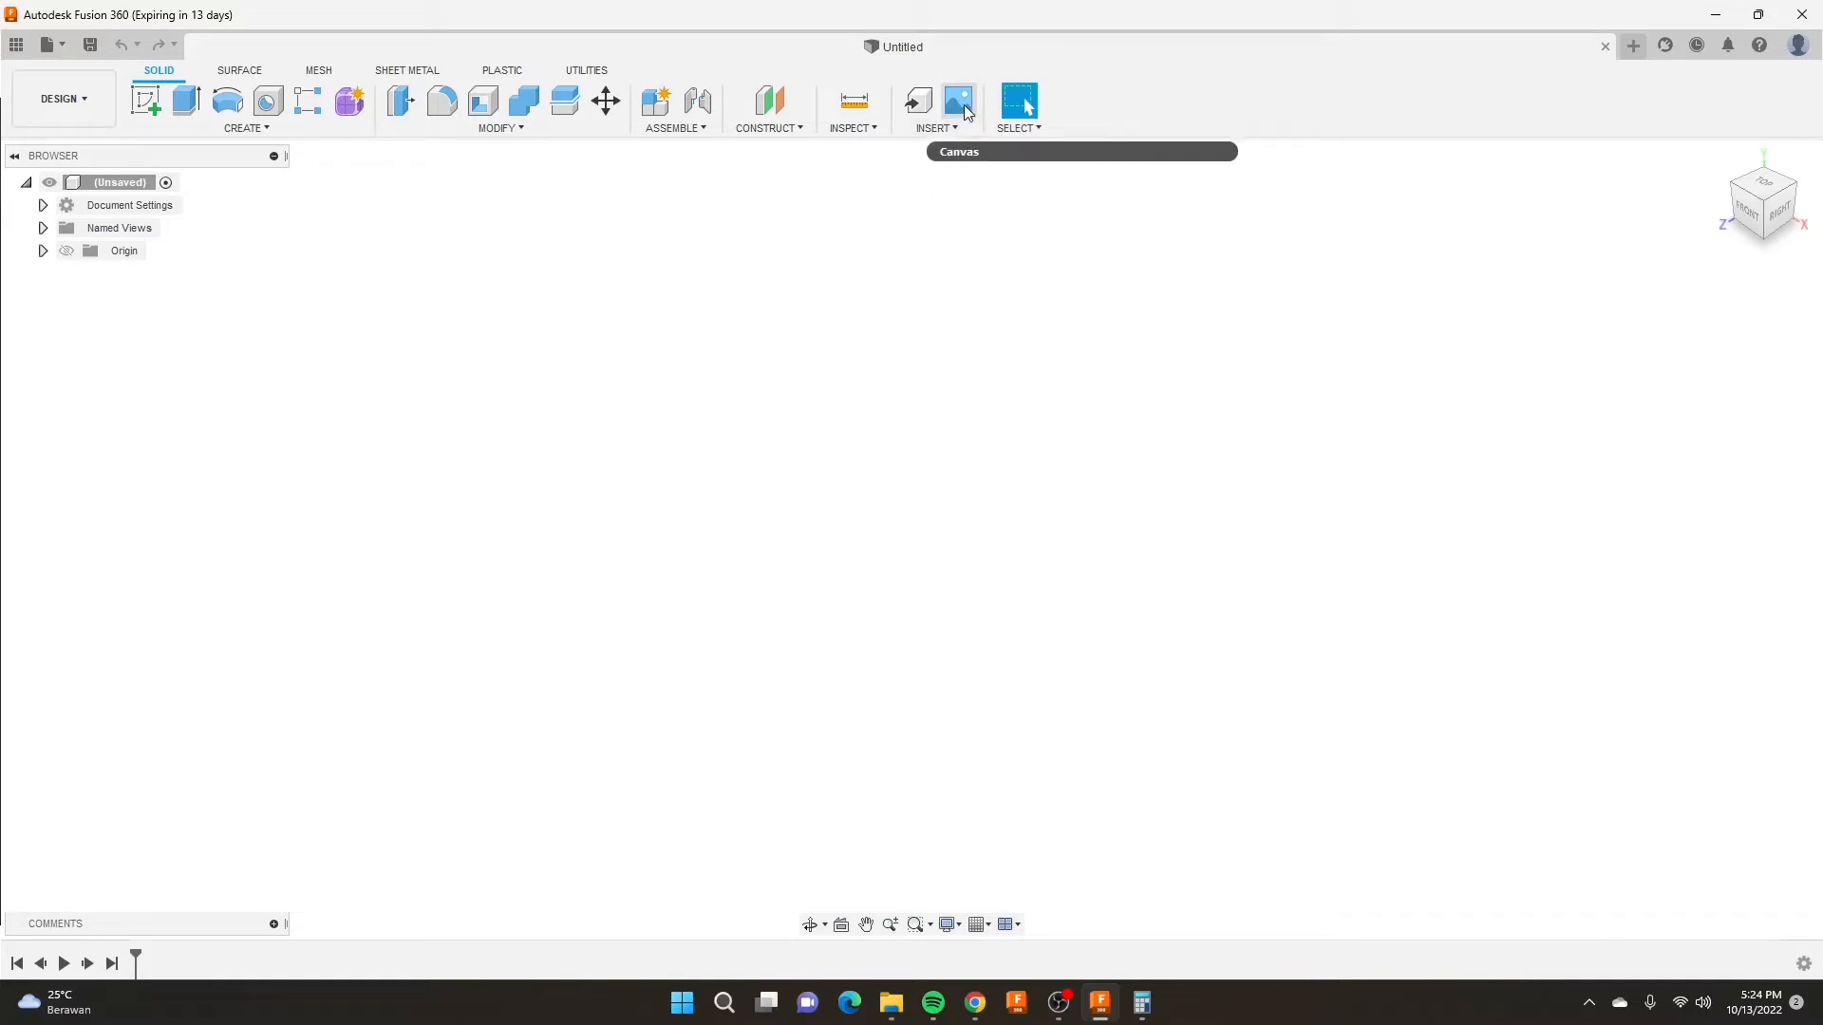
Insert the bicycle image 135bd60171cbdef52ff6e1ebdb7c0174 from the Motorcycle frame folder as a canvas on the XY plane.
mouse_move(965, 108)
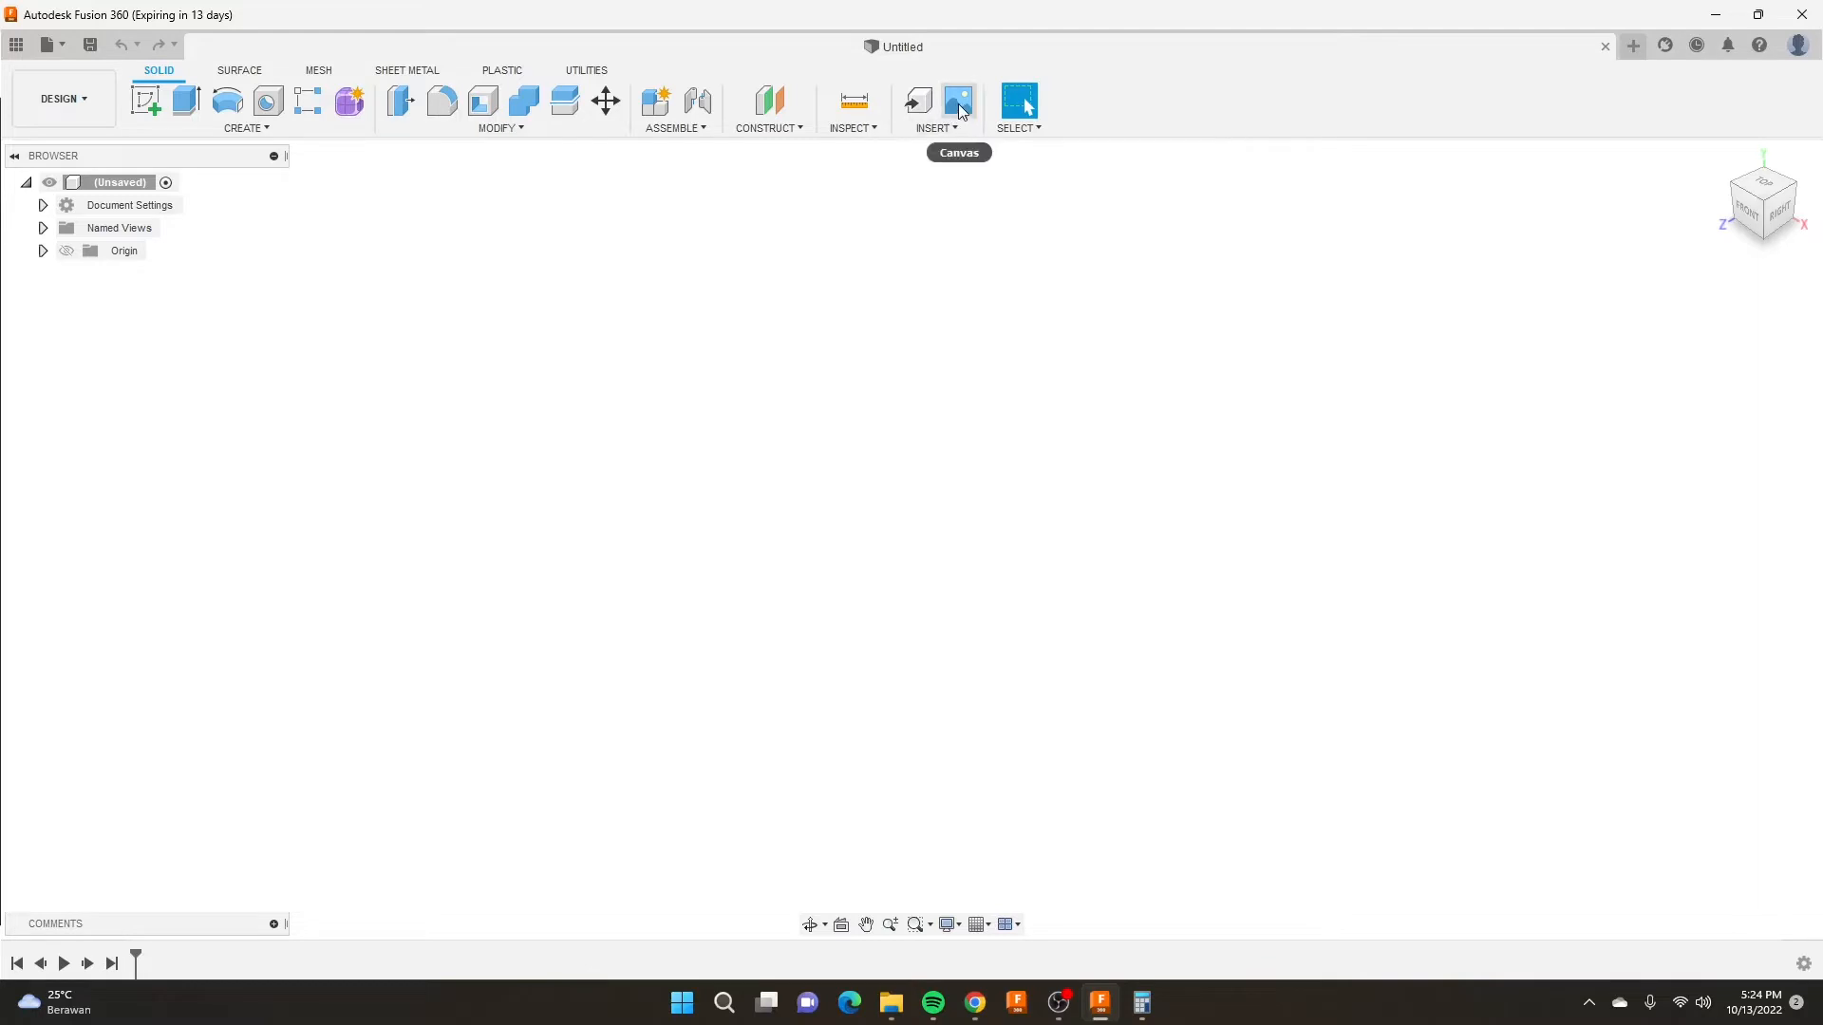
left_click(942, 127)
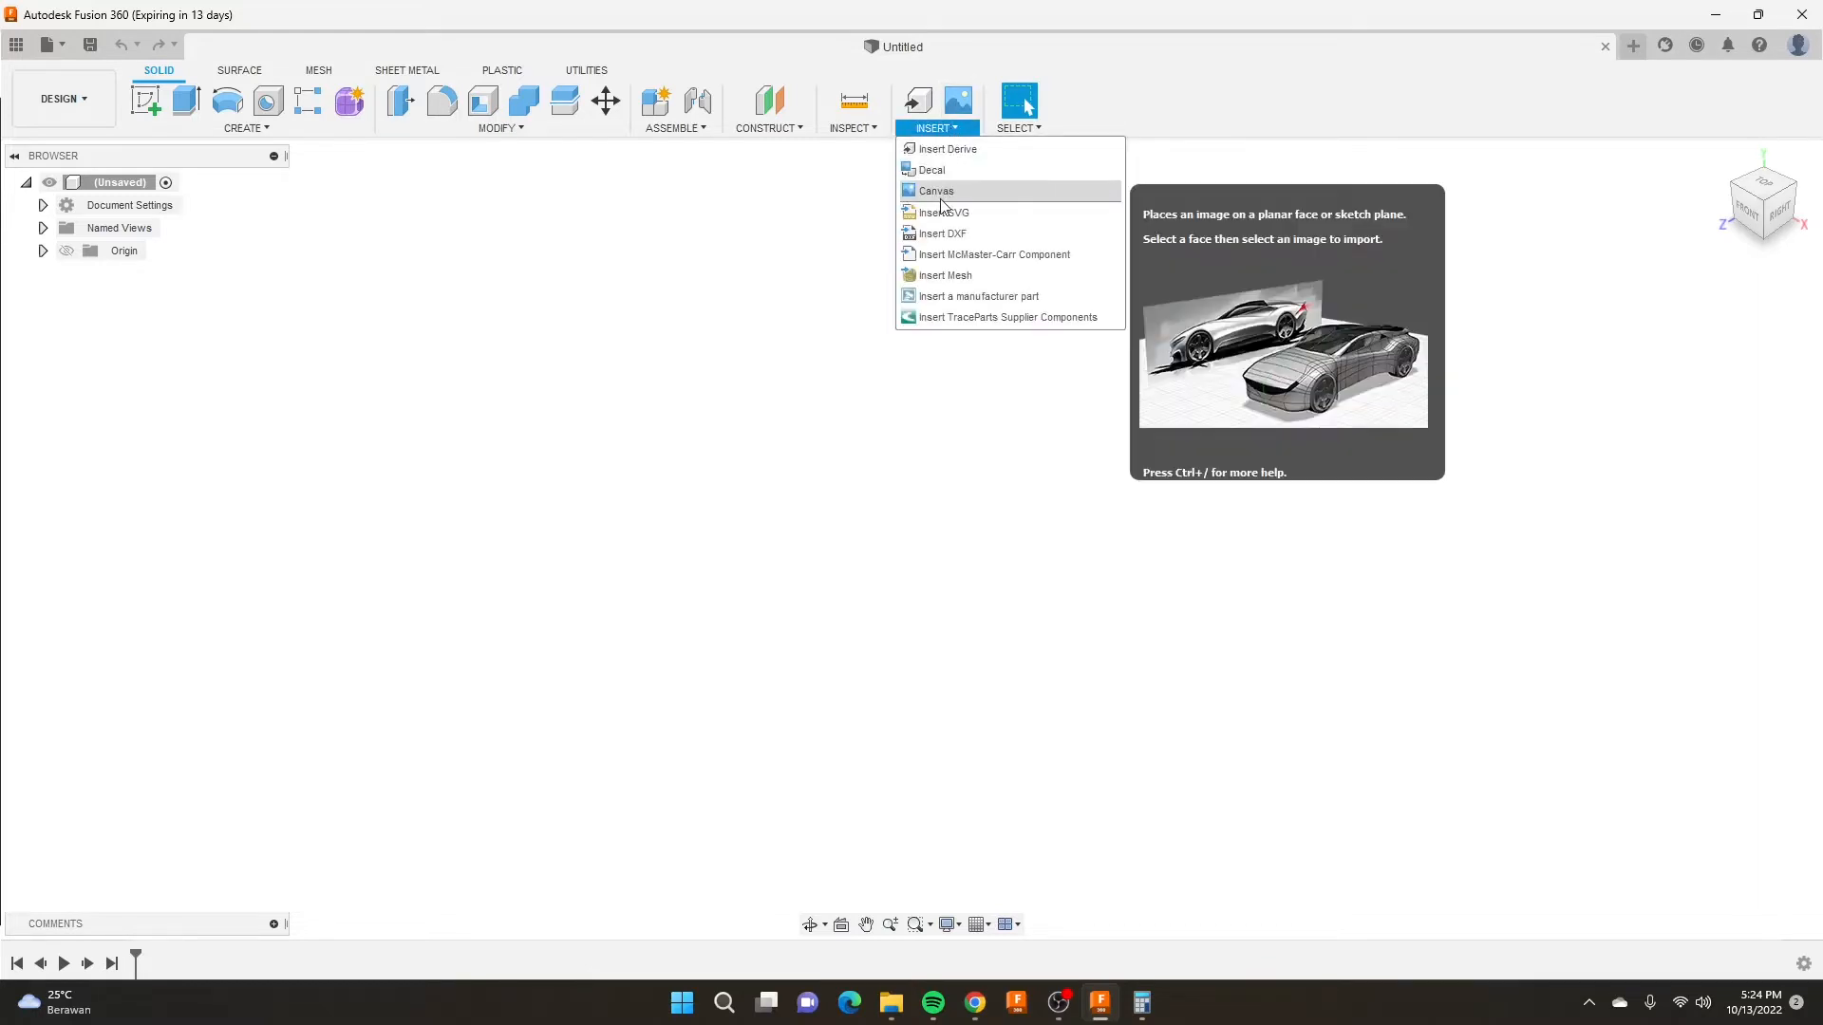
left_click(966, 103)
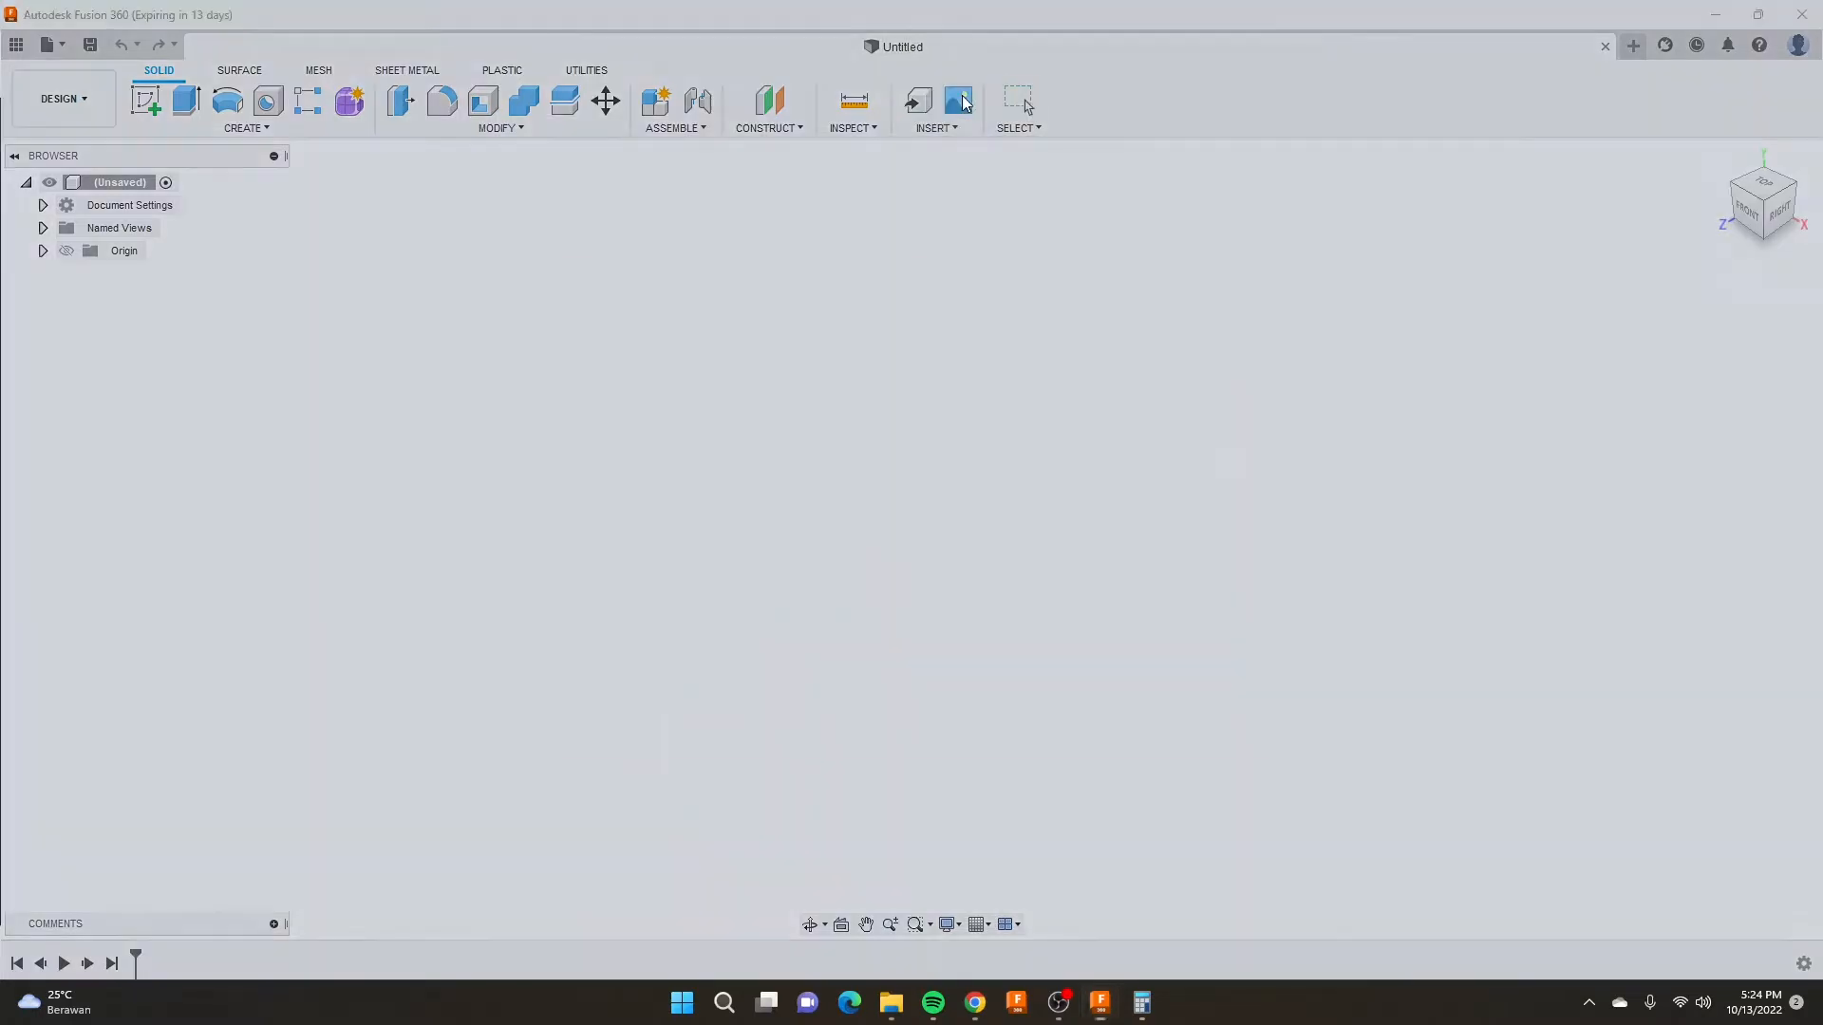
left_click(708, 698)
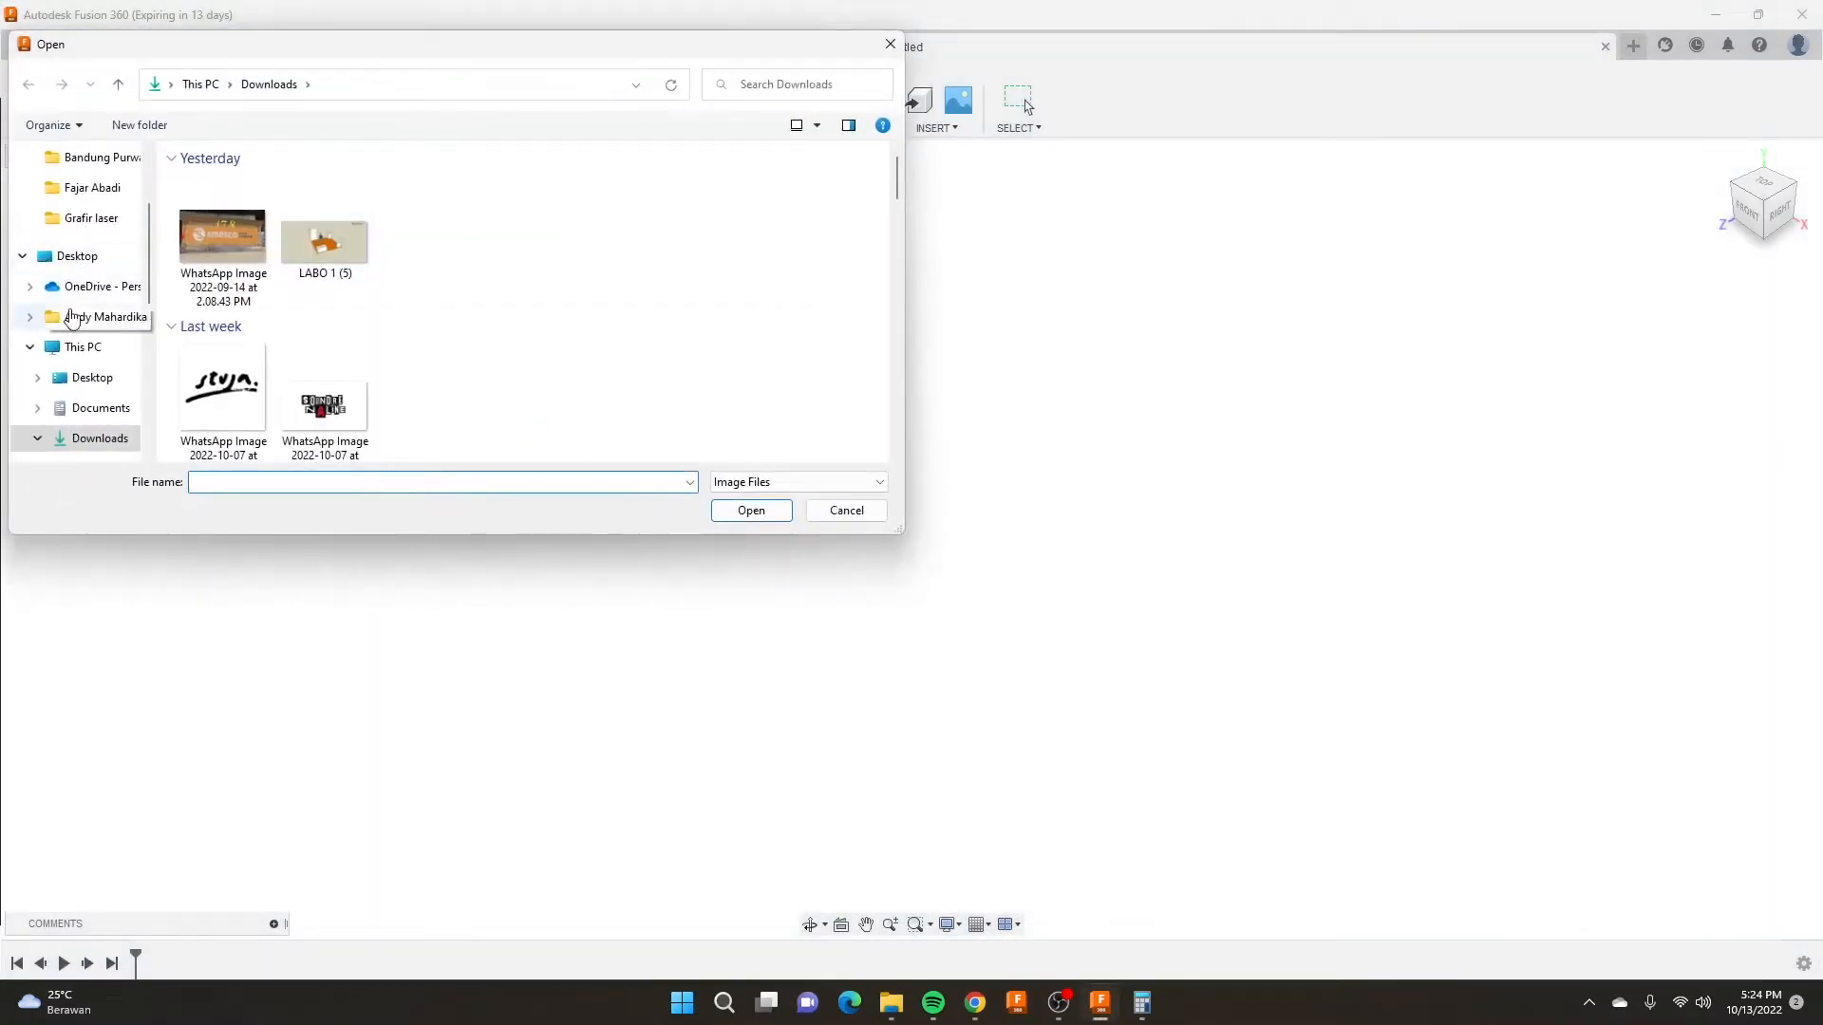
scroll(95, 313, "down", 4)
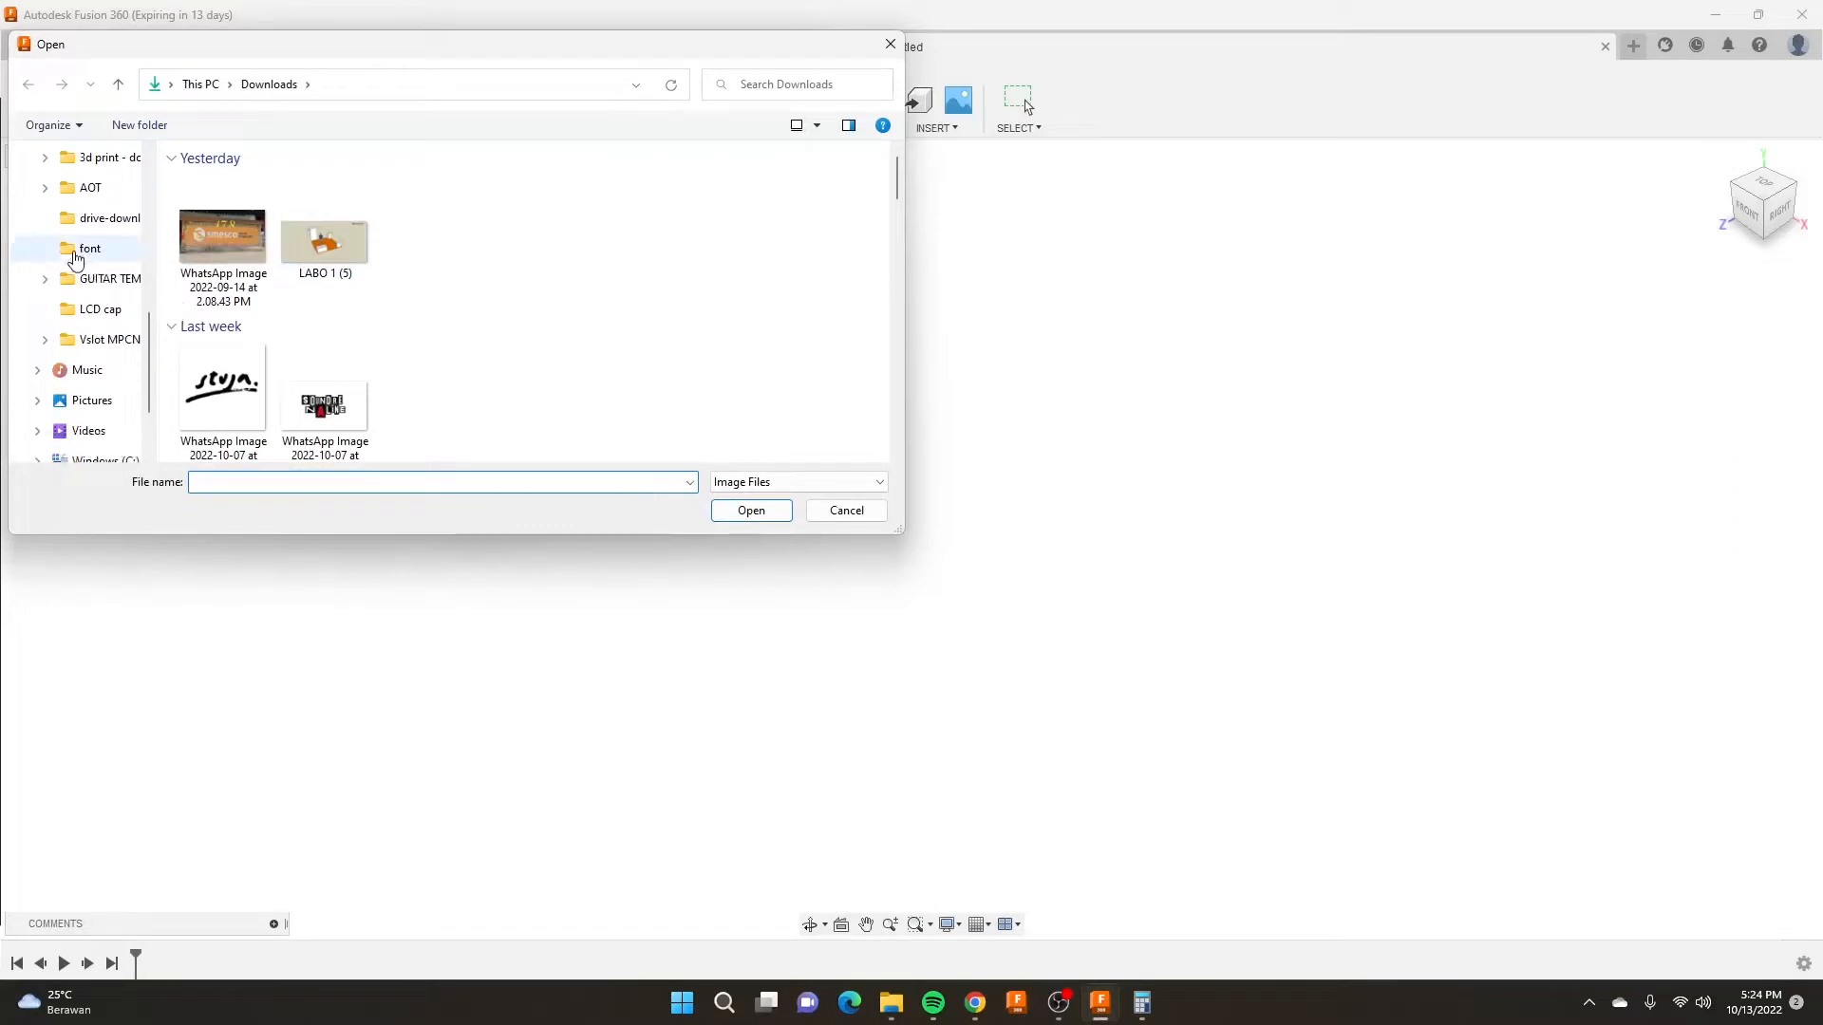
scroll(89, 254, "up", 1)
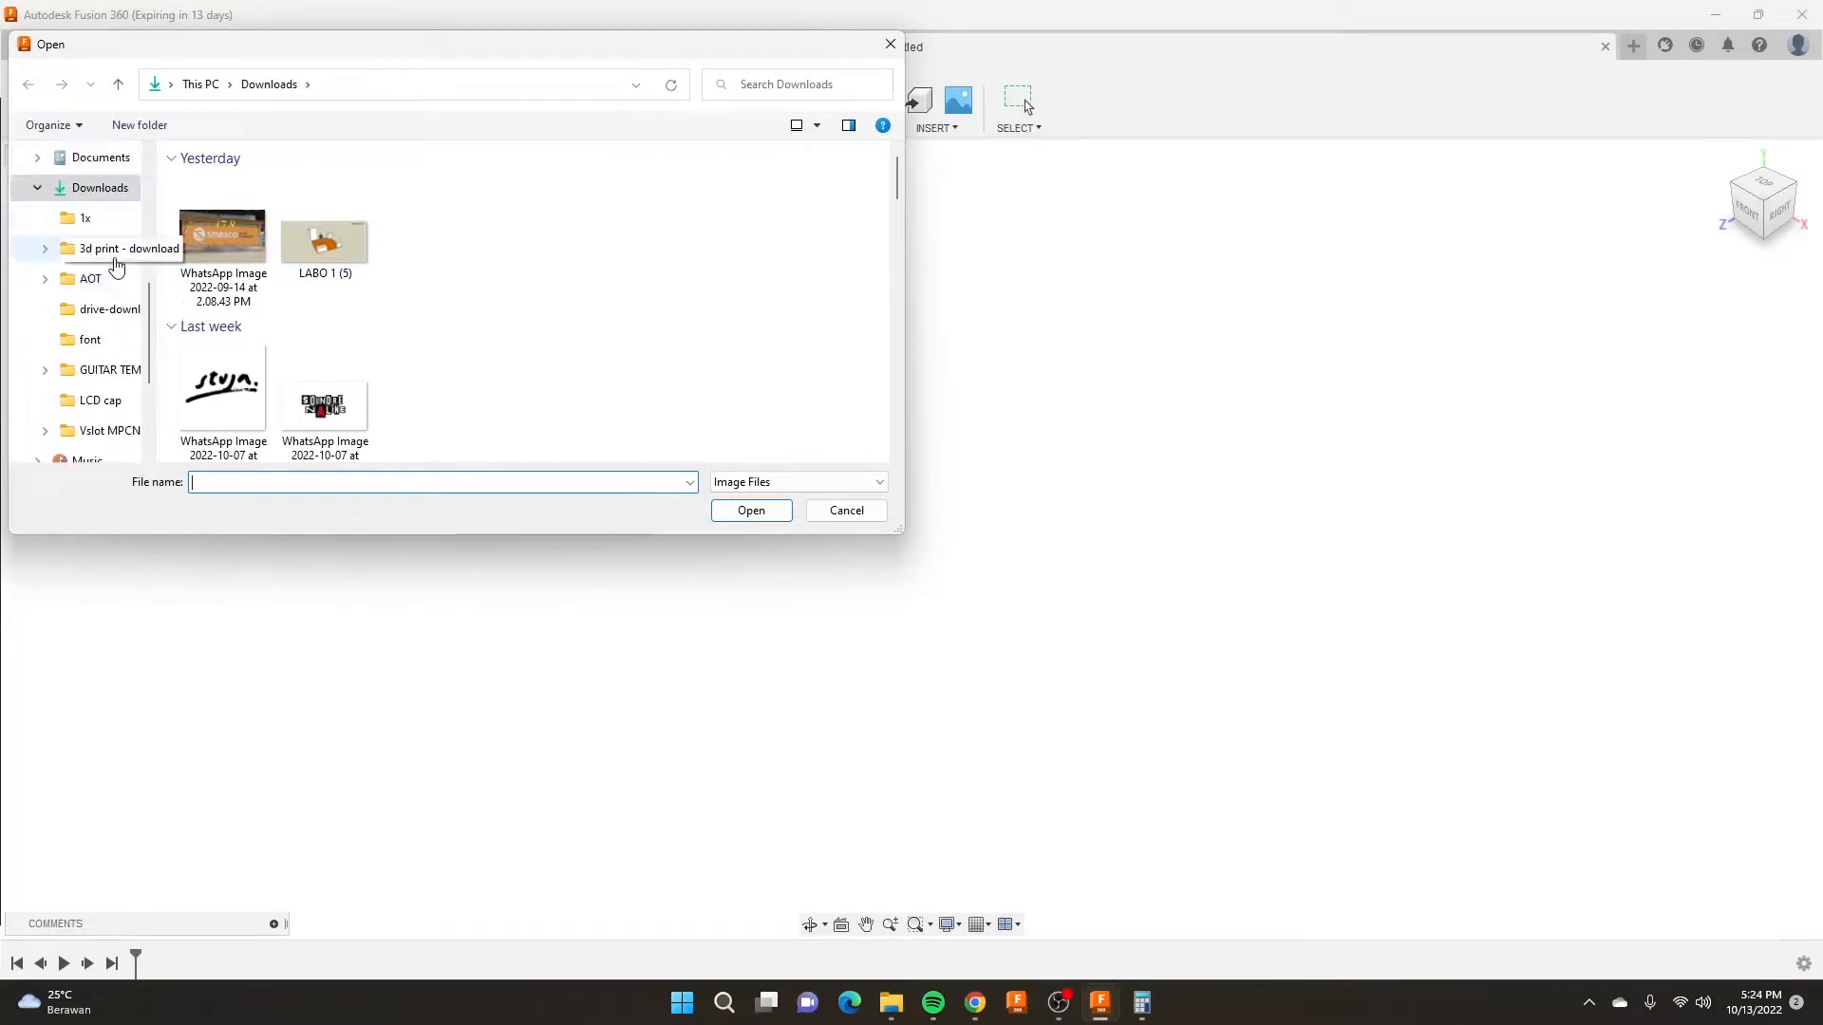
scroll(78, 290, "down", 3)
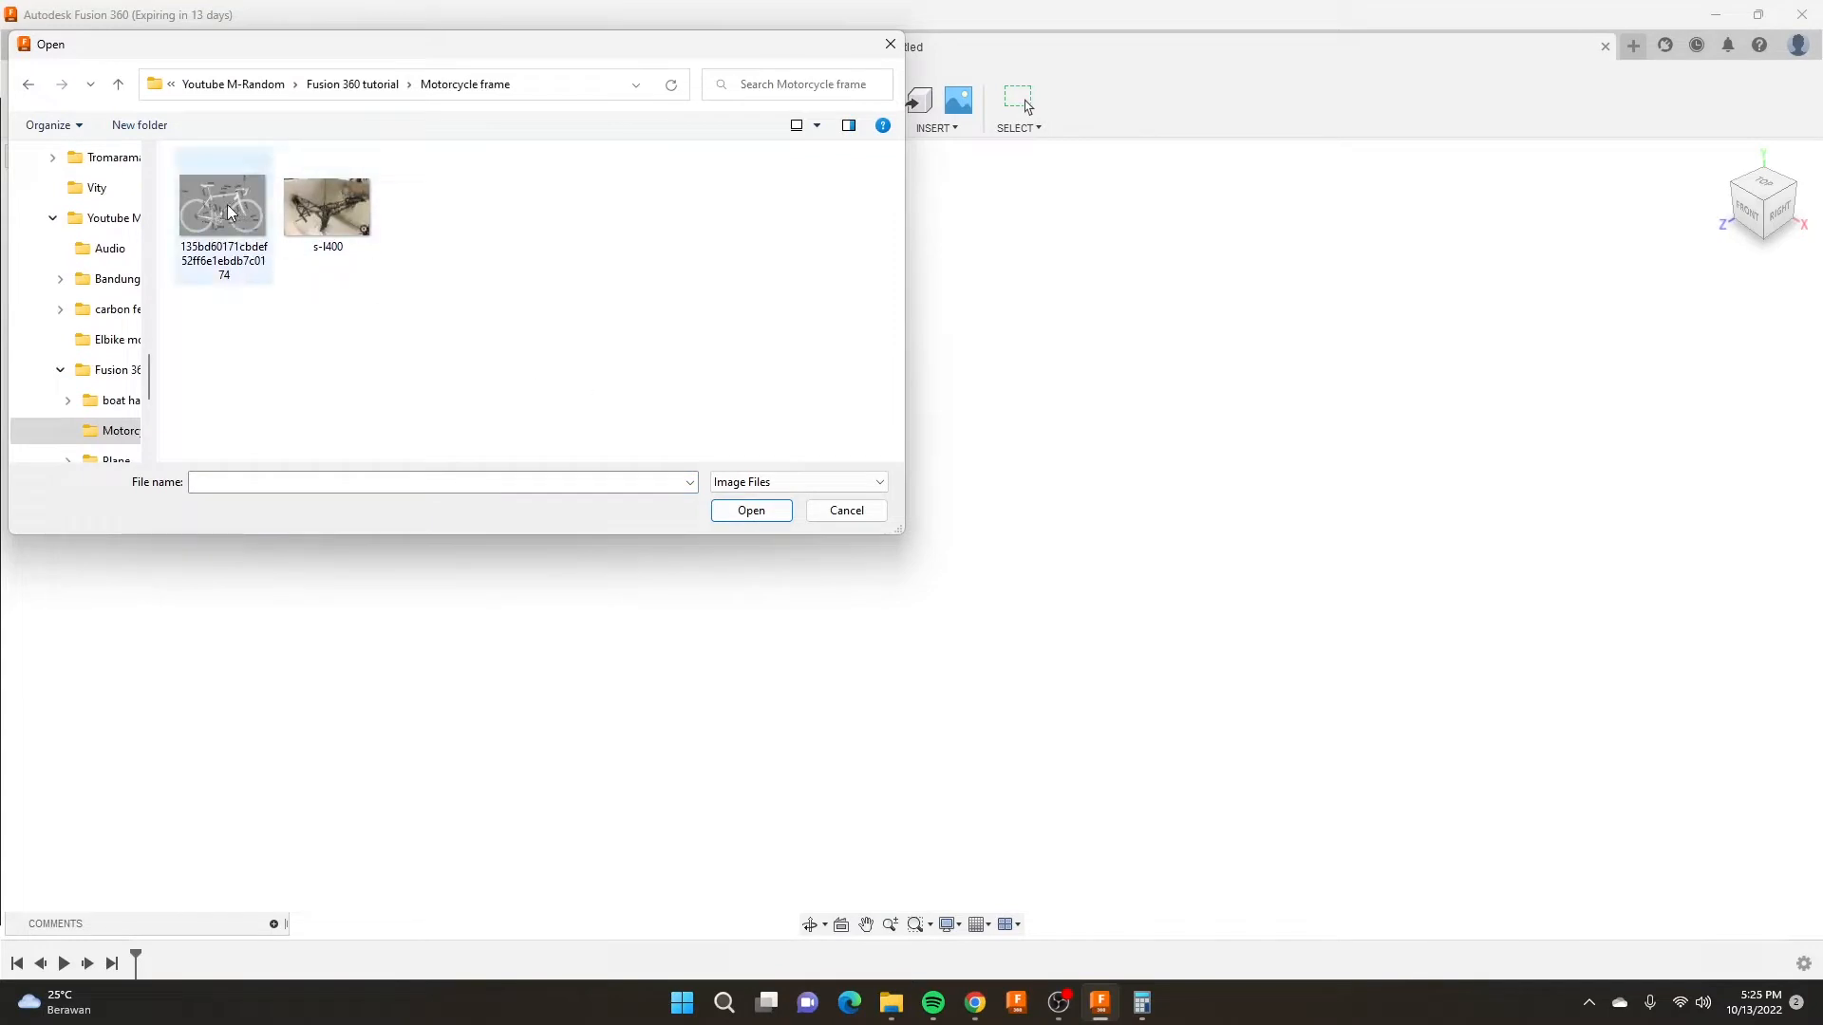
left_click(237, 237)
left_click(763, 517)
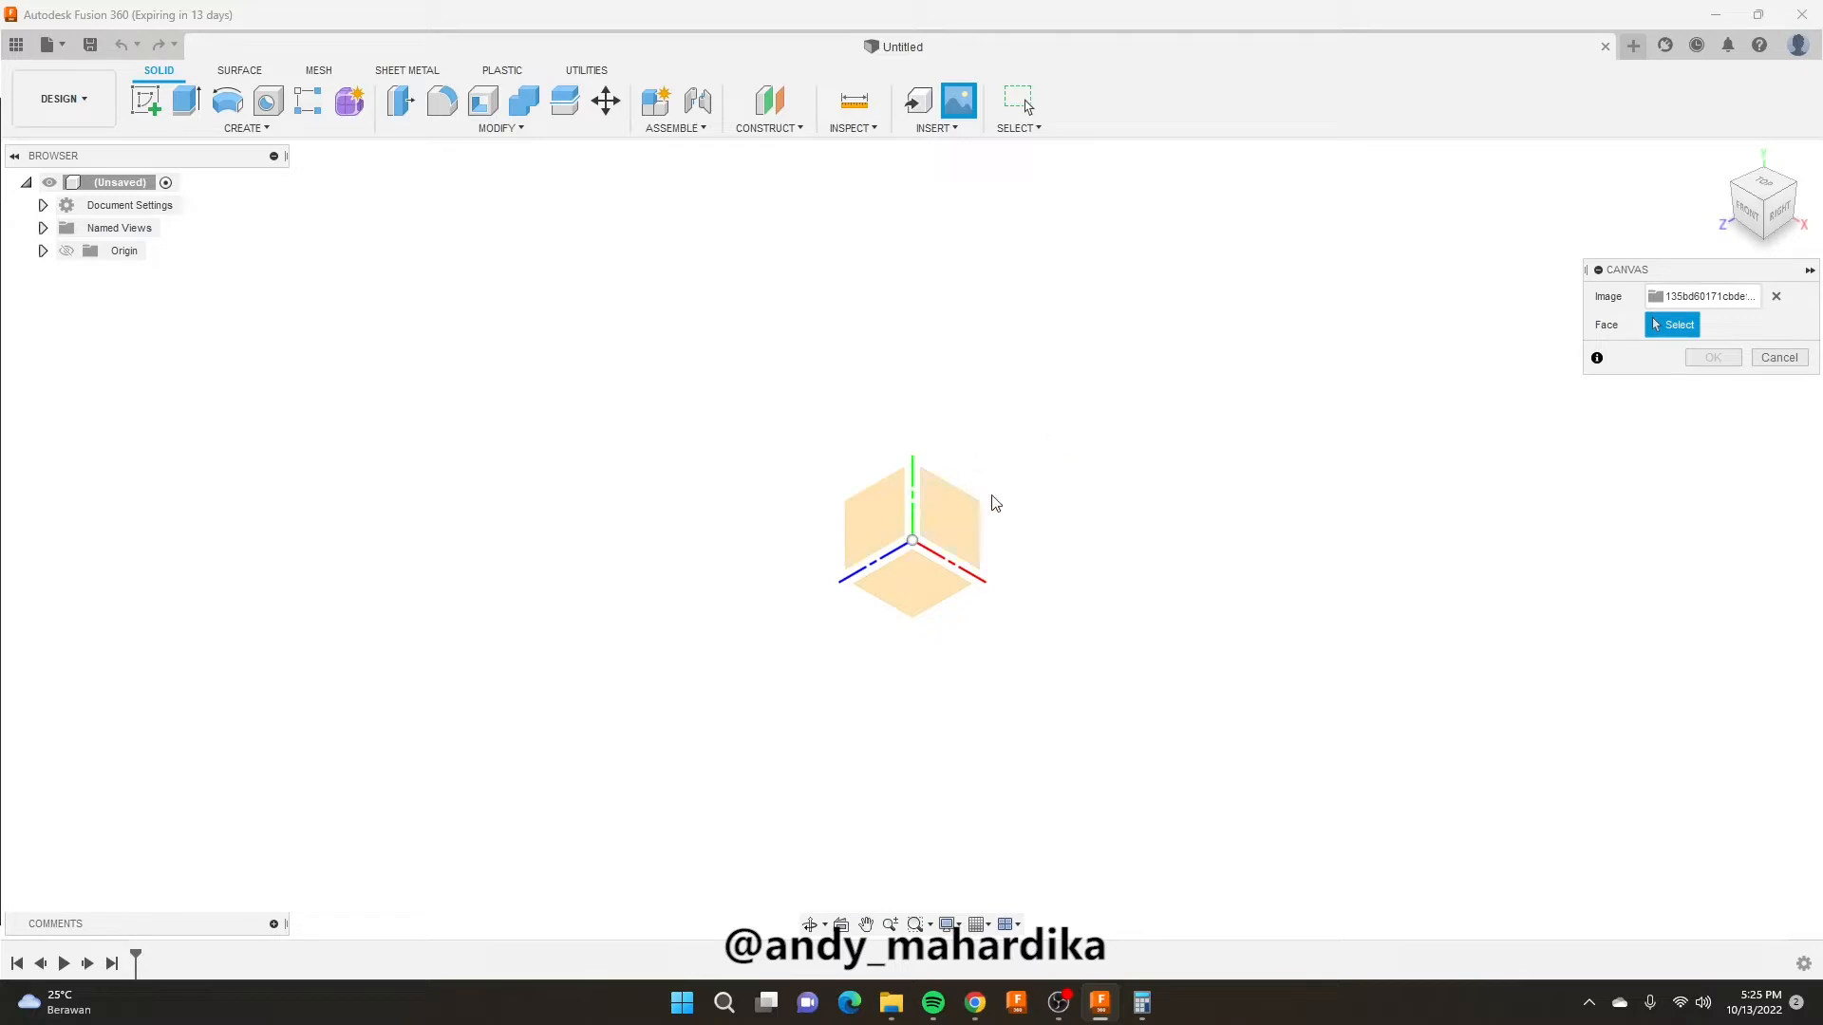
left_click(968, 525)
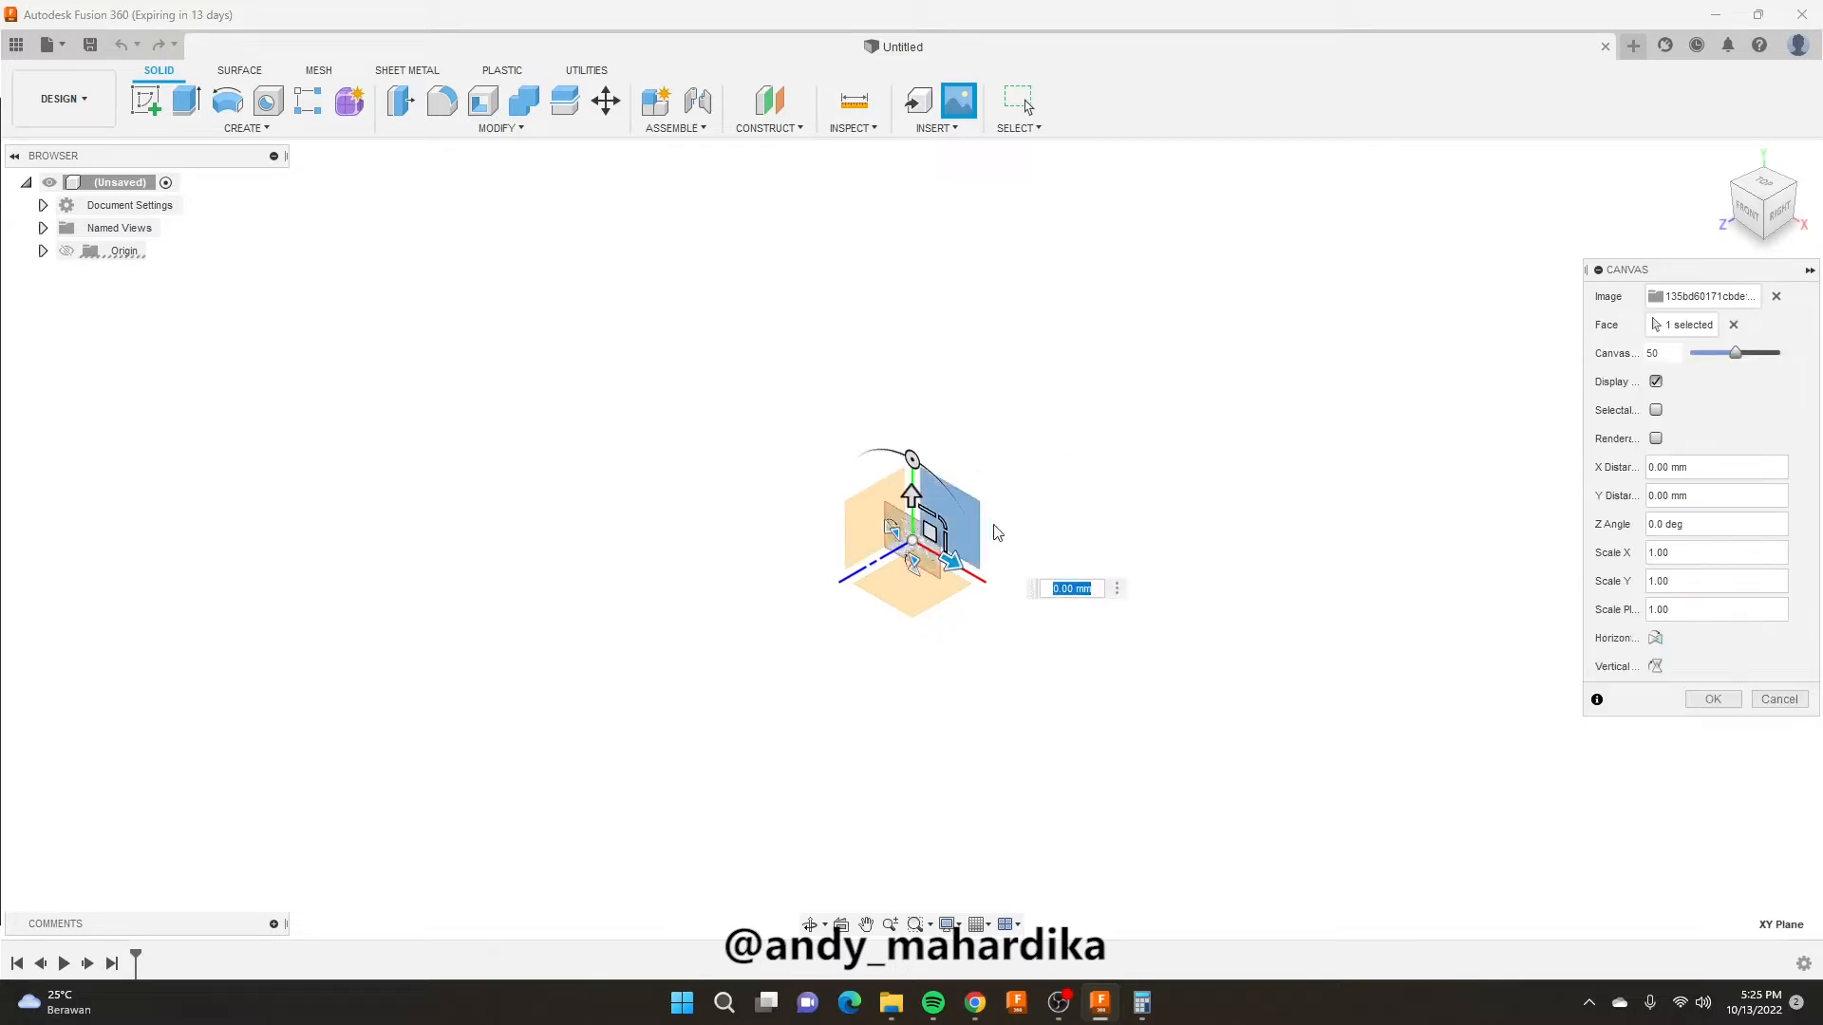
Move the canvas about 5.165 mm in X and 2.266 mm in Y to put the rear wheel hub on the origin.
left_click(1745, 210)
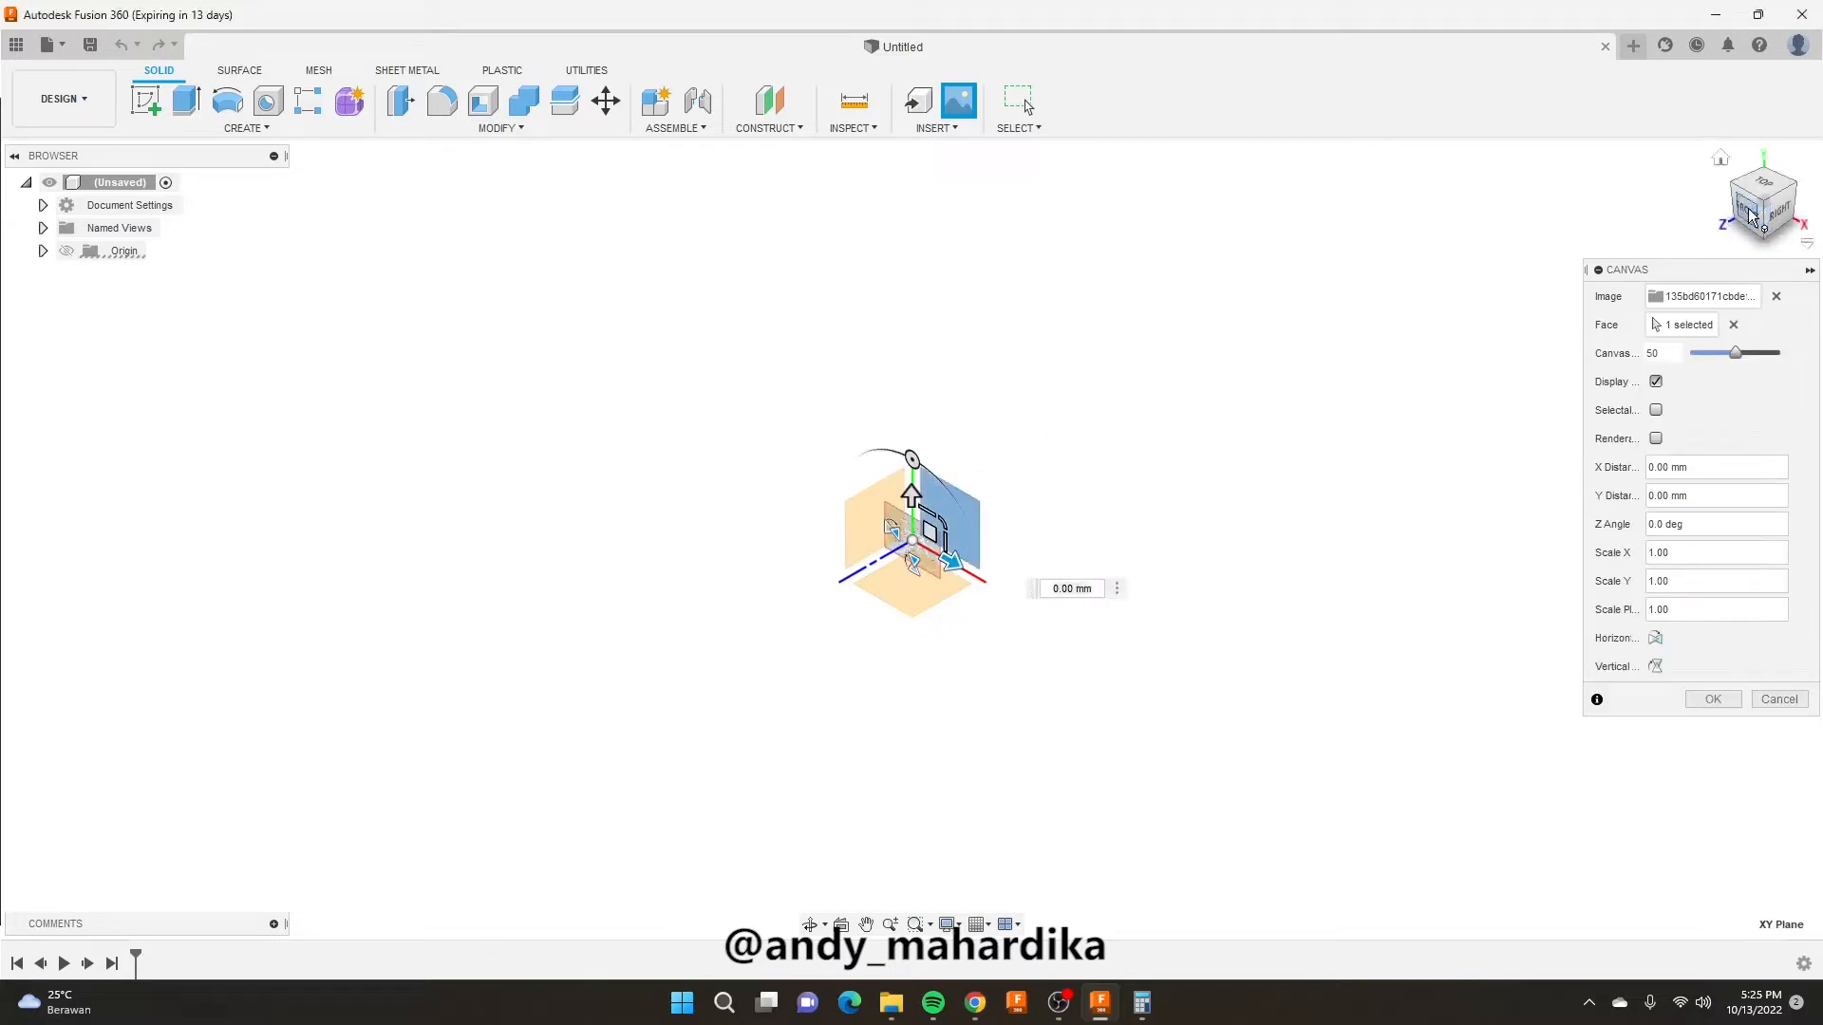
scroll(959, 518, "up", 8)
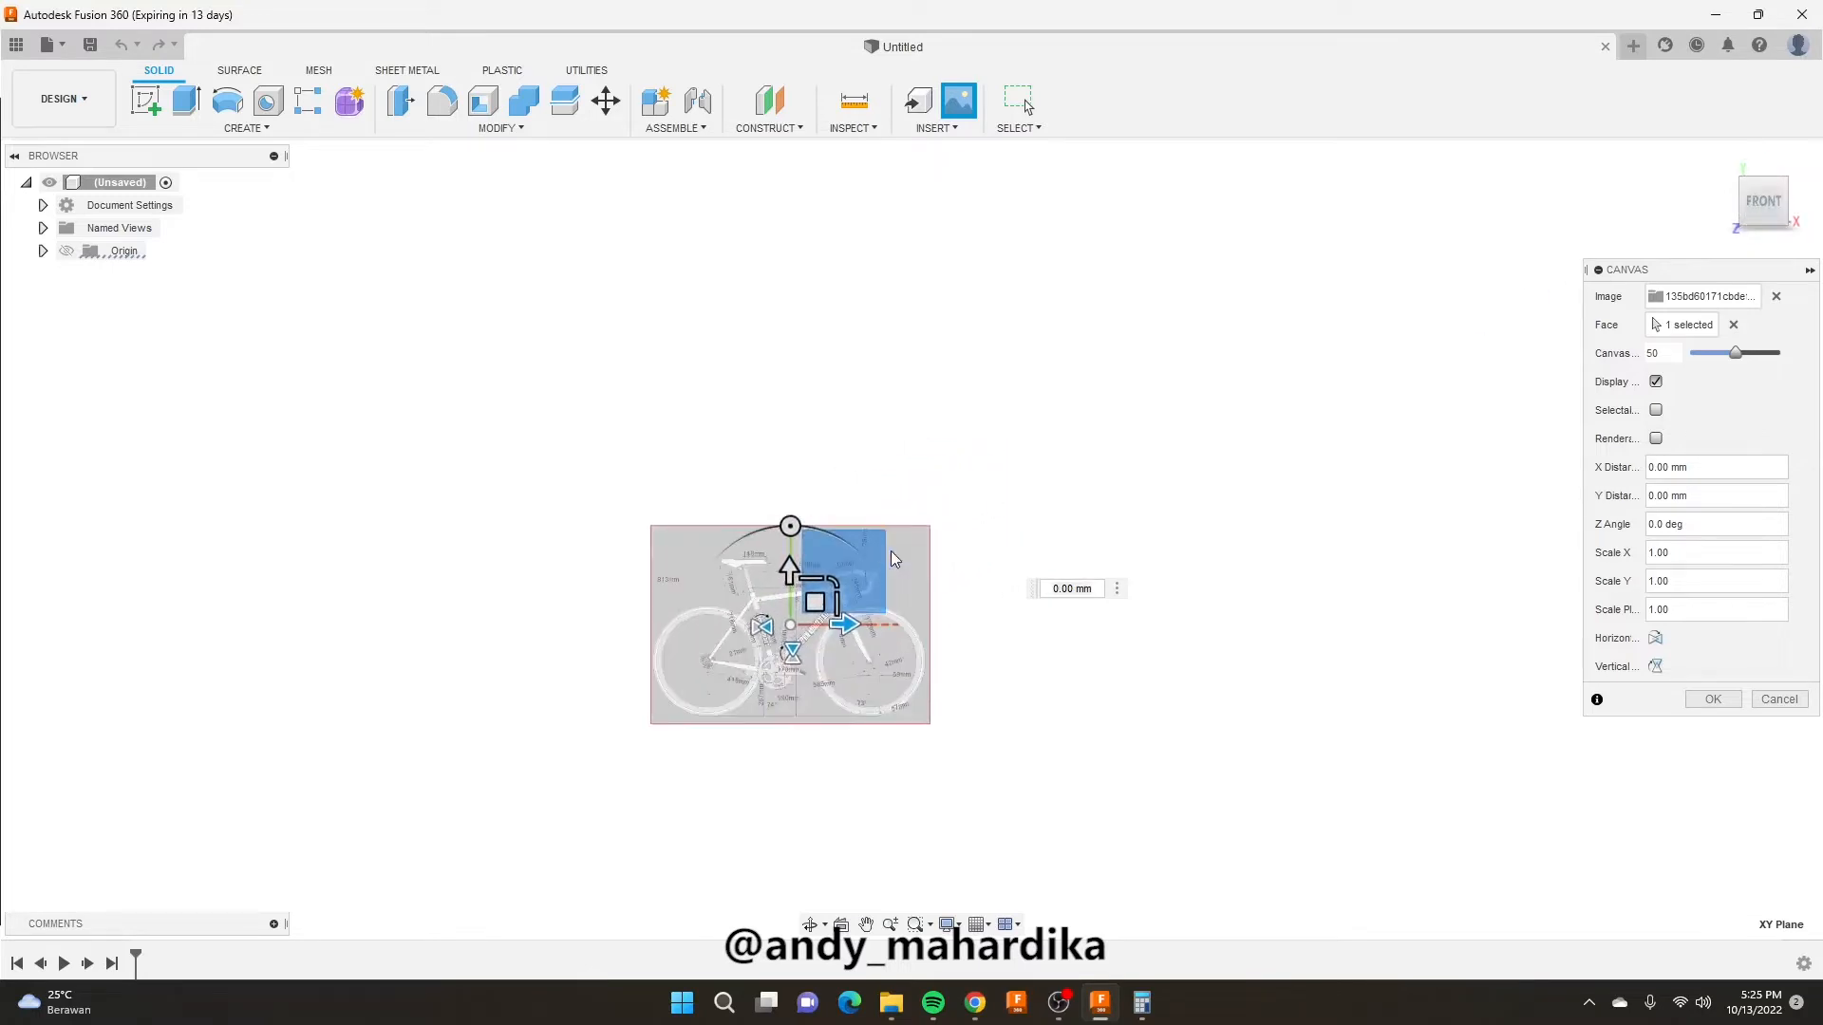
scroll(818, 641, "up", 5)
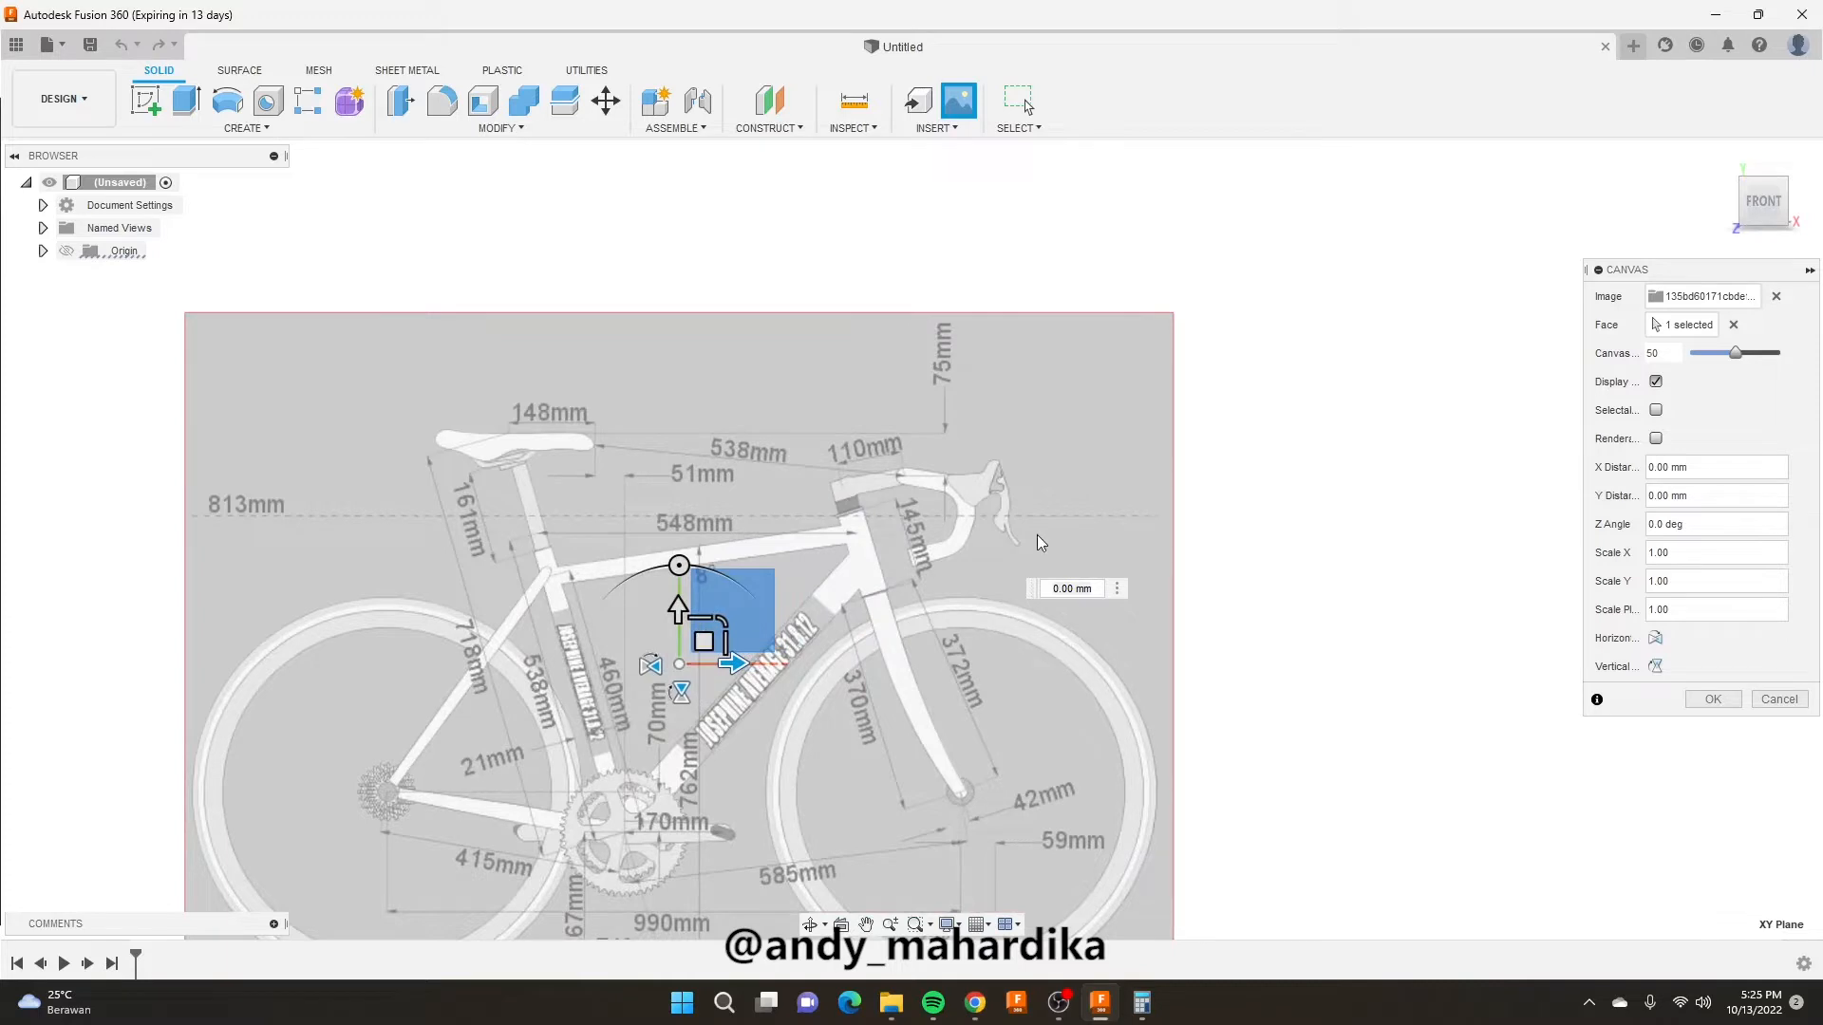
scroll(1035, 536, "down", 3)
scroll(840, 598, "up", 1)
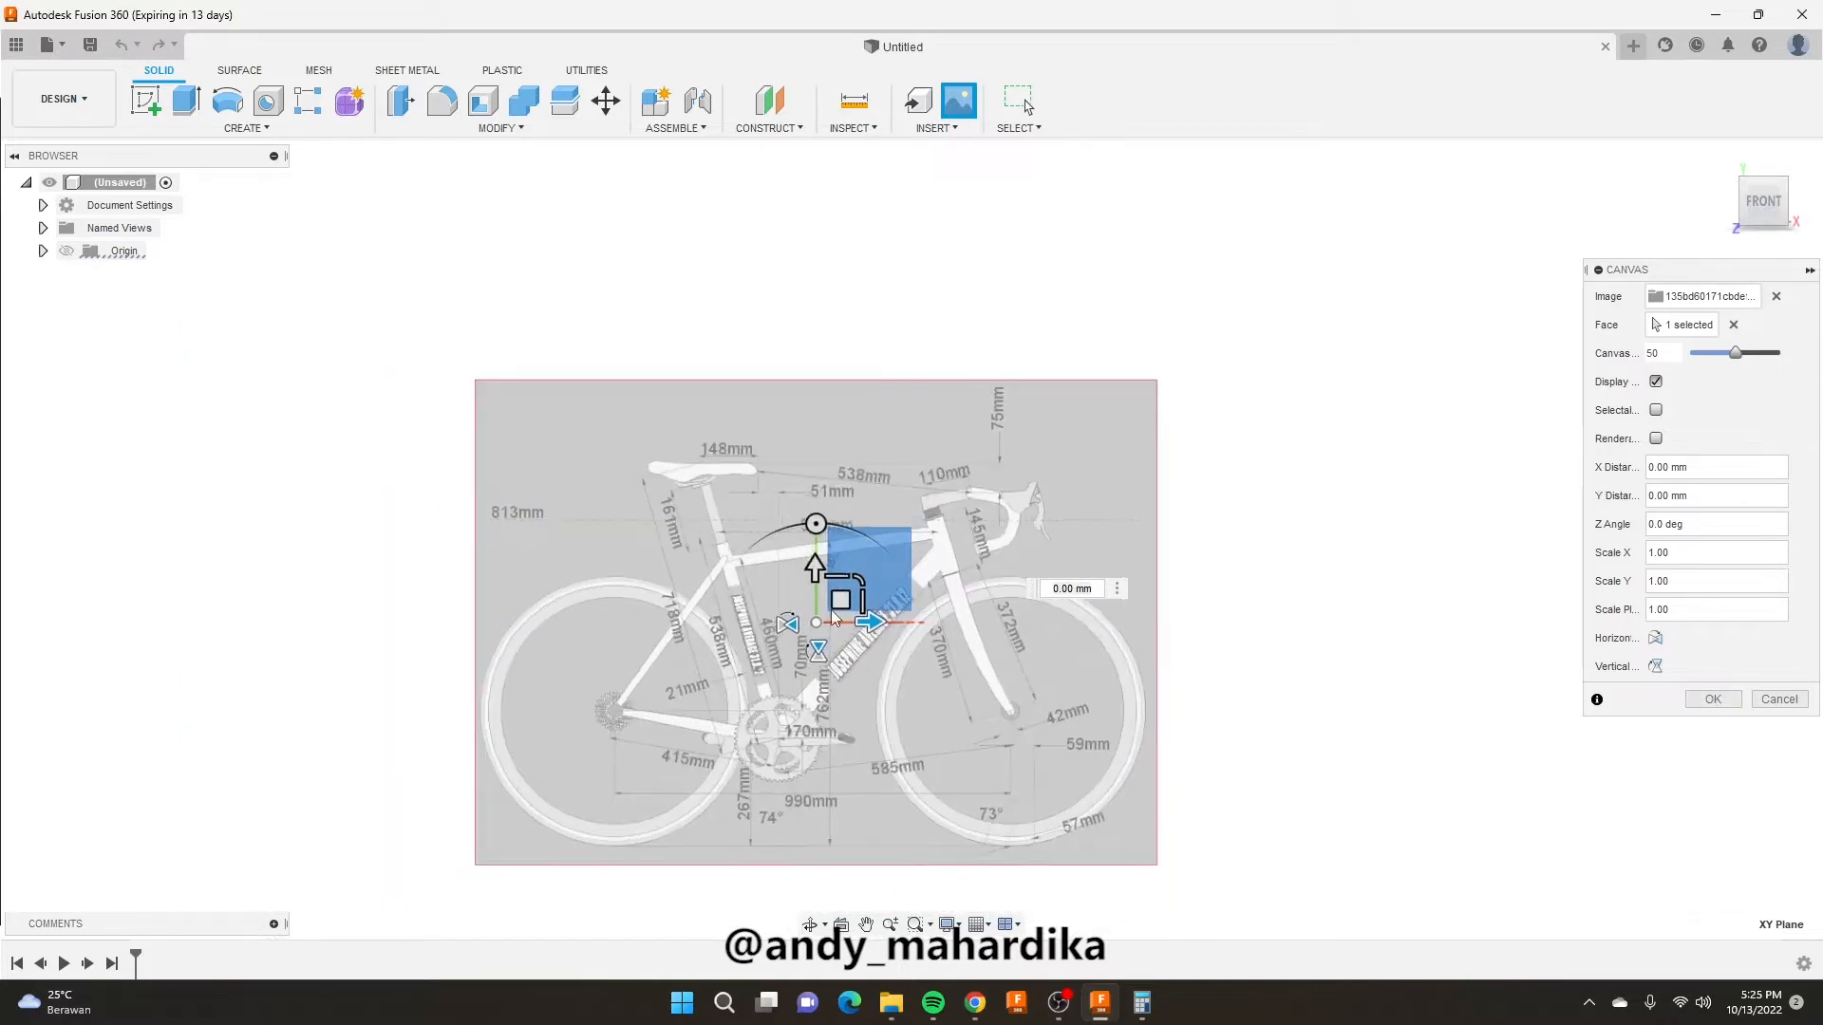
left_click_drag(840, 590, 1042, 513)
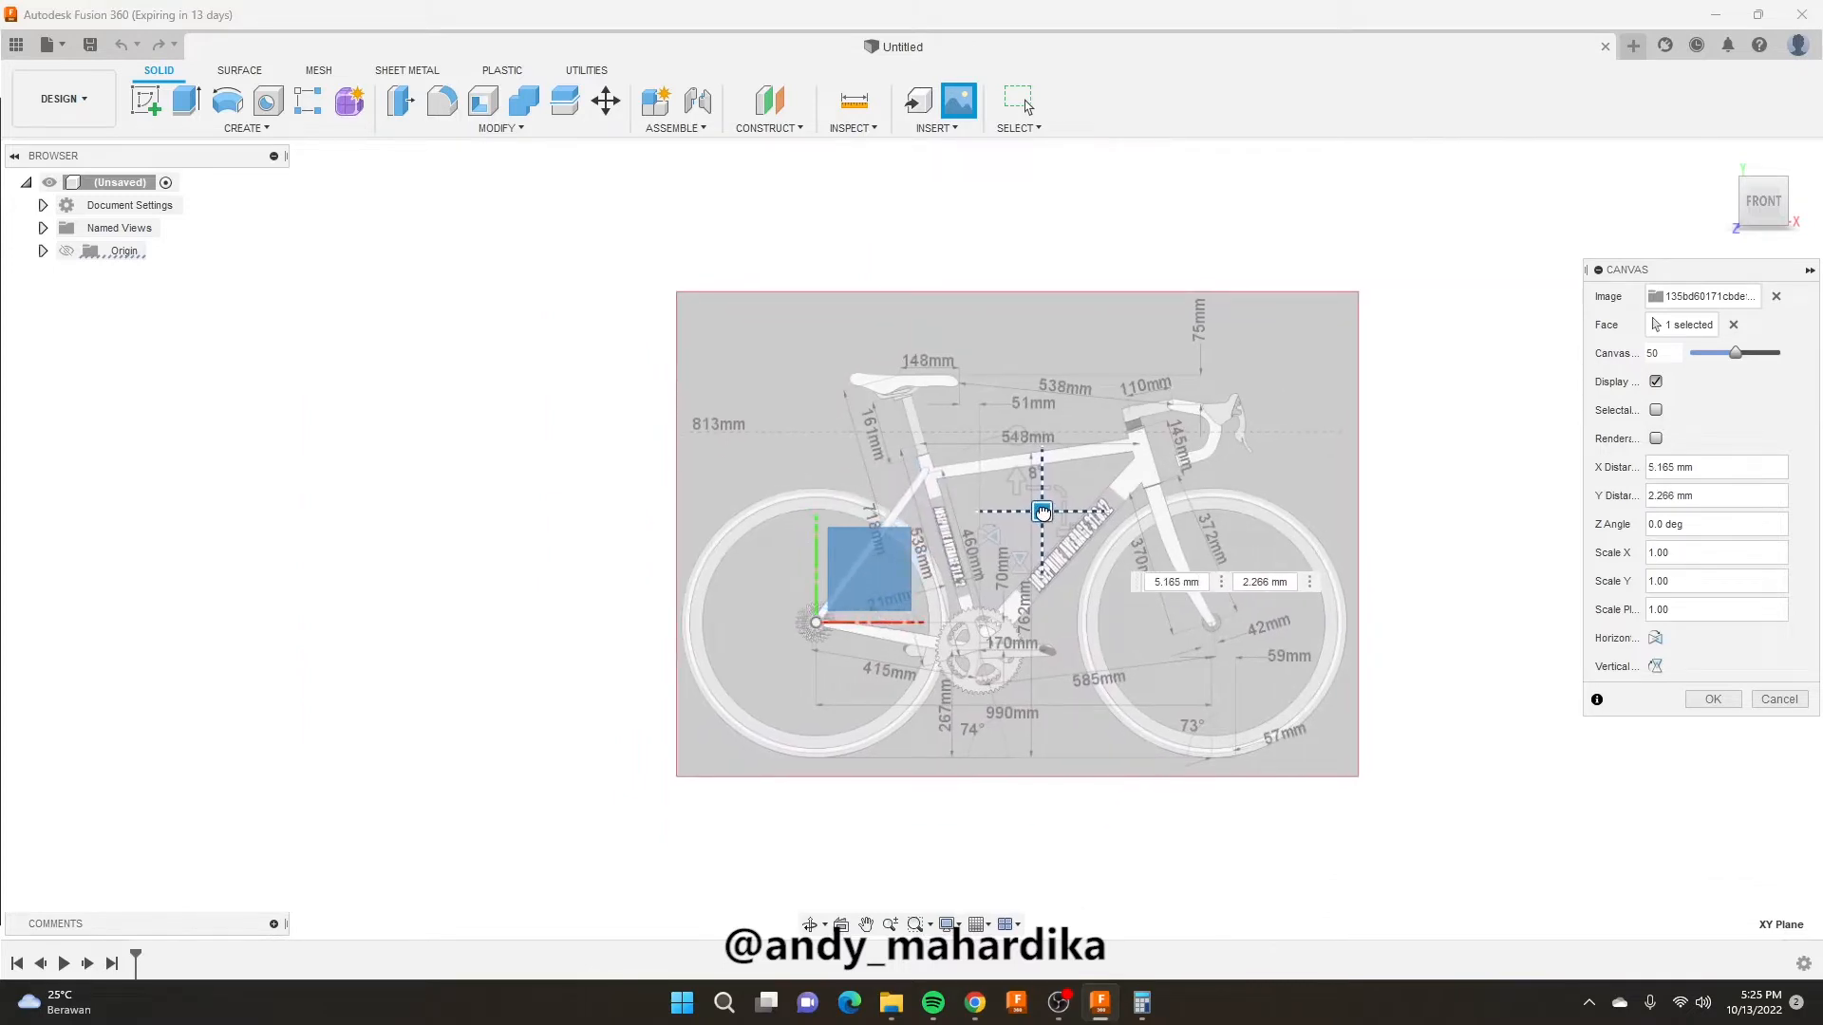
left_click_drag(1042, 513, 1042, 513)
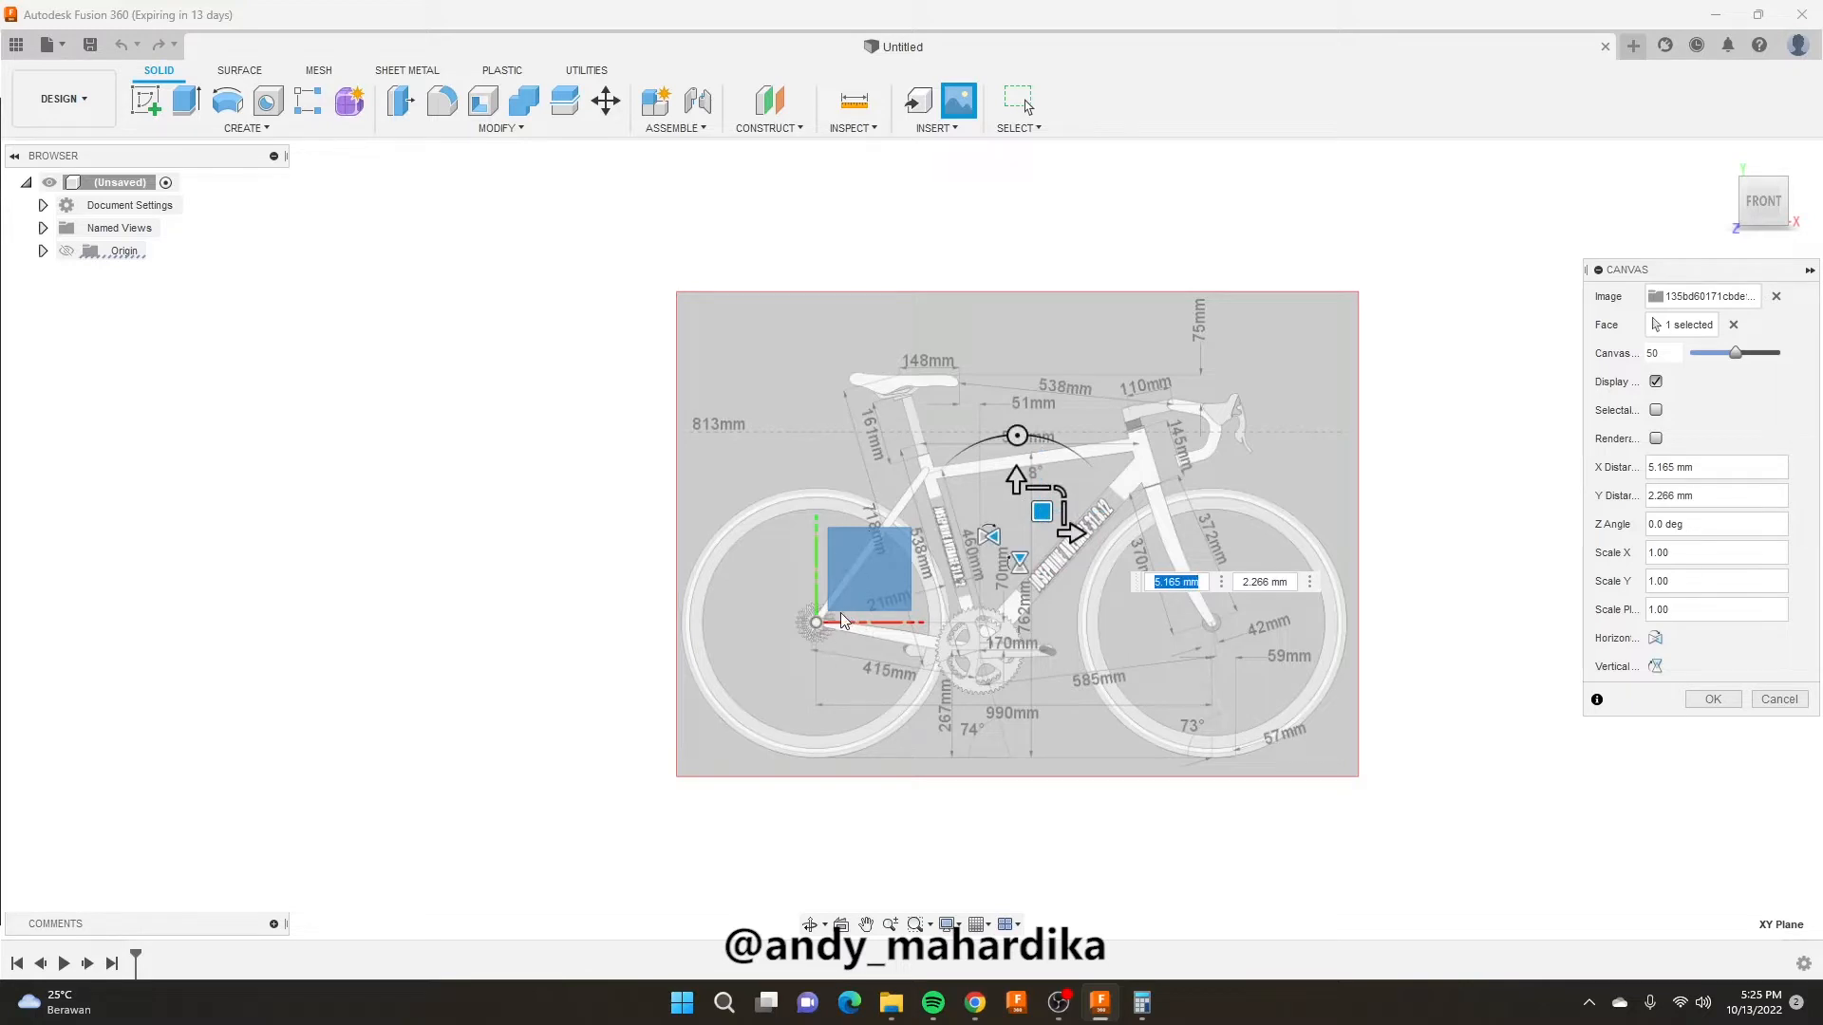
Examine how the centre of the bicycle's rear hub lines up with the origin.
scroll(835, 621, "down", 2)
scroll(829, 619, "up", 4)
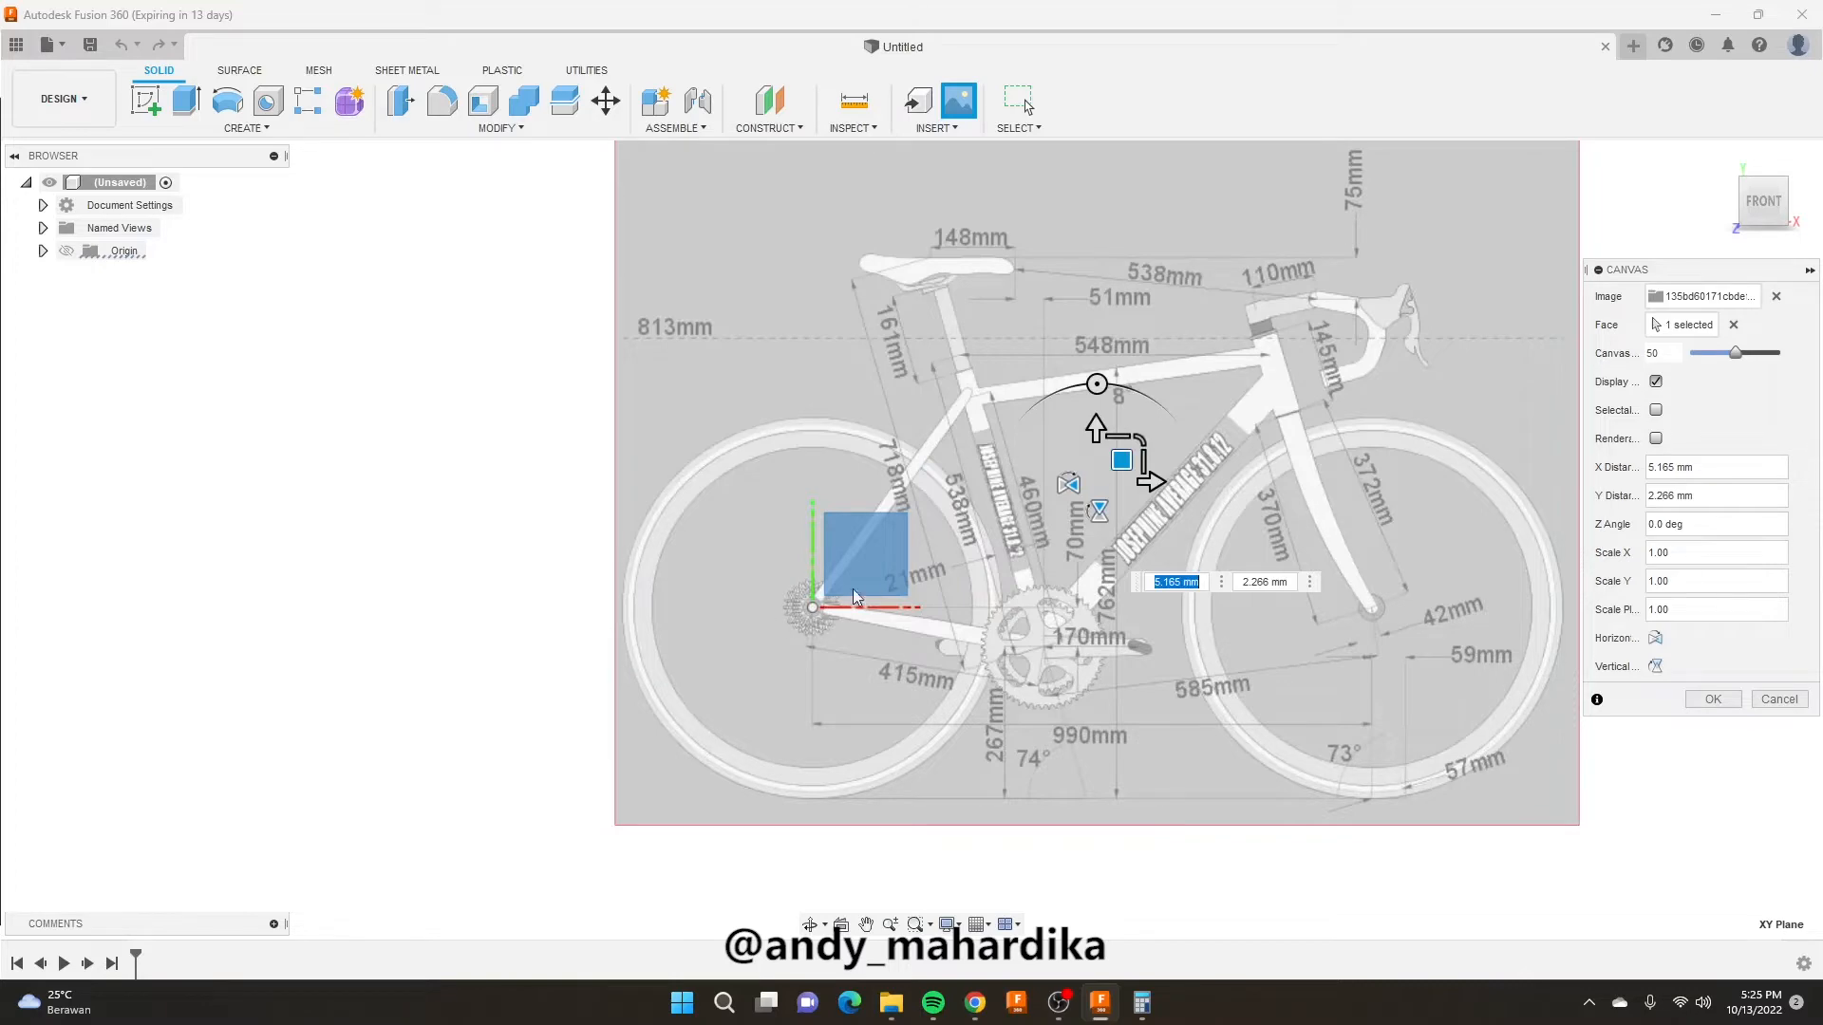
scroll(792, 605, "down", 2)
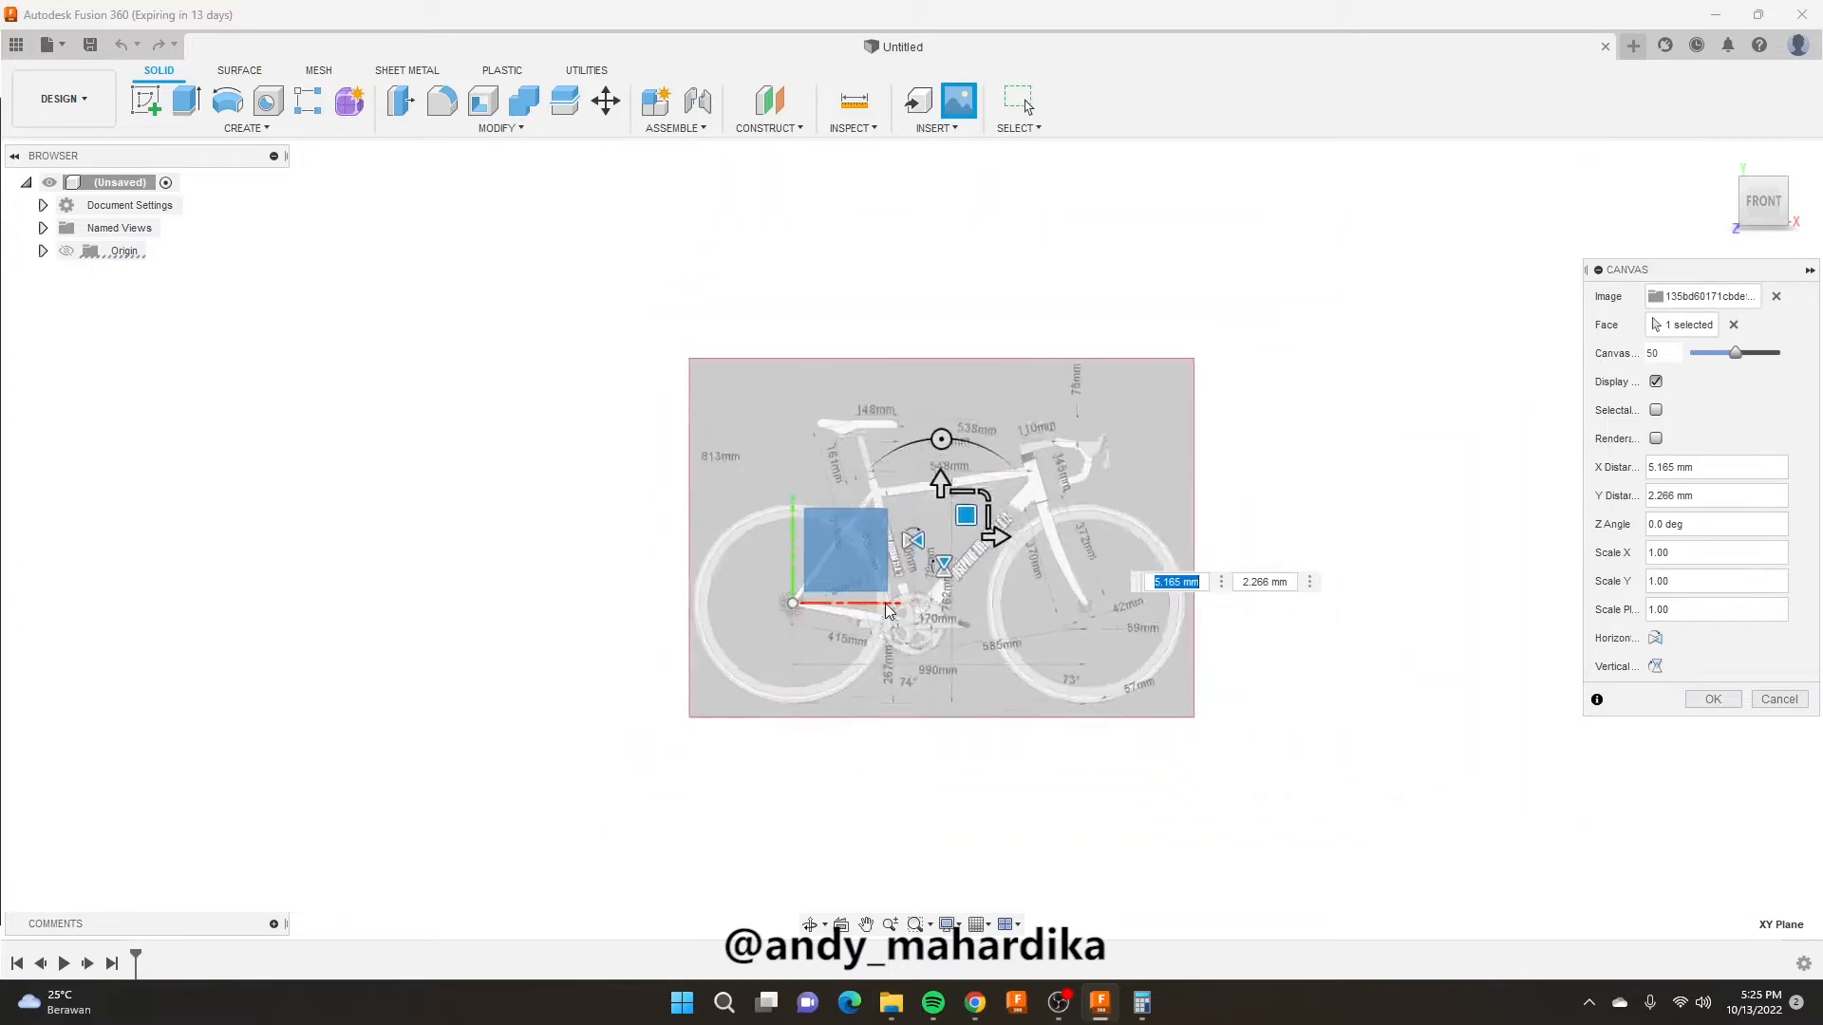
scroll(836, 612, "up", 5)
scroll(750, 613, "down", 5)
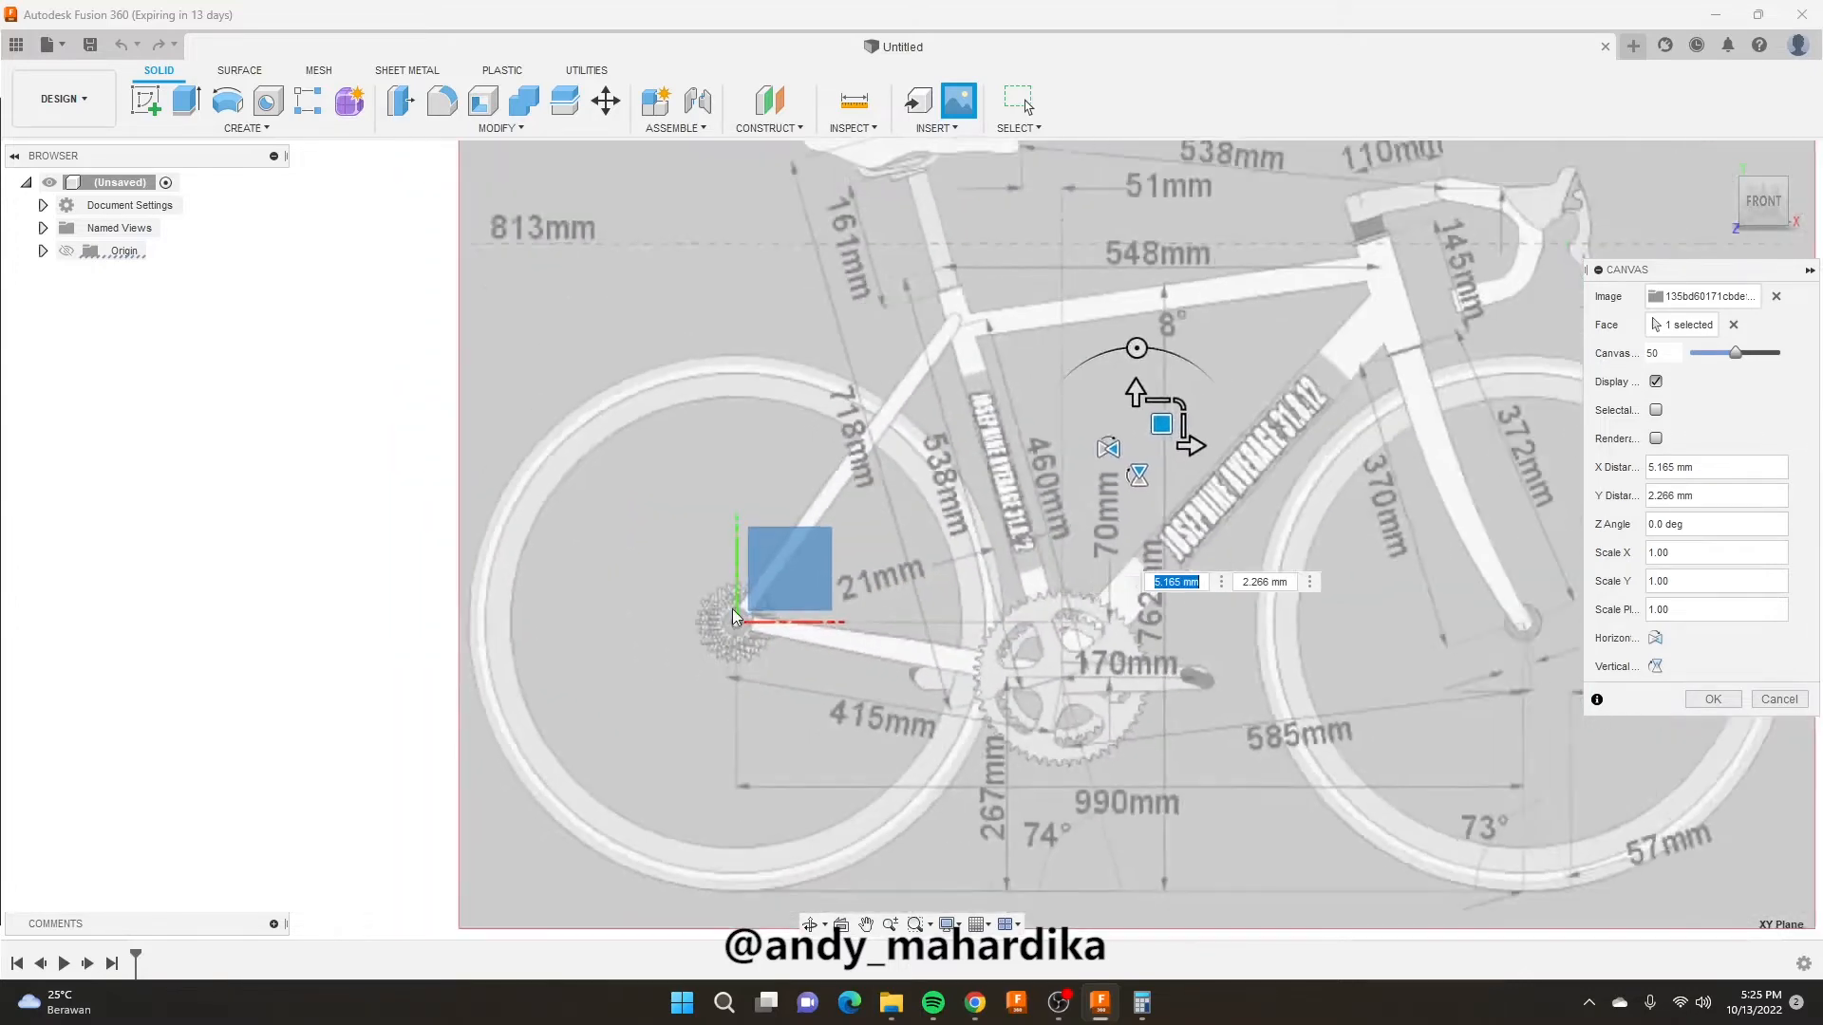
scroll(723, 593, "up", 2)
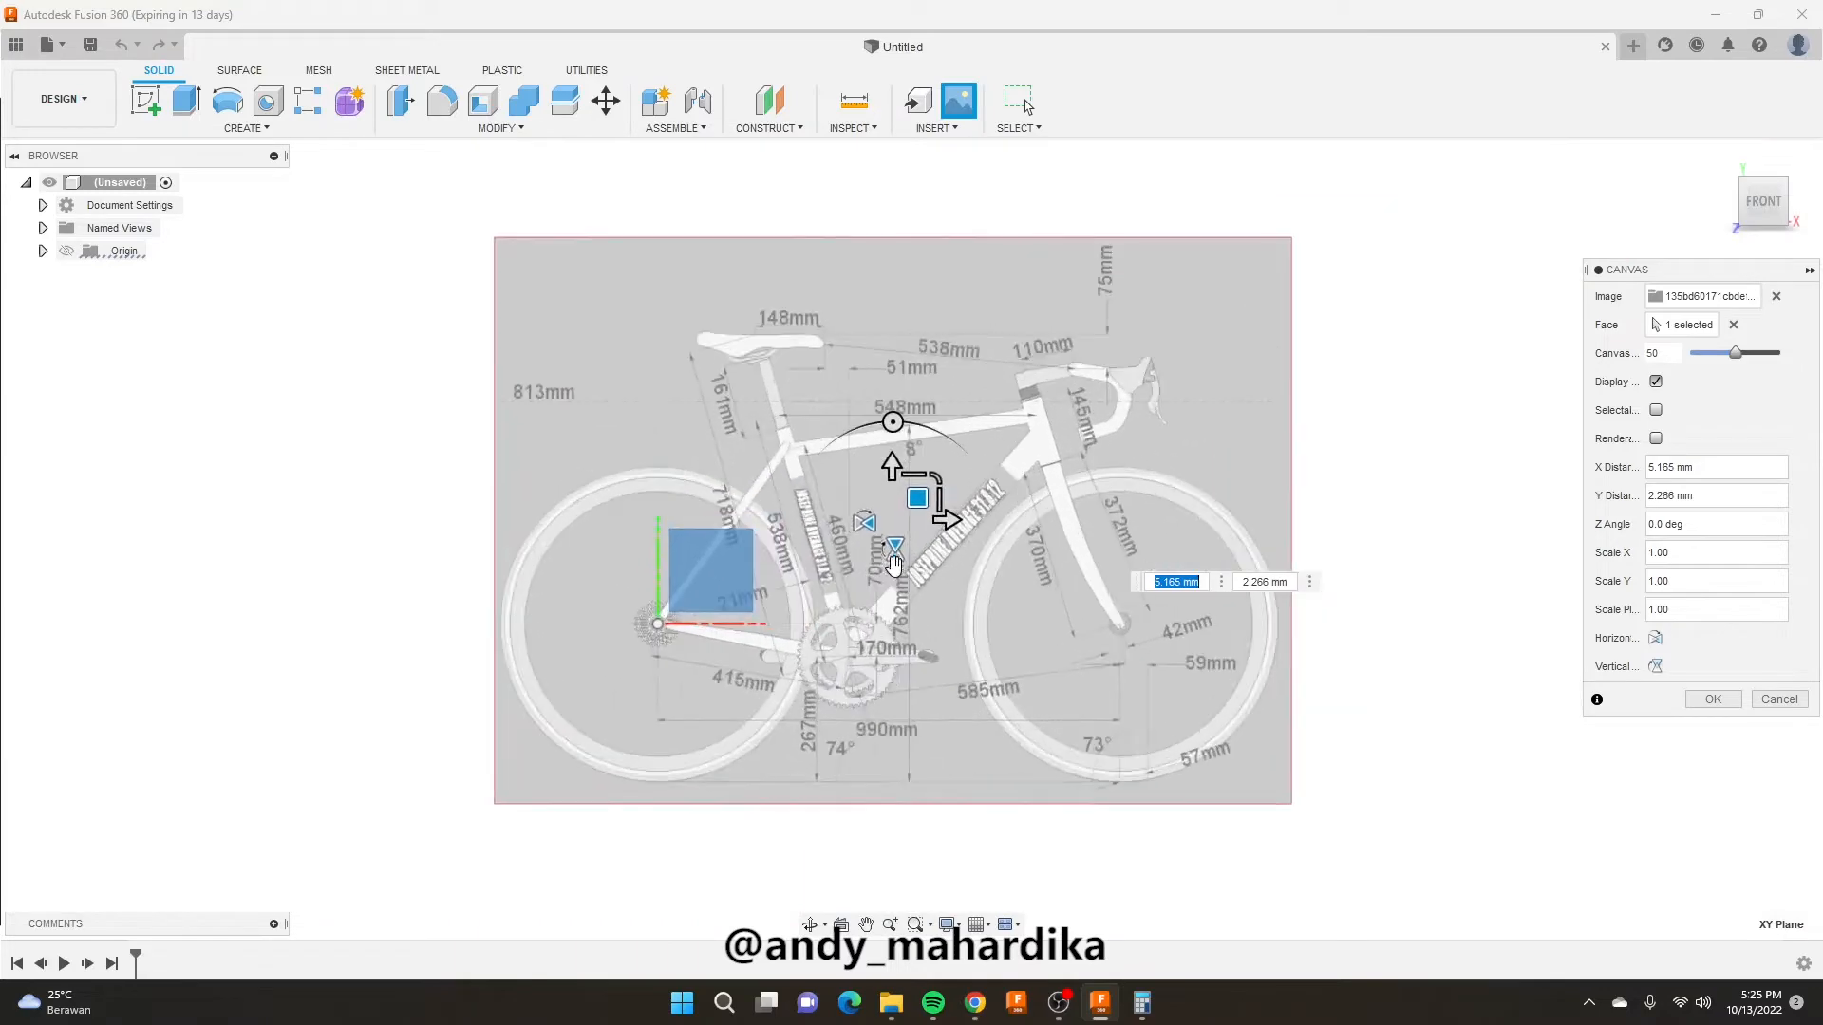
scroll(688, 589, "up", 4)
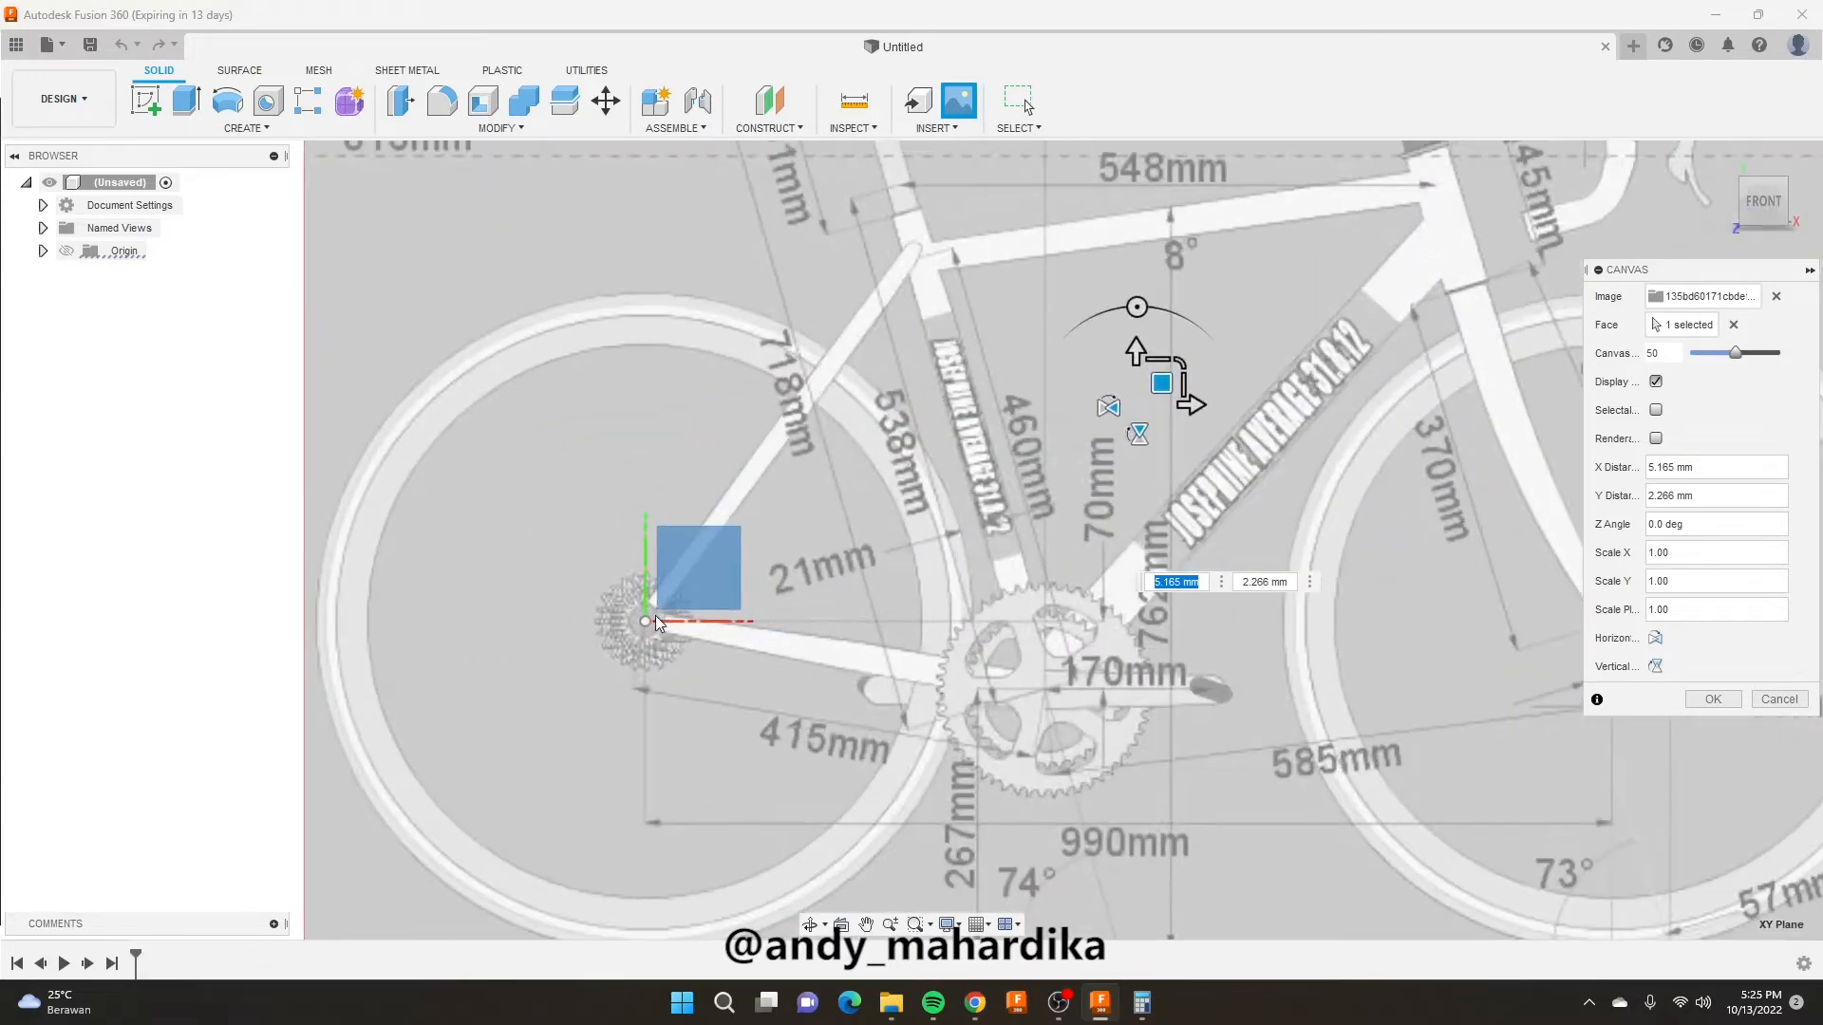
scroll(674, 570, "down", 3)
scroll(662, 557, "up", 2)
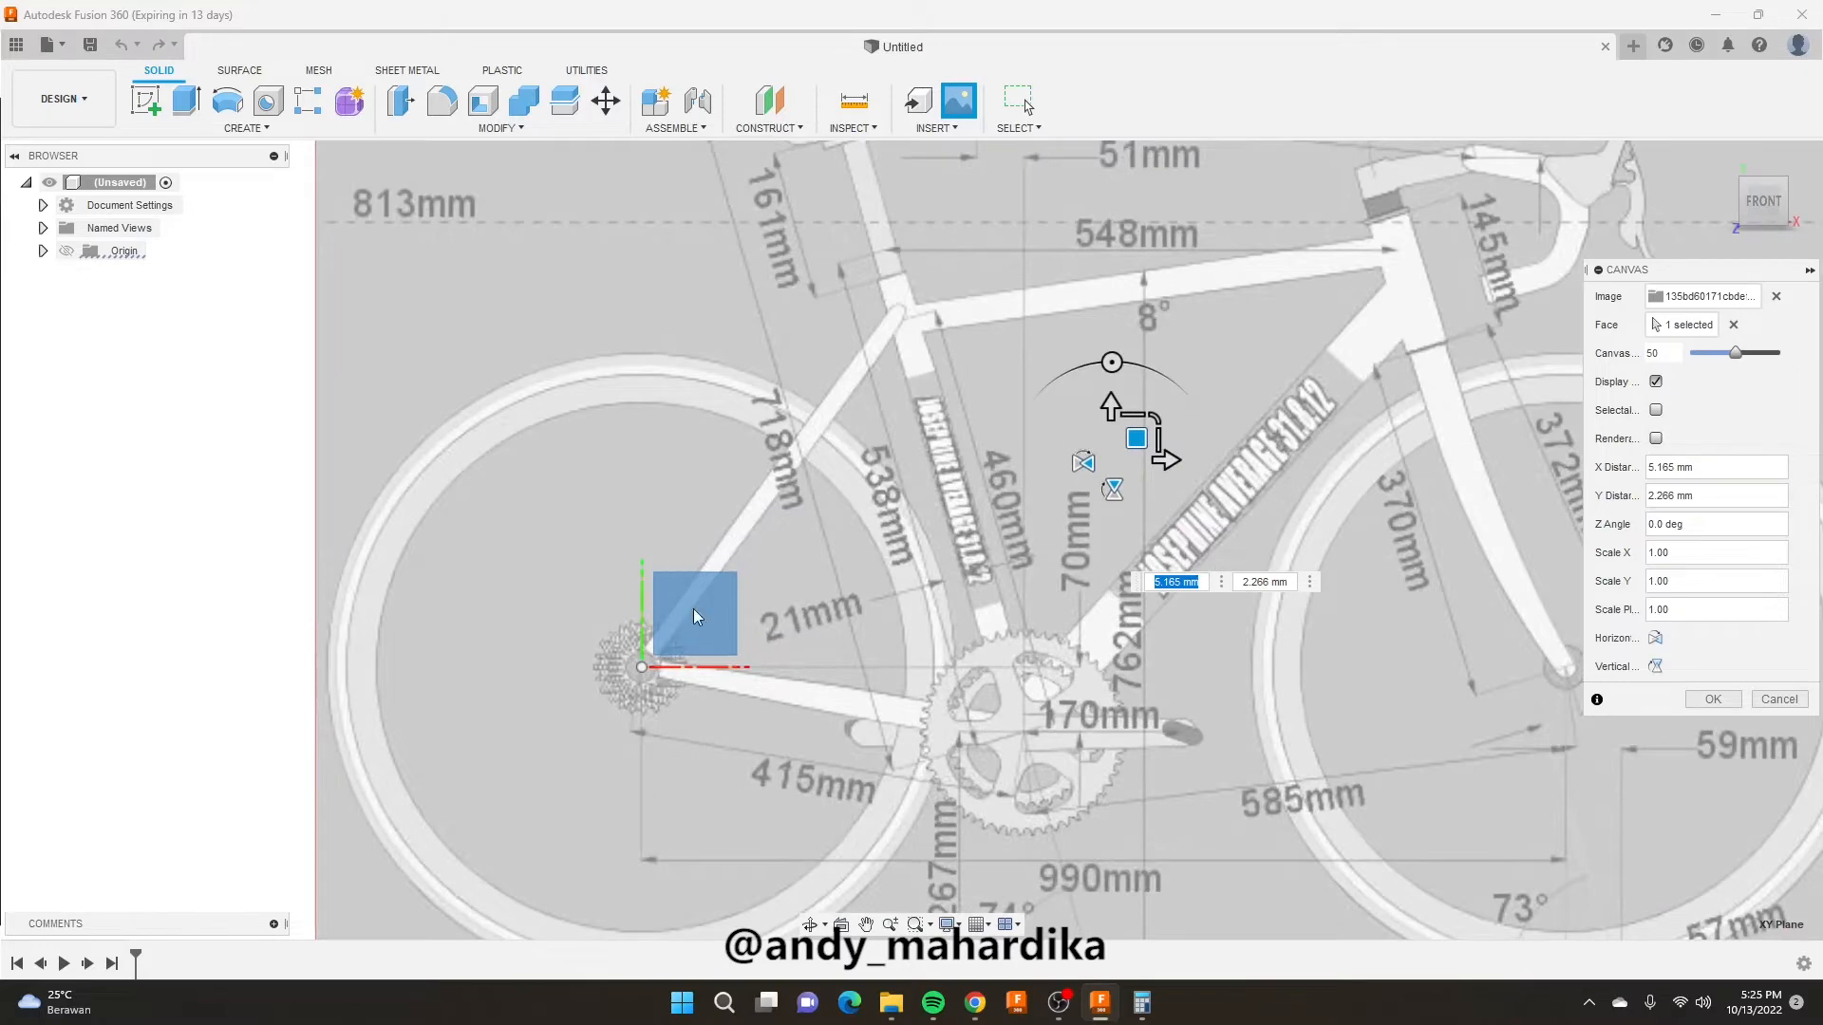
Scale the bicycle canvas uniformly in its plane to 1.266 and accept the canvas placement.
scroll(691, 607, "down", 3)
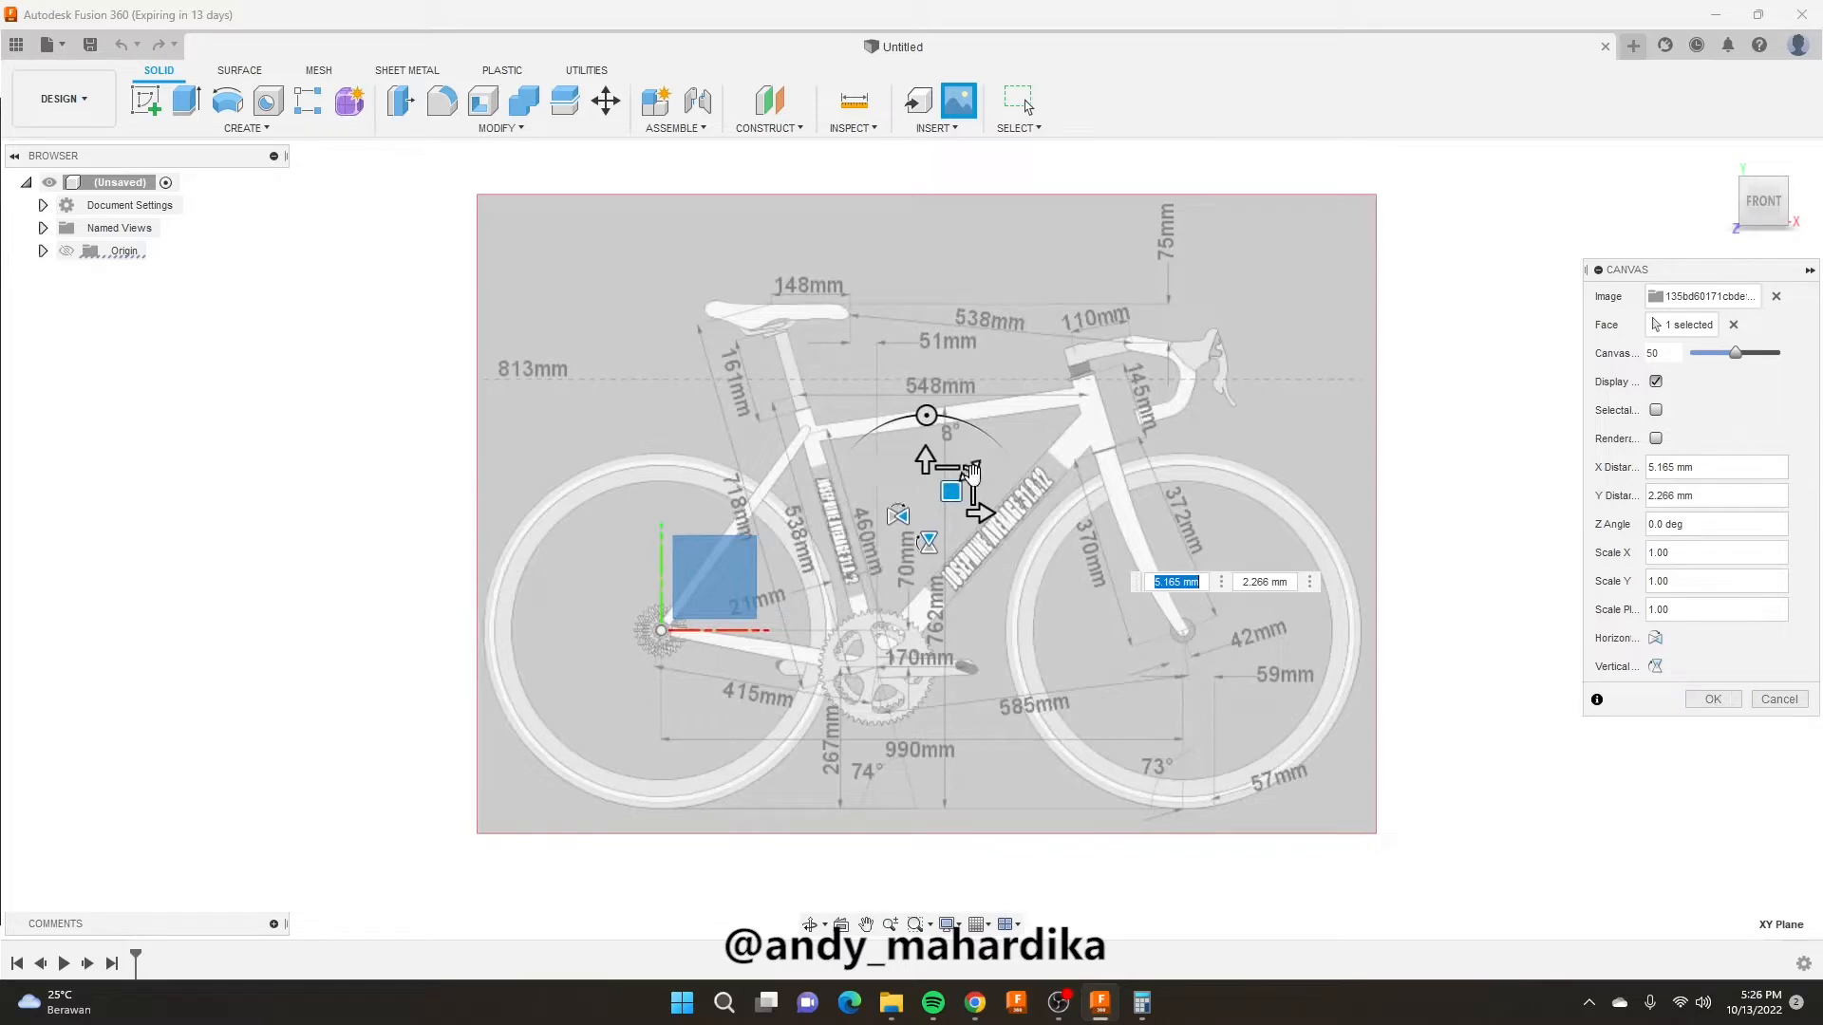
mouse_move(972, 471)
left_mouse_down()
mouse_move(1041, 439)
mouse_move(943, 479)
mouse_move(997, 461)
mouse_move(966, 465)
mouse_move(993, 462)
mouse_move(973, 479)
left_mouse_up()
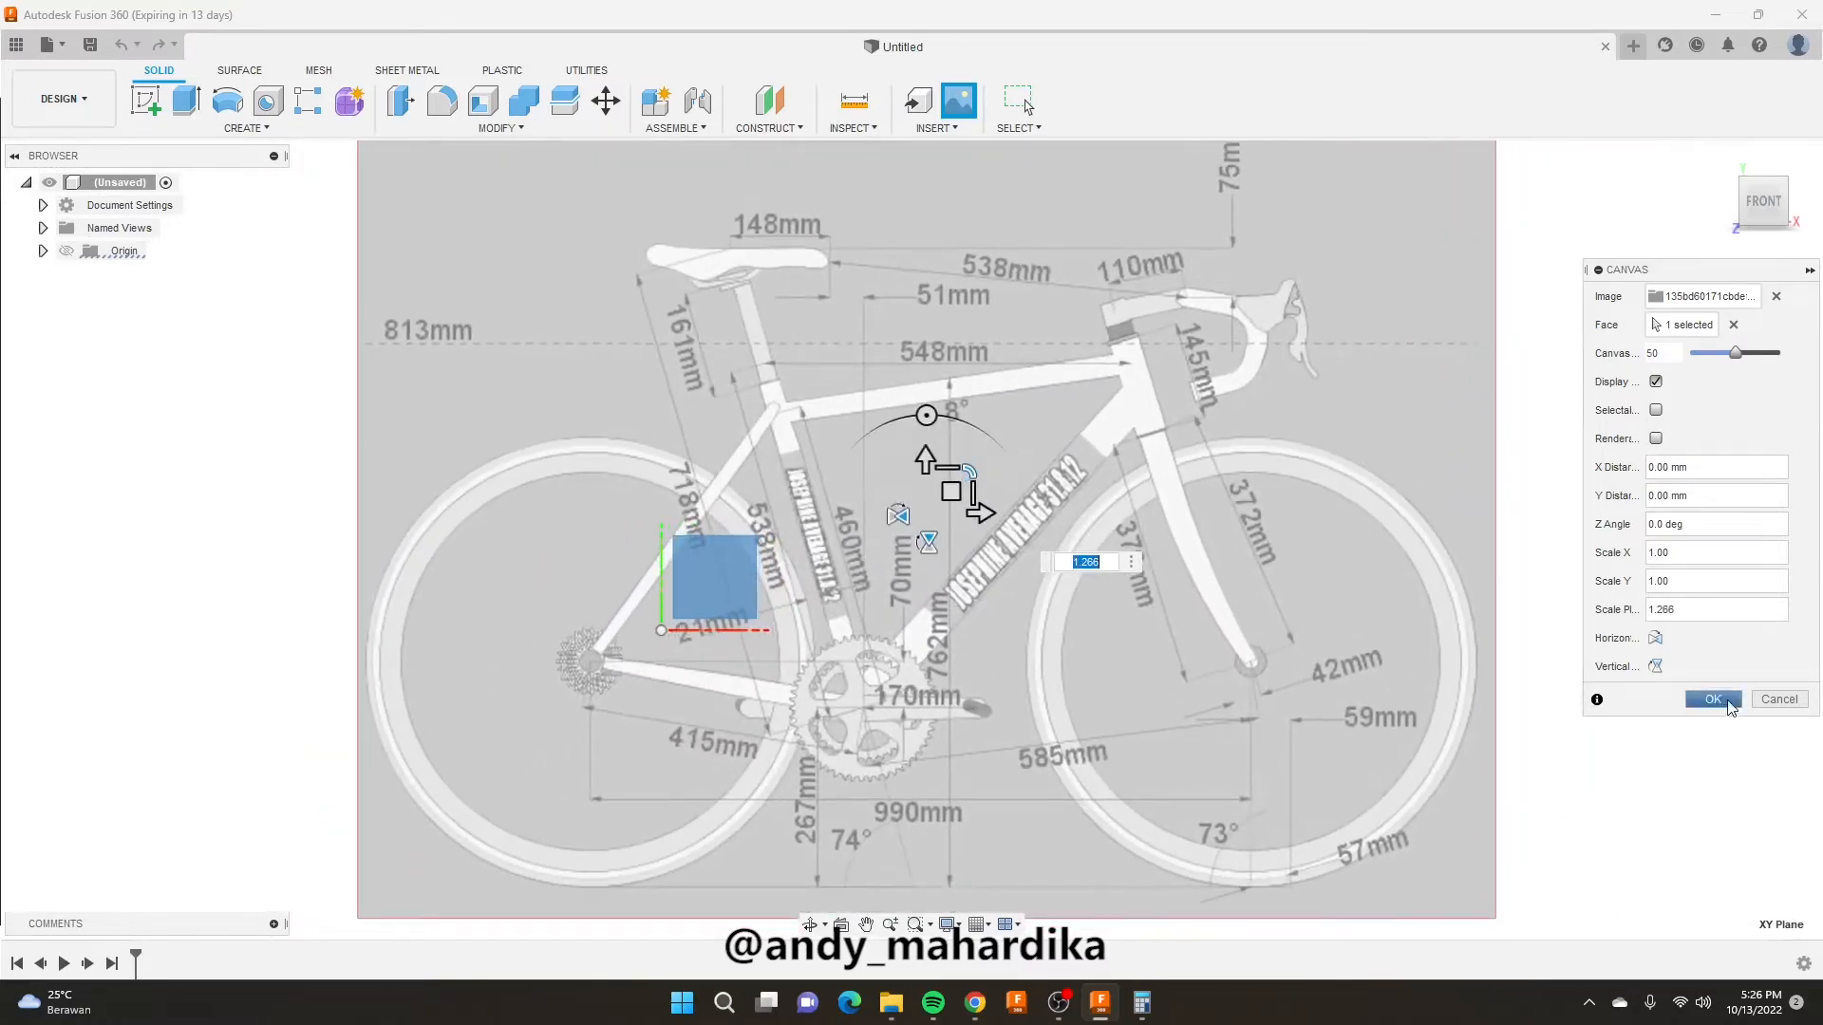
left_click(1714, 700)
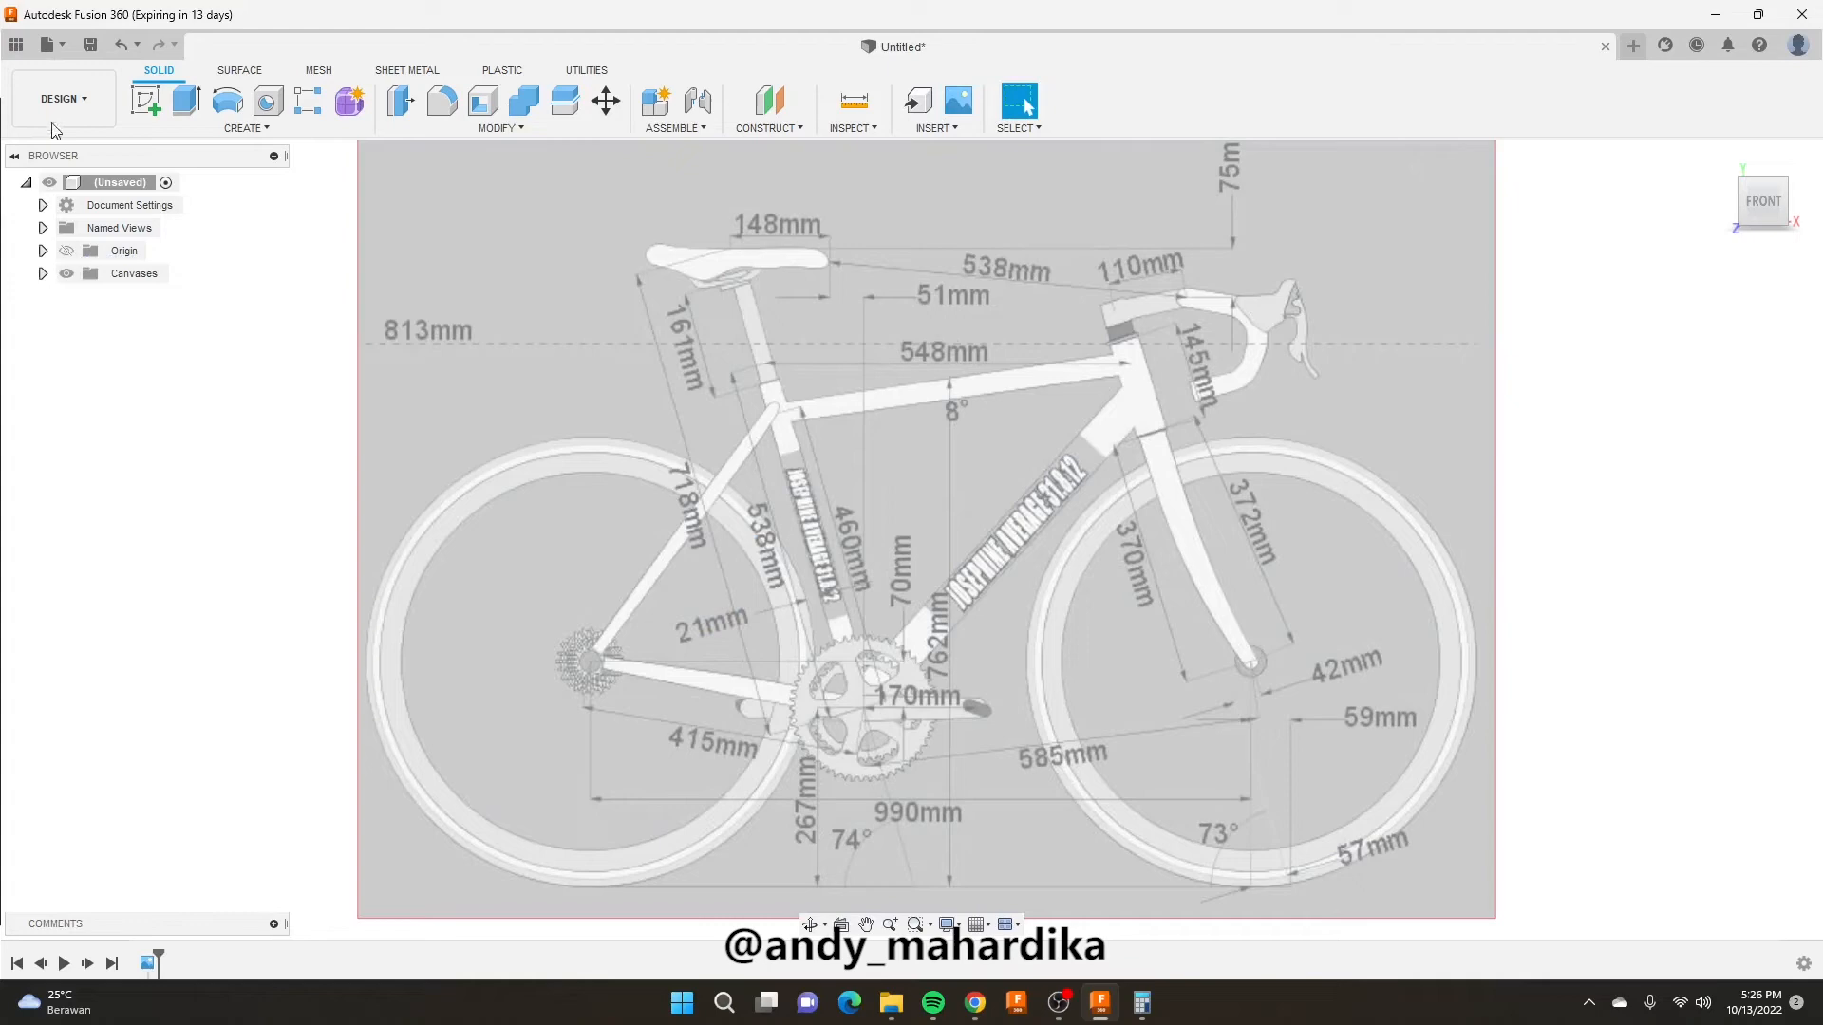
Start a sketch on the XY plane and draw connected construction lines, 17.5 mm horizontally from the origin and then vertically upward beside the canvas.
left_click(145, 100)
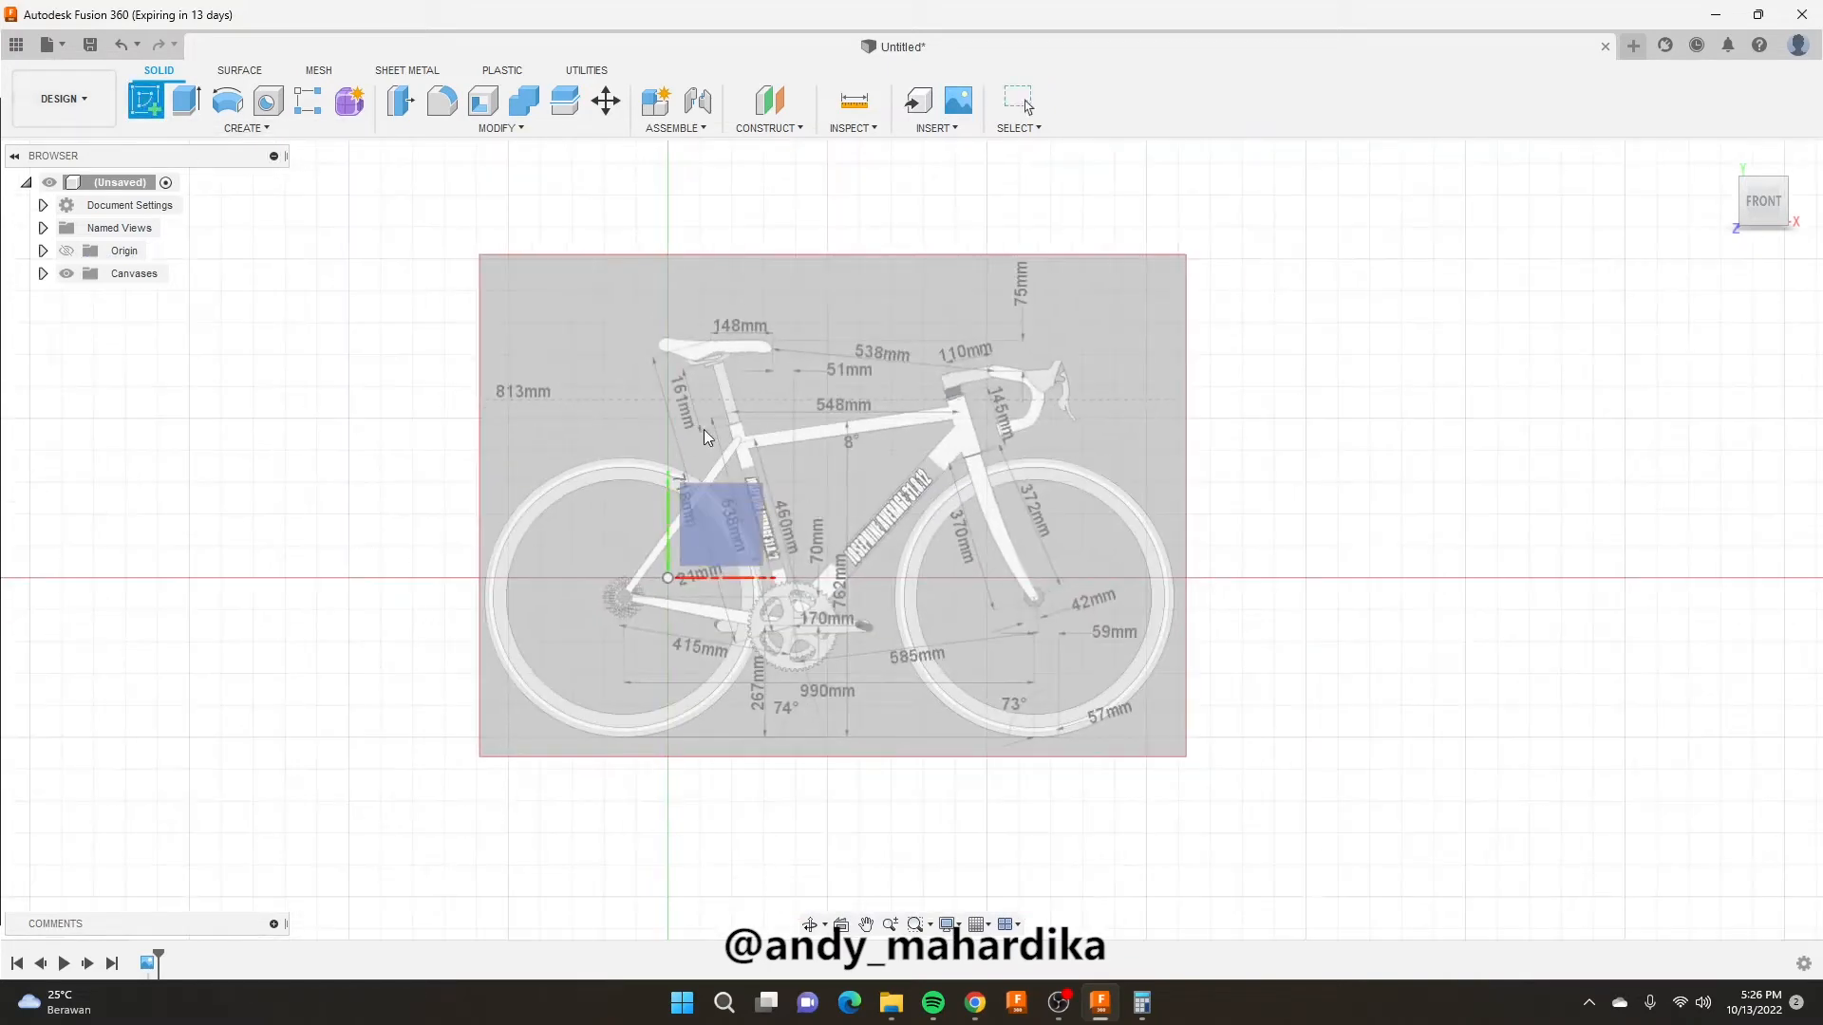
left_click(734, 511)
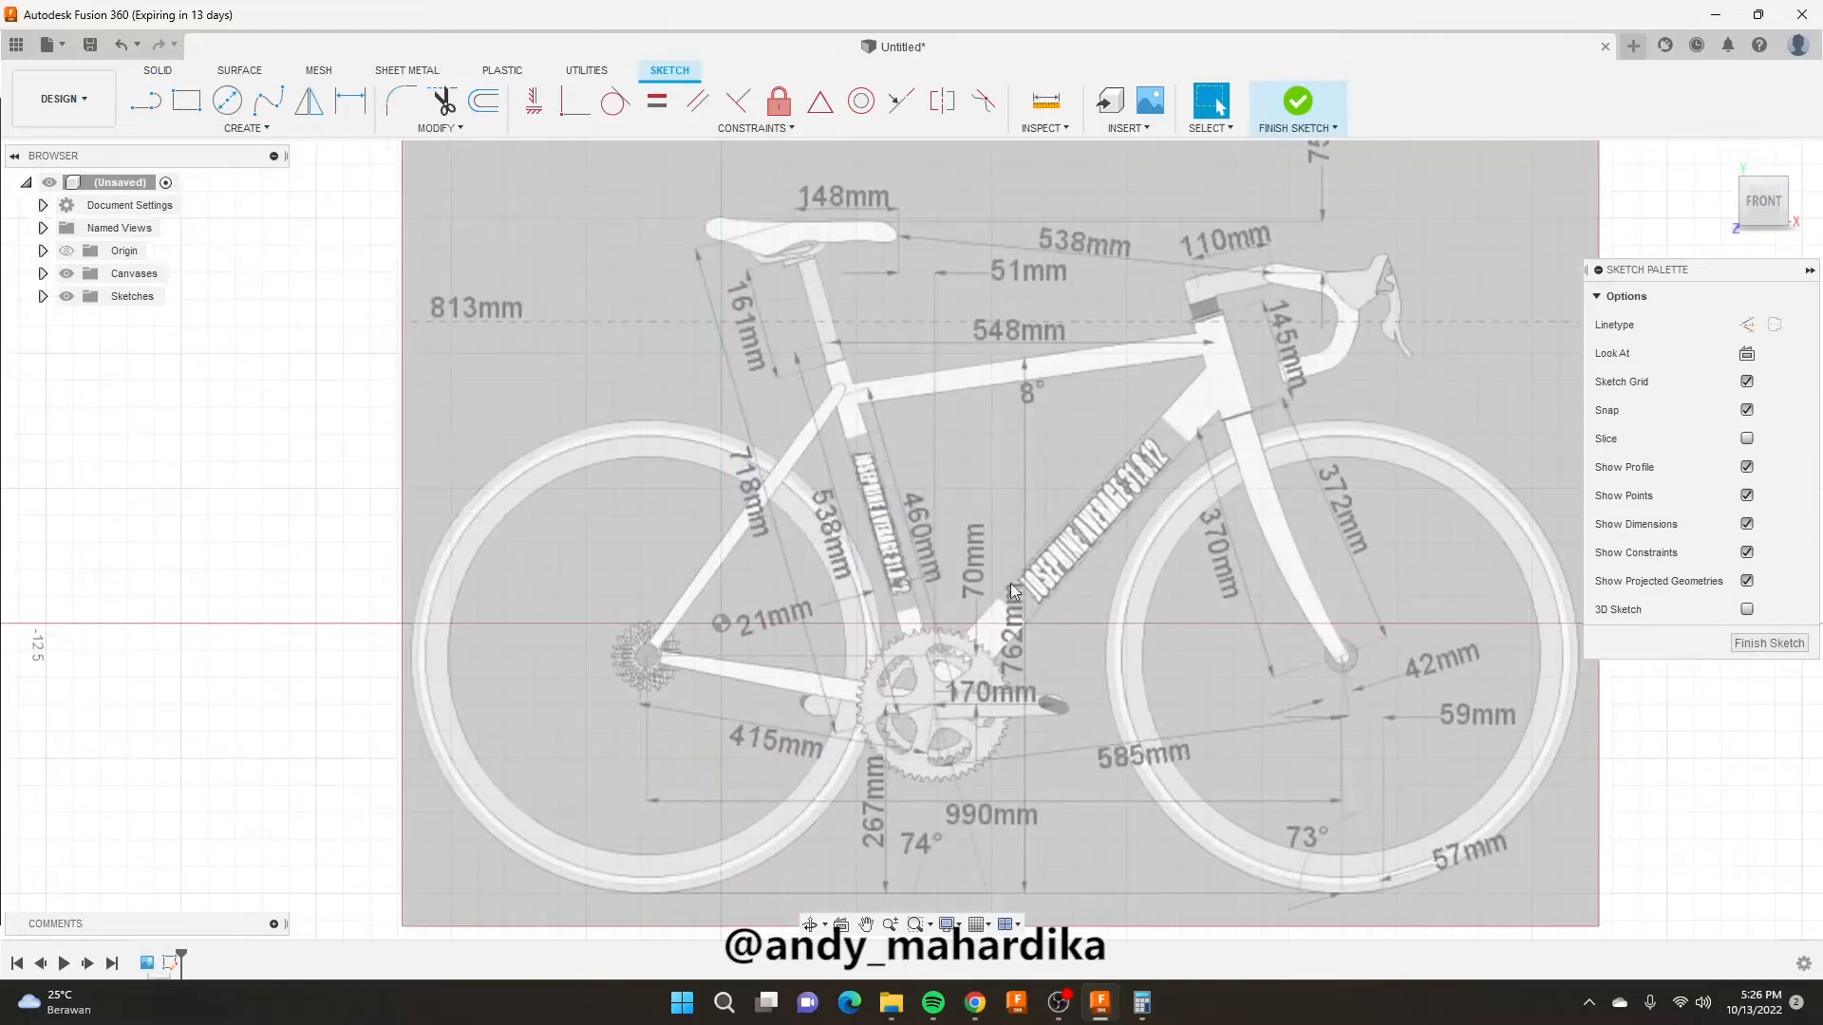
left_click(146, 101)
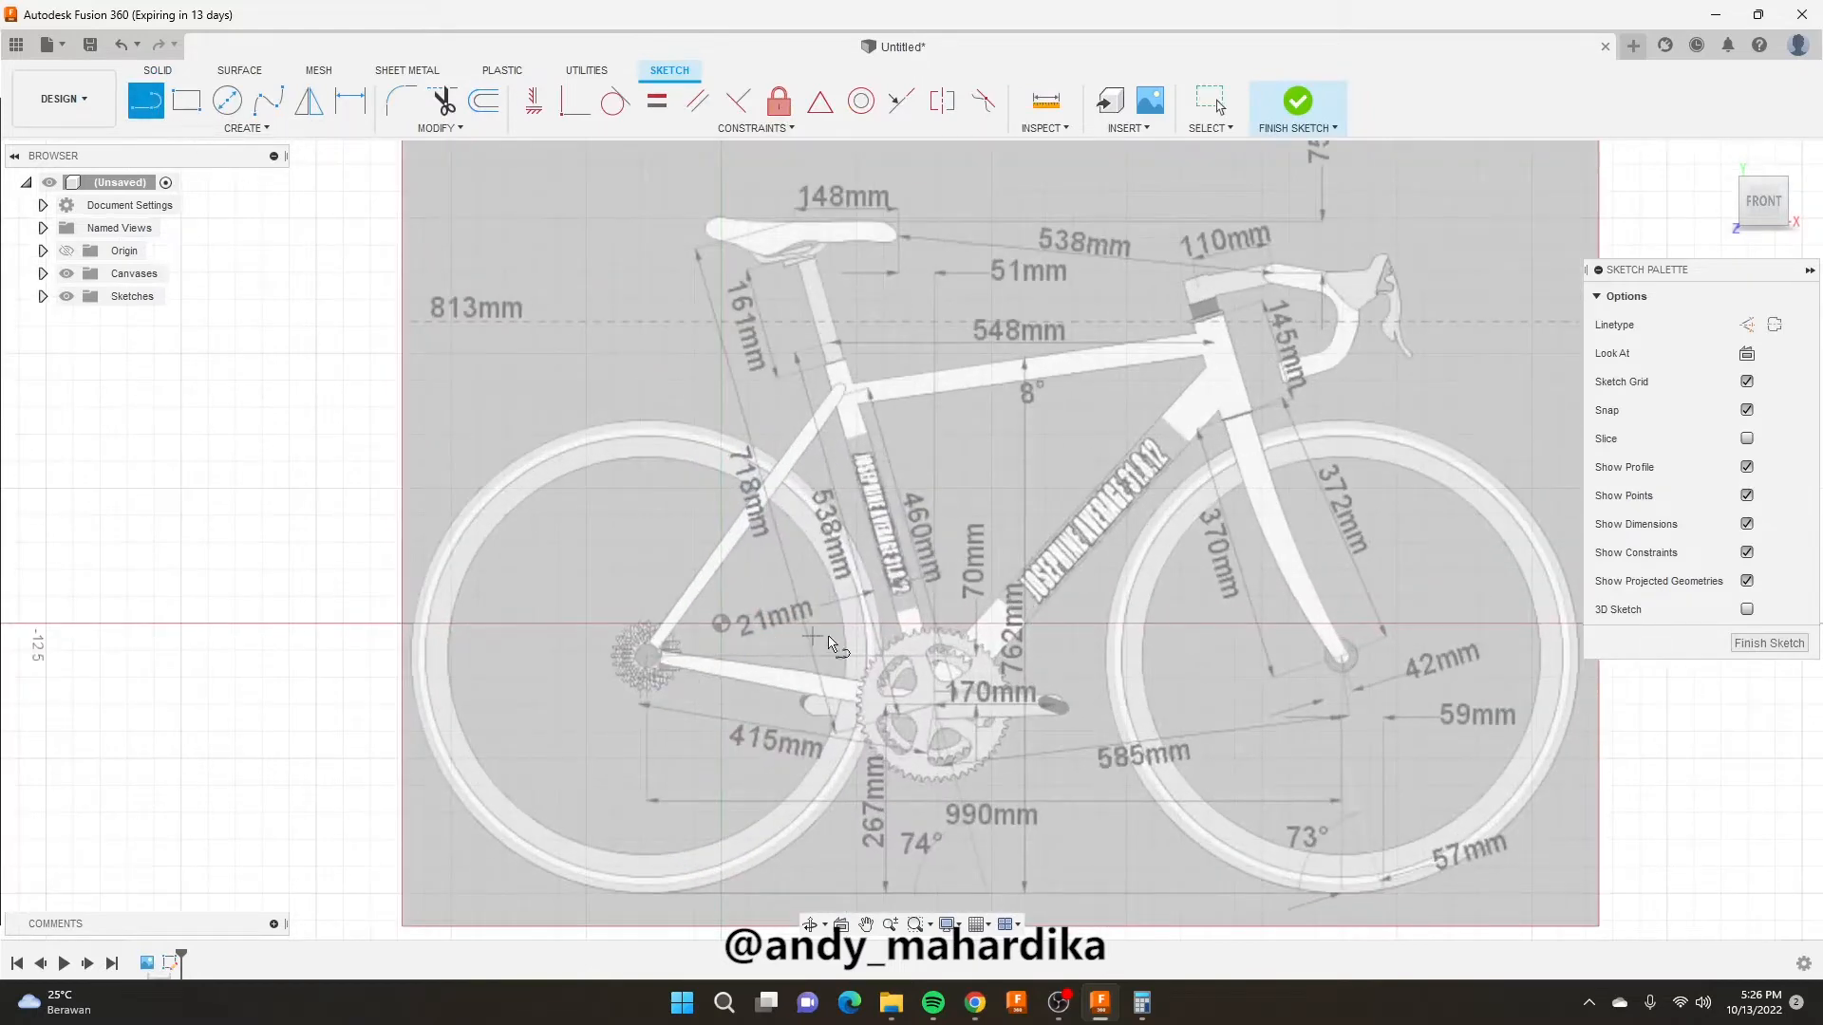
scroll(821, 548, "down", 5)
scroll(721, 550, "up", 5)
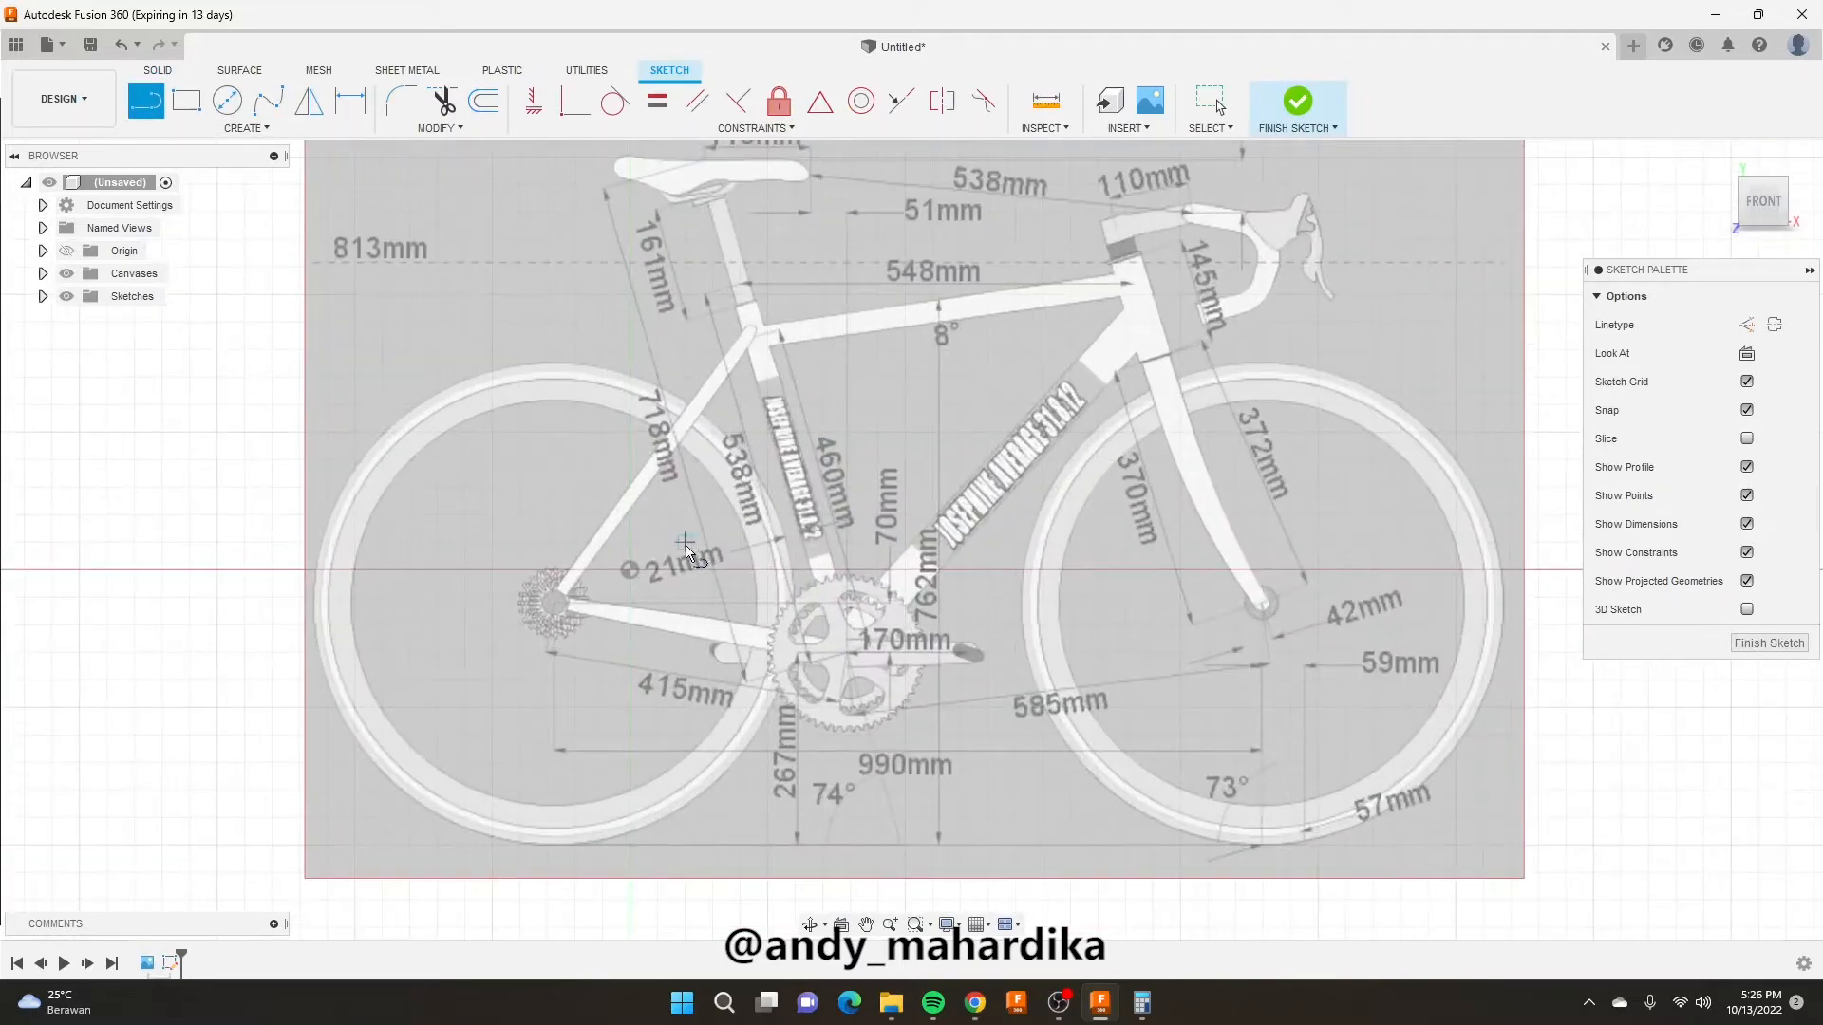
left_click(629, 569)
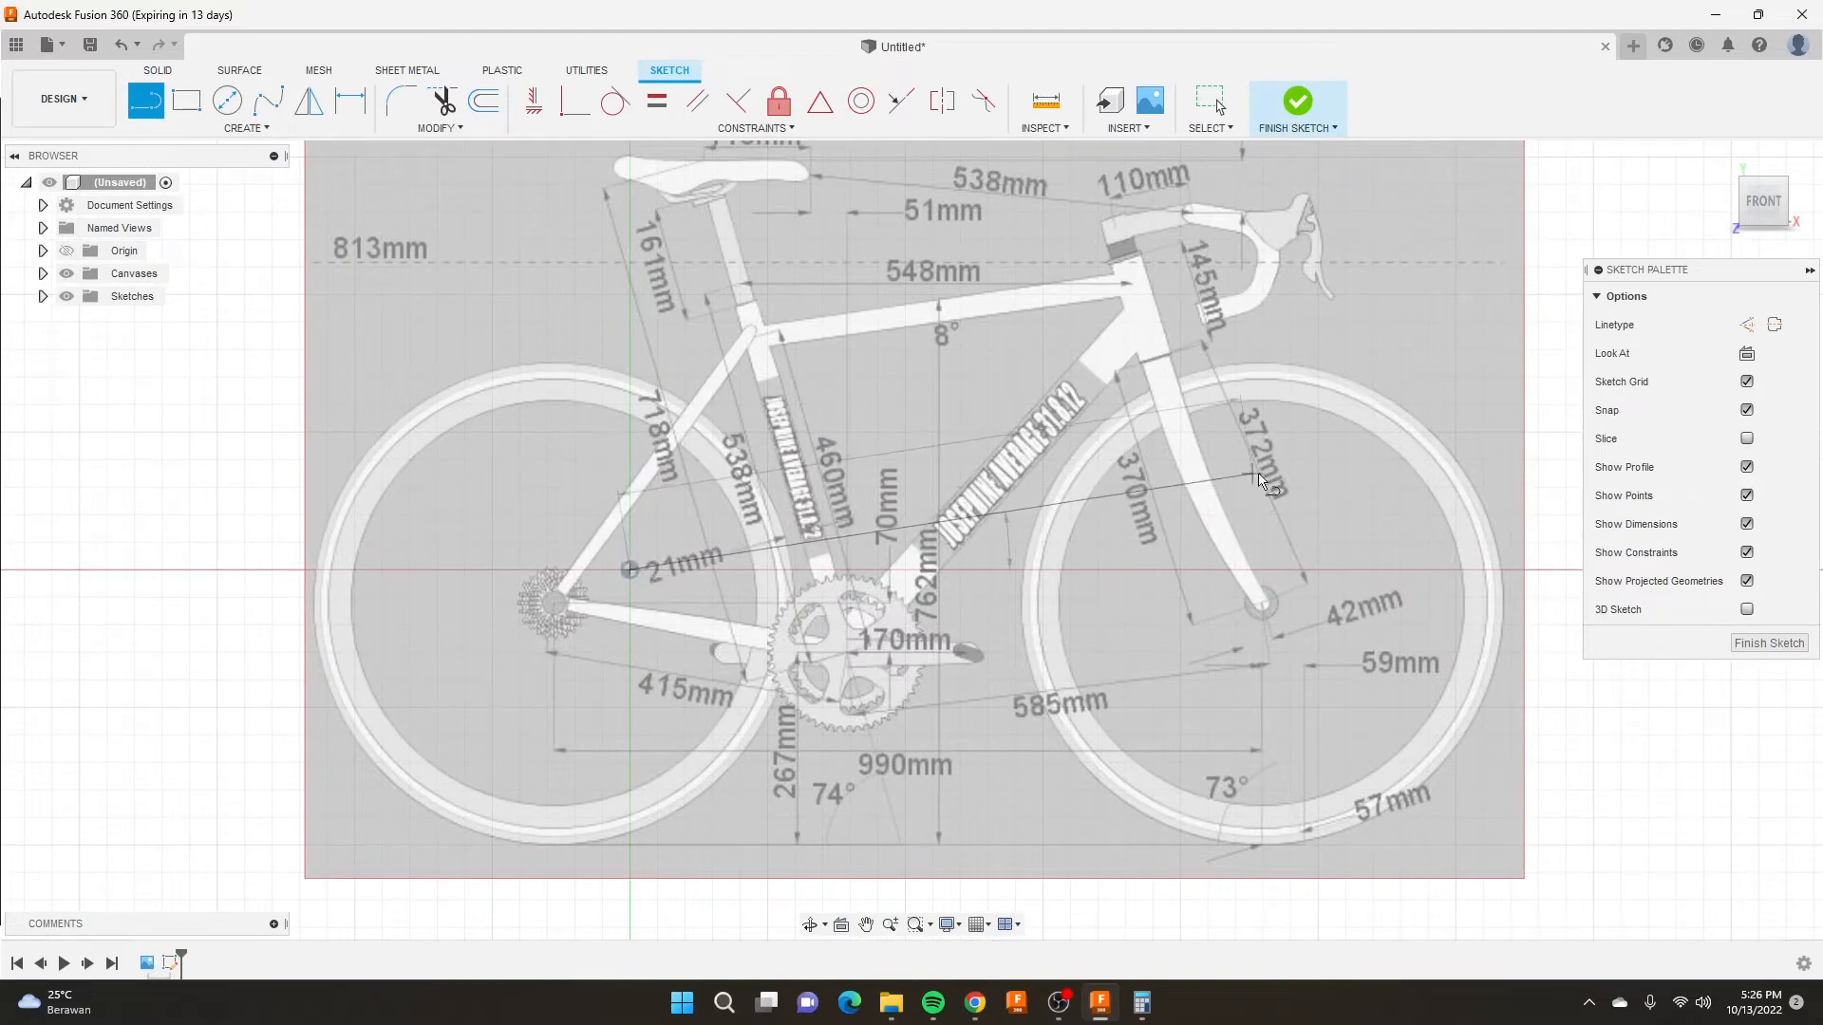
left_click(1747, 325)
scroll(624, 449, "down", 3)
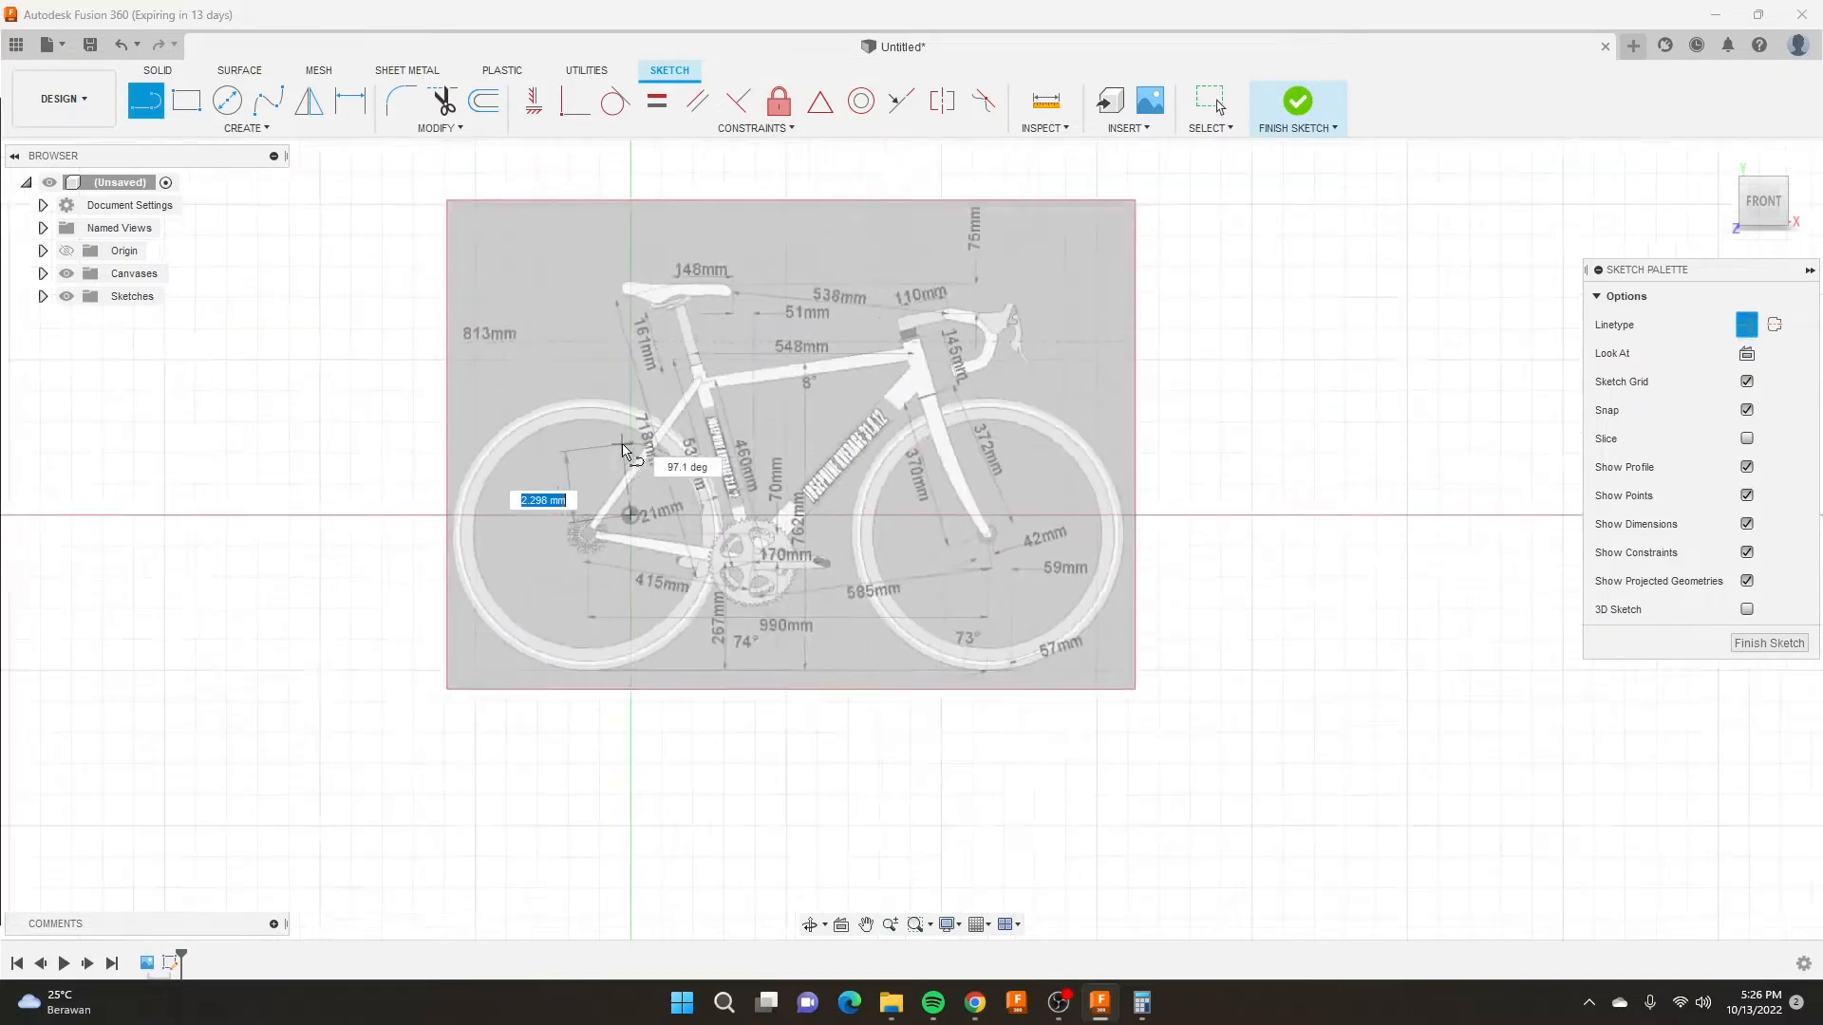
scroll(1139, 484, "up", 5)
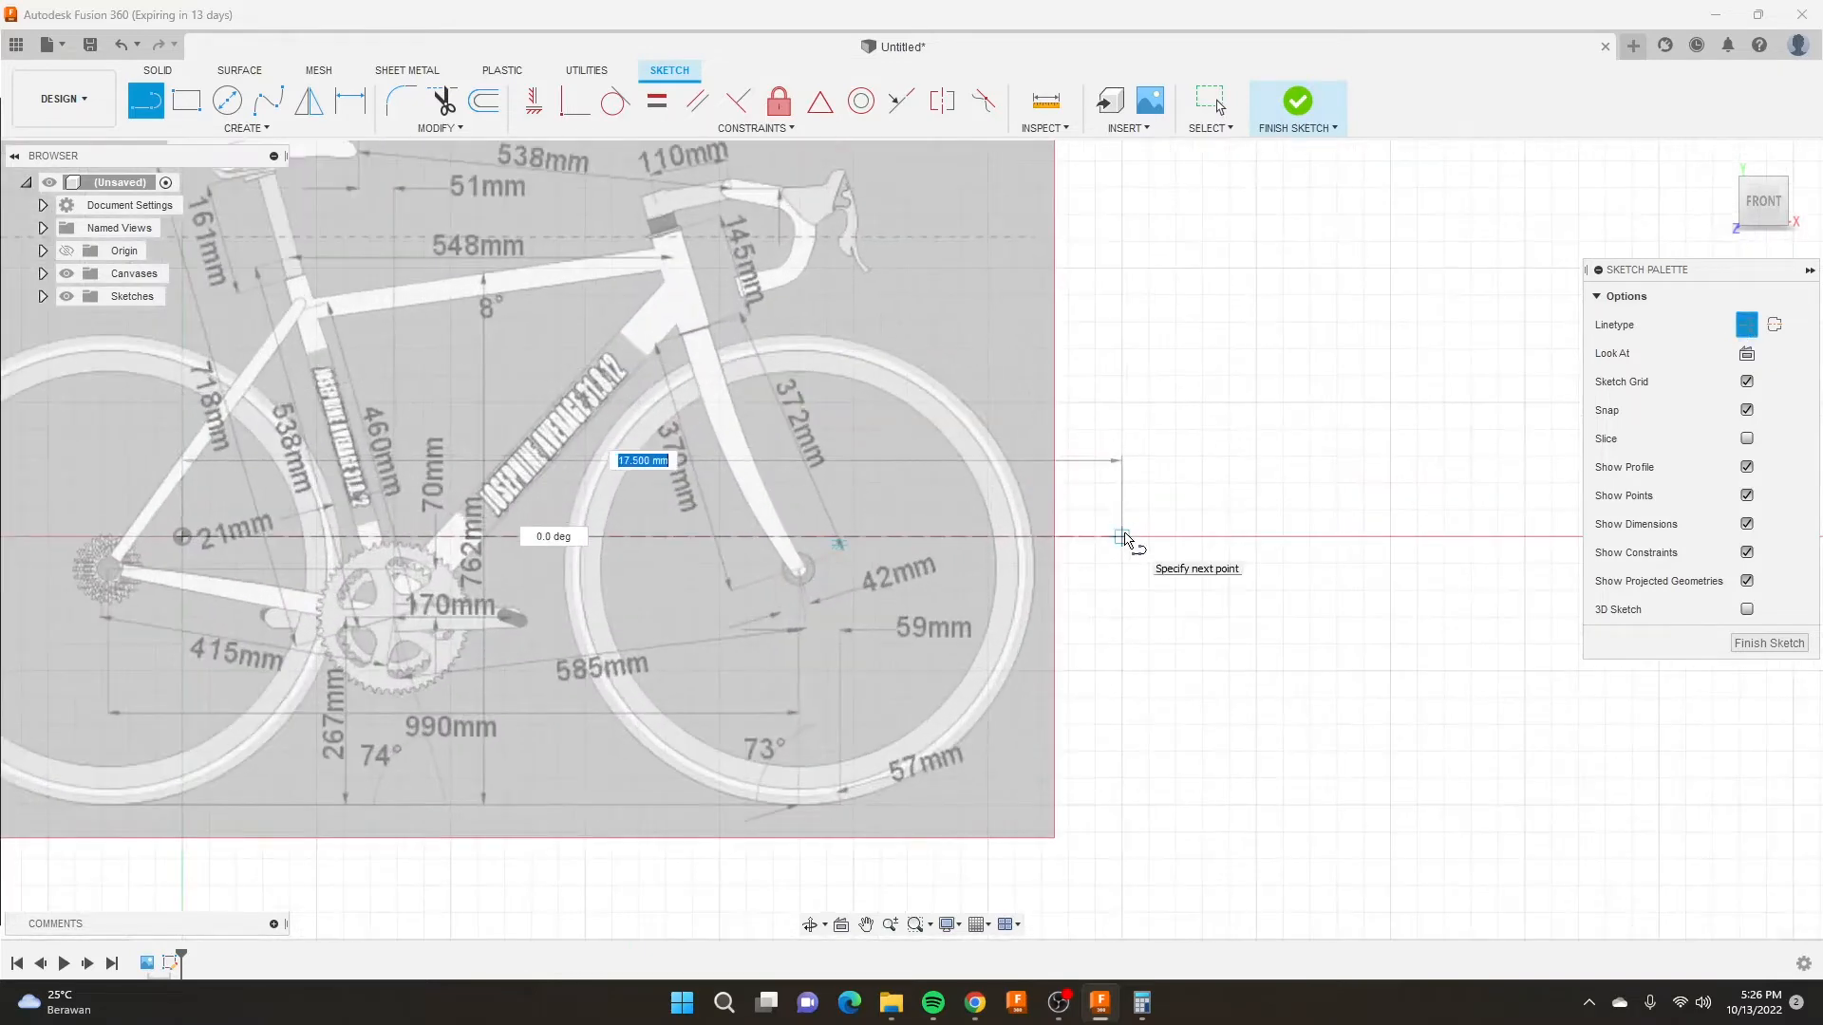
left_click(1123, 537)
left_click(1122, 161)
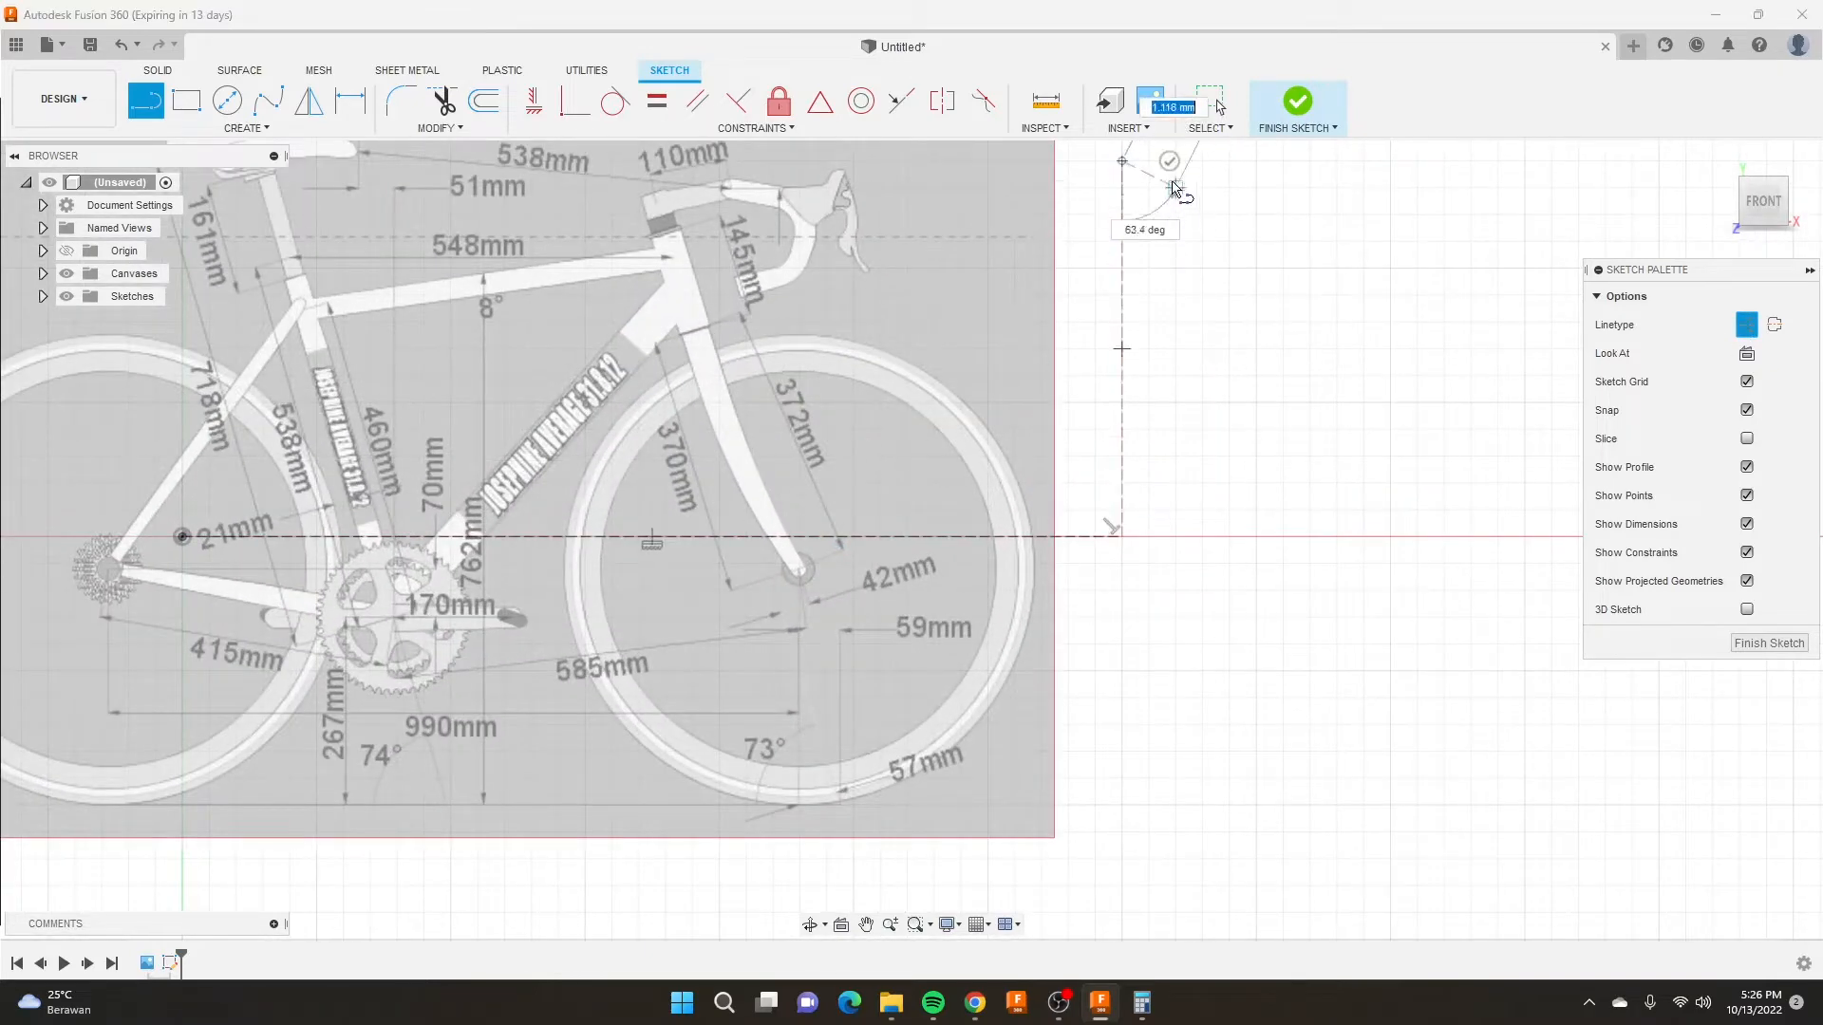
Dimension the horizontal construction line from the origin to 990 mm.
scroll(1139, 447, "down", 4)
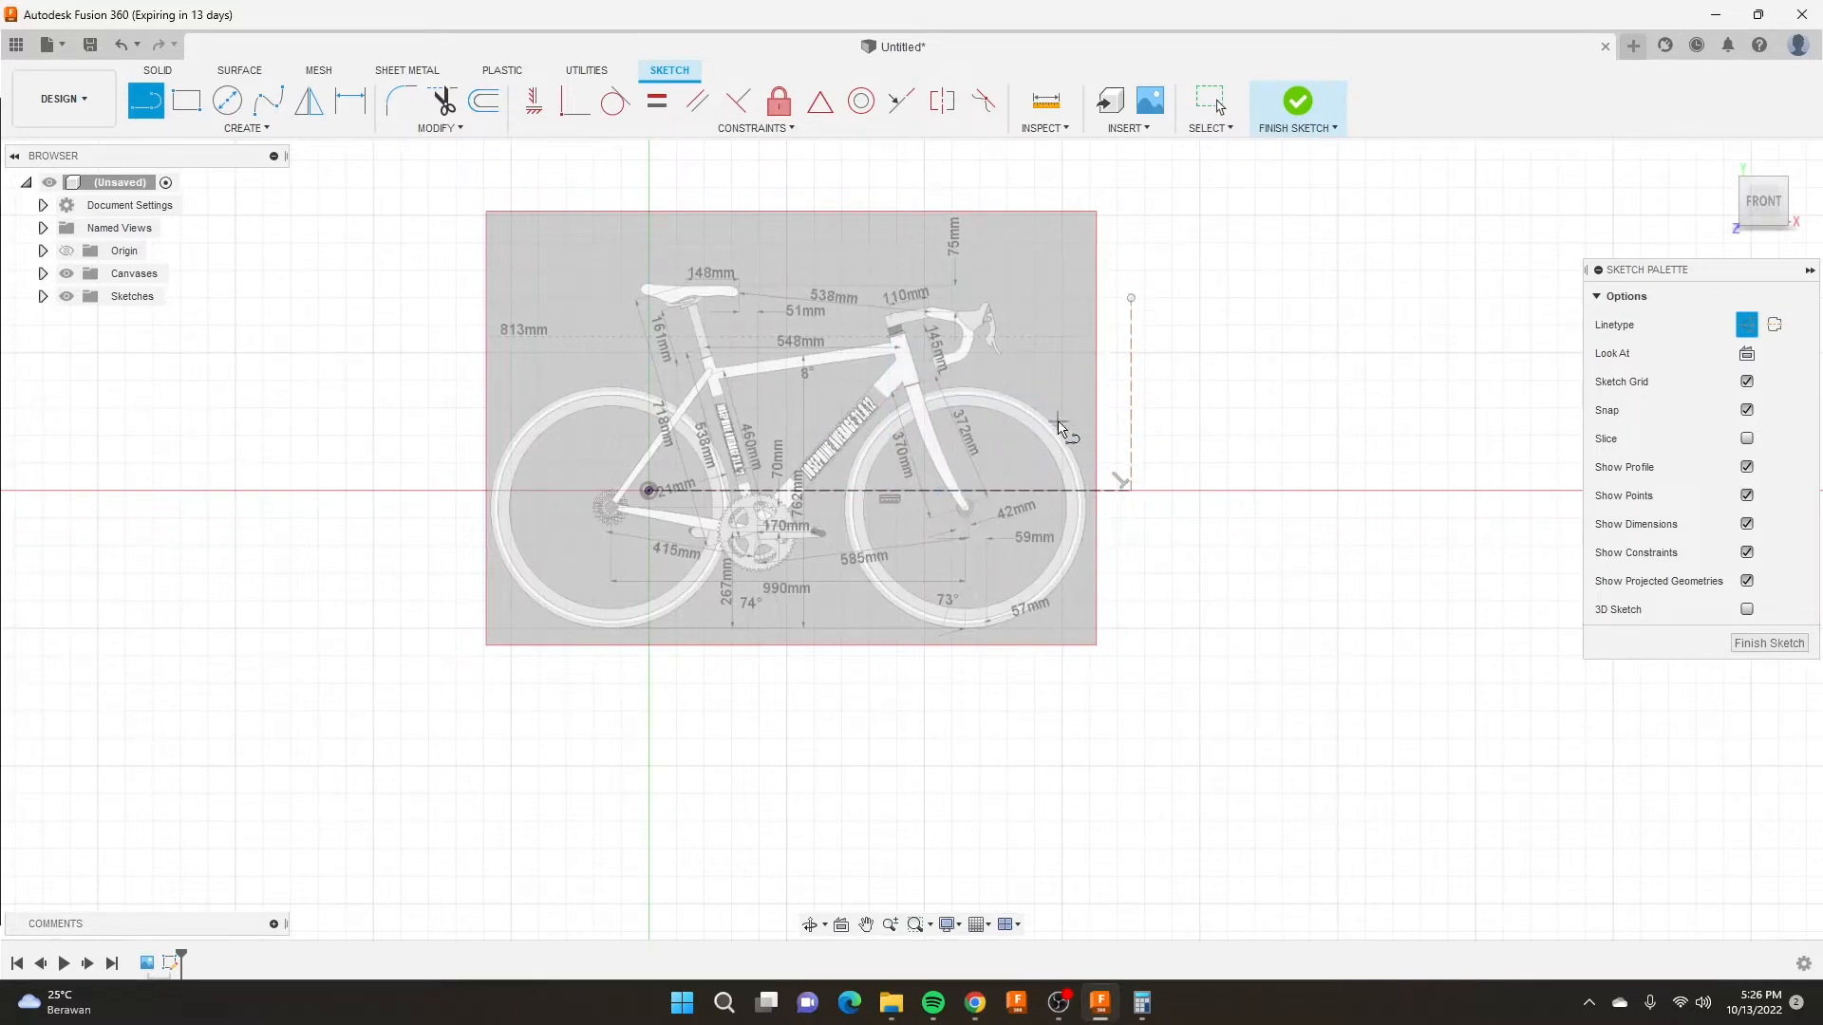
key("d")
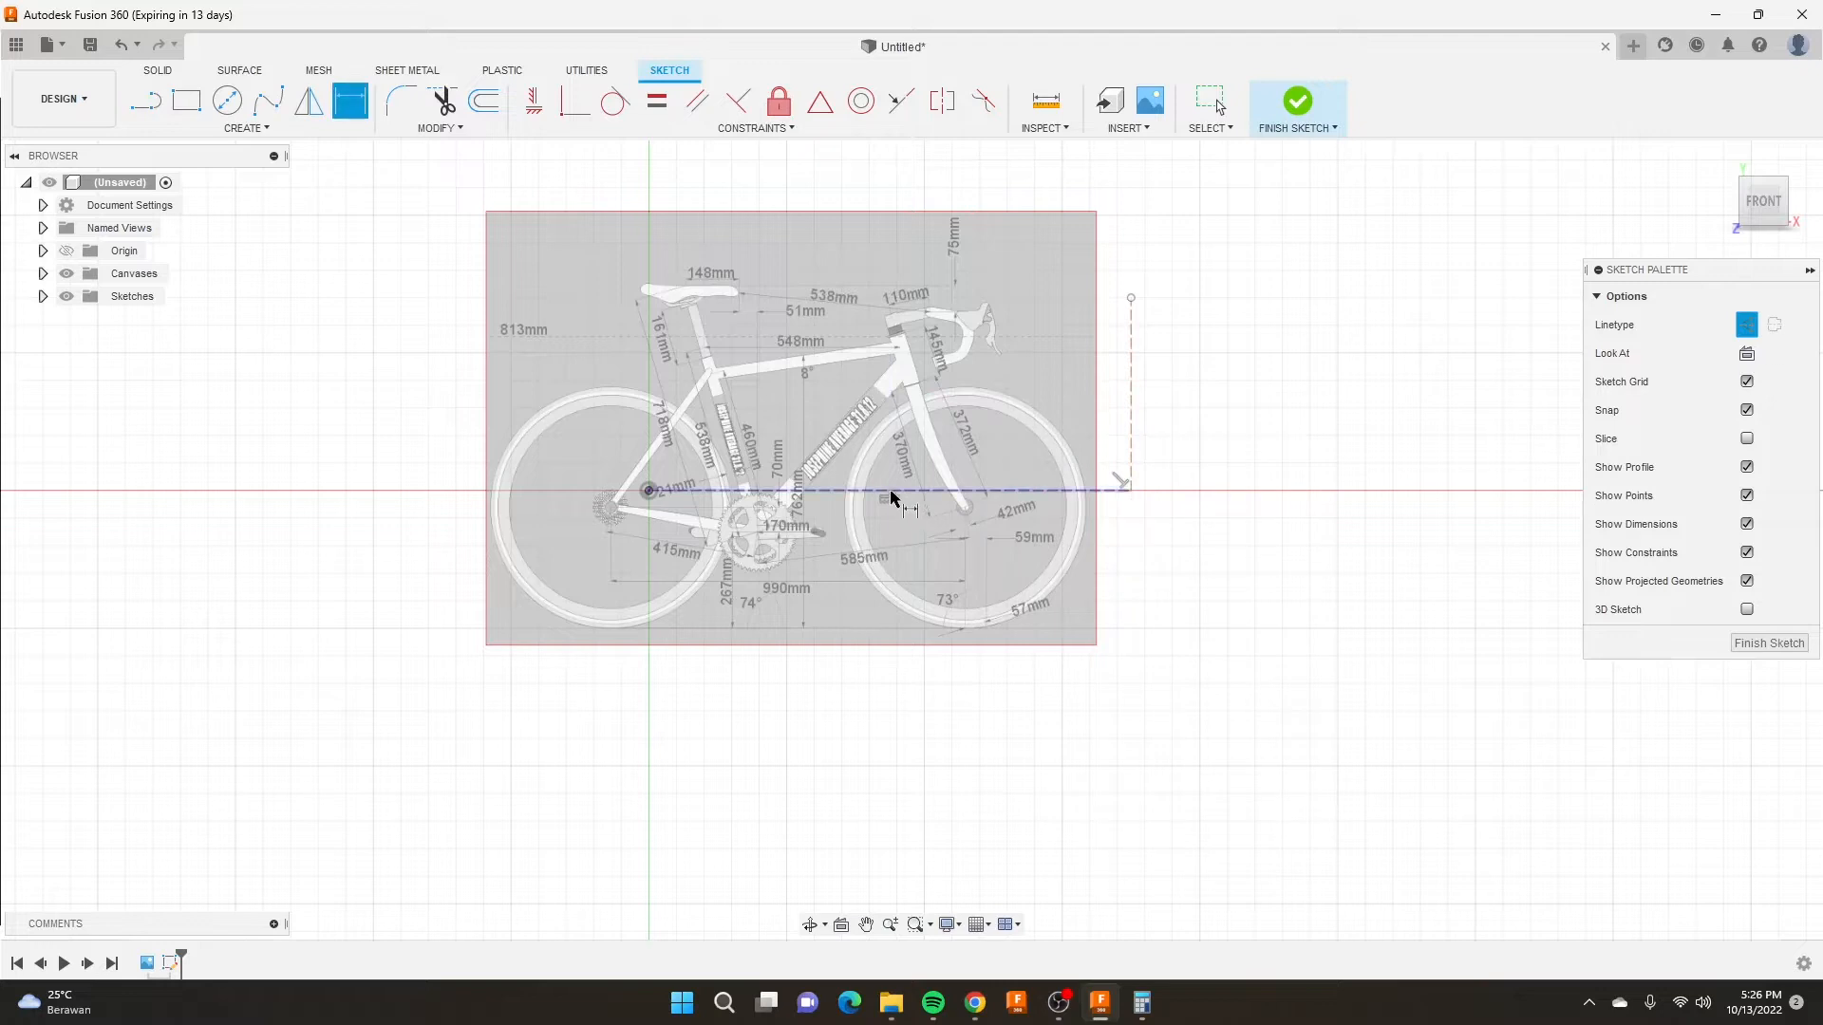
left_click(893, 497)
left_click(879, 677)
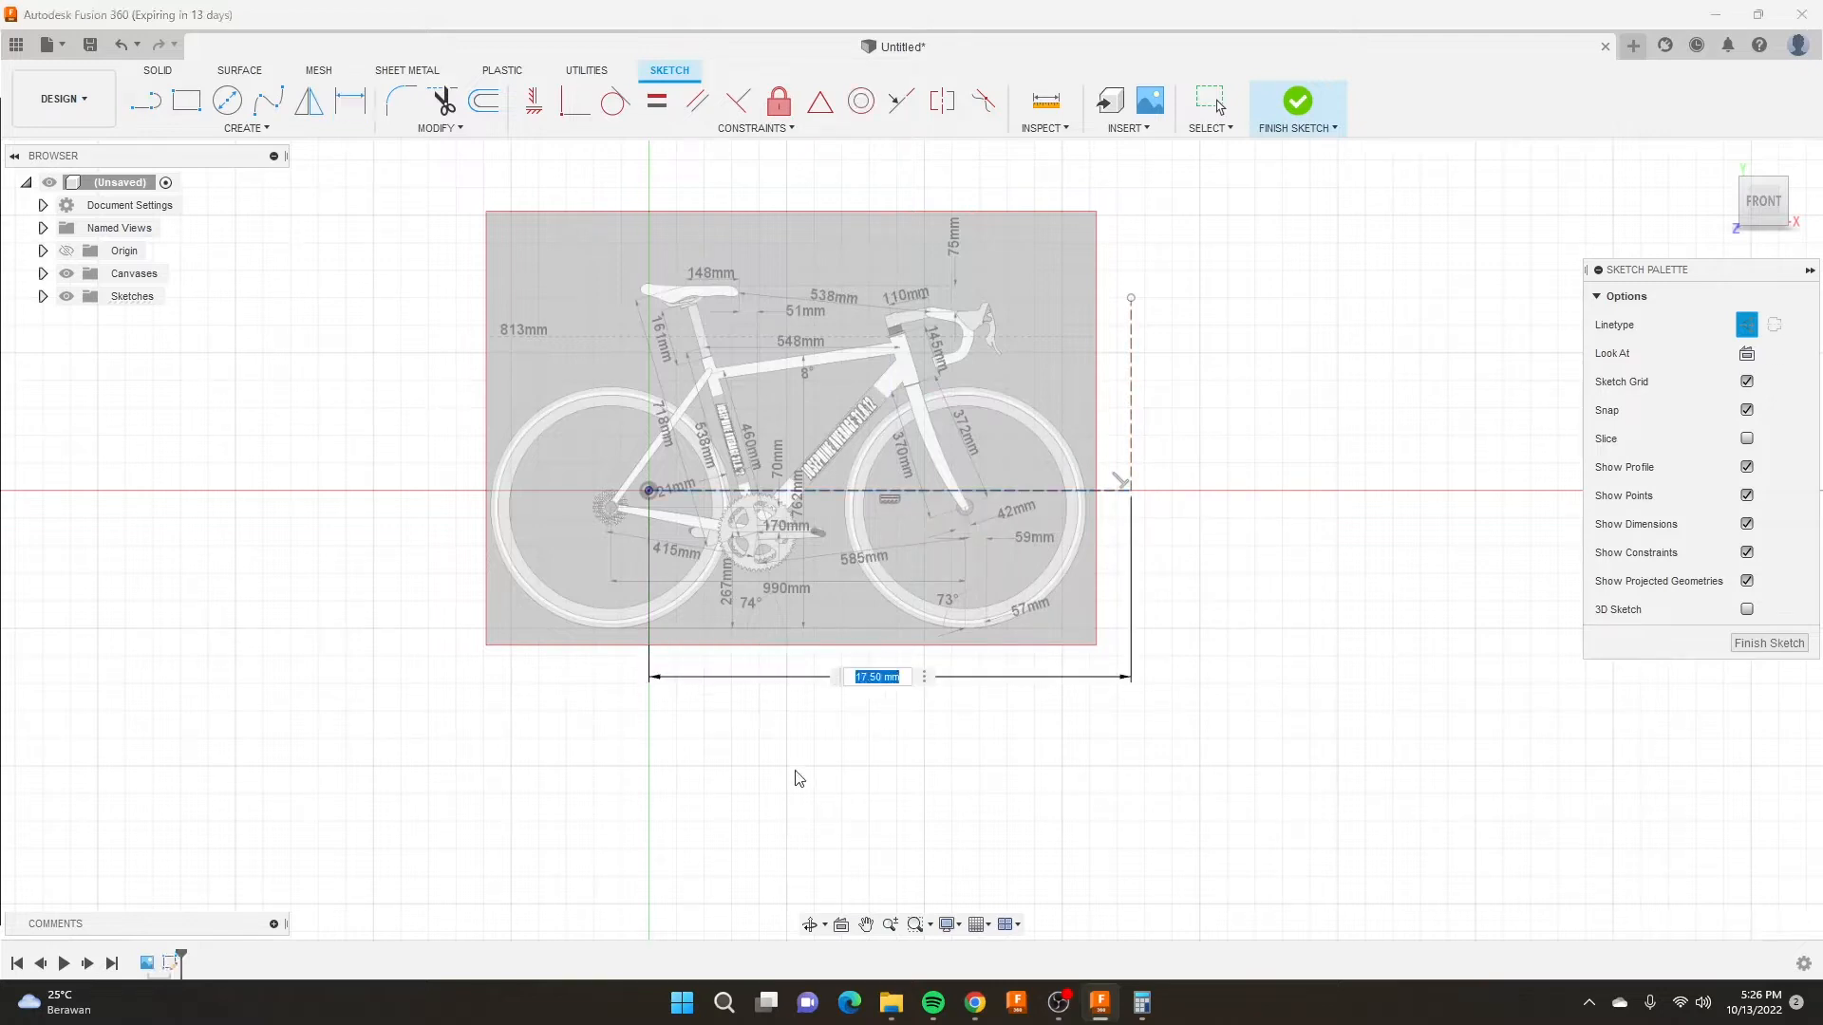
type("990")
key("Return")
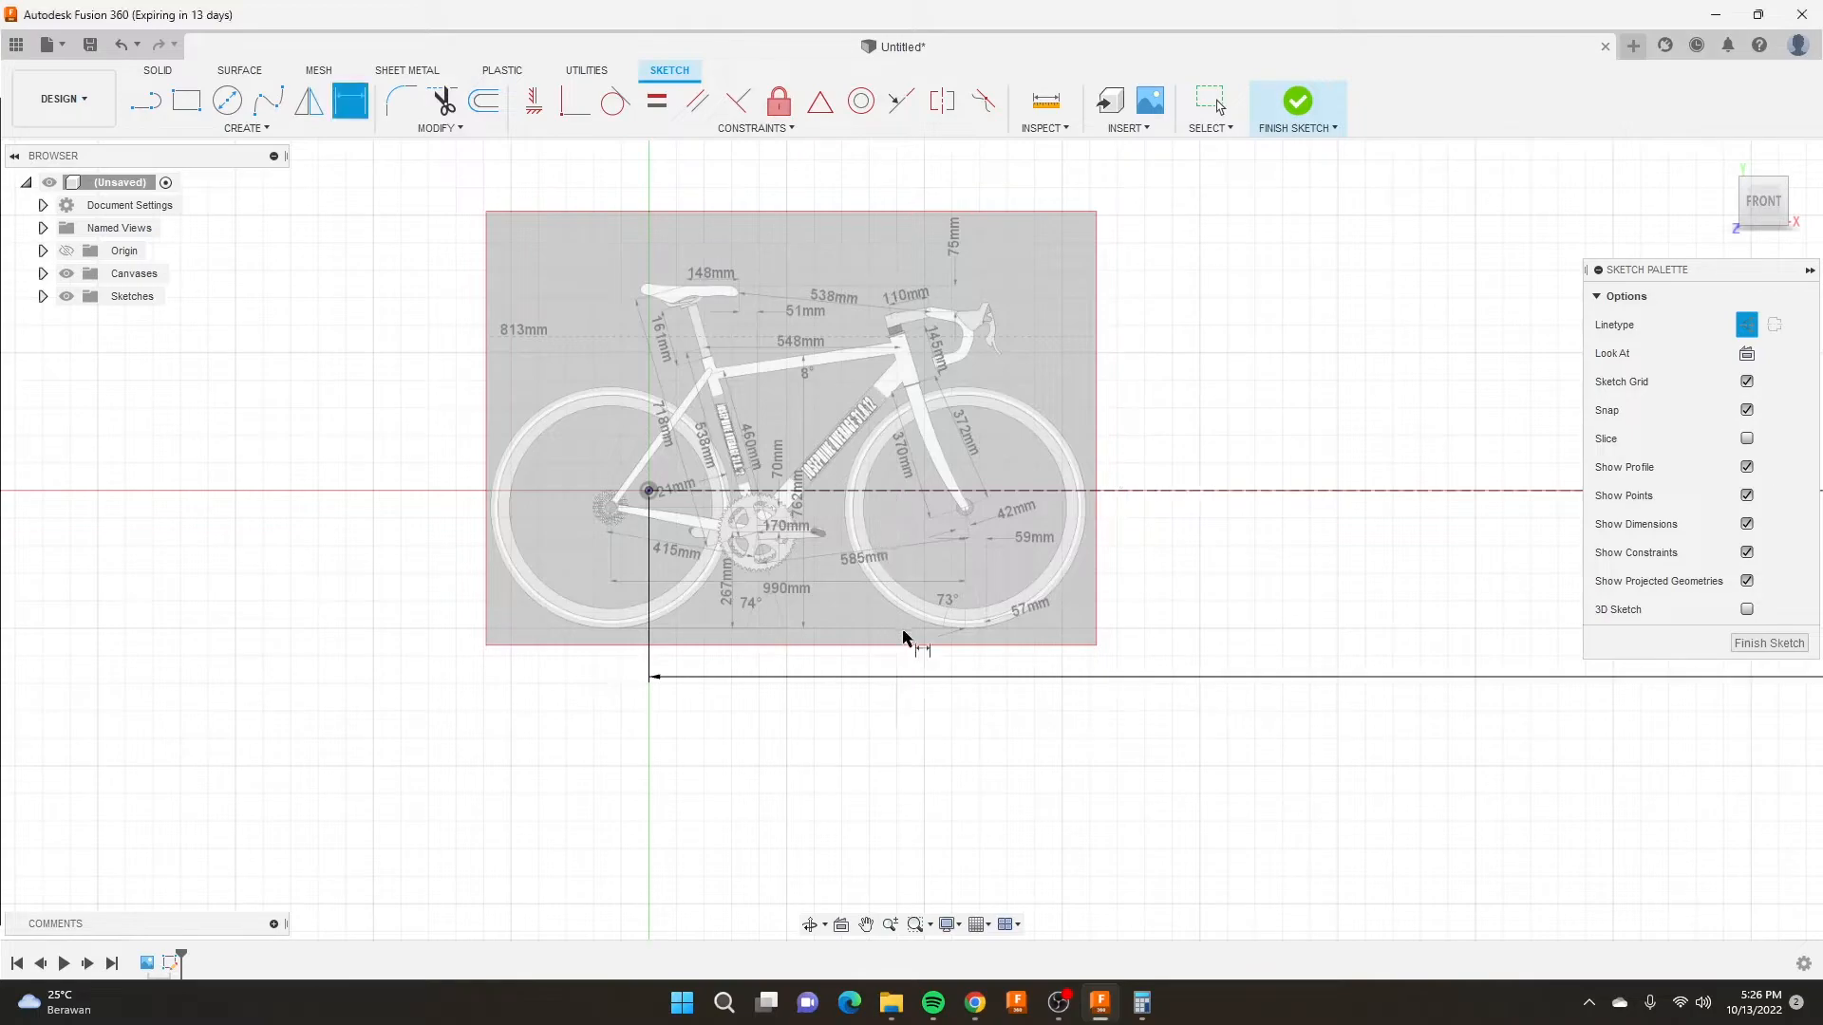
Extend the vertical construction line upward to a height of about 360 mm and finish the sketch.
scroll(750, 565, "down", 10)
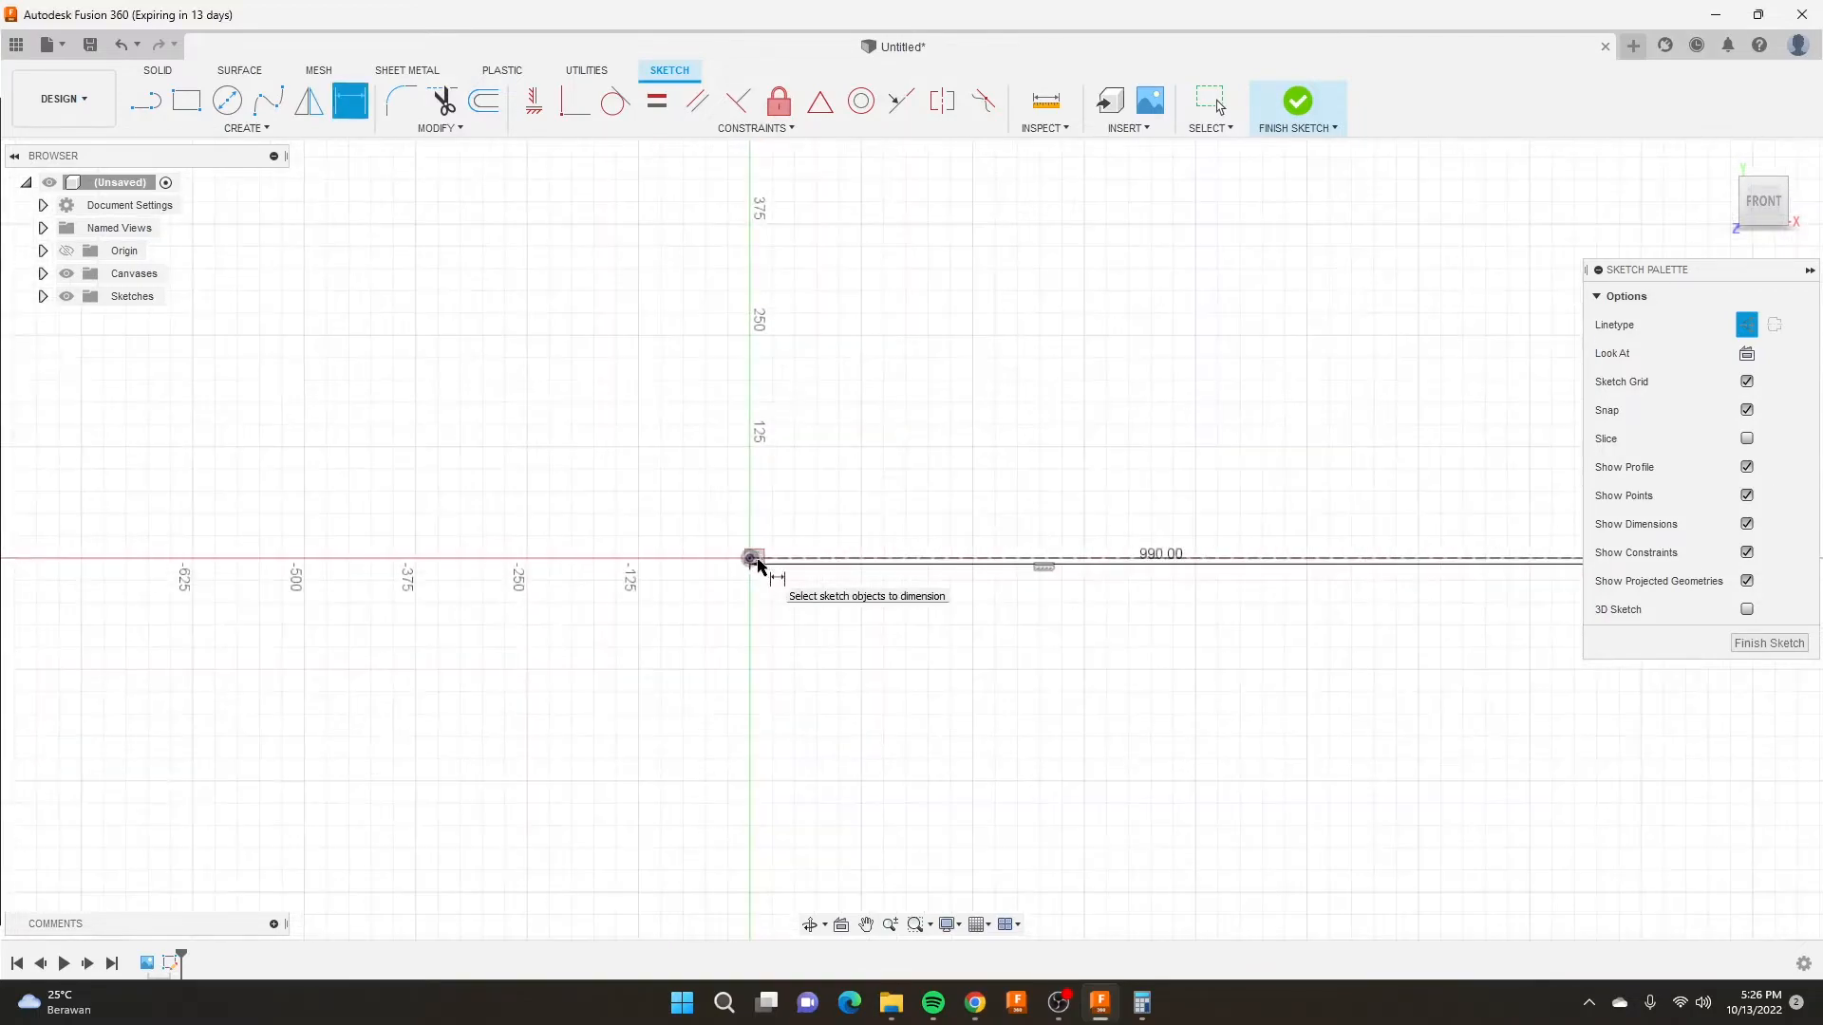
scroll(757, 565, "down", 4)
scroll(1078, 566, "up", 6)
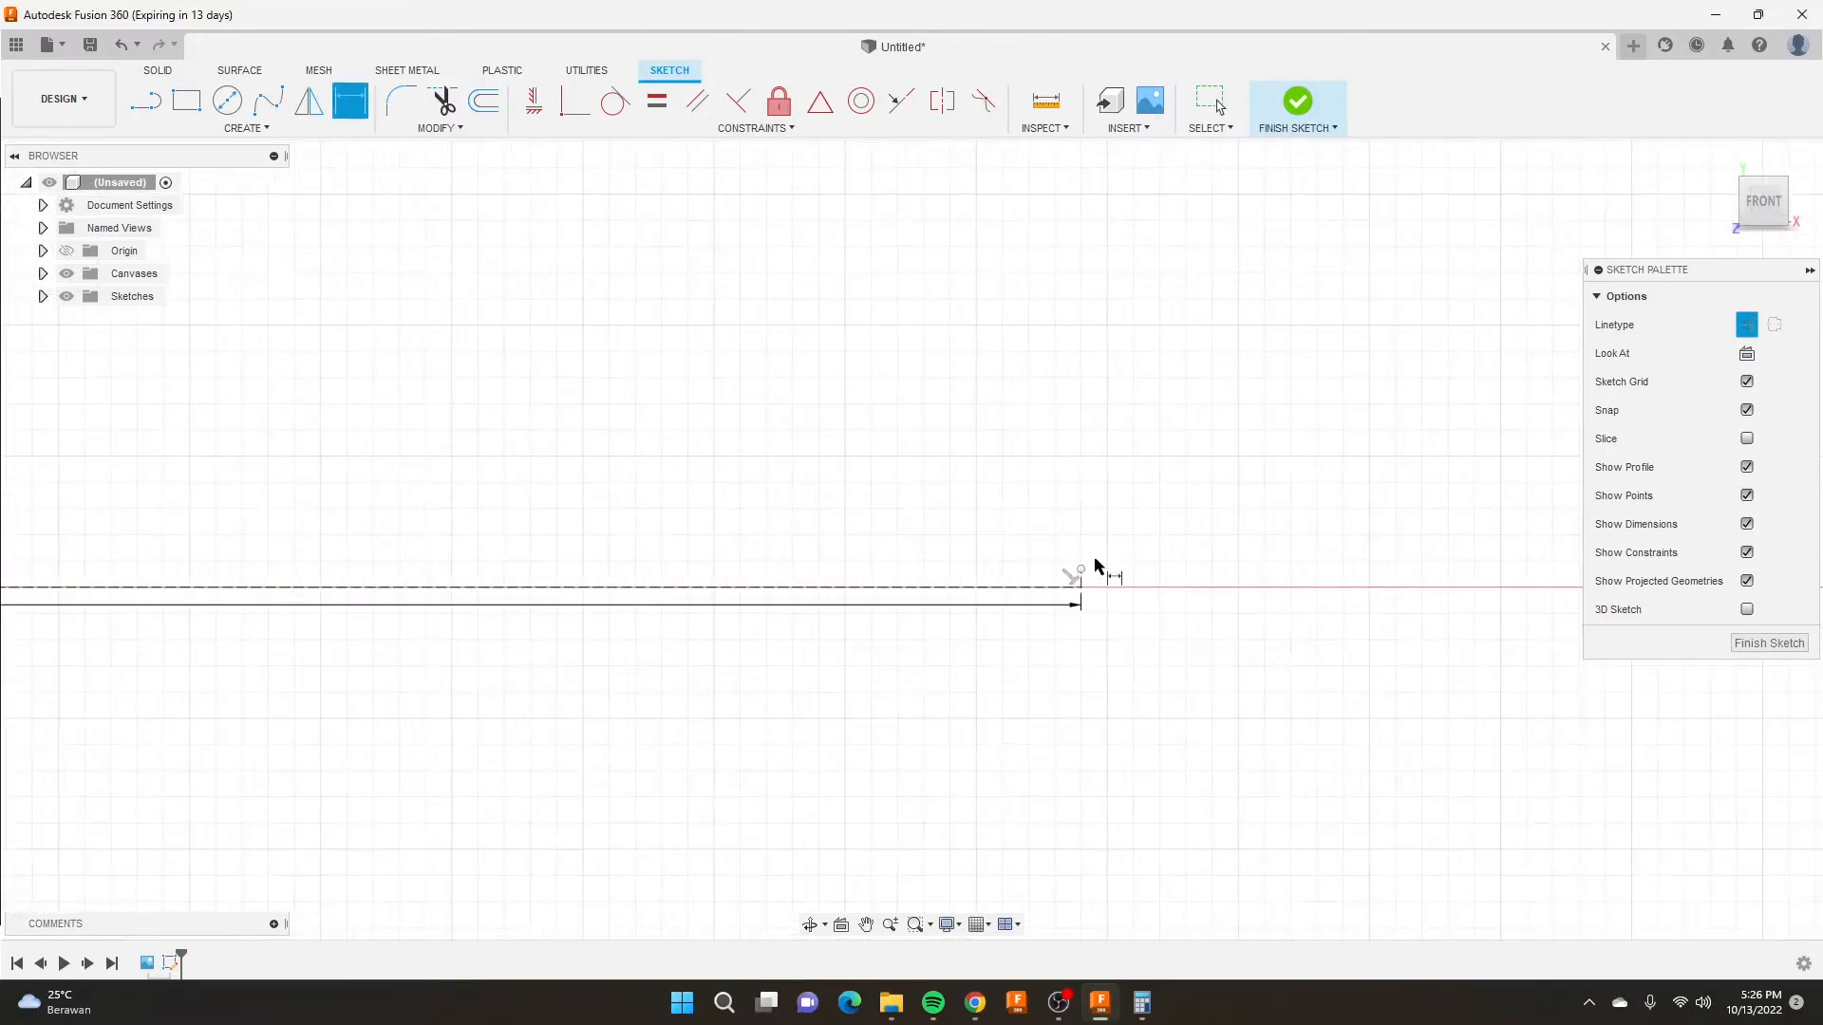
right_click(1095, 566)
left_click(1080, 523)
left_click_drag(1080, 569, 1081, 159)
scroll(1109, 631, "up", 1)
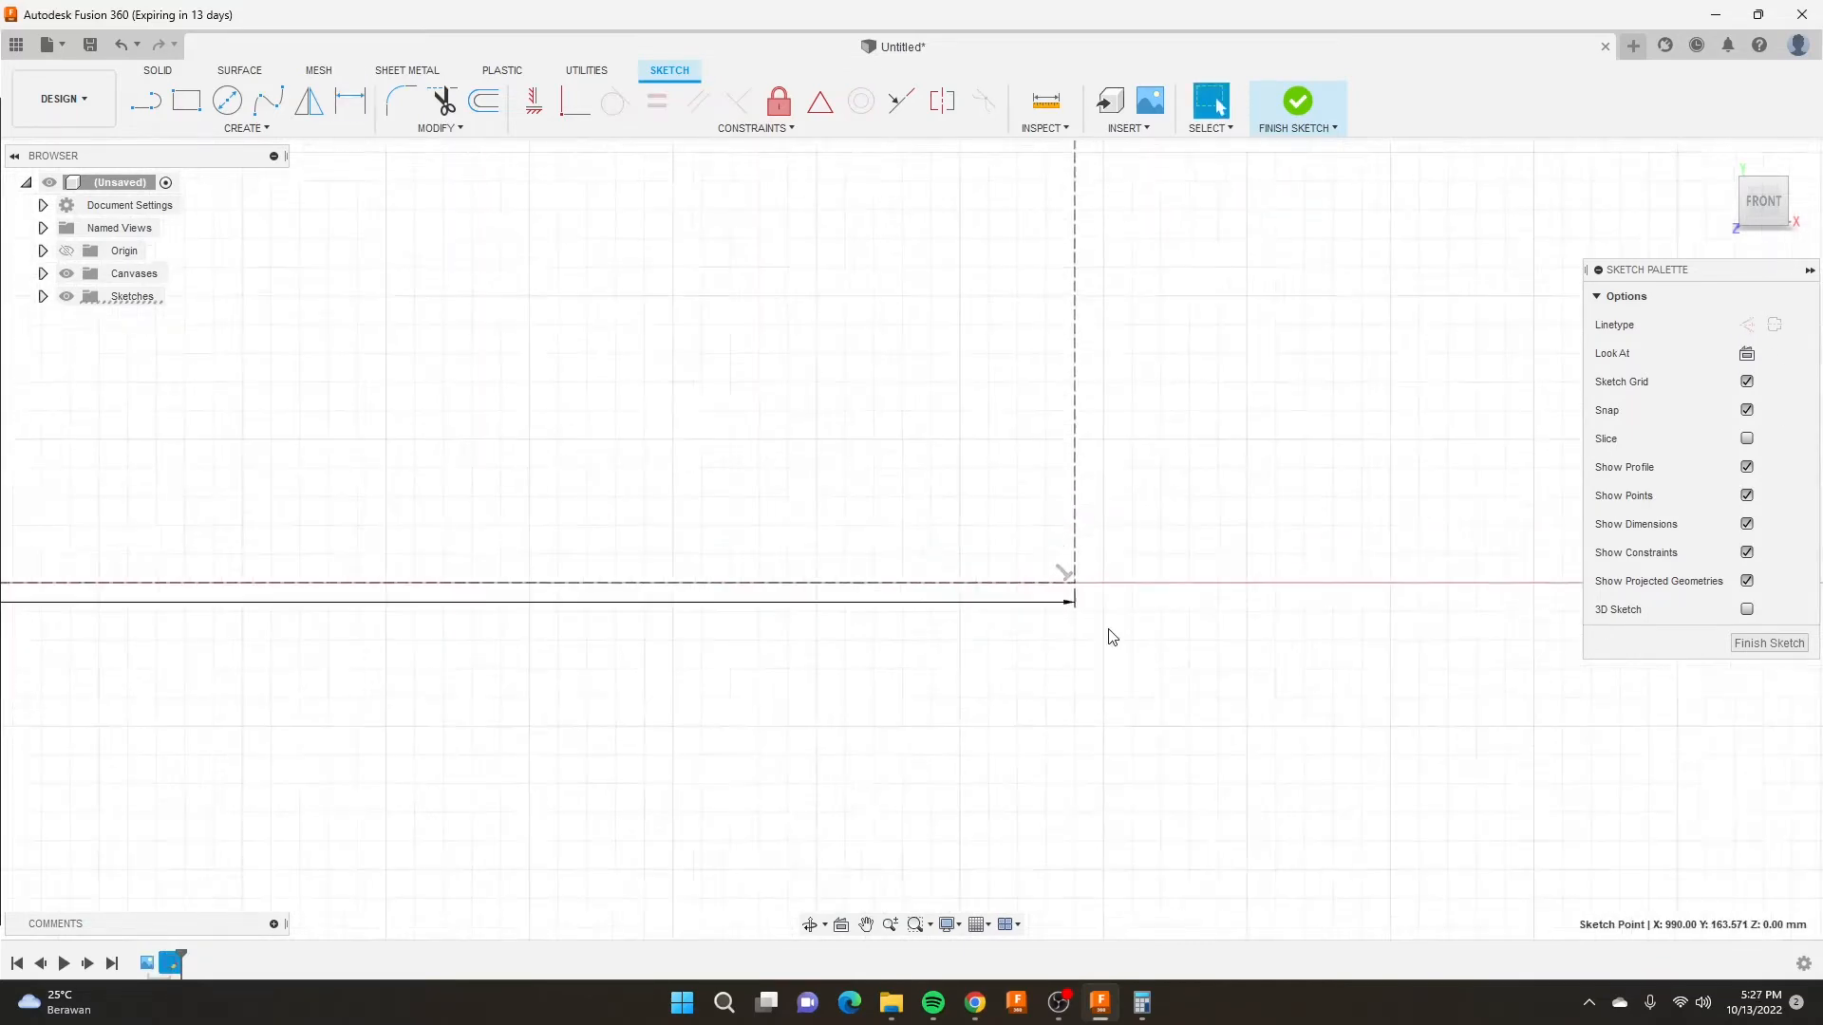
scroll(1106, 626, "down", 5)
scroll(1104, 611, "down", 1)
left_click_drag(1099, 505, 1099, 368)
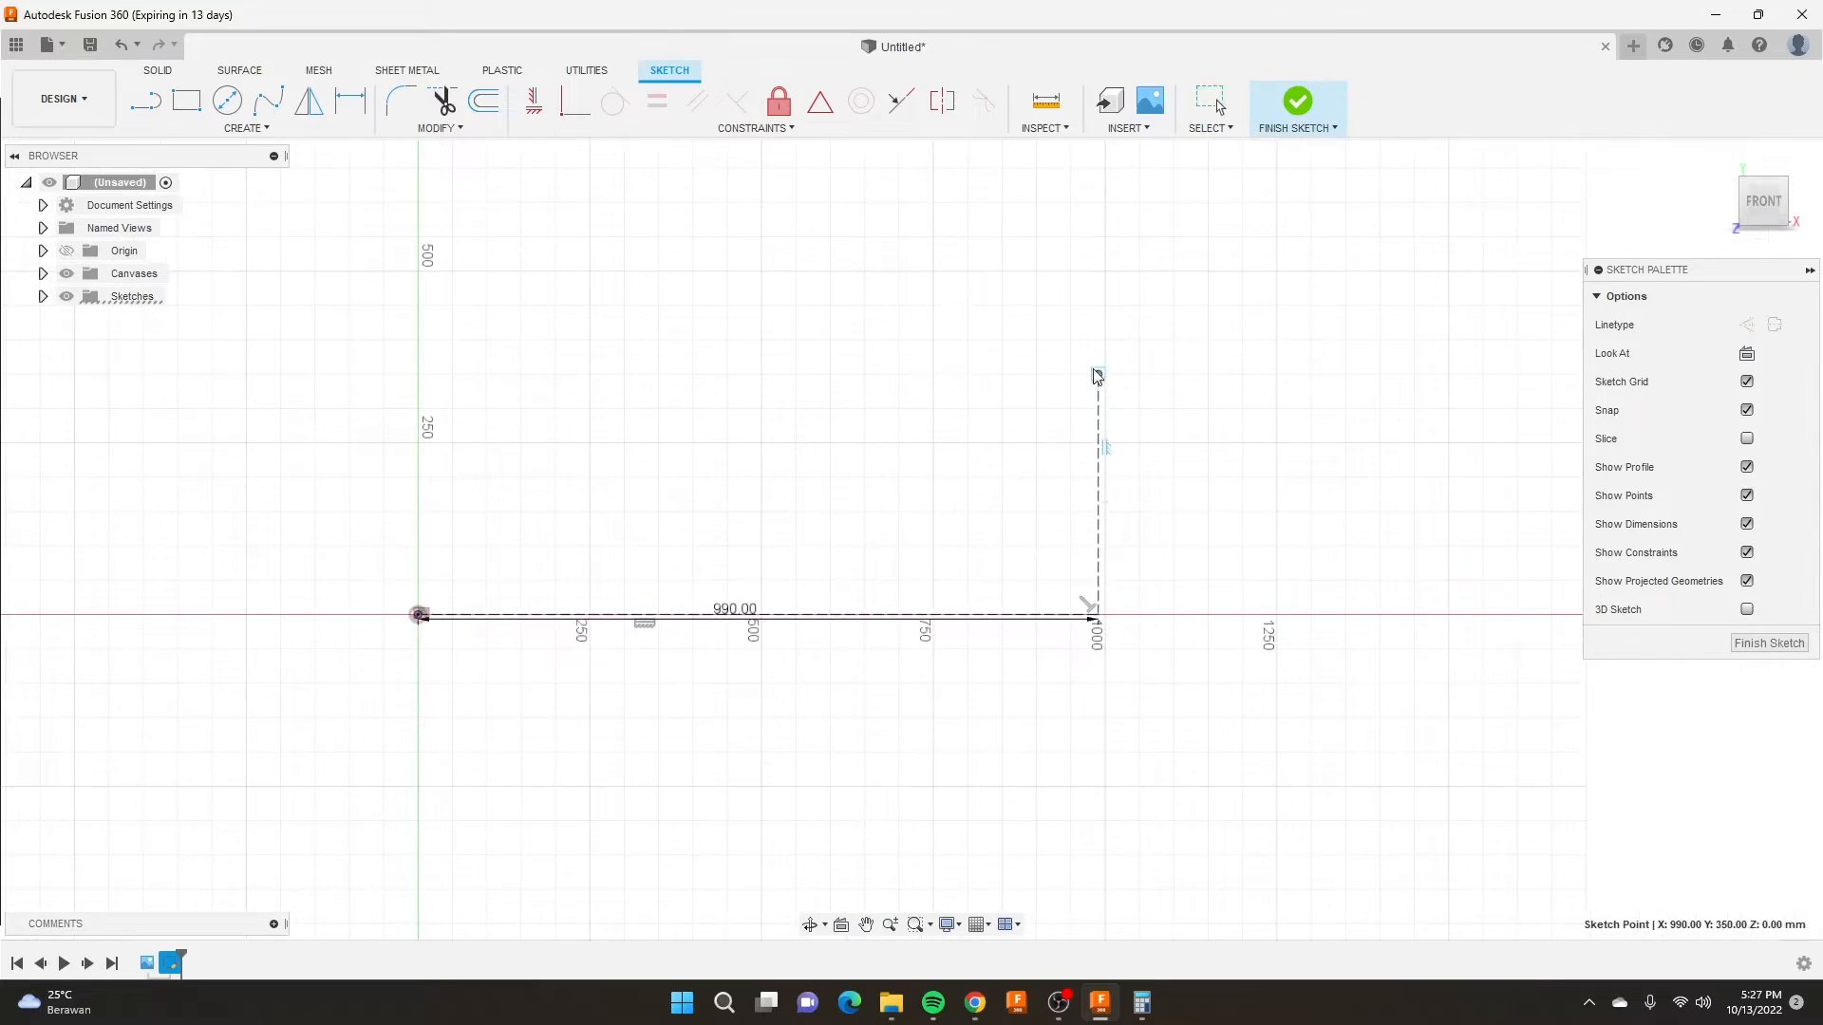
left_click(1297, 105)
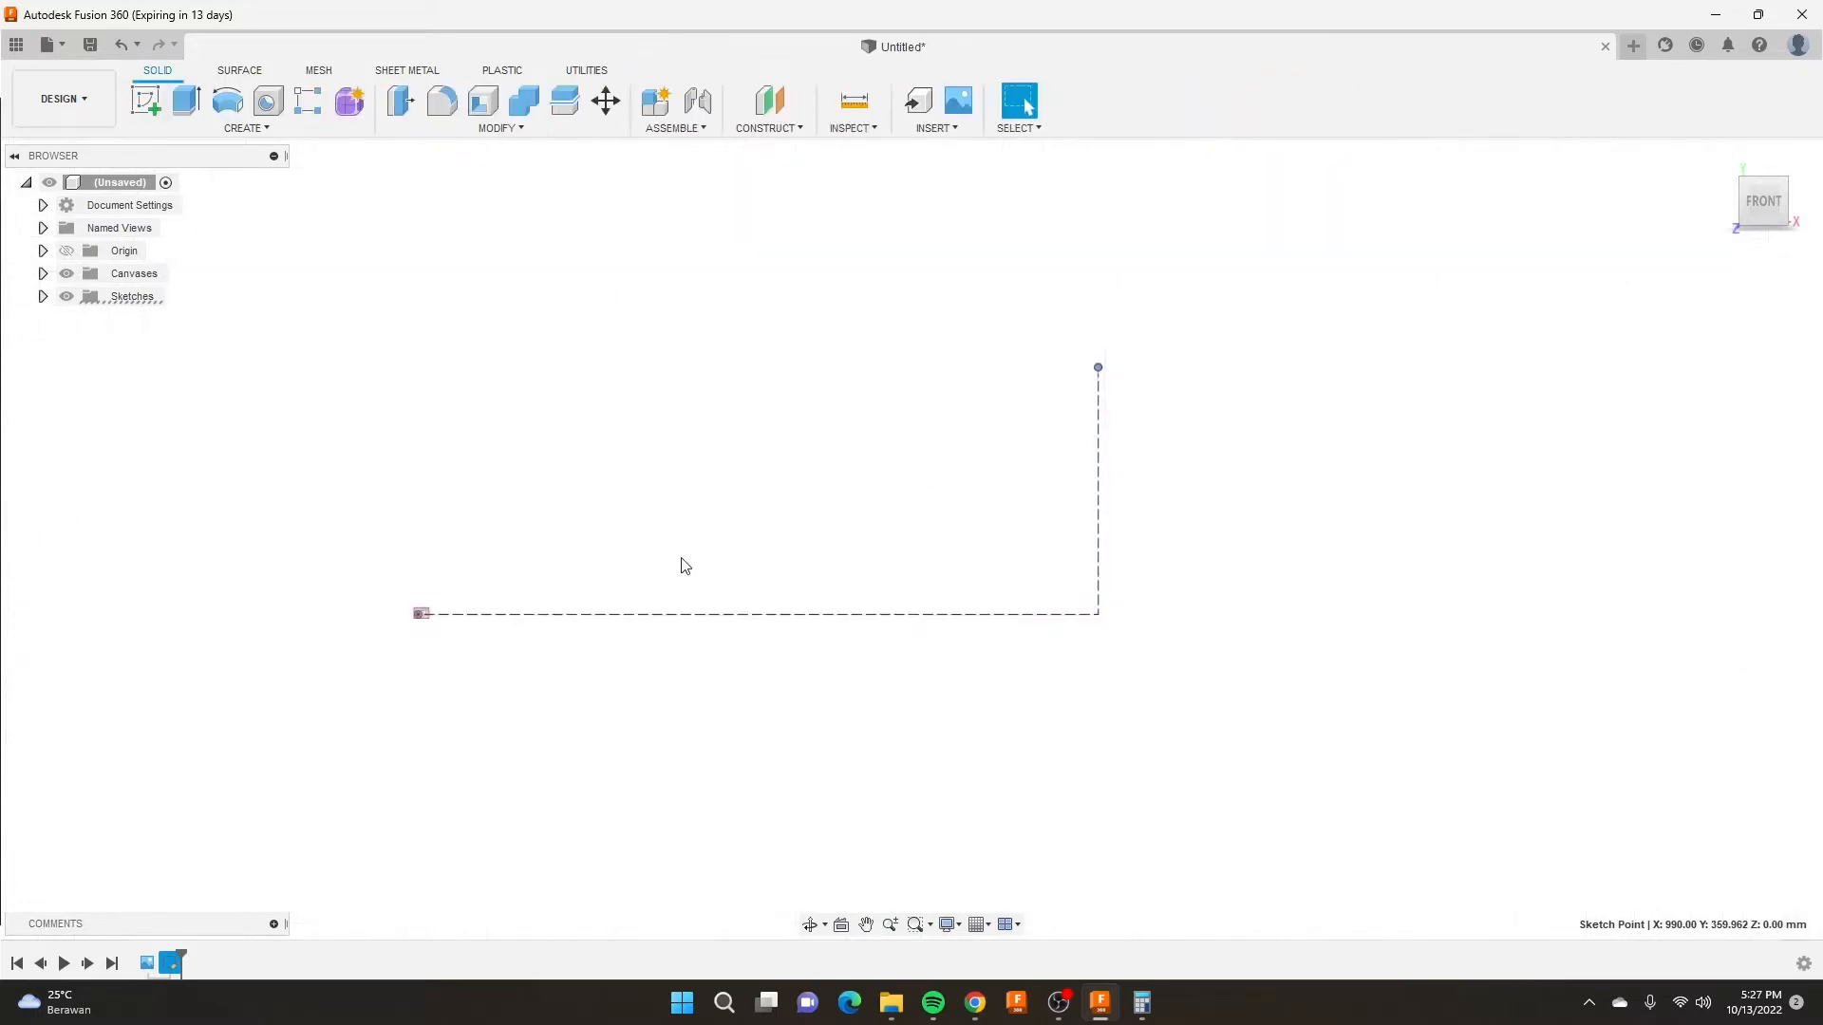
scroll(665, 570, "down", 2)
scroll(484, 617, "up", 5)
scroll(545, 579, "up", 5)
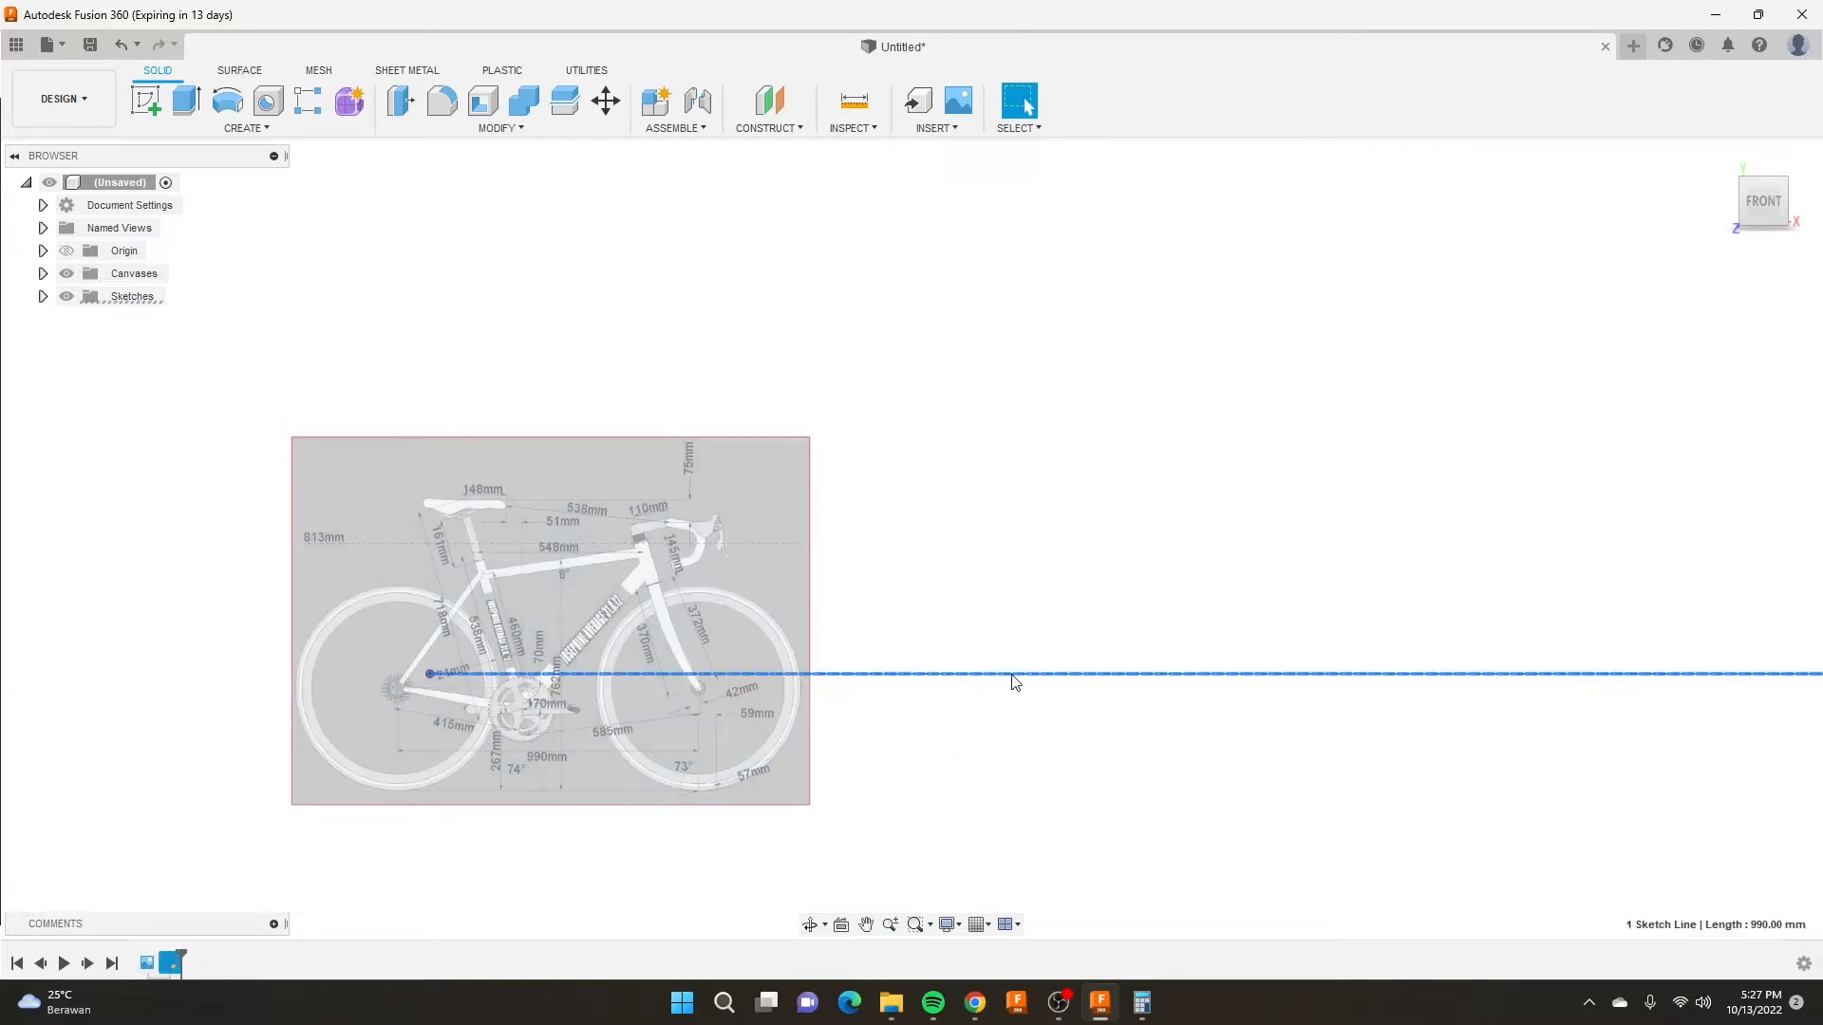
right_click(147, 964)
left_click(185, 809)
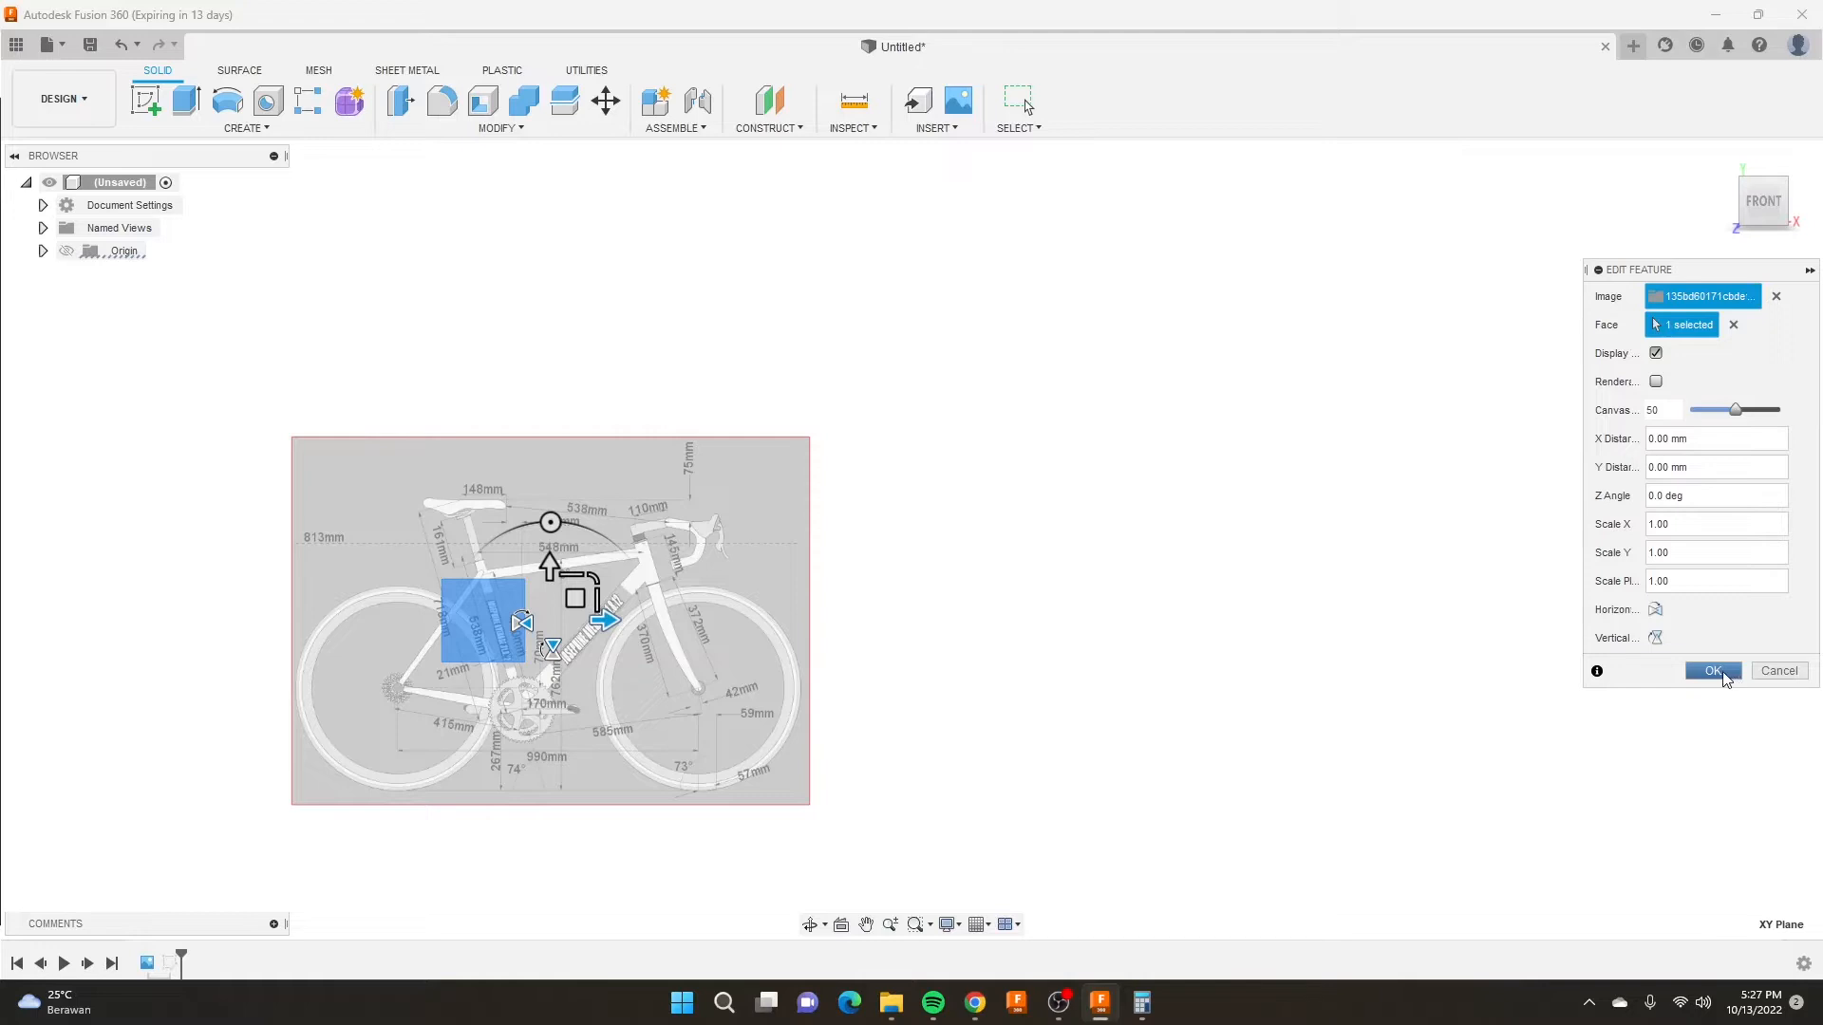
left_click(1720, 674)
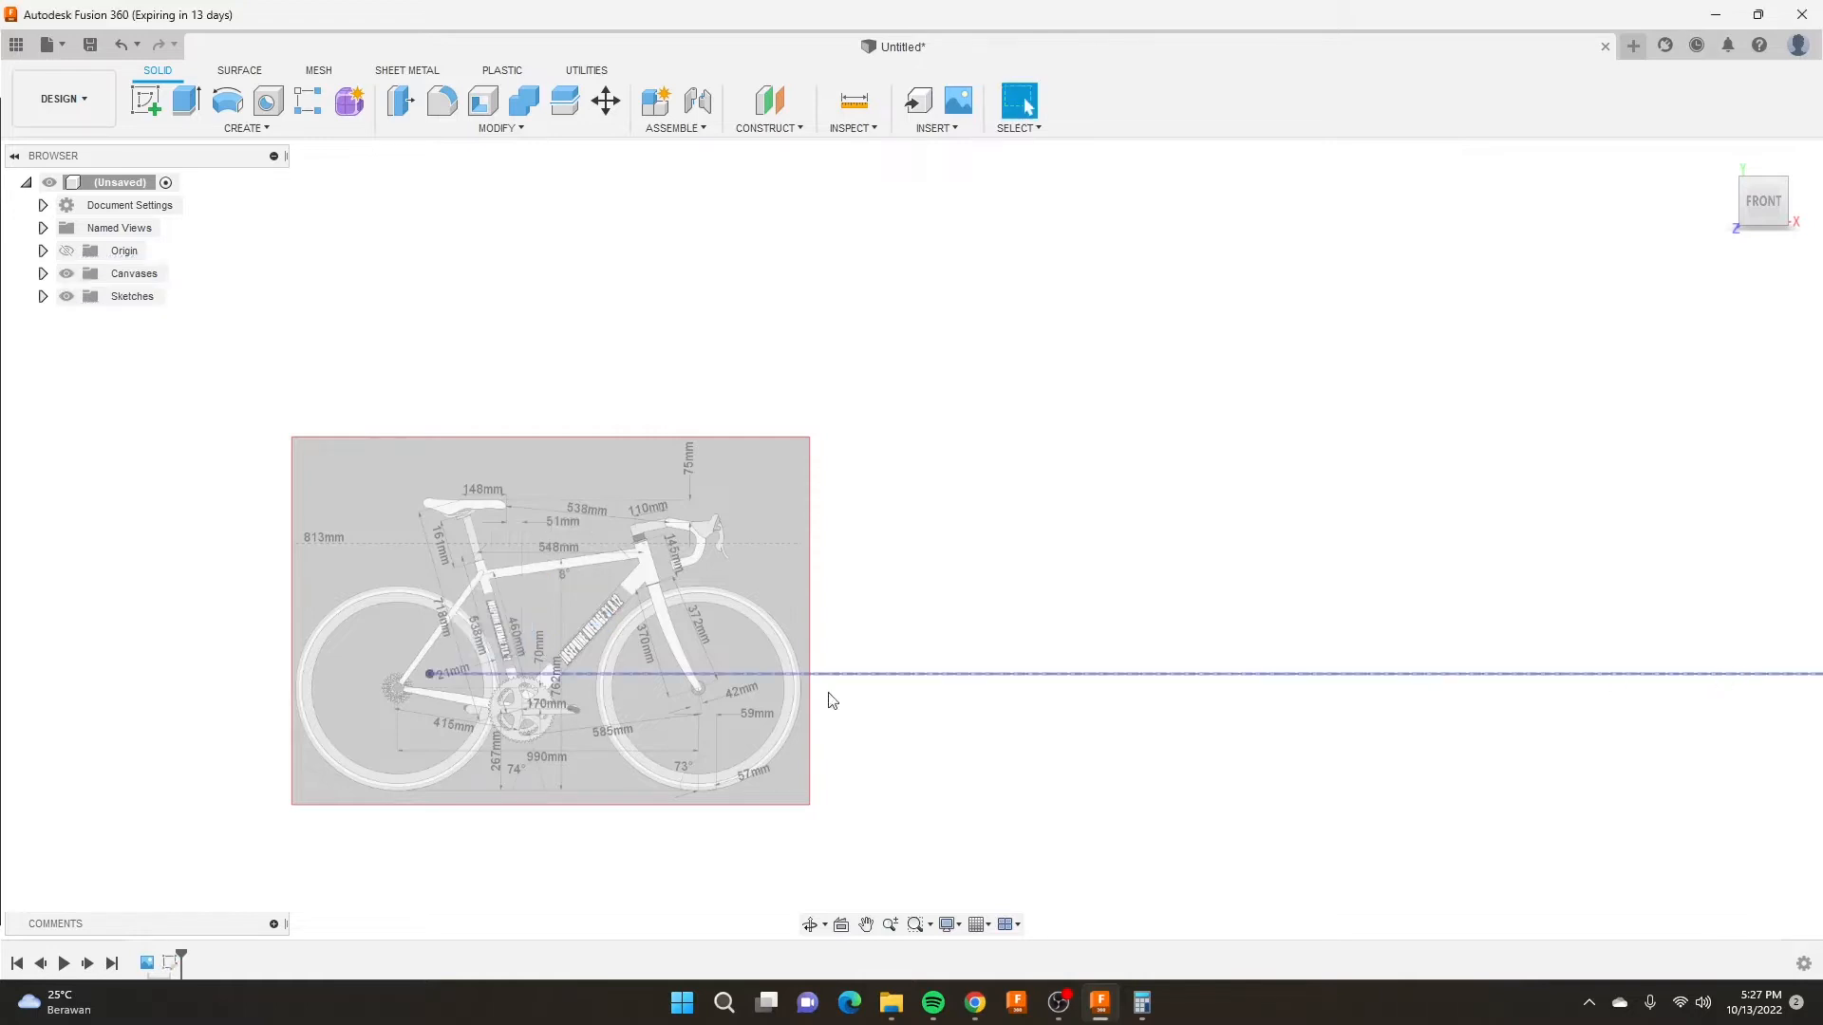
Reorder the timeline so that the construction line sketch comes before the bicycle canvas.
left_click(147, 962)
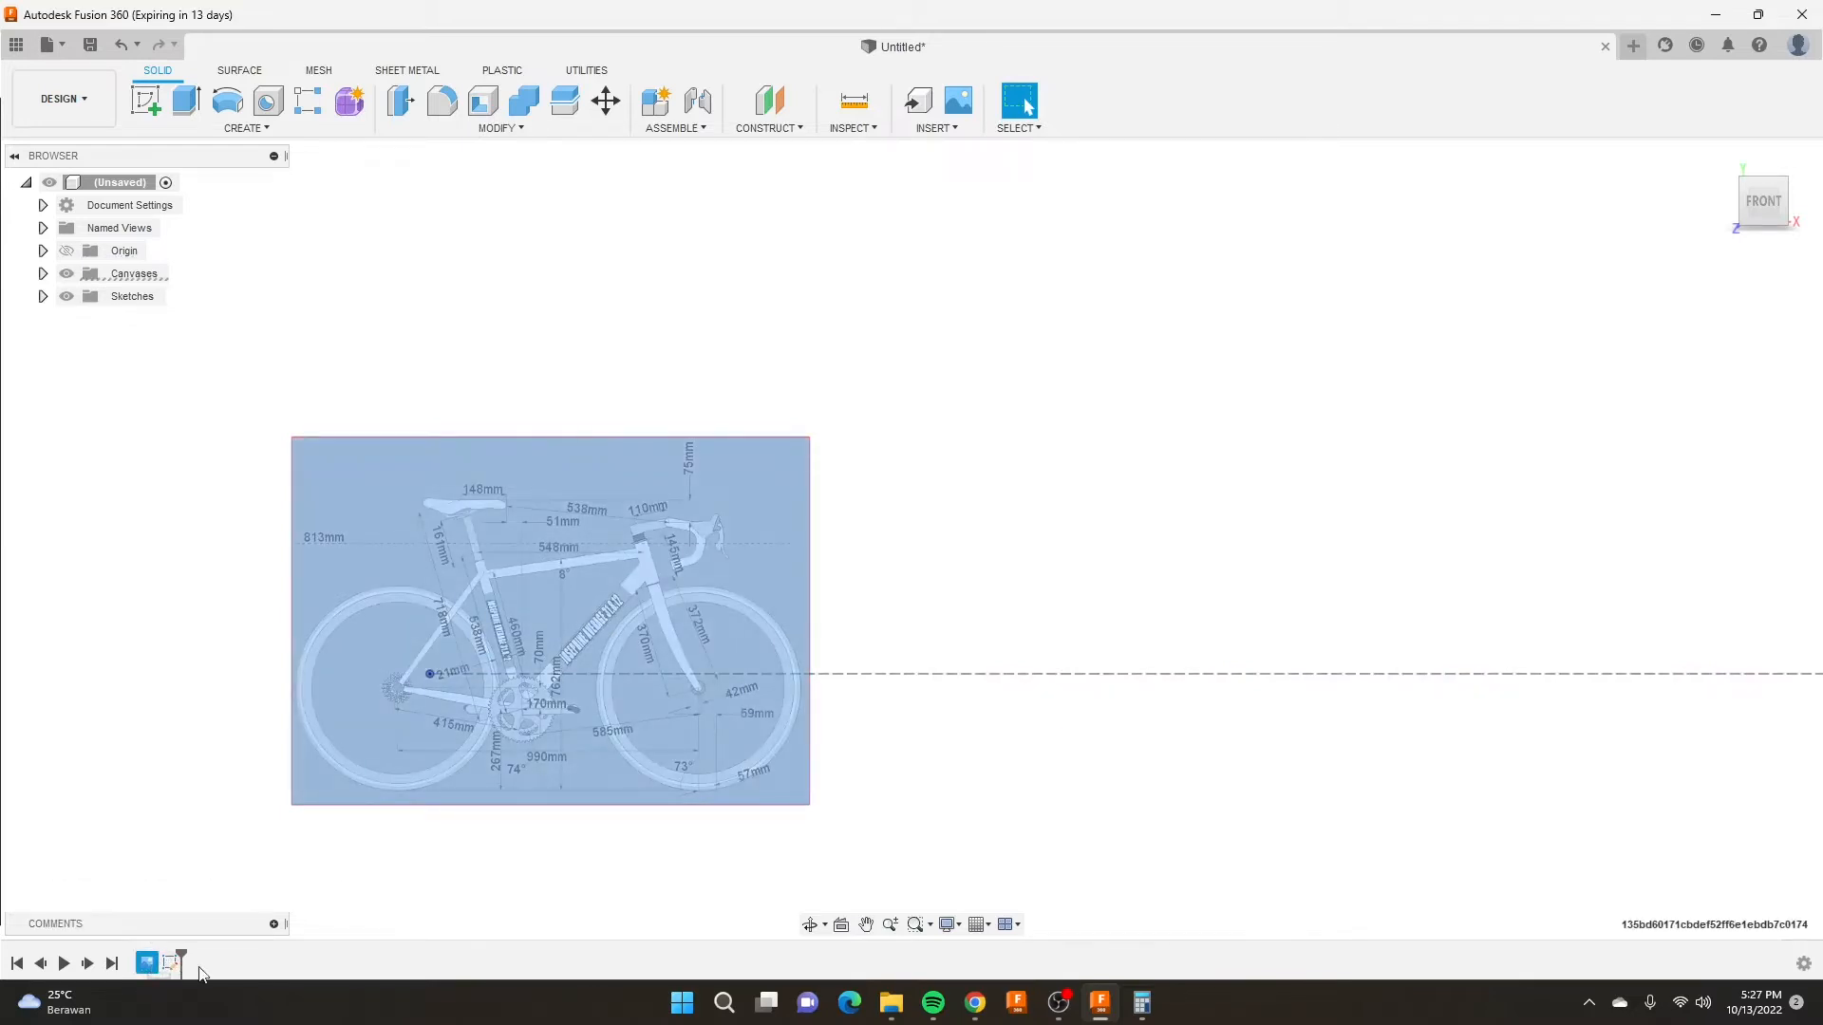
left_click(172, 964)
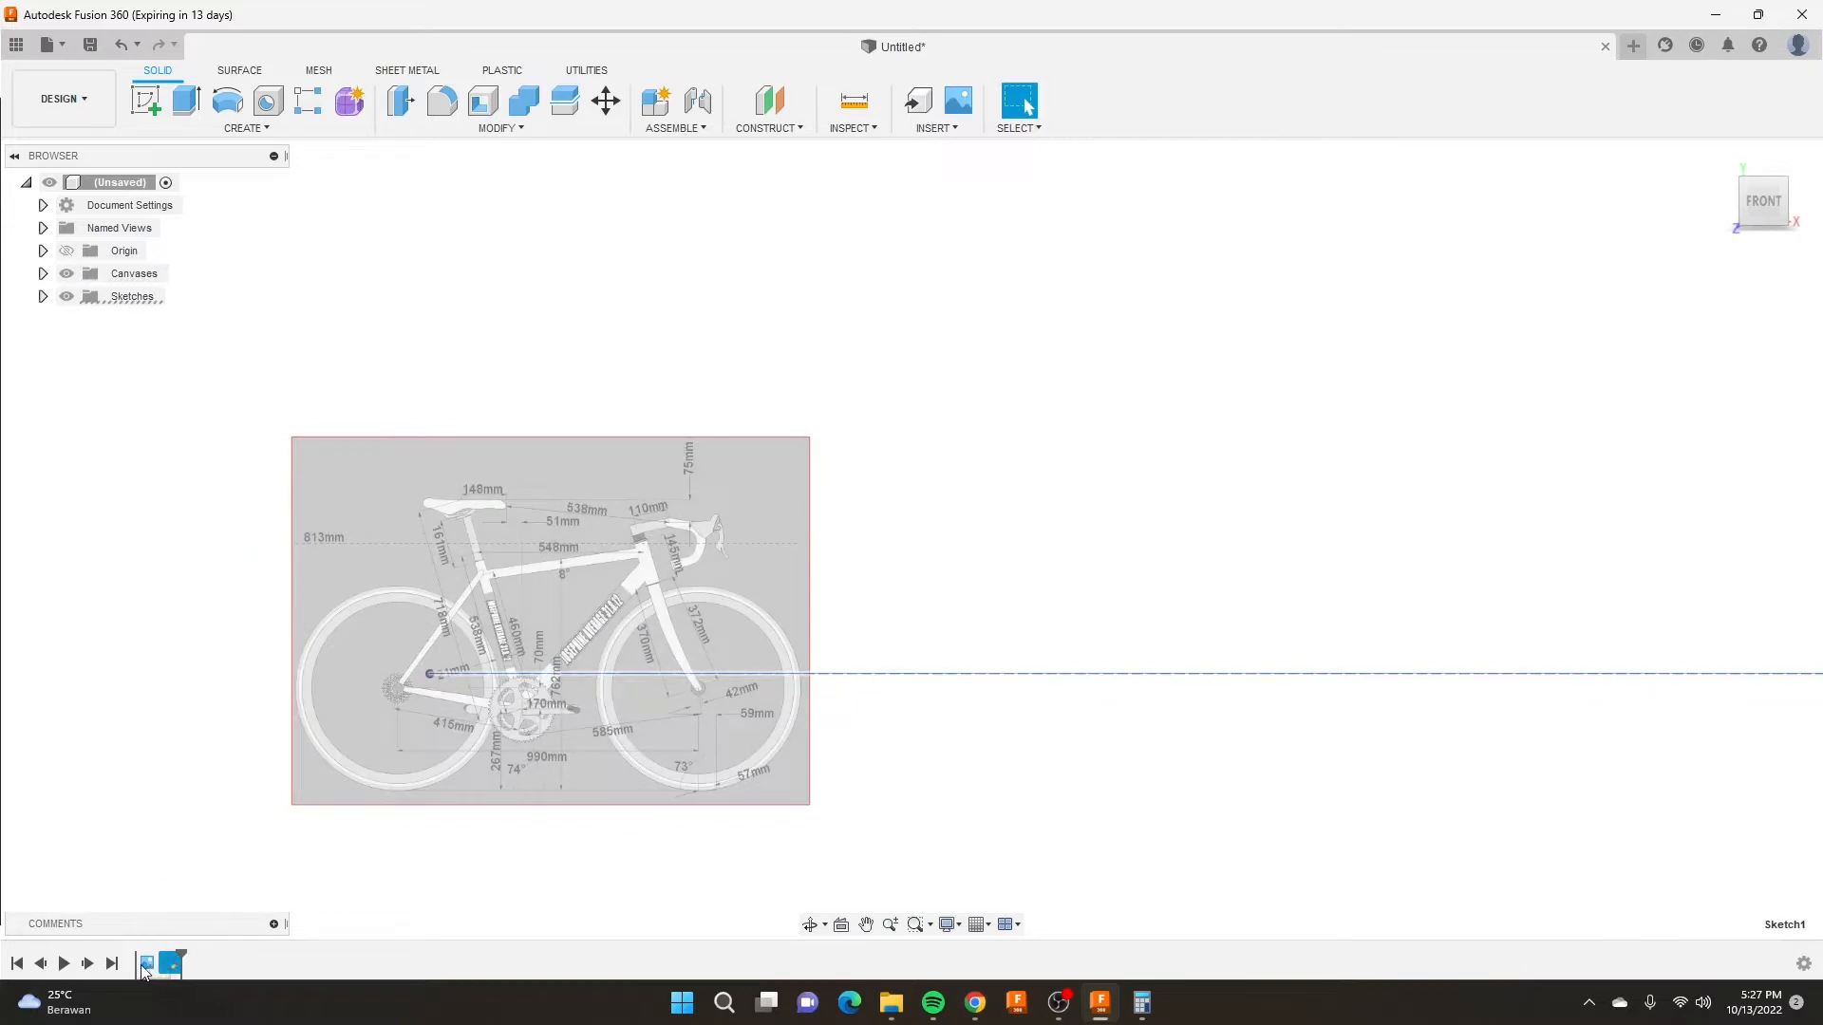
left_click_drag(142, 970, 139, 969)
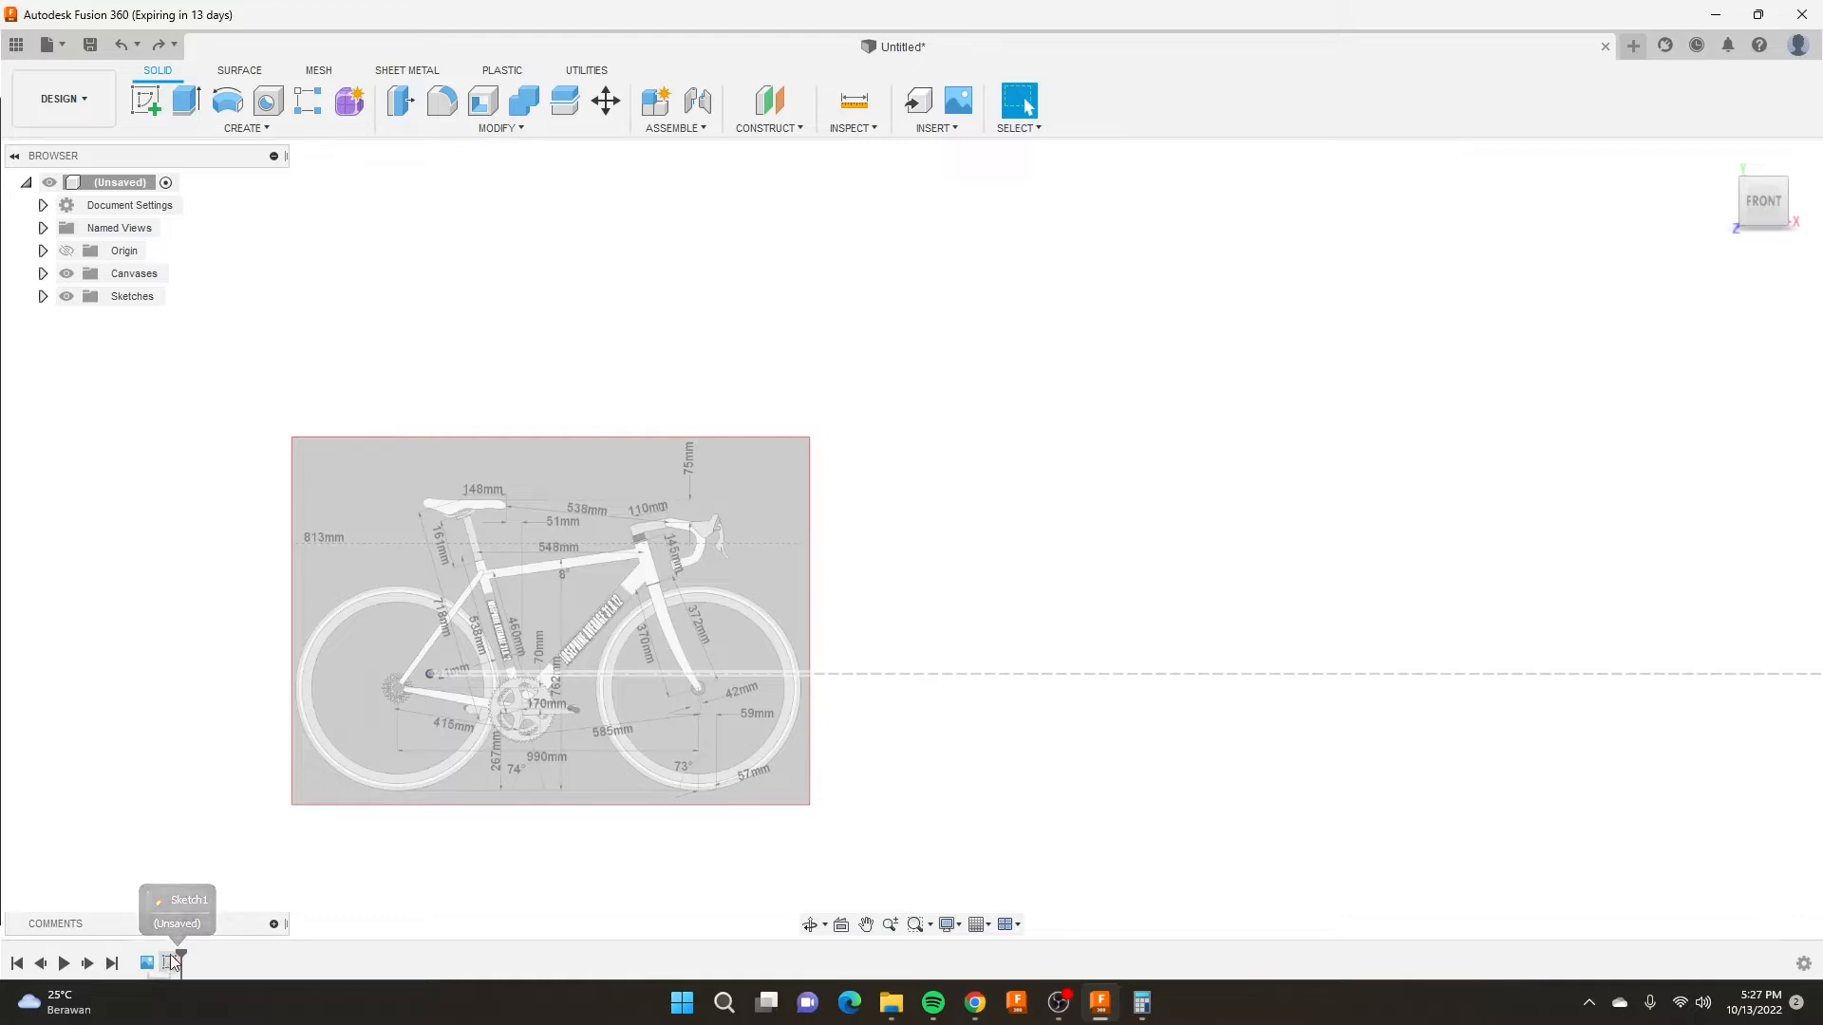
left_click(171, 962)
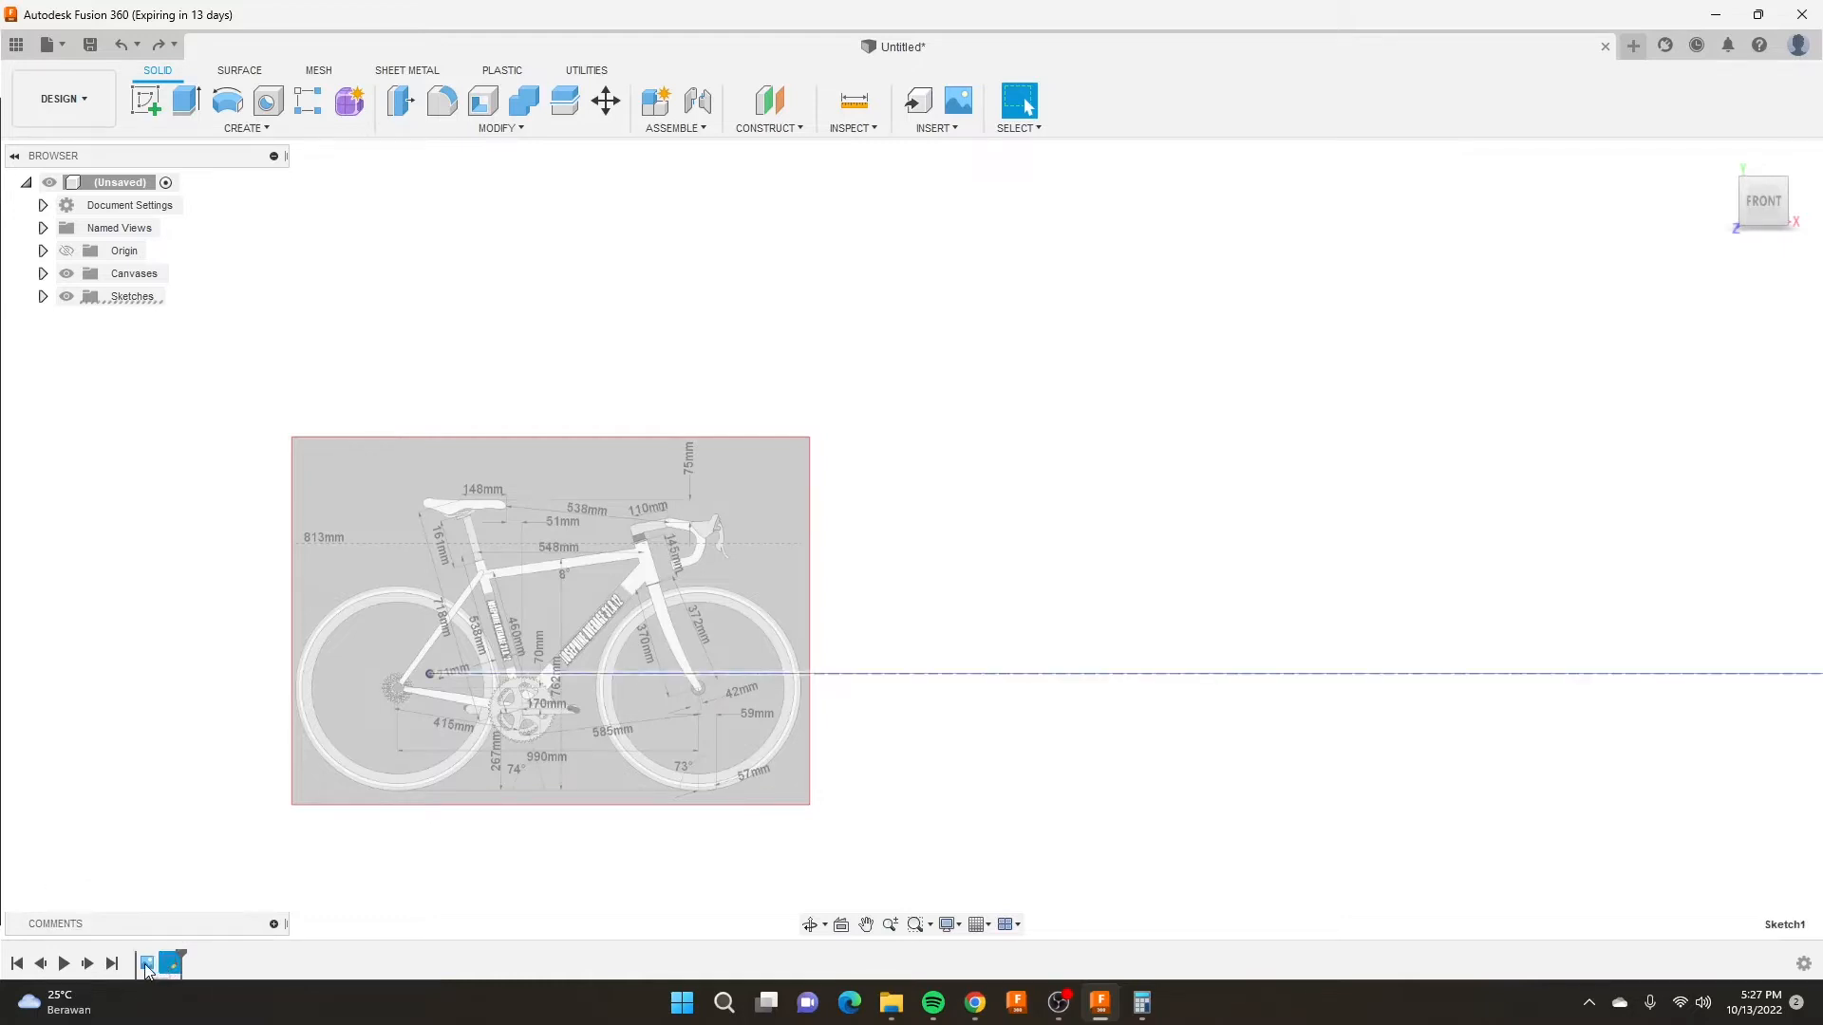
left_click_drag(144, 966, 142, 962)
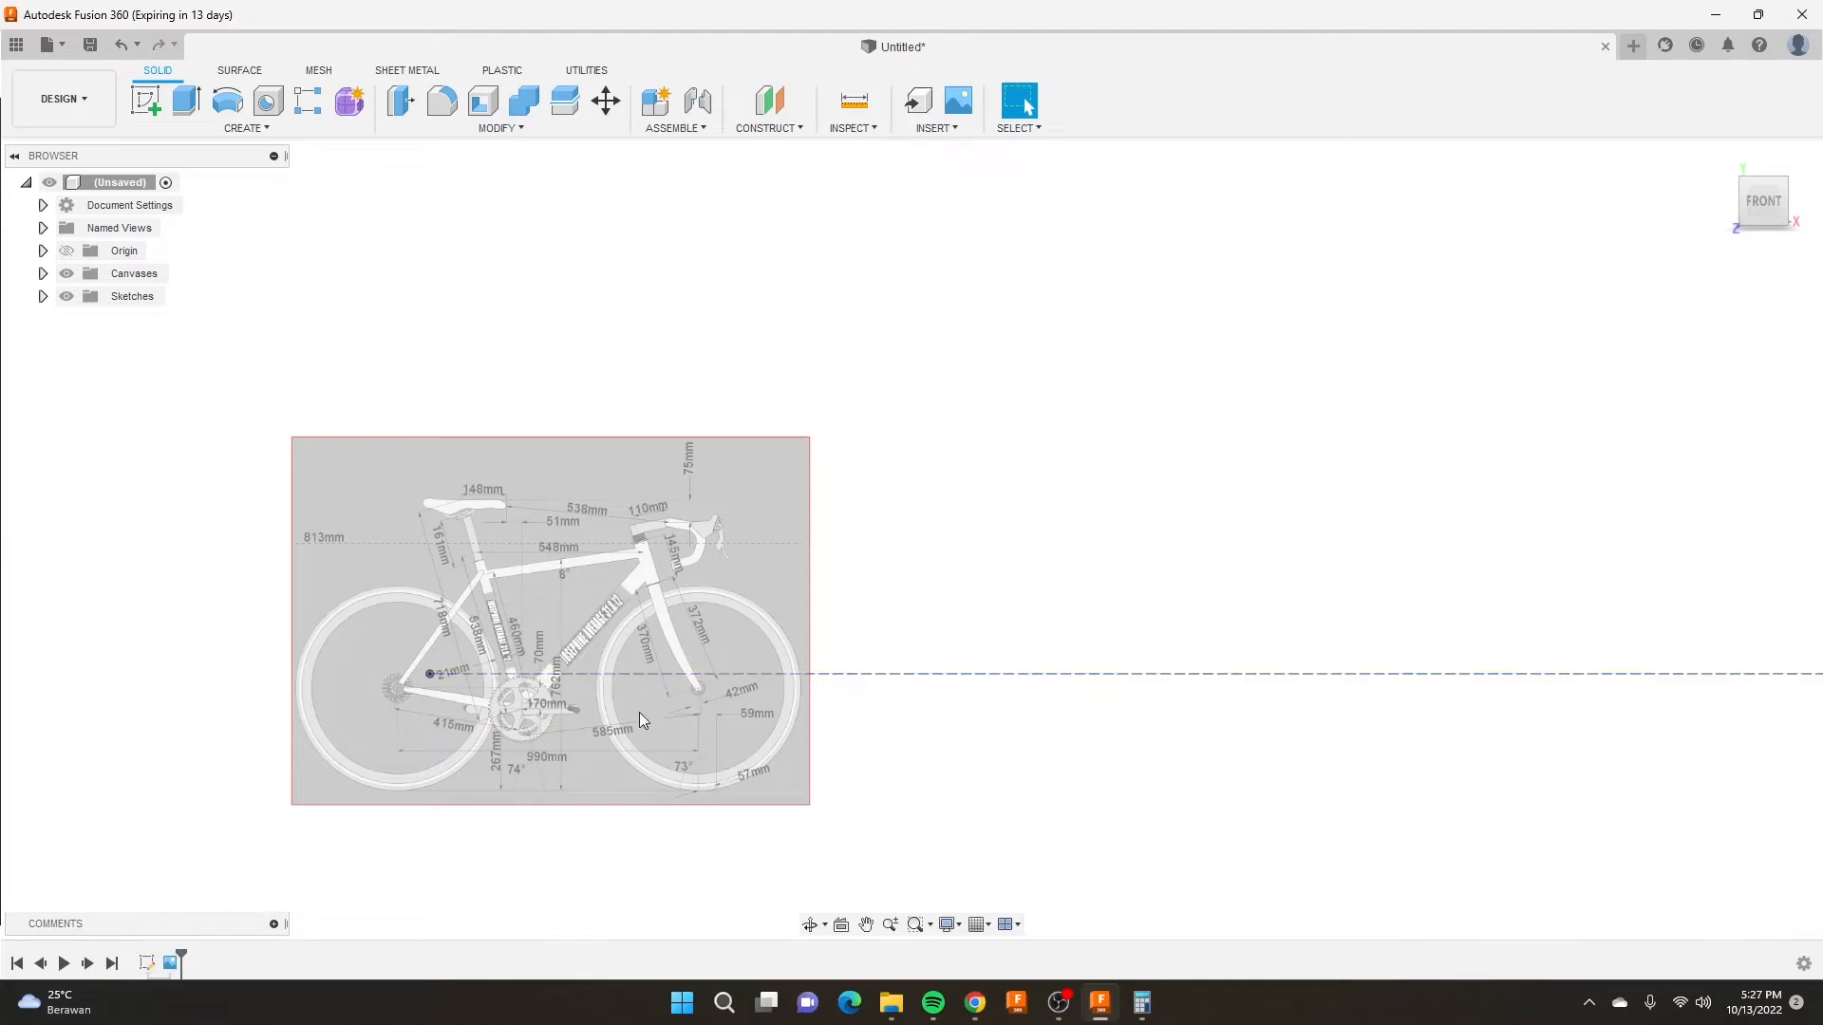
Open the bicycle canvas for editing and try scaling it uniformly in its plane to about 41.507.
left_click(177, 965)
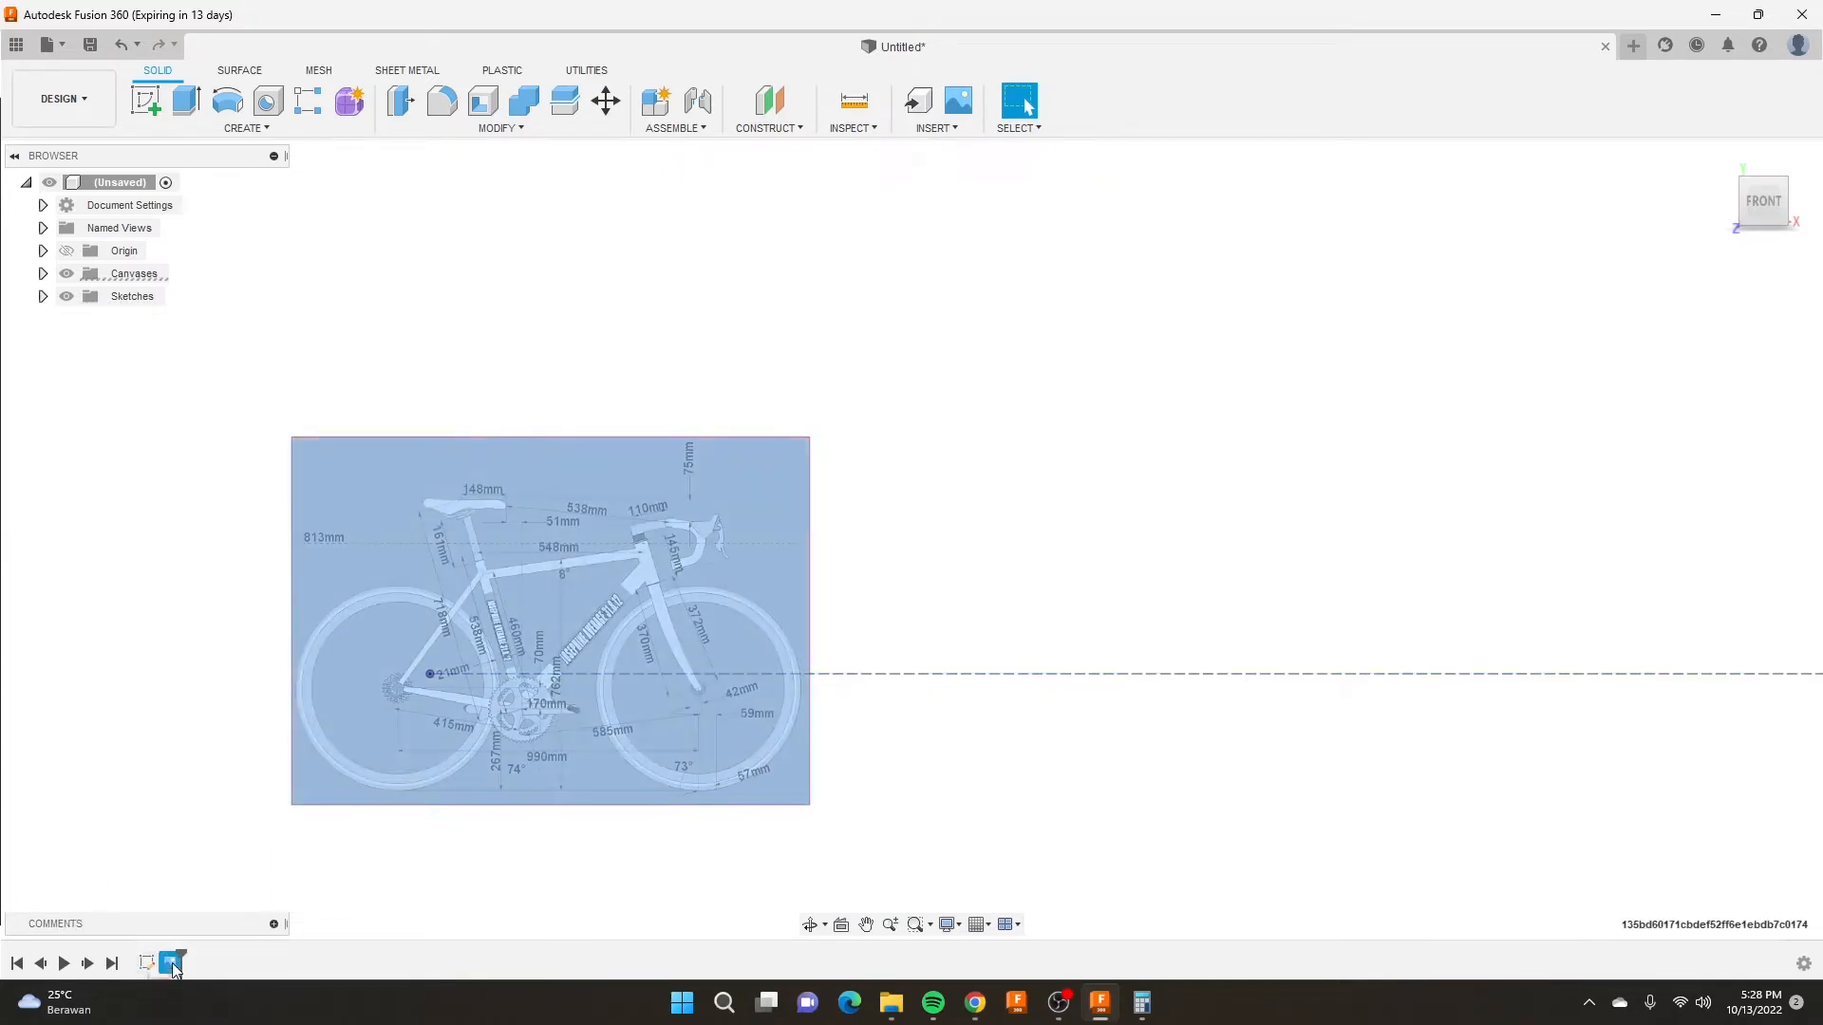
right_click(168, 962)
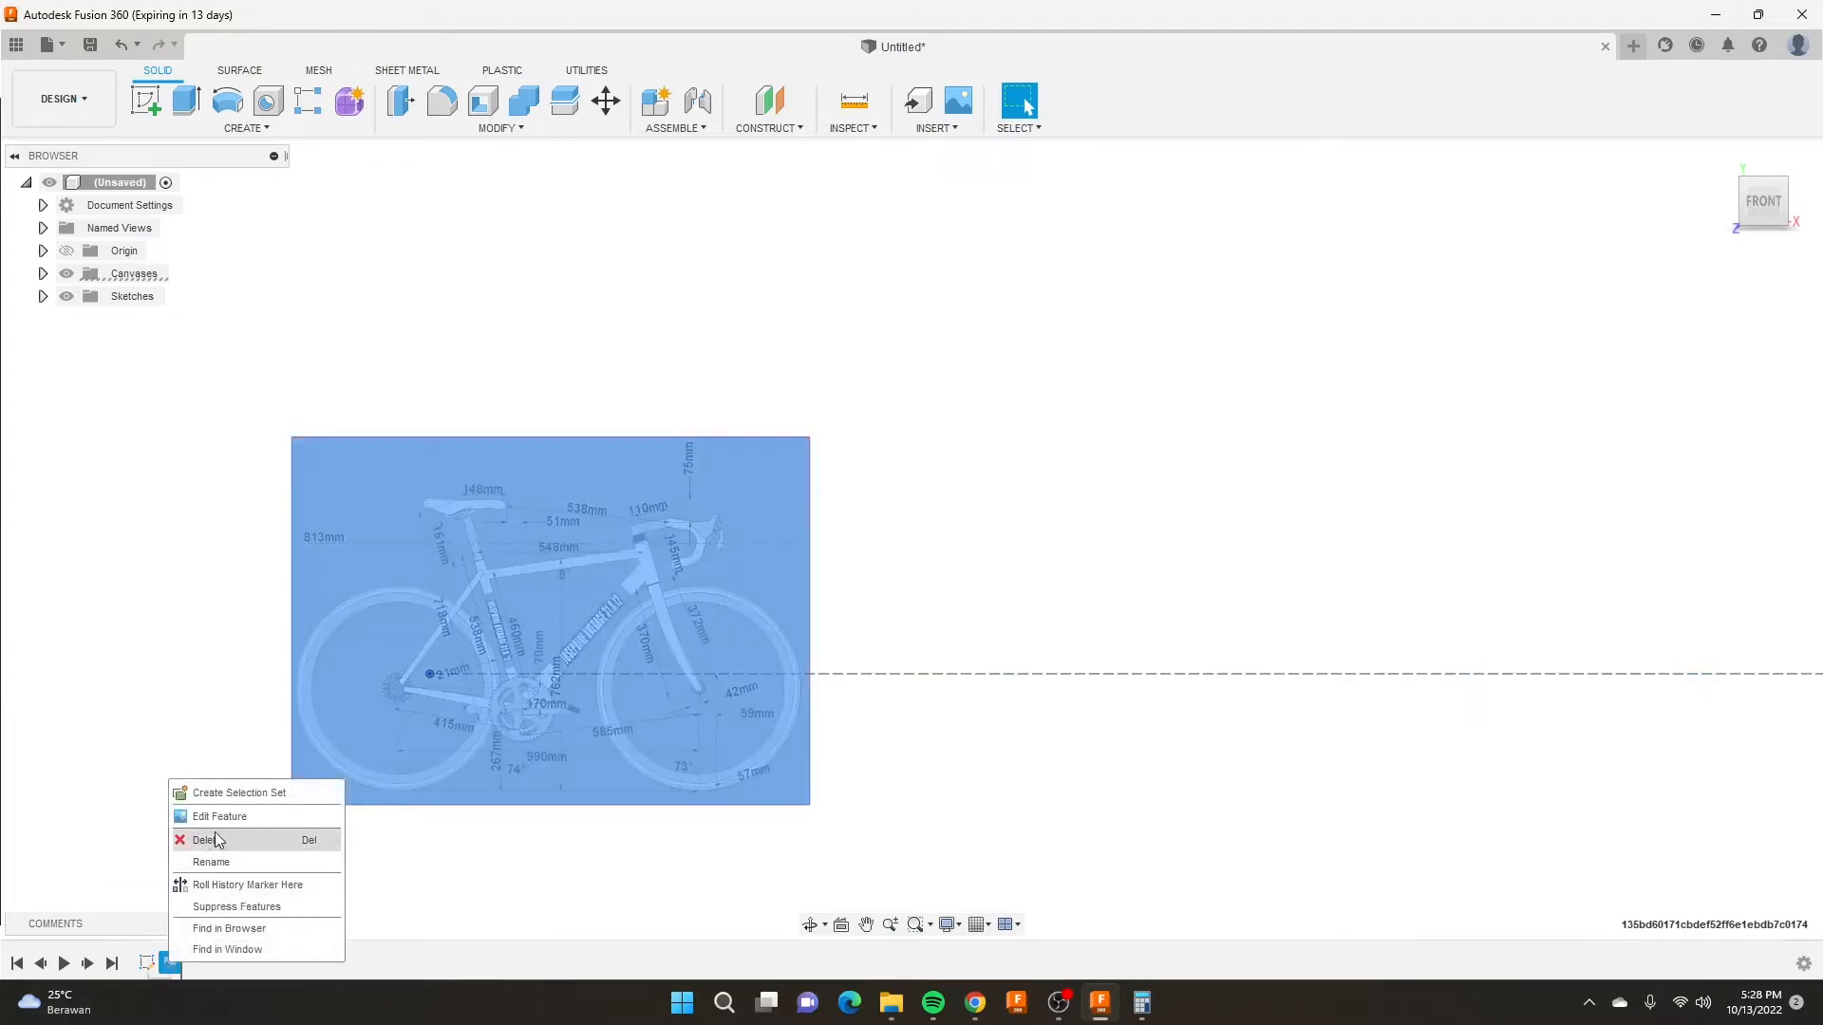
left_click(93, 802)
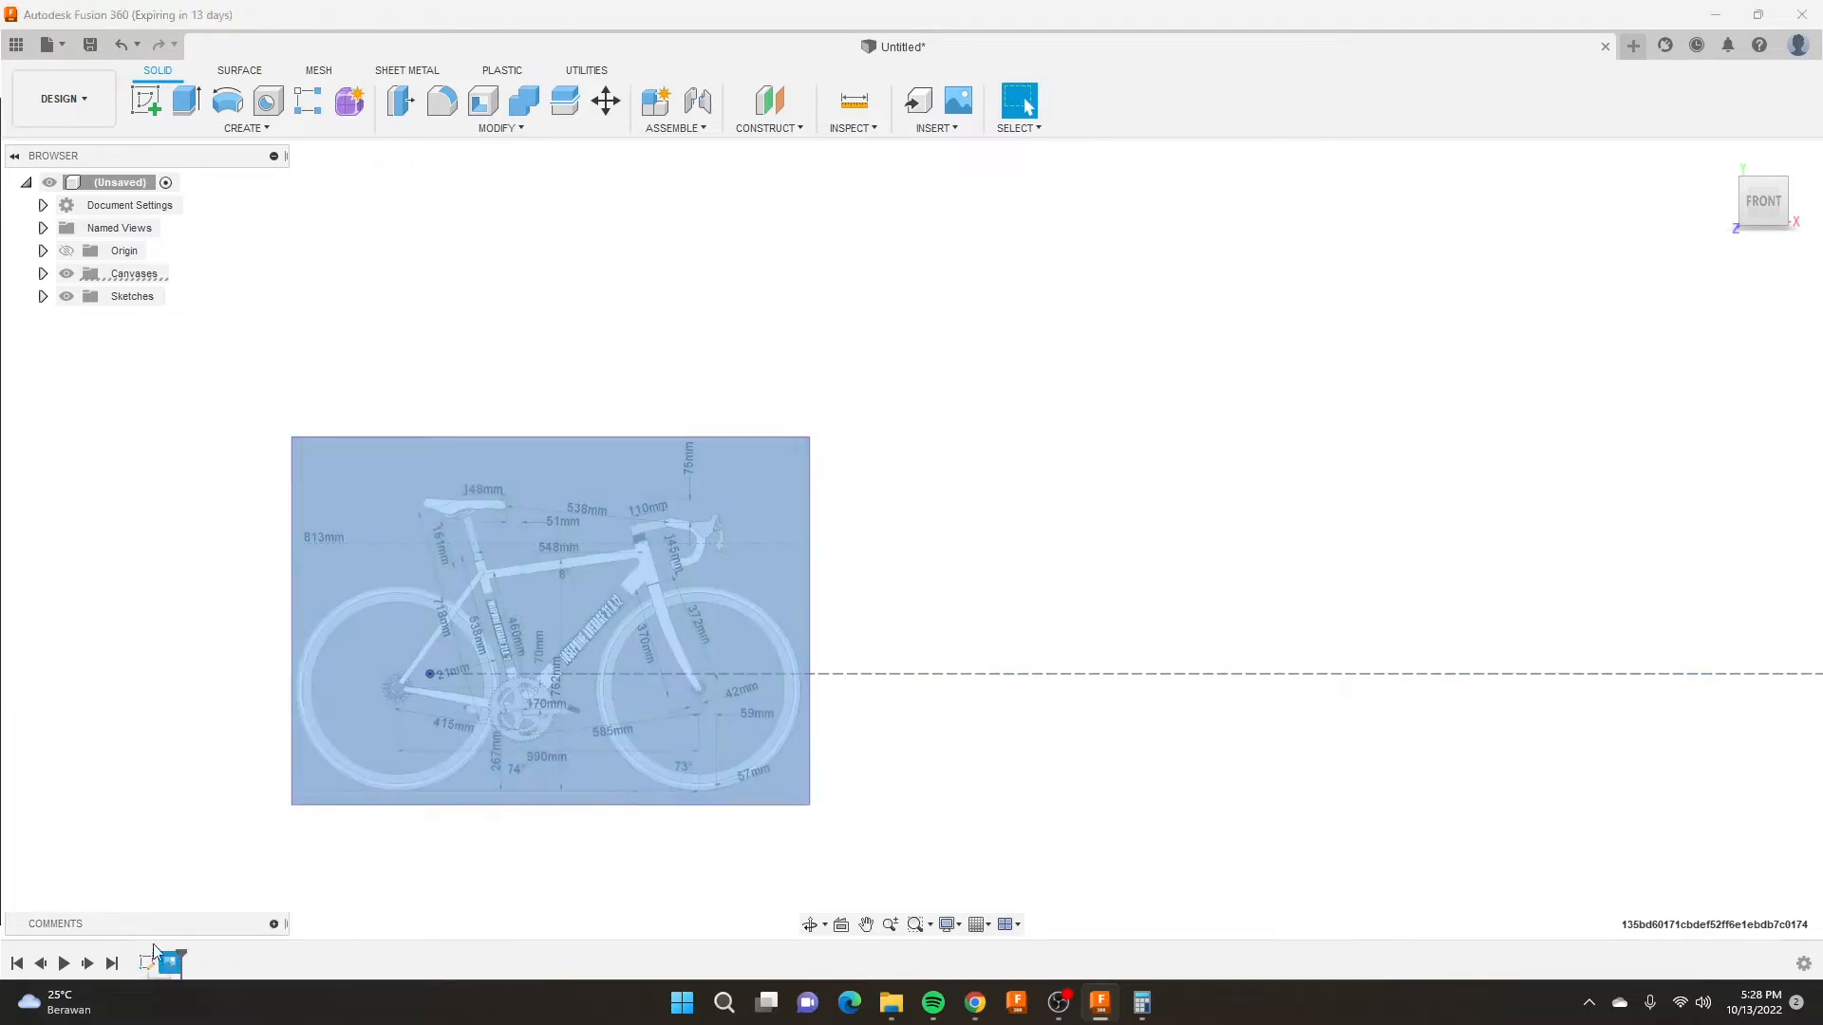
right_click(170, 963)
left_click(204, 817)
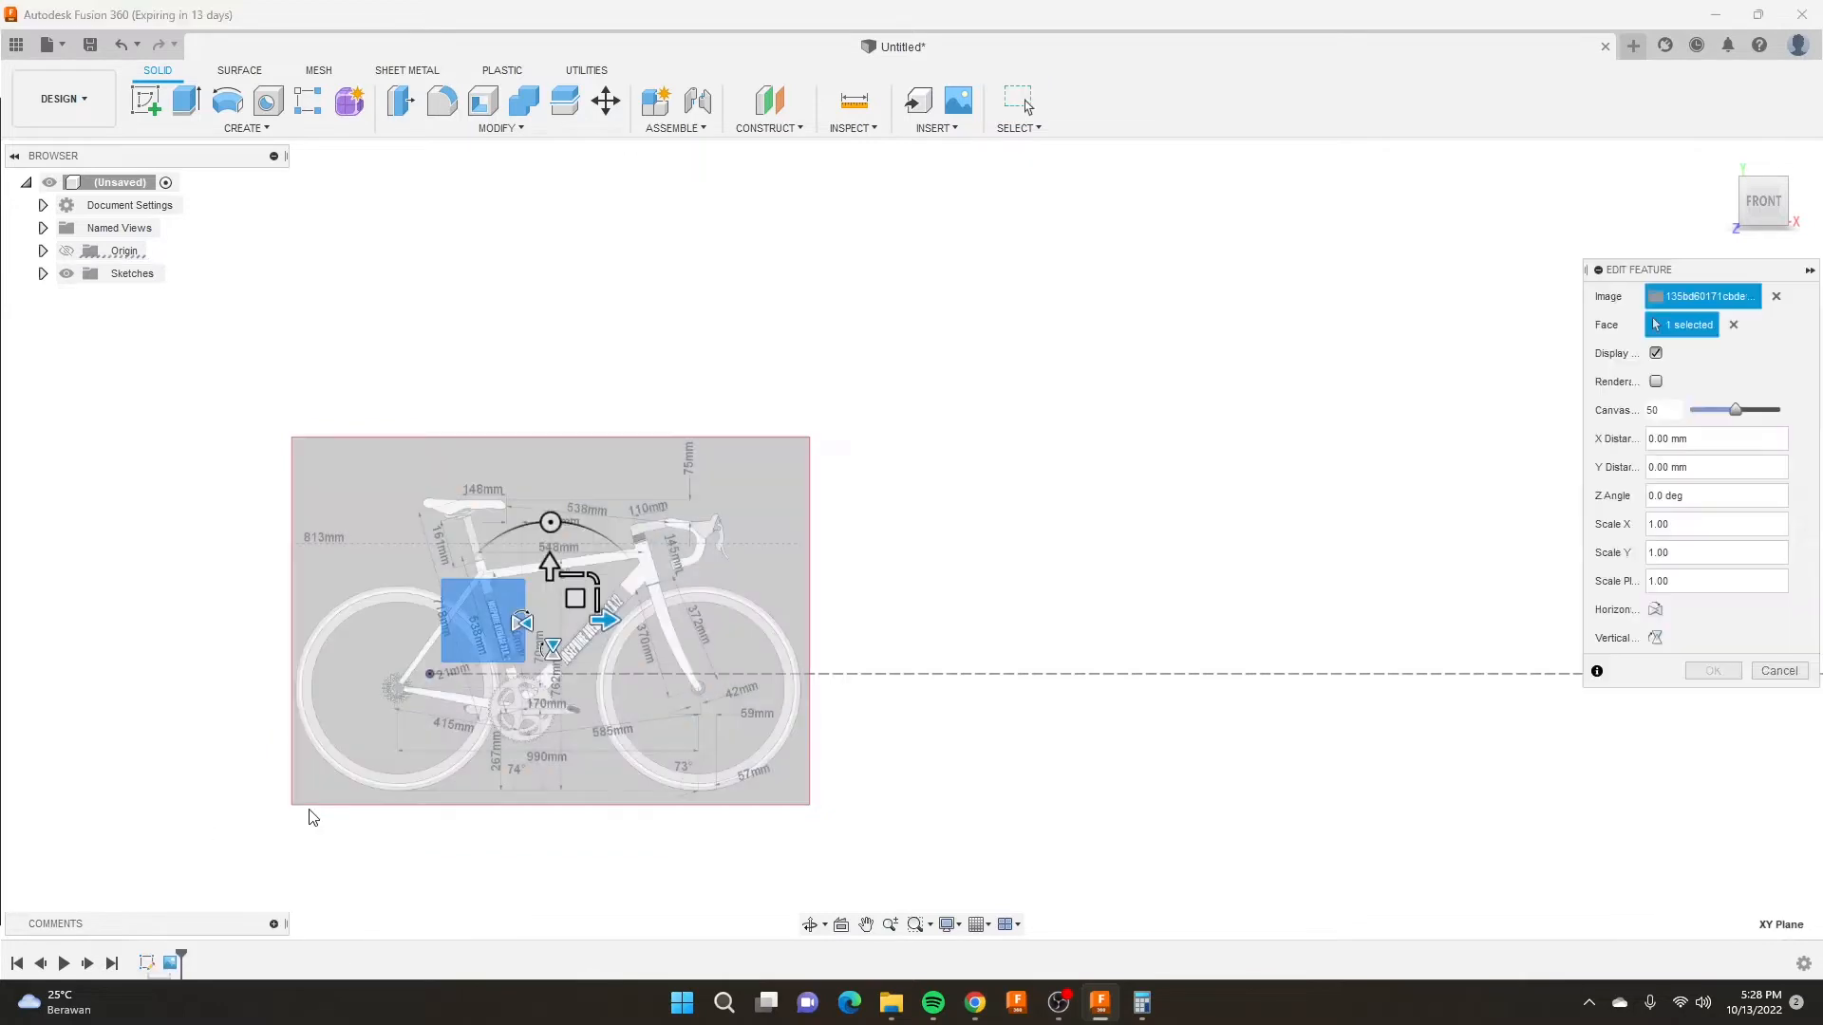
scroll(313, 626, "down", 6)
scroll(418, 605, "down", 5)
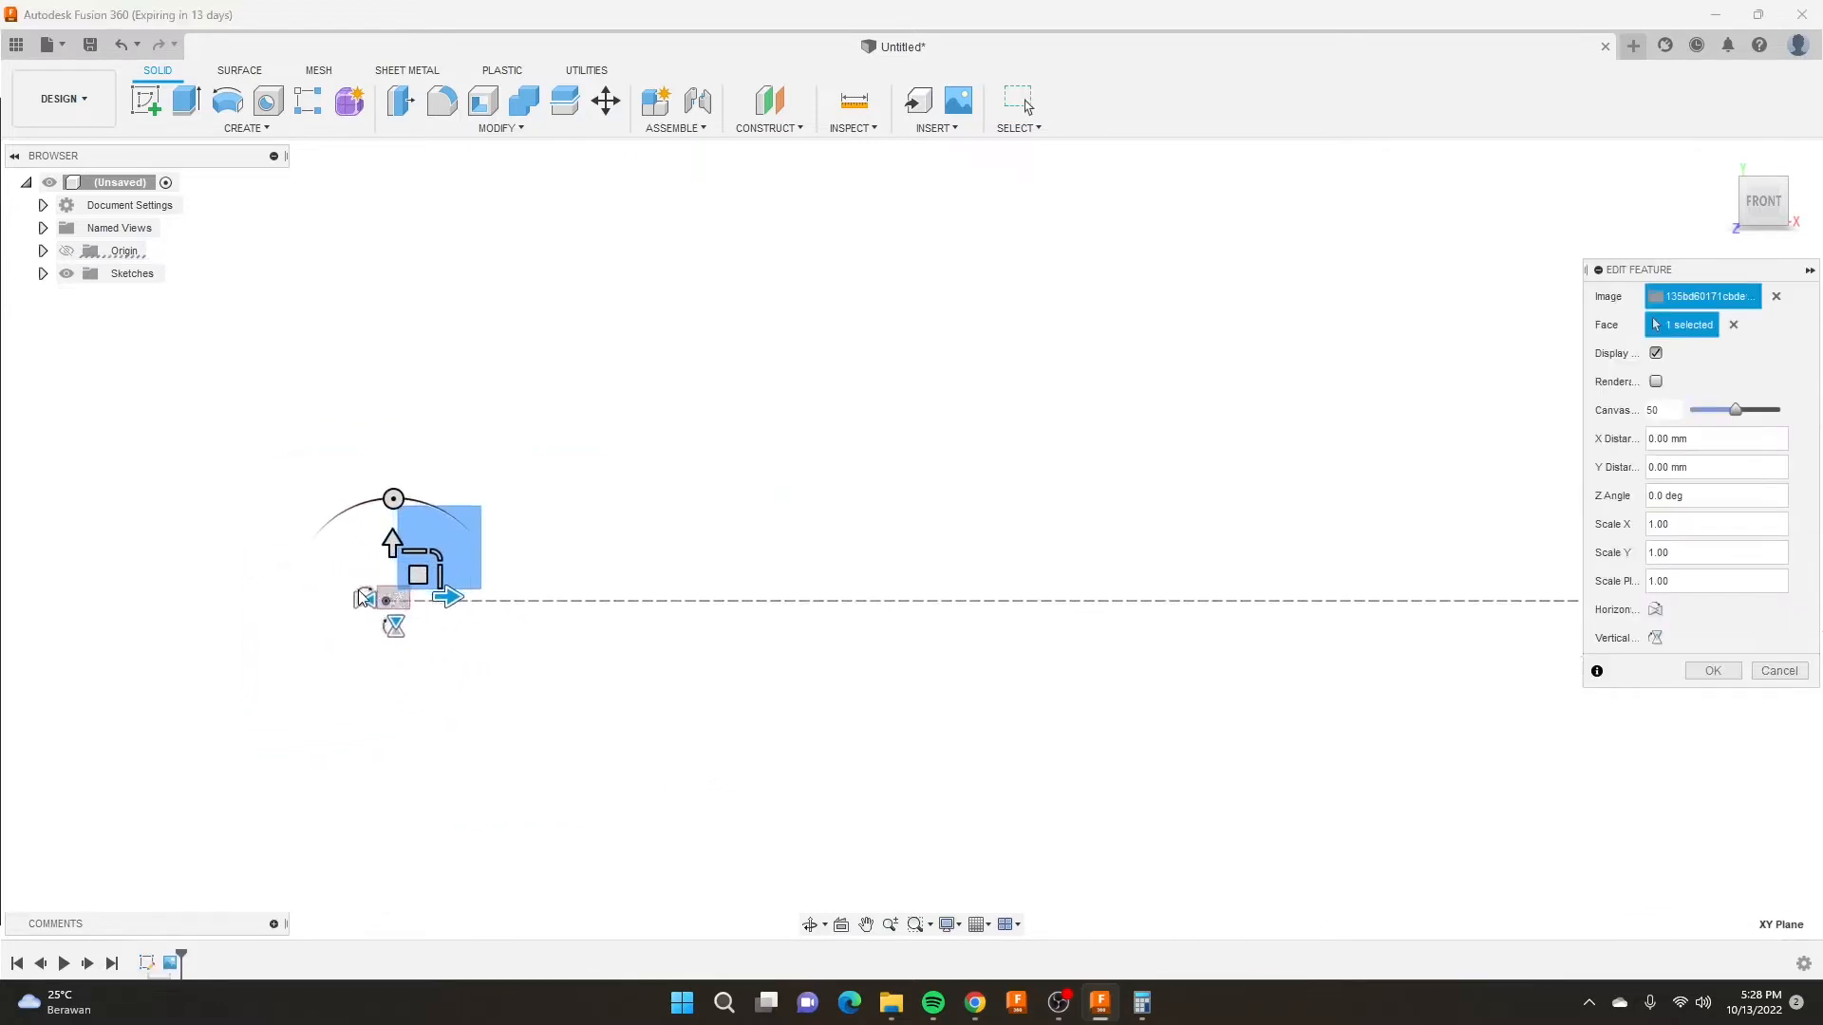
scroll(612, 439, "up", 3)
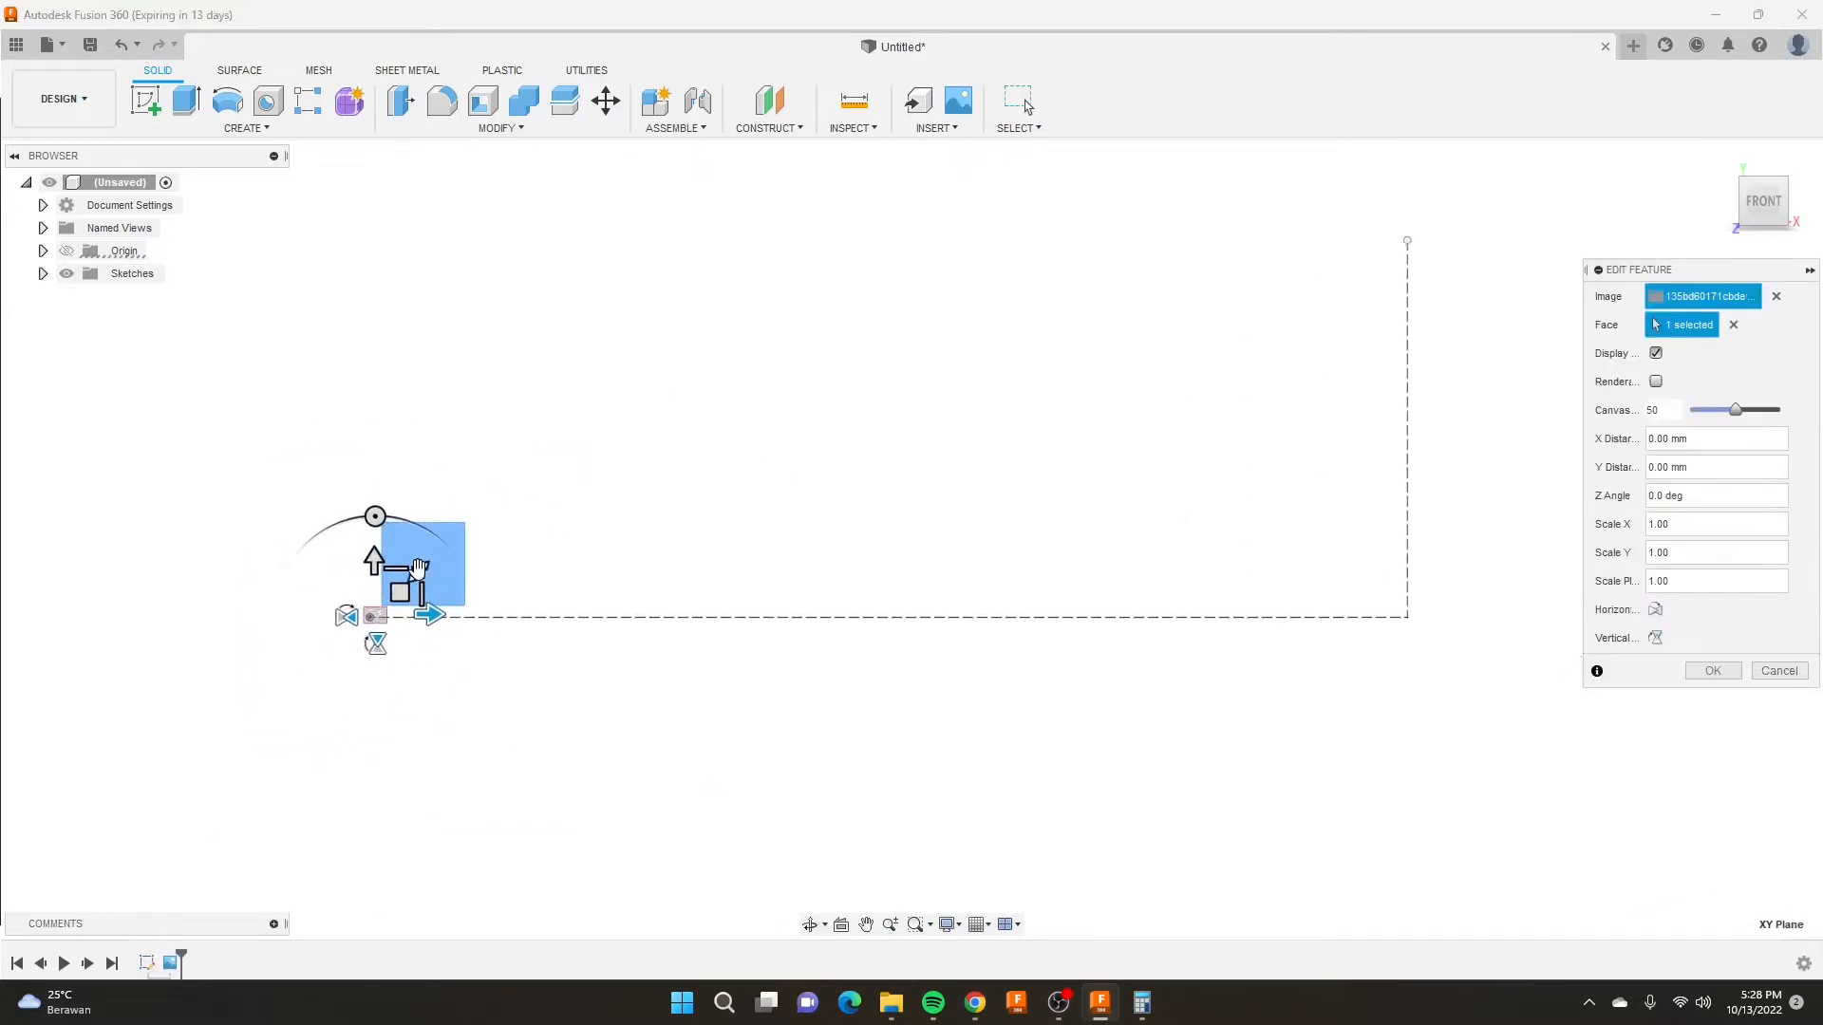
left_click_drag(419, 568, 1143, 191)
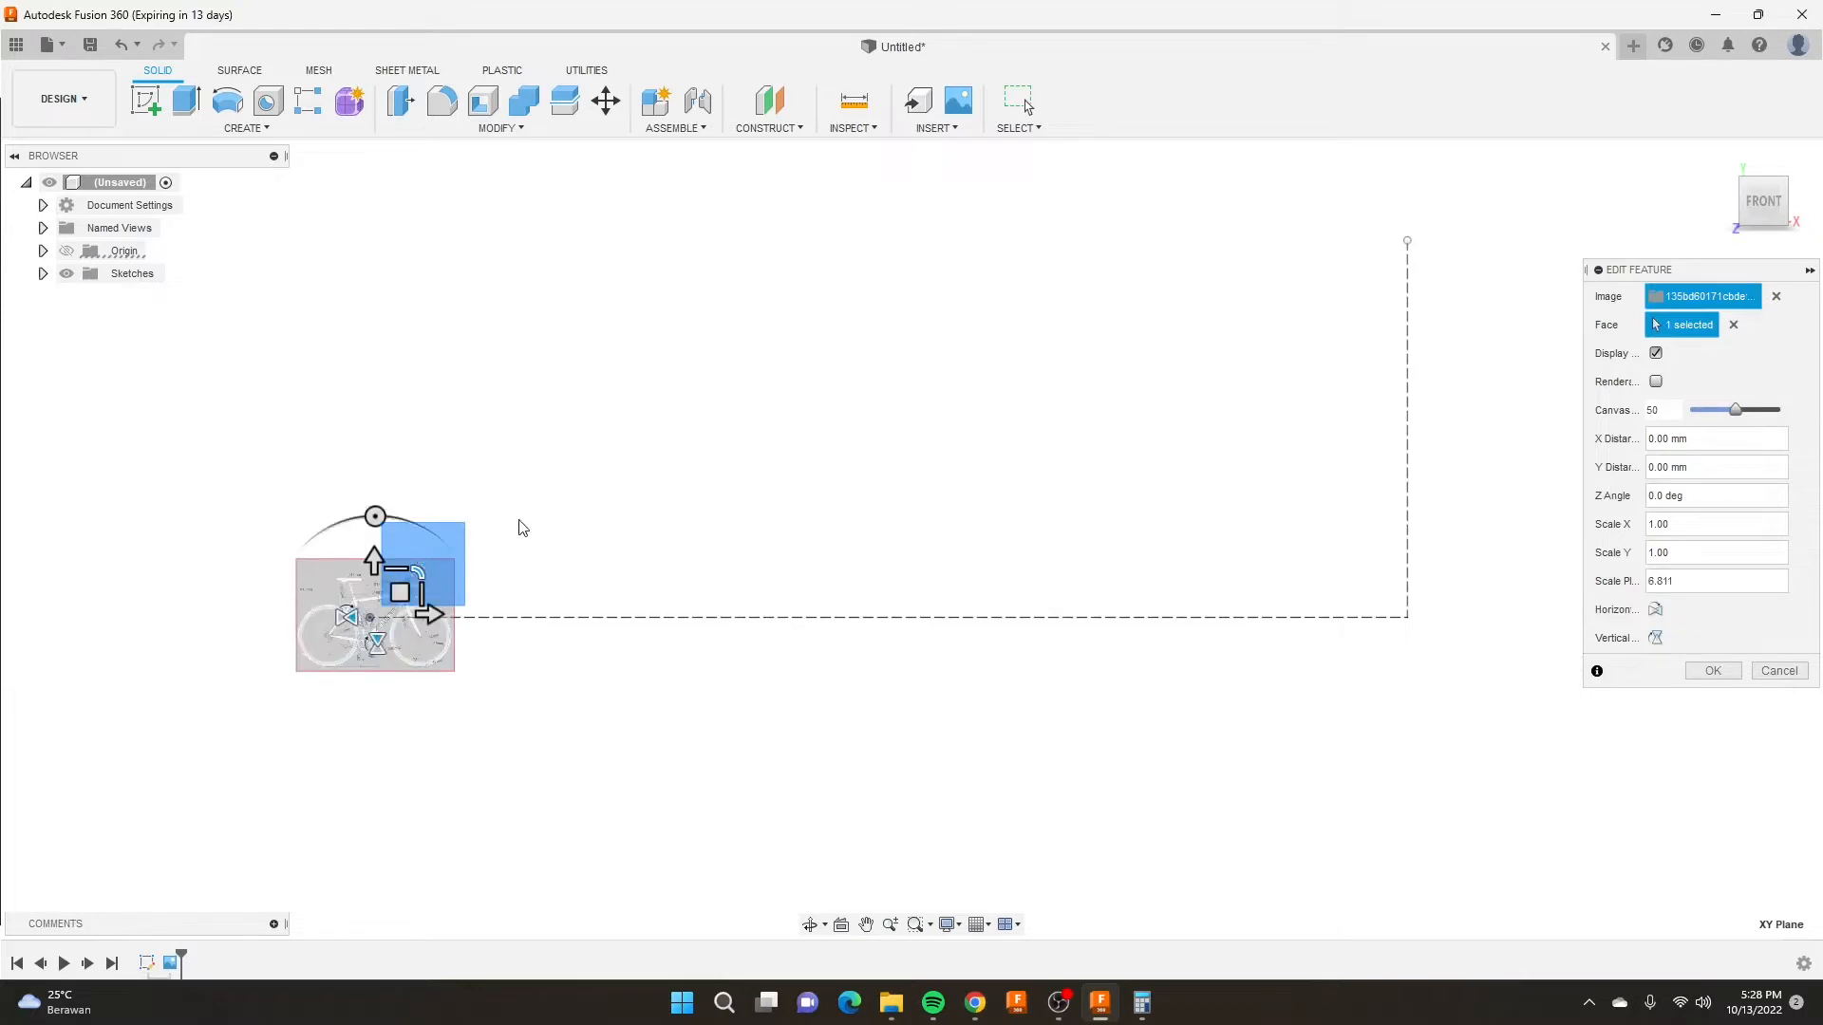
left_click_drag(413, 564, 1120, 213)
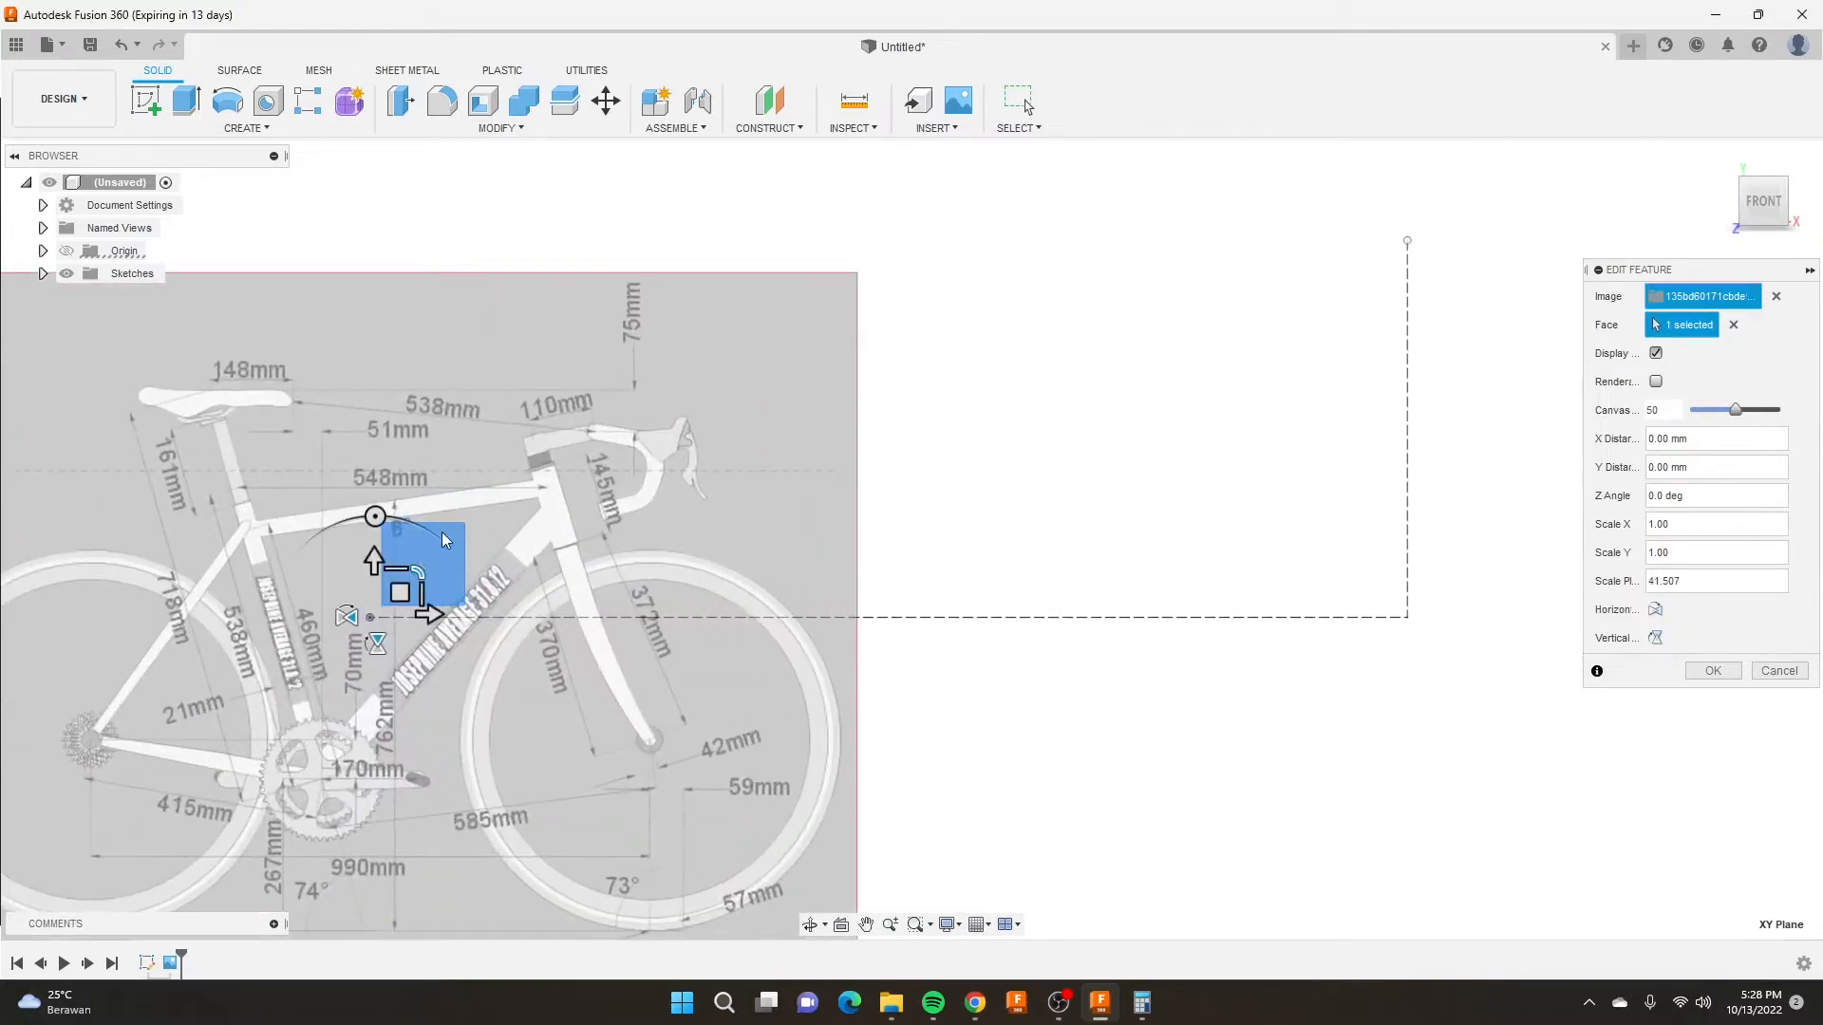
Try a uniform plane scale of about 112.199 and an X scale of about 1.671 on the canvas, and discard the edit.
mouse_move(414, 575)
left_mouse_down()
mouse_move(606, 481)
mouse_move(448, 568)
left_mouse_up()
scroll(449, 560, "down", 5)
scroll(452, 596, "up", 2)
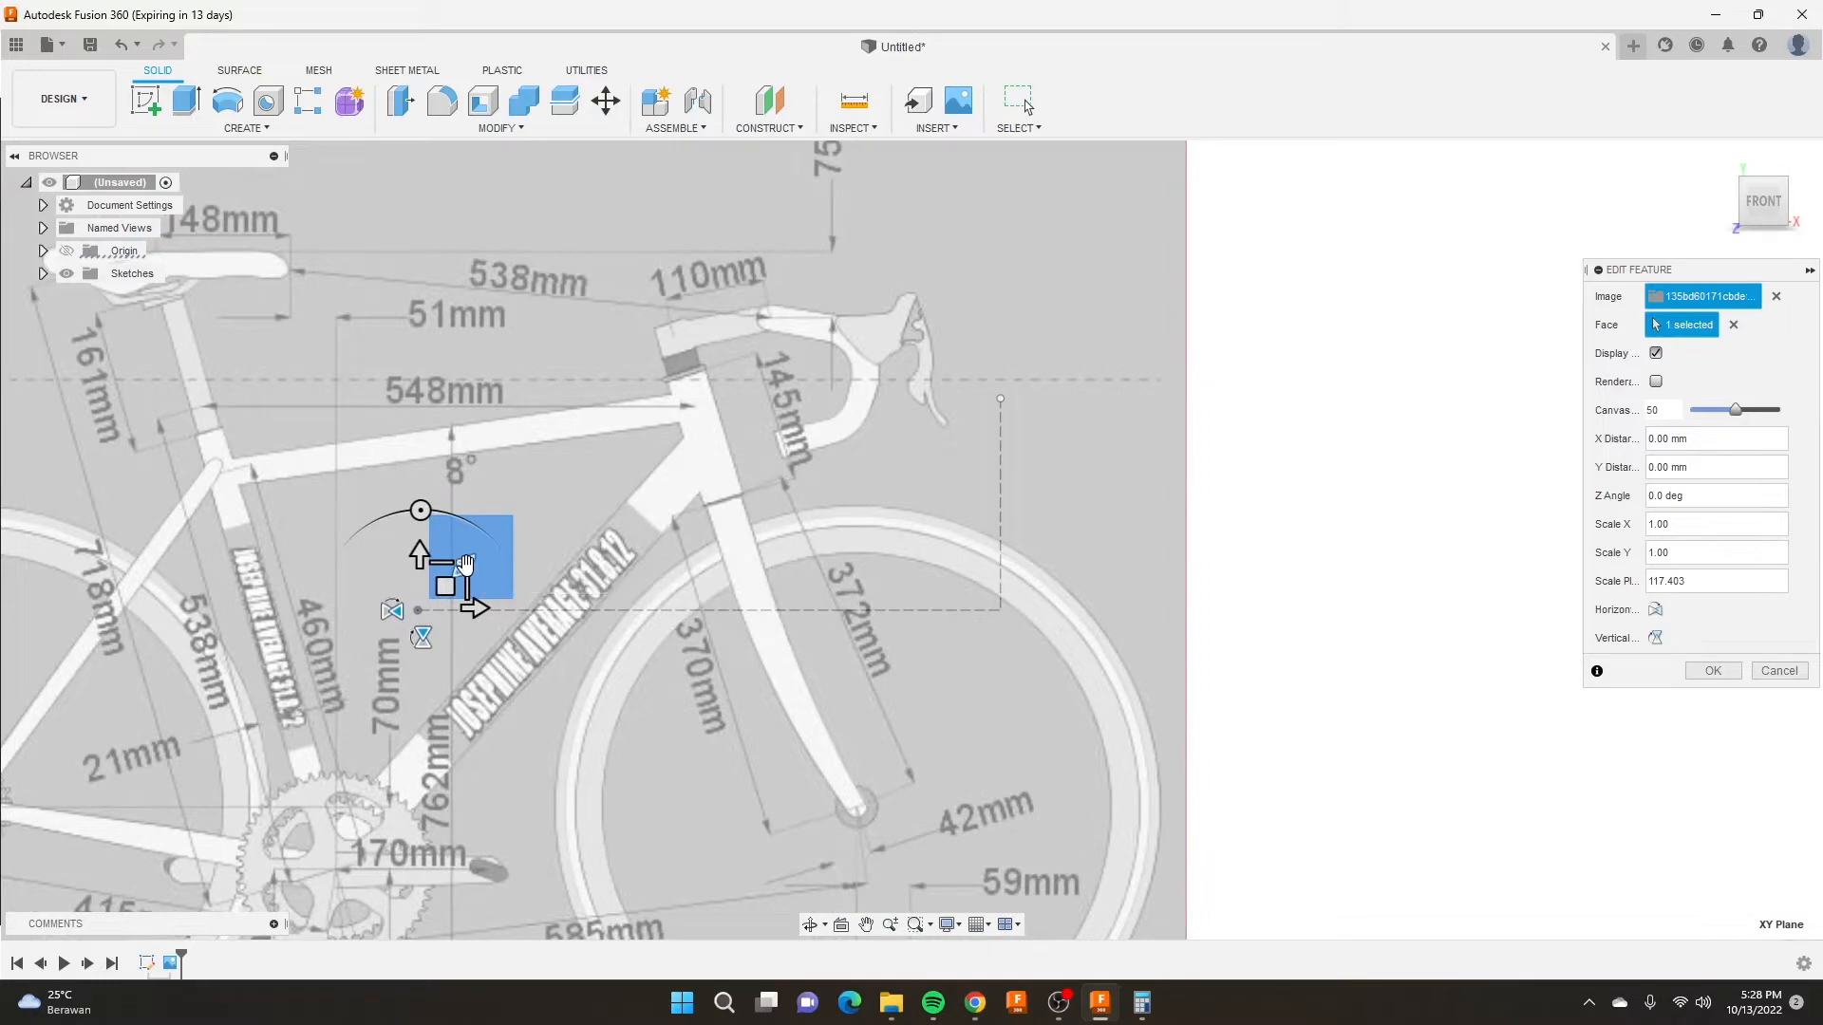
left_click_drag(464, 564, 464, 567)
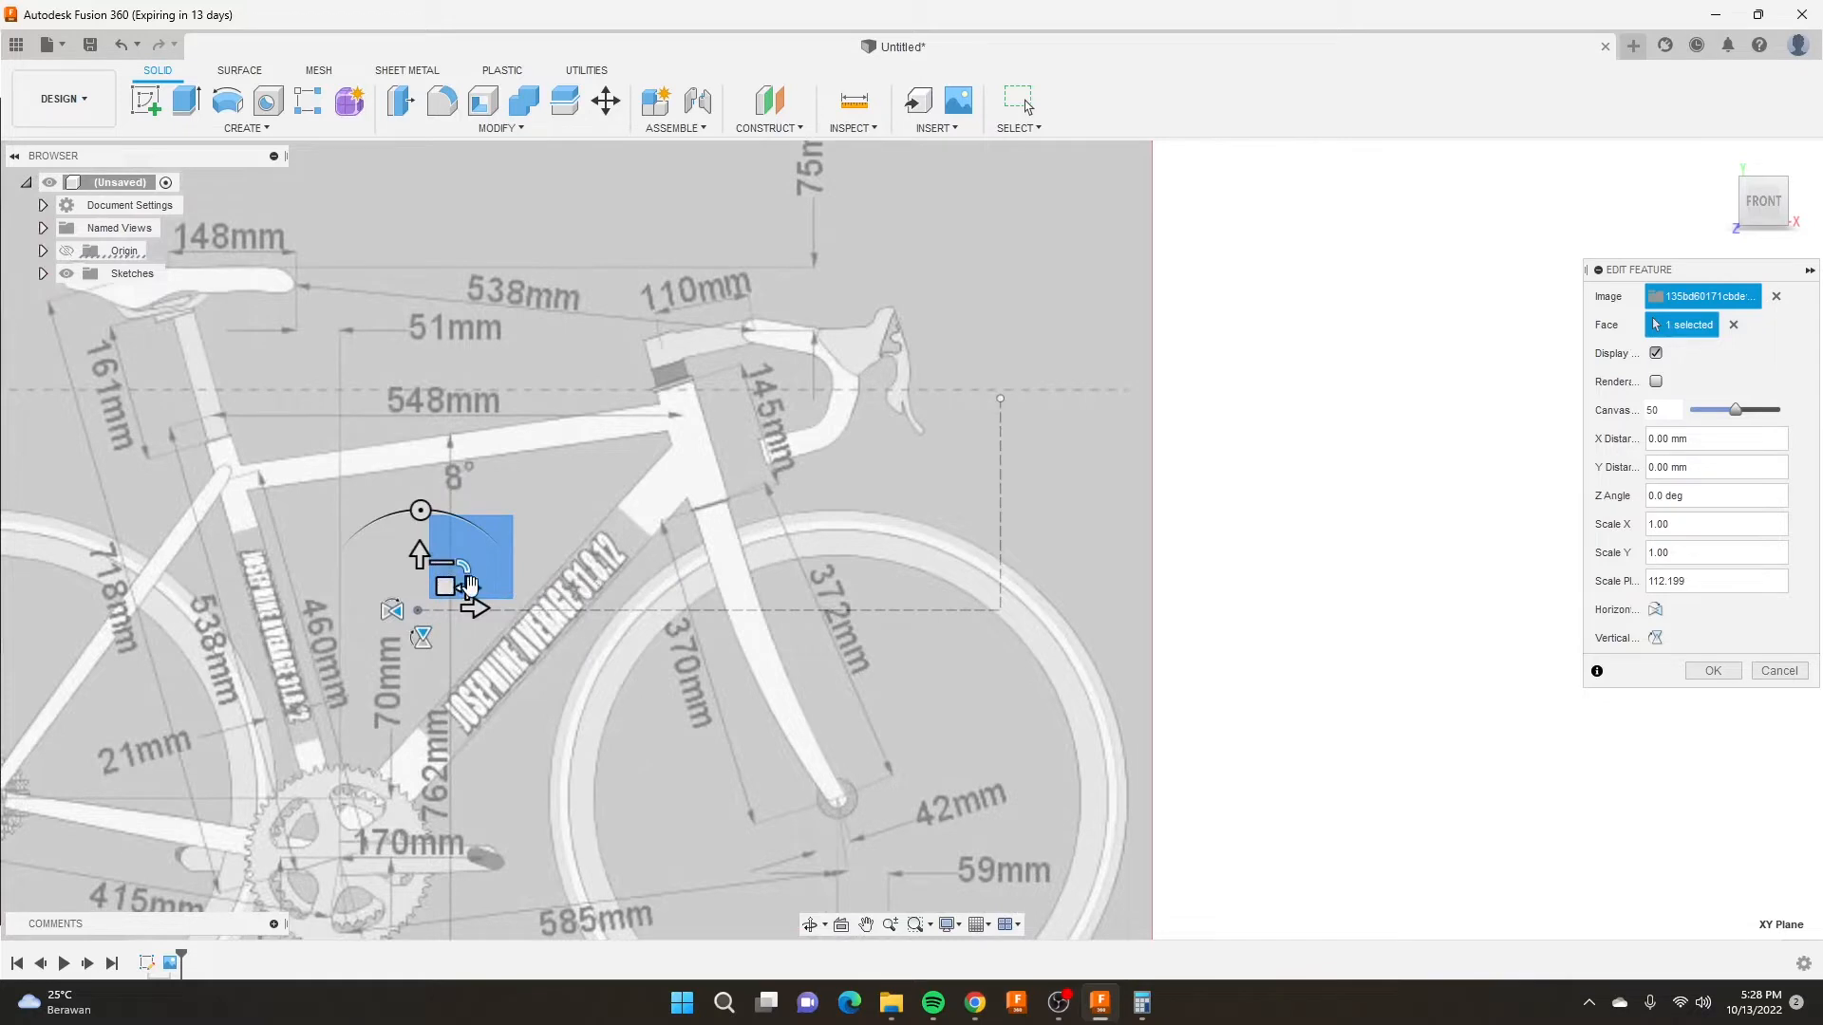
left_click_drag(470, 586, 515, 588)
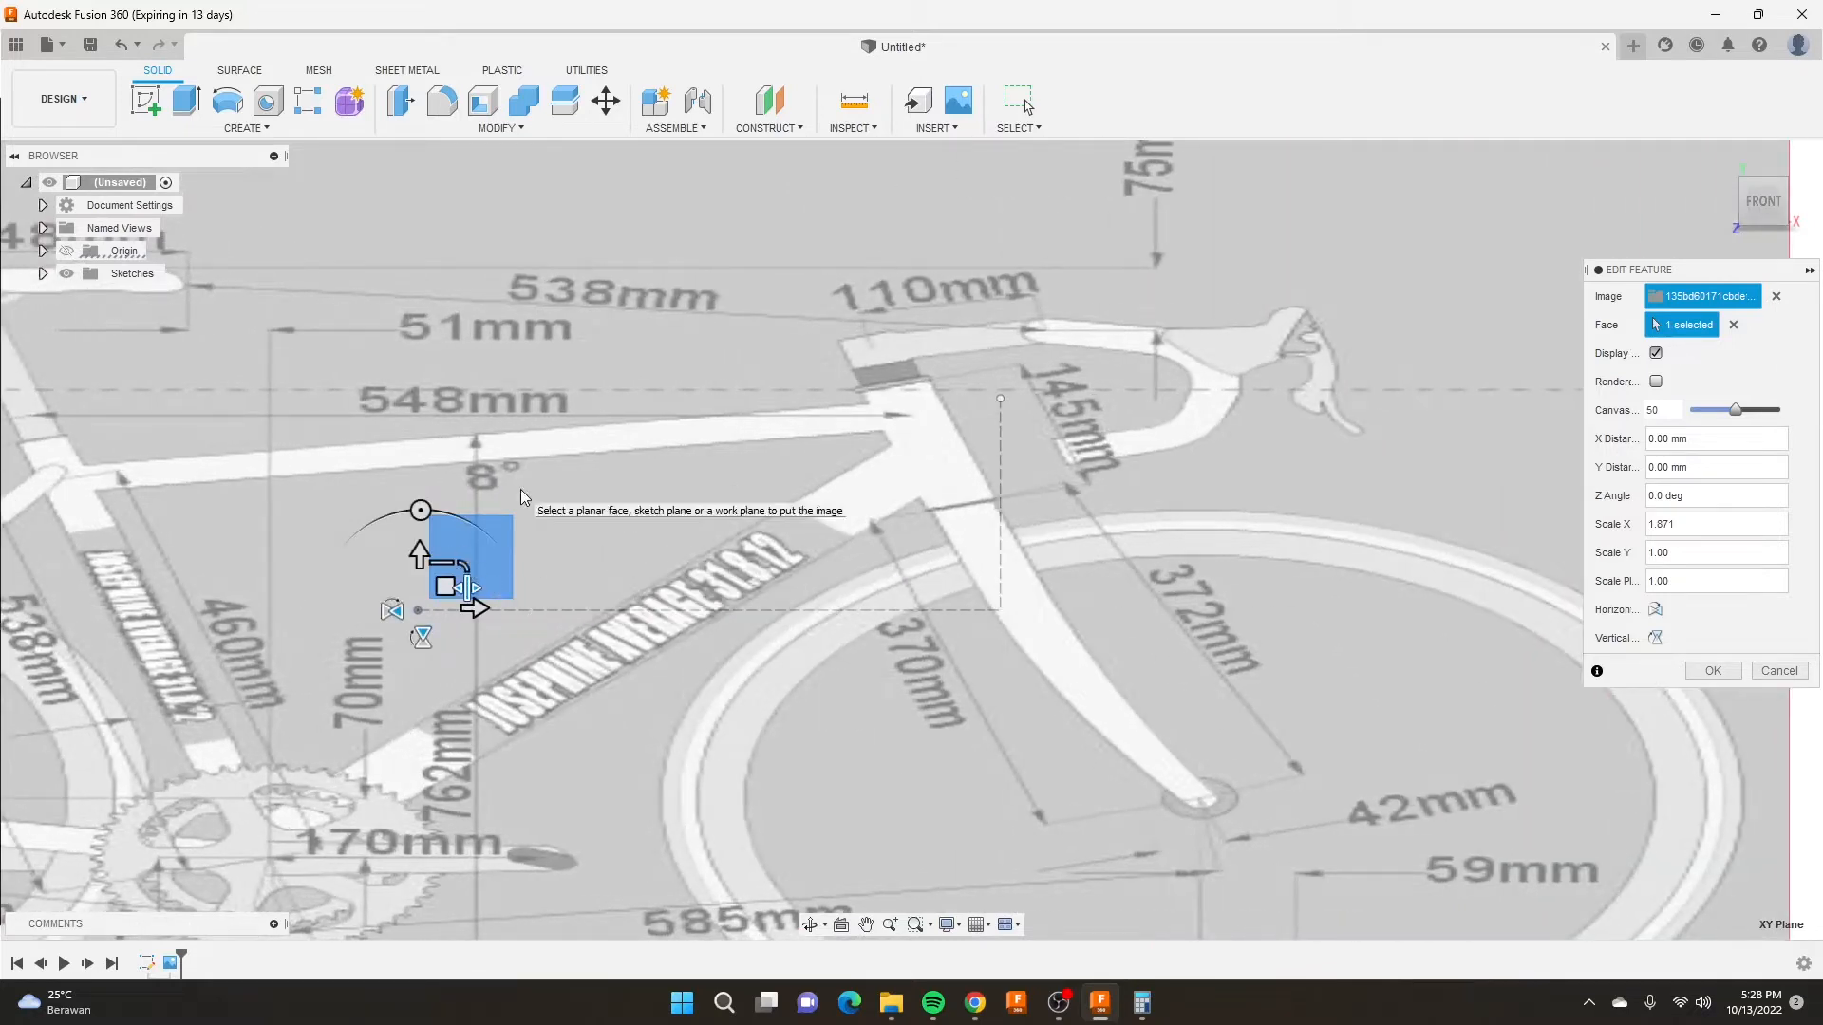
key("Return")
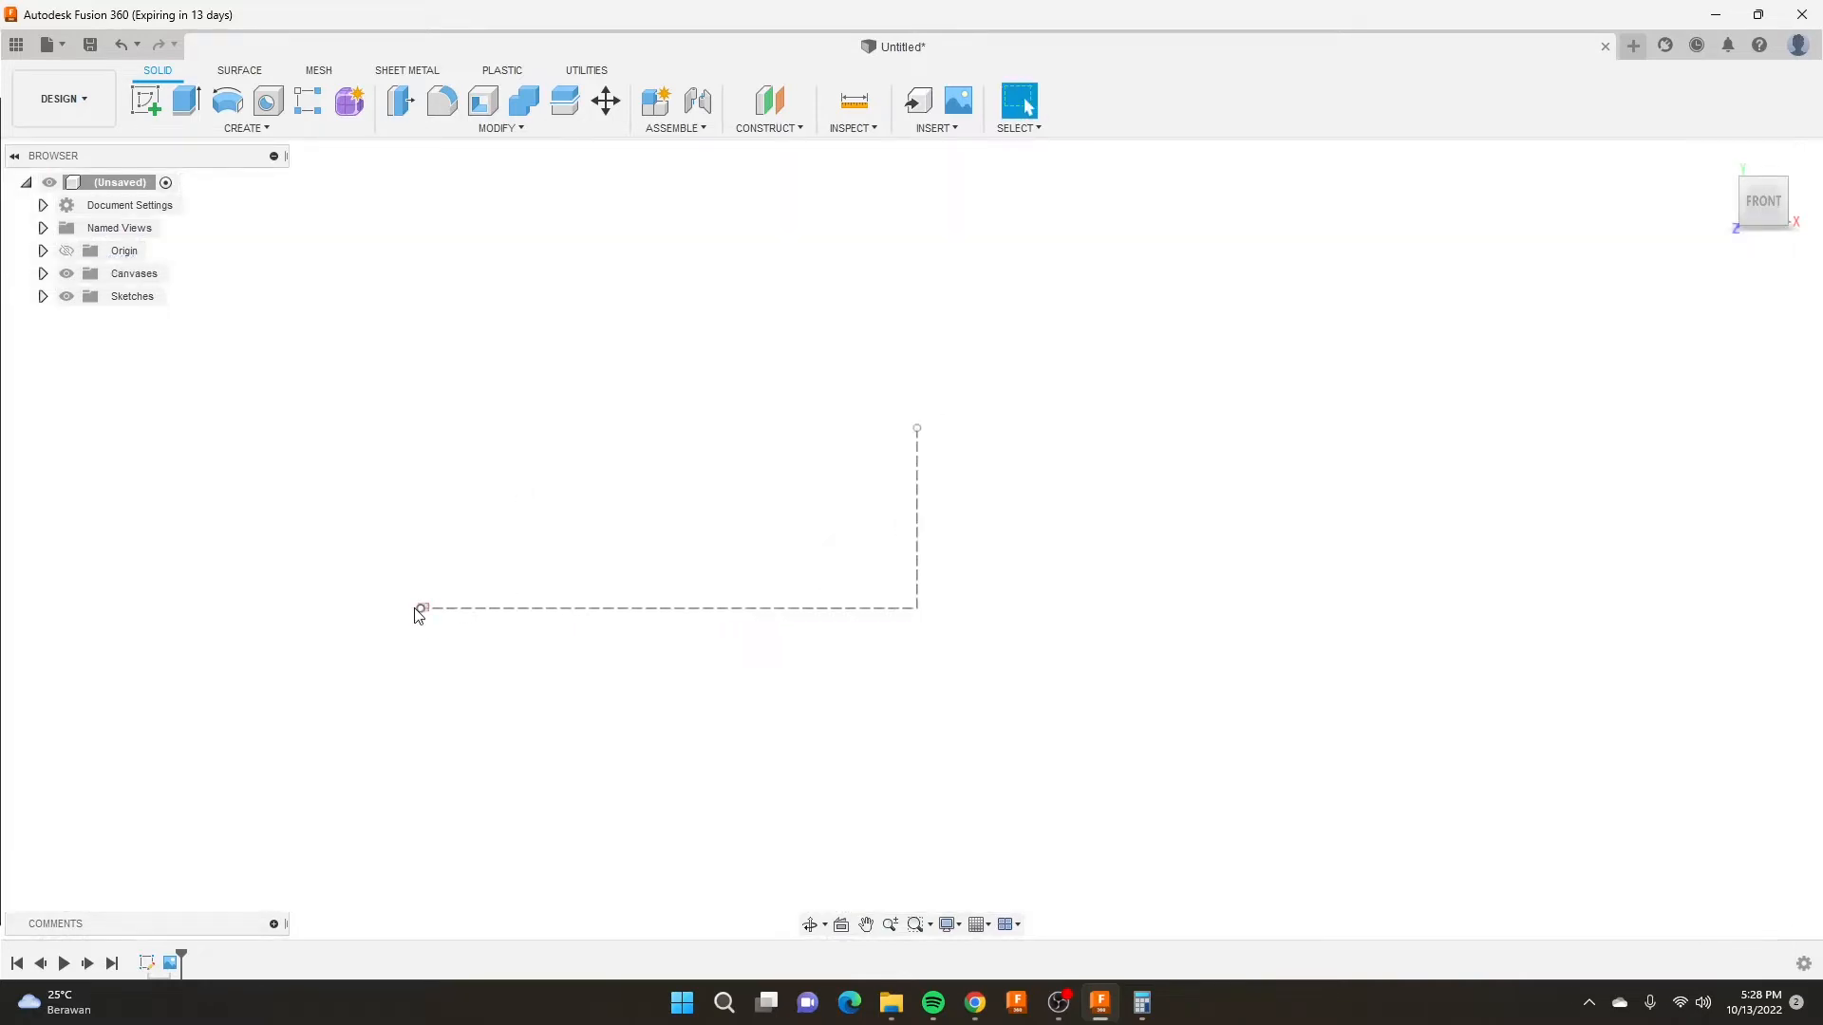
Reopen the bicycle canvas for editing and scale it uniformly in its plane to about 77.341.
scroll(424, 613, "up", 10)
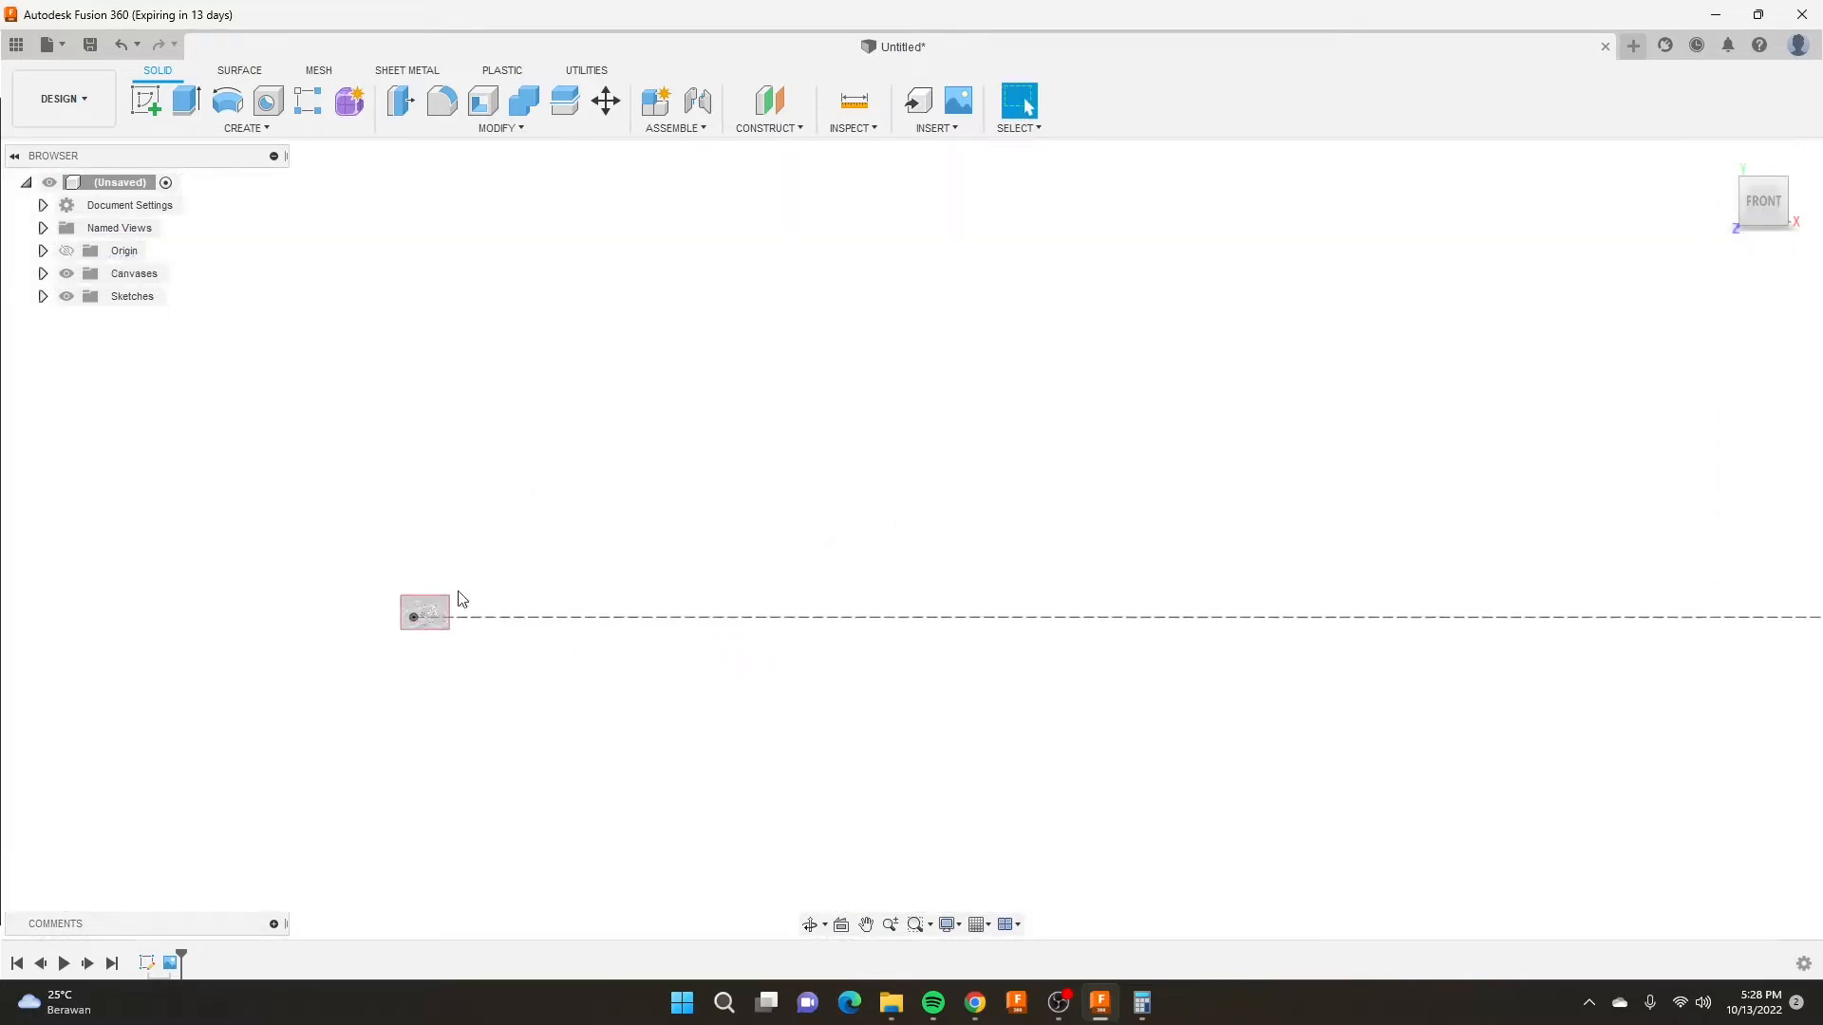
right_click(169, 966)
left_click(224, 818)
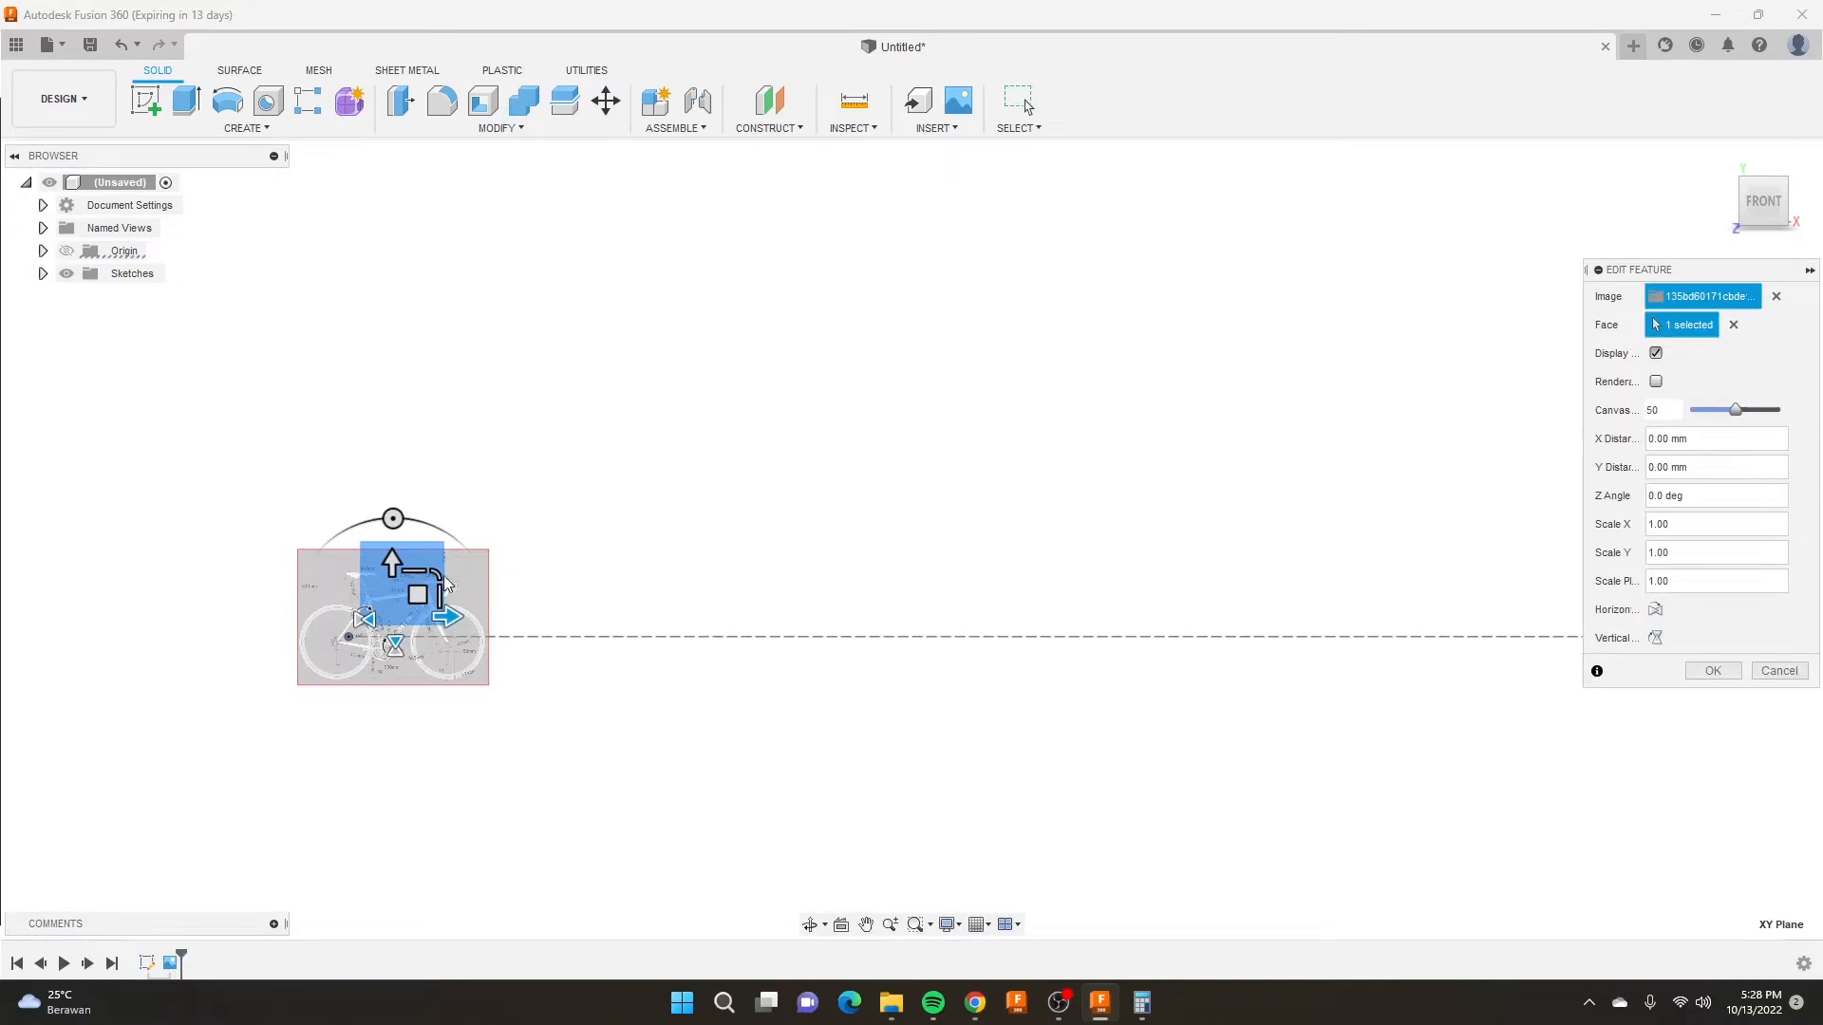
left_click_drag(446, 582, 555, 520)
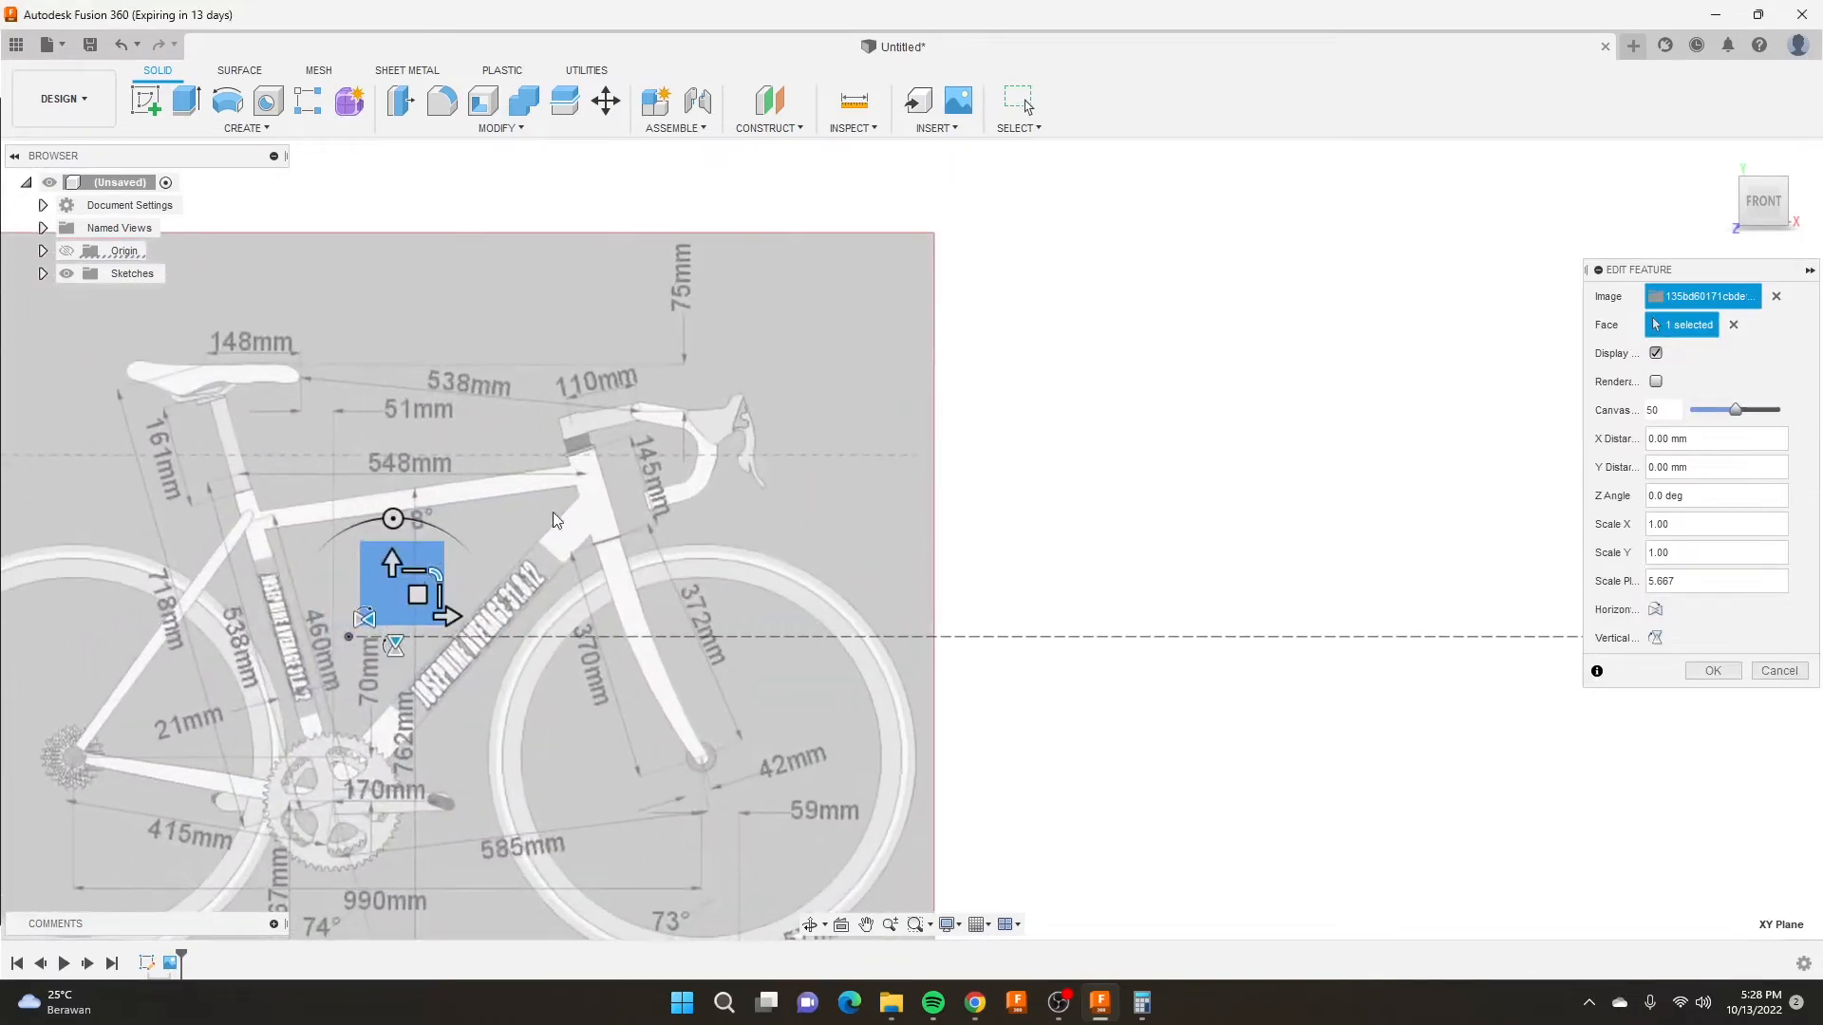
left_click_drag(433, 568, 509, 589)
scroll(532, 570, "down", 10)
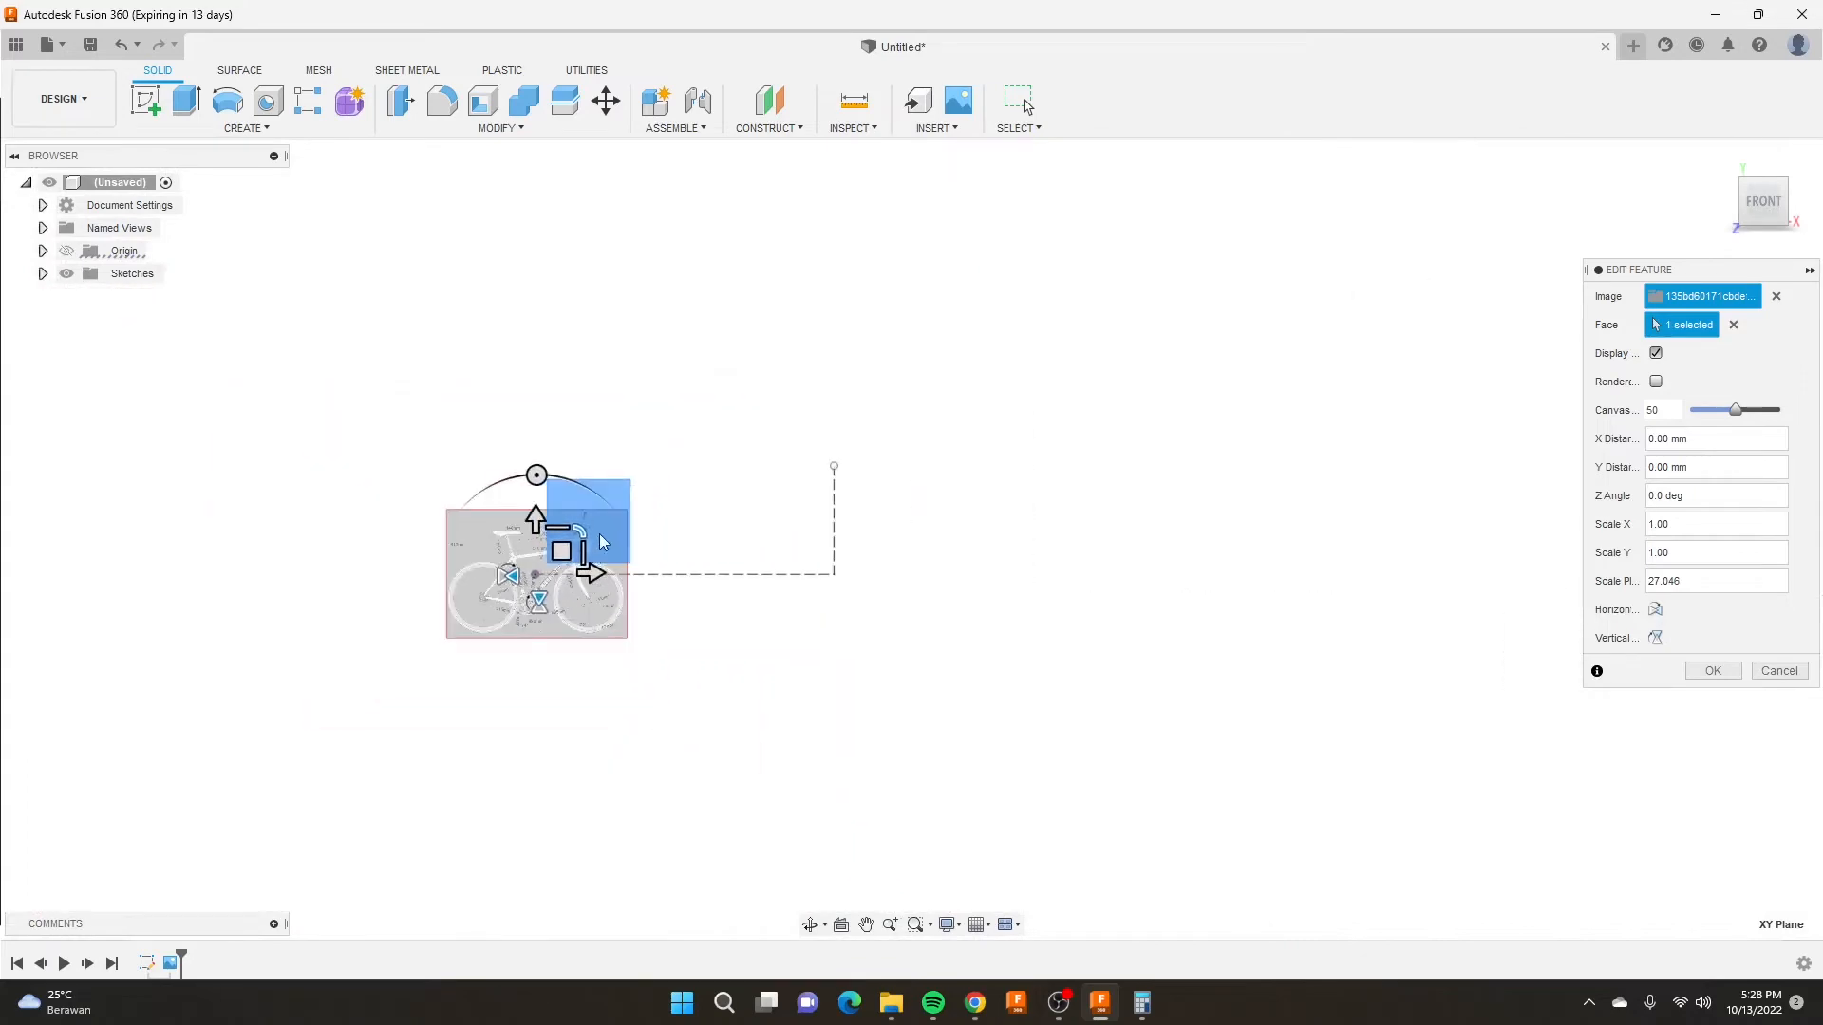
mouse_move(577, 526)
left_mouse_down()
mouse_move(636, 477)
mouse_move(596, 489)
mouse_move(567, 556)
left_mouse_up()
scroll(566, 556, "up", 5)
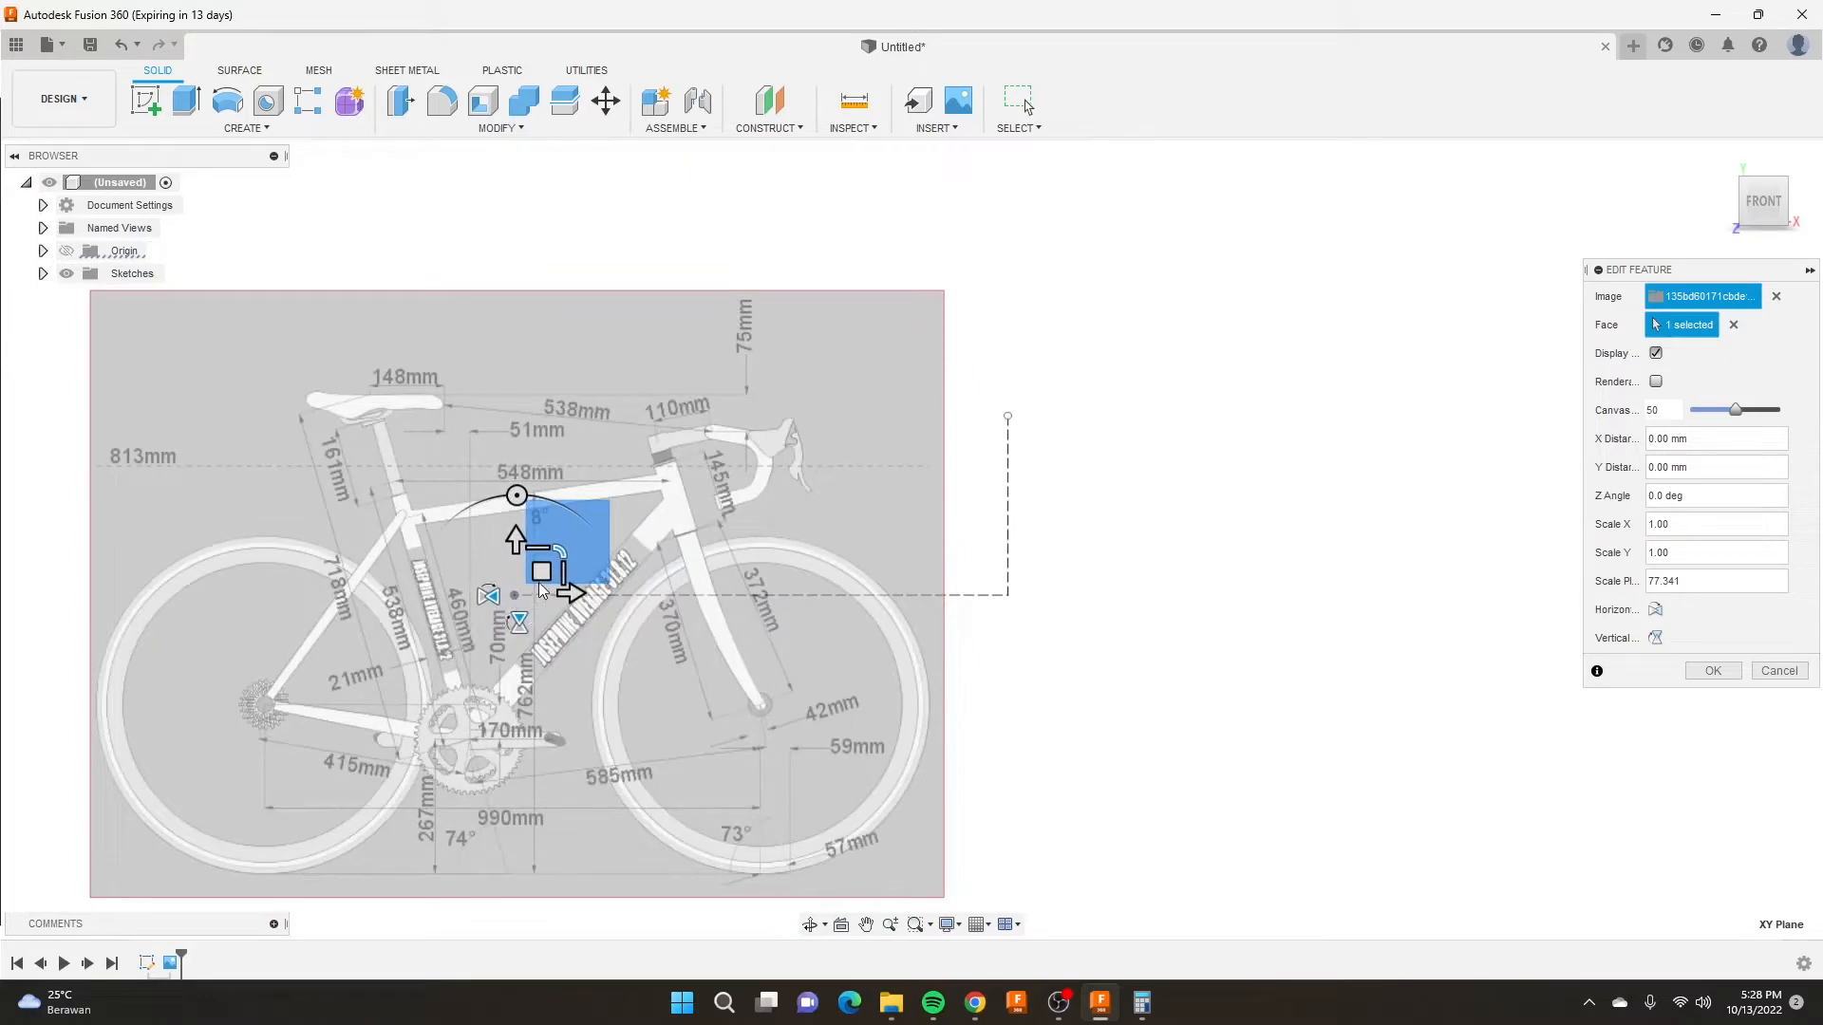
Shift the canvas about 497.21 mm in X and 219.077 mm in Y to put the rear hub on the origin, and accept the edit.
left_click_drag(541, 571, 784, 462)
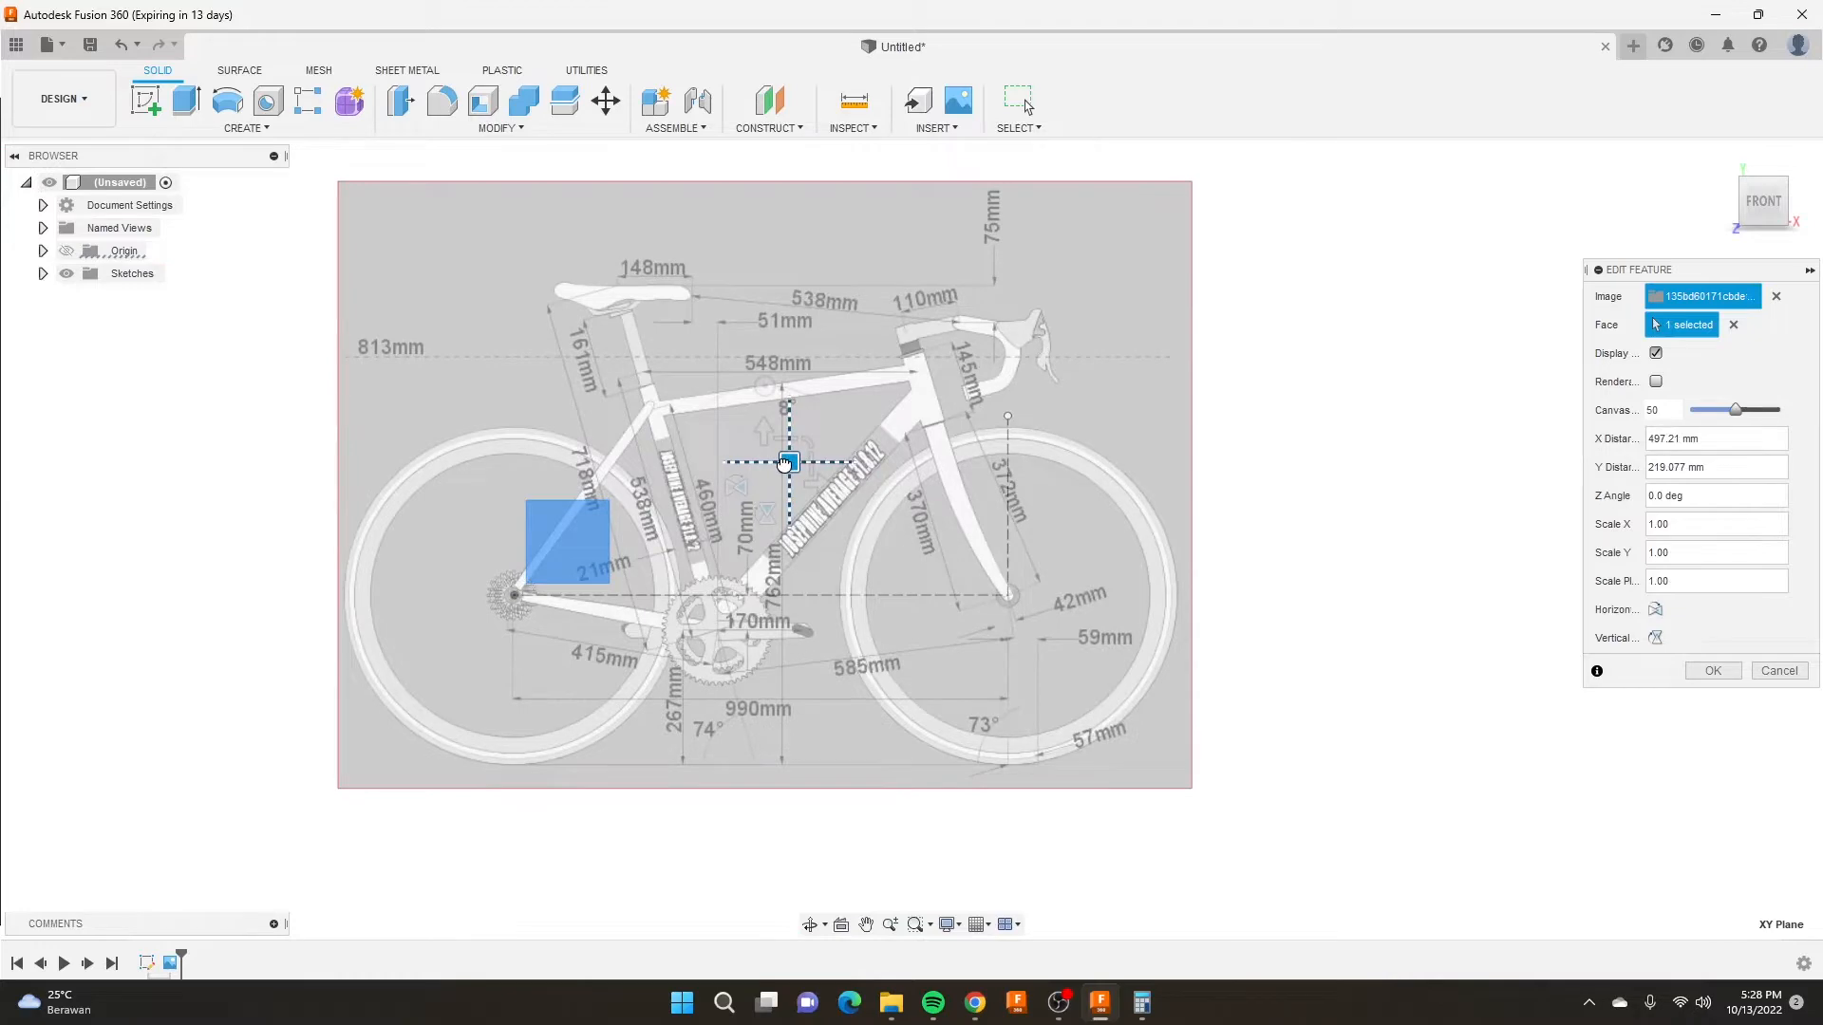
scroll(1056, 636, "up", 5)
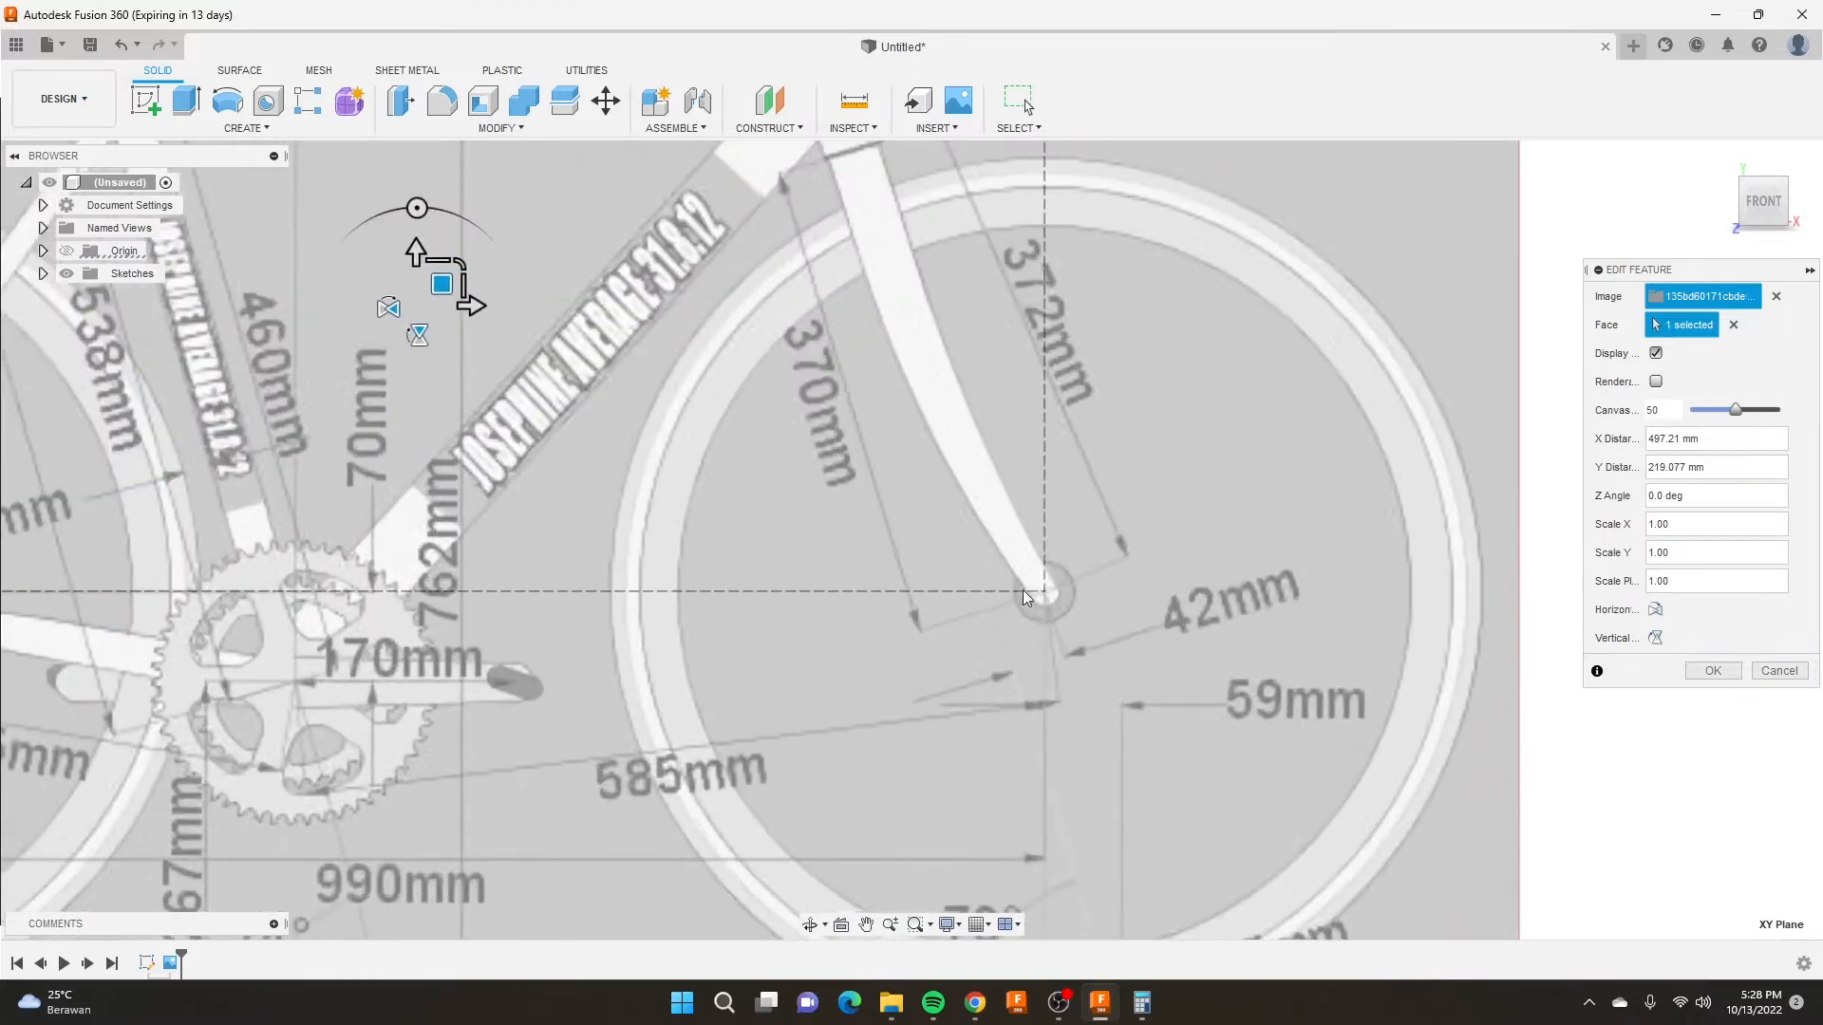
scroll(452, 504, "down", 6)
scroll(410, 579, "up", 4)
scroll(471, 499, "down", 4)
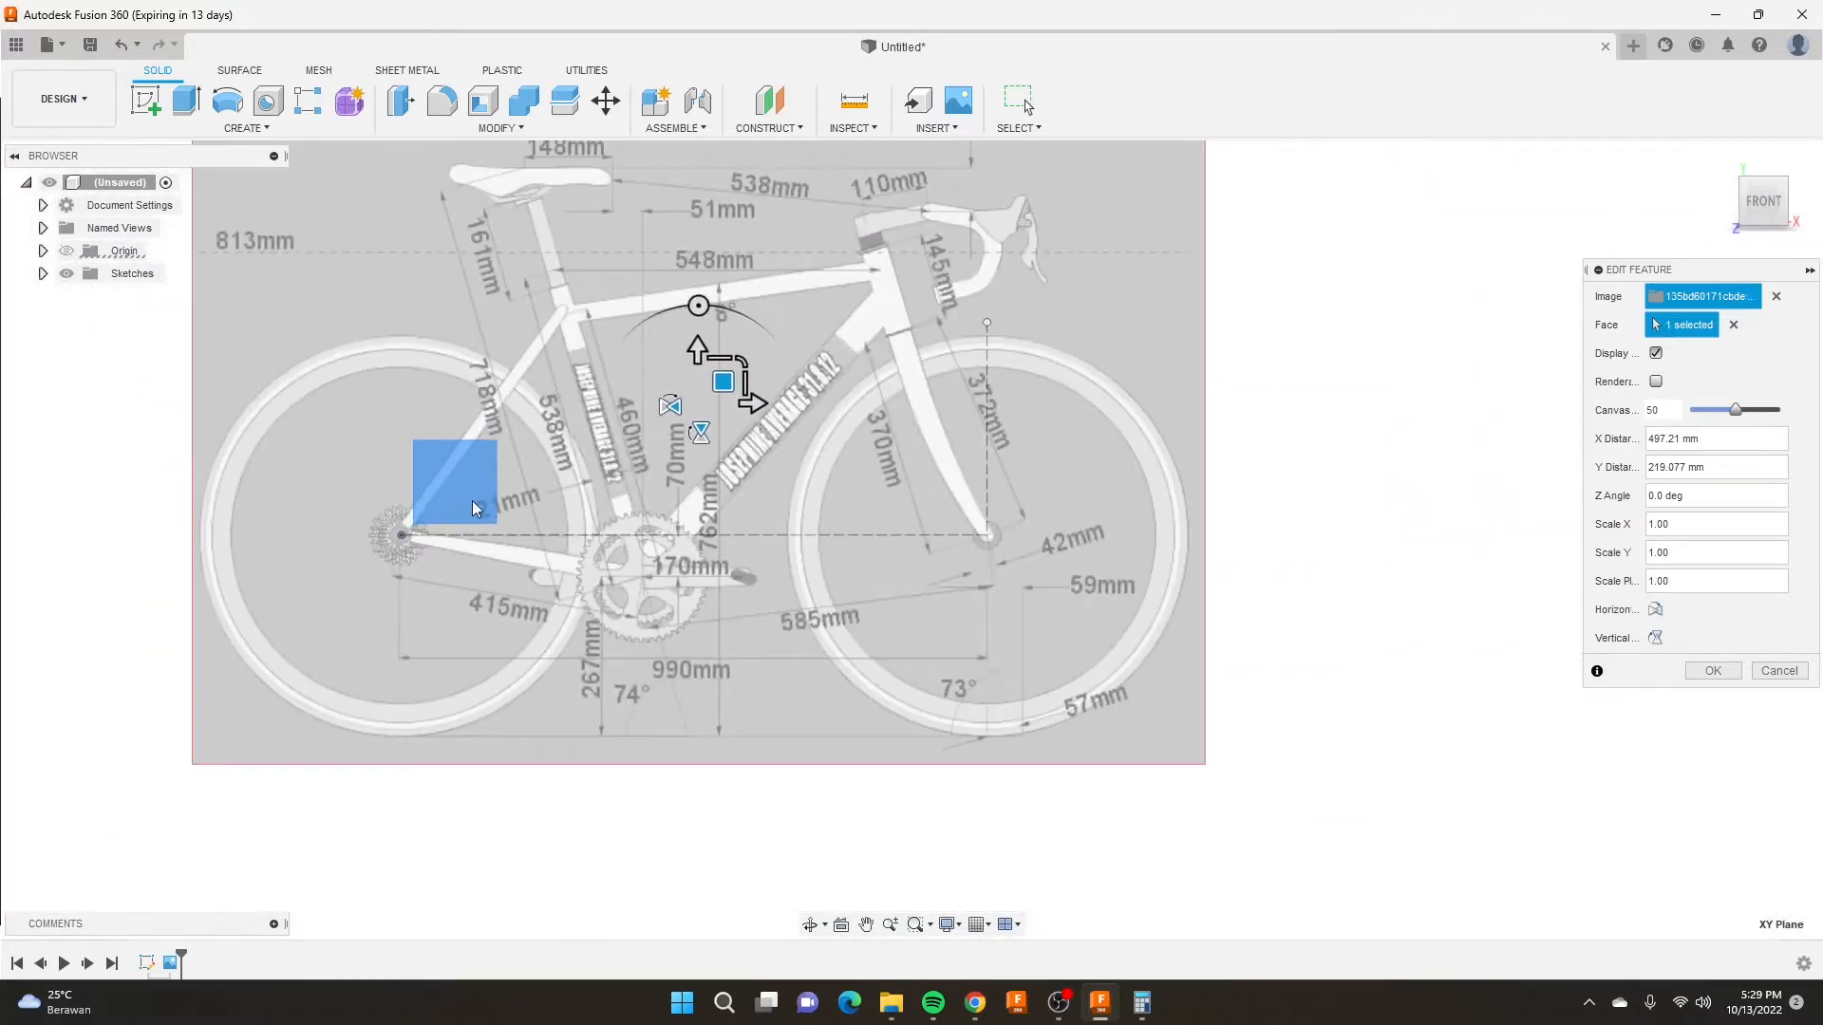
scroll(704, 379, "up", 3)
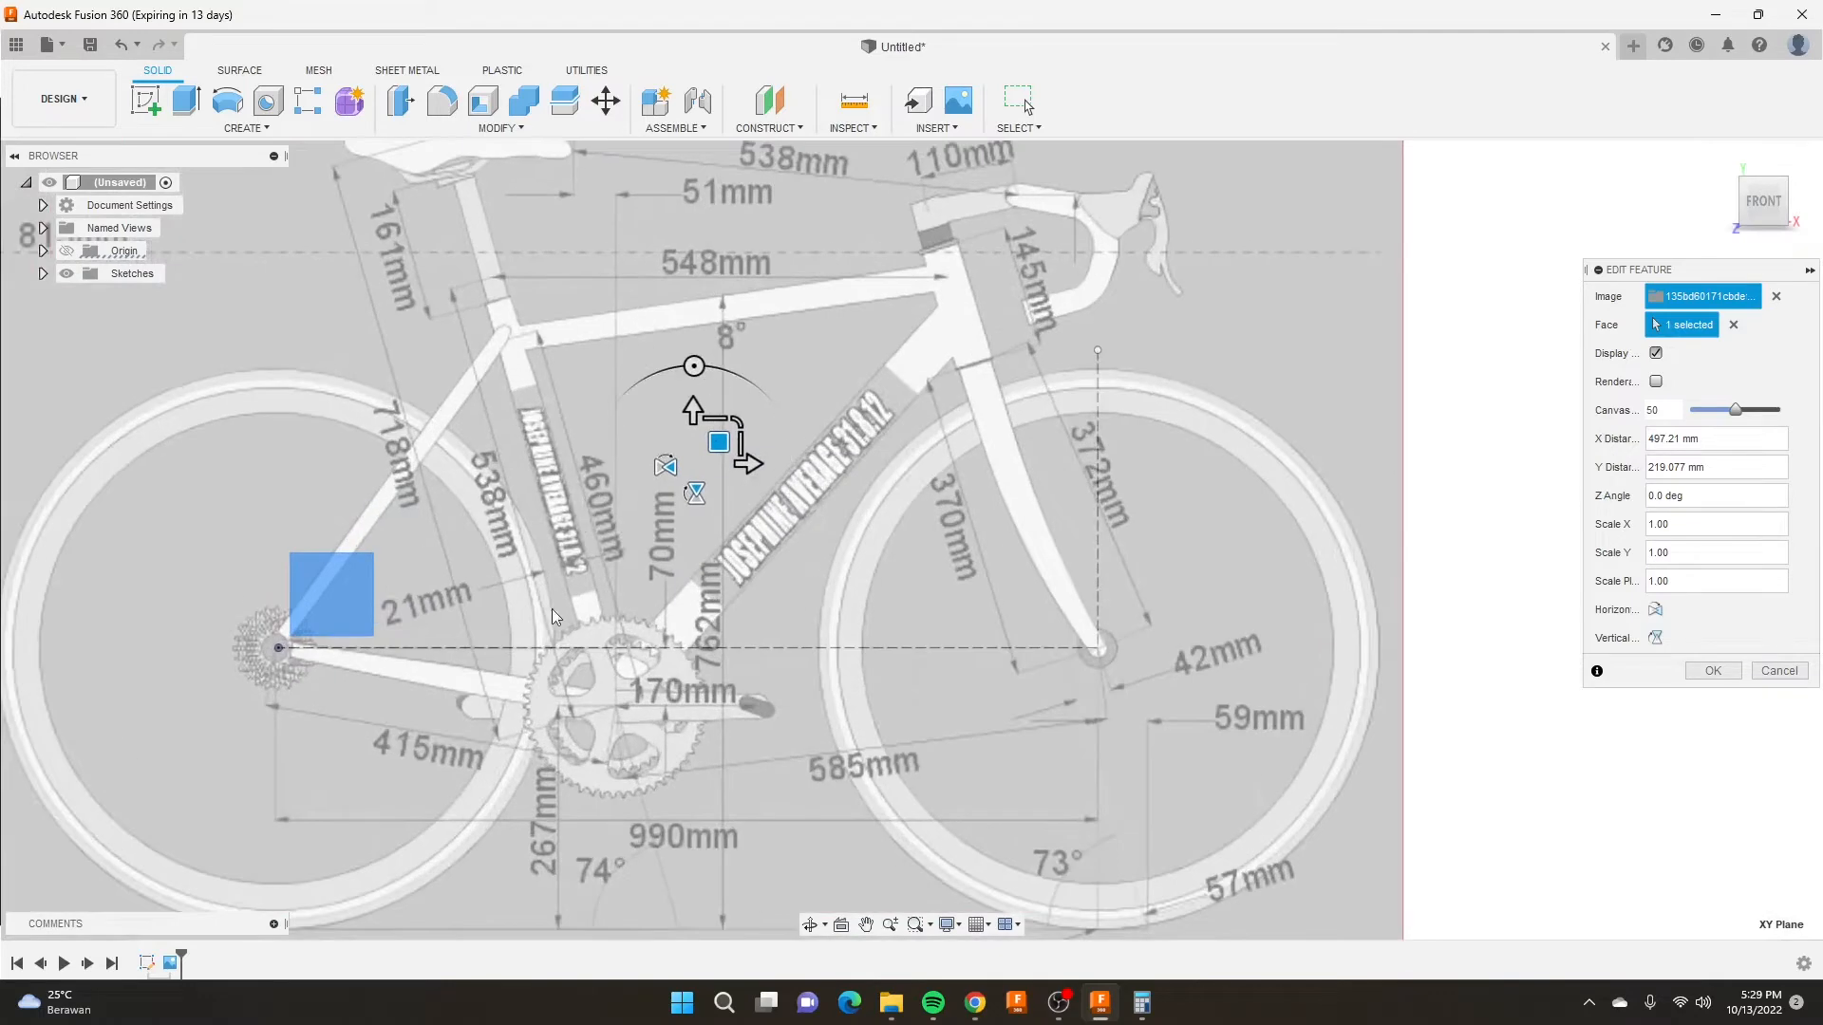
left_click(1720, 672)
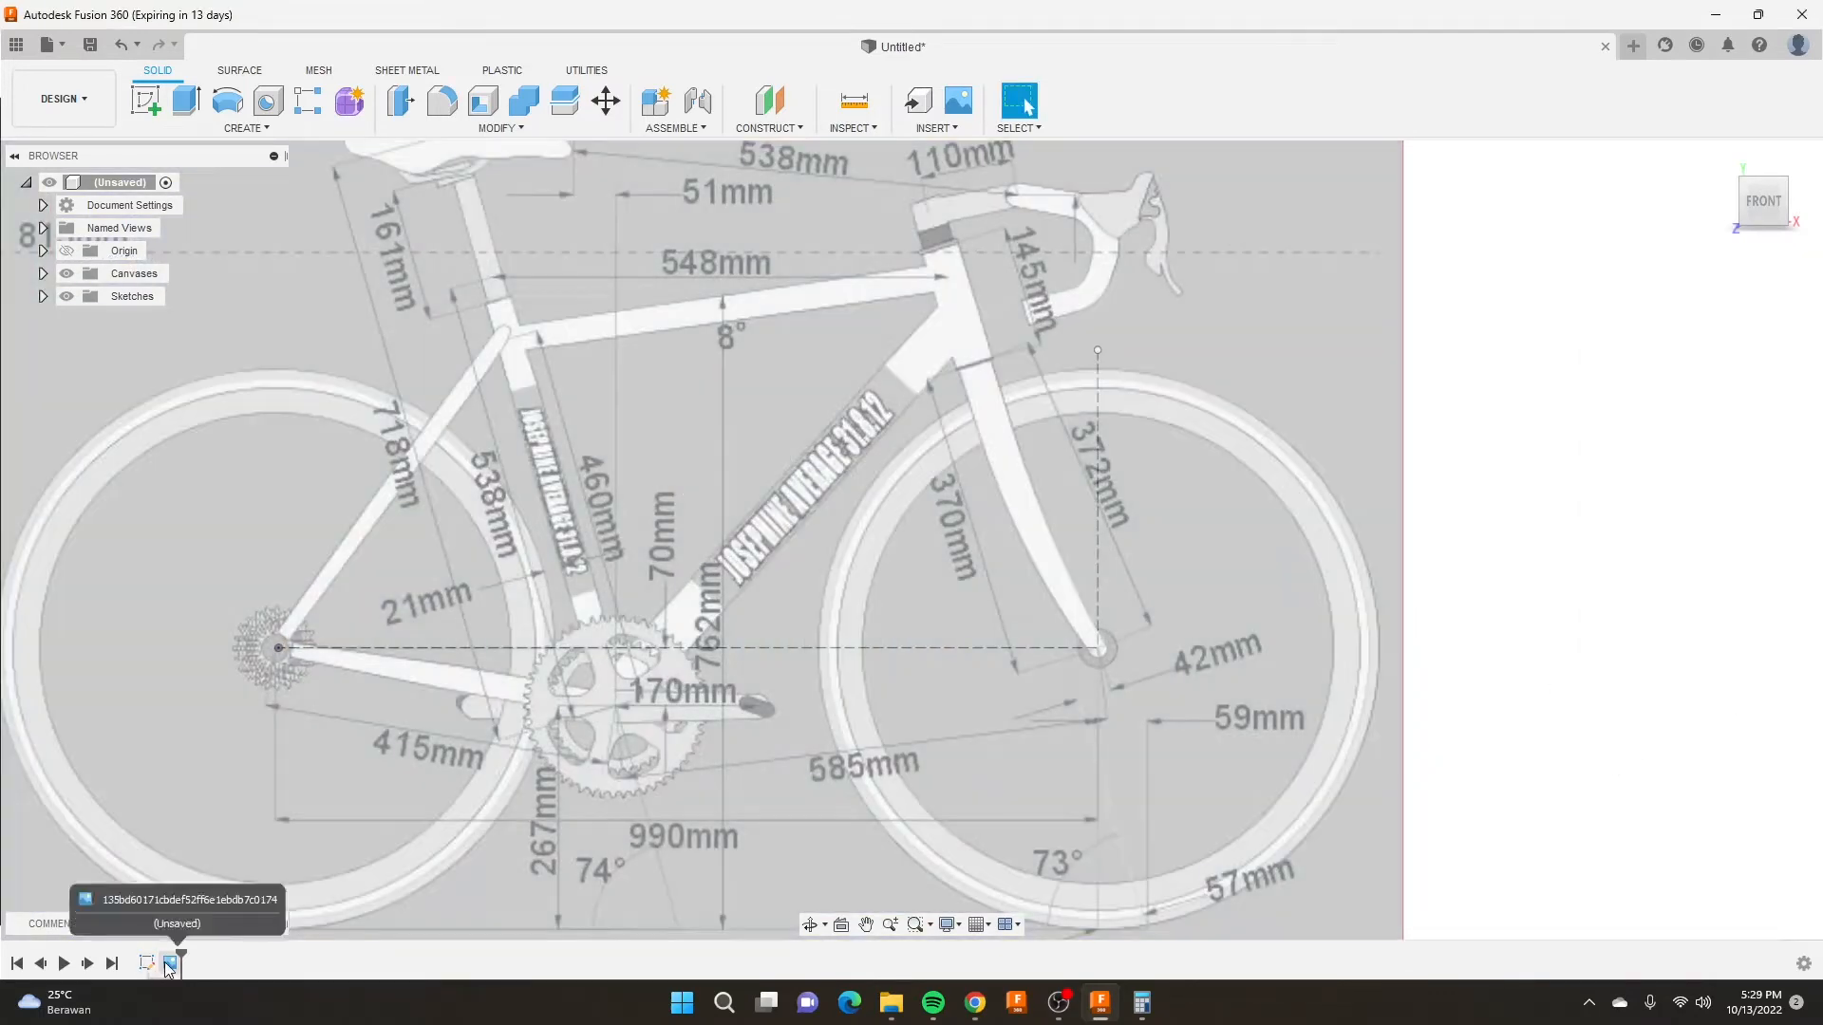
Edit the canvas again, scaling it in its plane by about 0.73 and shifting it about -187.364 mm in X and -83.763 mm in Y.
right_click(170, 962)
left_click(218, 816)
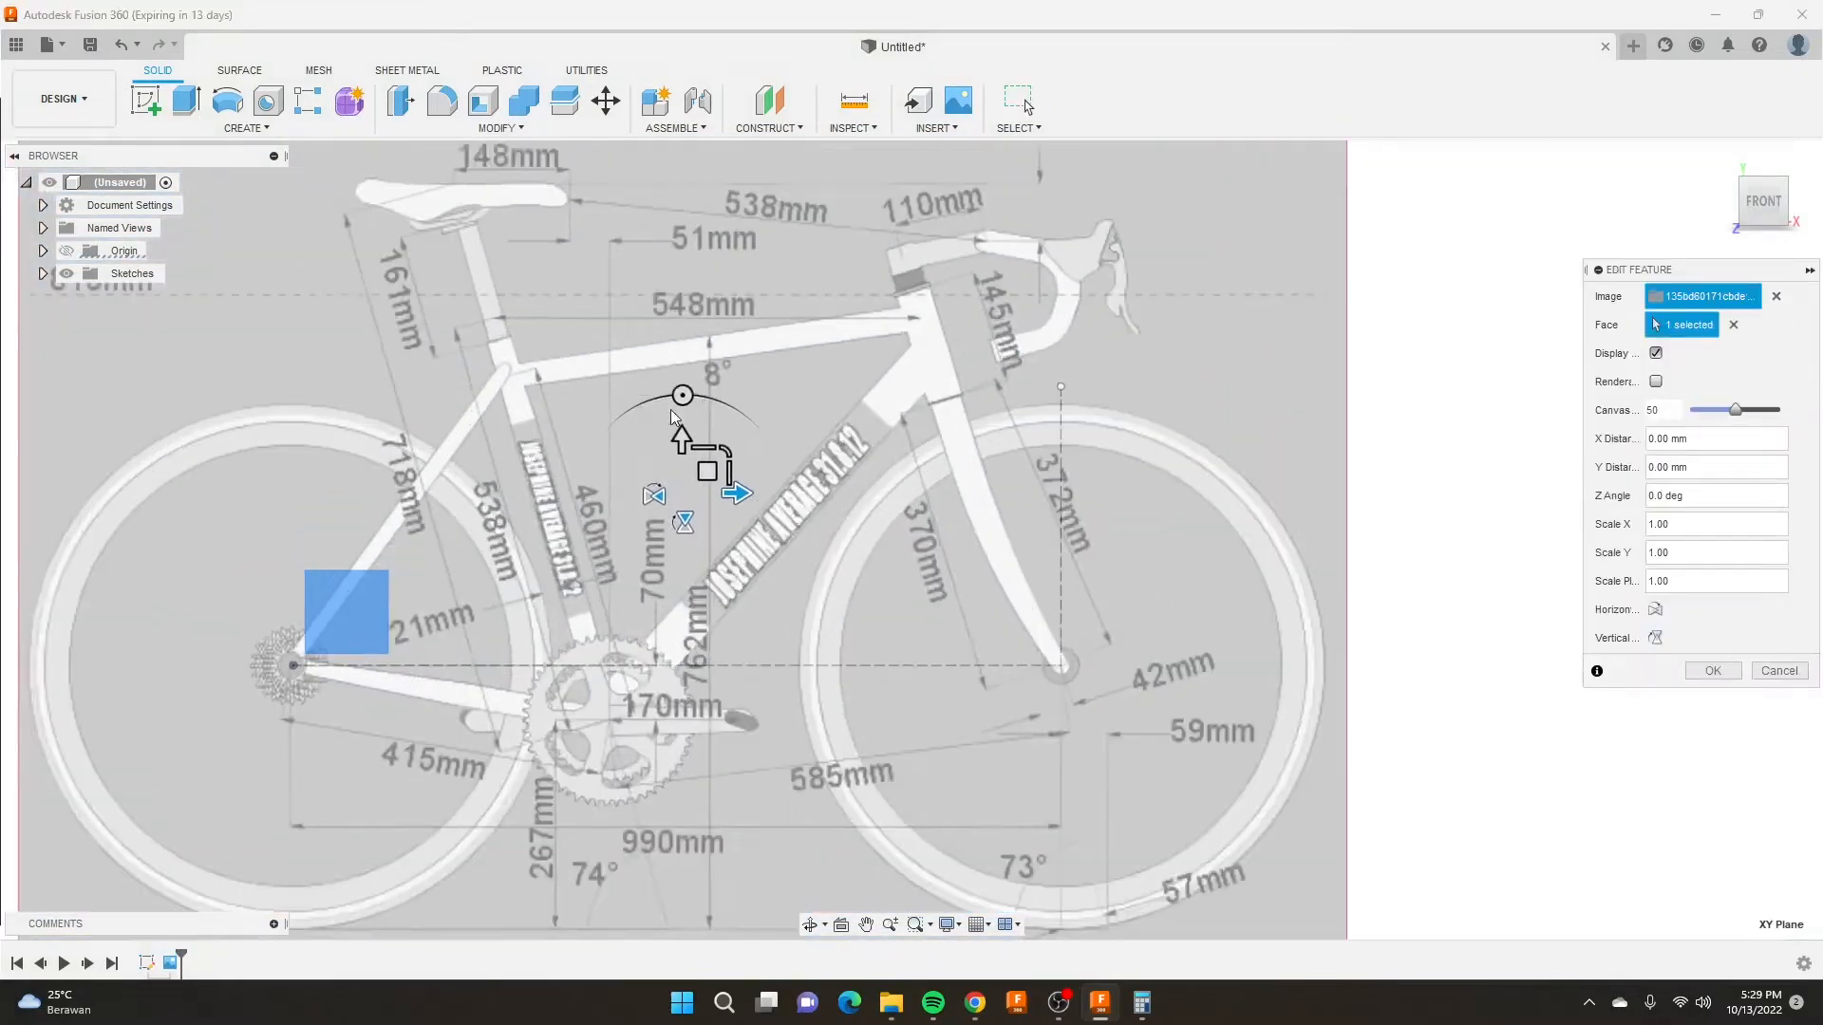
left_click_drag(729, 456, 873, 409)
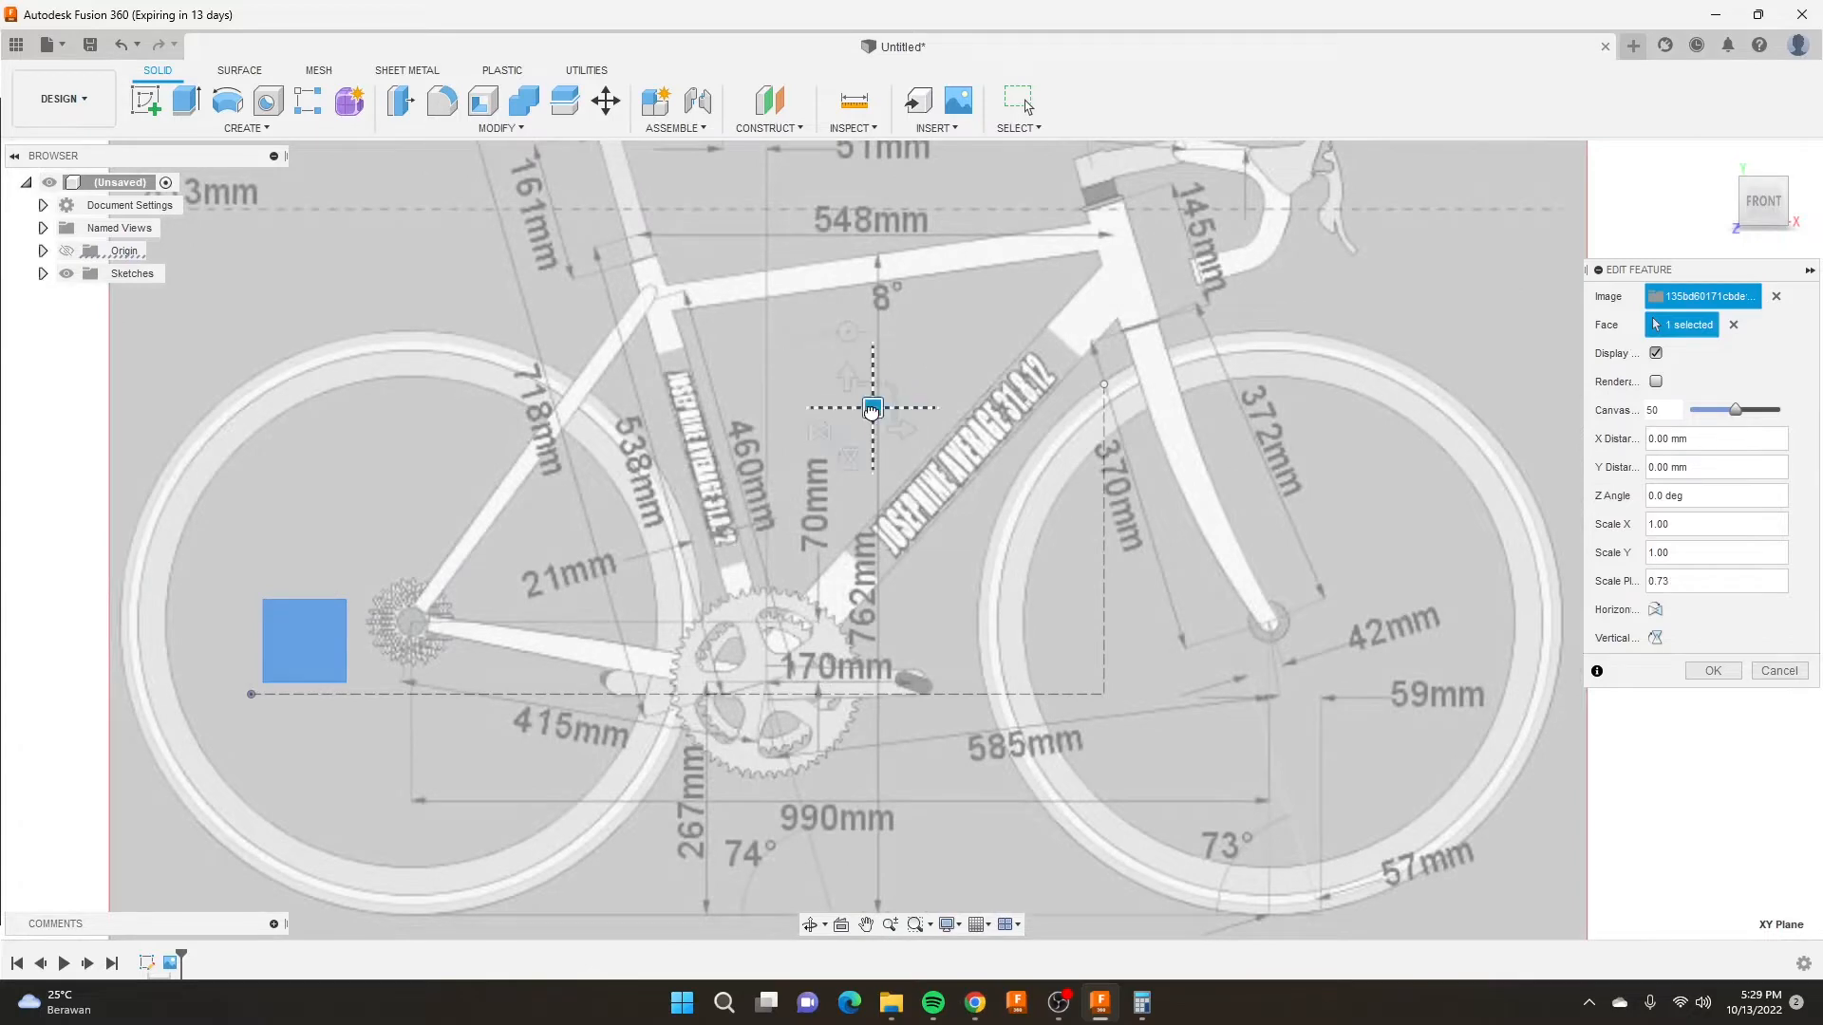
left_click_drag(871, 409, 711, 480)
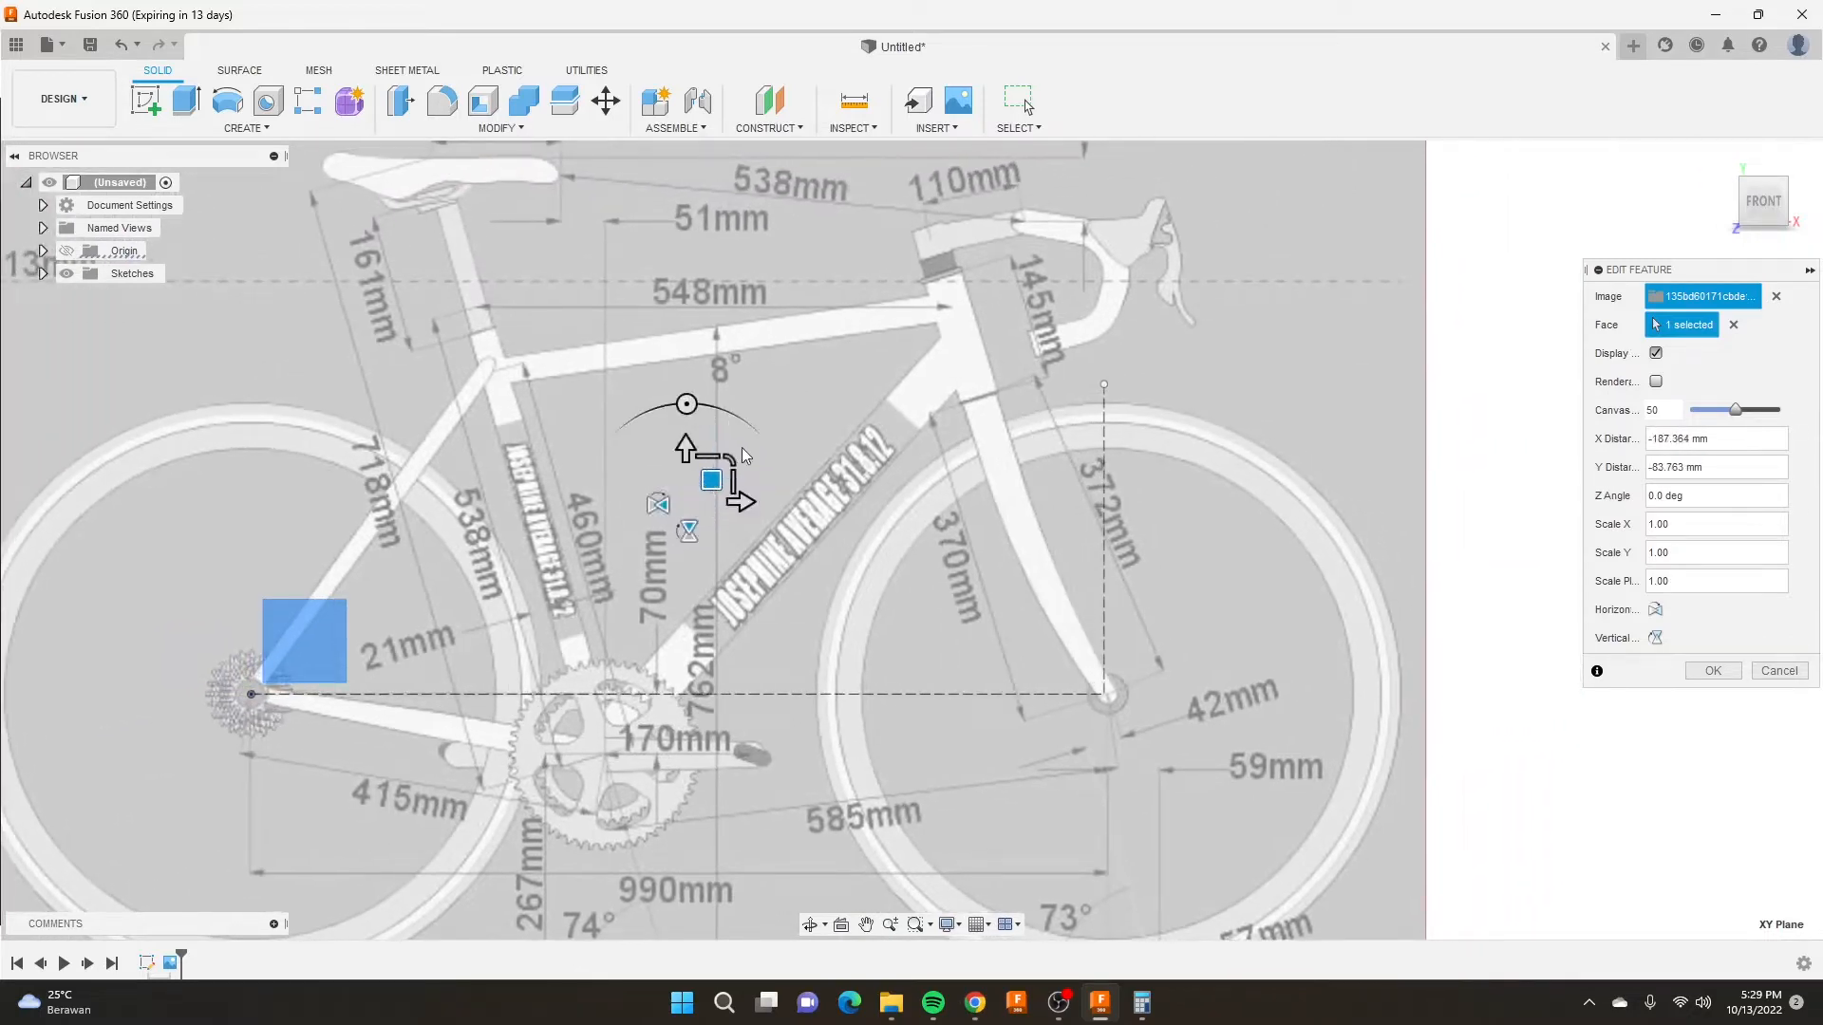
Fine-tune the canvas with a plane scale of about 0.956 and a shift of about 11.606 mm in X and 4.836 mm in Y, and accept.
scroll(743, 448, "up", 2)
scroll(714, 476, "up", 3)
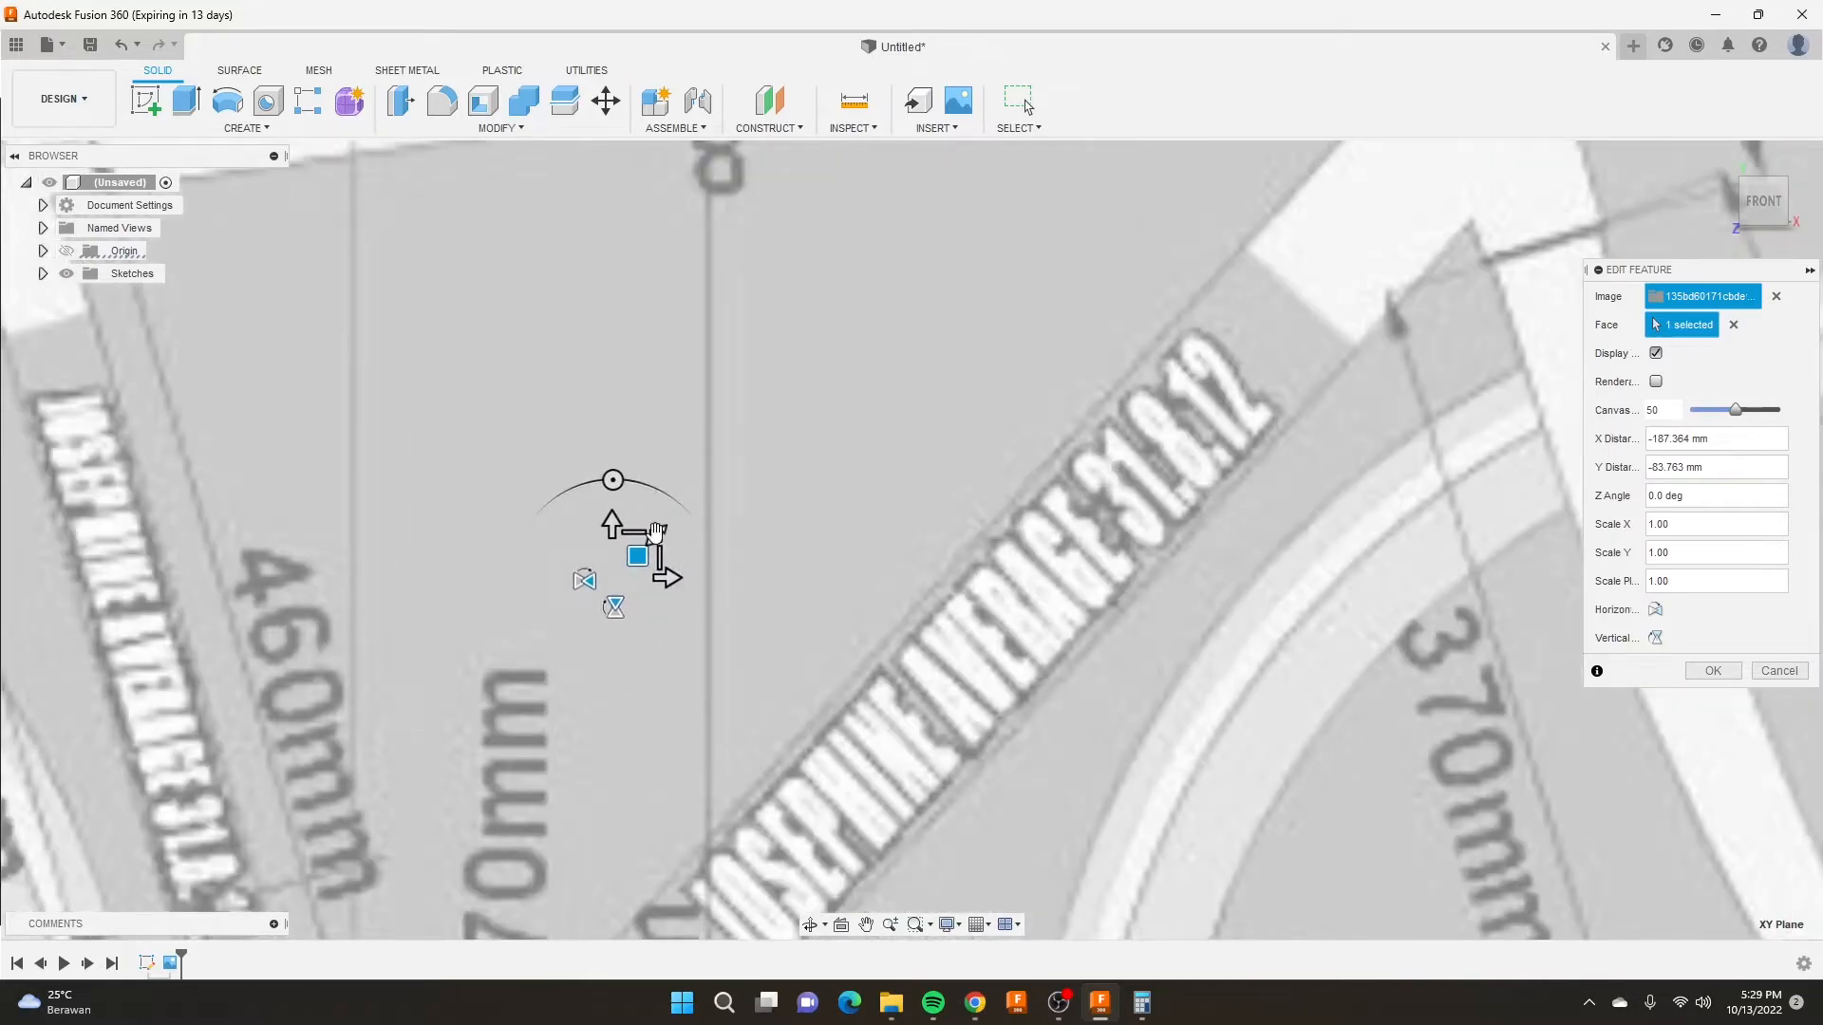
left_click_drag(659, 532, 655, 533)
scroll(655, 533, "down", 5)
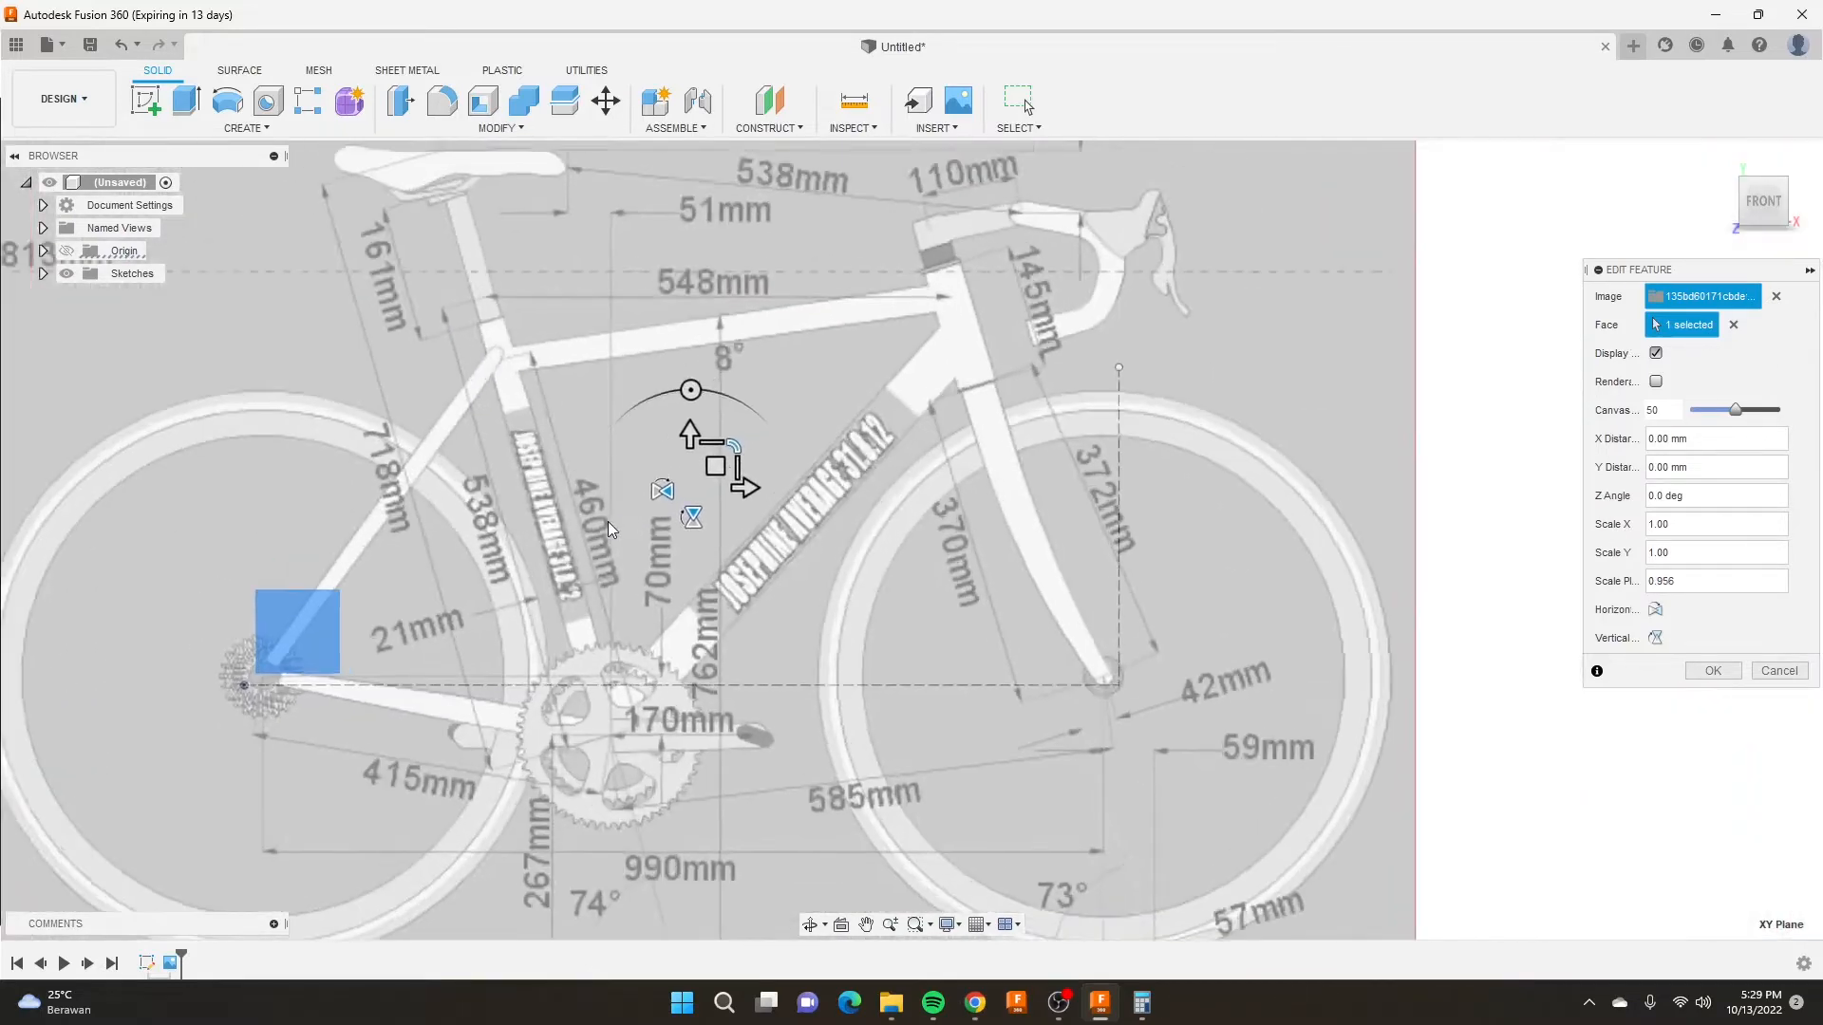
mouse_move(746, 464)
left_mouse_down()
mouse_move(699, 475)
mouse_move(746, 436)
mouse_move(702, 471)
mouse_move(724, 463)
left_mouse_up()
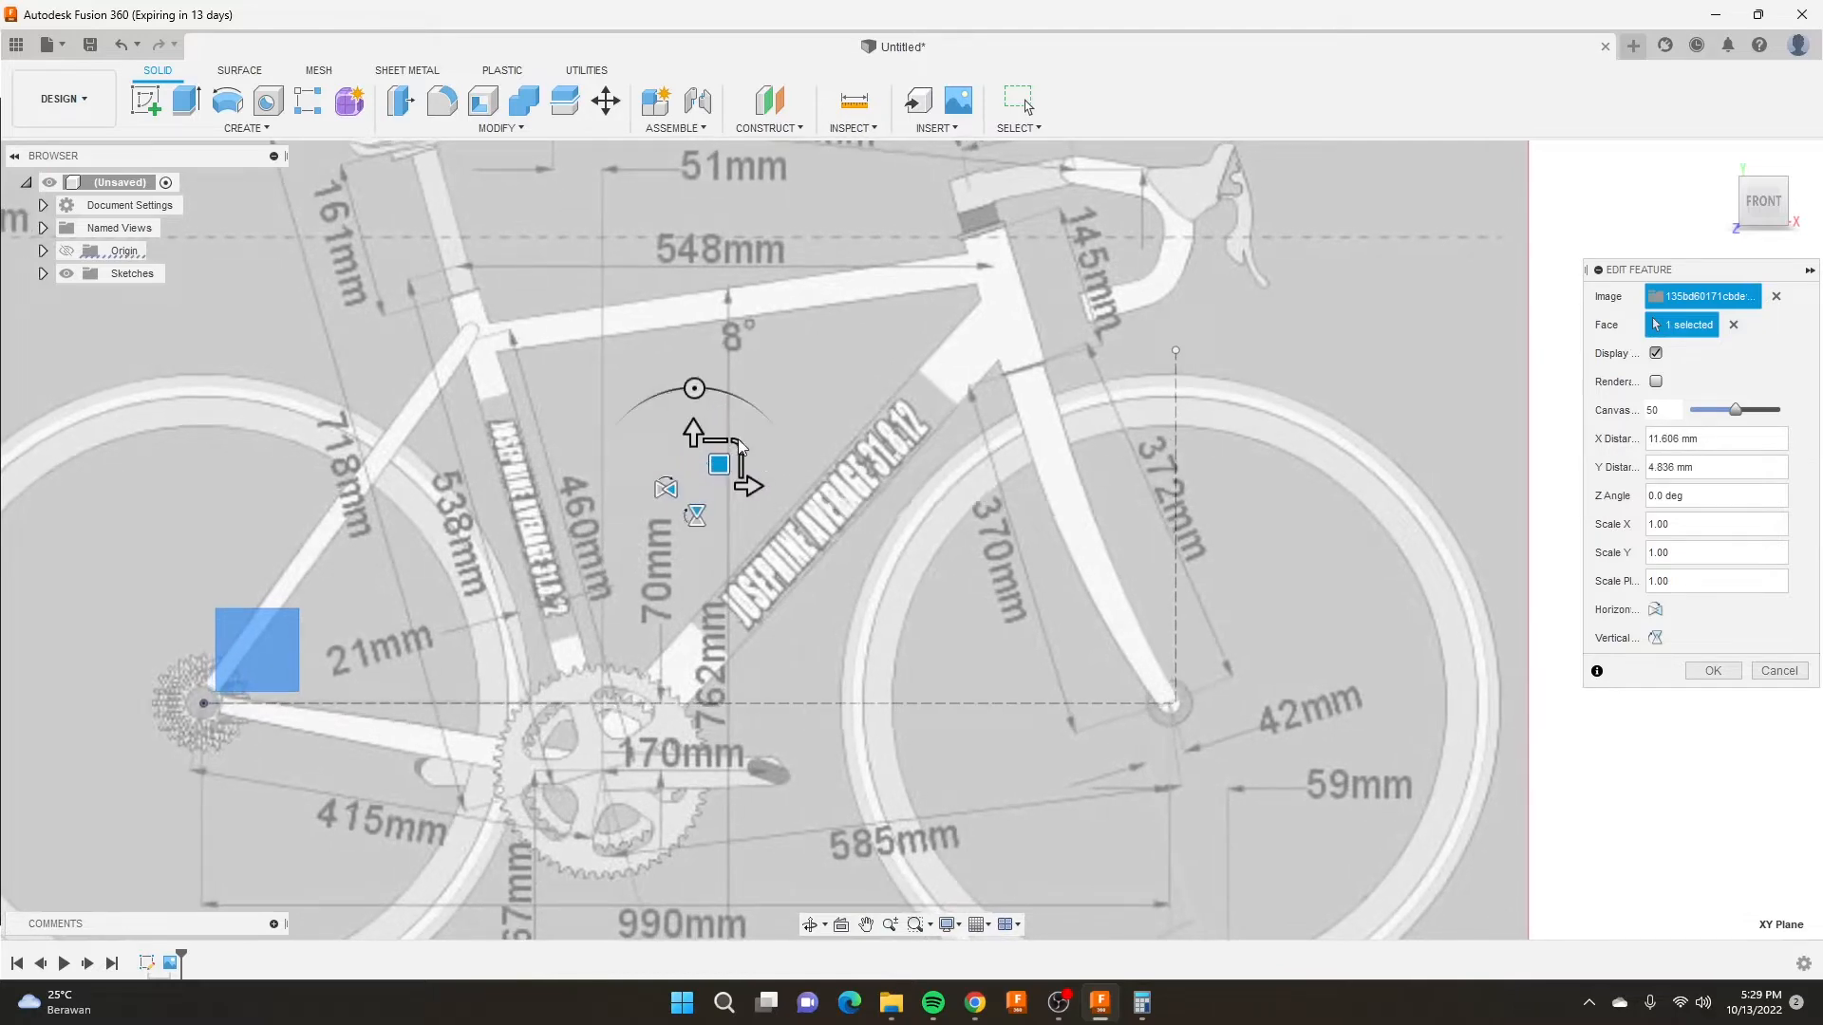
left_click(1680, 583)
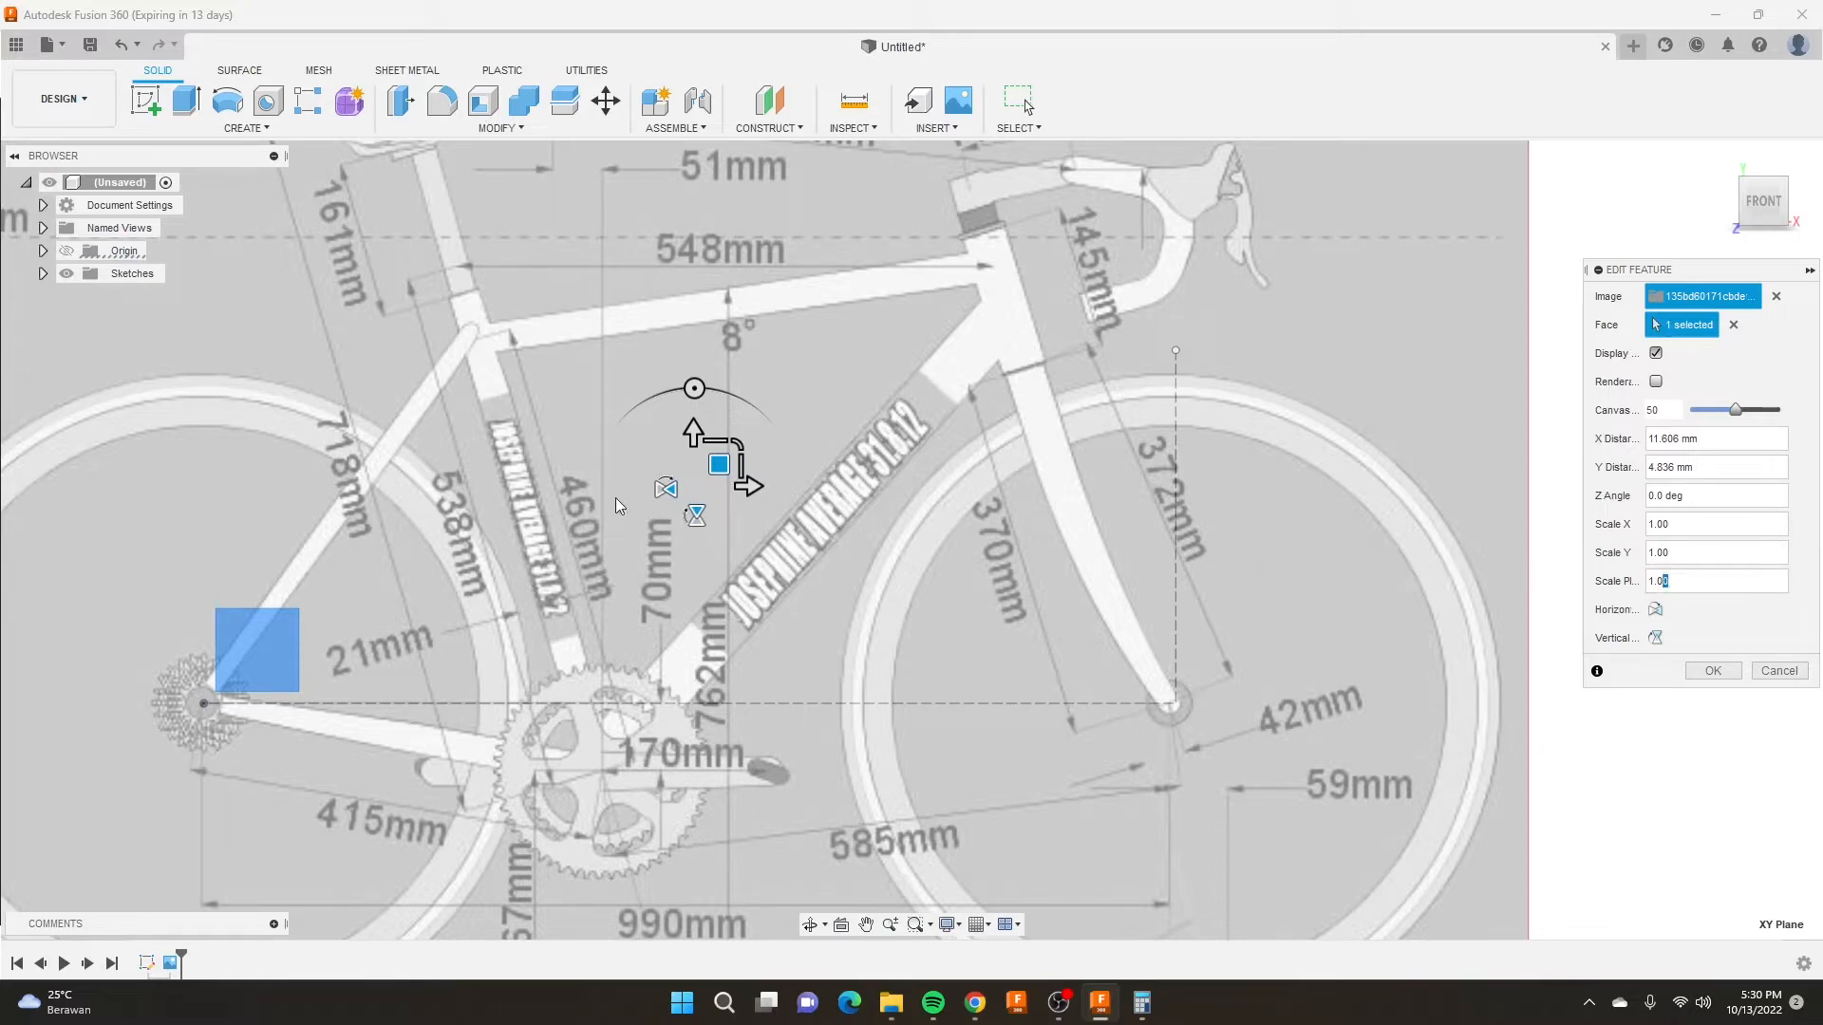
left_click(1714, 671)
Check the length of the vertical construction line above the front hub against the canvas.
scroll(1181, 596, "down", 5)
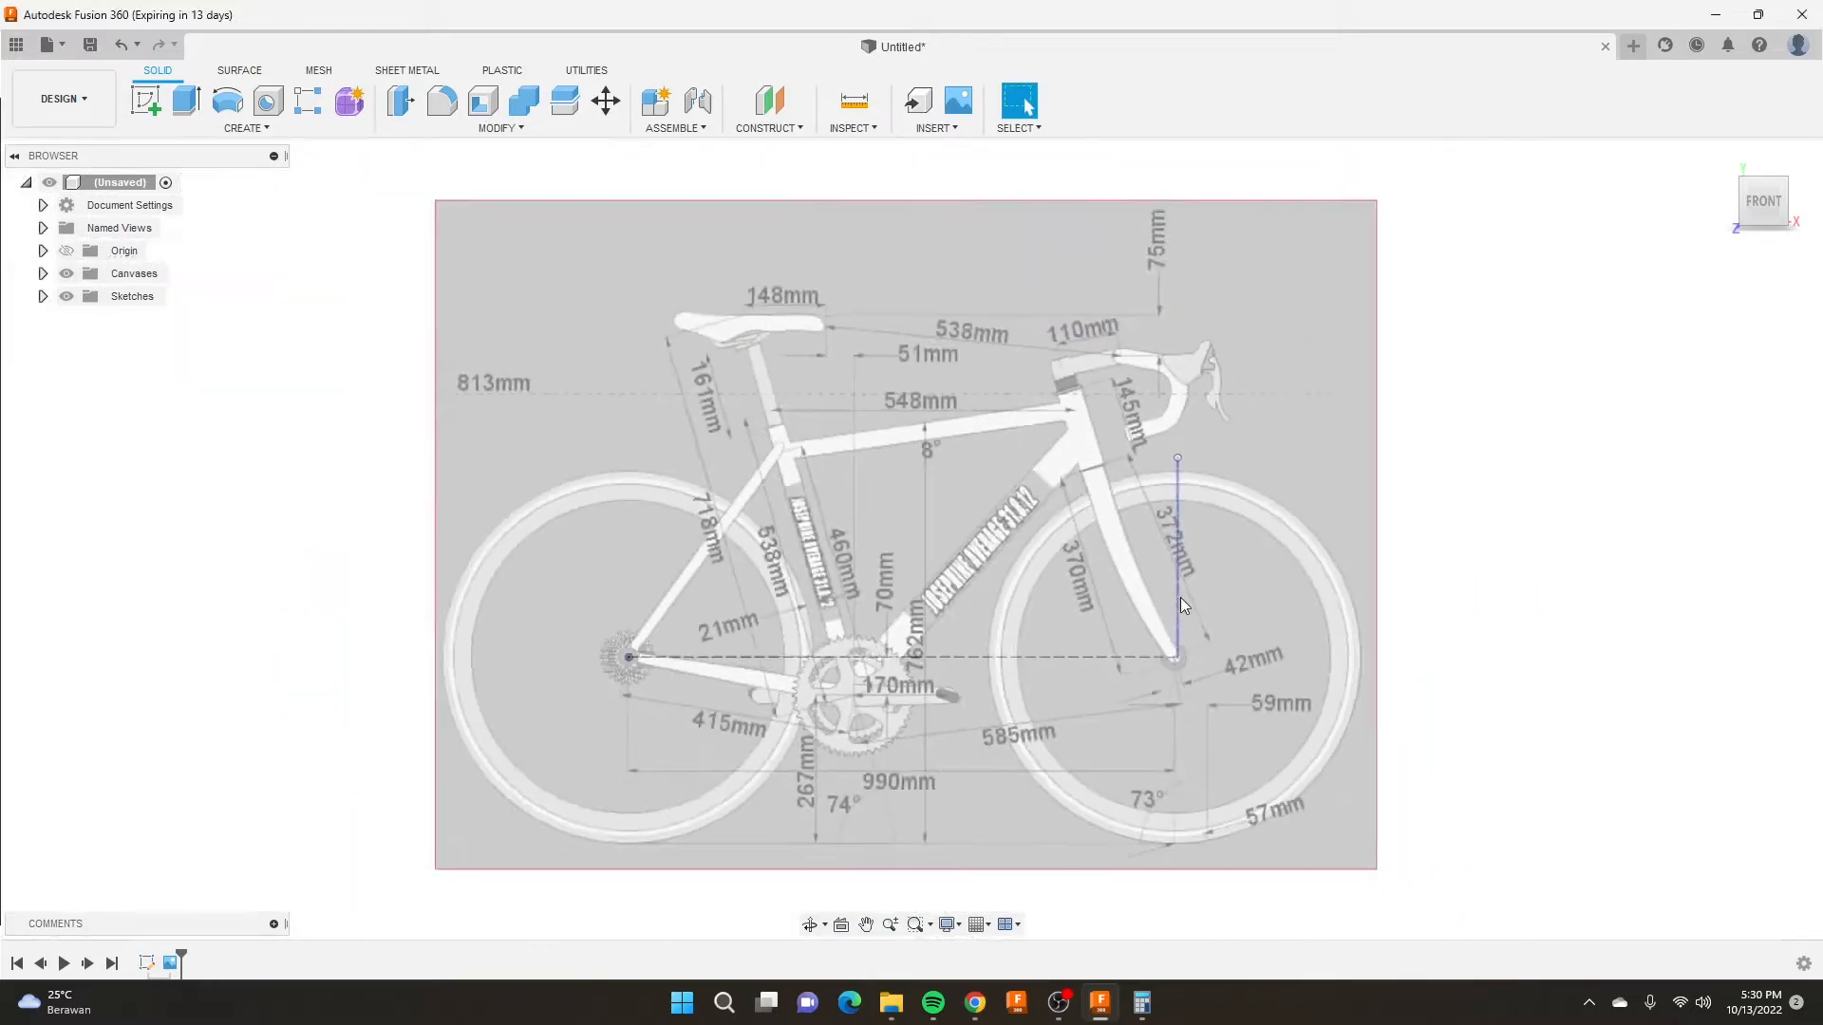
scroll(1128, 474, "up", 5)
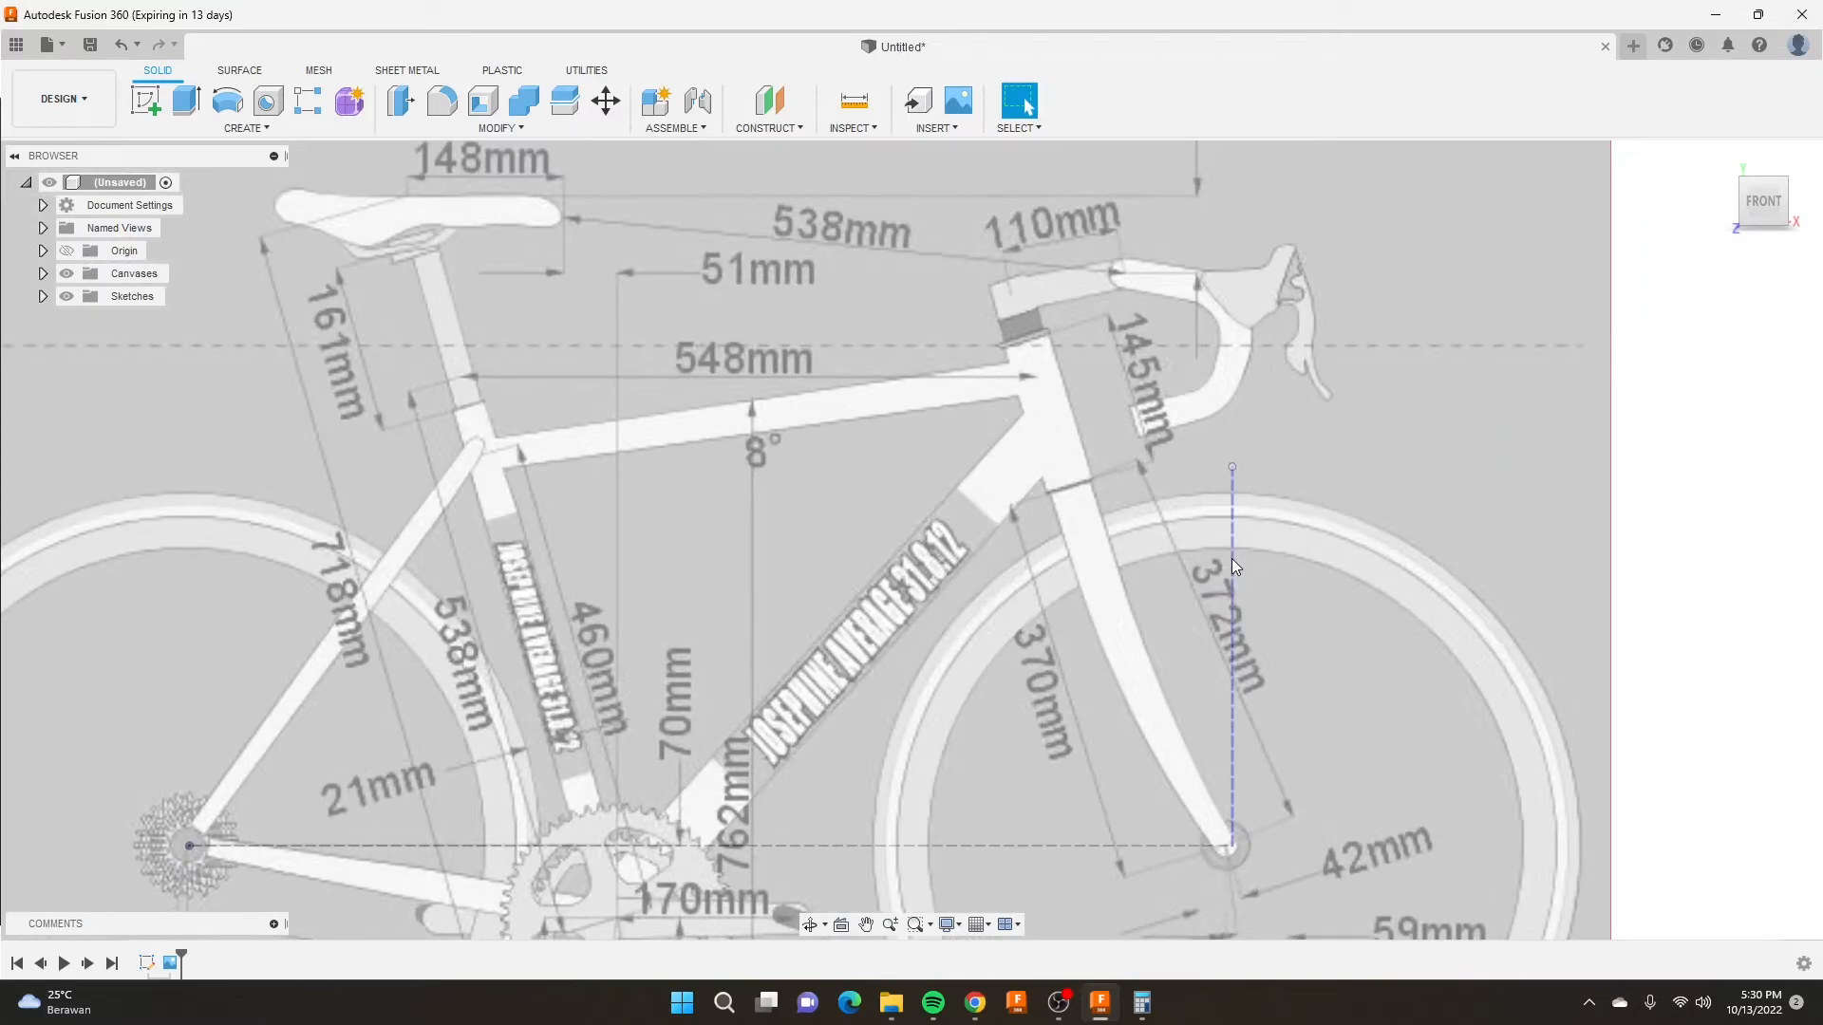
left_click(1232, 562)
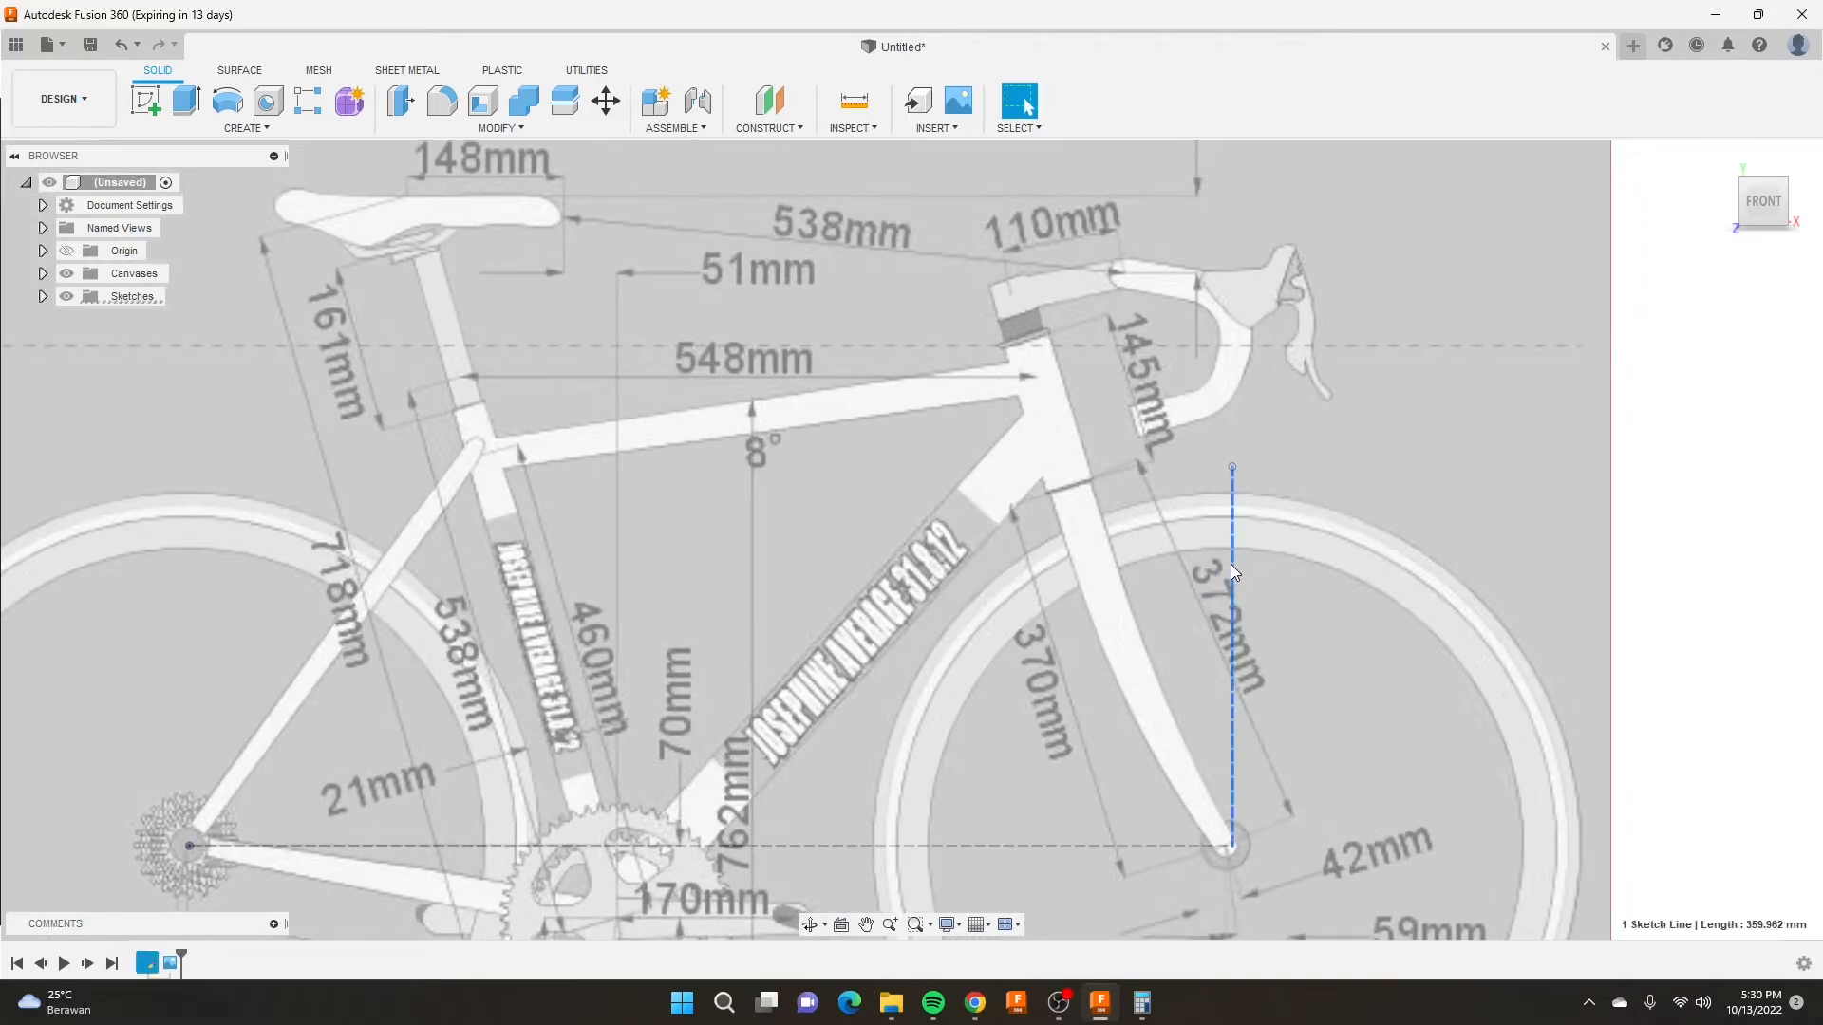
scroll(1176, 596, "down", 3)
left_click(1545, 541)
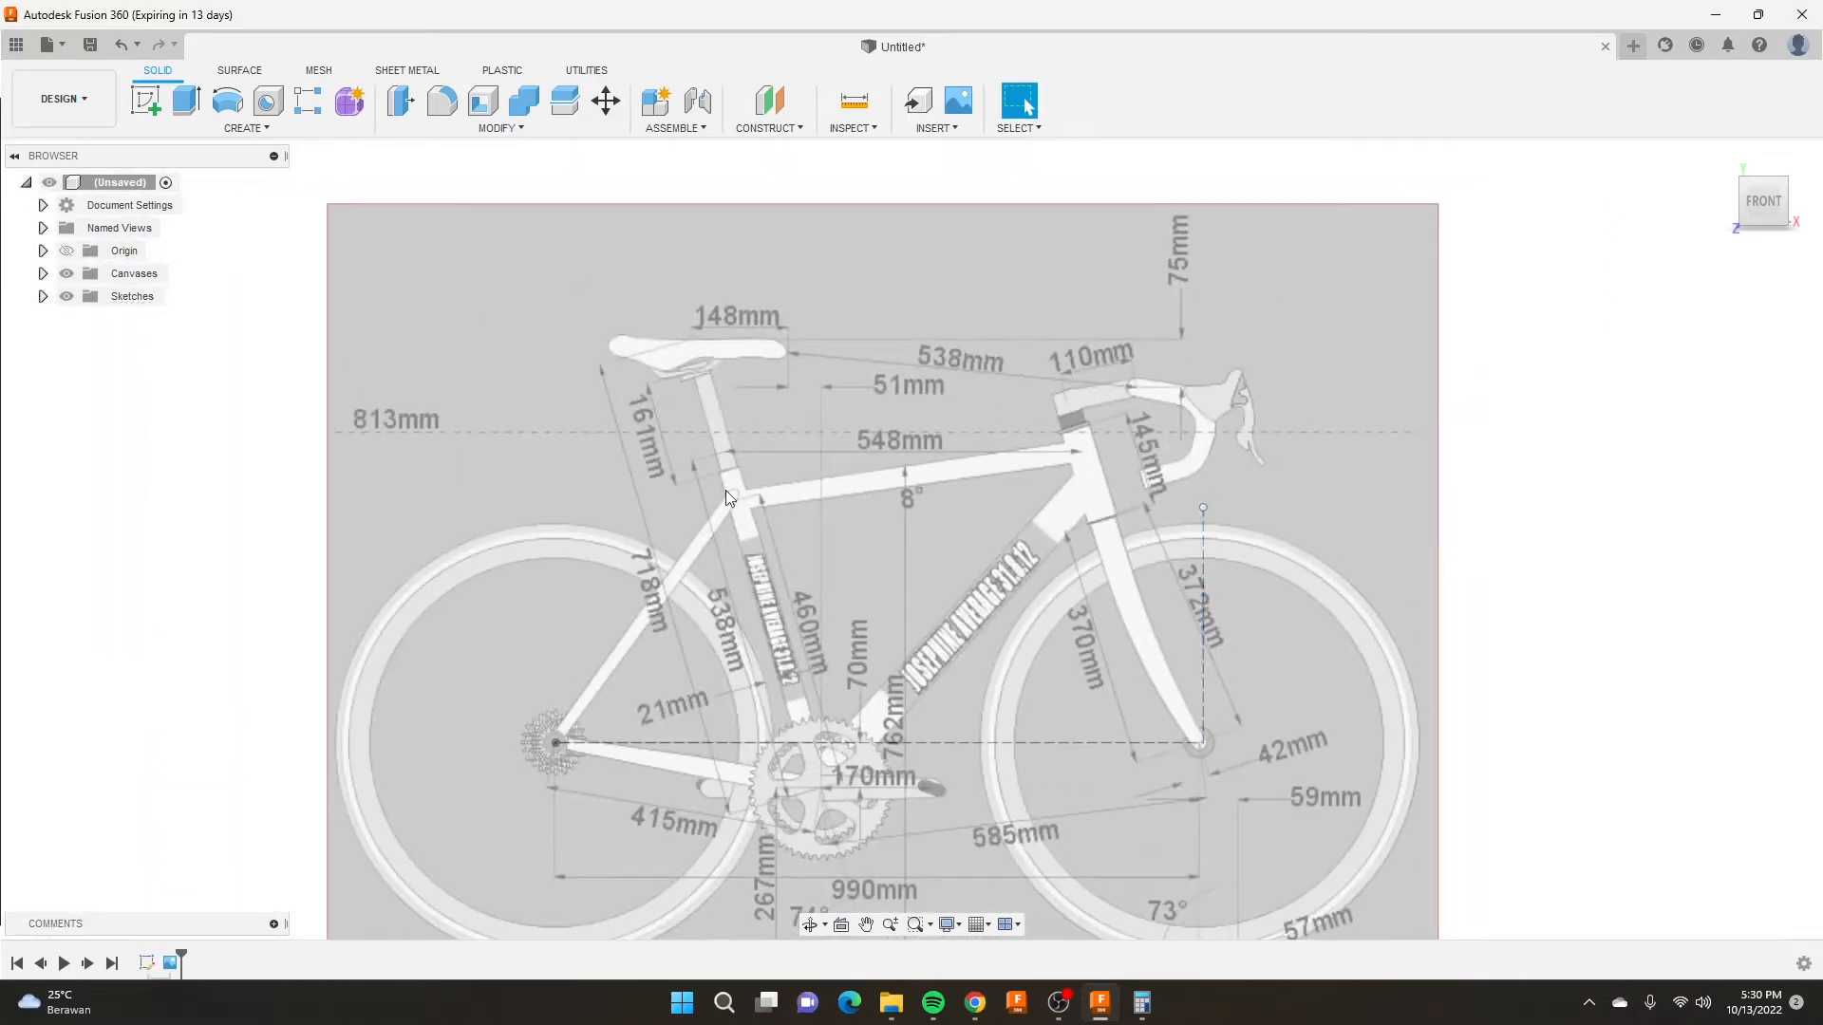
Start a sketch on the XY plane and draw a line about 465 mm long from the rear hub along the seat stay to the seat tube.
left_click(145, 100)
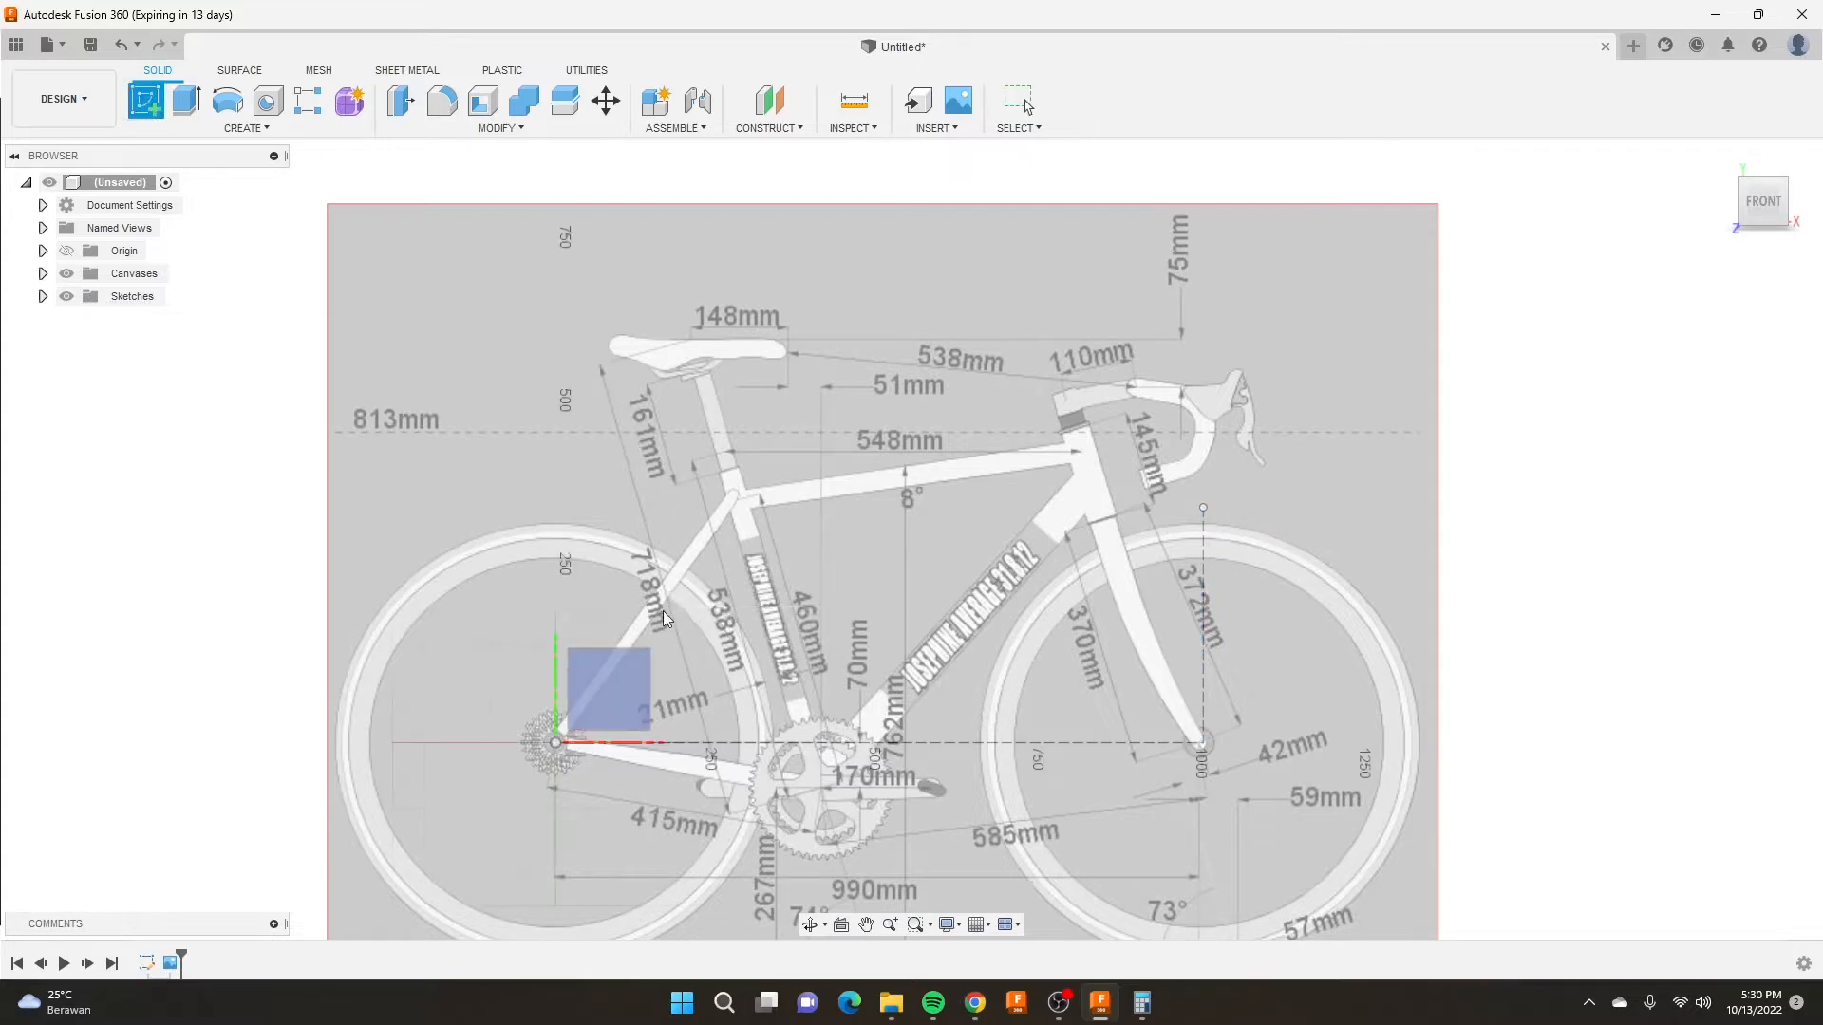
left_click(630, 679)
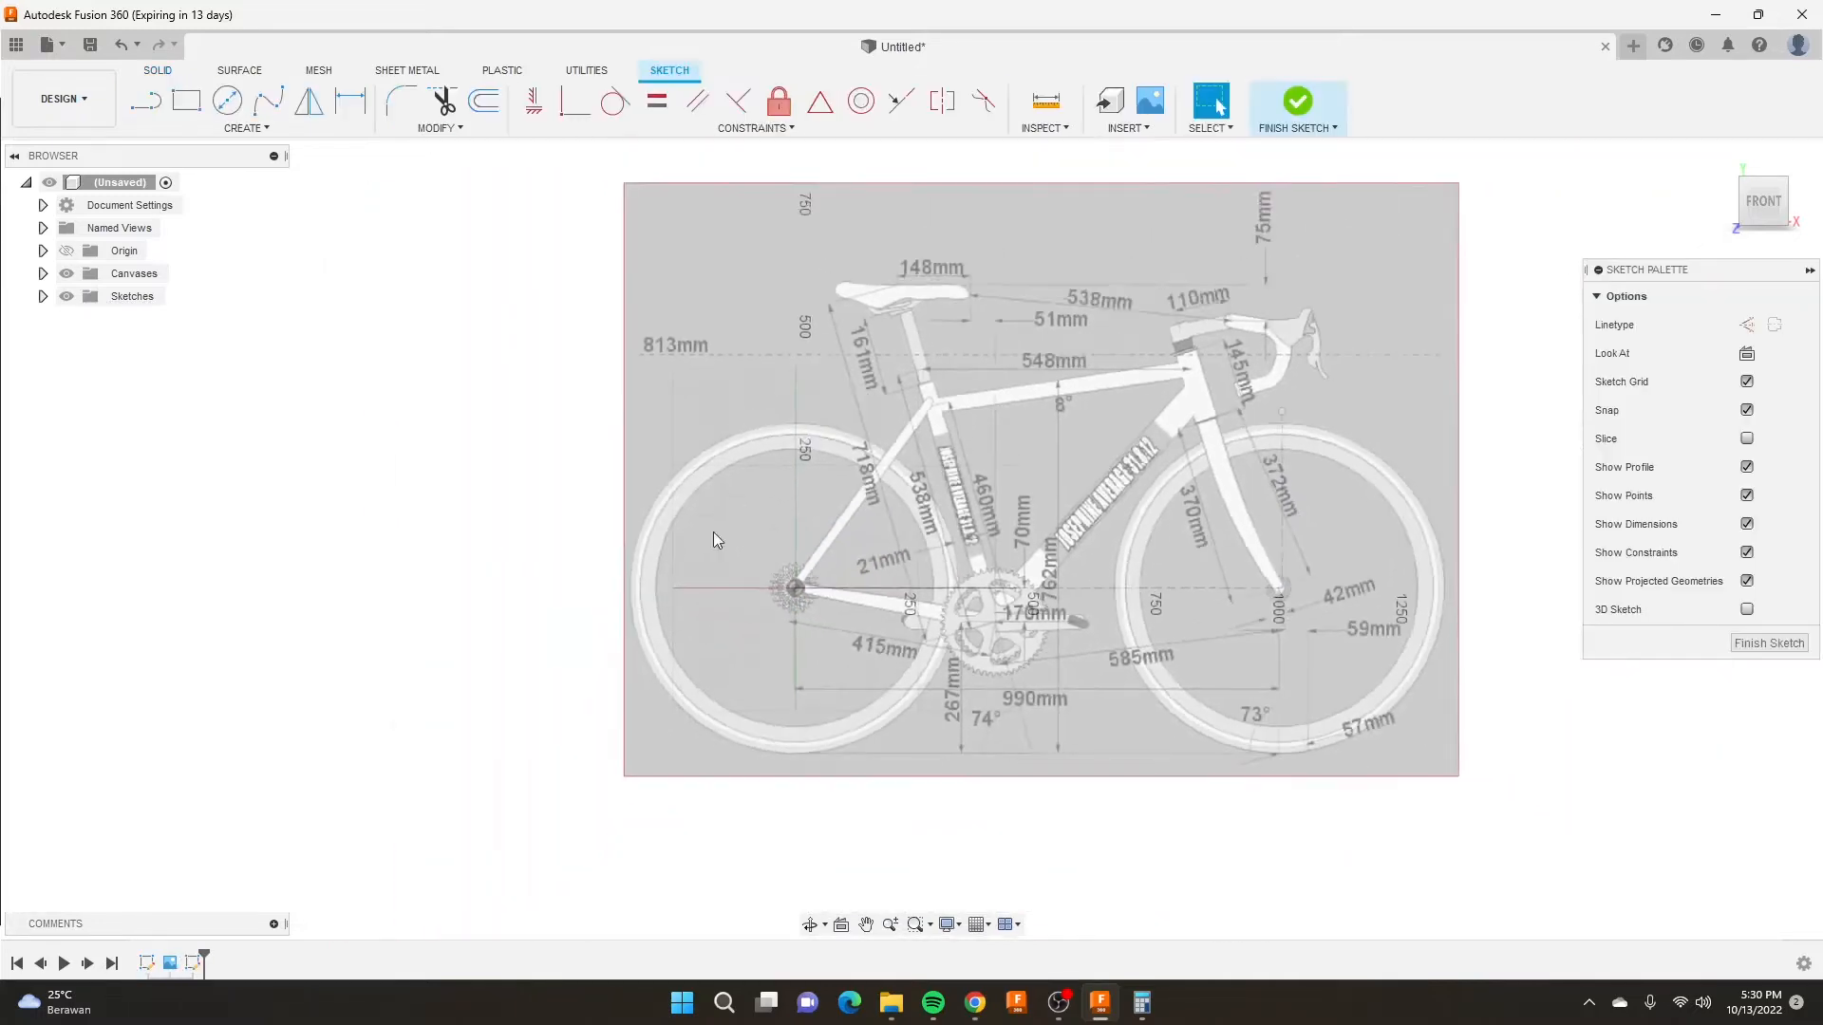
scroll(1023, 454, "up", 4)
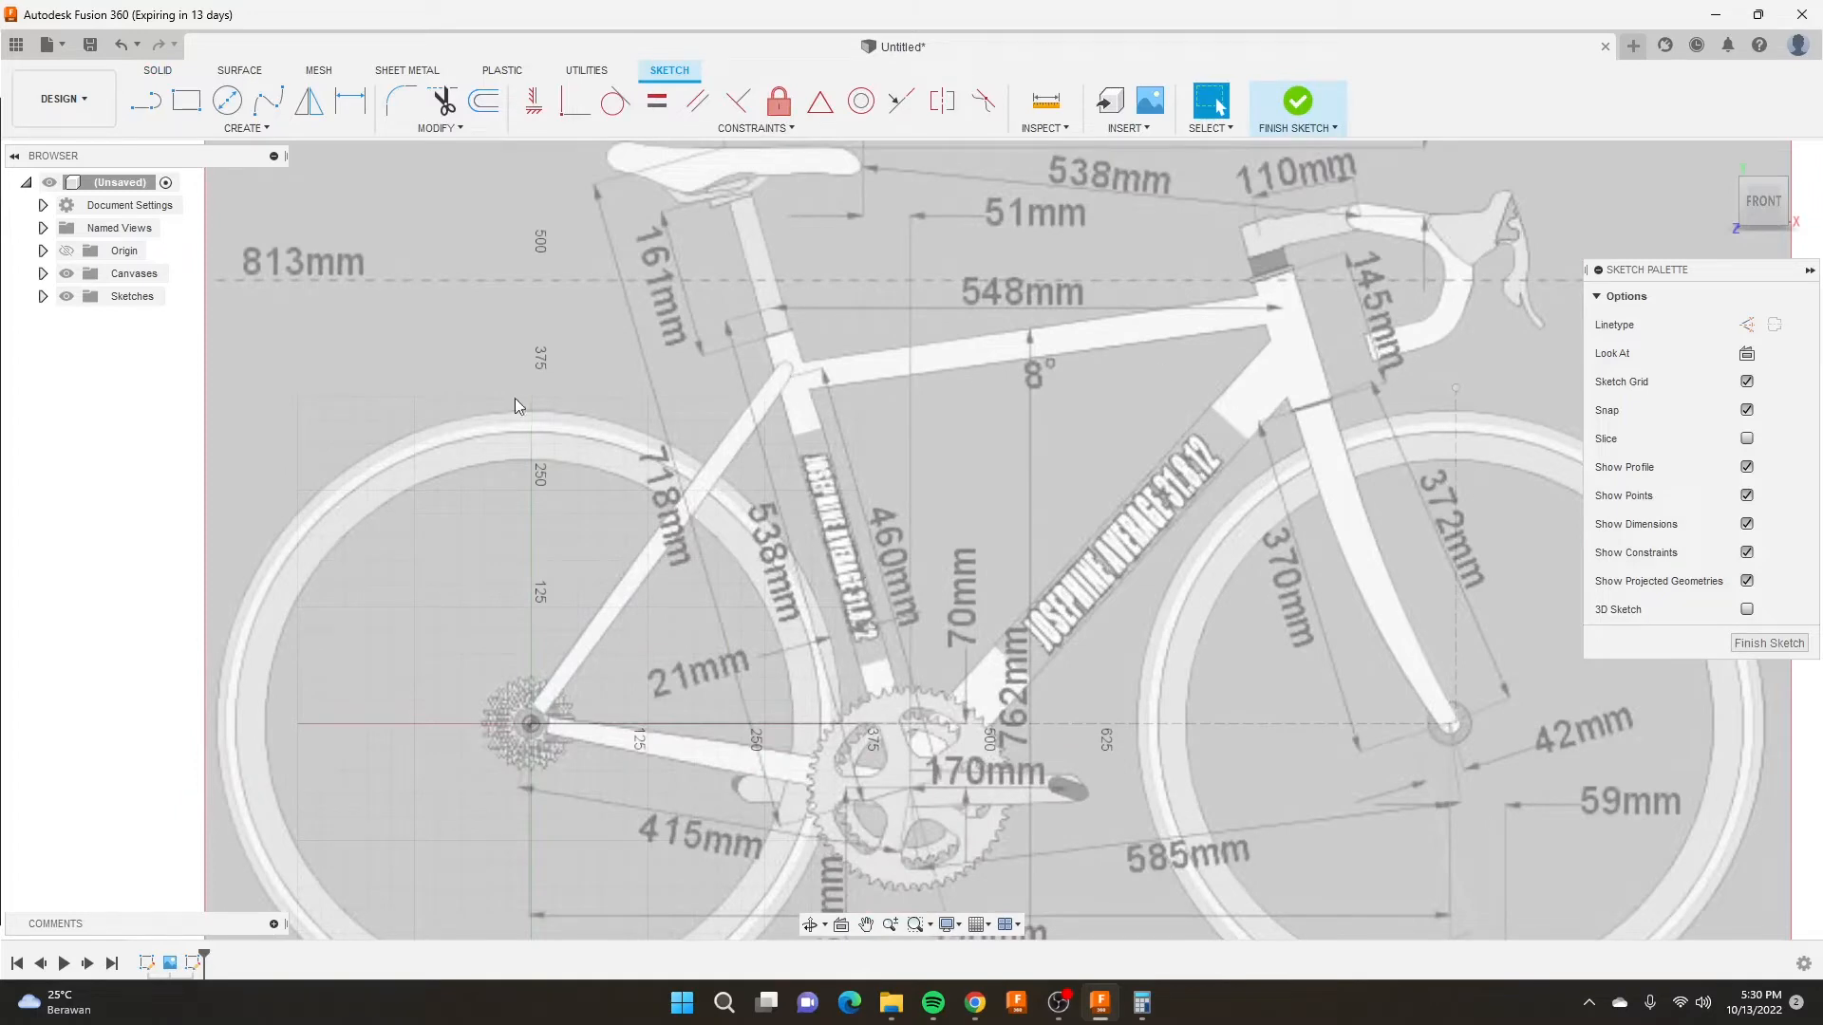
left_click(146, 99)
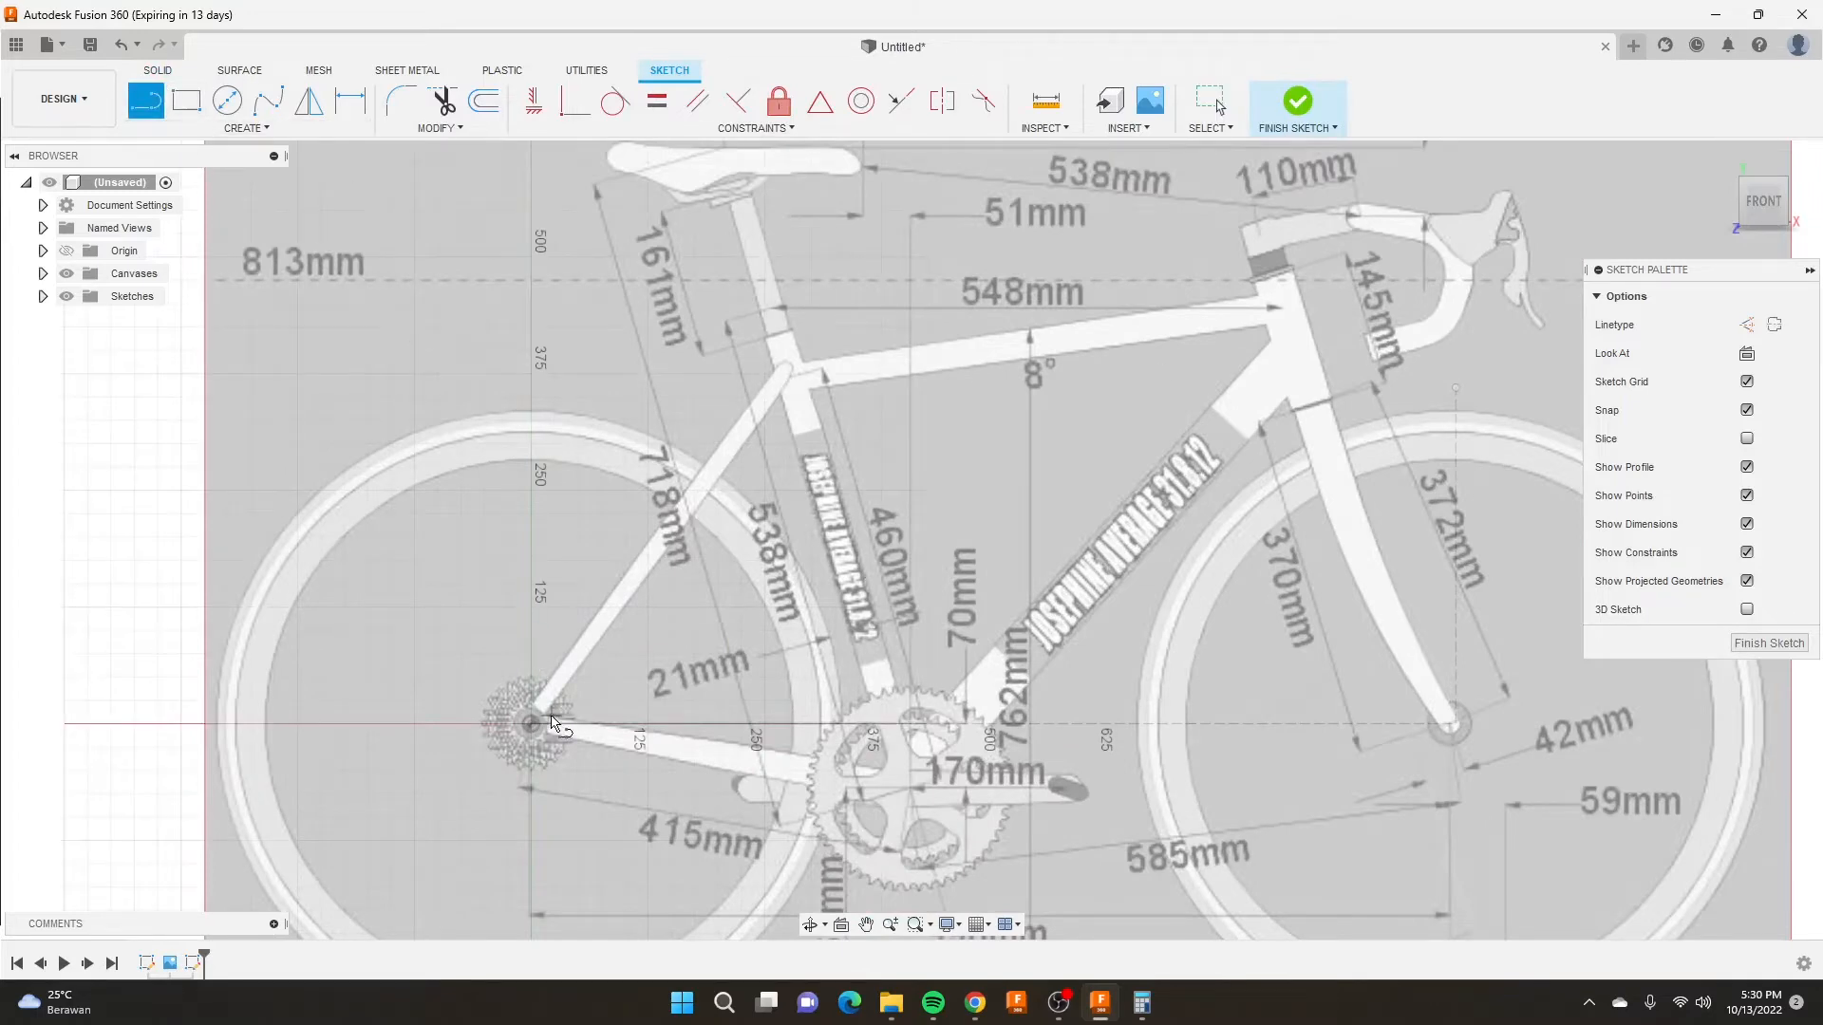
left_click(532, 725)
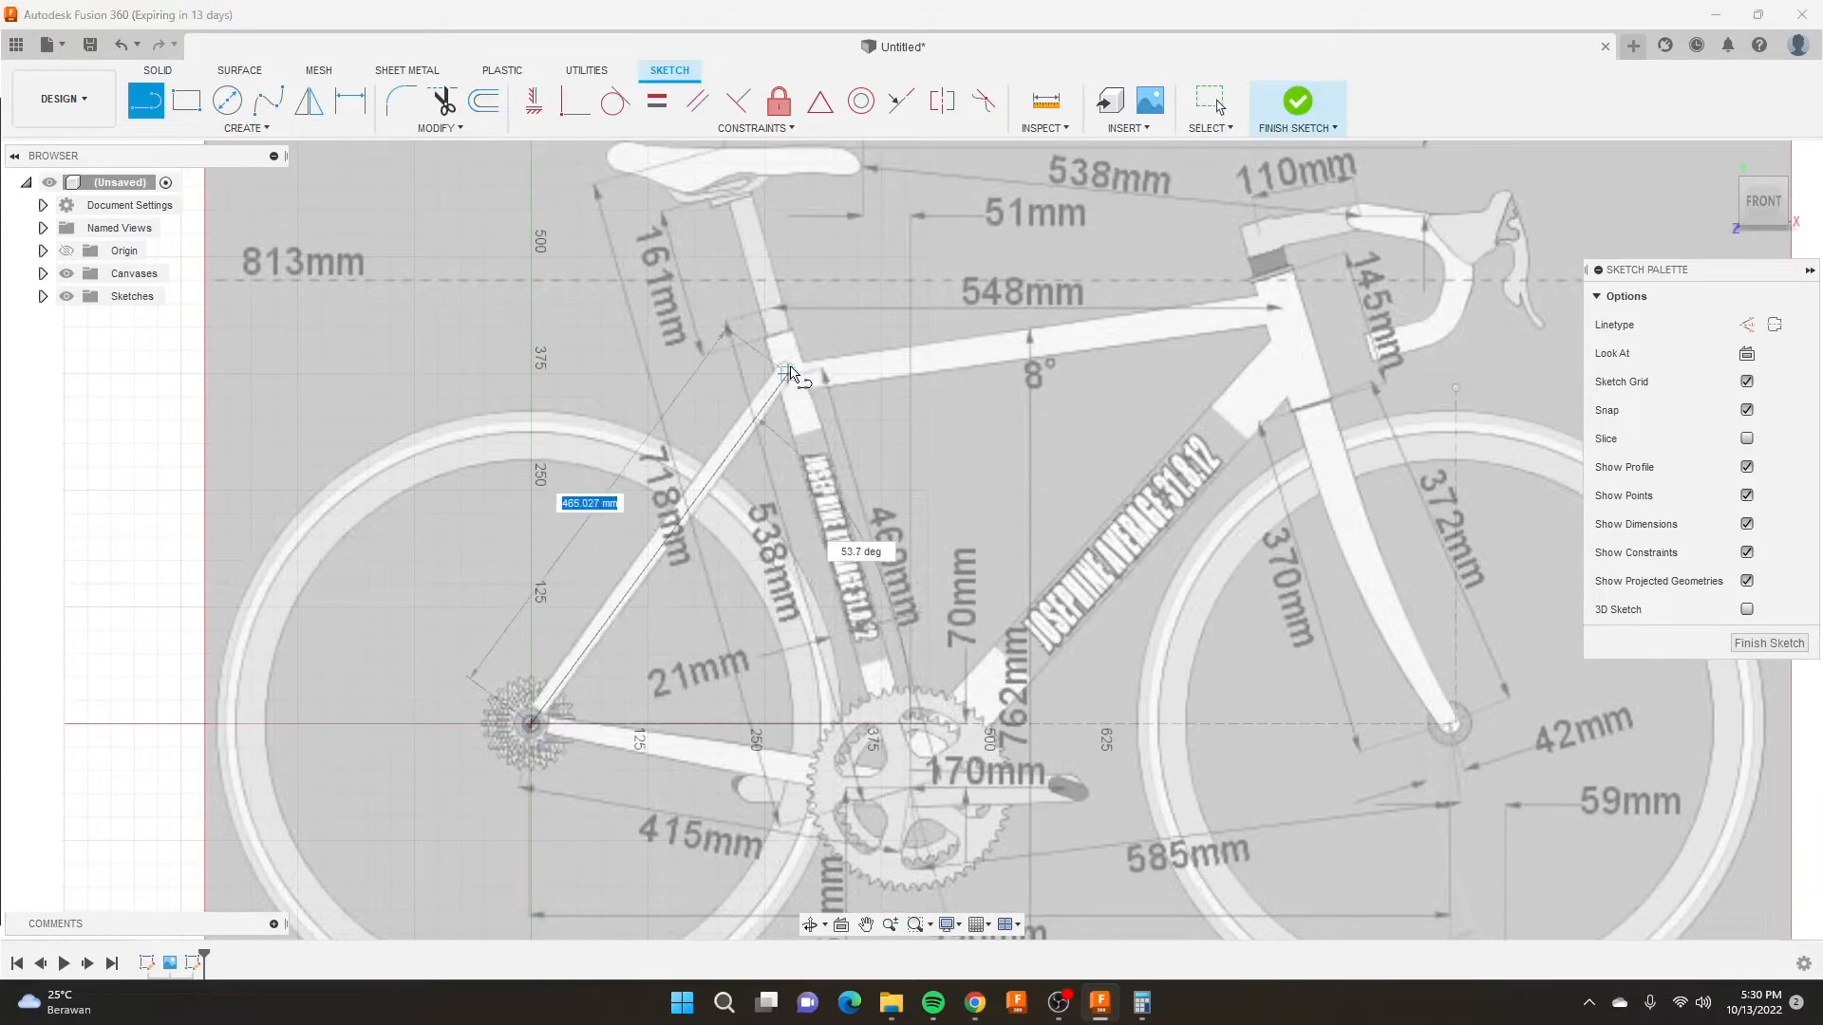
scroll(789, 366, "up", 3)
scroll(789, 365, "up", 1)
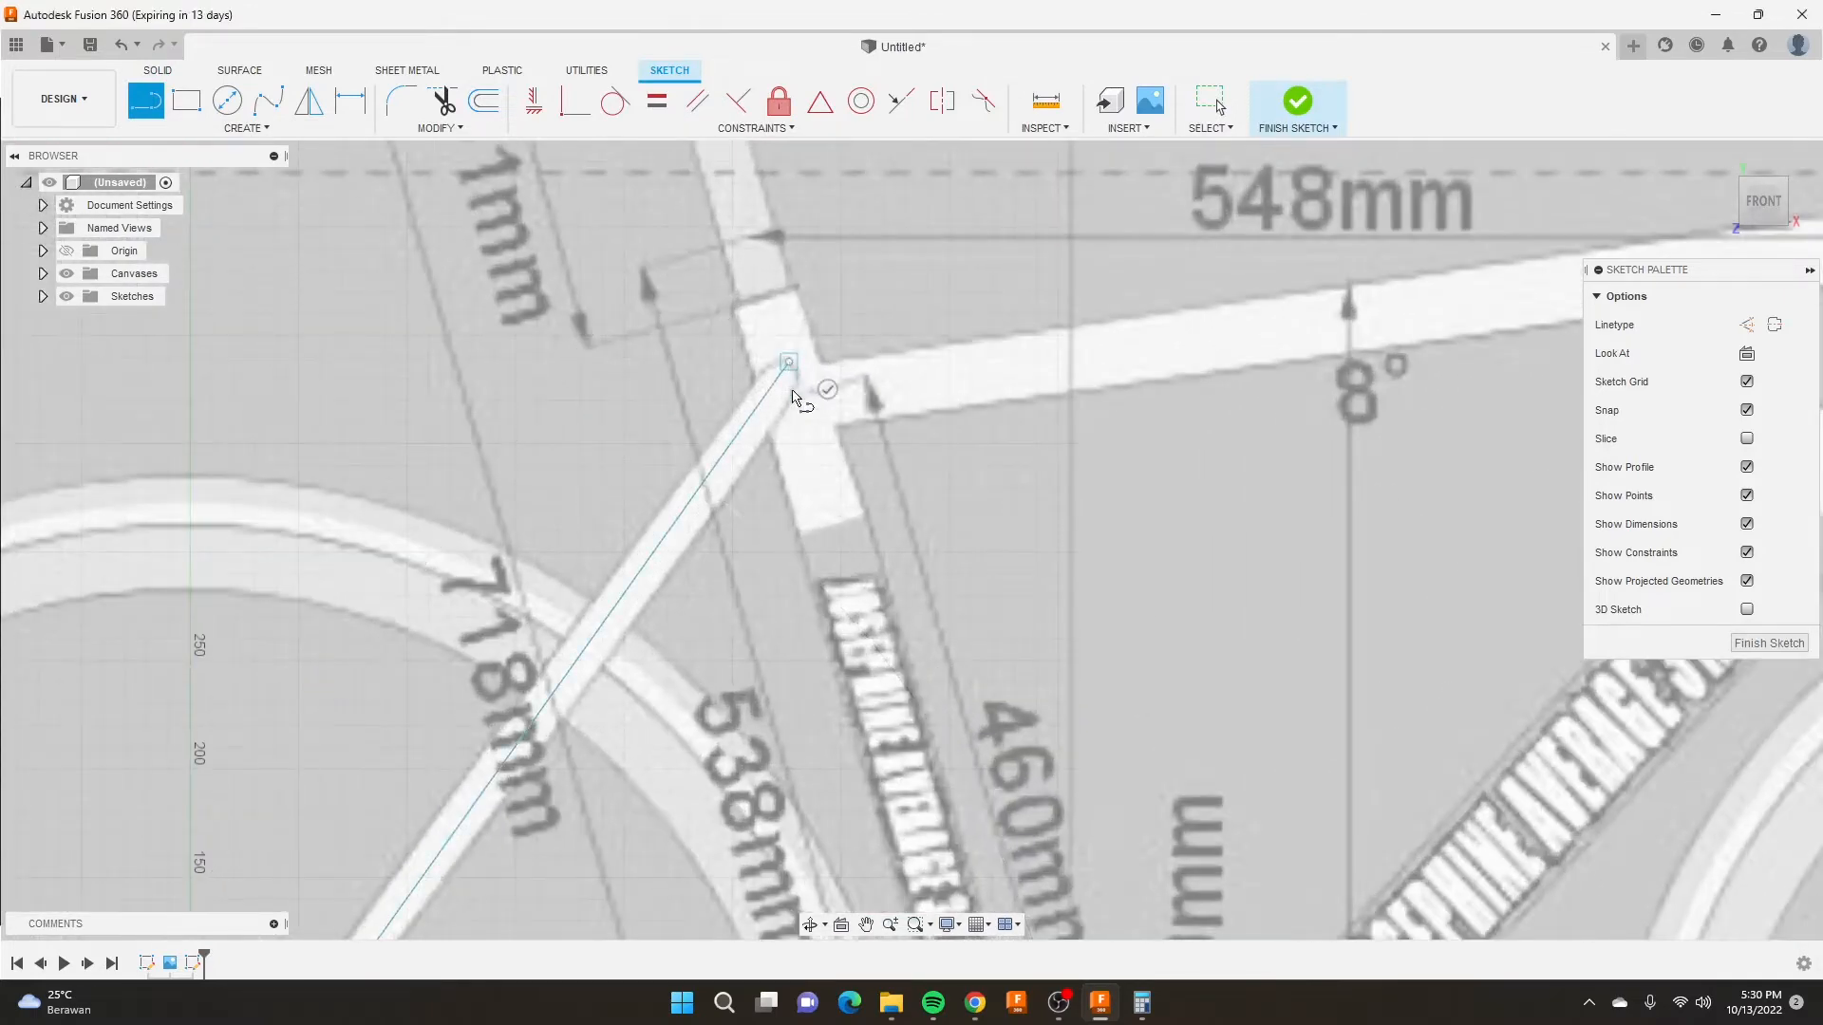
left_click(789, 362)
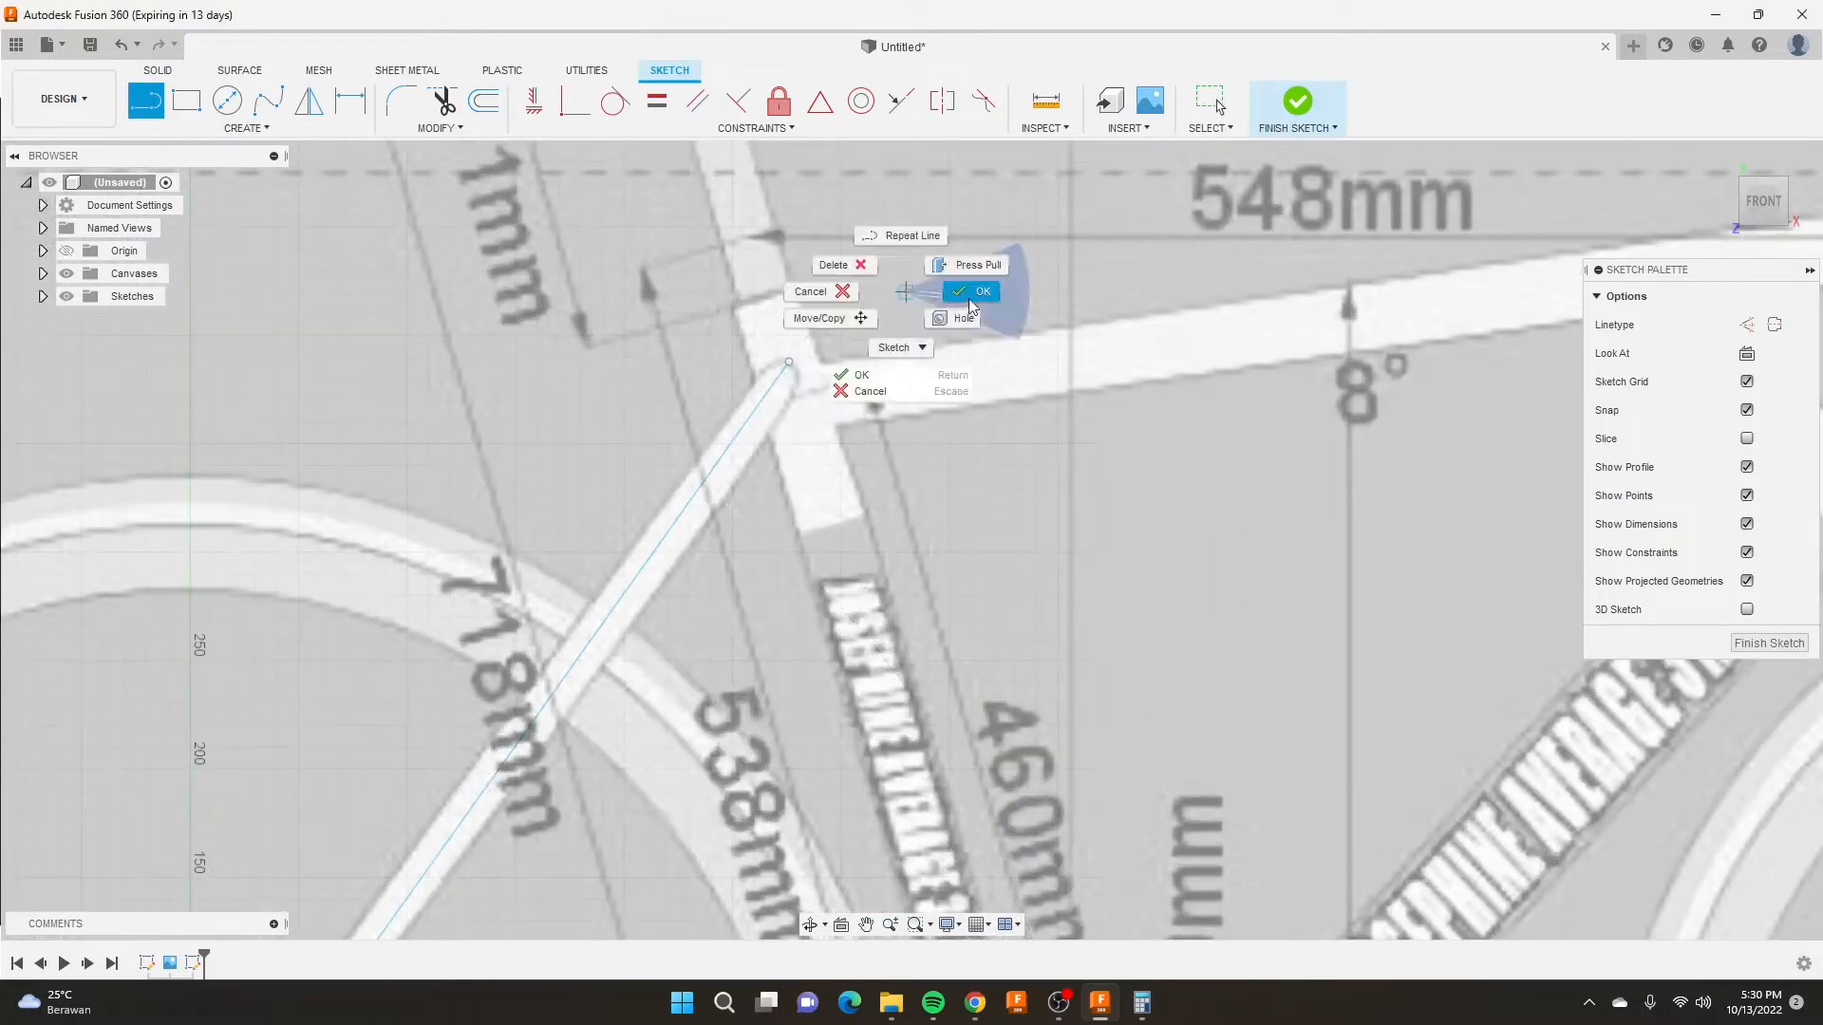
key("Escape")
Move the seat stay line's upper endpoint past the seat tube to about X 297.911 mm, Y 415.882 mm.
mouse_move(790, 361)
left_mouse_down()
mouse_move(689, 276)
mouse_move(787, 374)
left_mouse_up()
mouse_move(783, 376)
left_mouse_down()
mouse_move(828, 346)
mouse_move(836, 300)
left_mouse_up()
scroll(835, 300, "down", 5)
scroll(583, 564, "up", 8)
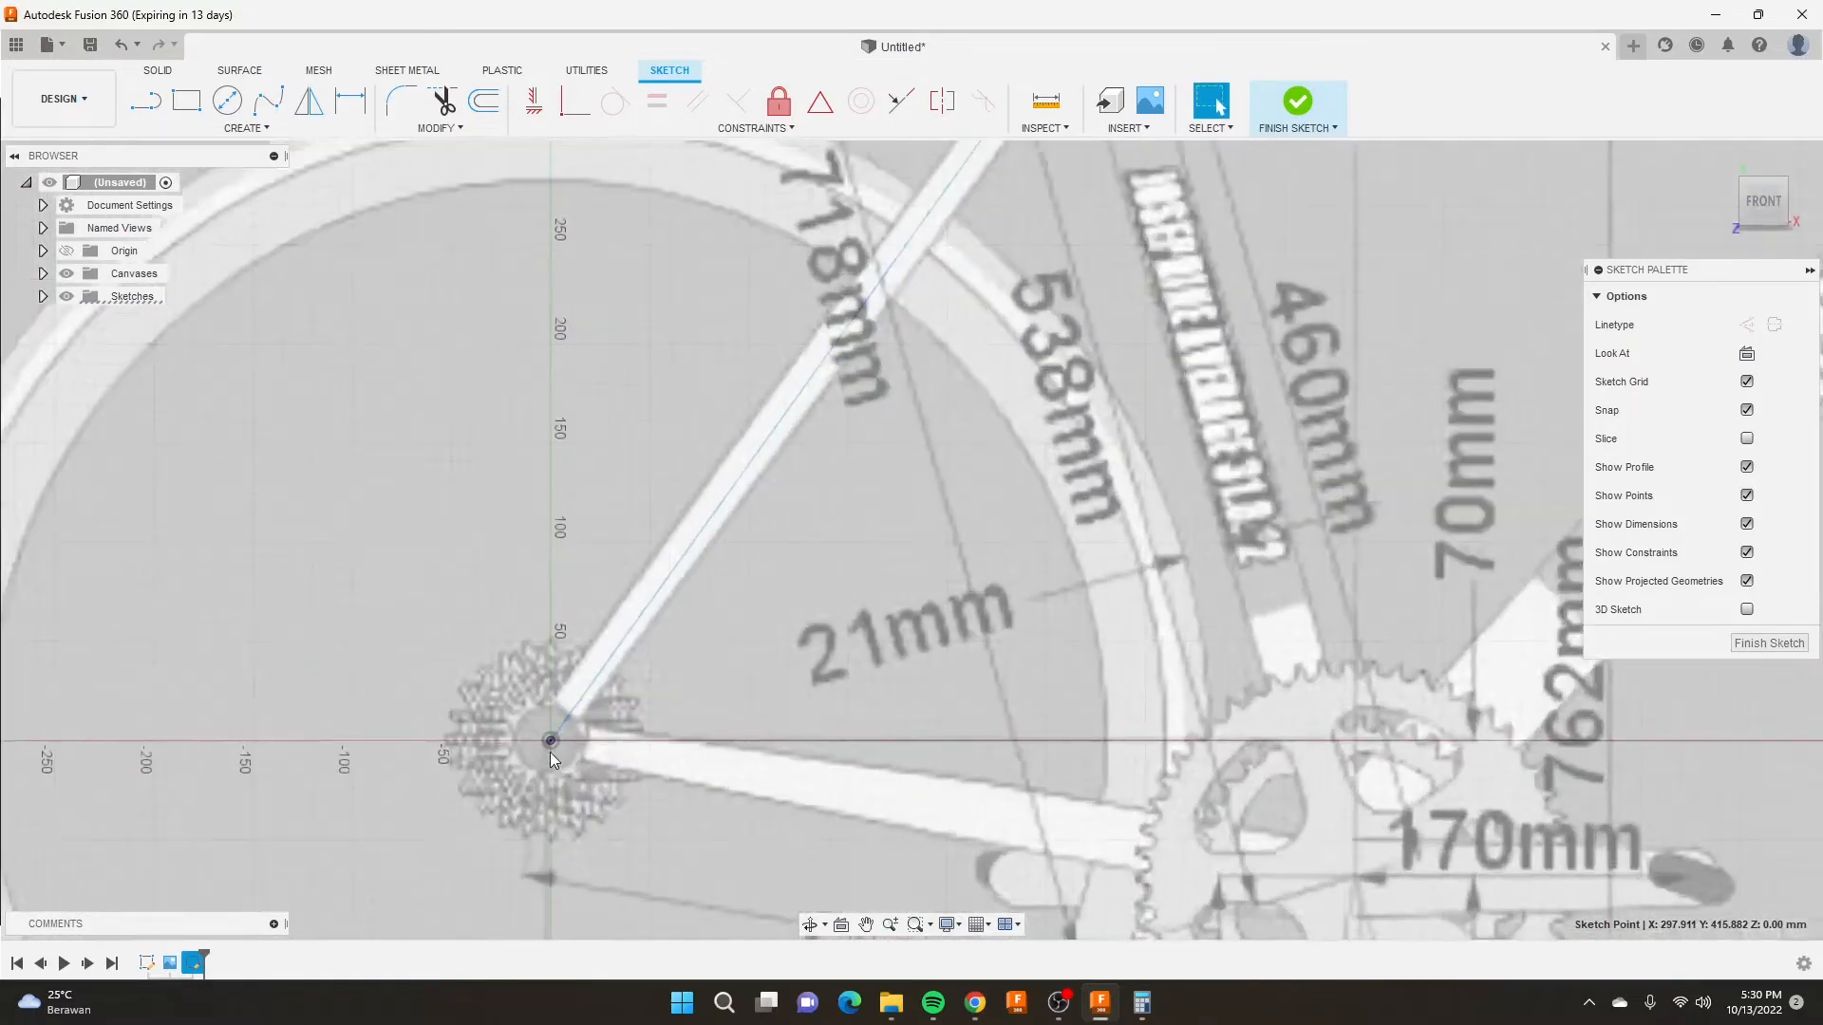
scroll(551, 746, "down", 8)
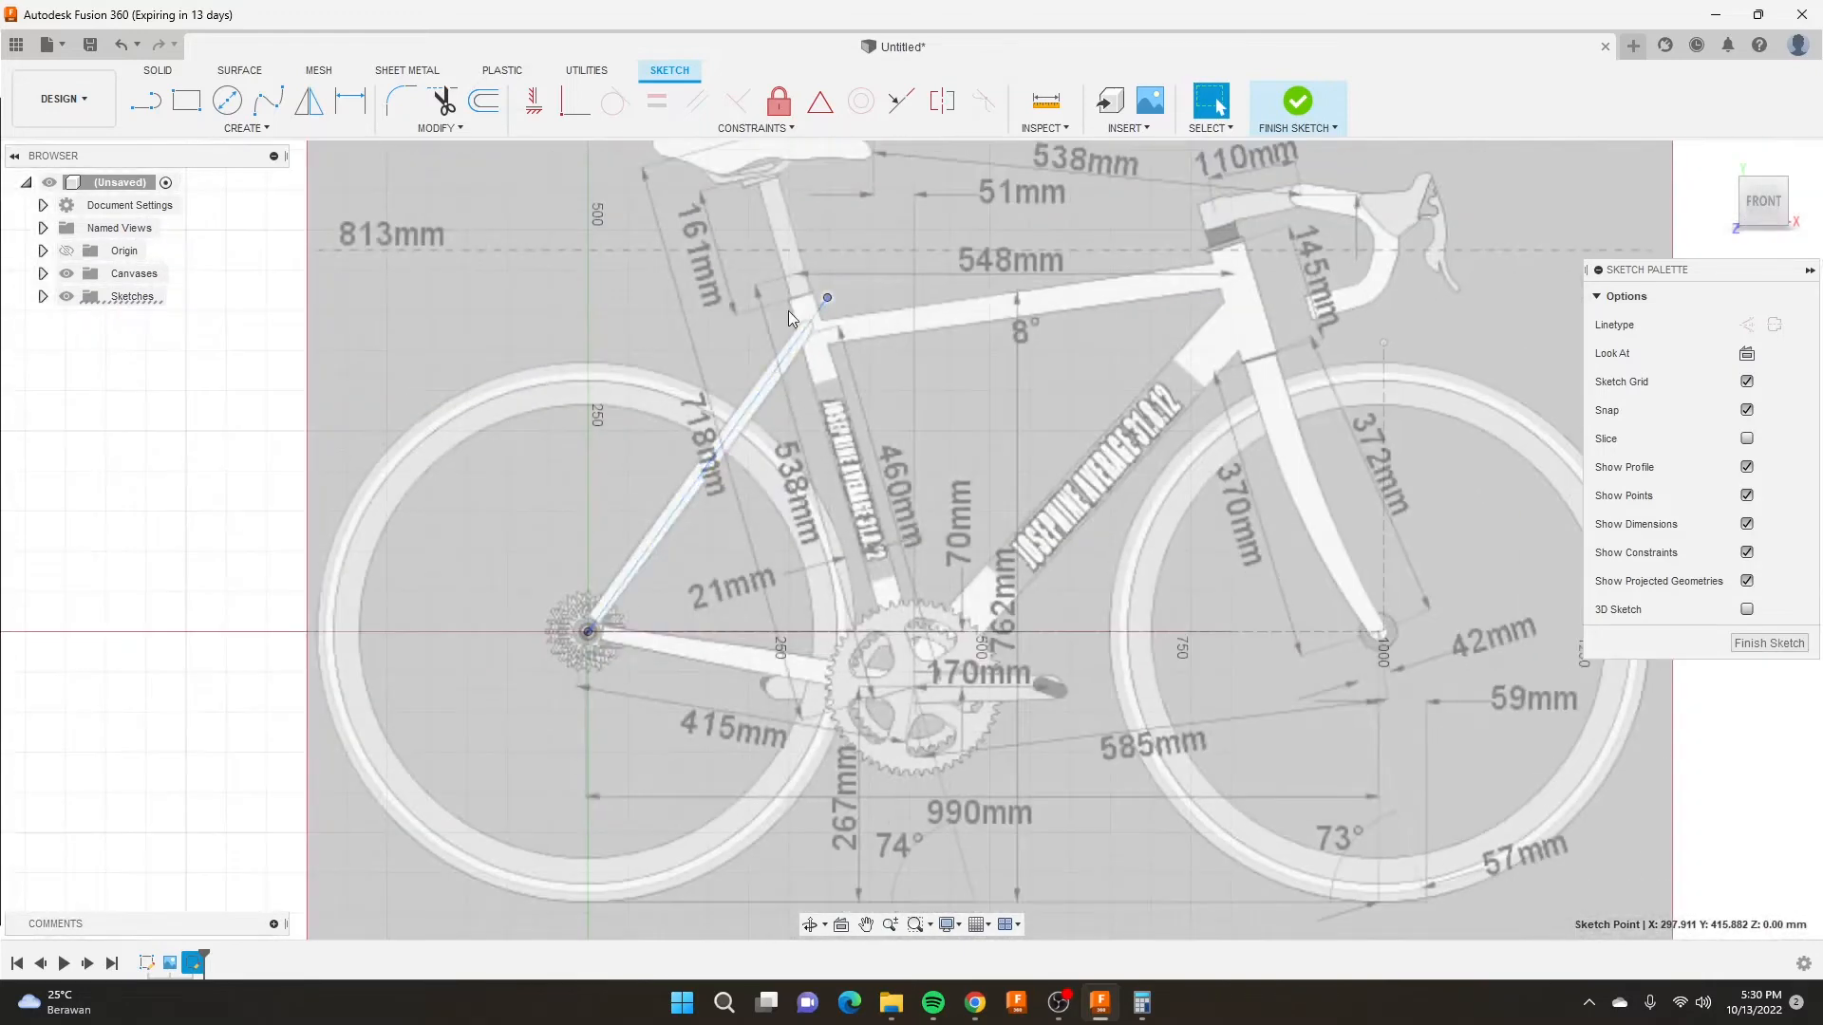
Draw a line along the seat tube from its upper end near the seat stay to the centre of the crankset.
key("l")
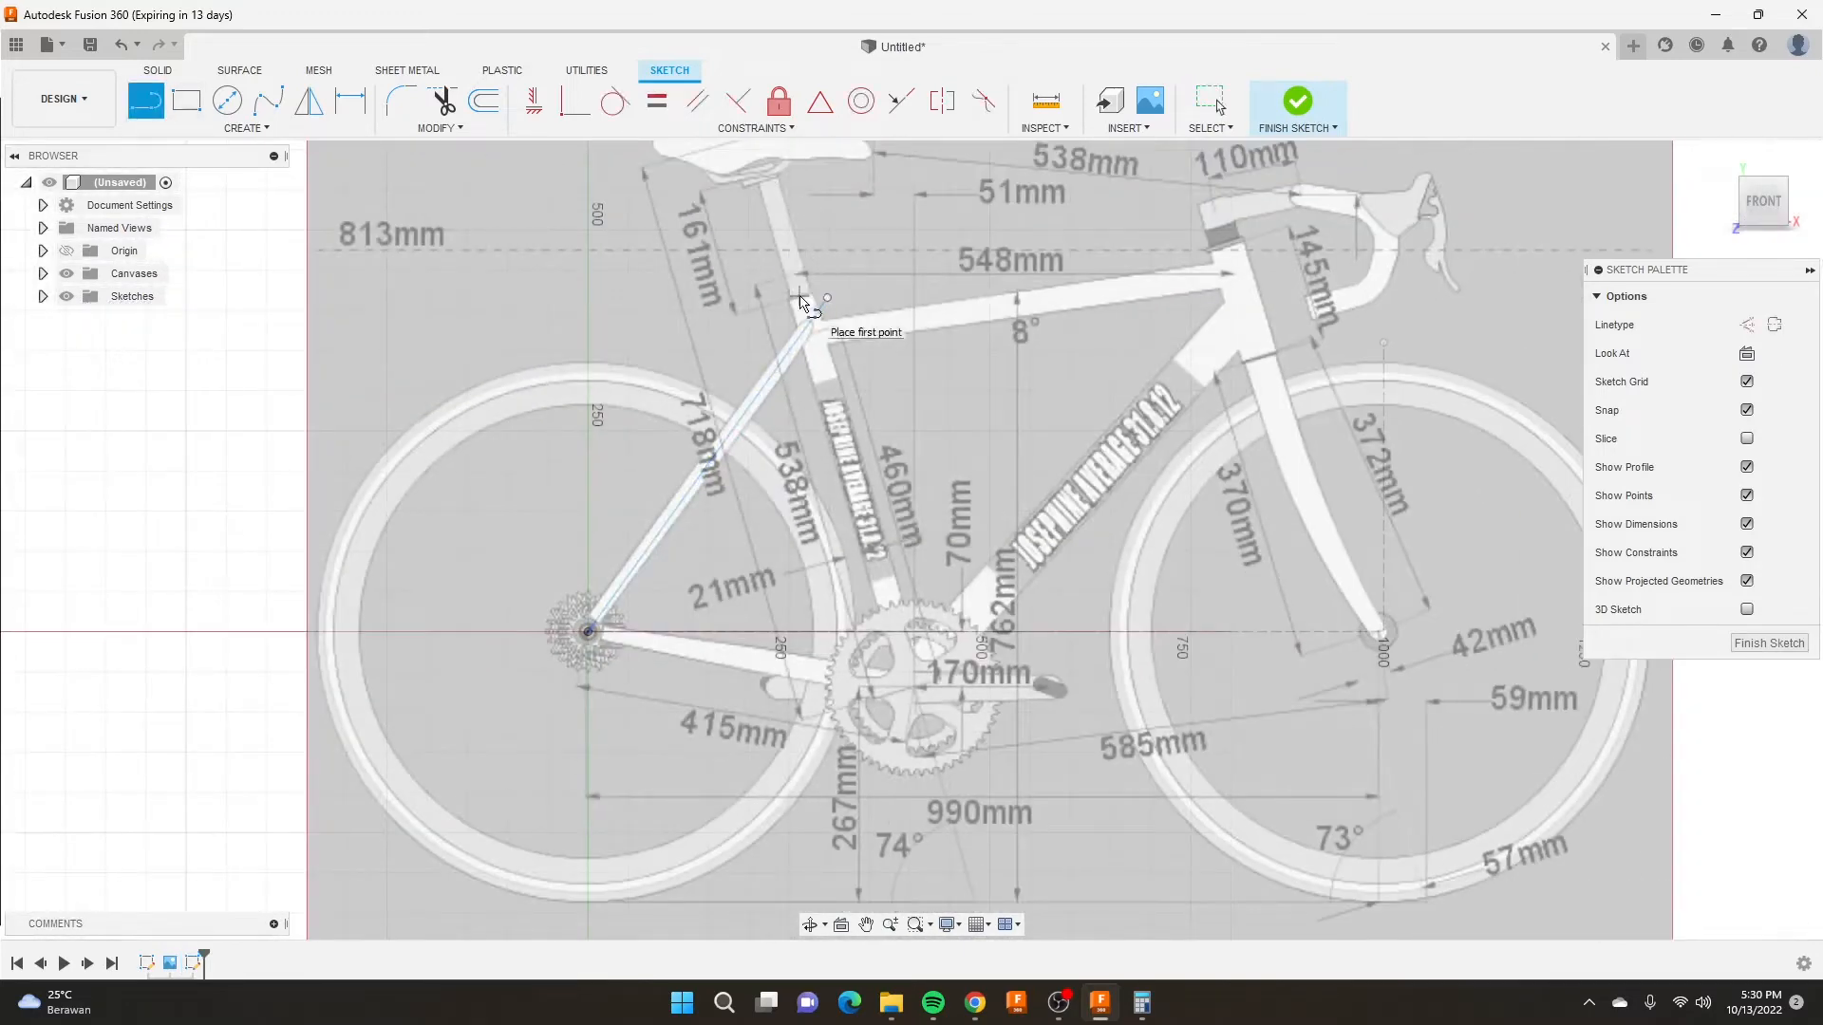
left_click(801, 297)
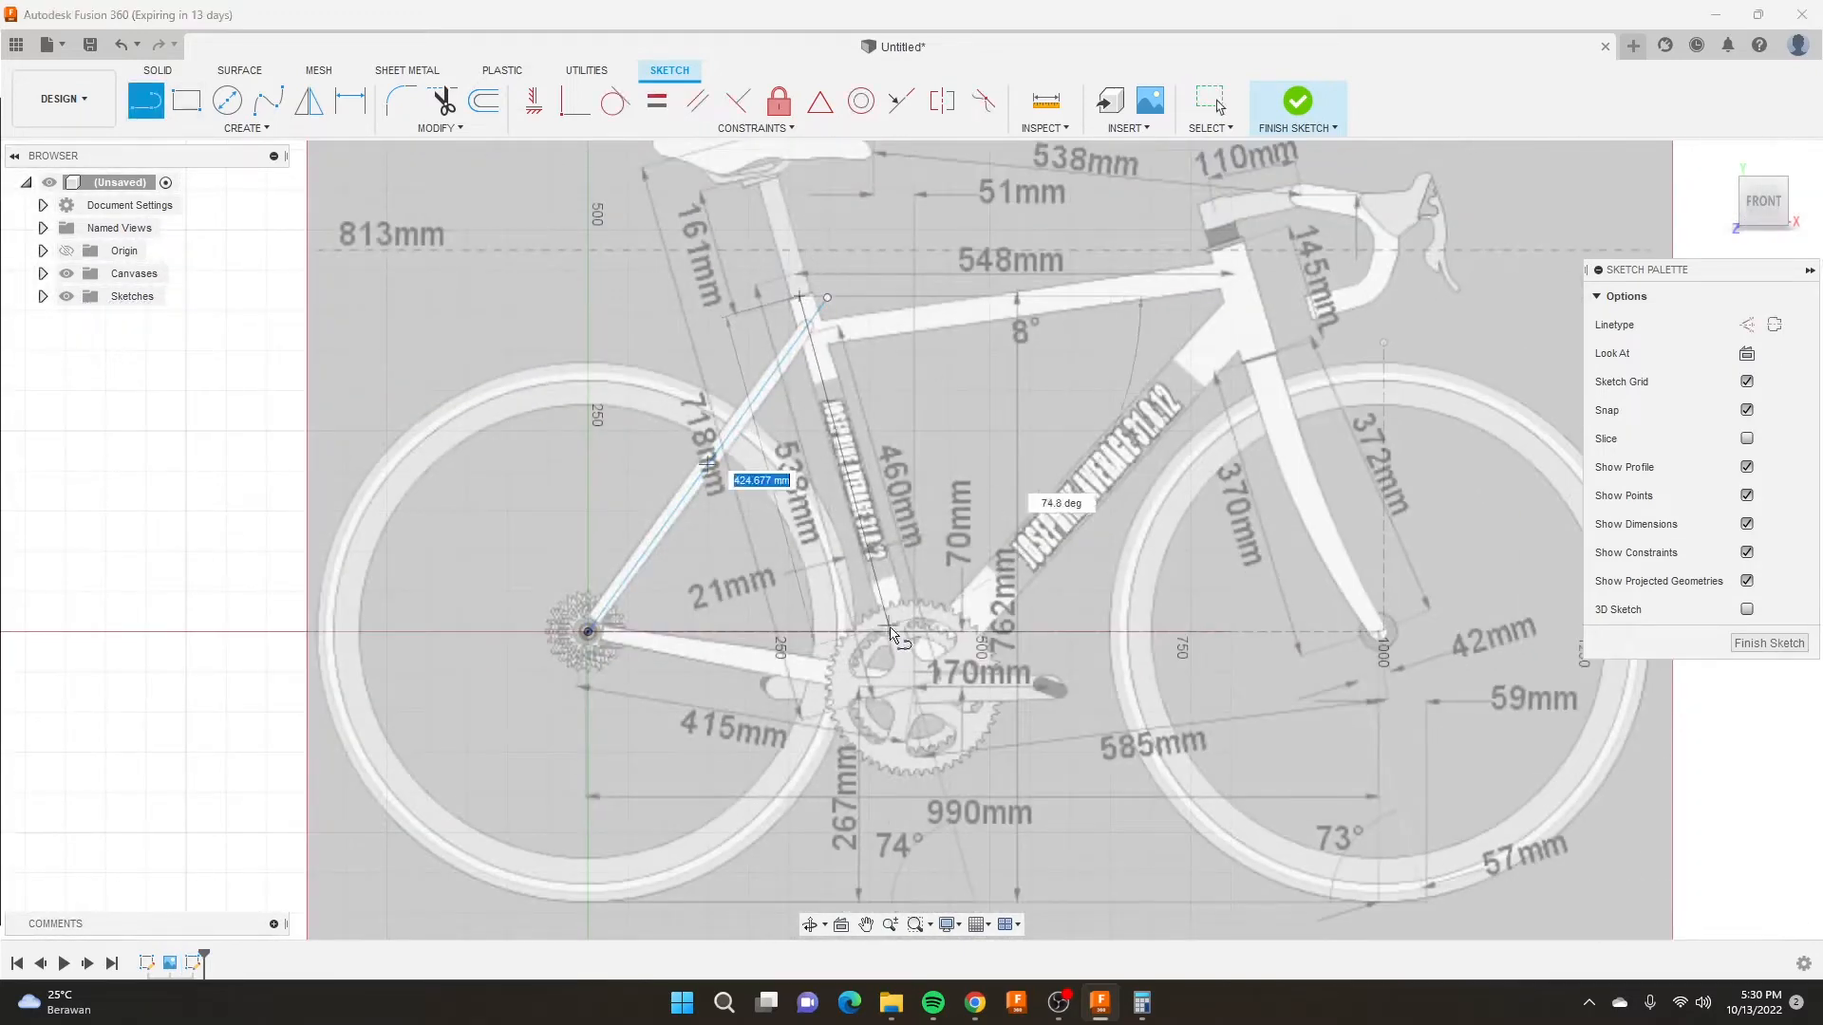
left_click(918, 686)
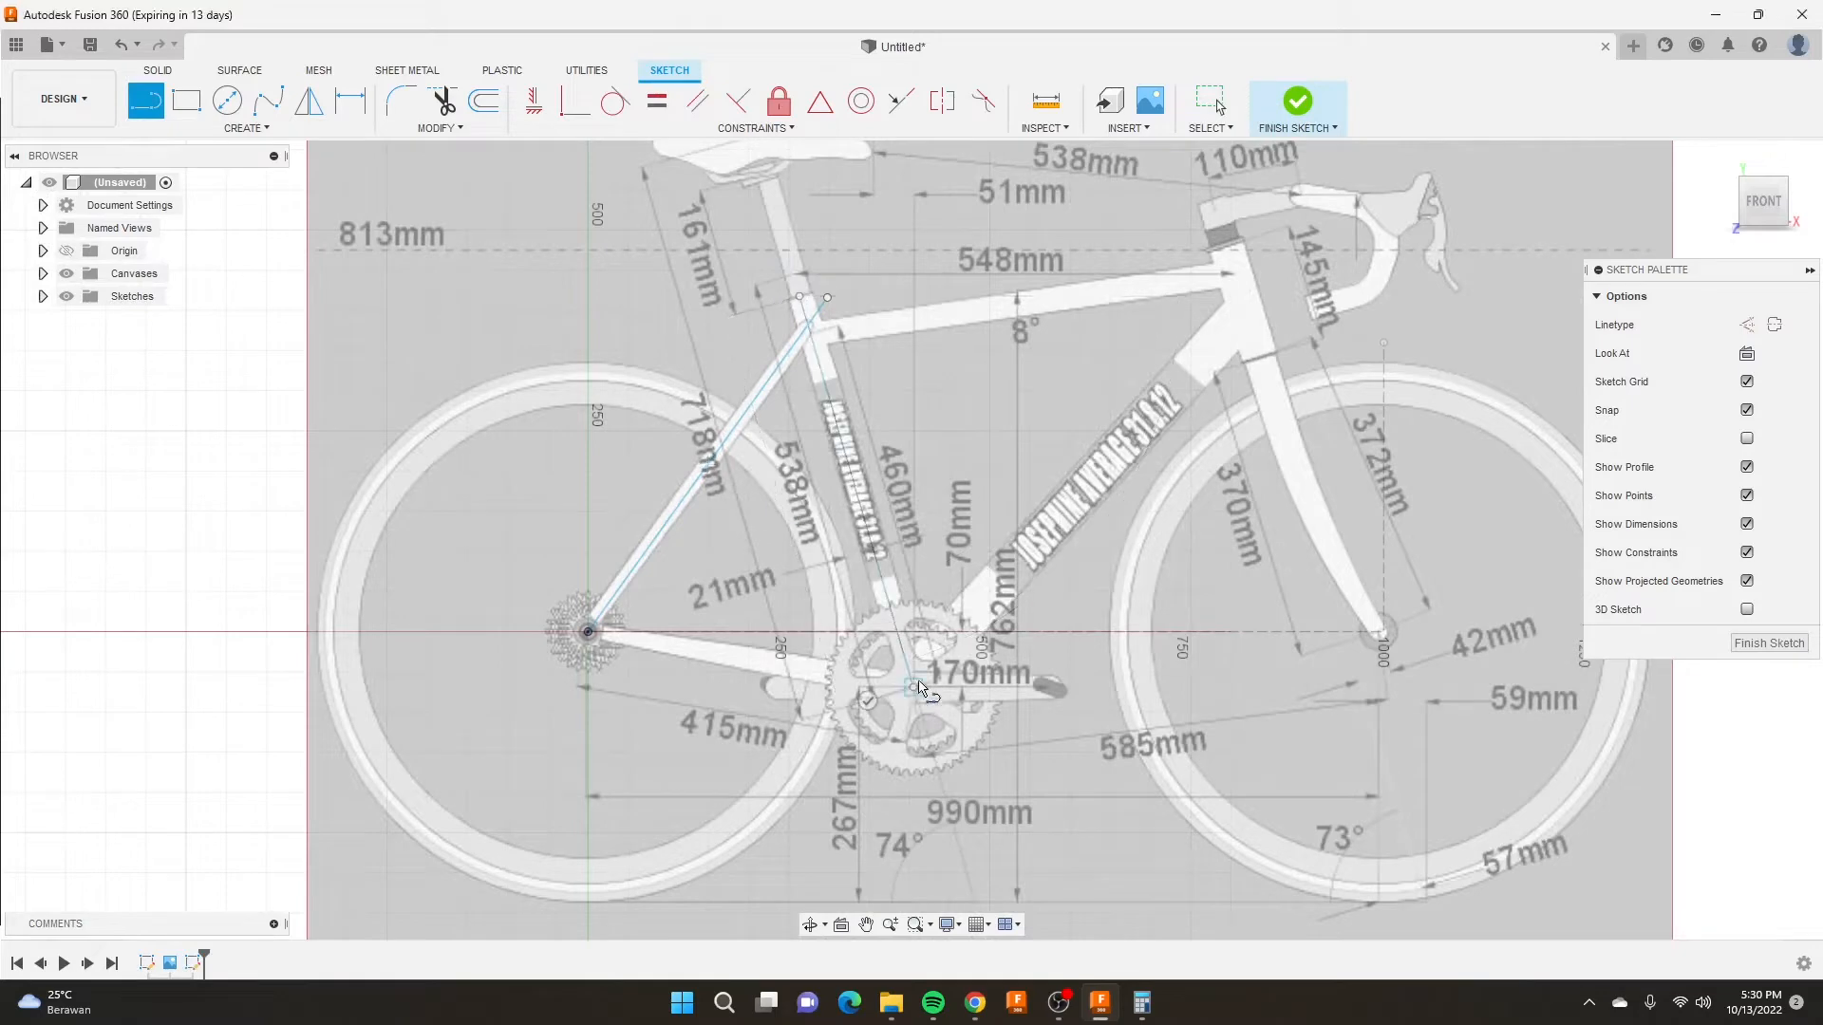
left_click(866, 701)
scroll(693, 444, "down", 3)
scroll(917, 404, "up", 1)
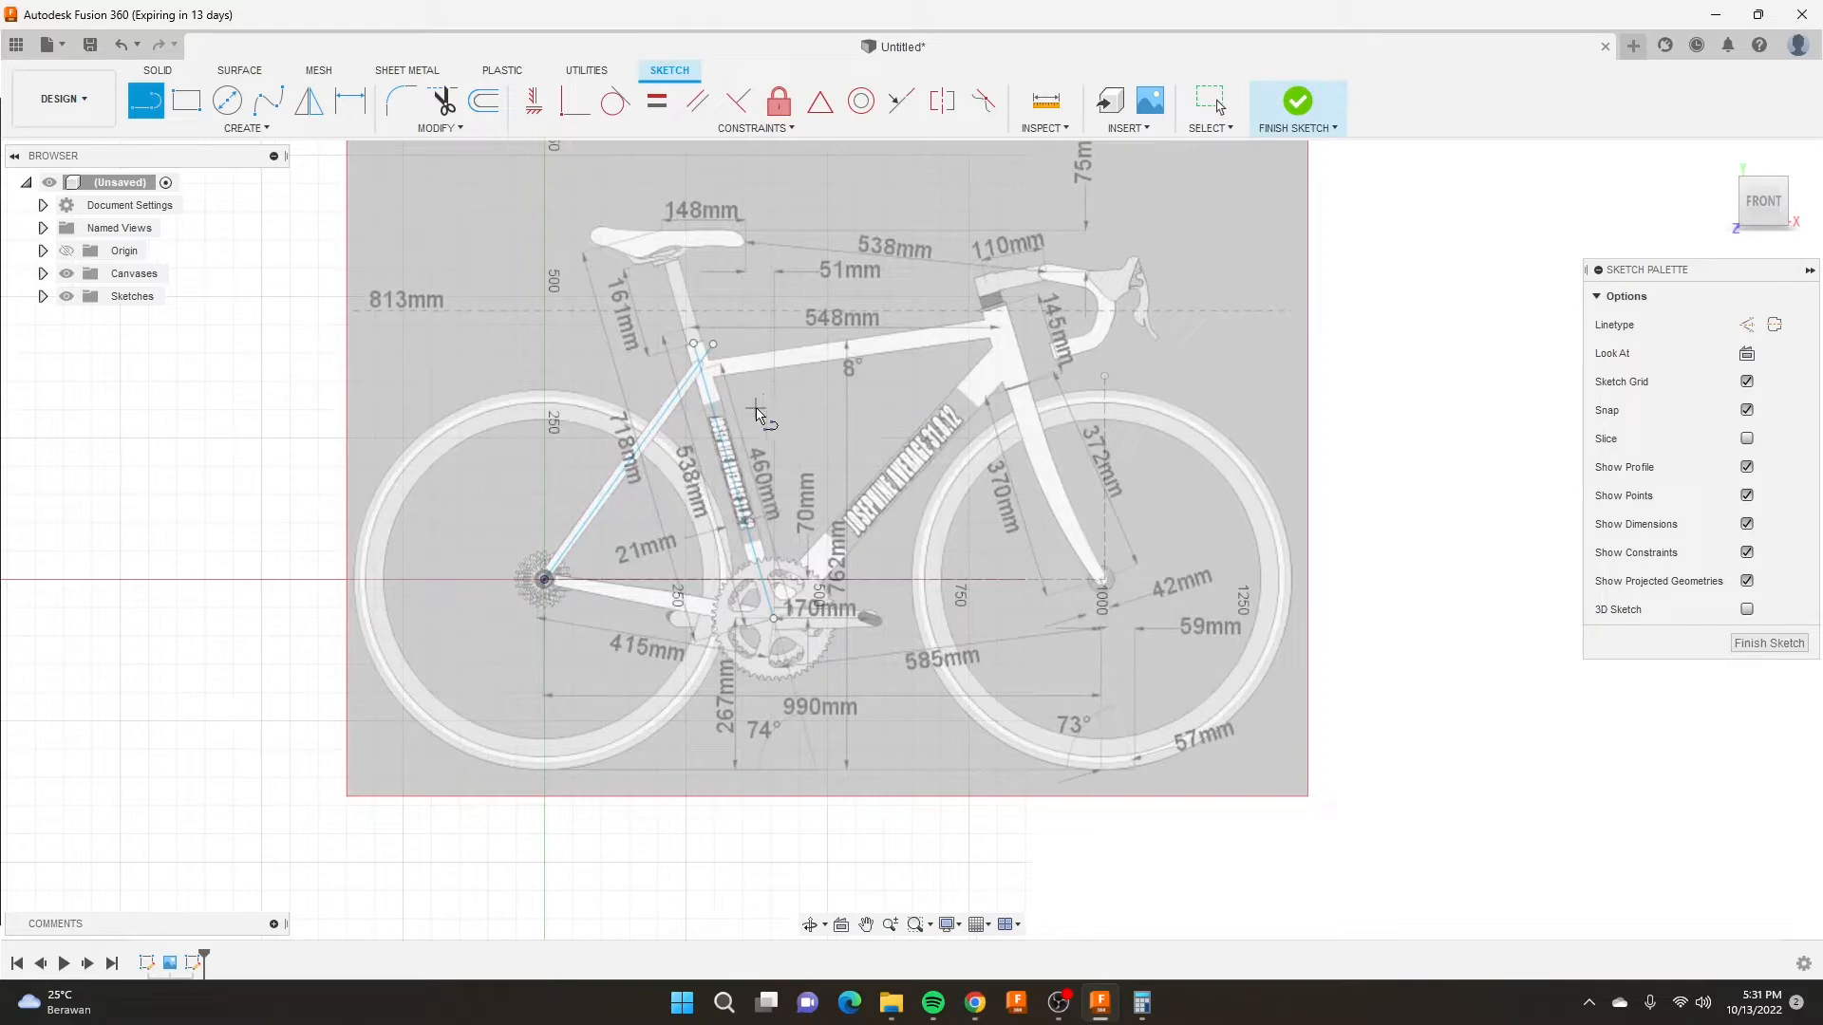
scroll(961, 308, "up", 5)
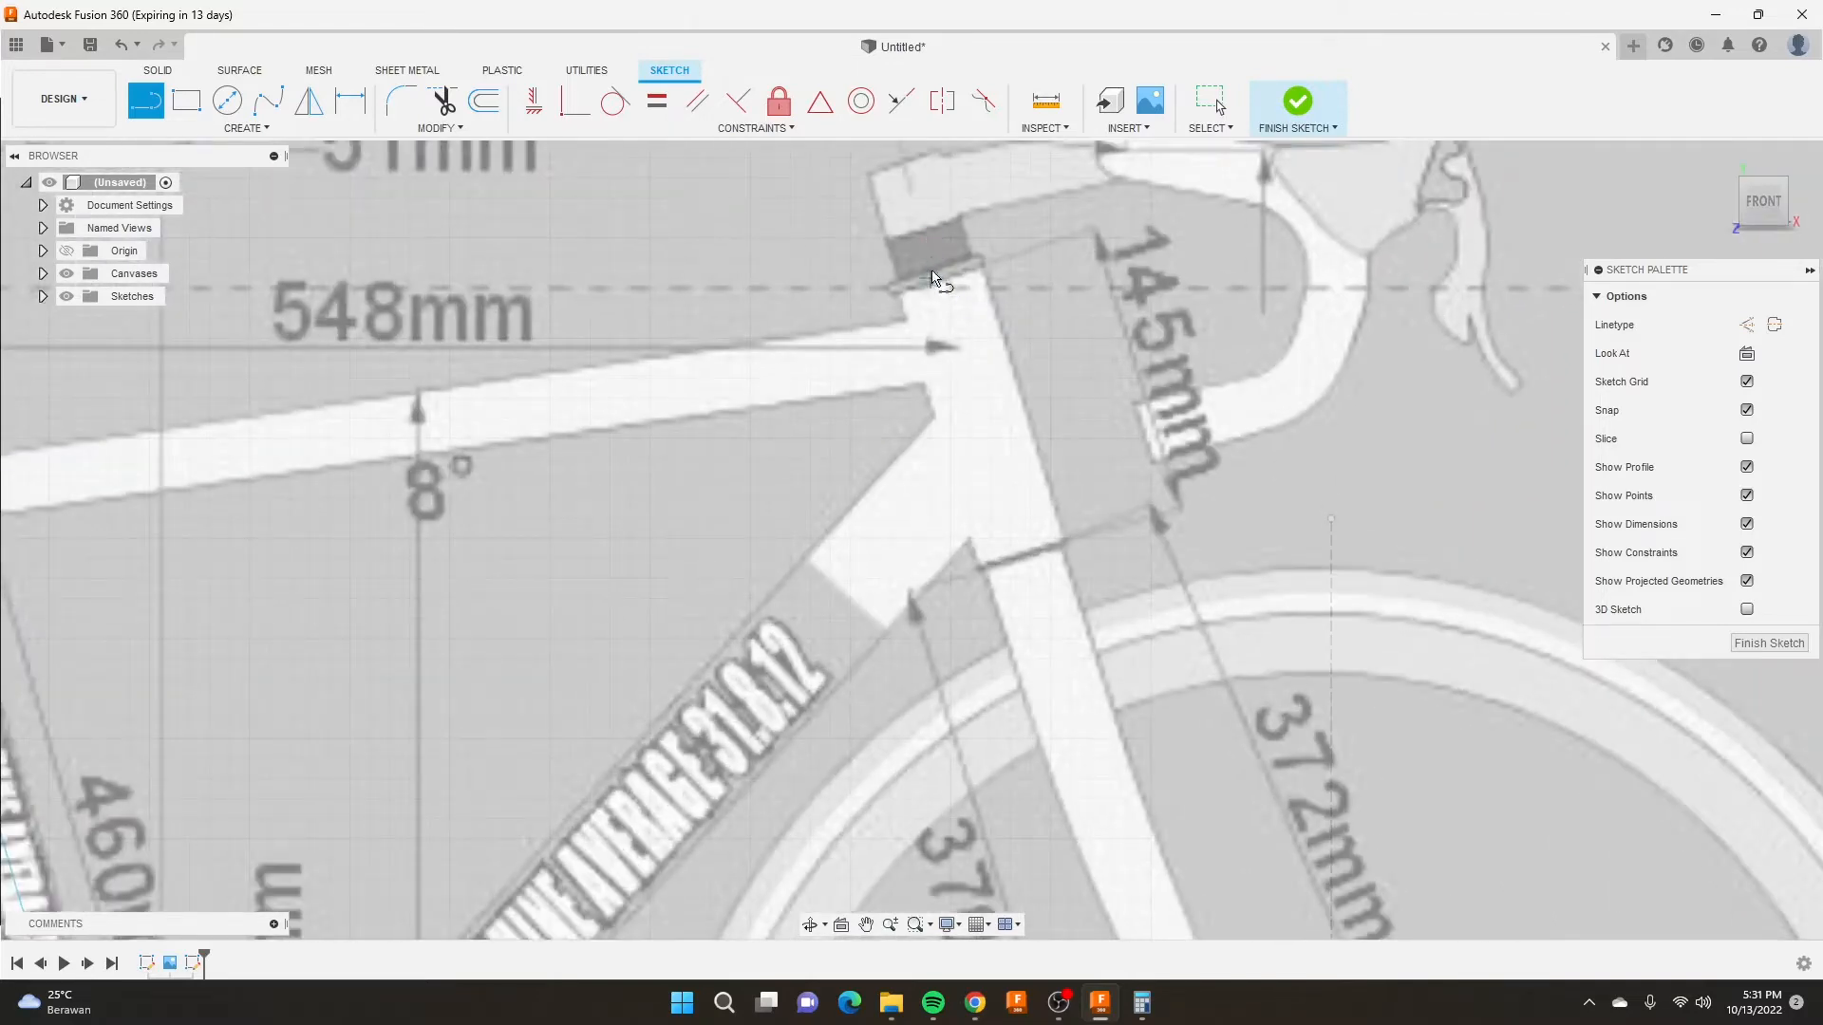
Draw a line about 154 mm long along the head tube, from its upper end down to the fork crown.
left_click(931, 272)
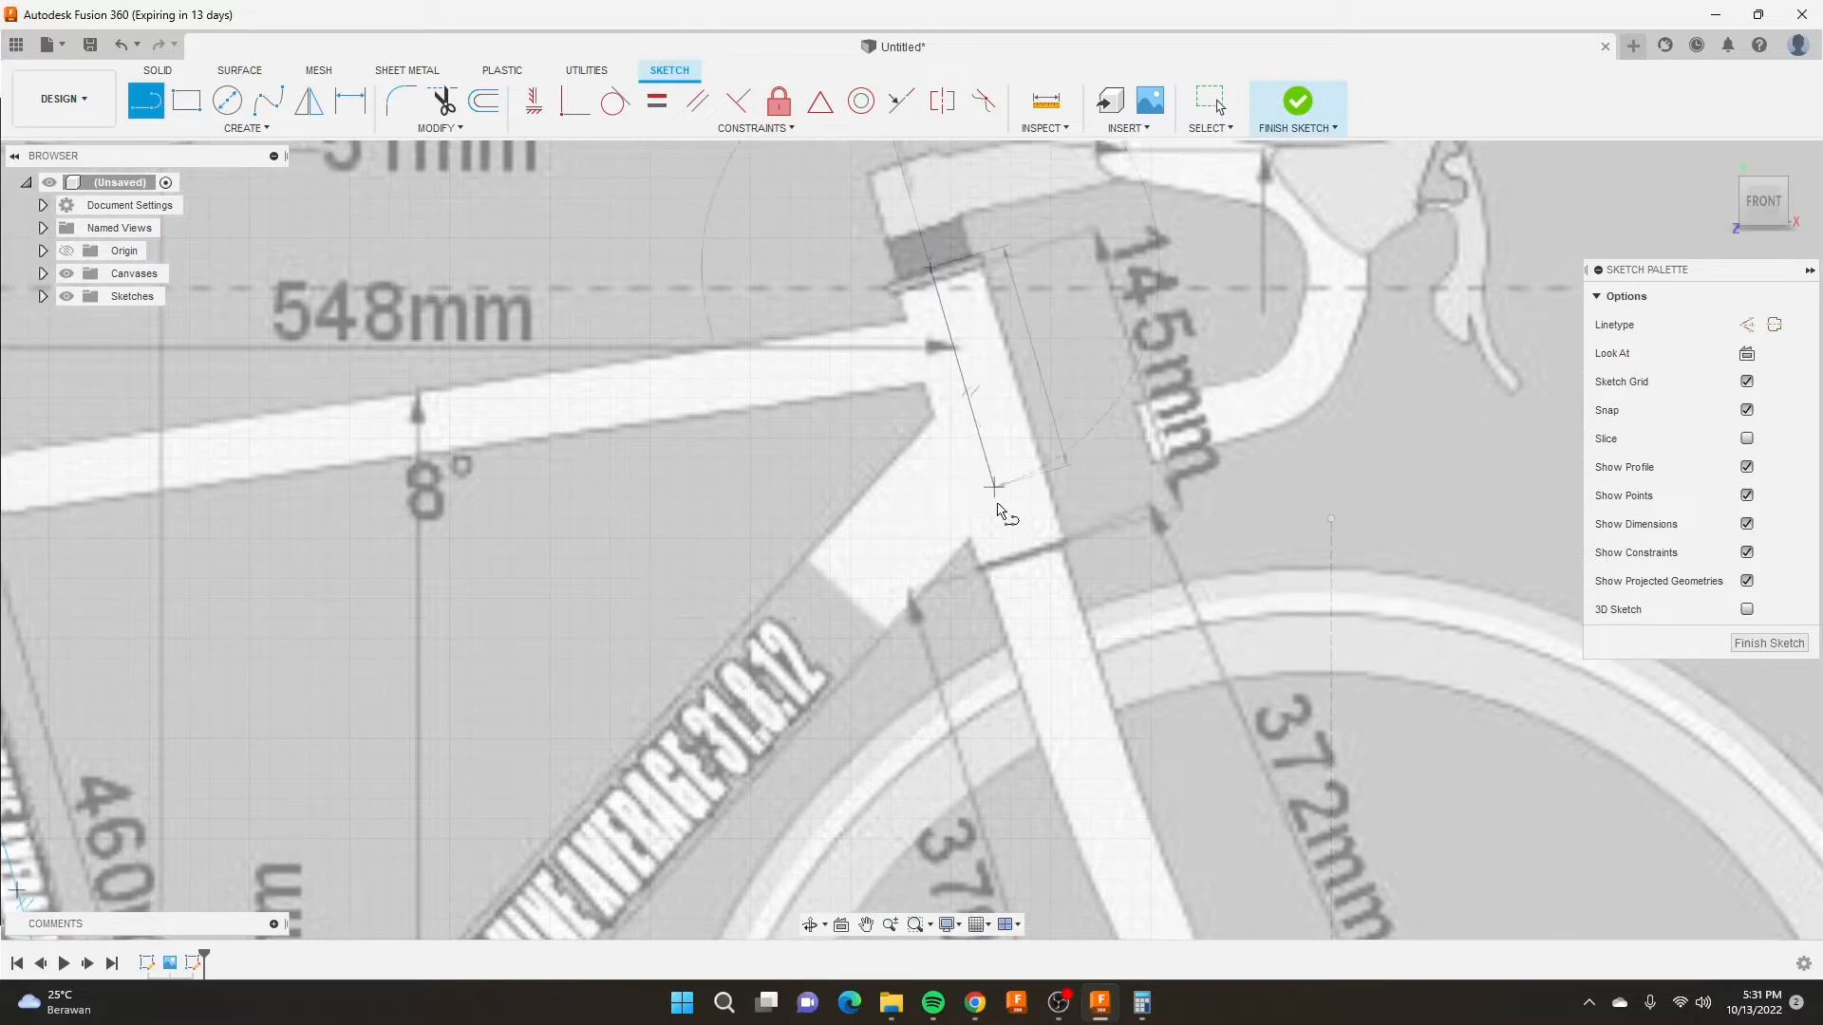
left_click(1031, 561)
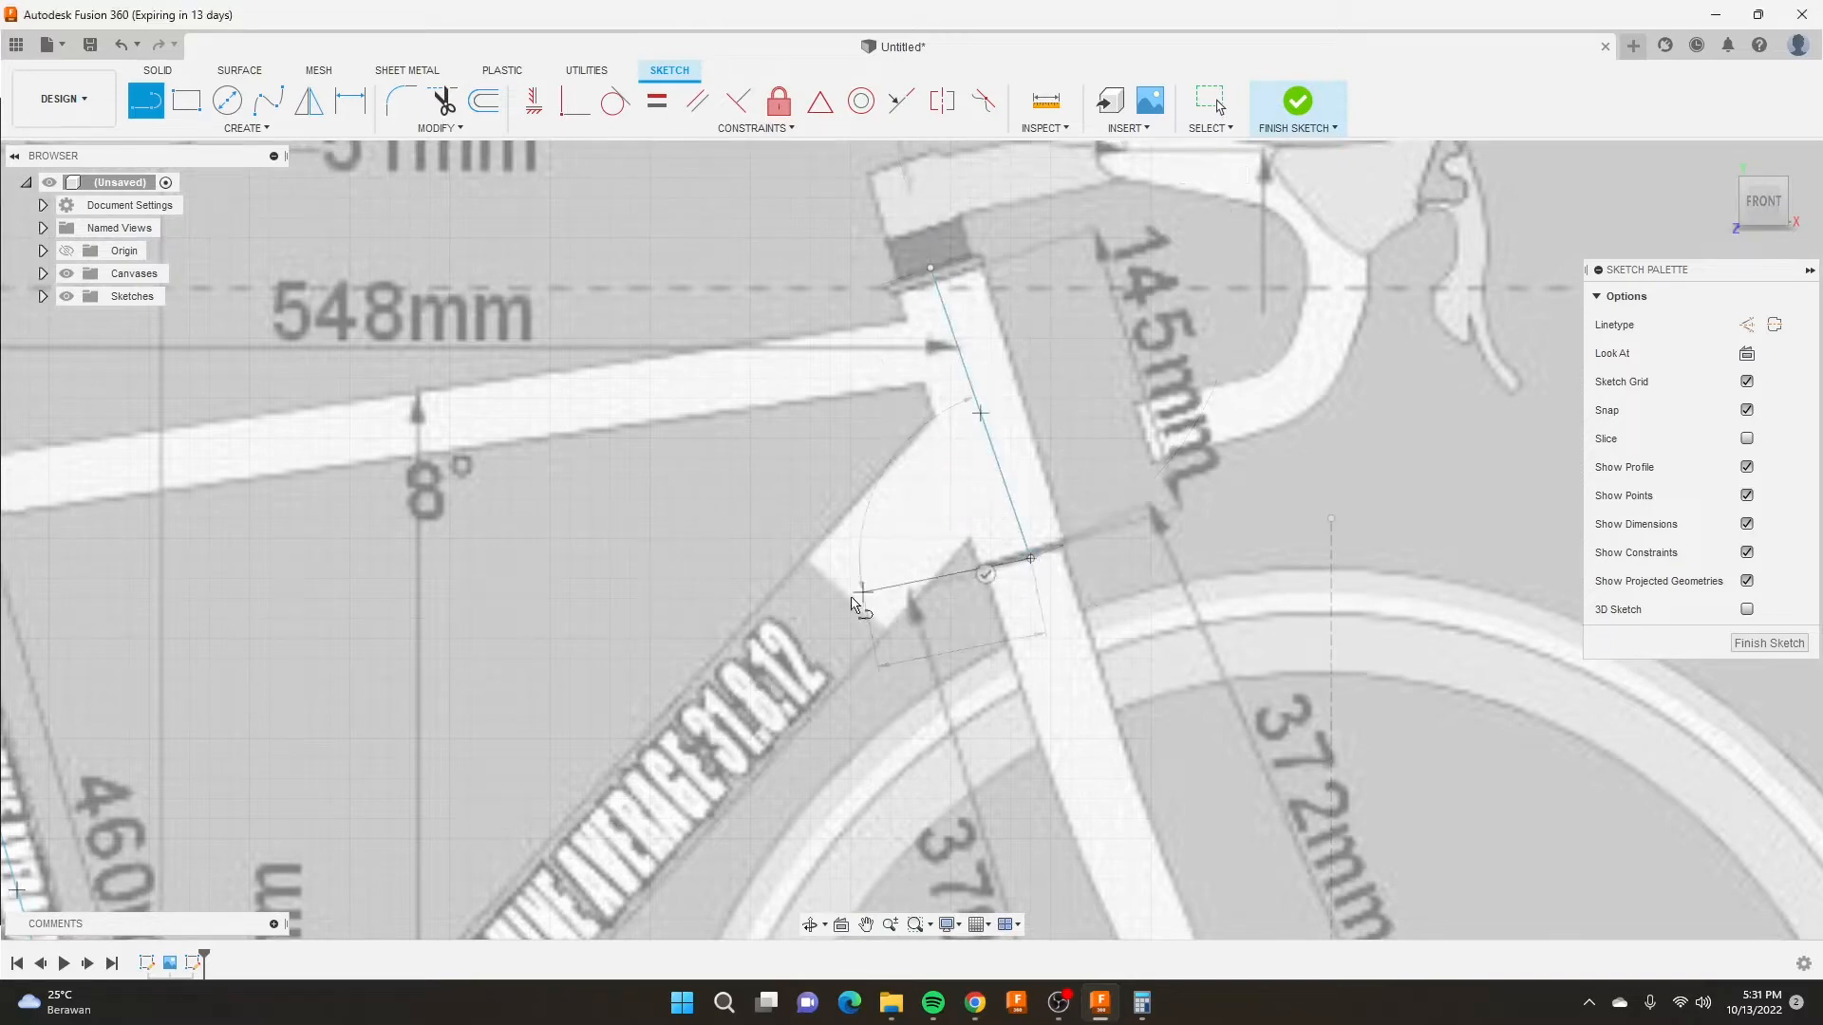
key("Escape")
scroll(755, 529, "down", 3)
scroll(755, 536, "down", 5)
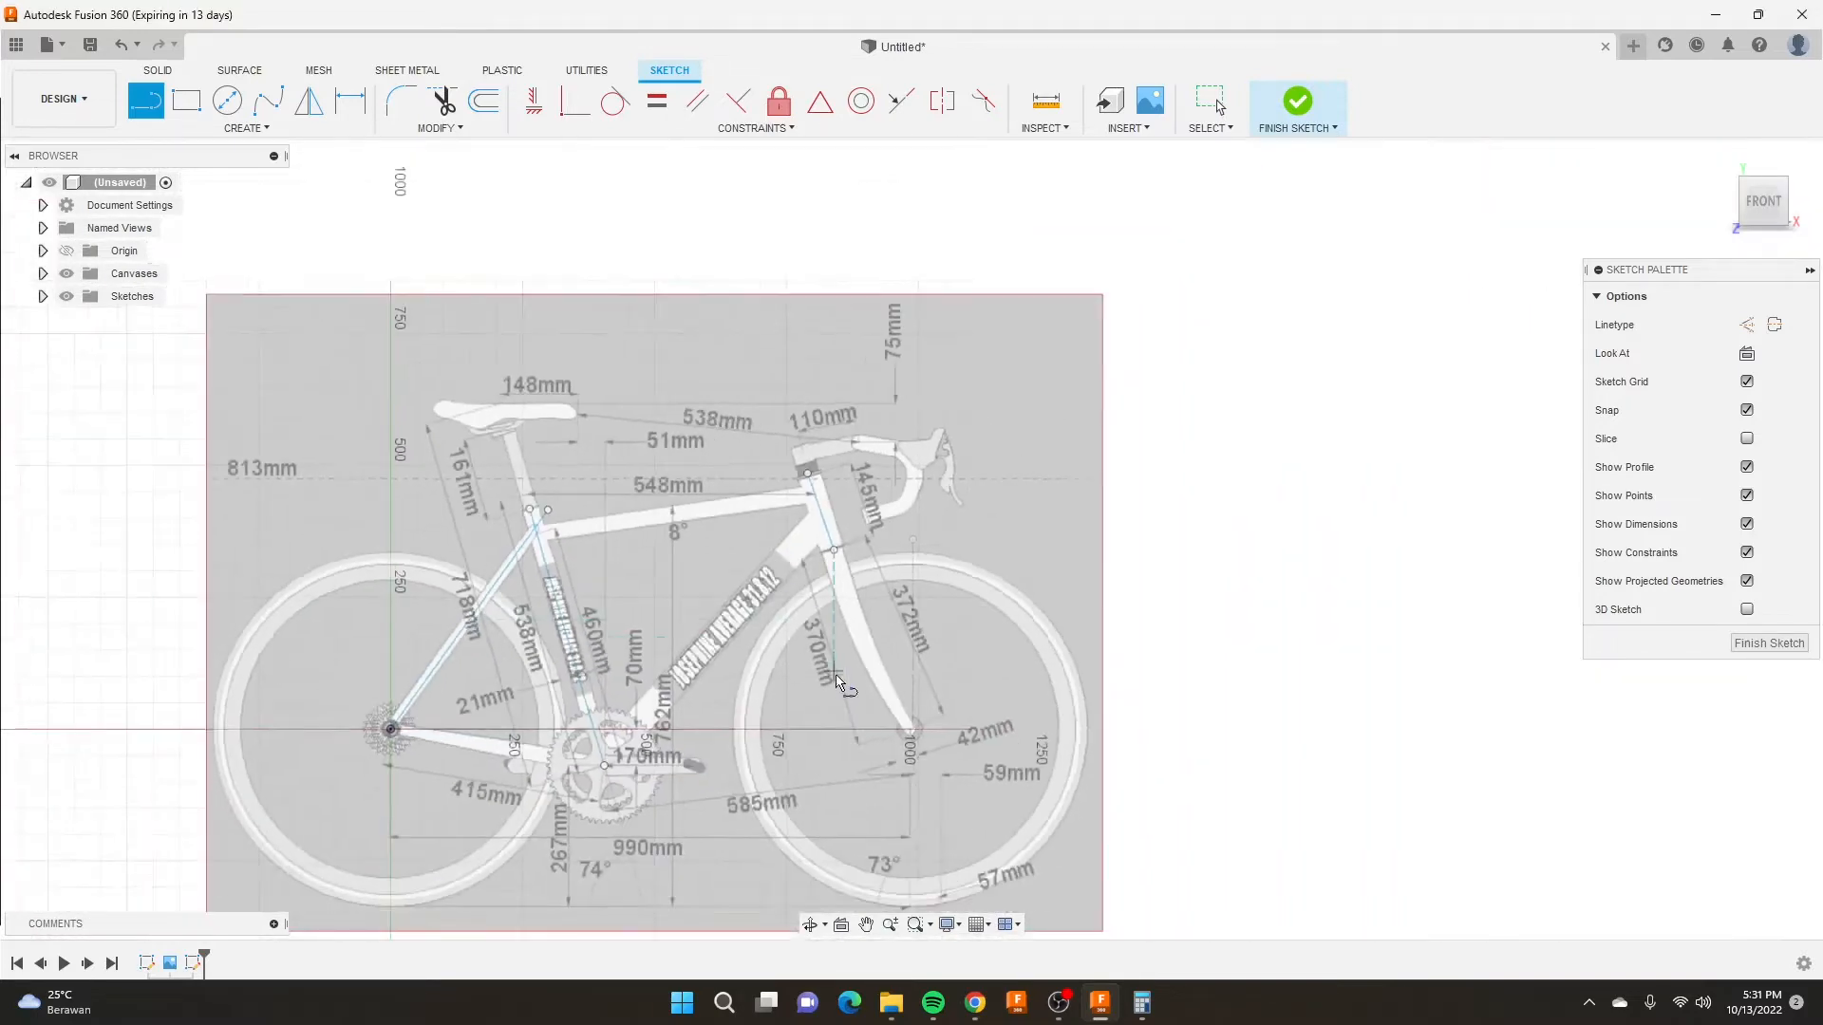
Add a 19° angle dimension between the head tube line and the vertical construction line above the front hub.
scroll(826, 515, "up", 4)
key("d")
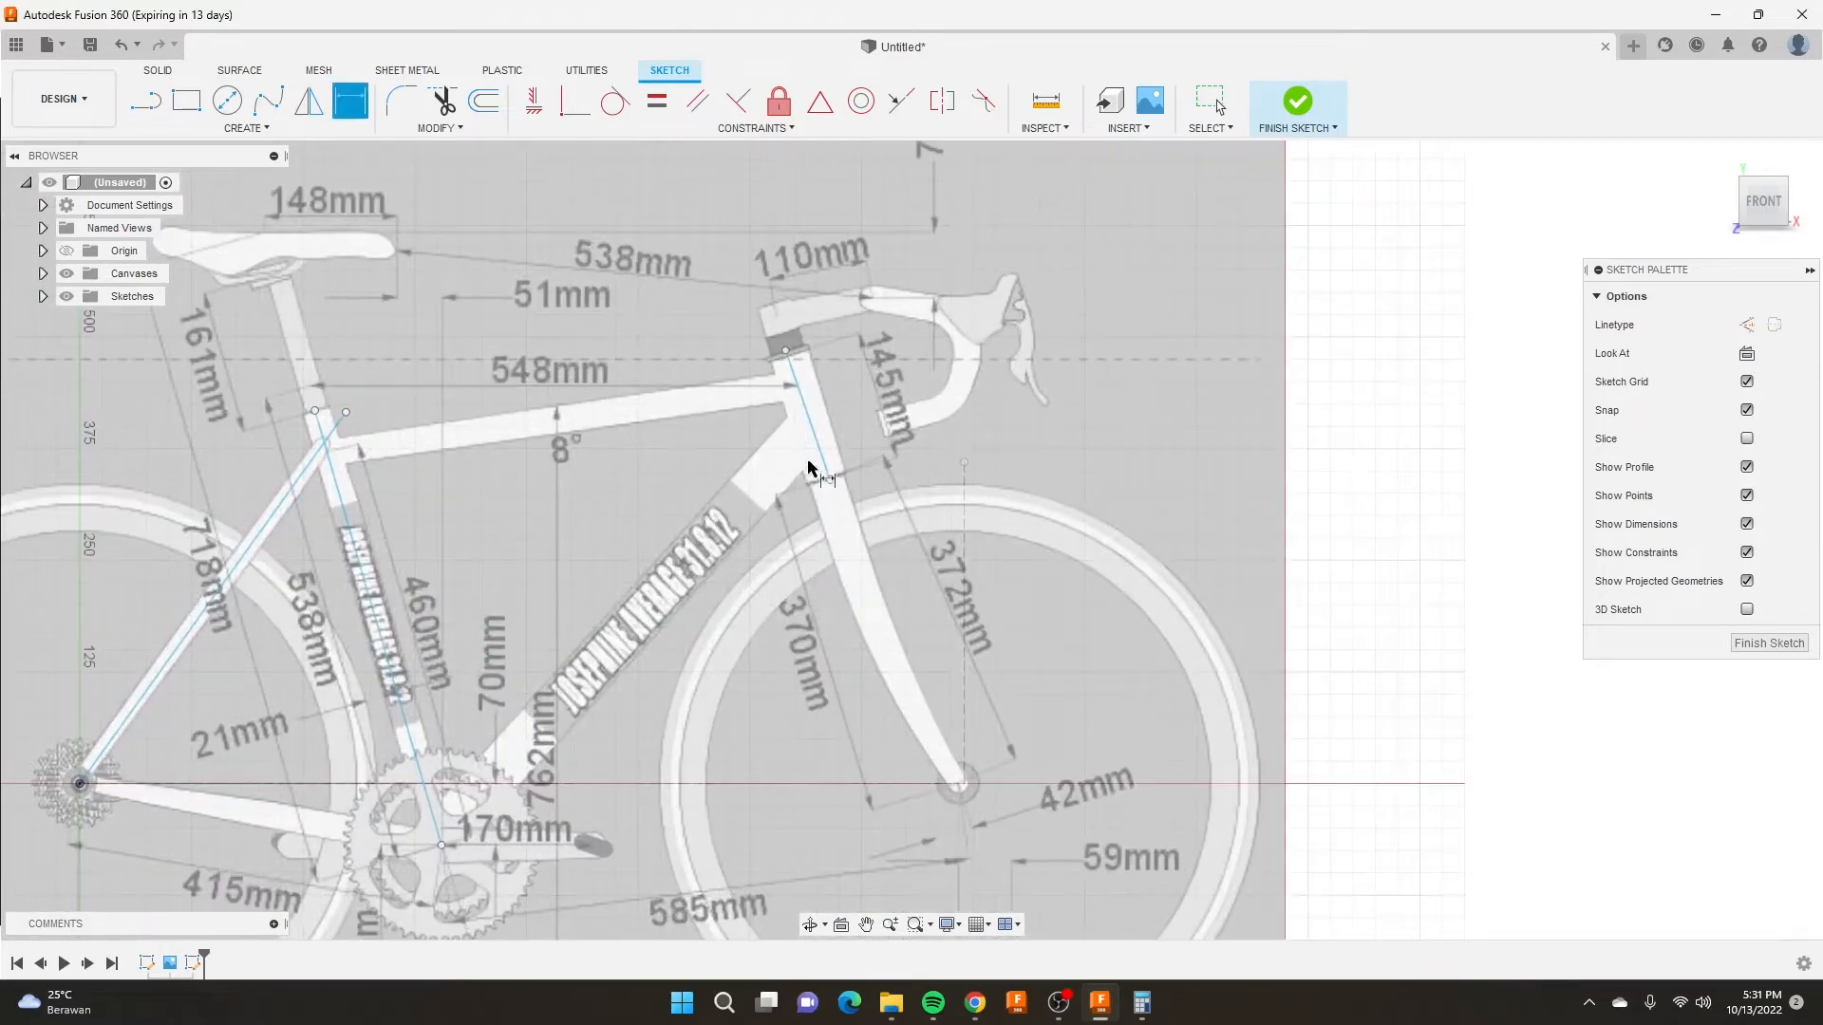
left_click(814, 438)
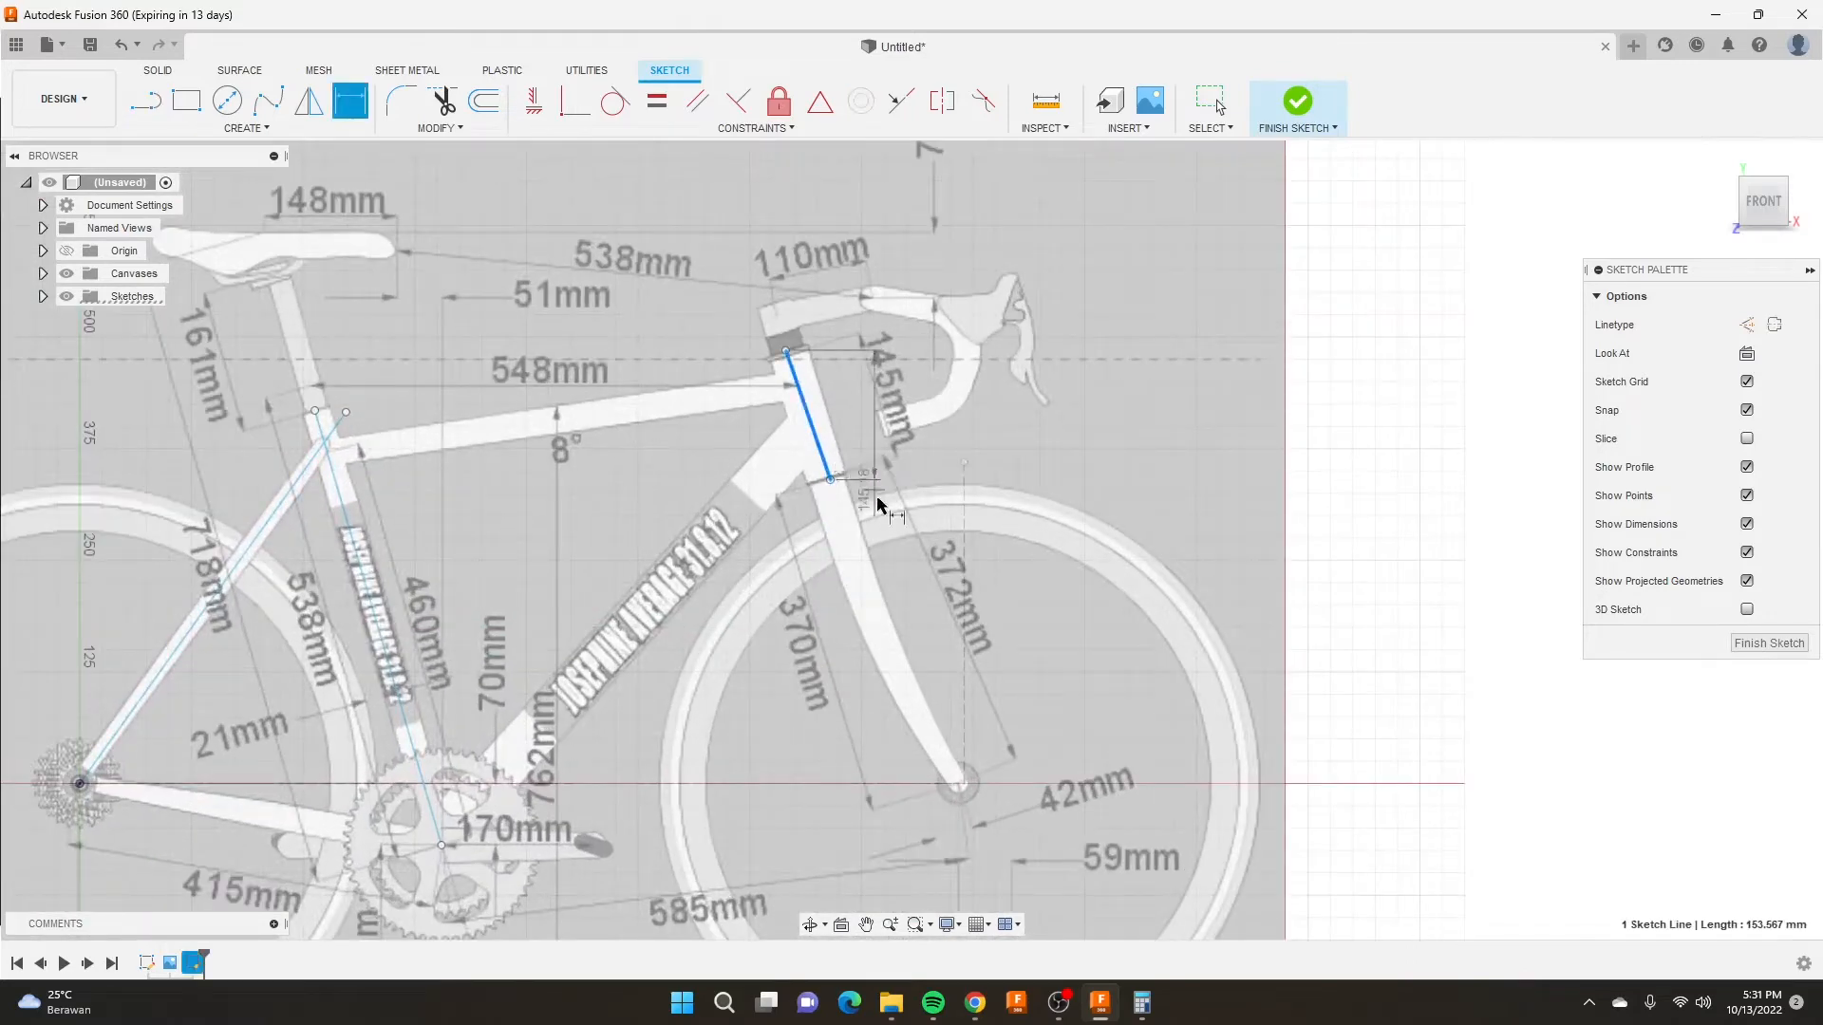
left_click(964, 522)
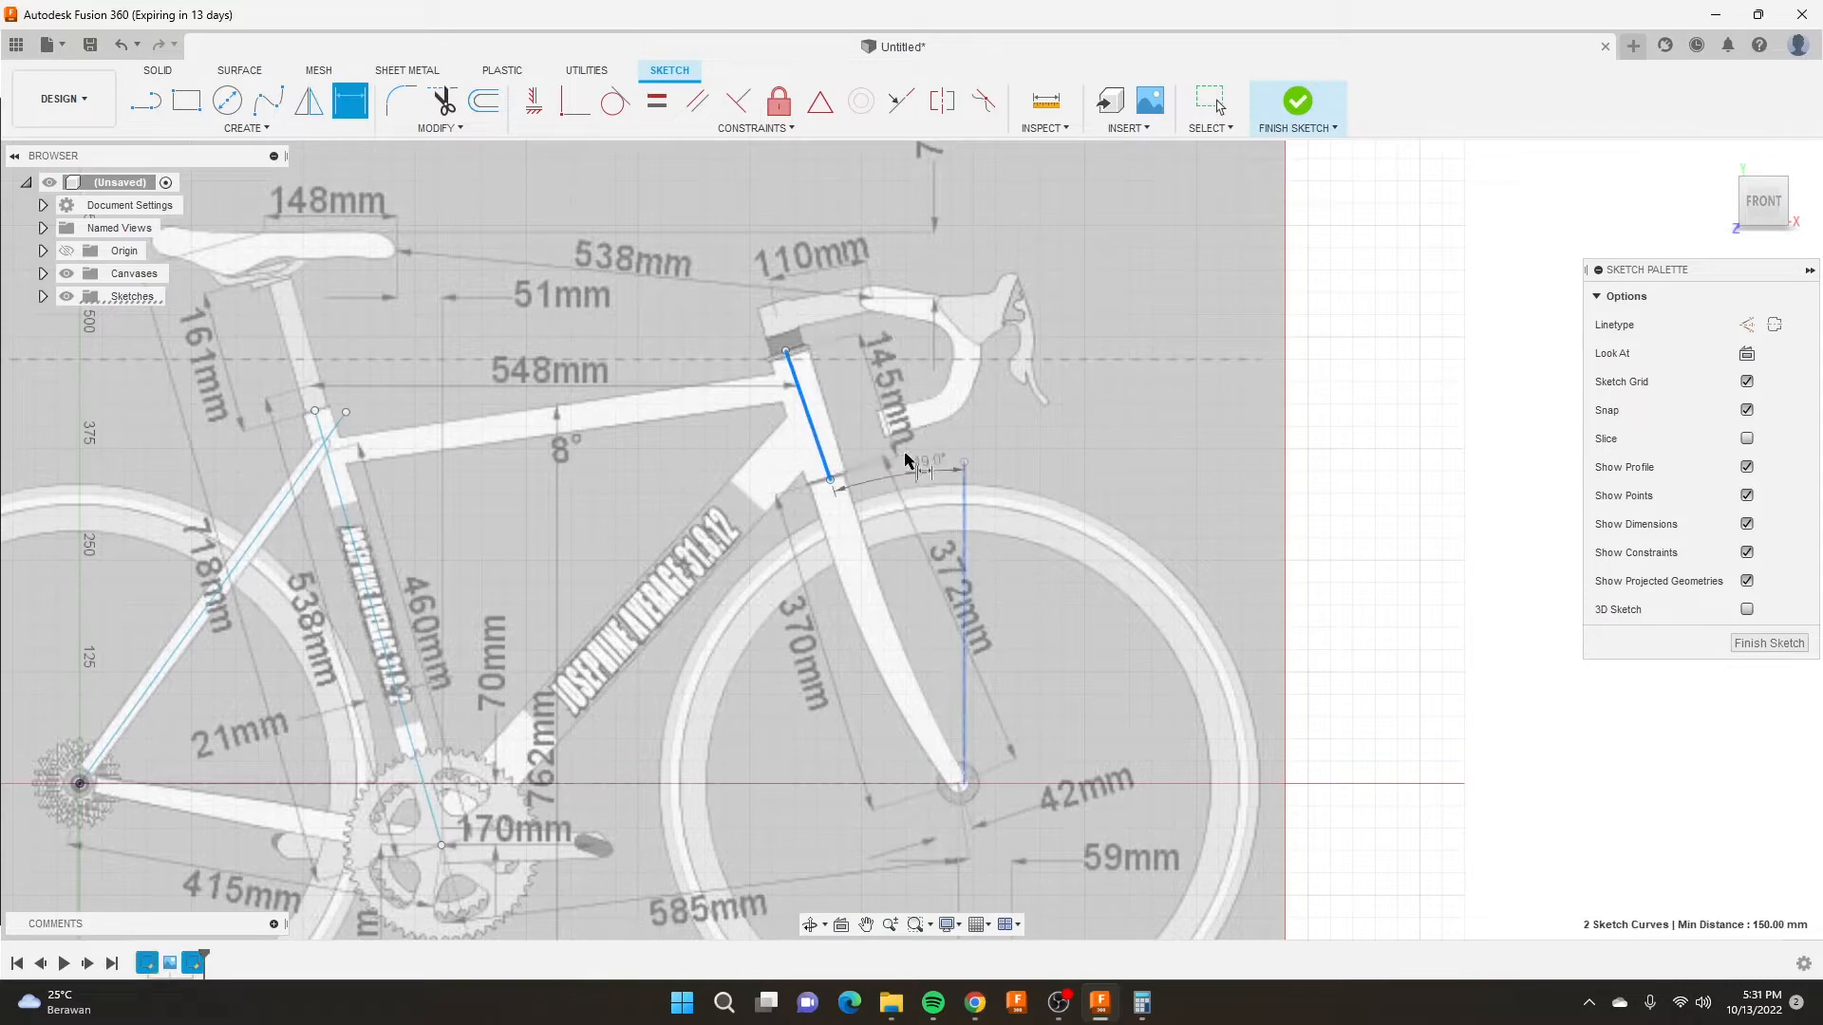
left_click(883, 406)
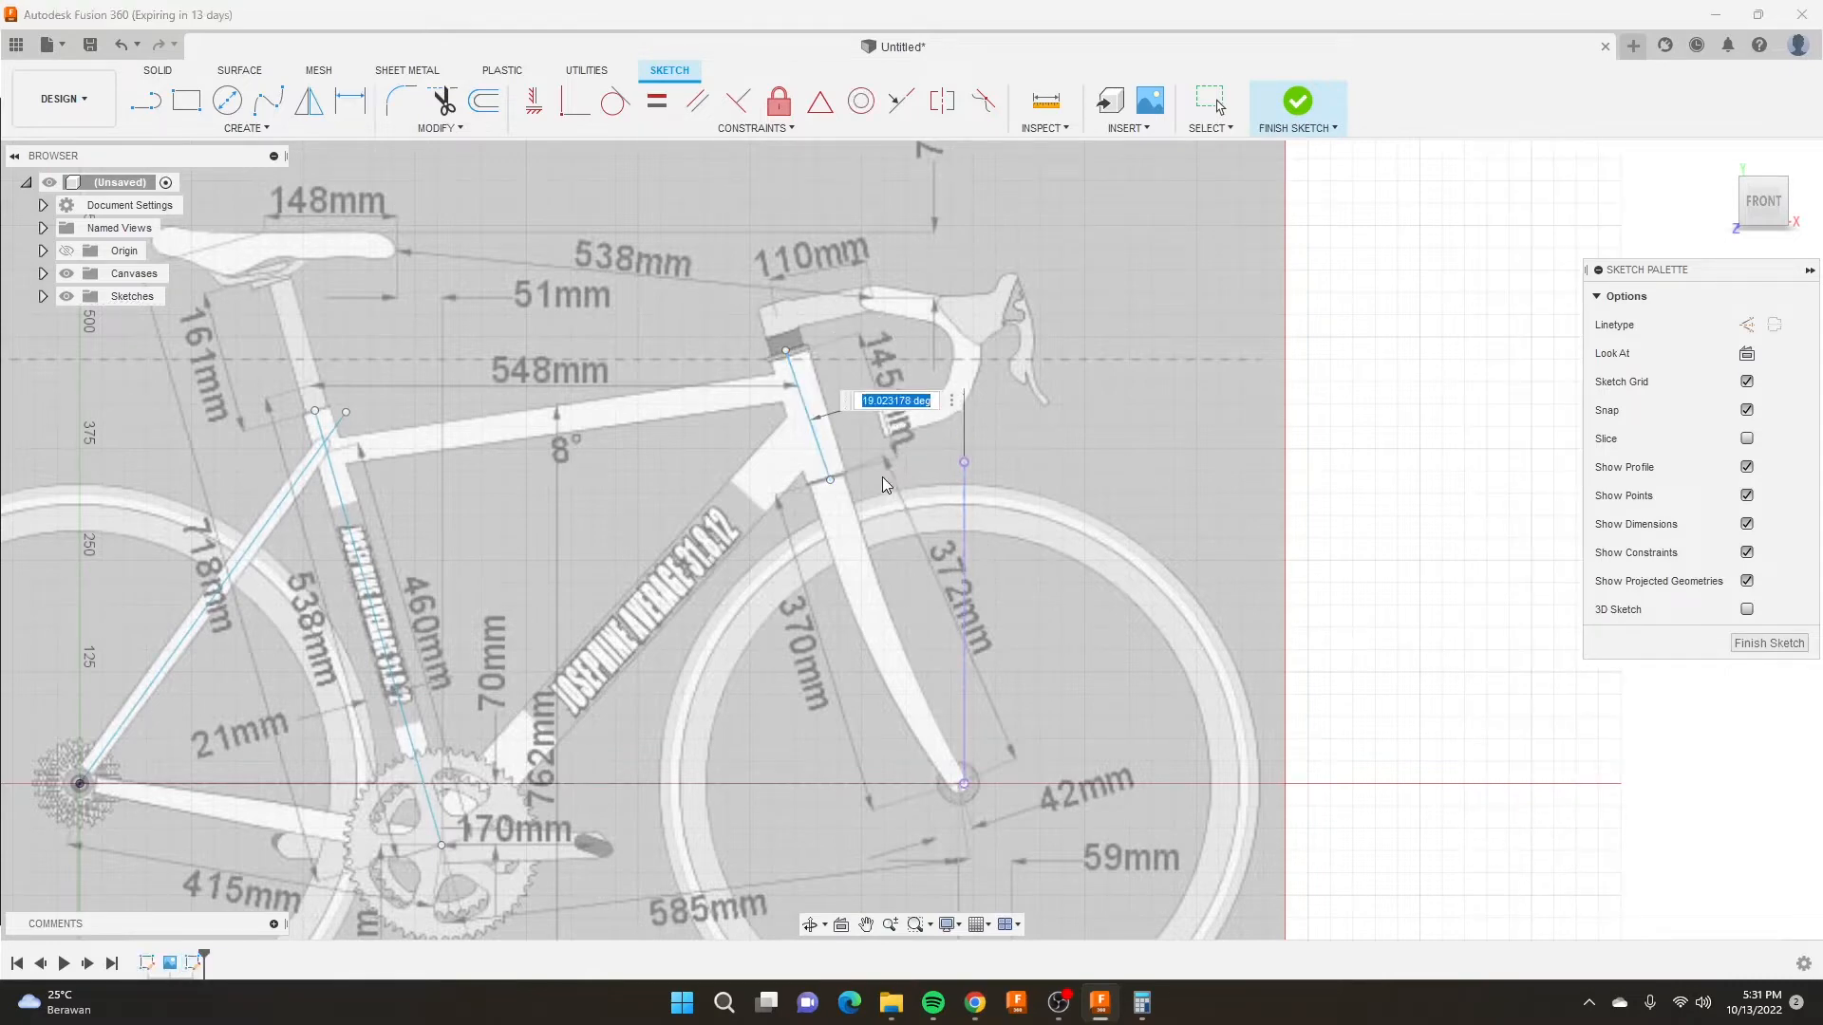
type("19")
key("Return")
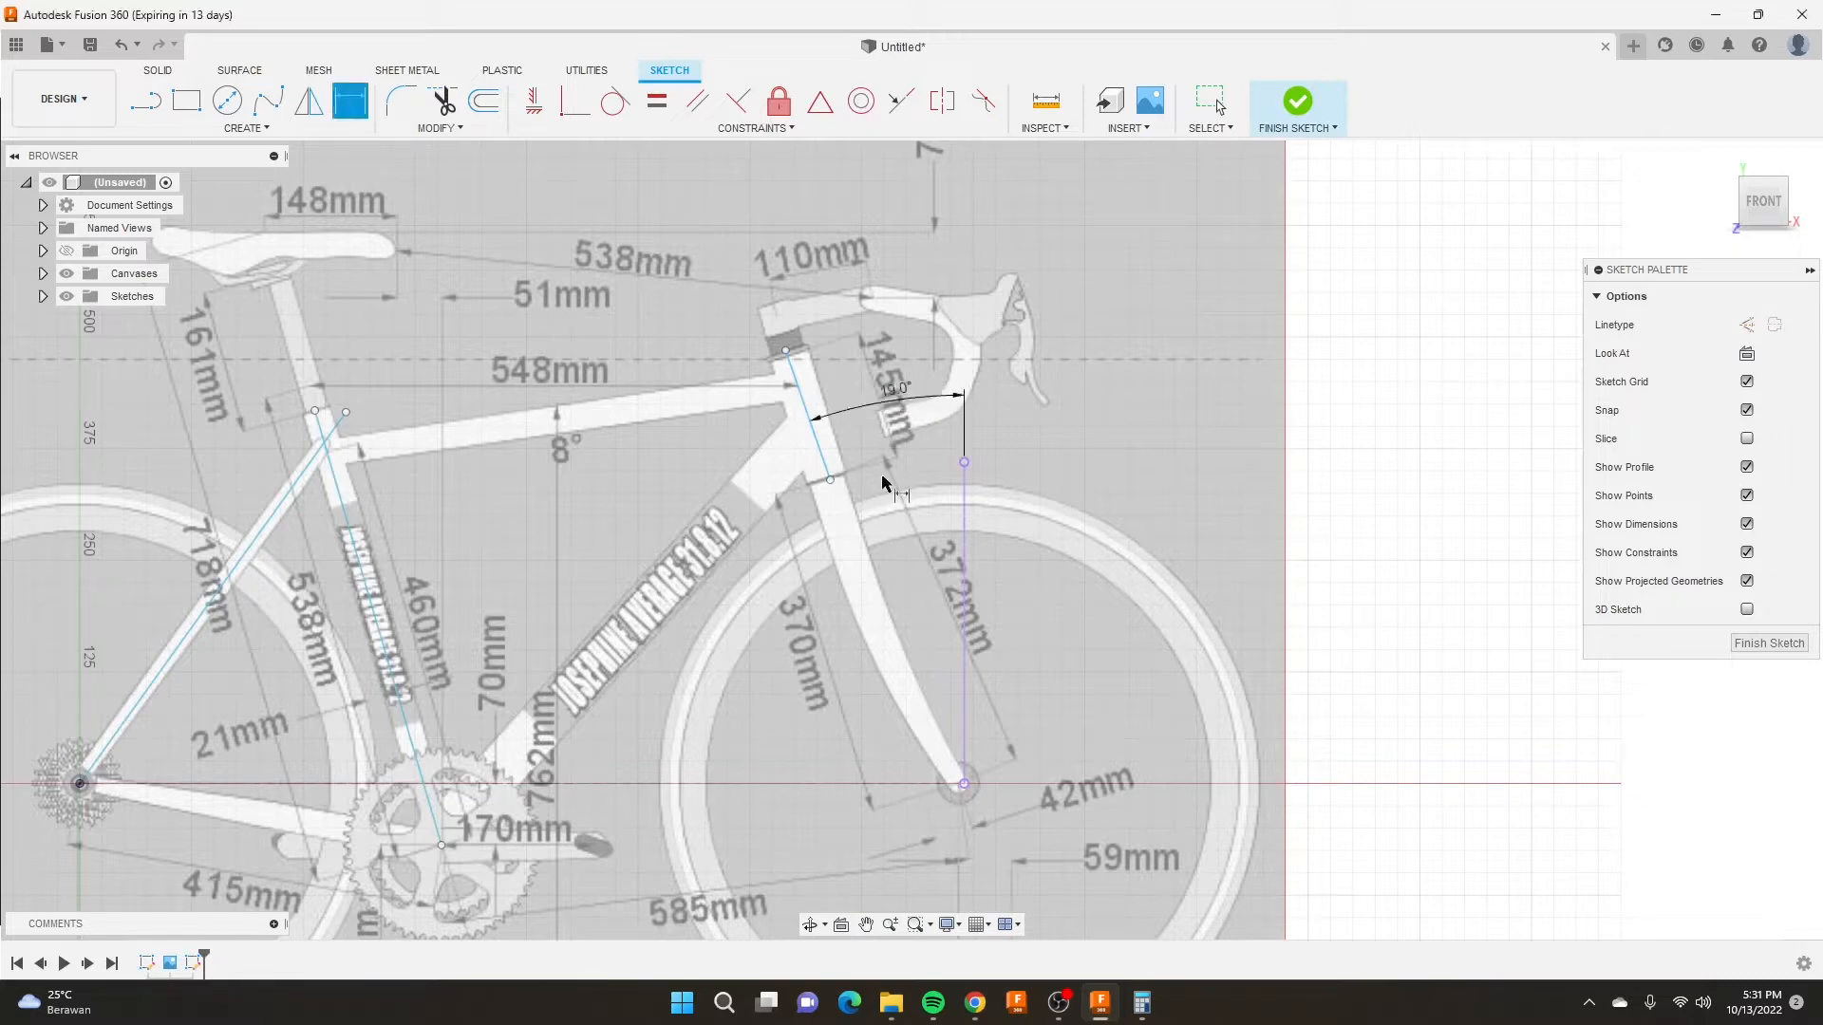
Reduce the head tube line's angle dimension to 18° and finally to 17°.
double_click(890, 395)
key("Return")
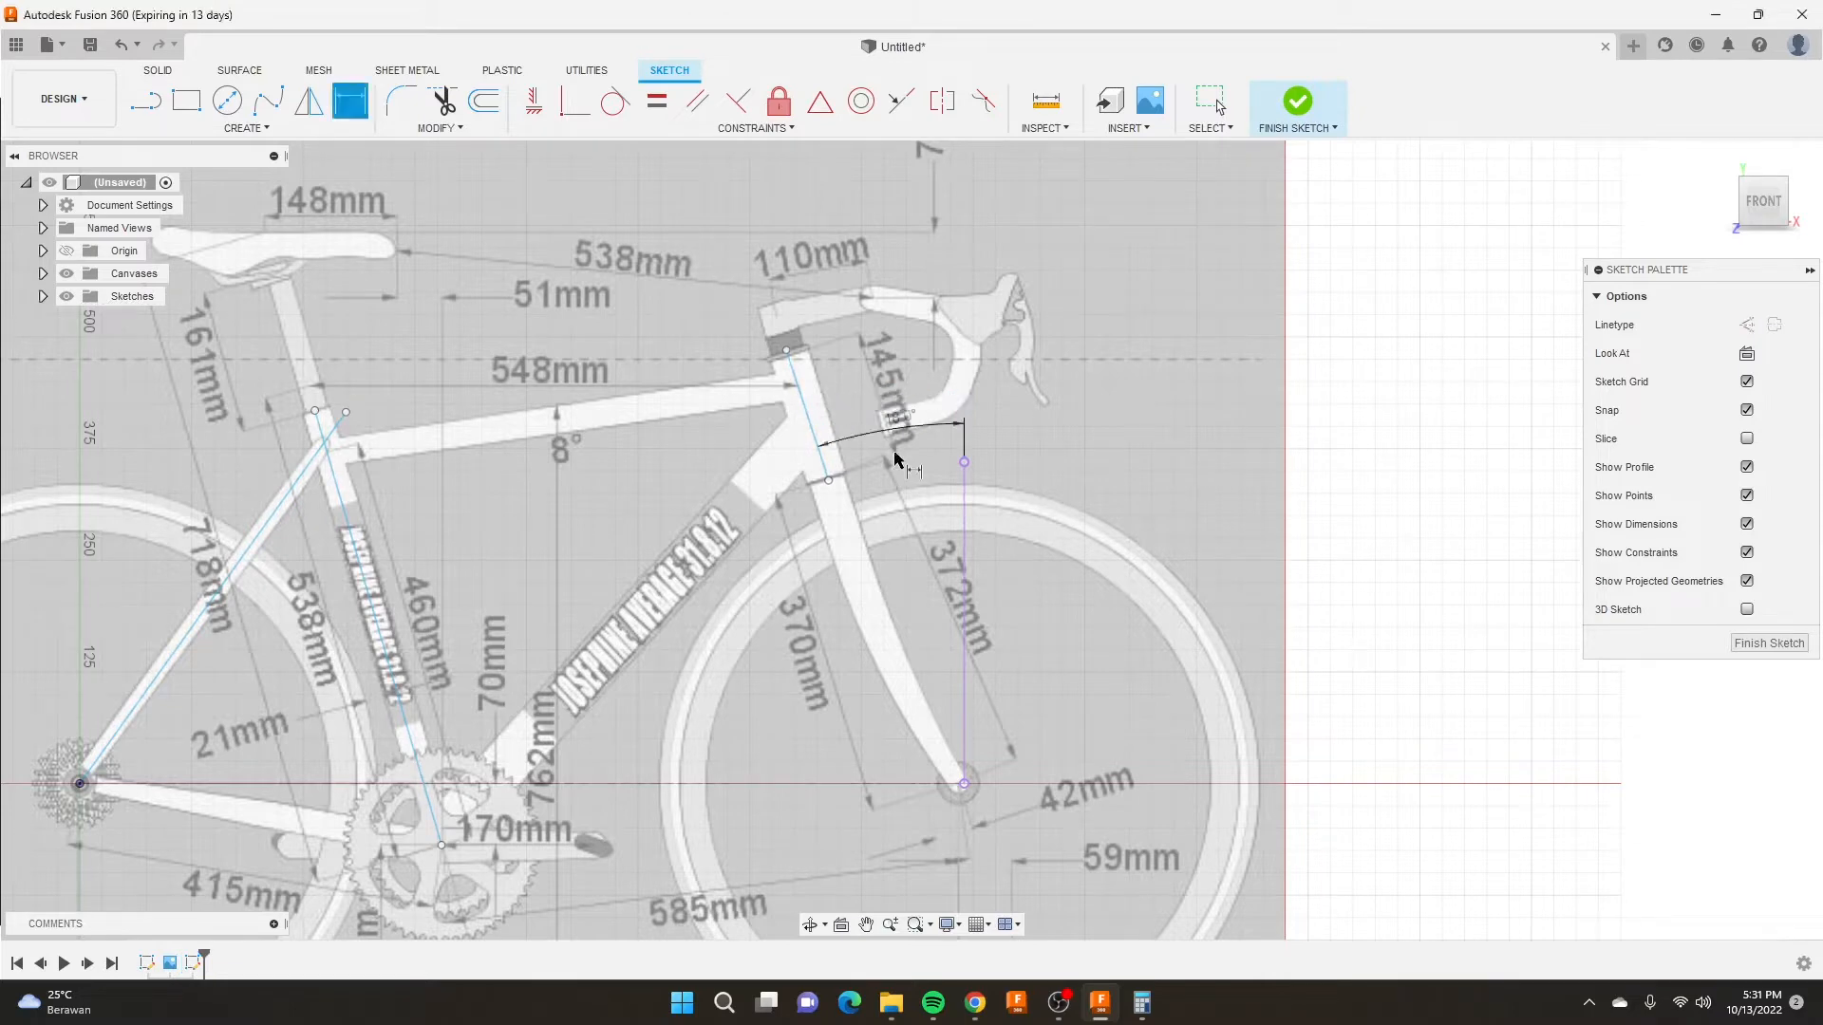
scroll(846, 356, "up", 4)
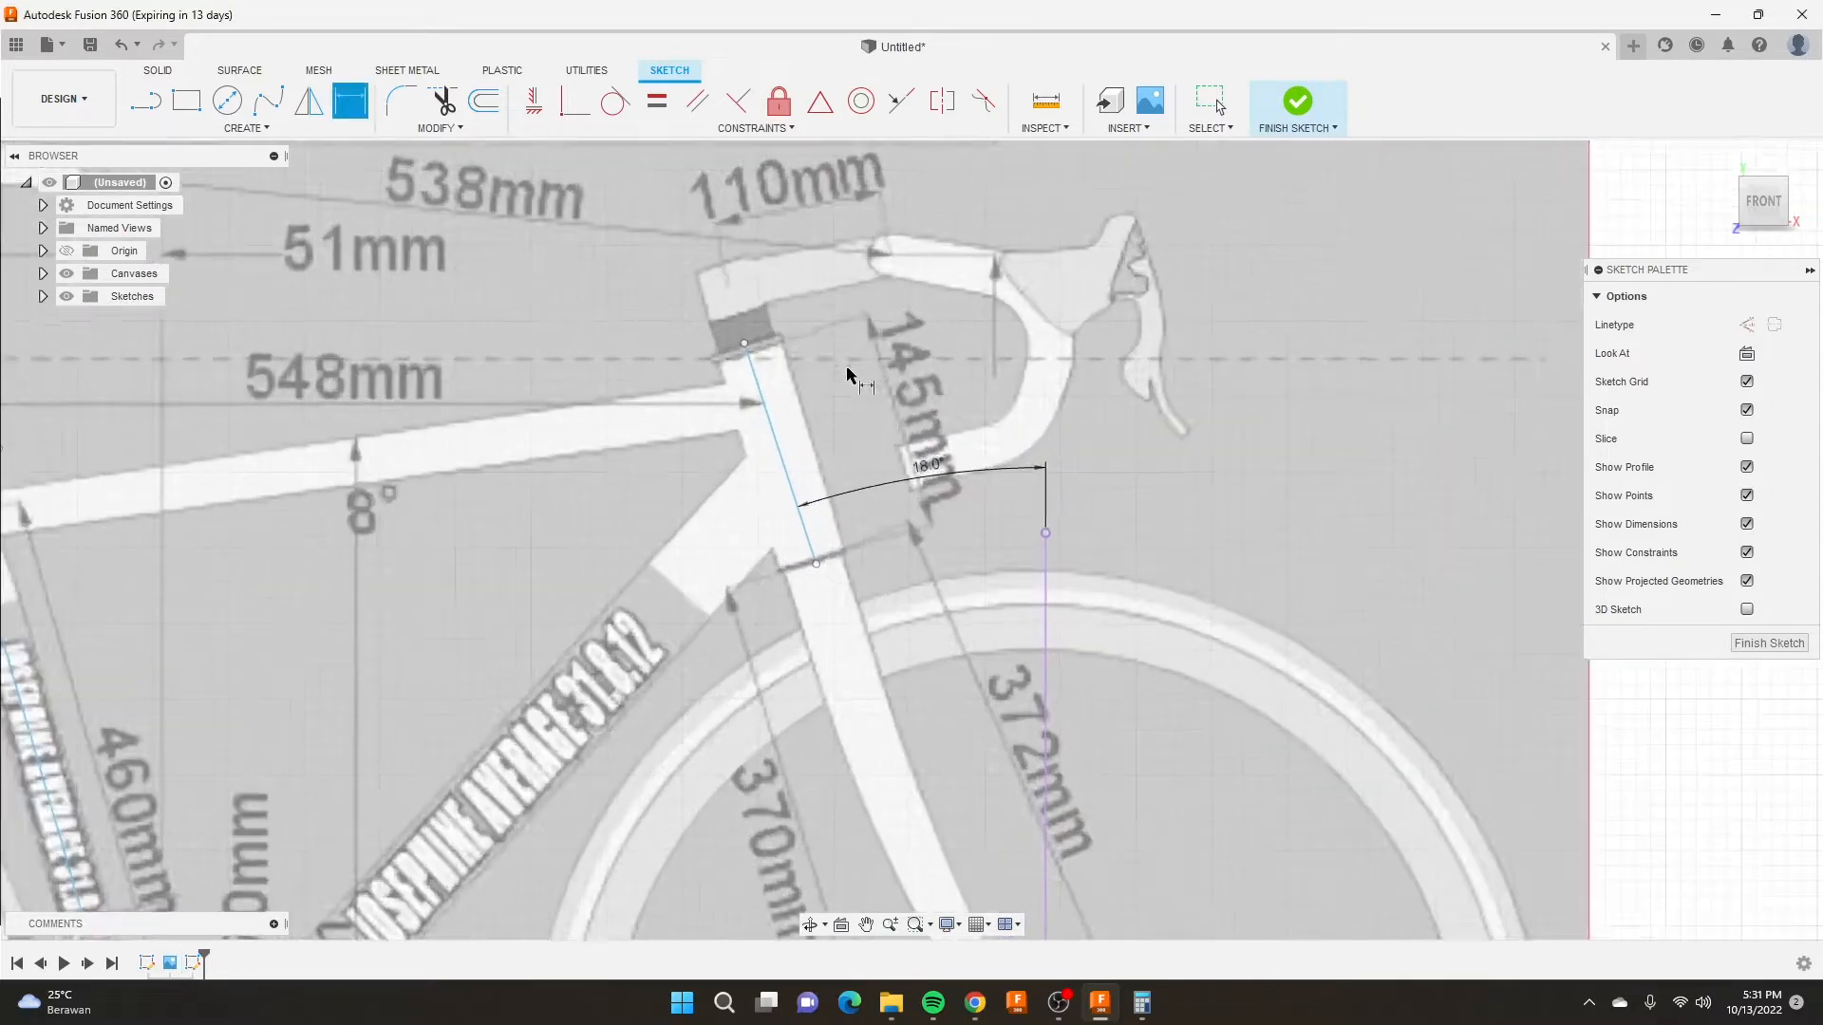
double_click(954, 486)
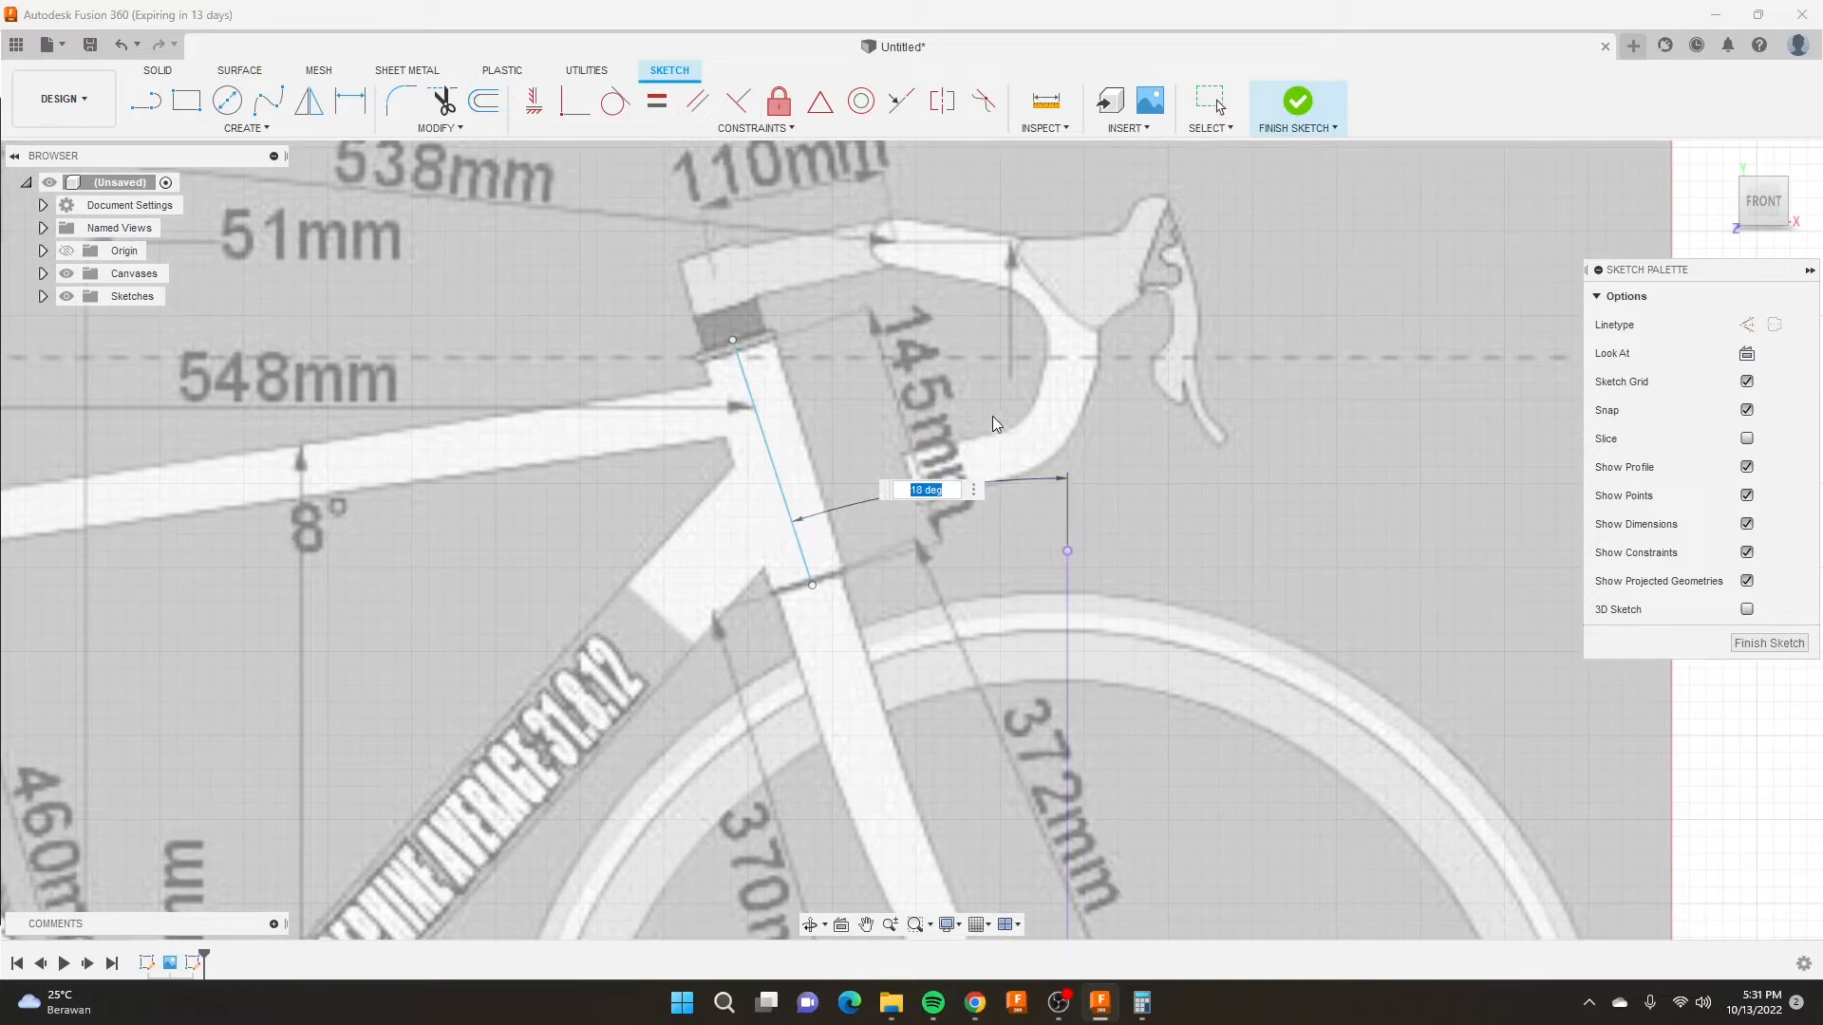
type("17")
key("Return")
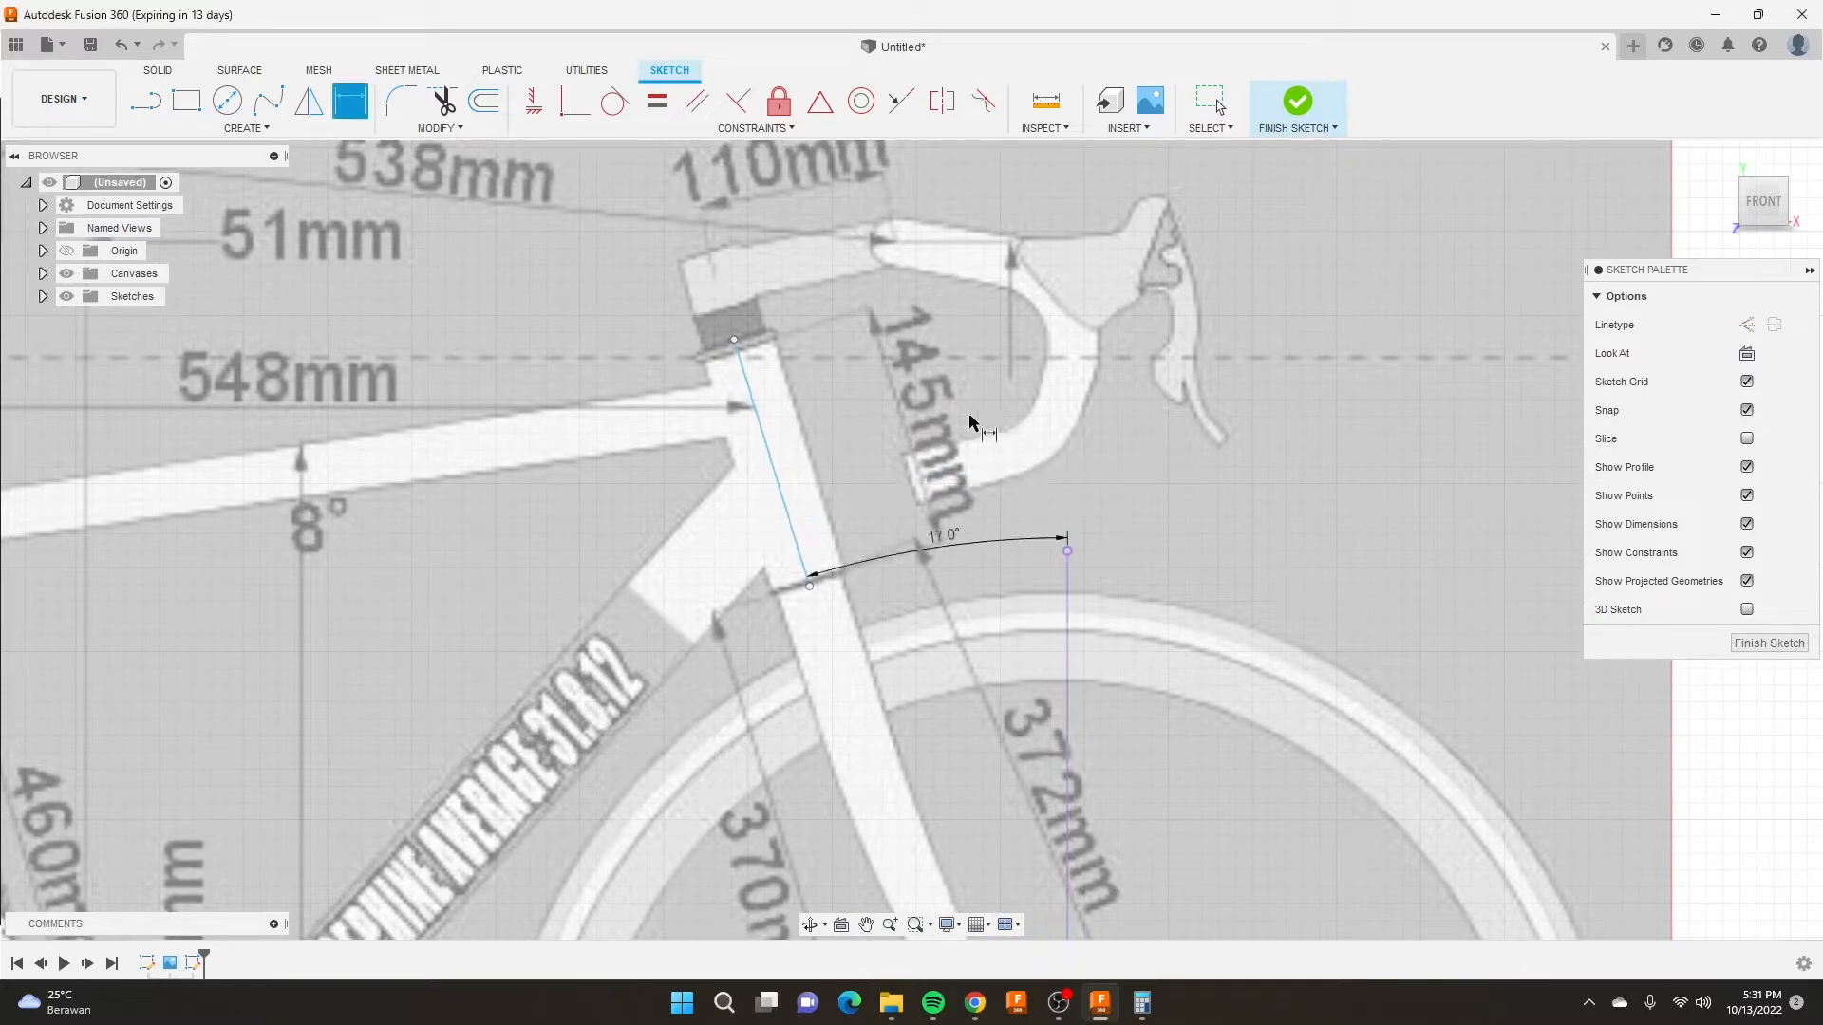
scroll(864, 418, "down", 5)
scroll(854, 451, "up", 7)
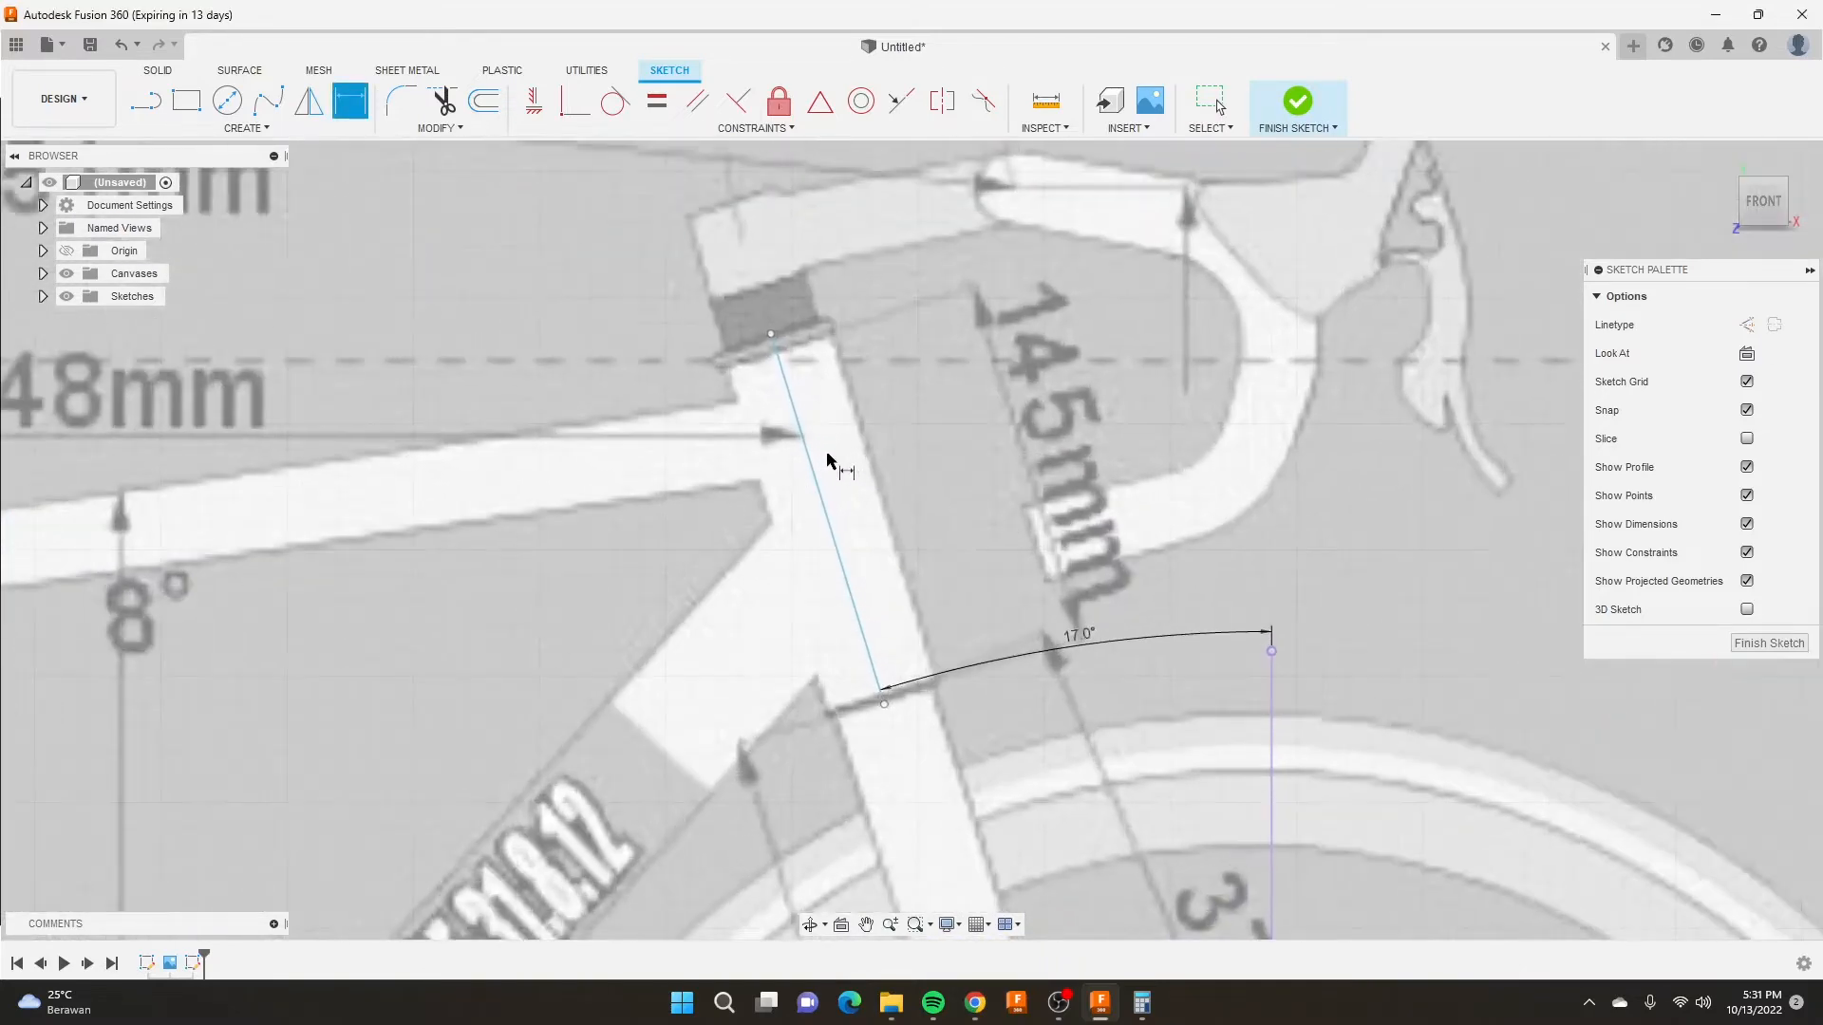
Leave the dimension command and shift the head tube line slightly to centre it on the head tube.
right_click(947, 454)
left_click(835, 456)
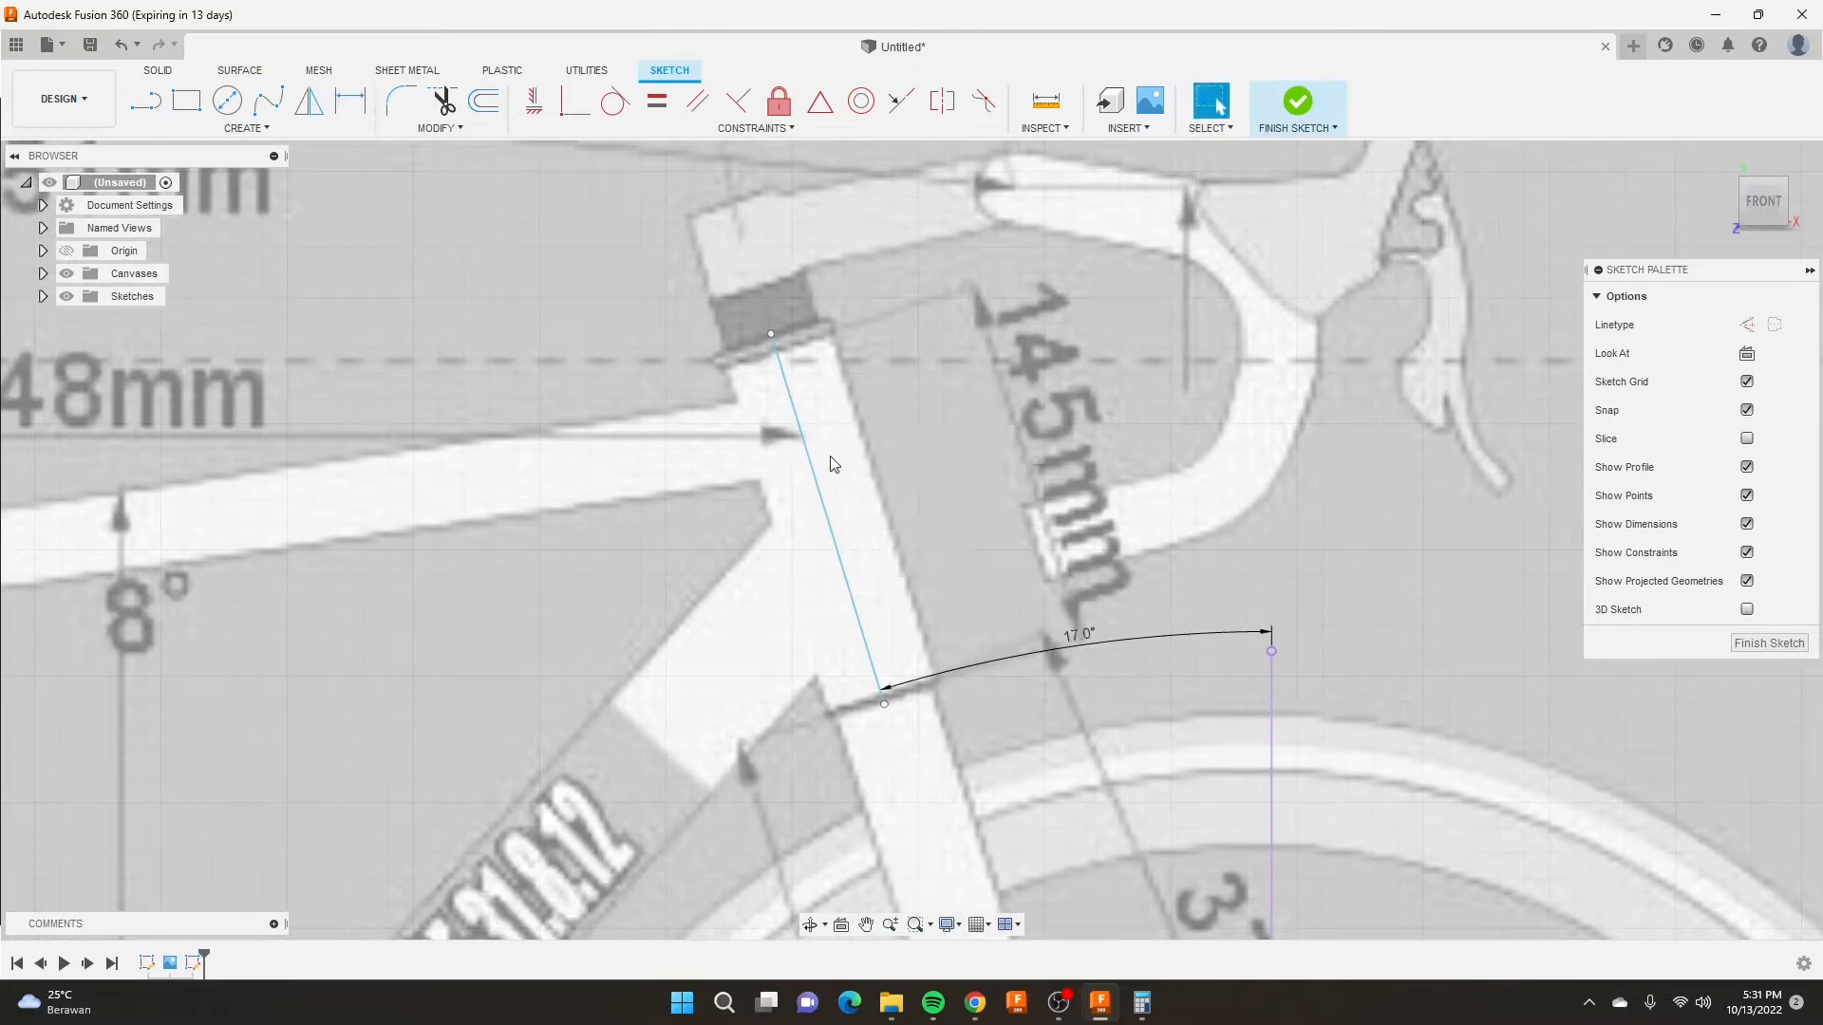
mouse_move(812, 465)
left_mouse_down()
mouse_move(865, 455)
mouse_move(811, 458)
left_mouse_up()
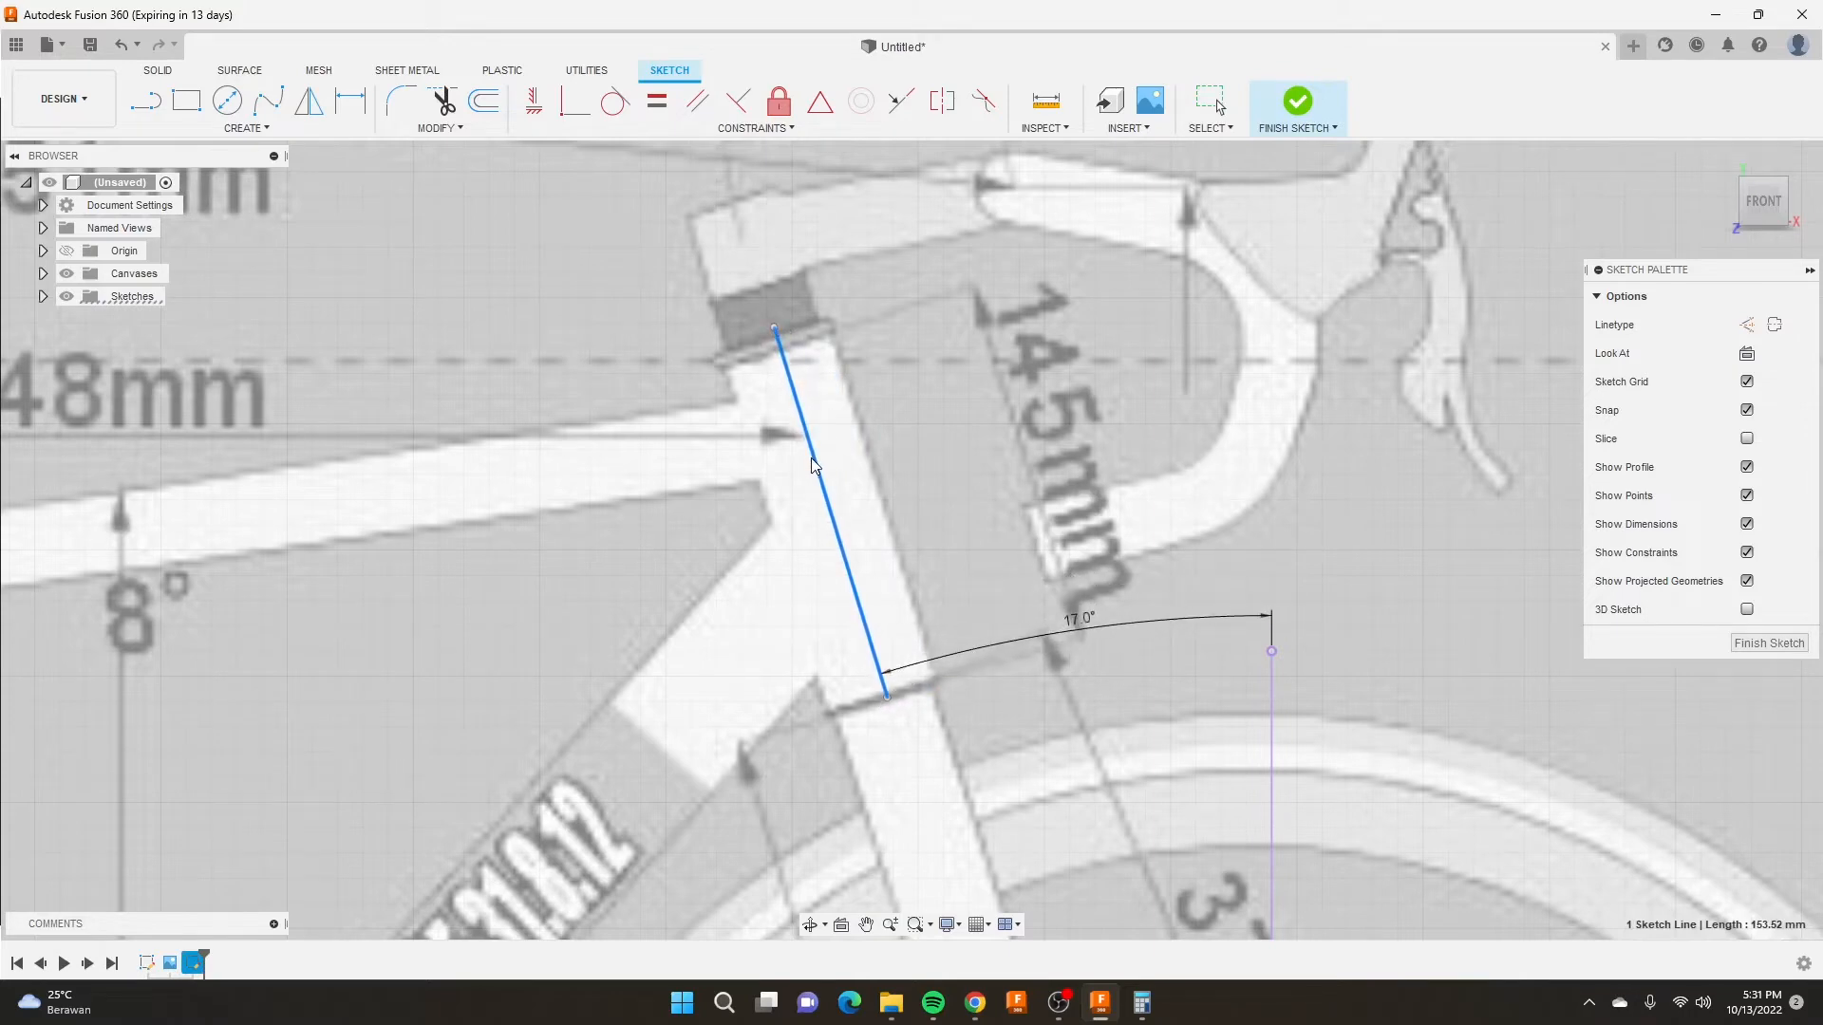
Dimension the head tube line's length to 150 mm and move its upper endpoint to about X 793.538 mm, Y 484.087 mm.
key("d")
left_click(820, 478)
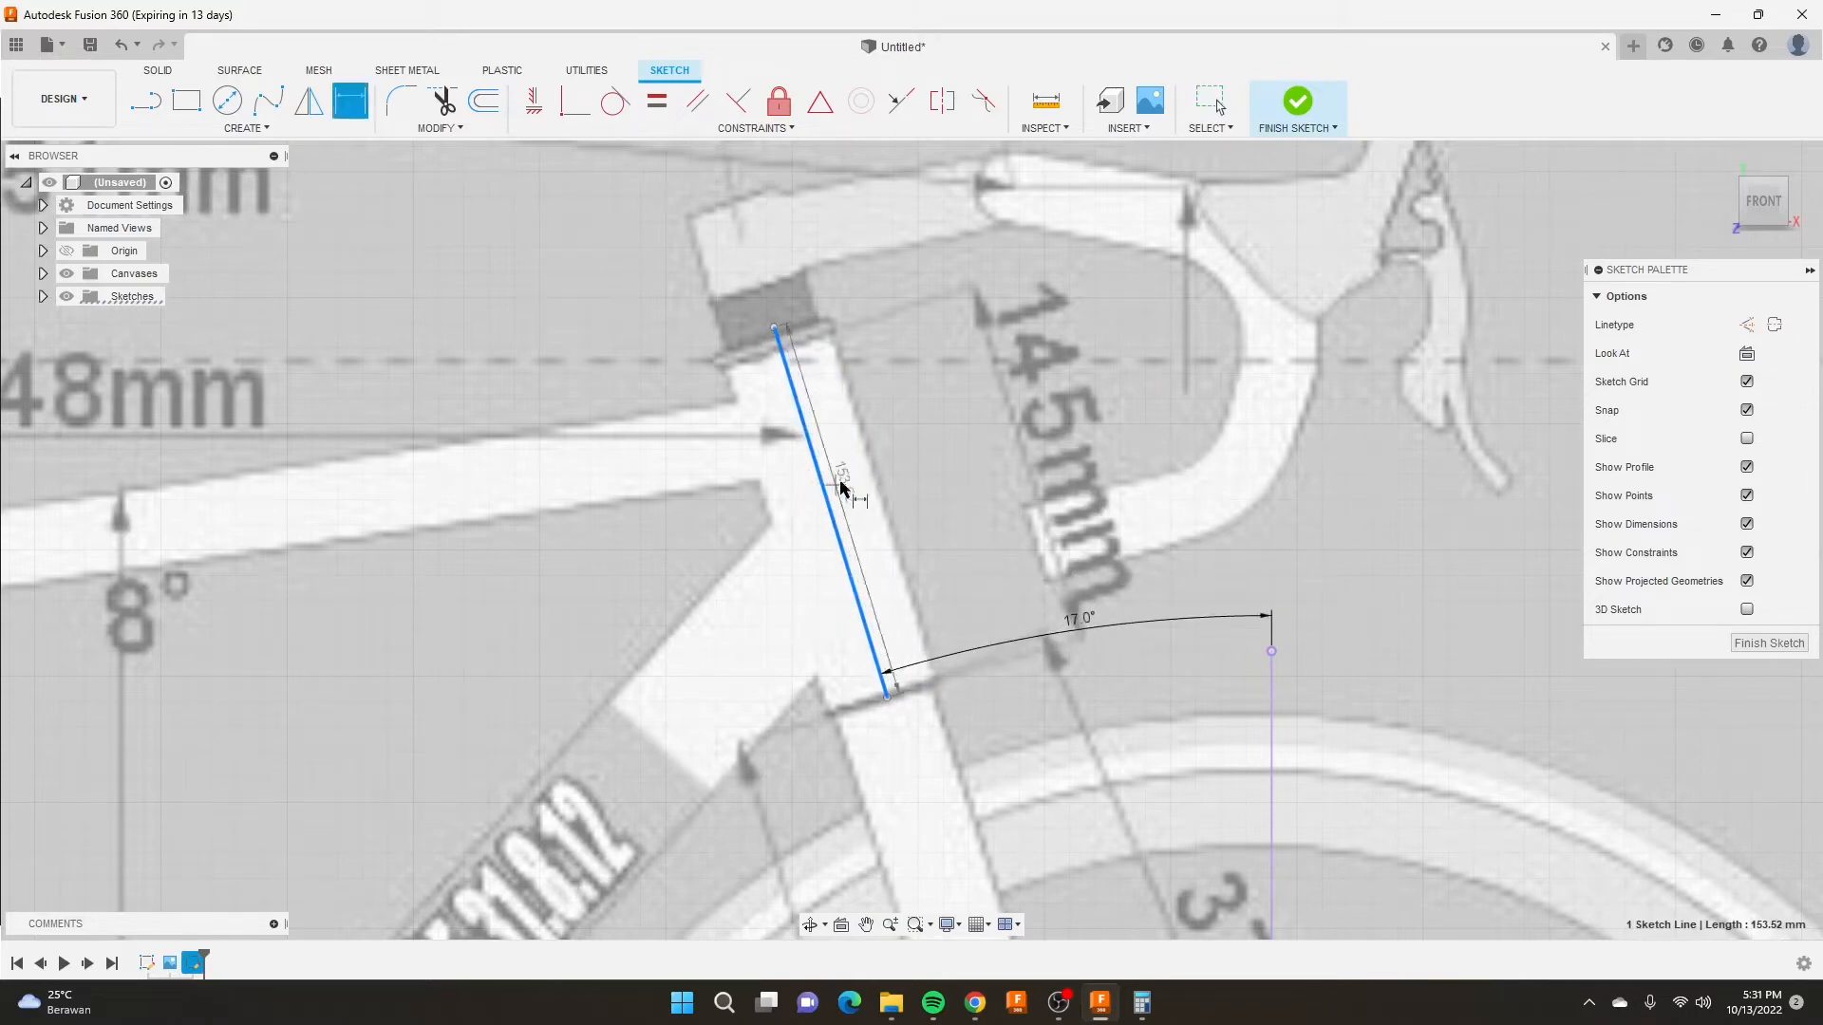
left_click(851, 385)
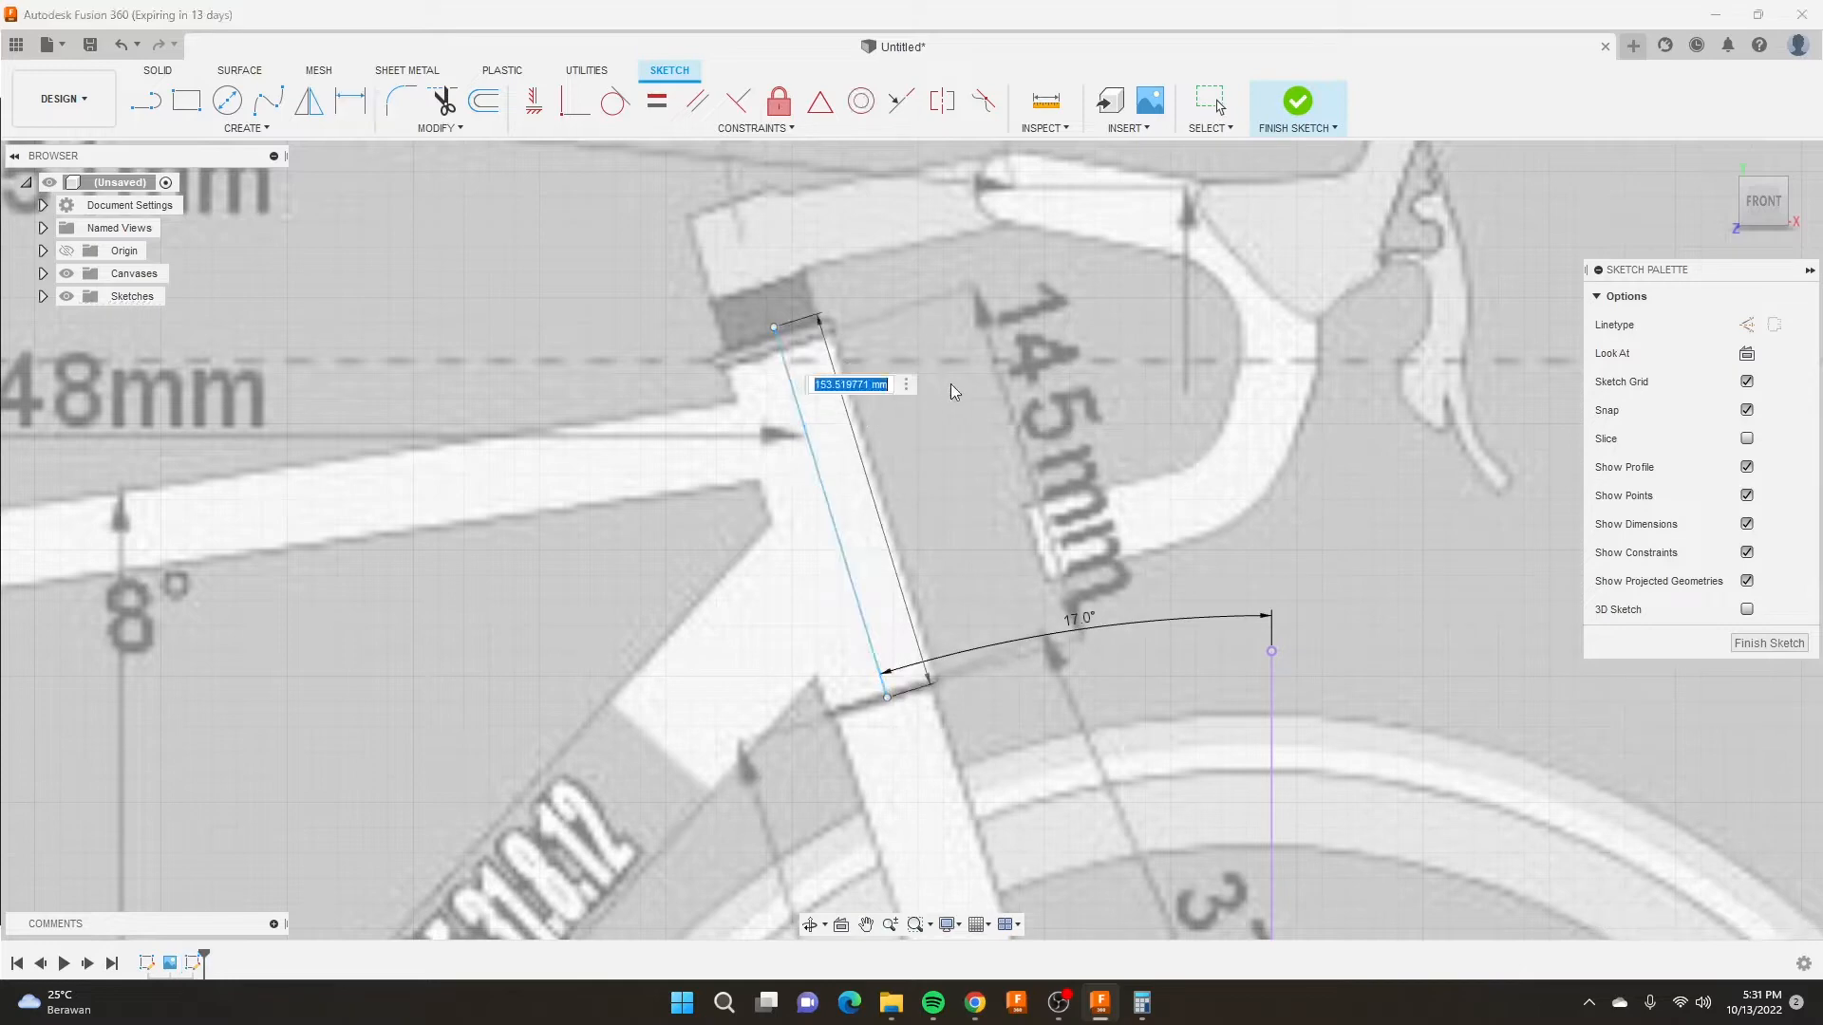
type("150")
key("Return")
right_click(995, 448)
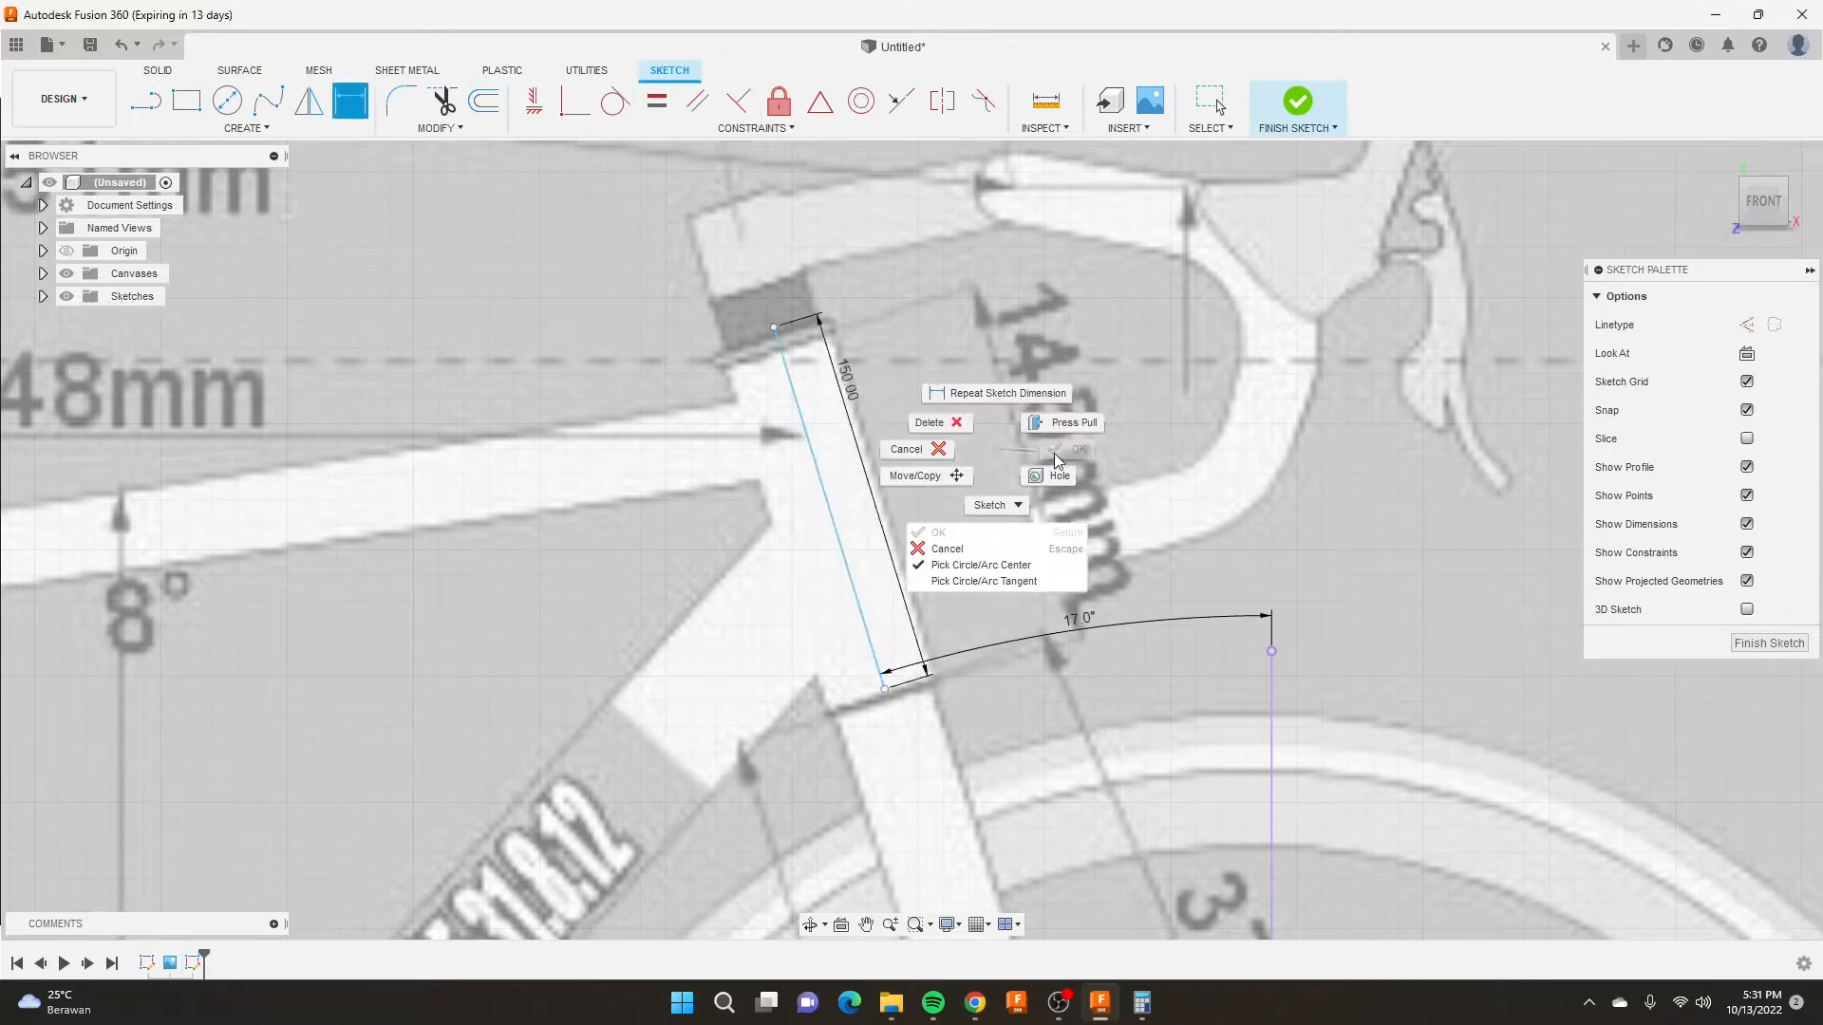
left_click(903, 456)
left_click_drag(772, 322, 776, 338)
scroll(793, 420, "down", 5)
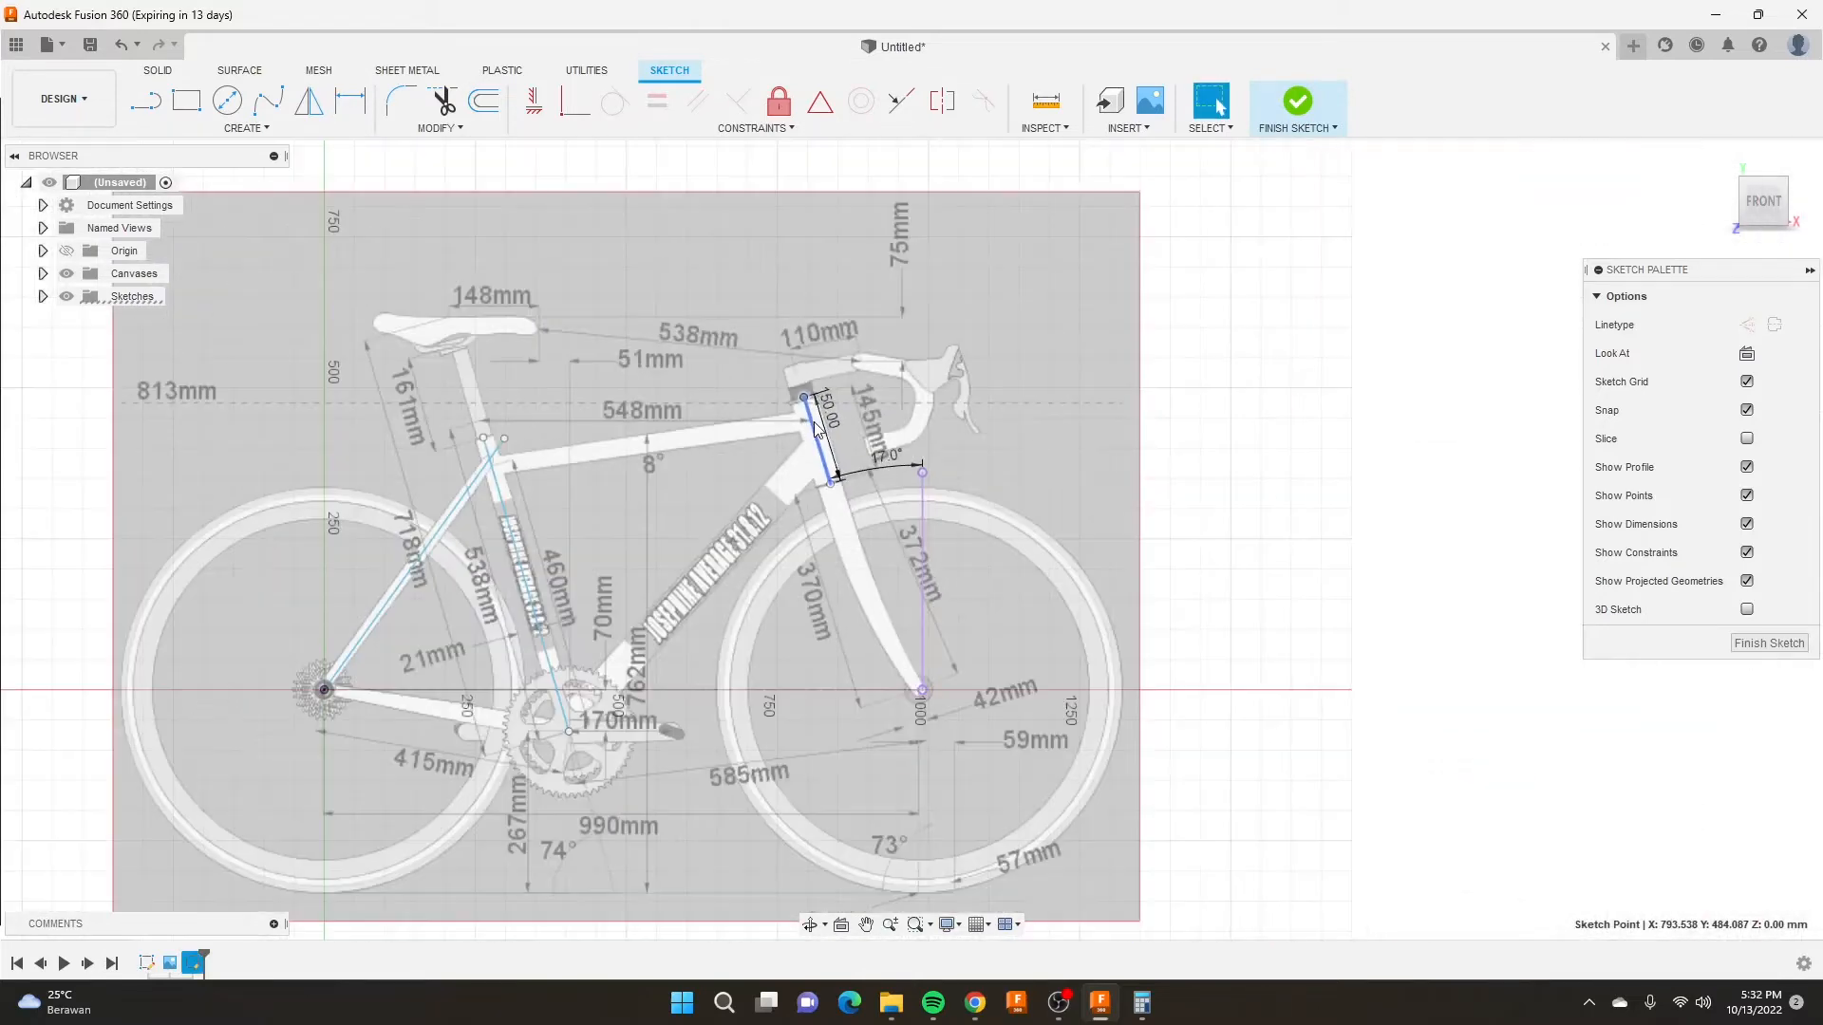
Draw a line along the top tube from the seat tube line to the head tube line.
scroll(475, 444, "up", 3)
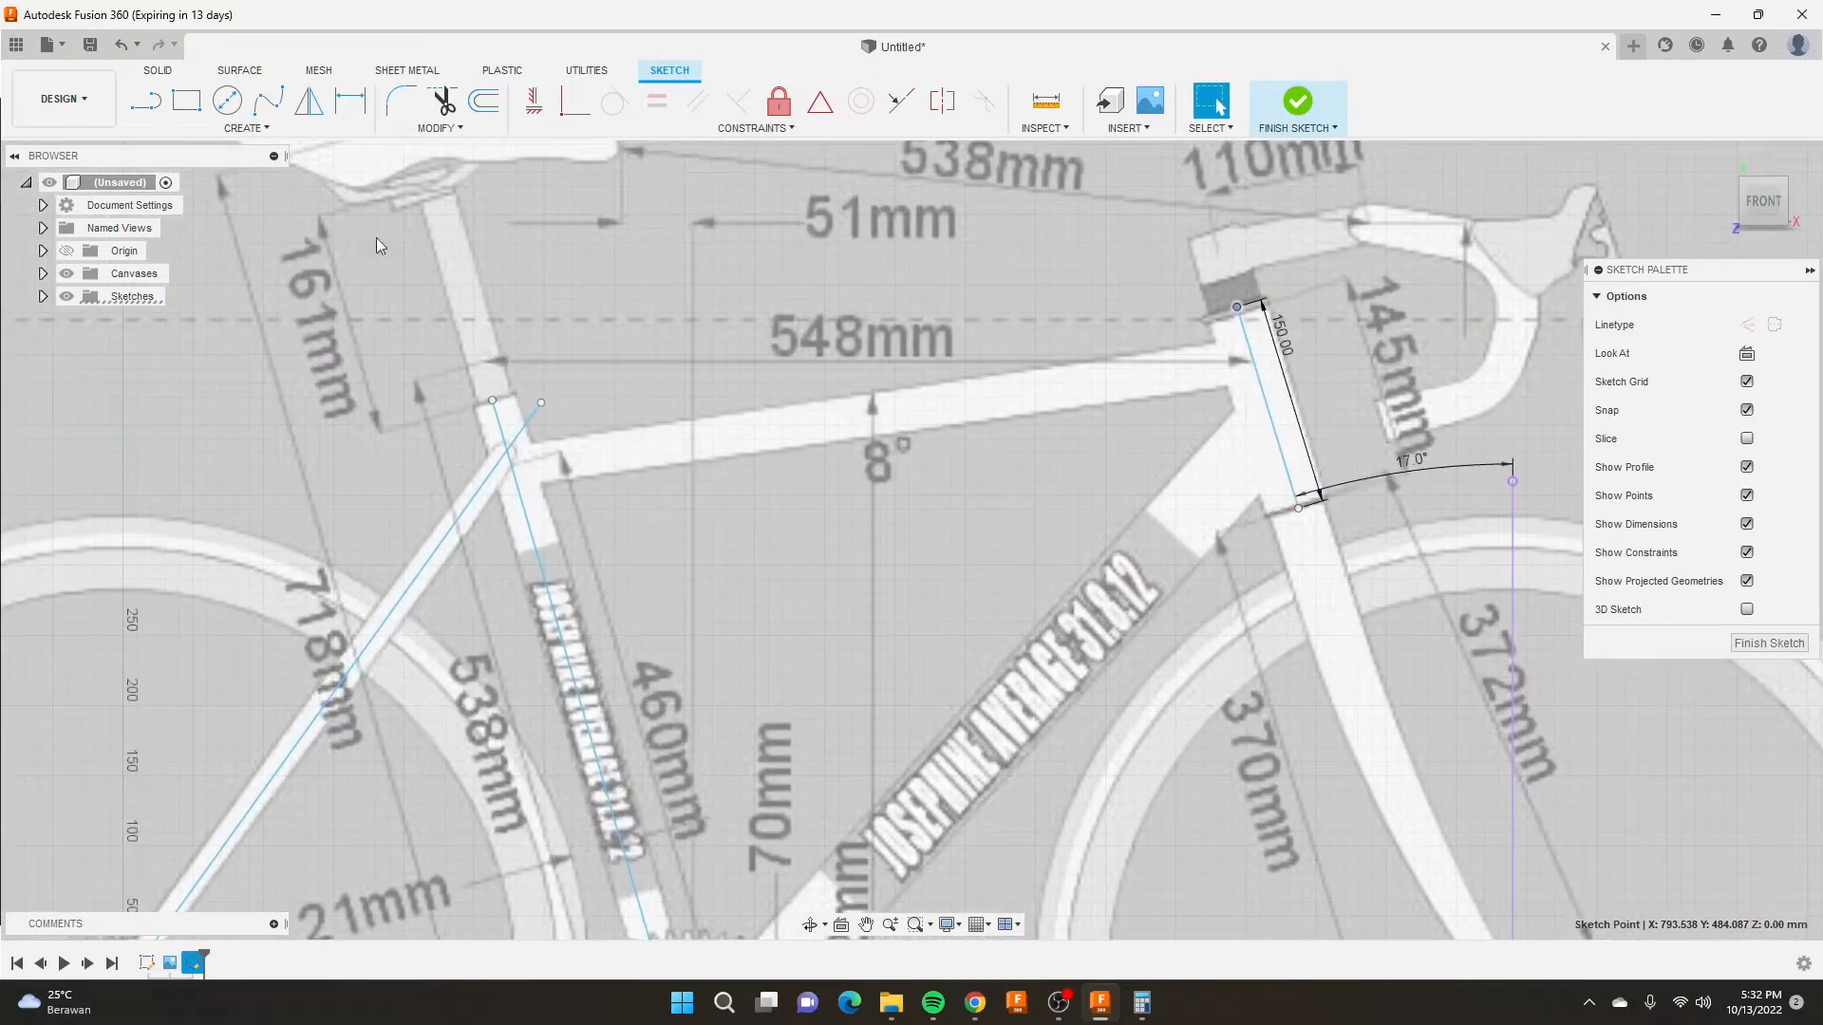
left_click(145, 102)
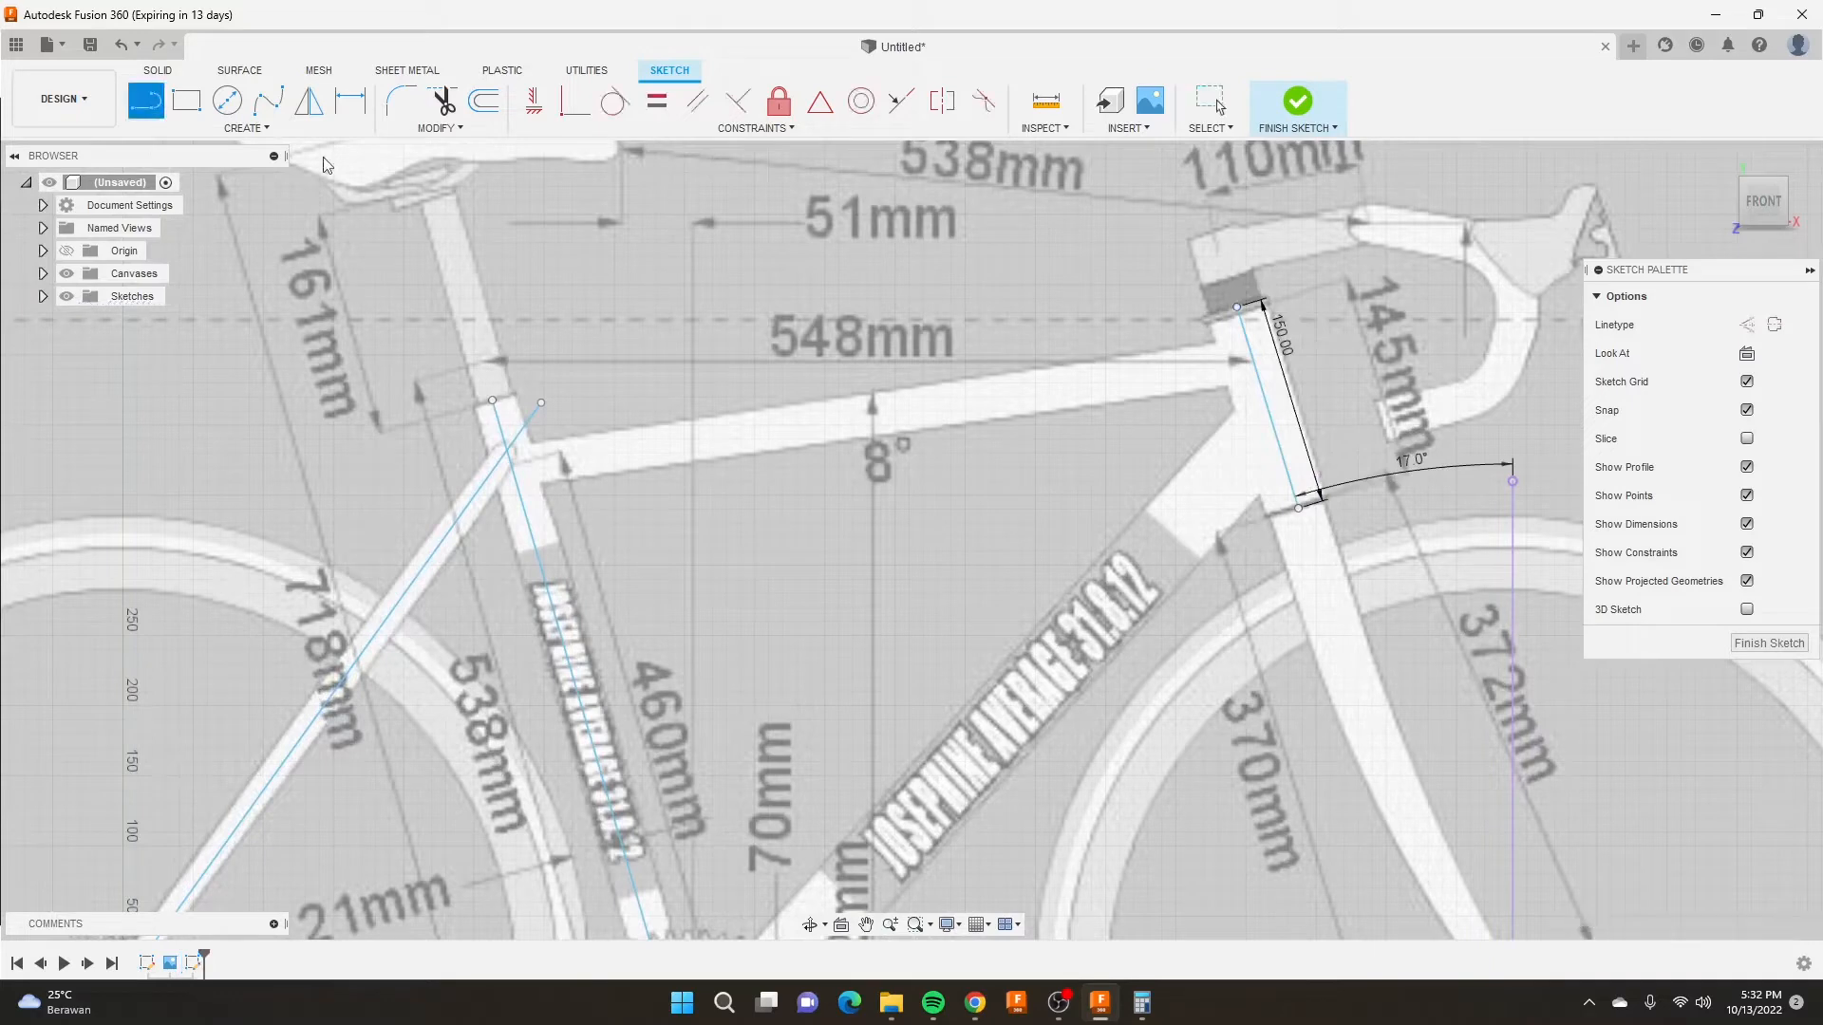
left_click(511, 467)
left_click(1218, 355)
key("Escape")
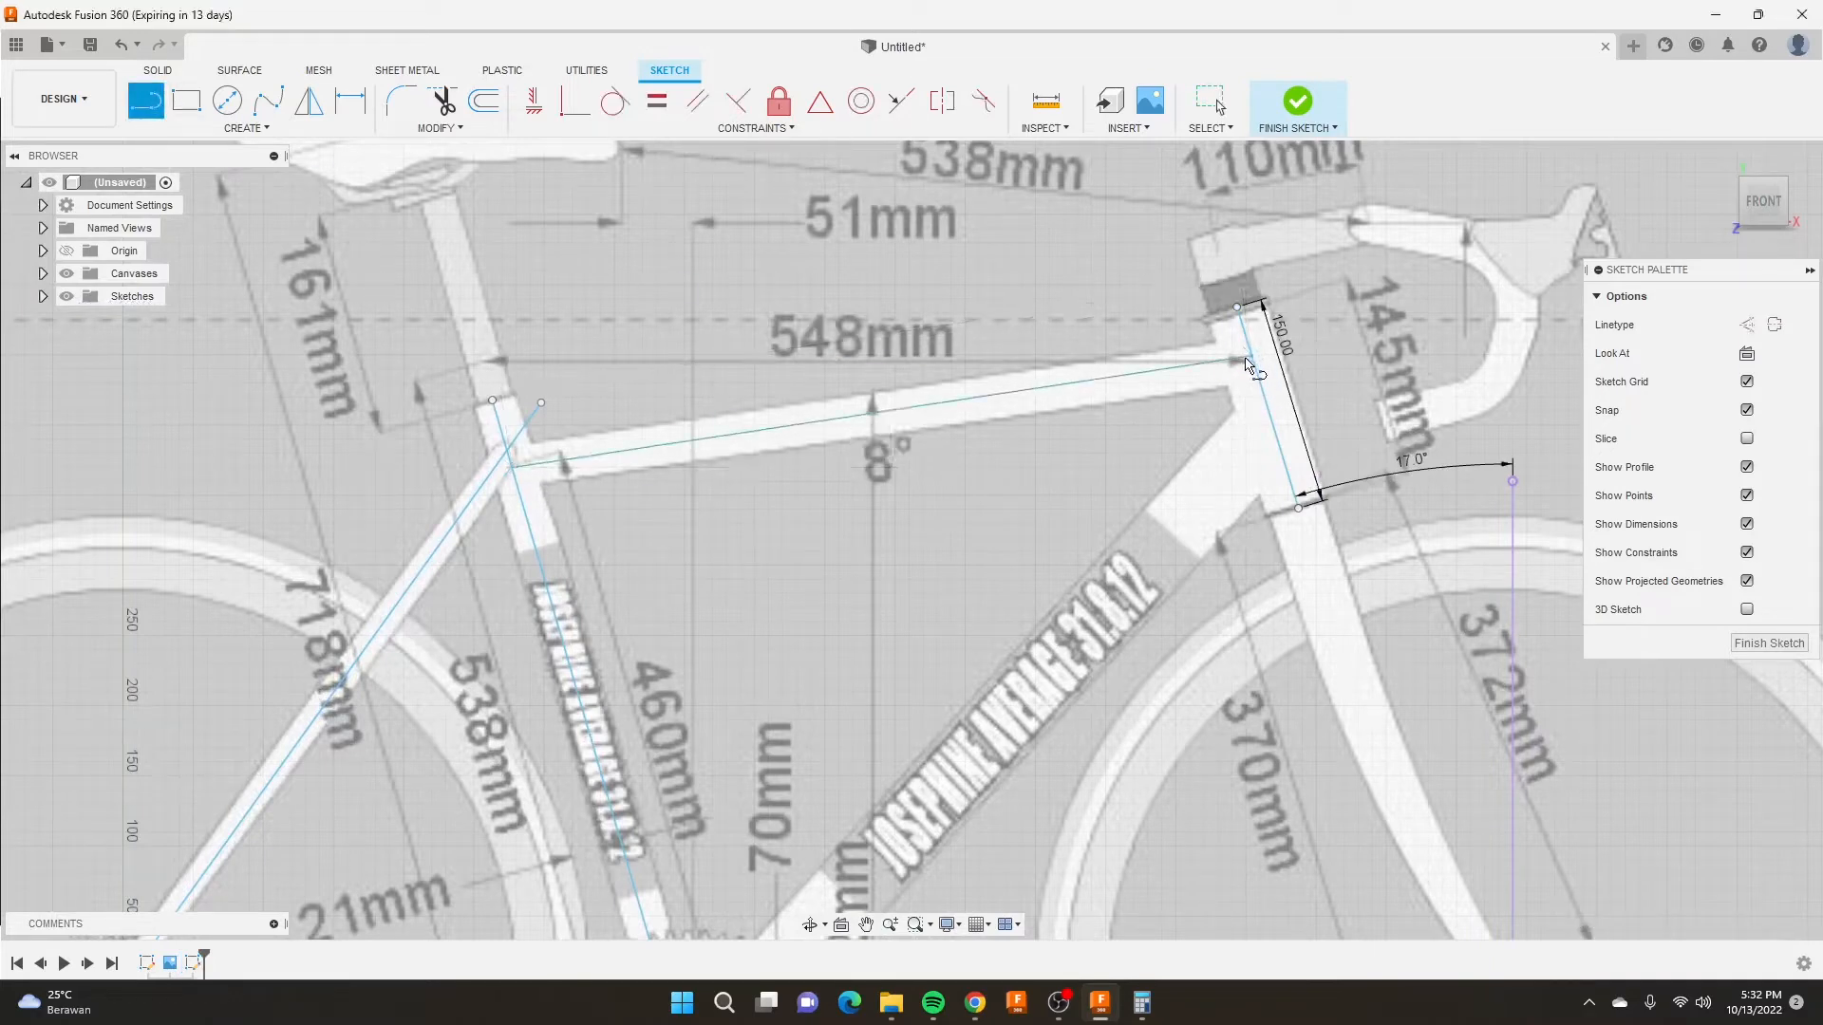
Draw a line along the down tube from the crankset centre to the head tube line.
scroll(940, 679, "down", 3)
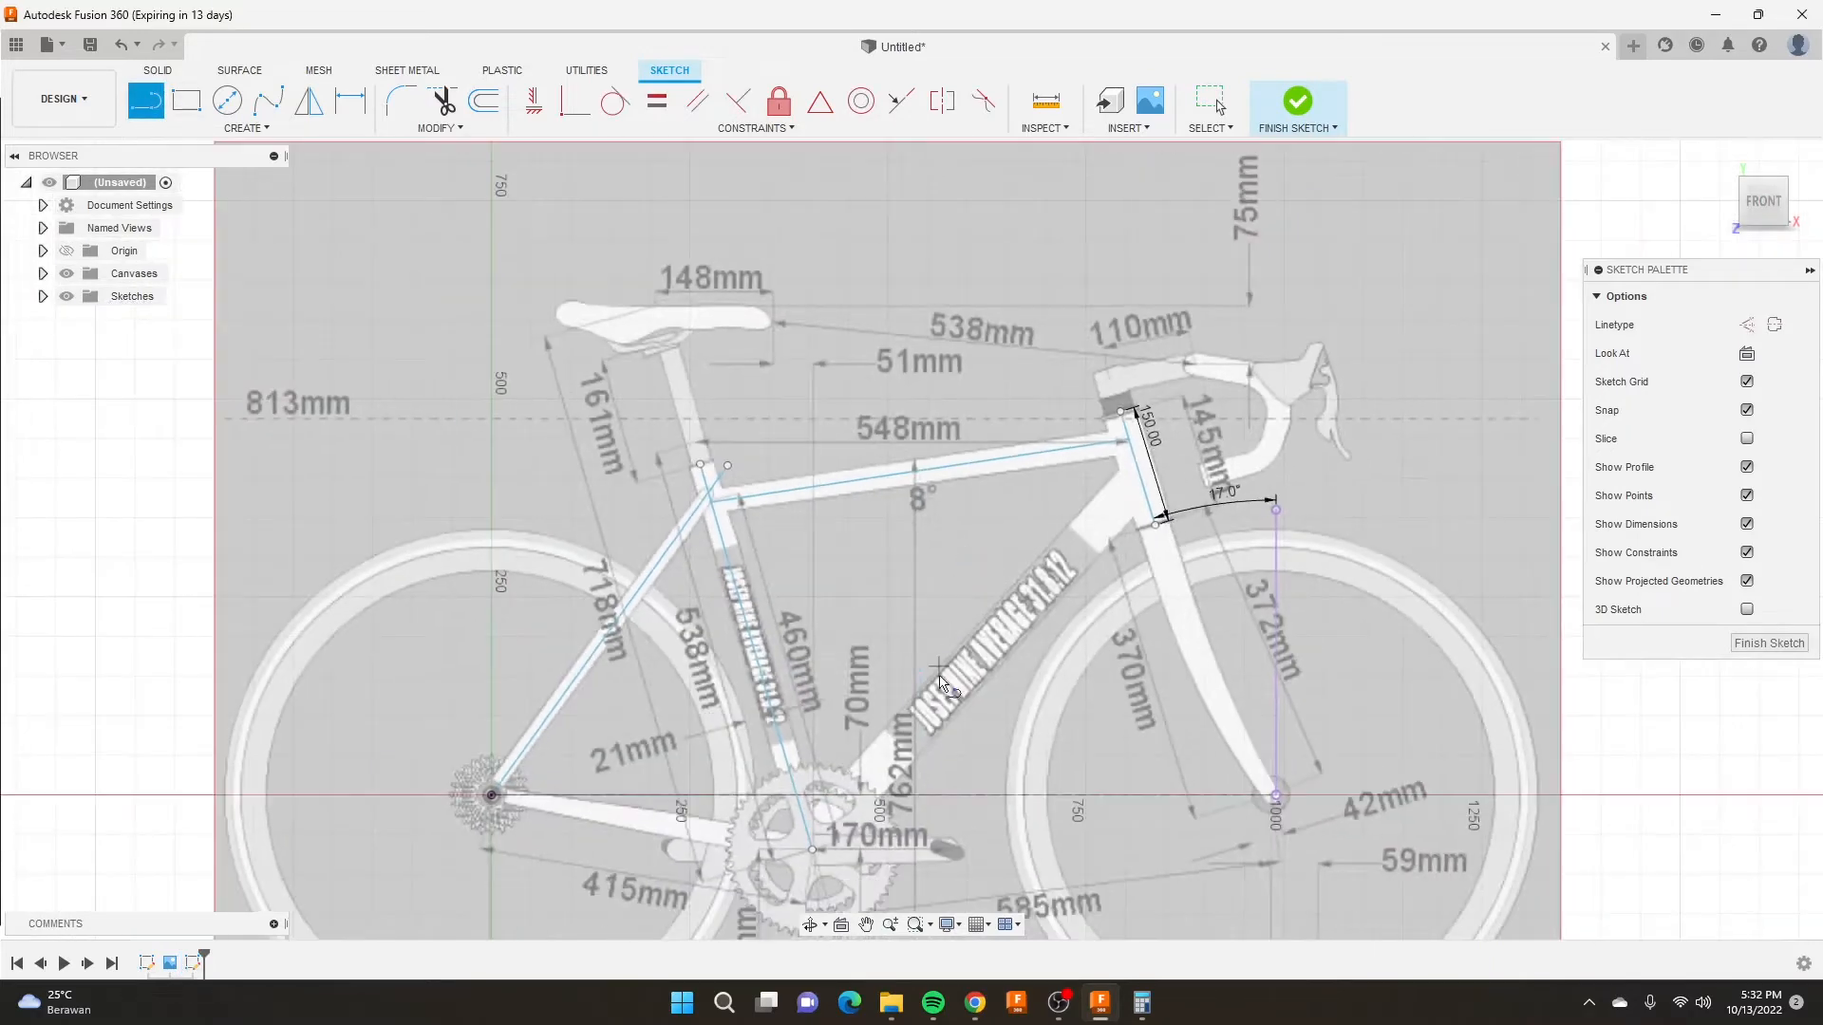
left_click(813, 850)
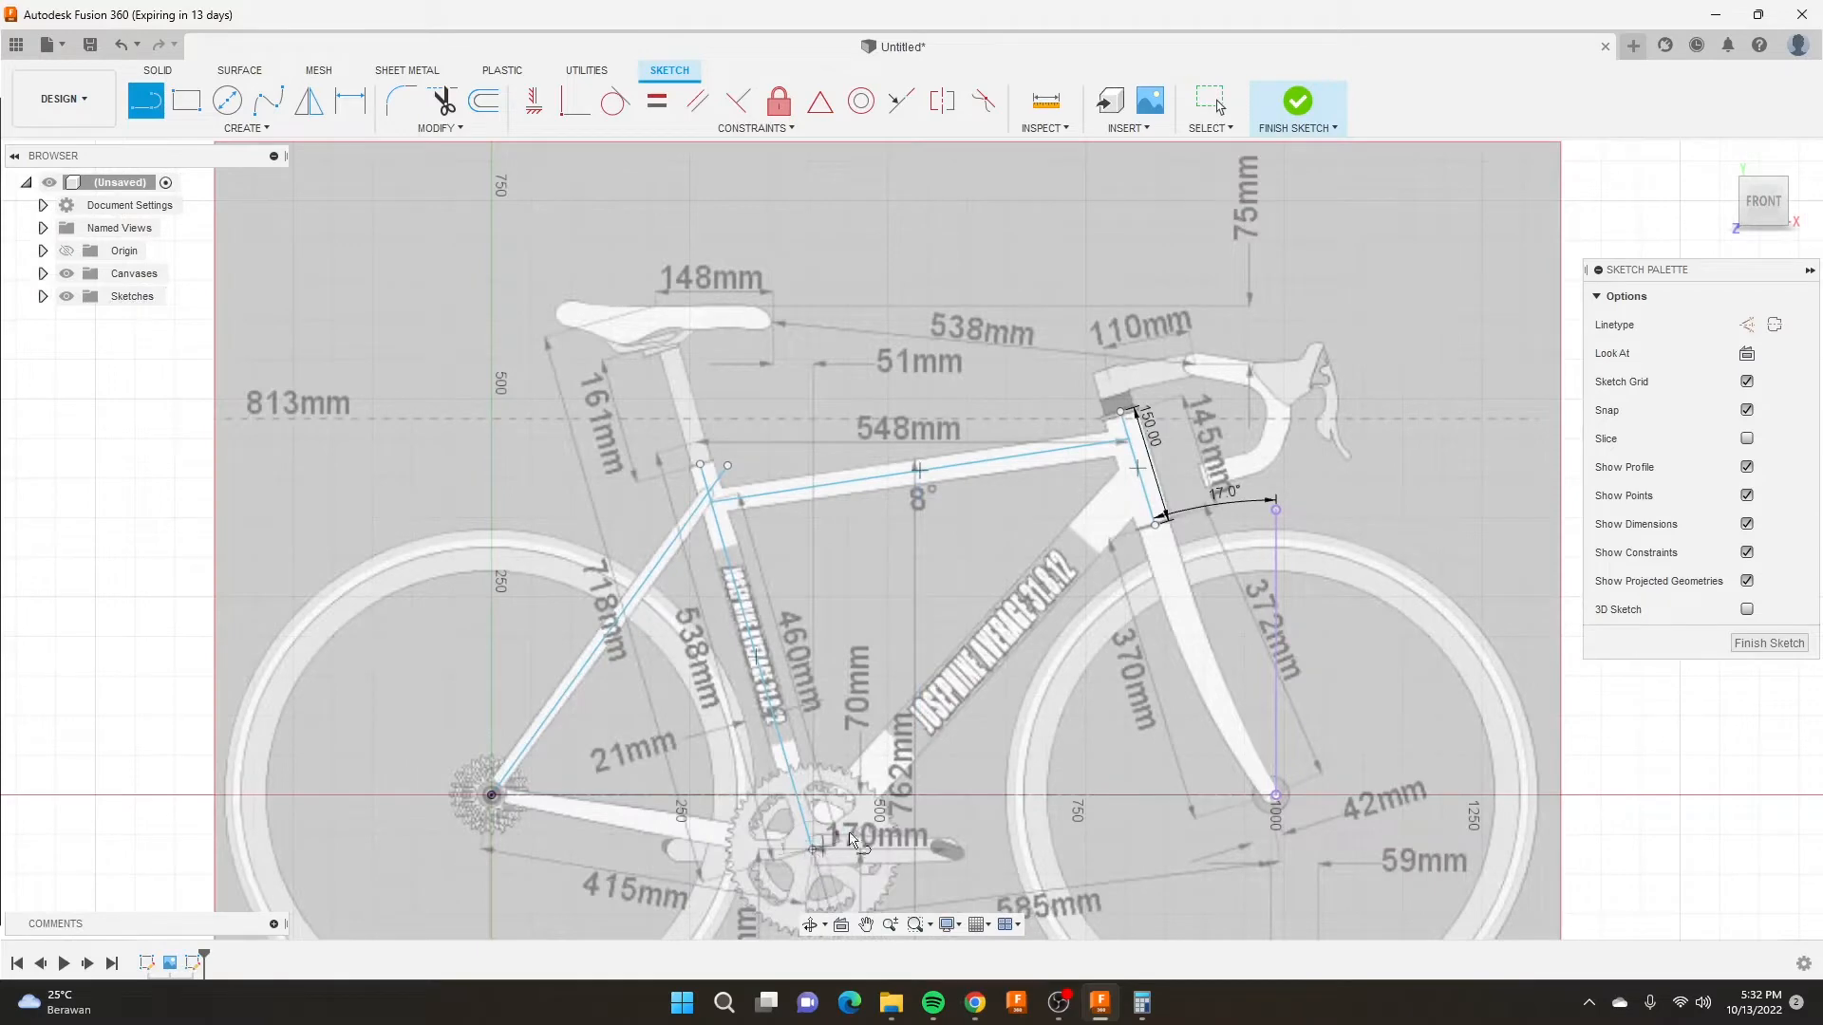
left_click(1146, 491)
key("Escape")
Draw a line along the chain stay from the rear hub to the crankset centre.
scroll(939, 543, "down", 3)
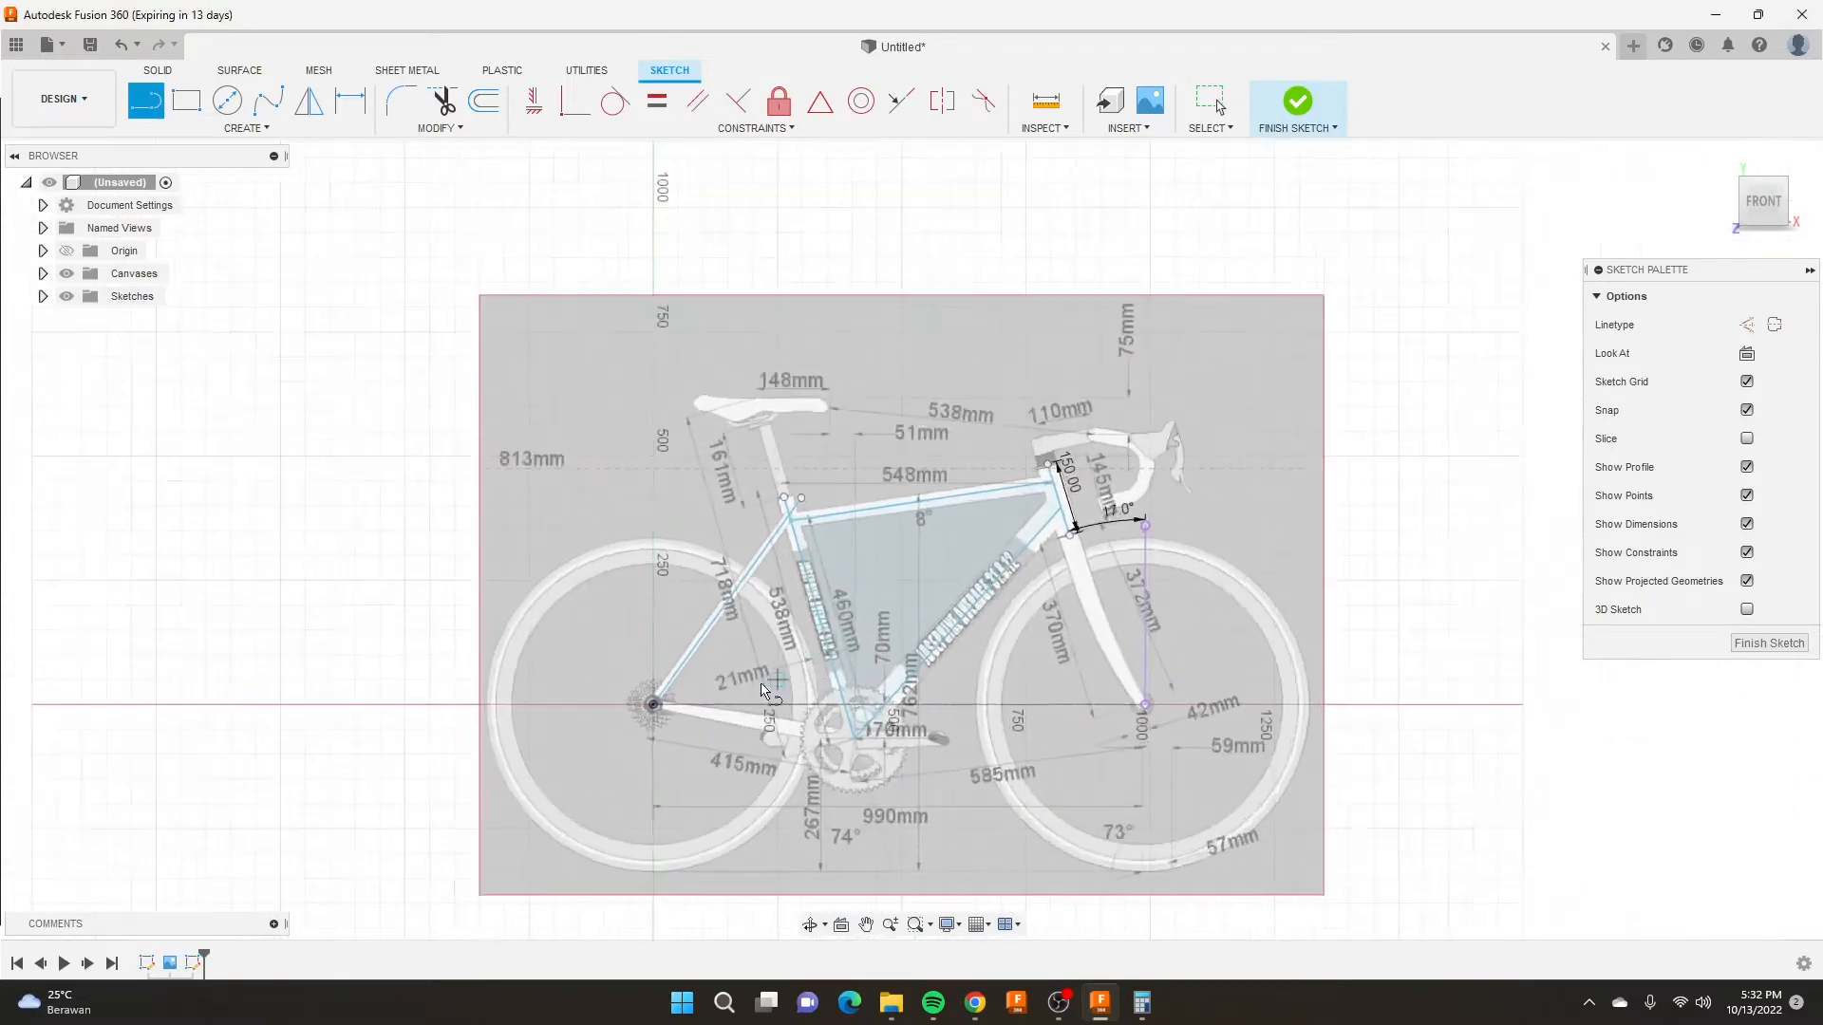
scroll(764, 690, "up", 3)
left_click(562, 714)
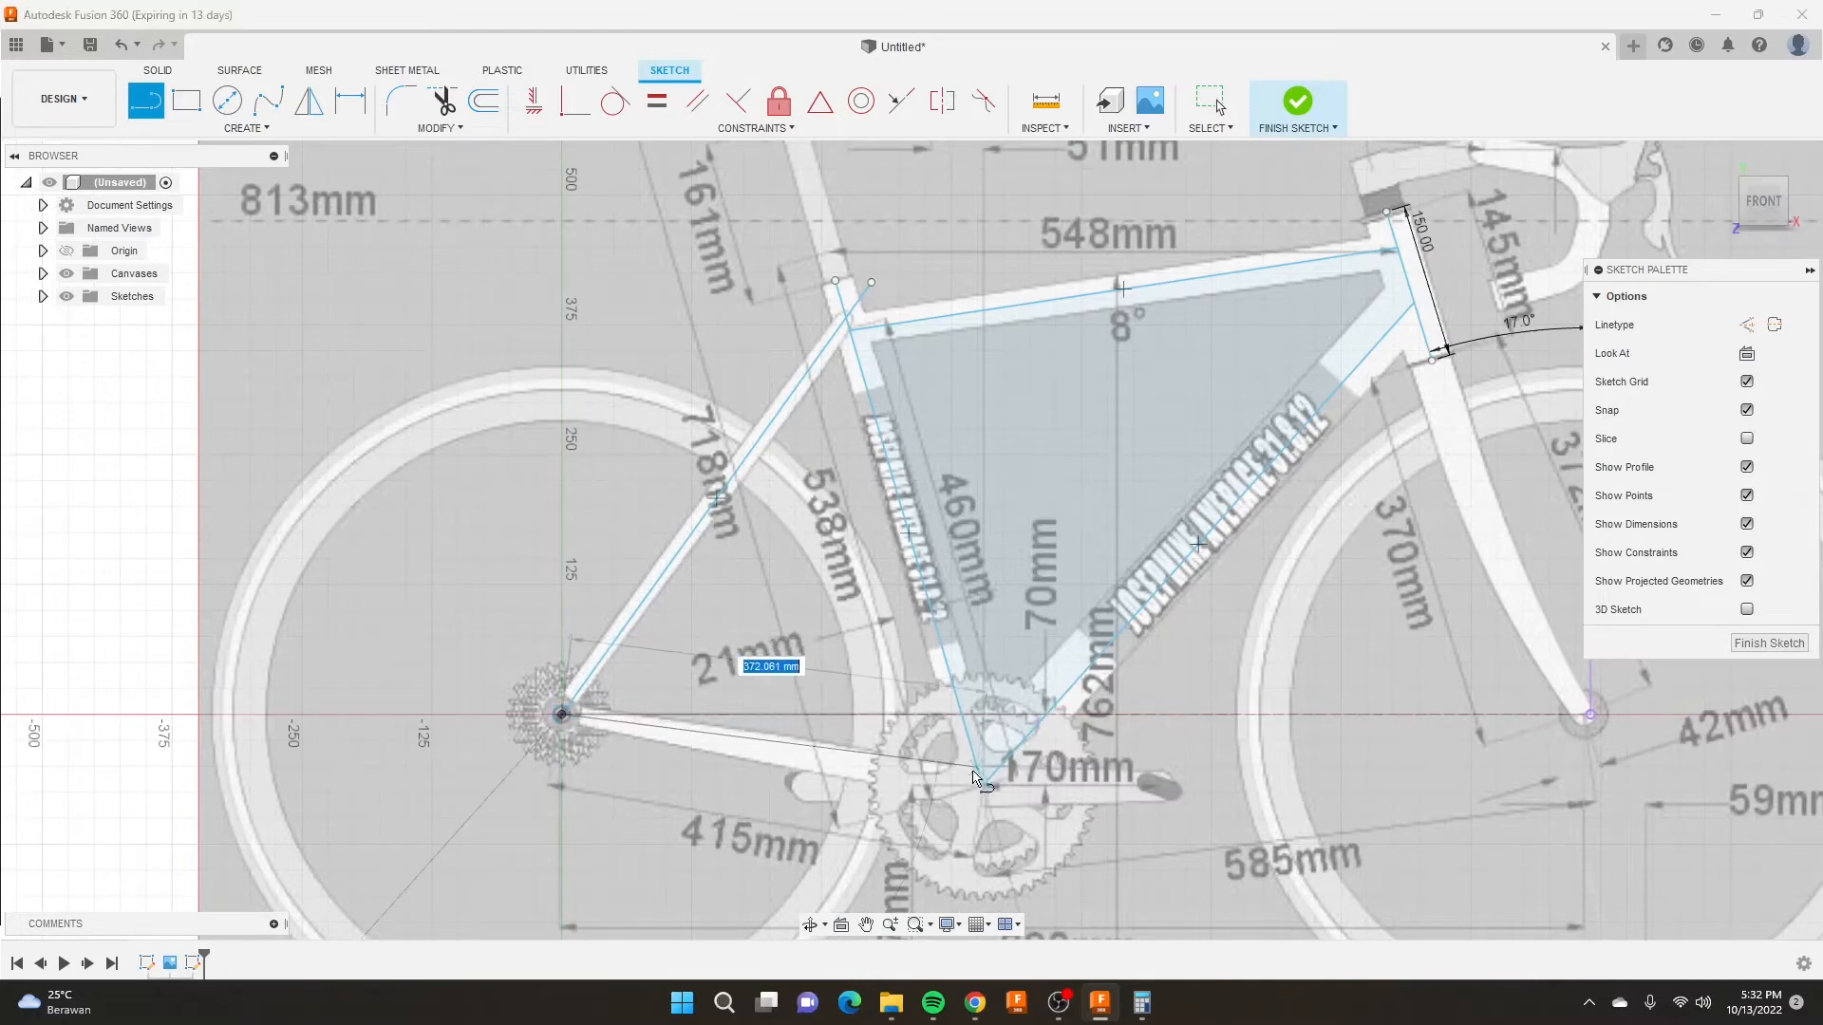
left_click(982, 786)
key("Escape")
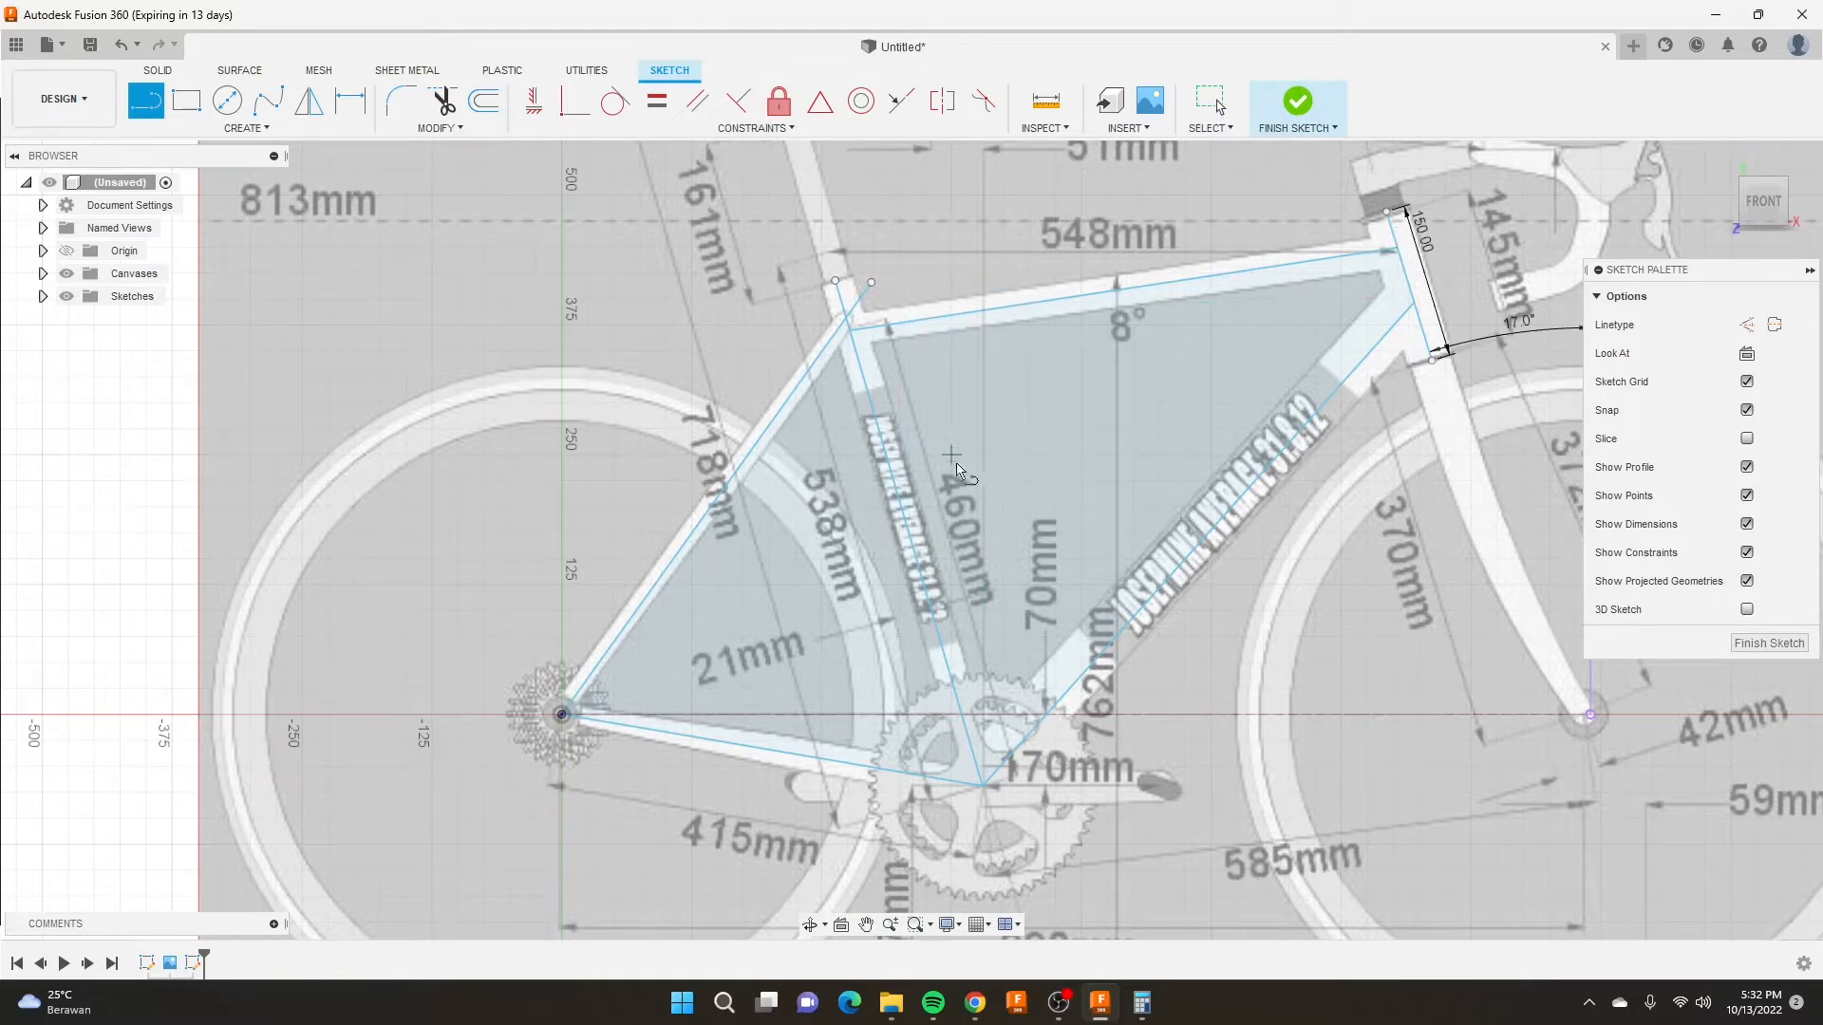
Trim the part of the seat stay line that extends past the seat tube line.
scroll(957, 463, "down", 3)
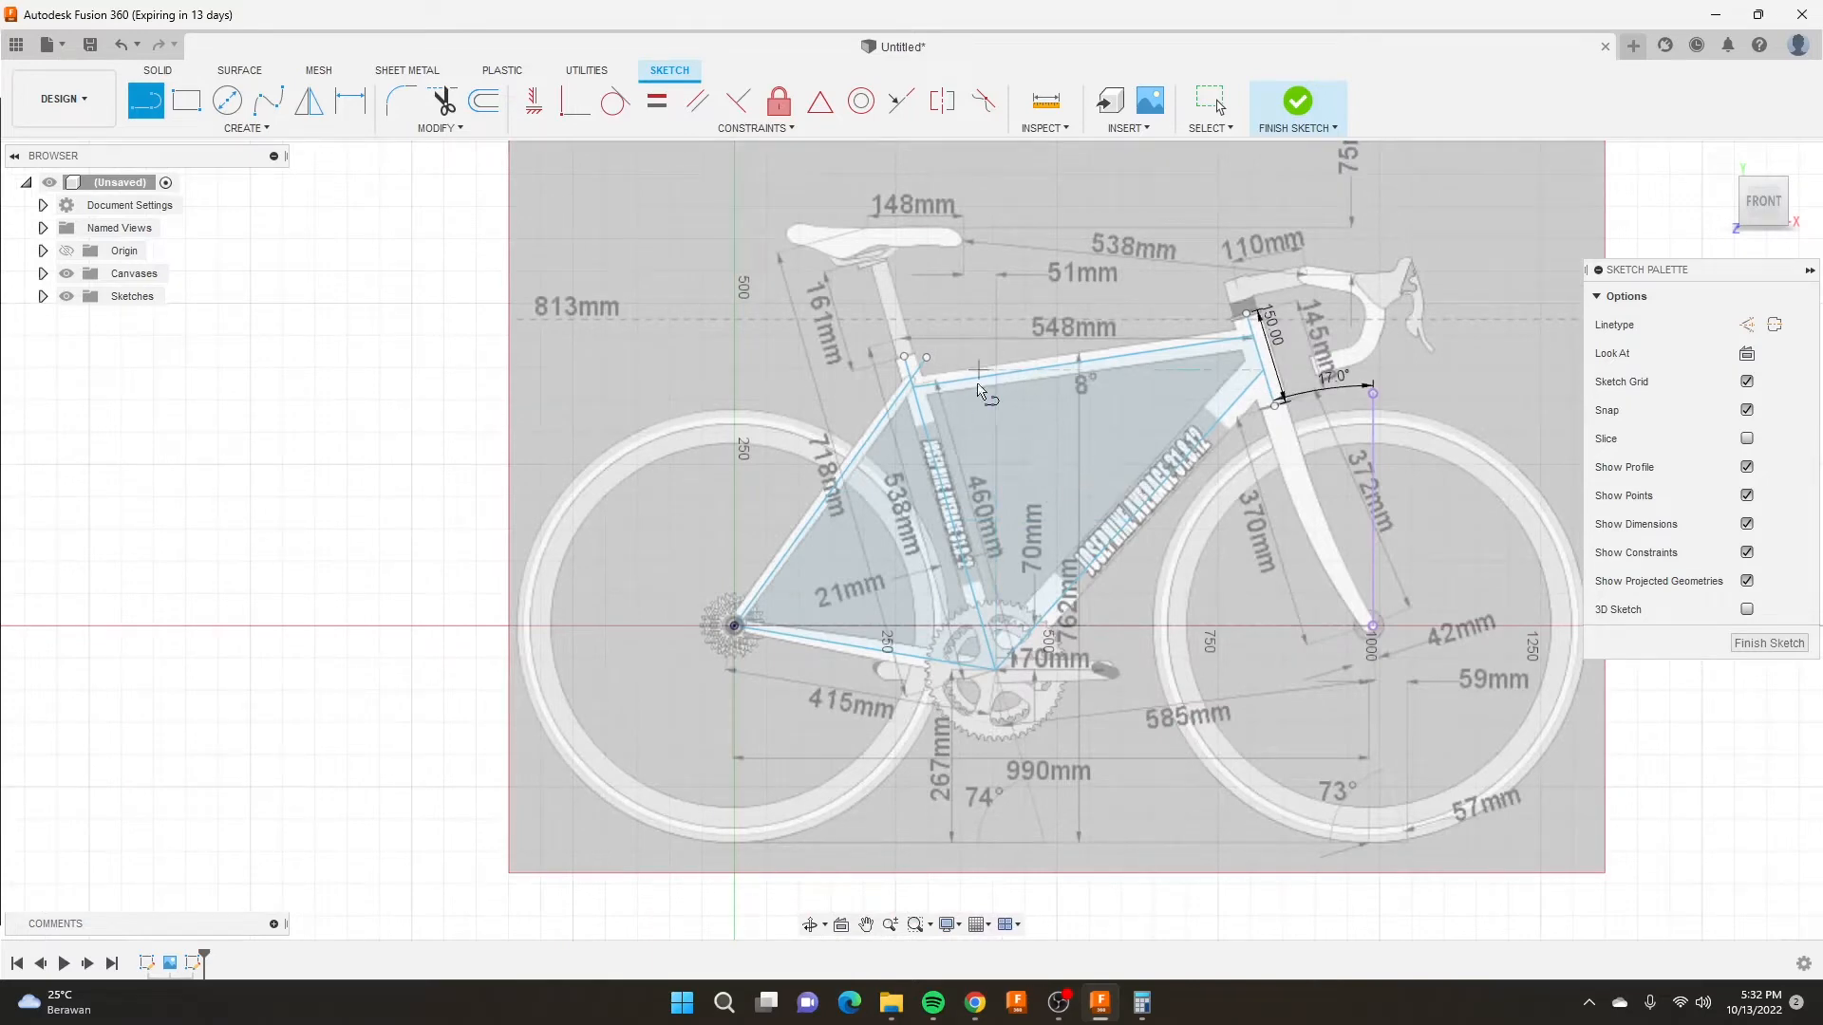
key("t")
scroll(930, 366, "up", 5)
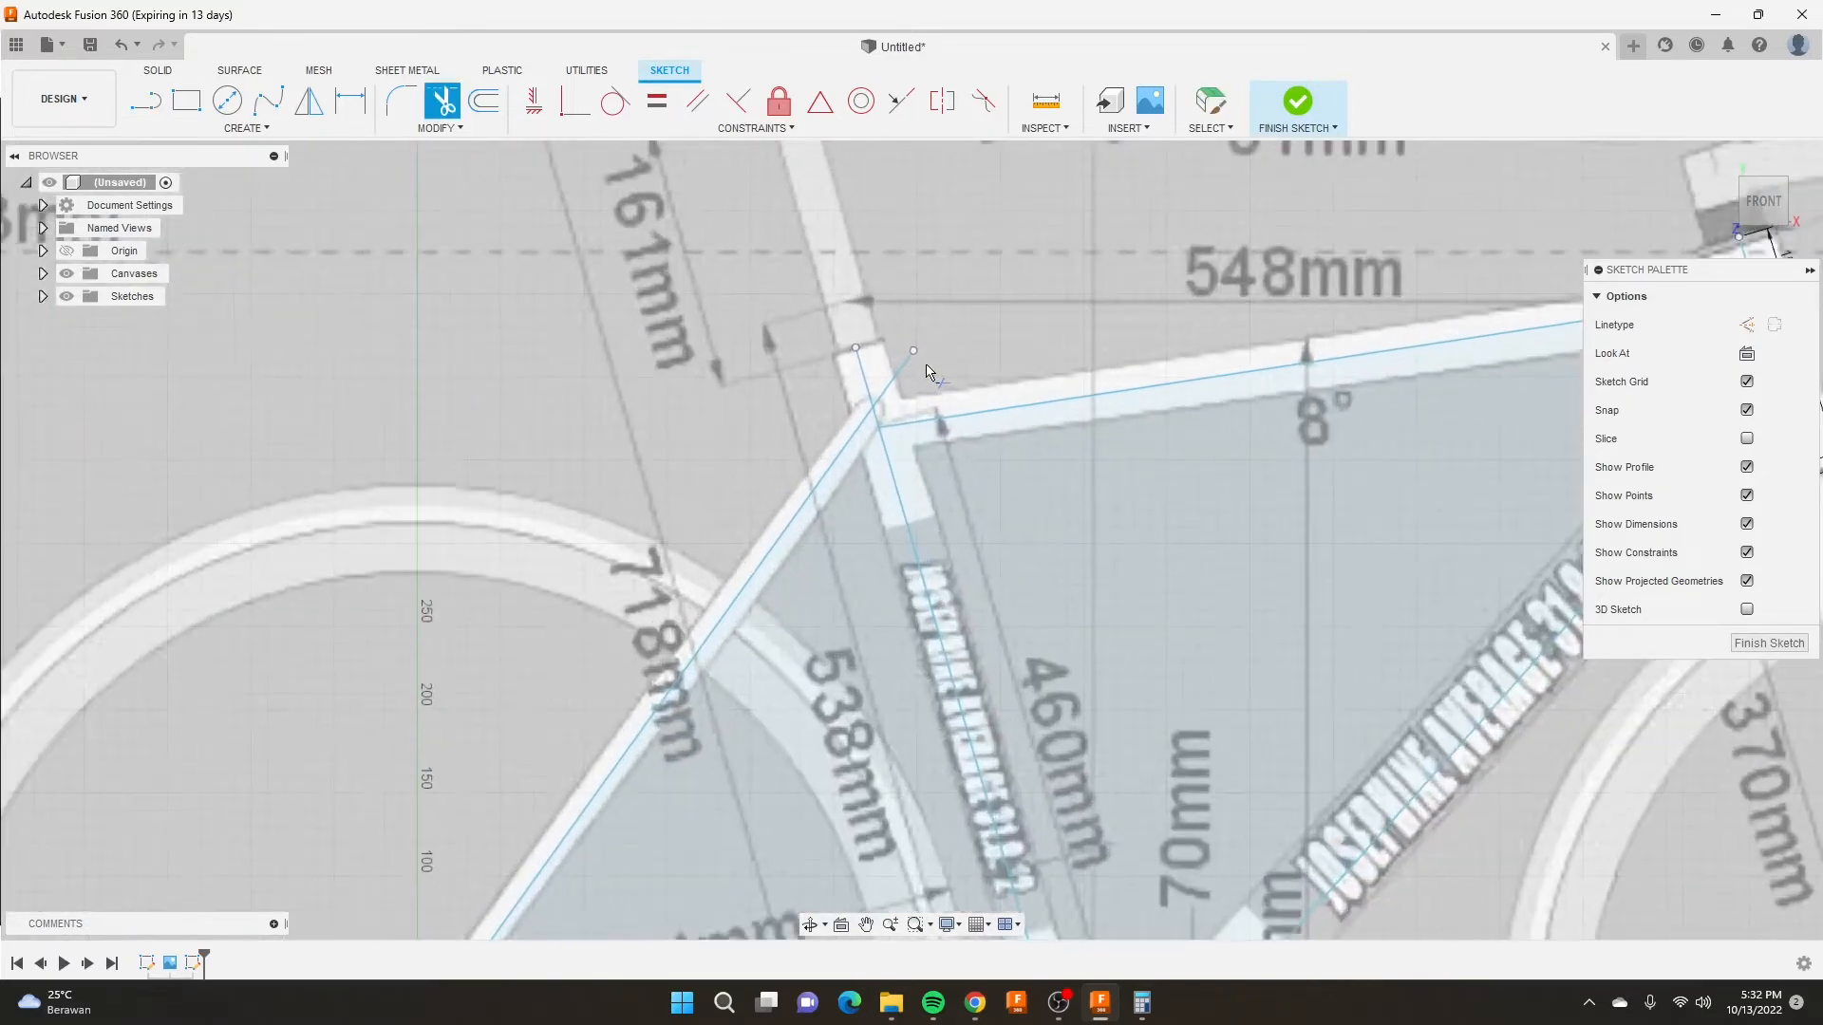
left_click(900, 373)
Apply a Parallel constraint between the head tube line and the seat tube line.
scroll(683, 389, "down", 5)
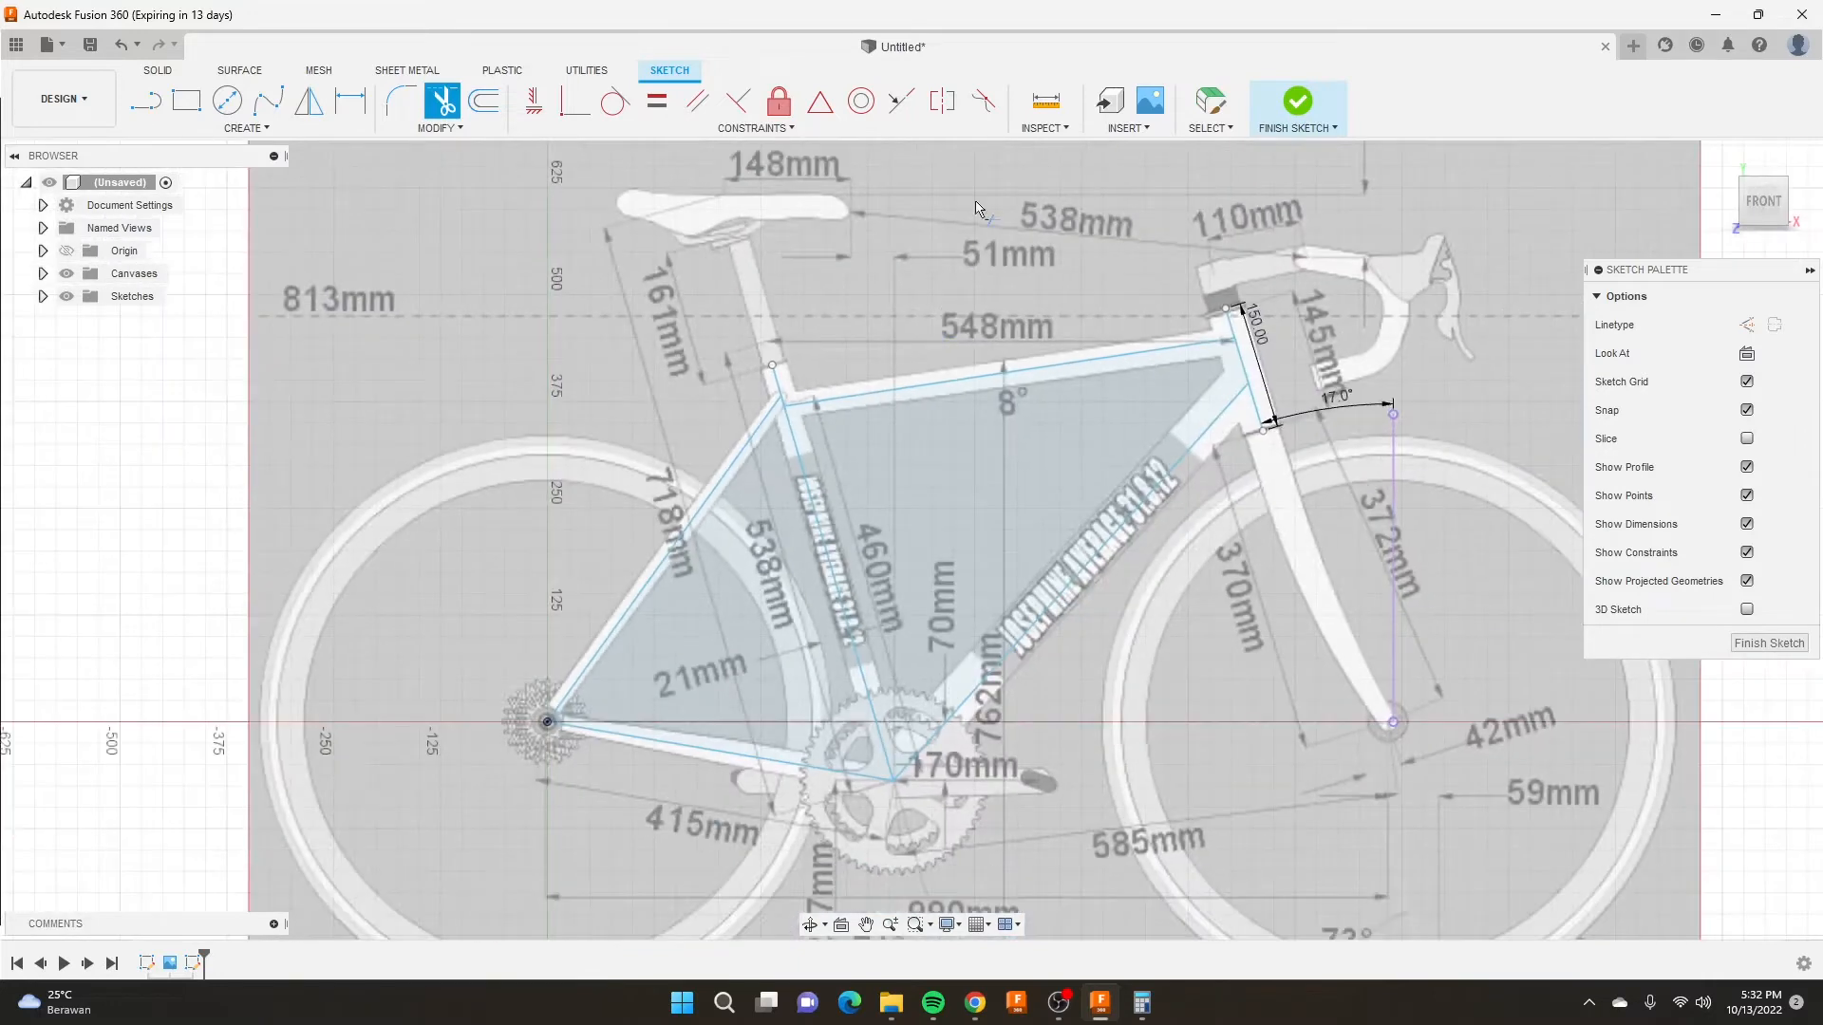
left_click(696, 102)
left_click(1238, 355)
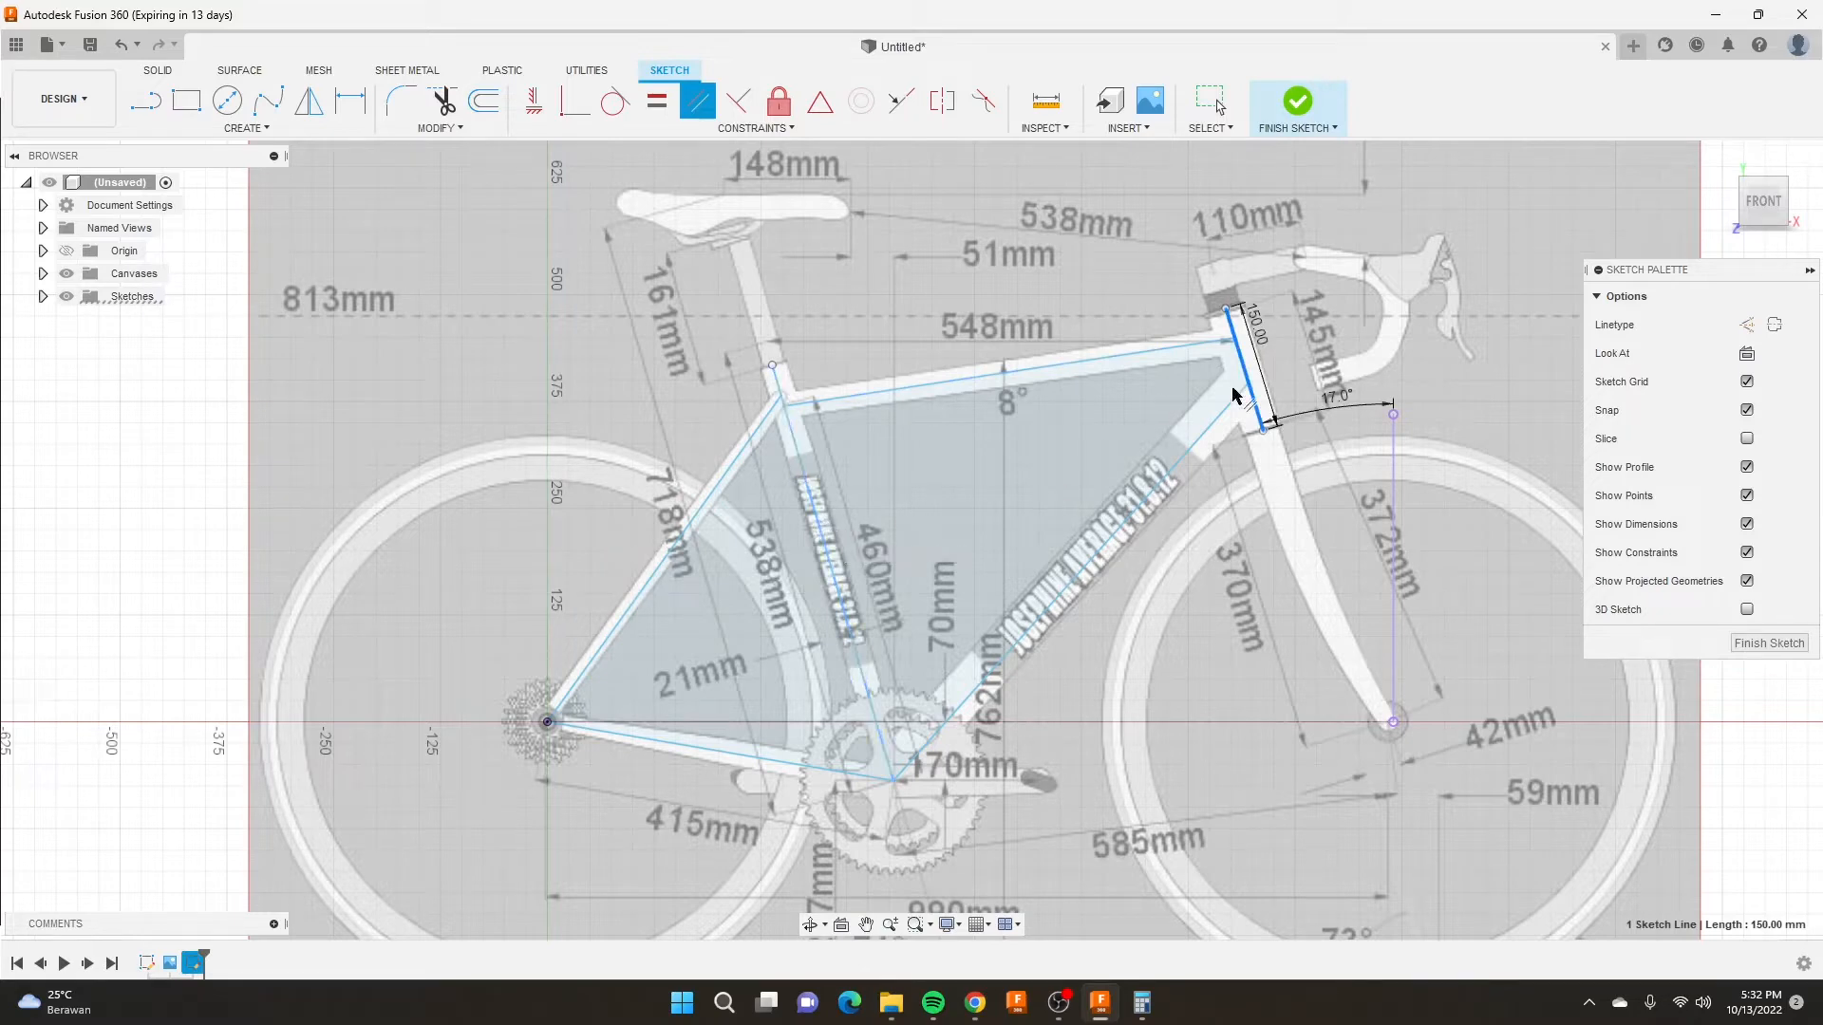
left_click(802, 465)
right_click(958, 240)
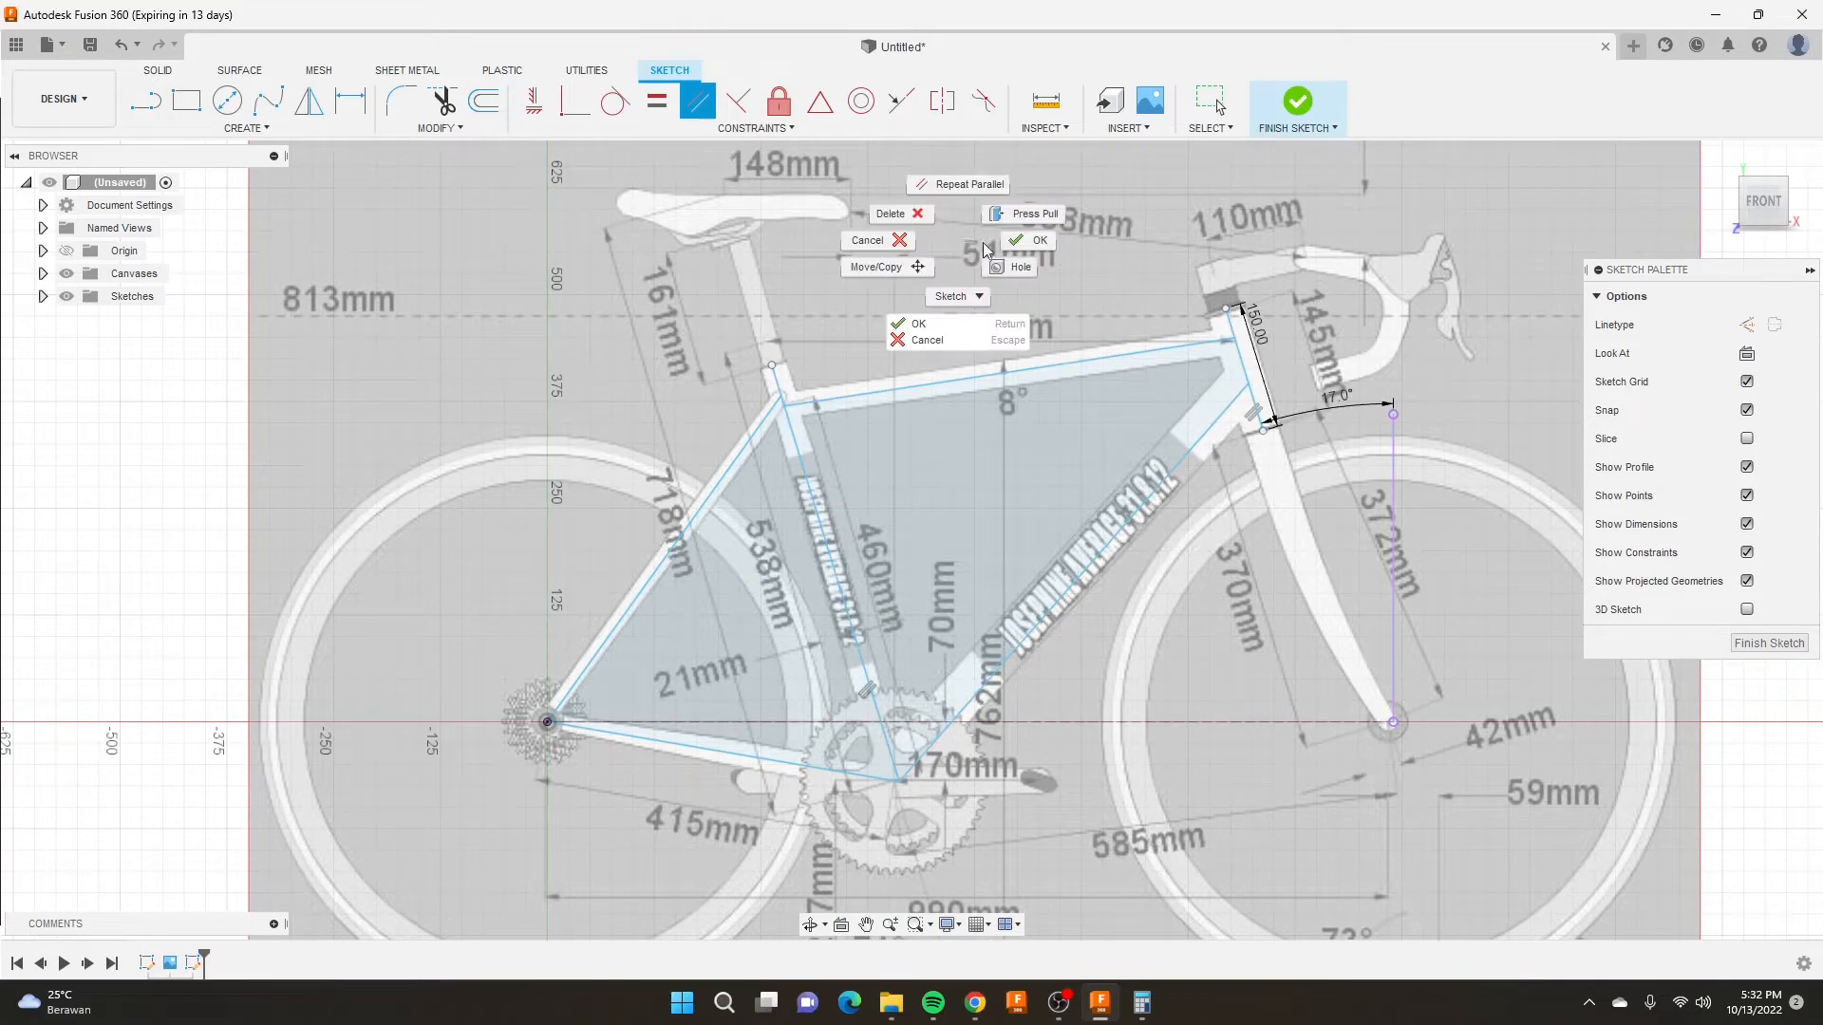
left_click(1023, 241)
Shift the seat tube line slightly towards the head tube to centre it on the seat tube in the canvas.
scroll(807, 373, "up", 5)
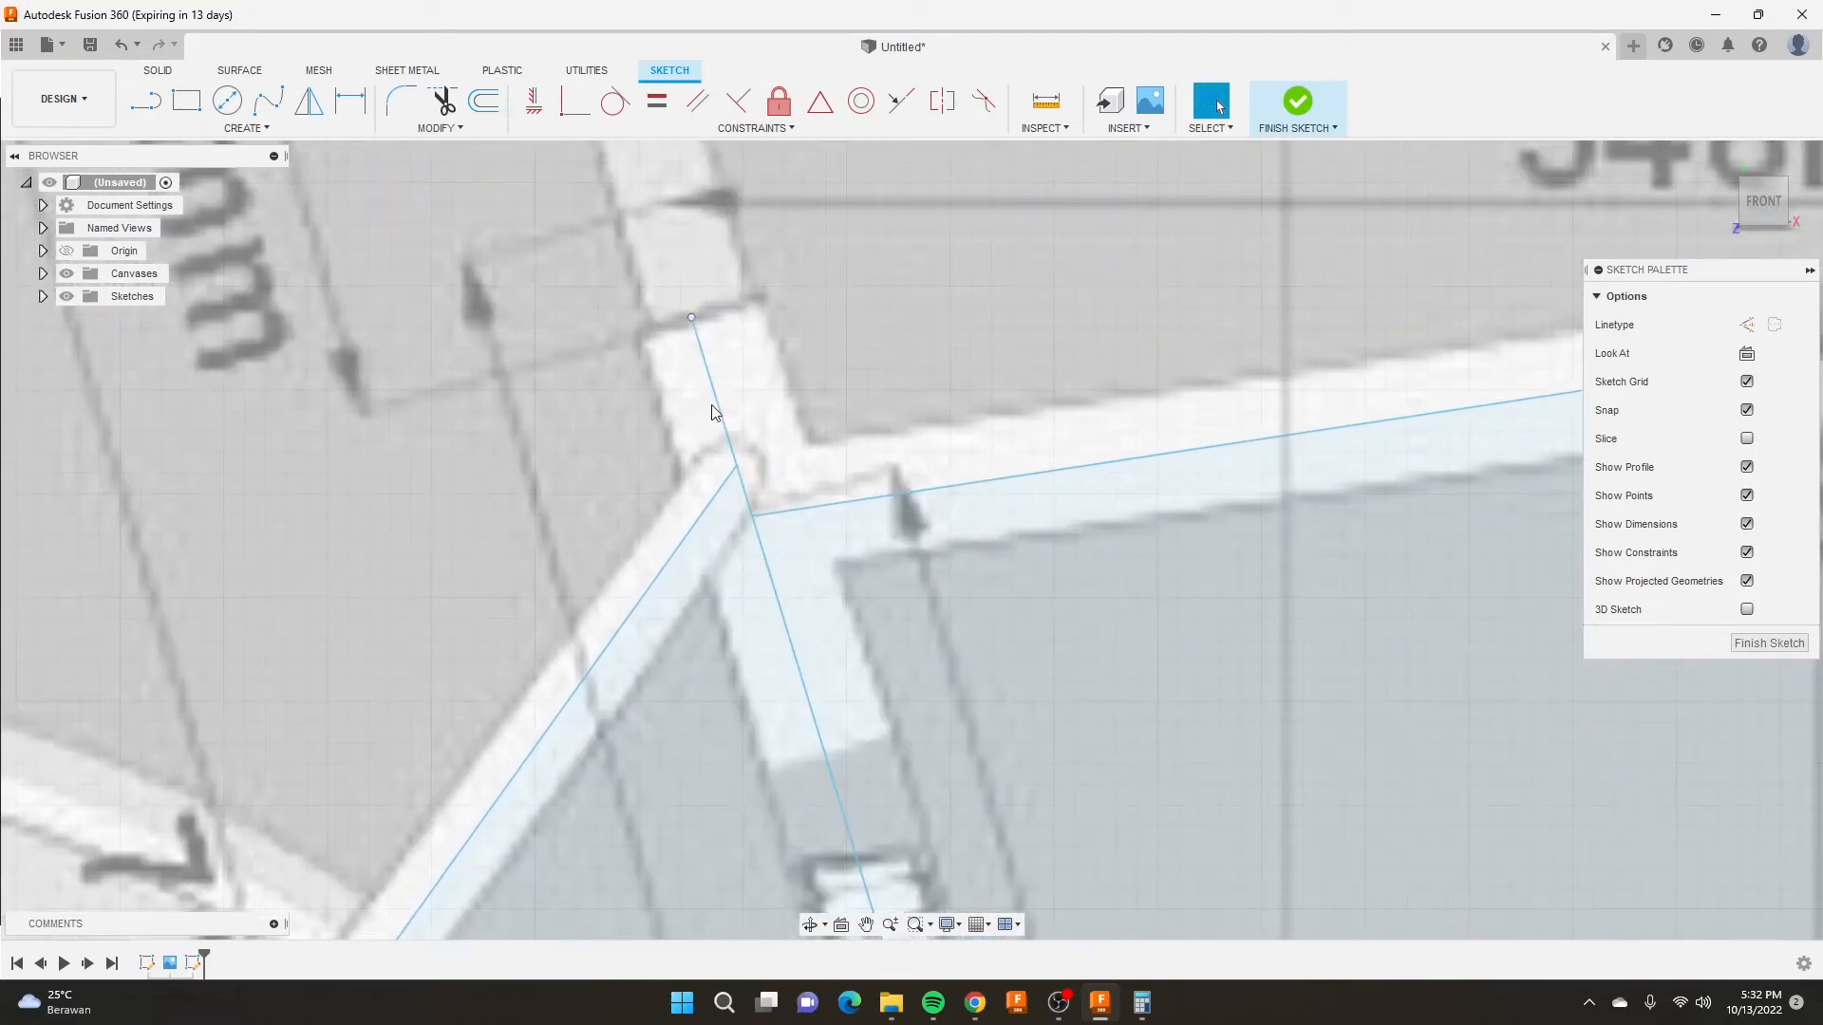
left_click(721, 401)
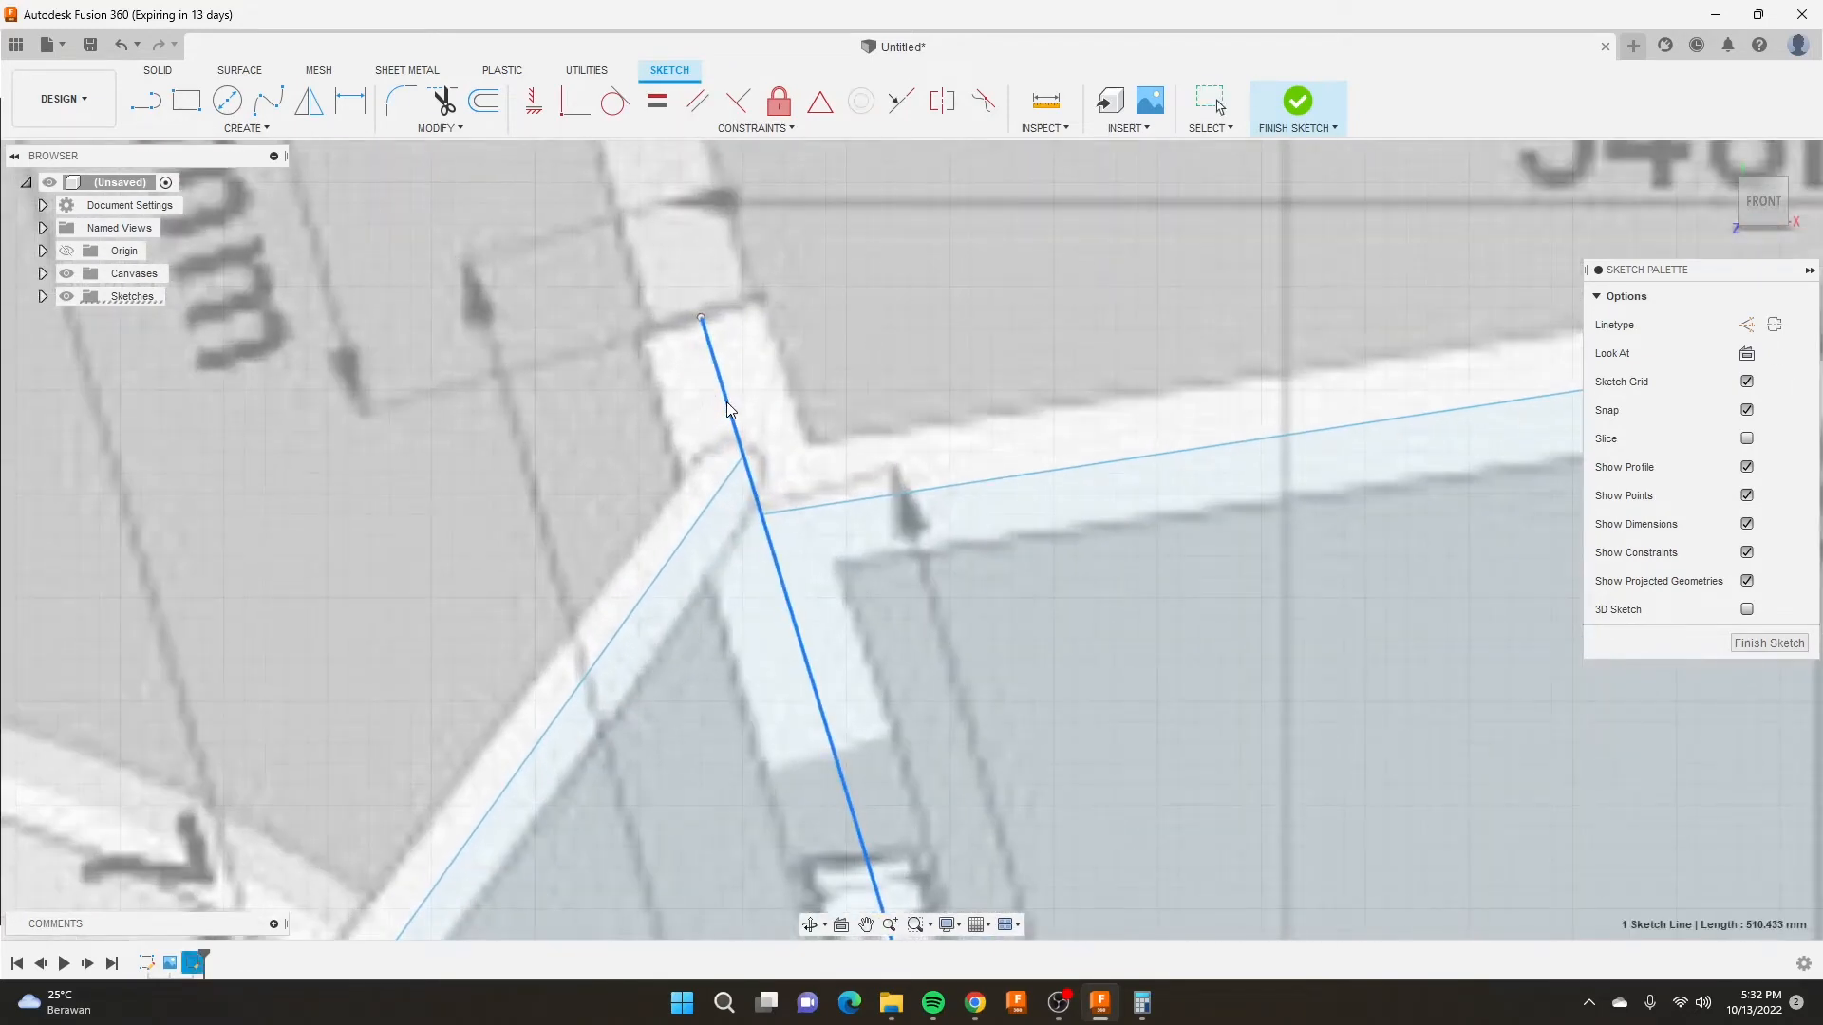
scroll(826, 373, "down", 5)
scroll(822, 378, "down", 1)
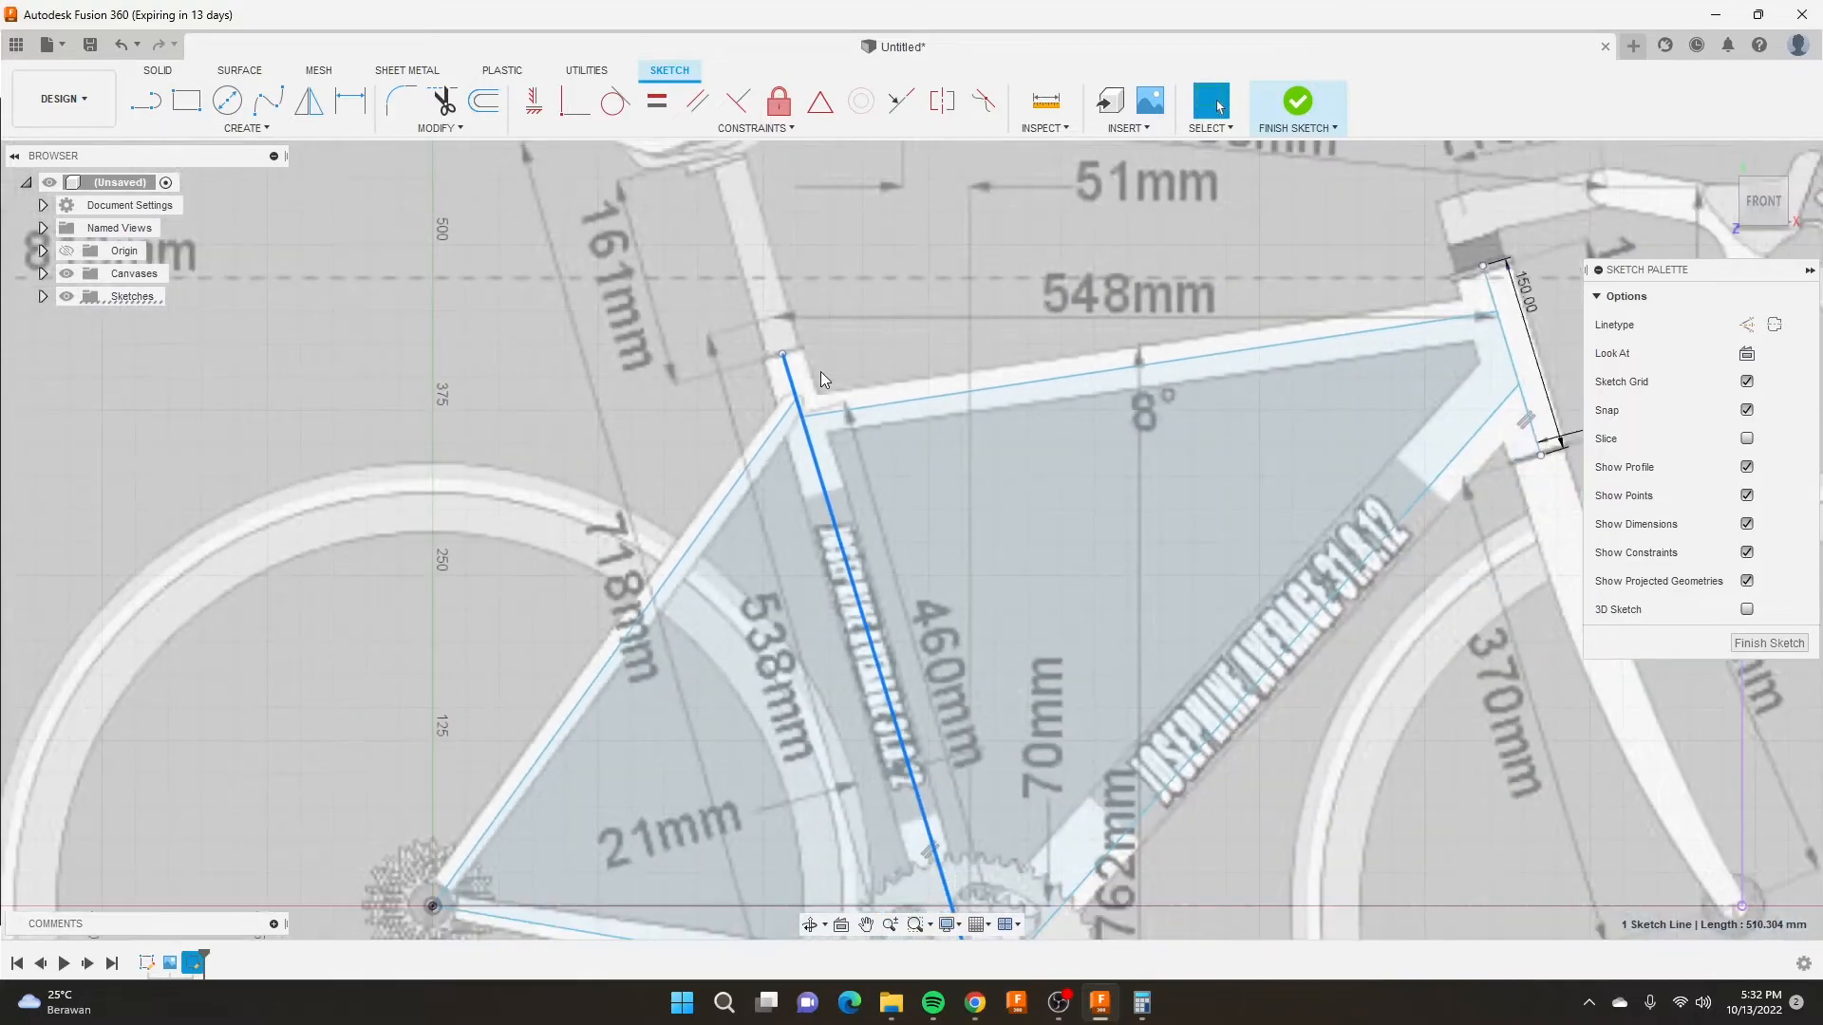
Check how the traced frame lines match the tubes on the canvas, from the rear hub to the head tube.
scroll(820, 372, "down", 4)
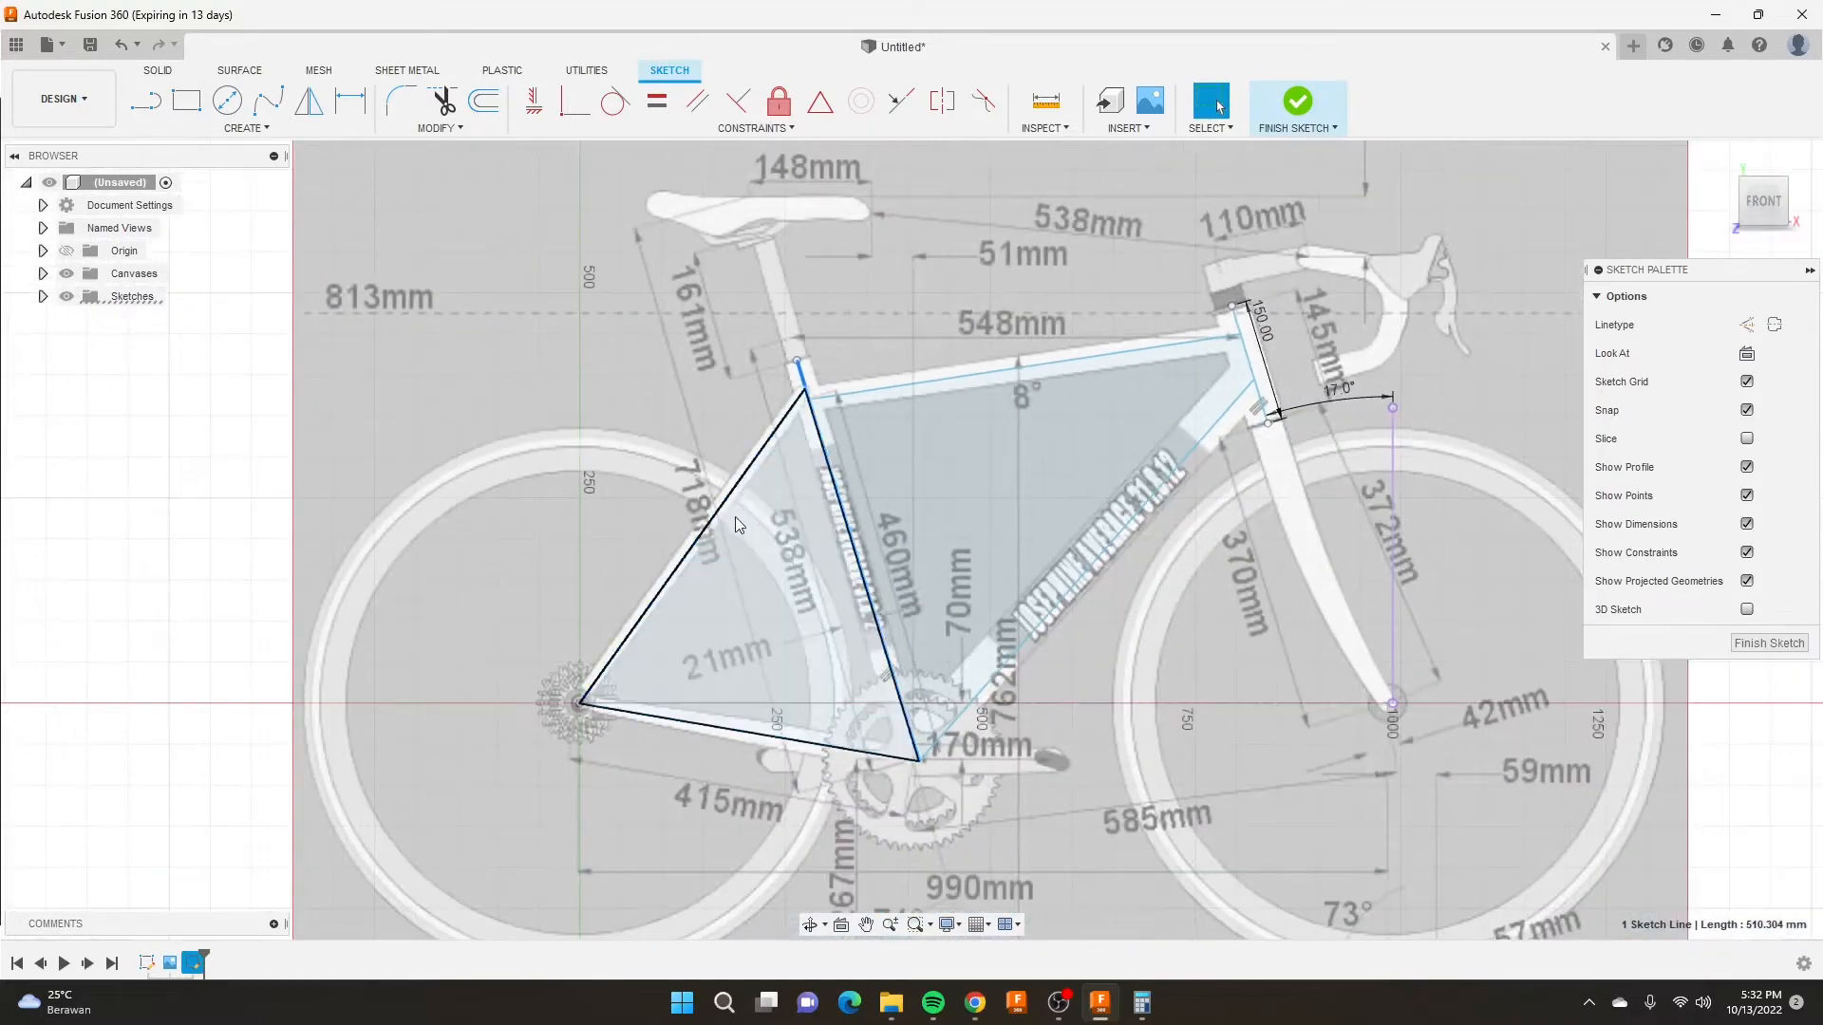
scroll(600, 703, "up", 6)
scroll(588, 700, "down", 5)
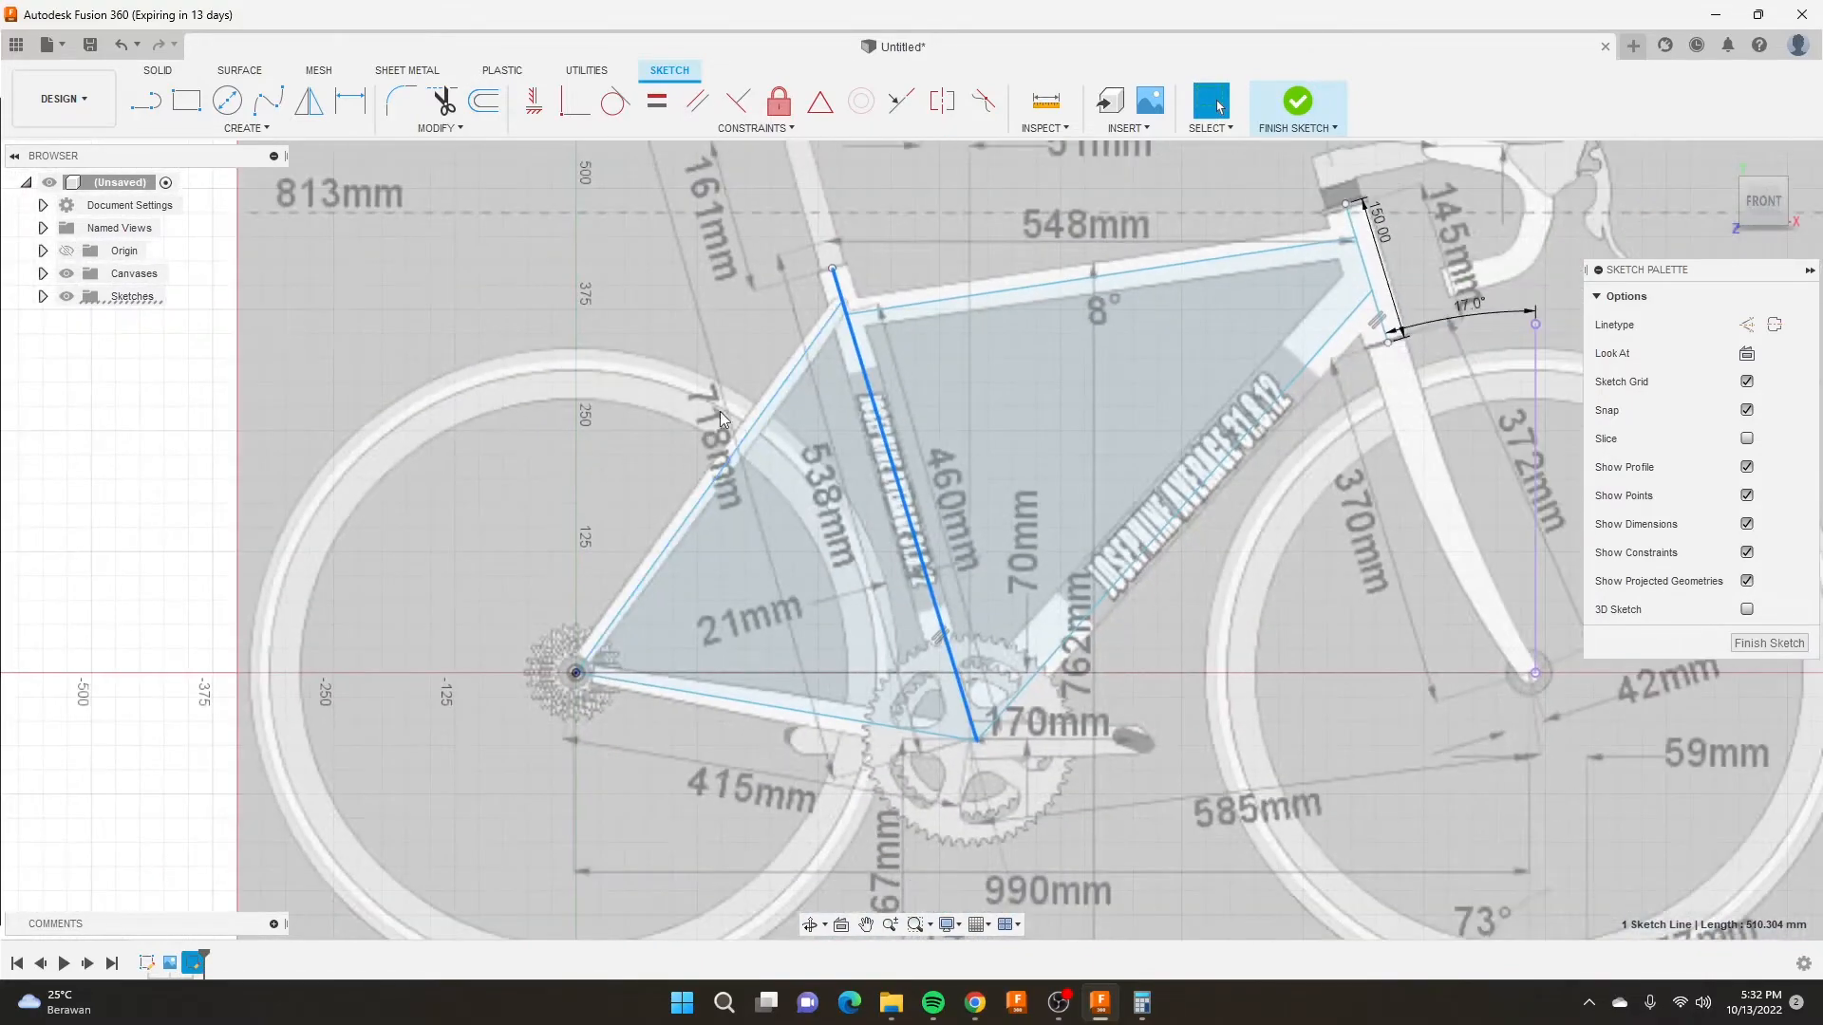
scroll(883, 357, "down", 3)
scroll(995, 362, "up", 4)
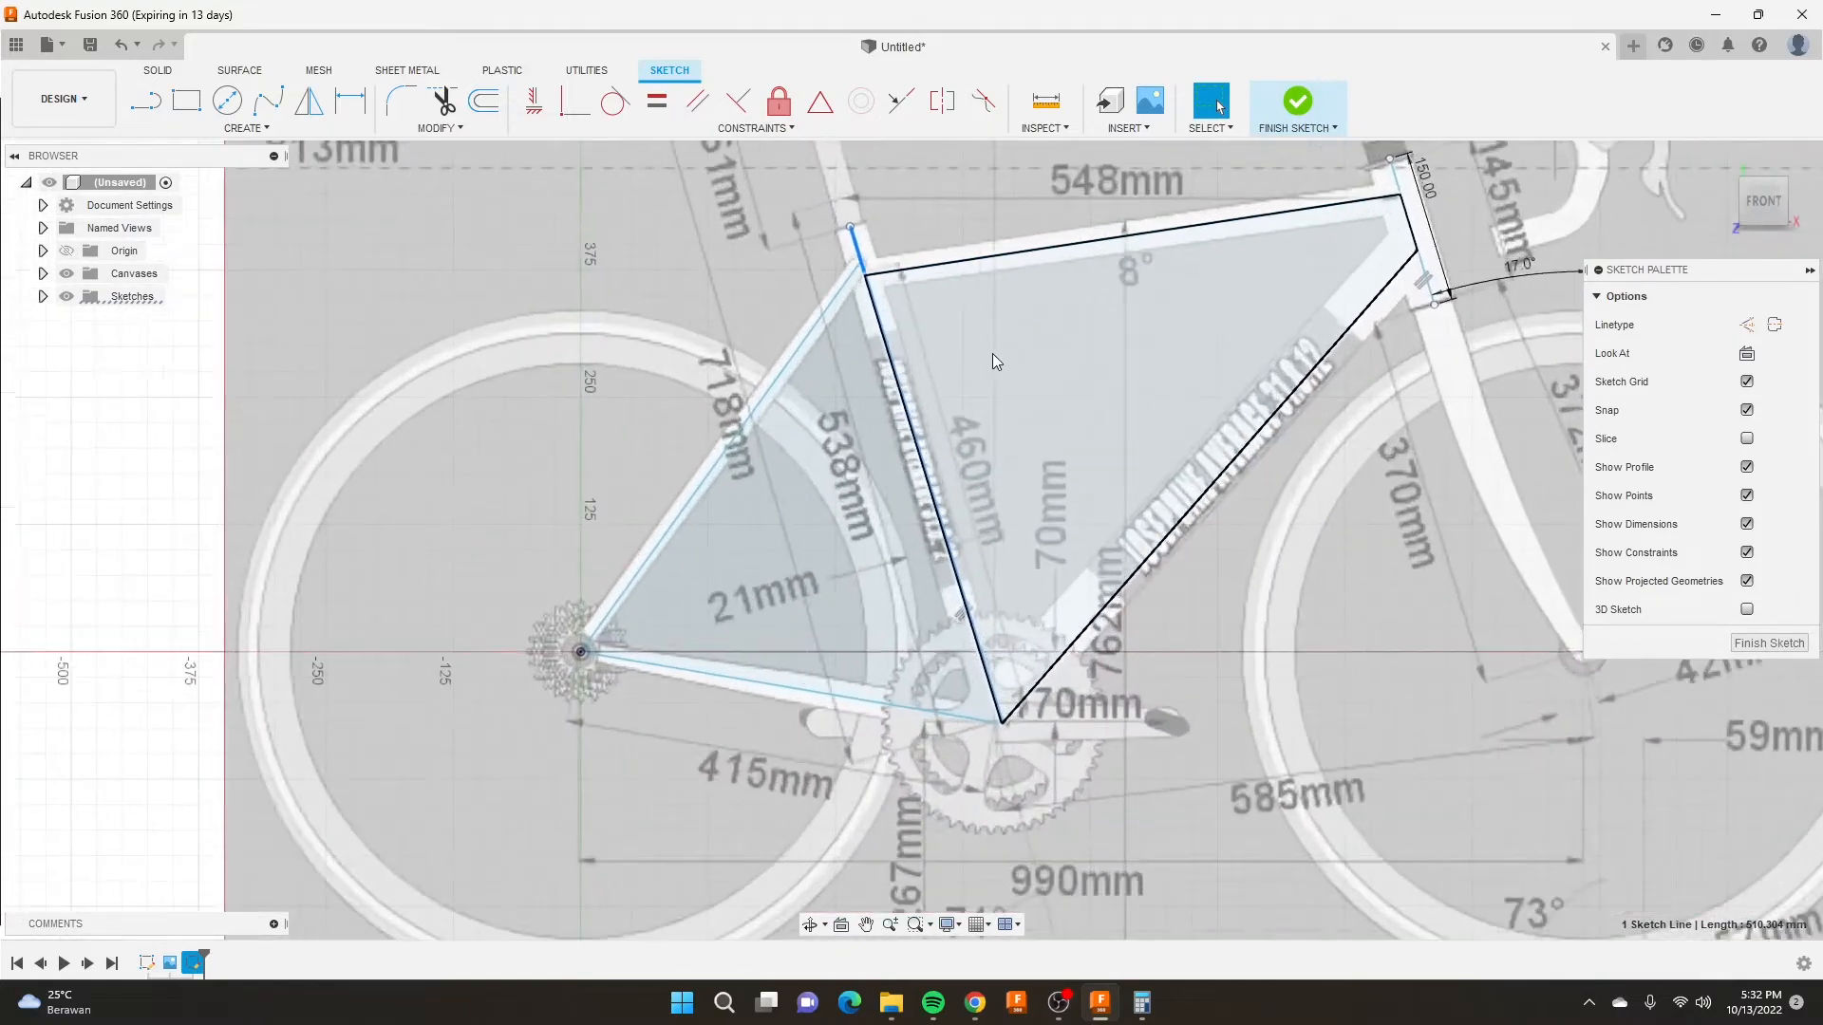
scroll(992, 361, "down", 4)
scroll(1255, 374, "up", 7)
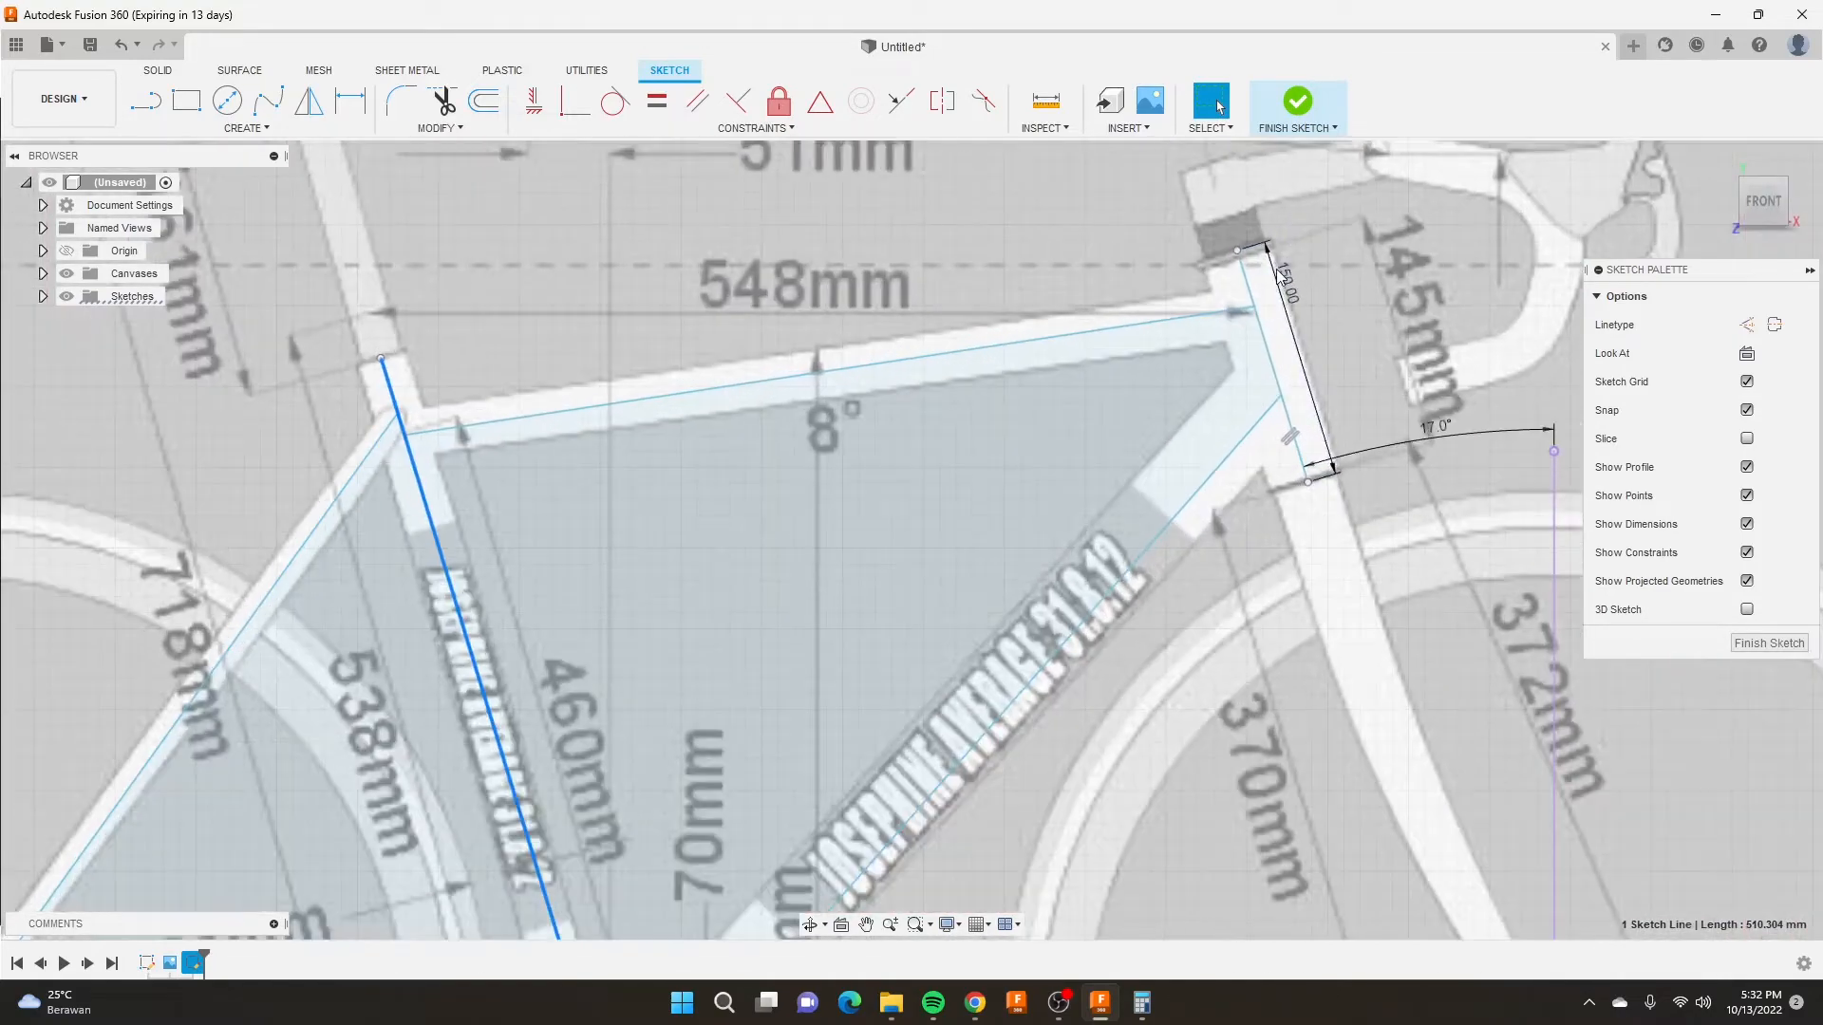
scroll(1255, 374, "up", 2)
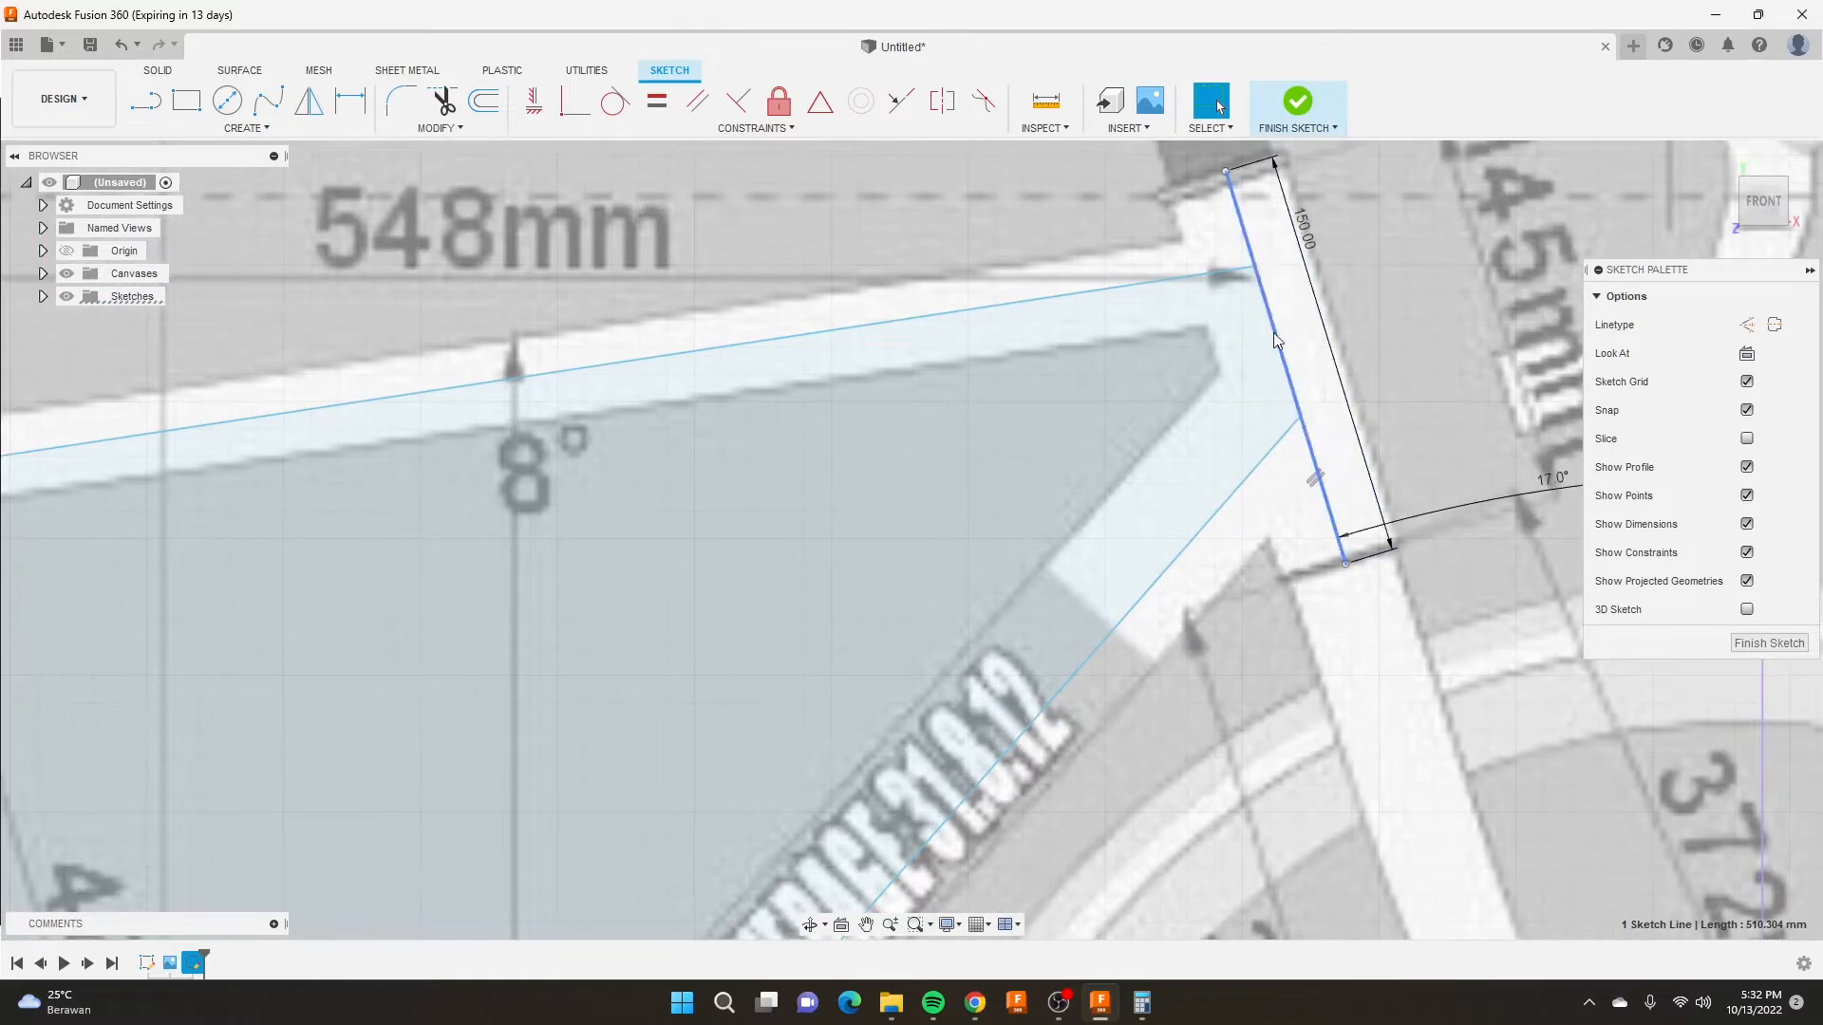
scroll(1344, 549, "down", 6)
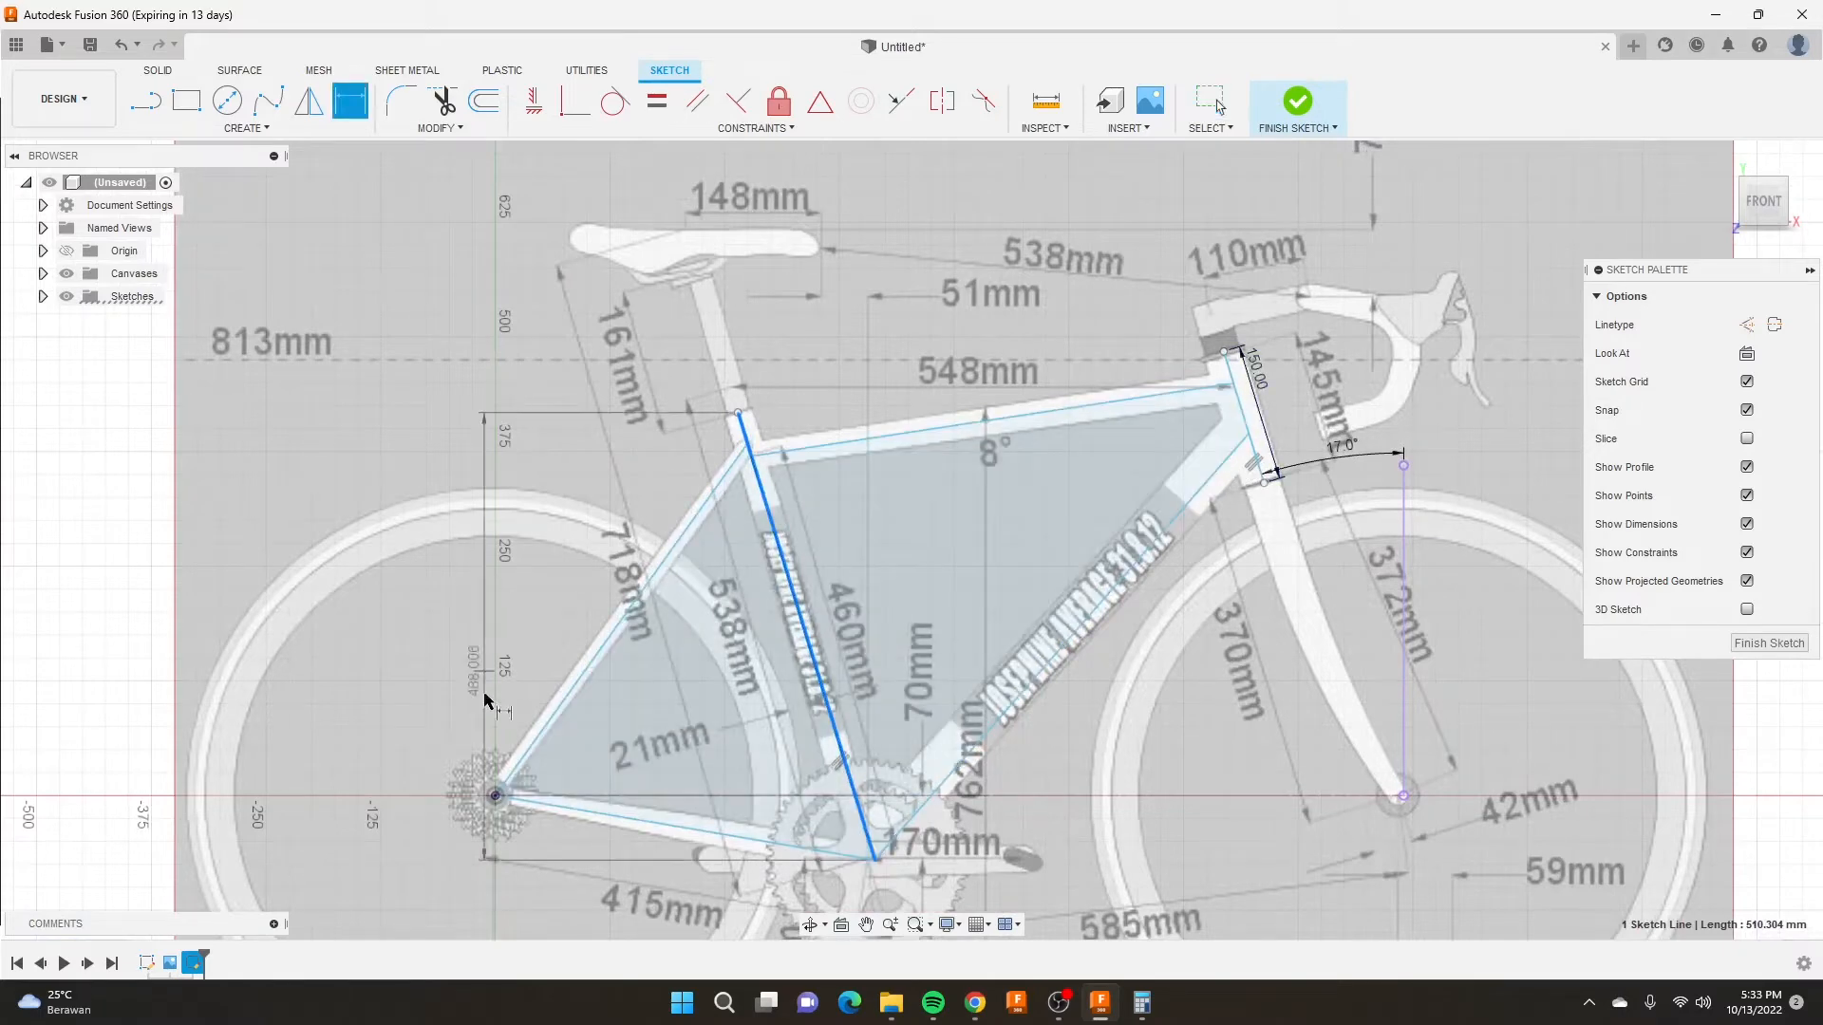
Dimension the vertical distance from the rear hub centre to the upper end of the head tube line as 485 mm.
key("d")
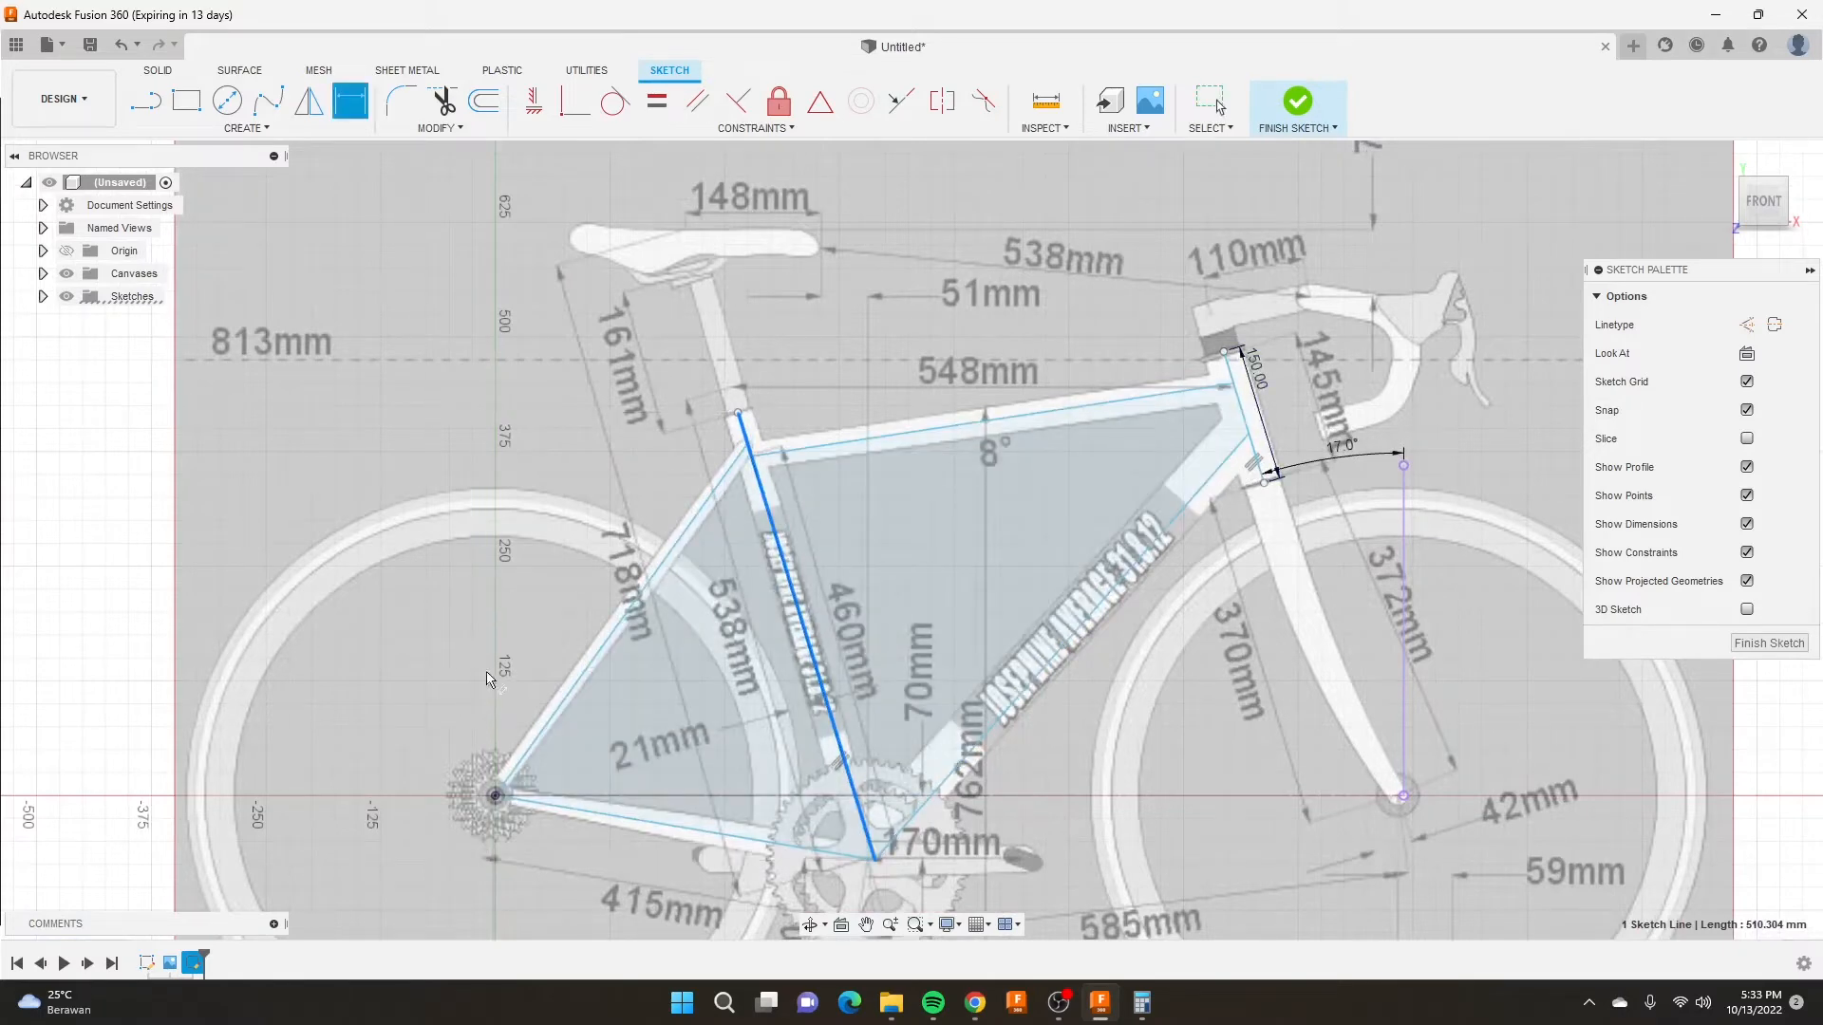
key("Escape")
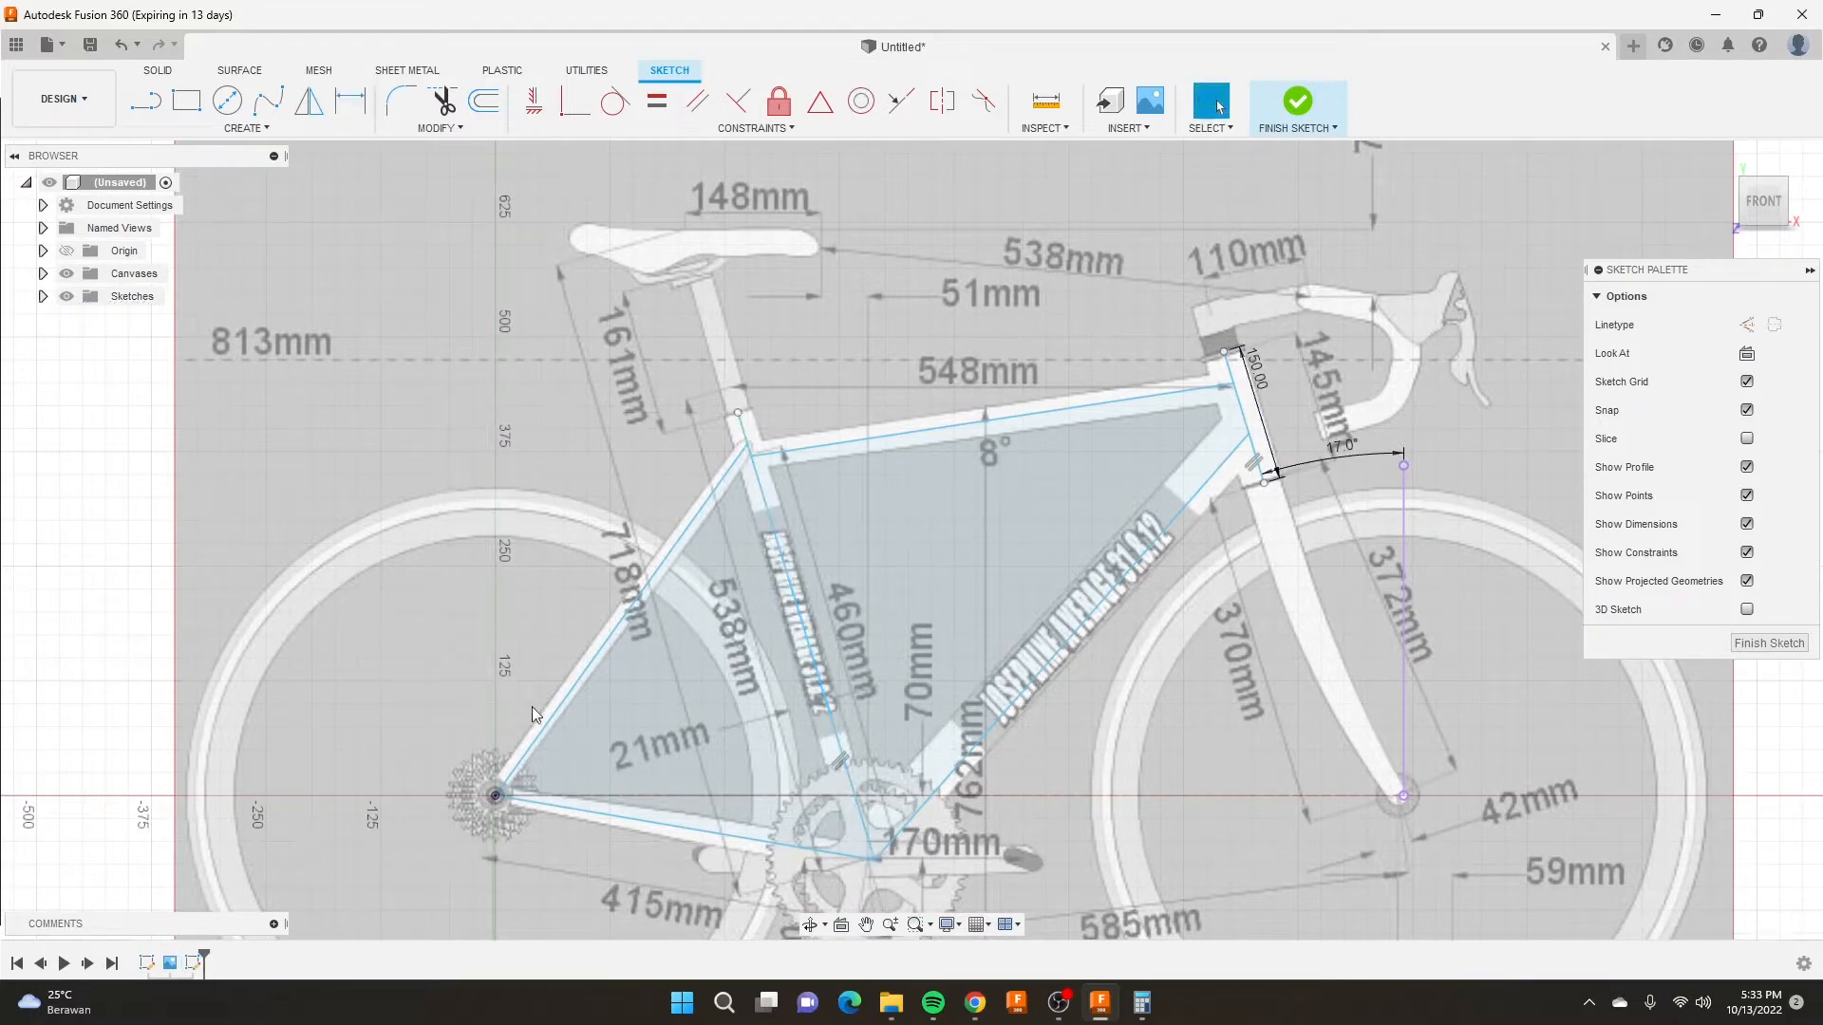
key("d")
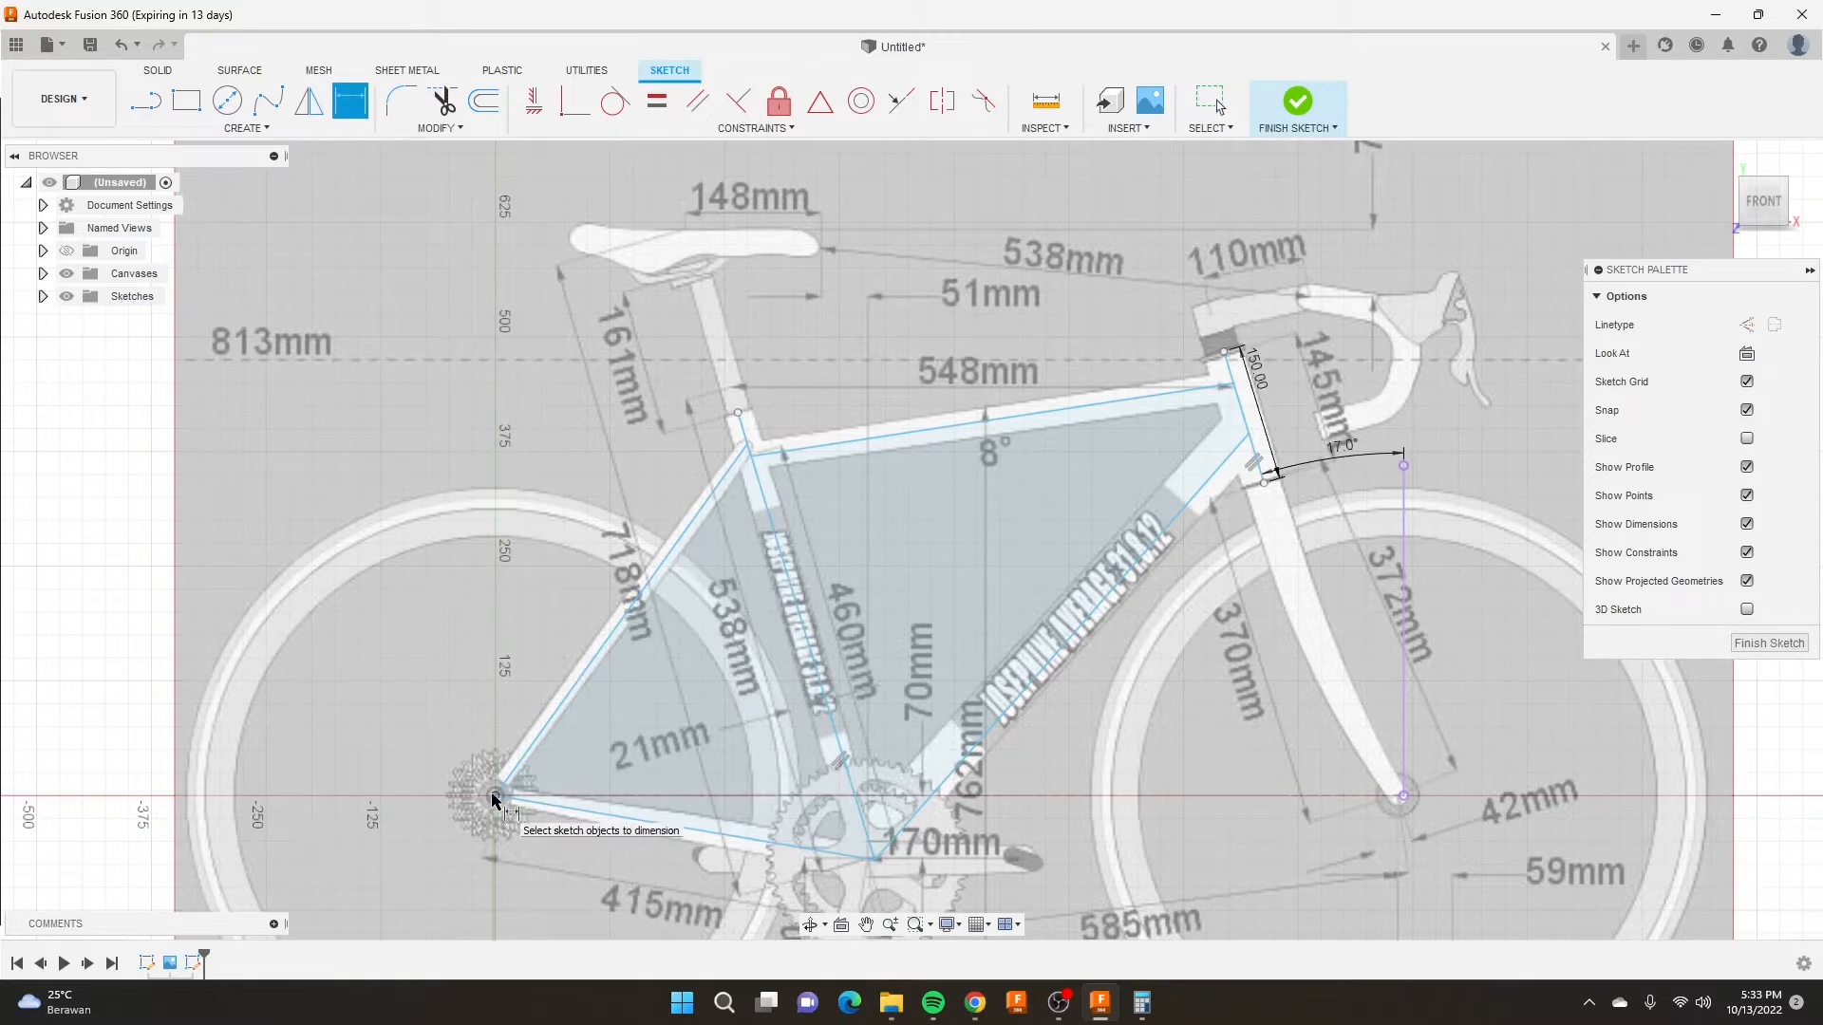
left_click(497, 796)
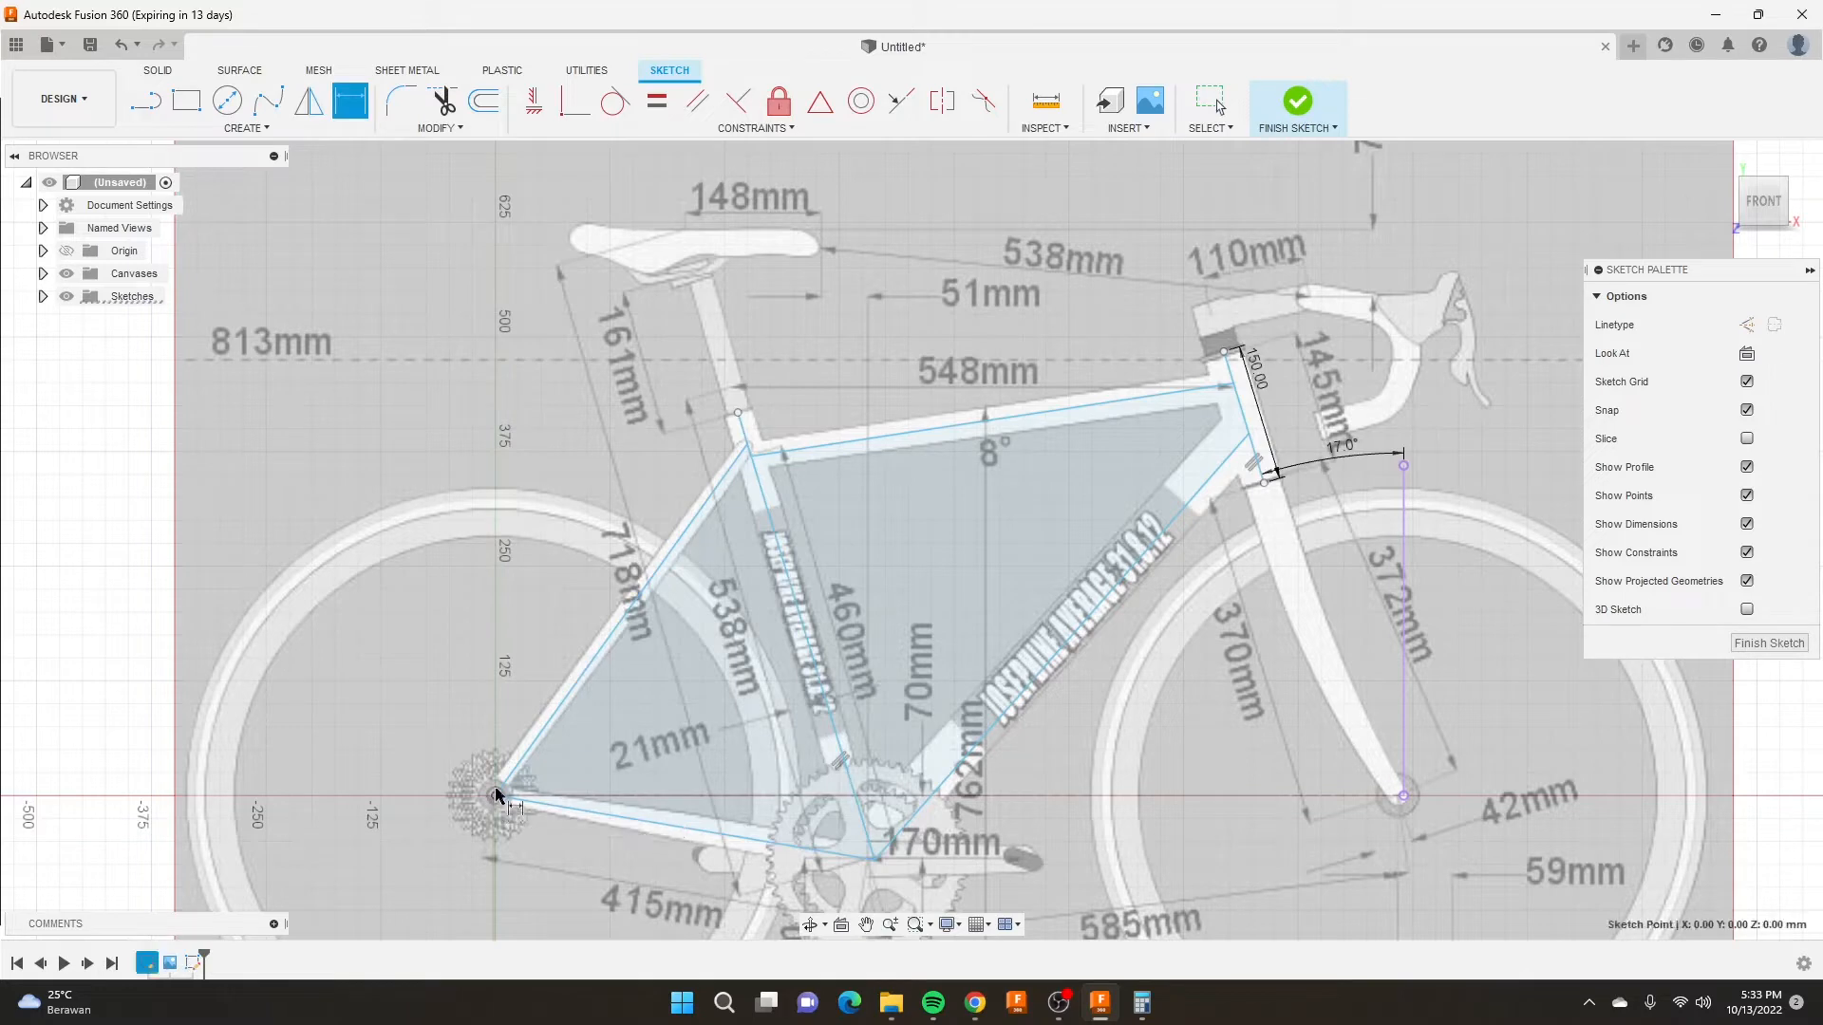
left_click(1225, 353)
left_click(378, 602)
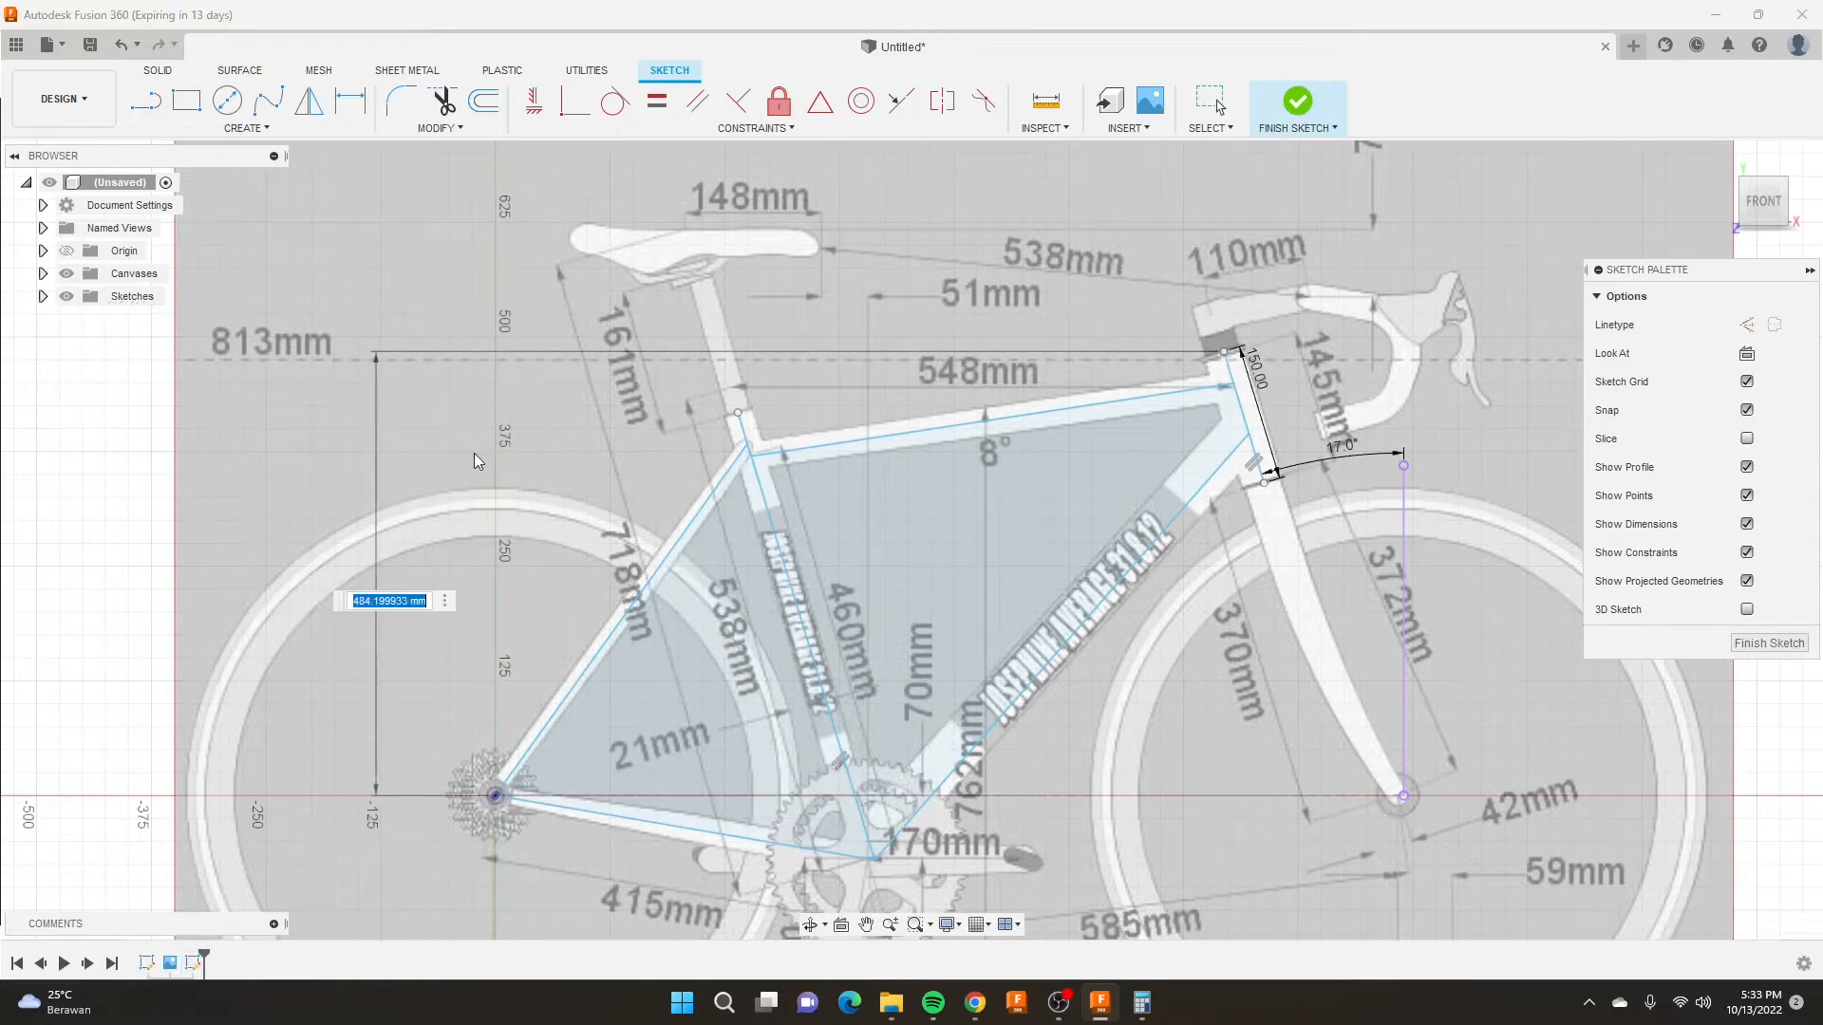
left_click_drag(368, 601, 509, 603)
type("5")
key("Return")
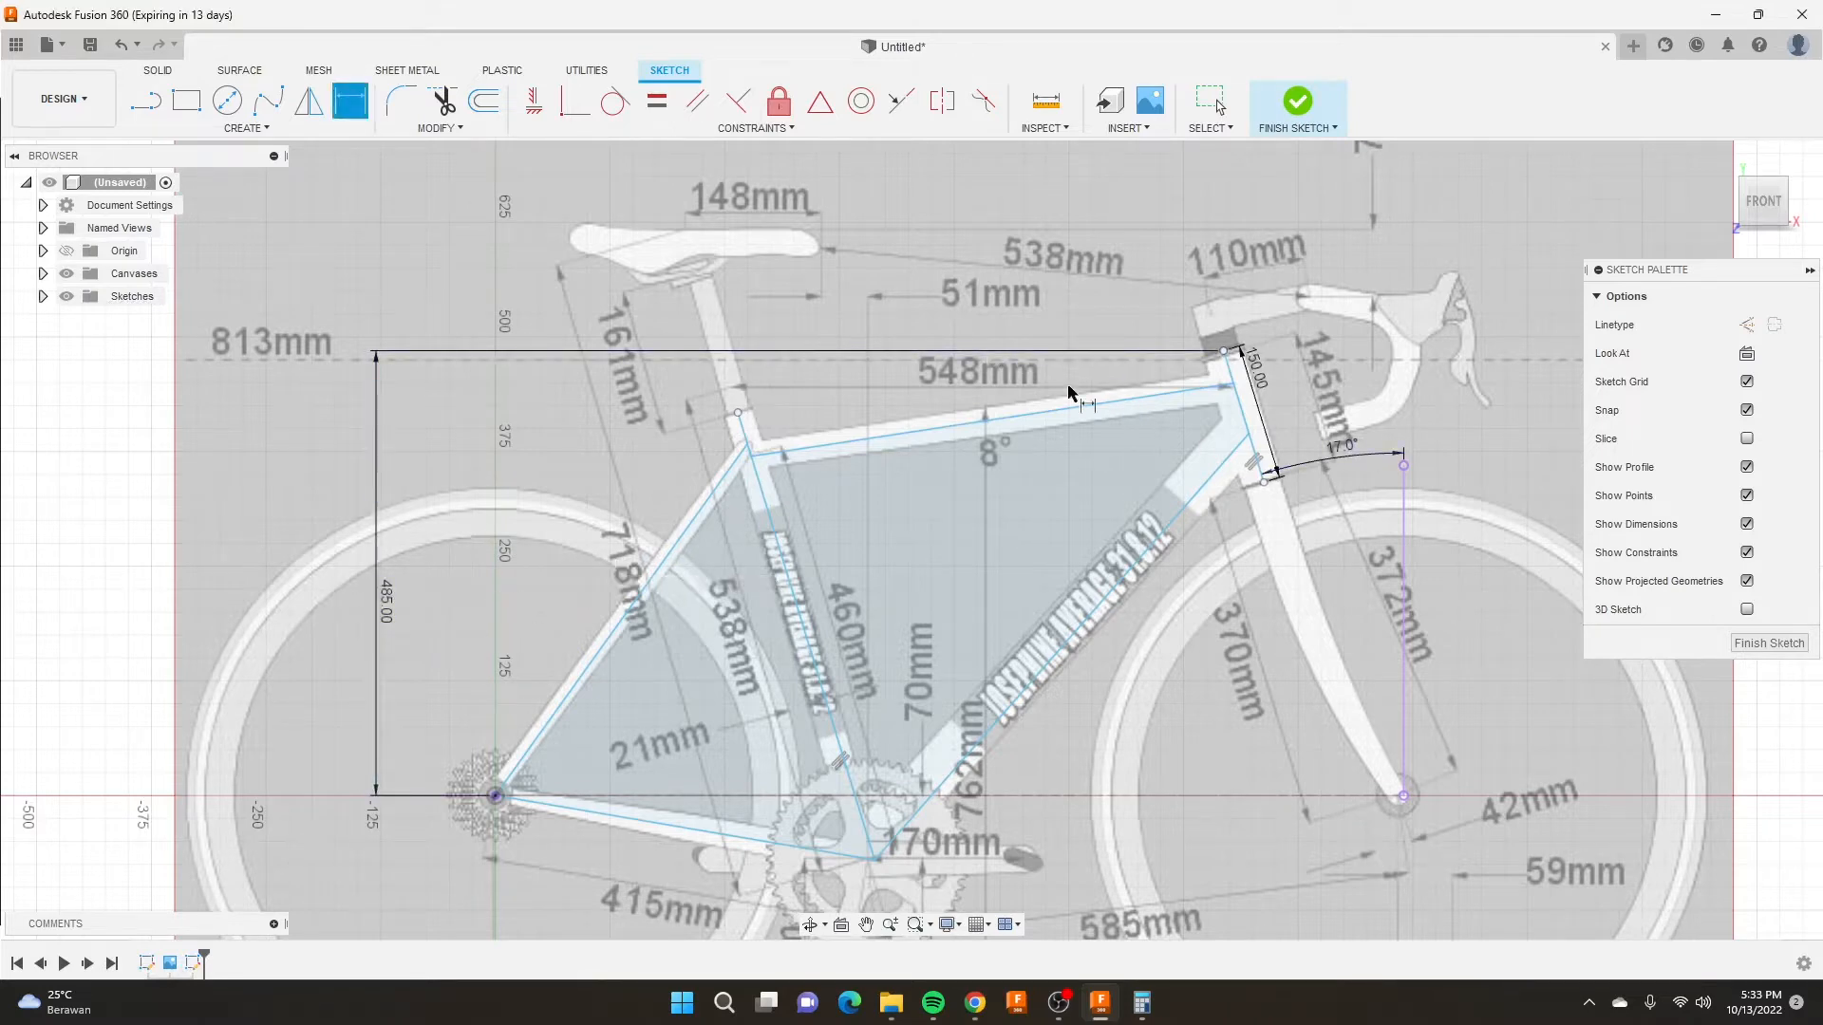
right_click(1198, 277)
left_click(1130, 279)
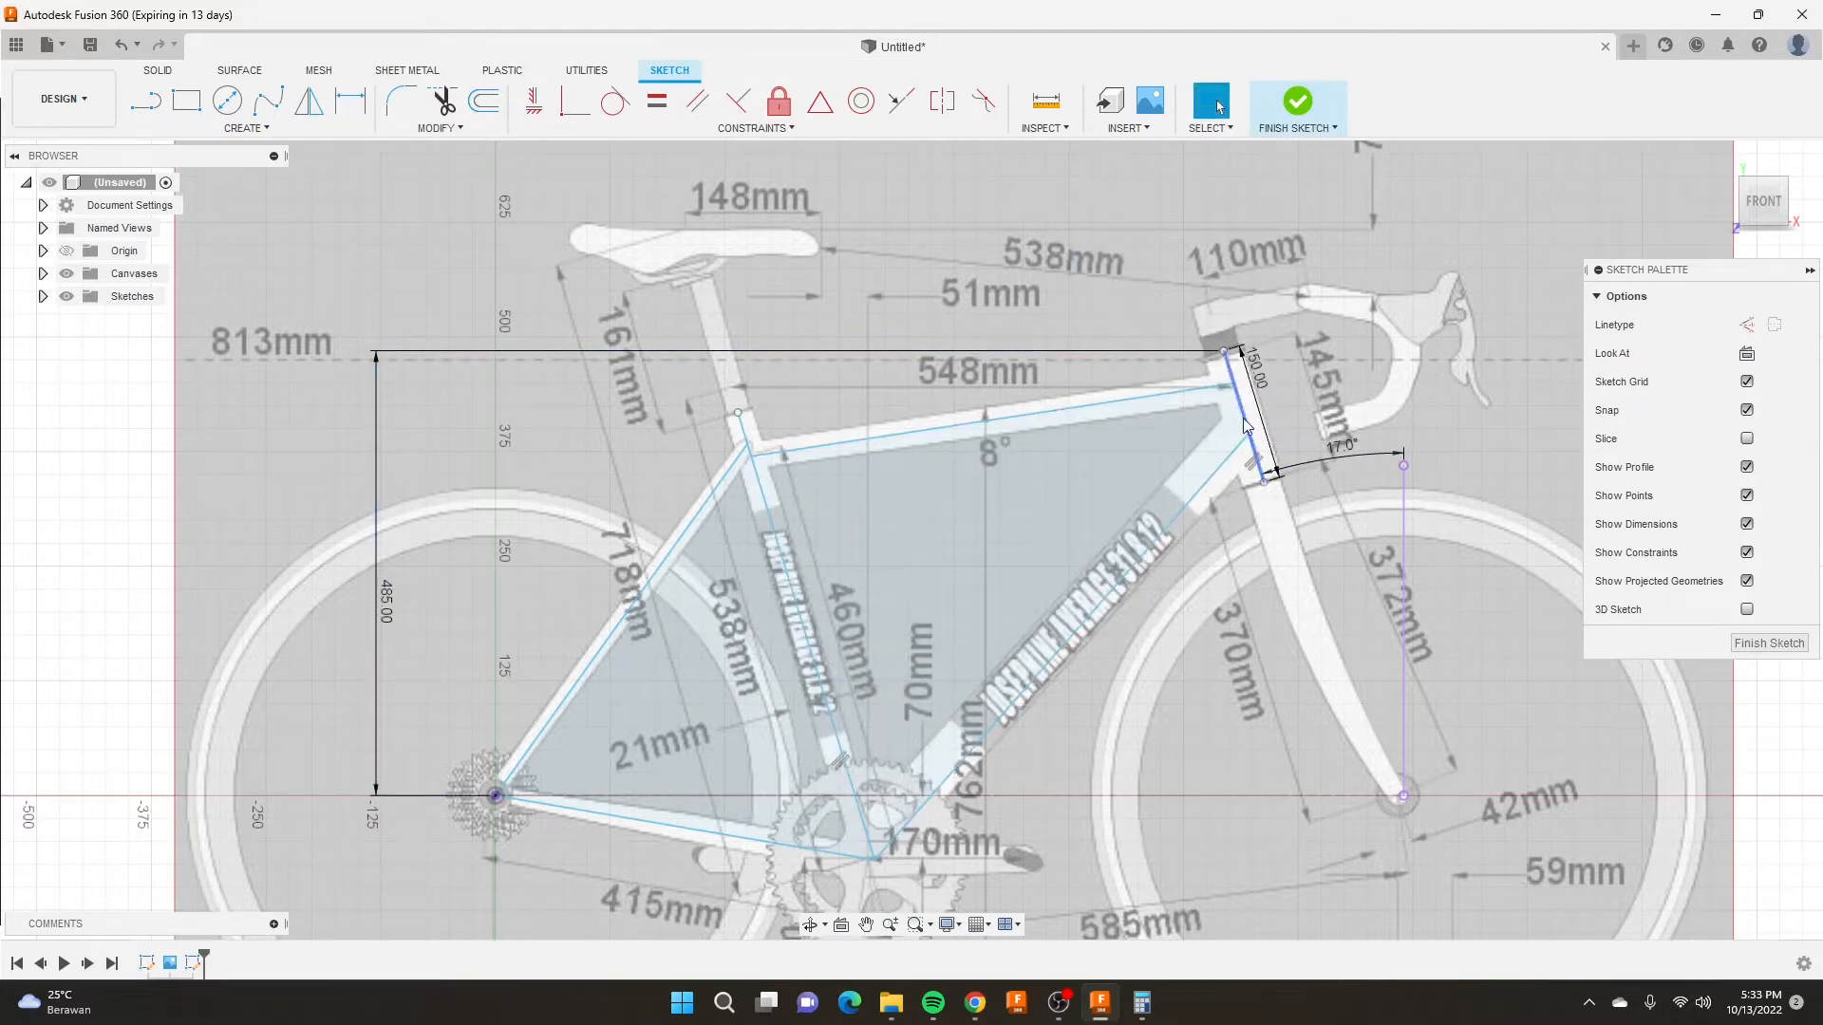
Dimension the distance between the parallel seat tube and head tube lines as 526 mm.
key("d")
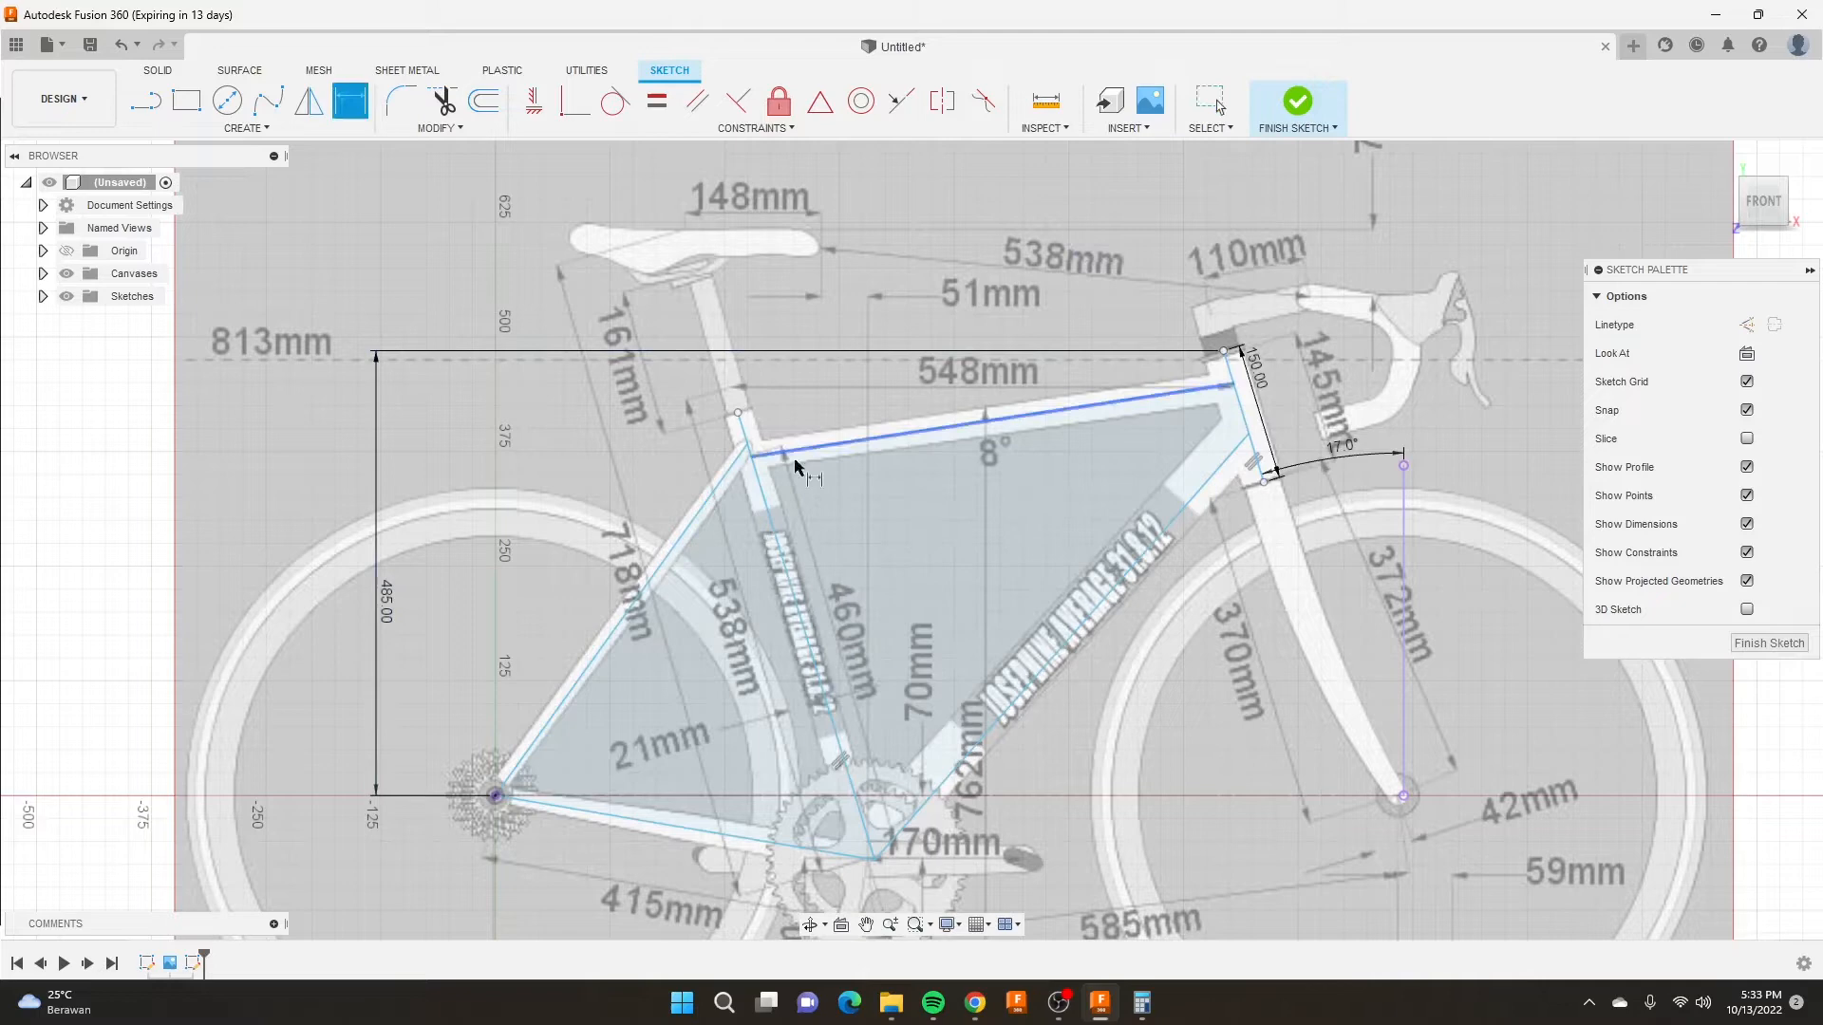
left_click(777, 541)
left_click(1246, 418)
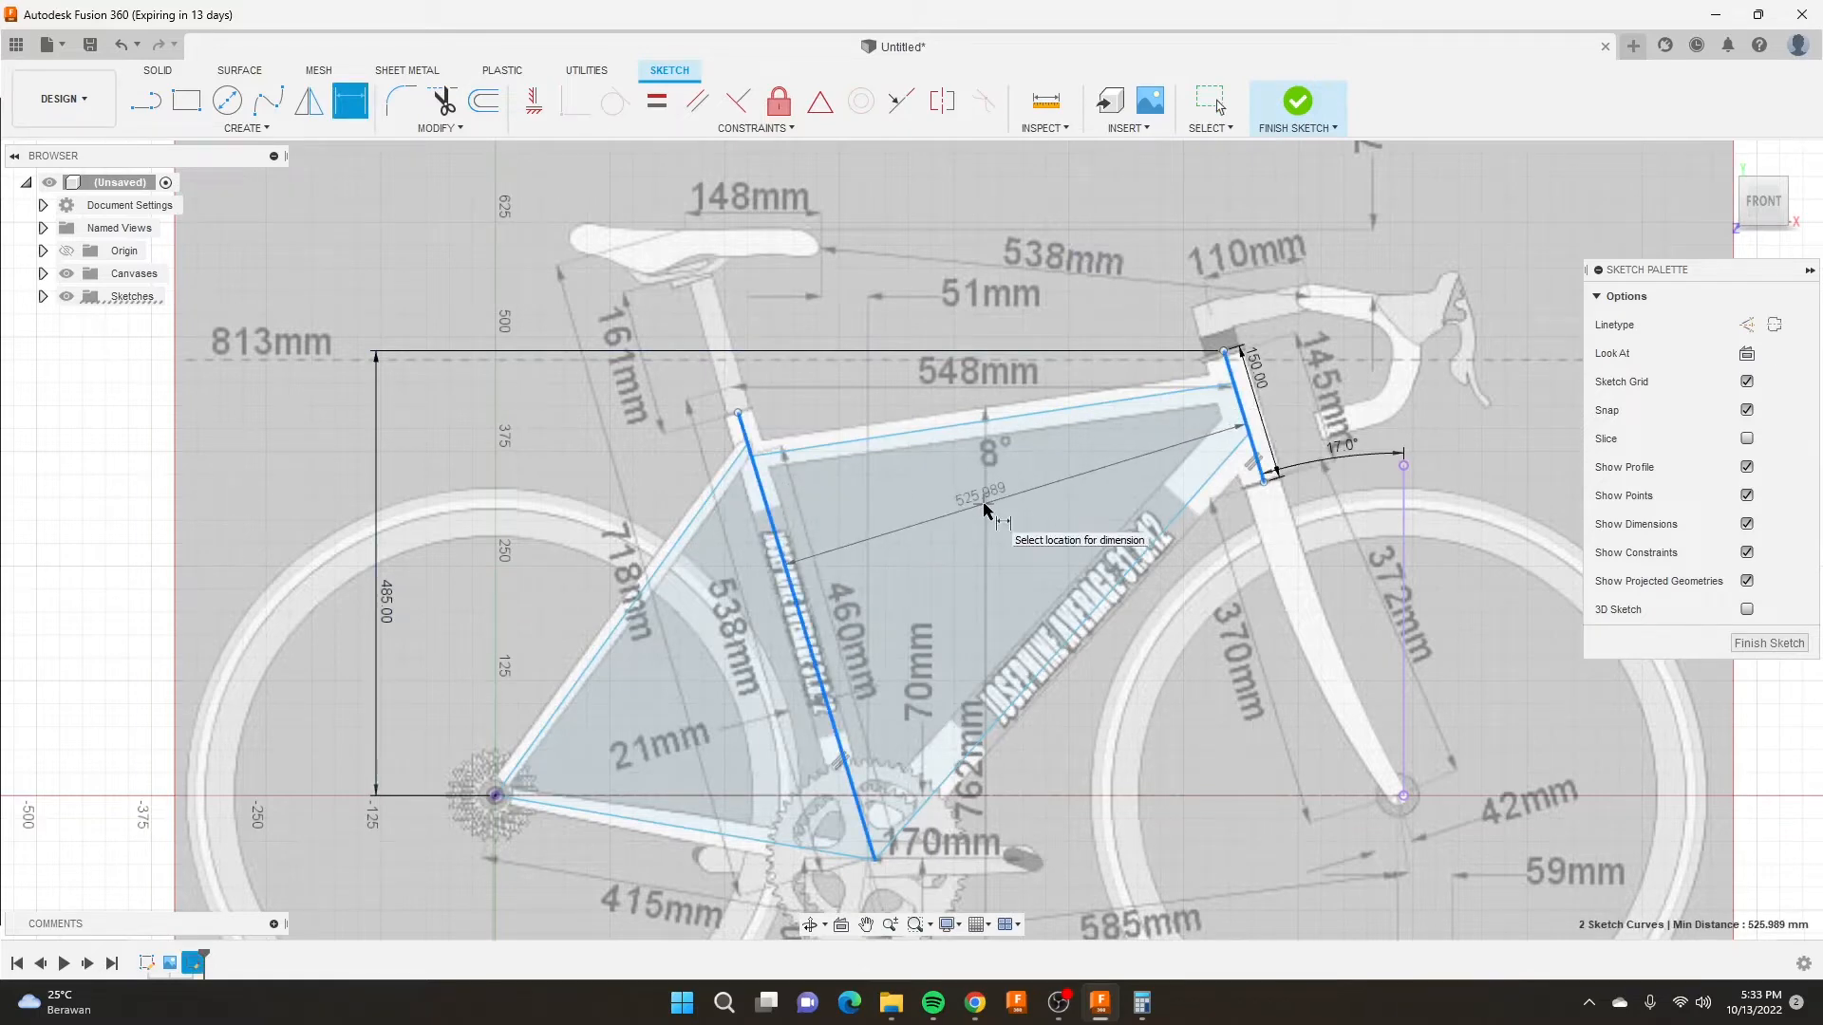
left_click(983, 501)
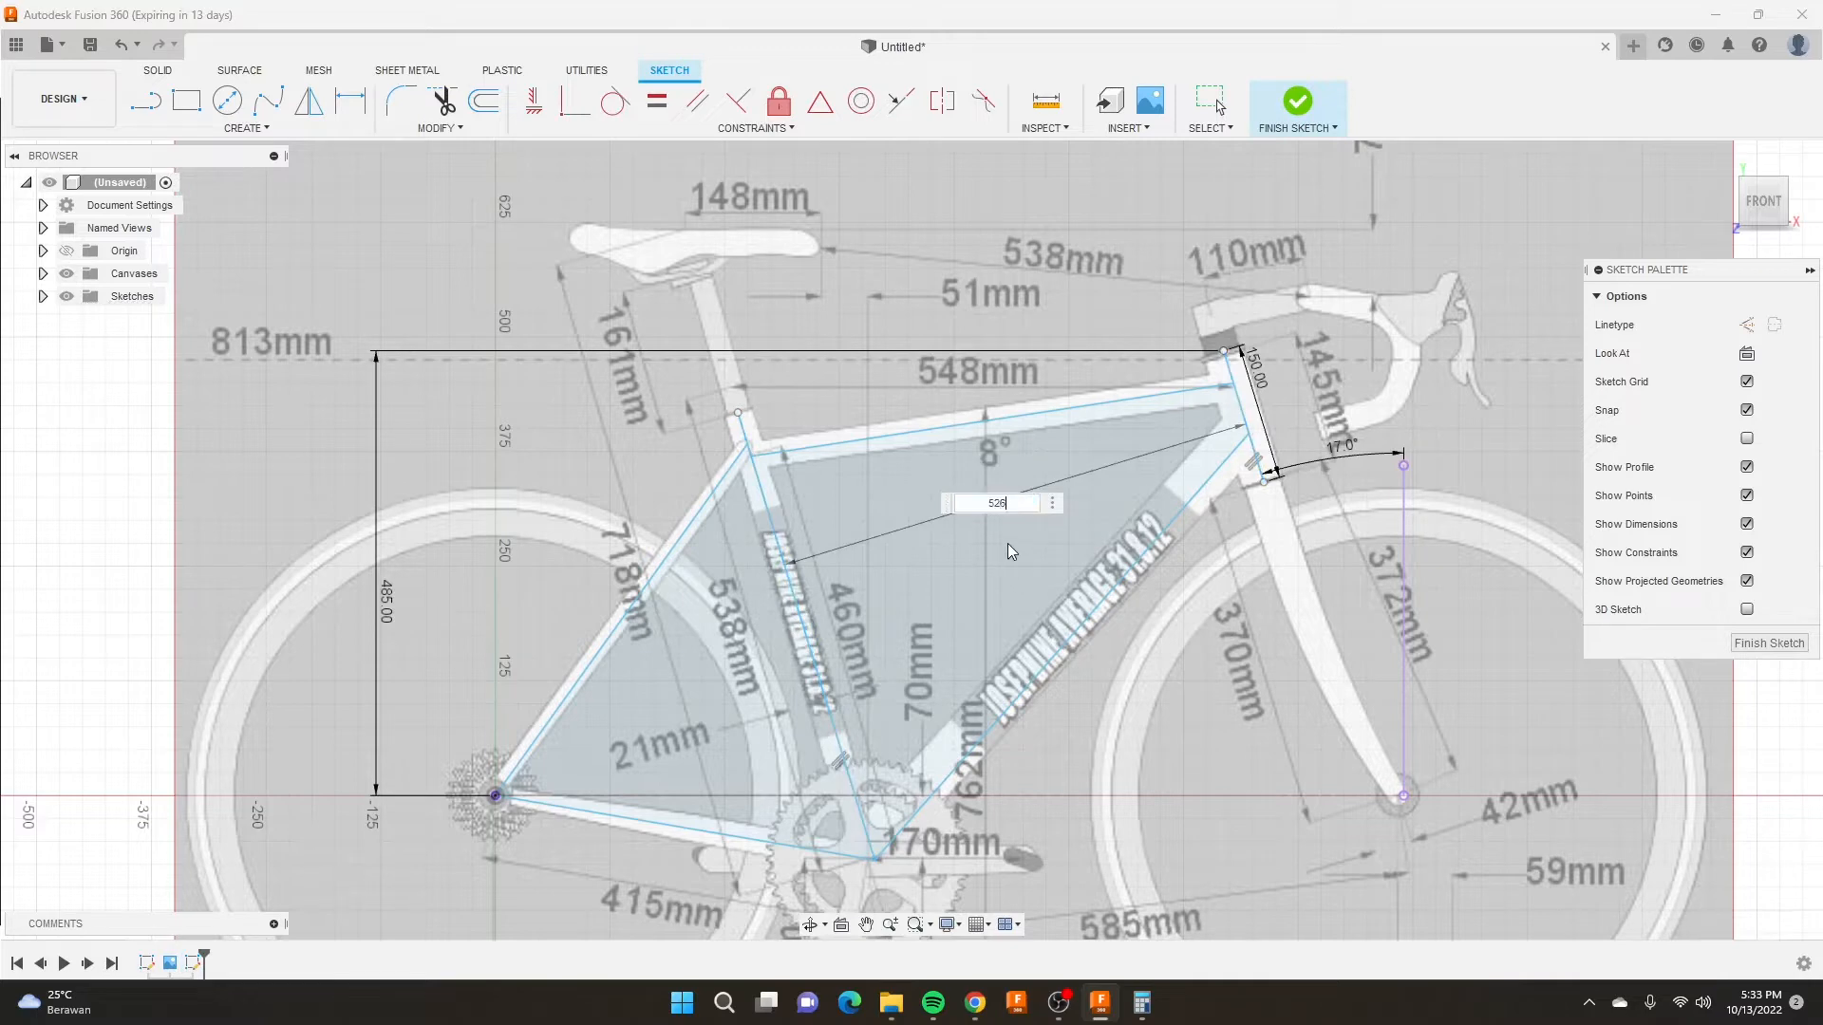
key("Return")
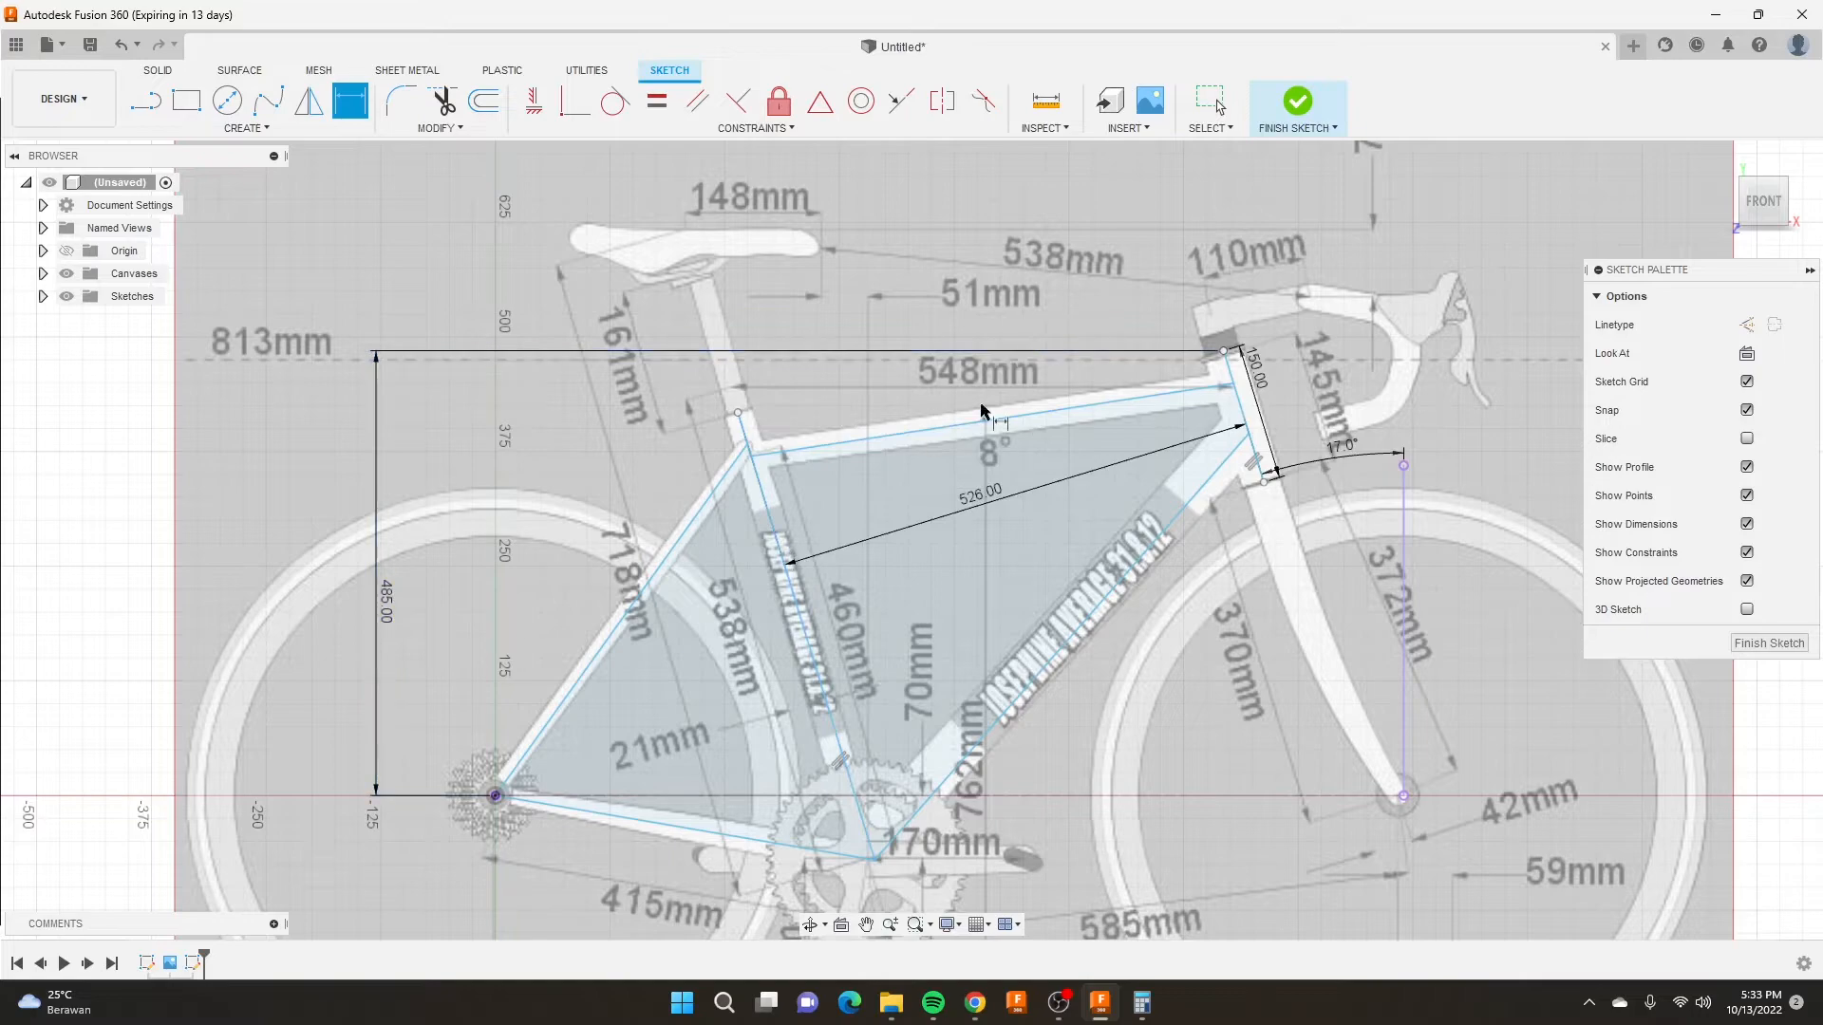
Finish the frame sketch and hide the reference canvas.
scroll(949, 427, "down", 3)
scroll(954, 408, "up", 4)
scroll(1050, 335, "down", 2)
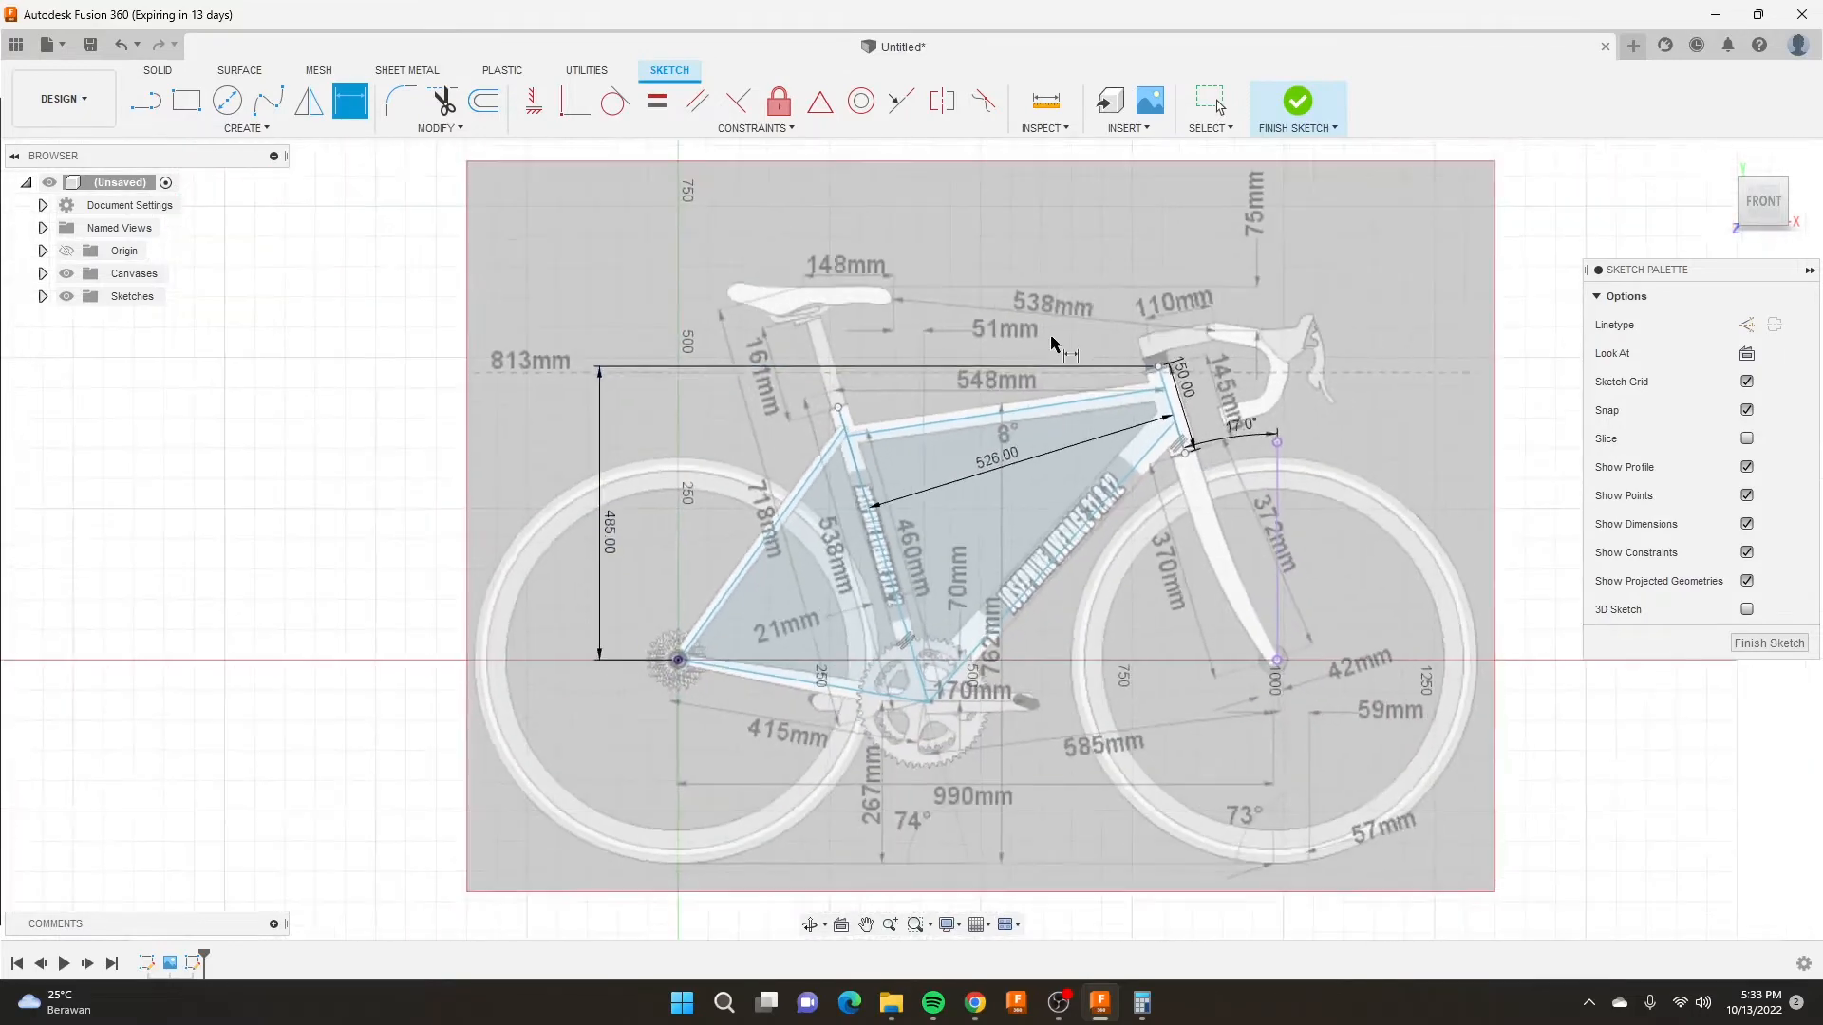
scroll(1092, 323, "up", 4)
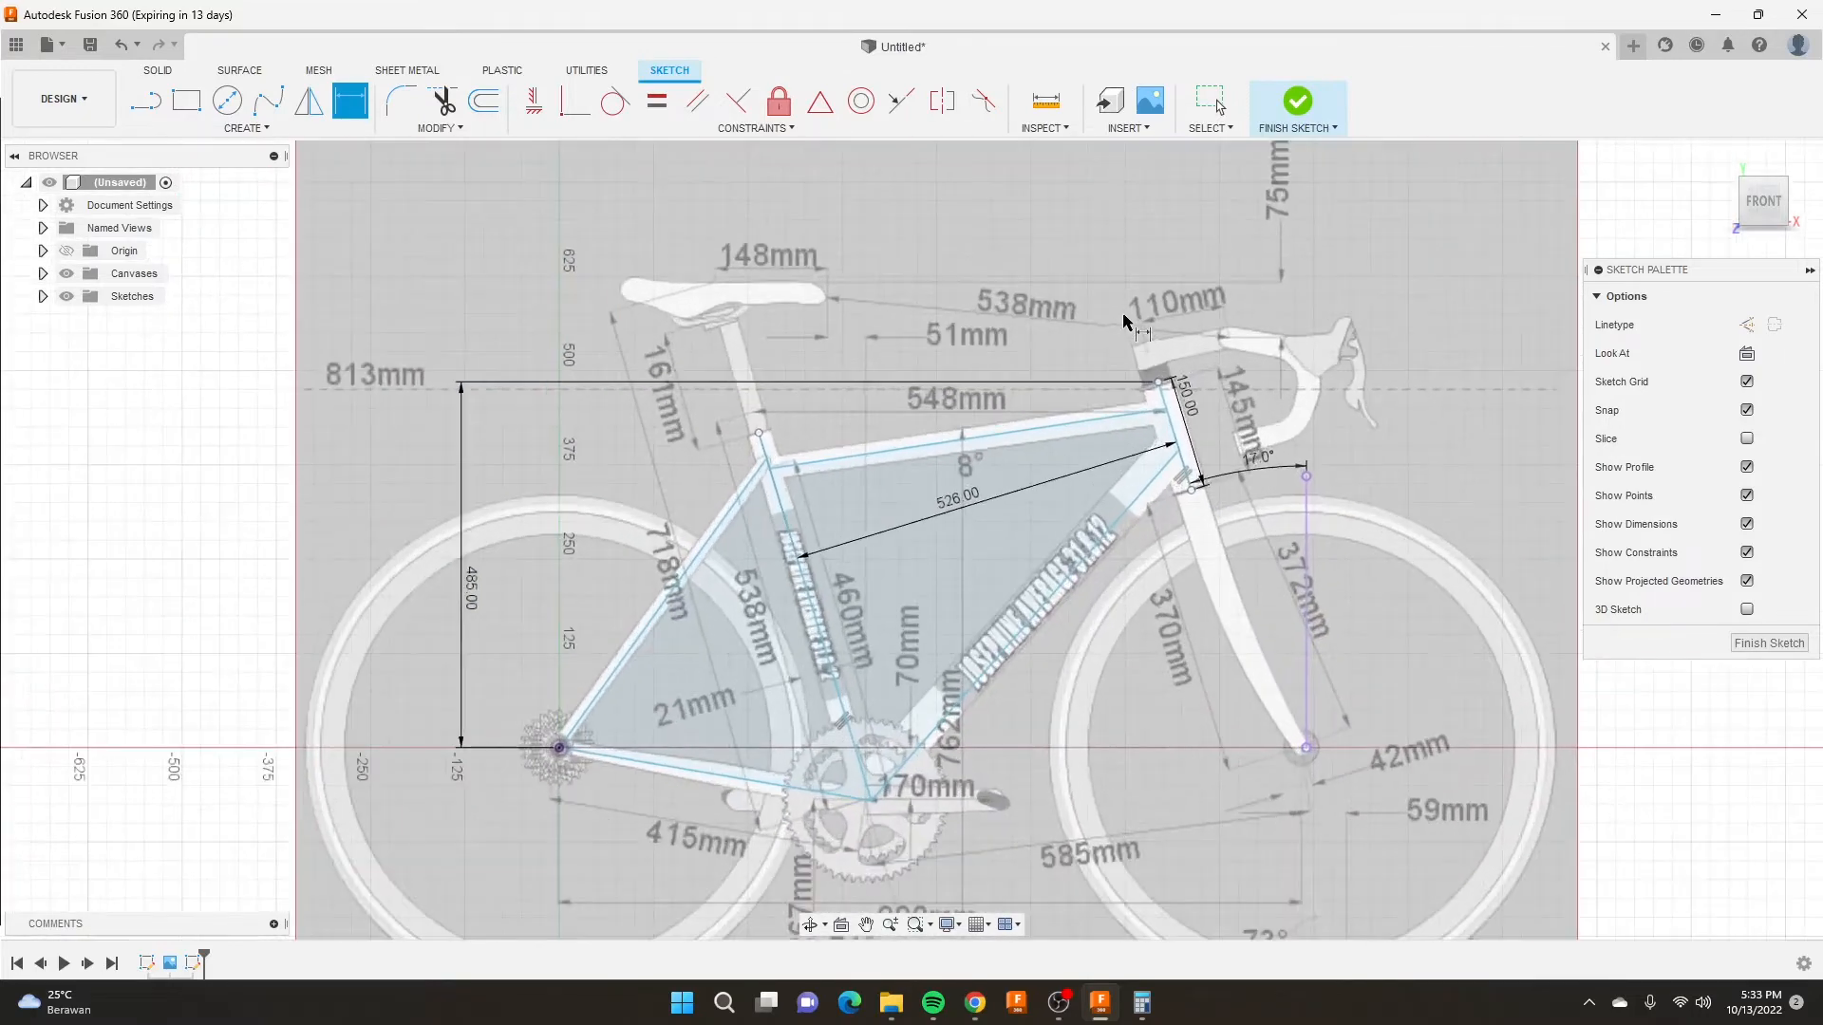
left_click(1300, 104)
scroll(1160, 332, "down", 3)
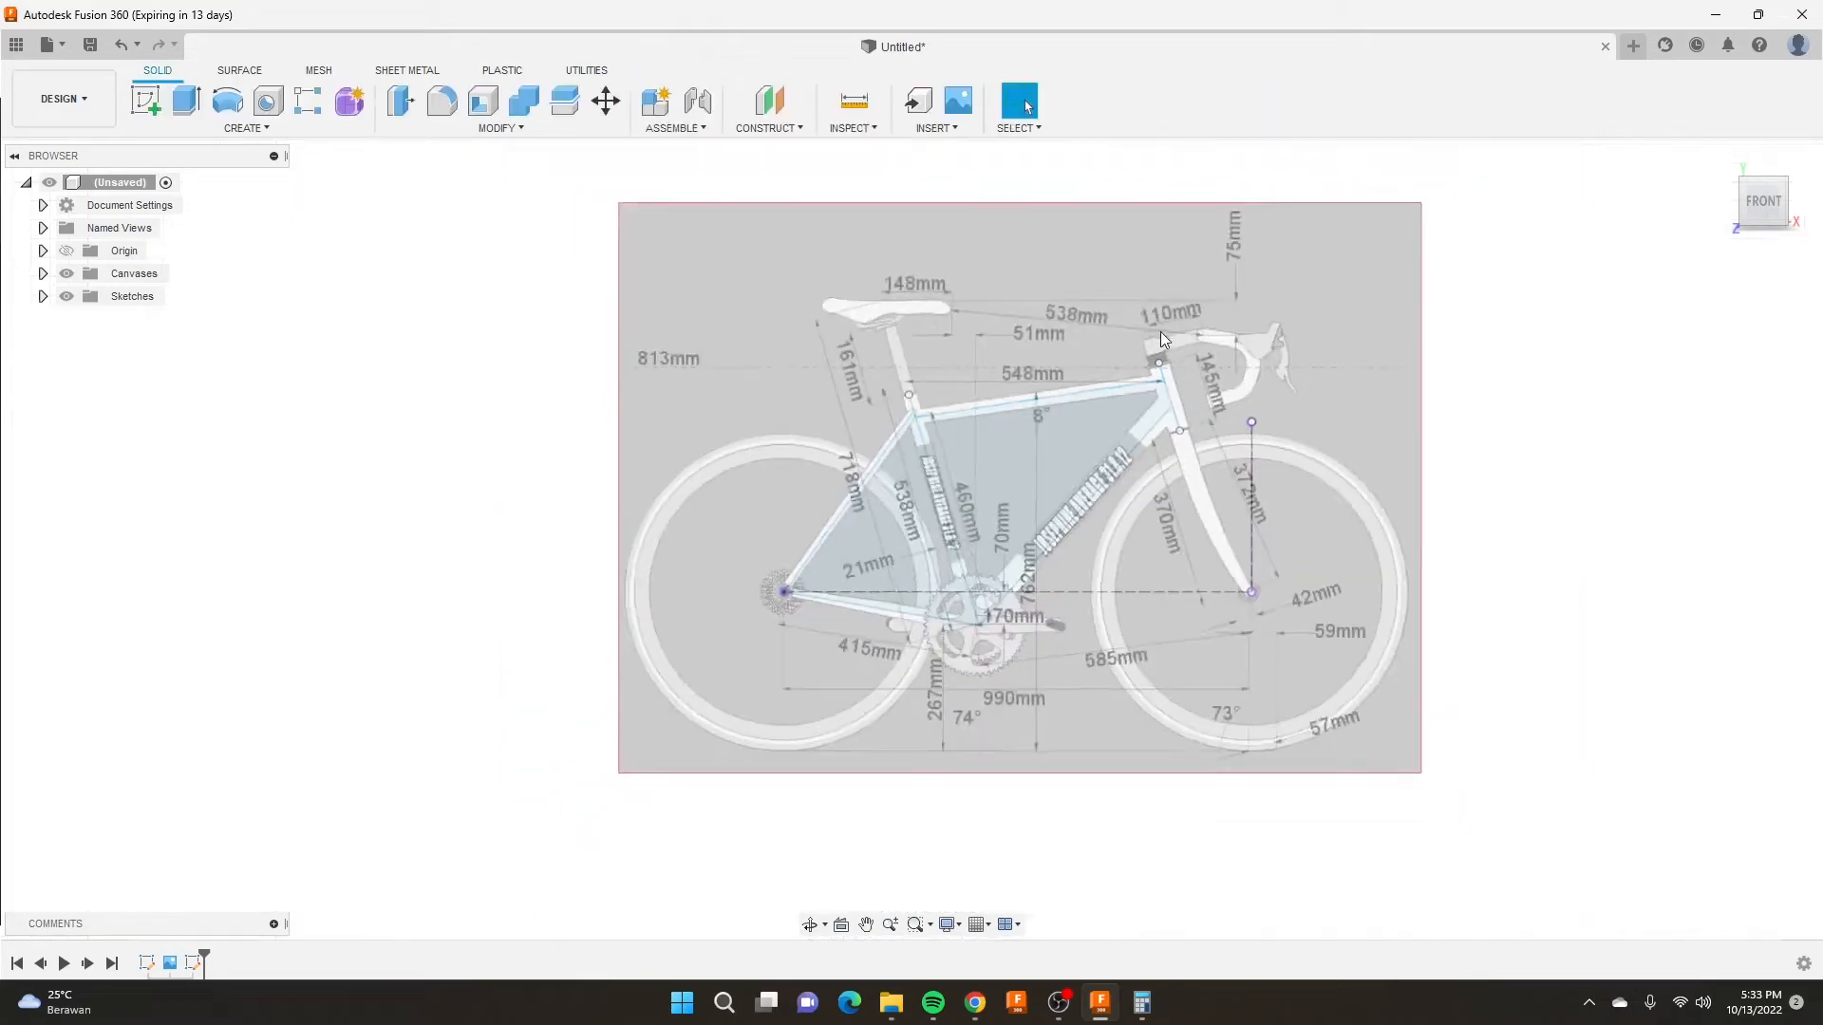
scroll(1198, 408, "up", 3)
middle_click_drag(1115, 399, 1087, 446, "shift")
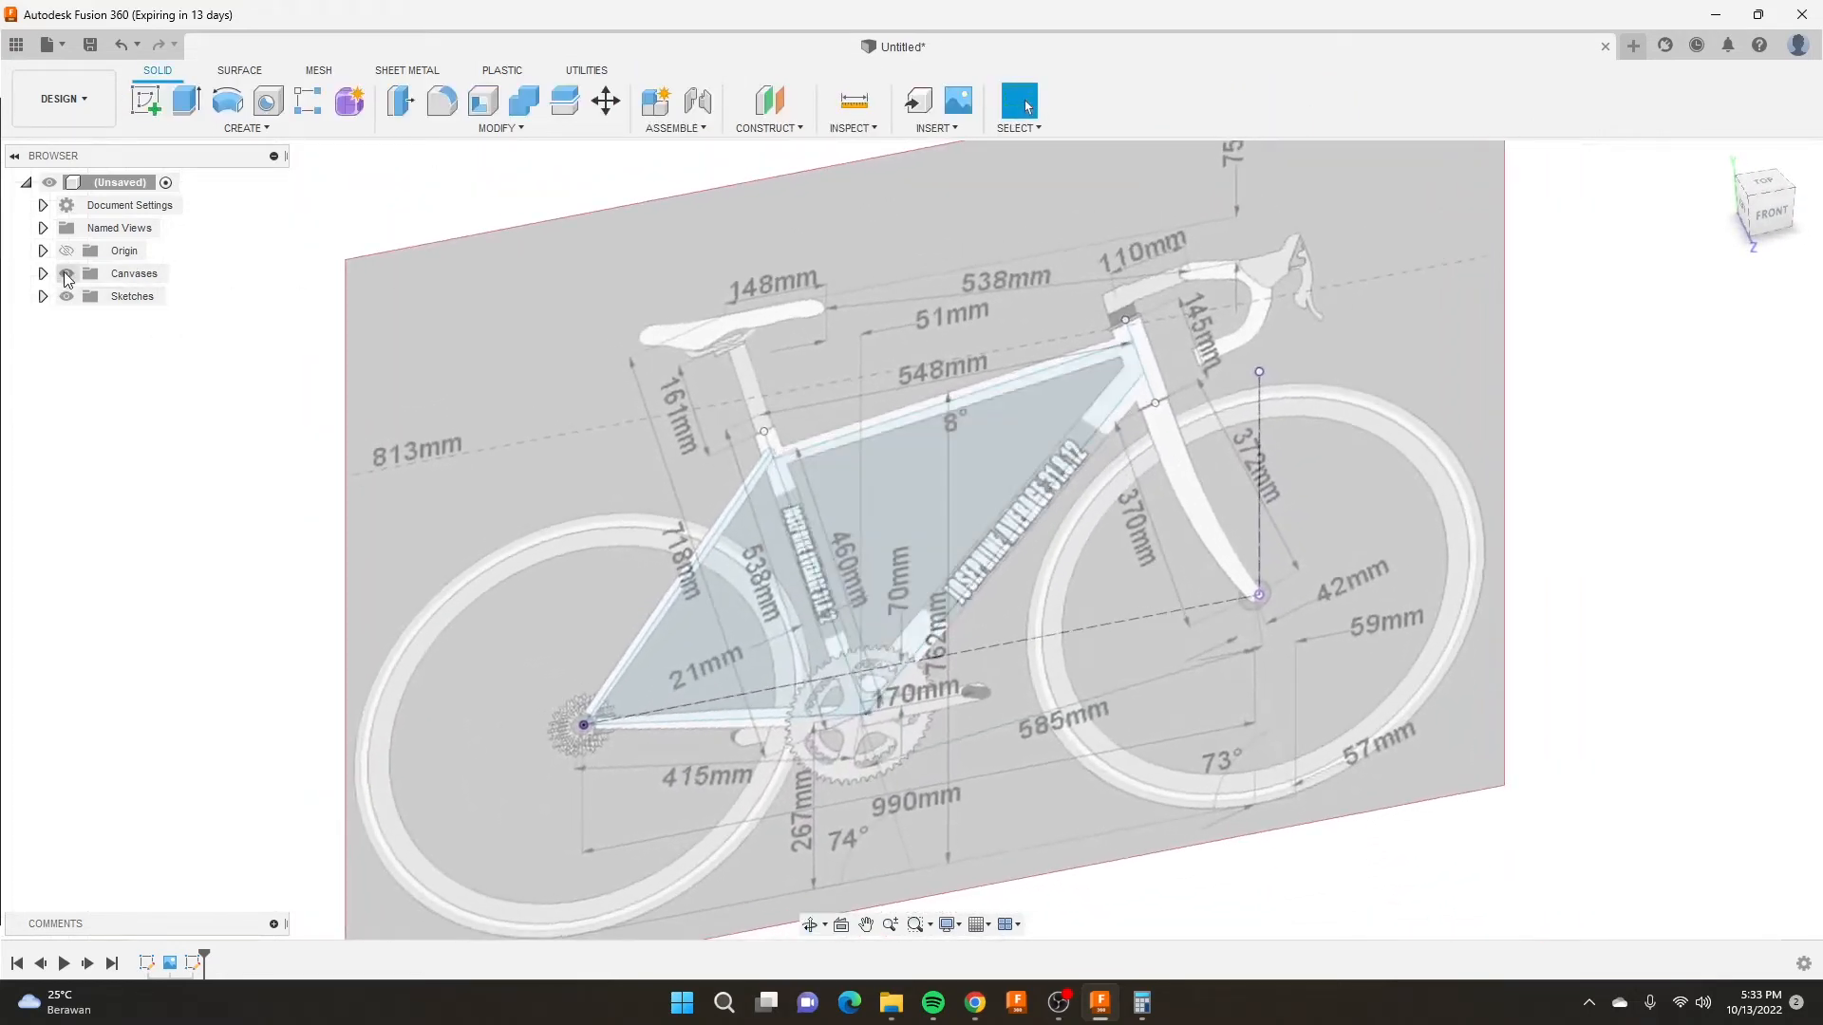
left_click(66, 274)
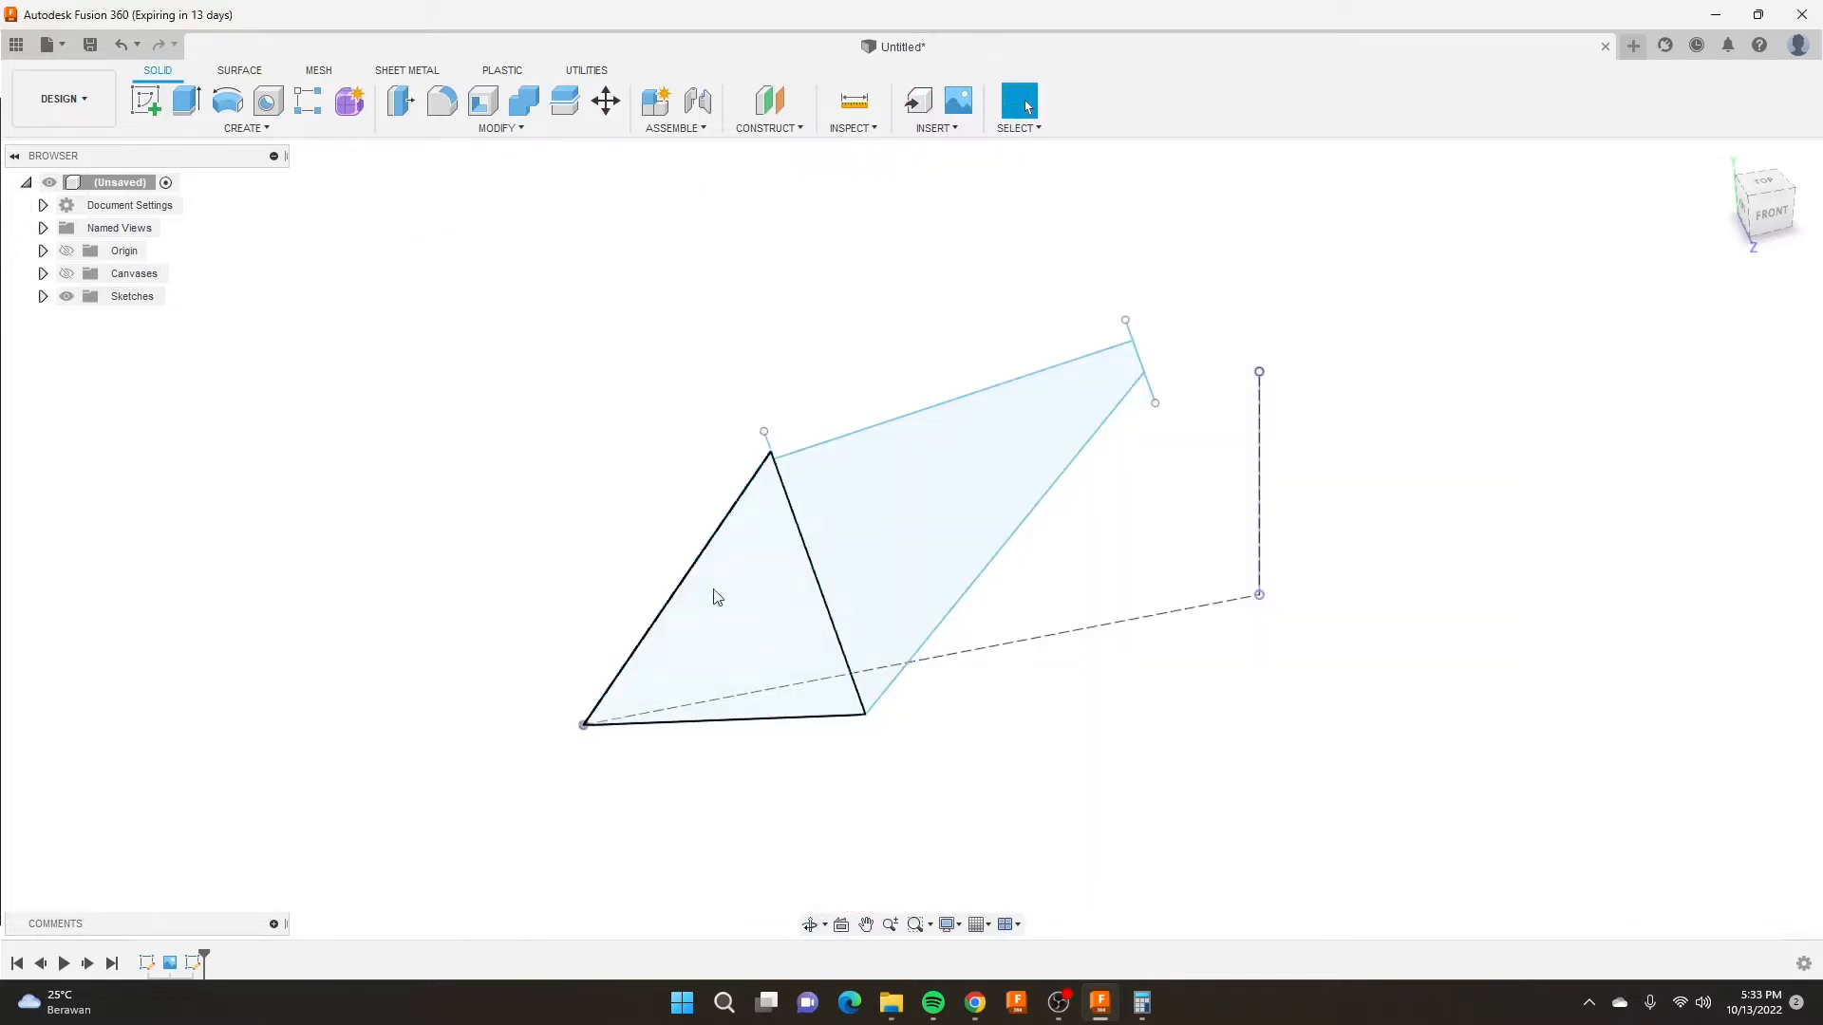
Examine the frame sketch from several angles, checking the top tube, seat tube, chain stay and seat stay lines.
scroll(1029, 357, "up", 4)
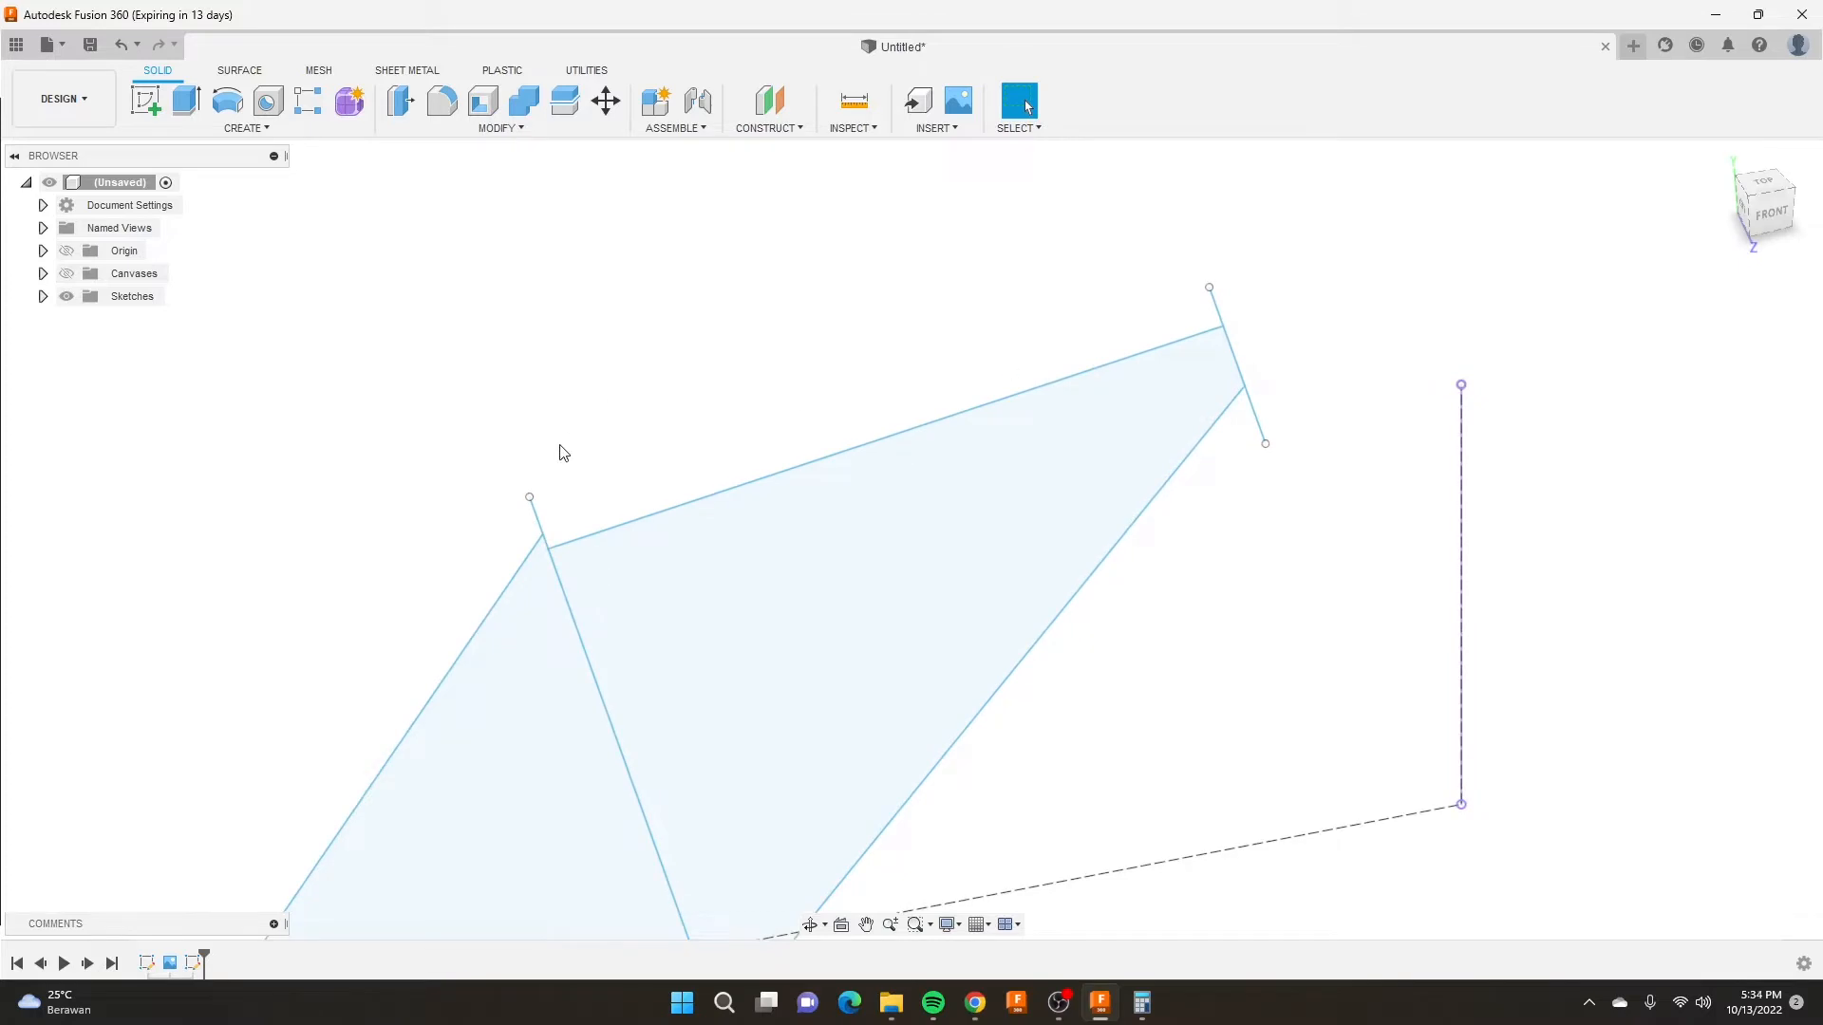
scroll(525, 510, "down", 3)
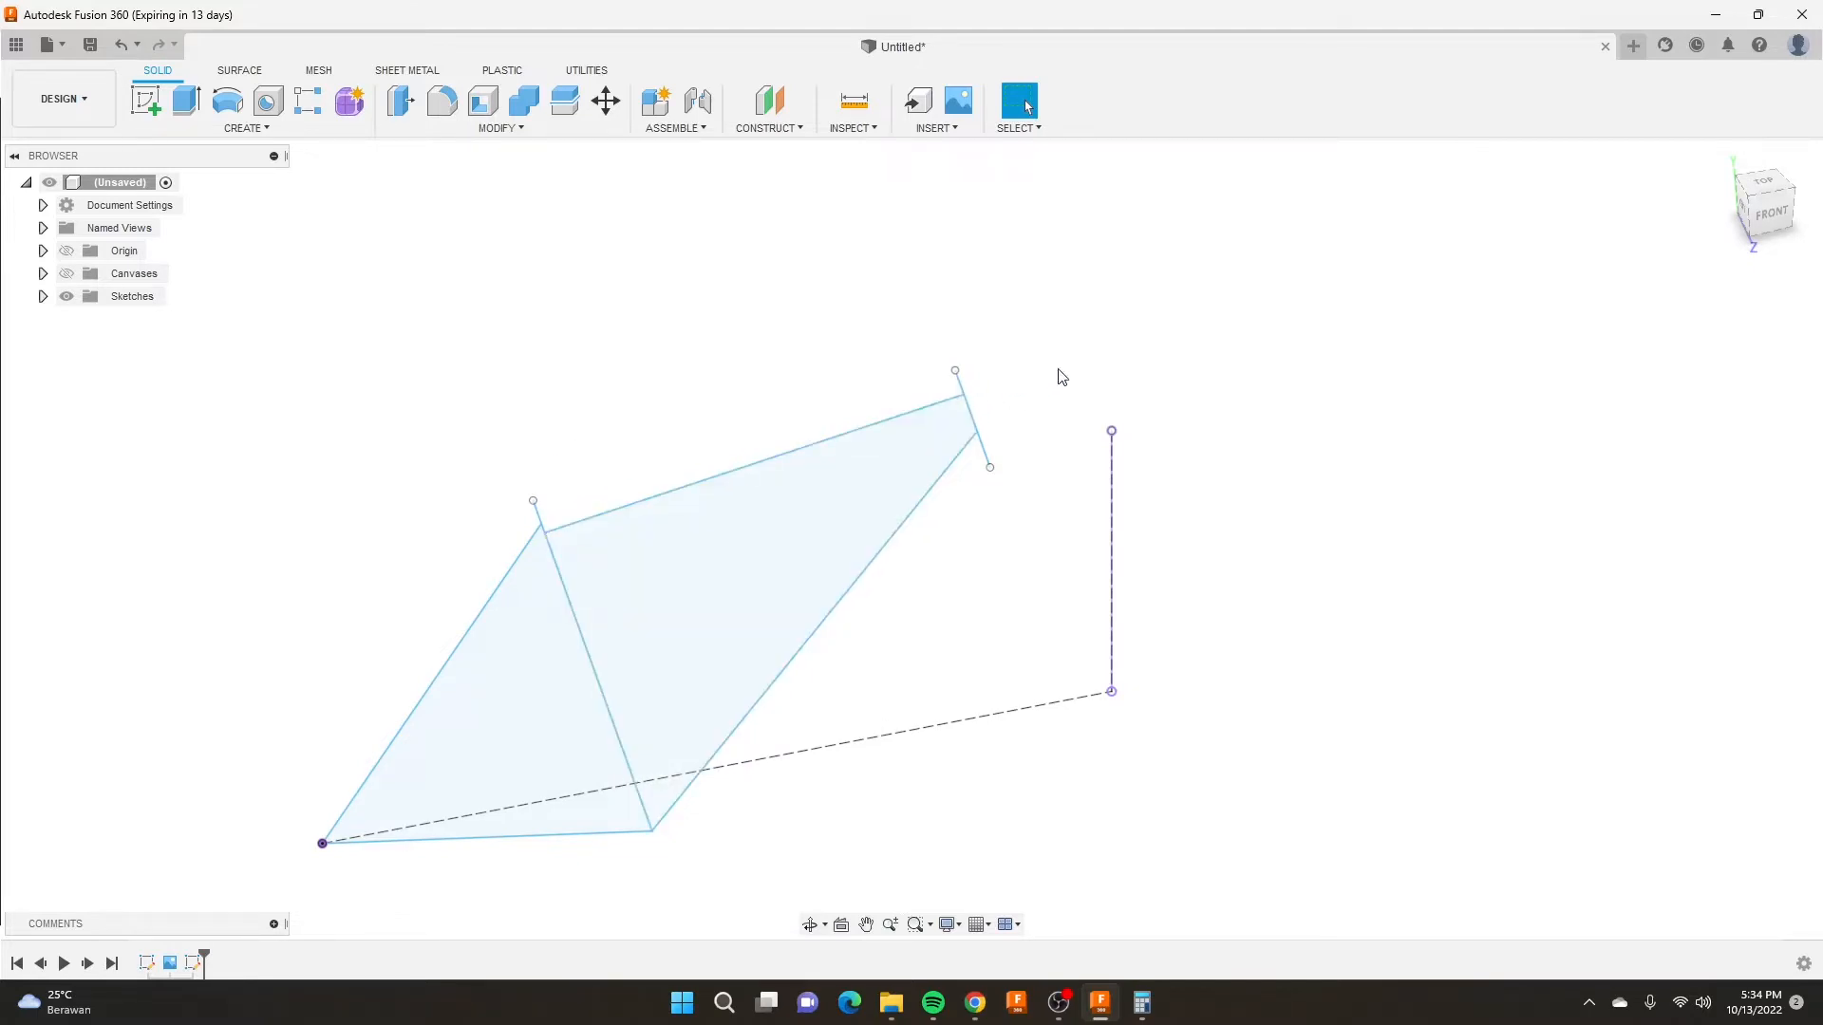
left_click(970, 408)
left_click(928, 406)
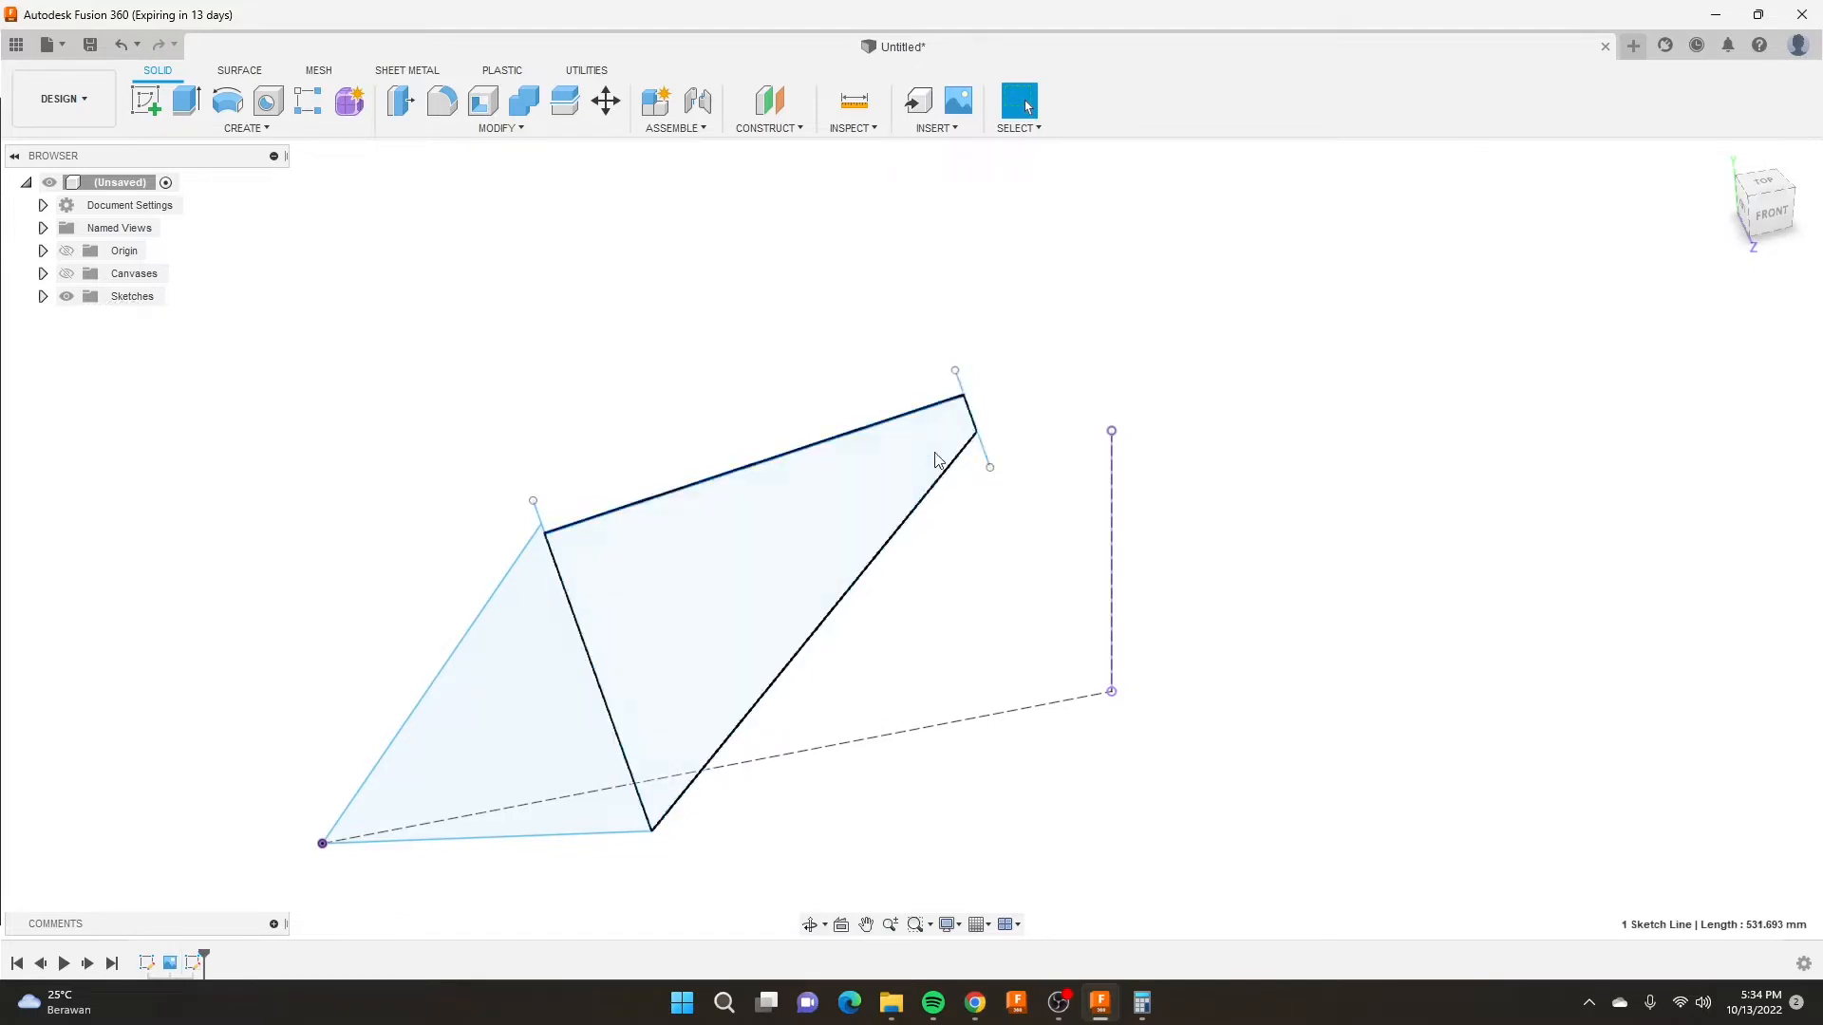
left_click(929, 488)
left_click(568, 609)
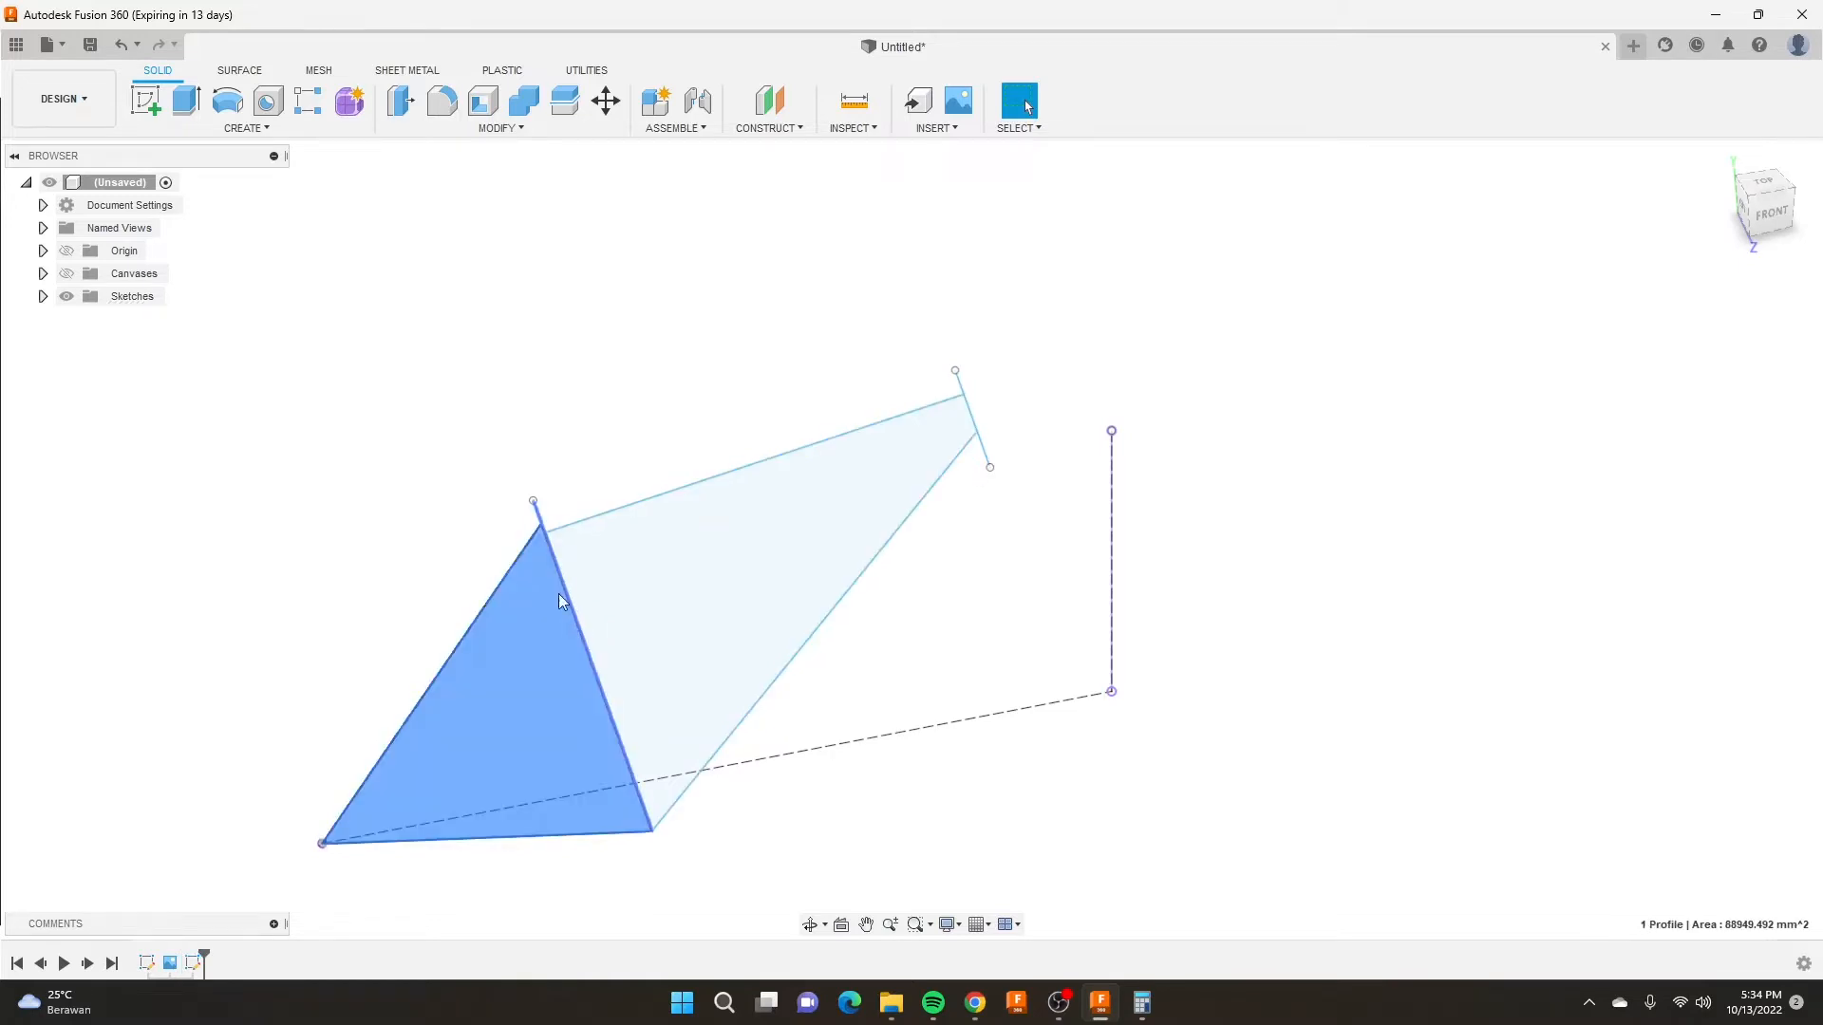
left_click(550, 550)
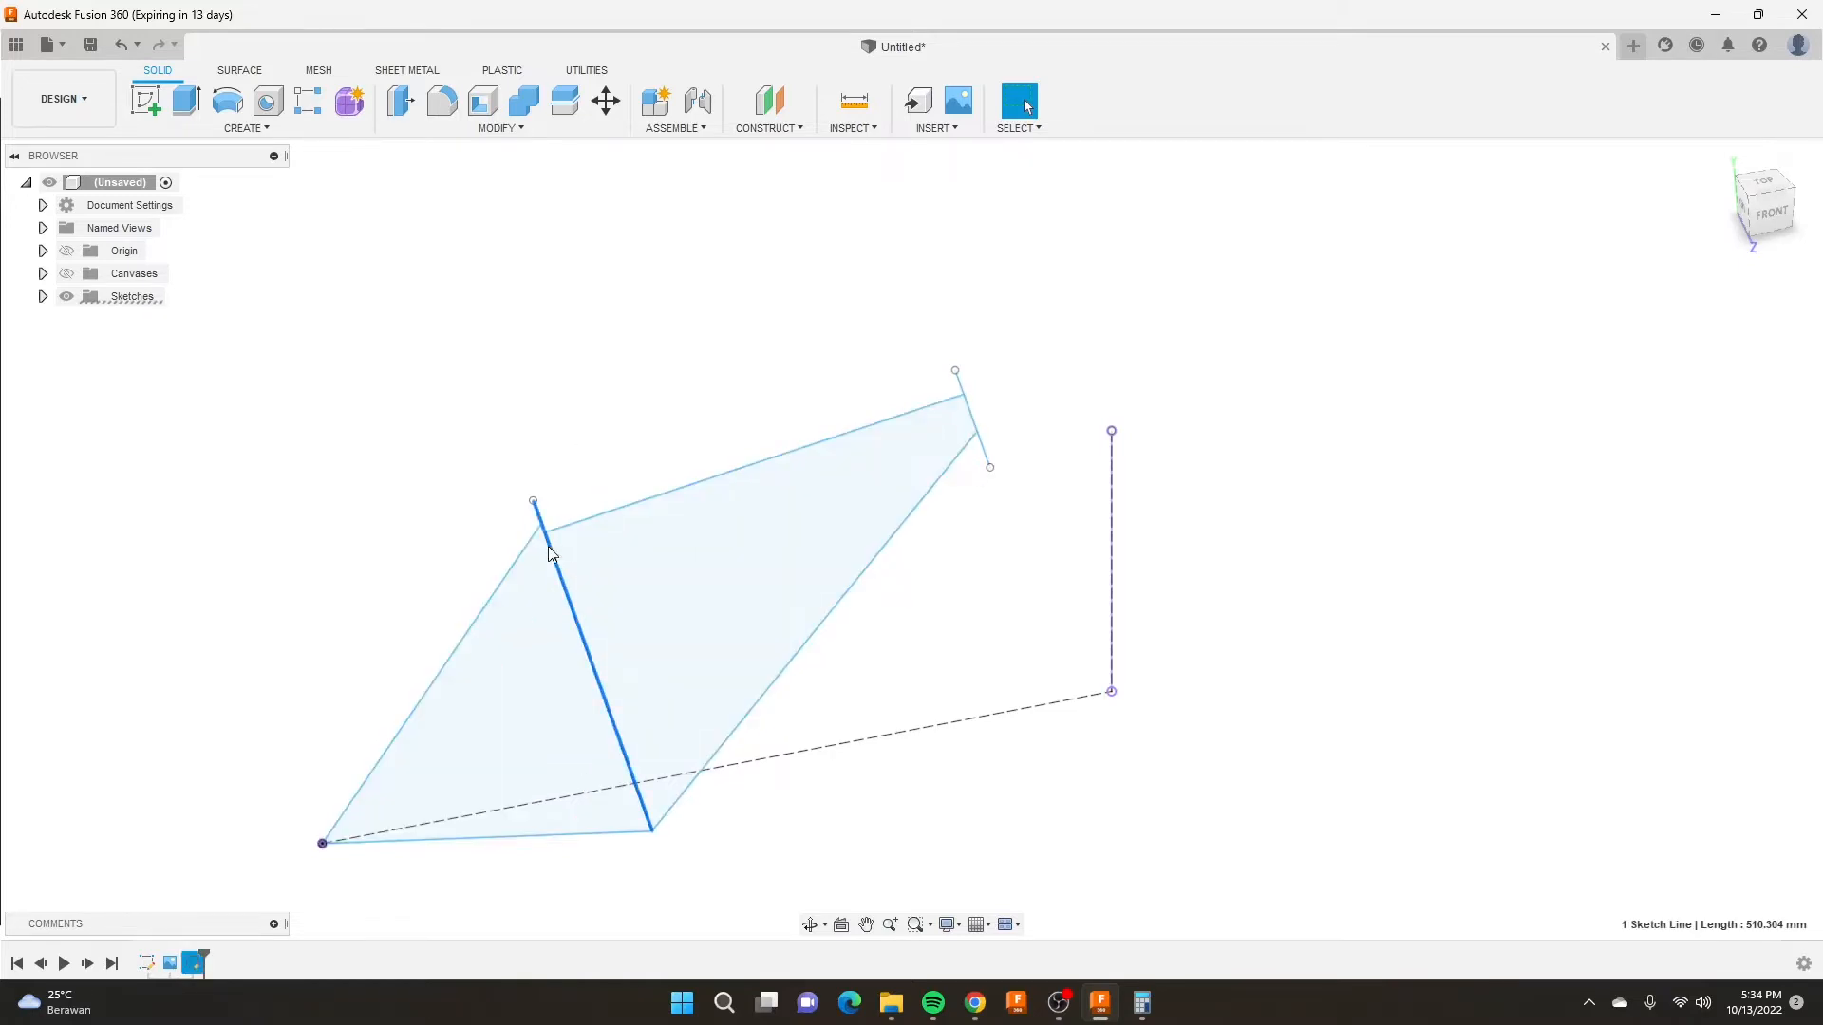
left_click(489, 839)
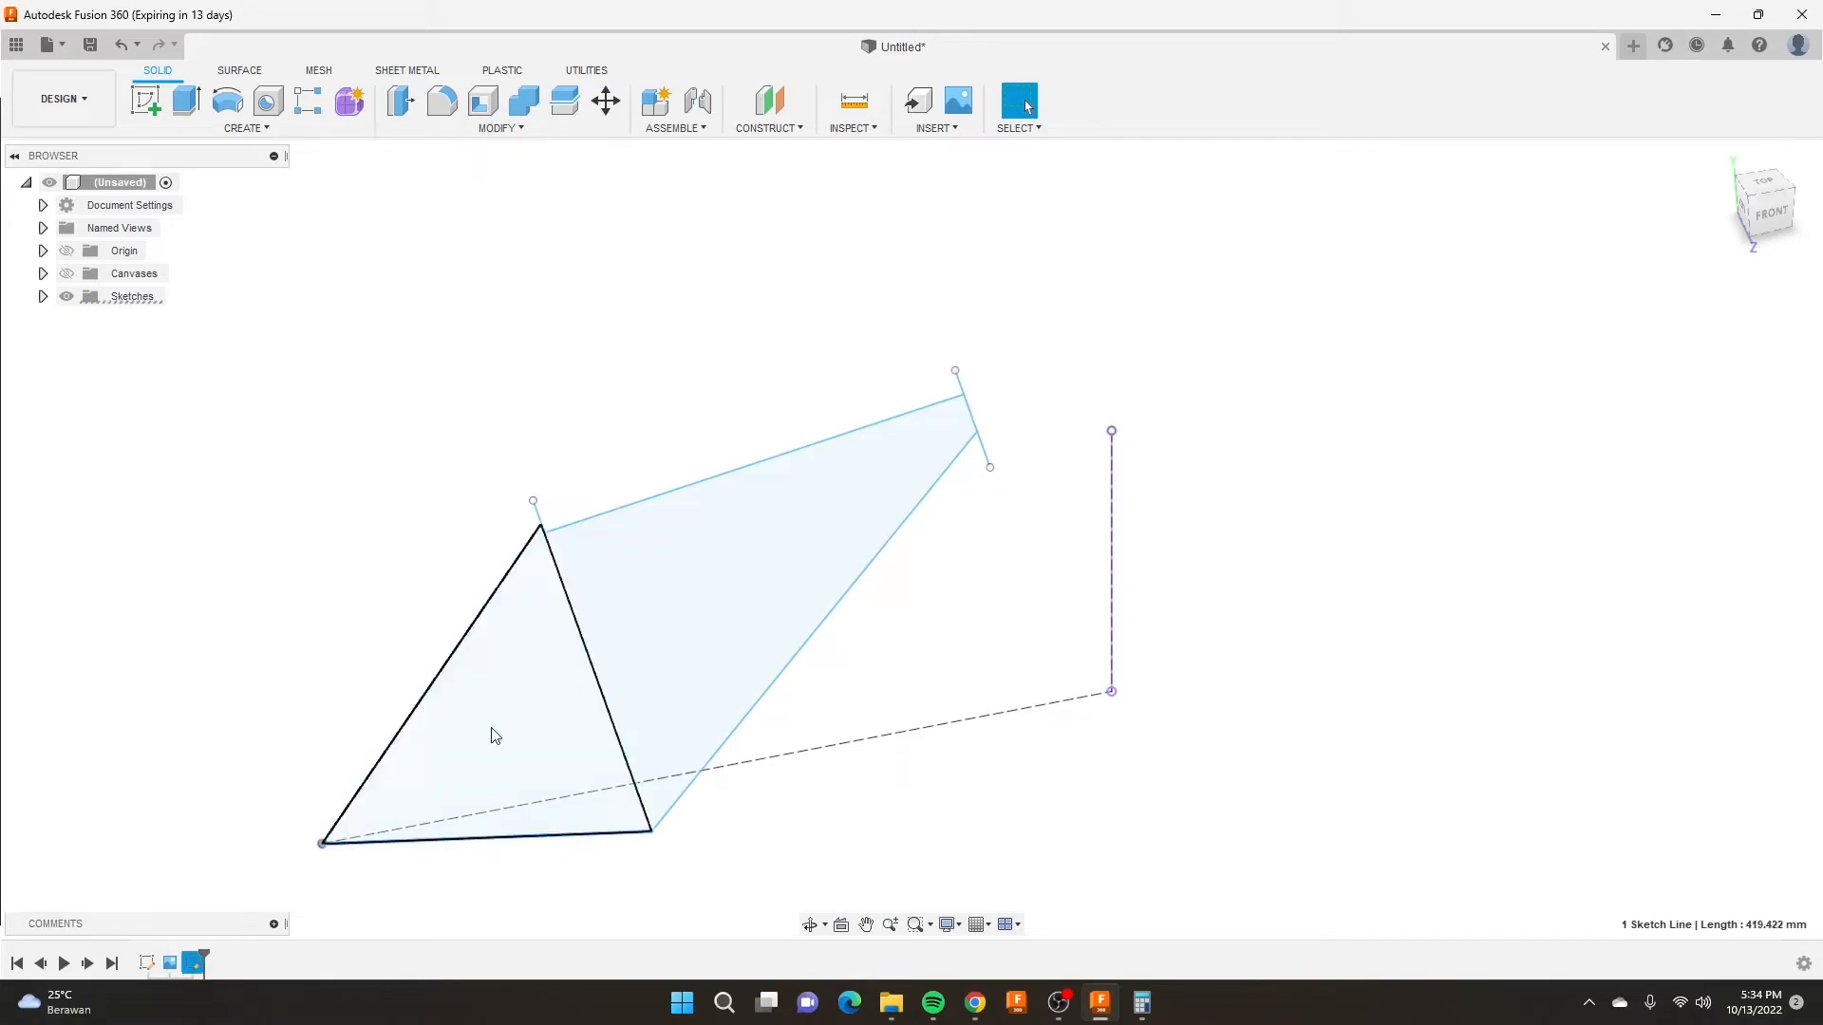
mouse_move(505, 634)
middle_mouse_down("shift")
mouse_move(574, 639)
mouse_move(585, 618)
middle_mouse_up("shift")
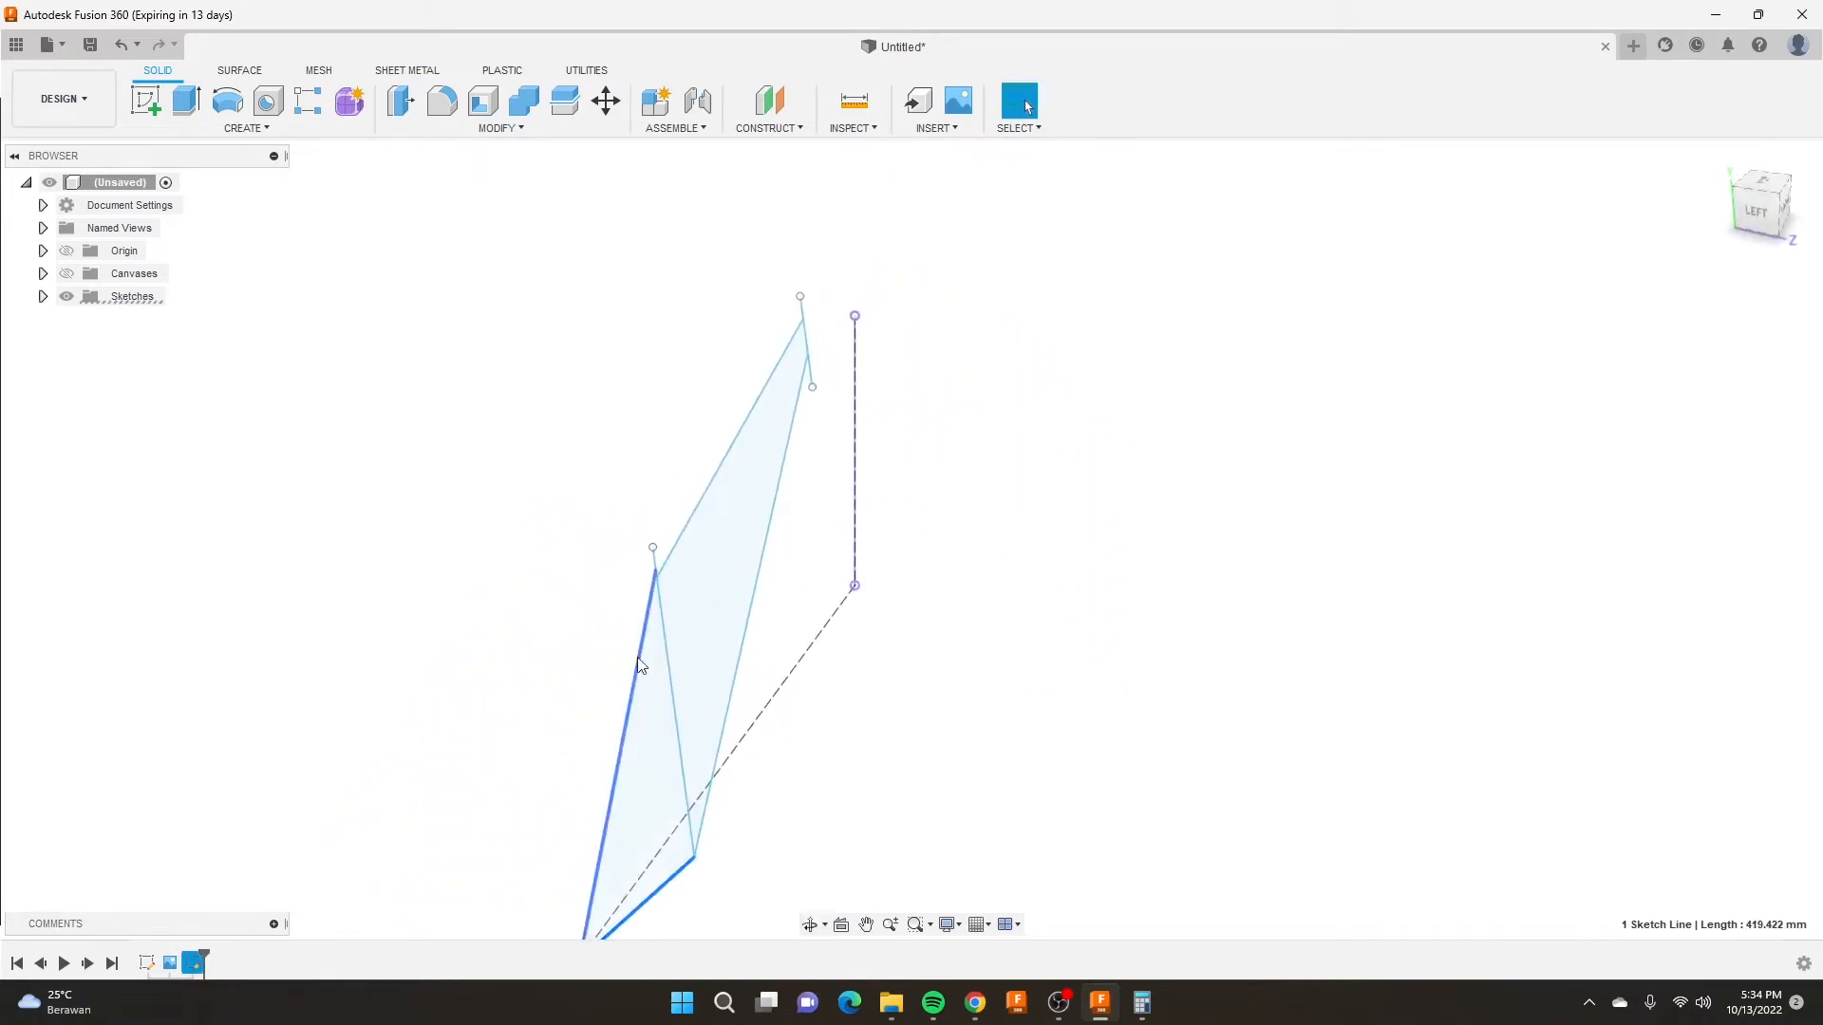
middle_click_drag(720, 496, 706, 517, "shift")
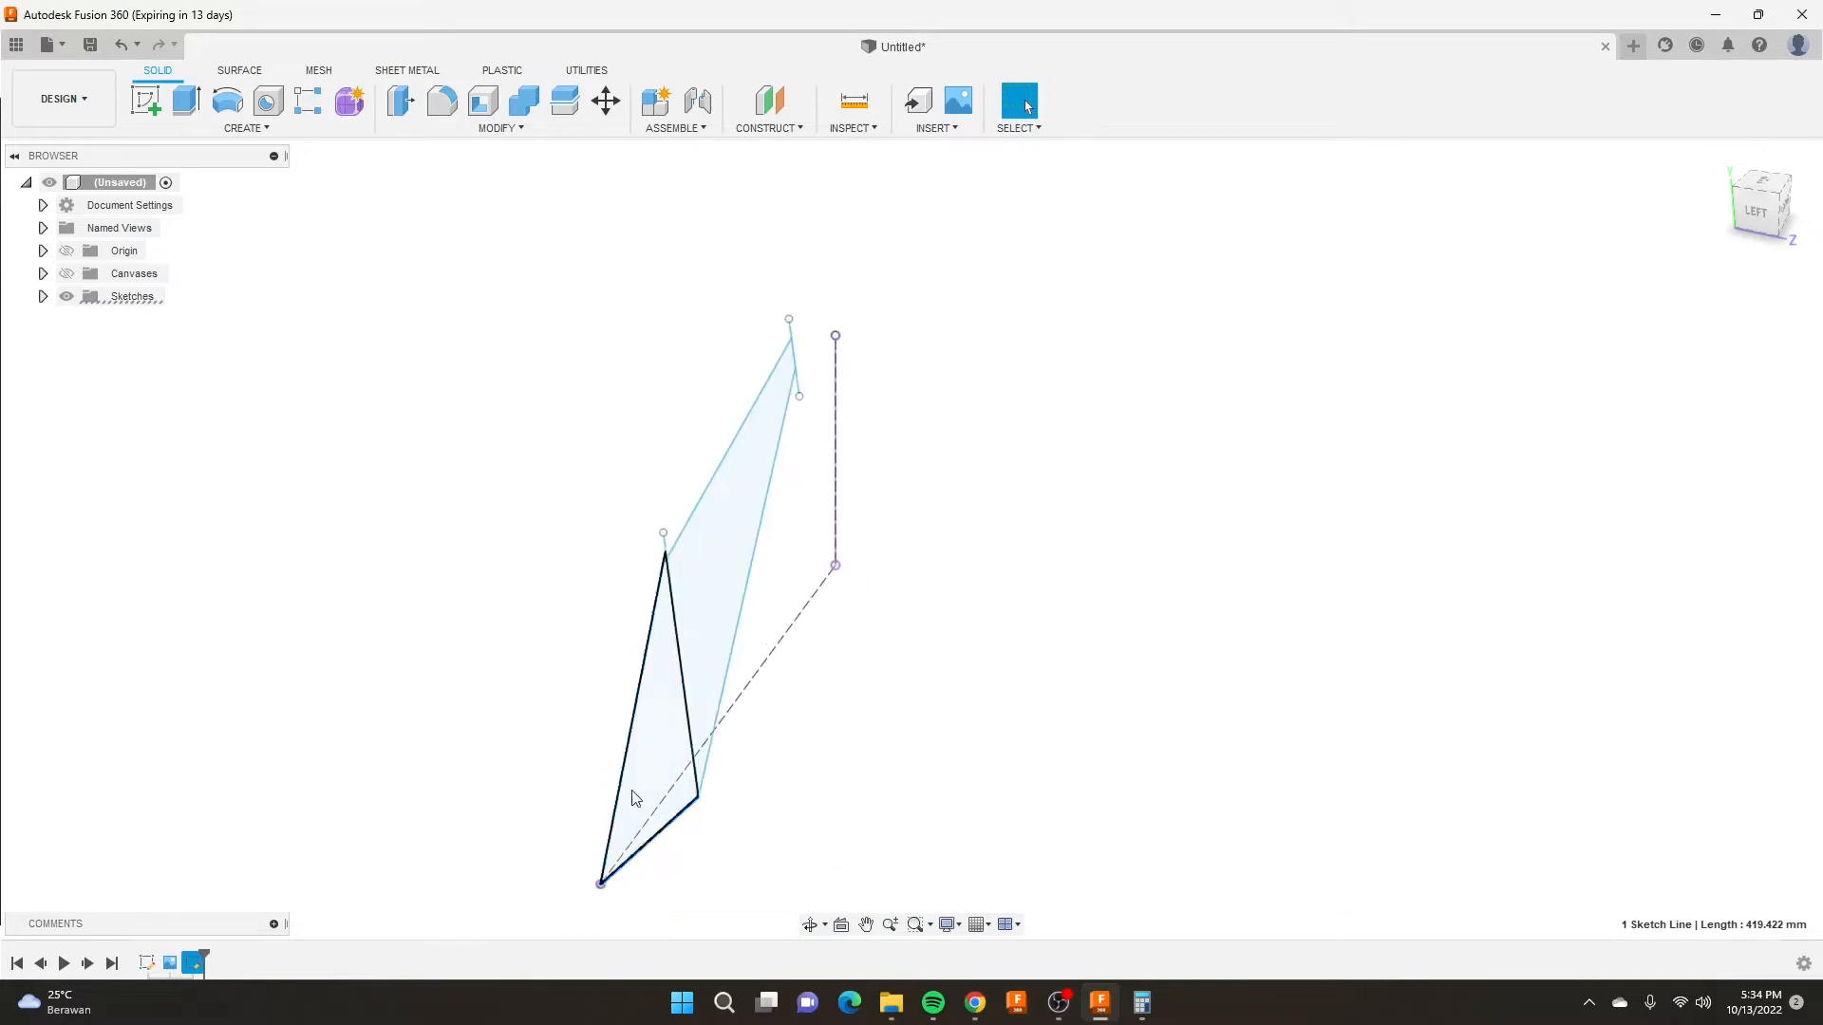
mouse_move(655, 665)
middle_mouse_down("shift")
mouse_move(652, 532)
mouse_move(655, 651)
middle_mouse_up("shift")
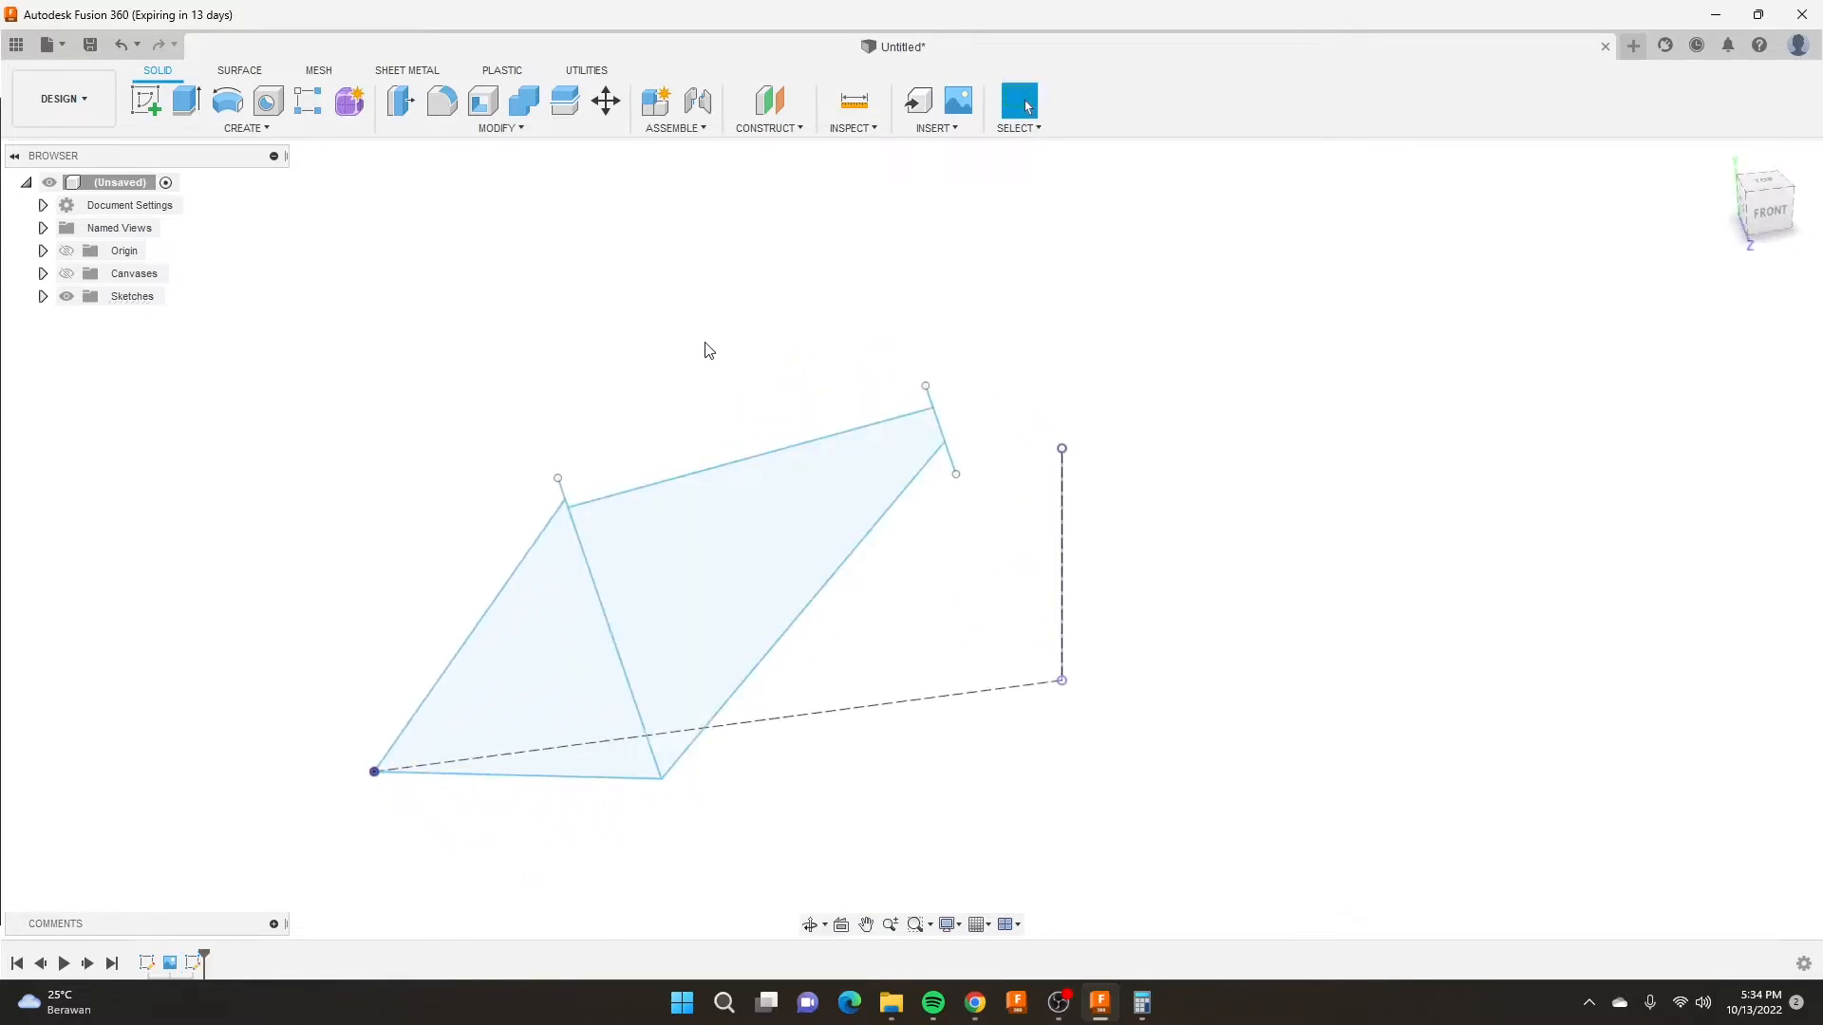
Create a Plane Along Path on the head tube line at distance 0, at the line's upper end.
left_click(769, 128)
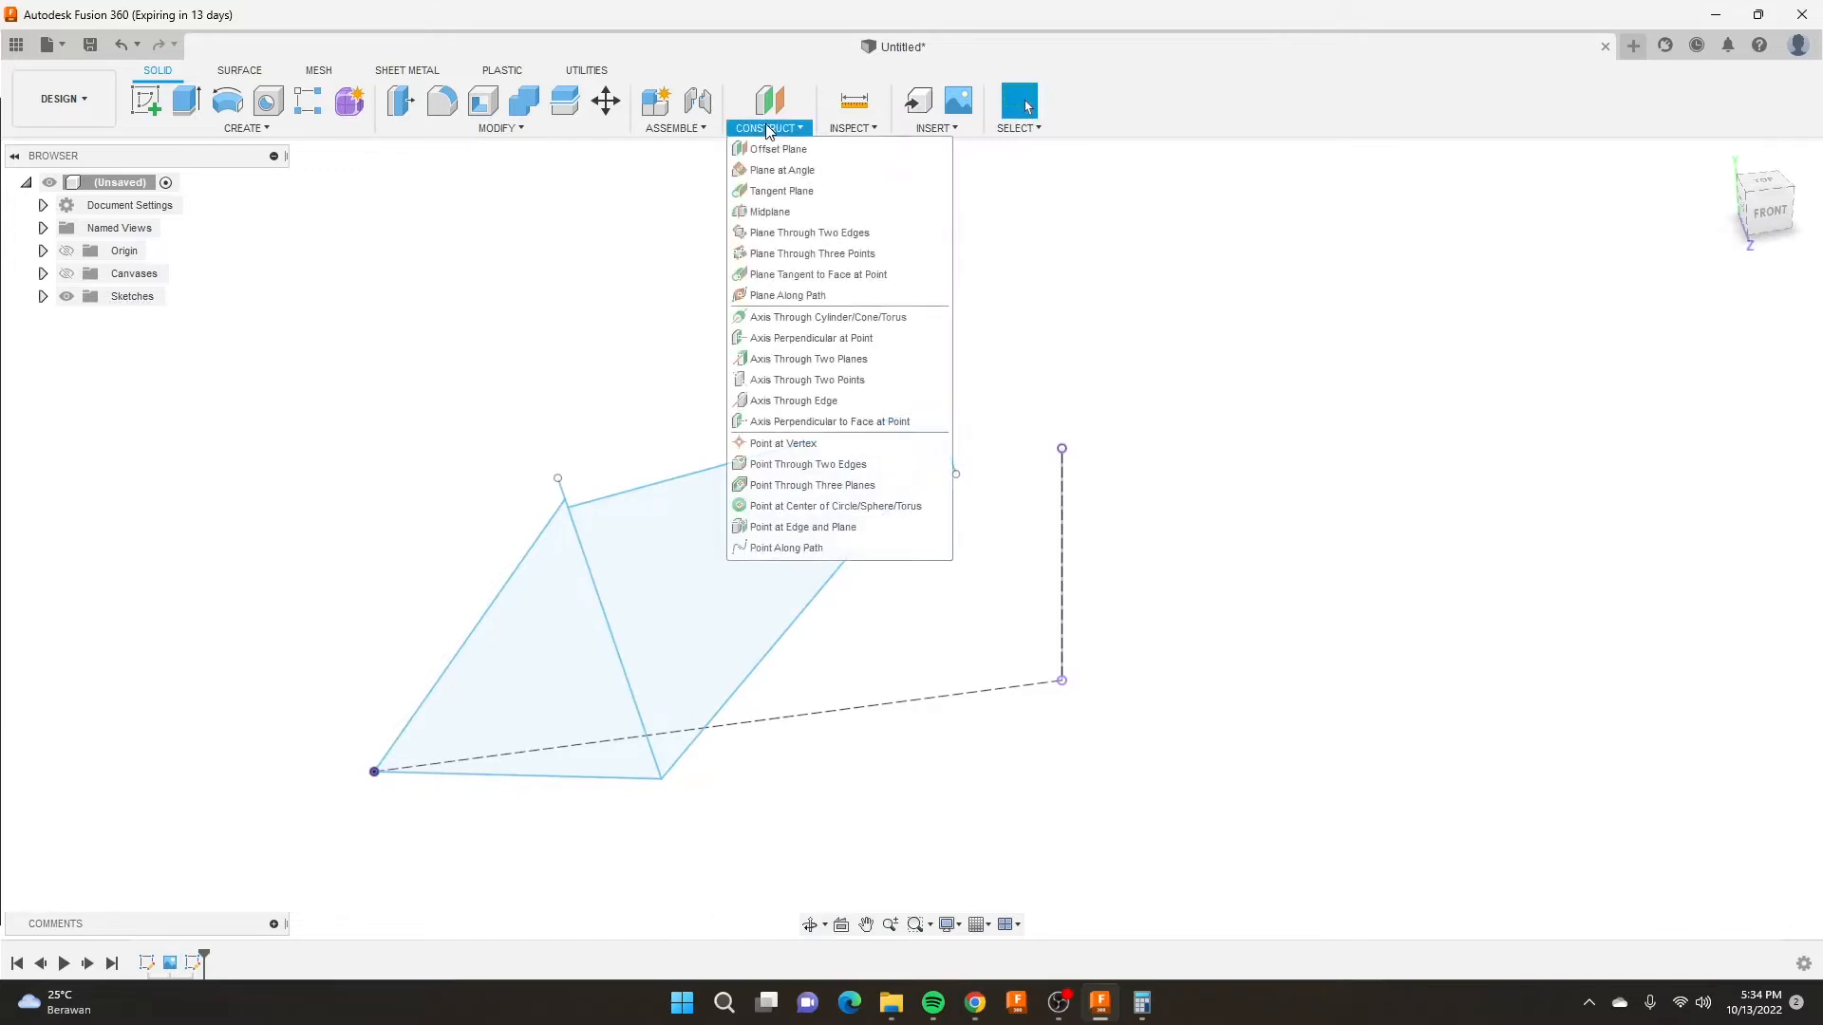
left_click(780, 296)
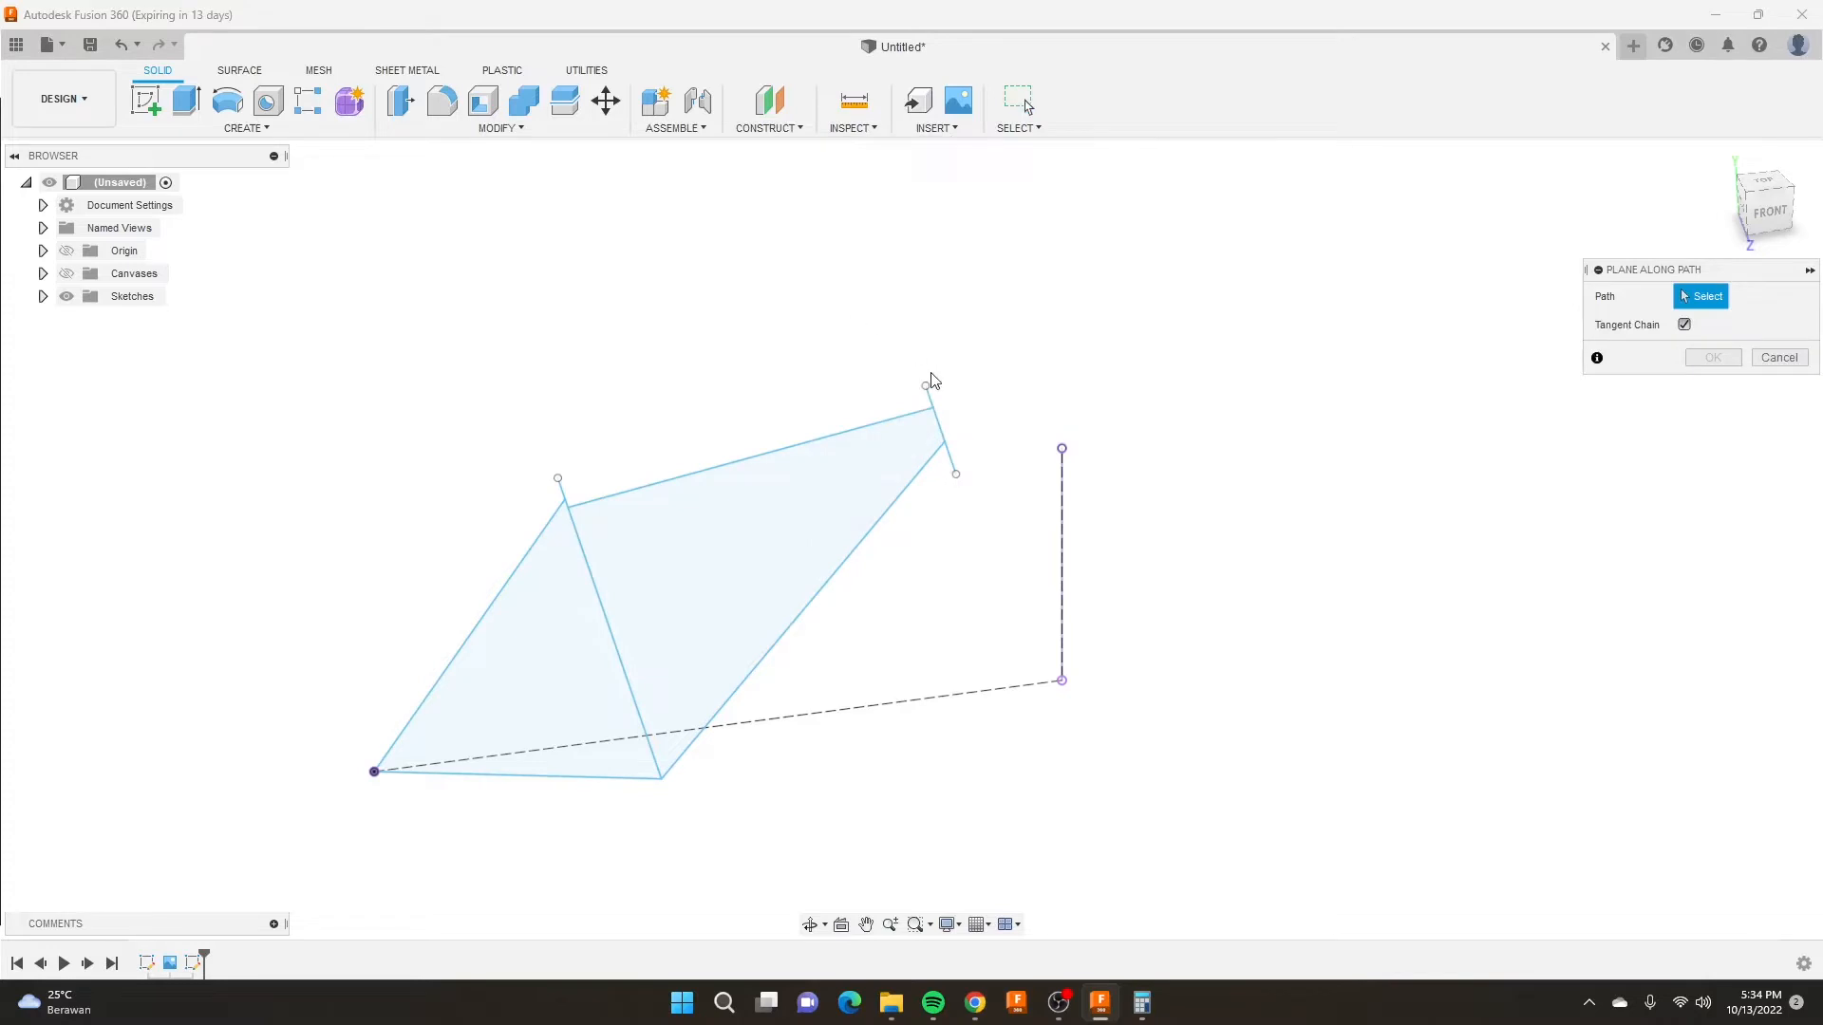
scroll(906, 378, "up", 5)
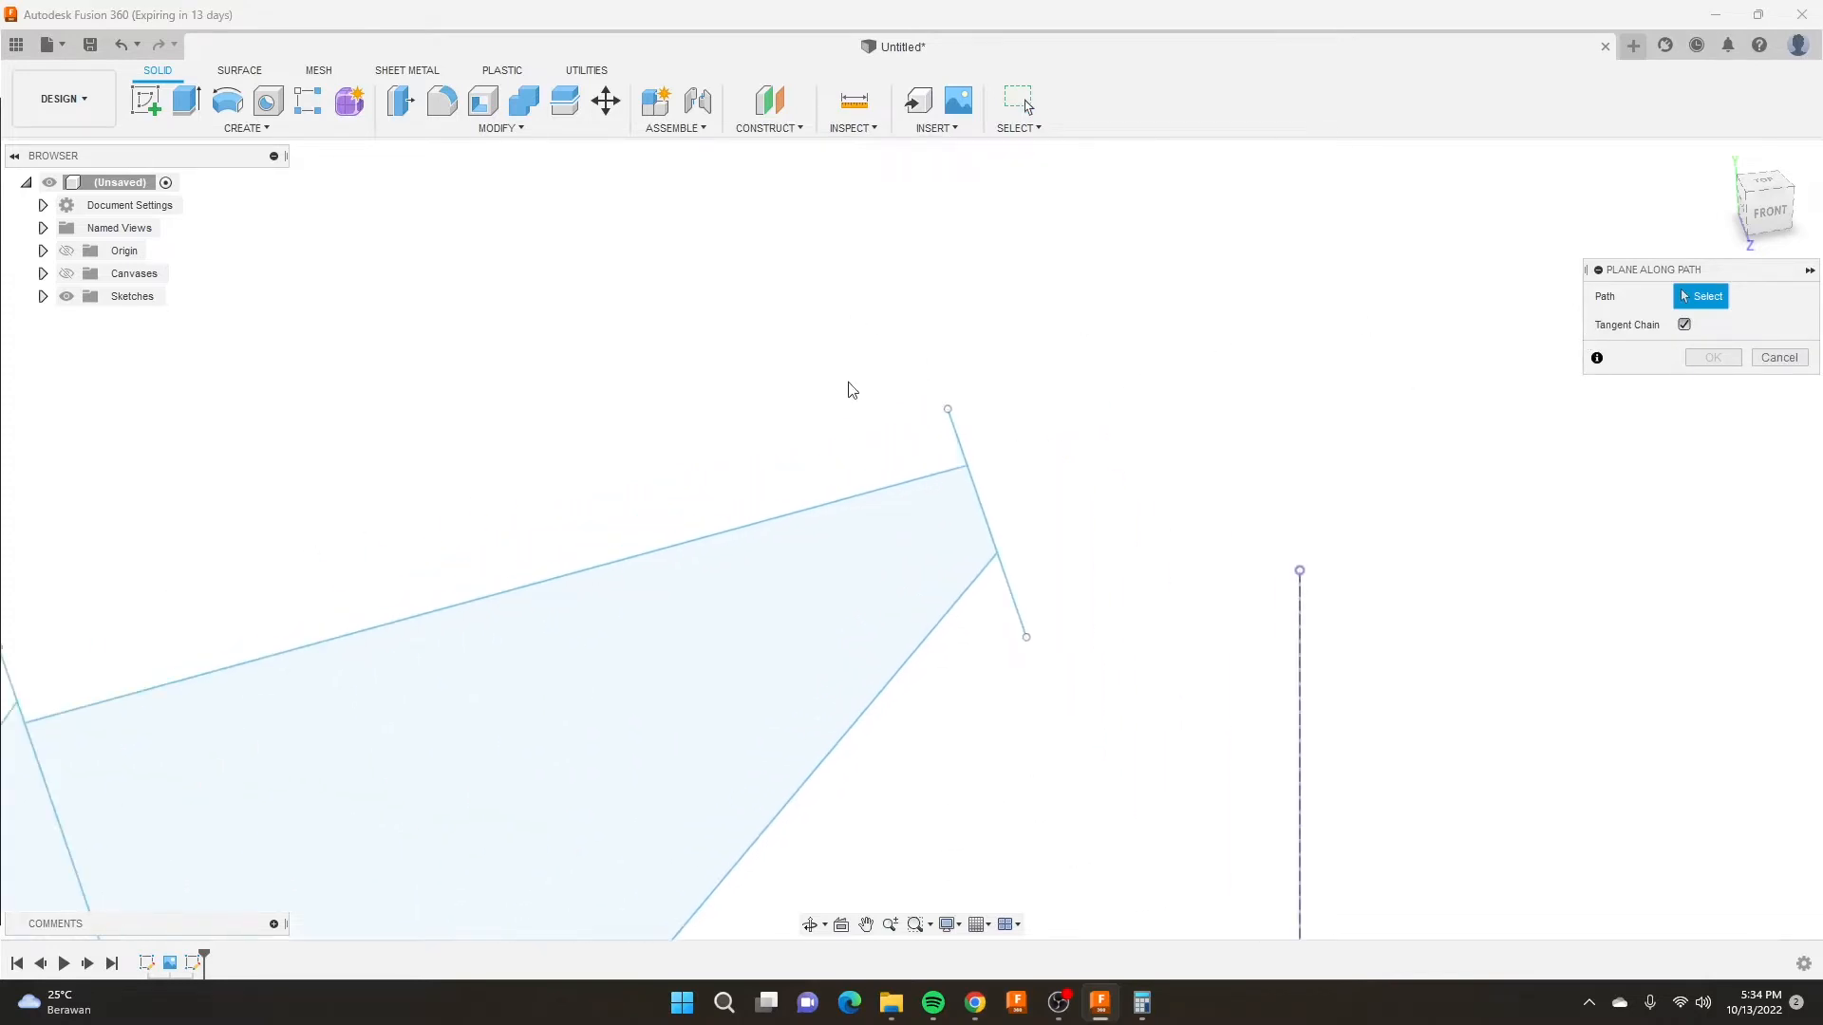
left_click(960, 445)
left_click_drag(960, 447, 937, 326)
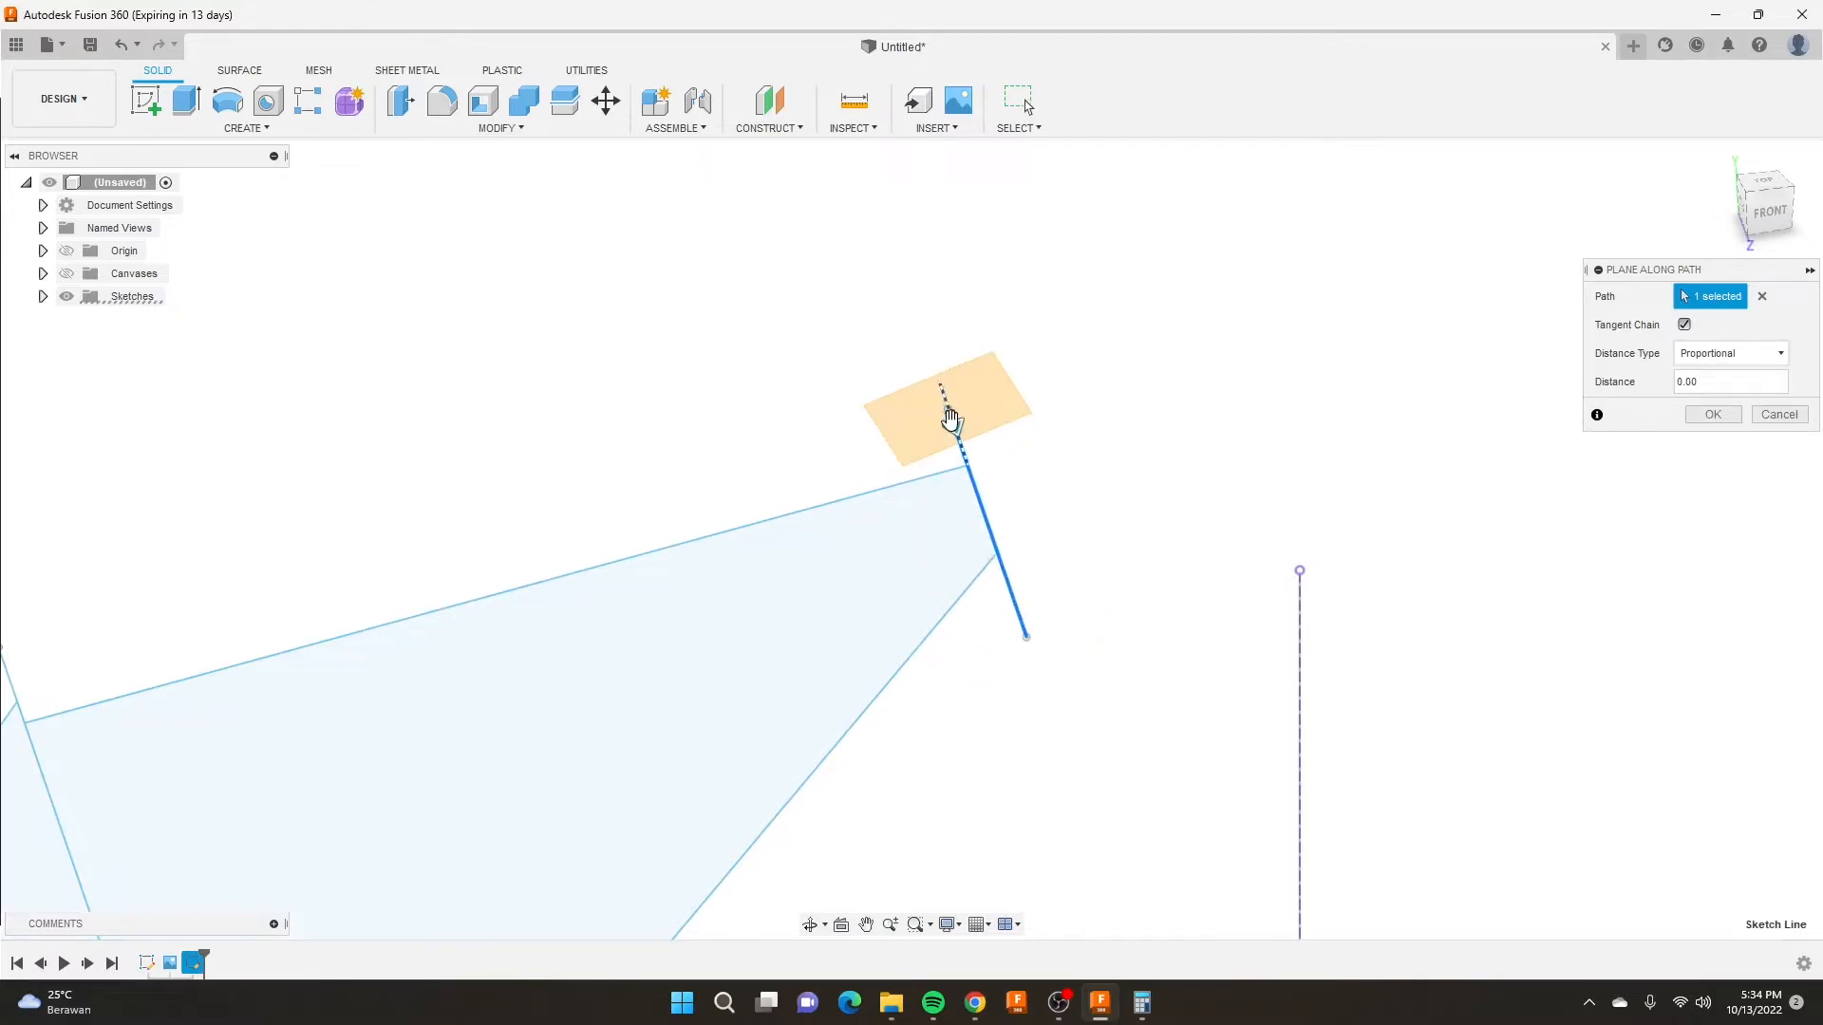
mouse_move(947, 411)
left_mouse_down()
mouse_move(995, 533)
mouse_move(955, 378)
left_mouse_up()
left_click(1712, 415)
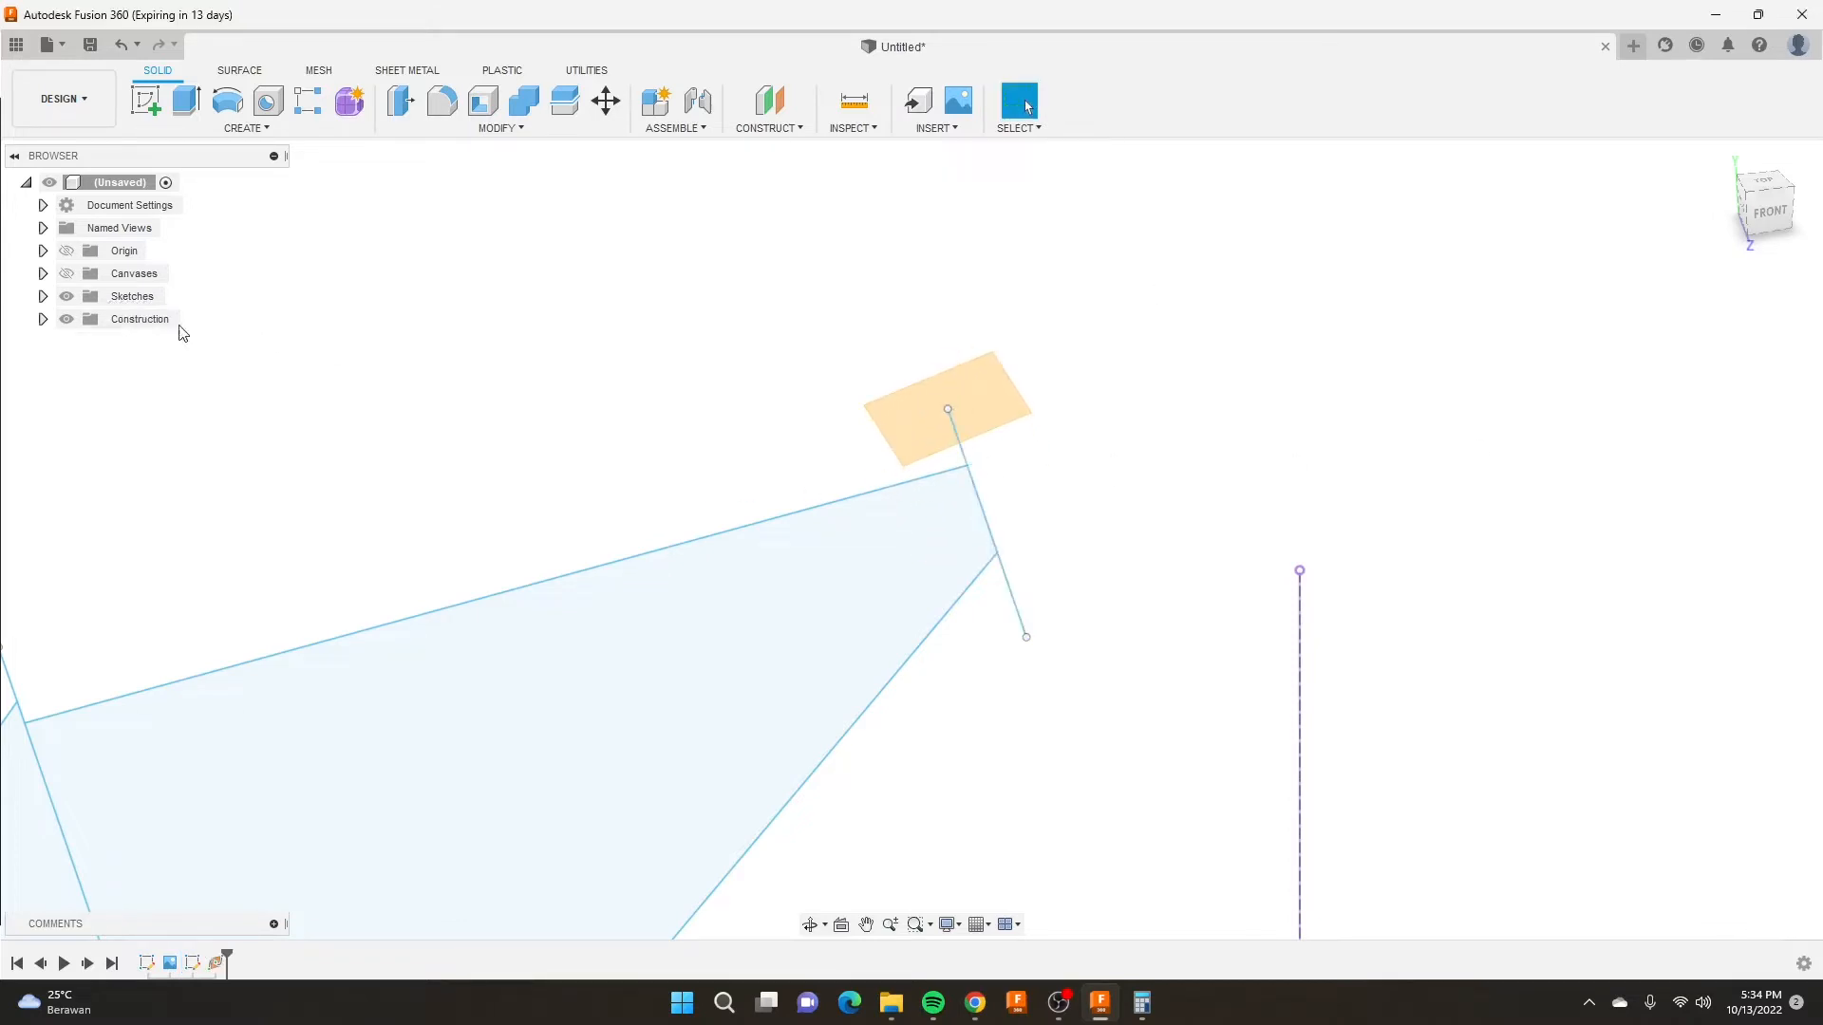
Show the reference canvas and sketch a circle about 74 mm in diameter on the new plane, centred on the head tube line's upper end.
left_click(67, 275)
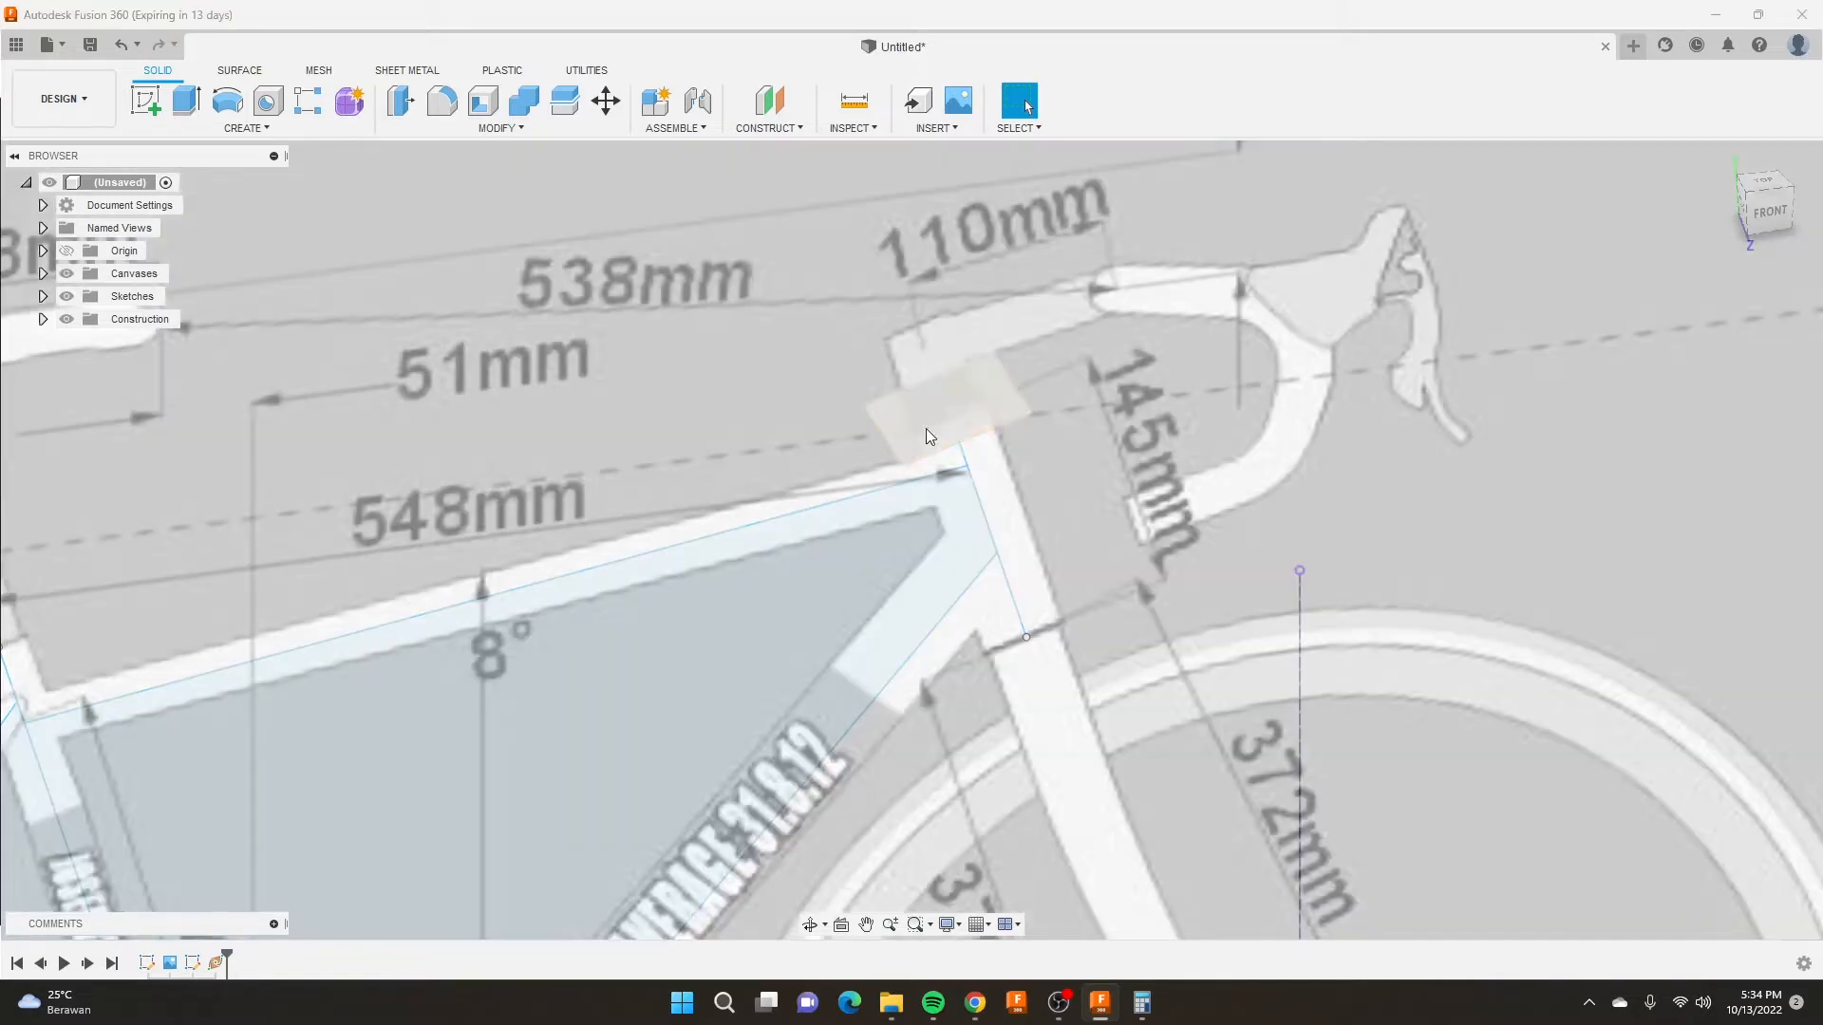
scroll(793, 424, "down", 3)
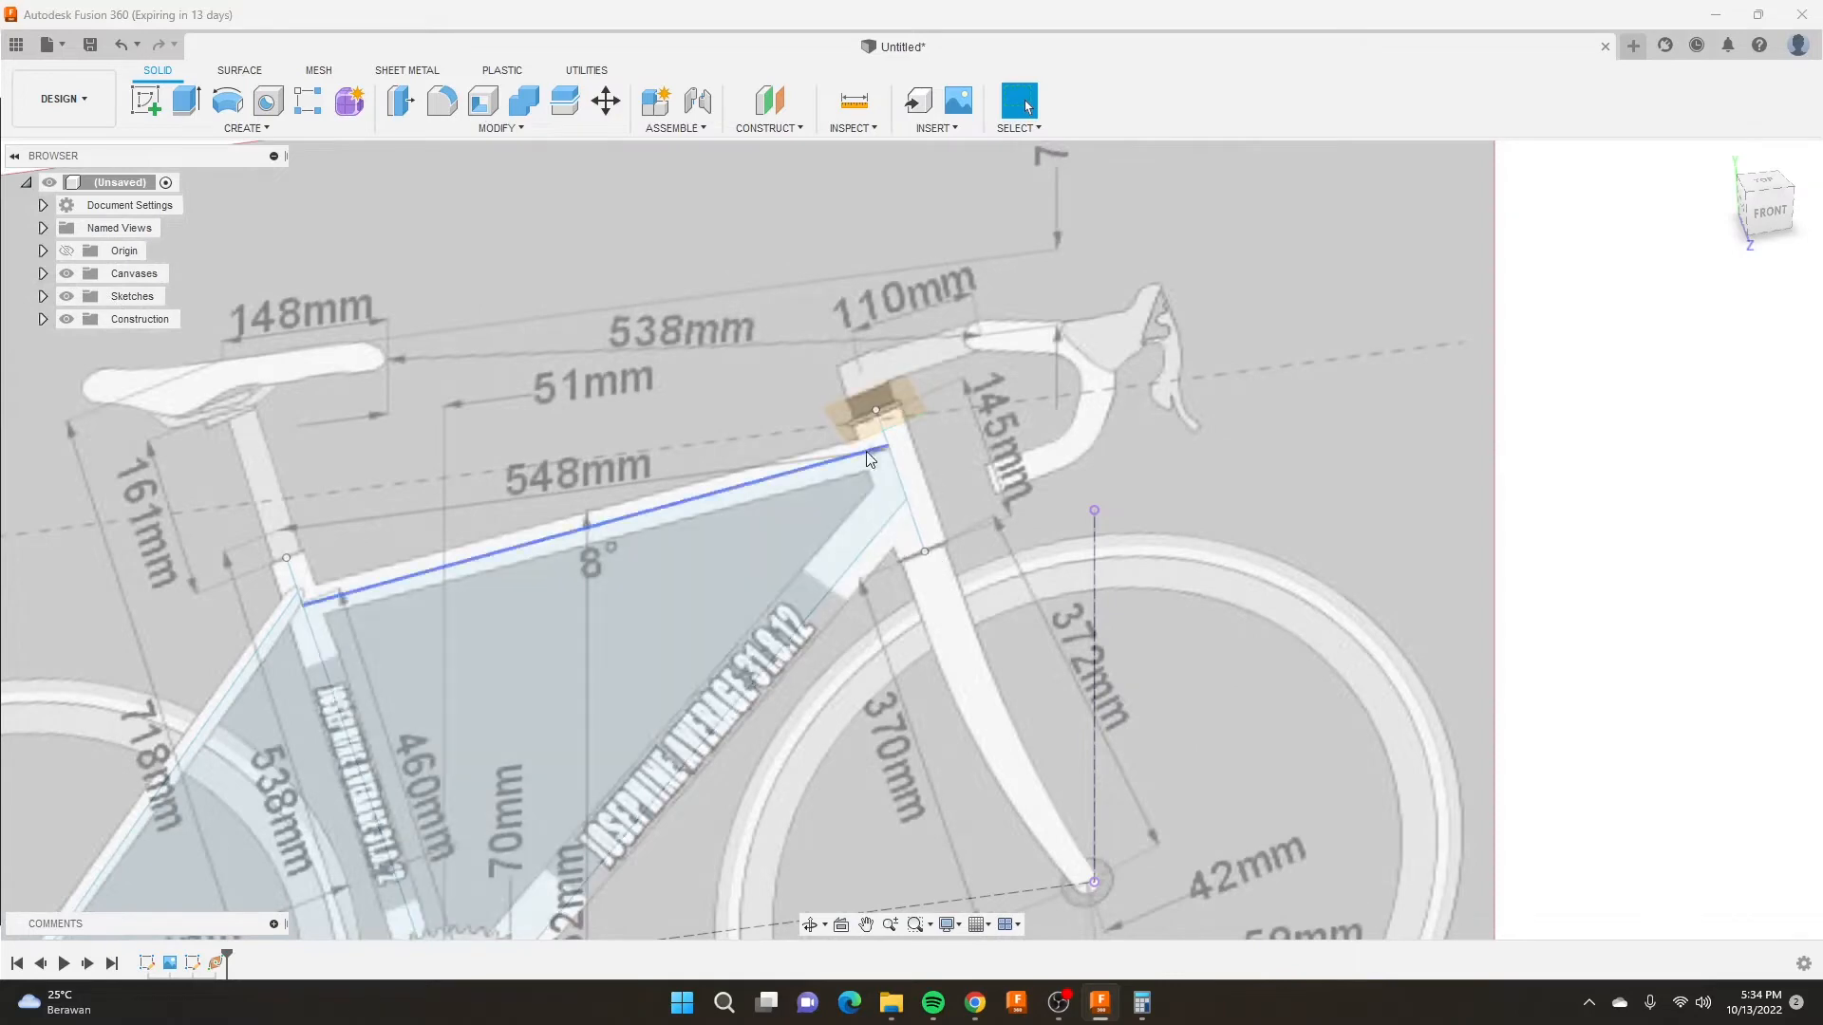
left_click(145, 99)
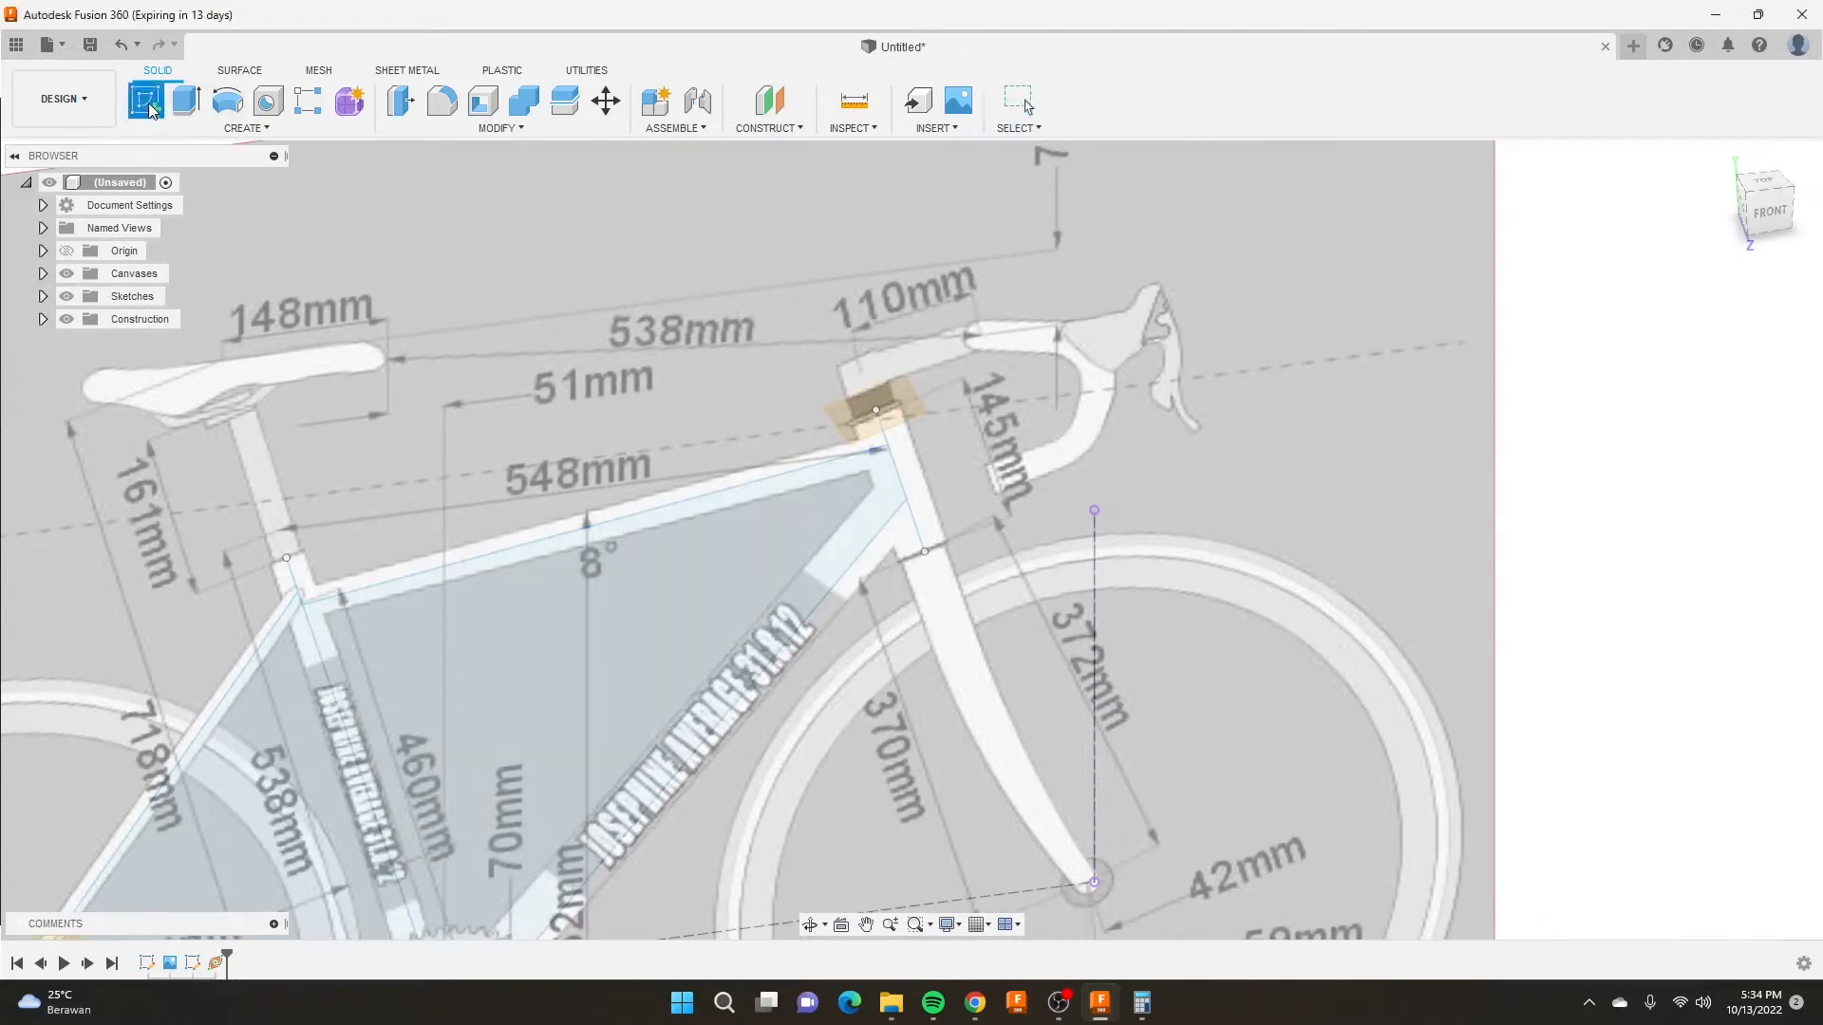
left_click(862, 425)
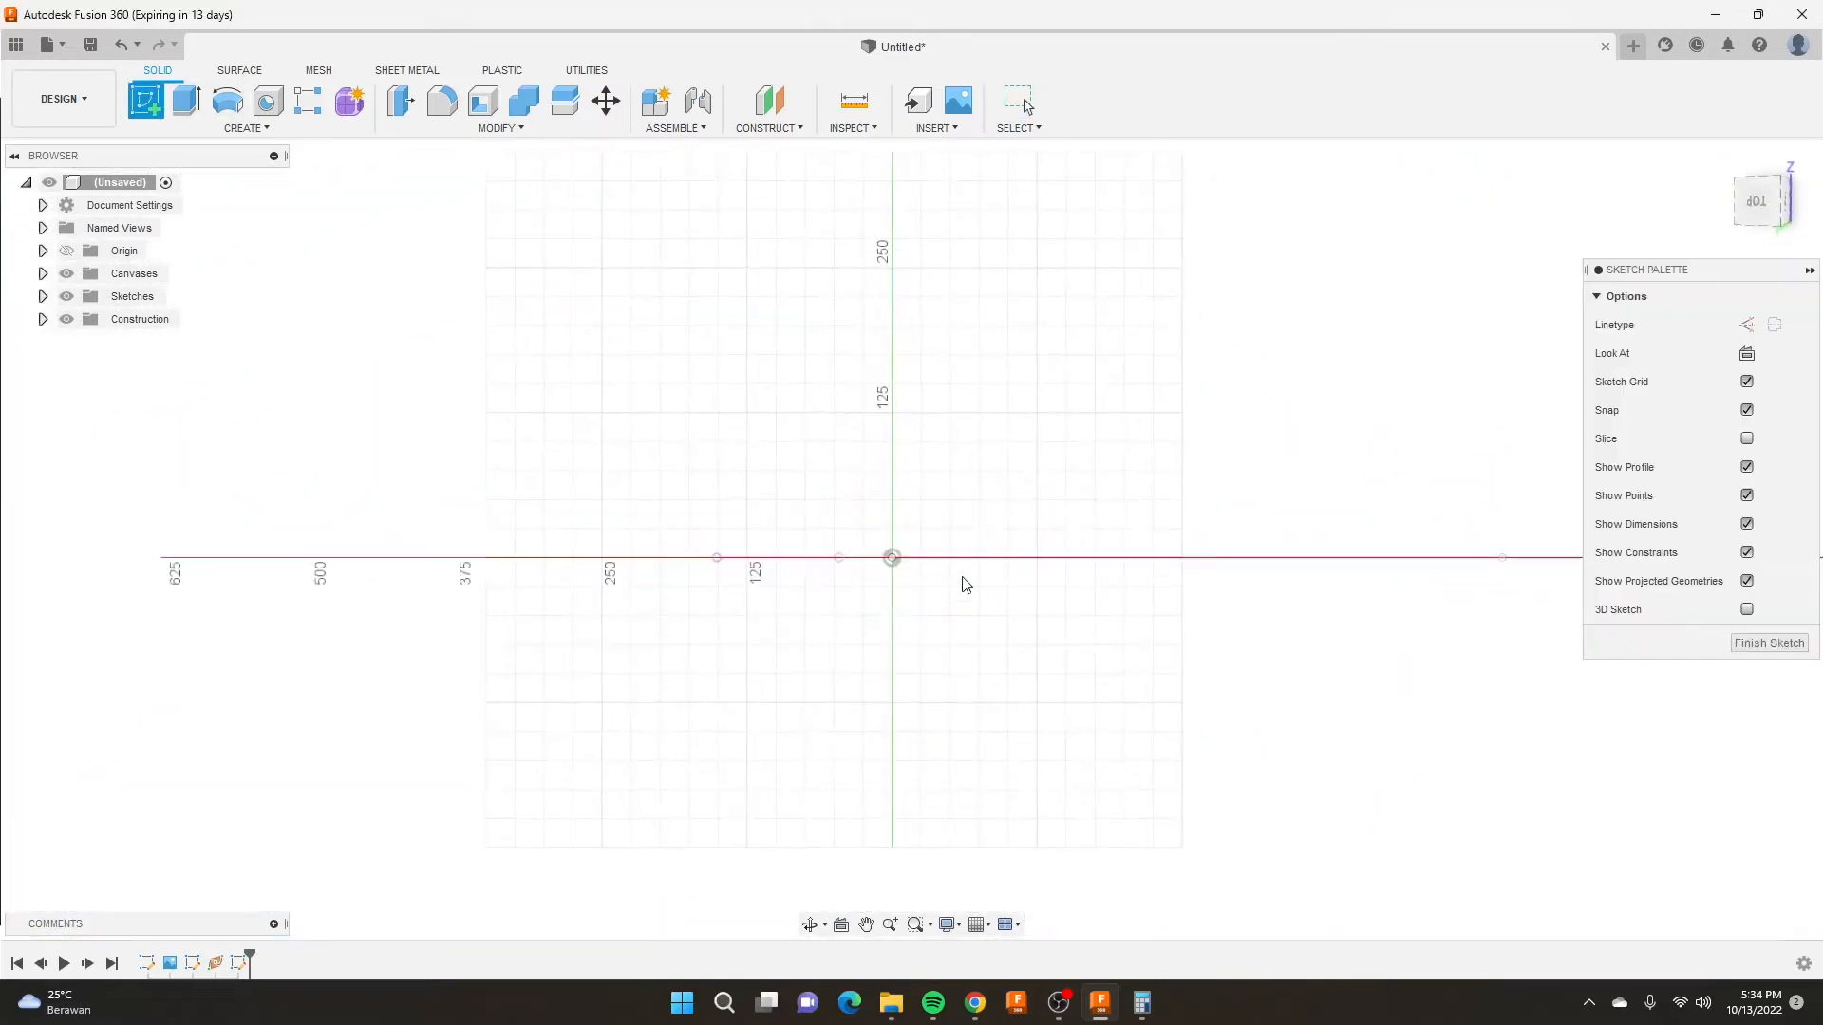
left_click(227, 100)
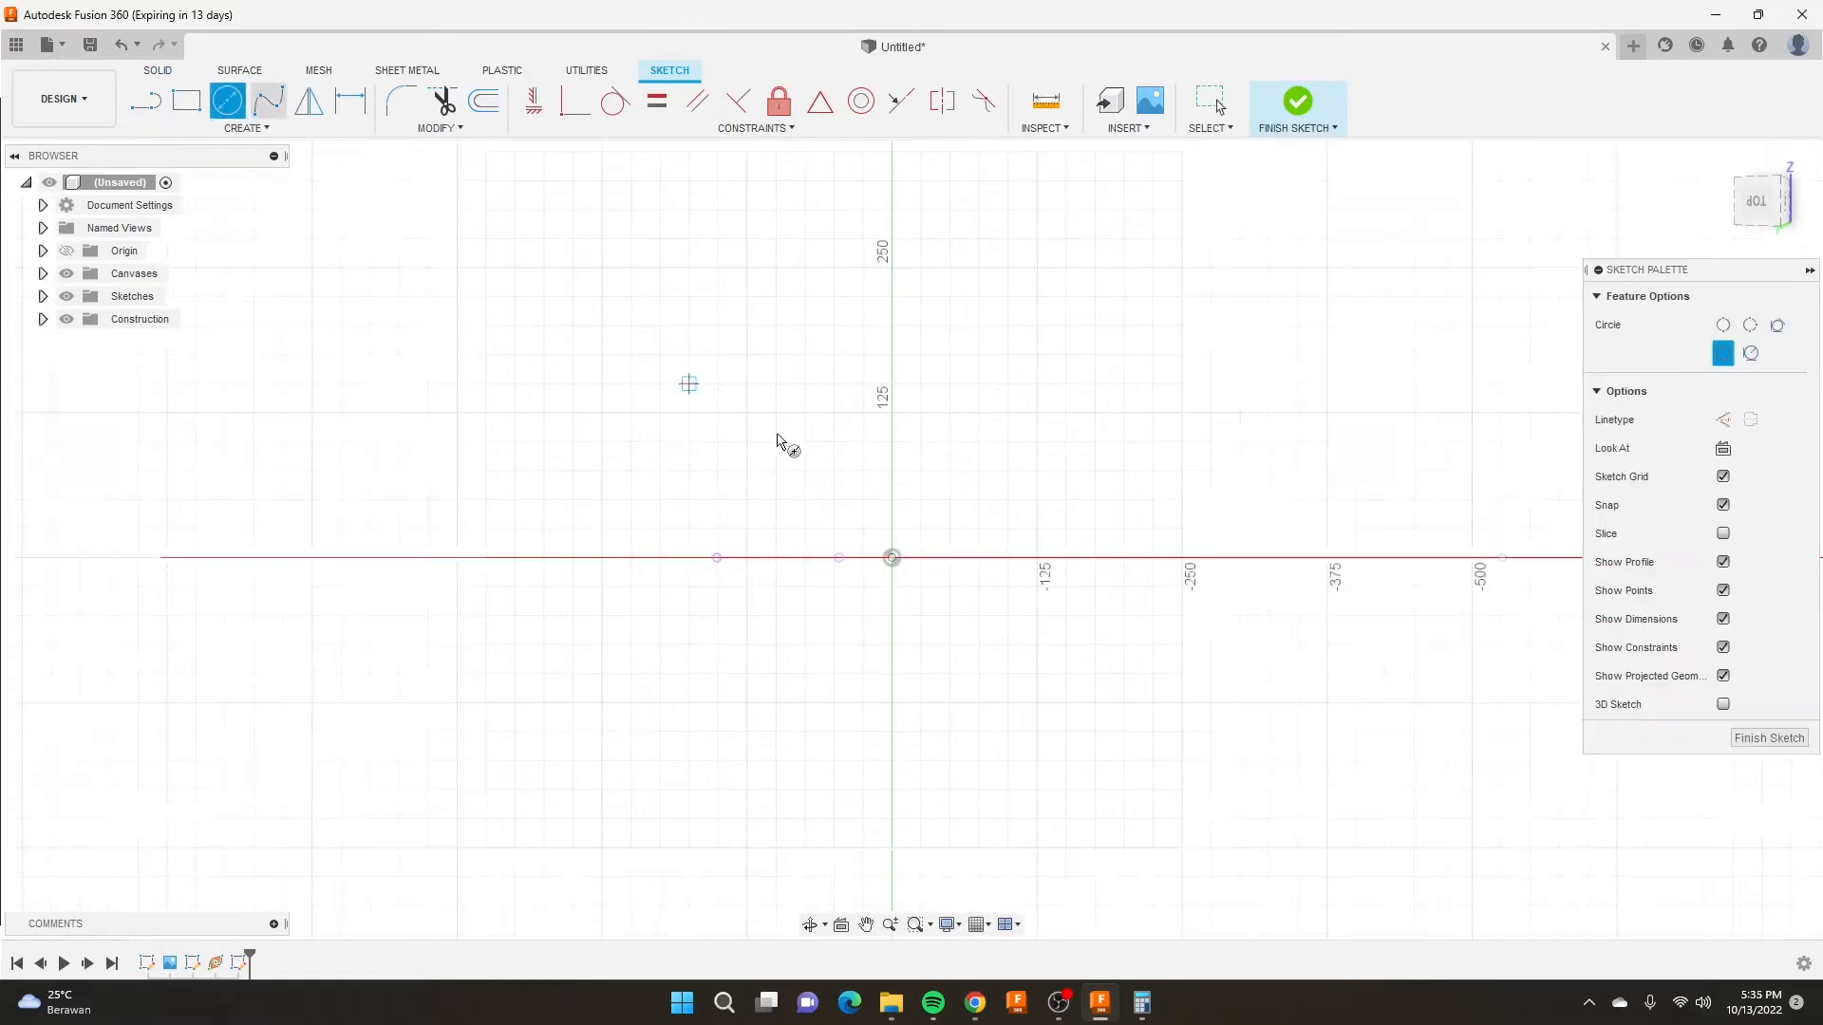
left_click(892, 558)
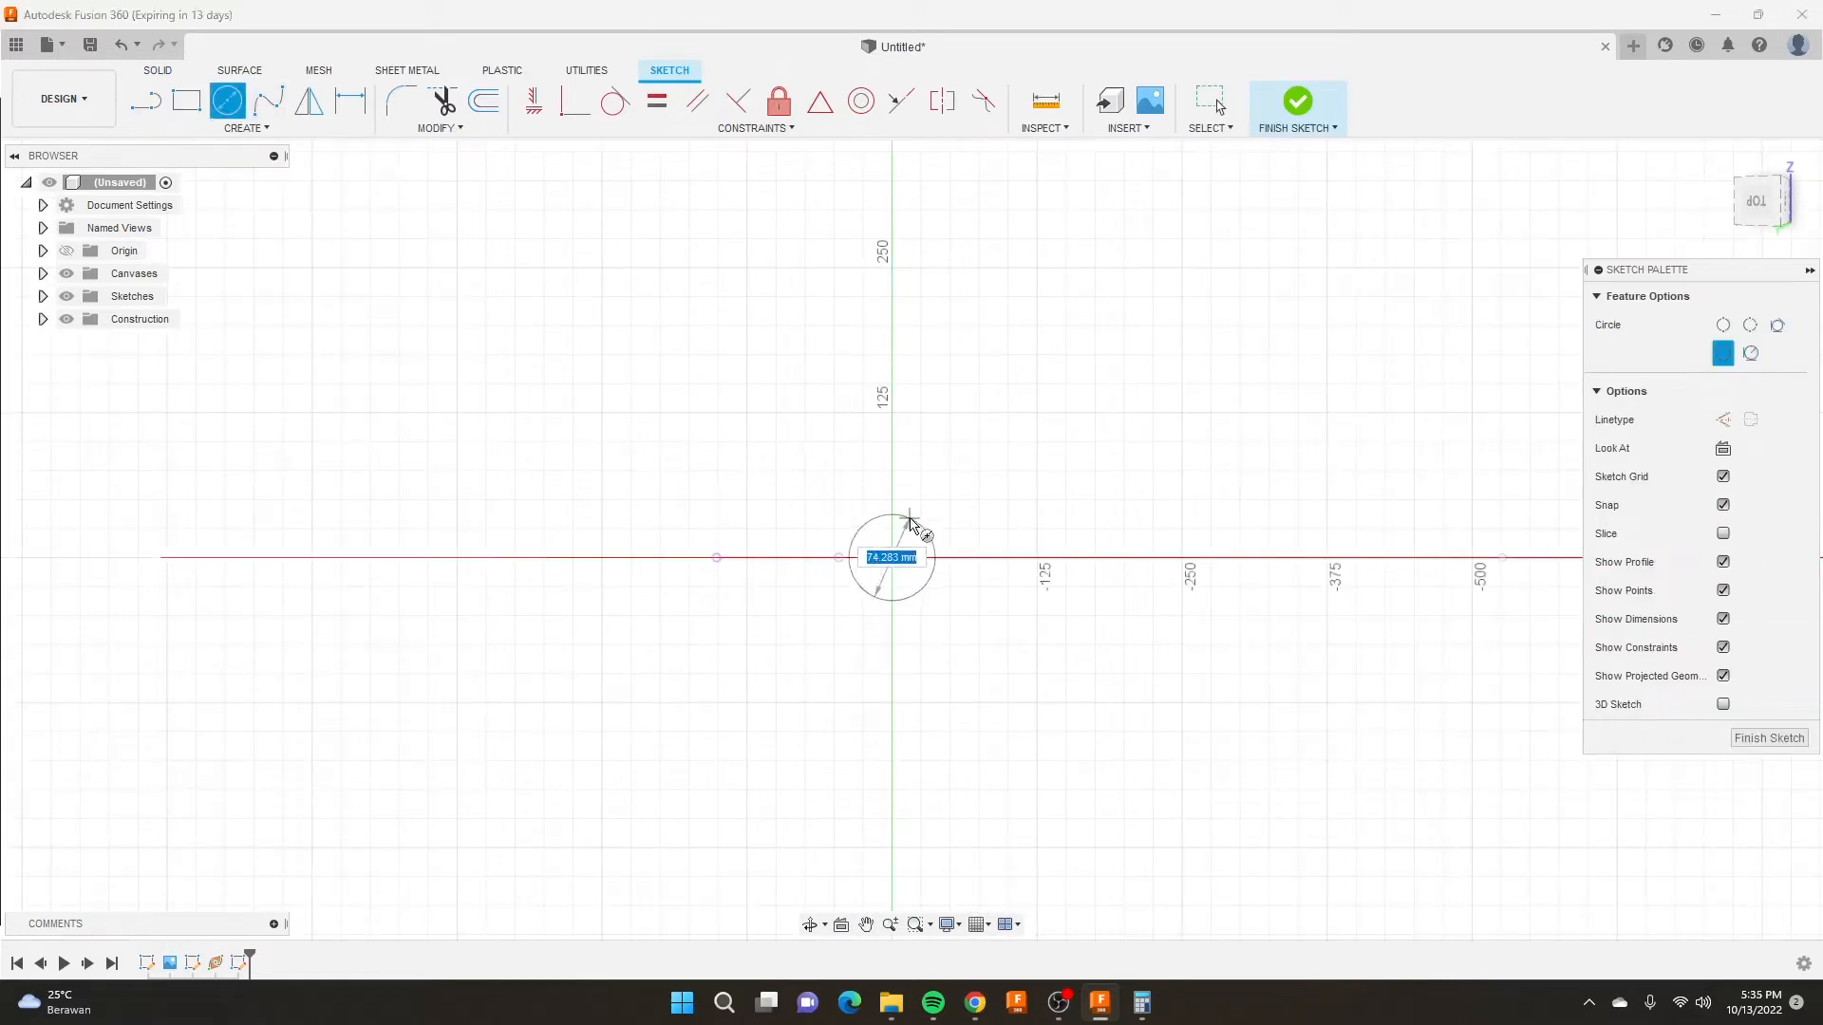
left_click(917, 521)
scroll(893, 475, "down", 2)
mouse_move(857, 496)
middle_mouse_down("shift")
mouse_move(754, 475)
mouse_move(791, 453)
middle_mouse_up("shift")
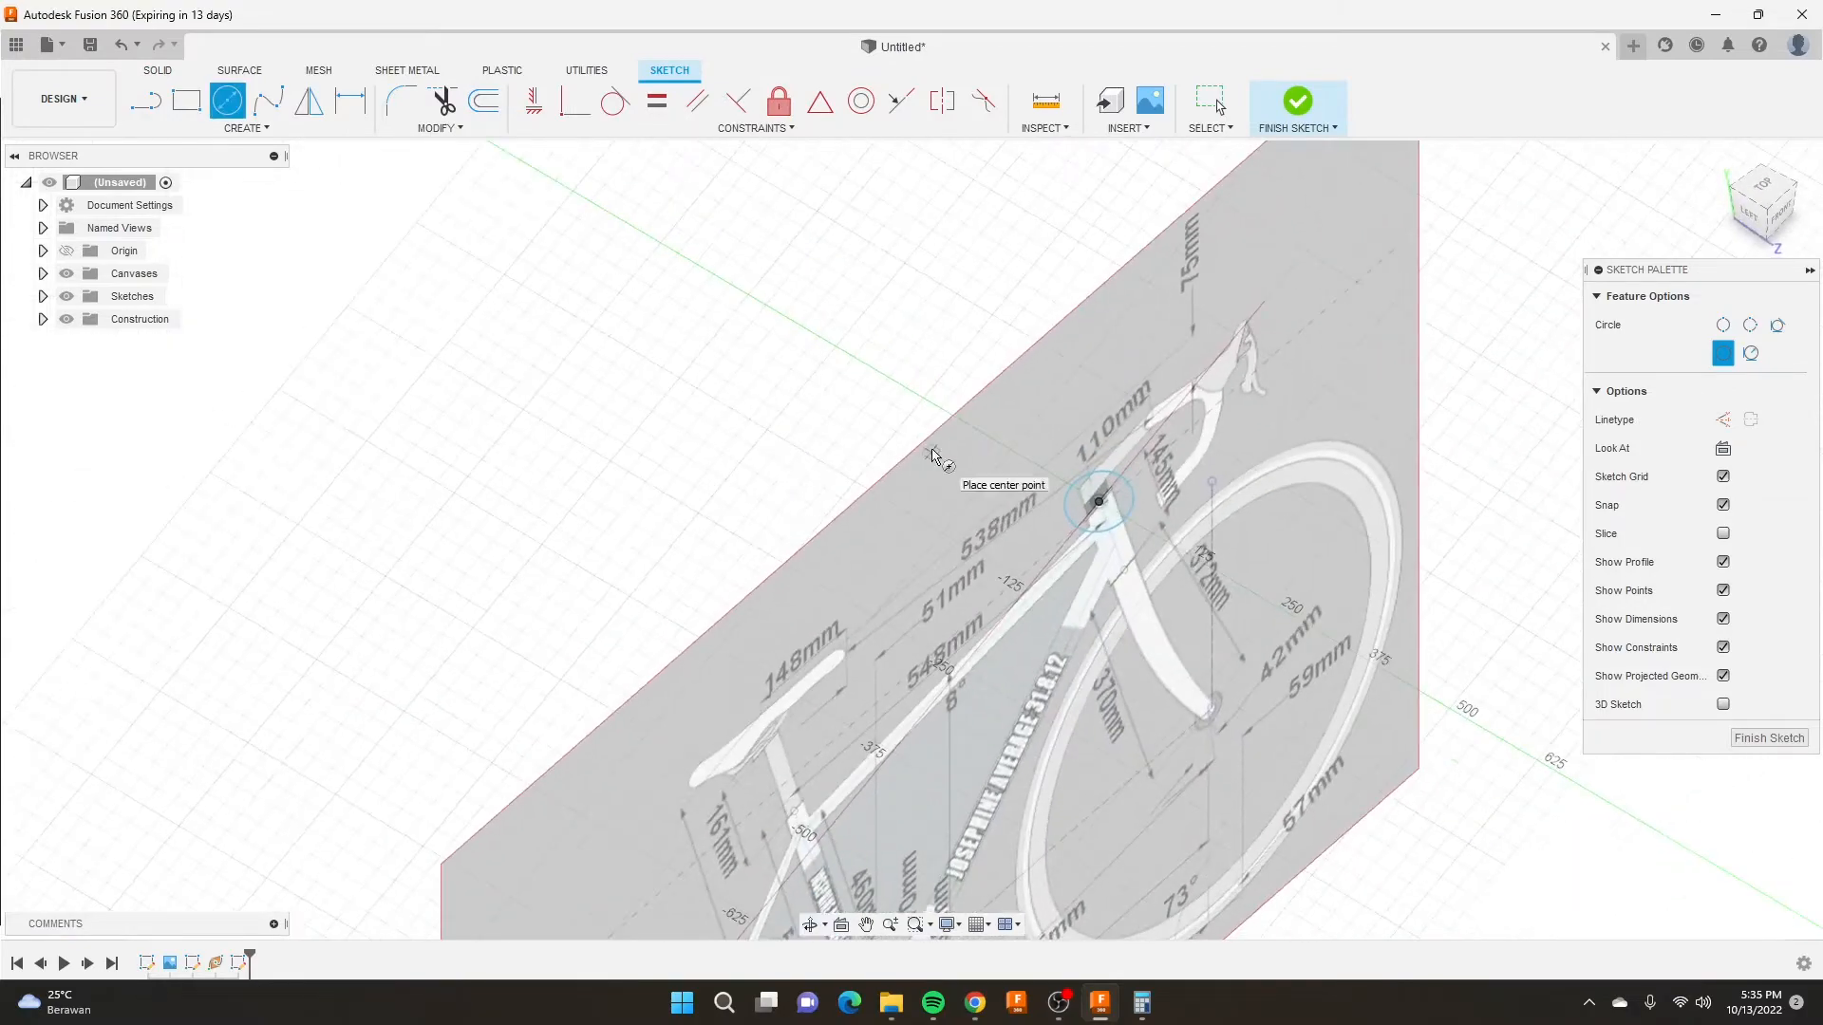
middle_click_drag(935, 462, 915, 455, "shift")
scroll(919, 467, "down", 2)
scroll(1120, 512, "up", 6)
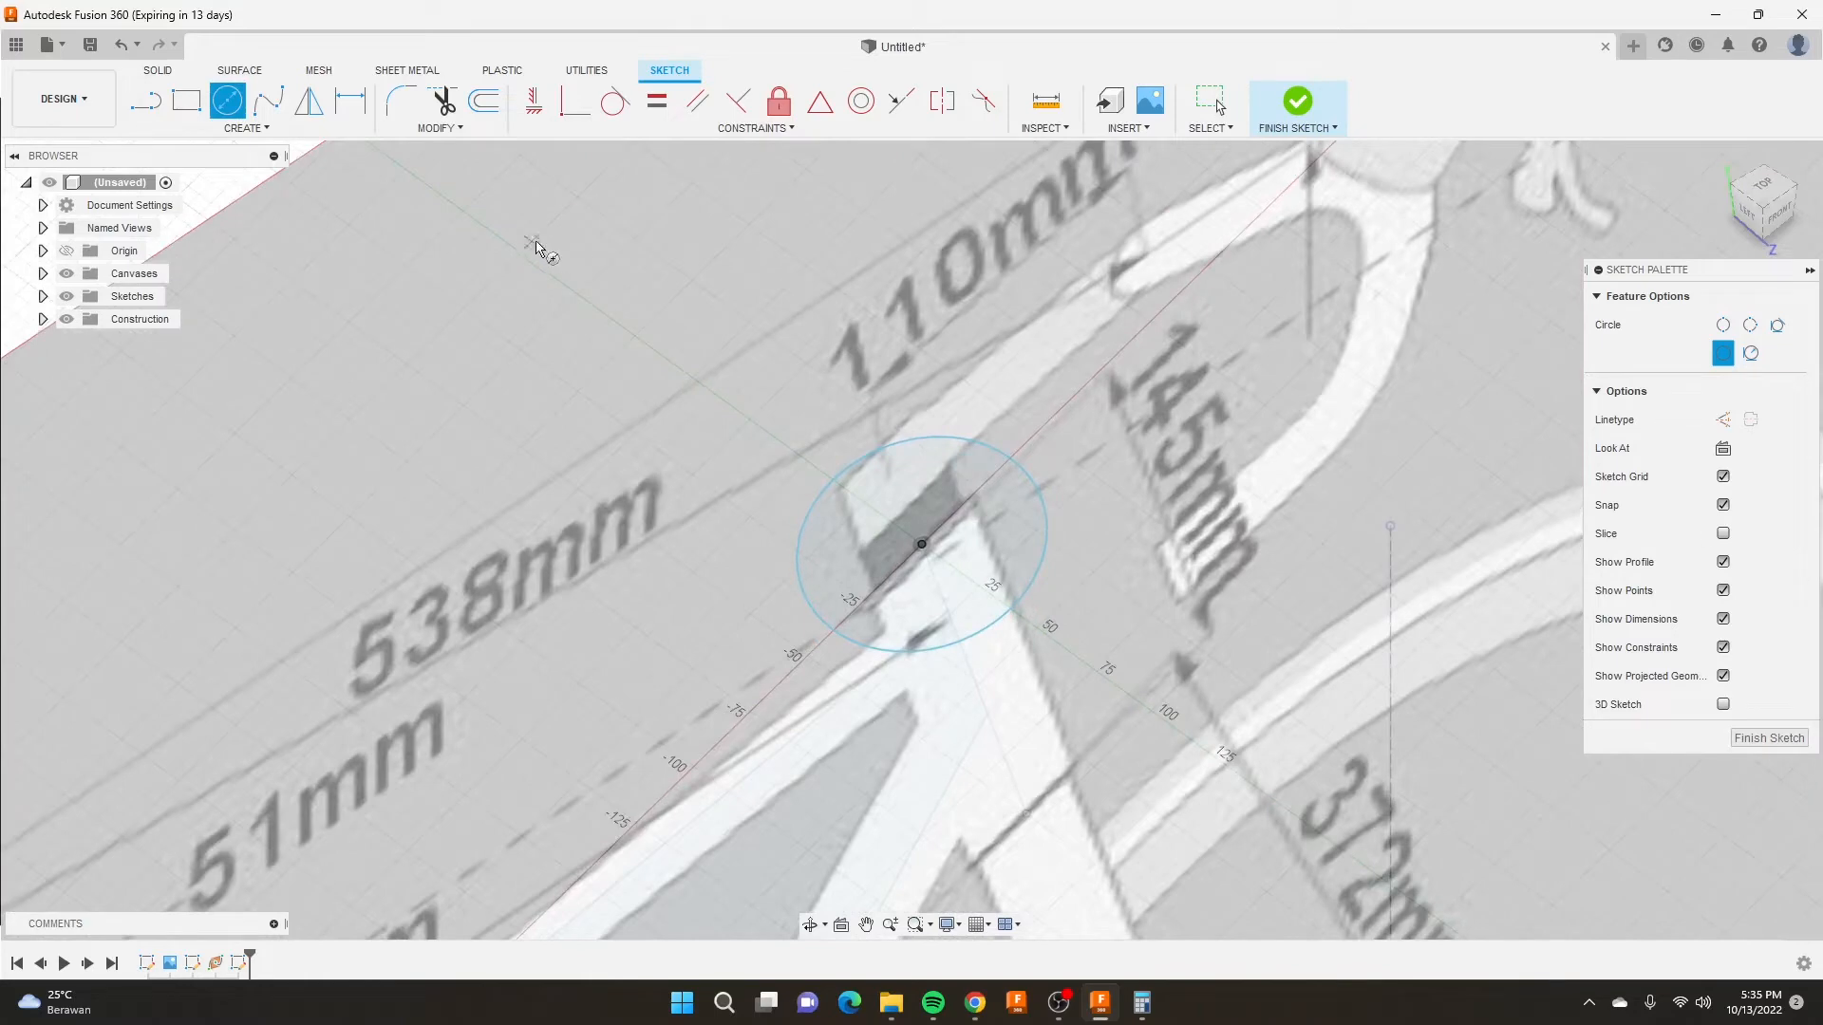
right_click(500, 276)
left_click(587, 277)
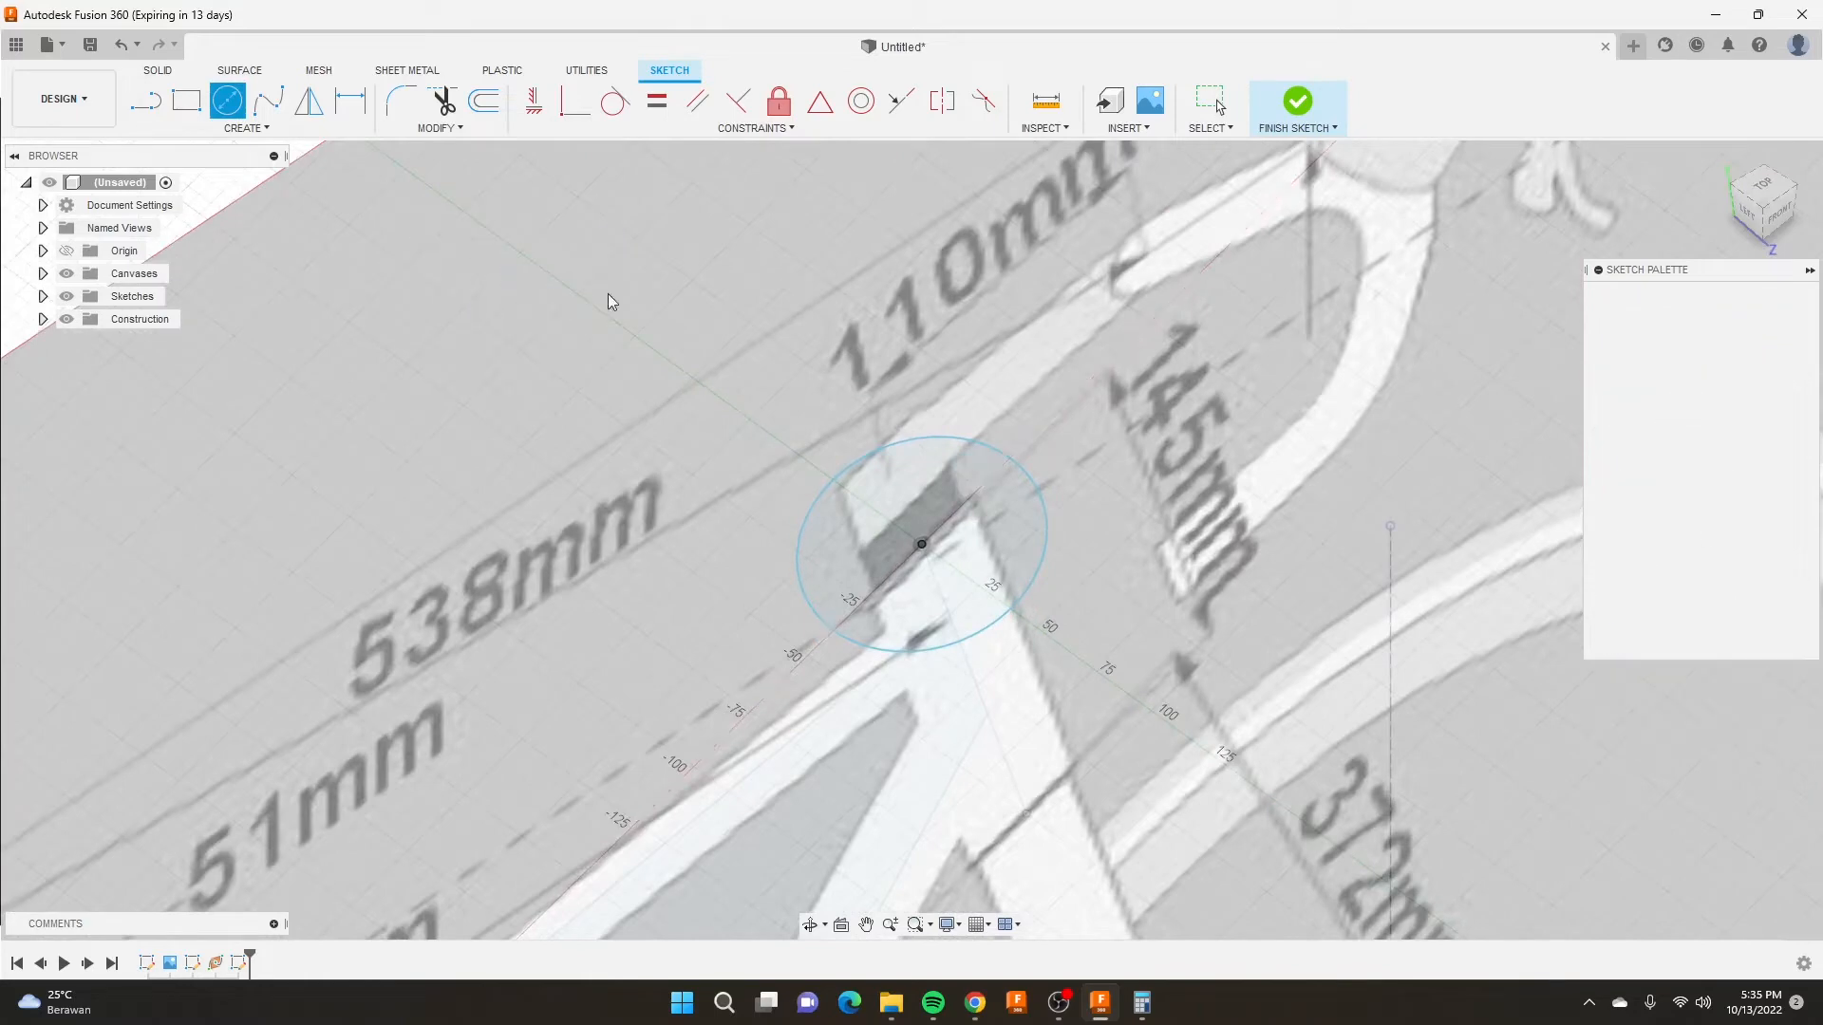
Dimension the head tube circle's diameter as 46 mm and finish the sketch.
left_click_drag(921, 651, 869, 596)
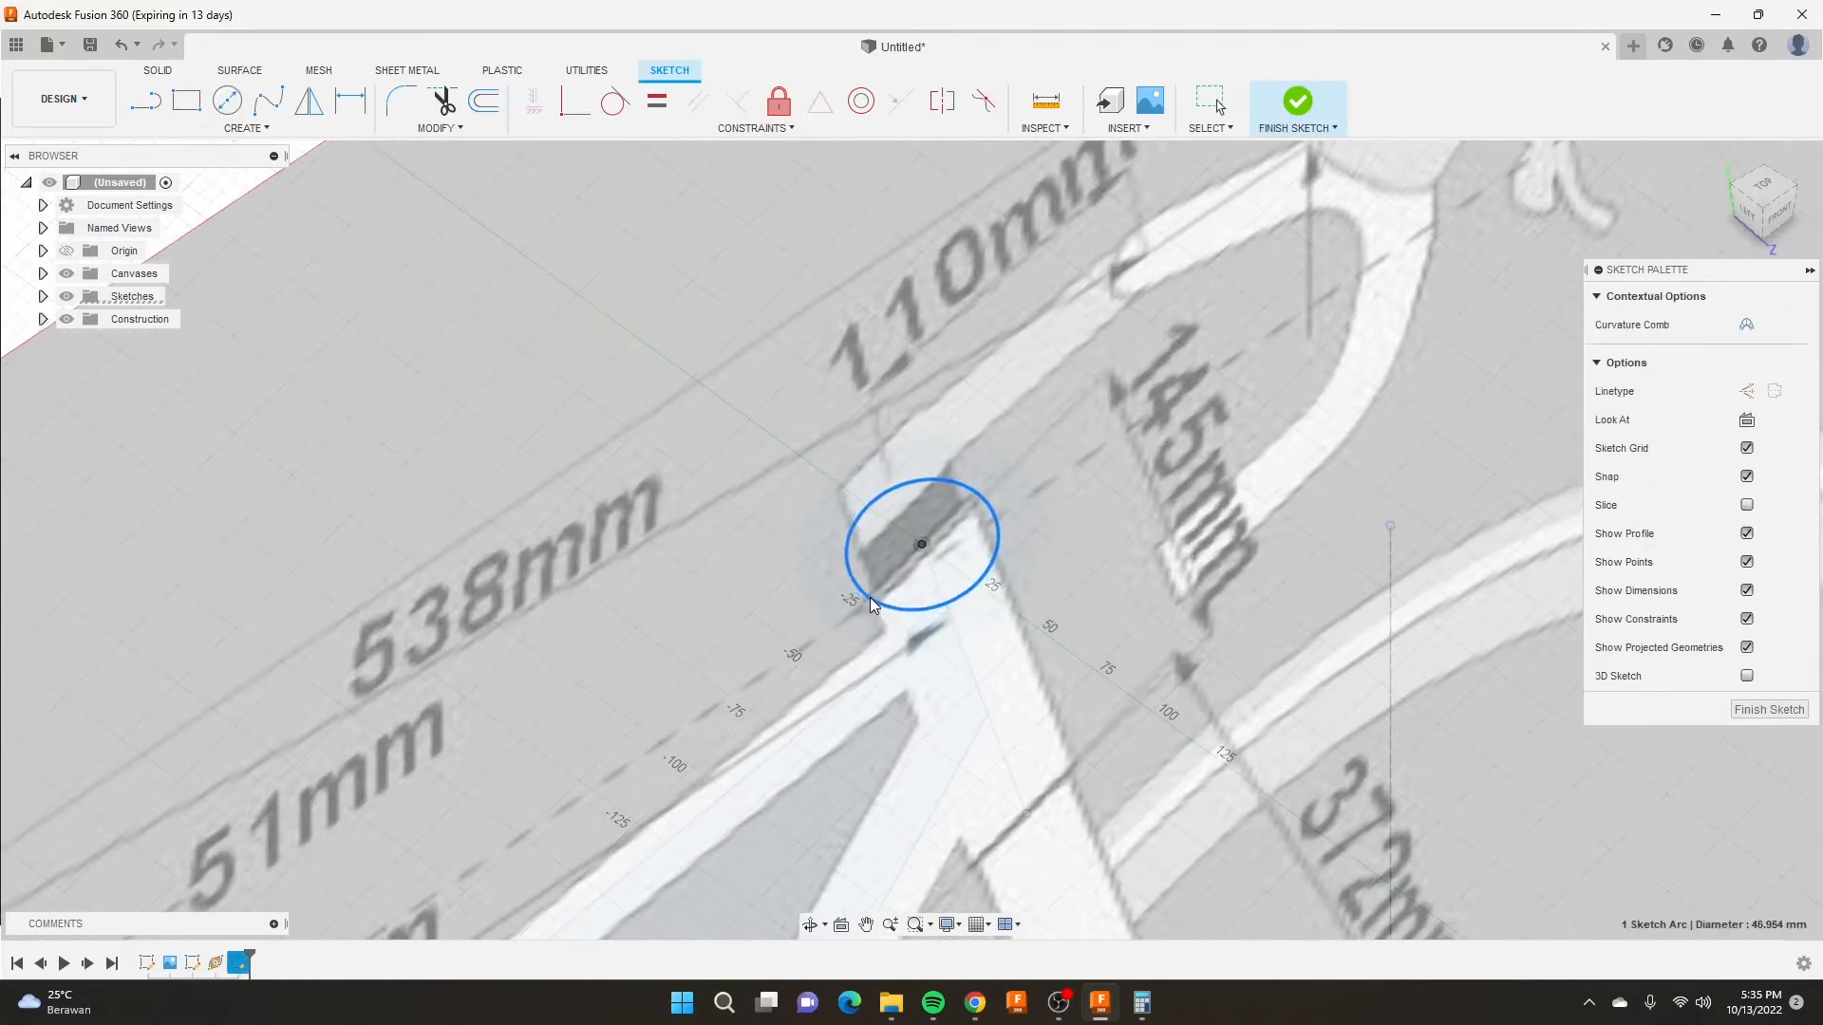
key("d")
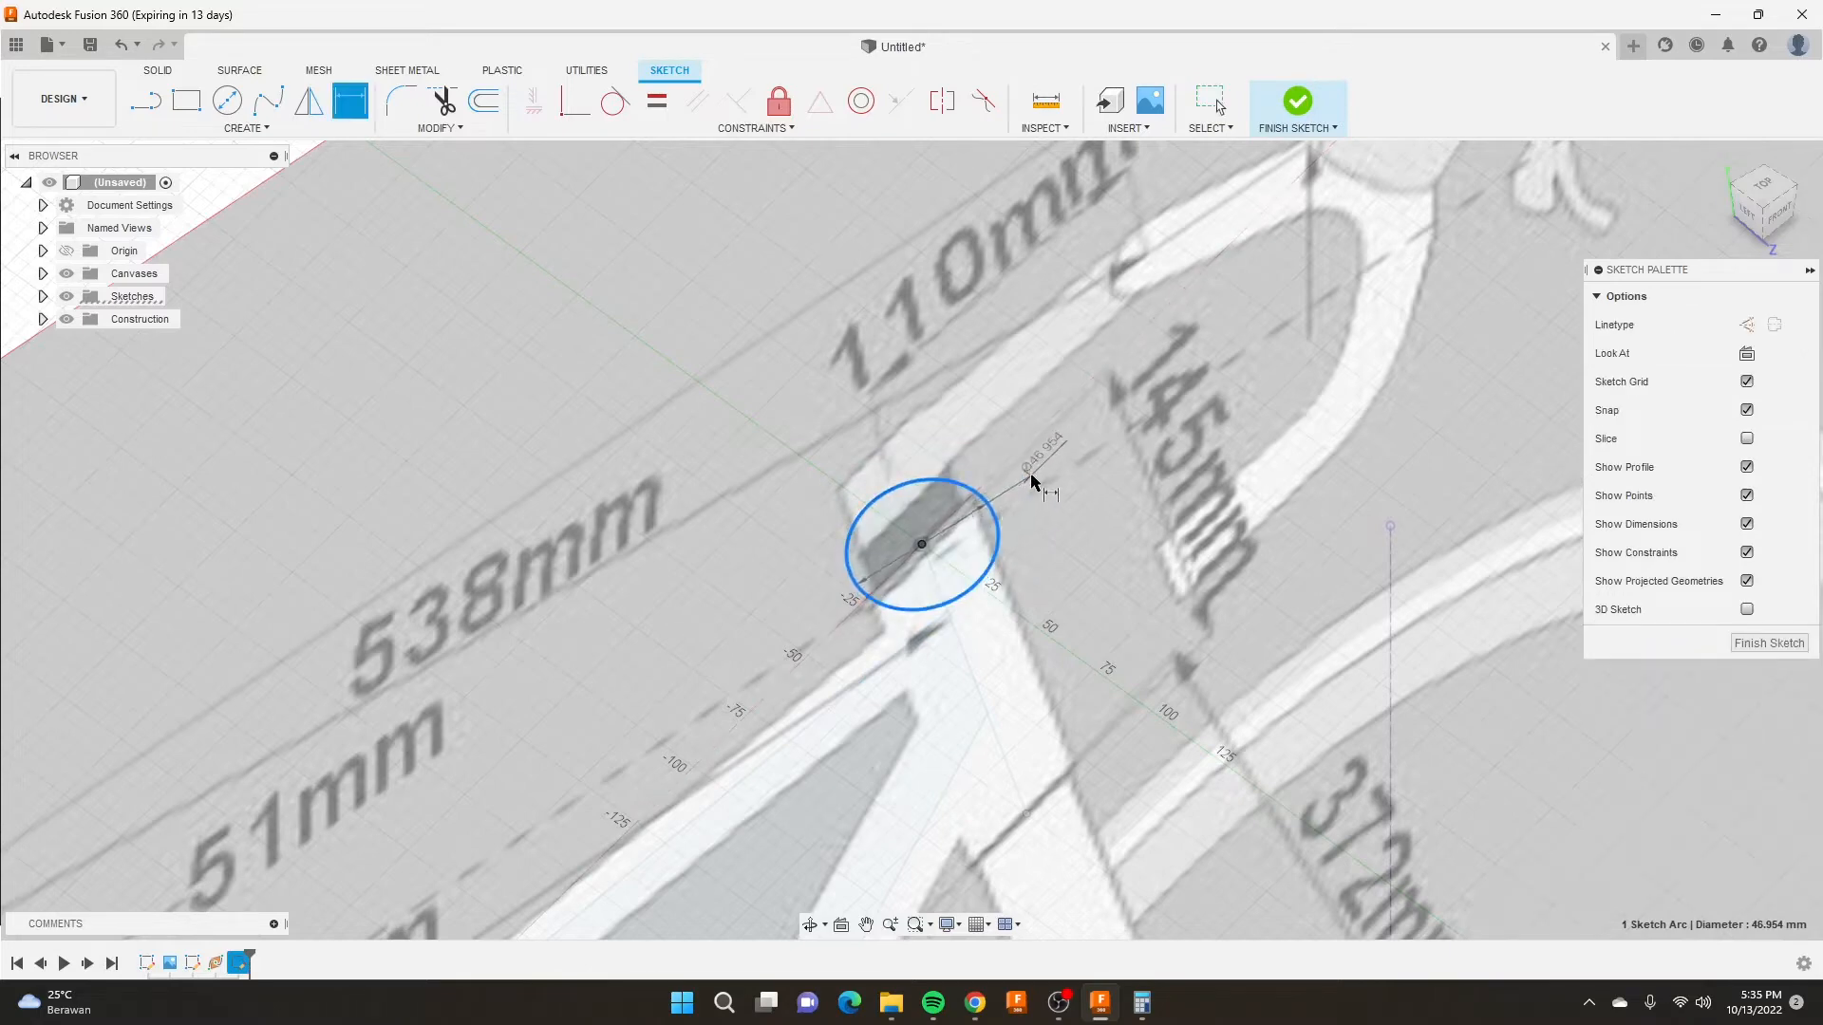
left_click(1043, 468)
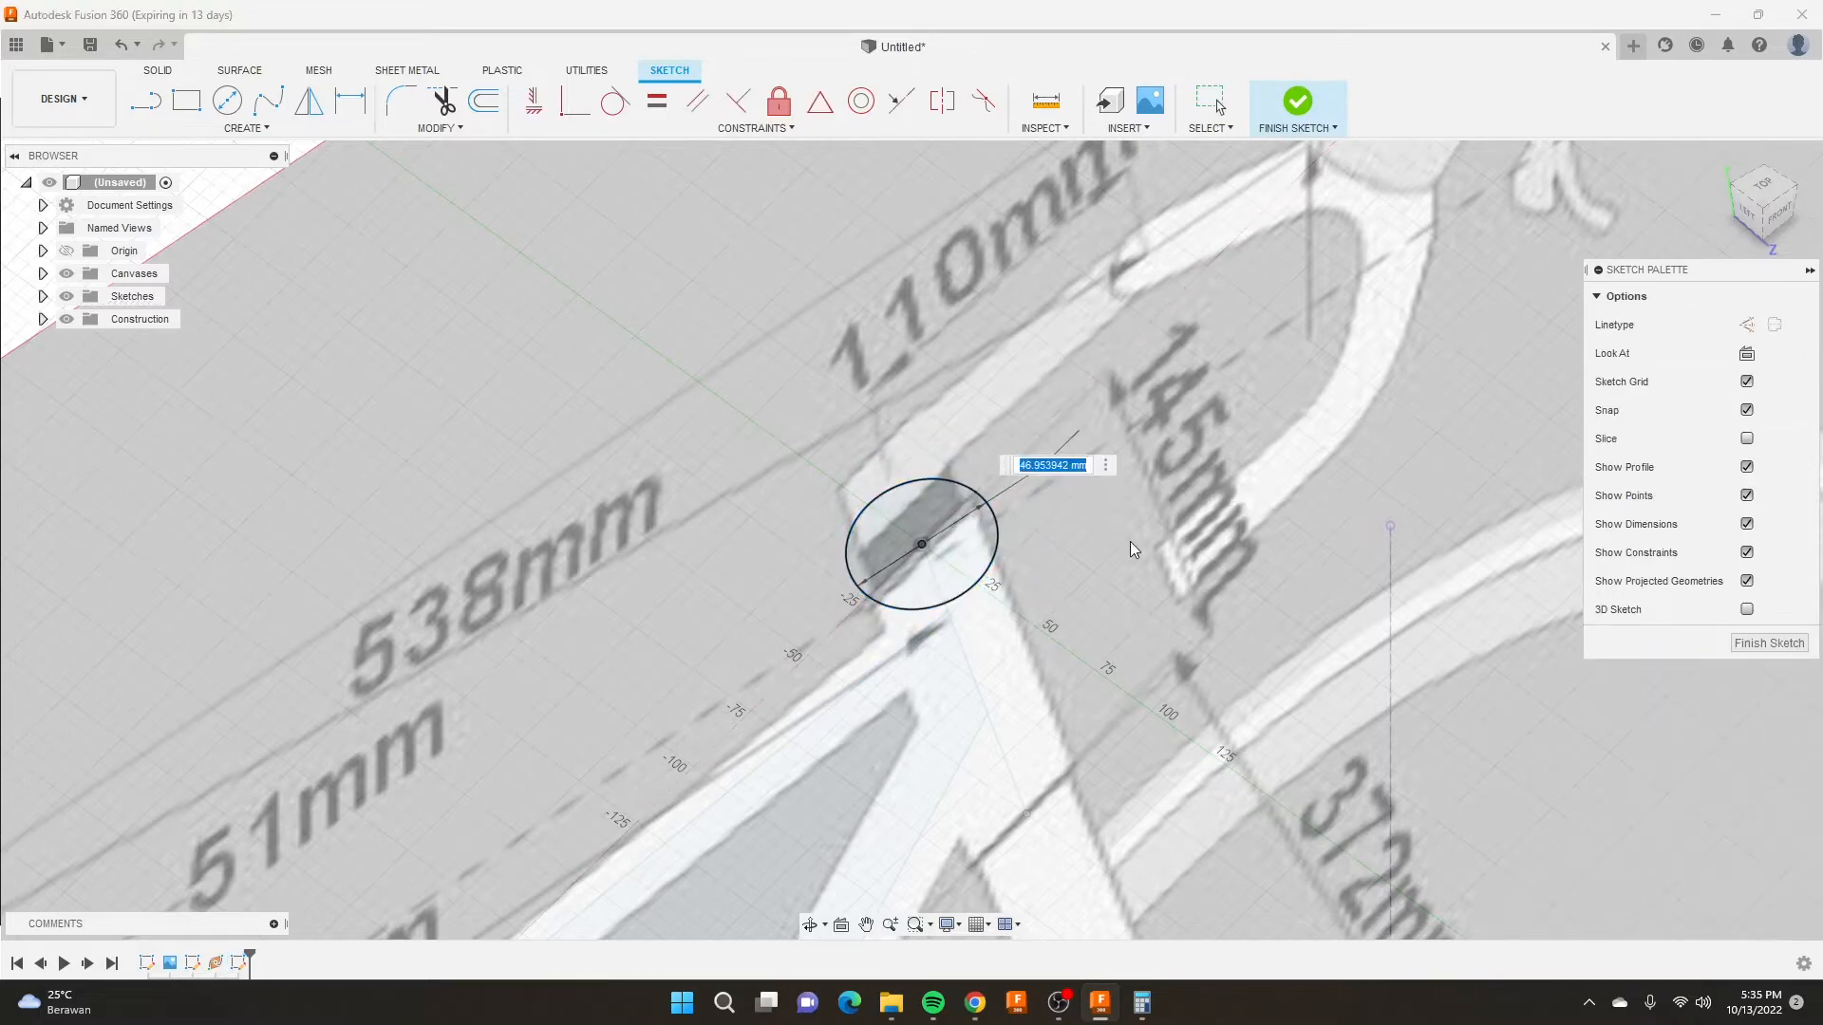
type("46")
key("Return")
scroll(917, 548, "down", 5)
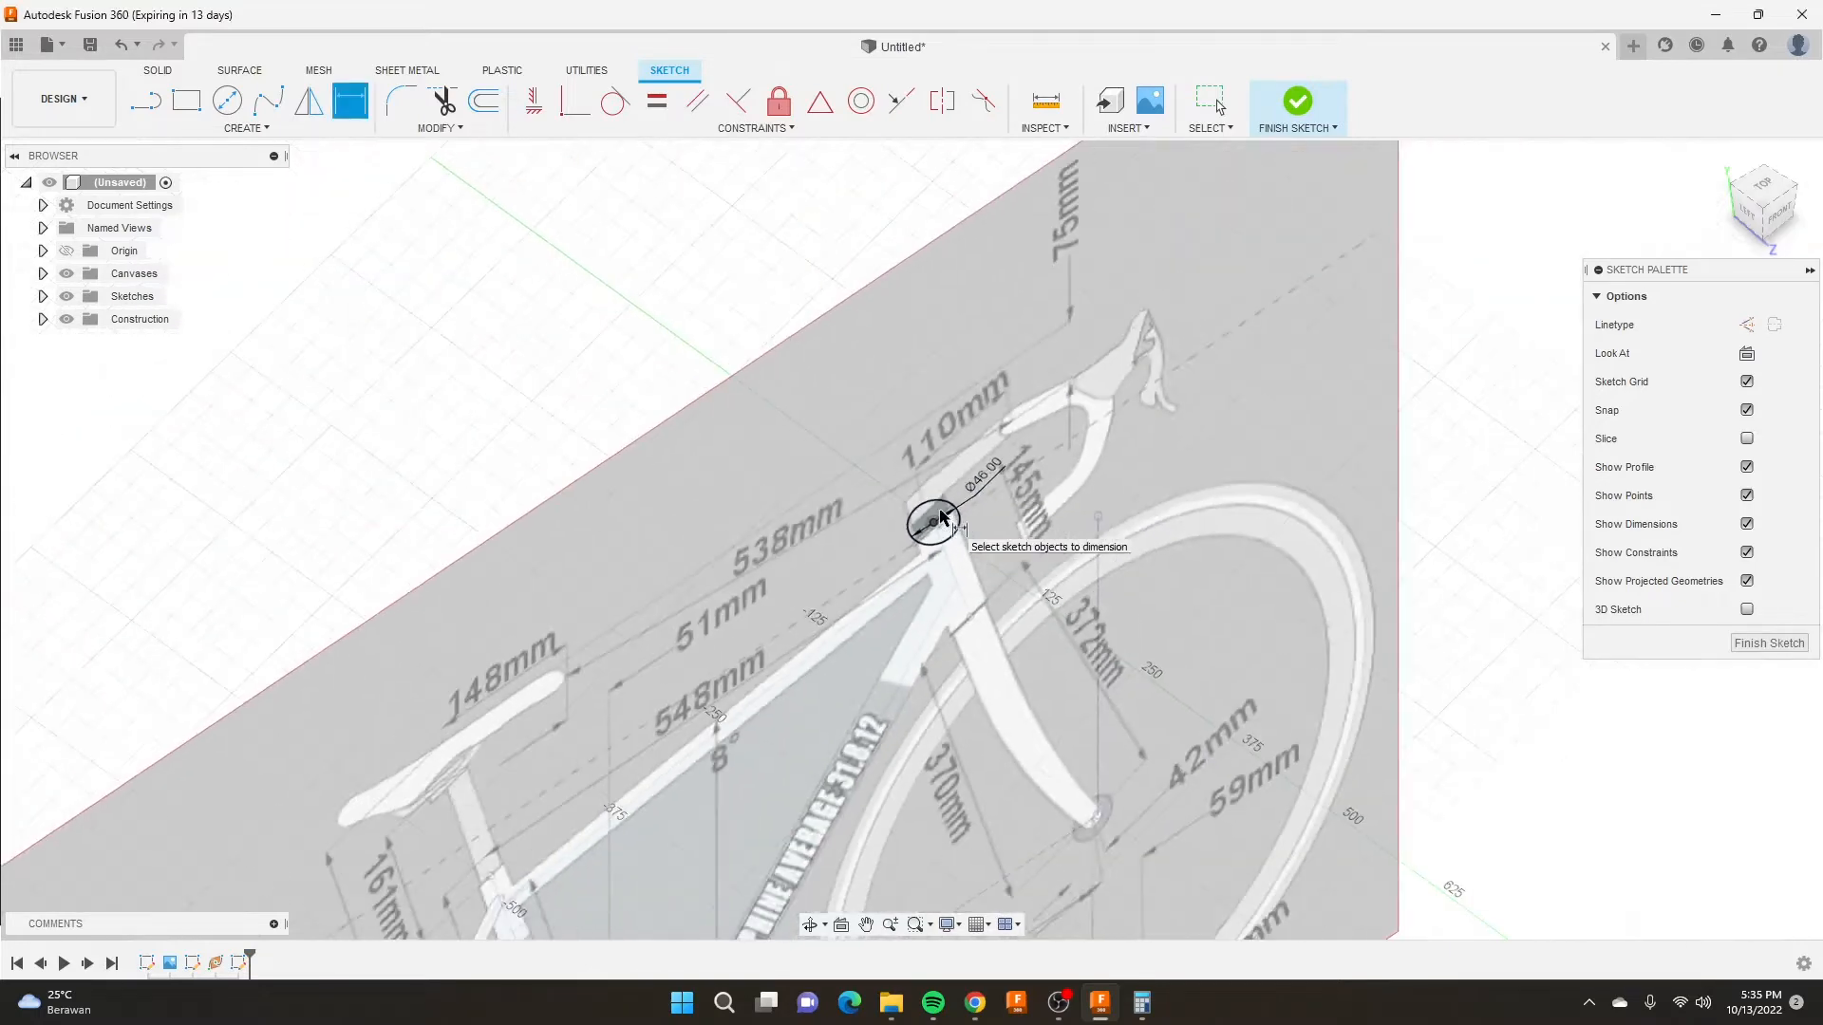
scroll(917, 549, "up", 5)
middle_click_drag(917, 549, 820, 539, "shift")
scroll(822, 540, "down", 1)
key("d")
scroll(826, 543, "down", 3)
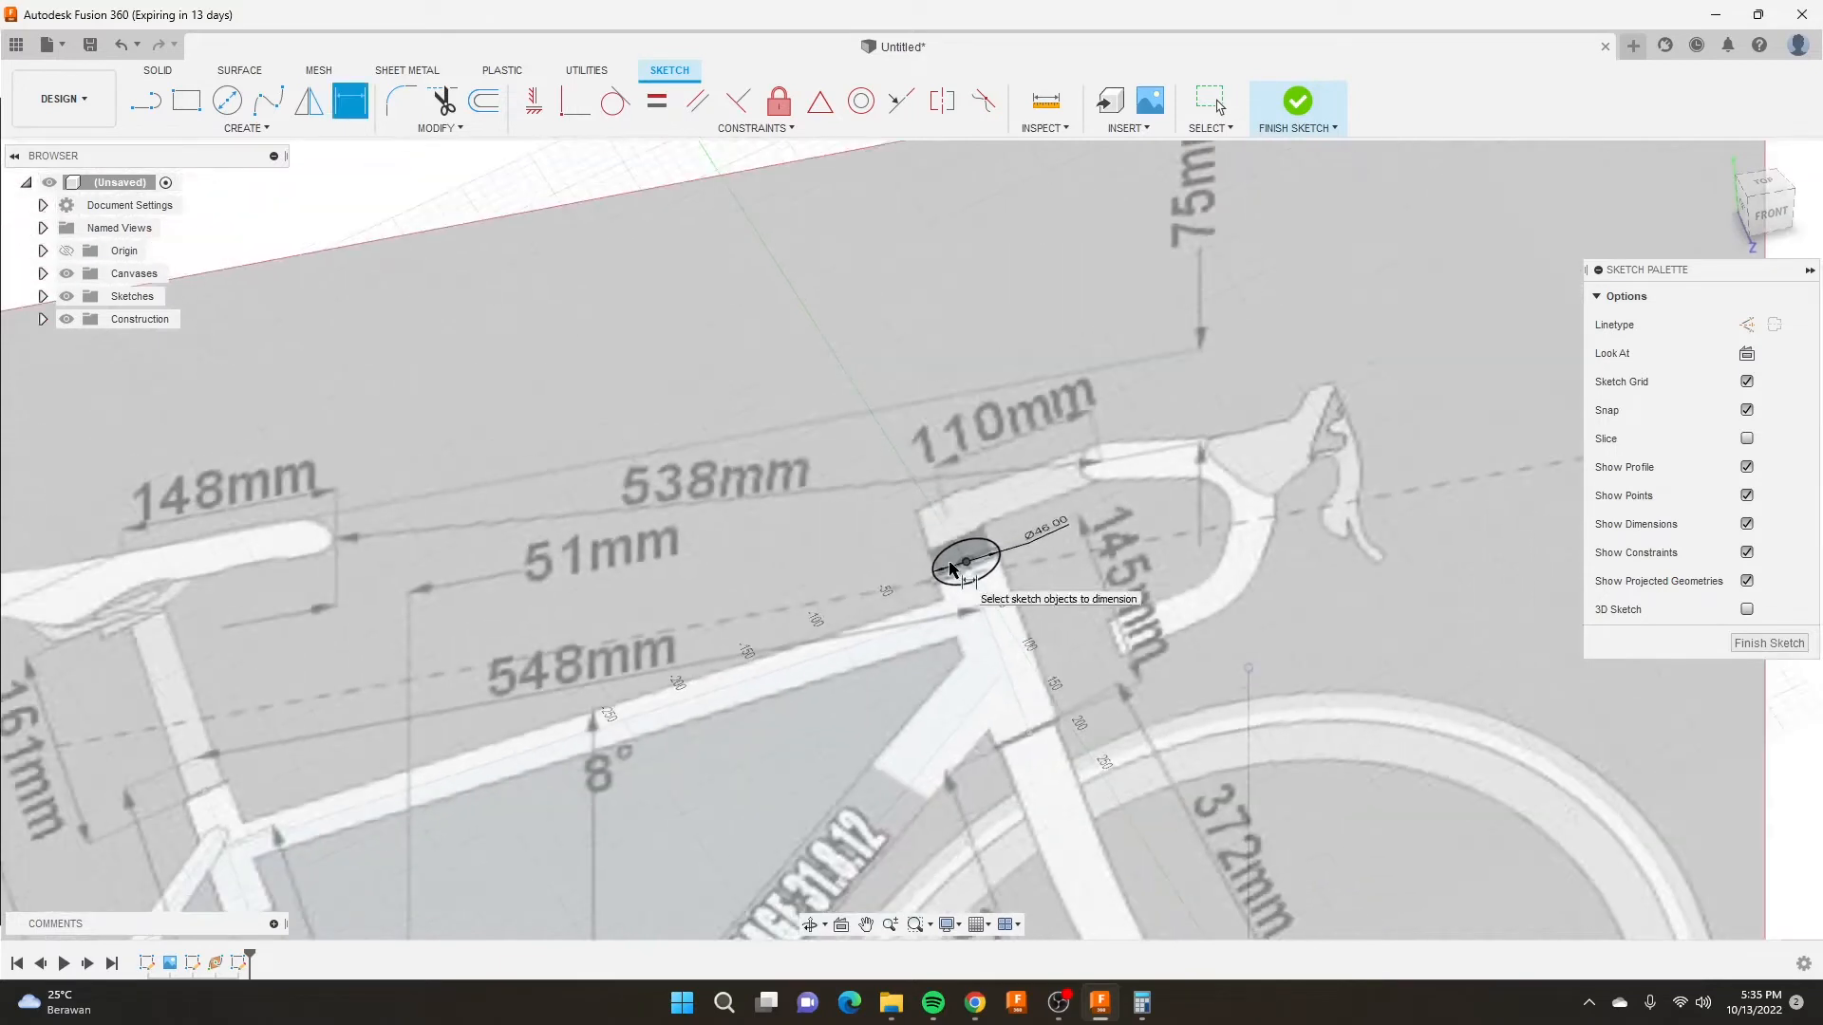
left_click(1297, 103)
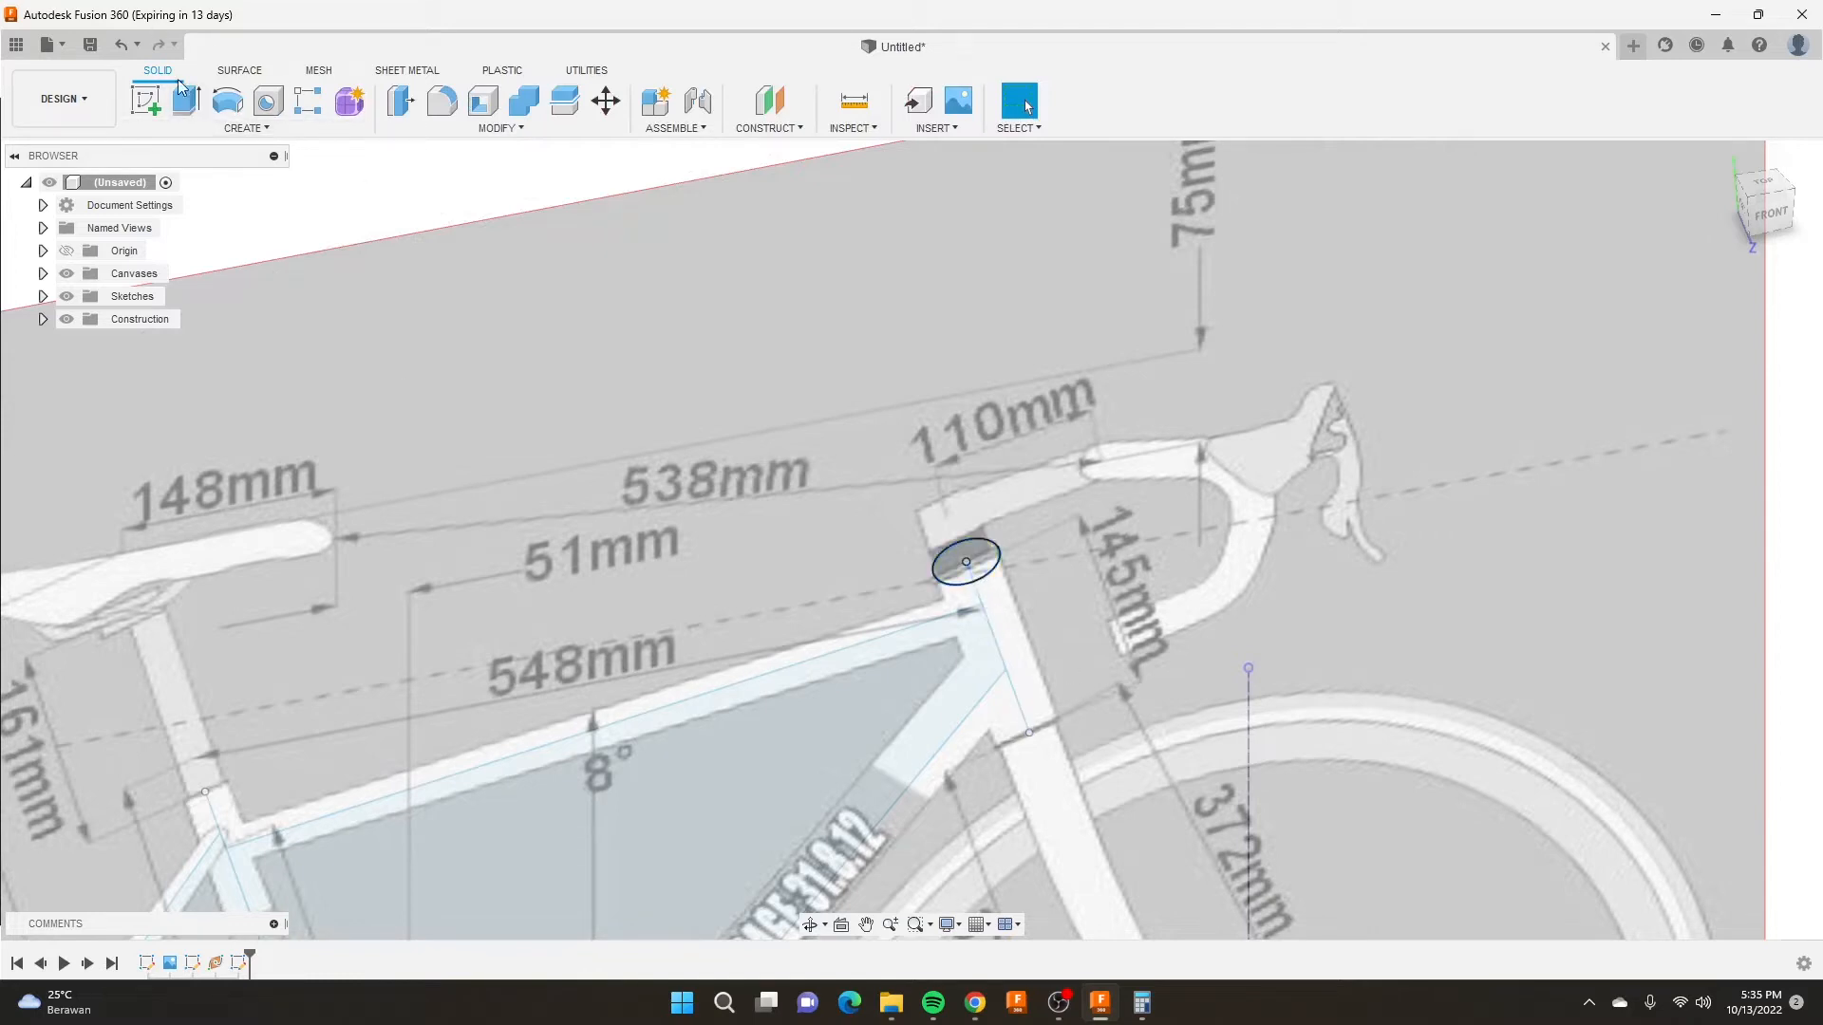
Extrude the 46 mm circle as a new body, with extent To Object, up to the lower end point of the head tube line.
left_click(245, 128)
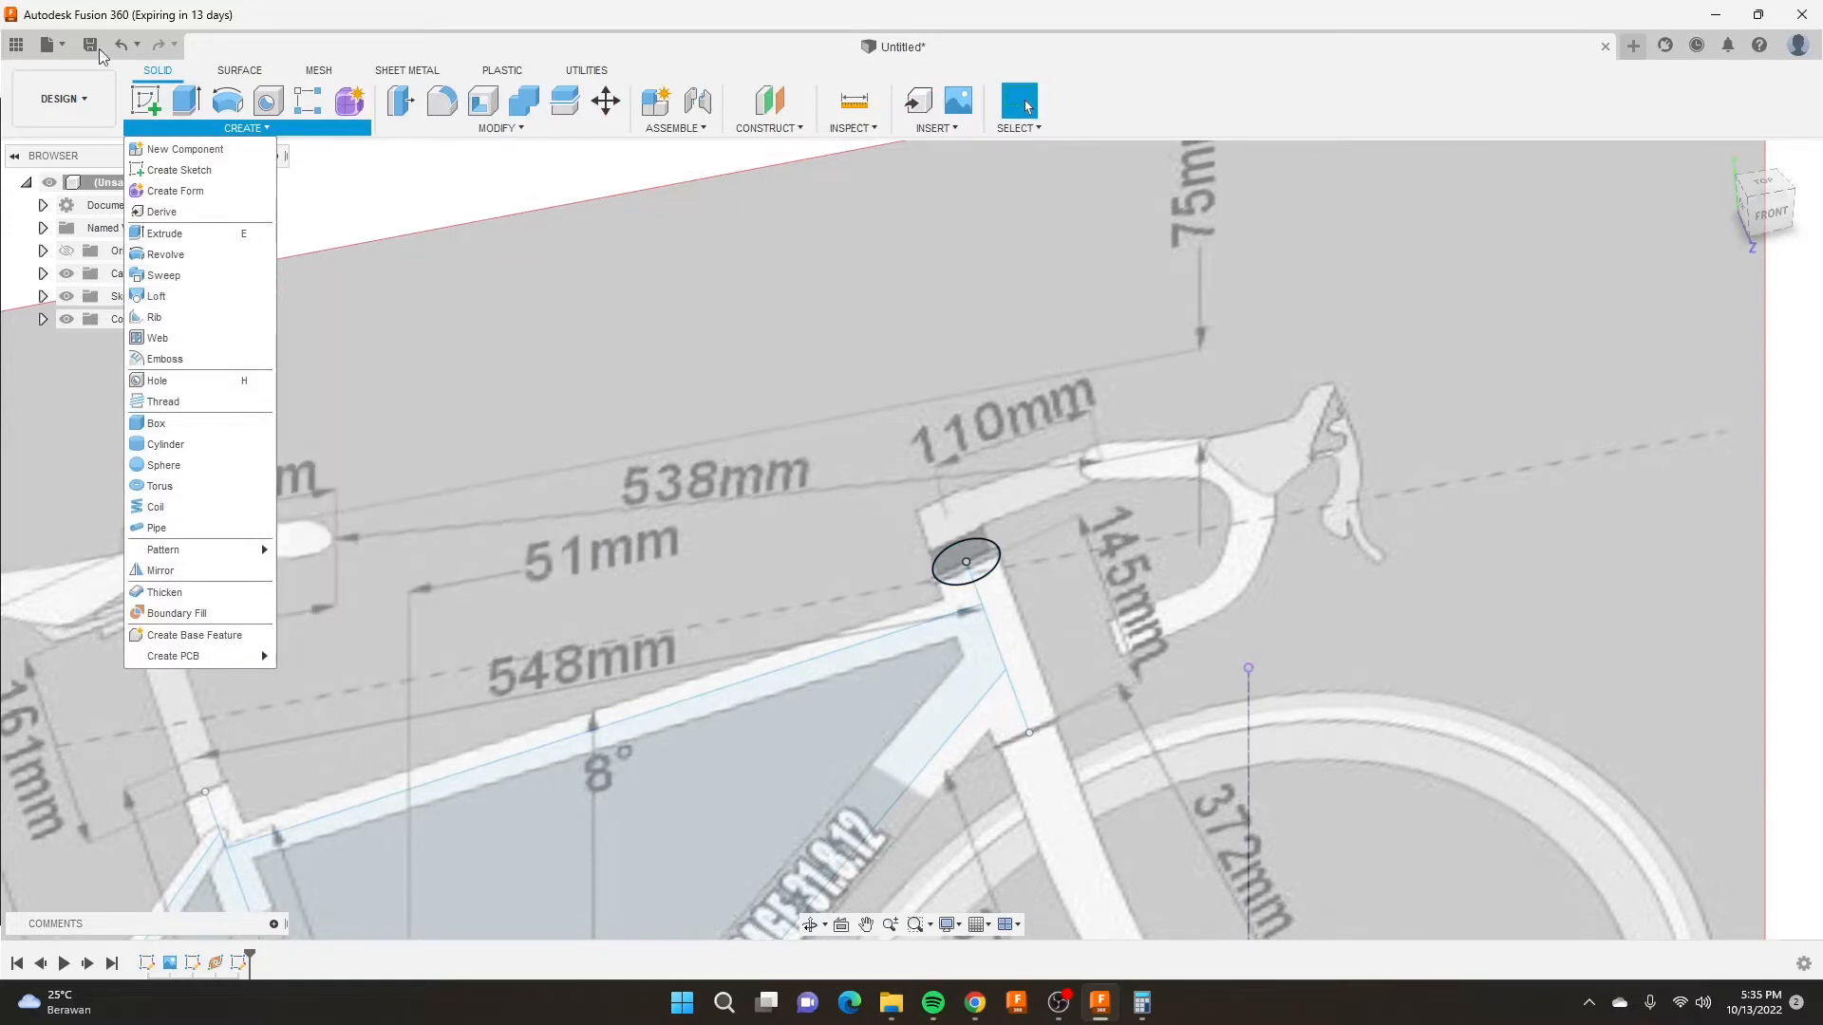
left_click(186, 101)
left_click(987, 553)
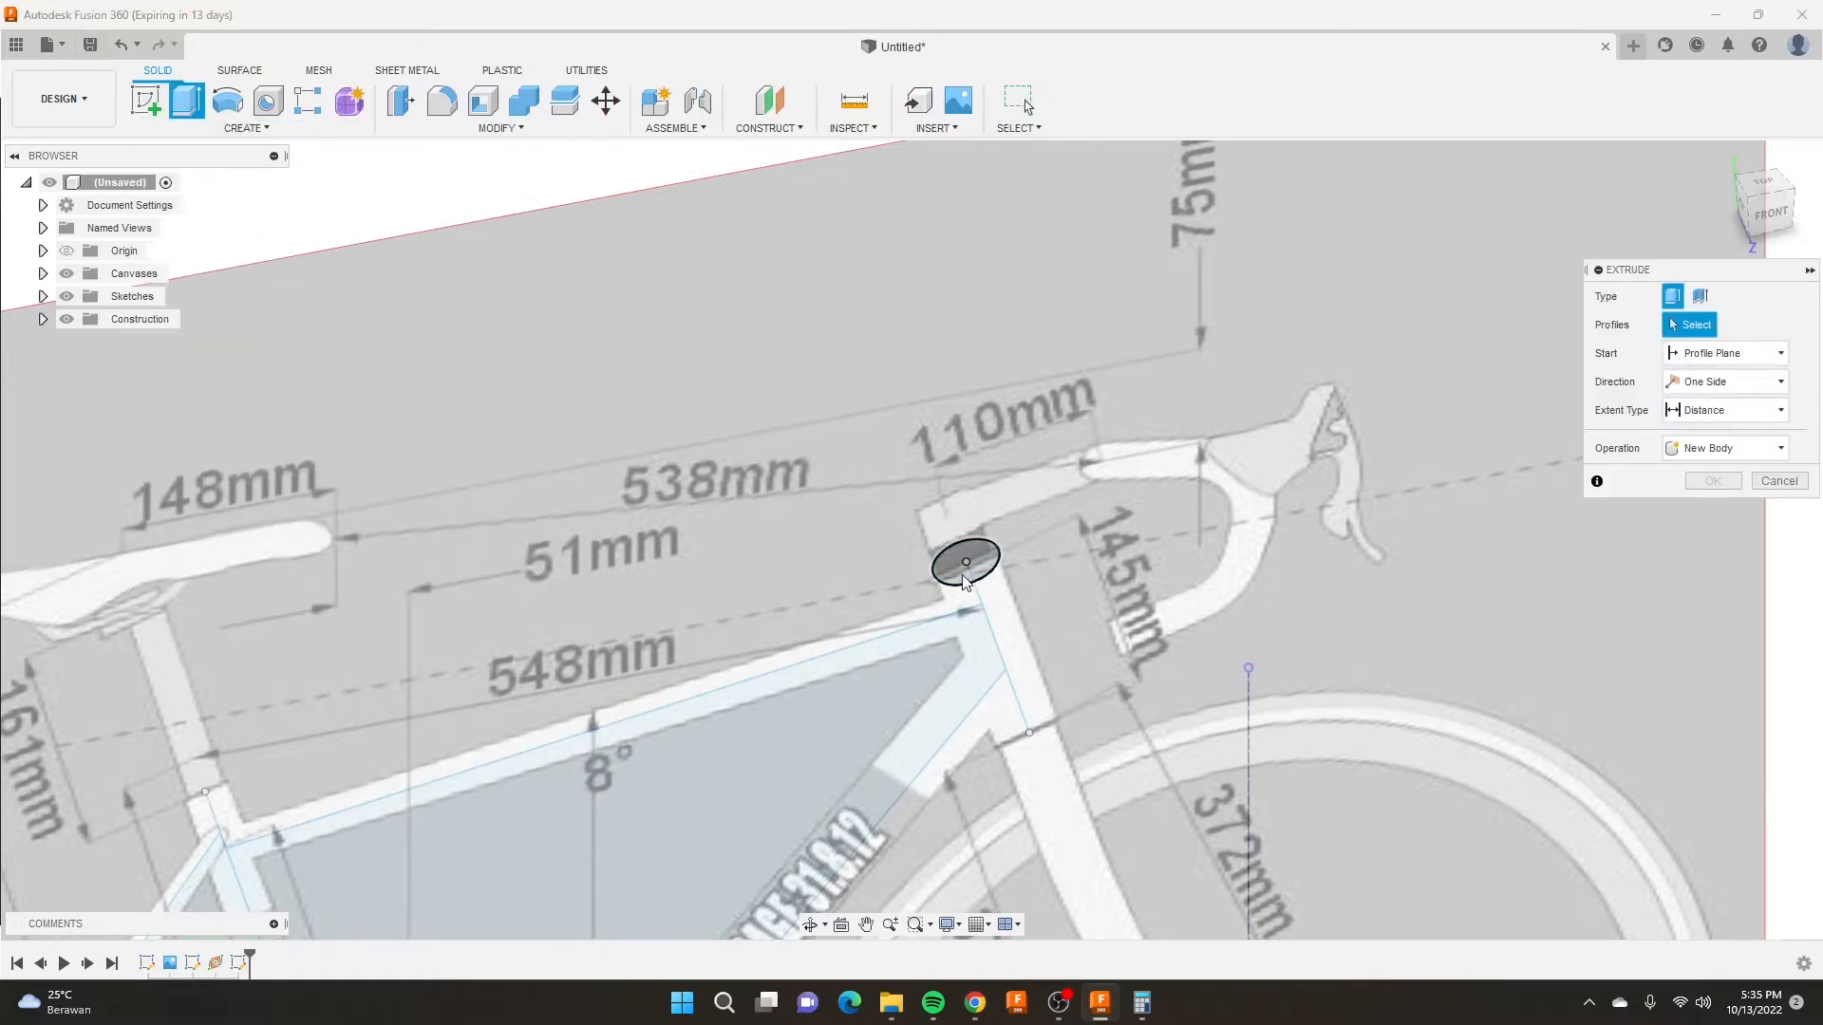
scroll(953, 560, "down", 3)
scroll(956, 646, "up", 5)
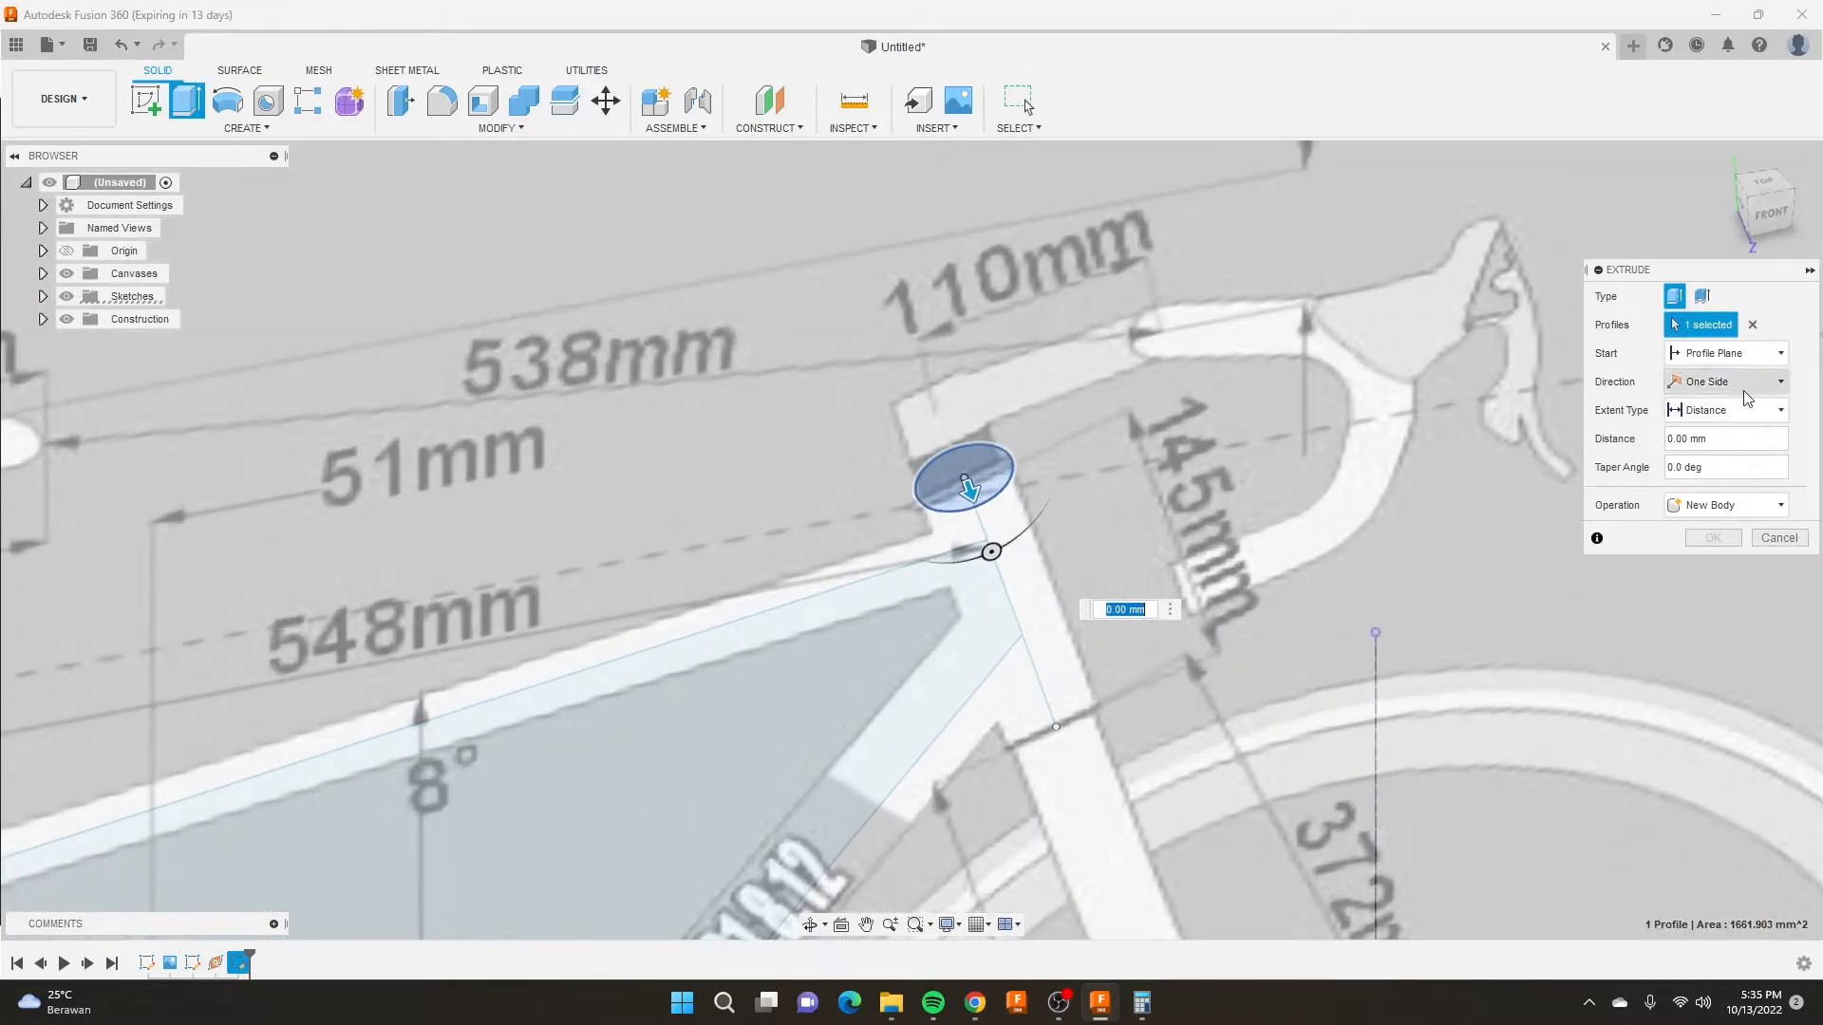
left_click(1775, 421)
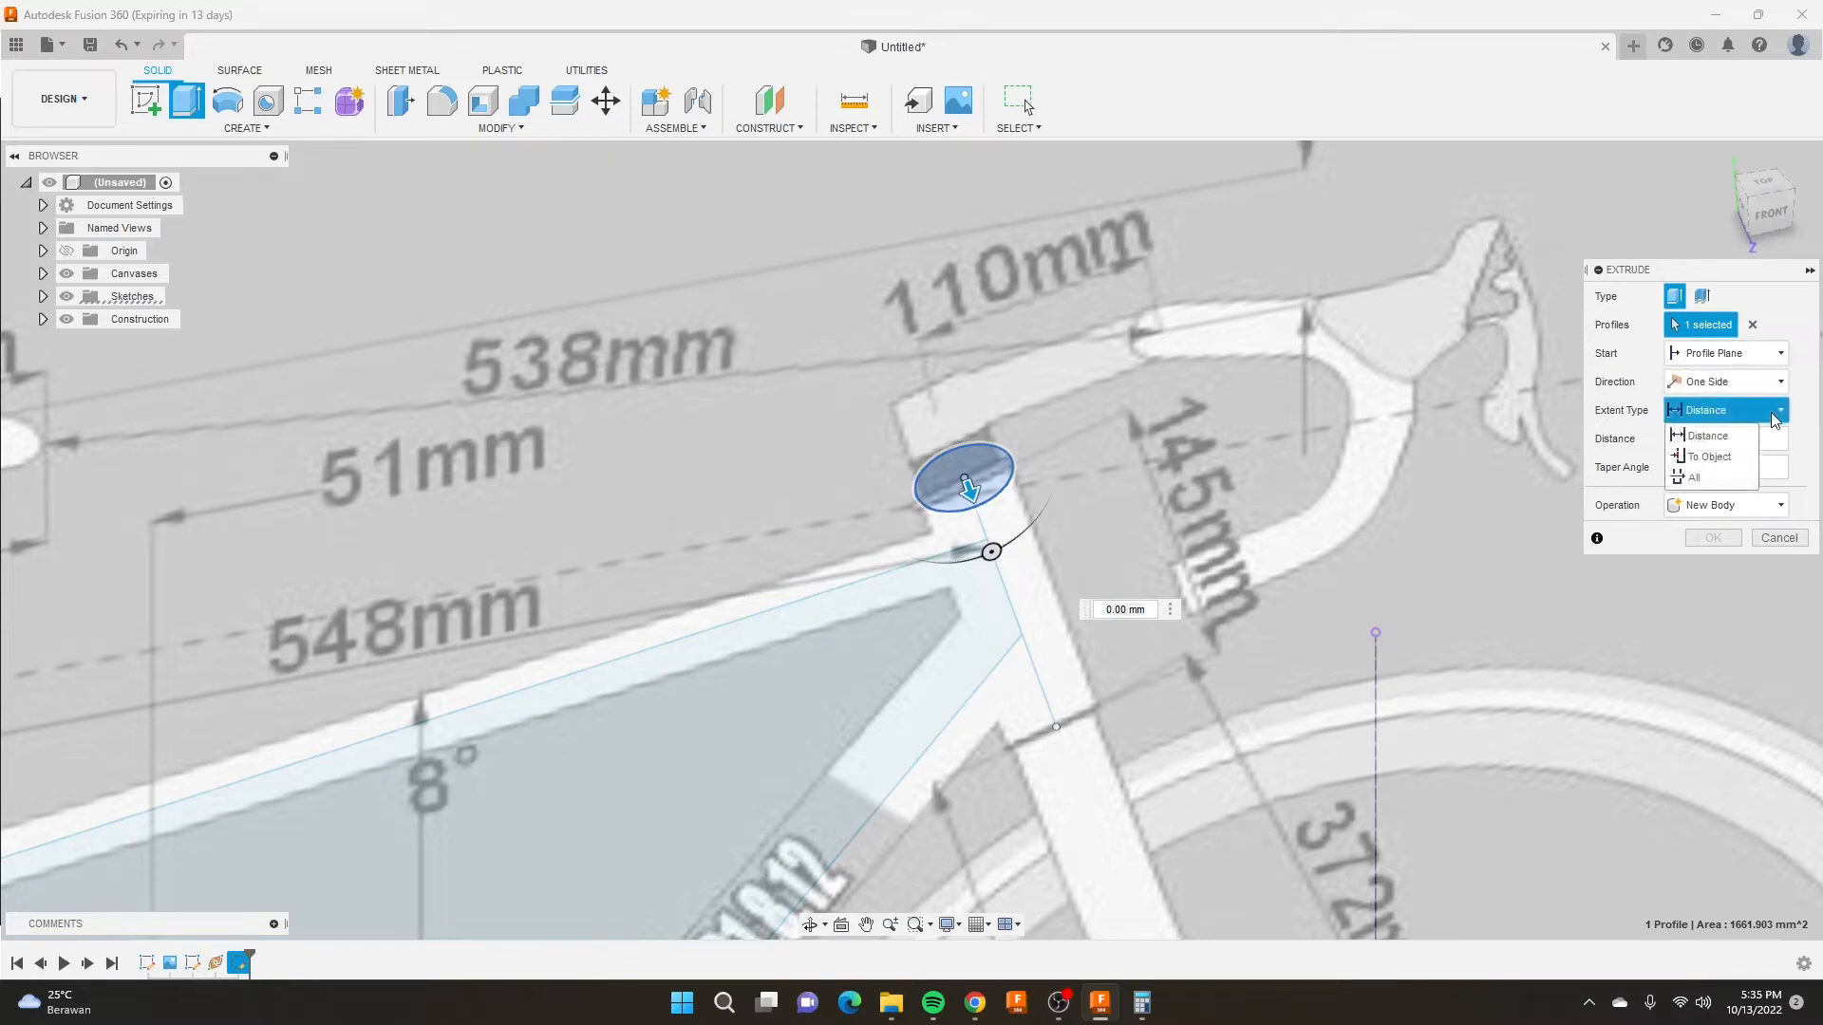
left_click(1737, 458)
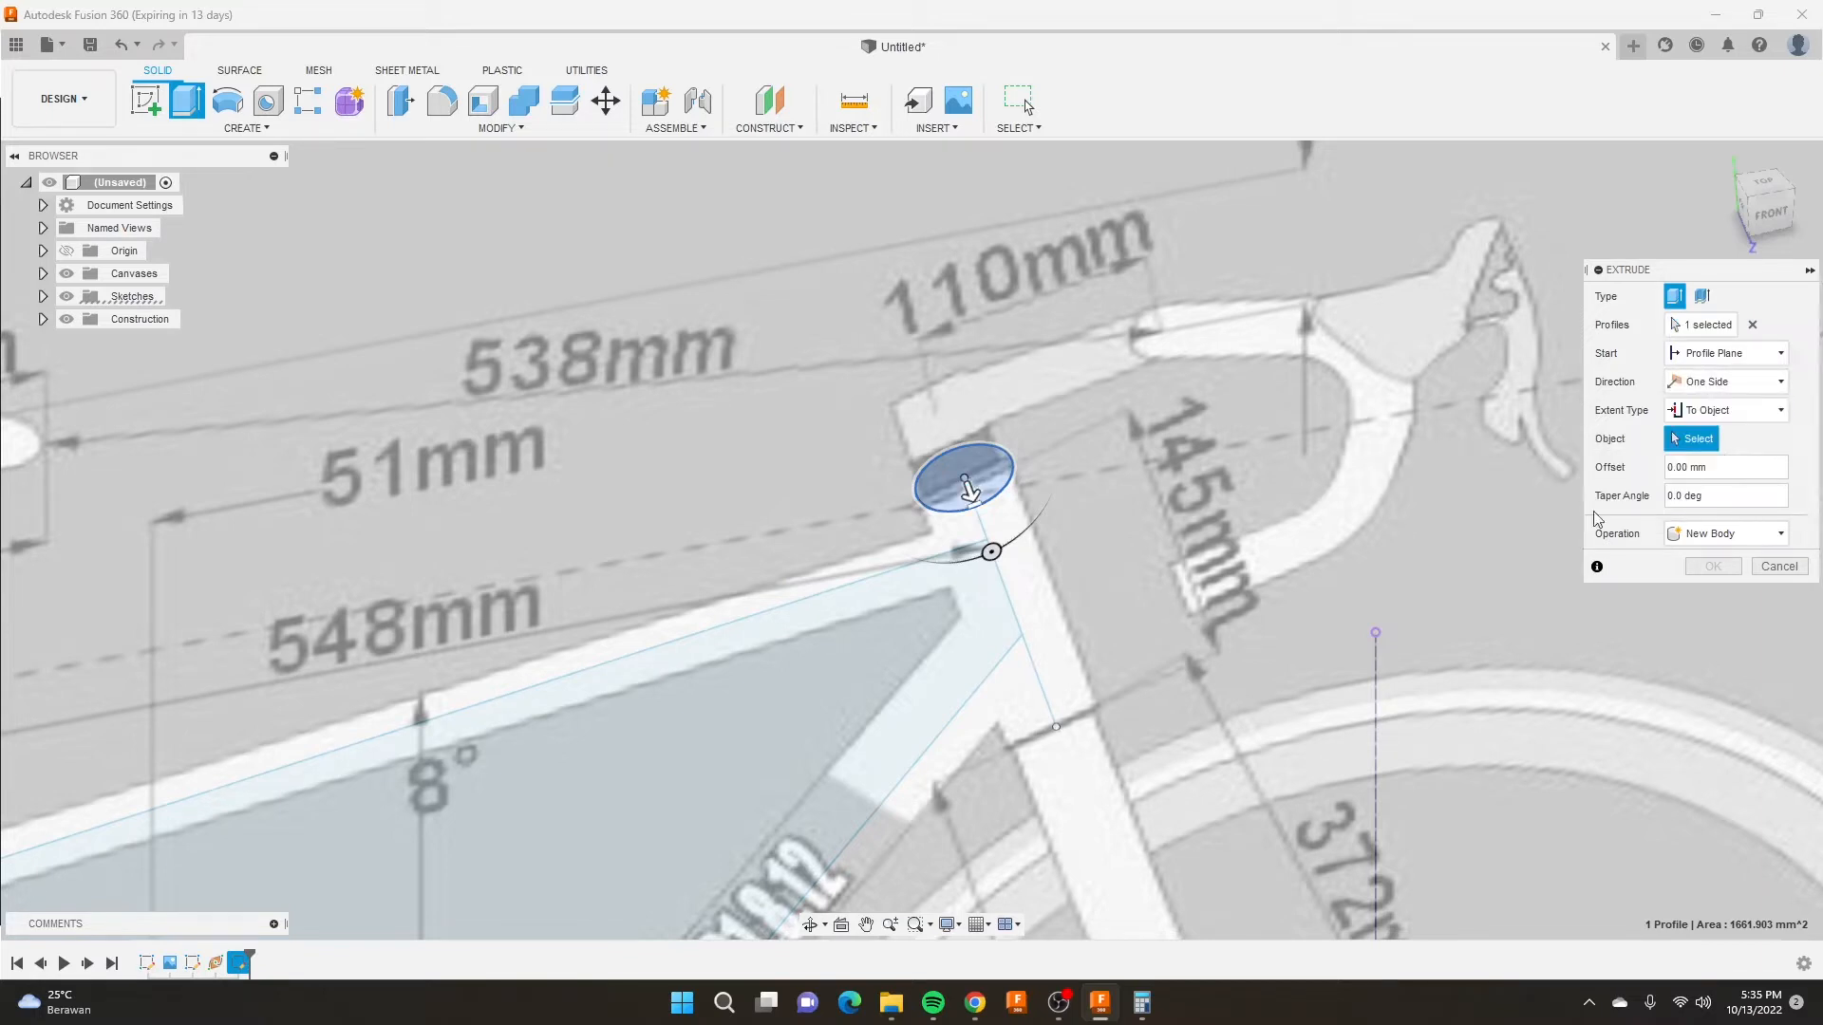
left_click(1056, 728)
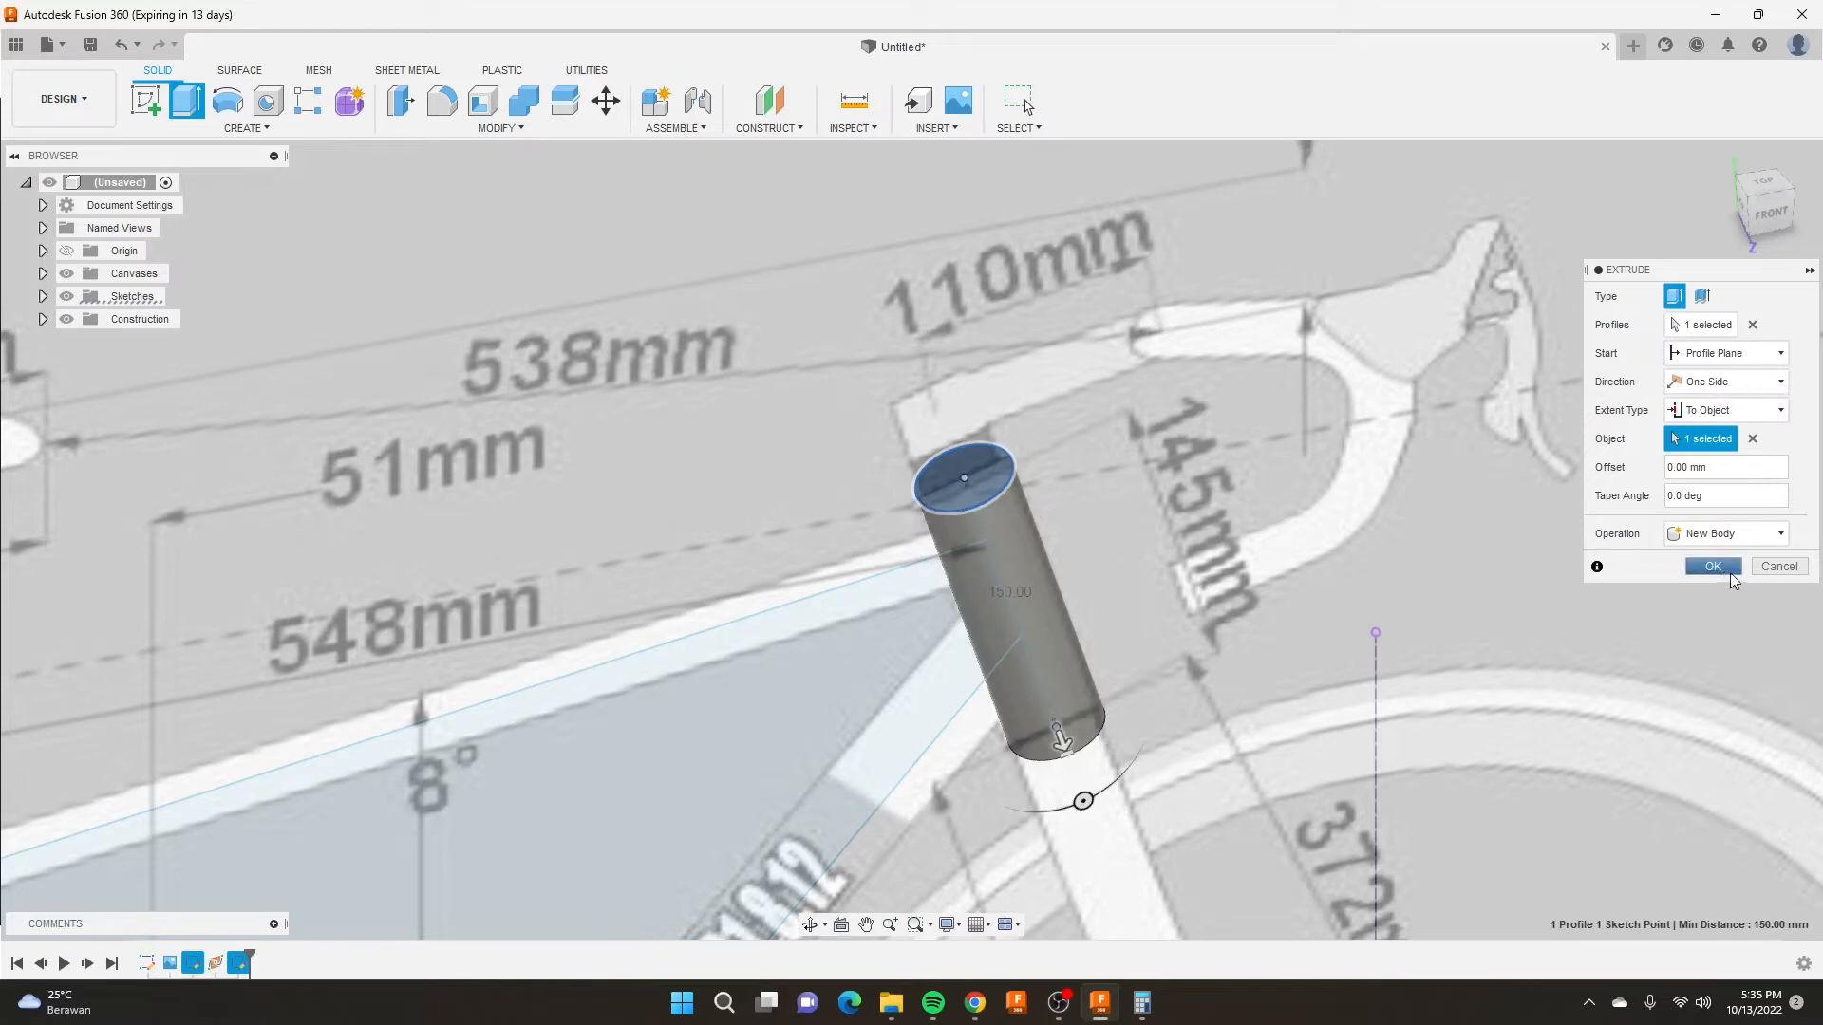
left_click(1712, 566)
Examine the head tube body from several angles, checking its end face and fit against the reference canvas.
scroll(1031, 505, "down", 4)
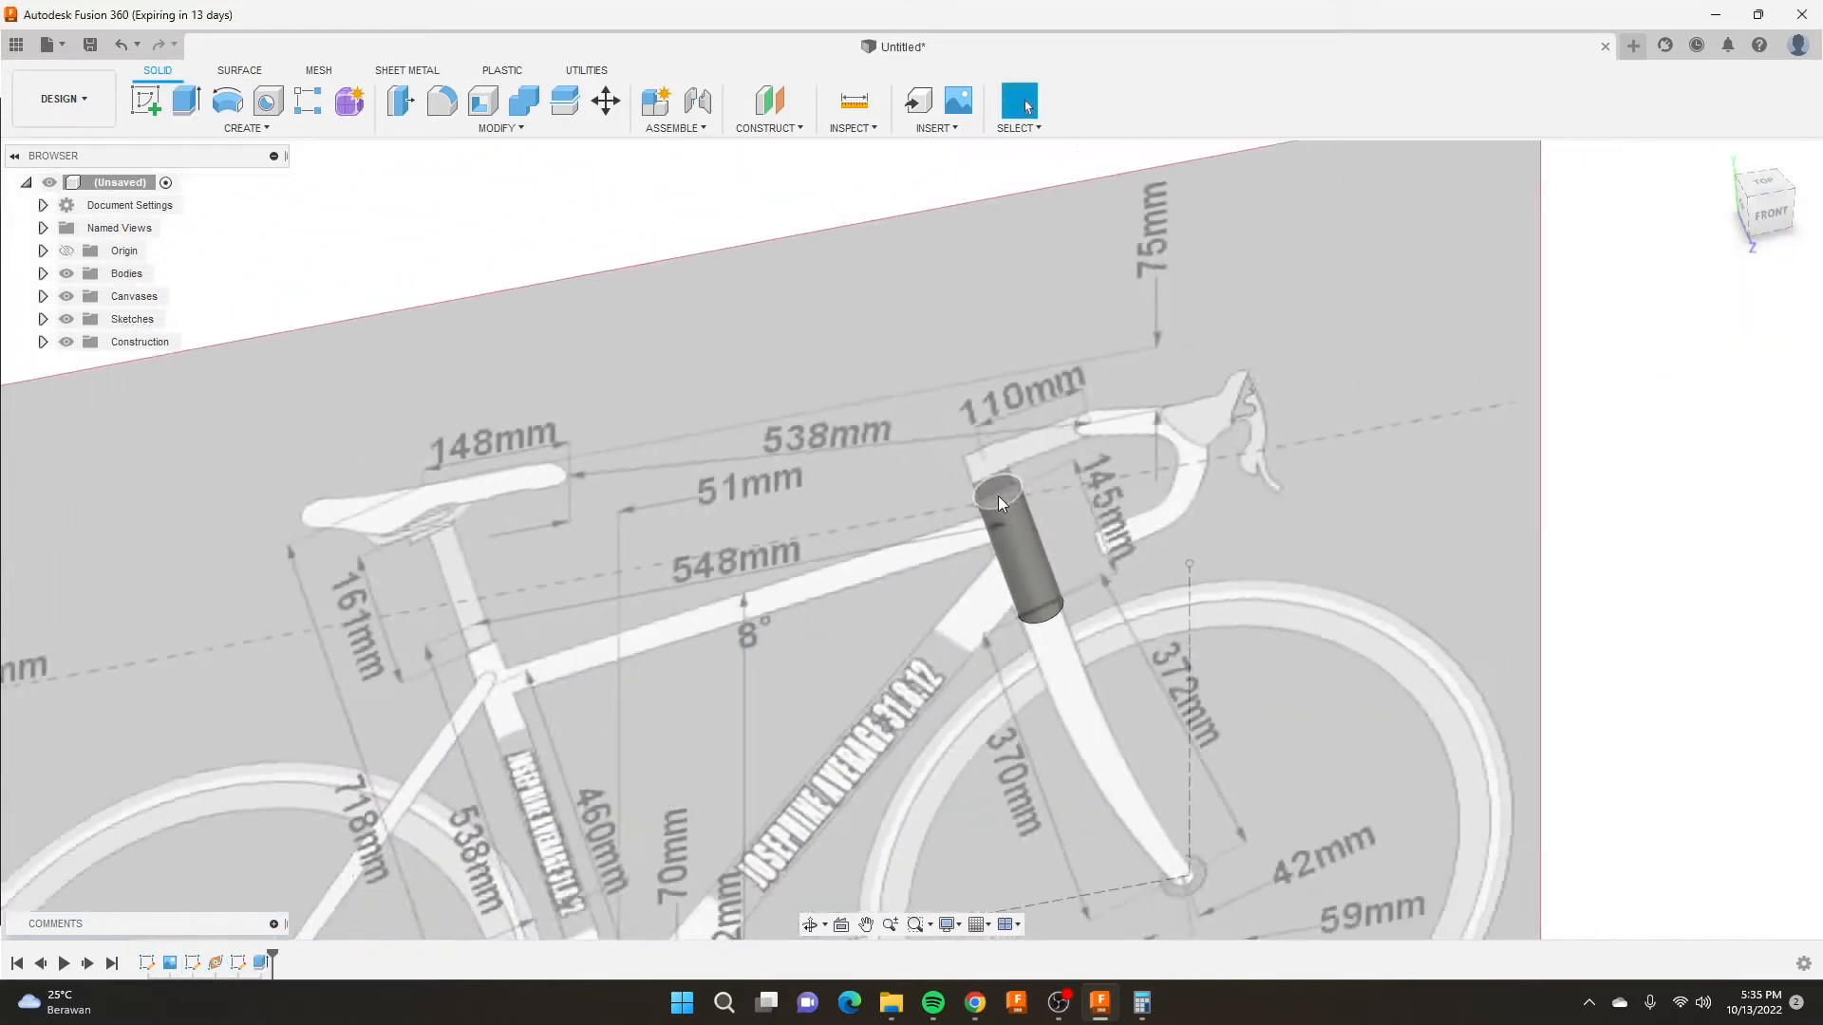
scroll(1000, 505, "up", 8)
scroll(1001, 505, "up", 6)
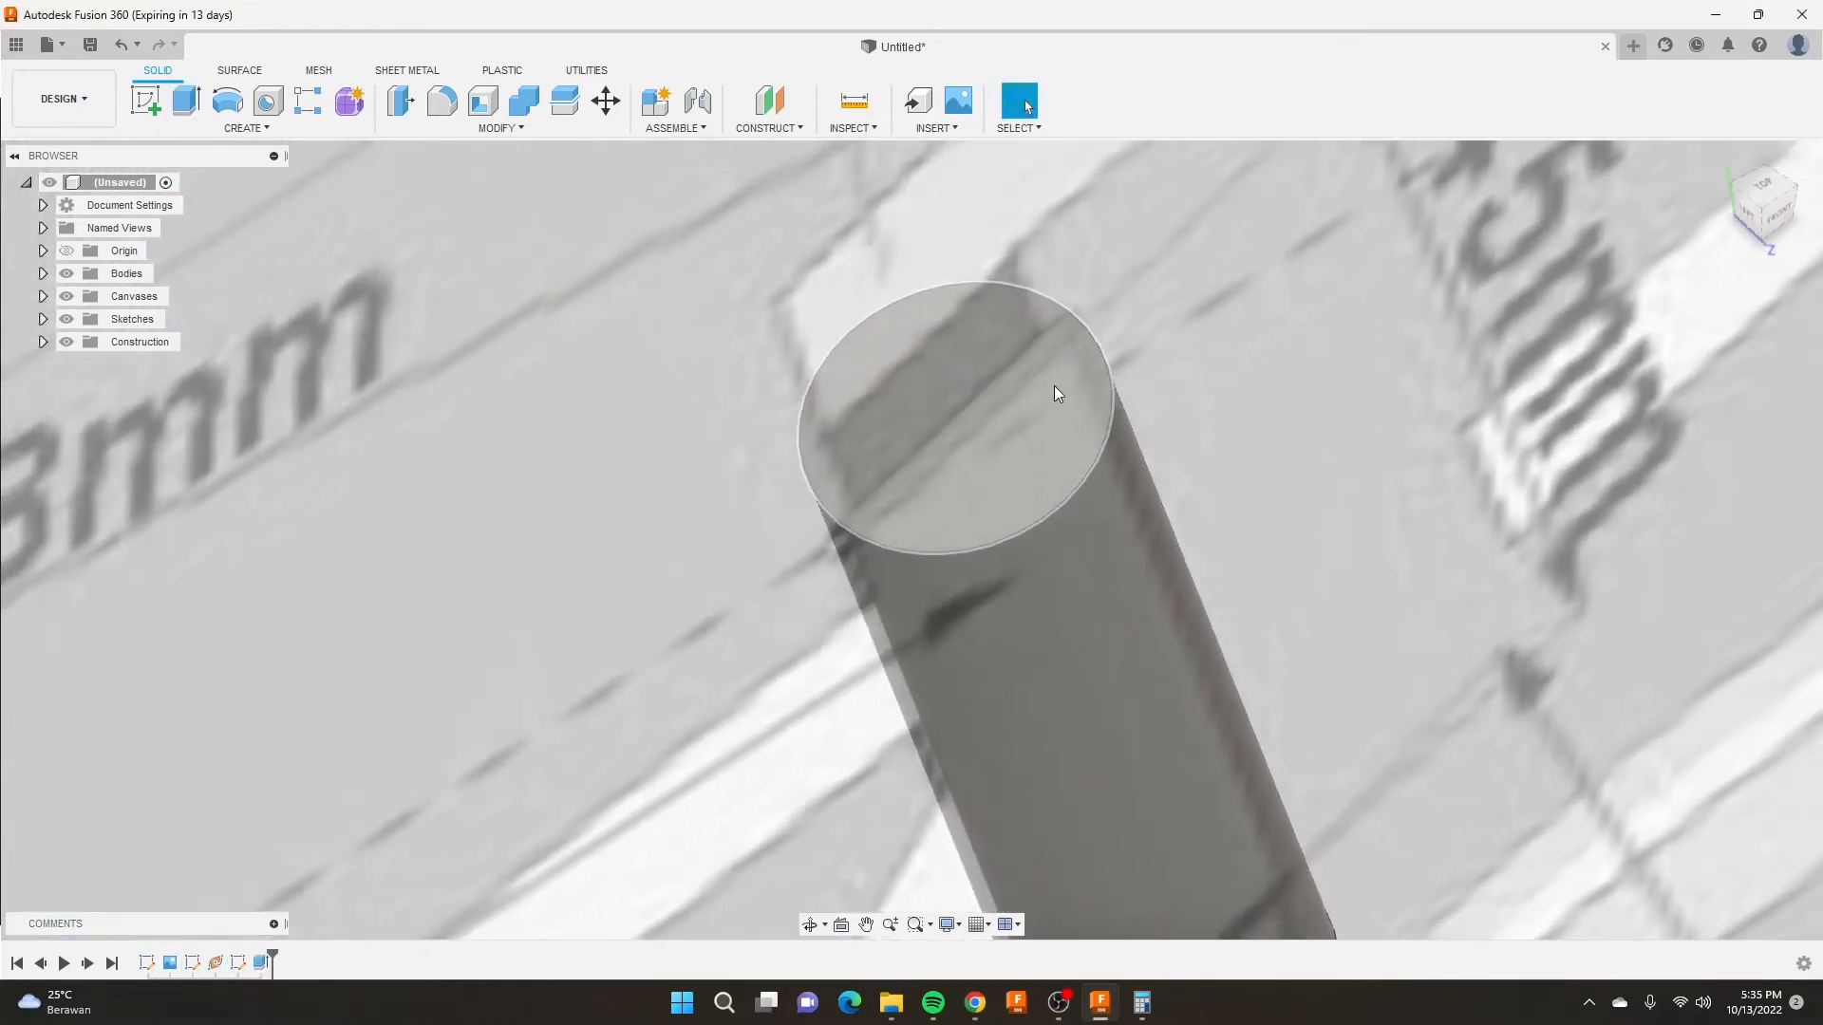
scroll(978, 446, "down", 6)
scroll(983, 466, "up", 3)
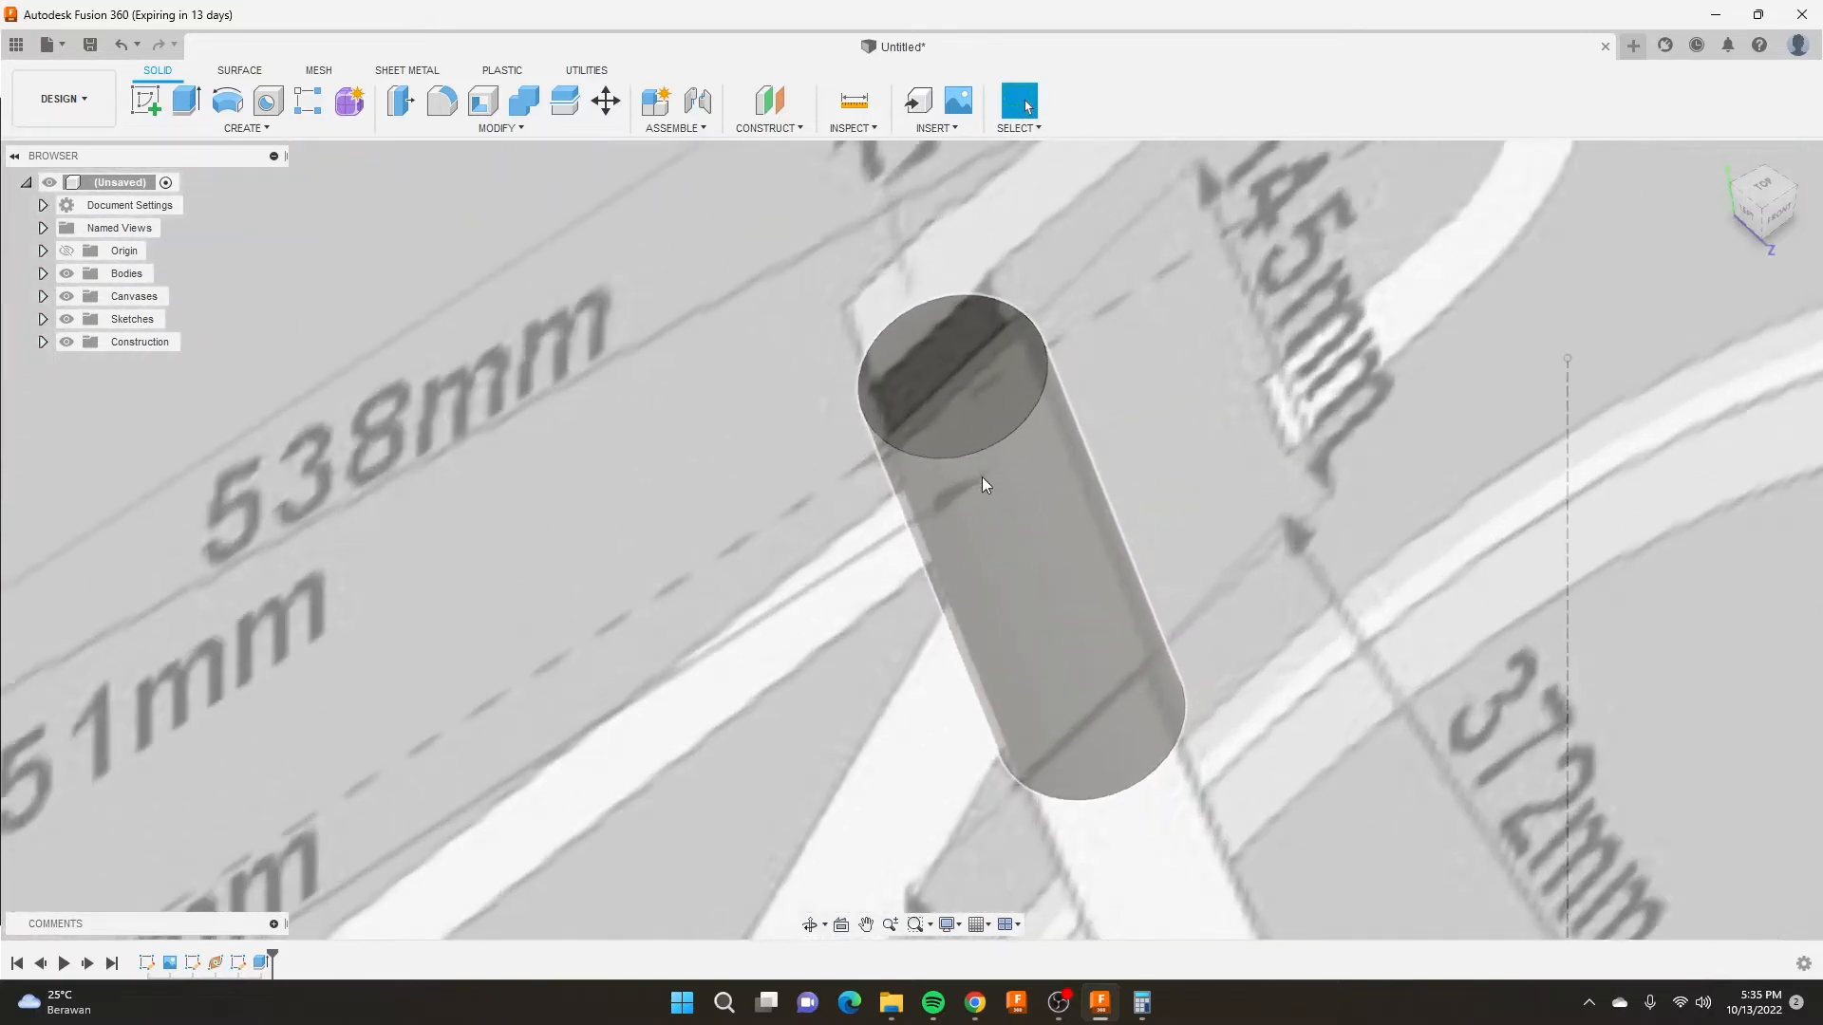
scroll(983, 474, "down", 3)
scroll(981, 471, "up", 3)
mouse_move(966, 454)
middle_mouse_down("shift")
mouse_move(838, 408)
mouse_move(946, 426)
middle_mouse_up("shift")
scroll(954, 417, "up", 5)
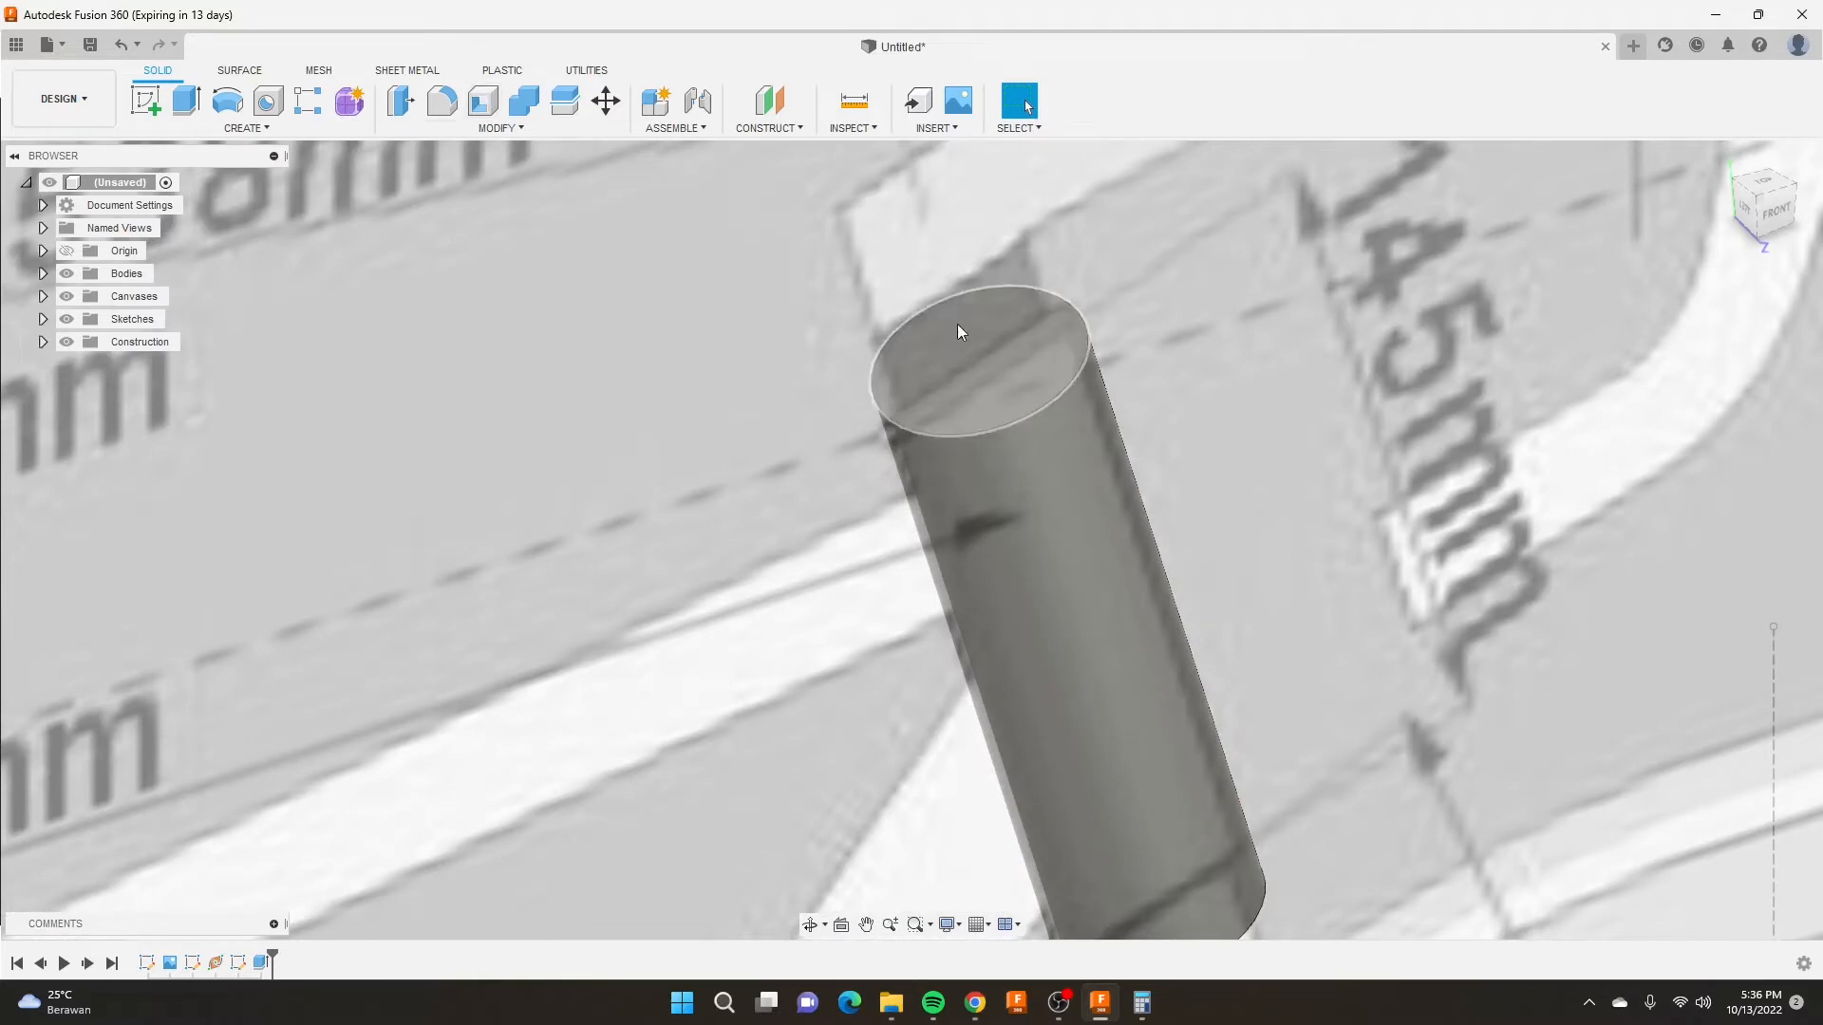
scroll(1000, 371, "down", 10)
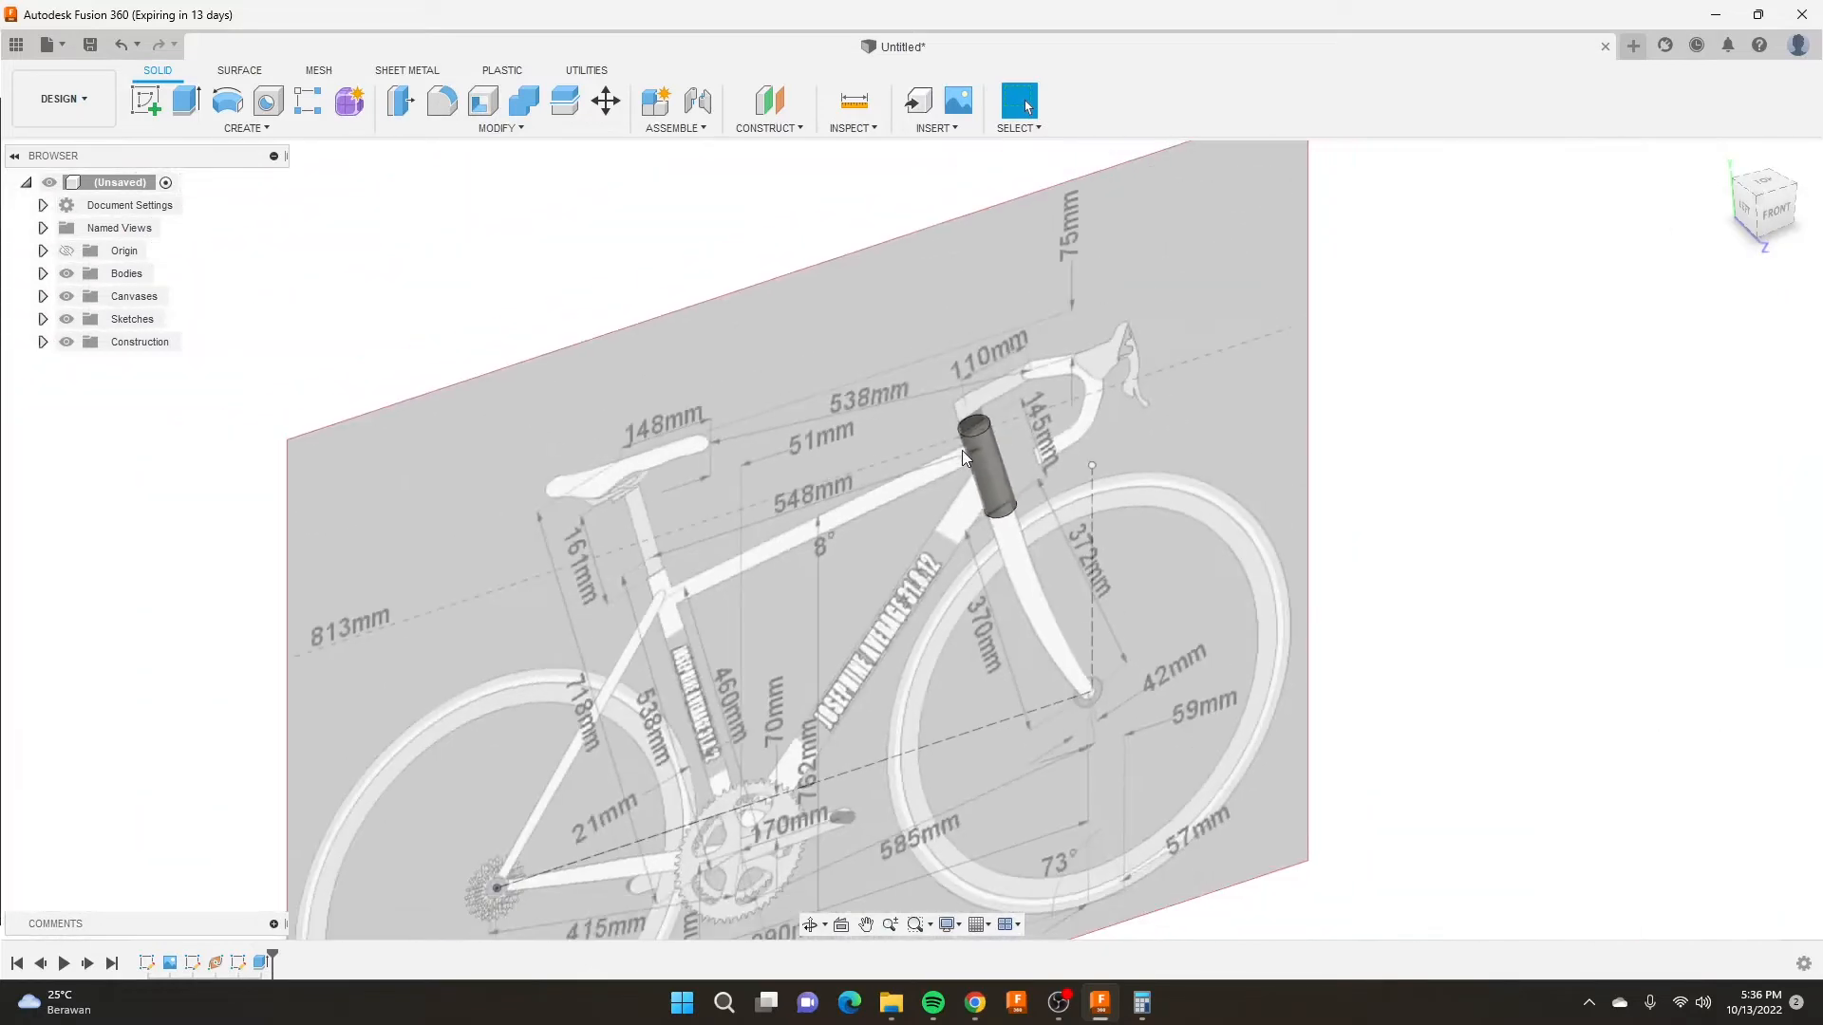
scroll(844, 493, "up", 1)
middle_click_drag(682, 645, 682, 606, "shift")
scroll(930, 532, "down", 2)
scroll(934, 550, "up", 3)
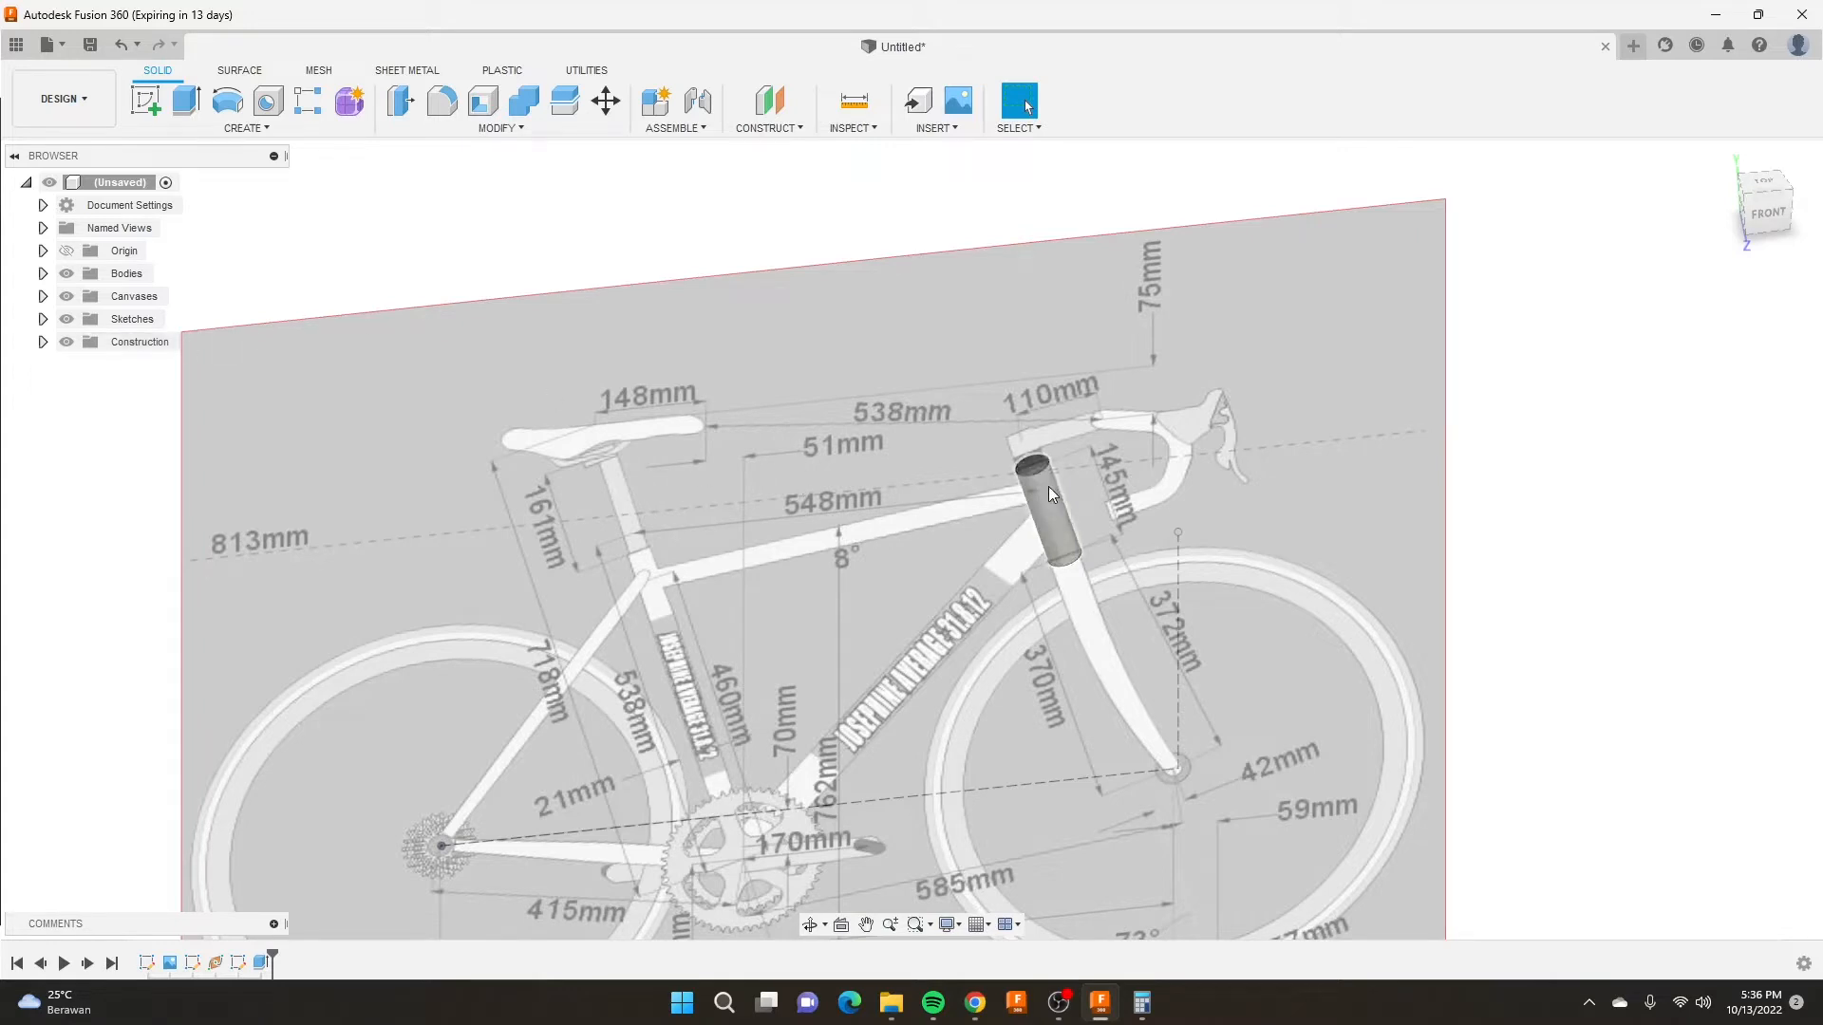
Show the frame sketch Sketch2 again and keep the head tube circle sketch Sketch3 hidden.
left_click(43, 319)
left_click(83, 388)
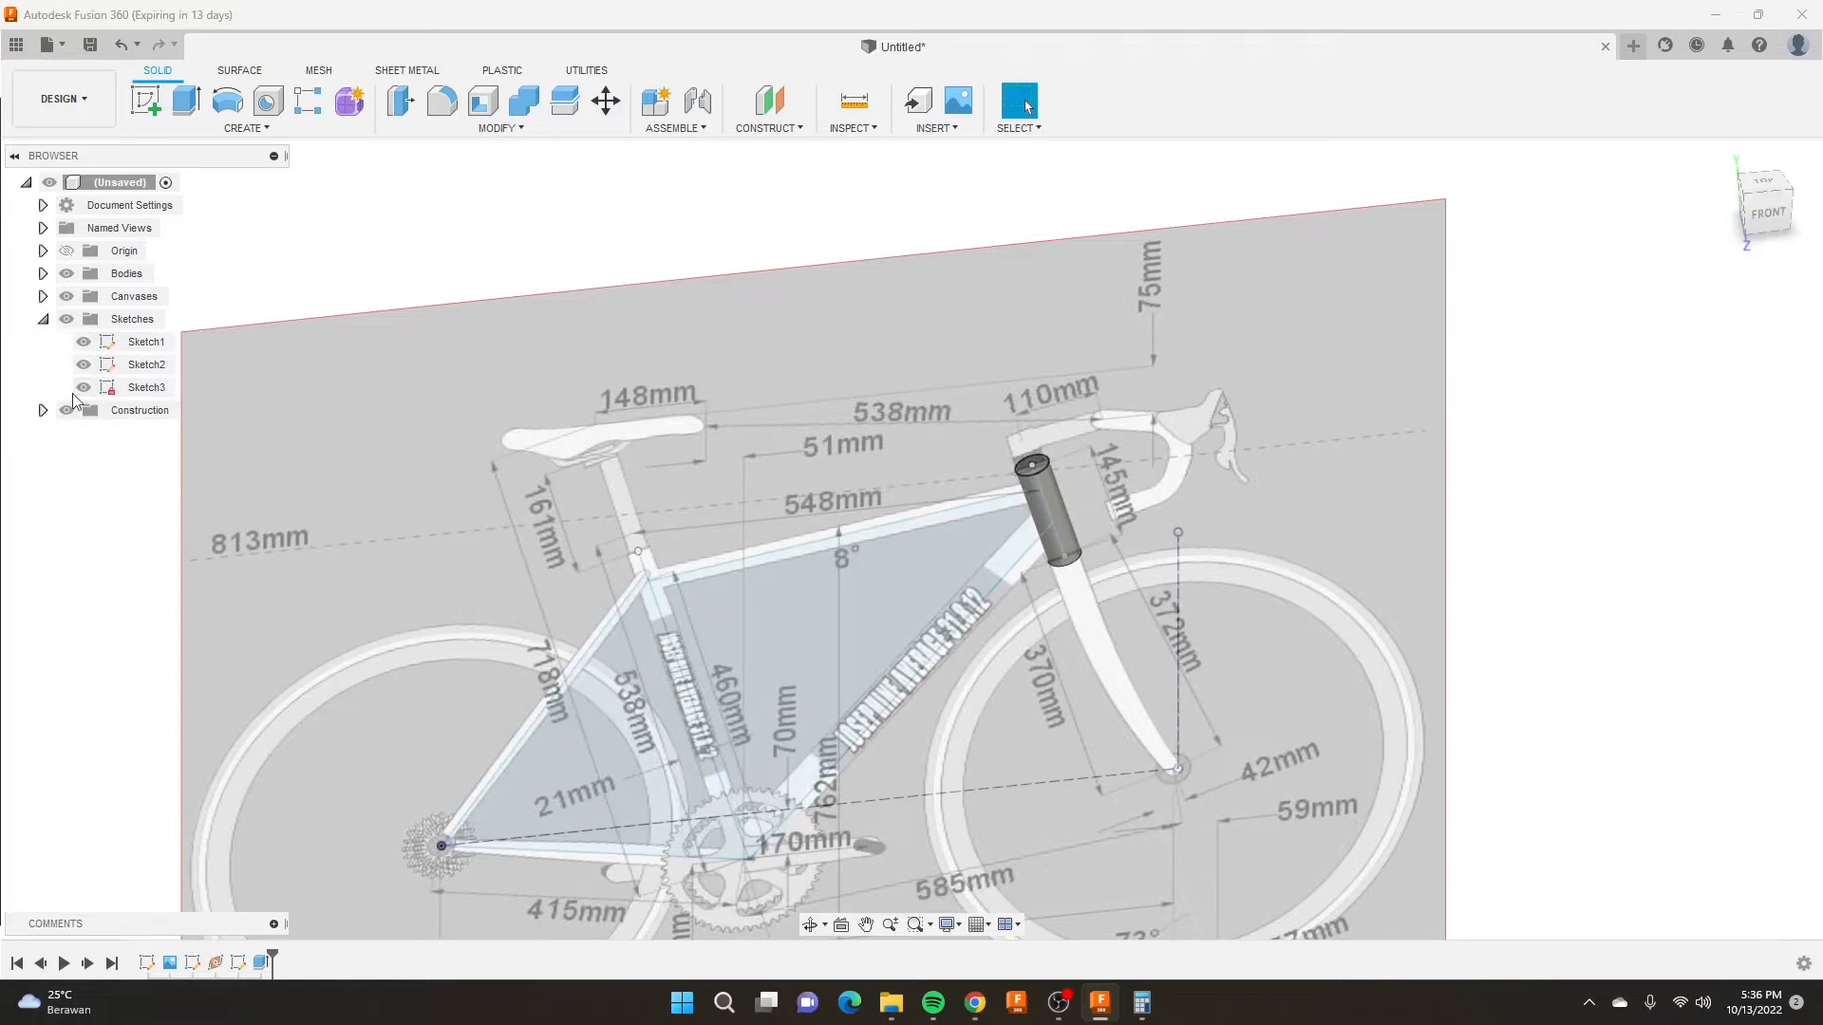
left_click(84, 387)
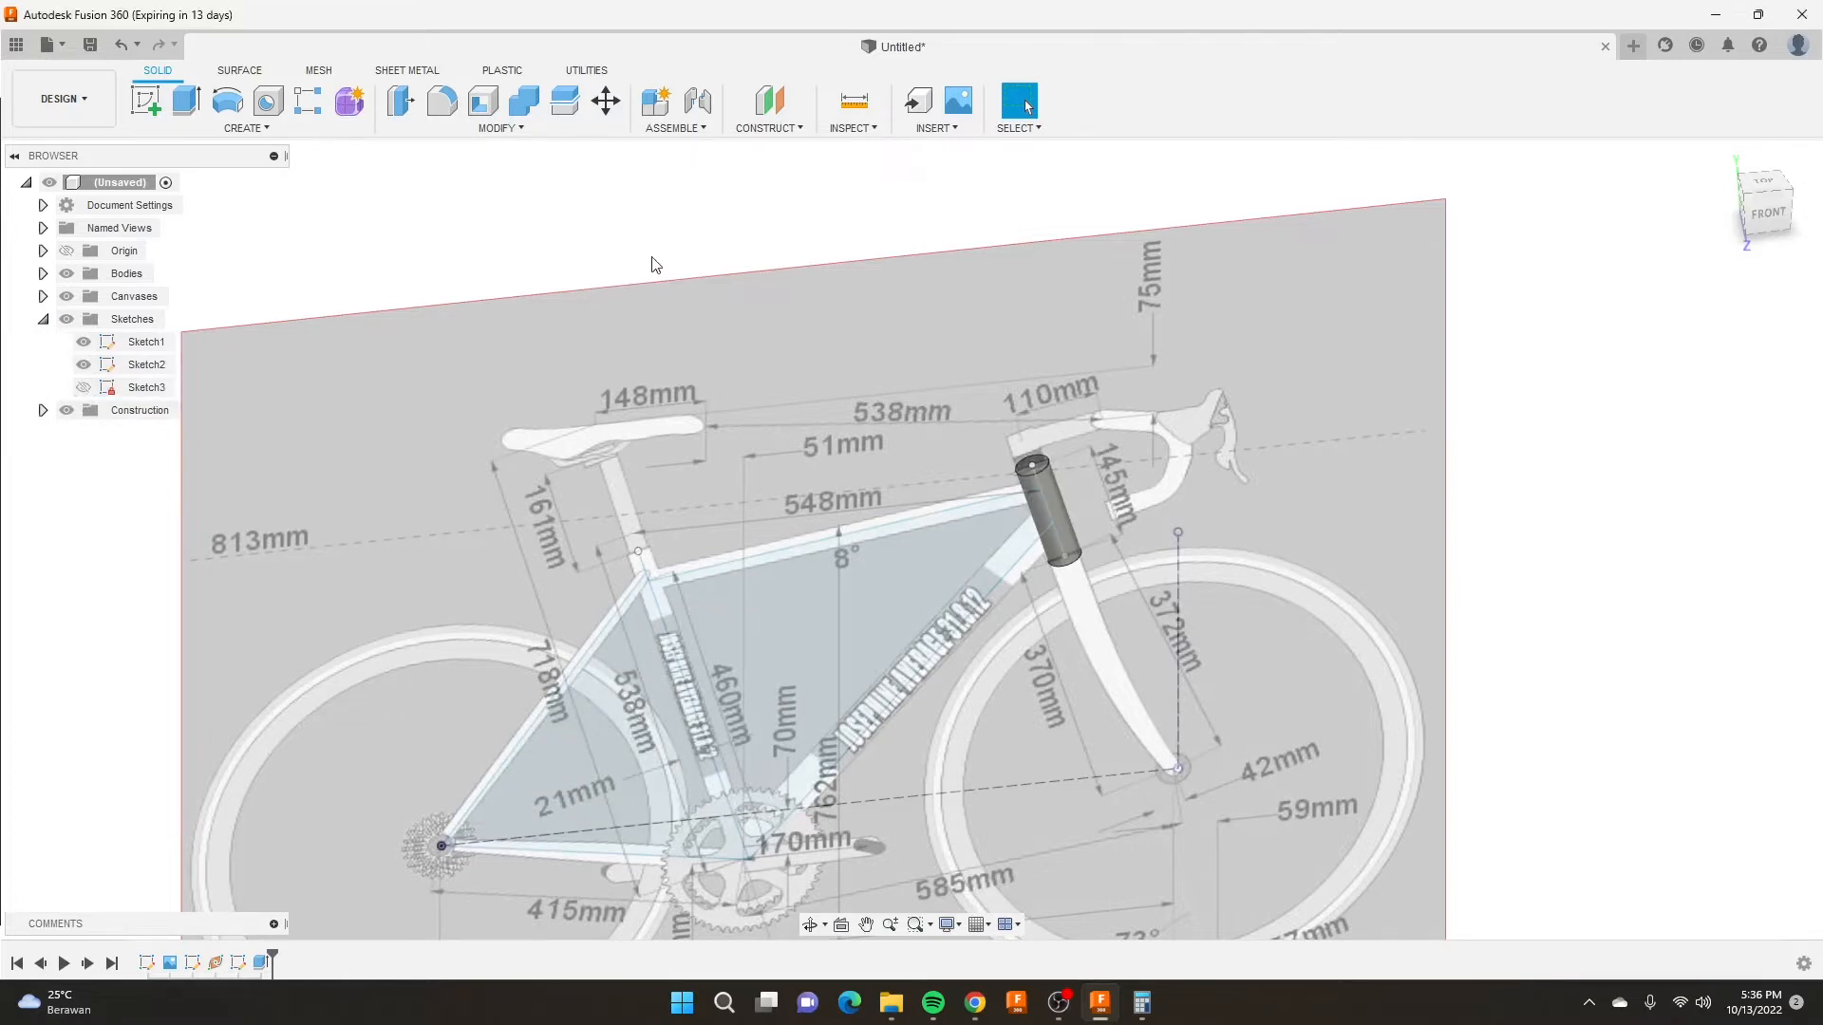
scroll(621, 679, "up", 3)
scroll(607, 475, "down", 4)
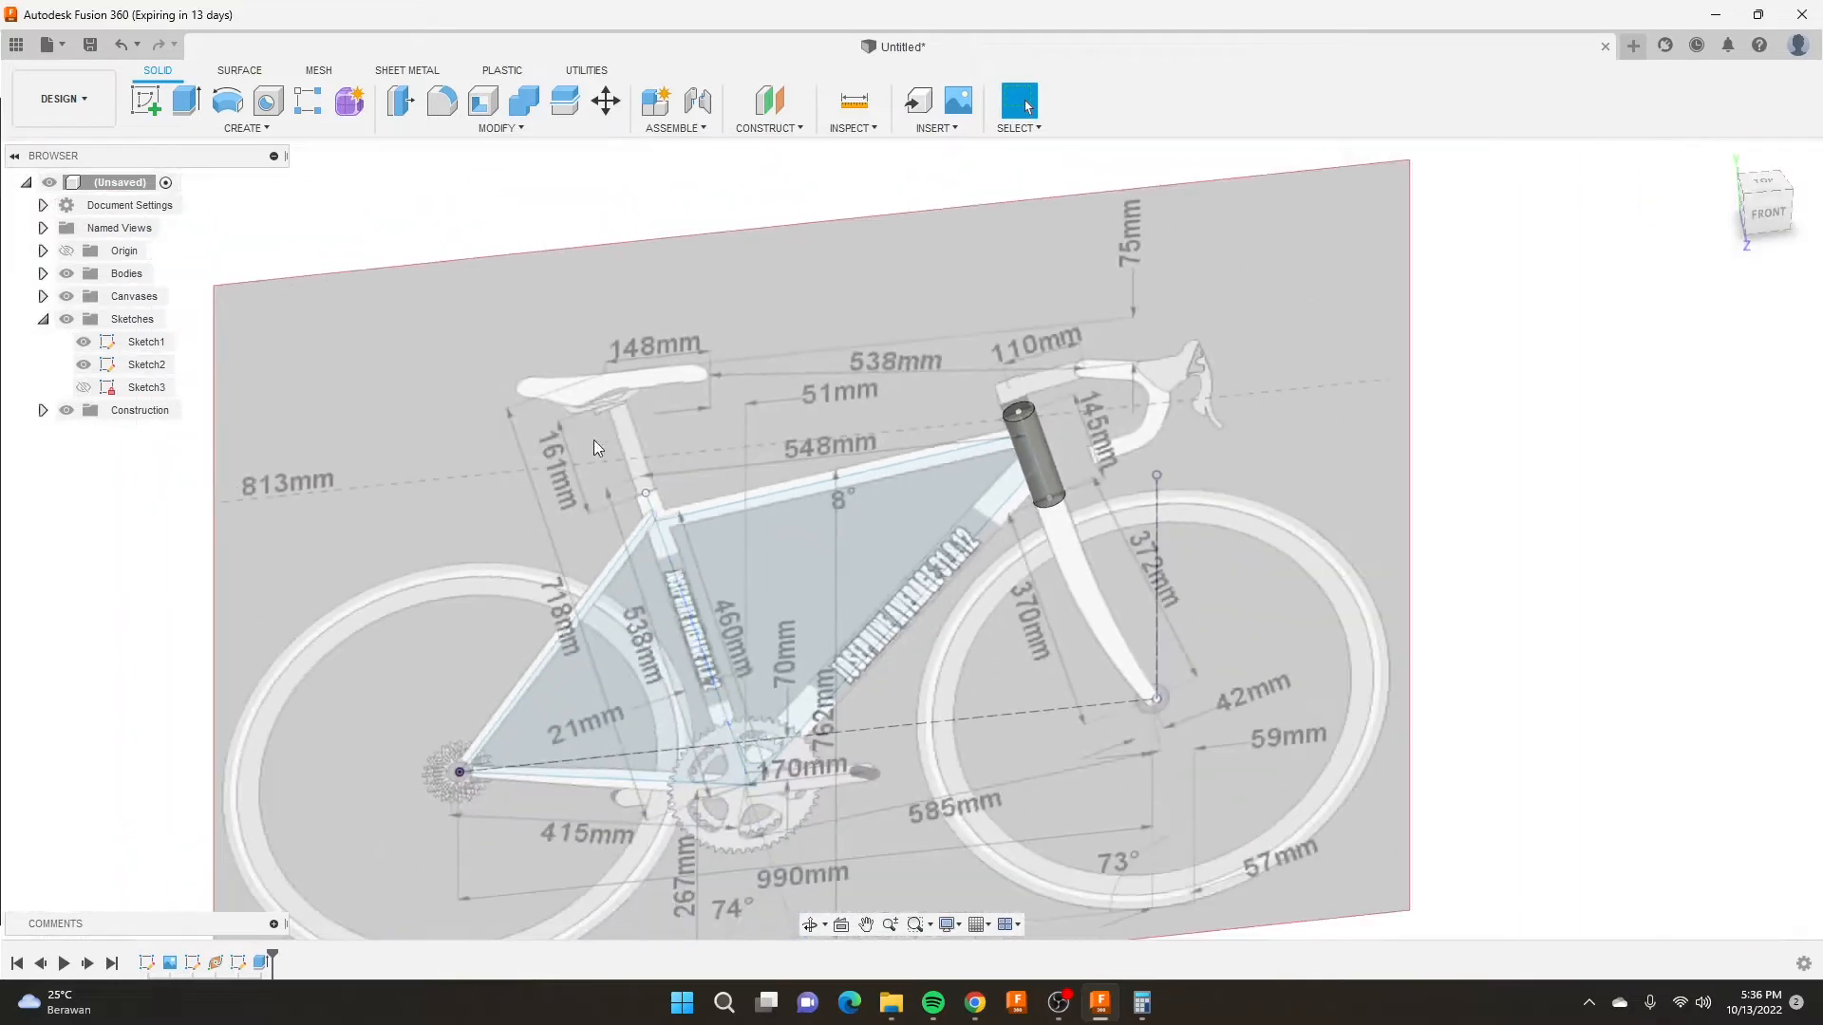
Start a sketch on the front origin plane and draw a circle about 82 mm in diameter near the crank centre.
scroll(777, 825, "up", 2)
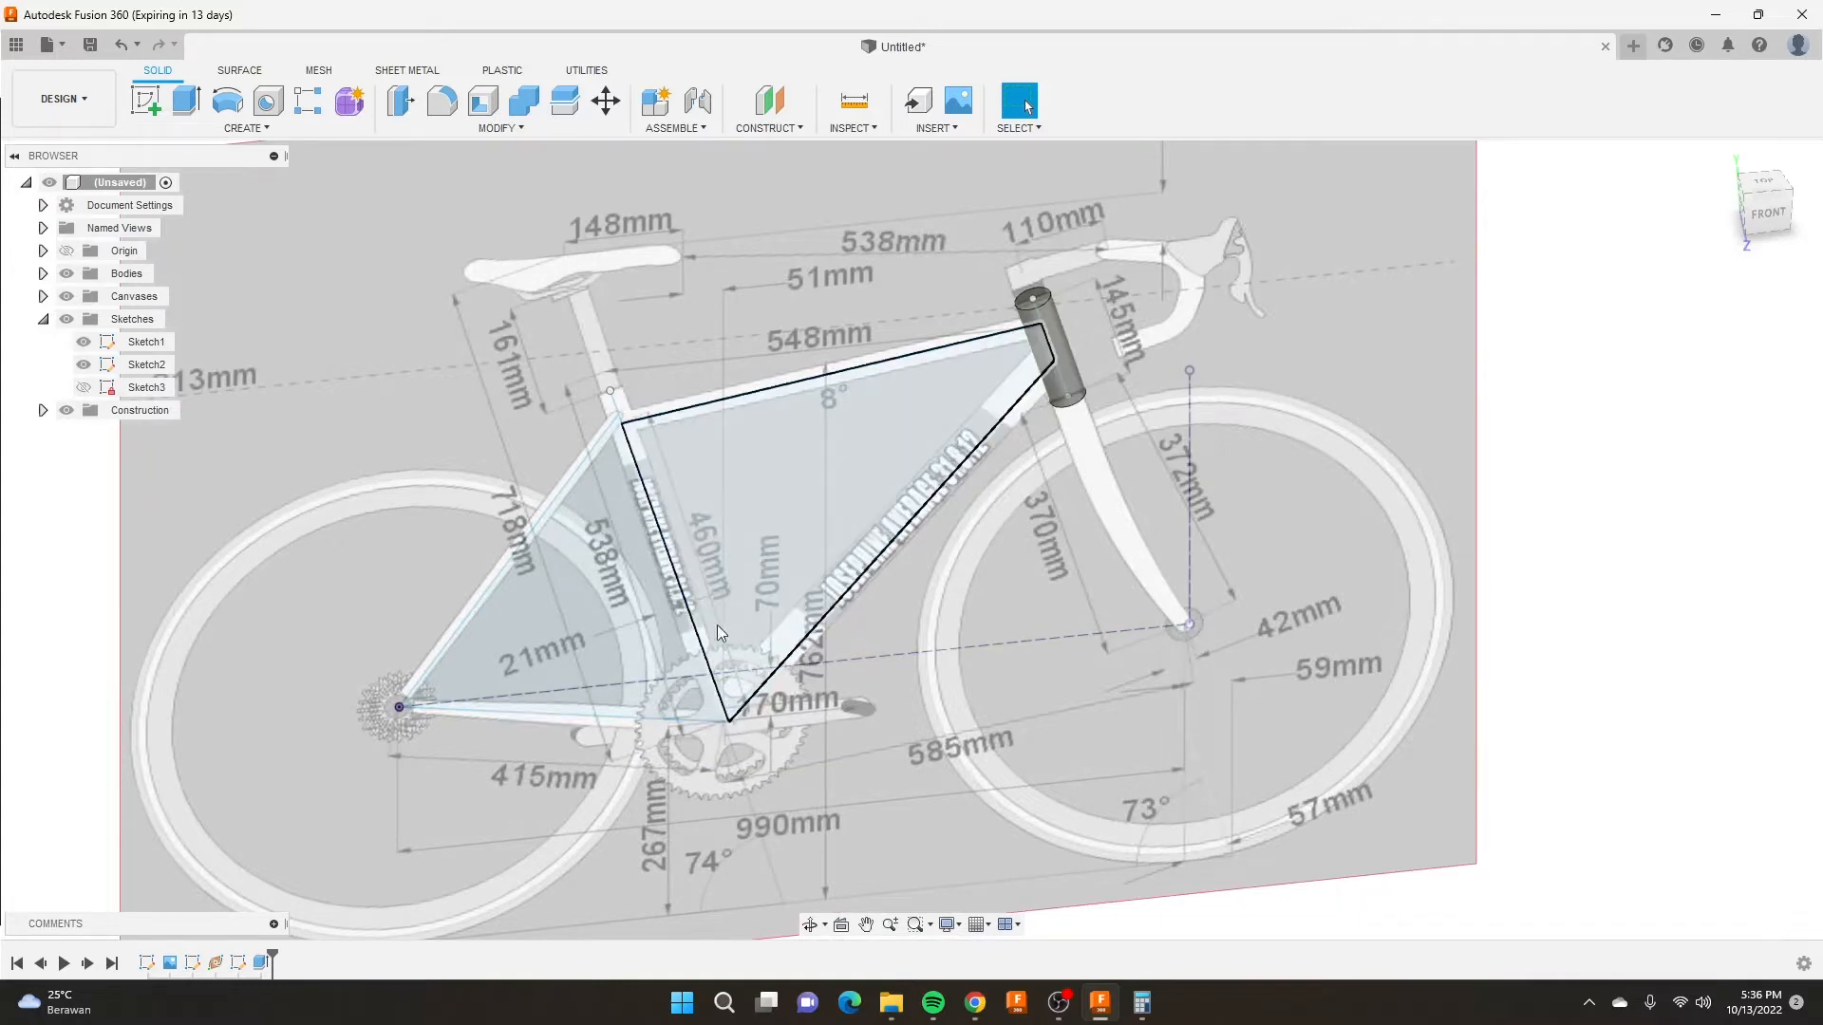
left_click(147, 101)
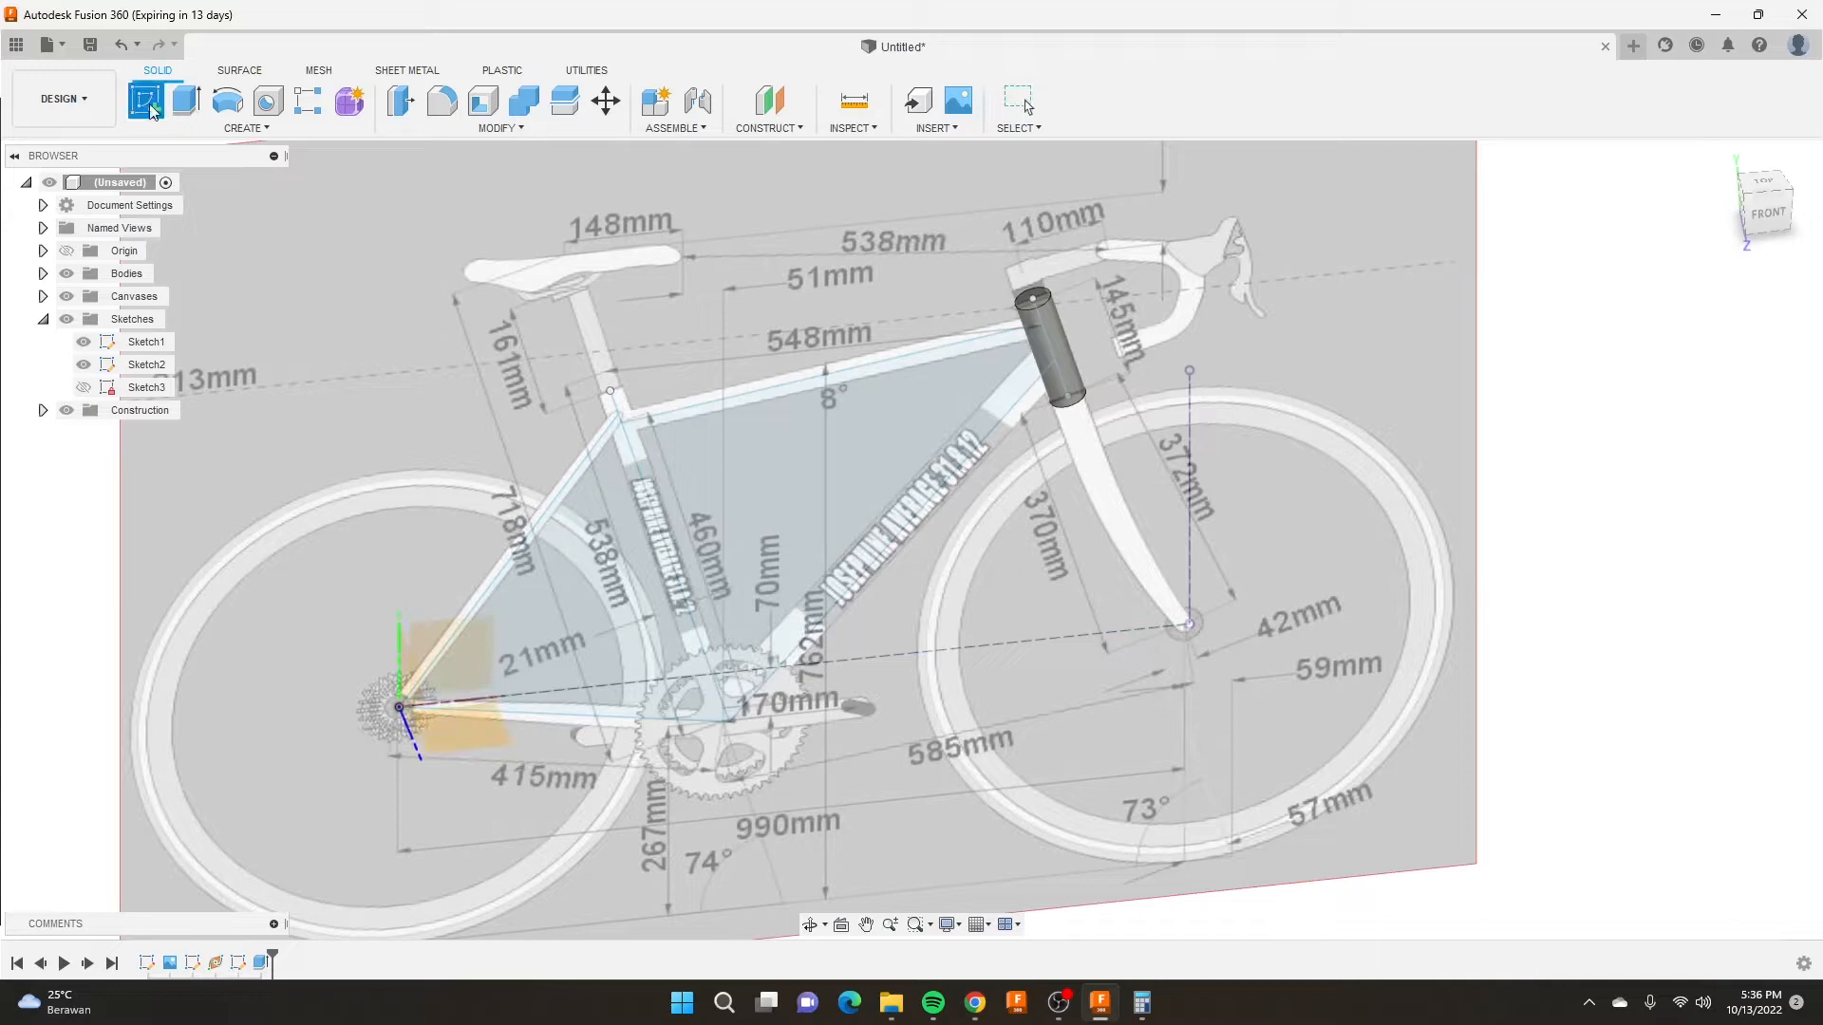
left_click(479, 638)
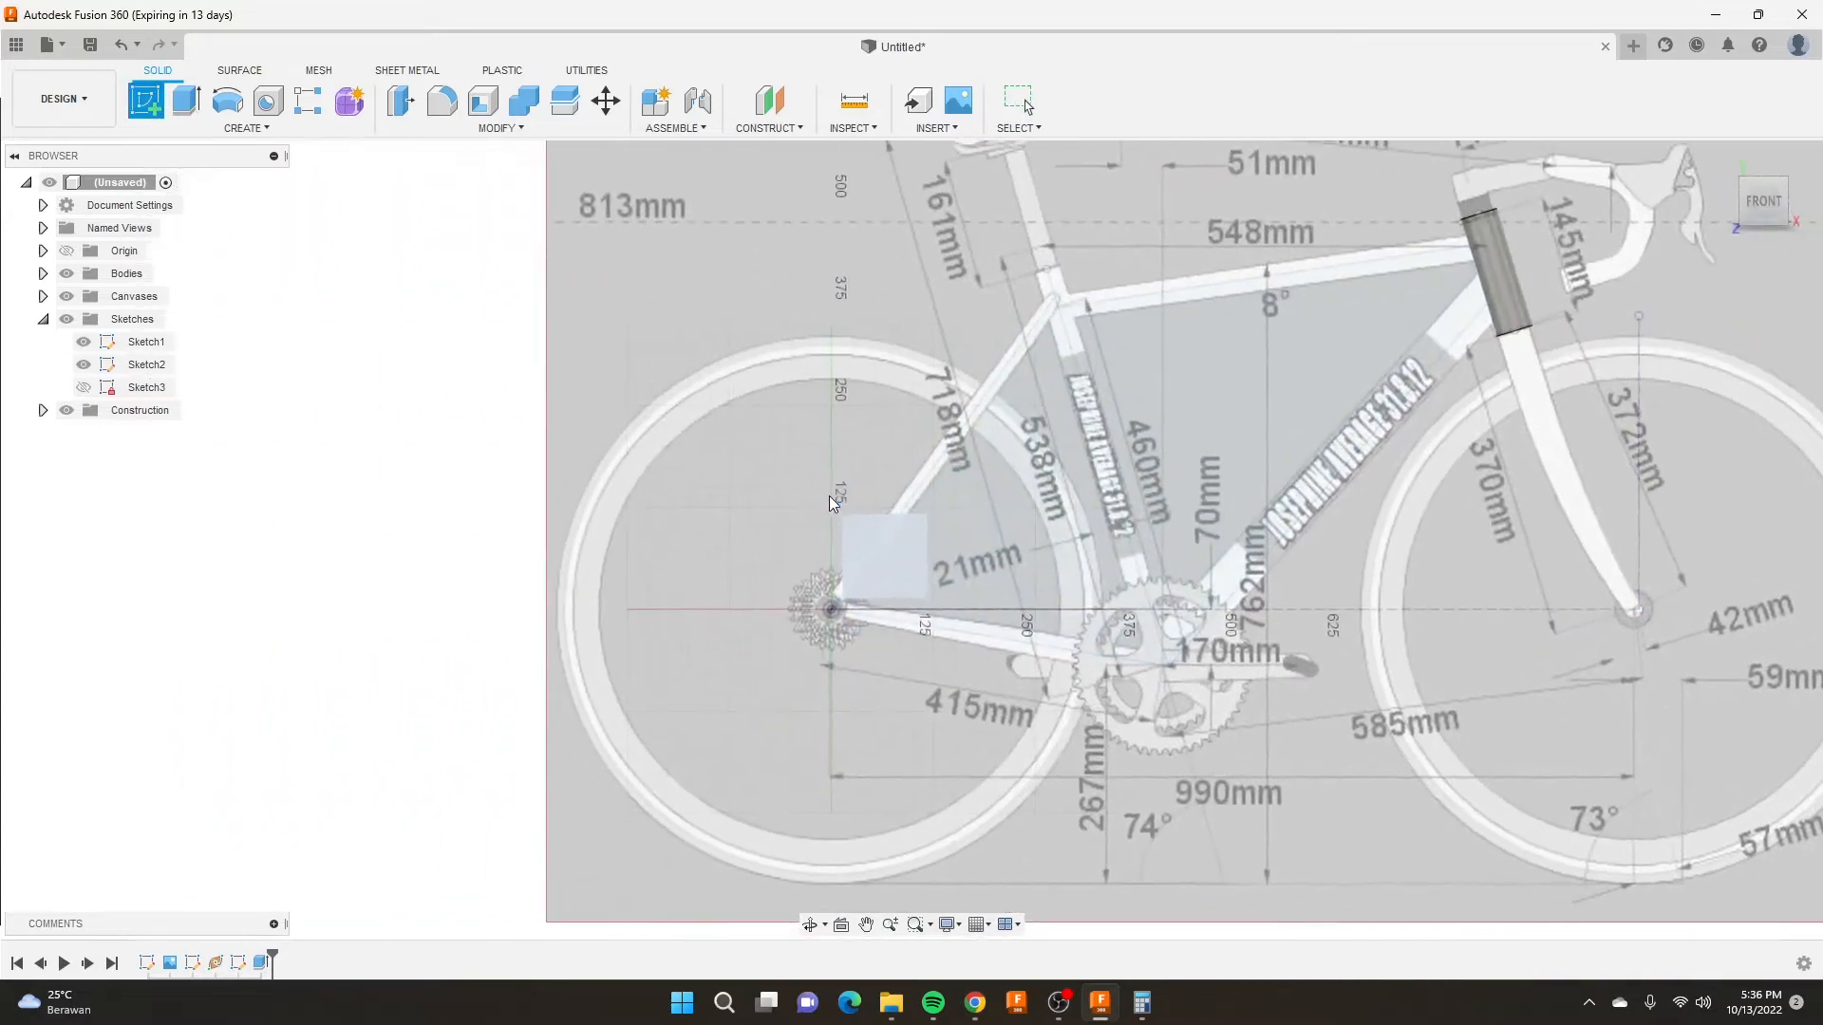
scroll(1083, 607, "up", 5)
scroll(1044, 555, "up", 2)
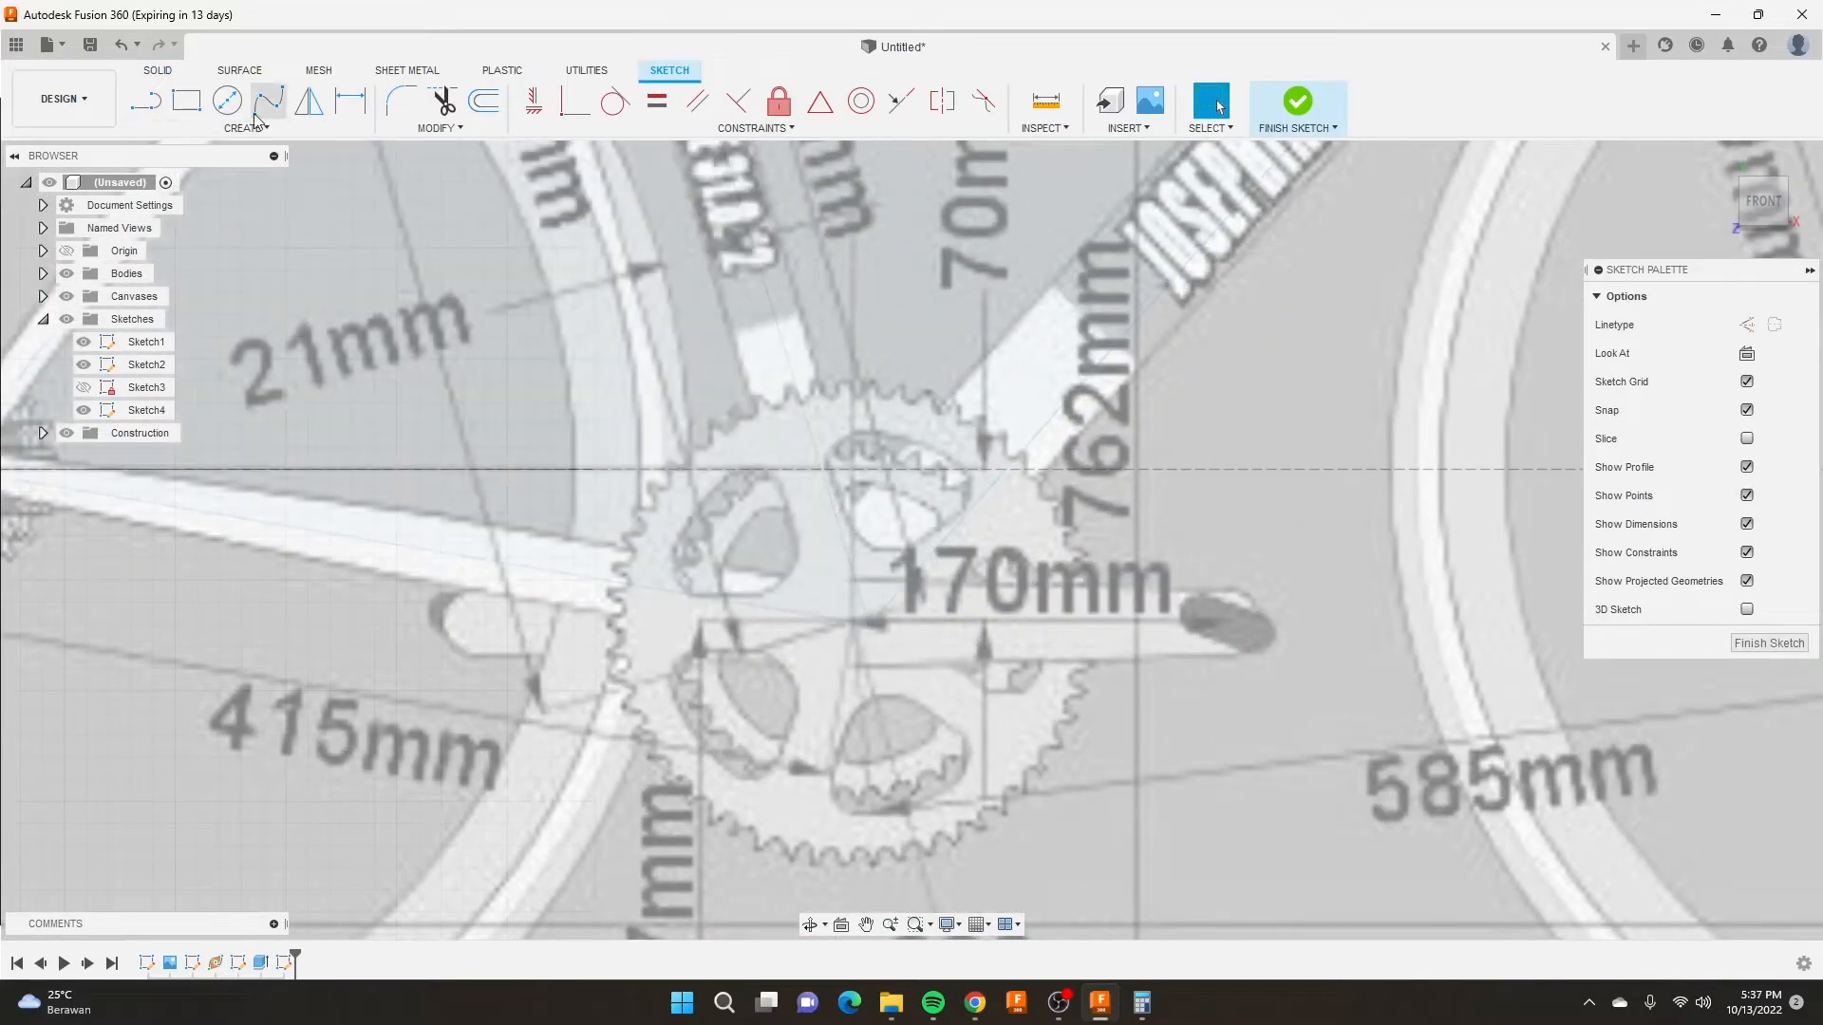
left_click(227, 100)
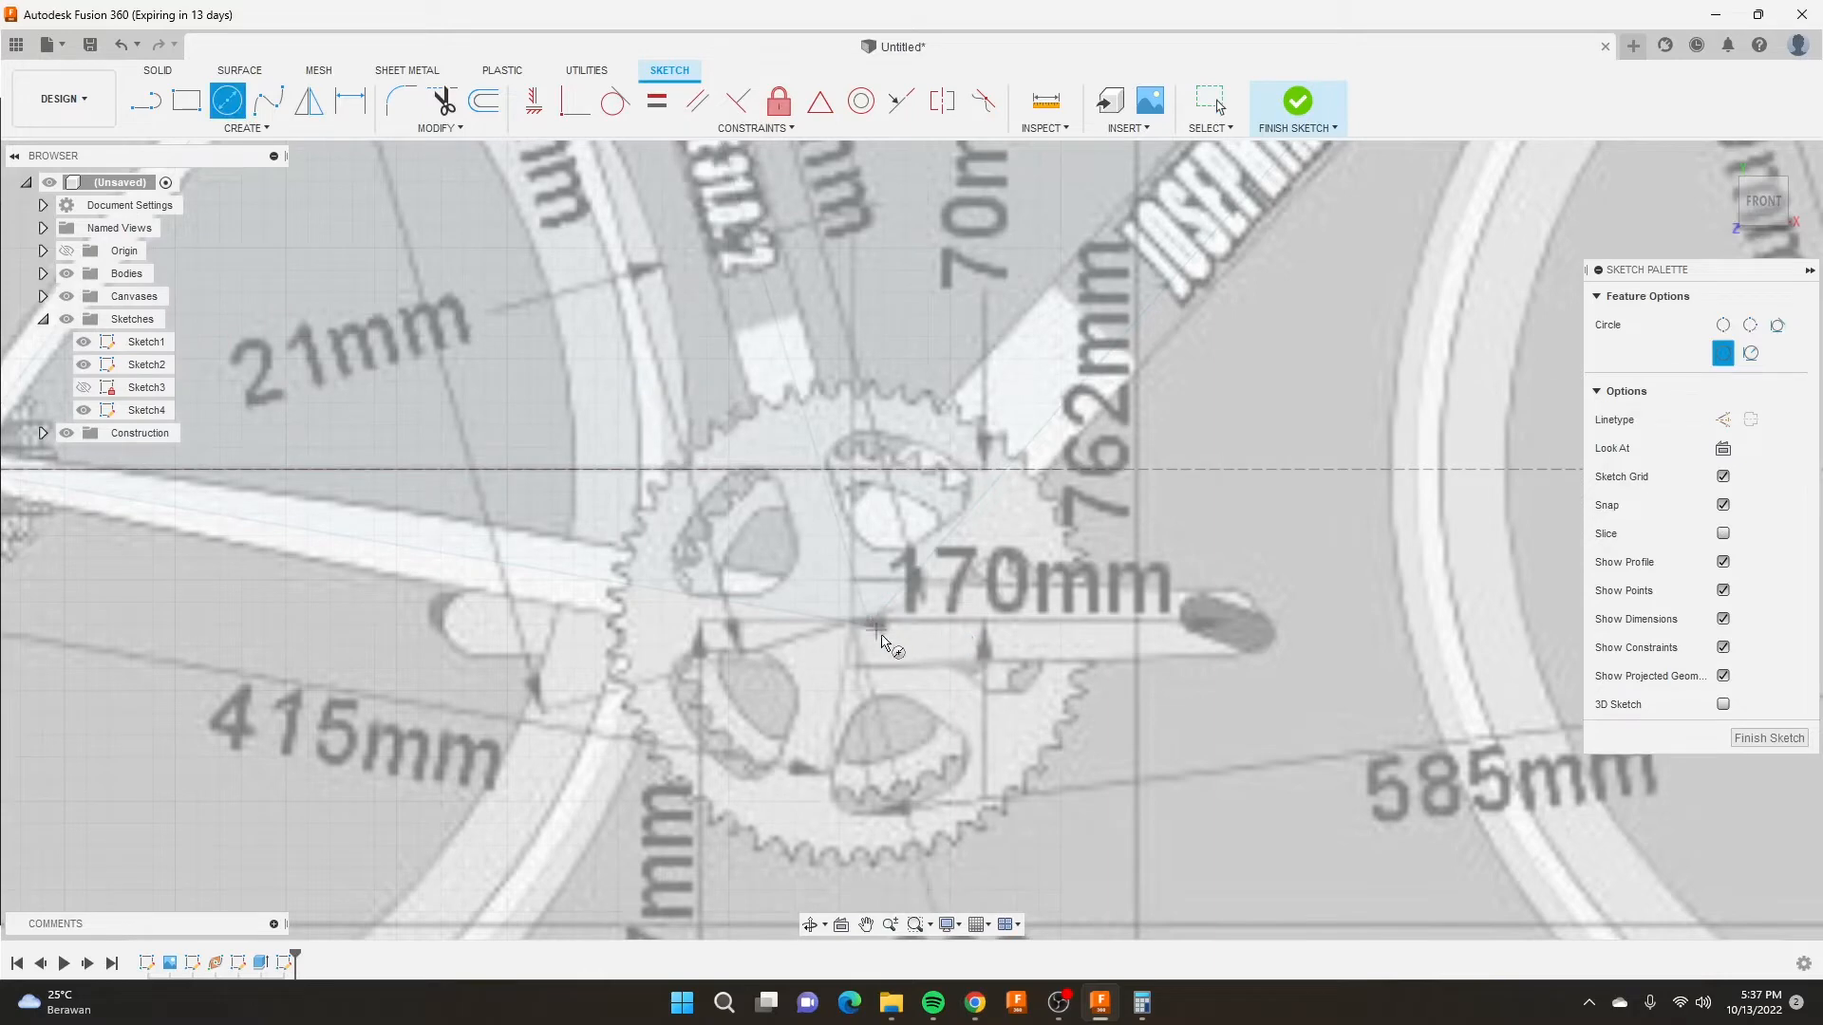
left_click(882, 646)
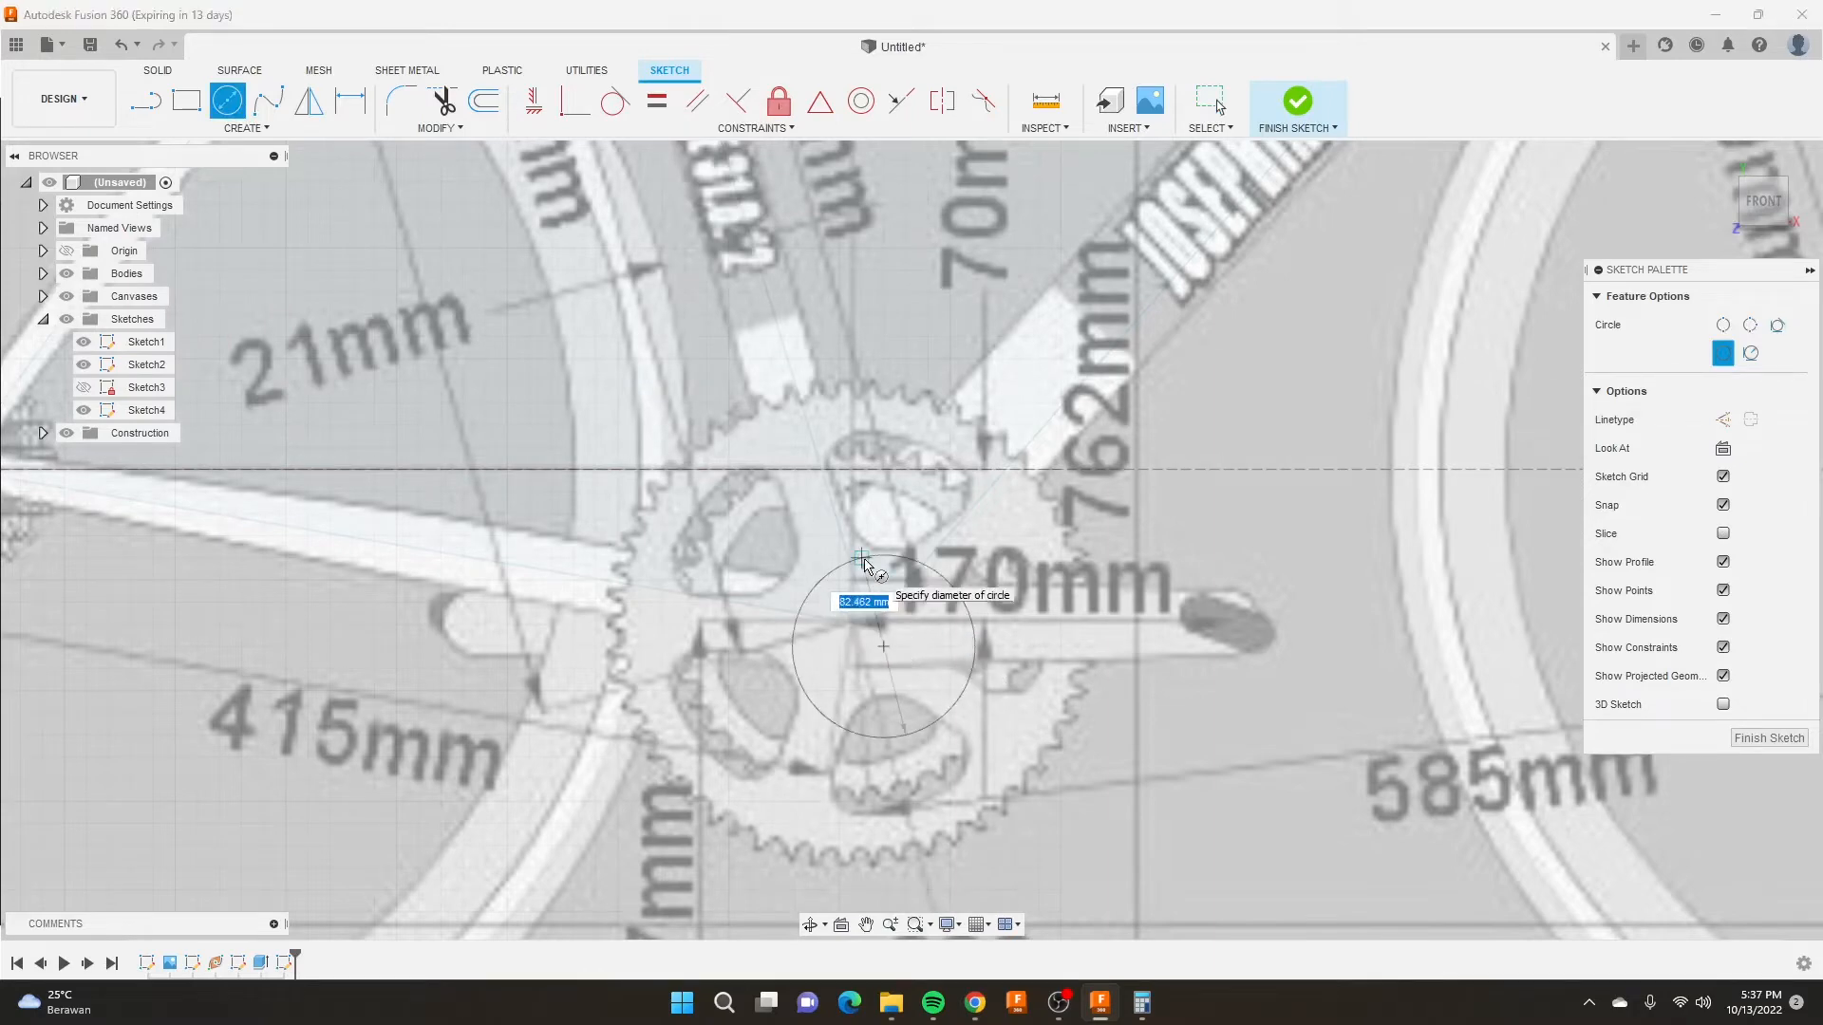
left_click(851, 562)
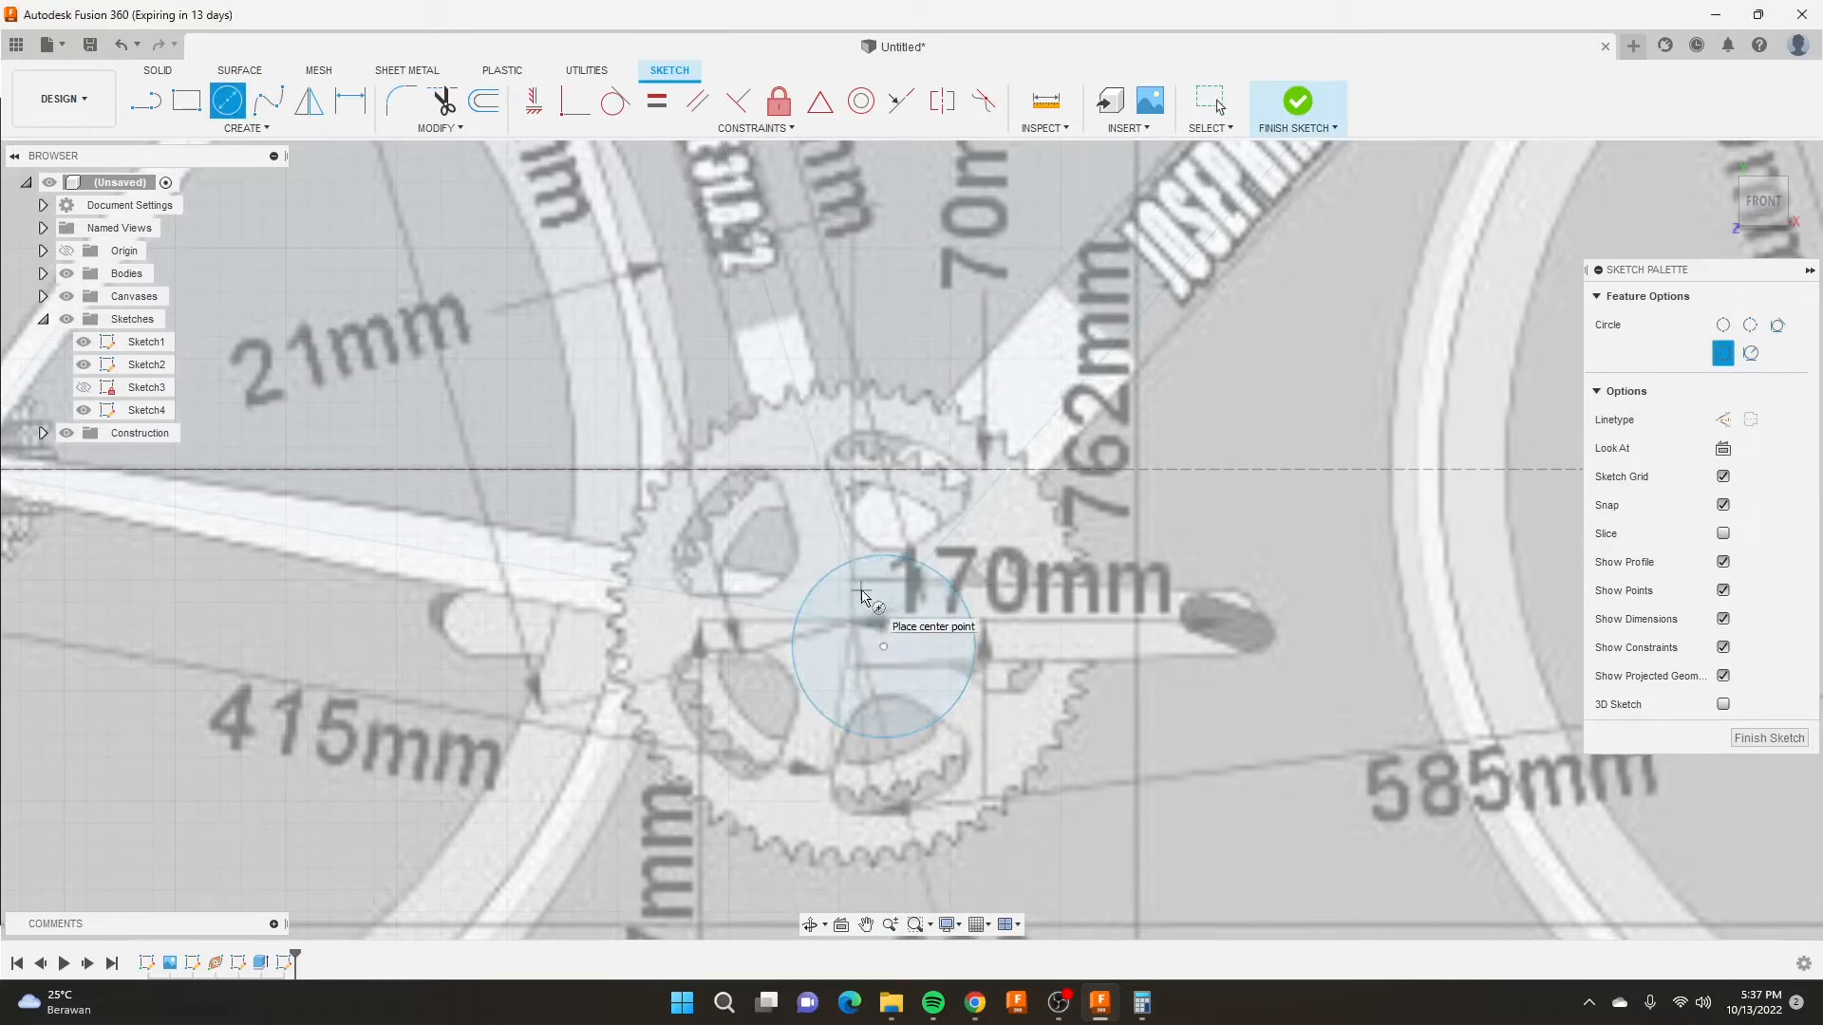
Dimension the diameter of the new circle near the crank as 75 mm.
key("d")
left_click(895, 567)
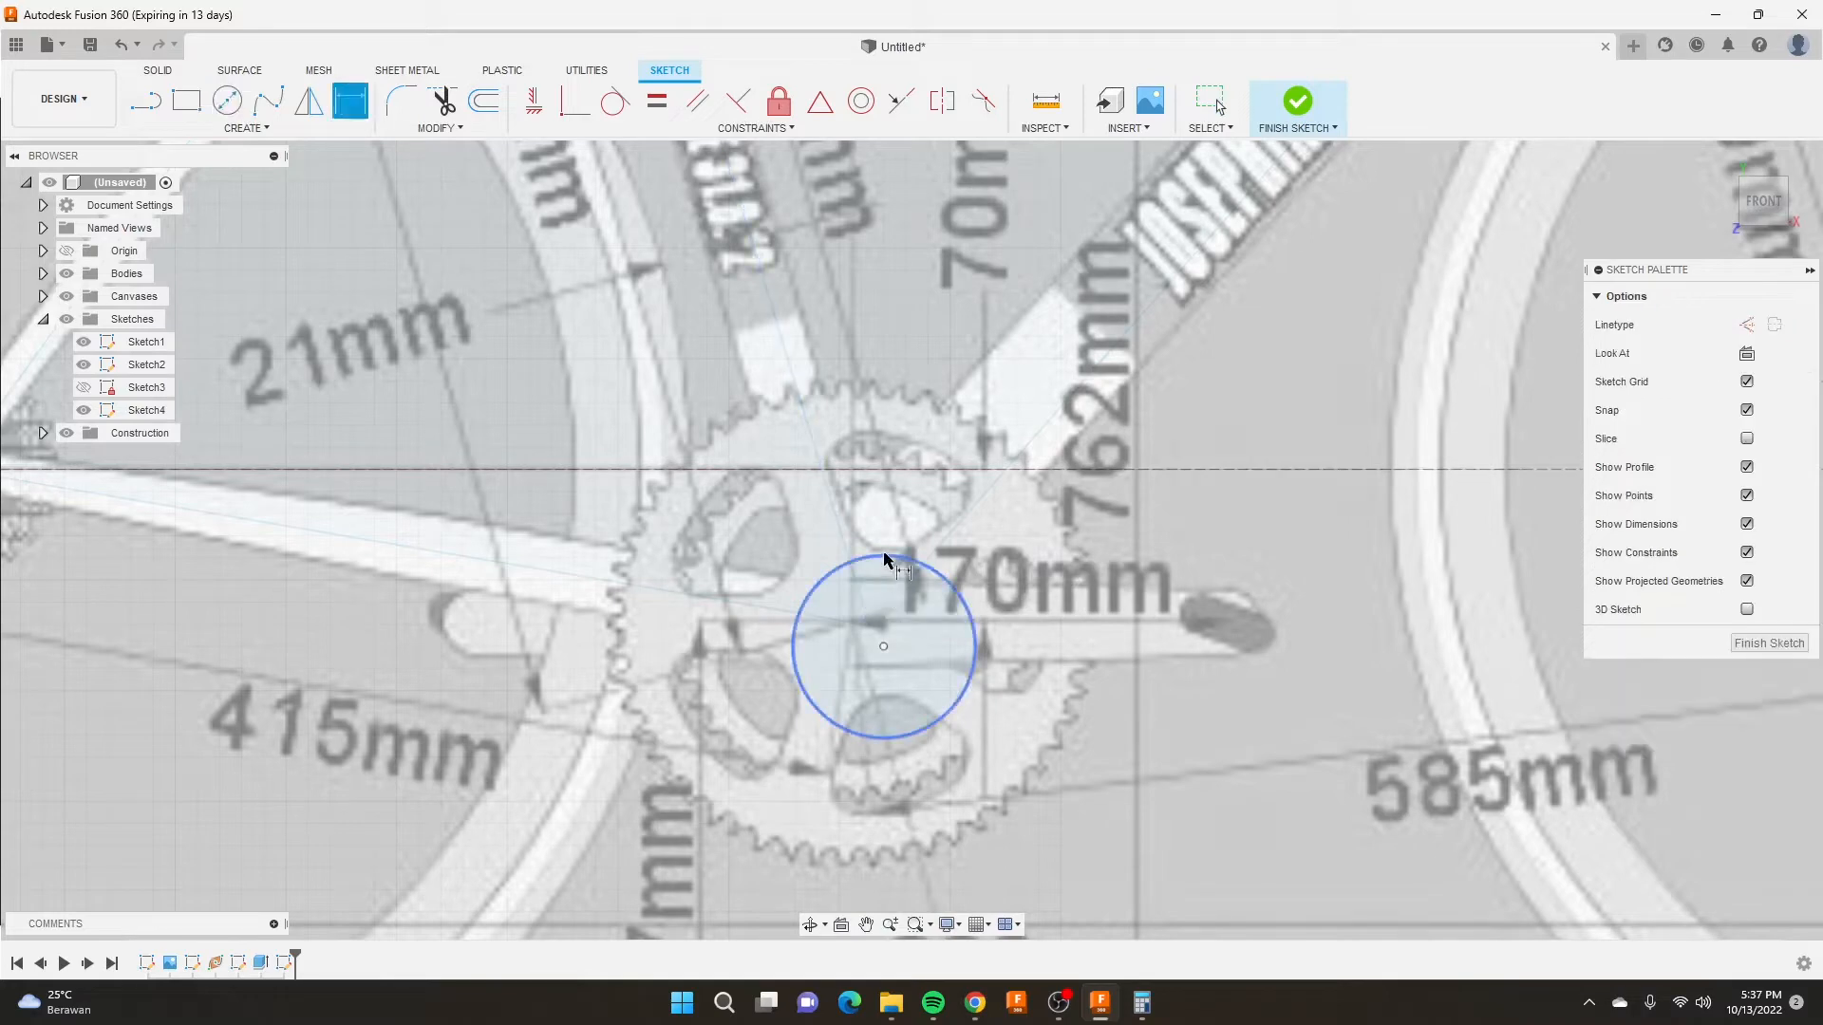
left_click(977, 439)
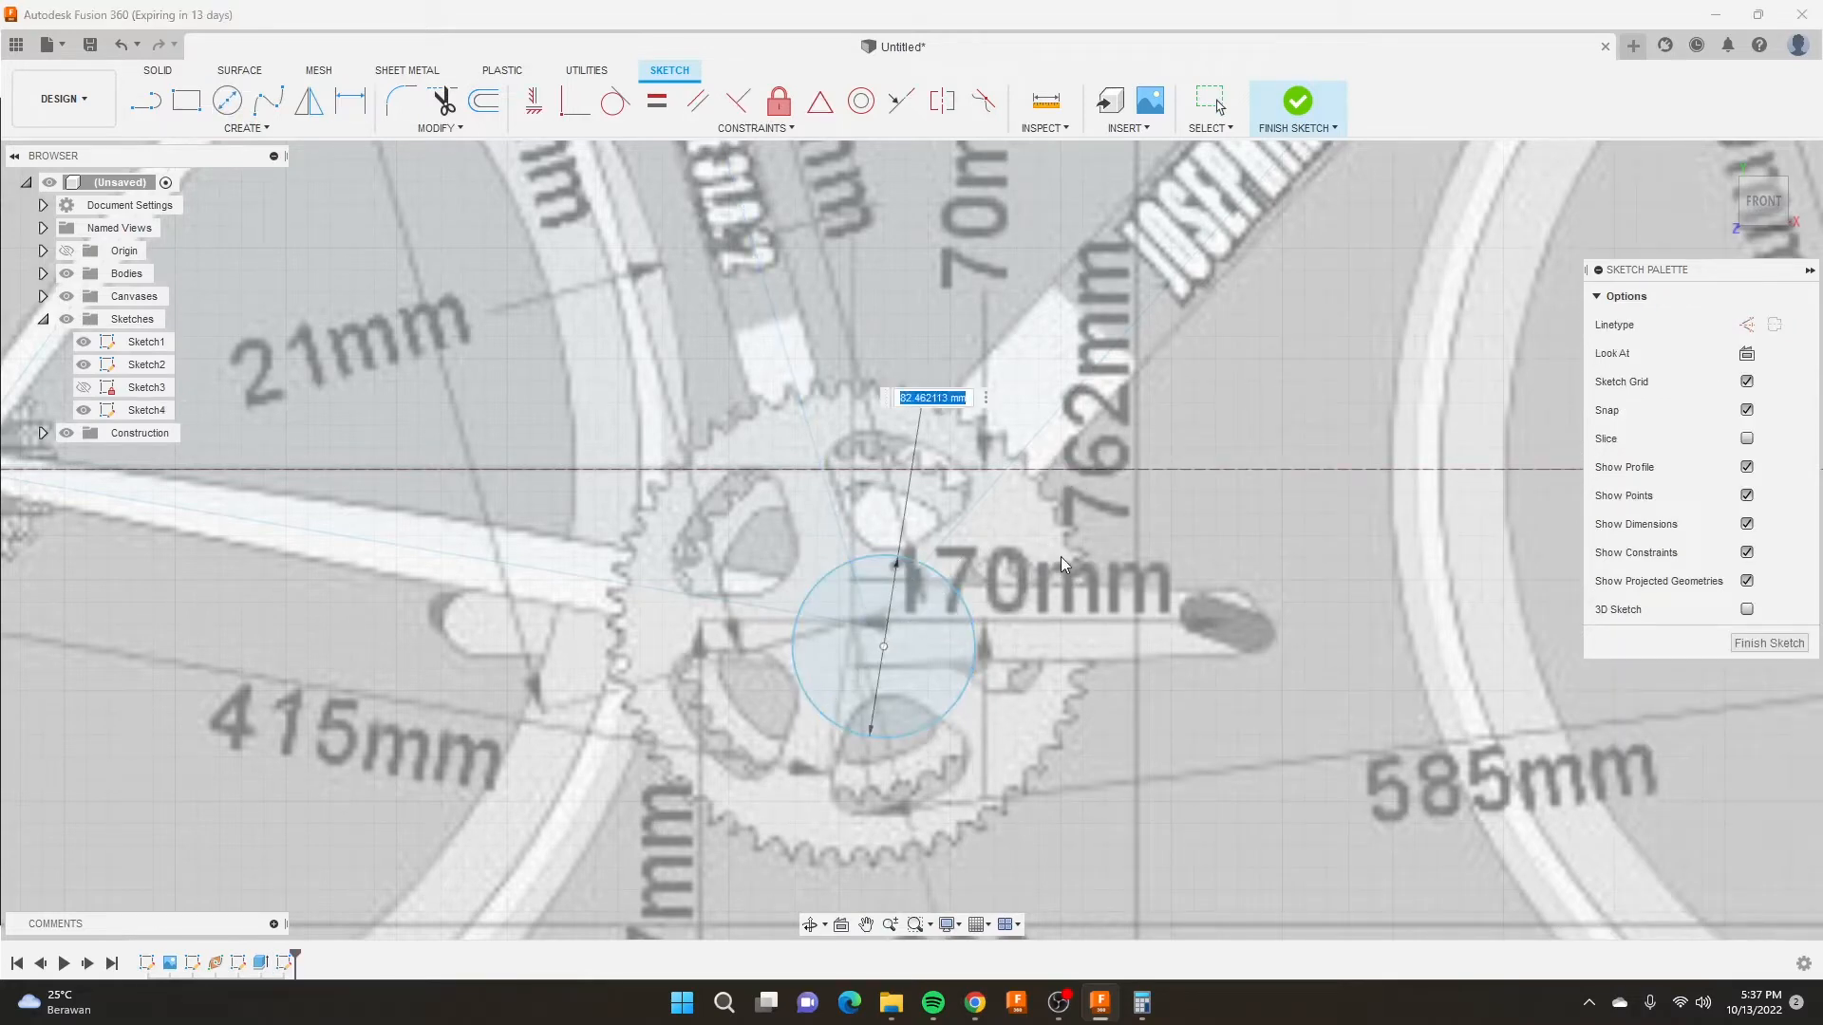
type("75")
key("Return")
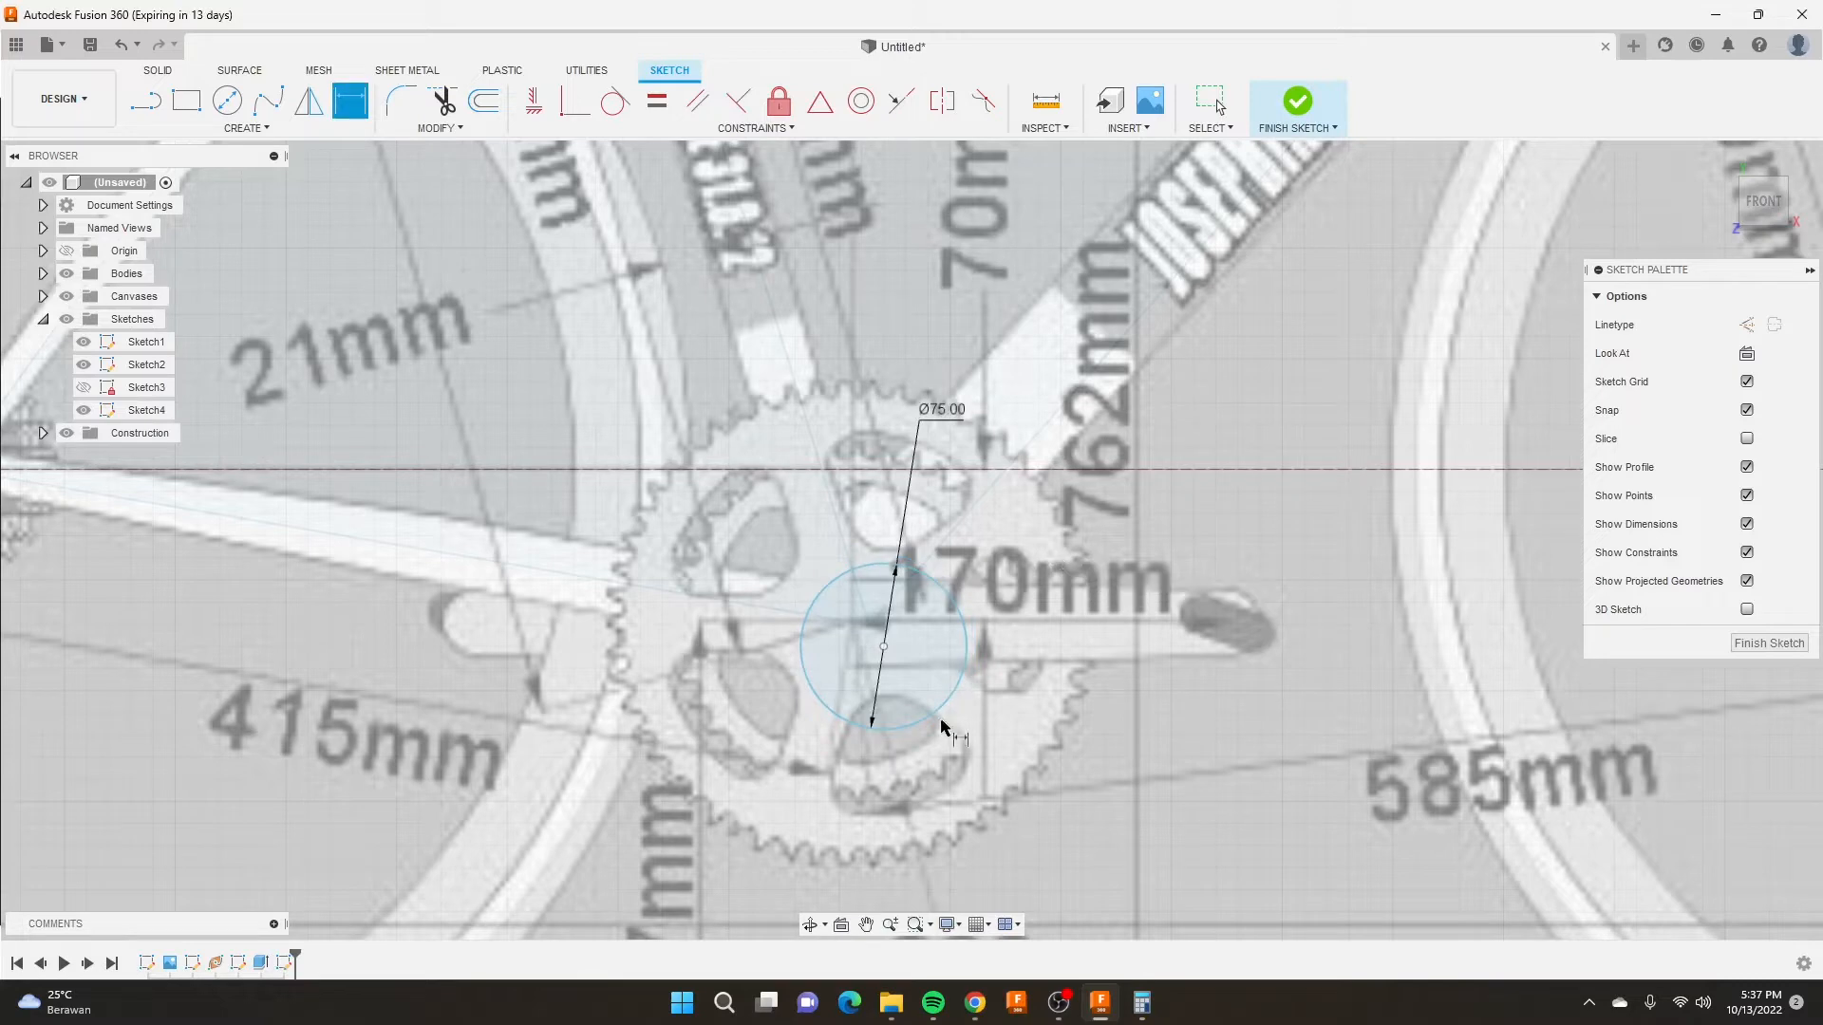
right_click(714, 251)
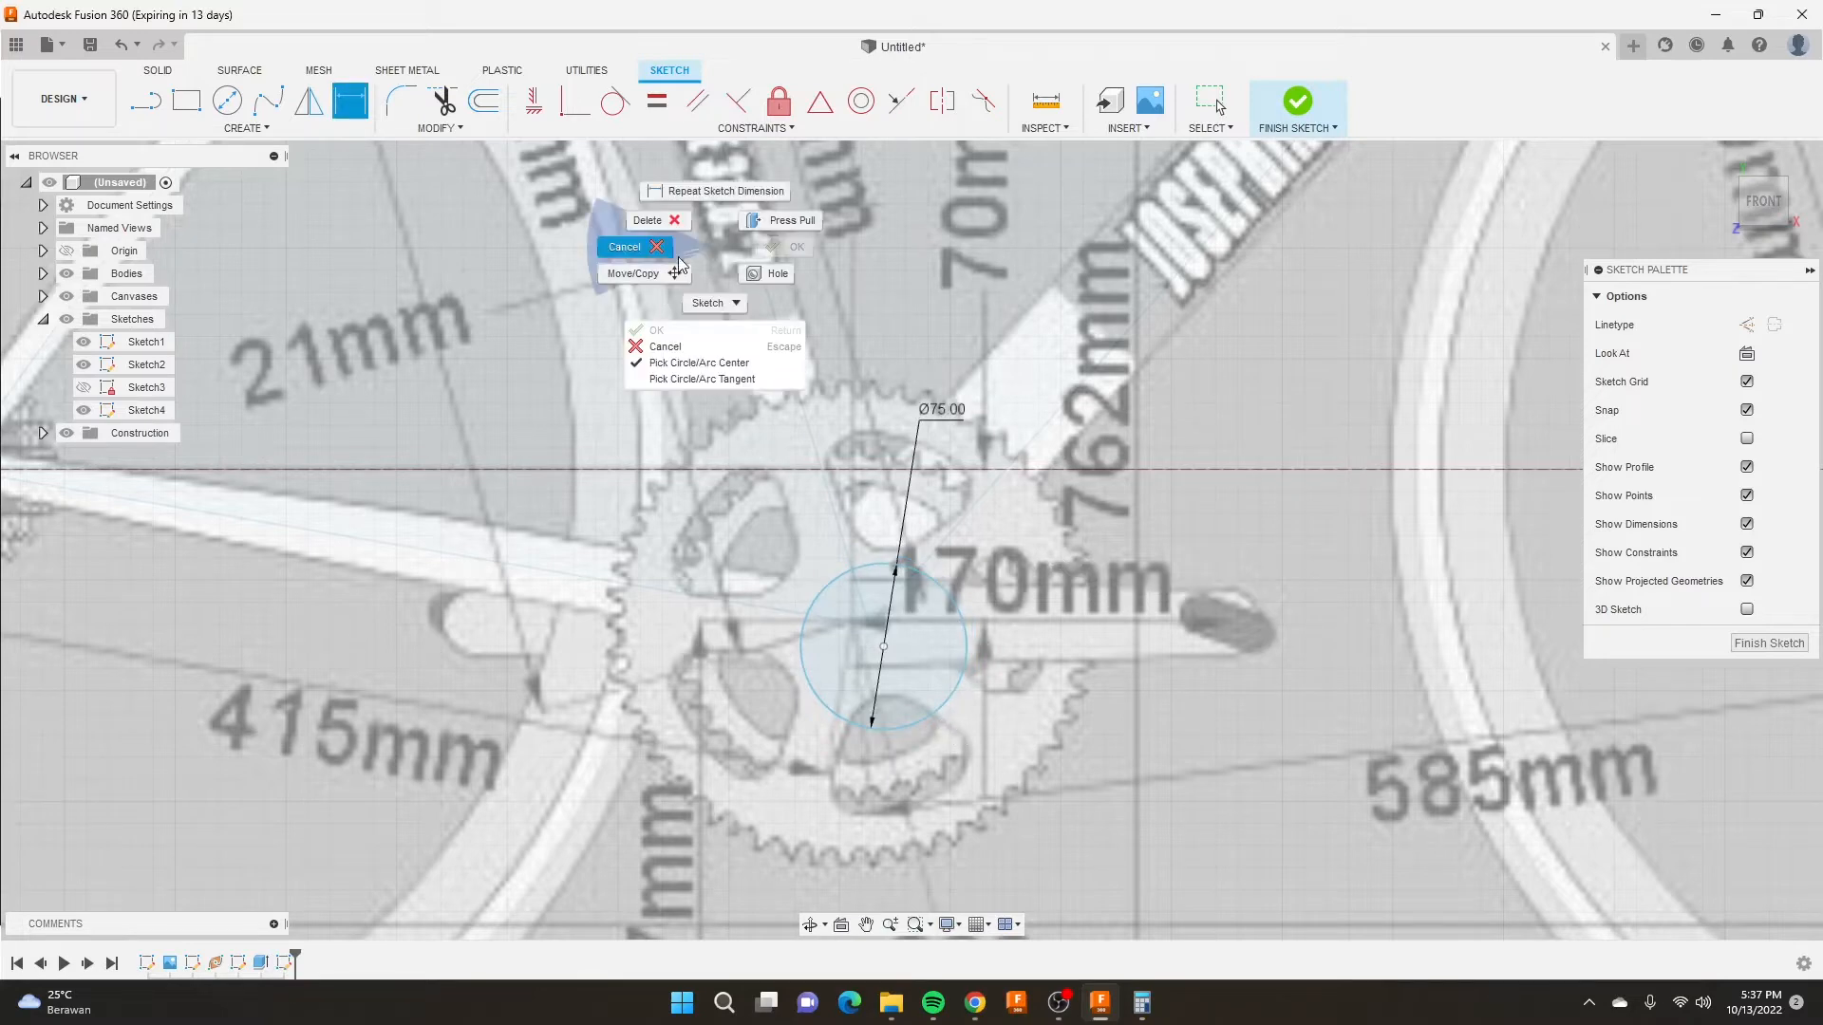
left_click(626, 247)
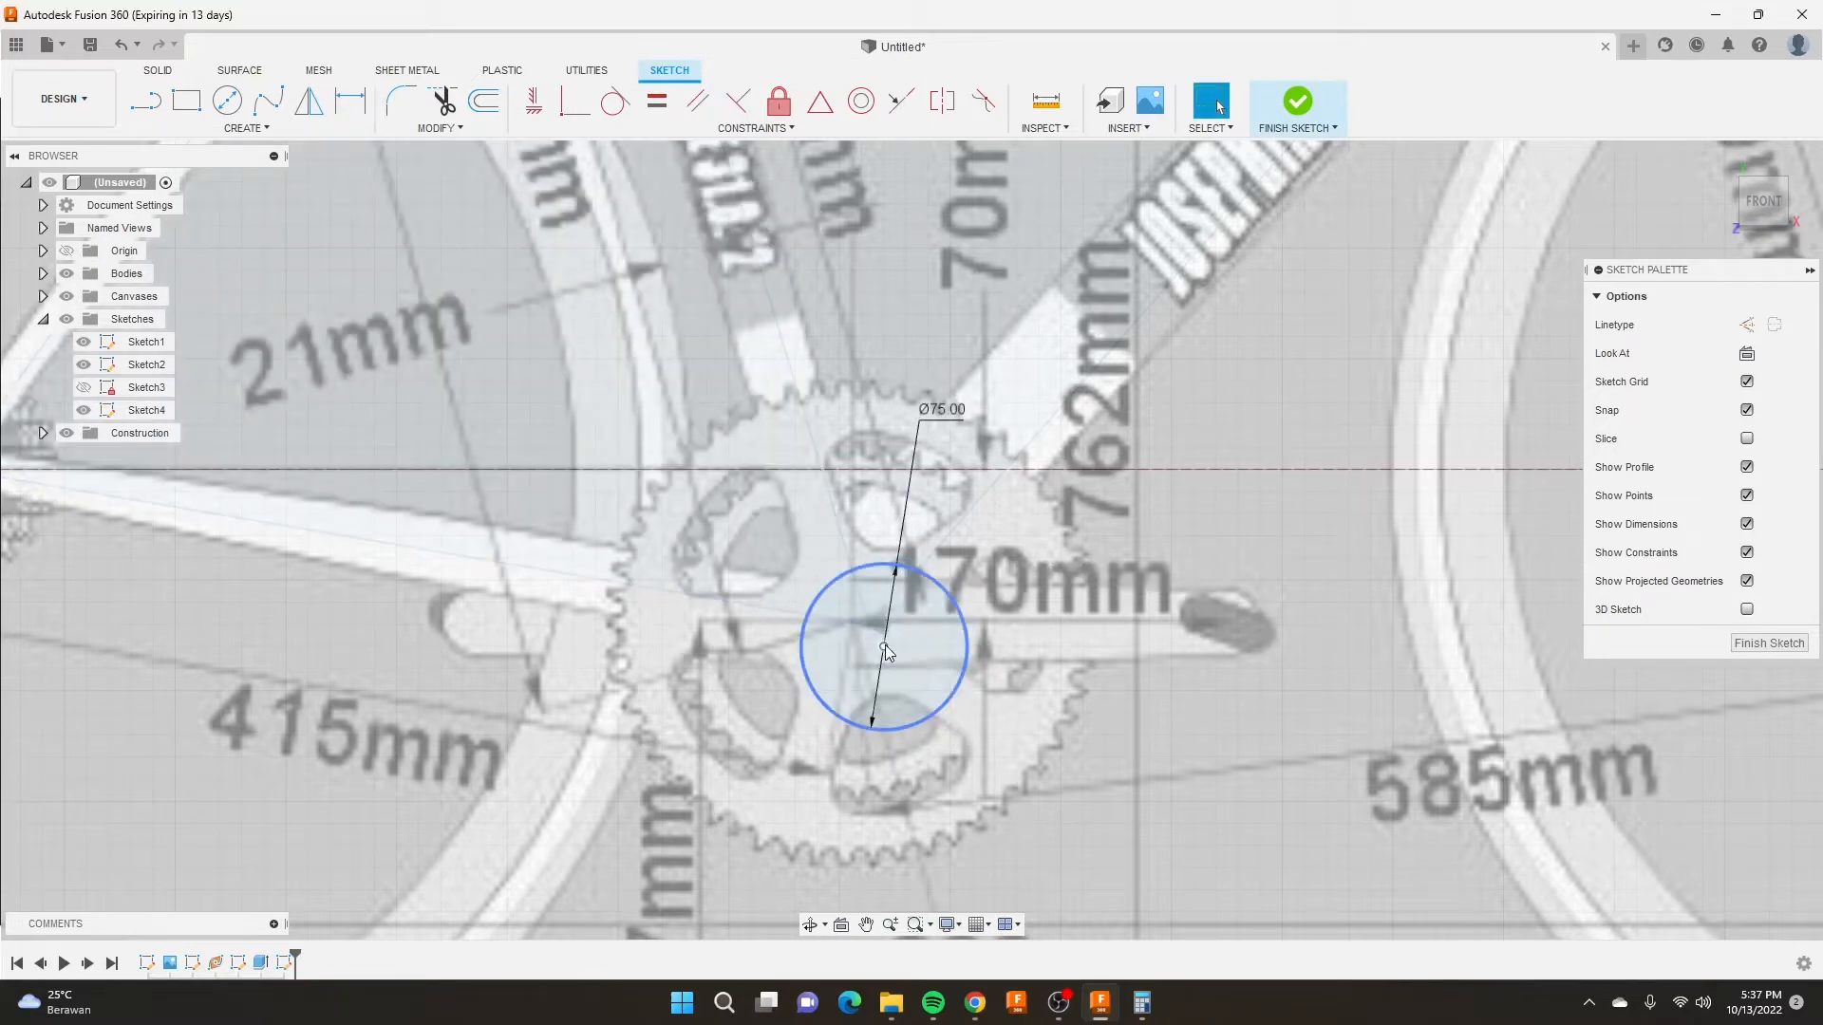
Make the circle's centre coincident with the lower corner of the frame sketch where the seat tube and down tube lines meet.
left_click_drag(884, 651, 1107, 723)
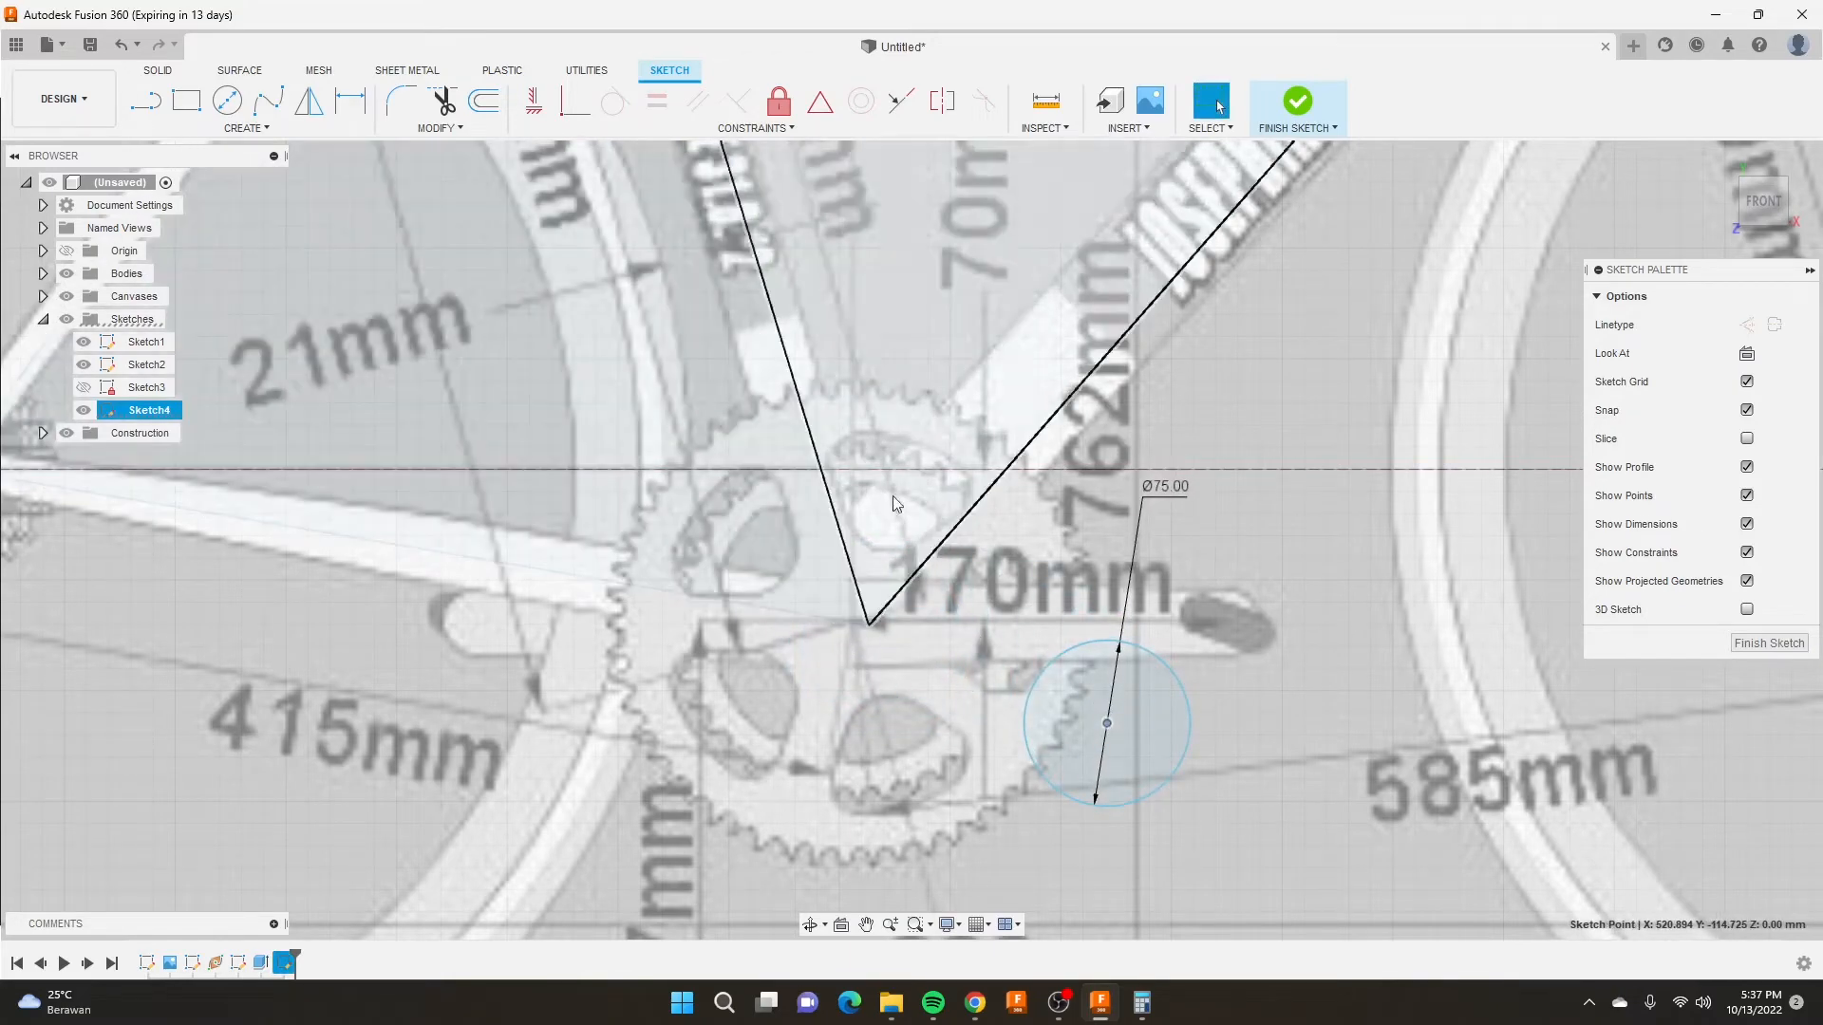
mouse_move(1107, 726)
left_mouse_down()
mouse_move(1063, 703)
mouse_move(874, 724)
left_mouse_up()
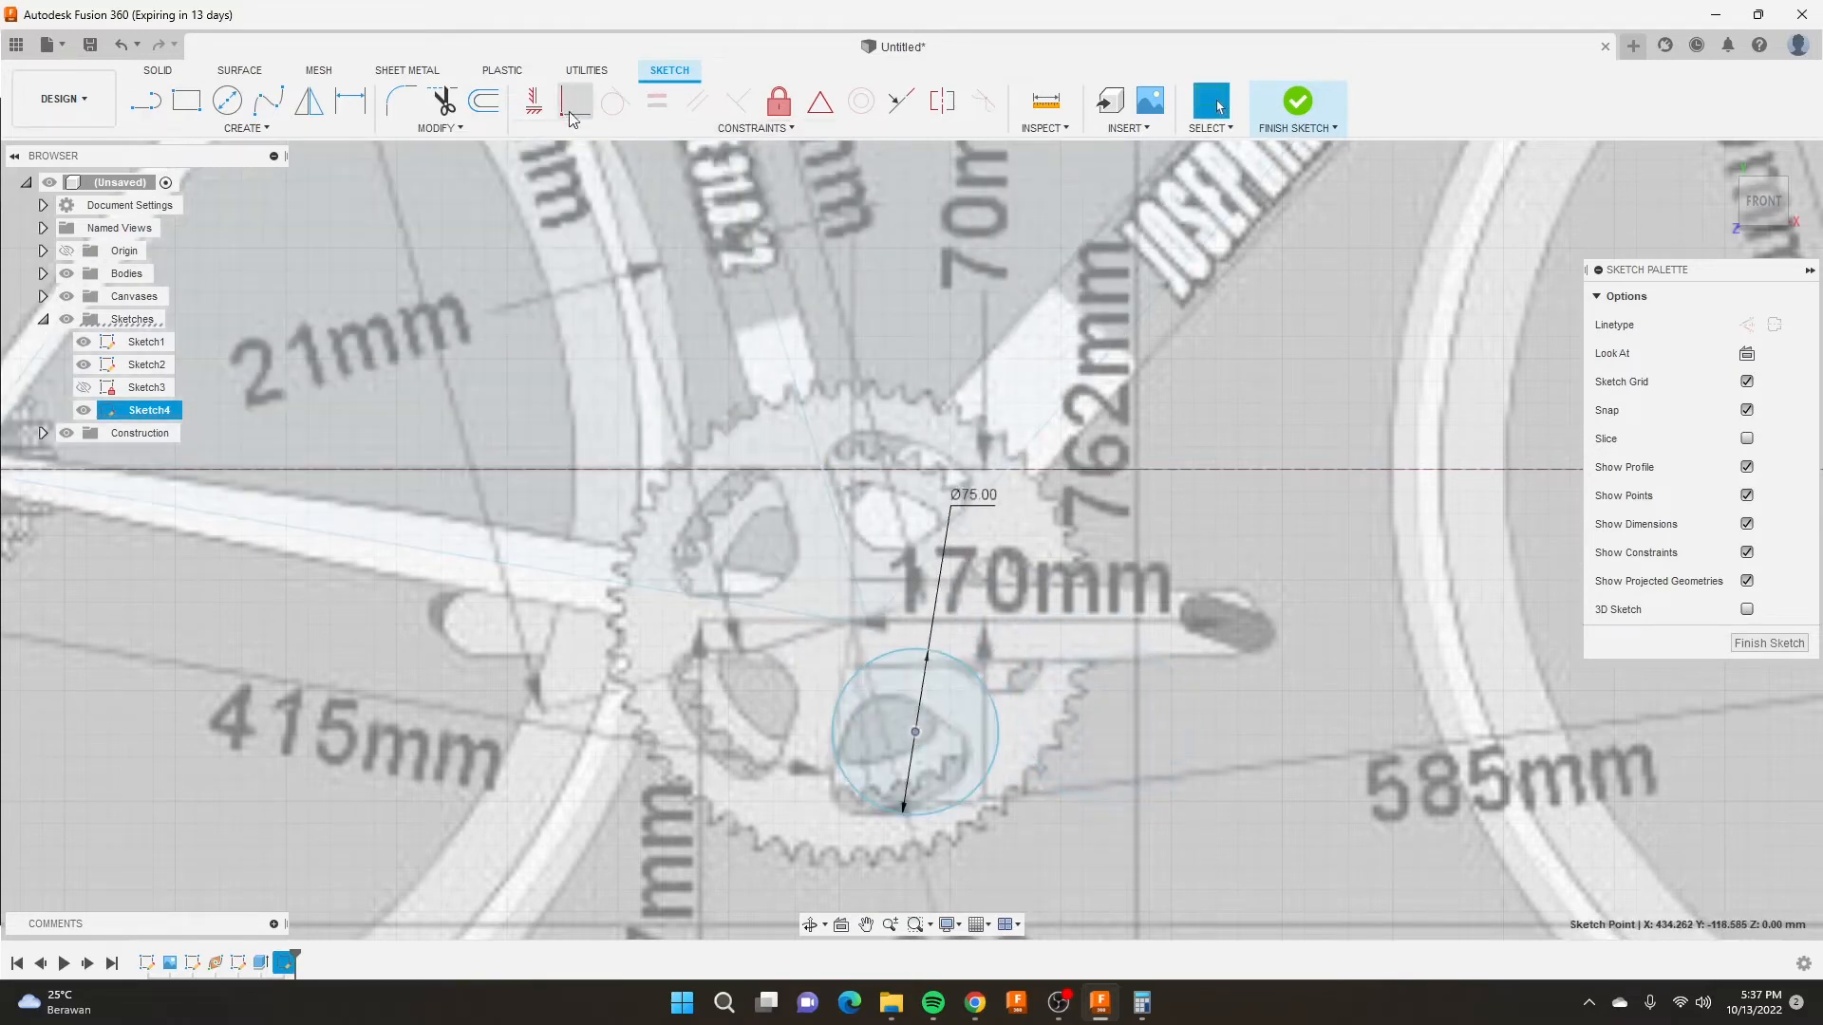
left_click(572, 107)
left_click(867, 626)
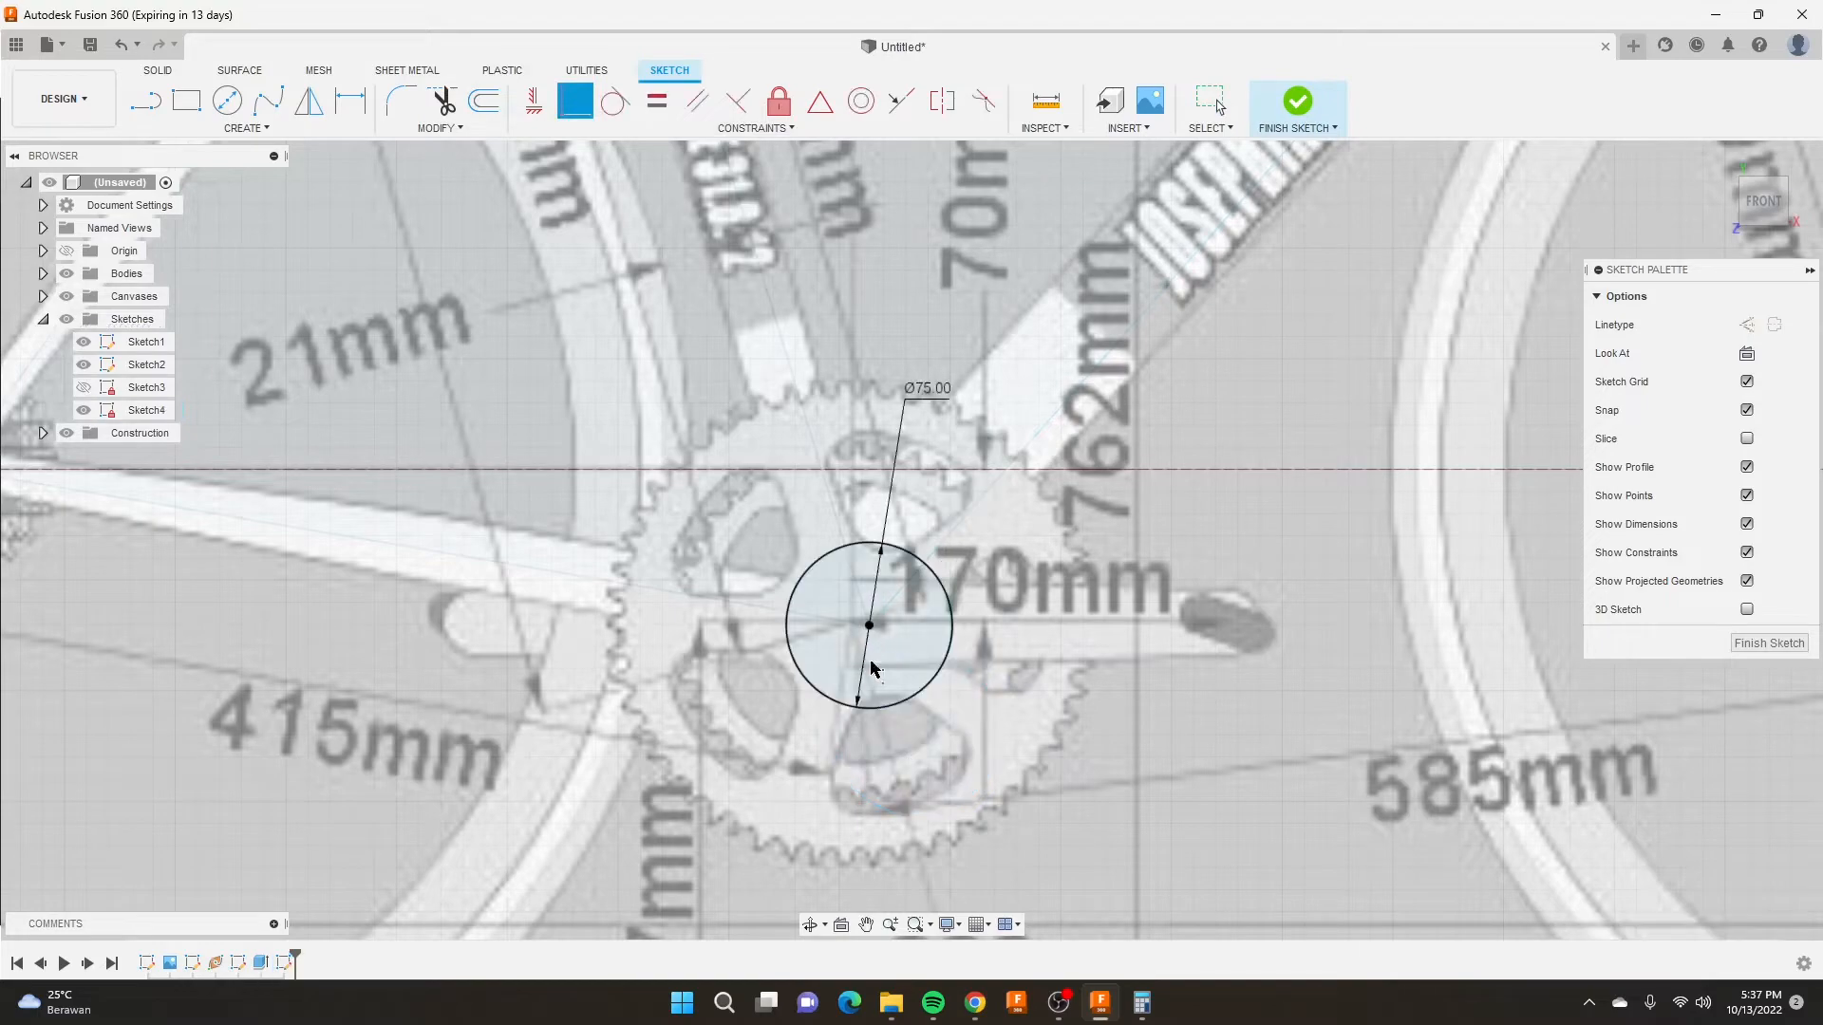
Set the bottom bracket circle's diameter to 65 mm and finish the sketch.
scroll(830, 608, "down", 5)
scroll(826, 601, "up", 4)
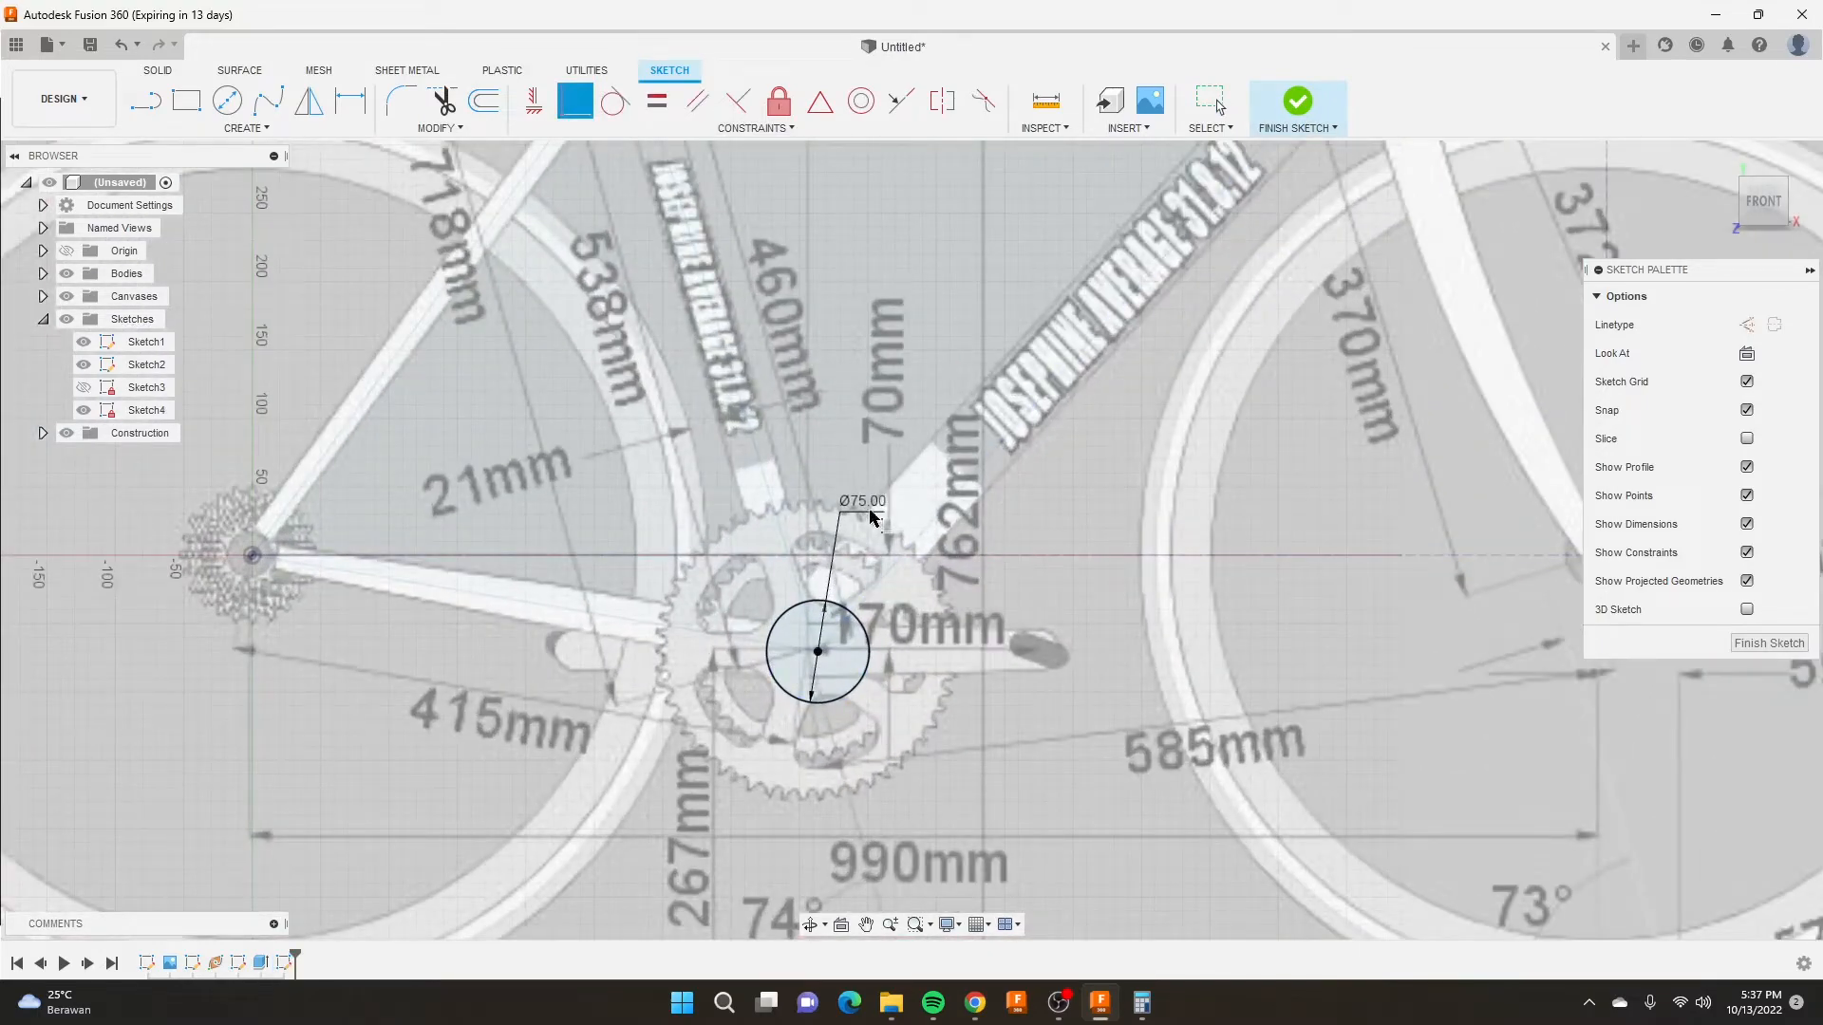
right_click(877, 408)
left_click(936, 414)
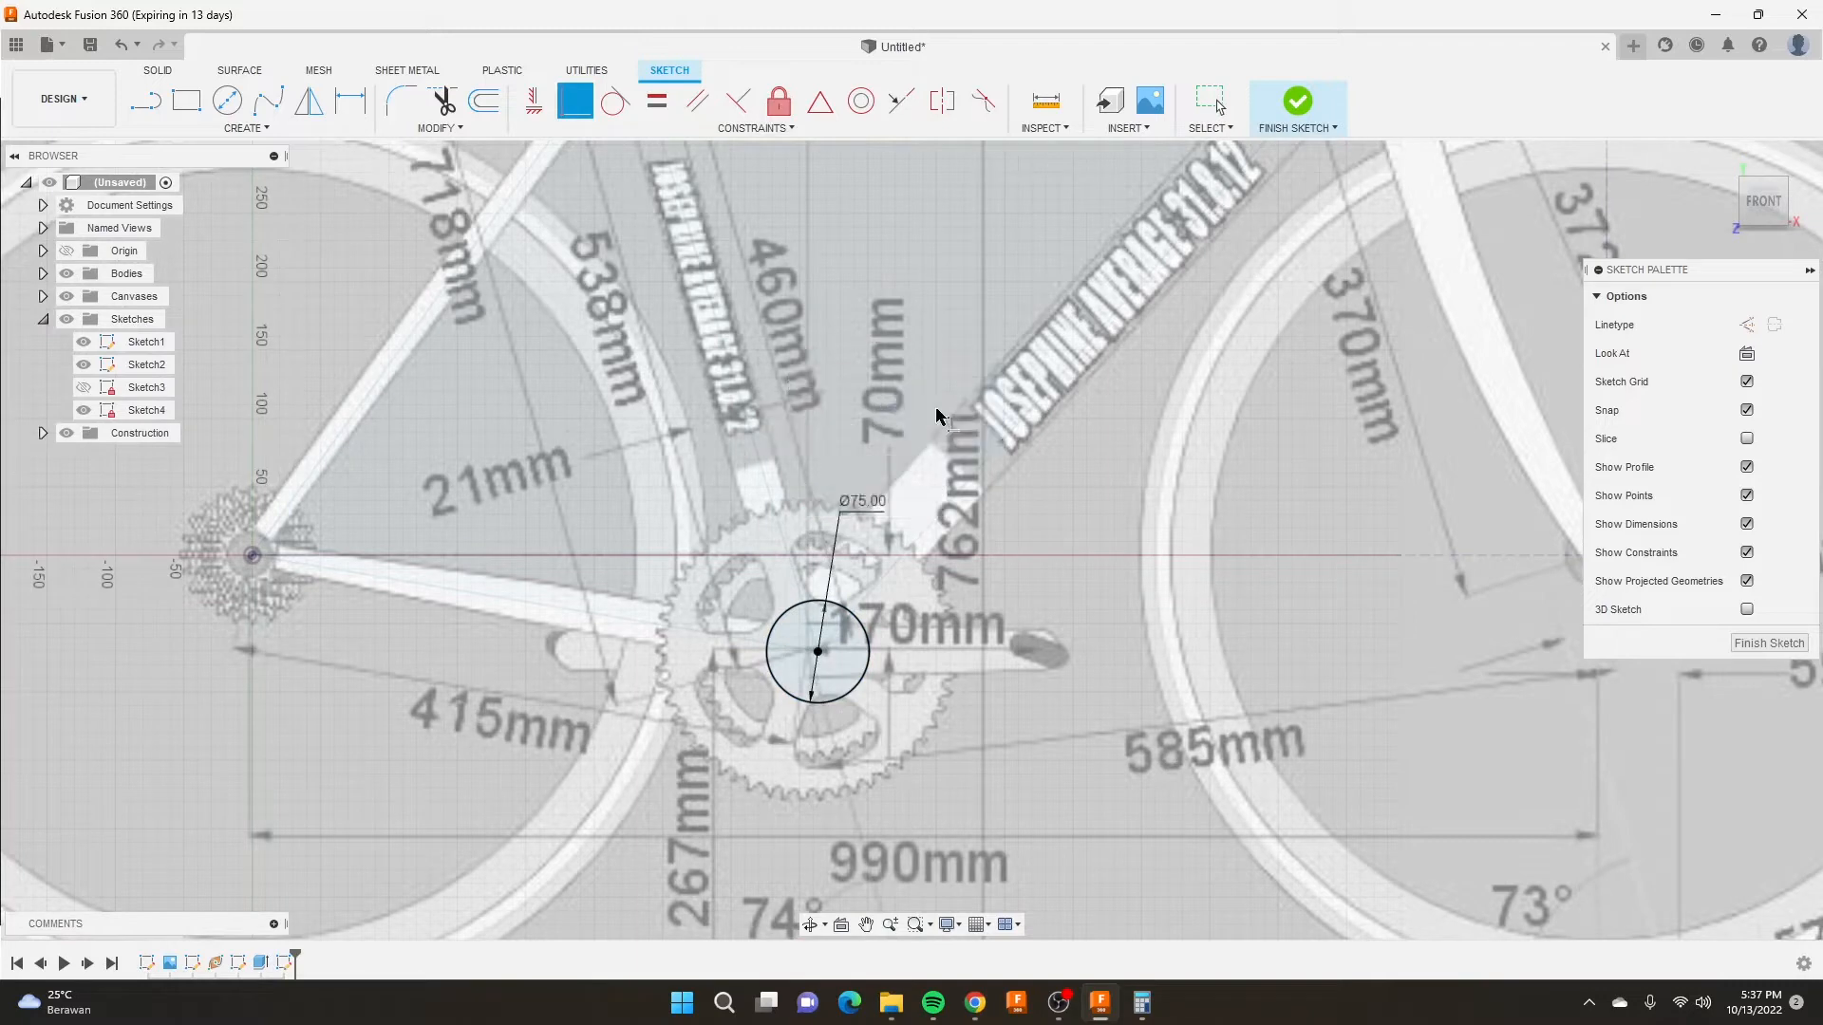
double_click(868, 501)
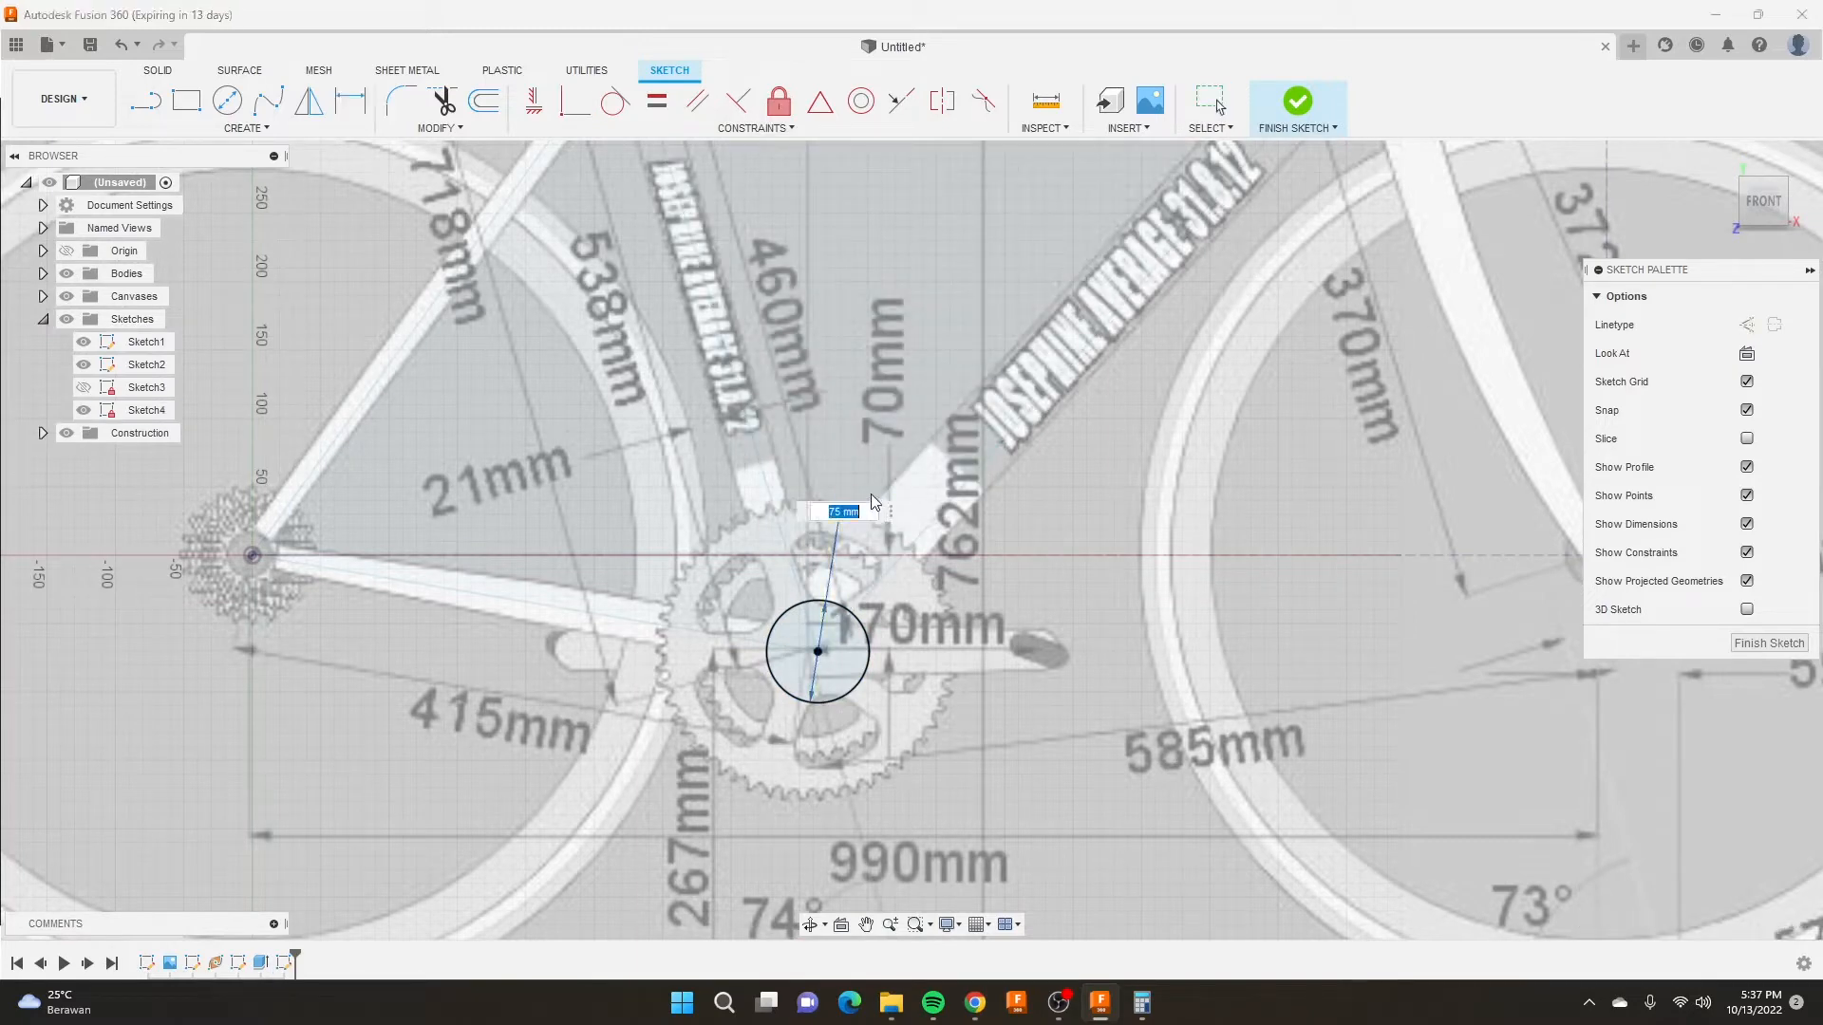
type("65")
key("Return")
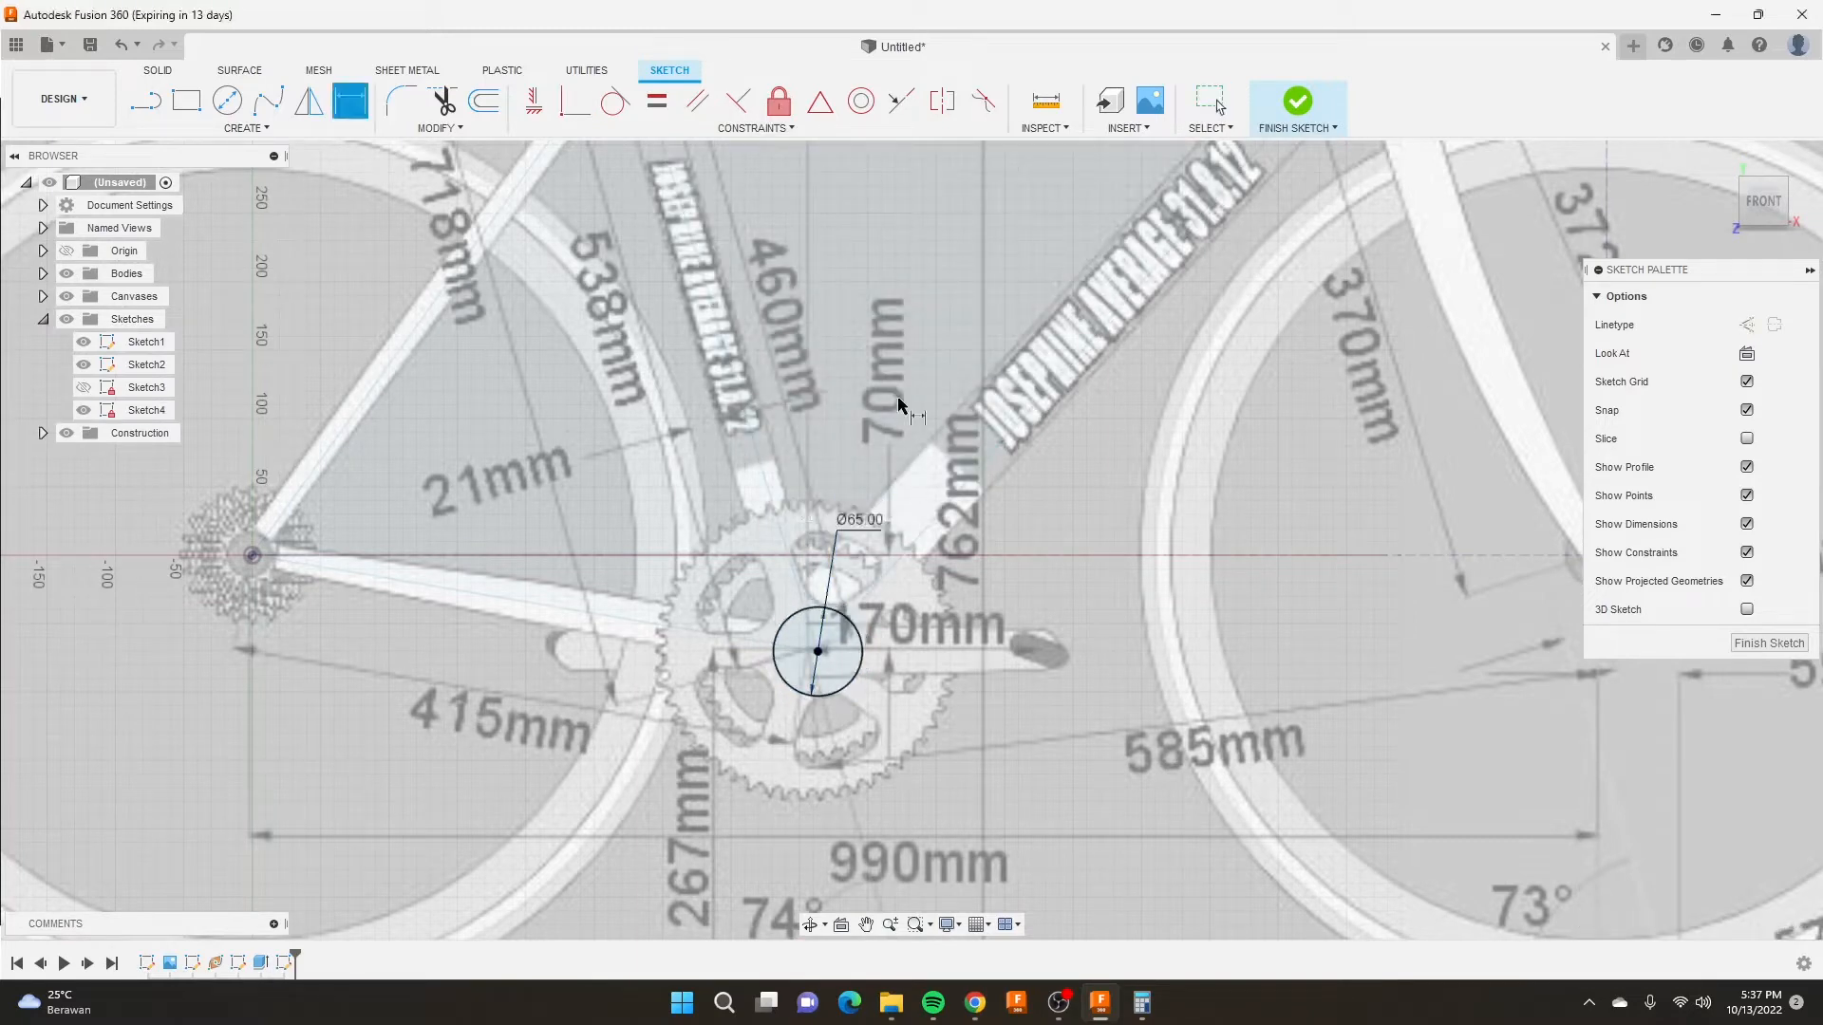
key("d")
left_click(1306, 102)
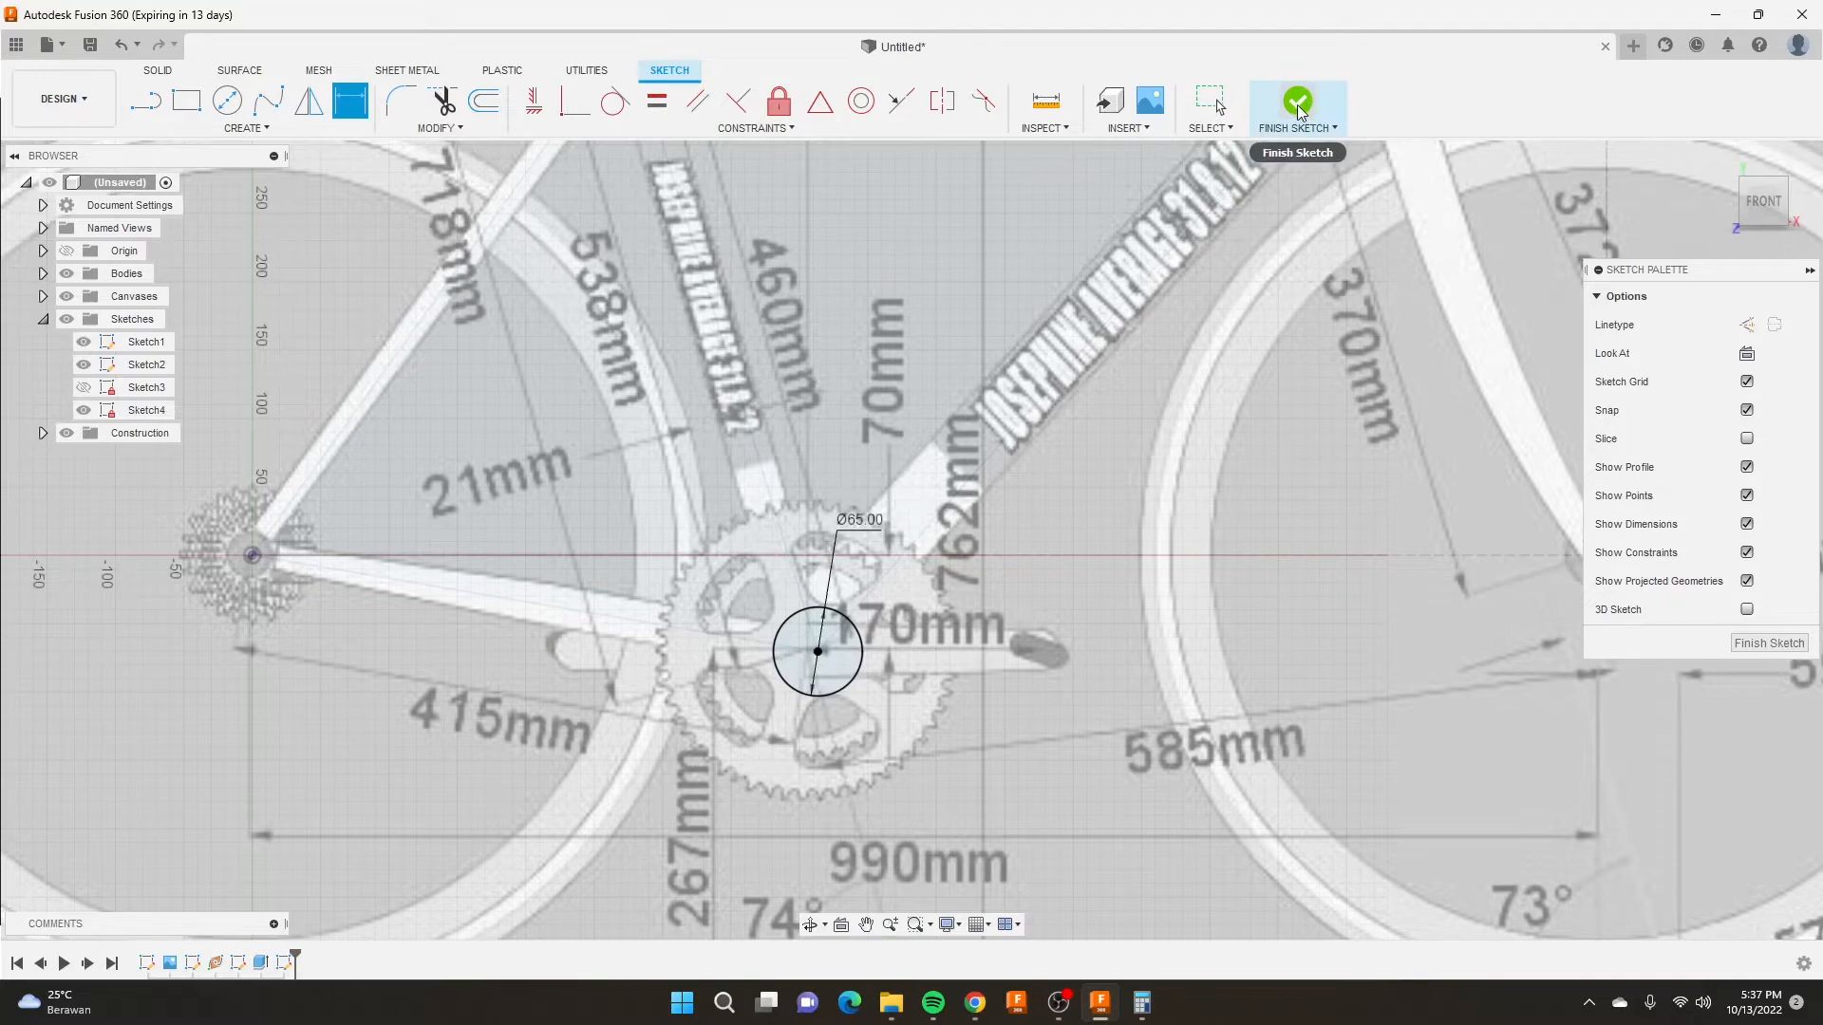
Extrude the 65 mm bottom bracket circle symmetrically by 40 mm per side as a new body.
scroll(826, 493, "down", 5)
scroll(830, 560, "up", 5)
middle_click_drag(830, 560, 996, 646, "shift")
left_click(186, 101)
scroll(902, 584, "up", 3)
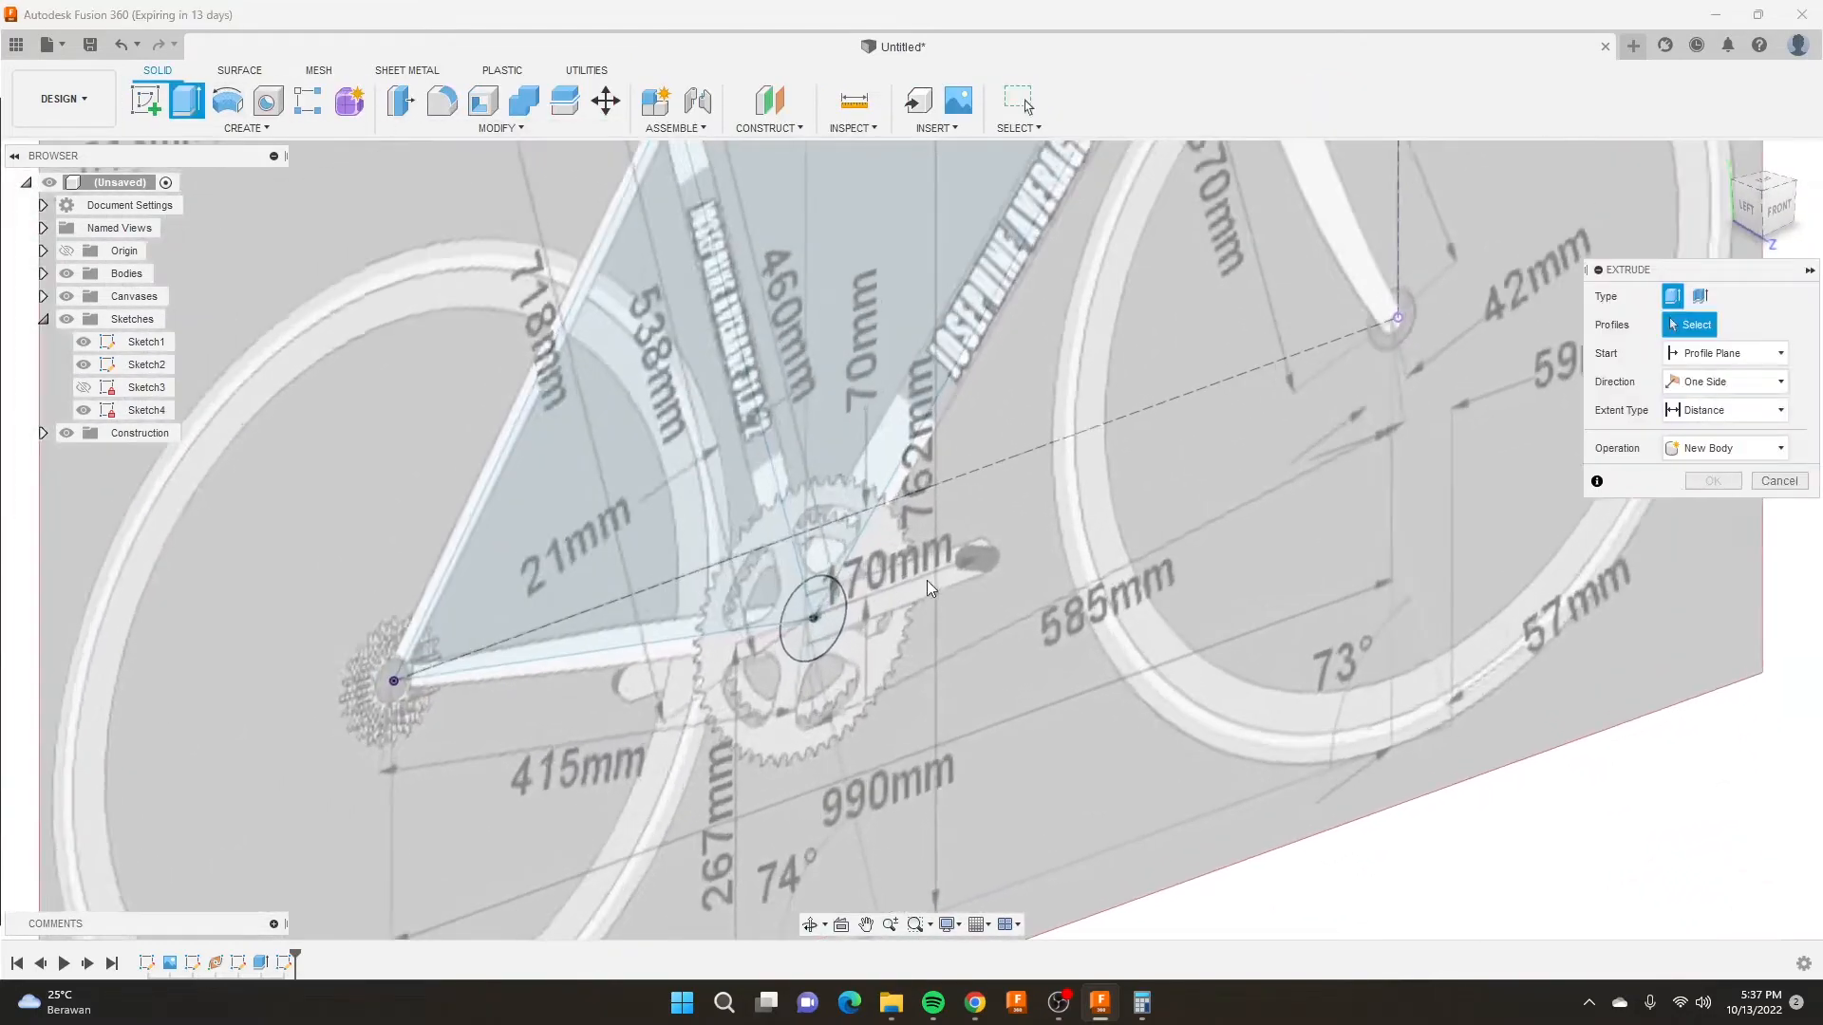
left_click(838, 612)
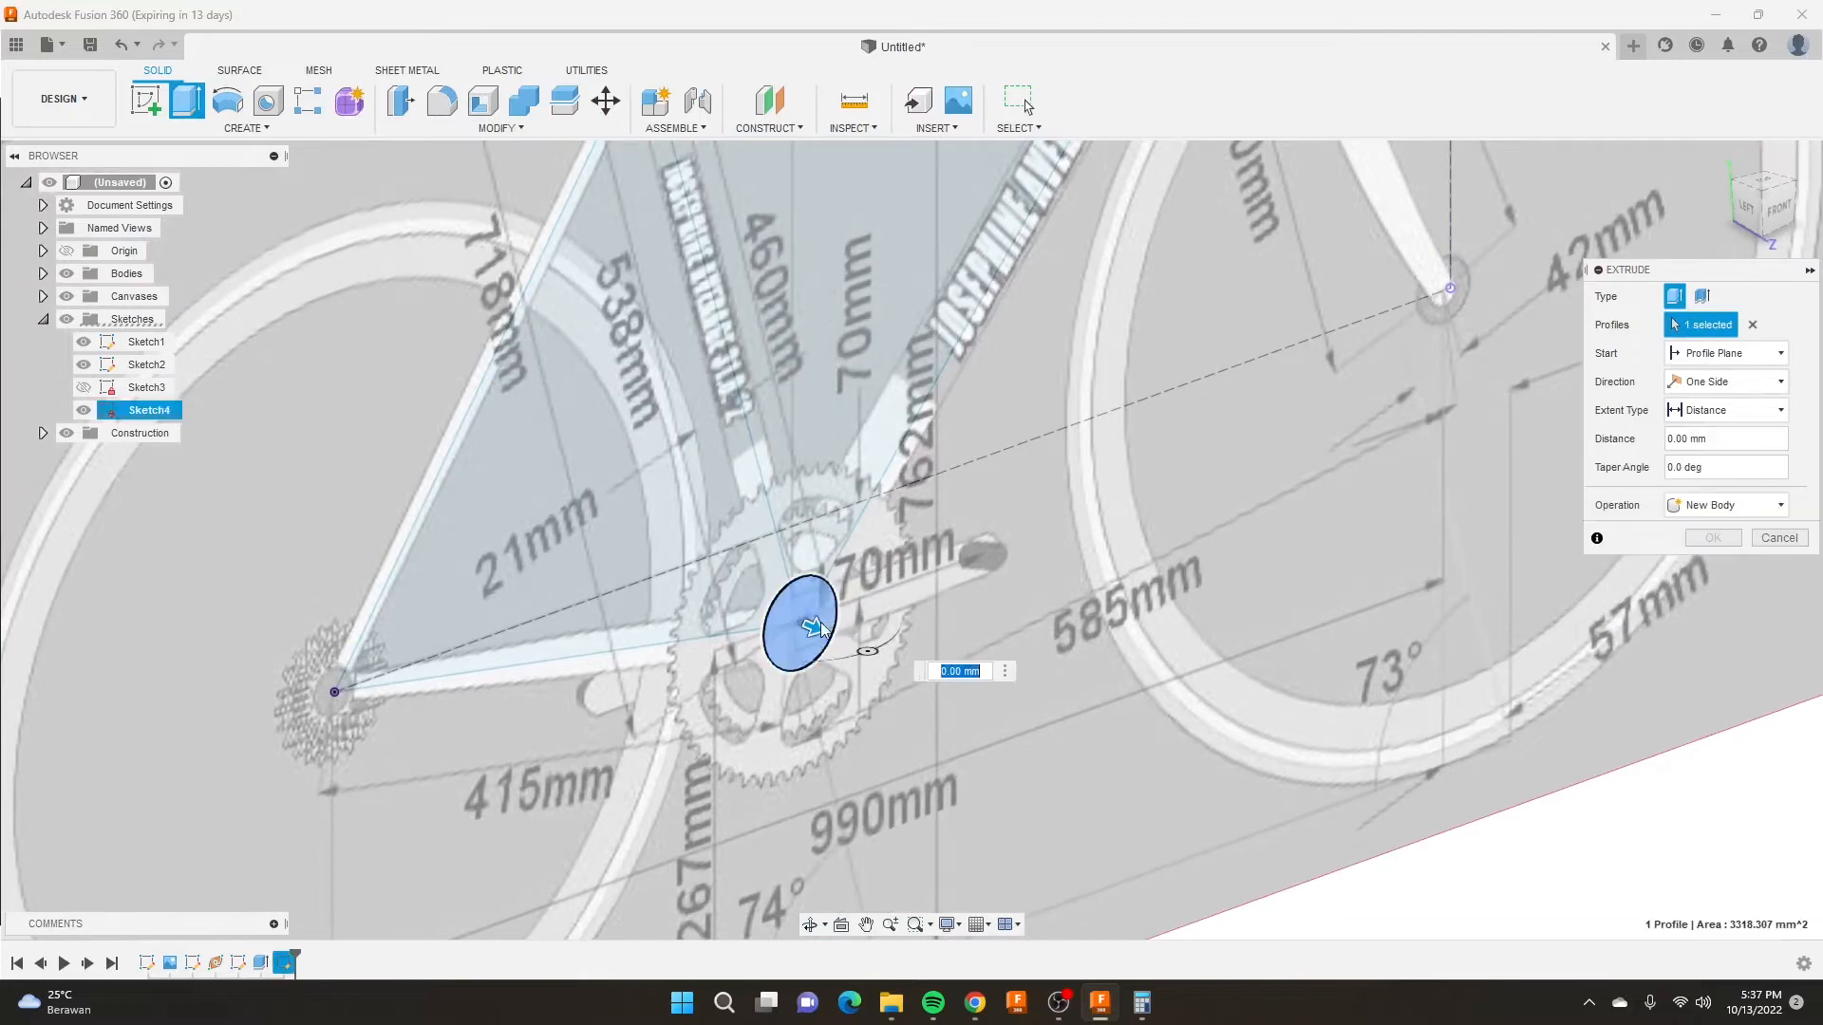
type("40")
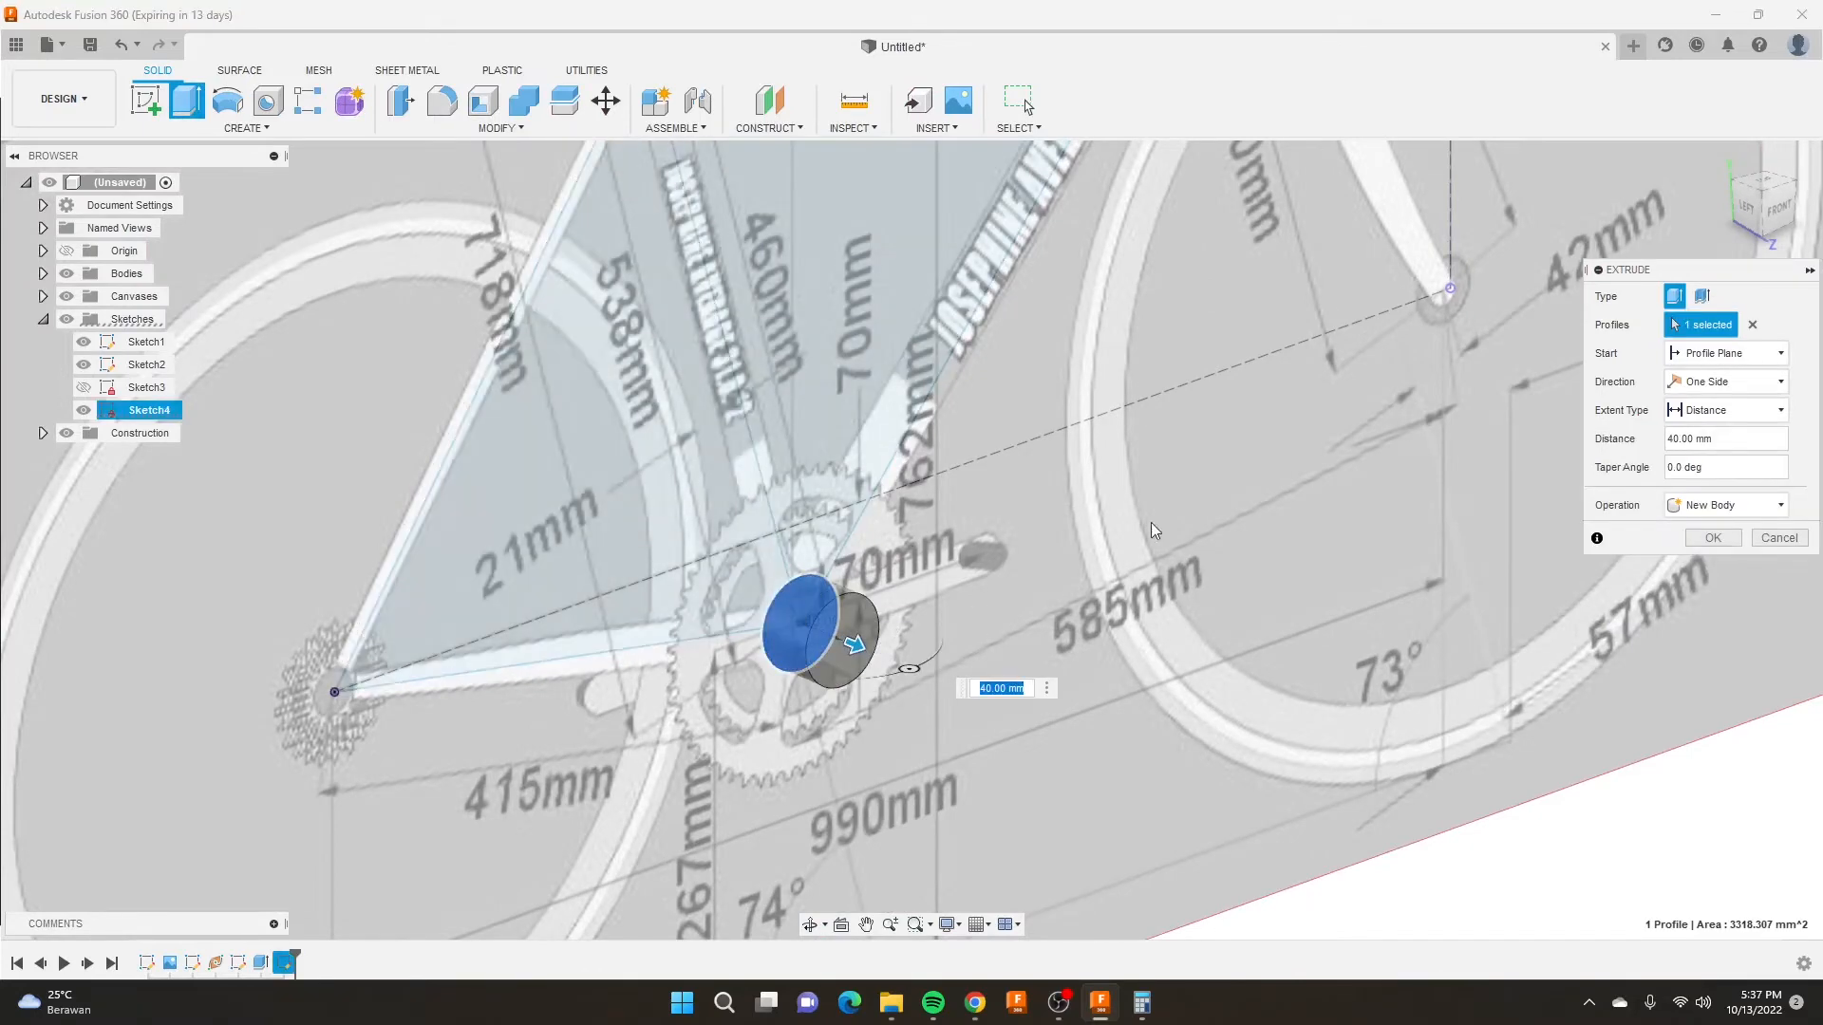
left_click(1723, 382)
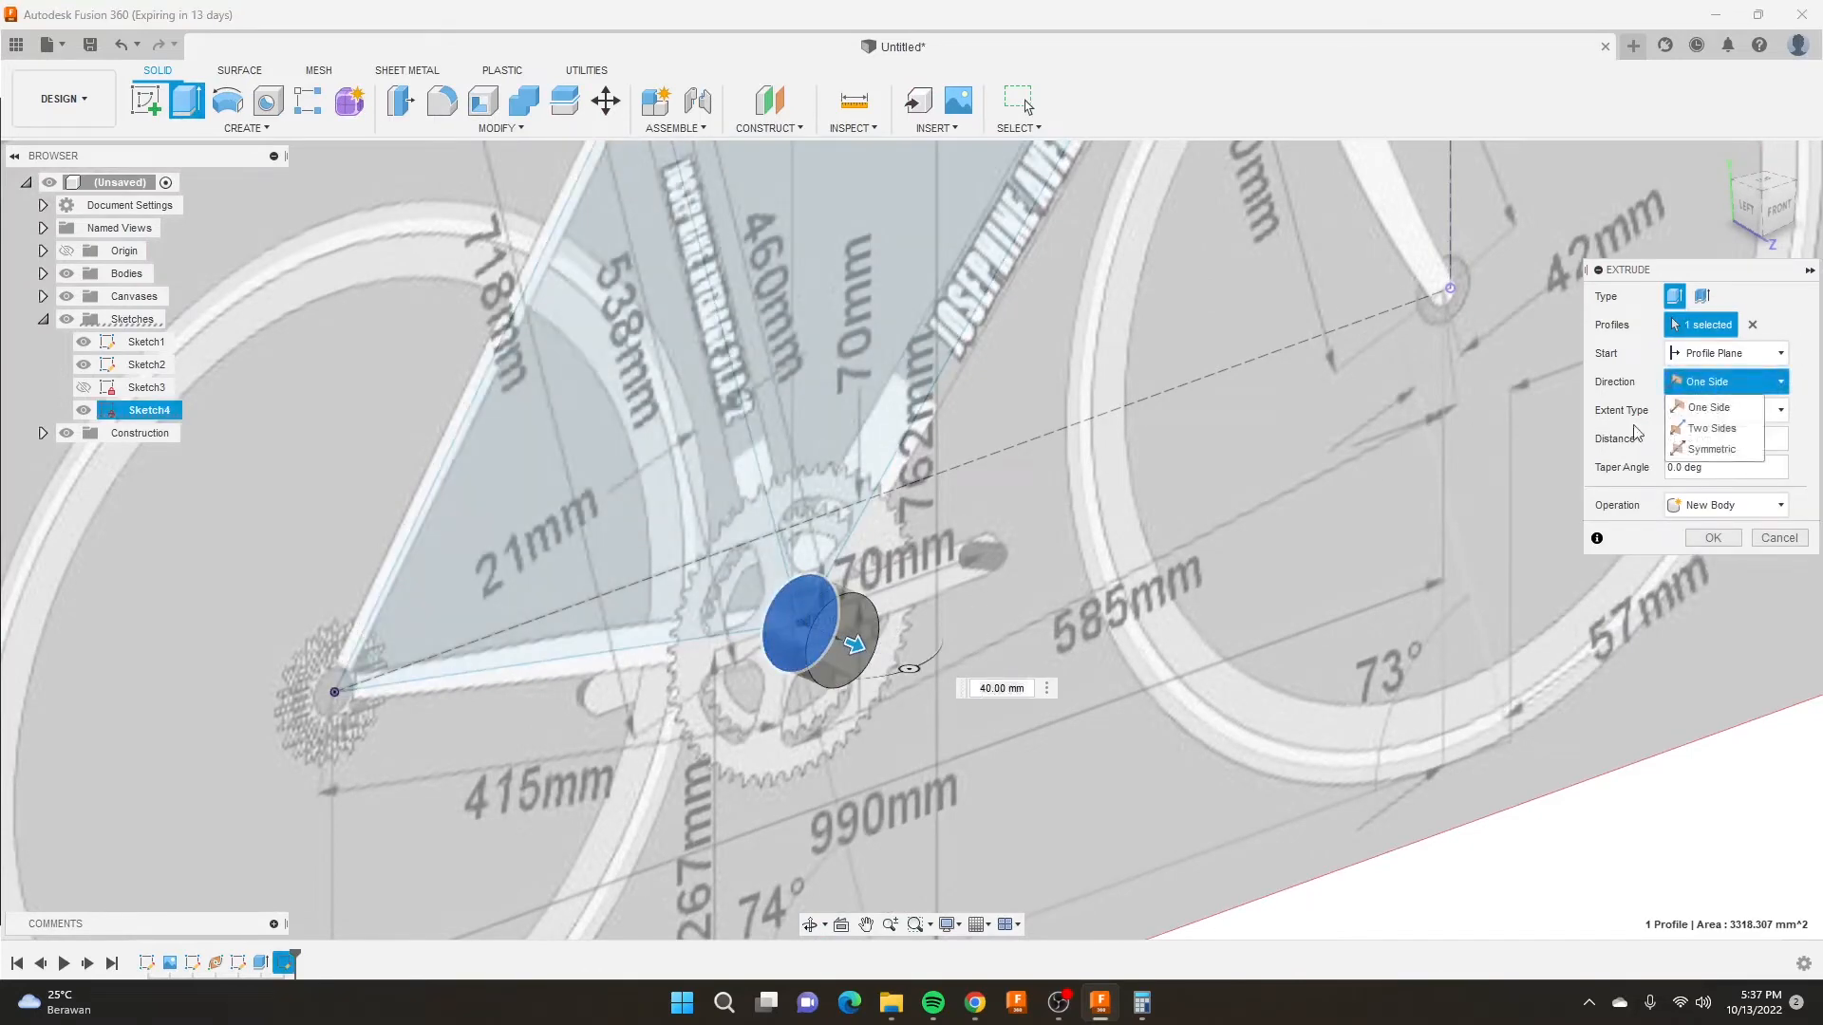
left_click(1713, 449)
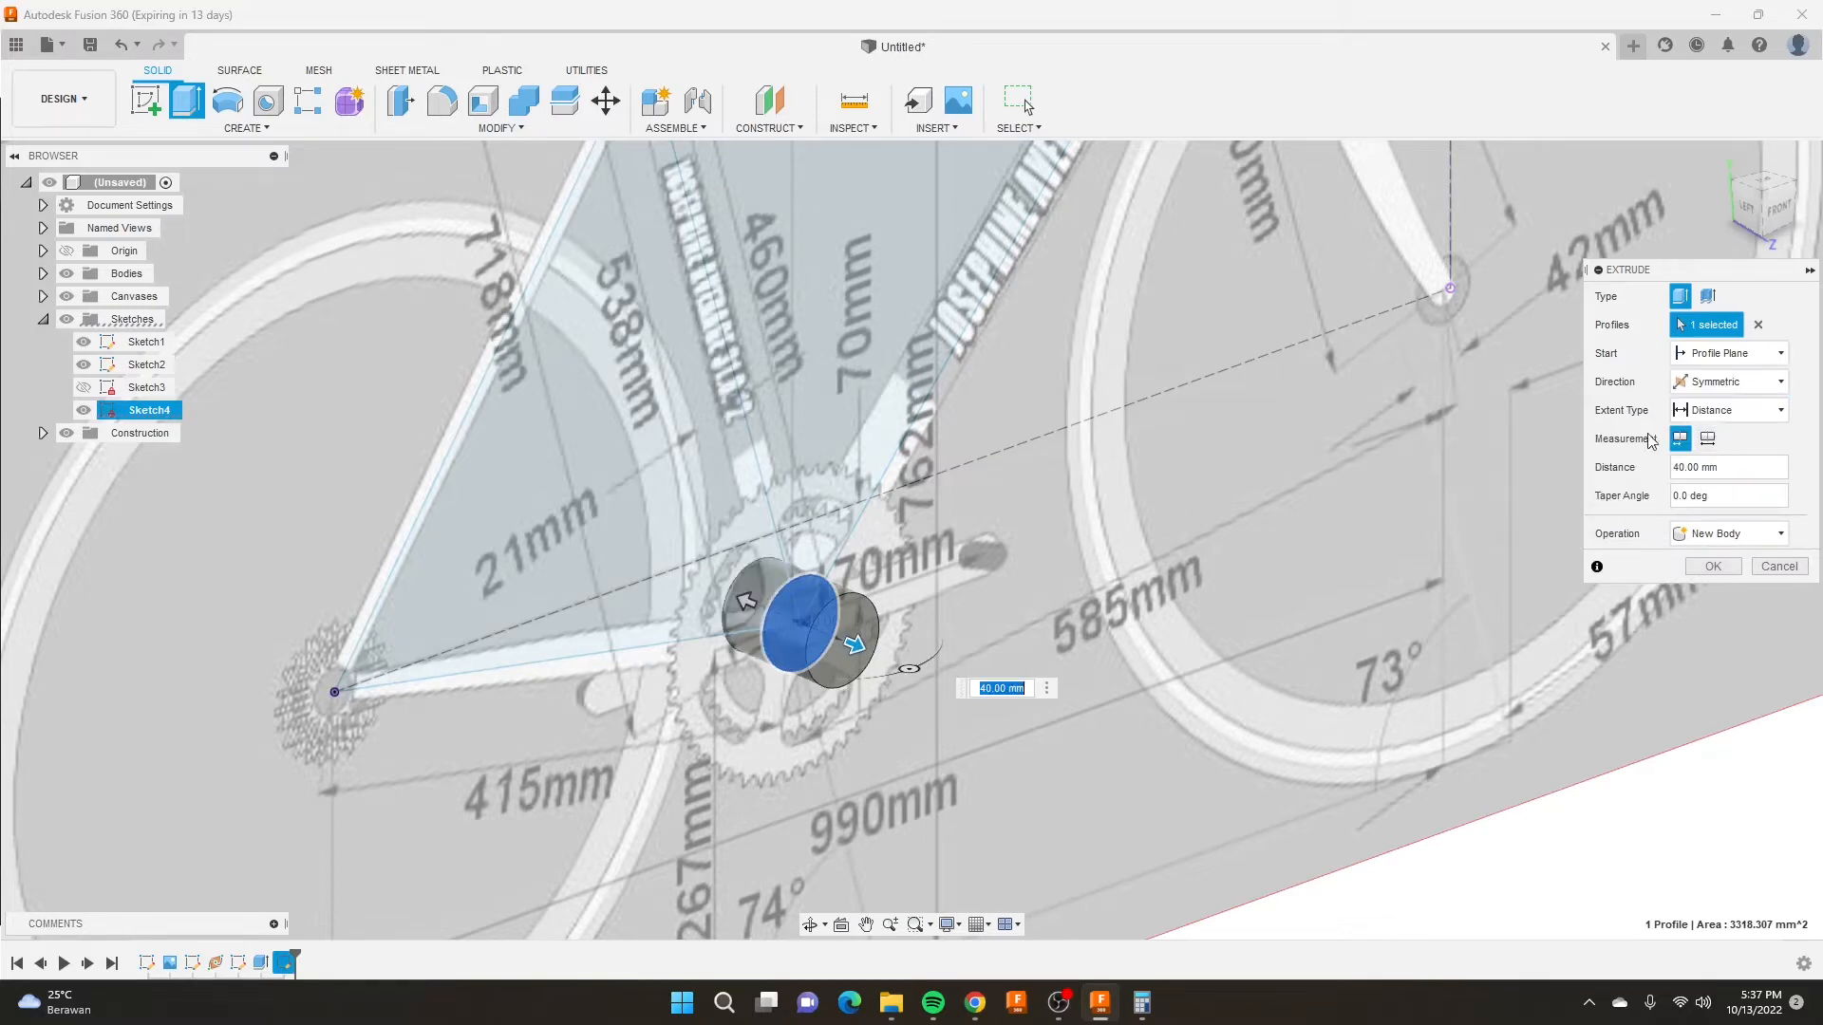
scroll(769, 593, "up", 3)
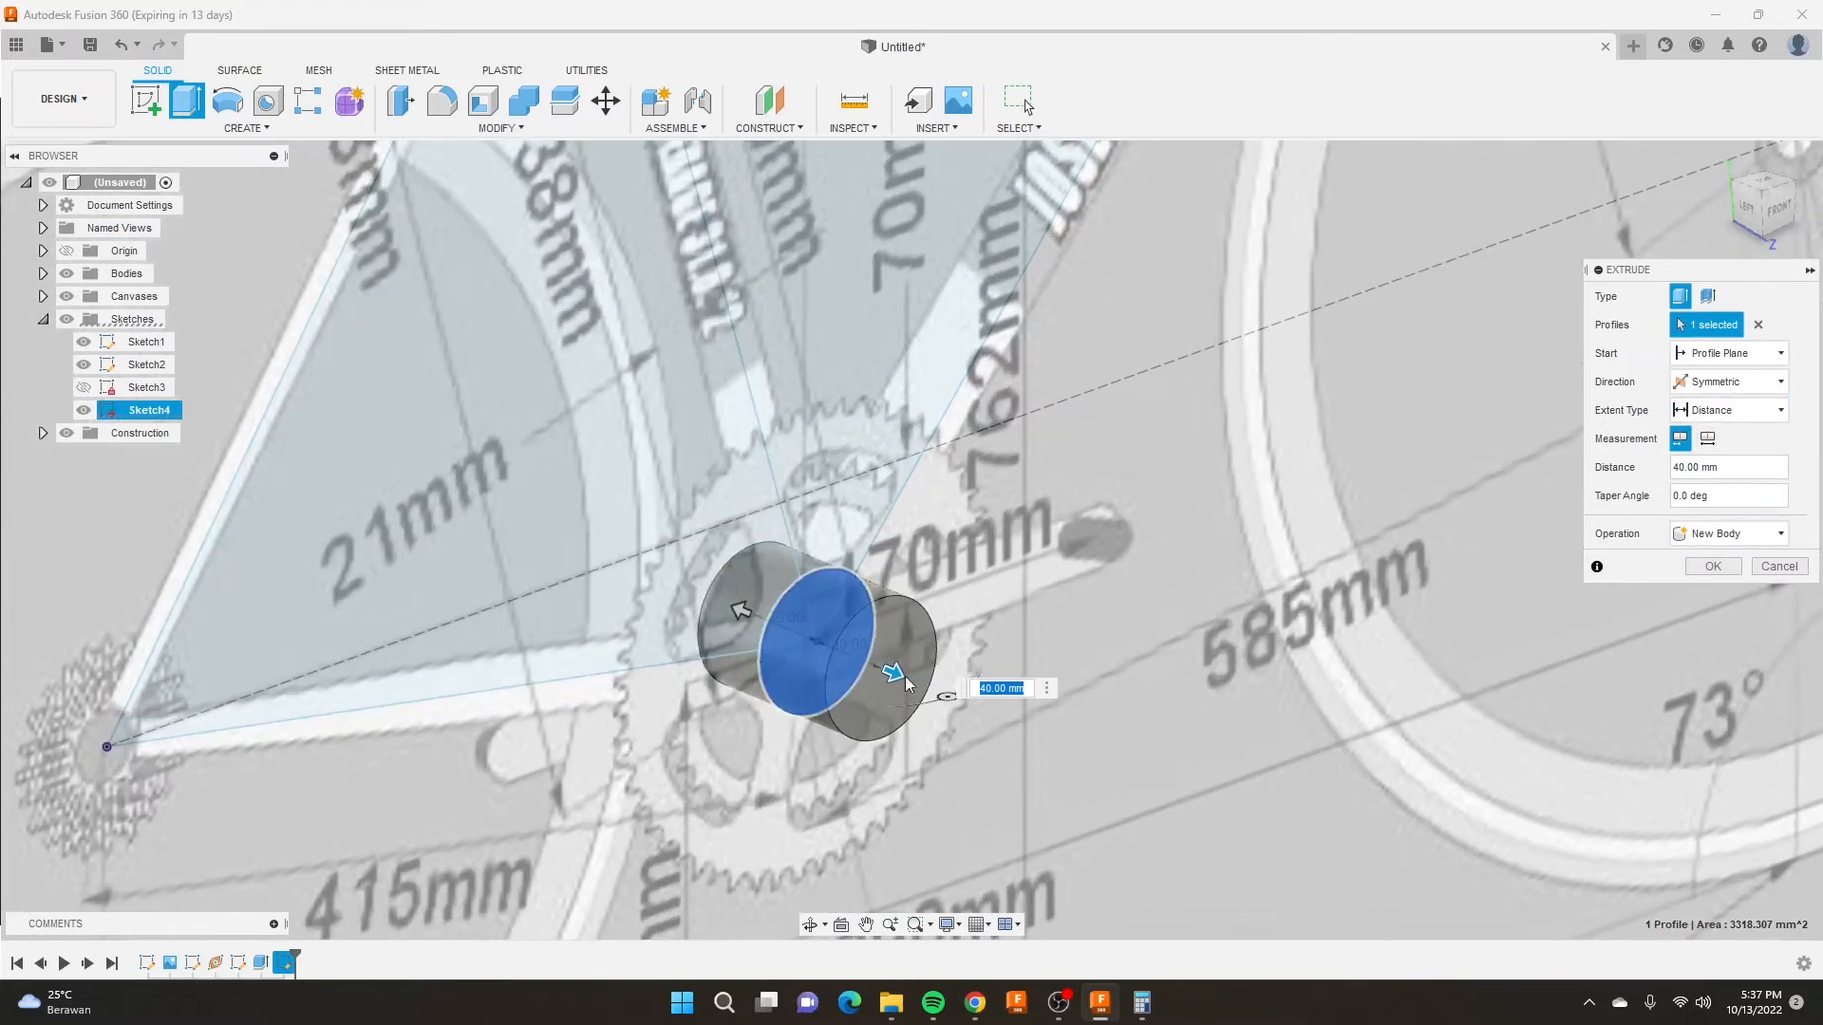
left_click_drag(896, 671, 900, 672)
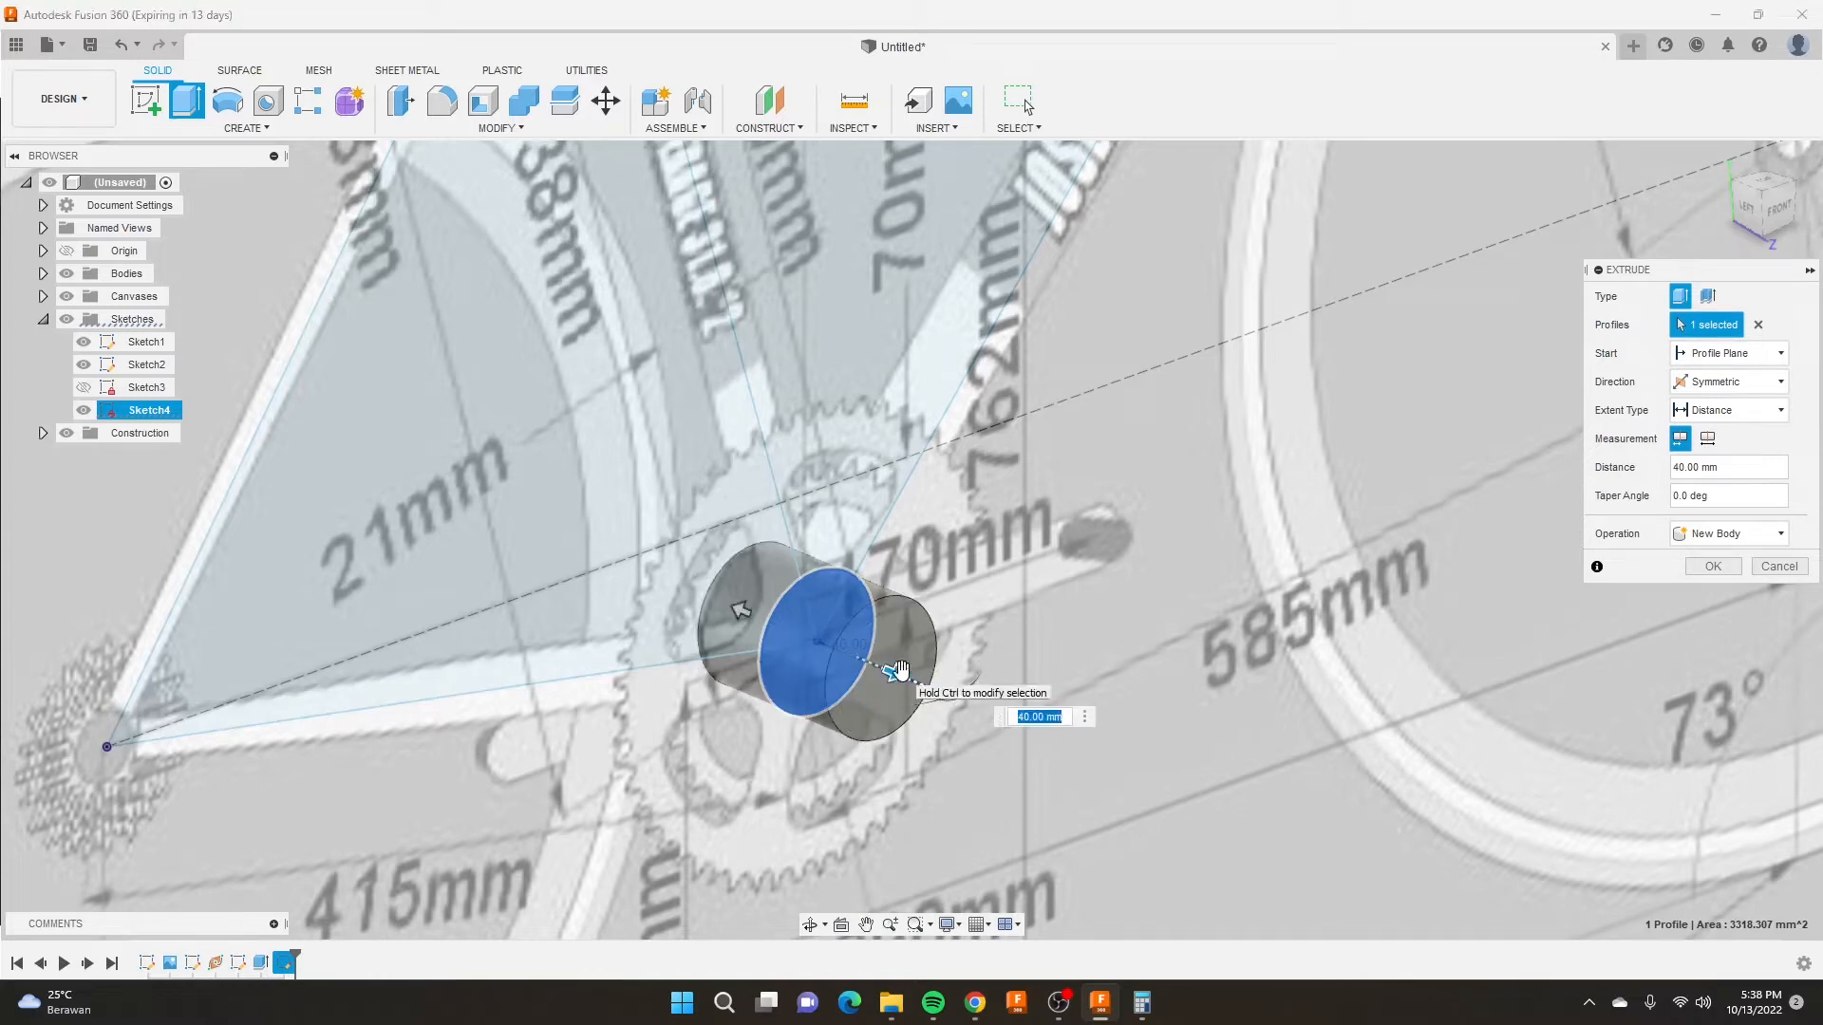
key("Return")
Examine the bottom bracket and head tube bodies against the frame sketch and the reference canvas.
scroll(978, 495, "down", 4)
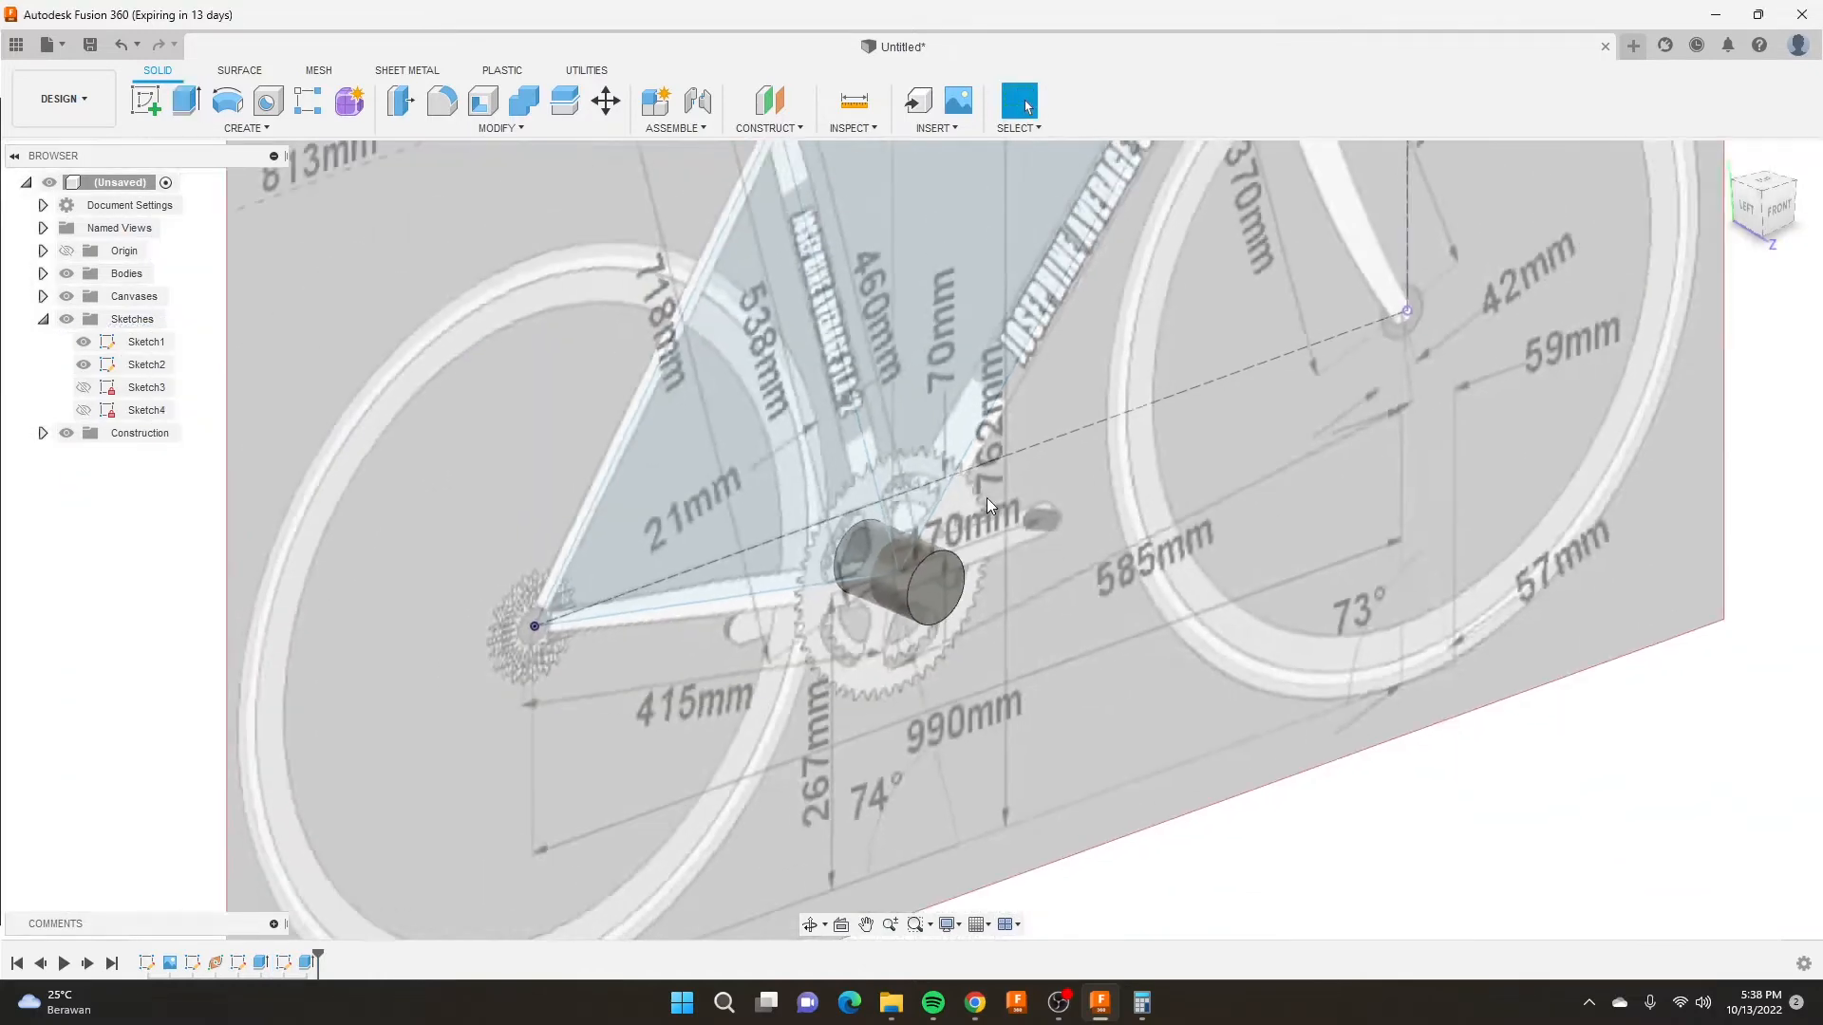
scroll(994, 503, "down", 3)
scroll(1025, 353, "up", 3)
mouse_move(992, 599)
middle_mouse_down("shift")
mouse_move(852, 558)
mouse_move(888, 542)
mouse_move(767, 627)
mouse_move(931, 558)
middle_mouse_up("shift")
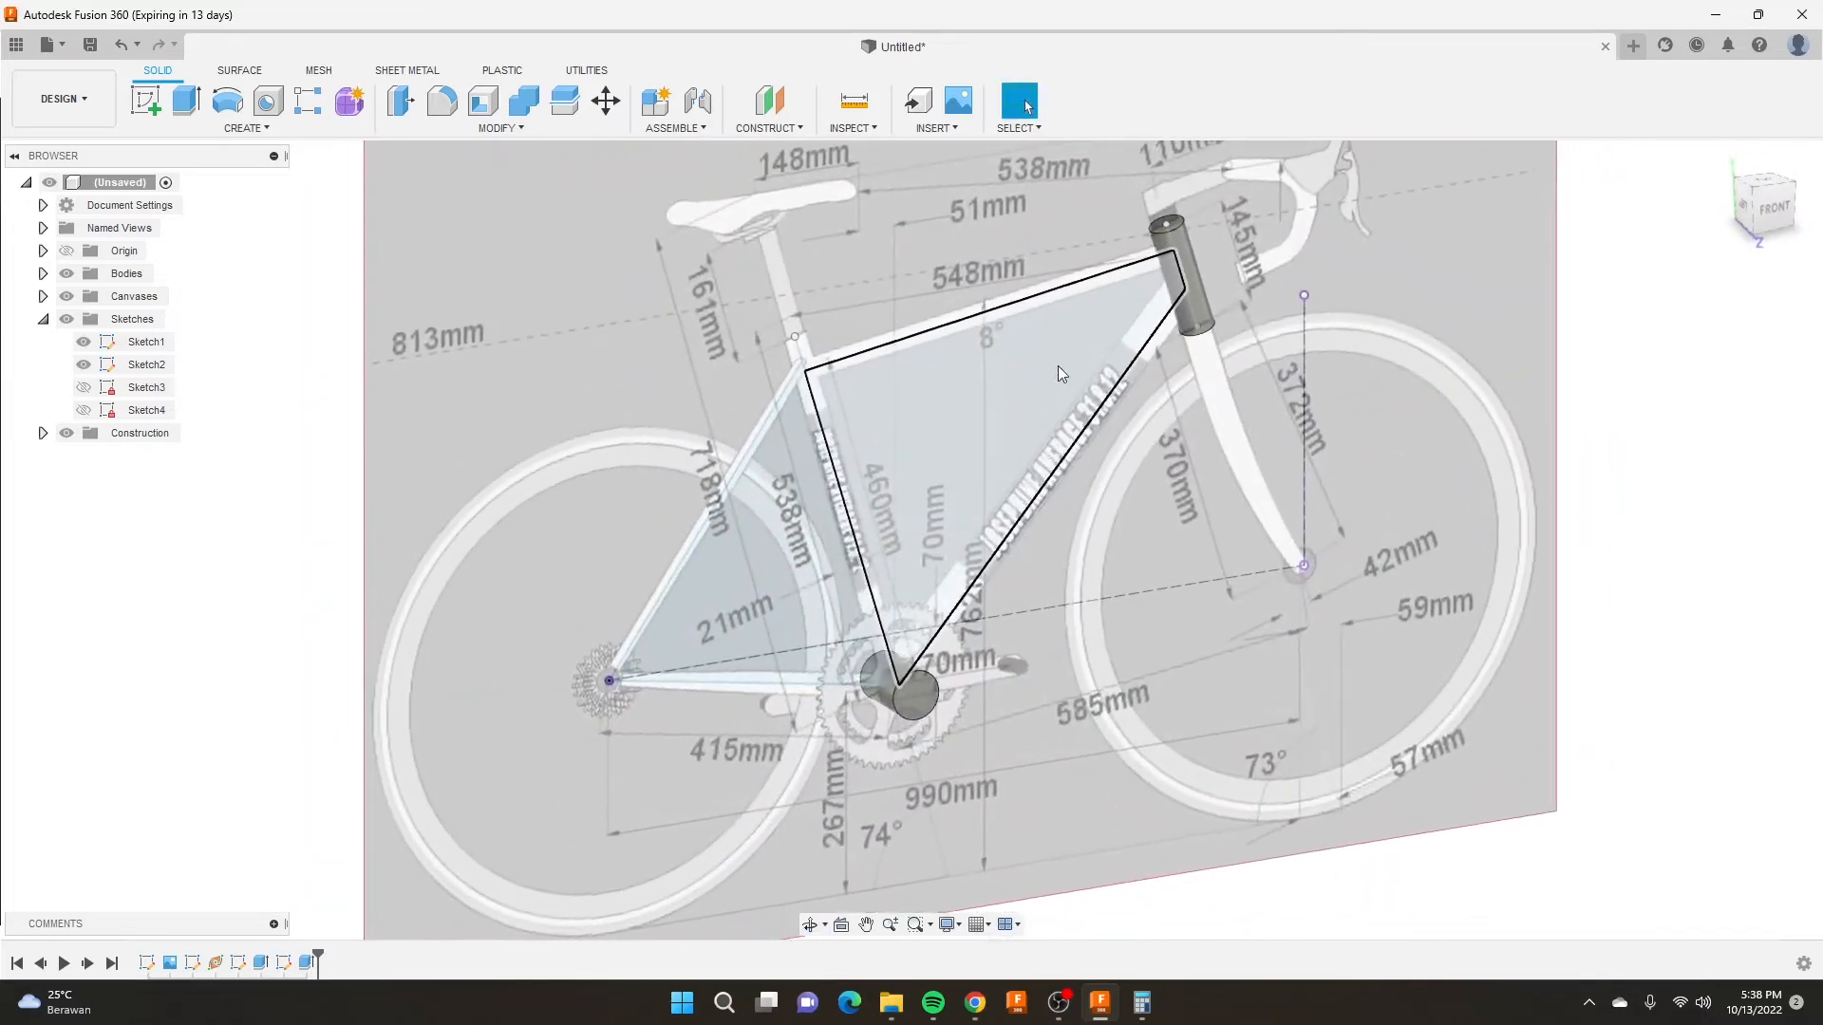
scroll(909, 562, "down", 5)
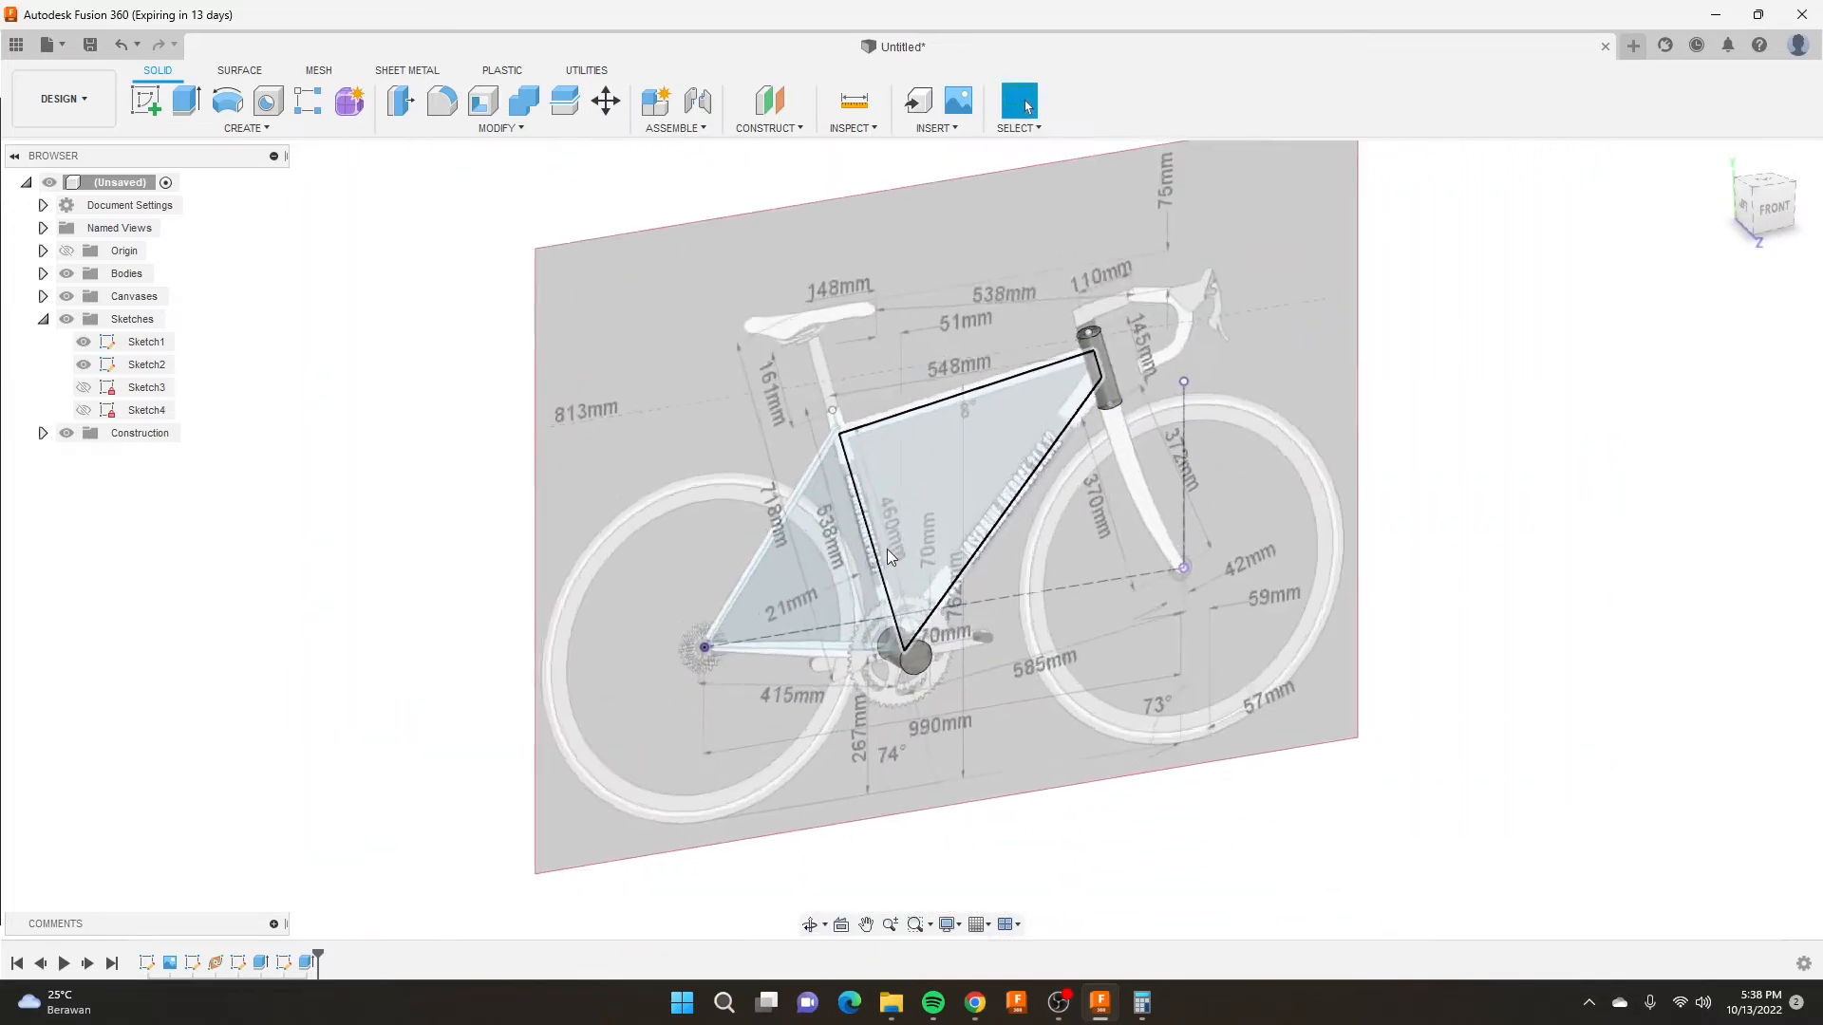
scroll(893, 613, "up", 6)
scroll(921, 607, "down", 2)
scroll(922, 608, "down", 2)
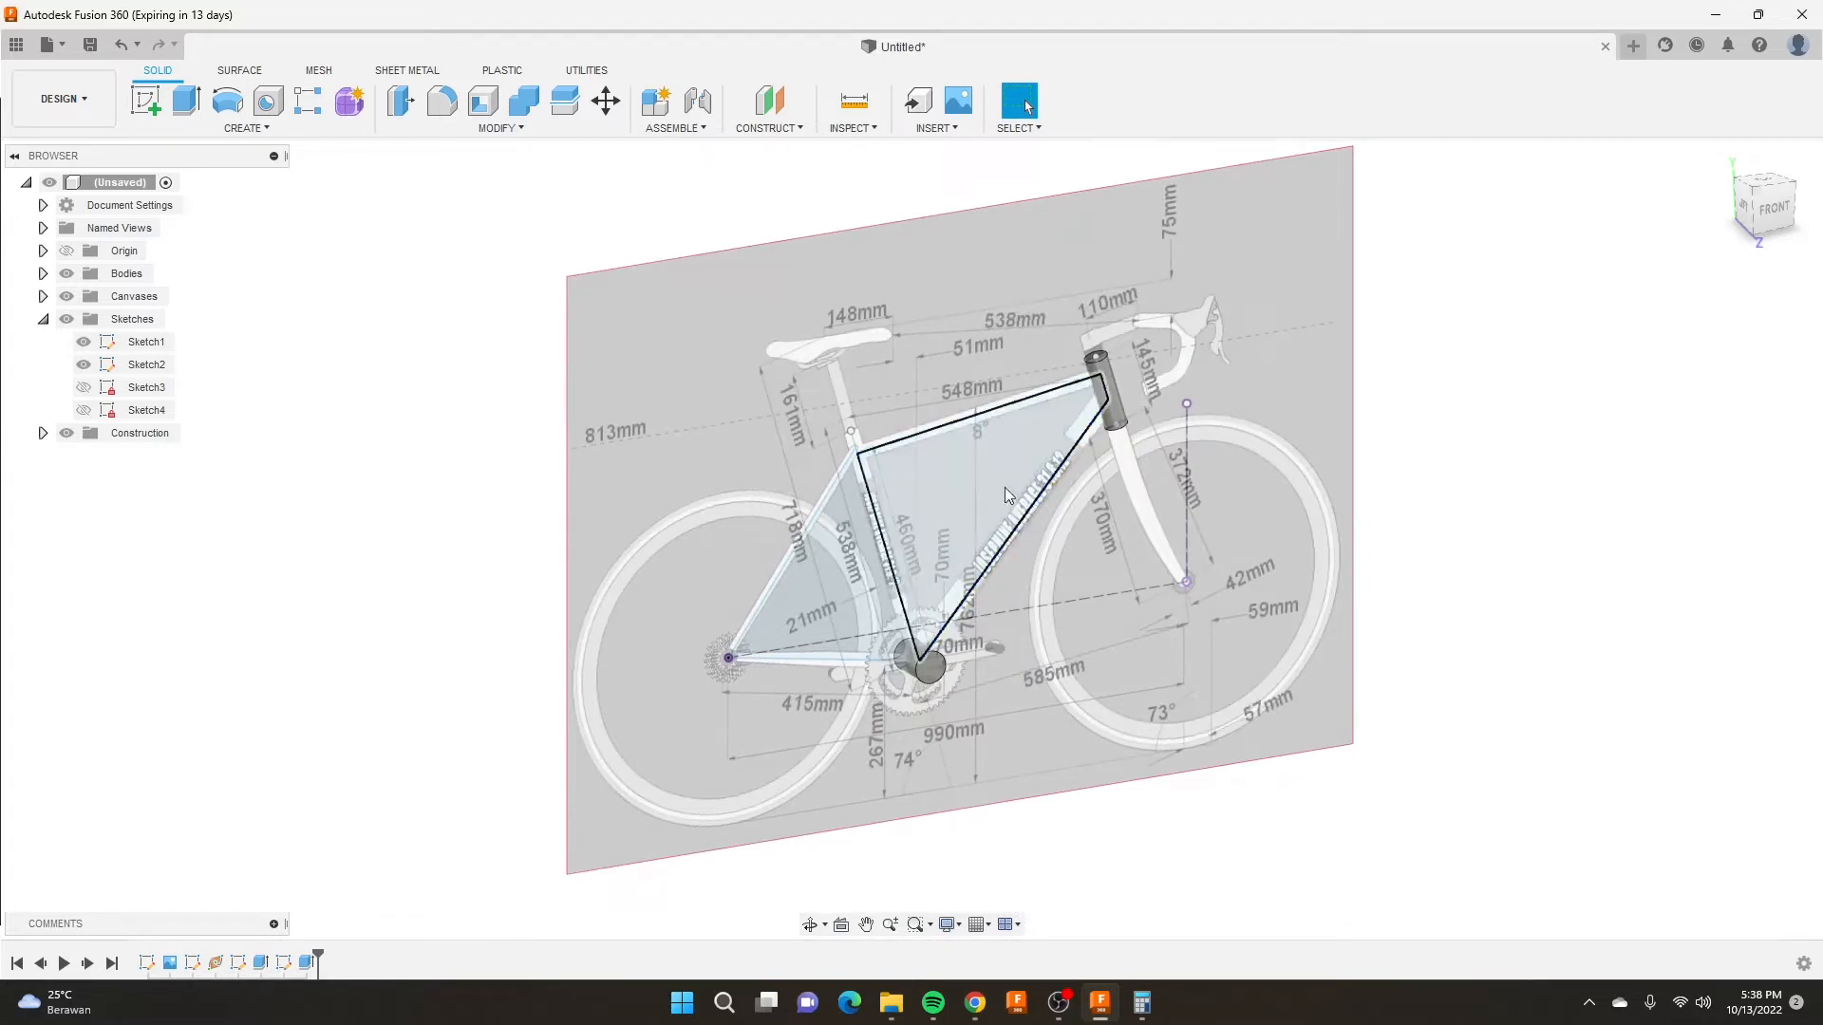
scroll(911, 465, "up", 4)
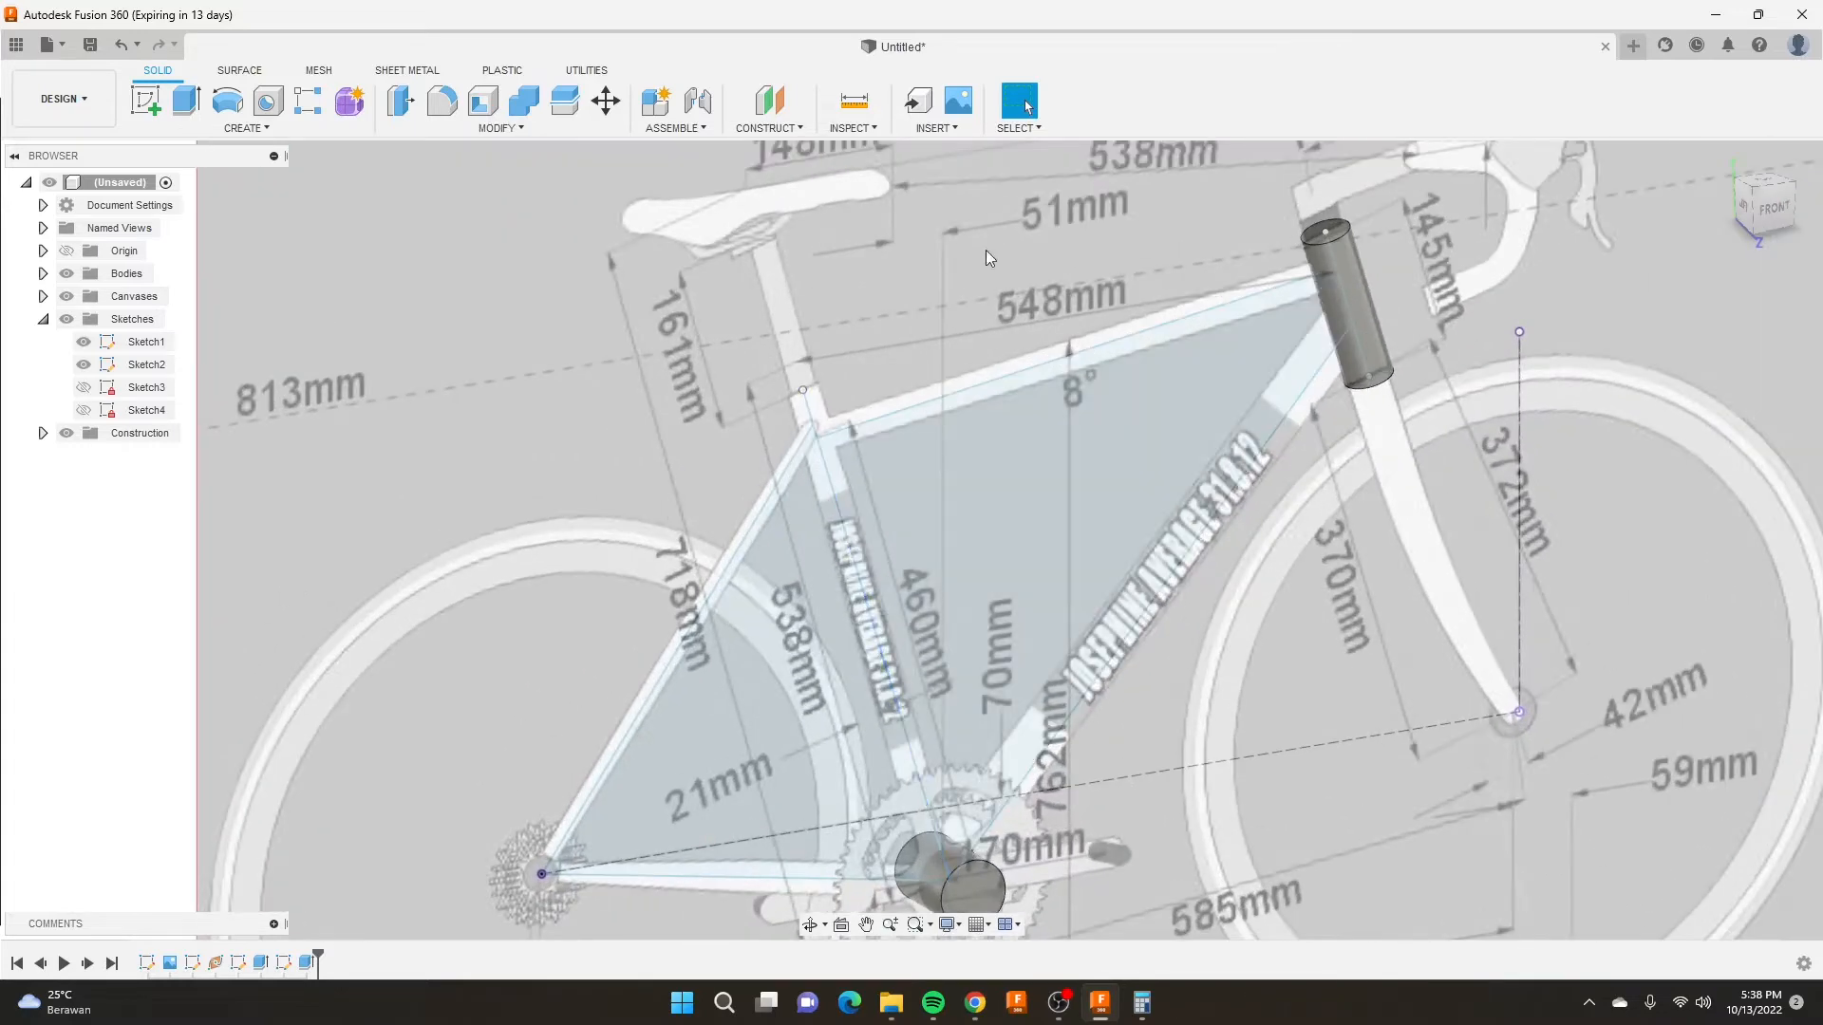
Create a construction plane along the seat tube line of the frame sketch, positioned at the line's upper end with proportional distance 0.
left_click(809, 410)
left_click(921, 332)
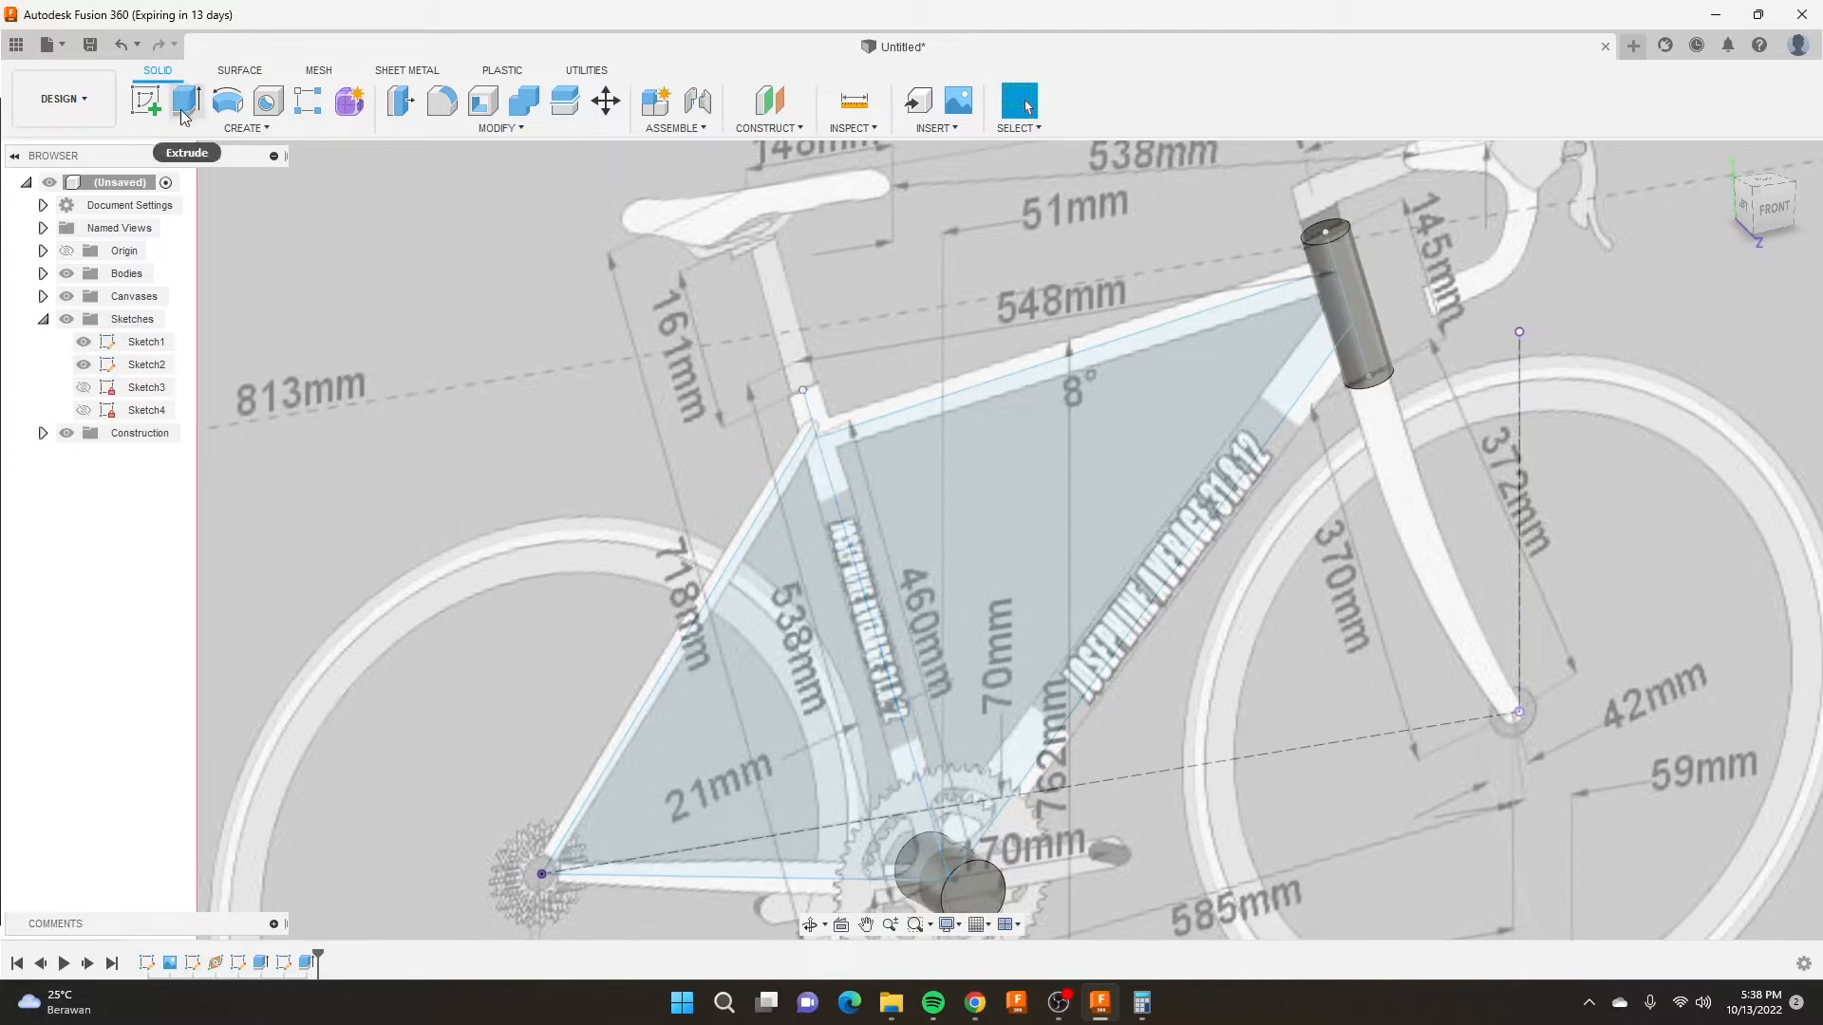
left_click(767, 130)
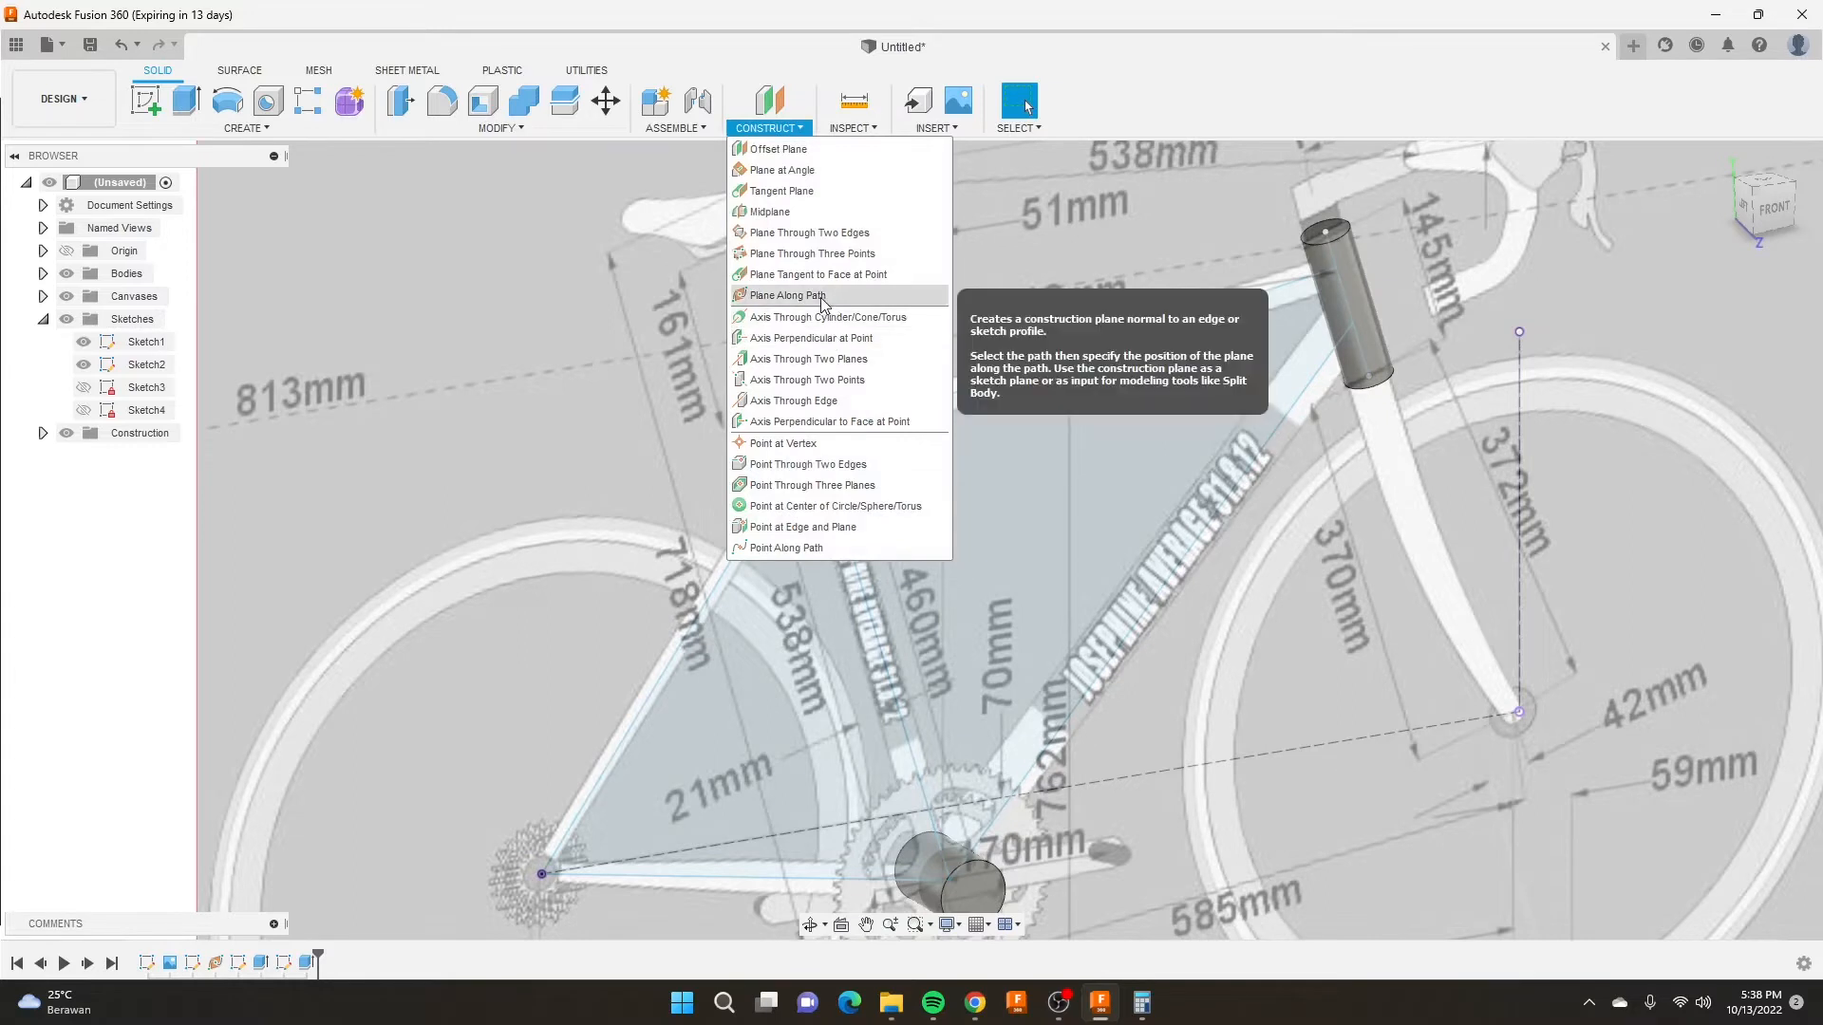
left_click(798, 294)
left_click(833, 479)
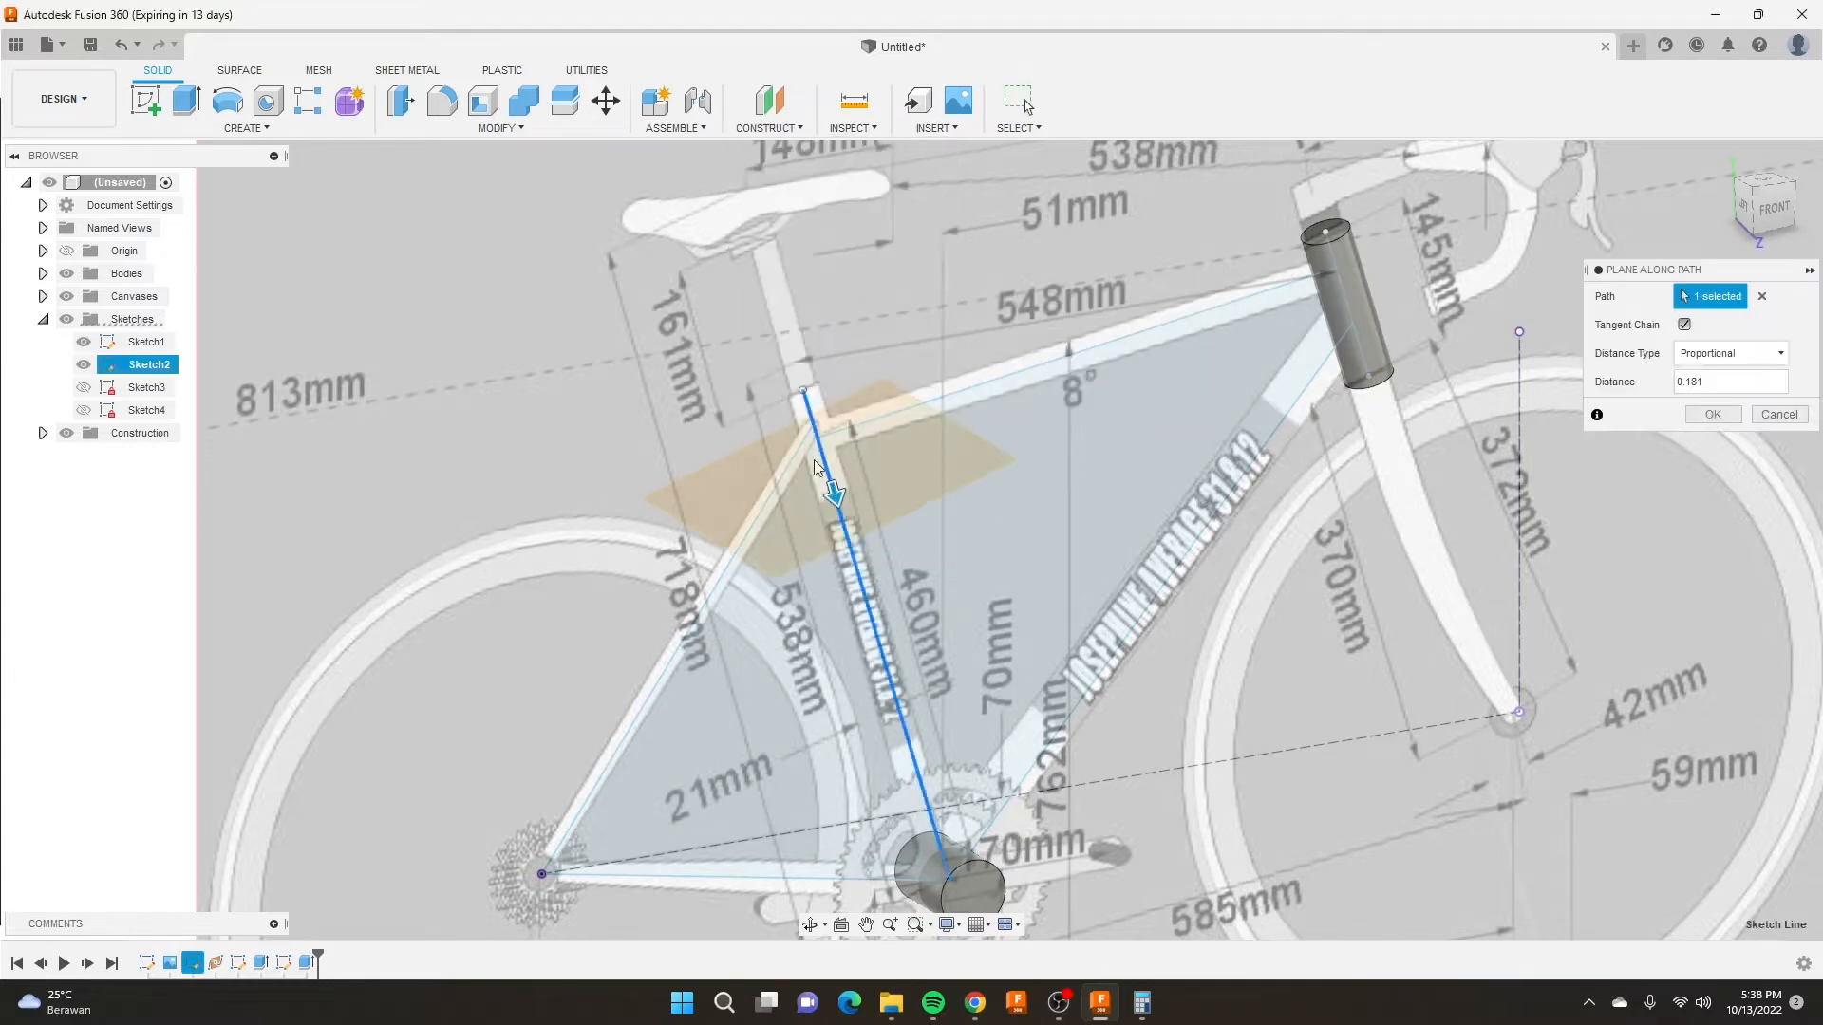
left_click_drag(834, 490, 775, 304)
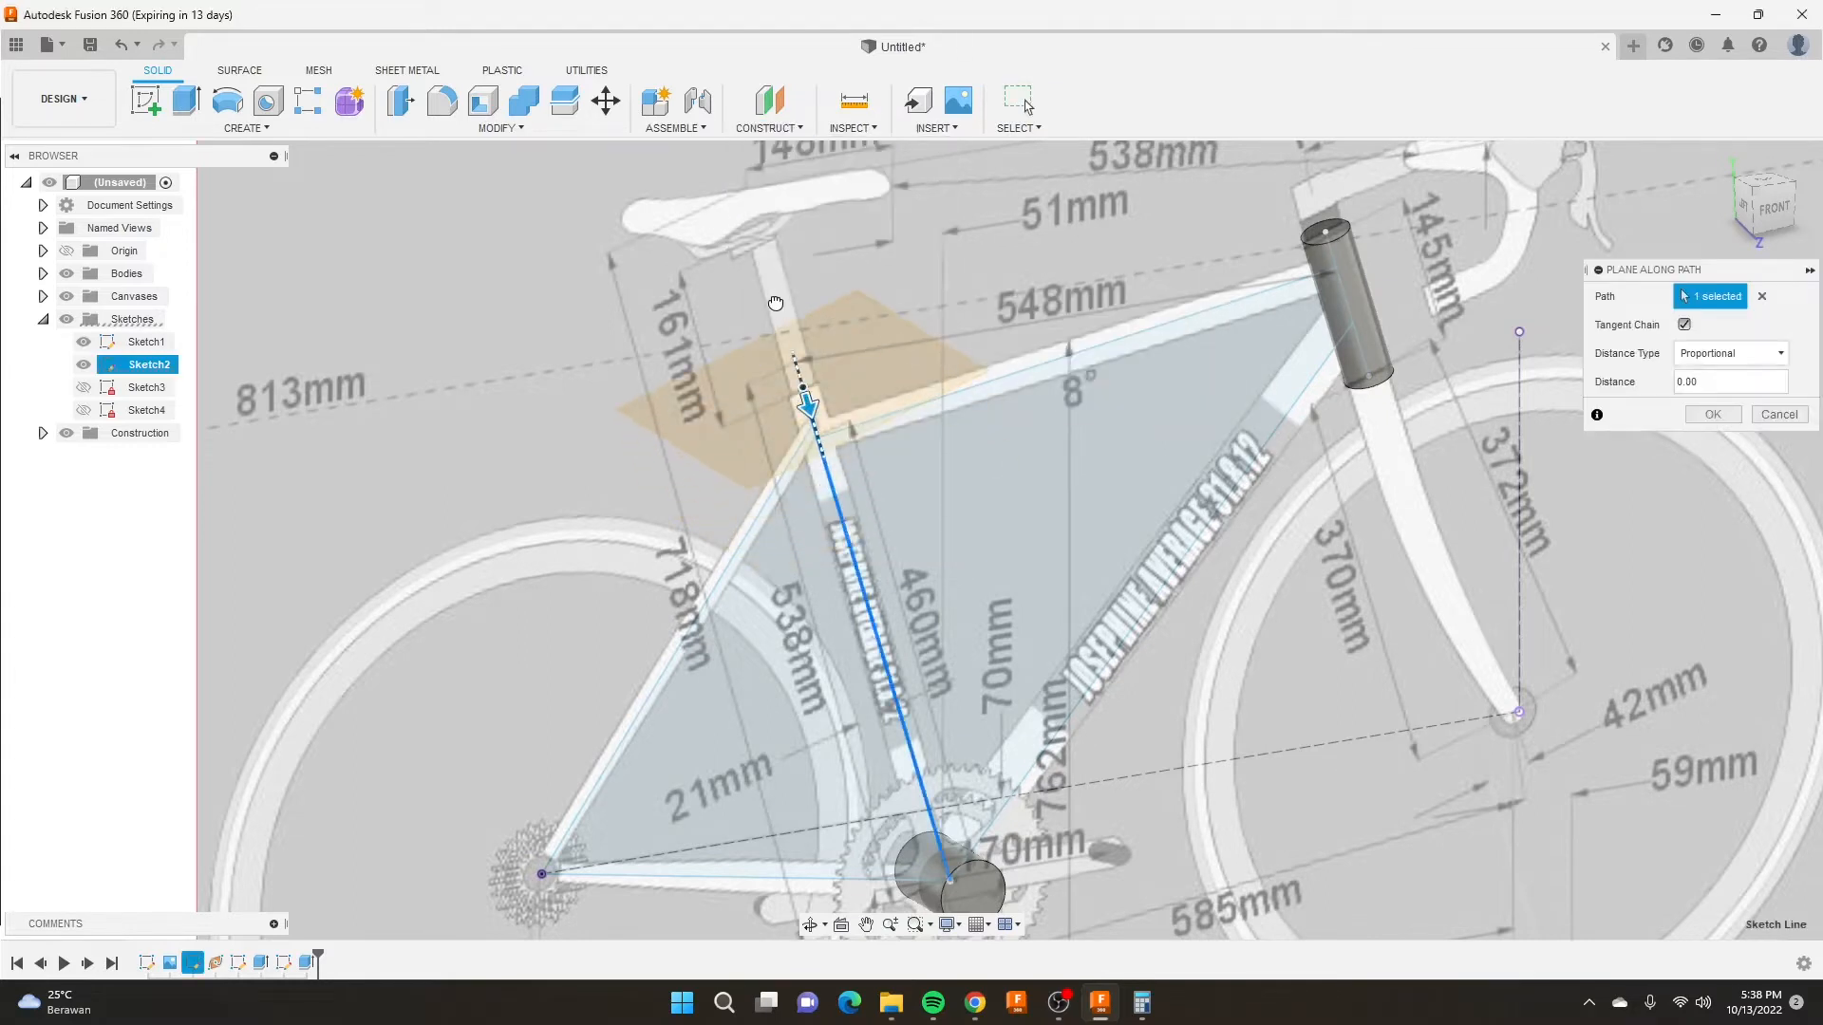
left_click(1726, 419)
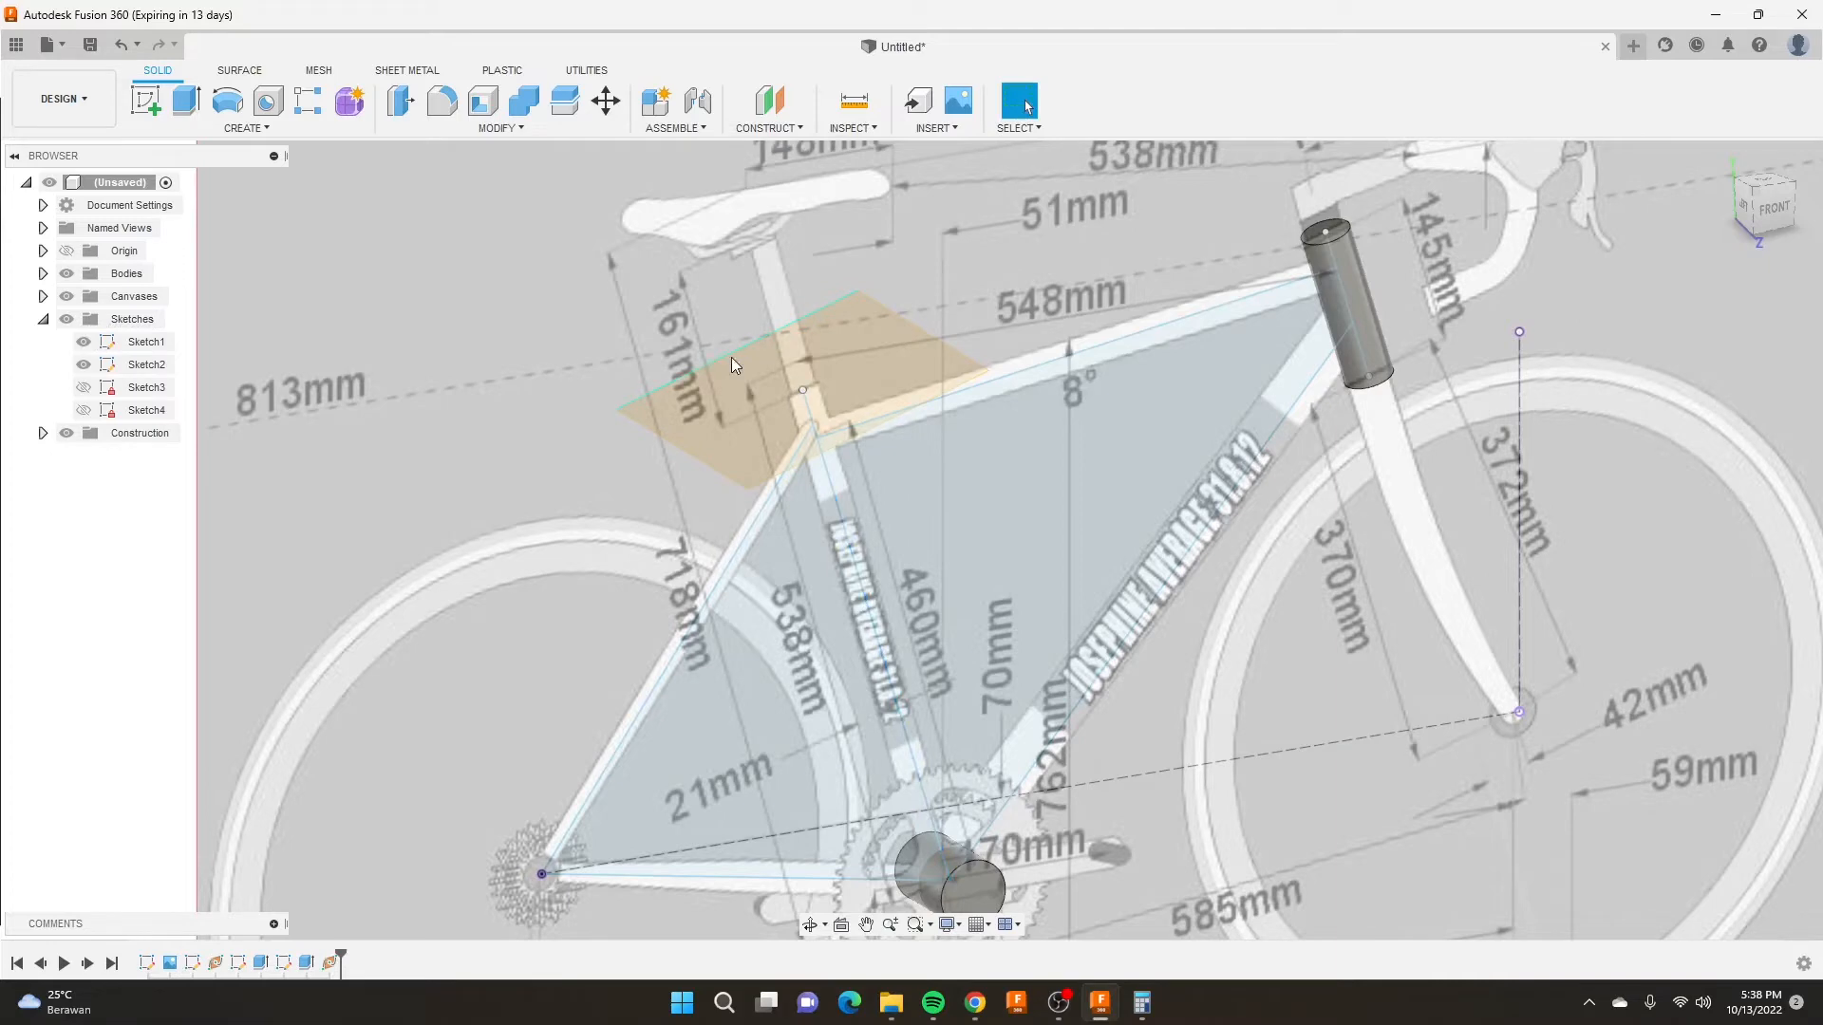
Sketch a circle about 28 mm in diameter on the new plane, centred on the upper end of the seat tube line.
left_click(146, 100)
left_click(866, 377)
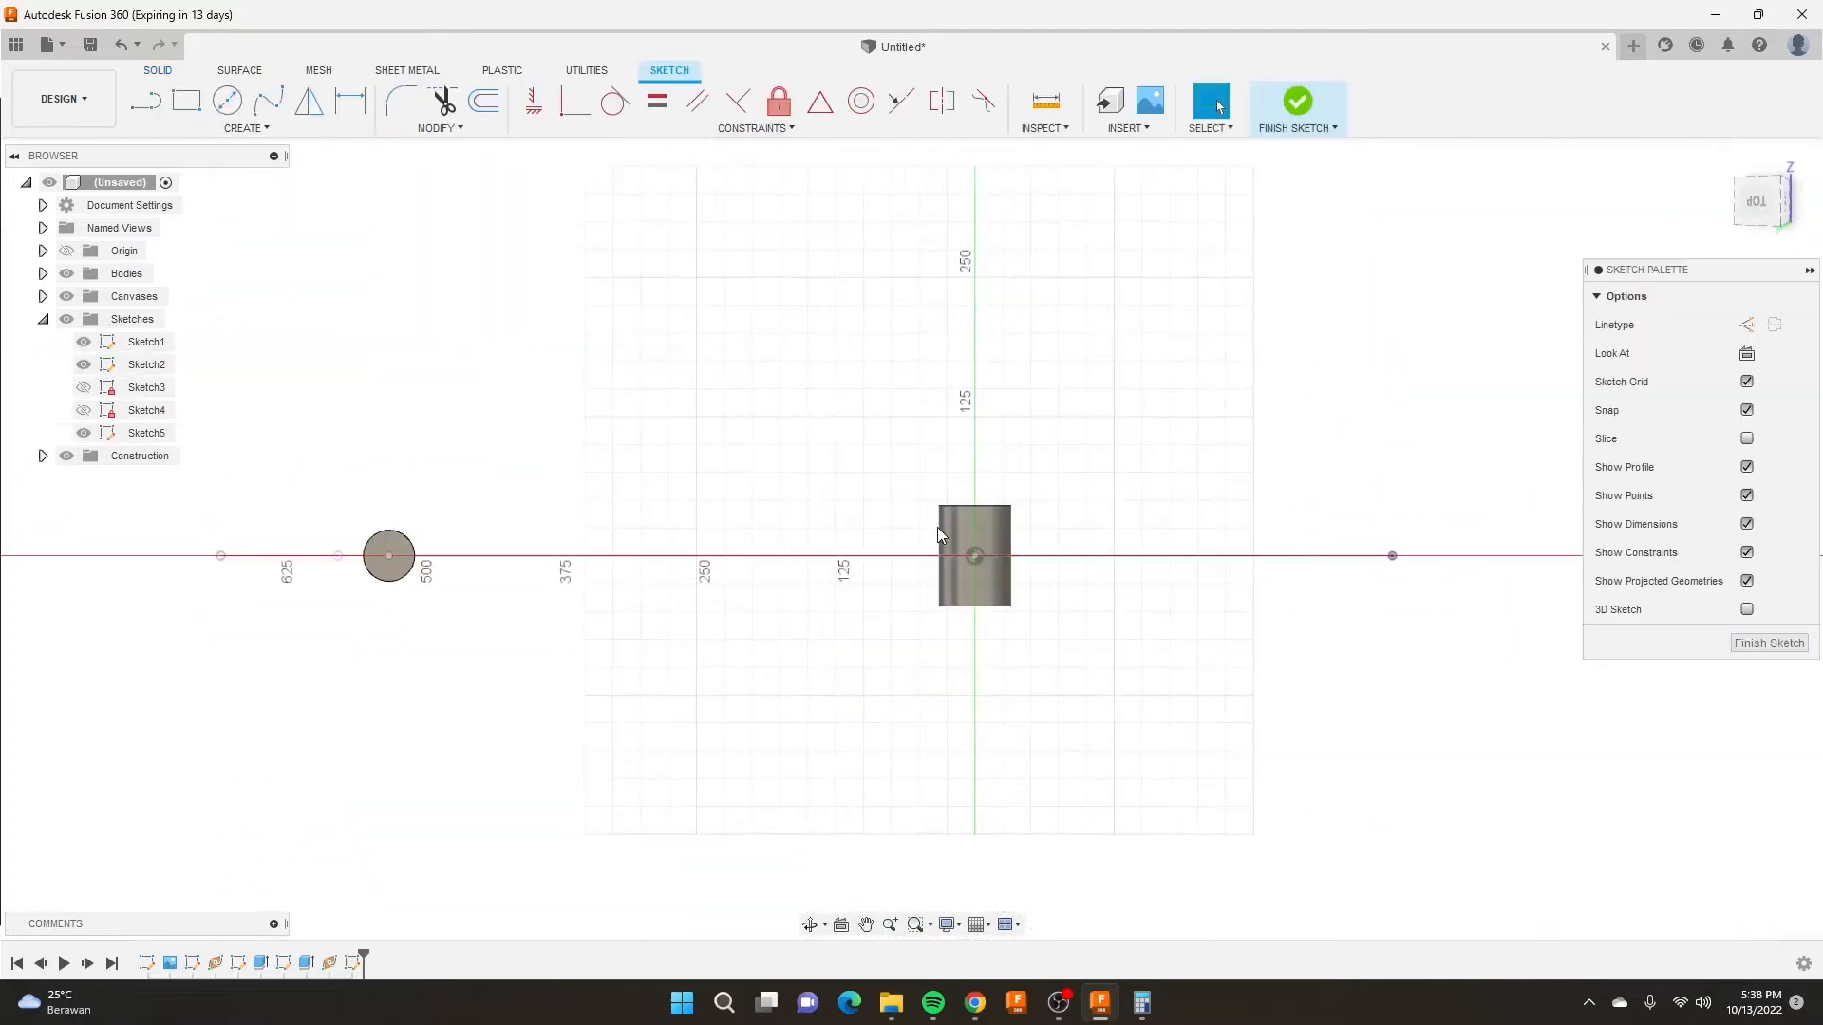
mouse_move(937, 527)
middle_mouse_down("shift")
mouse_move(967, 539)
mouse_move(824, 508)
middle_mouse_up("shift")
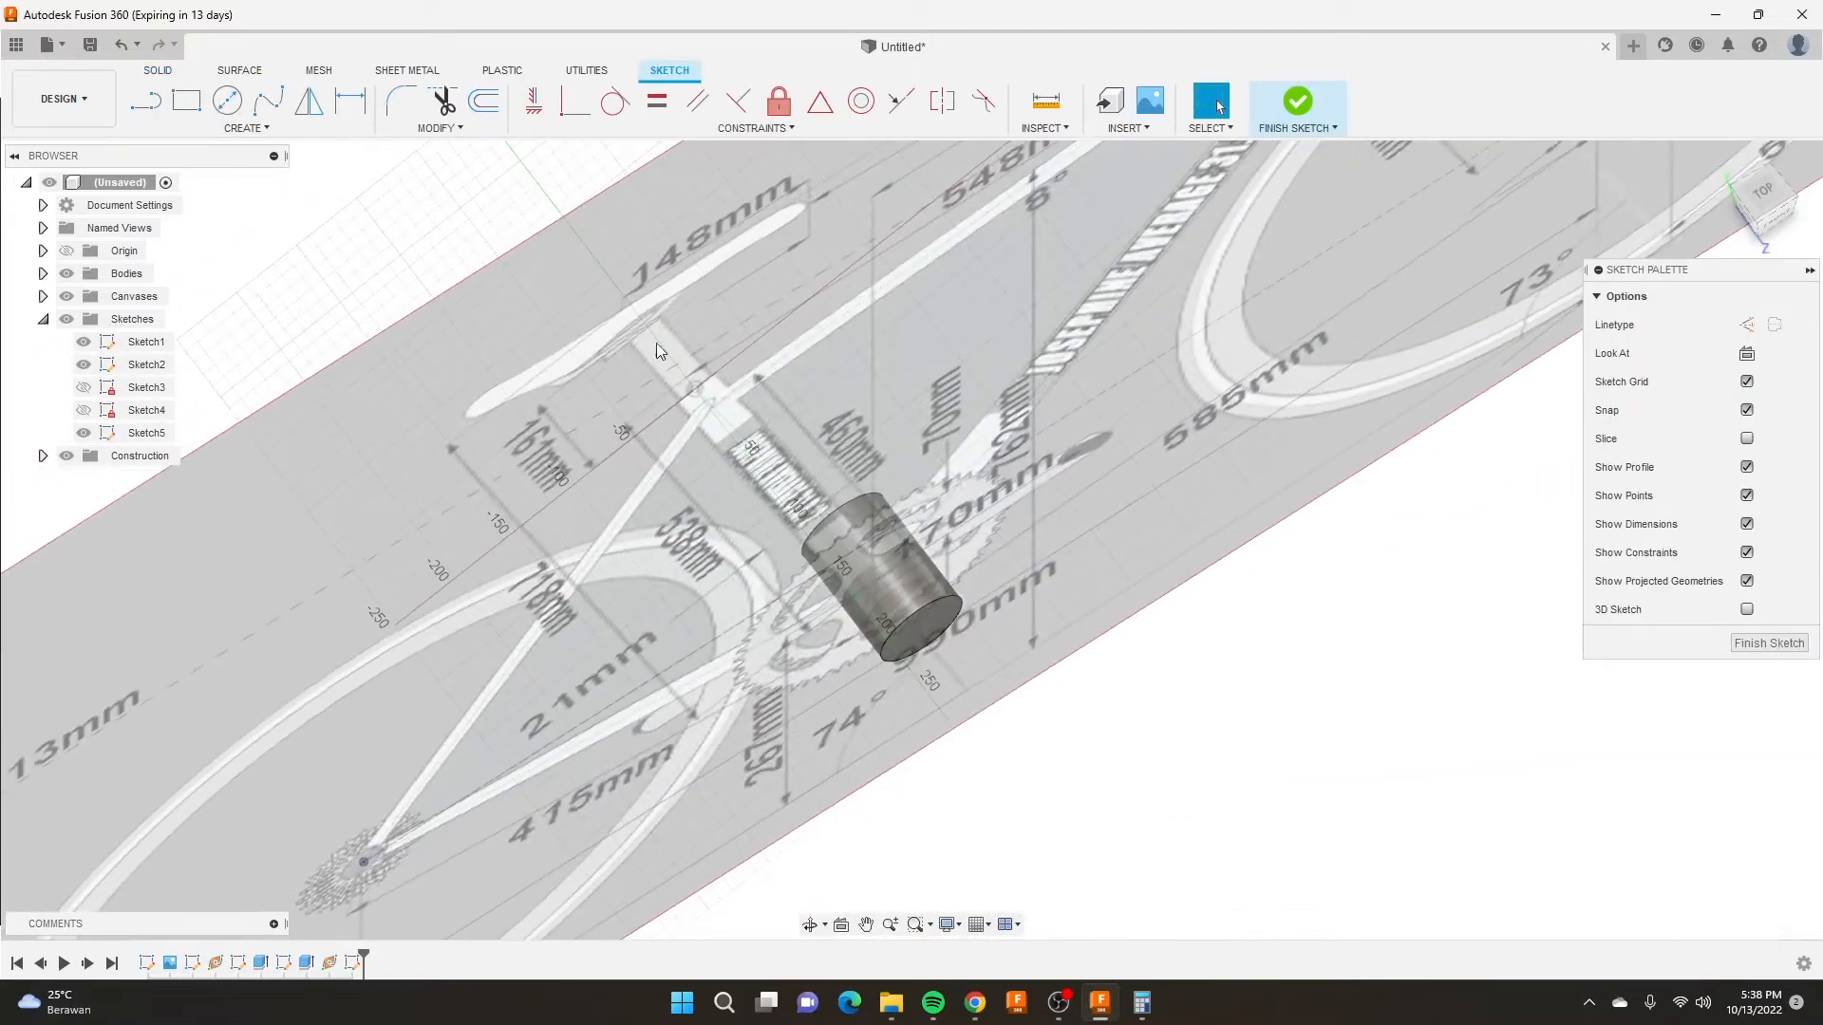
scroll(642, 349, "up", 2)
left_click(228, 100)
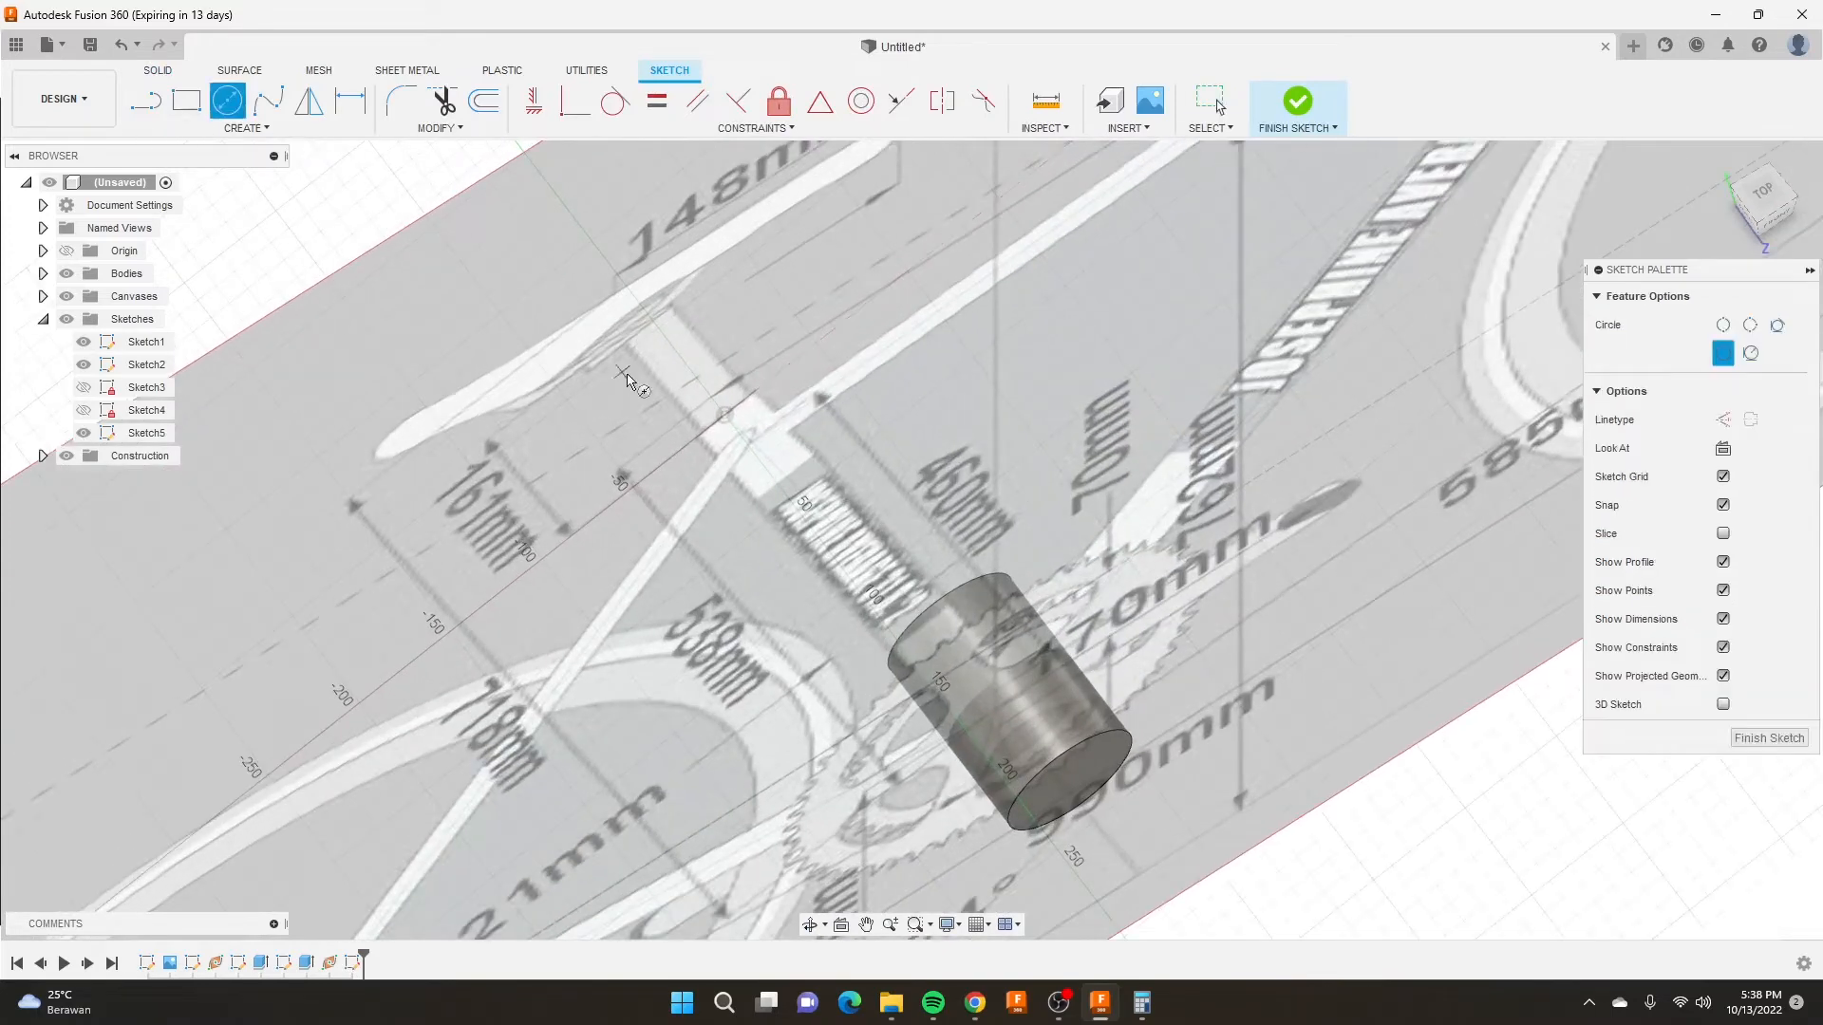
left_click(725, 415)
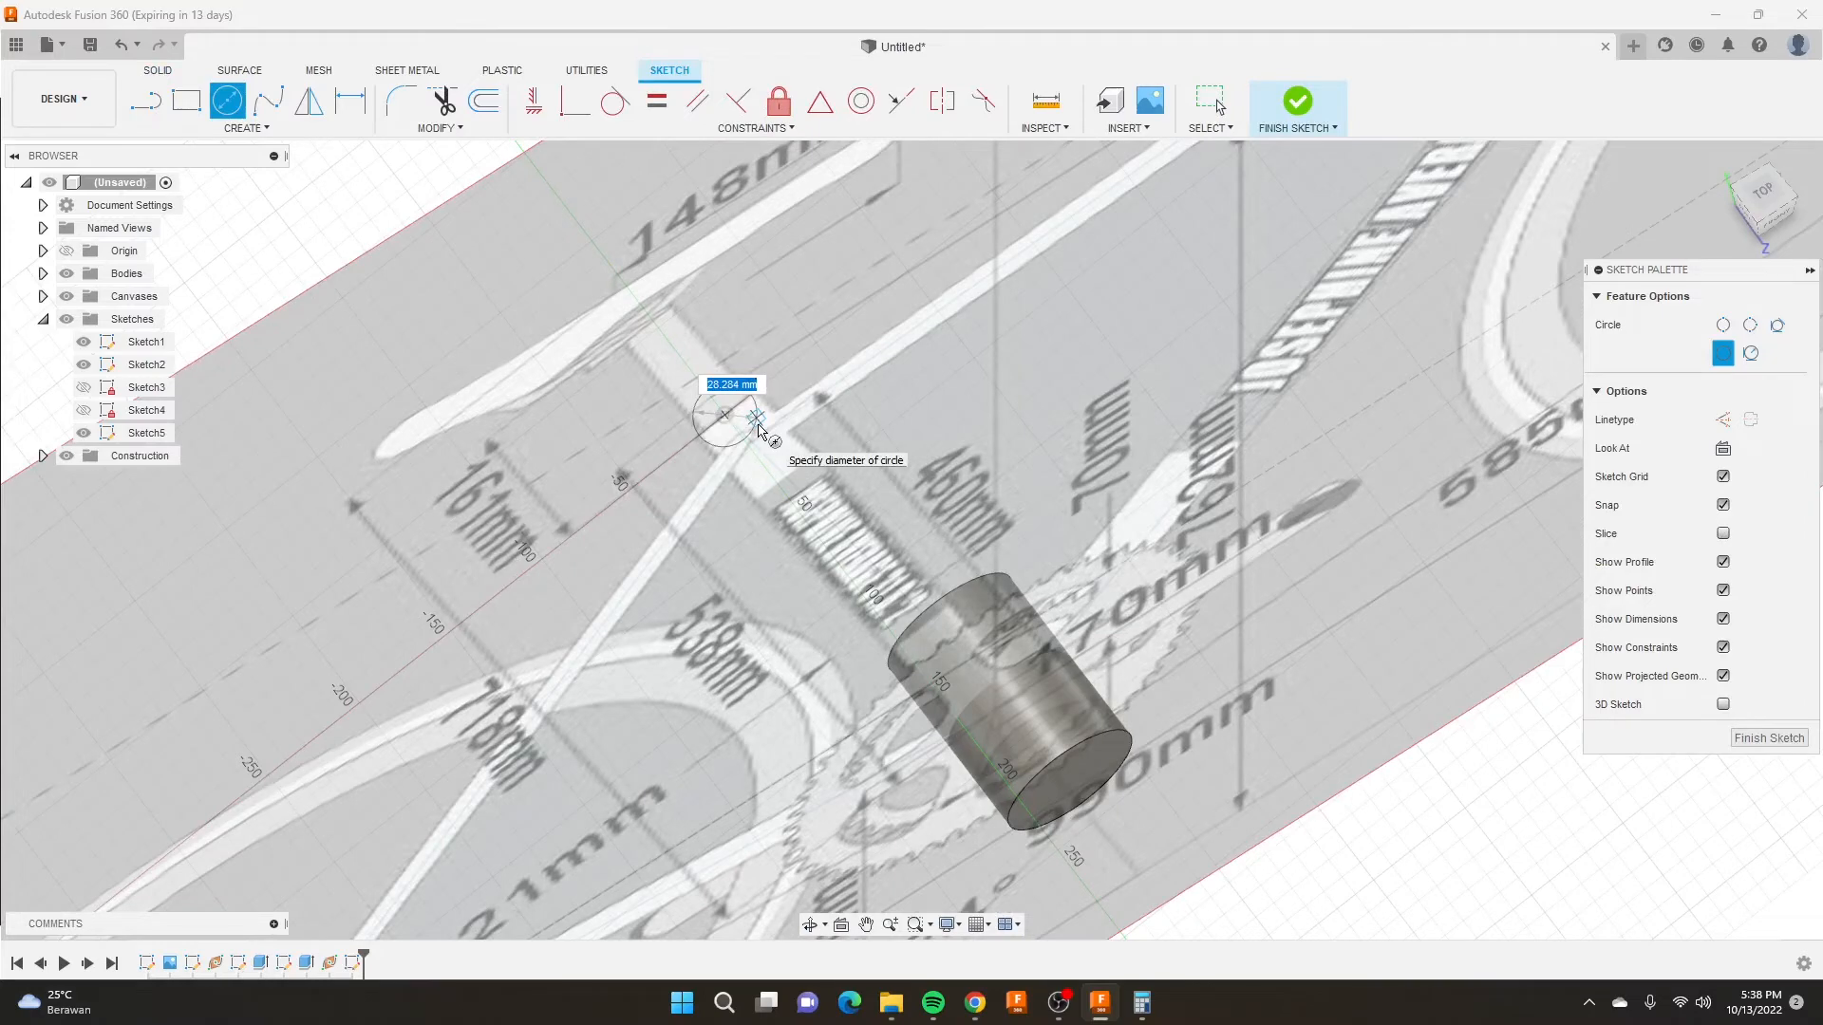
left_click(759, 429)
Set the seat tube circle's diameter to 29 mm and finish the sketch.
key("d")
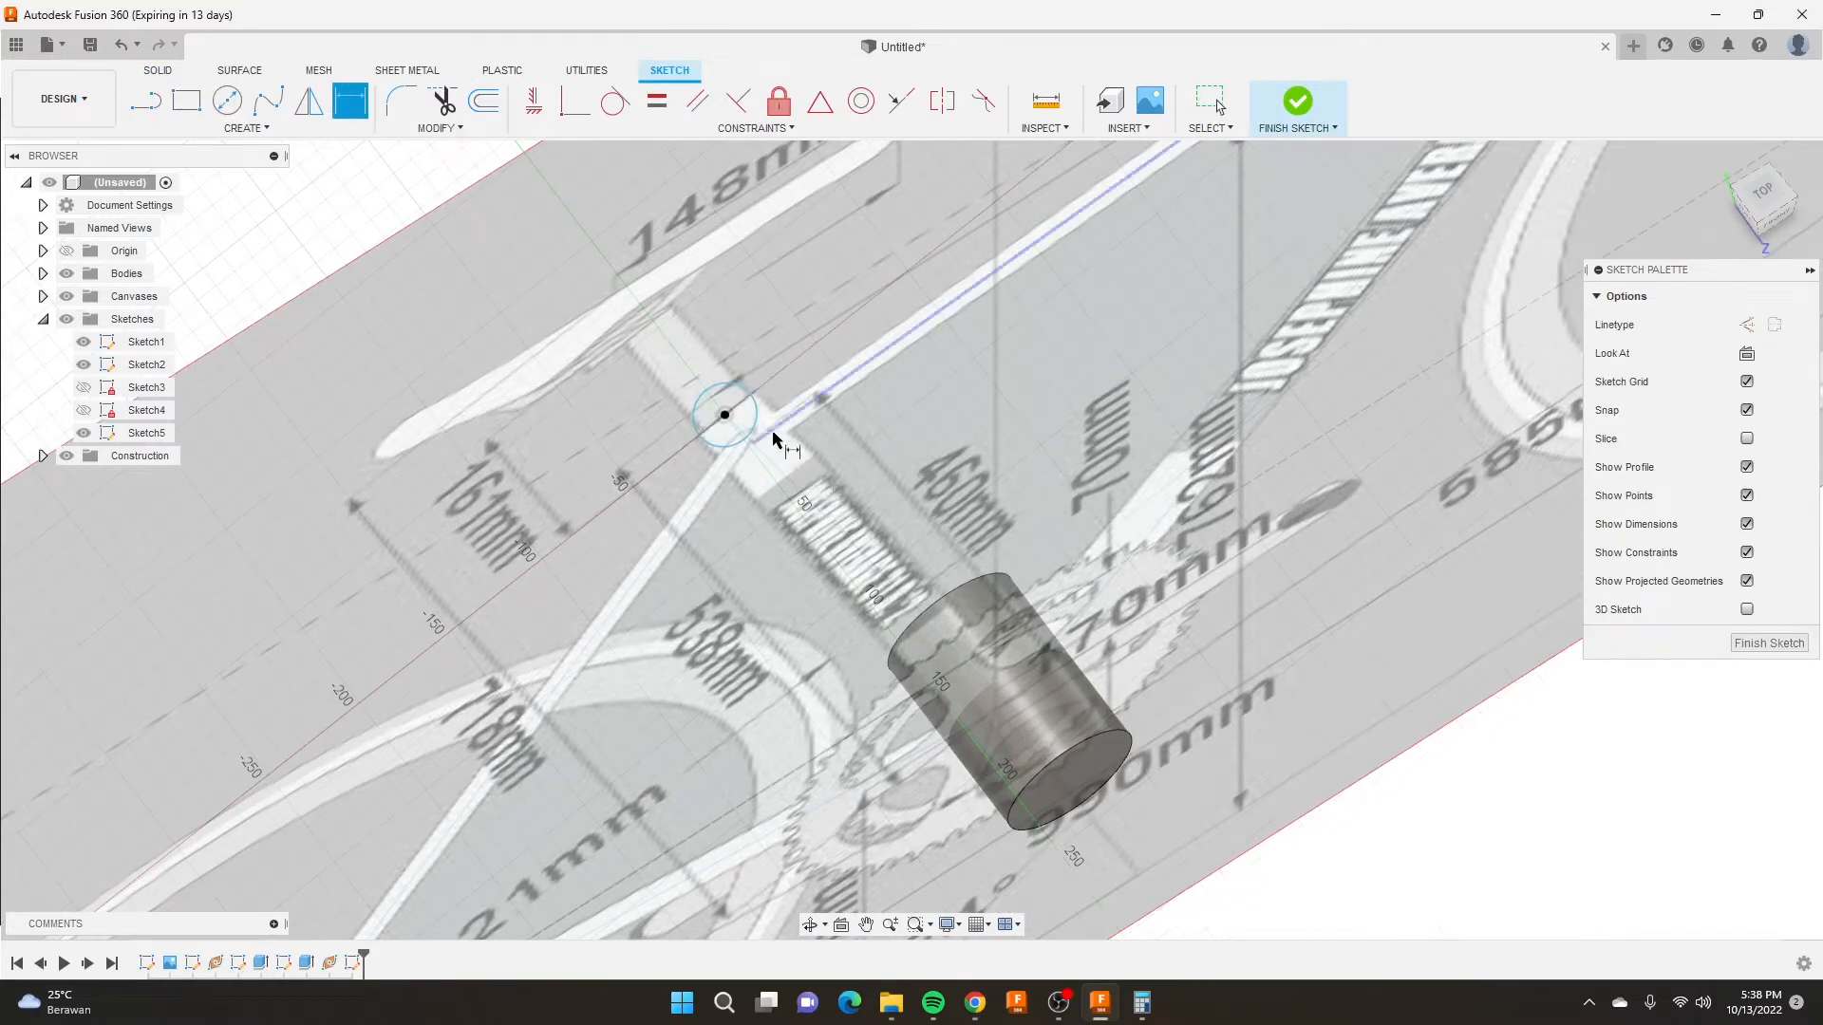
left_click(750, 424)
left_click(807, 299)
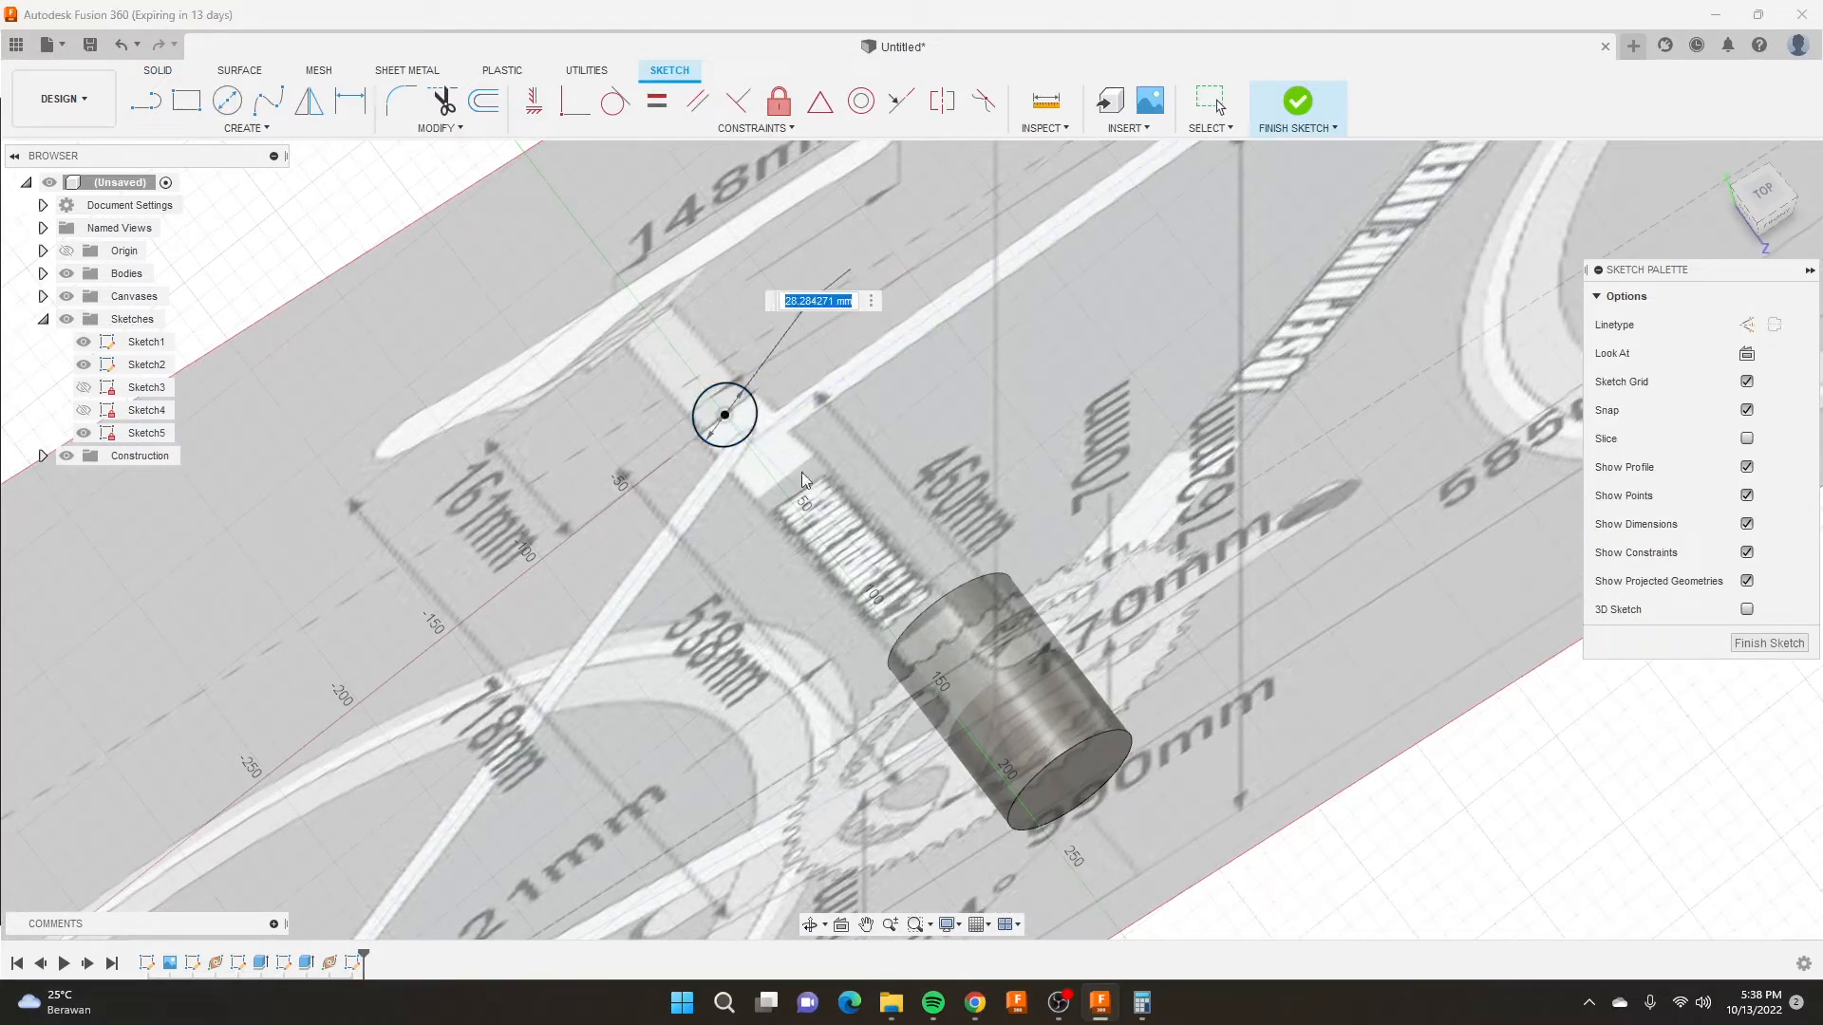
type("29")
key("Return")
left_click(1298, 99)
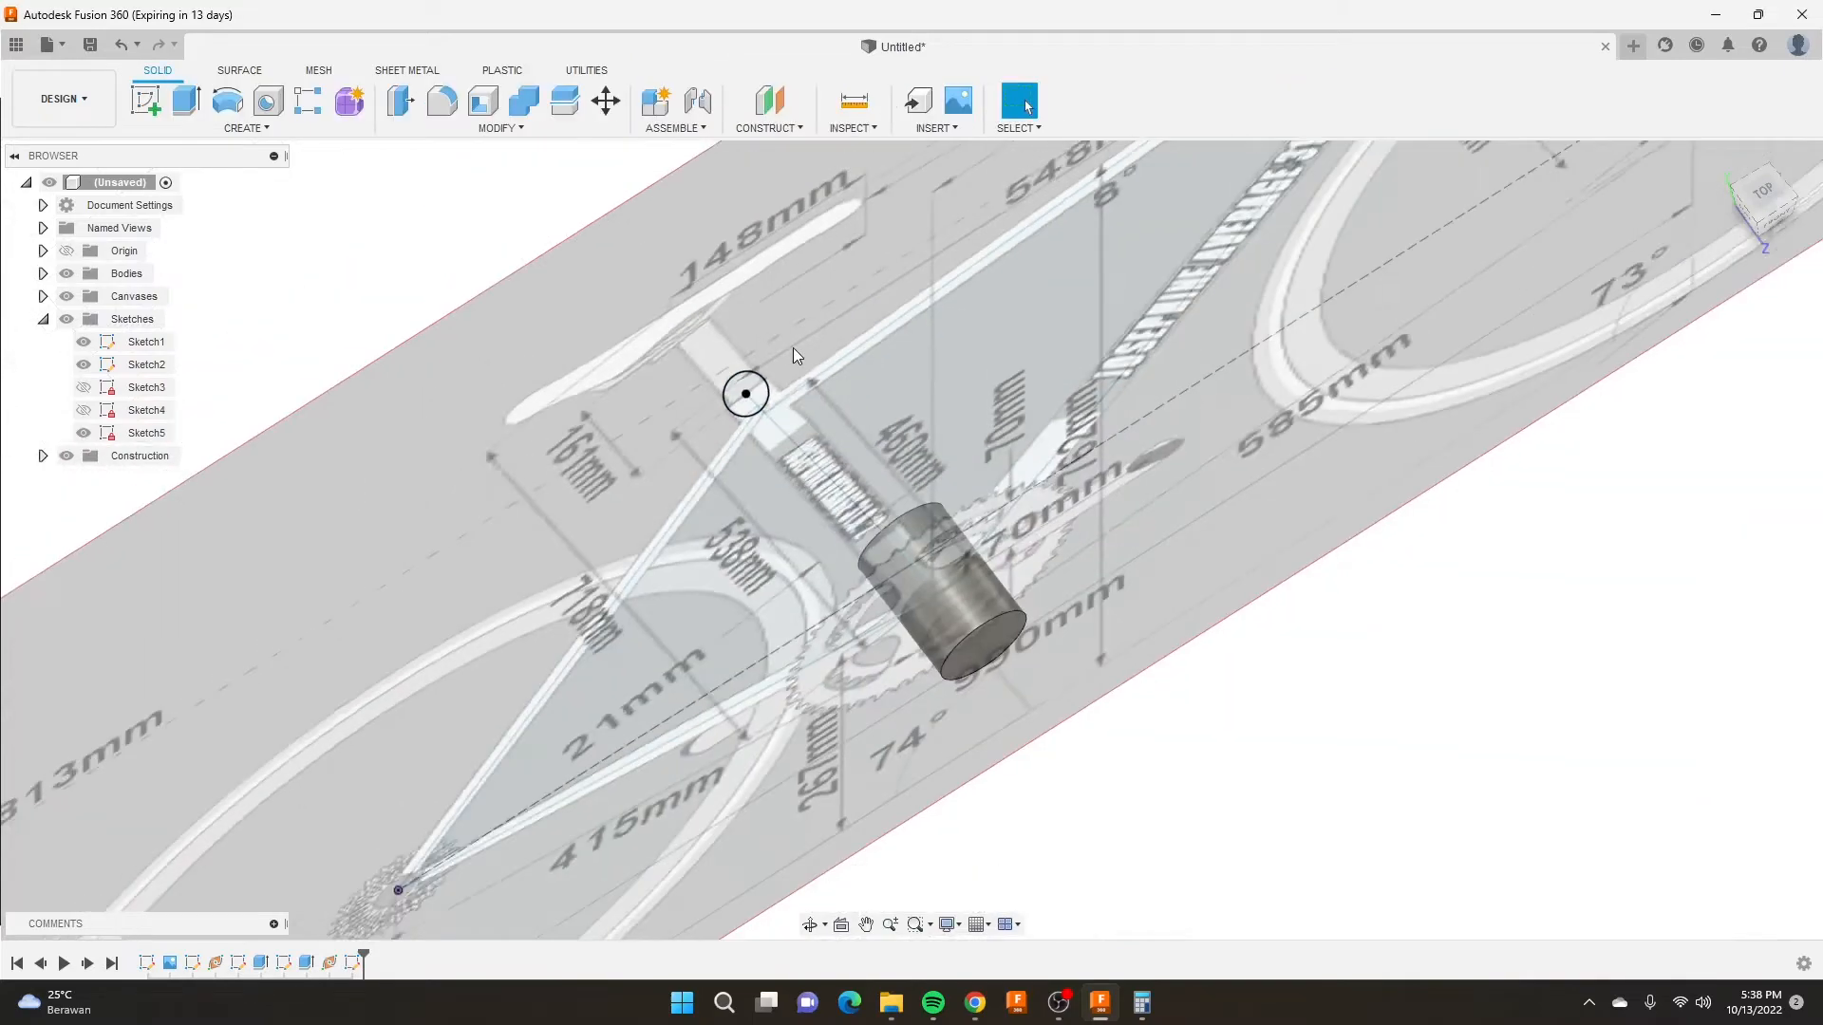
Extrude the 29 mm circle 485 mm down along the seat tube line so it ends inside the bottom bracket body.
scroll(794, 347, "down", 2)
mouse_move(756, 440)
middle_mouse_down("shift")
mouse_move(674, 358)
mouse_move(682, 413)
middle_mouse_up("shift")
scroll(681, 413, "down", 2)
scroll(777, 559, "up", 2)
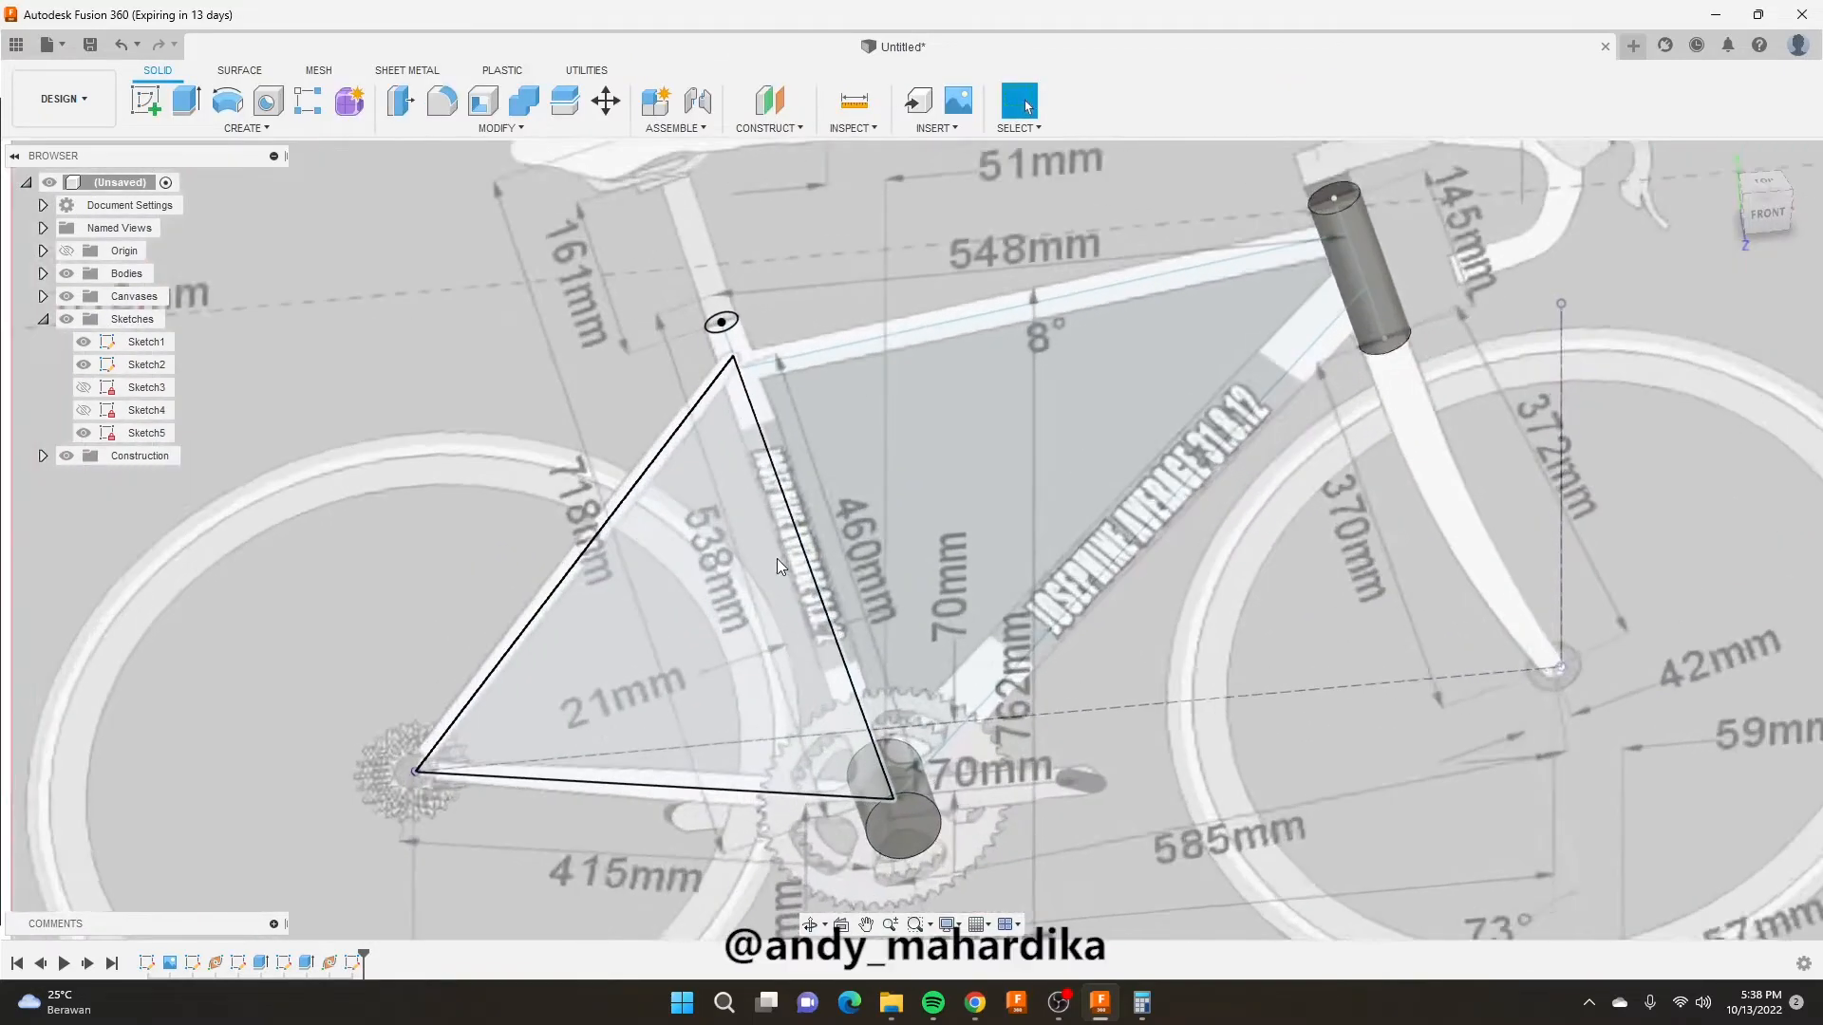
scroll(776, 559, "up", 1)
scroll(799, 574, "down", 2)
scroll(846, 709, "up", 2)
left_click(180, 103)
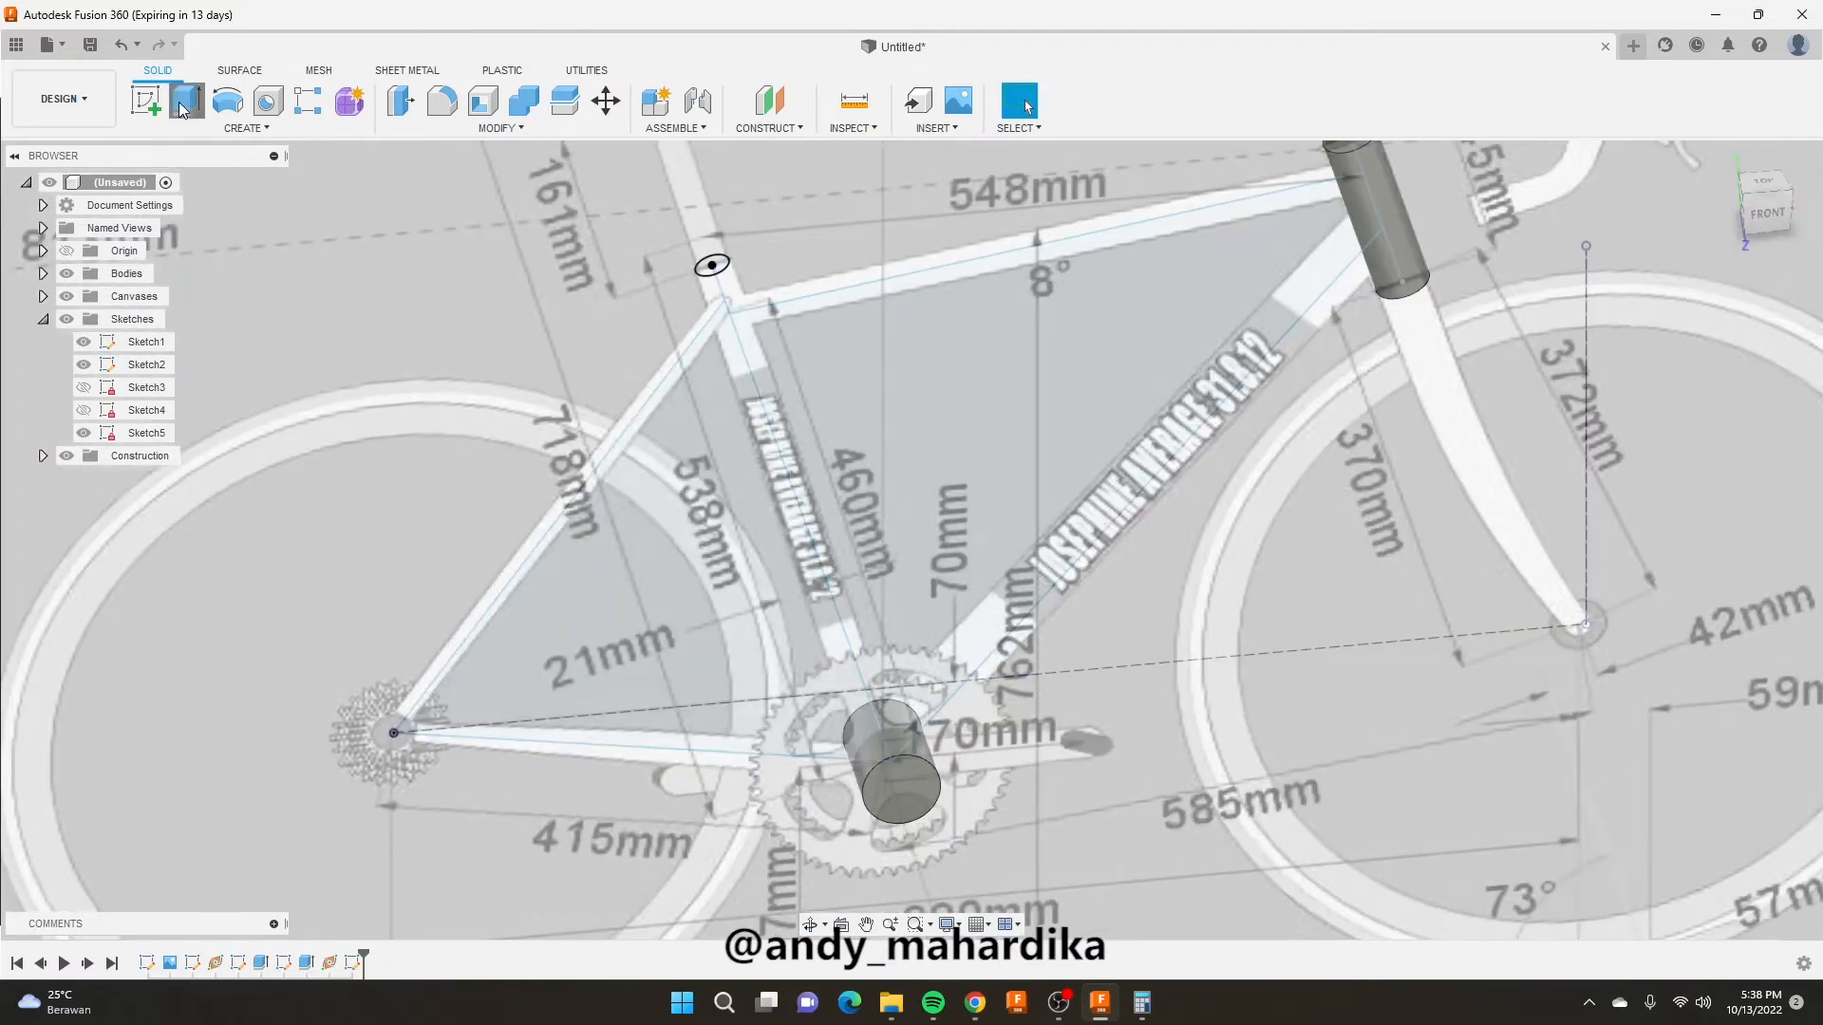
left_click(712, 269)
left_click_drag(713, 275, 873, 655)
scroll(893, 796, "up", 3)
scroll(857, 687, "up", 3)
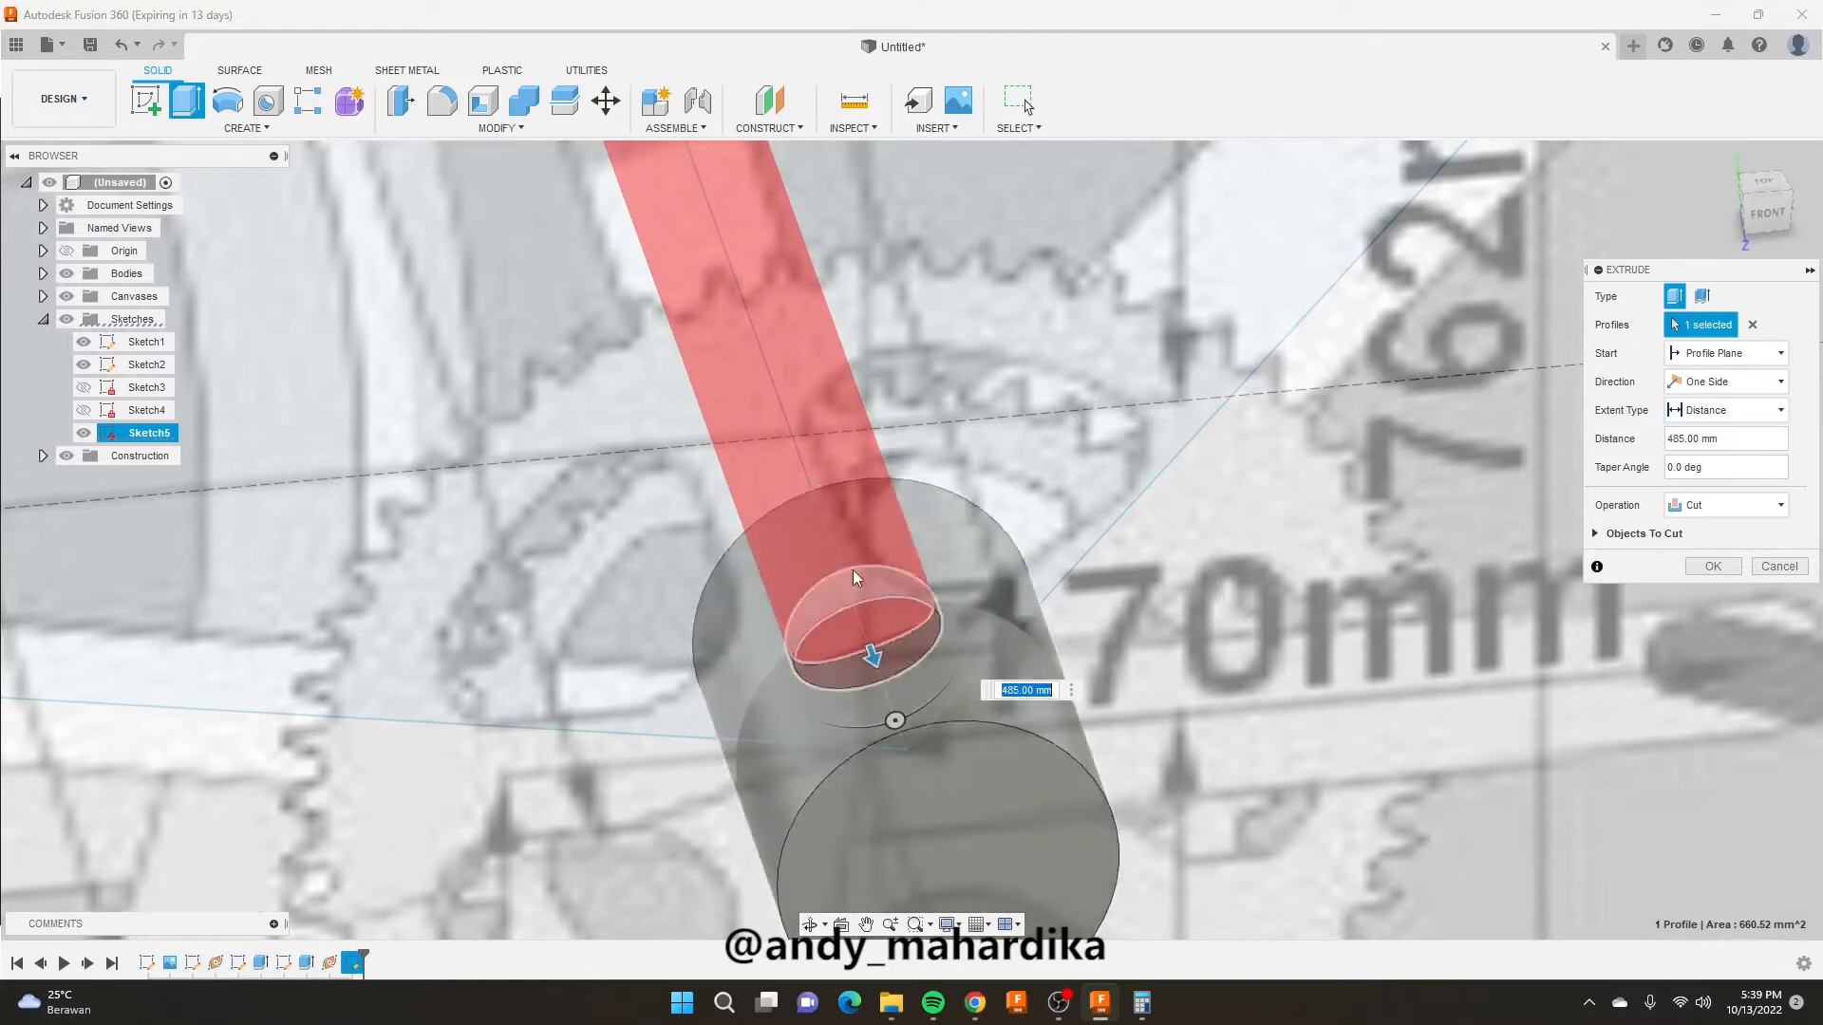
Set the seat tube extrusion's operation to New Body and complete it after checking its end inside the bottom bracket.
left_click(1714, 516)
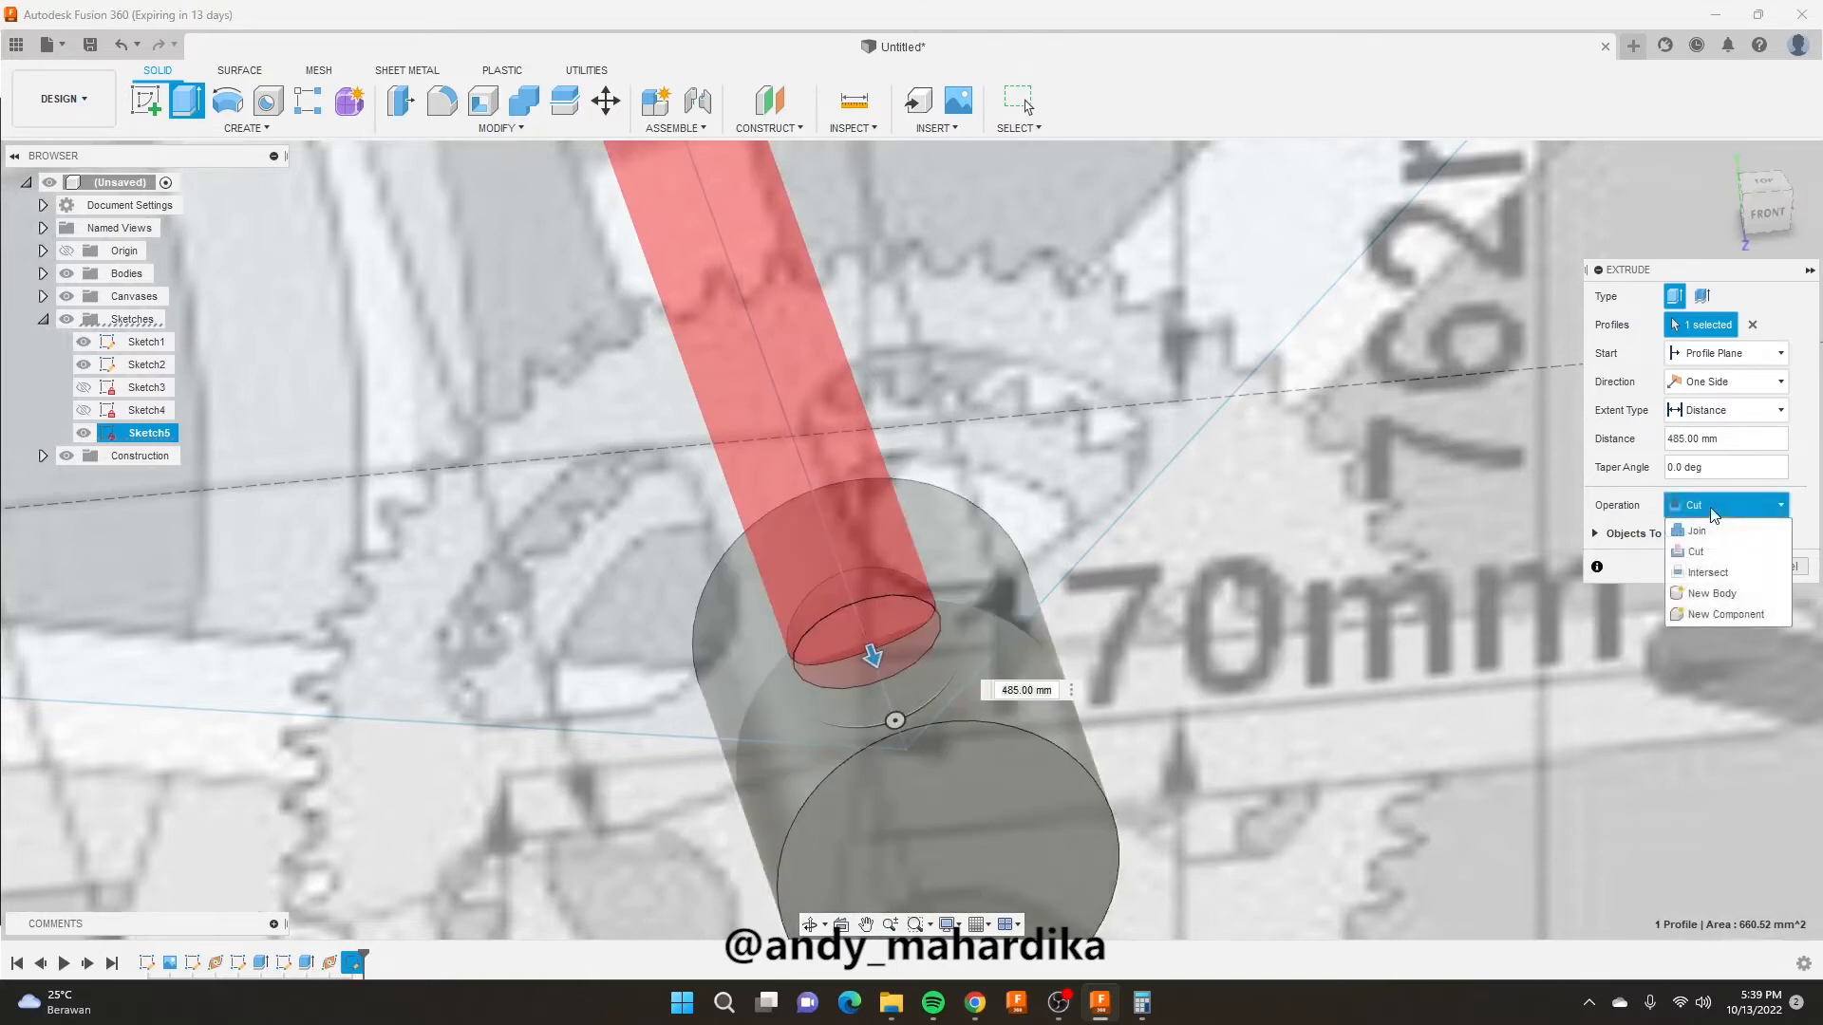
left_click(1714, 597)
scroll(949, 569, "down", 5)
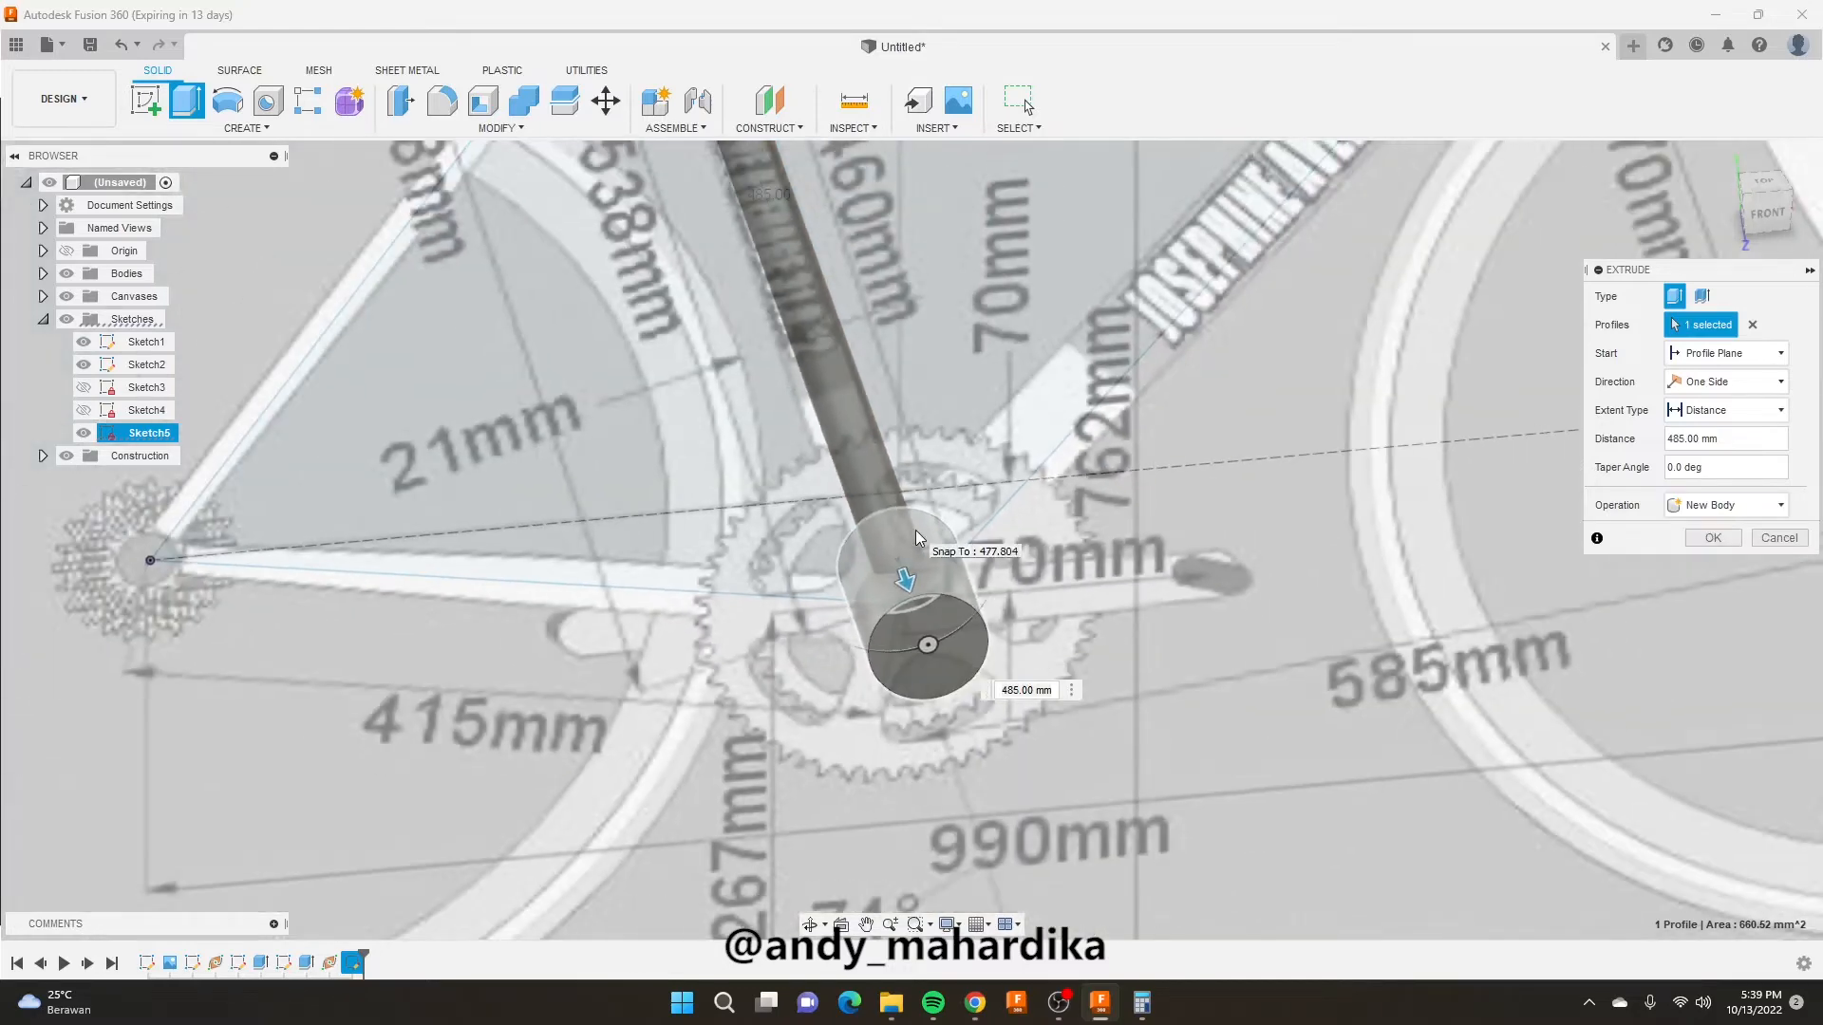
left_click(43, 273)
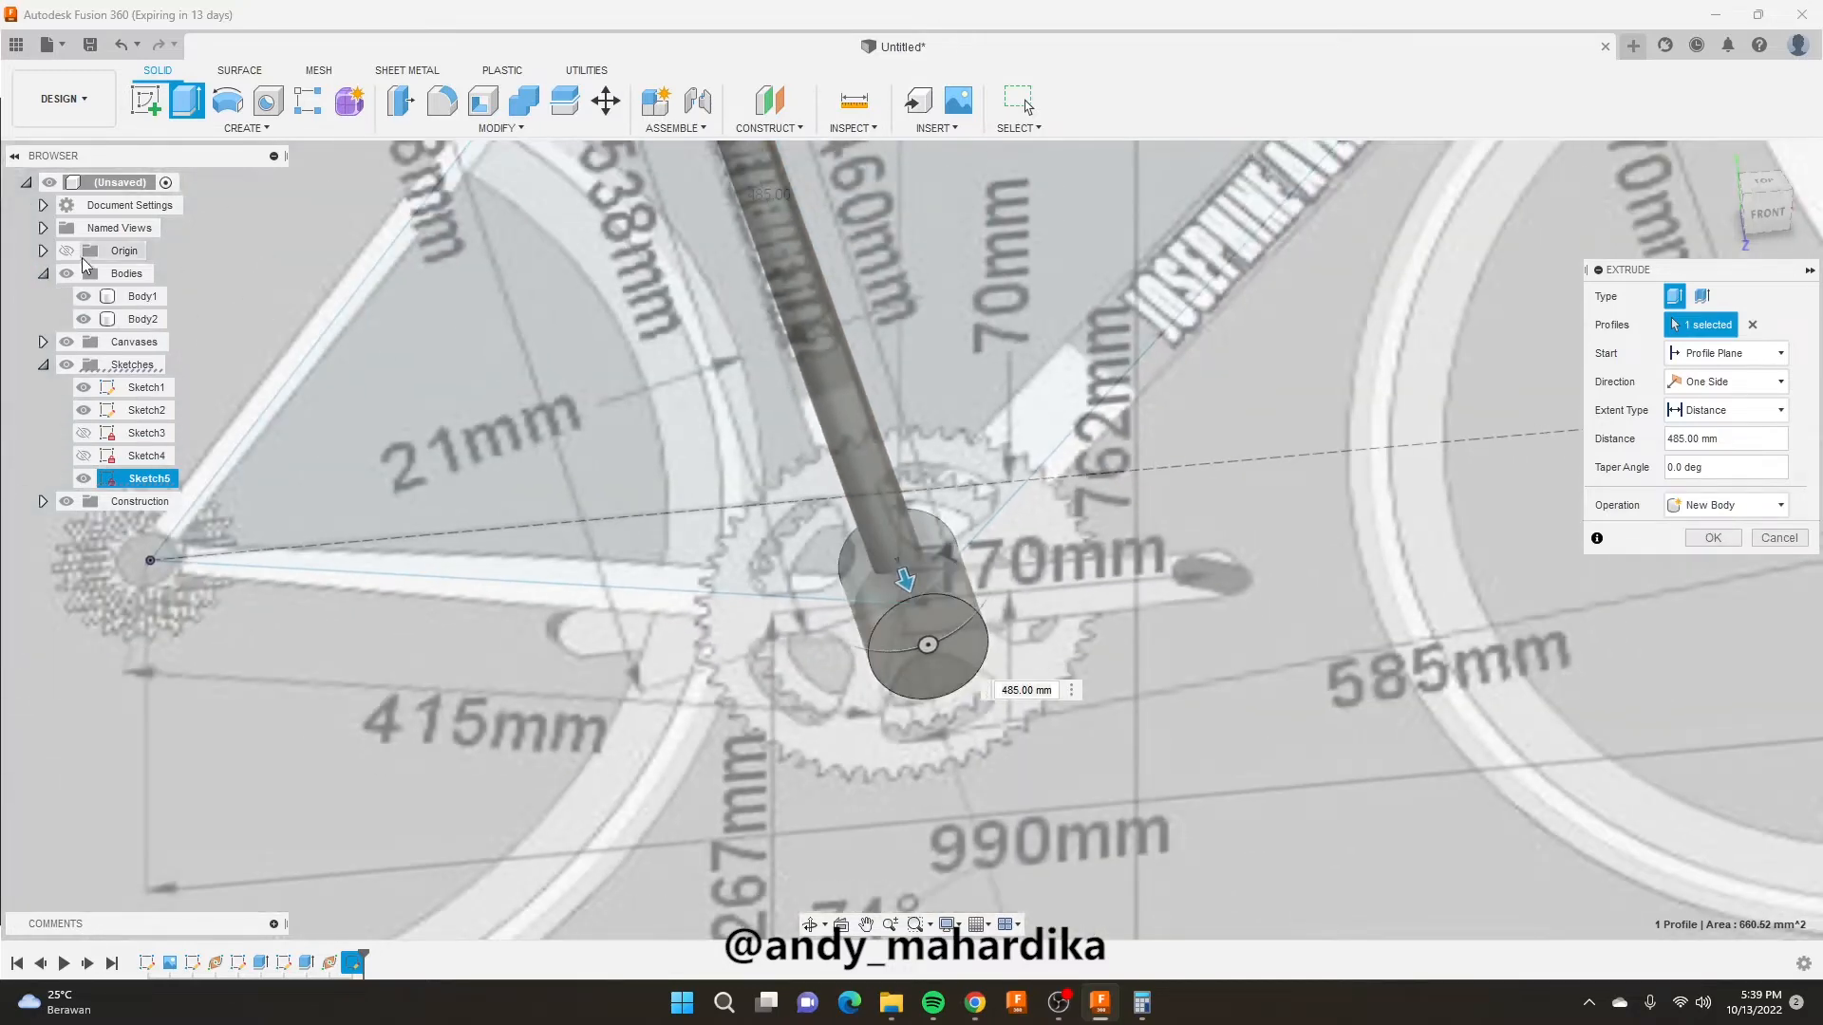
left_click(83, 320)
left_click(83, 319)
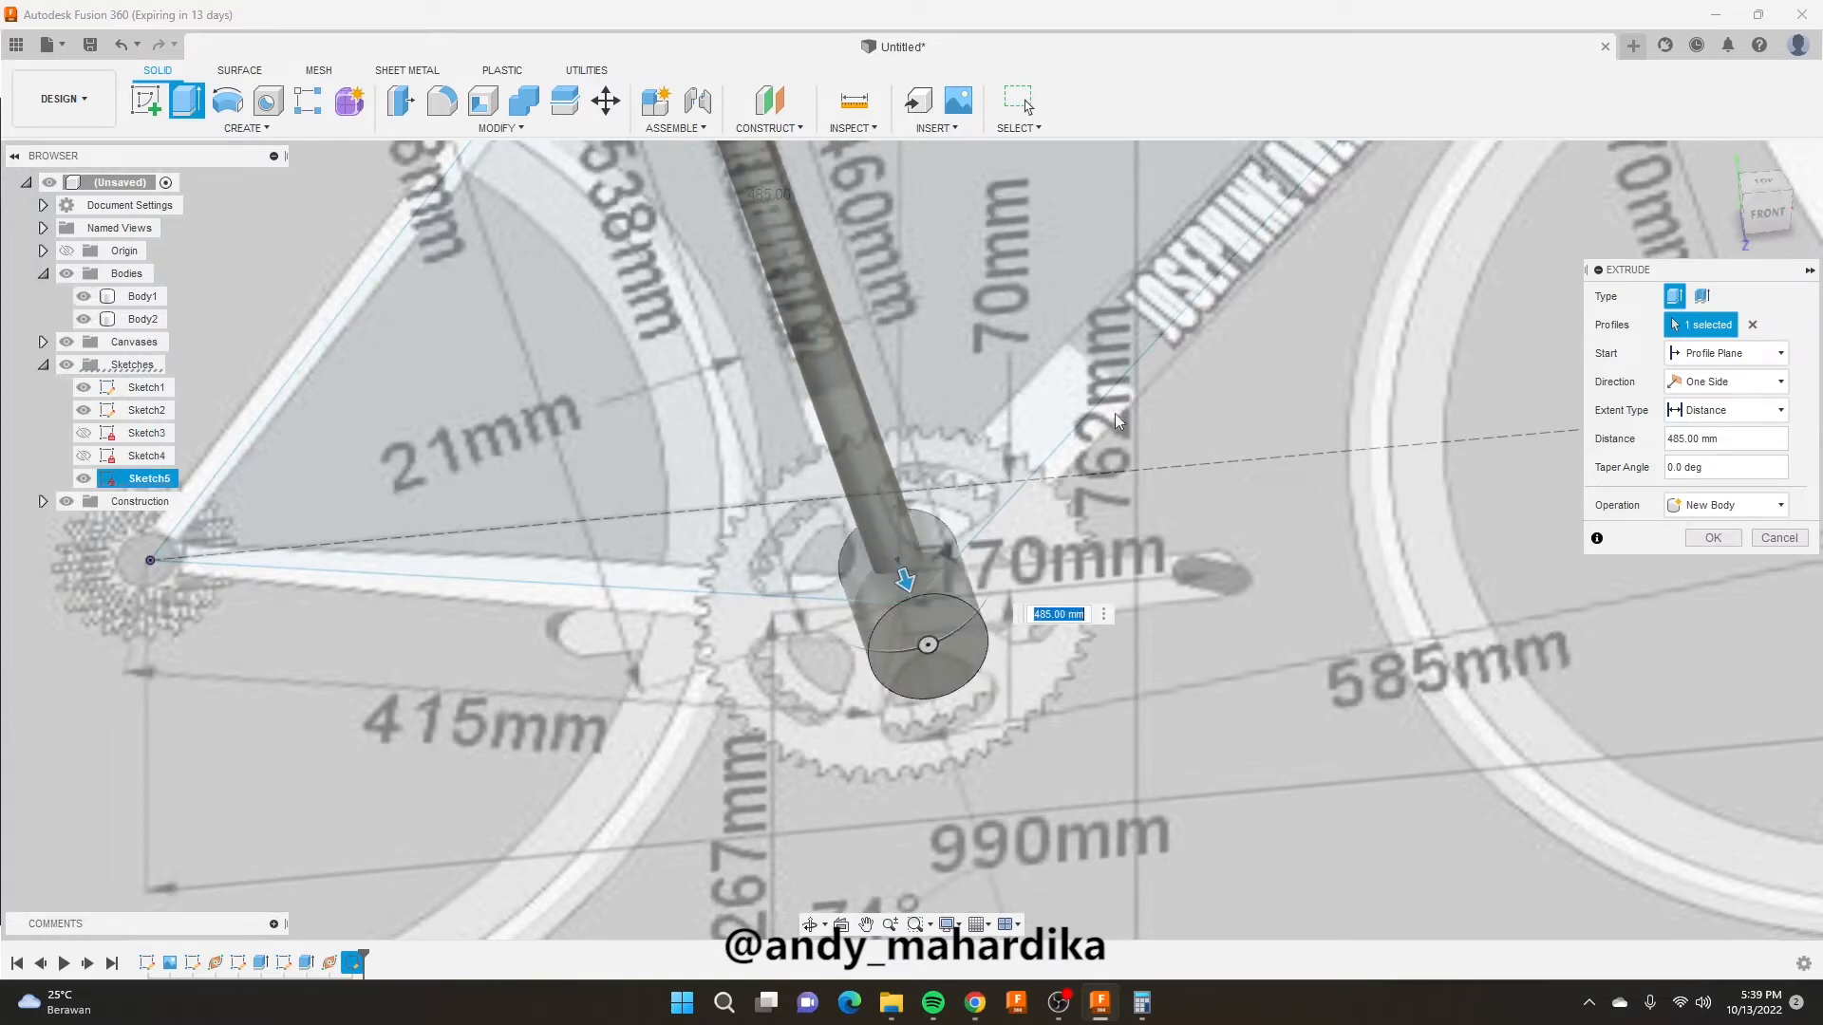
left_click(1713, 537)
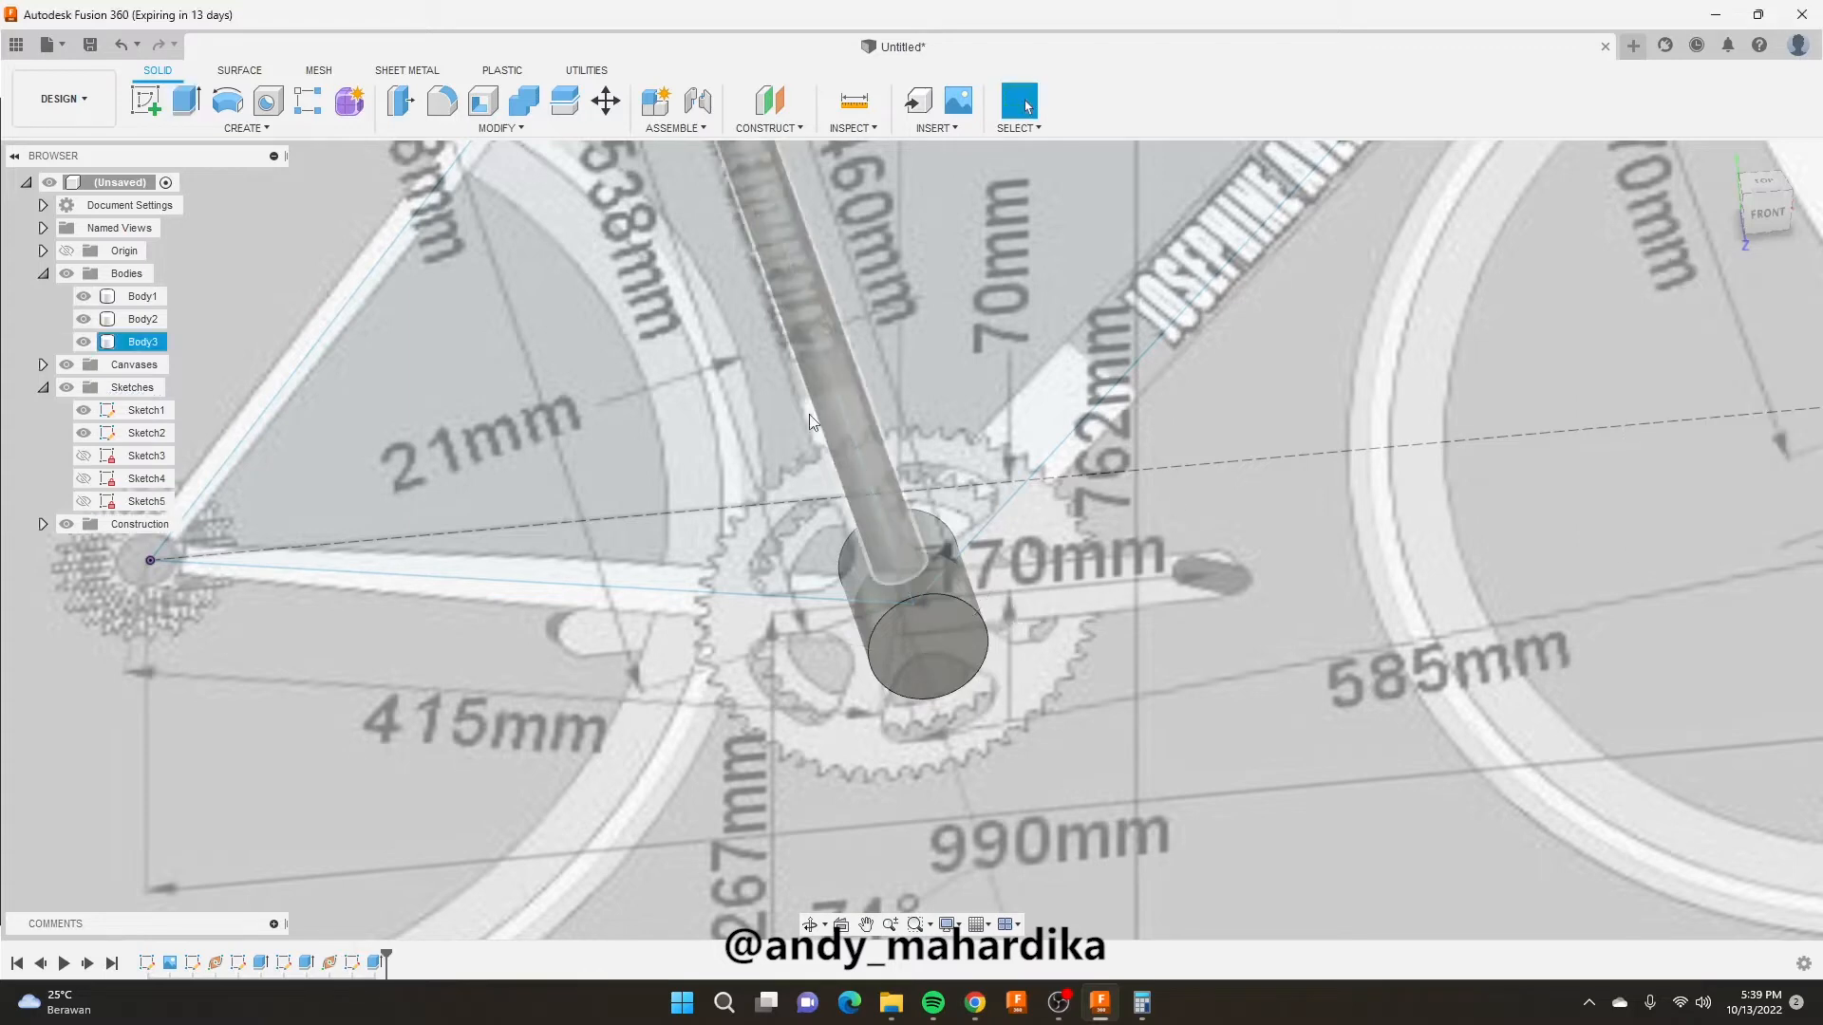
Check the seat tube, bottom bracket and head tube as separate bodies by toggling their visibility.
left_click(83, 341)
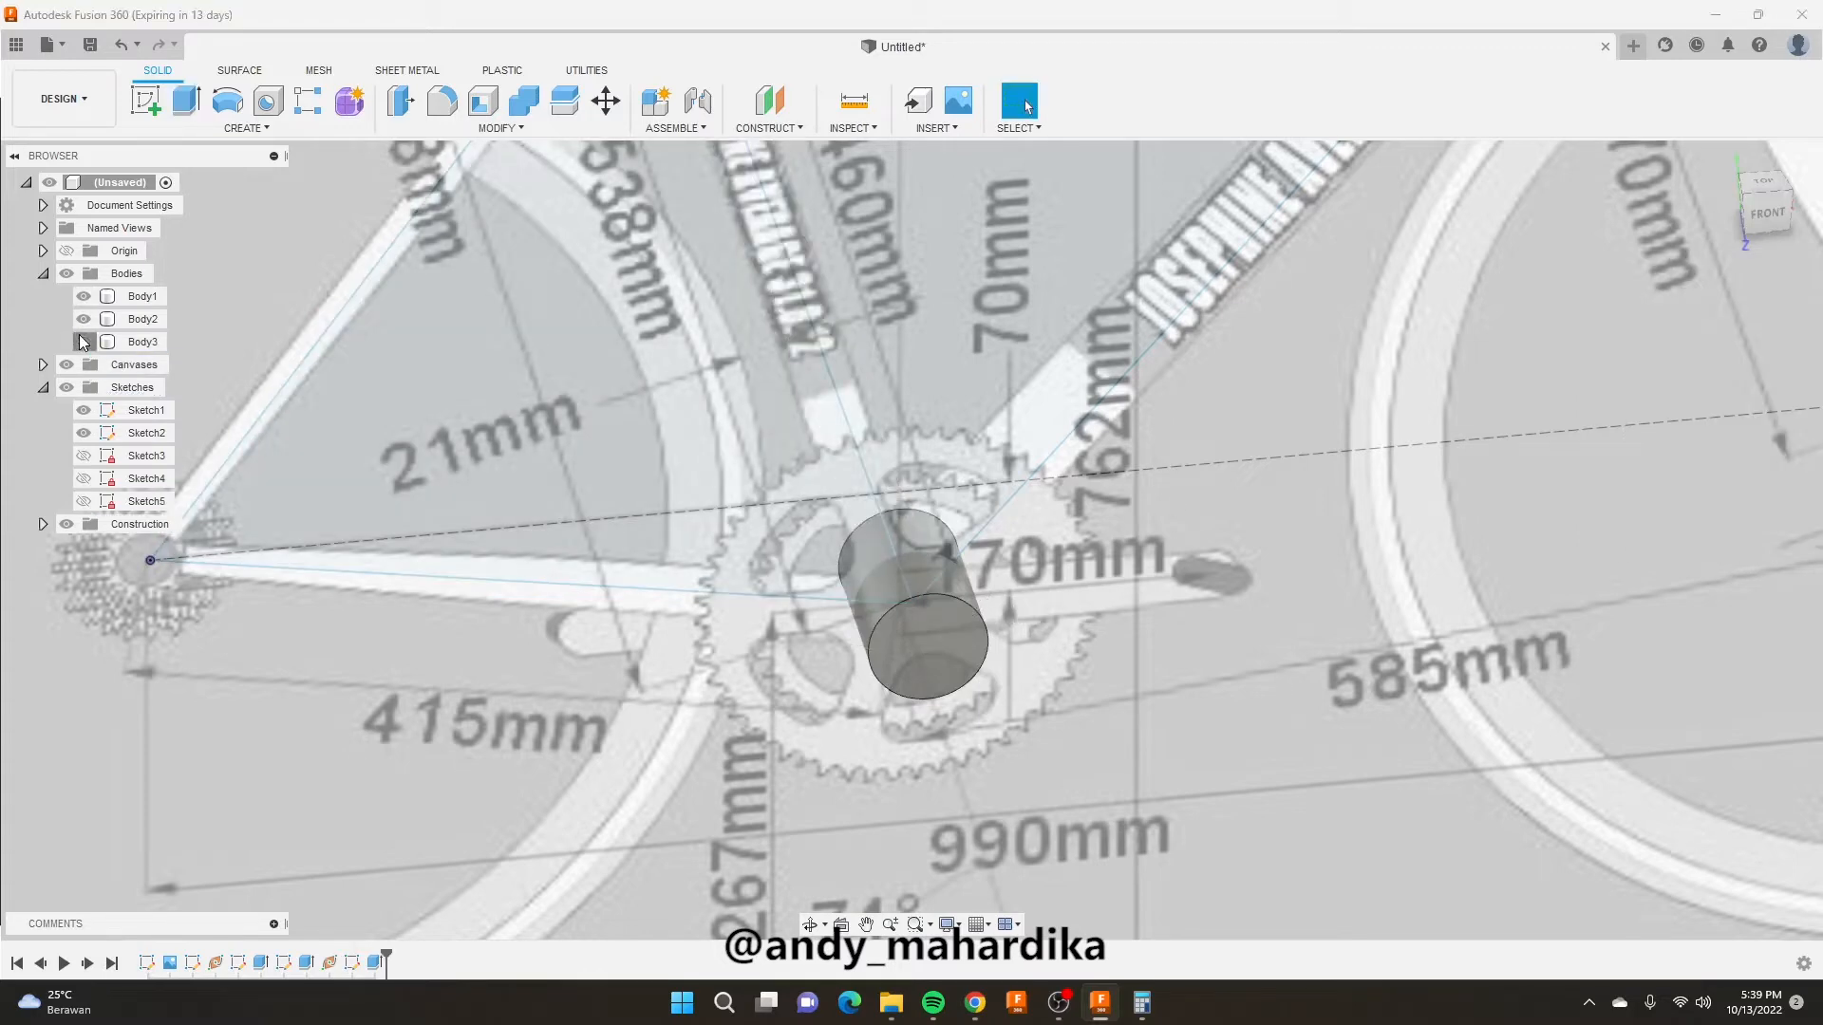
left_click(81, 337)
left_click(84, 320)
left_click(84, 324)
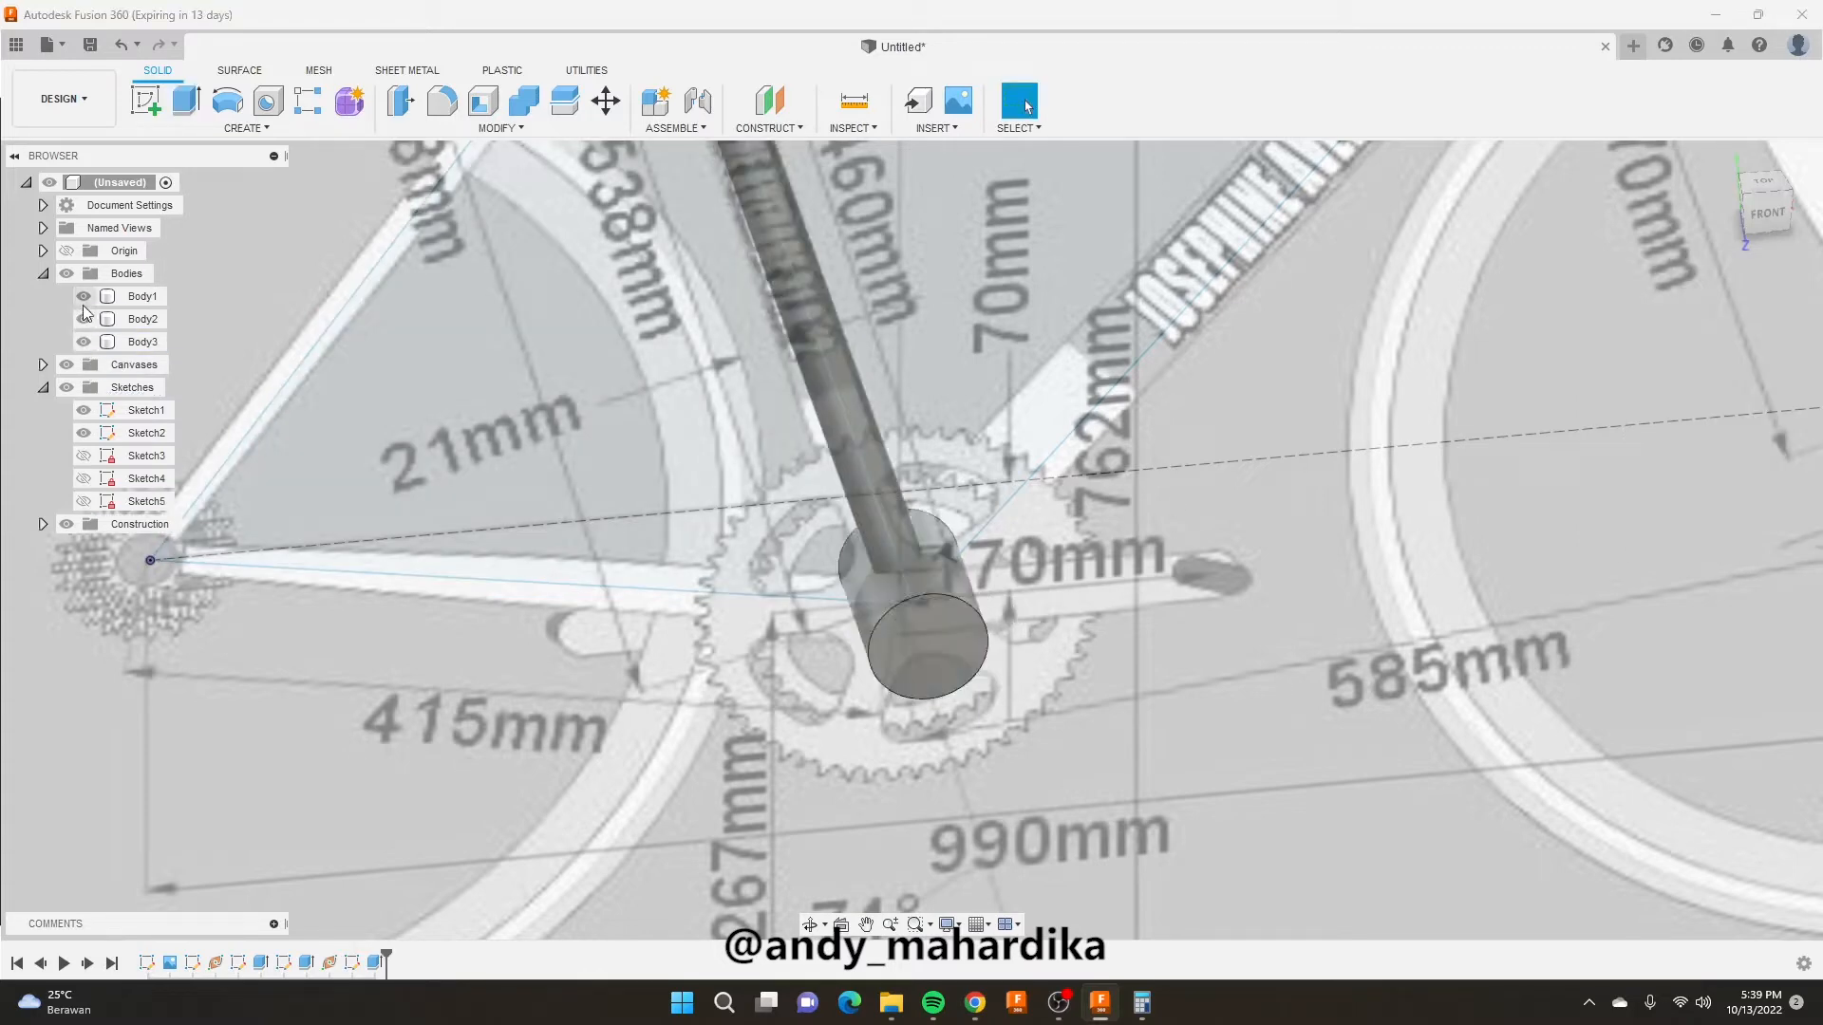
left_click(83, 297)
Examine the frame bodies against the sketch and canvas, focusing on the top tube line between seat tube and head tube.
scroll(942, 516, "down", 8)
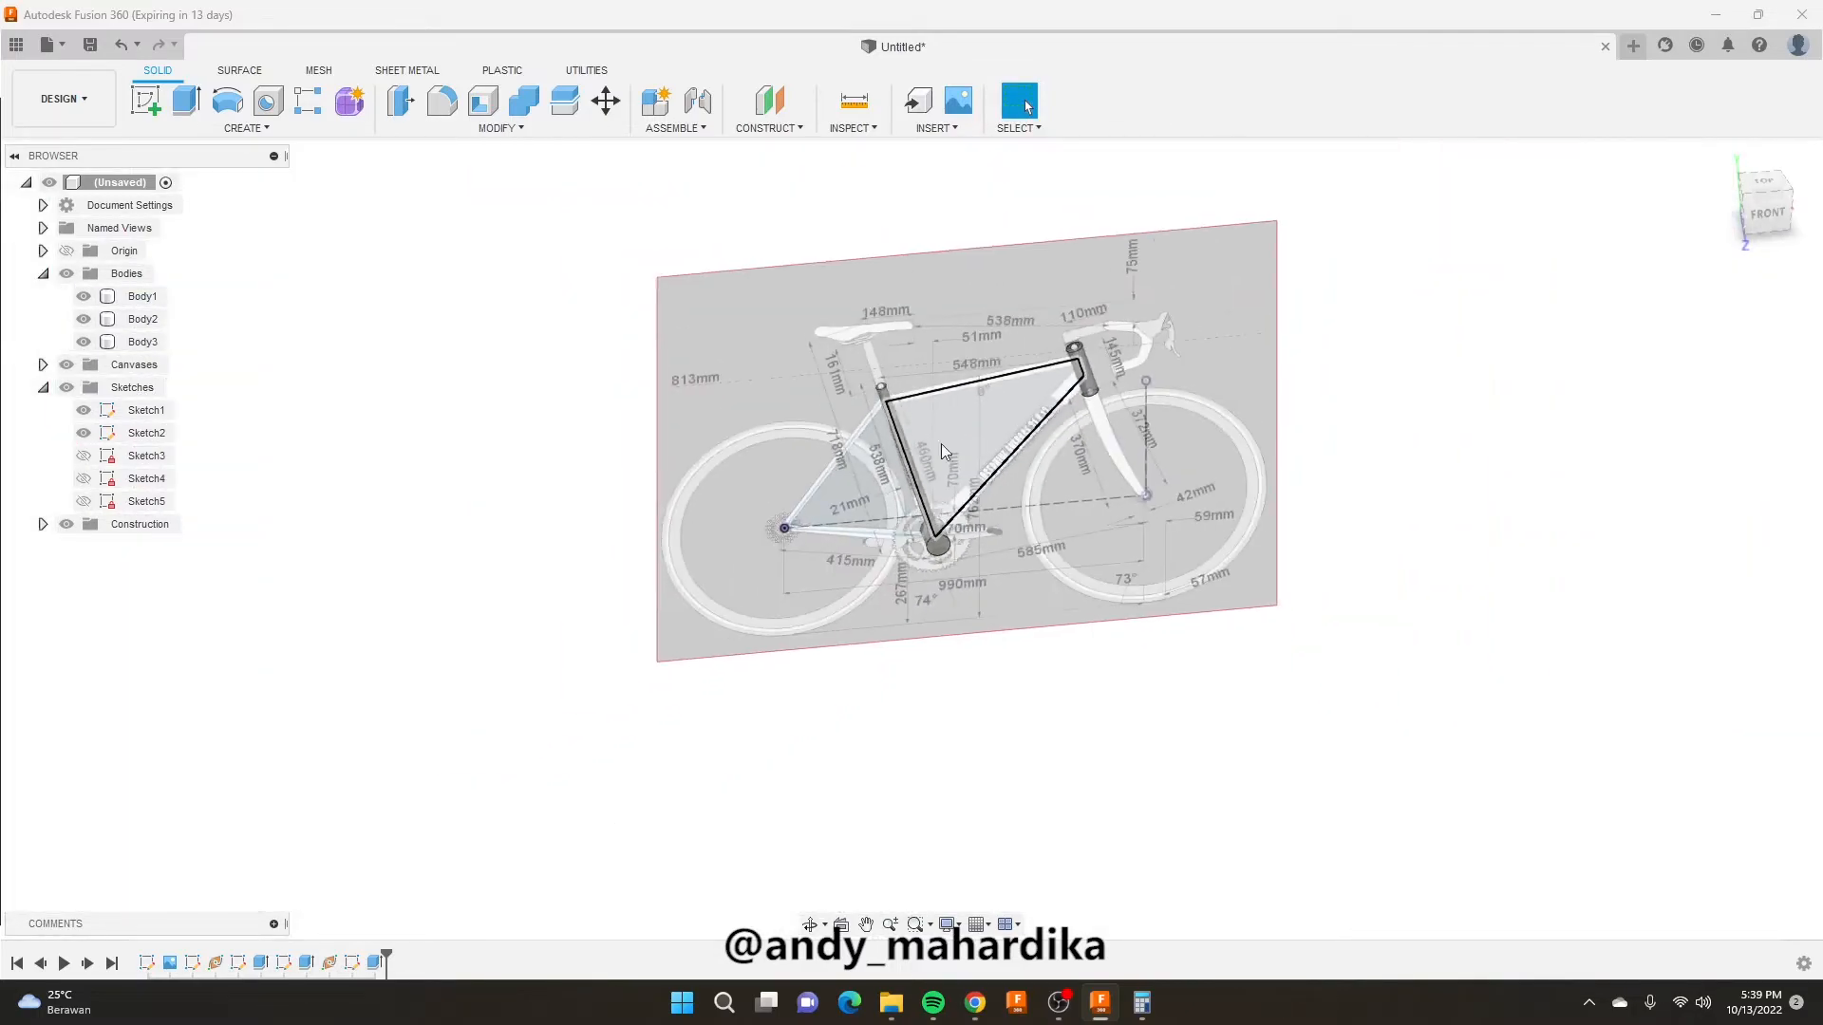
scroll(940, 383, "up", 3)
scroll(964, 382, "up", 6)
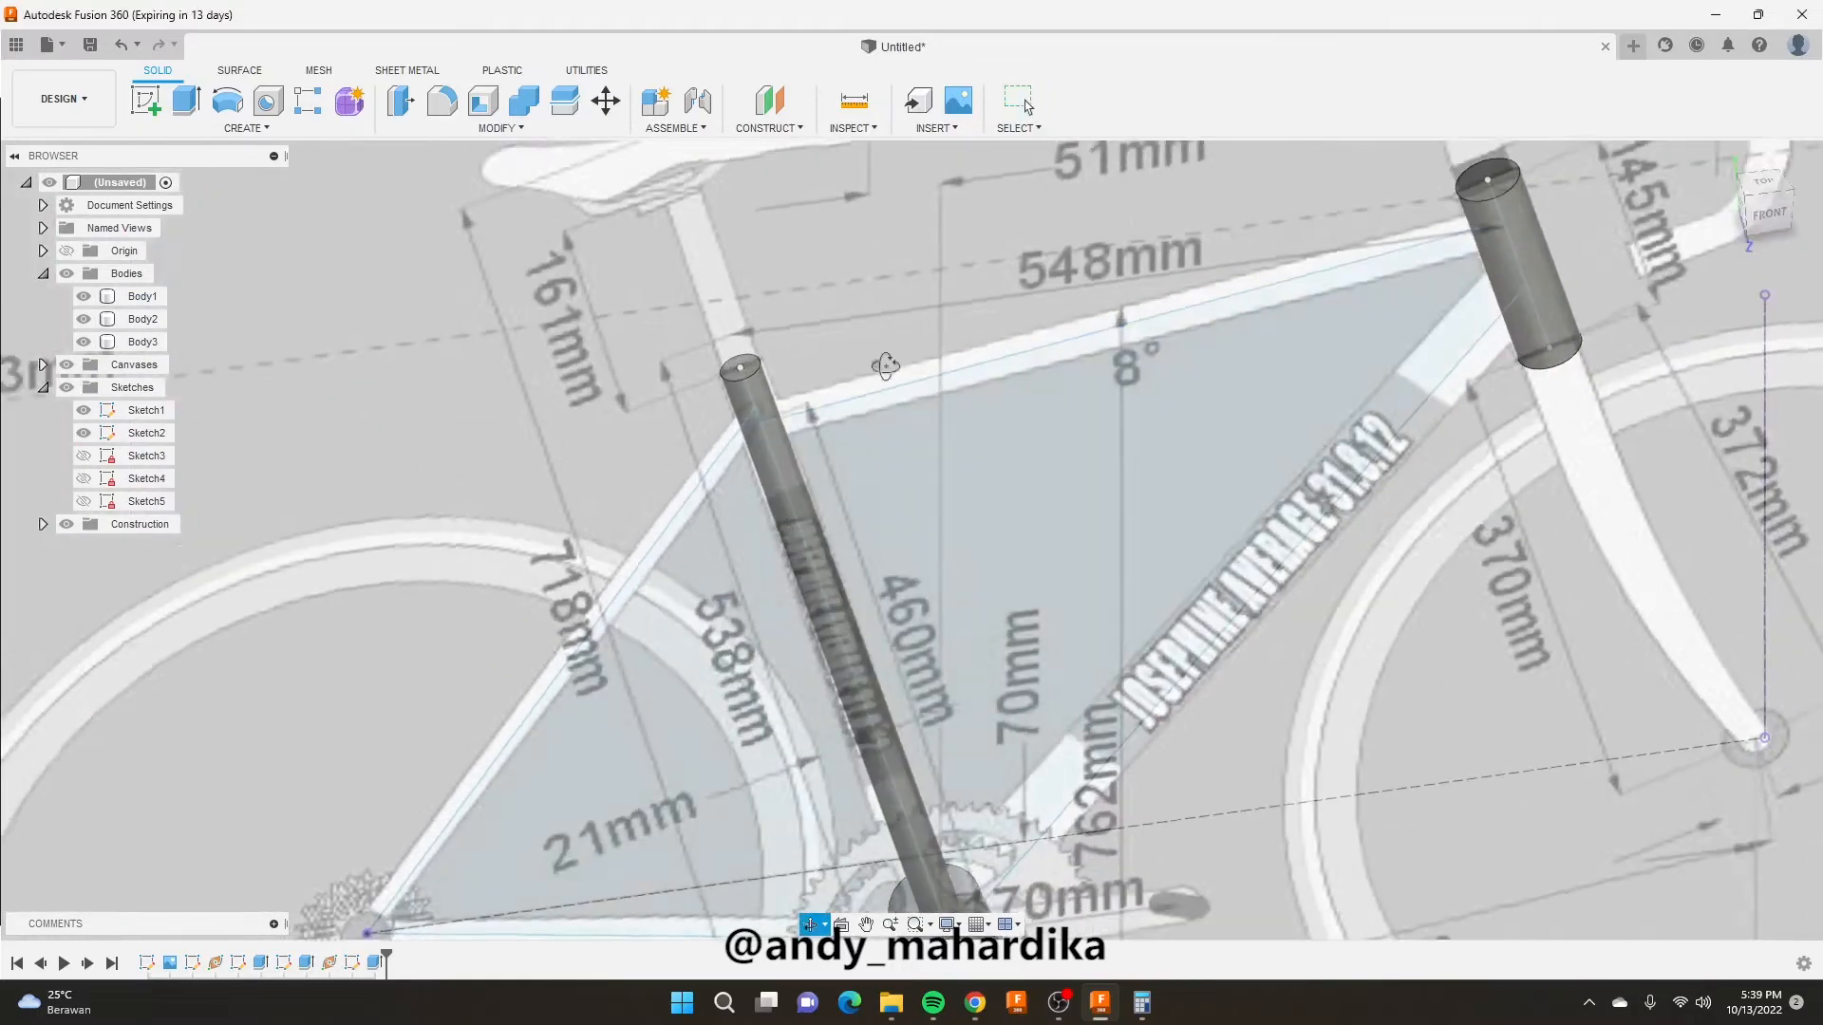
mouse_move(909, 352)
middle_mouse_down("shift")
mouse_move(846, 350)
mouse_move(879, 374)
mouse_move(973, 354)
middle_mouse_up("shift")
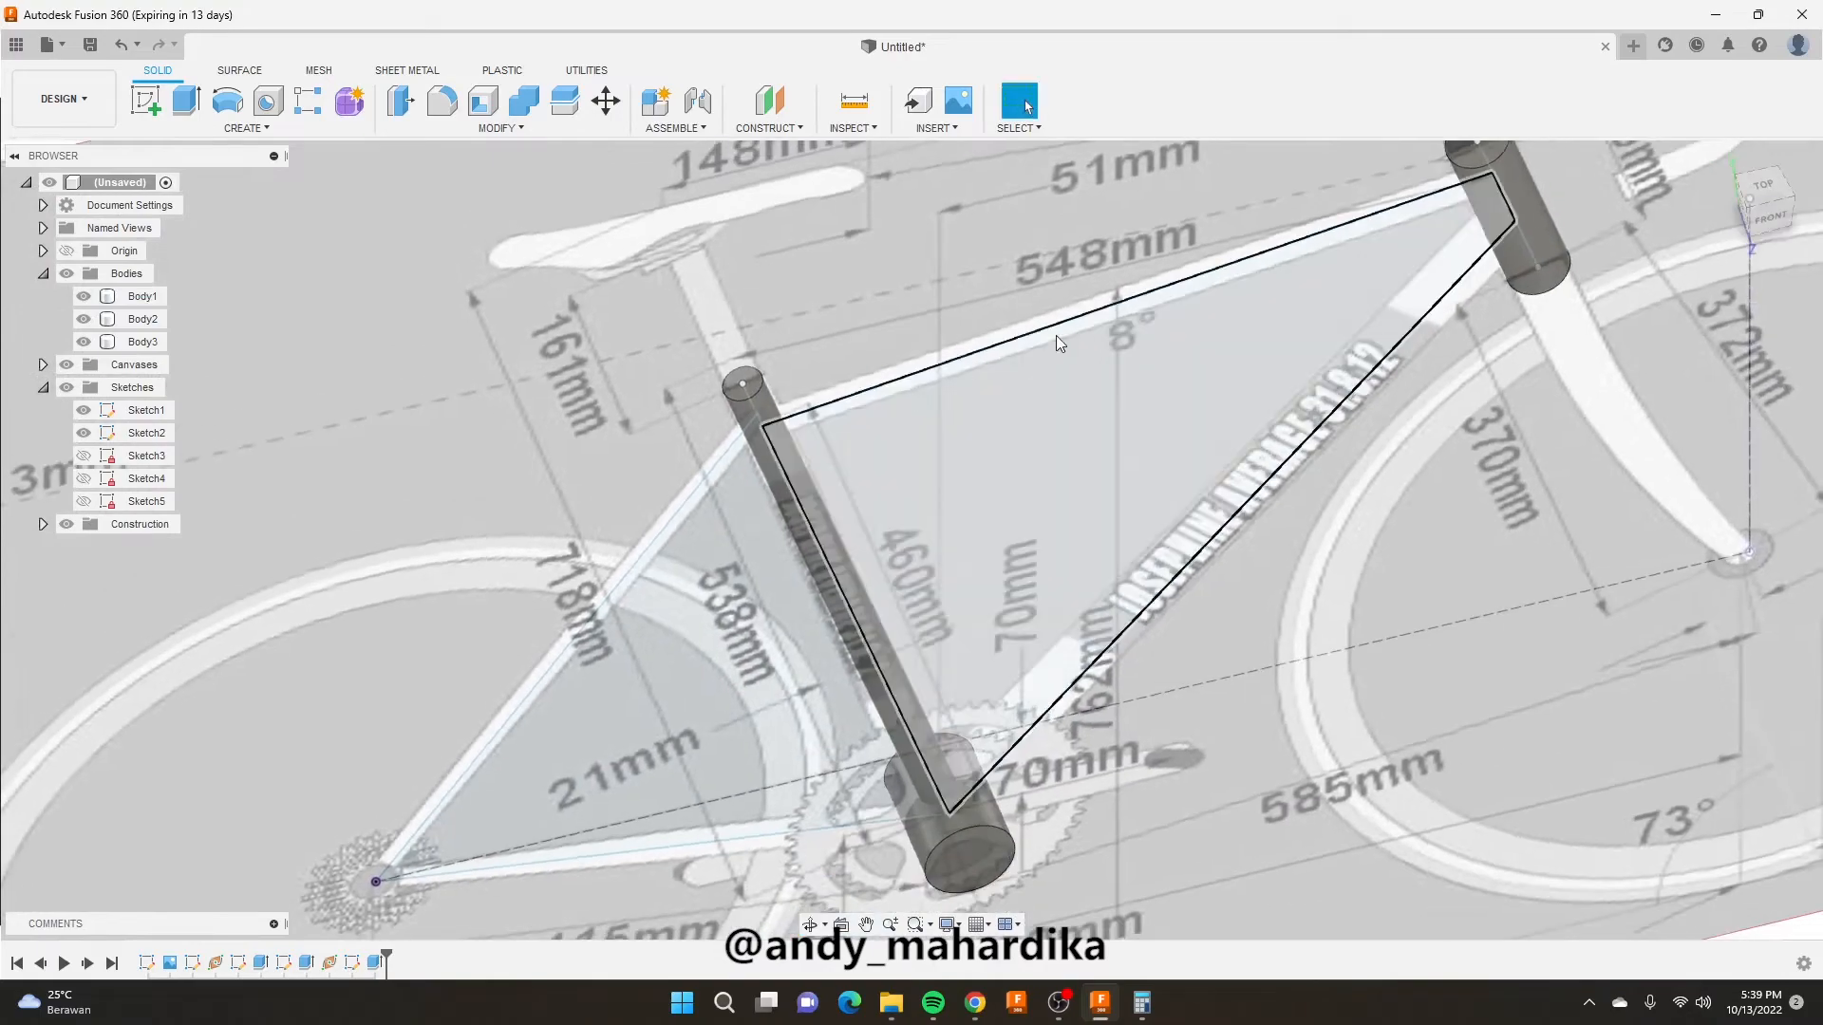
scroll(1057, 337, "down", 1)
scroll(1115, 344, "down", 2)
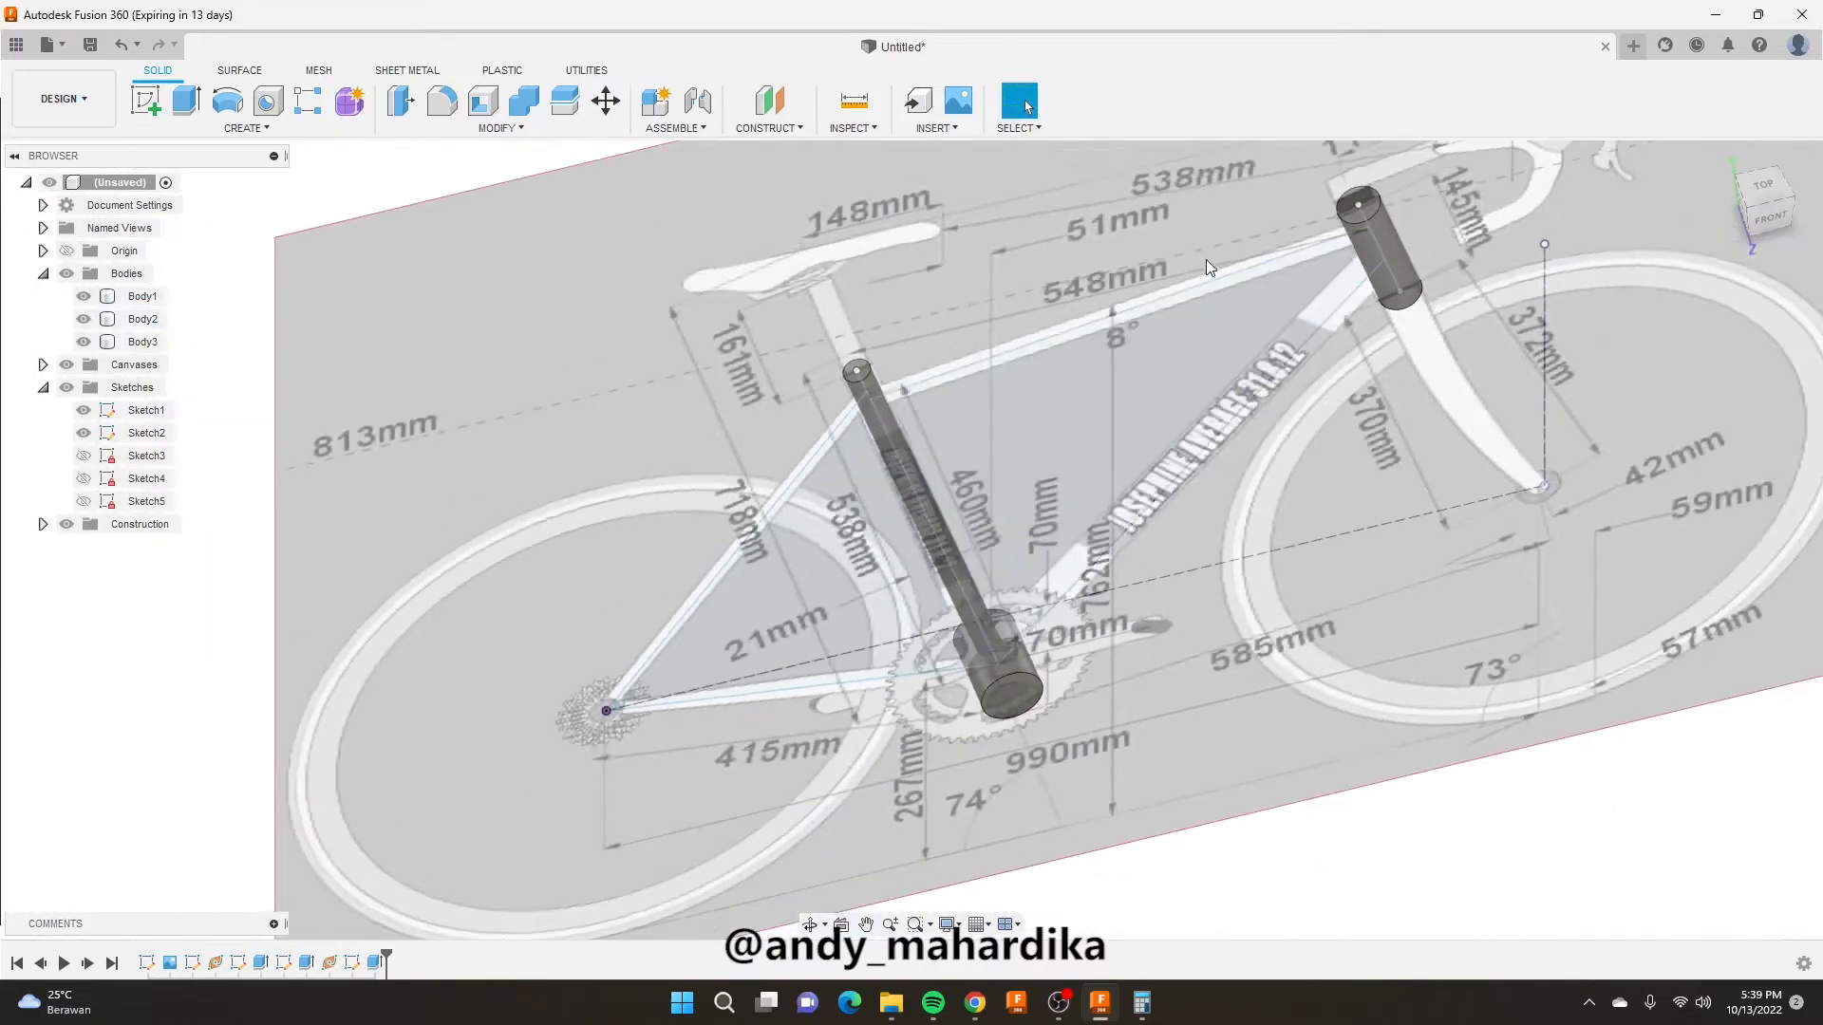
scroll(1324, 237, "up", 4)
scroll(1381, 242, "down", 3)
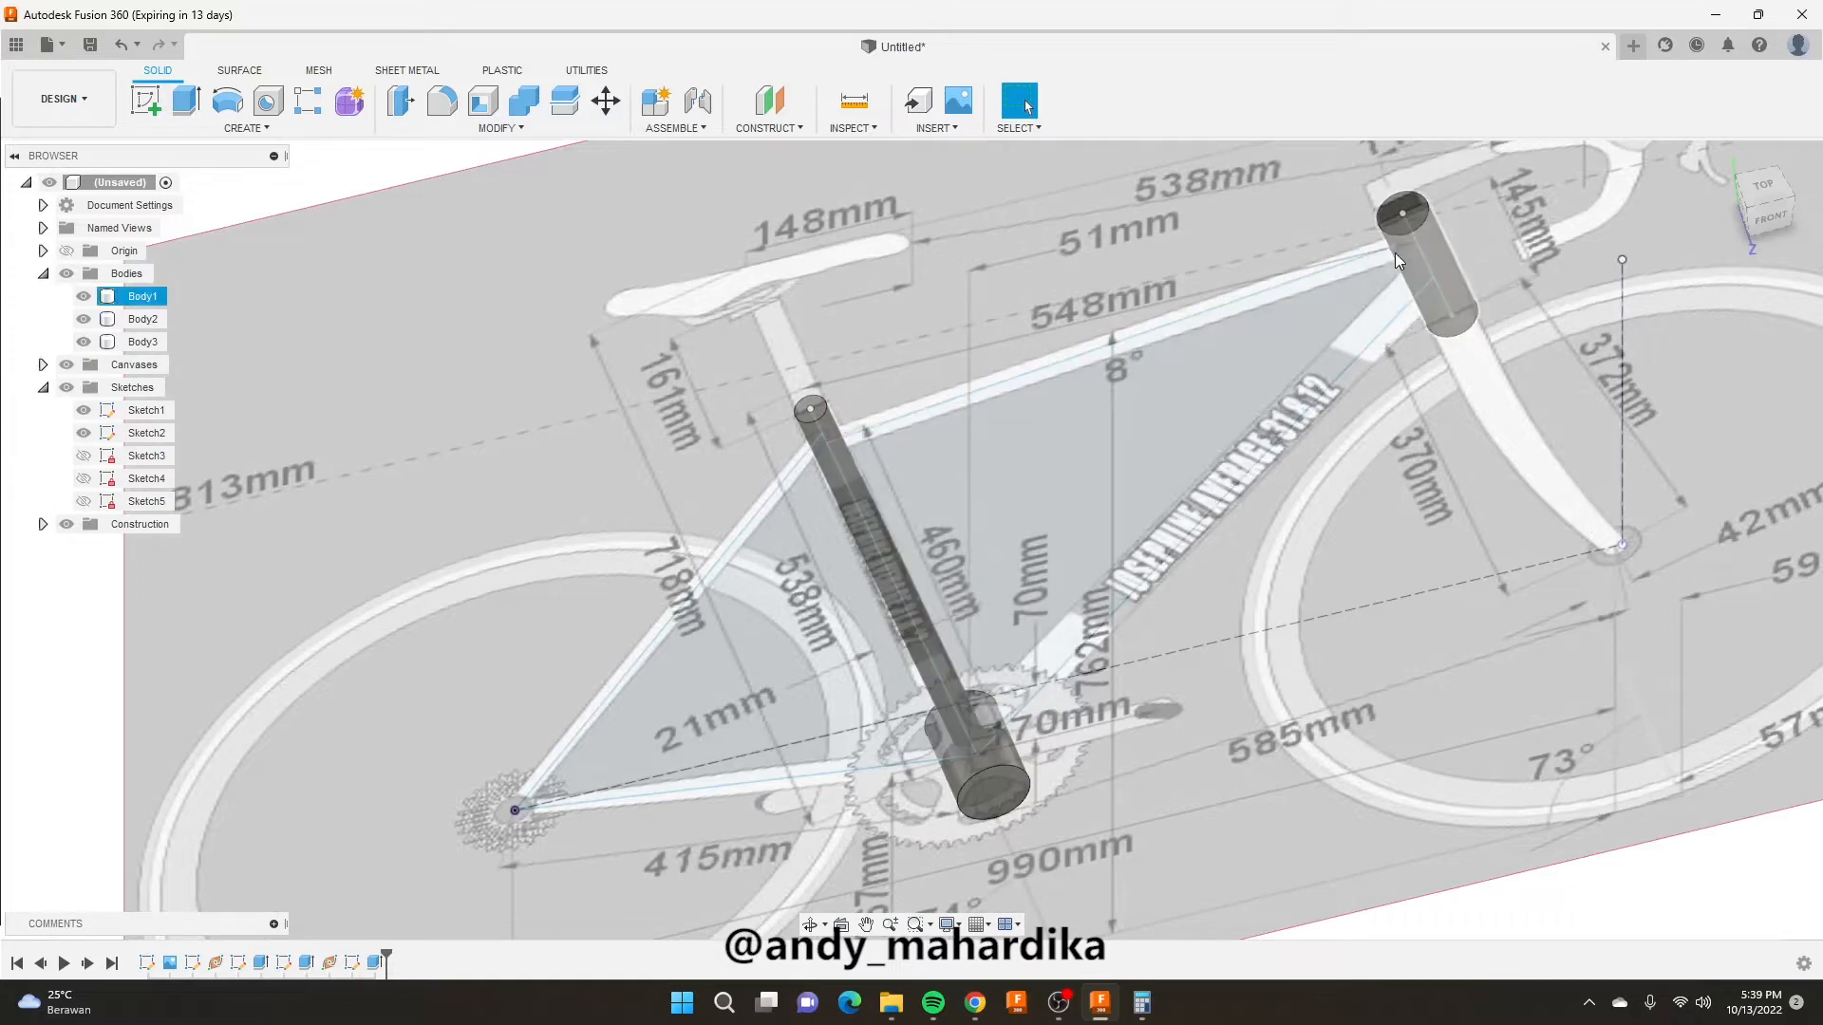
scroll(1378, 241, "up", 3)
scroll(1374, 241, "up", 2)
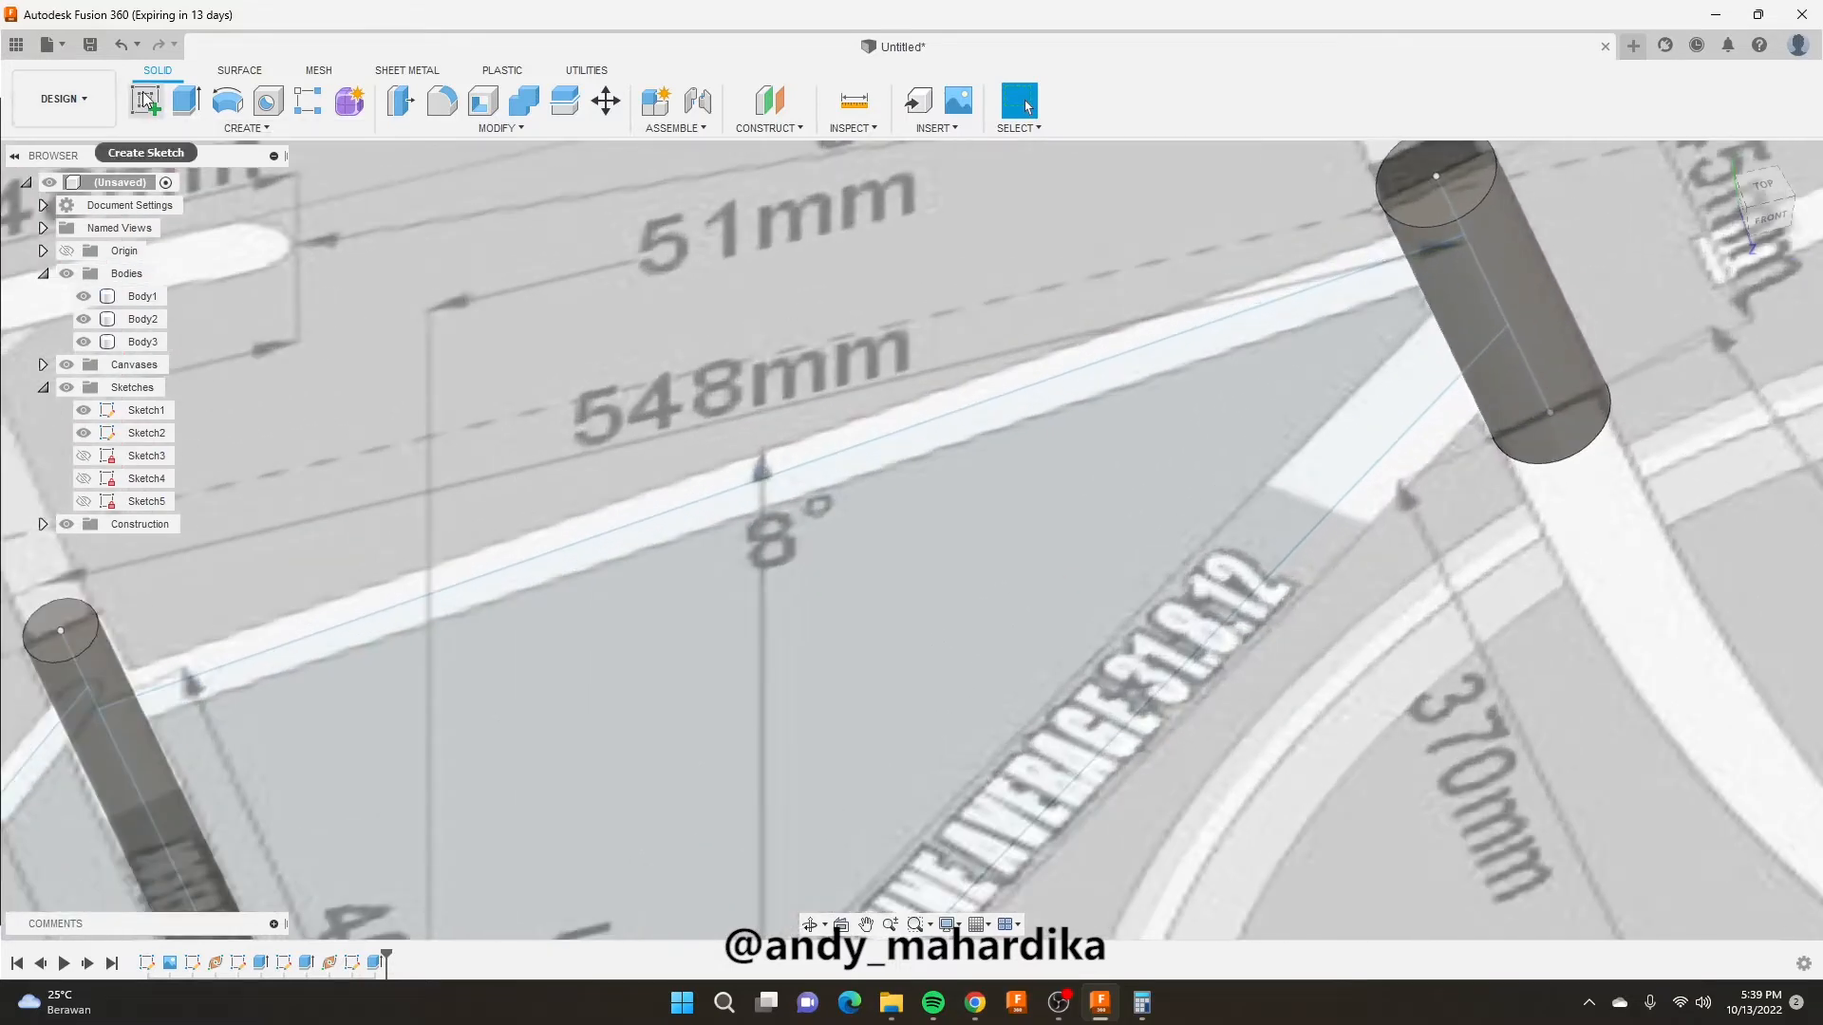
Create a construction plane along the top tube line of the frame sketch, positioned at its head tube end.
left_click(771, 127)
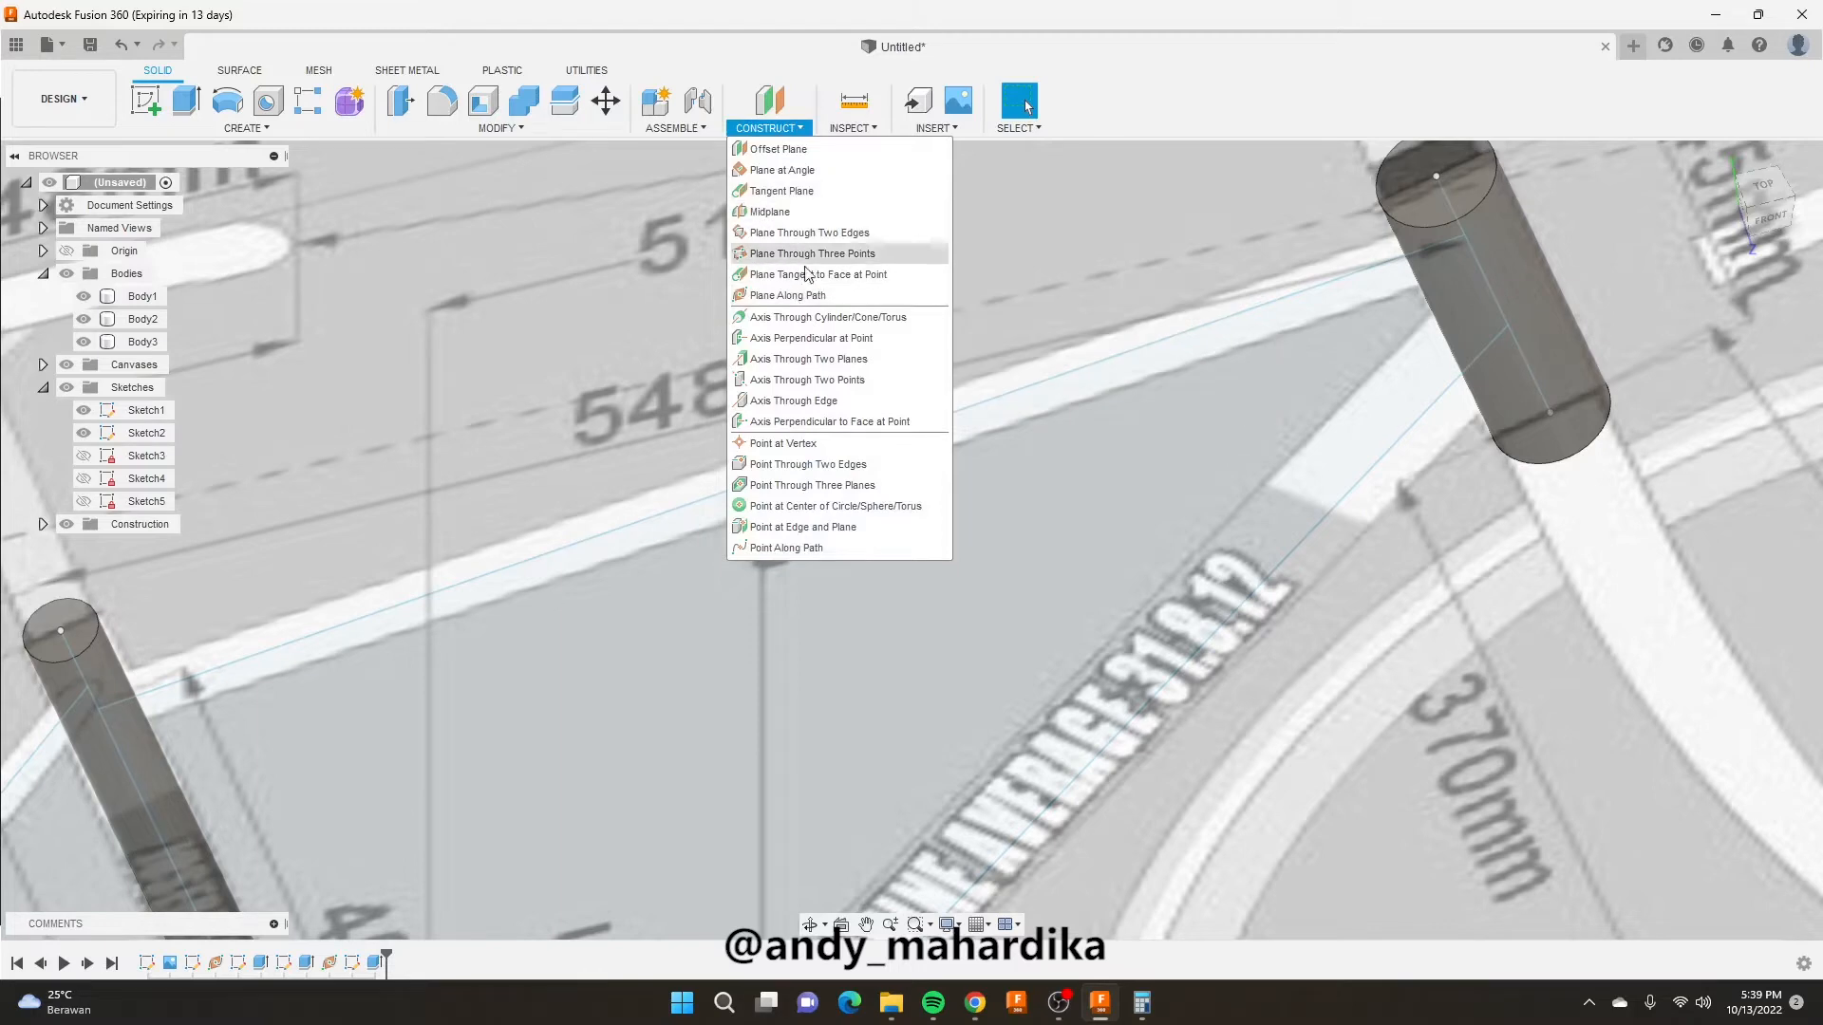
left_click(807, 297)
scroll(805, 351, "down", 5)
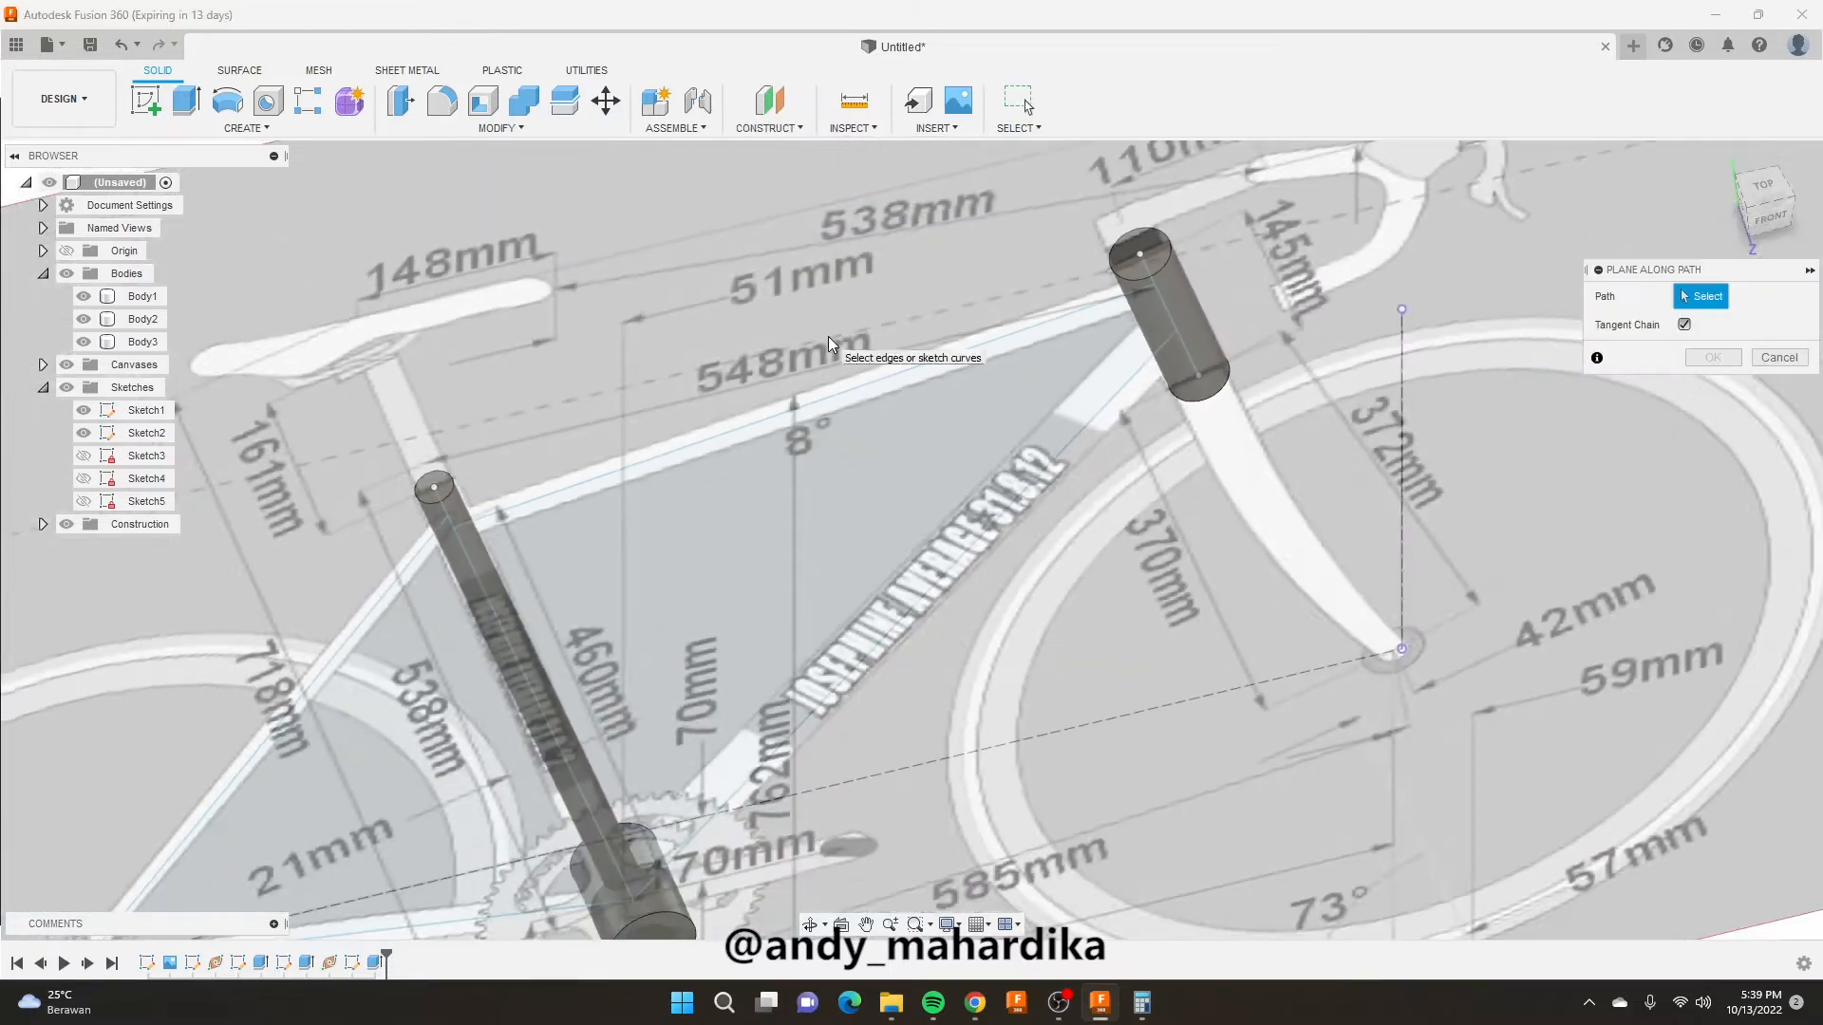
left_click(1054, 323)
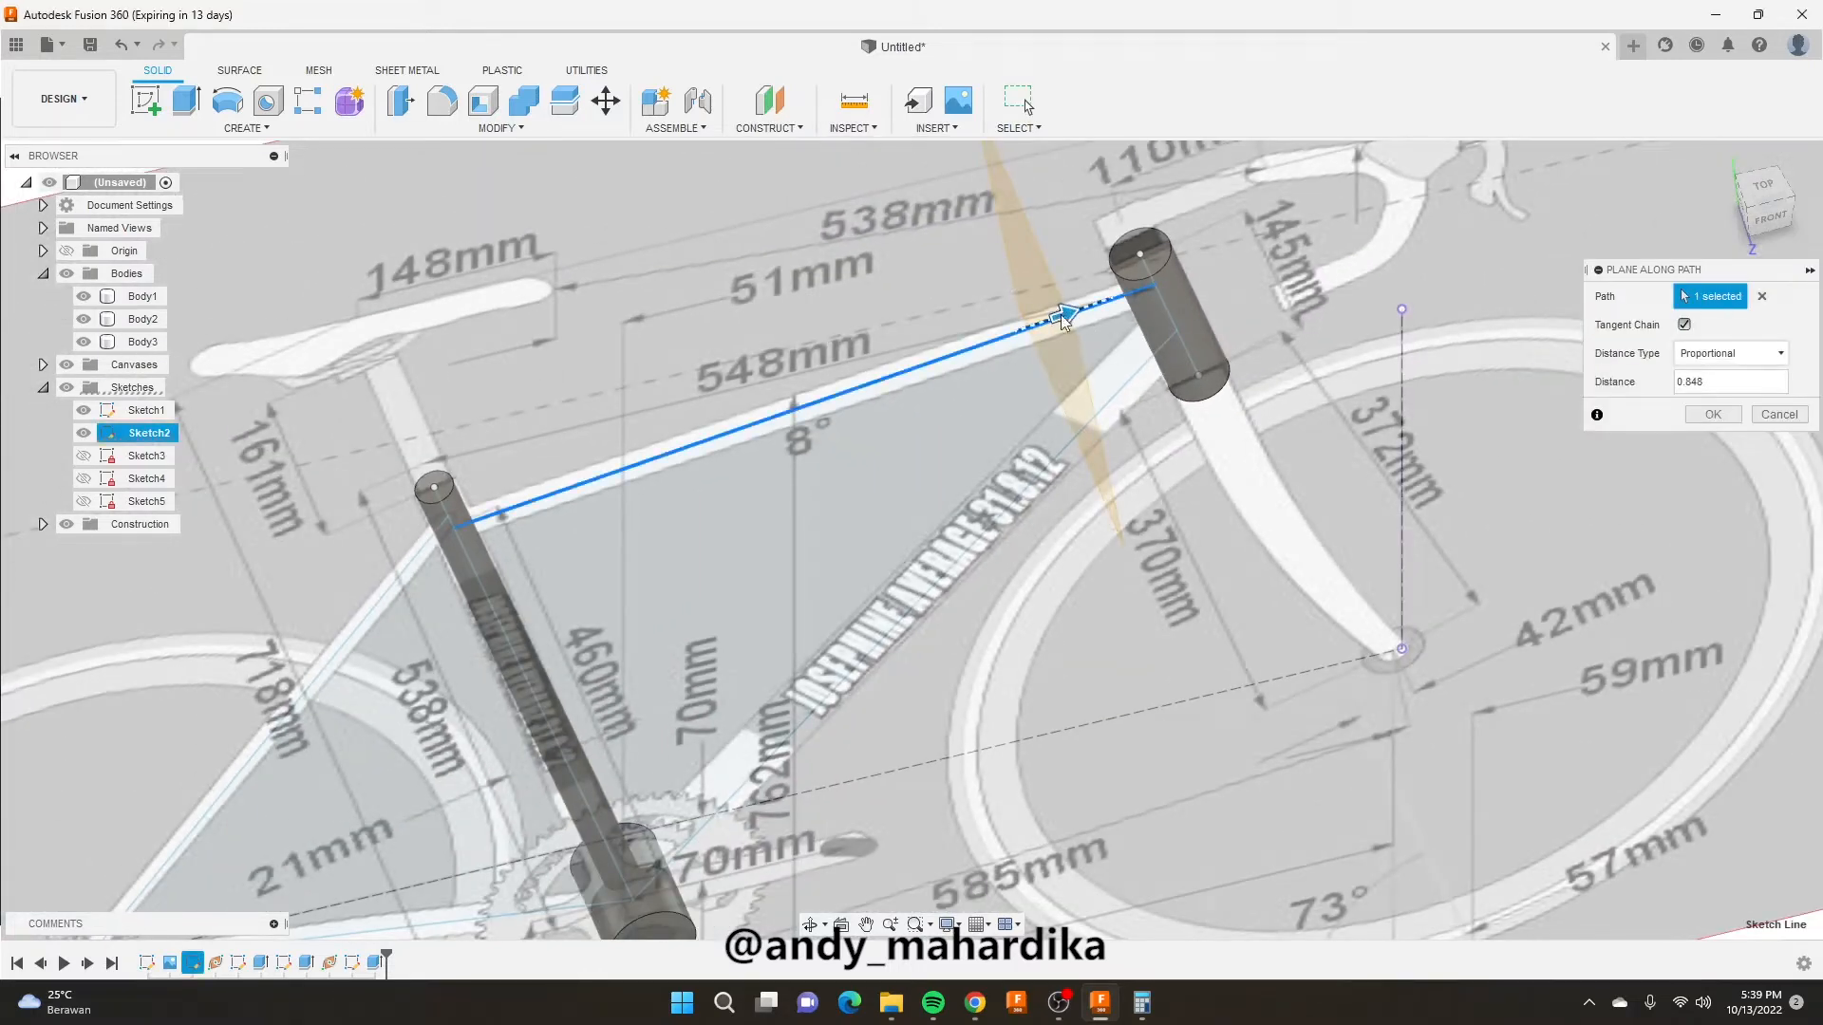
left_click_drag(1061, 319, 1269, 226)
left_click(1716, 418)
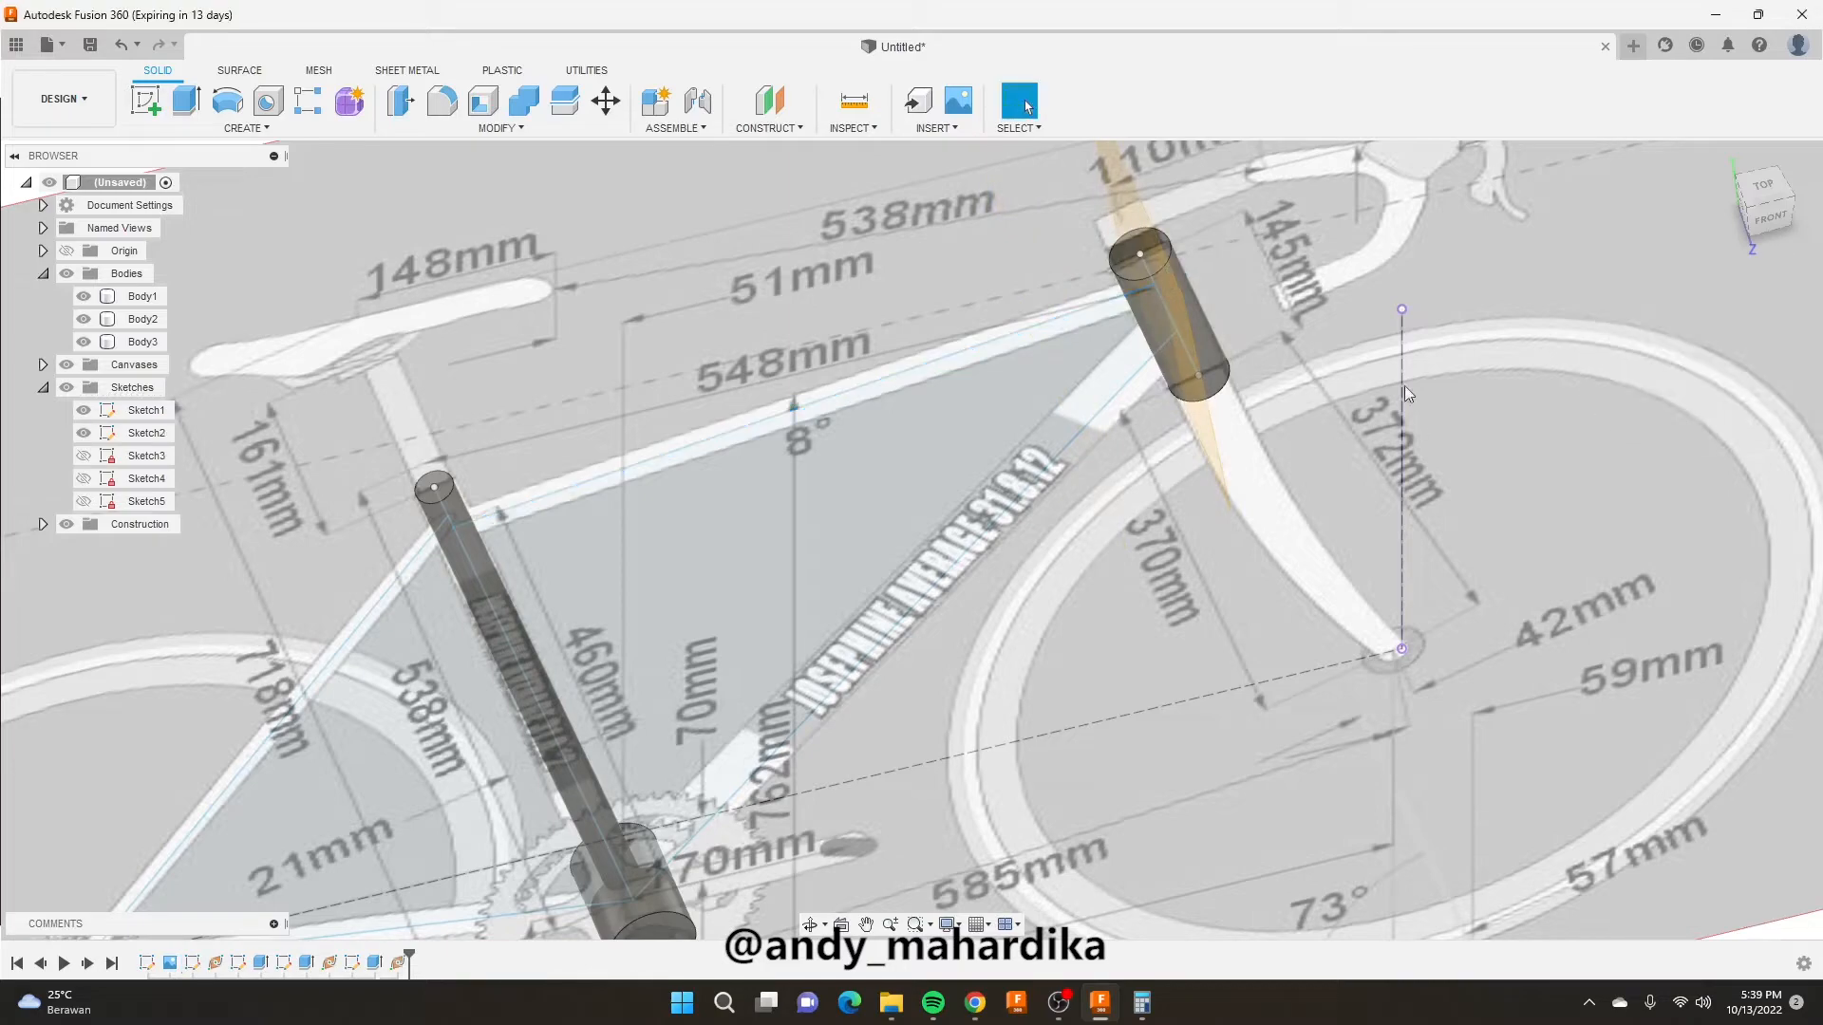
Start a new sketch on the construction plane at the head tube end of the top tube line.
middle_click_drag(1404, 386, 970, 251, "shift")
scroll(970, 251, "up", 3)
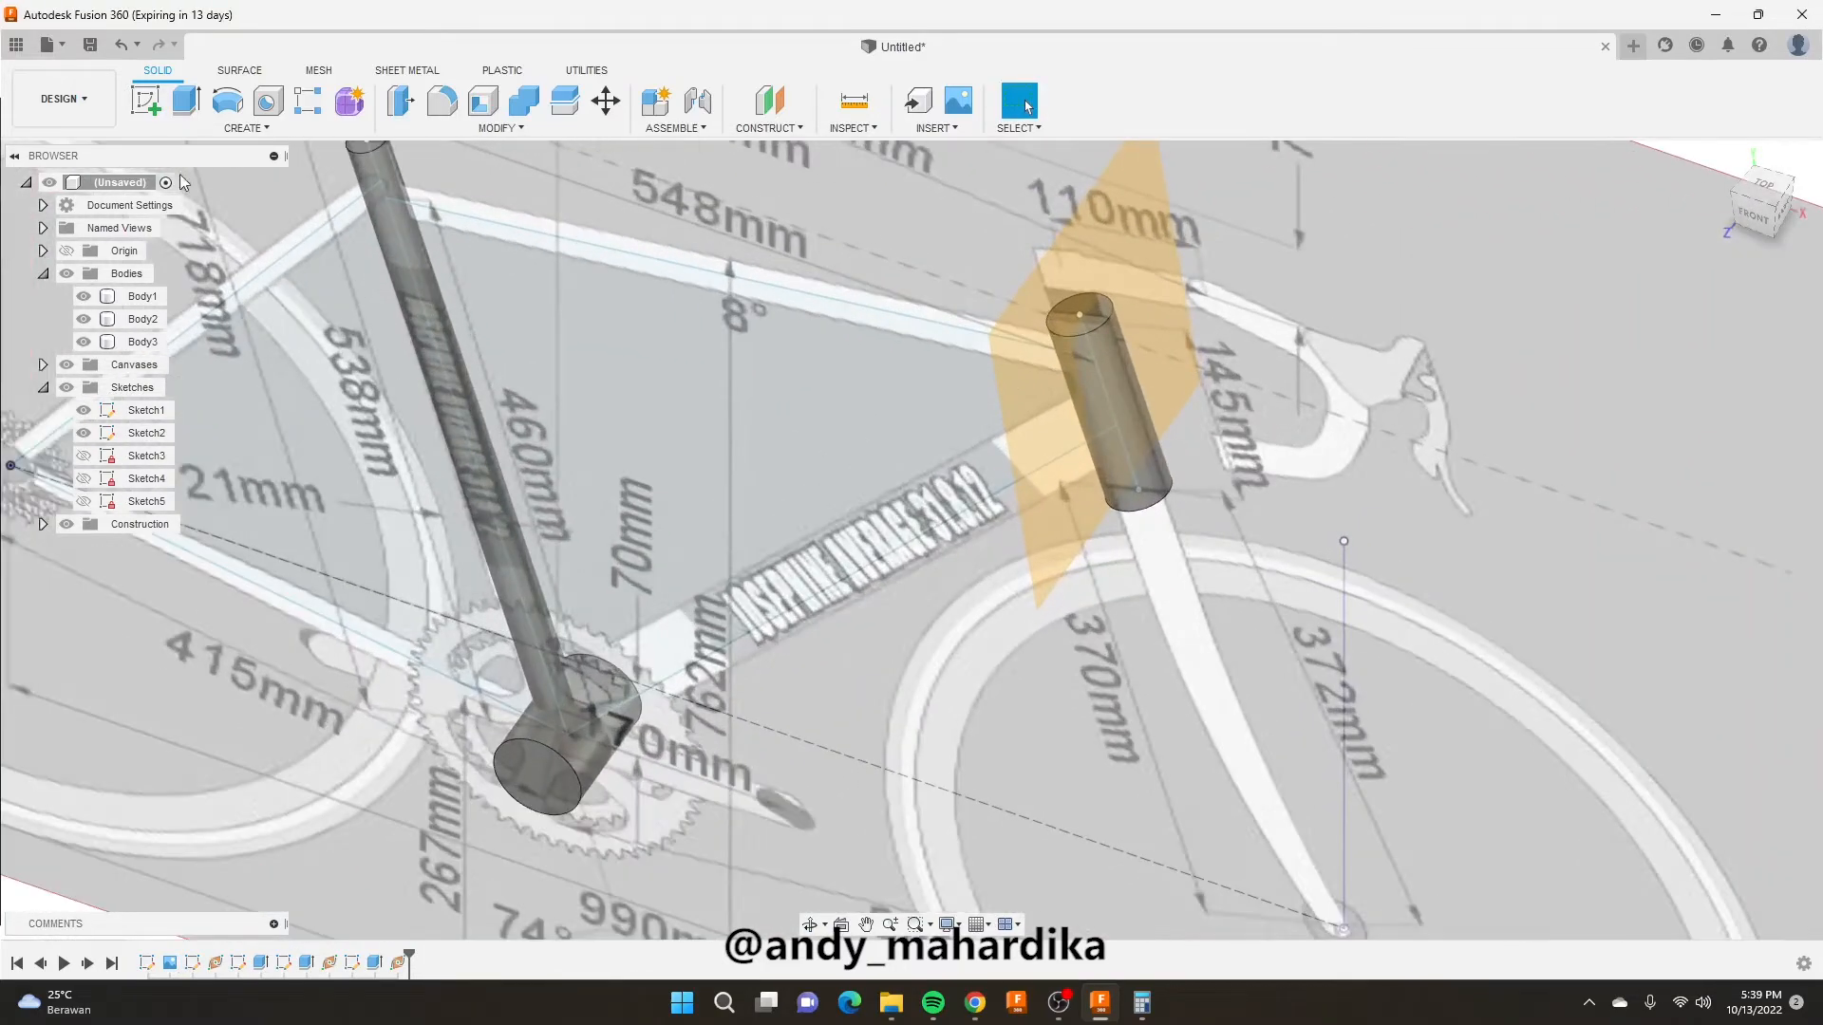
left_click(144, 101)
left_click(1135, 242)
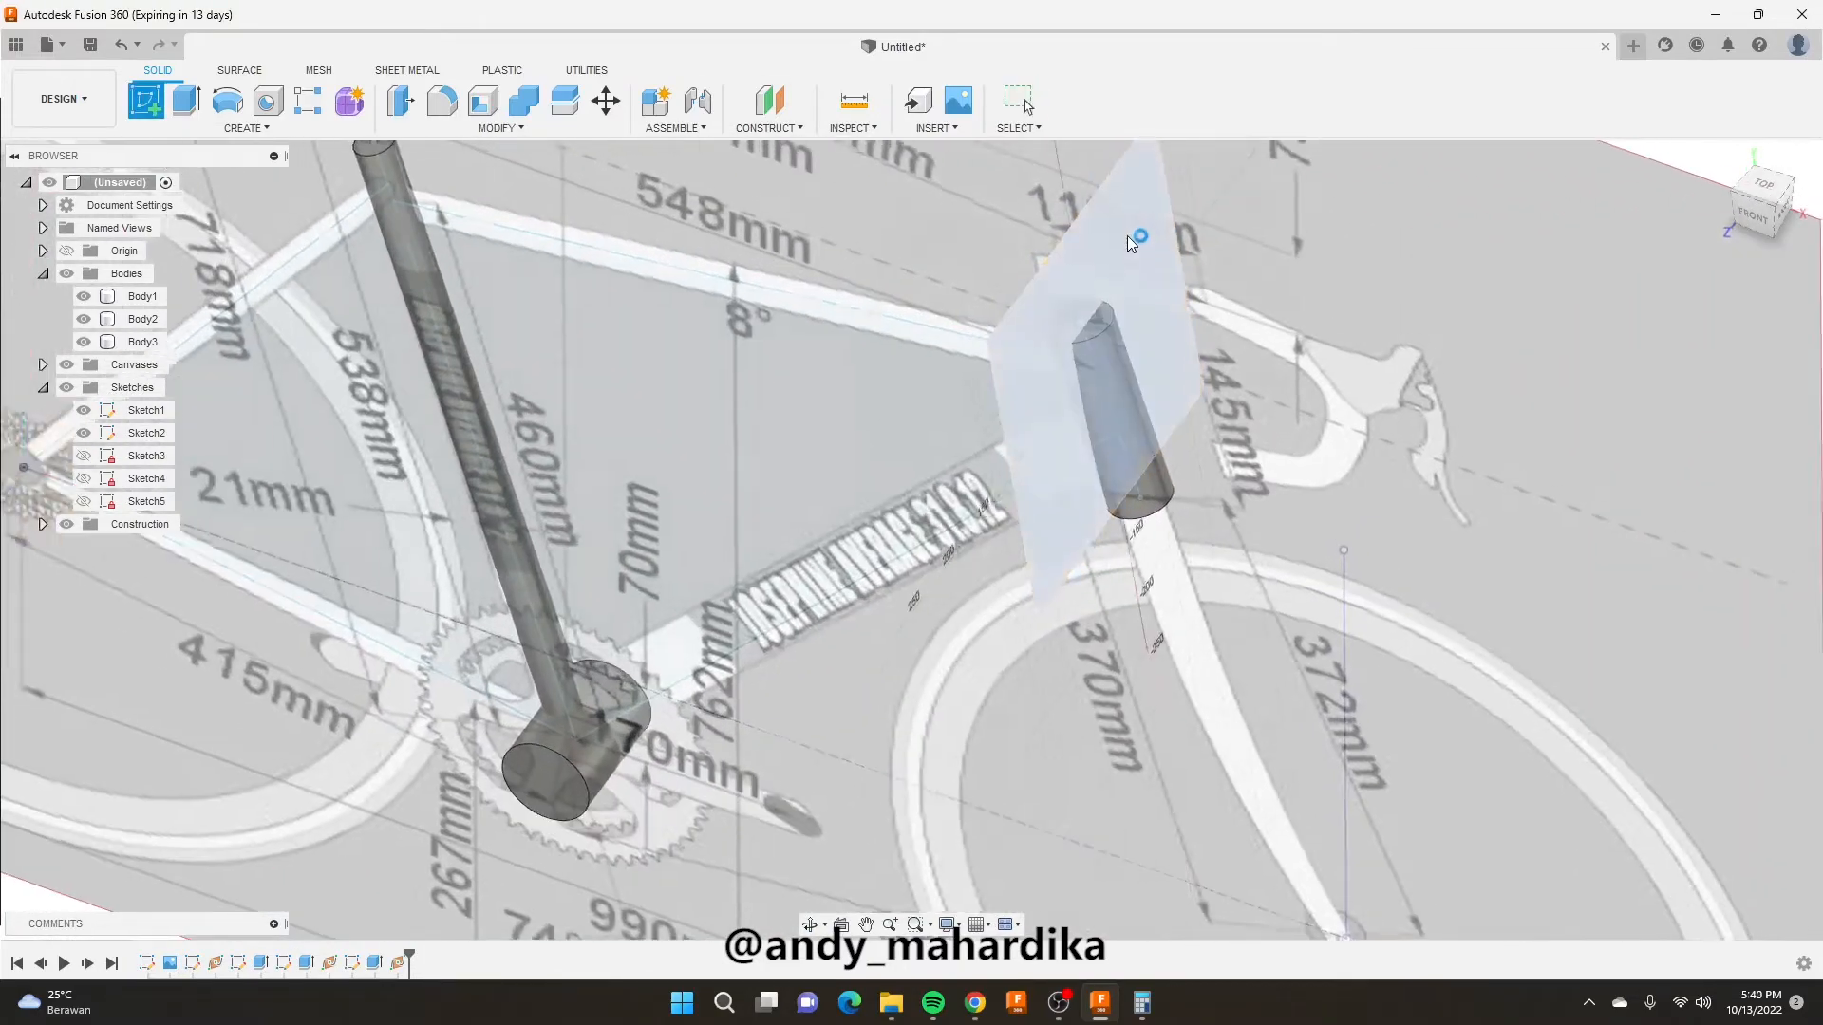
scroll(724, 410, "up", 6)
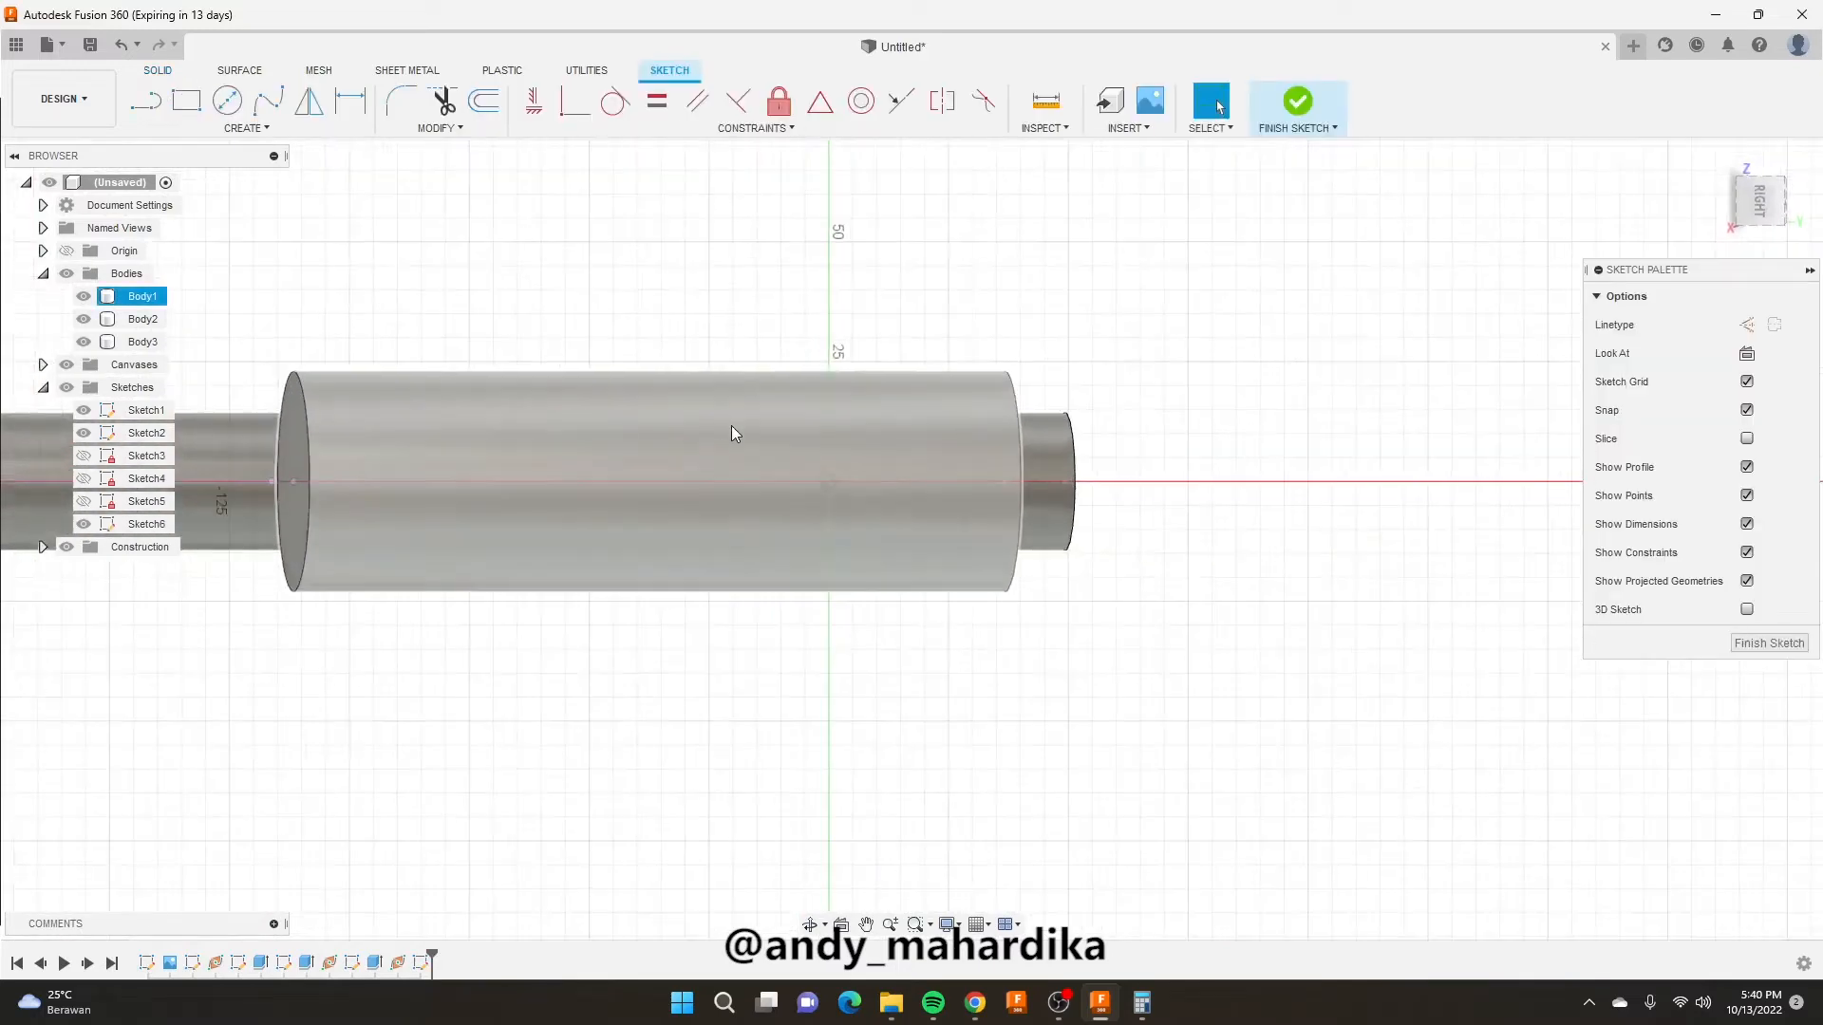
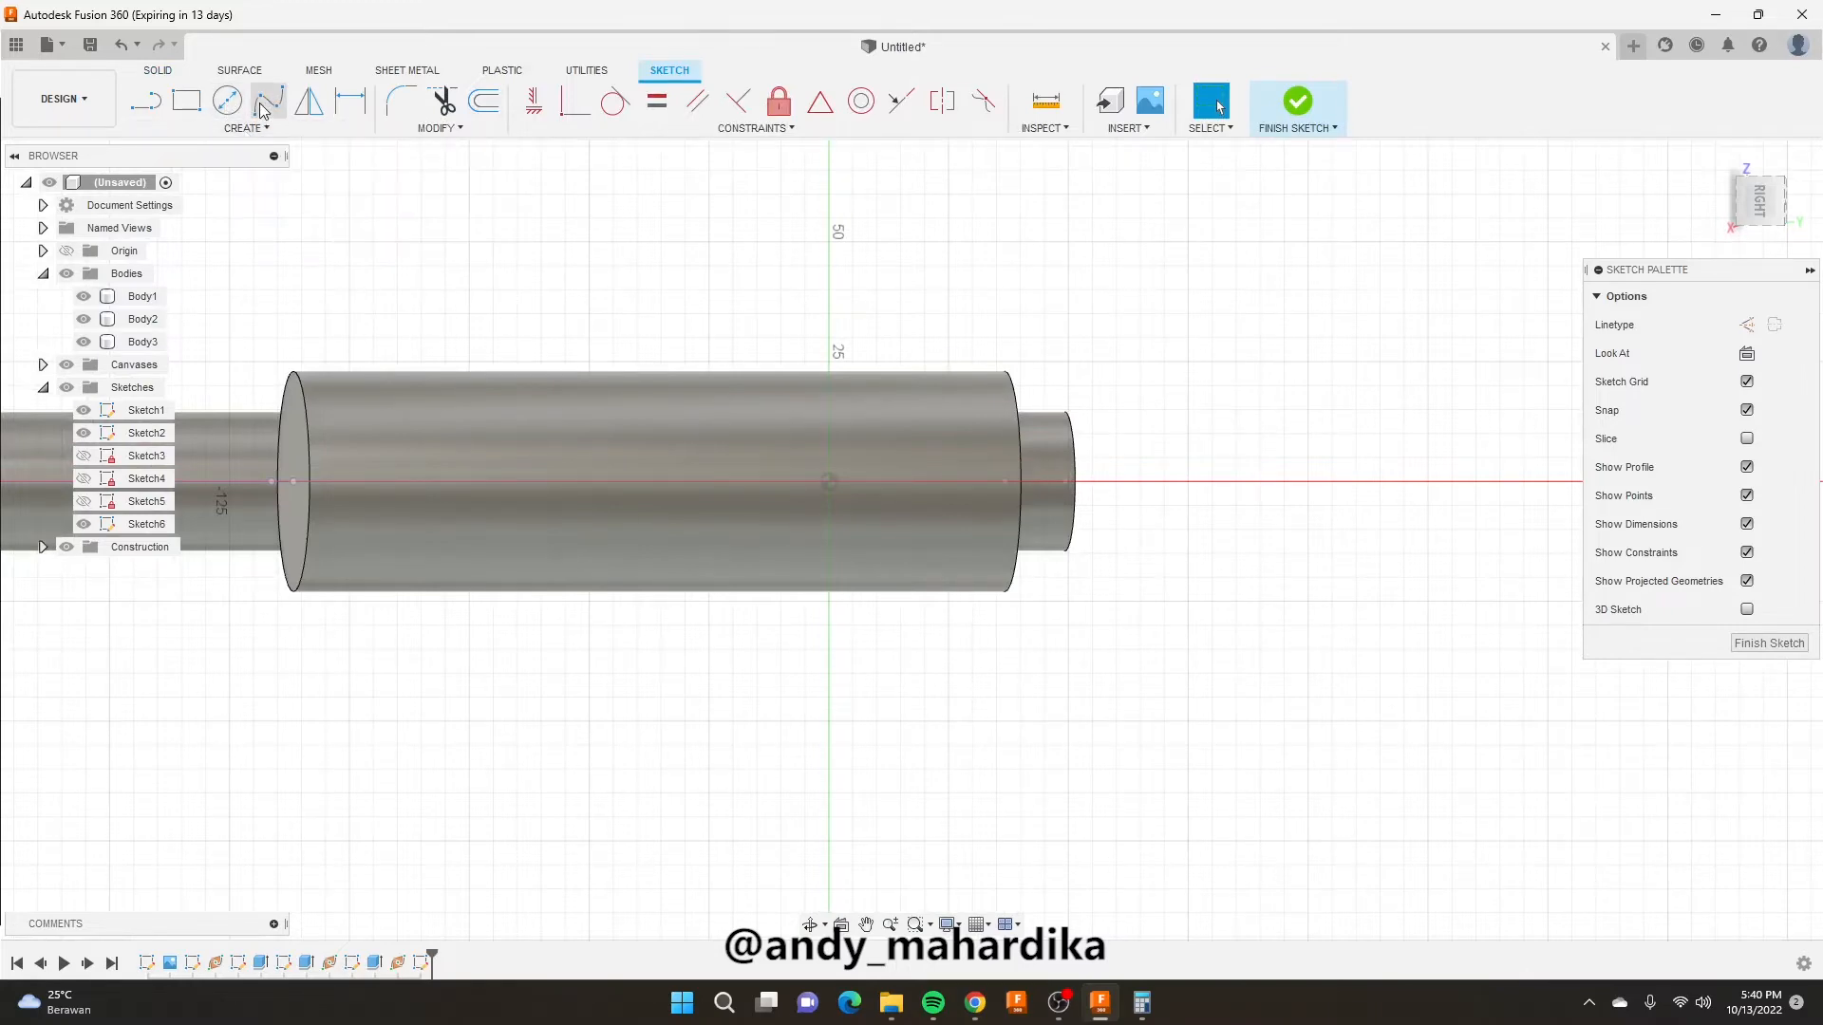
Draw two construction lines along the head tube axis from the sketch origin, one toward each end of the tube.
left_click(146, 100)
left_click(832, 482)
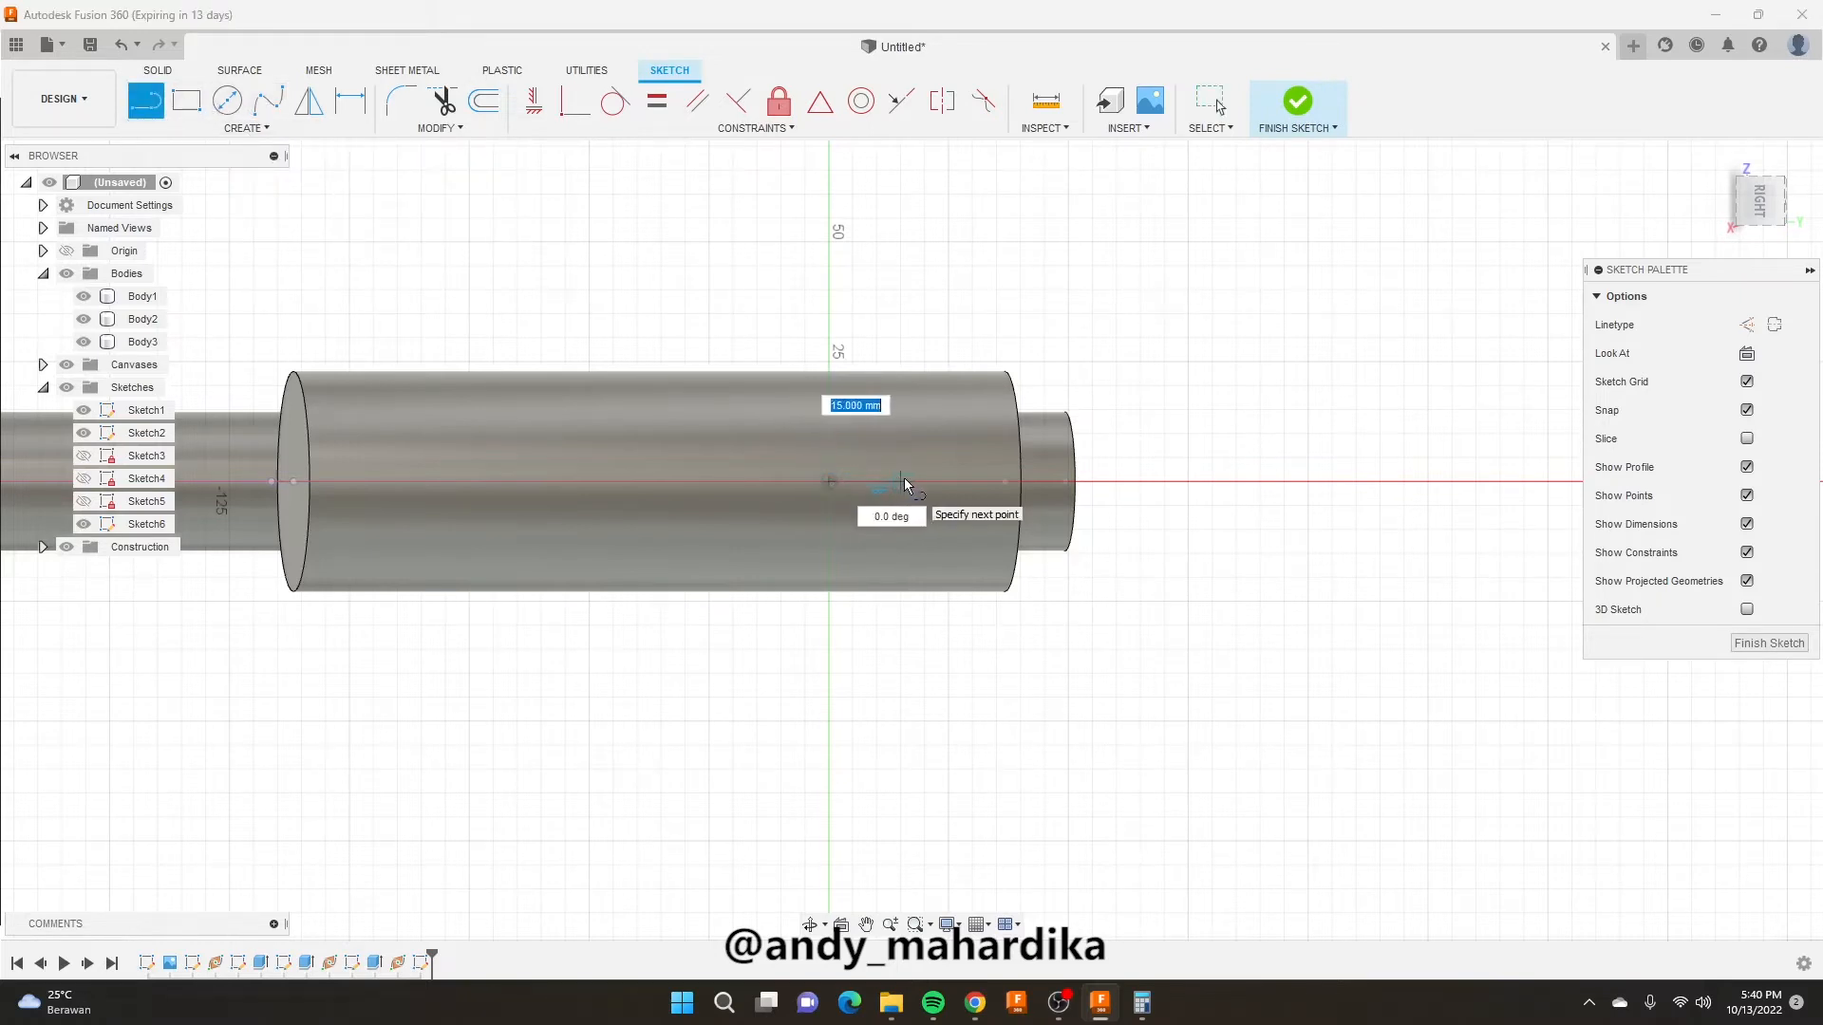
left_click(1752, 326)
left_click(914, 540)
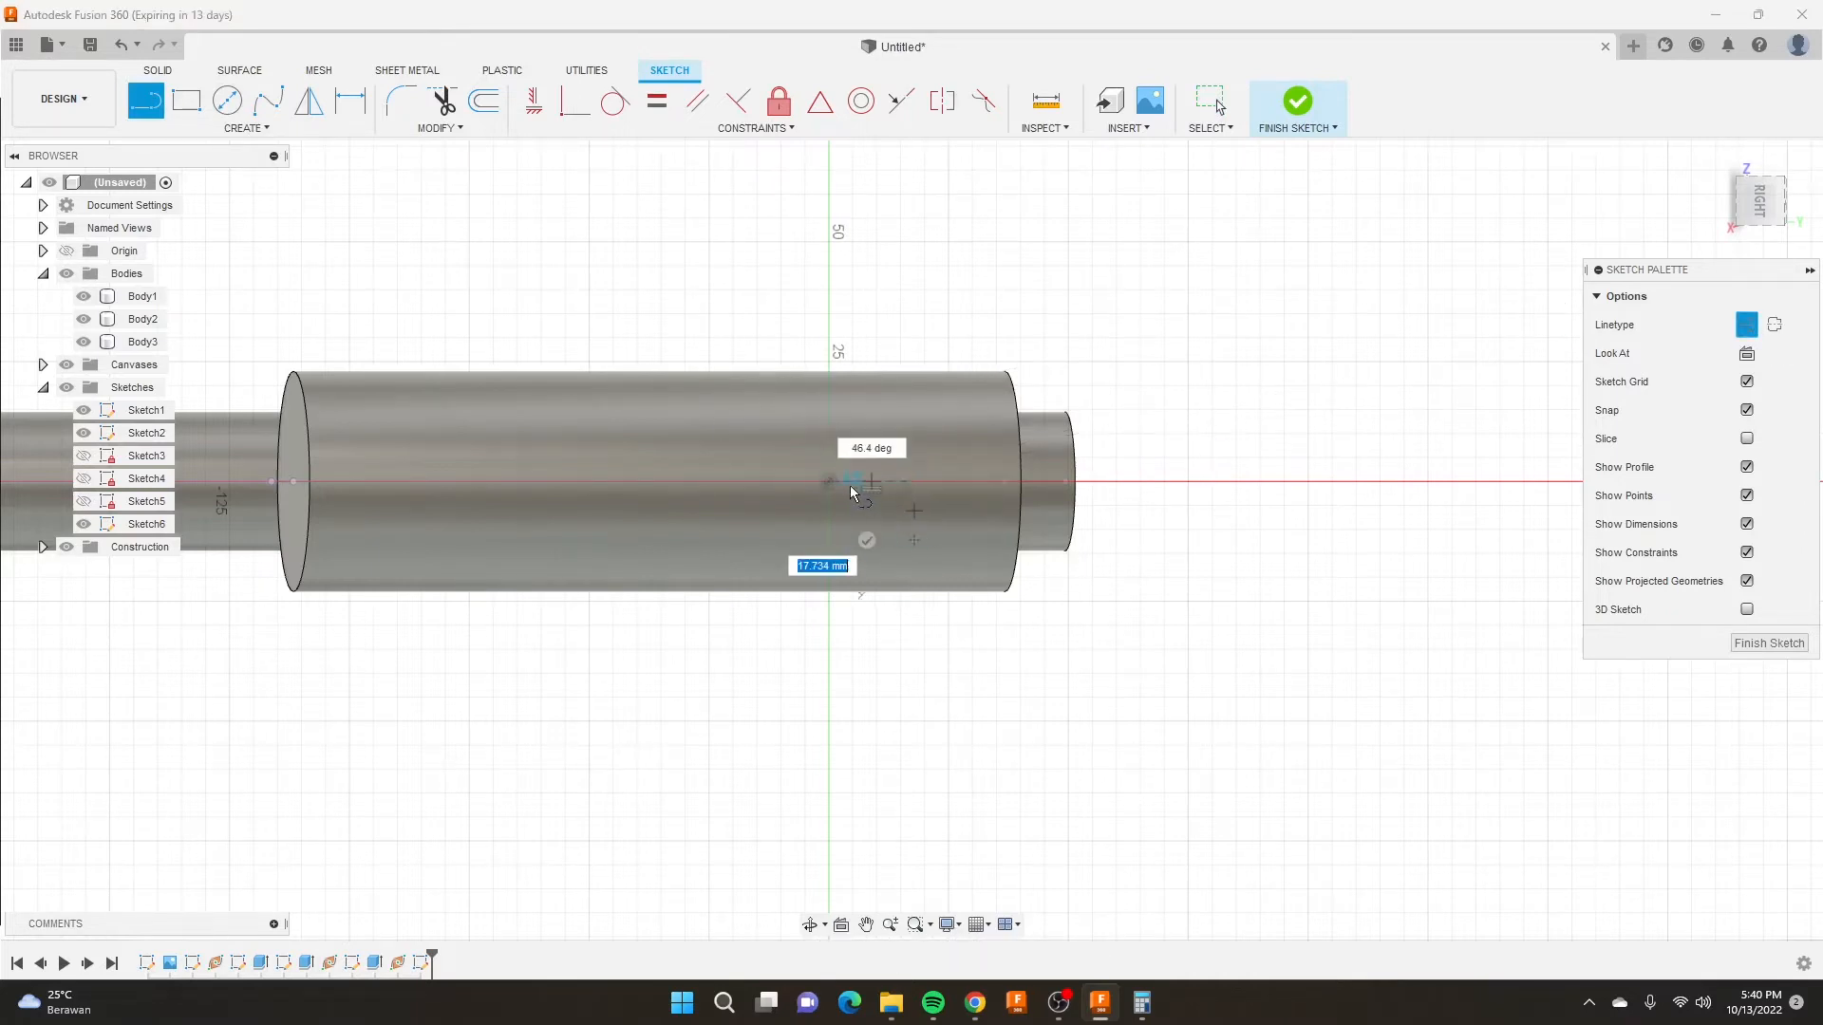
key("Escape")
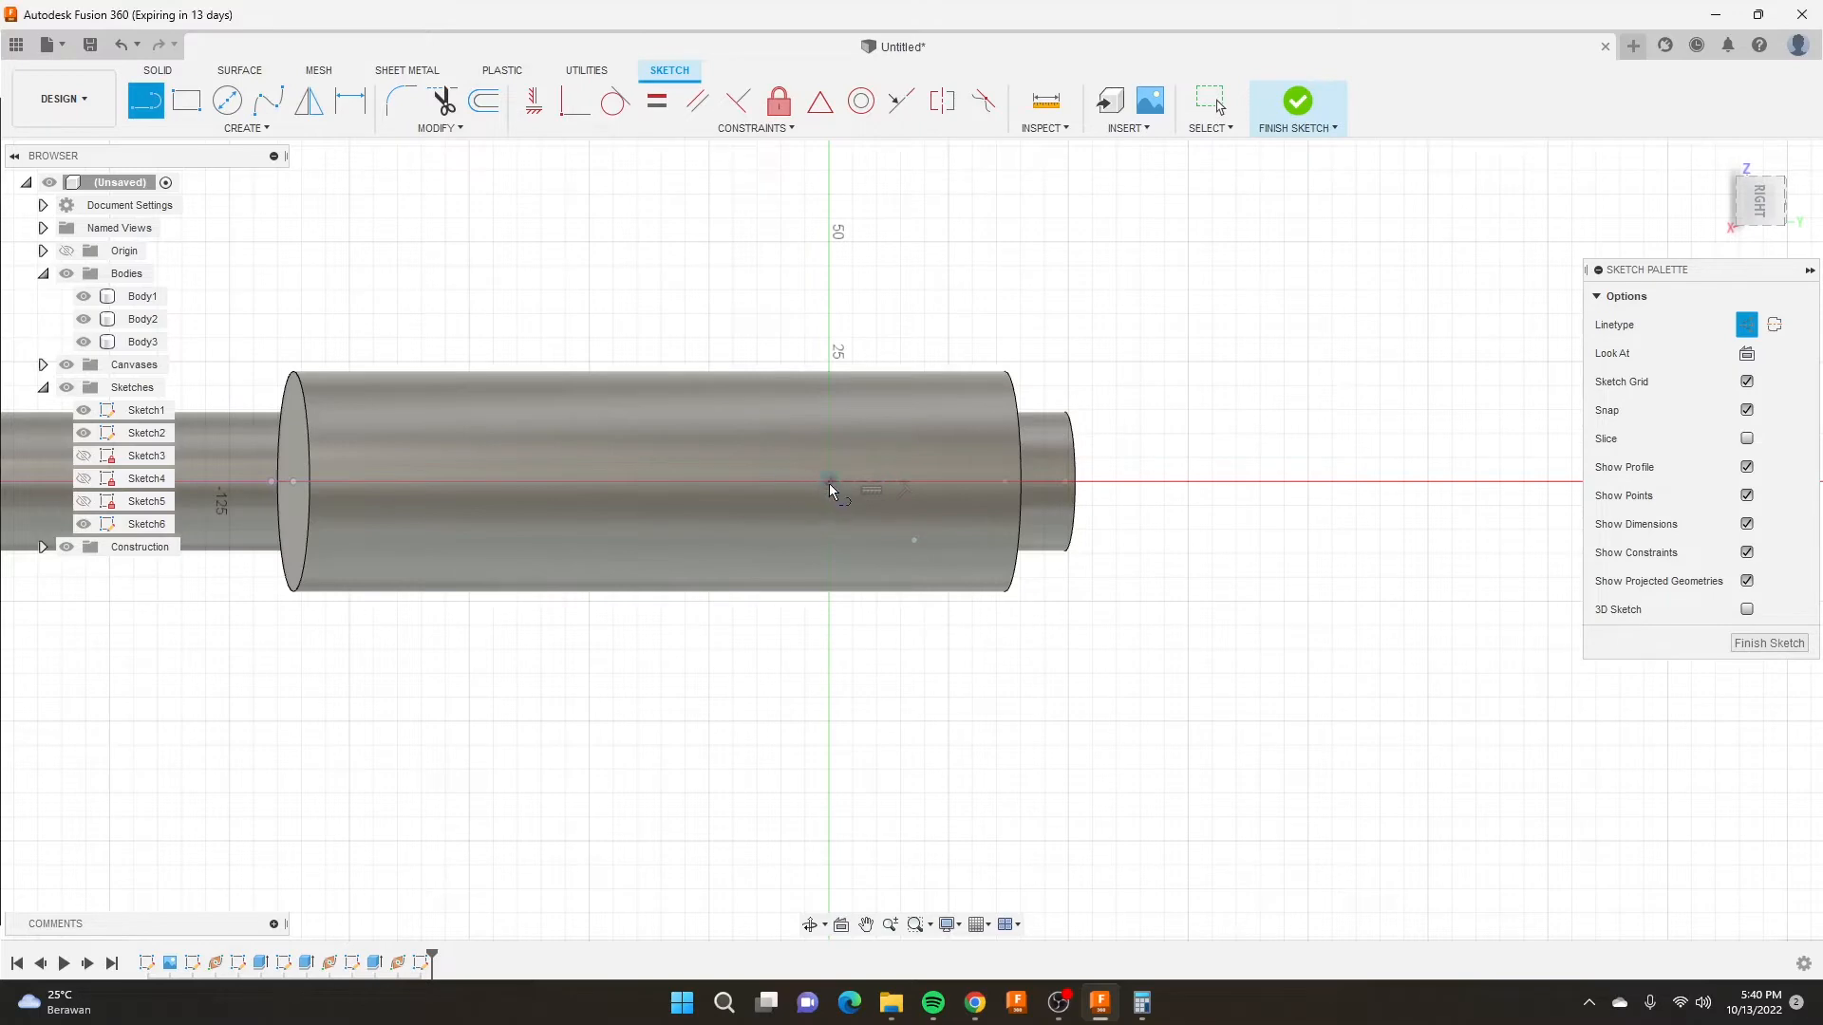
left_click(829, 482)
left_click(708, 481)
key("Escape")
left_click(709, 434)
Dimension the distance from the origin to the endpoint on the head tube's lower side as 25 mm.
key("d")
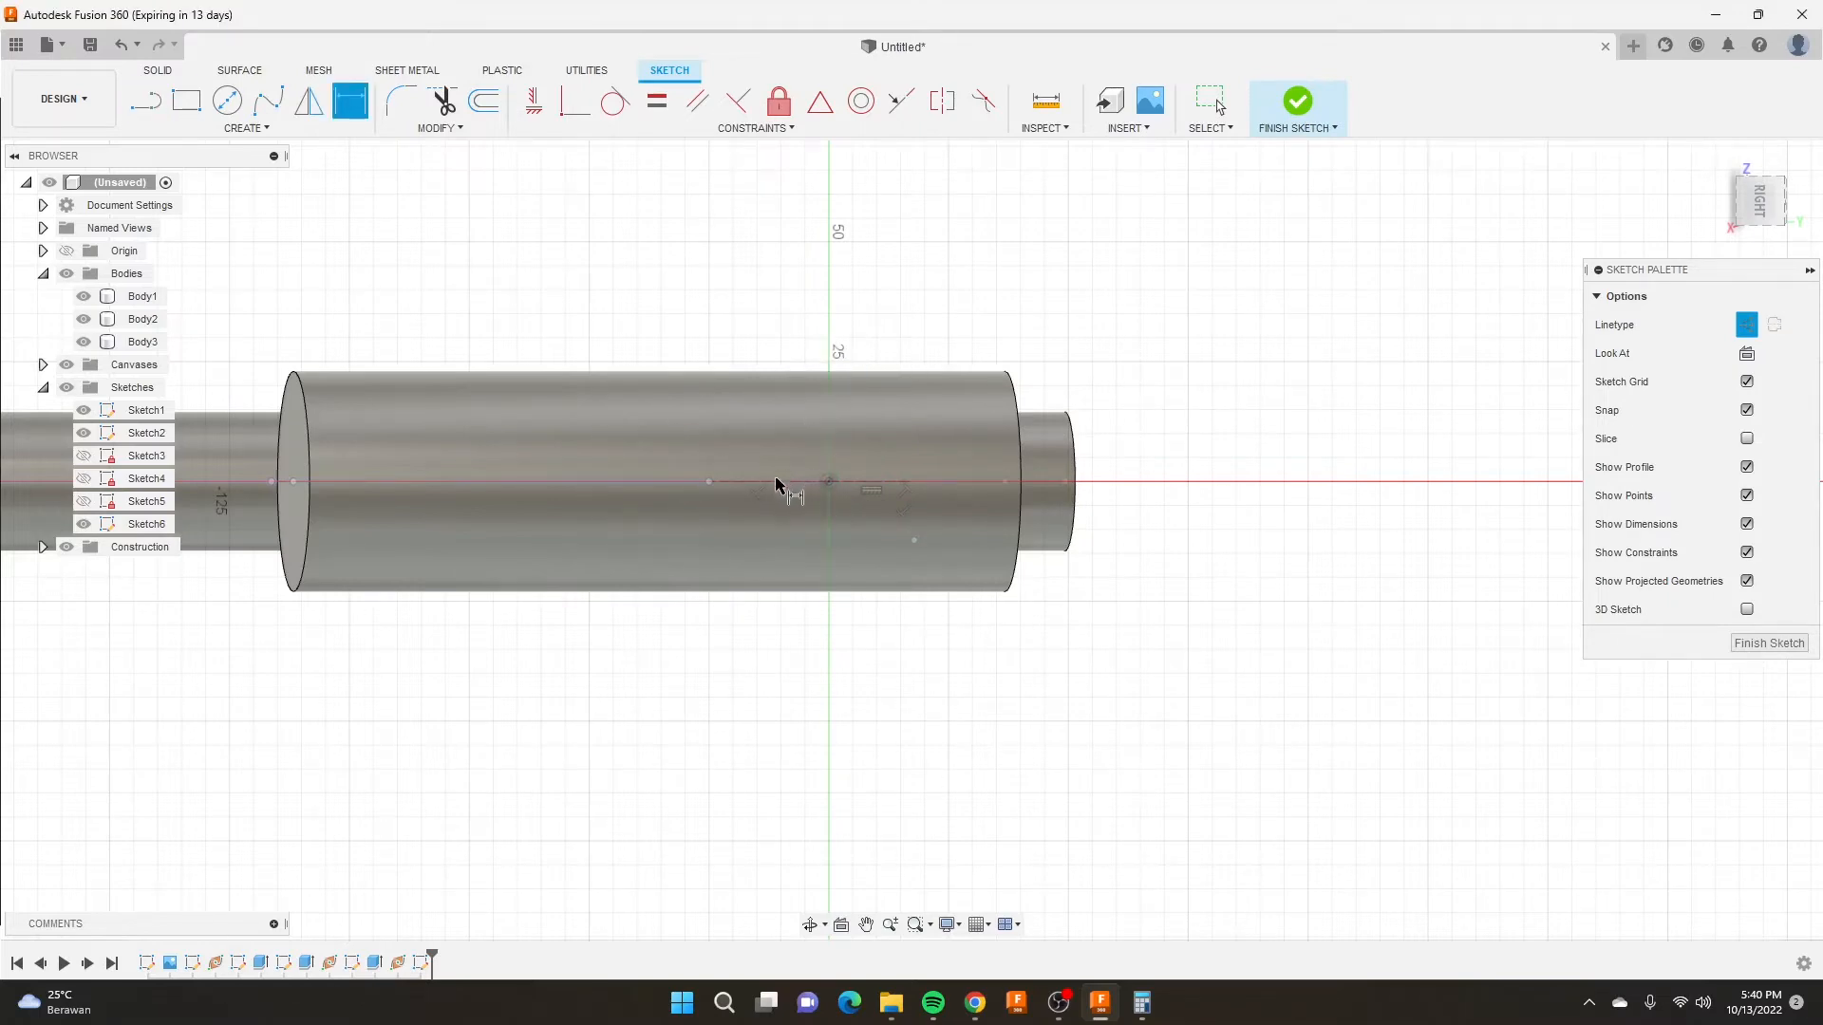
left_click(773, 484)
key("Escape")
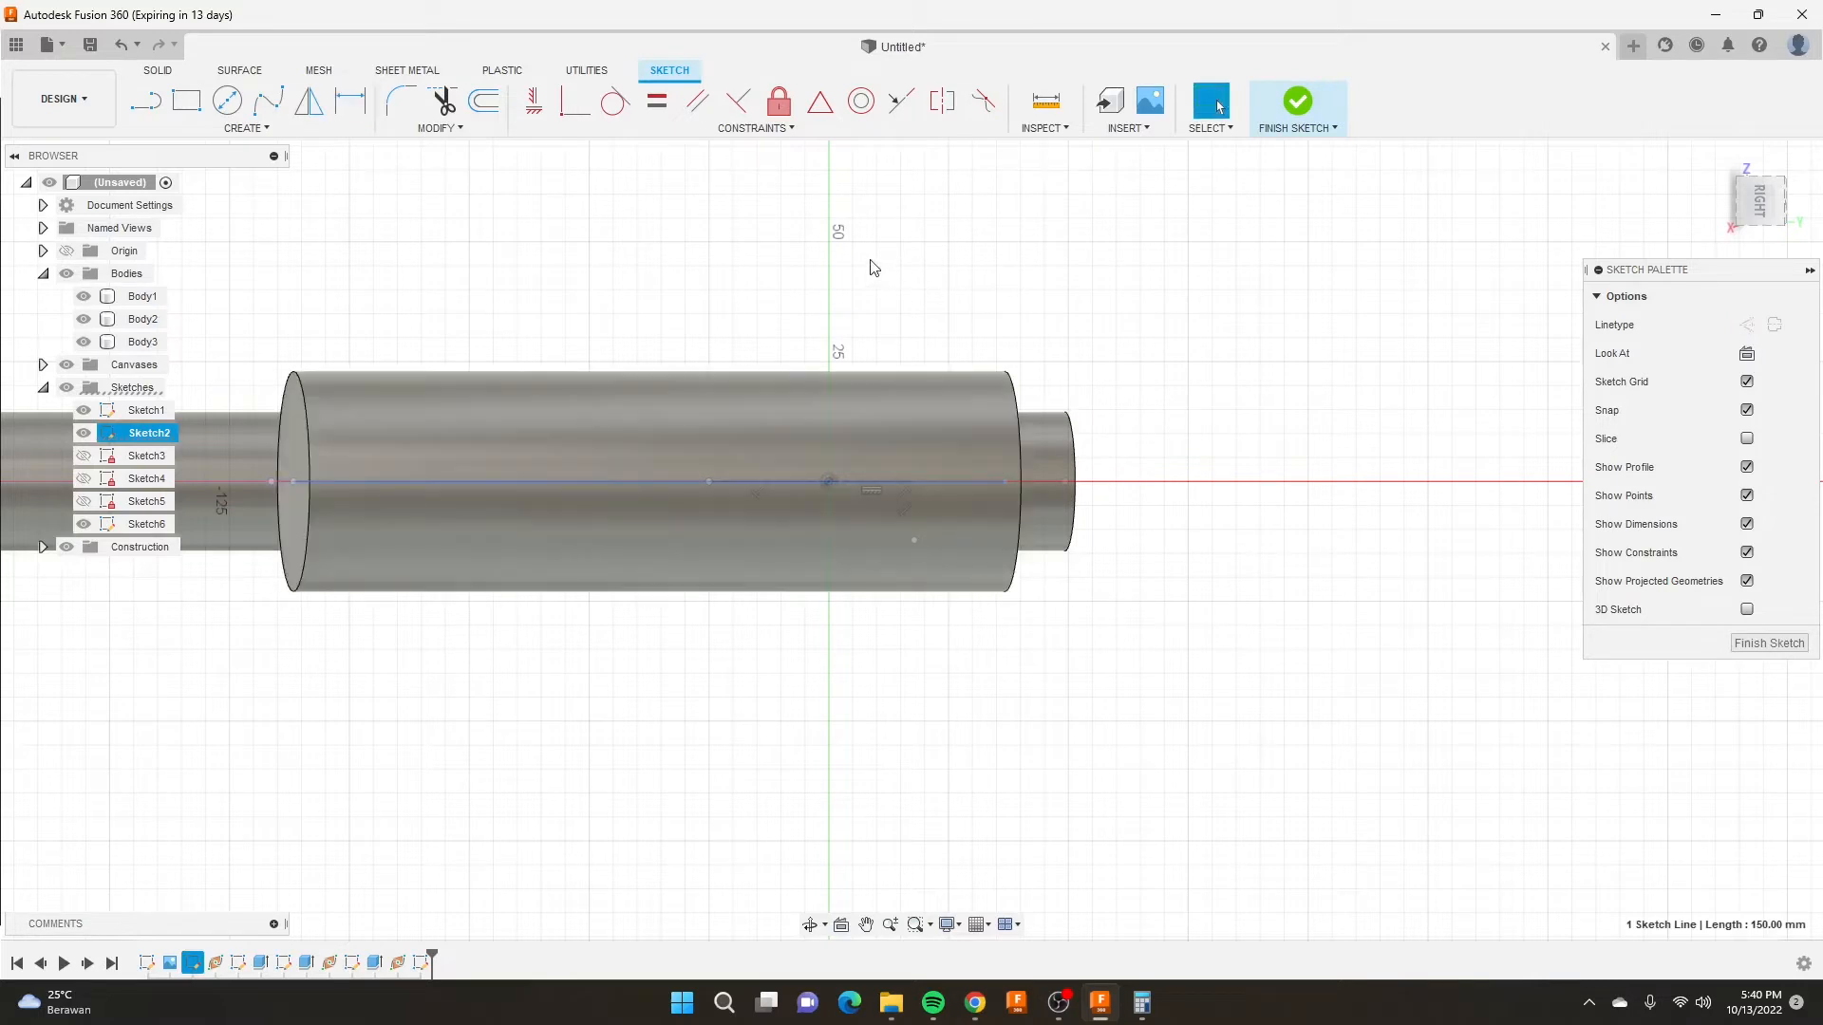
key("Escape")
key("d")
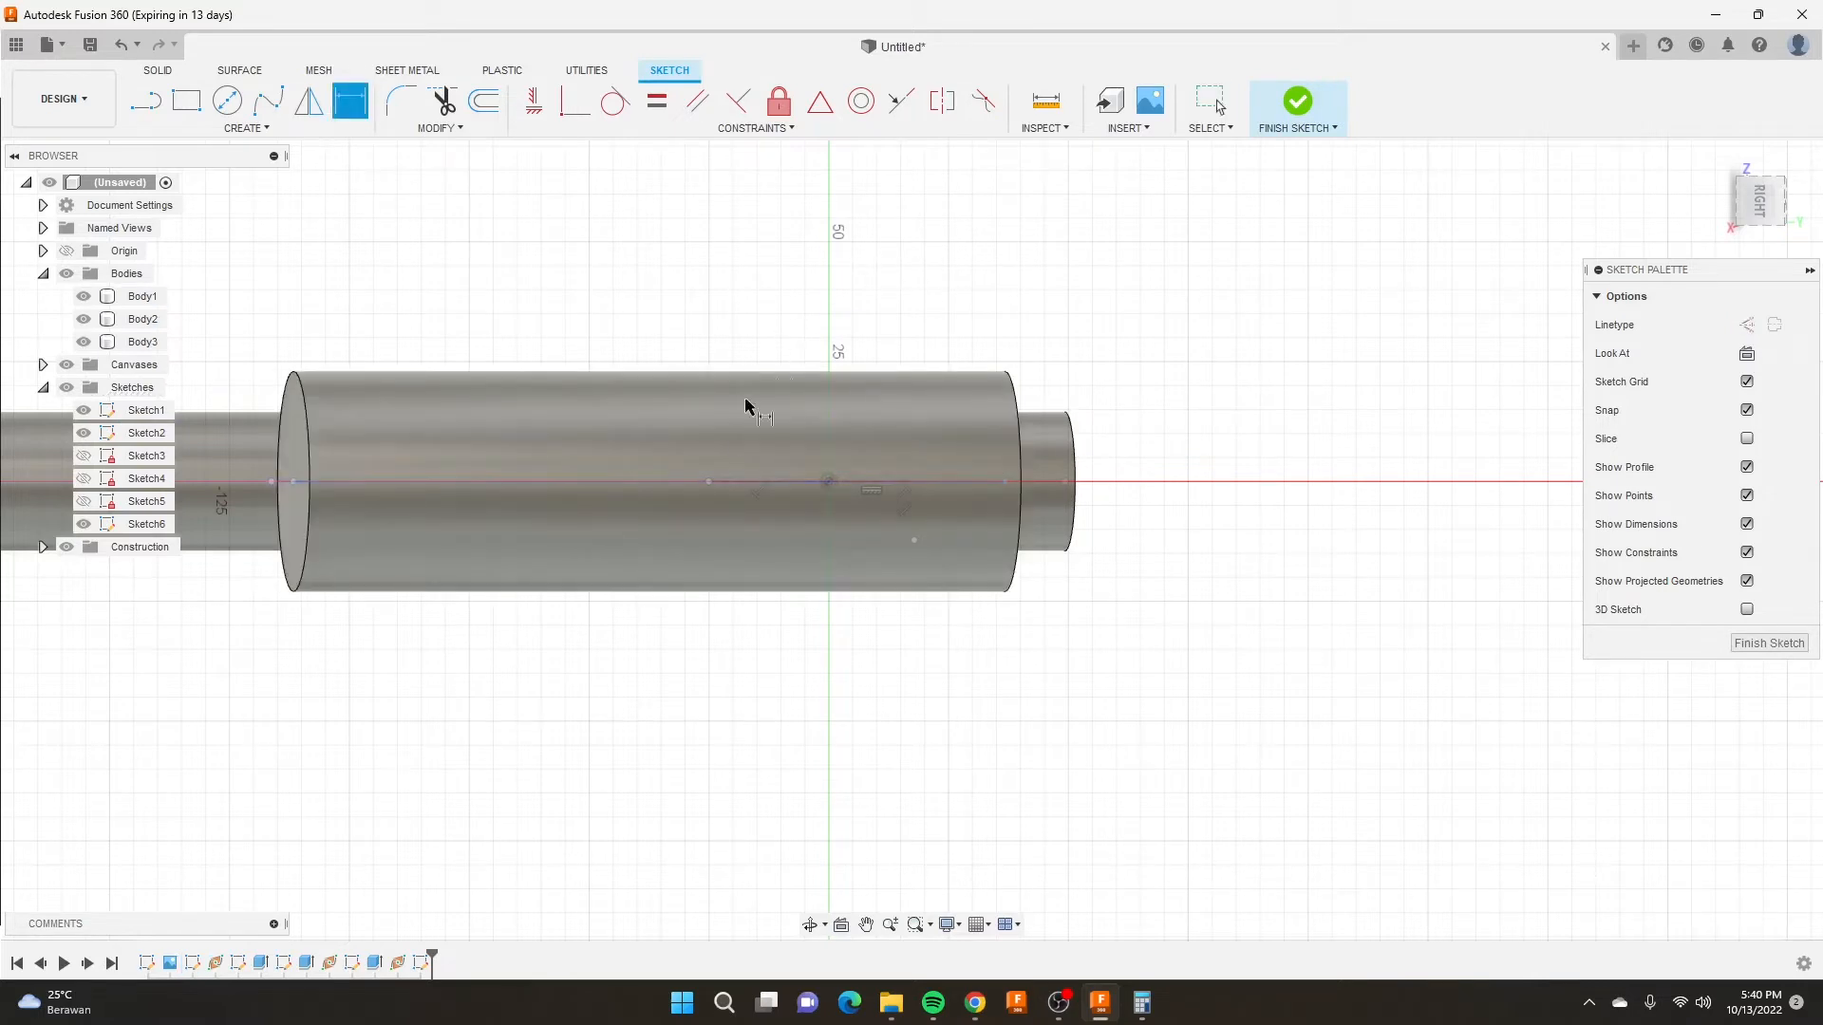
left_click(709, 483)
left_click(828, 483)
left_click(793, 718)
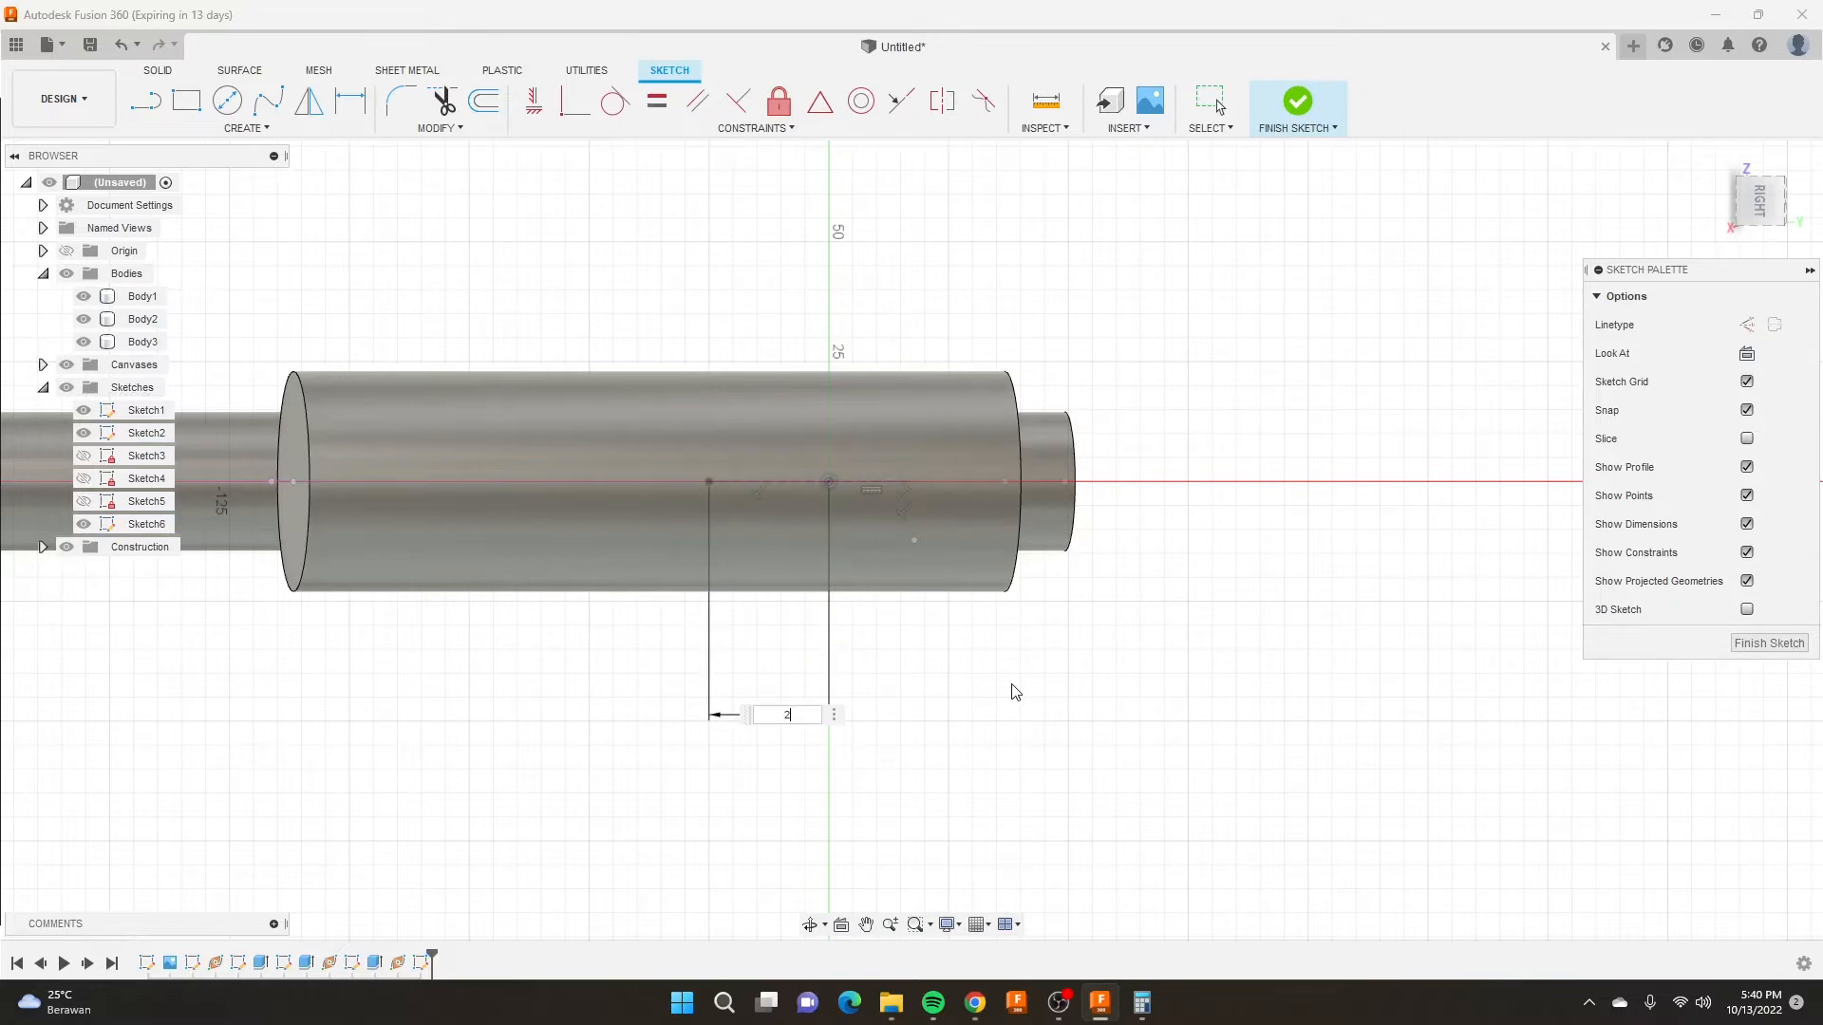
type("25")
key("Return")
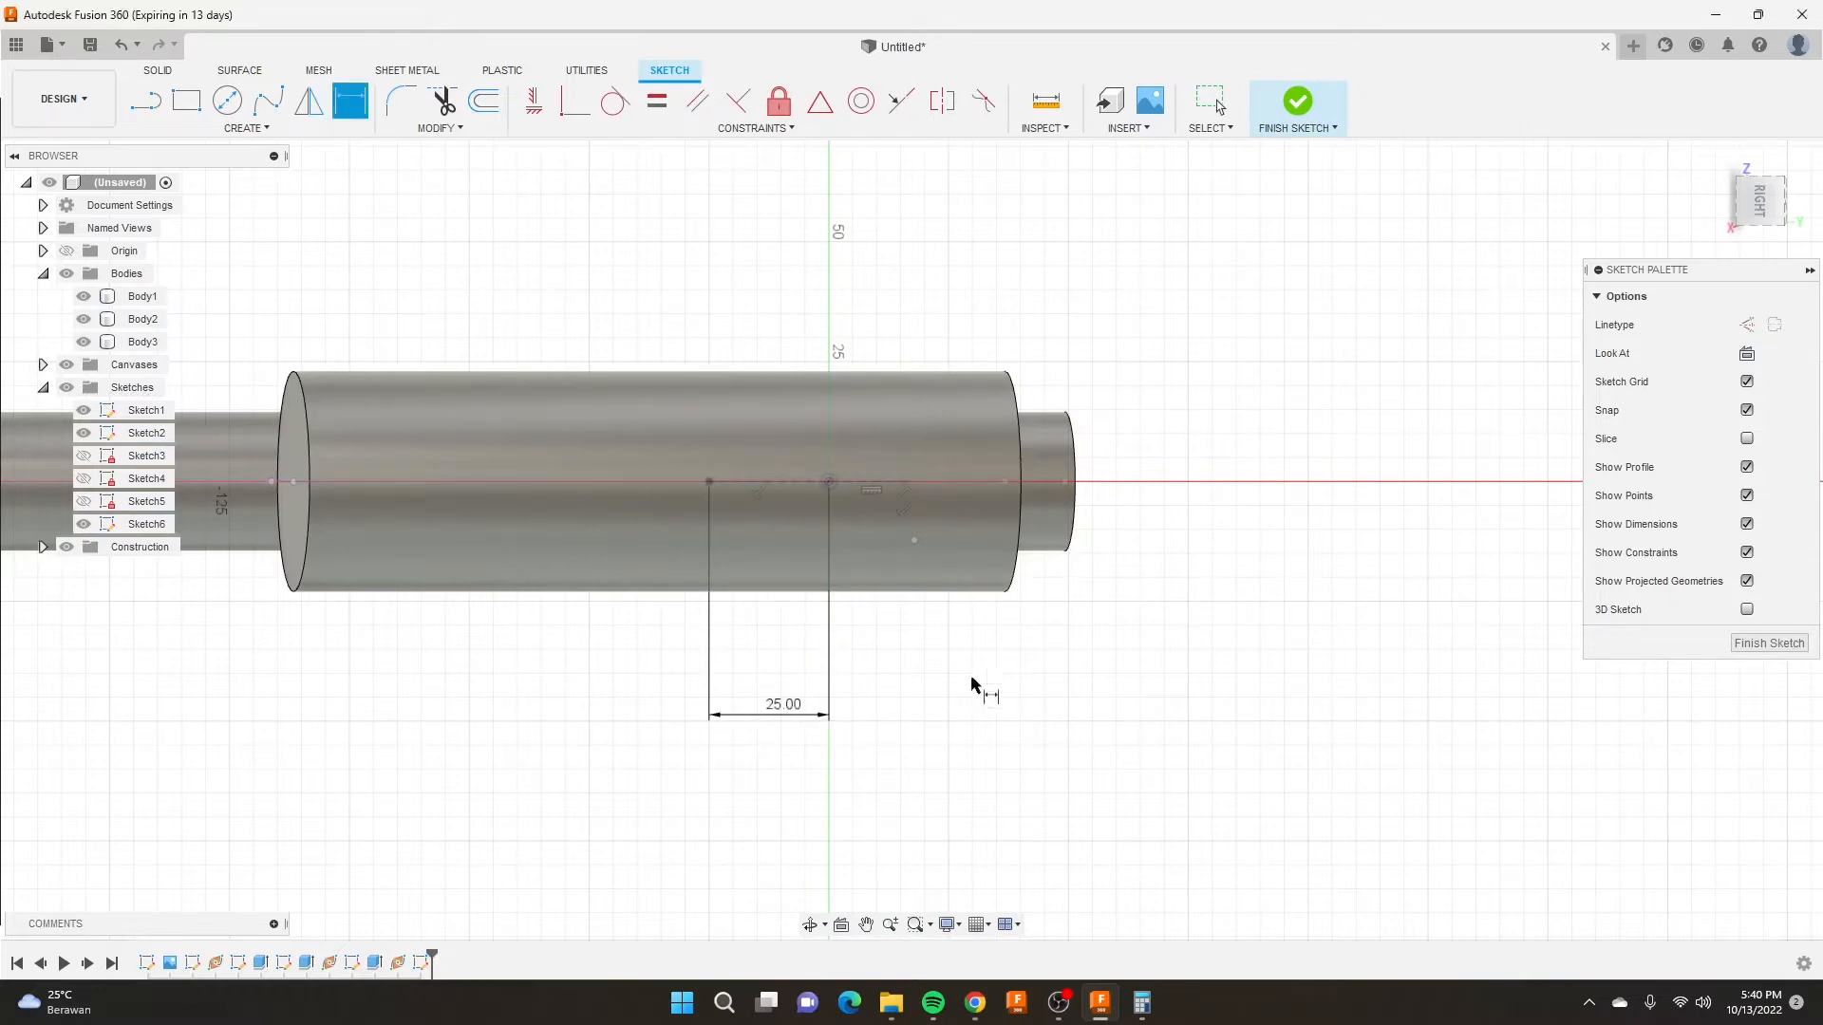
Dimension the distance from the origin to the endpoint on the head tube's upper side as 18 mm.
left_click(828, 483)
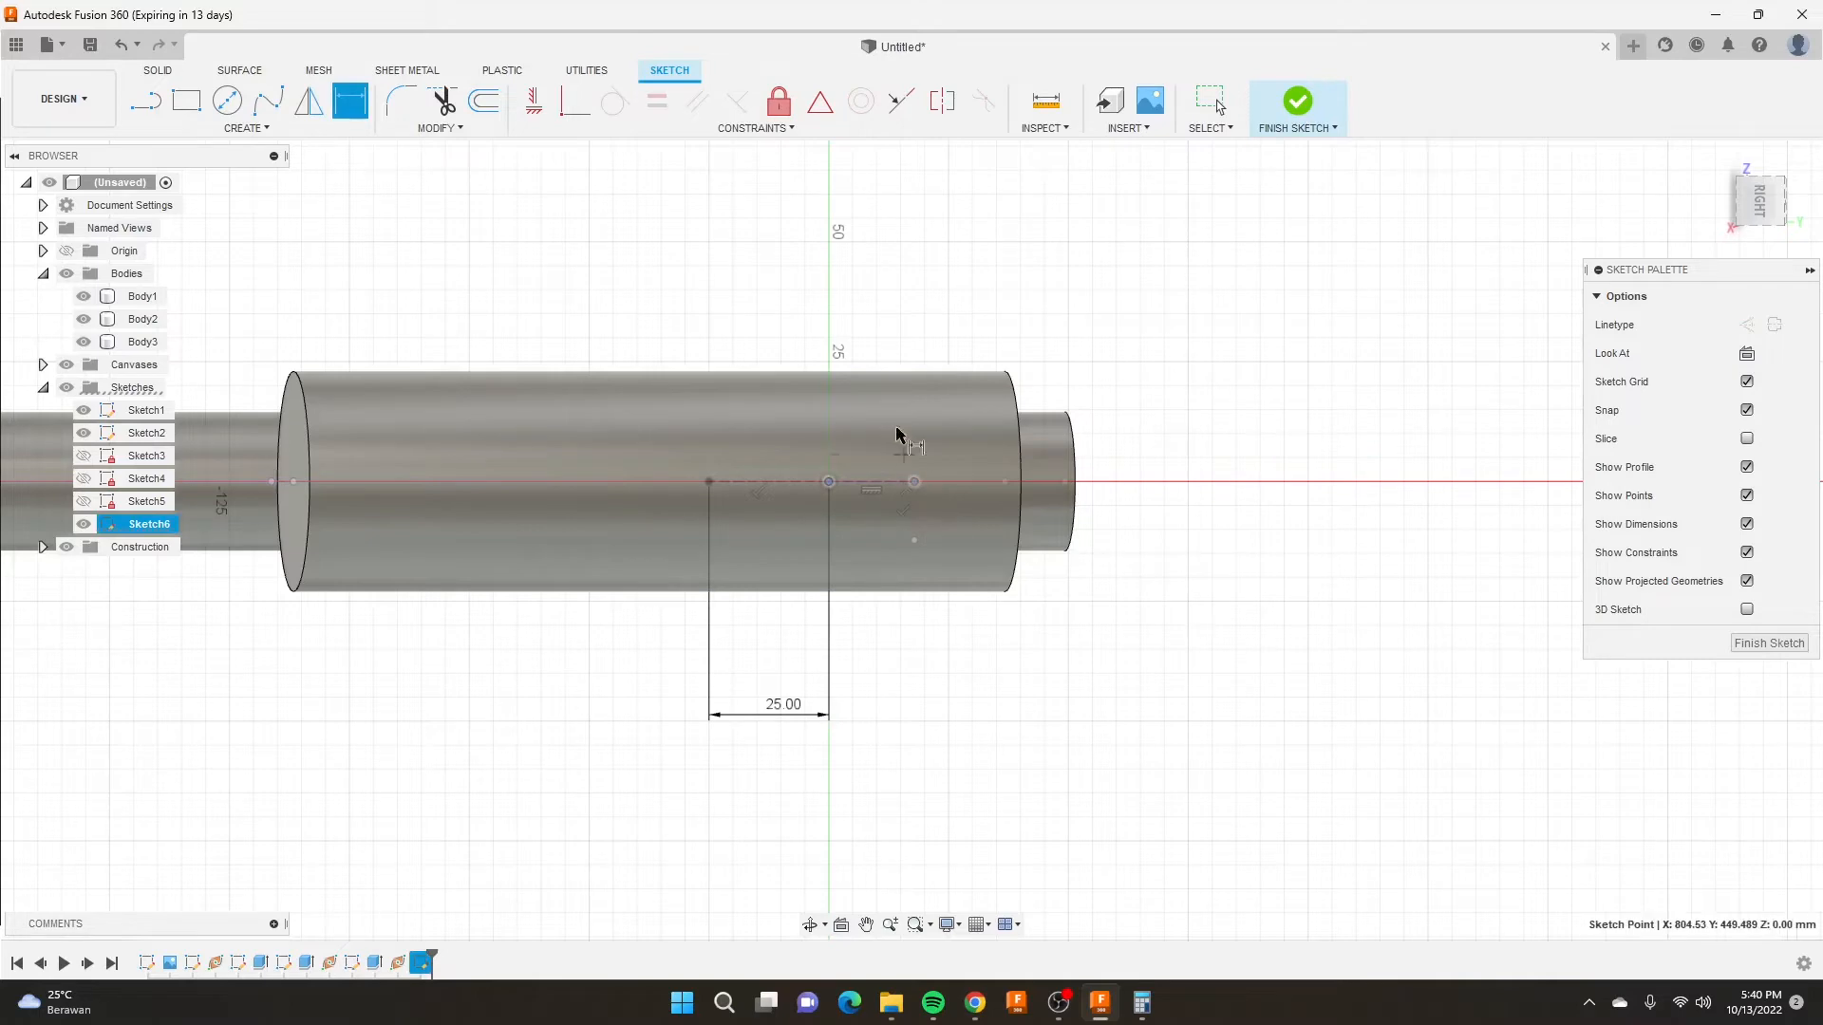
left_click(914, 539)
left_click(916, 687)
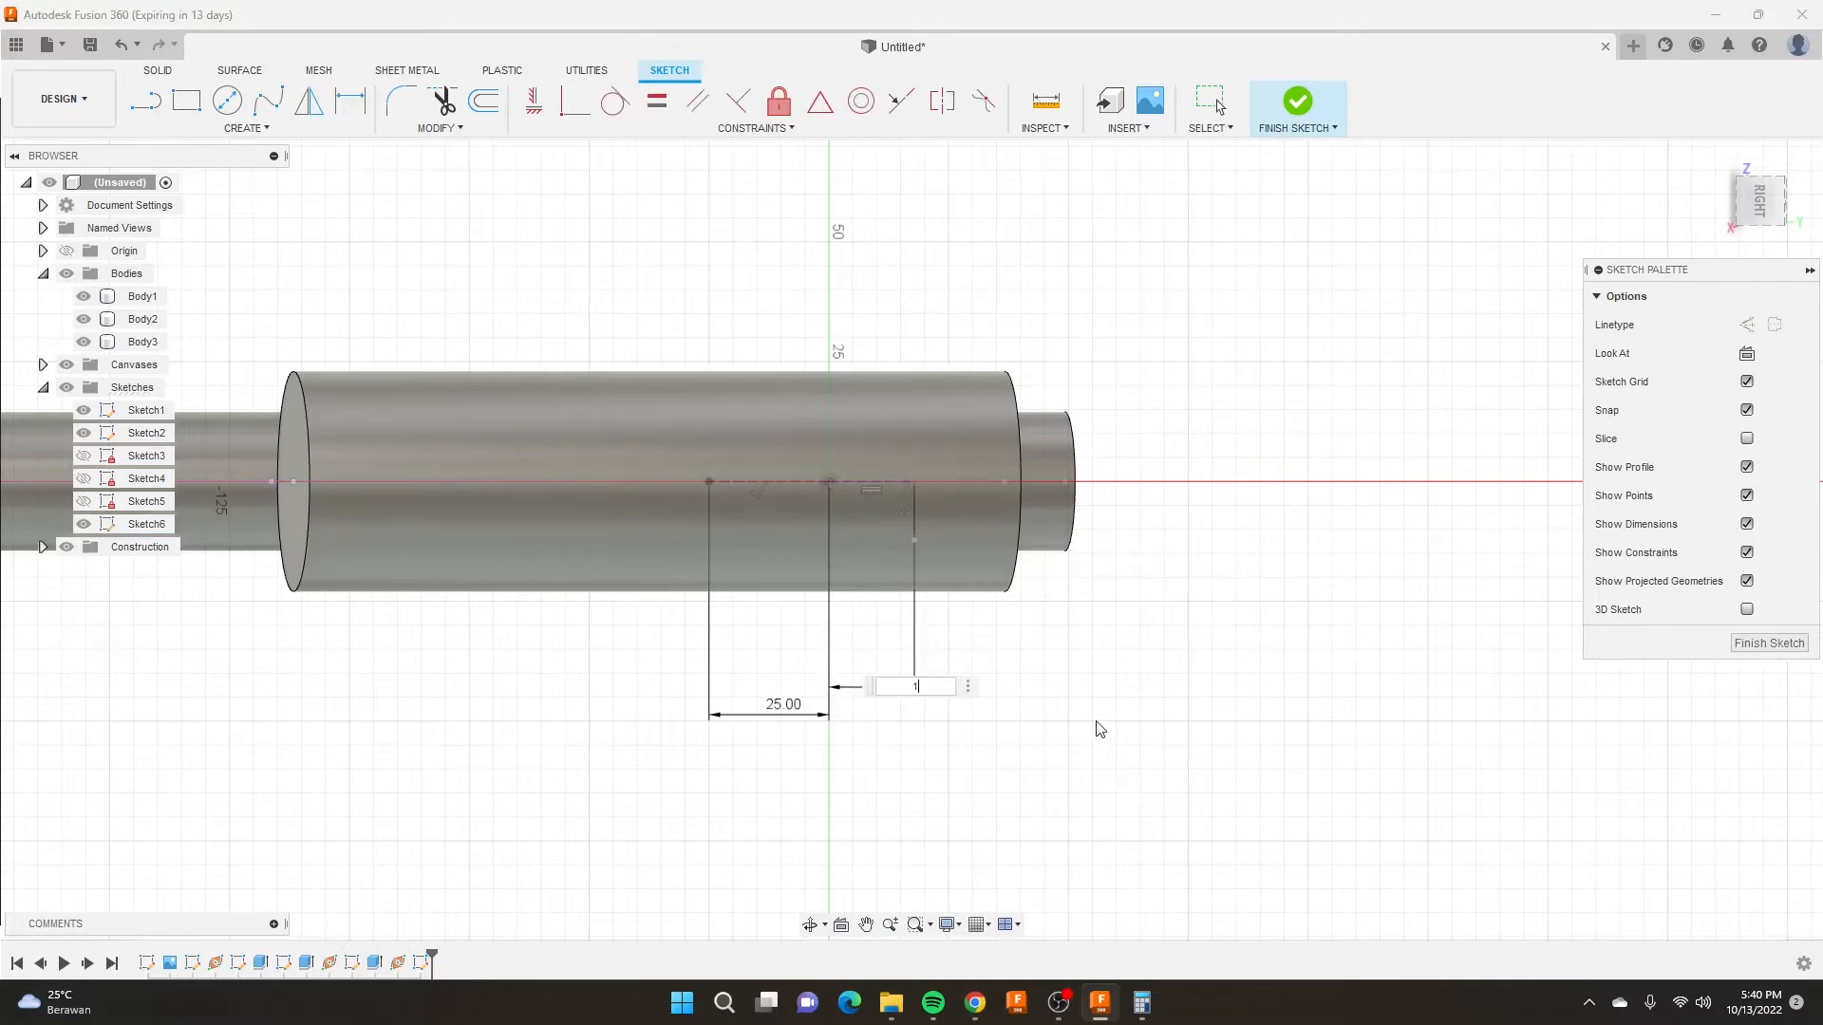
type("18")
key("Return")
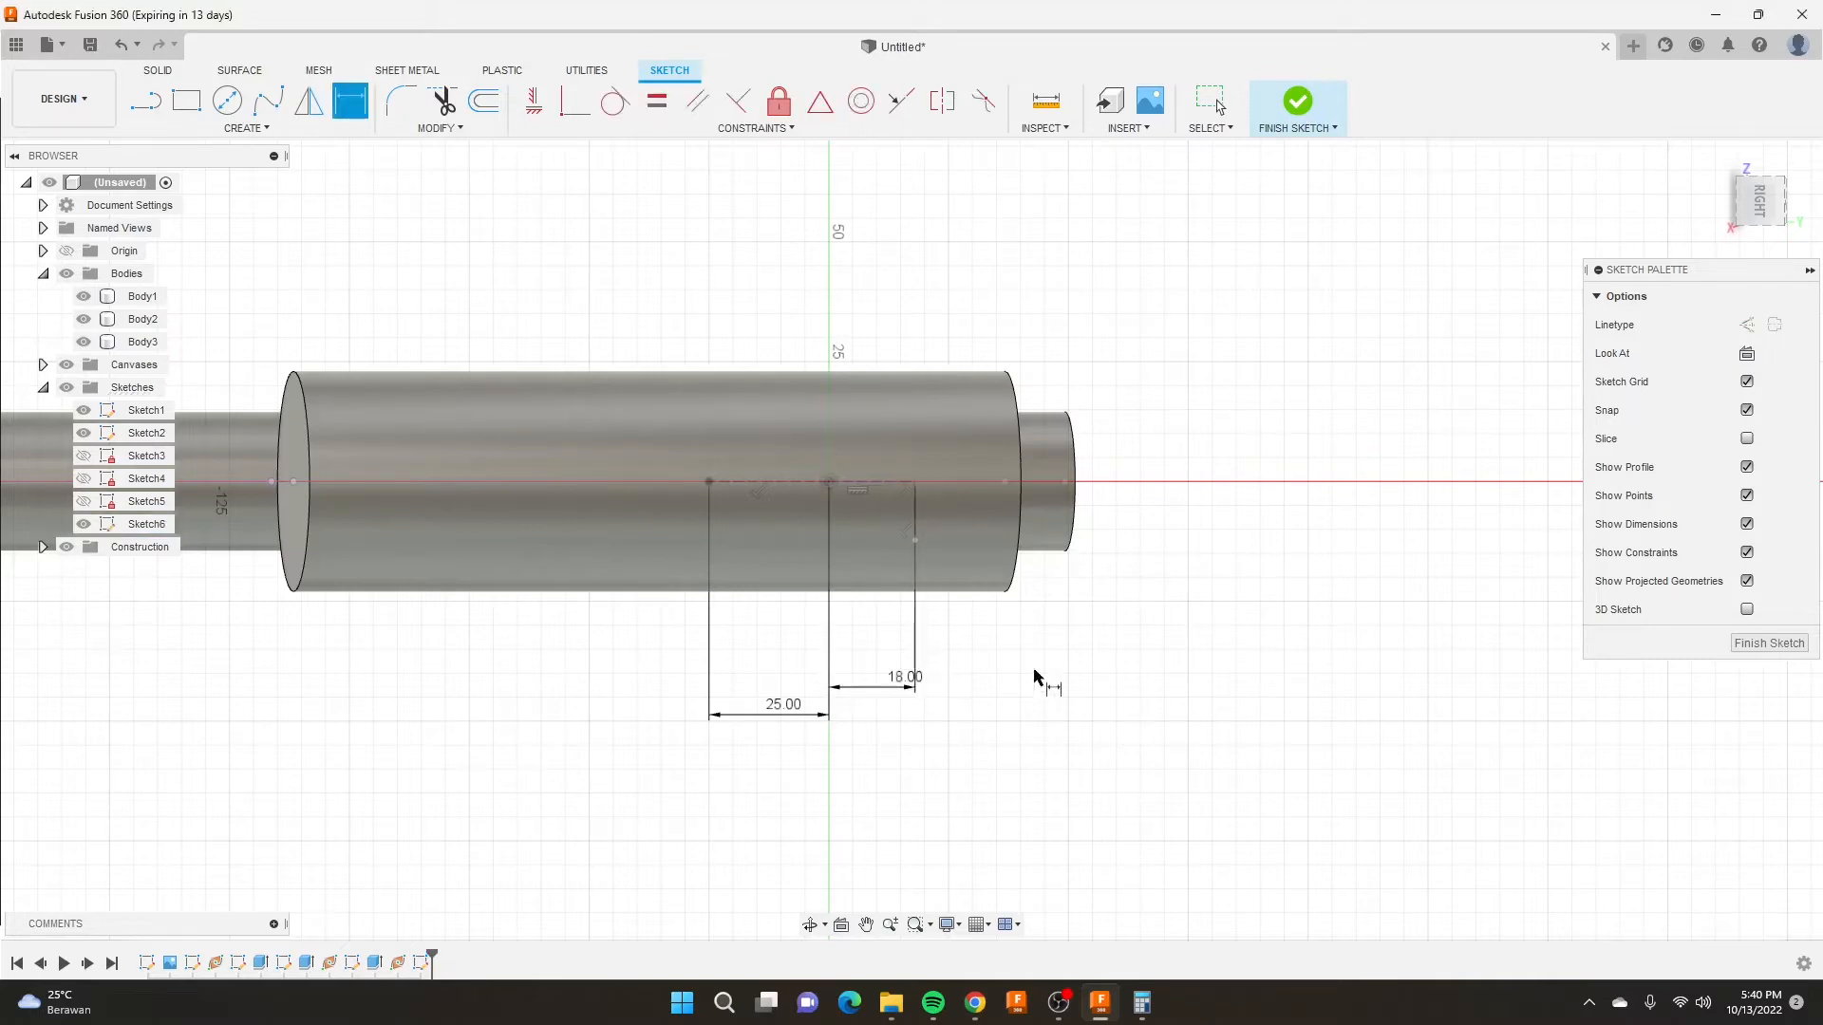
Set the upper endpoint distance to 25 mm and the lower endpoint distance to 20 mm.
double_click(905, 677)
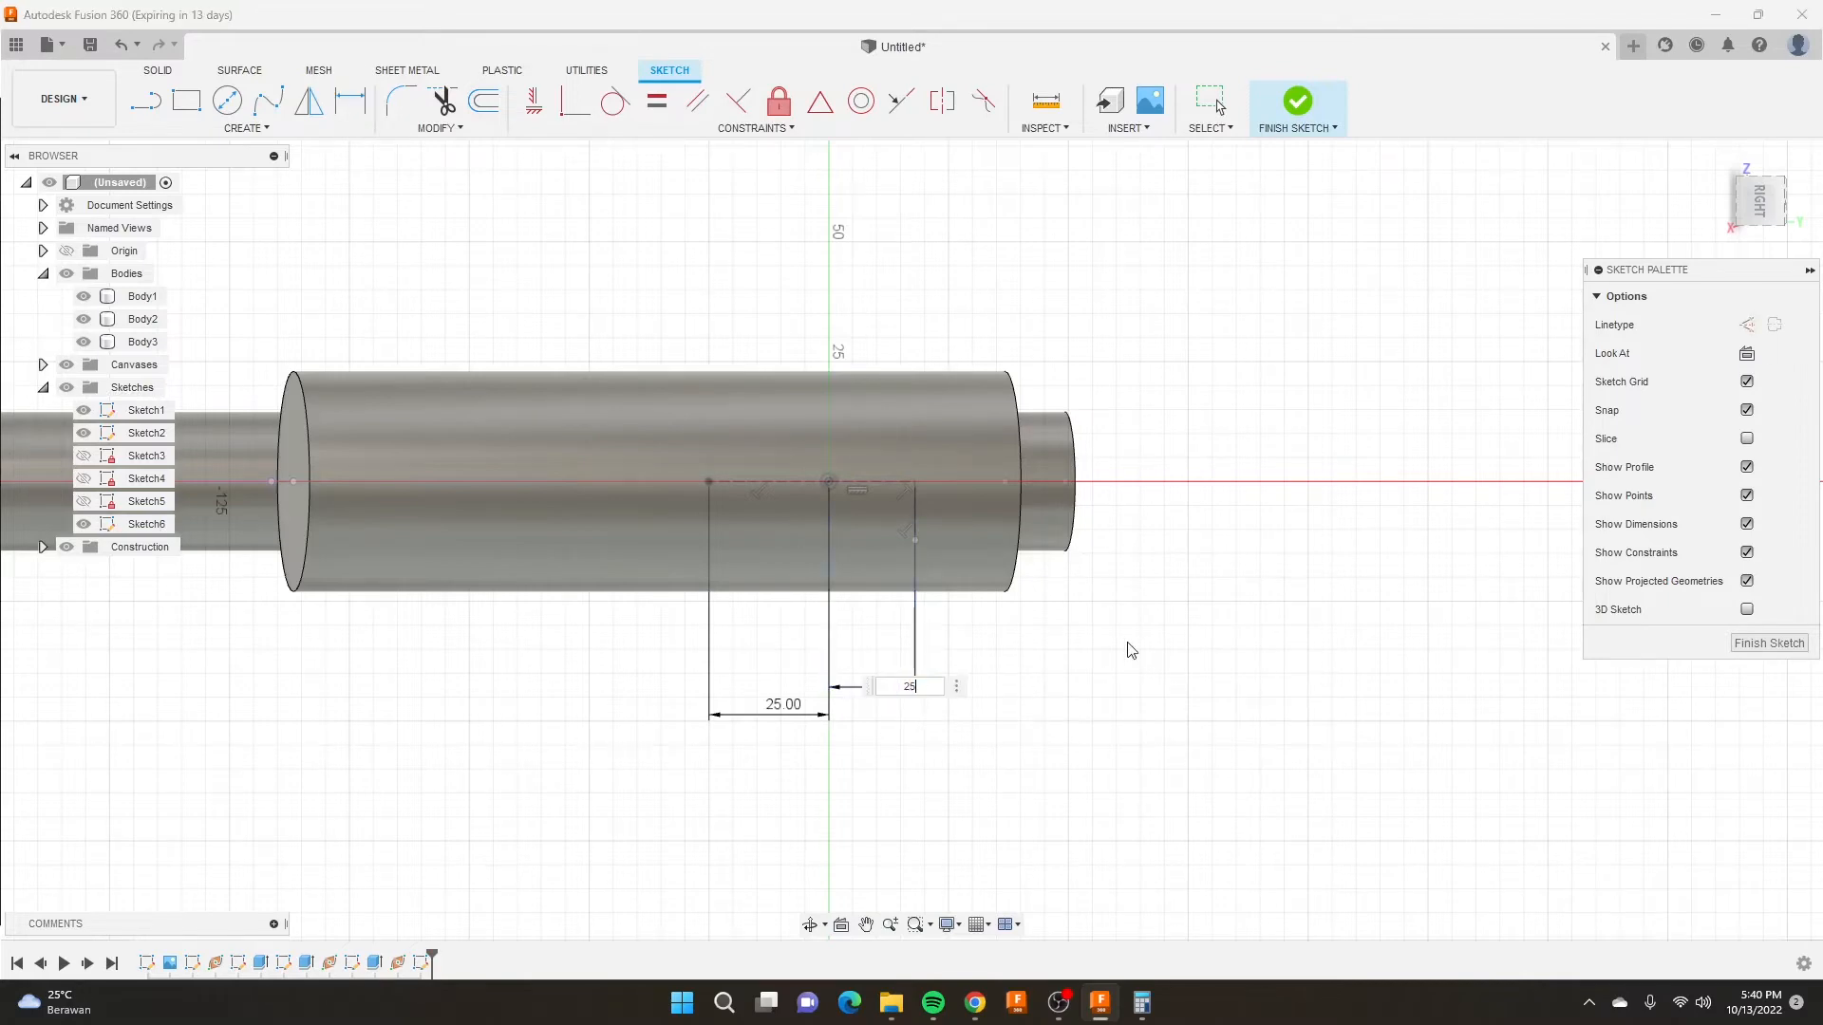
key("Return")
double_click(783, 703)
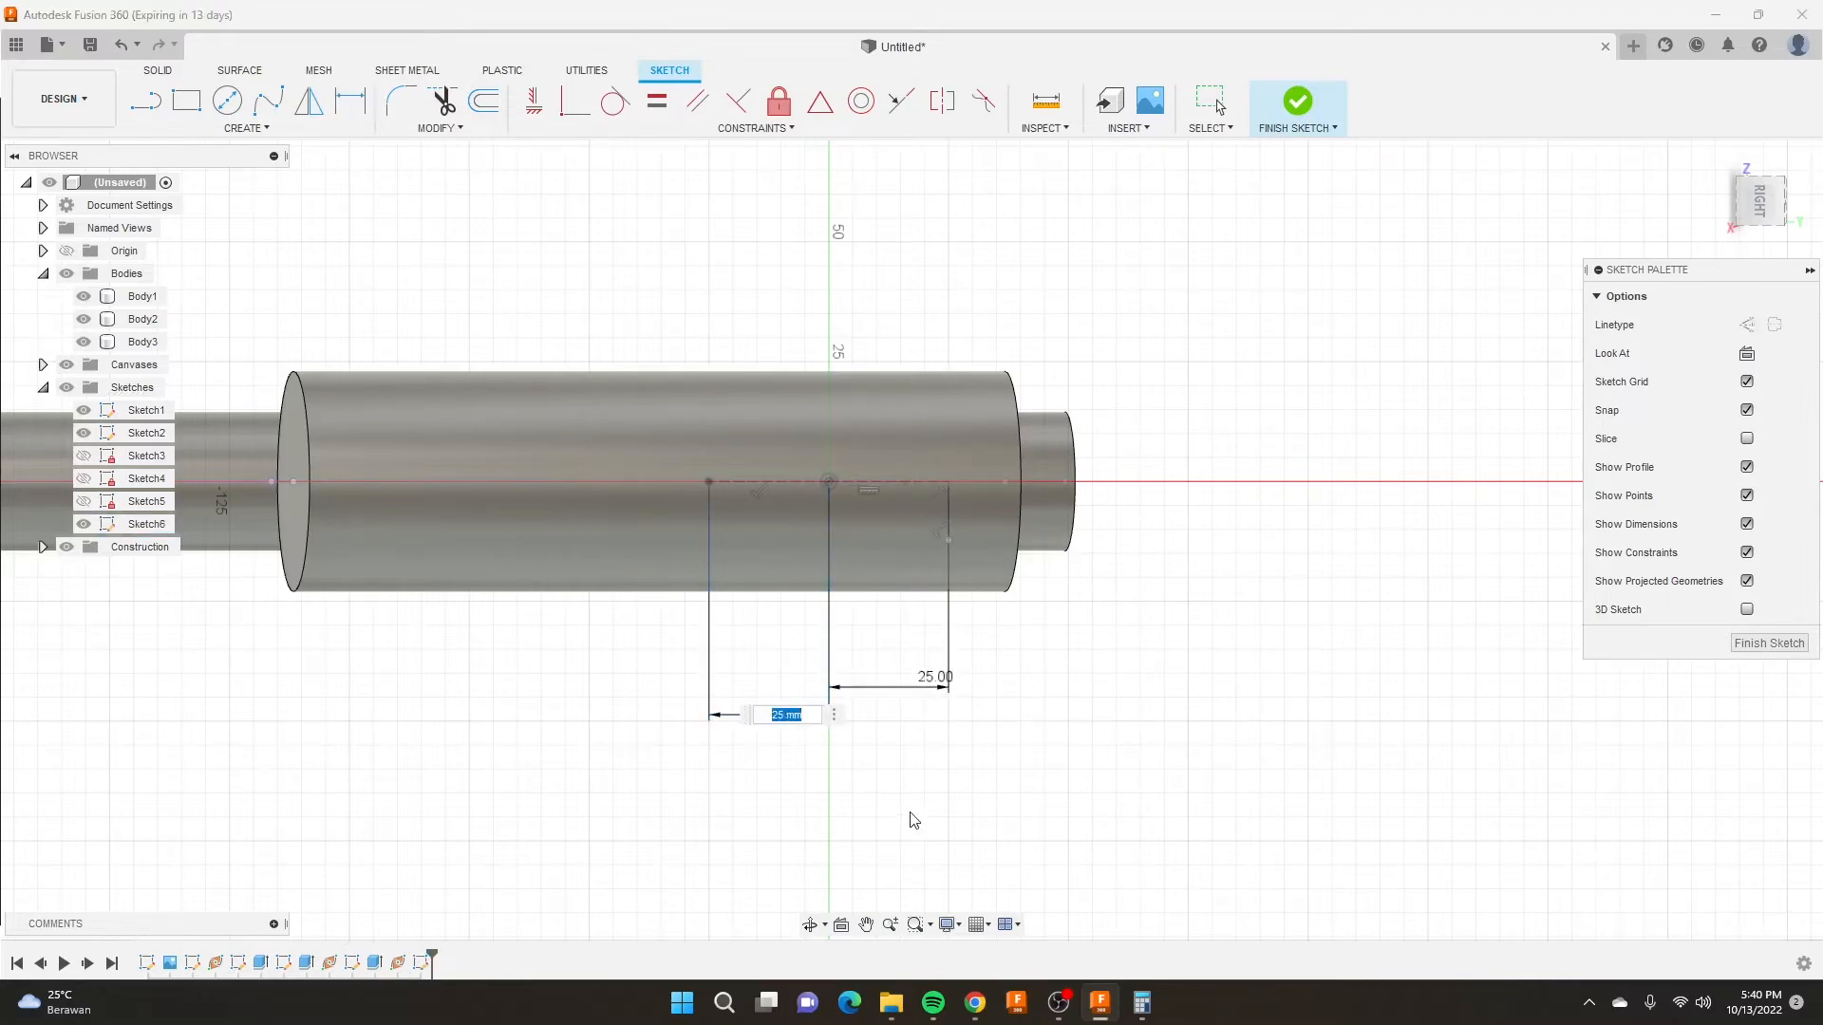
key("Return")
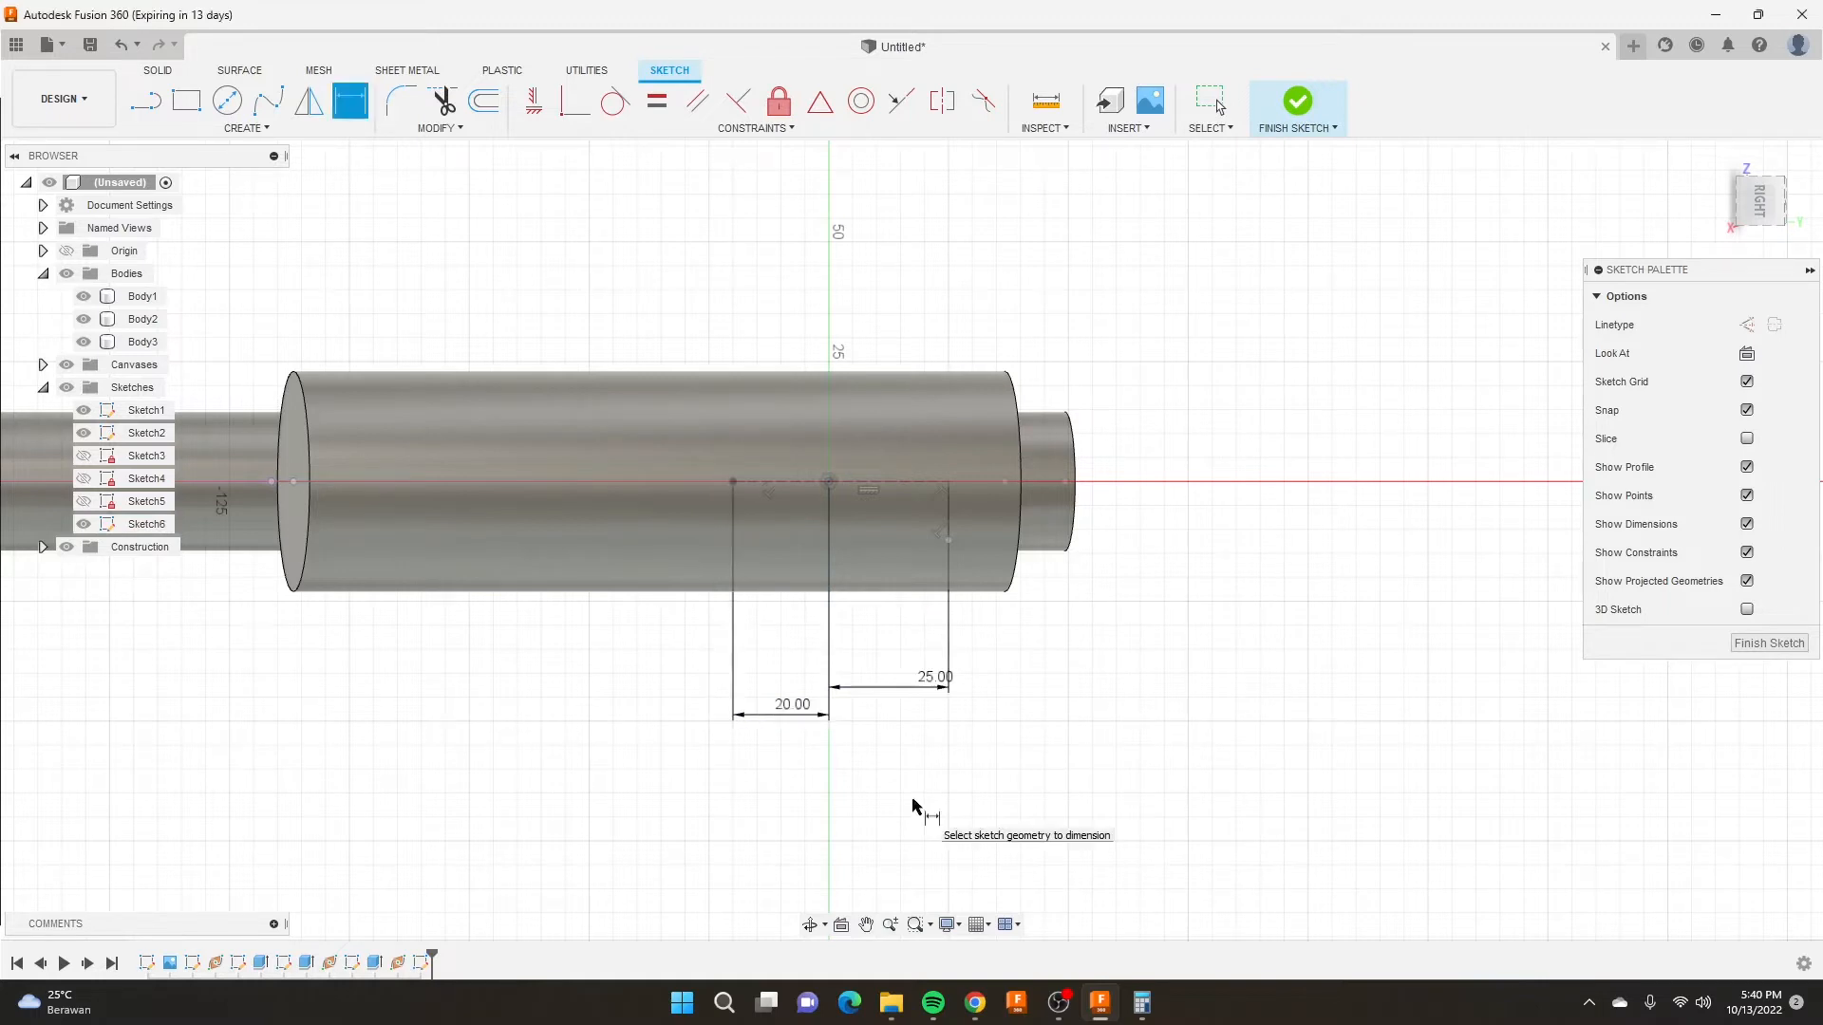
Draw a fit point spline arching from the upper endpoint to the lower endpoint, on one side of the head tube axis.
left_click(269, 100)
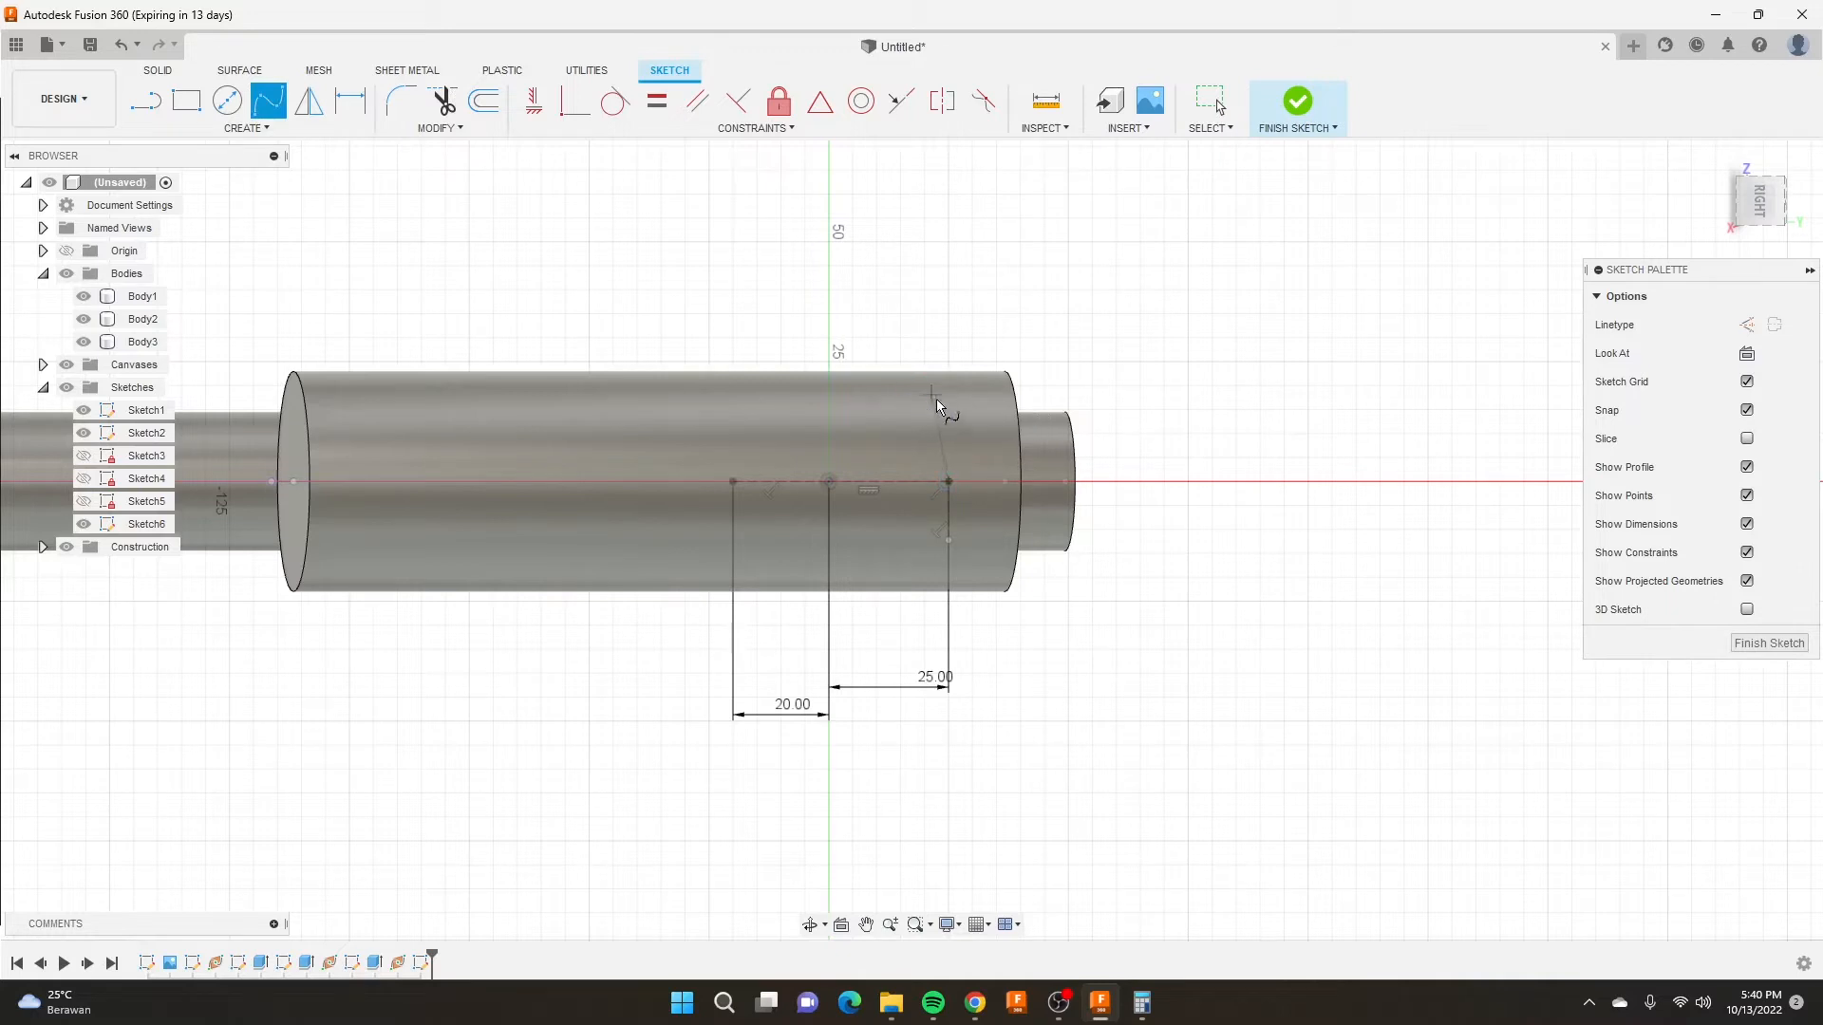
left_click(916, 383)
left_click(733, 481)
scroll(988, 574, "down", 1)
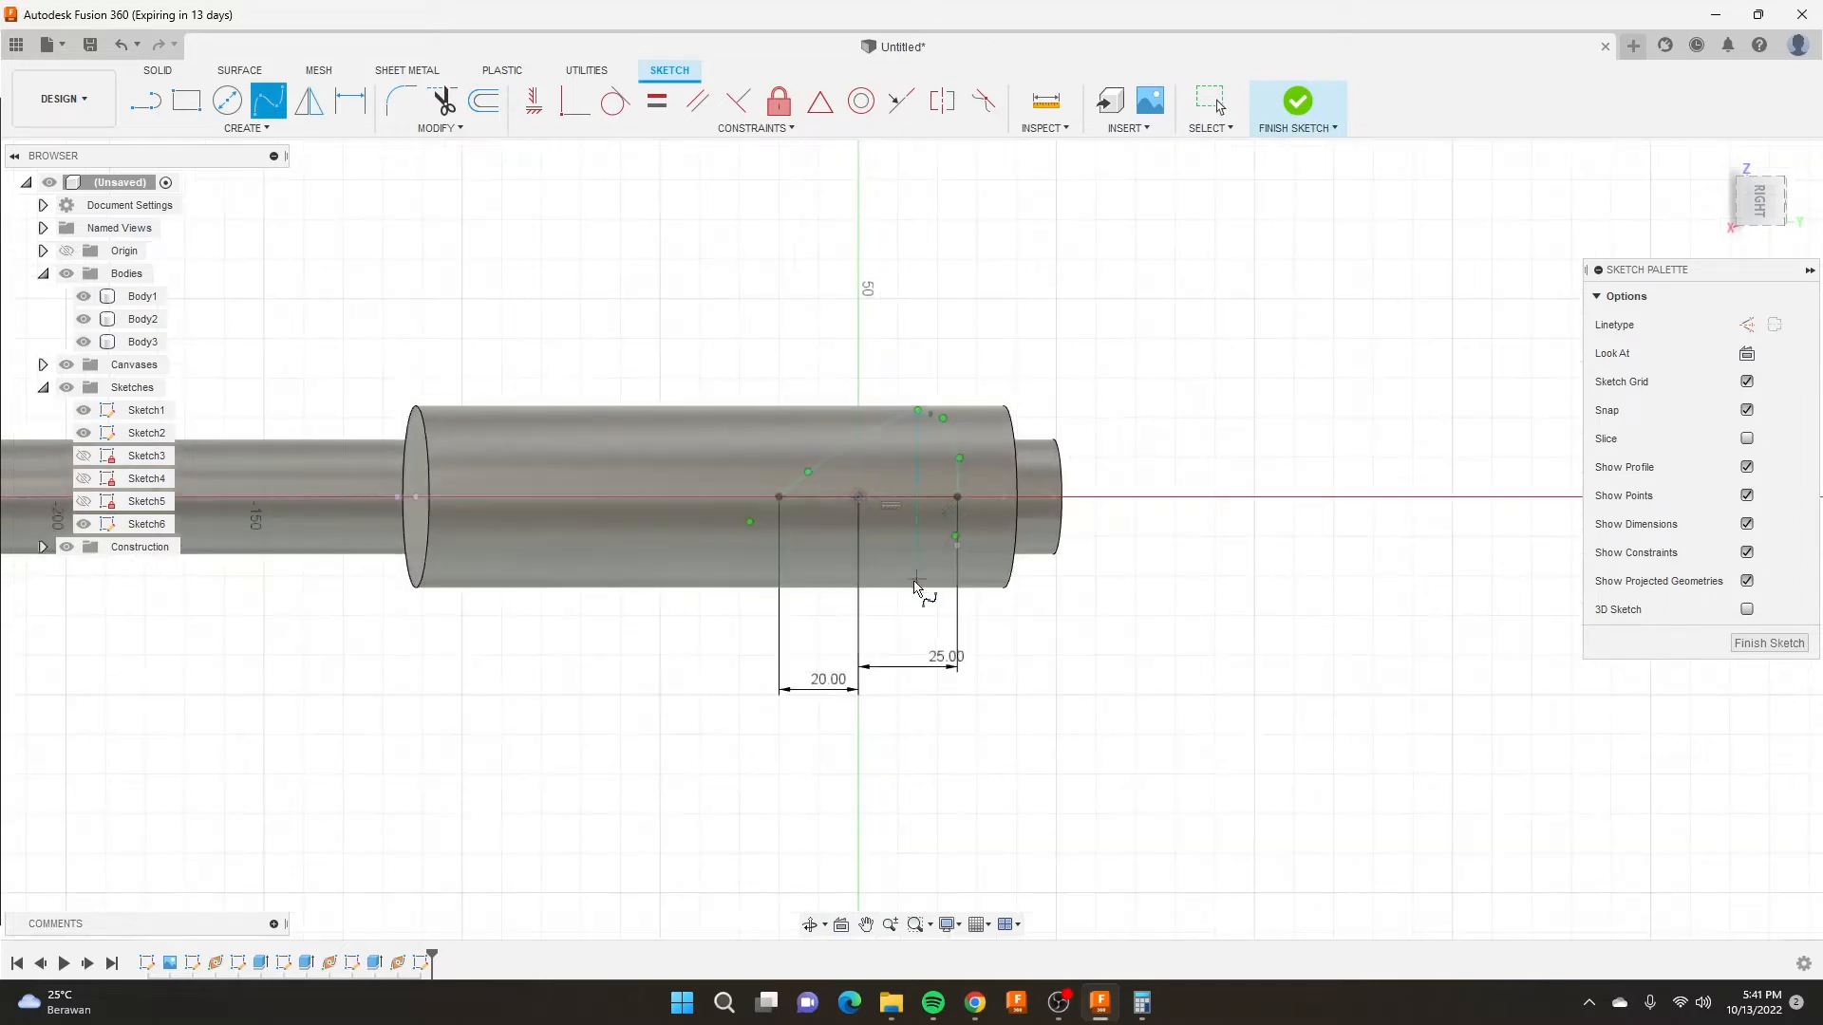
scroll(917, 581, "up", 2)
right_click(1147, 640)
left_click(1204, 643)
Set the upper endpoint distance to 20 mm and the lower endpoint distance to 15 mm.
double_click(983, 703)
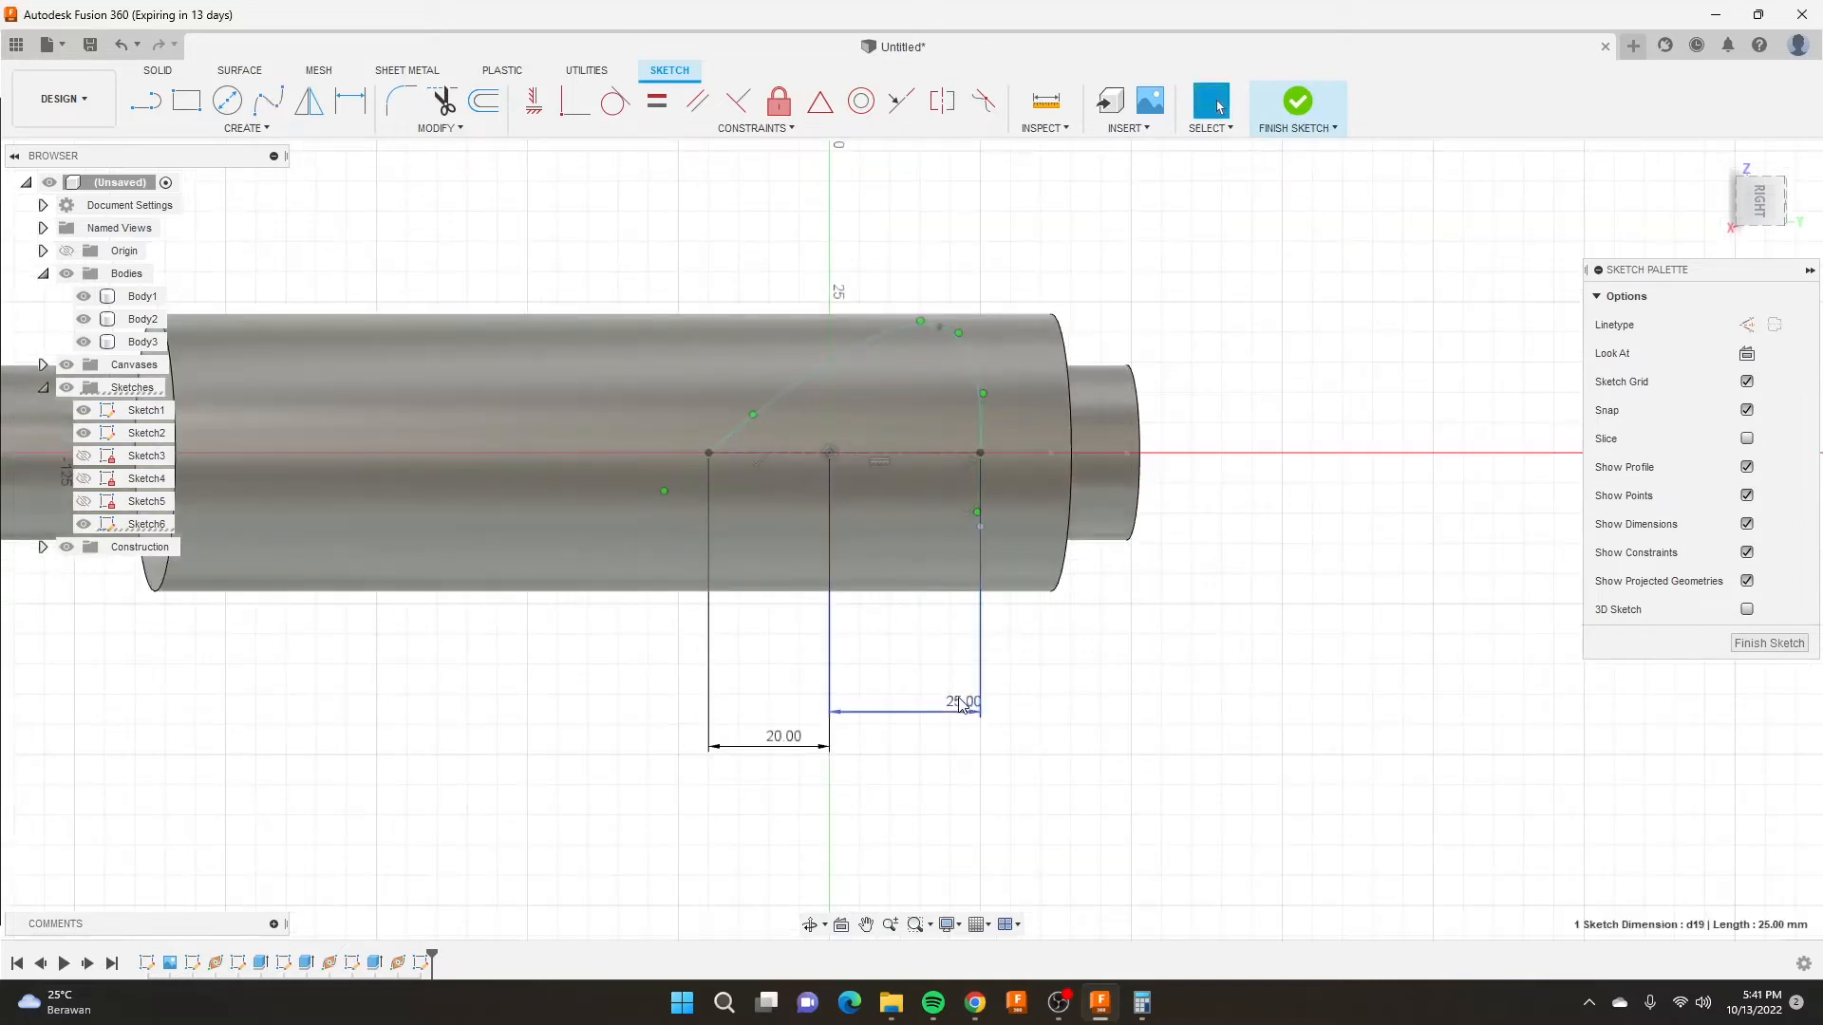
type("20")
key("Return")
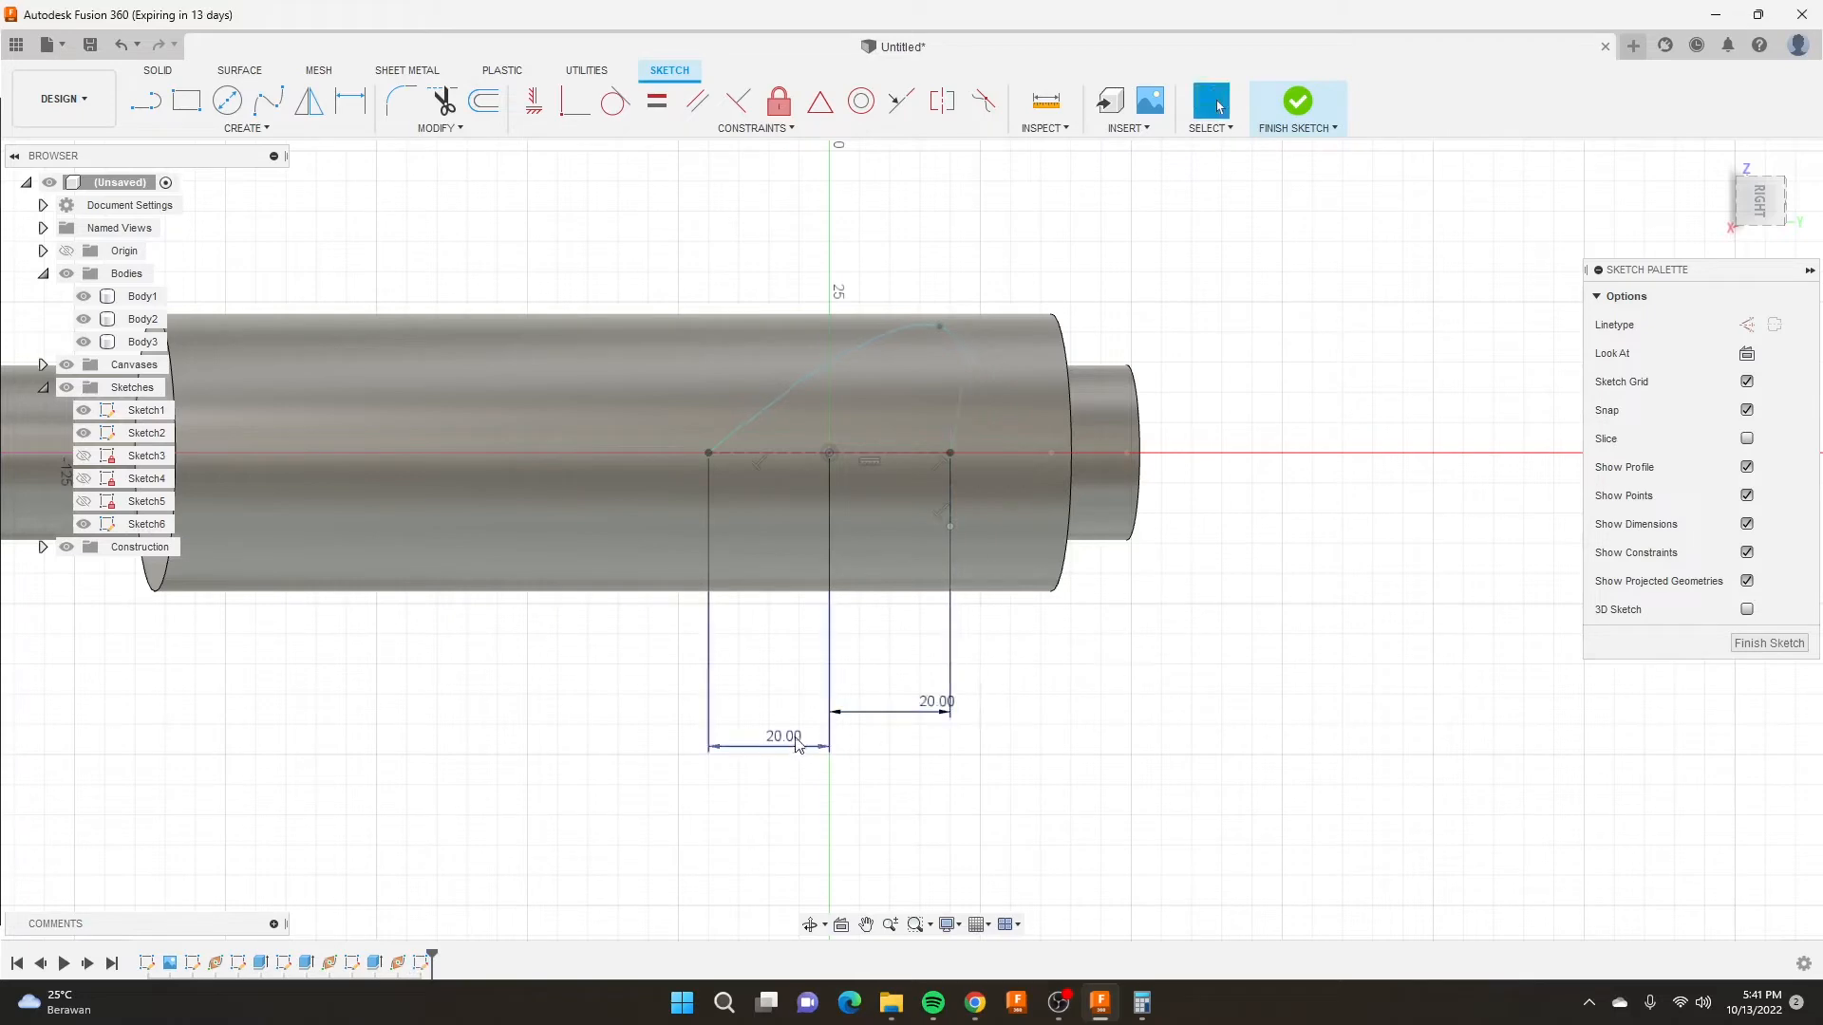
double_click(784, 737)
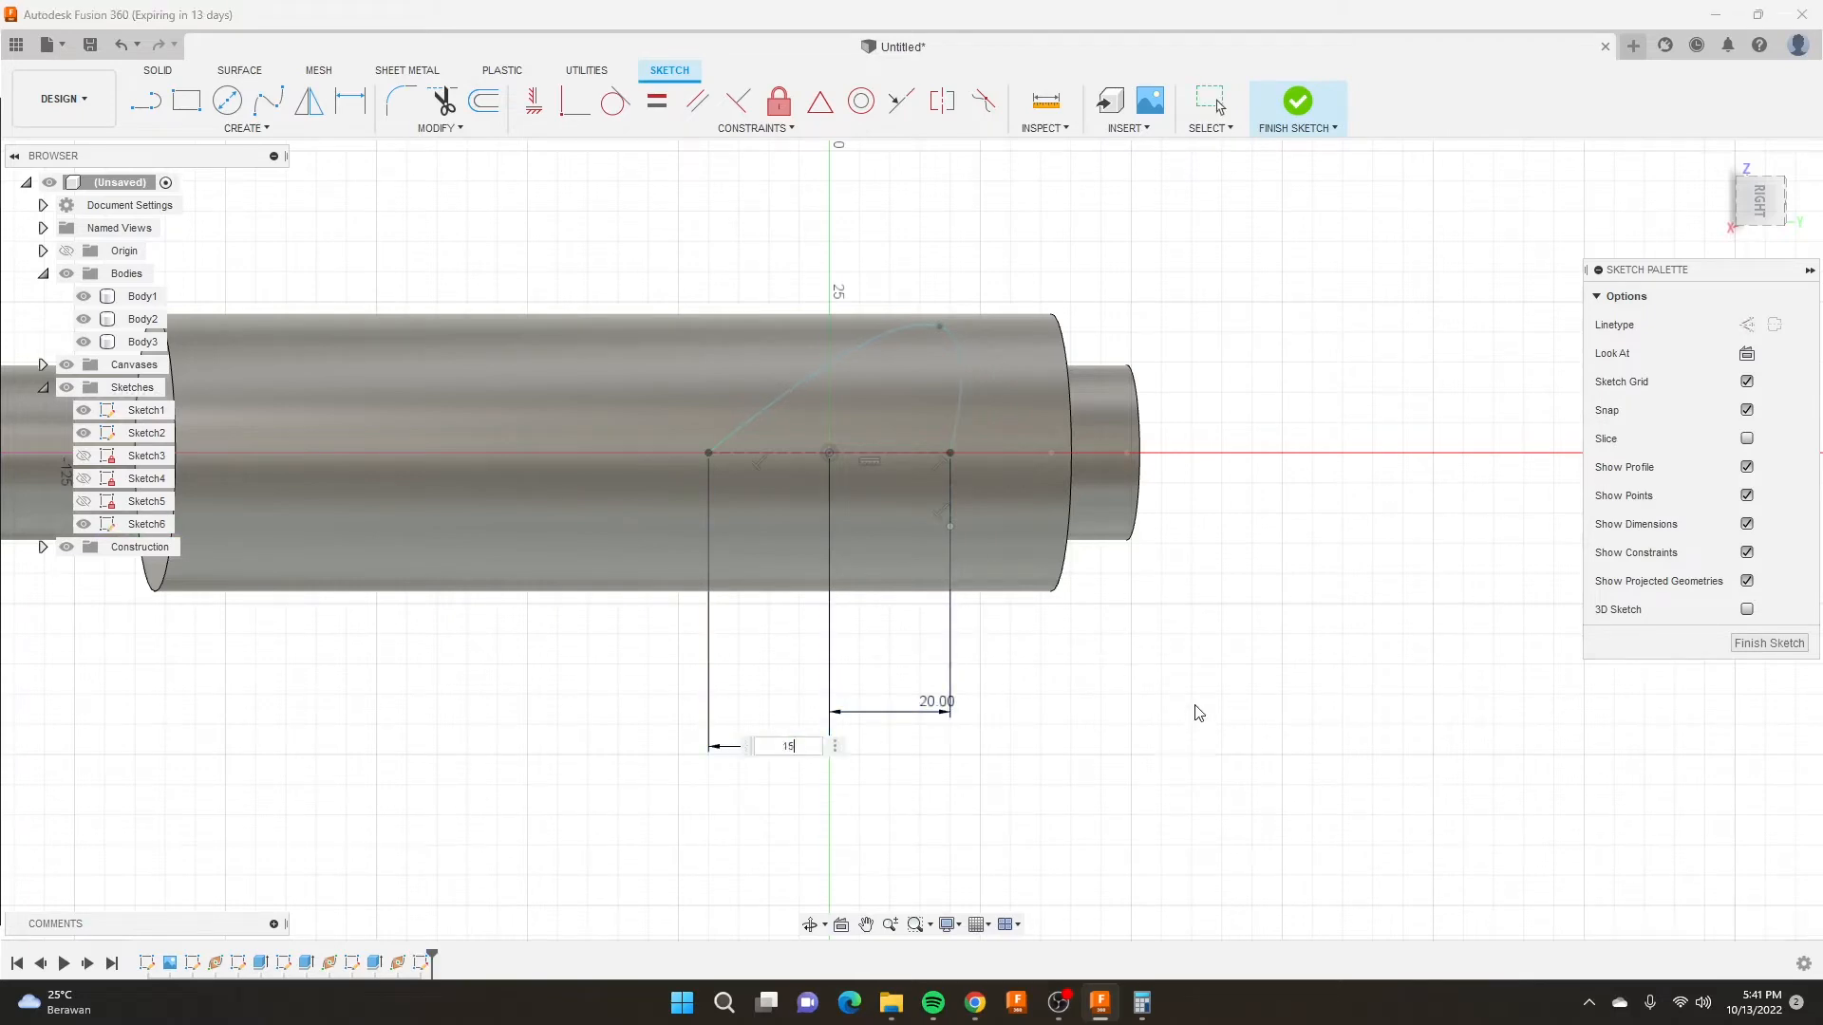
type("15")
key("Return")
Move the spline's middle fit point and handle so the curve arches evenly and peaks just inside the head tube's outer edge.
scroll(1026, 498, "up", 3)
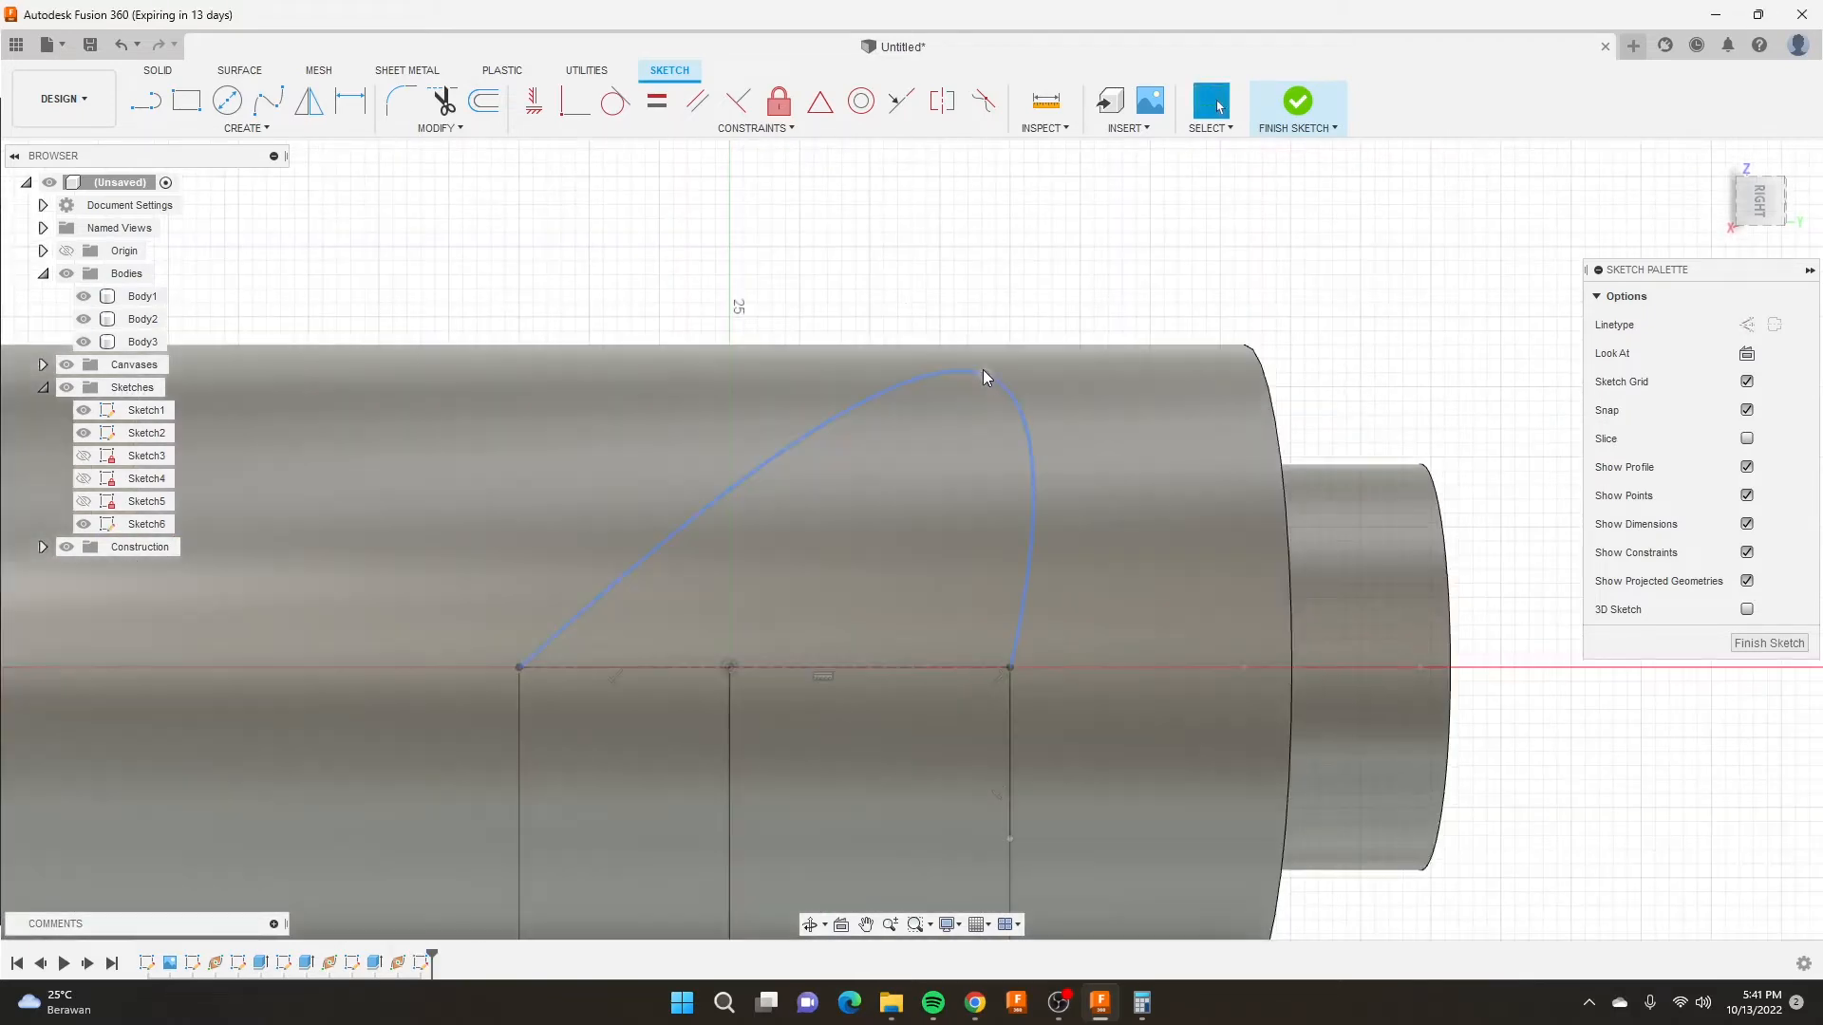
left_click_drag(983, 370, 766, 351)
left_click(811, 362)
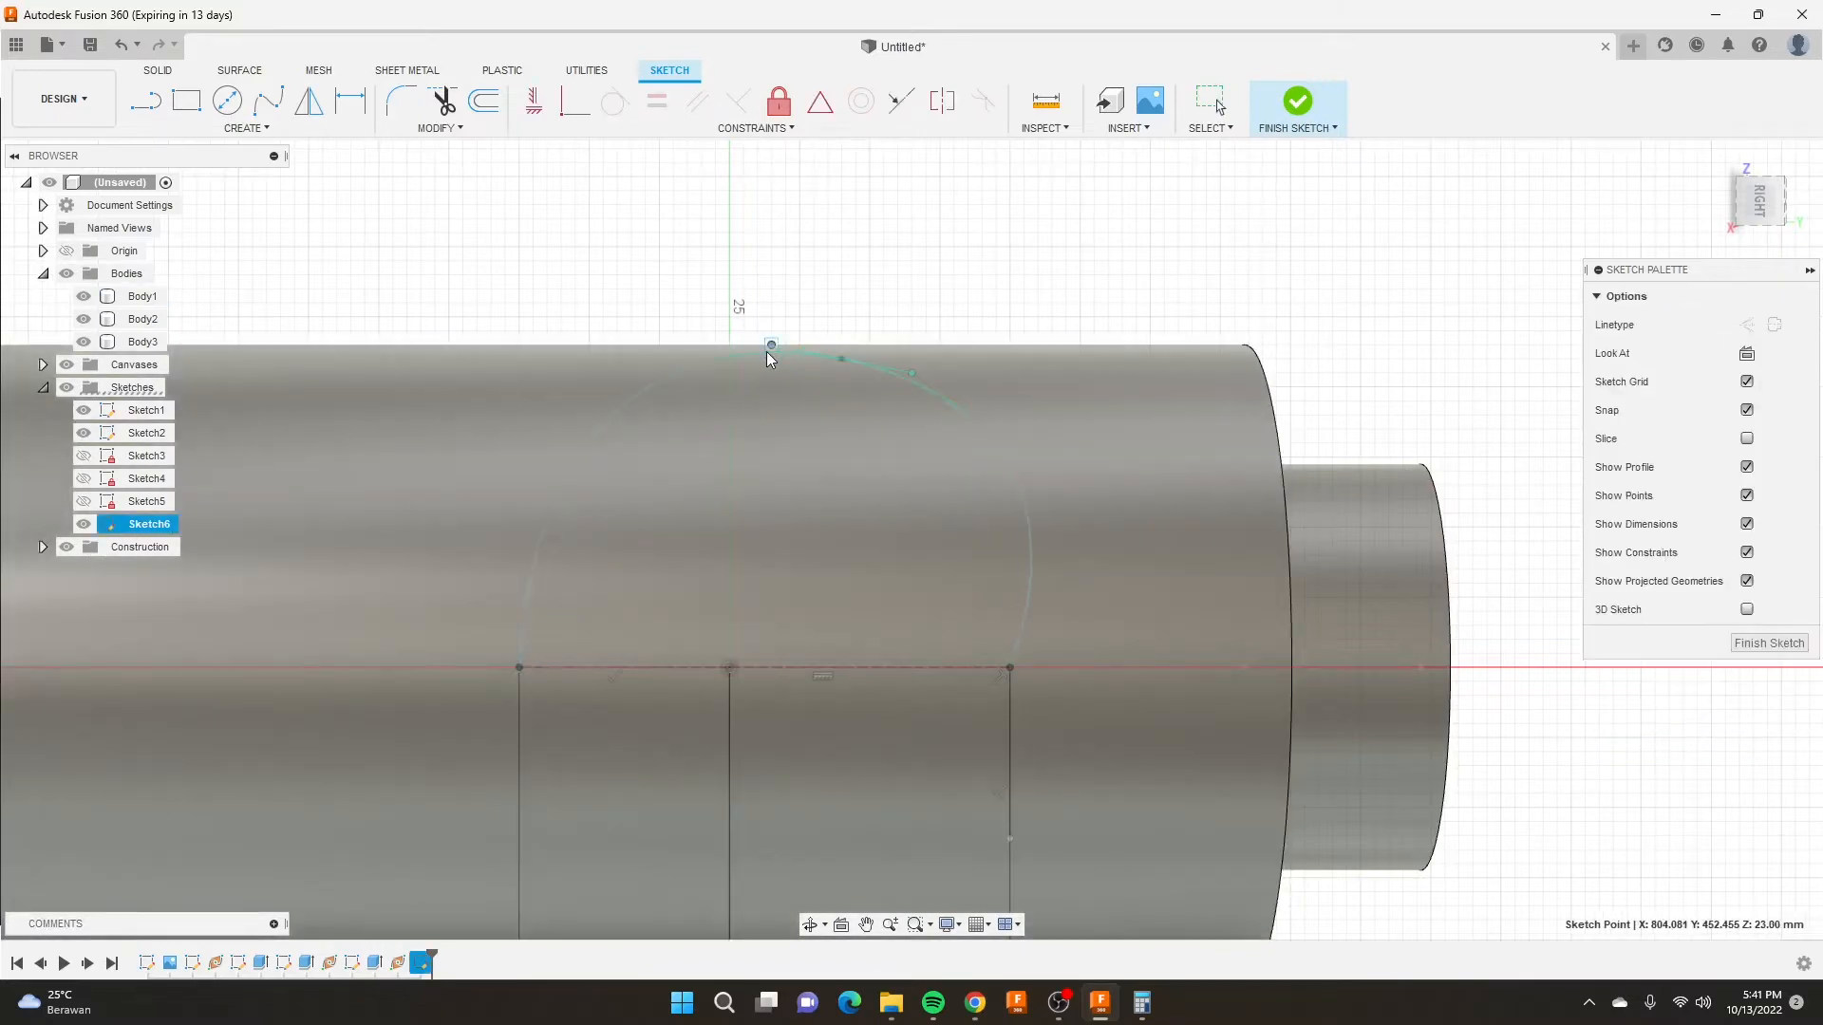
scroll(841, 343, "up", 3)
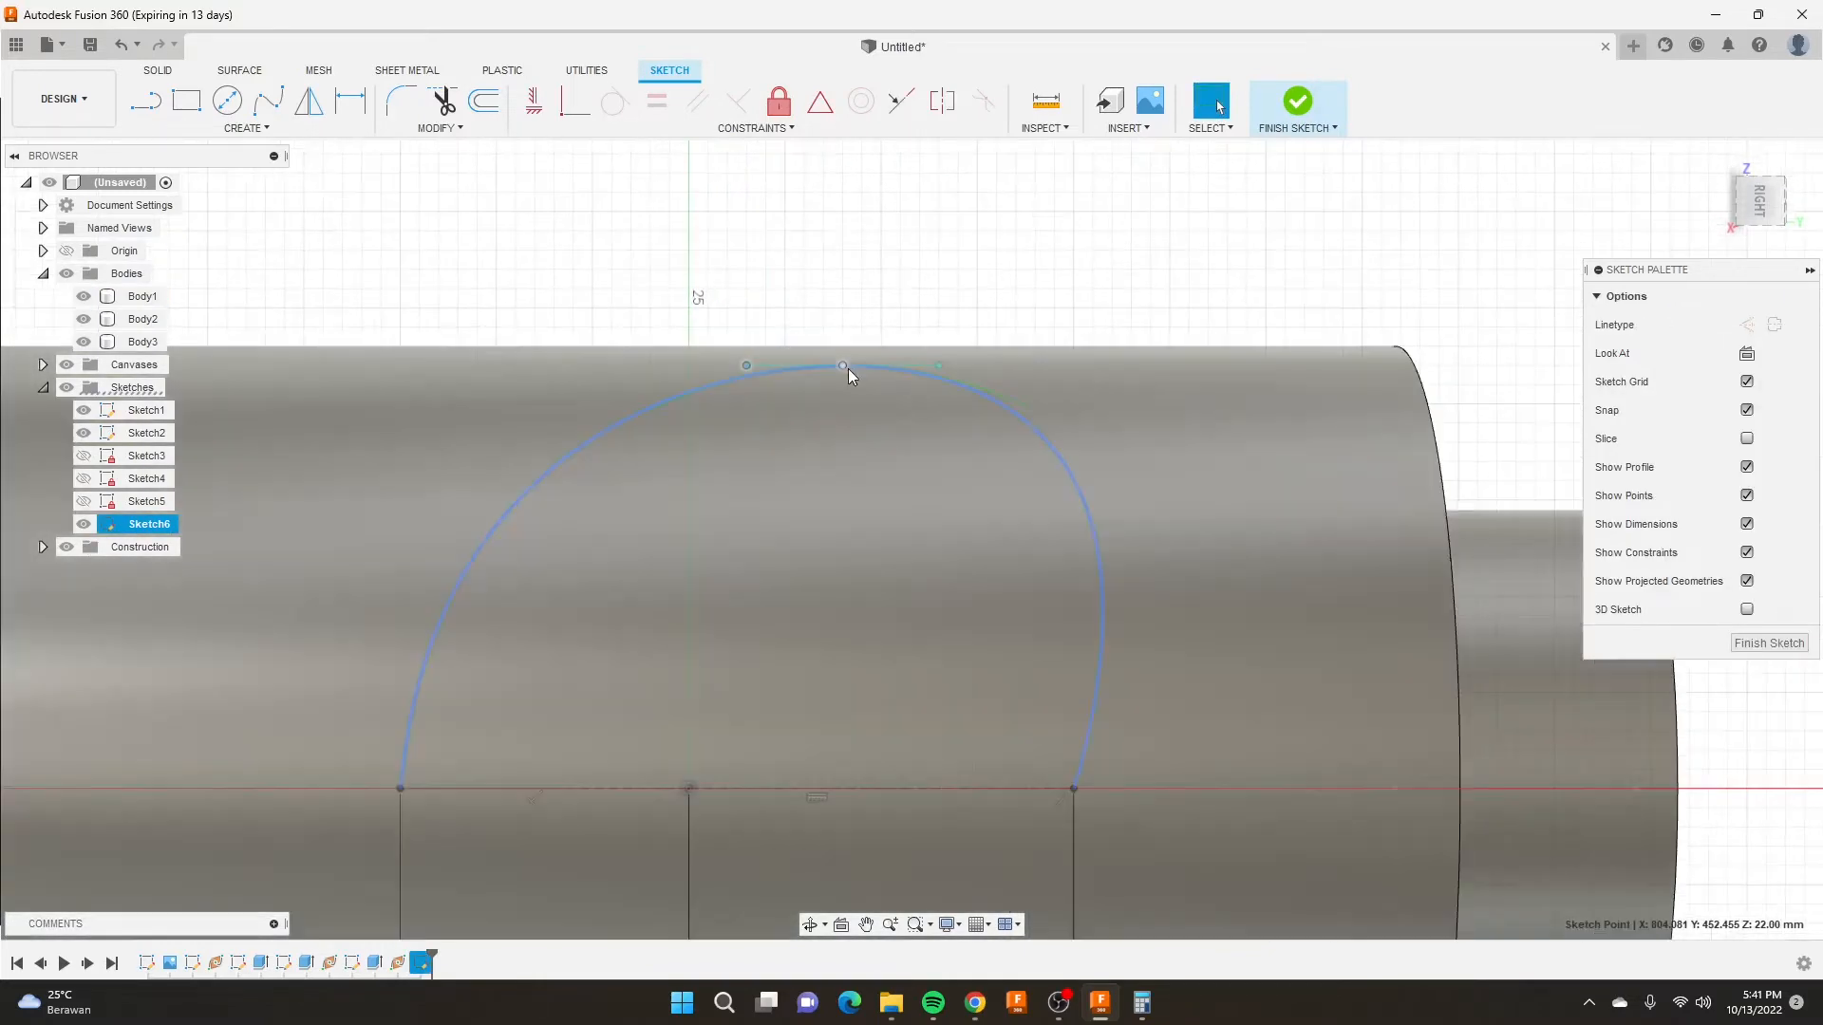
left_click_drag(843, 363, 840, 356)
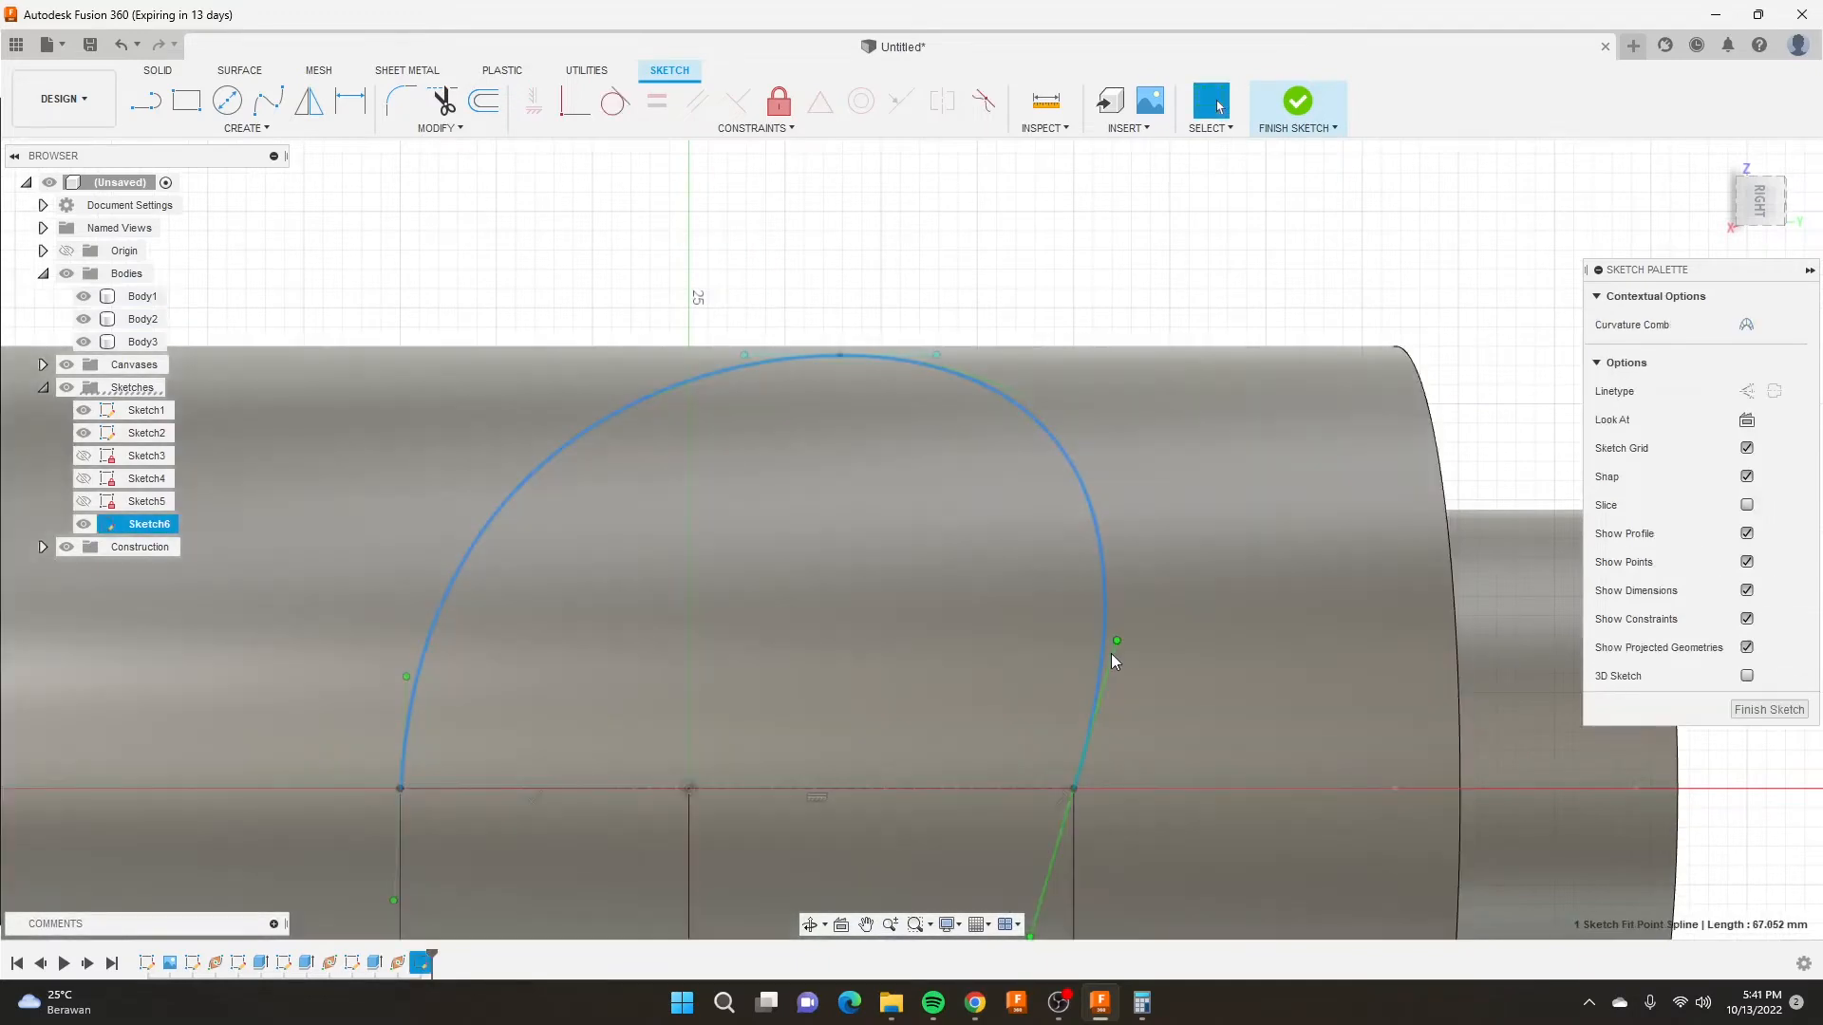
Constrain the tangent handles at both spline ends to be vertical, perpendicular to the head tube axis.
left_click(1111, 657)
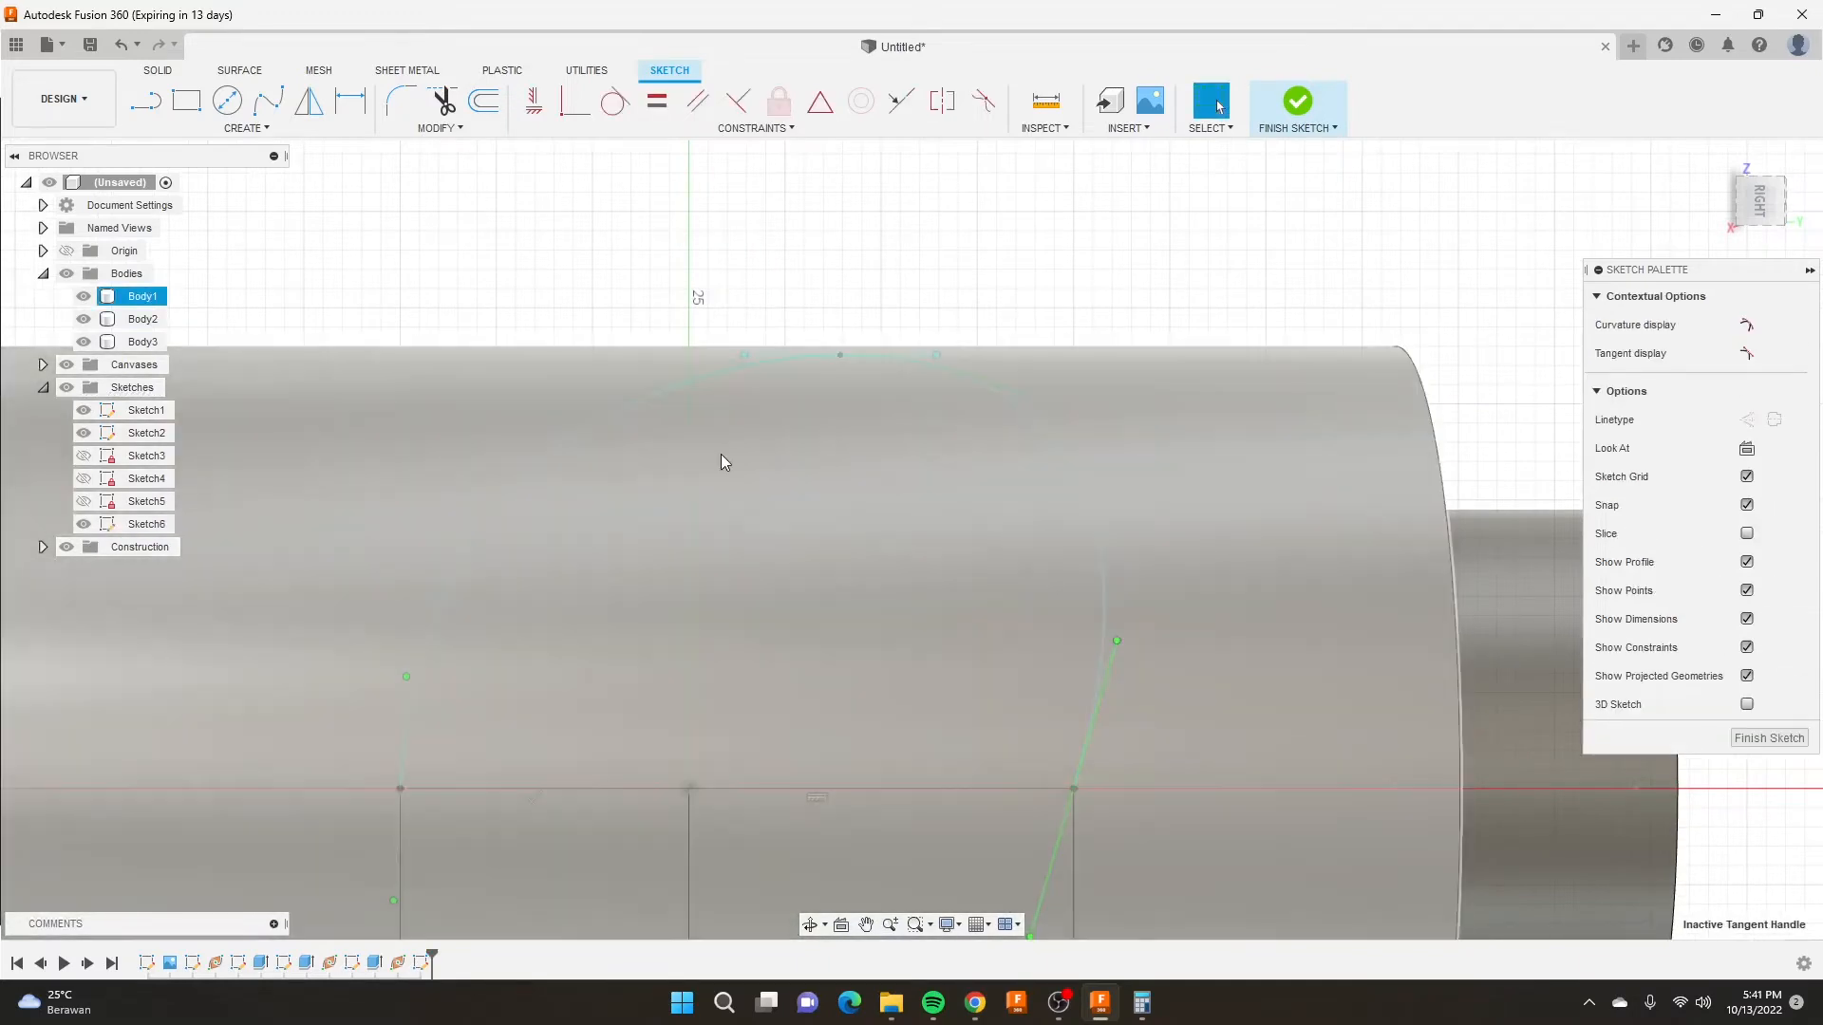
scroll(721, 455, "down", 3)
left_click(534, 100)
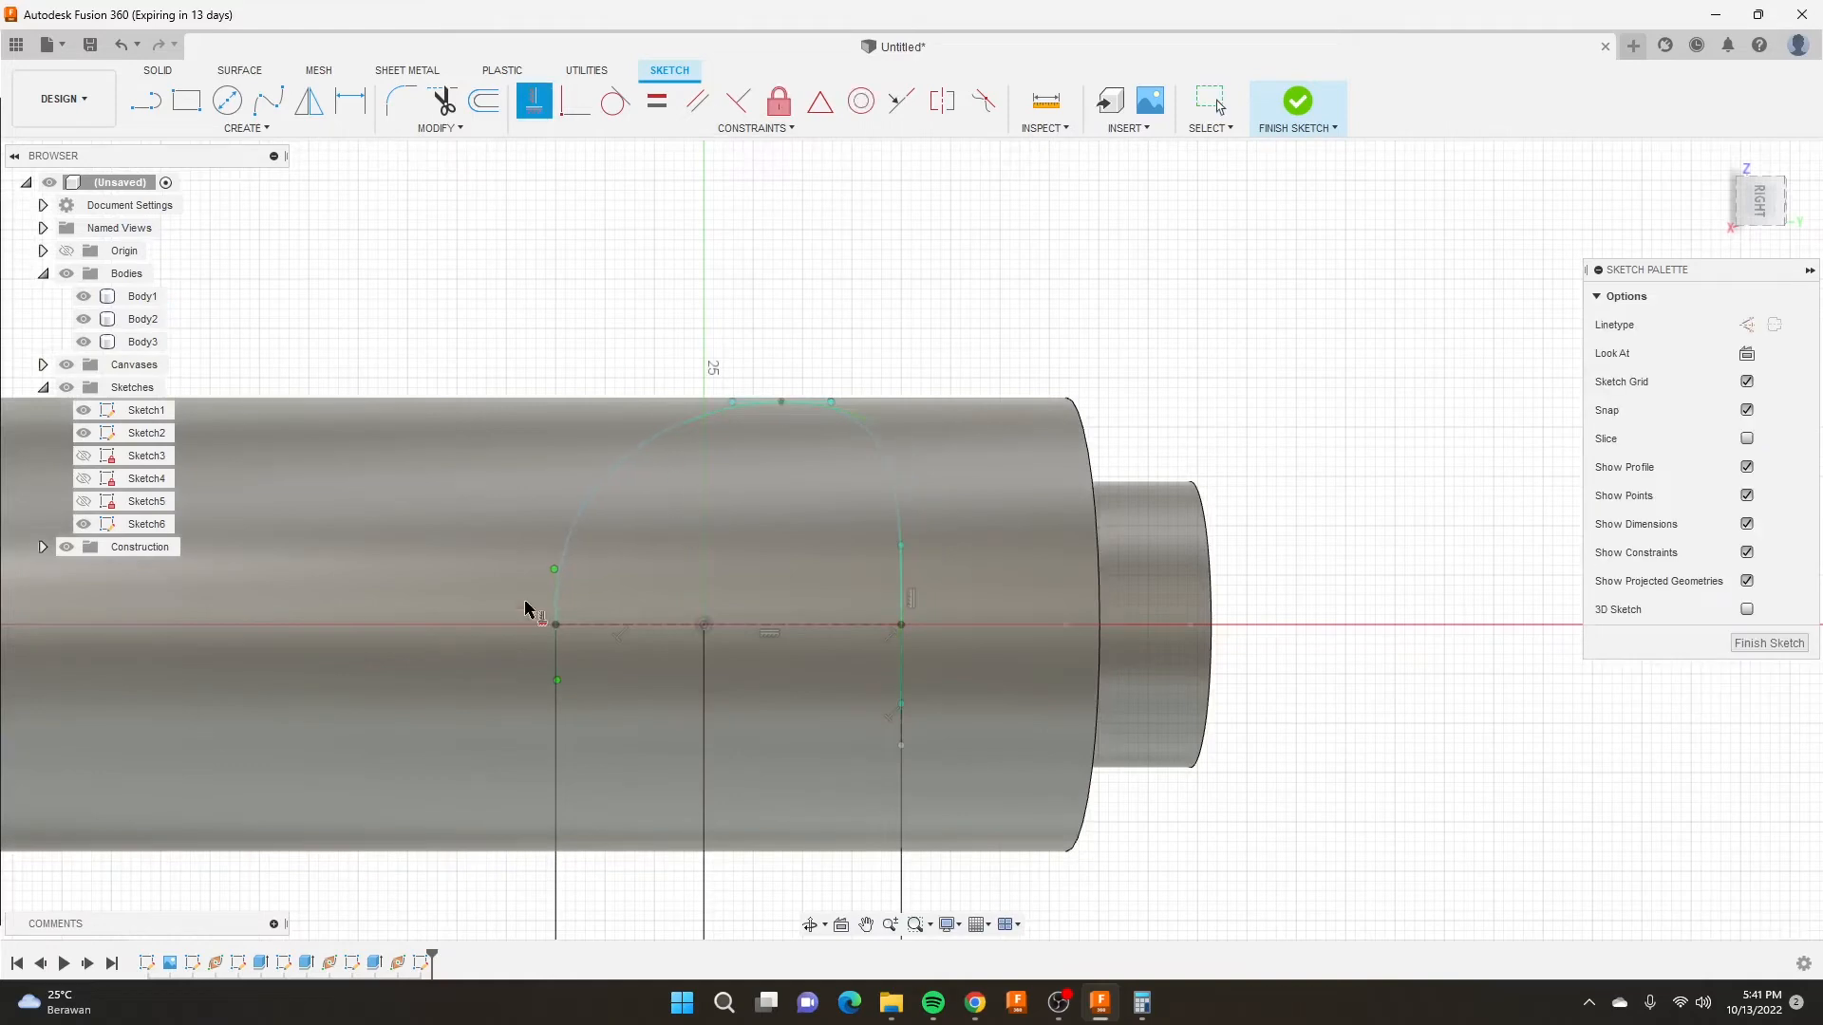
left_click(556, 662)
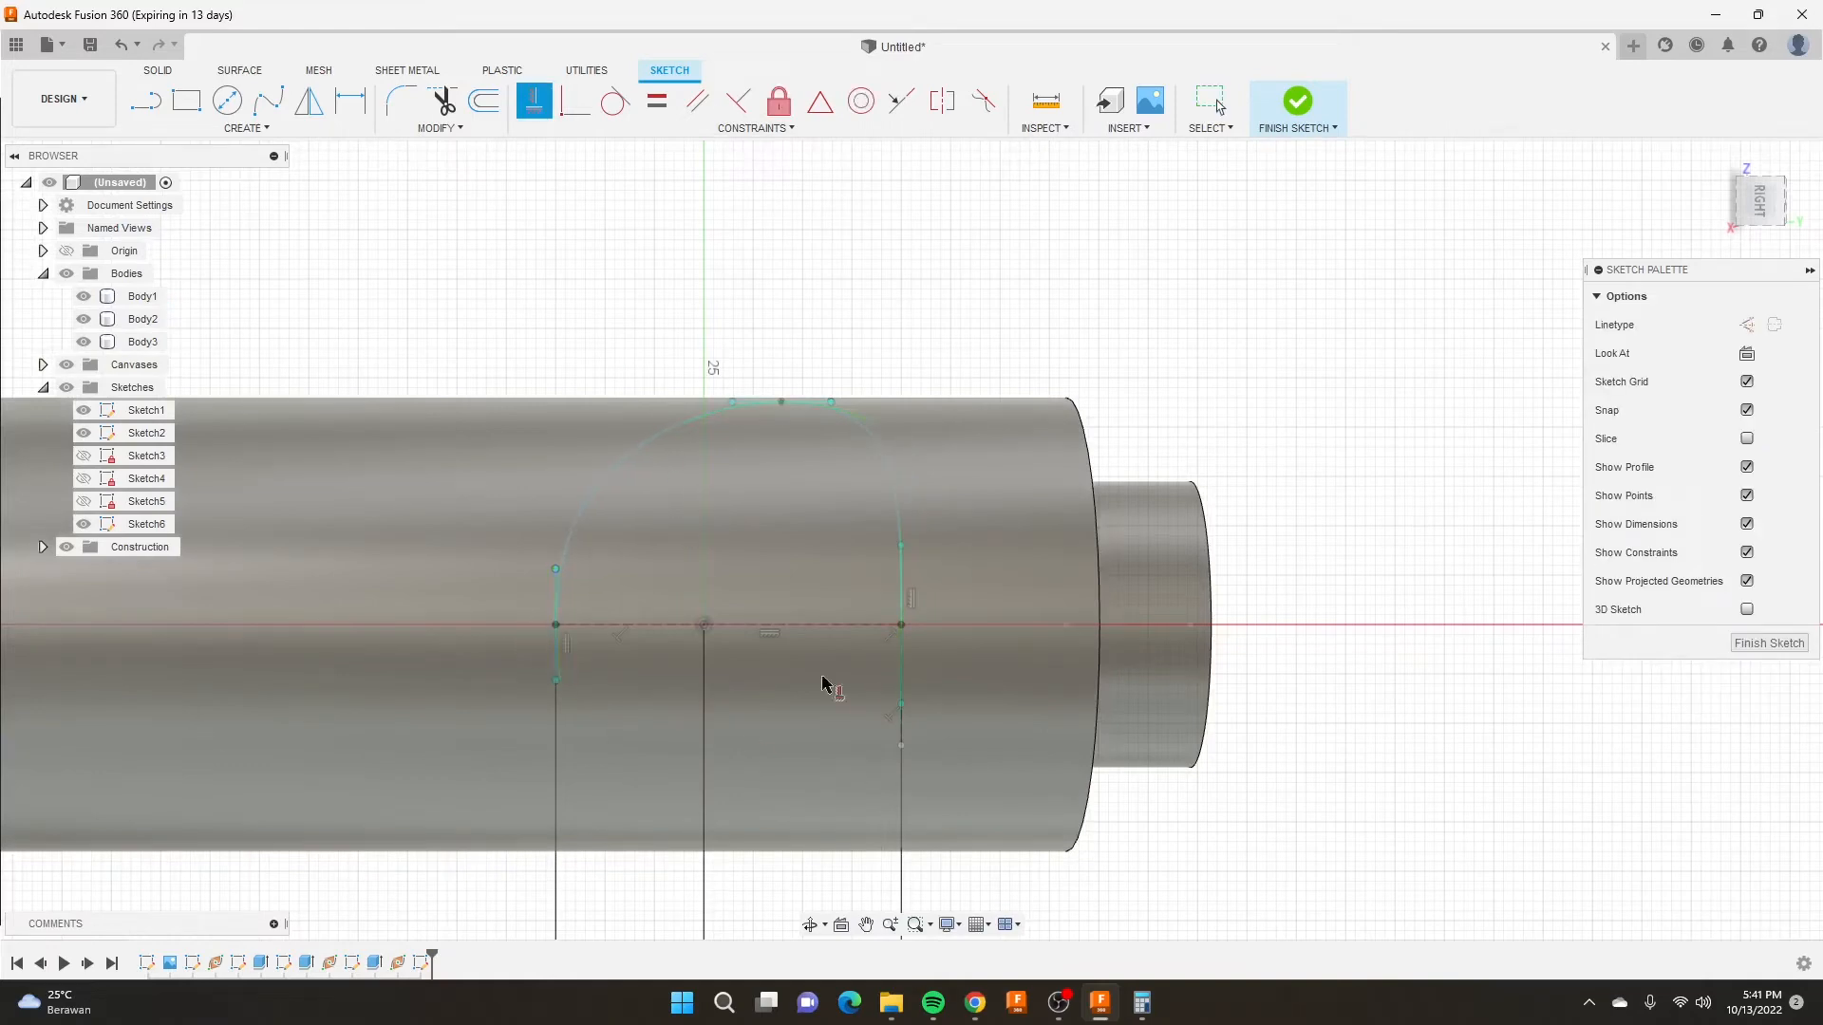
right_click(959, 326)
left_click(1029, 292)
Refine the spline by tilting its peak tangent and shortening the tangent handle at its lower end.
scroll(722, 418, "up", 3)
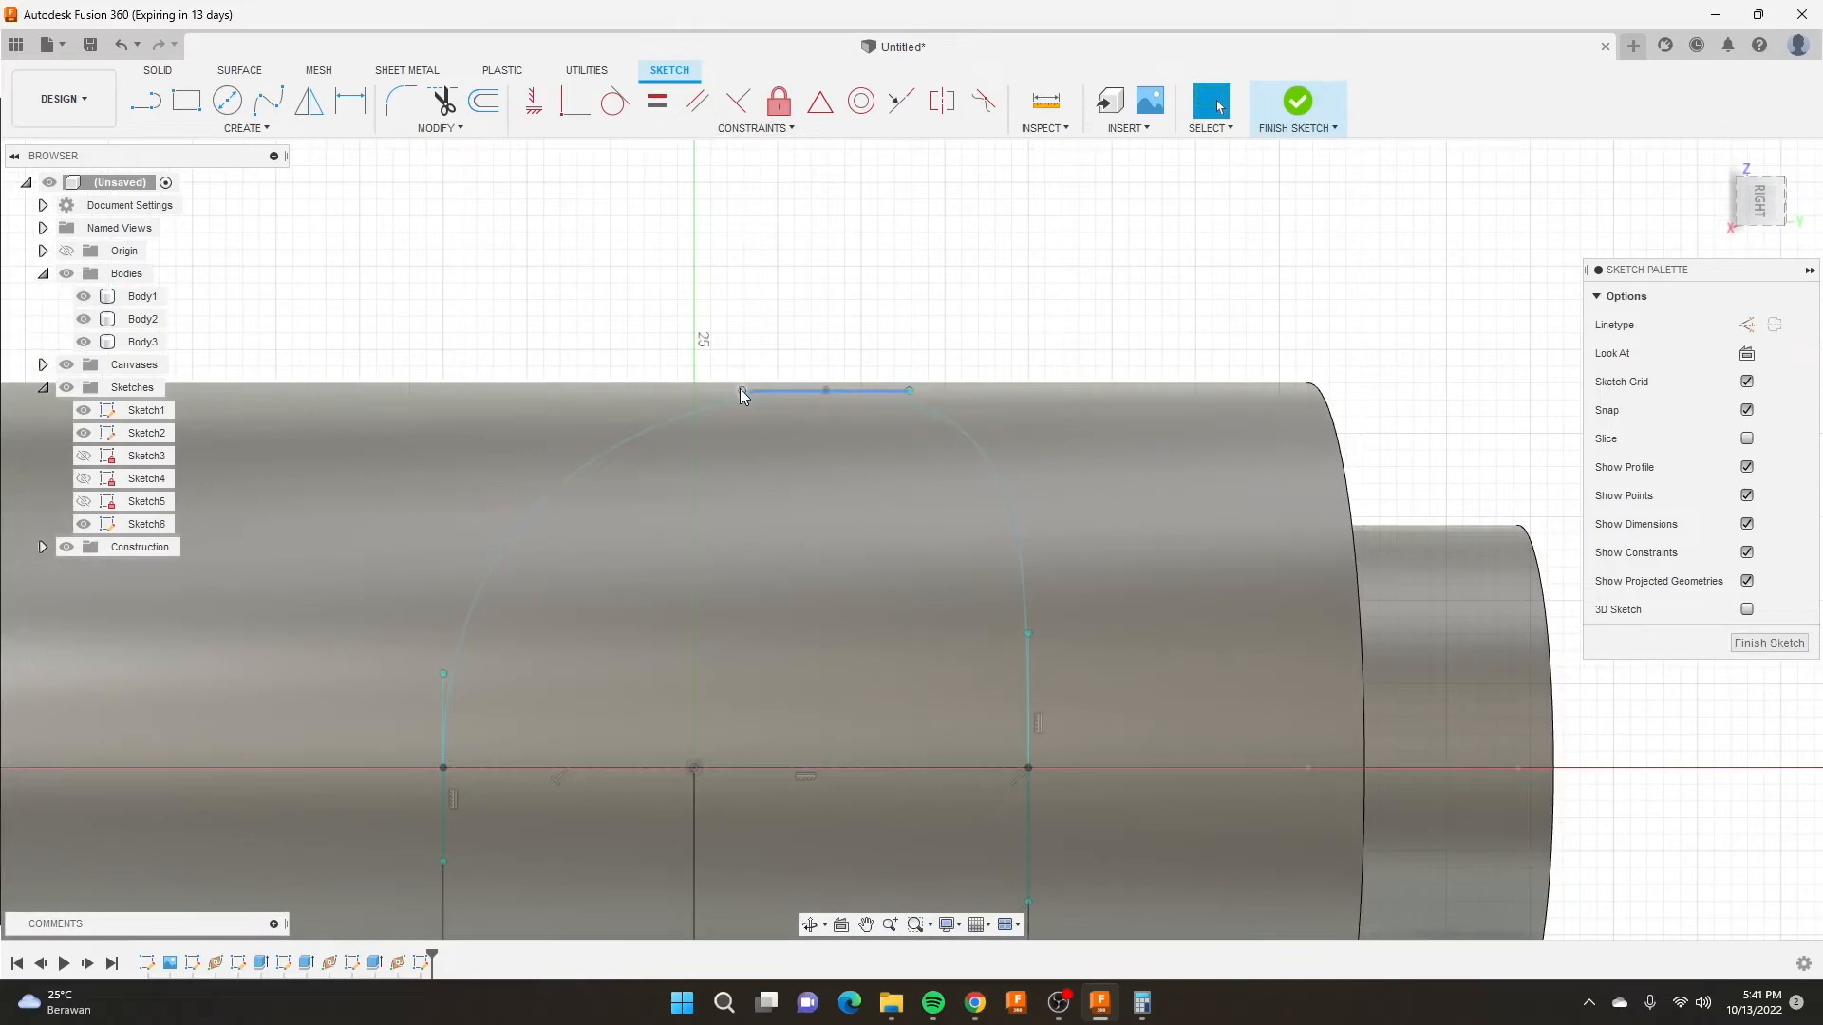
left_click_drag(741, 390, 819, 402)
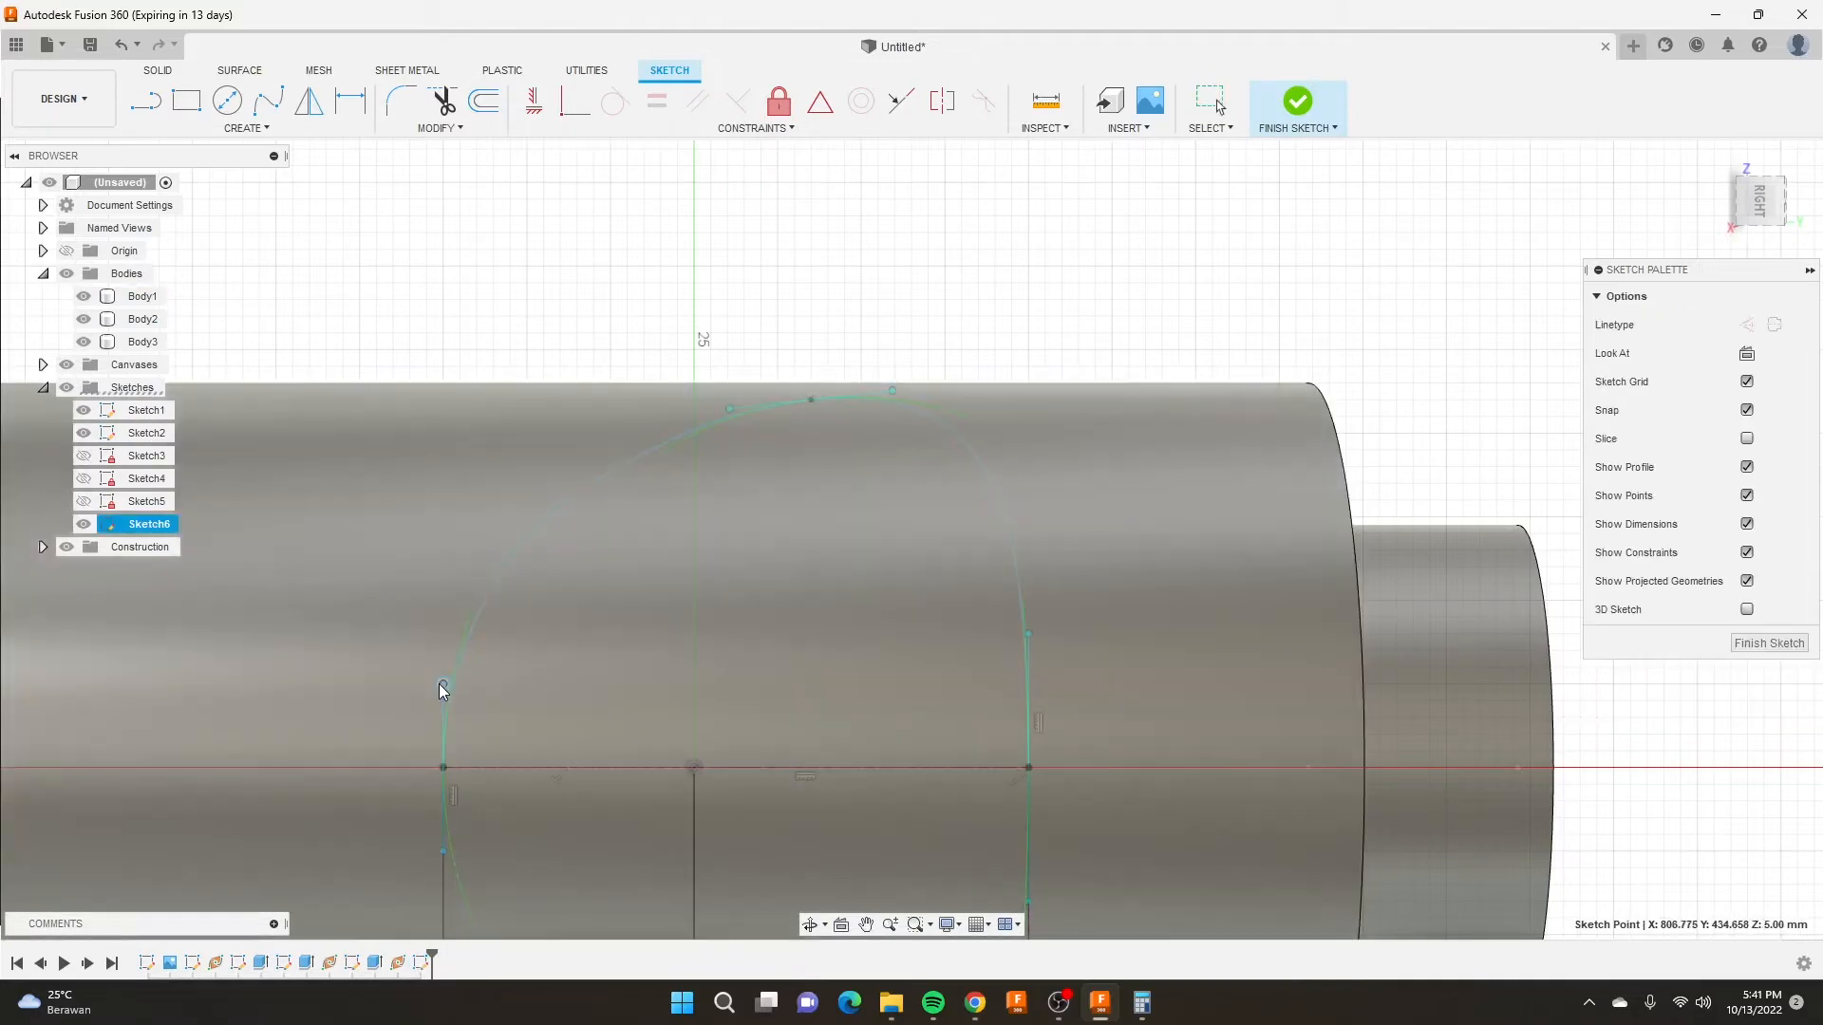
left_click_drag(440, 681, 443, 694)
Mirror the spline across the sketch line on the head tube axis to form a closed profile, and finish the sketch.
scroll(938, 537, "down", 3)
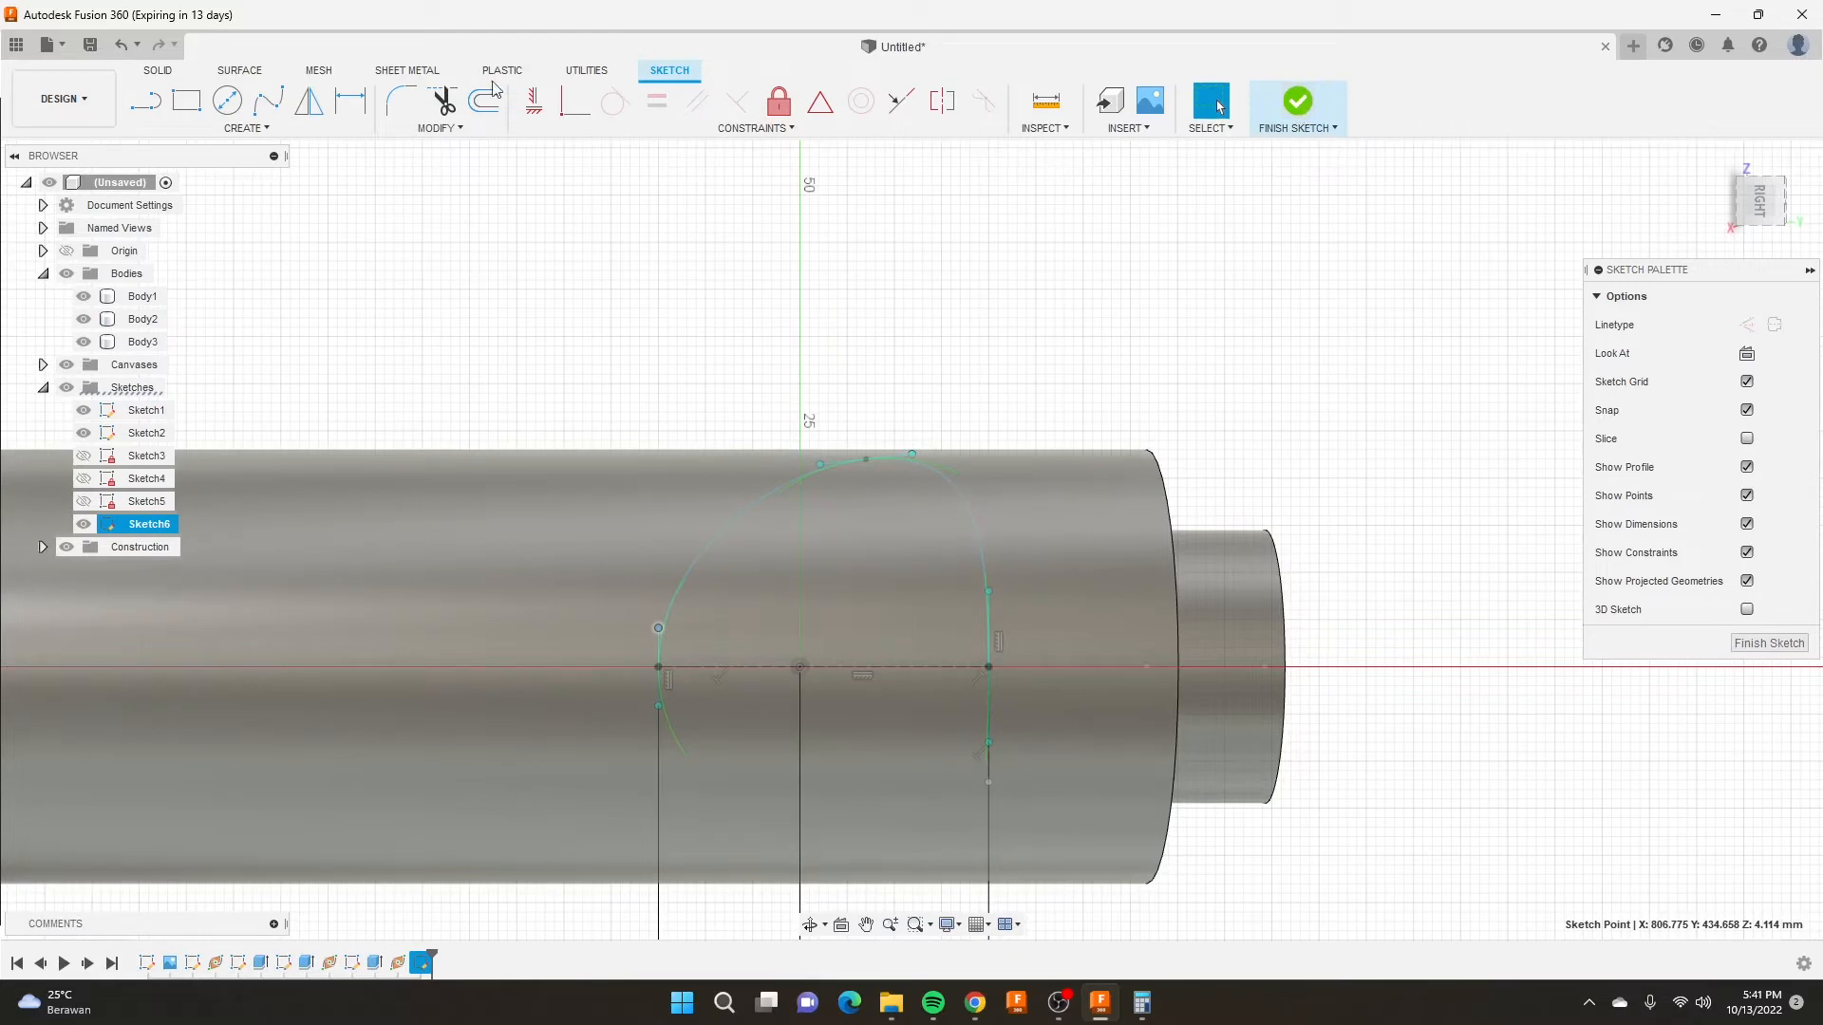
left_click(308, 100)
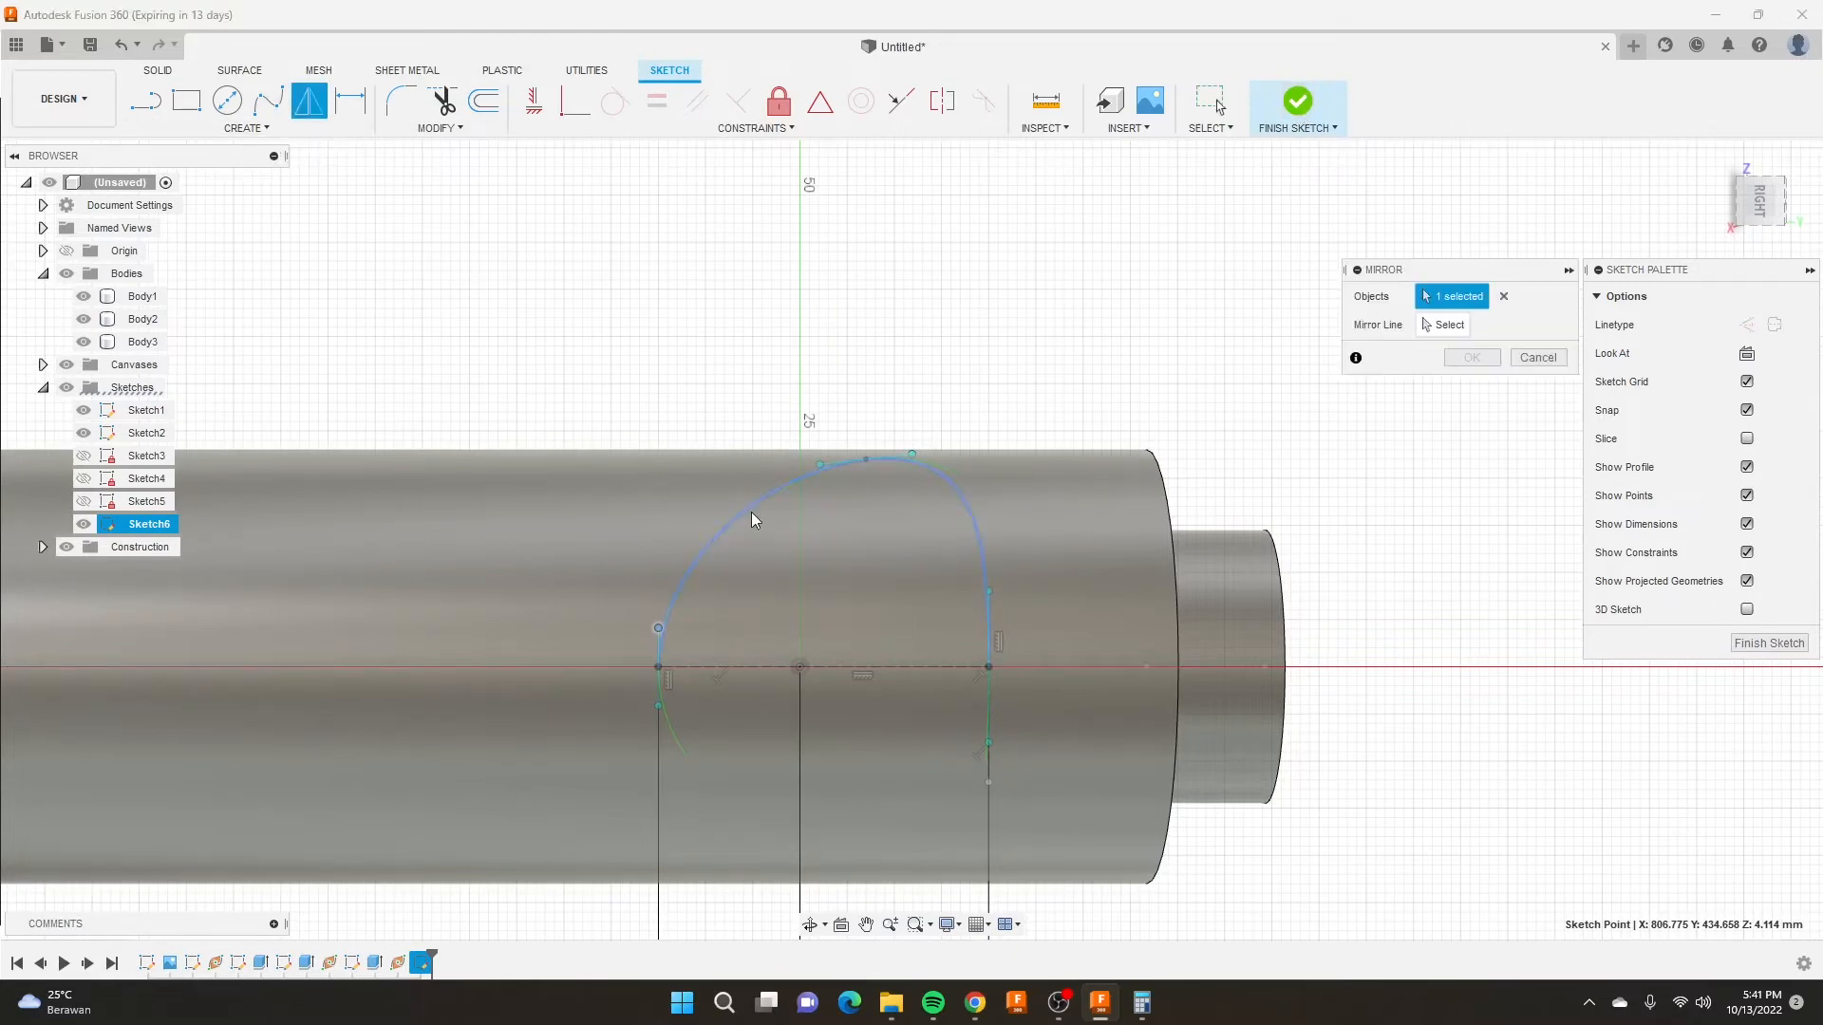
left_click(749, 515)
left_click(1443, 325)
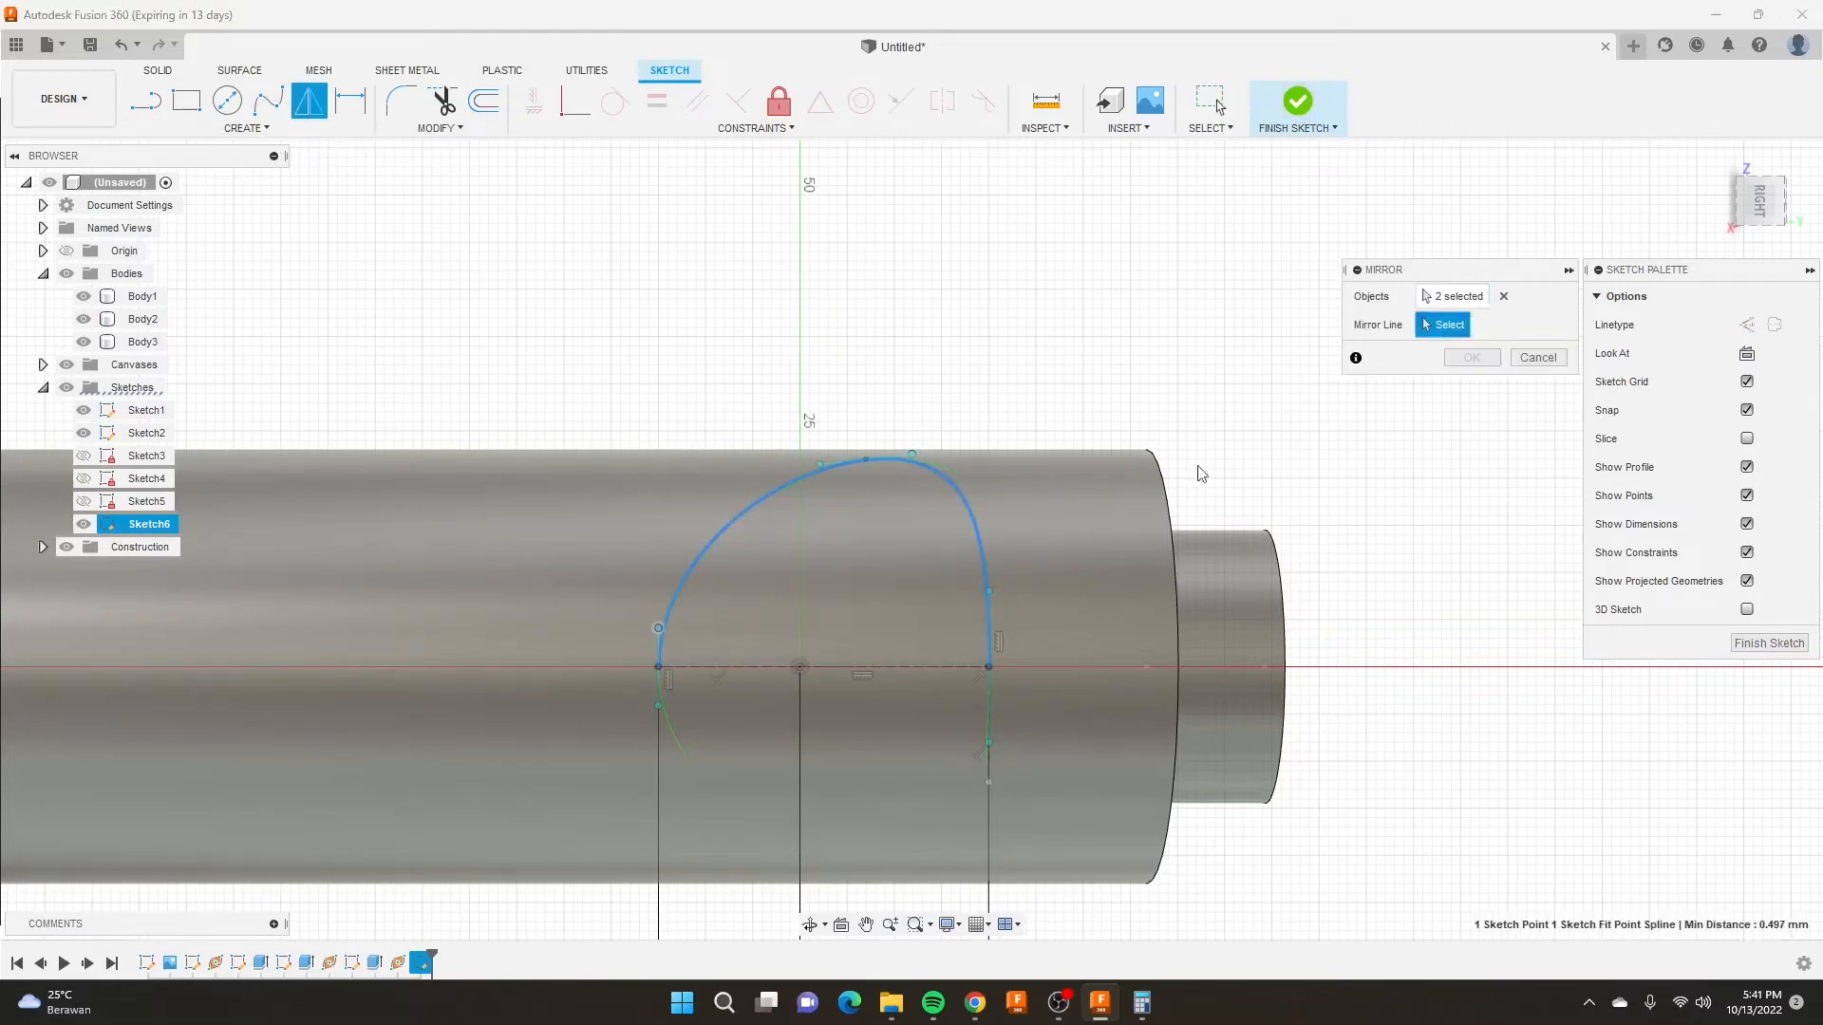
left_click(911, 668)
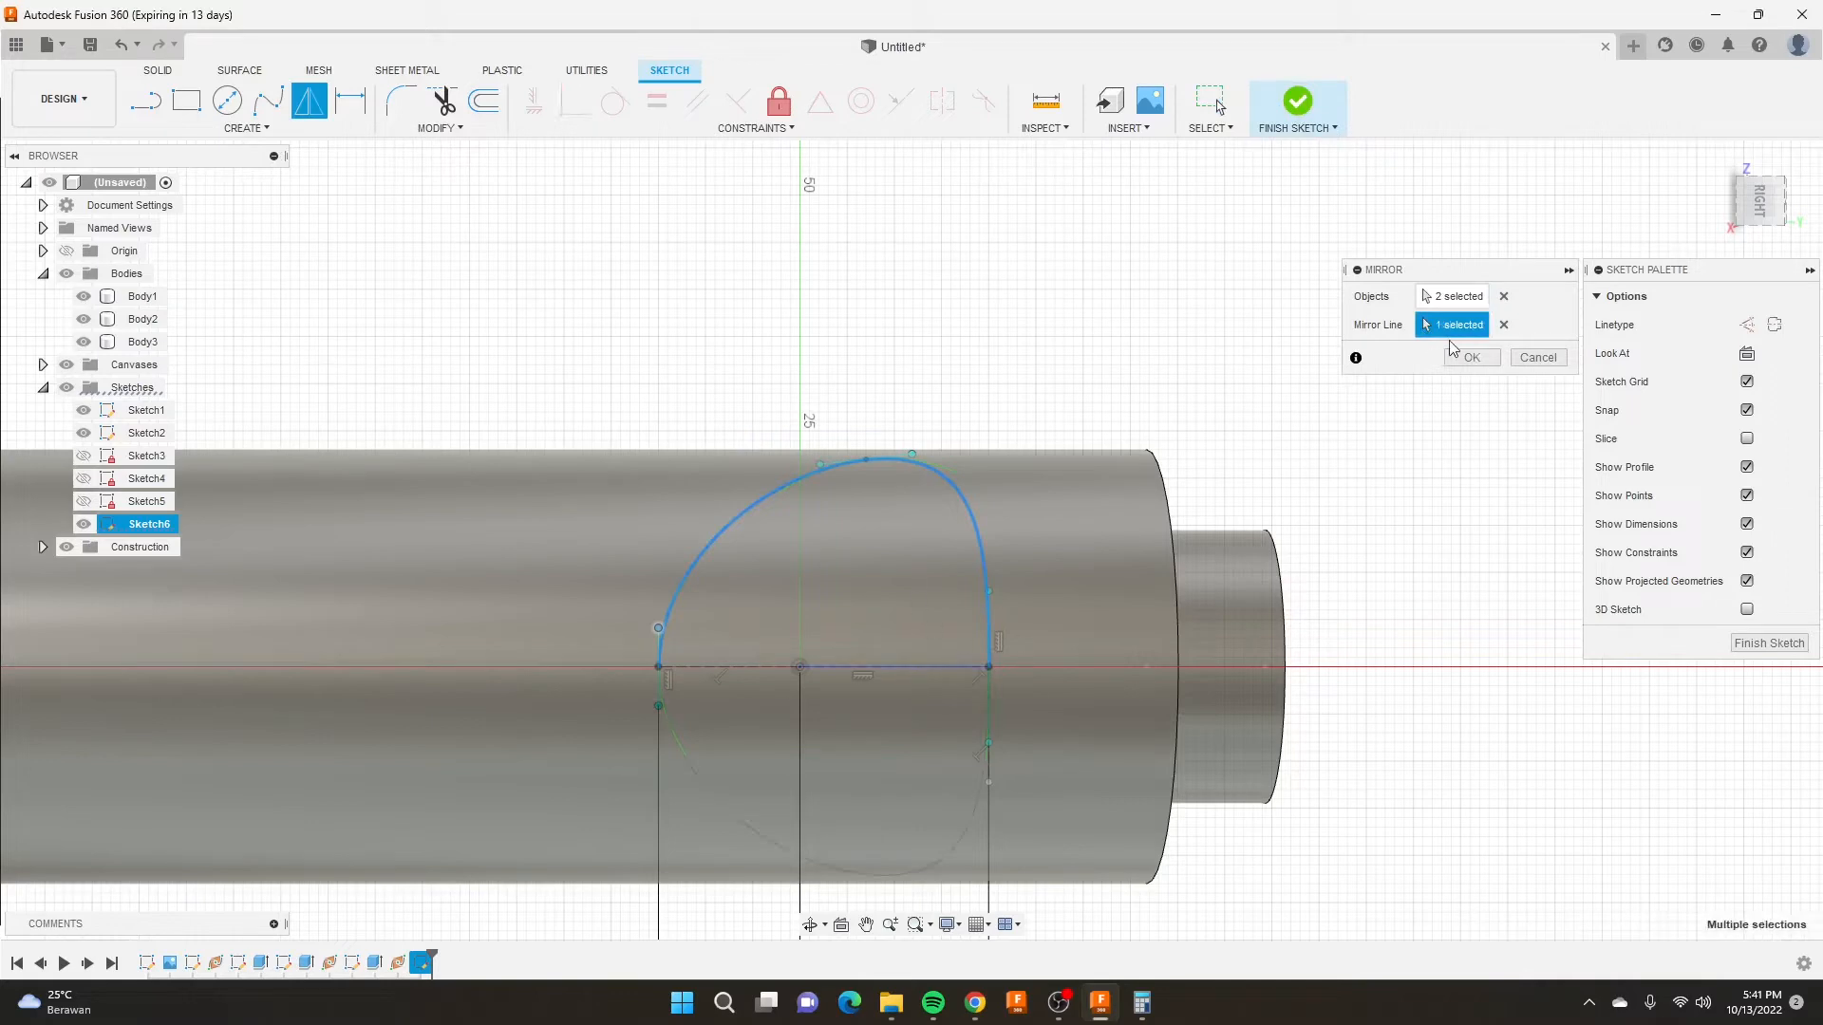
left_click(1471, 358)
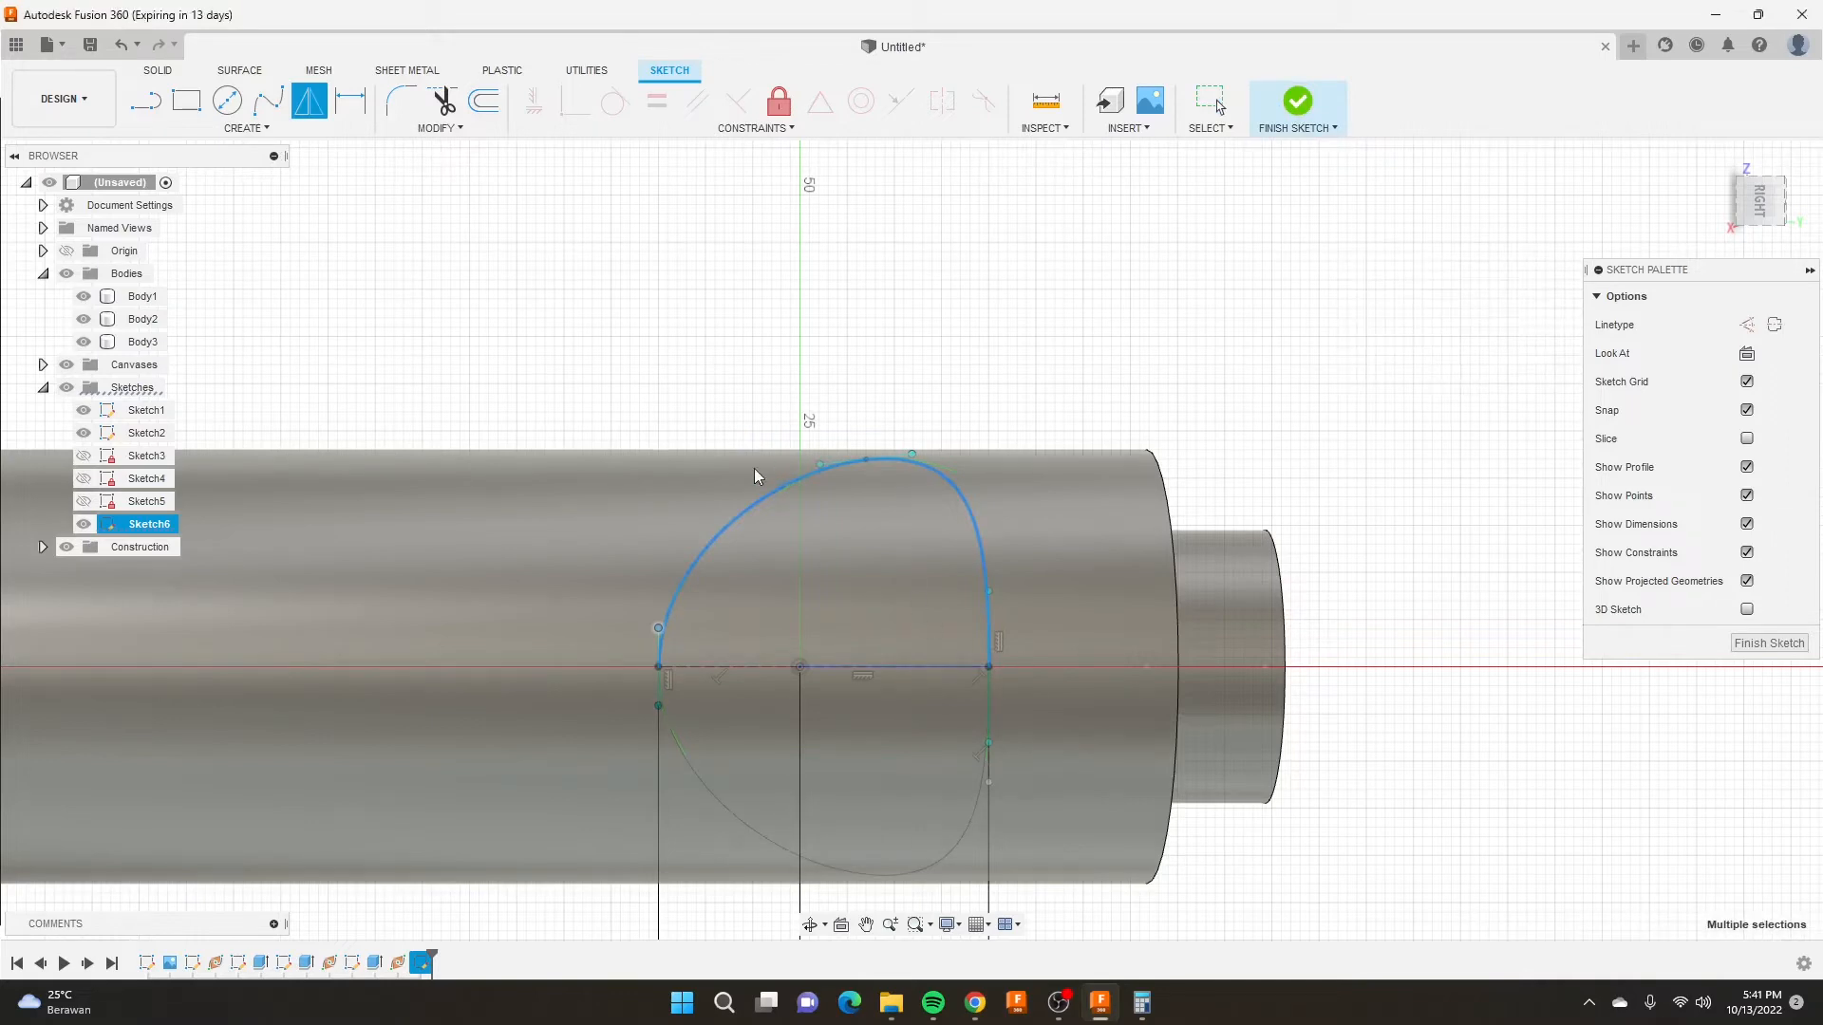
scroll(754, 469, "down", 5)
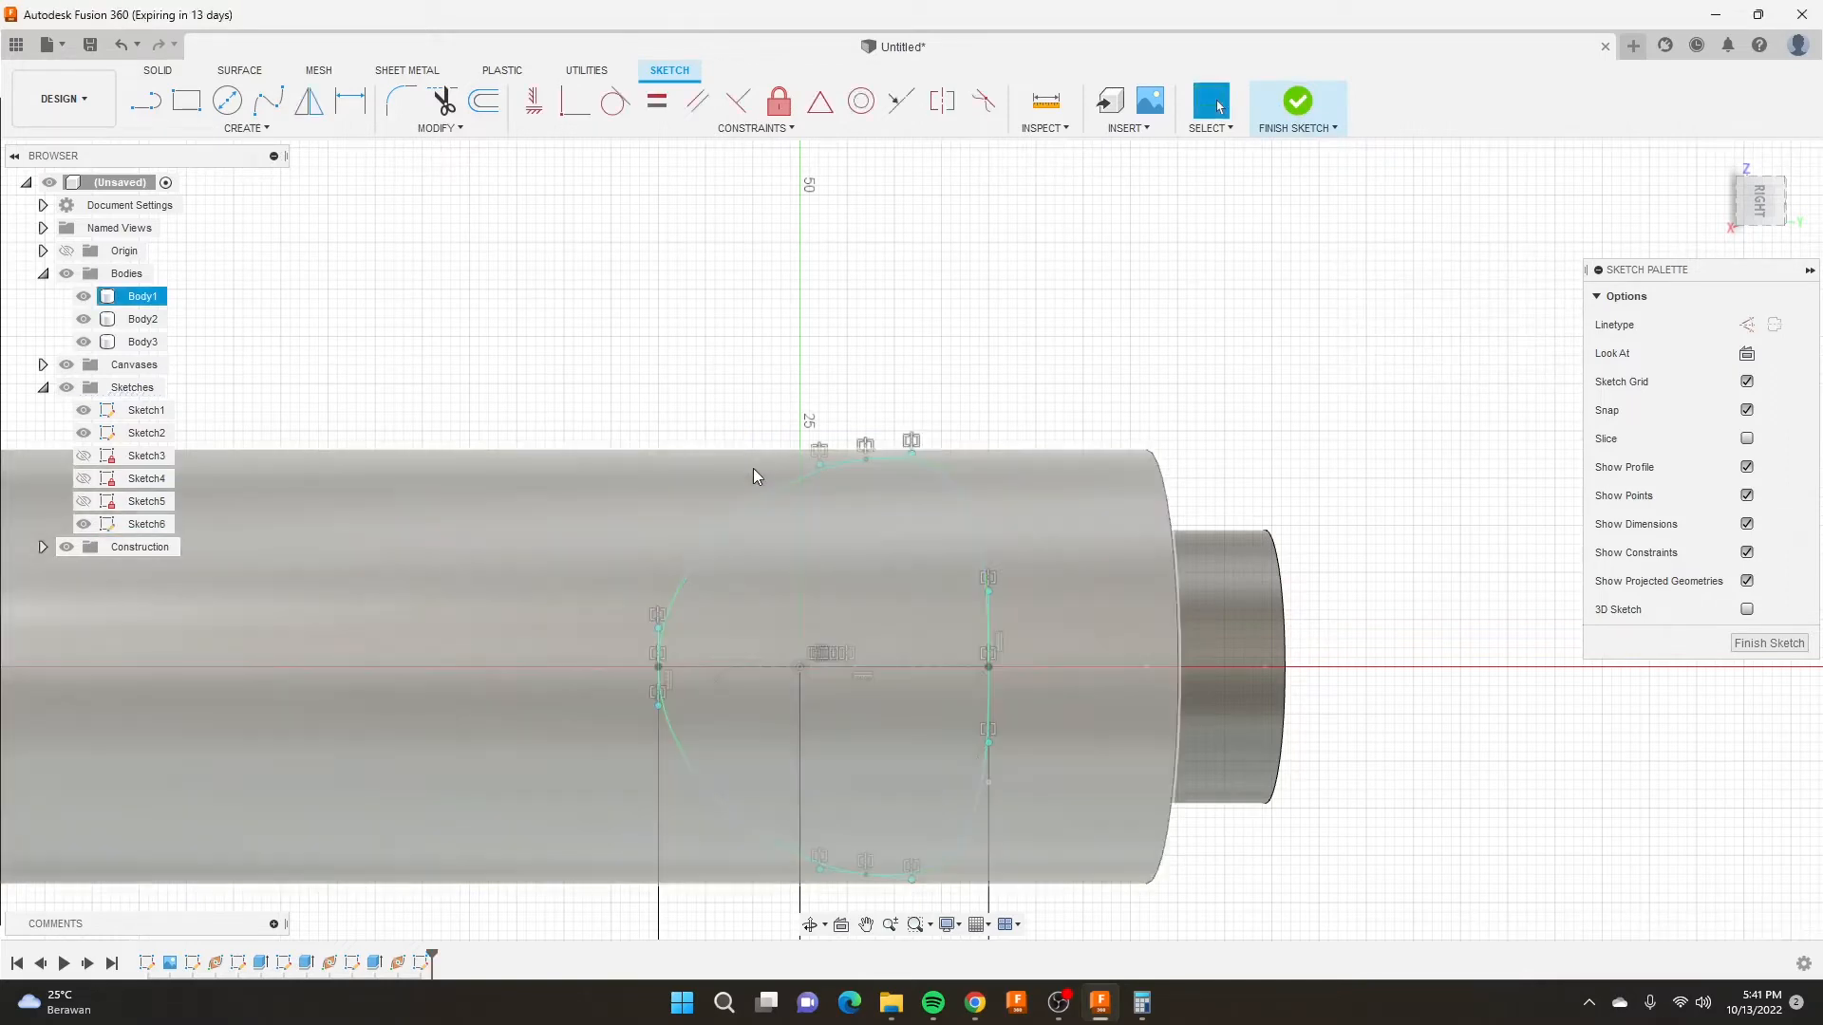
mouse_move(730, 516)
middle_mouse_down("shift")
mouse_move(671, 460)
mouse_move(566, 459)
mouse_move(590, 524)
middle_mouse_up("shift")
scroll(938, 653, "down", 10)
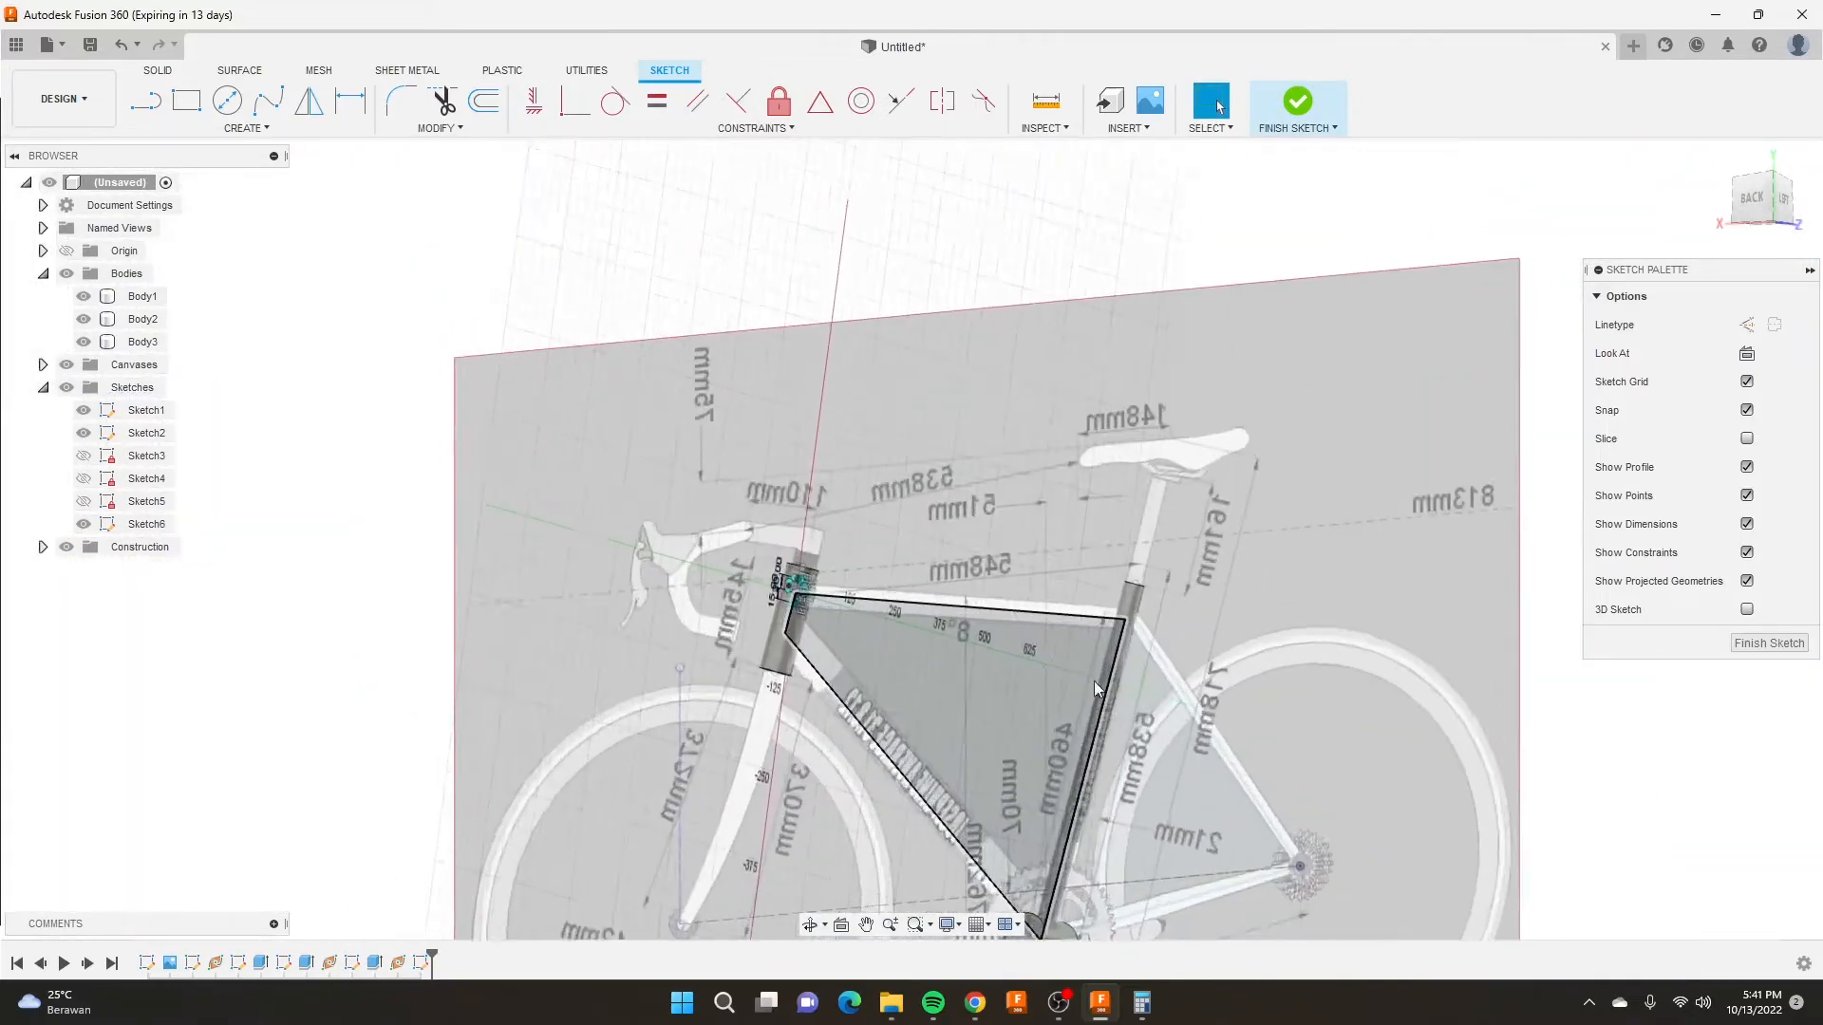
mouse_move(1094, 681)
middle_mouse_down("shift")
mouse_move(936, 659)
mouse_move(1057, 642)
mouse_move(503, 613)
middle_mouse_up("shift")
scroll(556, 486, "up", 8)
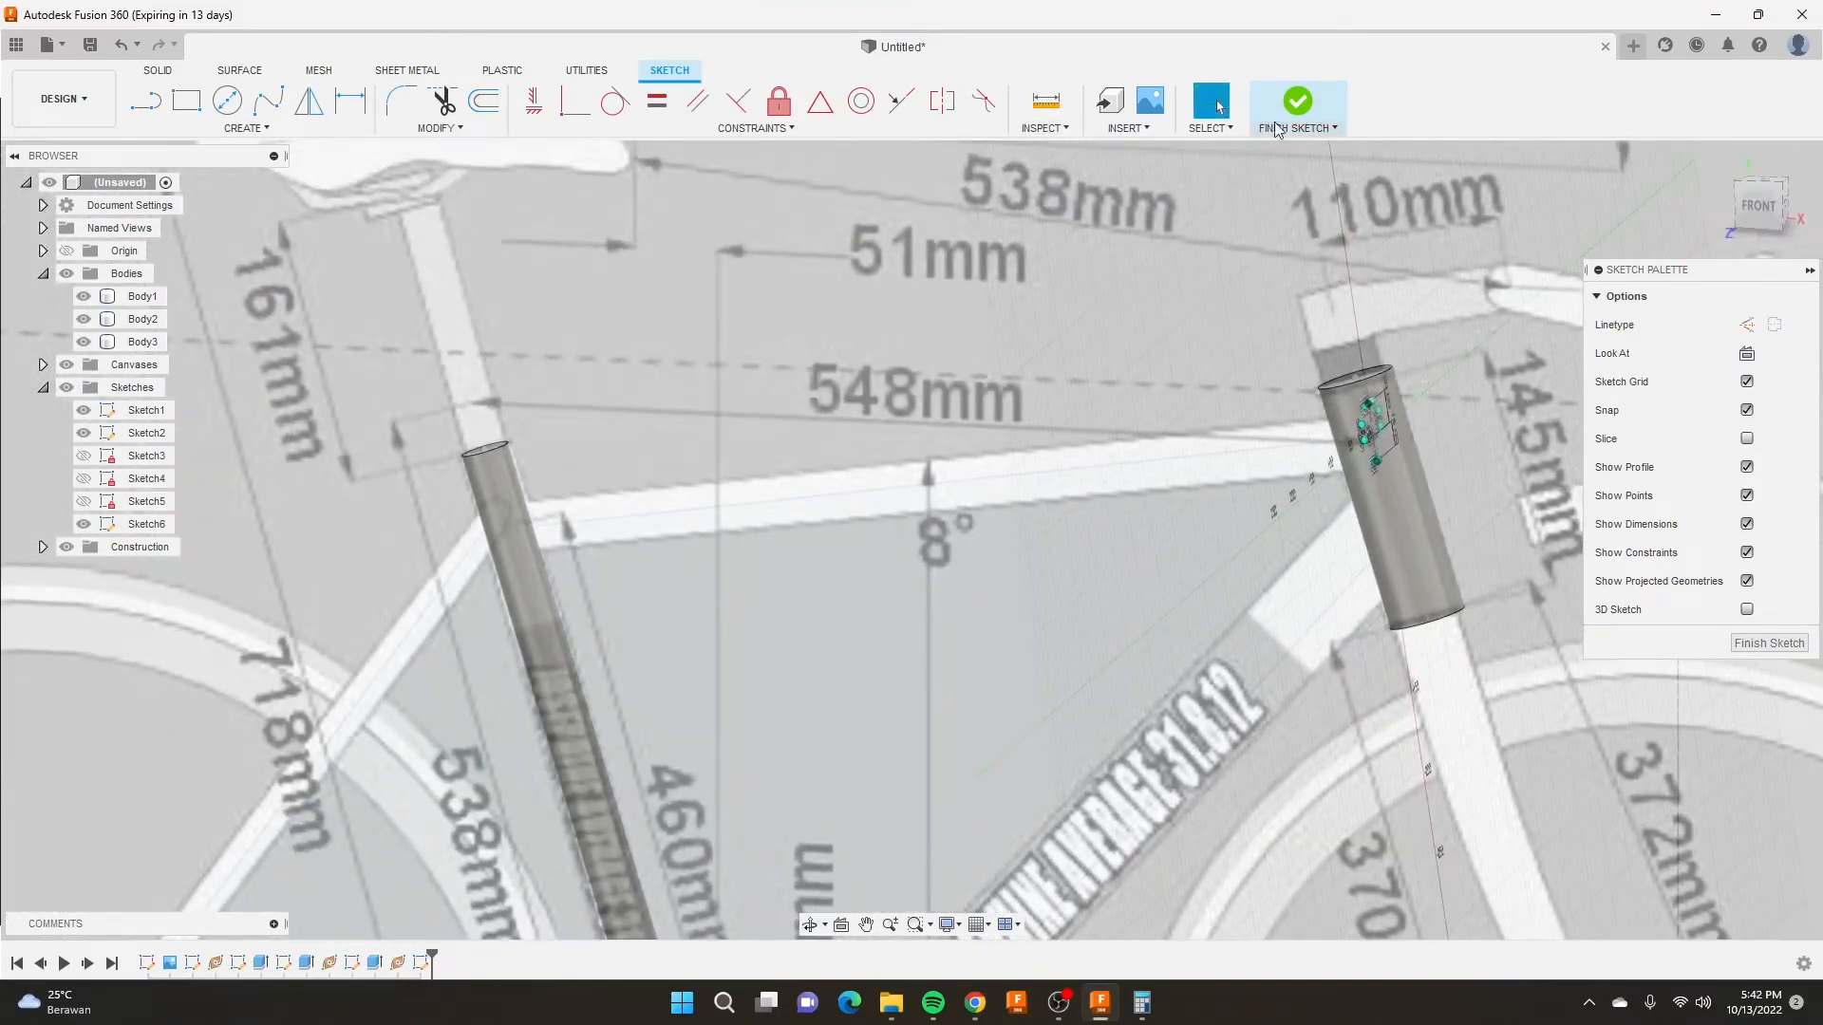
left_click(1298, 102)
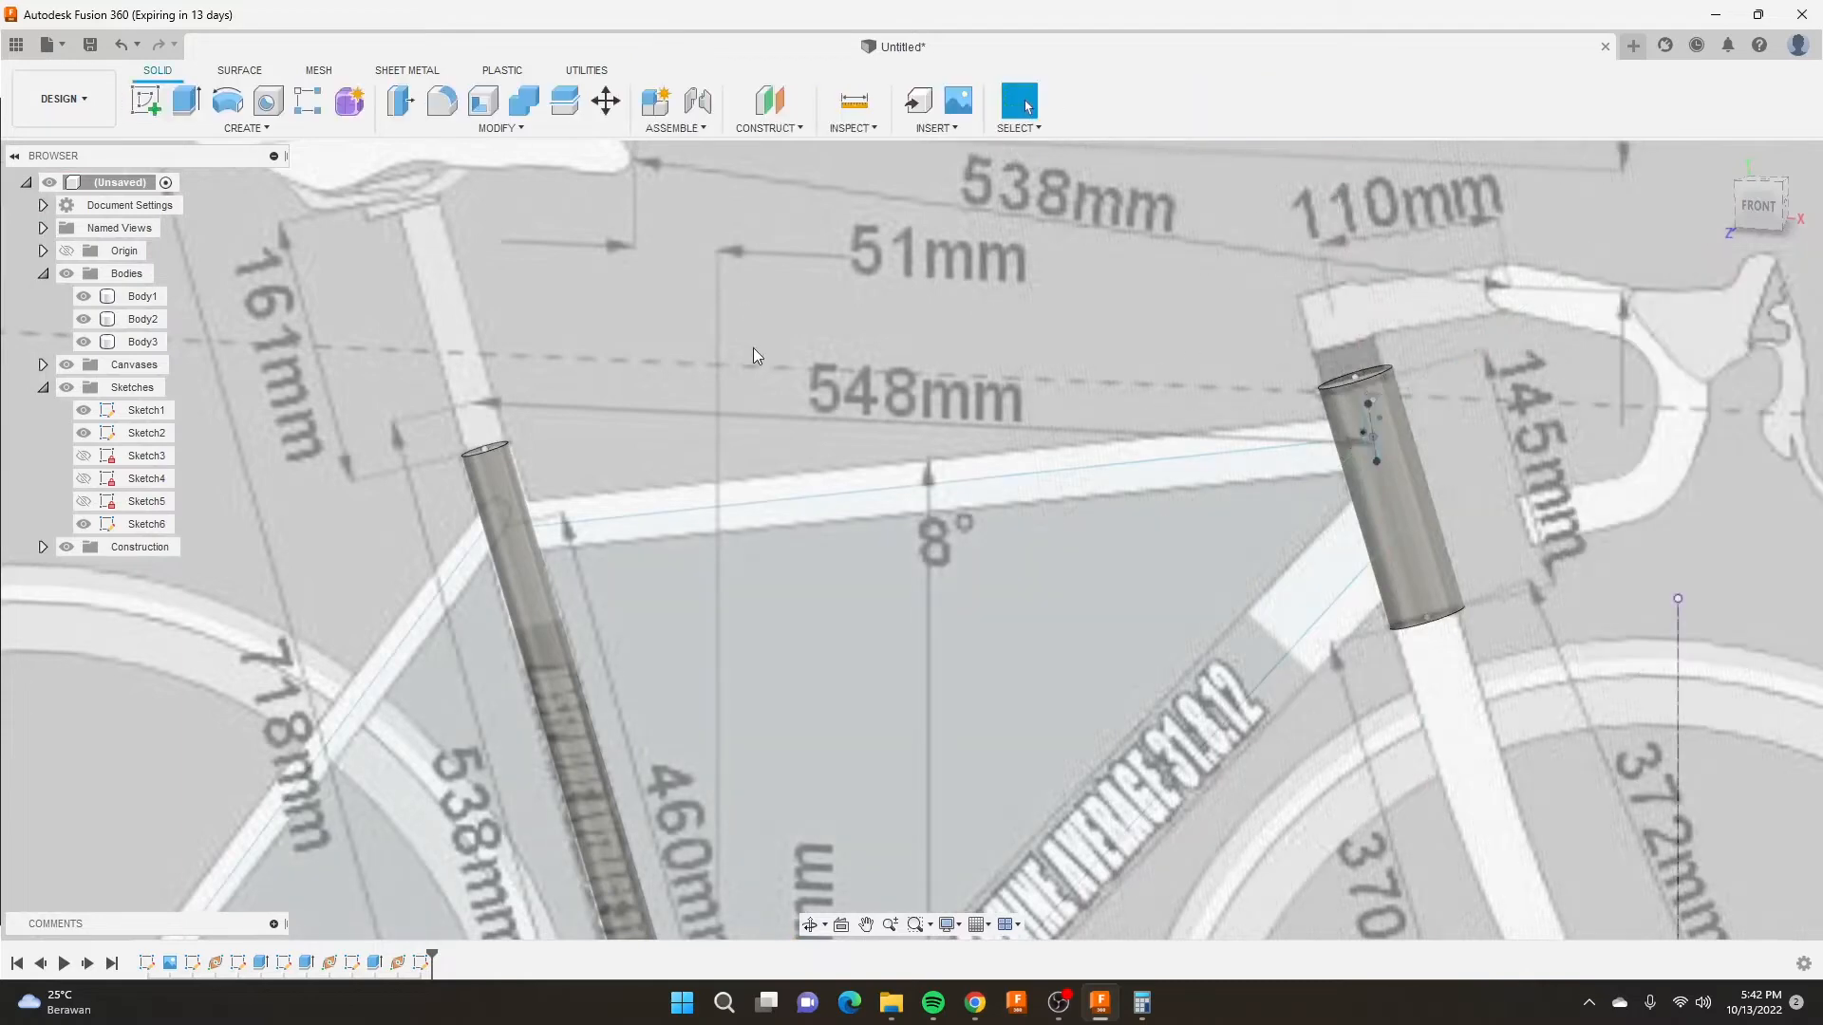
Create a plane along the top tube's path line at proportional distance 0, at its seat tube end.
left_click(799, 129)
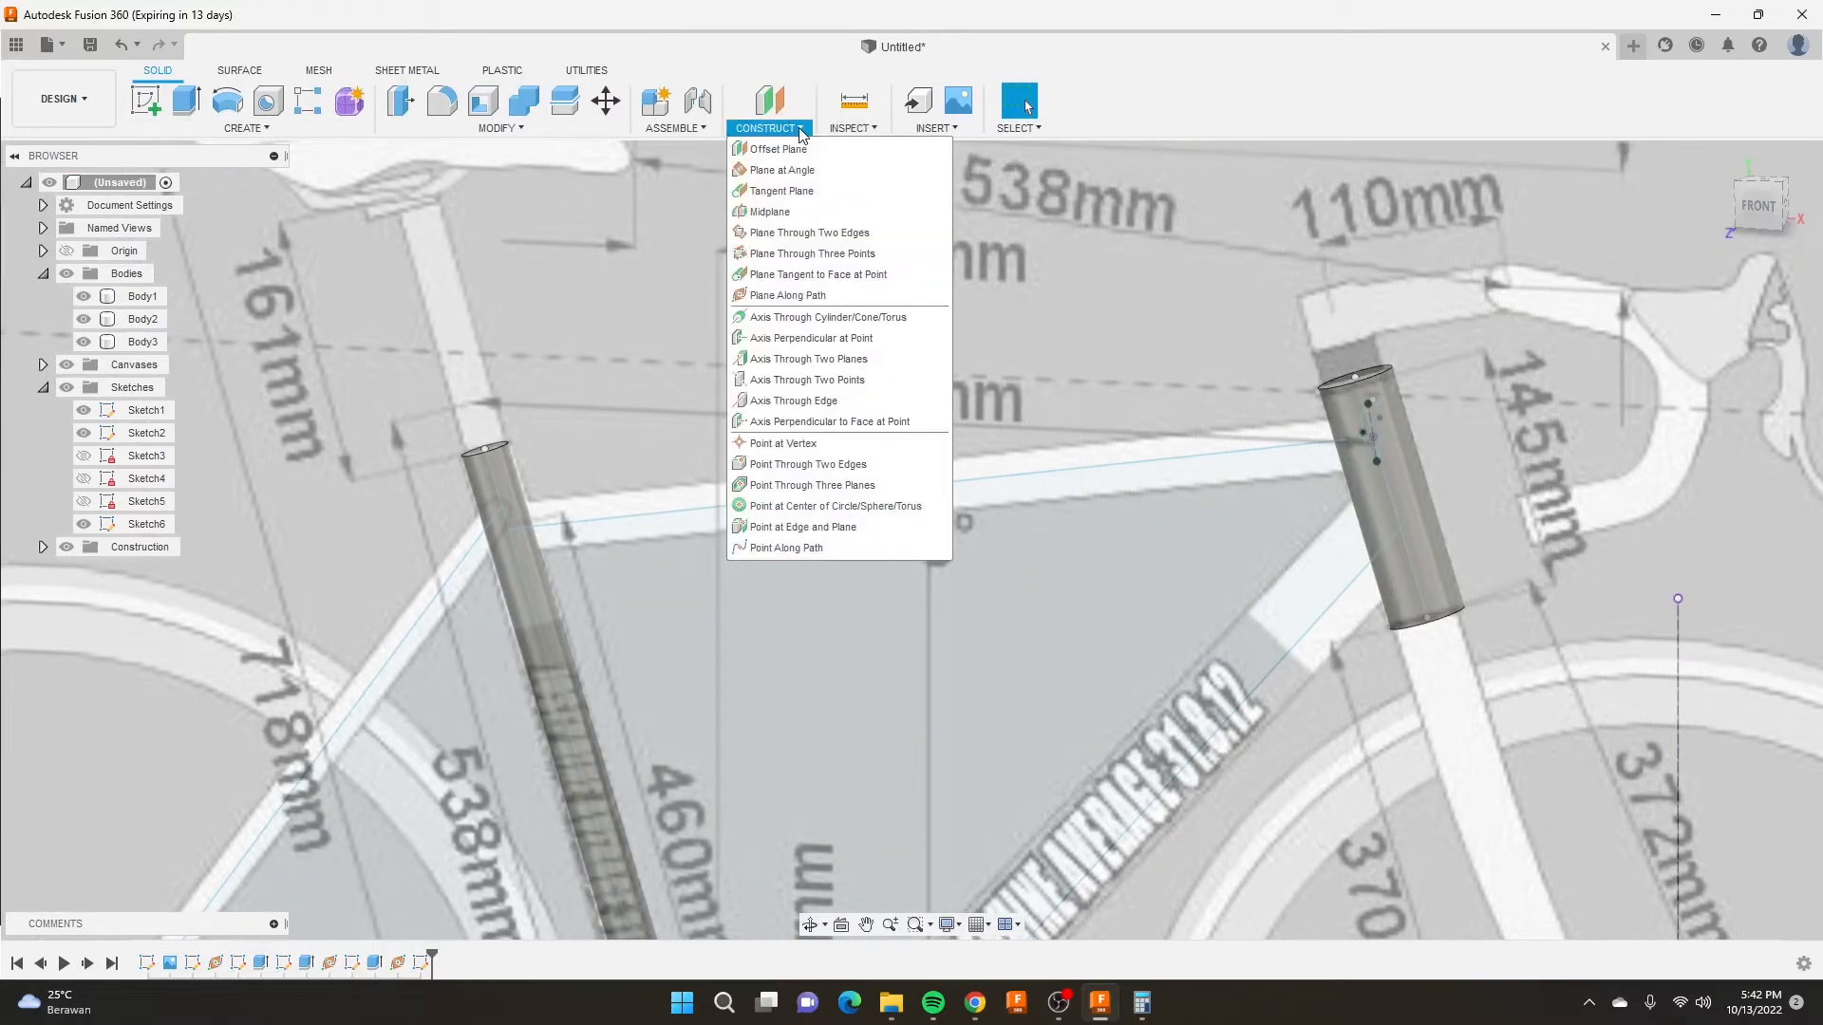
left_click(772, 295)
left_click(714, 513)
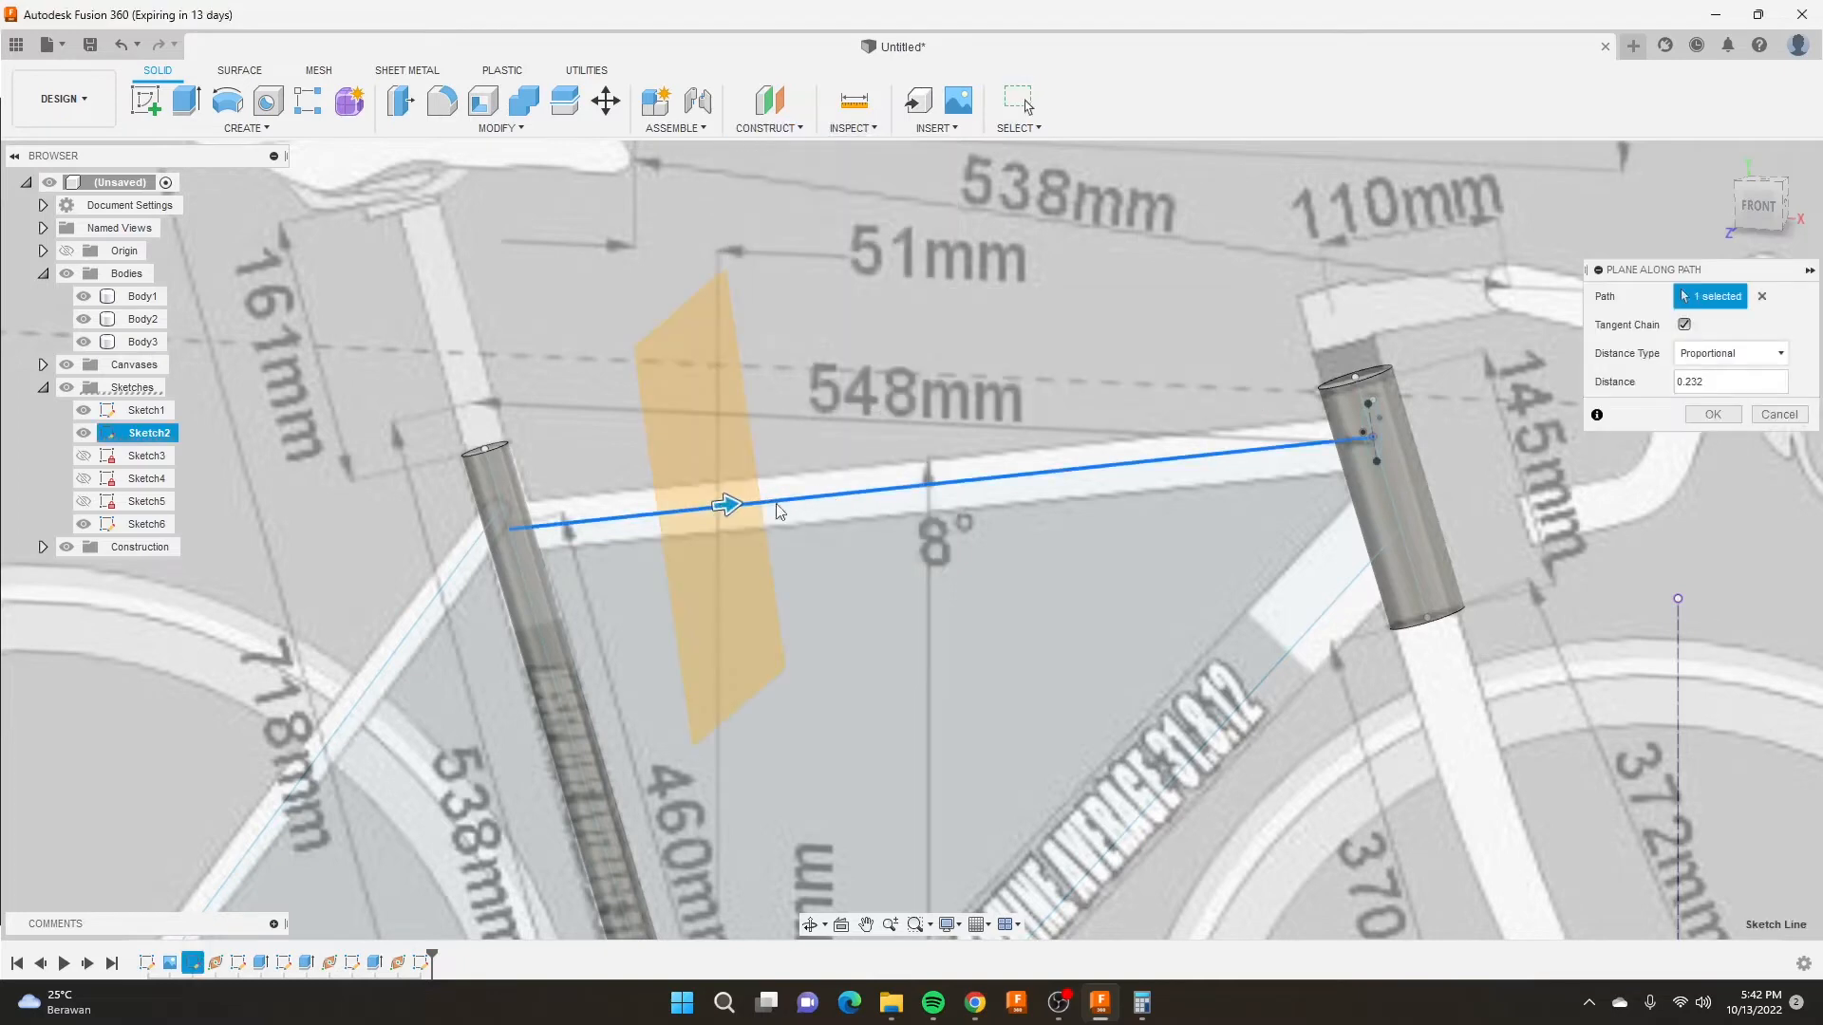
left_click_drag(727, 504, 528, 521)
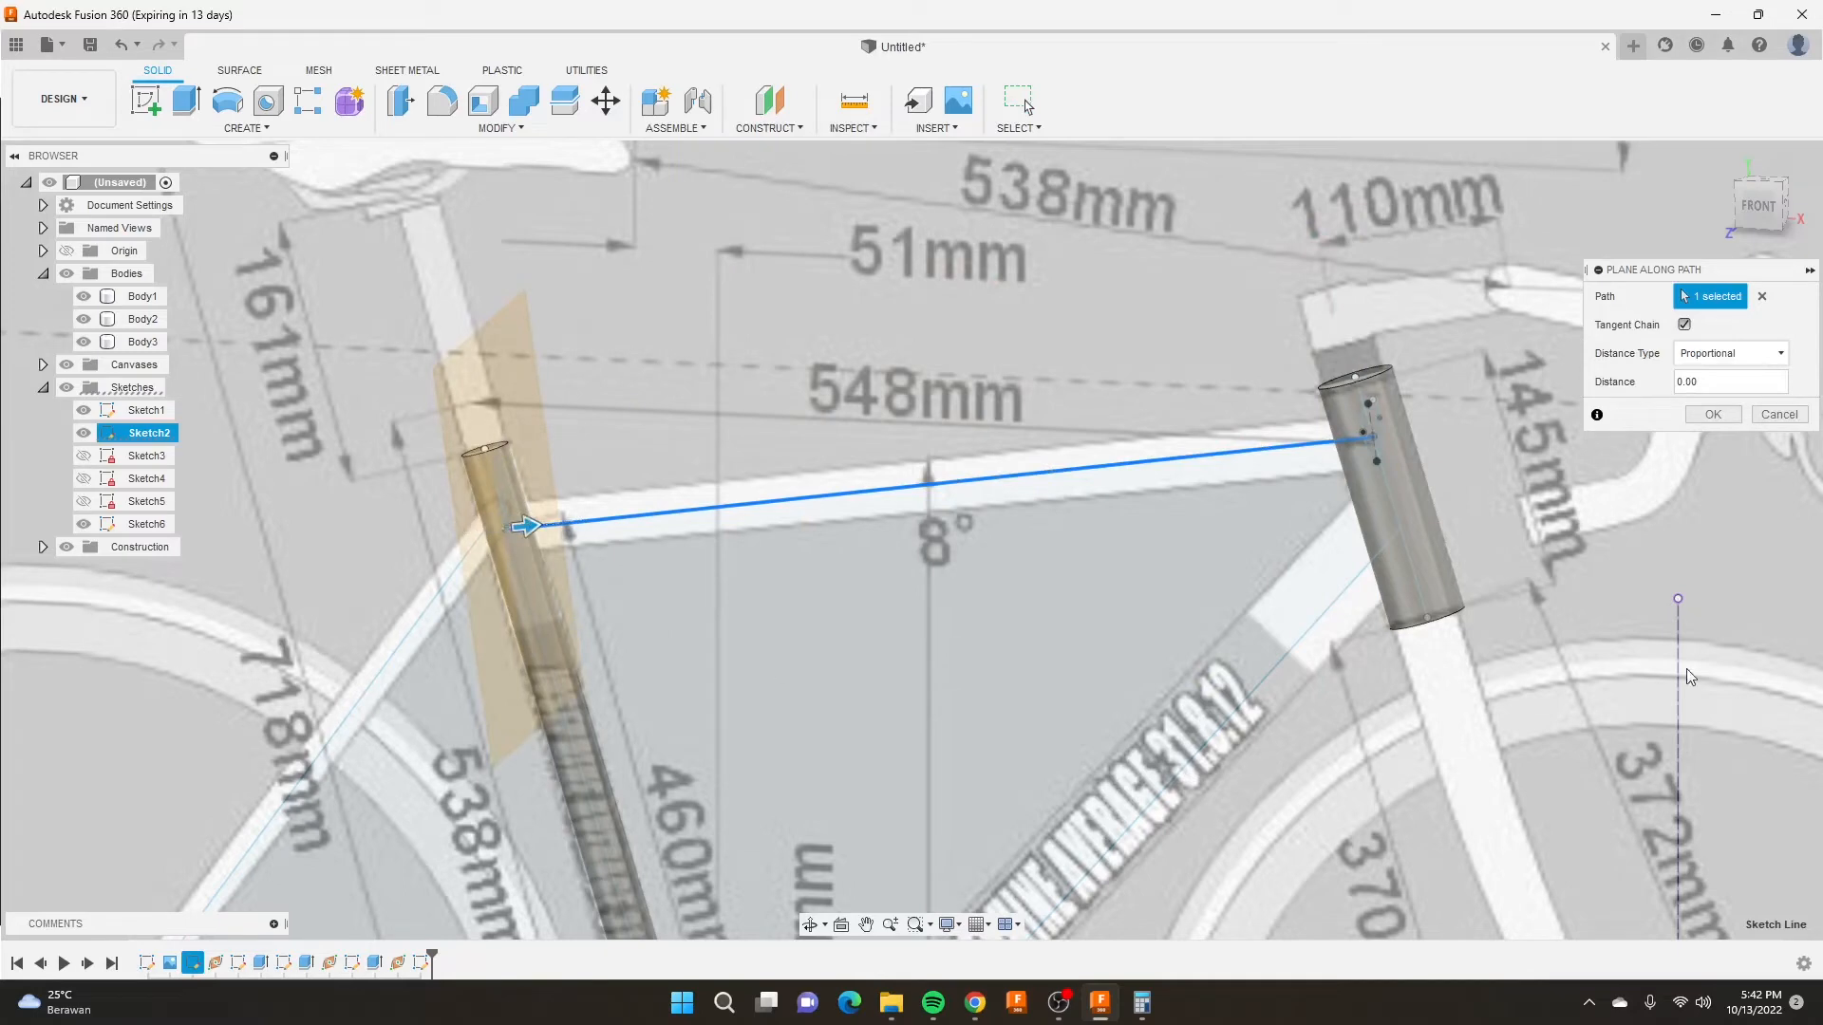
left_click(1712, 415)
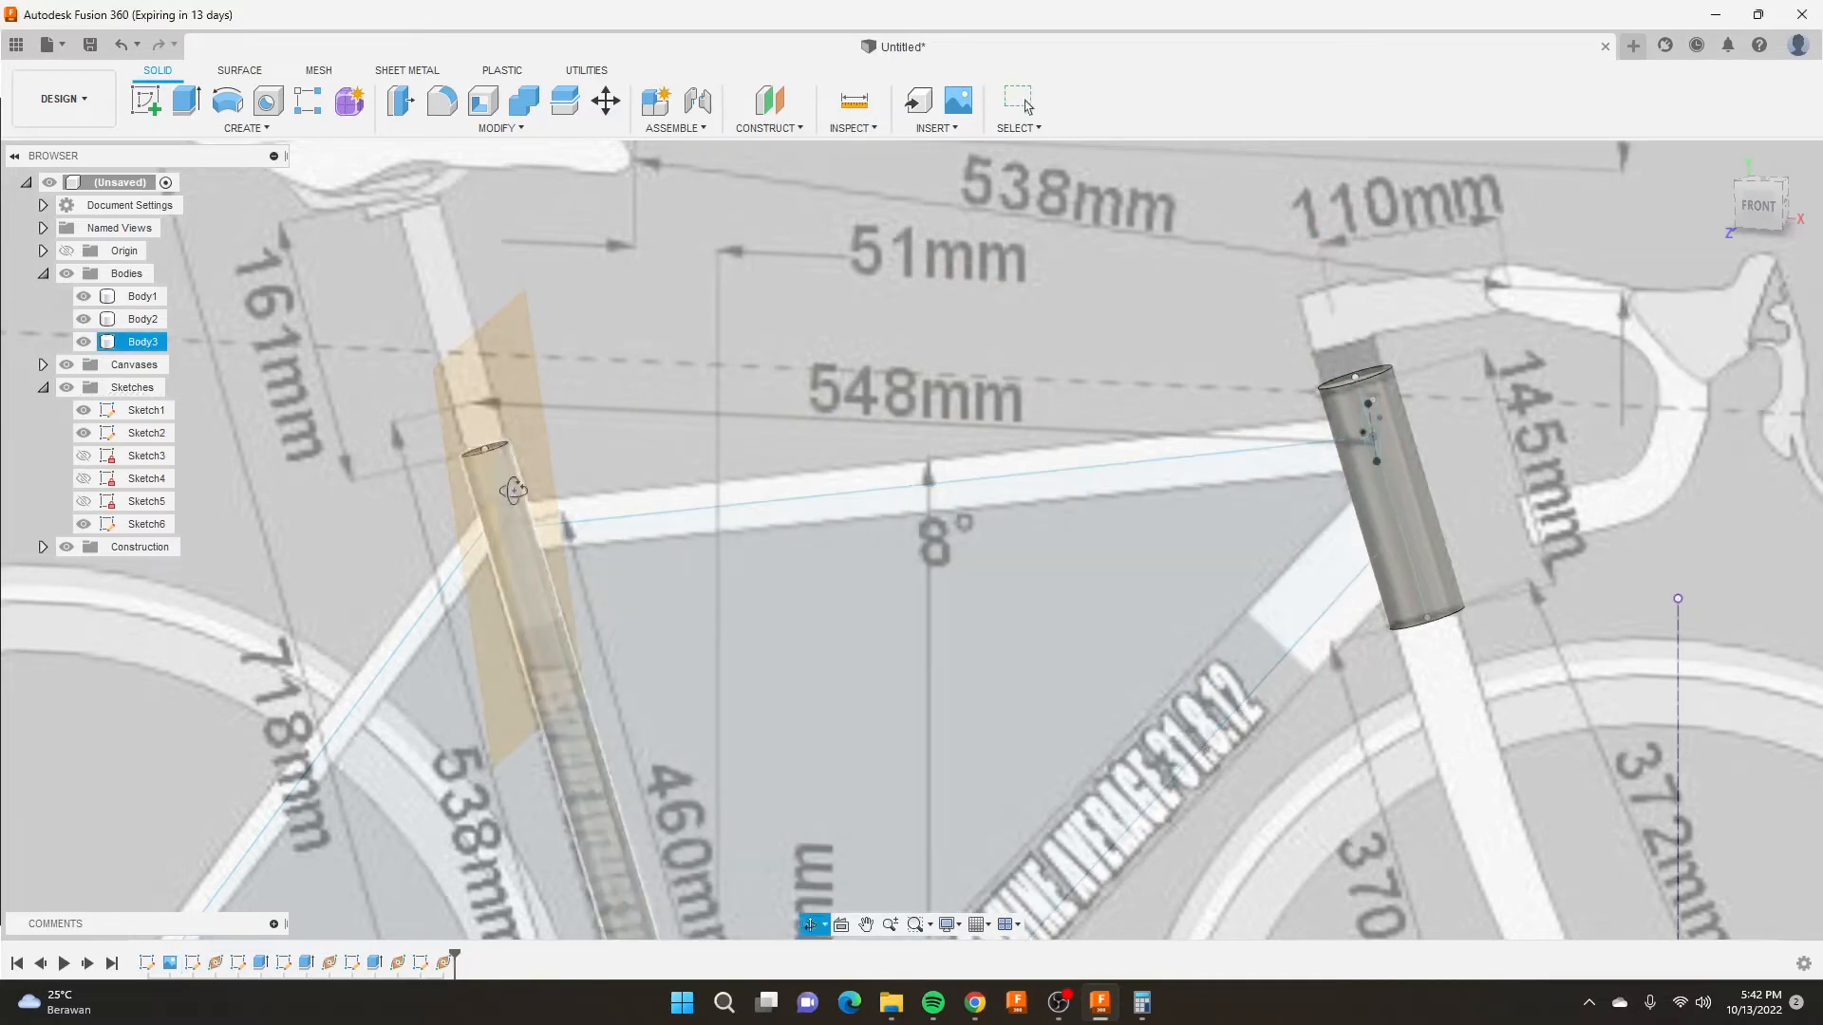
Start a sketch on the new plane and draw a circle about 28 mm in diameter centred on the top tube line's end.
middle_click_drag(513, 490, 617, 479, "shift")
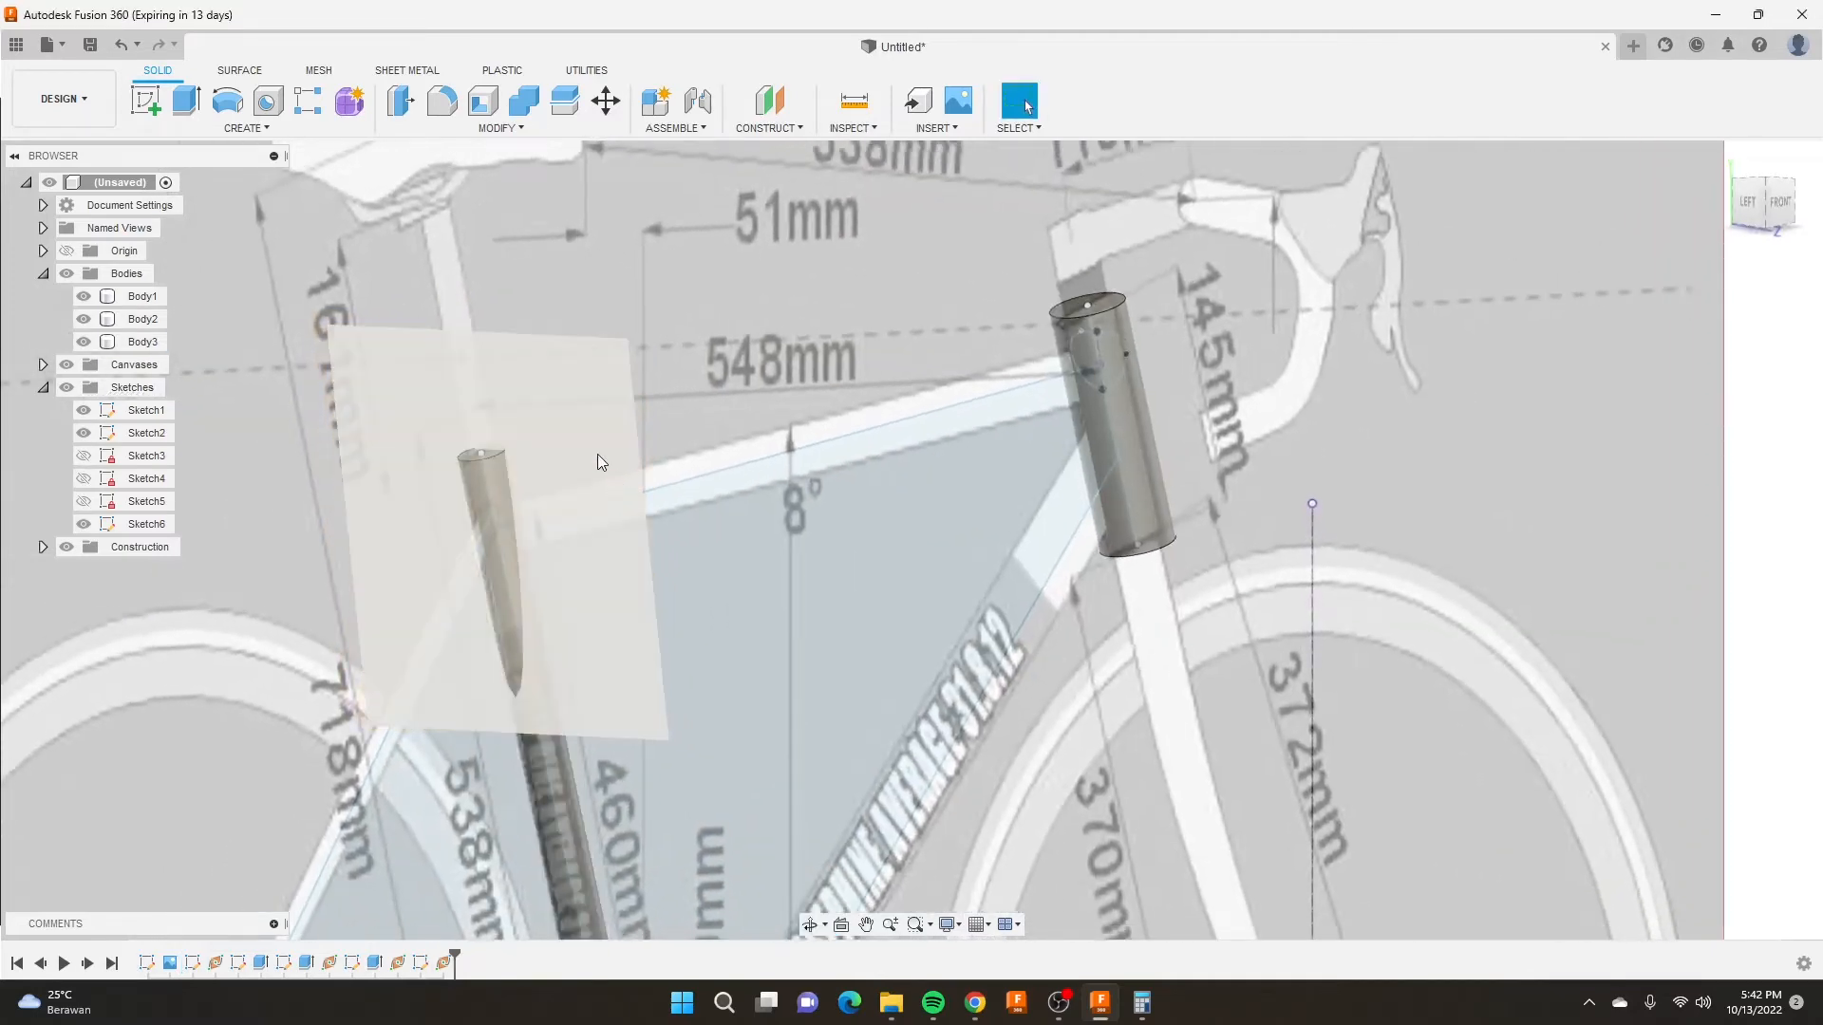
left_click(596, 454)
left_click(145, 100)
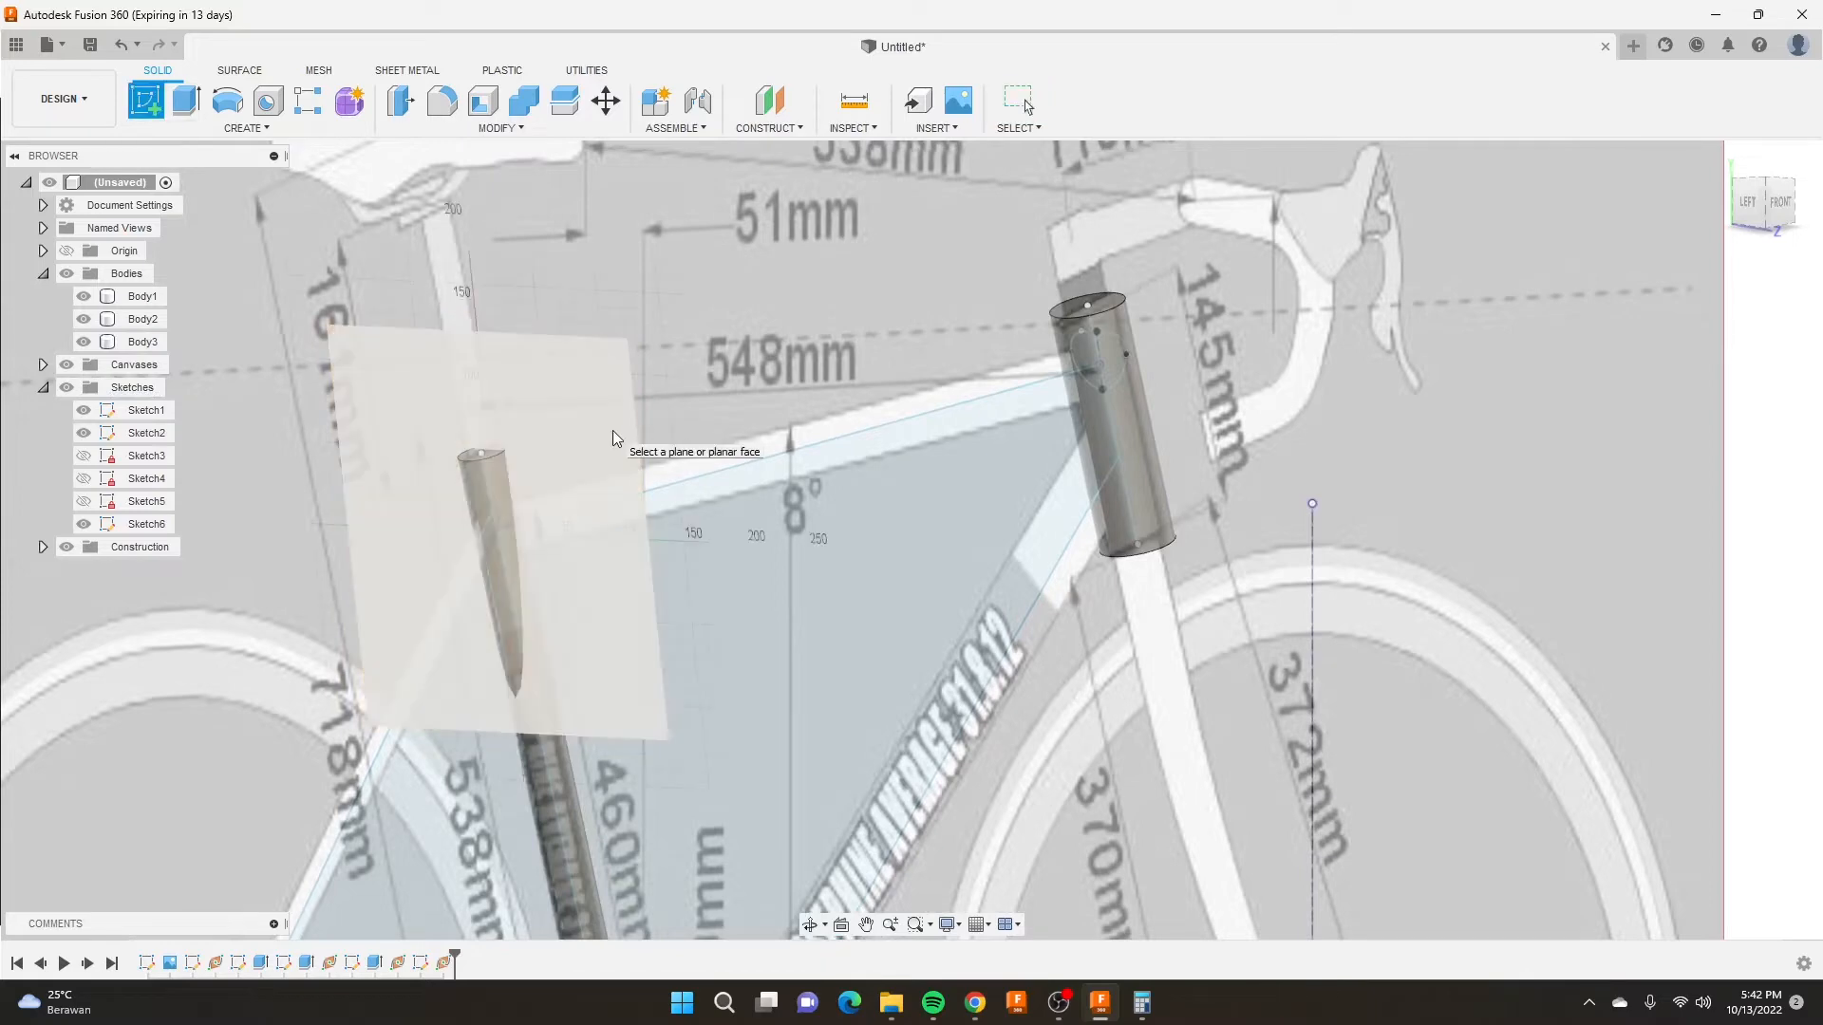
left_click(613, 438)
scroll(1031, 745, "up", 5)
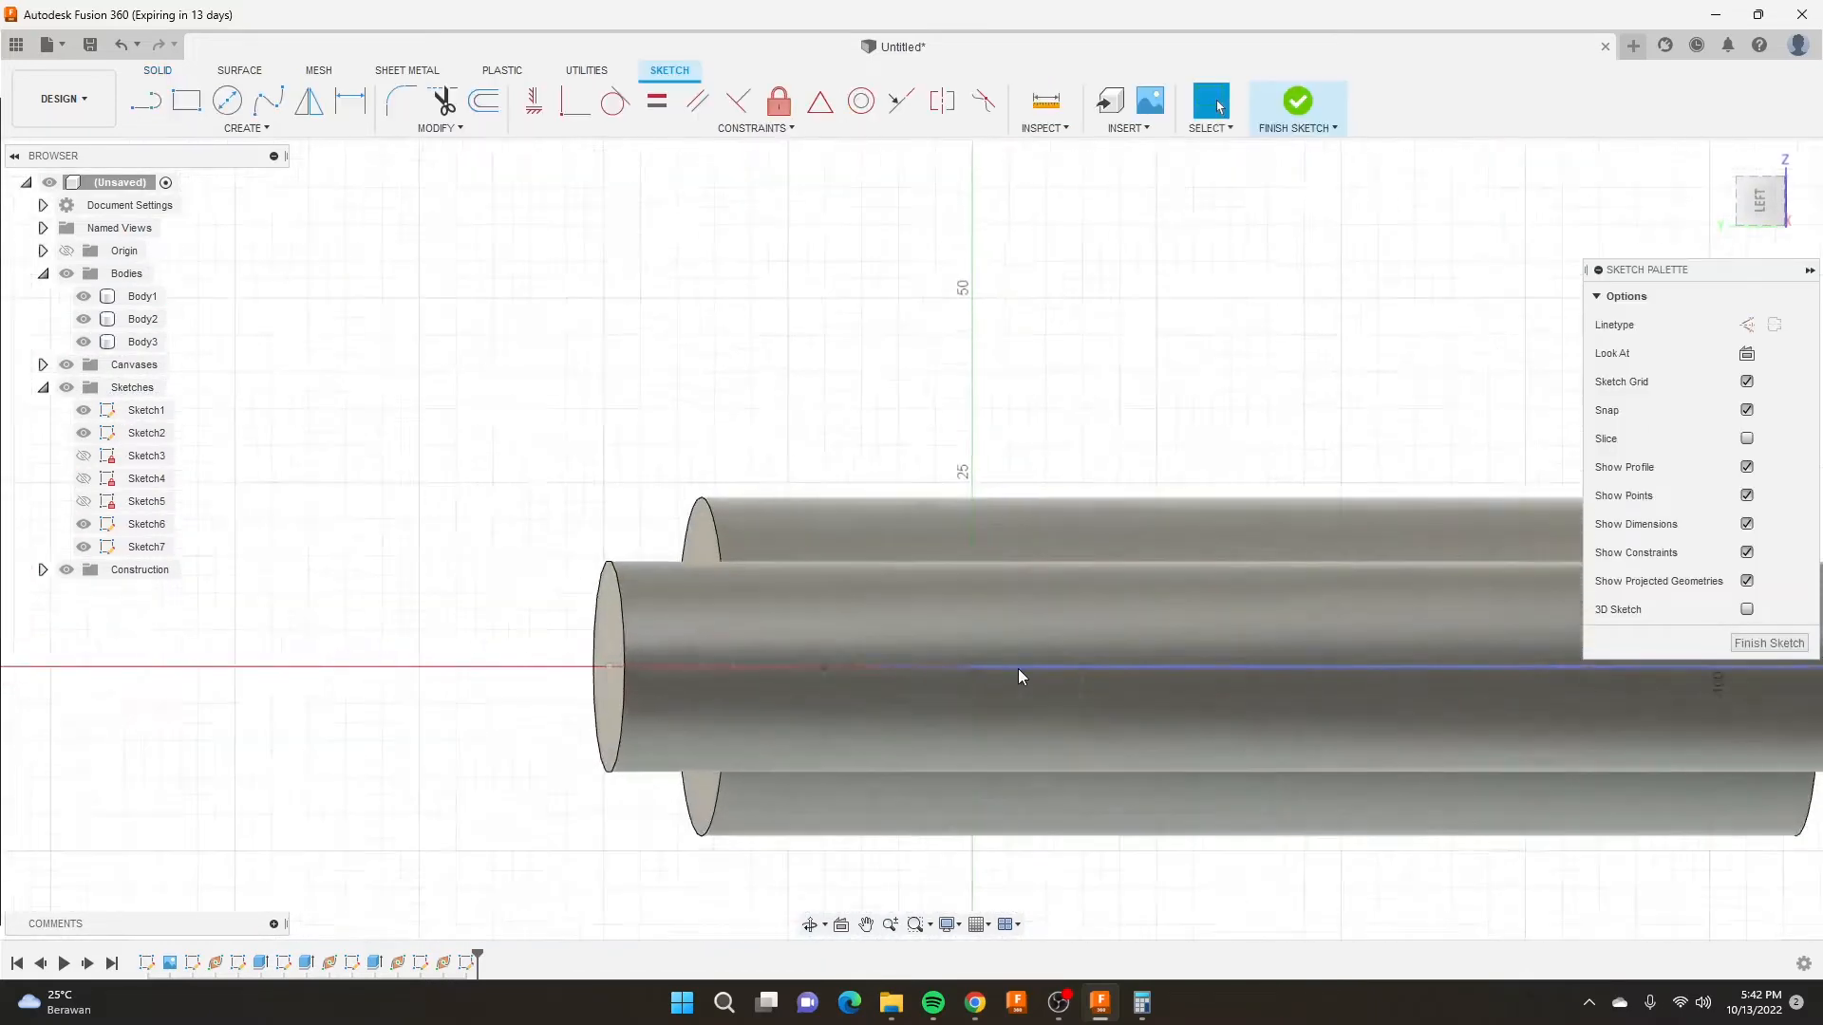
left_click(228, 99)
left_click(961, 674)
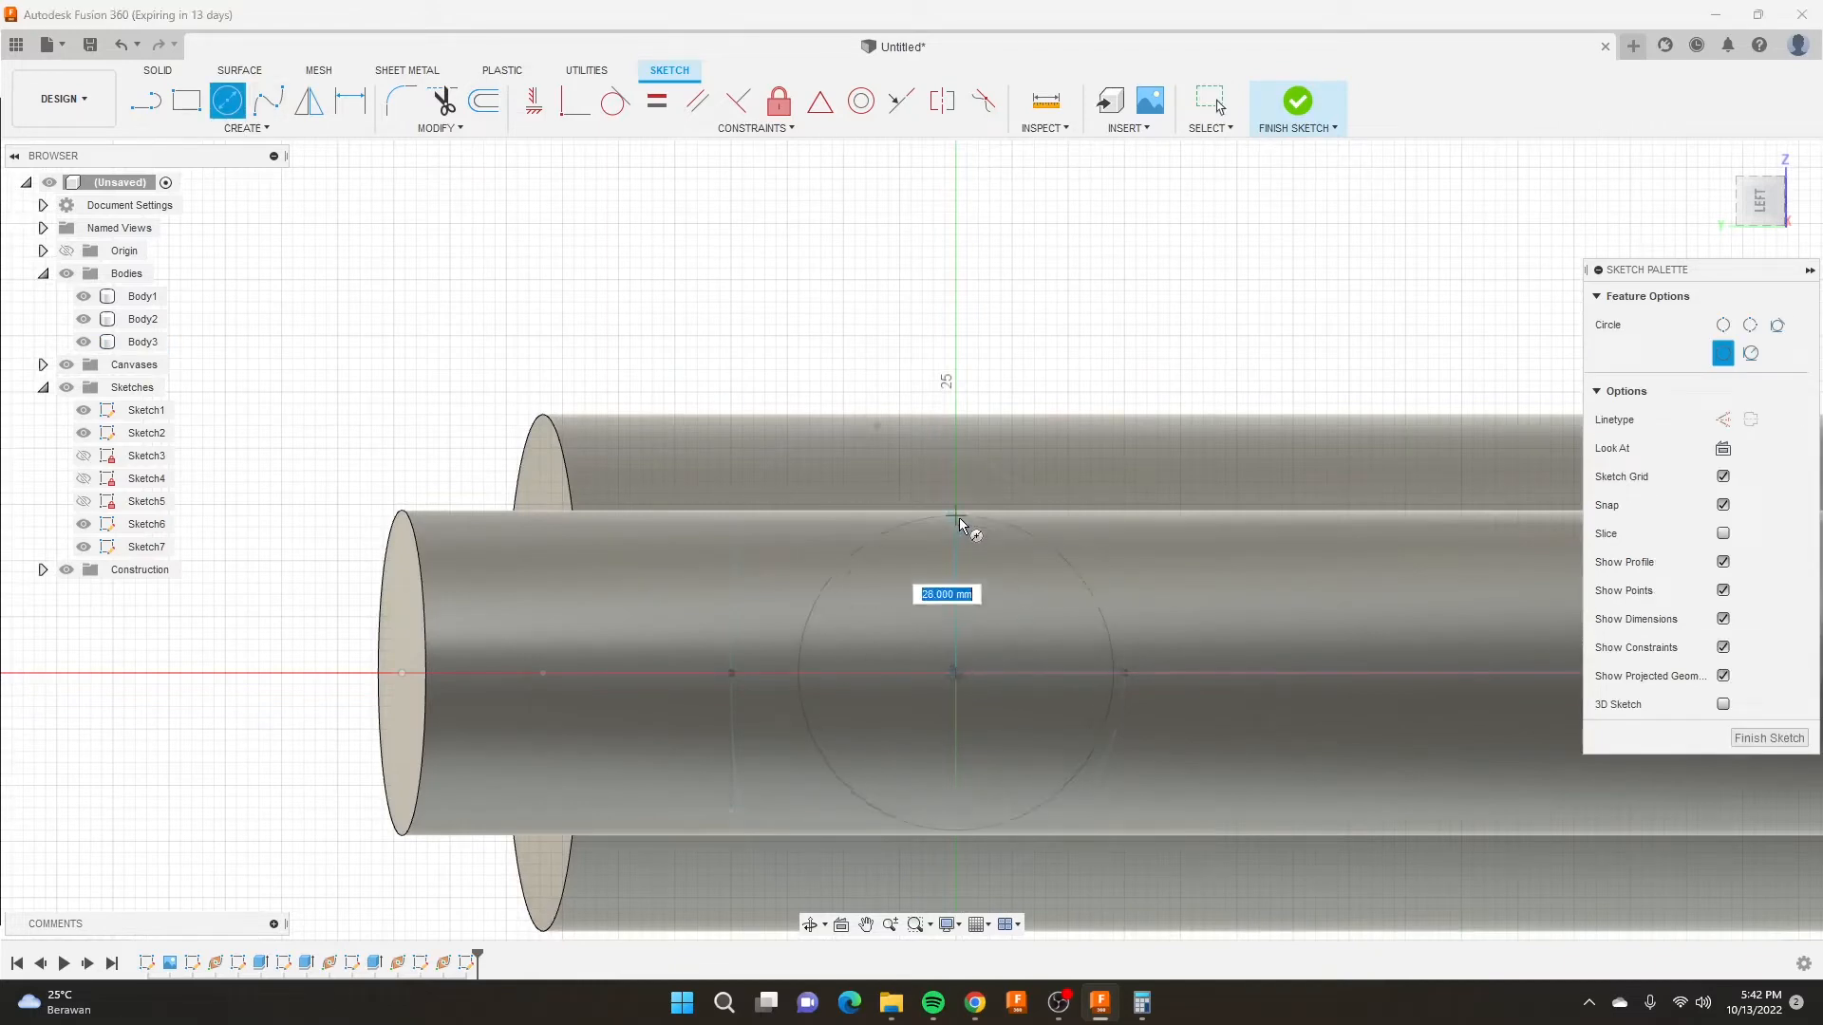
left_click(959, 521)
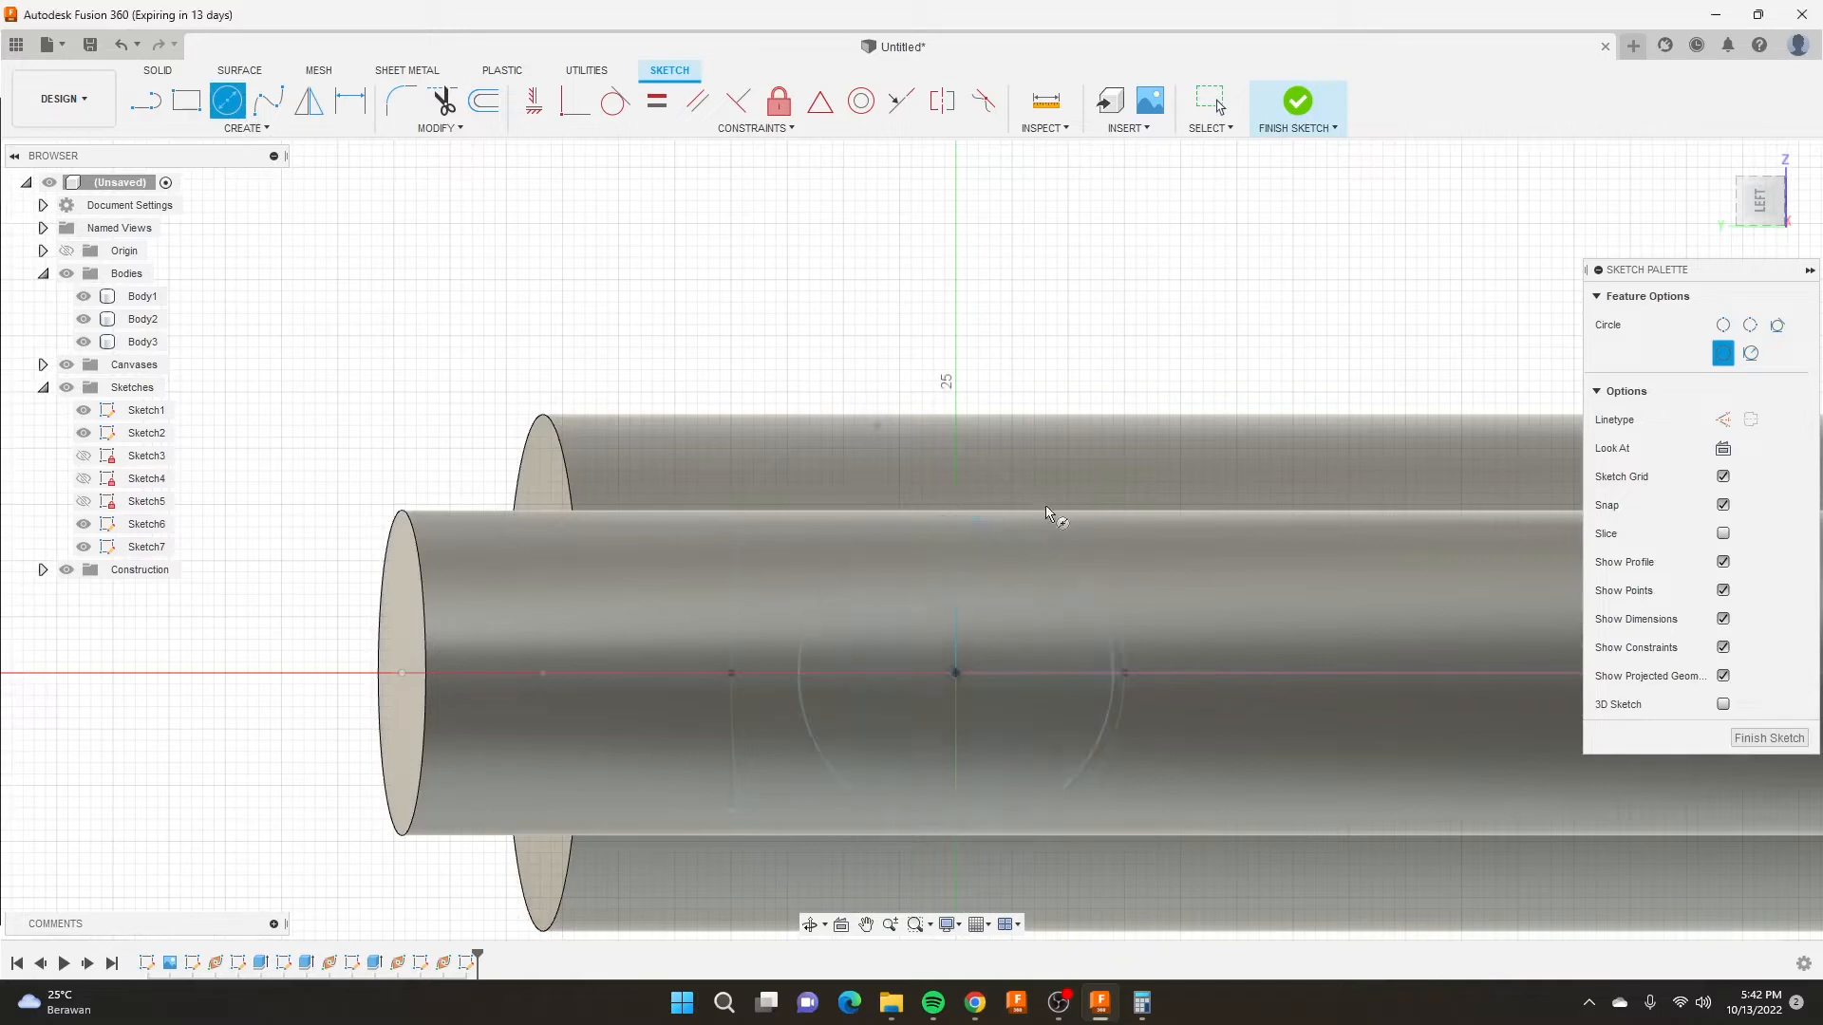
Dimension the circle's diameter as 28 mm and finish the sketch.
key("d")
left_click(1049, 546)
left_click(1121, 445)
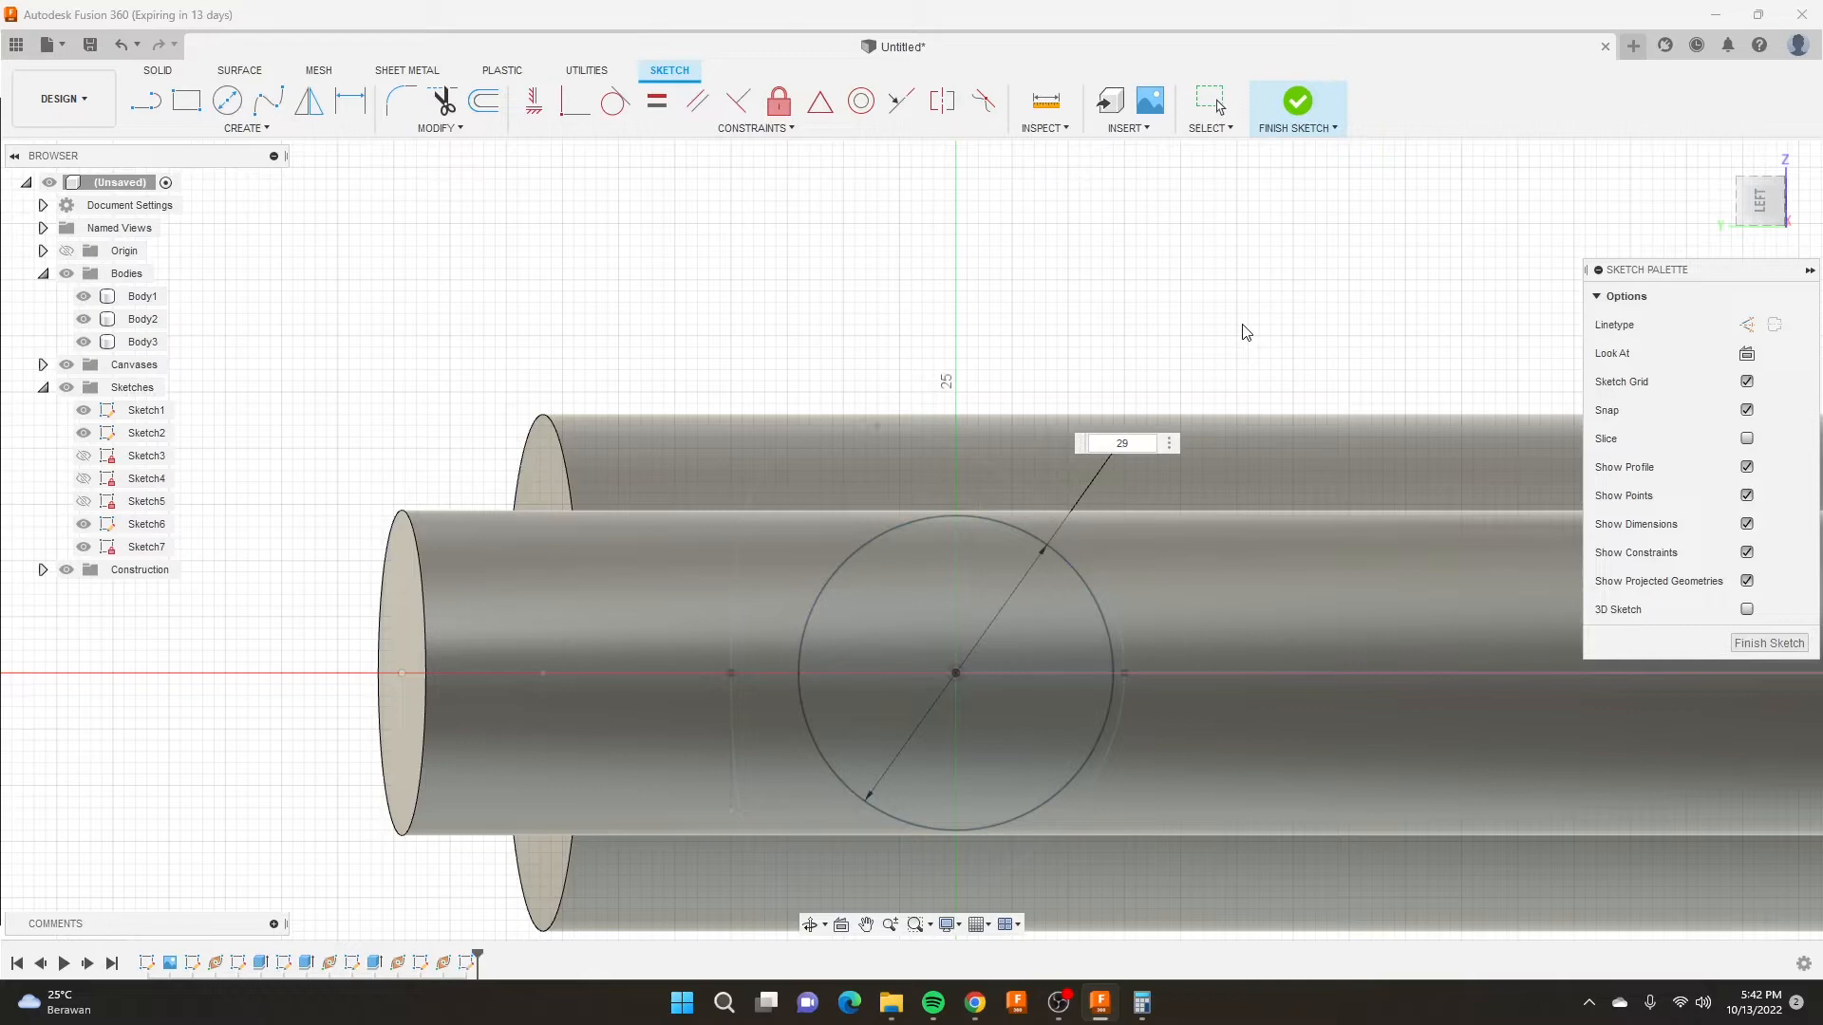
left_click_drag(1135, 443, 1045, 441)
key("Return")
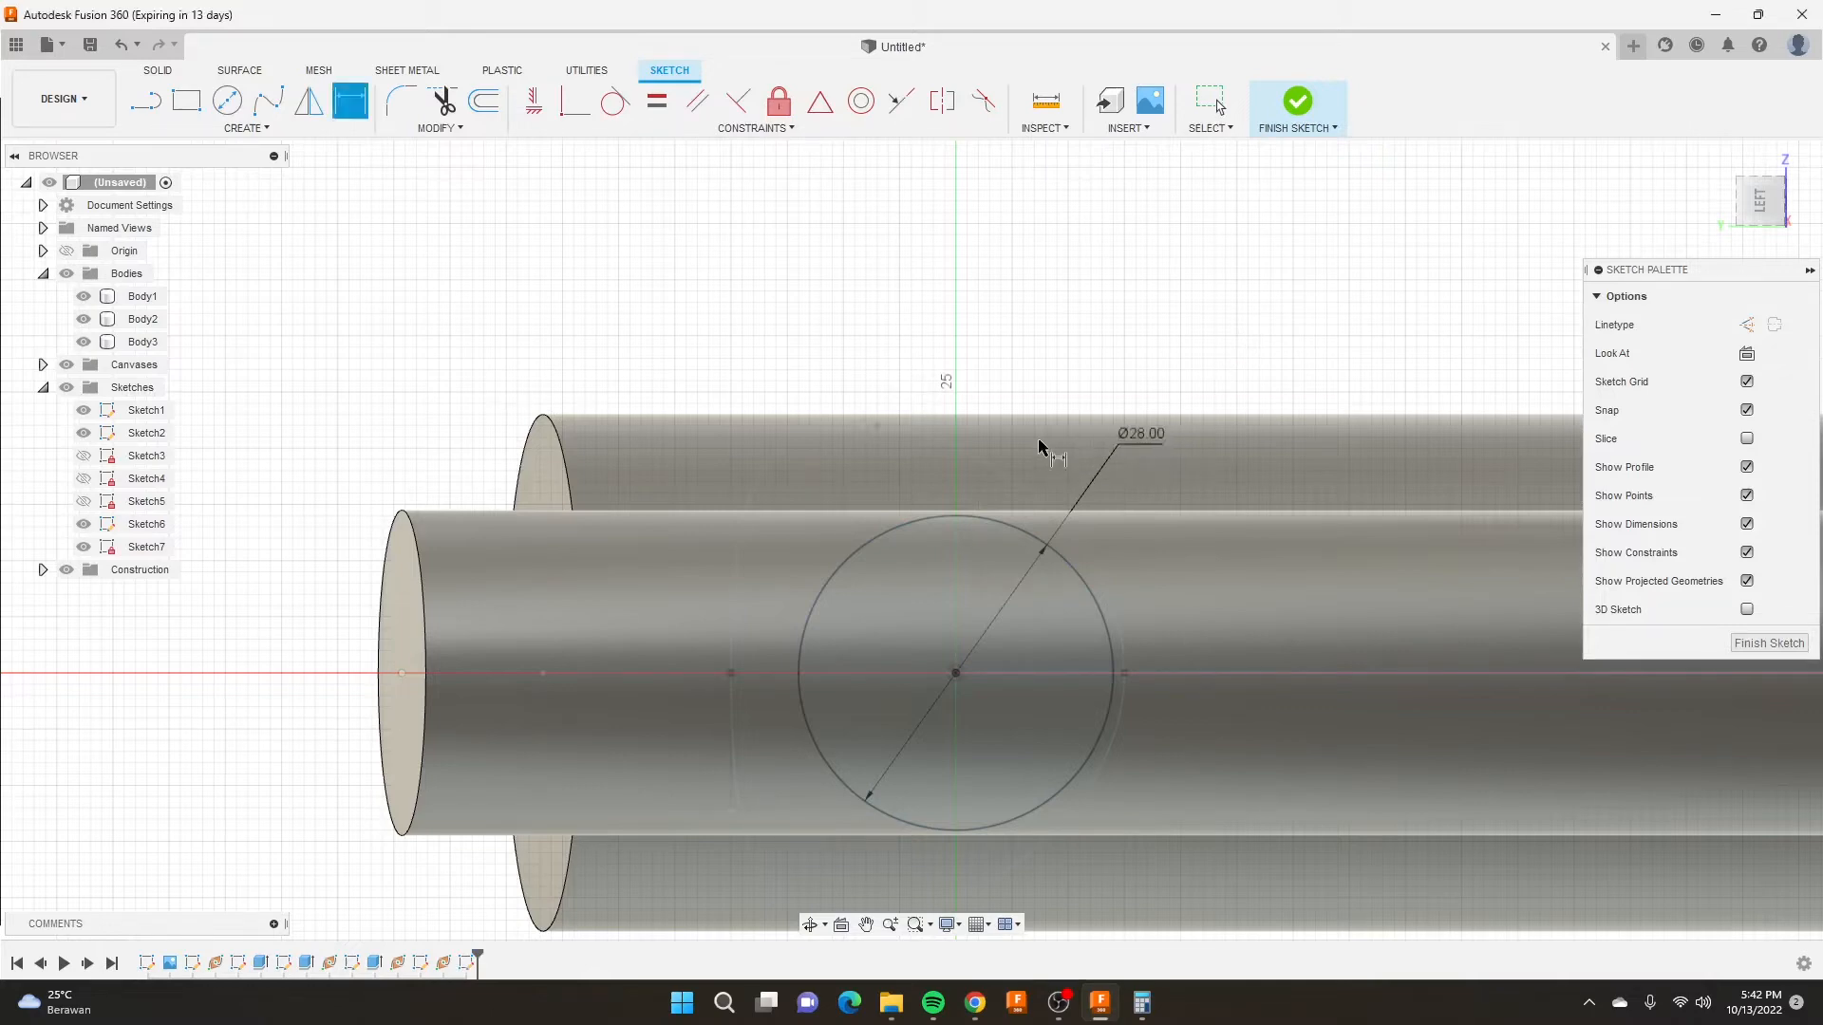
left_click(1297, 100)
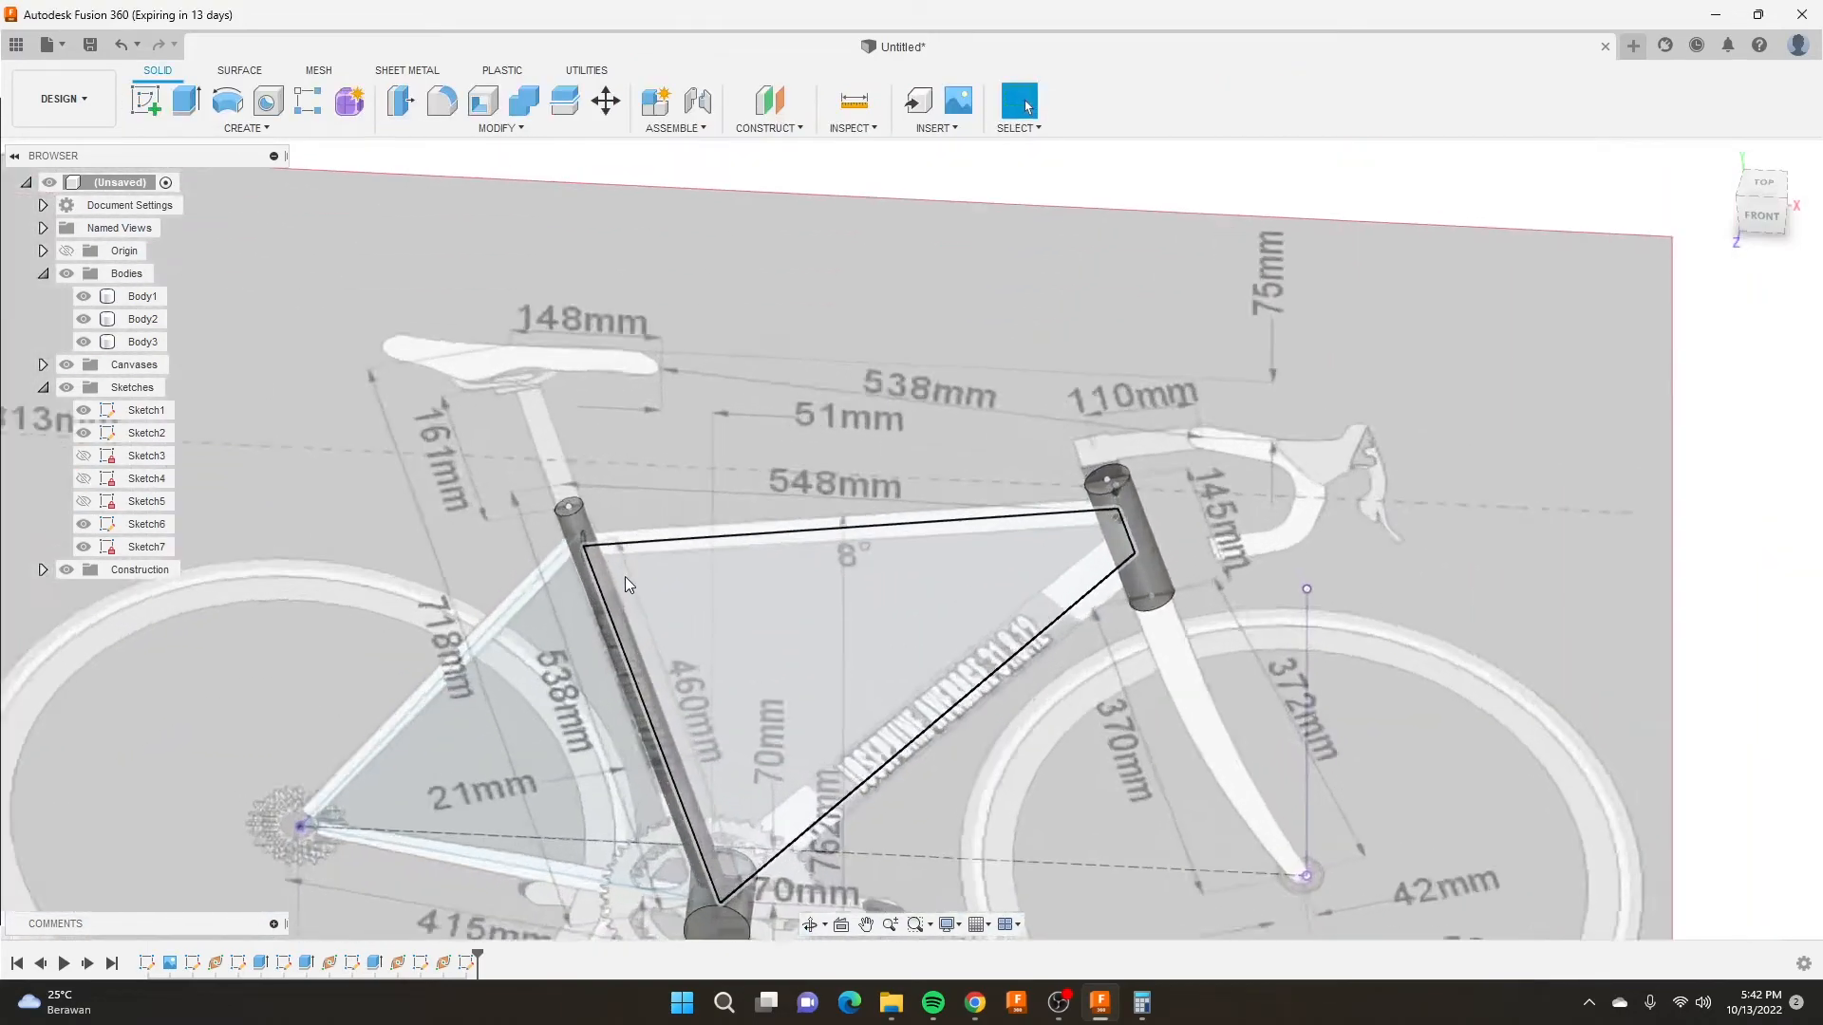
Examine the circle at the seat tube and the spline profile at the head tube along the top tube line.
scroll(624, 577, "up", 3)
mouse_move(663, 517)
middle_mouse_down("shift")
mouse_move(671, 480)
mouse_move(635, 481)
mouse_move(702, 482)
middle_mouse_up("shift")
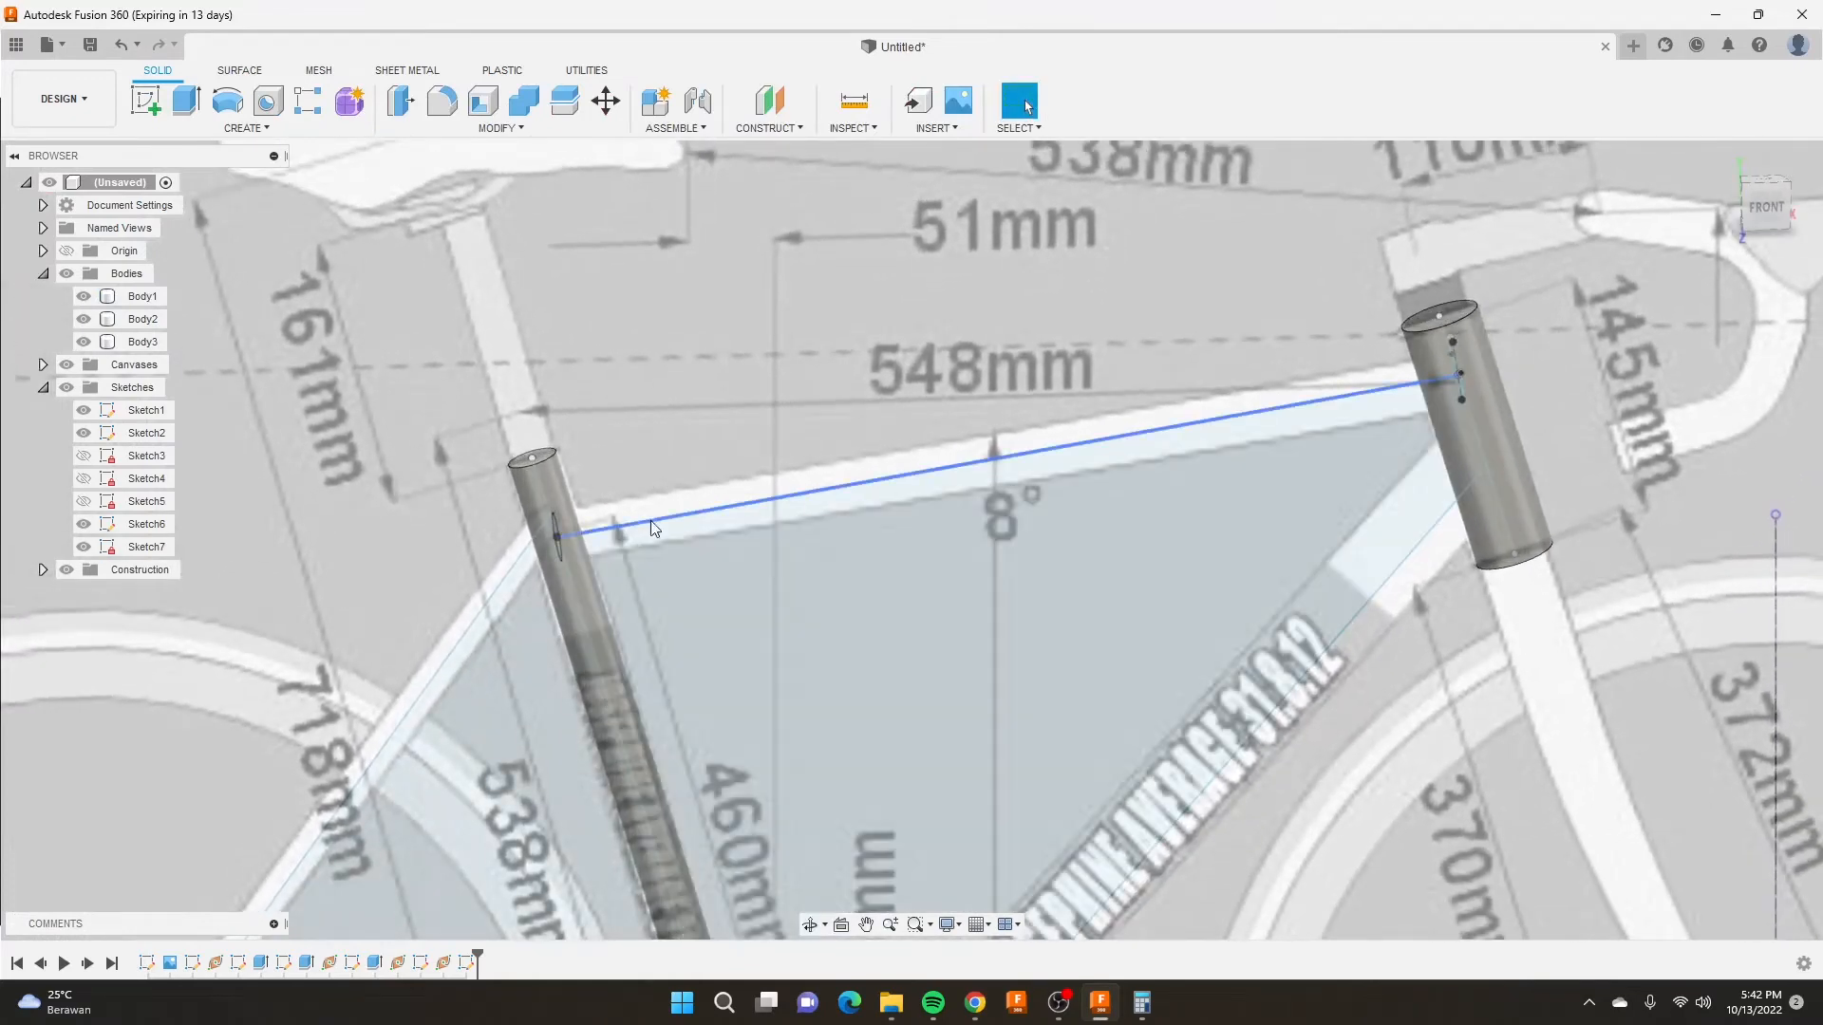
middle_click_drag(860, 469, 818, 469, "shift")
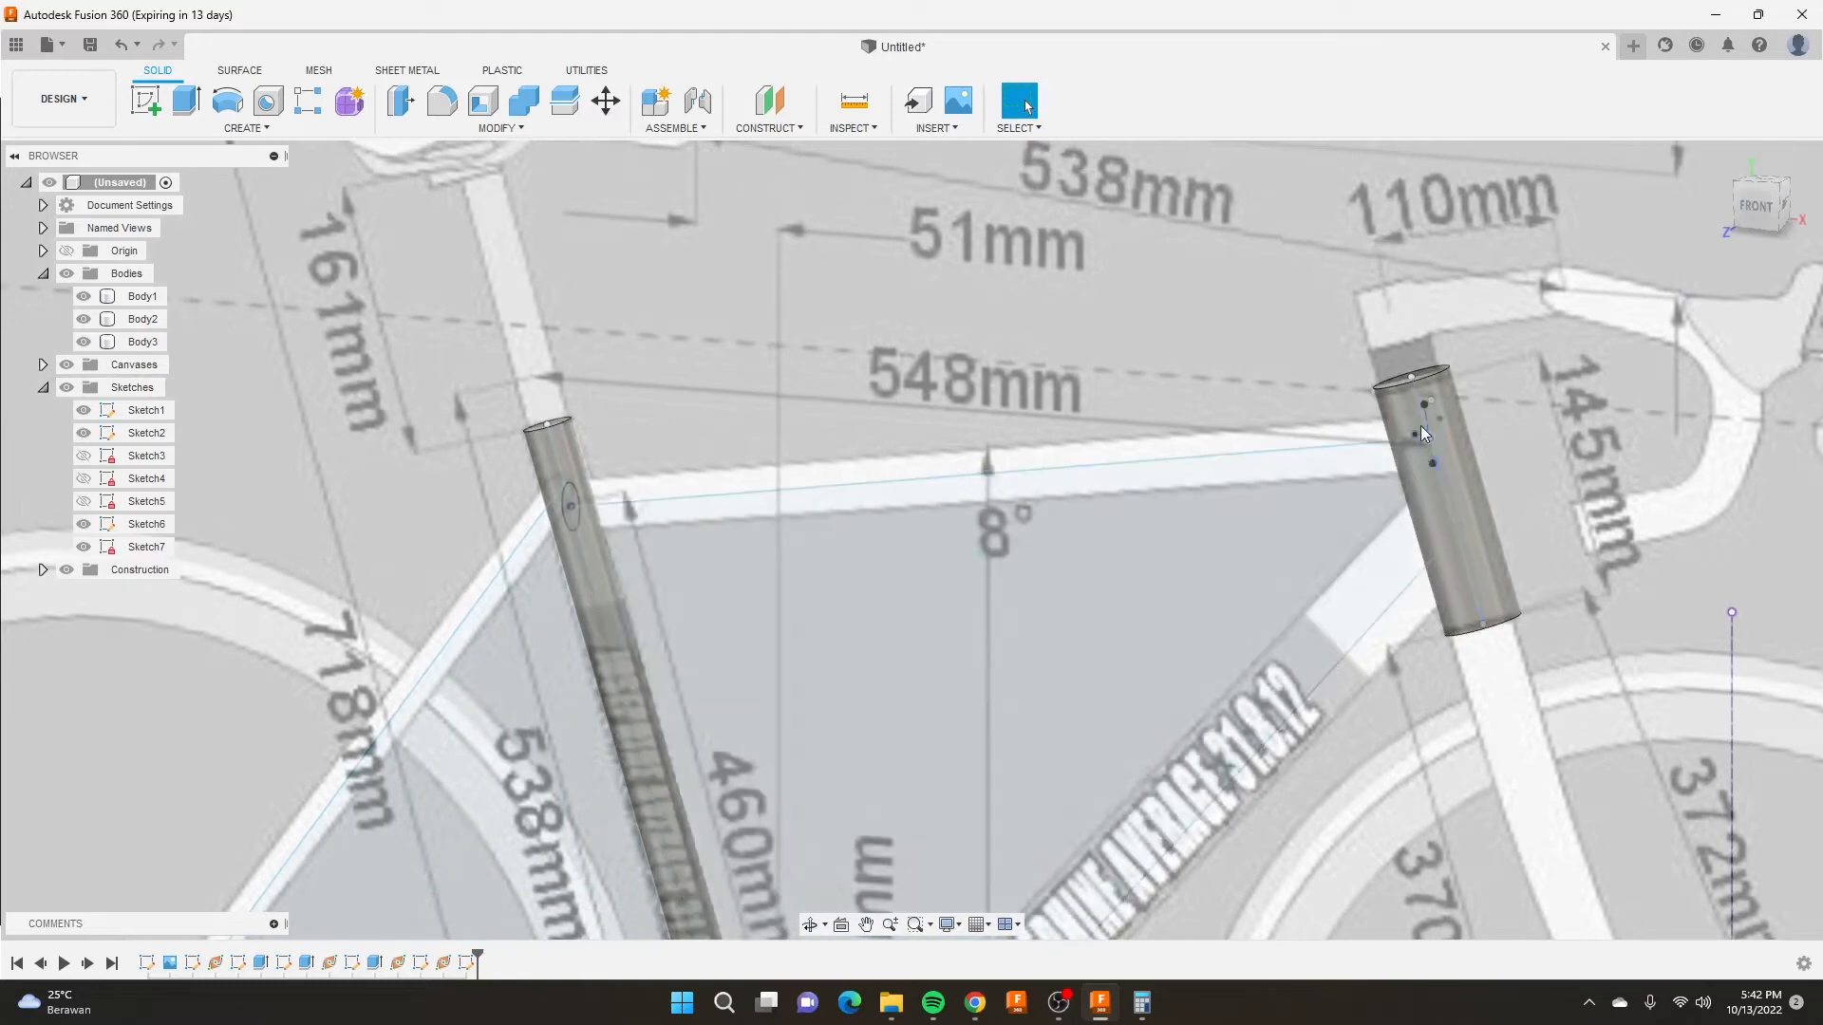
middle_click_drag(1433, 450, 1376, 429, "shift")
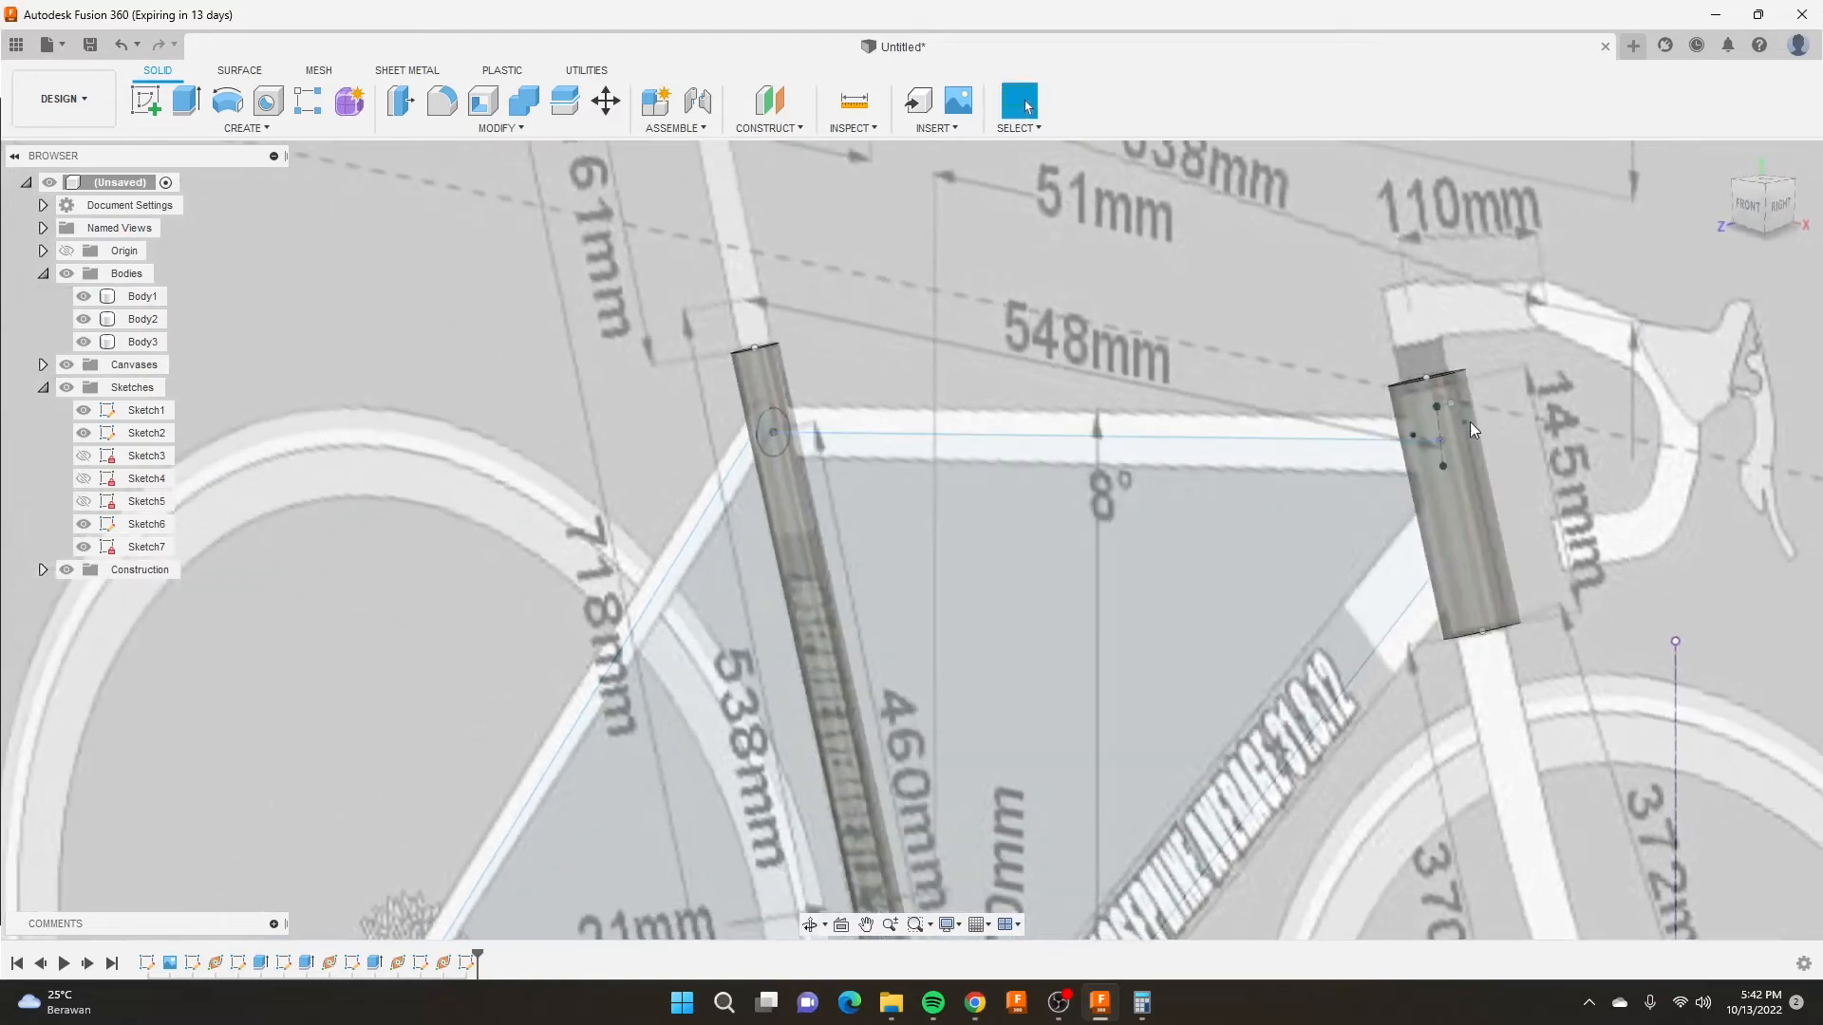
scroll(1464, 419, "up", 3)
scroll(1287, 469, "down", 3)
scroll(1285, 471, "down", 2)
Start adding new construction geometry near the seat tube end of the top tube line.
scroll(747, 520, "up", 3)
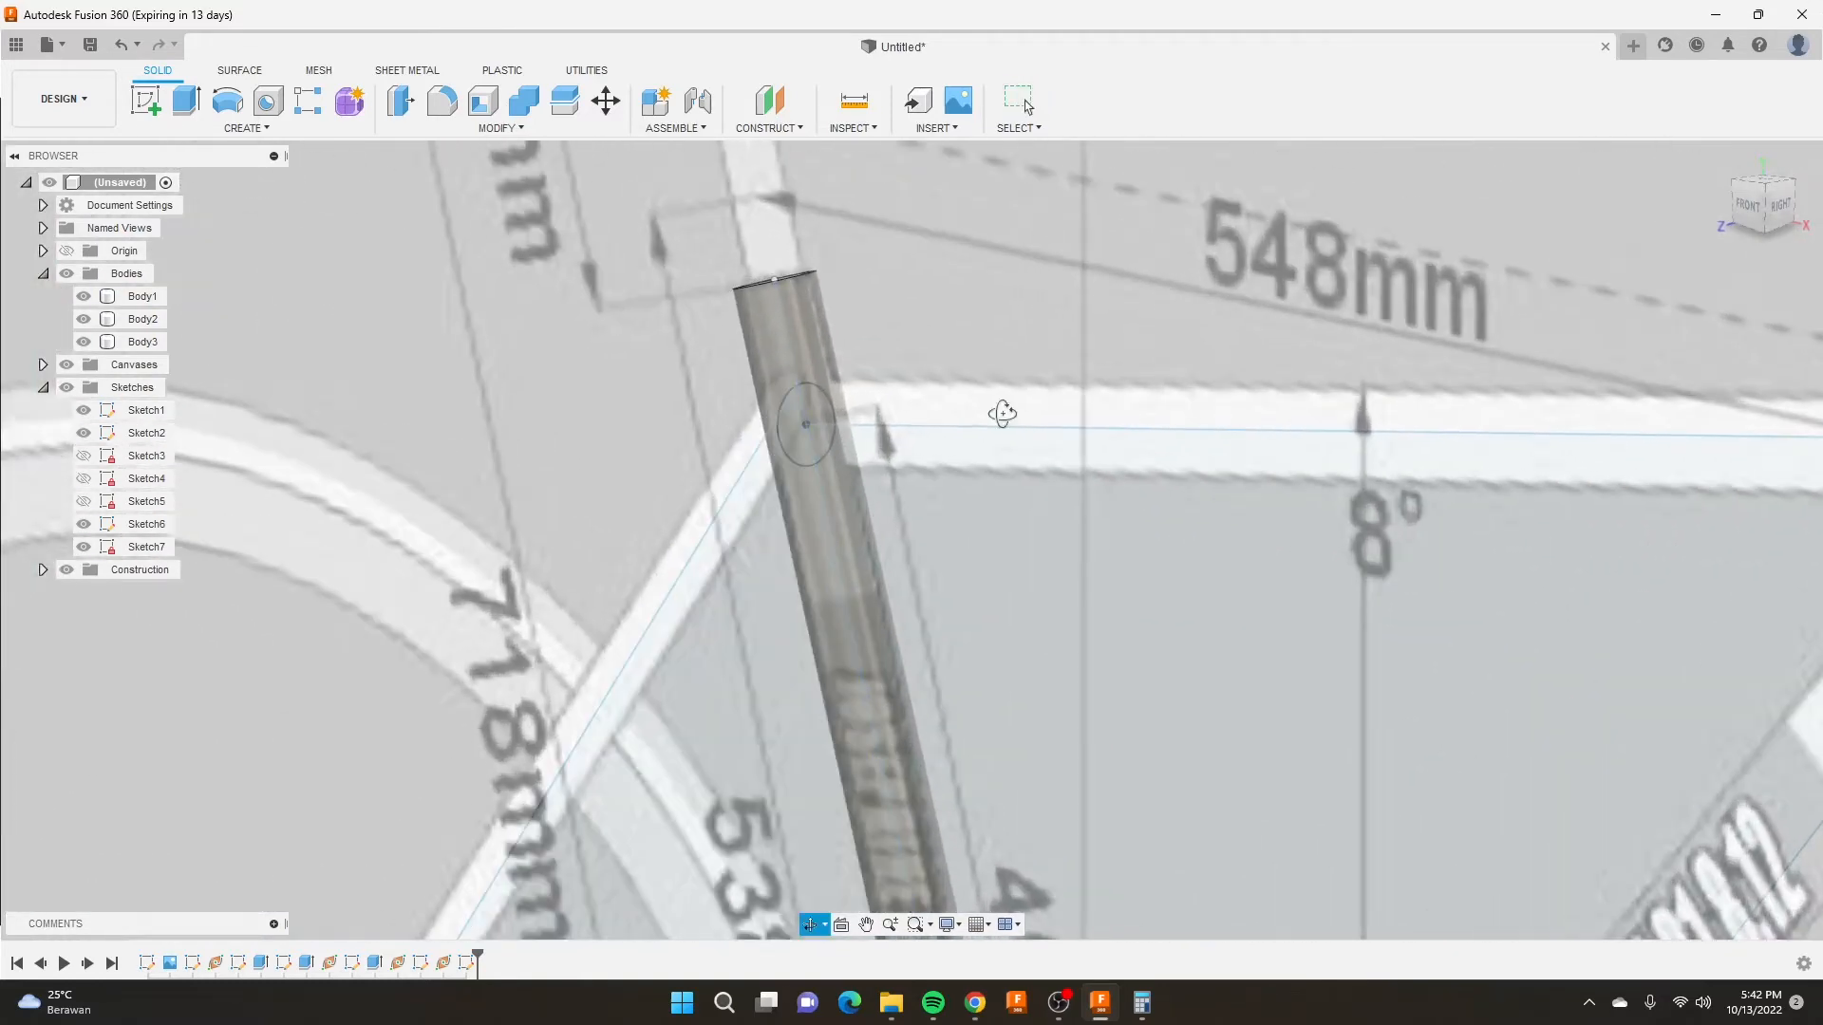
middle_click_drag(1002, 414, 1054, 428, "shift")
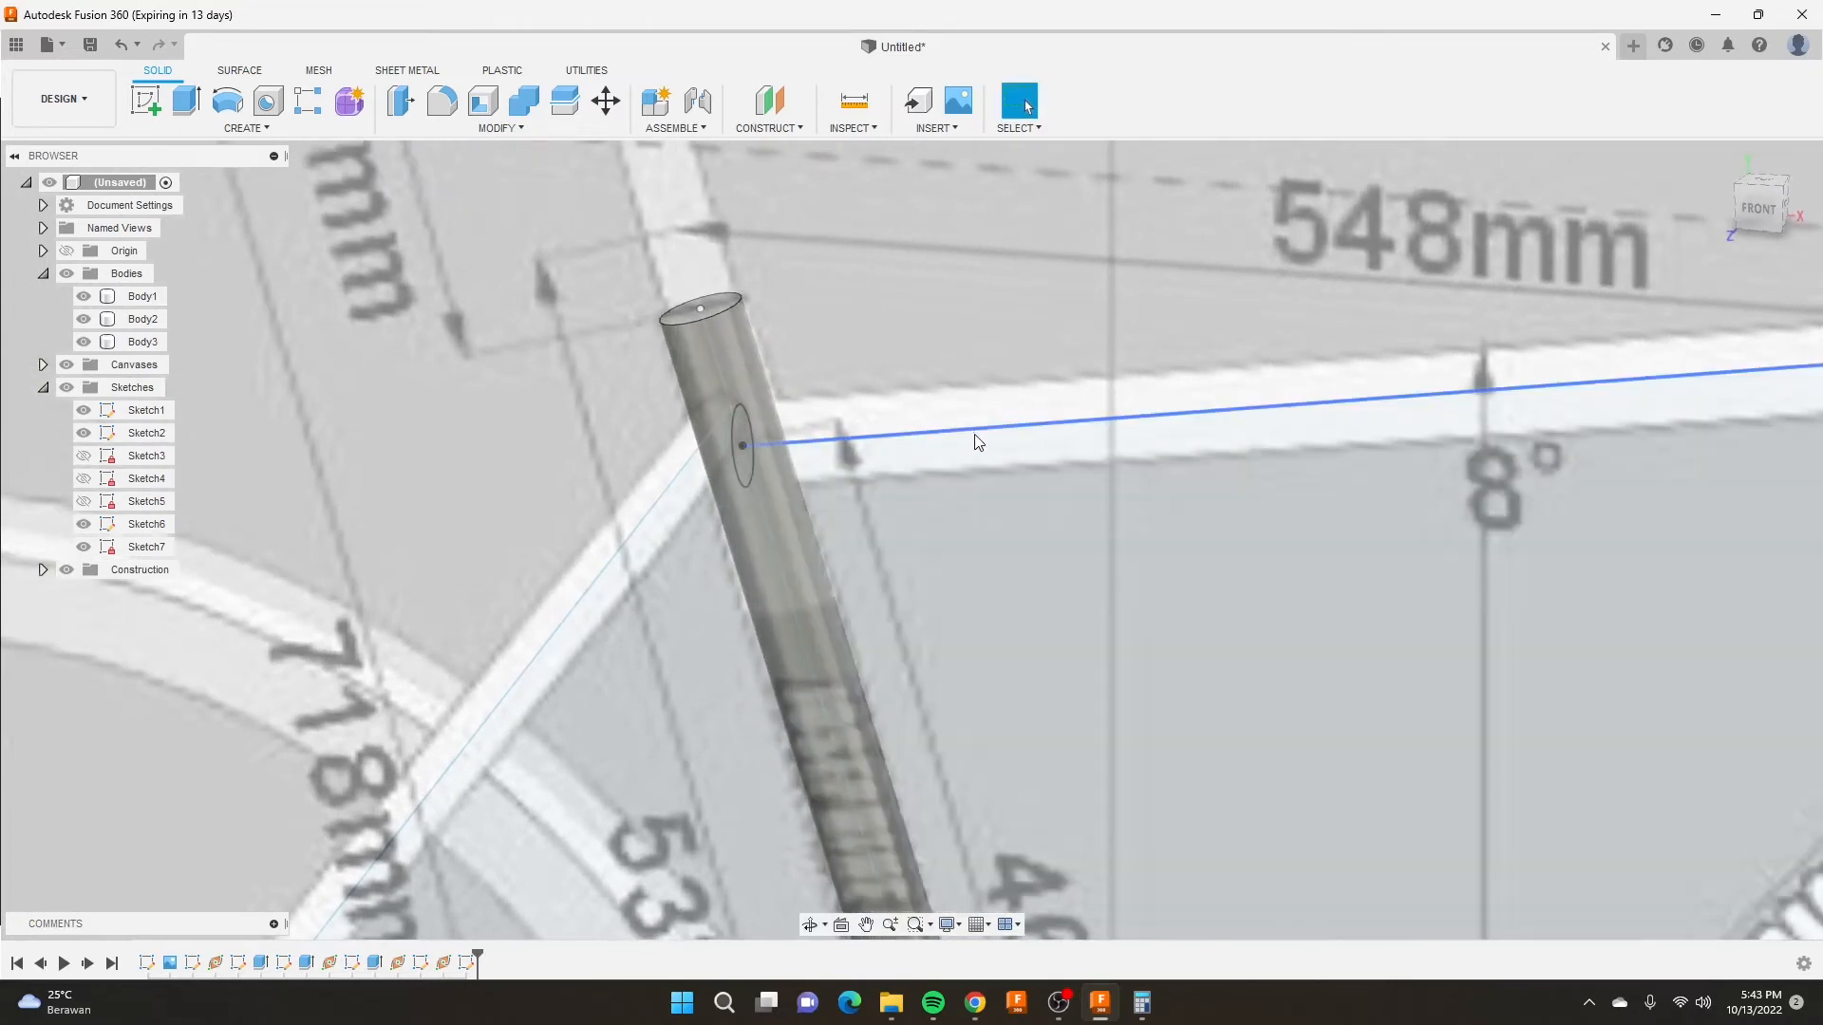
left_click(764, 129)
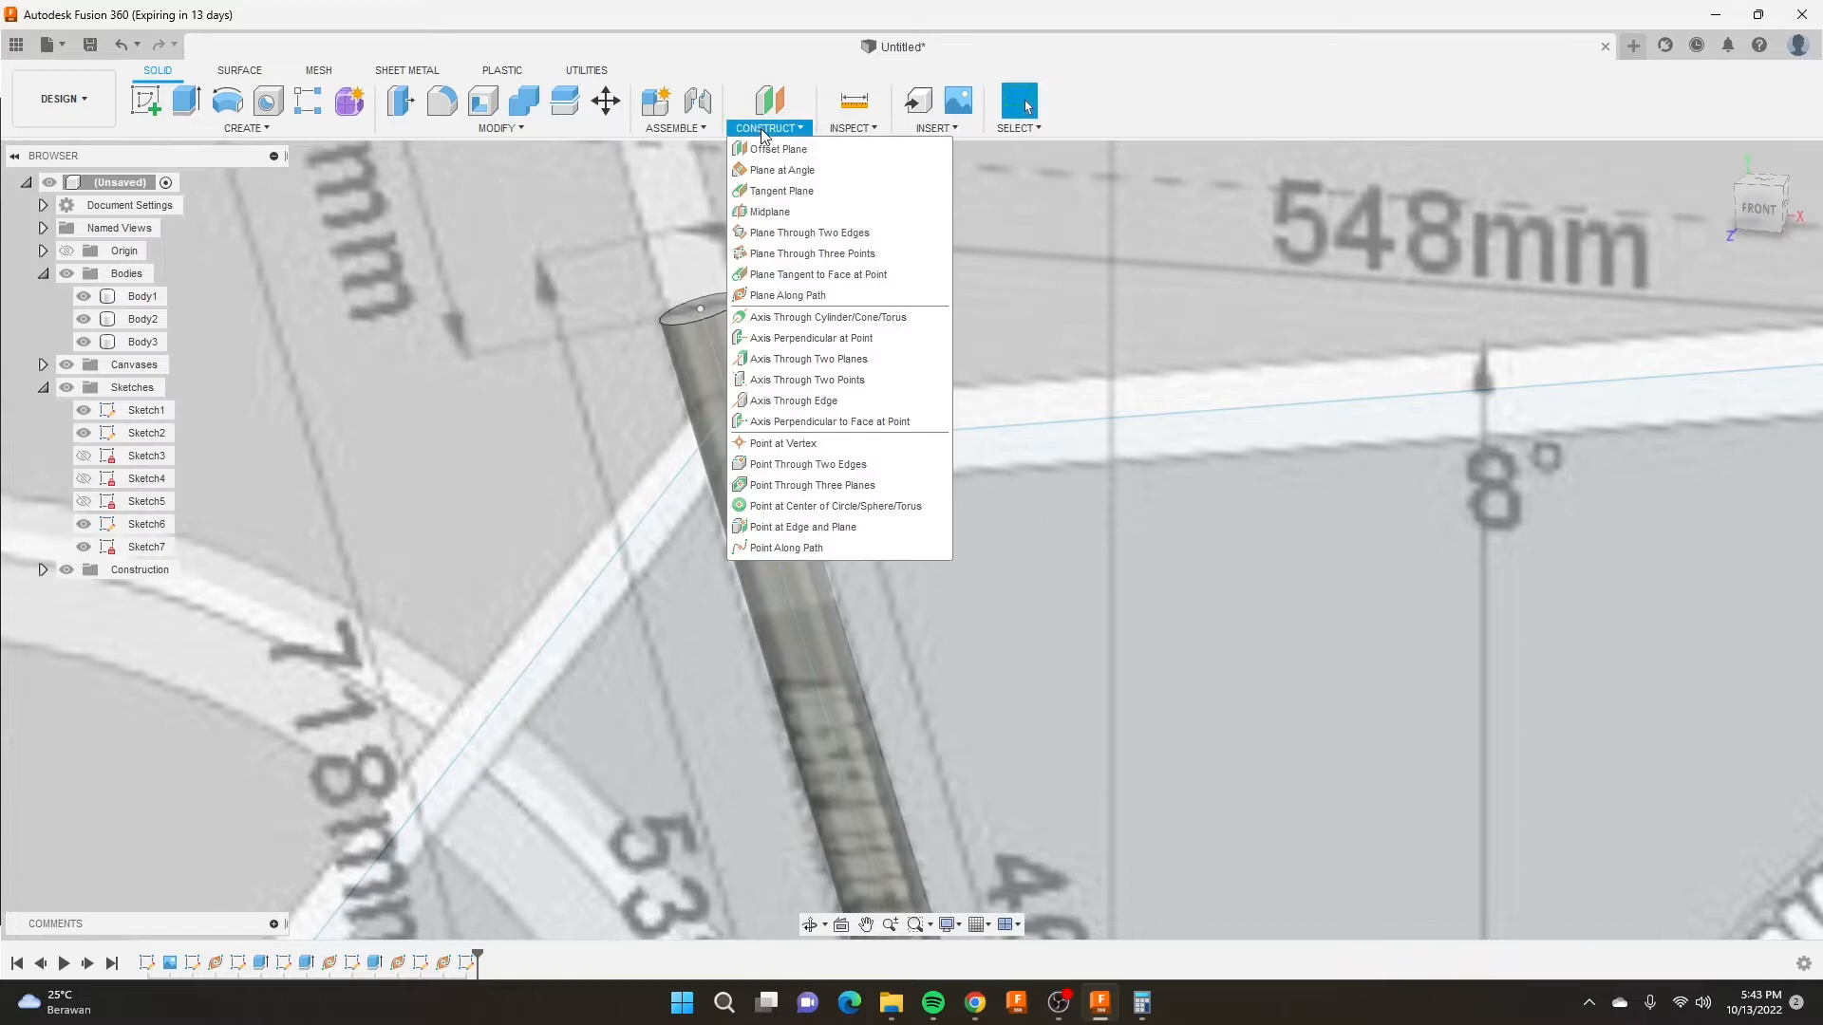
Create a Plane Along Path on the top tube sketch line at a proportional distance of 0.15 from the seat tube end.
left_click(791, 296)
scroll(797, 373, "down", 1)
scroll(798, 373, "down", 2)
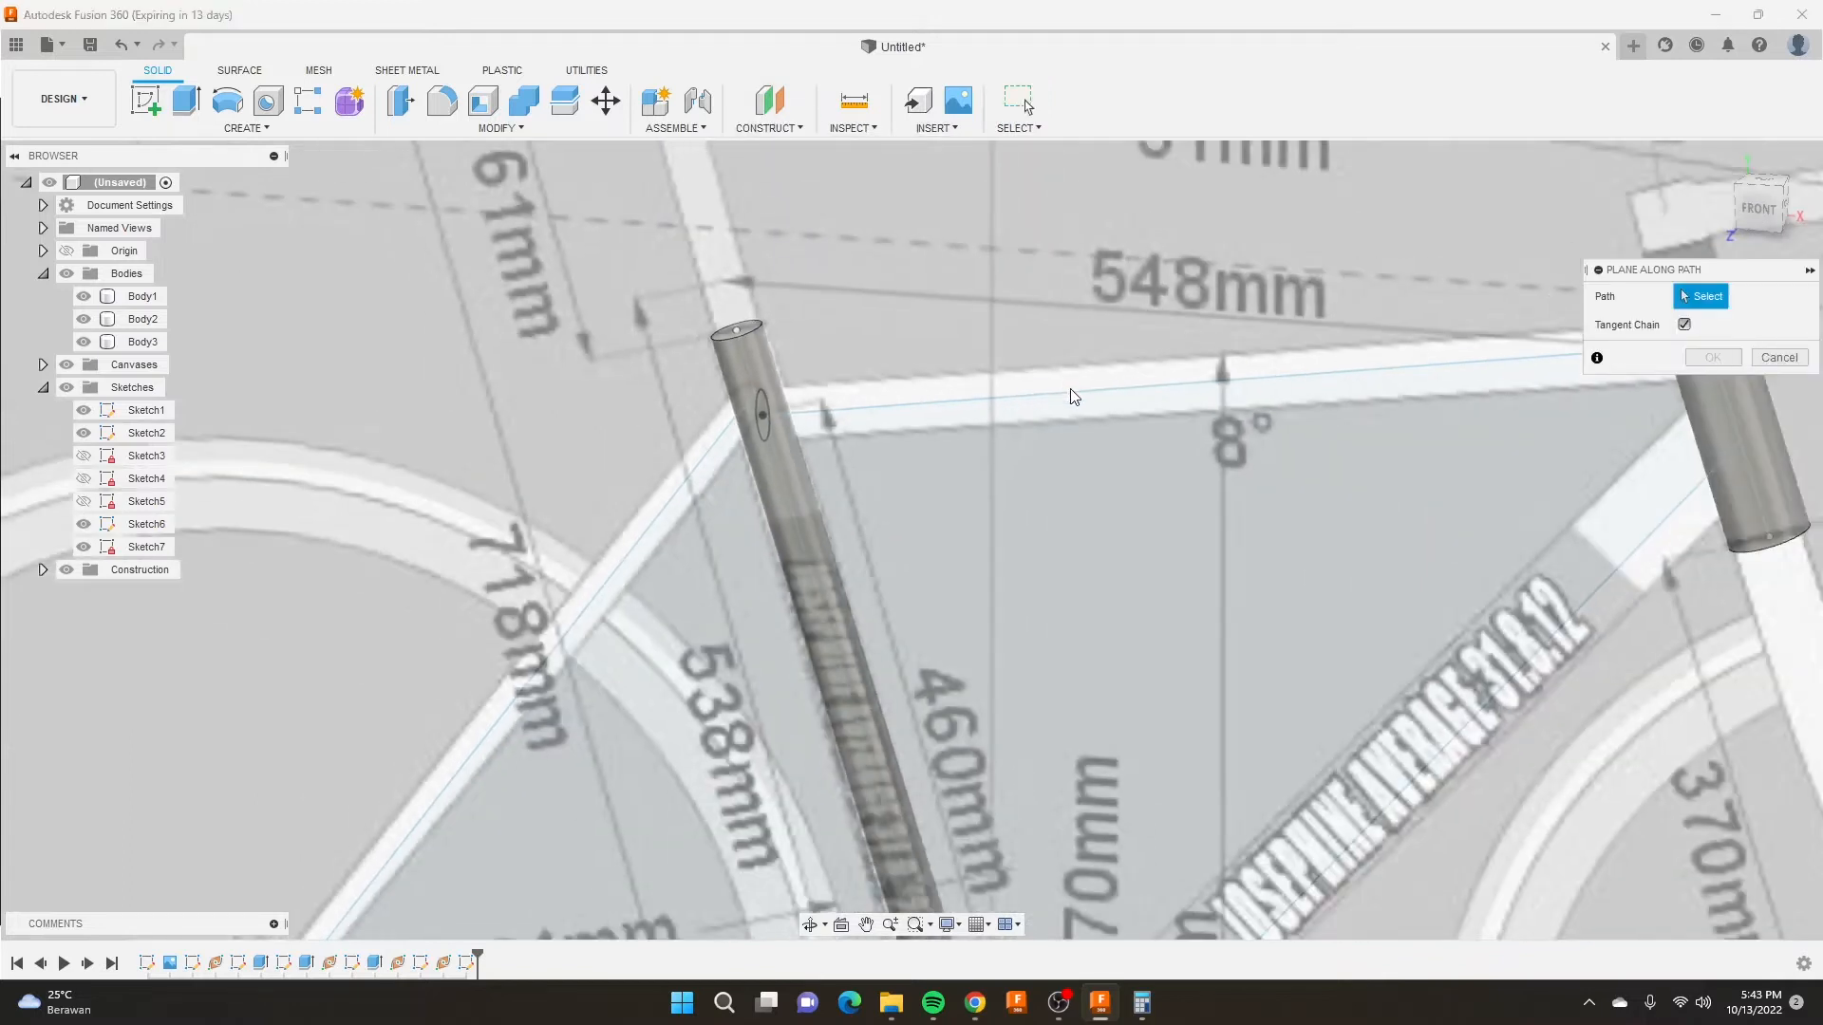
left_click(1073, 397)
left_click_drag(1090, 389, 935, 399)
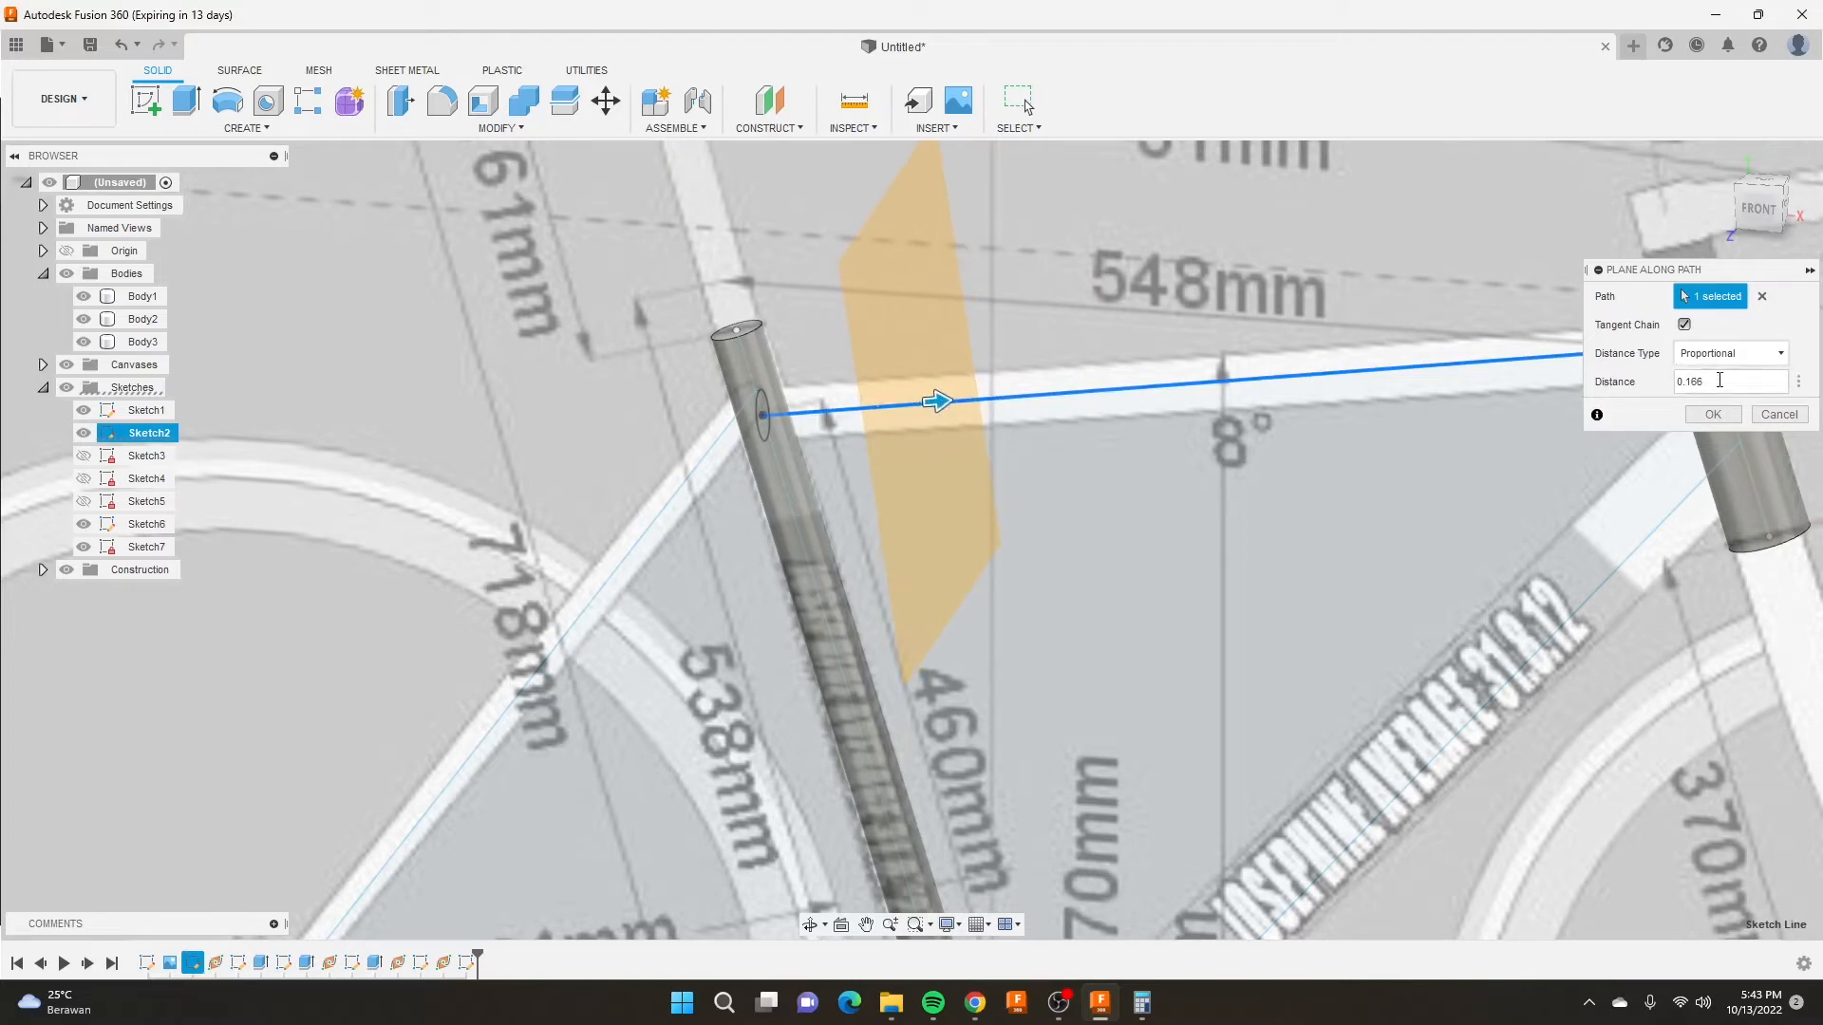
left_click_drag(1720, 380, 1621, 389)
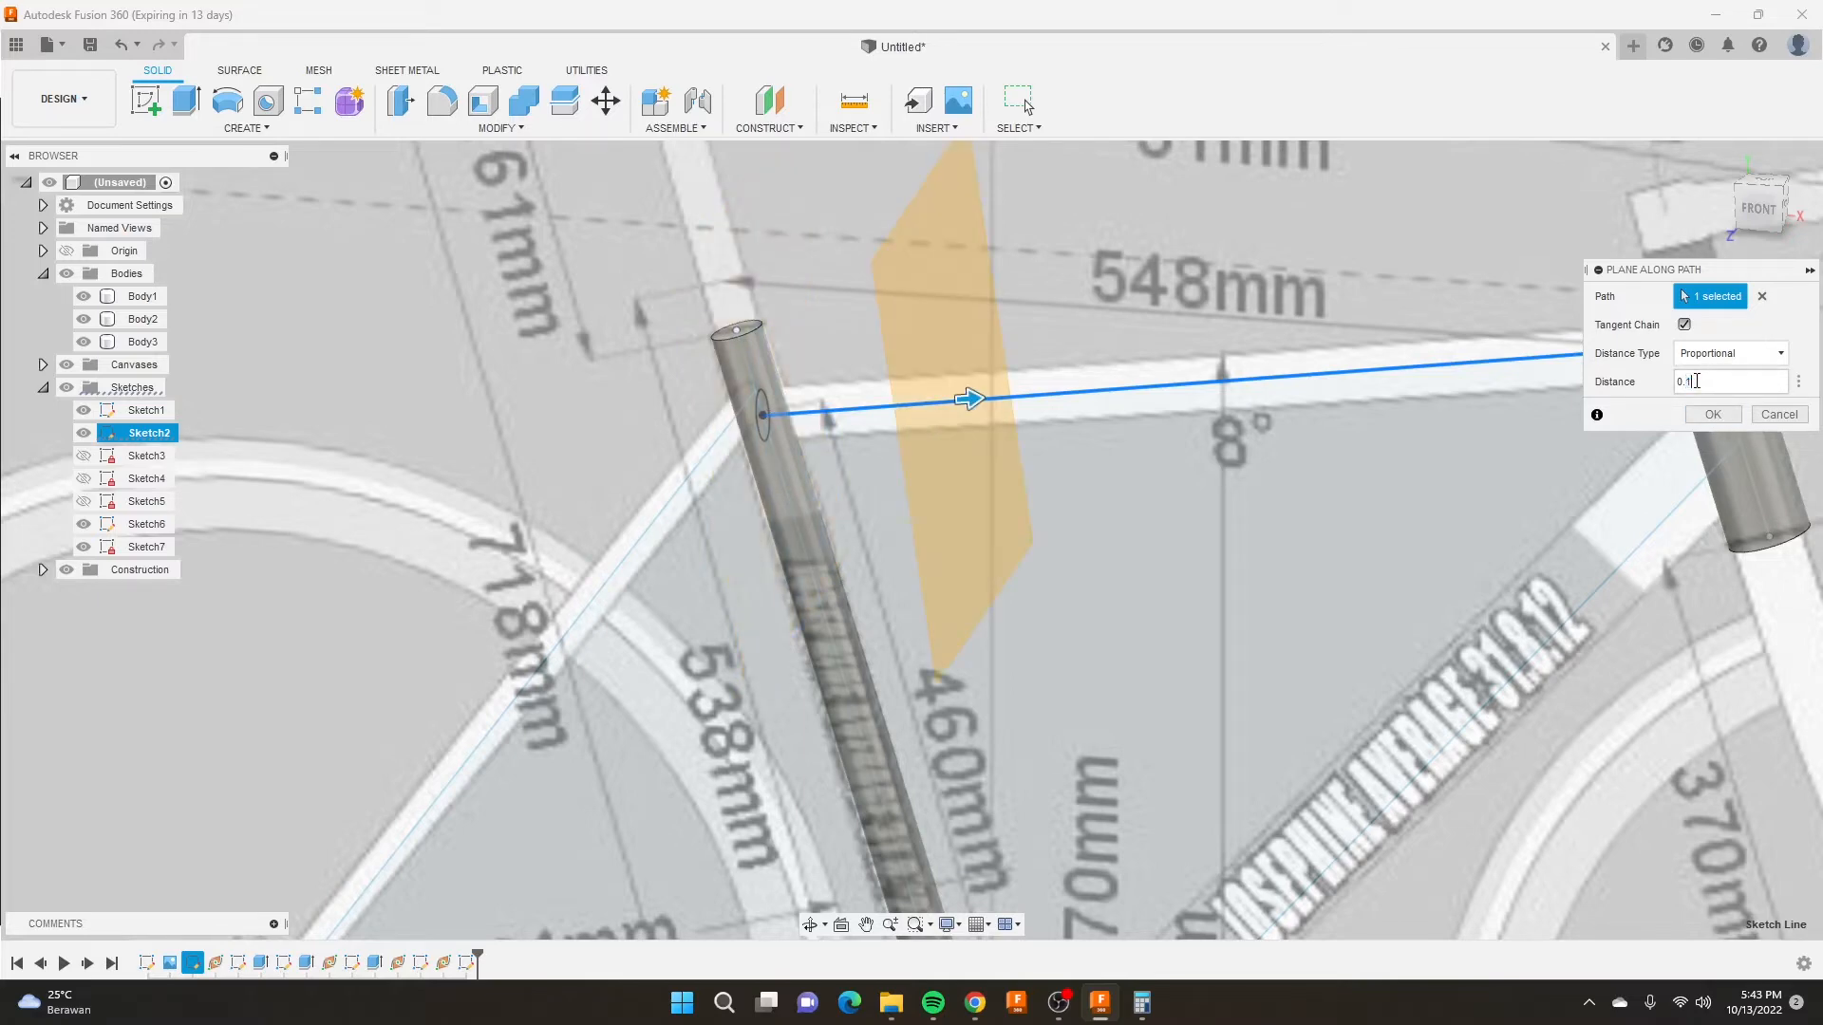
type("5")
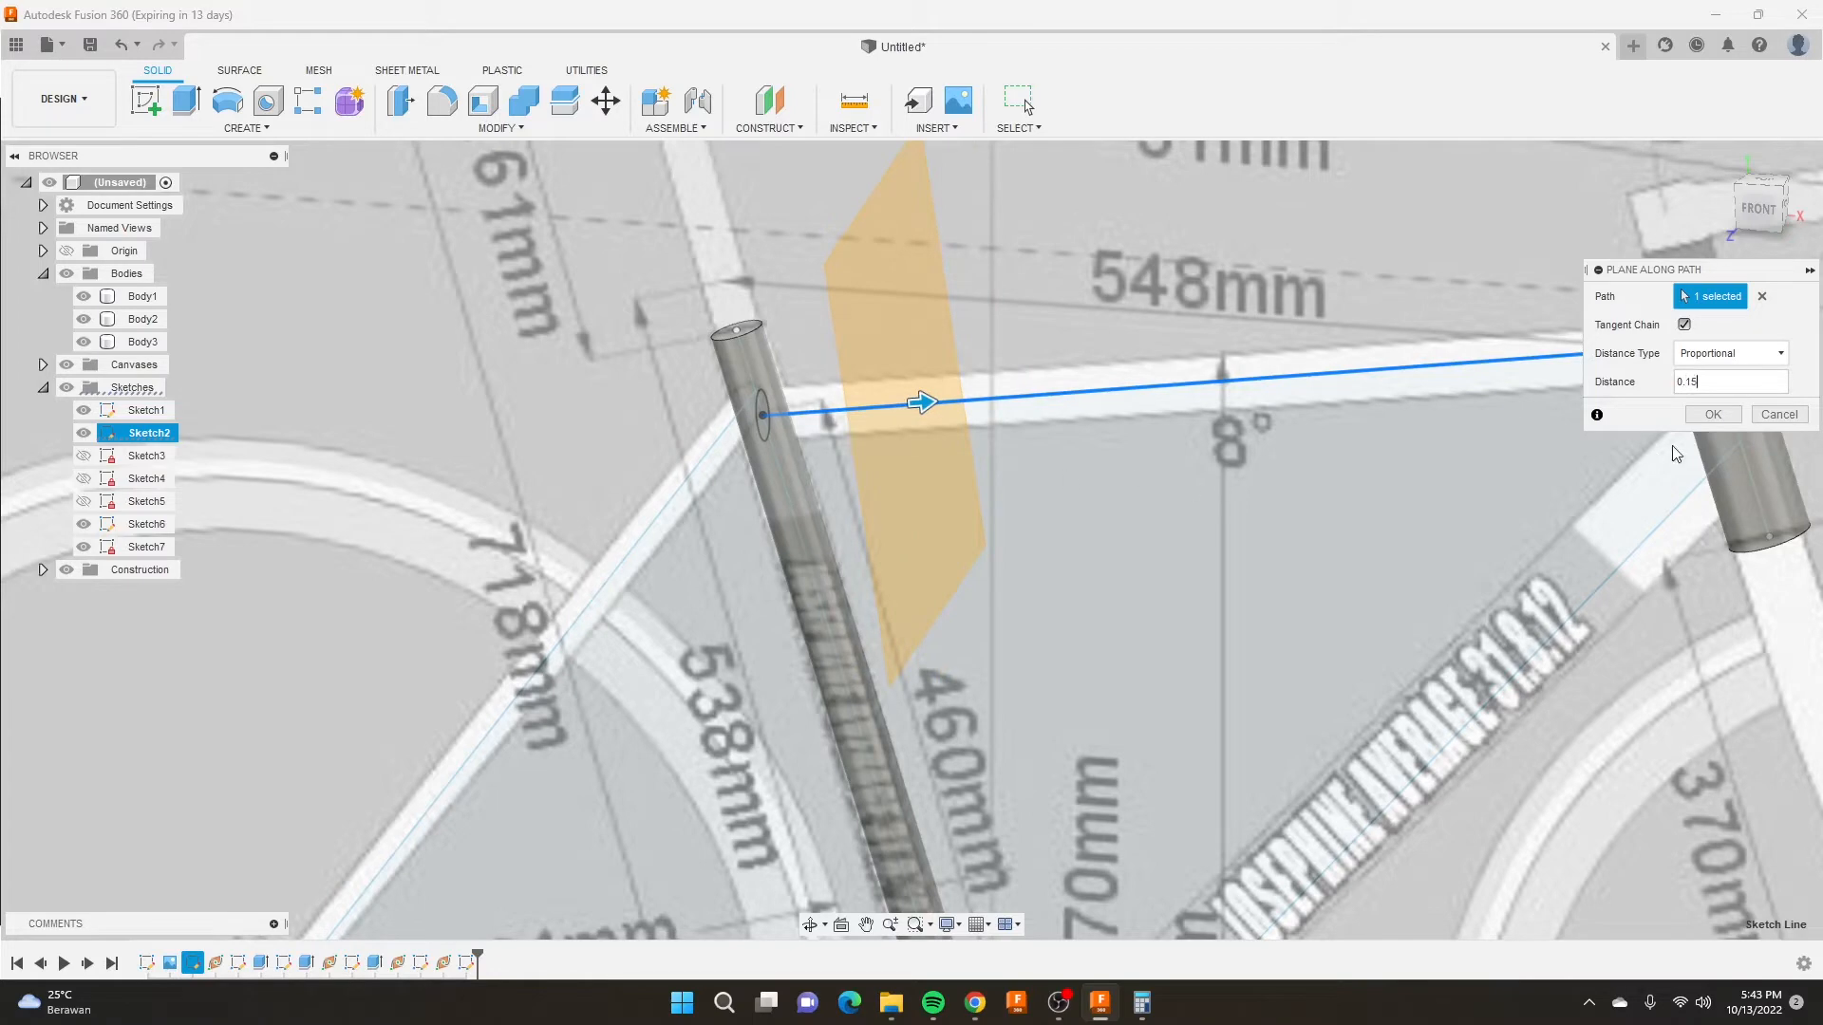
left_click(1712, 414)
Start a sketch on the new plane and draw a circle about 30.6 mm in diameter centred on the top tube line.
left_click(145, 100)
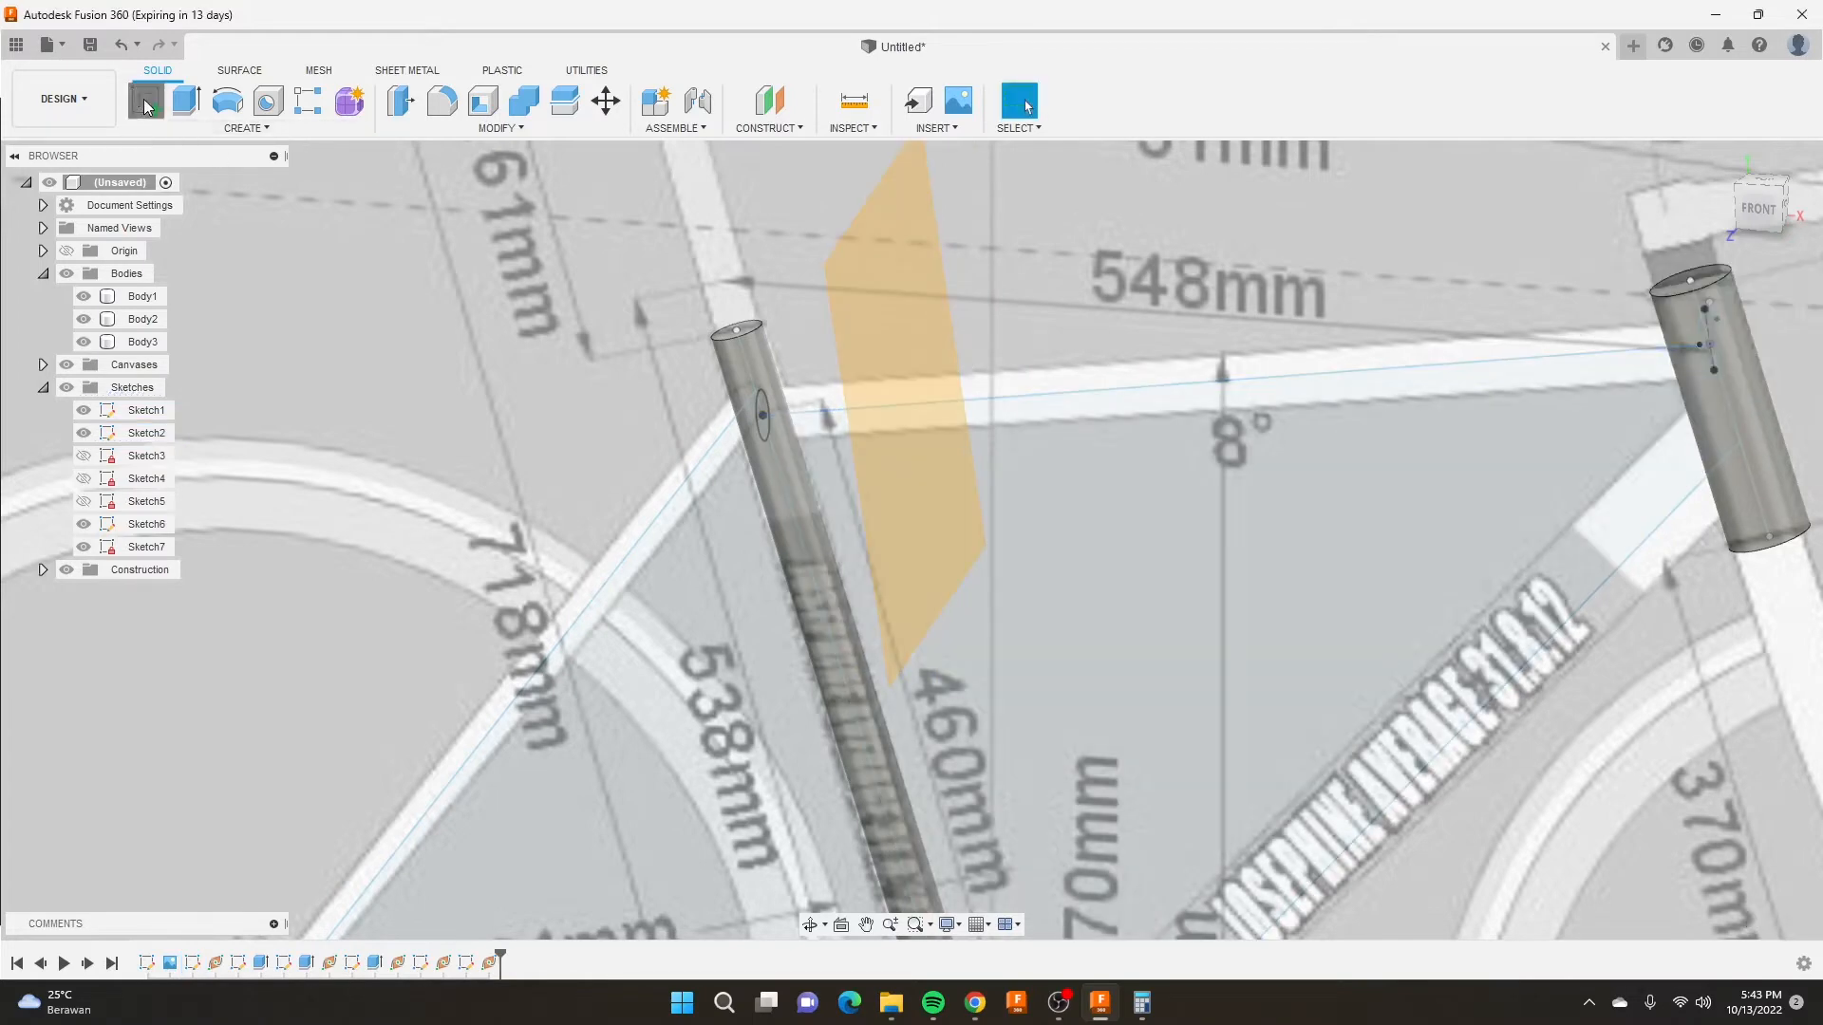
middle_click_drag(759, 304, 866, 281, "shift")
left_click(910, 263)
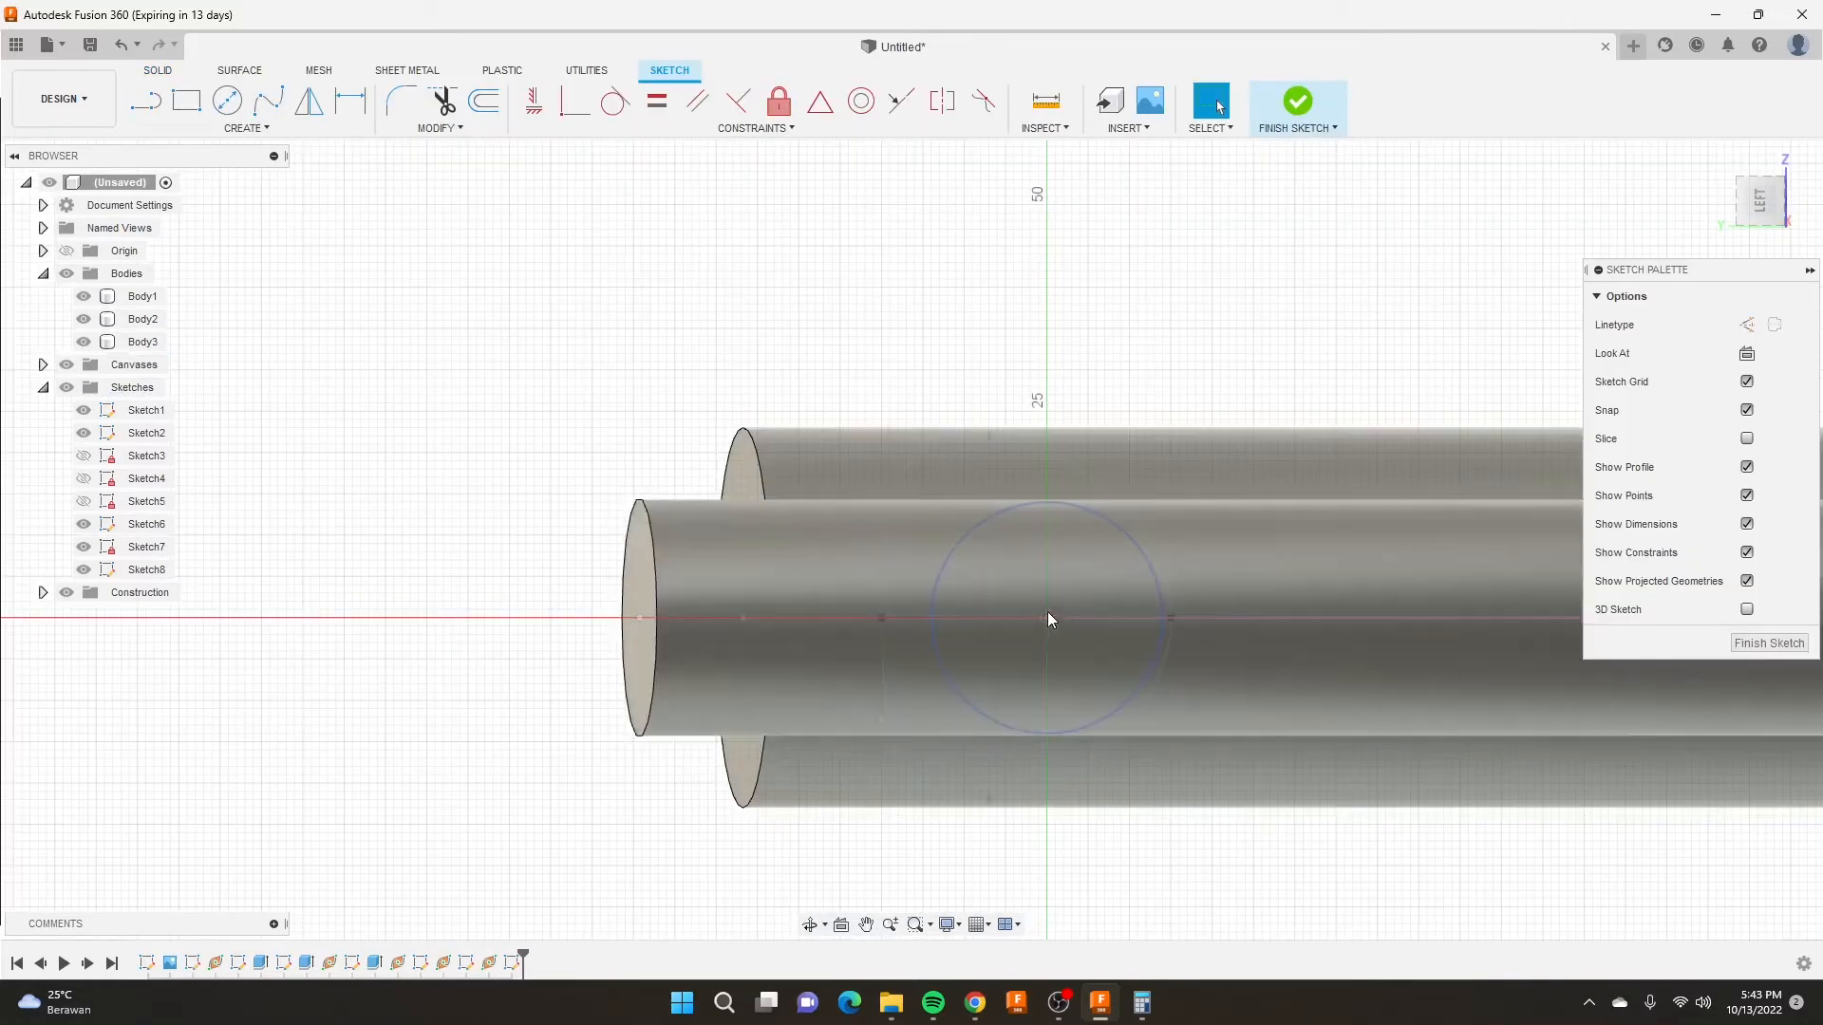
left_click(226, 99)
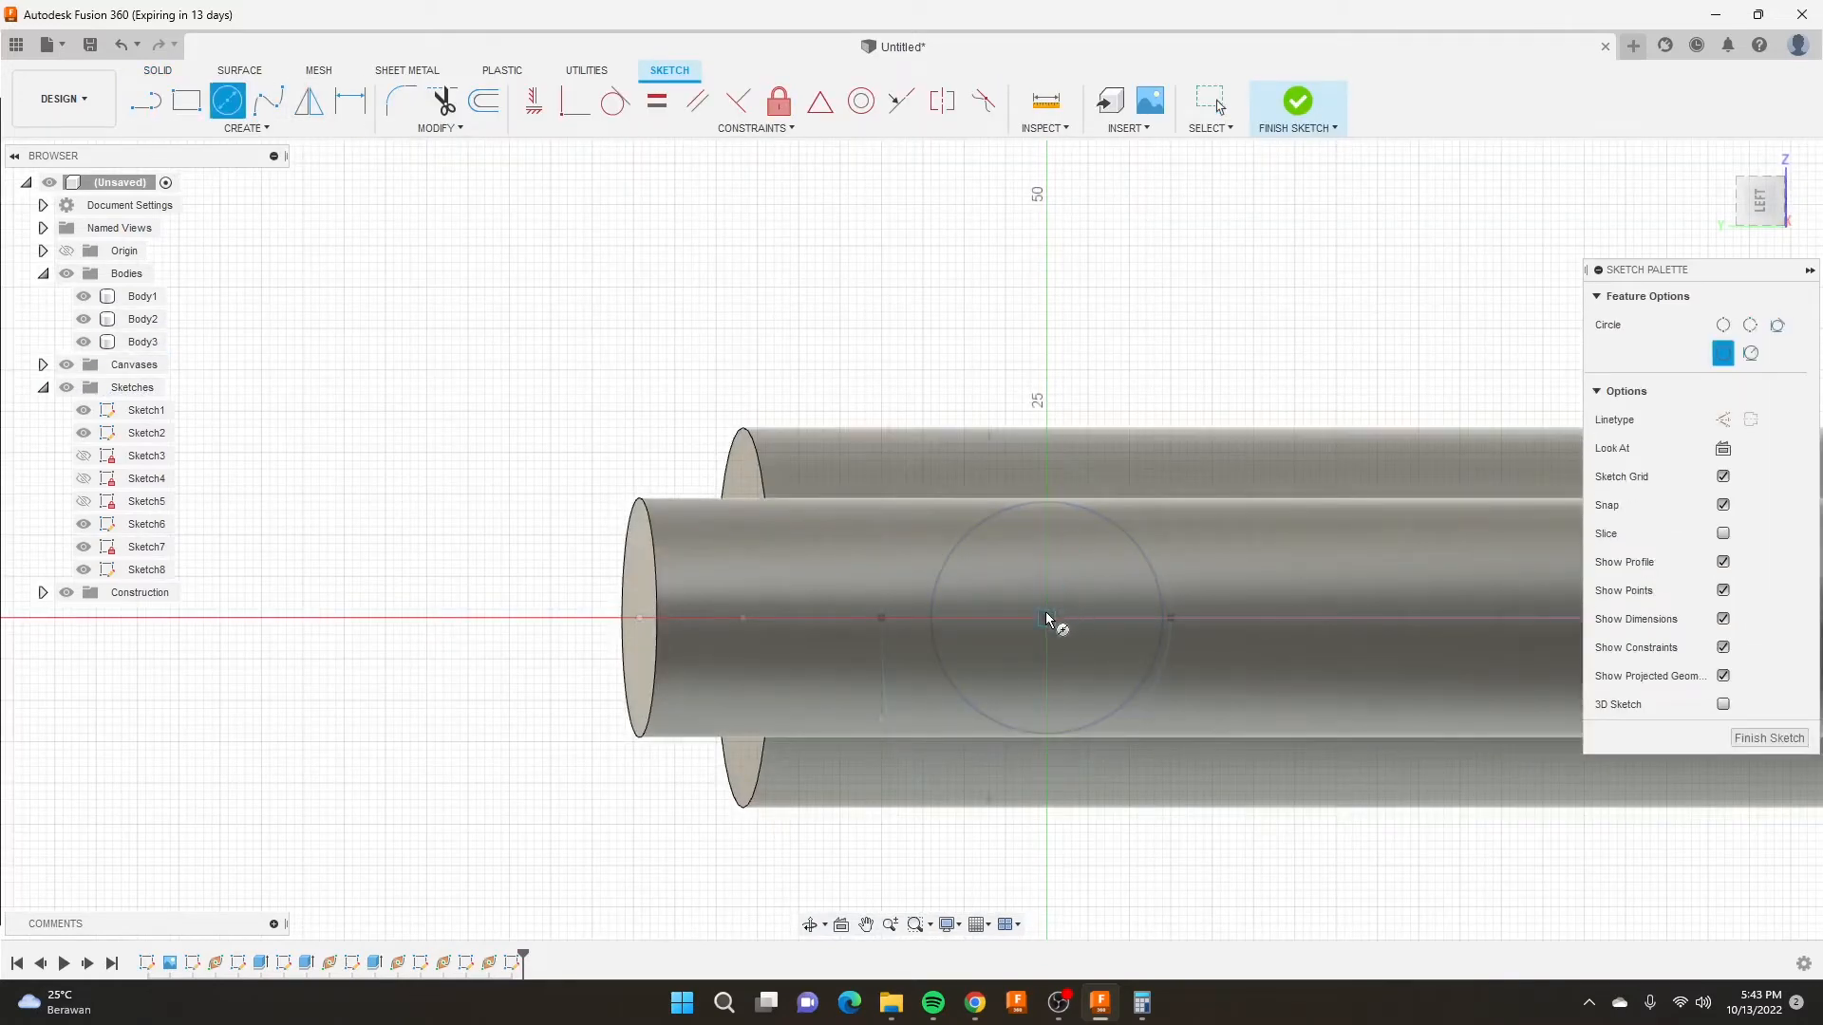
left_click(1047, 618)
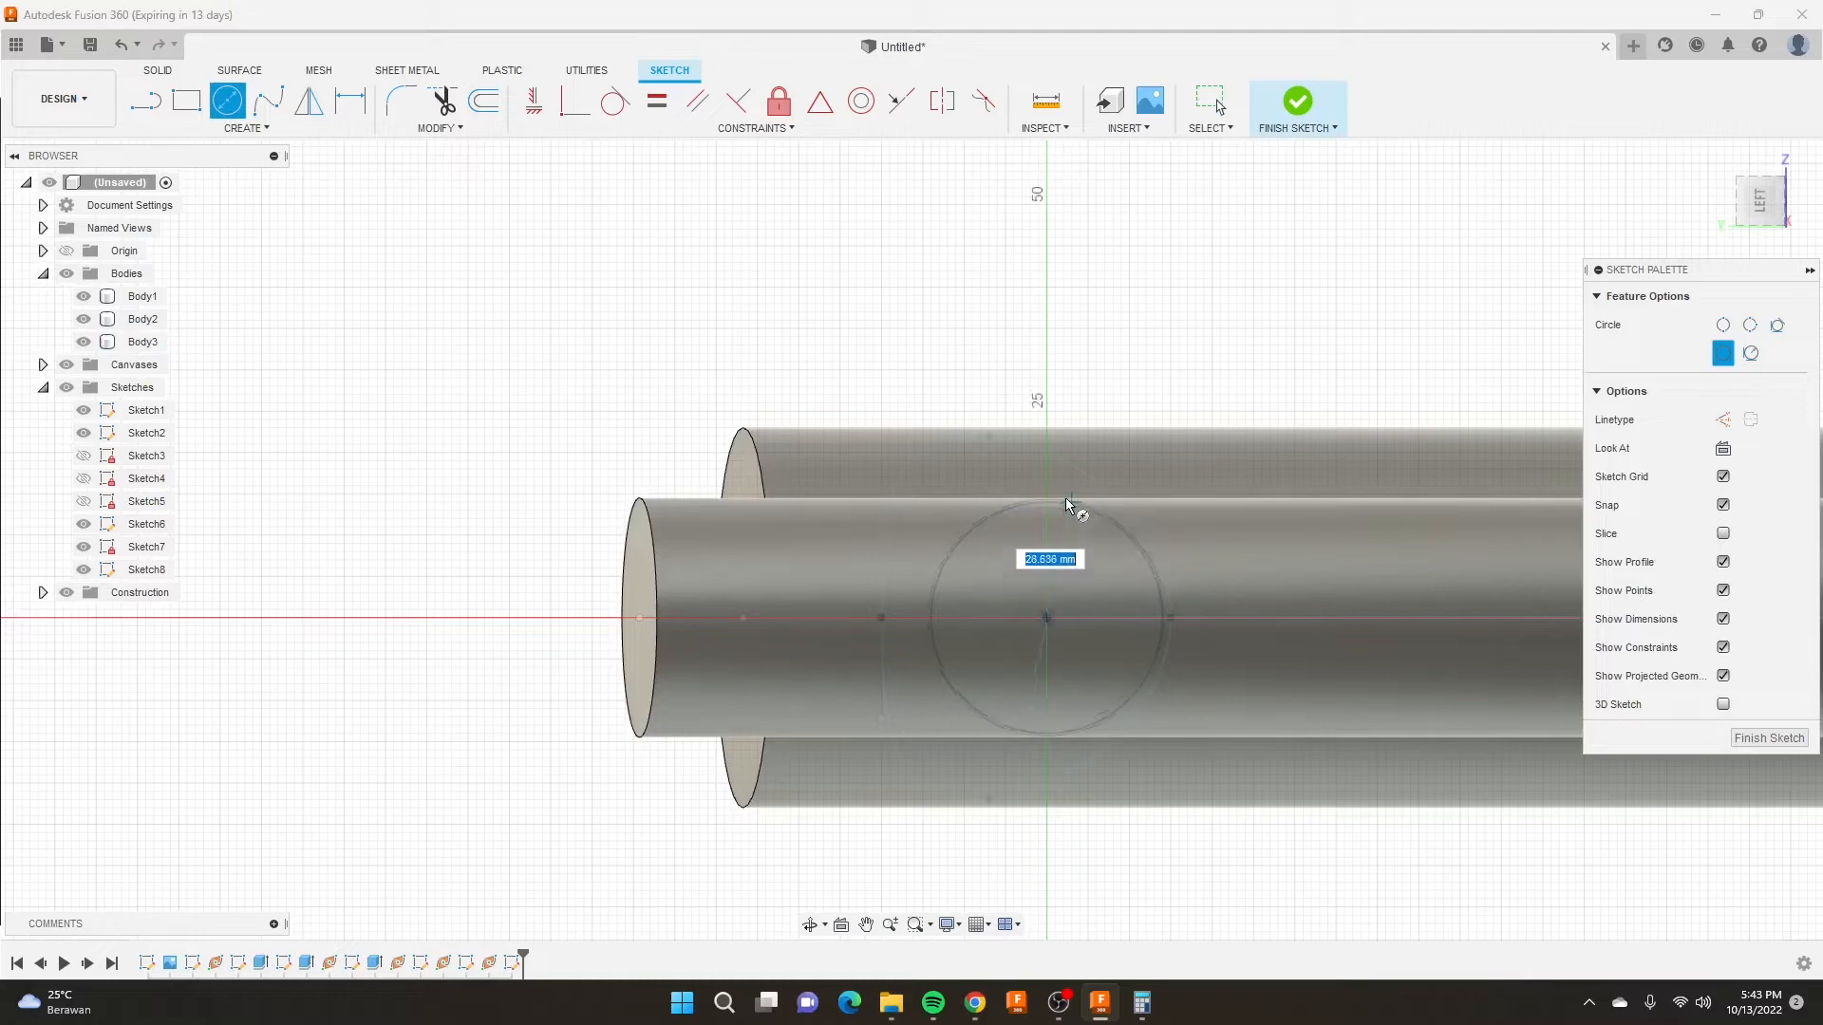
left_click(1070, 503)
key("Escape")
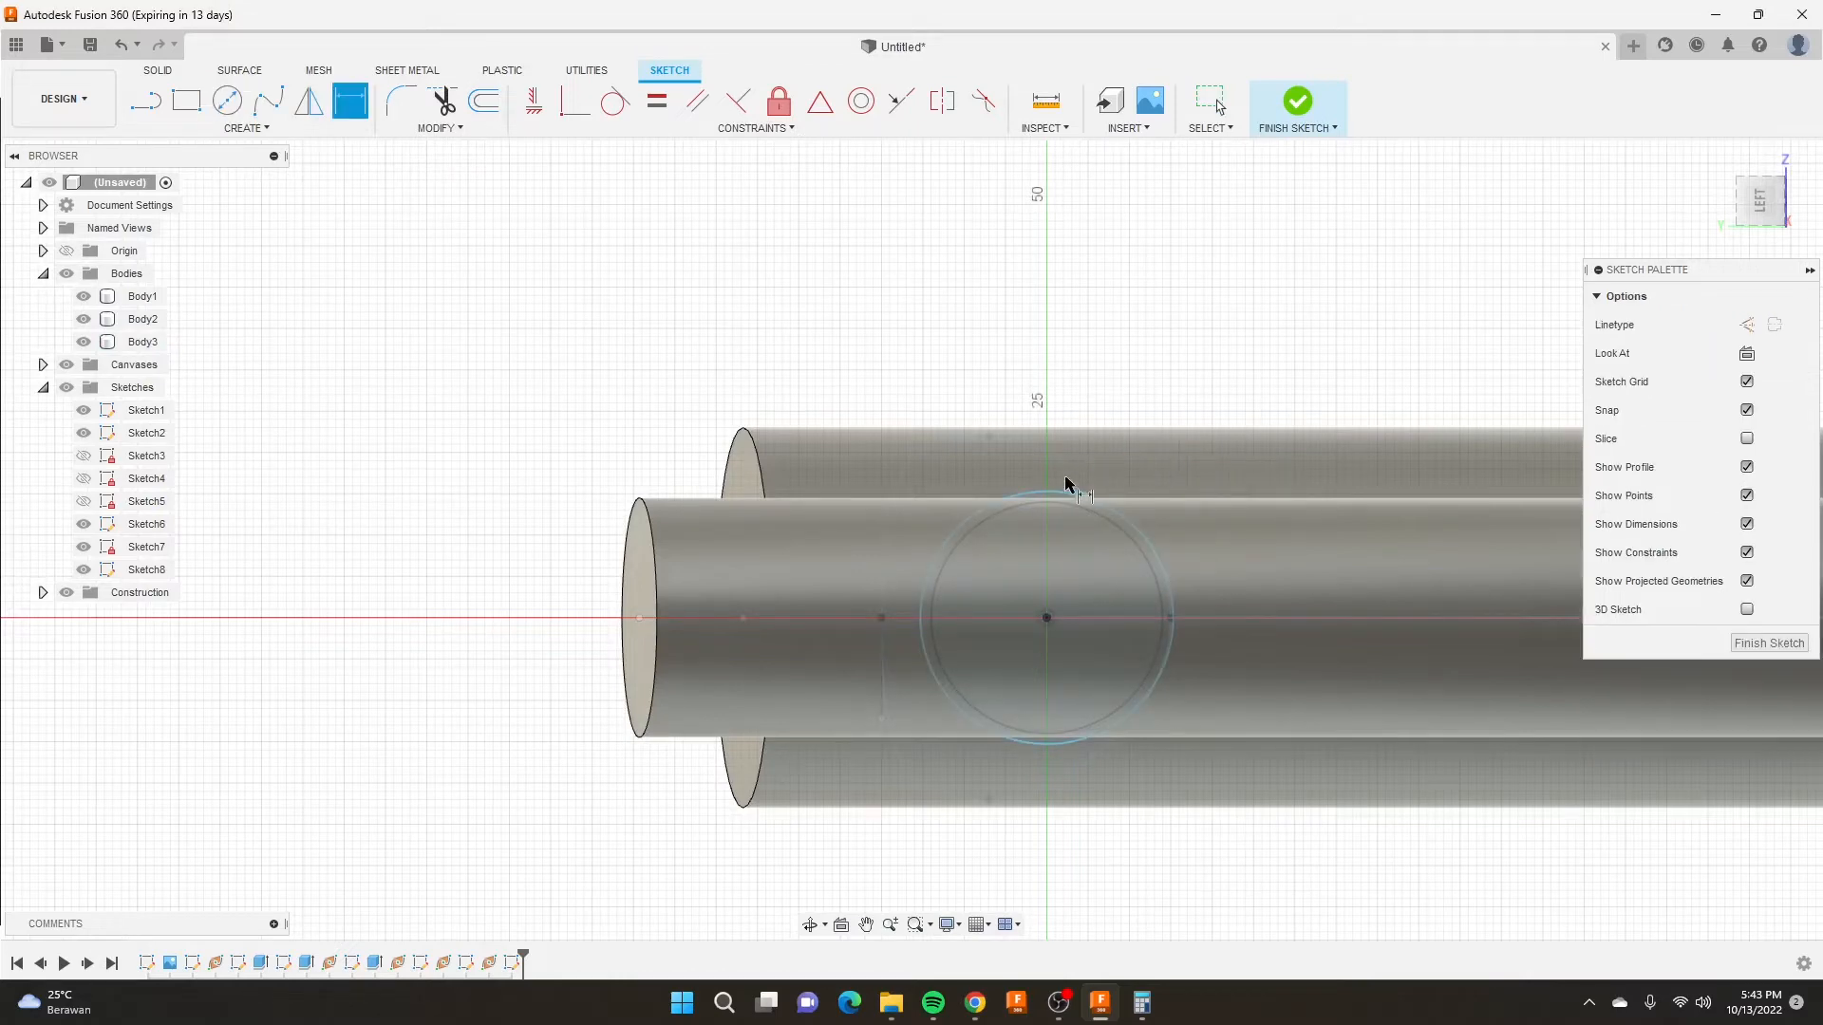
Dimension the circle's diameter to 28 mm and finish the sketch.
left_click(1062, 488)
left_click(1189, 317)
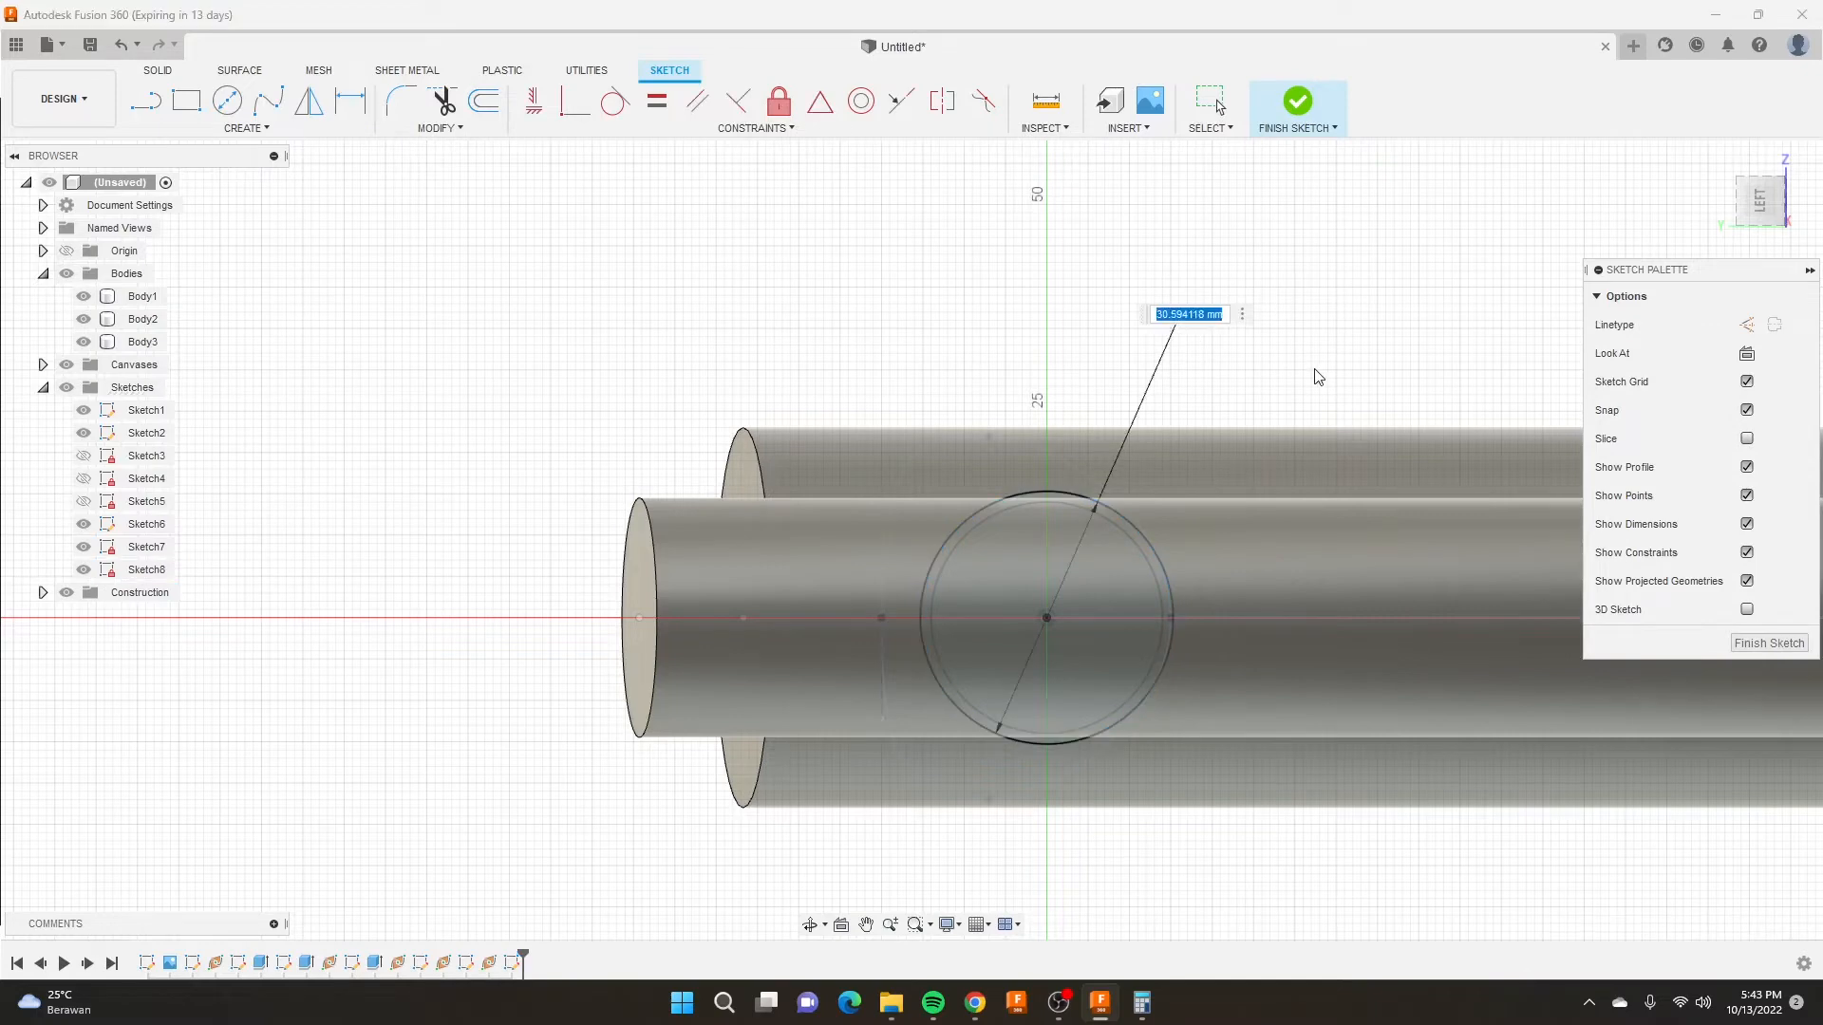
type("28")
key("Return")
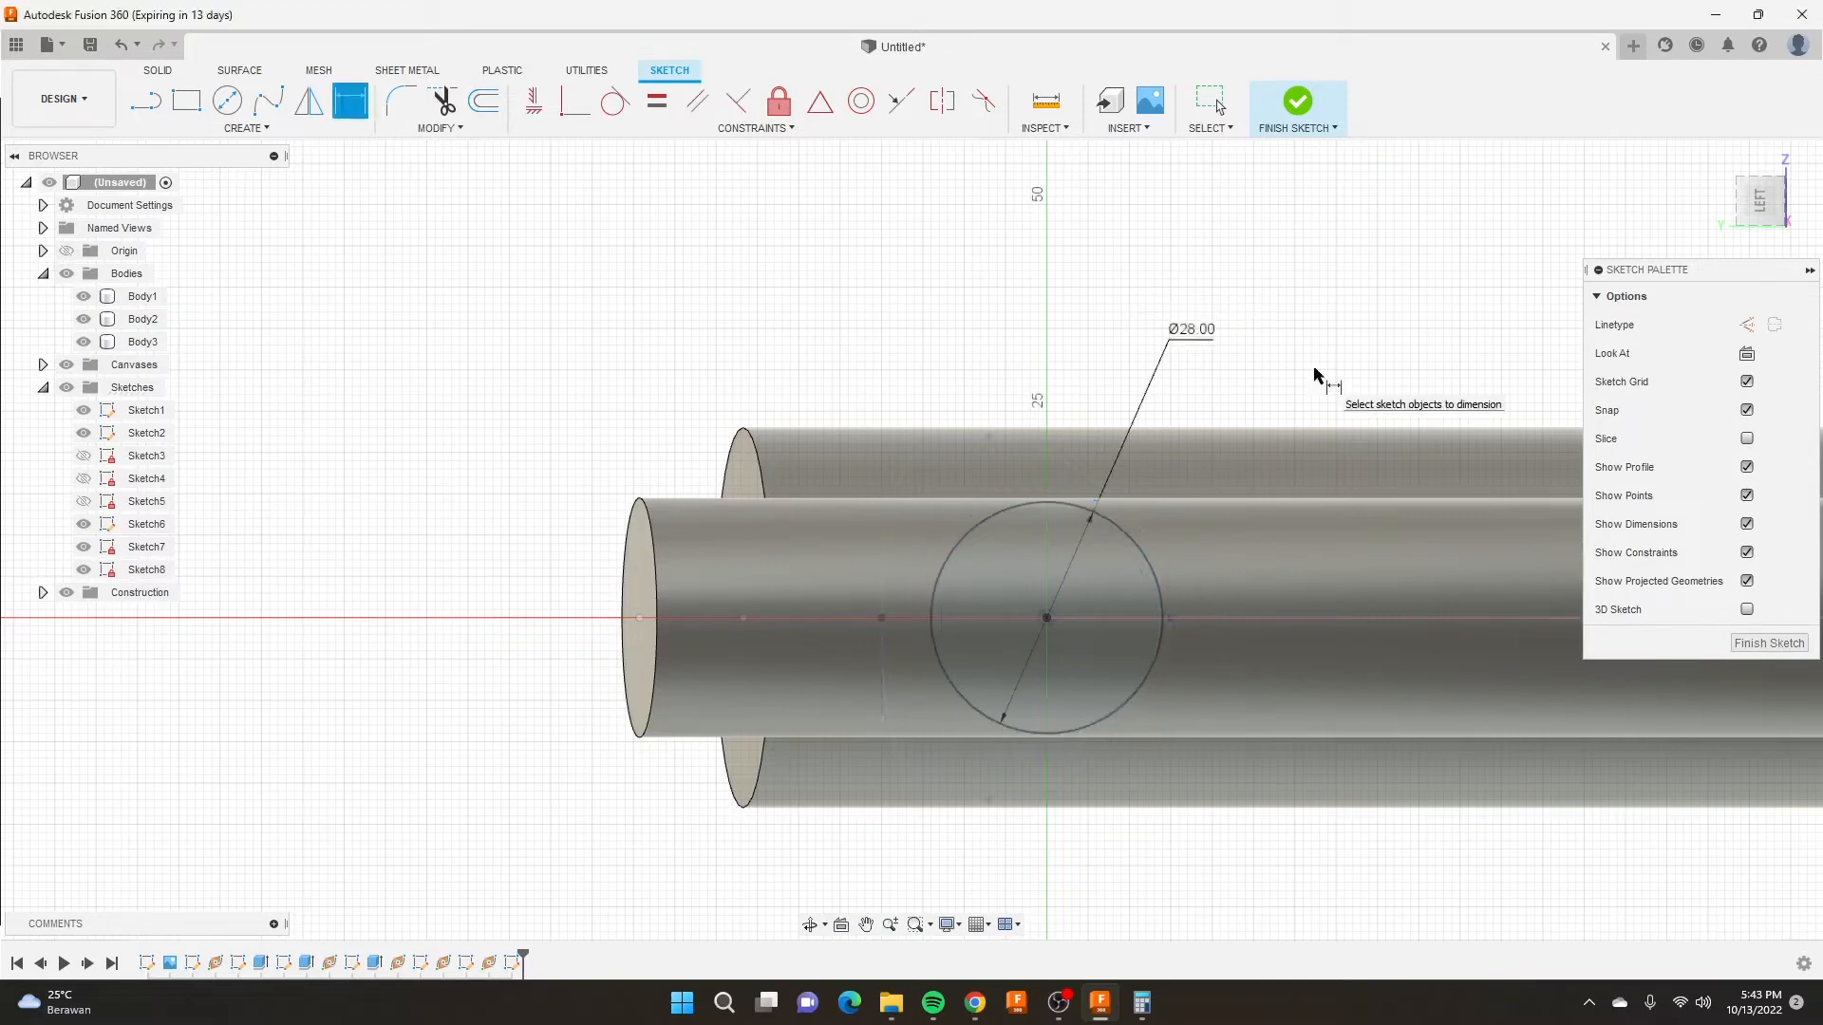
left_click(1296, 105)
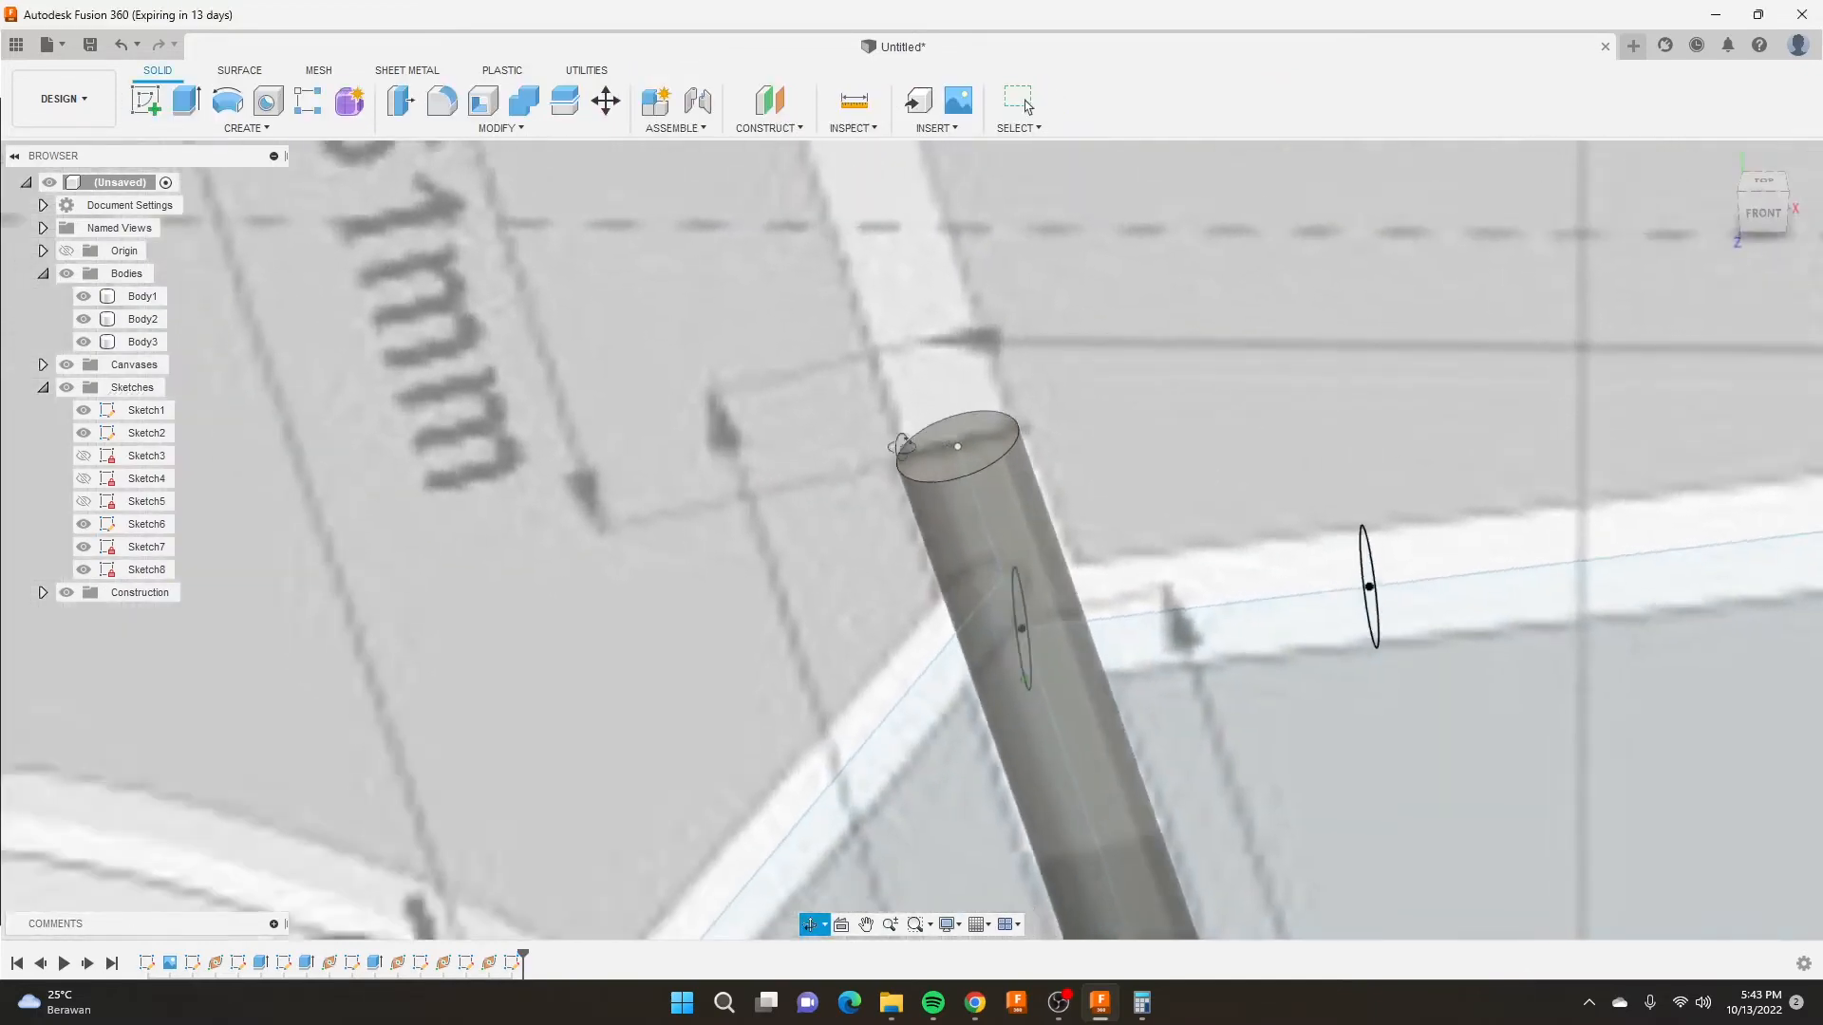
Start a Loft through the three top tube profiles, from the head tube circle through the 28 mm circle to the seat tube circle.
scroll(1396, 446, "up", 3)
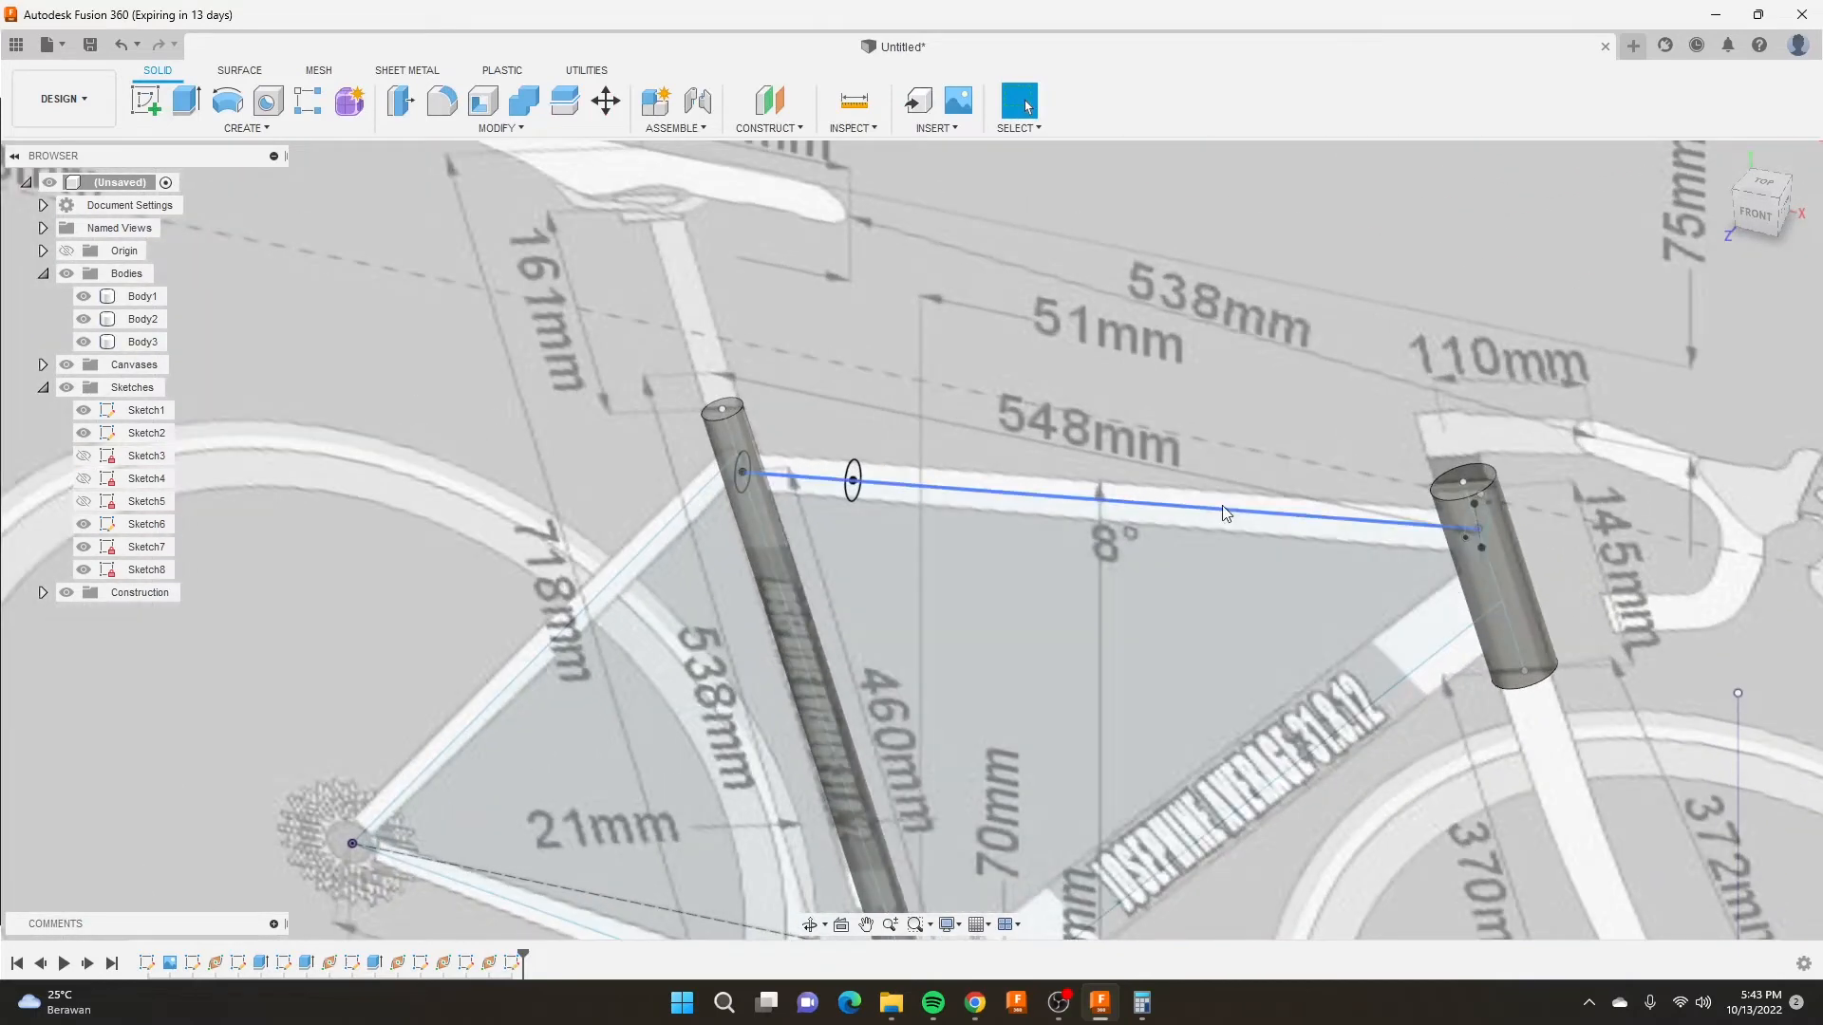
scroll(1224, 489, "up", 4)
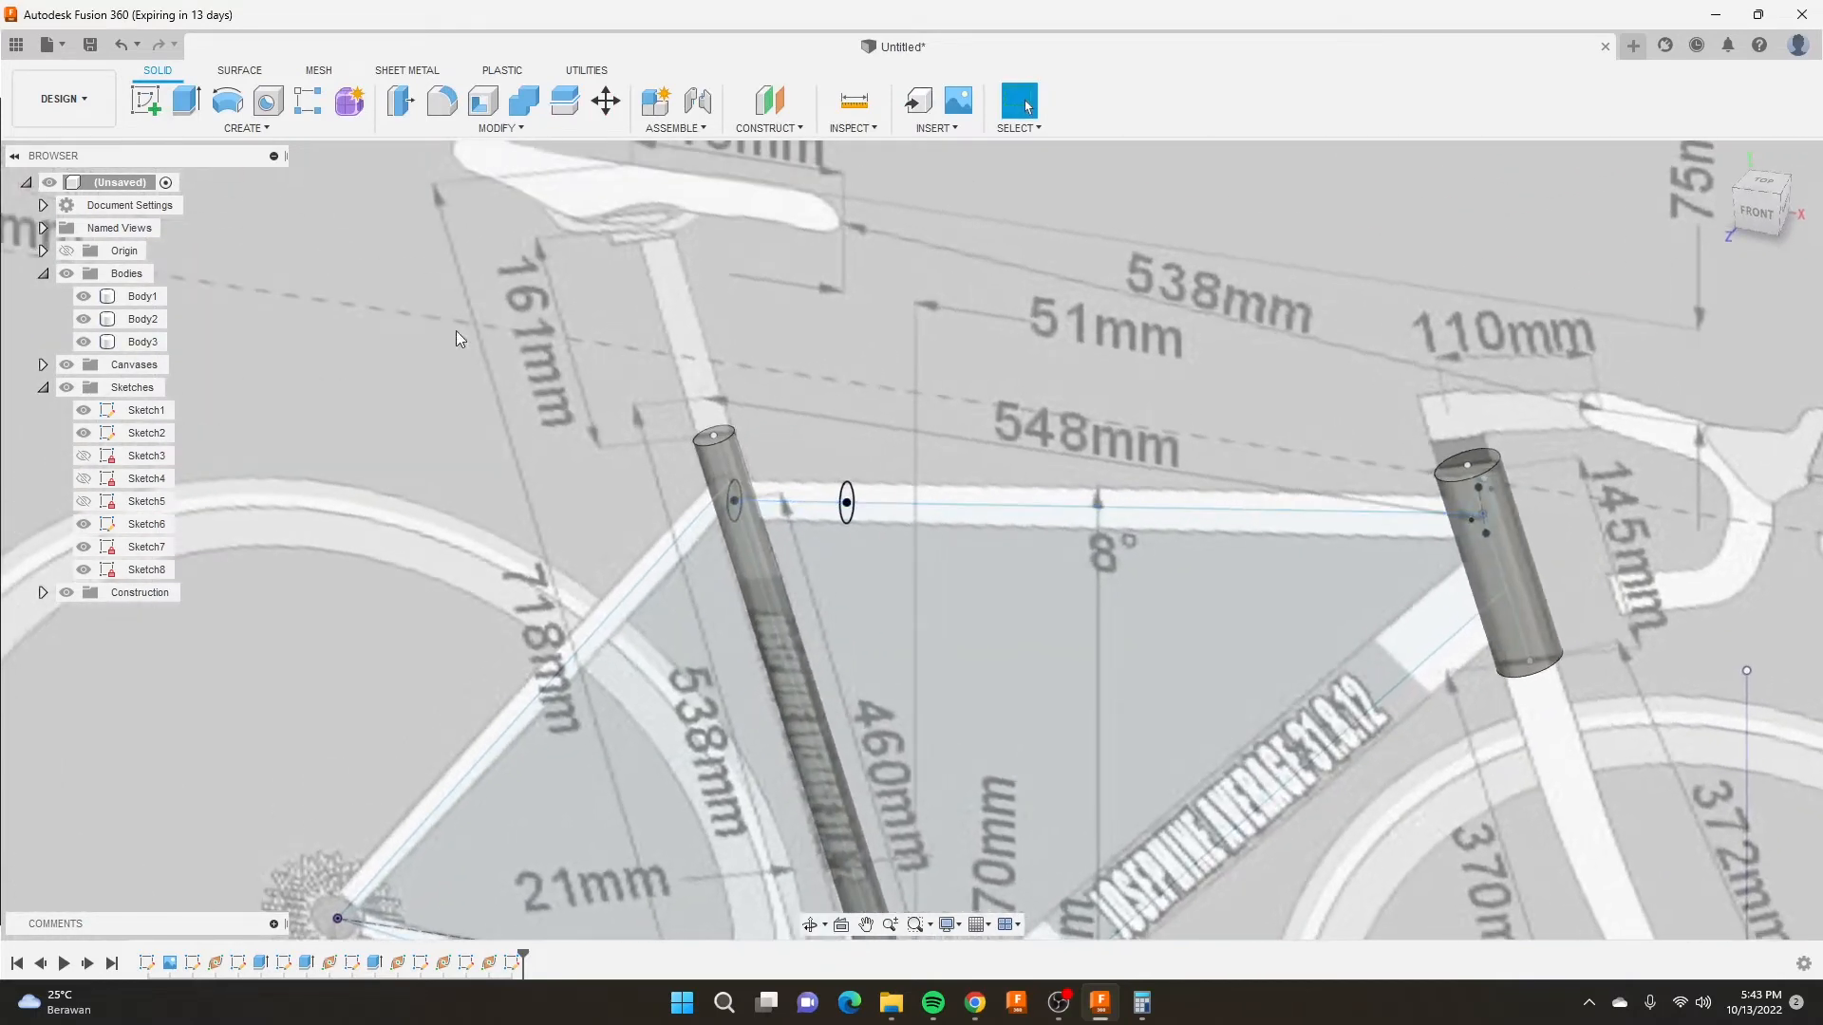
left_click(227, 128)
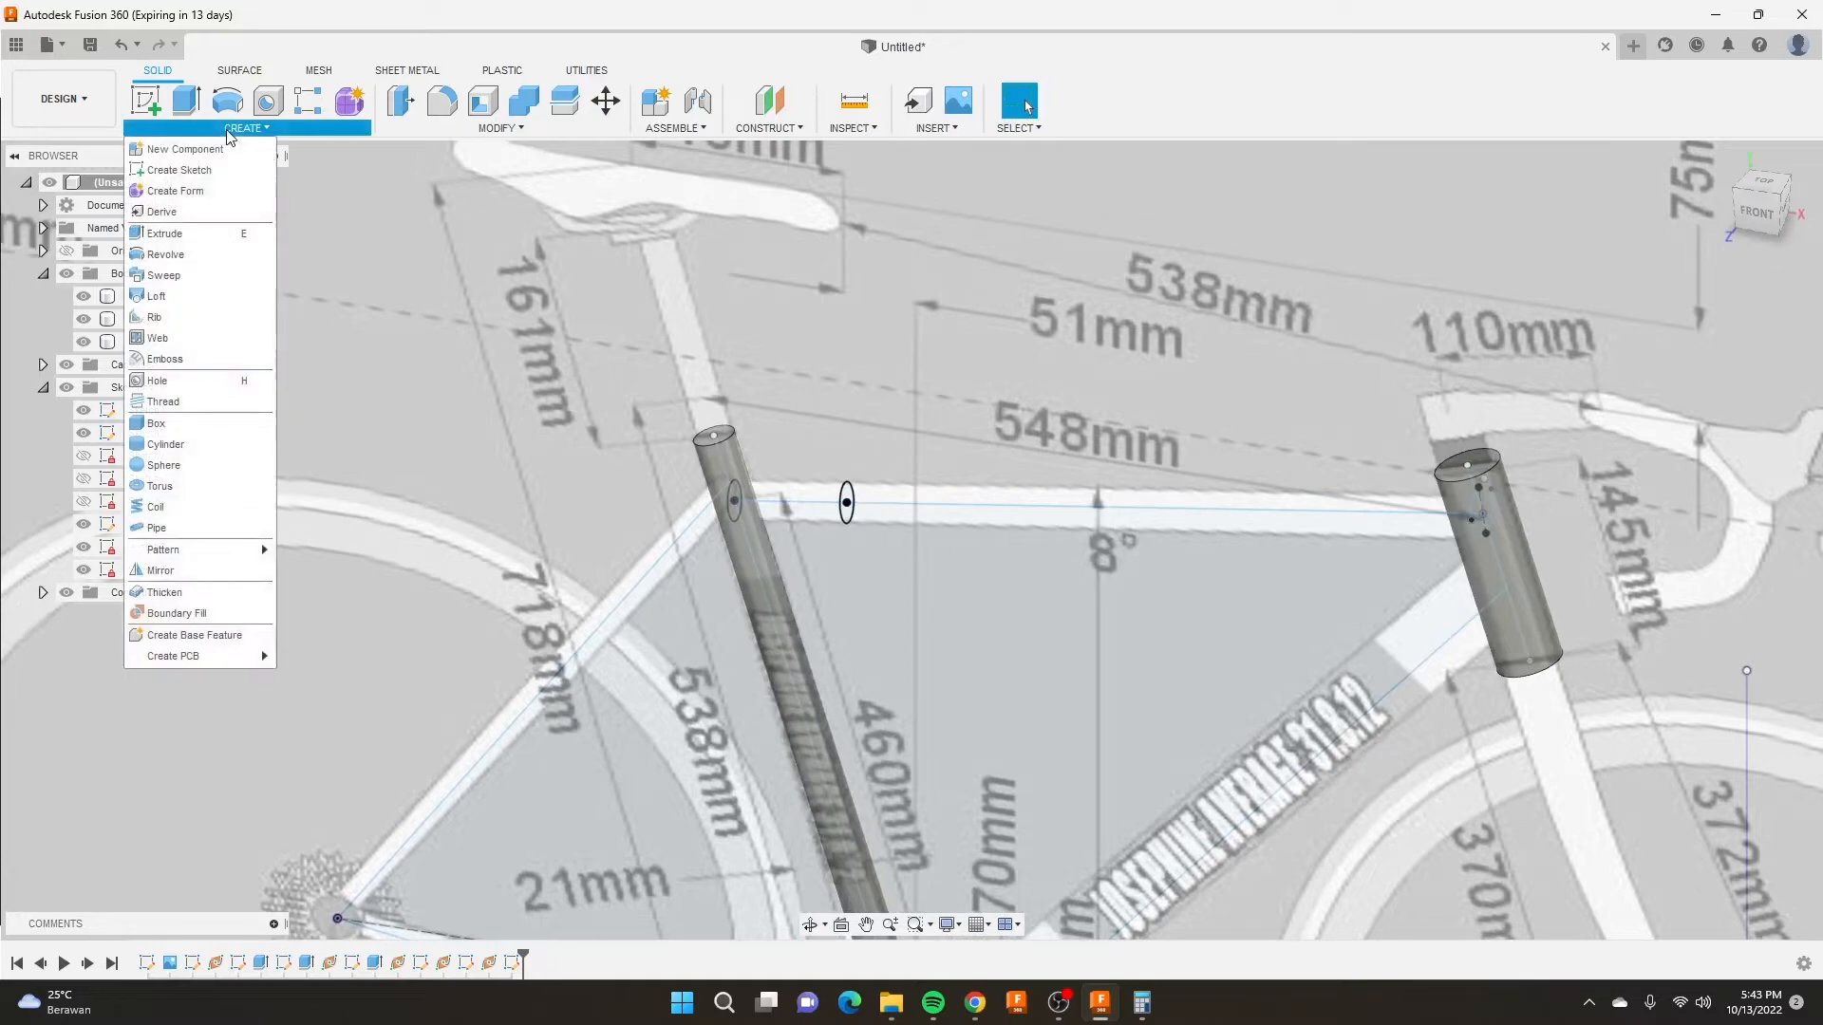
left_click(163, 294)
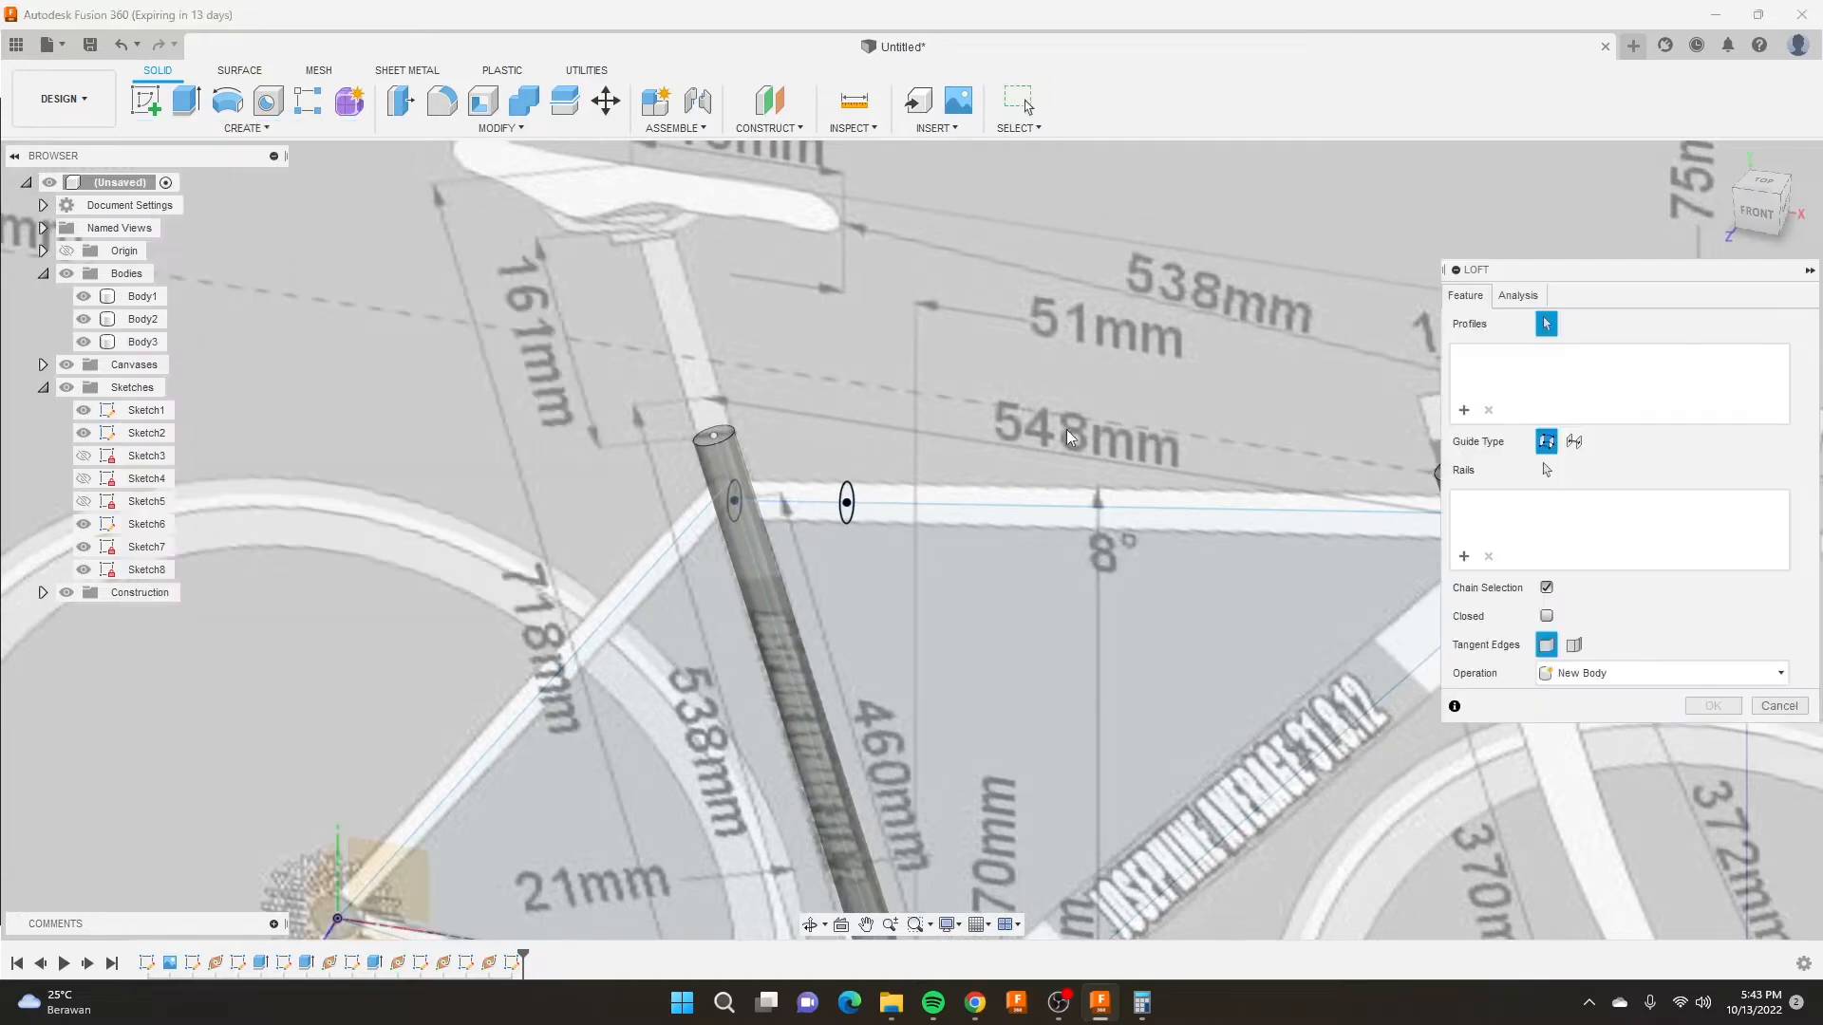
scroll(1067, 429, "down", 5)
scroll(1096, 501, "up", 10)
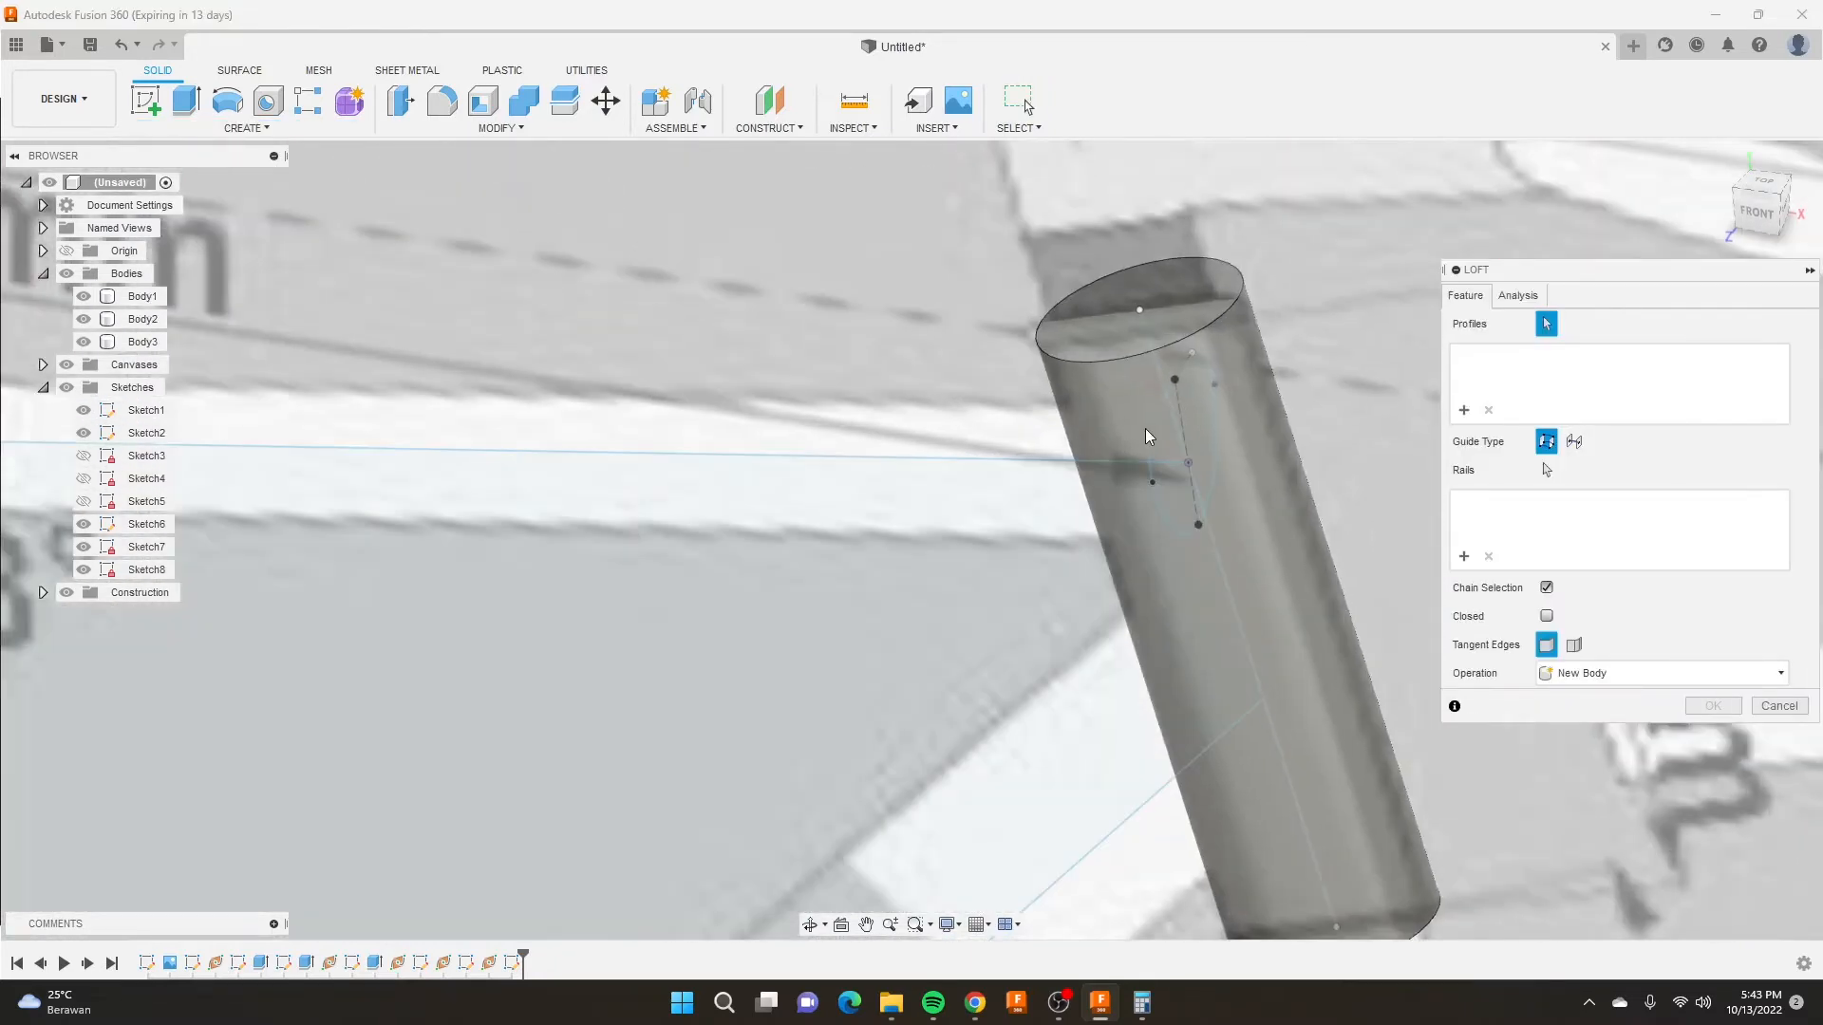
left_click(1155, 437)
scroll(1155, 437, "down", 8)
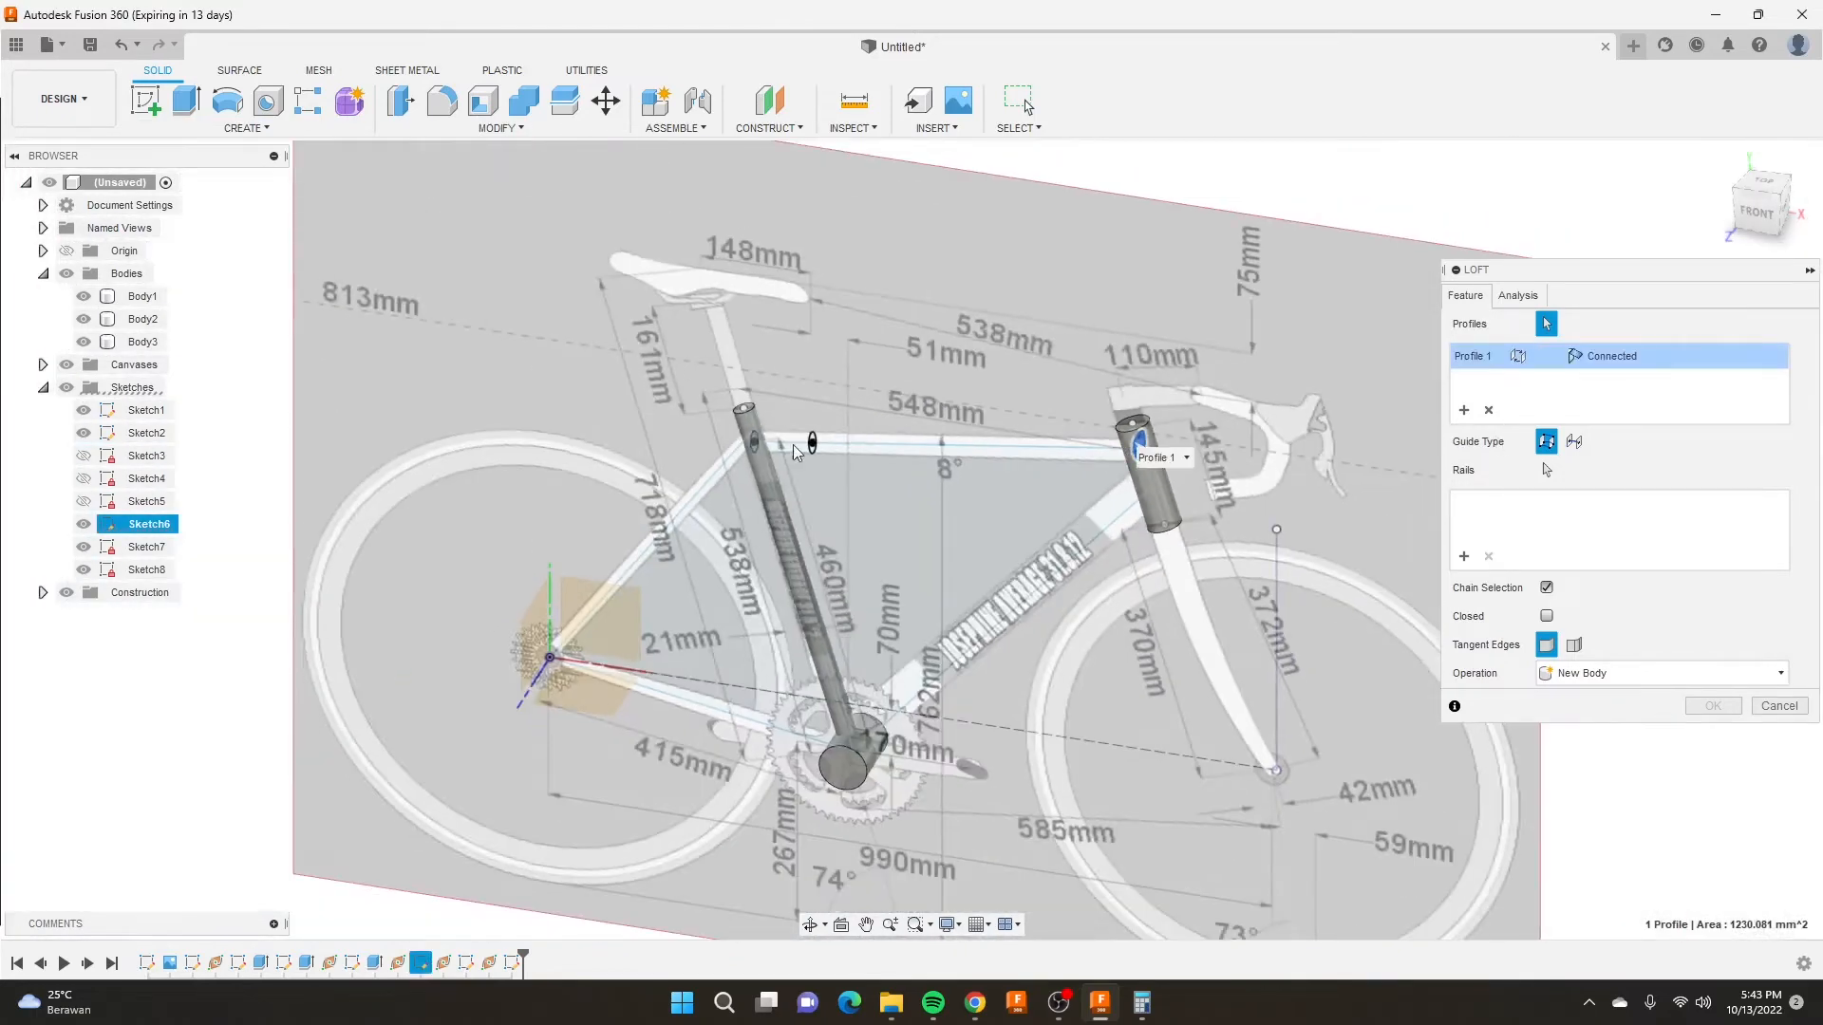
scroll(811, 443, "up", 10)
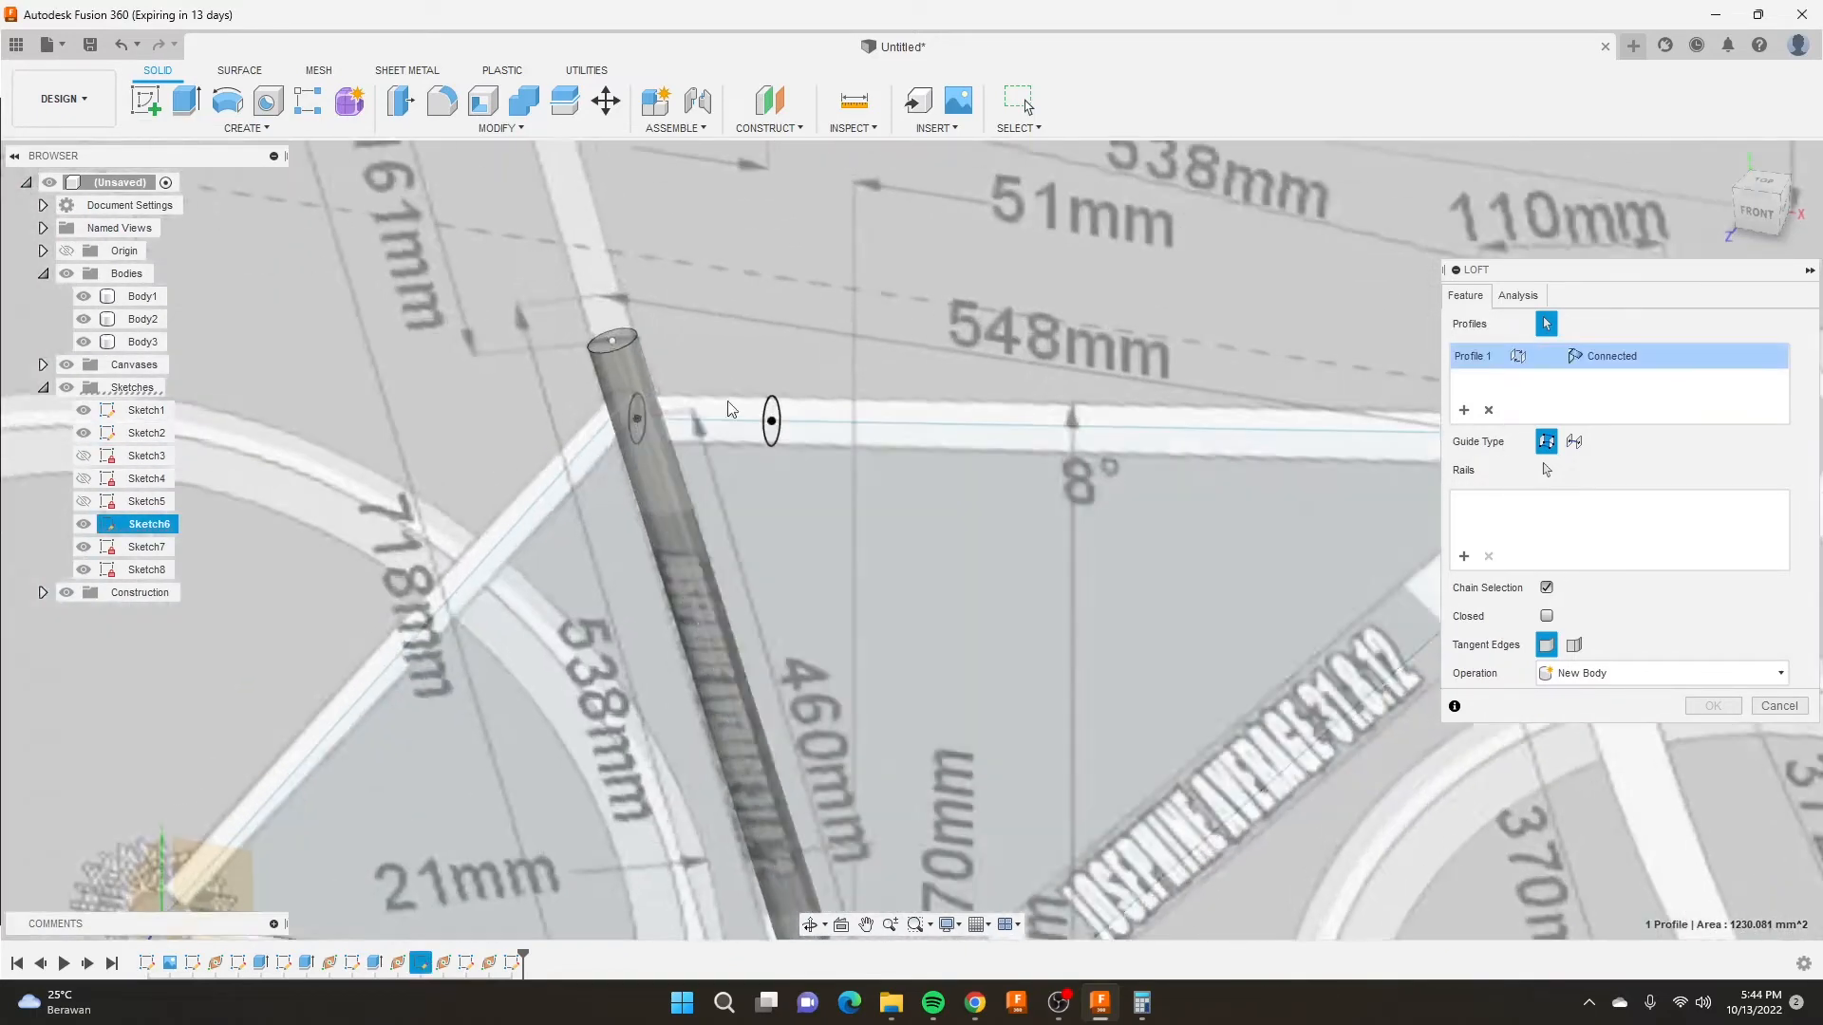
left_click(848, 493)
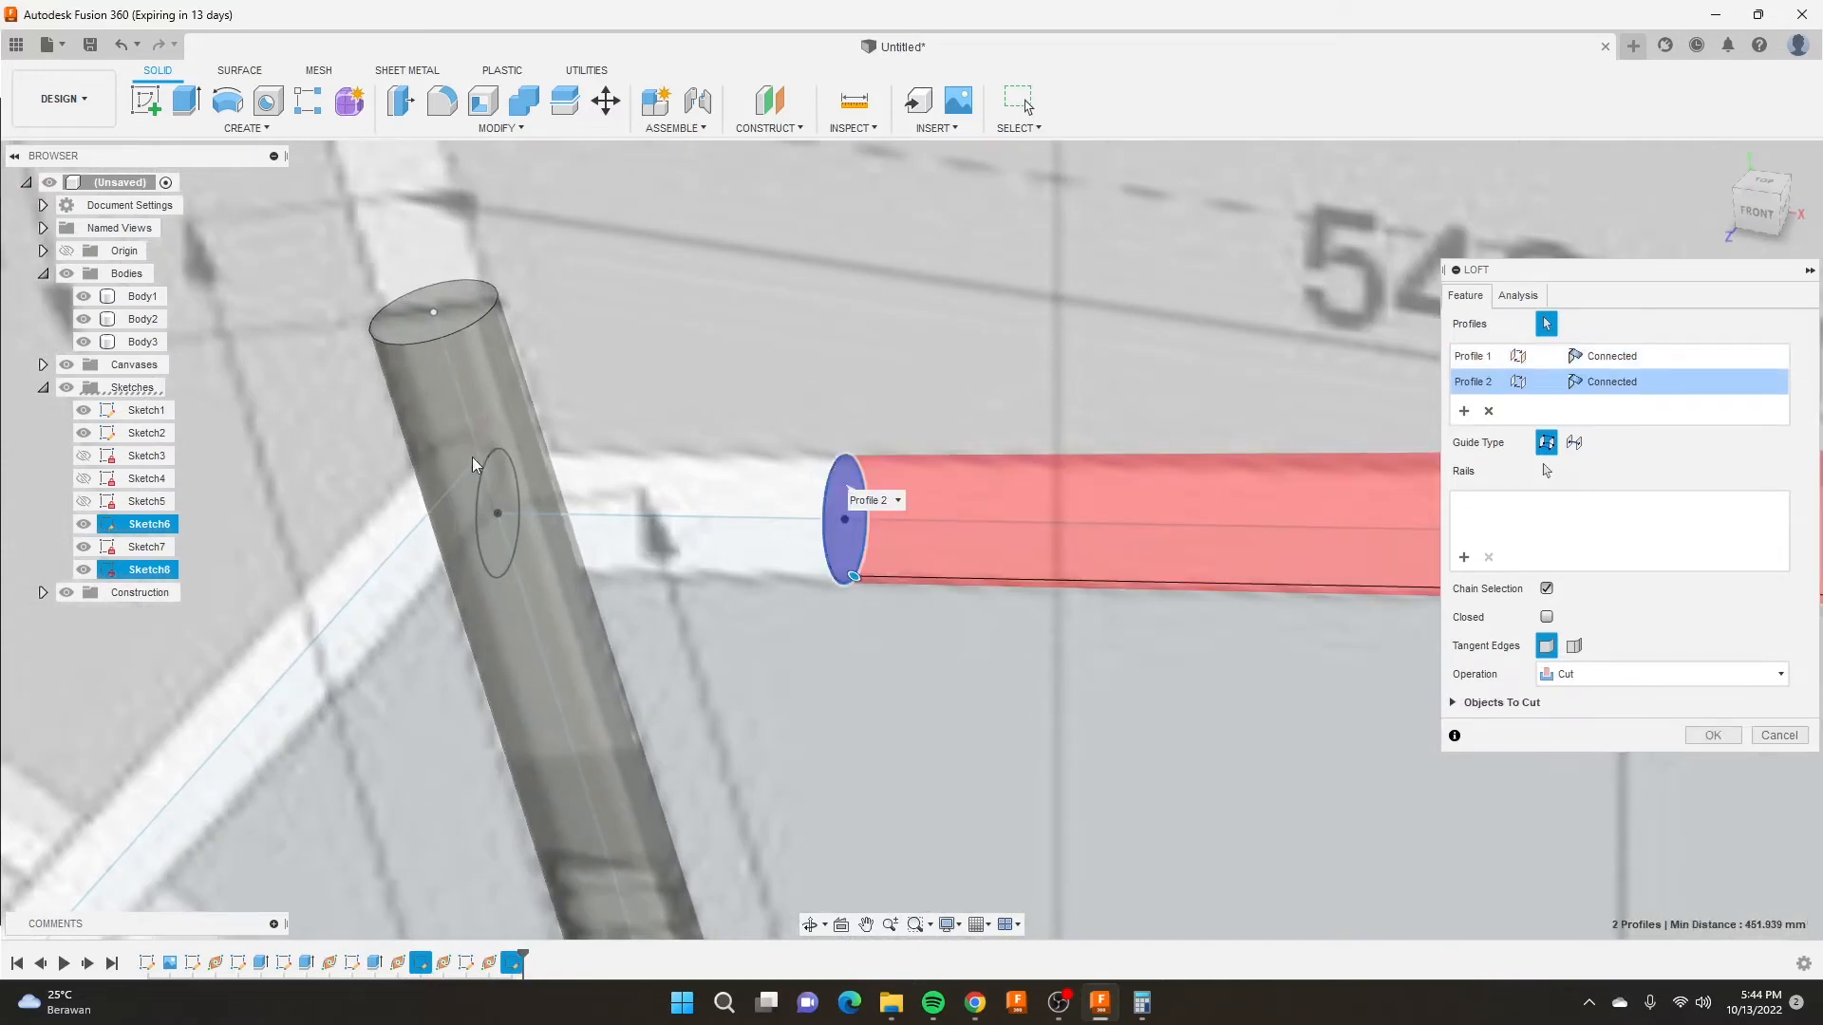
left_click(496, 482)
scroll(737, 435, "down", 8)
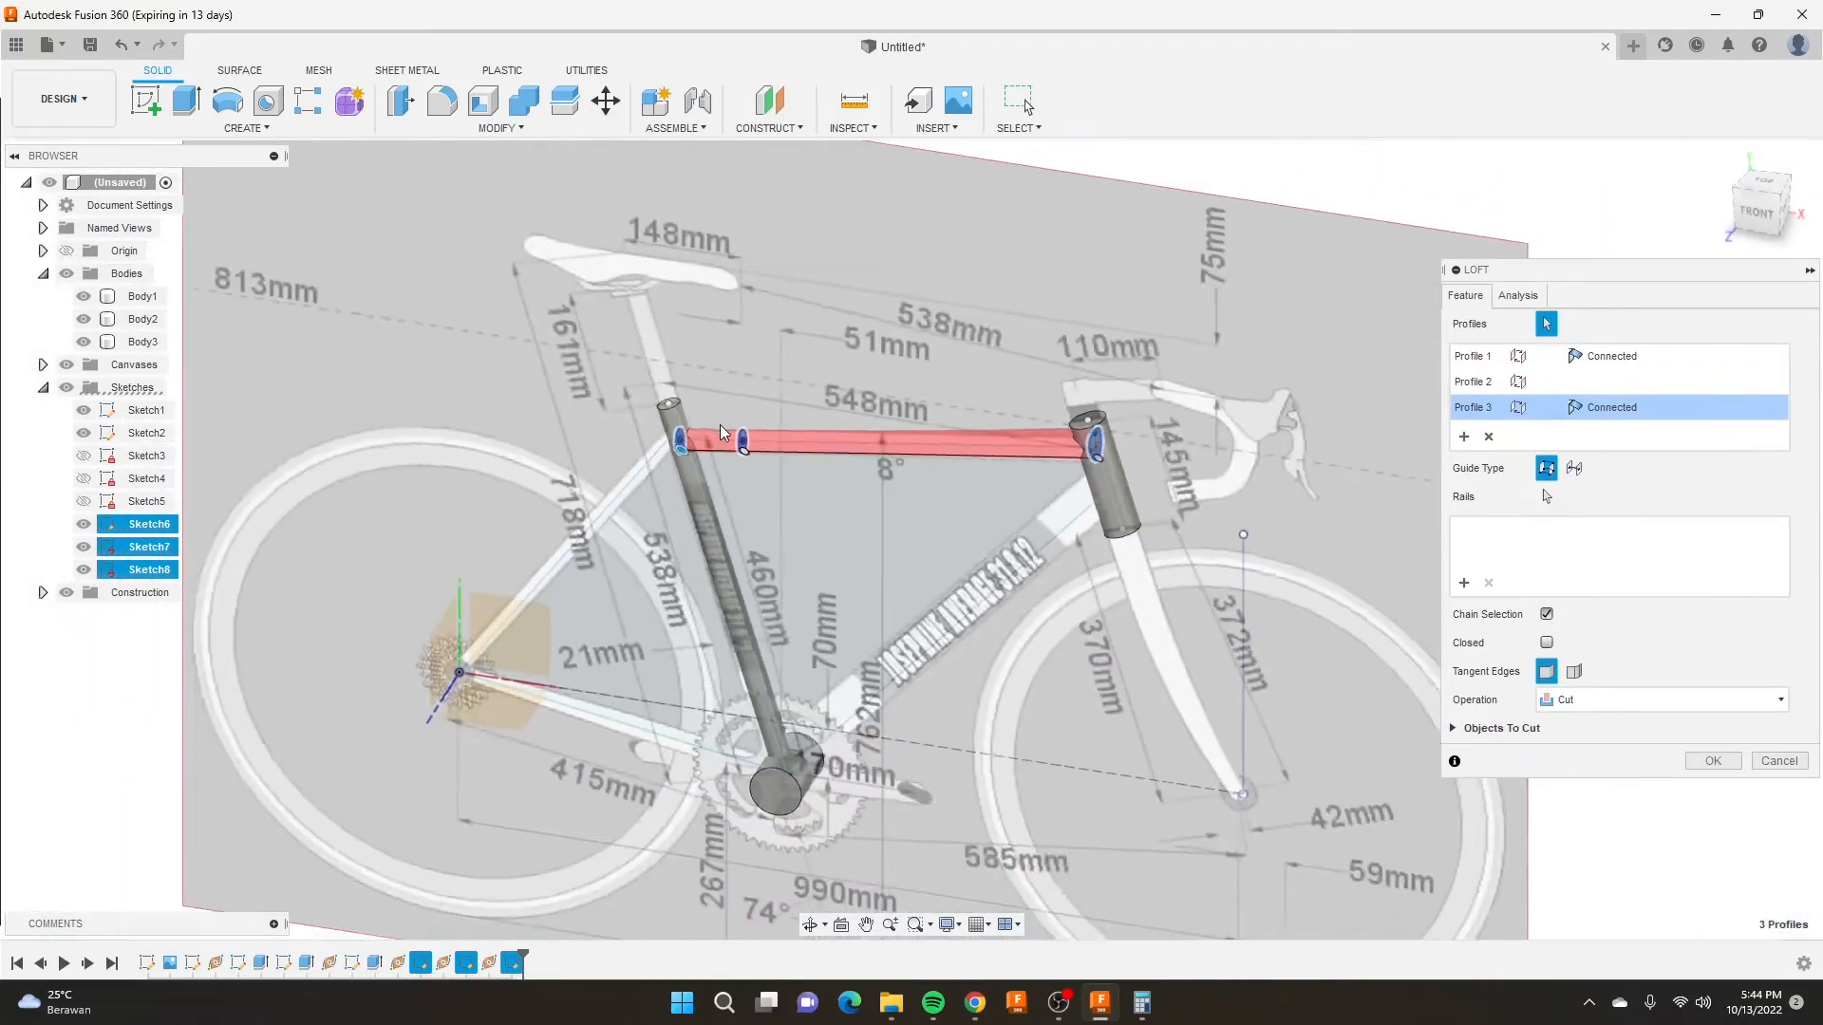
scroll(722, 432, "up", 5)
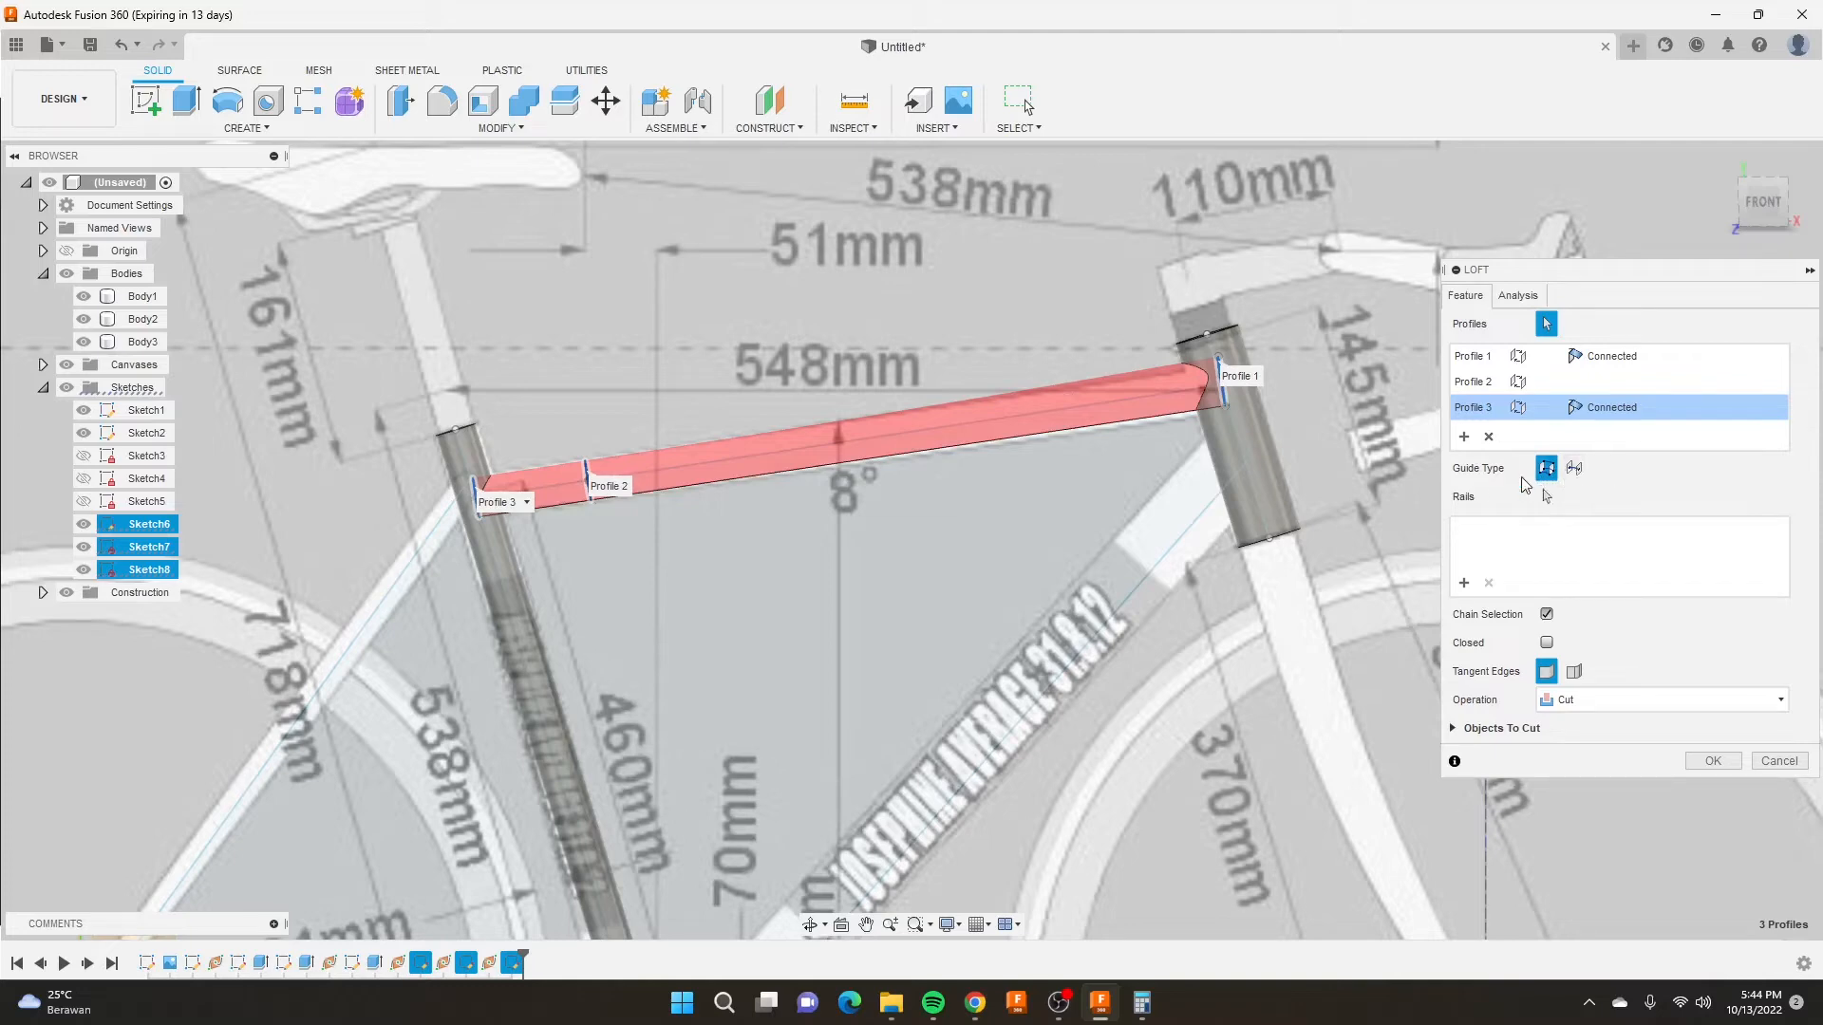
Guide the loft with the top tube sketch line as centerline and create it as a New Body.
left_click(1575, 469)
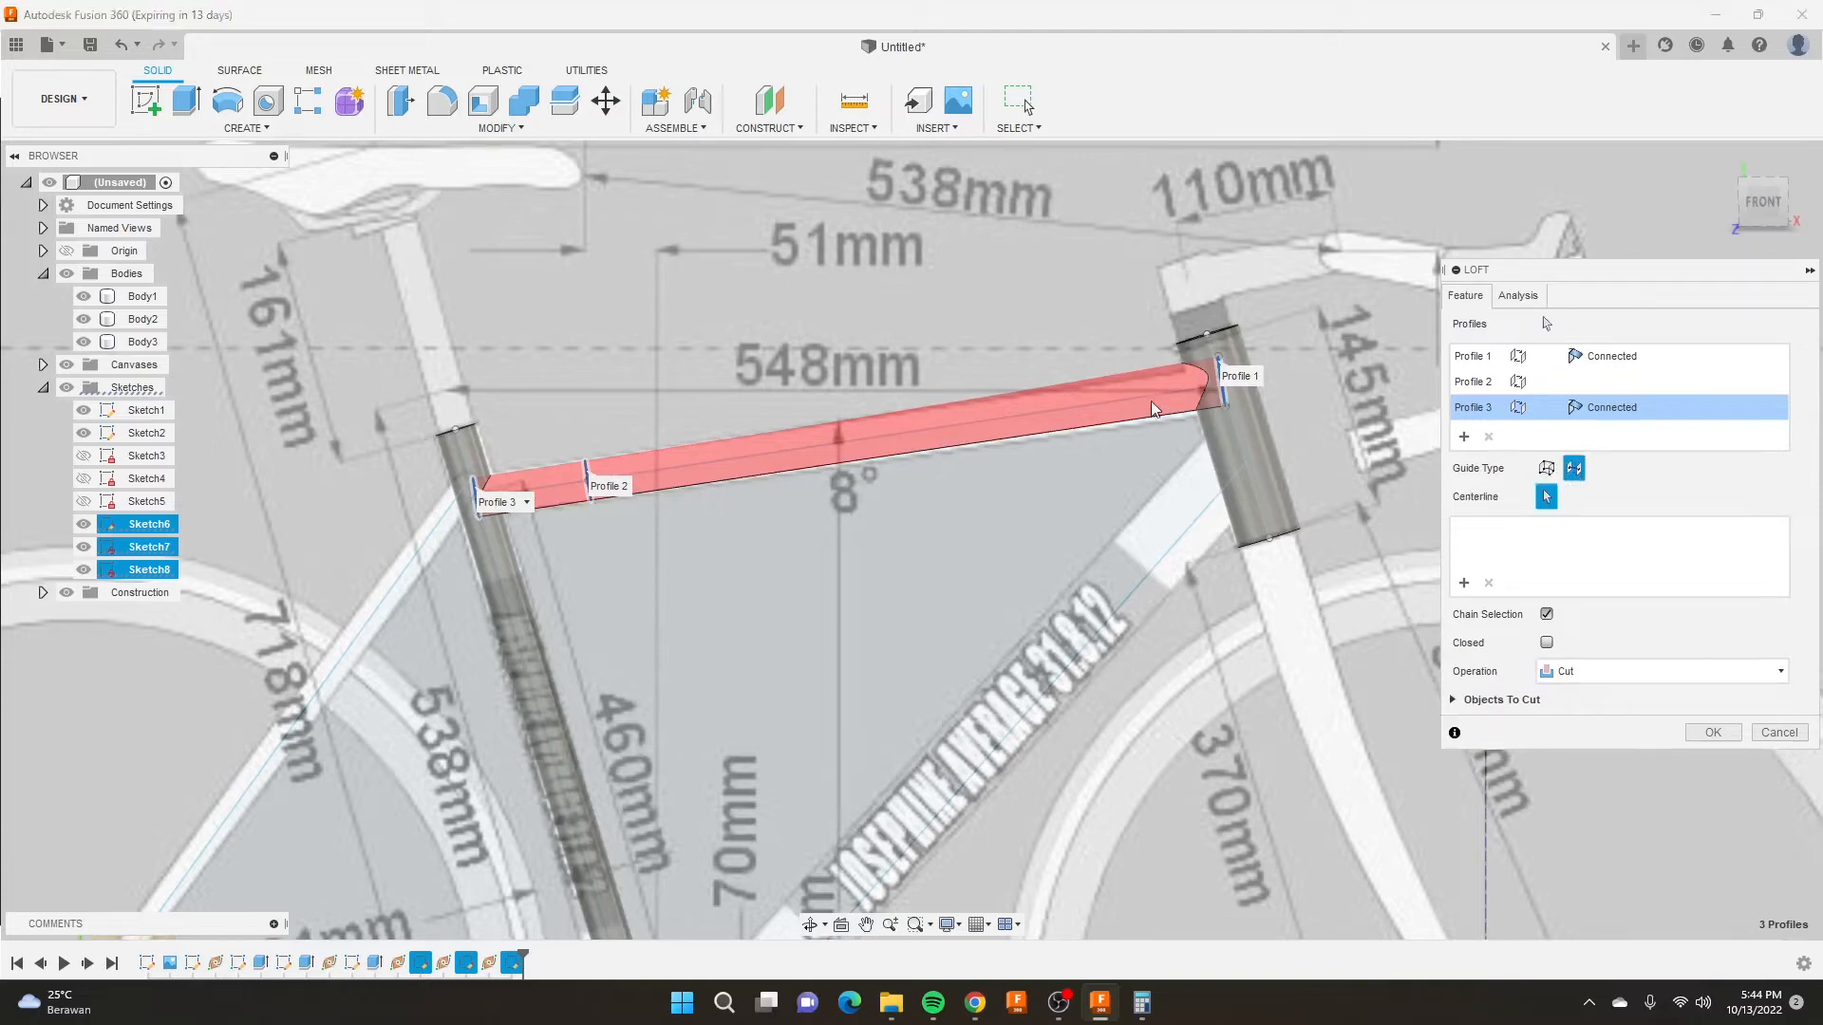
left_click(1046, 419)
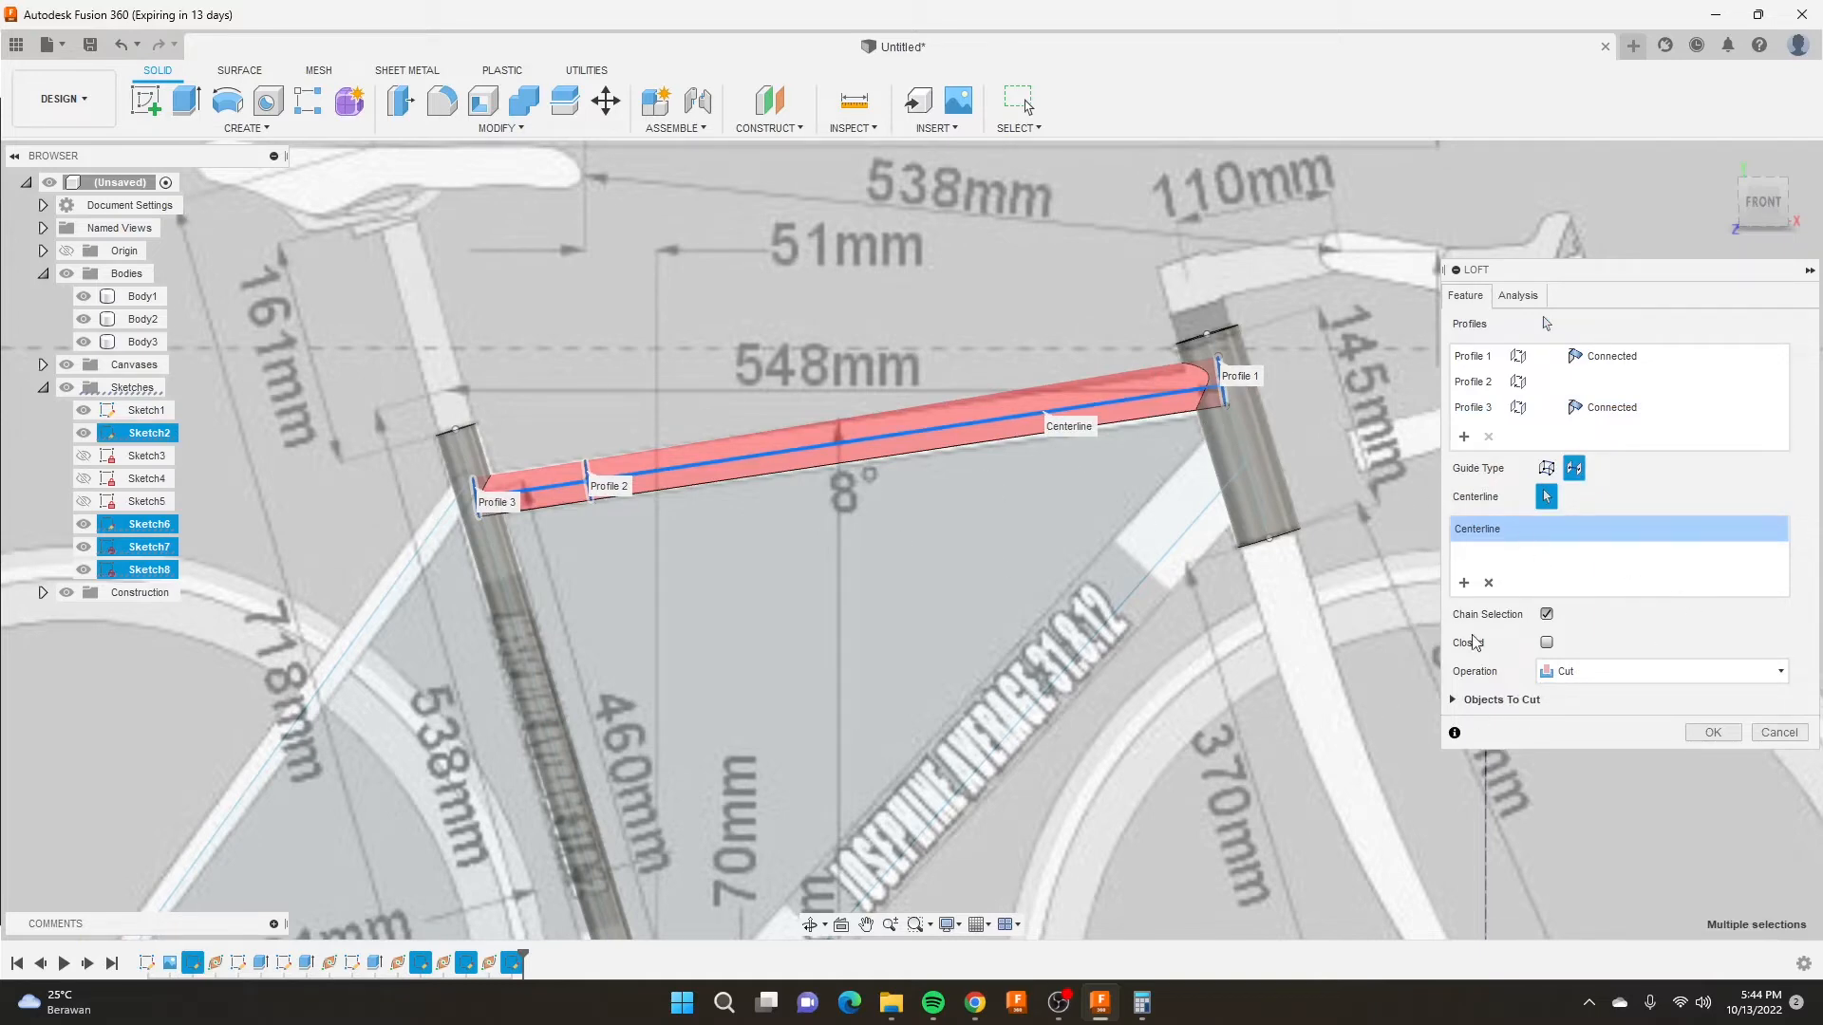
left_click(1573, 674)
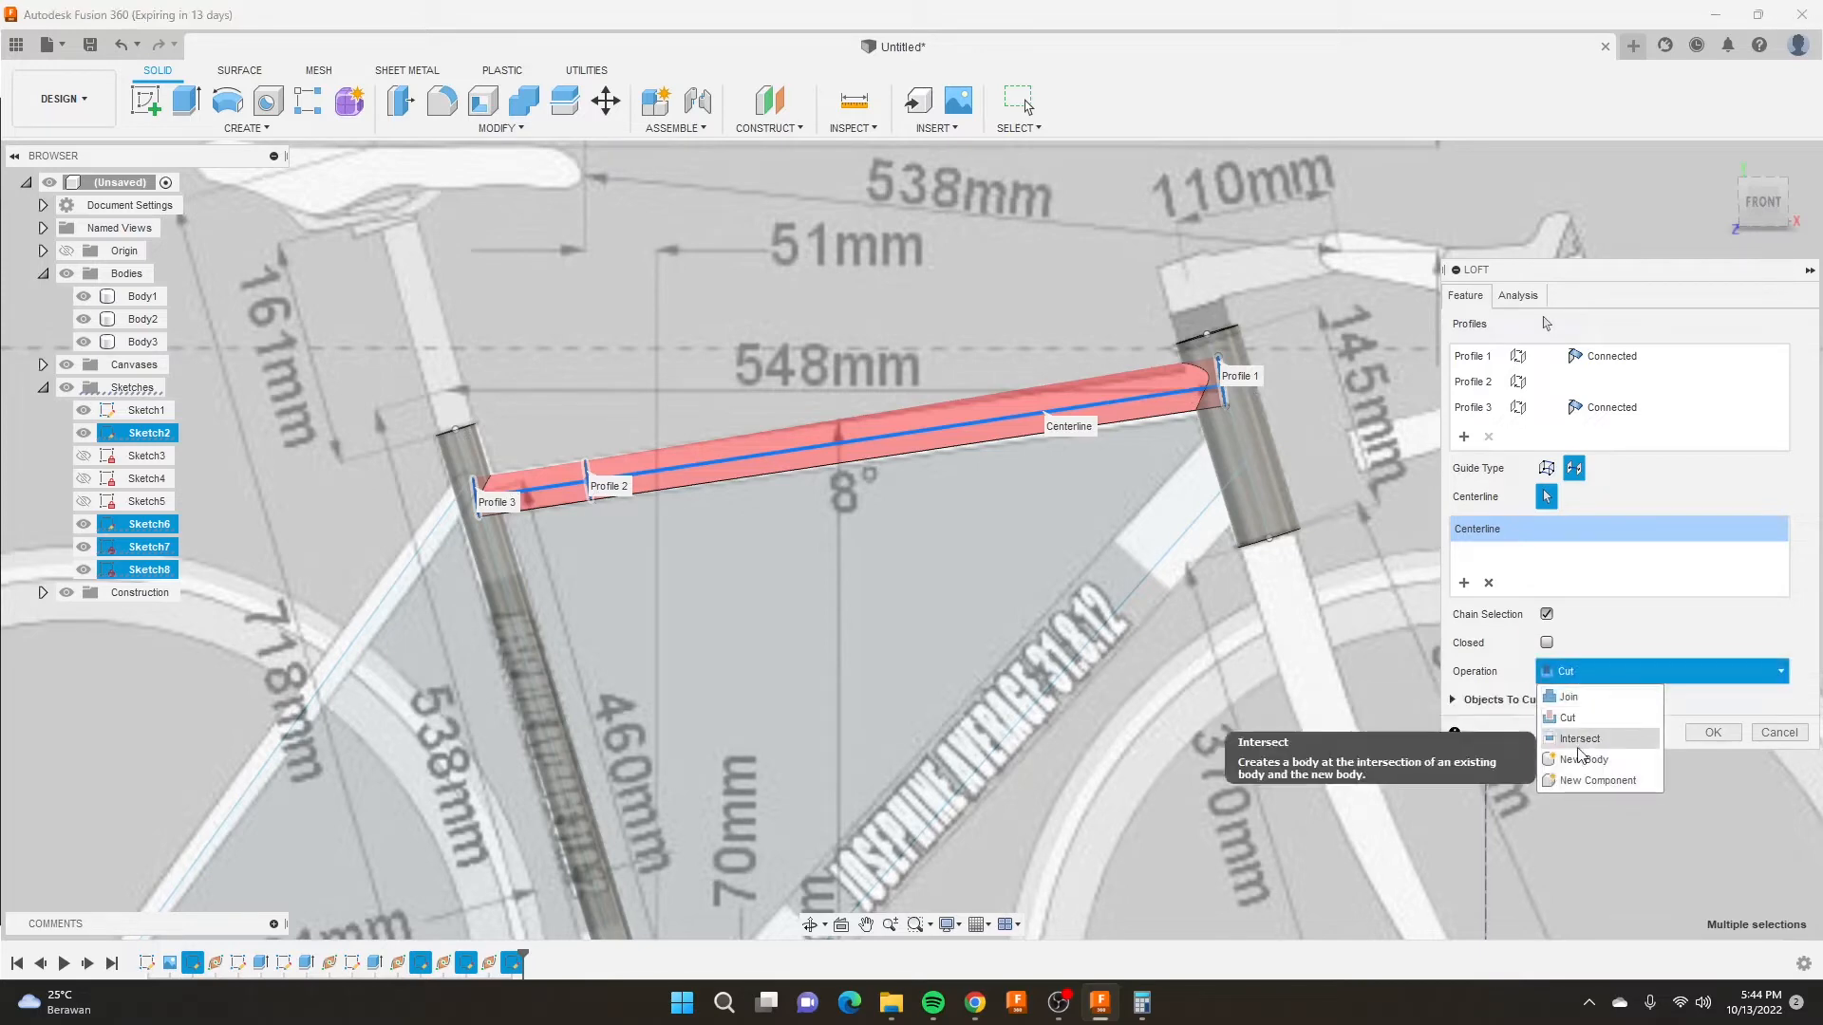
left_click(1579, 758)
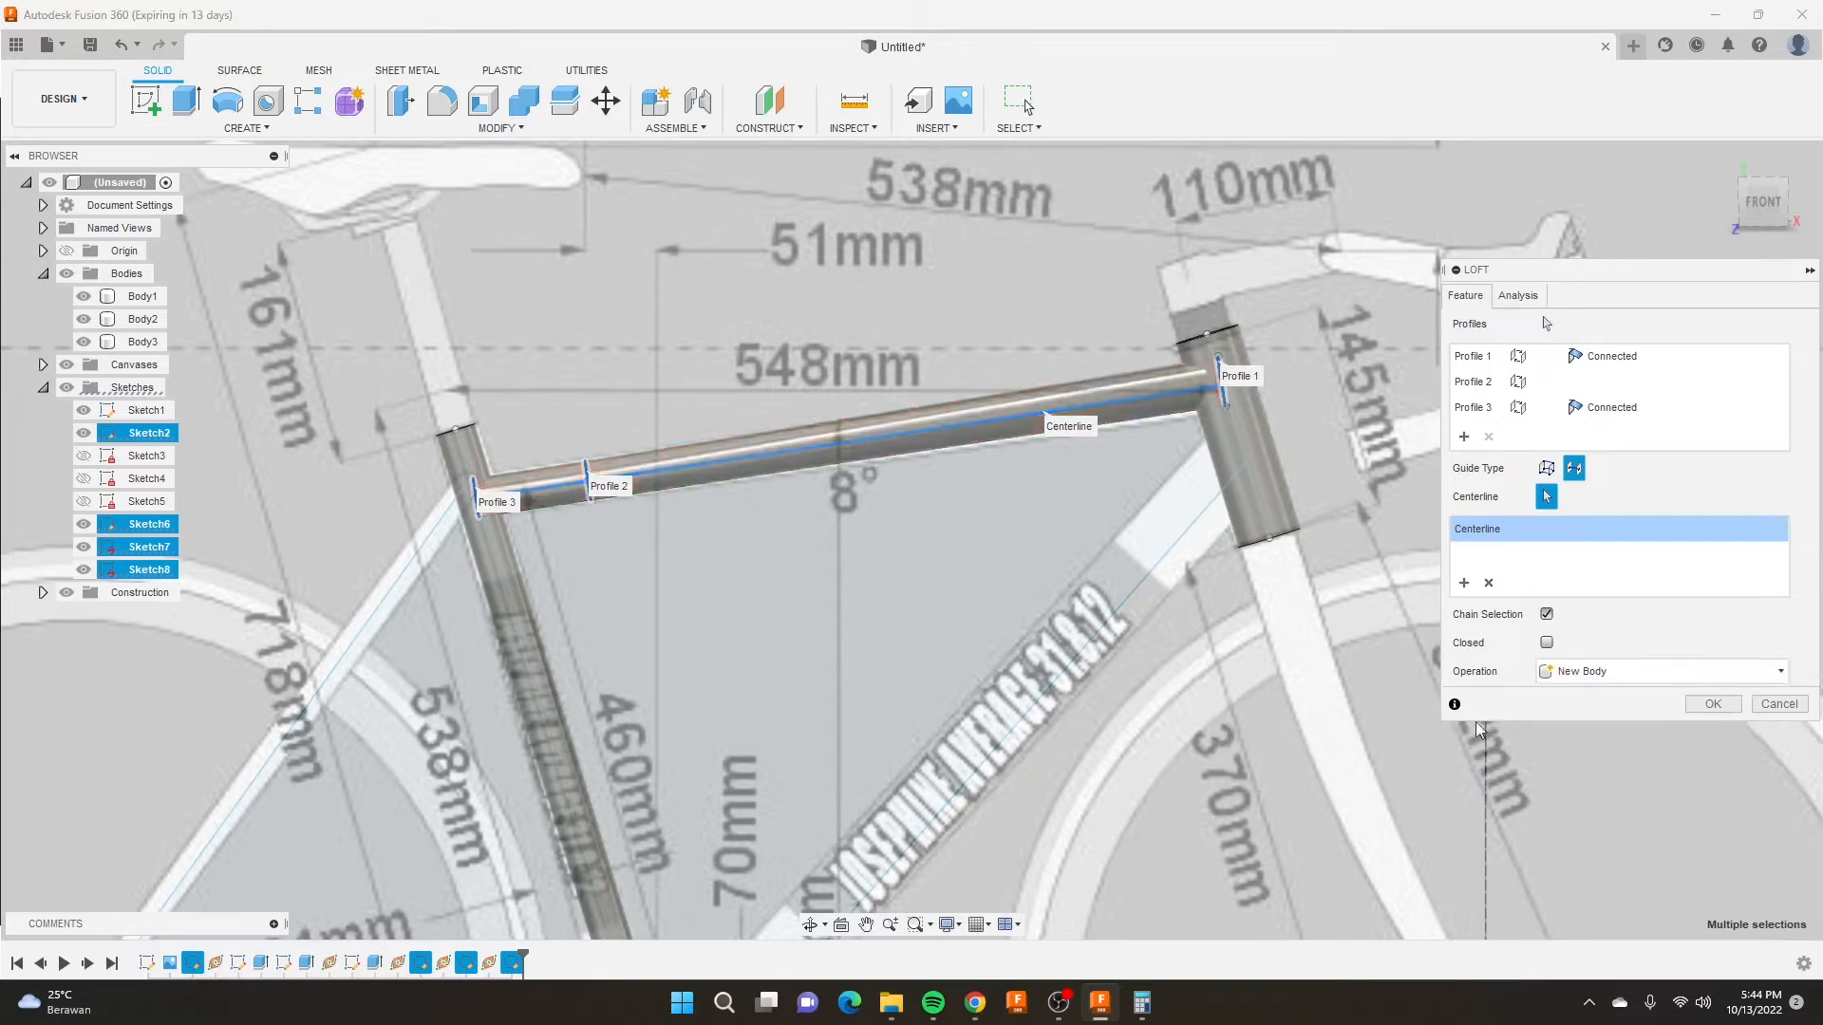
left_click(1716, 708)
Hide the bicycle reference canvas to inspect the frame tubes.
scroll(1005, 482, "down", 3)
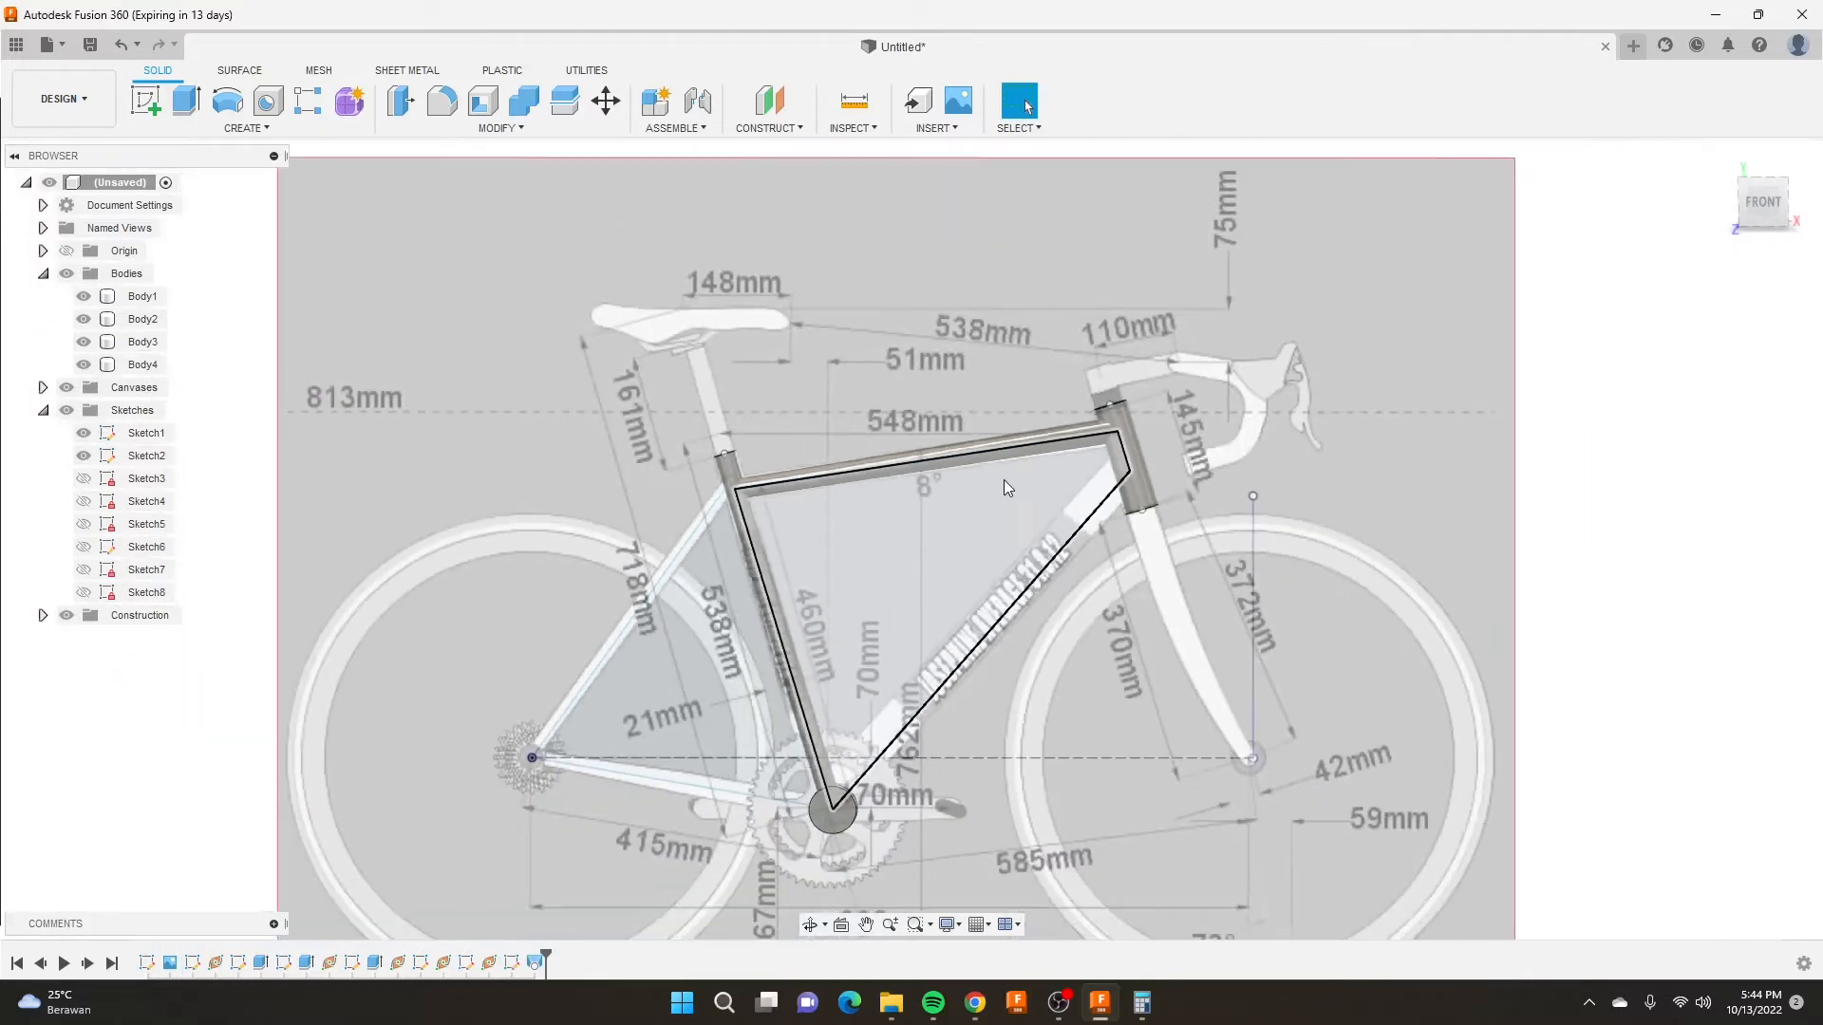
scroll(987, 503, "up", 2)
middle_click_drag(830, 496, 264, 463, "shift")
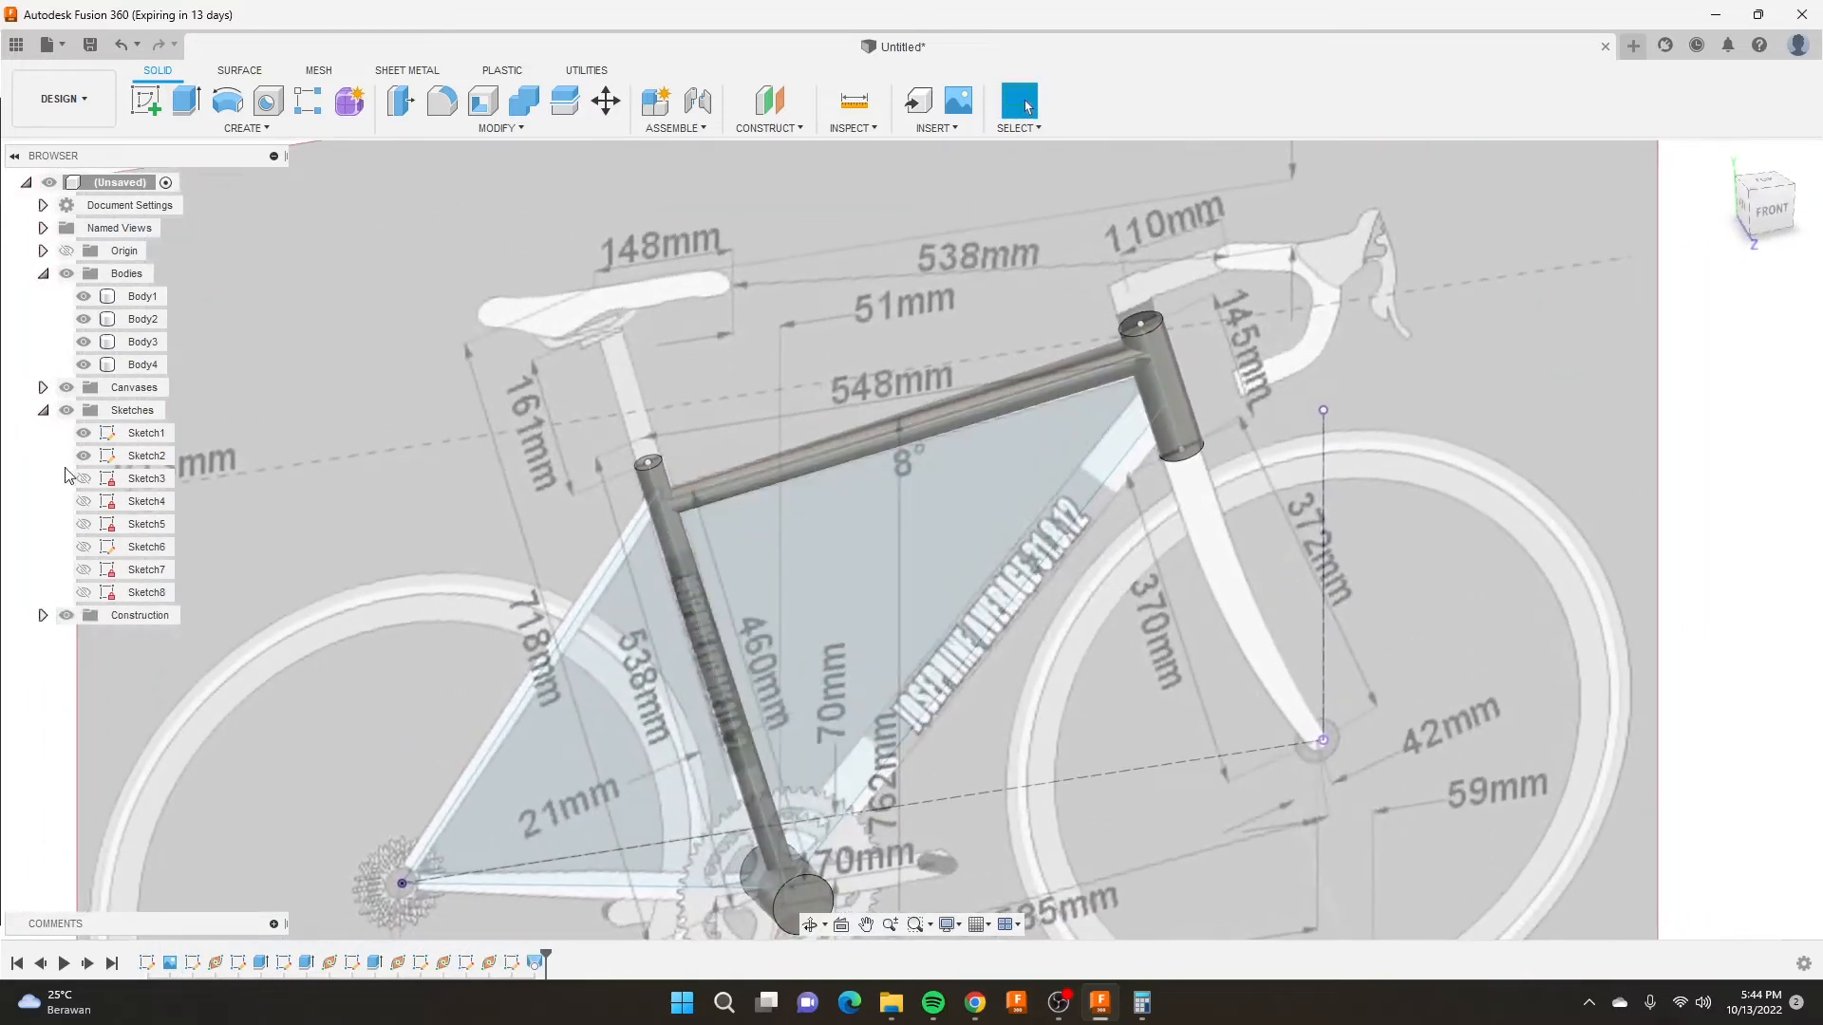
left_click(66, 387)
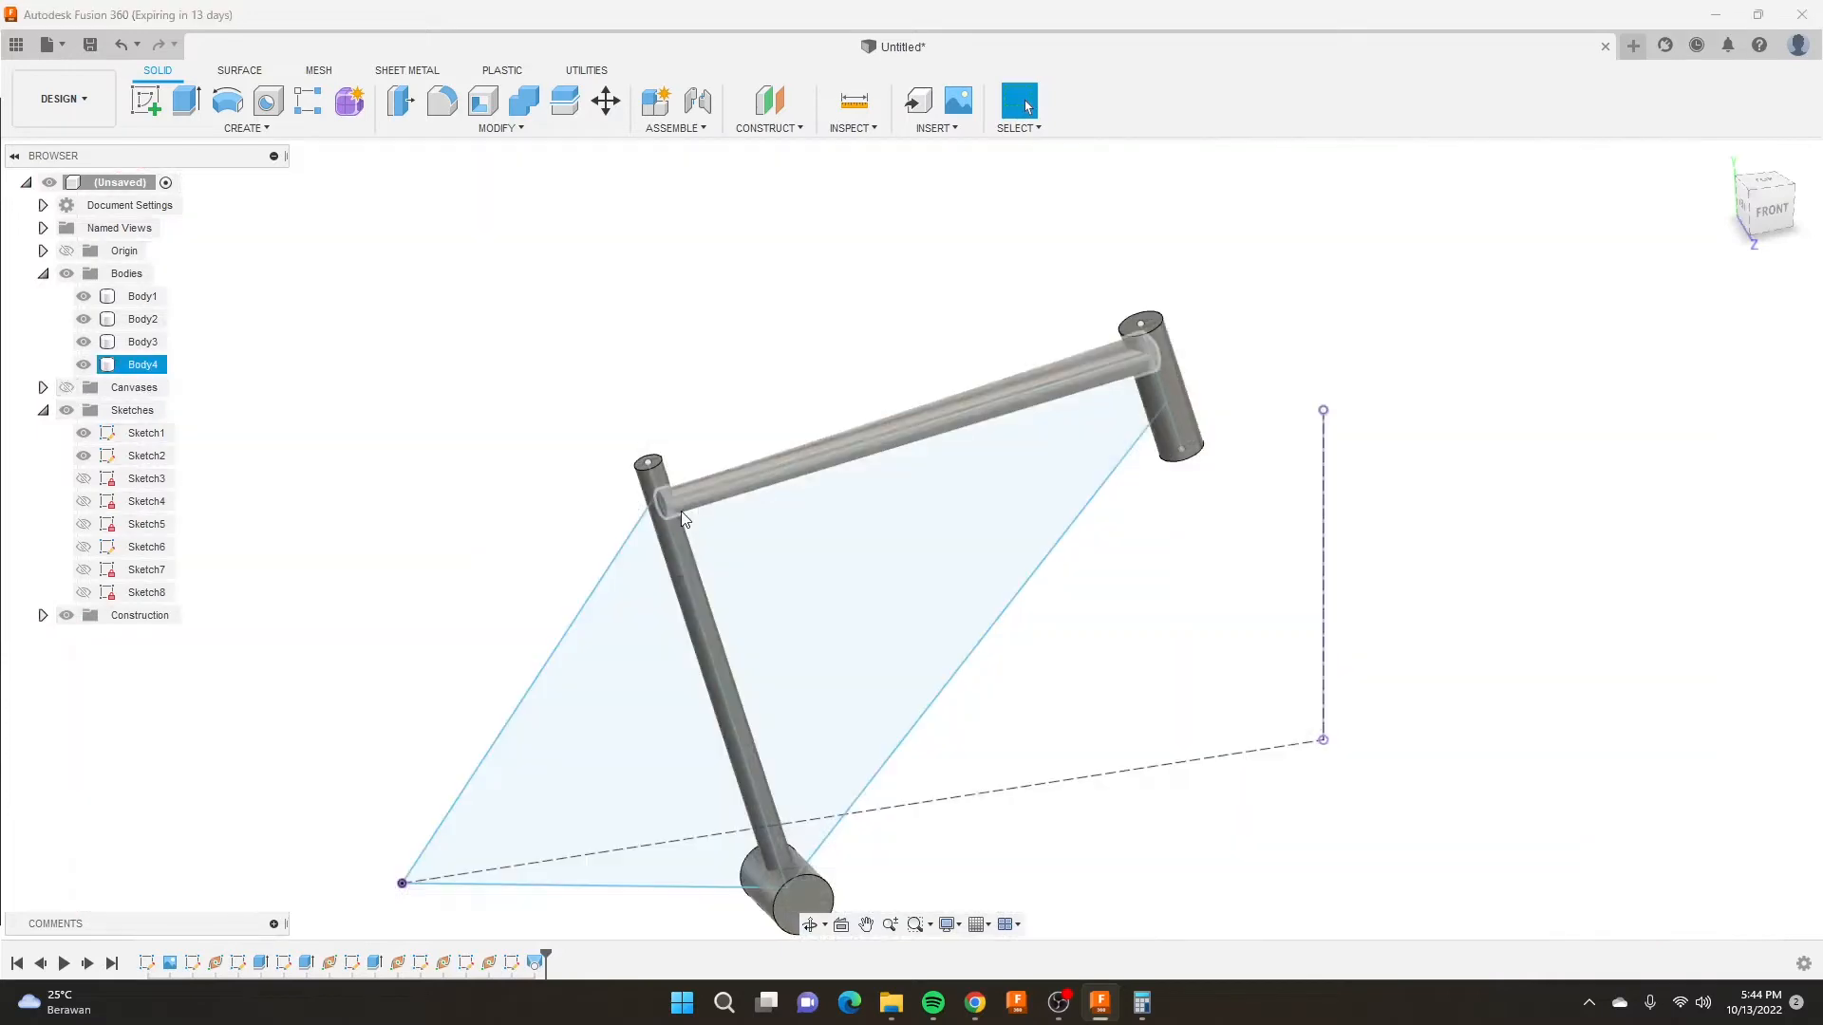
scroll(691, 497, "up", 2)
middle_click_drag(750, 335, 691, 365, "shift")
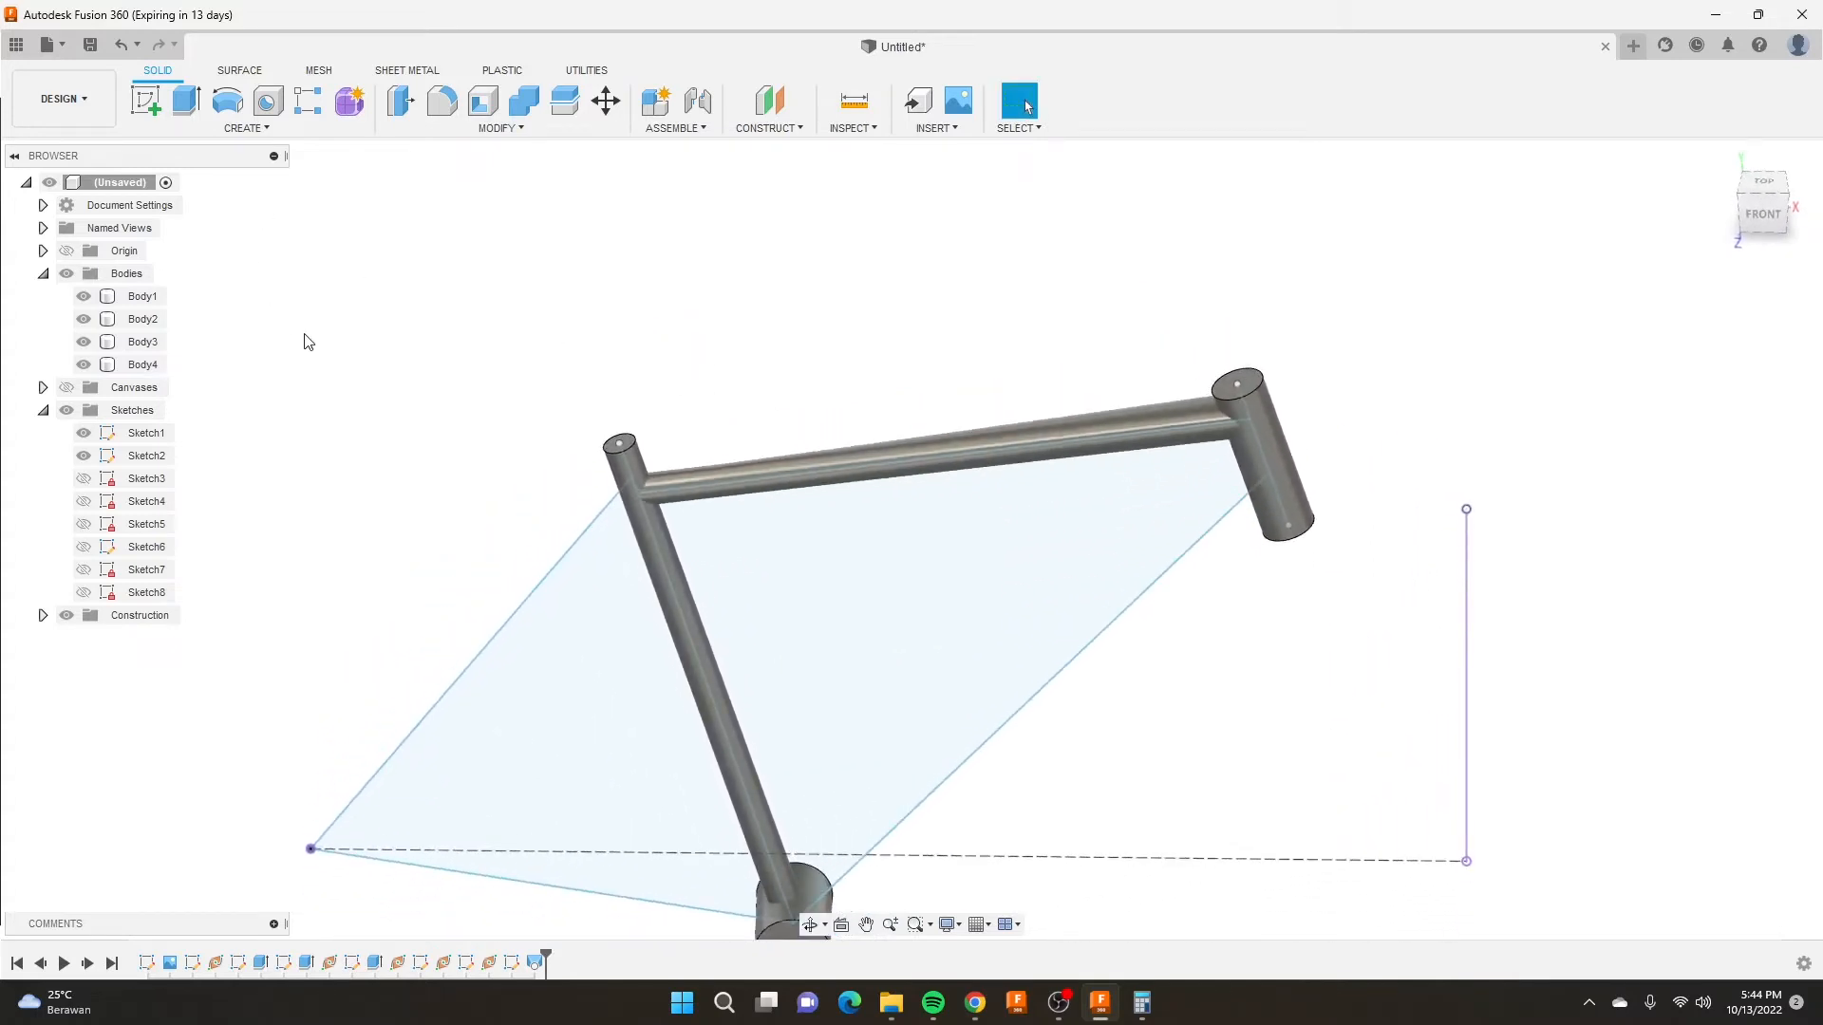
Create a Plane Along Path on the down tube sketch line at proportional distance 1.00, at the head tube end.
scroll(313, 366, "down", 3)
scroll(451, 532, "up", 2)
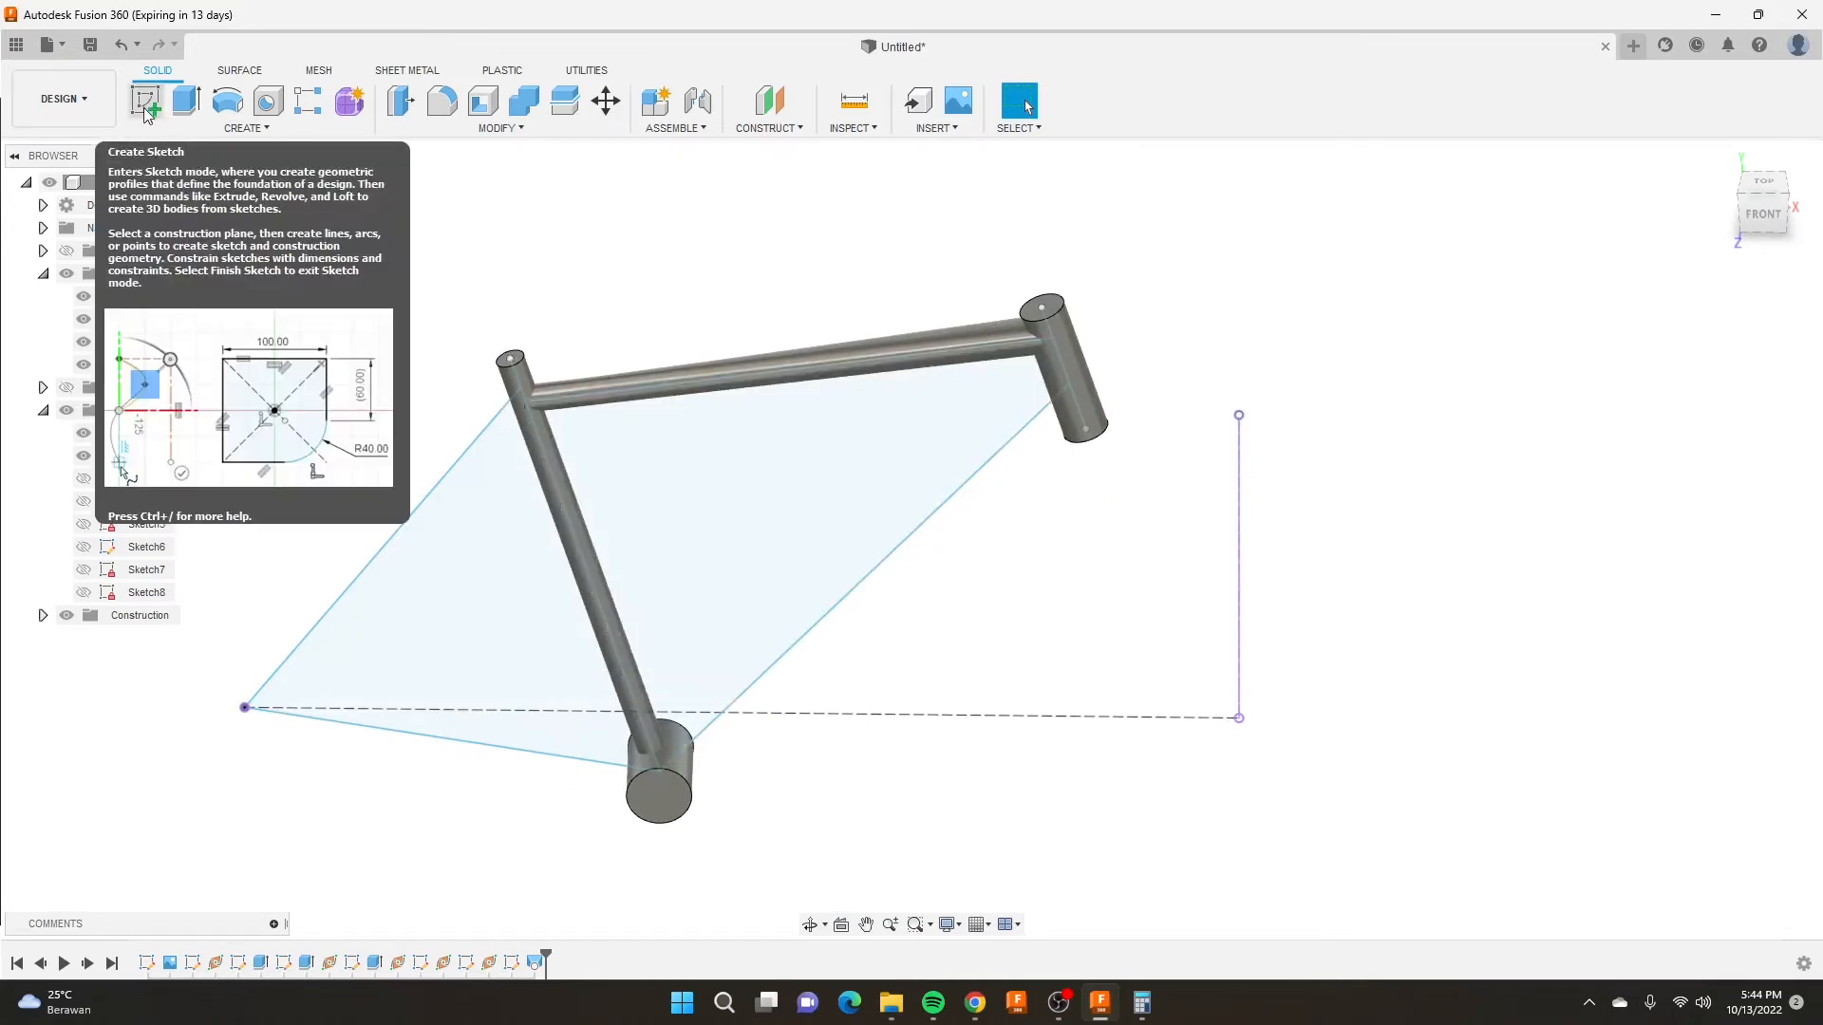
left_click(762, 129)
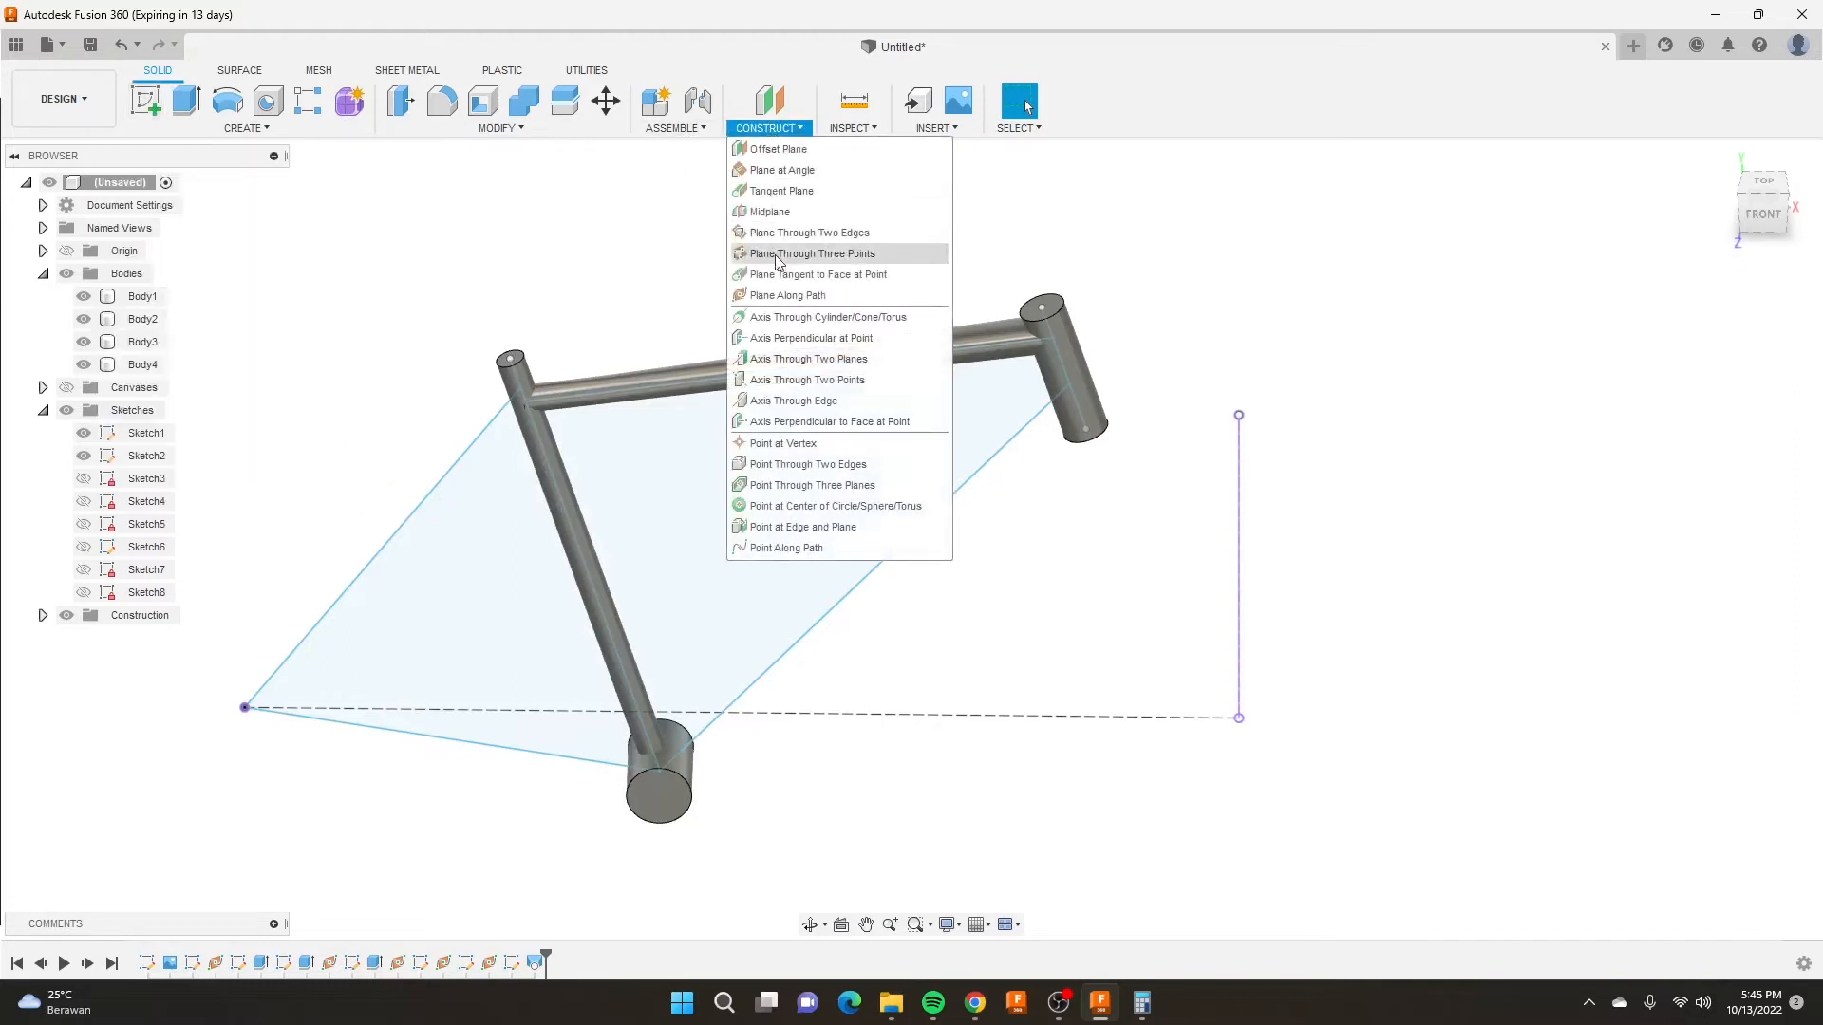
left_click(769, 295)
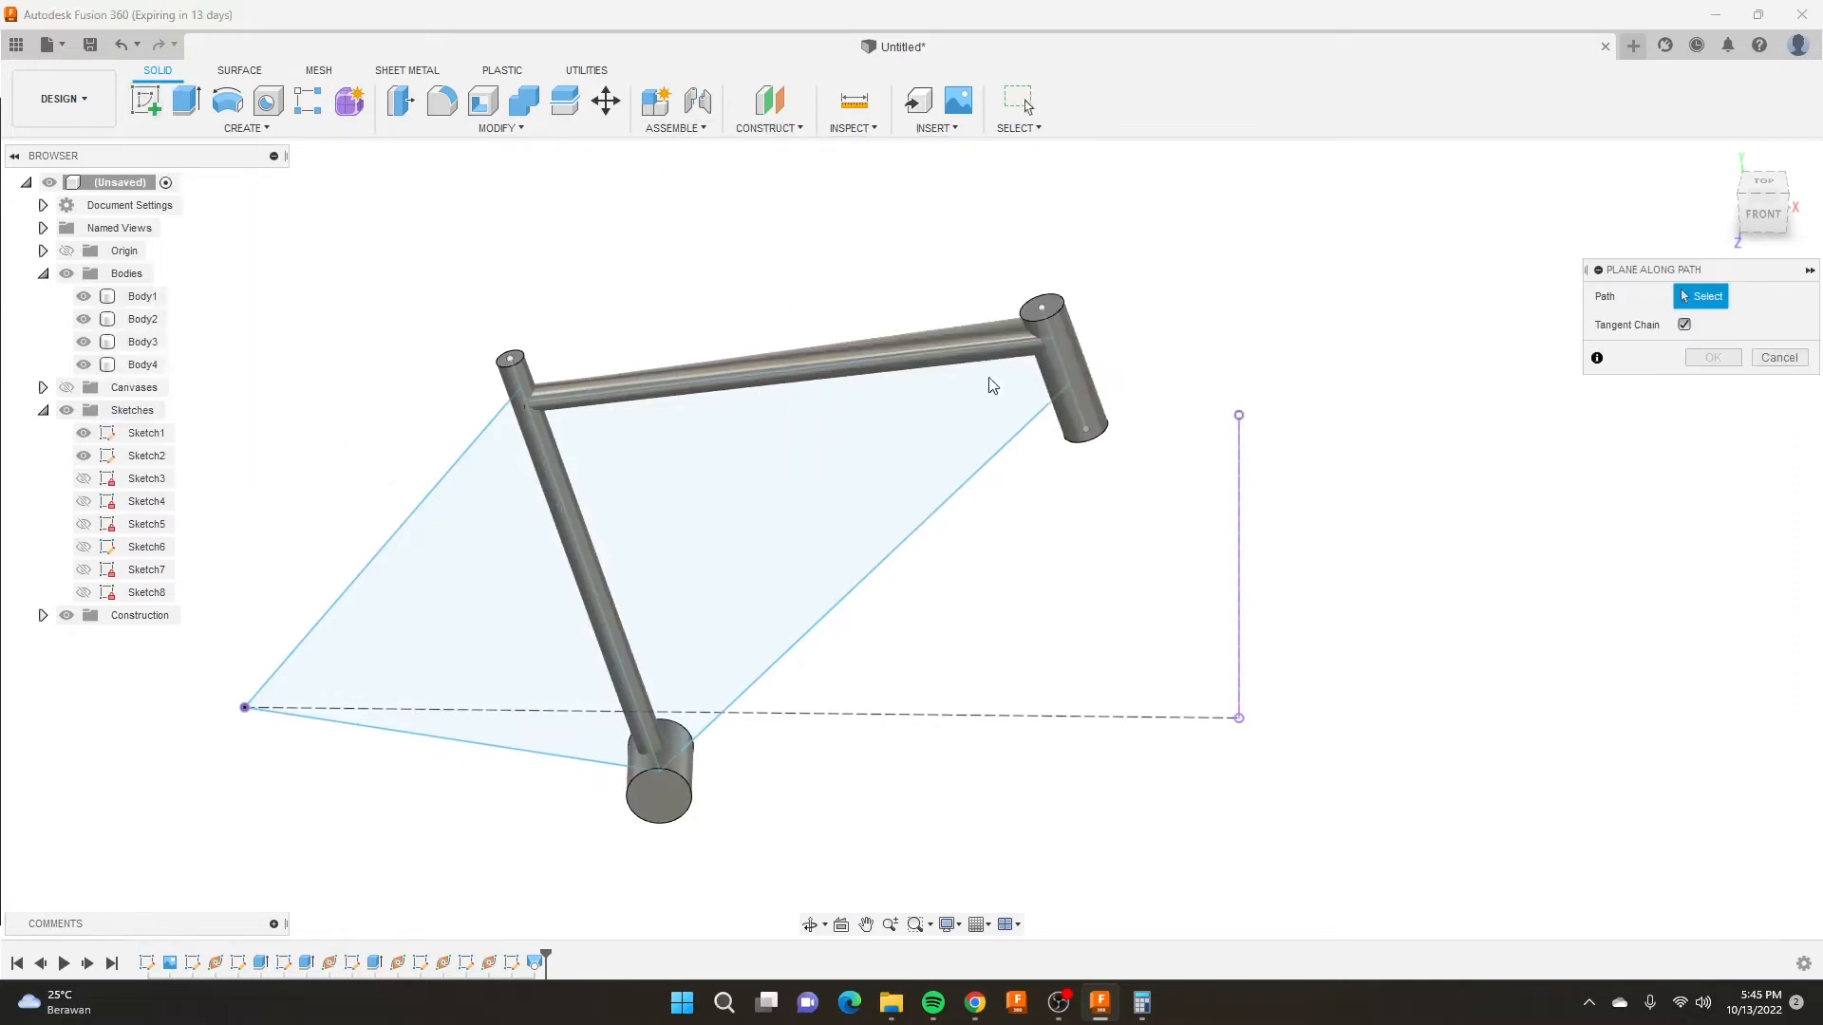
left_click(1022, 438)
left_click_drag(1023, 428, 1056, 393)
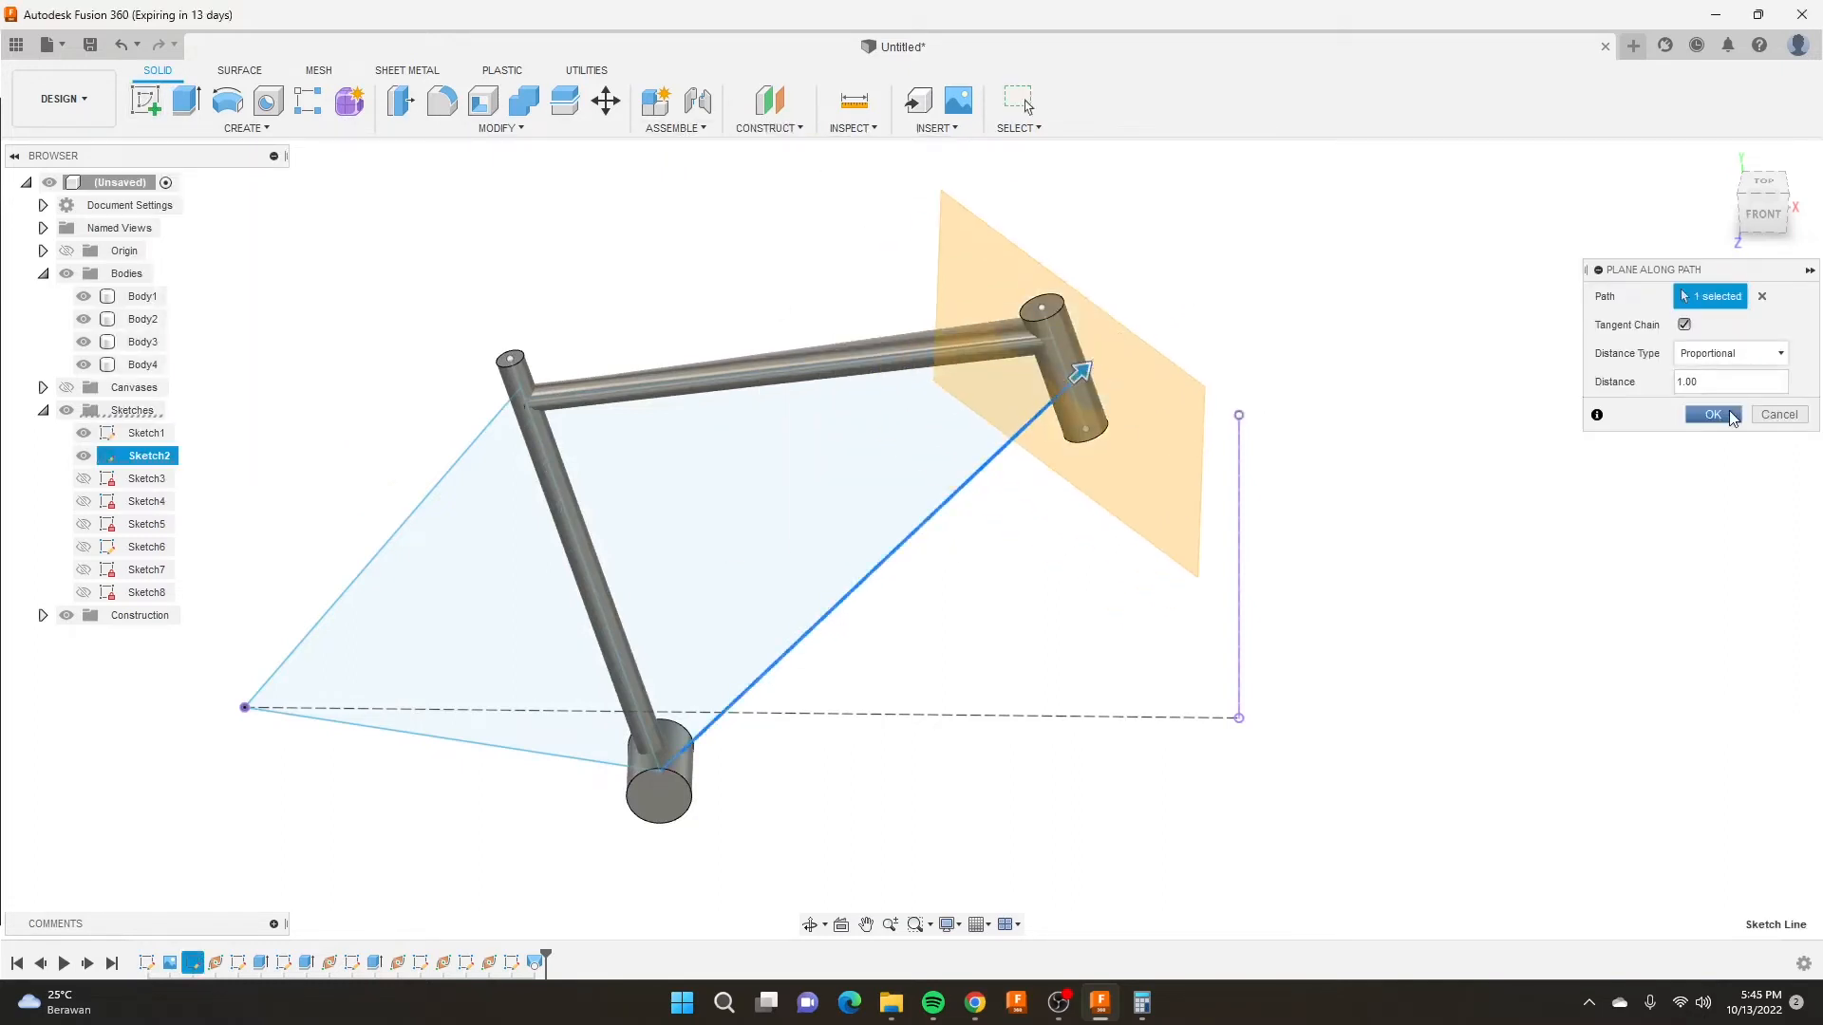
left_click(1713, 414)
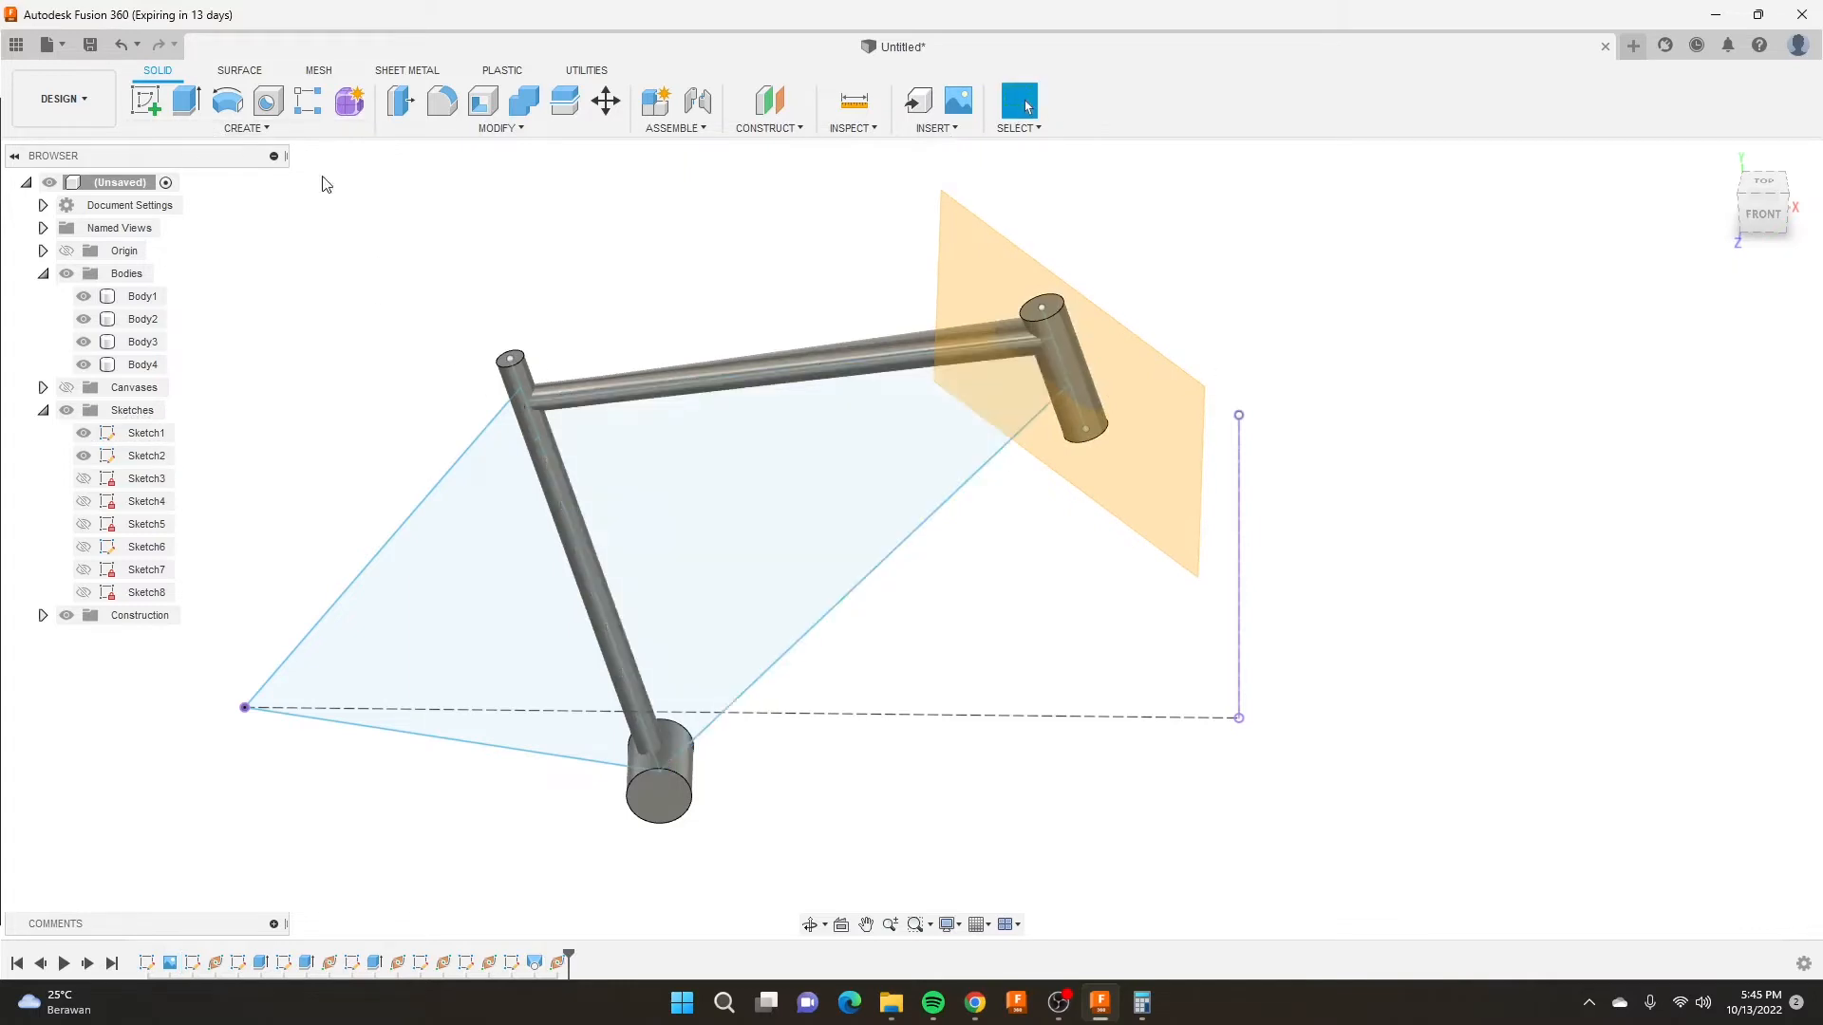
Start a sketch on the plane at the head tube end and draw a 20 mm horizontal line from the origin.
left_click(145, 99)
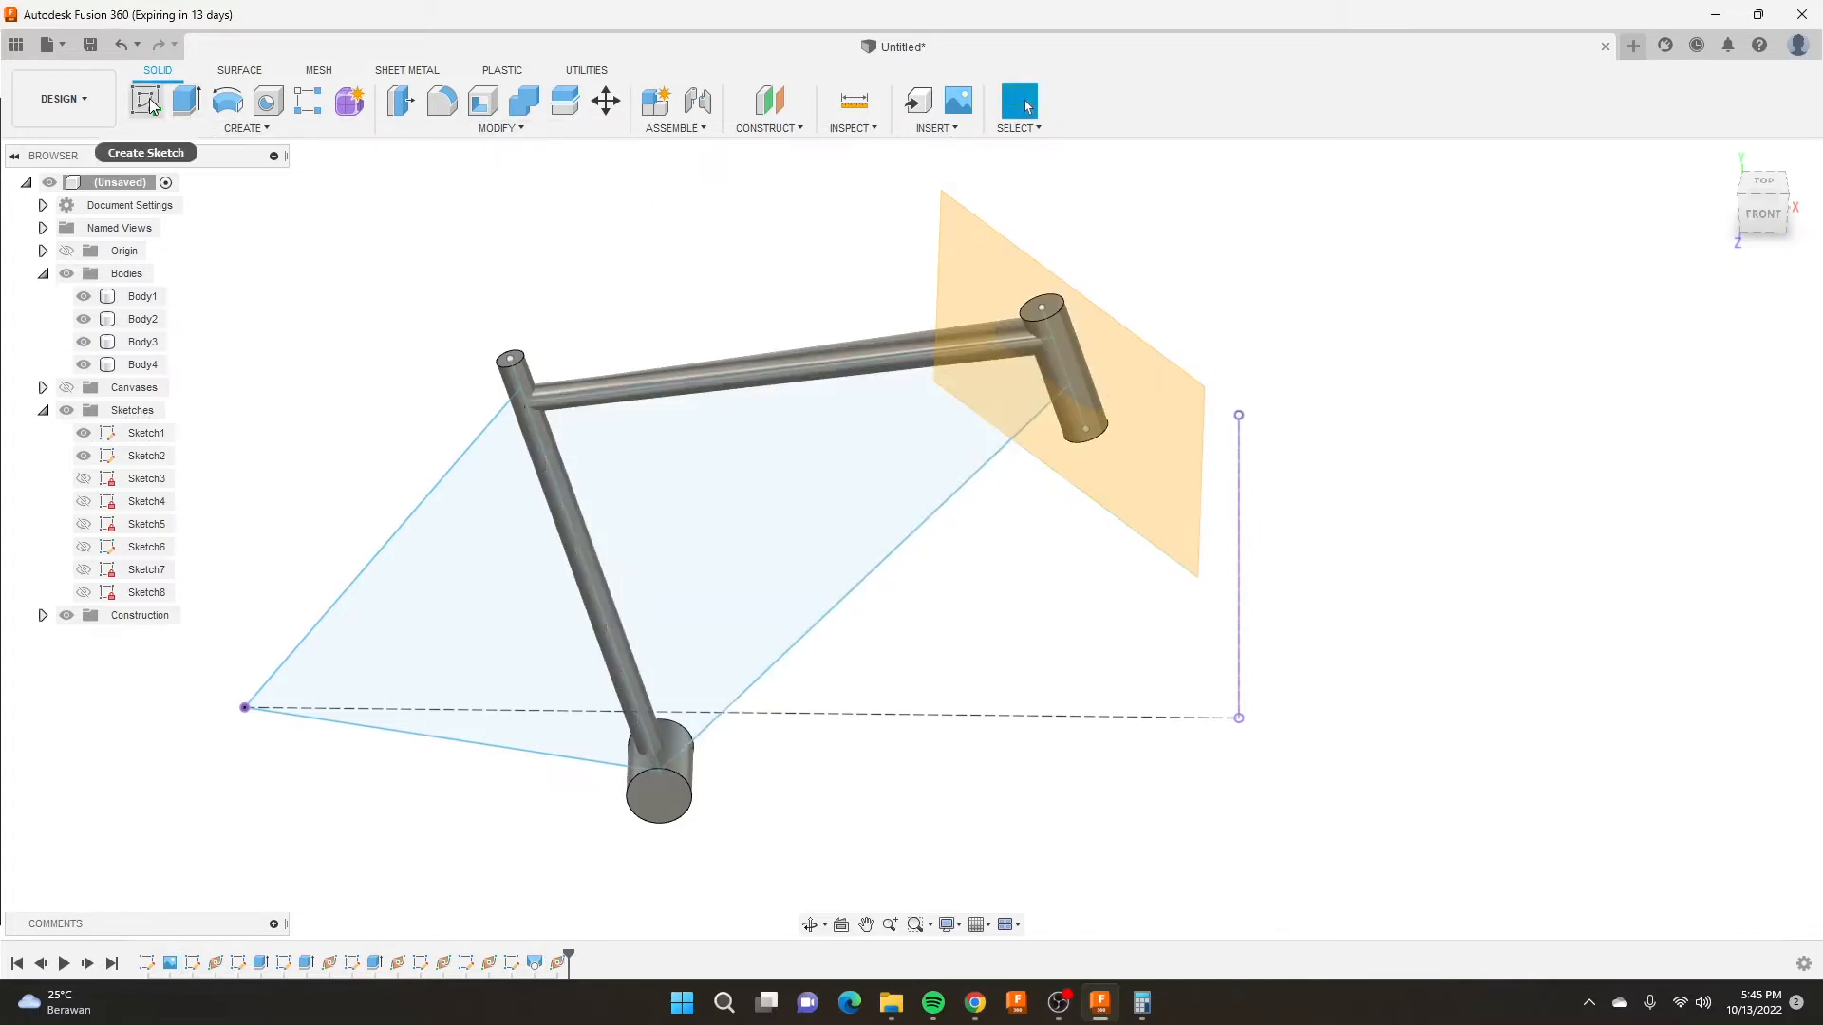
left_click(1151, 381)
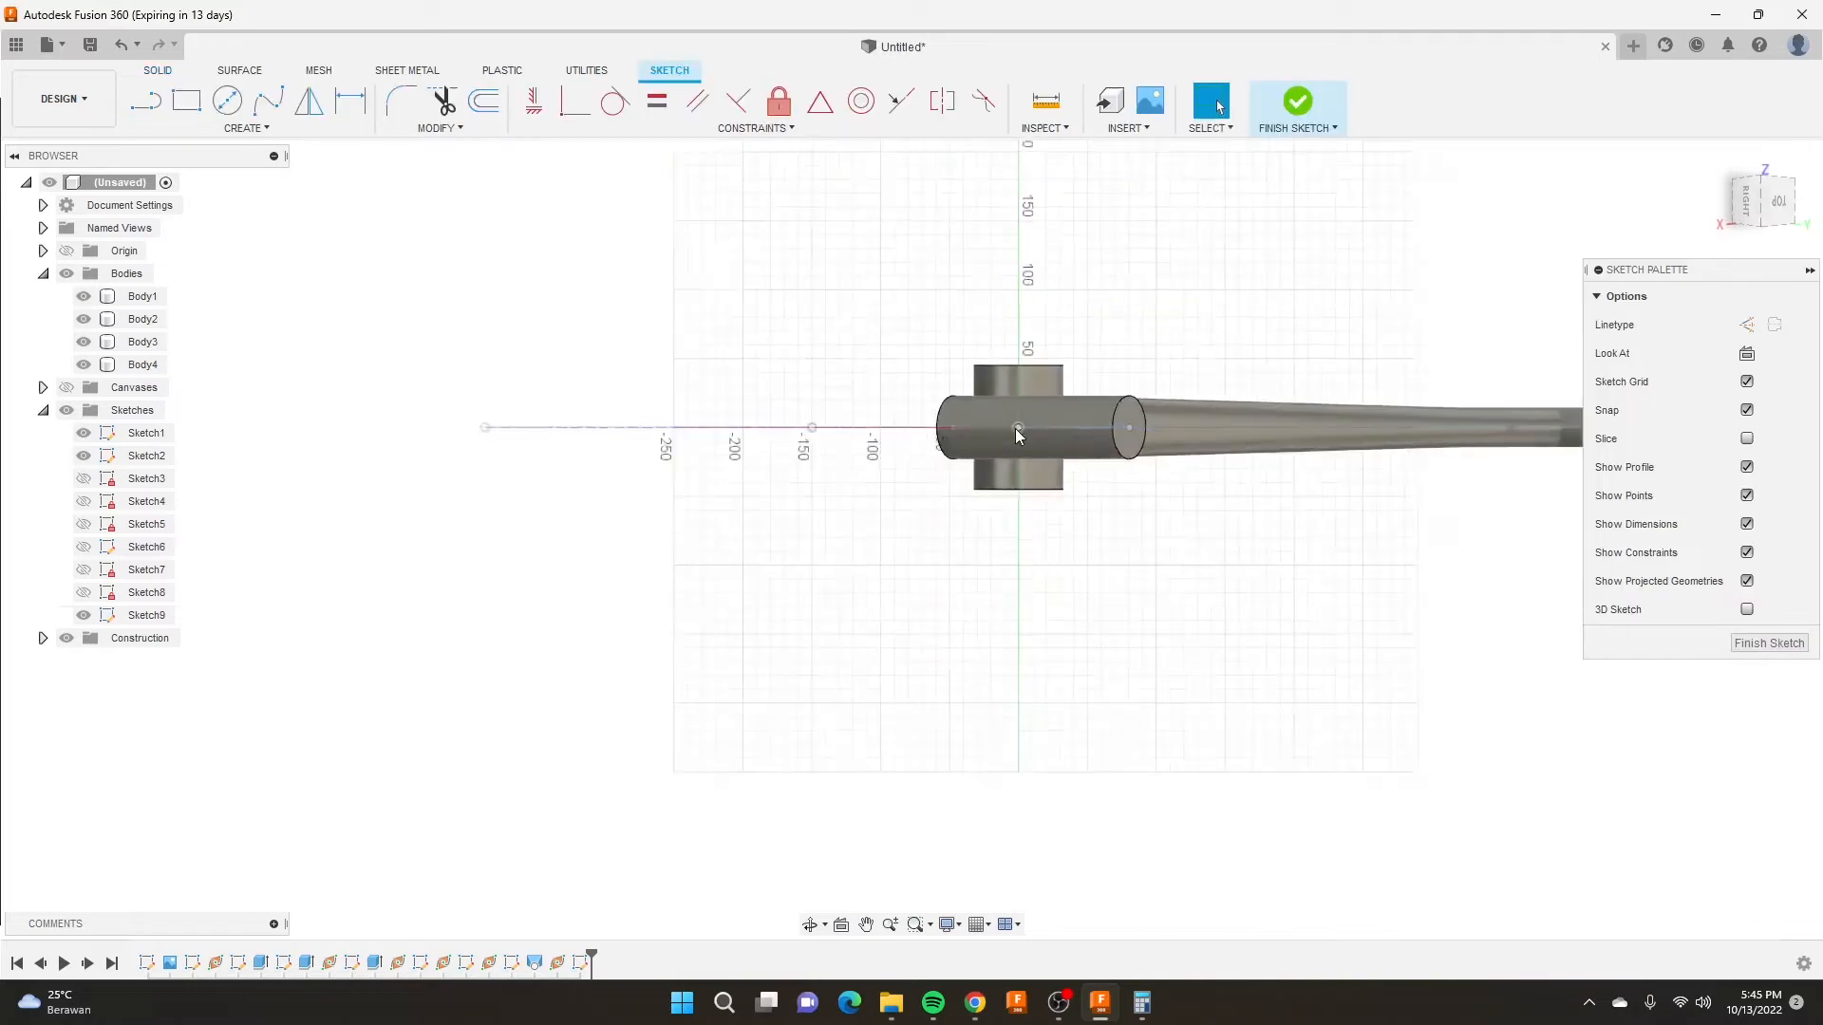
scroll(1016, 429, "up", 5)
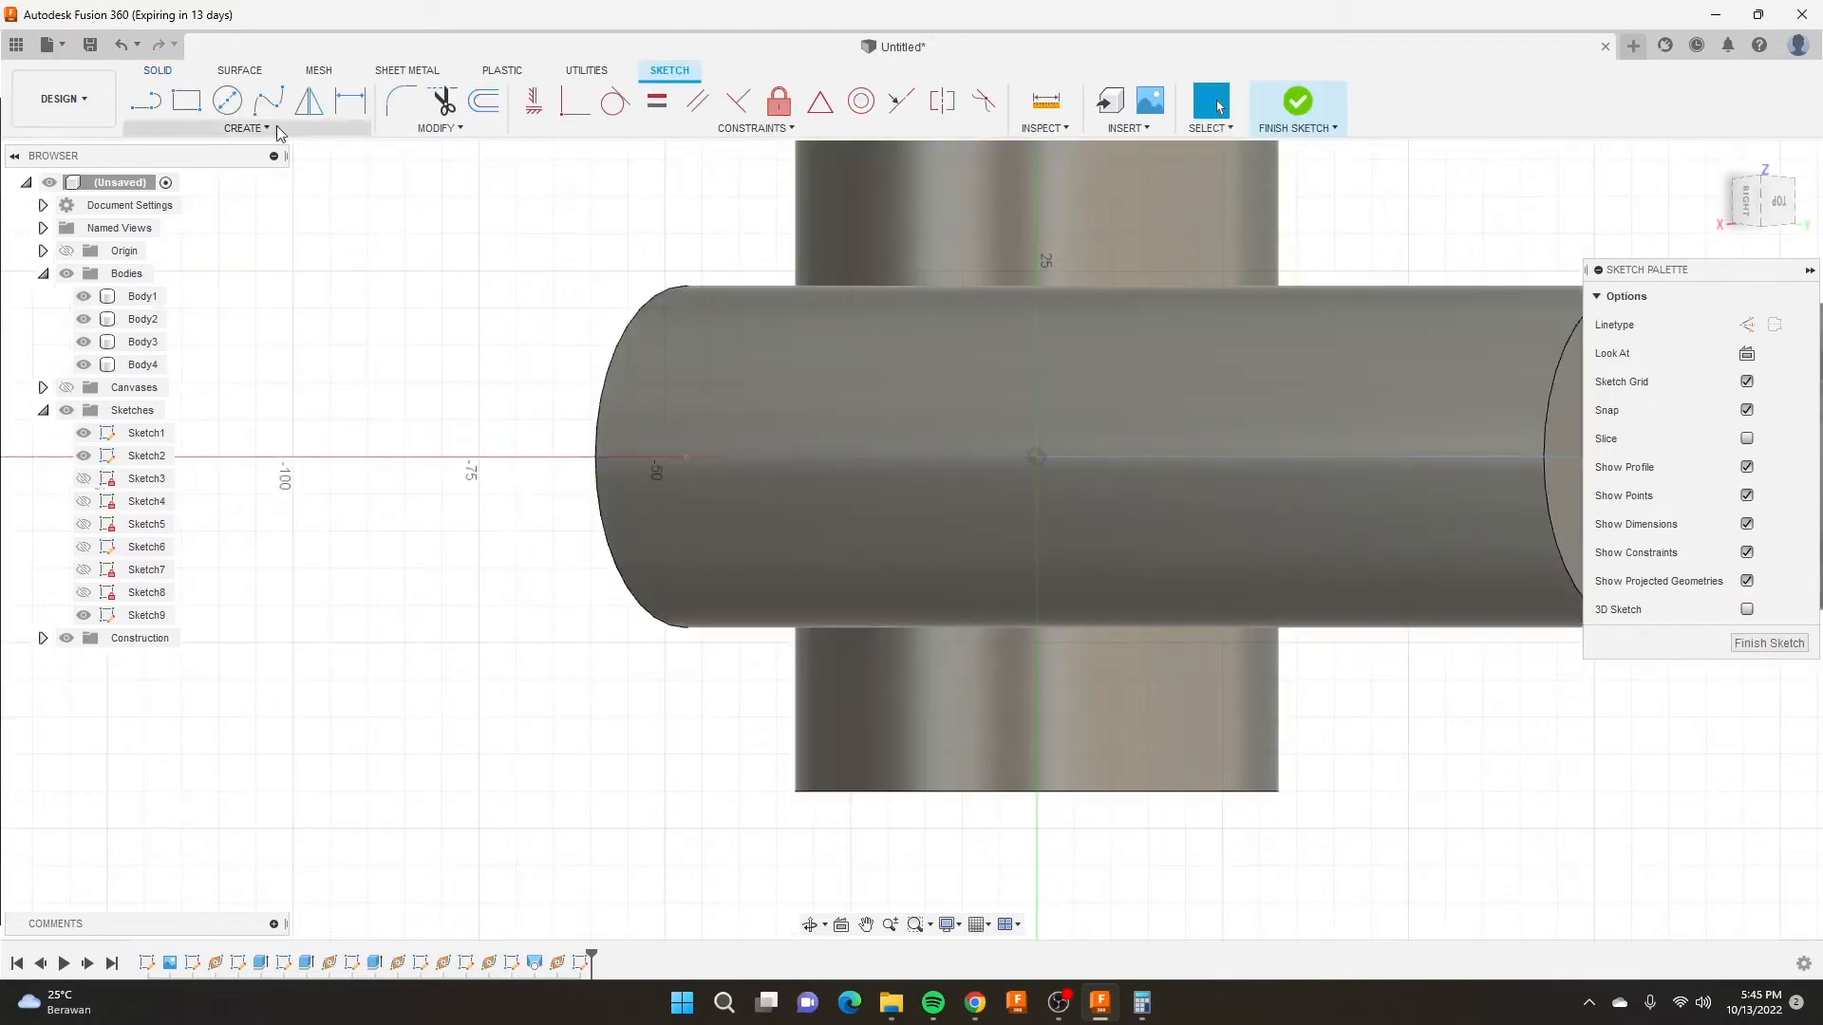
left_click(147, 102)
left_click(147, 103)
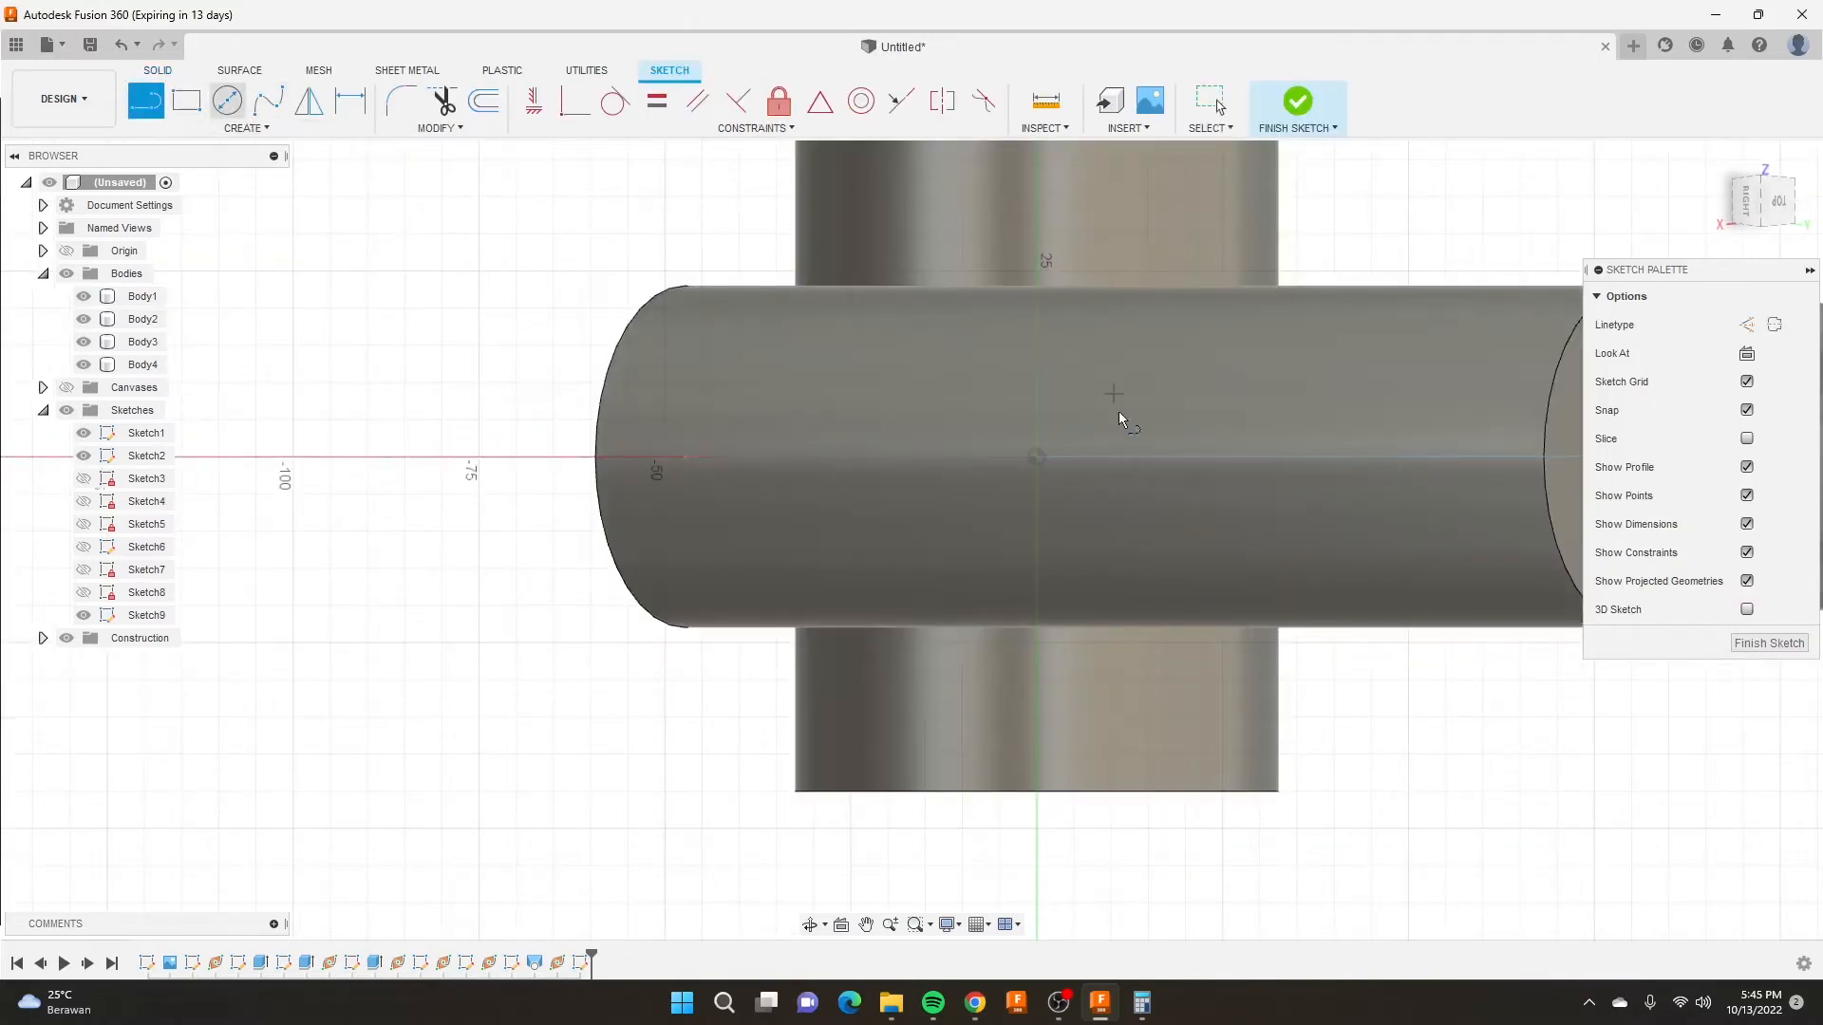
left_click(1040, 457)
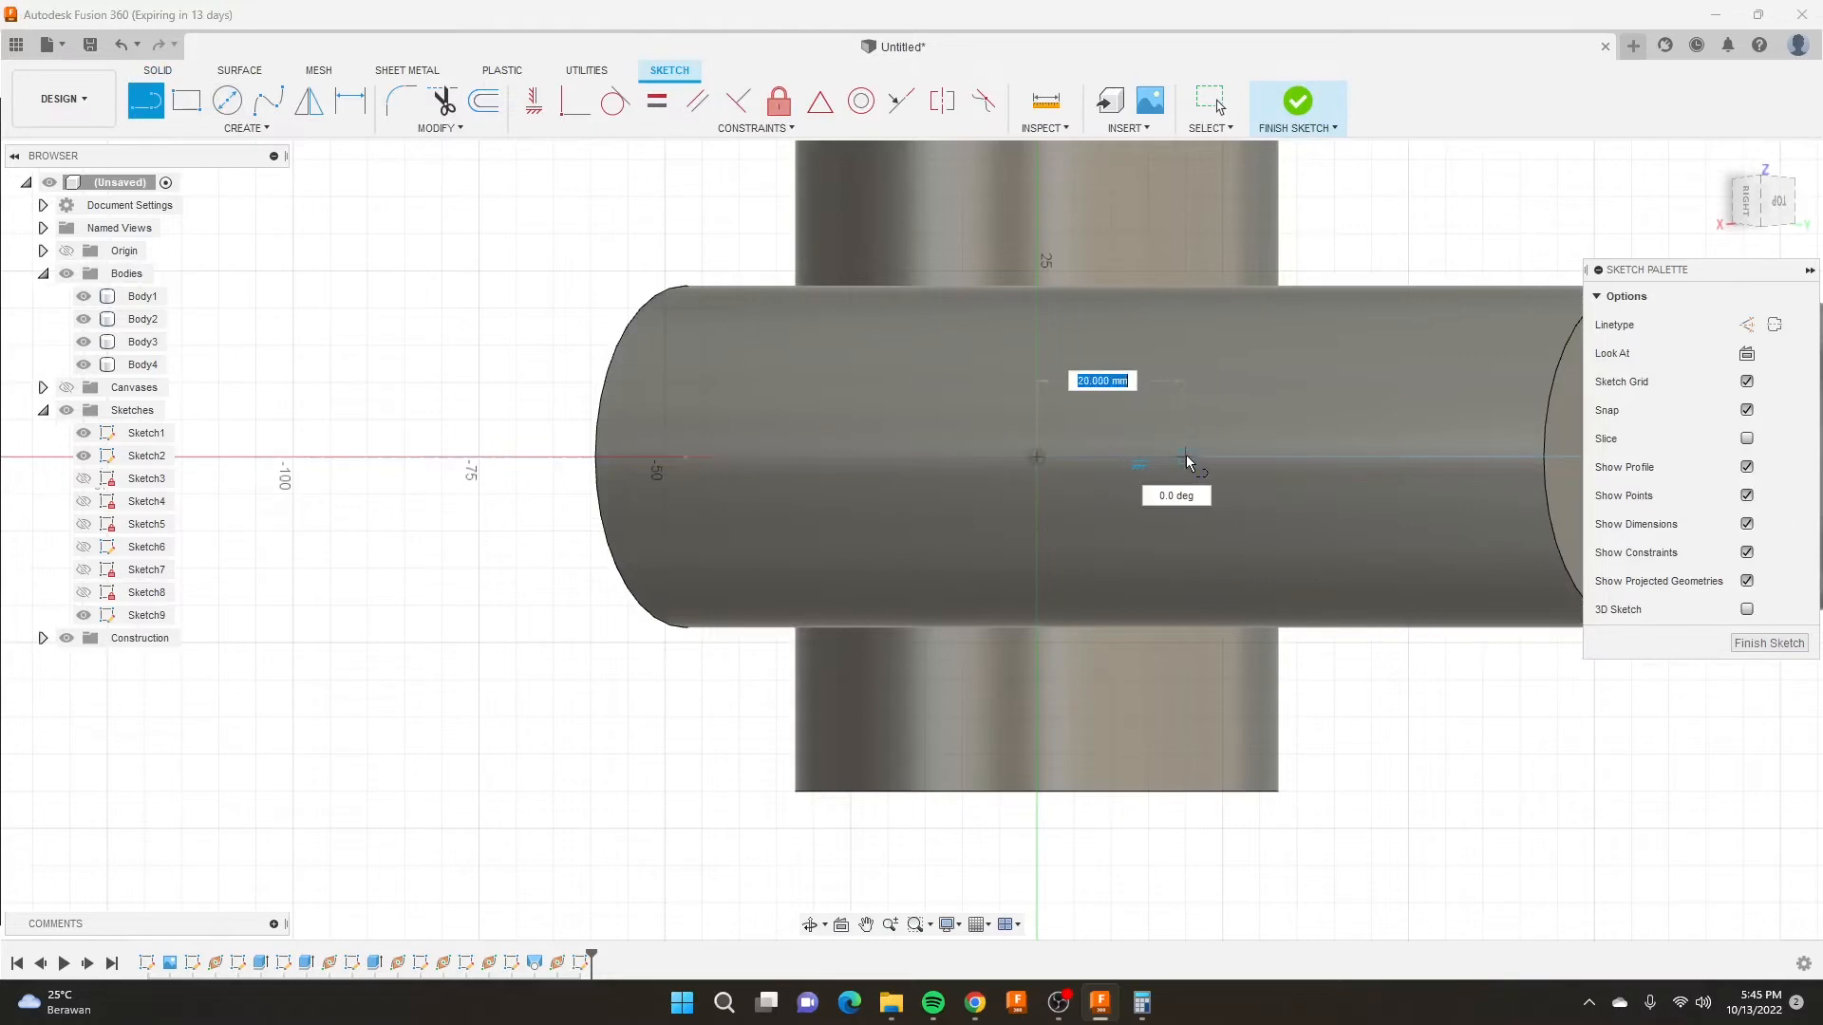
left_click(1186, 457)
left_click(1187, 506)
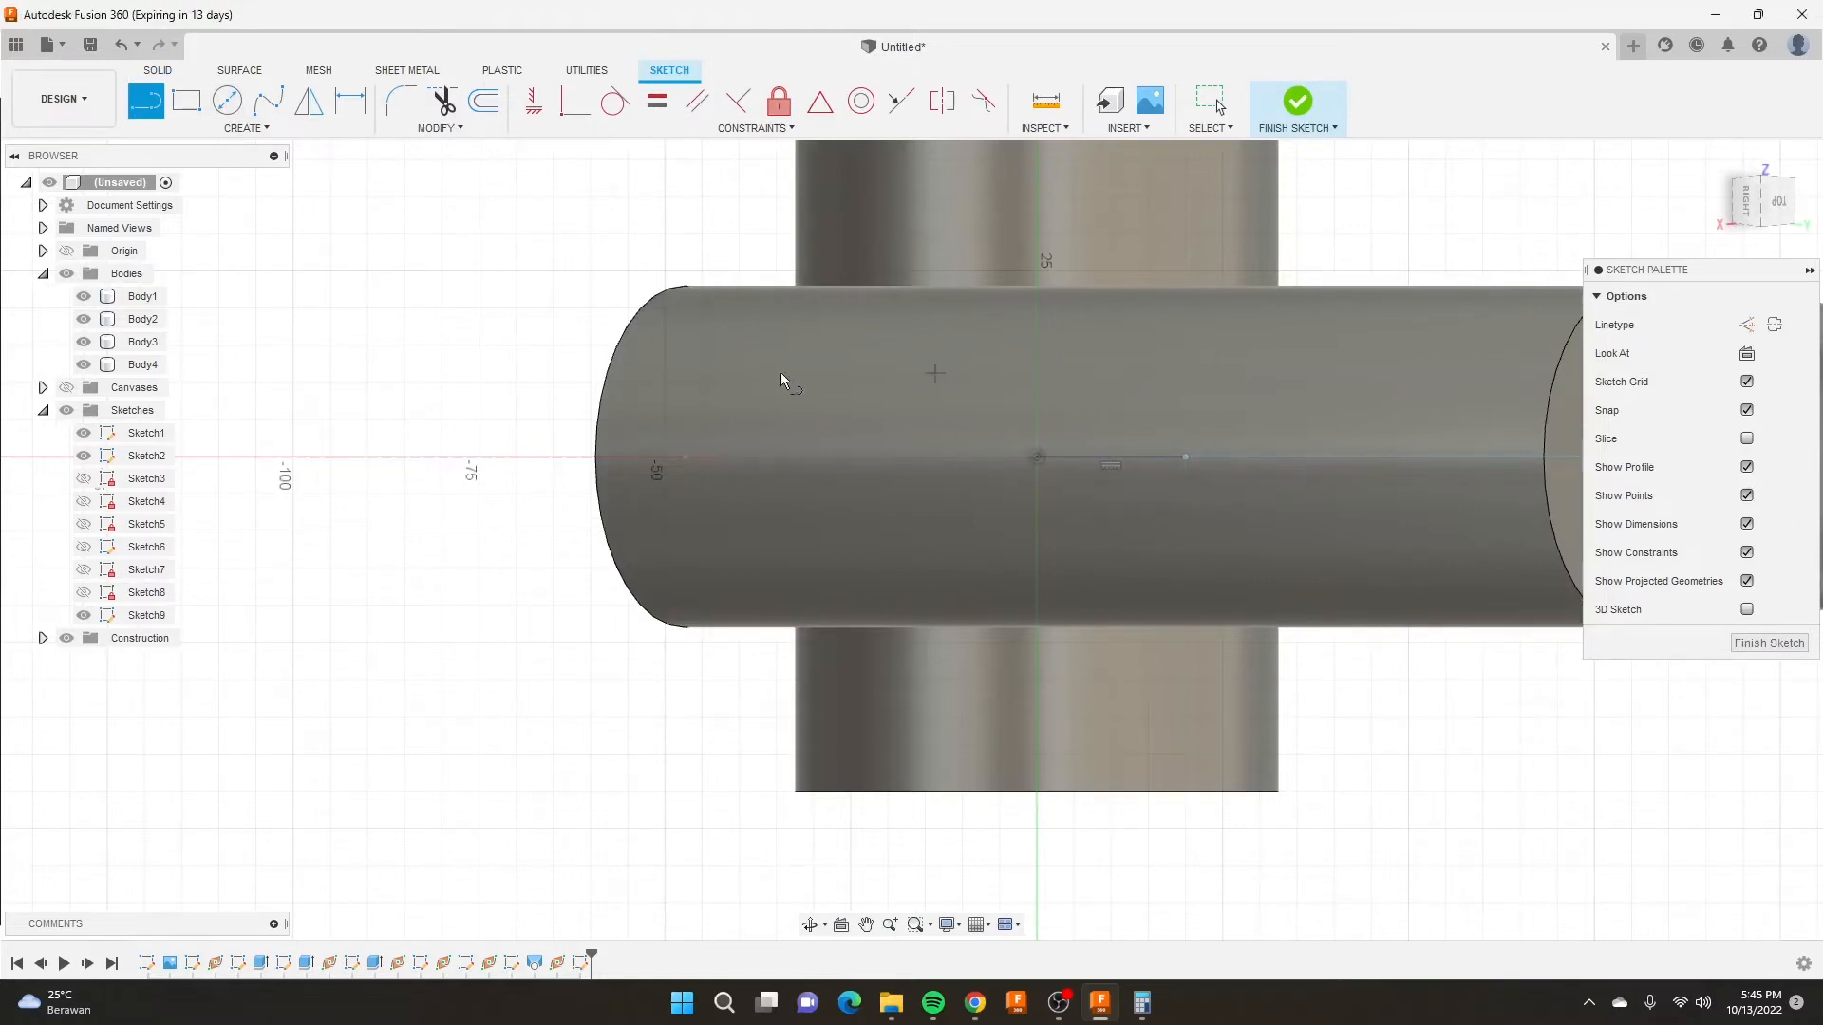
Draw a fit point spline from the line's outer end, arching over the origin and ending on the horizontal axis on the opposite side.
left_click(269, 99)
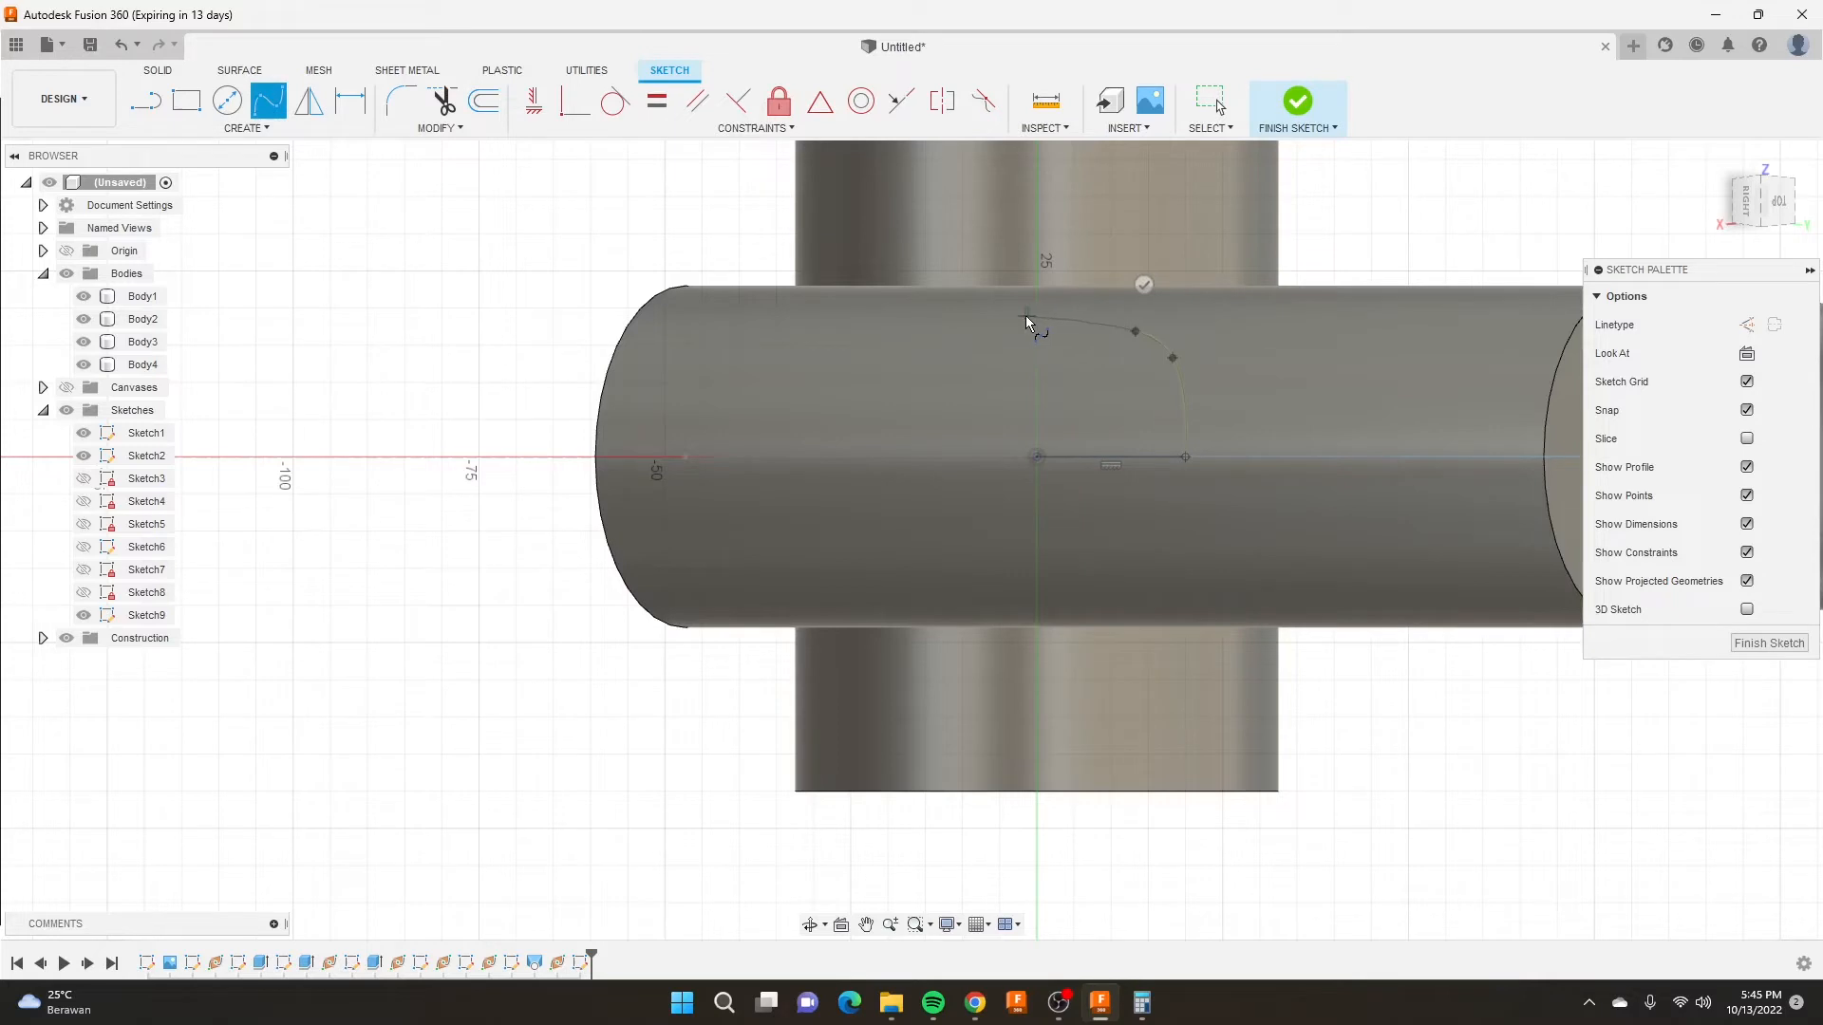
left_click(872, 344)
left_click(833, 456)
left_click(782, 464)
right_click(908, 539)
left_click(967, 539)
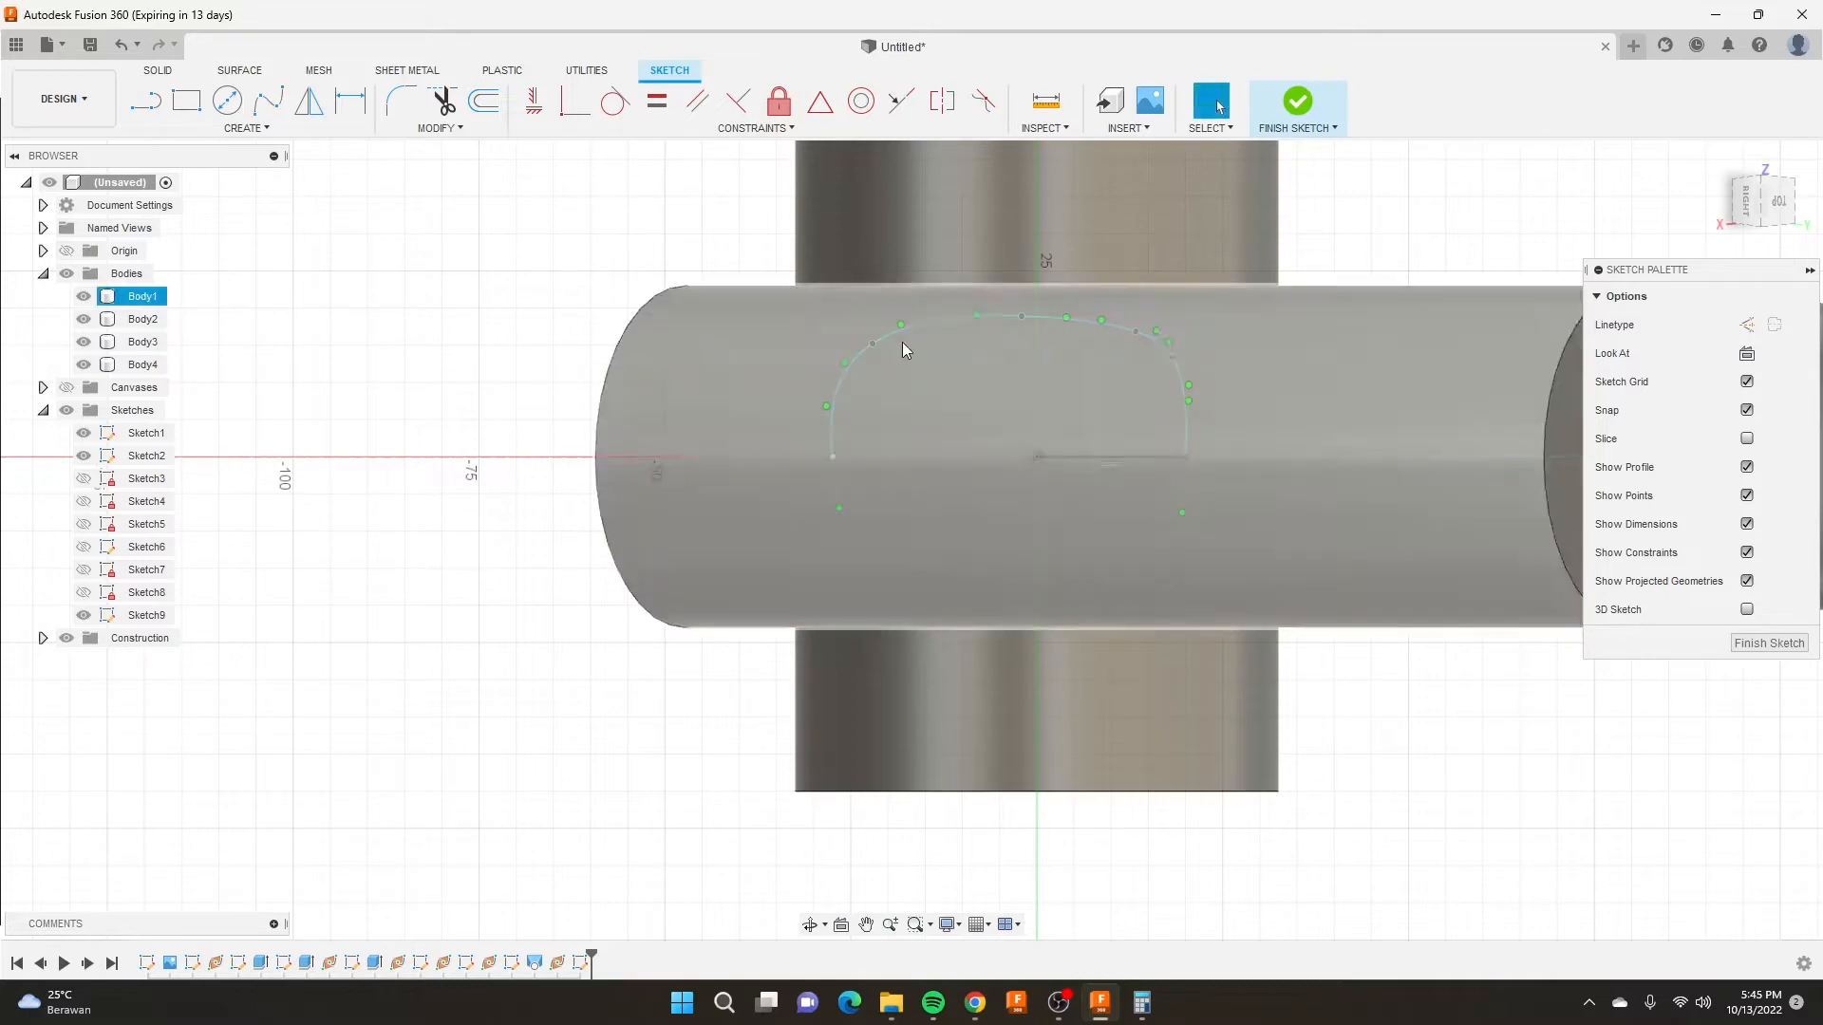
Constrain the tangent handles at both ends of the spline to vertical.
scroll(889, 339, "up", 3)
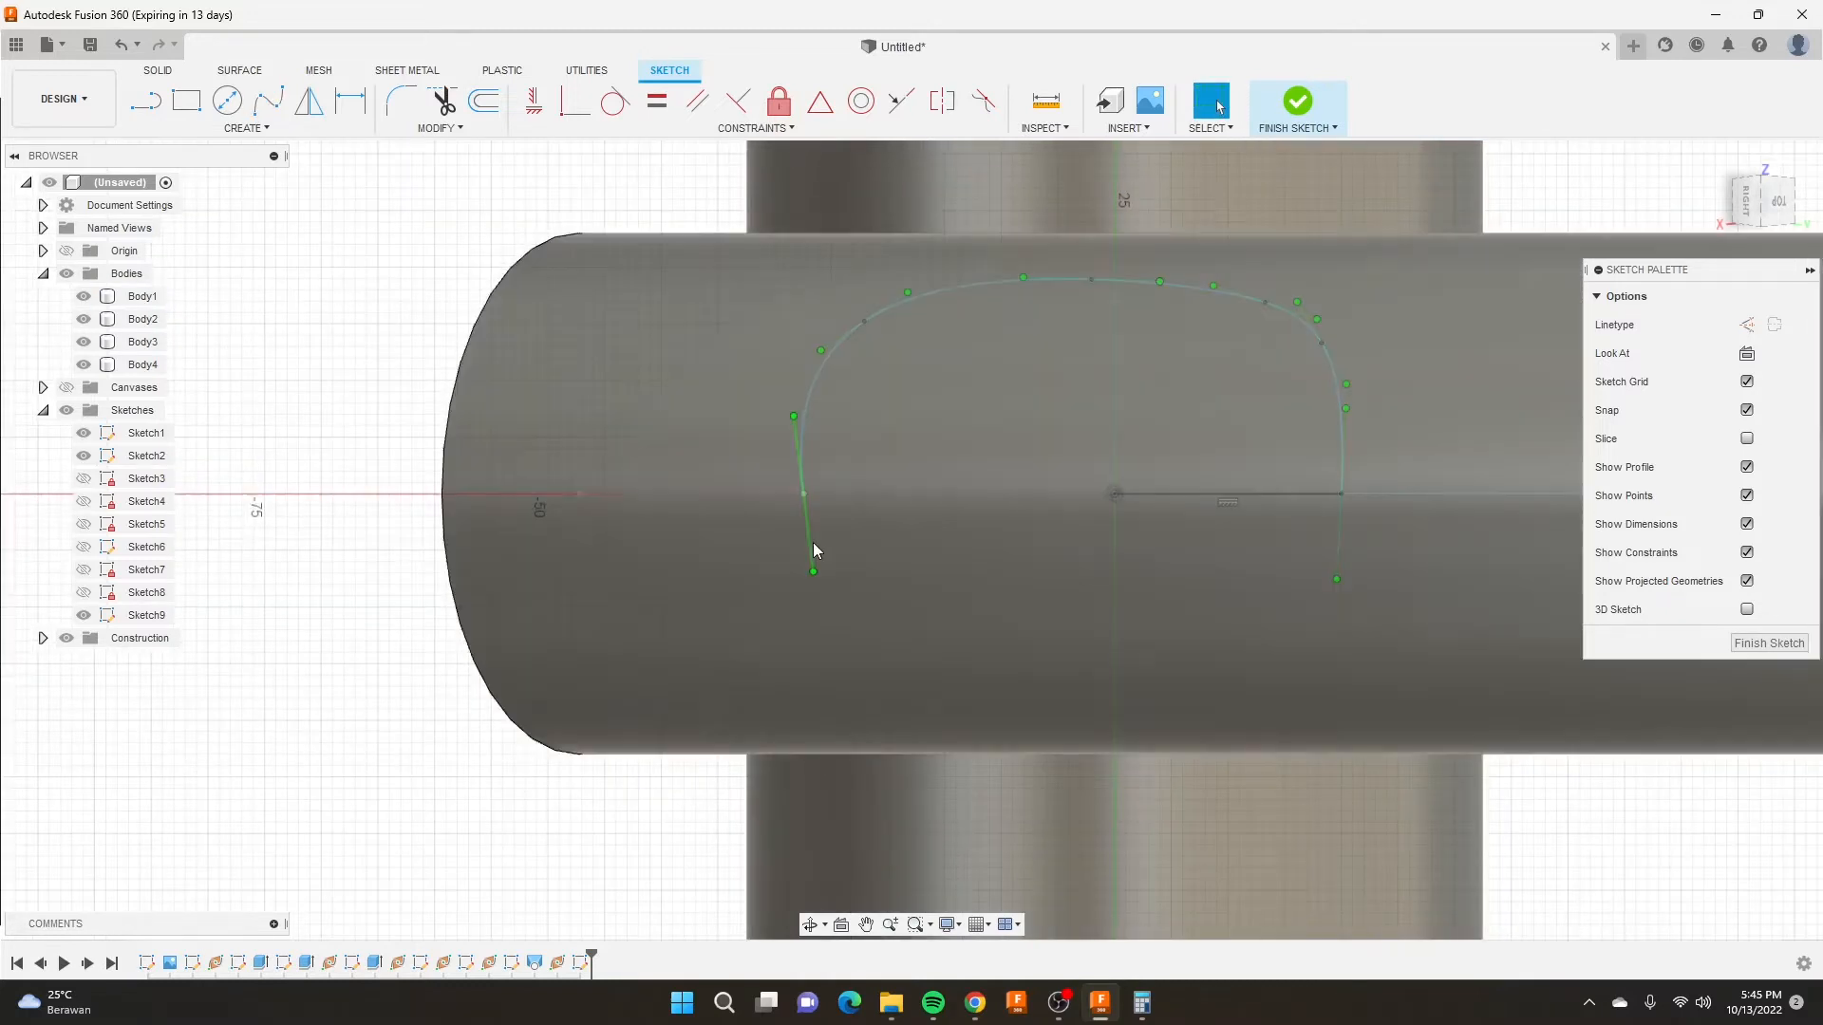
left_click(813, 543)
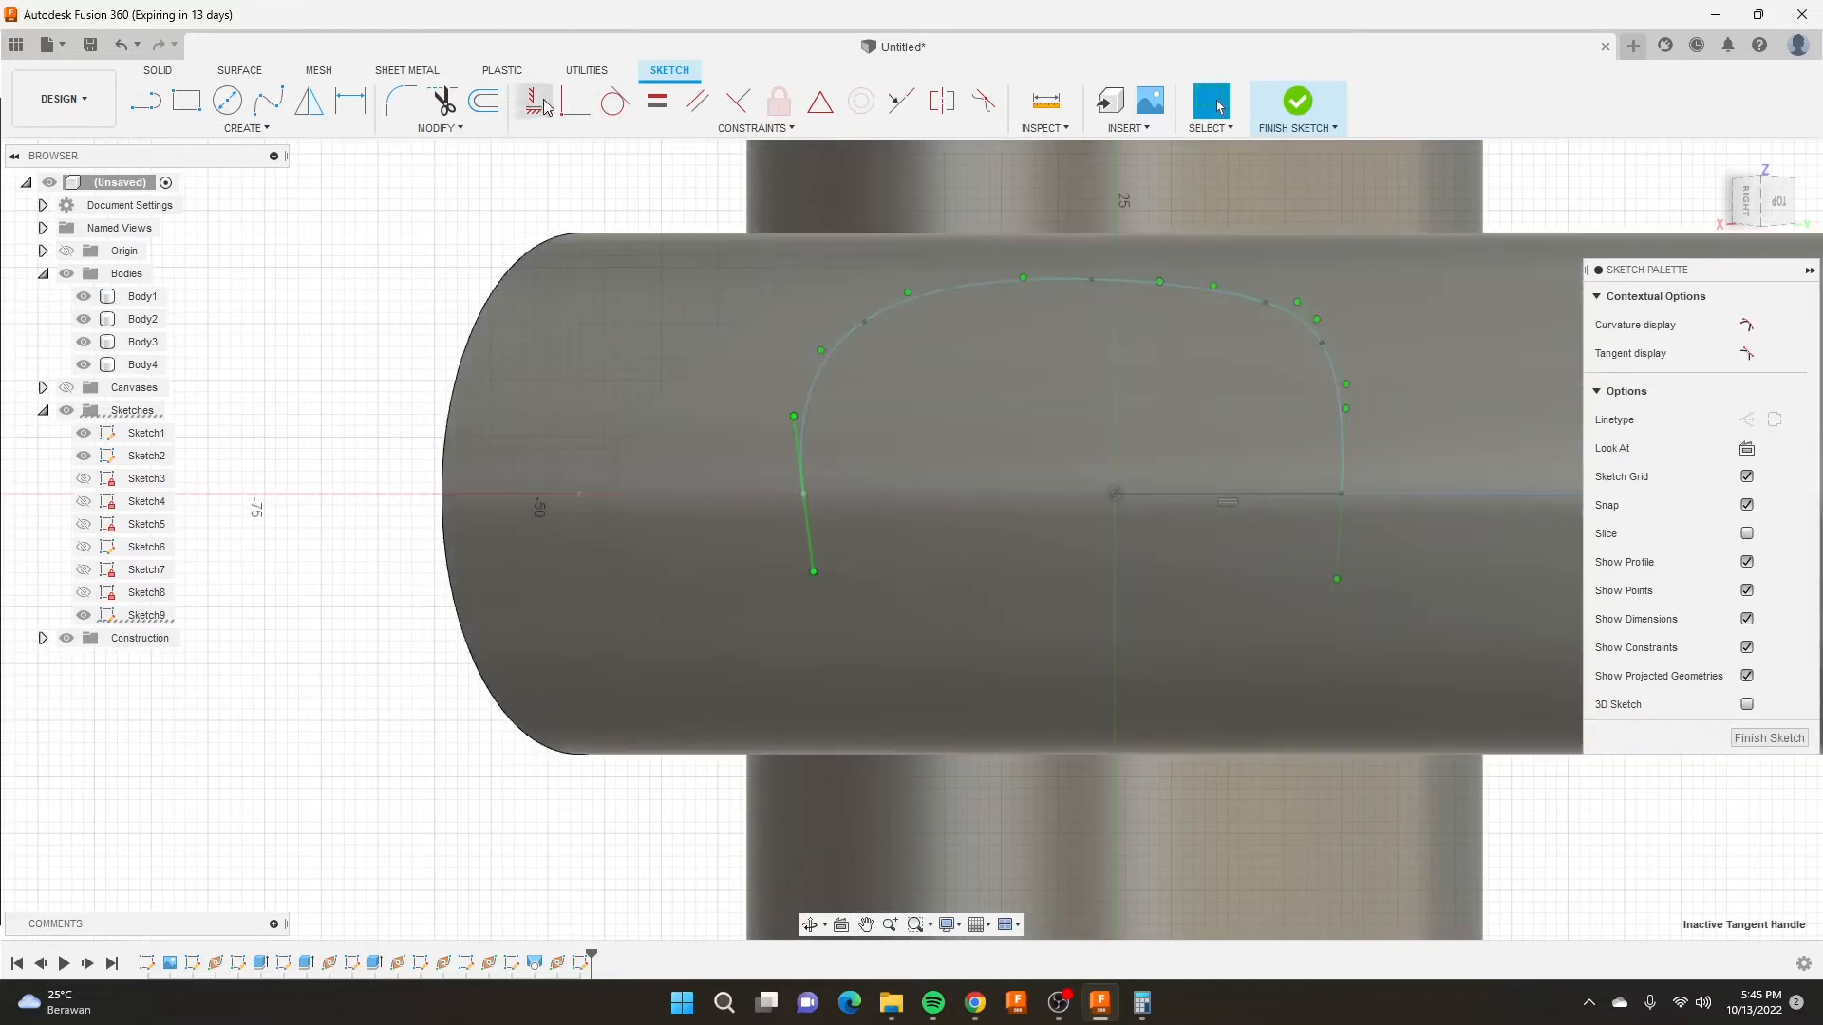
left_click(534, 100)
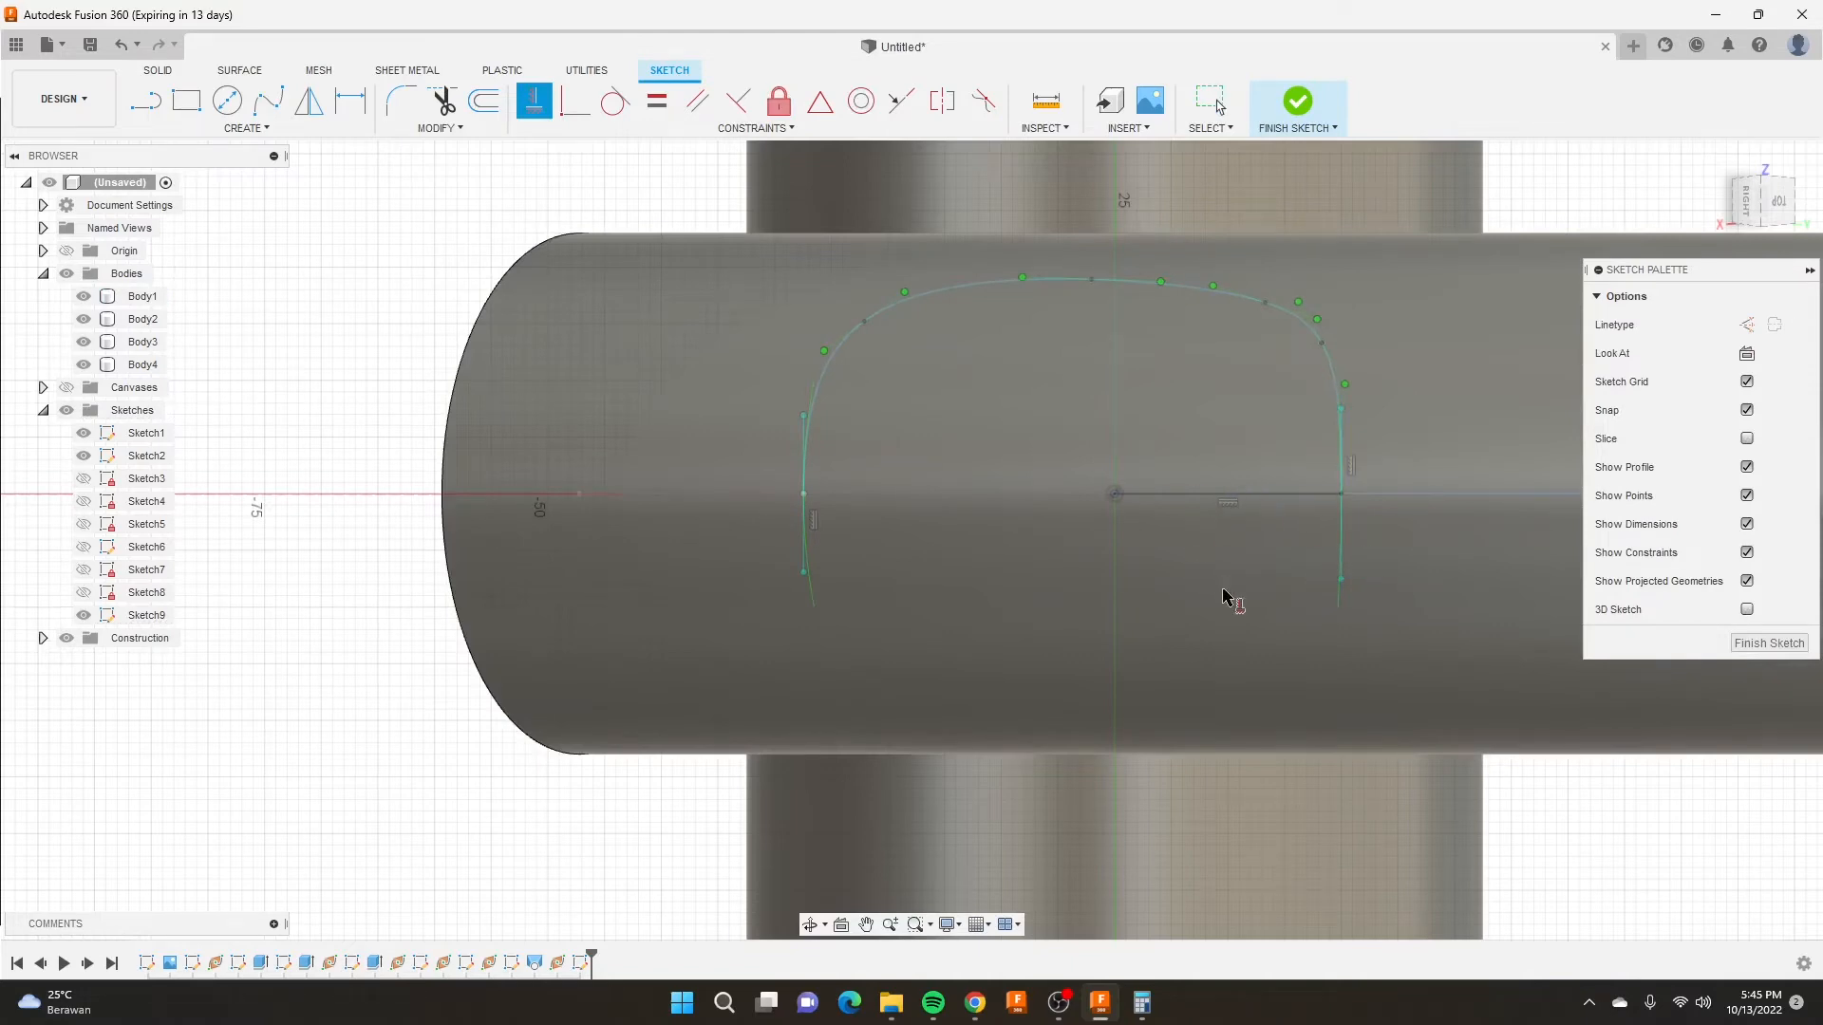
right_click(1225, 596)
left_click(1282, 596)
Reposition the spline's interior fit points to shape a rounded half profile that is taller on the side of the 20 mm line.
scroll(1324, 319, "up", 3)
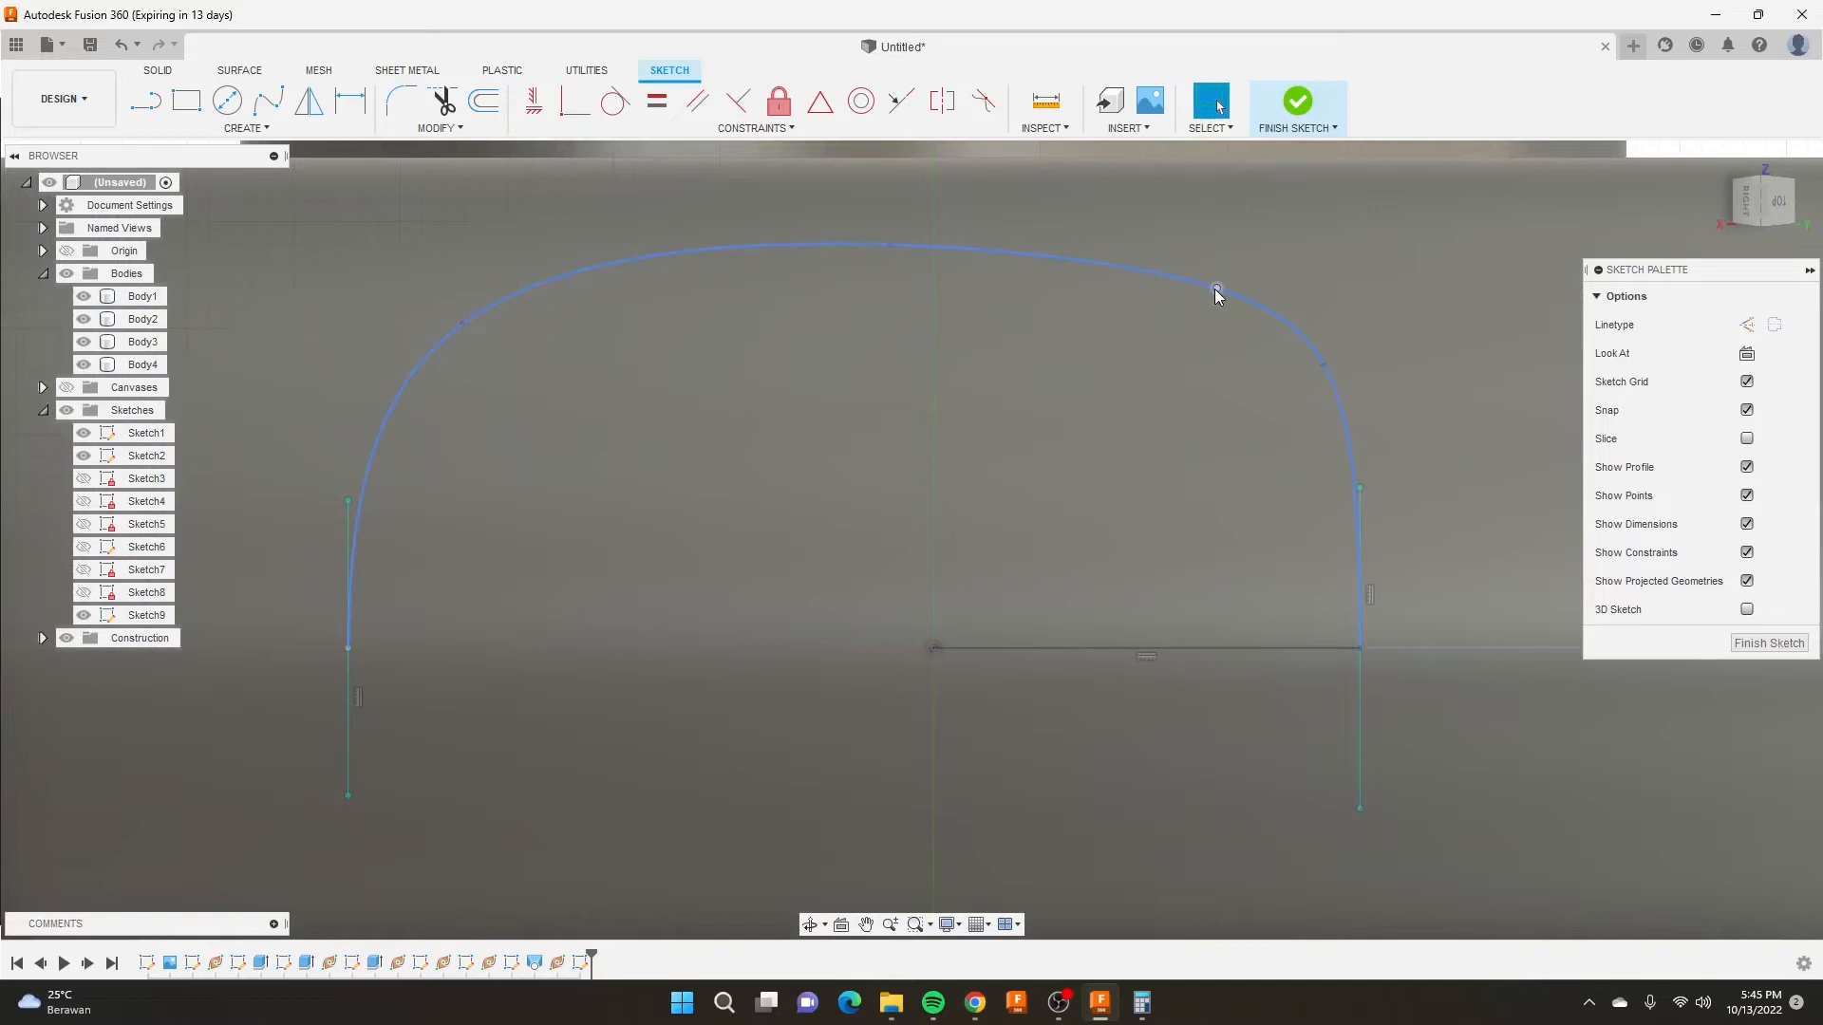
left_click(1215, 289)
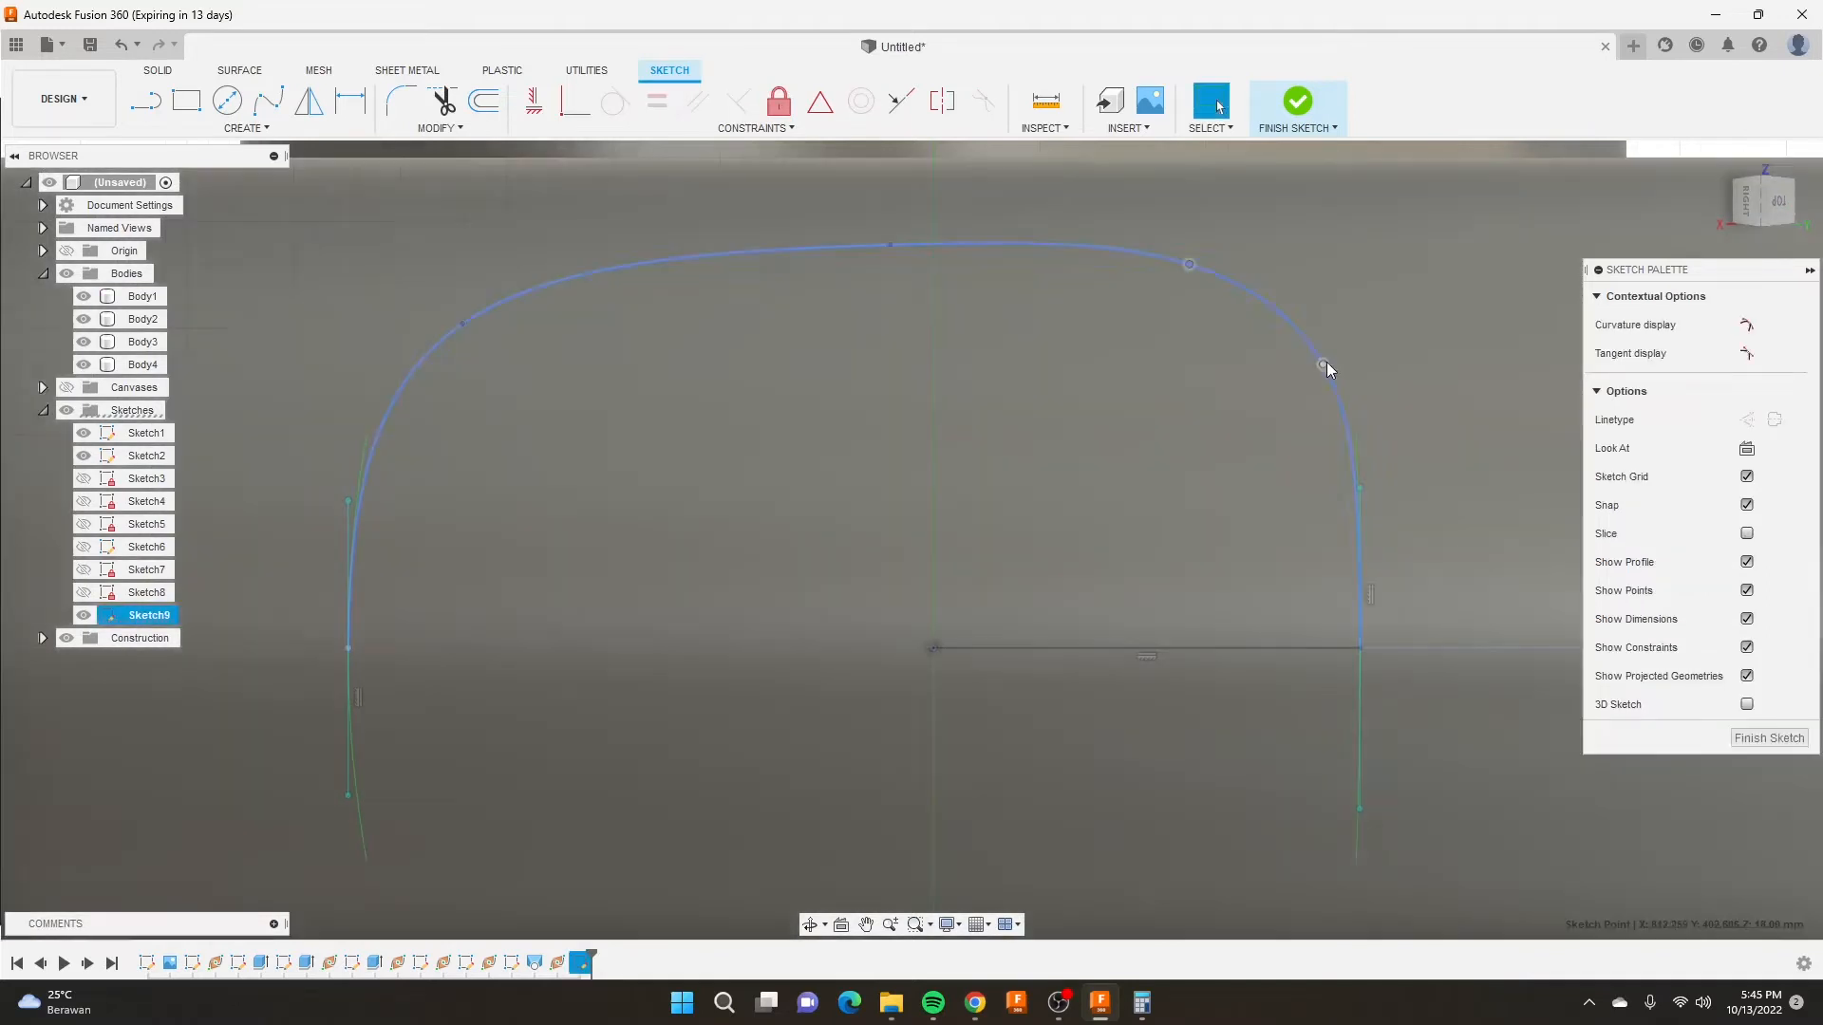
left_click_drag(1325, 362, 1198, 289)
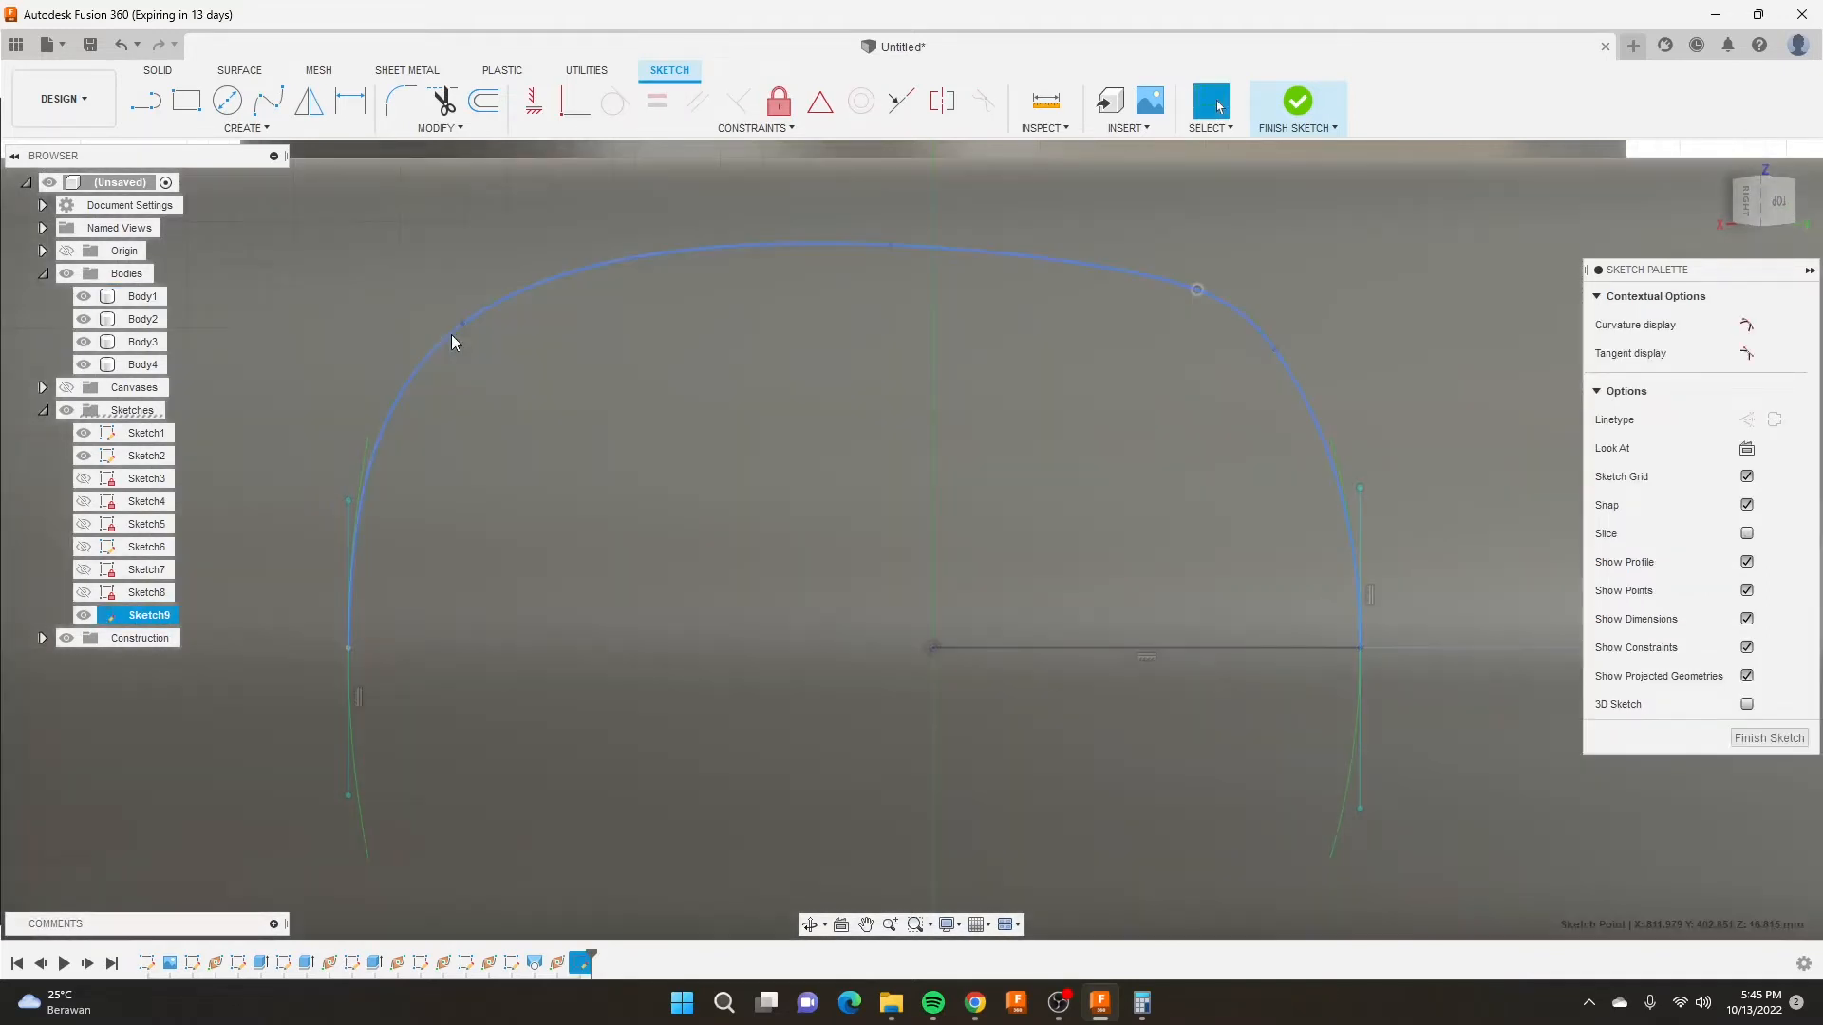
left_click_drag(463, 323, 487, 383)
left_click_drag(886, 243, 570, 306)
left_click_drag(487, 384, 421, 435)
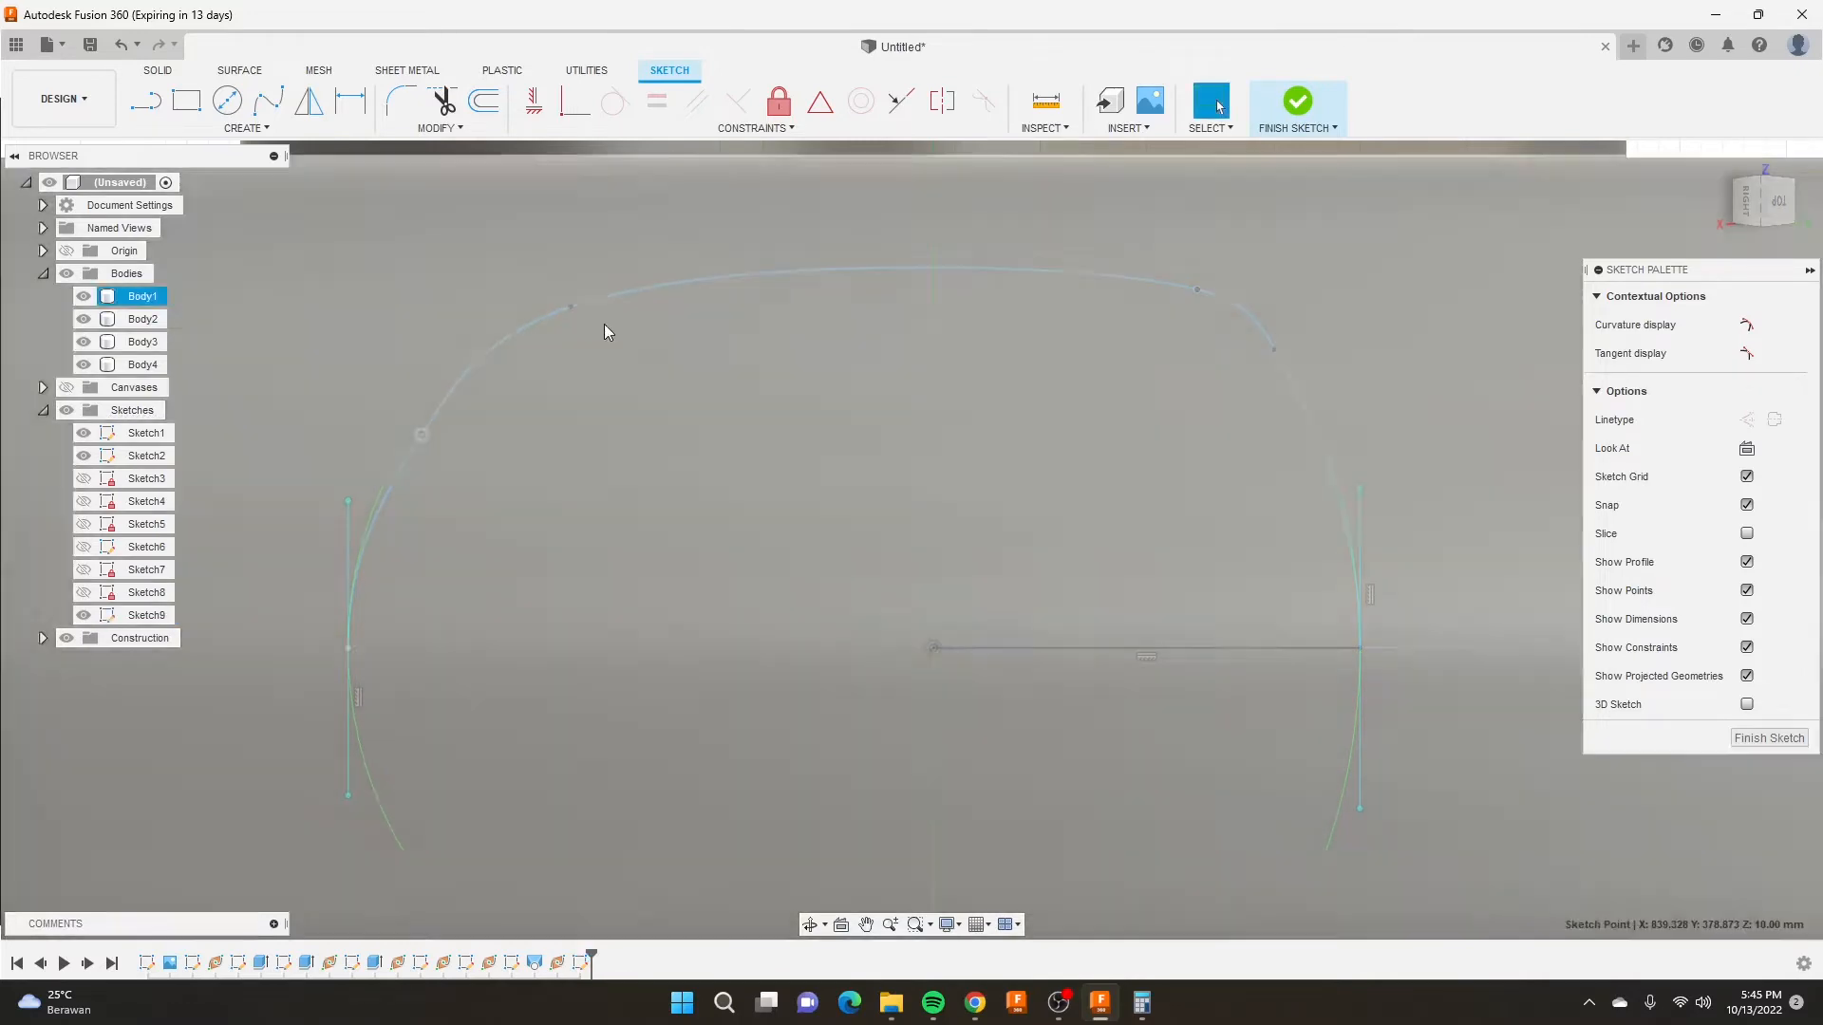
left_click_drag(572, 305, 549, 349)
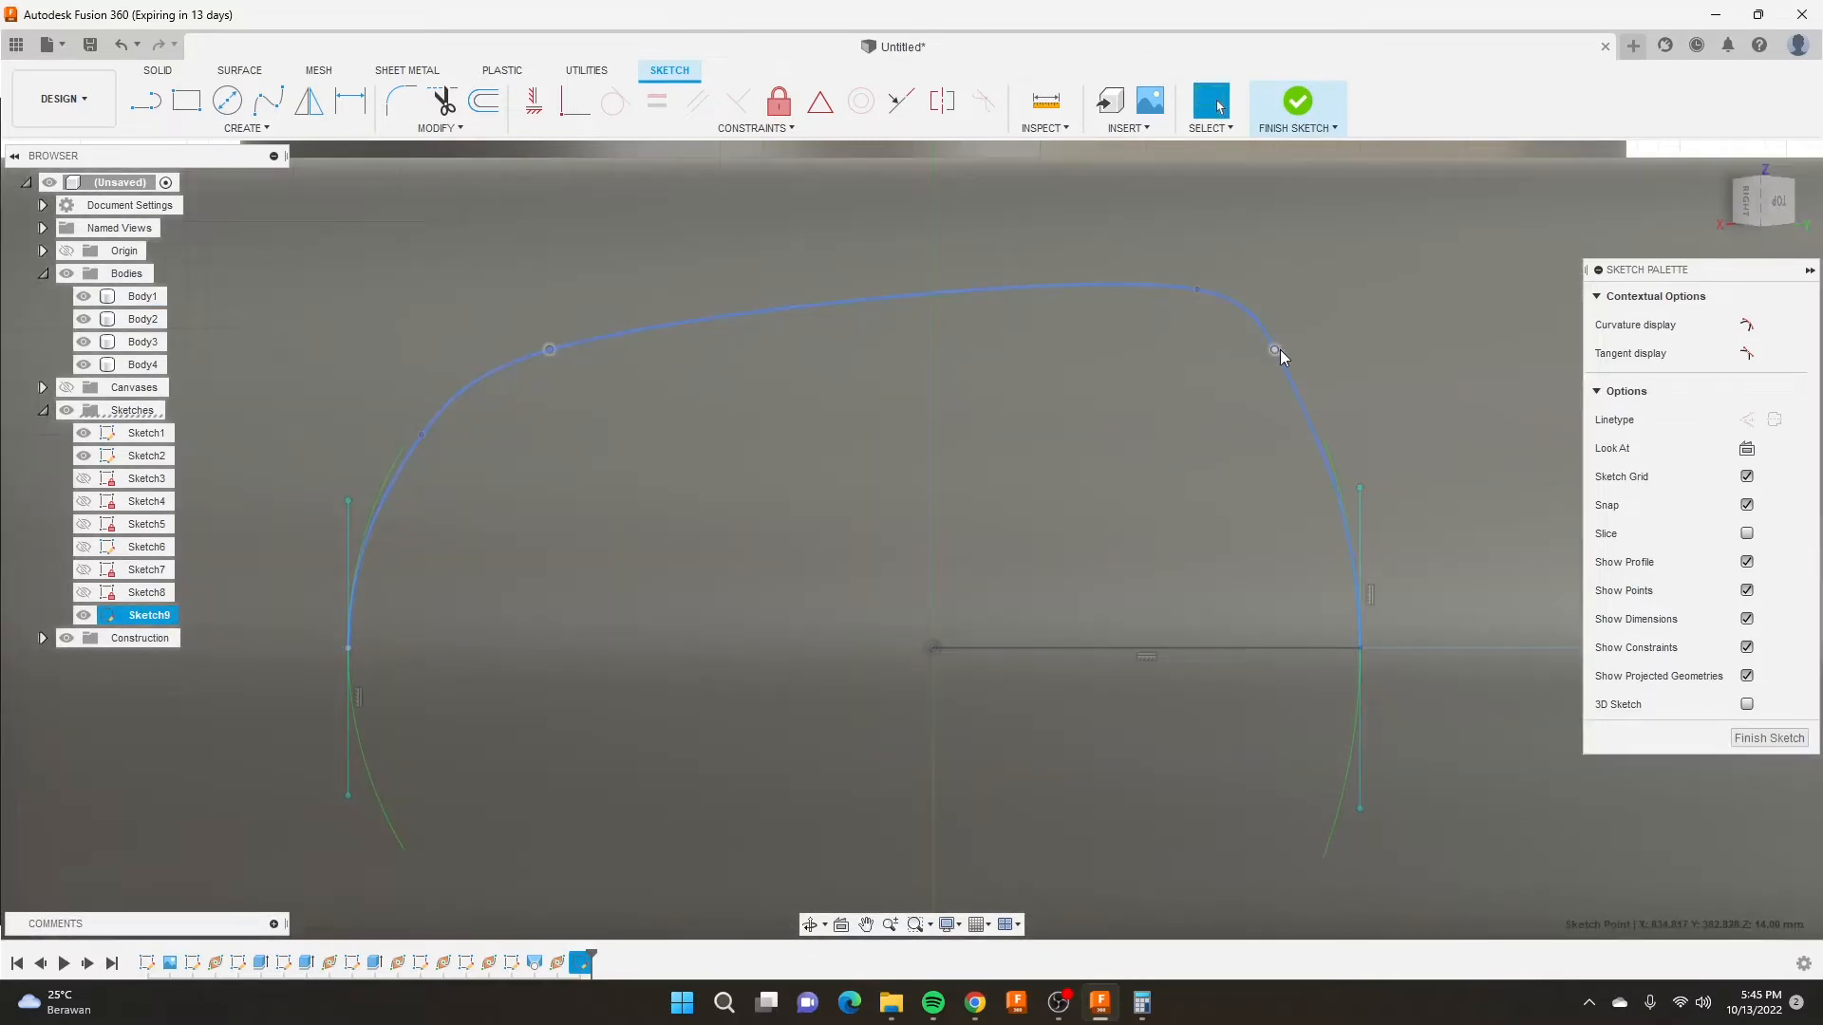
left_click_drag(1198, 289, 1175, 261)
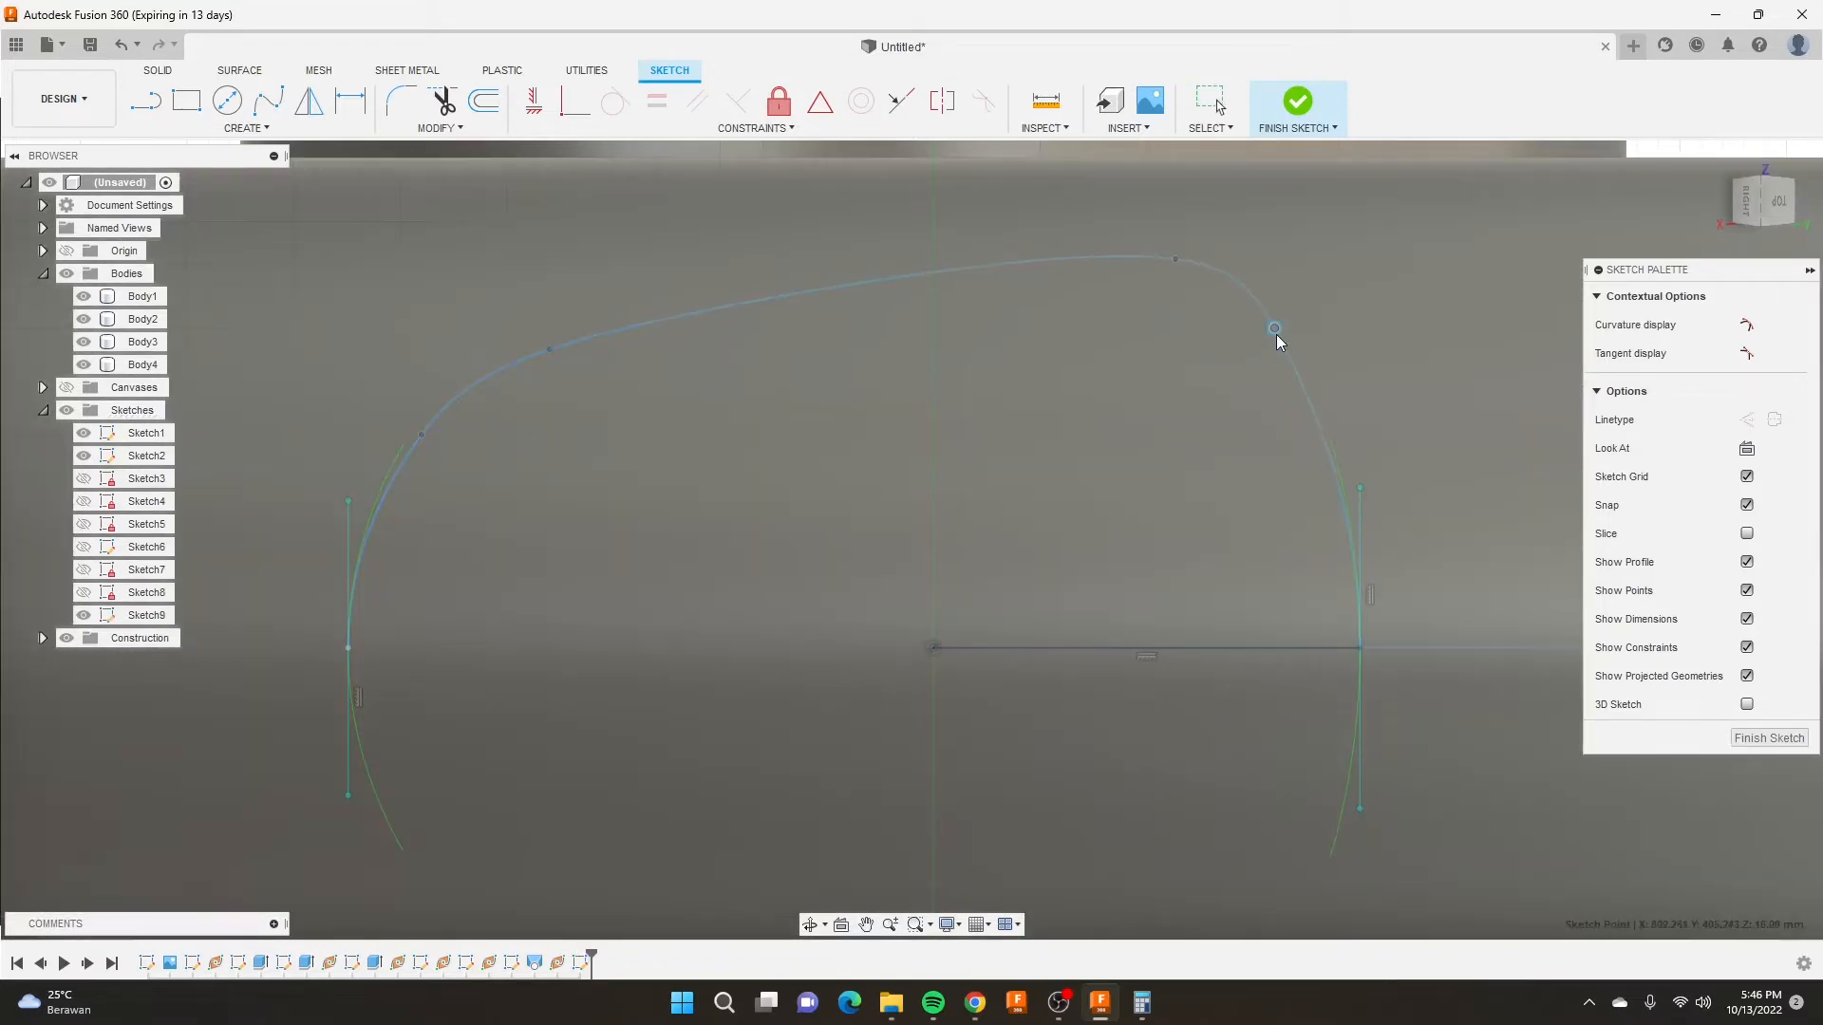
Mirror the spline about the horizontal sketch line through the origin to close the down tube profile.
scroll(1128, 390, "down", 3)
scroll(1132, 390, "down", 2)
scroll(1134, 390, "up", 2)
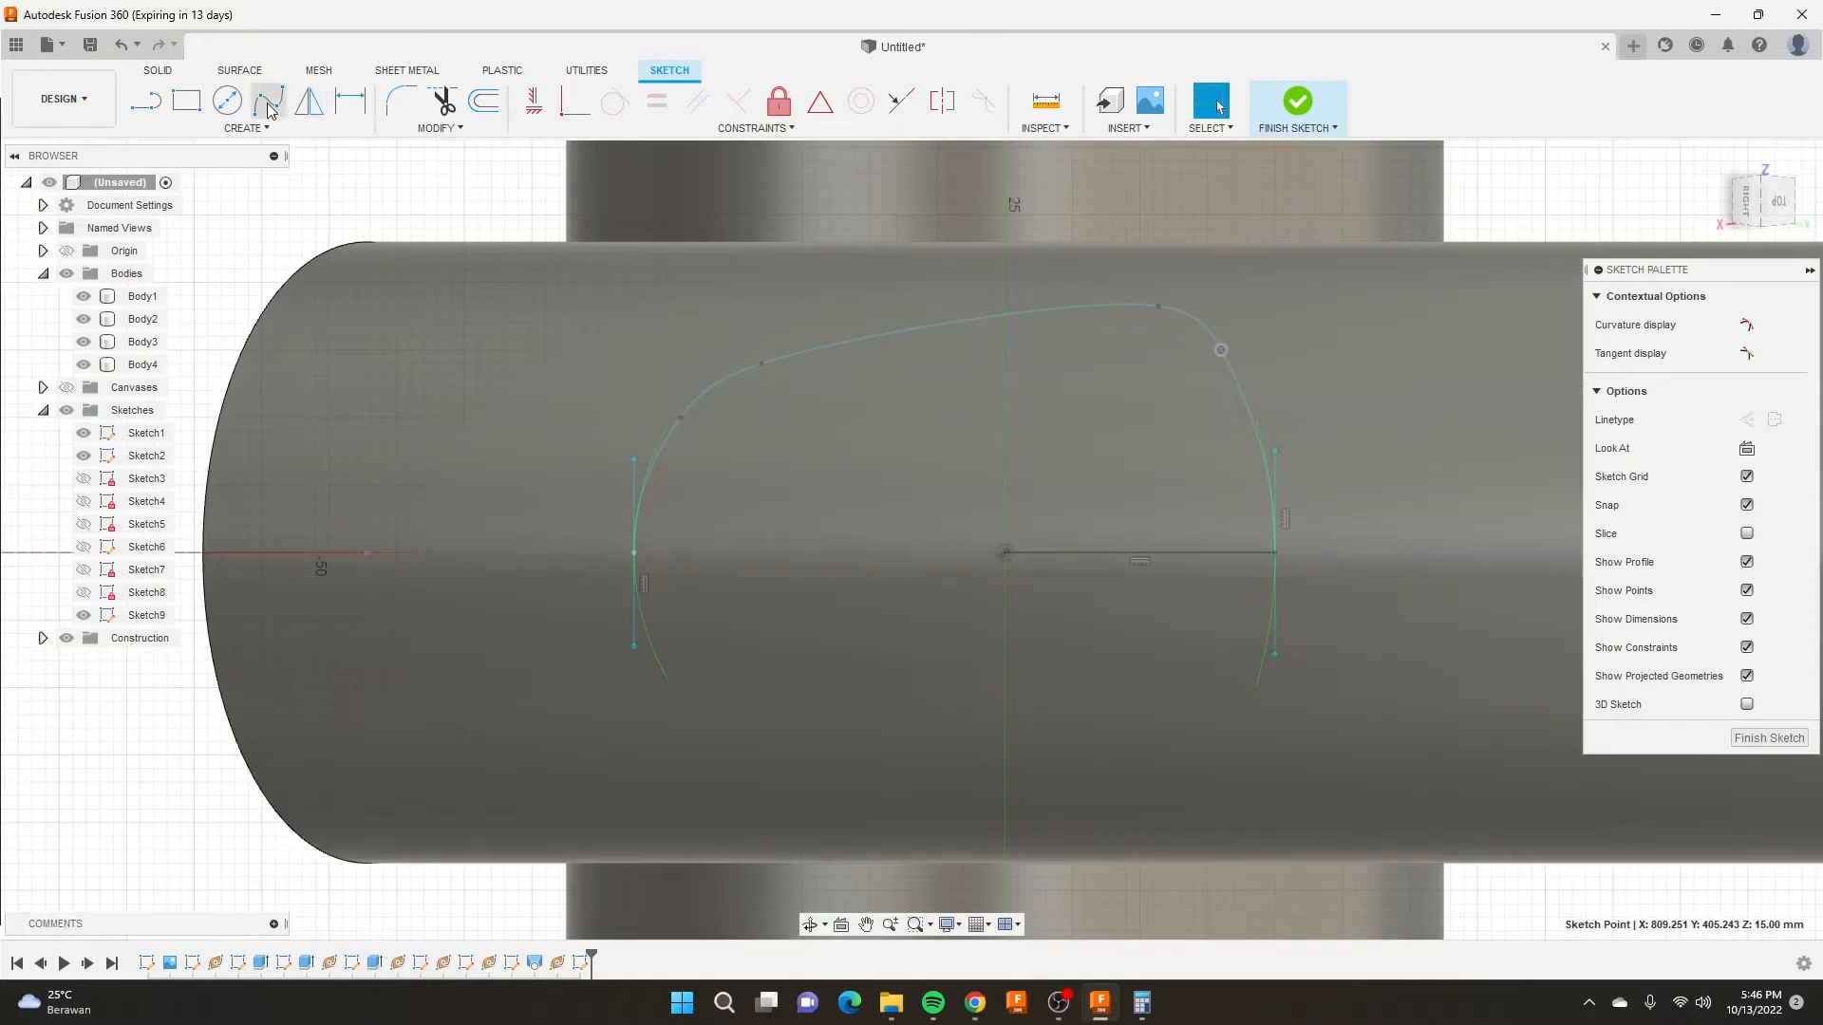
left_click(309, 101)
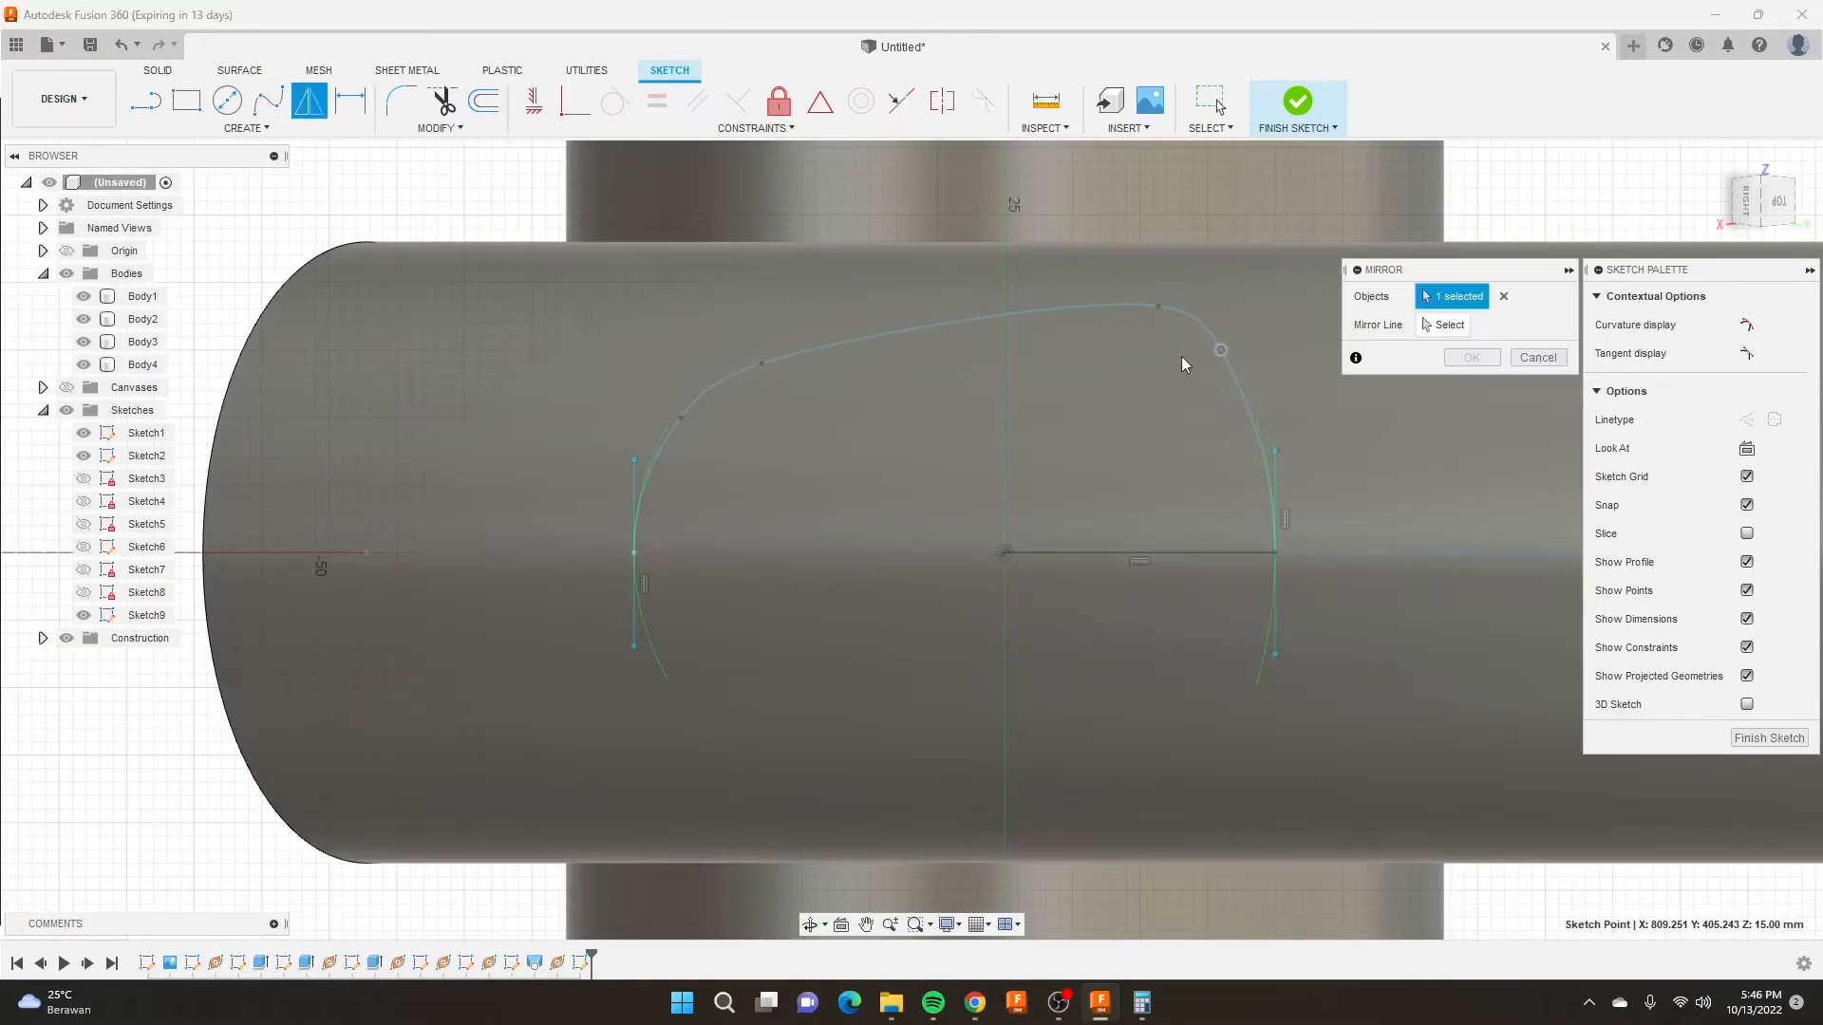
left_click(1020, 314)
left_click(1441, 325)
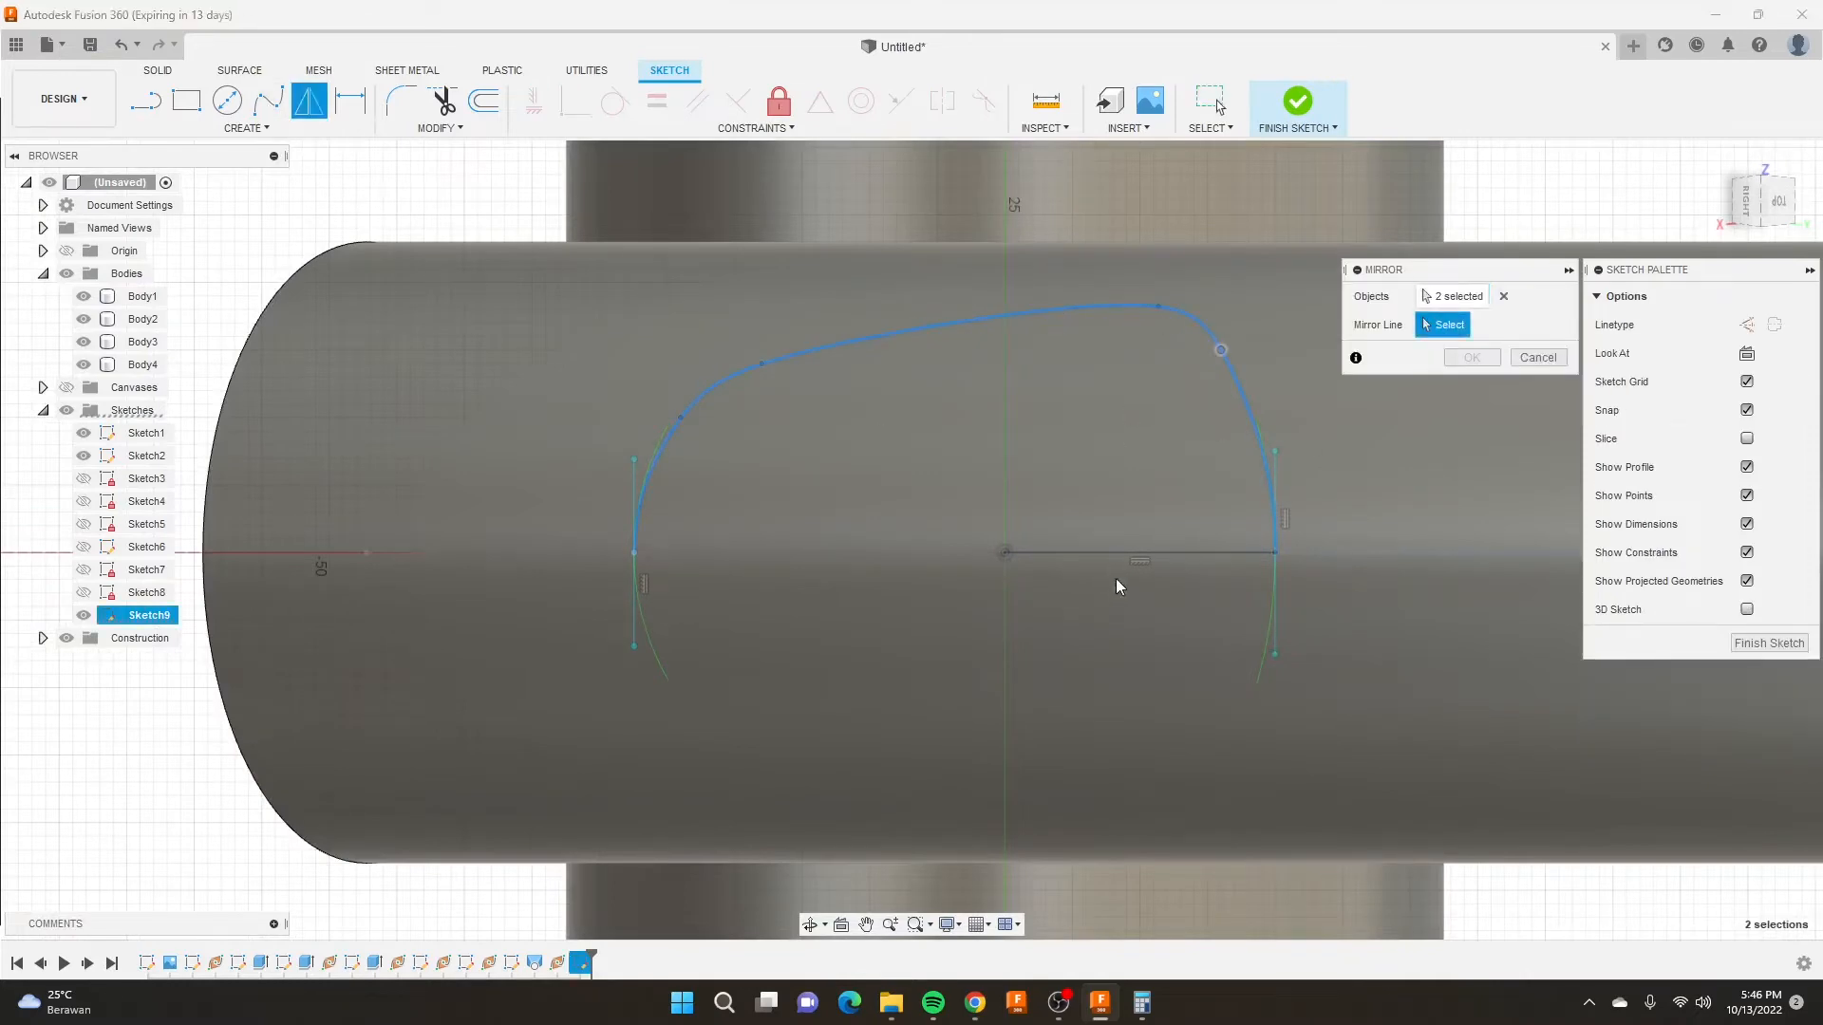
left_click(1131, 555)
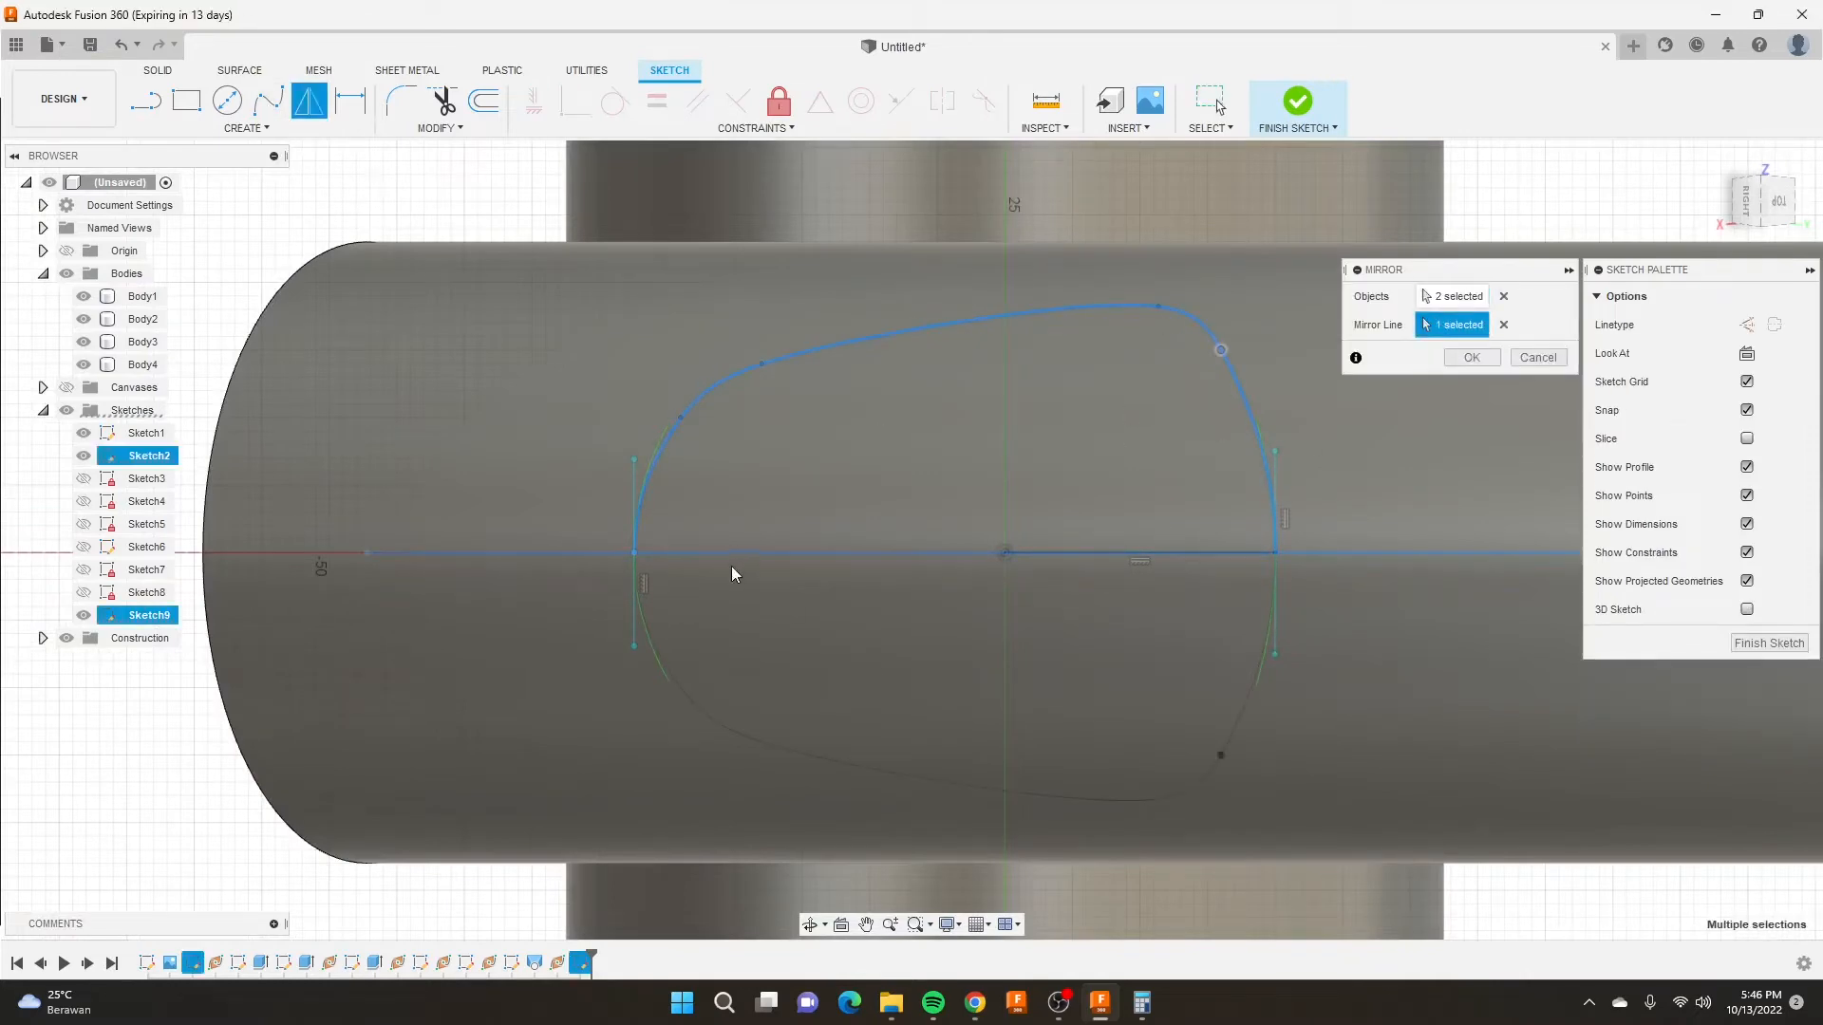
left_click(1472, 359)
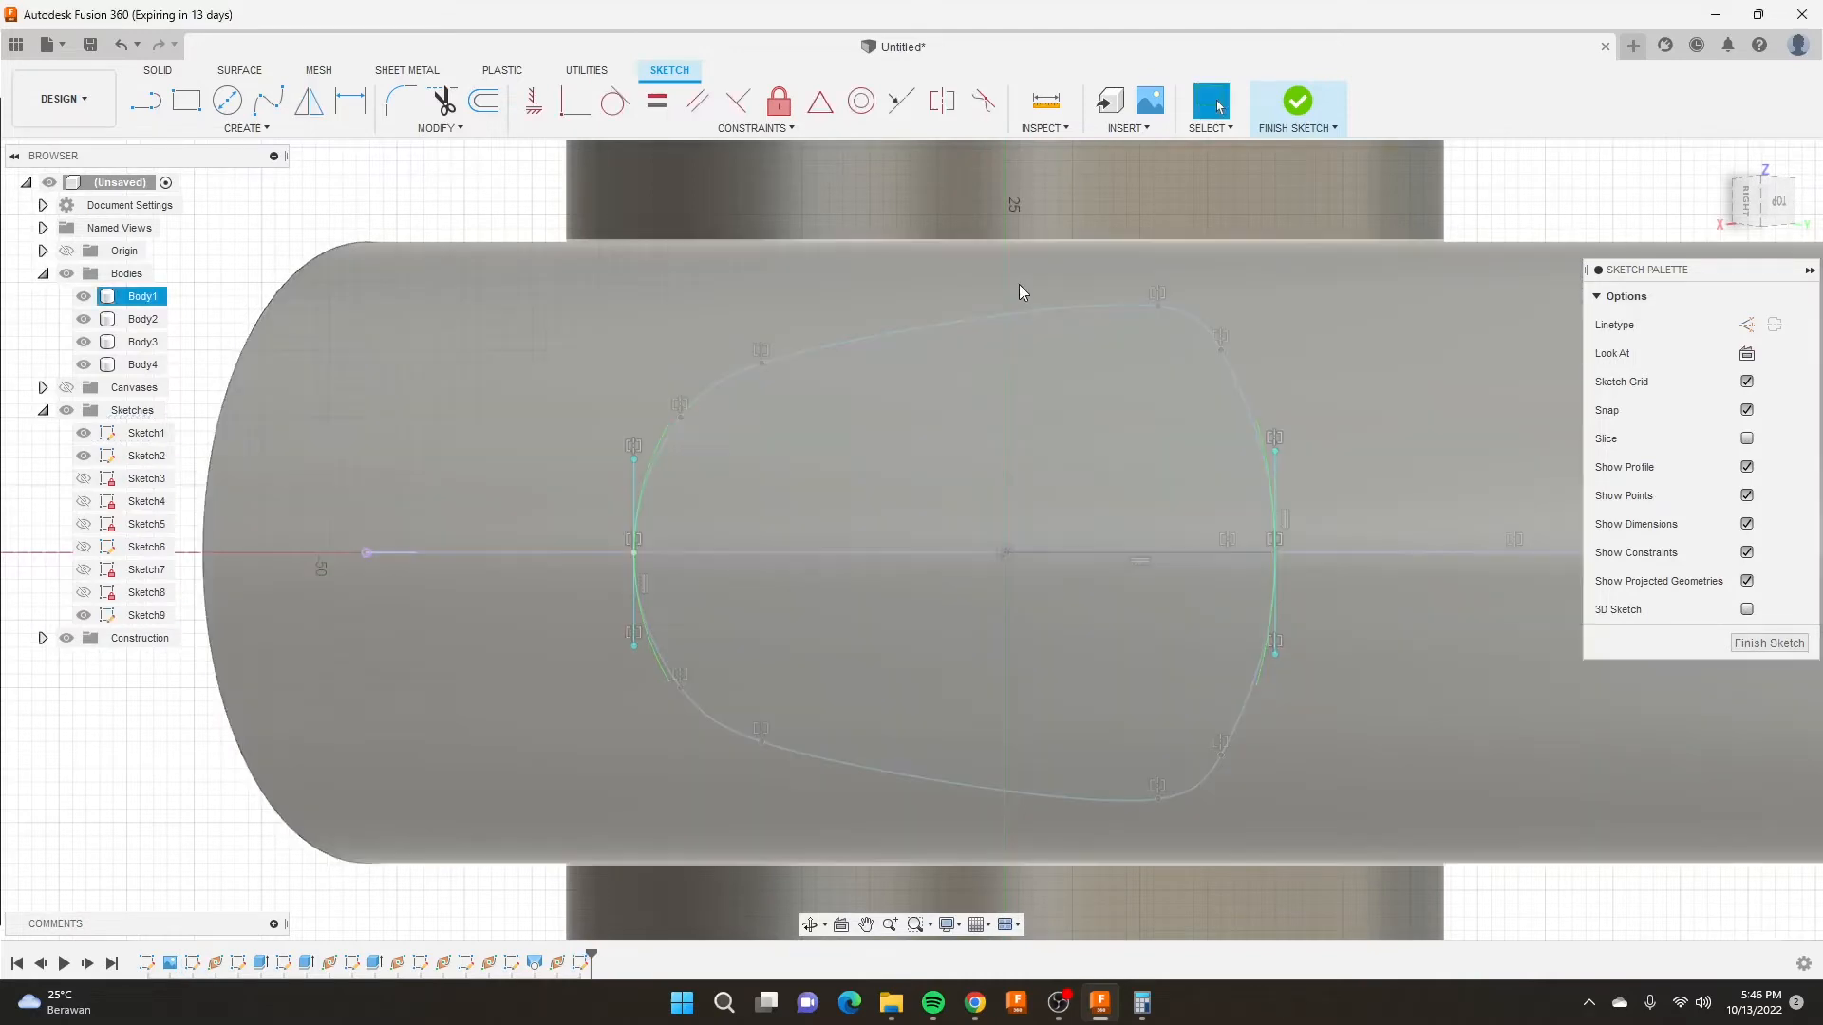
Refine the mirrored profile by moving the upper spline's fit points into a fuller, smoother curve, and finish the sketch.
scroll(1103, 263, "up", 3)
left_click_drag(1177, 321, 1172, 252)
left_click_drag(1265, 382, 1290, 375)
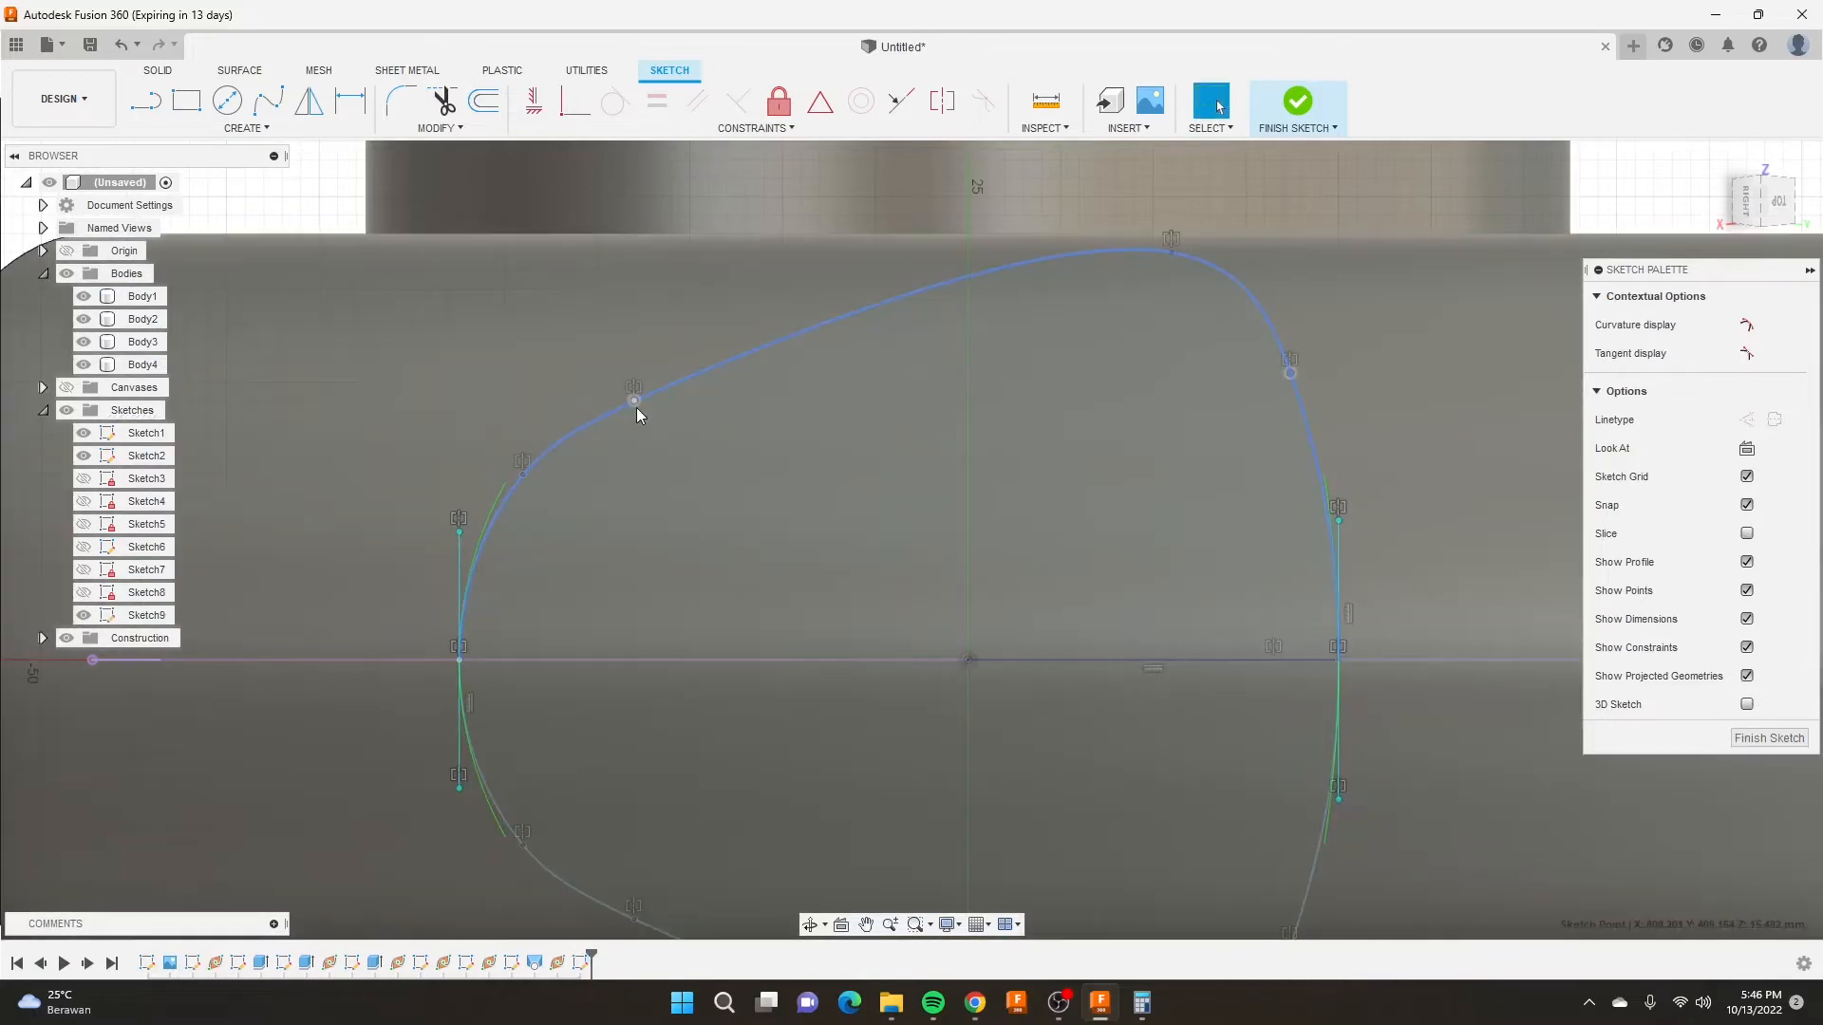
left_click_drag(636, 407, 594, 349)
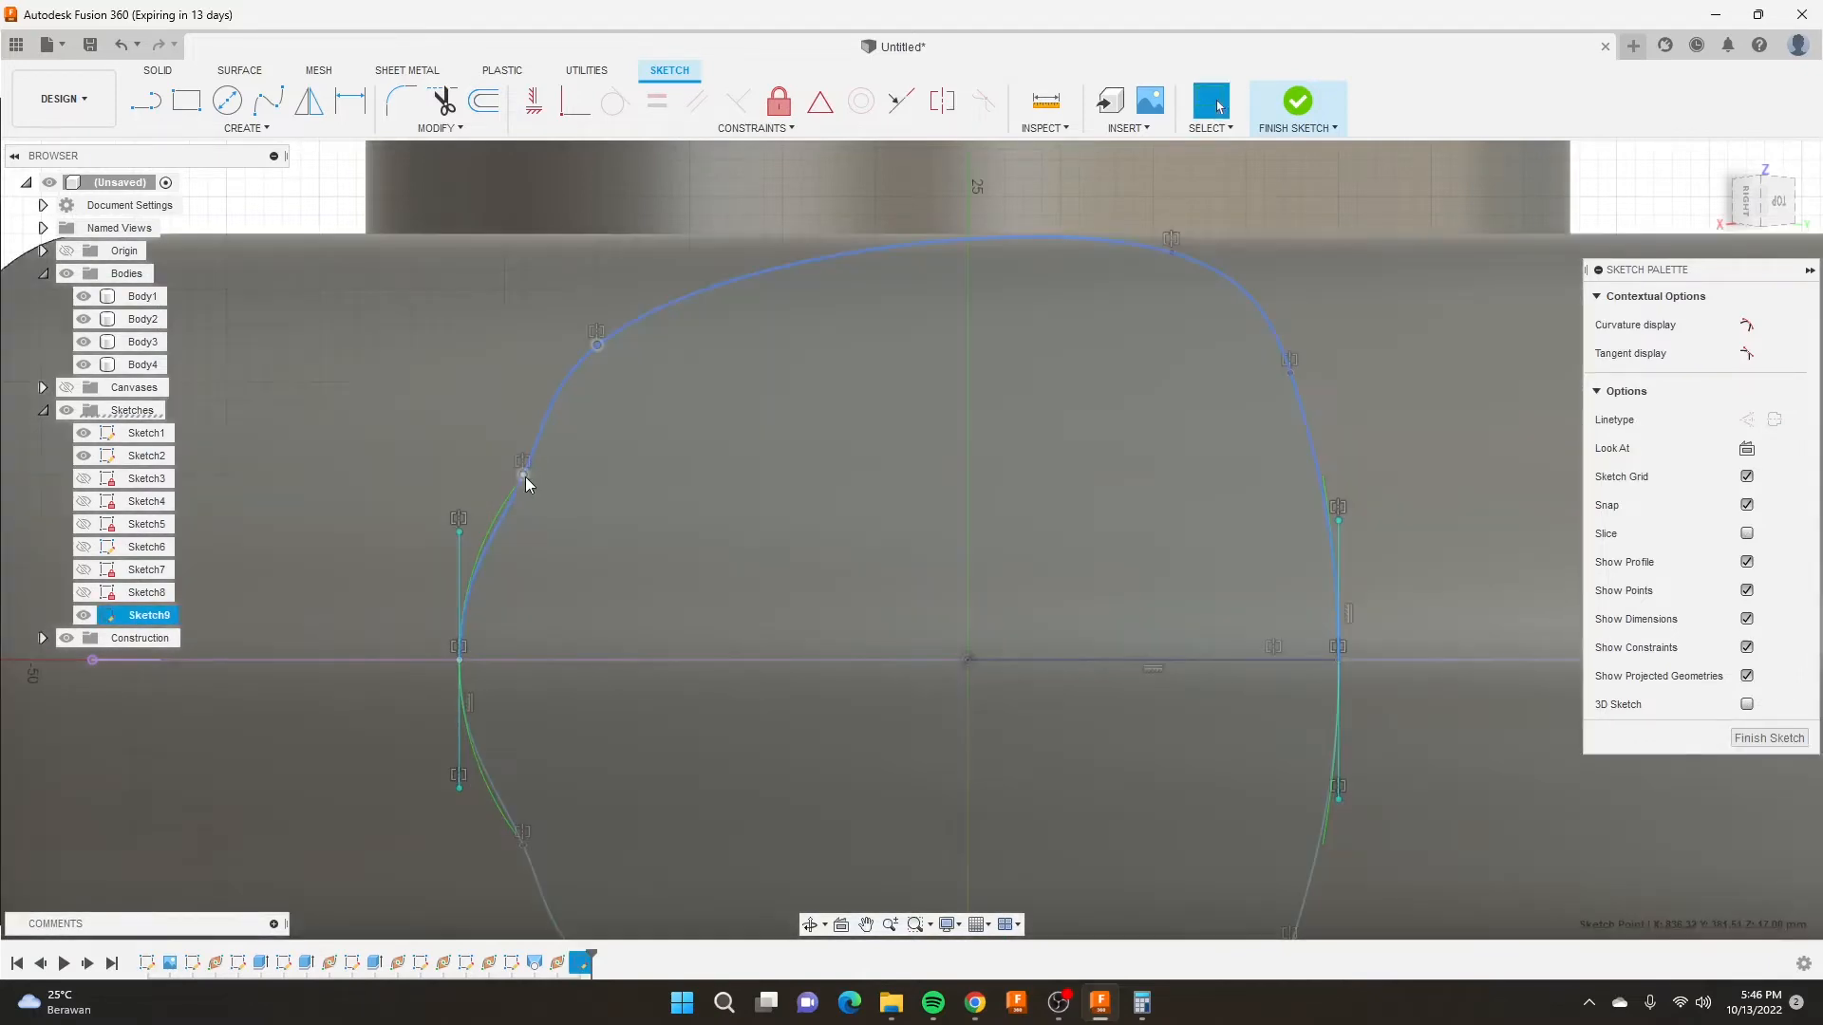
mouse_move(524, 476)
left_mouse_down()
mouse_move(489, 474)
mouse_move(486, 503)
left_mouse_up()
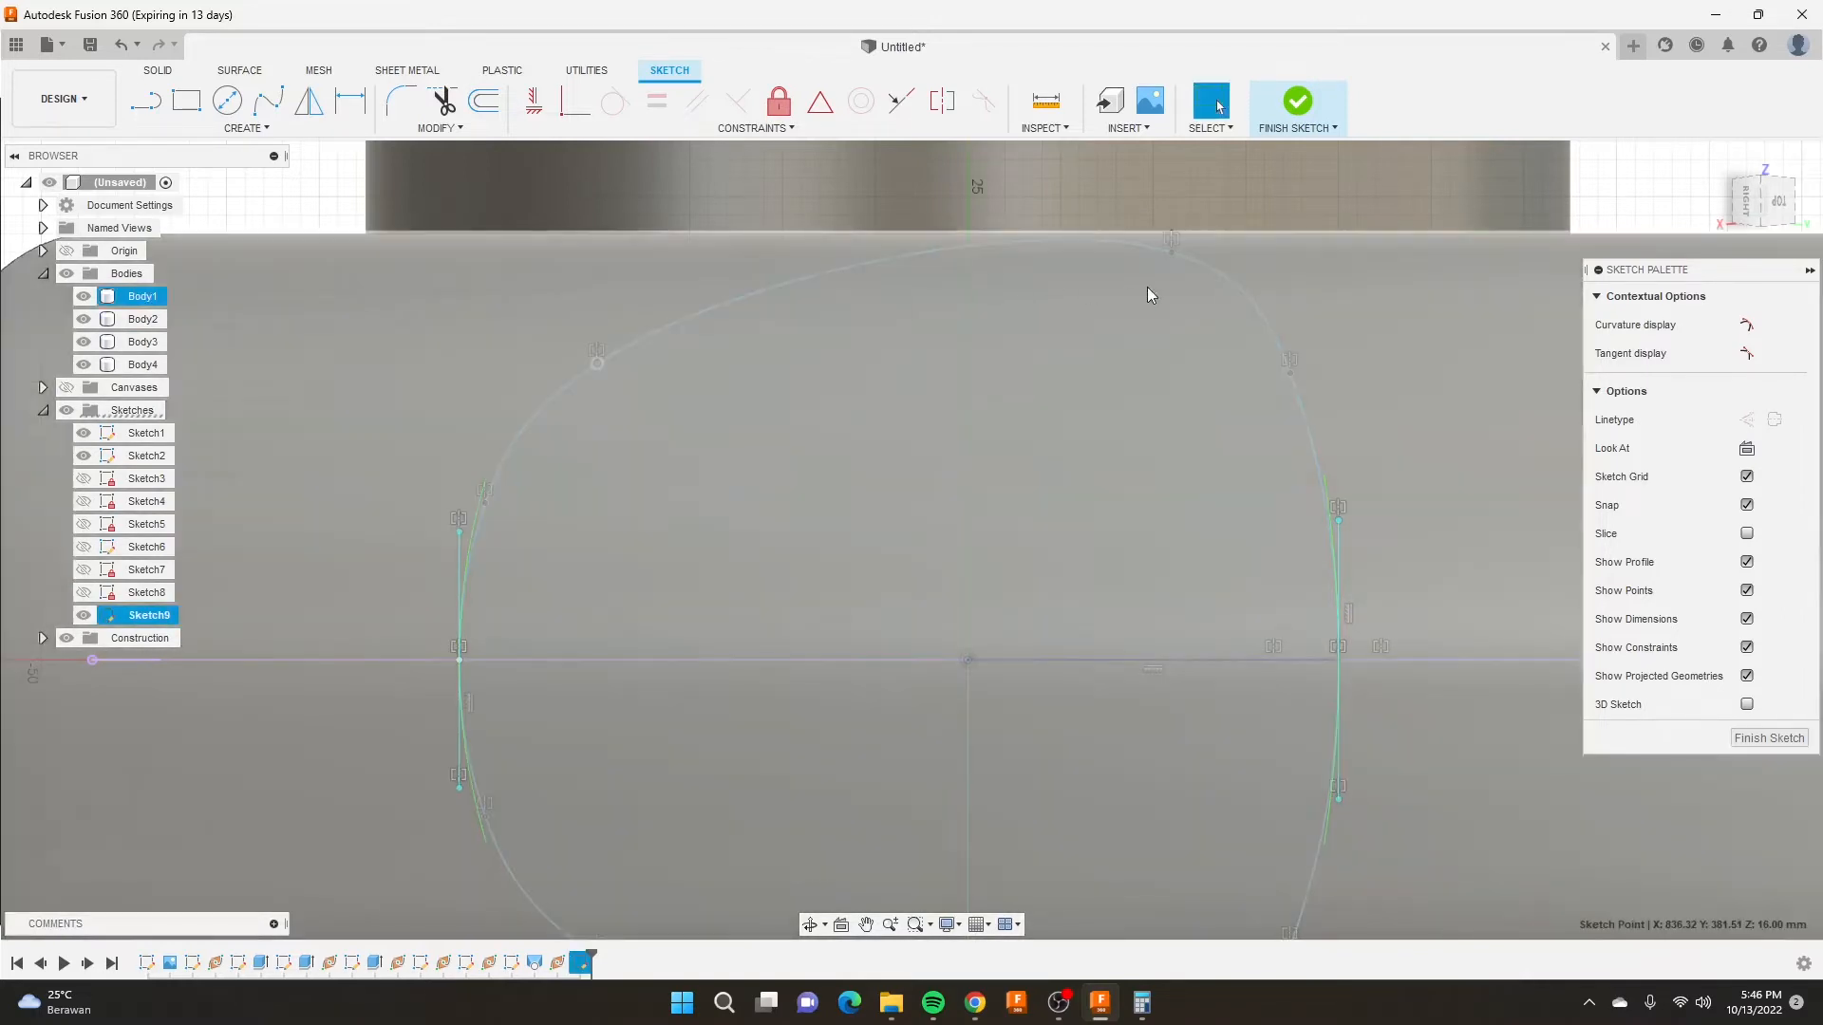
left_click_drag(1171, 251, 1192, 277)
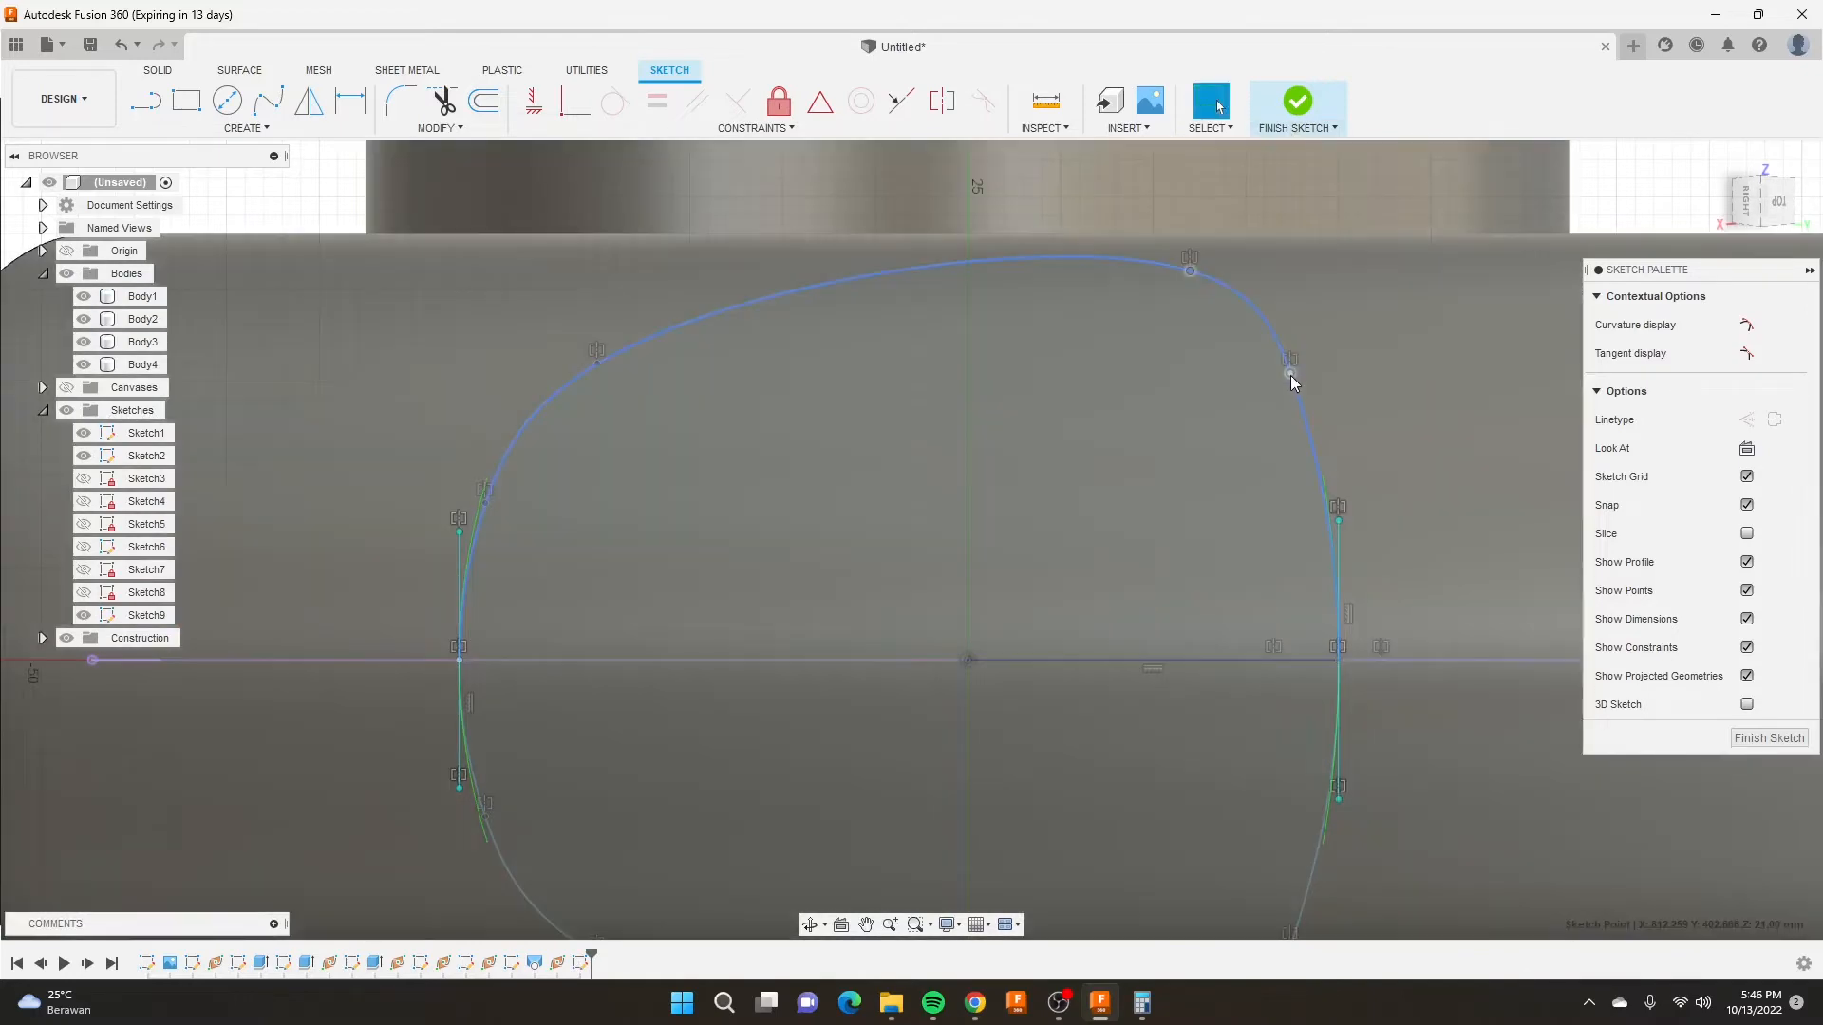
left_click(1290, 374)
left_click(1296, 101)
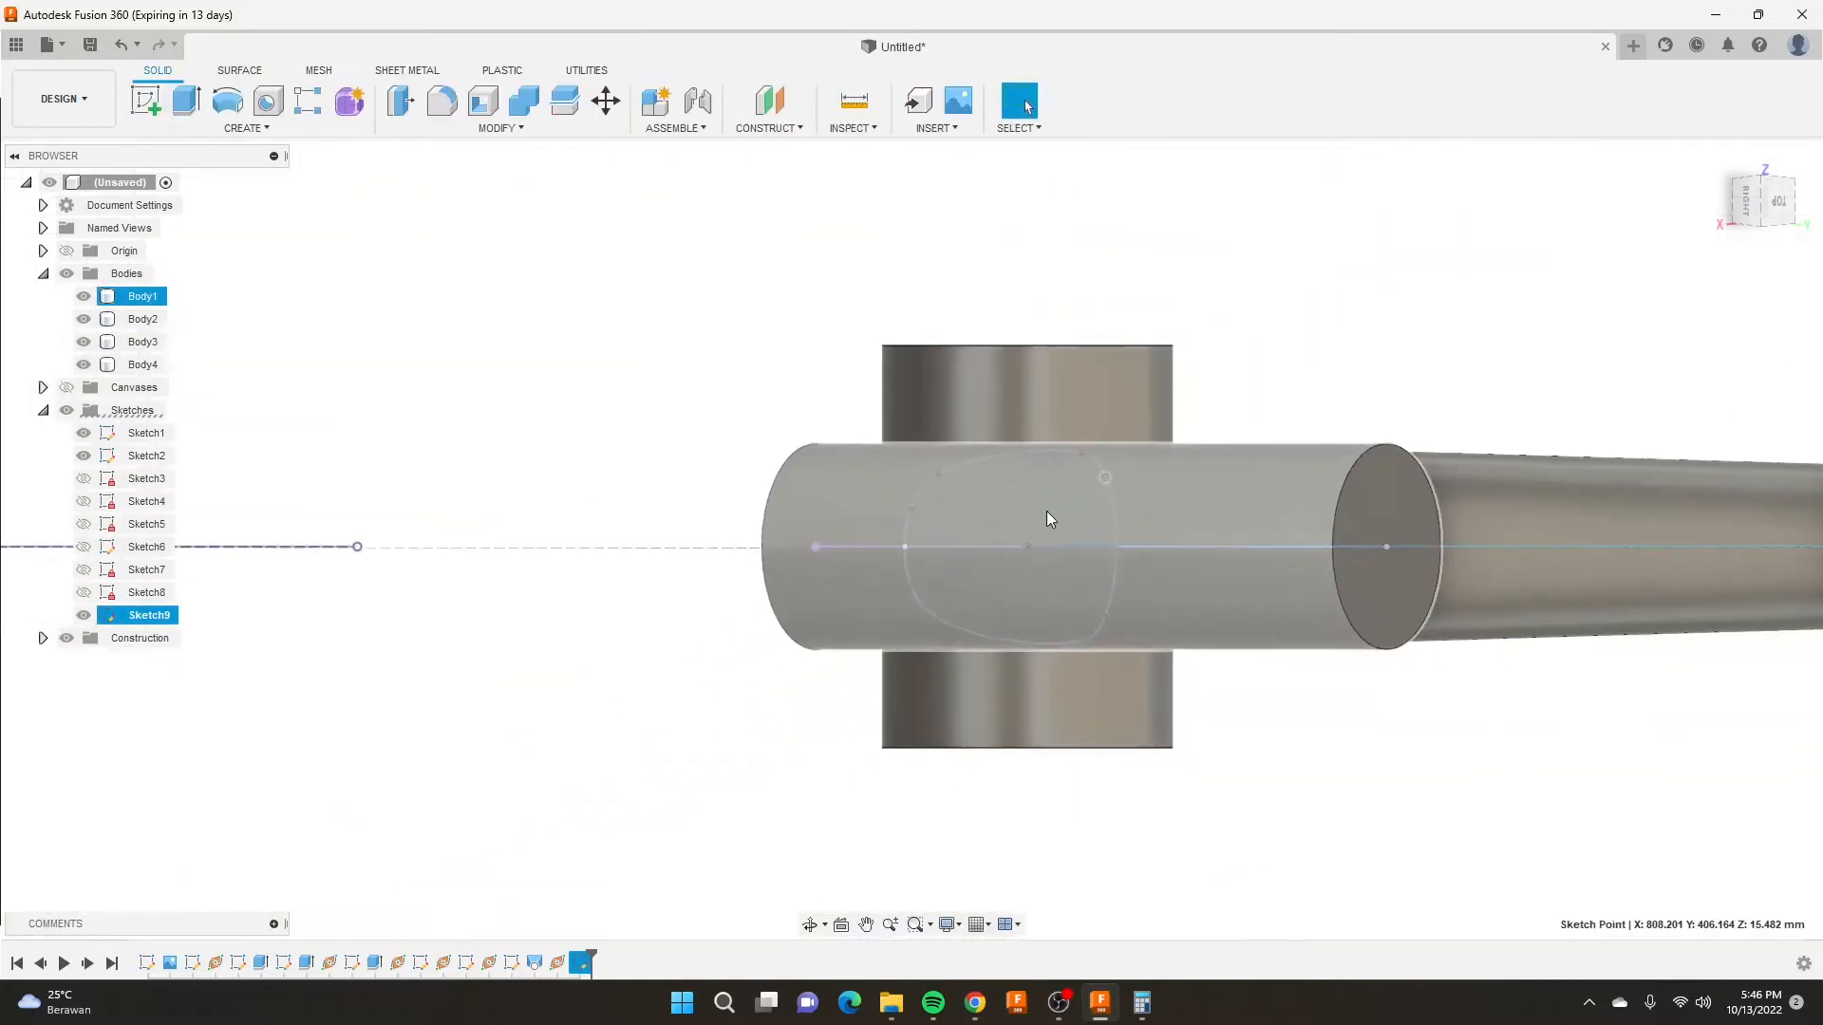
Create a Plane Along Path on the down tube sketch line at its bottom bracket end.
mouse_move(1046, 511)
middle_mouse_down("shift")
mouse_move(994, 526)
mouse_move(1148, 492)
middle_mouse_up("shift")
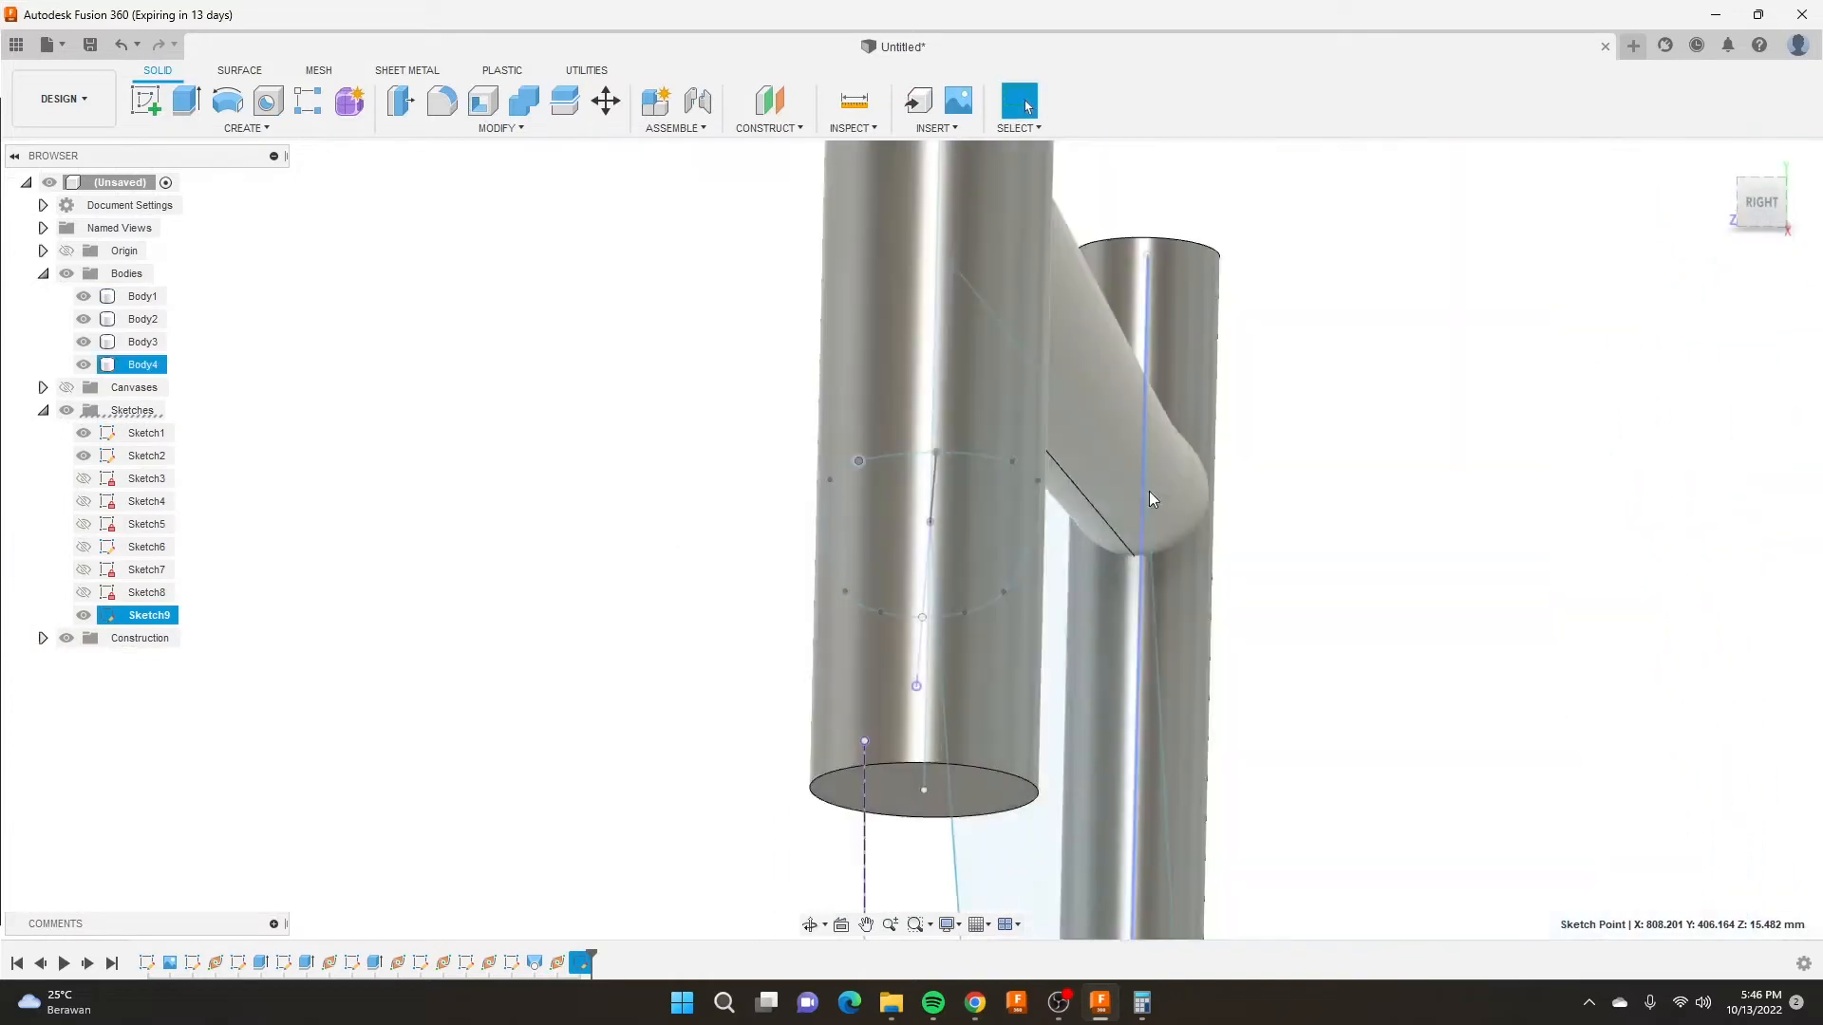
scroll(903, 521, "down", 5)
scroll(895, 793, "up", 1)
middle_click_drag(895, 794, 802, 688, "shift")
scroll(869, 680, "down", 3)
scroll(882, 803, "up", 5)
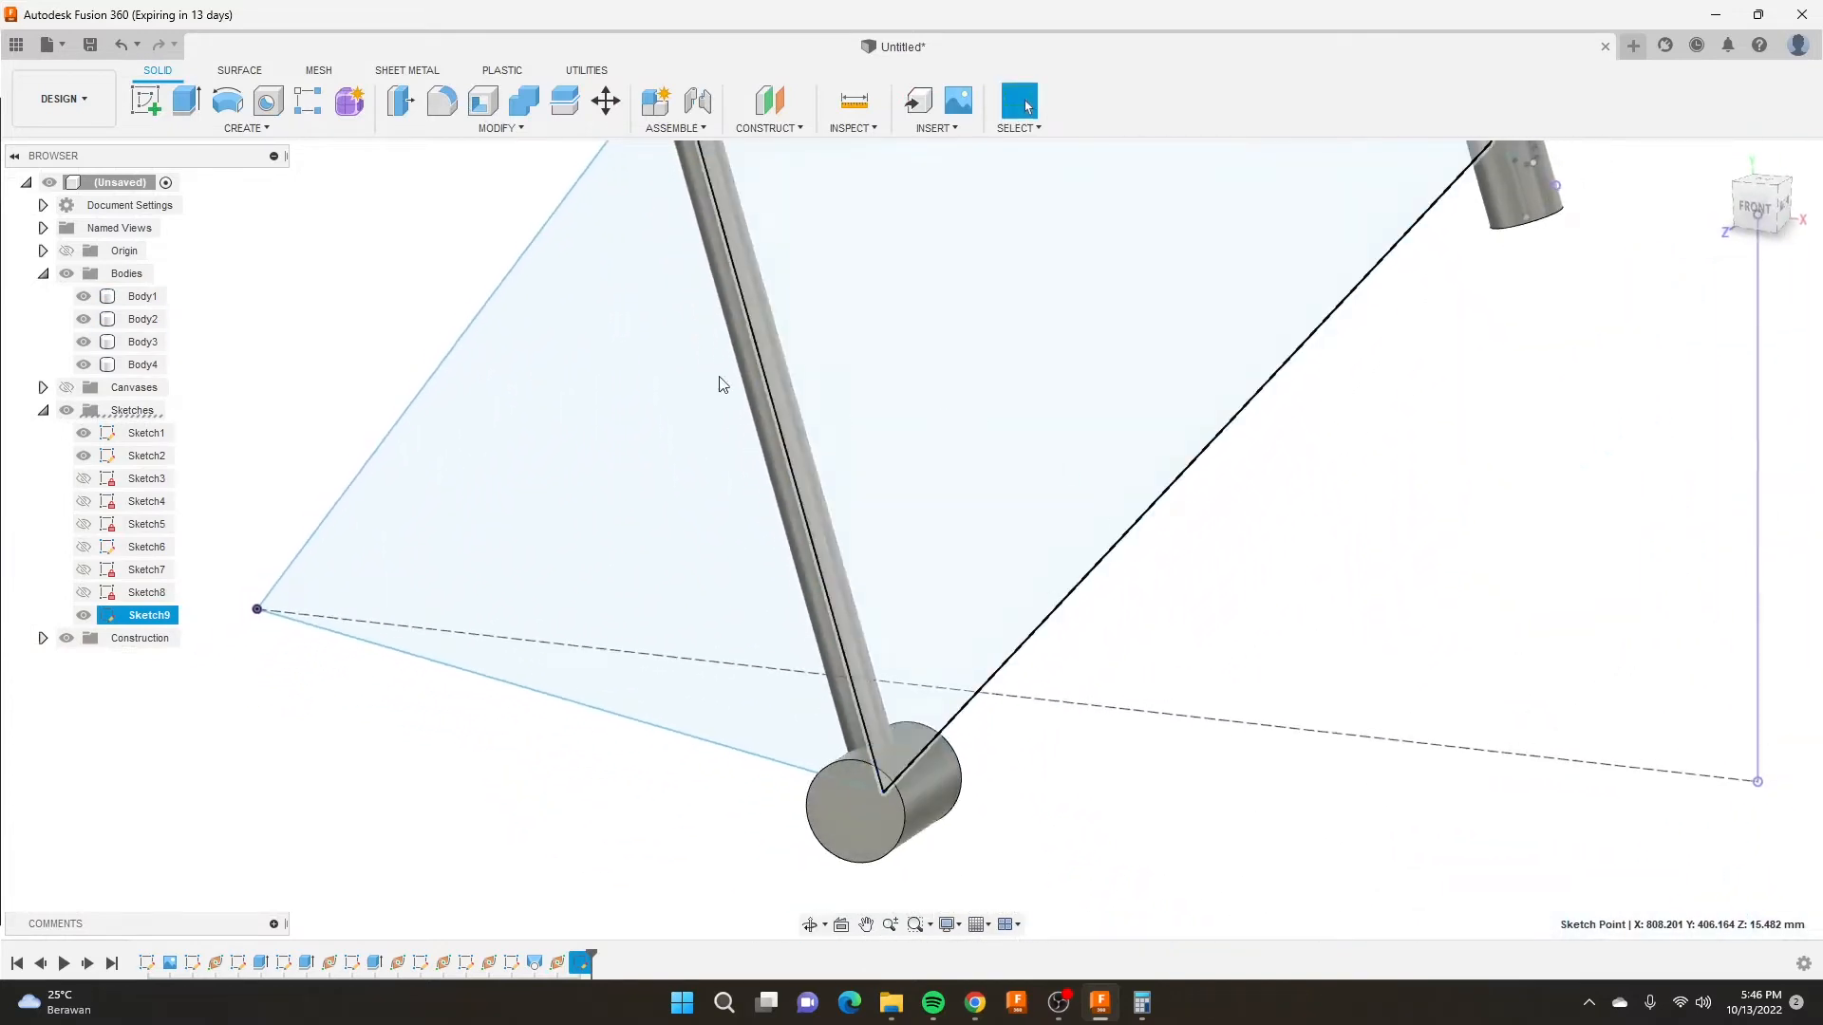
left_click(769, 127)
left_click(812, 297)
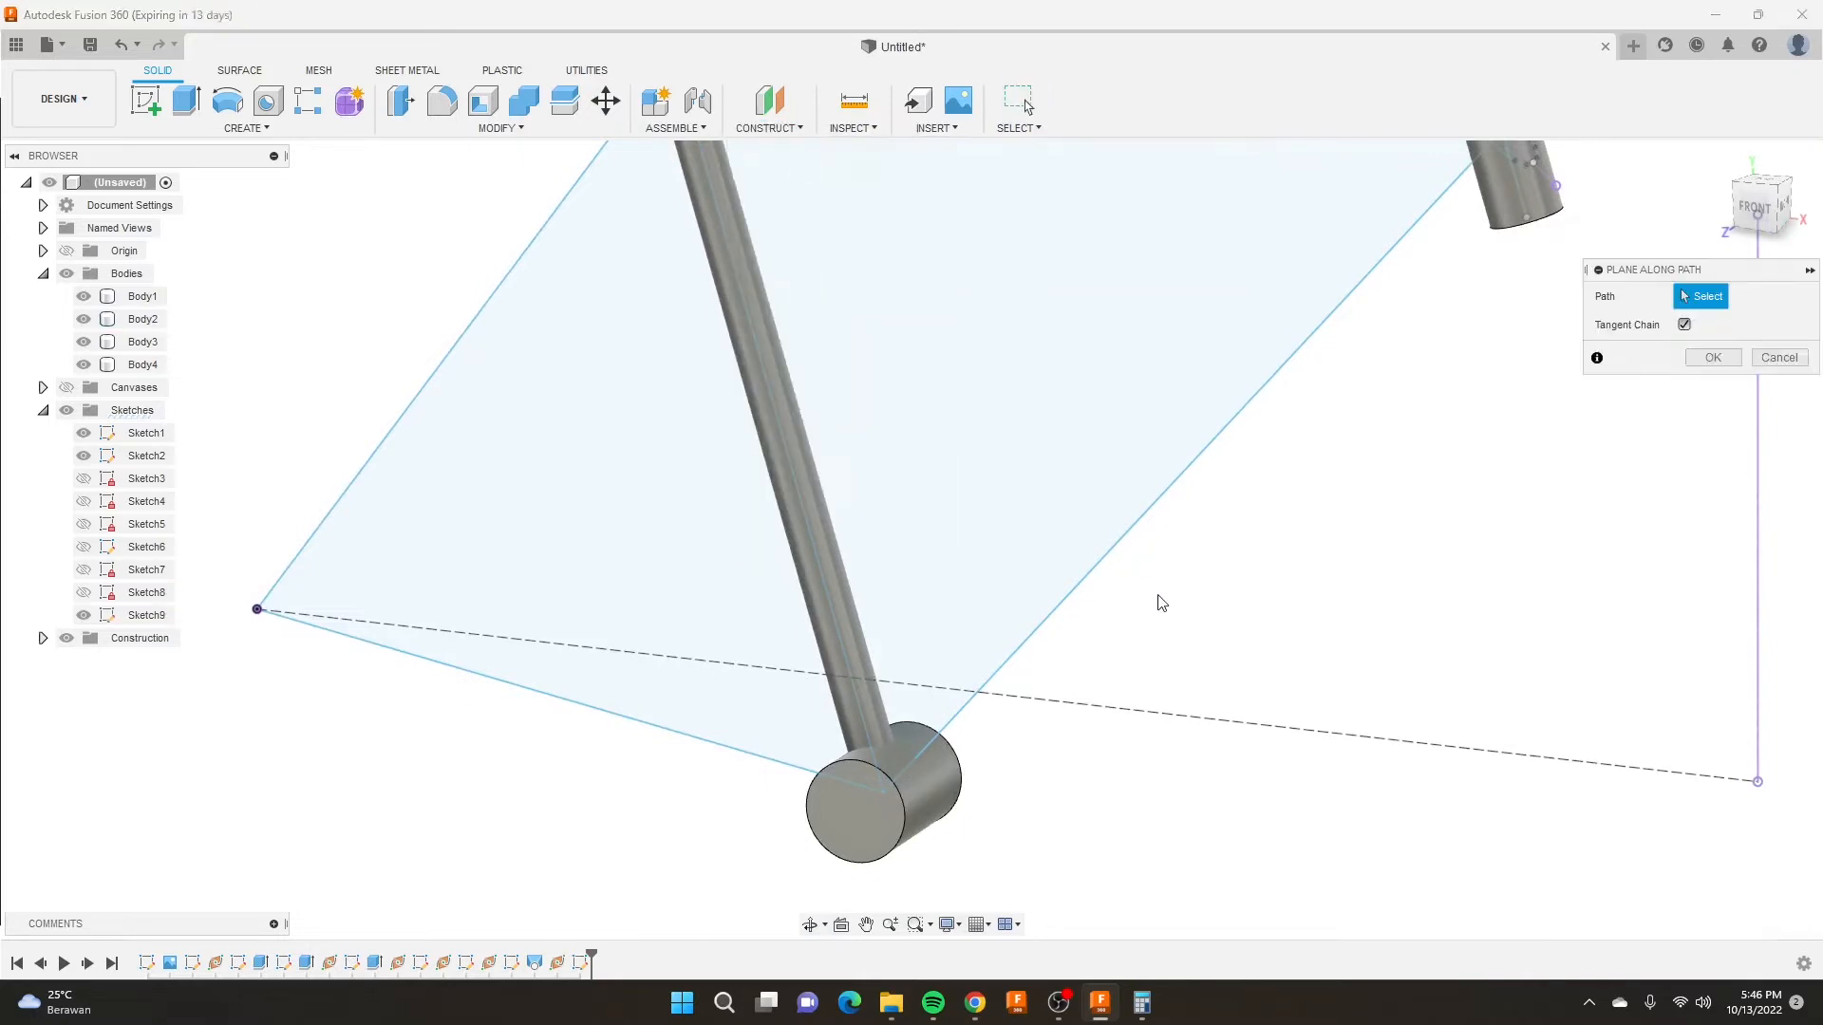
left_click(1120, 551)
left_click_drag(1128, 563, 823, 865)
left_click(1711, 415)
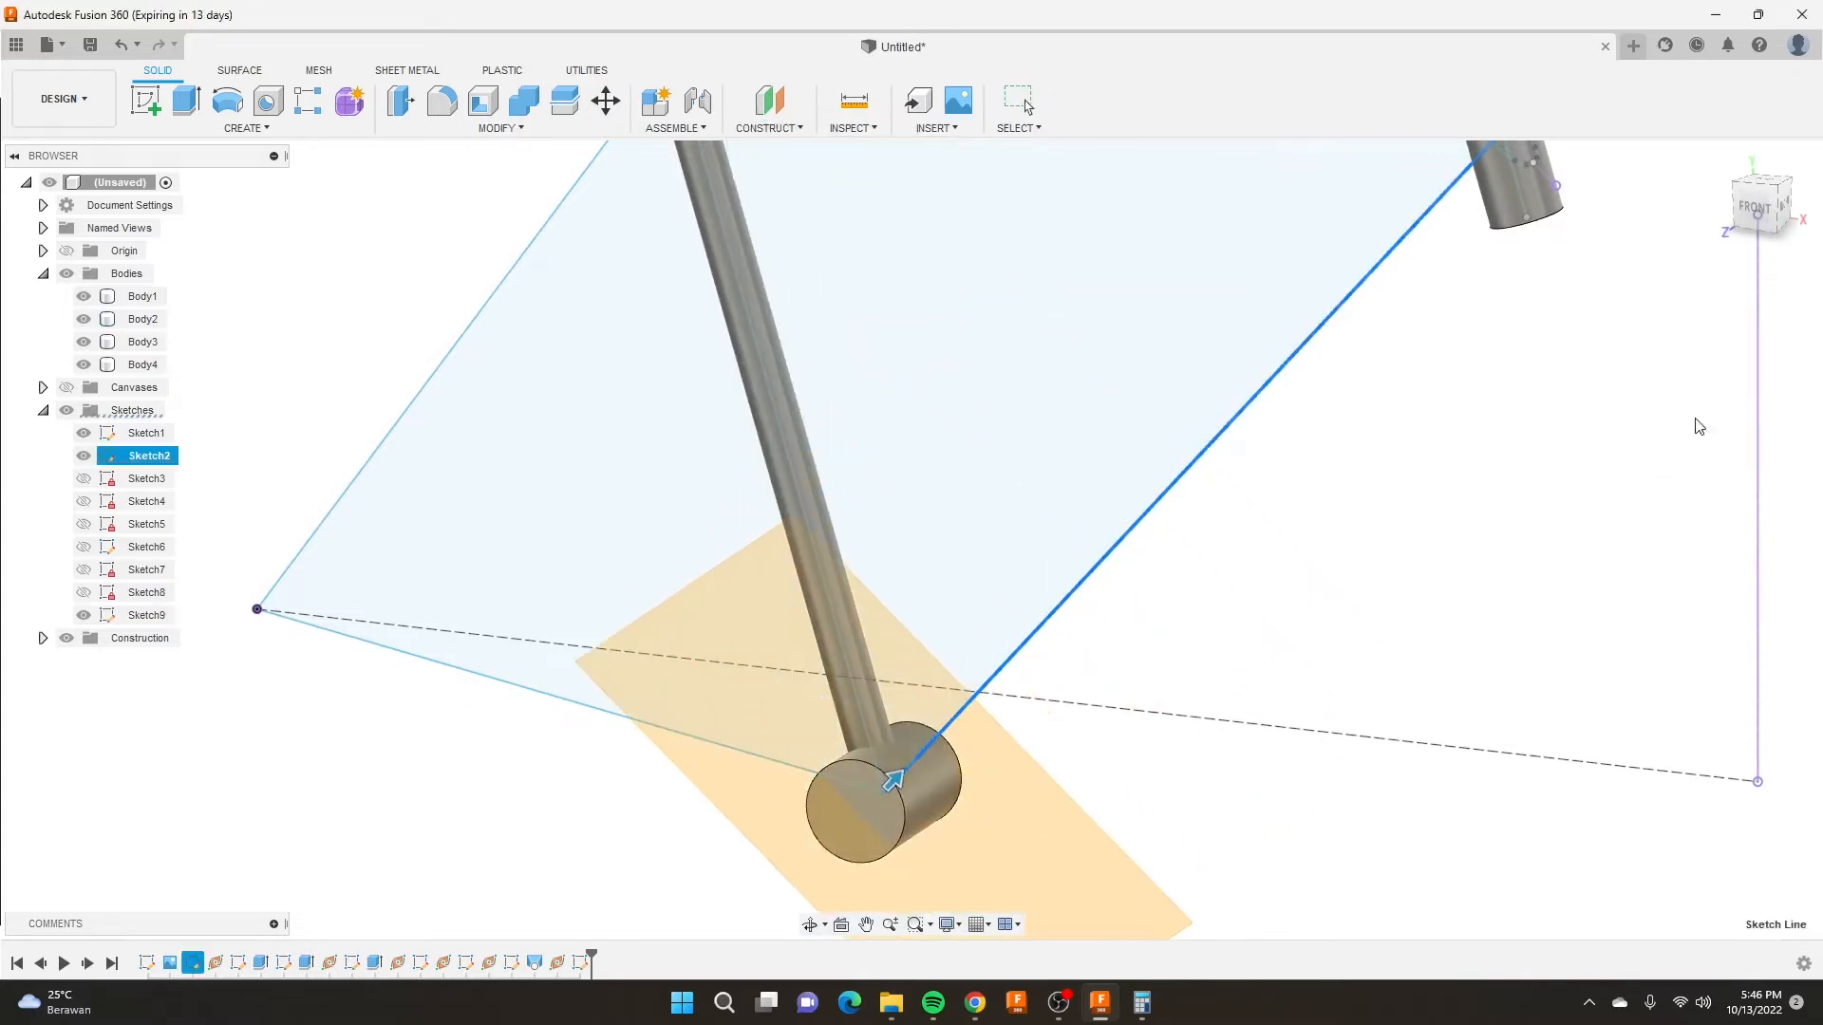
Sketch an origin-centred ellipse, about 53 mm along the horizontal axis, on the bottom bracket end plane as the down tube's lower profile.
left_click(145, 106)
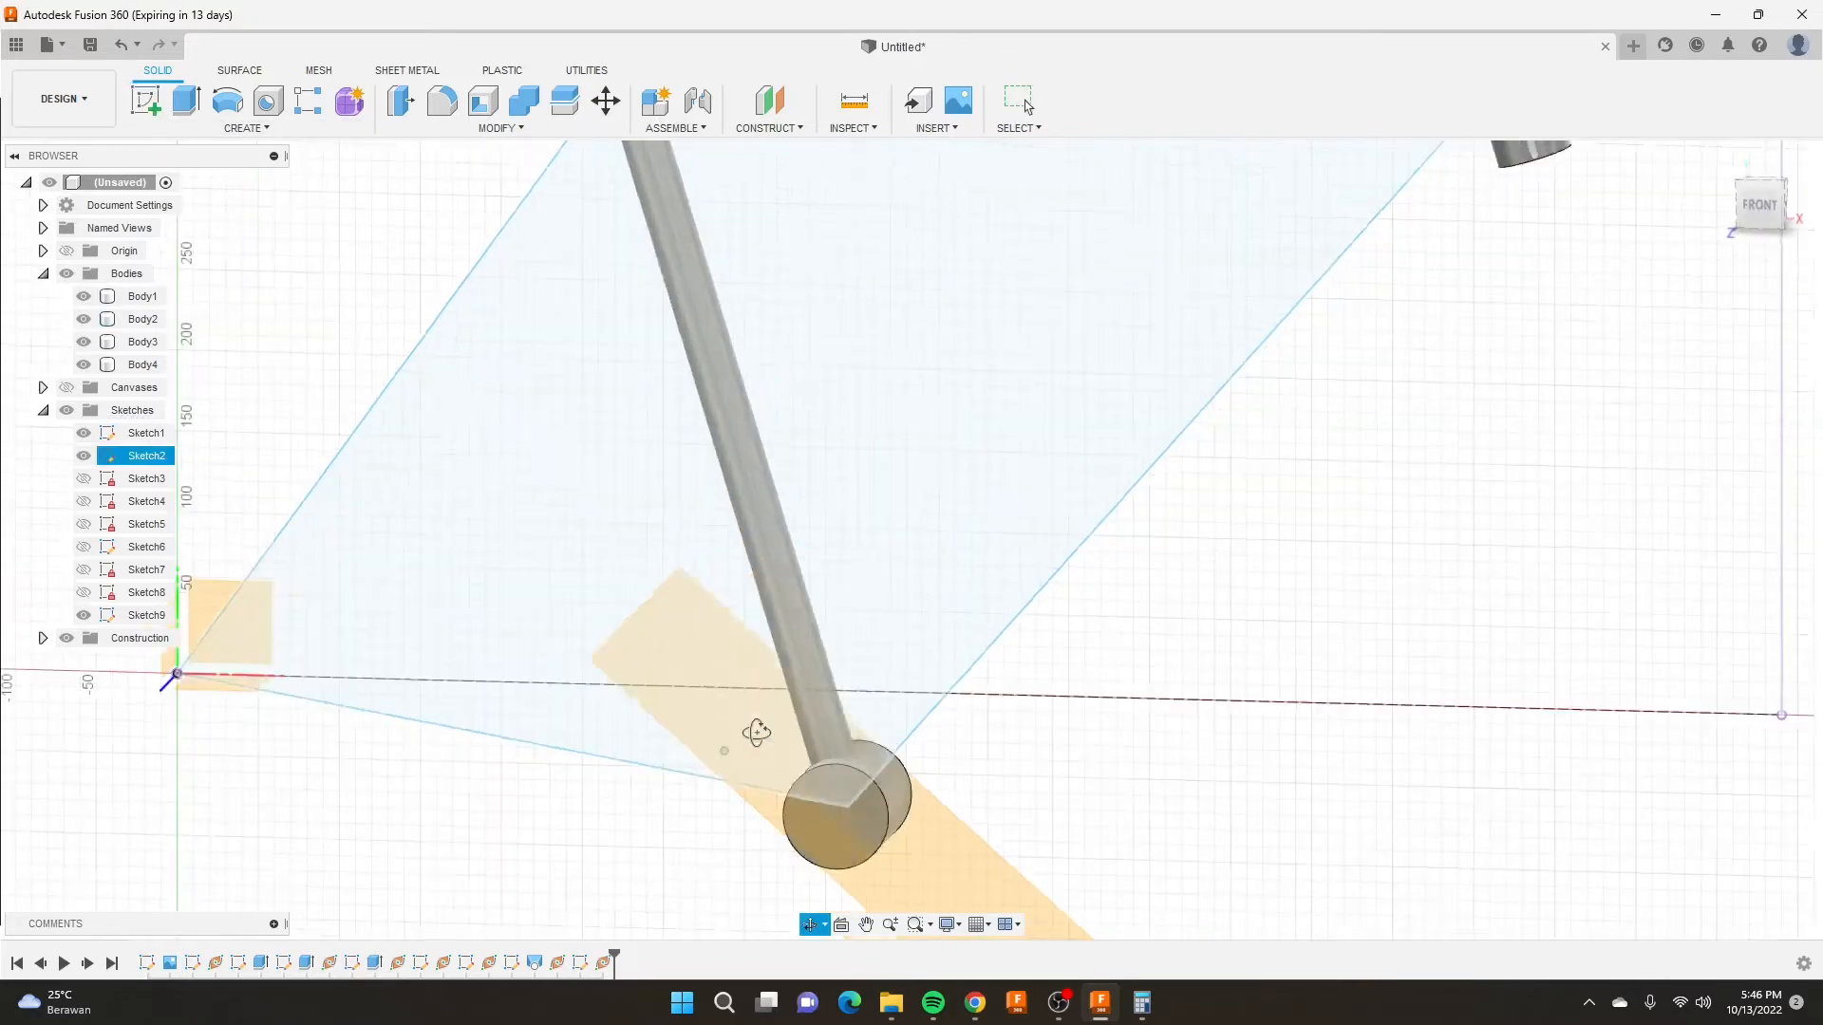
left_click(775, 805)
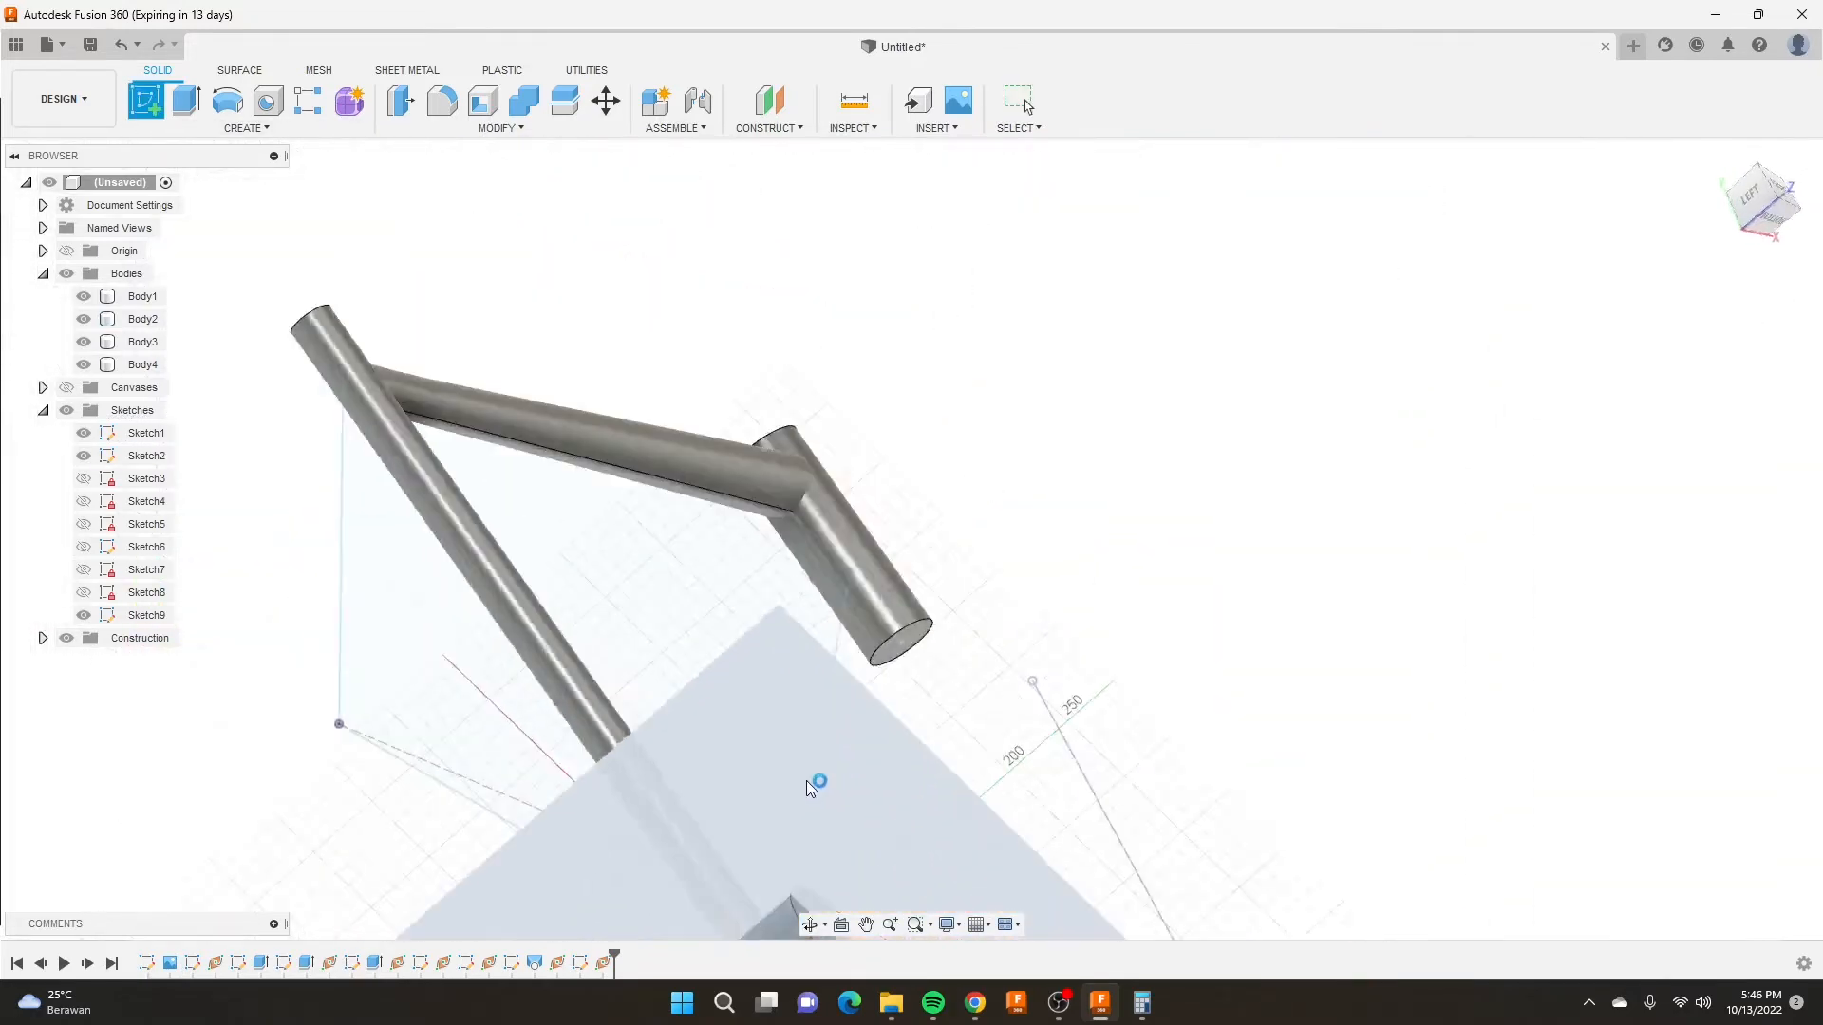
scroll(971, 776, "up", 3)
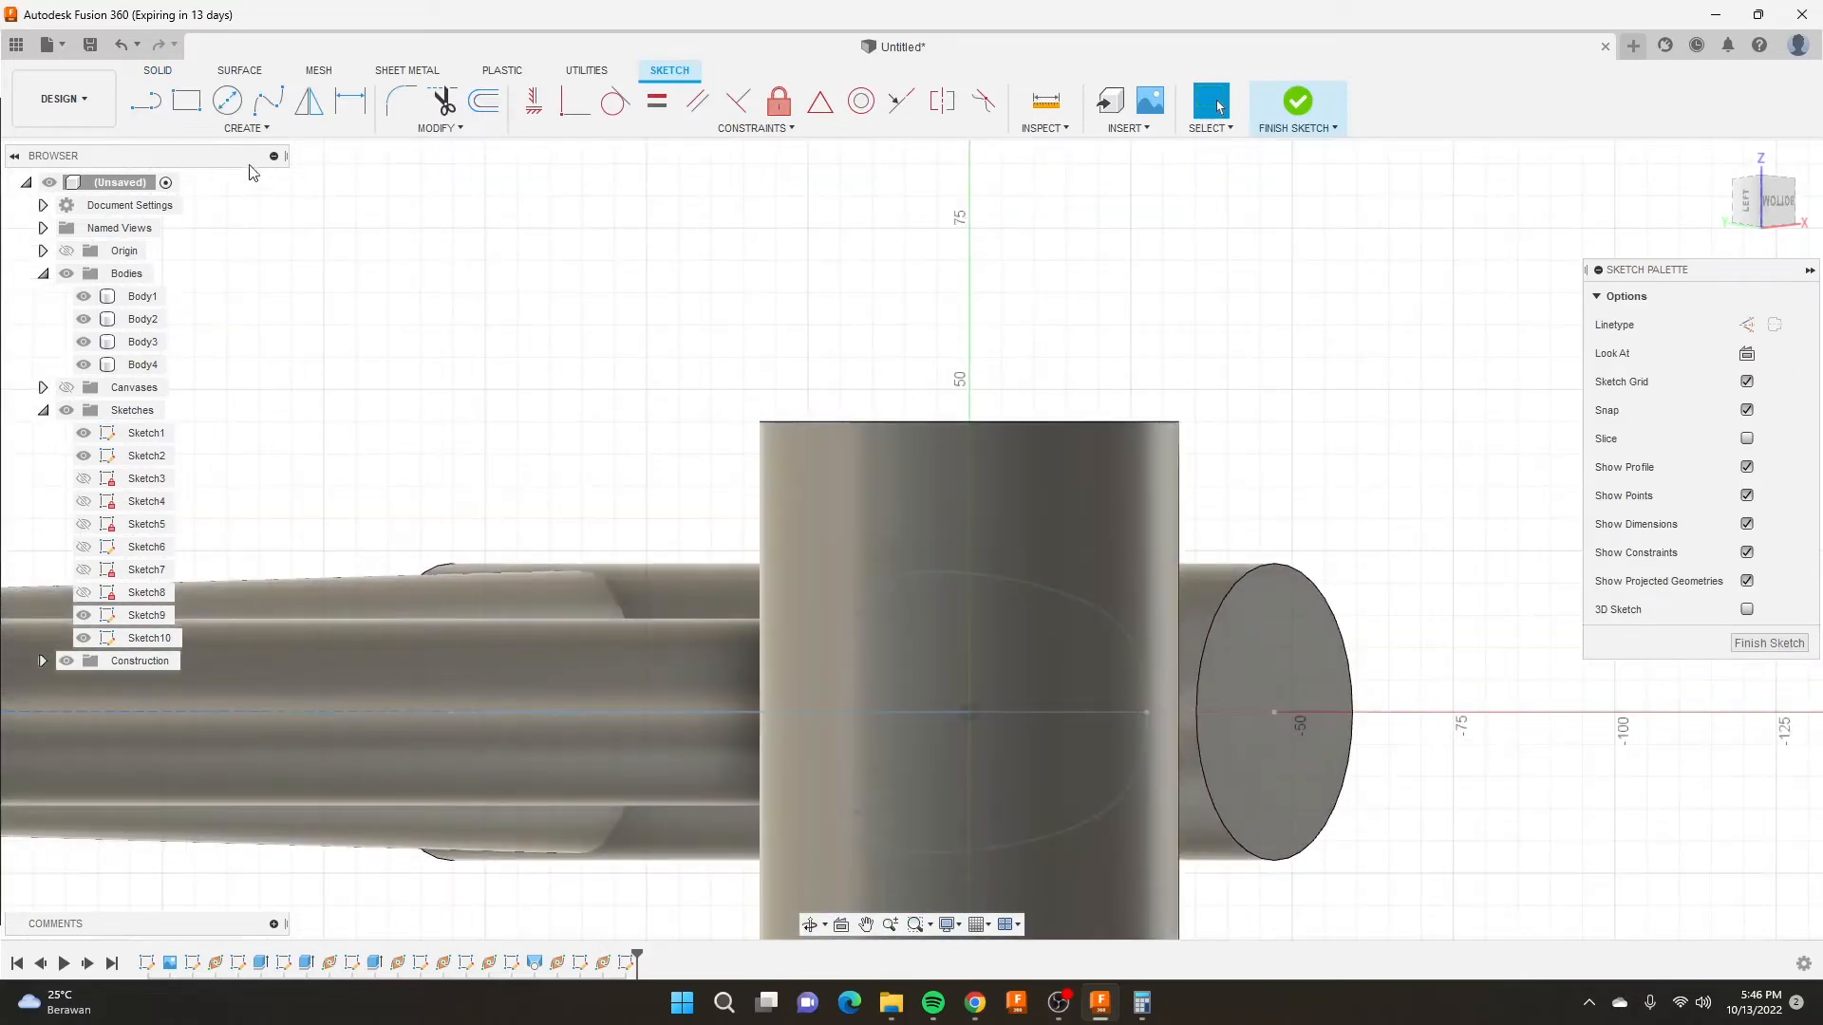
left_click(246, 127)
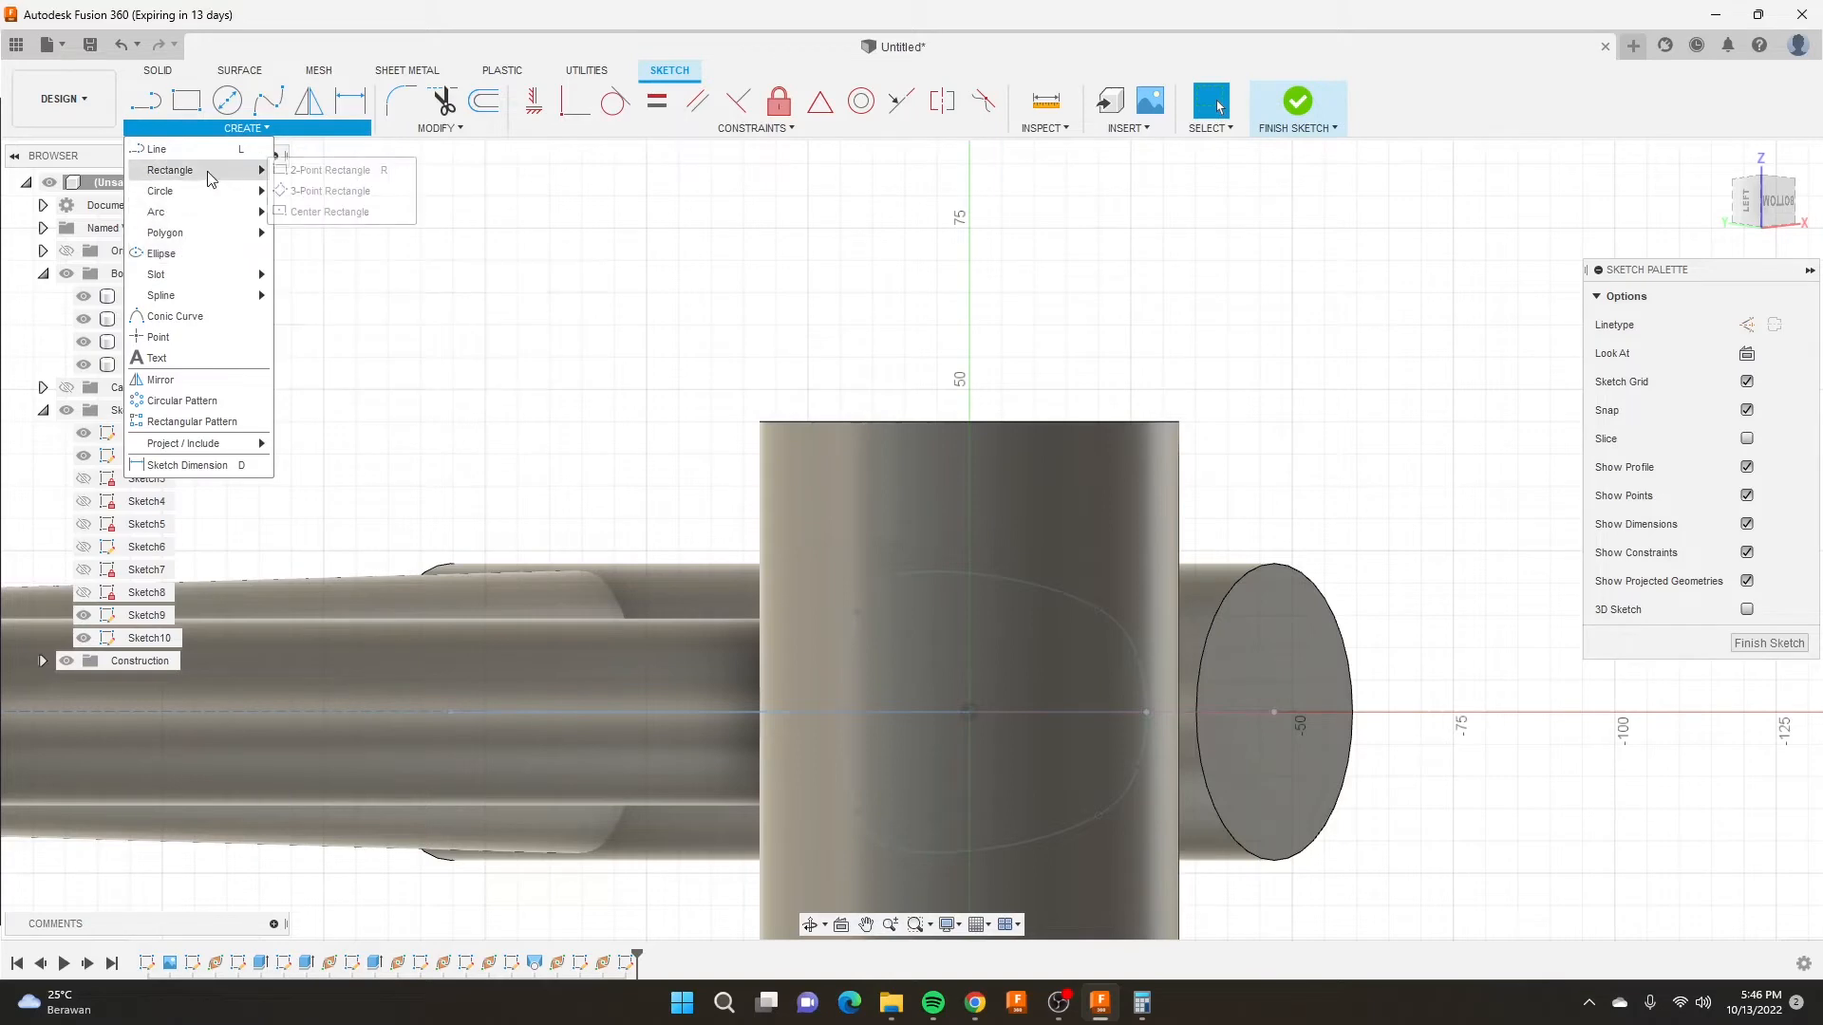
mouse_move(197, 187)
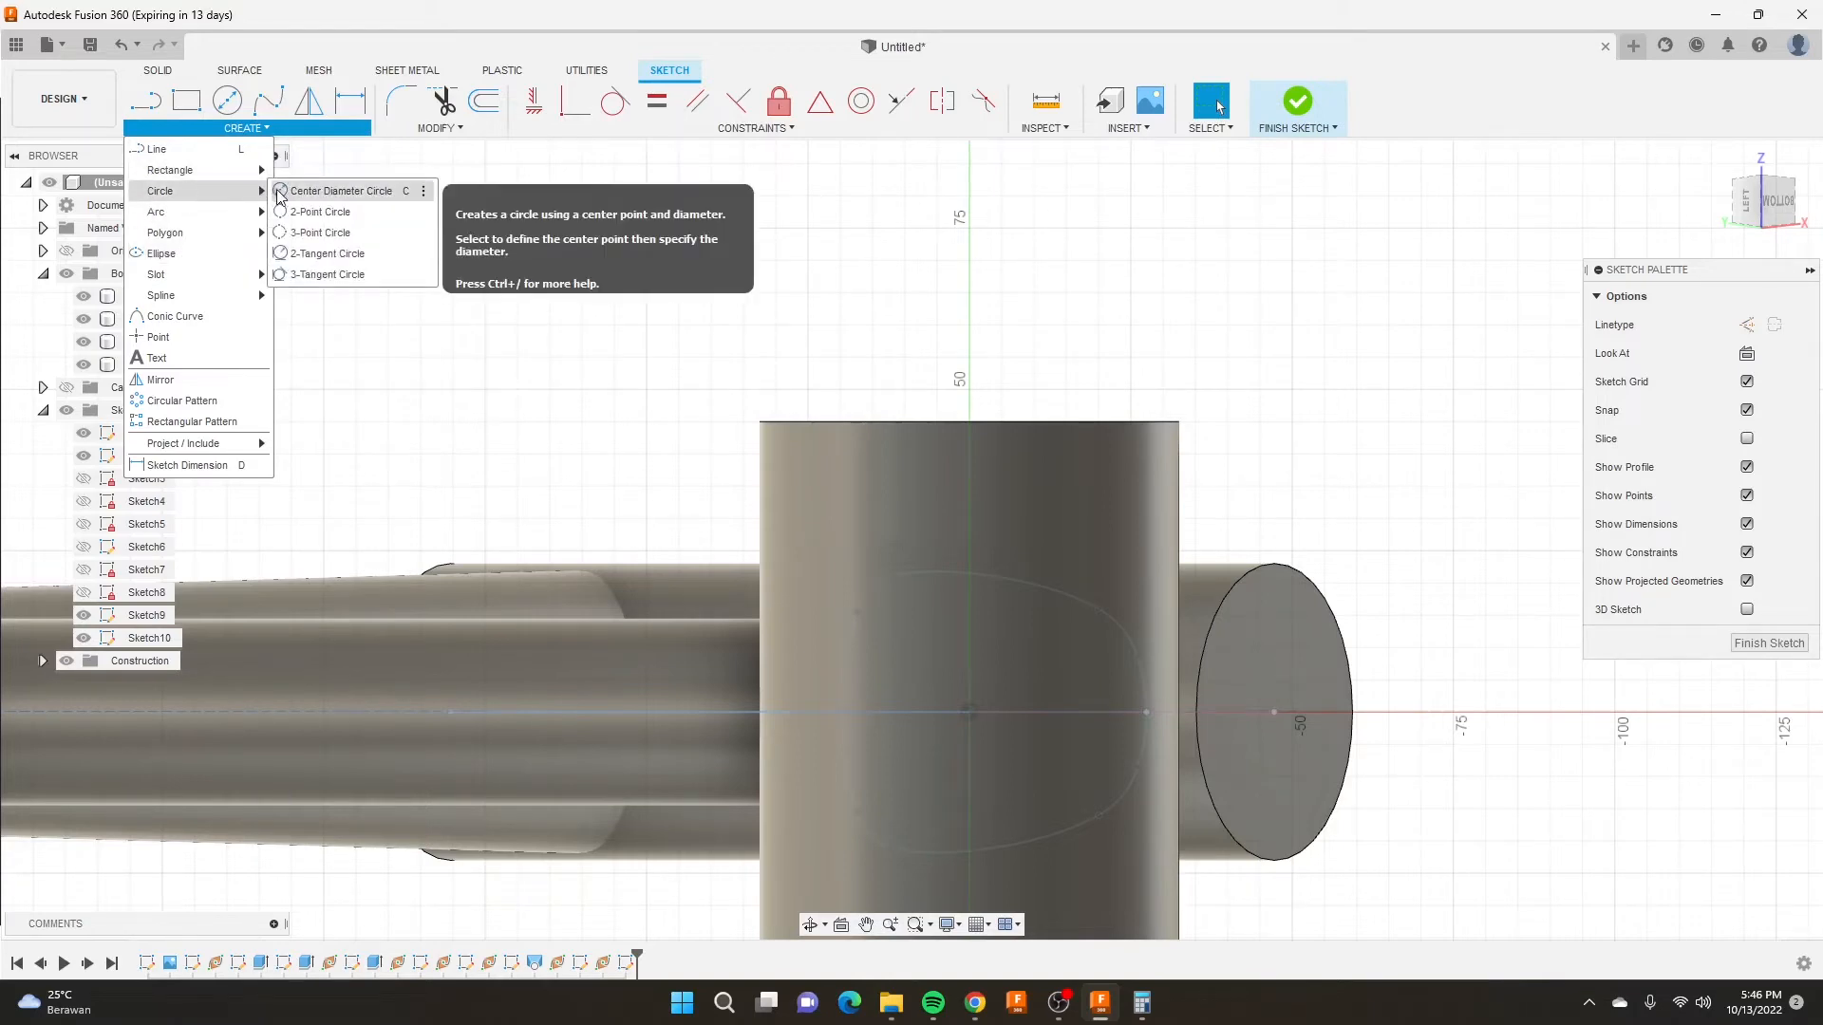
left_click(161, 254)
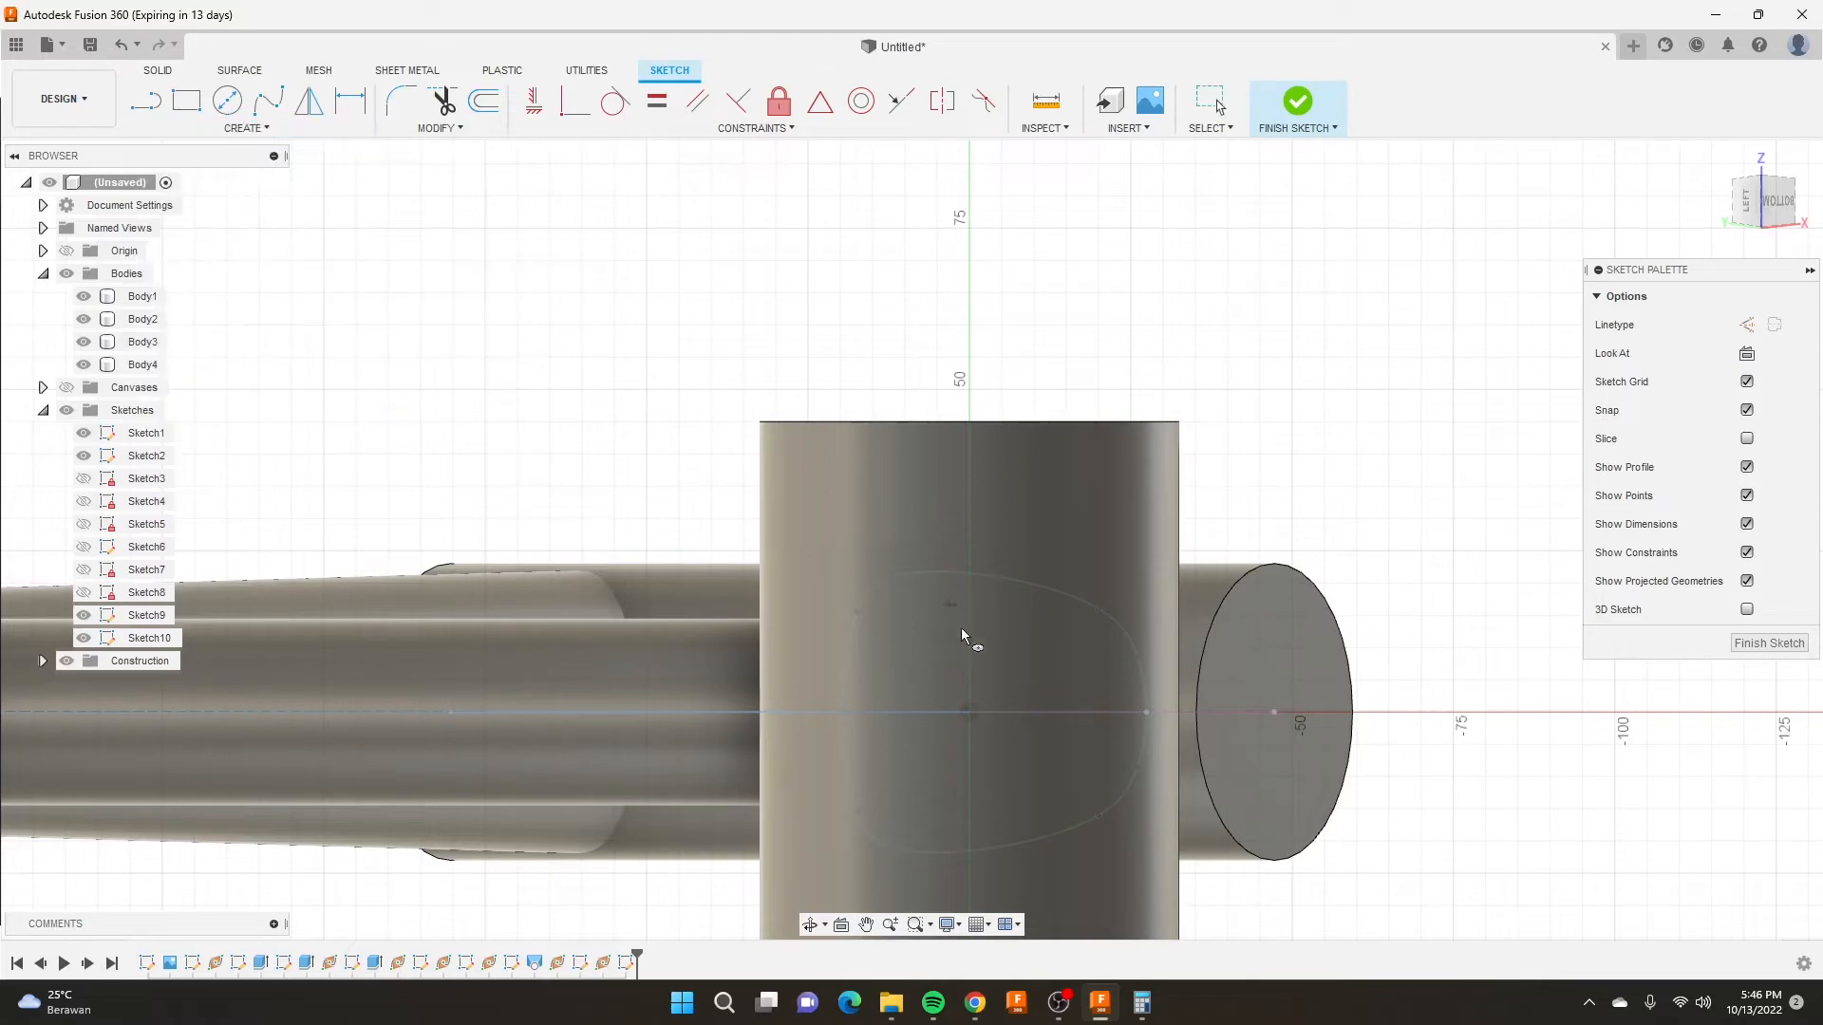
left_click(968, 712)
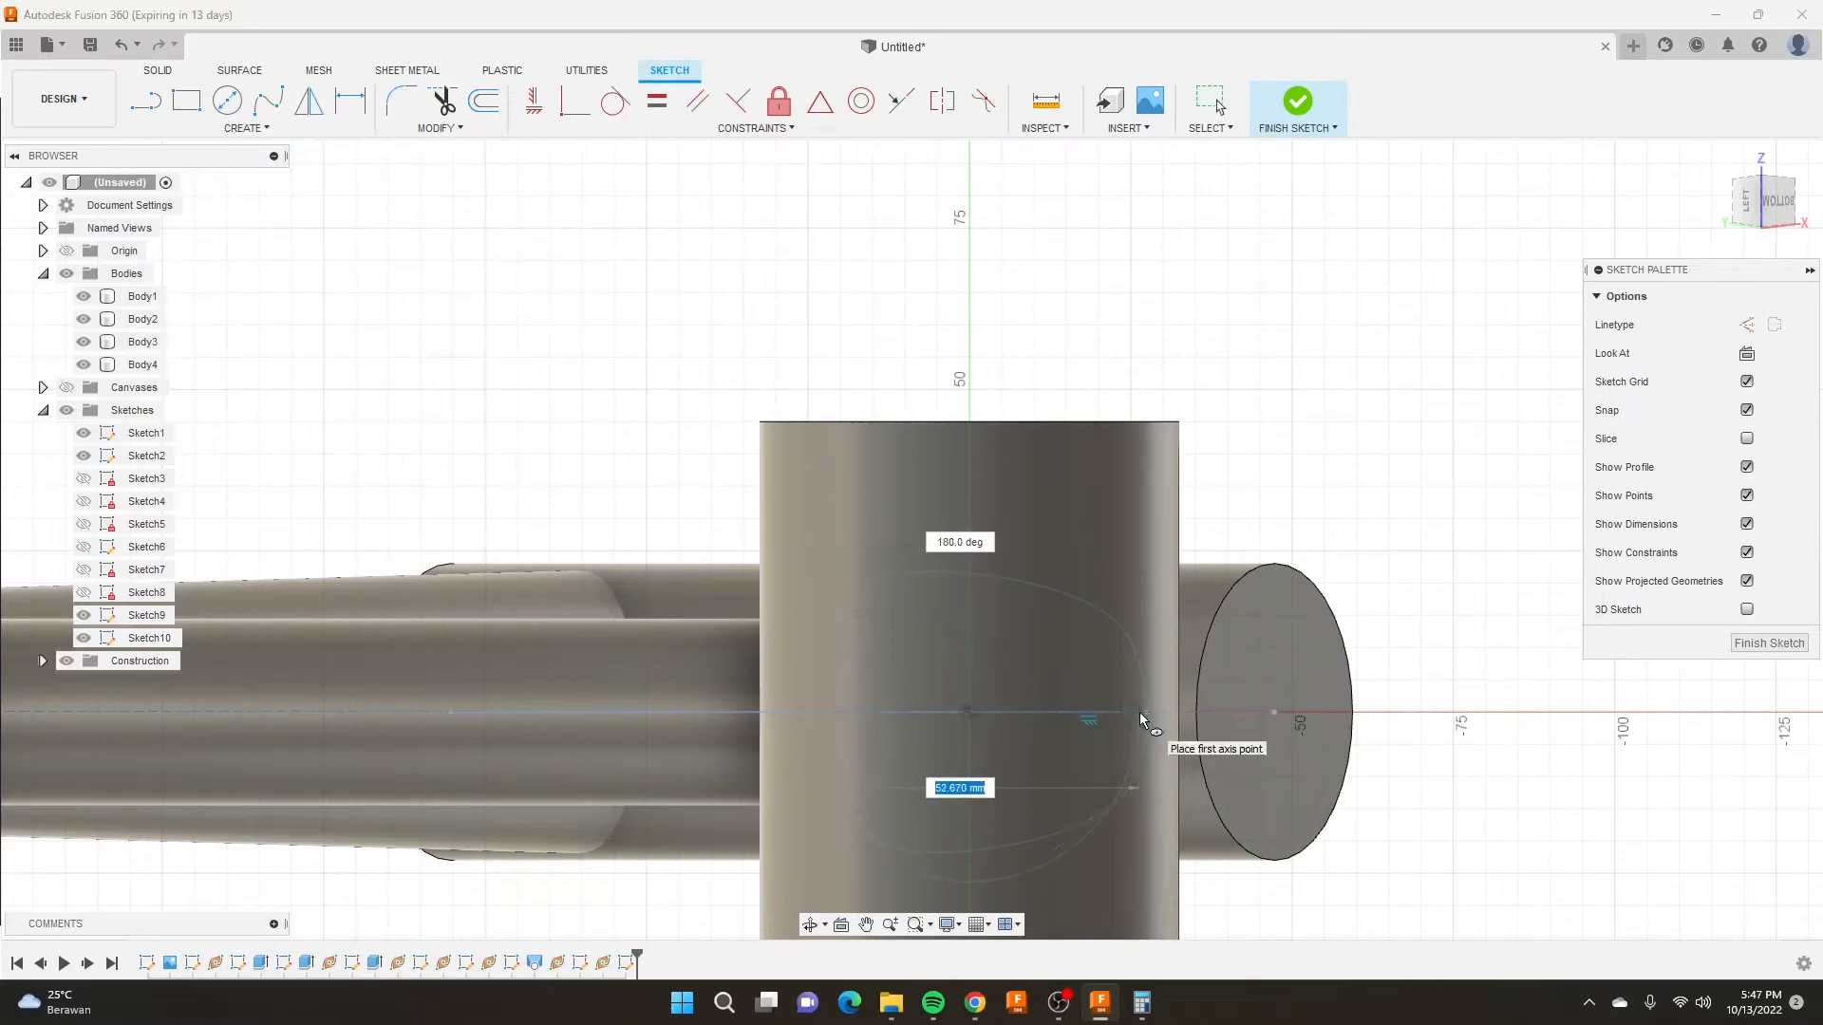
left_click(1141, 712)
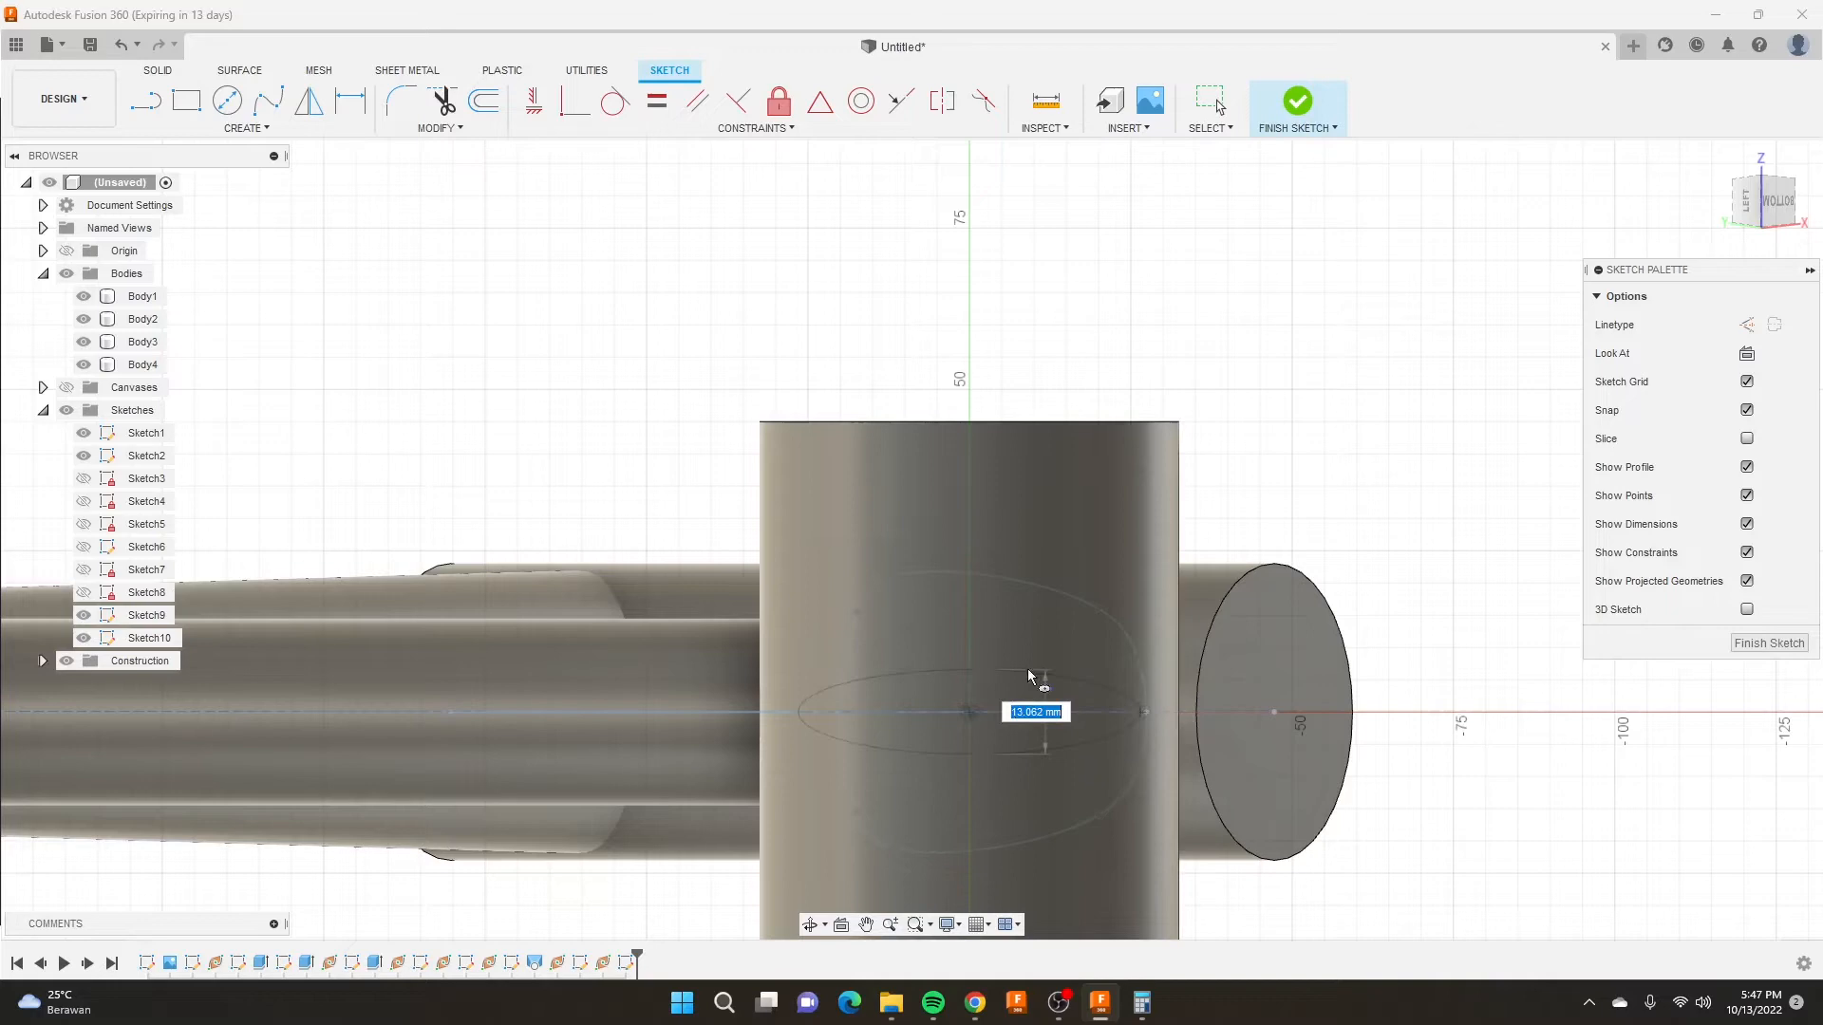
left_click(943, 598)
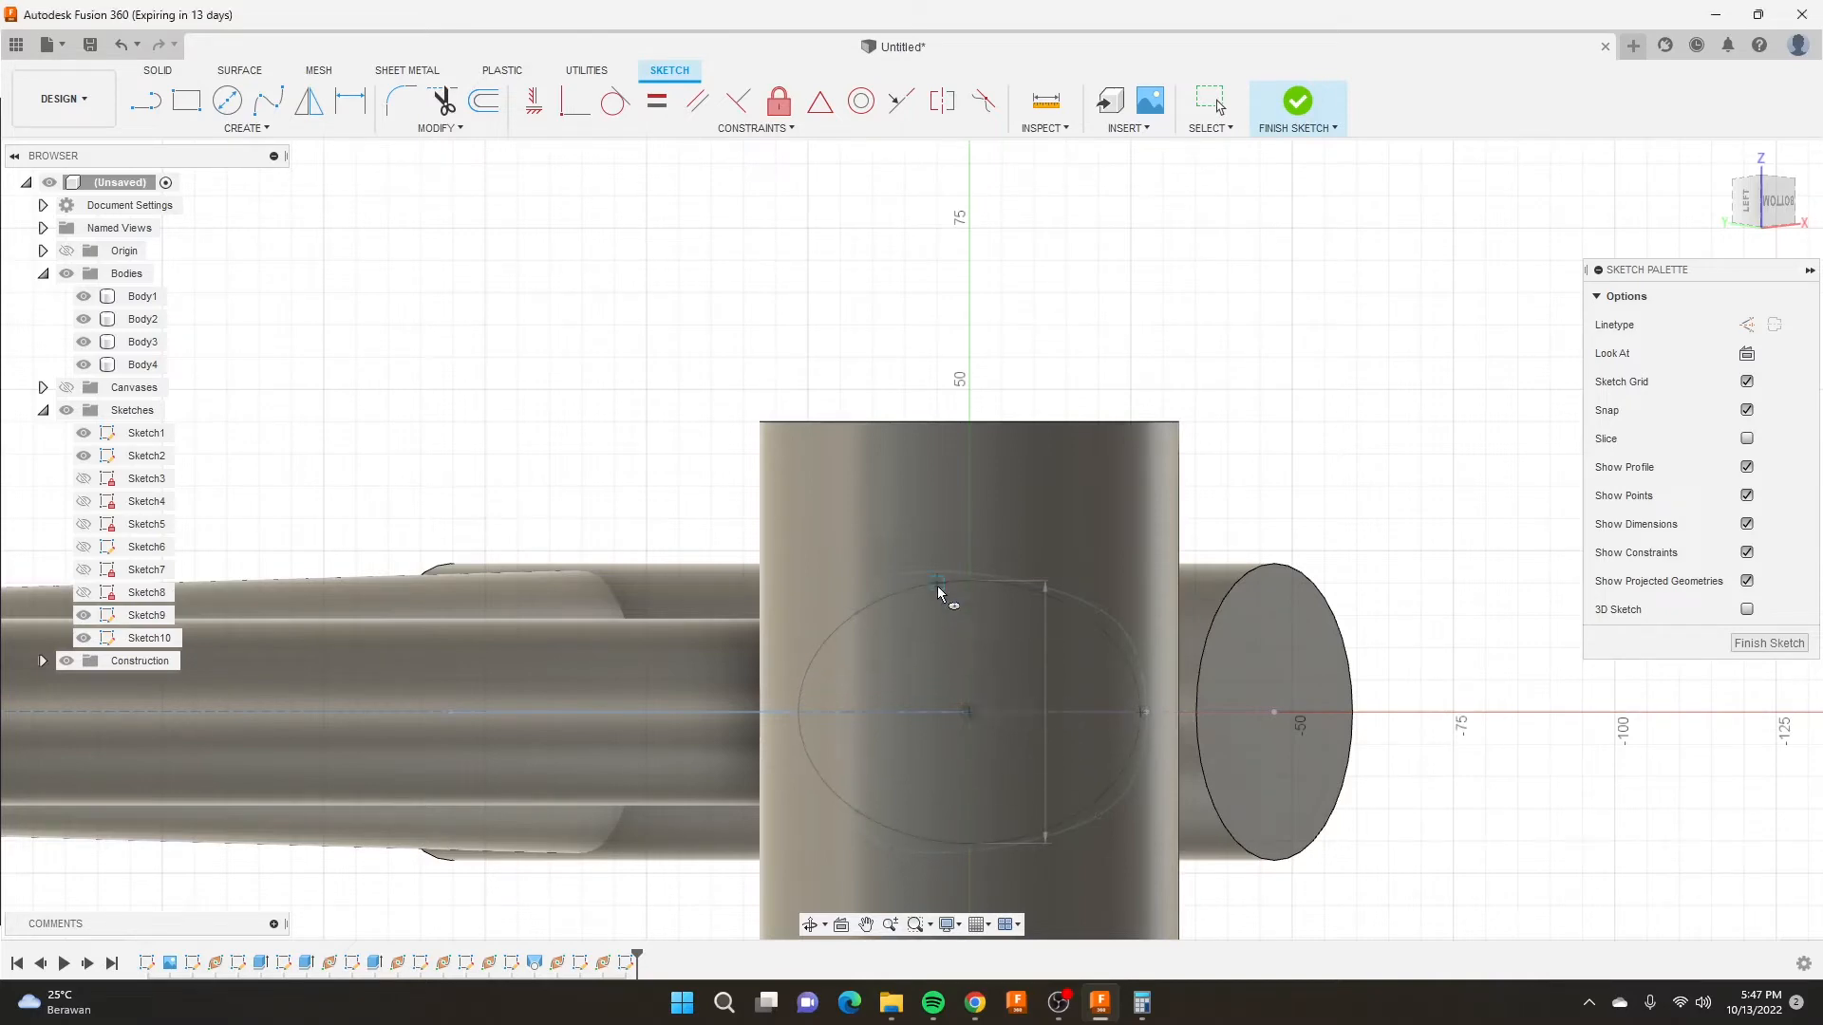
left_click(1301, 112)
Start a Loft from the closed down tube profile at the head tube to the ellipse at the bottom bracket.
middle_click_drag(961, 342, 777, 545, "shift")
scroll(691, 492, "down", 8)
scroll(872, 212, "up", 2)
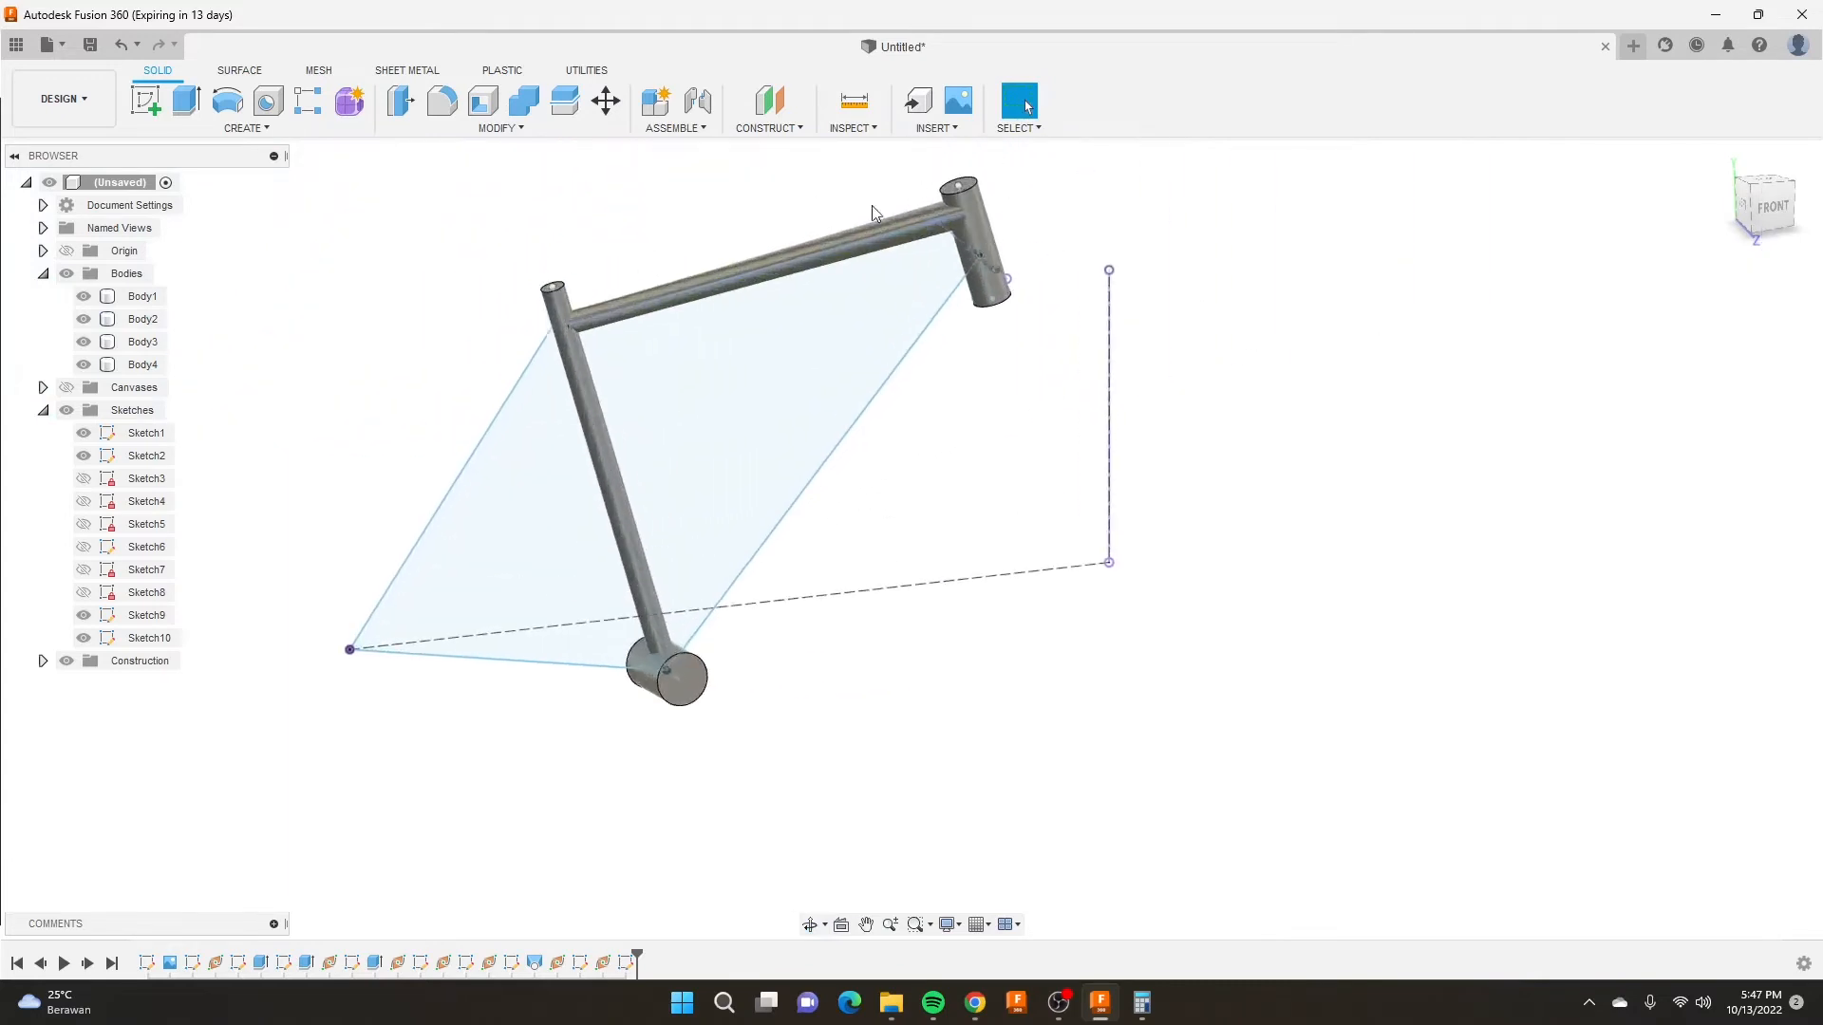
scroll(965, 294, "up", 5)
left_click(267, 101)
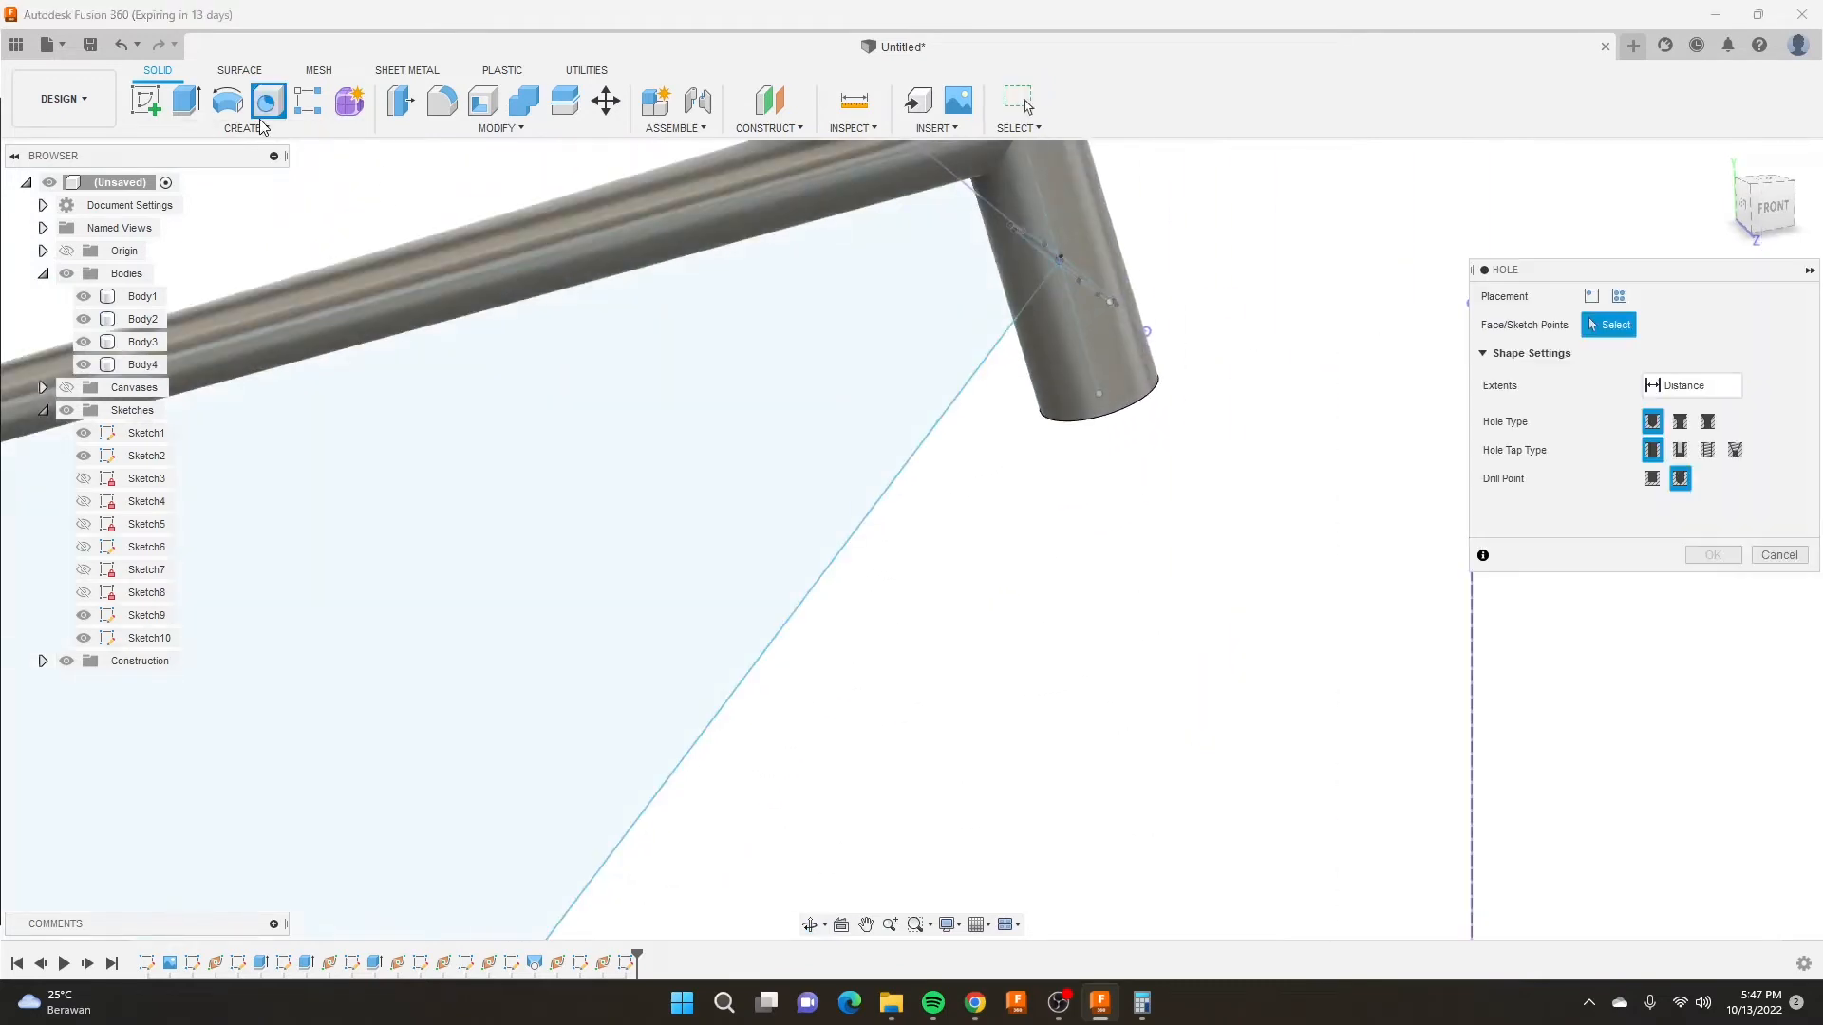
left_click(1779, 554)
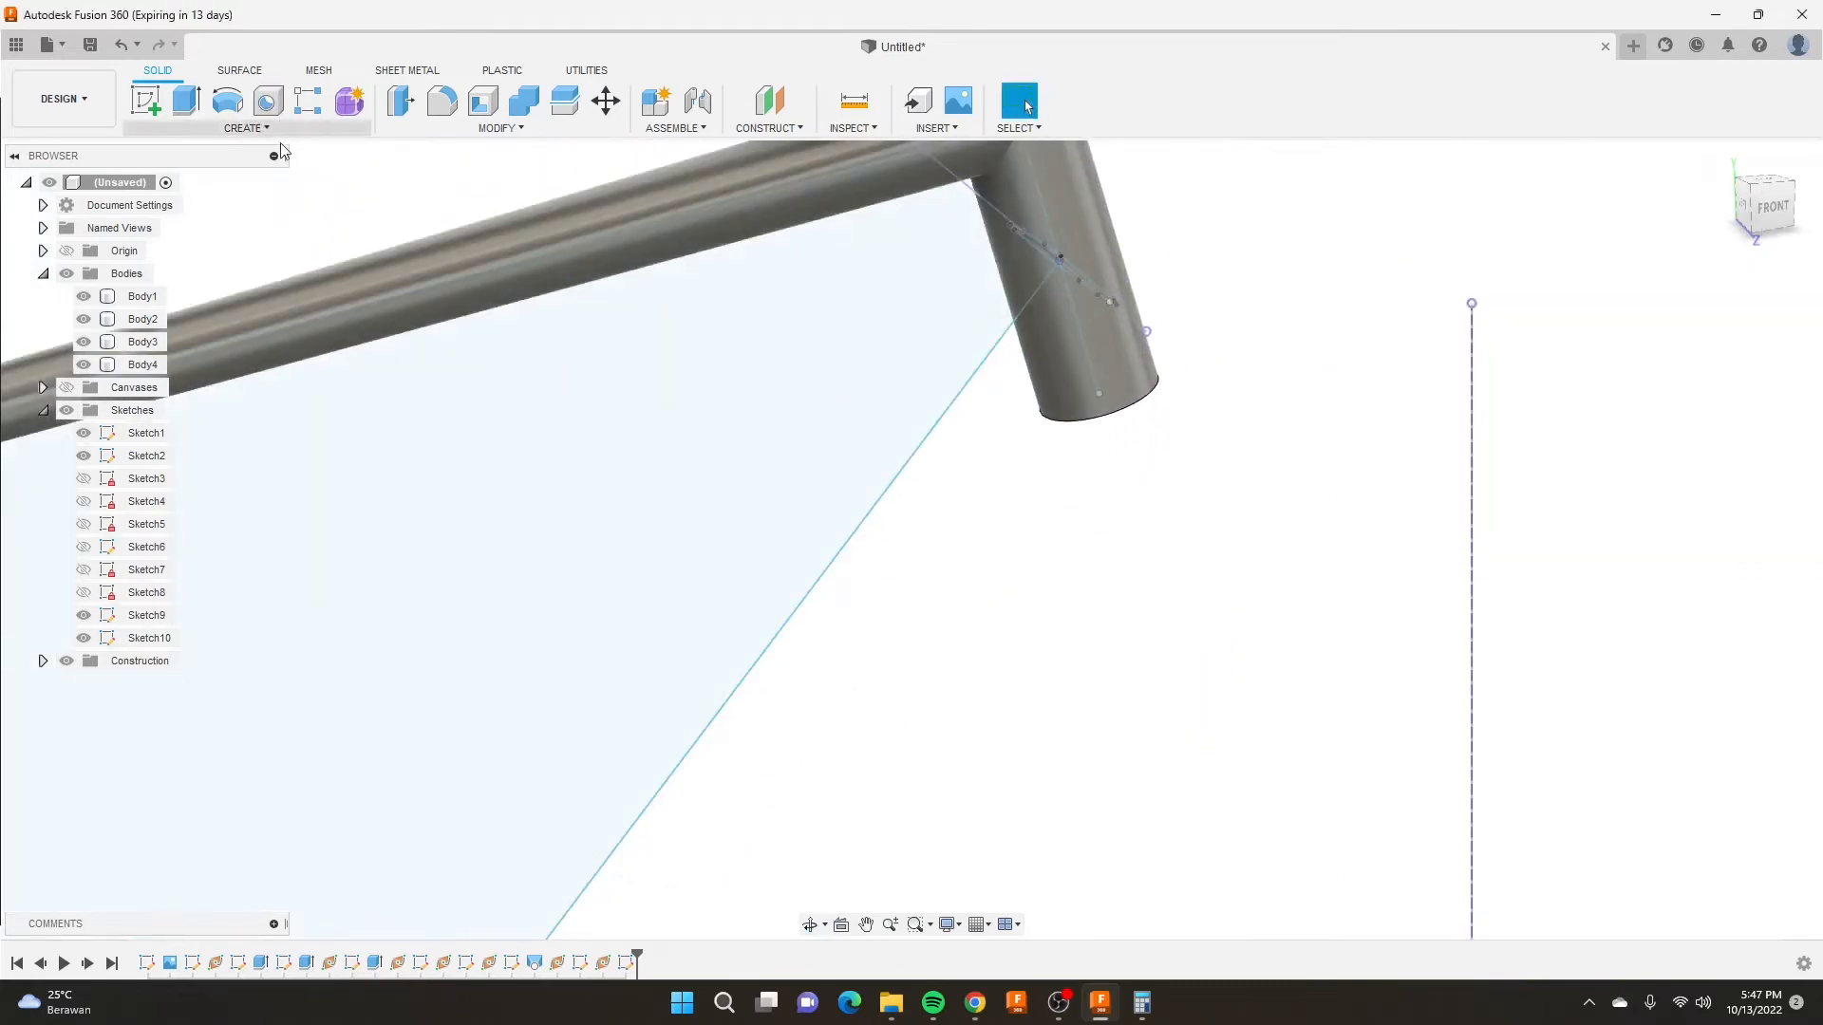
left_click(246, 127)
left_click(173, 300)
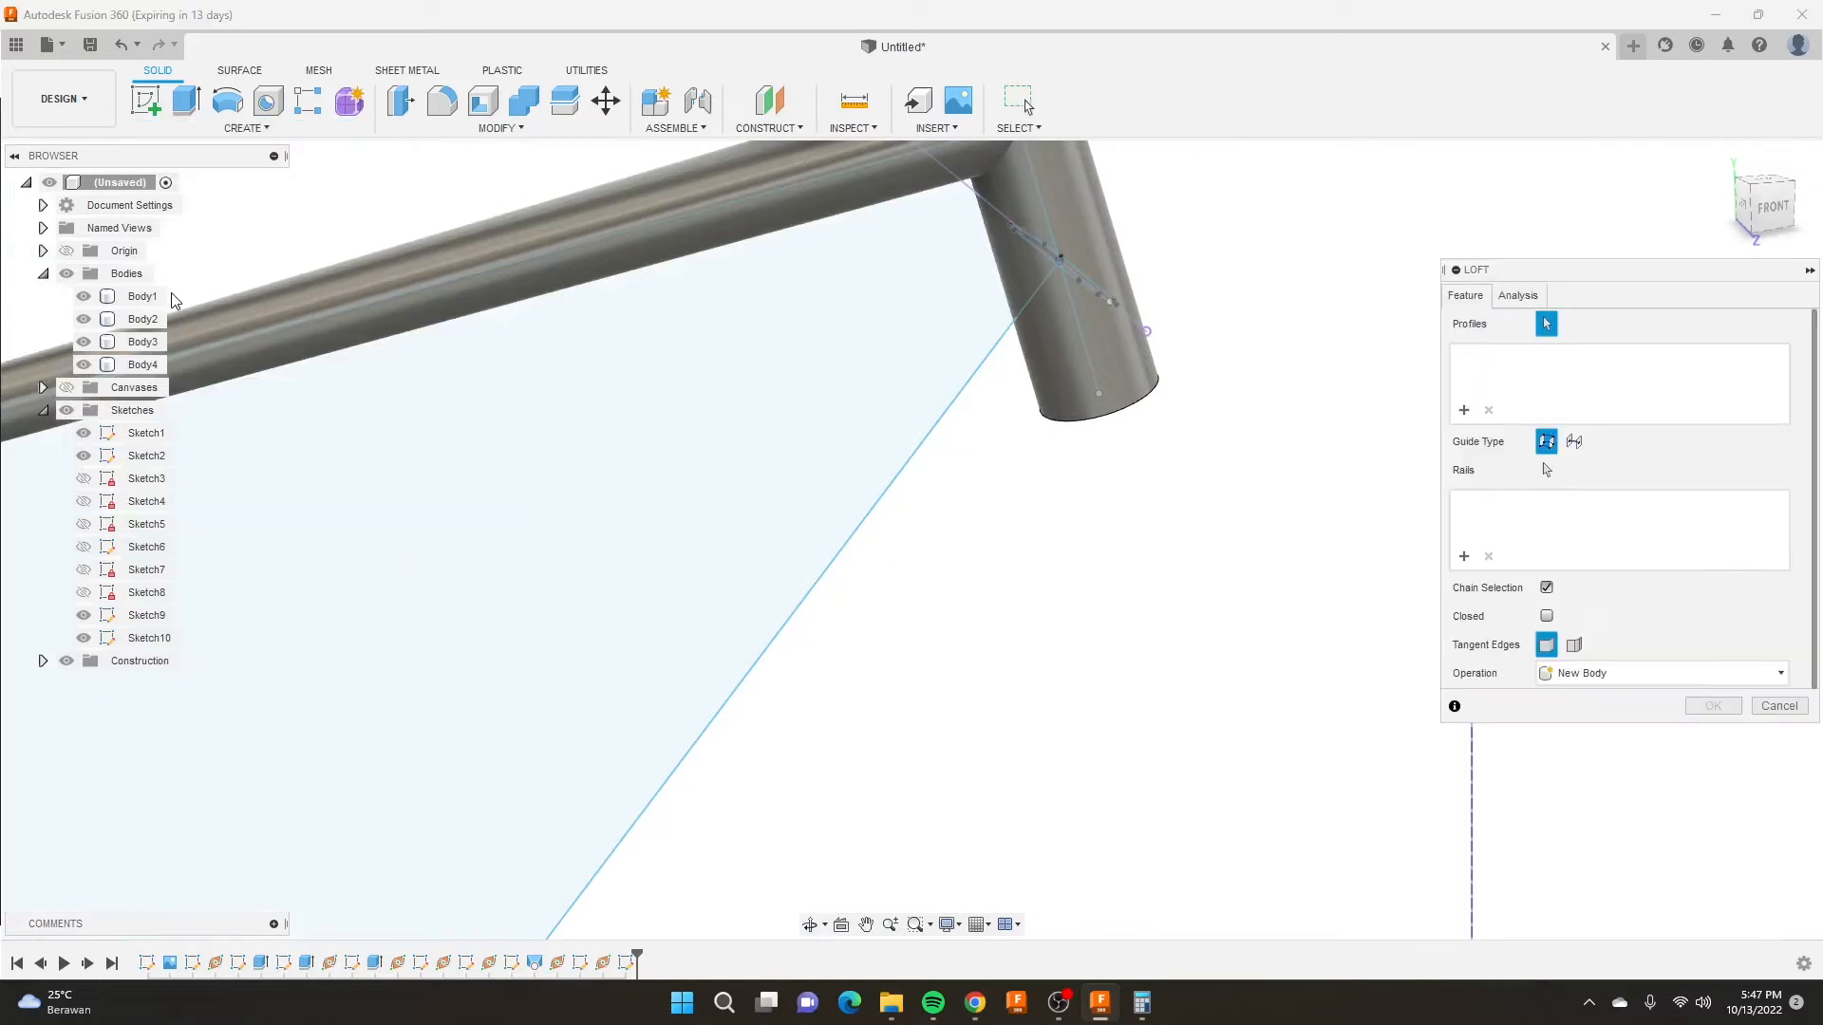
middle_click_drag(974, 306, 893, 327, "shift")
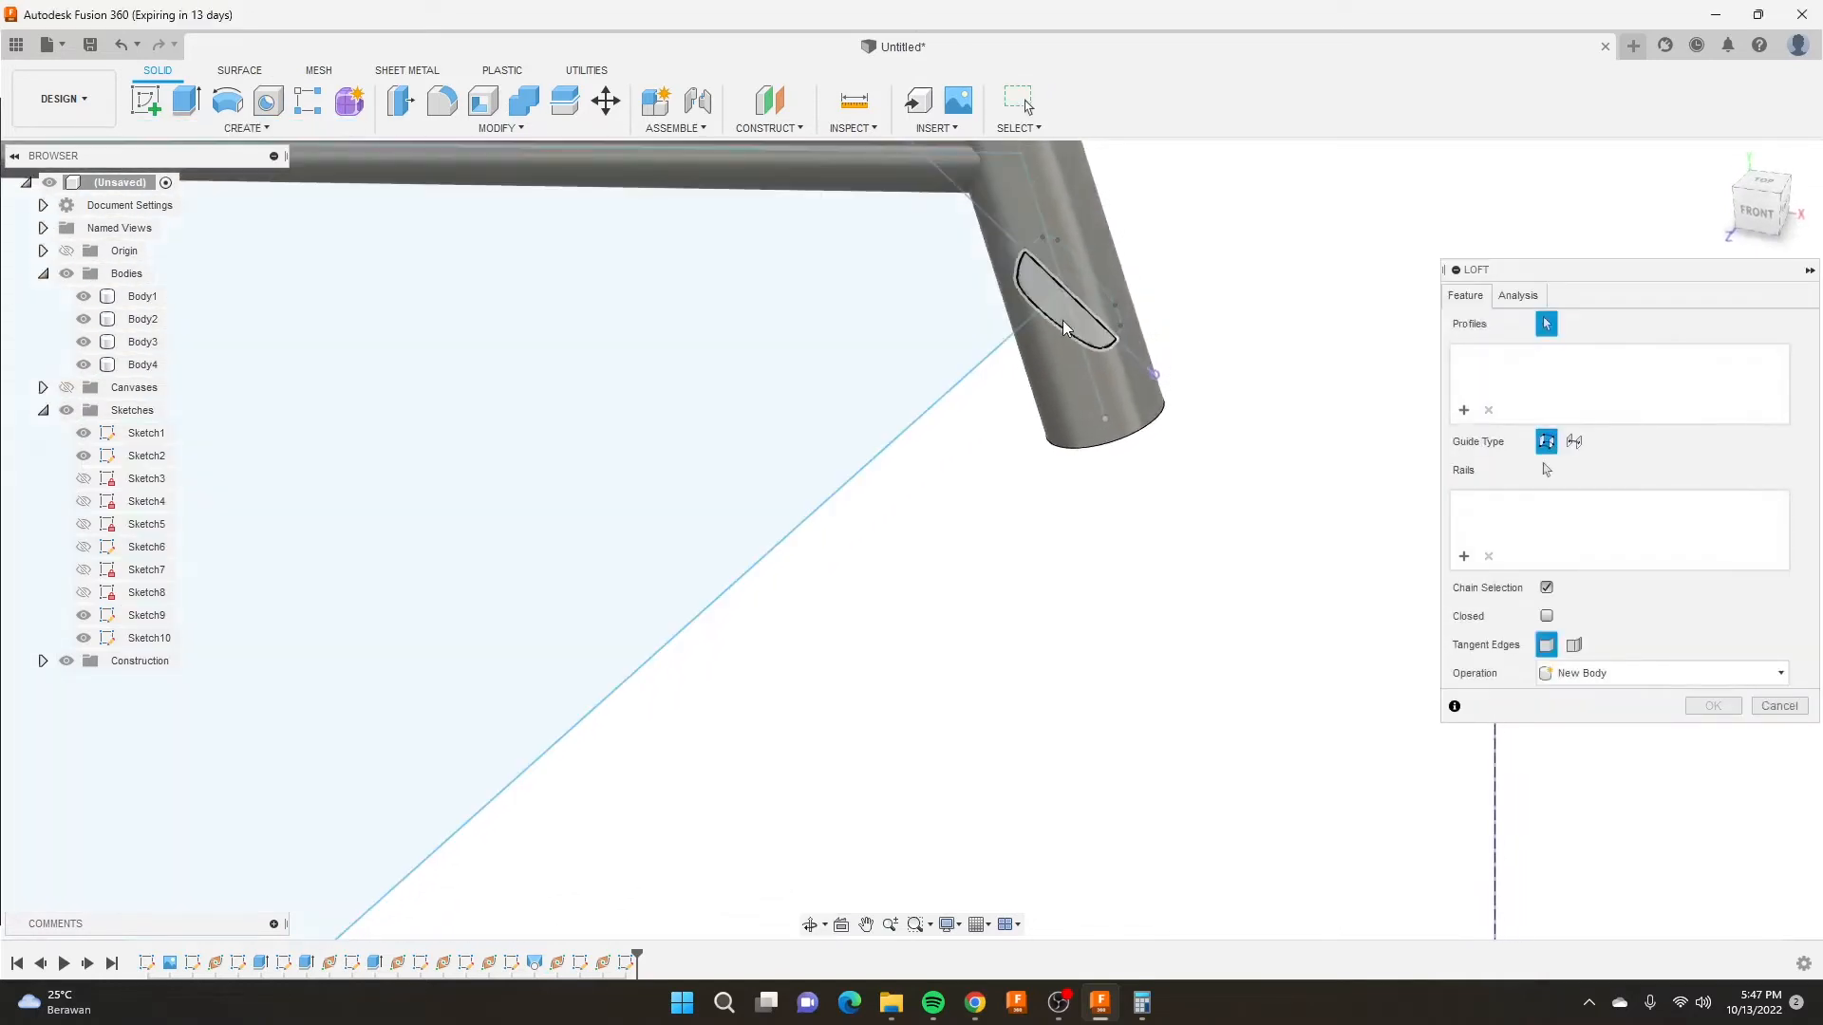
left_click(1063, 327)
scroll(1068, 328, "down", 10)
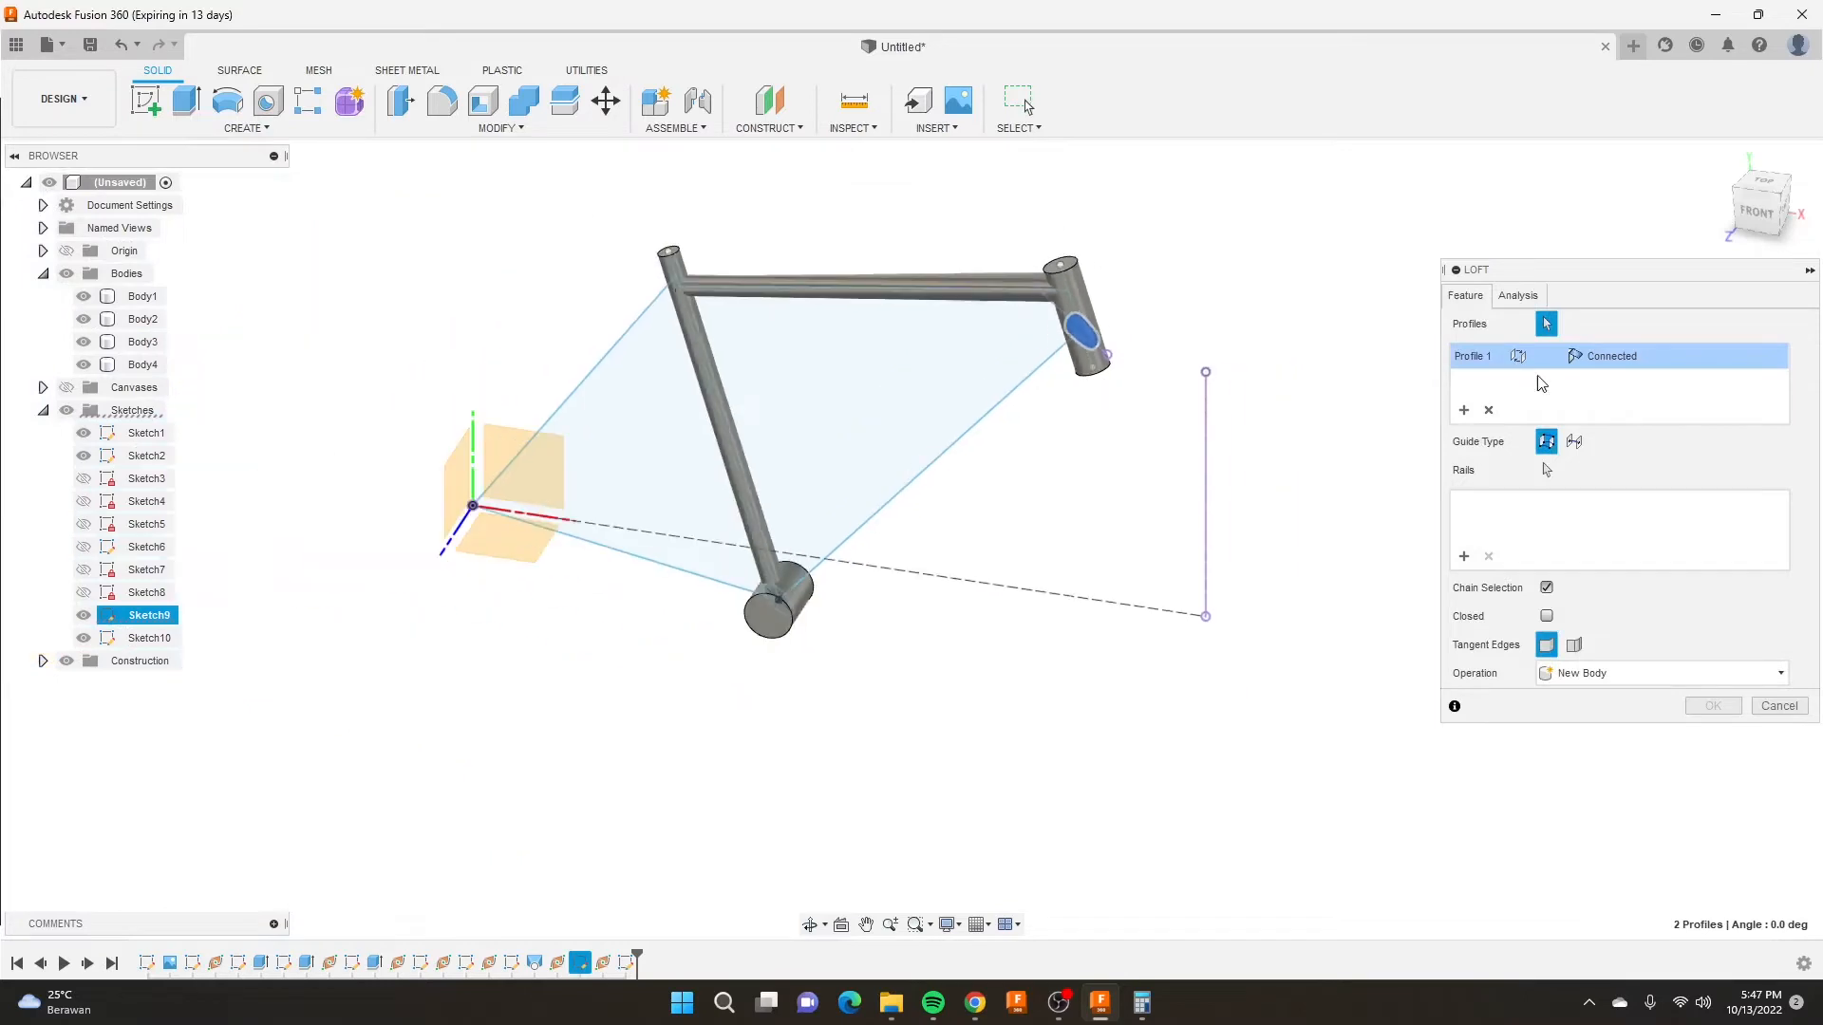
scroll(761, 600, "up", 8)
middle_click_drag(925, 605, 875, 595, "shift")
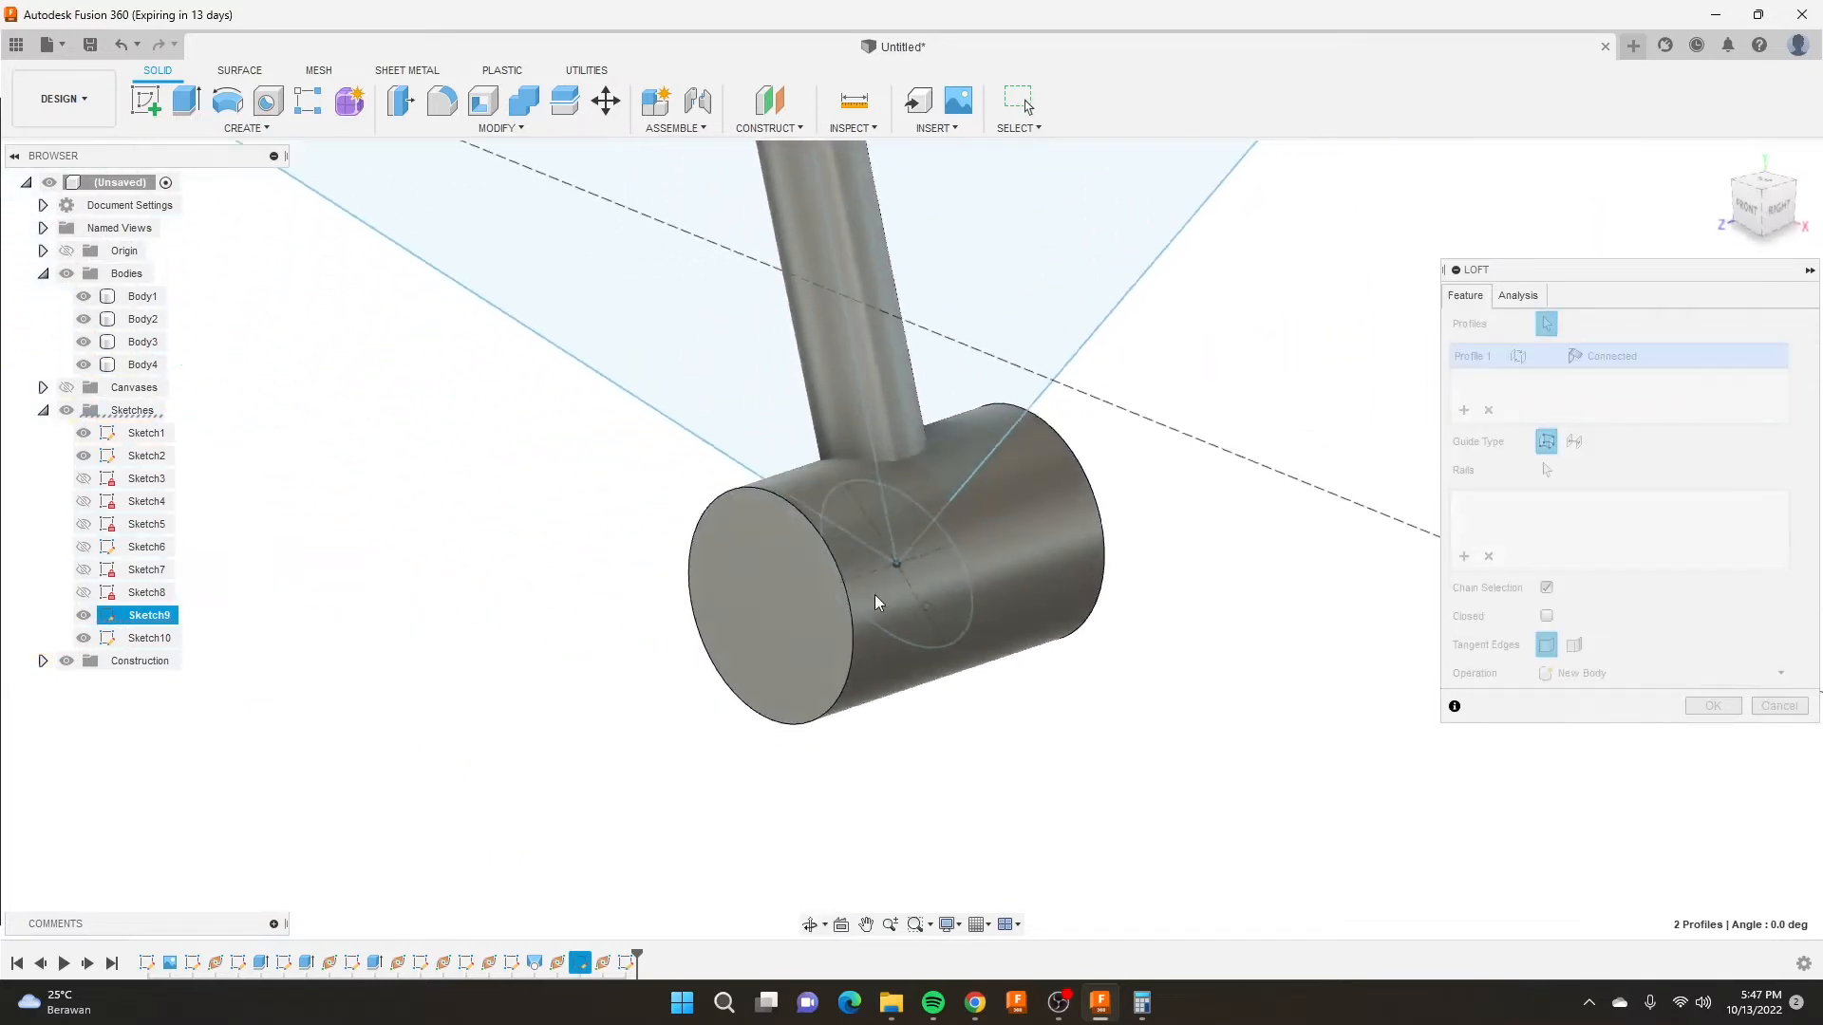
left_click(901, 632)
scroll(958, 577, "down", 3)
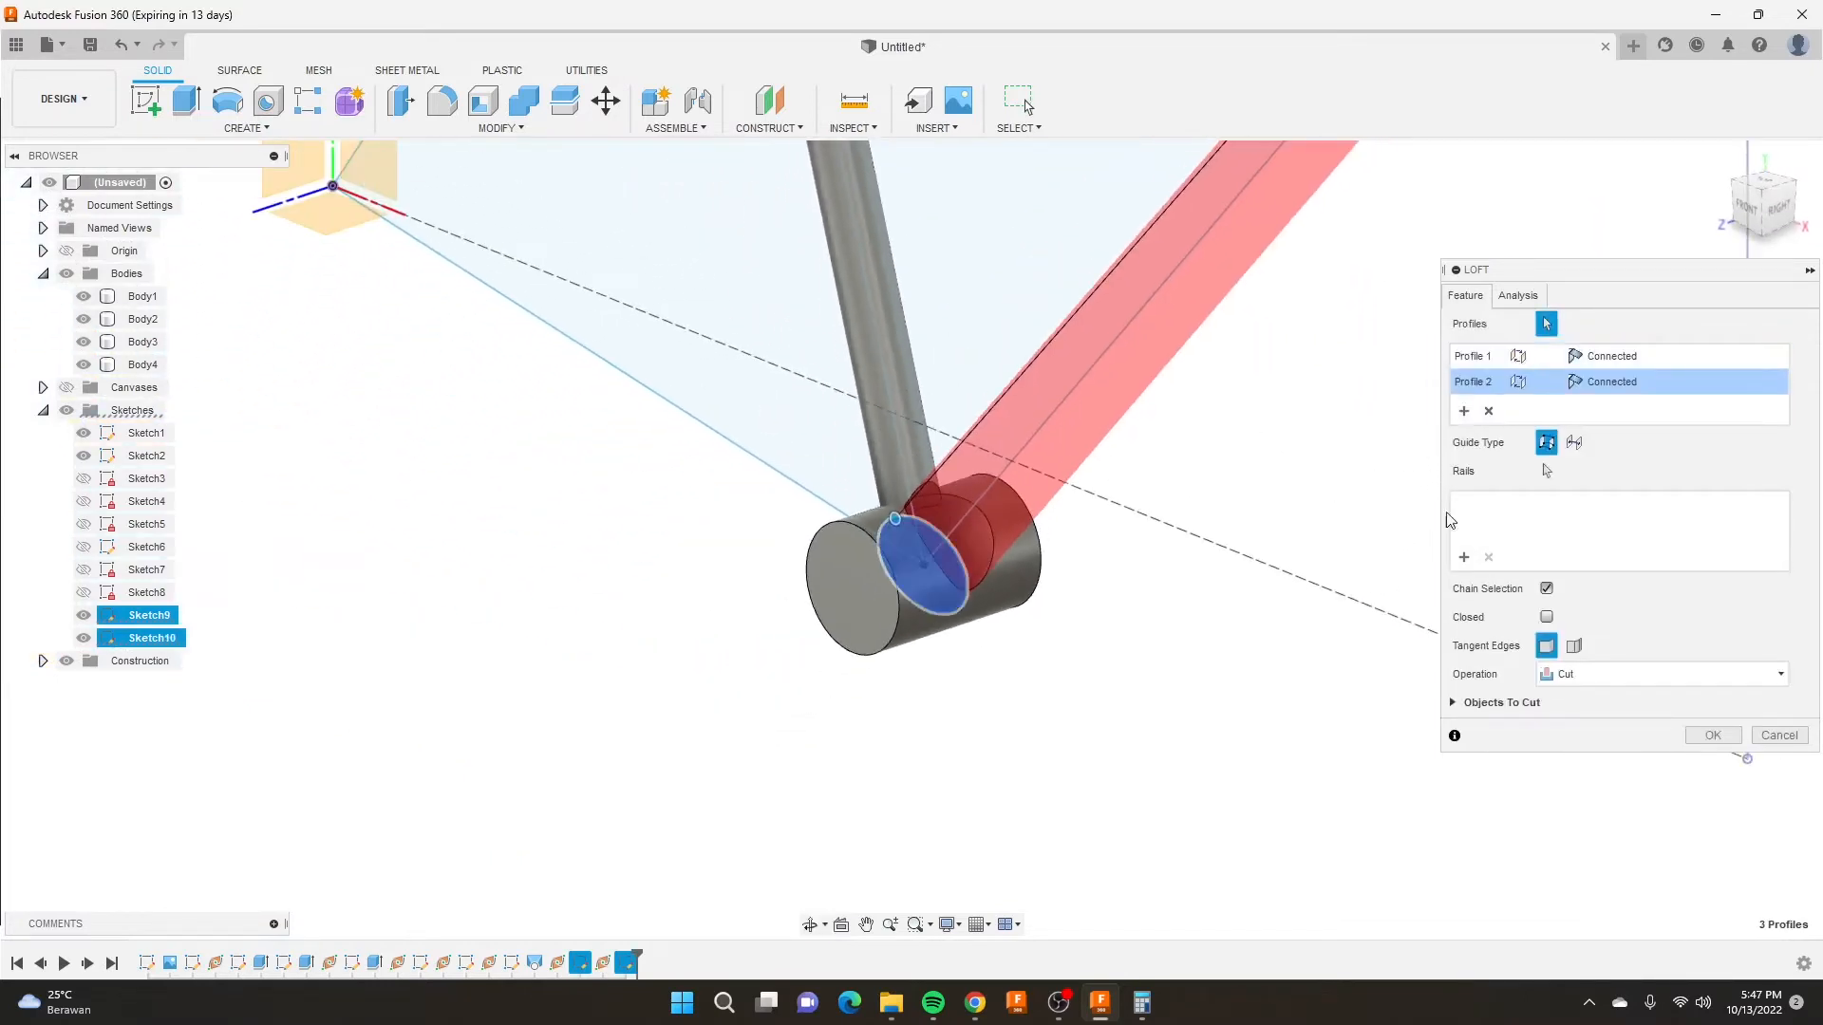
Guide the loft with the down tube sketch line as centerline and set its operation to New Body.
left_click(1573, 443)
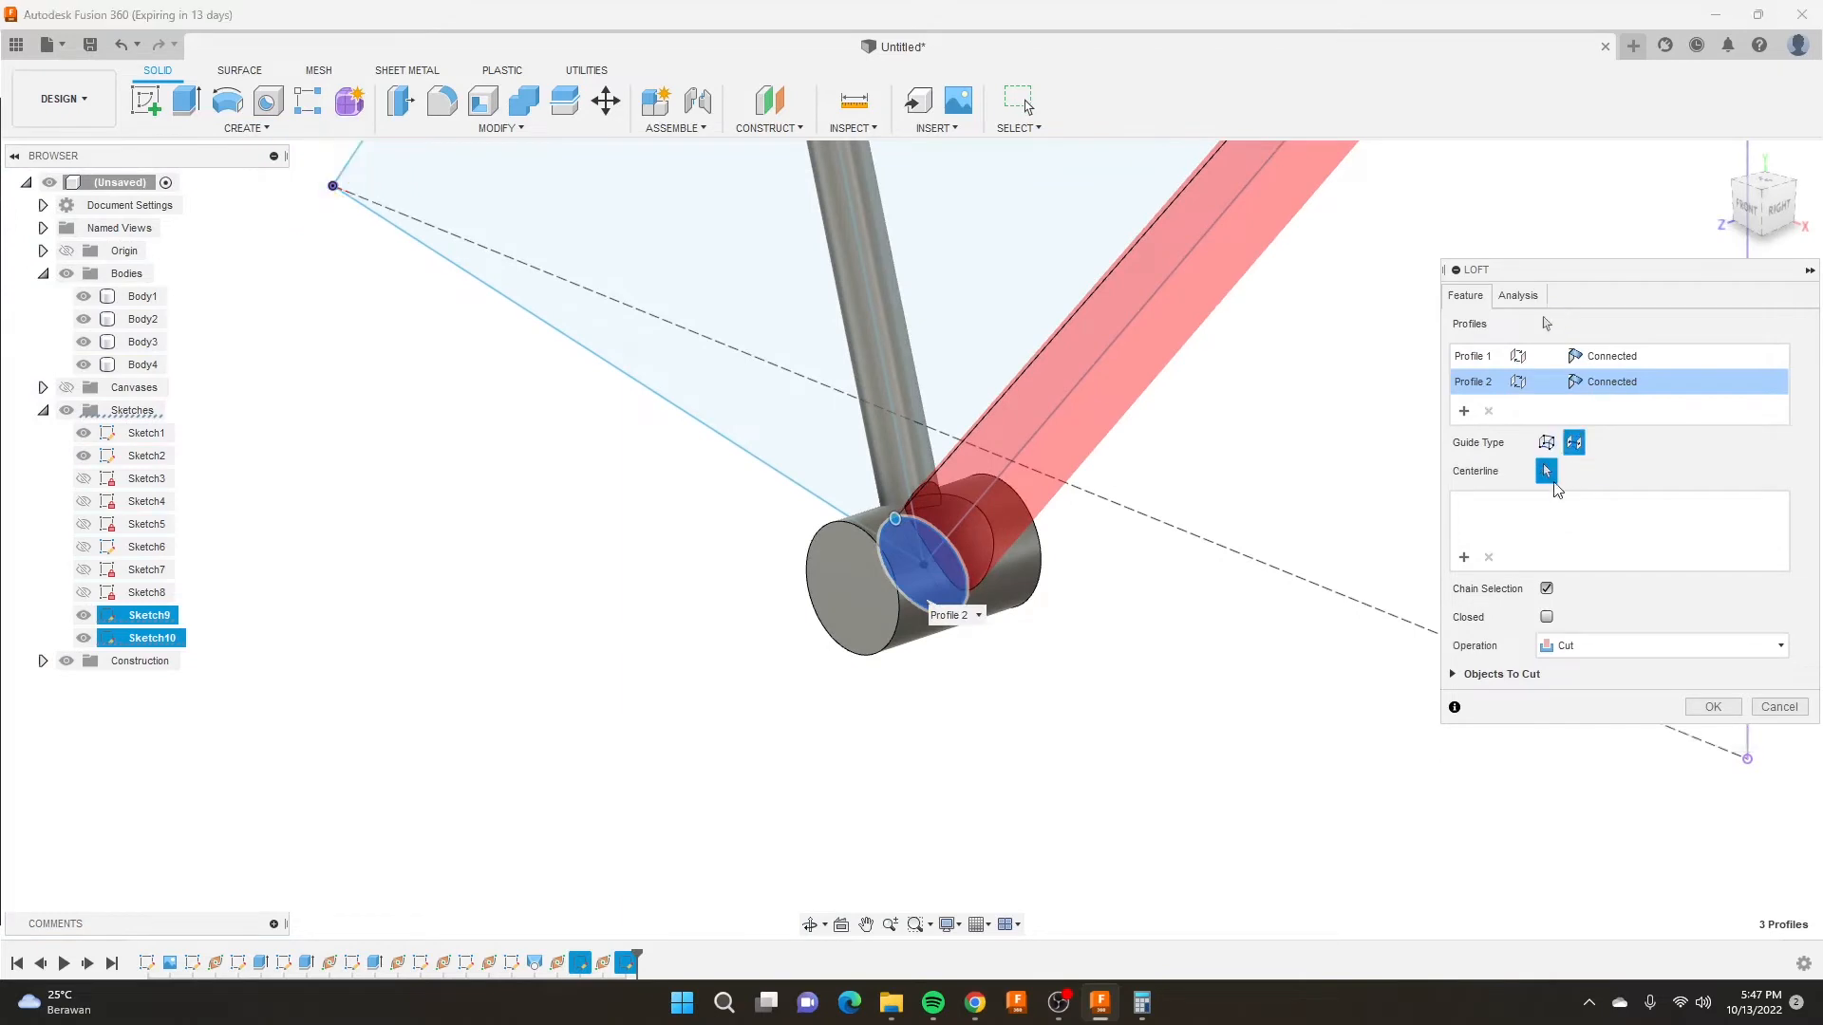
left_click(1149, 301)
scroll(1234, 408, "down", 2)
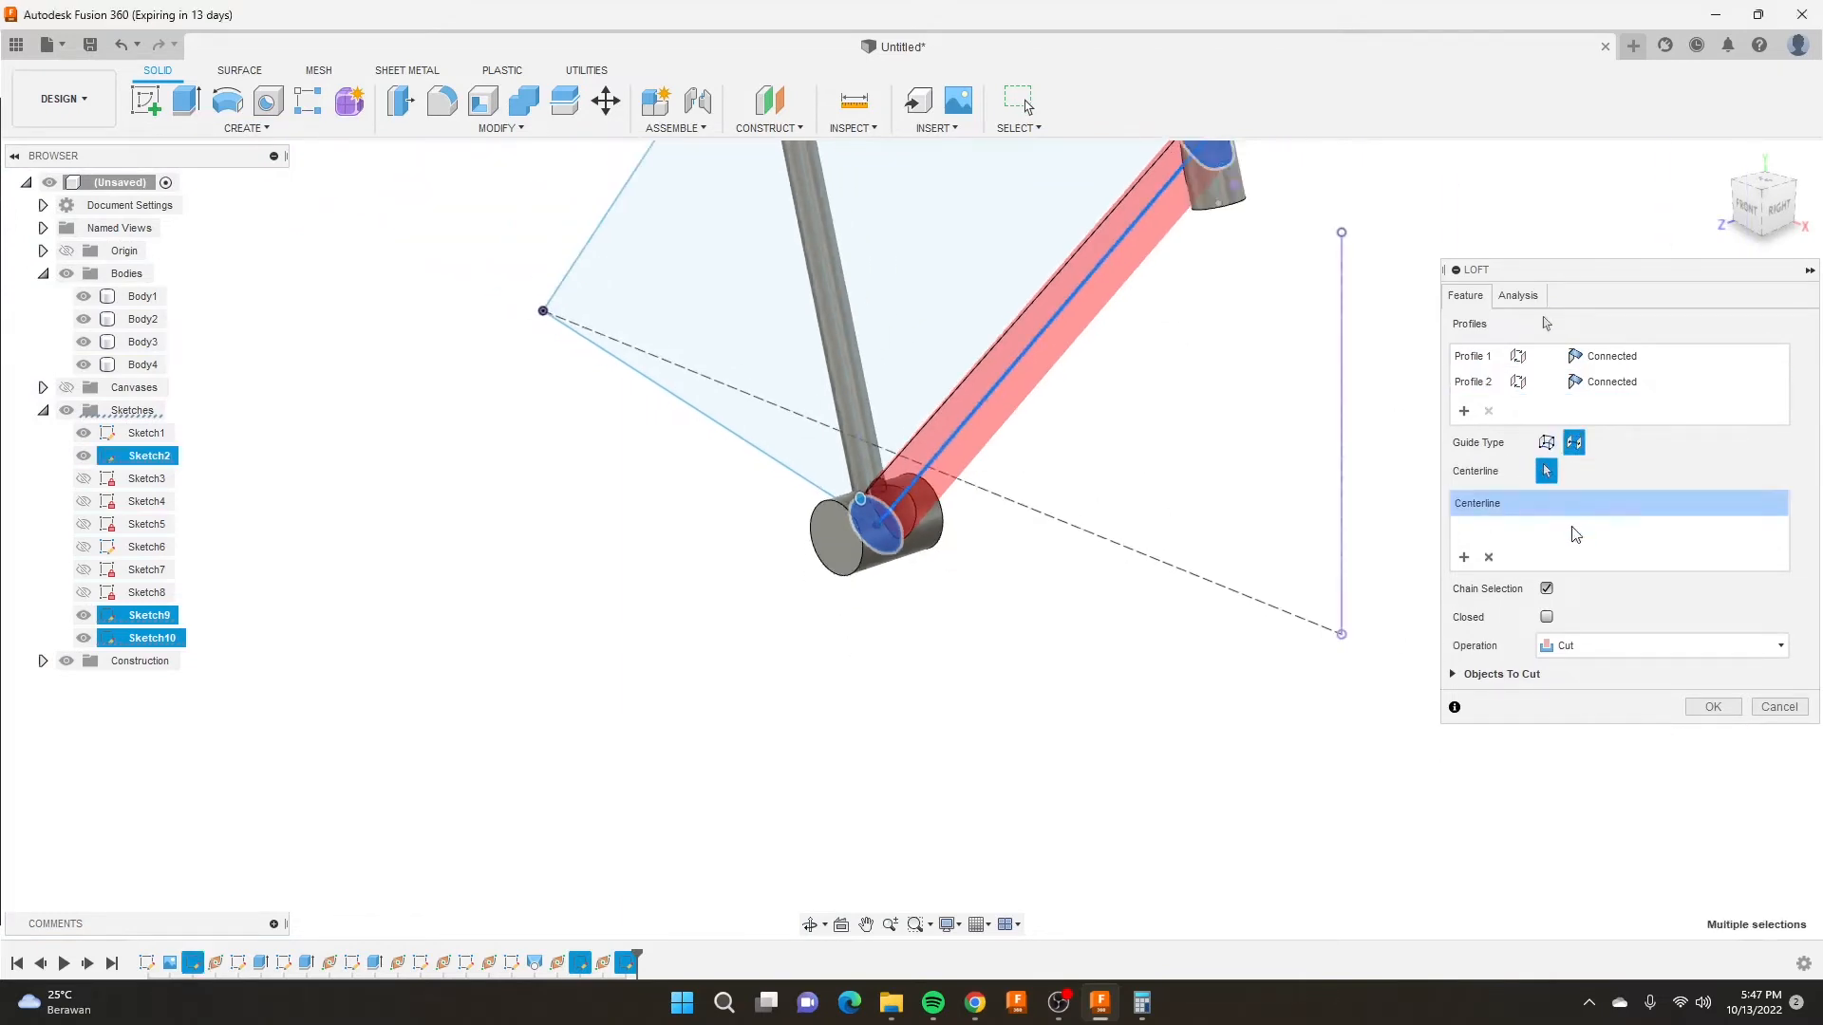
left_click(1565, 647)
left_click(1583, 734)
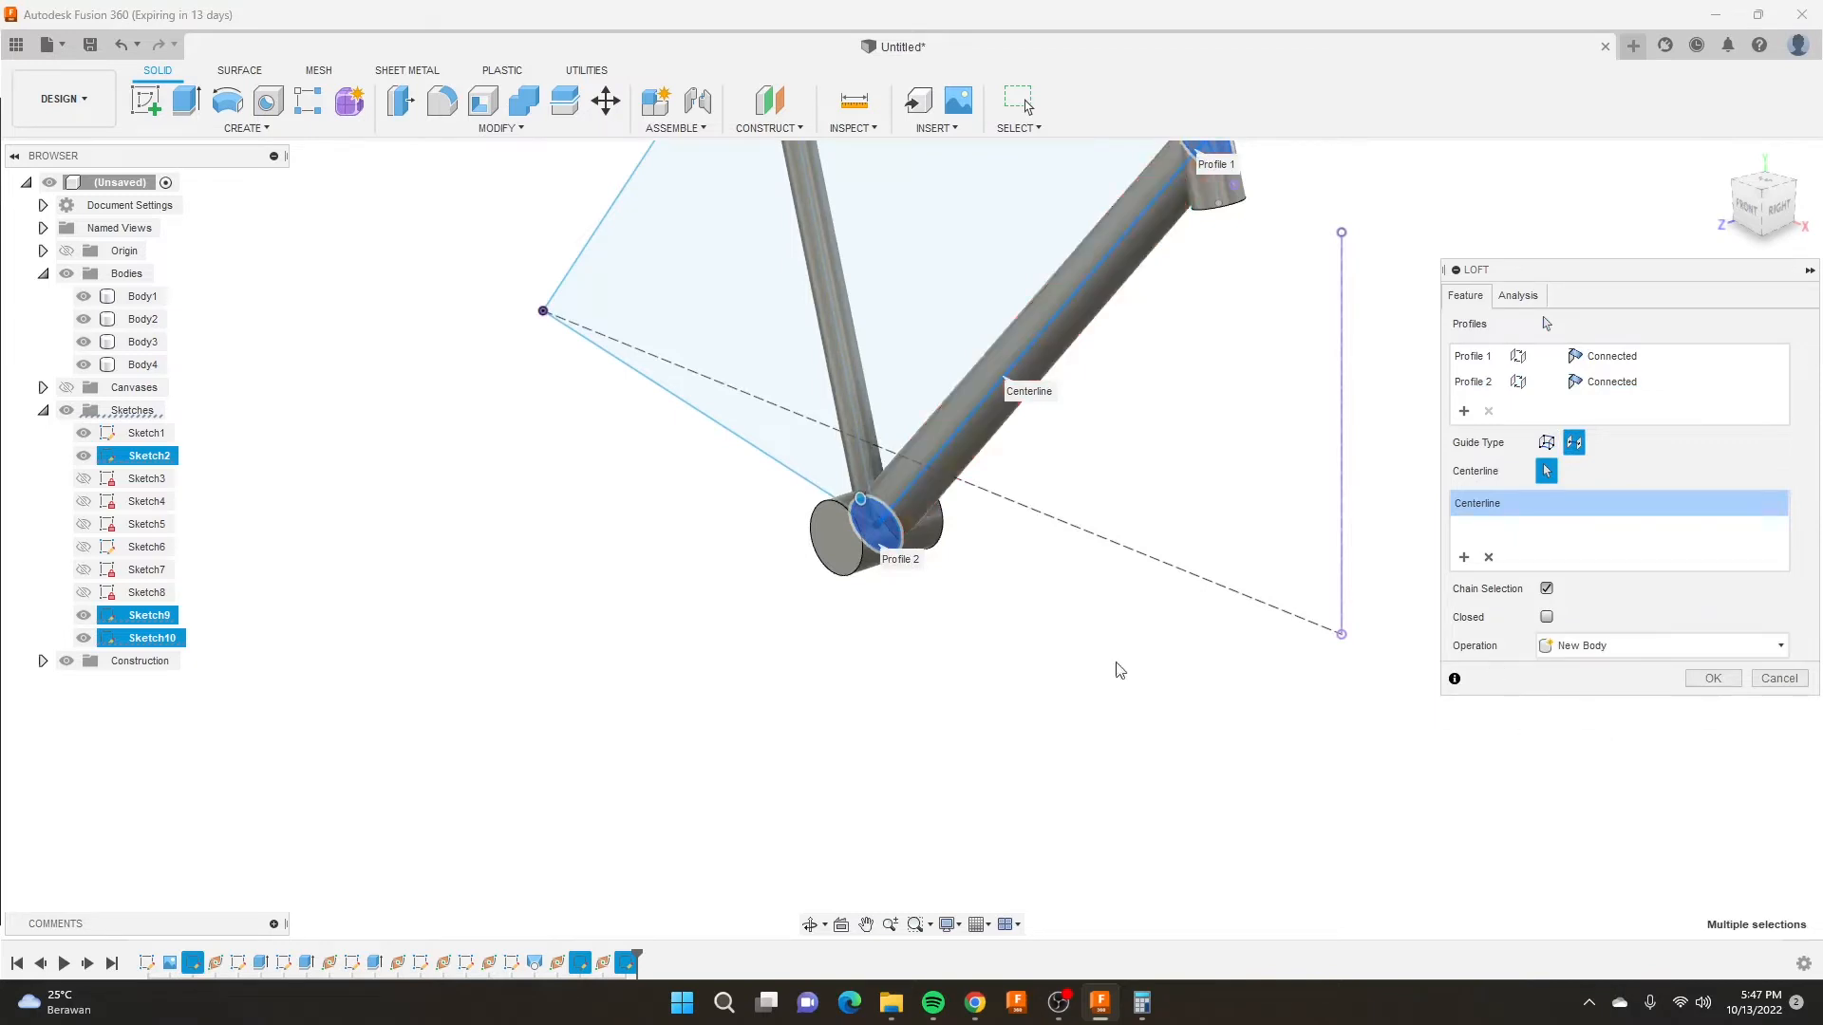
Check the loft preview at the bottom bracket and head tube joints, and accept the down tube loft.
scroll(859, 532, "down", 3)
scroll(871, 488, "up", 4)
middle_click_drag(860, 478, 928, 488, "shift")
scroll(1043, 343, "down", 5)
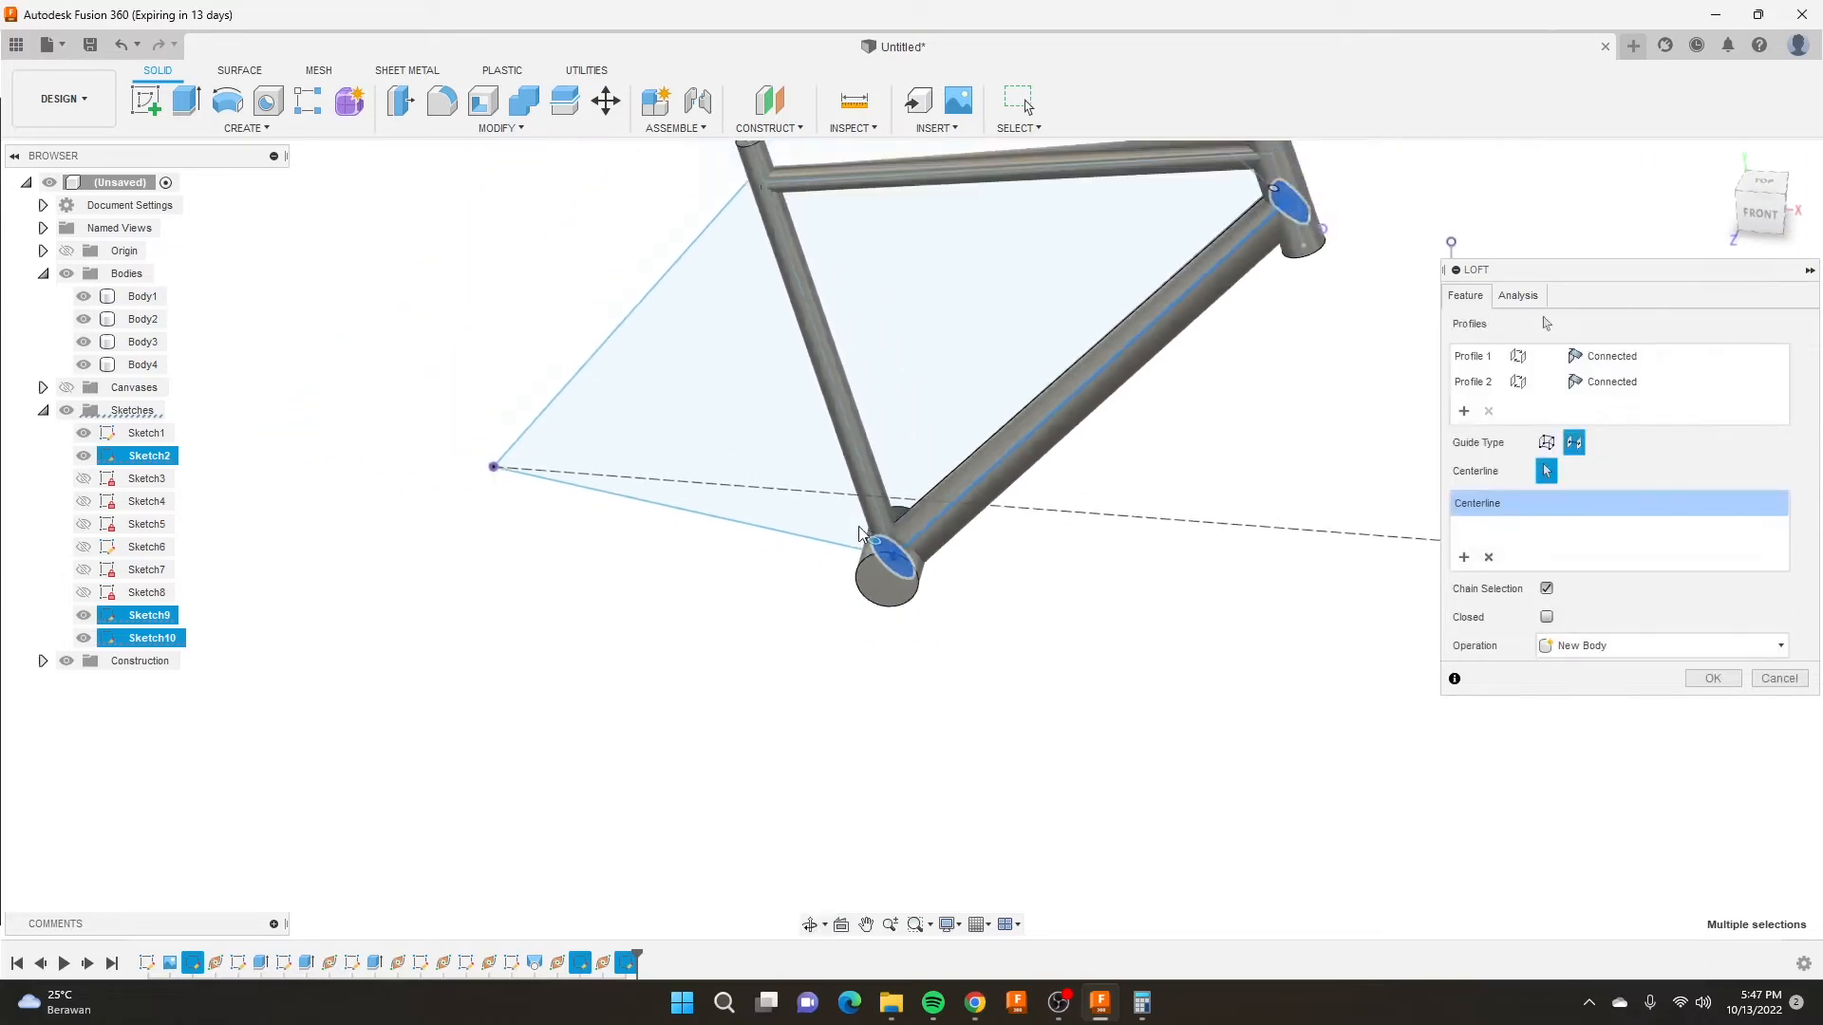
middle_click_drag(1042, 344, 956, 480, "shift")
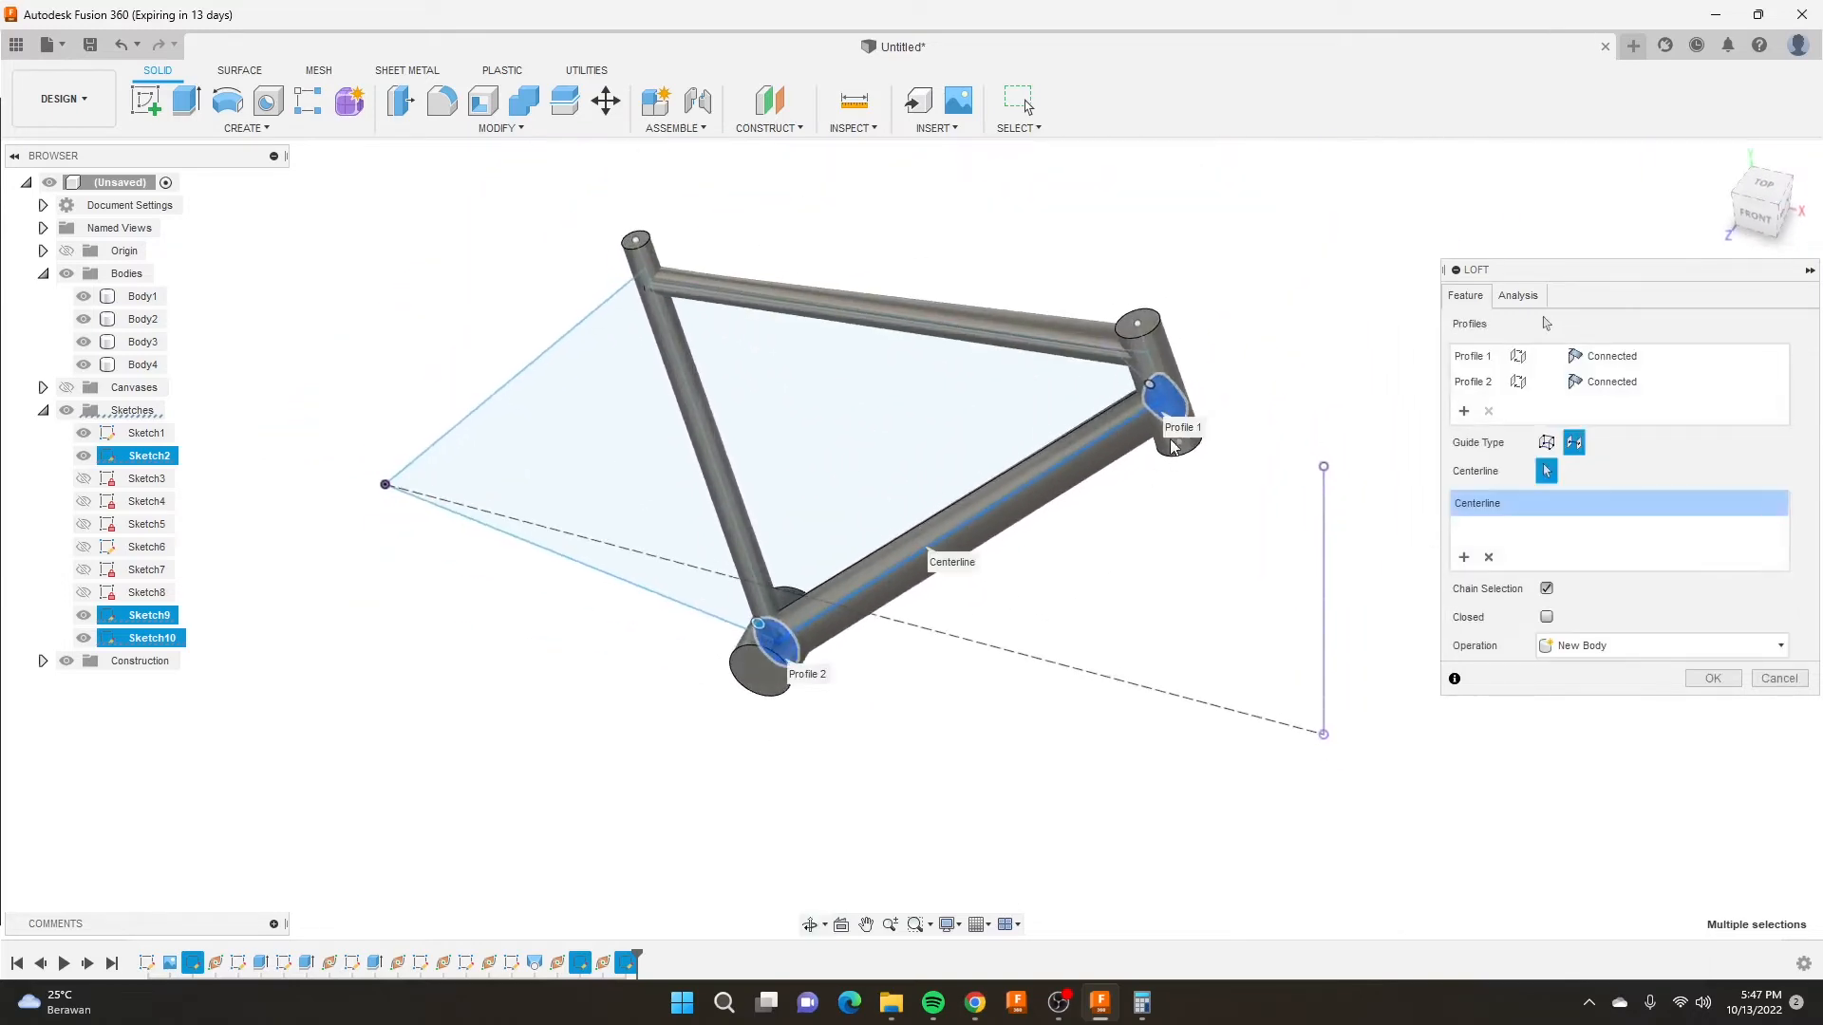
scroll(1146, 344, "up", 5)
scroll(1146, 345, "down", 2)
middle_click_drag(1146, 345, 1139, 296, "shift")
left_click(1732, 679)
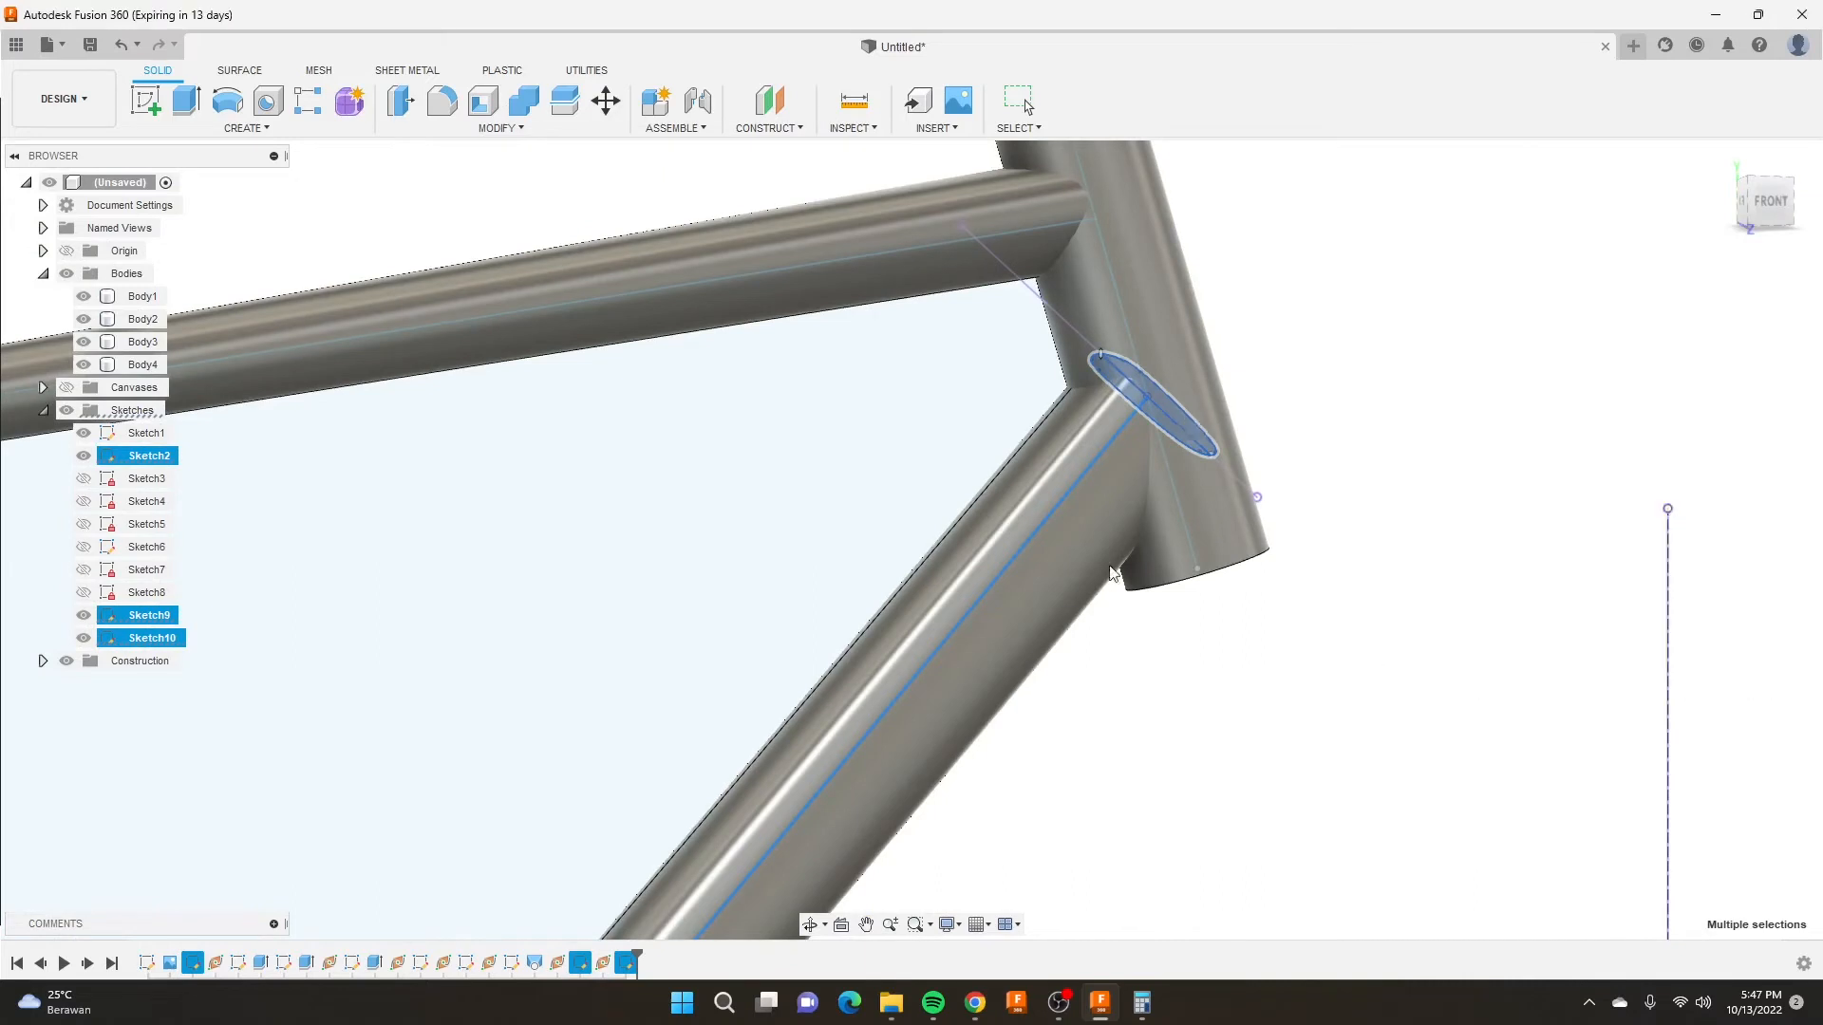
Examine the frame with its down tube and the rear sketch line running from the seat tube to the rear axle point.
scroll(1022, 505, "down", 3)
scroll(1022, 510, "down", 3)
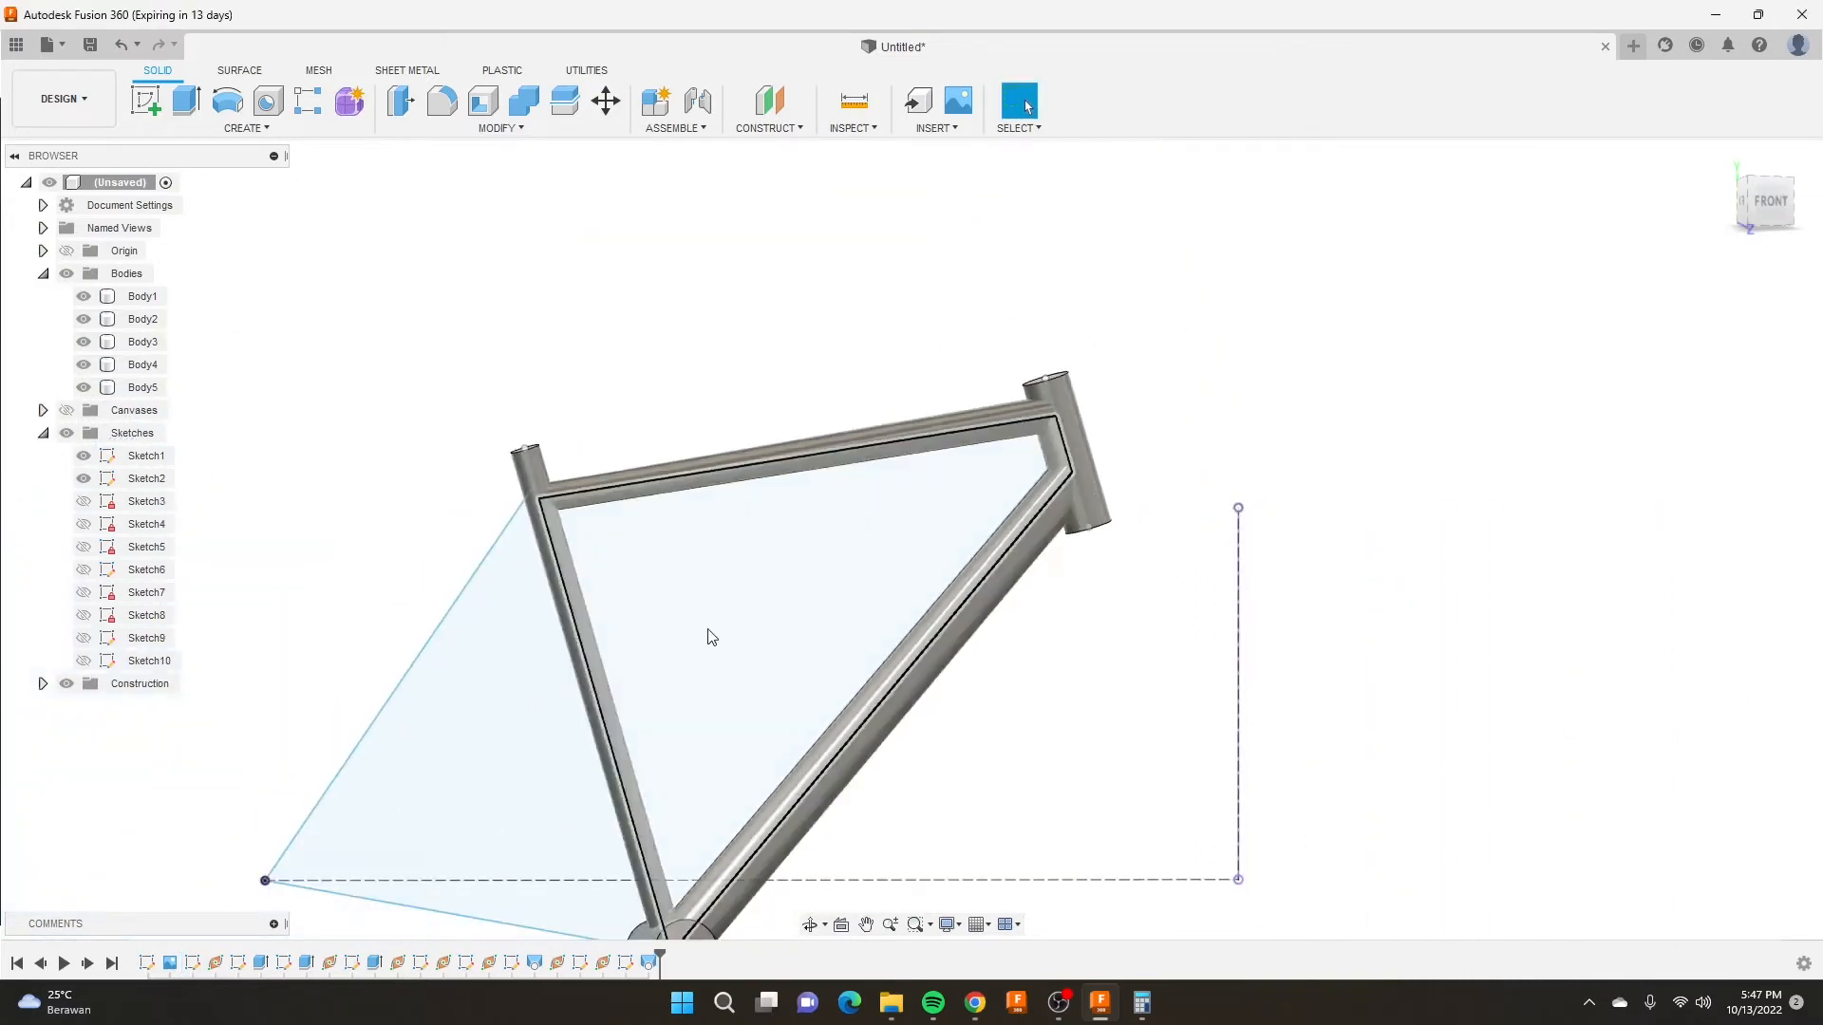
middle_click_drag(733, 559, 664, 540, "shift")
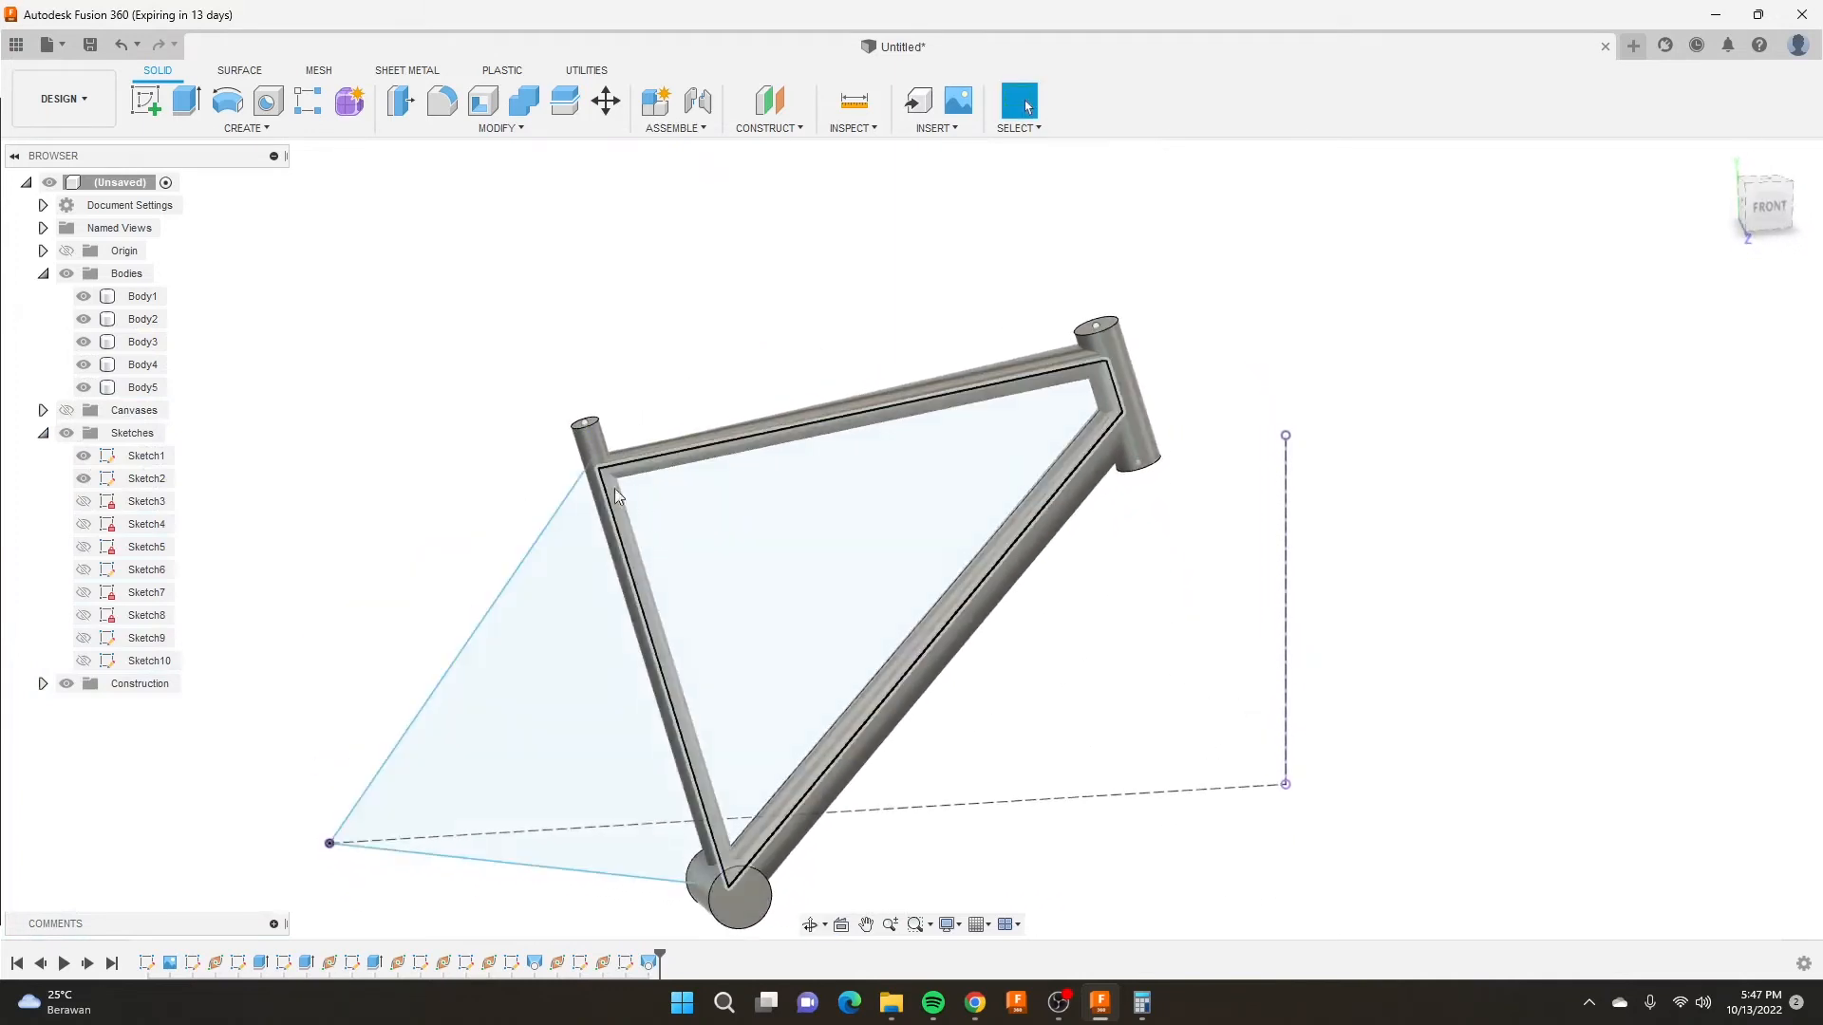
scroll(735, 490, "down", 3)
scroll(594, 647, "up", 3)
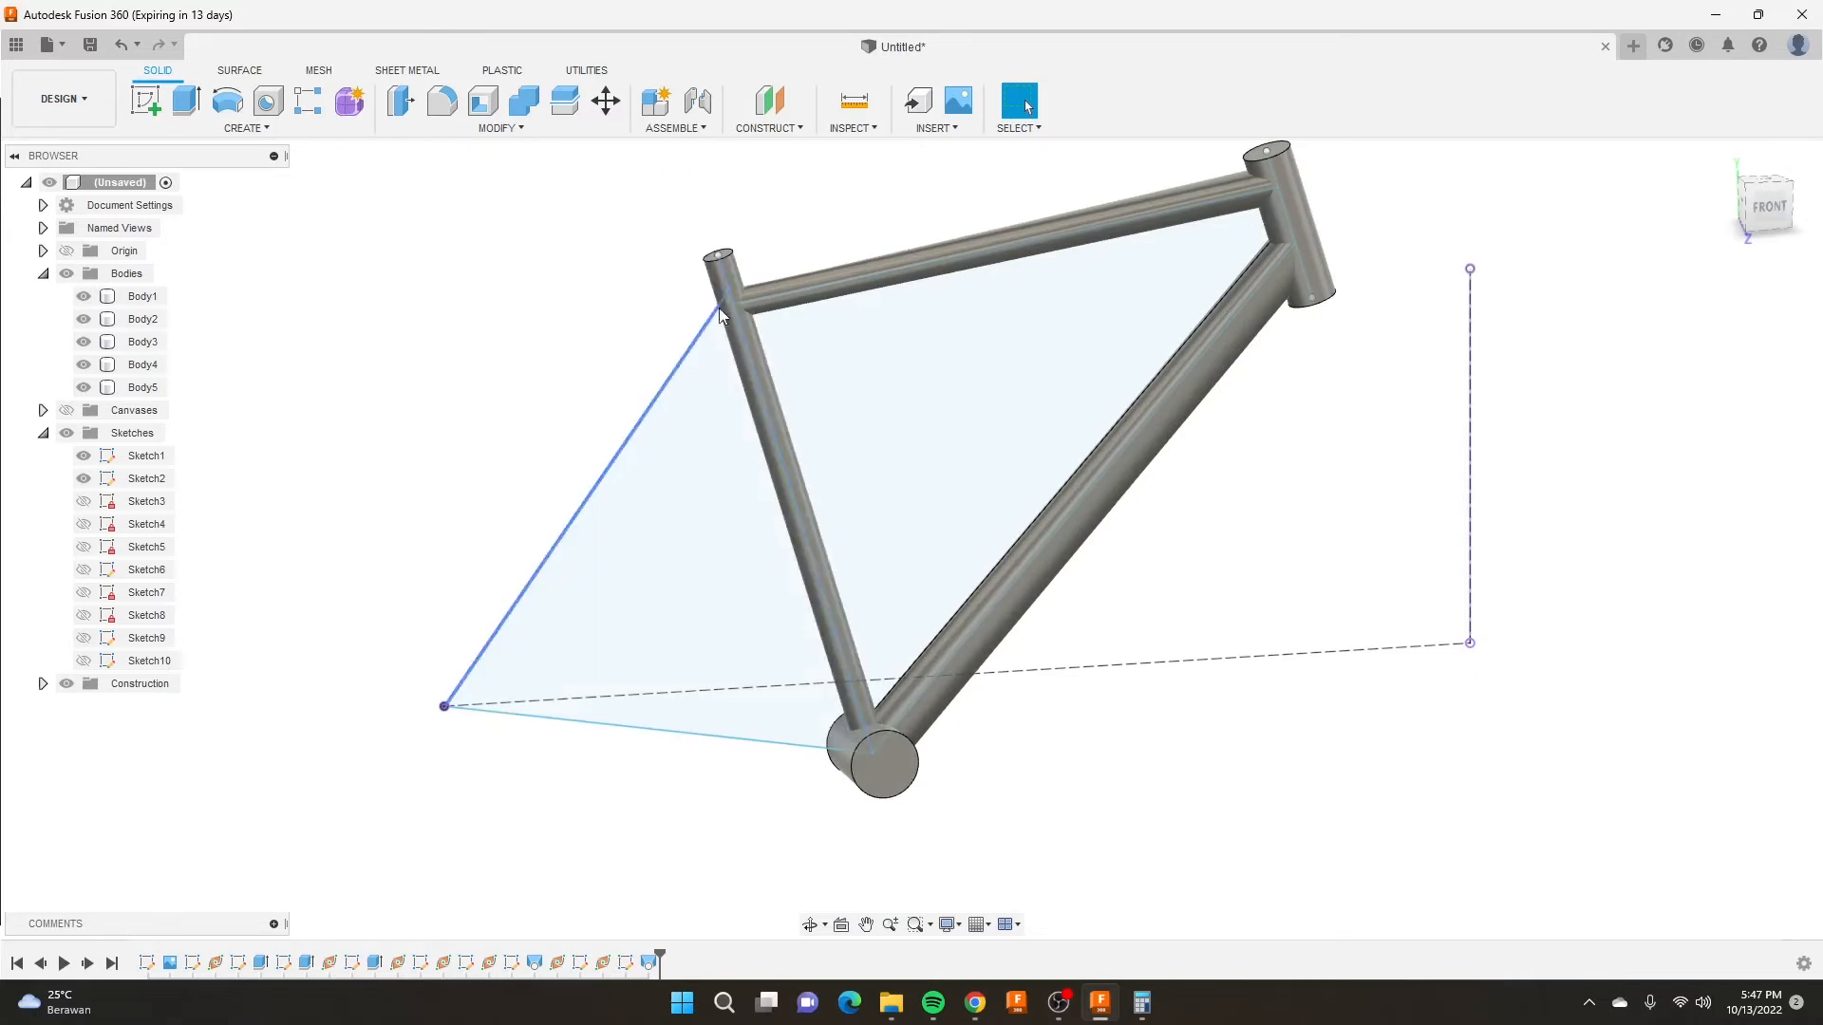
middle_click_drag(643, 533, 779, 528, "shift")
middle_click_drag(927, 609, 843, 595, "shift")
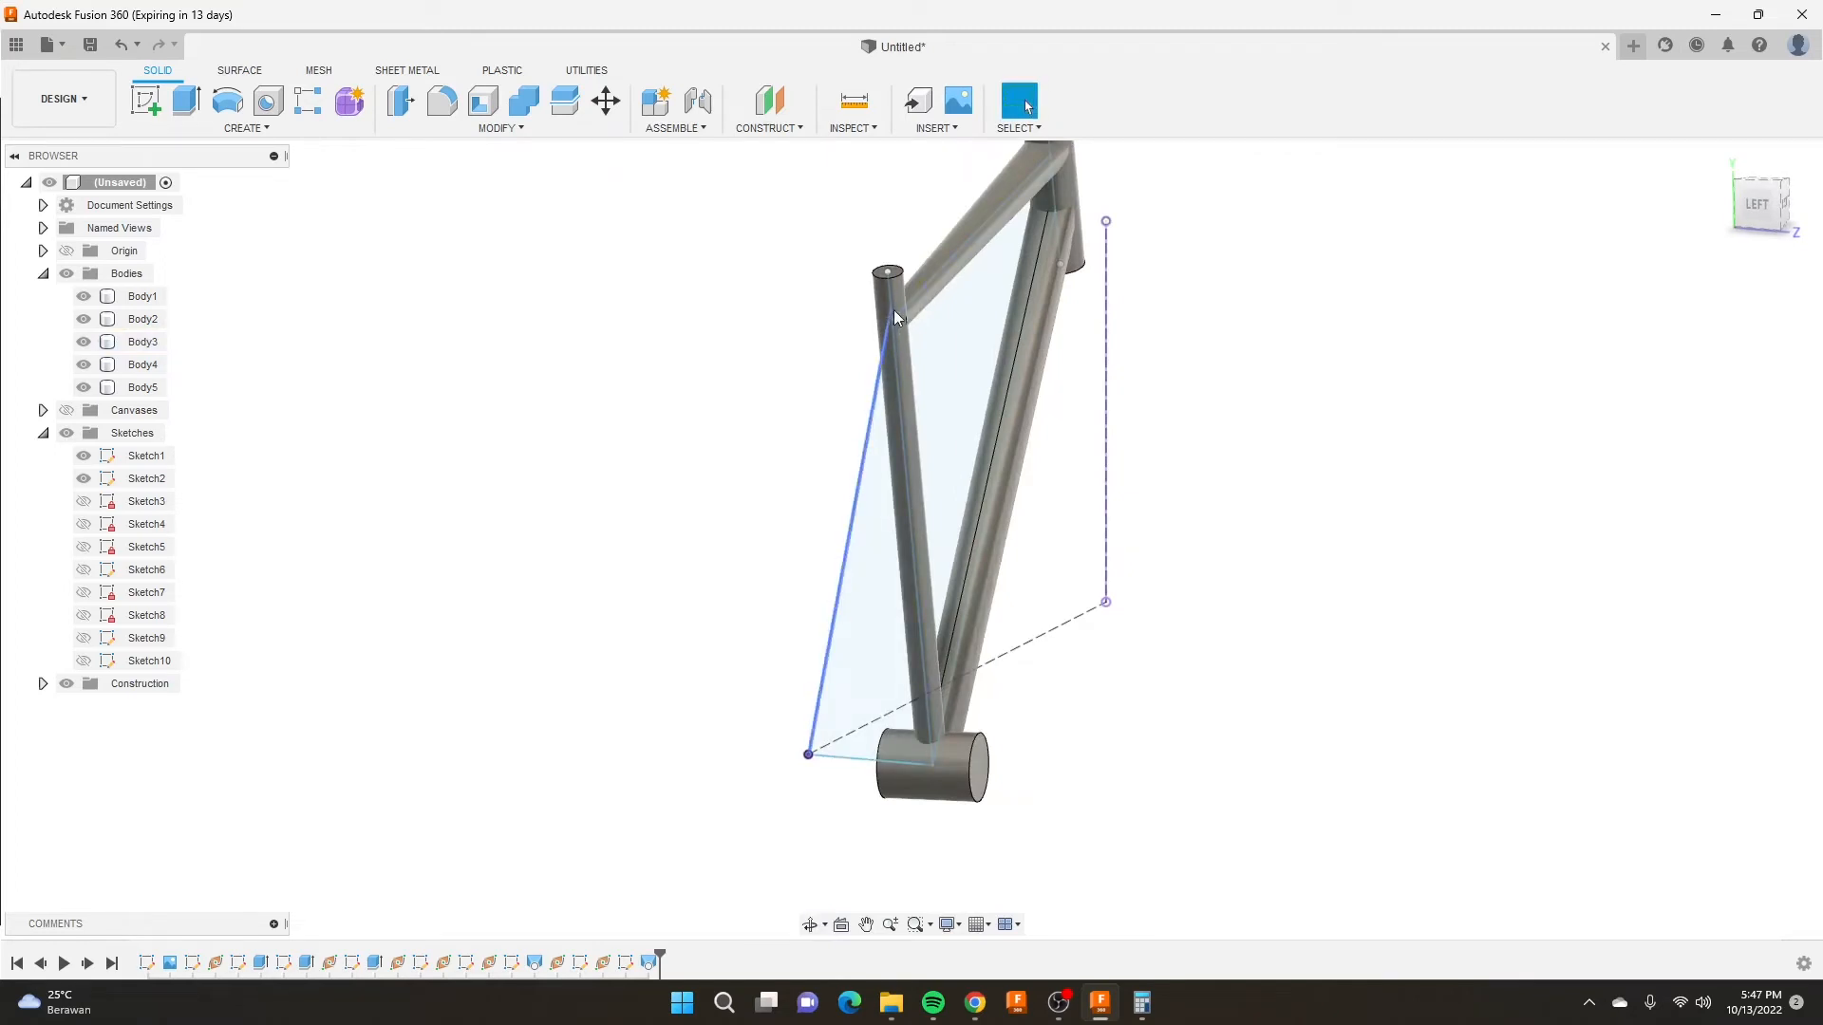
mouse_move(1005, 618)
middle_mouse_down("shift")
mouse_move(772, 639)
mouse_move(774, 408)
middle_mouse_up("shift")
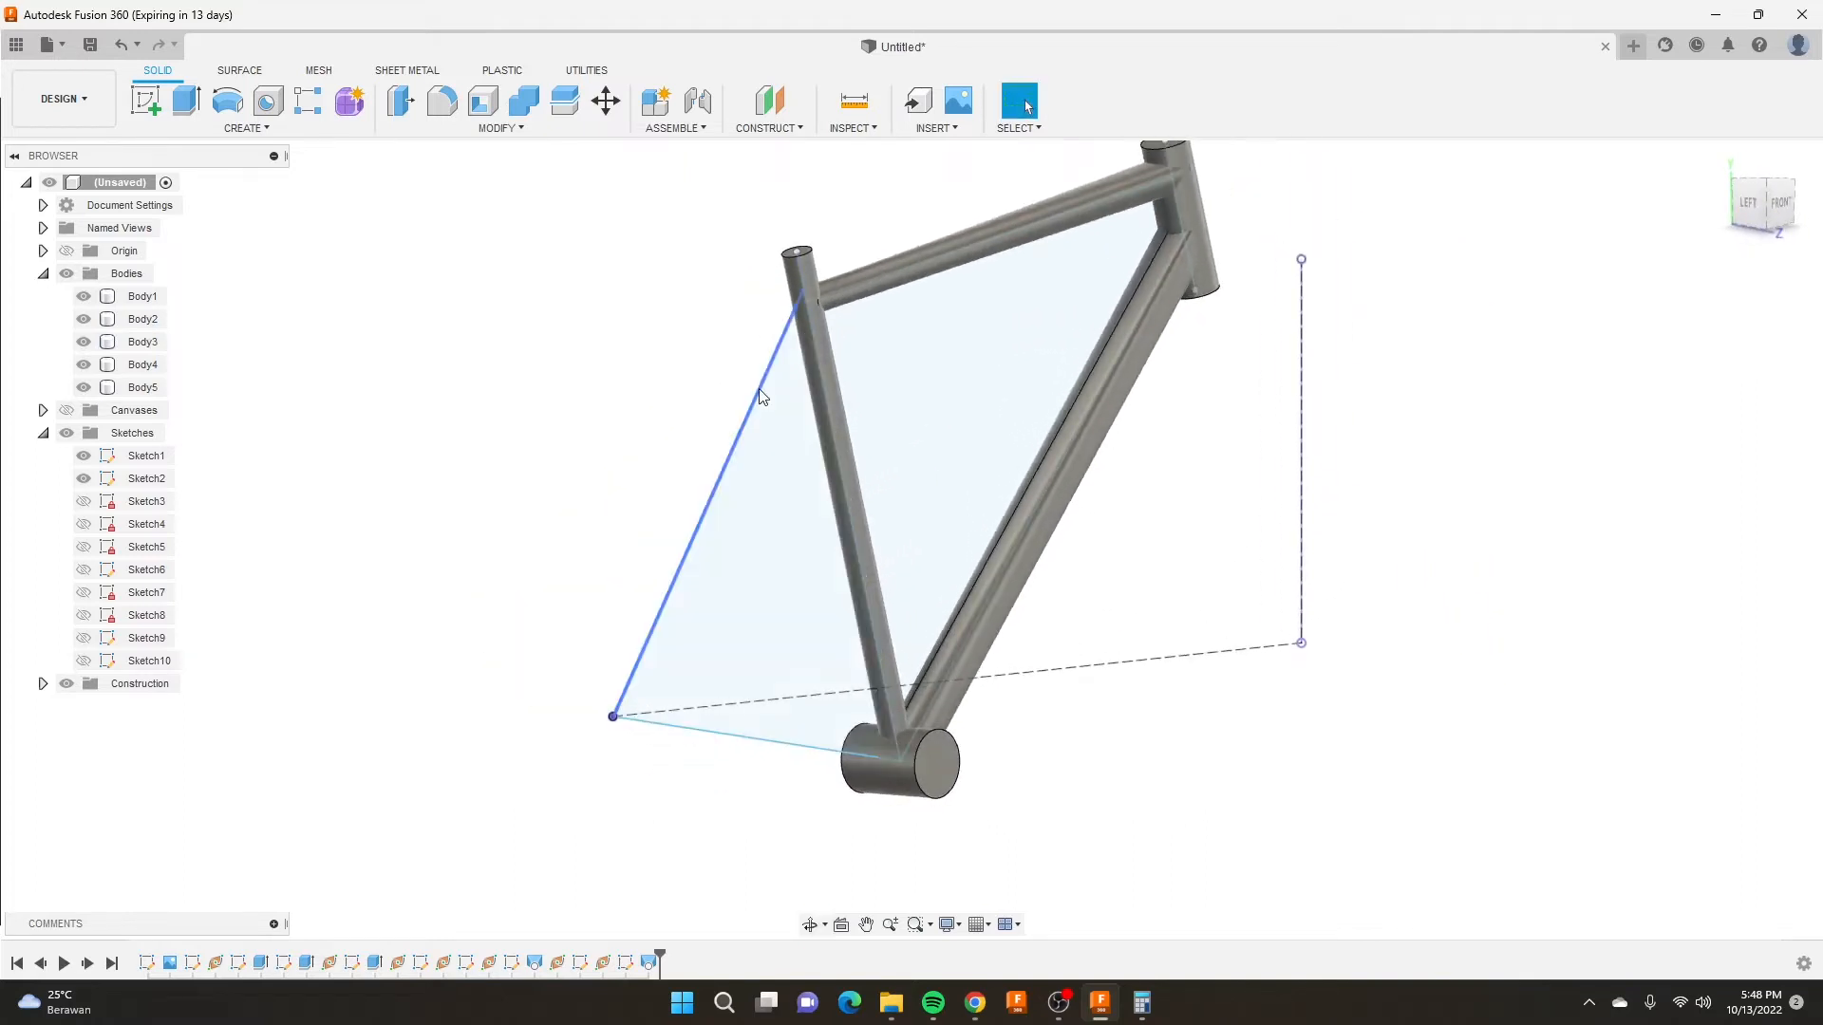
left_click(777, 130)
left_click(773, 297)
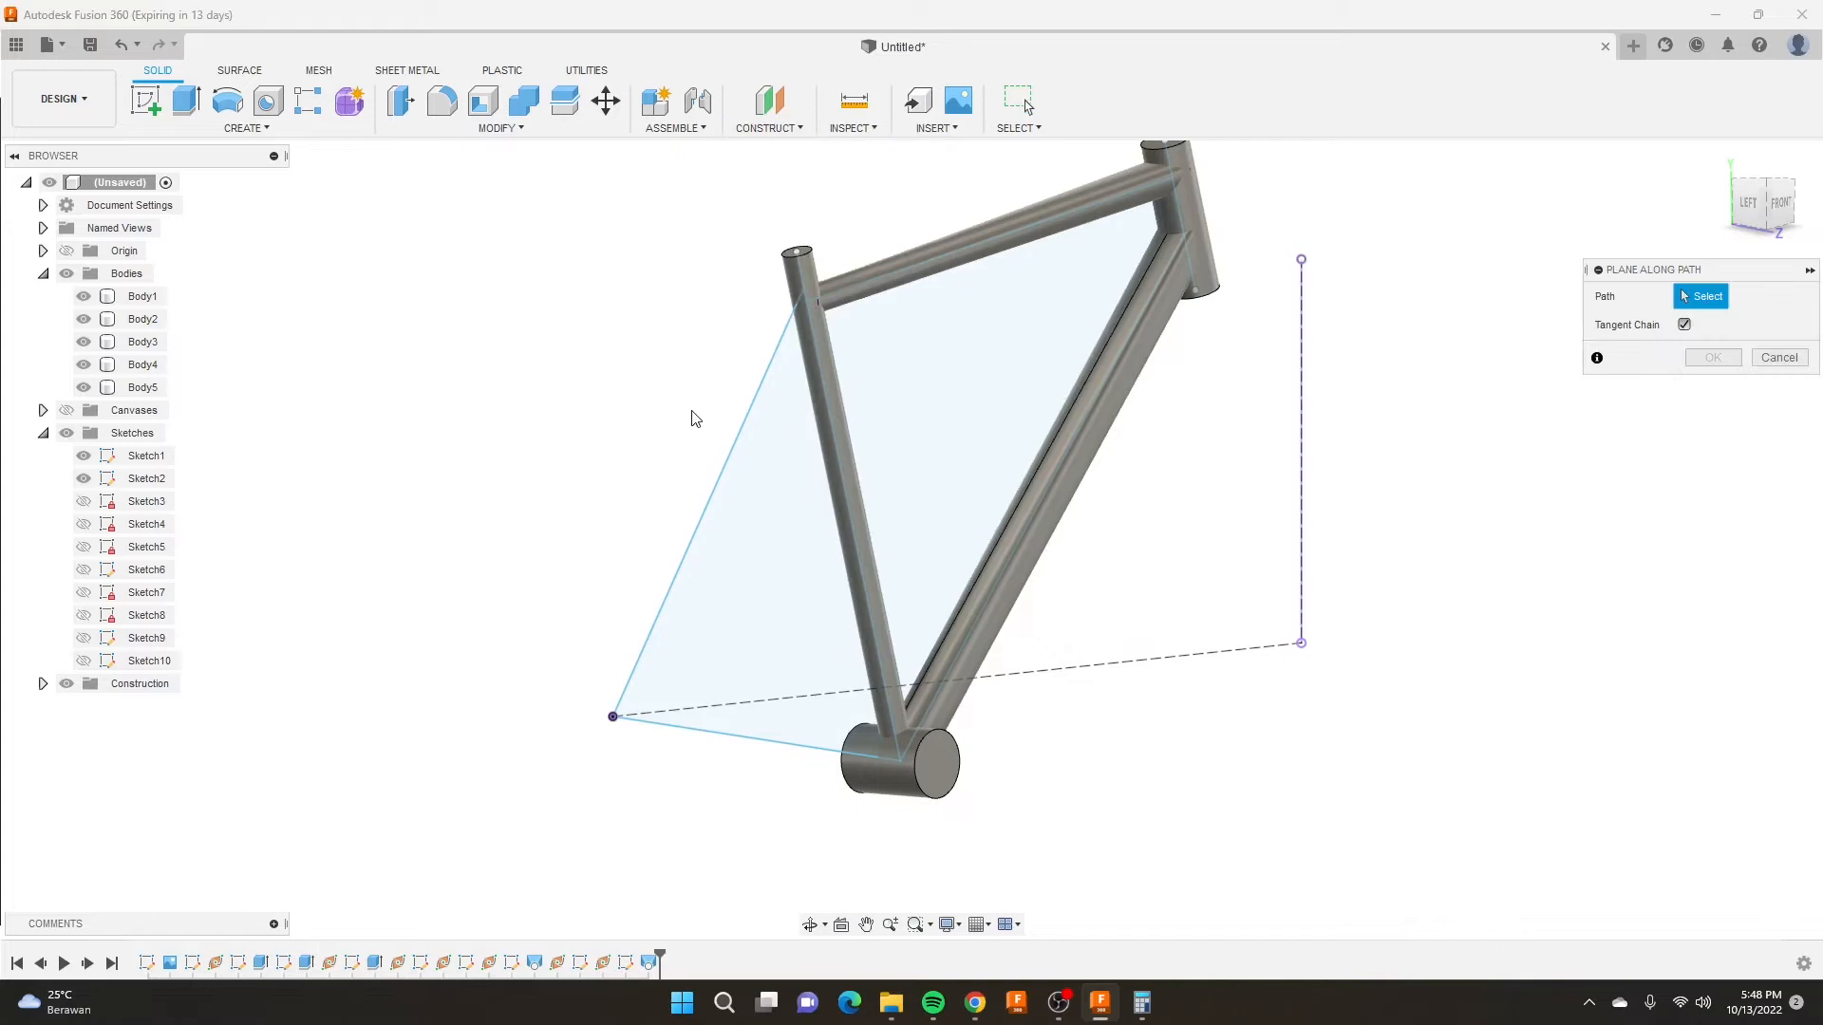
left_click(732, 449)
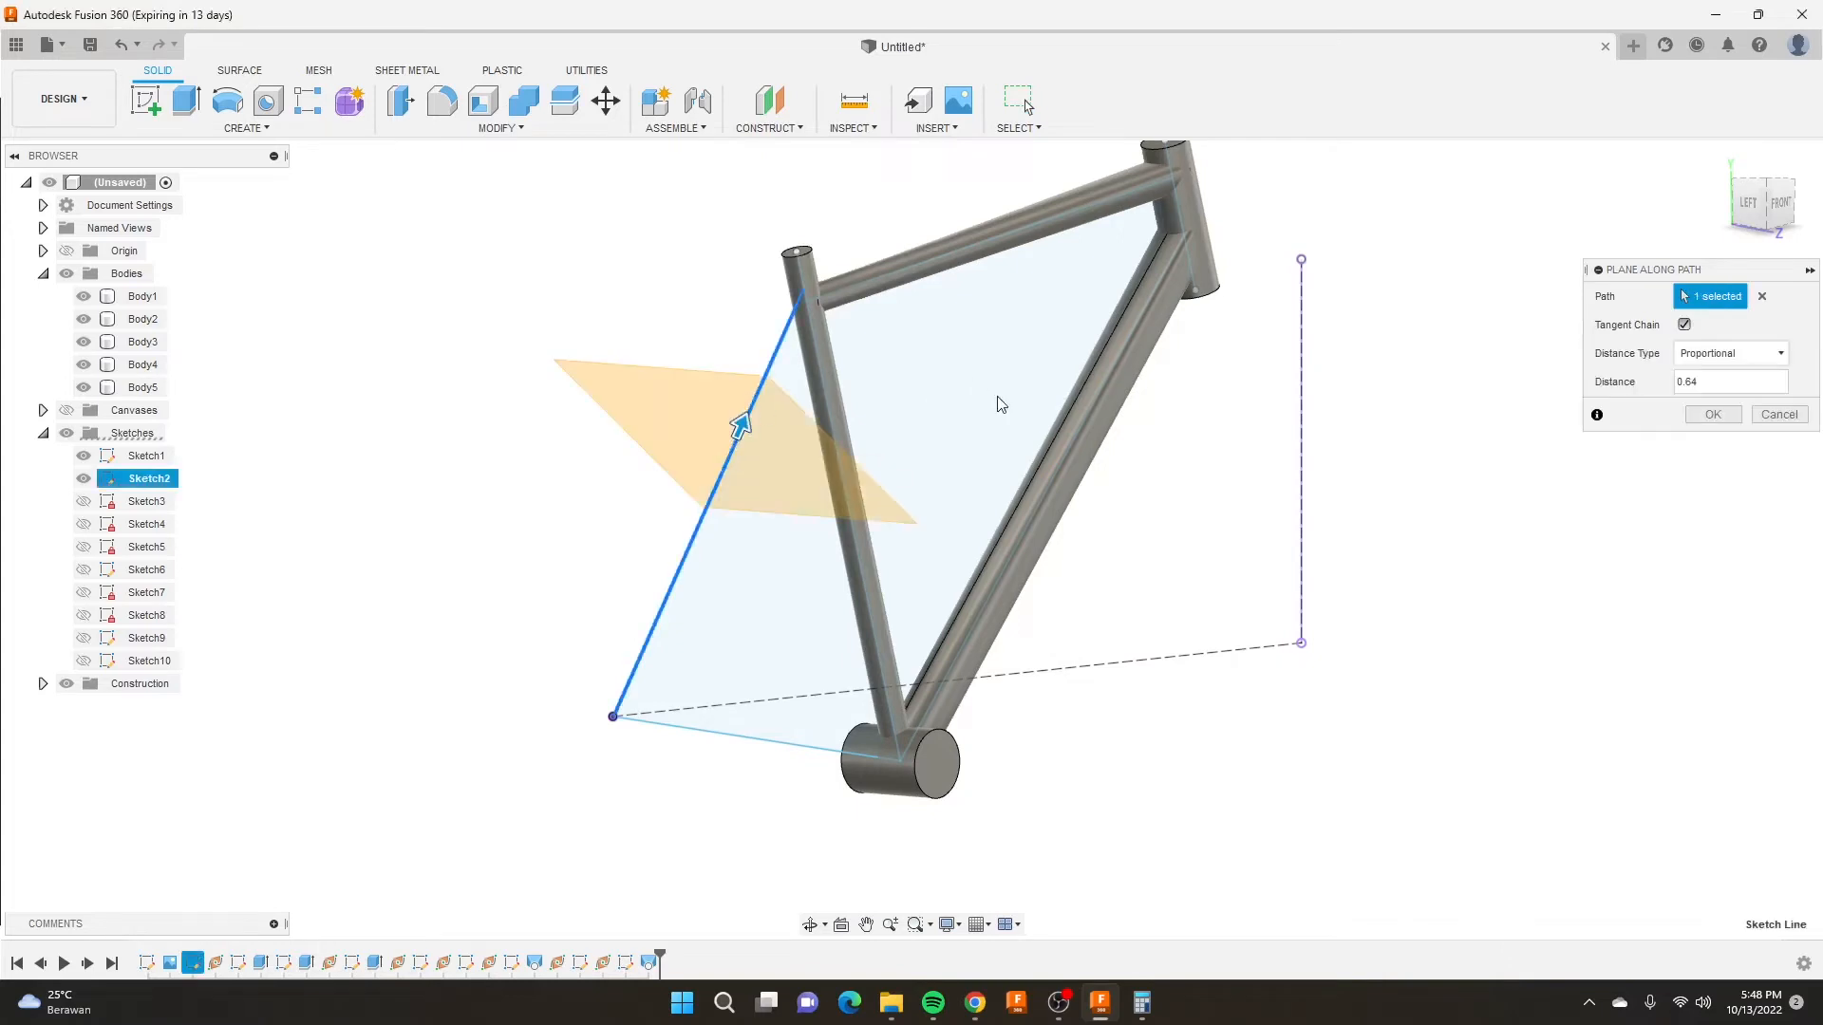
left_click(1712, 416)
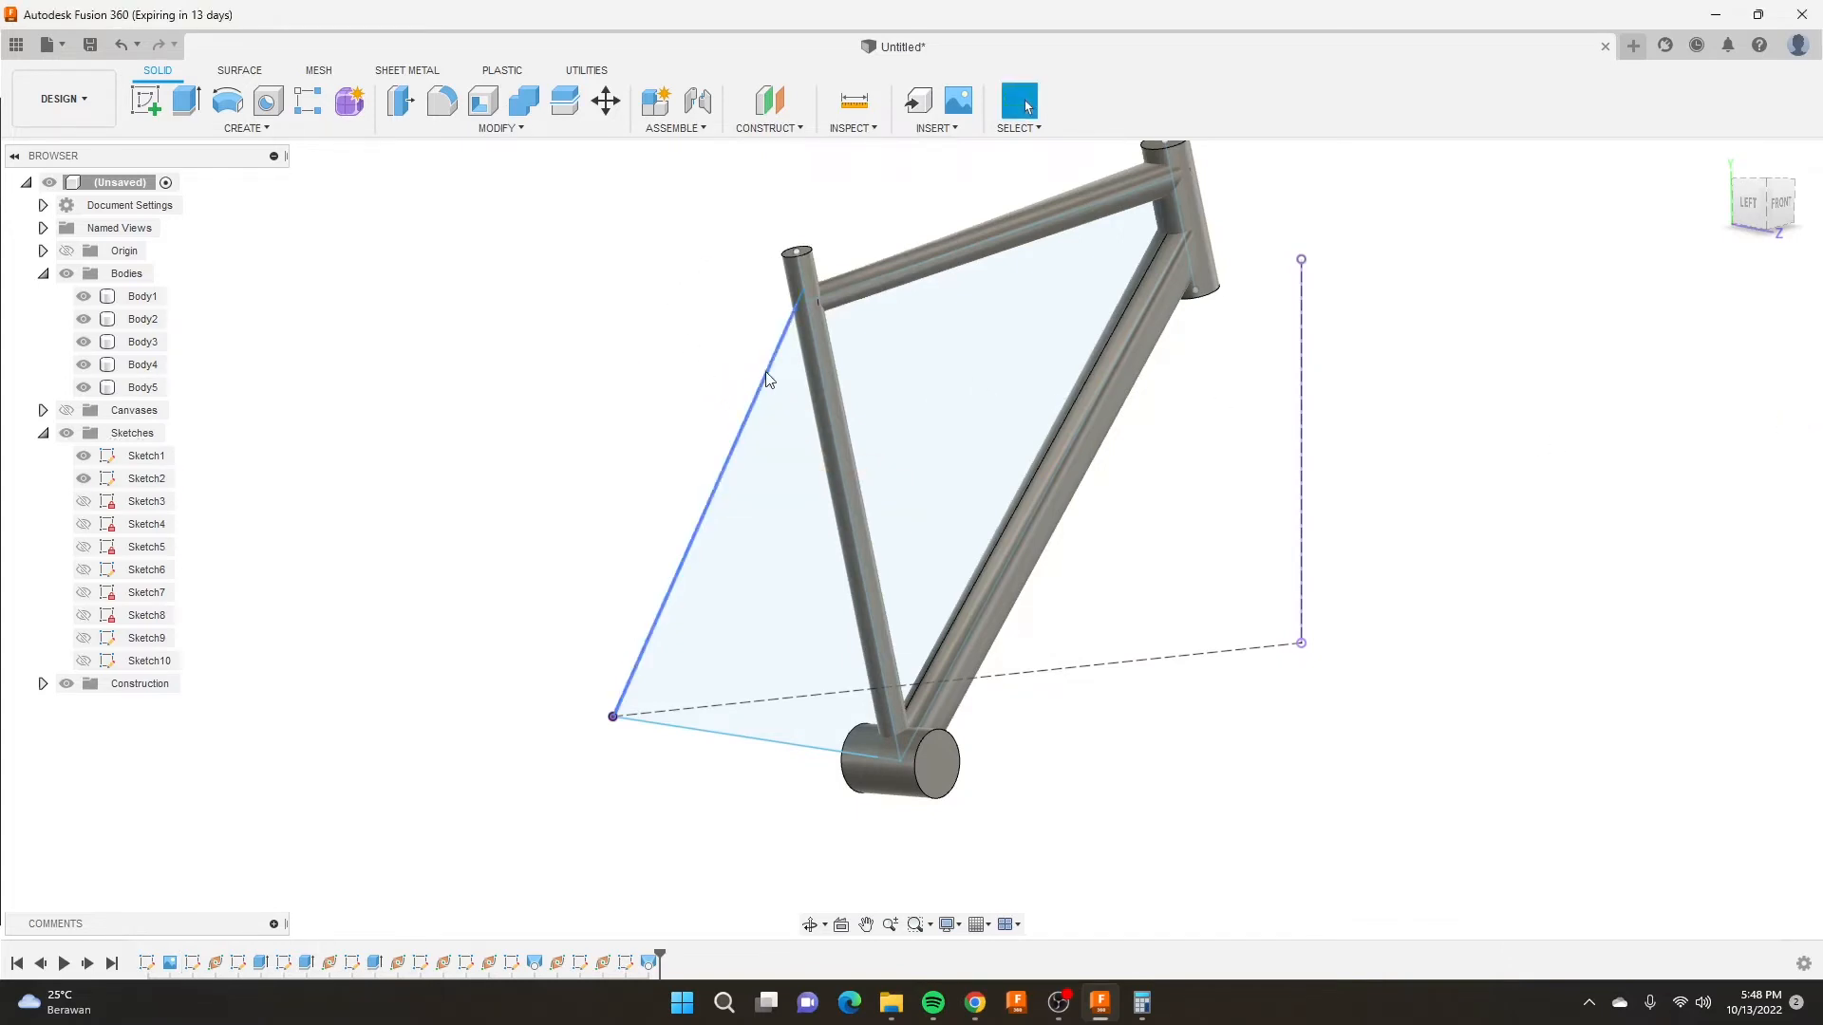
Create a construction plane at an angle of -90 degrees about the rear sketch line between the seat tube and the rear axle point.
middle_click_drag(765, 372, 820, 533, "shift")
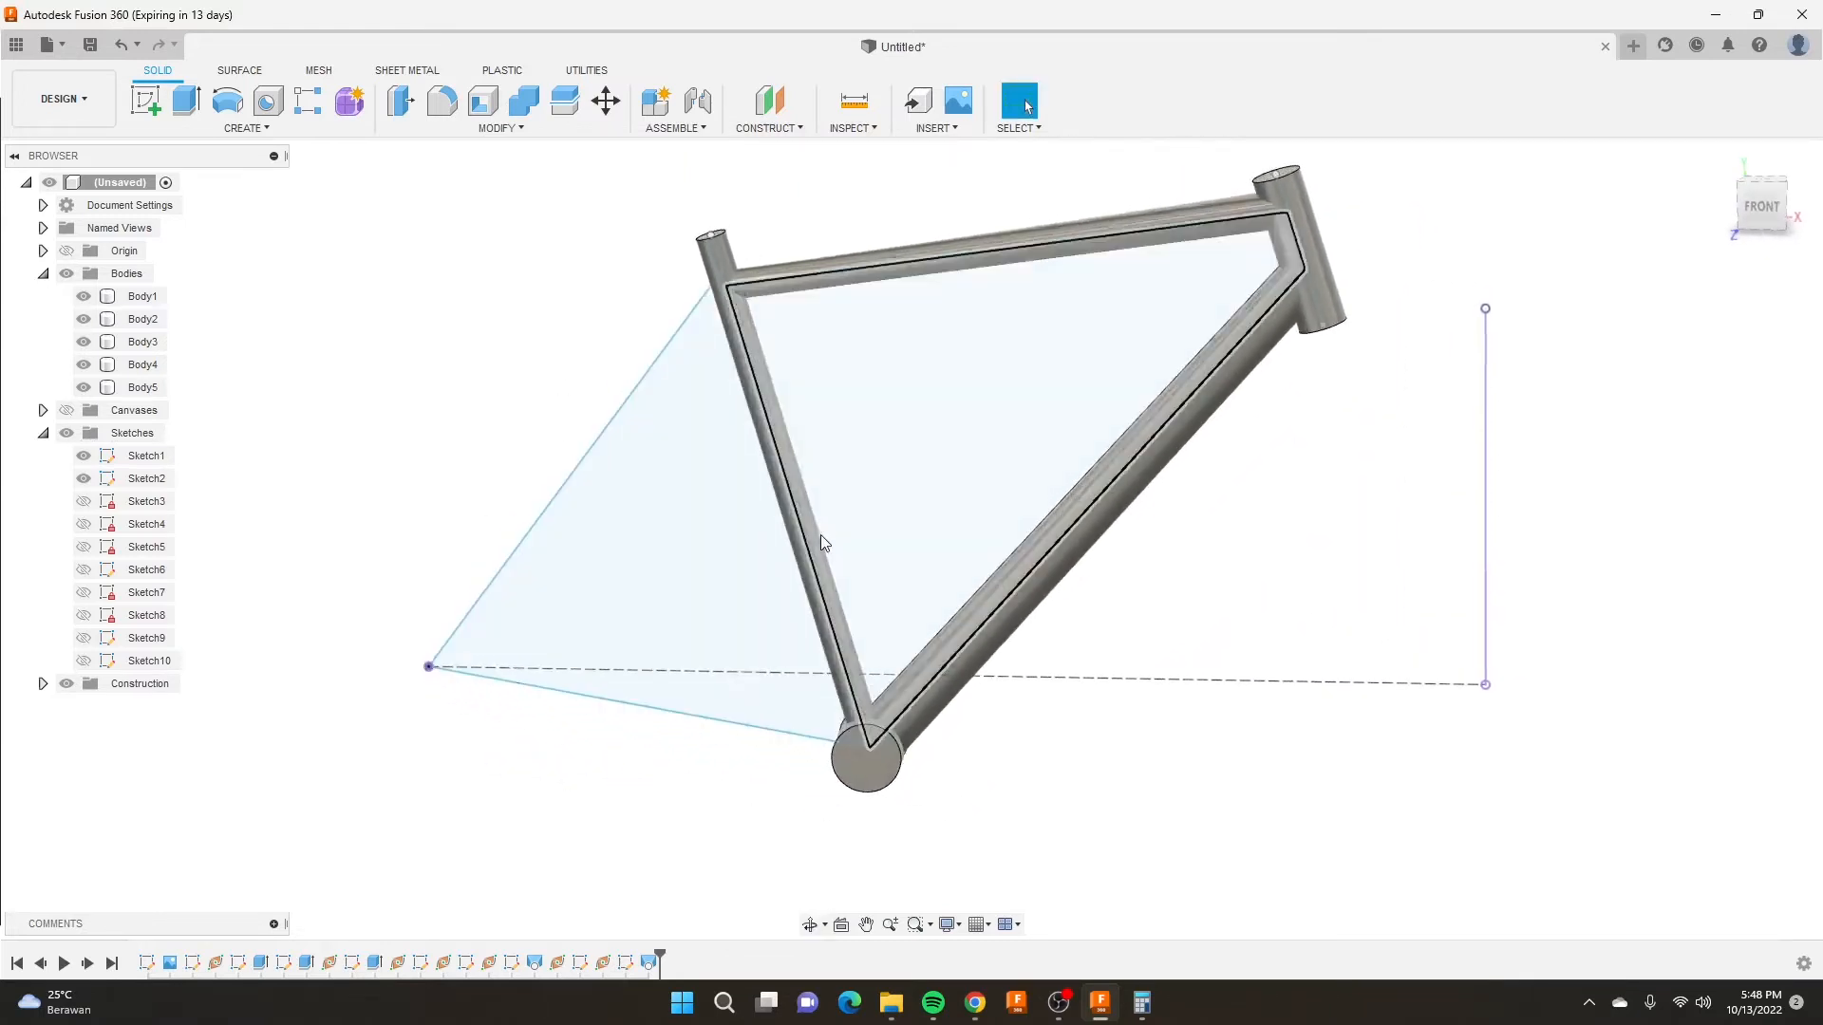
scroll(820, 533, "down", 3)
scroll(702, 491, "up", 4)
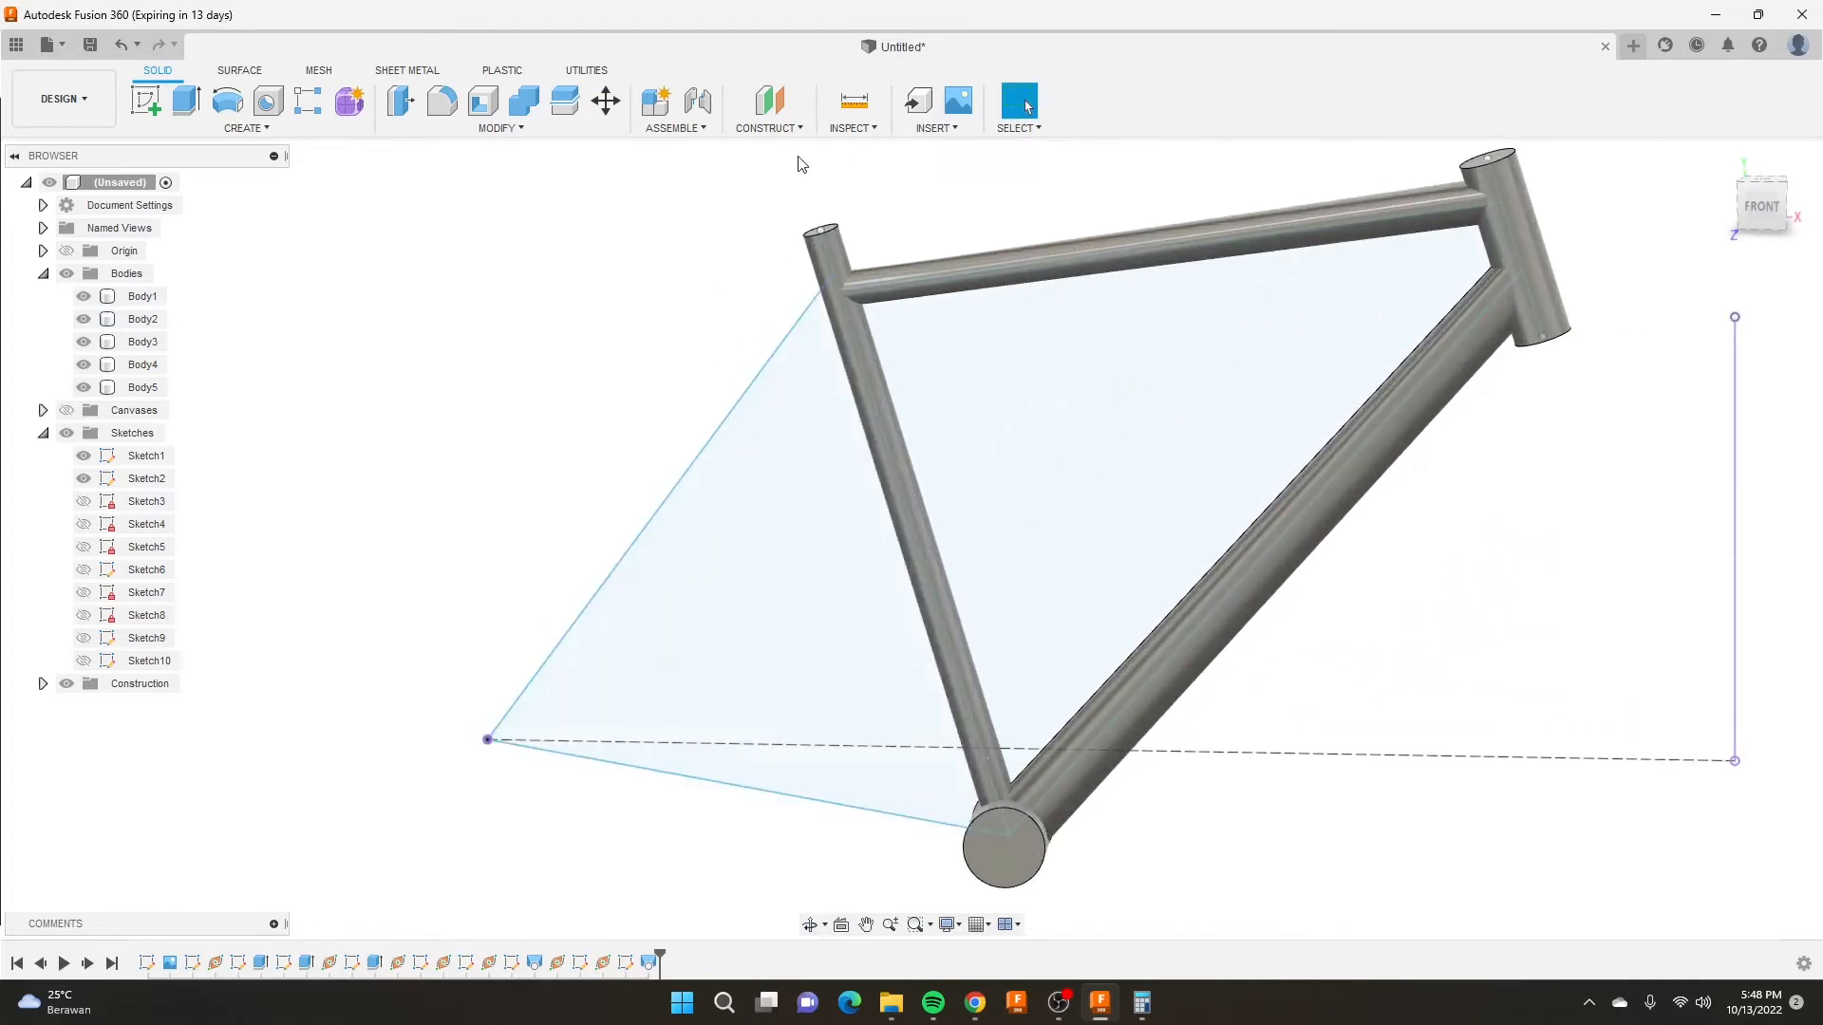
left_click(796, 129)
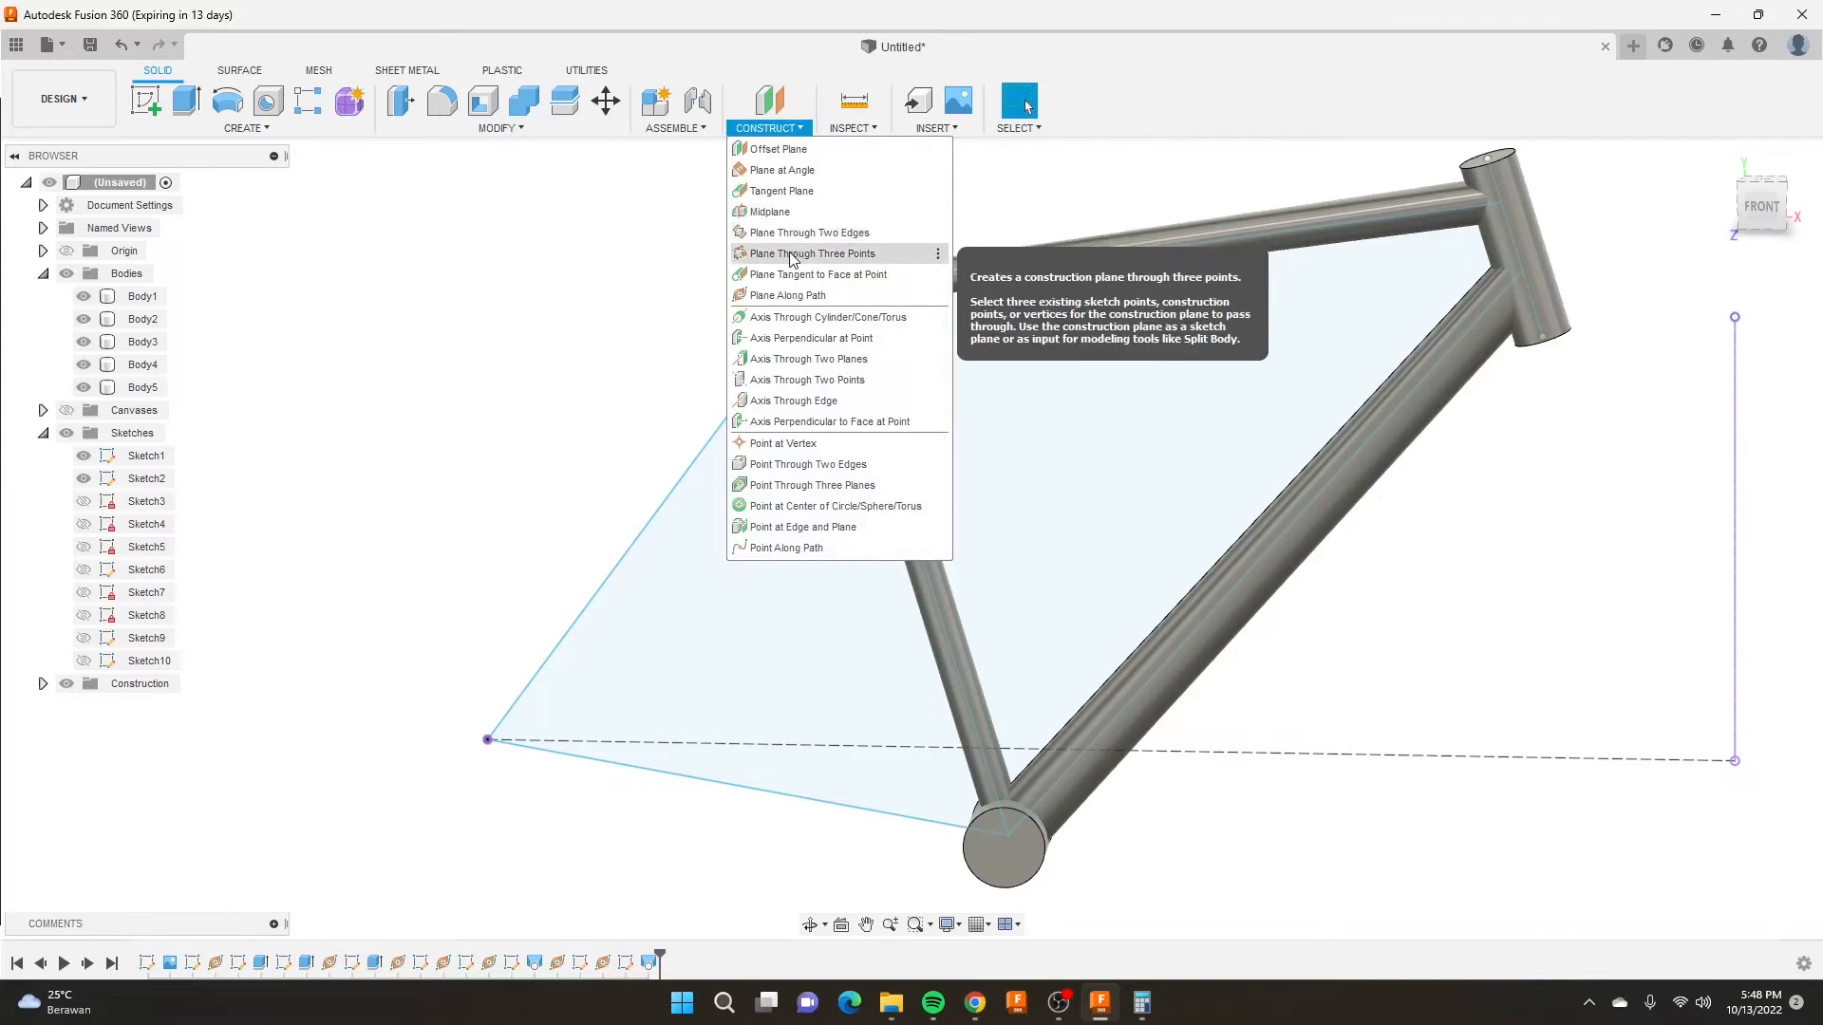
left_click(782, 171)
left_click(682, 486)
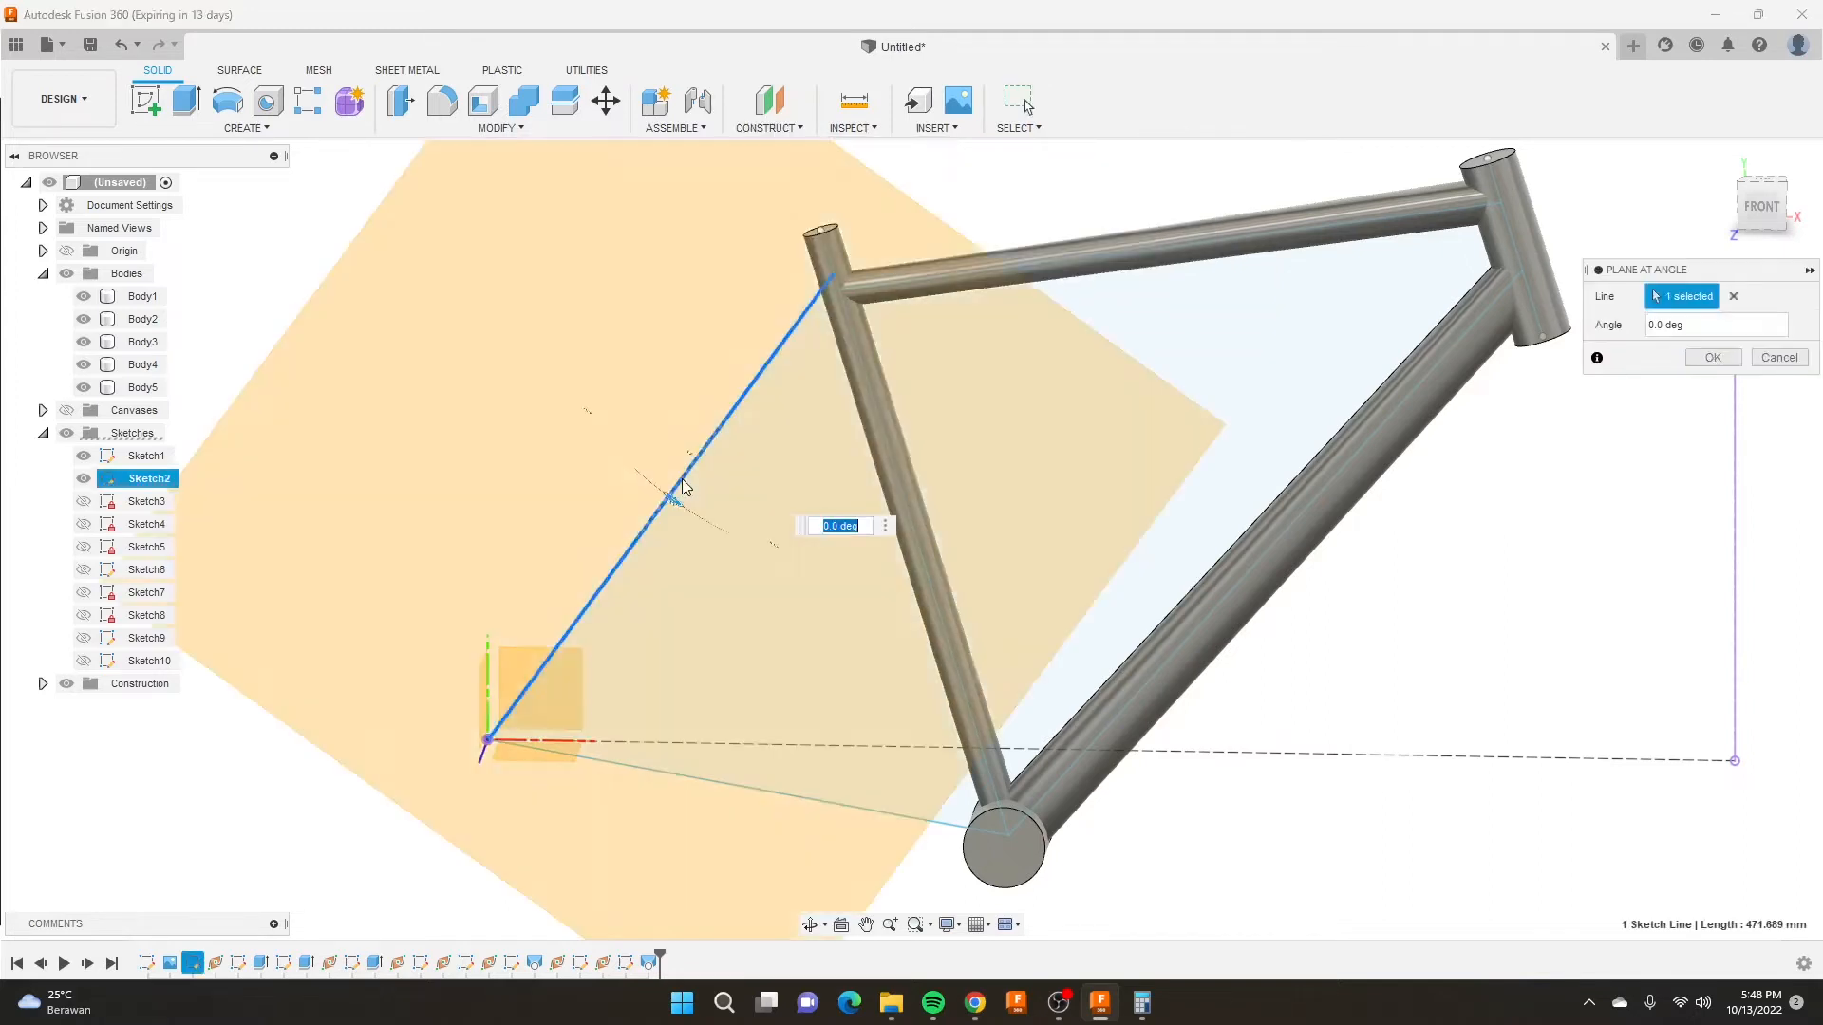
middle_click_drag(712, 491, 805, 475, "shift")
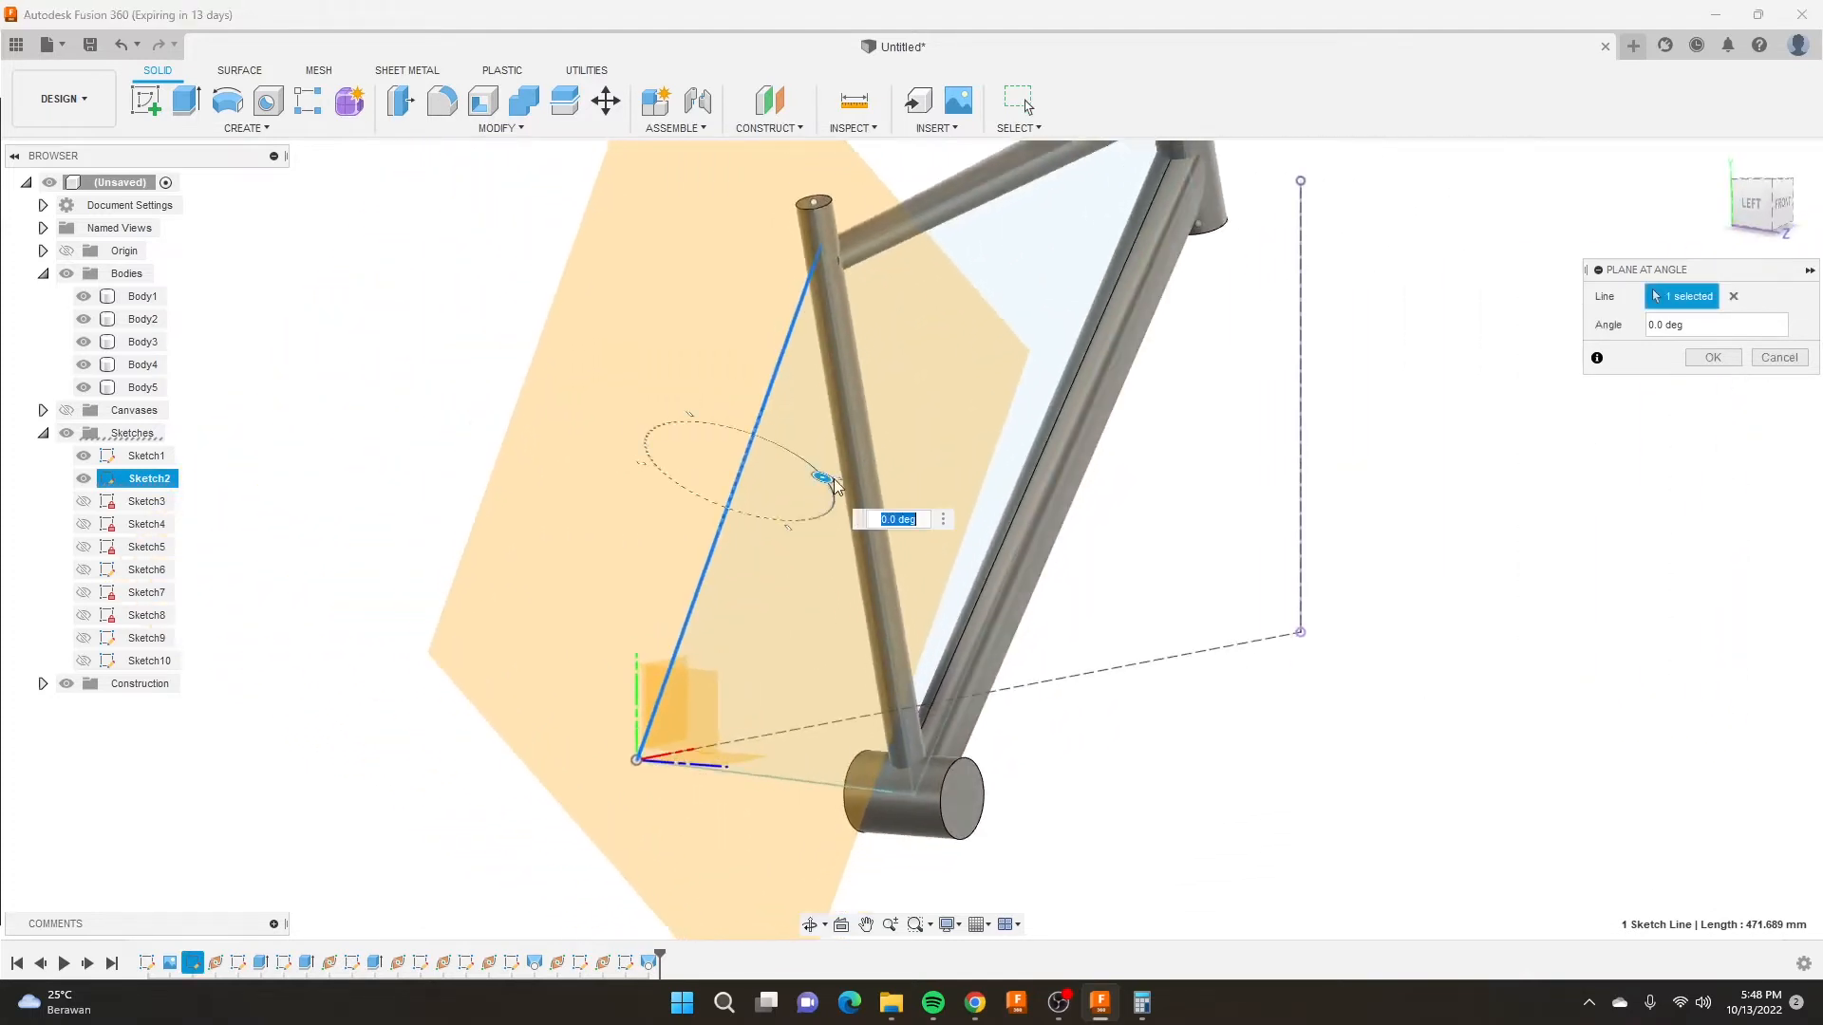
left_click_drag(822, 474, 694, 409)
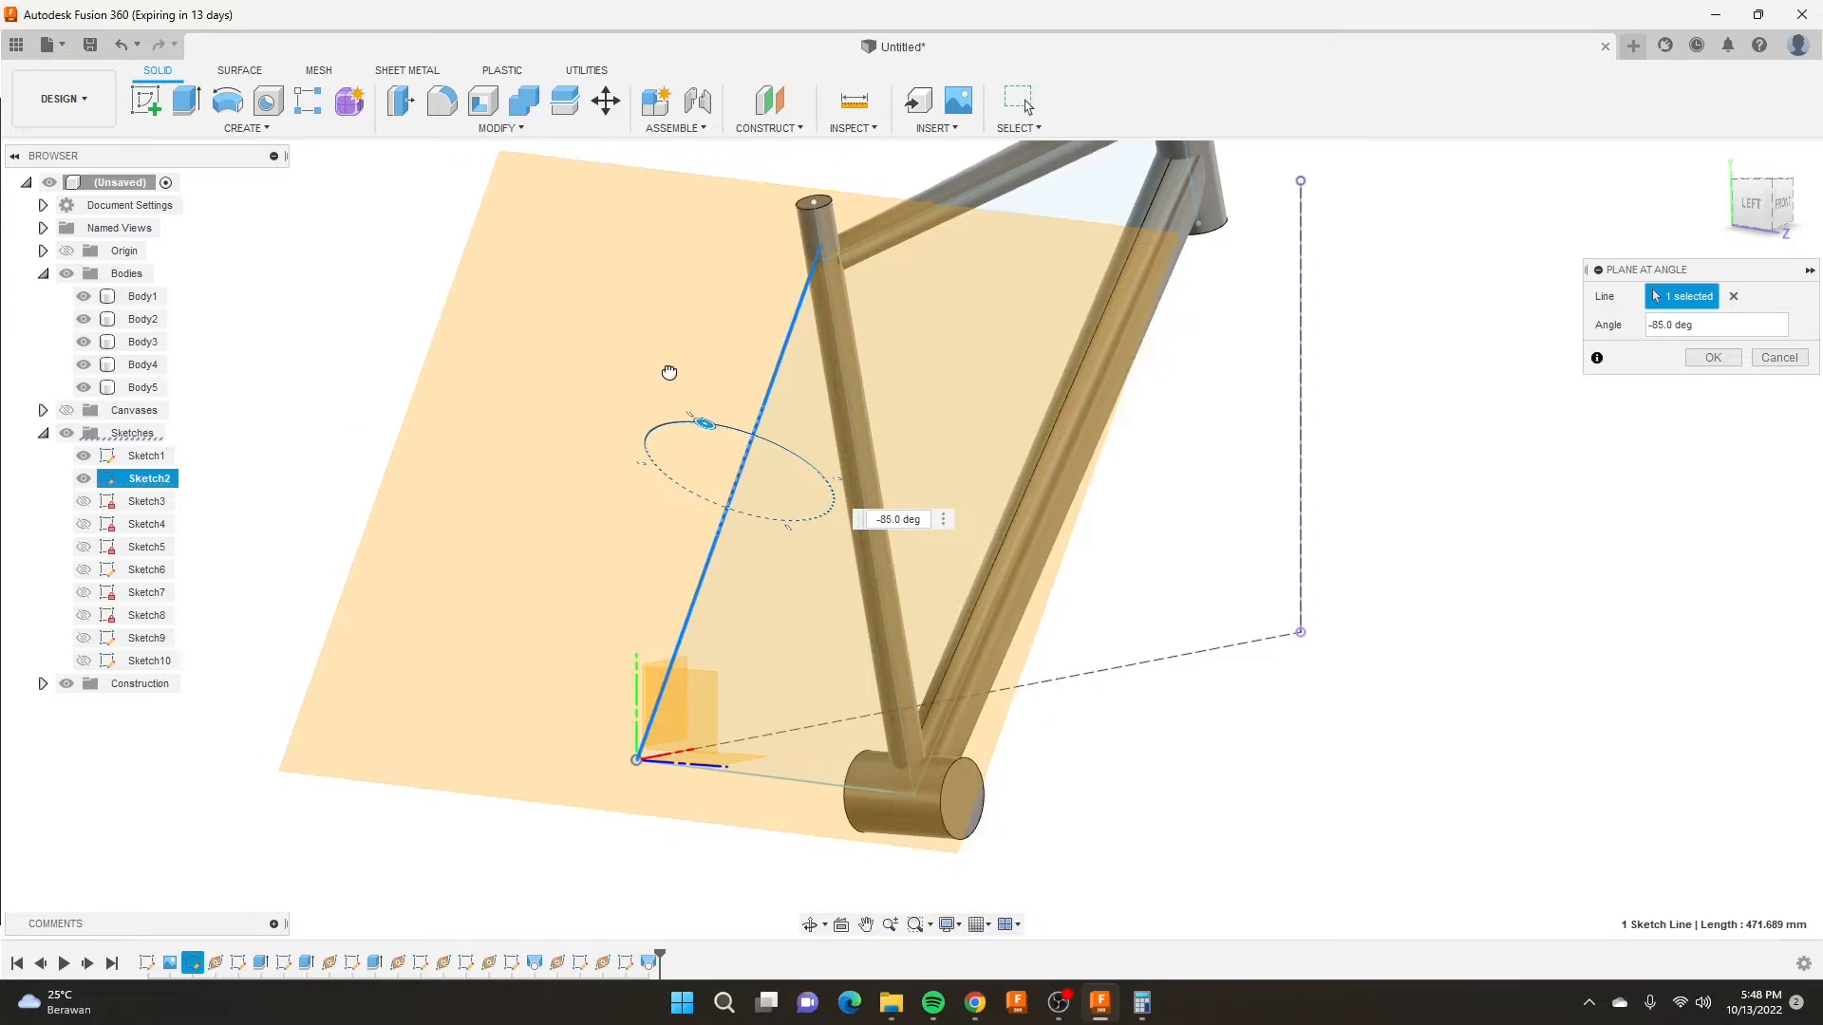
mouse_move(669, 372)
left_mouse_down()
mouse_move(602, 345)
mouse_move(653, 382)
left_mouse_up()
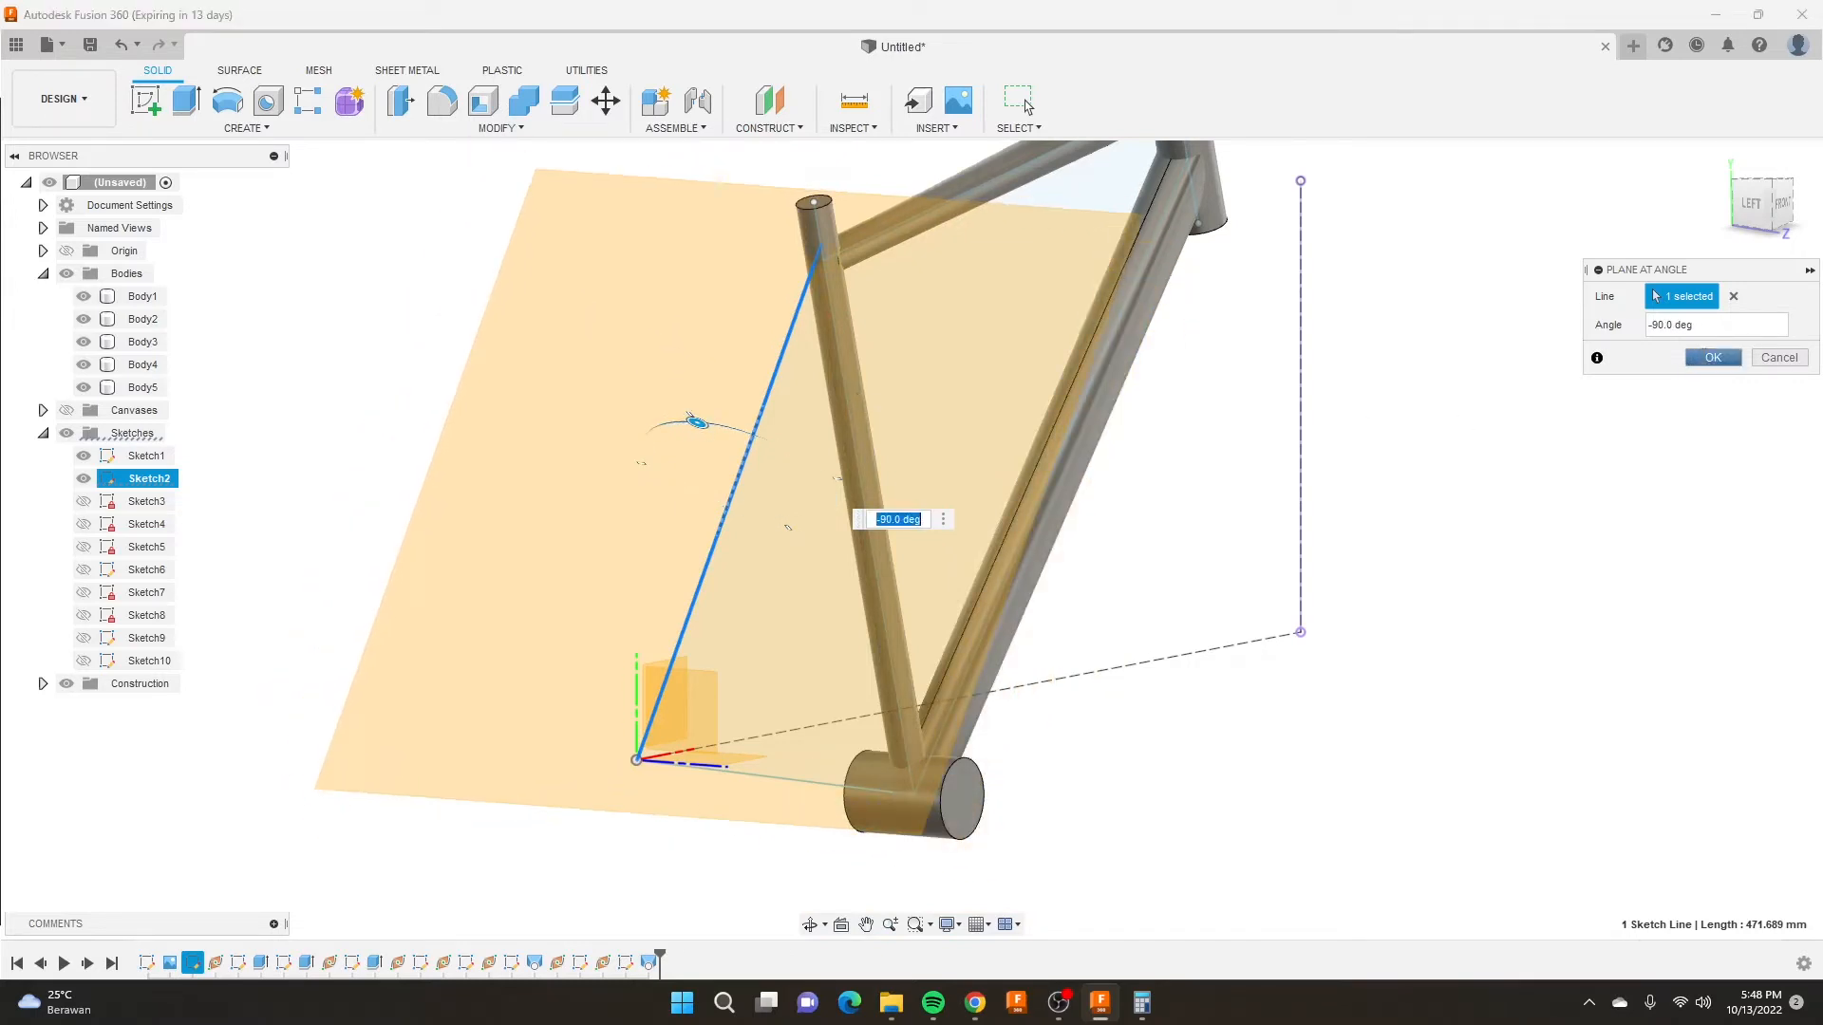
left_click(1706, 353)
Start a sketch on the new angled plane through the rear seat stay line.
scroll(864, 488, "down", 4)
scroll(684, 398, "up", 2)
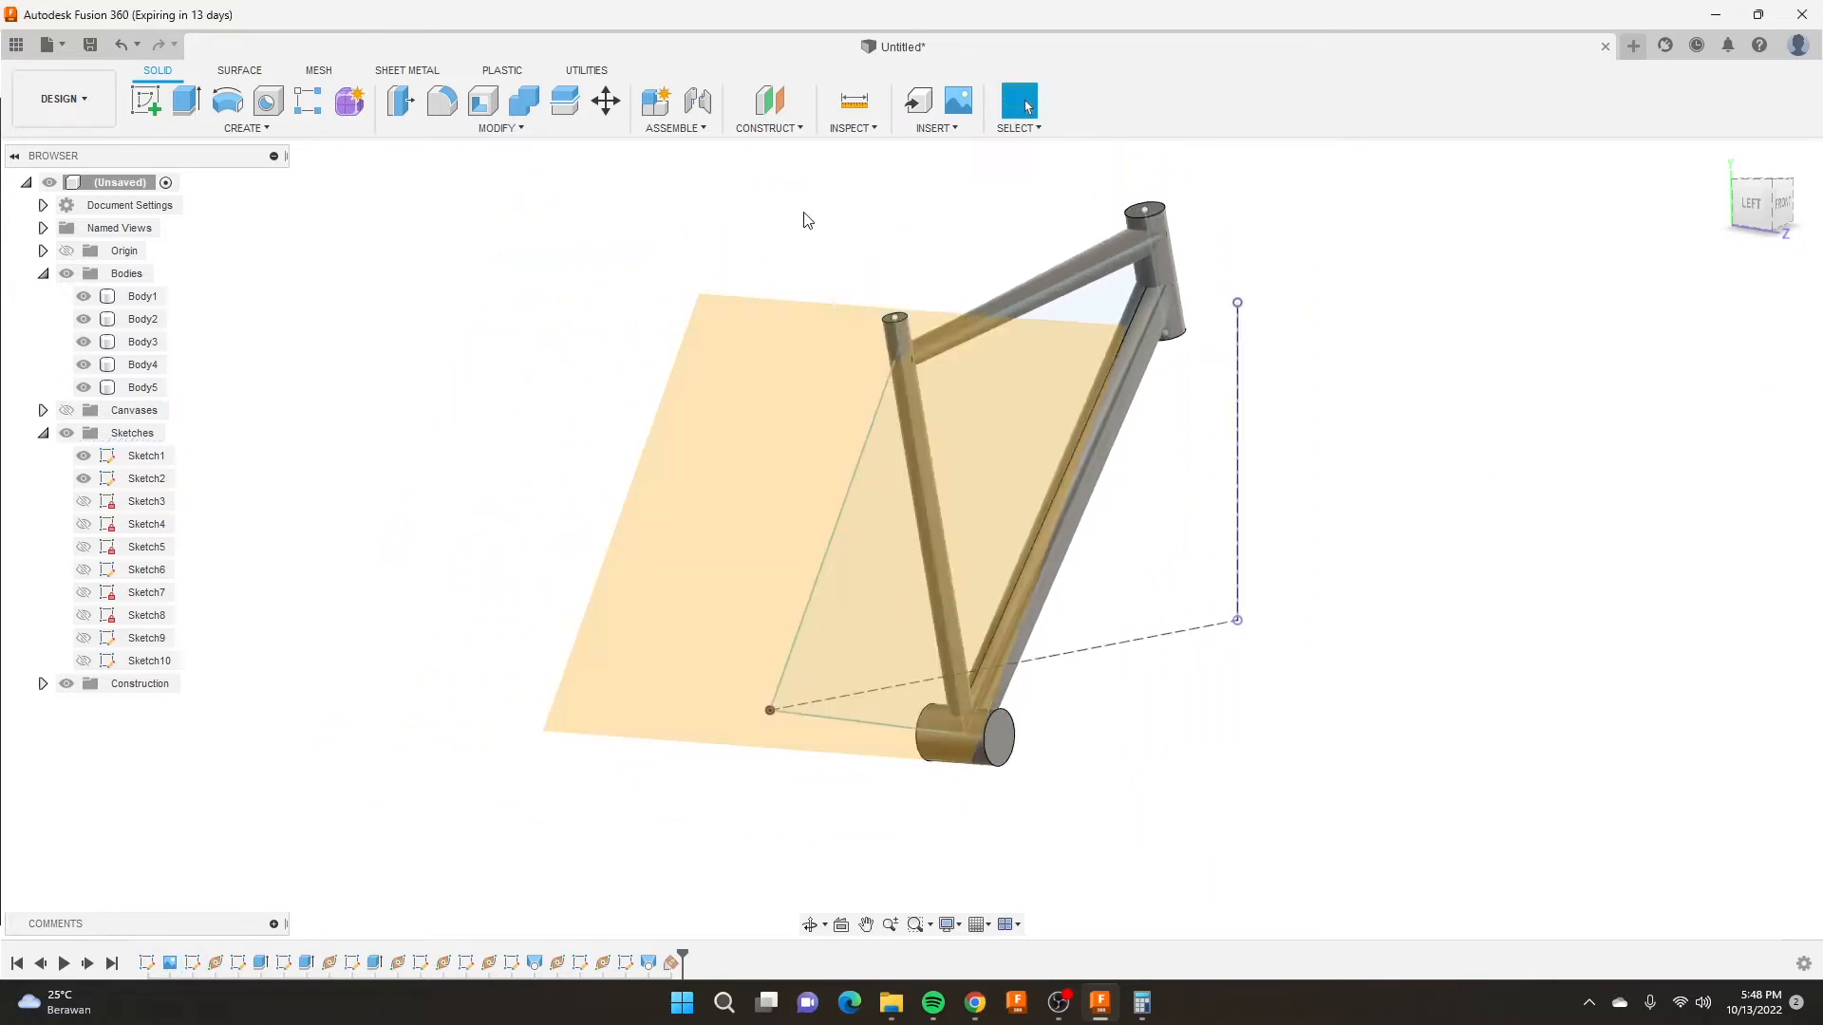
left_click(145, 101)
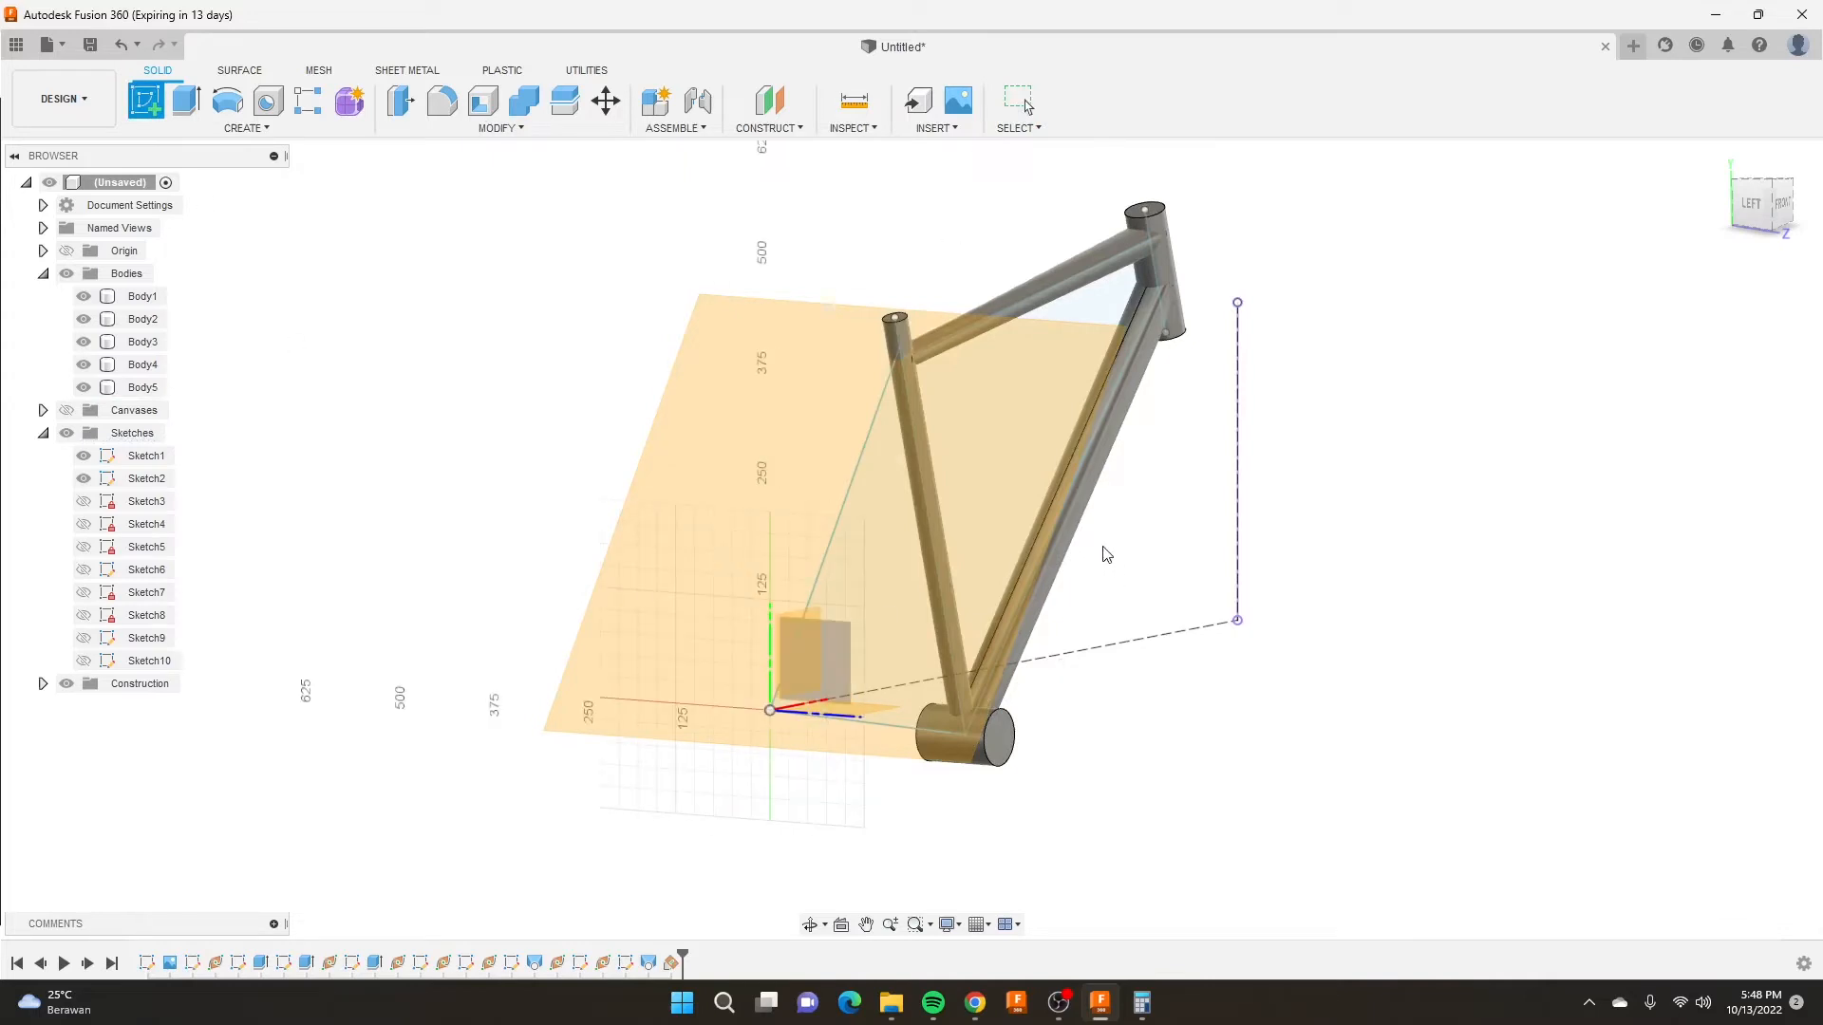
left_click(994, 495)
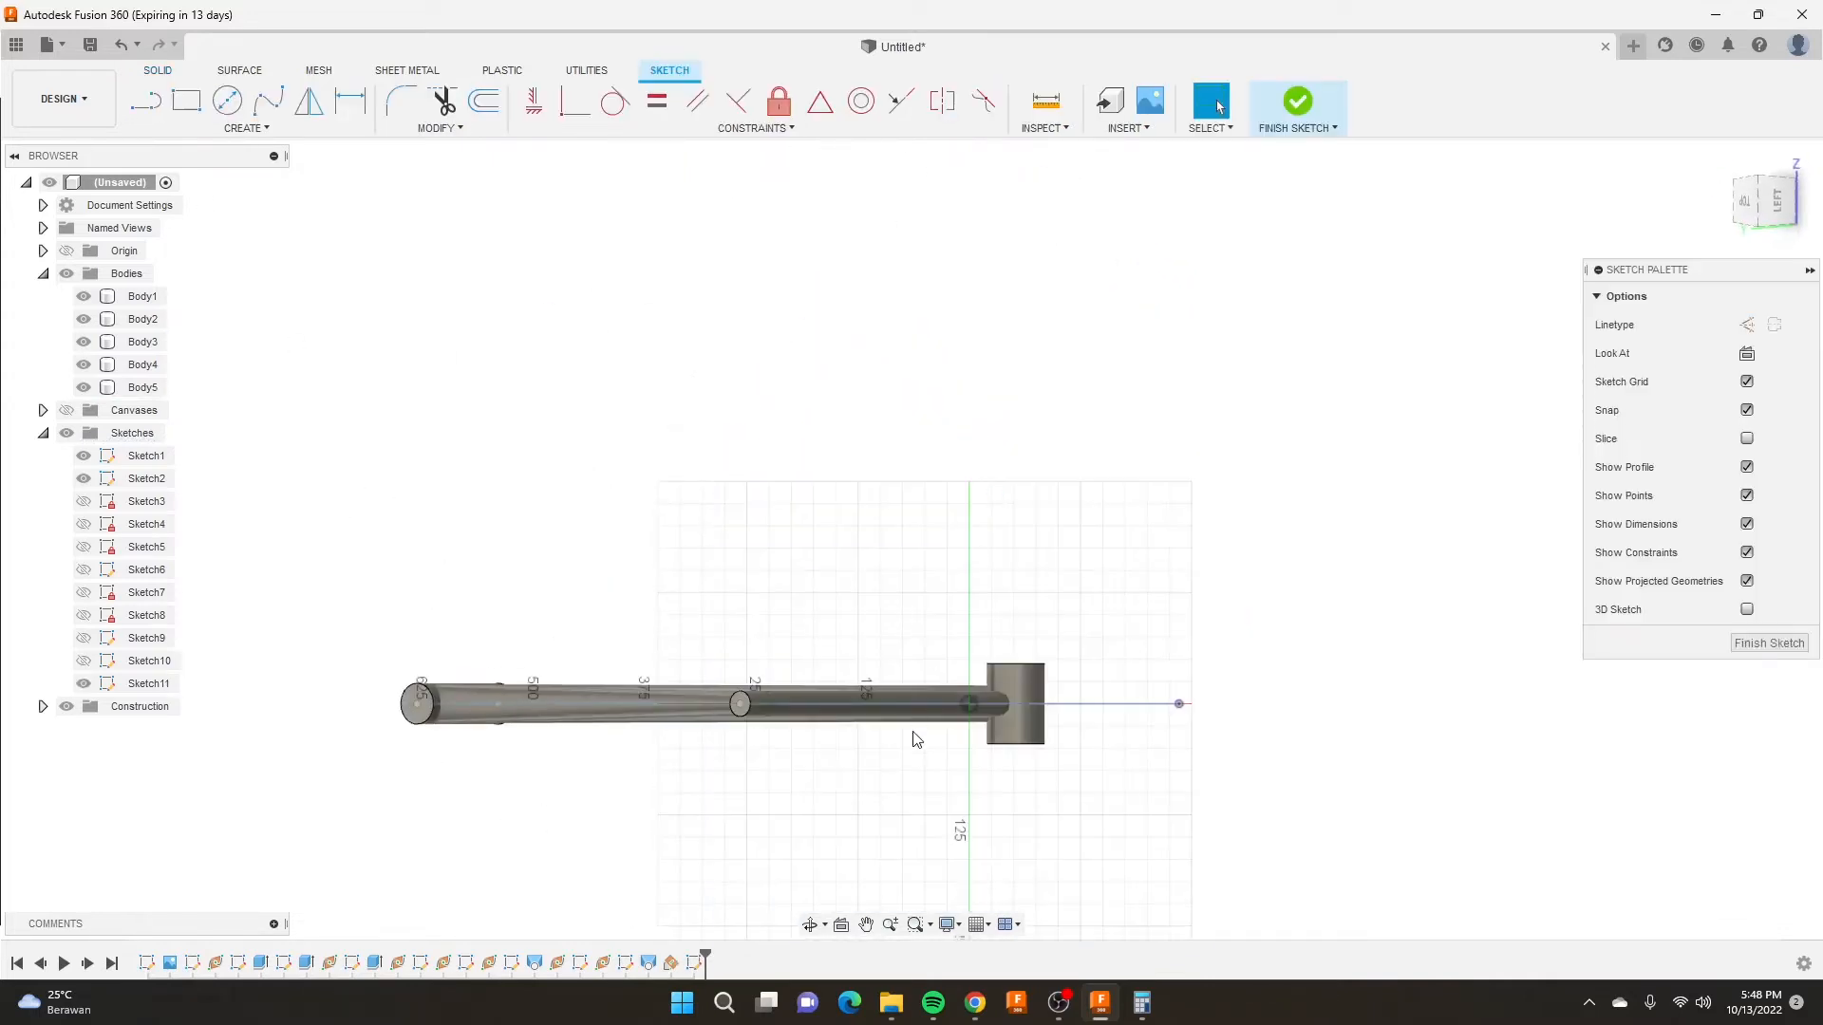
Orient the view squarely onto Plane8 so that the rear axle point lies below the bottom bracket.
scroll(905, 740, "up", 1)
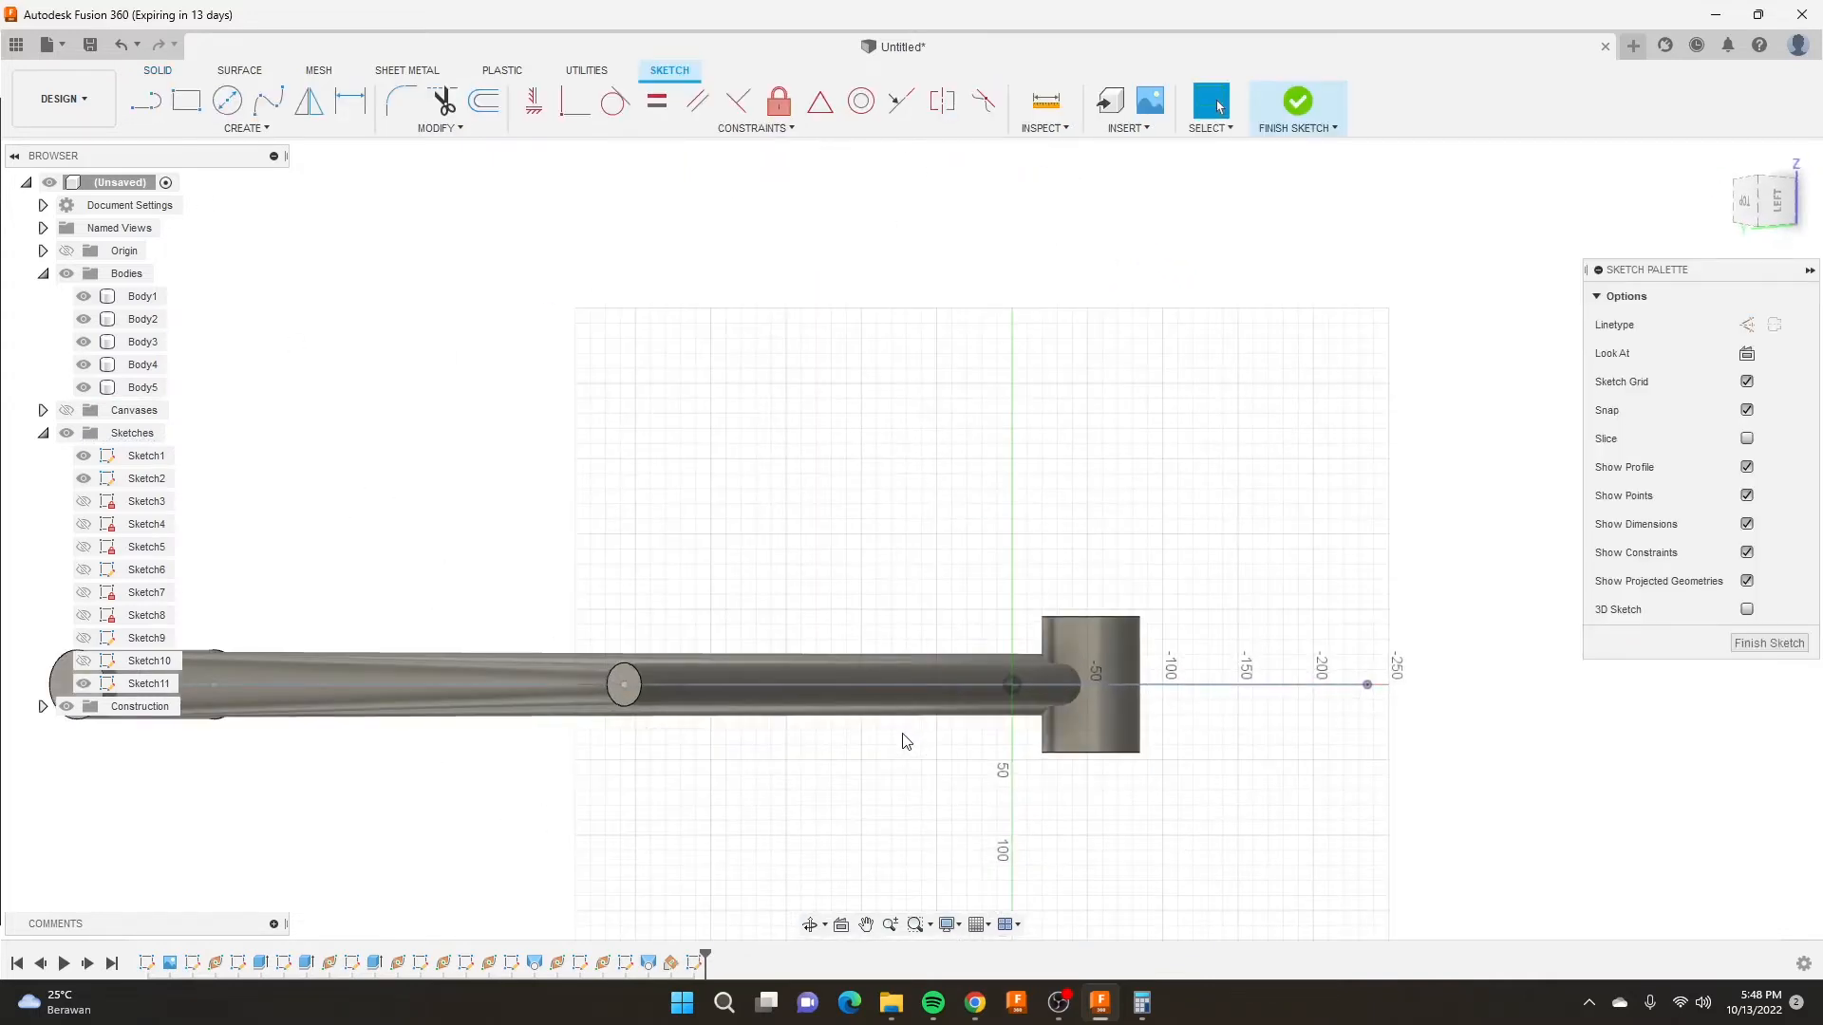
scroll(895, 717, "down", 3)
scroll(1178, 737, "up", 2)
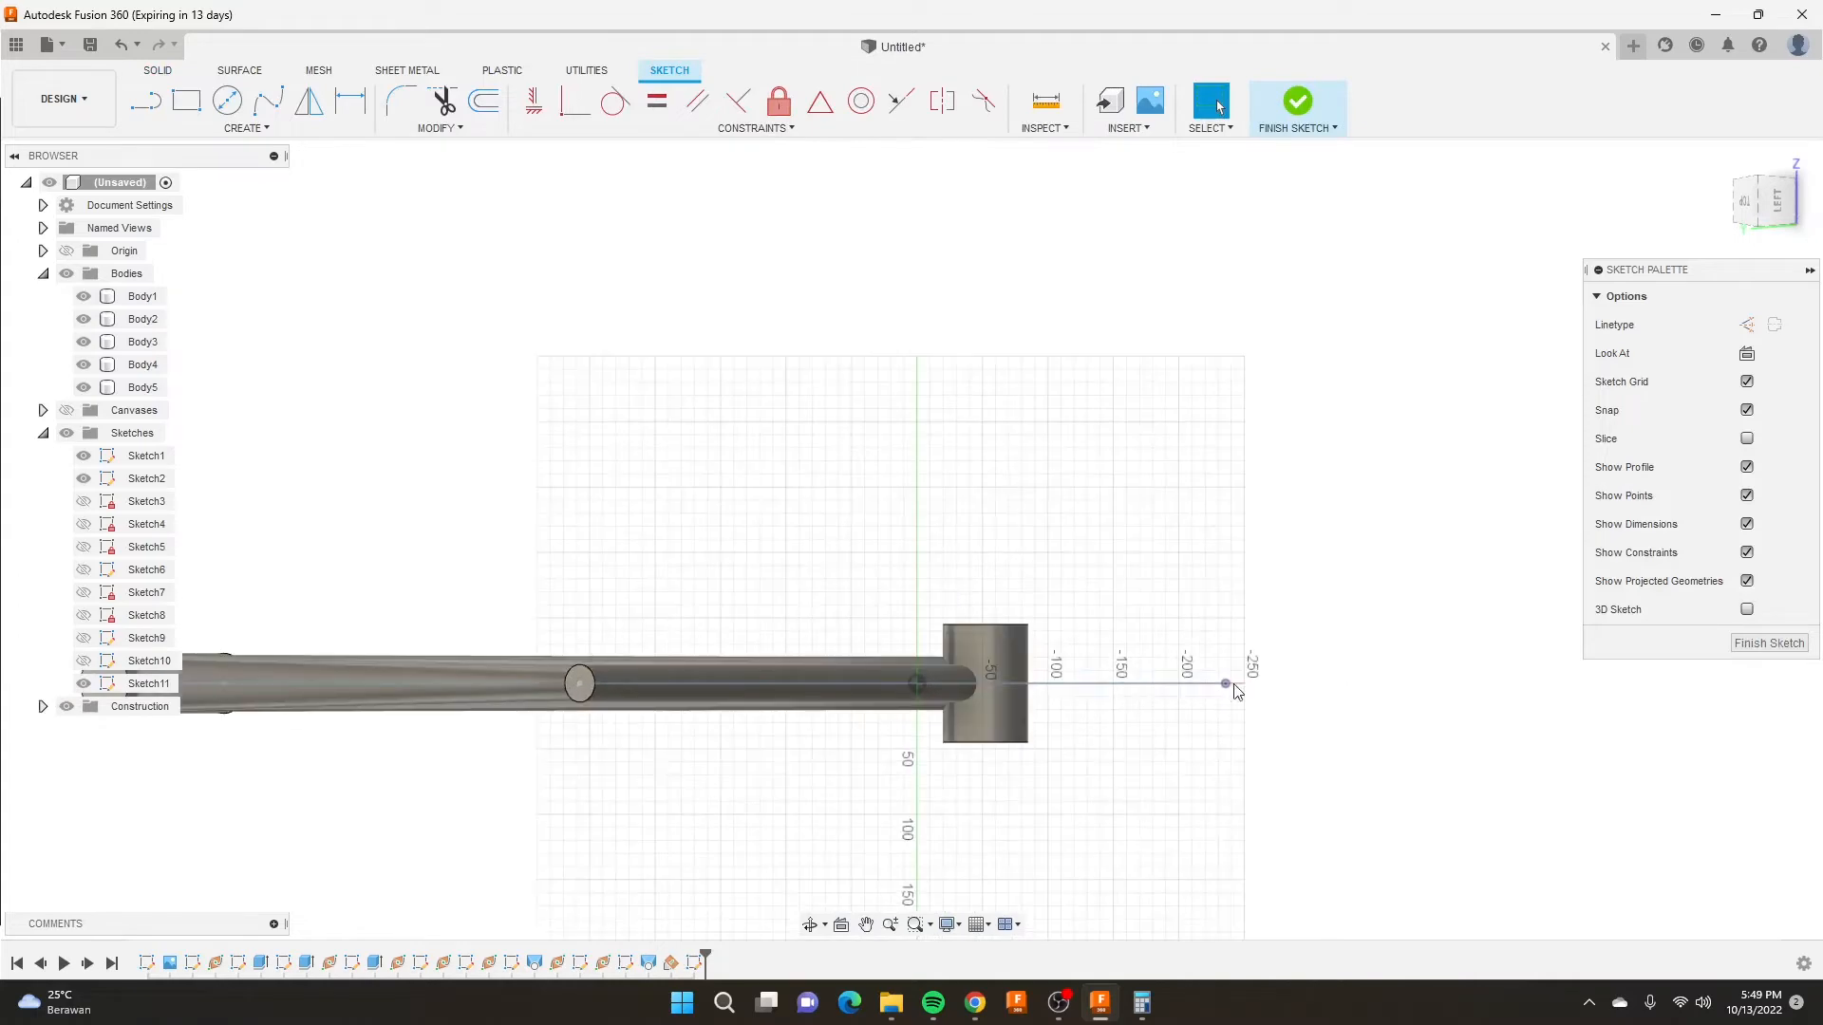
mouse_move(1227, 691)
middle_mouse_down("shift")
mouse_move(1209, 667)
mouse_move(1282, 639)
mouse_move(1251, 604)
mouse_move(1159, 582)
mouse_move(1139, 357)
mouse_move(1006, 395)
middle_mouse_up("shift")
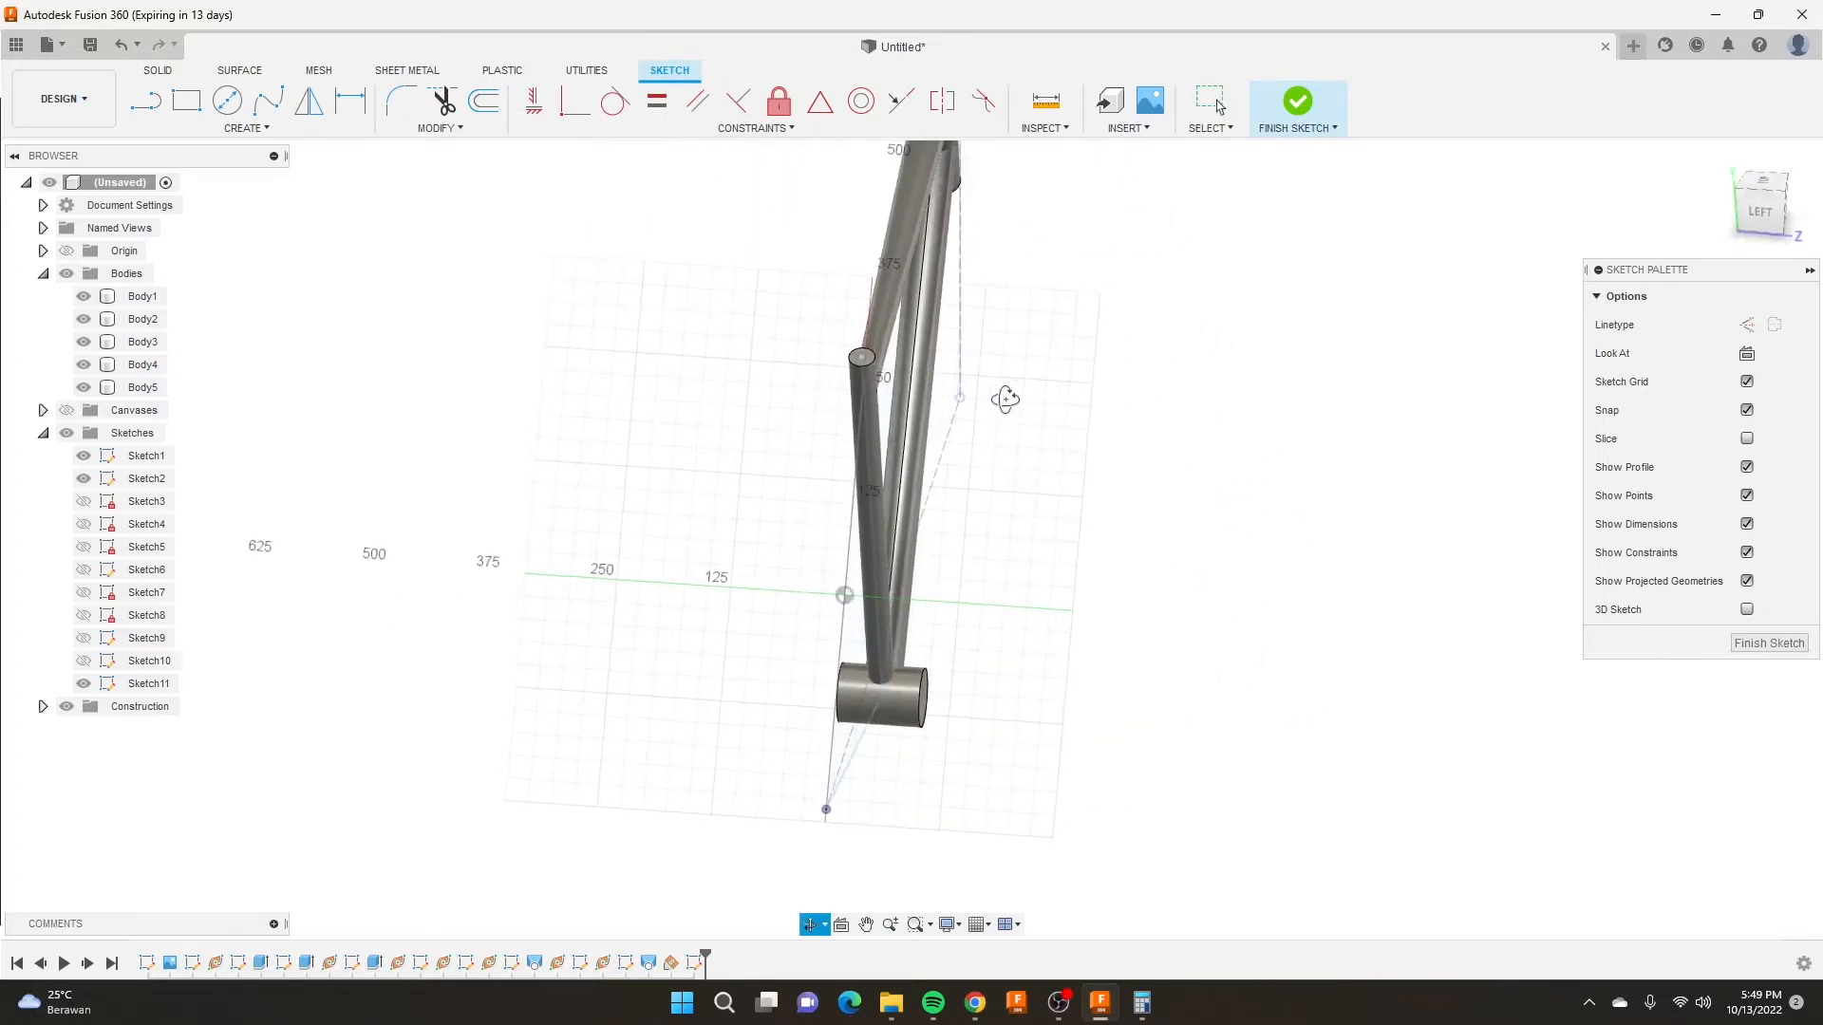
left_click(843, 928)
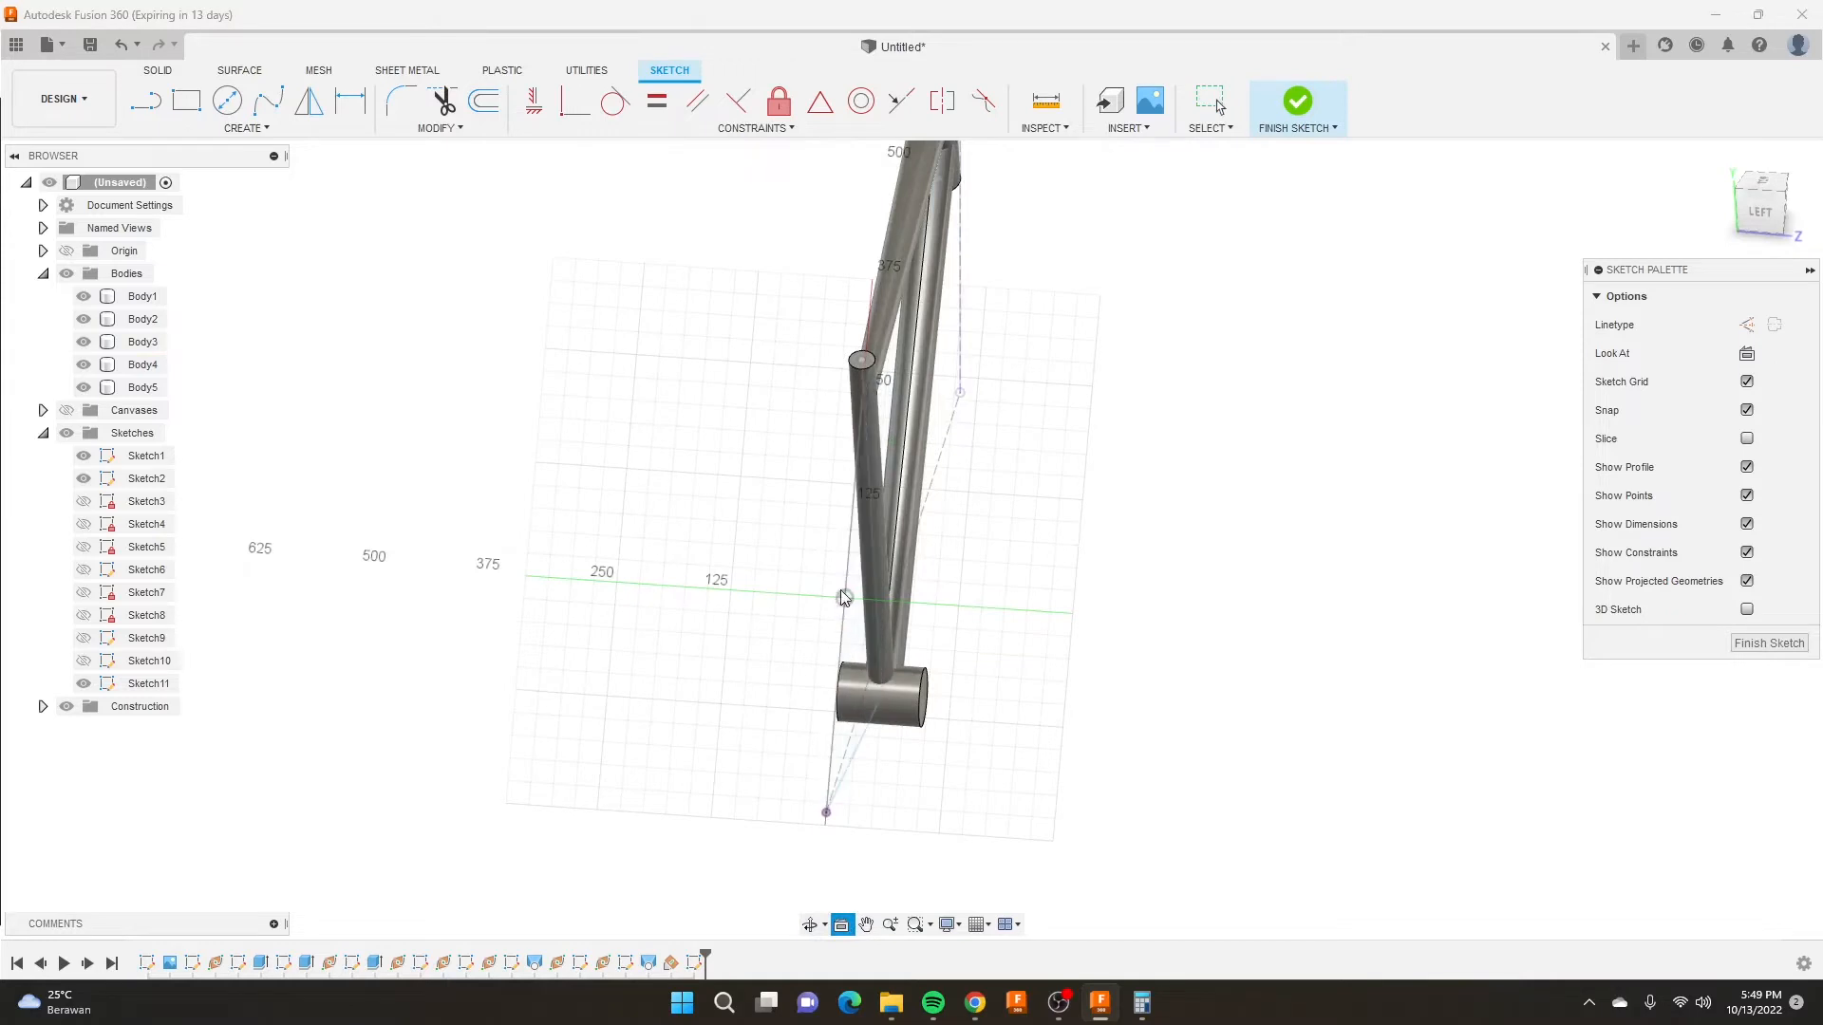
left_click(841, 645)
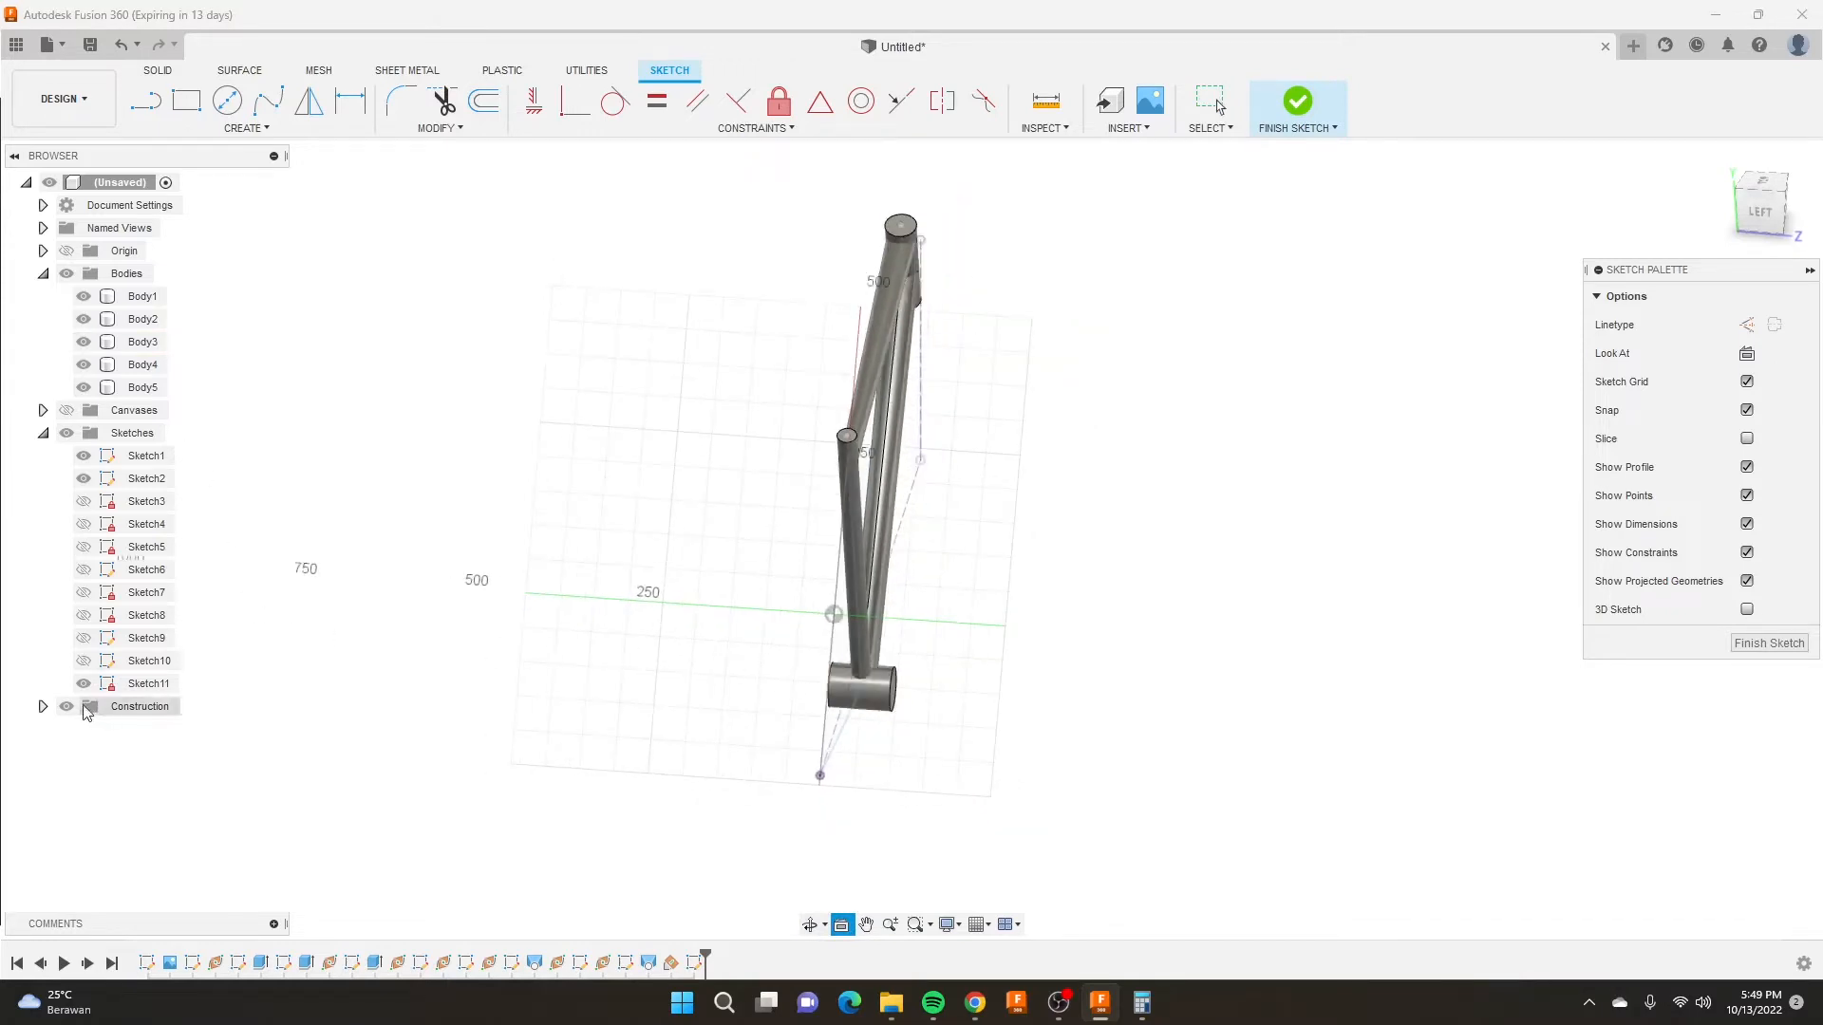
left_click(43, 706)
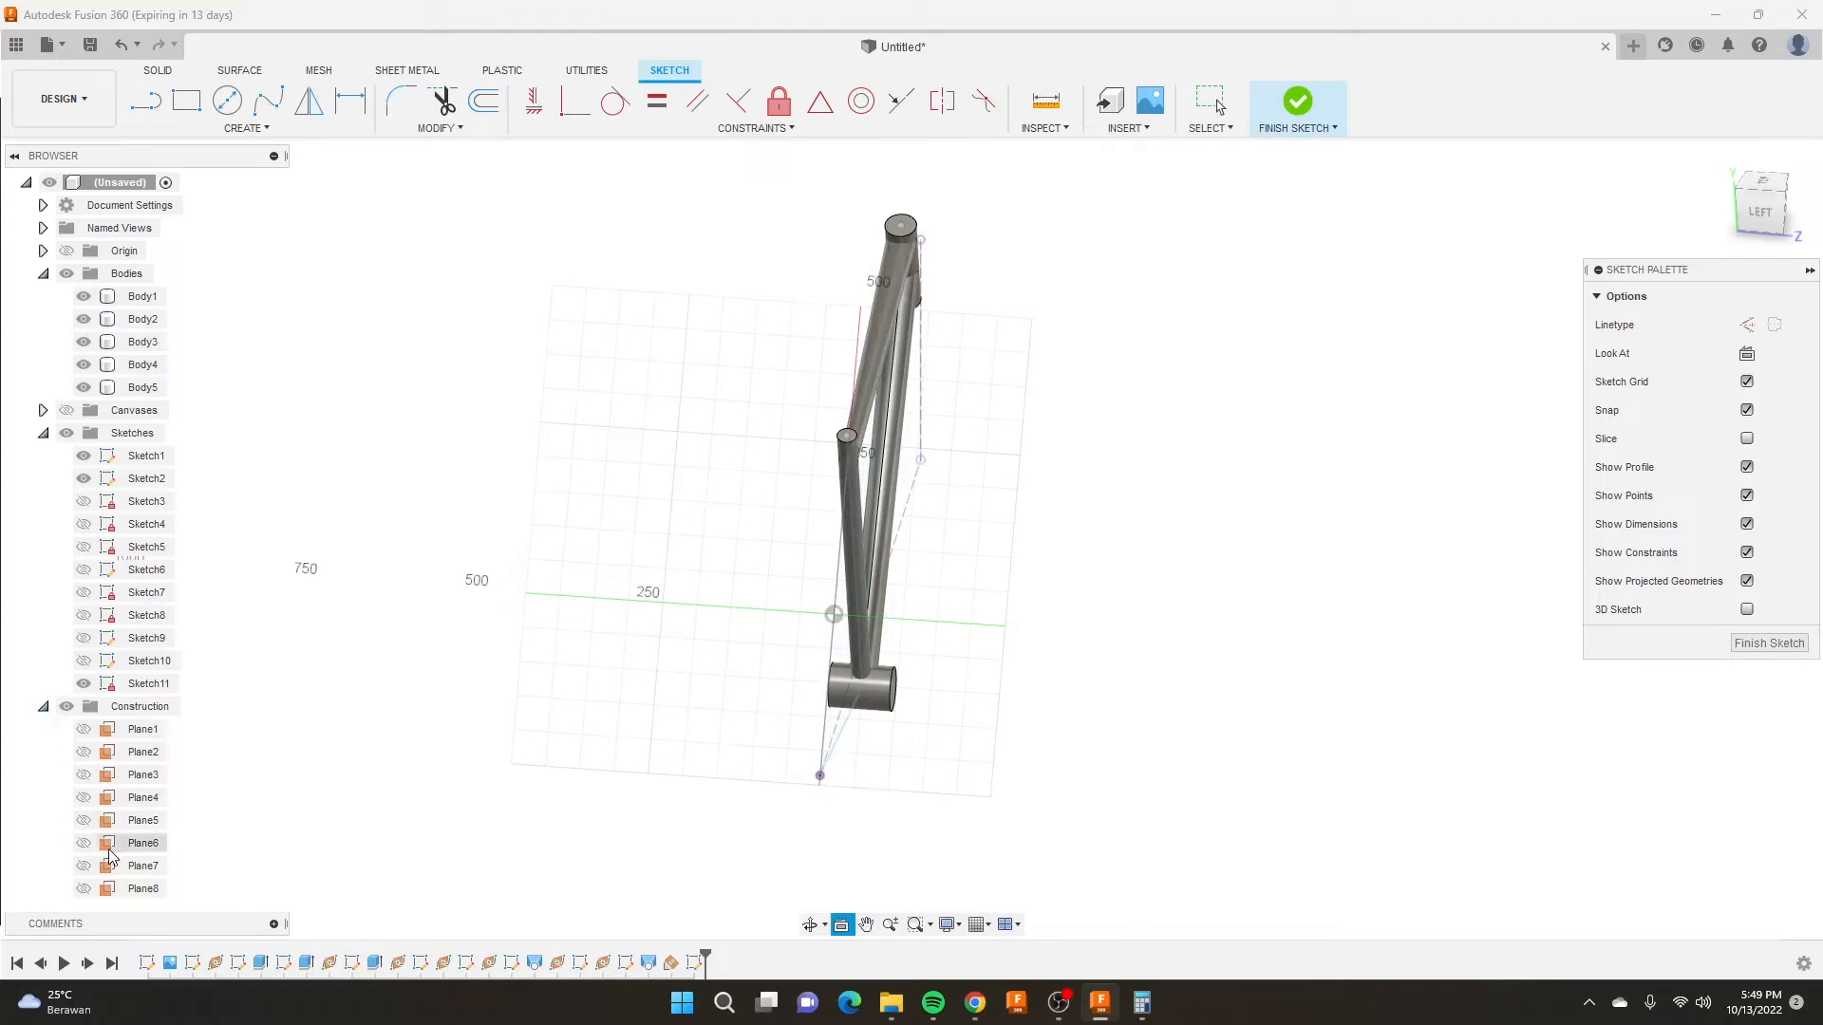
left_click(142, 888)
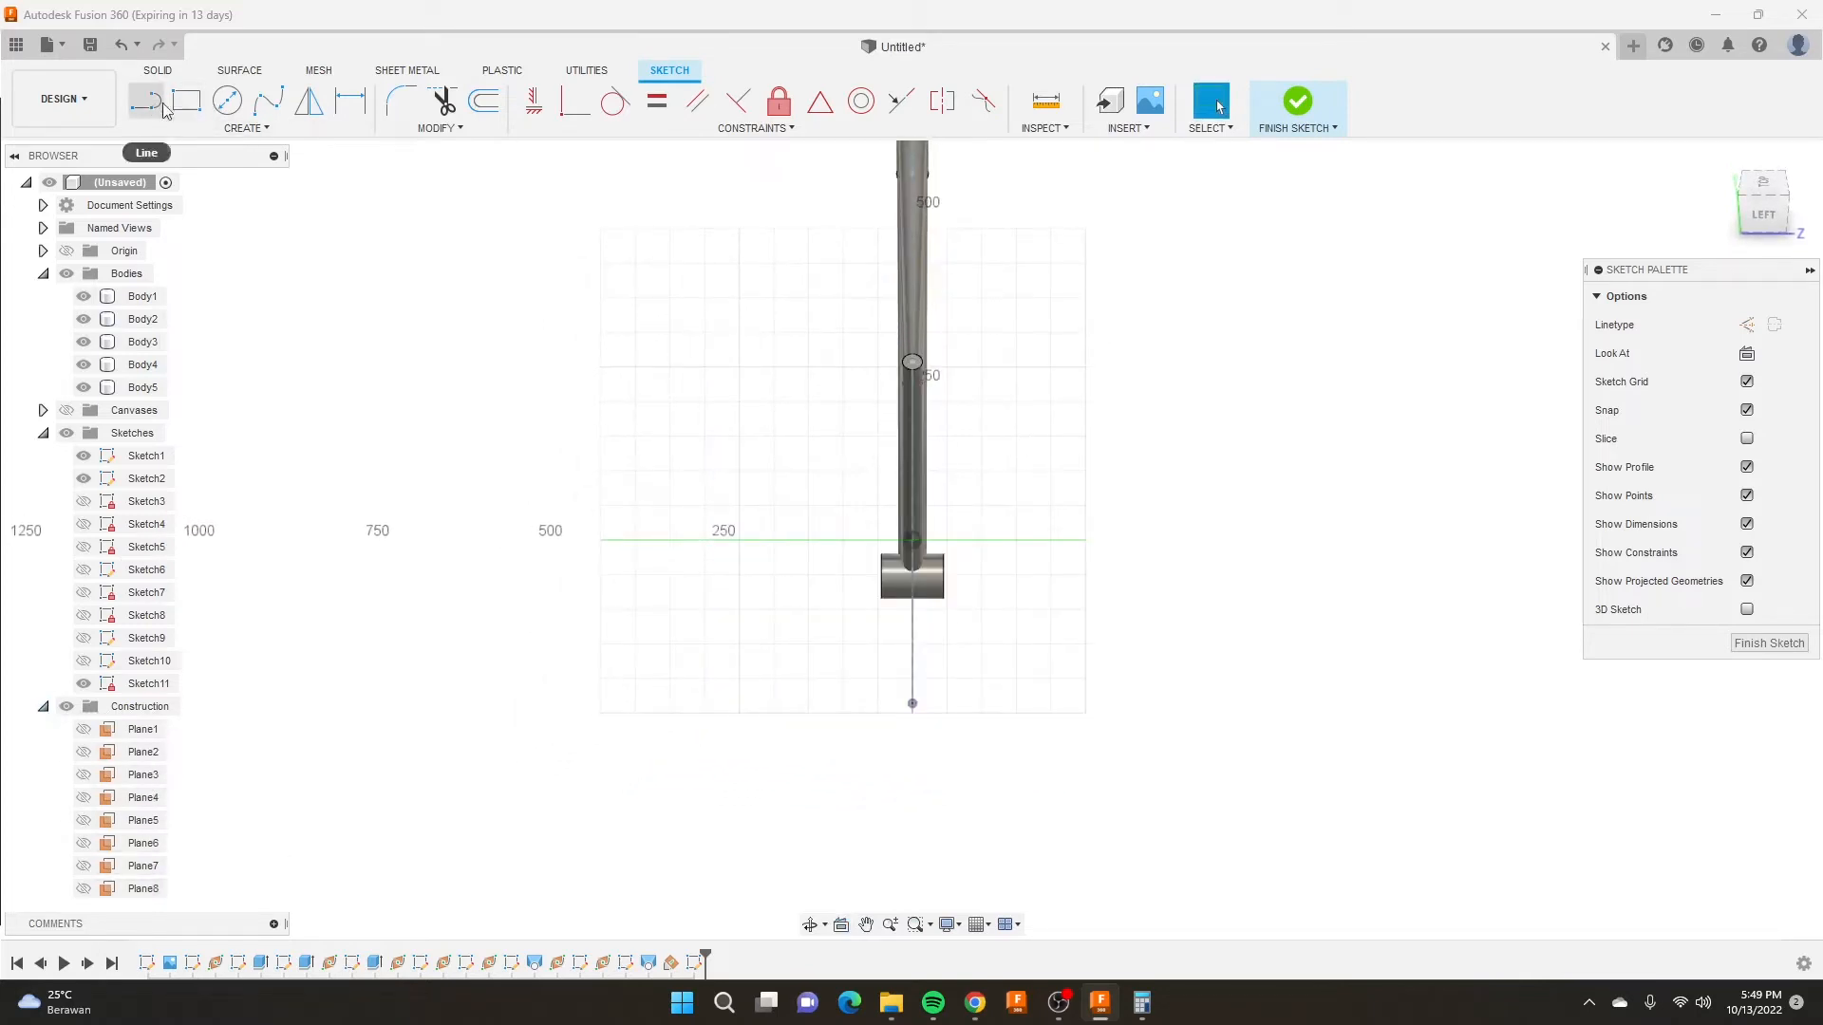
left_click(268, 100)
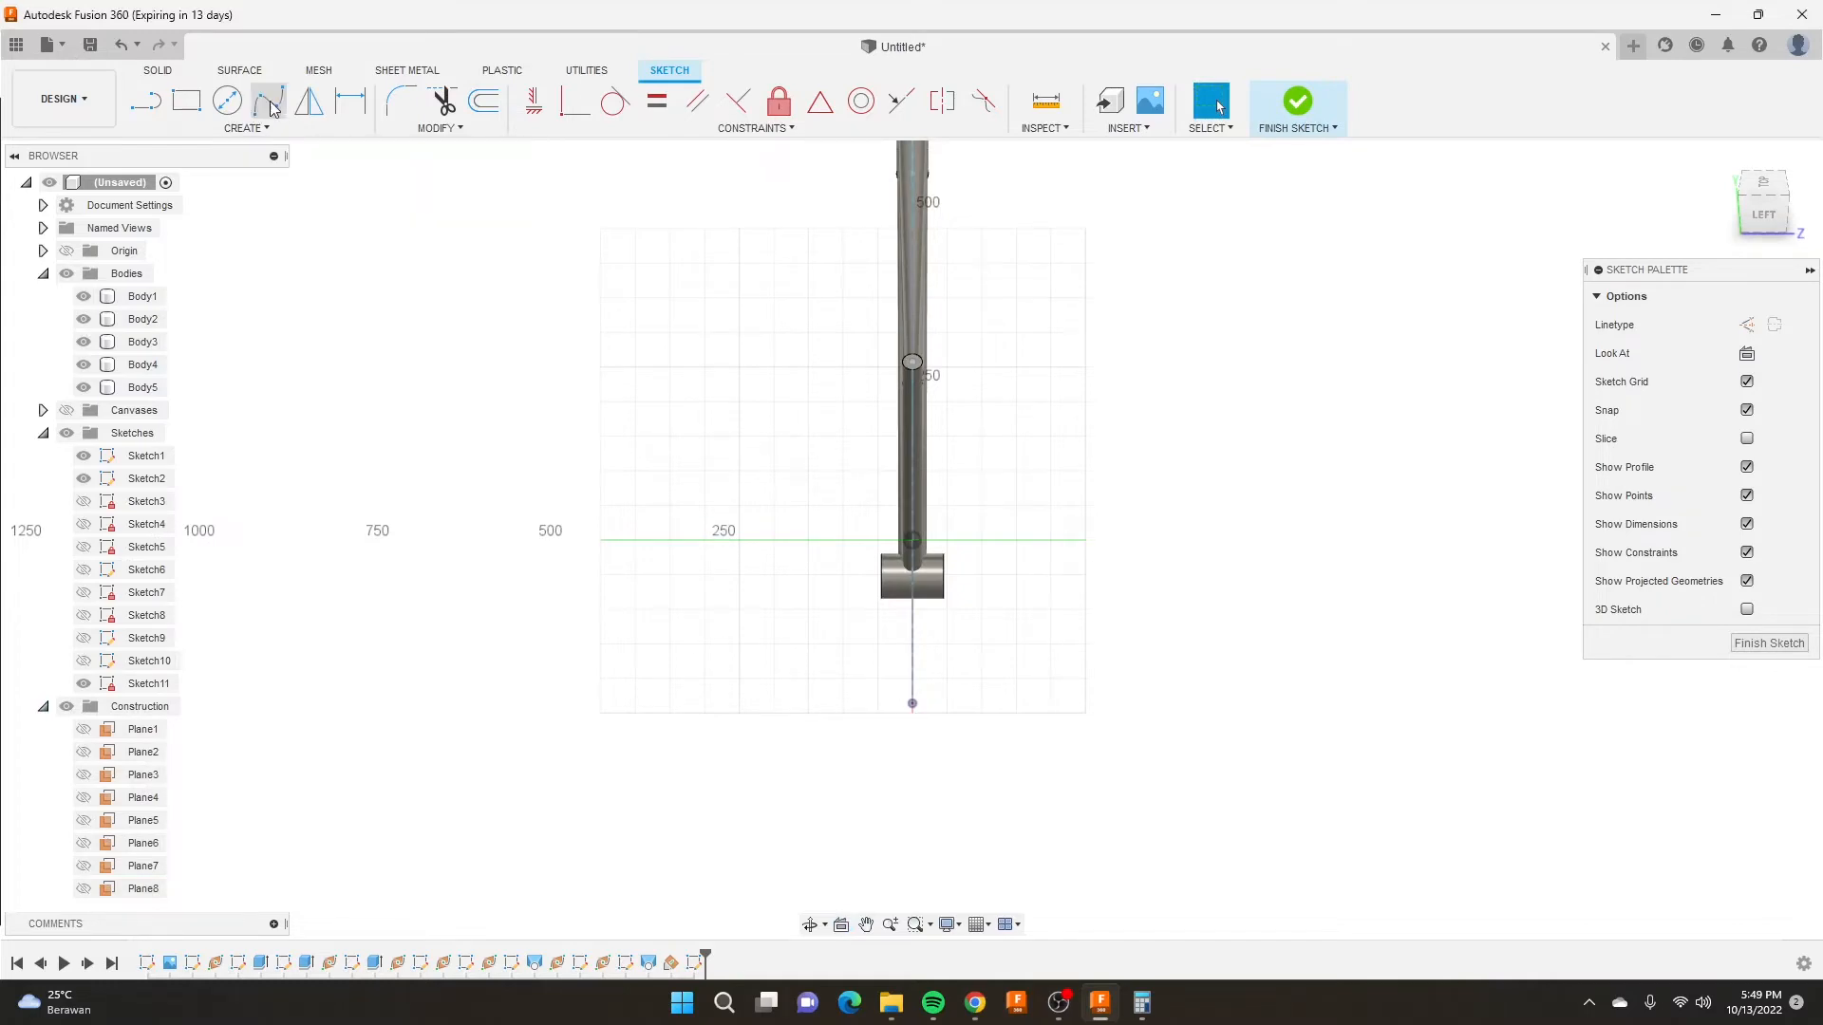
scroll(949, 429, "up", 5)
scroll(949, 429, "up", 3)
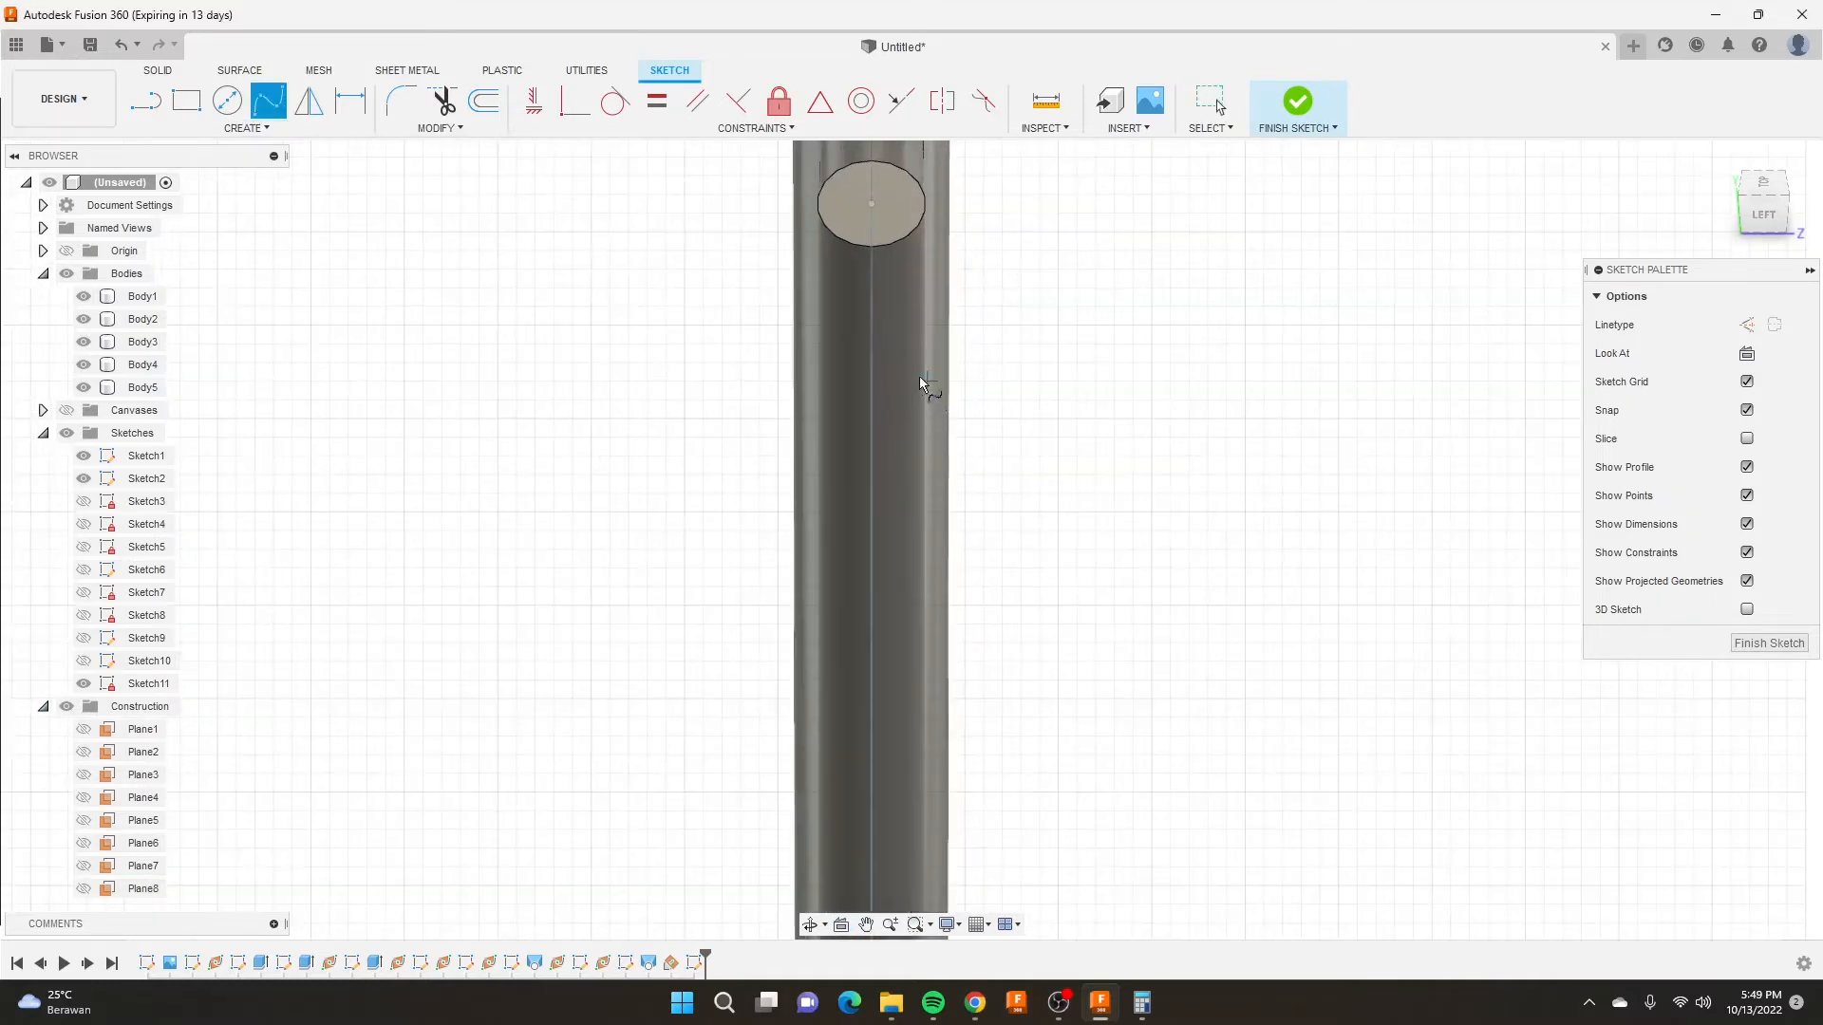
left_click(909, 307)
scroll(956, 472, "down", 5)
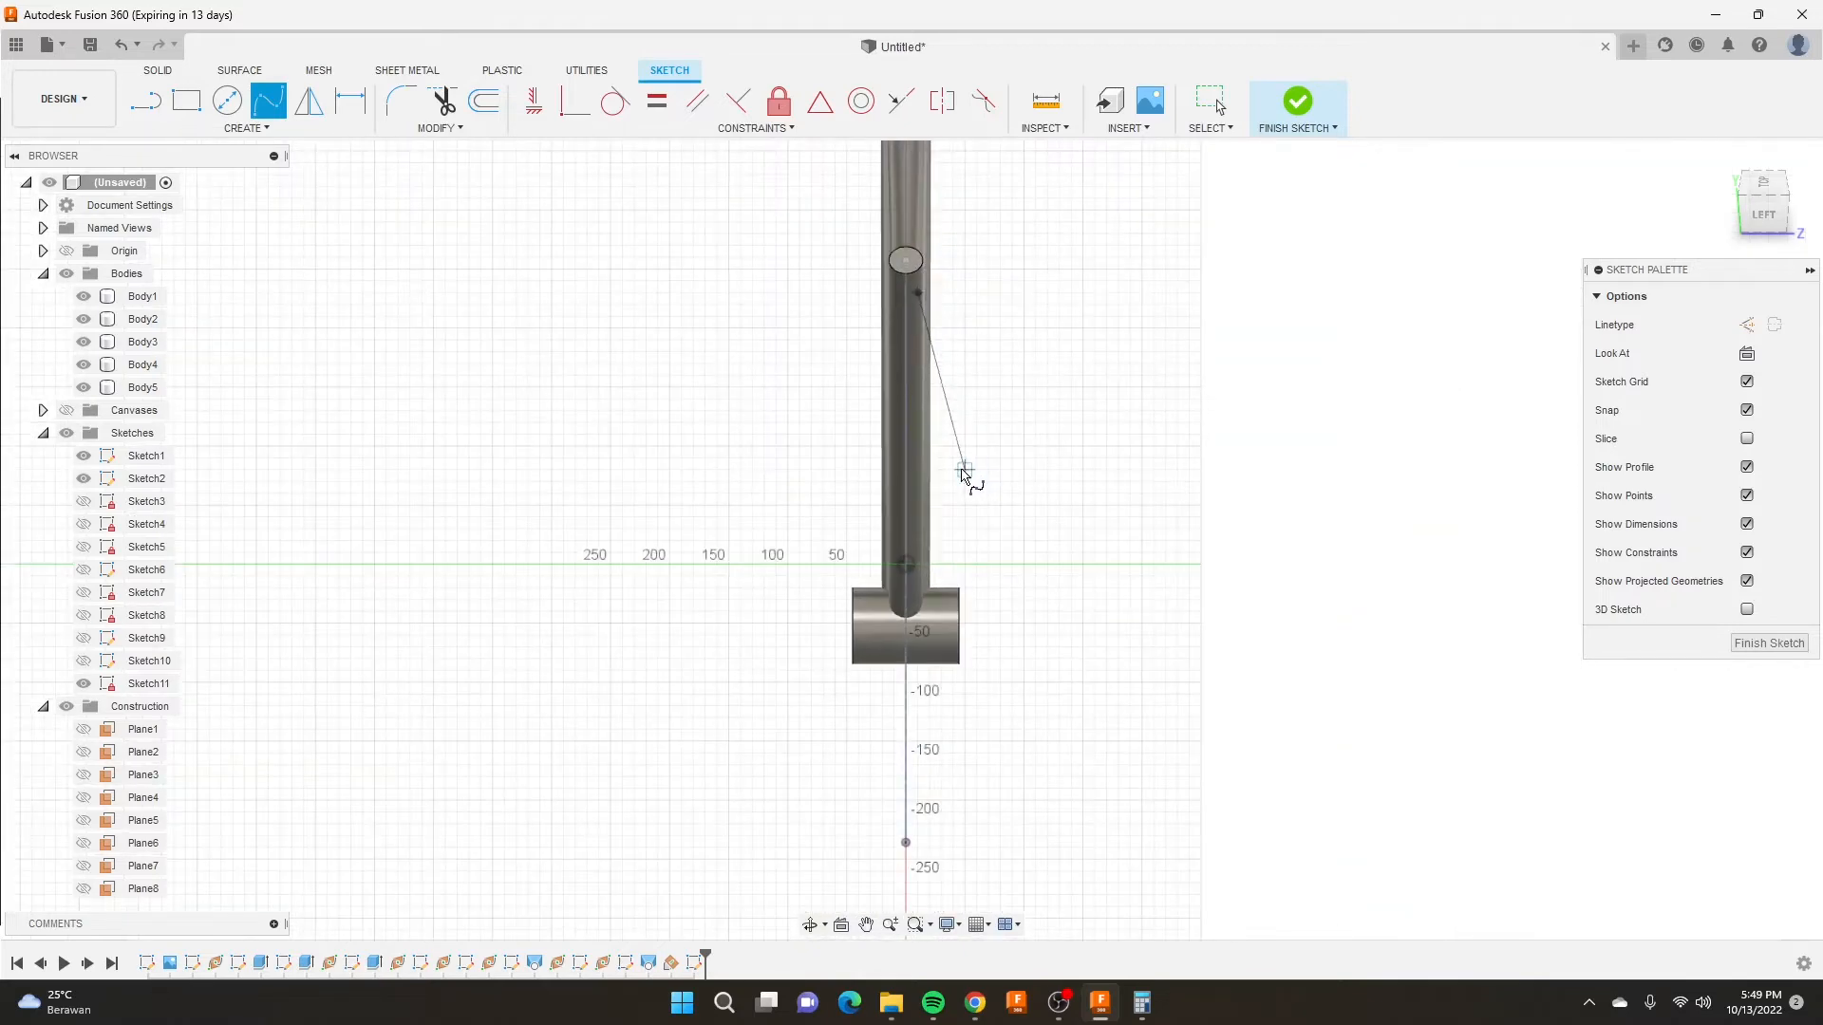
left_click(965, 470)
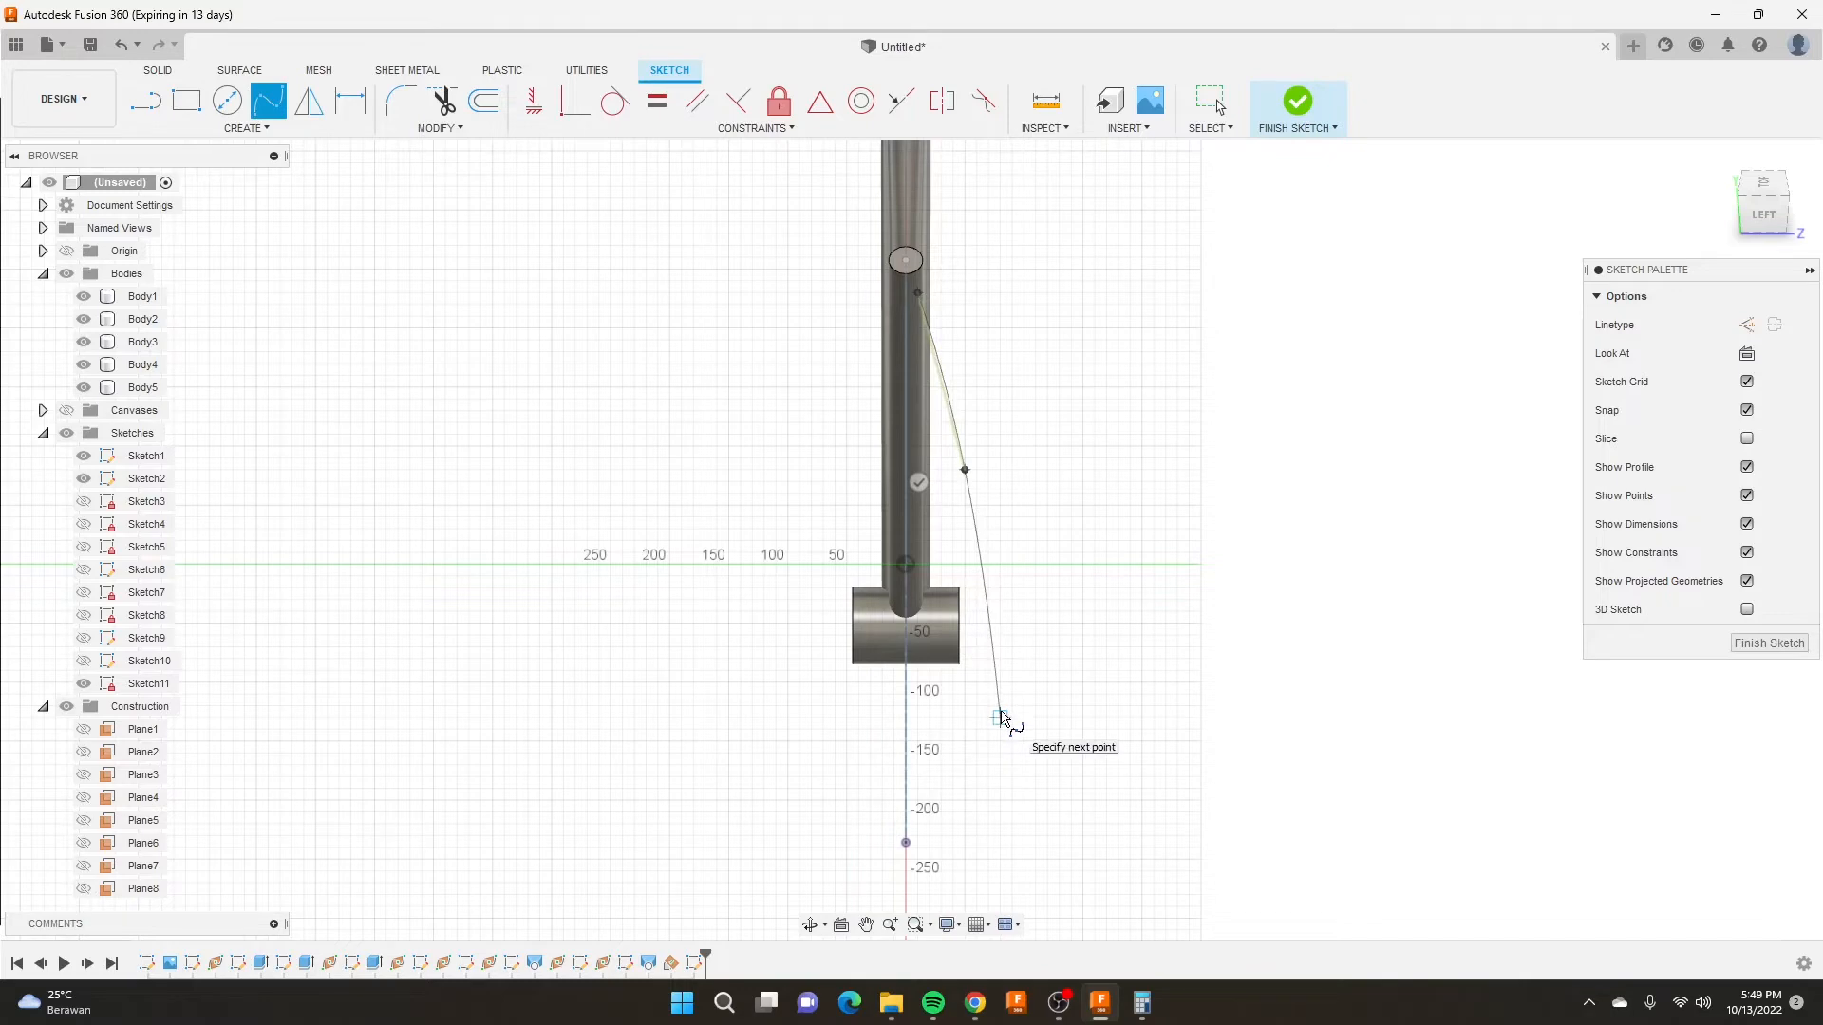
key("Escape")
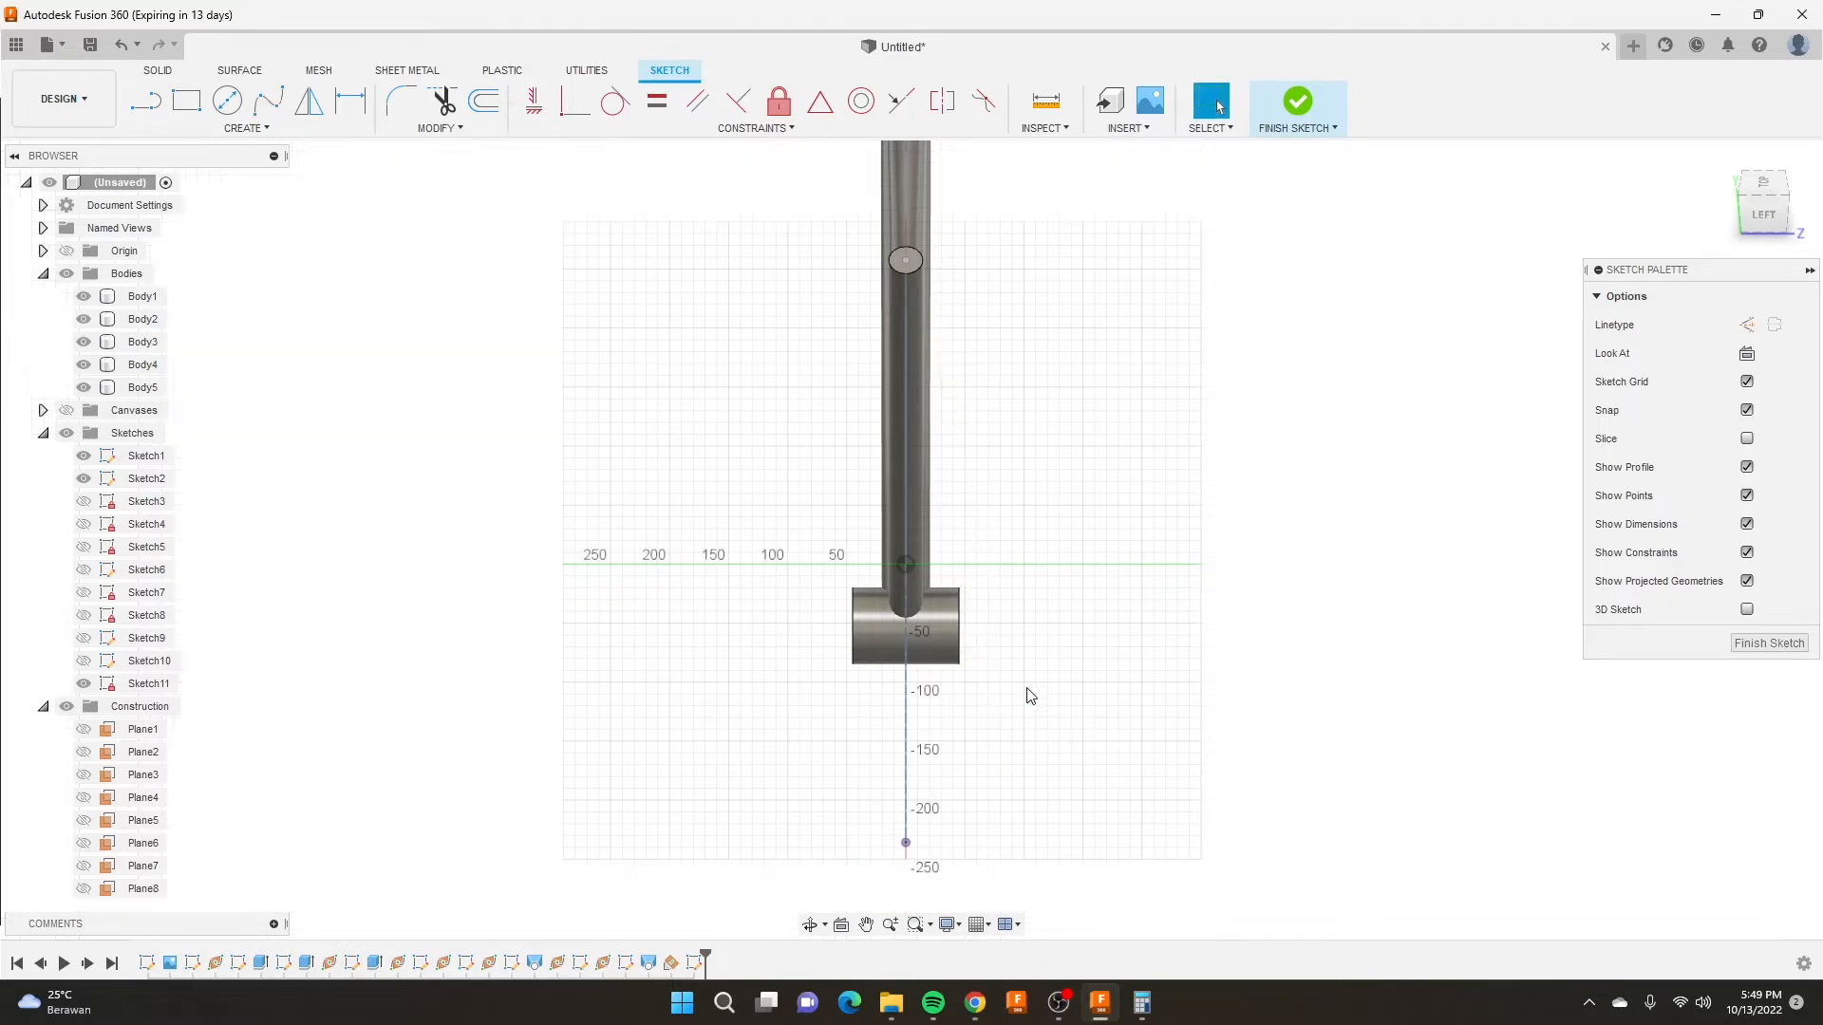
Sketch a line about 168 mm long slanting outward from the seat tube, continued by a vertical line down to the rear axle's level.
left_click(146, 103)
scroll(928, 325, "up", 5)
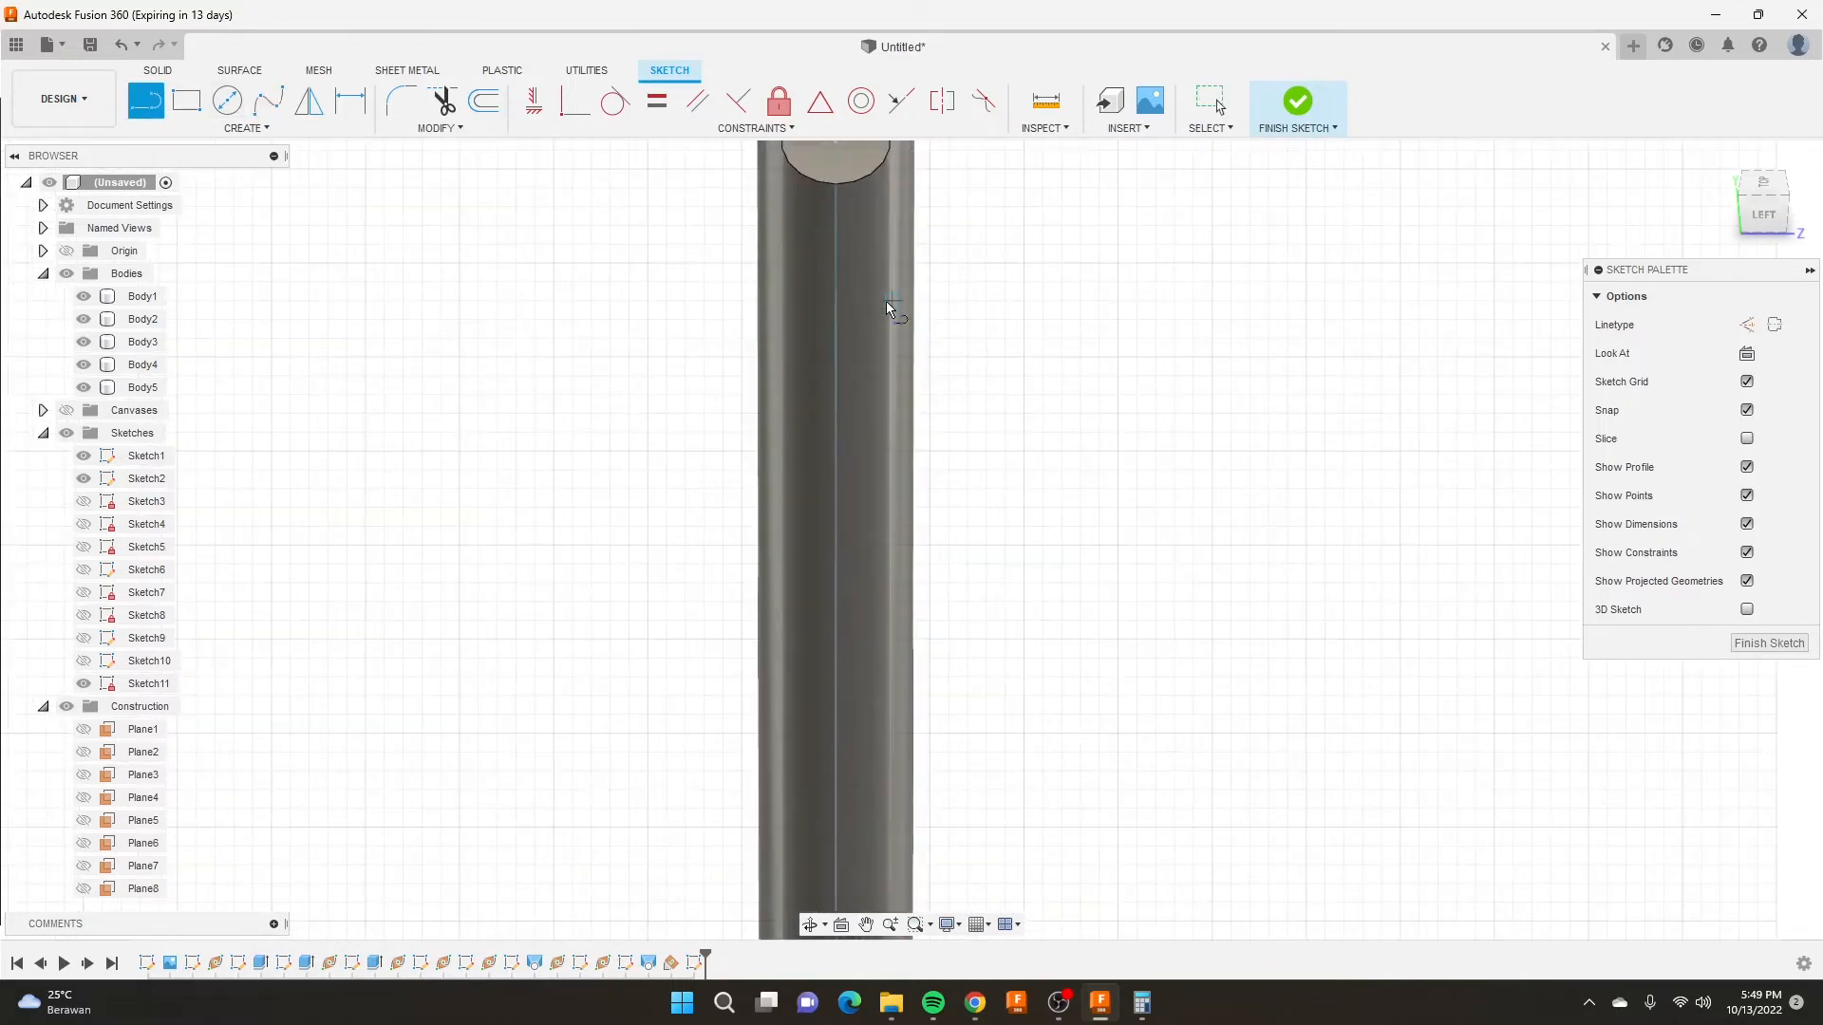
left_click(883, 311)
scroll(888, 322, "down", 5)
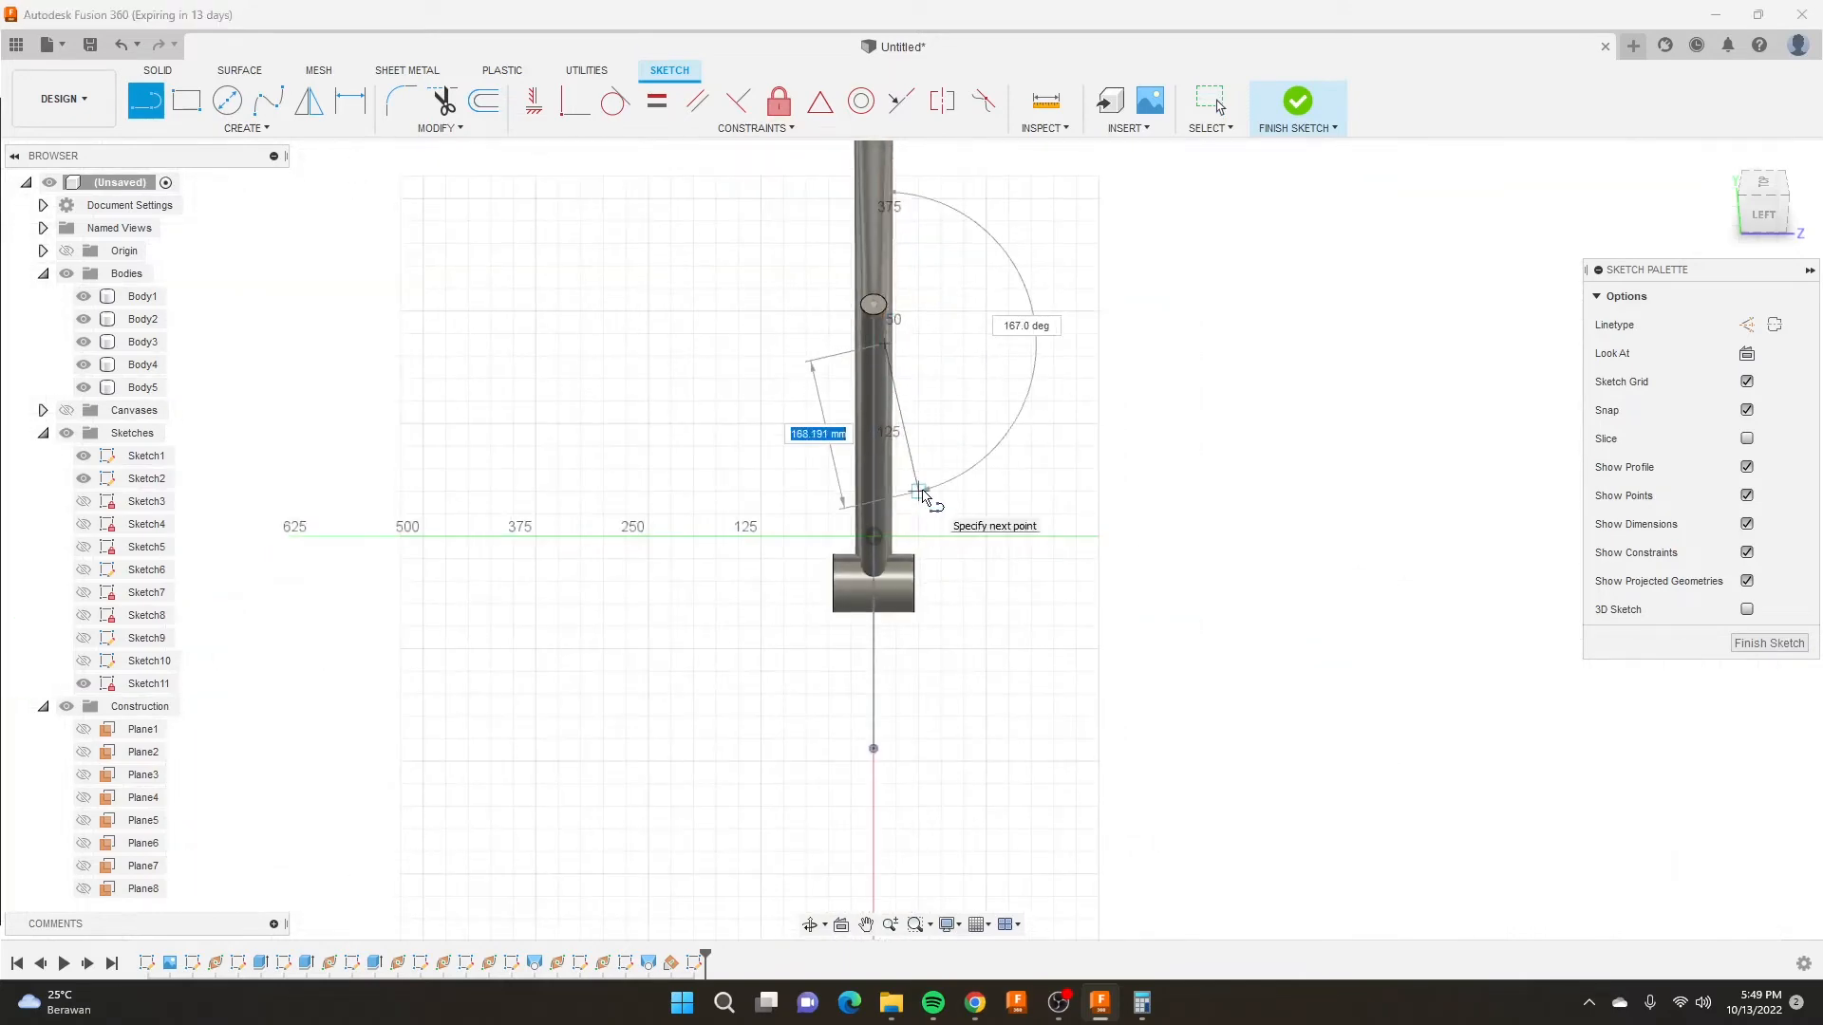
left_click(918, 492)
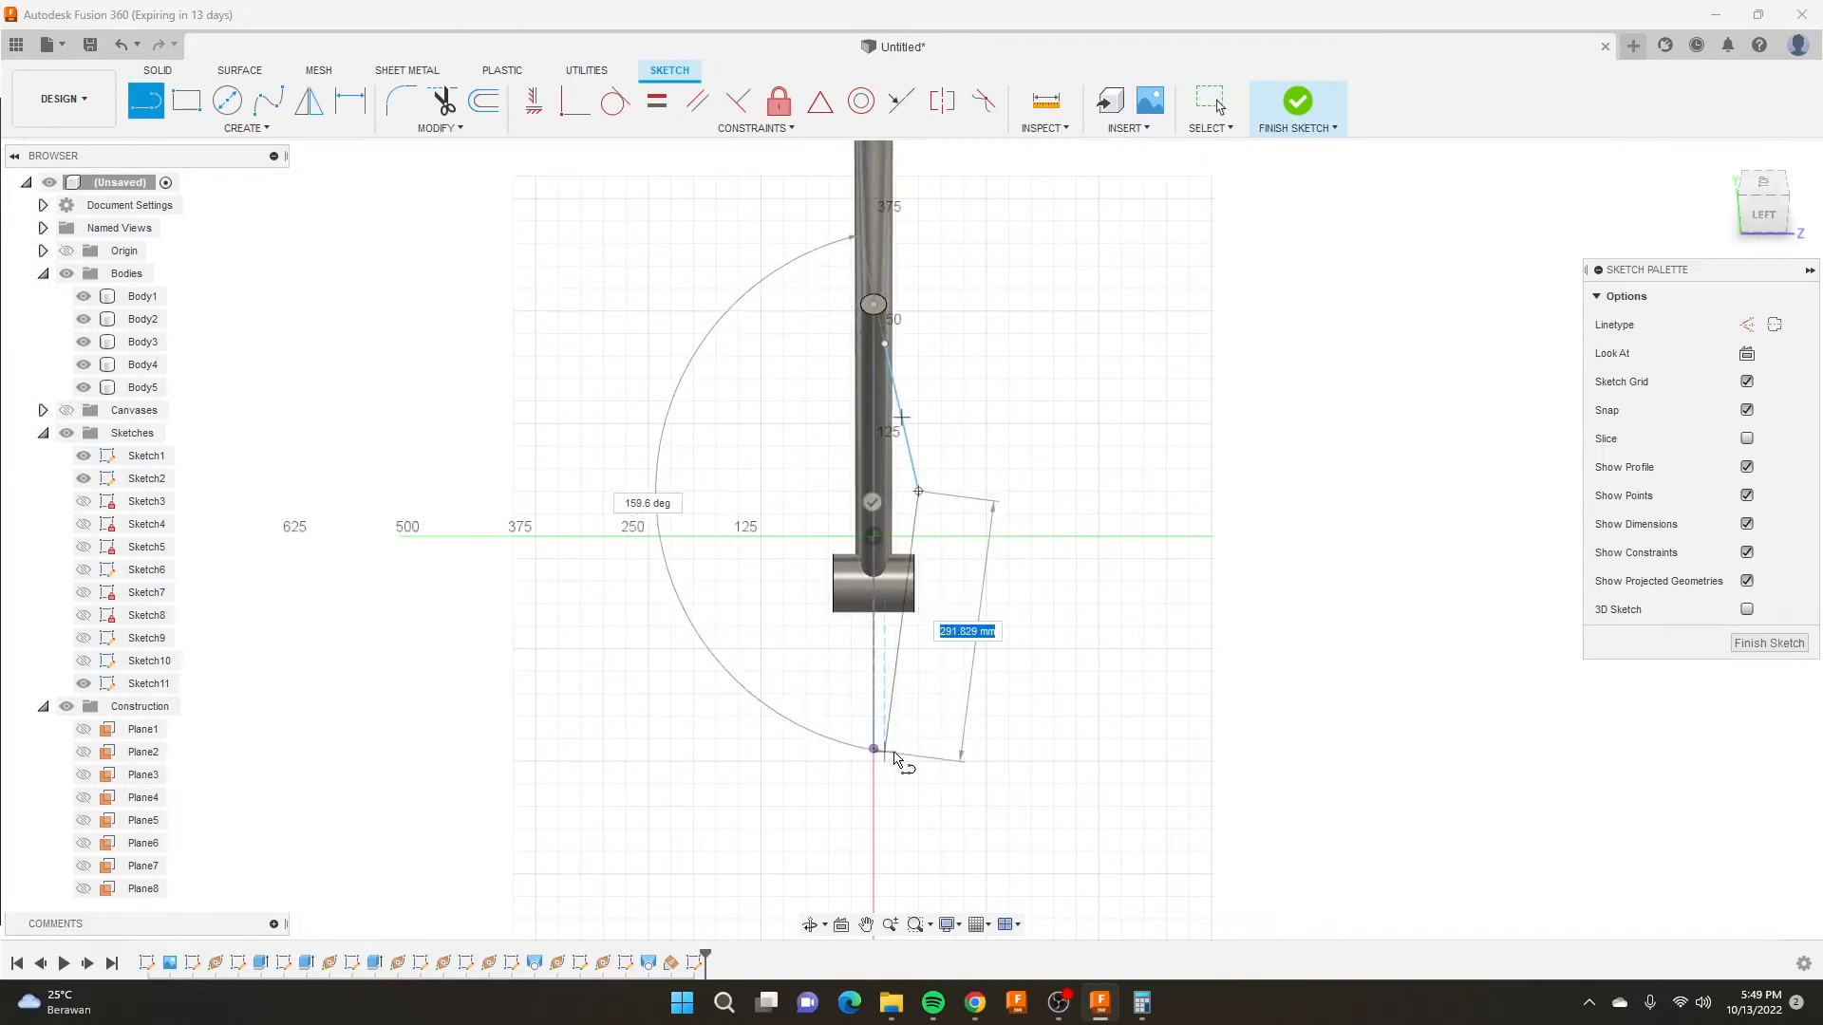
left_click(919, 749)
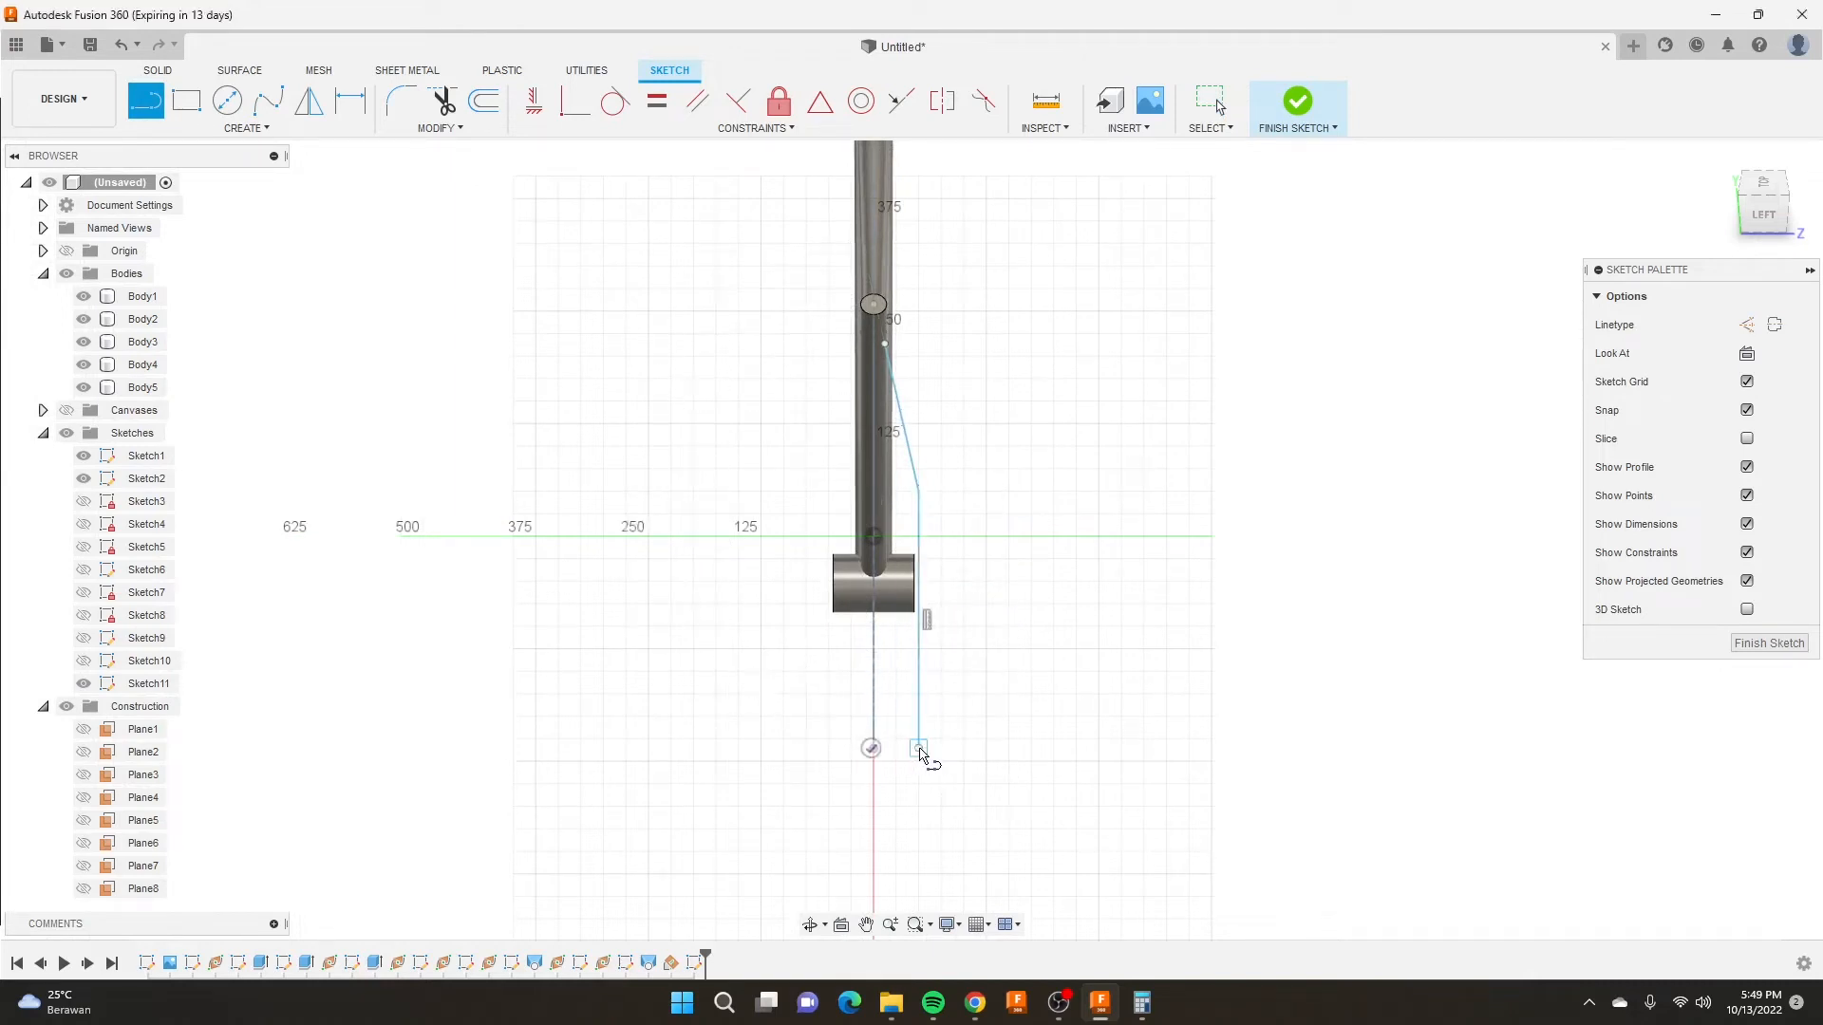
Draw a horizontal construction line about 65 mm long just below the rear axle point, starting on the frame's center axis.
scroll(888, 764, "up", 3)
scroll(893, 757, "up", 2)
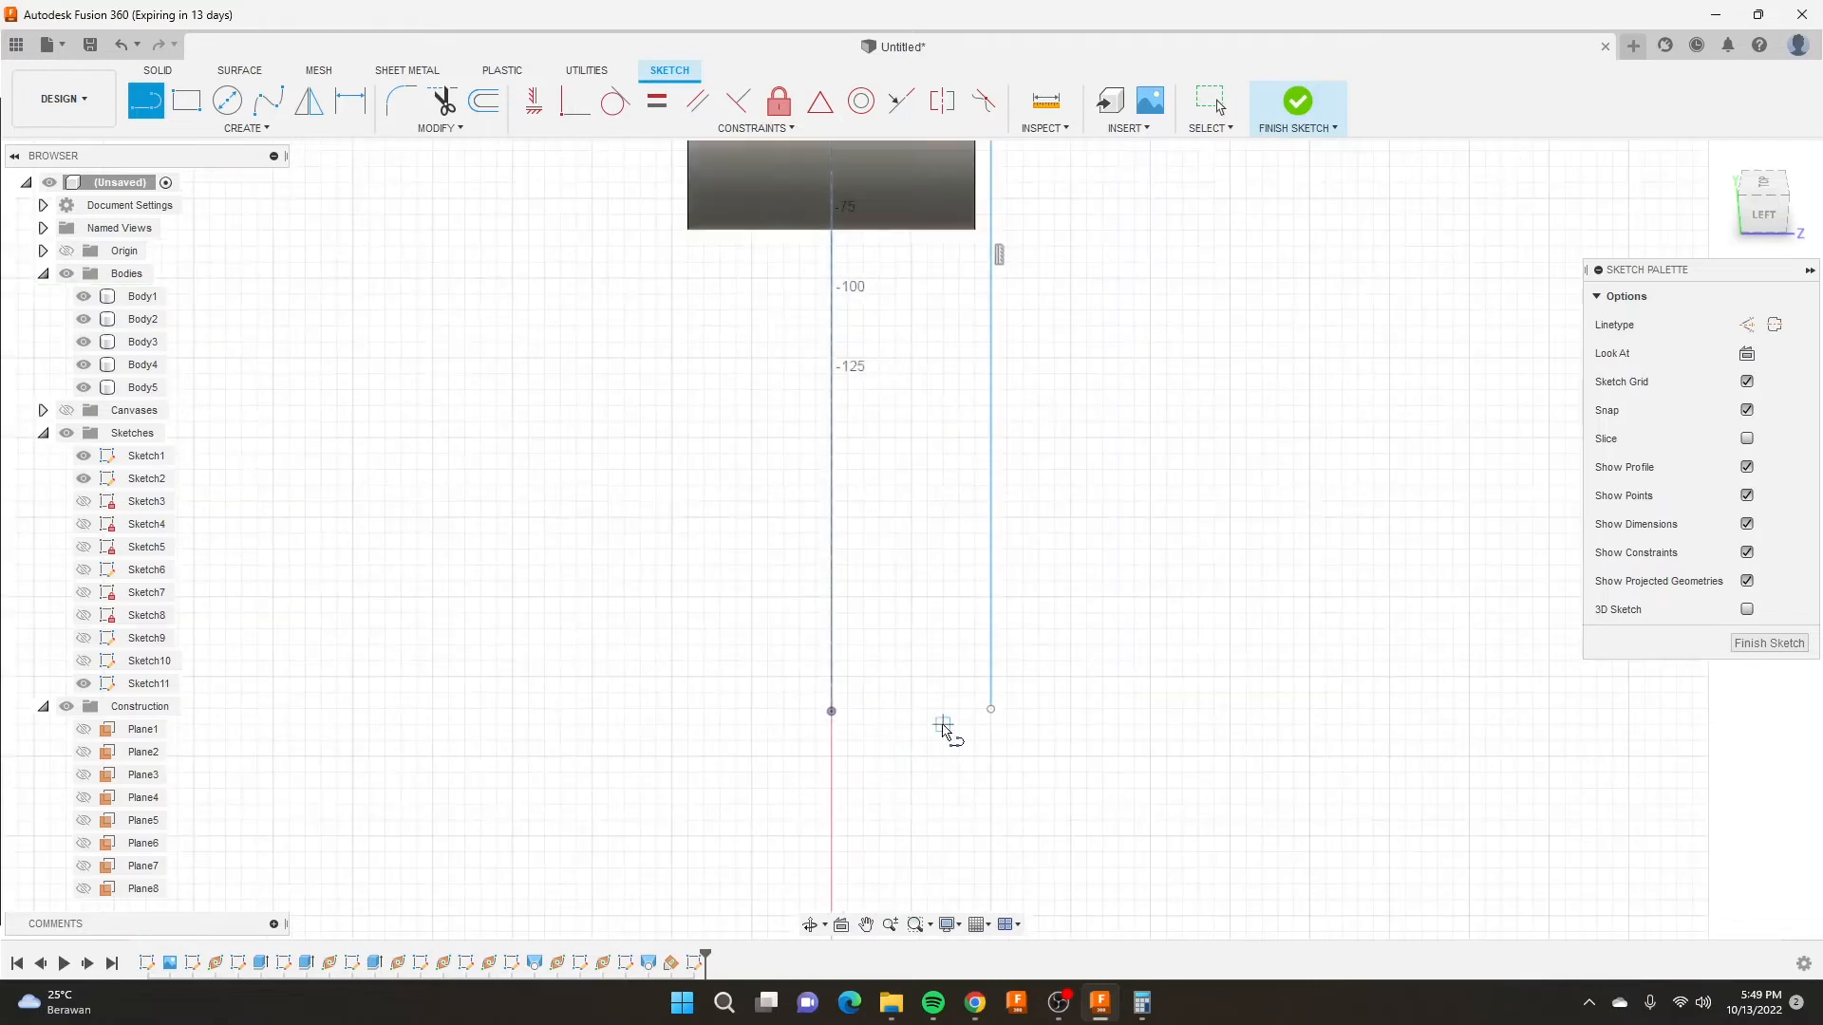
left_click(1750, 327)
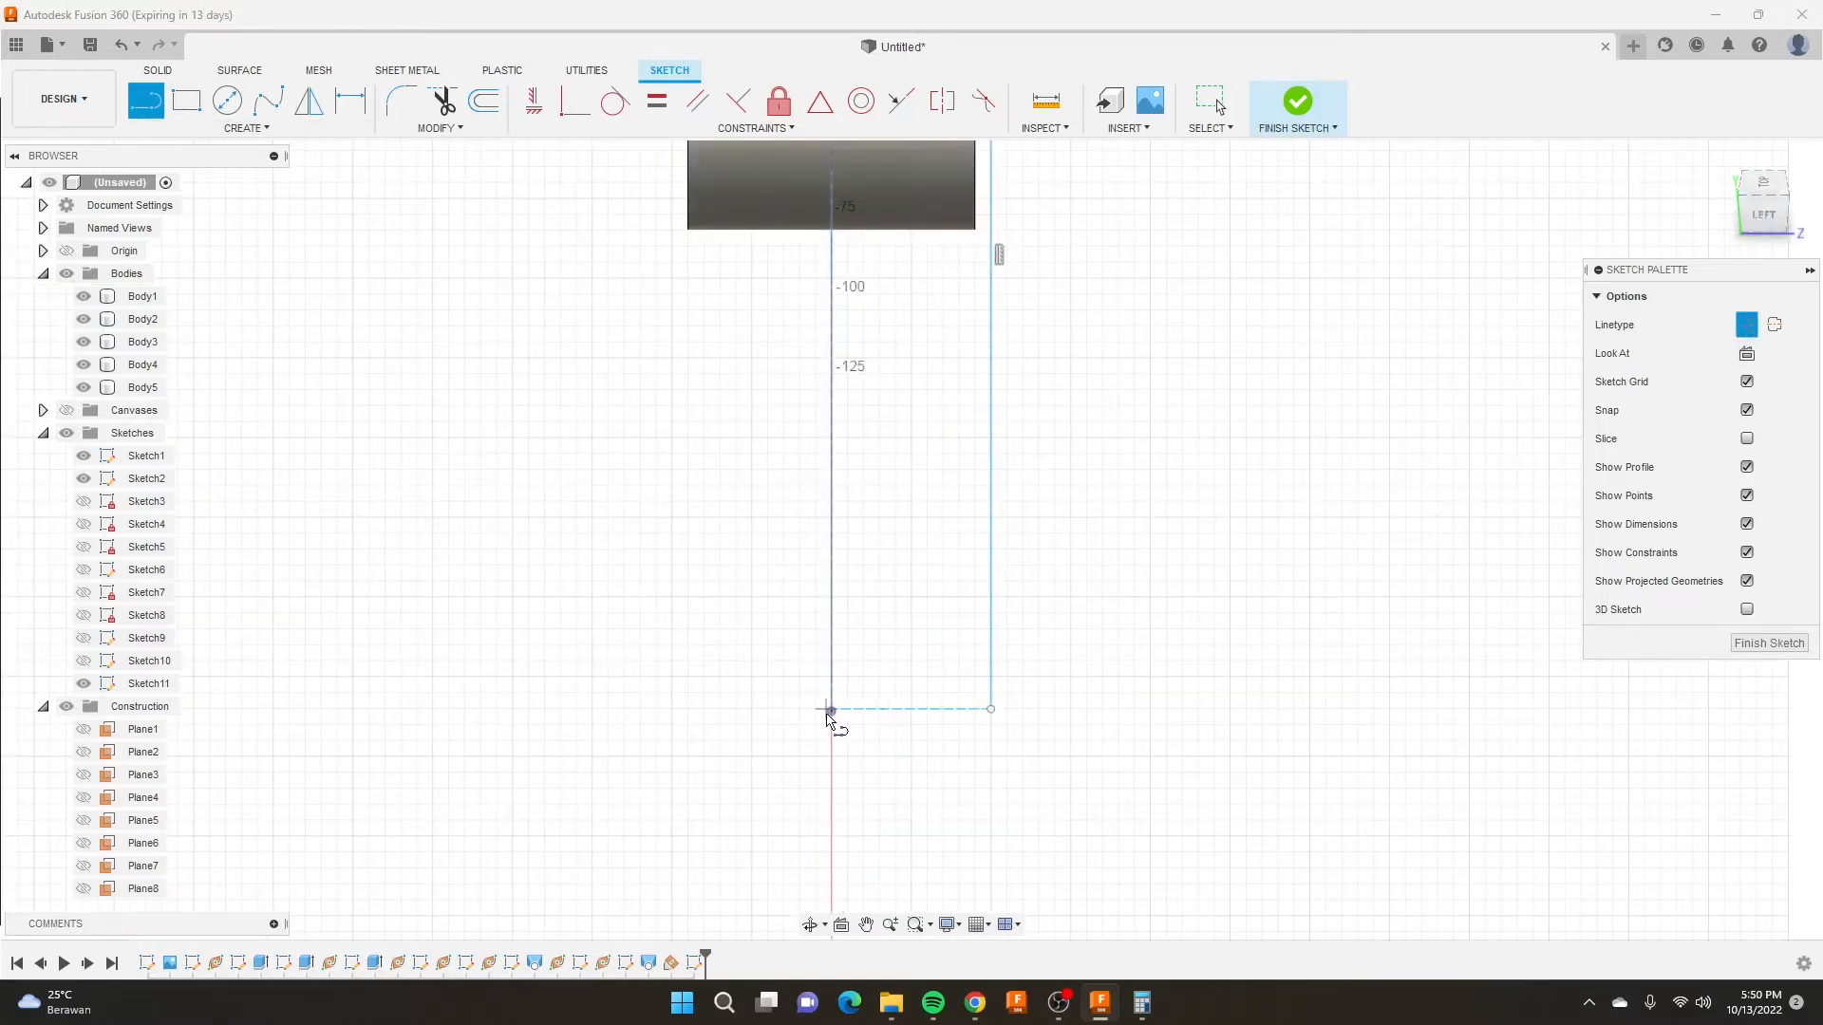
key("Escape")
left_click(831, 756)
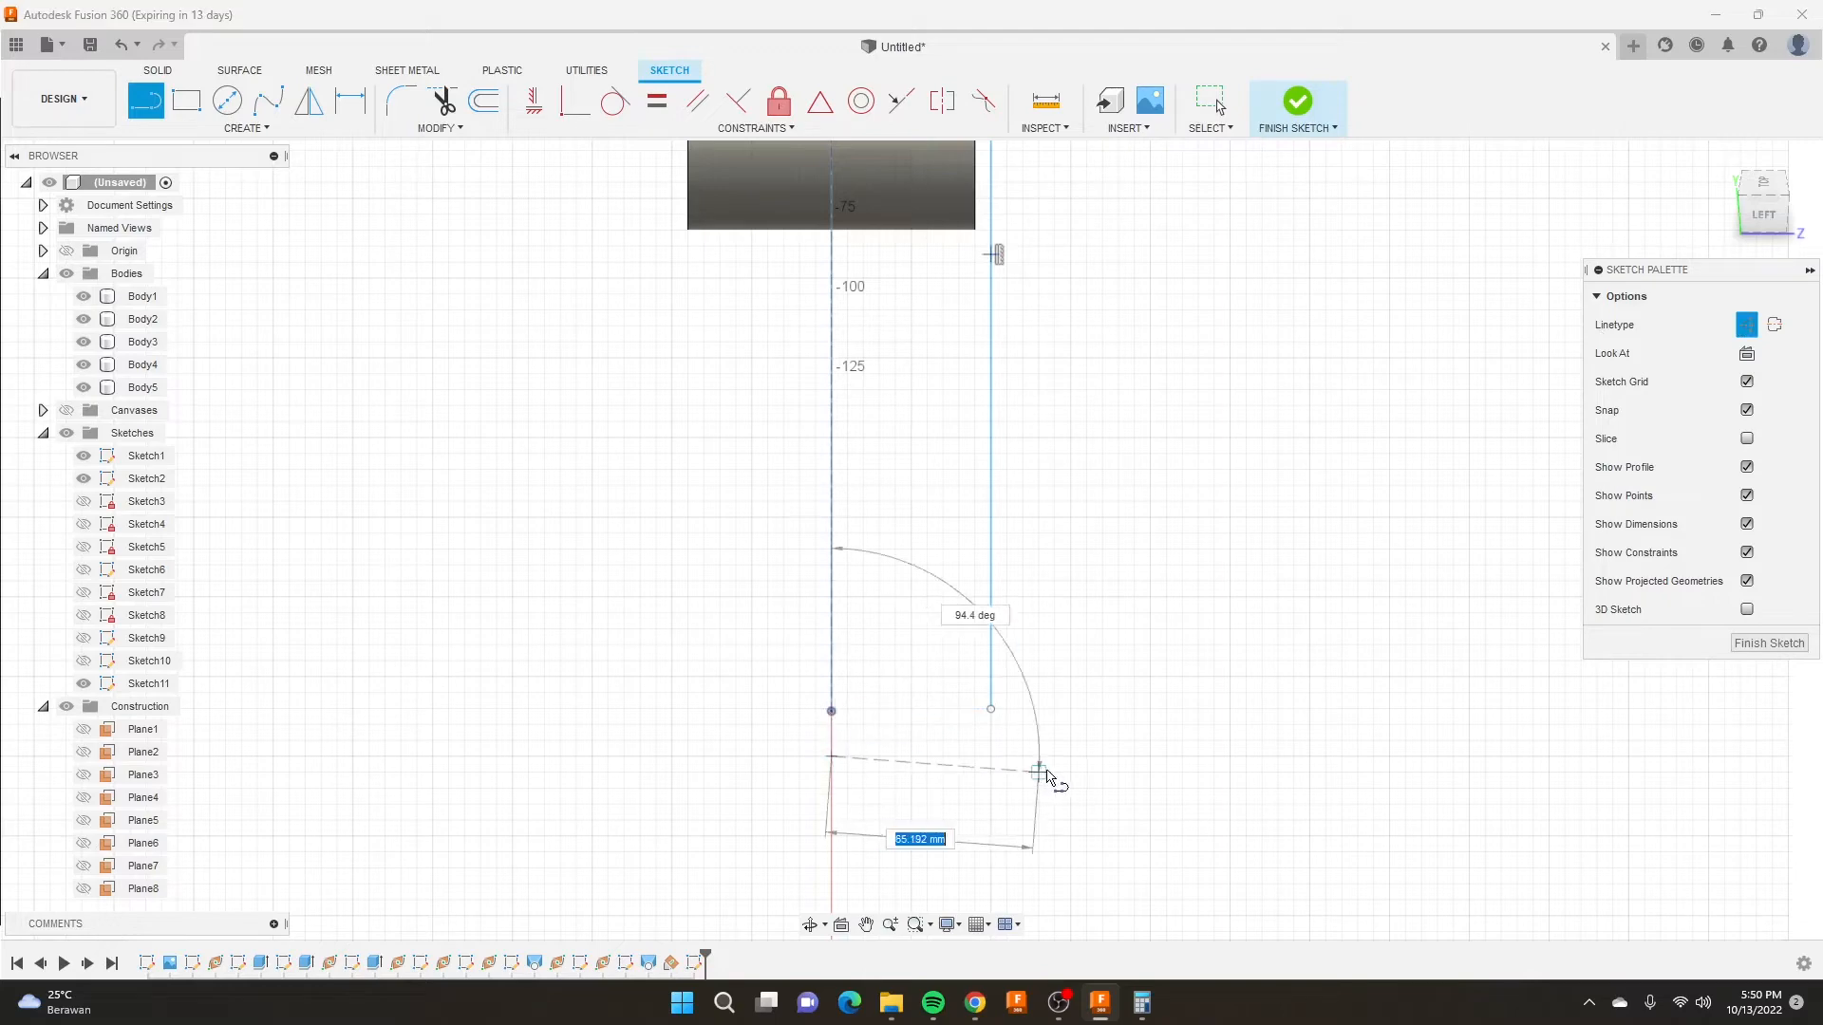
left_click(1038, 756)
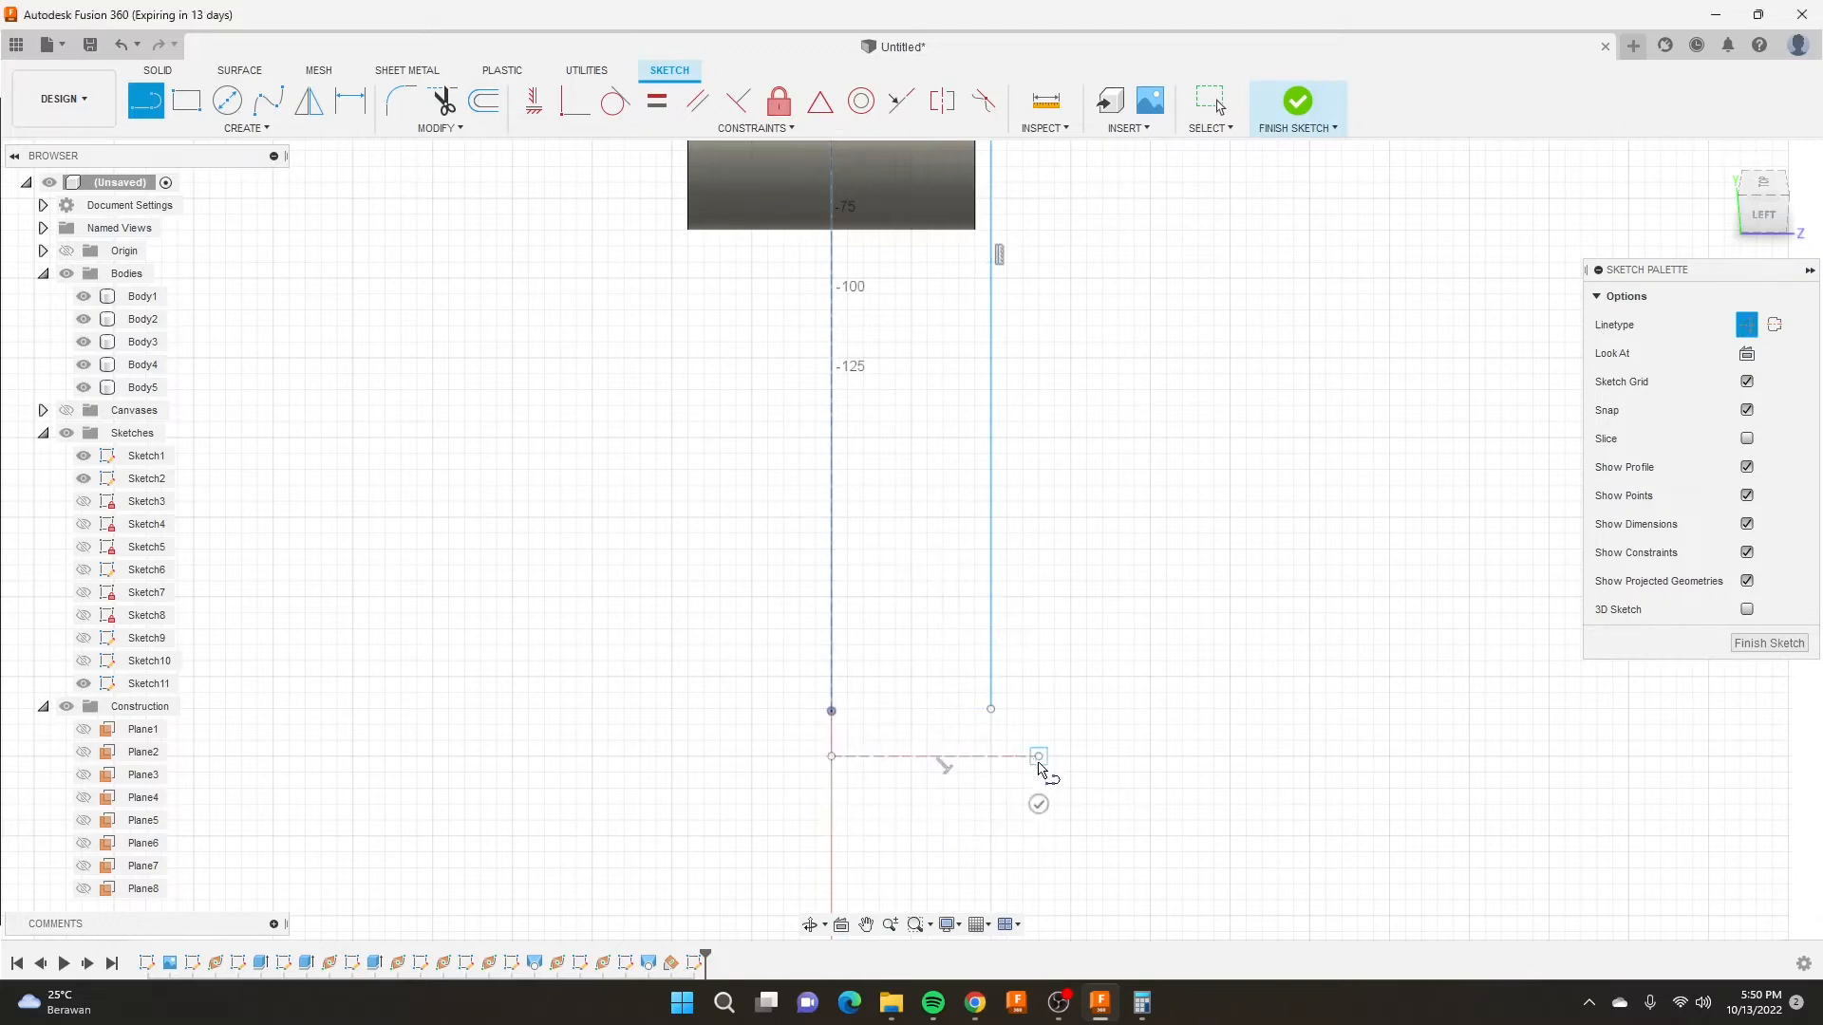
Make the construction line's ends coincident with the rear axle point and the lower end of the vertical seat stay line.
left_click(581, 102)
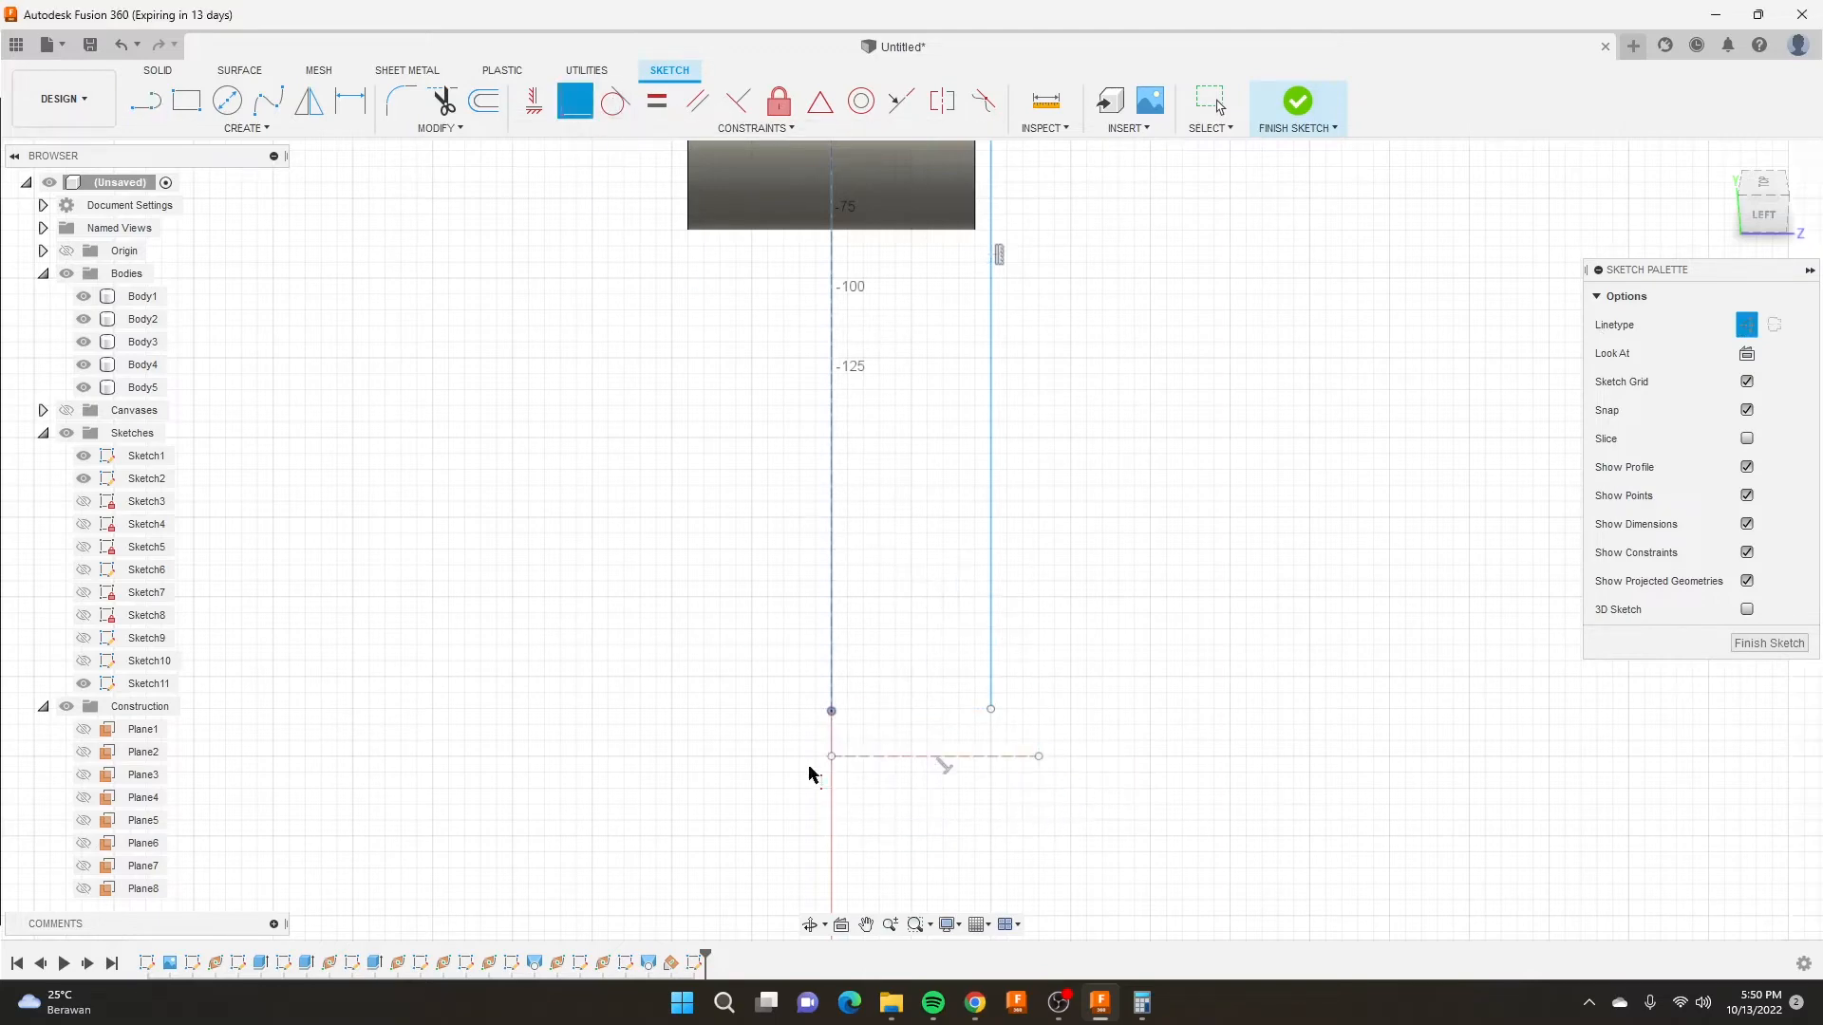
left_click(831, 756)
left_click(831, 711)
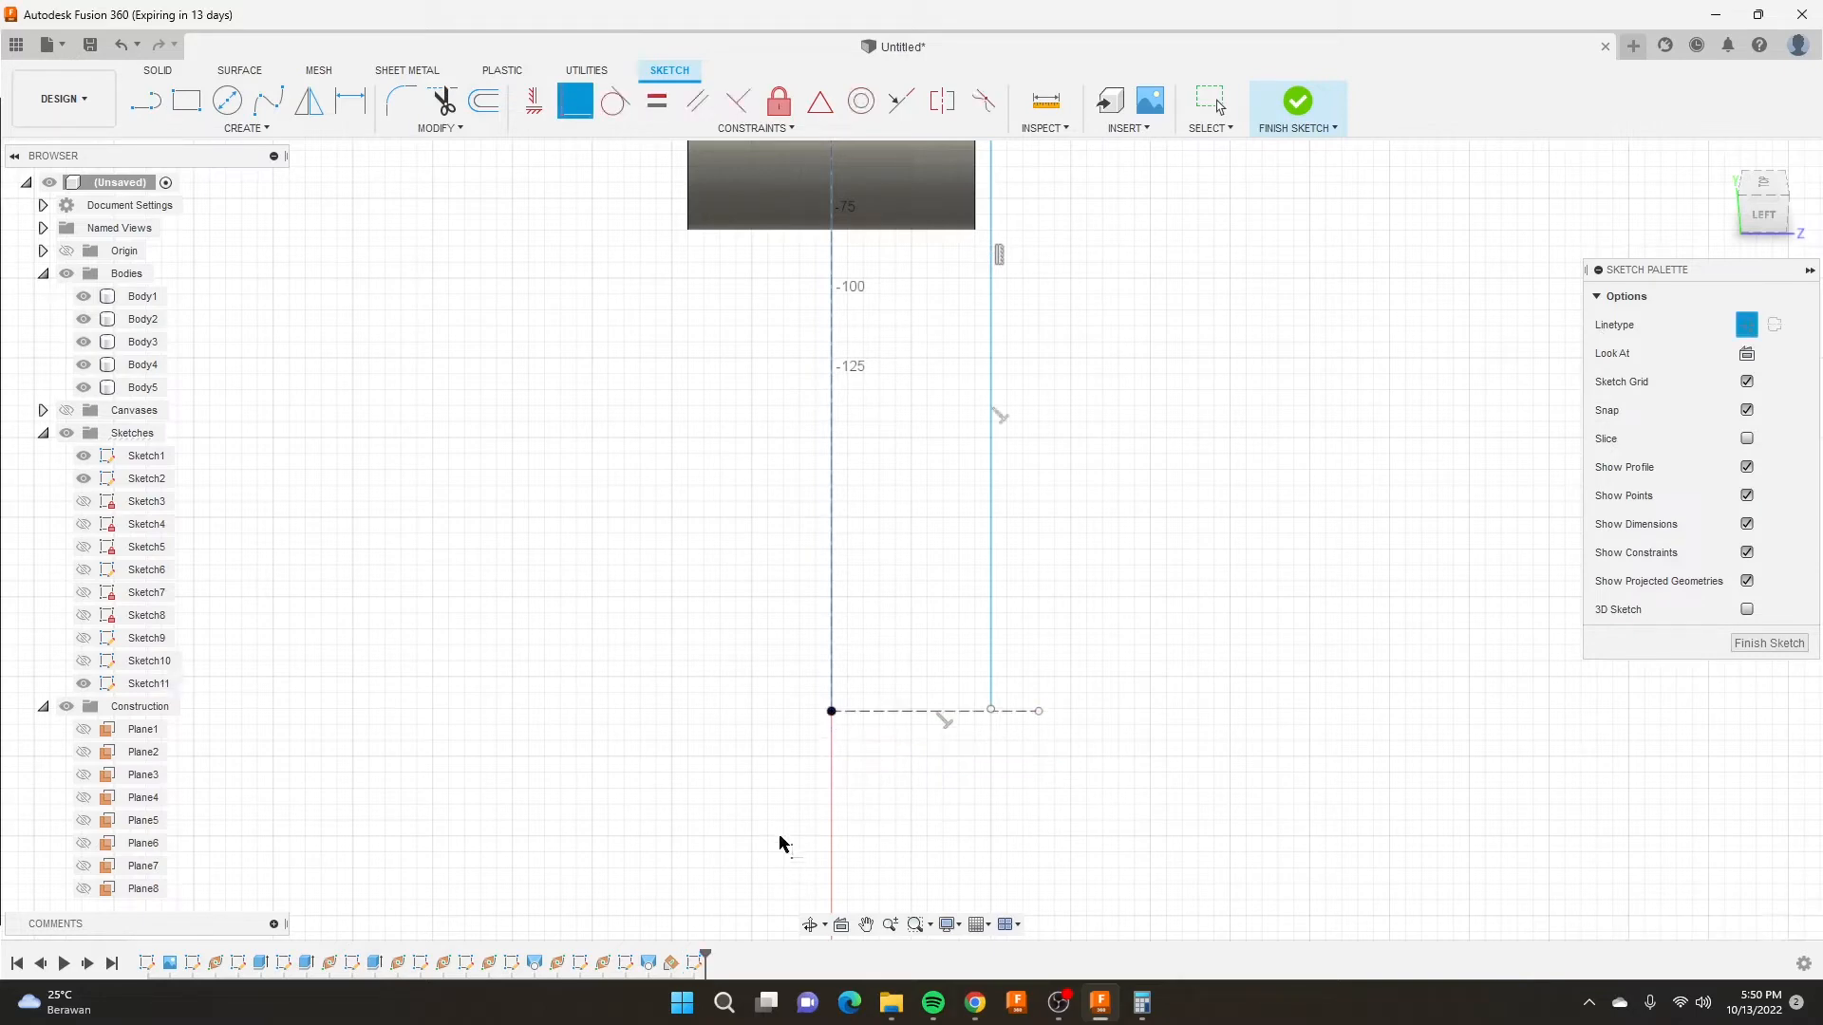
left_click(1039, 711)
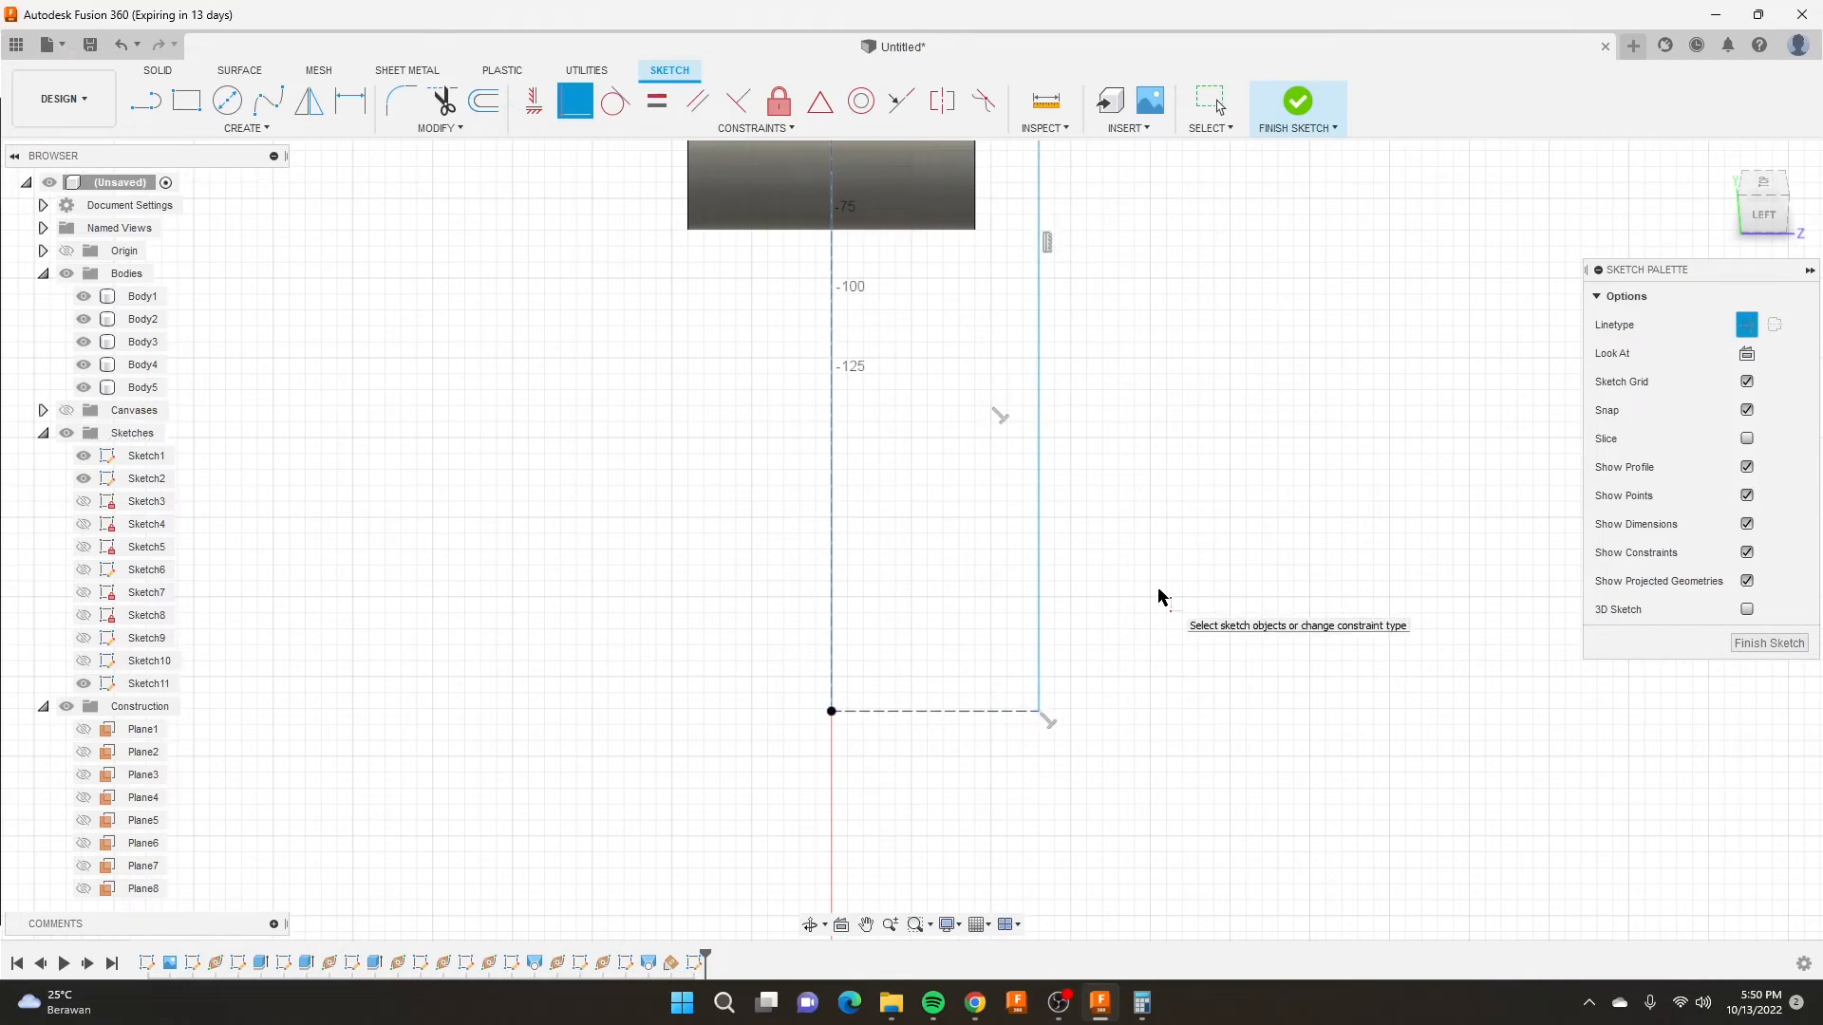
scroll(1044, 551, "down", 5)
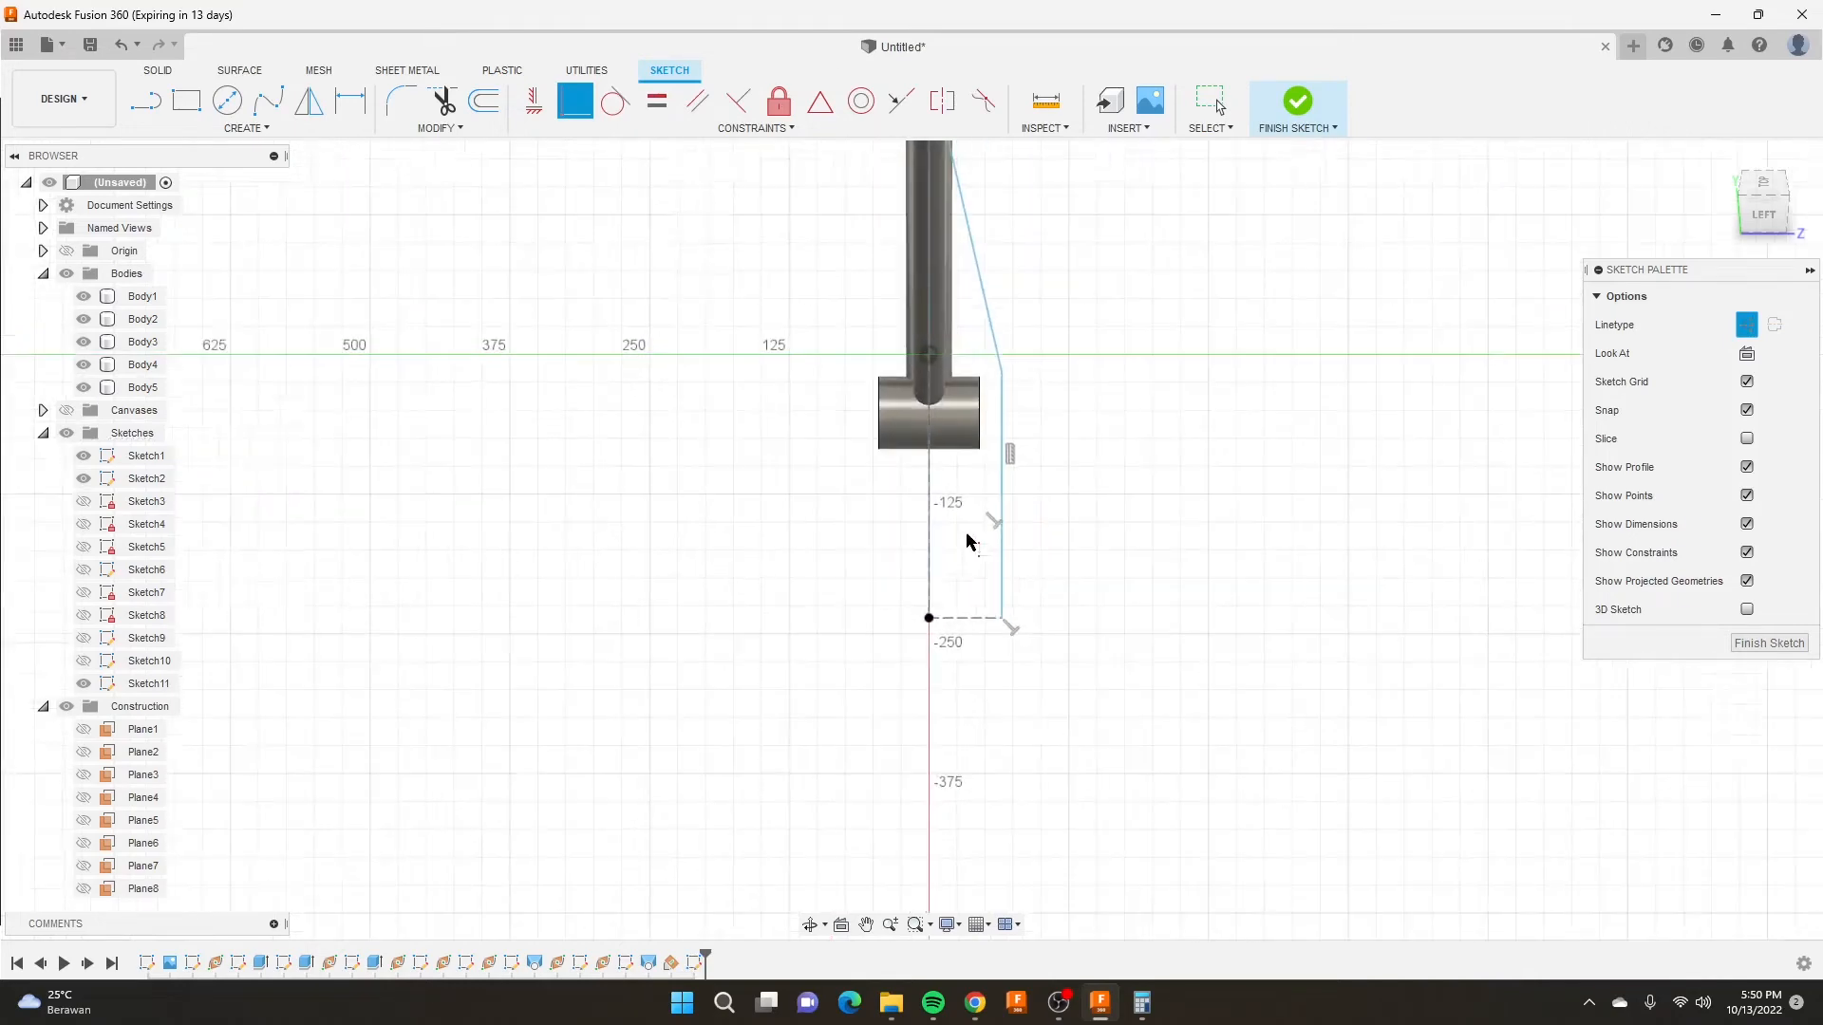
right_click(1060, 316)
left_click(1119, 316)
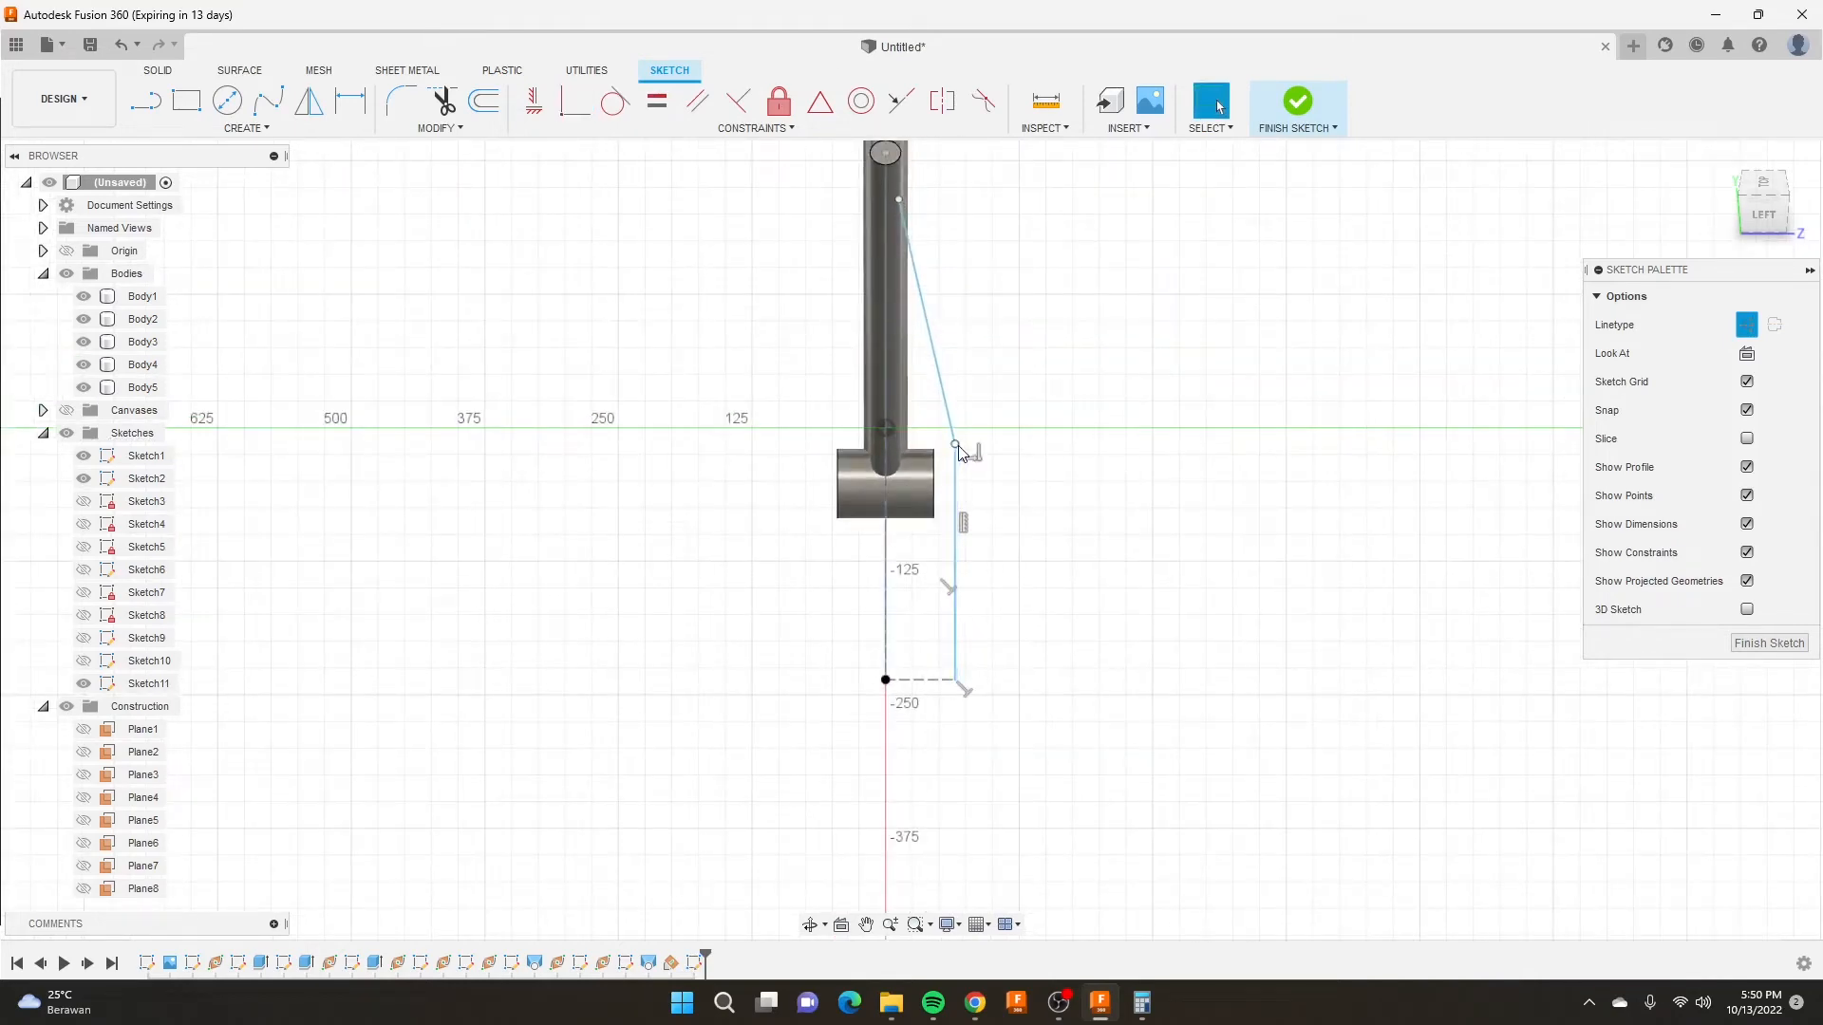
Move the bend of the seat stay path up and outward, to about 75 mm from the frame's center axis.
left_click_drag(959, 453, 967, 379)
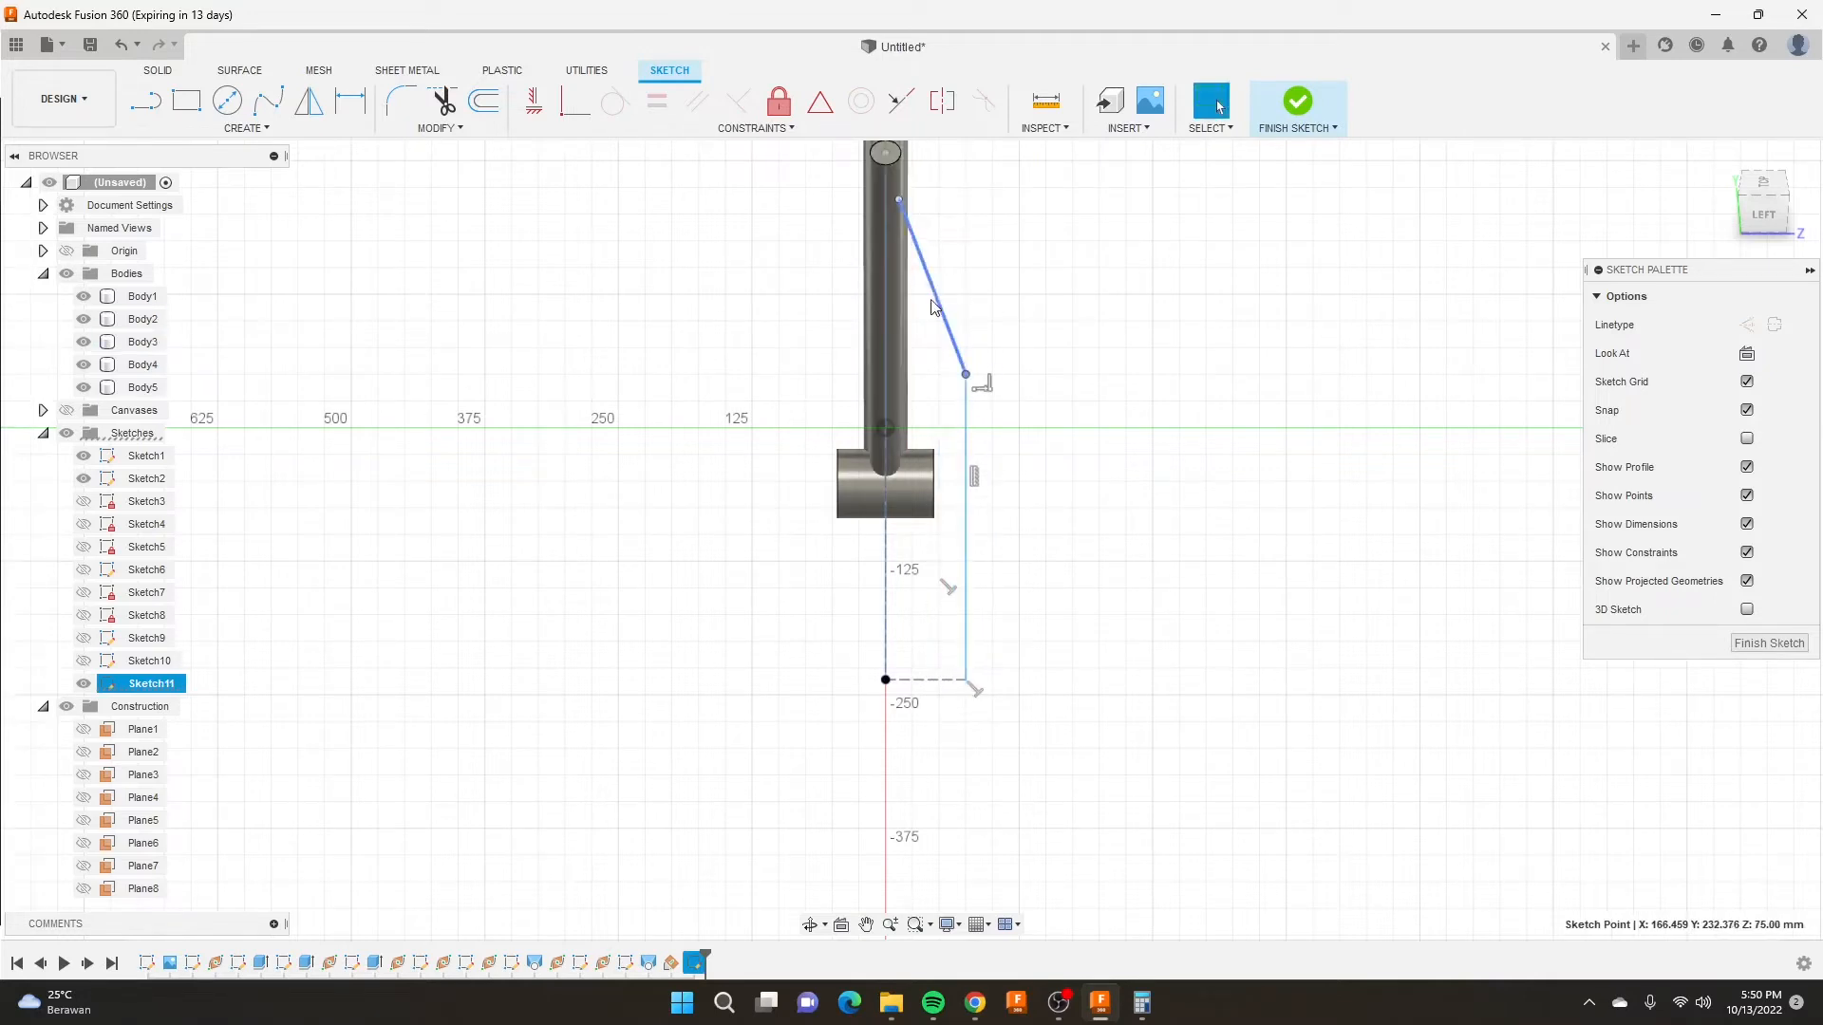
scroll(903, 175, "up", 3)
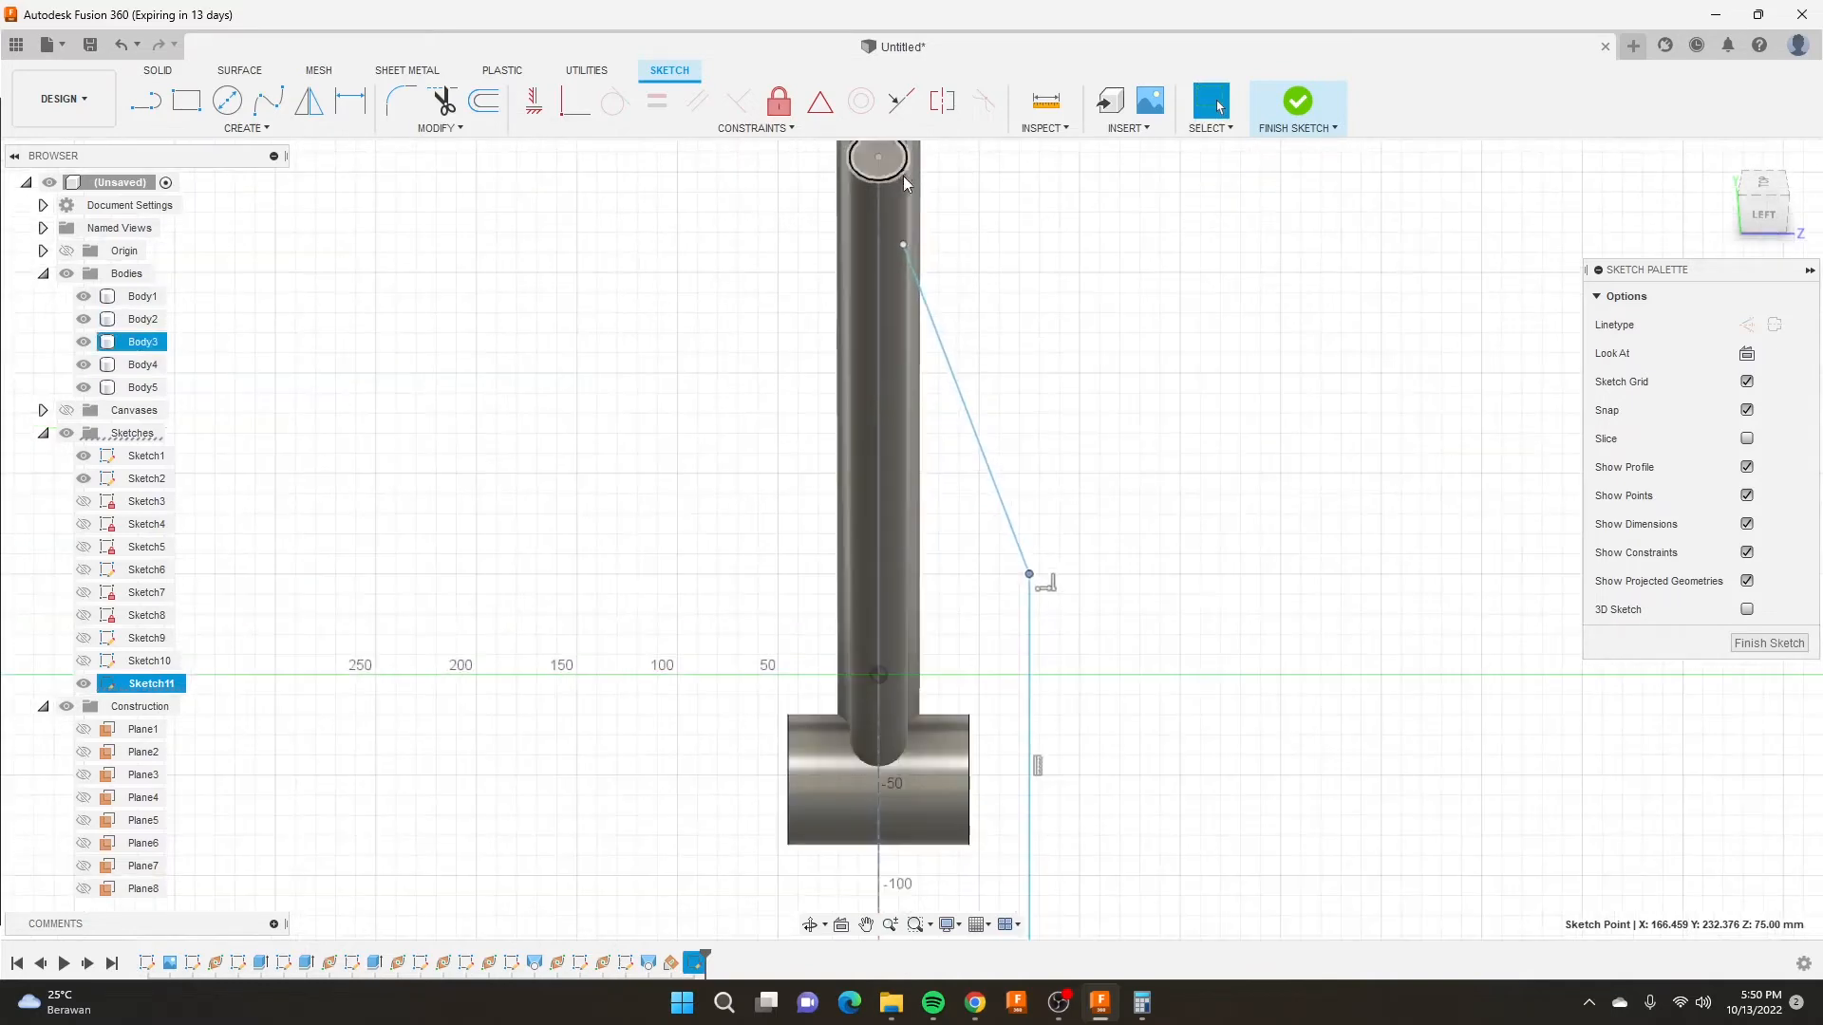
scroll(997, 570, "down", 4)
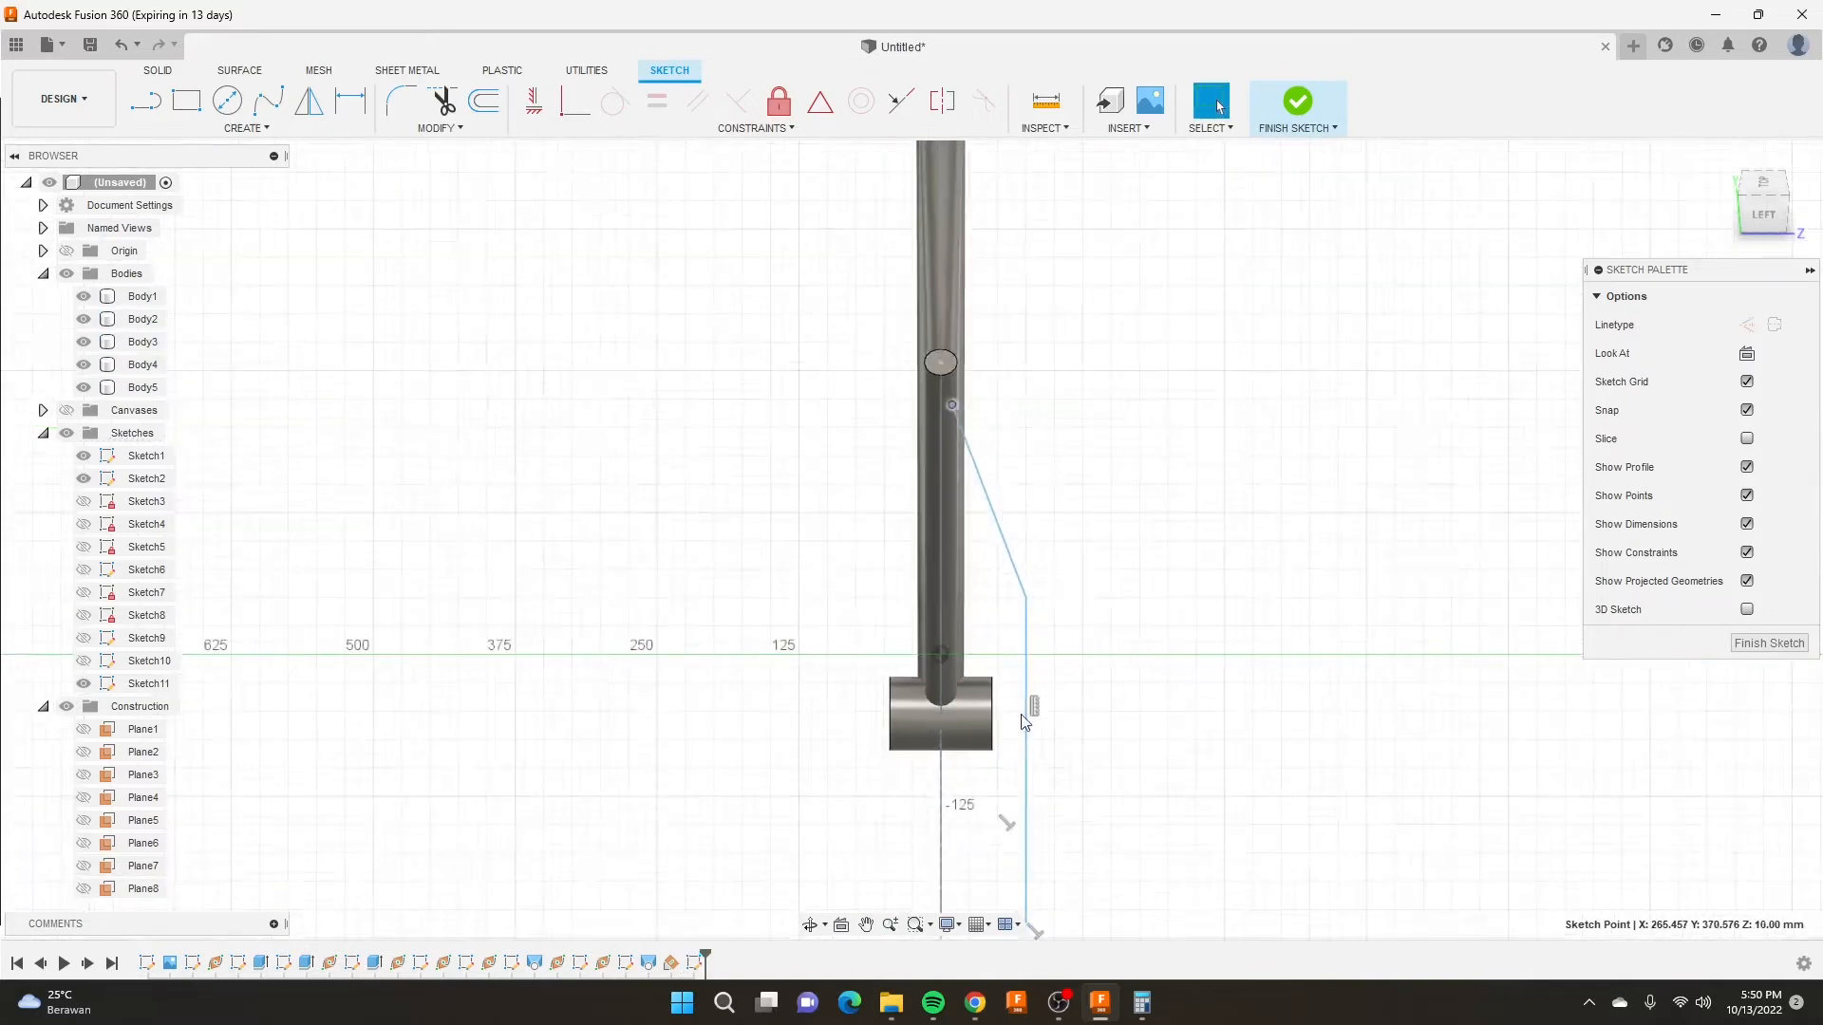
Dimension the distance from the frame's center axis to the vertical seat stay line as 70 mm.
scroll(1010, 687, "up", 3)
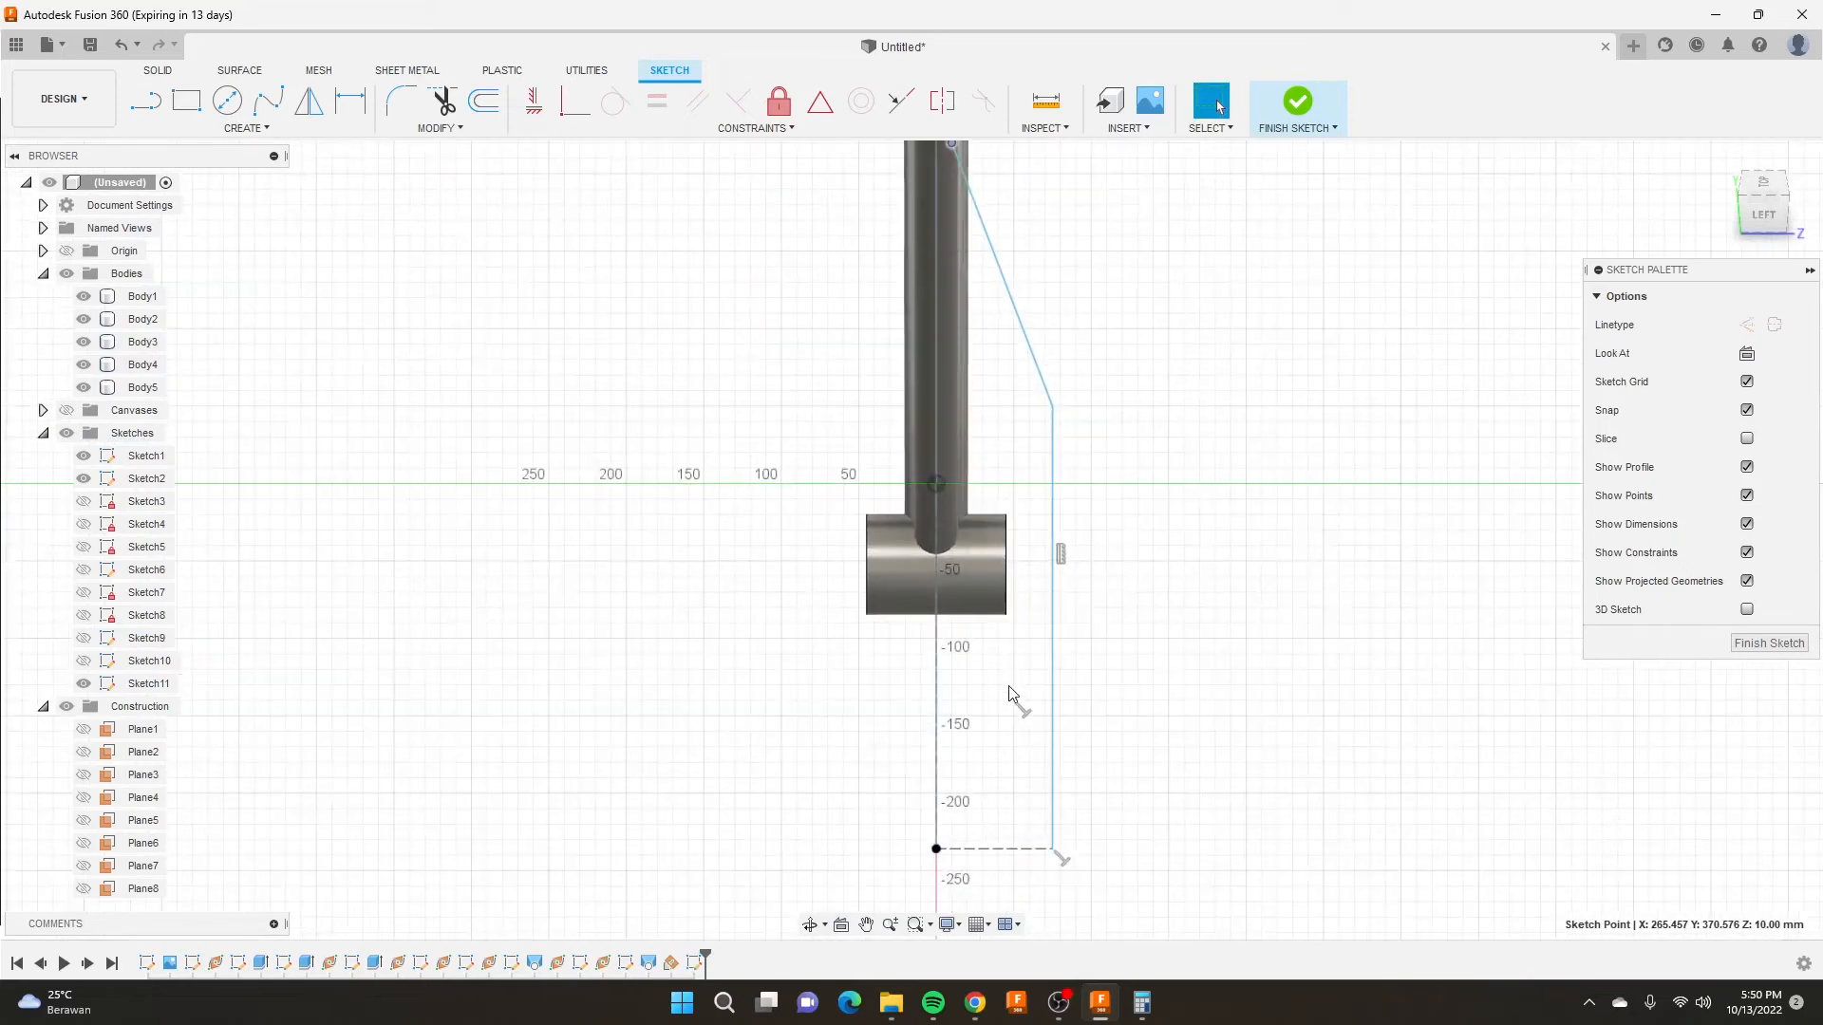
key("d")
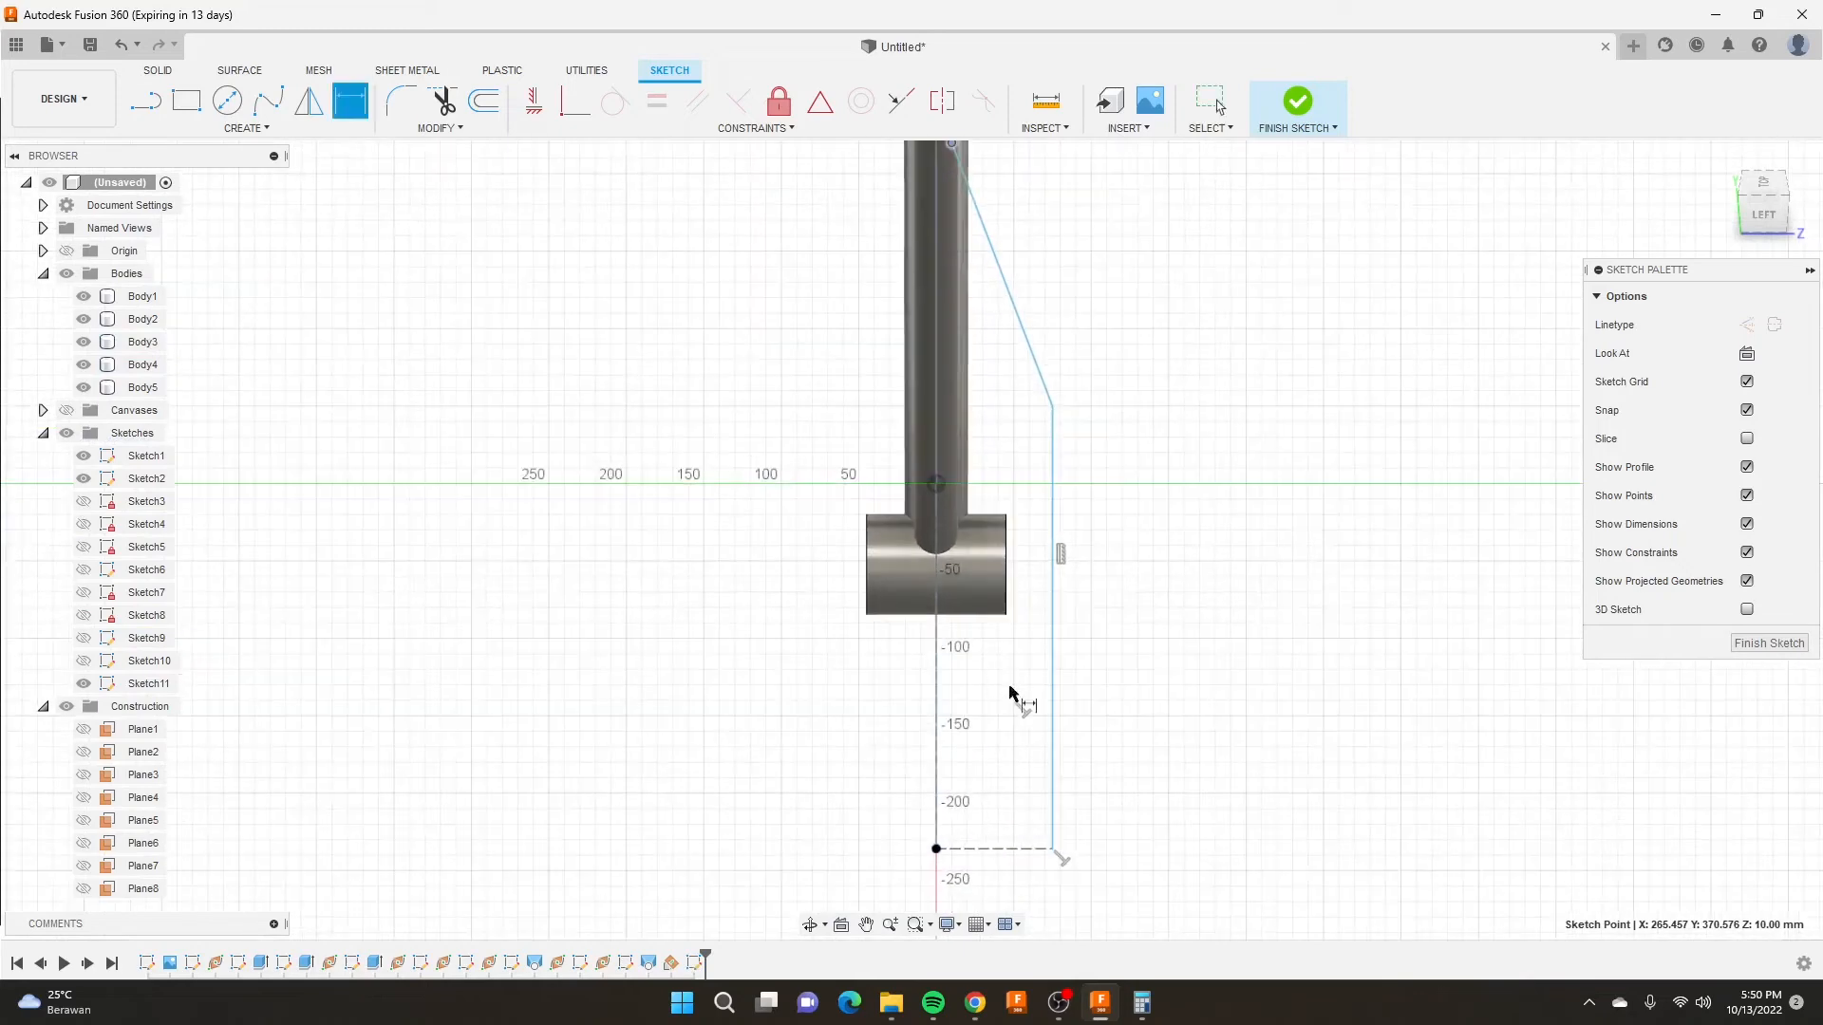
left_click(938, 797)
left_click(1051, 788)
left_click(1054, 769)
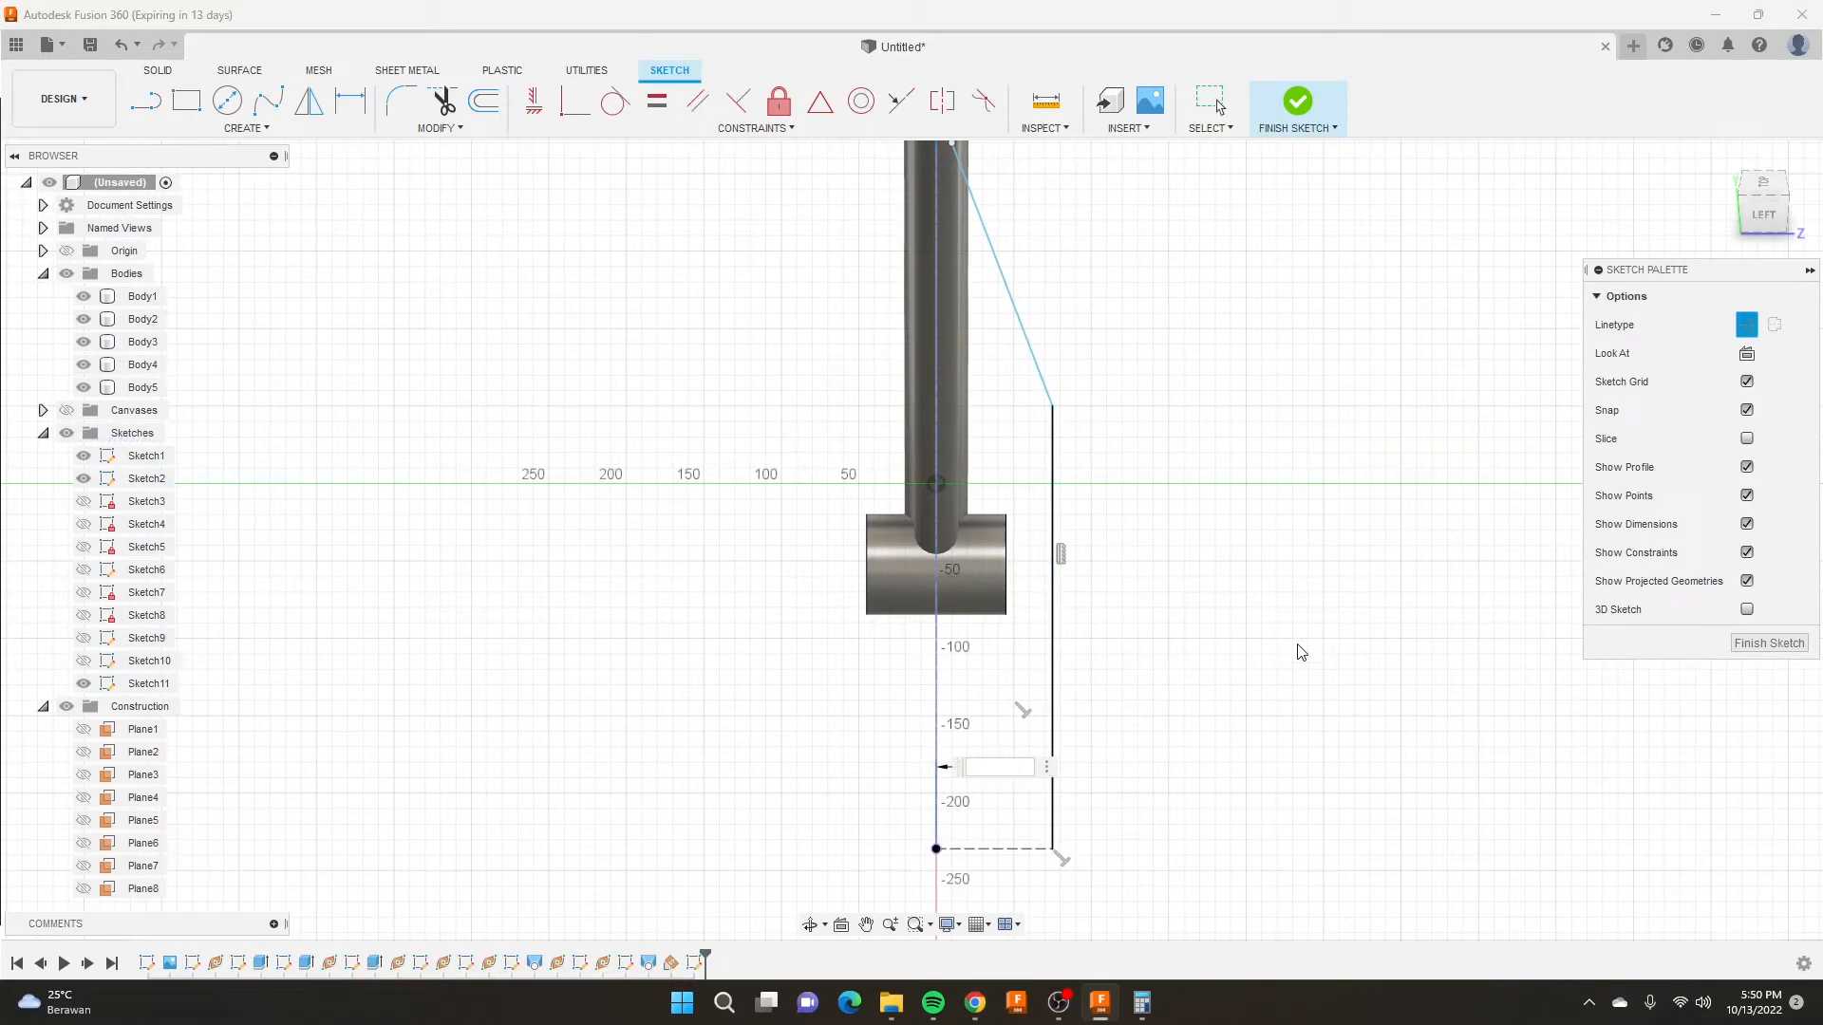
type("70")
key("Return")
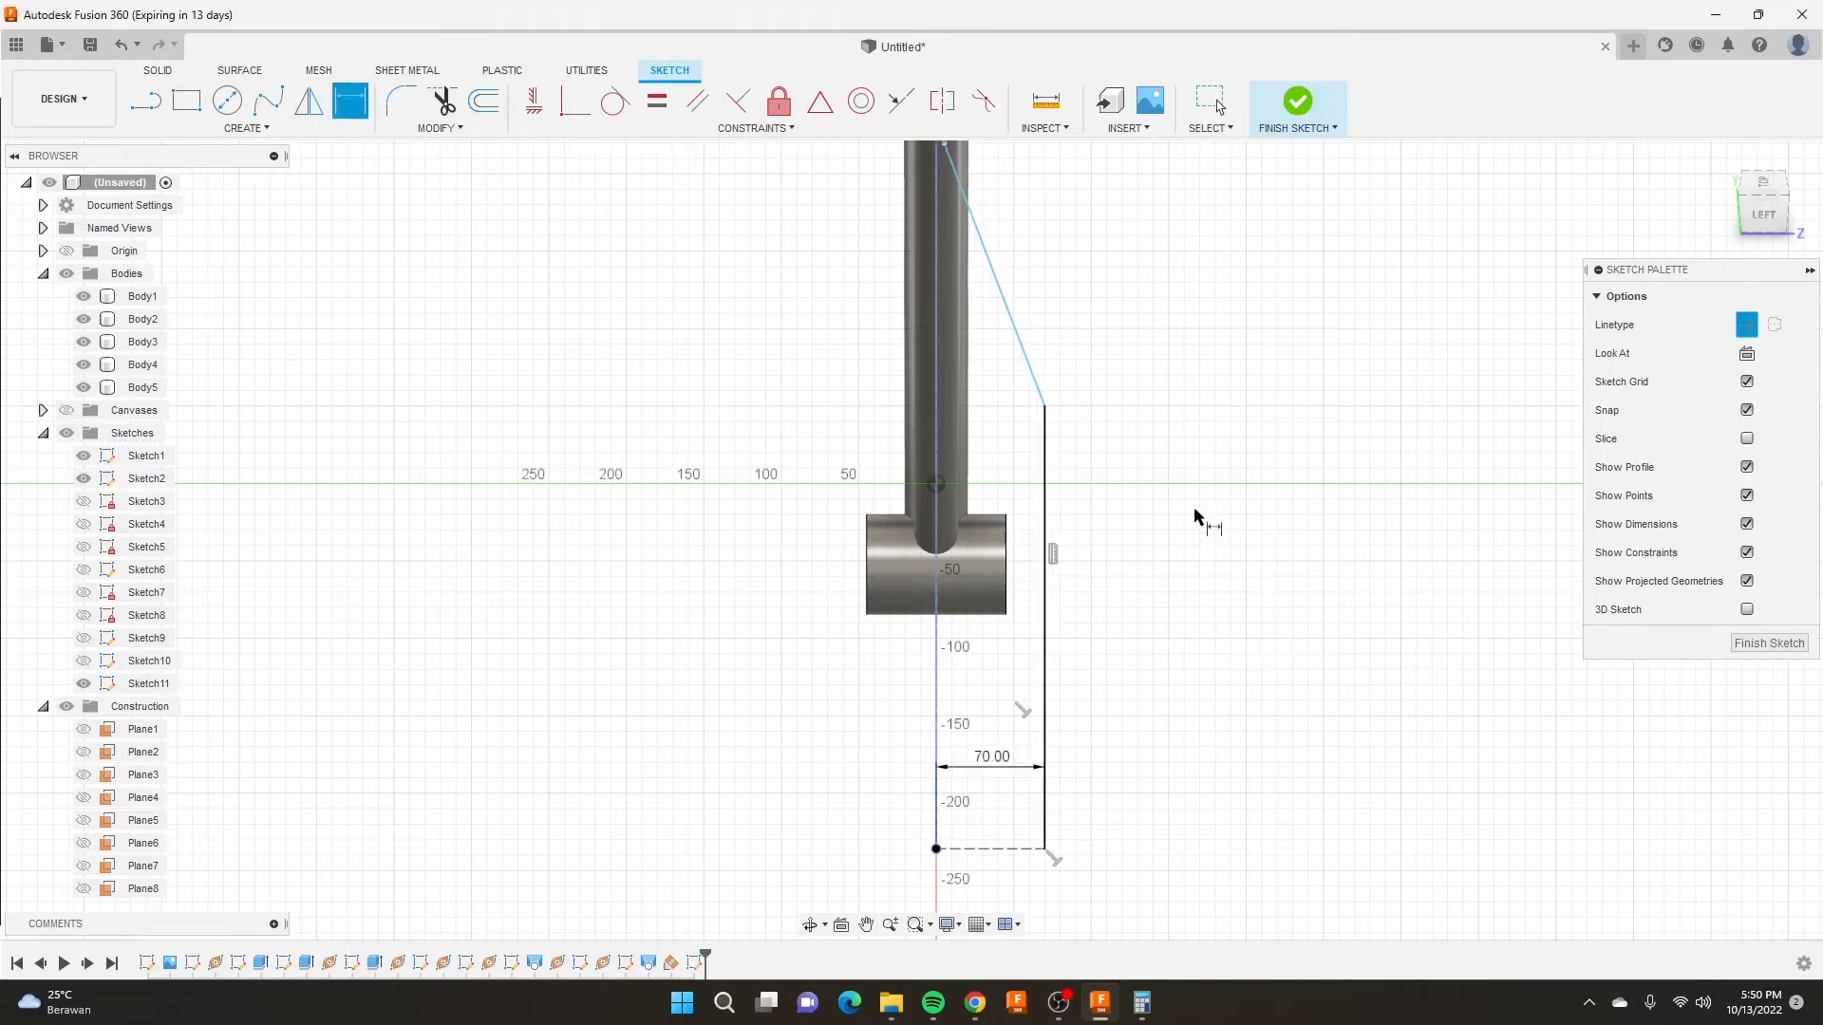
Dimension the slanted line's upper endpoint at 12 mm from the seat tube's center line.
scroll(1200, 517, "down", 3)
scroll(1026, 210, "up", 2)
right_click(1055, 287)
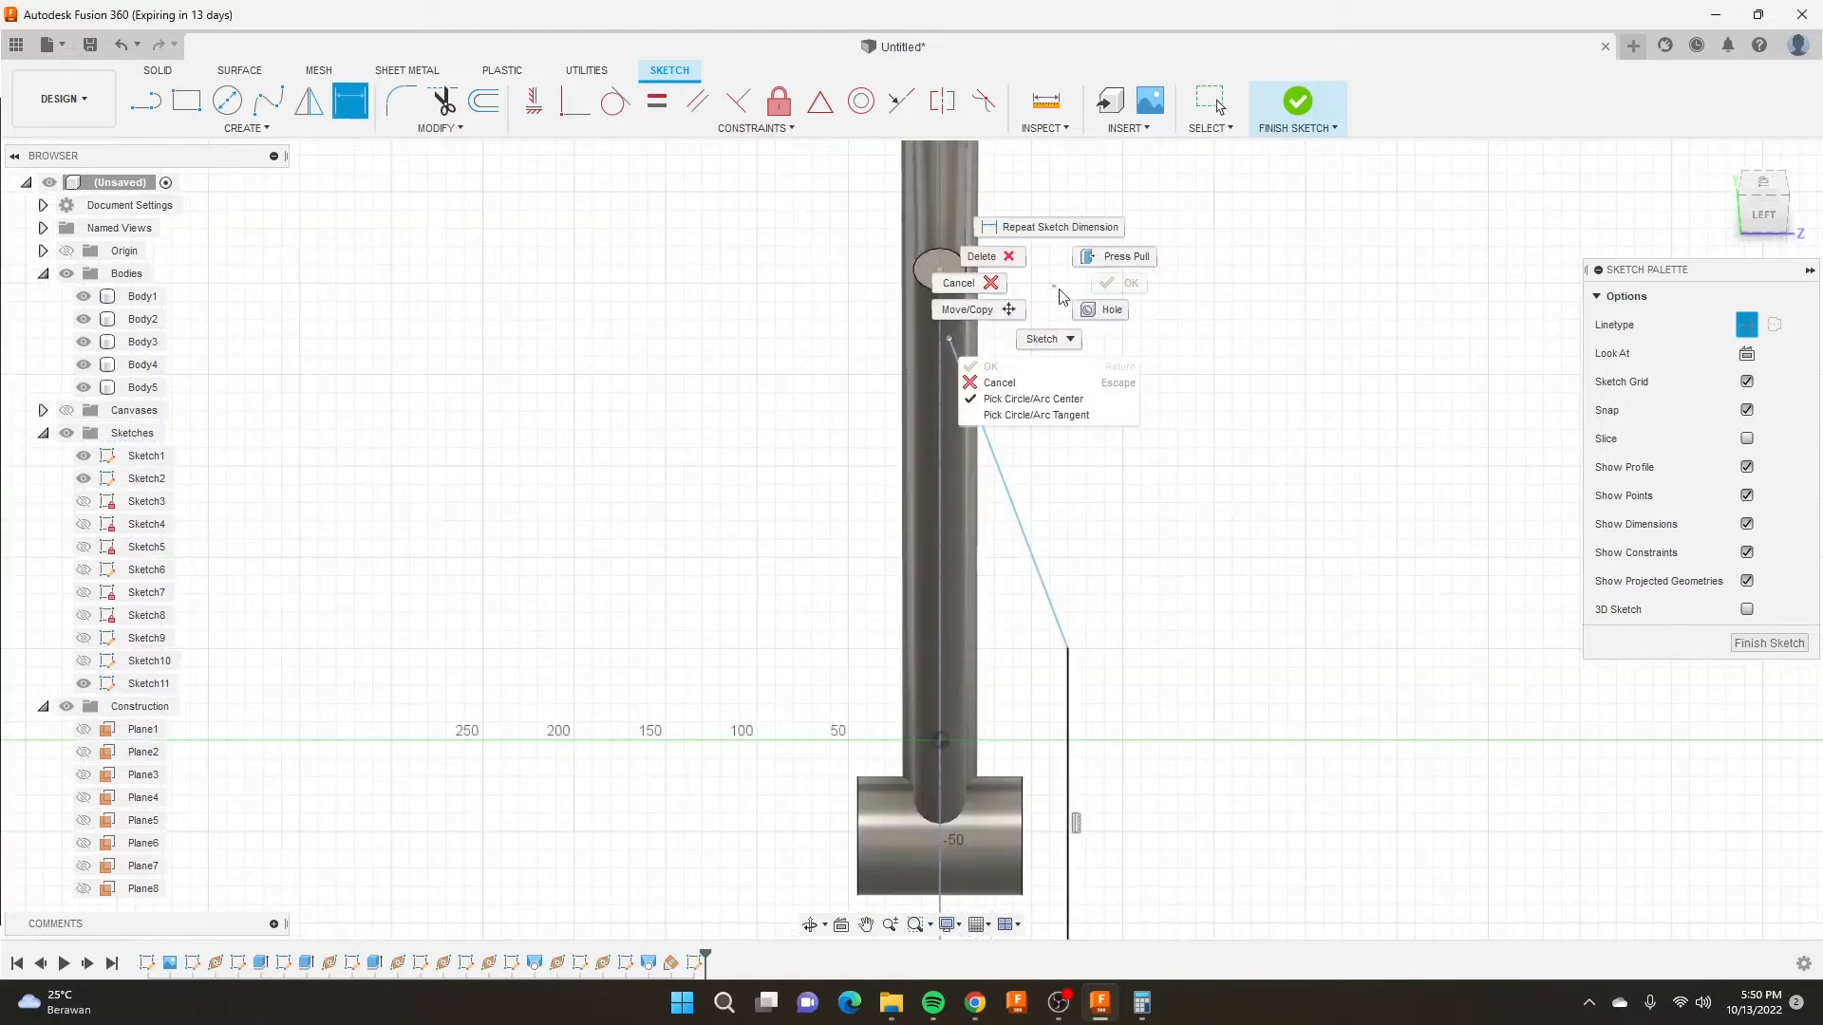
scroll(966, 281, "up", 3)
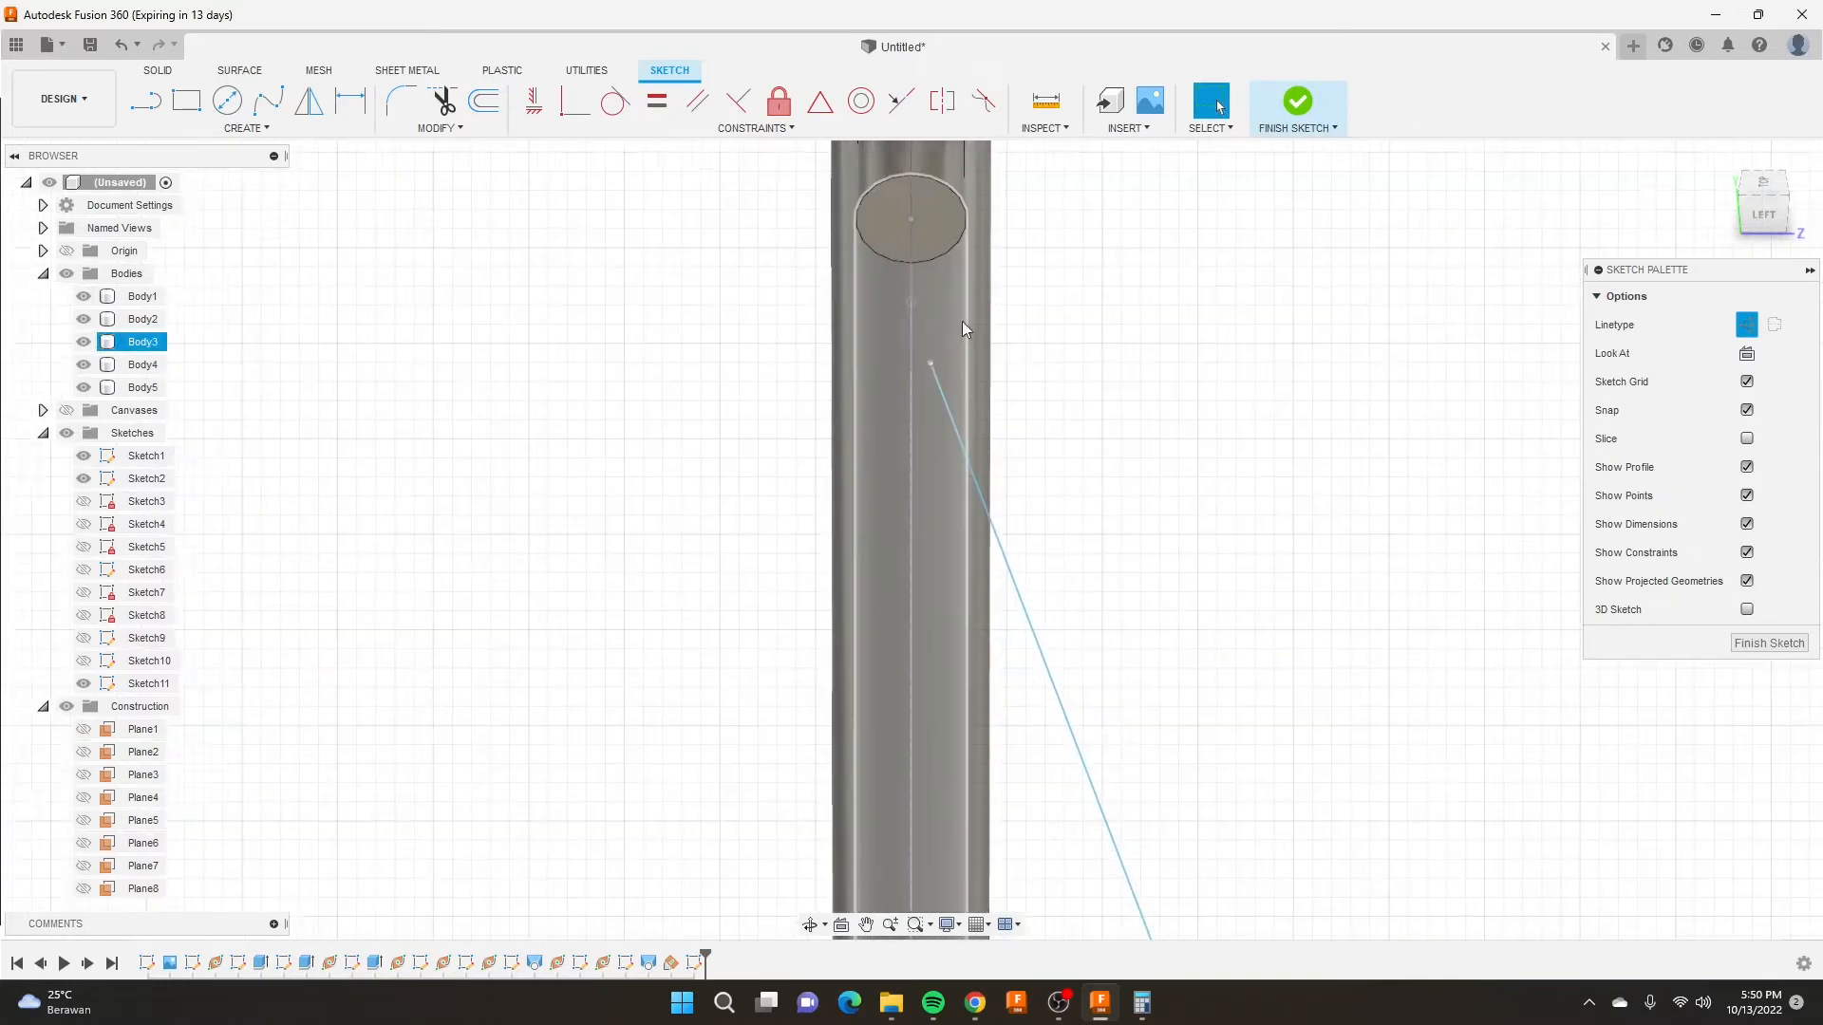
left_click(940, 363)
key("d")
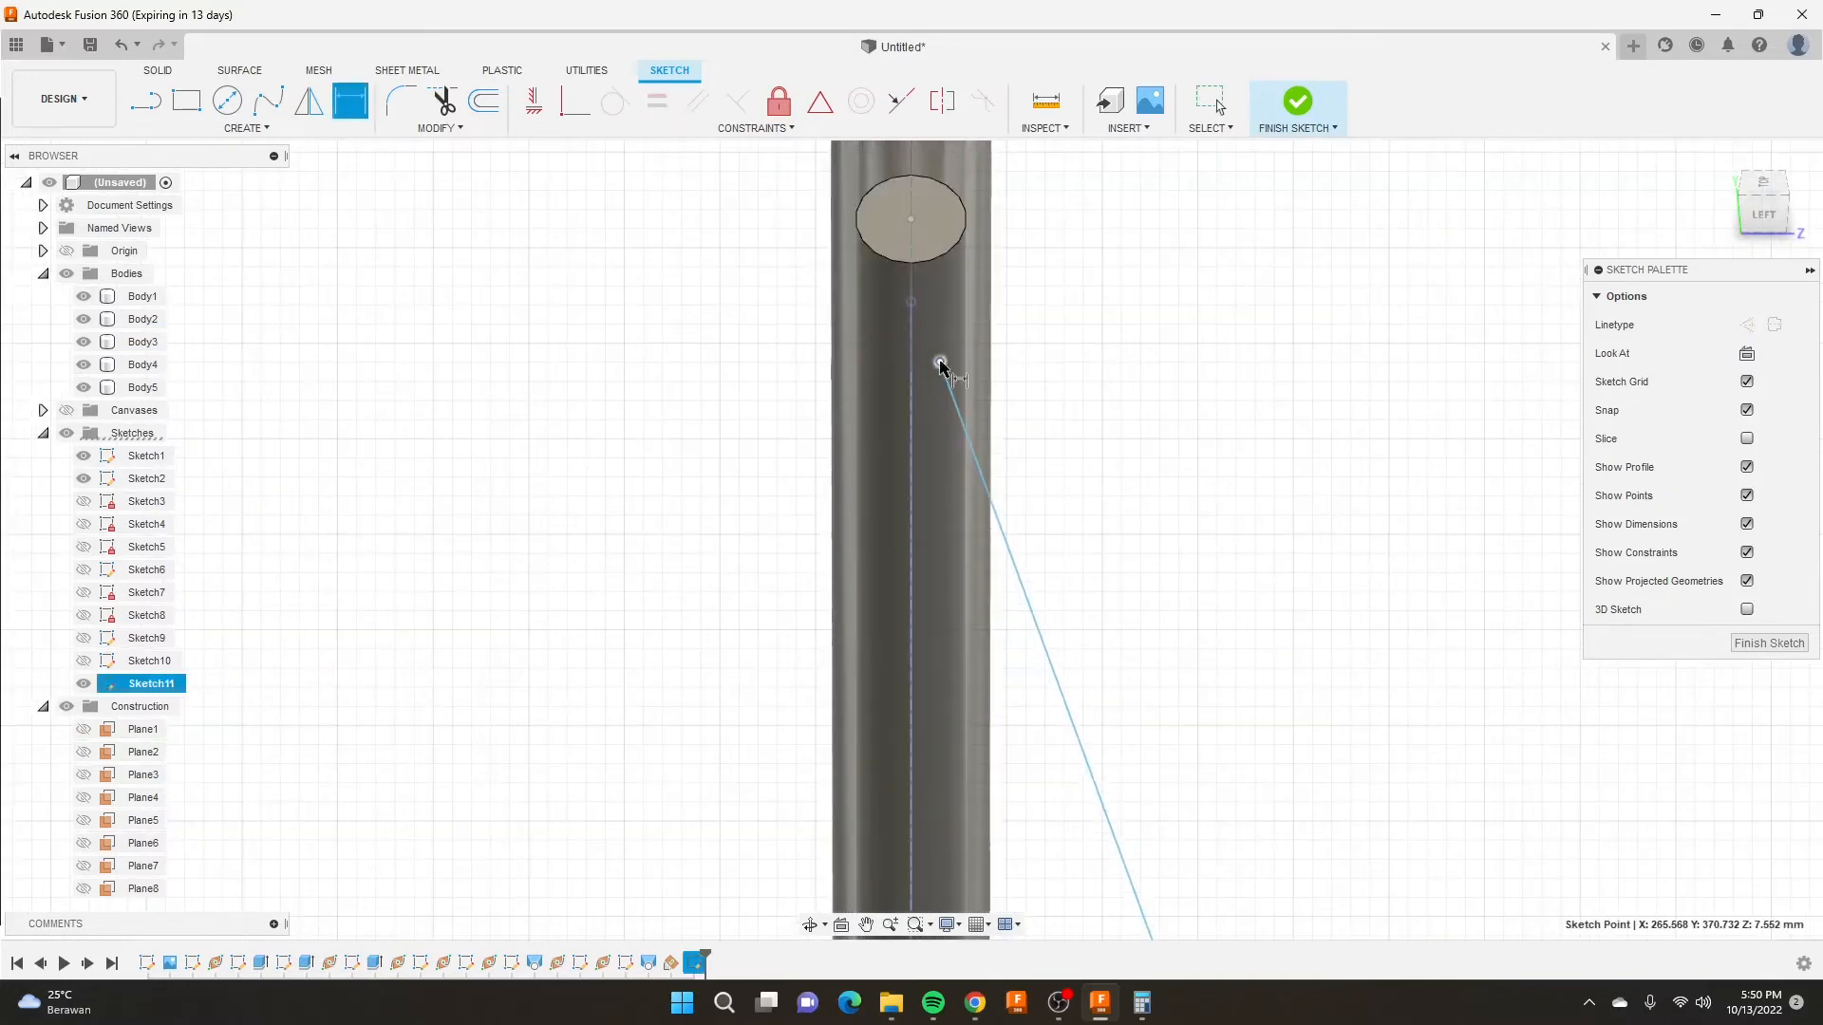
left_click(910, 392)
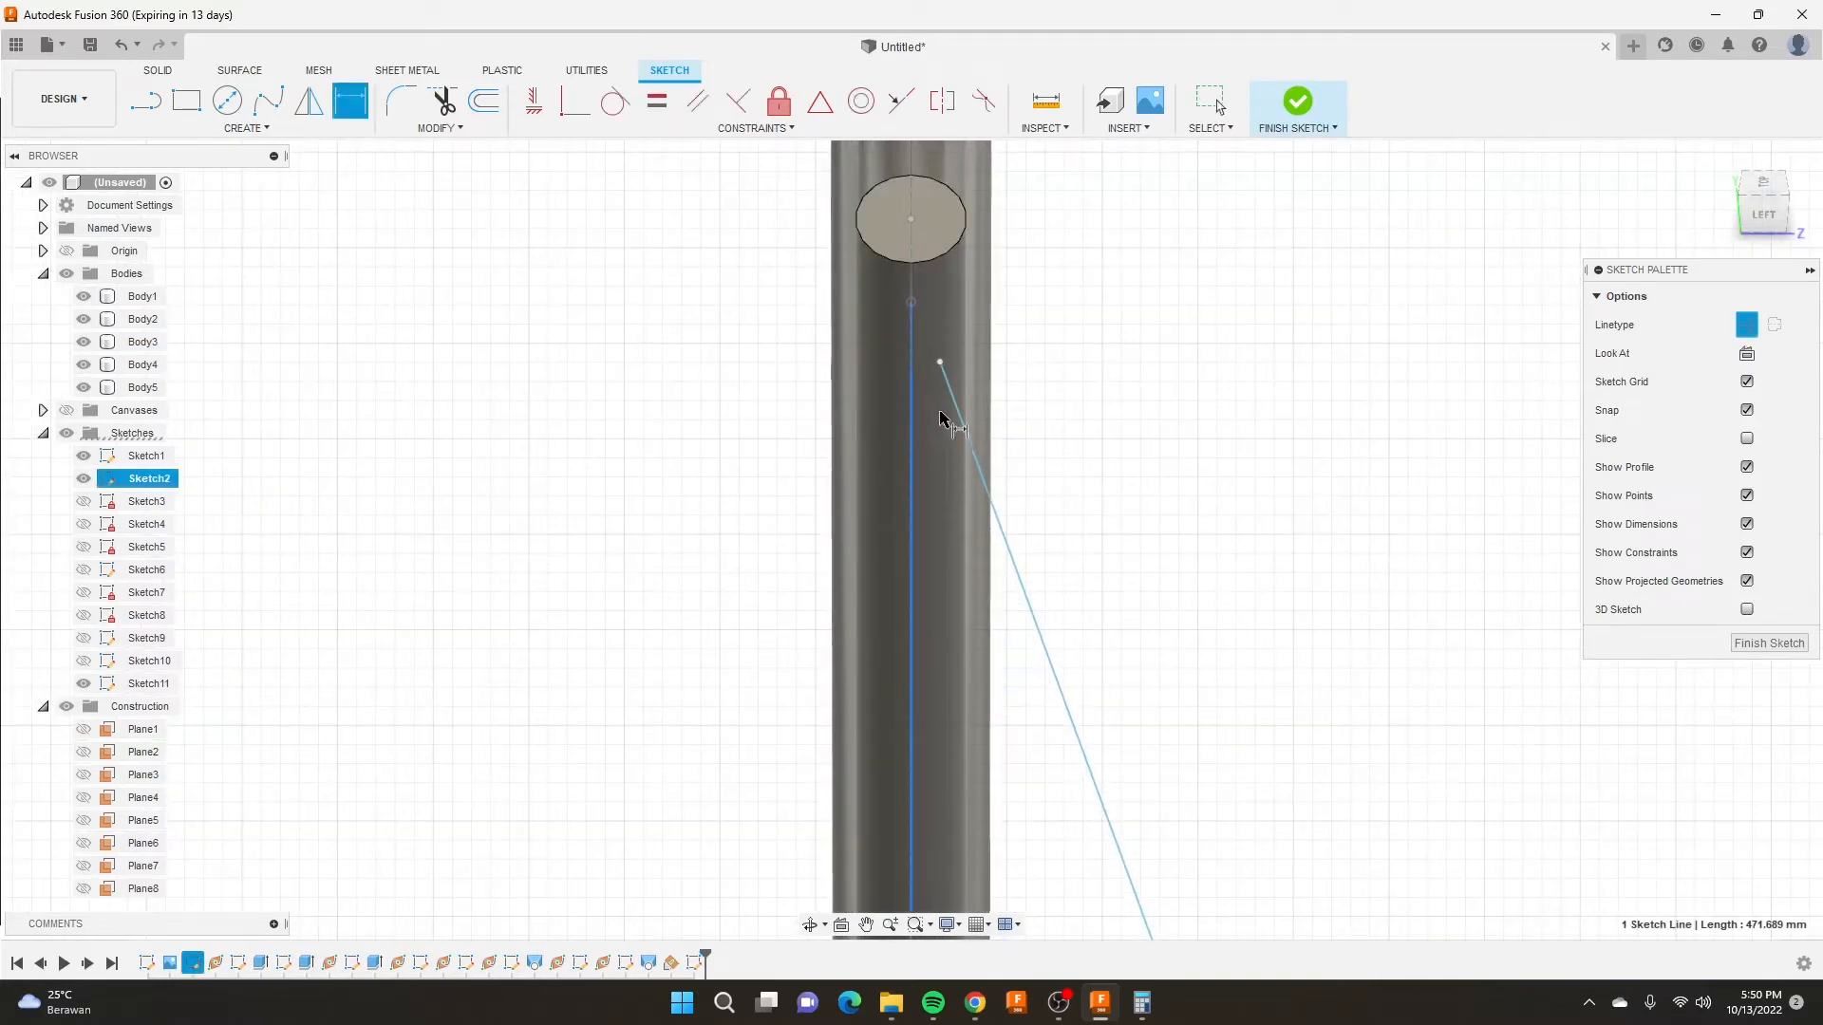
left_click(941, 363)
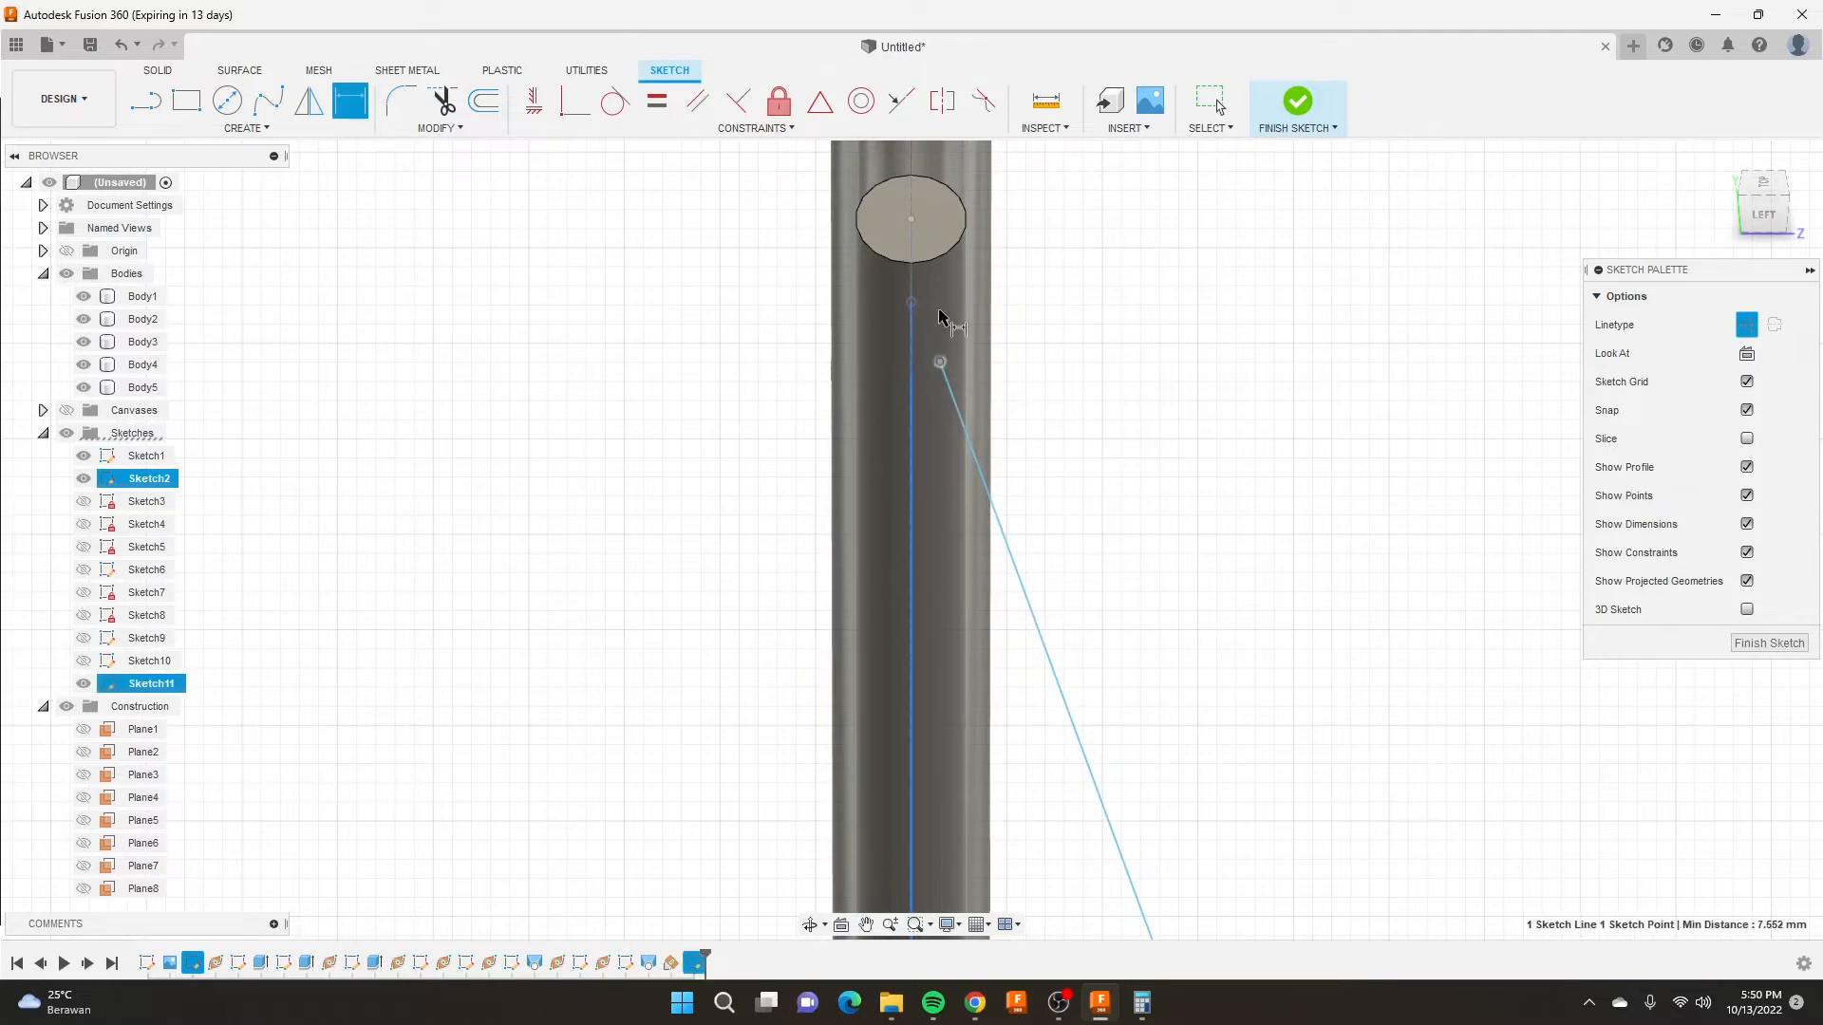
left_click(1050, 309)
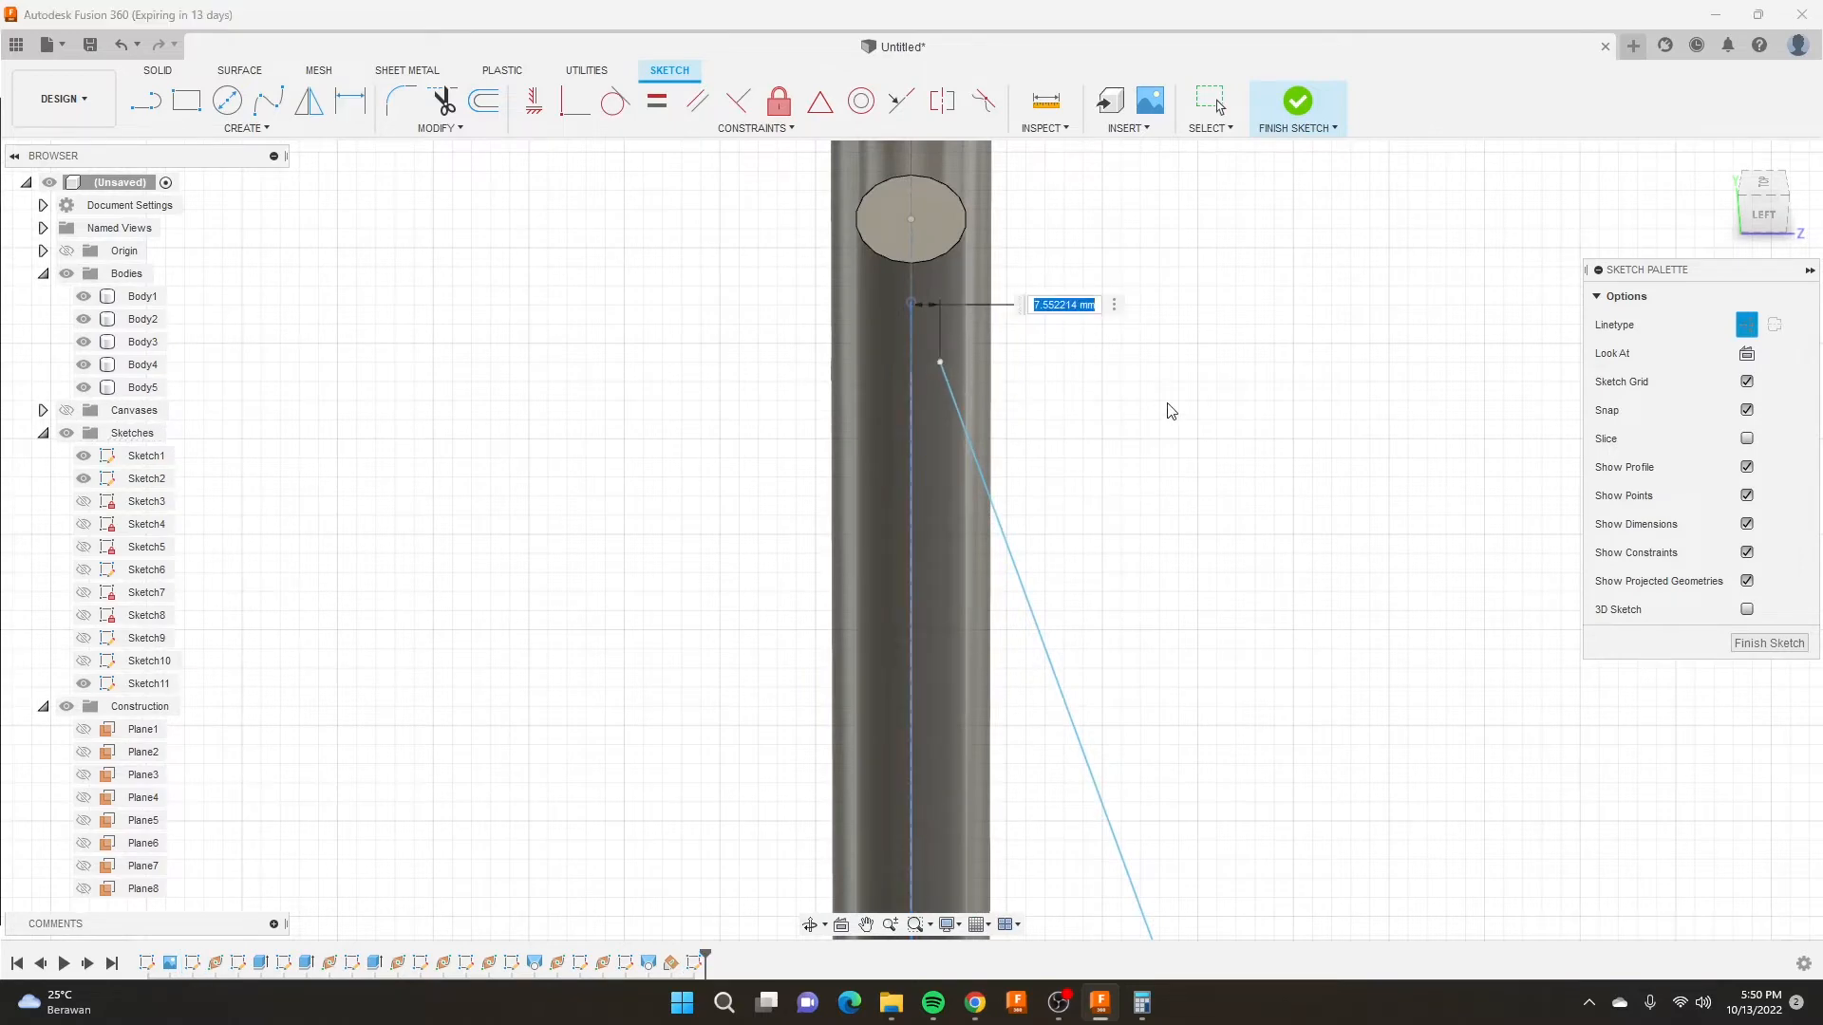
key("Return")
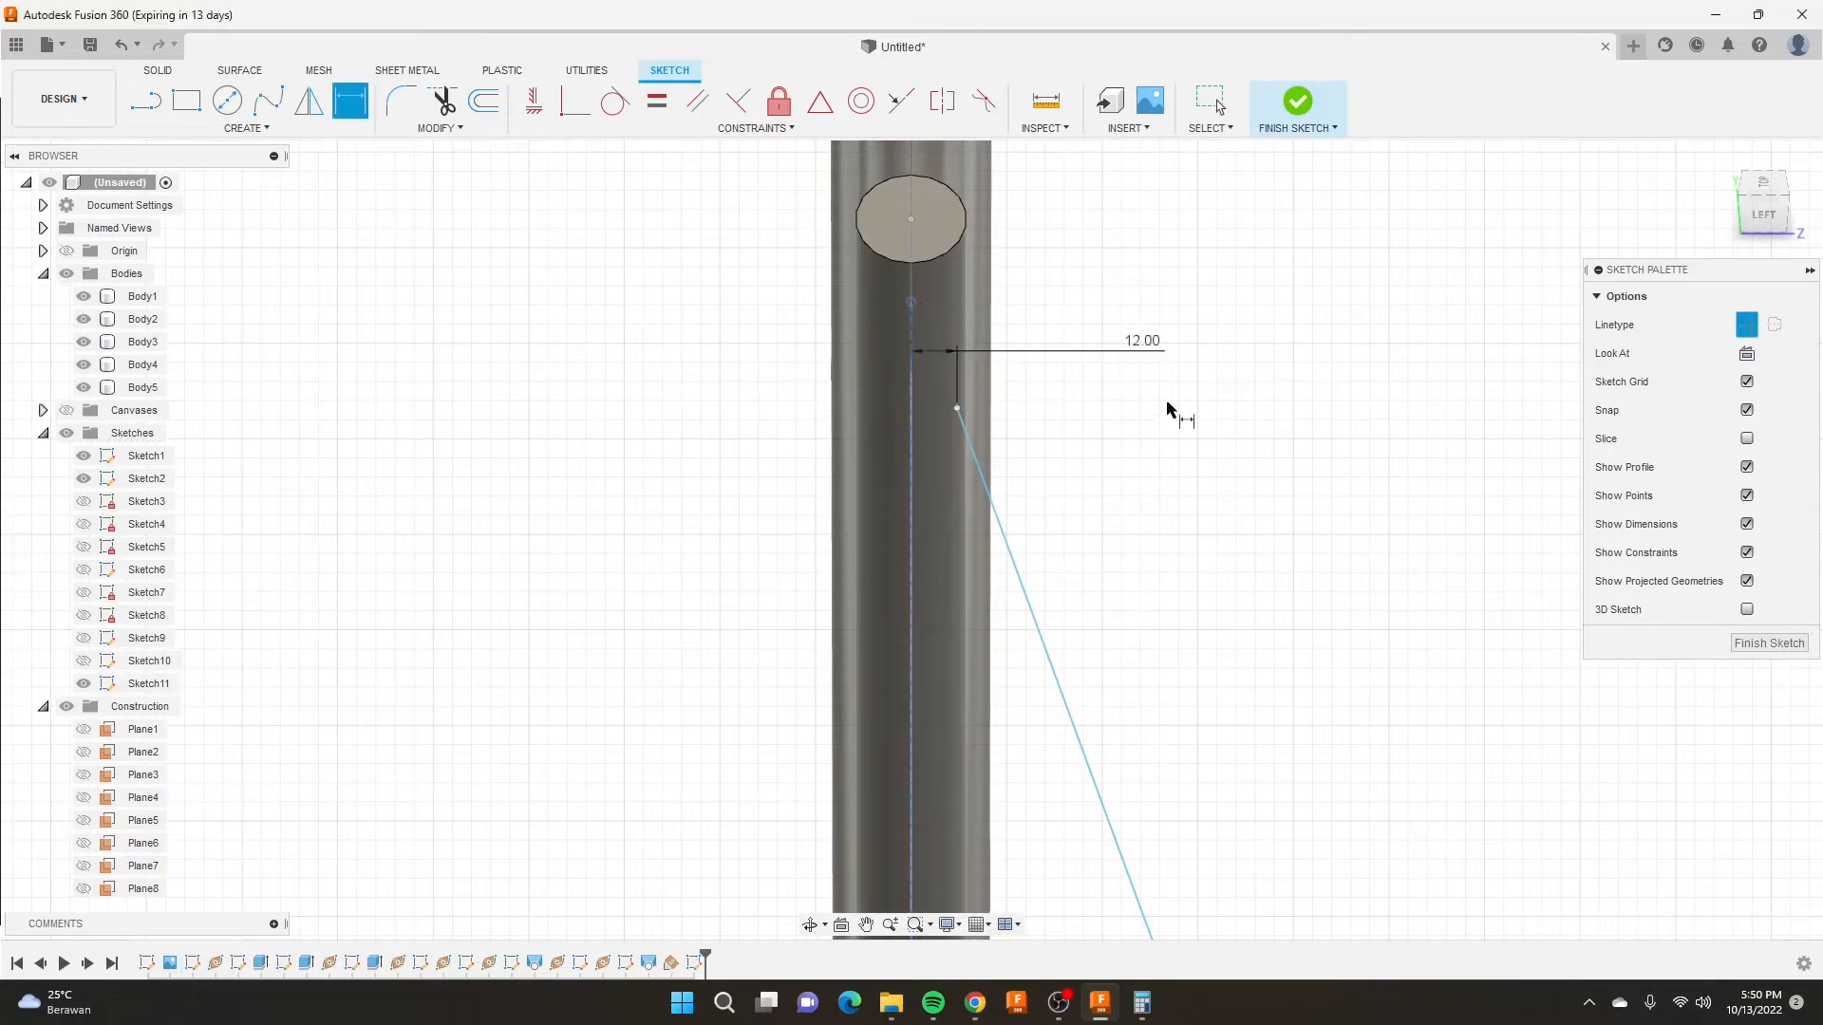
Finish the sketch and, seen from the front, move the path's upper endpoint into the seat tube near its center line.
left_click(1295, 102)
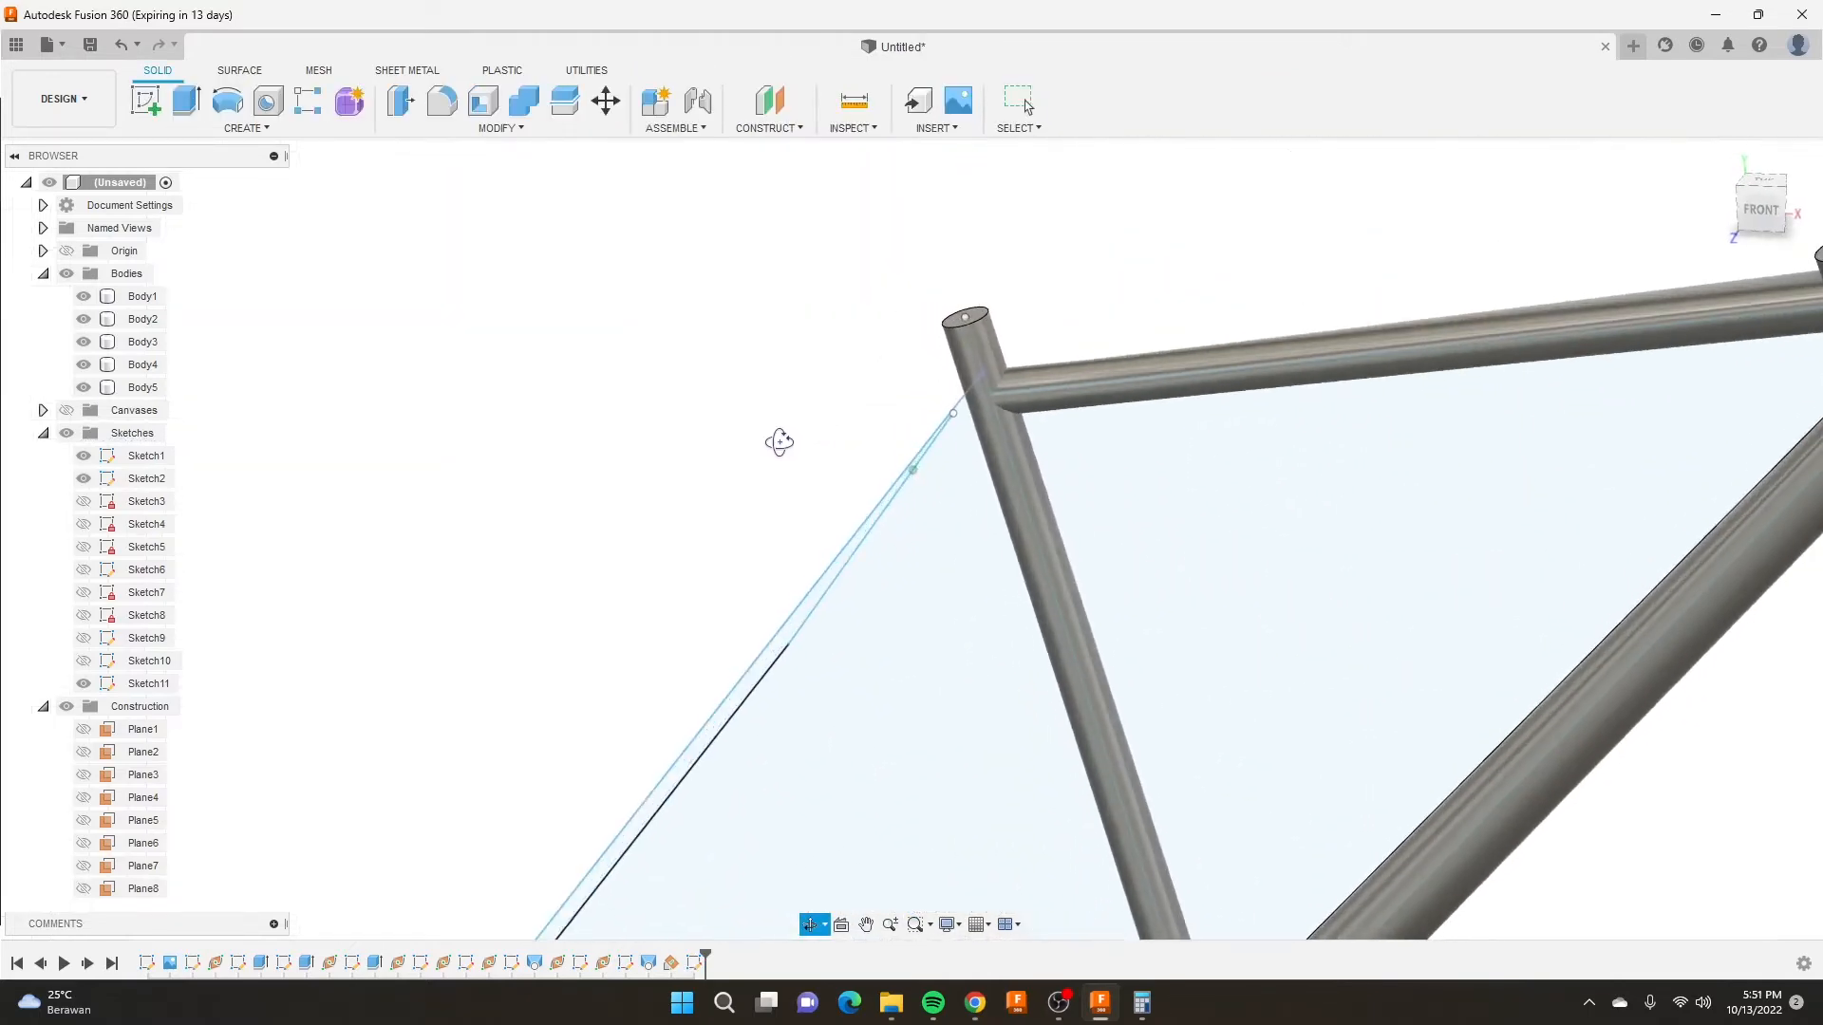
left_click(1762, 216)
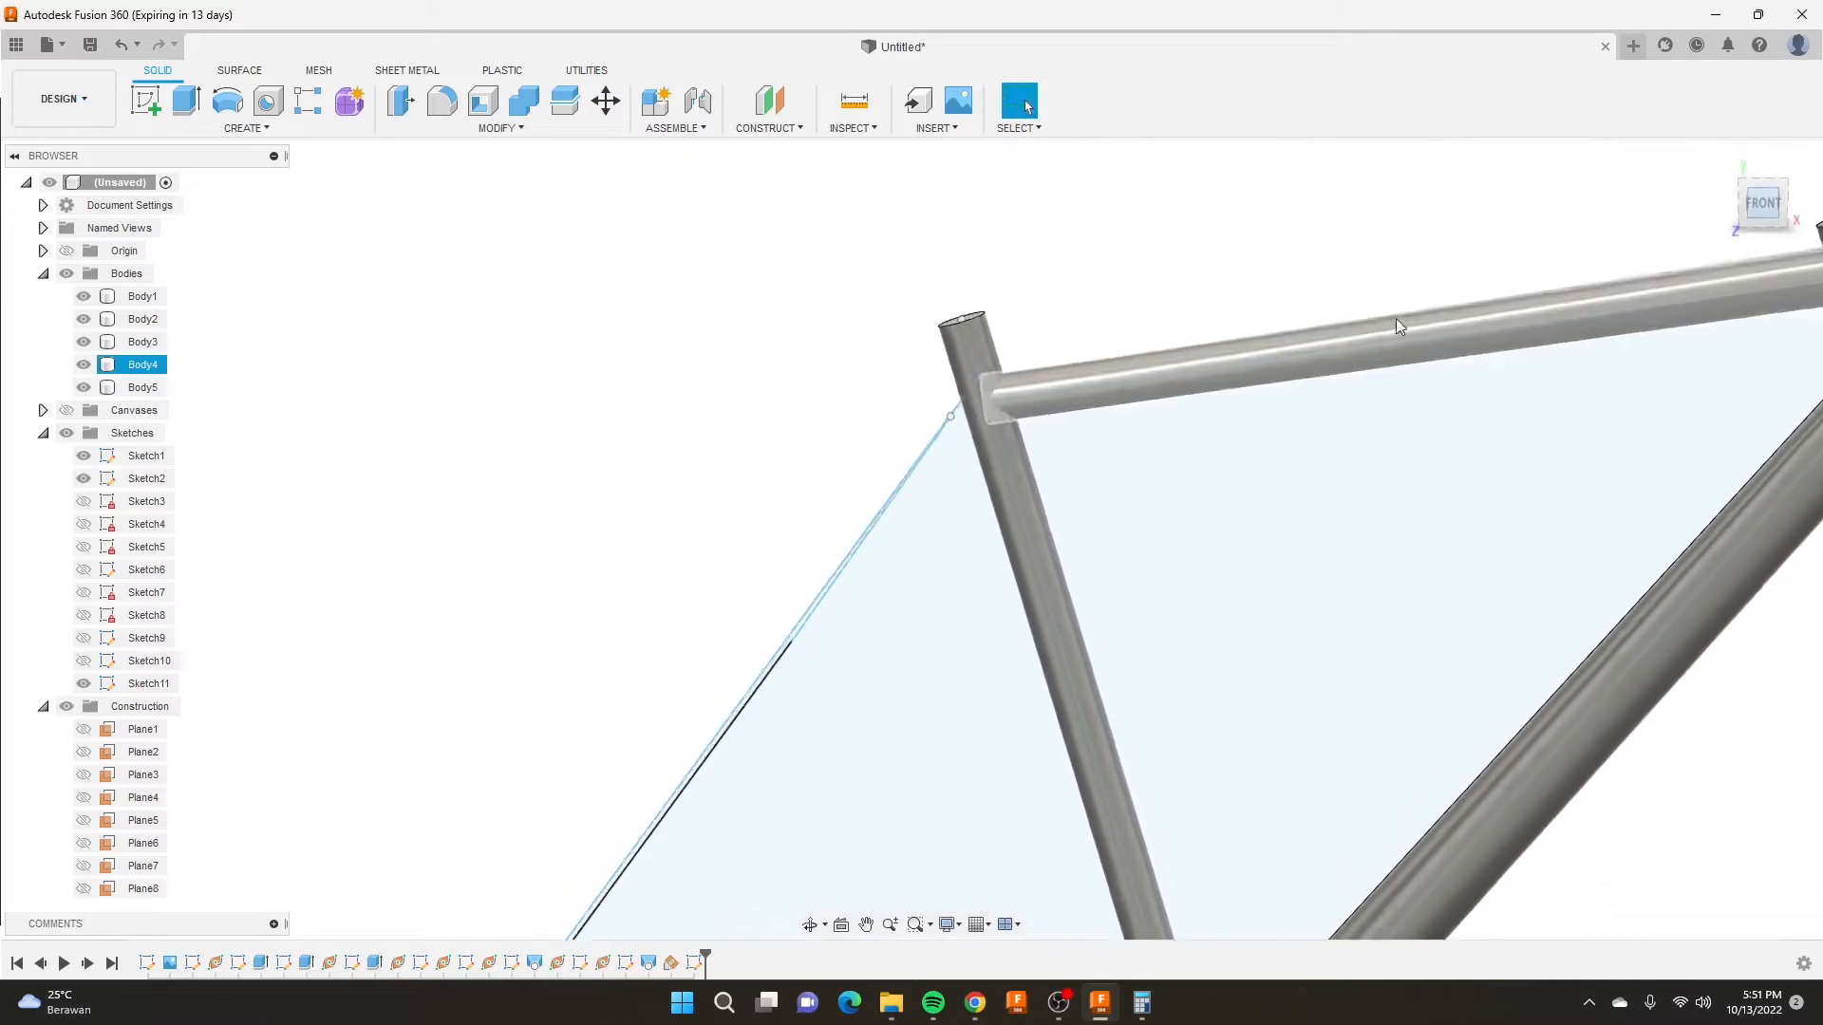
scroll(997, 394, "up", 5)
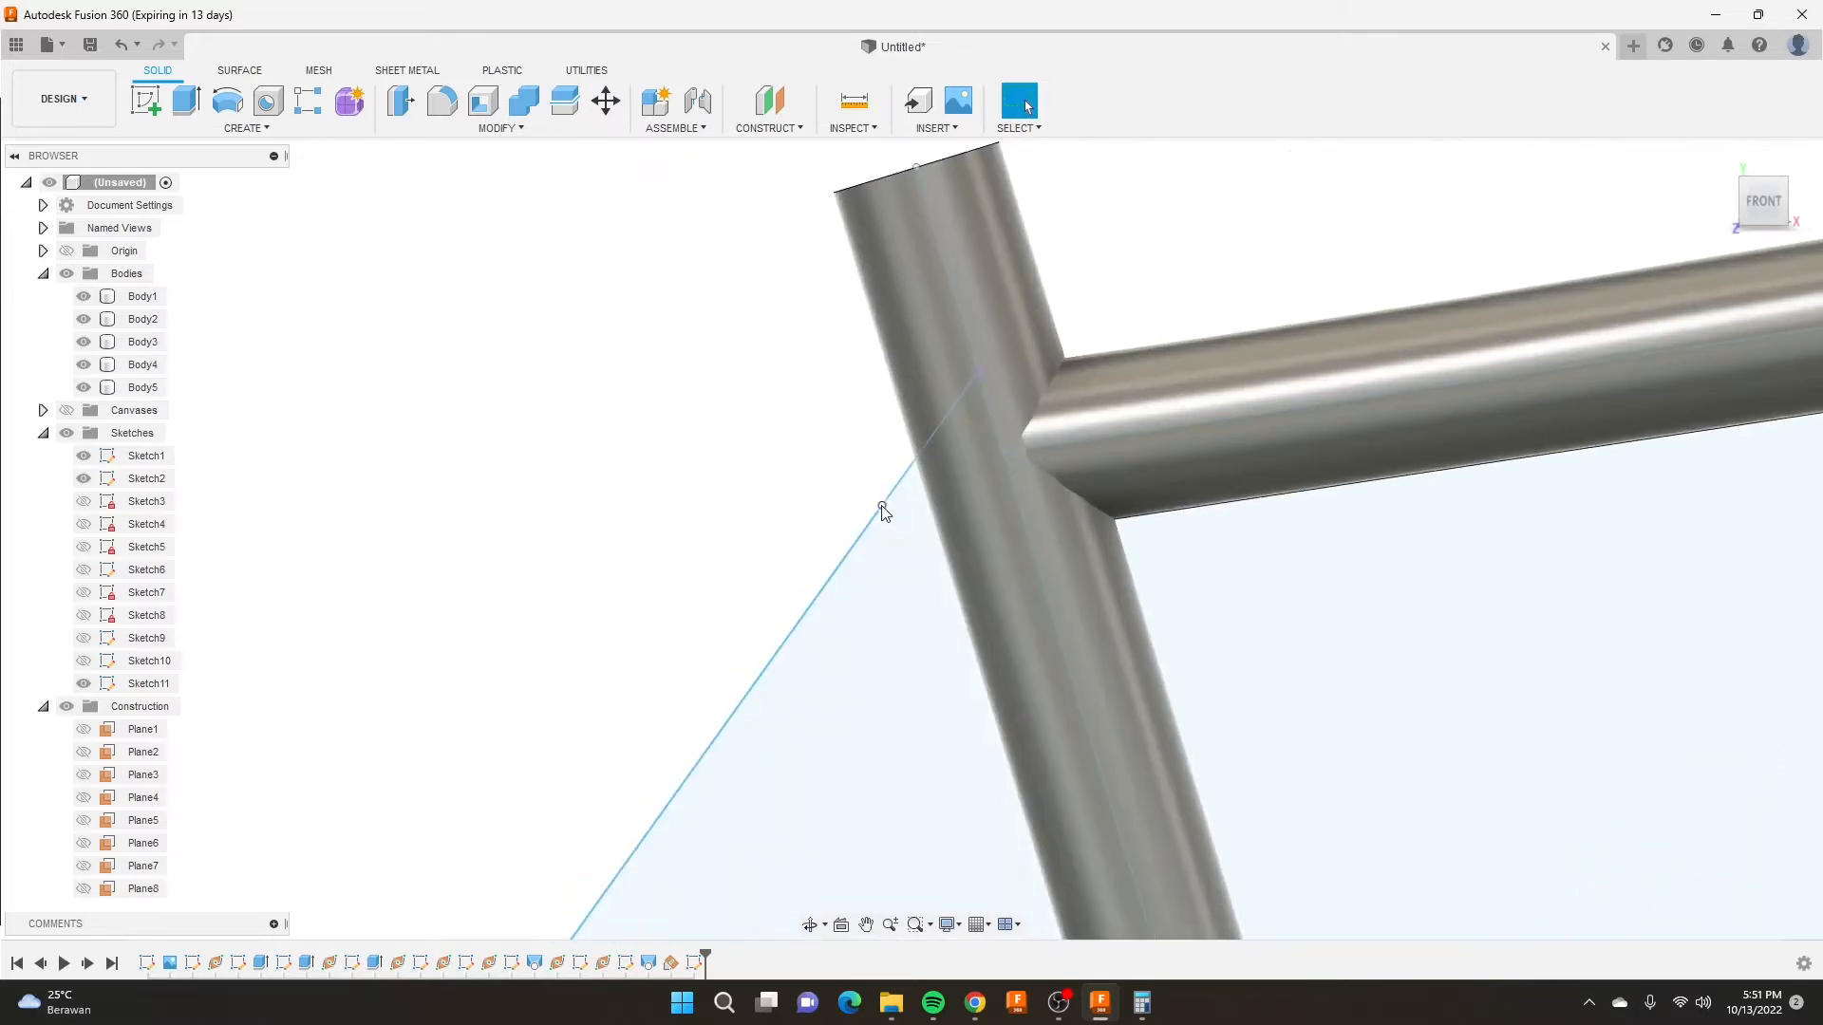
left_click_drag(882, 505, 977, 367)
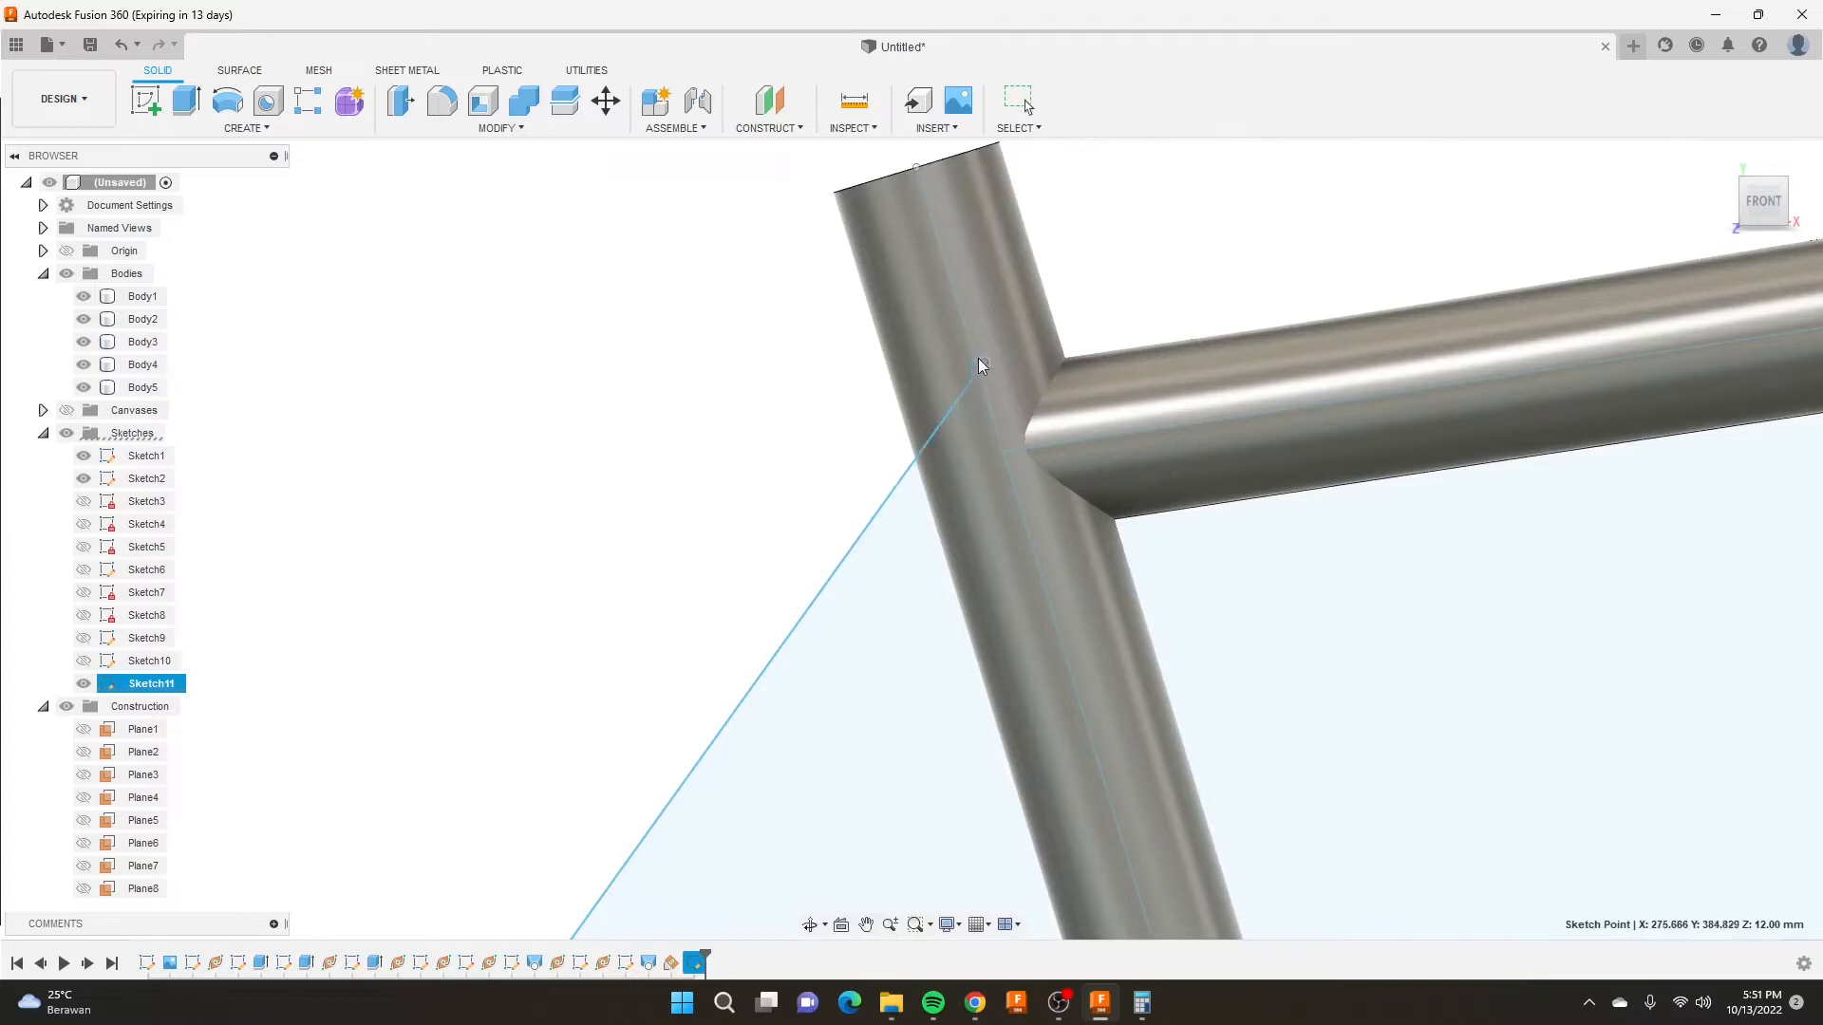
left_click_drag(944, 452, 970, 391)
scroll(881, 340, "down", 4)
scroll(718, 448, "down", 5)
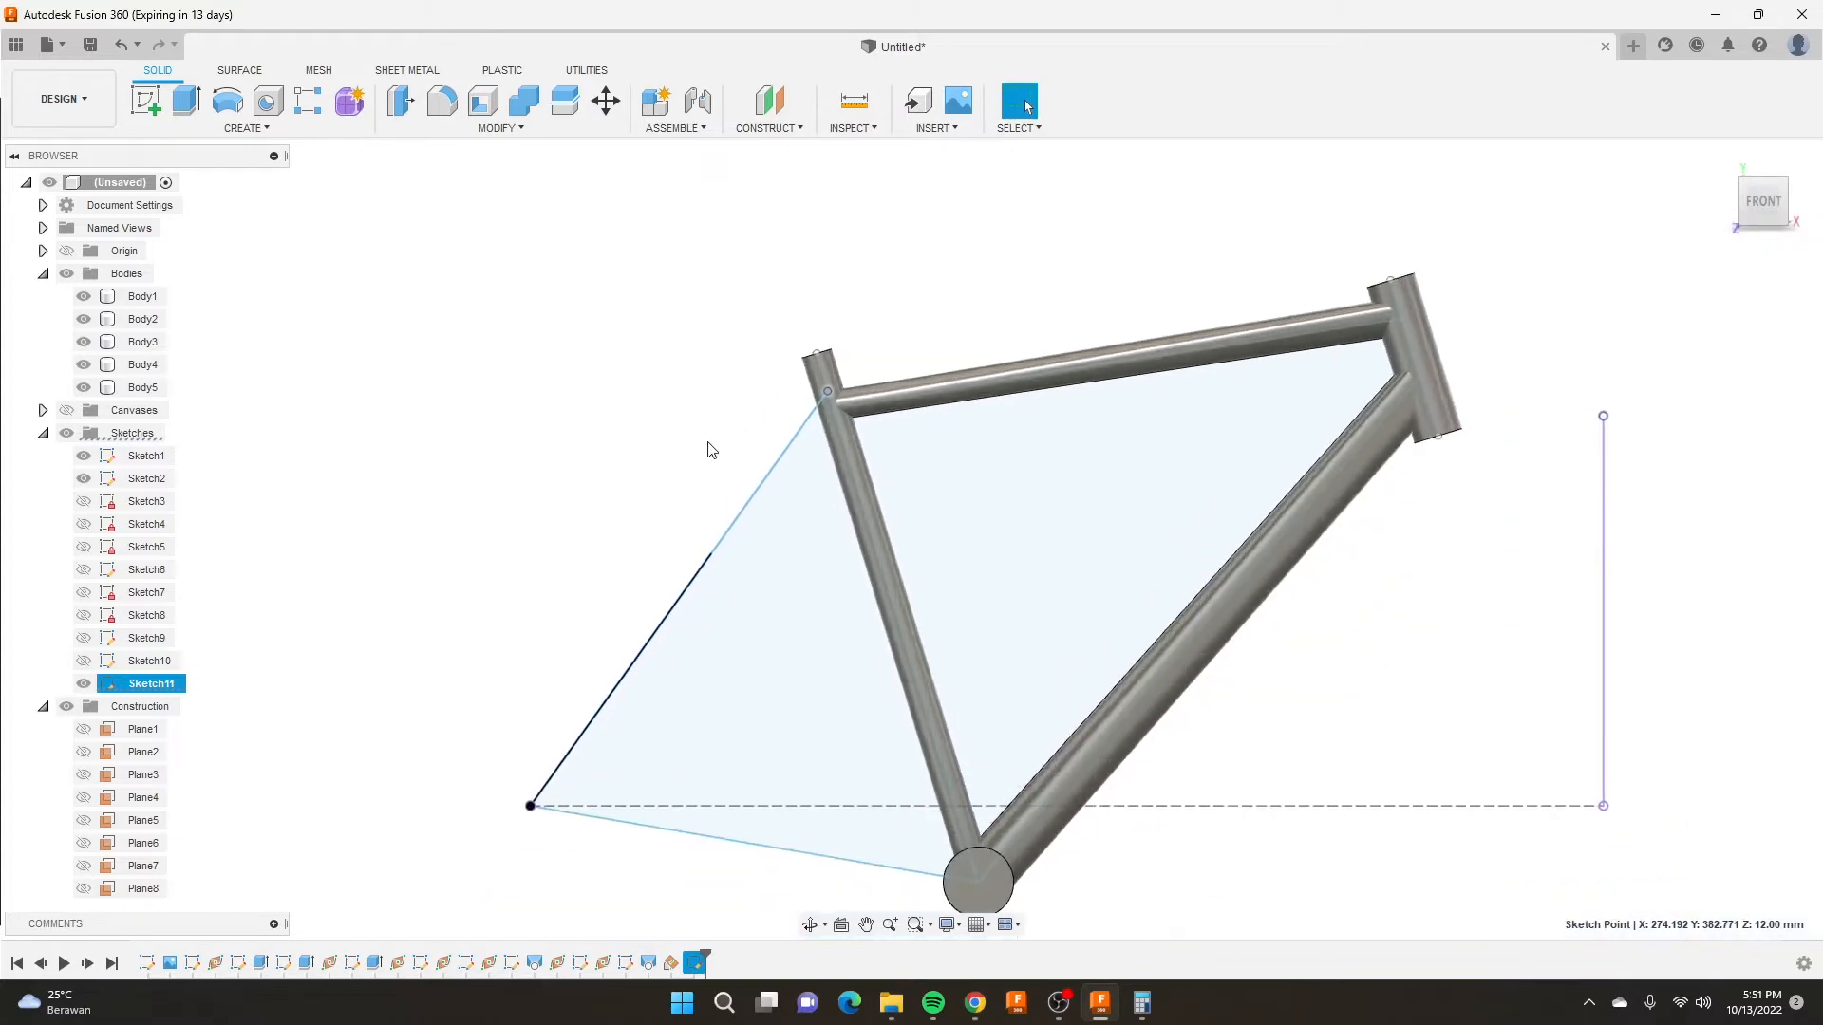
Reopen the seat stay sketch, round the bend between the slanted and straight lines with a 280 mm fillet, and finish the sketch.
middle_click_drag(718, 448, 877, 535, "shift")
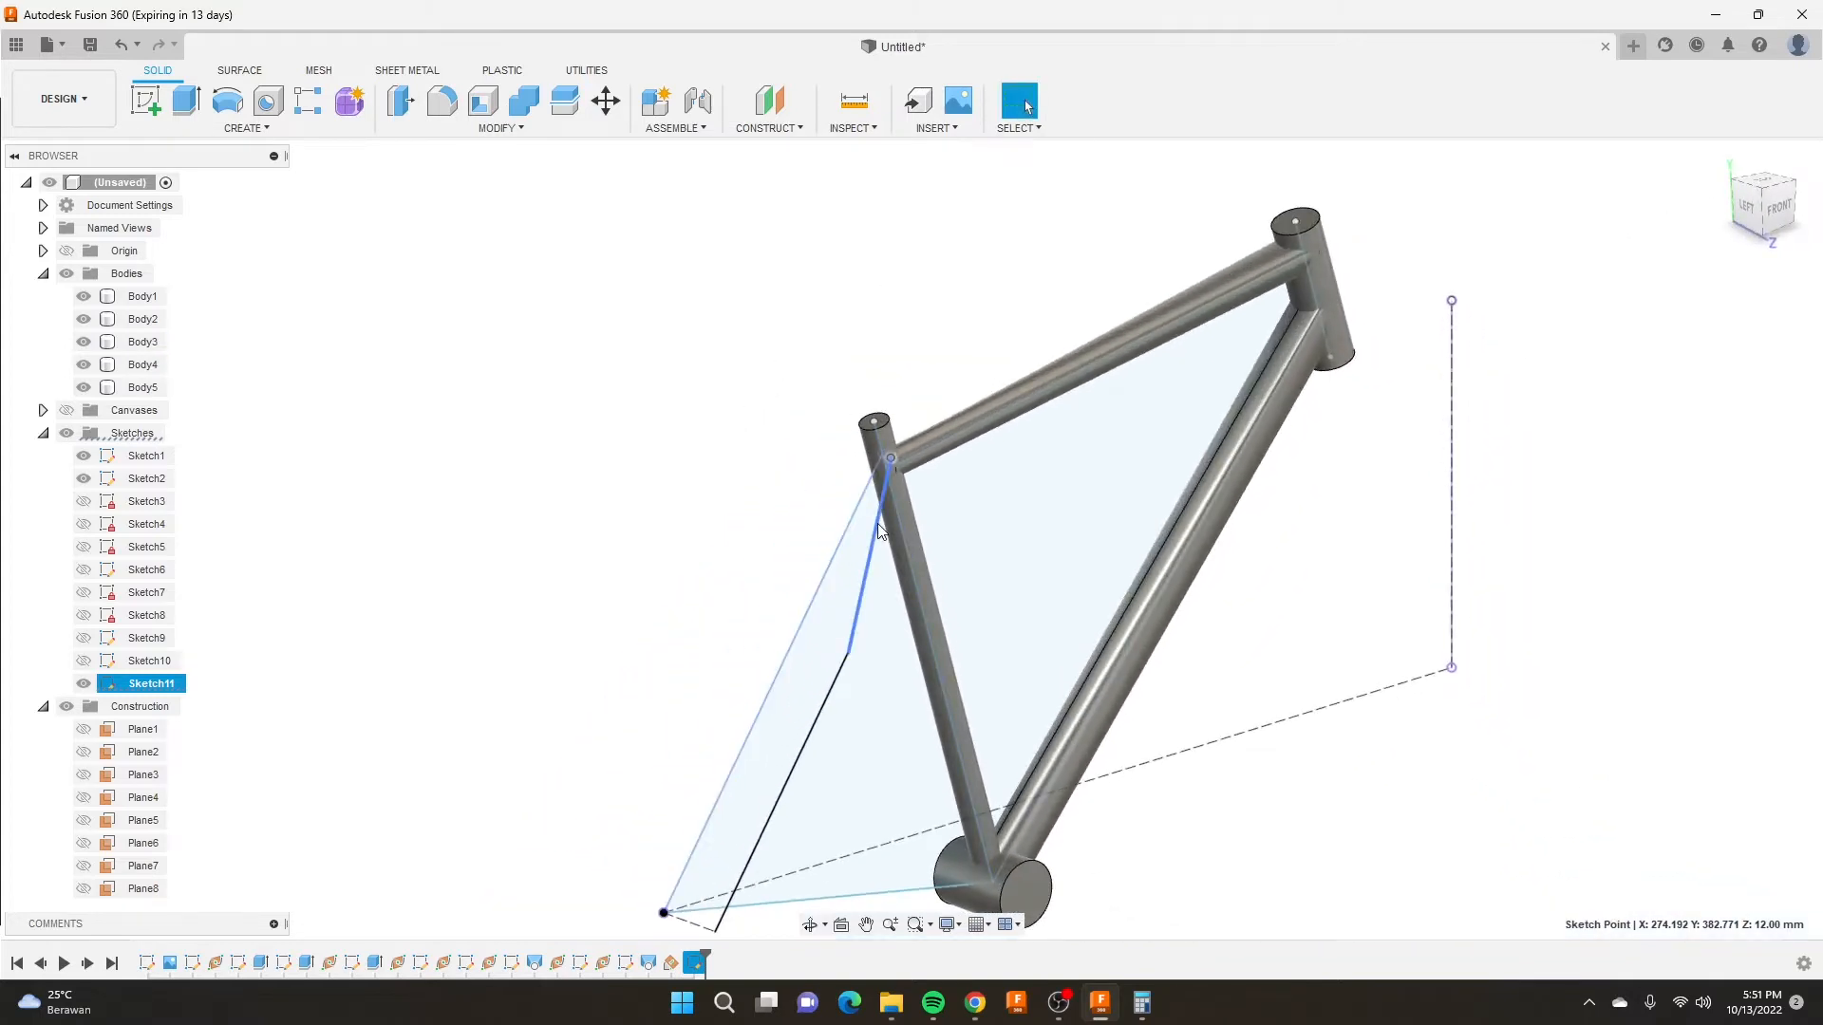
right_click(879, 531)
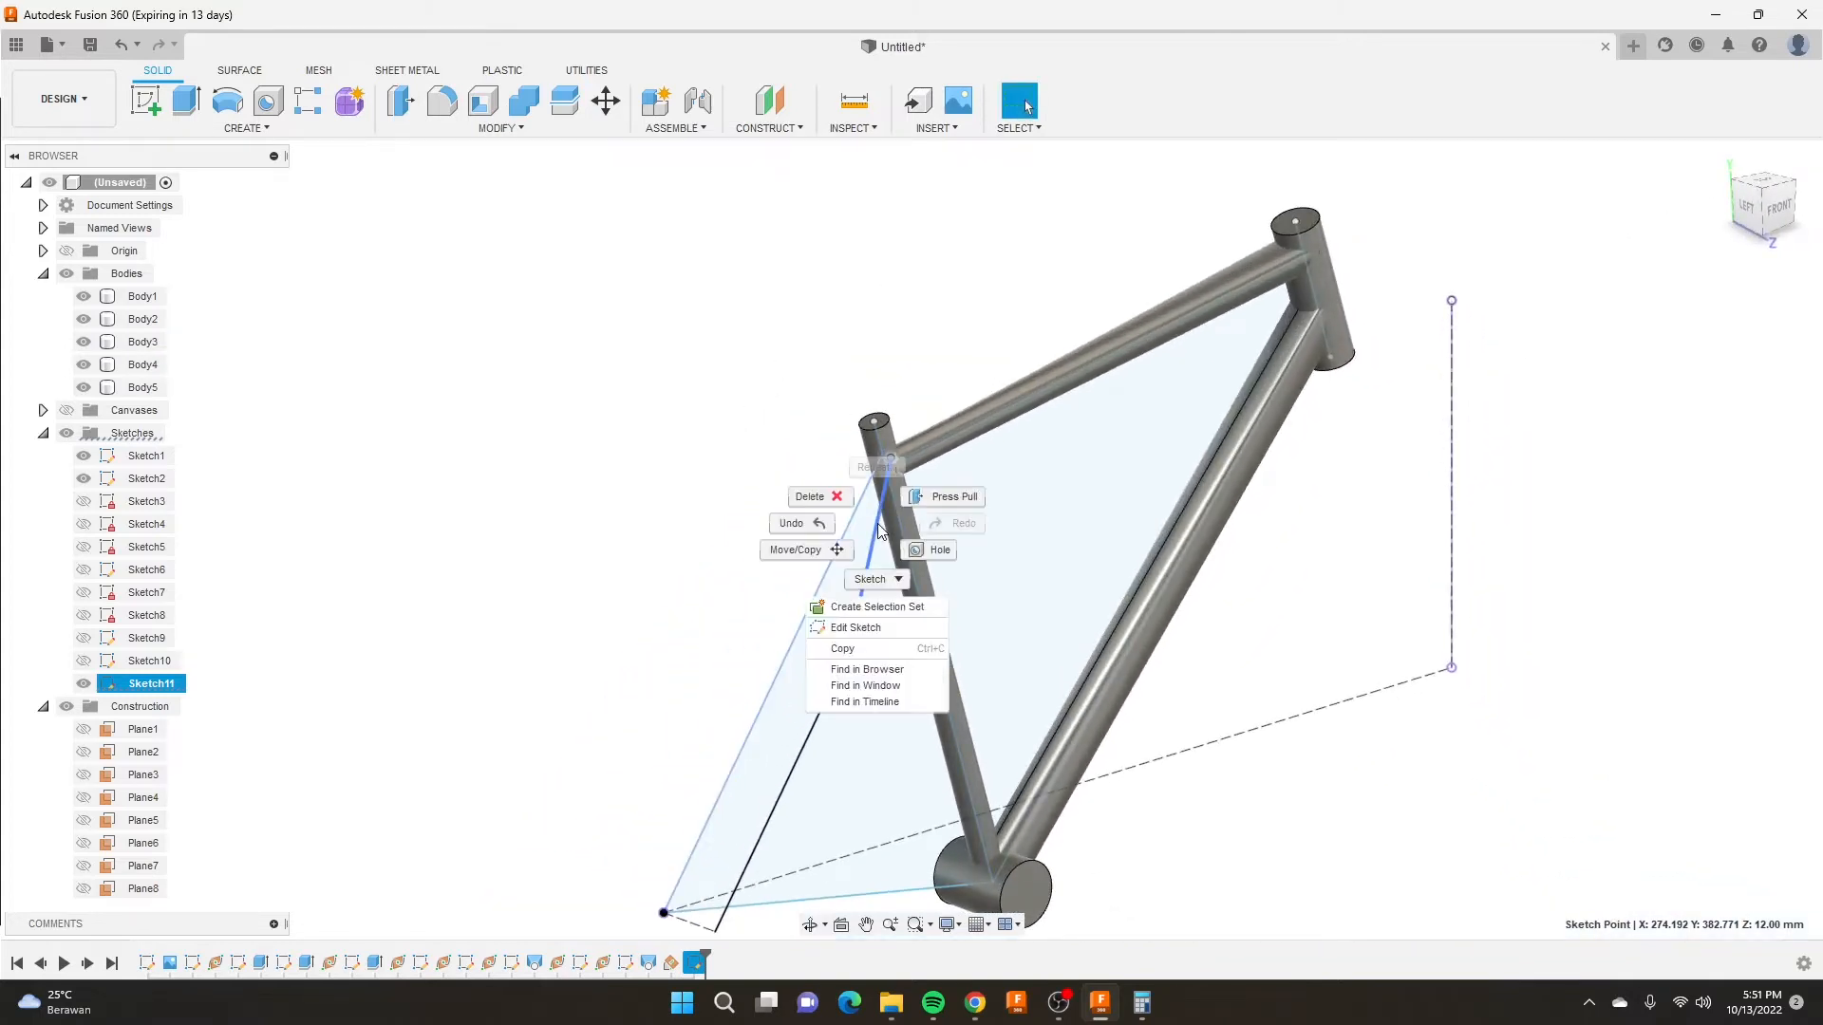
left_click(864, 629)
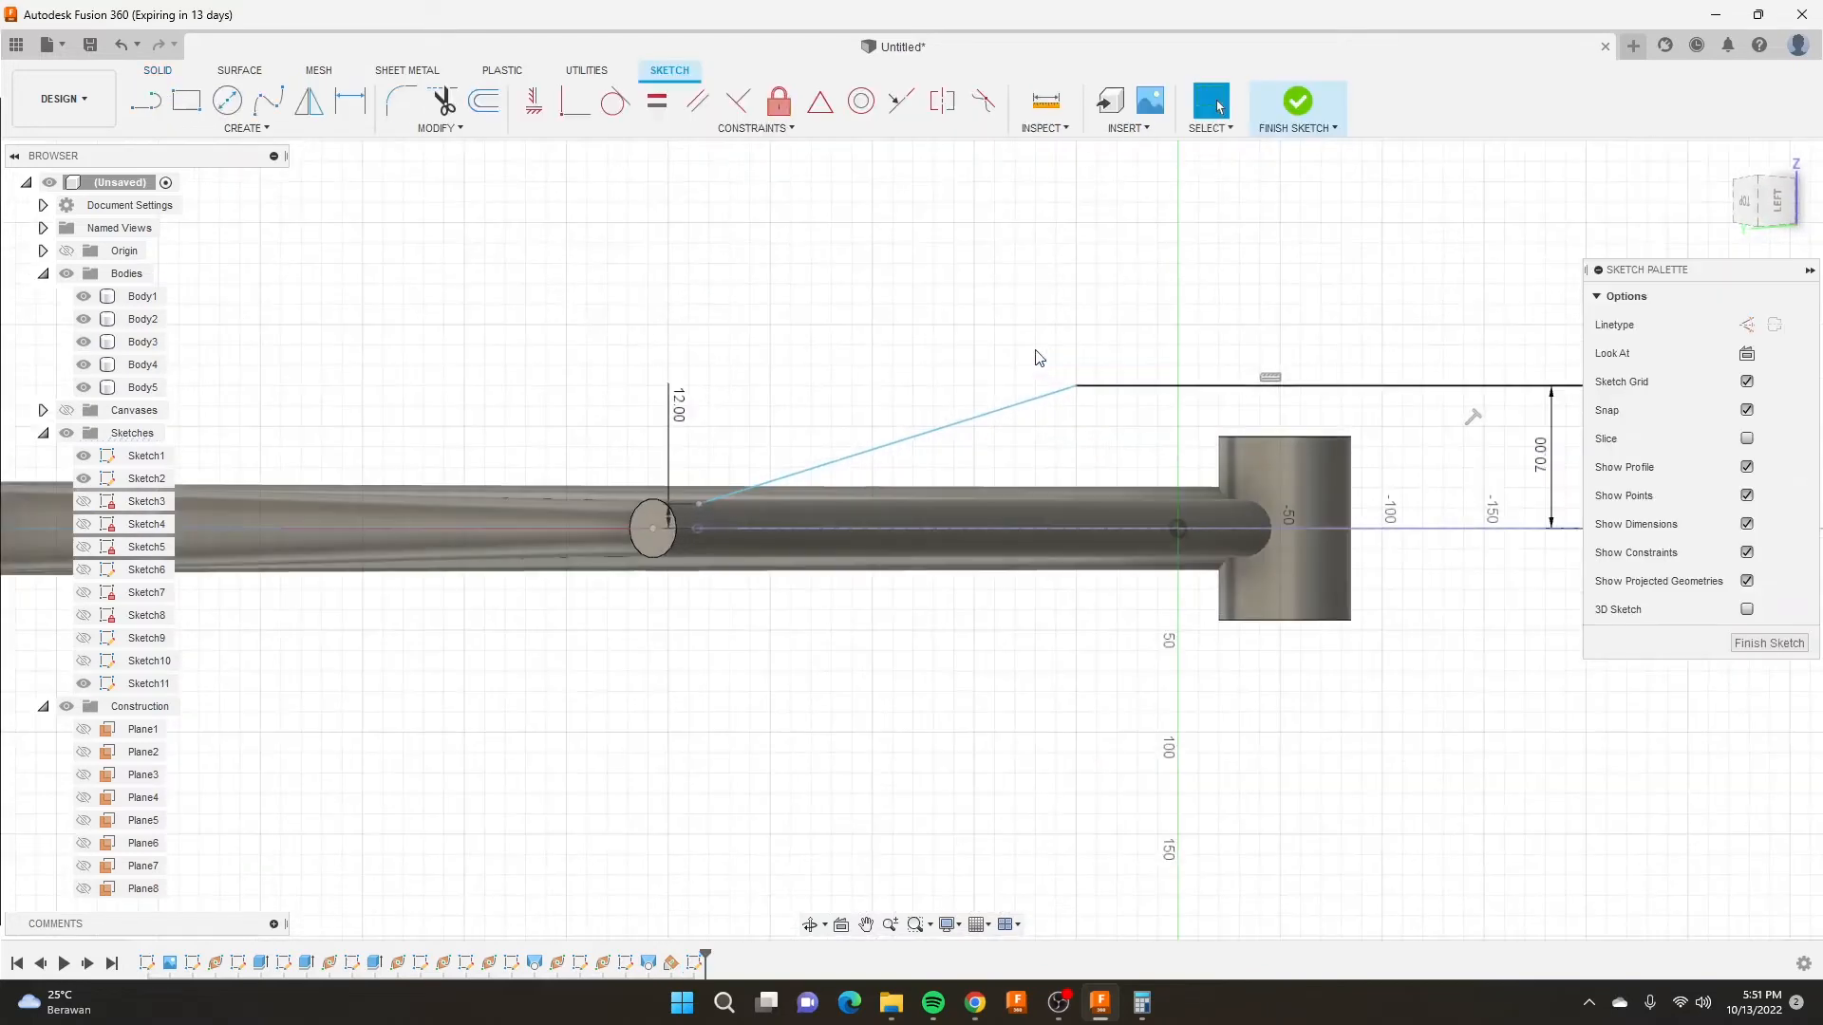
left_click(1076, 387)
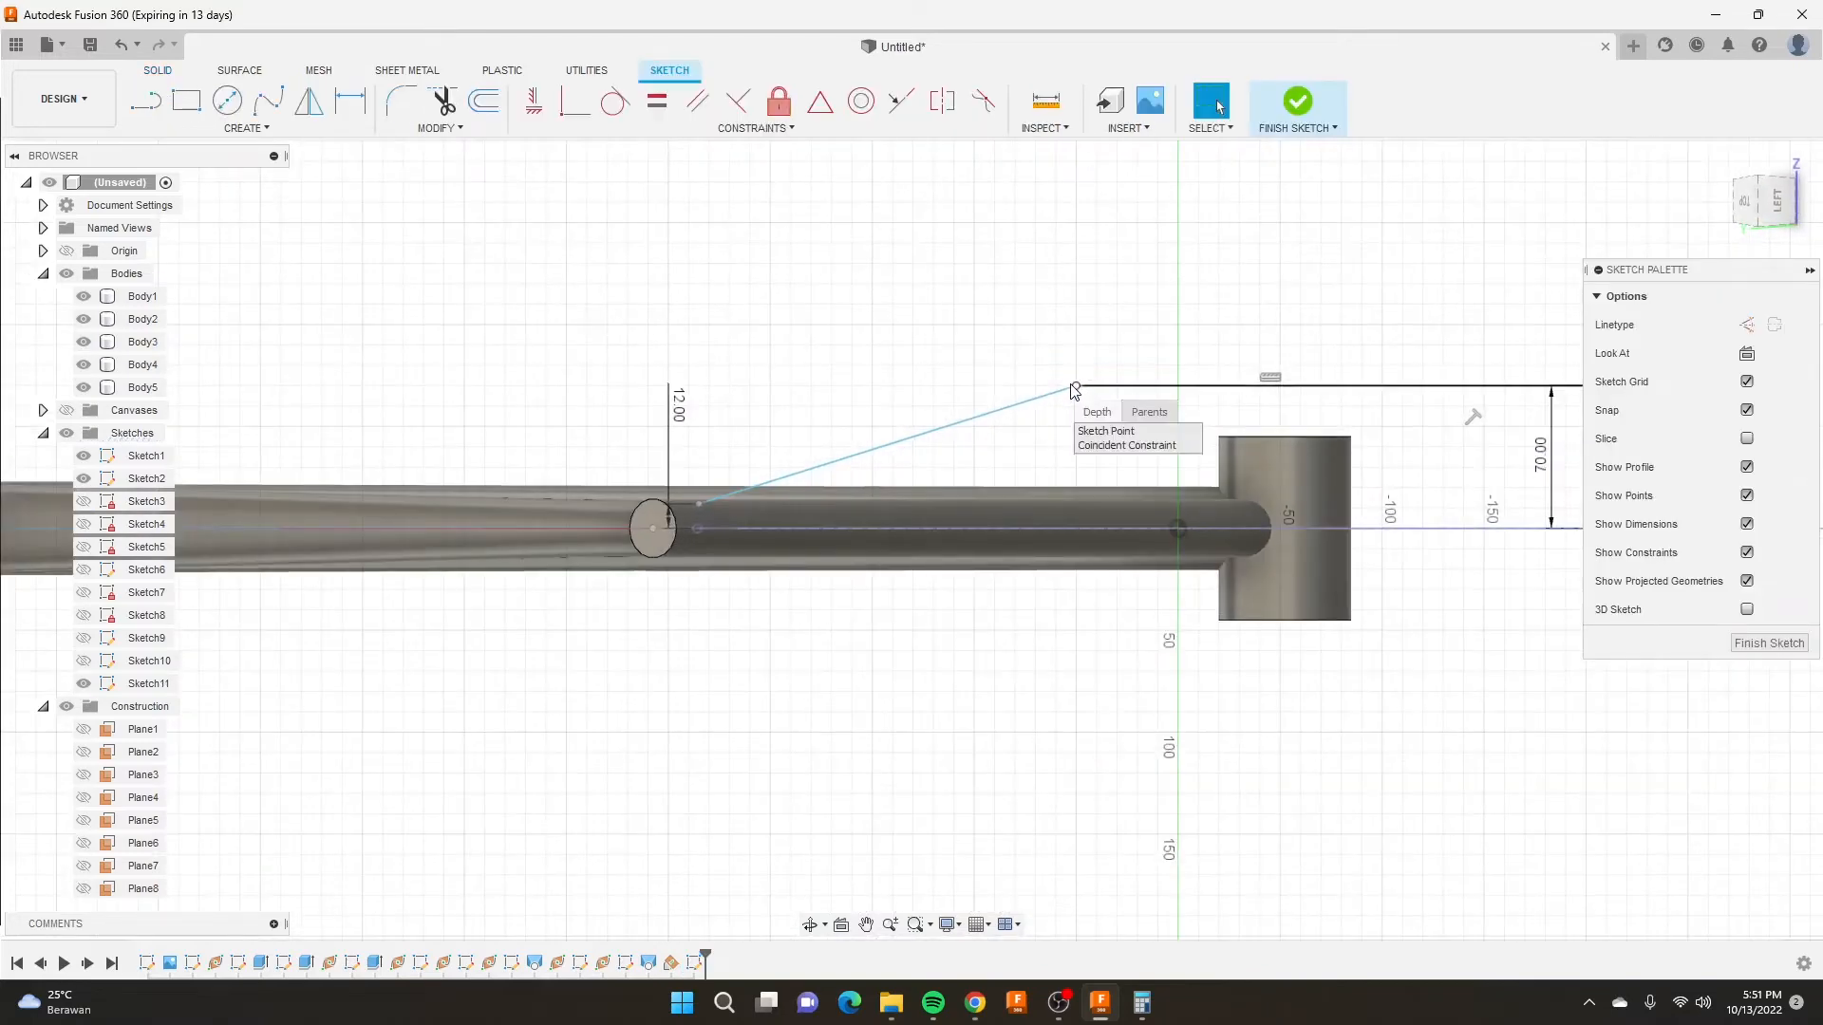
scroll(1080, 372, "up", 2)
scroll(1077, 378, "down", 4)
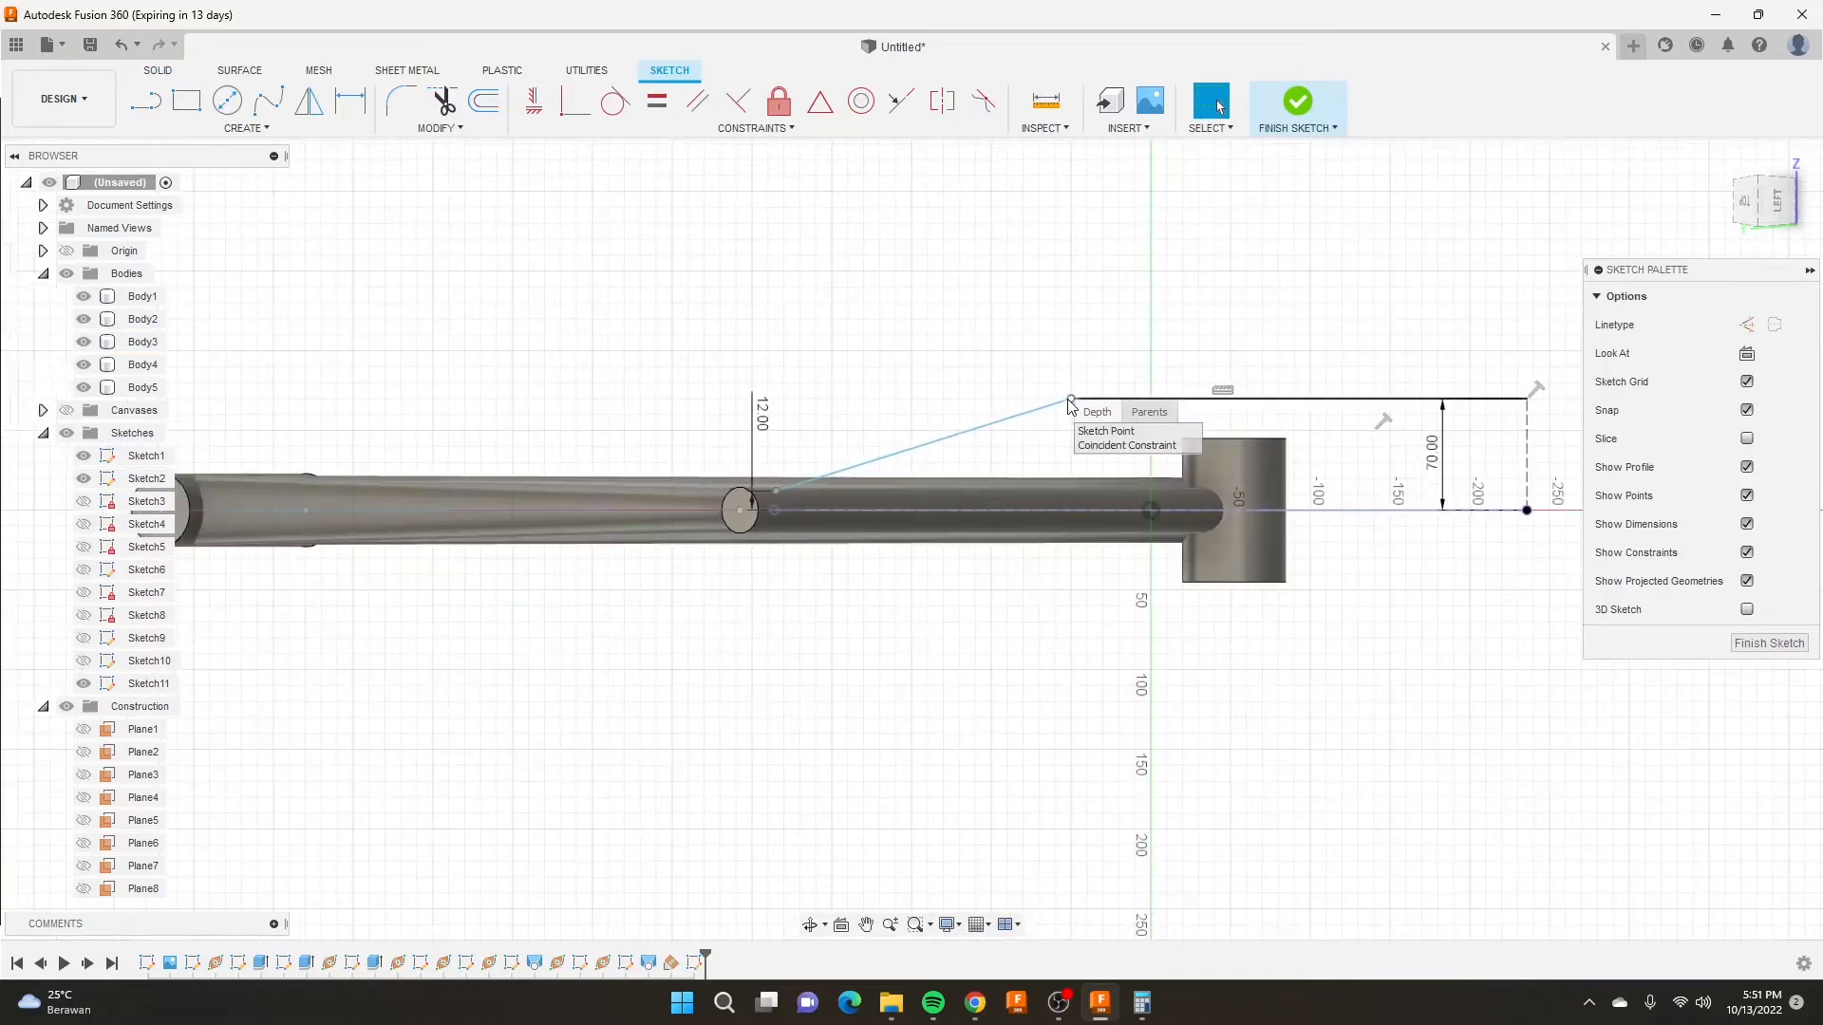
scroll(1076, 418, "up", 3)
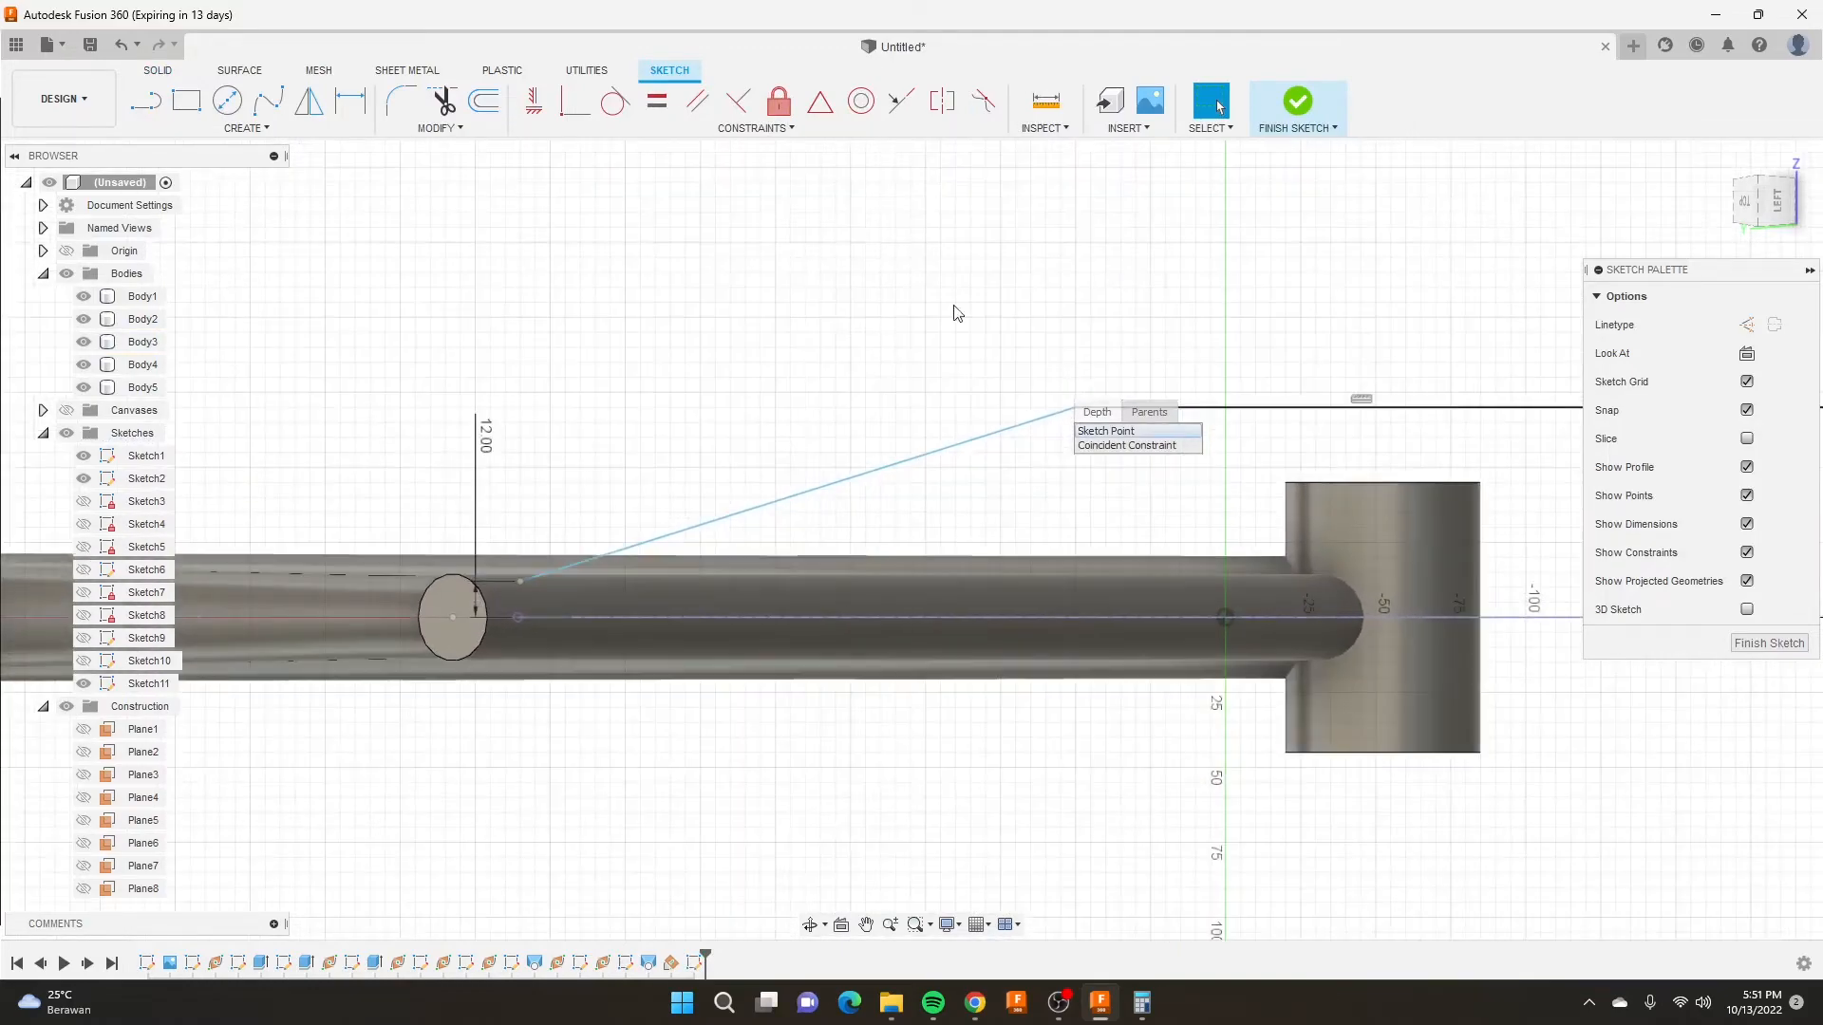
left_click(401, 100)
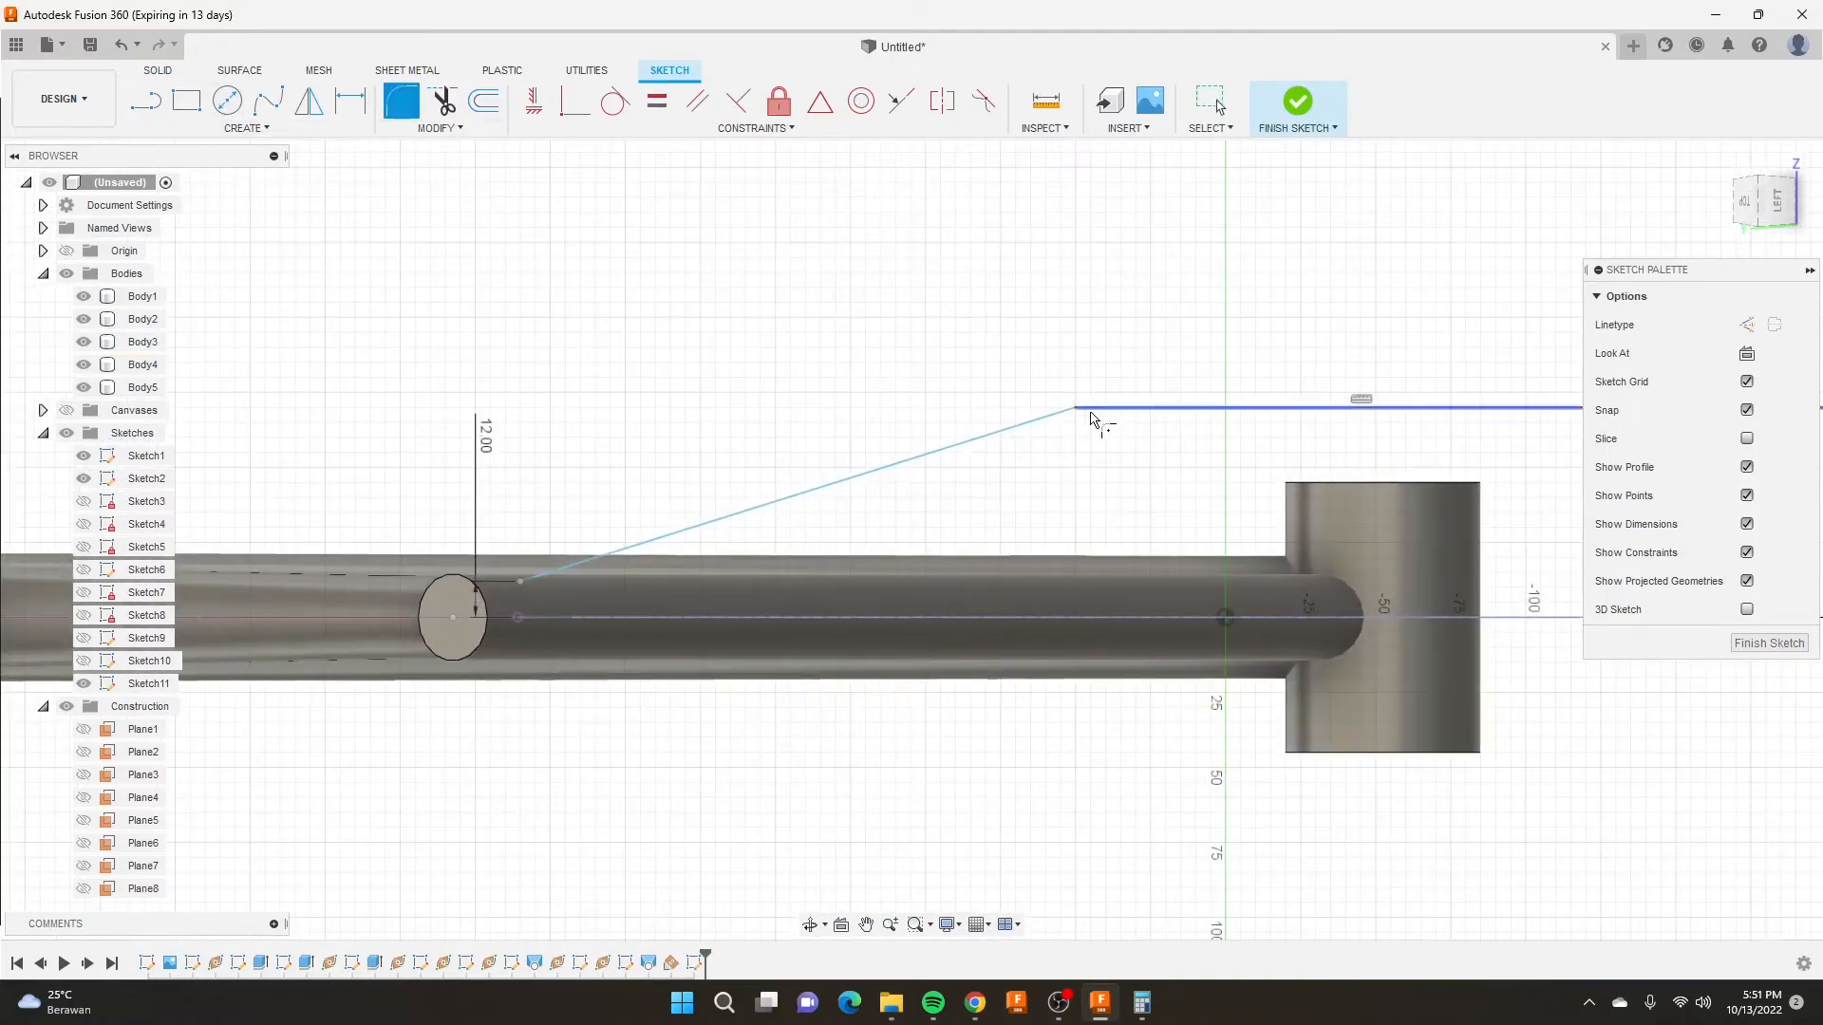
left_click(1076, 410)
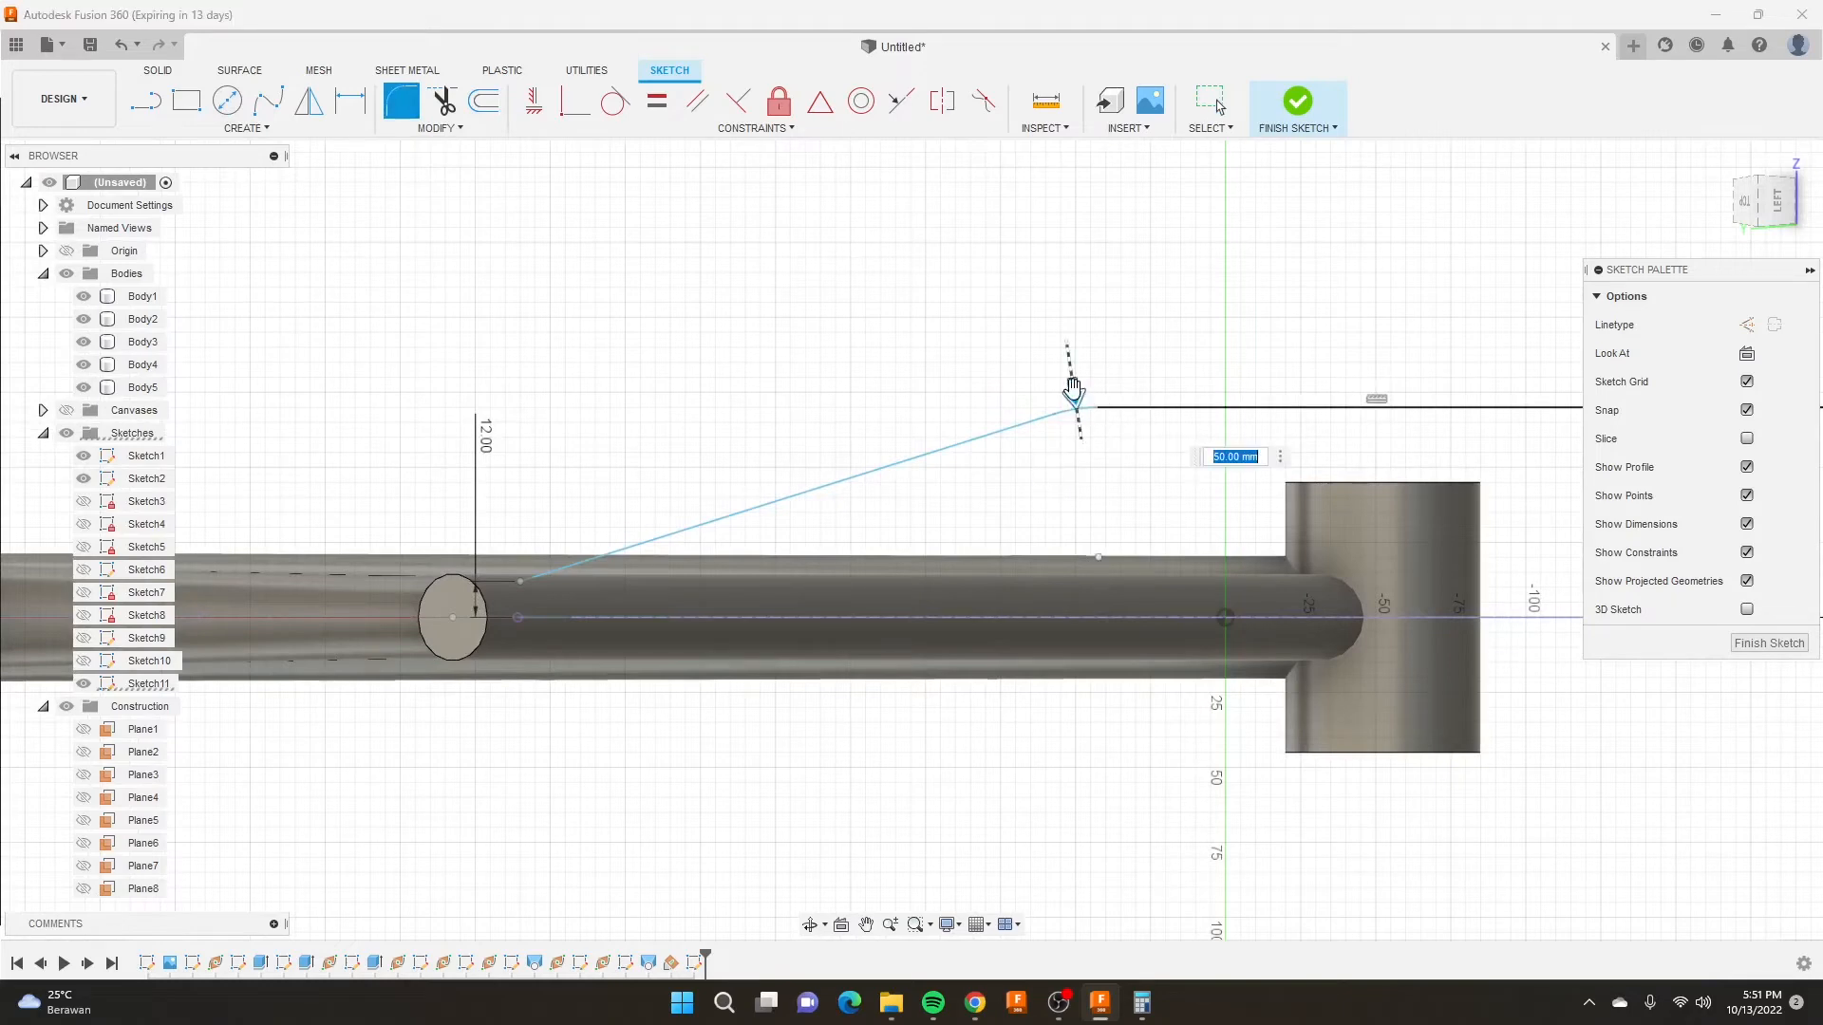
left_click_drag(1077, 399, 1083, 397)
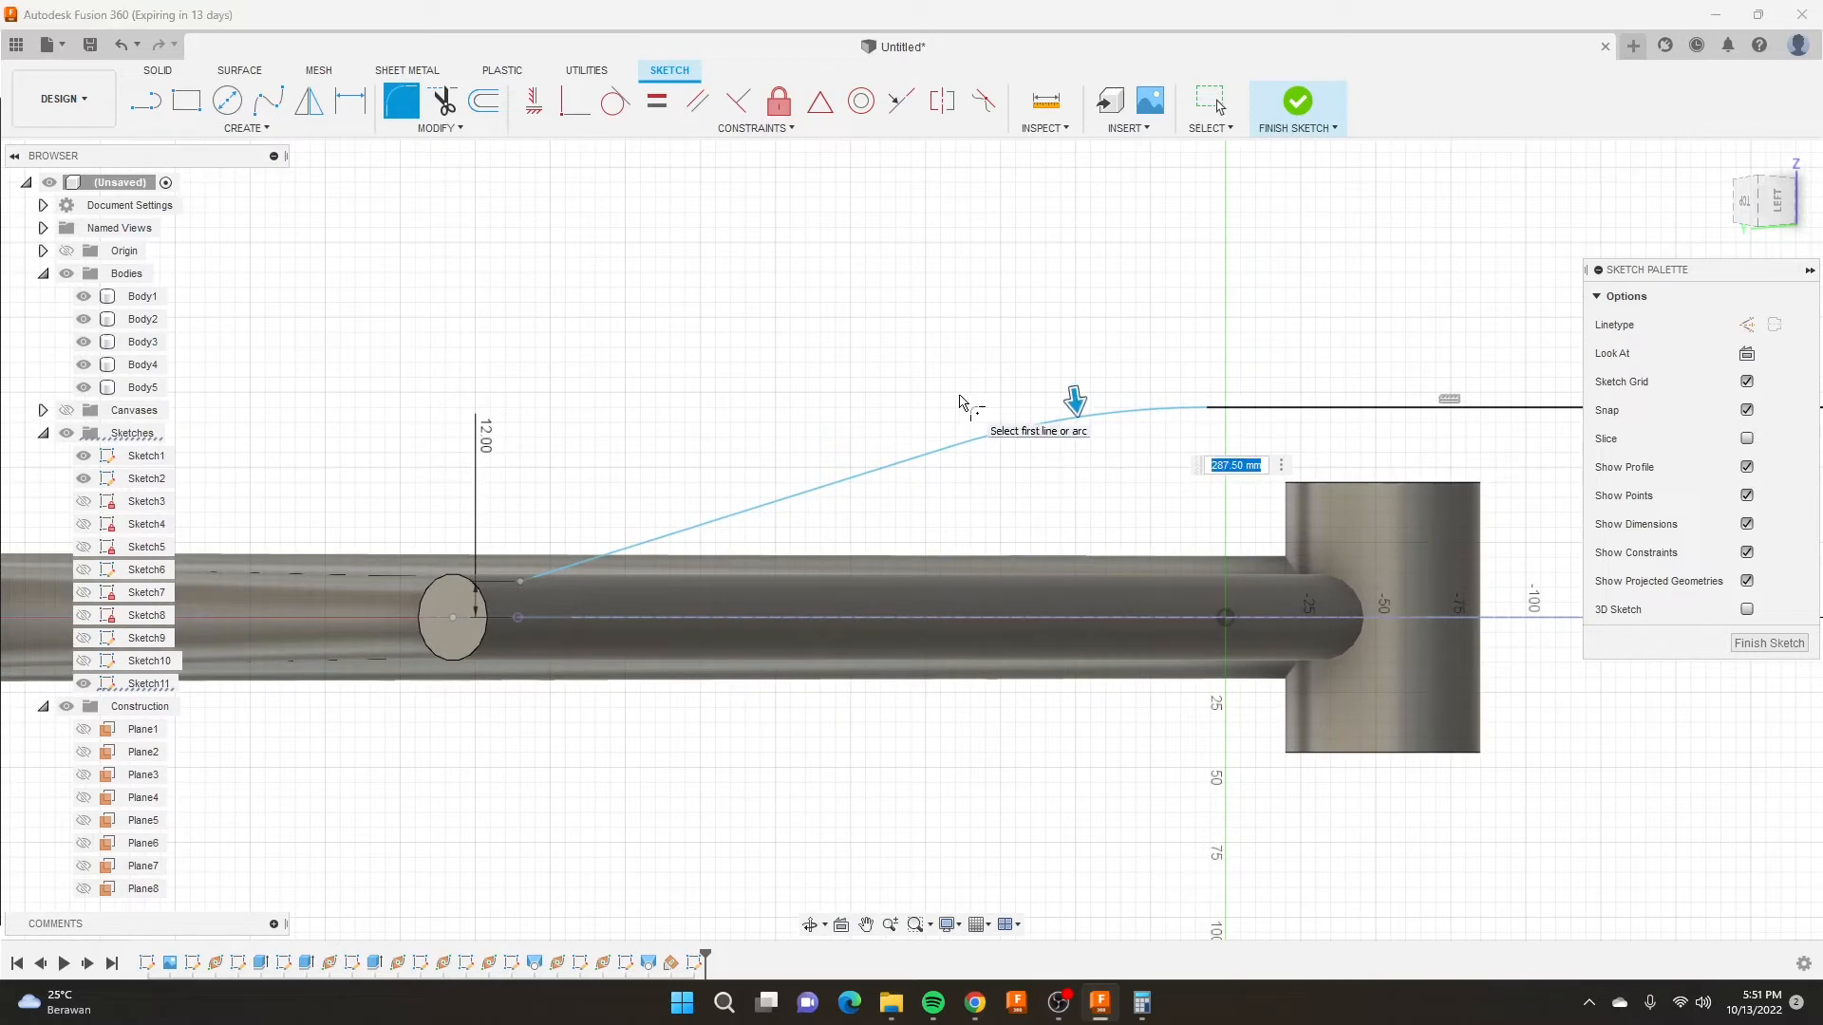
type("280")
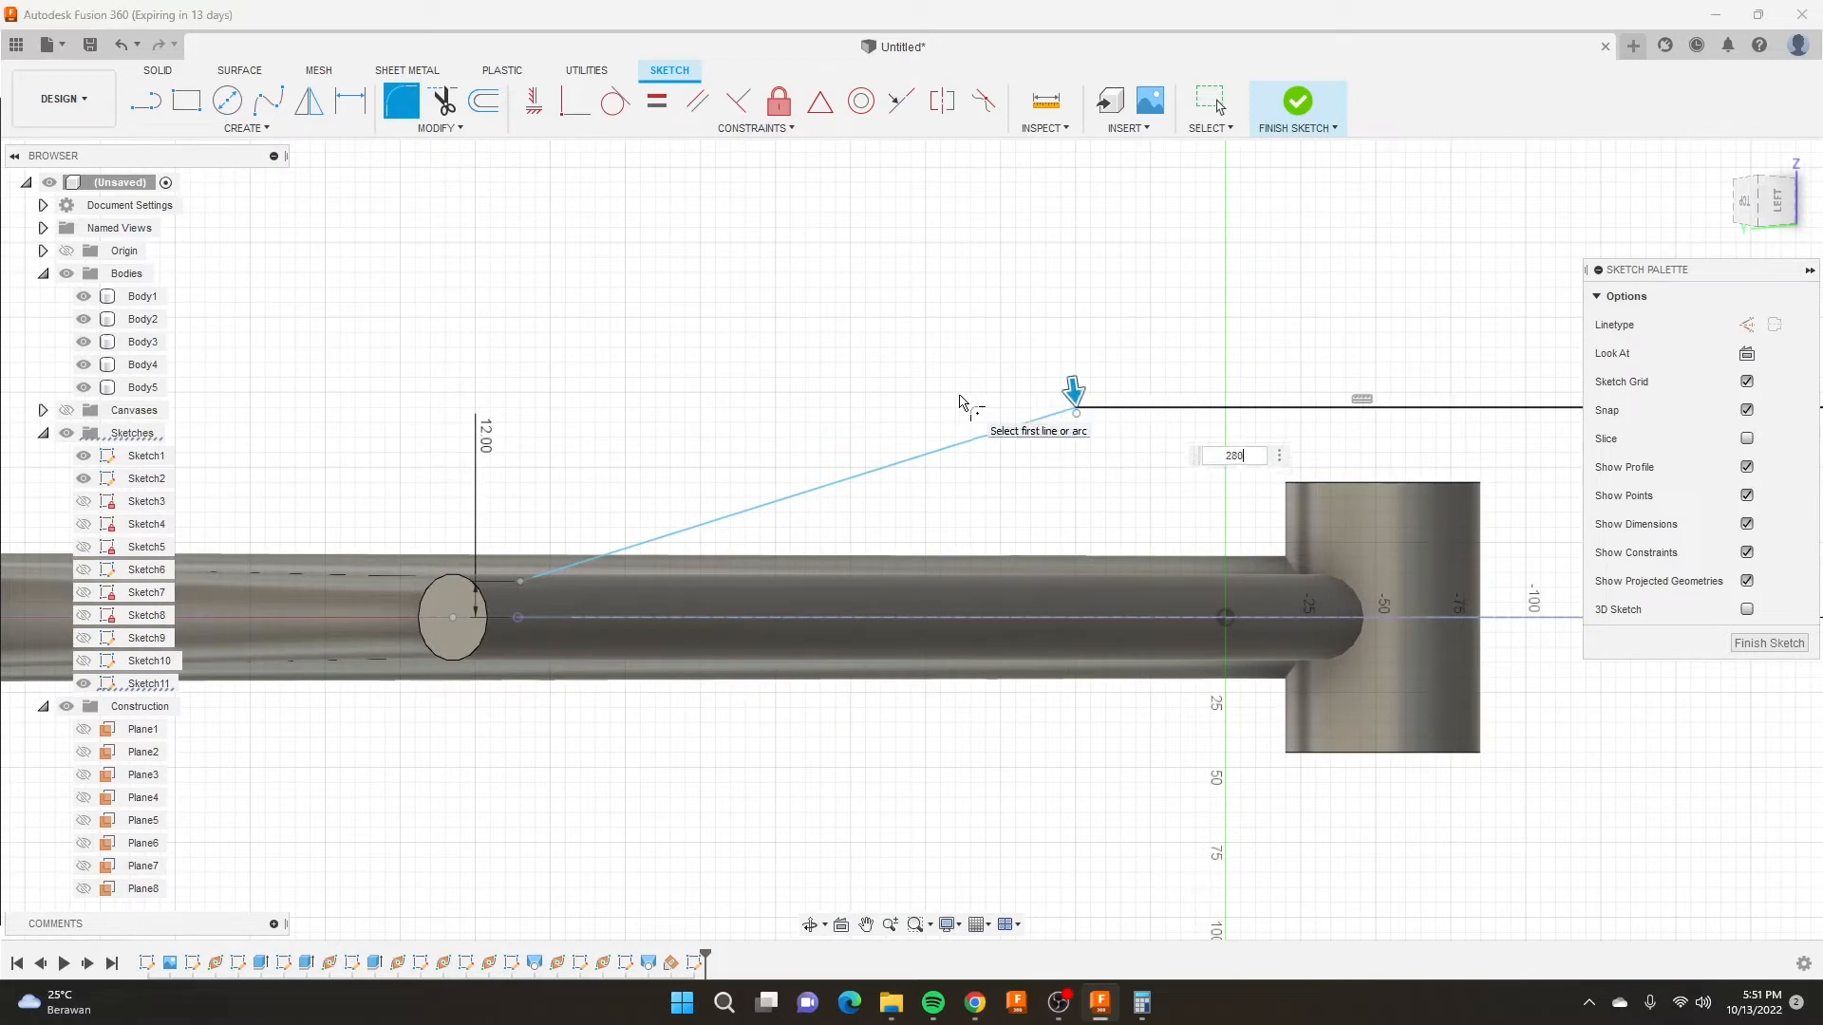
key("Return")
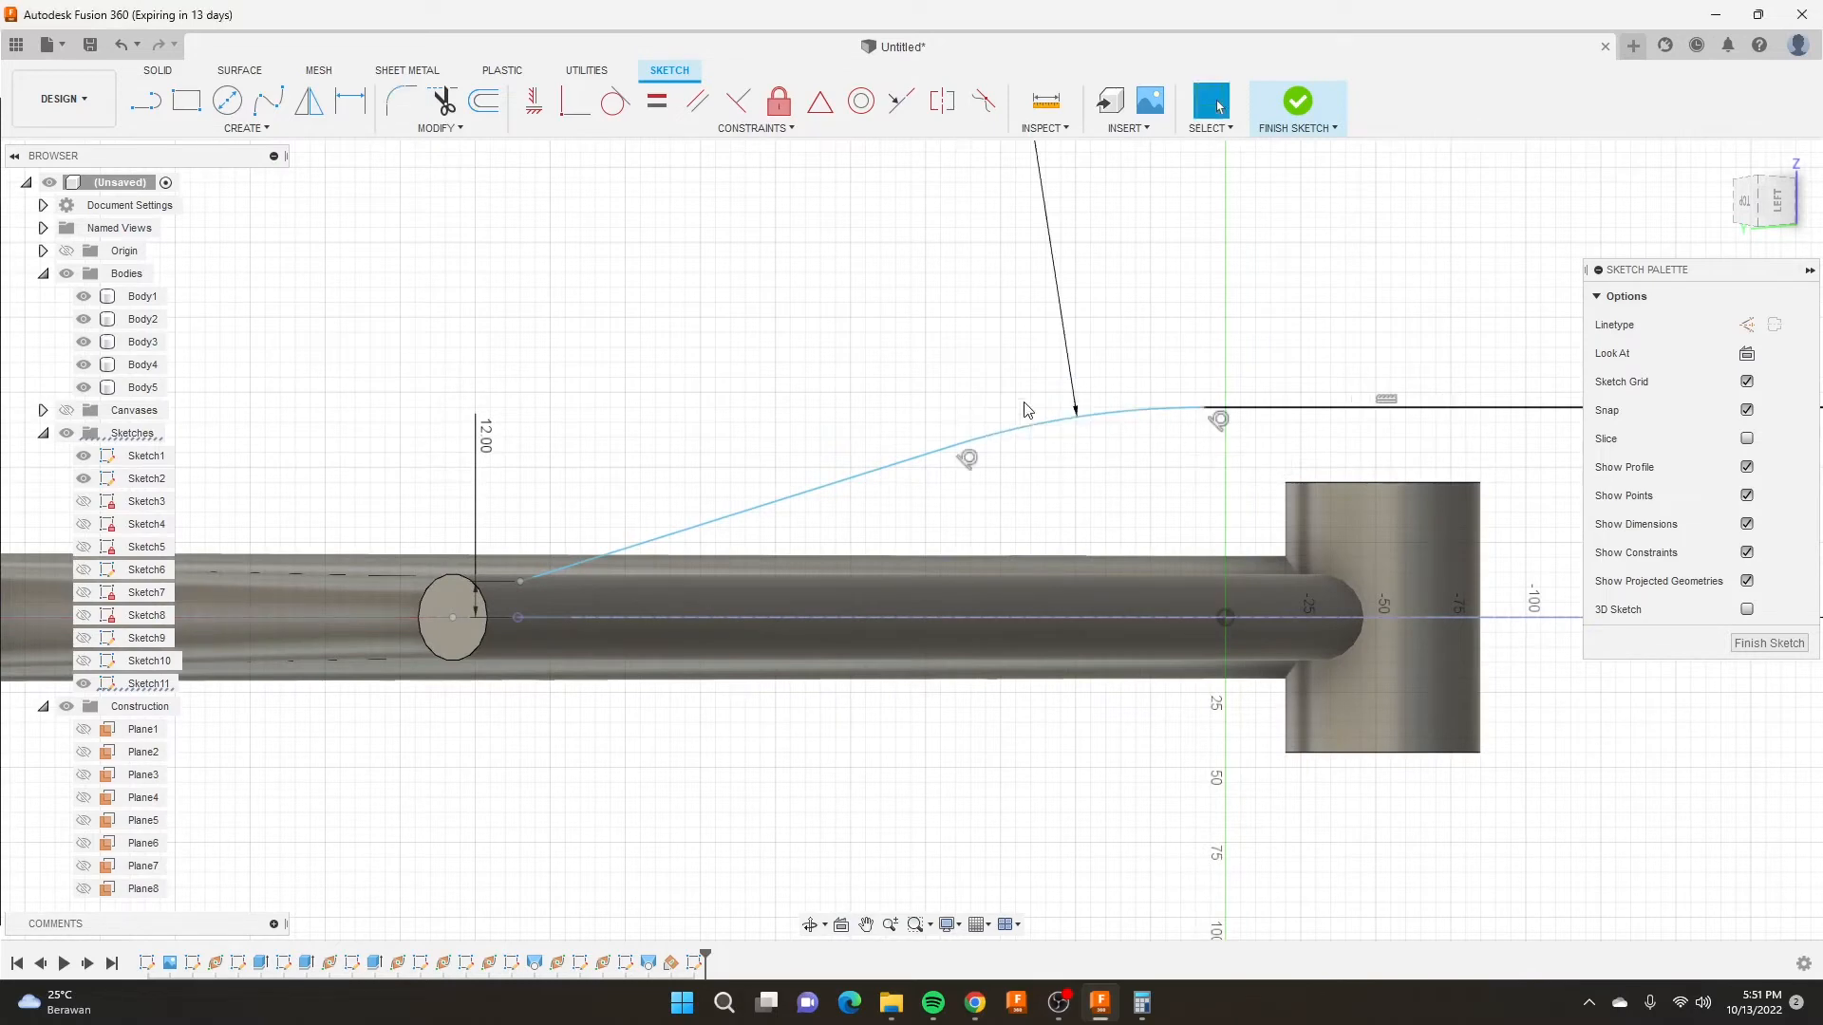
left_click(1297, 105)
Reopen the seat stay sketch, slide the fillet's tangent point along the straight line closer to the rear axle, and finish the sketch.
scroll(1067, 420, "down", 5)
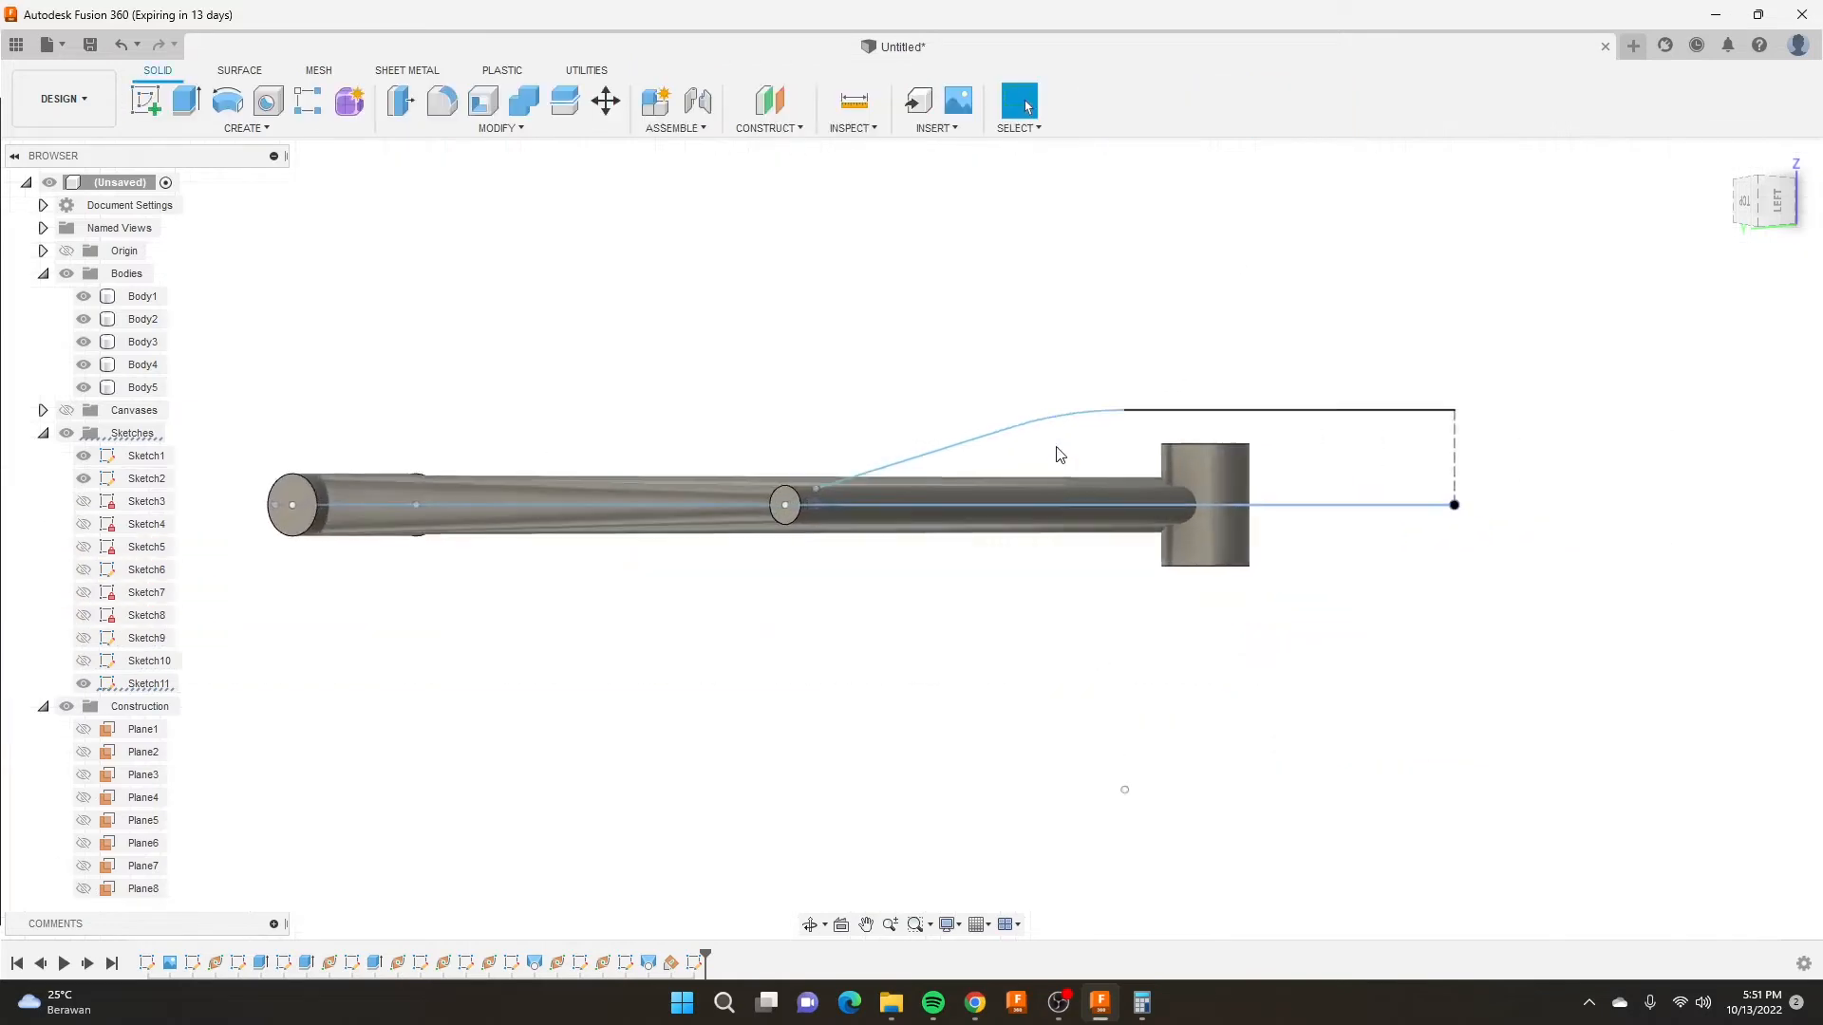
middle_click_drag(1059, 455, 854, 494, "shift")
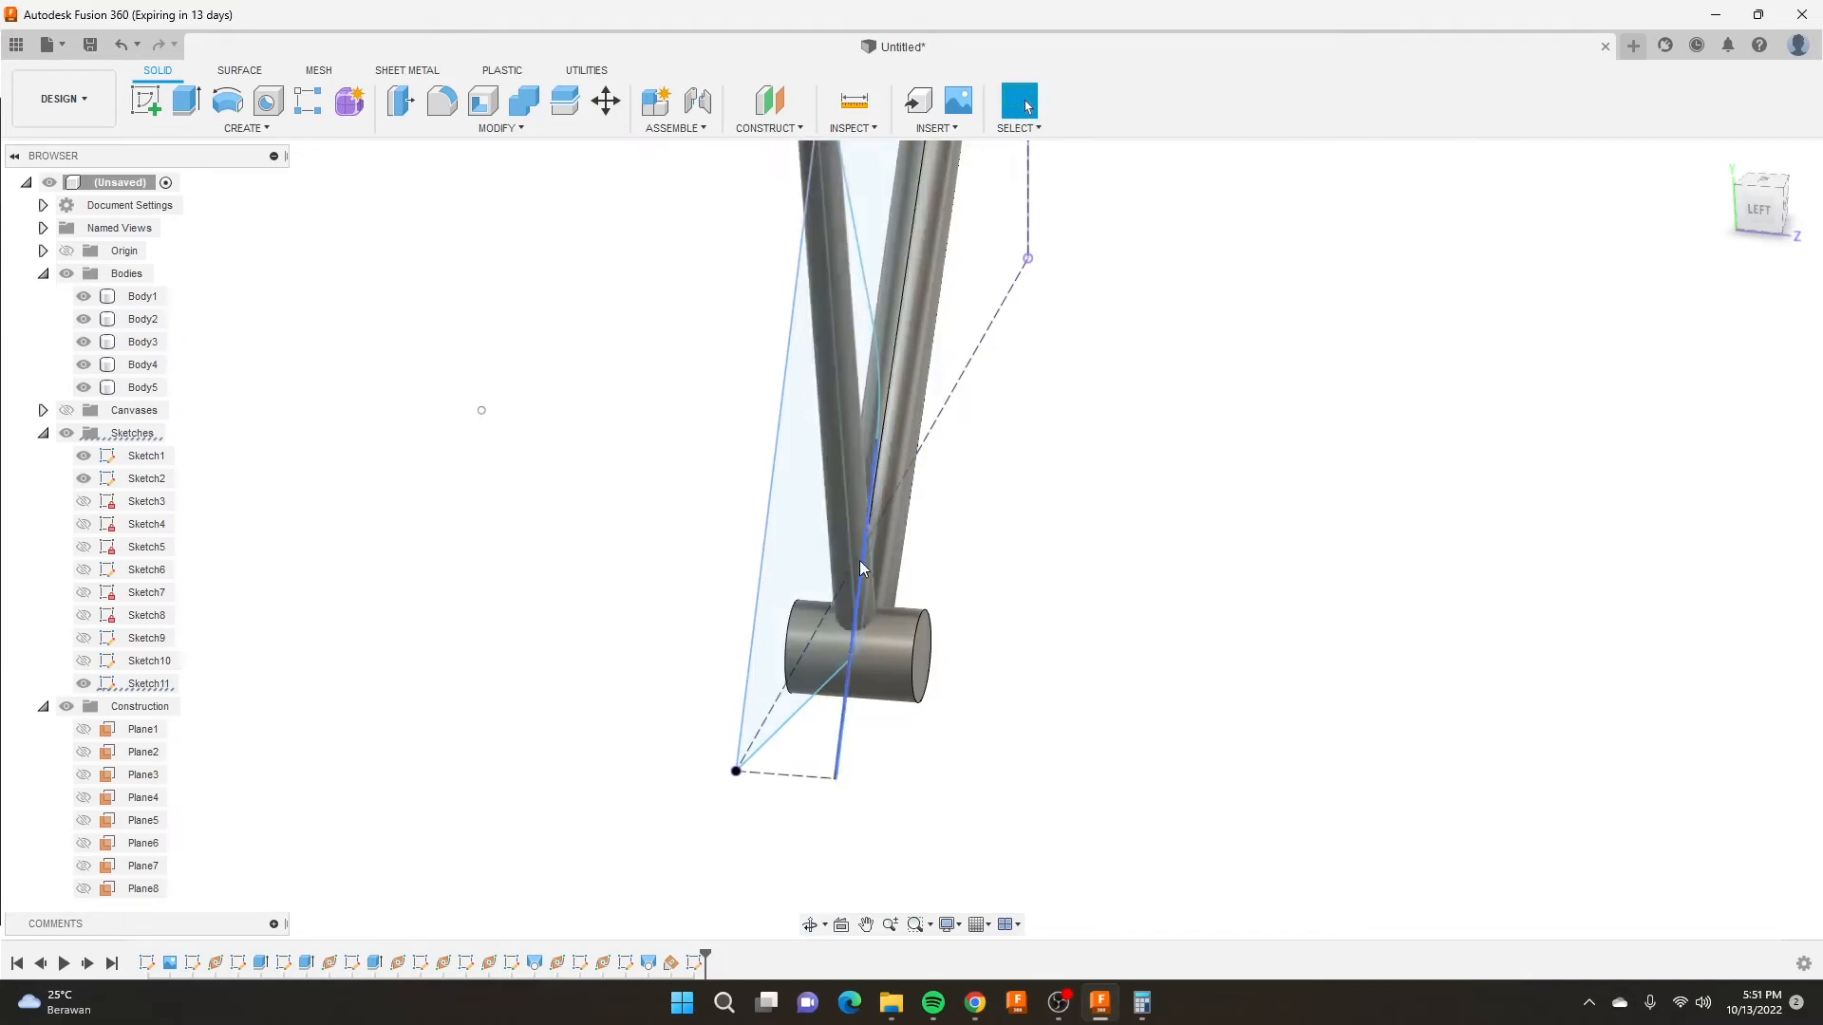
middle_click_drag(847, 657, 959, 340, "shift")
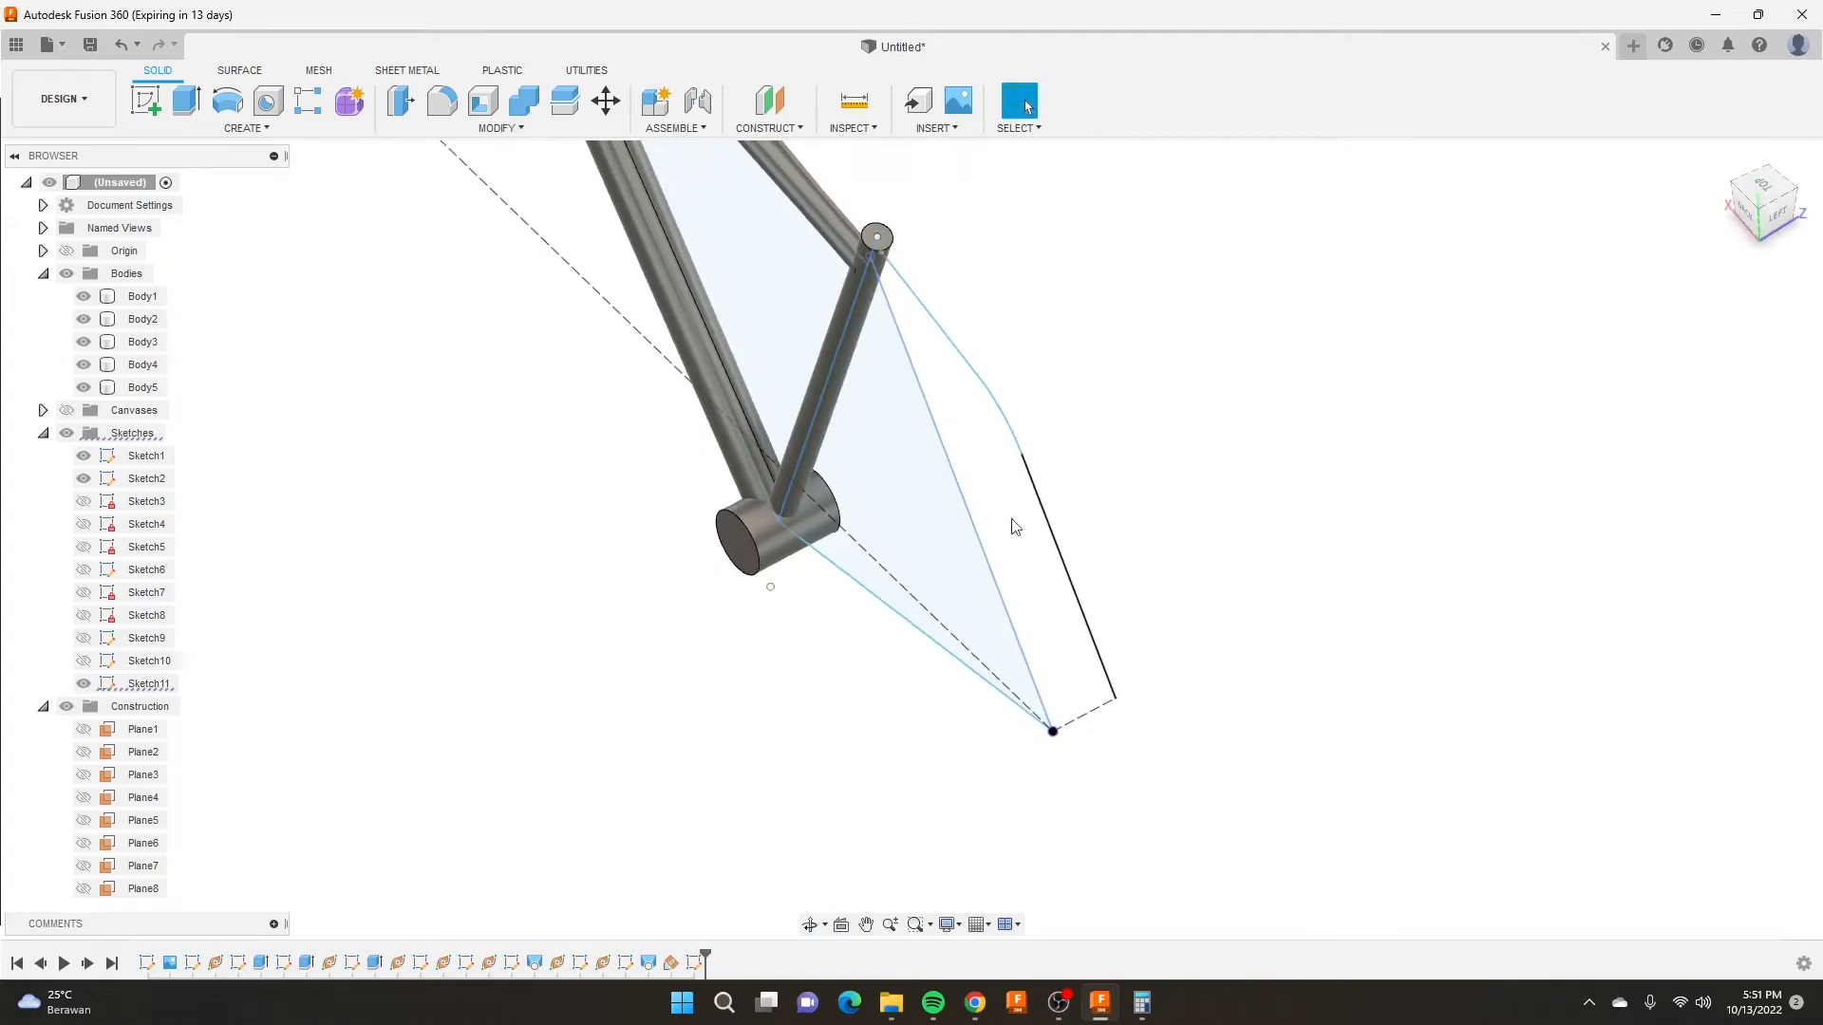
right_click(693, 962)
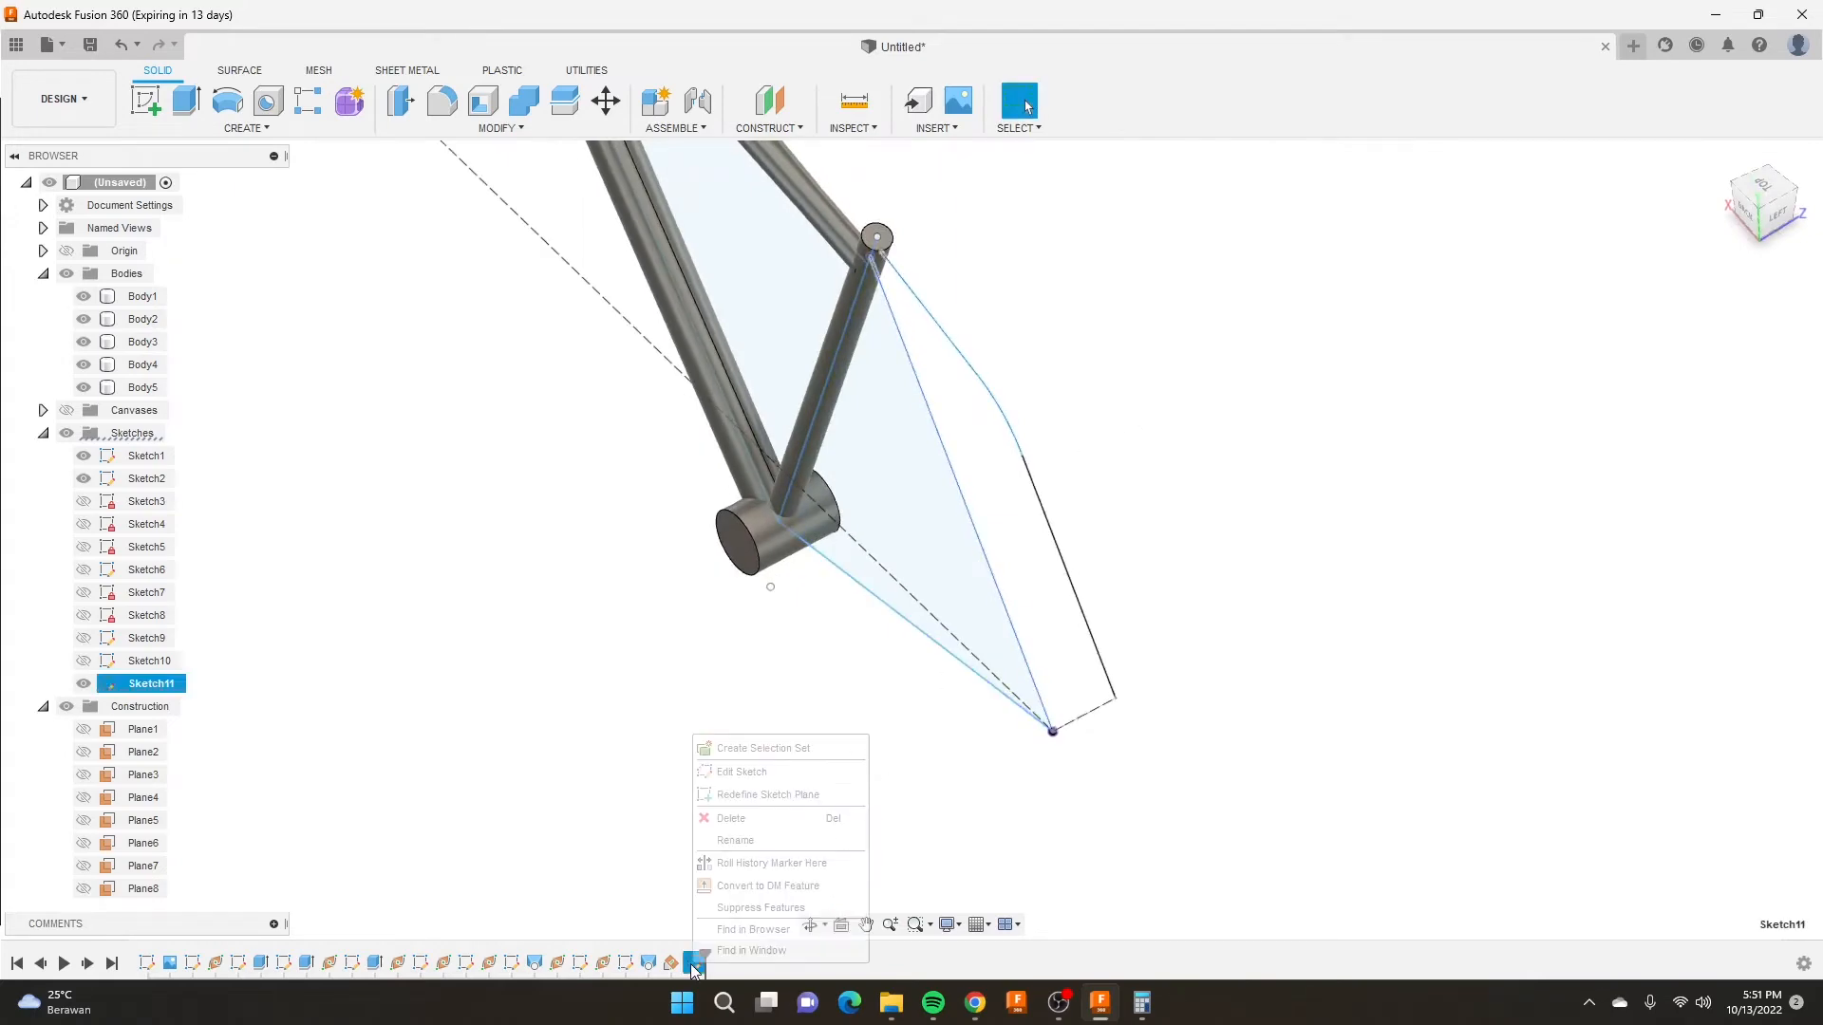
left_click(741, 795)
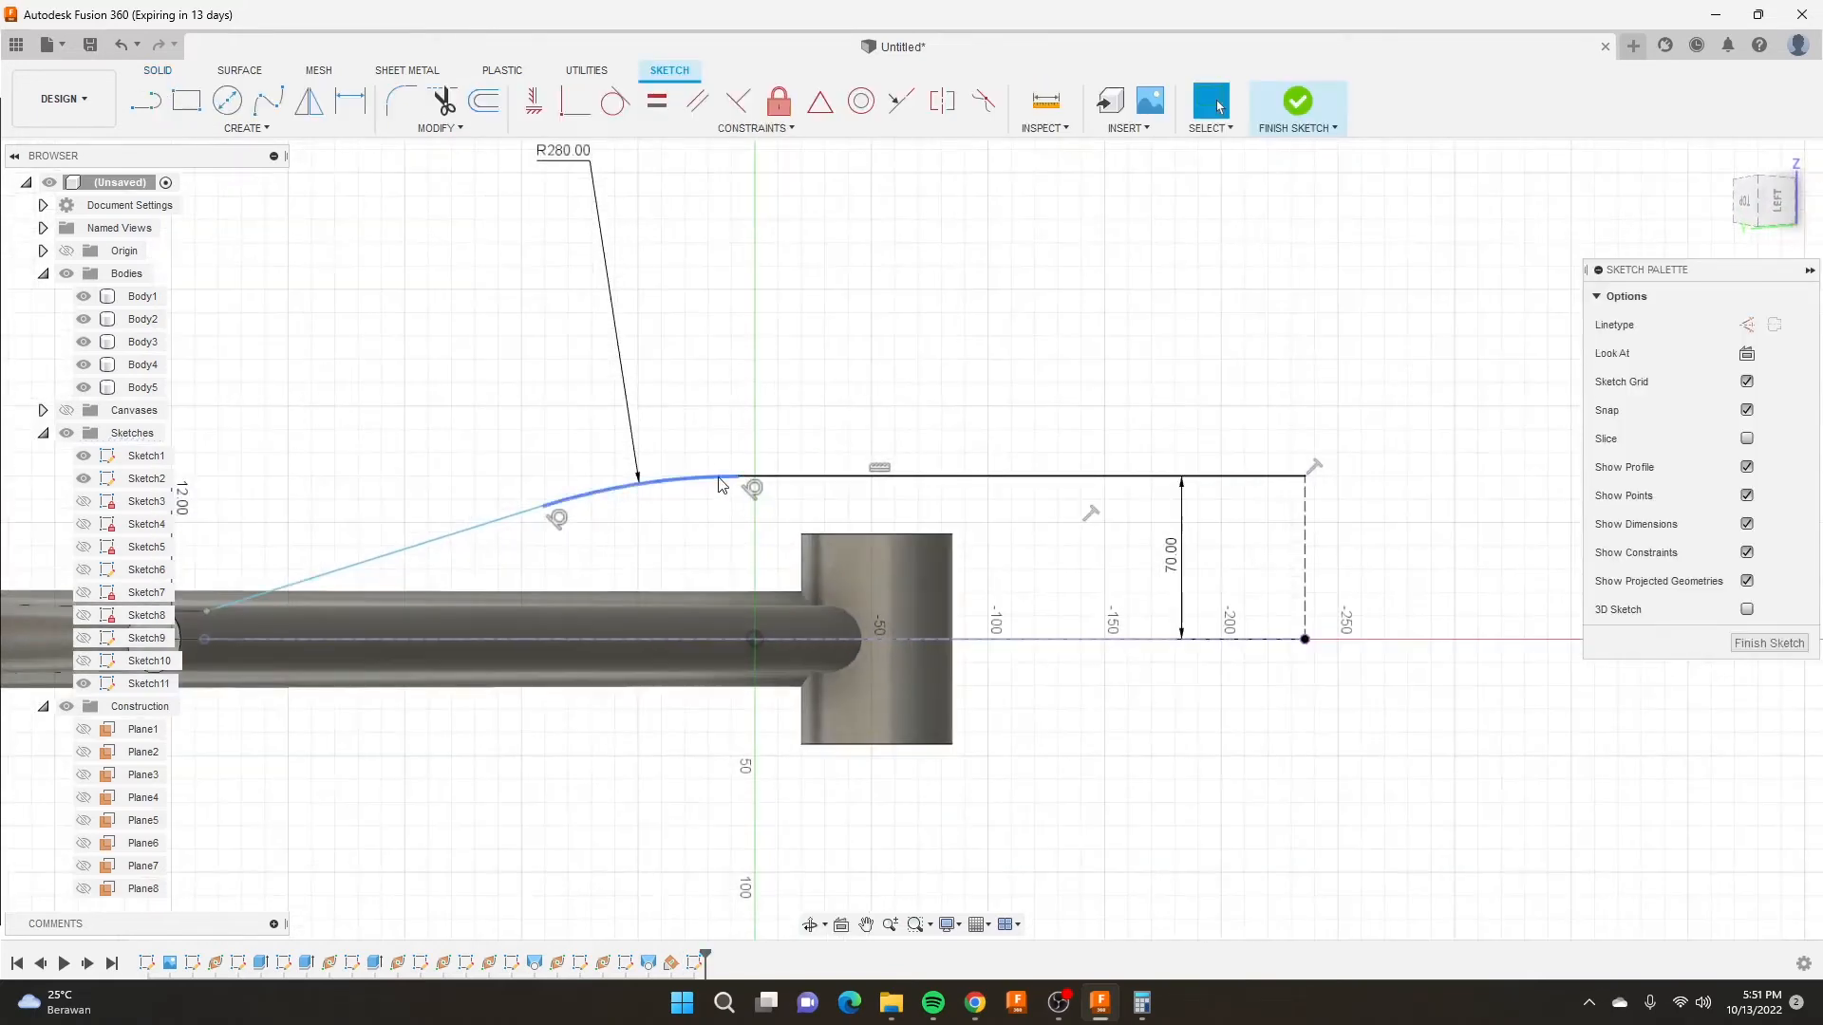
mouse_move(743, 479)
left_mouse_down()
mouse_move(1010, 478)
mouse_move(954, 475)
left_mouse_up()
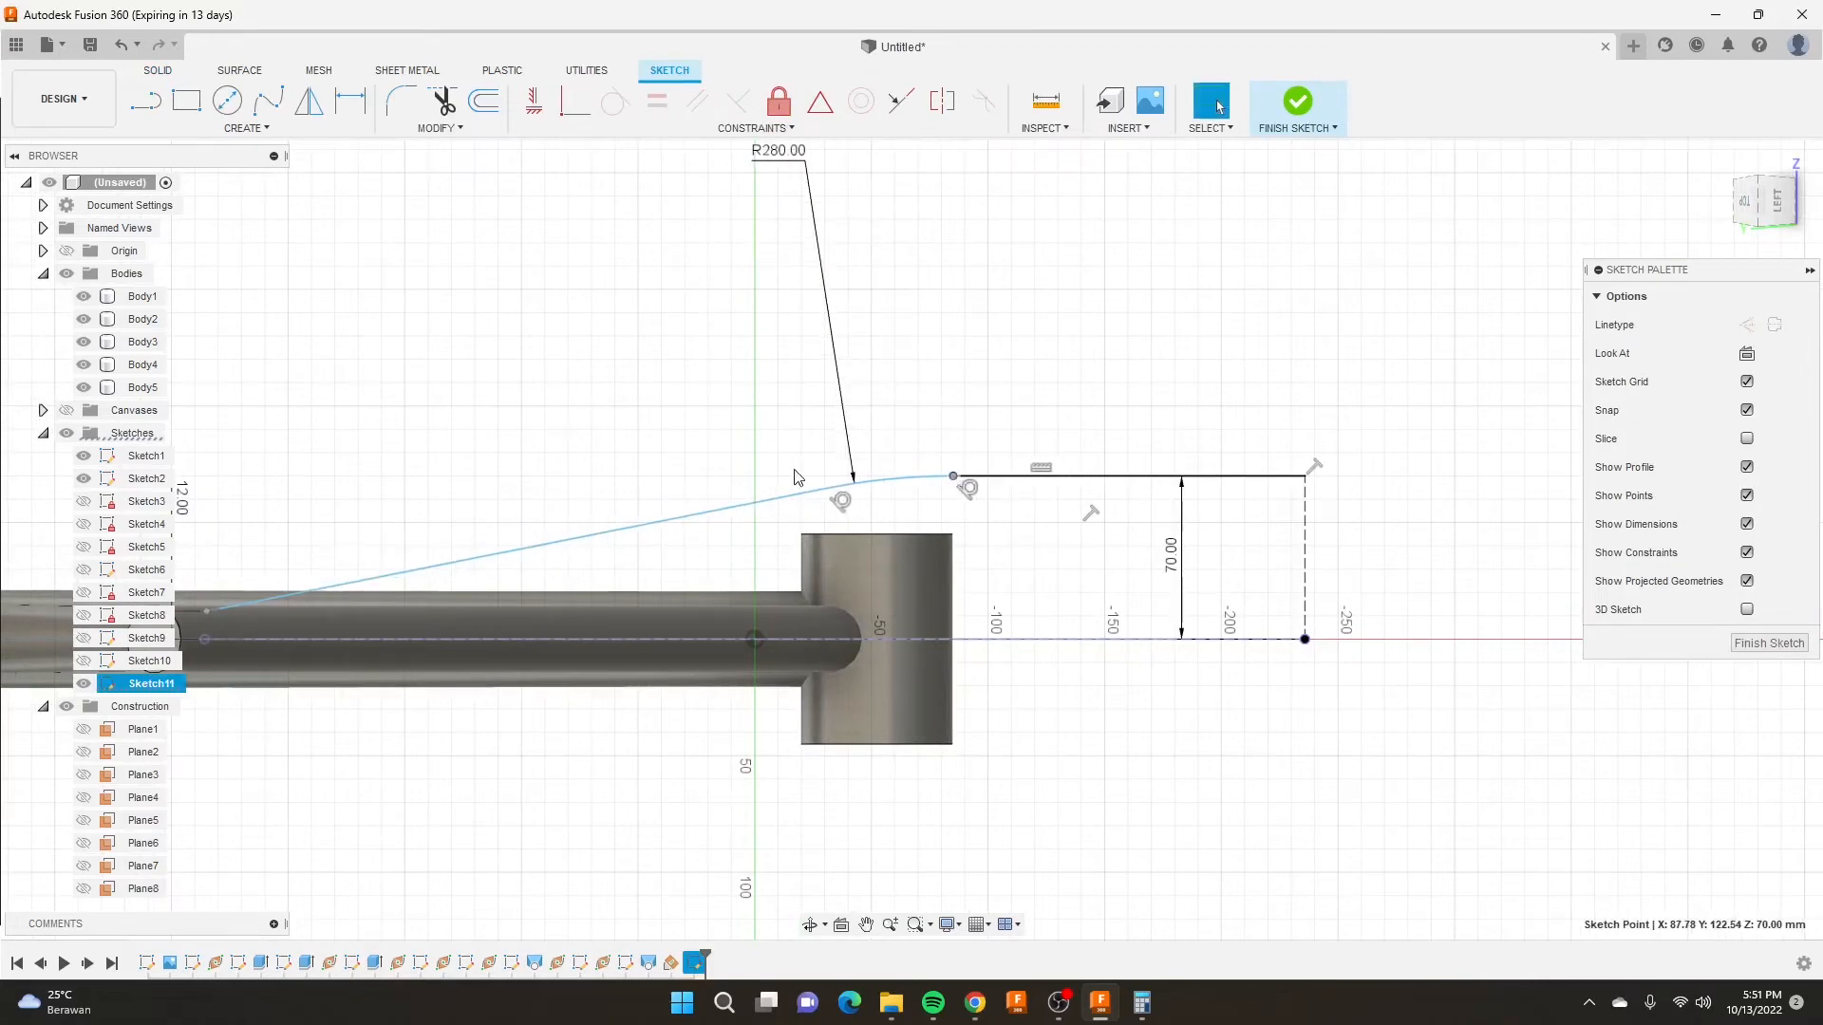
left_click(1296, 103)
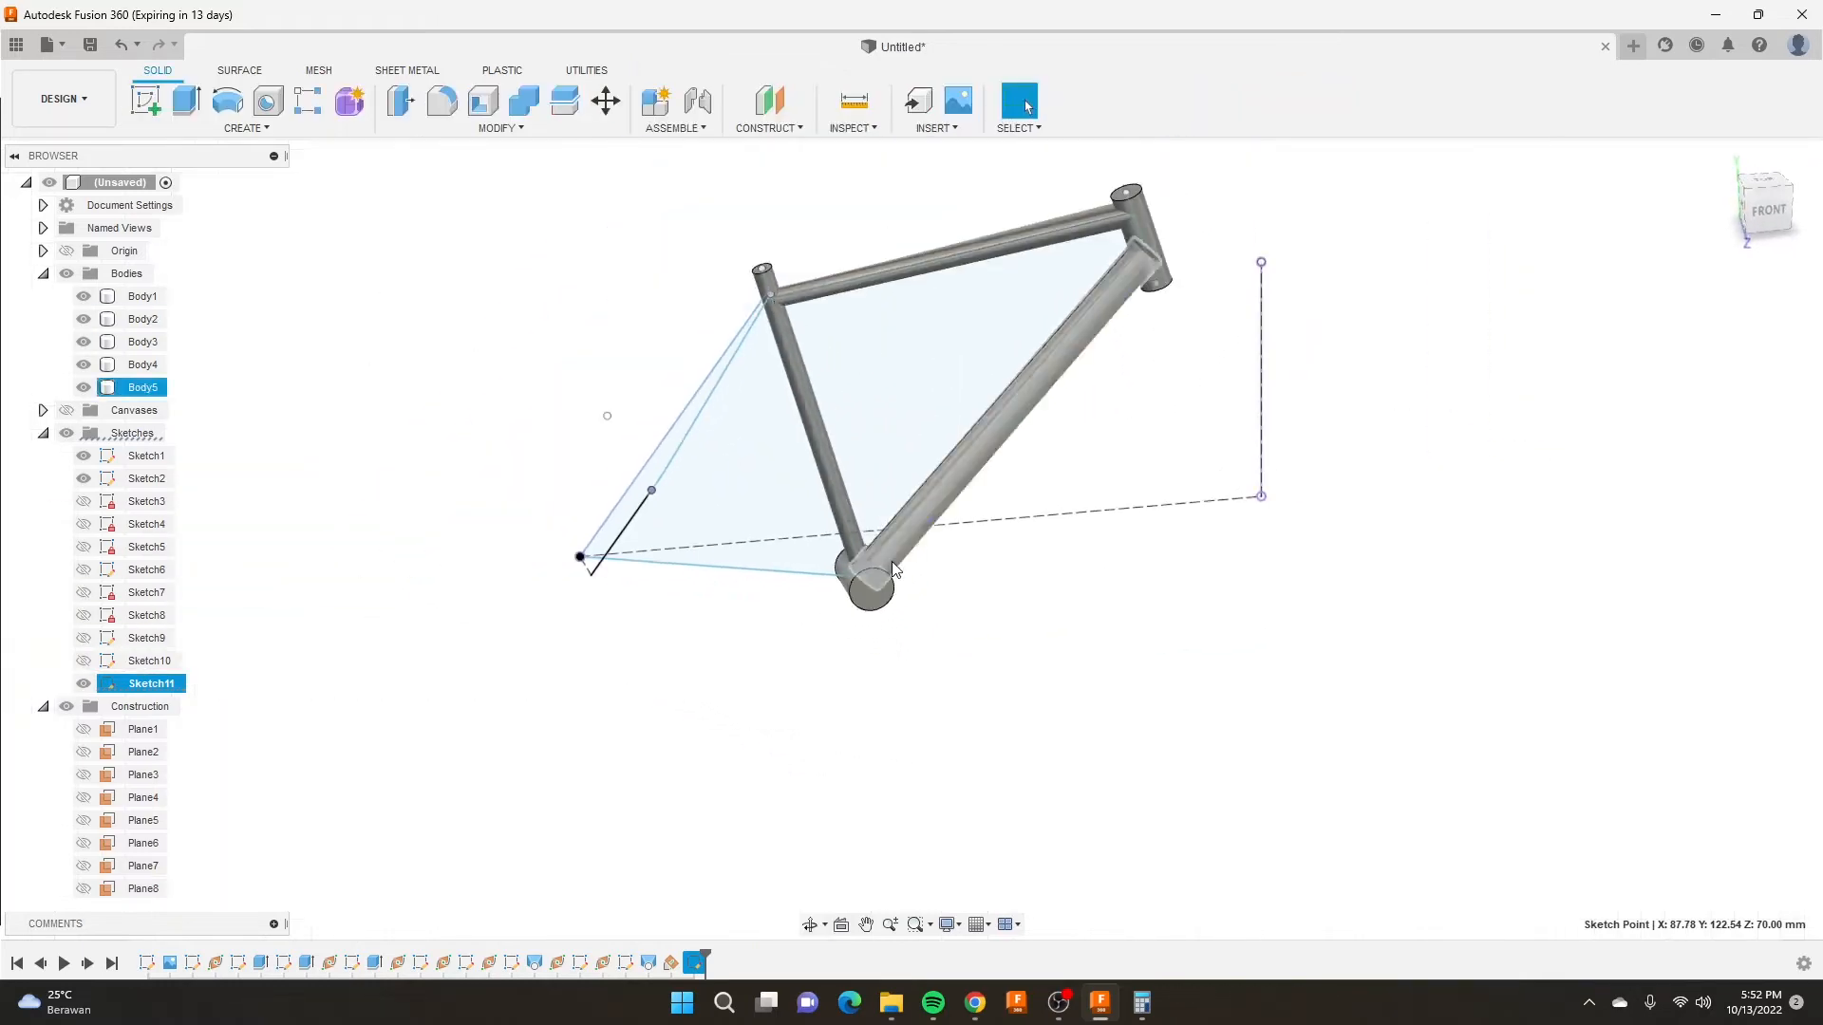
Create a construction plane along the seat stay path at proportional distance 1.00, at its rear axle end.
scroll(802, 520, "up", 2)
scroll(570, 570, "up", 4)
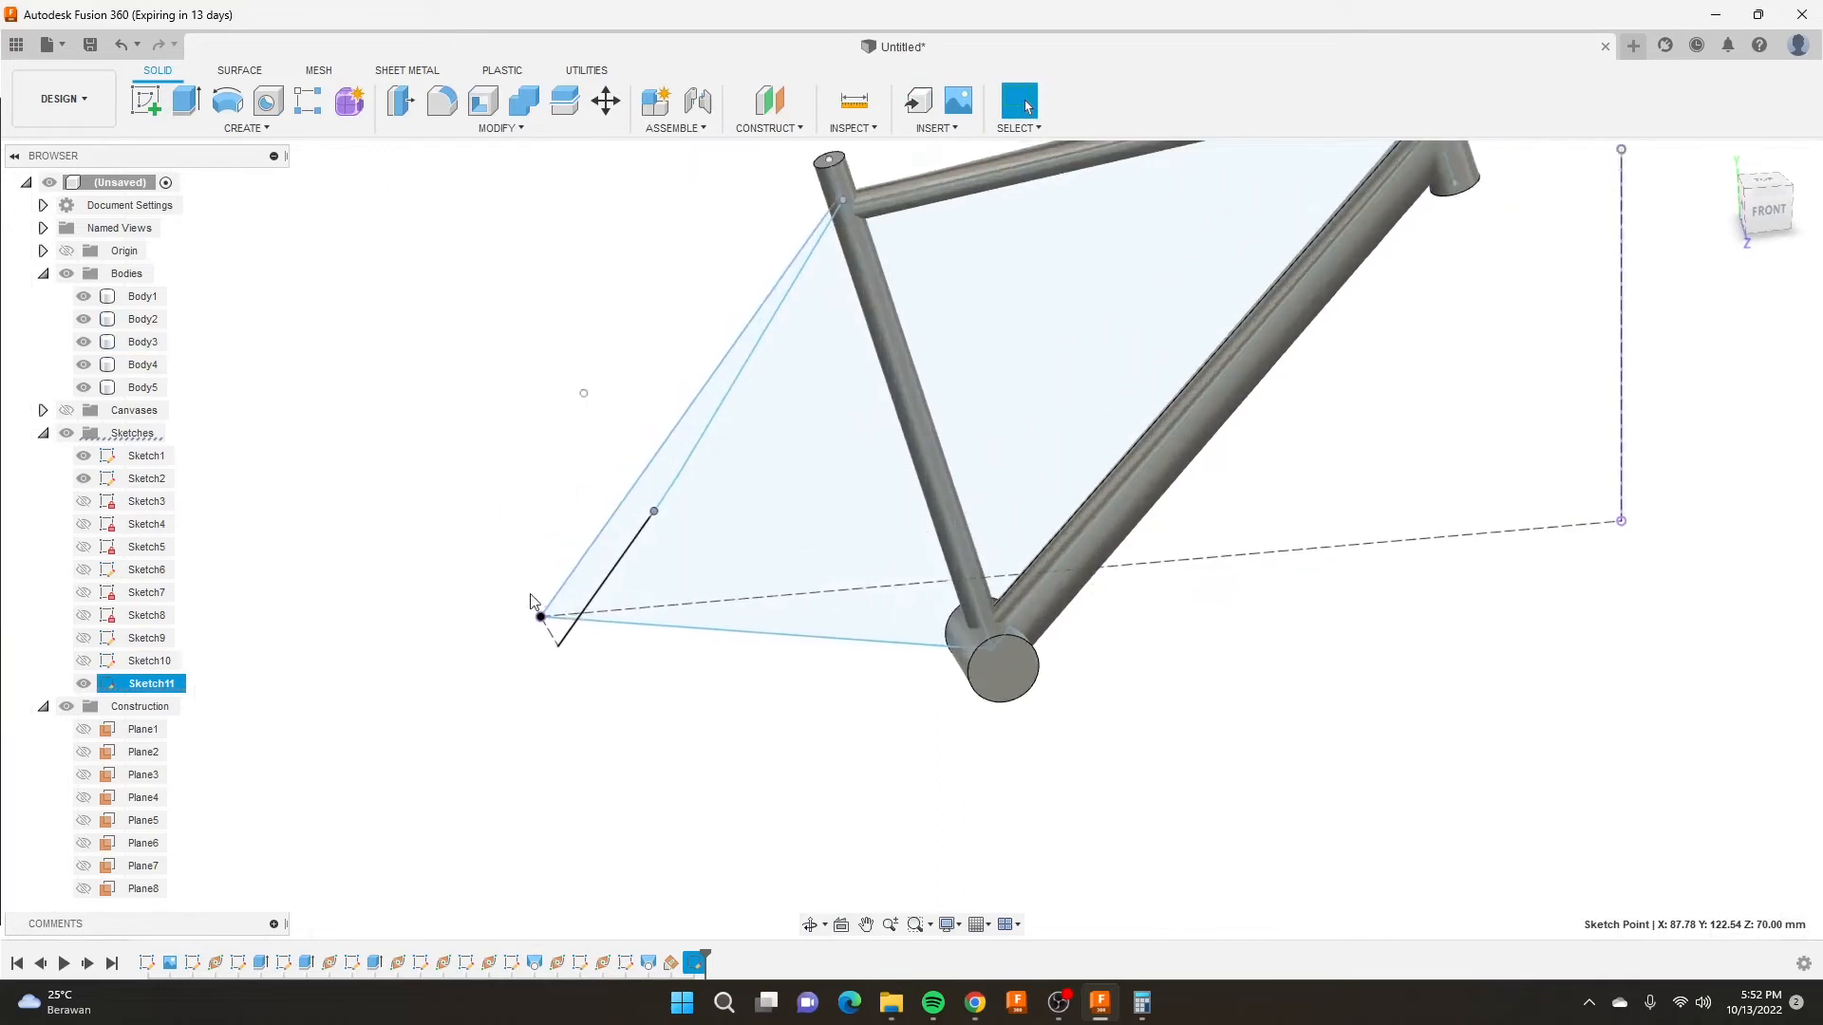
scroll(709, 386, "down", 5)
scroll(648, 550, "up", 3)
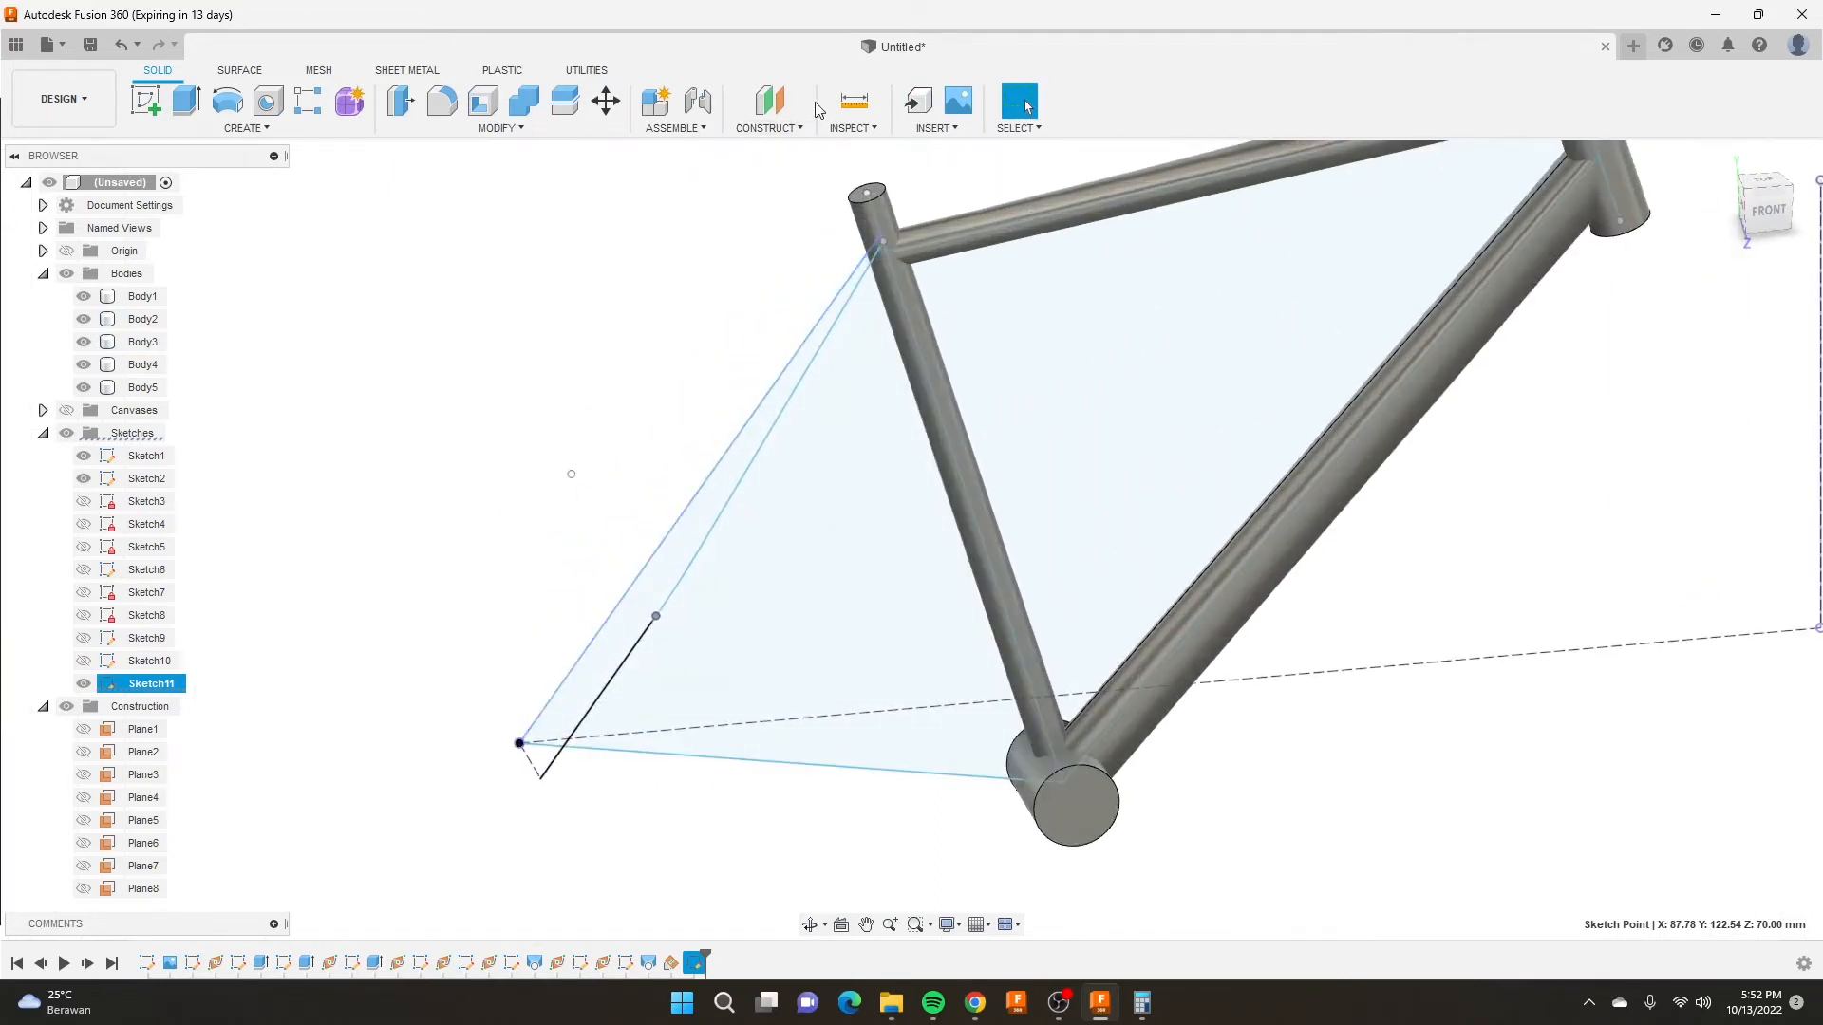
left_click(801, 128)
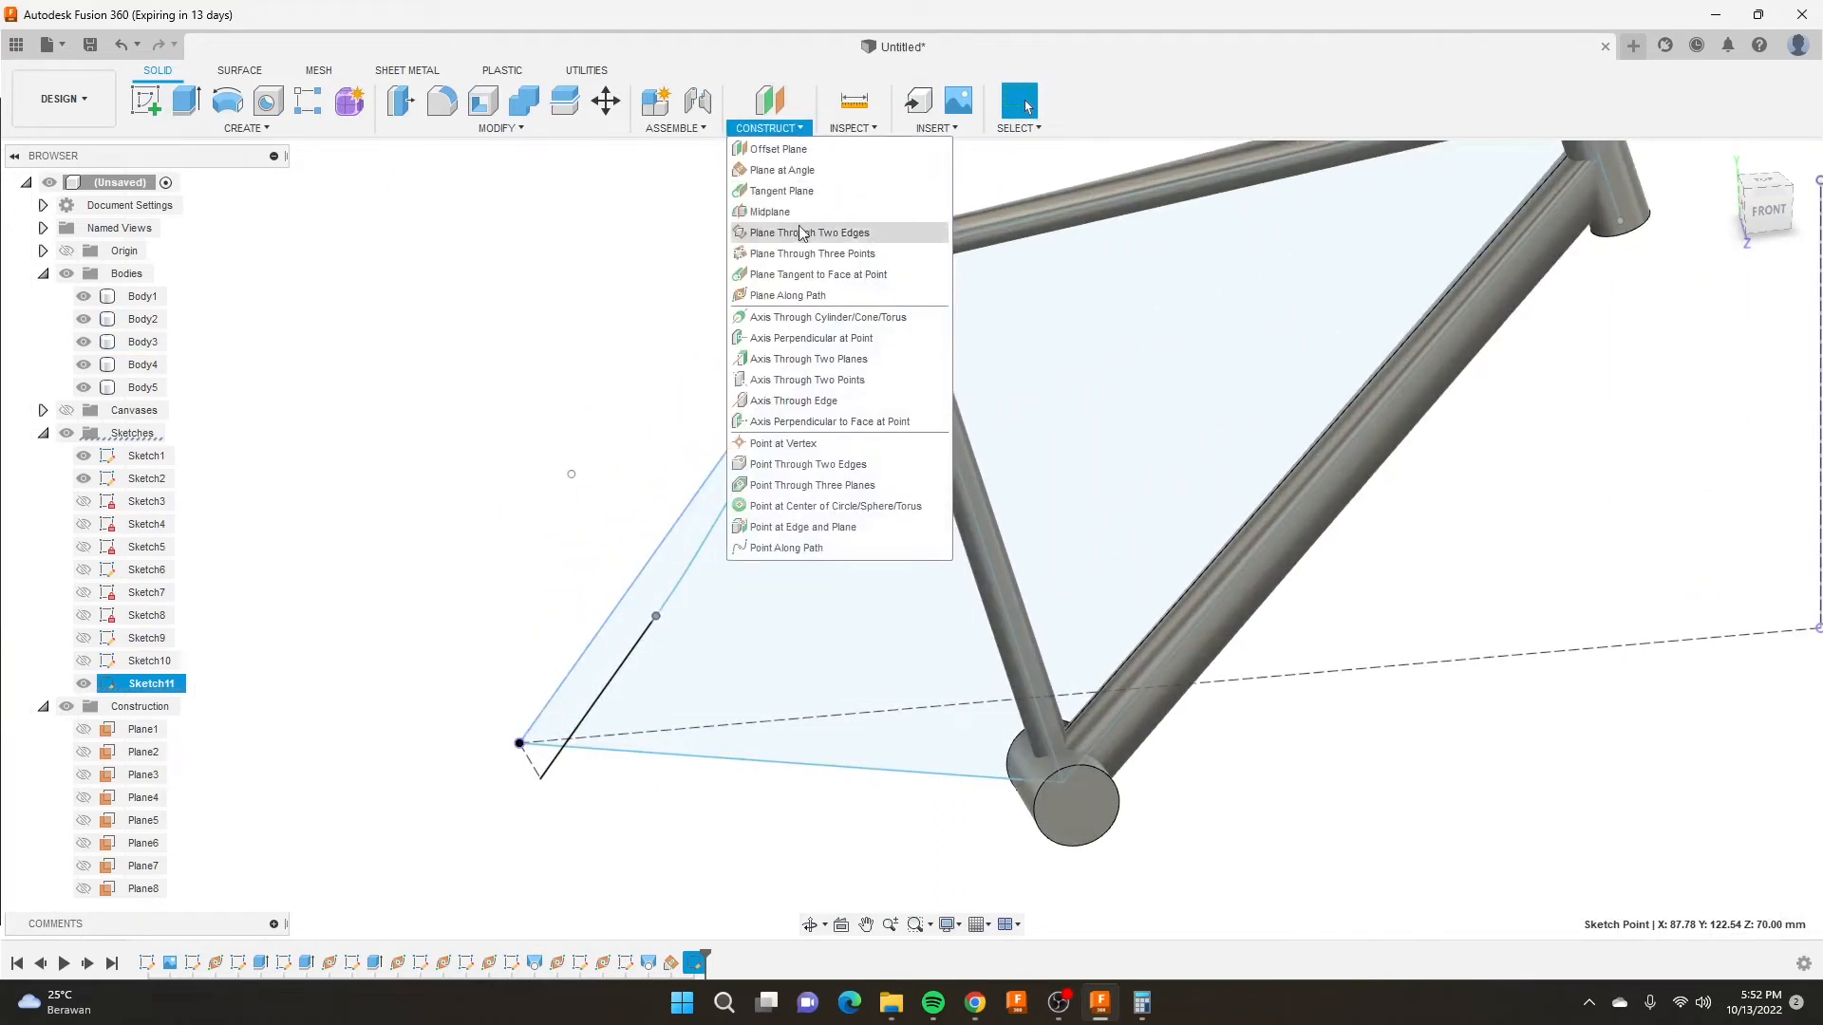
left_click(799, 296)
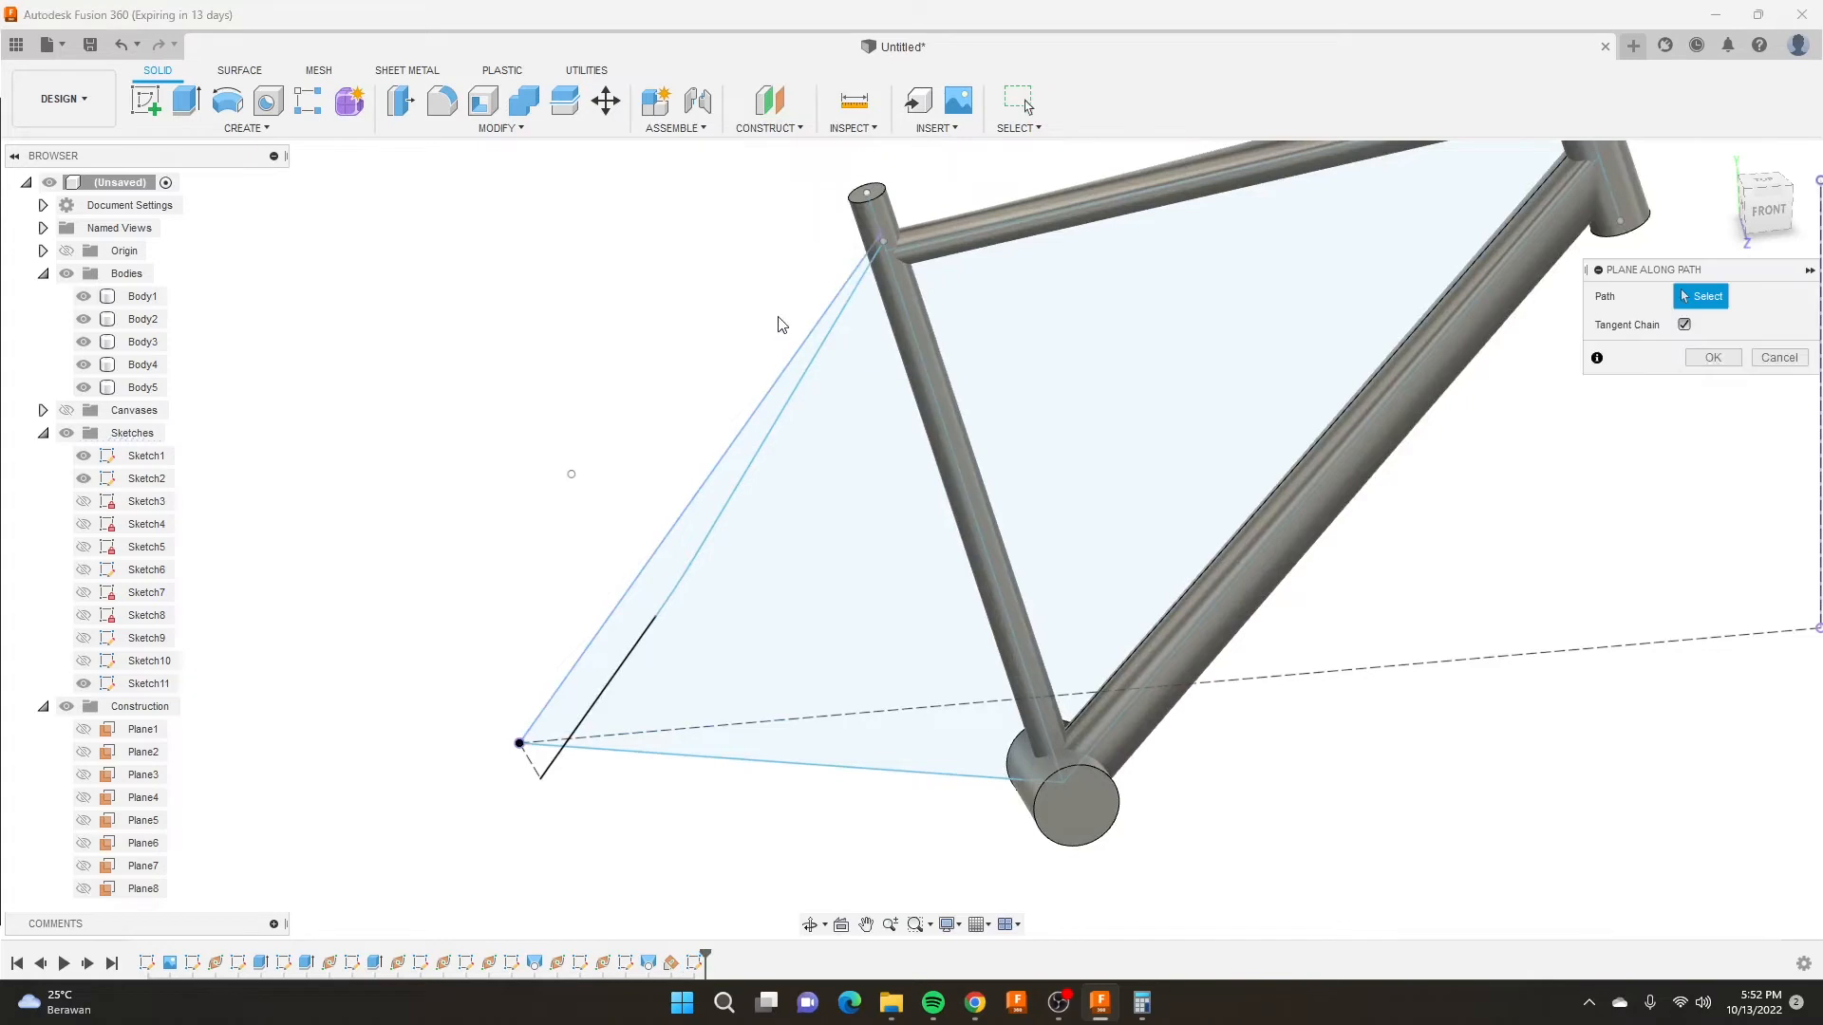
left_click(614, 679)
left_click_drag(605, 690, 871, 185)
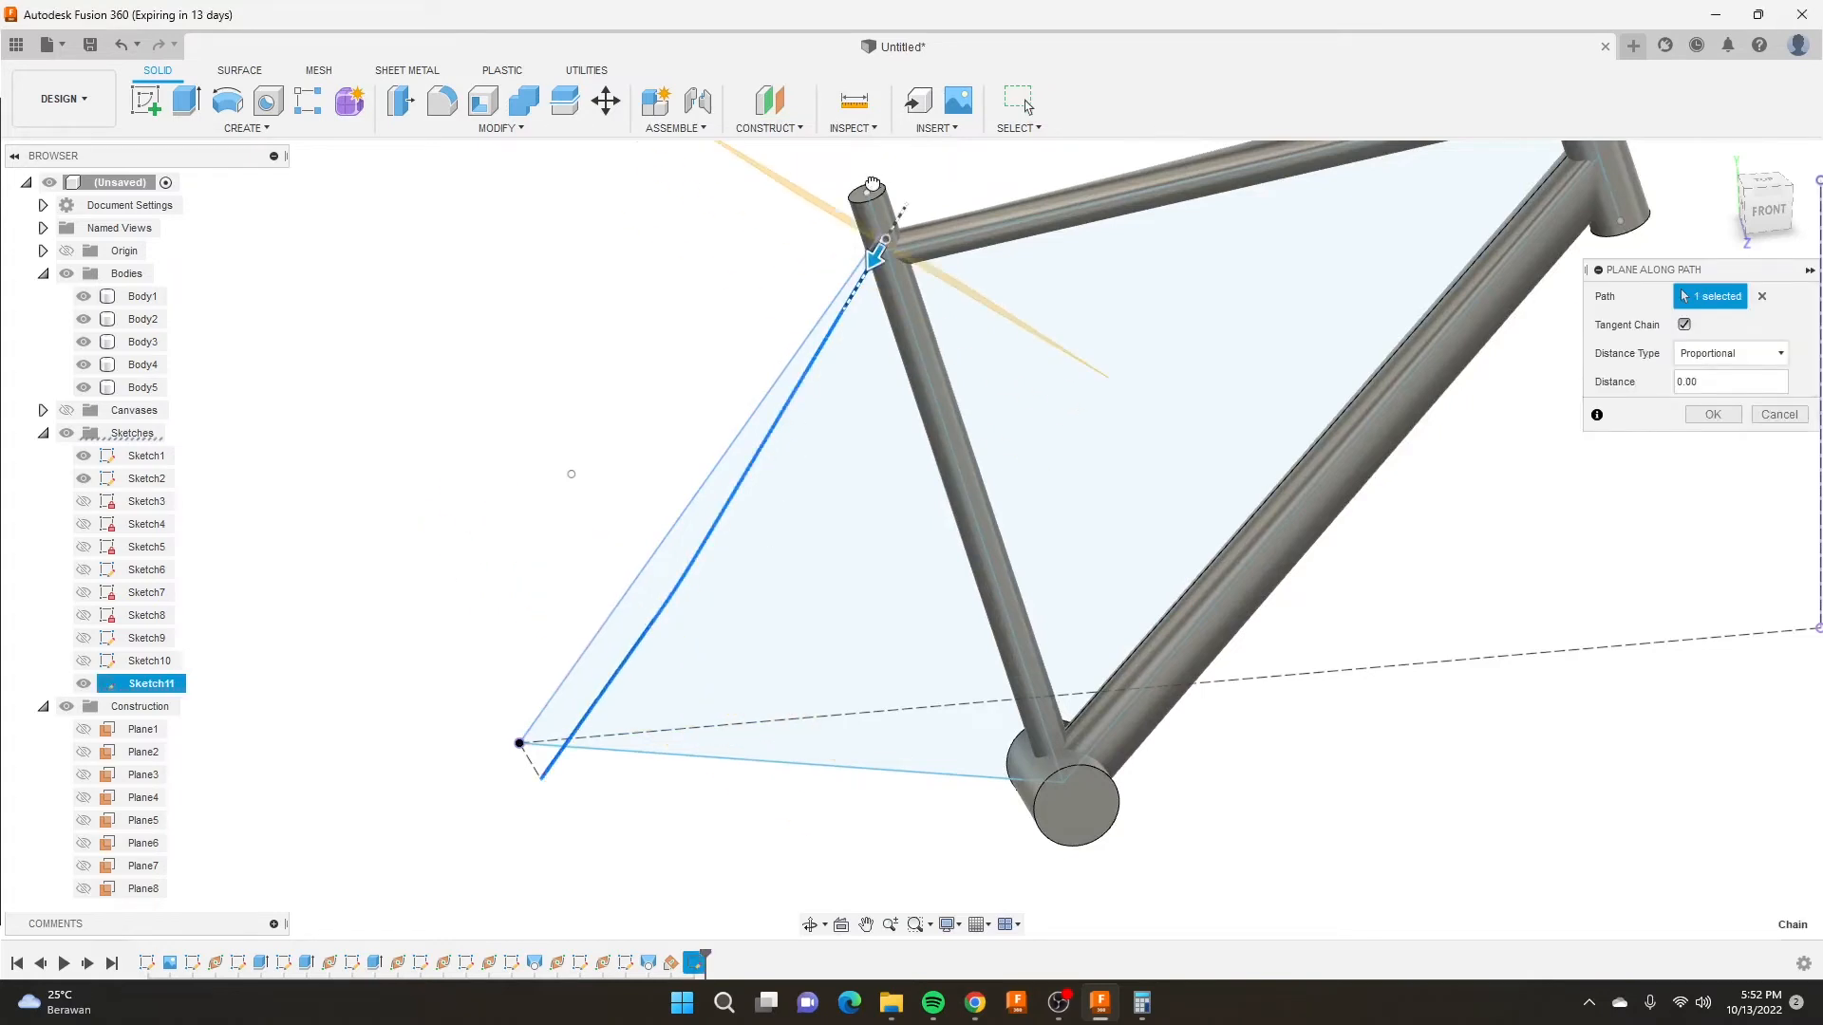
left_click_drag(875, 251, 534, 805)
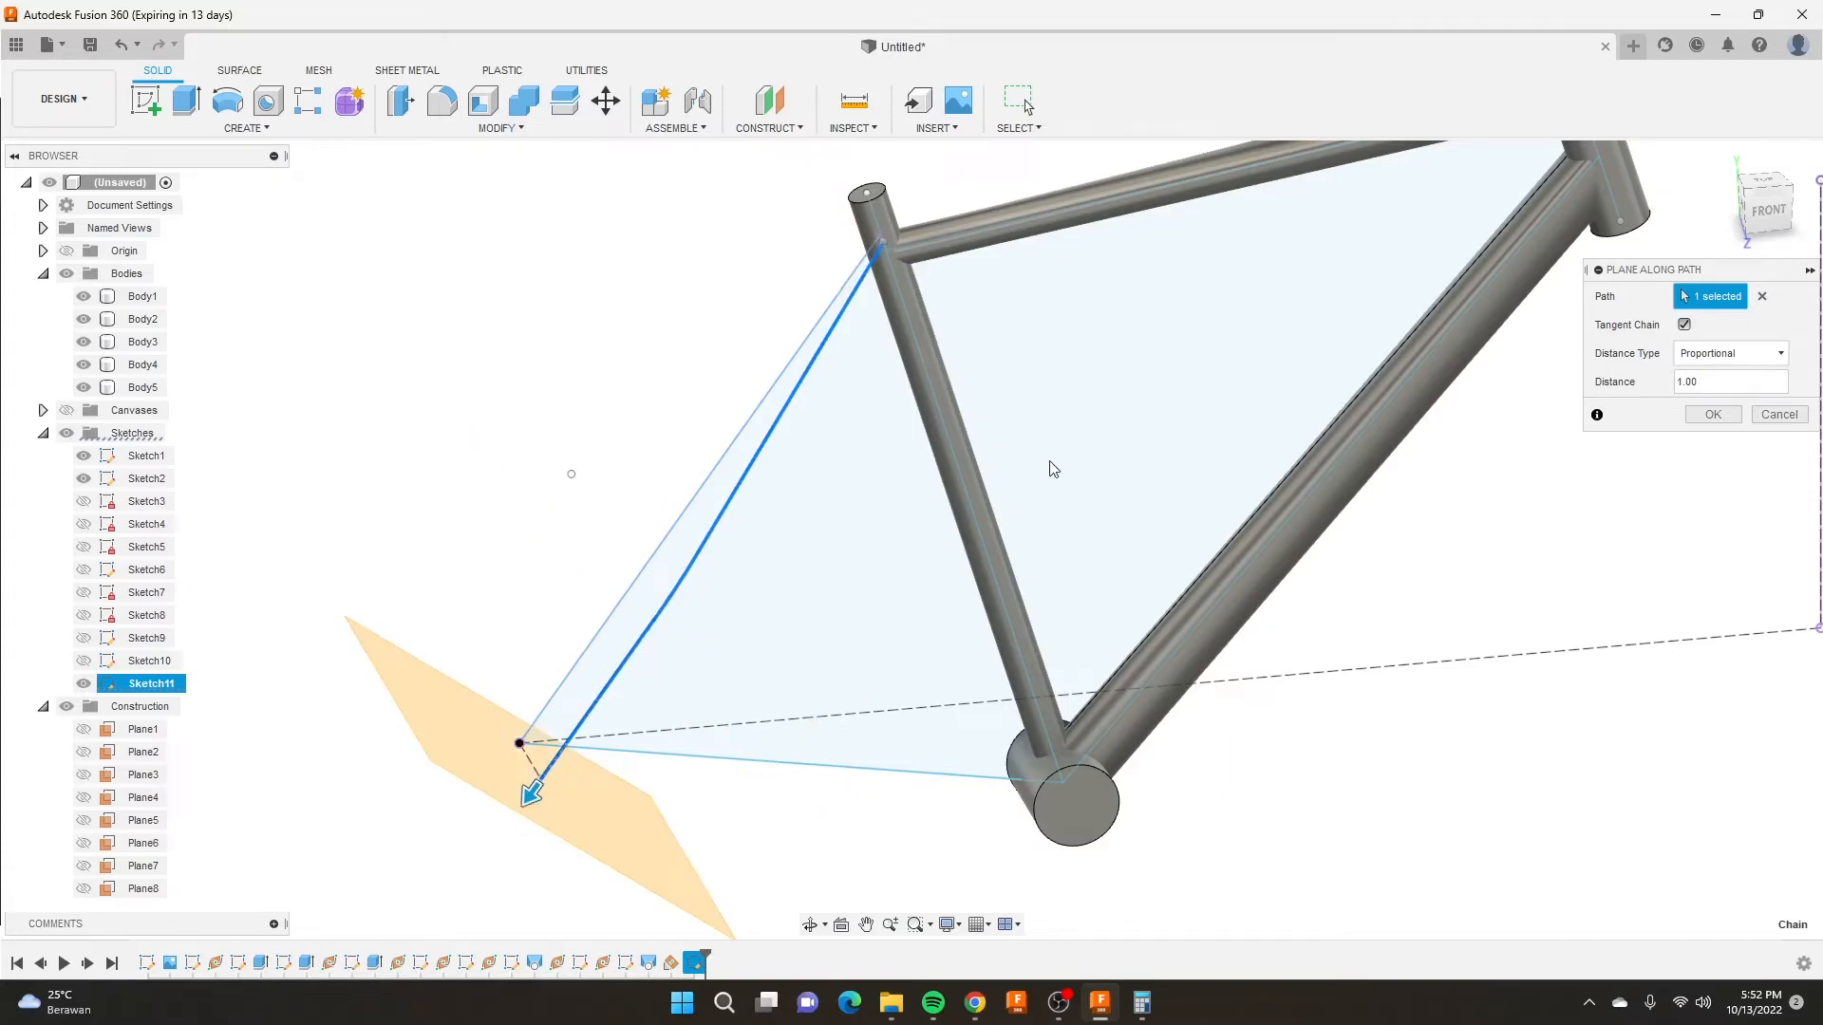
left_click(1721, 415)
Sketch an 18 mm diameter circle on the new plane, centered on the path's rear endpoint, and finish the sketch.
scroll(608, 594, "down", 3)
scroll(577, 635, "up", 2)
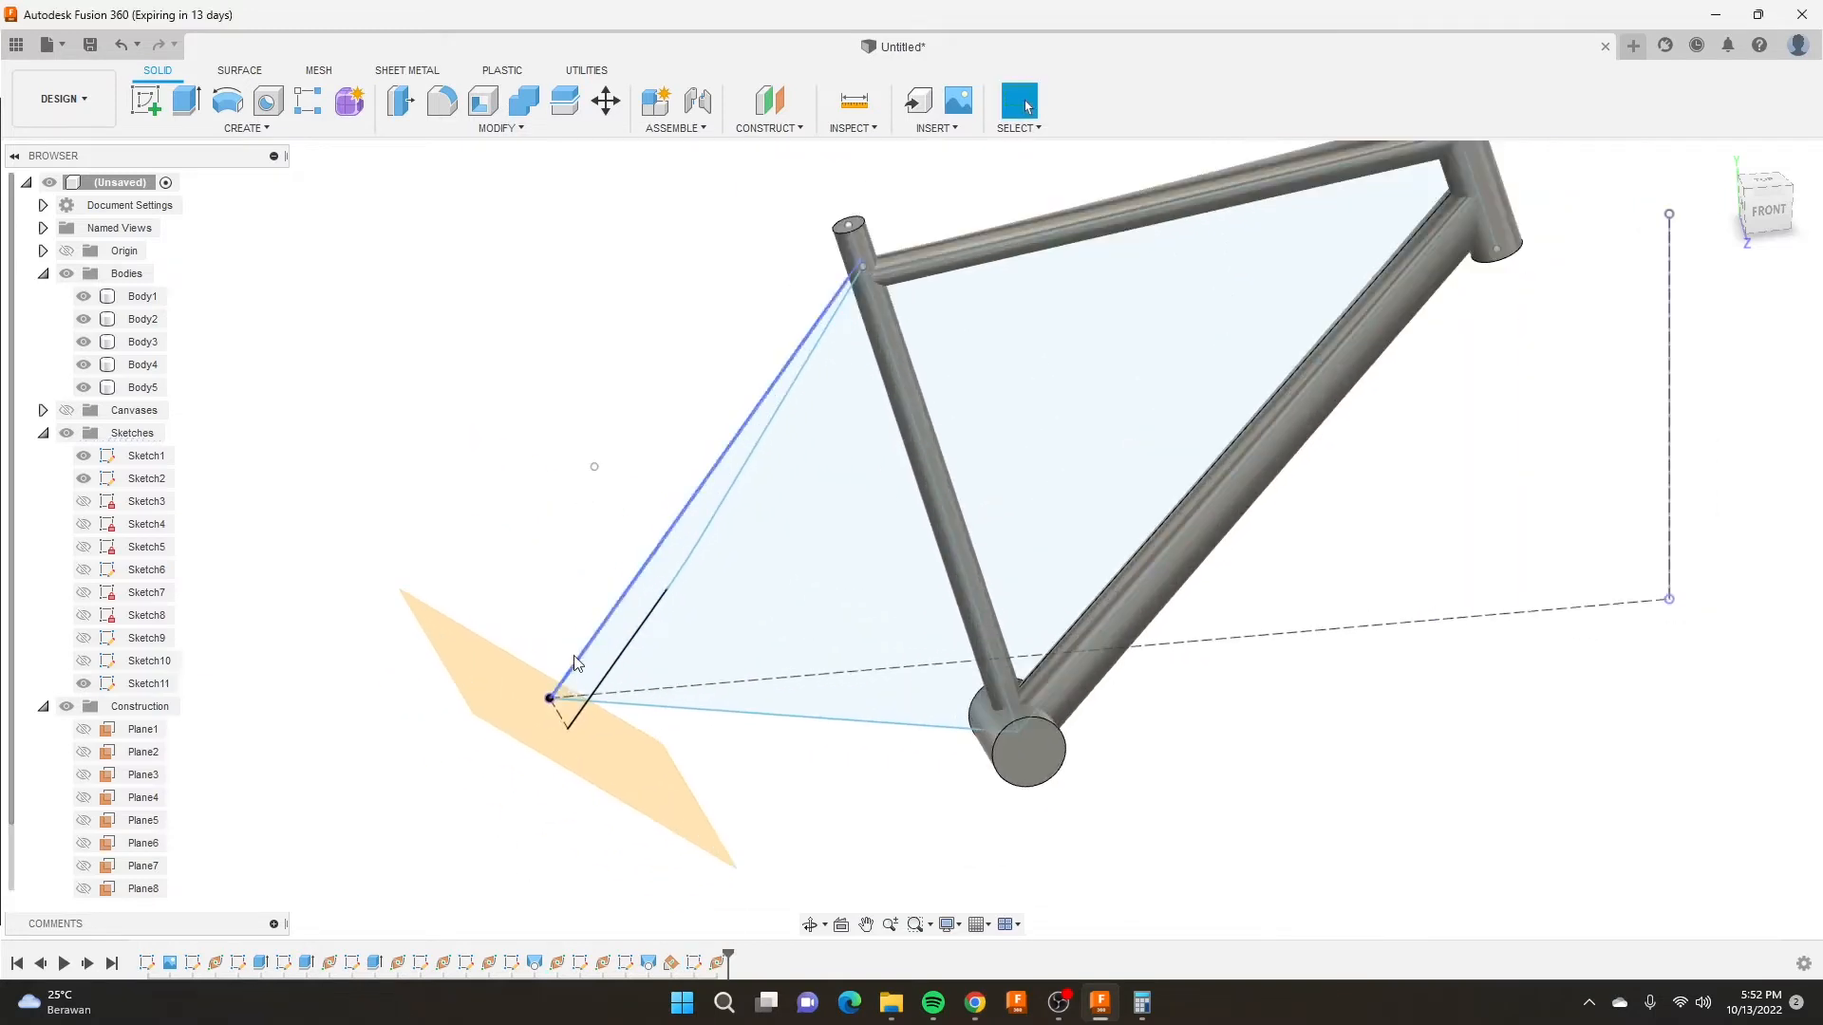
mouse_move(575, 661)
middle_mouse_down("shift")
mouse_move(618, 622)
mouse_move(636, 653)
middle_mouse_up("shift")
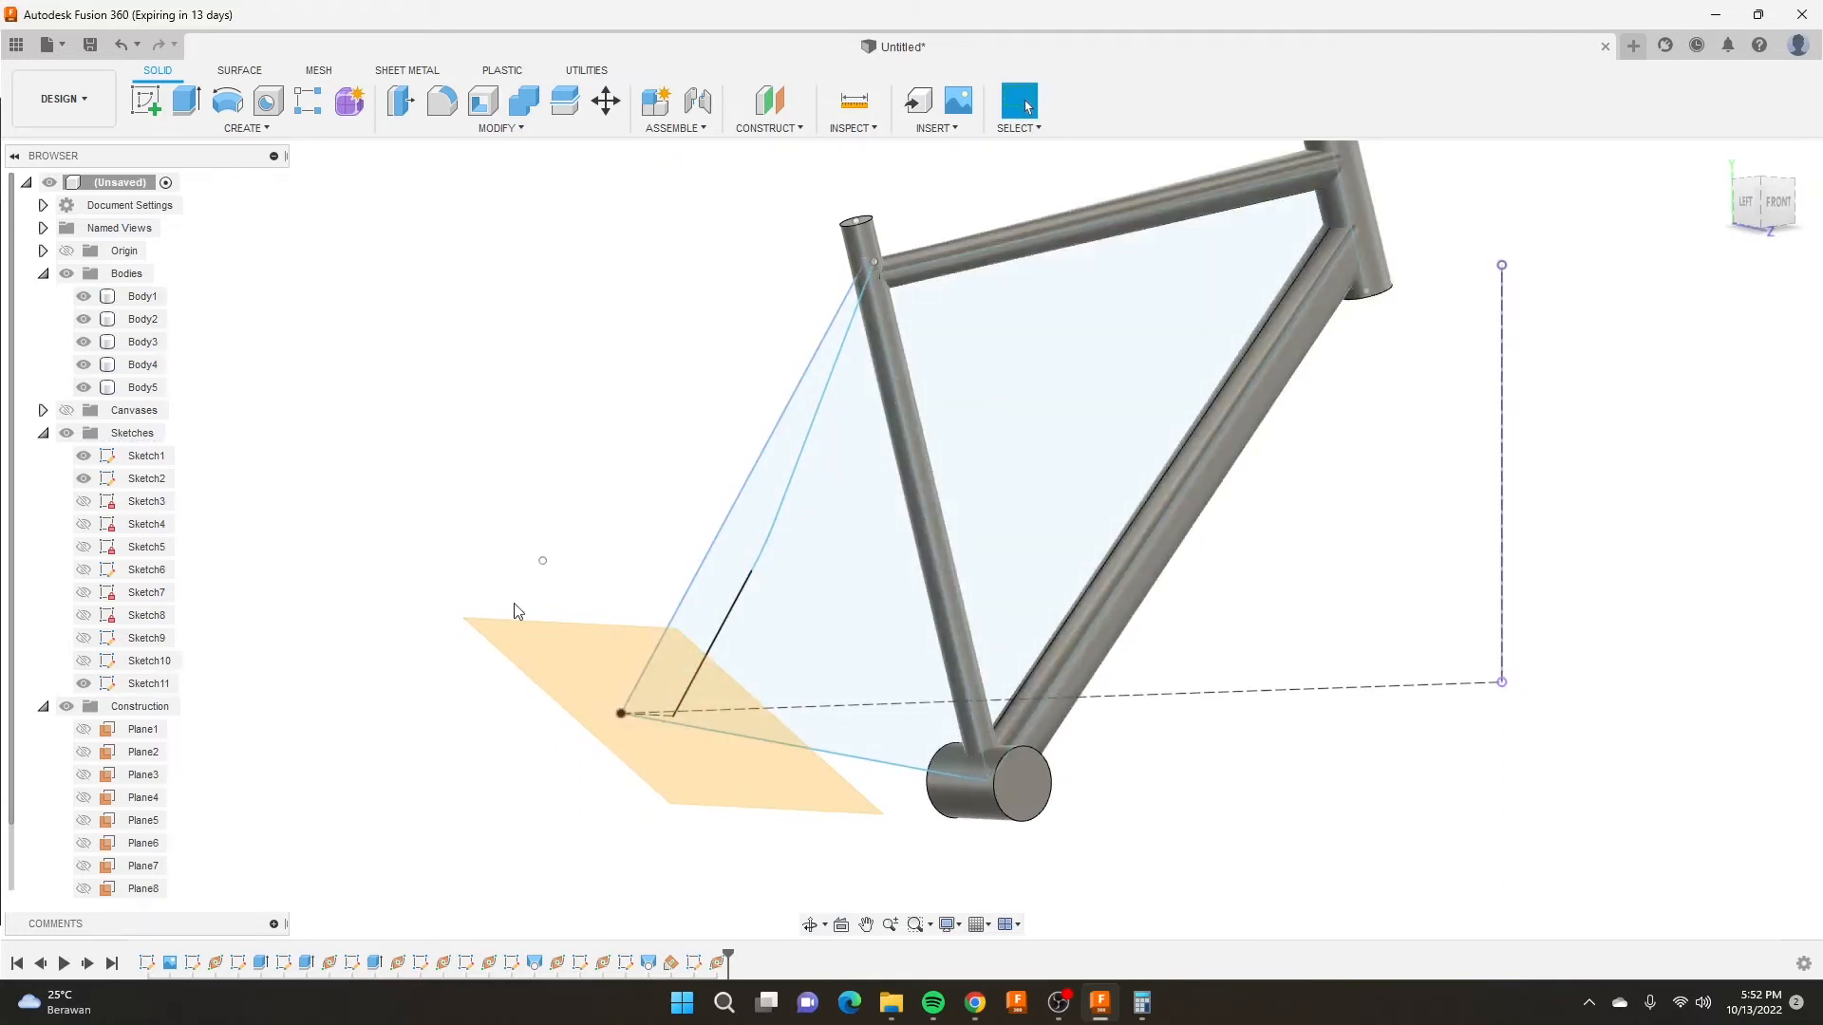
scroll(673, 741, "up", 3)
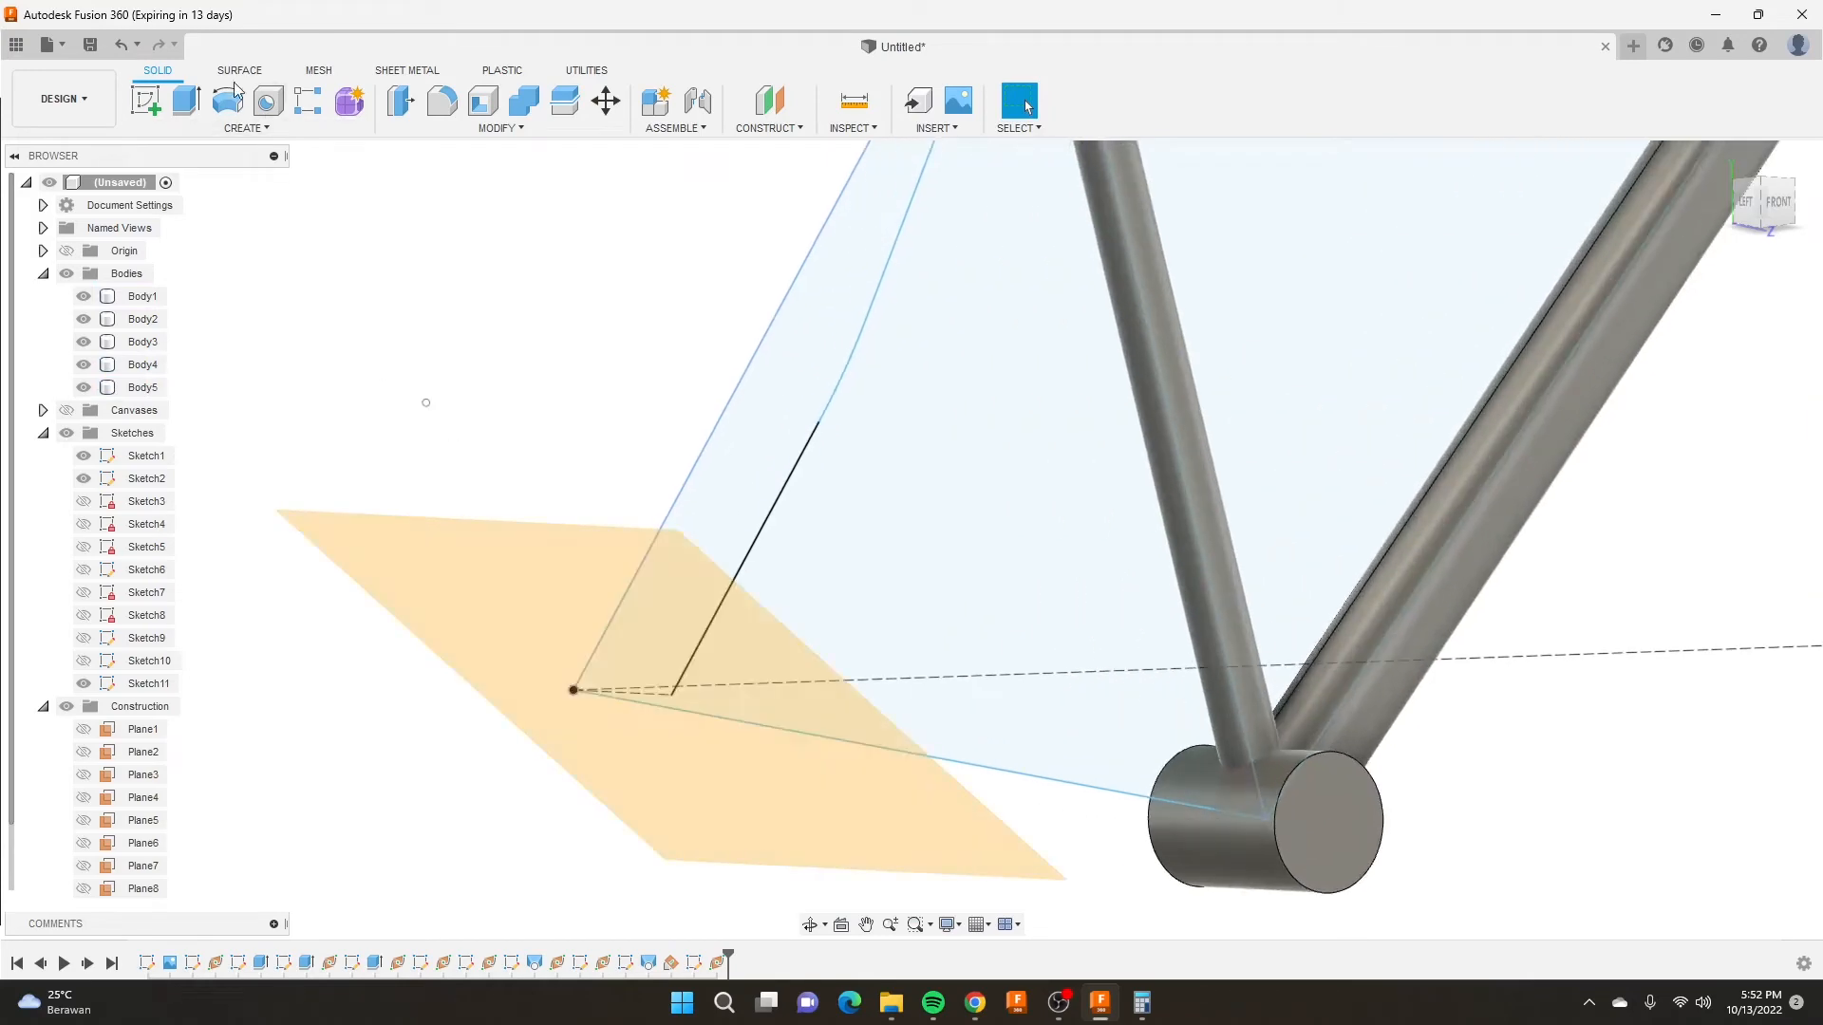
left_click(146, 100)
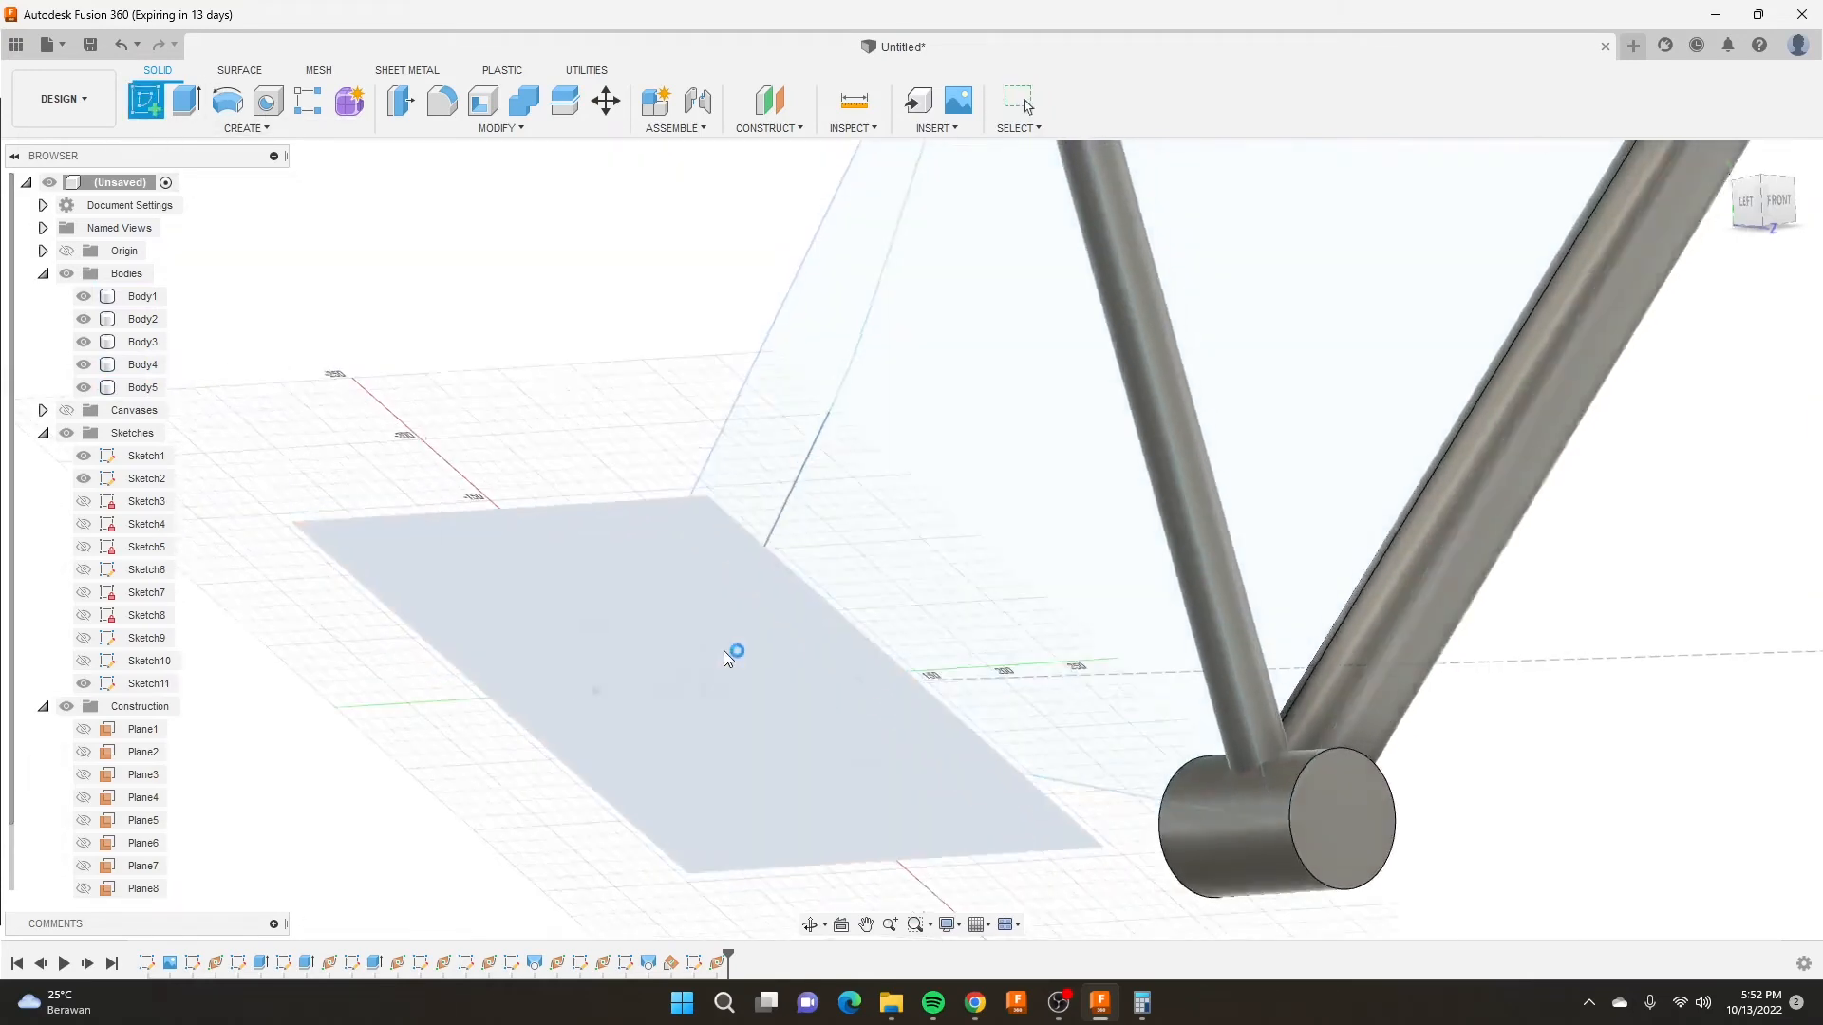
left_click(723, 654)
scroll(1029, 690, "up", 2)
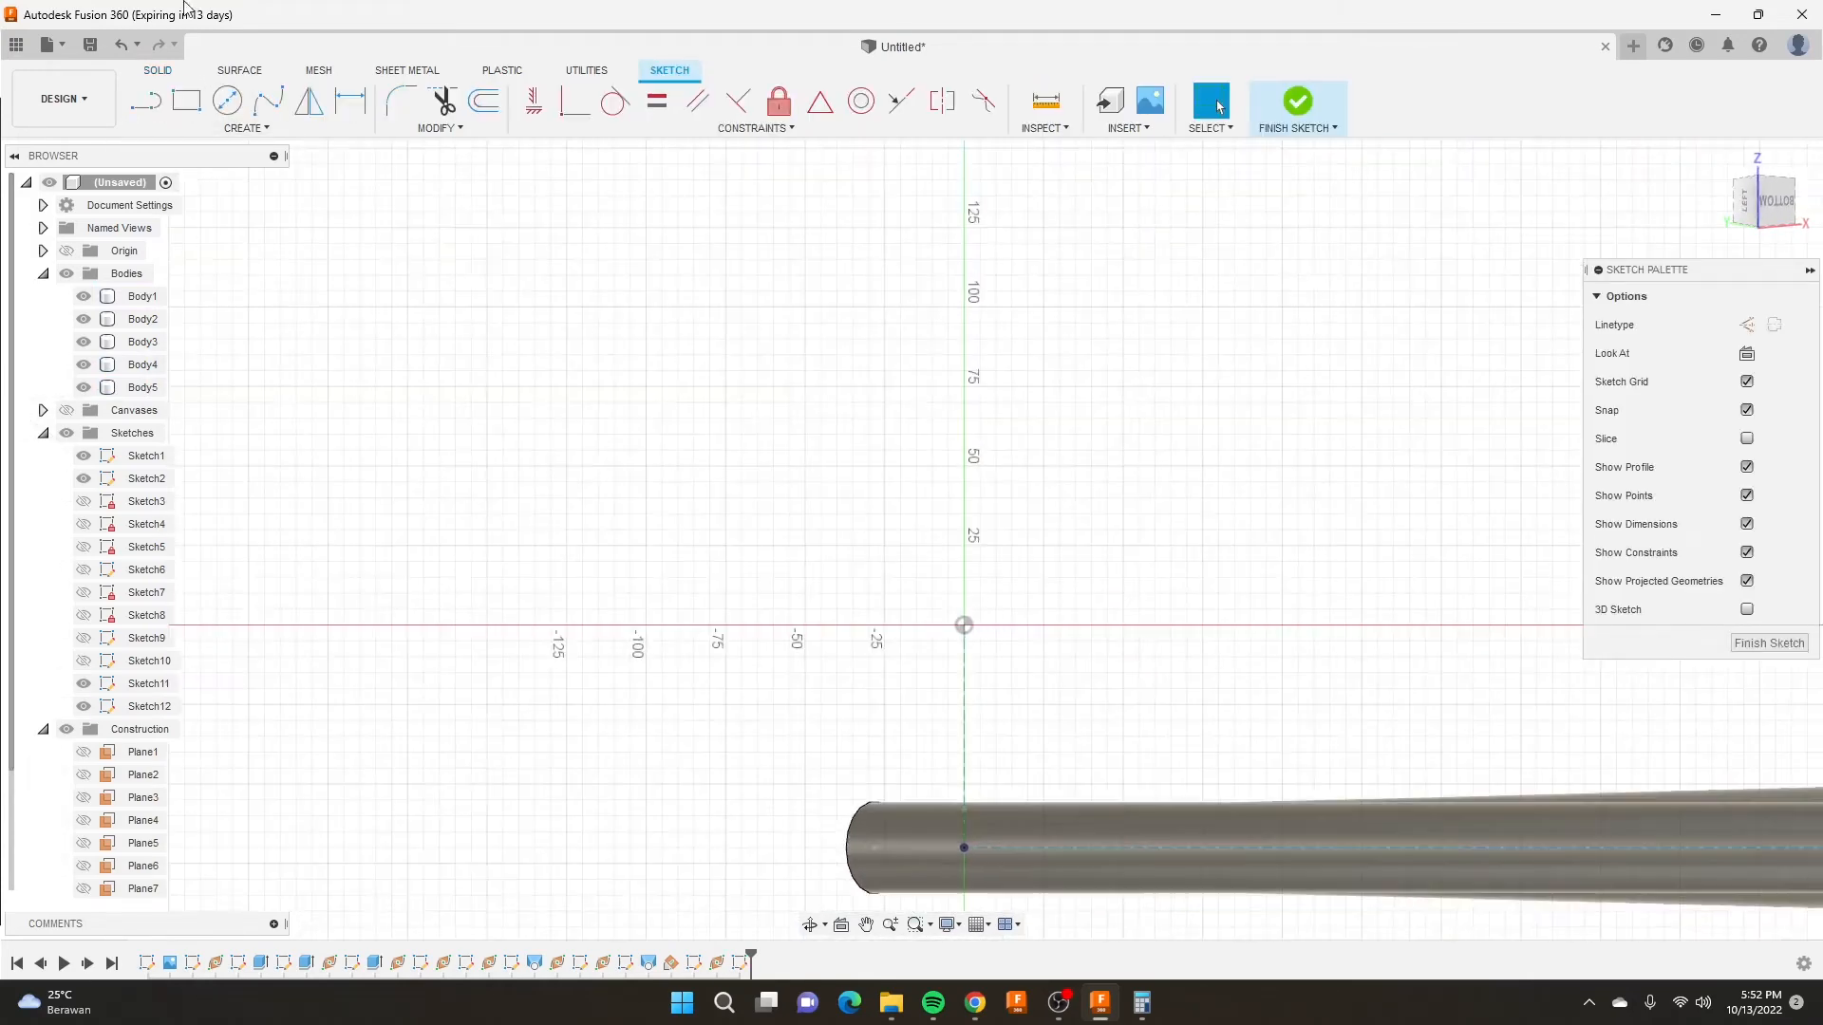
left_click(218, 96)
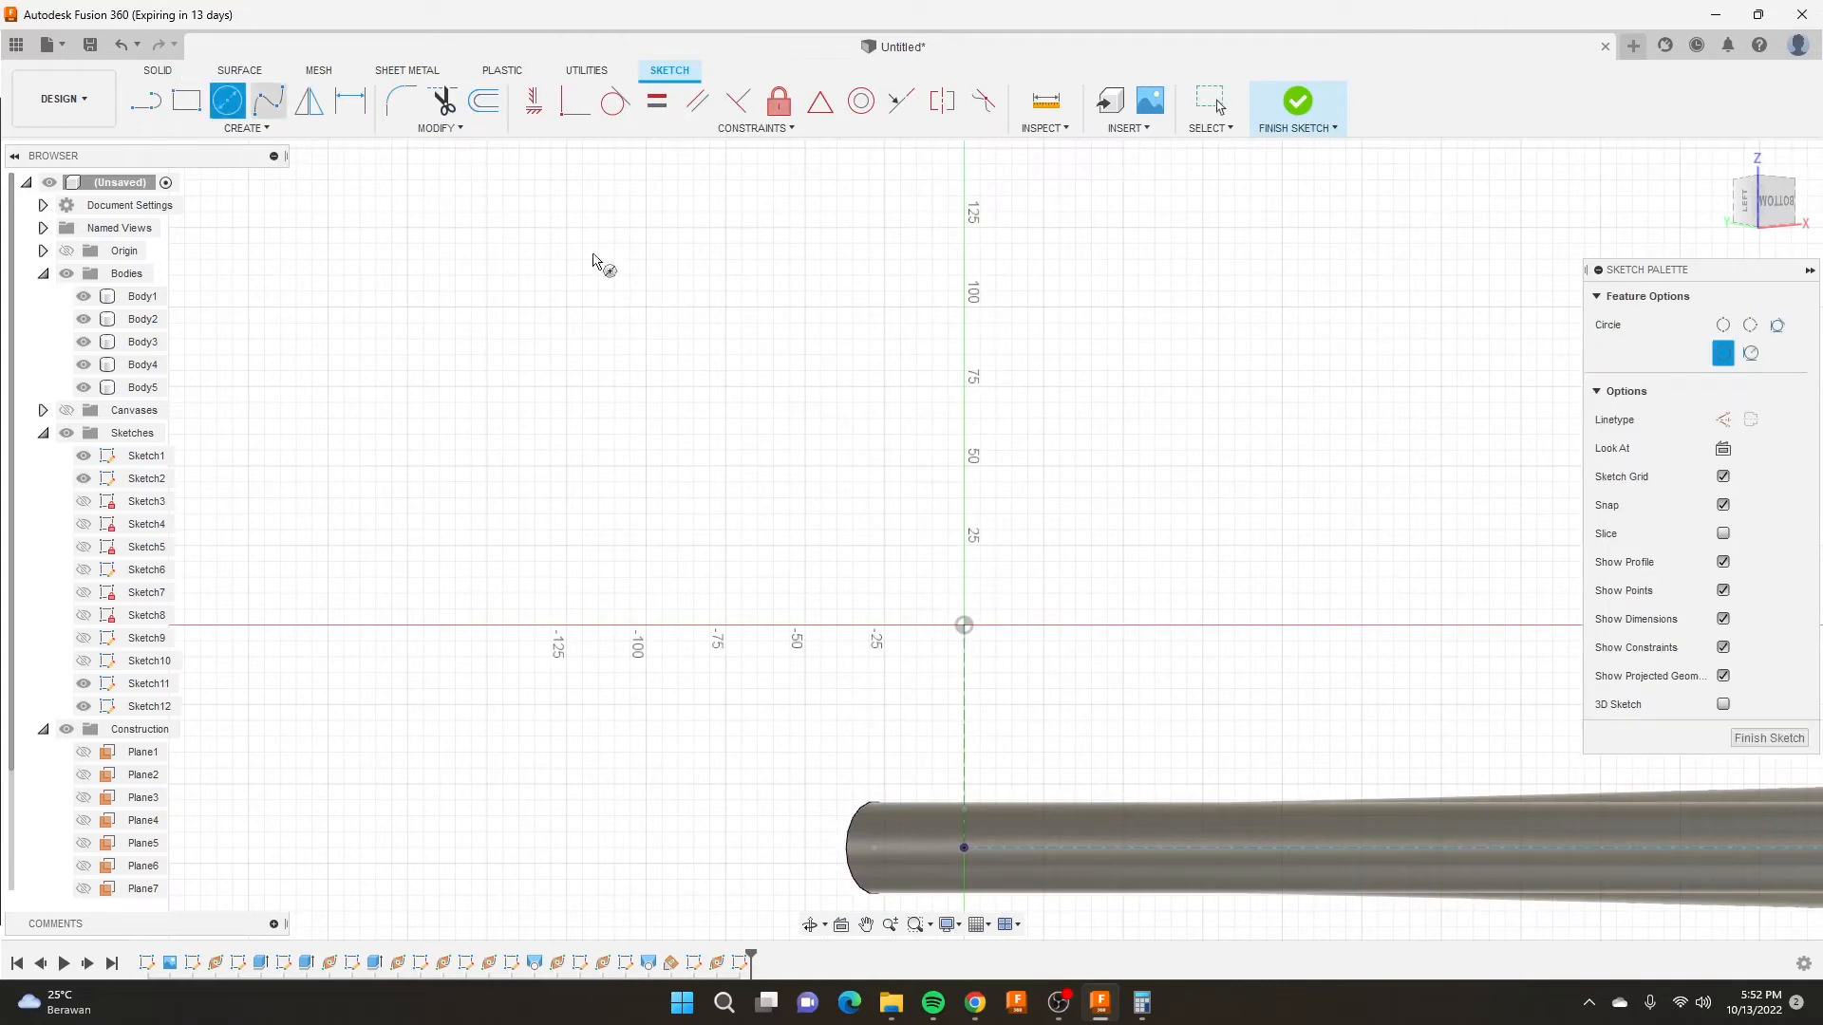
left_click(965, 627)
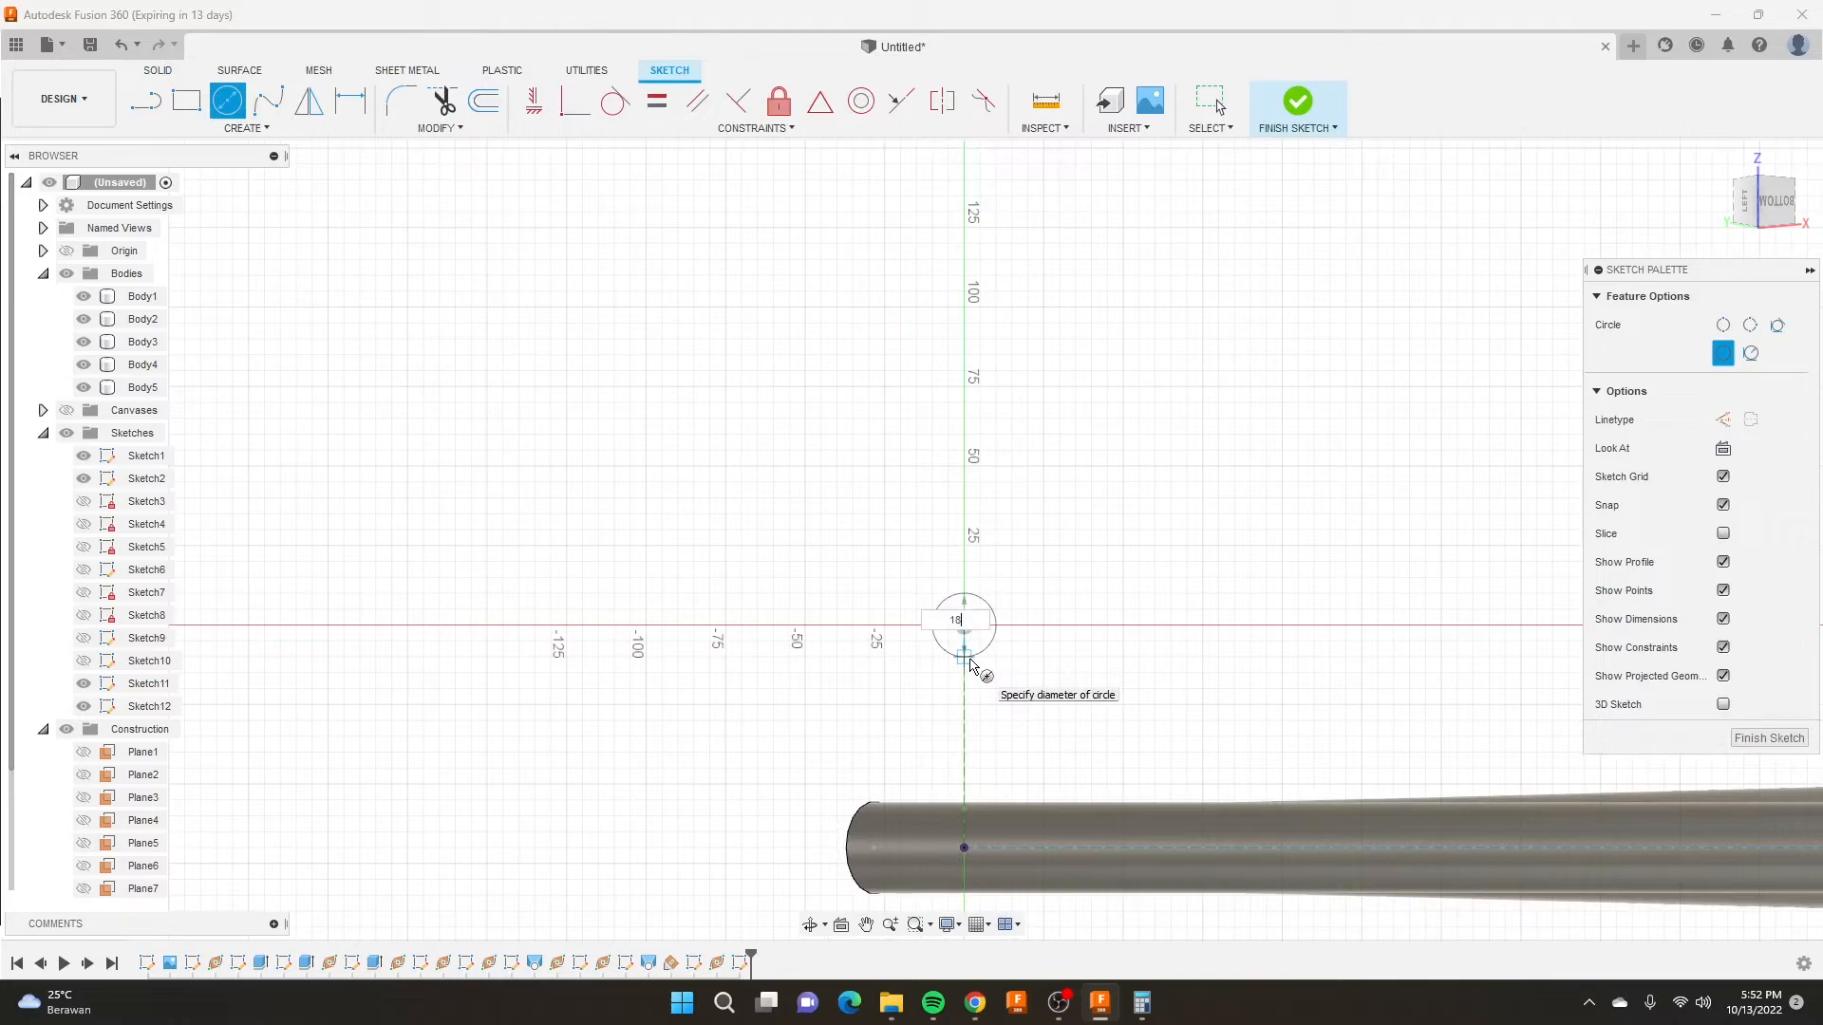
type("18")
key("Return")
key("Escape")
left_click(1293, 116)
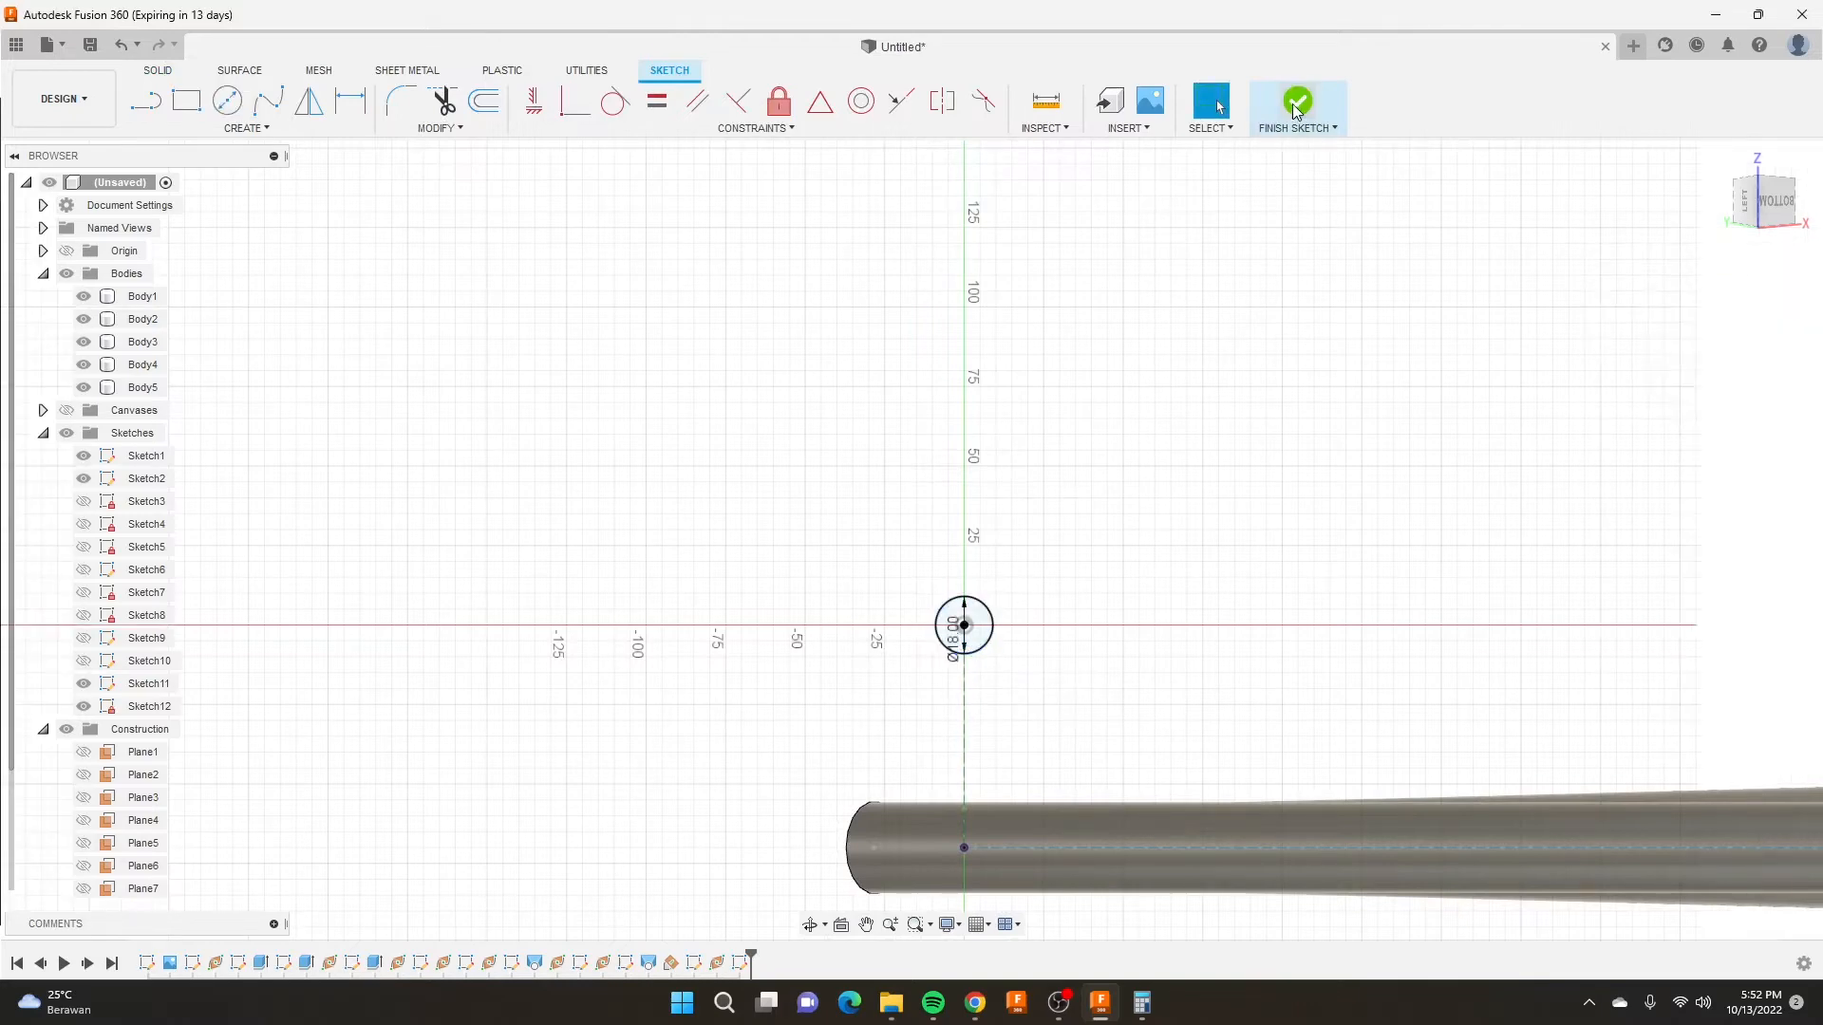
Sweep the 18 mm circle along the full seat stay path up to the seat tube as a new body.
mouse_move(984, 538)
middle_mouse_down("shift")
mouse_move(915, 532)
mouse_move(907, 642)
mouse_move(1066, 549)
mouse_move(1184, 521)
mouse_move(1065, 355)
mouse_move(1073, 187)
mouse_move(1155, 199)
middle_mouse_up("shift")
scroll(1097, 560, "down", 3)
scroll(1187, 238, "up", 1)
scroll(1190, 245, "up", 2)
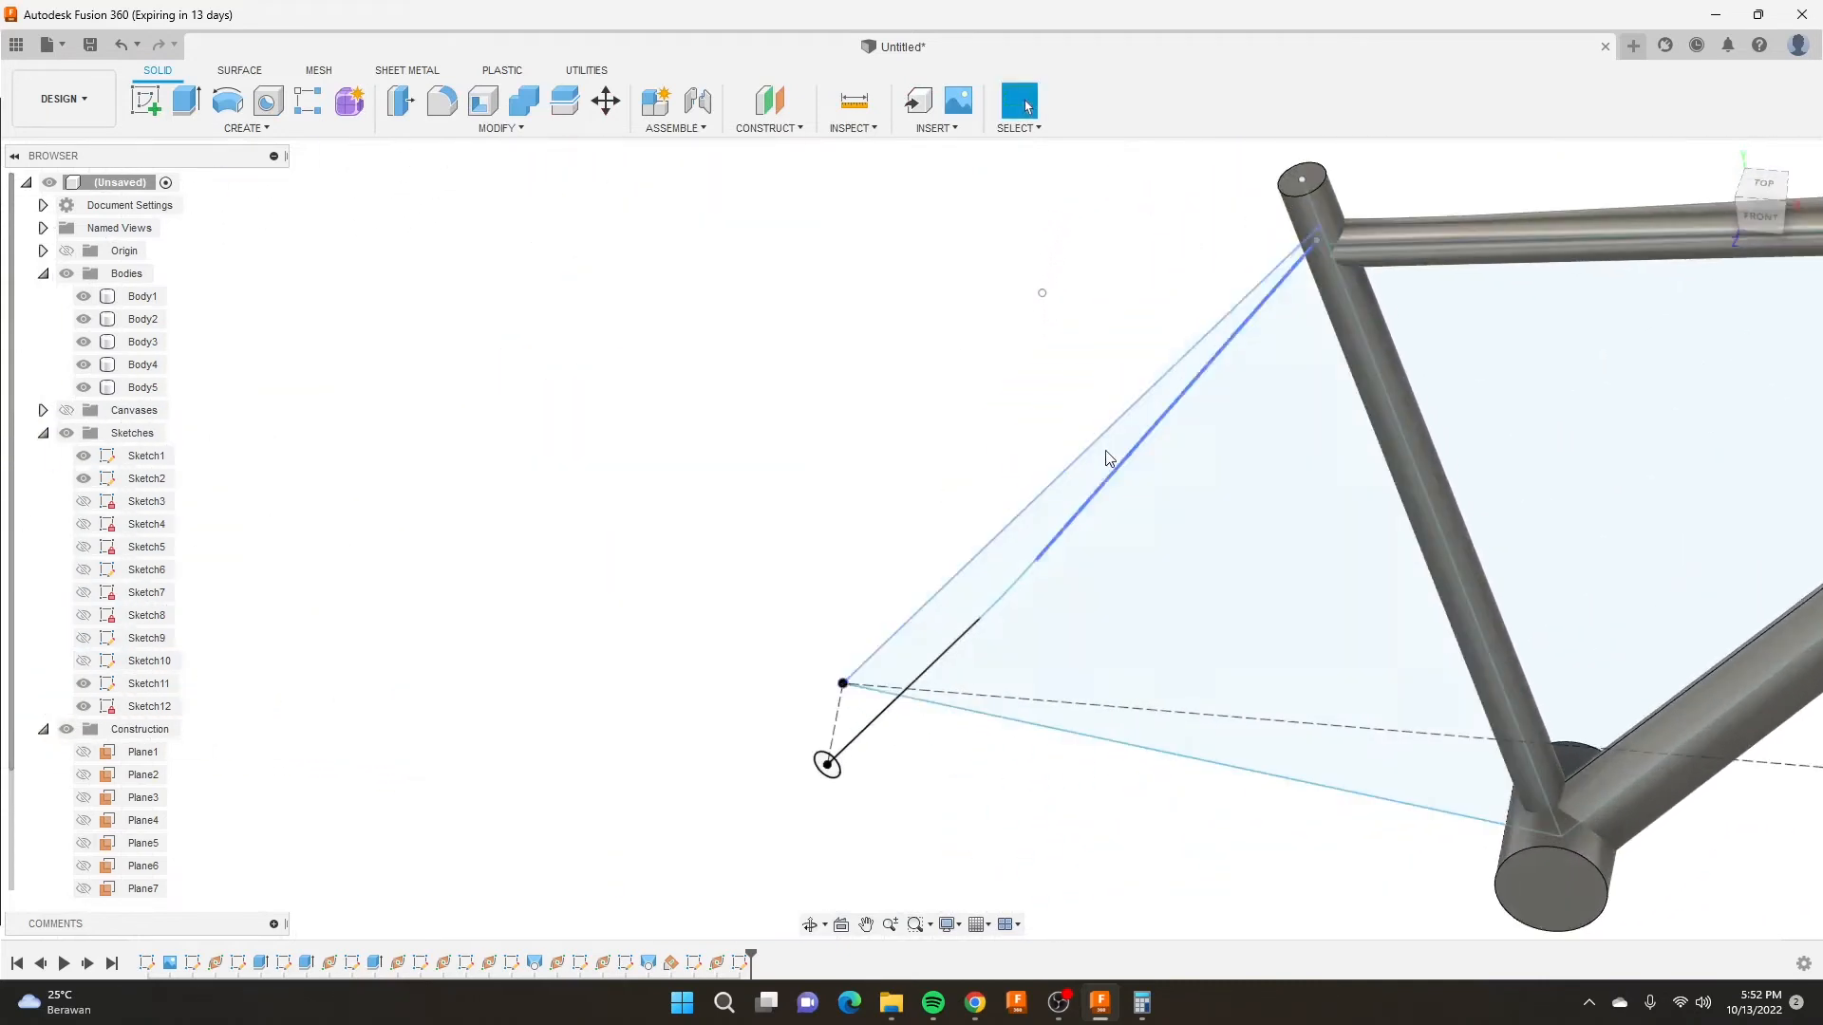
left_click(246, 127)
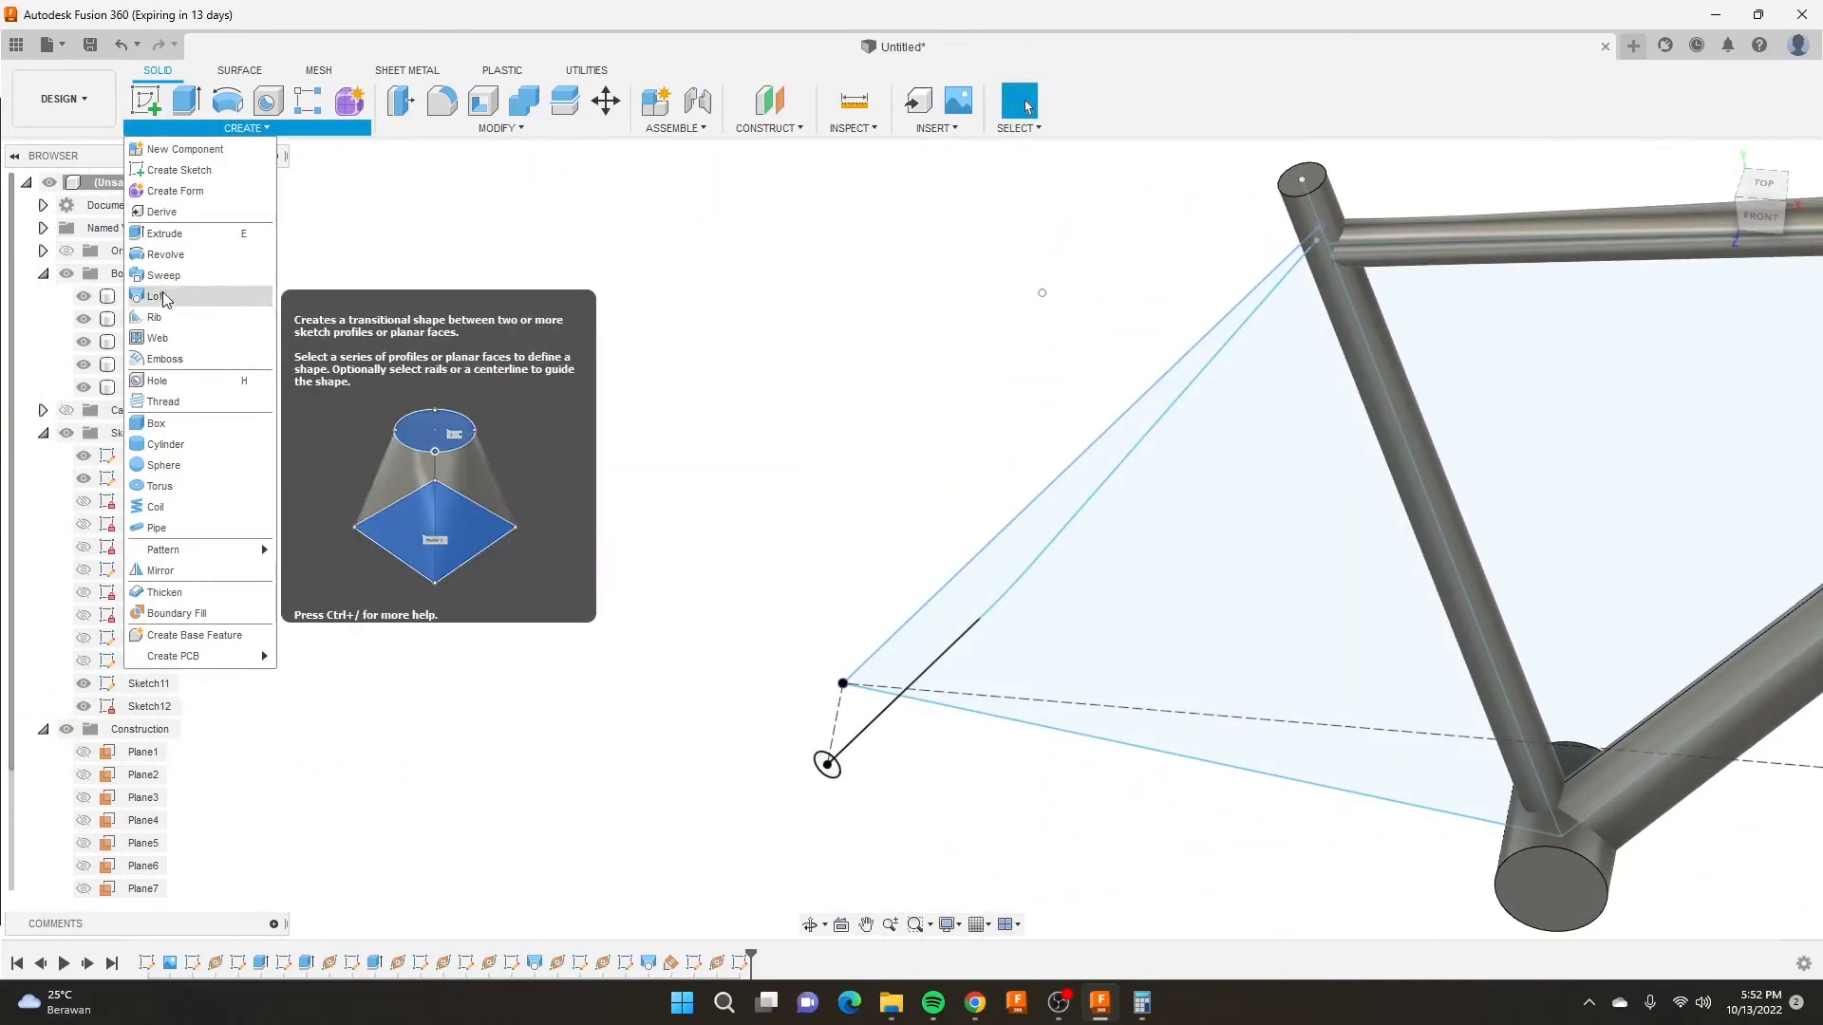
left_click(163, 276)
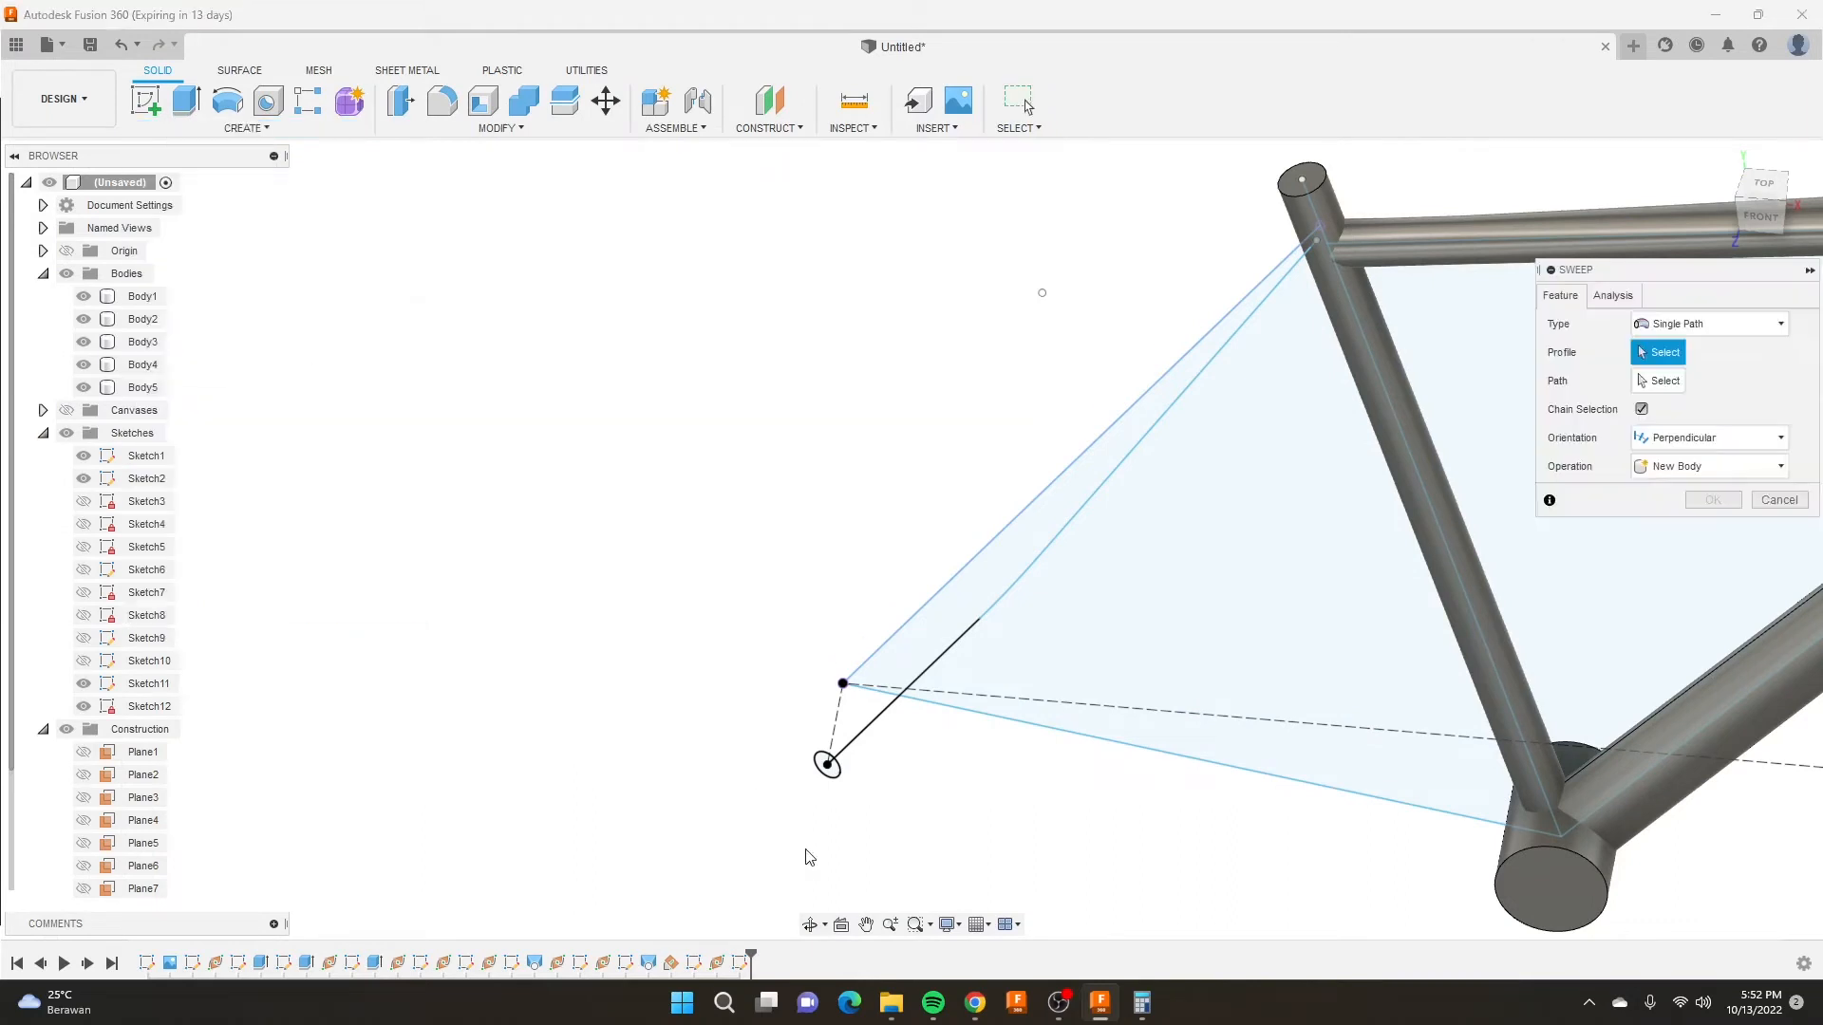
left_click(828, 769)
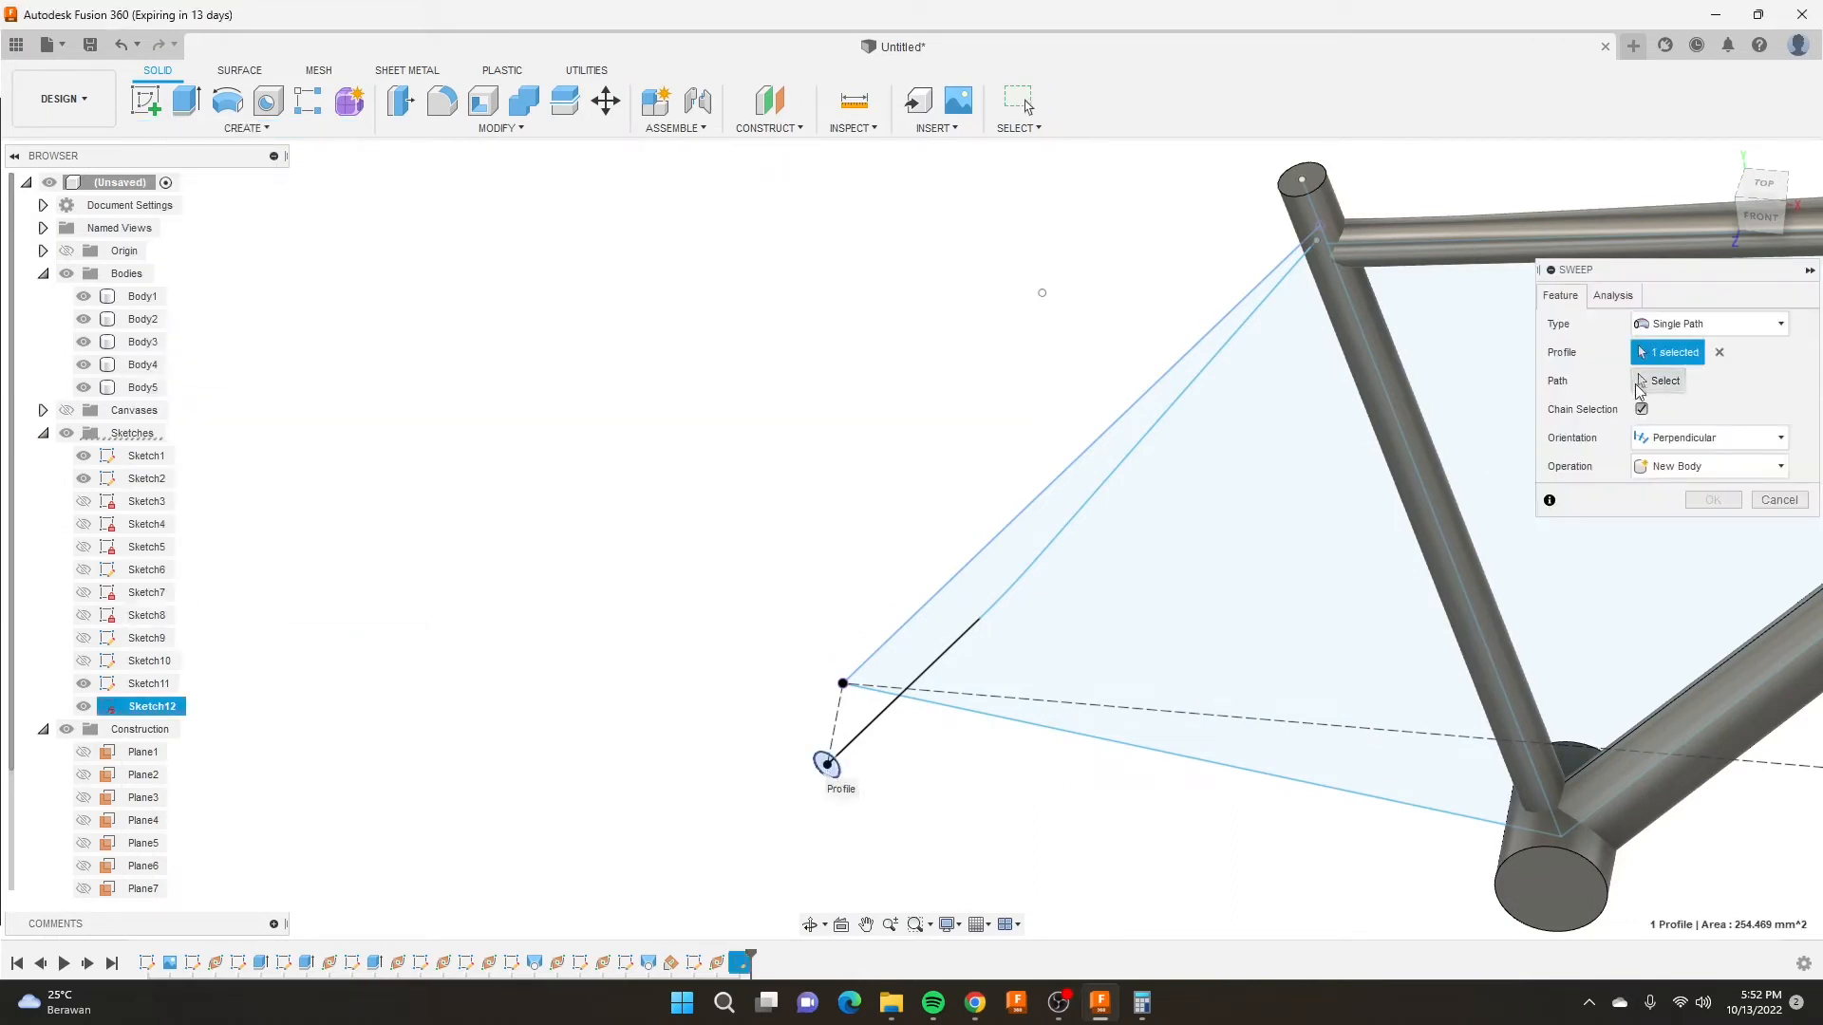
left_click(1656, 381)
left_click(1151, 441)
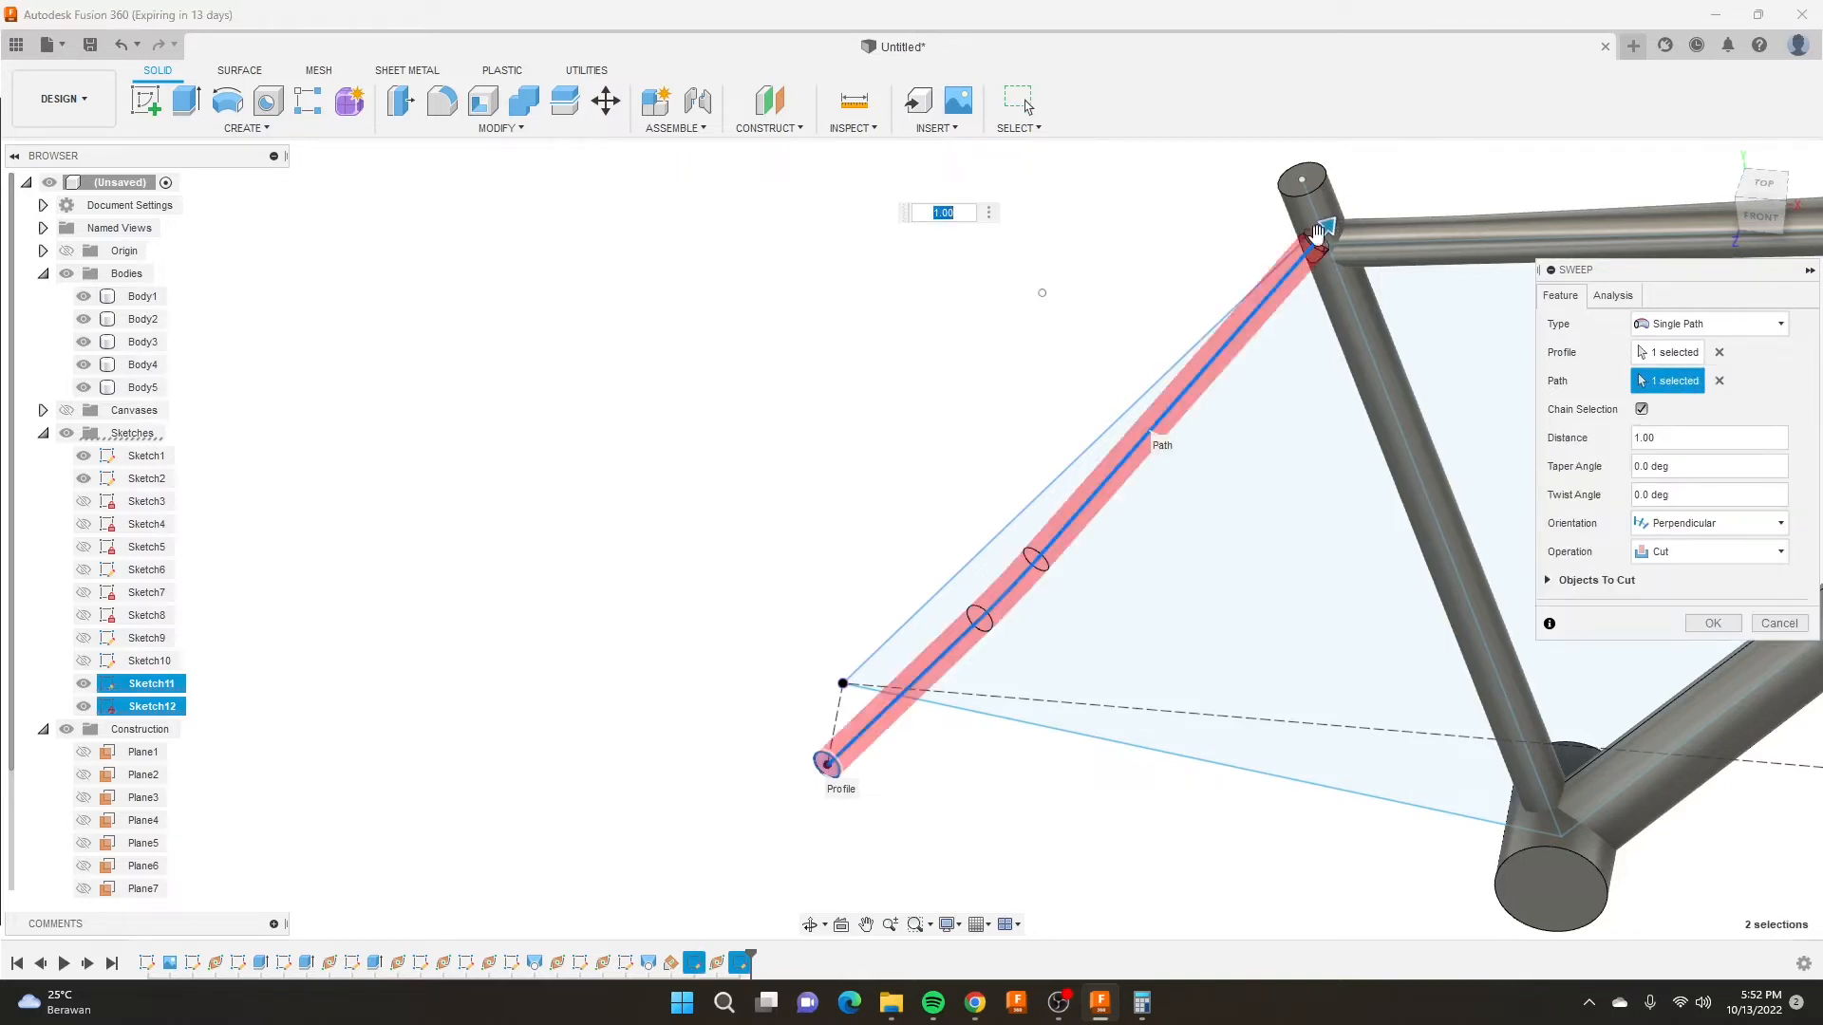
left_click(1737, 555)
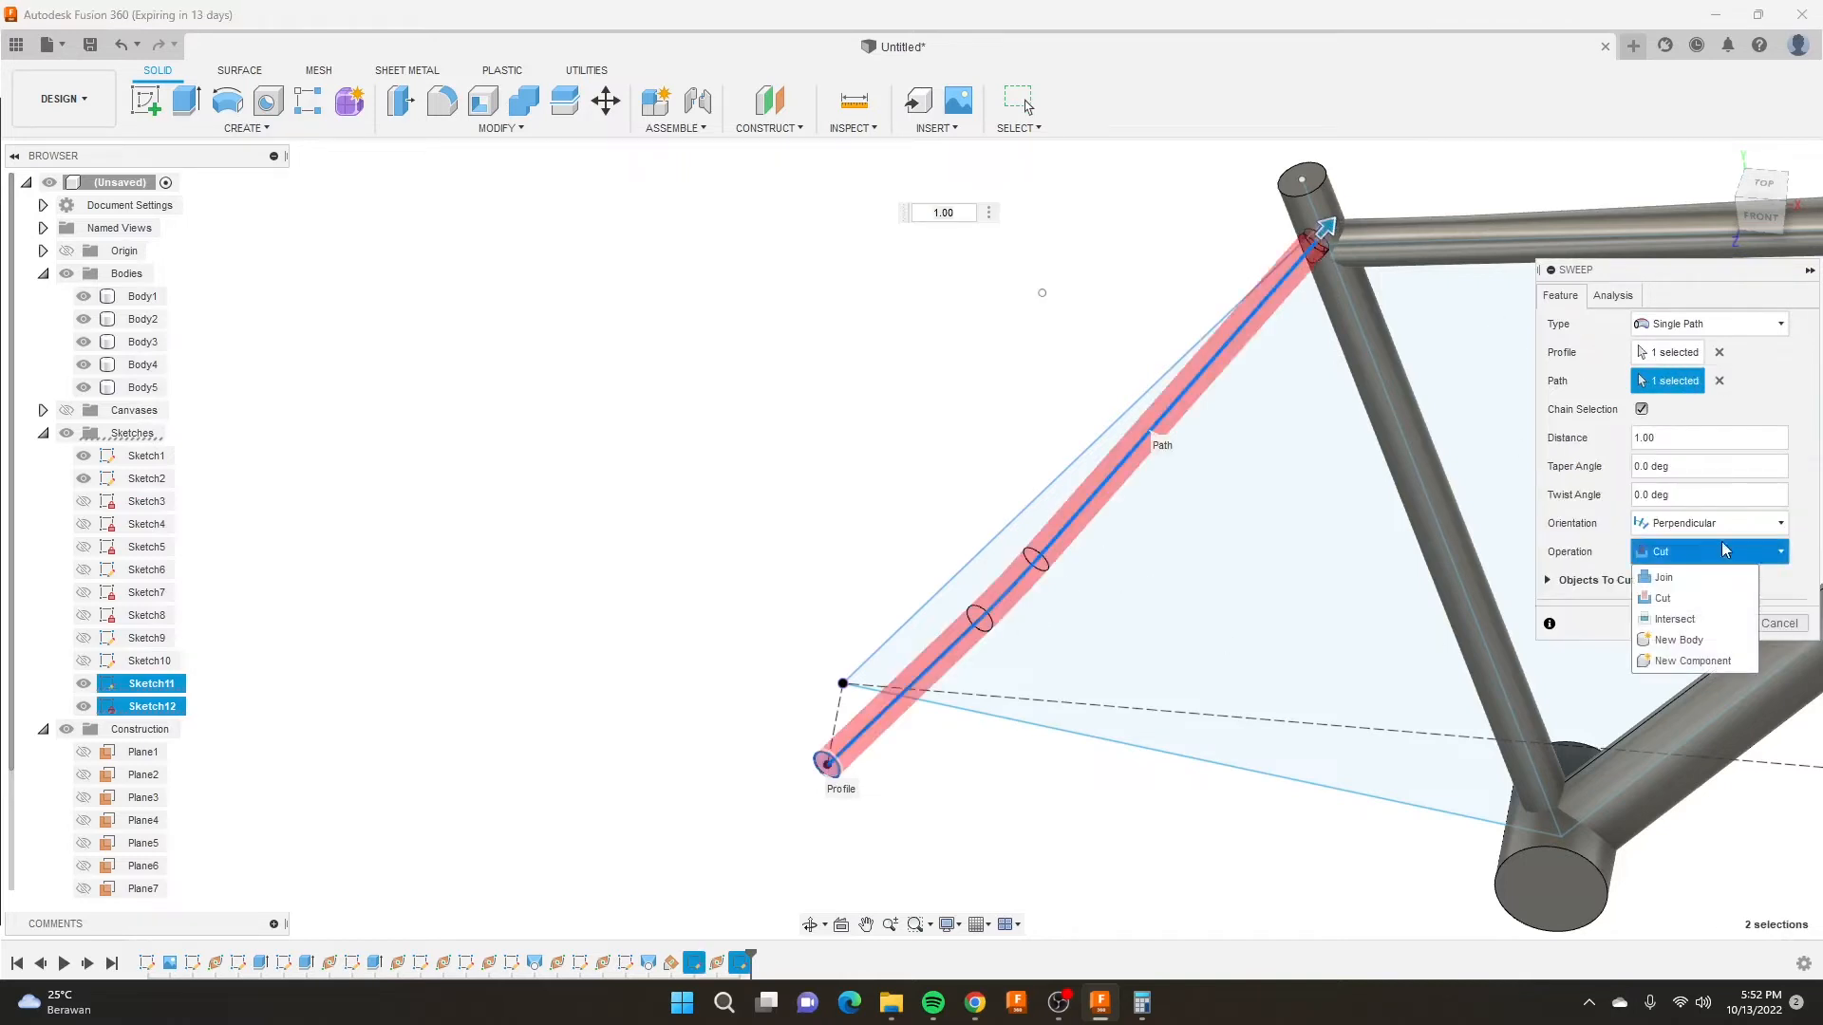
left_click(1680, 634)
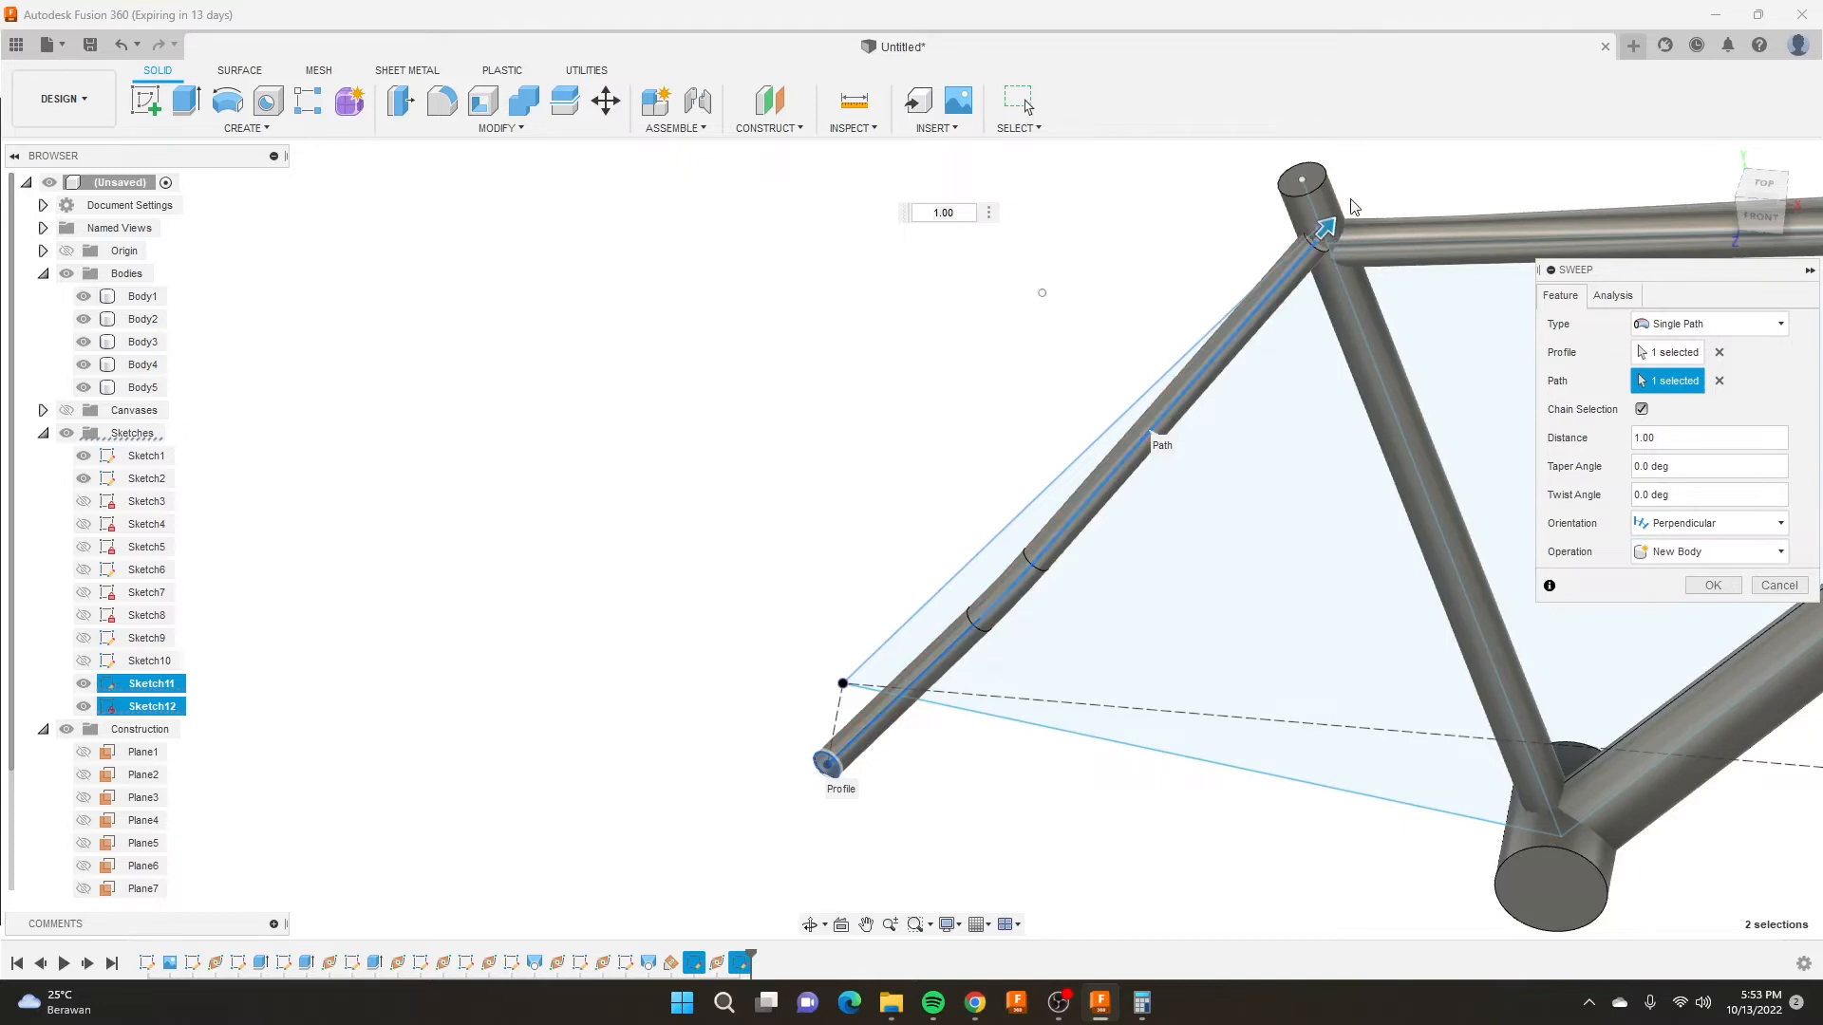
scroll(1338, 237, "up", 4)
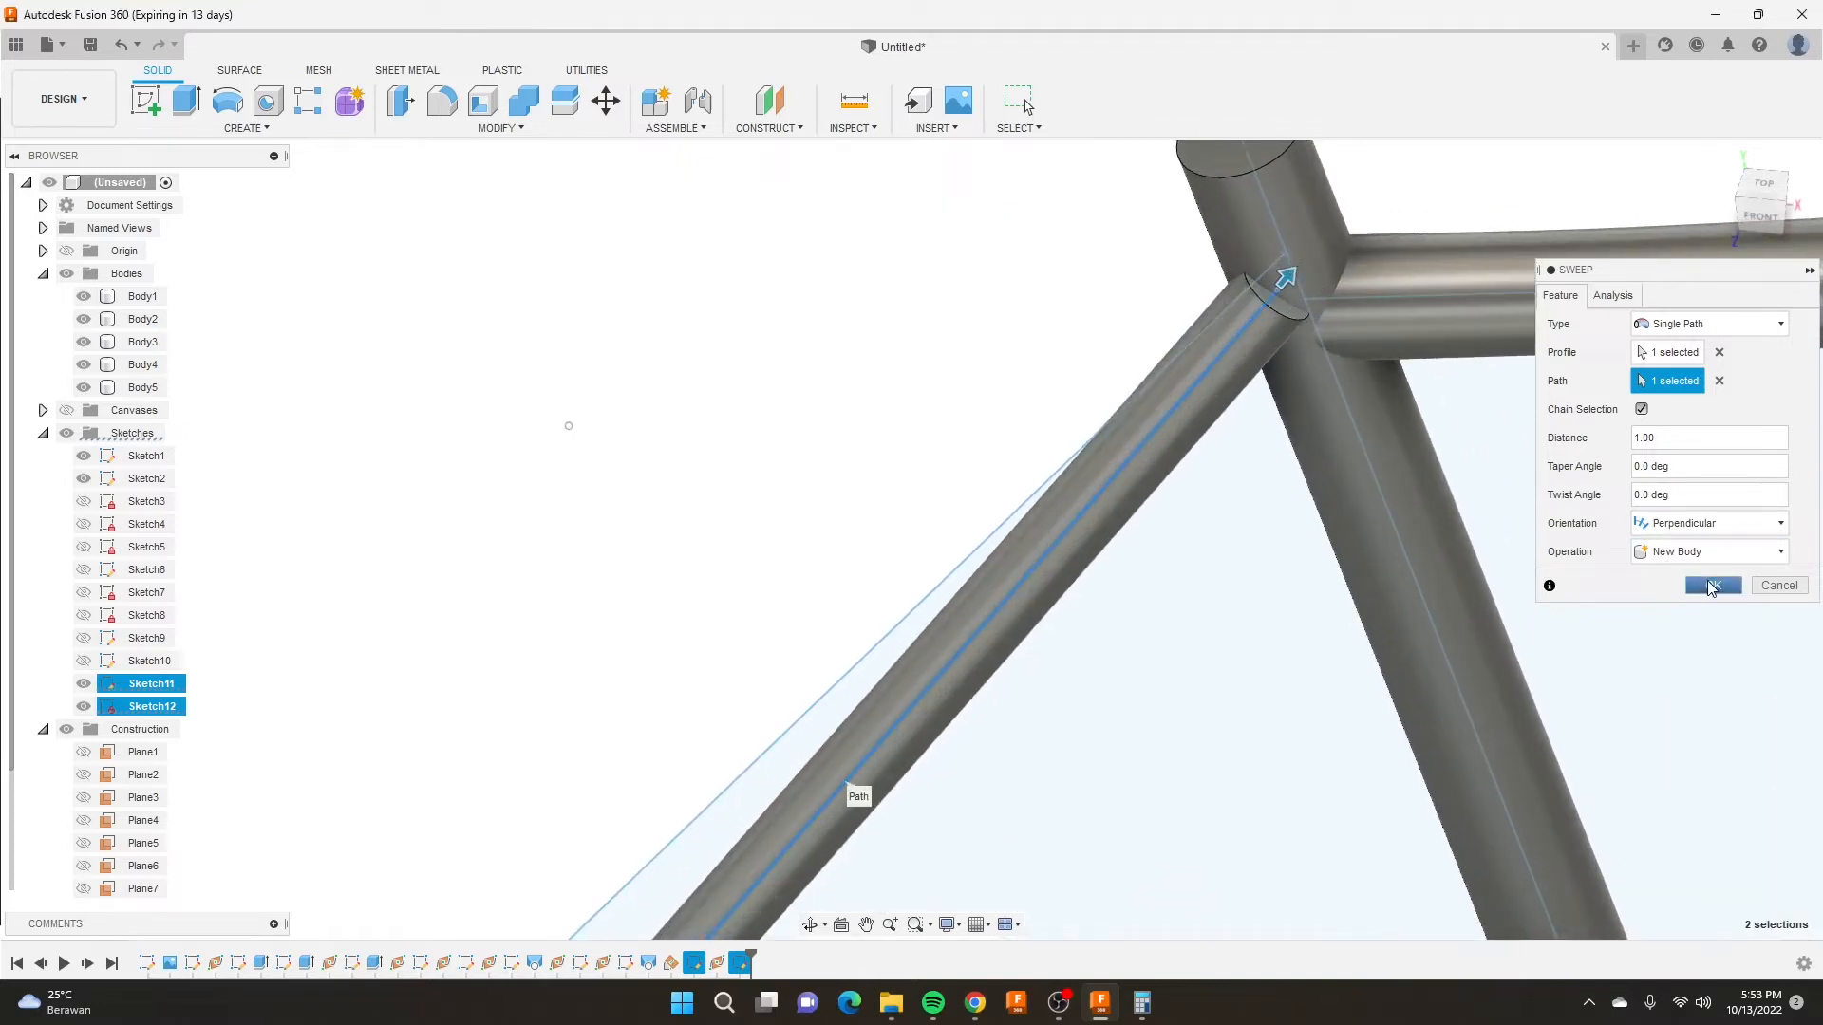
left_click(1711, 585)
Examine how the upper end of the swept seat stay meets the seat tube.
scroll(1058, 376, "down", 5)
middle_click_drag(1058, 378, 1121, 387, "shift")
scroll(1301, 382, "up", 5)
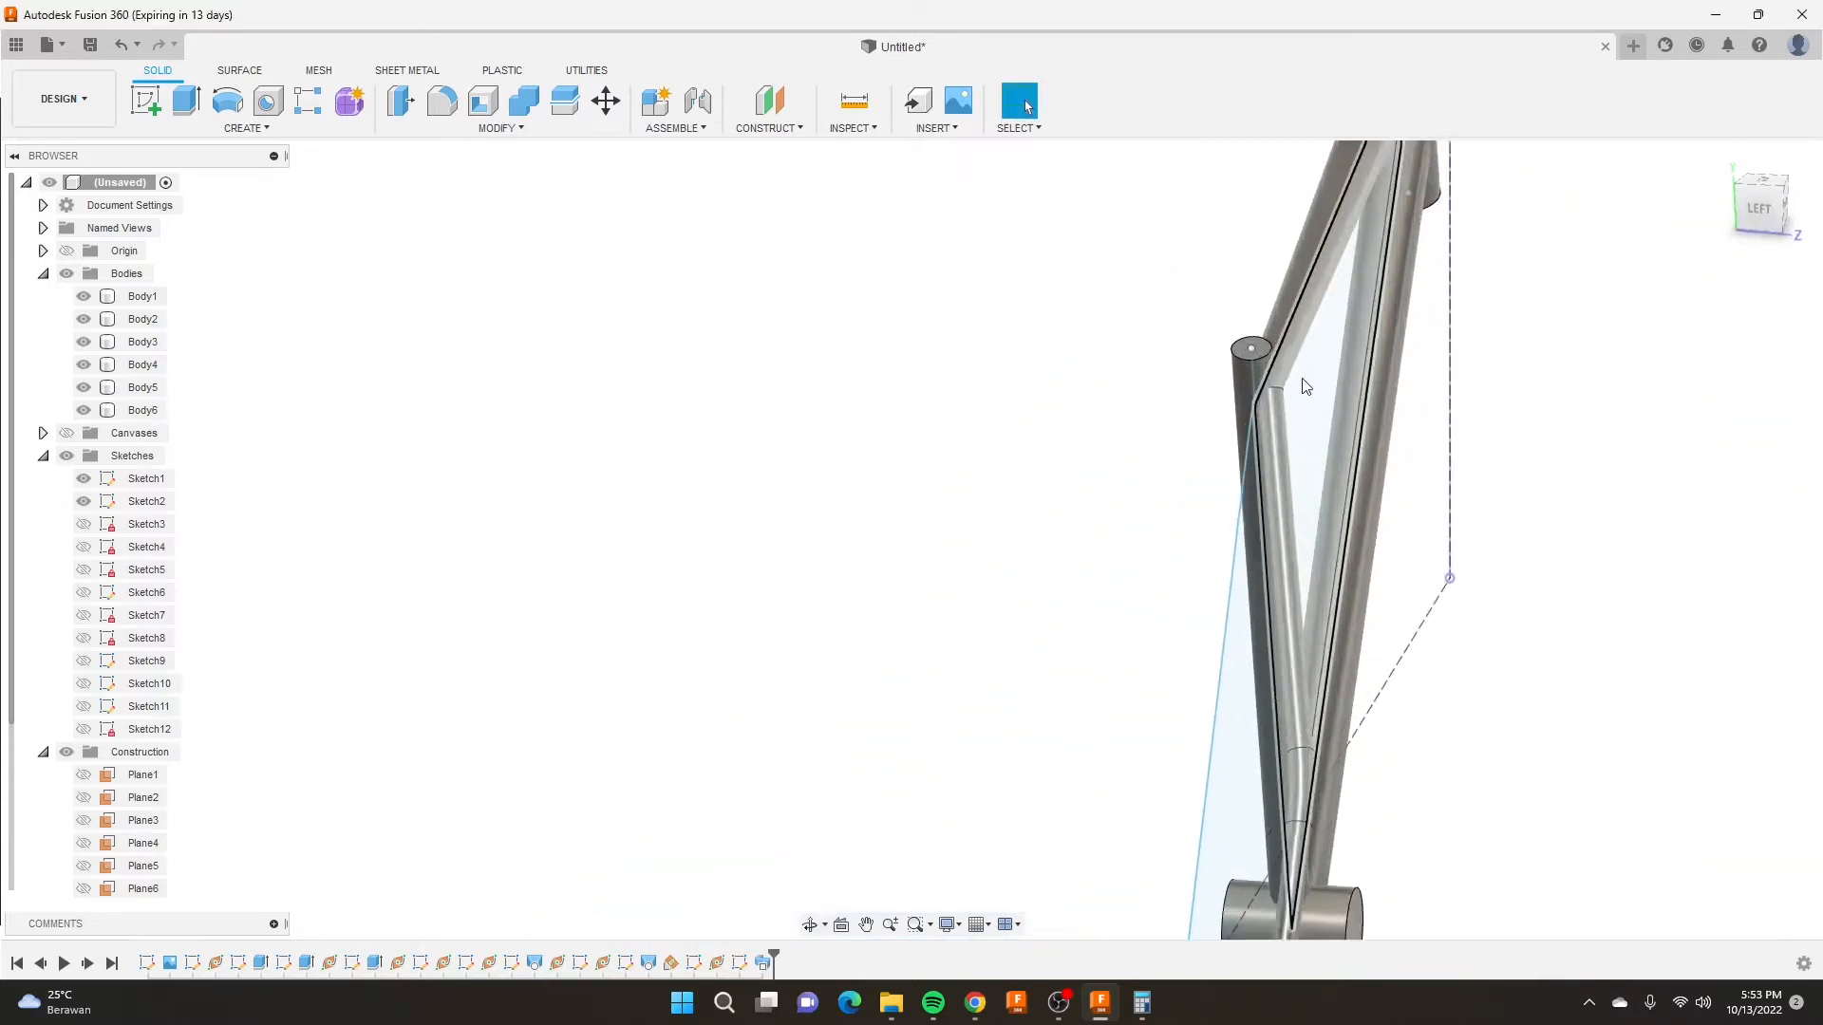
scroll(1256, 378, "up", 4)
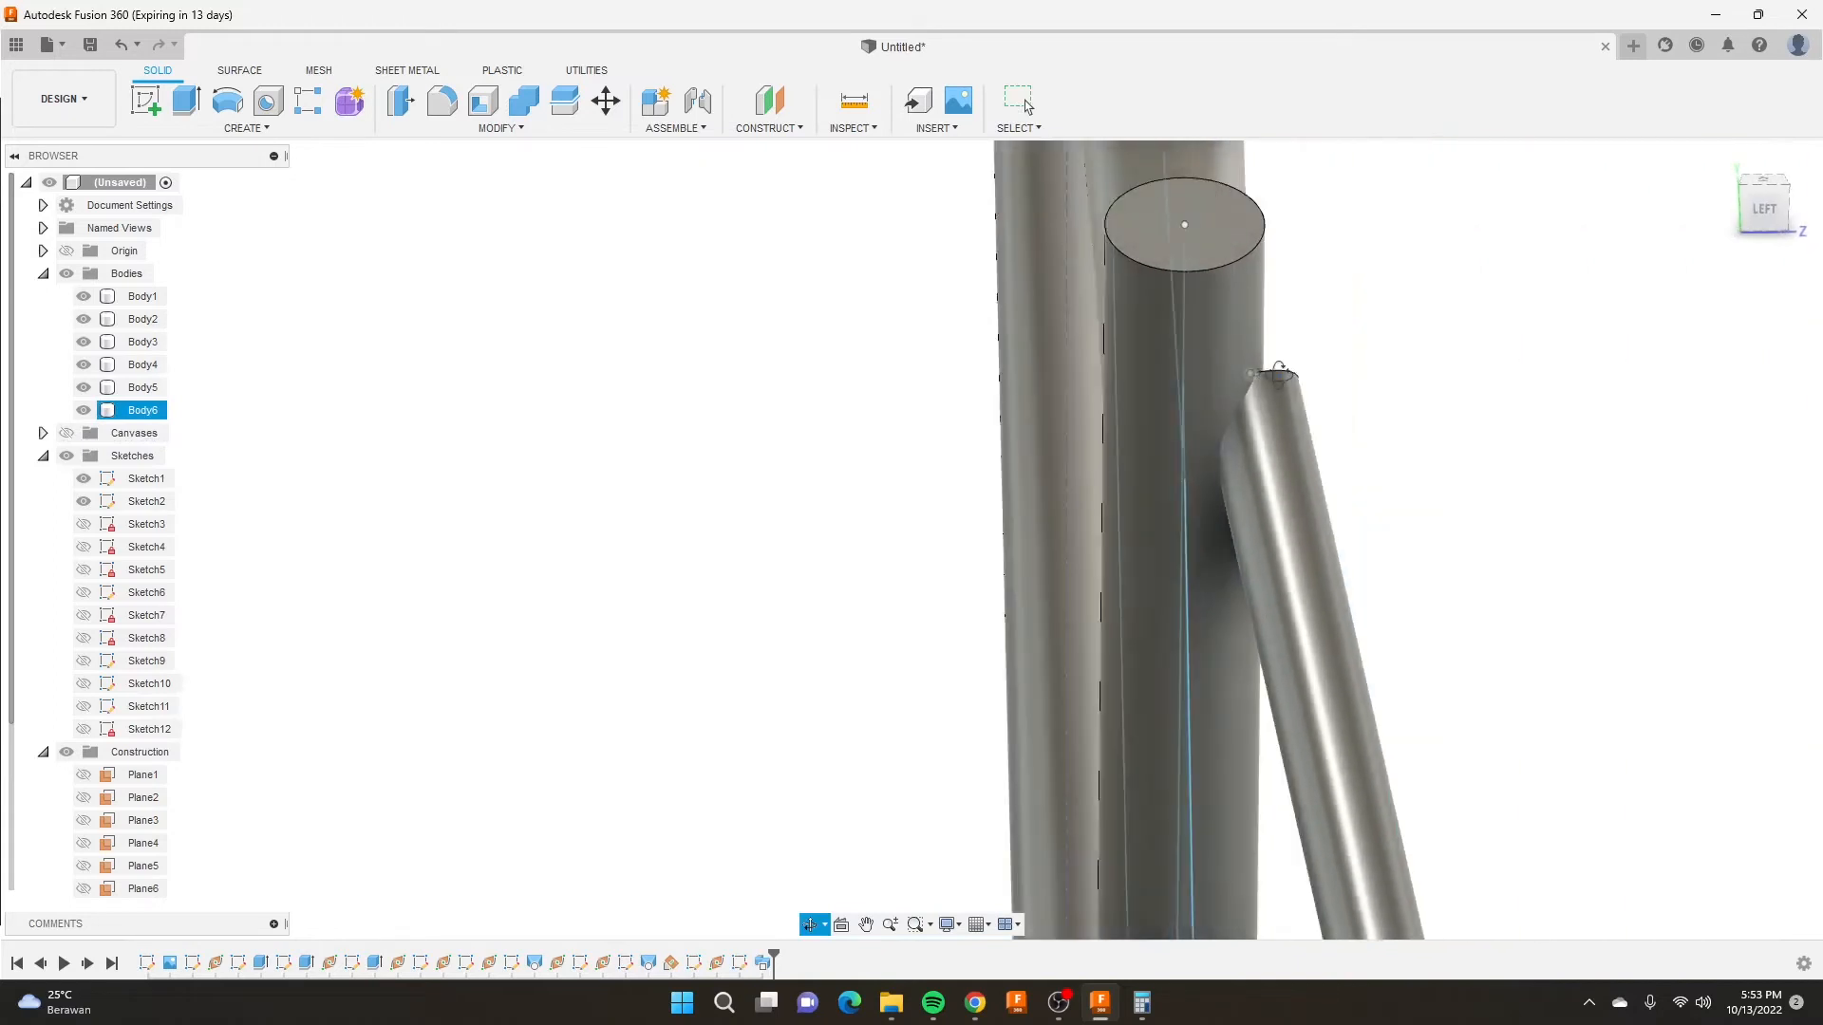
middle_click_drag(1257, 379, 784, 646, "shift")
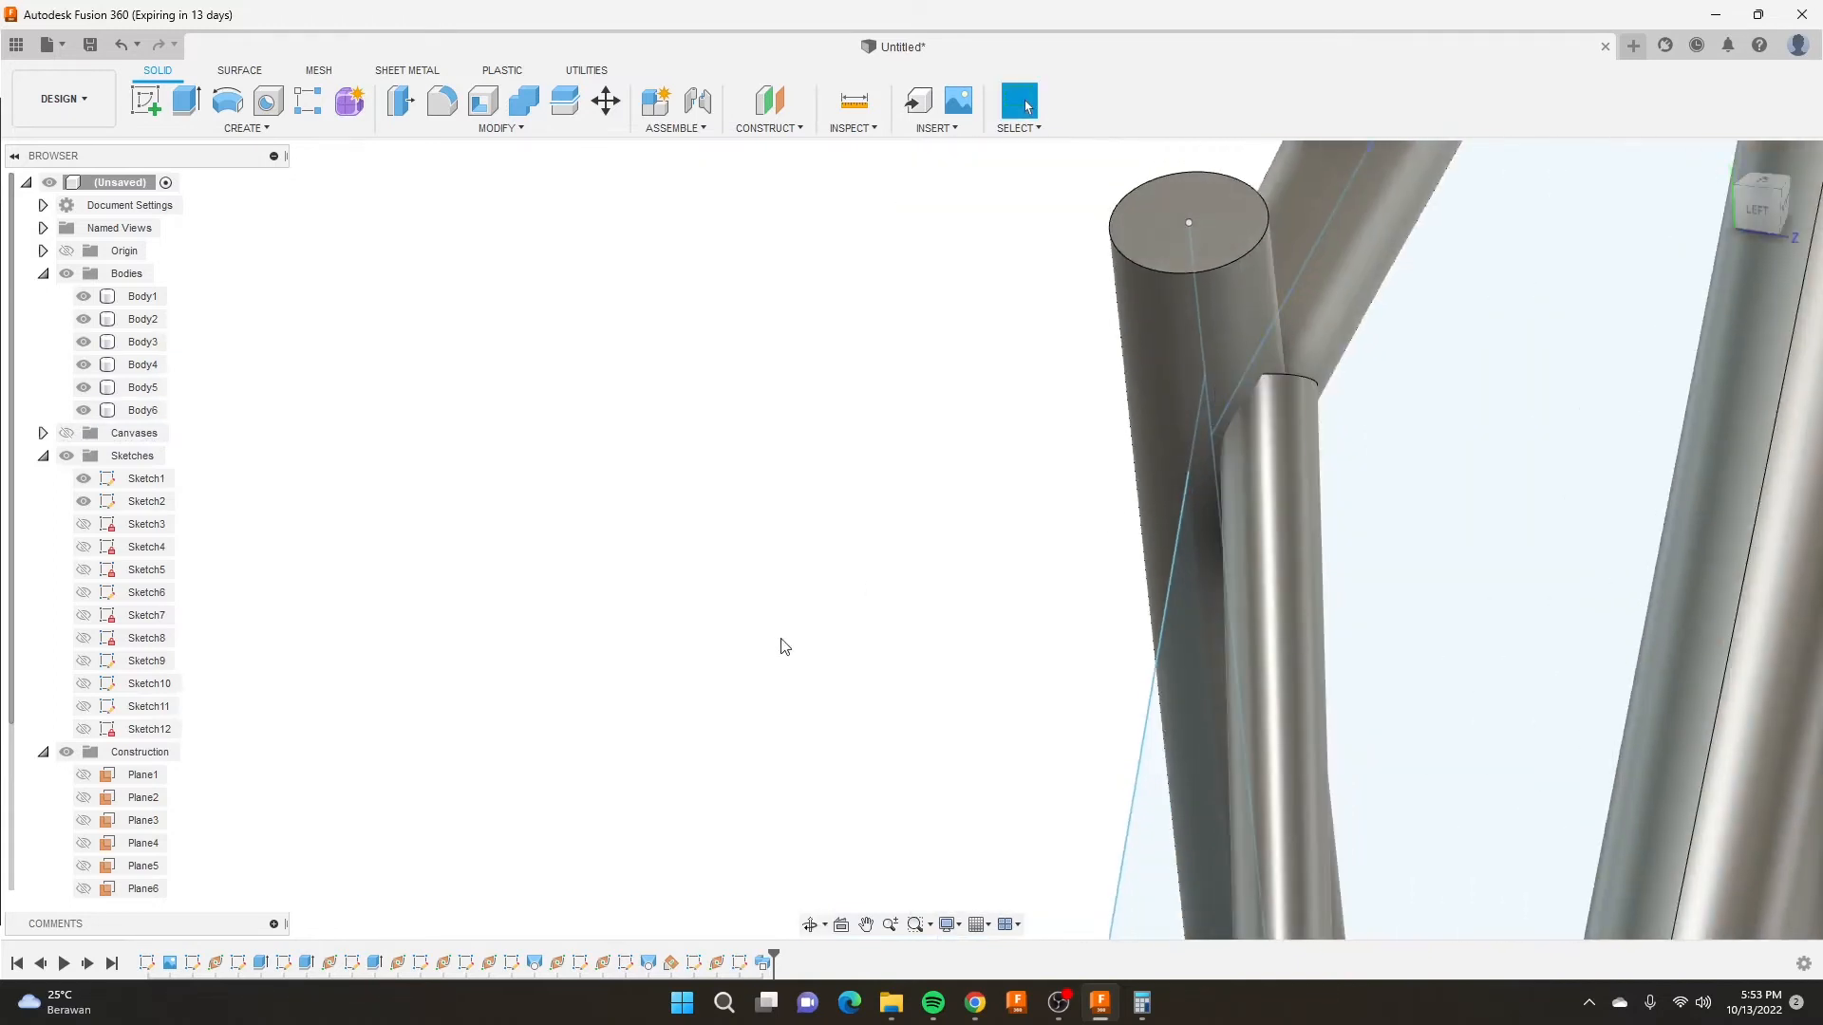
right_click(739, 964)
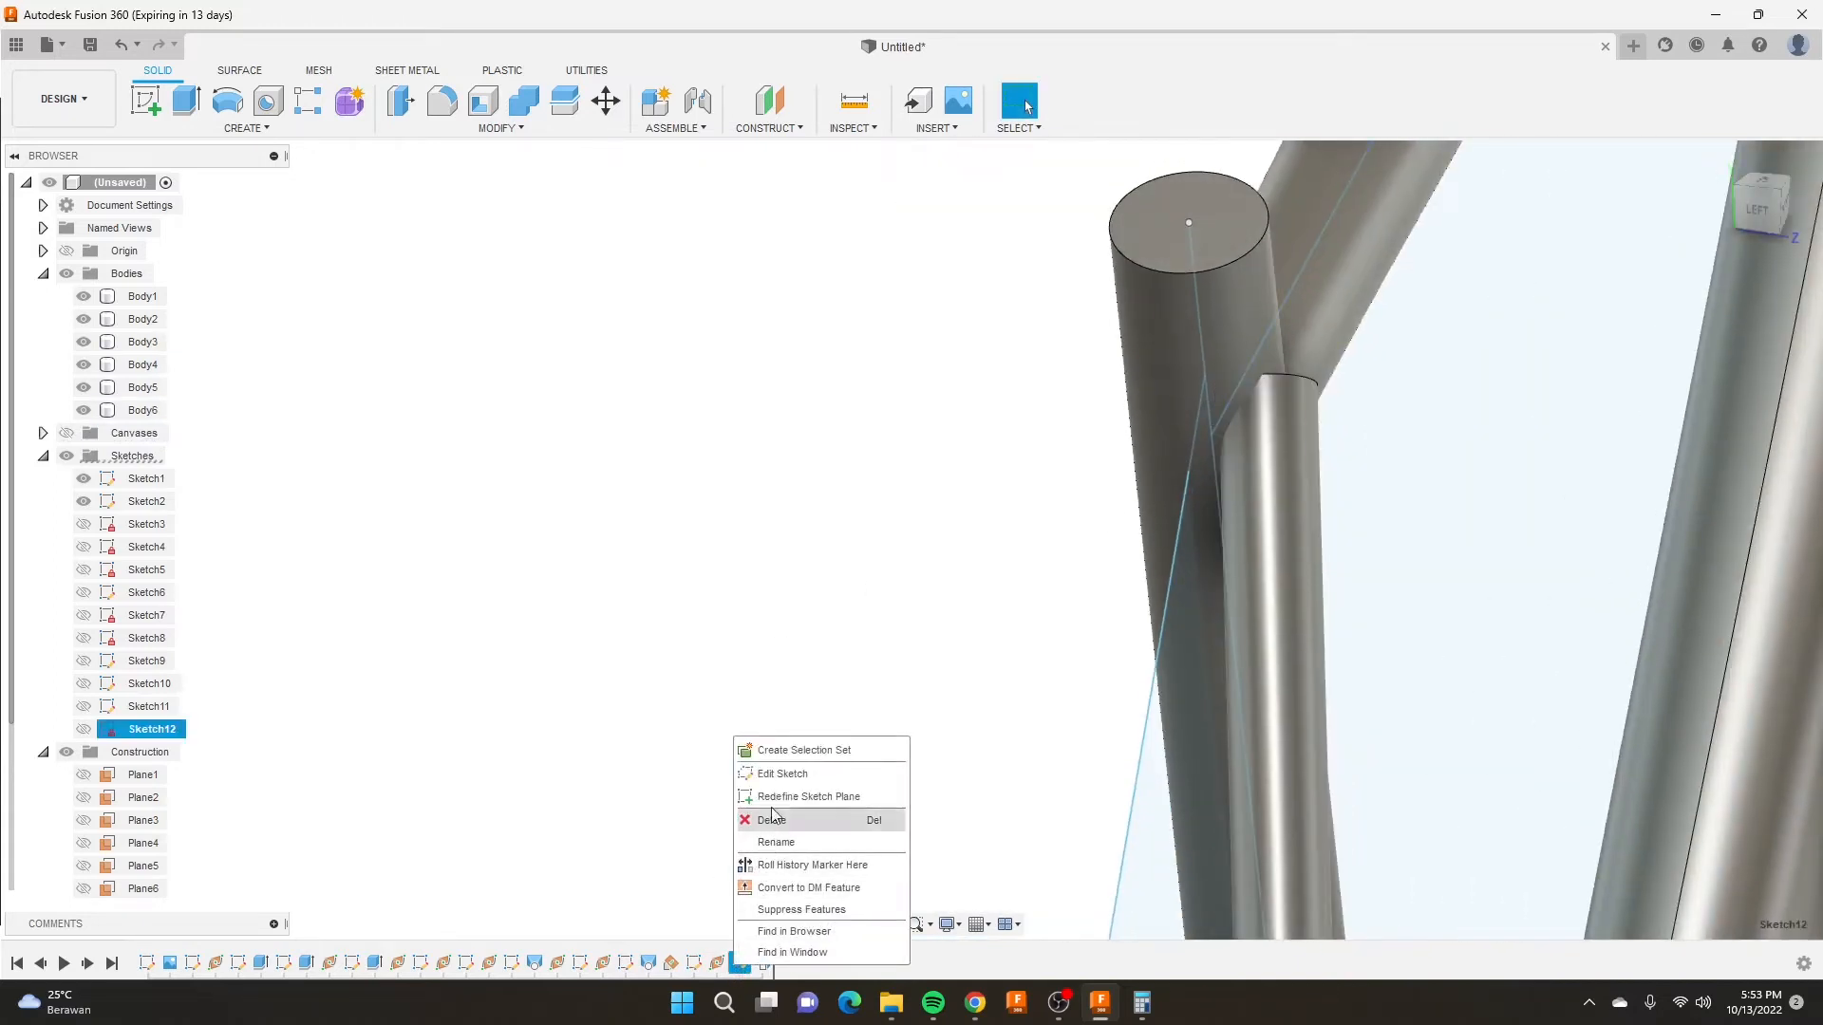
left_click(781, 775)
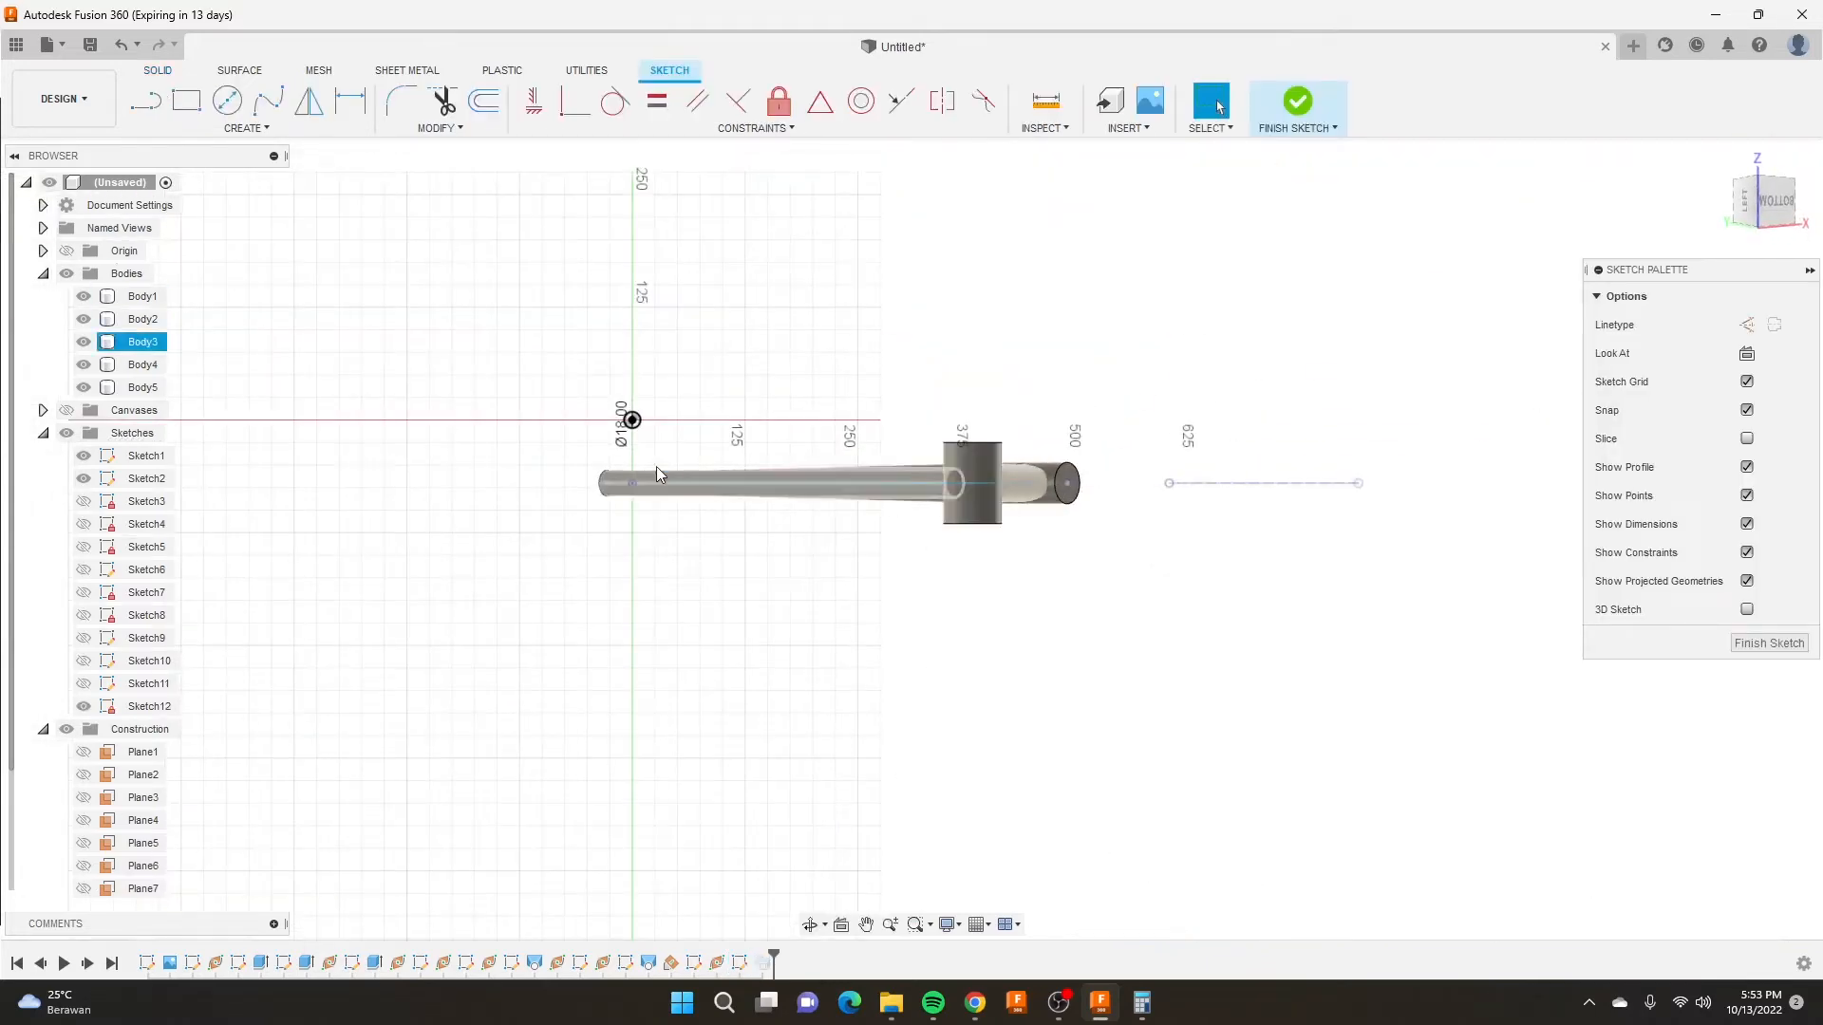
scroll(693, 461, "up", 2)
left_click(1297, 103)
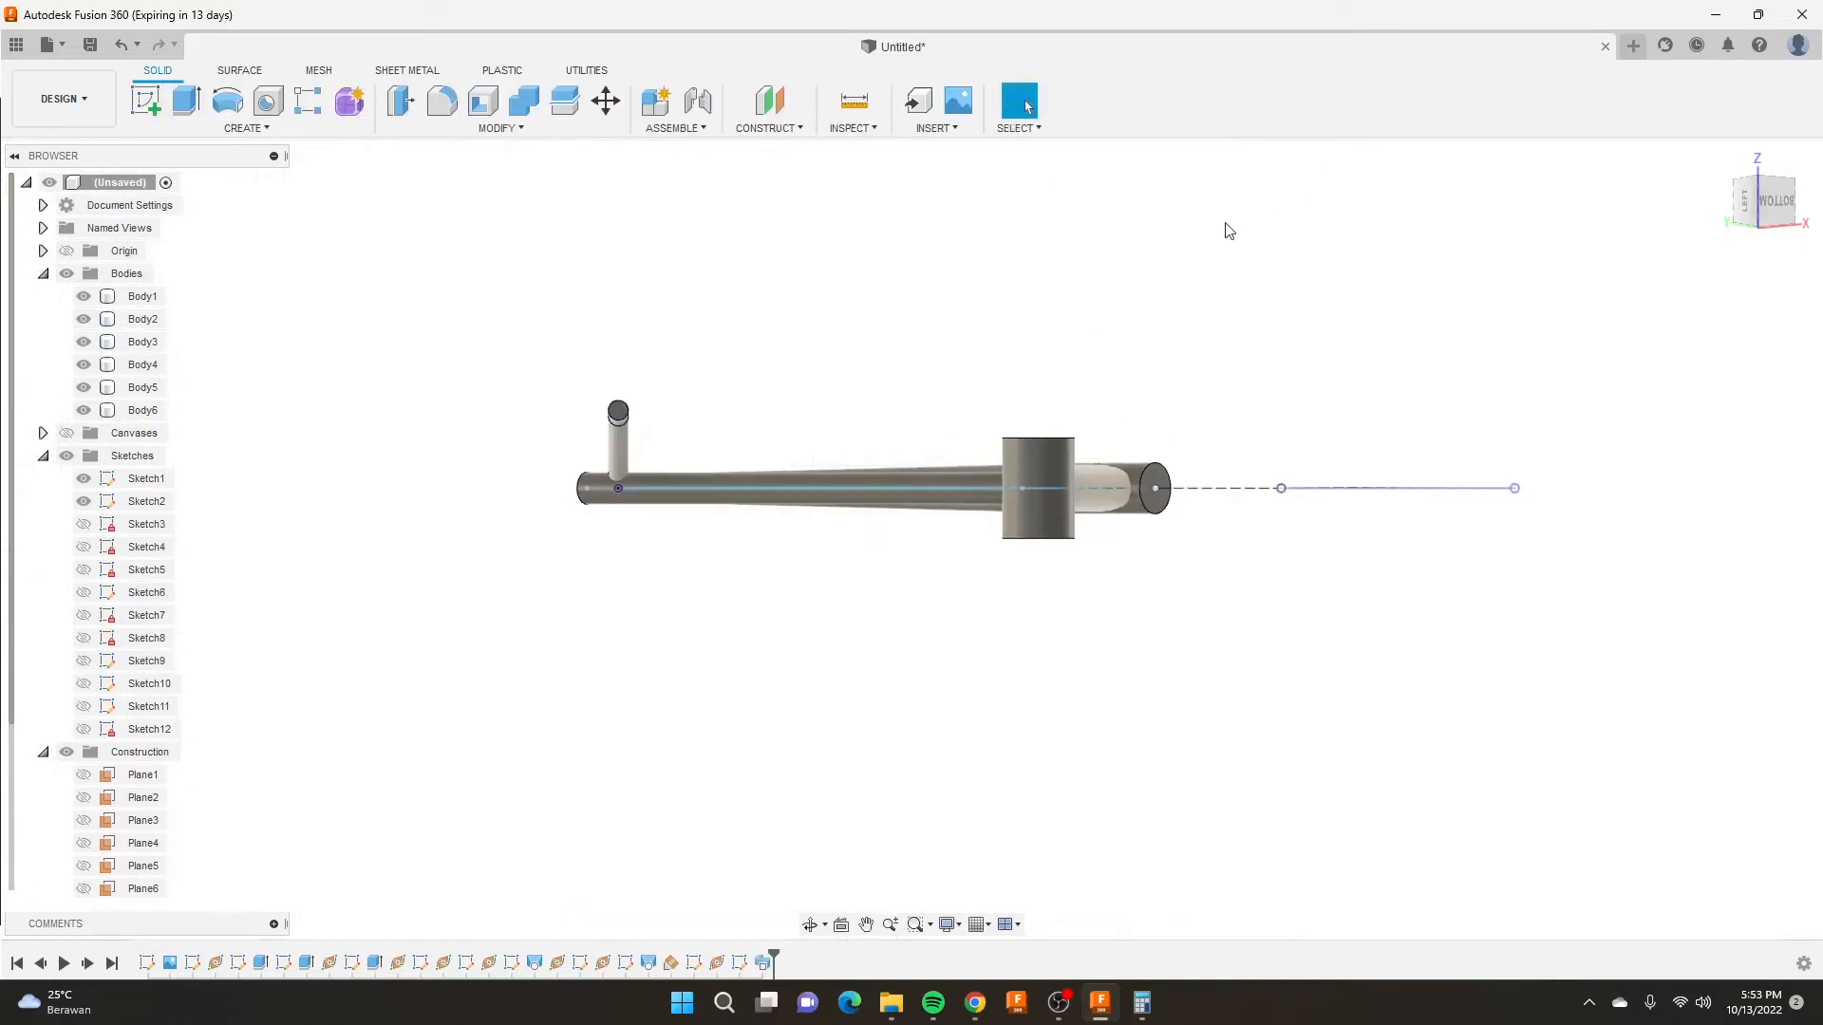
Edit the seat stay path sketch, setting its upper endpoint's offset from the frame centerline to 20 mm, and finish the sketch.
middle_click_drag(864, 361, 672, 892, "shift")
right_click(694, 963)
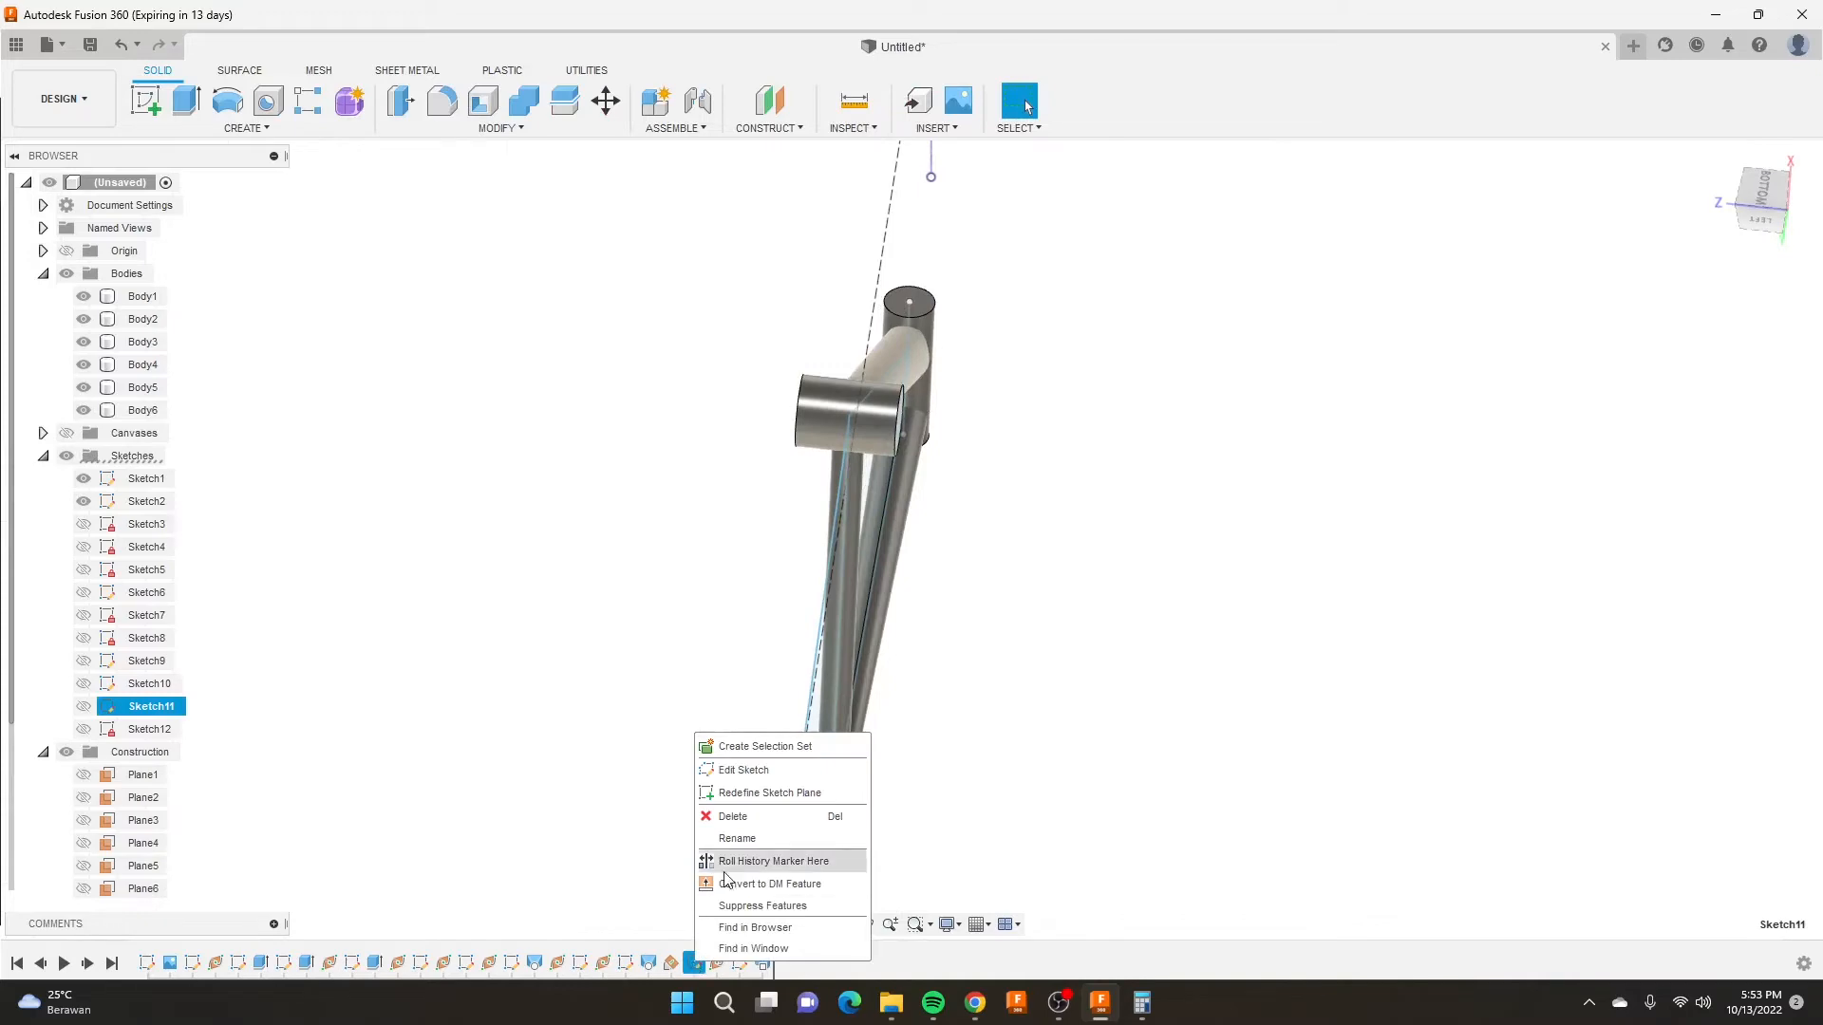
left_click(739, 775)
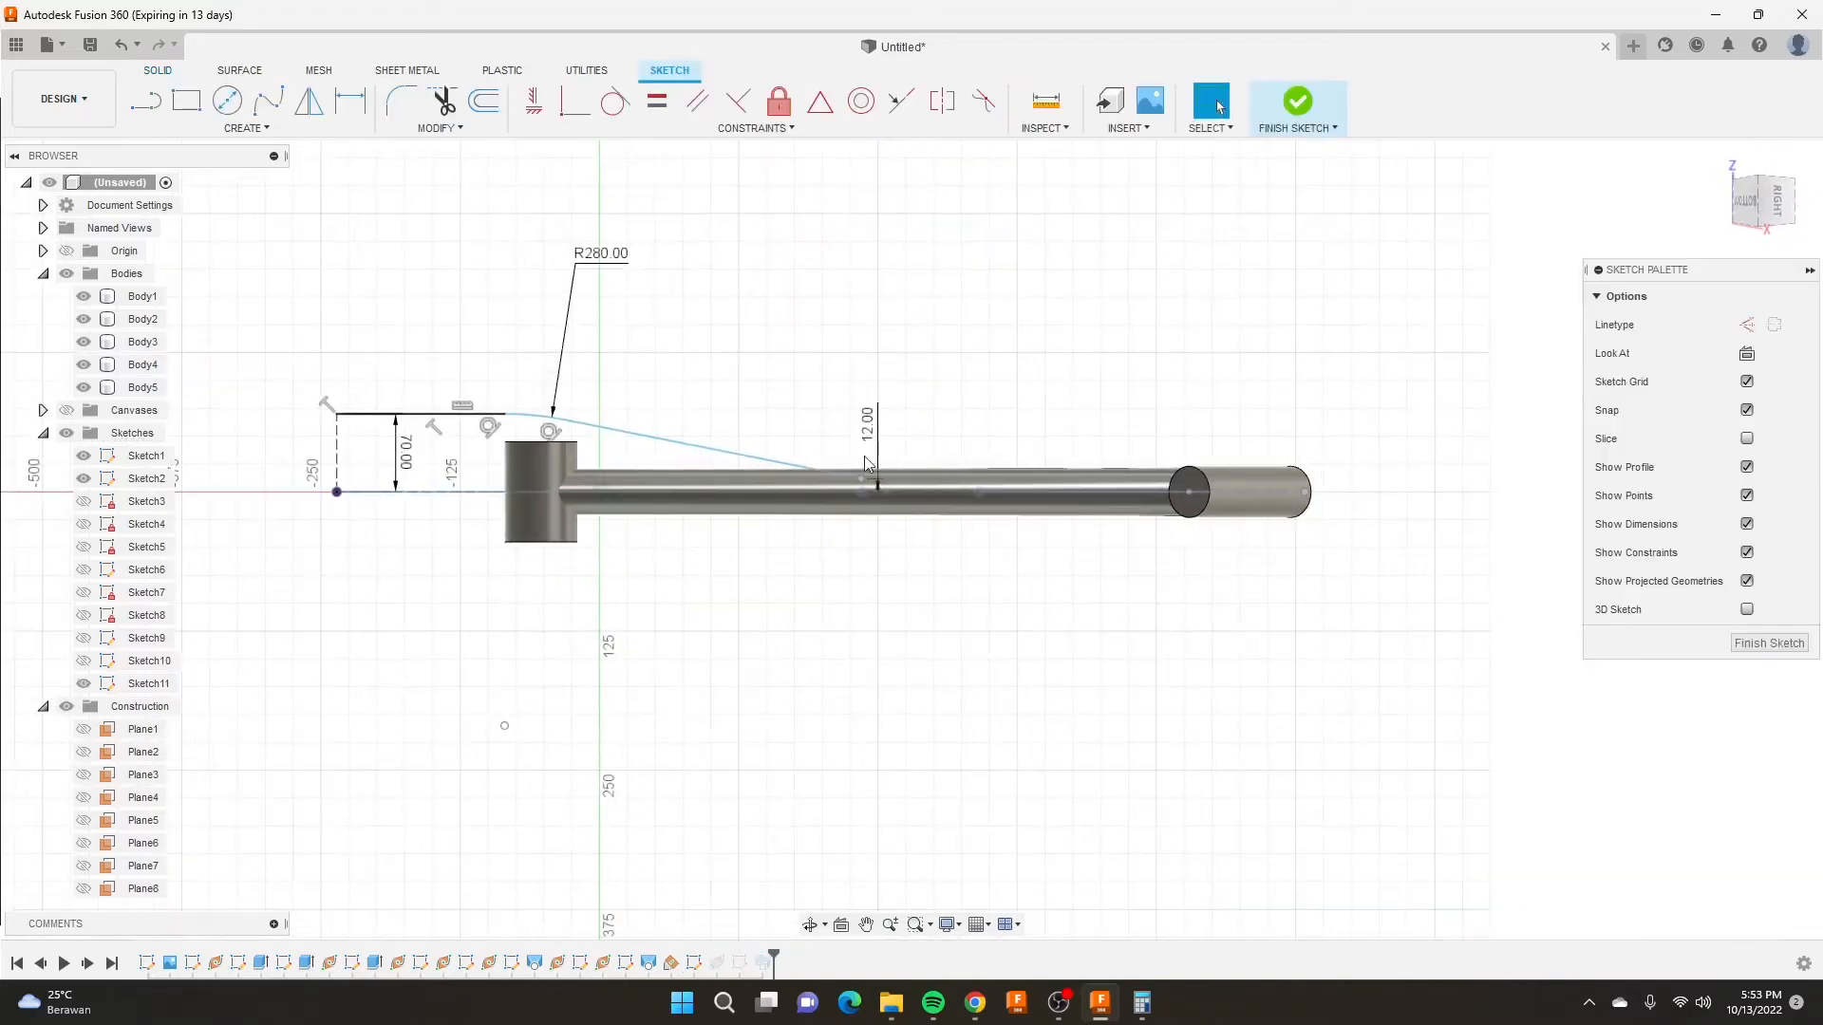
scroll(892, 389, "up", 10)
double_click(899, 376)
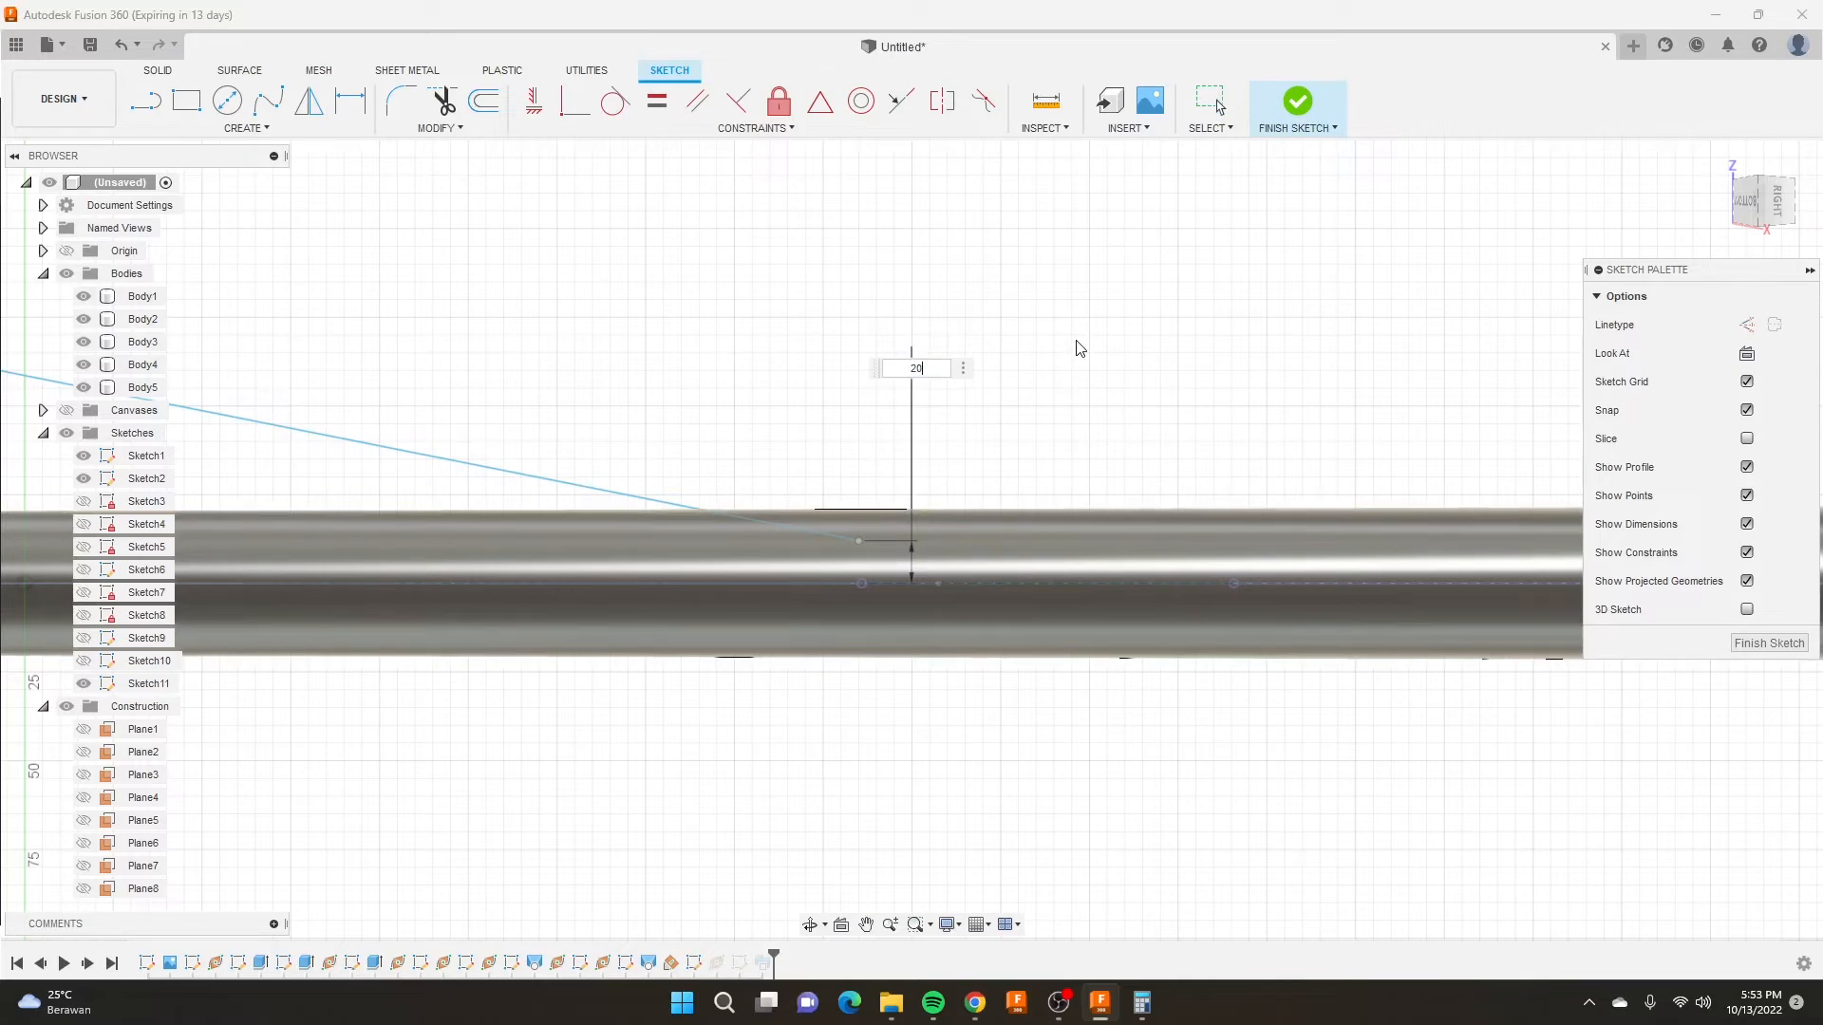
key("Return")
key("Escape")
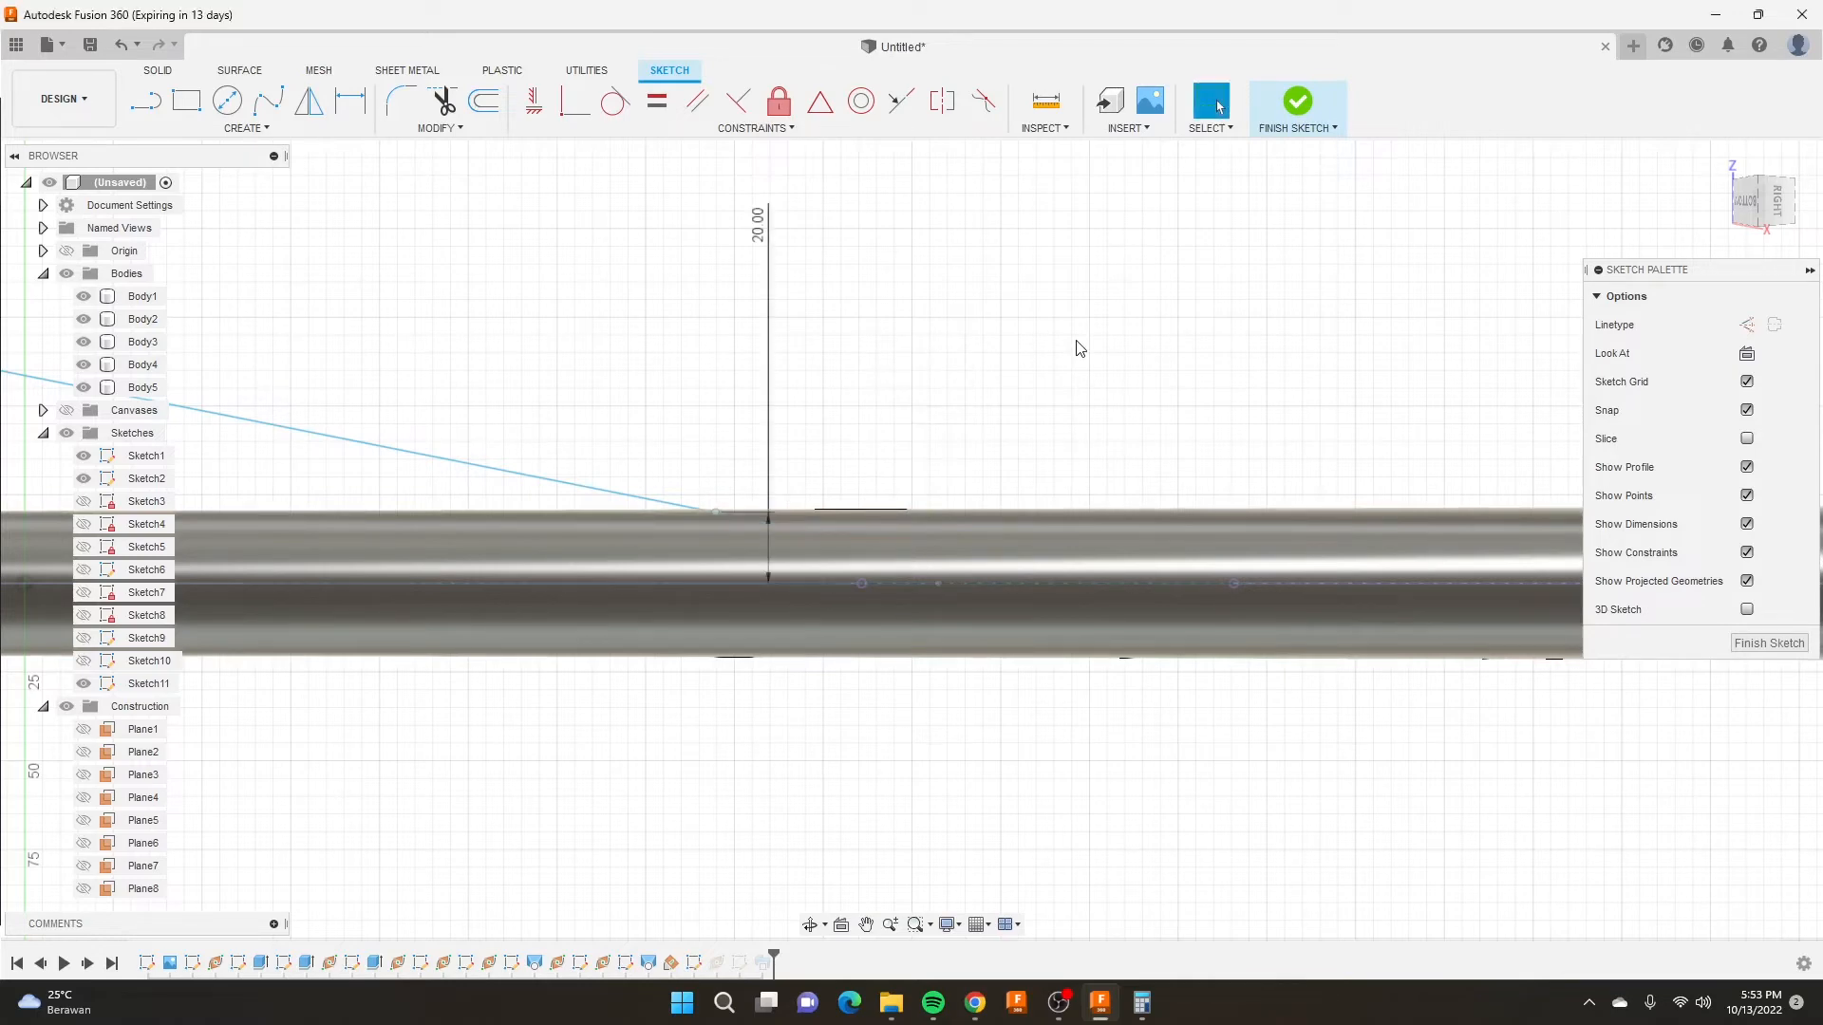
left_click(1299, 101)
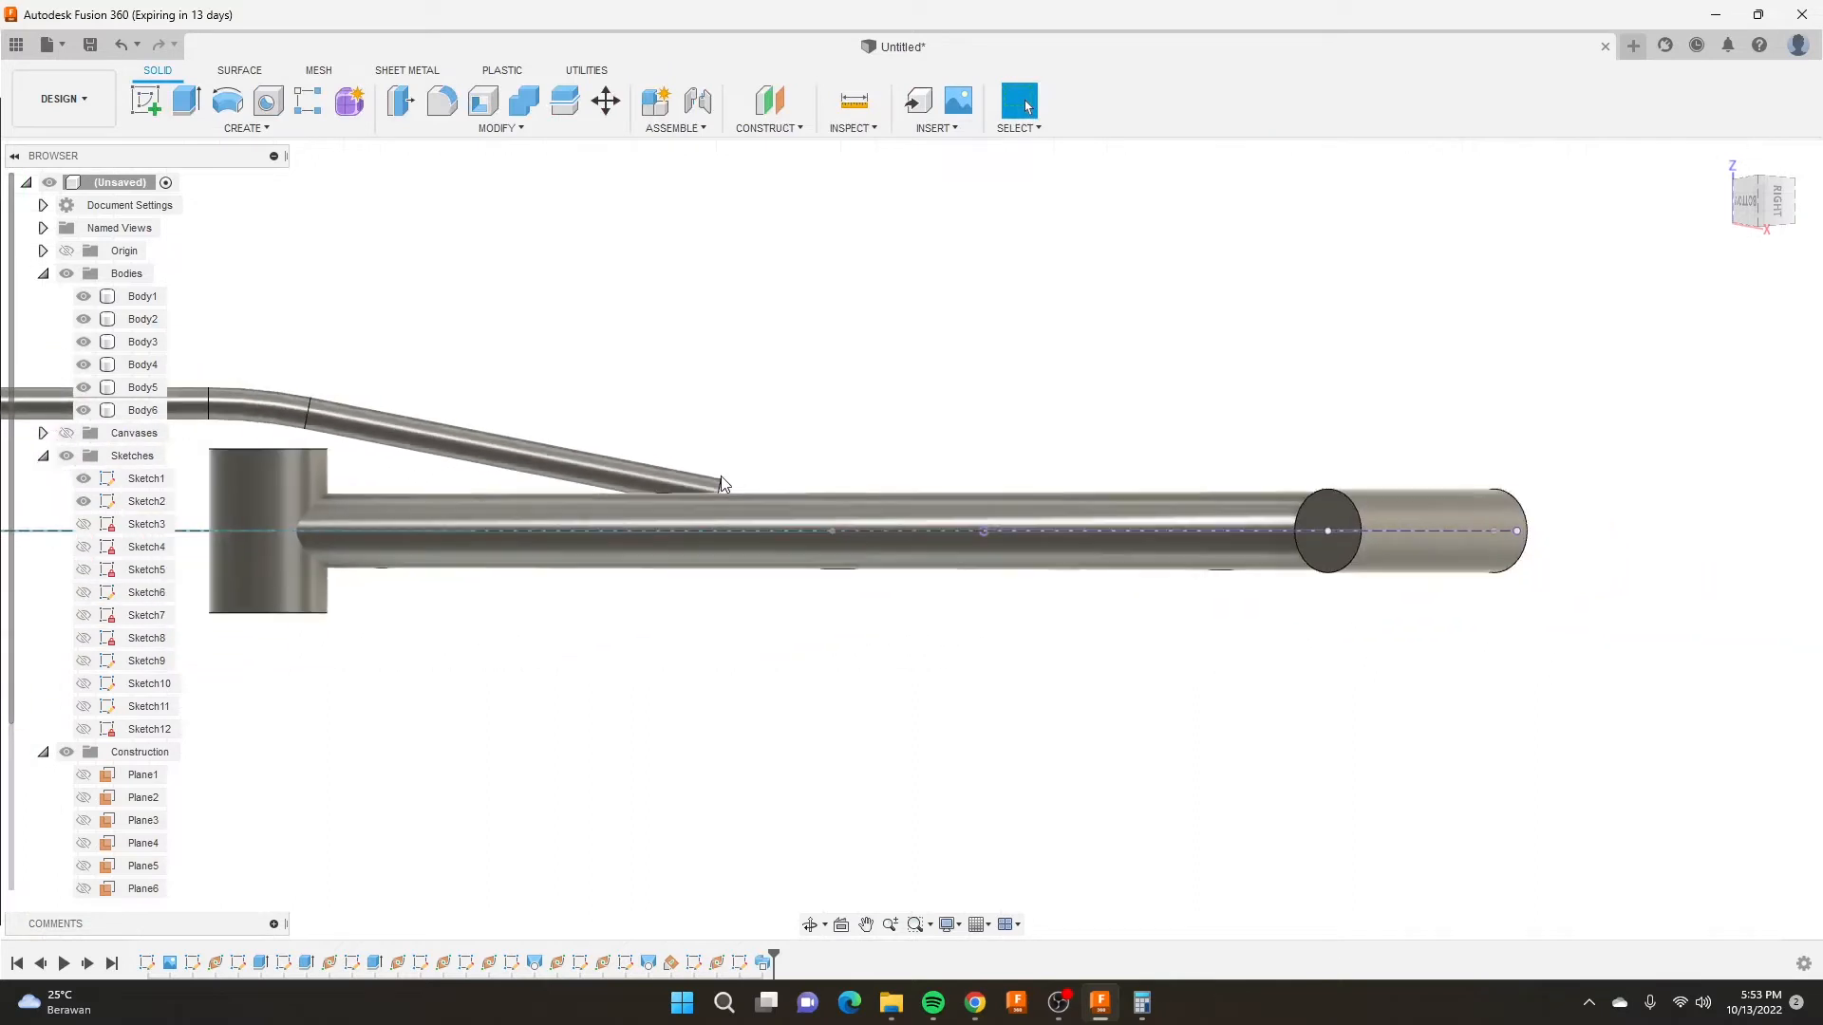
Reopen the seat stay path sketch, move the path's upper endpoint up along its line into the seat tube, and finish the sketch.
mouse_move(664, 456)
middle_mouse_down("shift")
mouse_move(721, 516)
mouse_move(777, 530)
middle_mouse_up("shift")
scroll(579, 467, "down", 2)
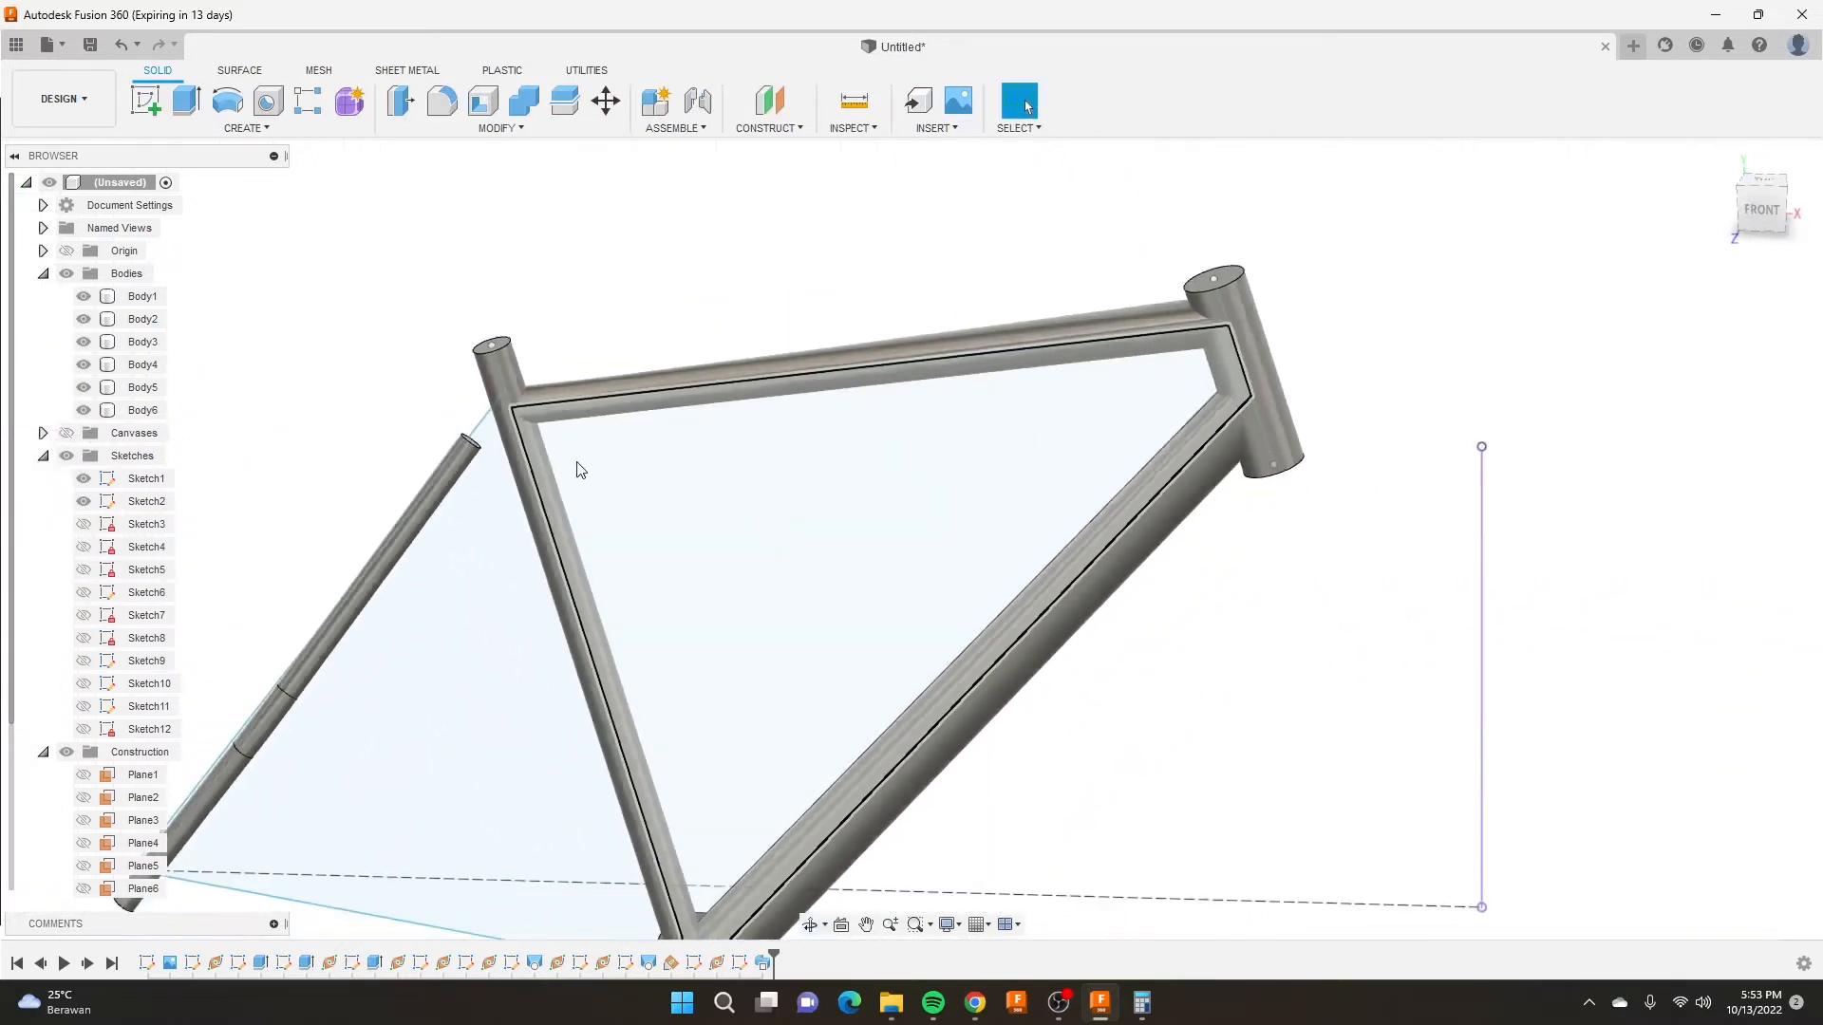
right_click(693, 963)
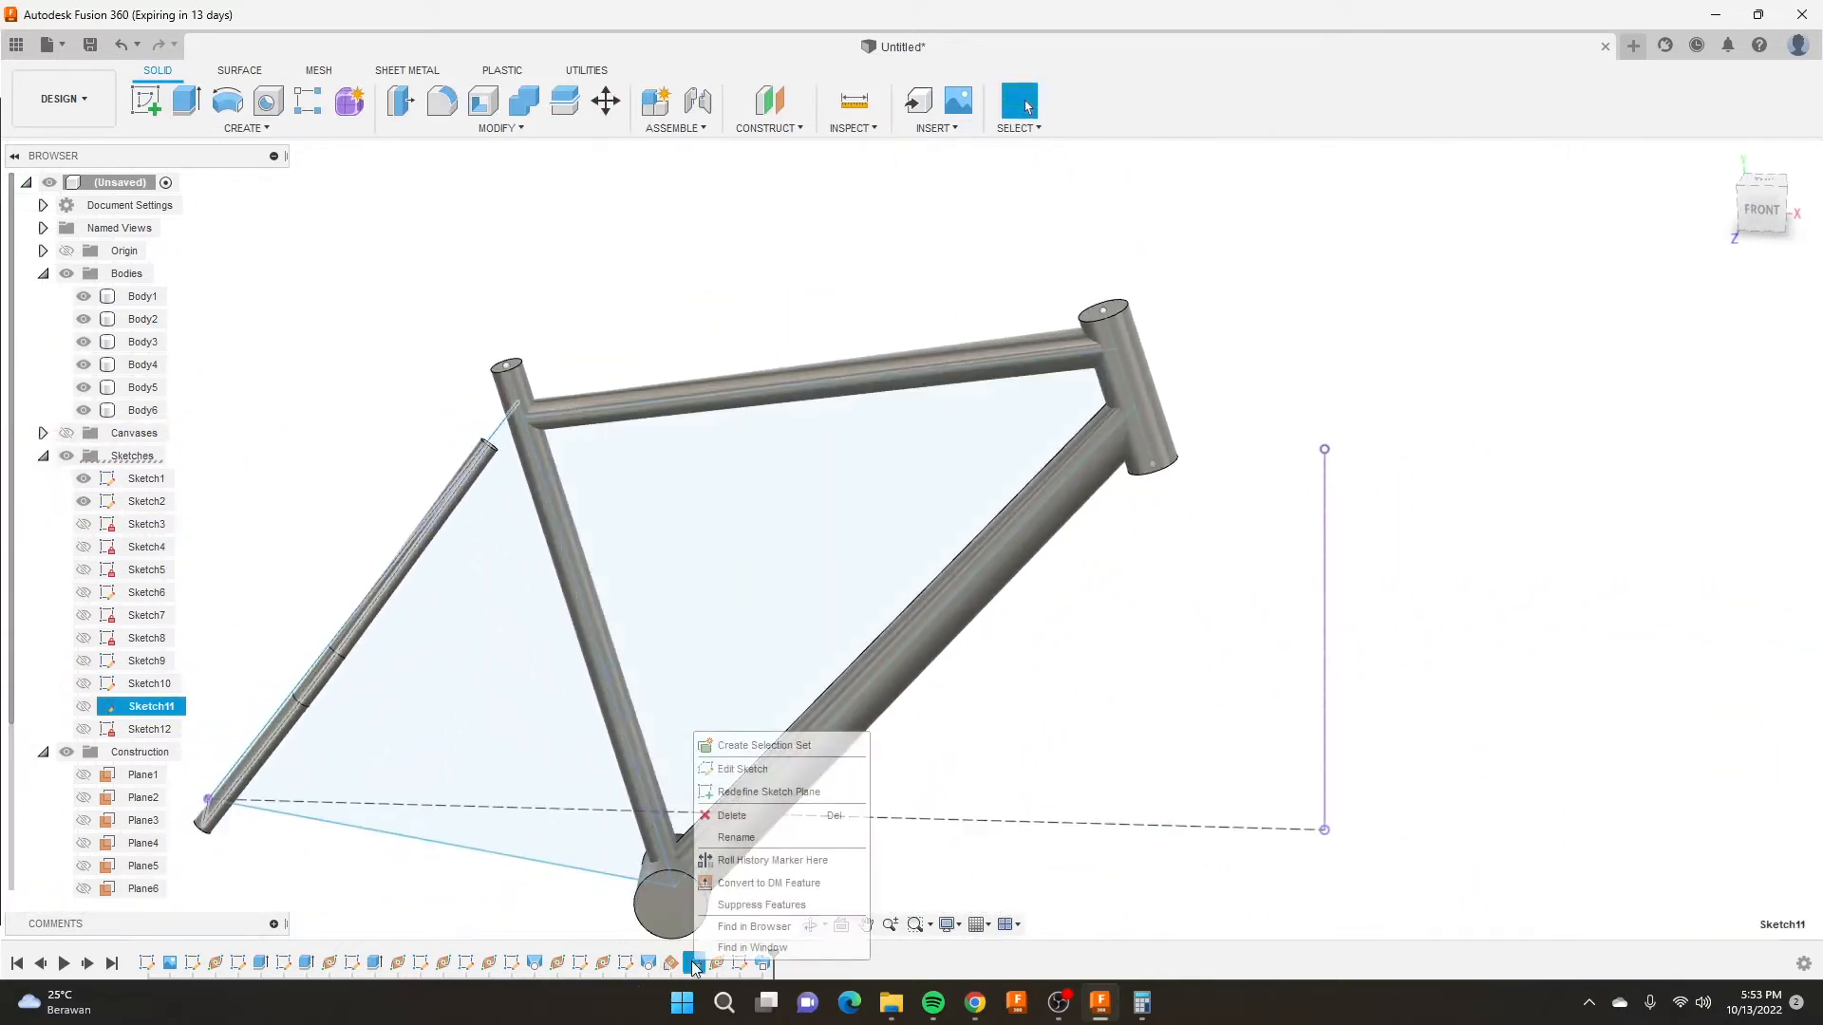
left_click(741, 771)
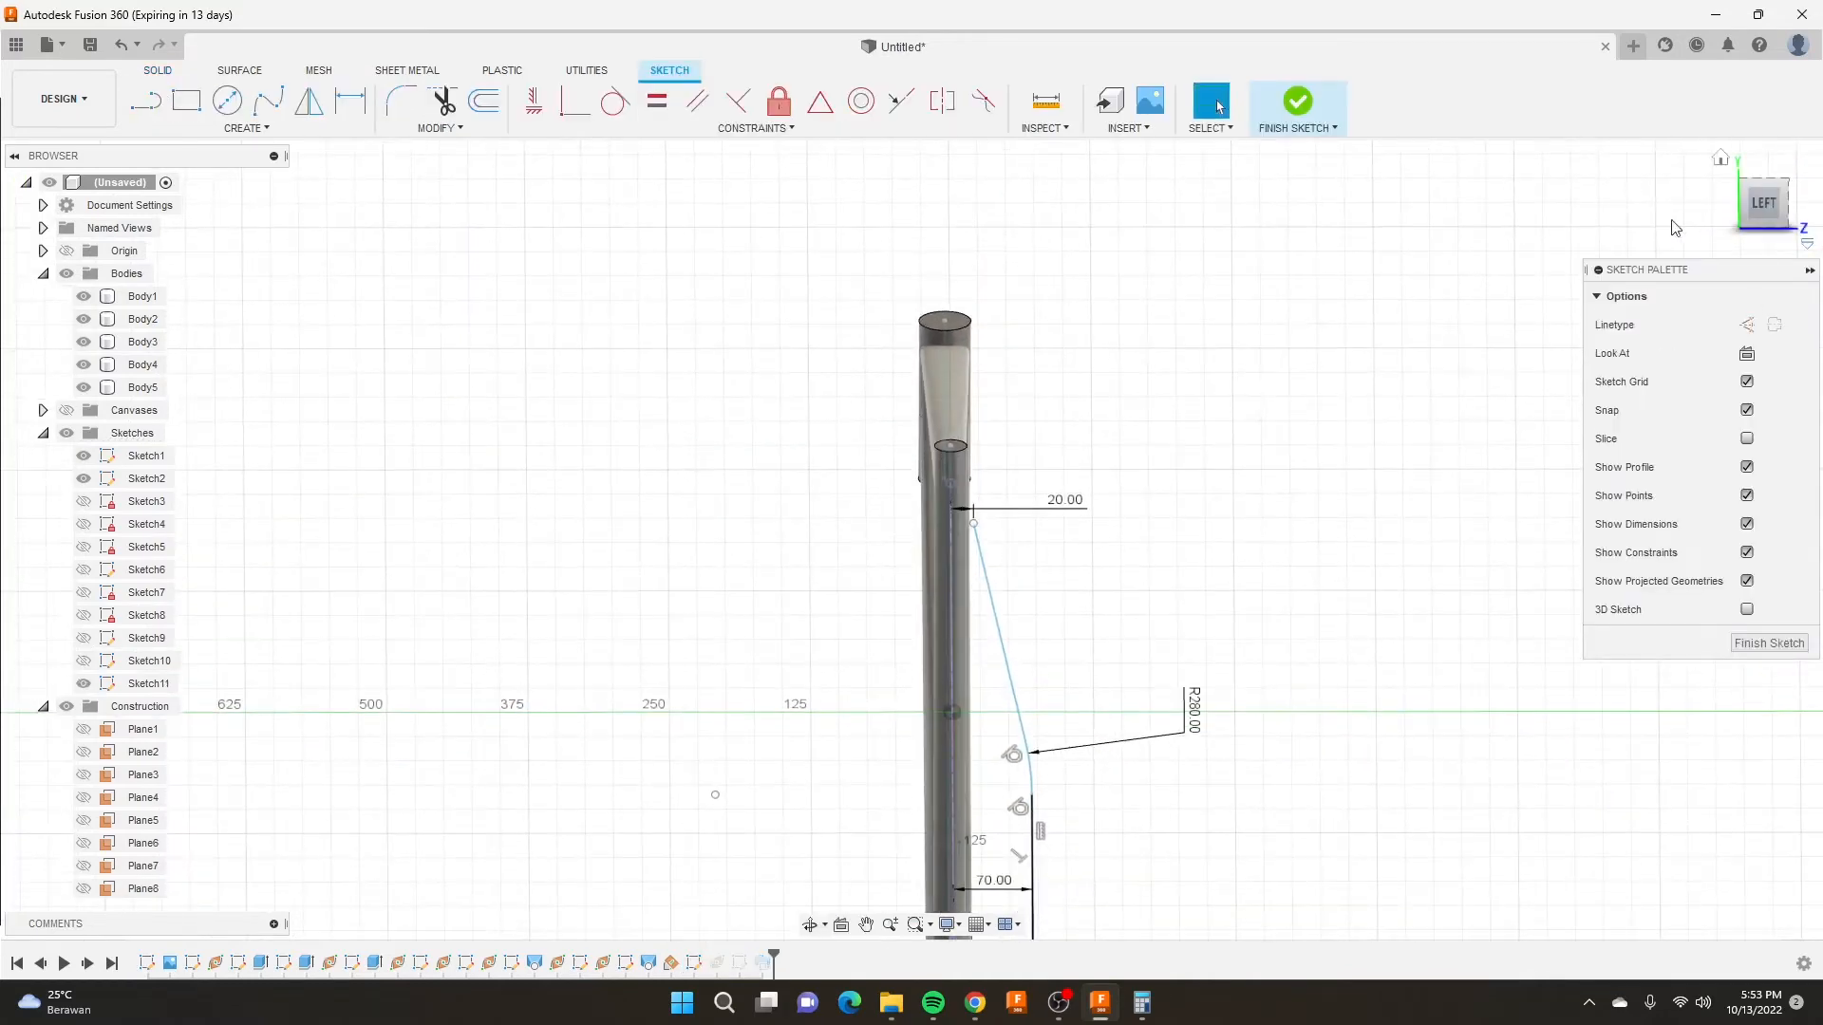
middle_click_drag(1282, 379, 1145, 389, "shift")
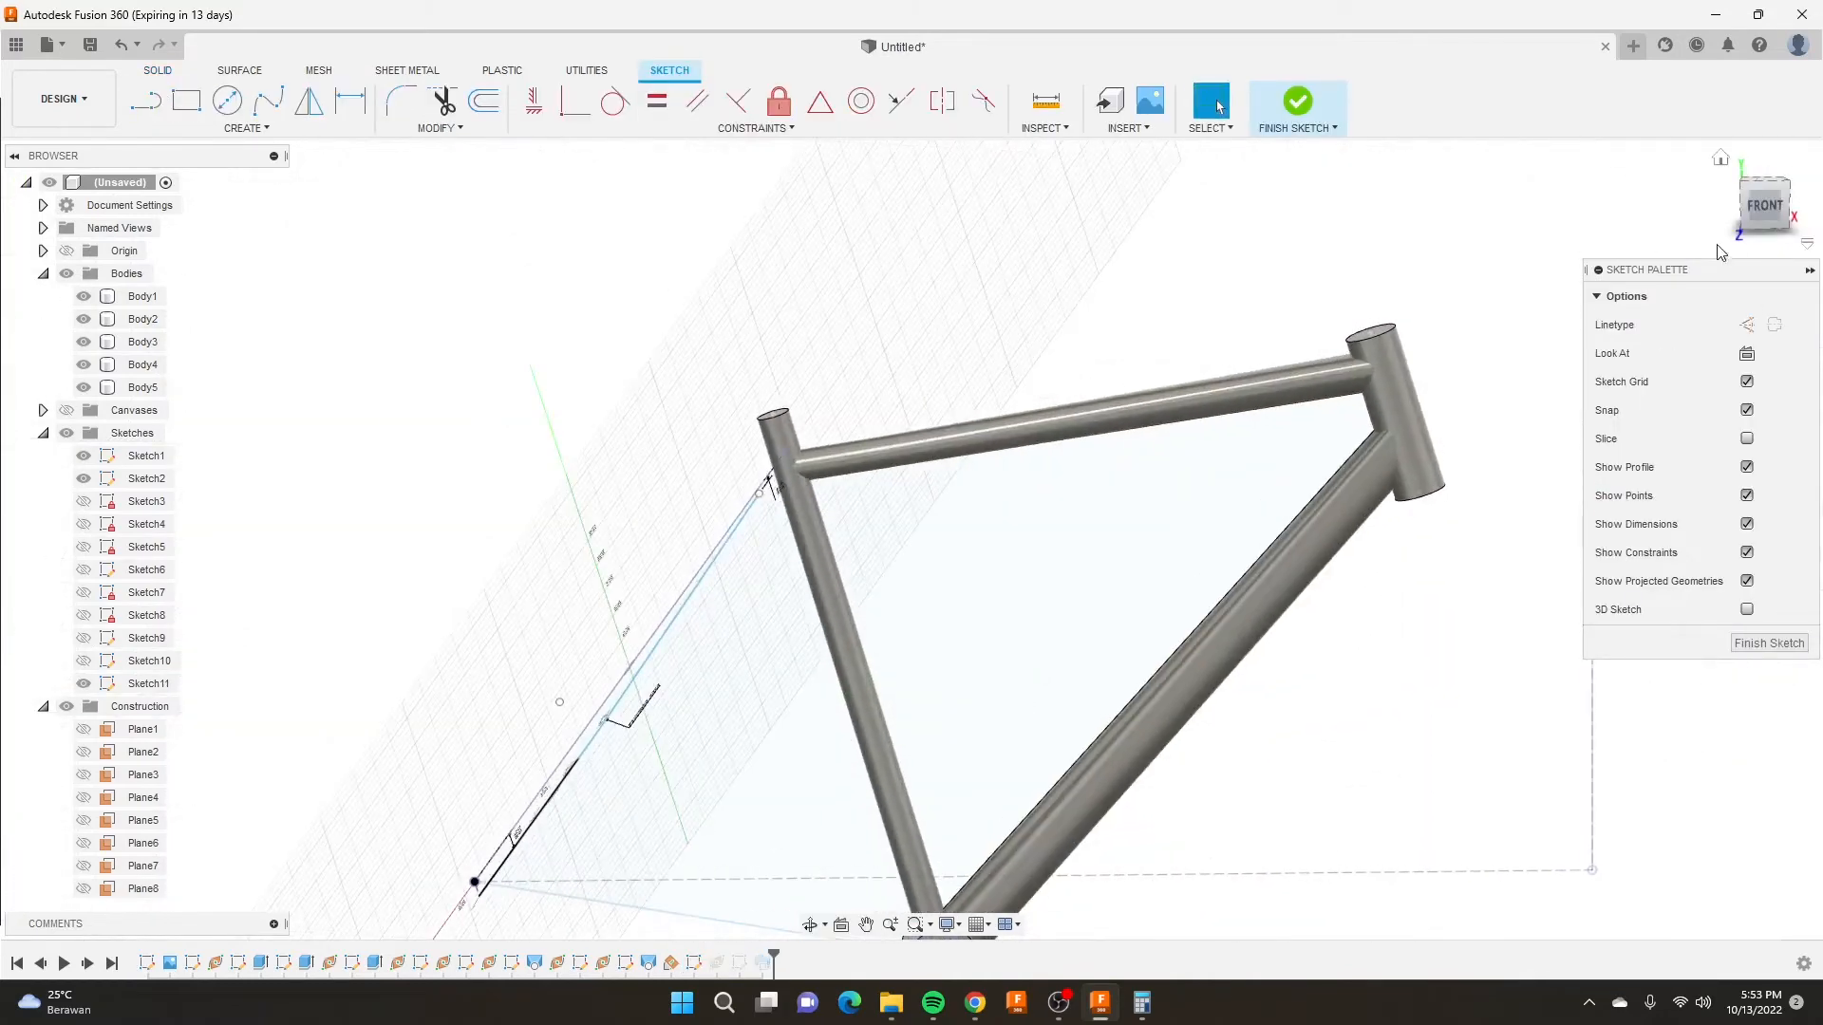
left_click(1764, 207)
scroll(760, 475, "up", 5)
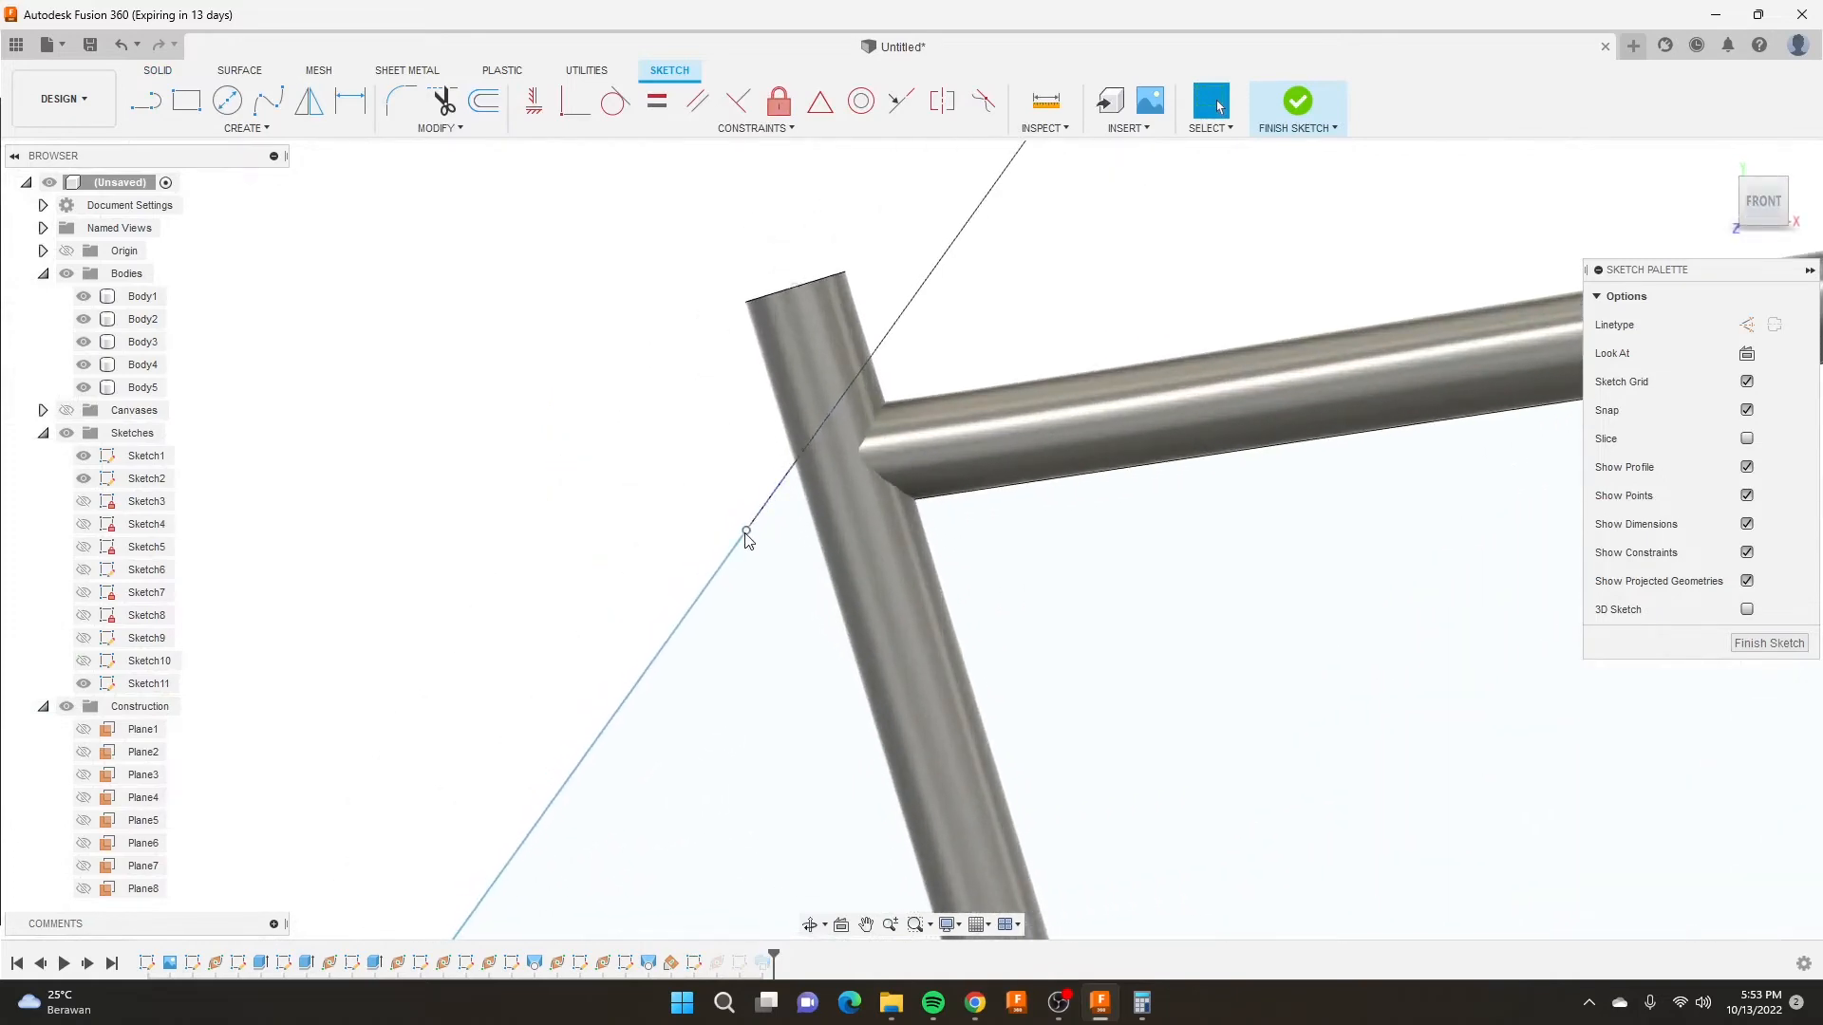
left_click_drag(747, 533, 832, 408)
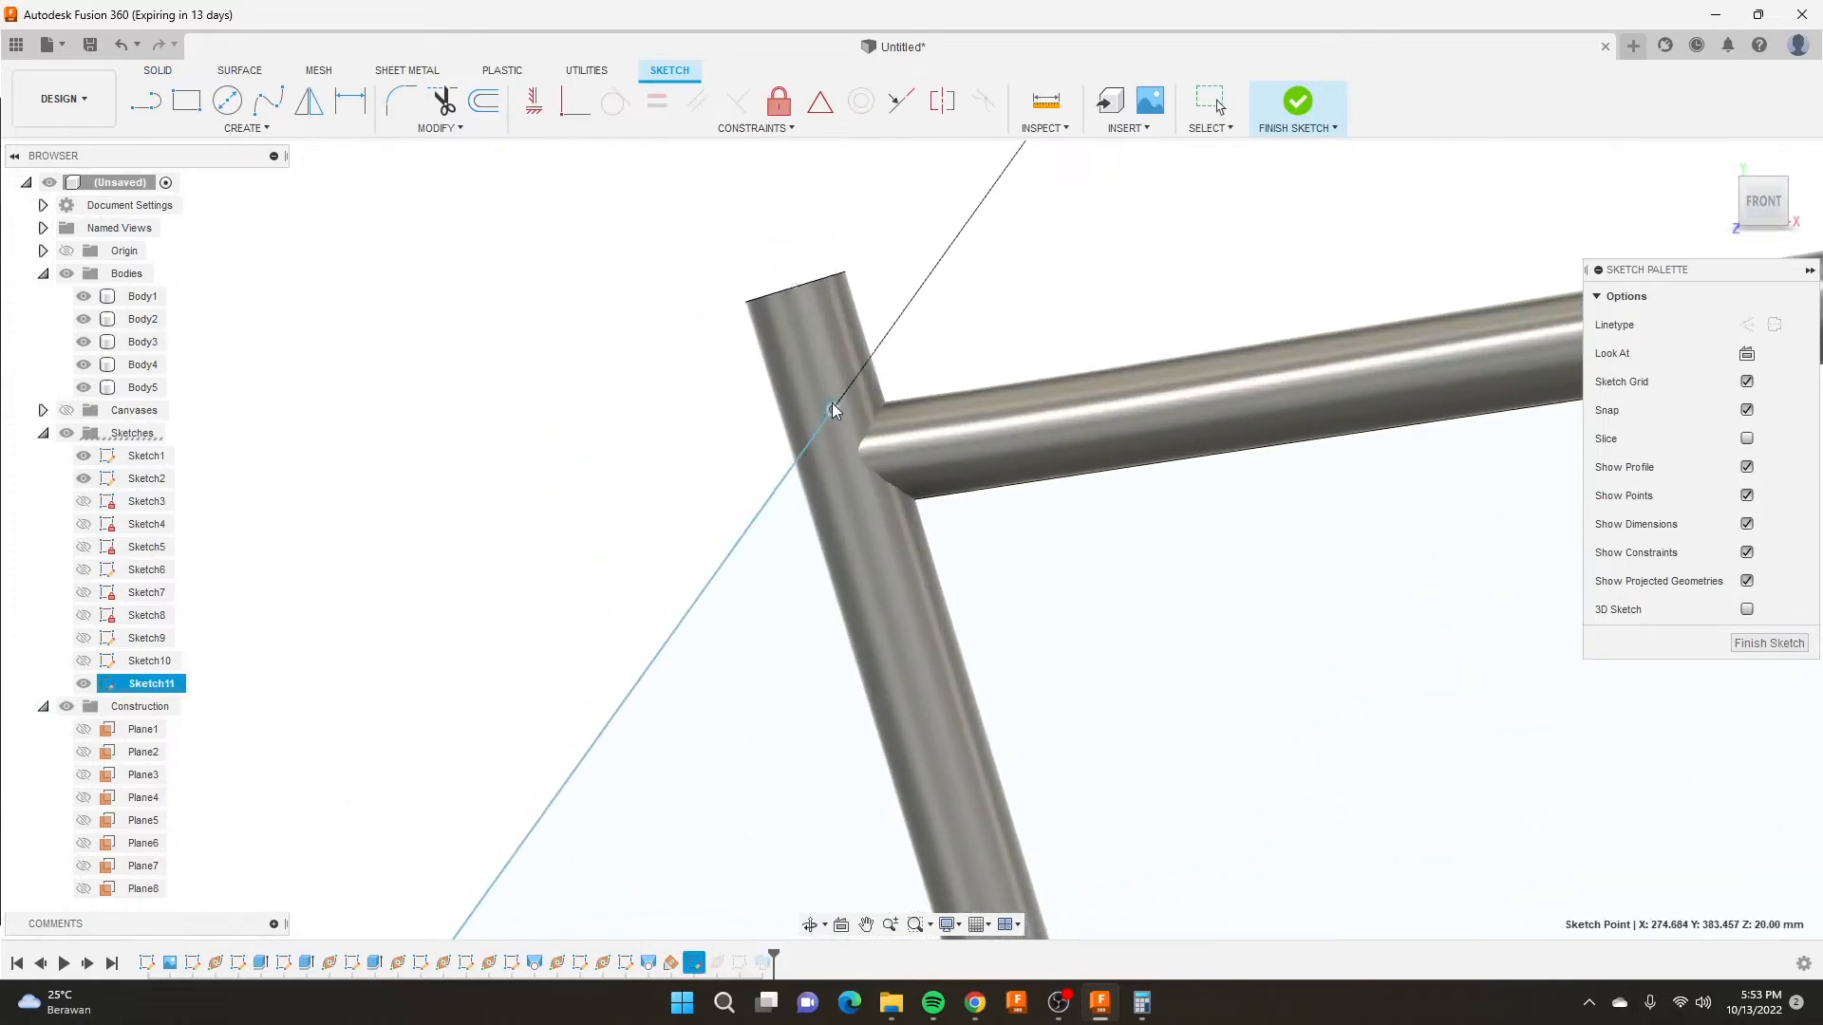
left_click(1297, 101)
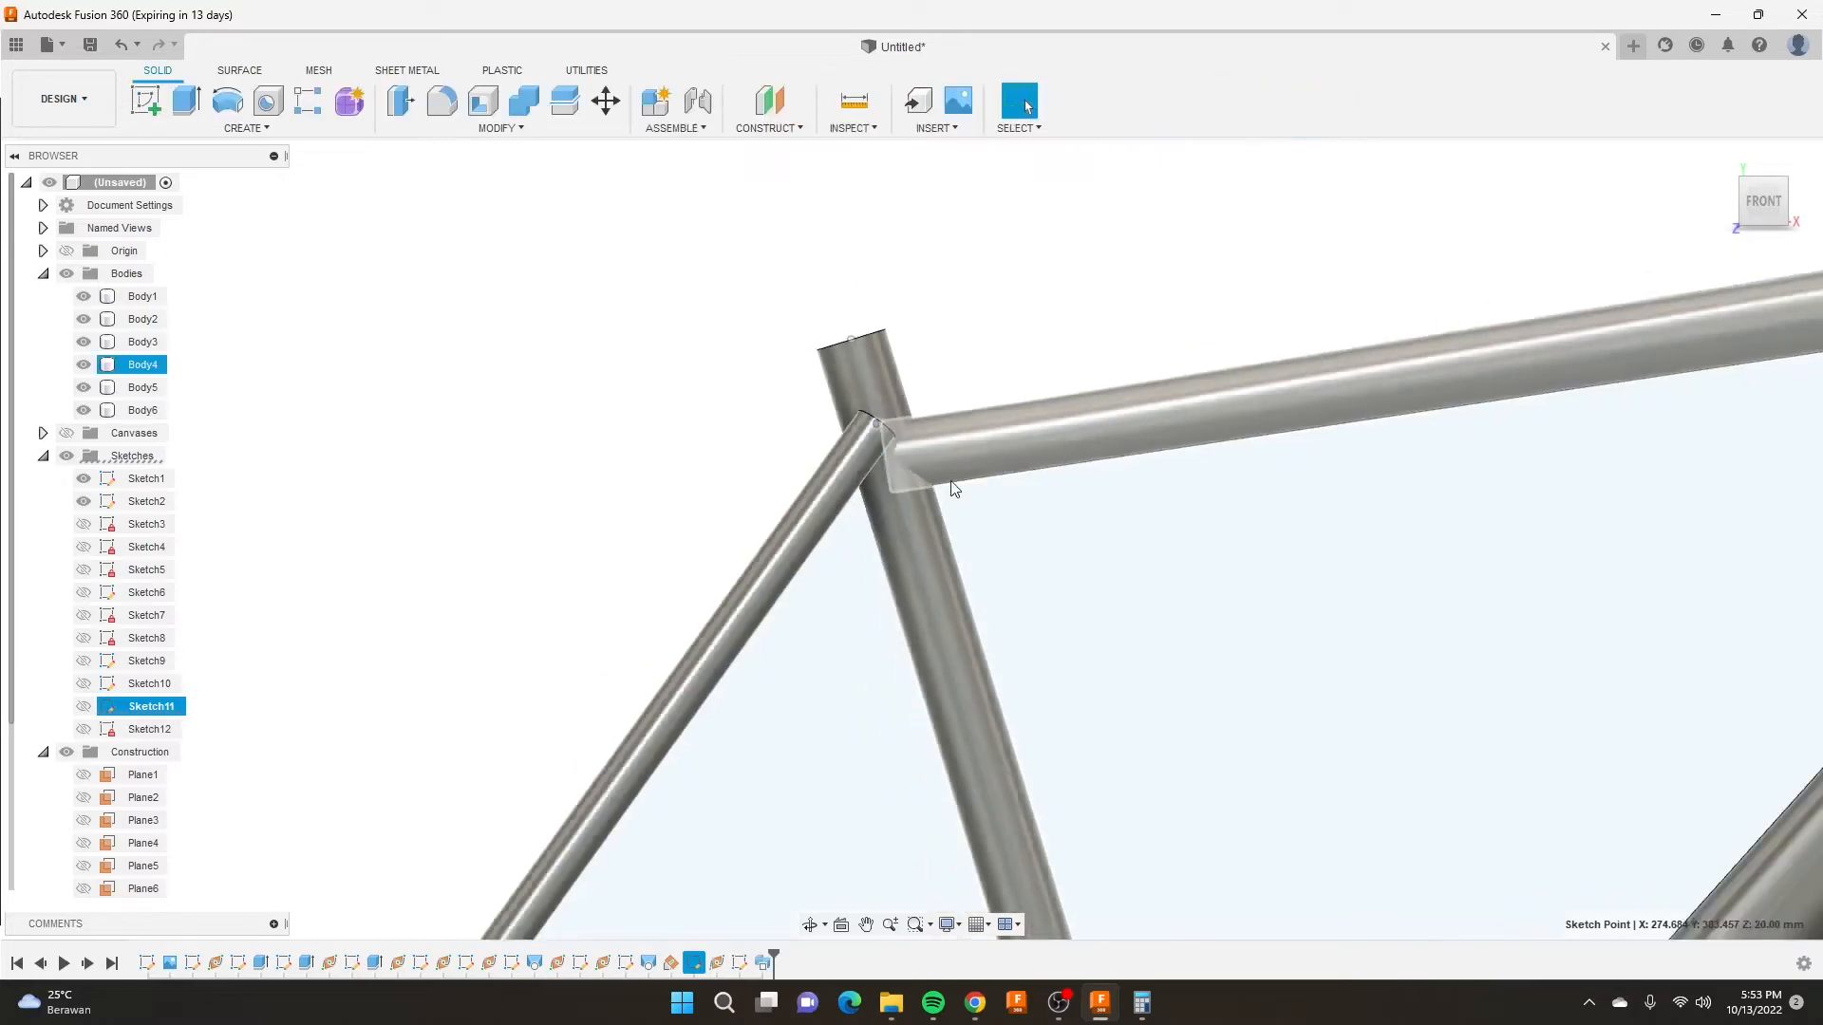
Examine from several angles how the extended seat stay's upper end joins the seat tube near the top tube.
scroll(951, 490, "down", 5)
scroll(809, 681, "up", 3)
middle_click_drag(802, 655, 1001, 676, "shift")
middle_click_drag(1107, 521, 1061, 625, "shift")
mouse_move(1089, 605)
left_mouse_down()
mouse_move(1143, 607)
mouse_move(1124, 606)
left_mouse_up()
middle_click_drag(1124, 605, 1053, 602, "shift")
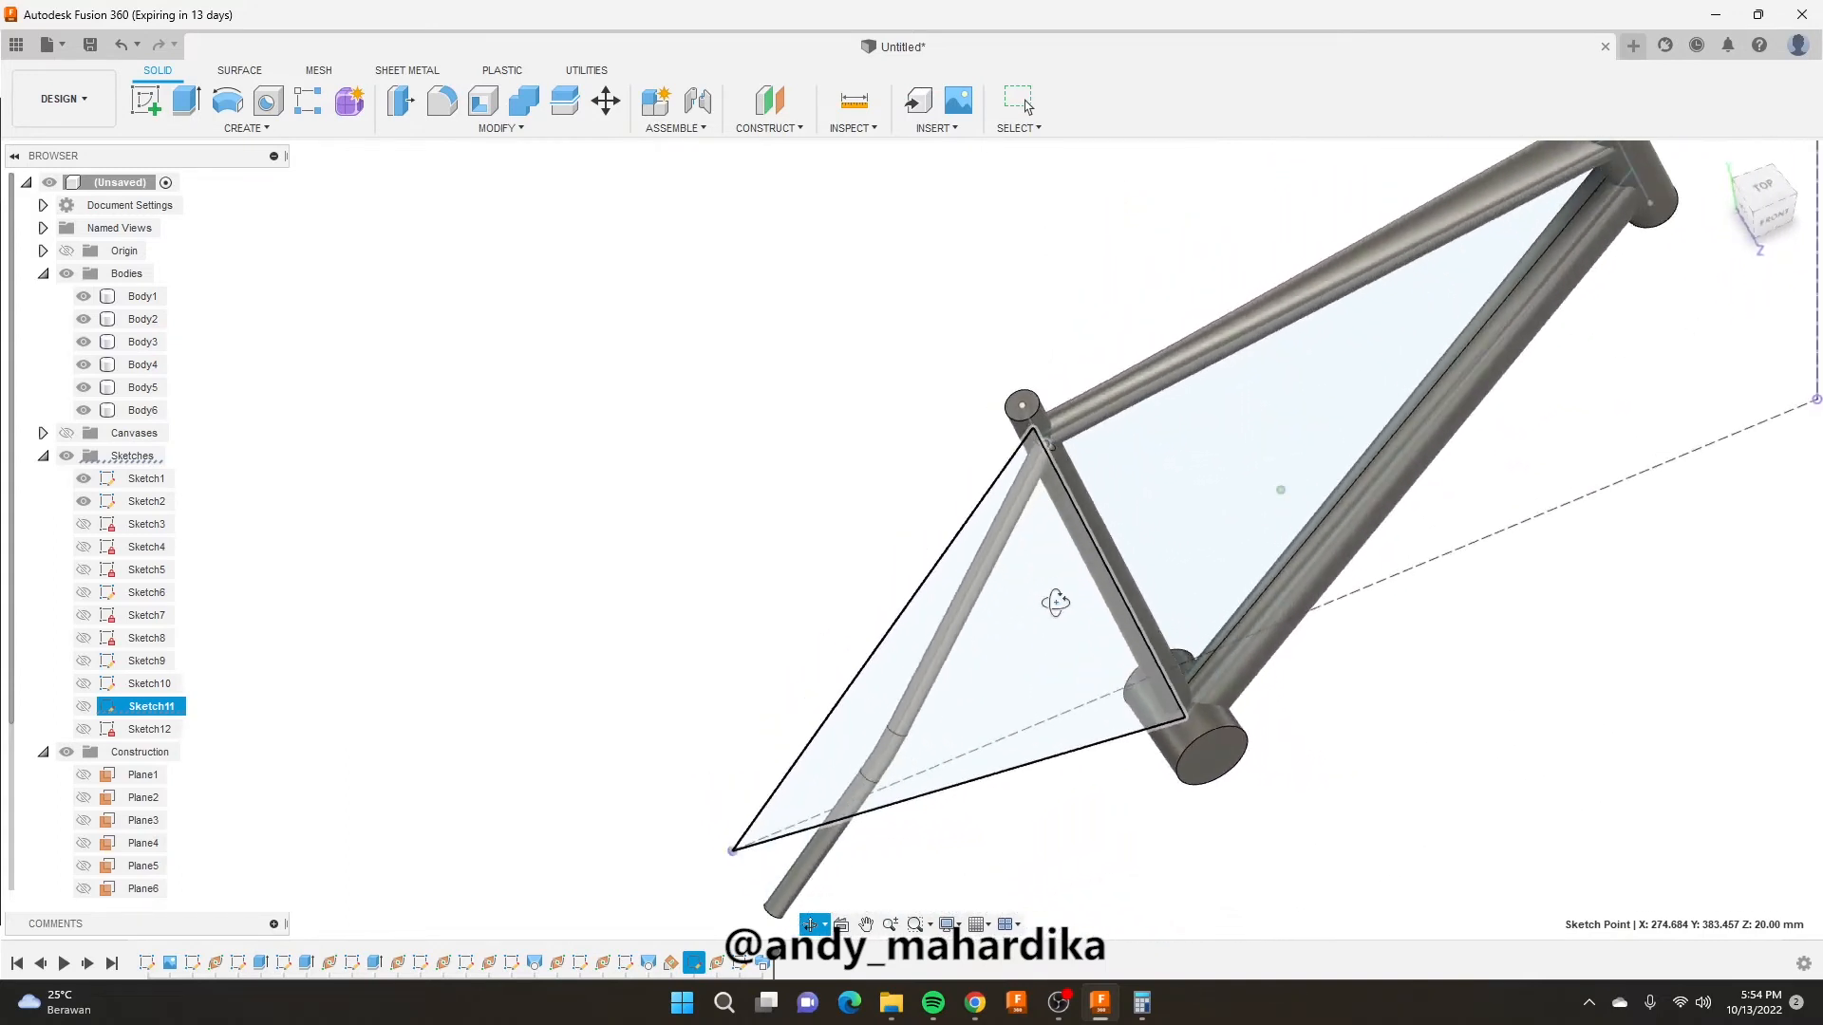
scroll(1003, 446, "down", 3)
scroll(1018, 432, "up", 5)
scroll(1012, 475, "up", 4)
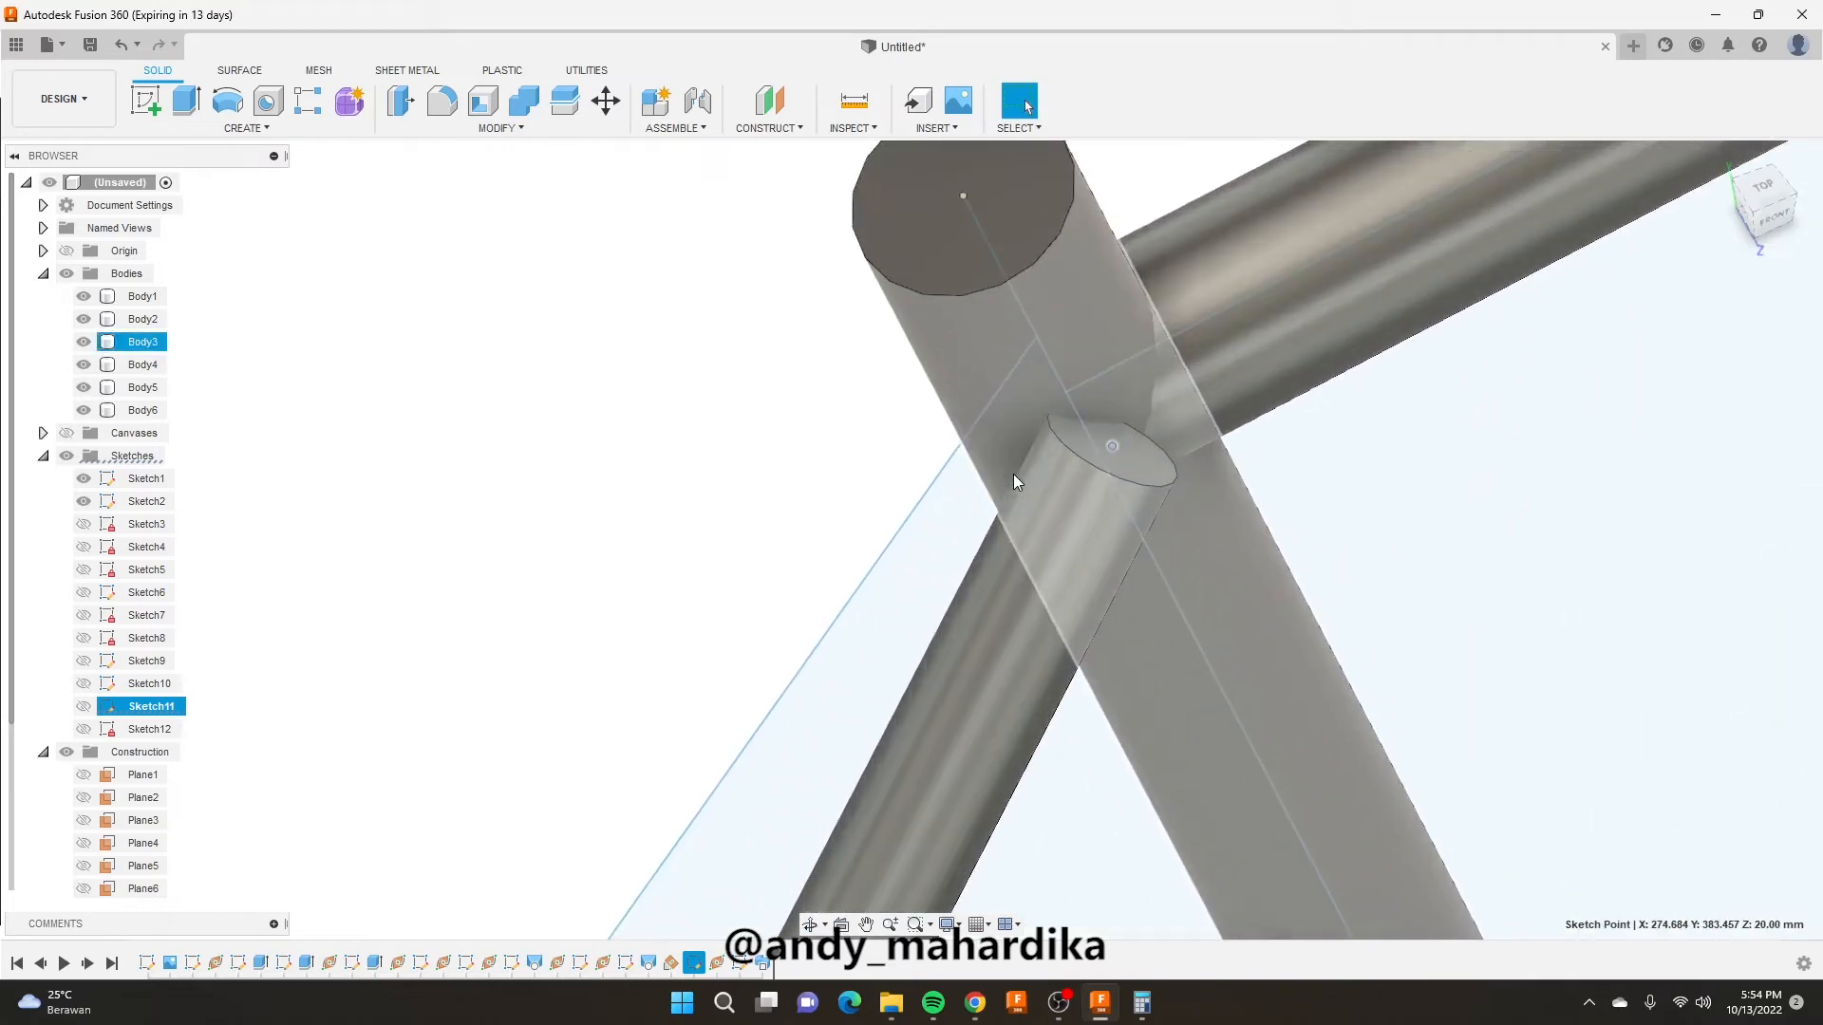
middle_click_drag(1012, 477, 936, 476, "shift")
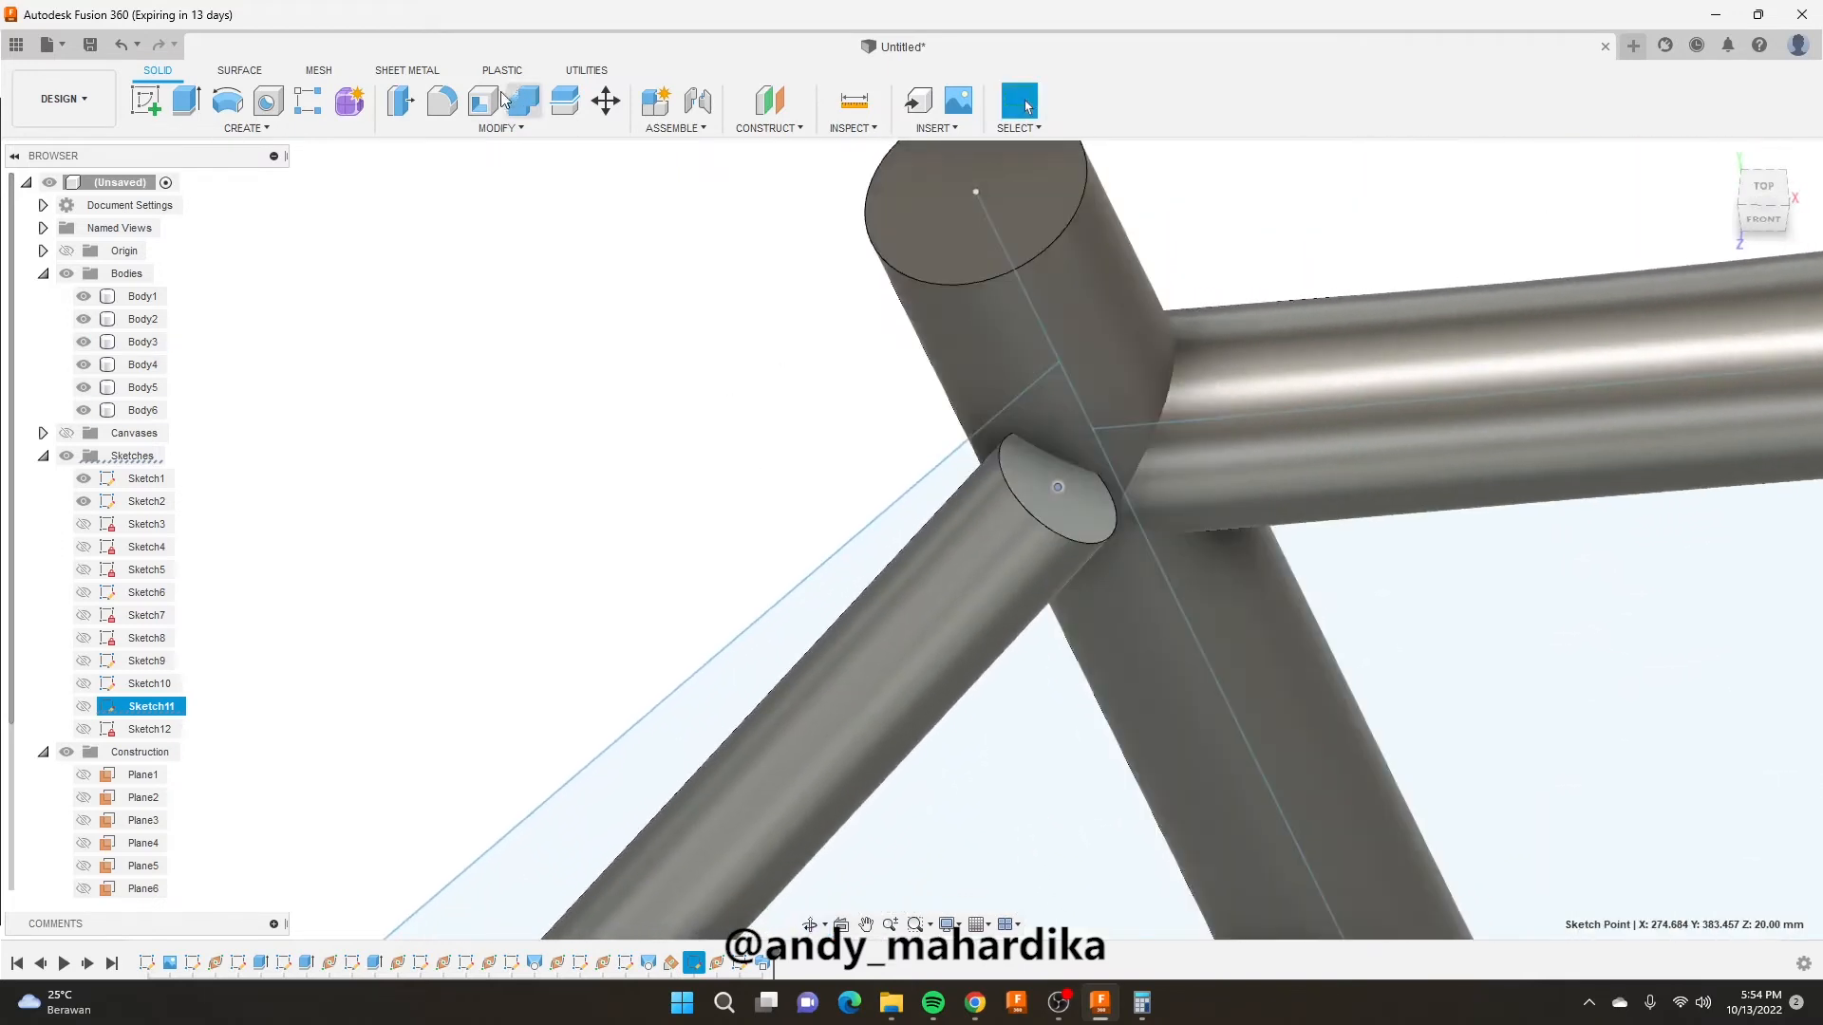
left_click(498, 129)
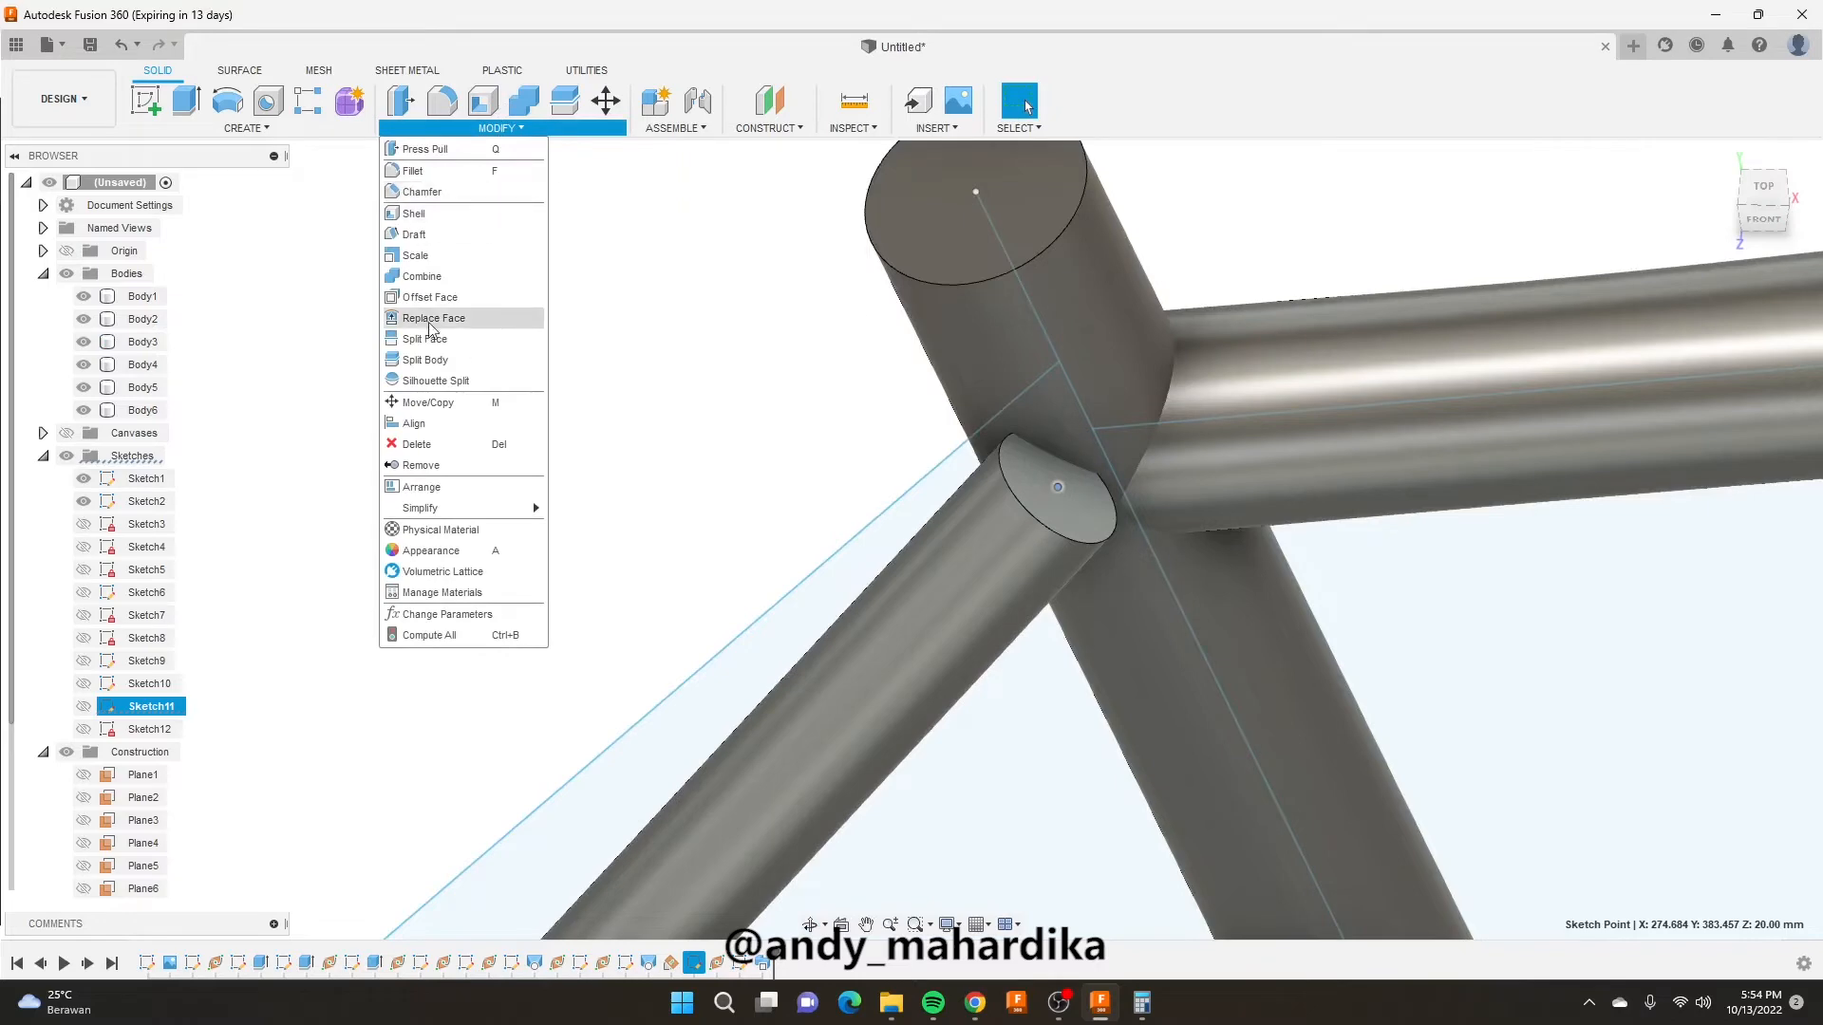
left_click(842, 354)
scroll(863, 375, "down", 5)
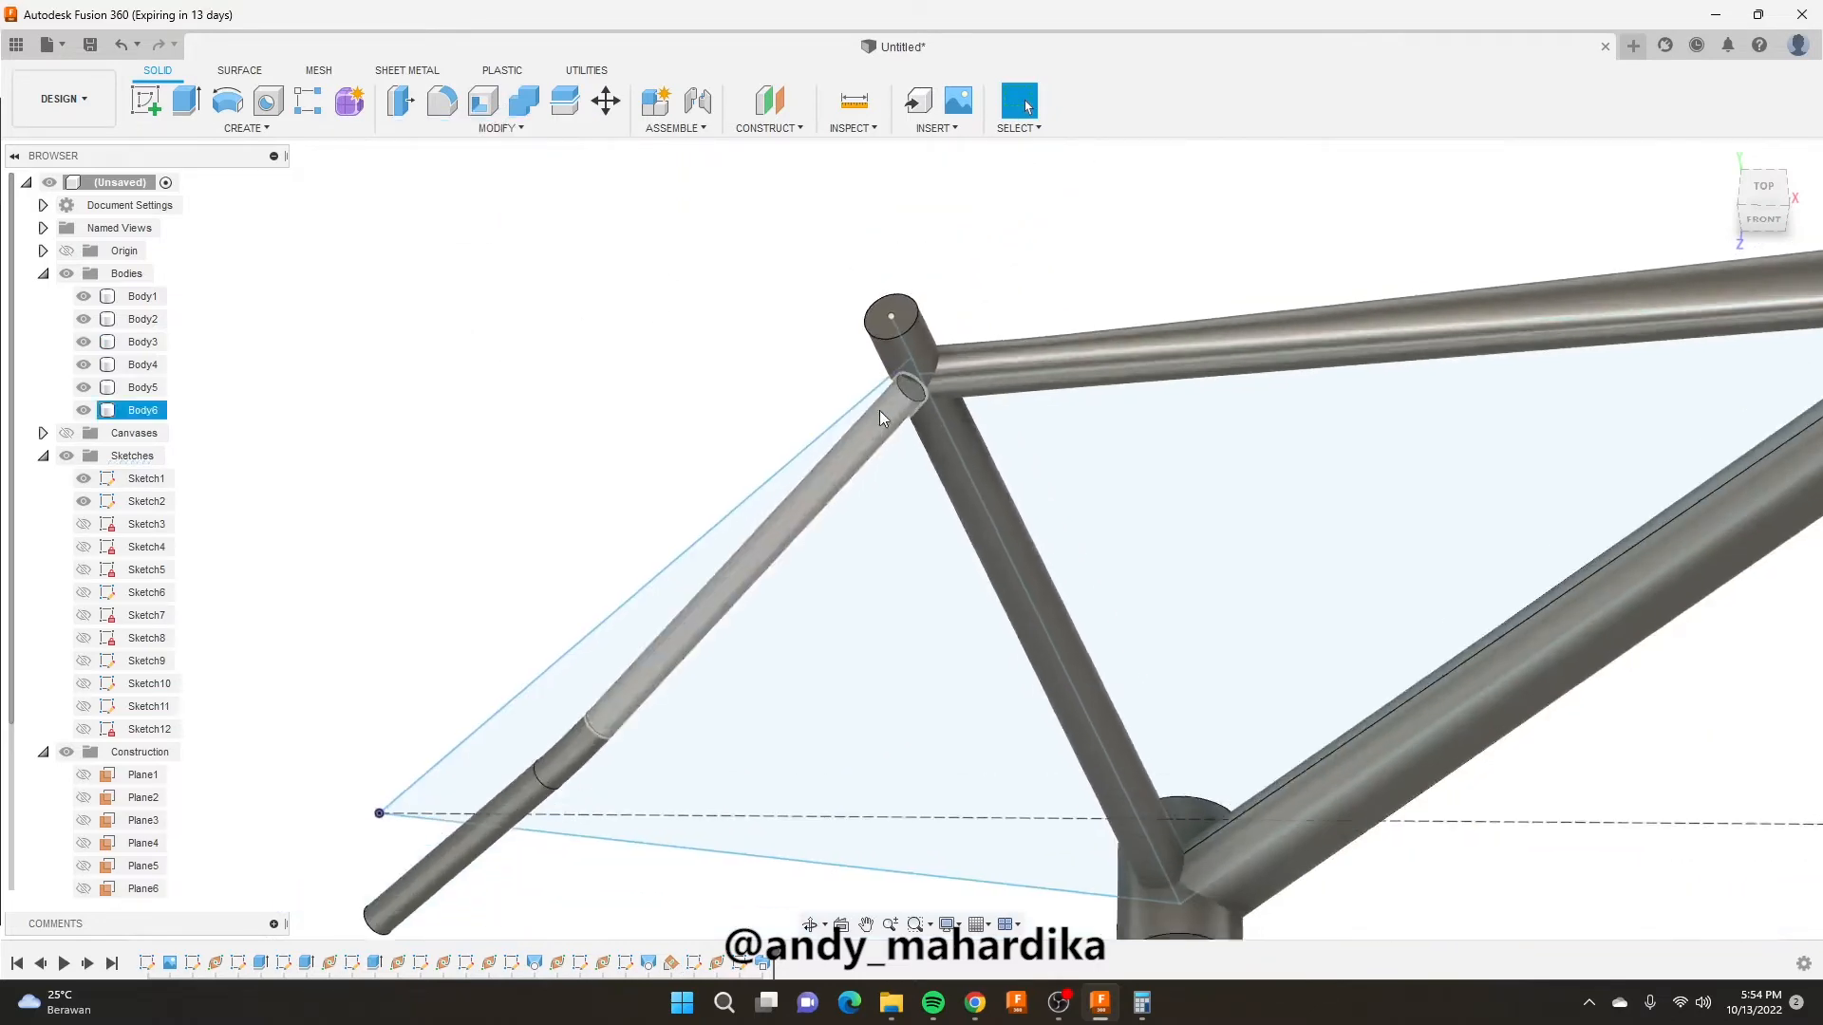
scroll(892, 379, "up", 6)
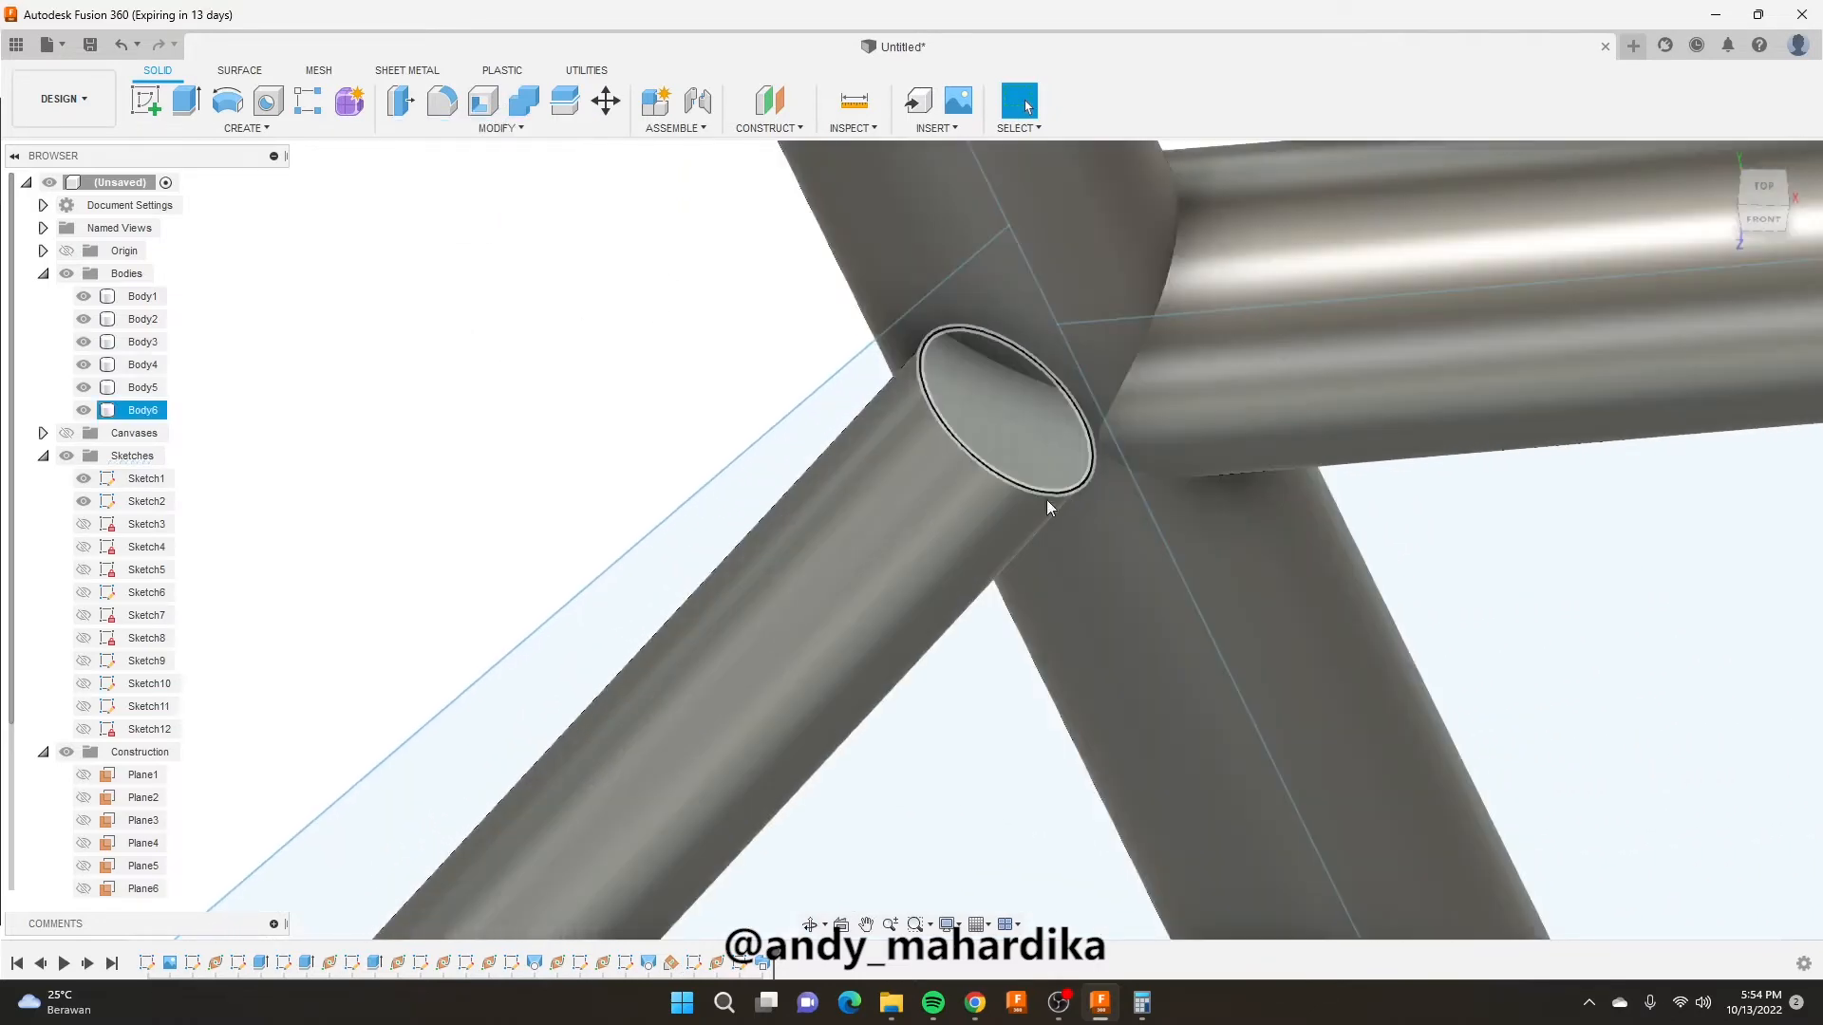
middle_click_drag(1046, 499, 1033, 407, "shift")
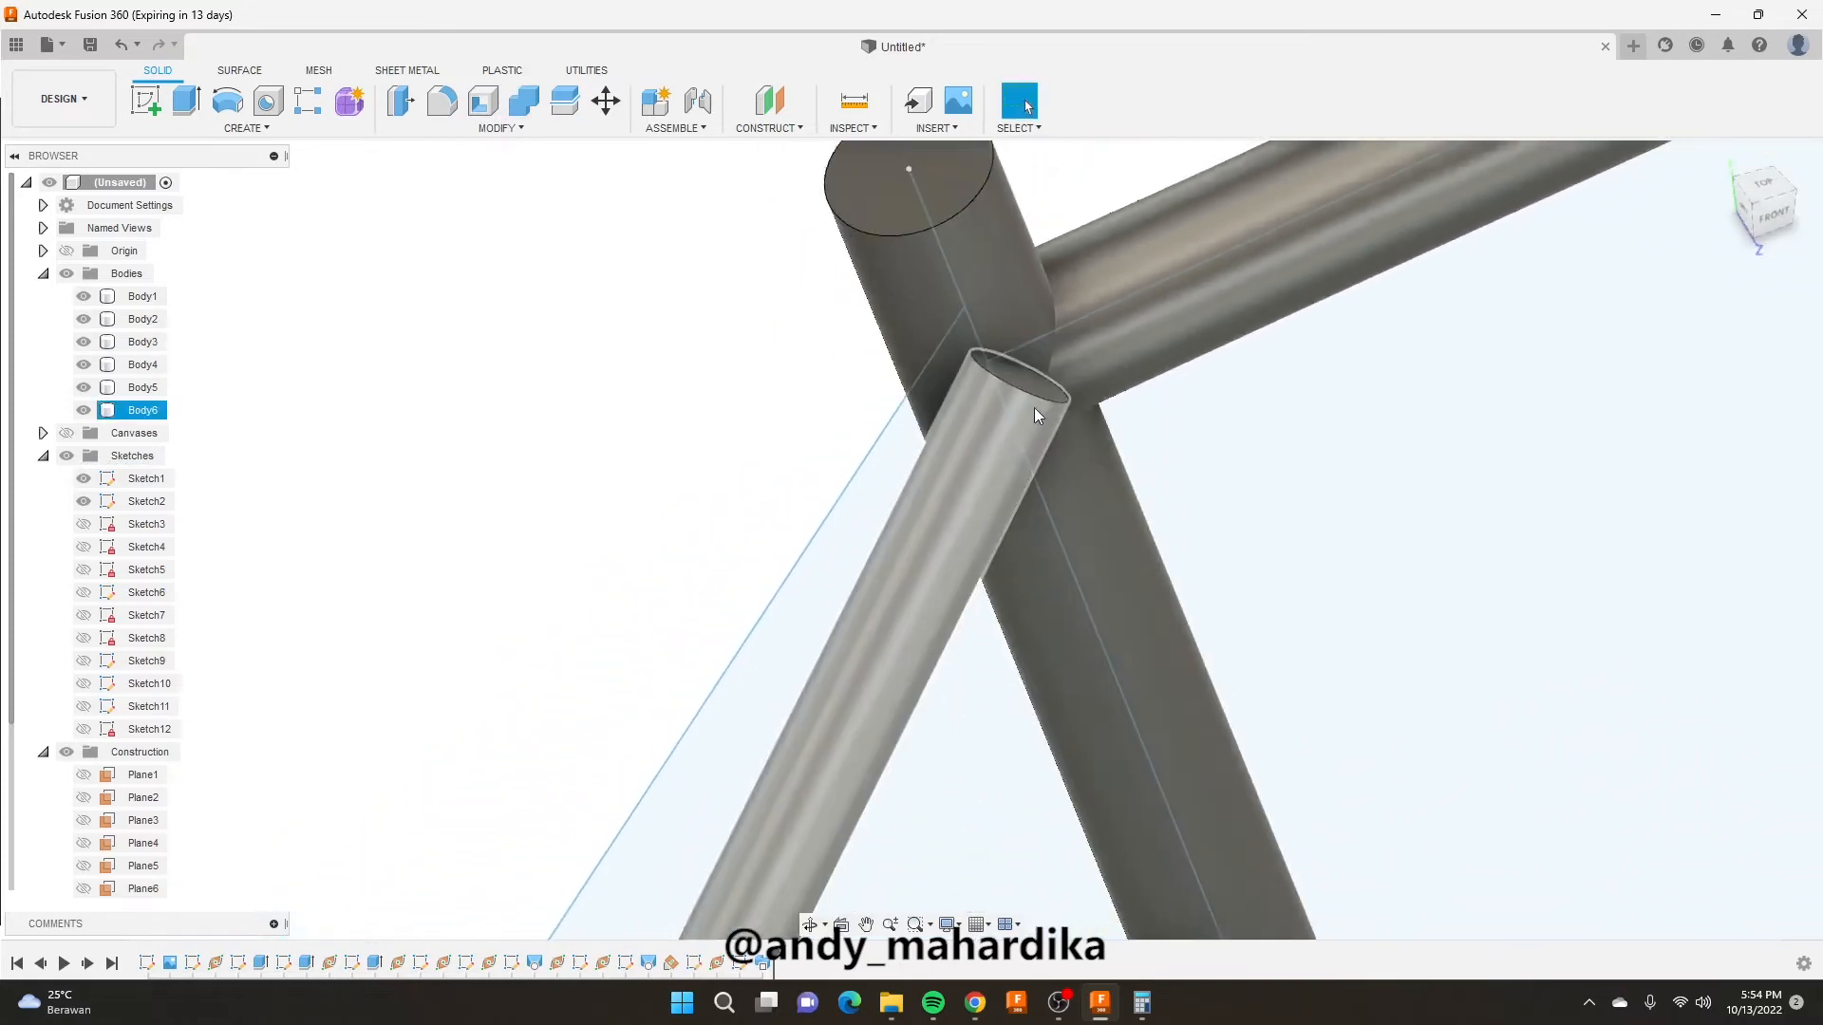
Create a construction plane at 90 degrees through the layout line between the rear axle and the bottom bracket.
scroll(1034, 408, "down", 8)
scroll(879, 704, "up", 3)
middle_click_drag(879, 710, 1015, 632, "shift")
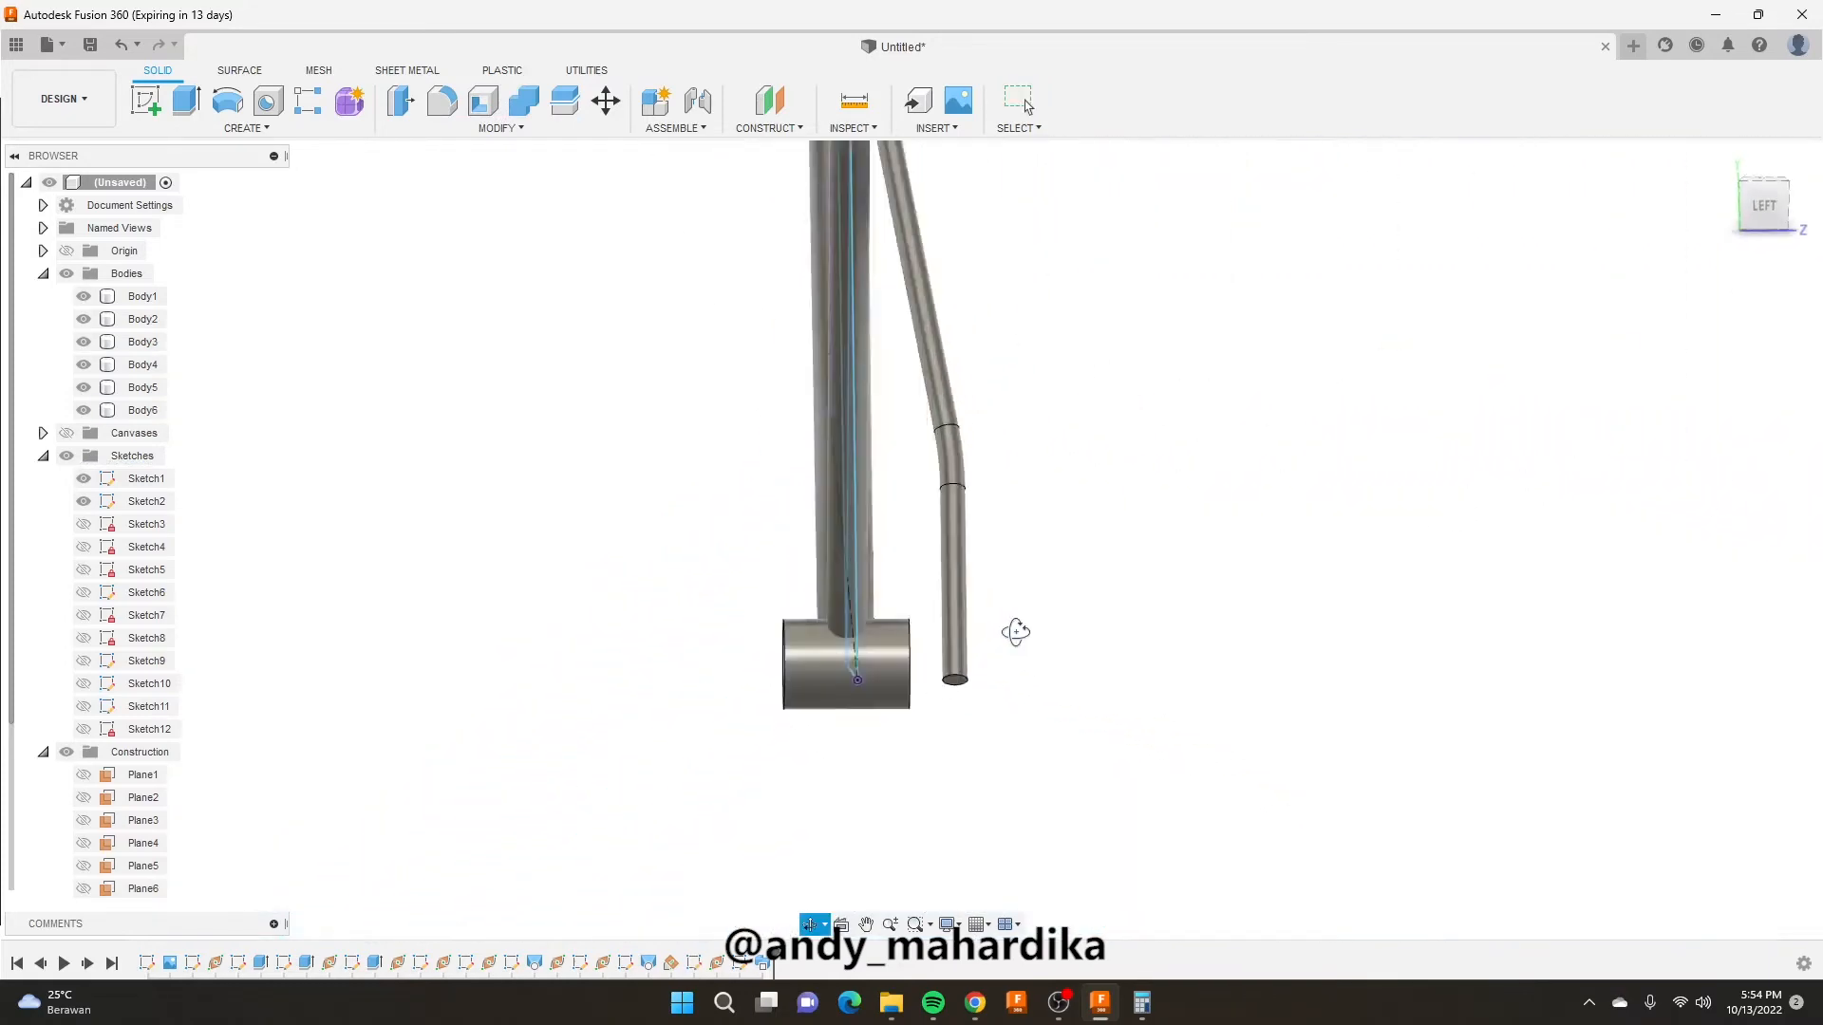
left_click_drag(1015, 633, 961, 702)
key("Escape")
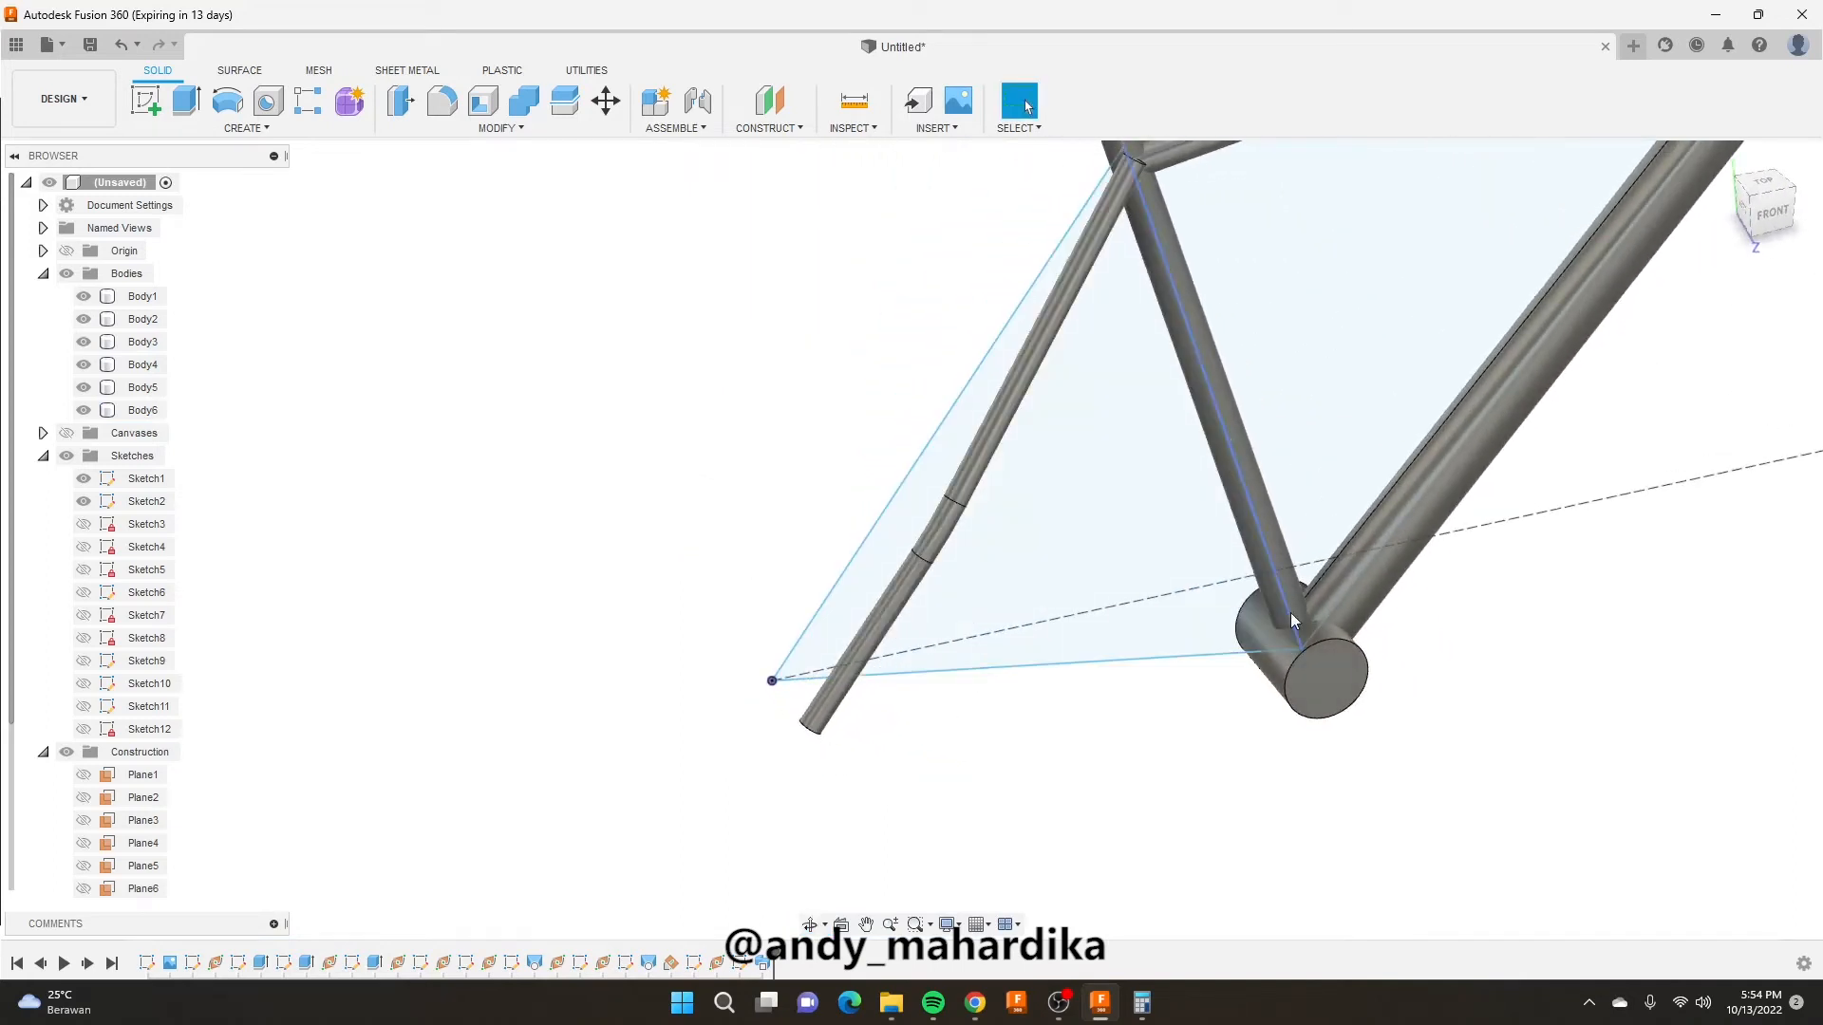
left_click(763, 129)
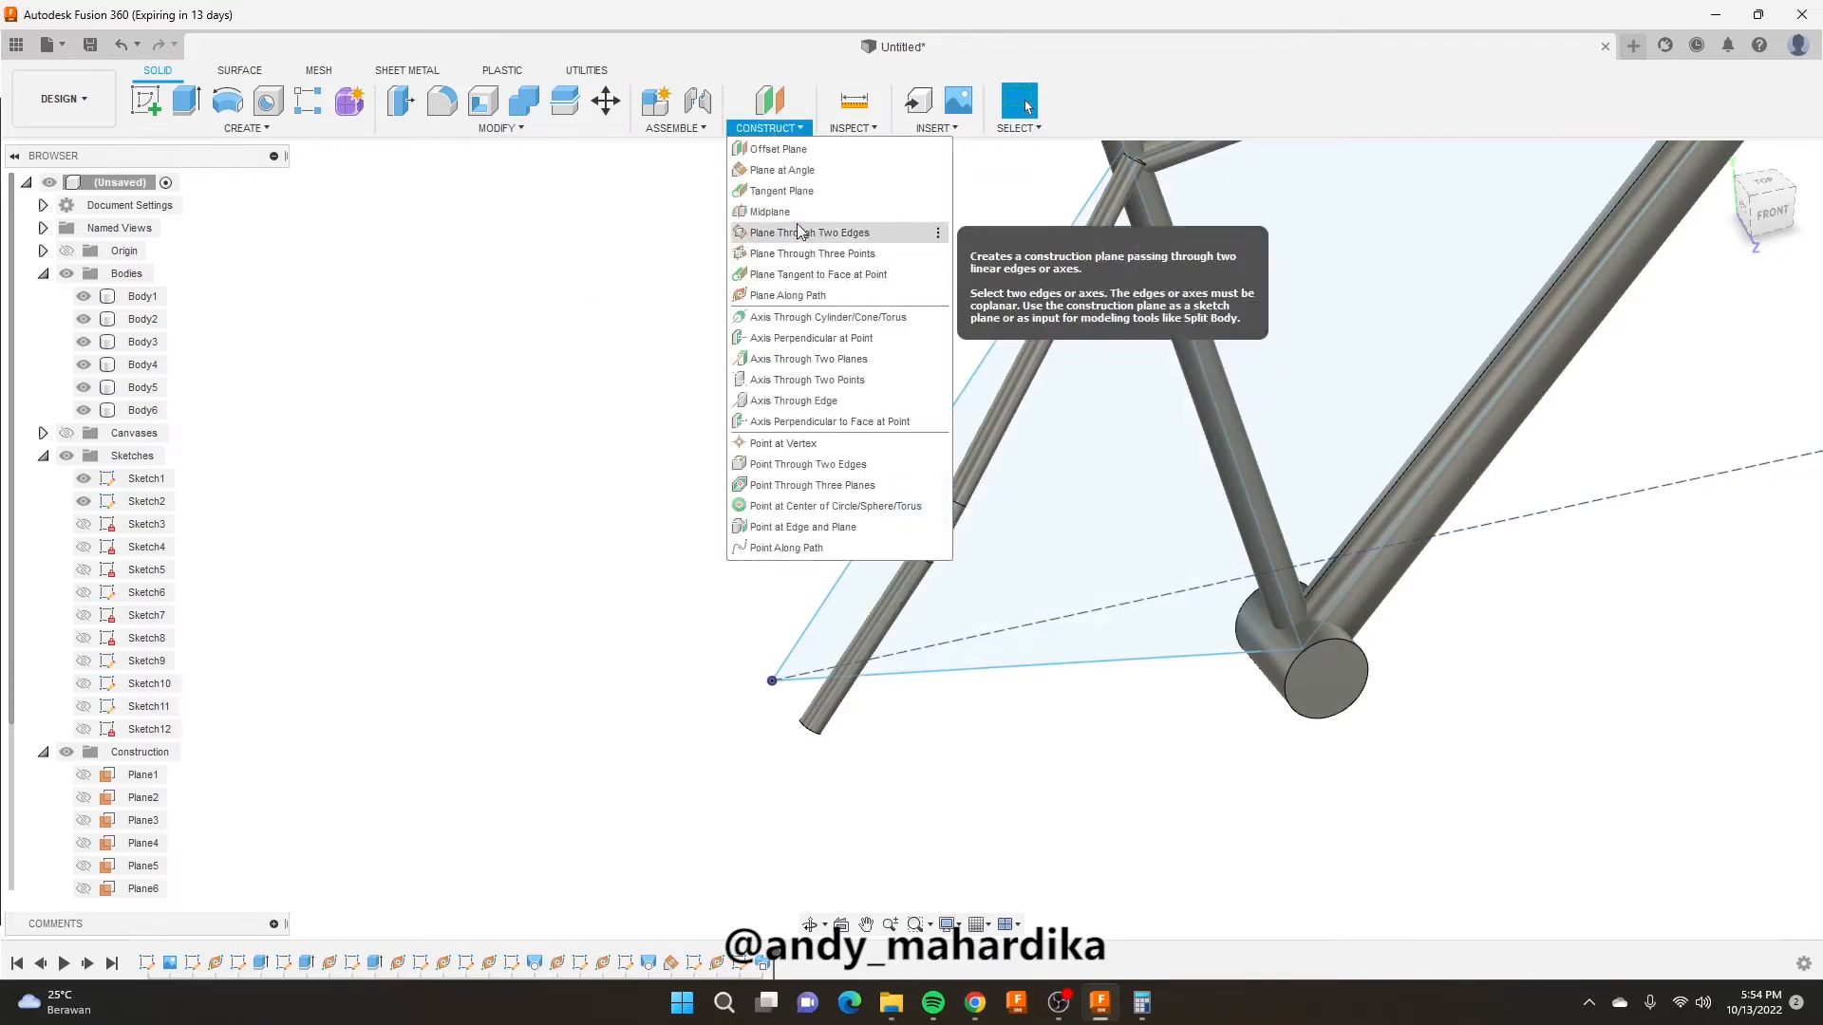
left_click(781, 170)
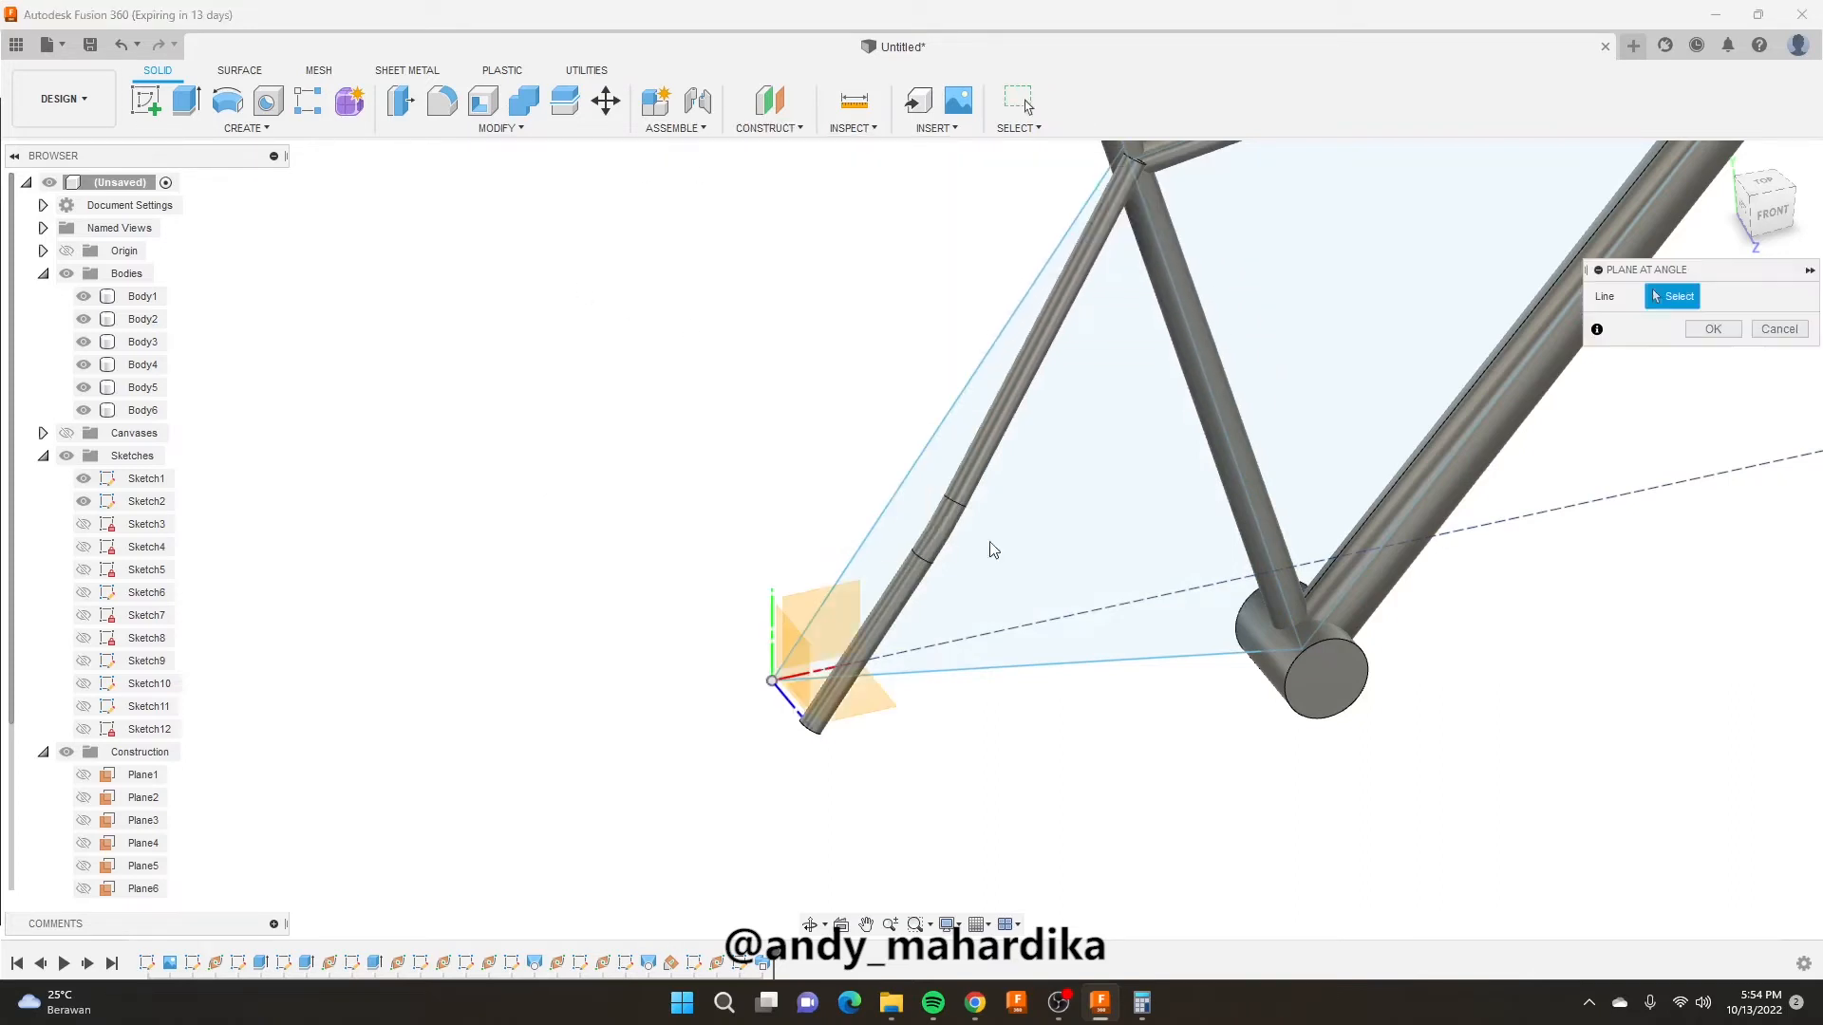
left_click(1118, 664)
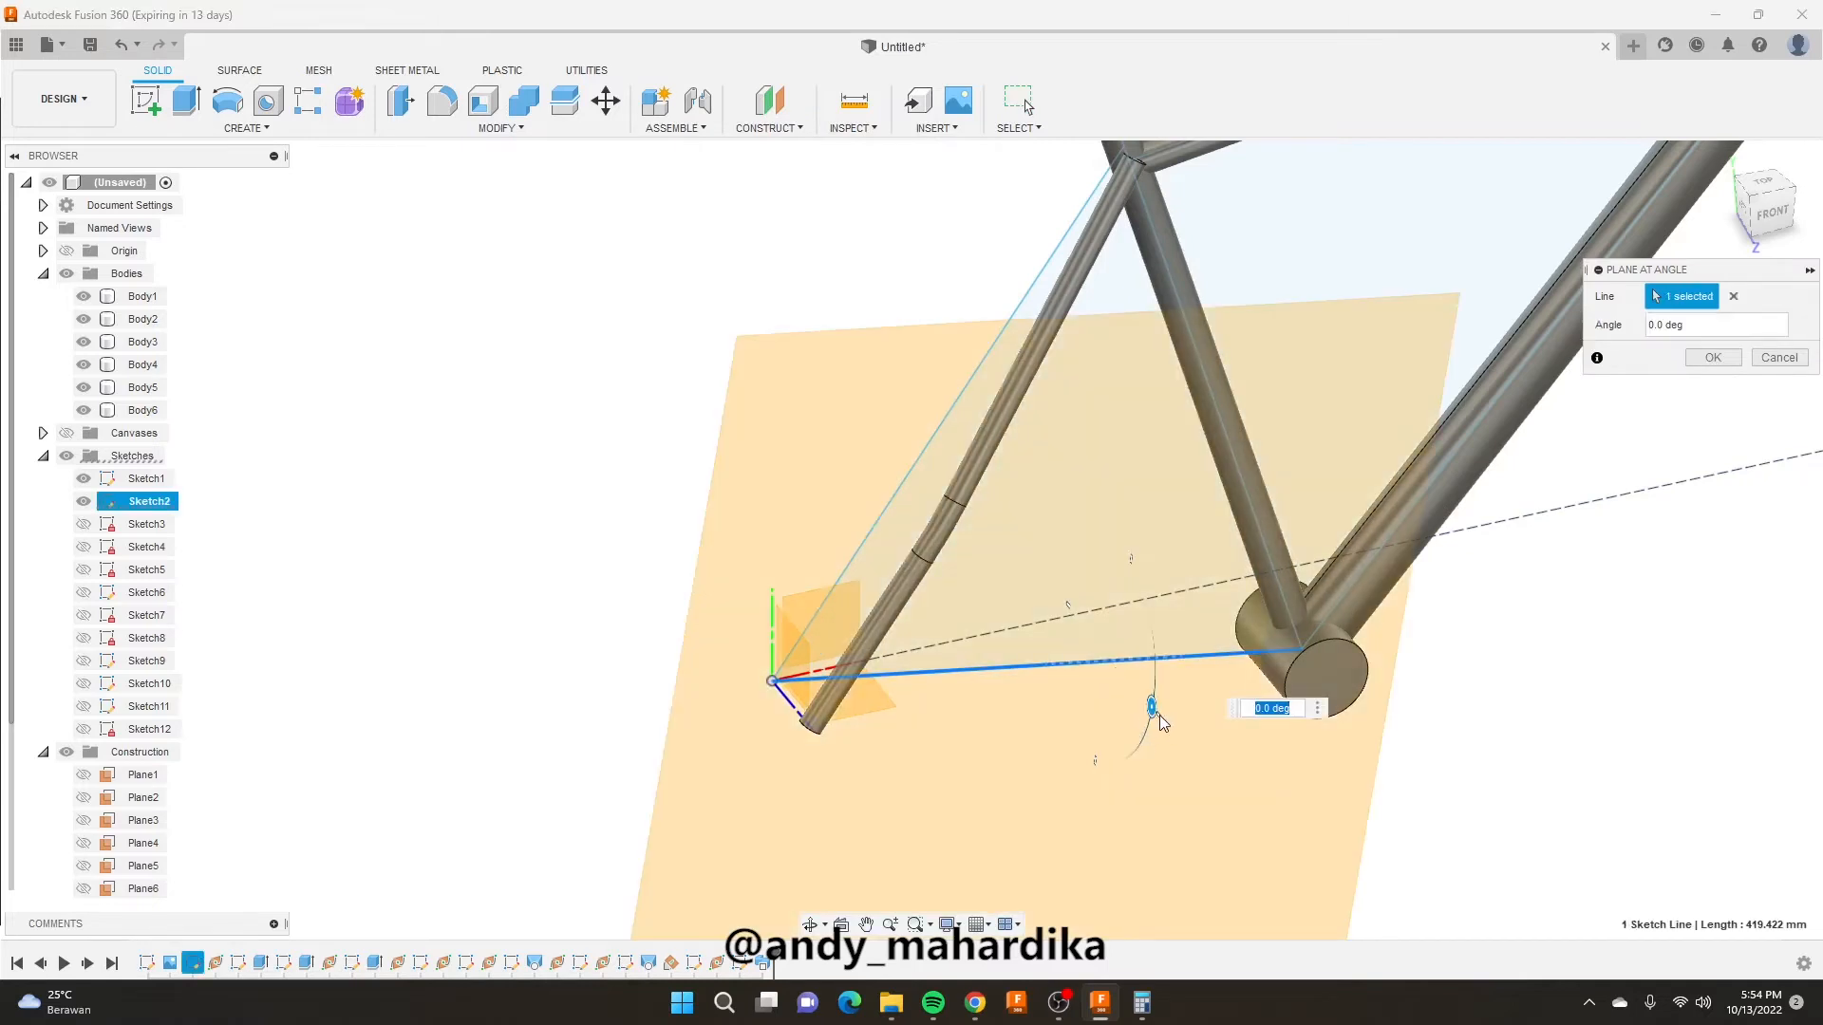
type("90")
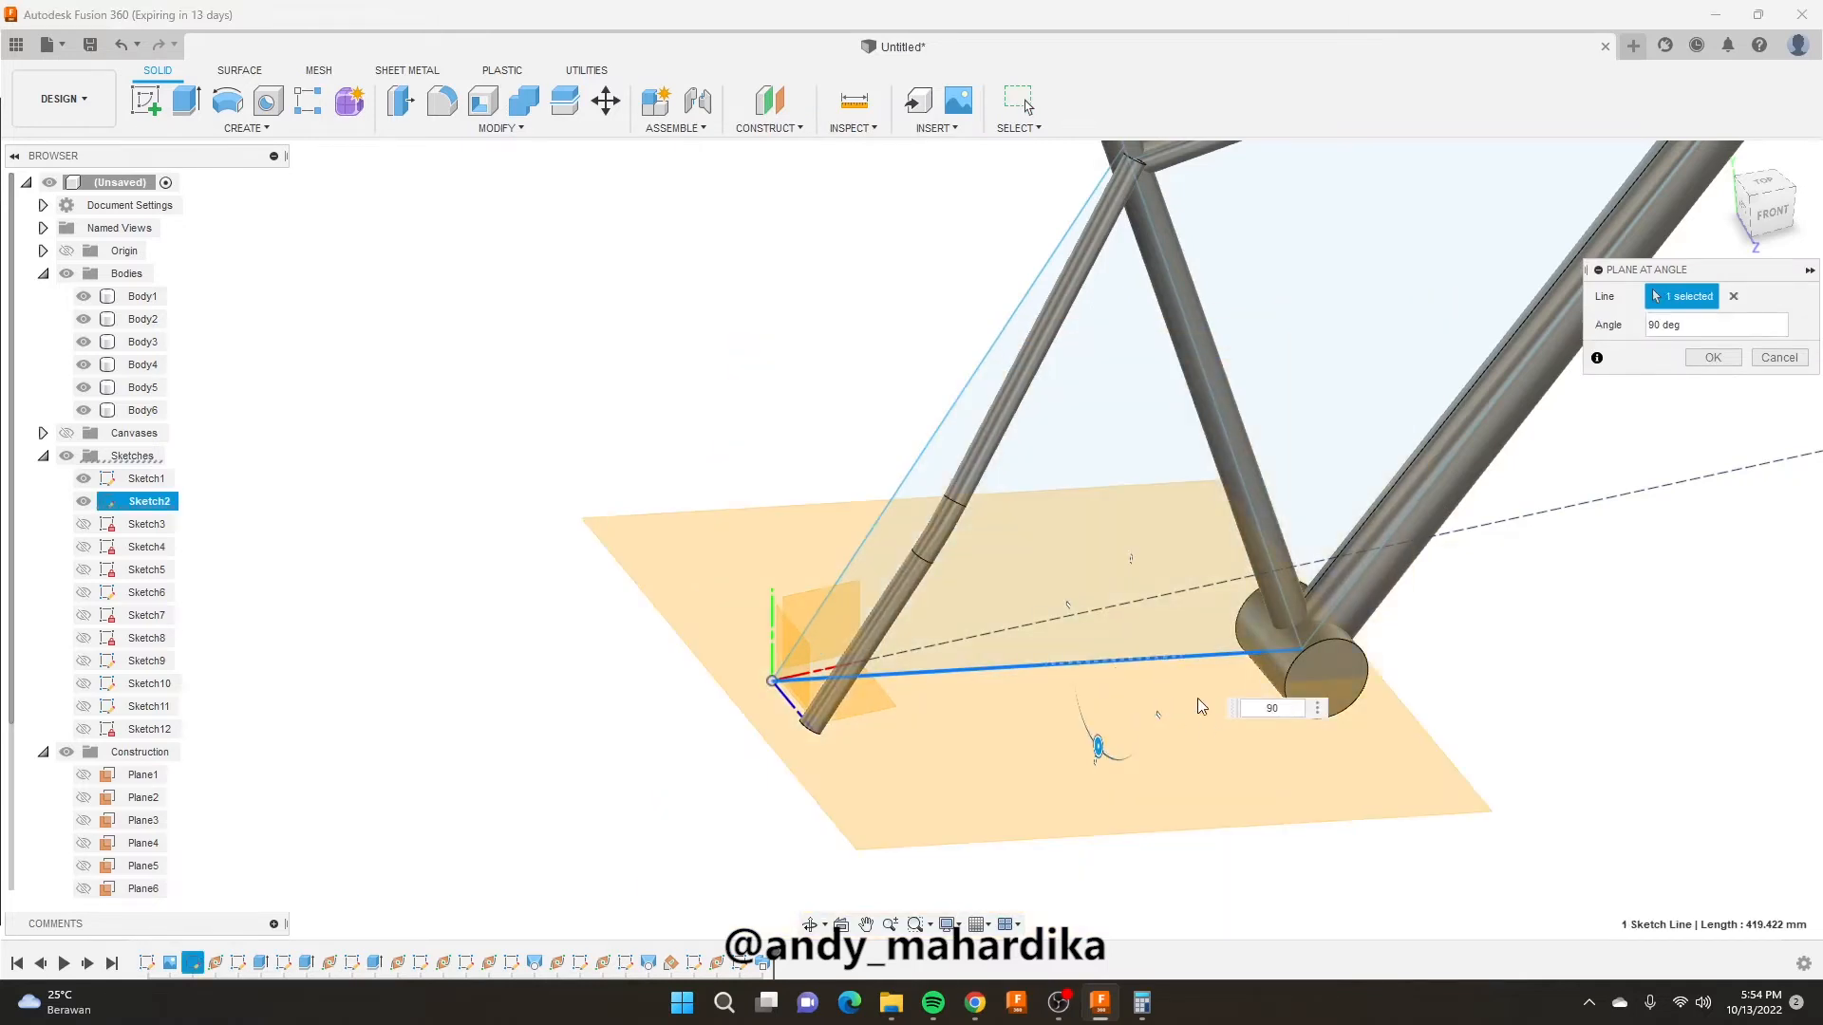
key("Return")
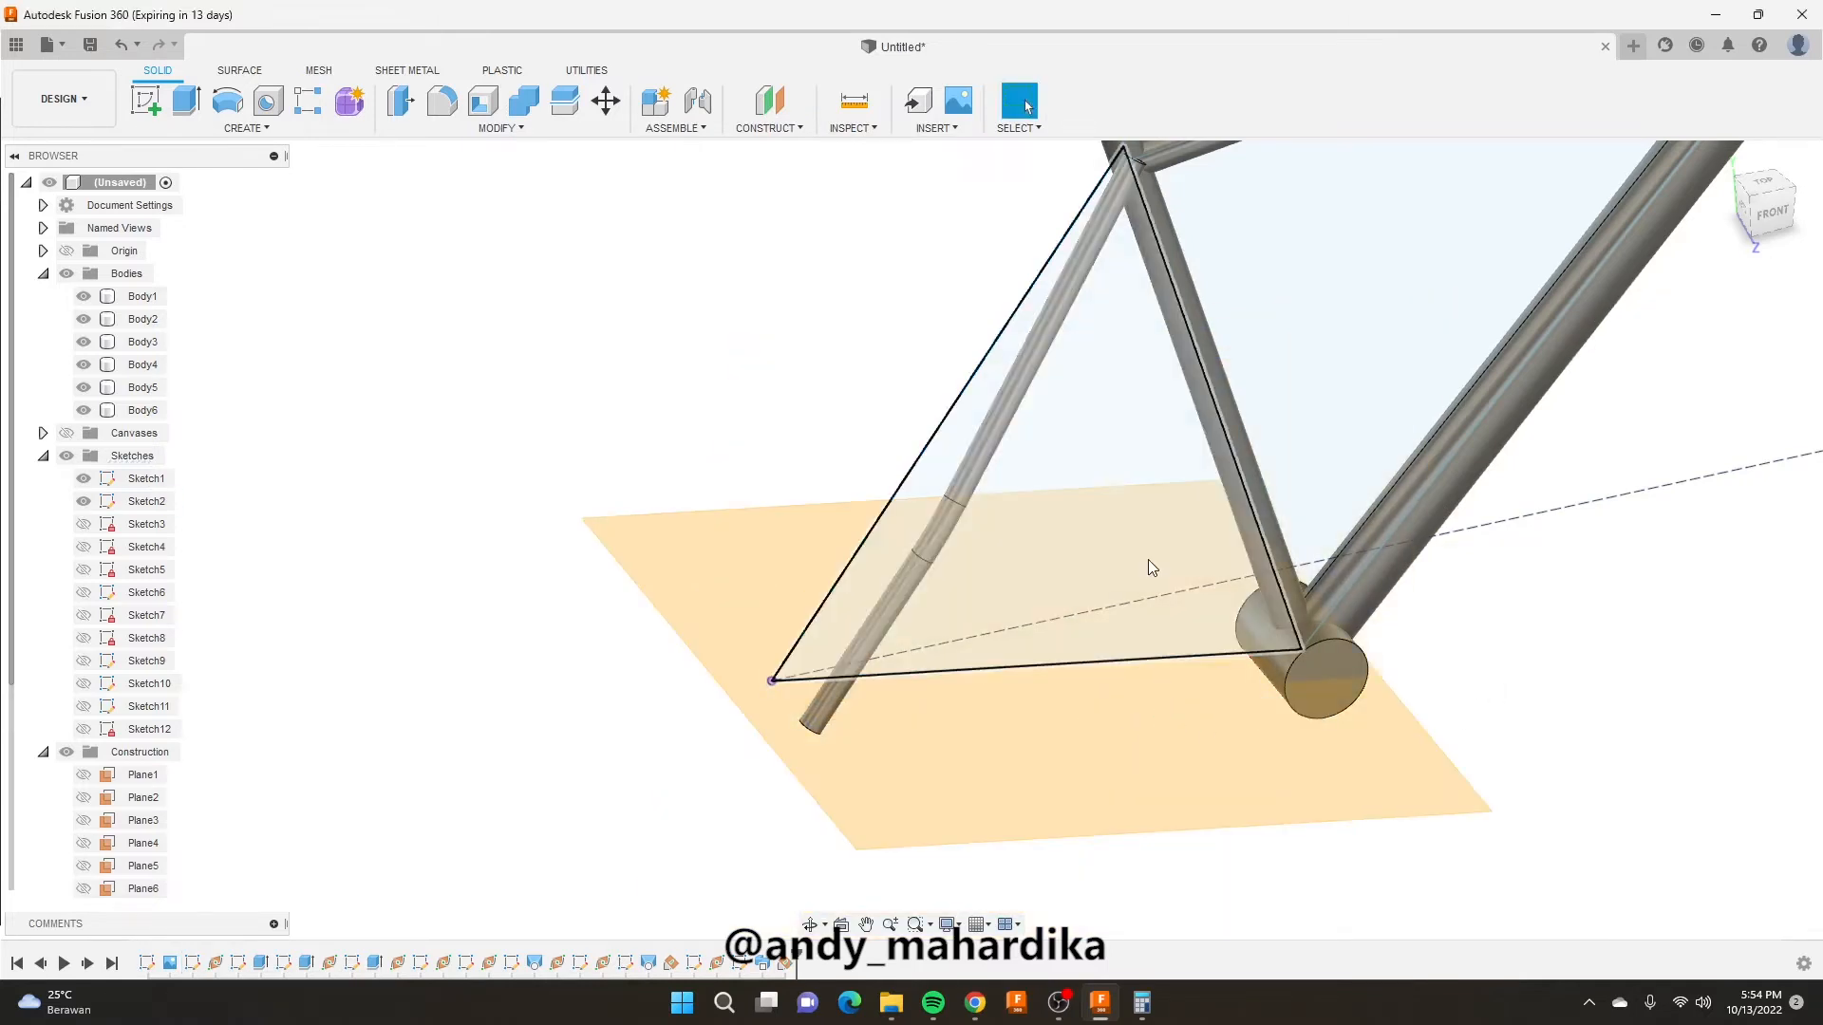
Sketch a three-segment chain stay path on the new plane from the bottom bracket shell, with an about 146 mm angled segment and about 210 mm rear segment.
middle_click_drag(1148, 560, 1074, 655, "shift")
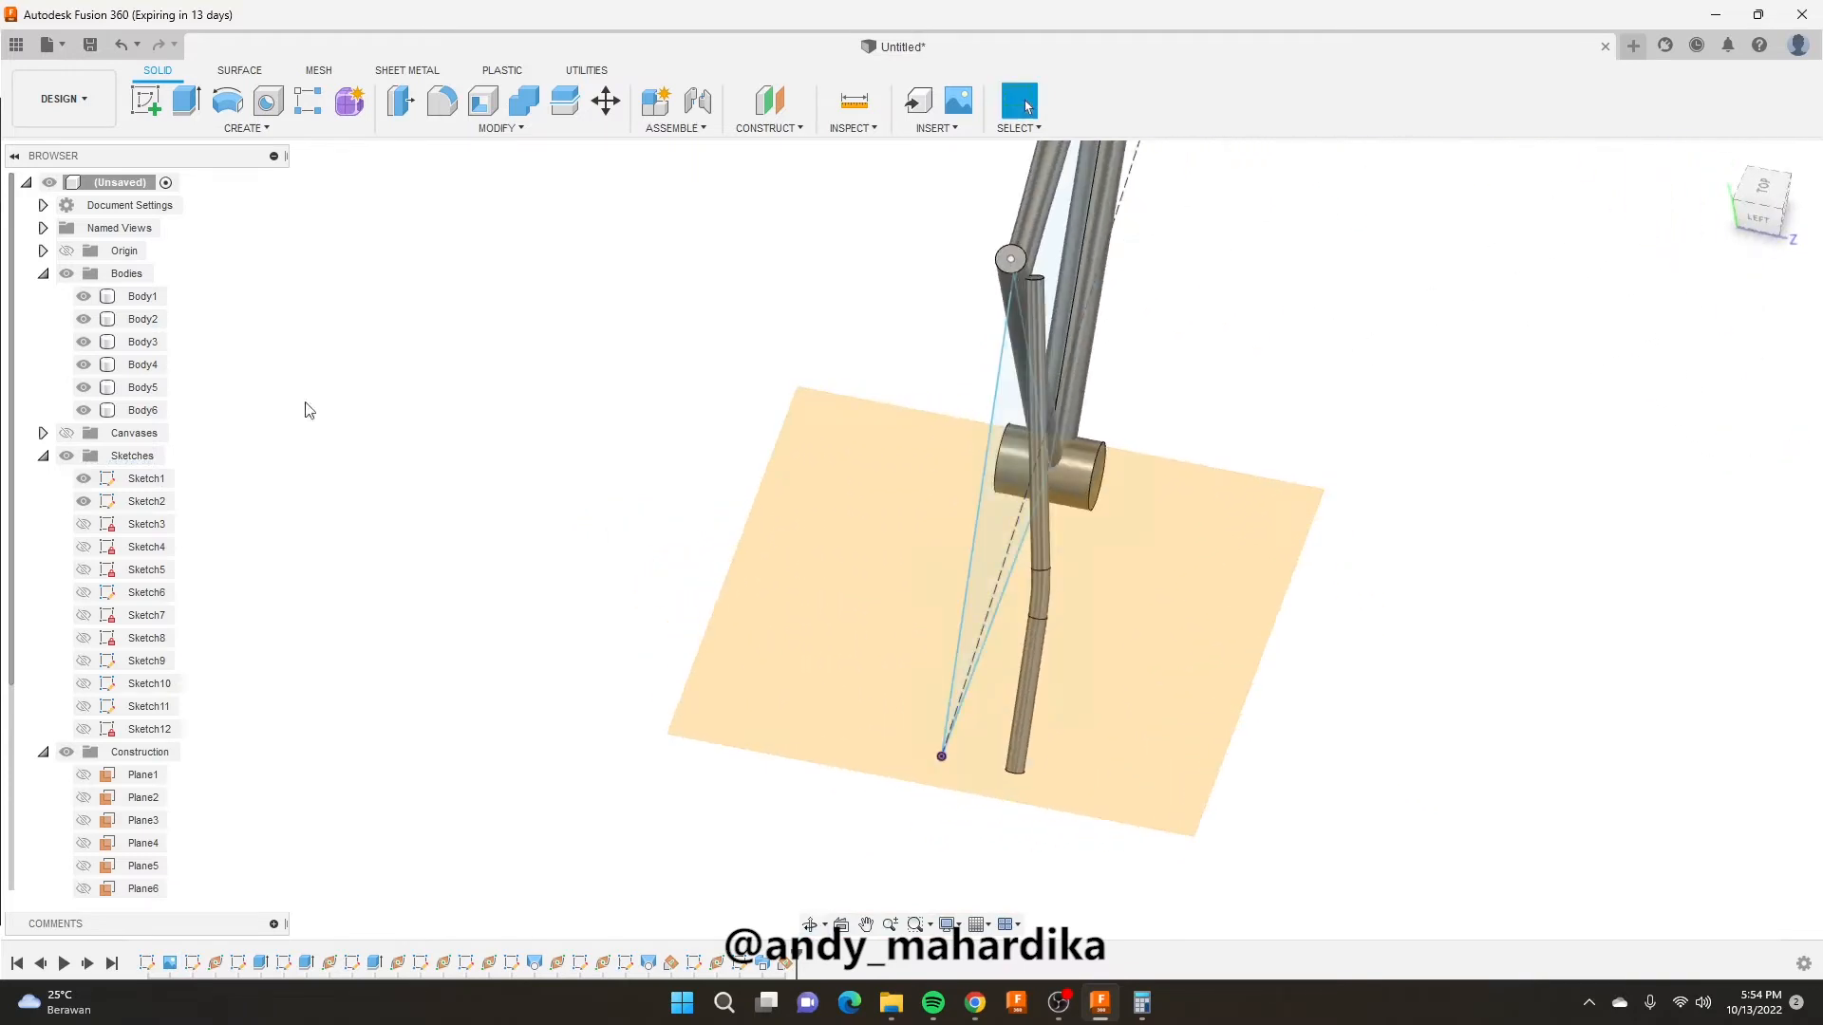
left_click(145, 104)
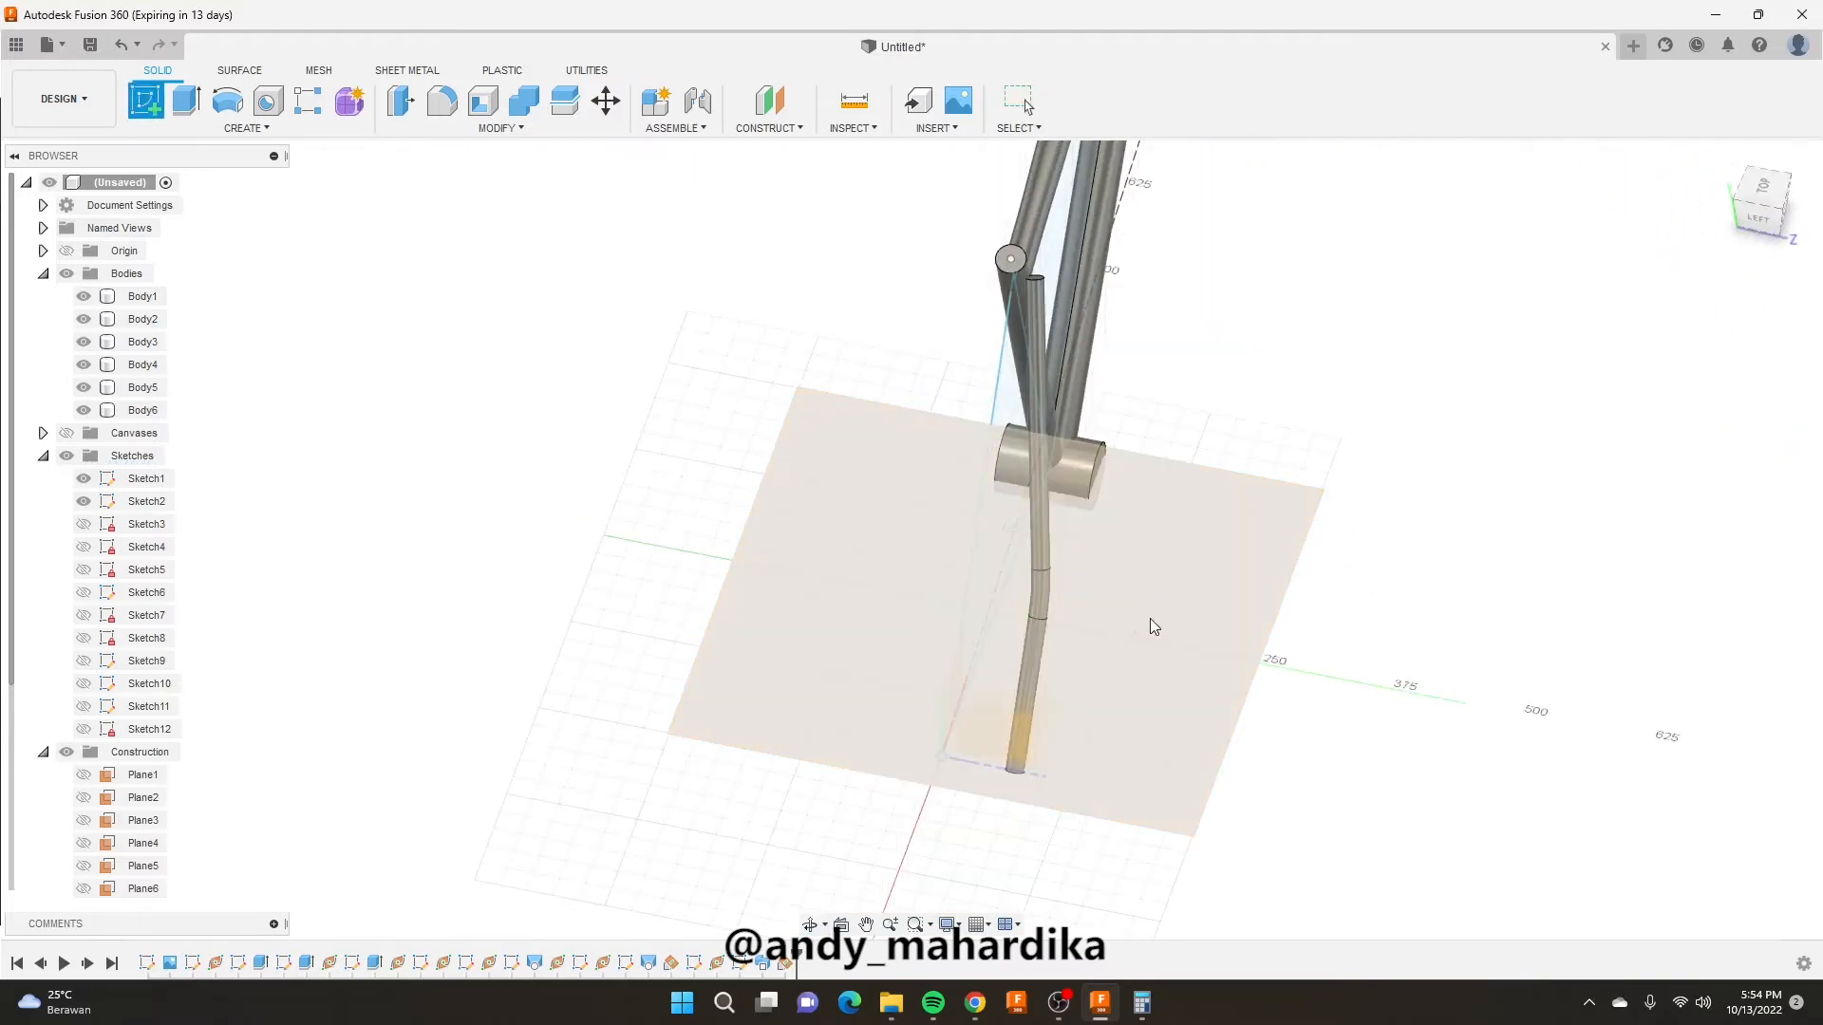
left_click(1153, 627)
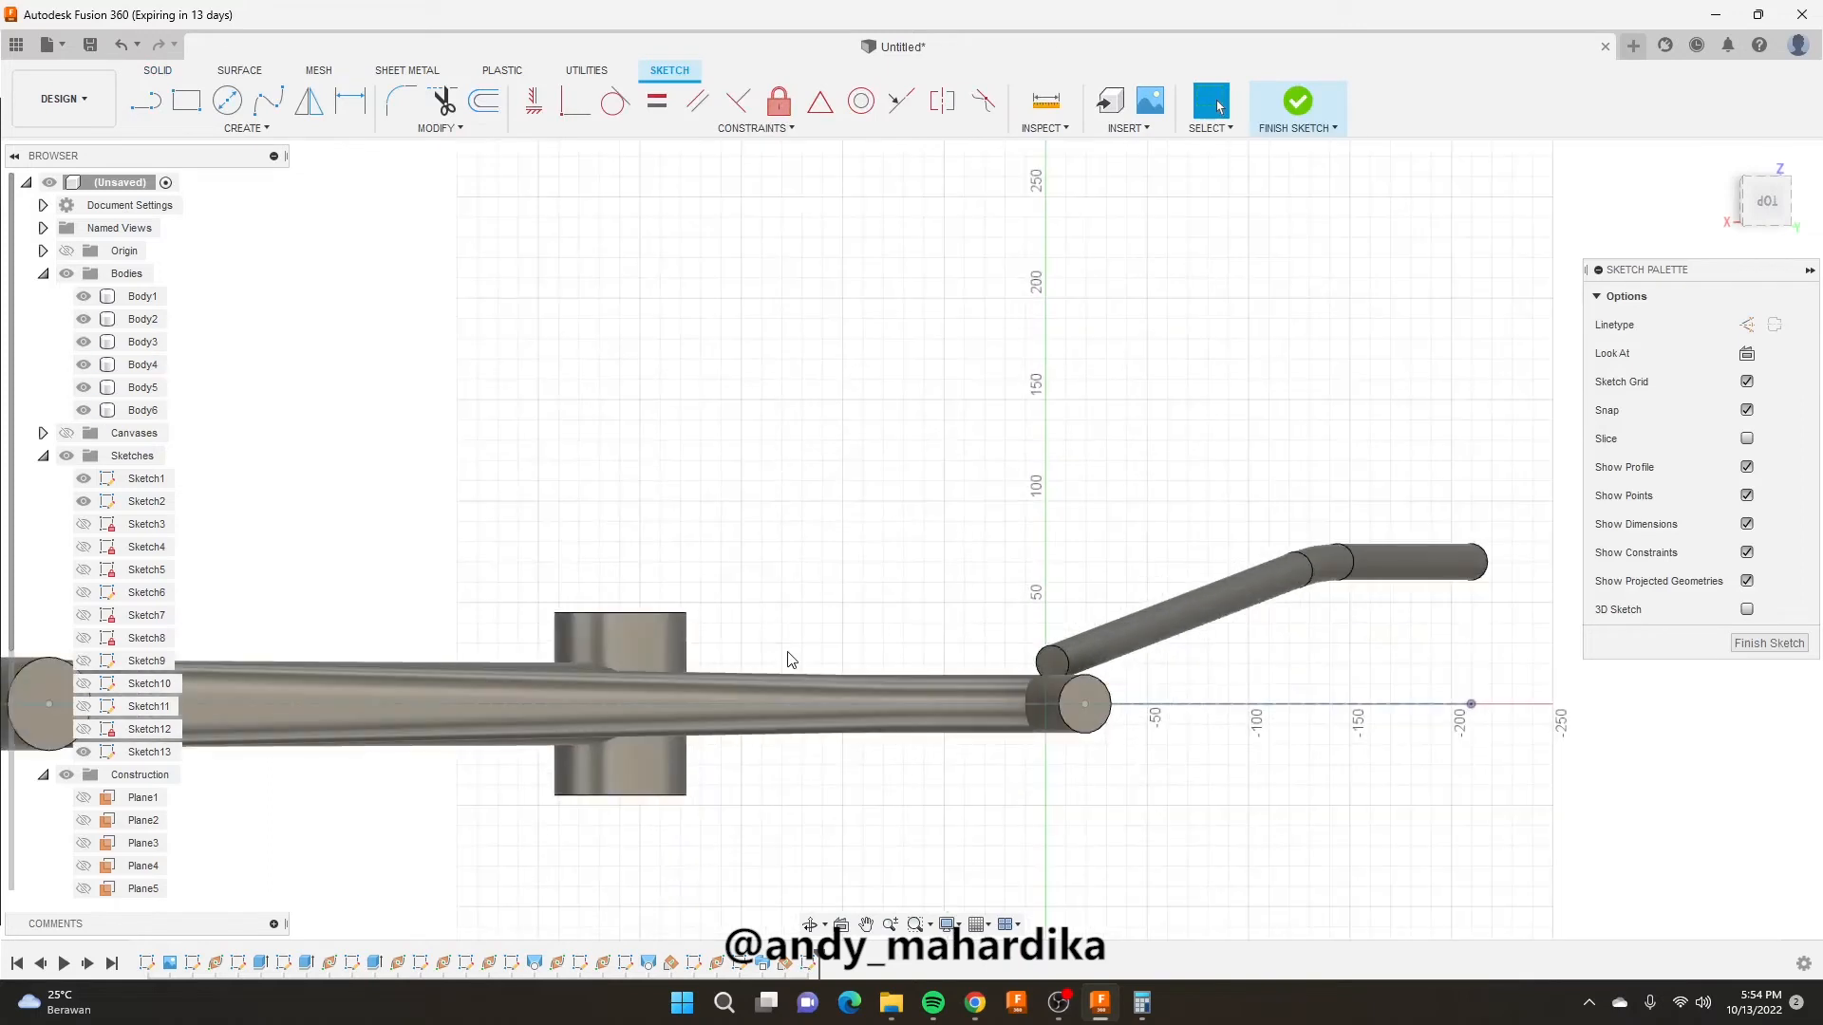
left_click(147, 101)
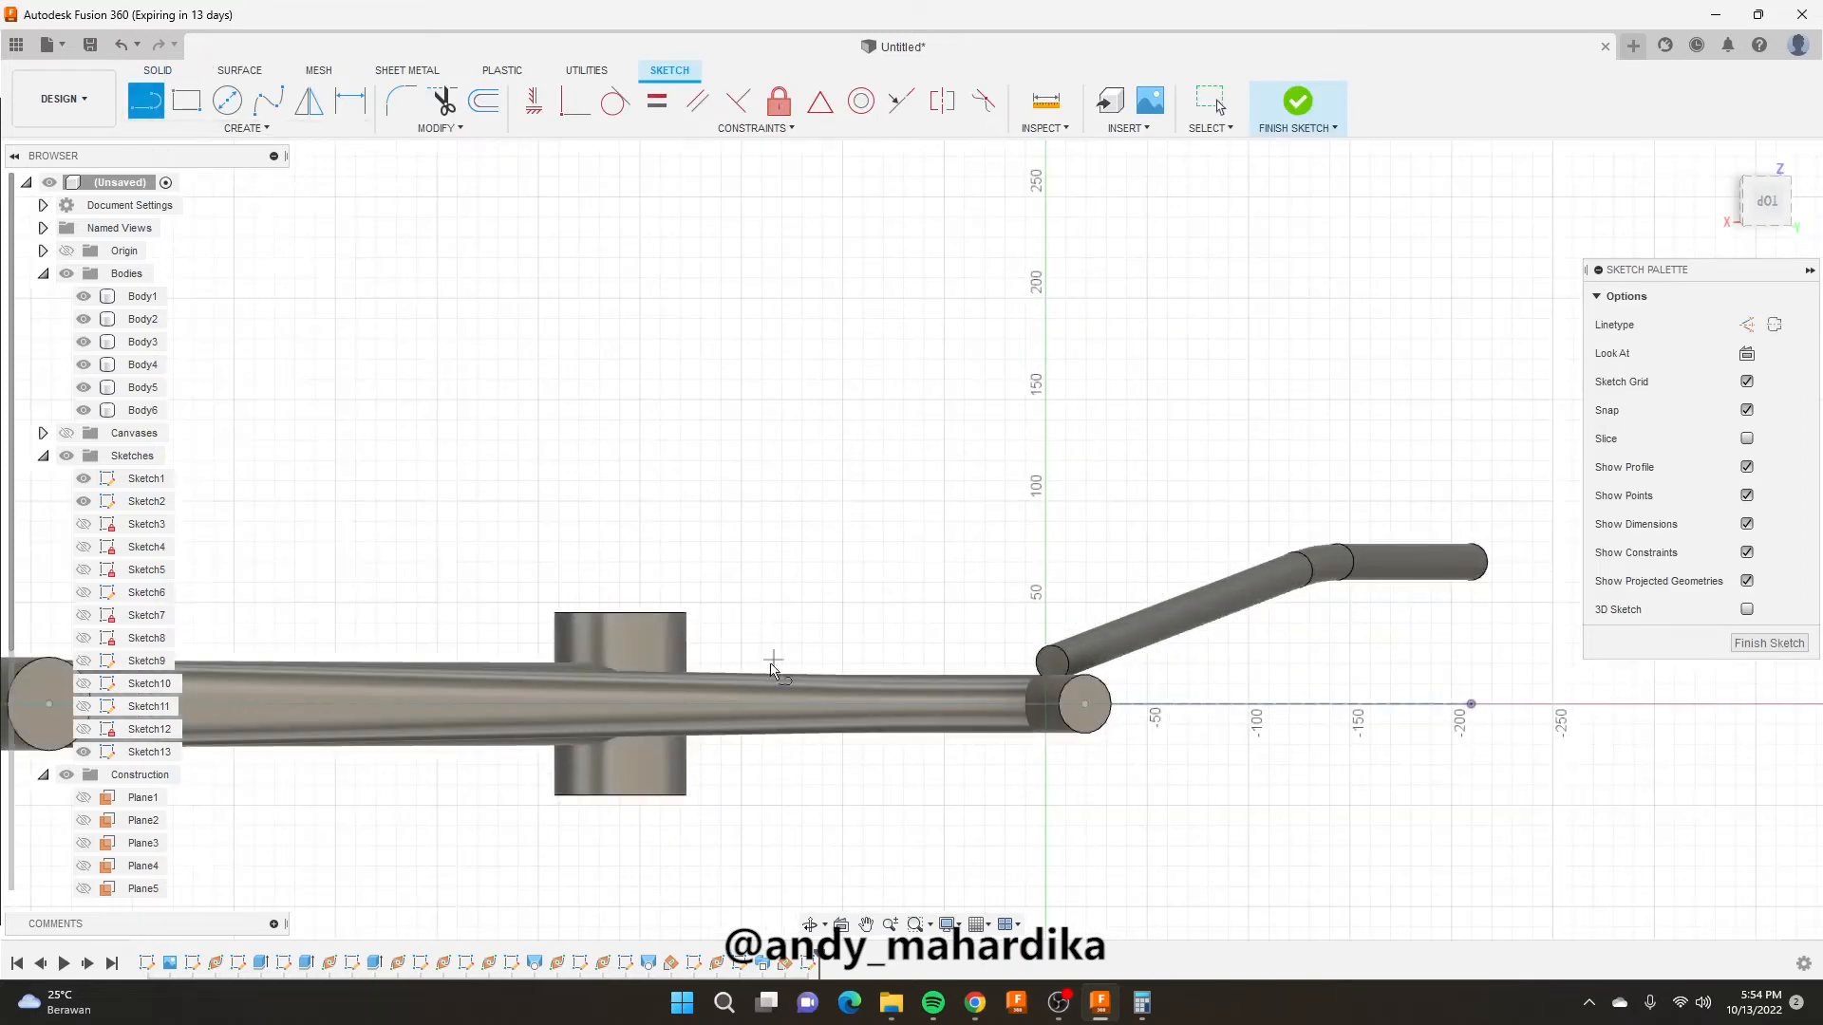
left_click(660, 644)
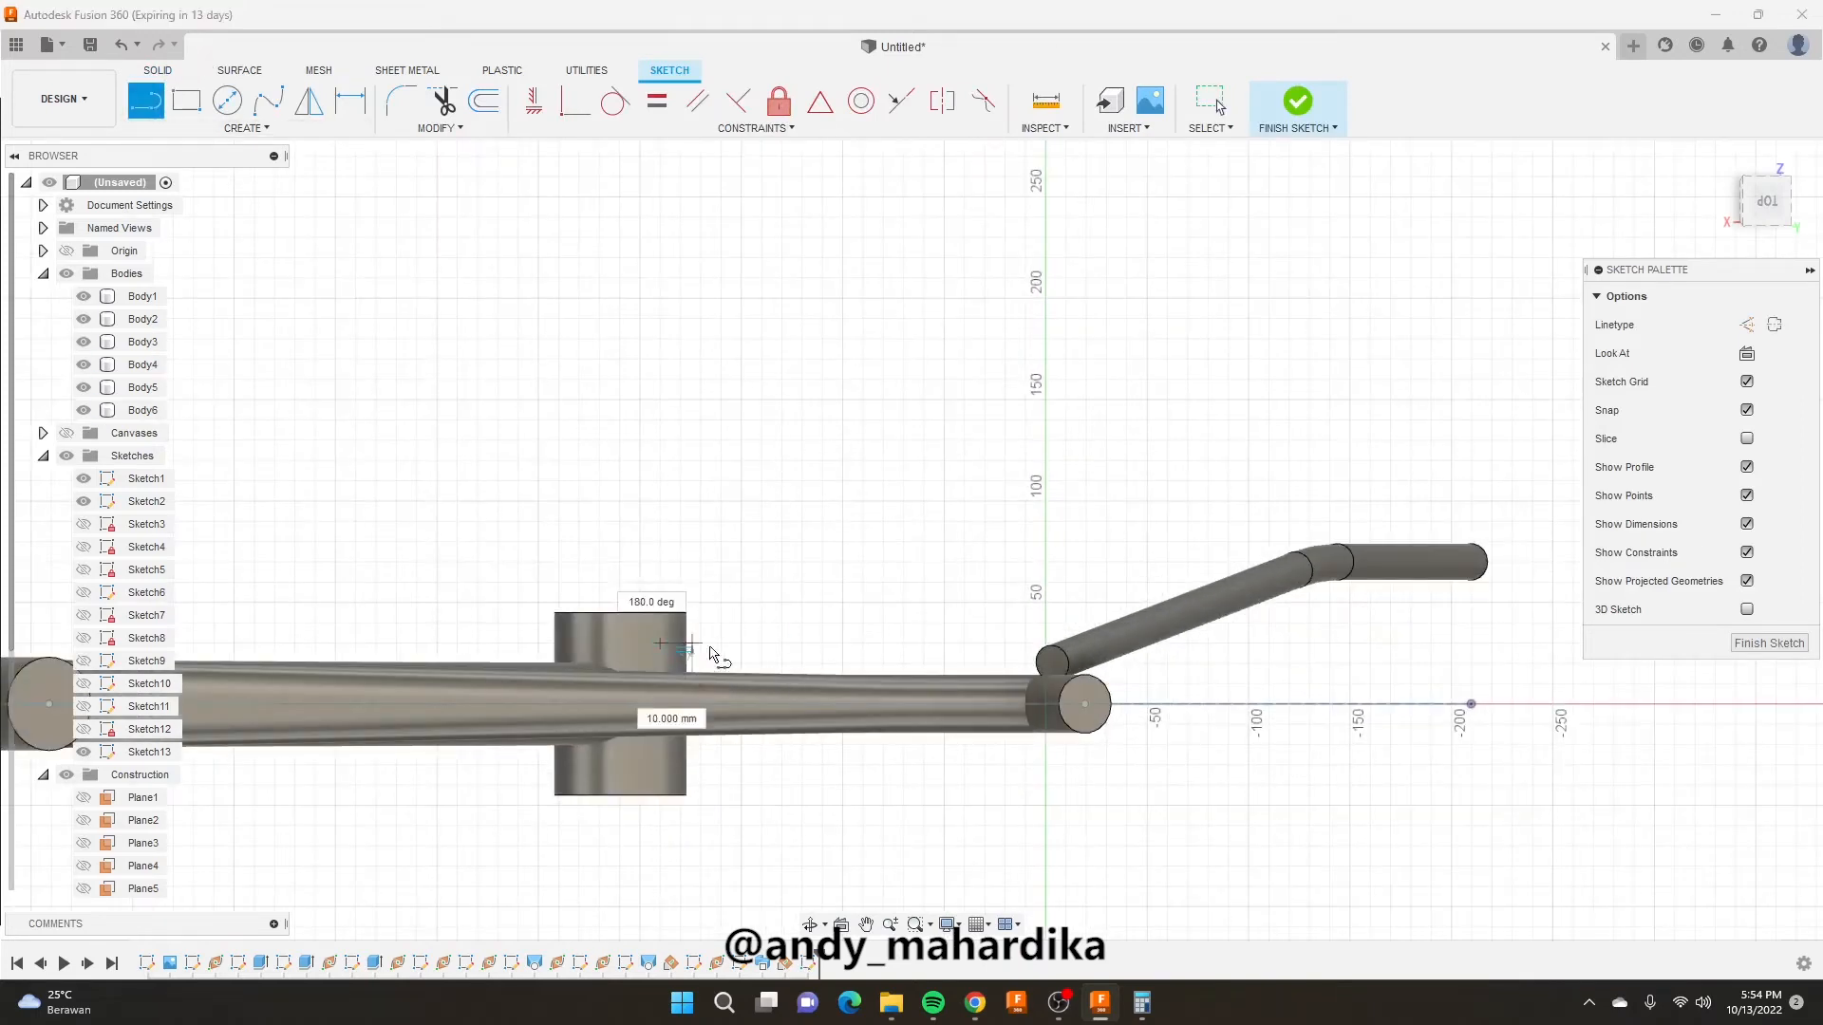
left_click_drag(781, 643, 1069, 567)
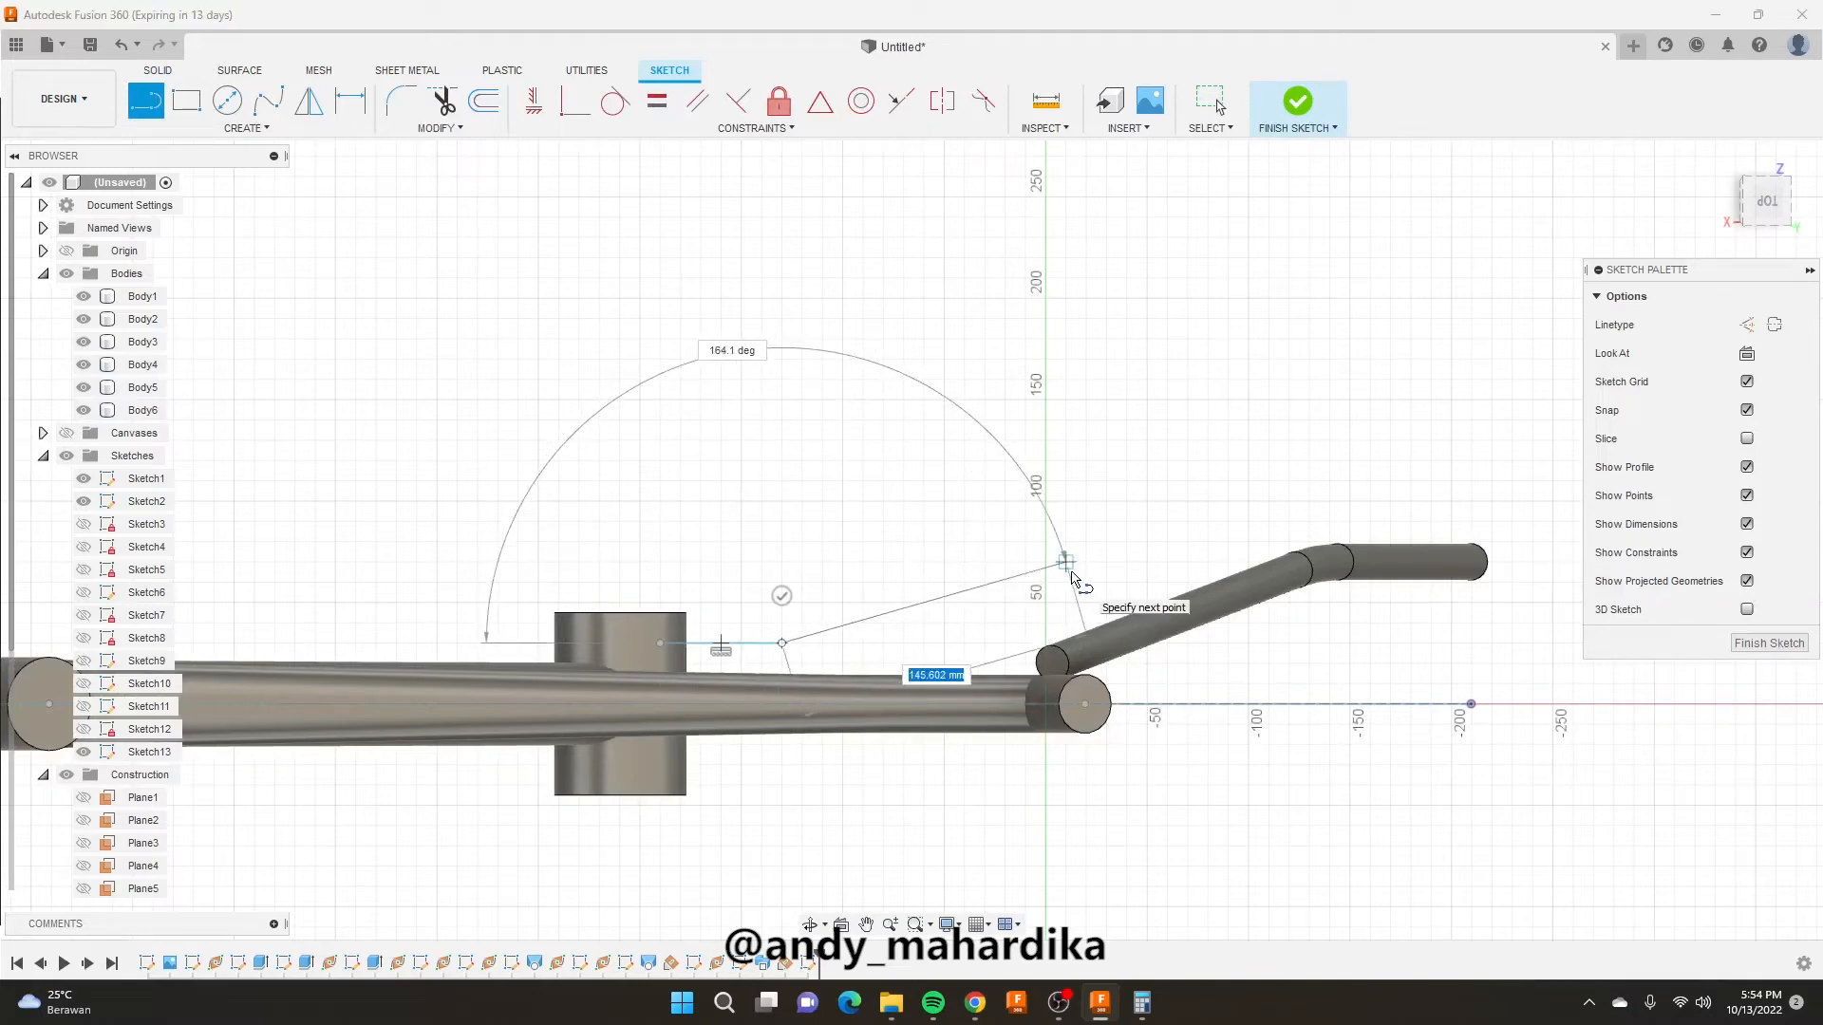
left_click(1066, 562)
left_click(1488, 564)
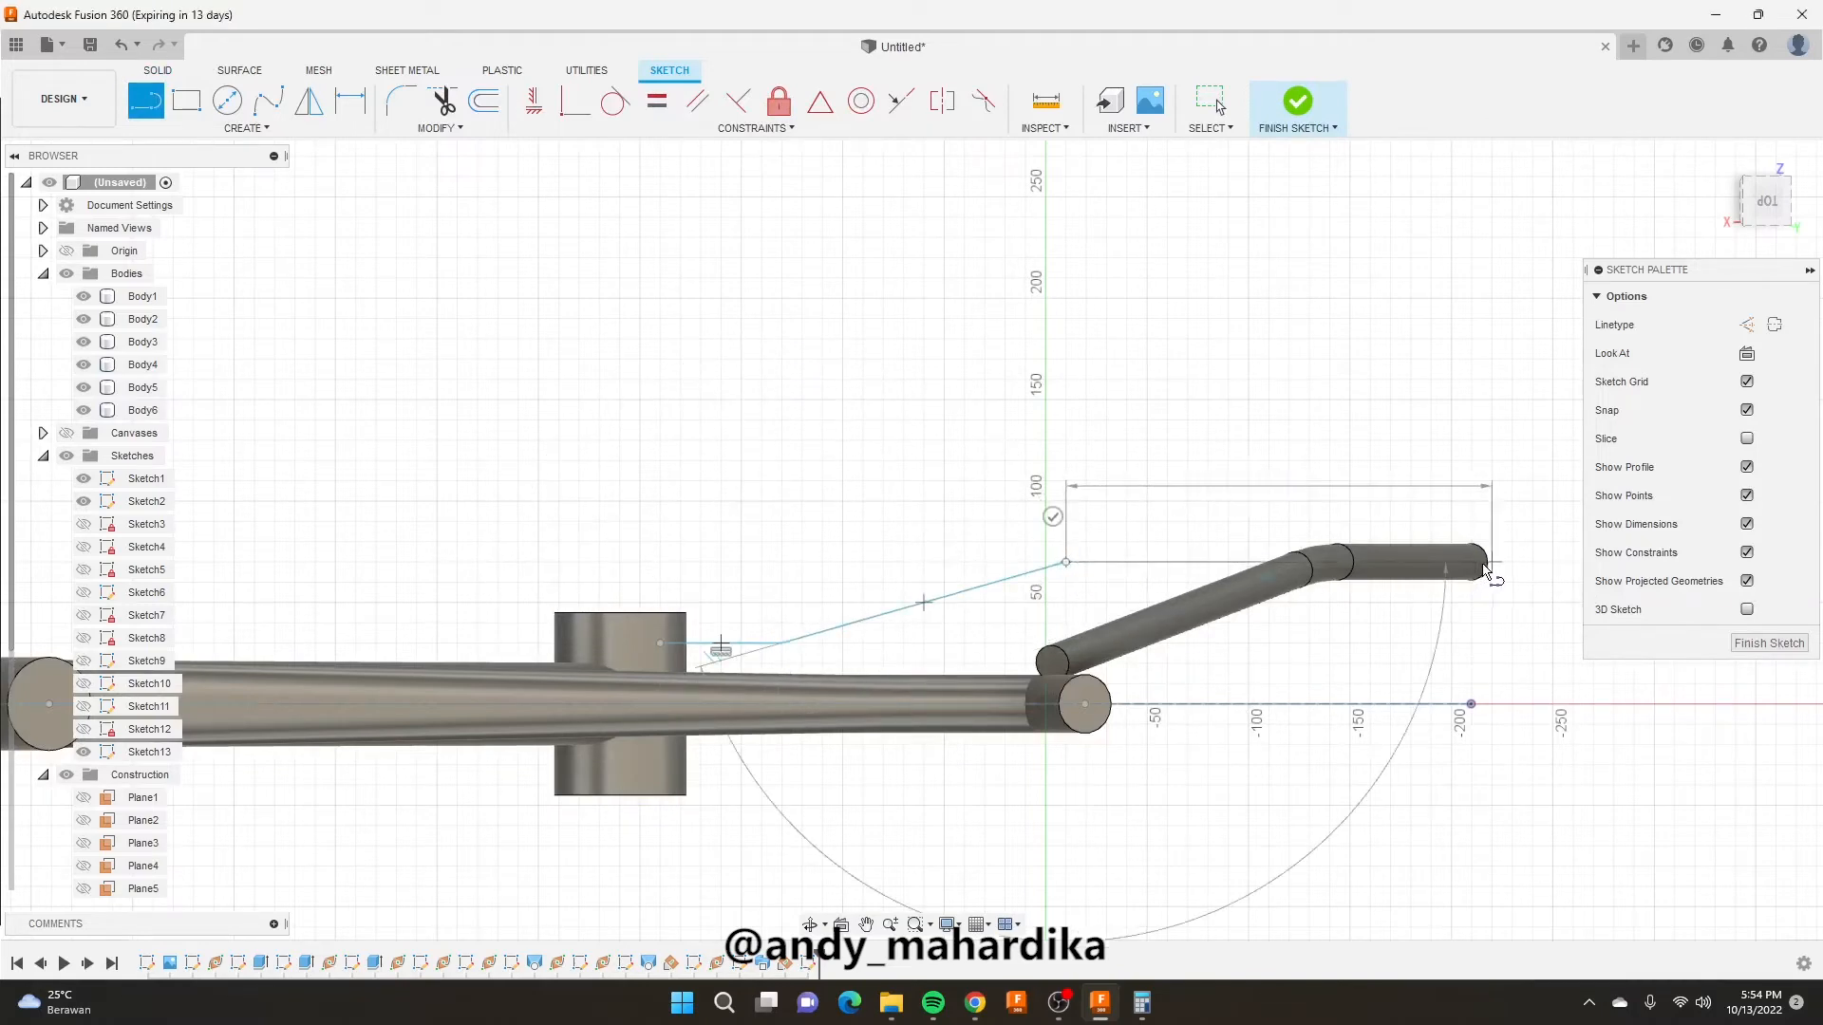
key("Escape")
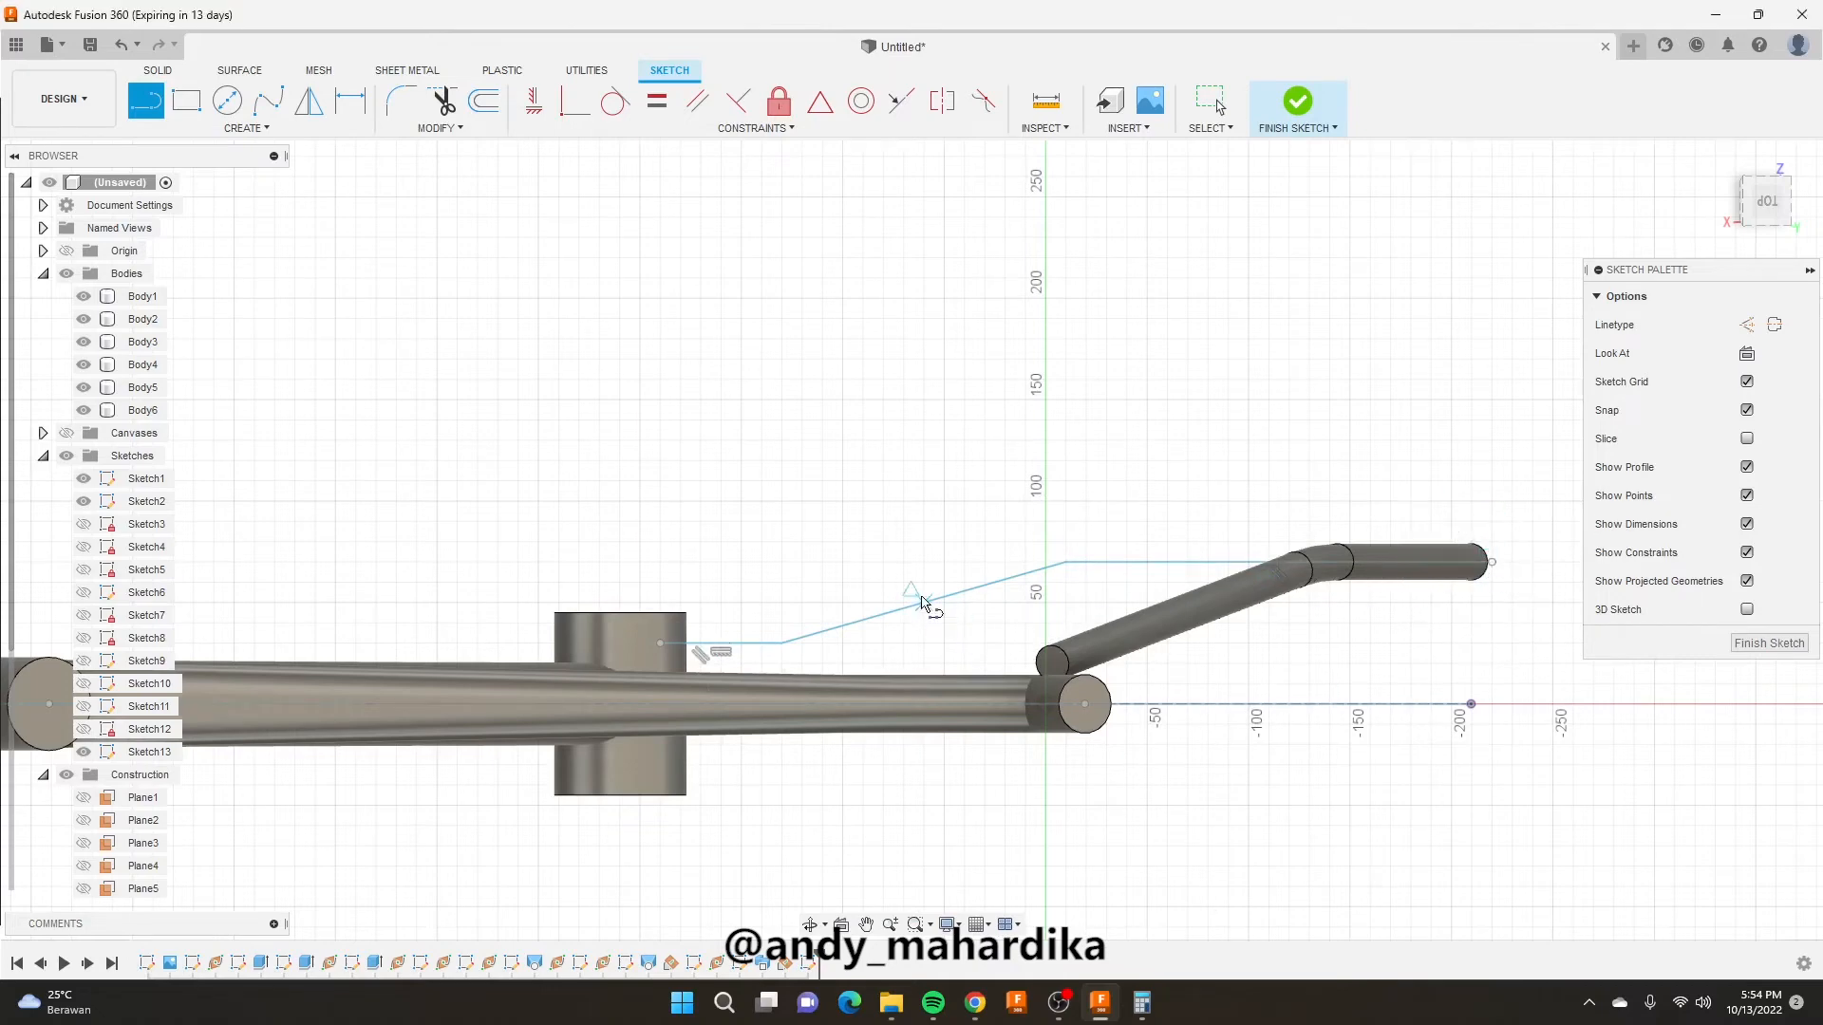
Dimension the rear segment of the chain stay path 70 mm from the frame's centre line.
key("d")
left_click(1198, 566)
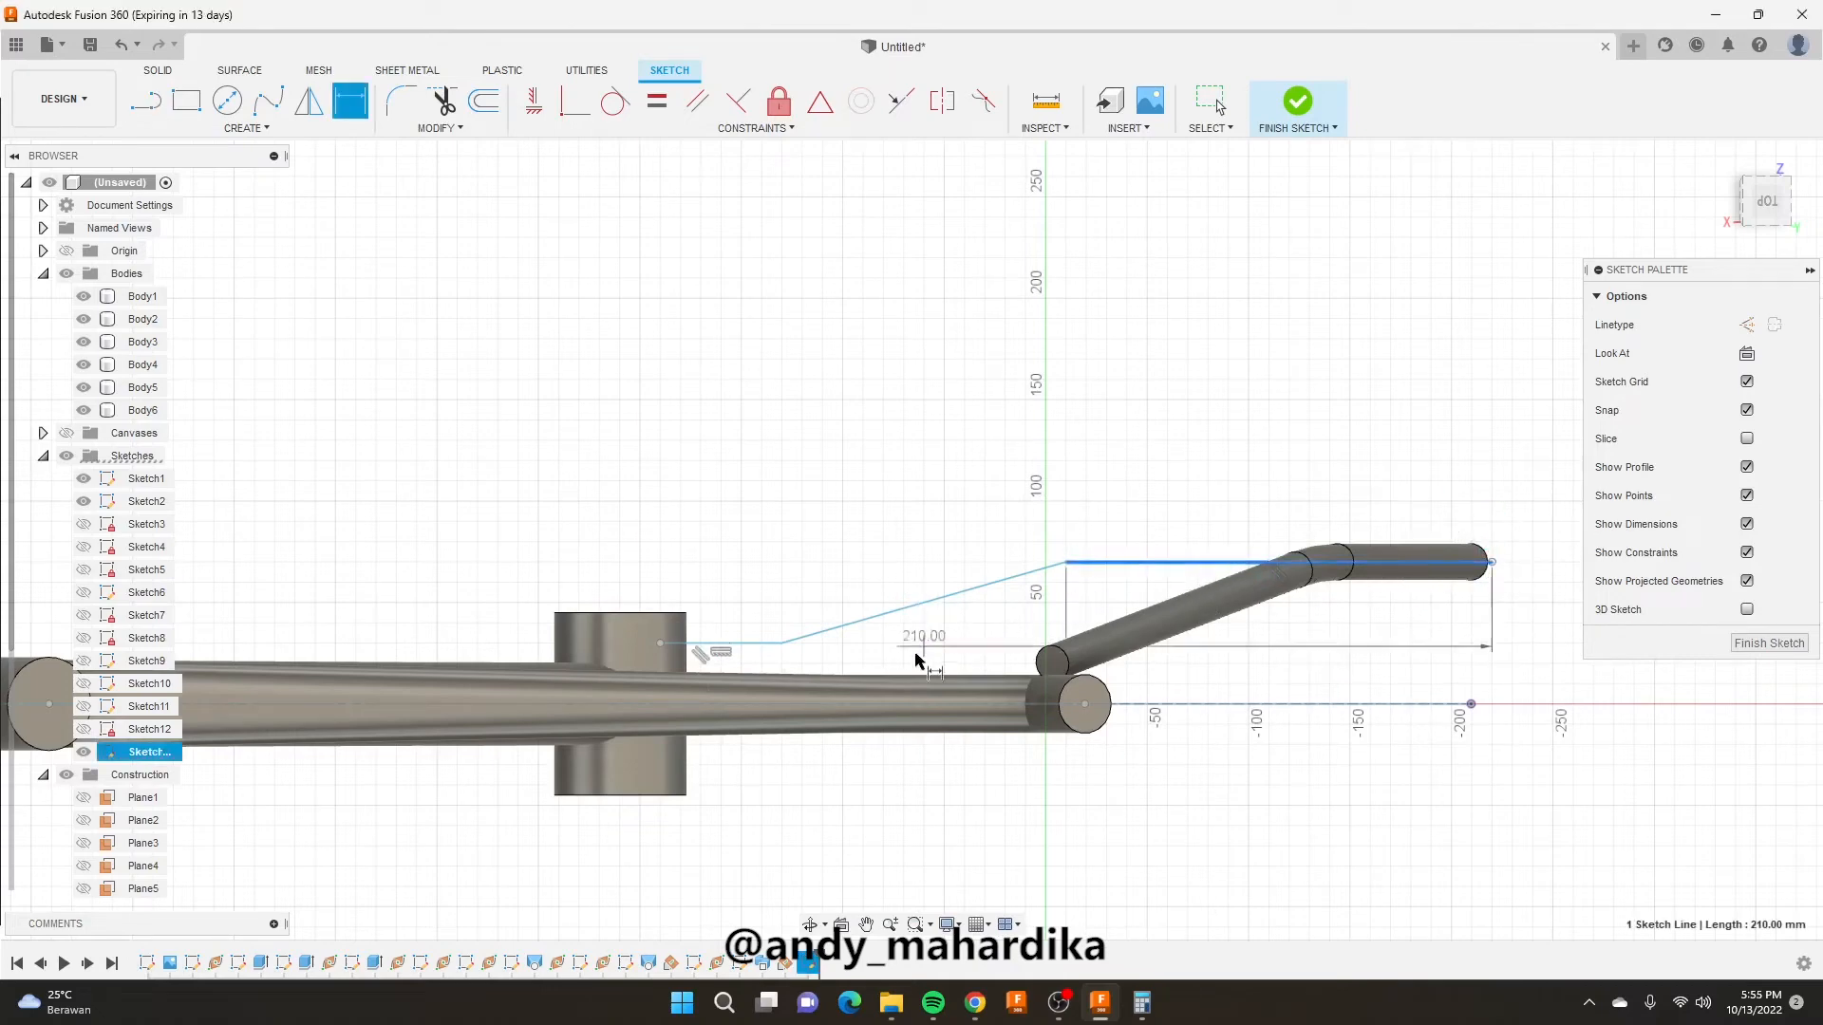
left_click(1047, 705)
left_click(1508, 674)
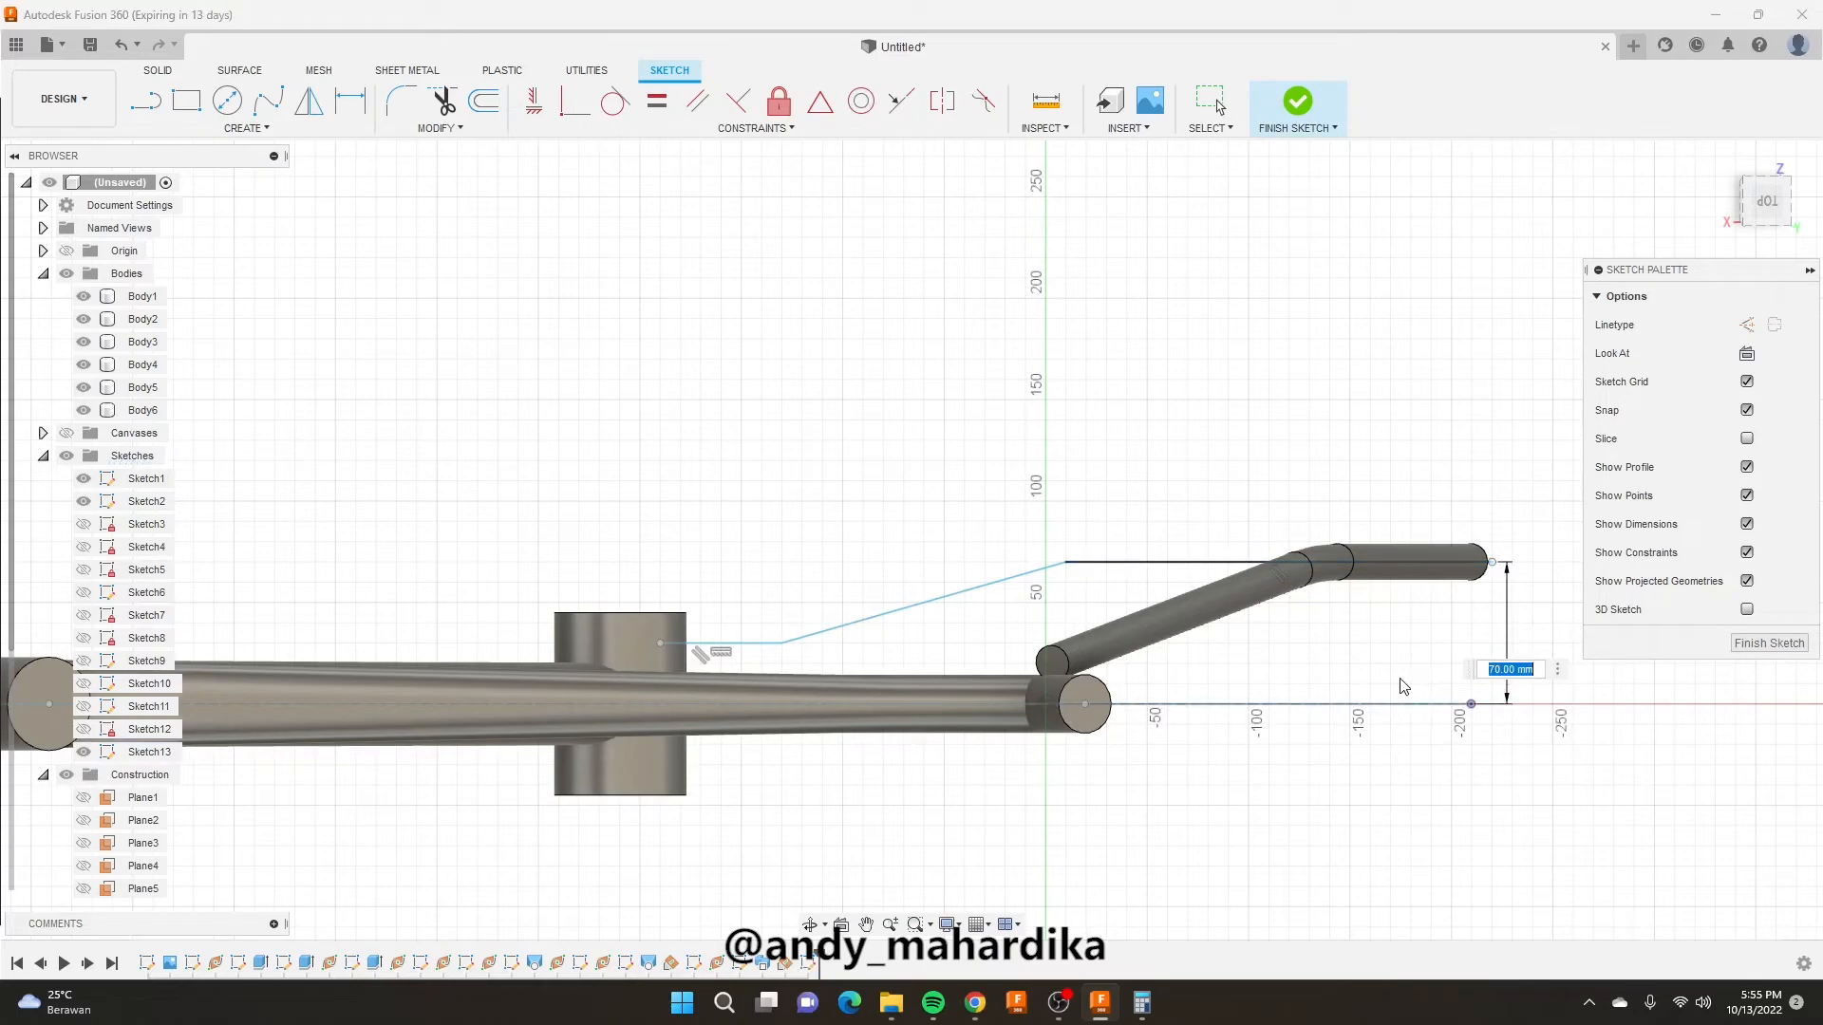
key("Return")
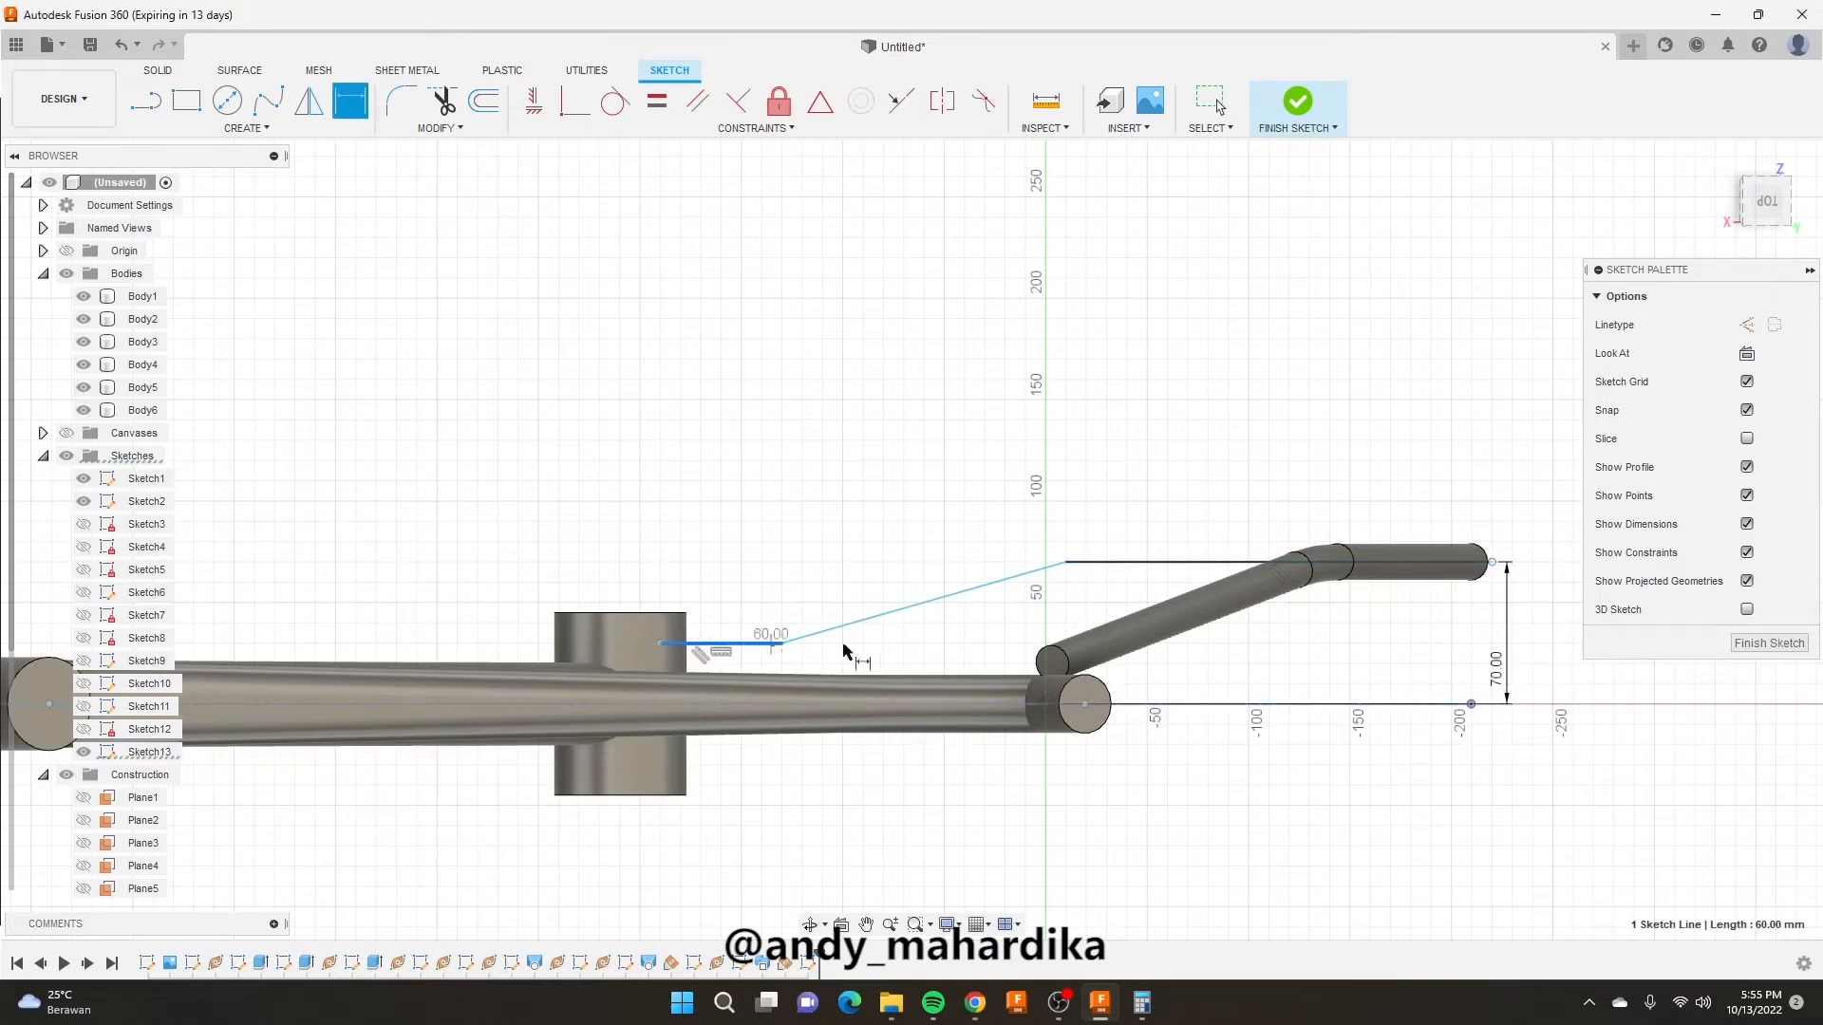
Dimension the path's front segment from the centre line, trying 40 mm and settling on 30 mm.
left_click(1047, 706)
left_click(1268, 672)
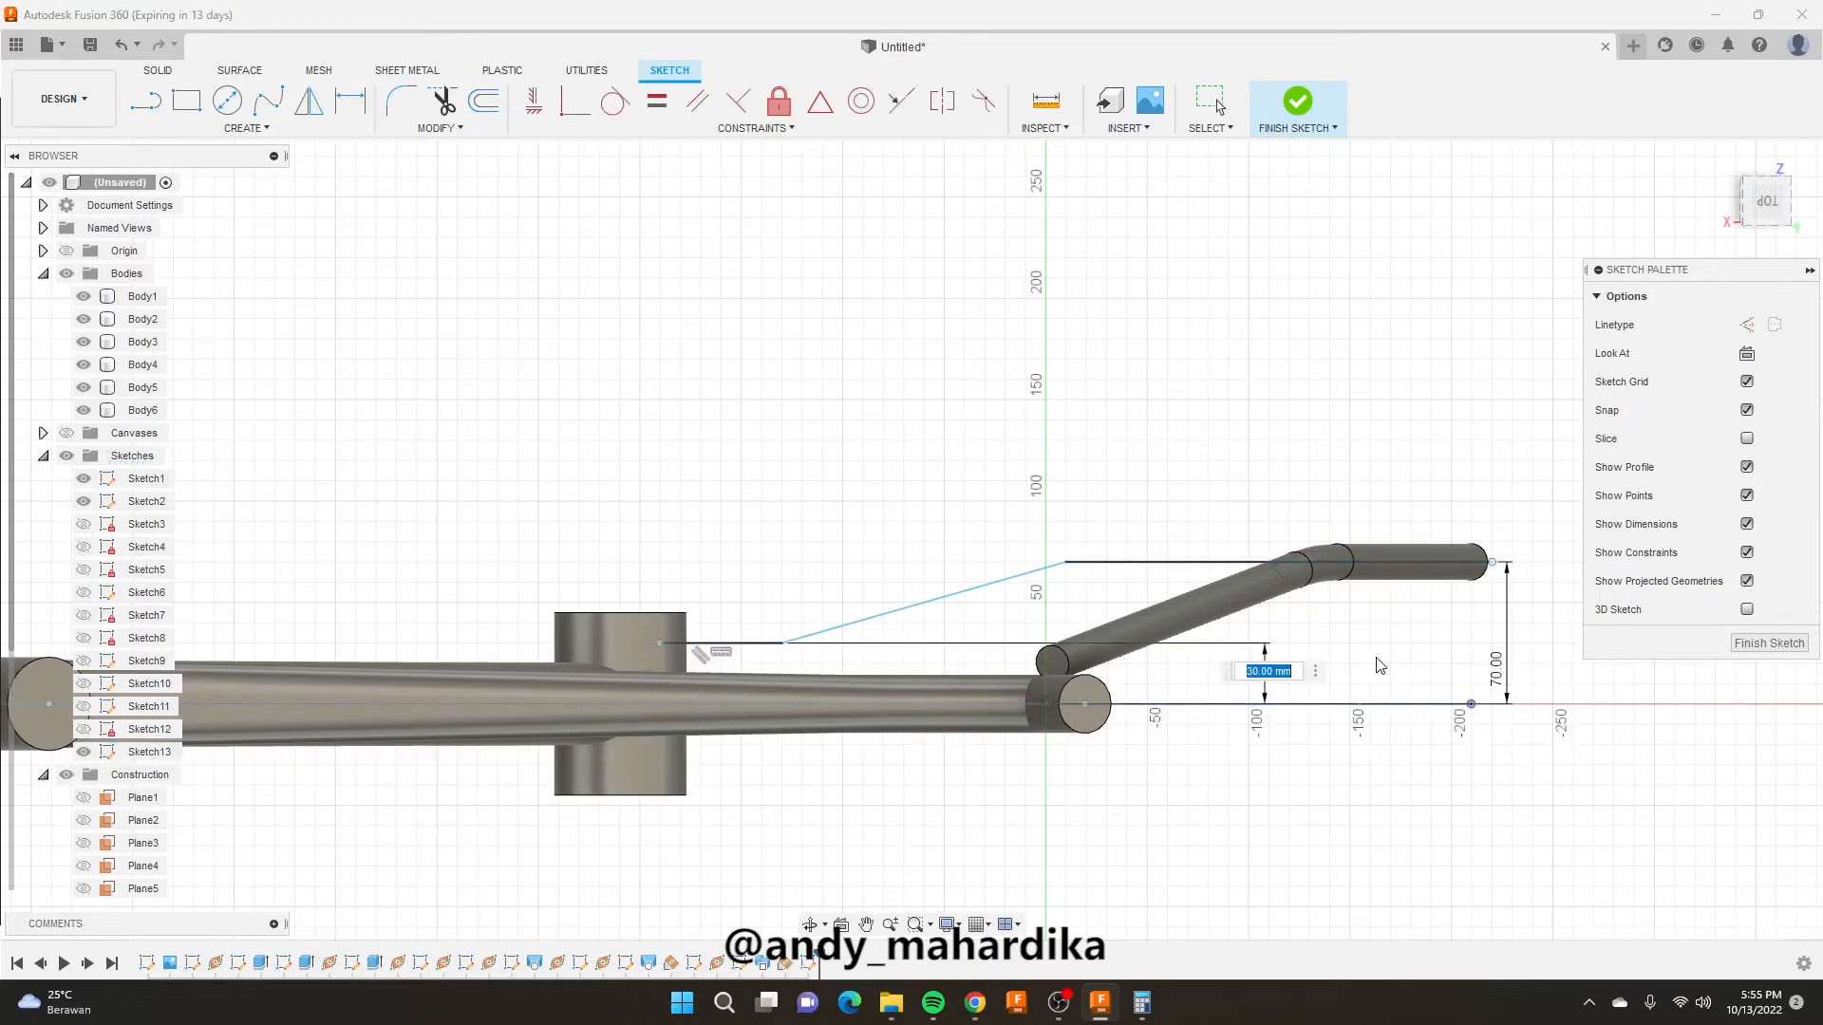
type("40")
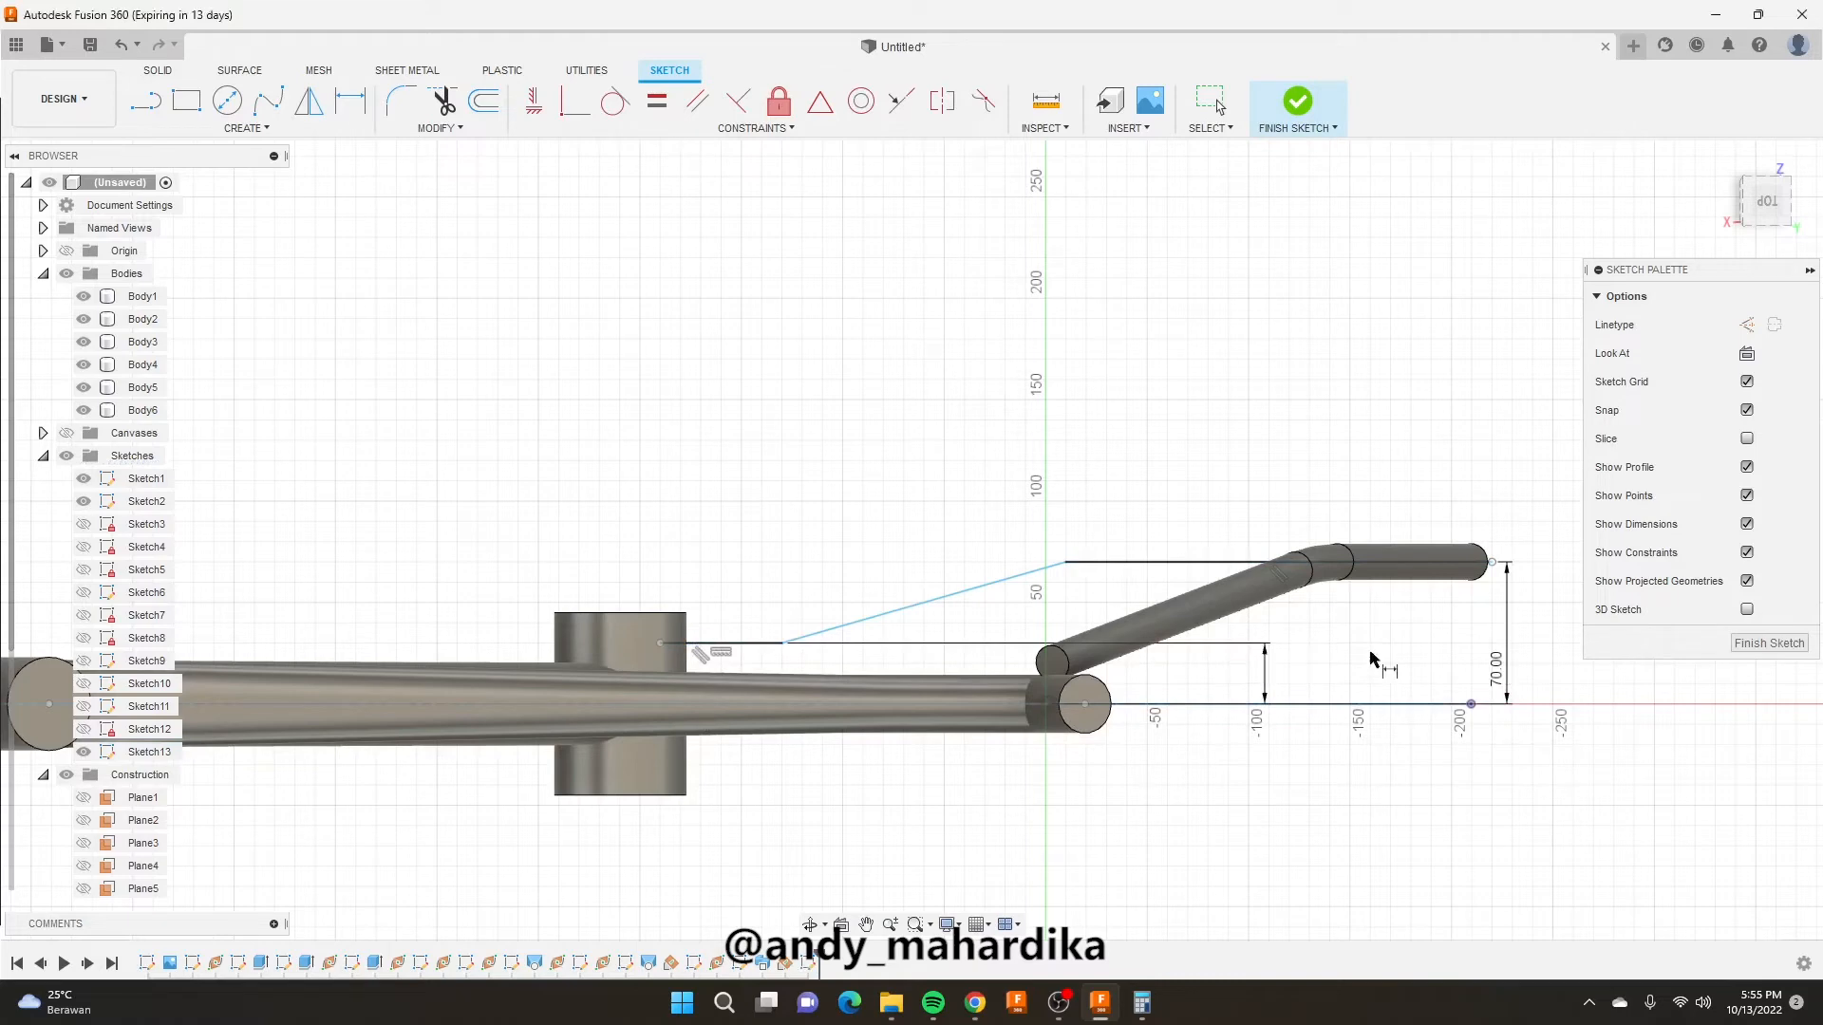
key("Return")
double_click(1253, 669)
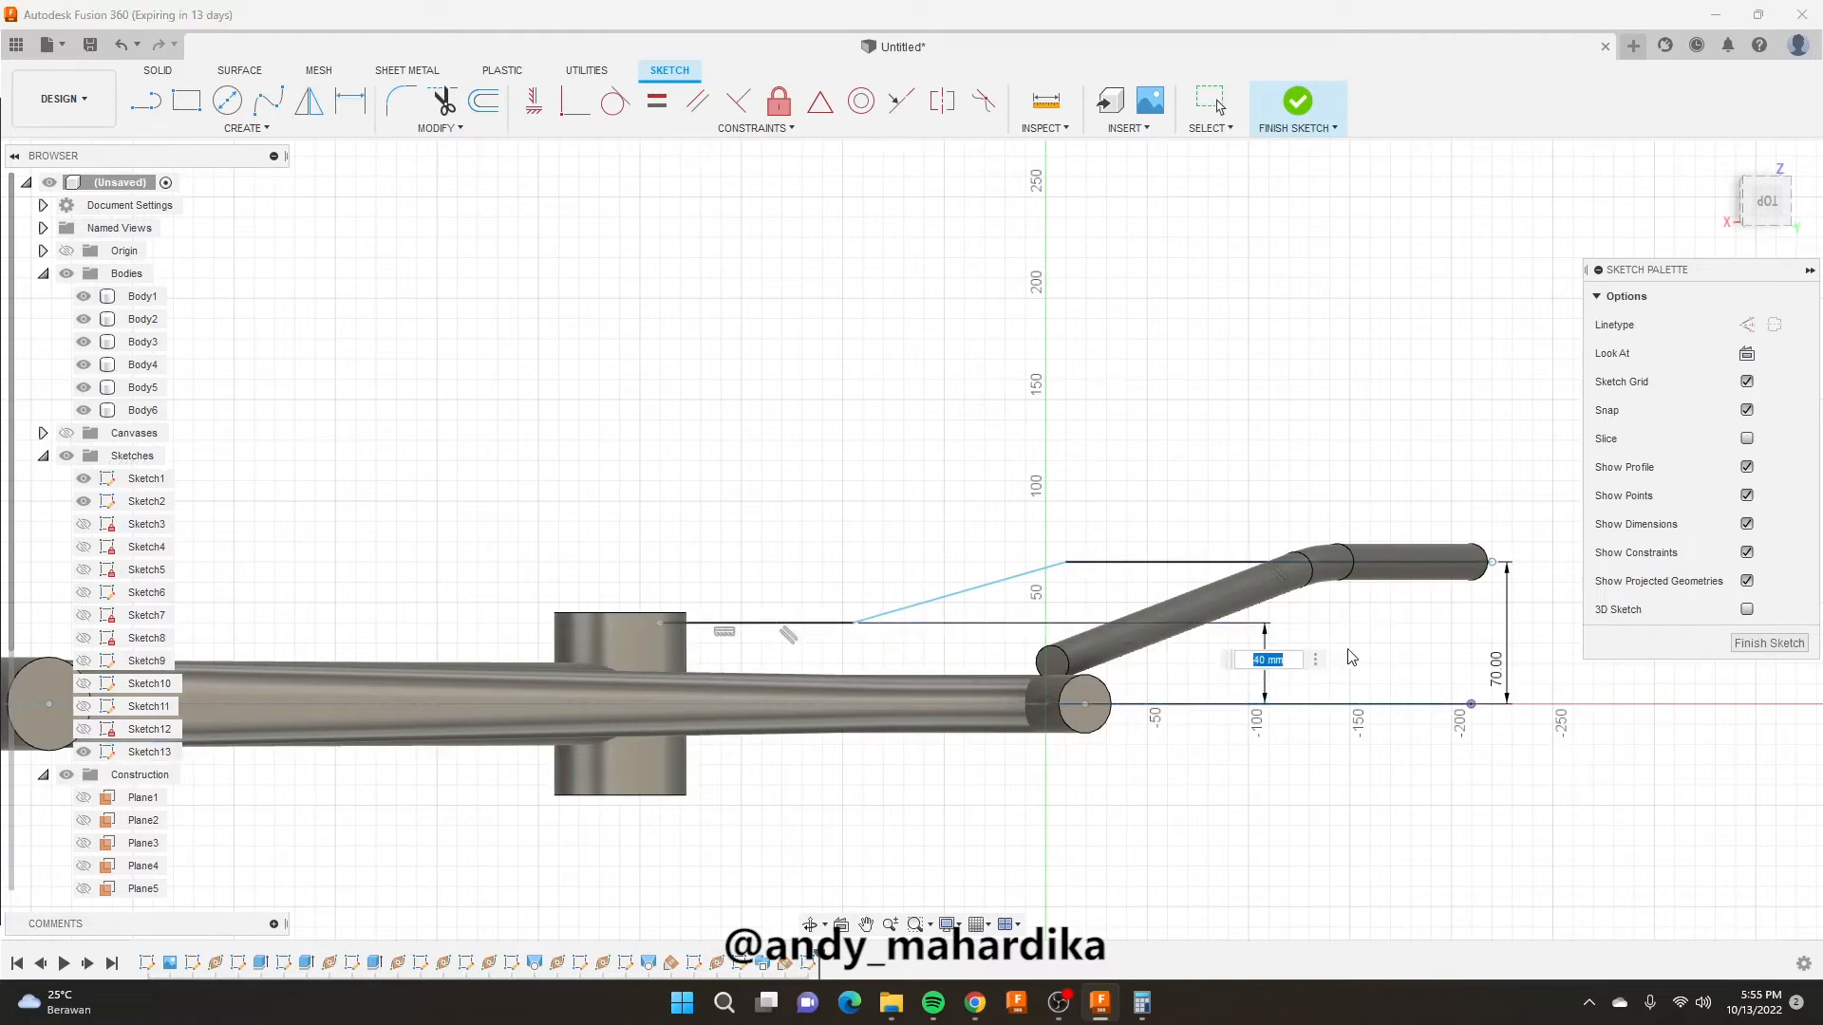
type("30")
key("Return")
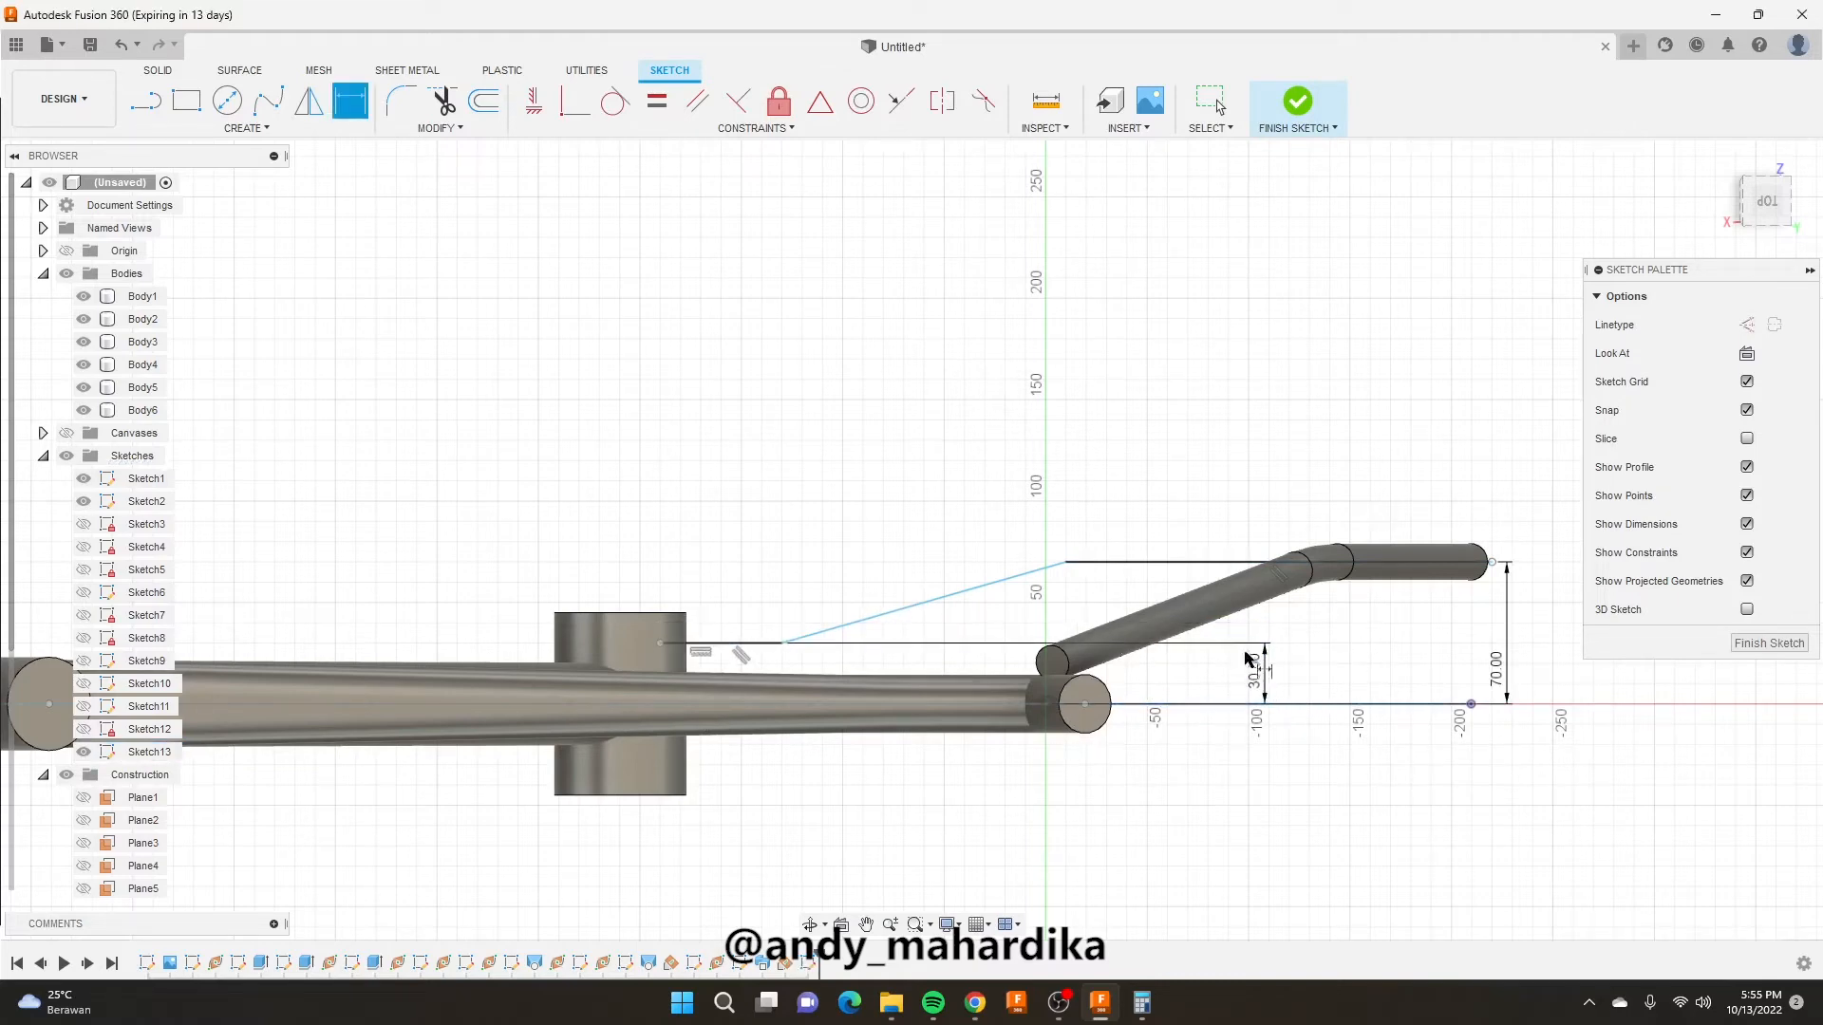
Move the path's front bend point slightly along its segment toward the bottom bracket shell.
scroll(855, 635, "up", 4)
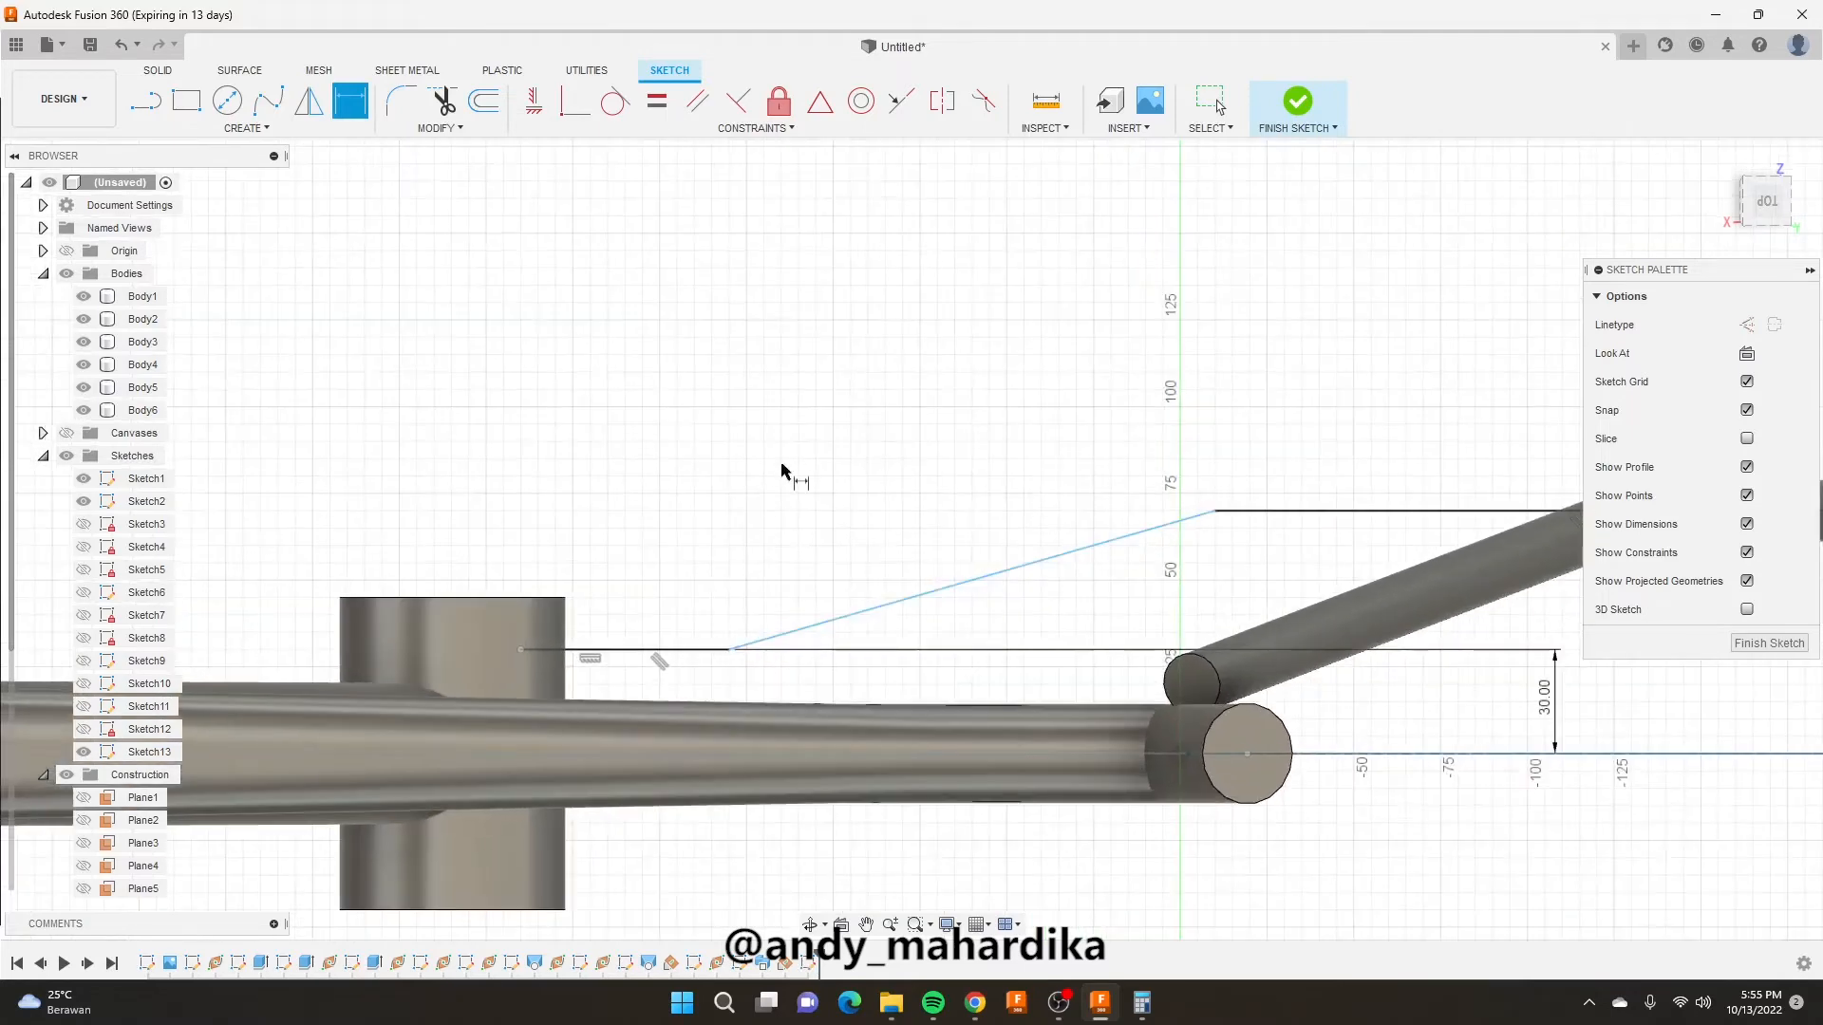
right_click(784, 461)
left_click(700, 459)
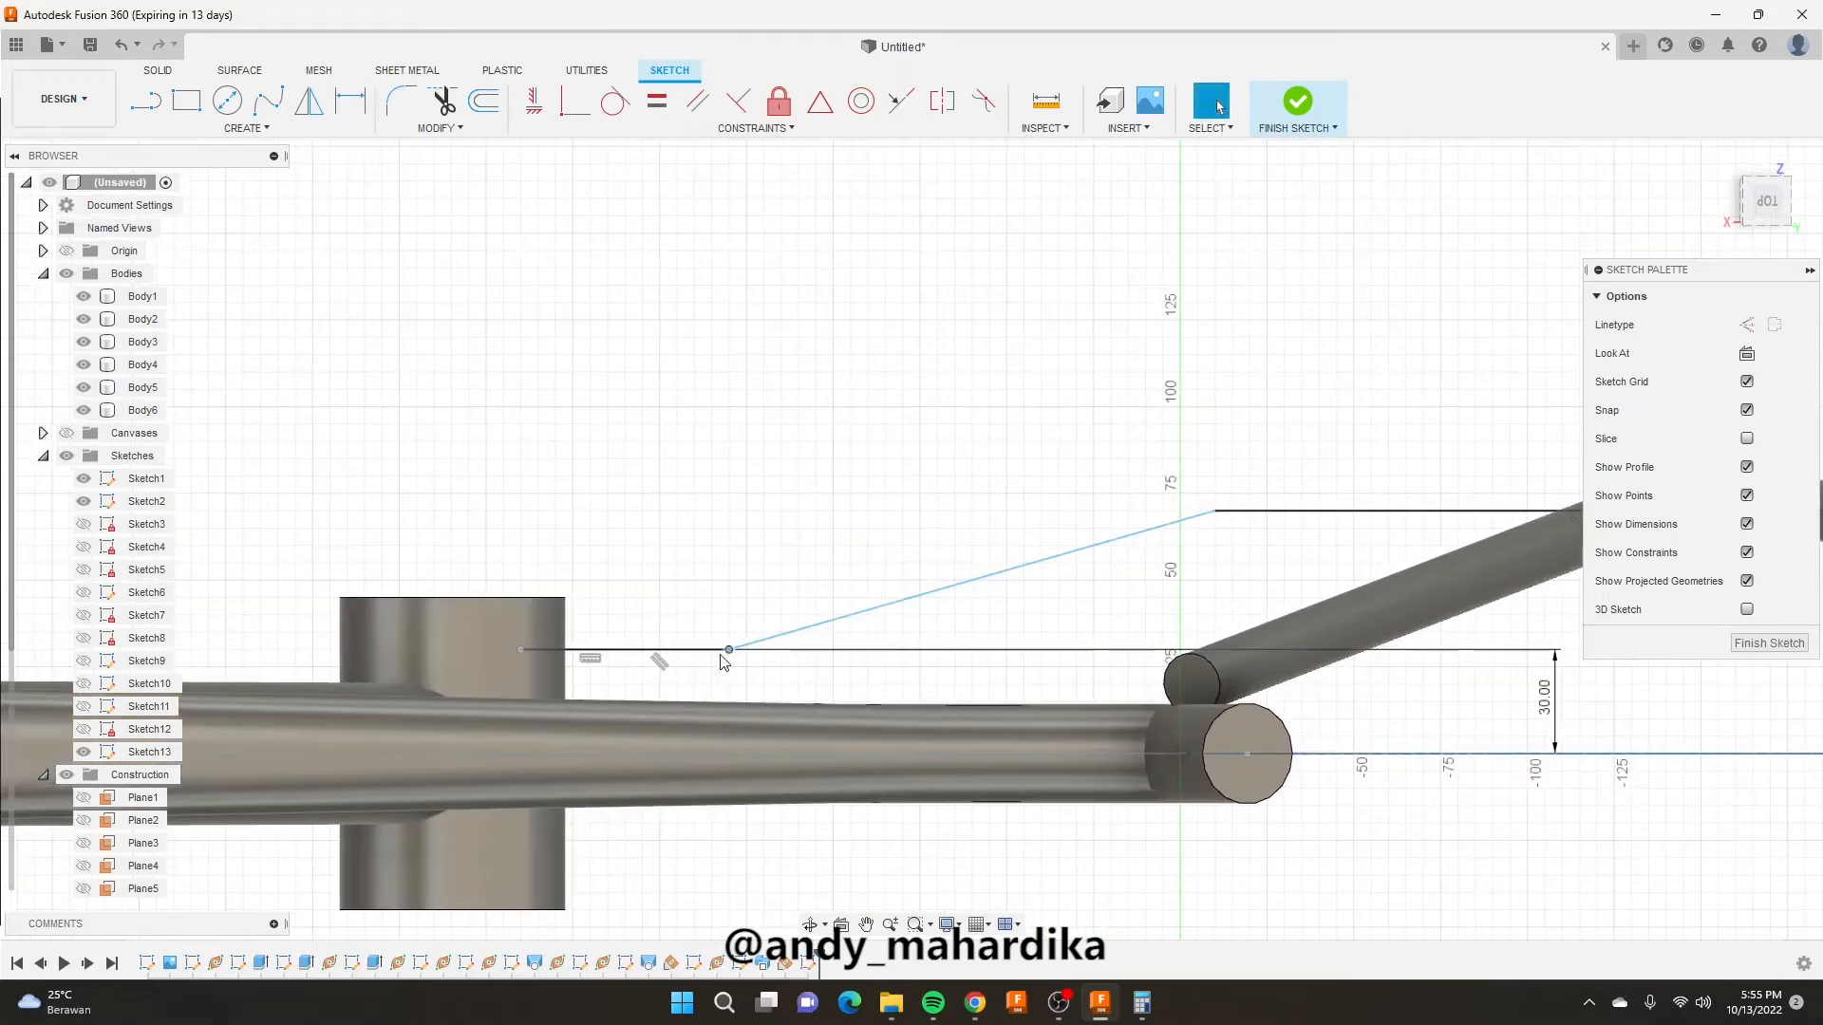
left_click_drag(701, 656, 717, 654)
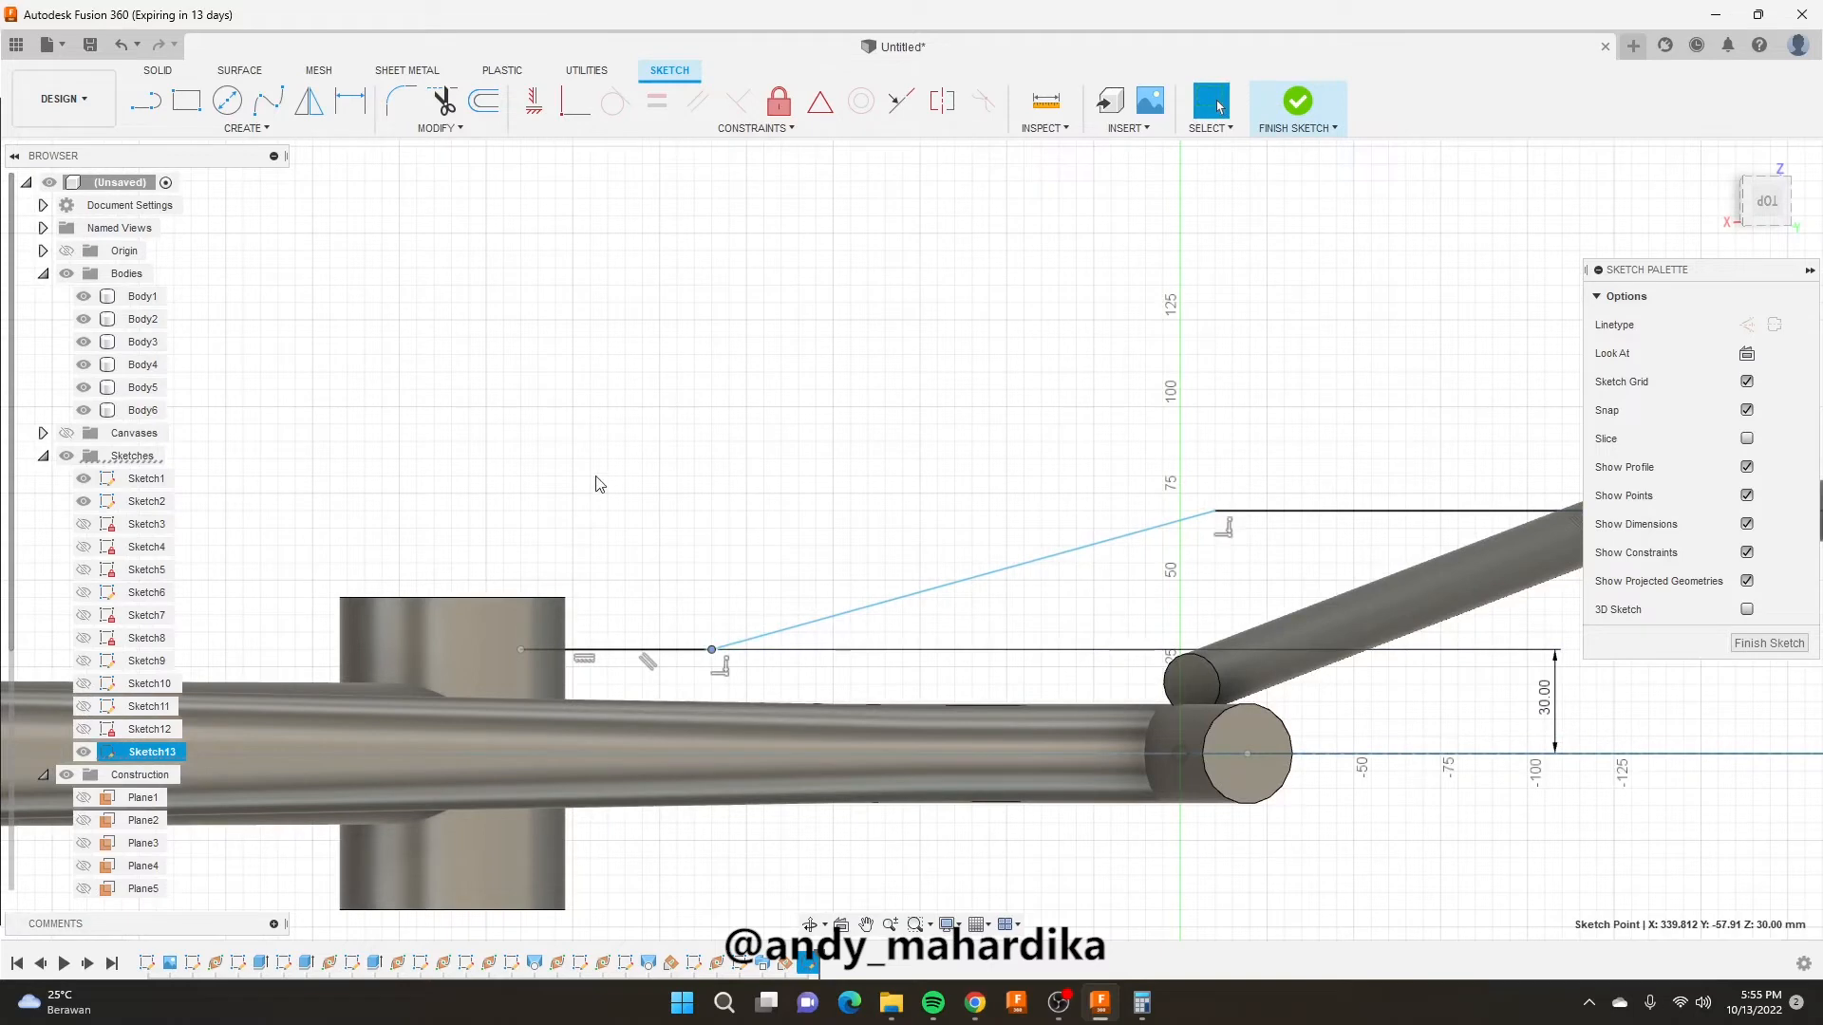
Fillet both bends of the chain stay path with a 240 mm radius and extend its front endpoint deeper into the bottom bracket shell.
left_click(401, 100)
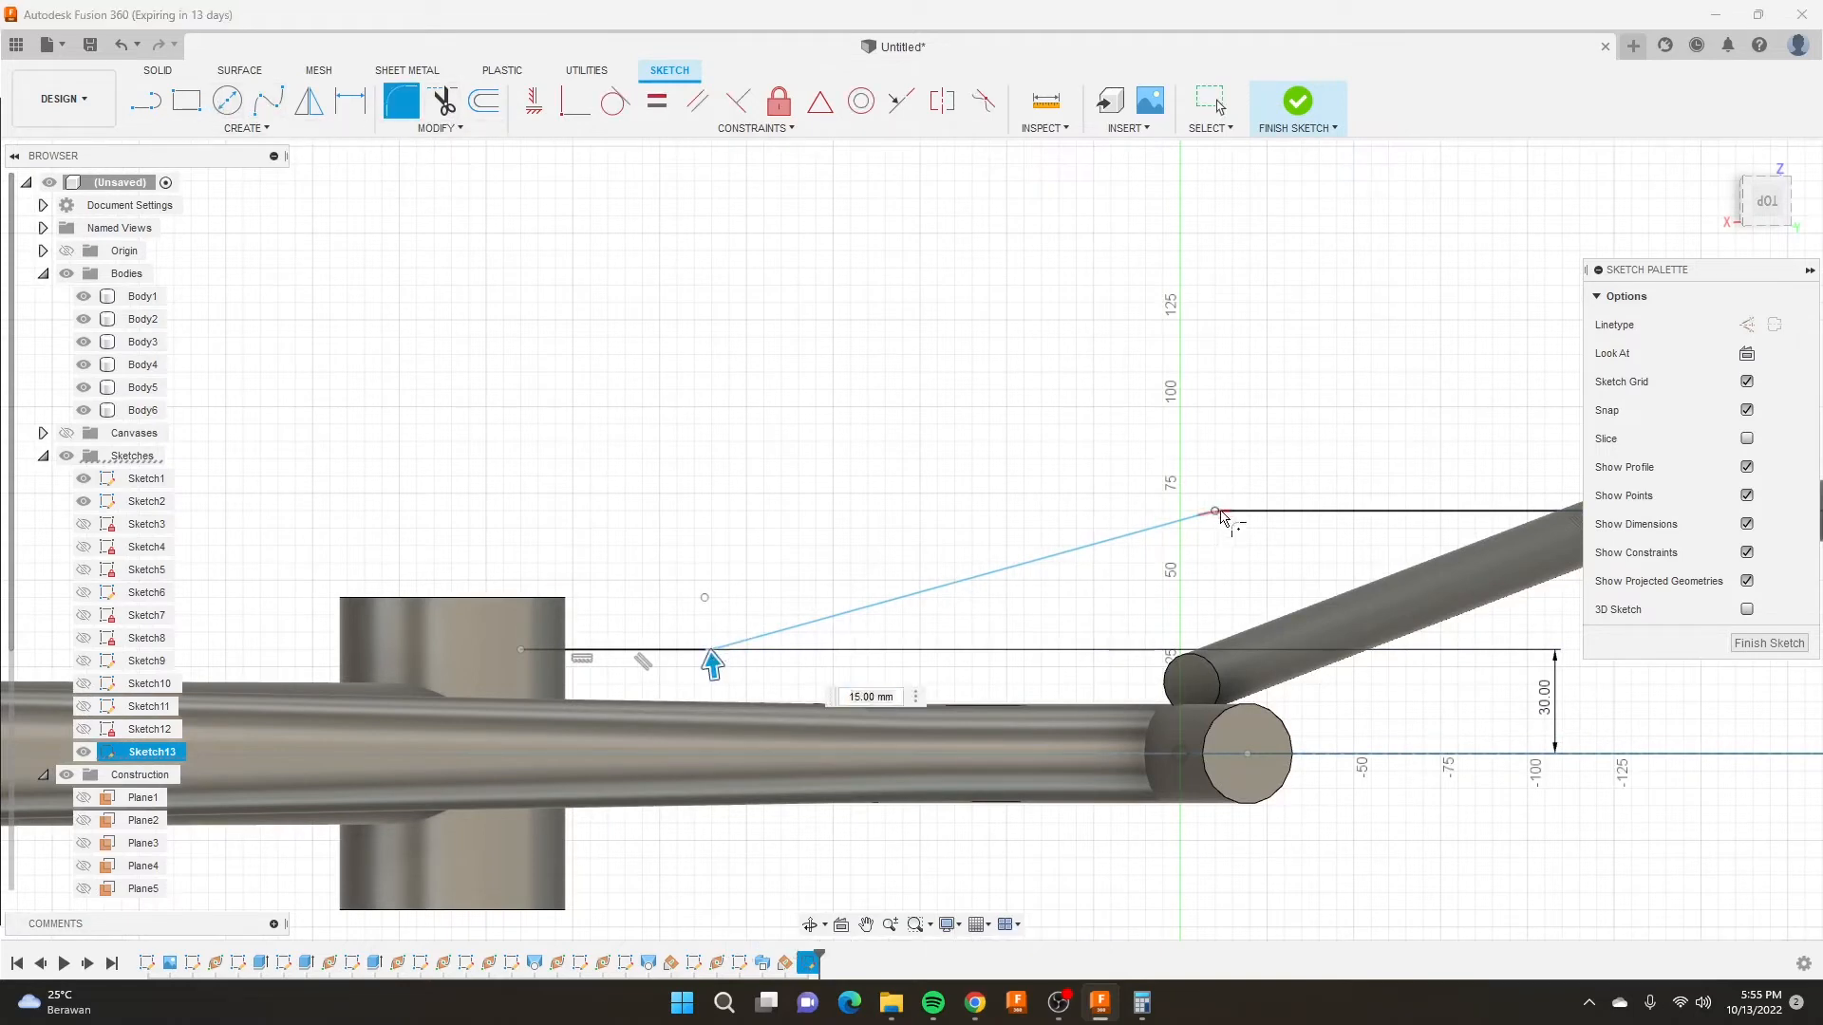
left_click(1219, 513)
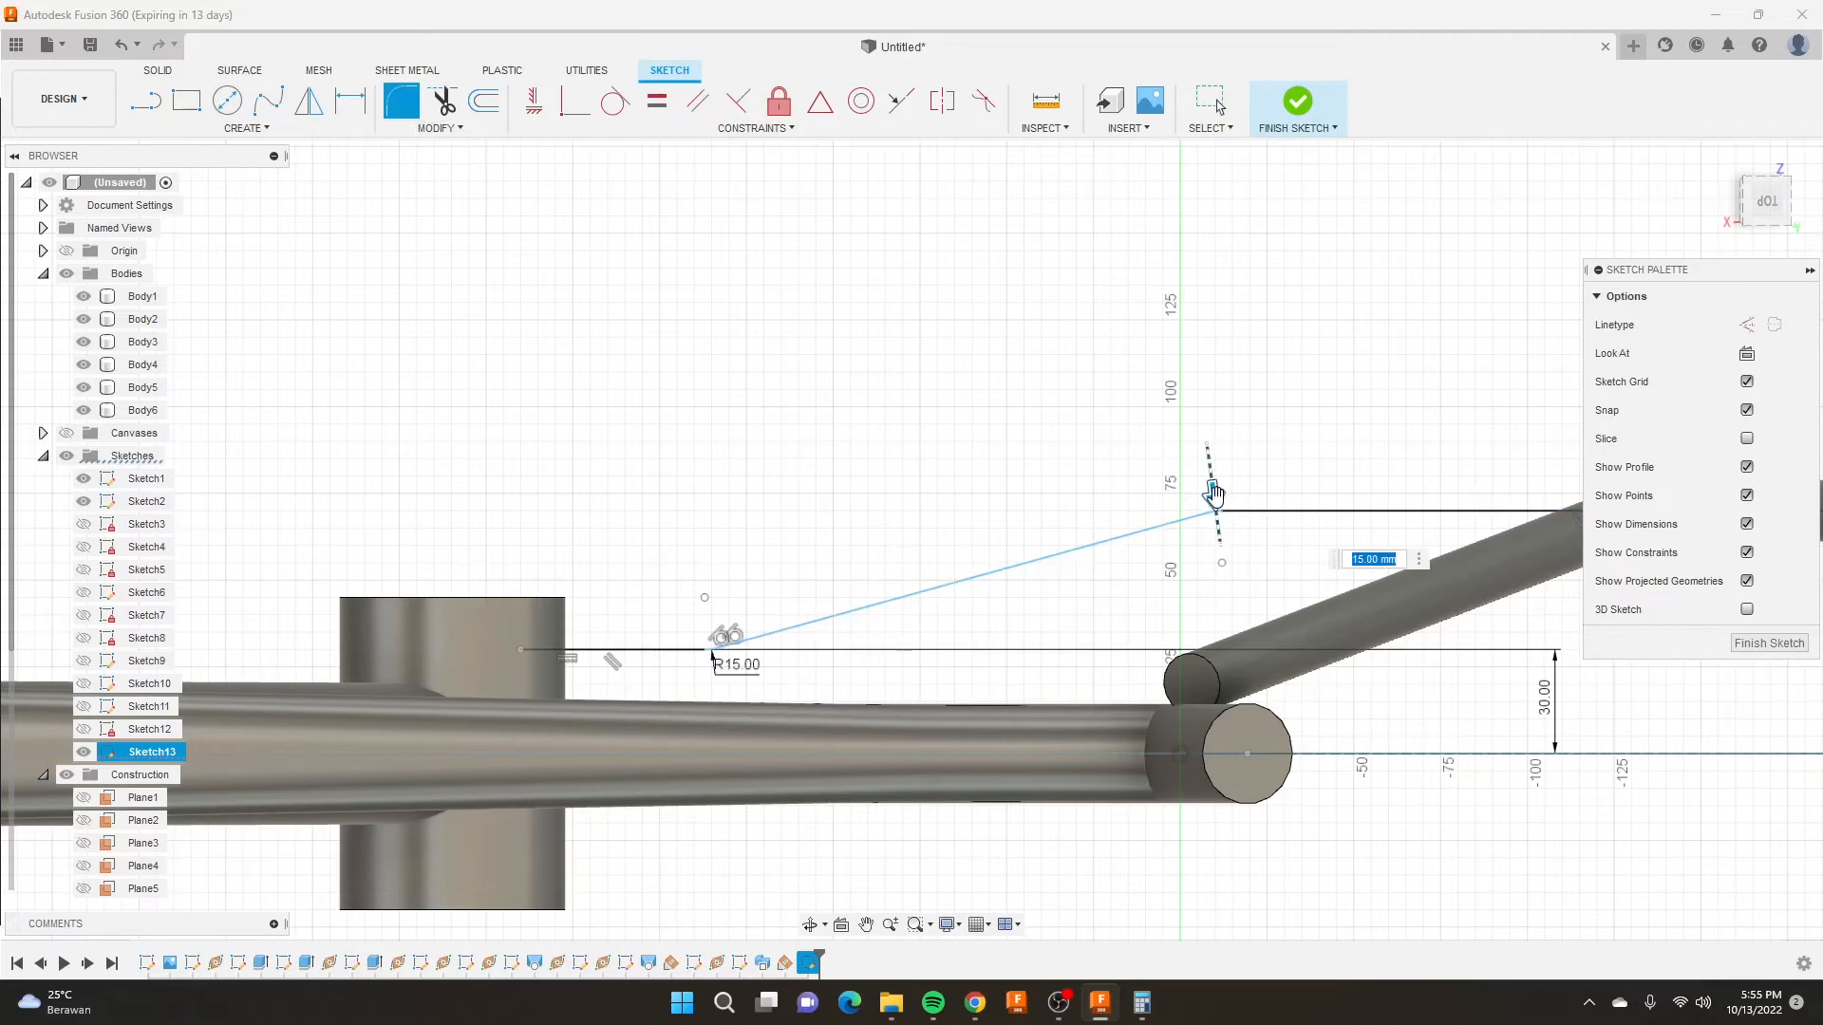
type("167.5")
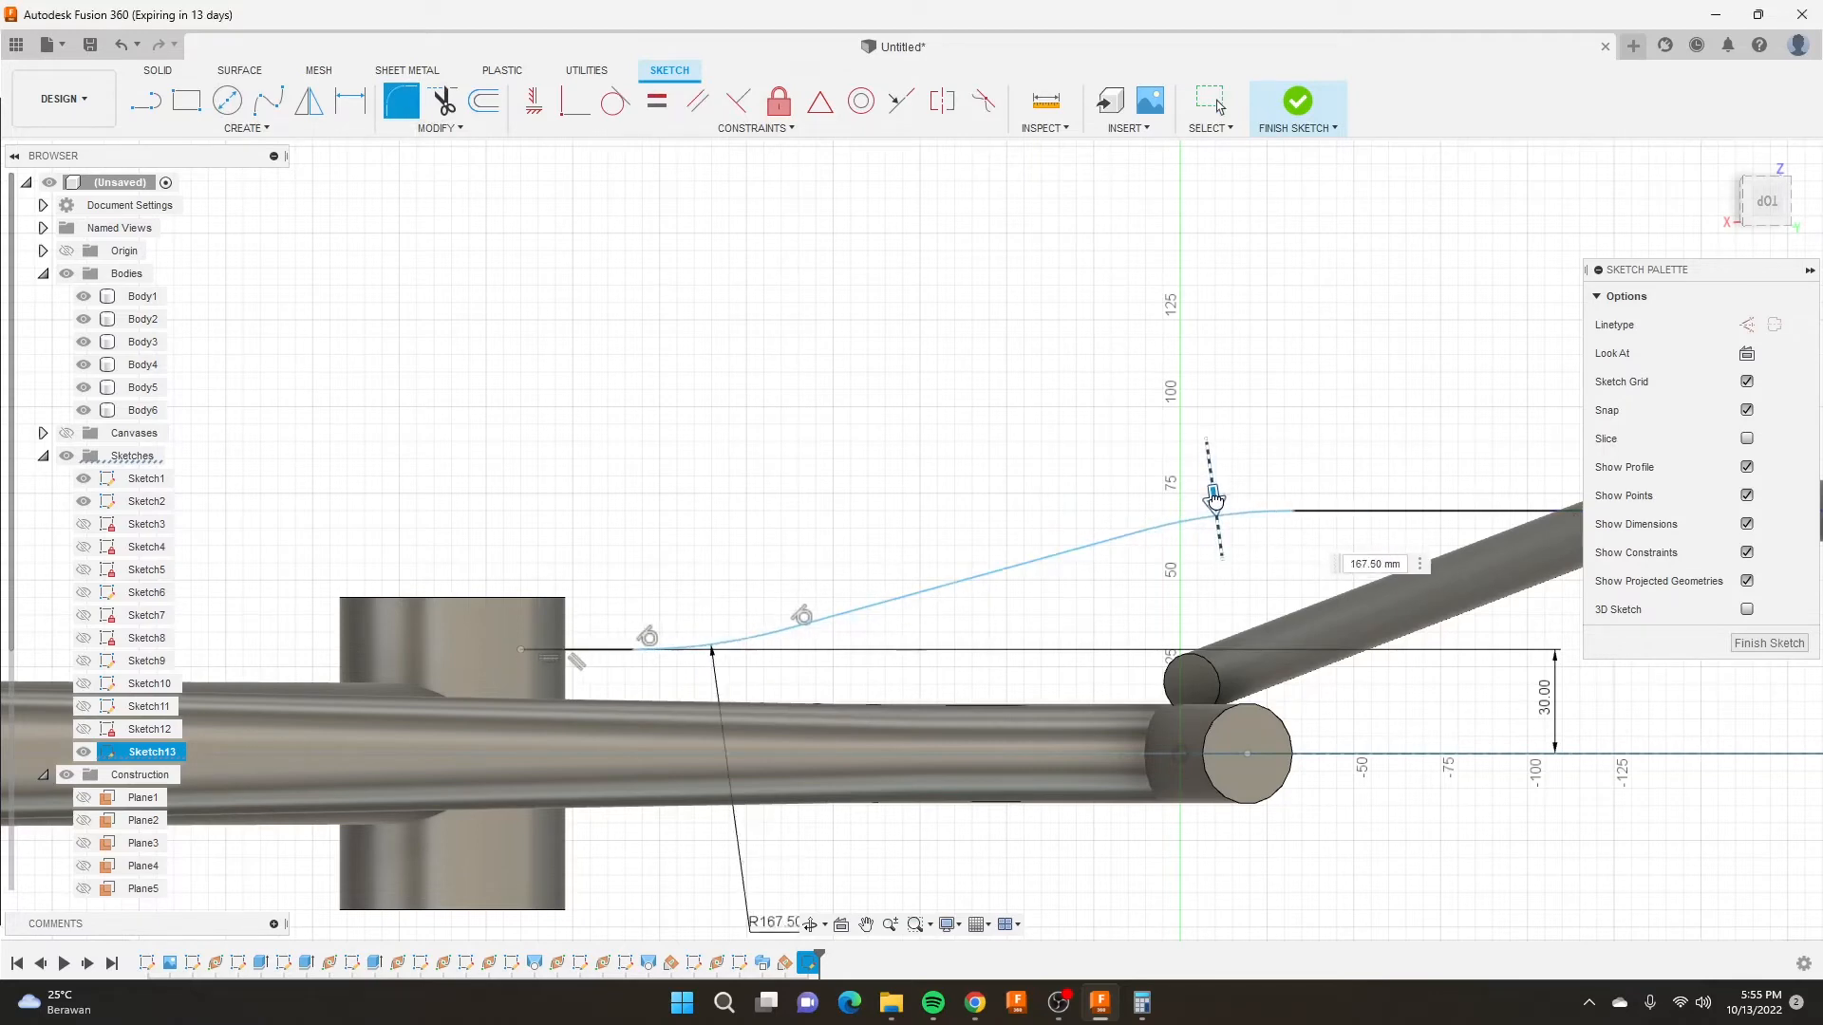
left_click_drag(1214, 496, 1216, 500)
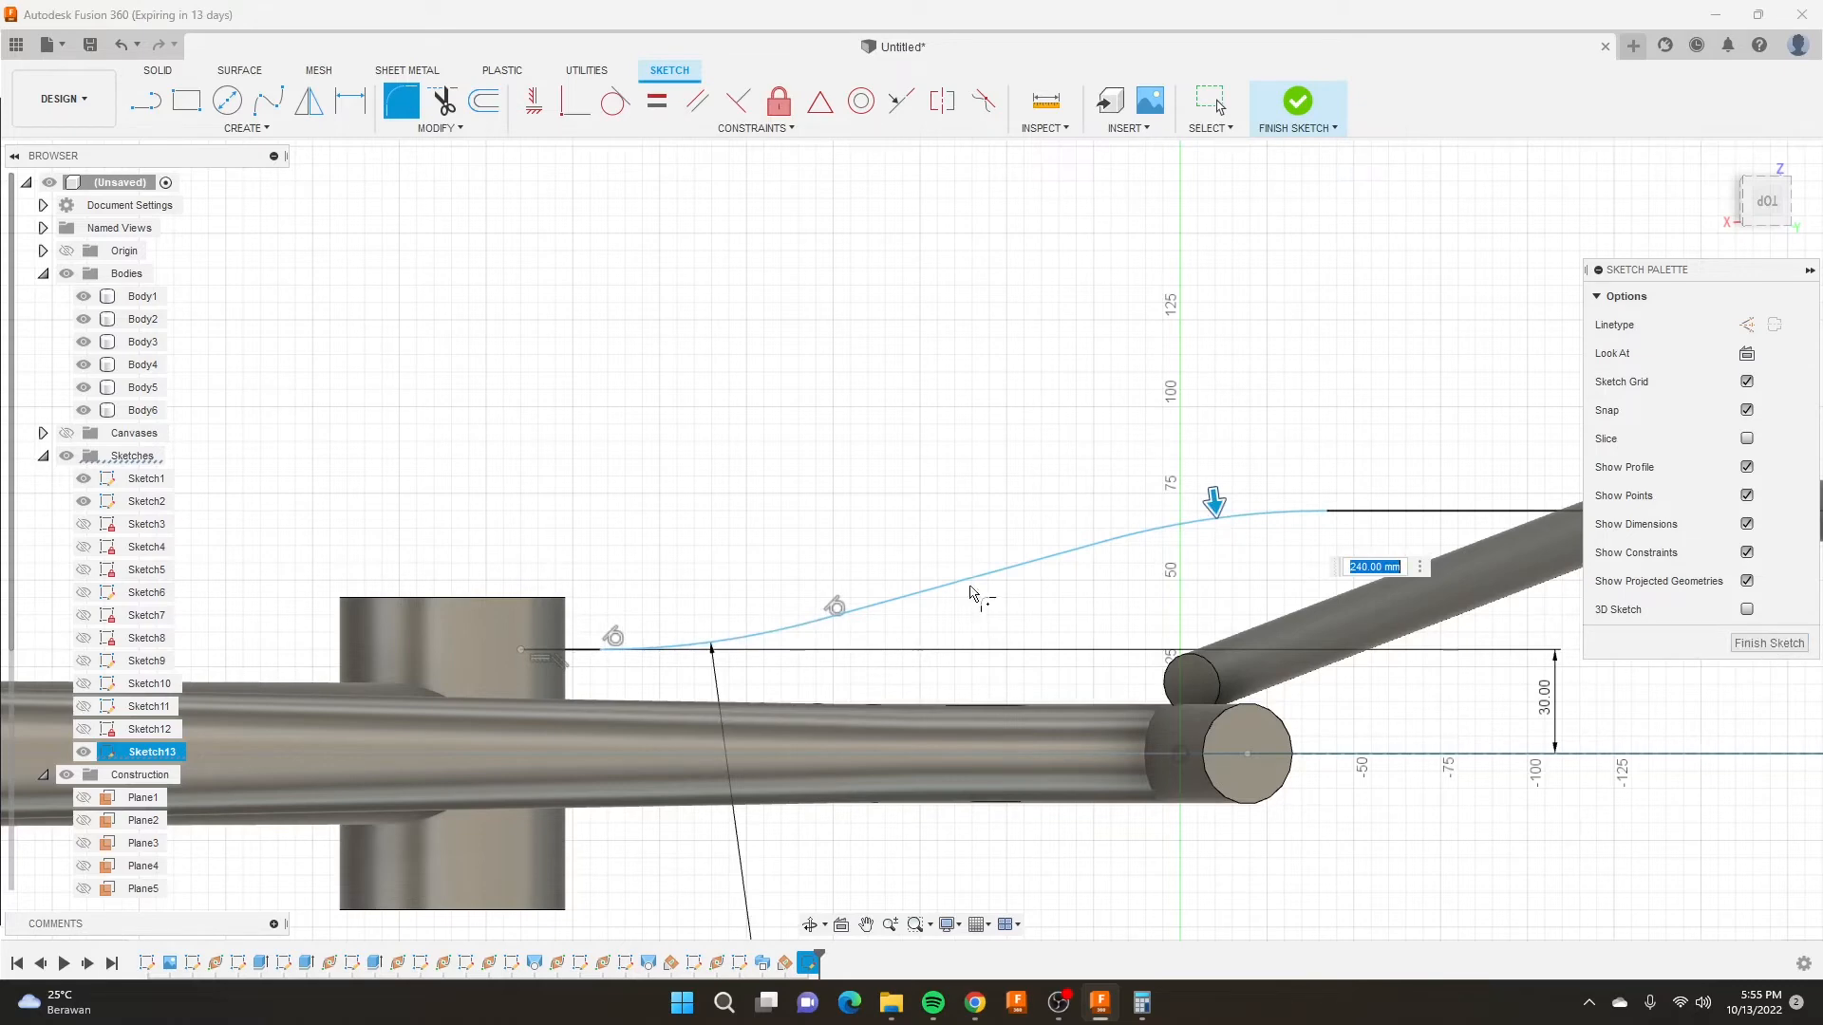
right_click(797, 440)
left_click(833, 442)
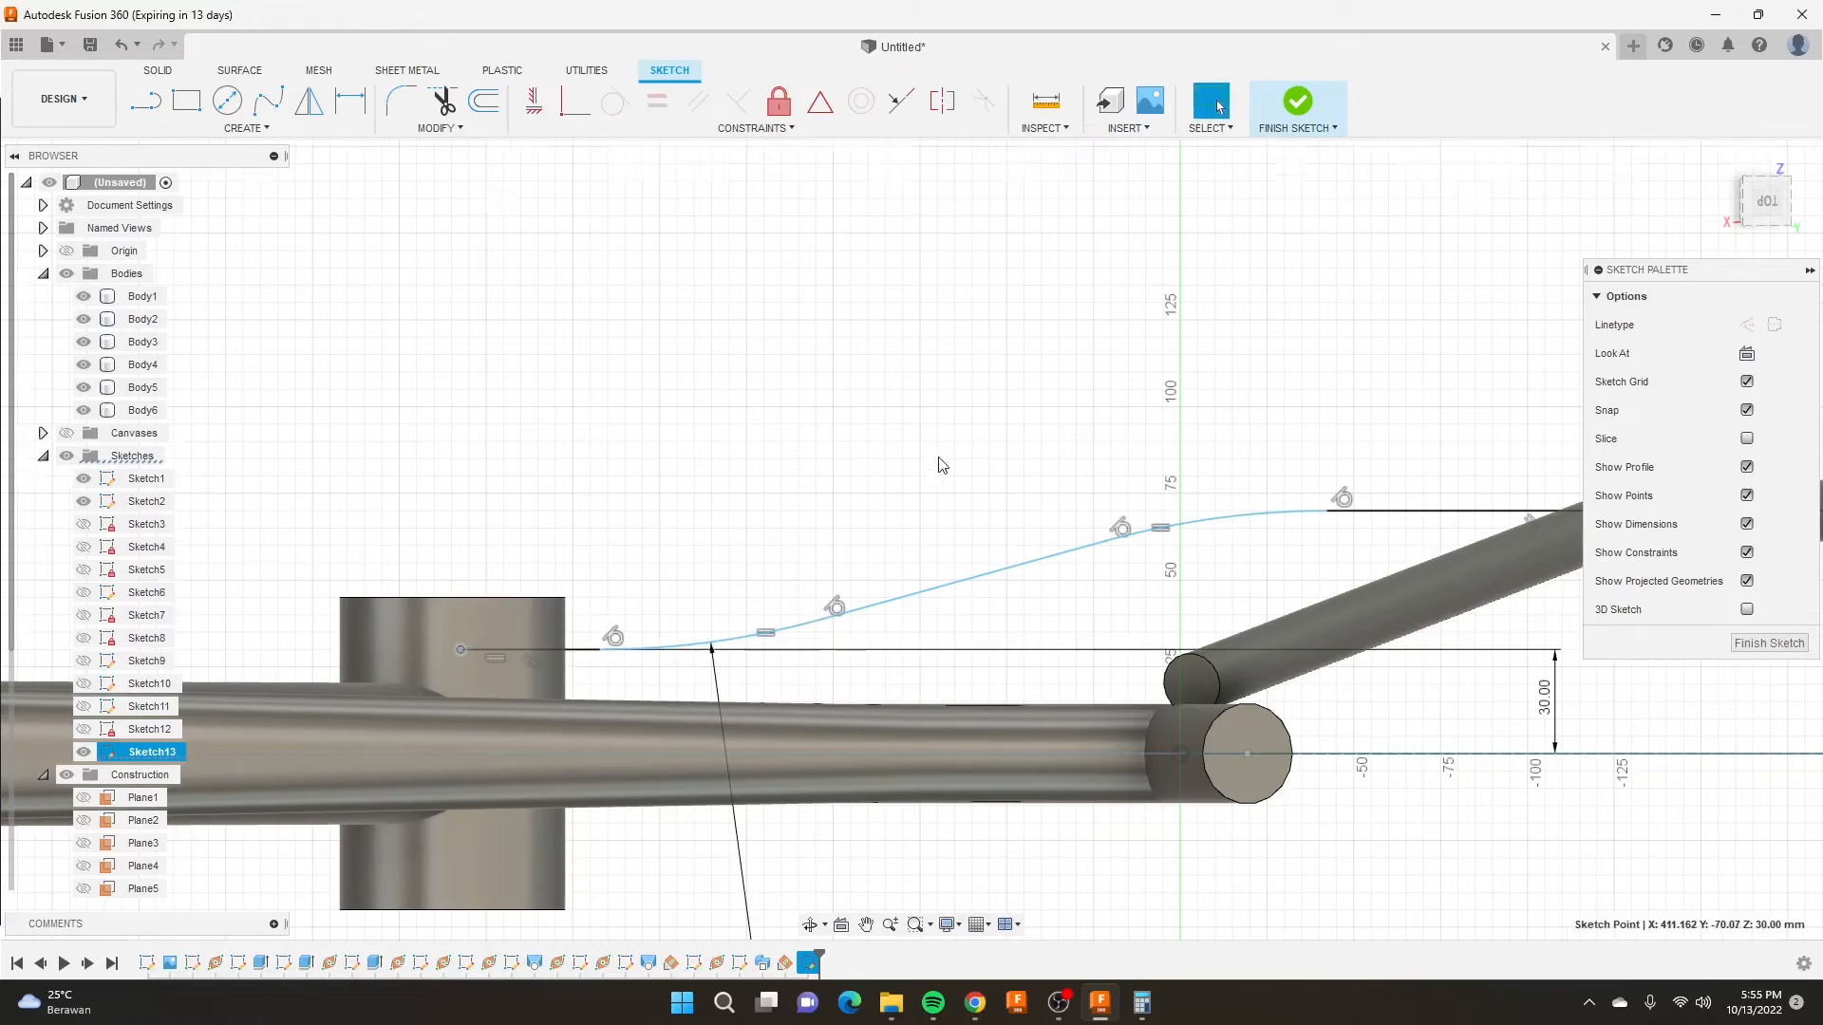
Try to align the path's front endpoint vertically with the rear axle point, and undo the constraint.
scroll(941, 464, "down", 3)
scroll(872, 474, "up", 6)
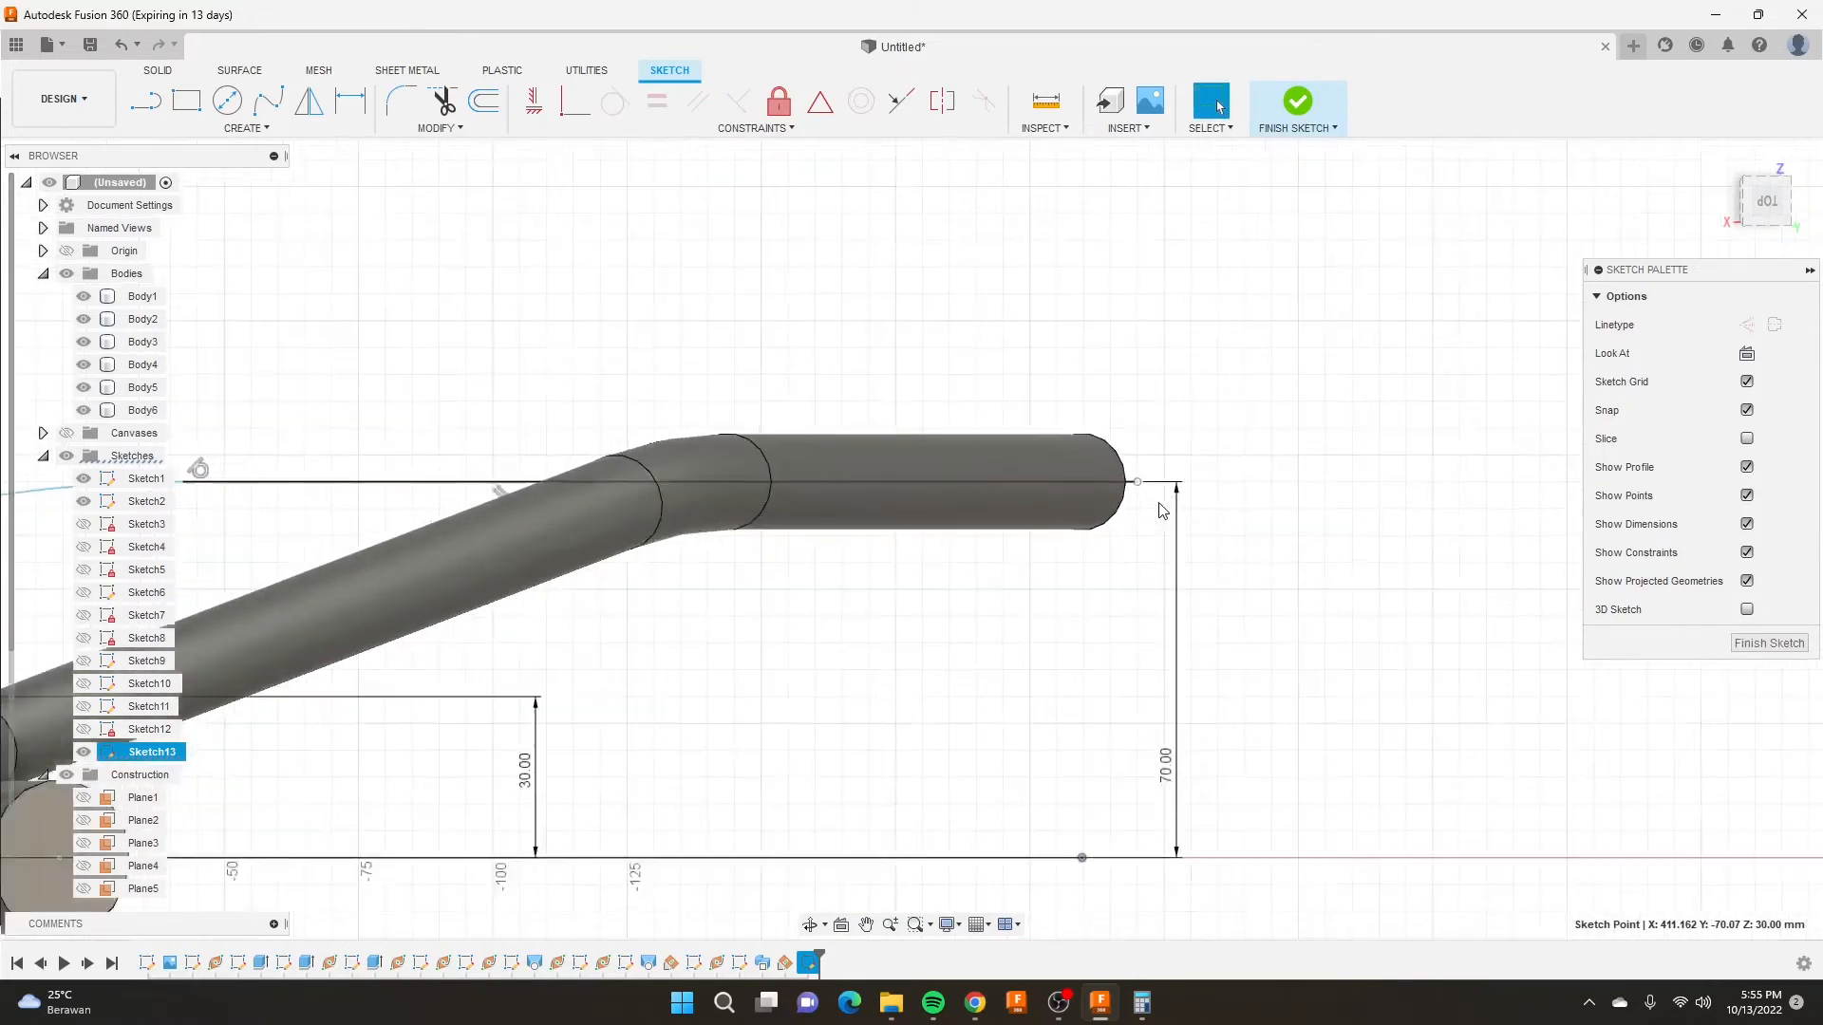
scroll(1162, 511, "up", 2)
left_click(534, 100)
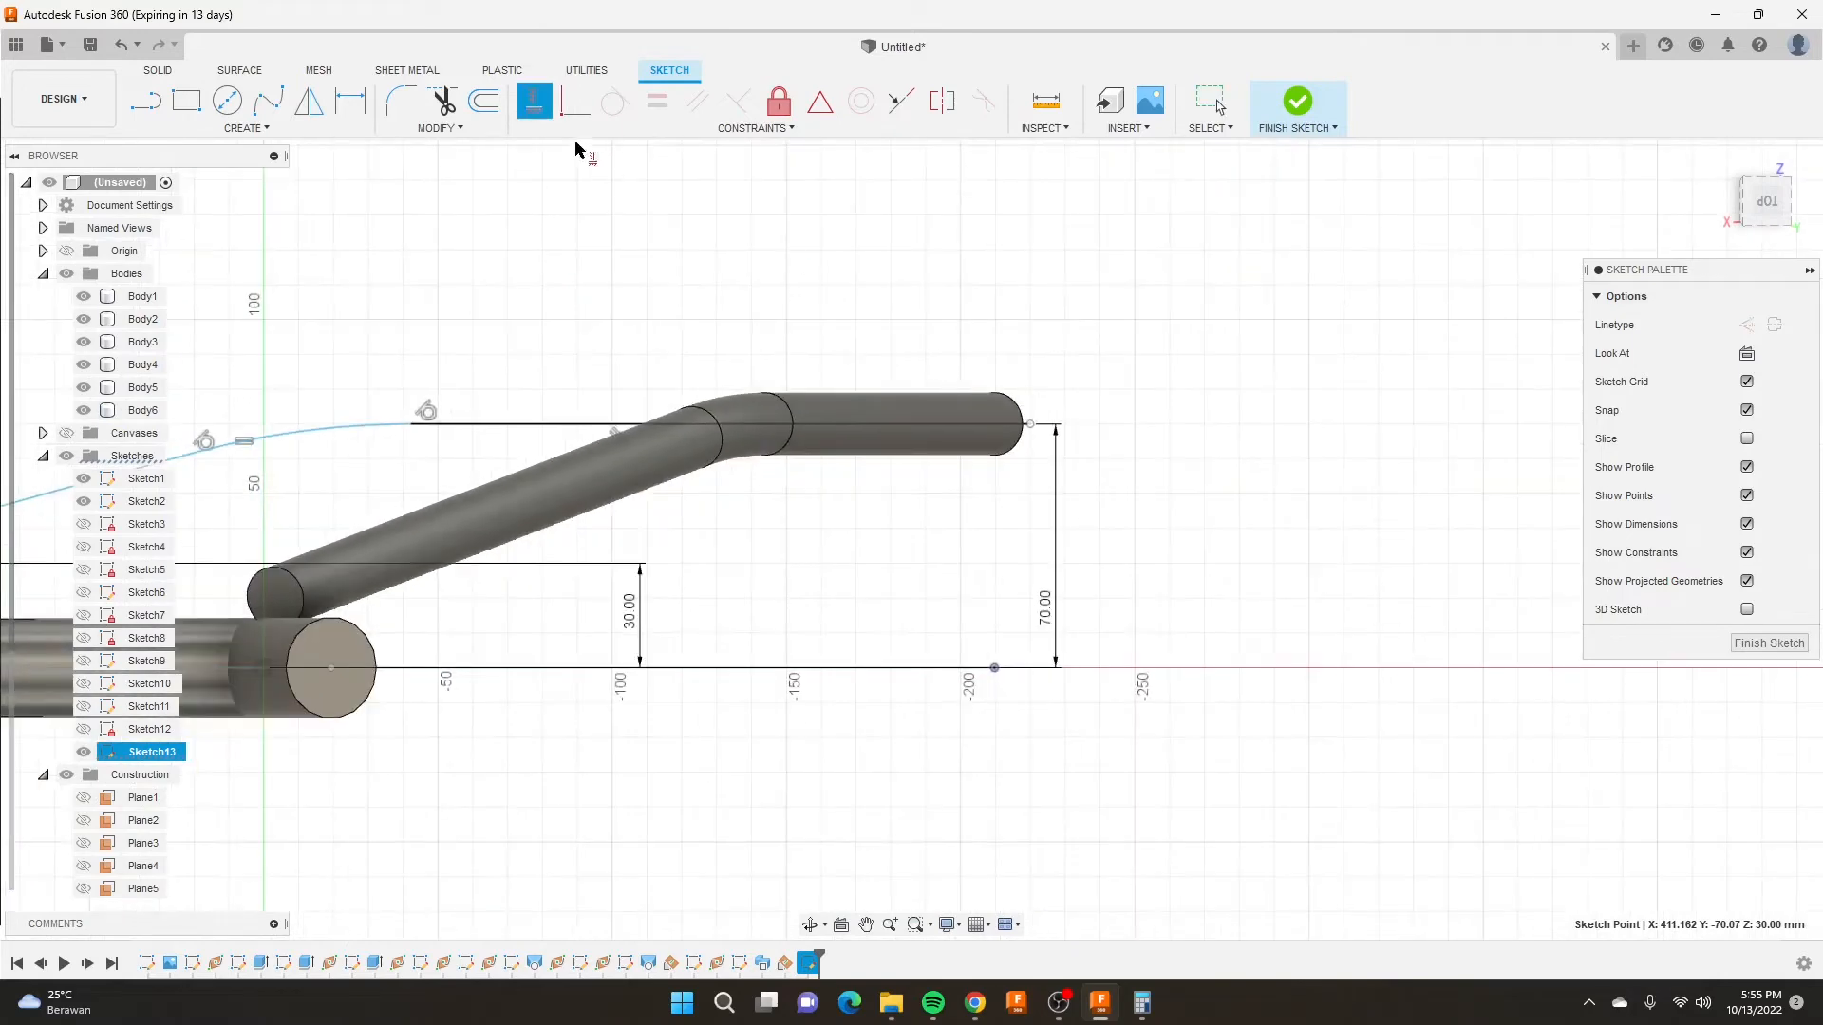
left_click(993, 667)
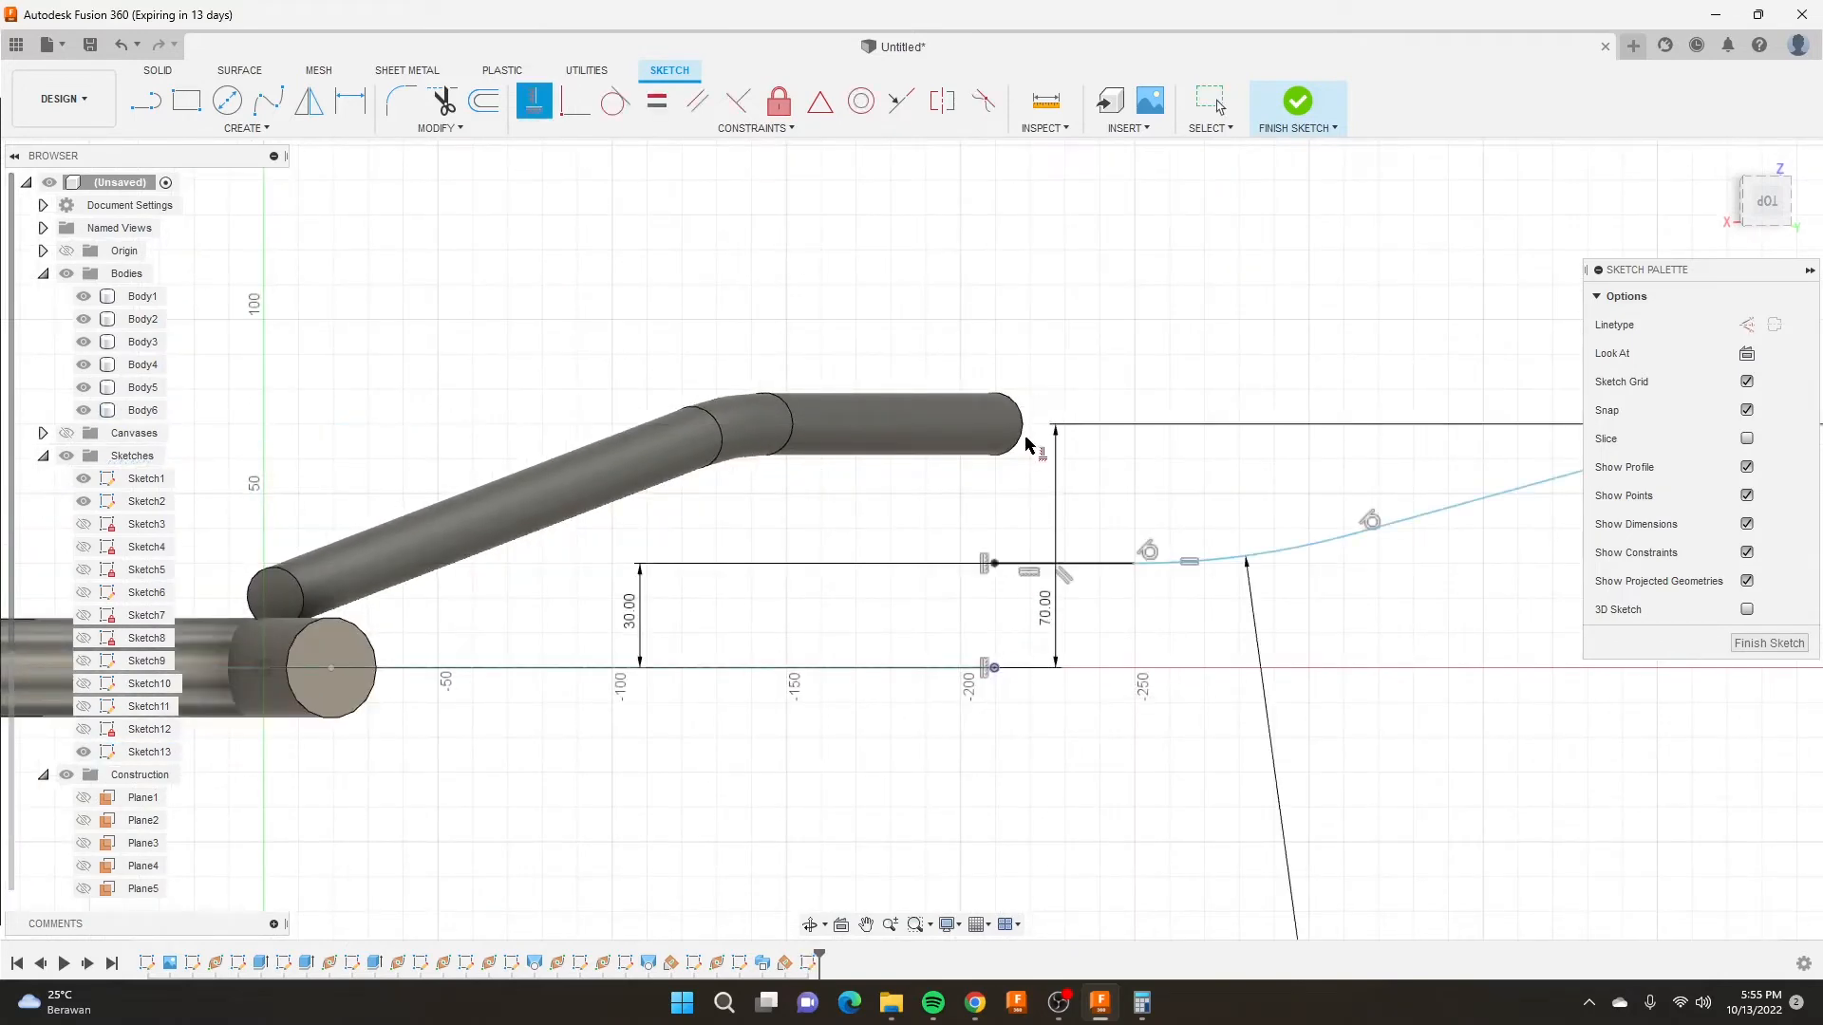
key("Escape")
key("ctrl+z")
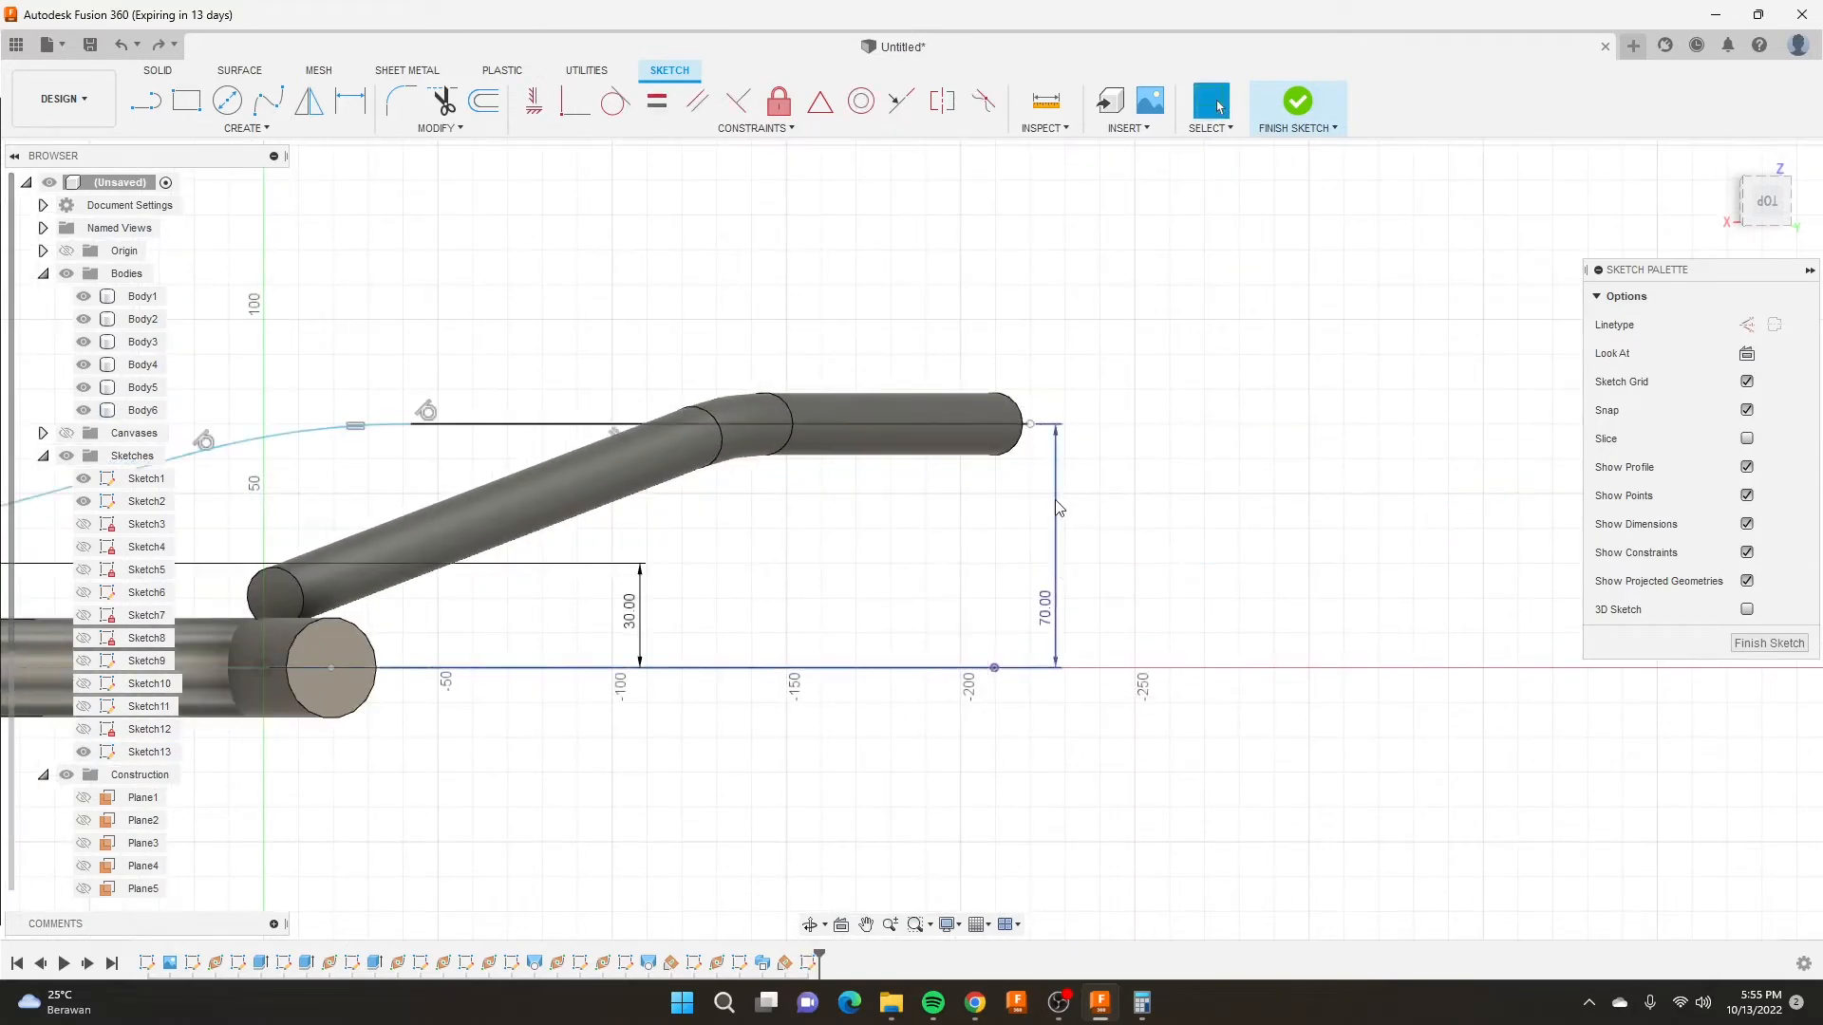
Constrain the path's rear endpoint vertically in line with the rear axle point and finish the sketch.
scroll(1021, 501, "down", 3)
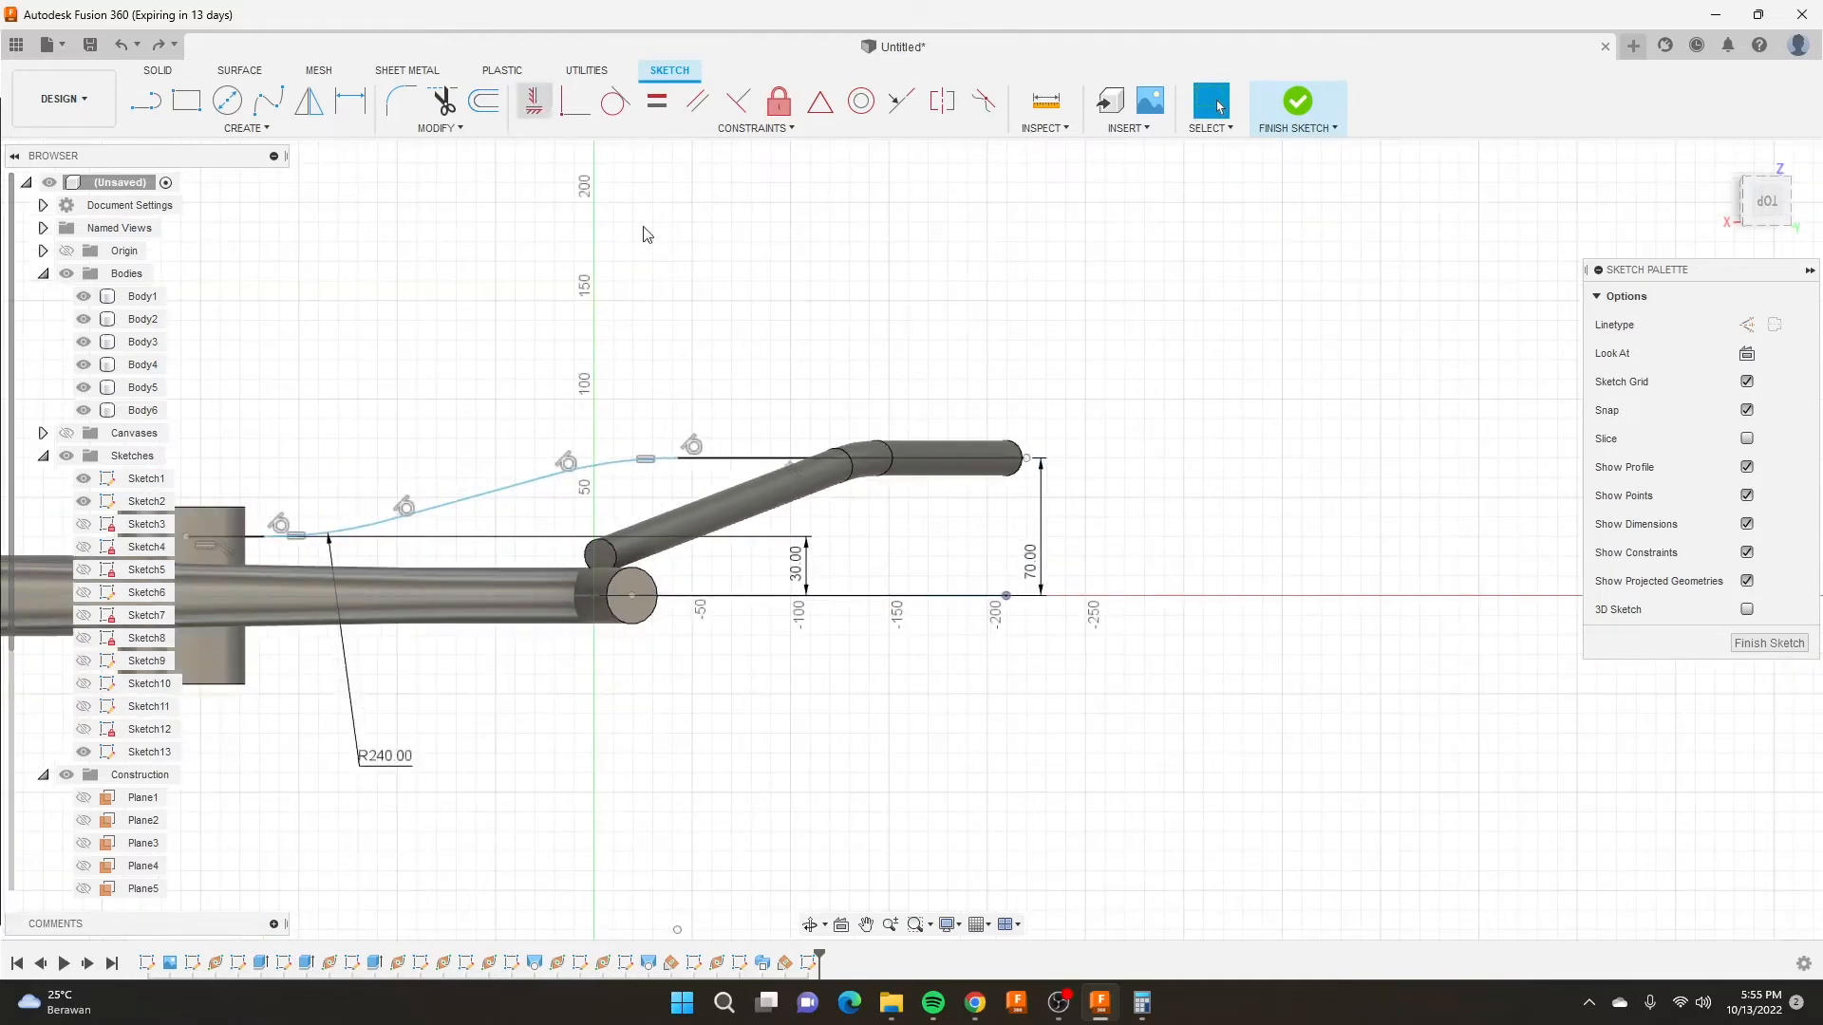
left_click(1027, 459)
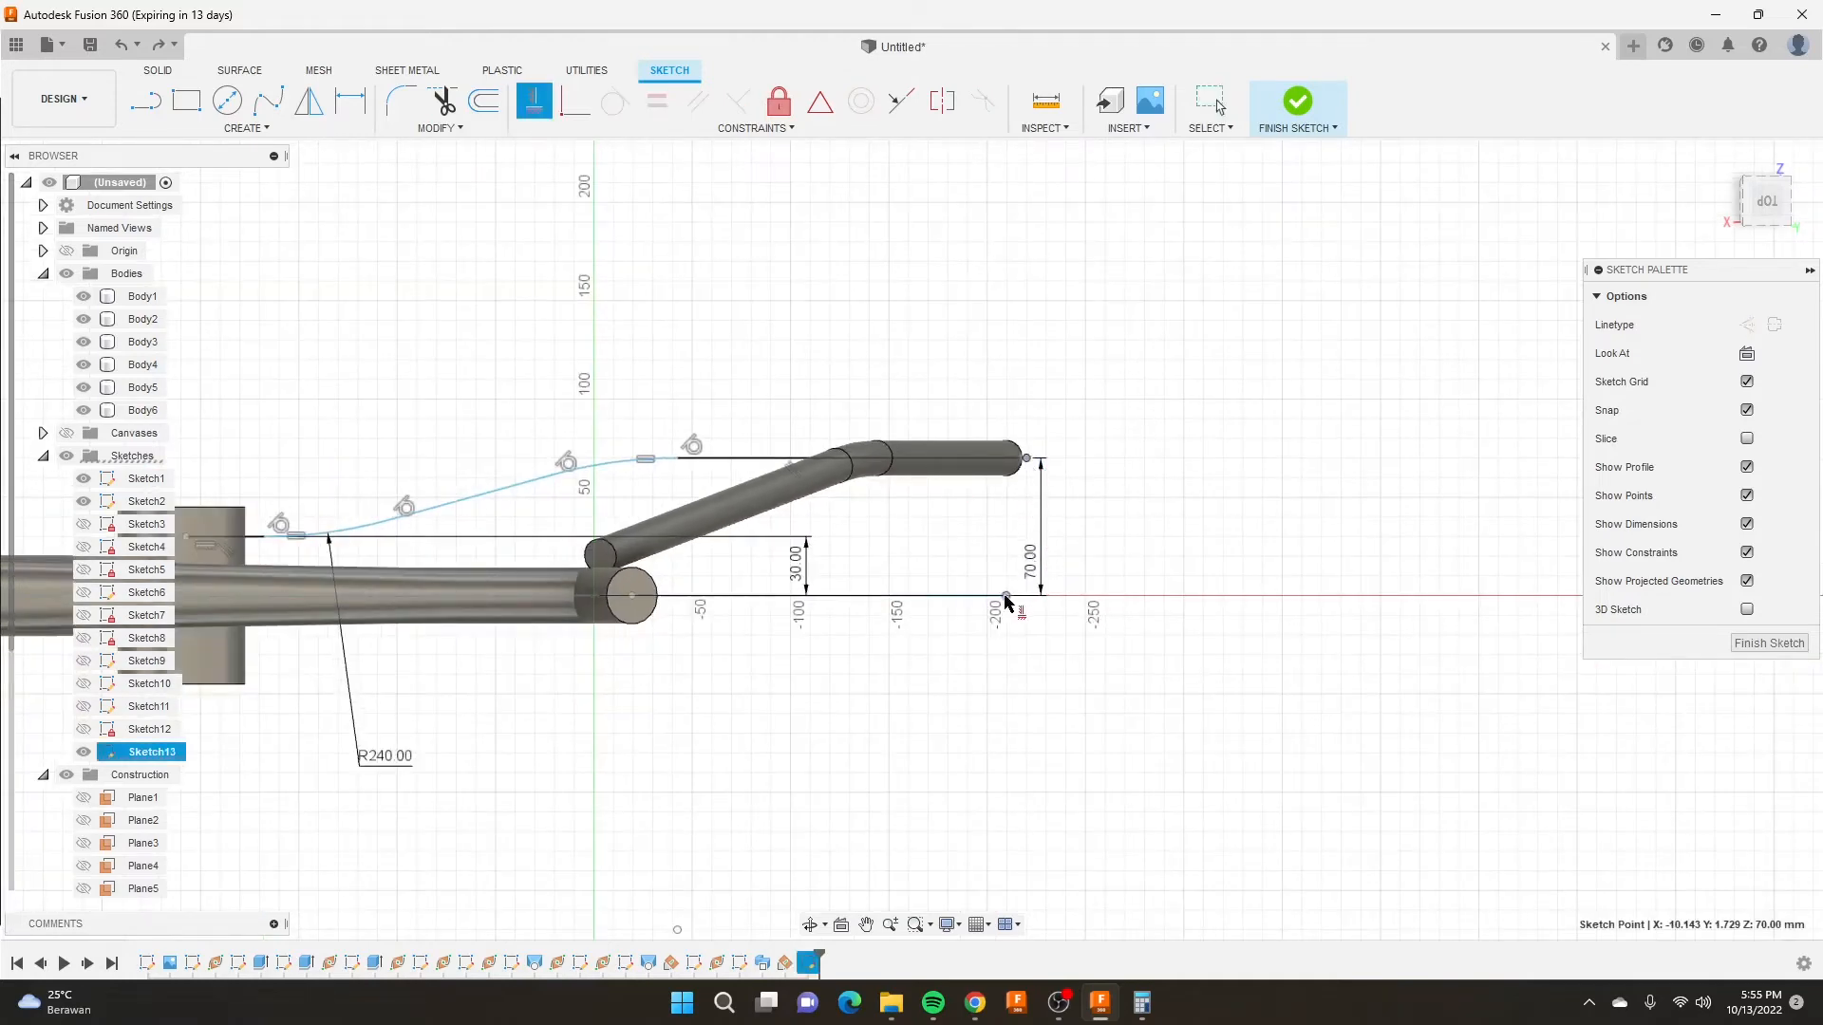
left_click(1008, 598)
right_click(1242, 378)
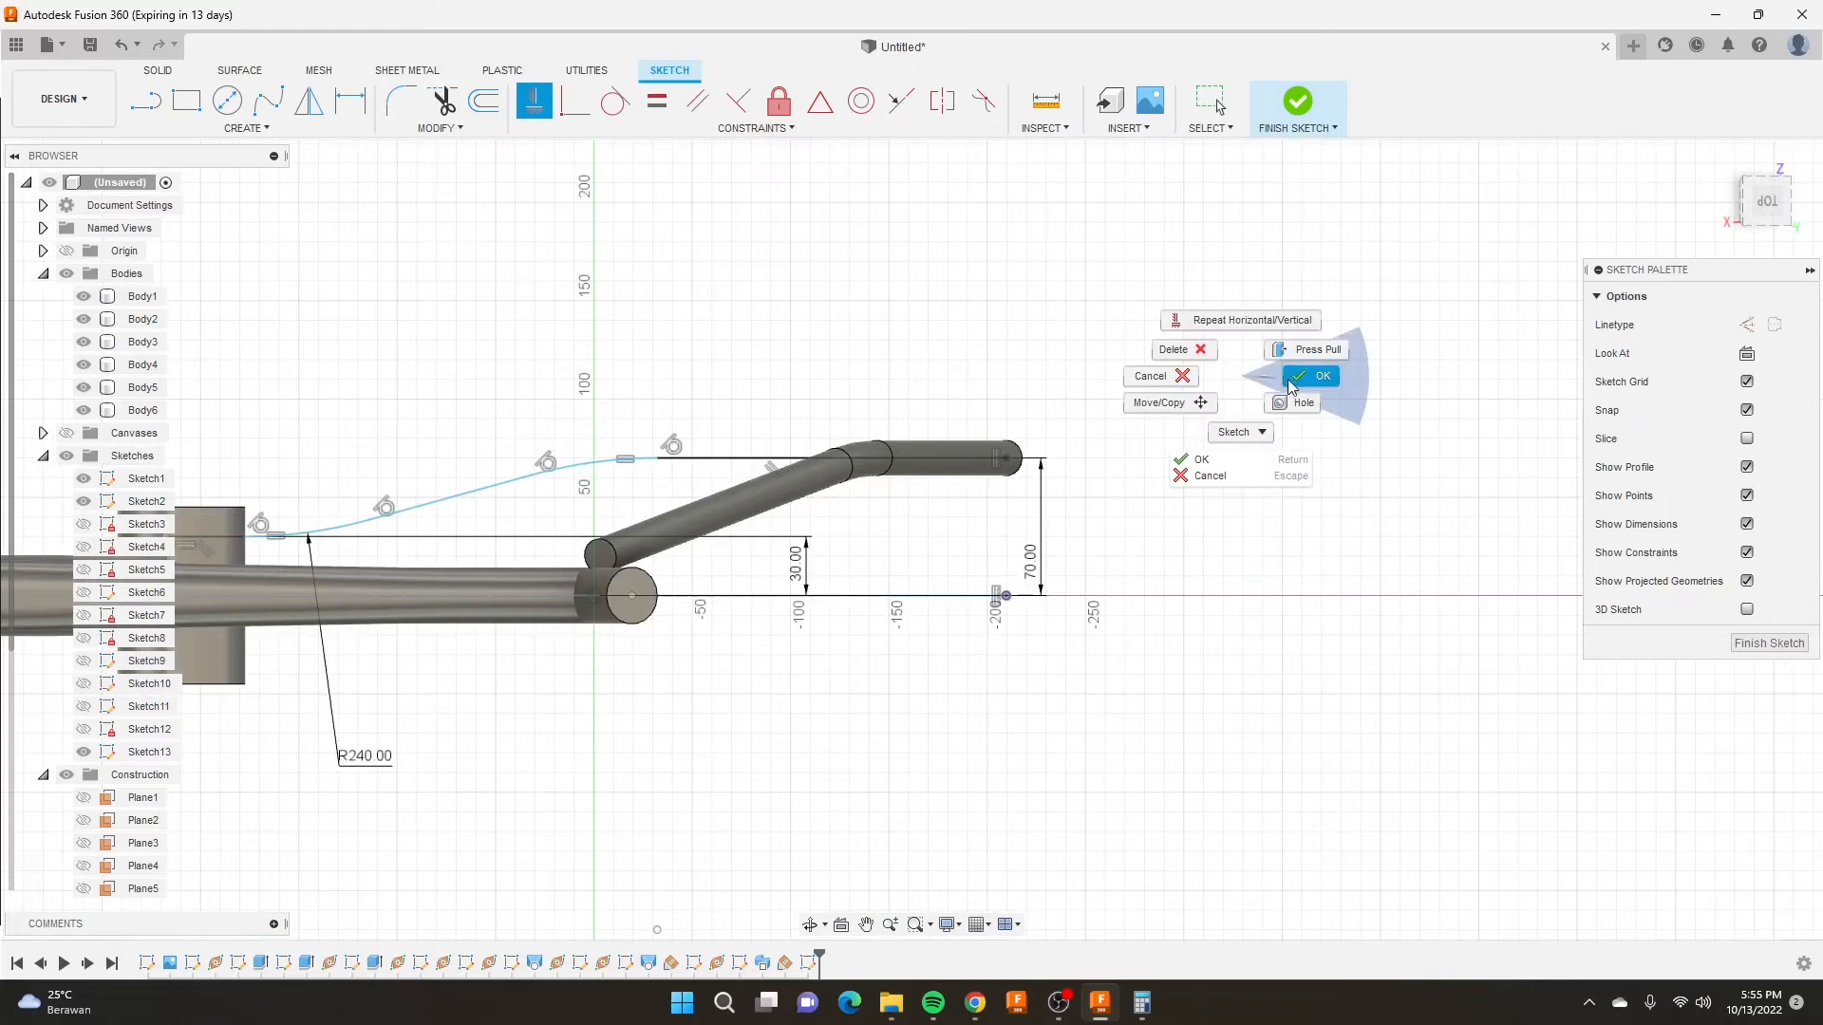
left_click(1293, 378)
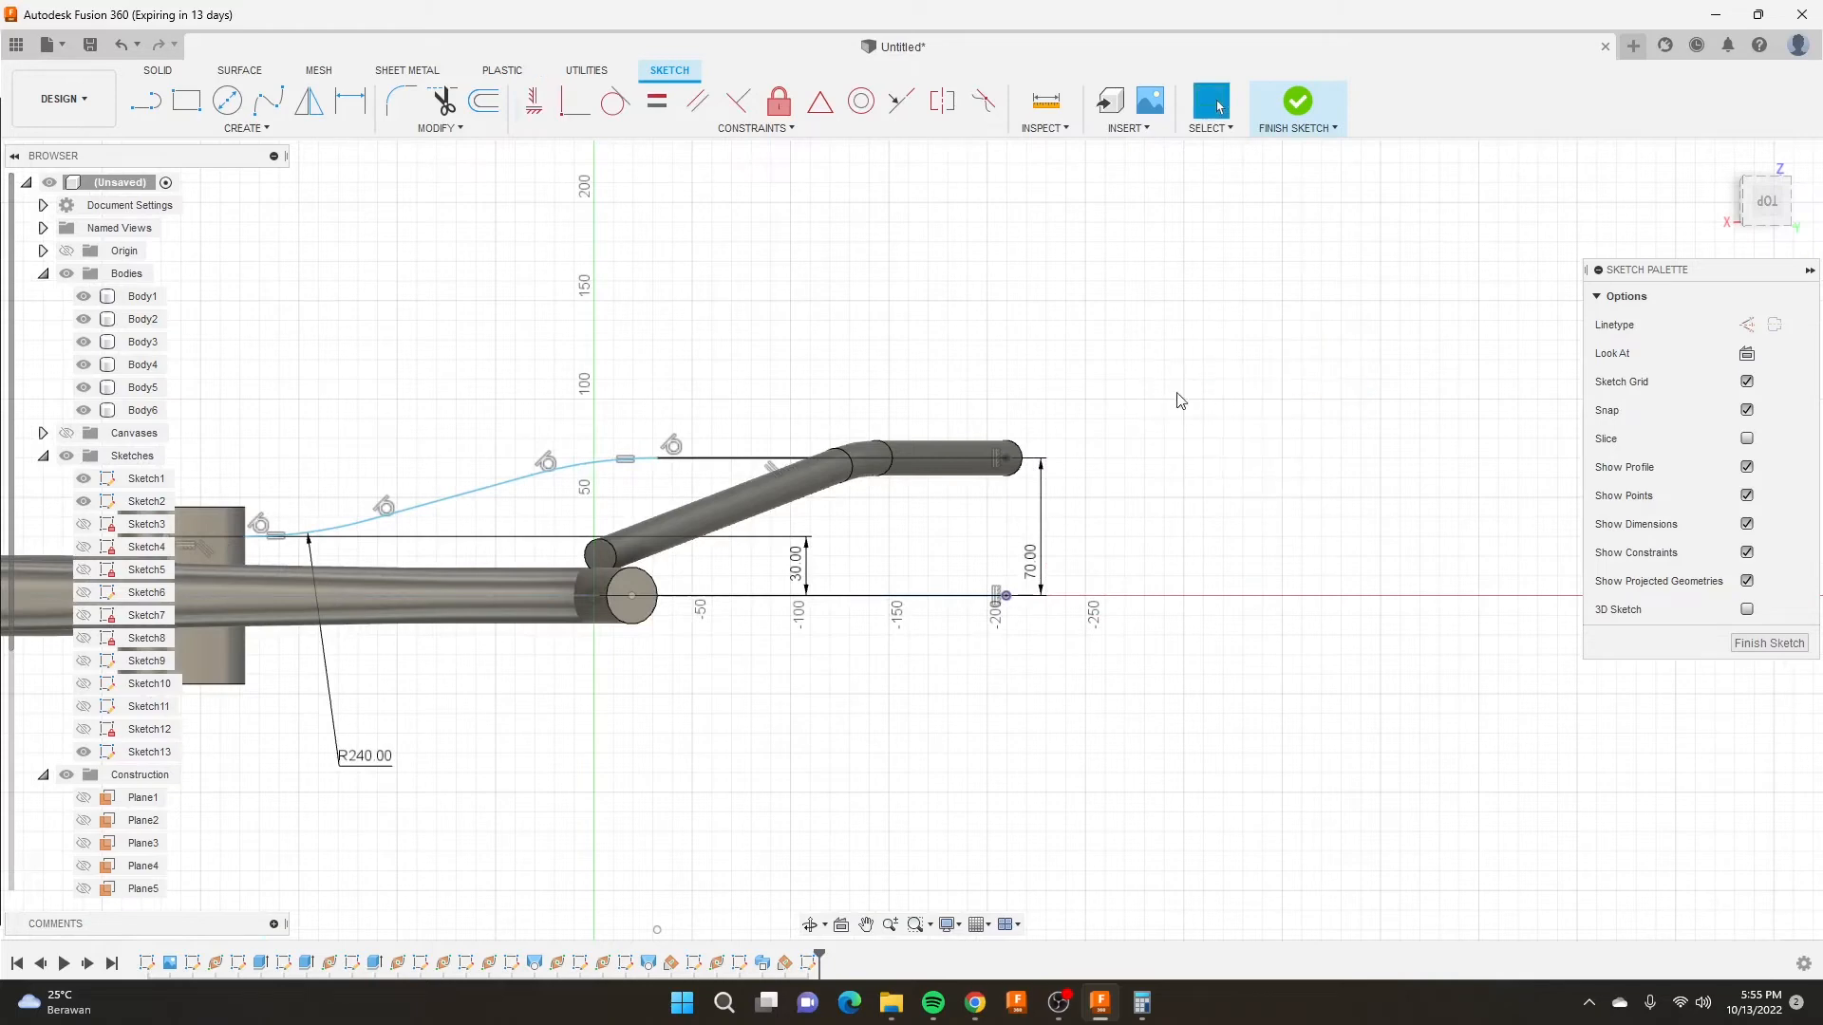
left_click(1298, 107)
Edit the seat stay's profile sketch, set the circle's diameter to 15 mm, and finish the sketch.
left_click(810, 924)
mouse_move(826, 446)
left_mouse_down()
mouse_move(822, 386)
mouse_move(793, 358)
mouse_move(667, 329)
mouse_move(785, 418)
mouse_move(712, 403)
mouse_move(698, 346)
left_mouse_up()
middle_click_drag(698, 346, 710, 334, "shift")
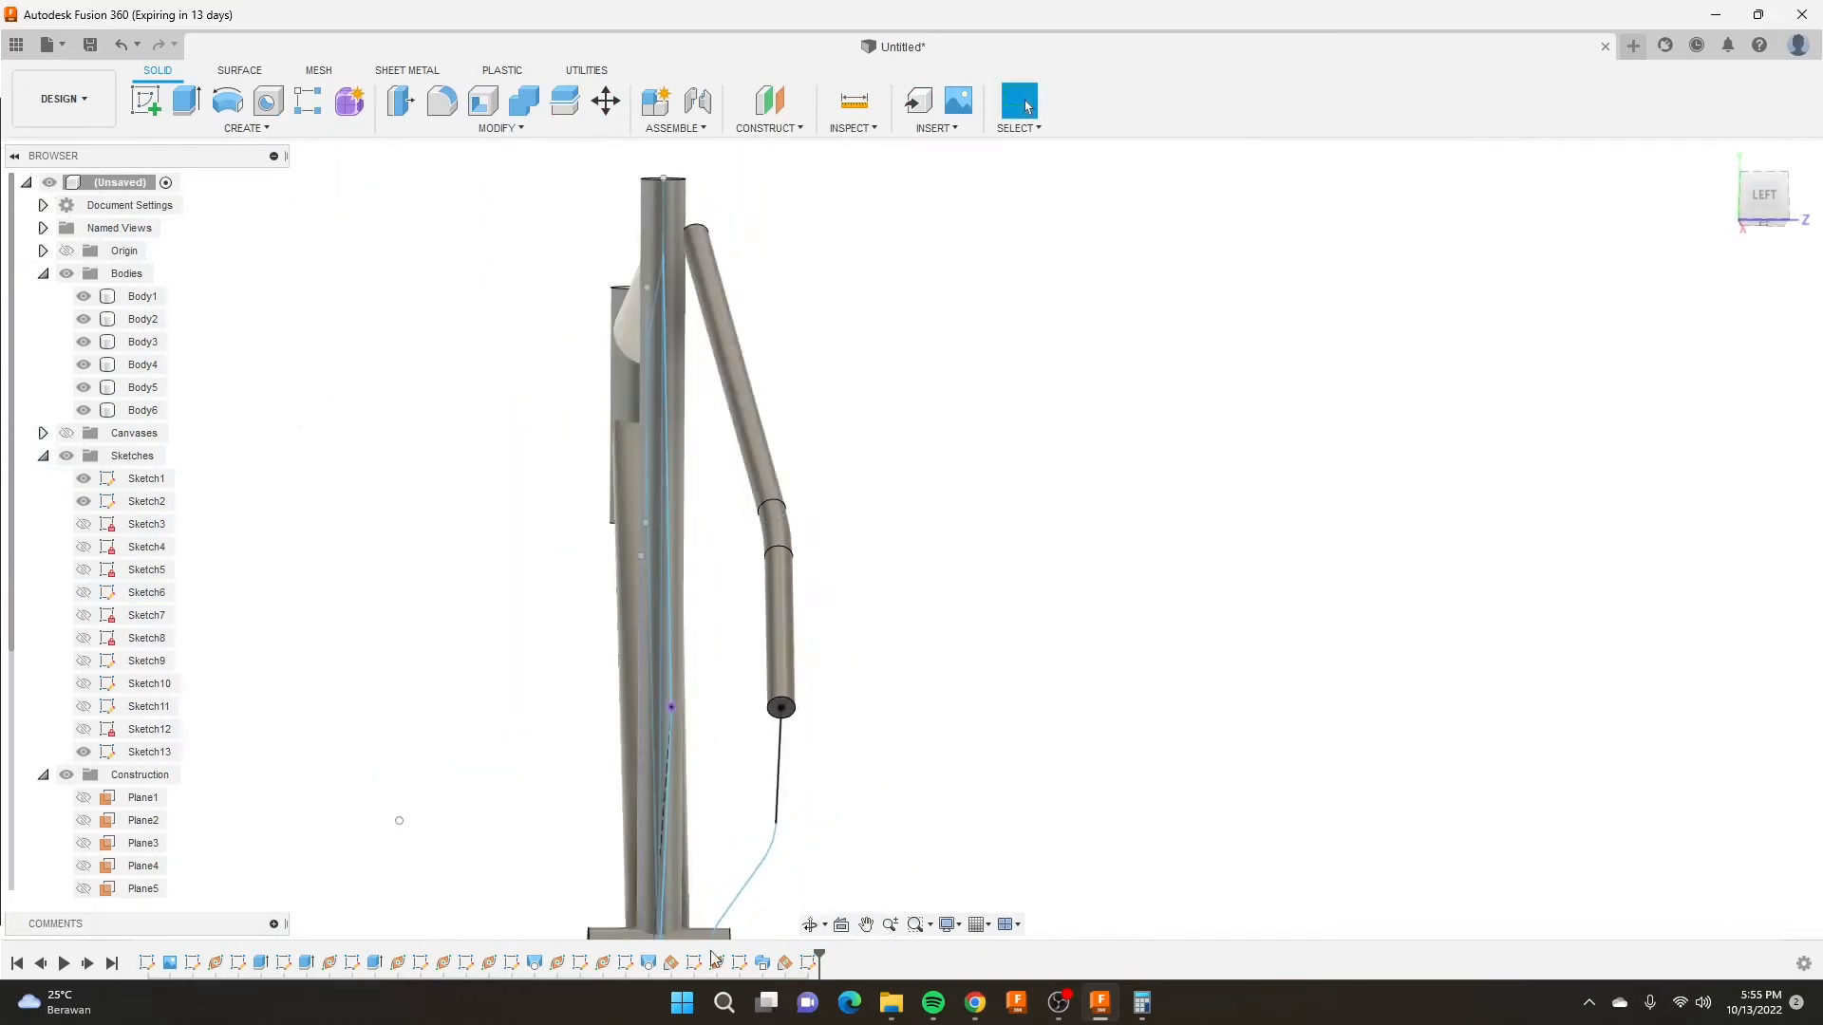
right_click(737, 965)
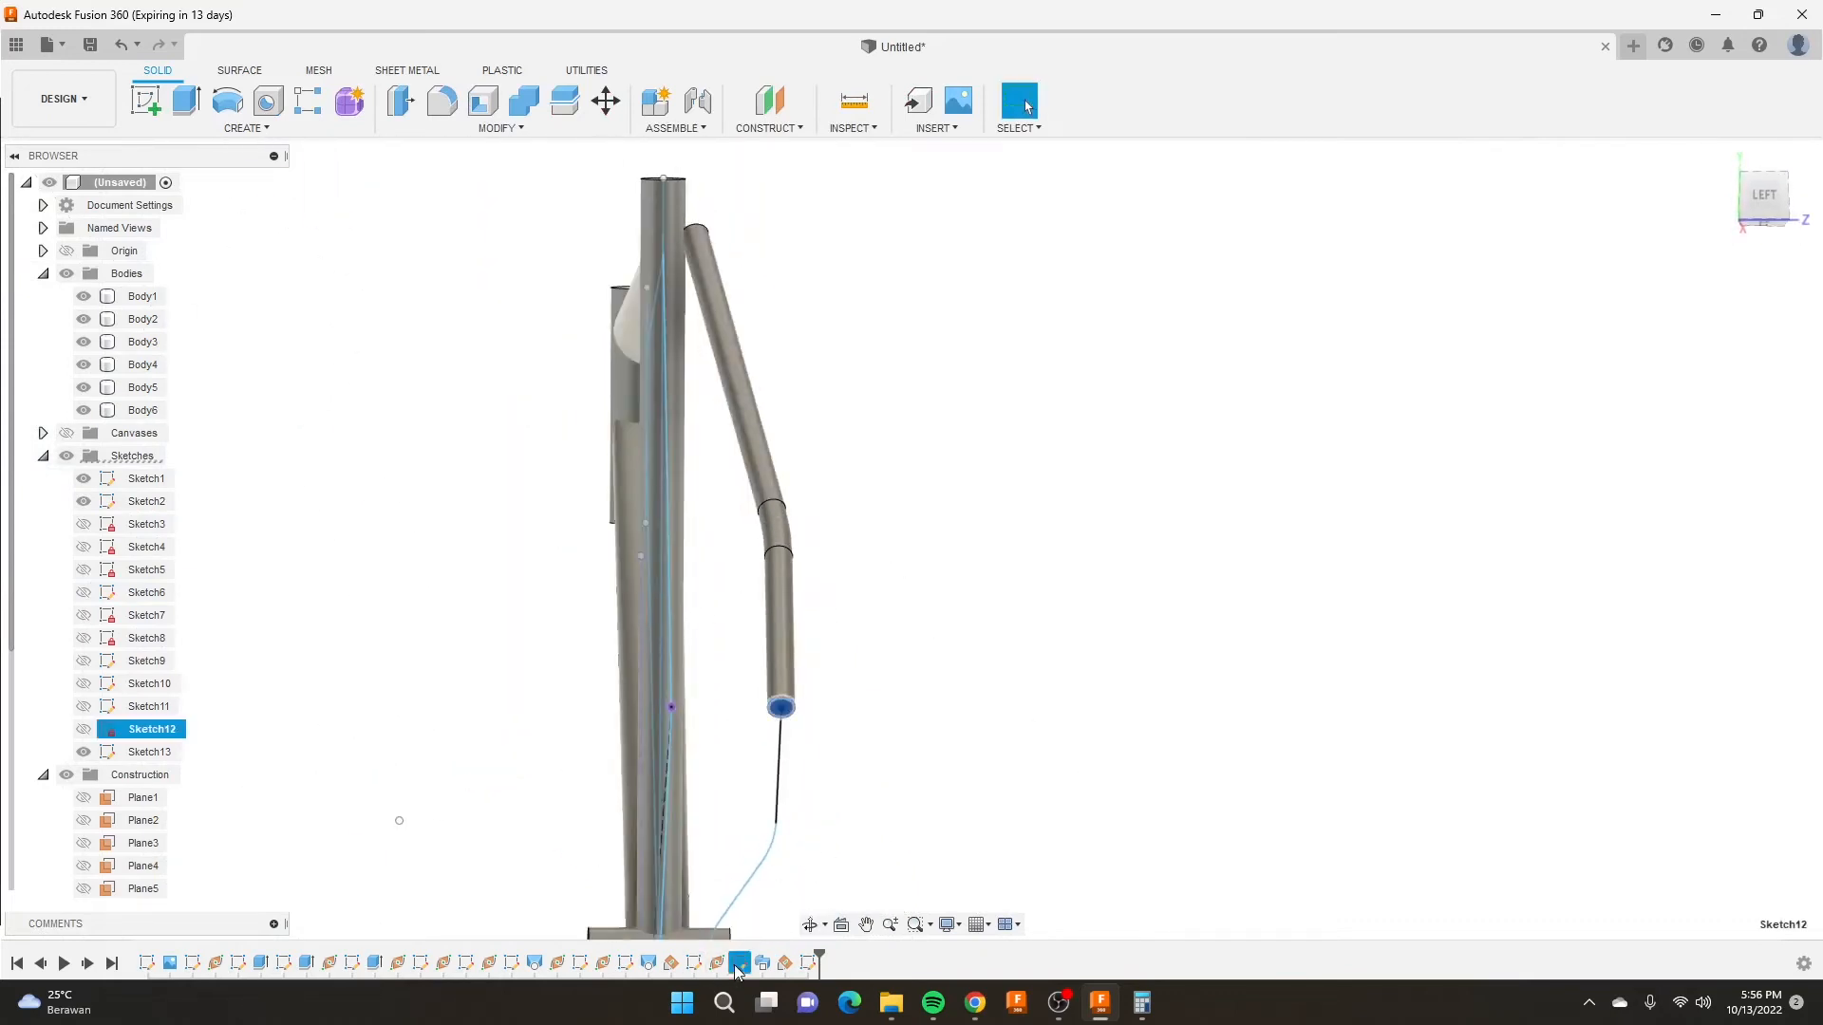
left_click(787, 771)
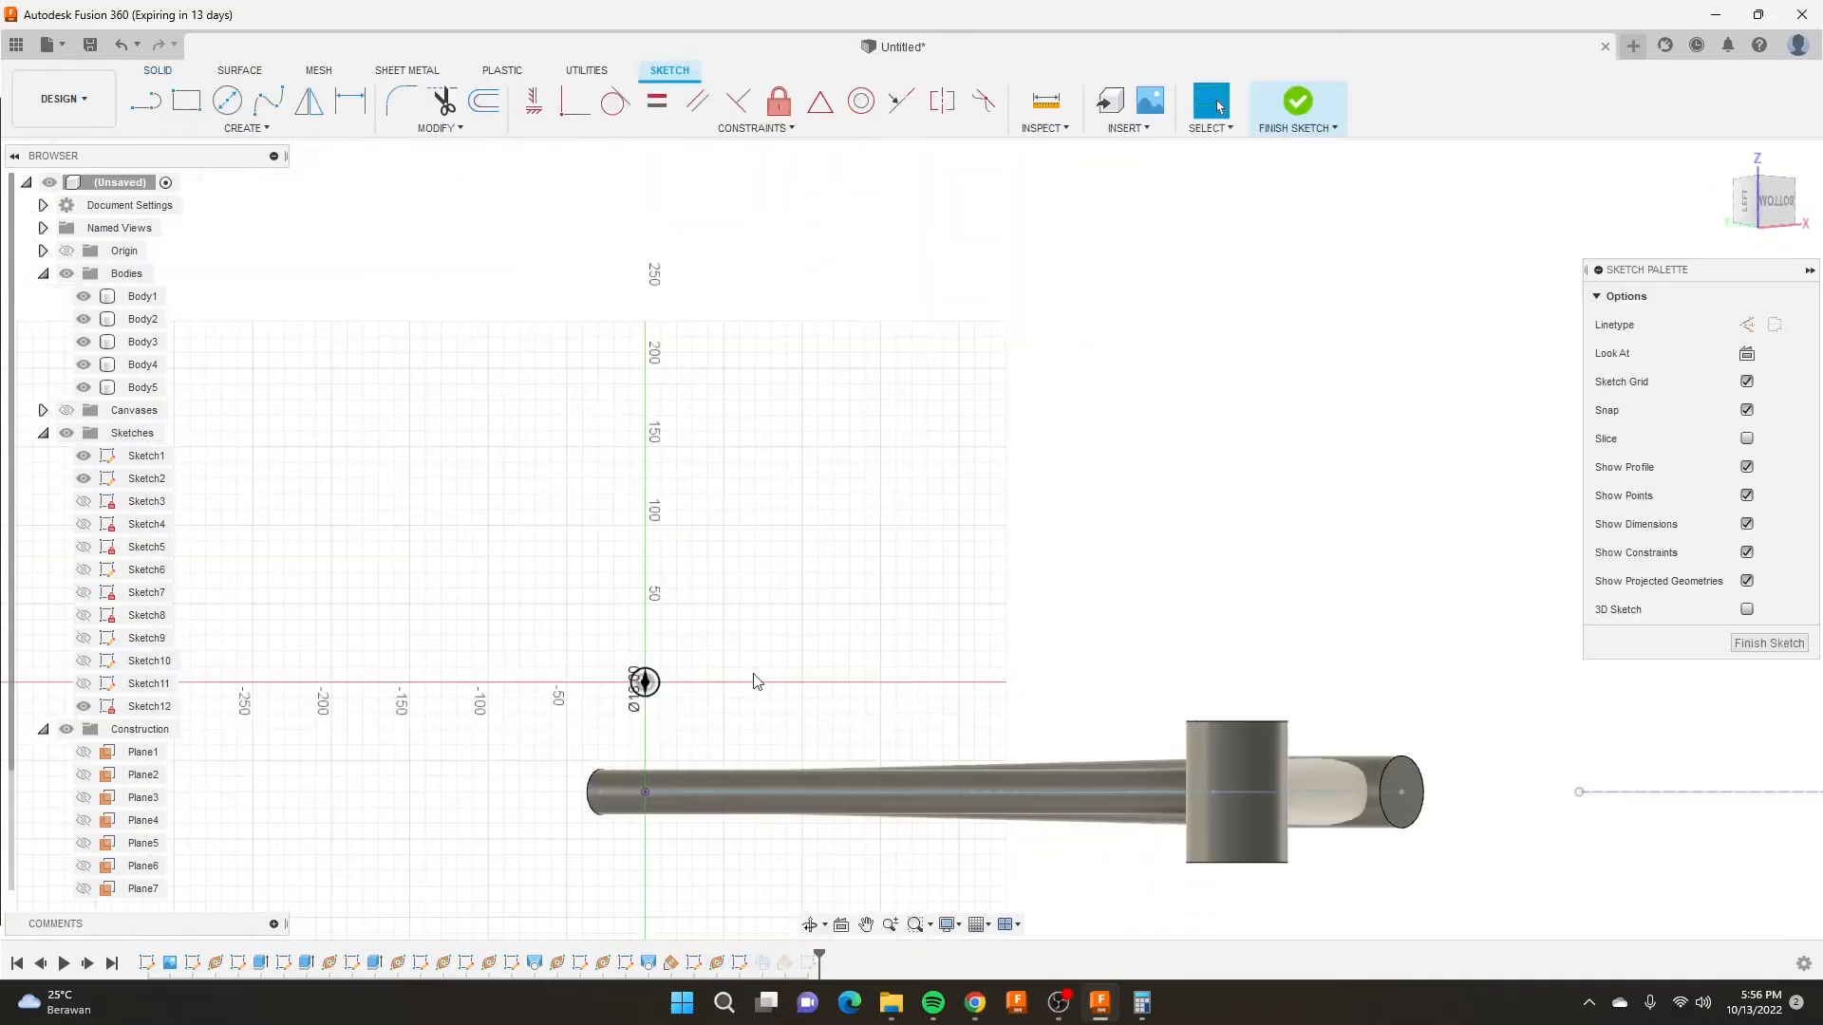
double_click(678, 666)
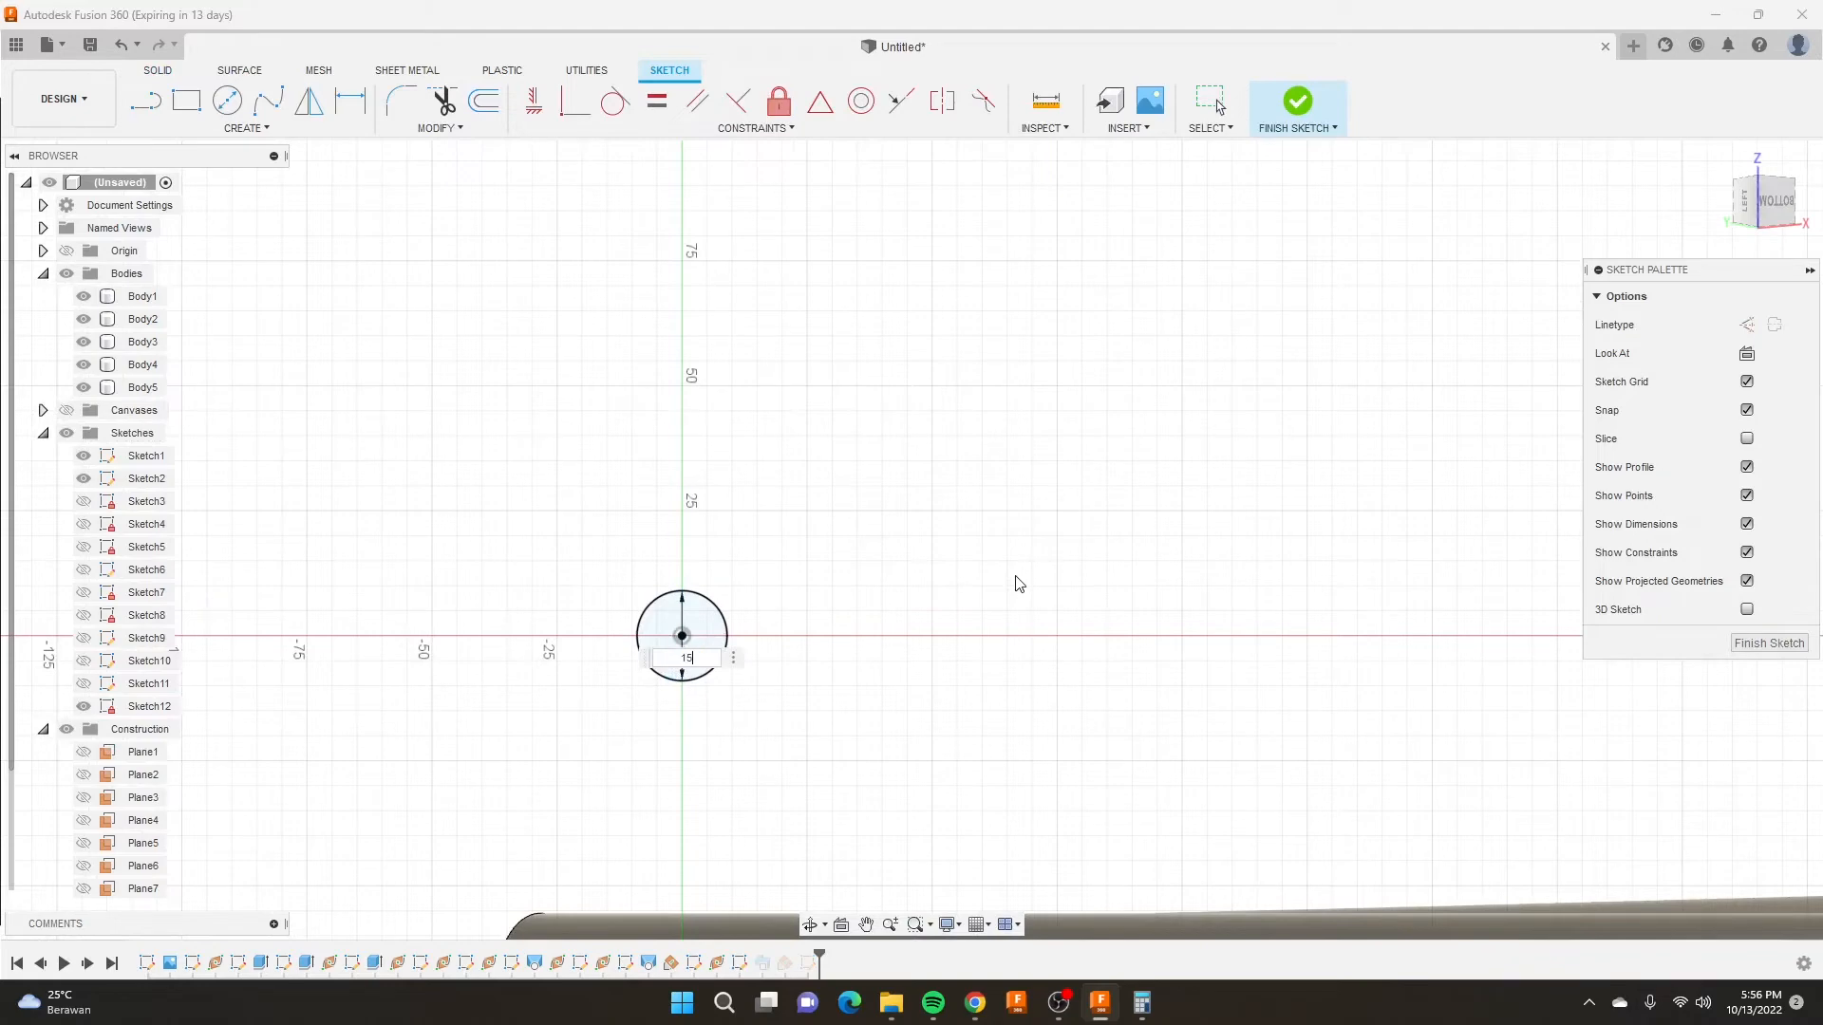
type("15")
key("Return")
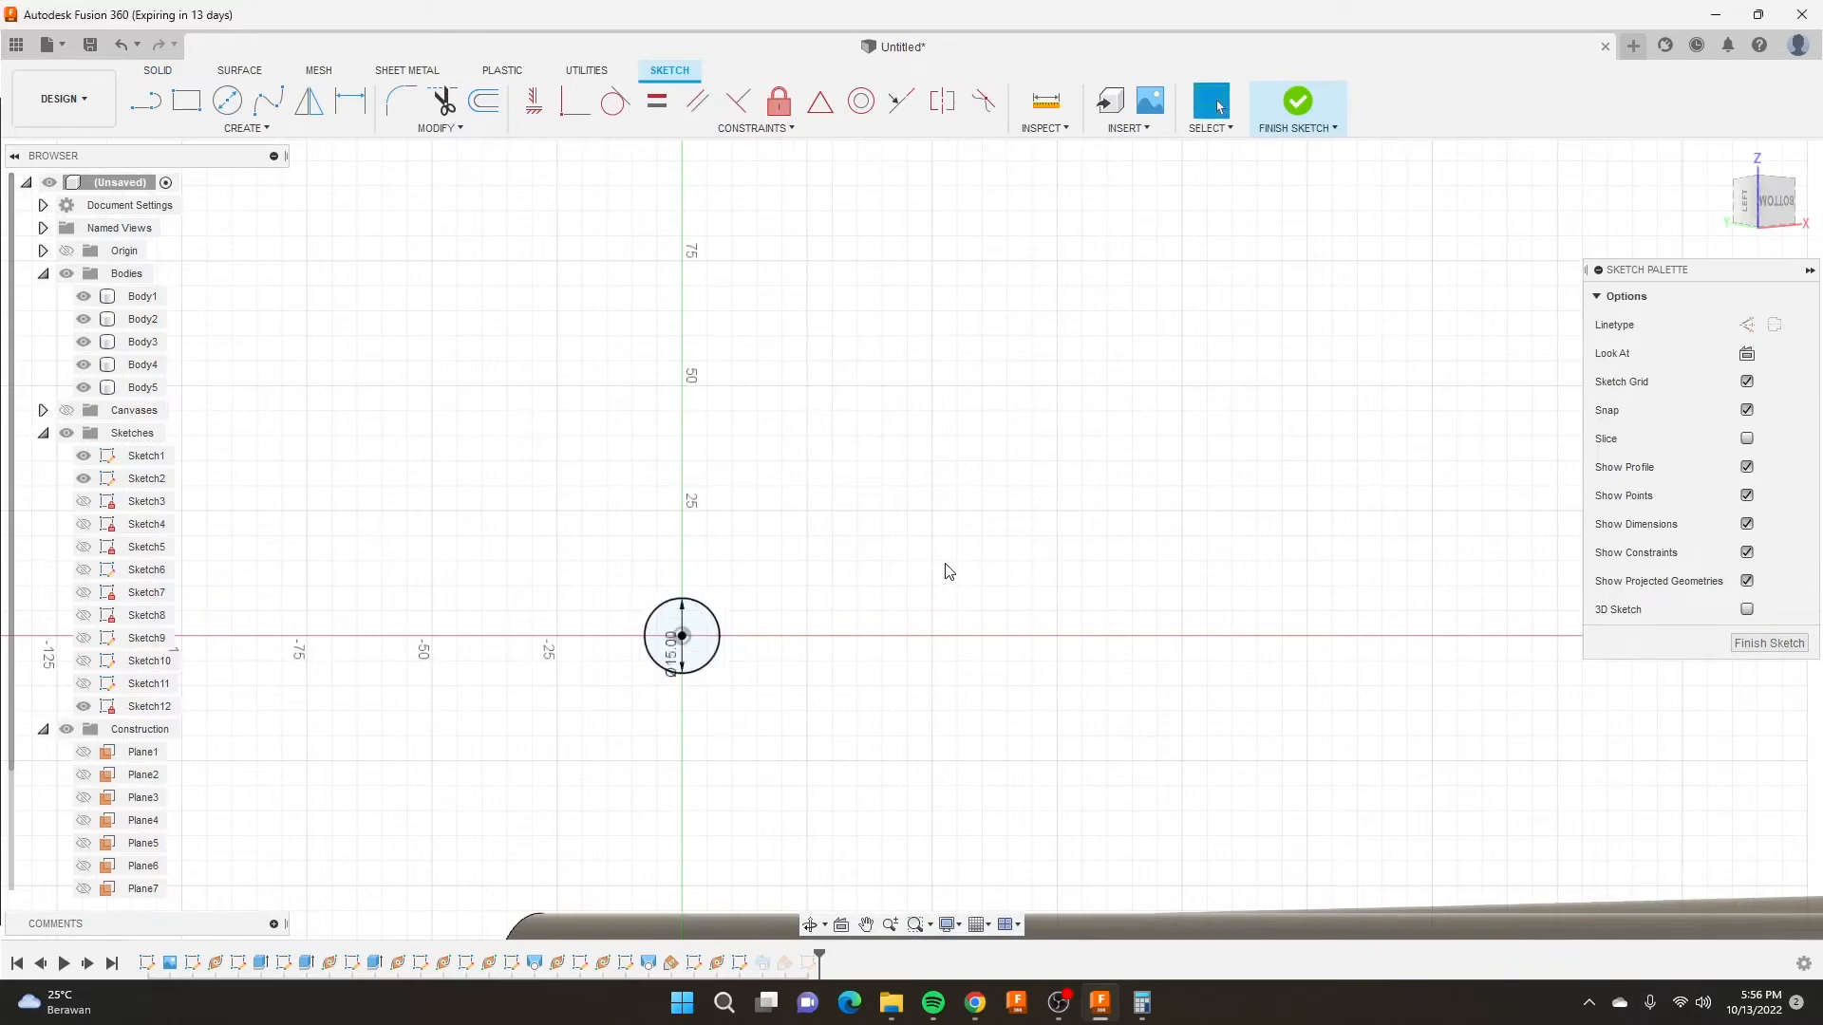
left_click(1298, 106)
Offset the seat stay's upper end face 10 mm outward at its joint with the seat tube.
mouse_move(814, 504)
middle_mouse_down("shift")
mouse_move(785, 517)
mouse_move(835, 504)
mouse_move(834, 447)
mouse_move(673, 179)
mouse_move(788, 195)
mouse_move(973, 276)
middle_mouse_up("shift")
scroll(882, 338, "up", 5)
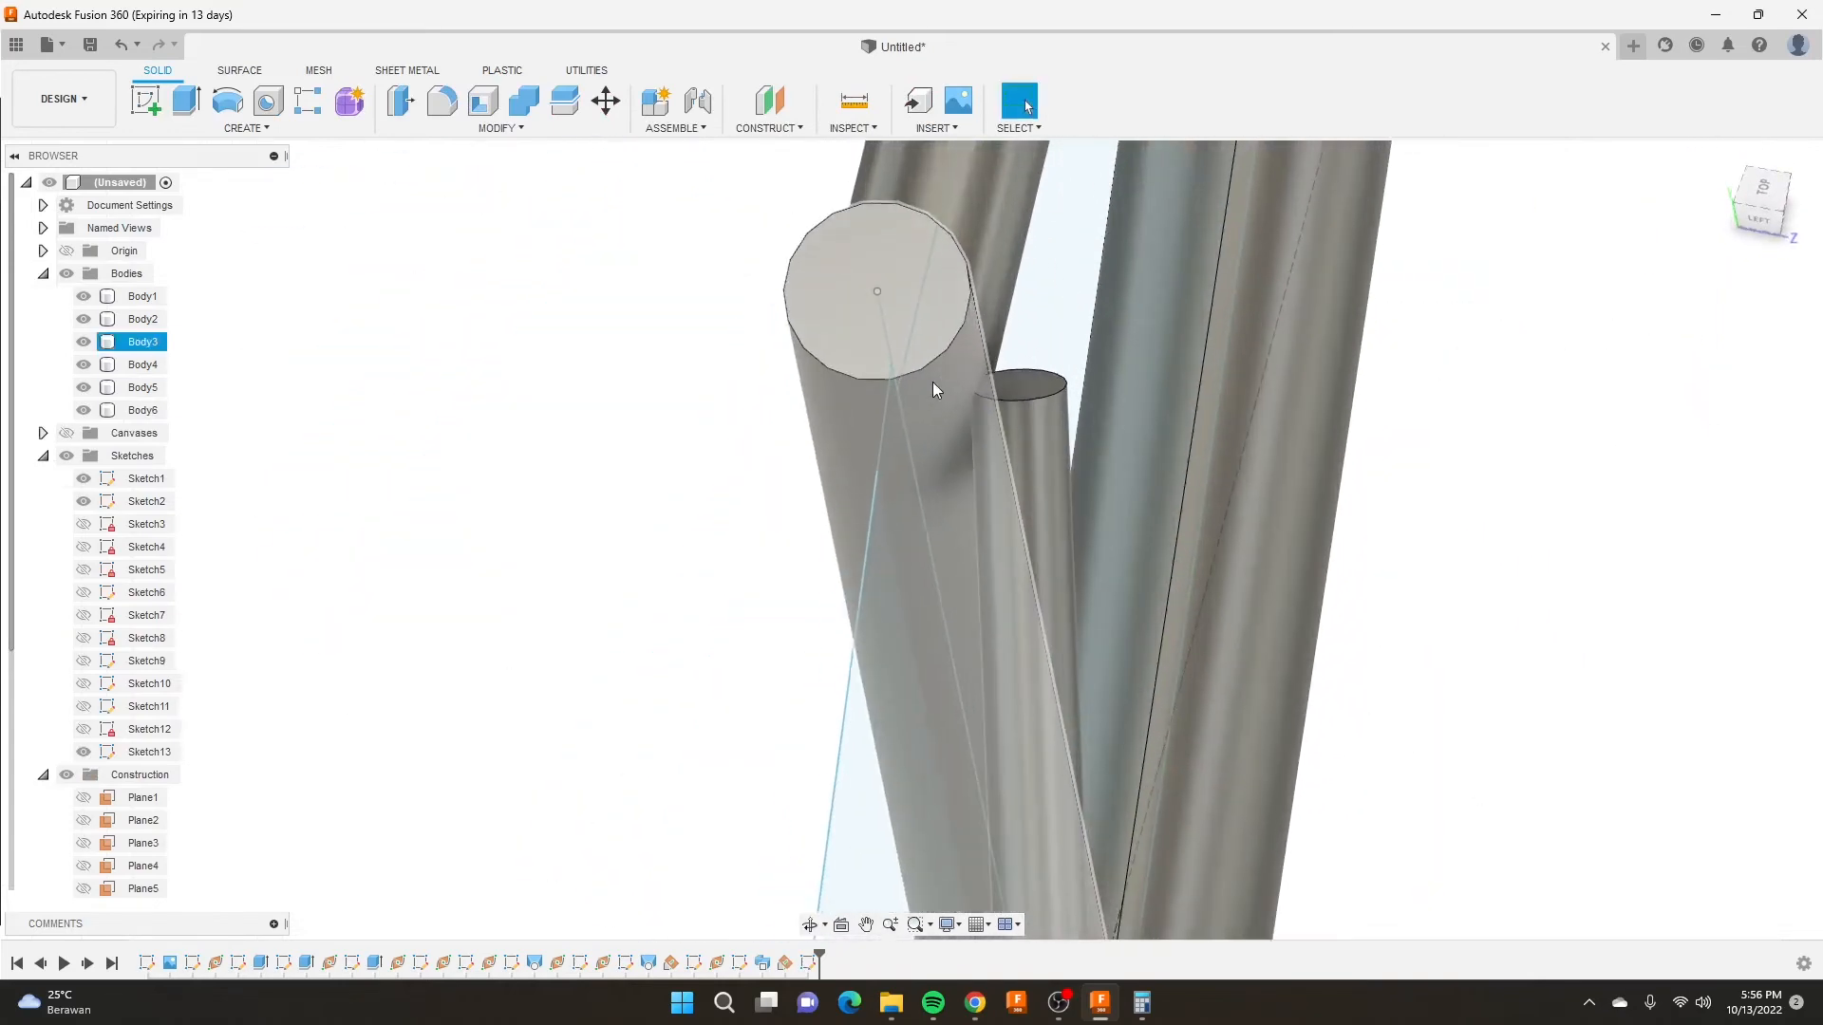
middle_click_drag(935, 390, 834, 395, "shift")
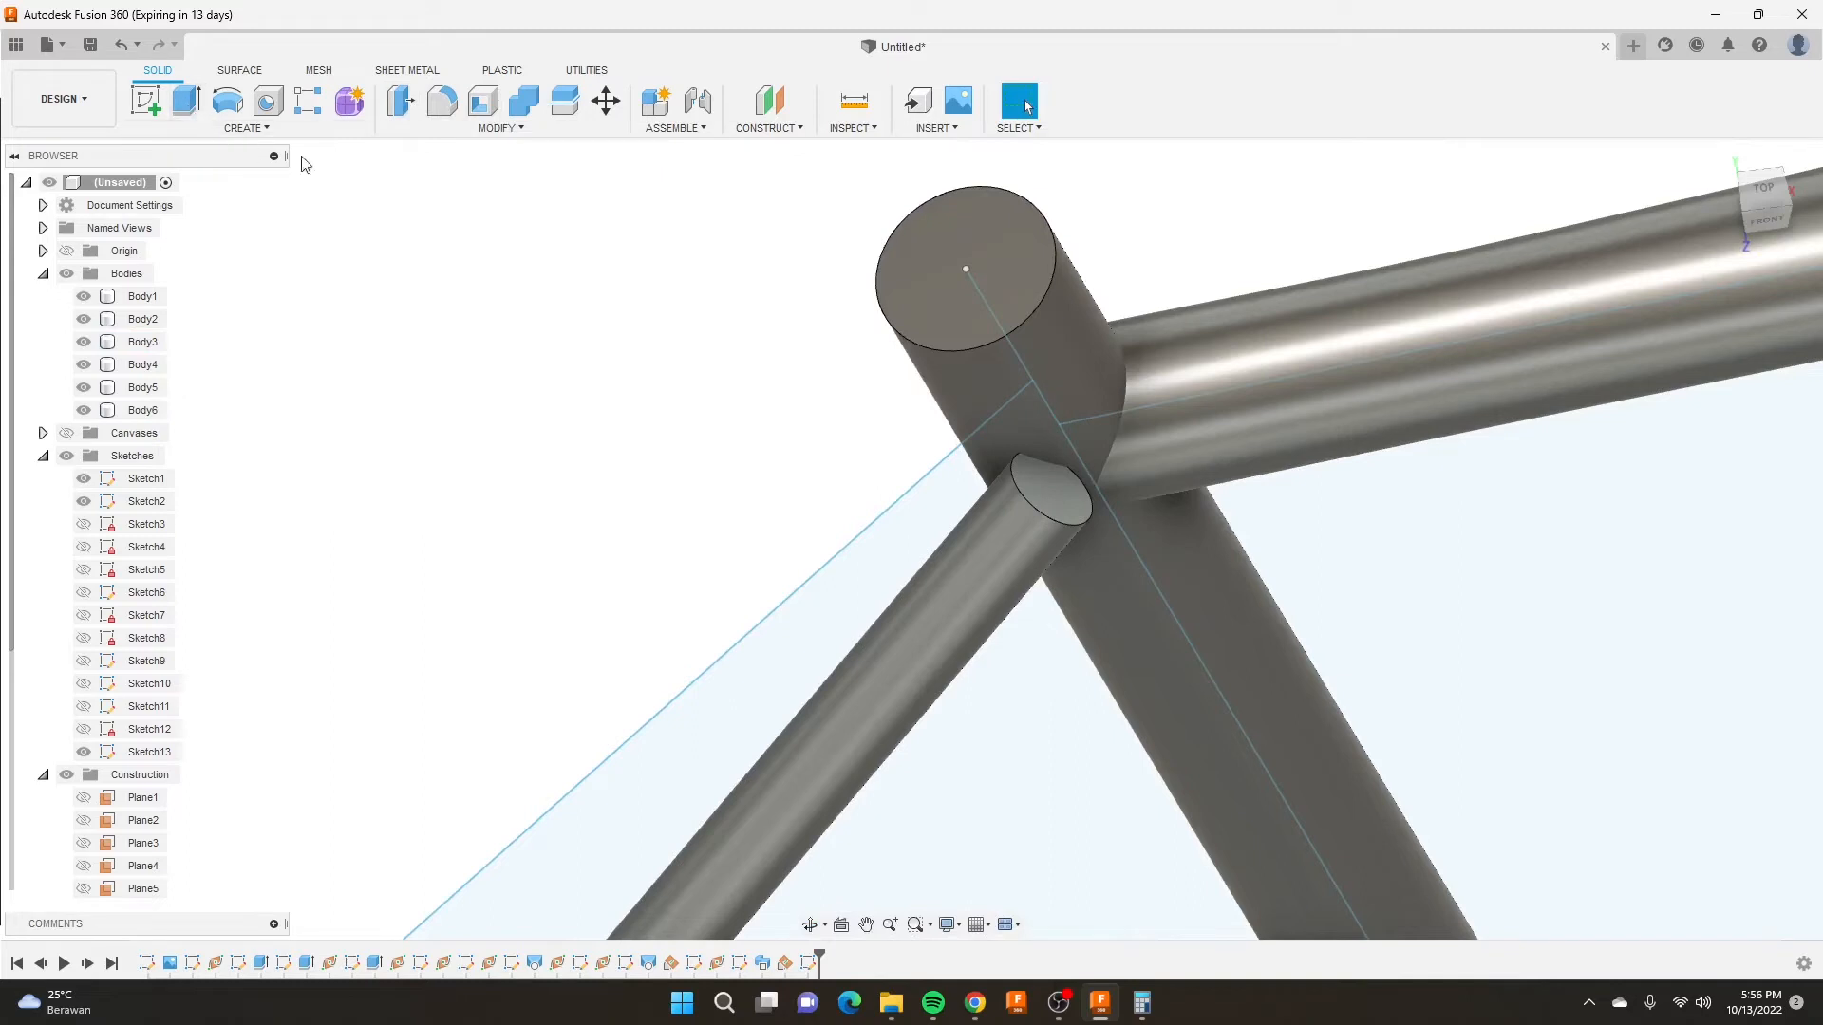
left_click(401, 104)
left_click(1052, 483)
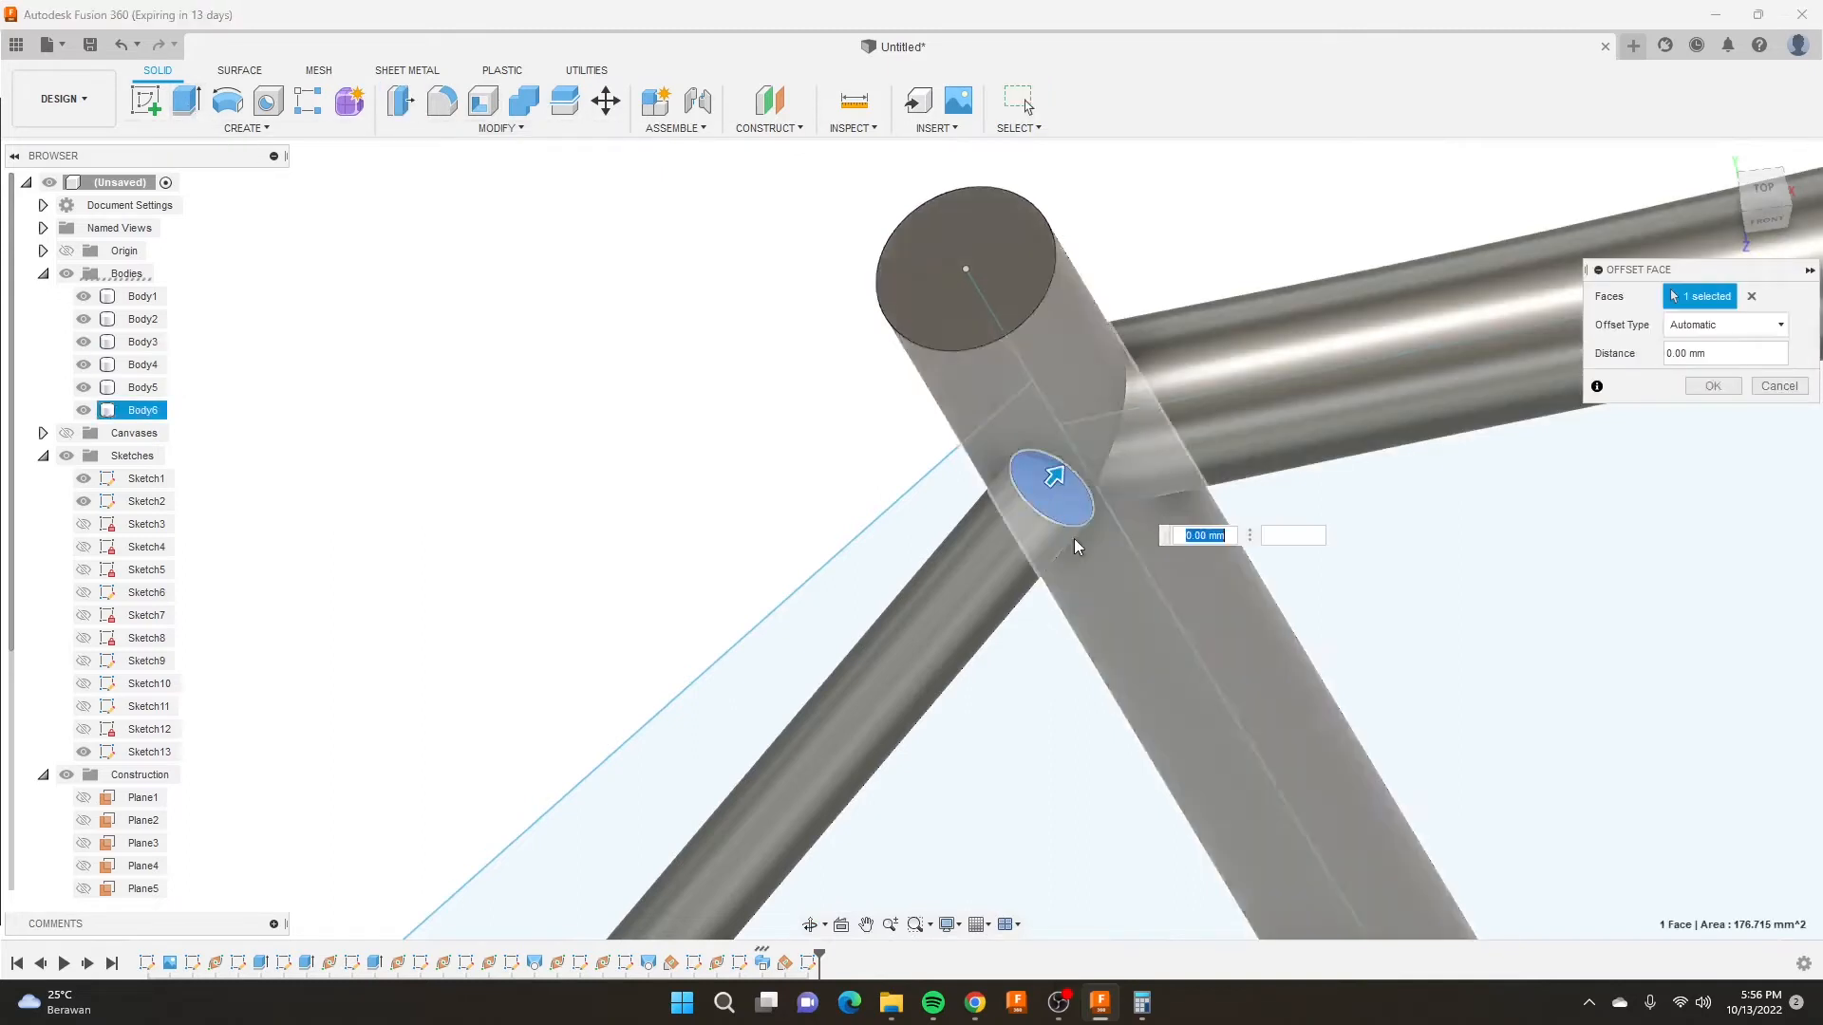
left_click_drag(1056, 472, 1093, 424)
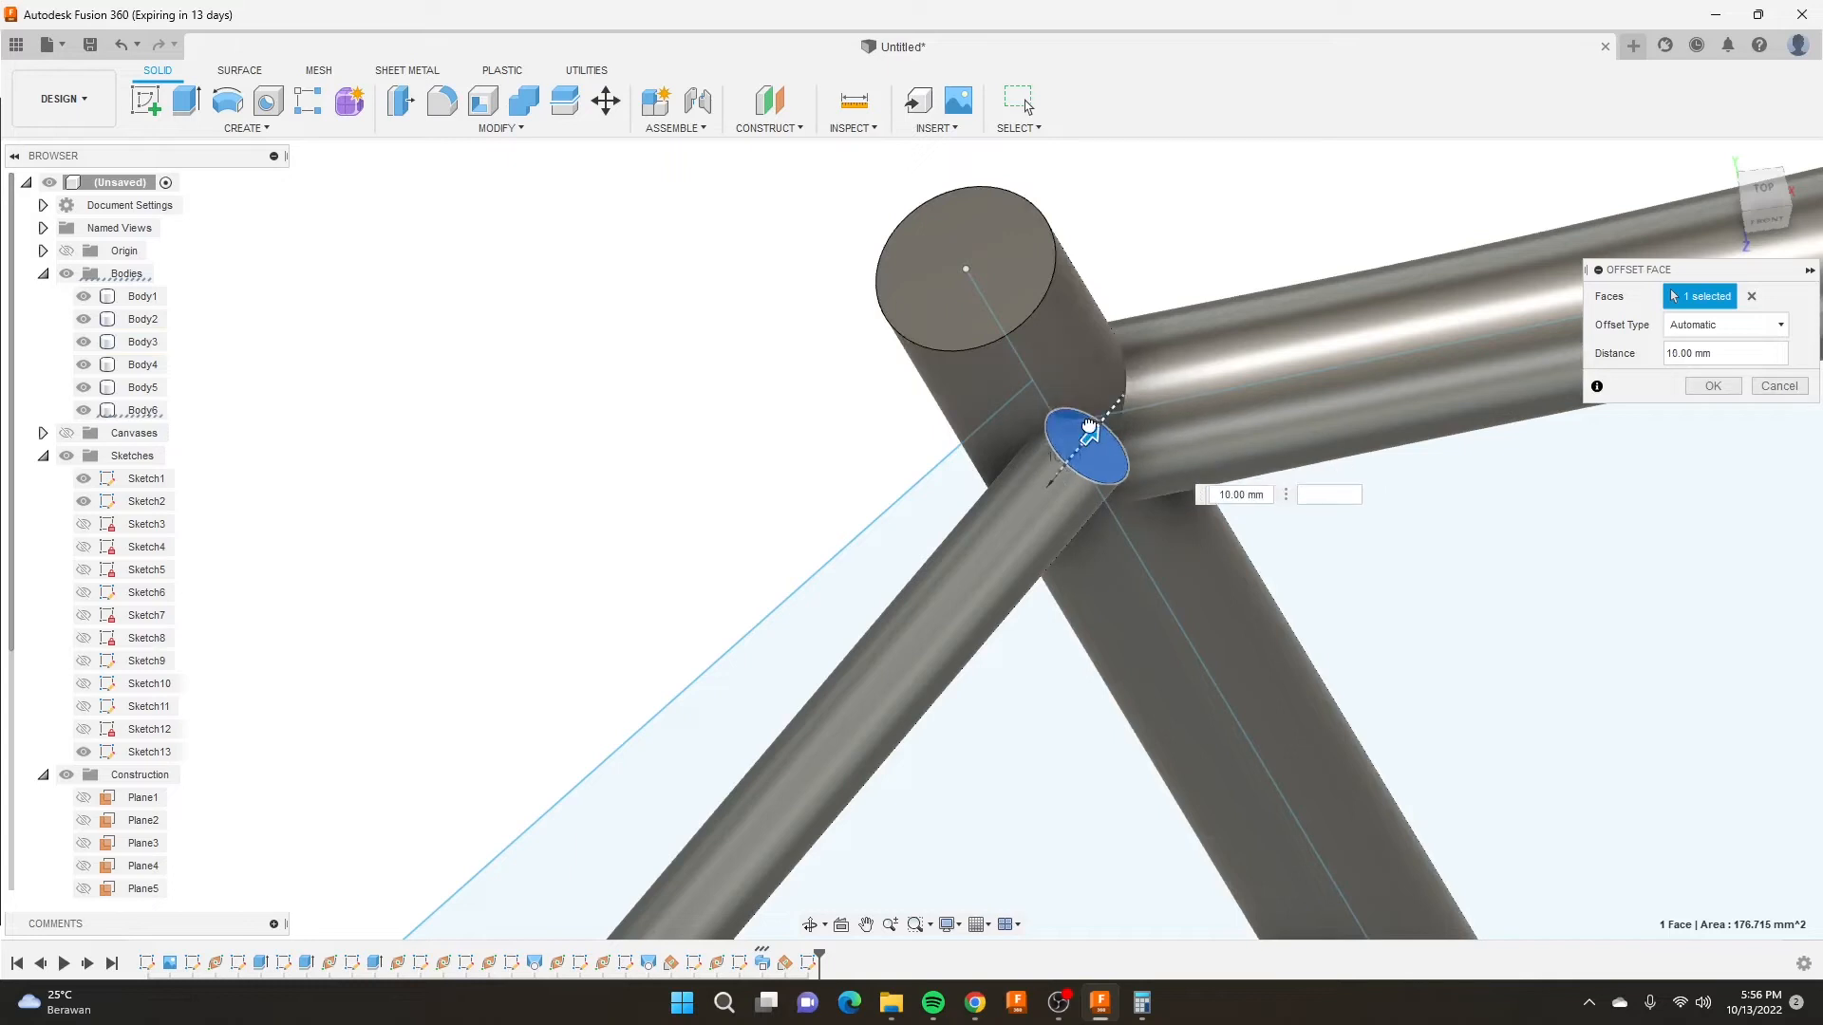
left_click(1712, 385)
Create a construction plane along the chain stay path, positioned at the path's rear endpoint beside the seat stay's lower end.
scroll(1187, 460, "down", 10)
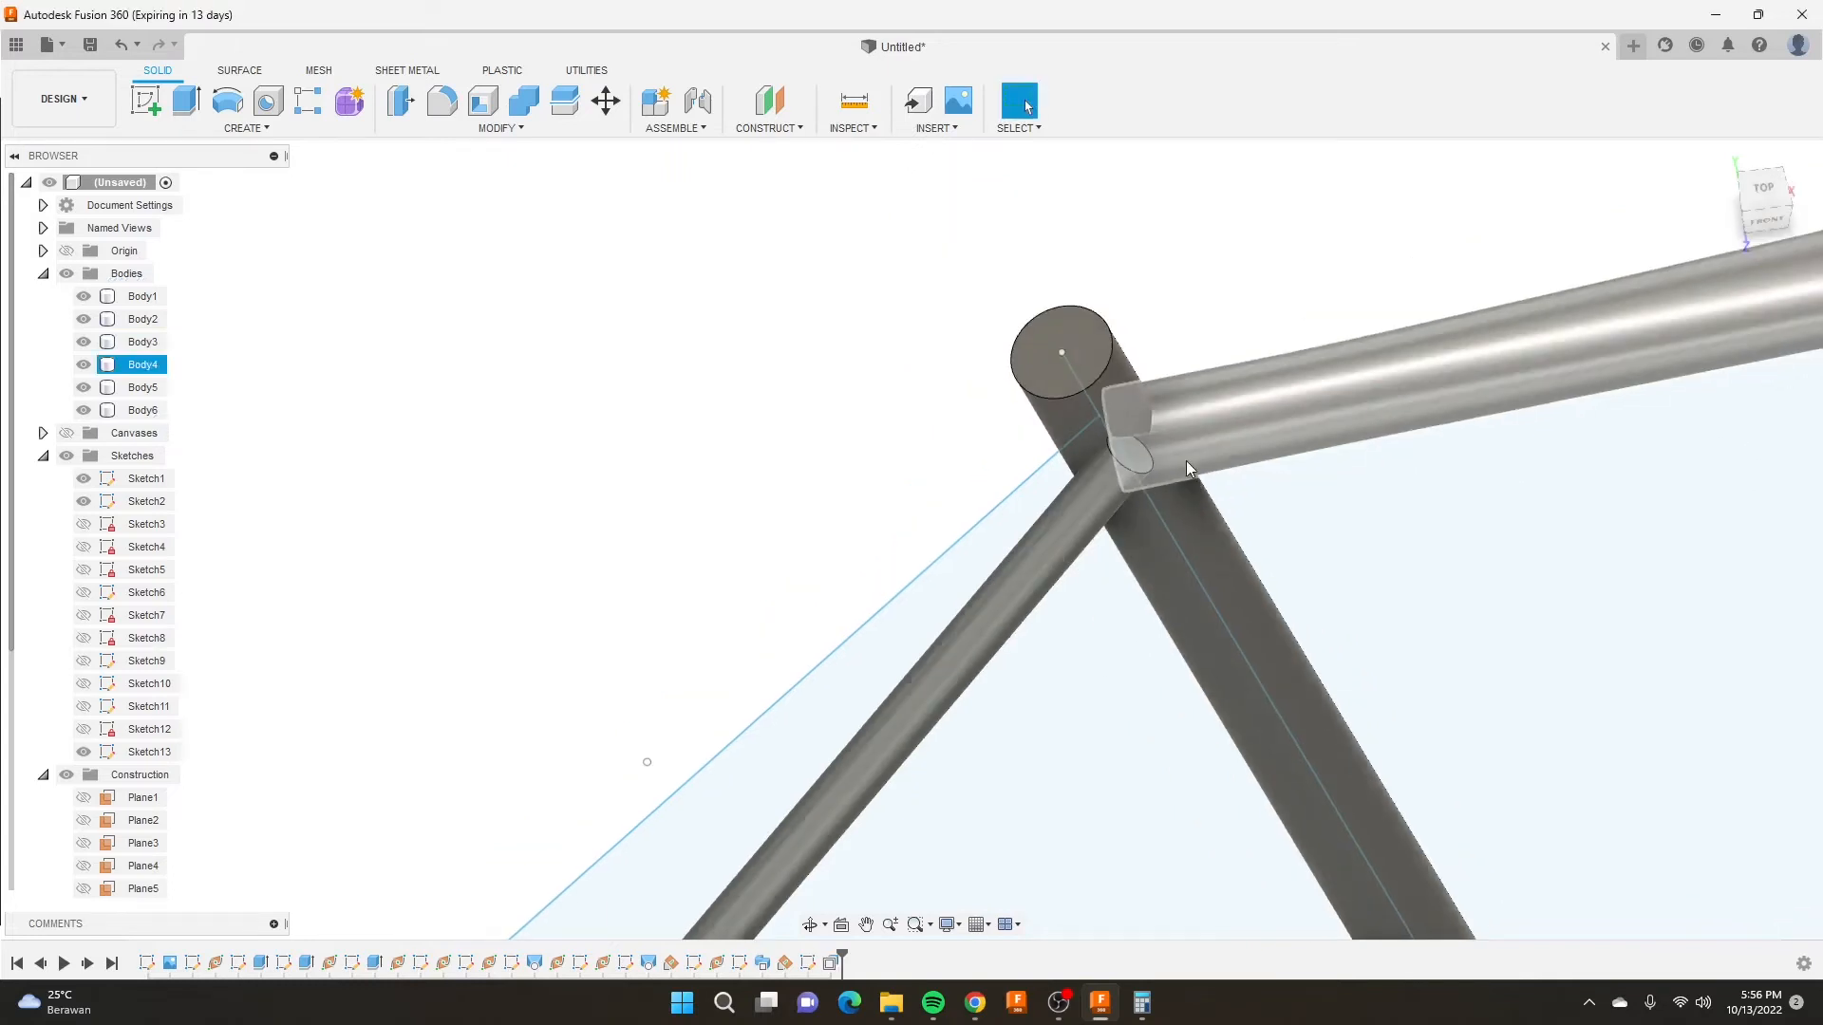
scroll(1198, 421, "up", 5)
scroll(1198, 422, "down", 6)
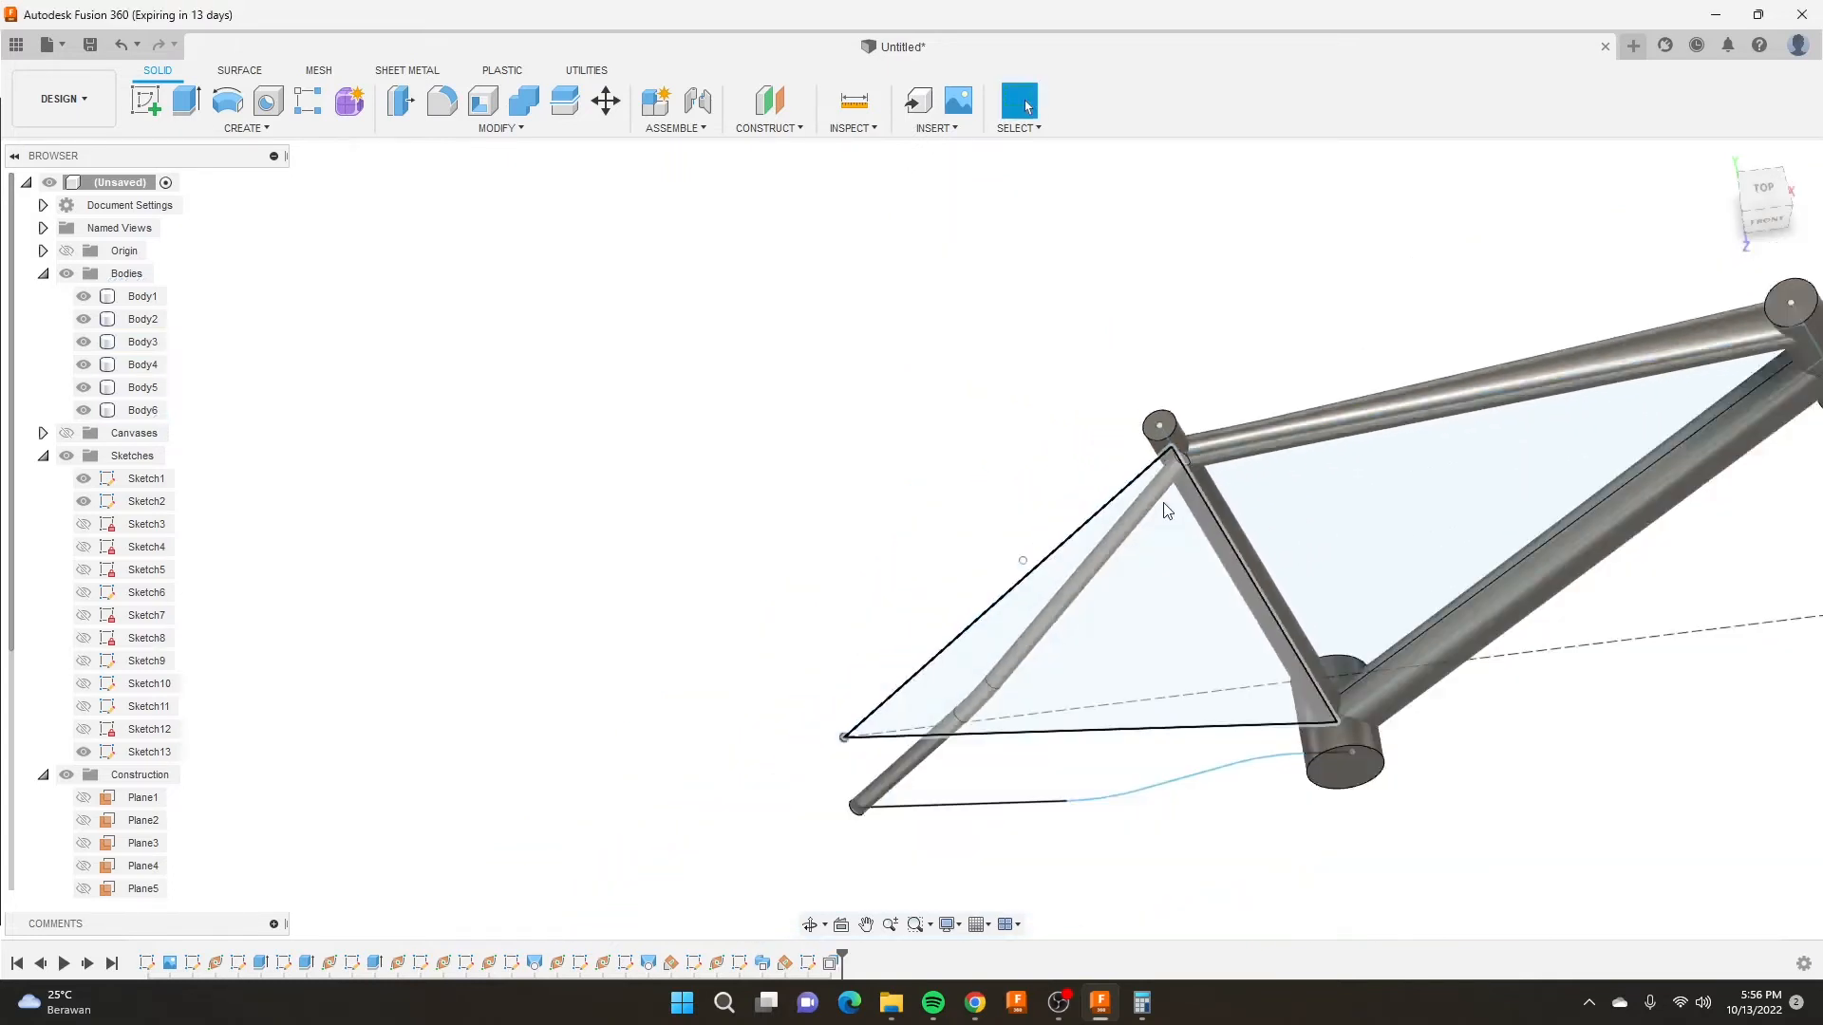
scroll(1032, 651, "up", 8)
middle_click_drag(1033, 652, 944, 470, "shift")
left_click(767, 127)
left_click(776, 295)
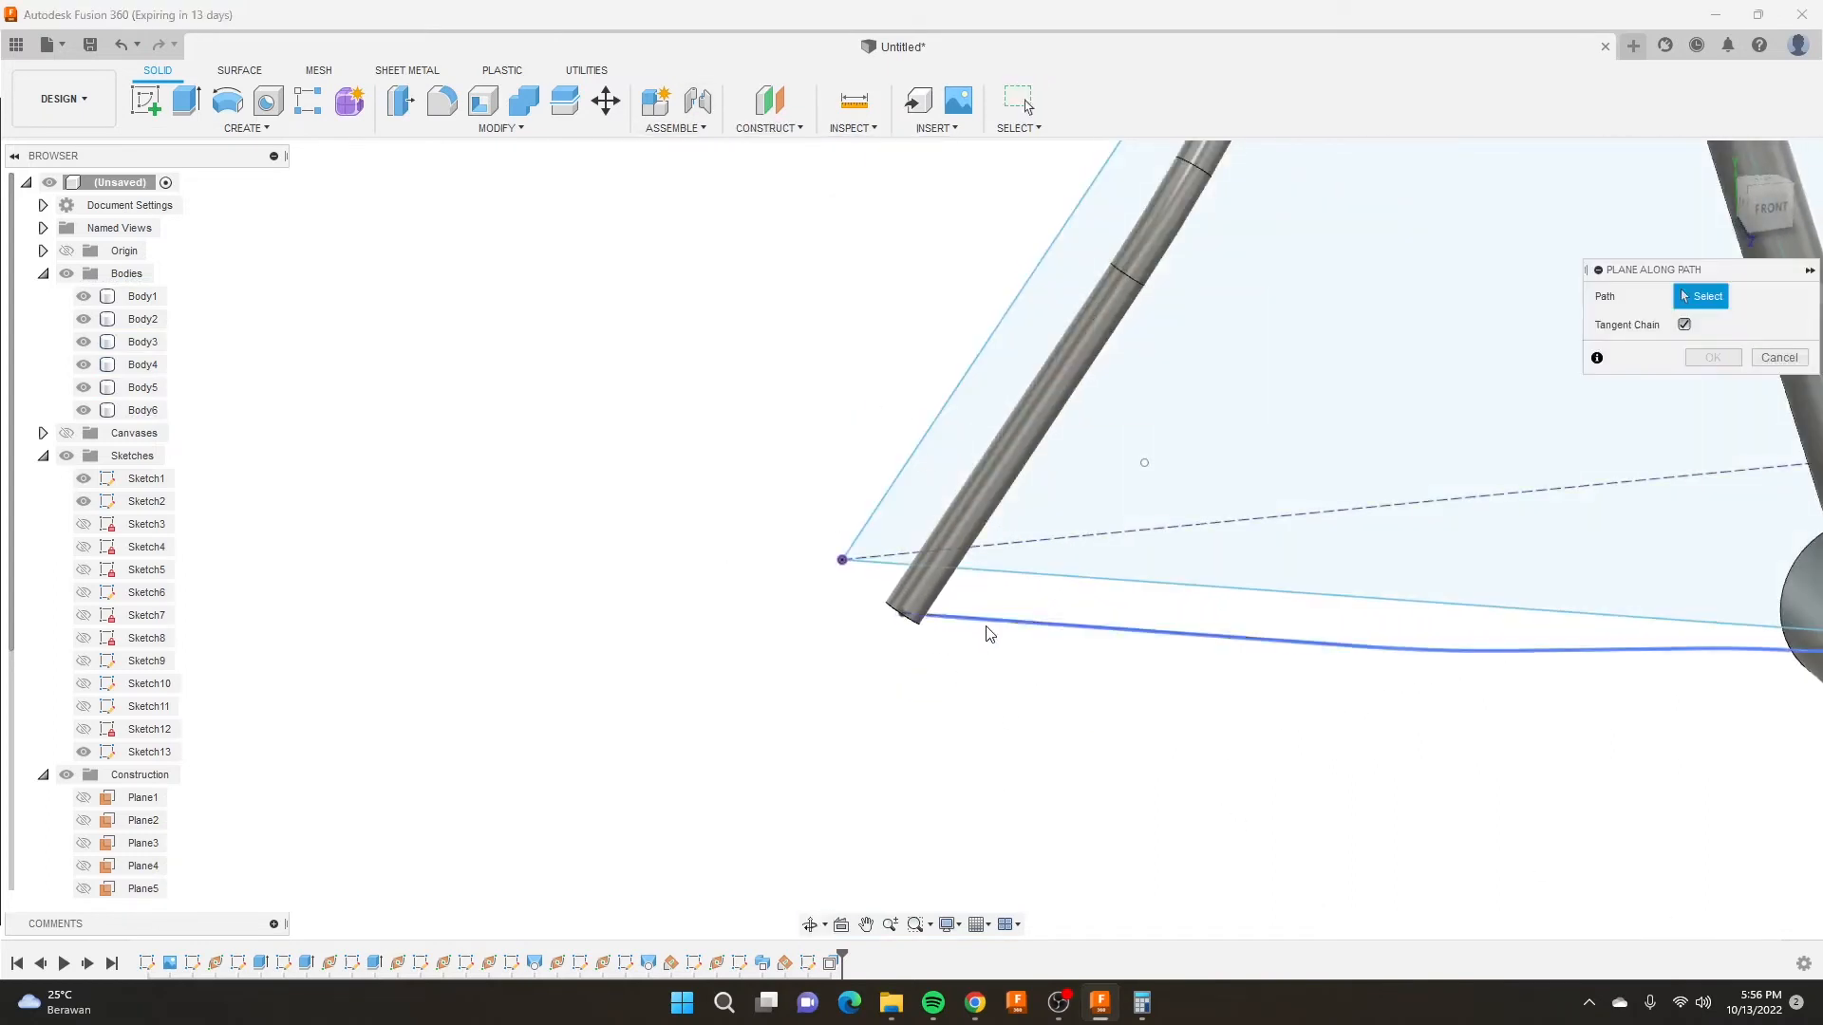
left_click(984, 624)
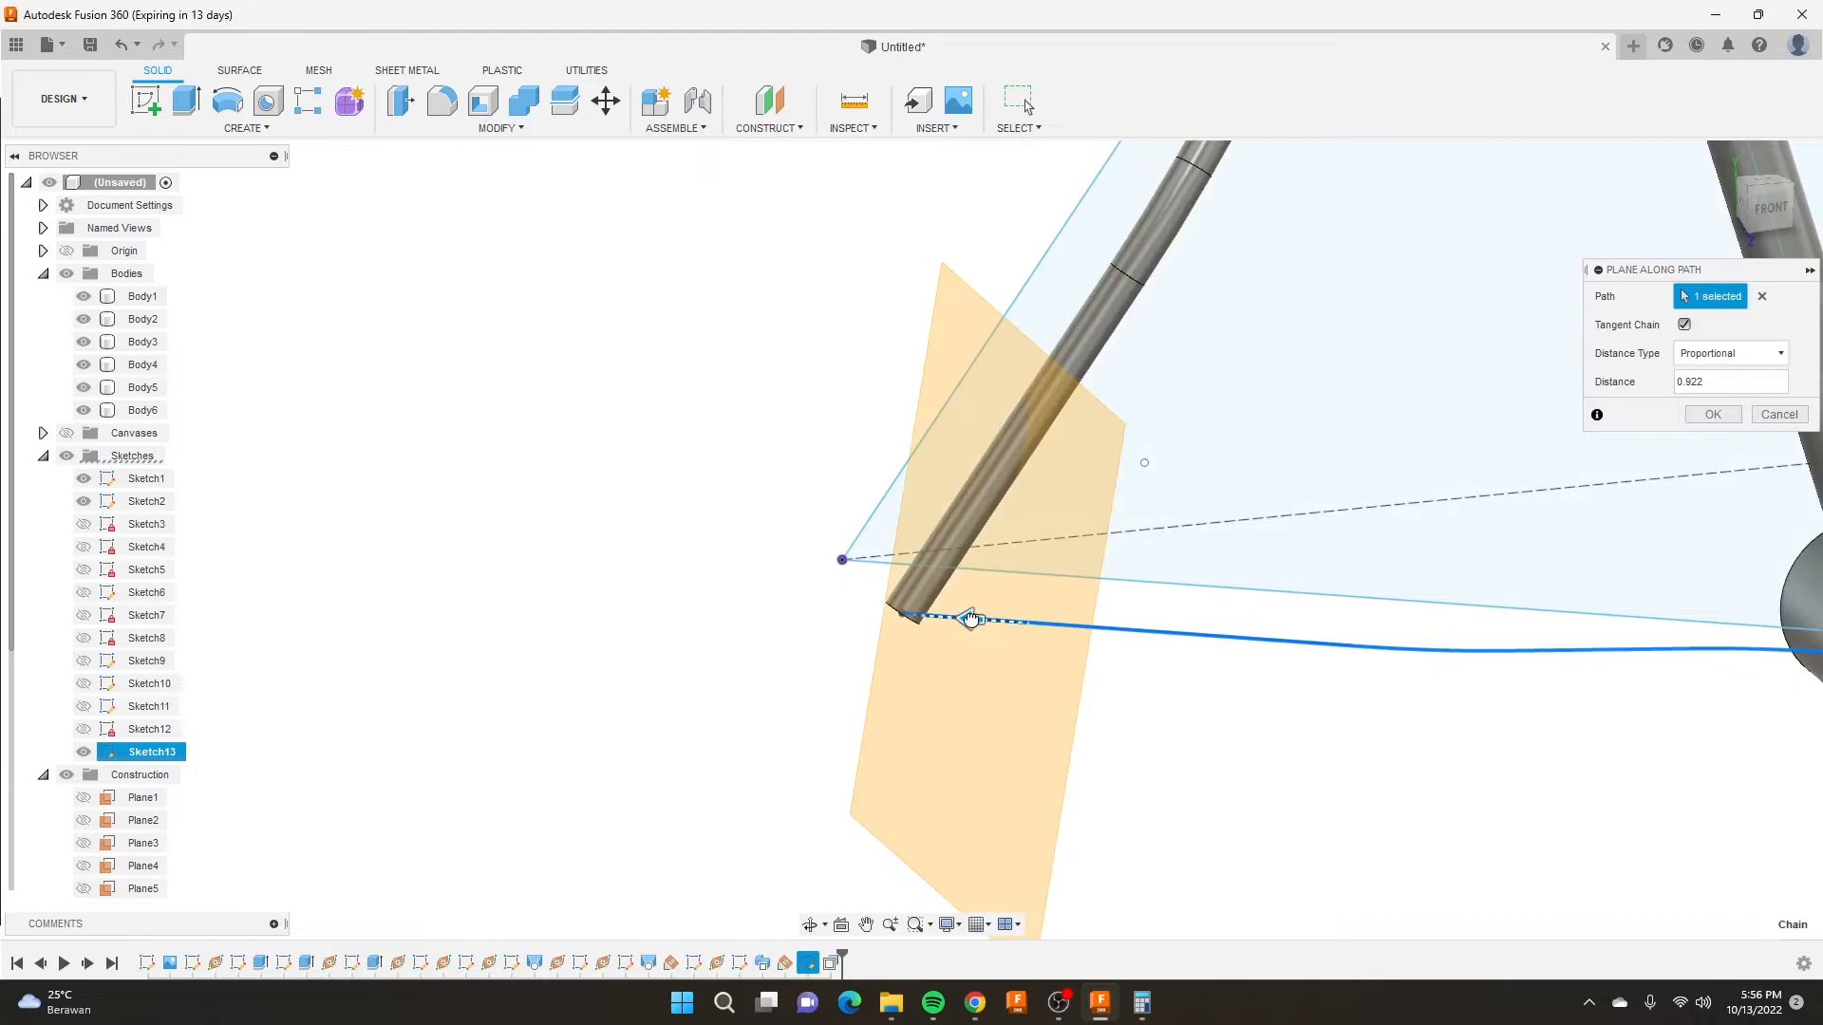
left_click_drag(970, 619, 631, 581)
left_click(1709, 417)
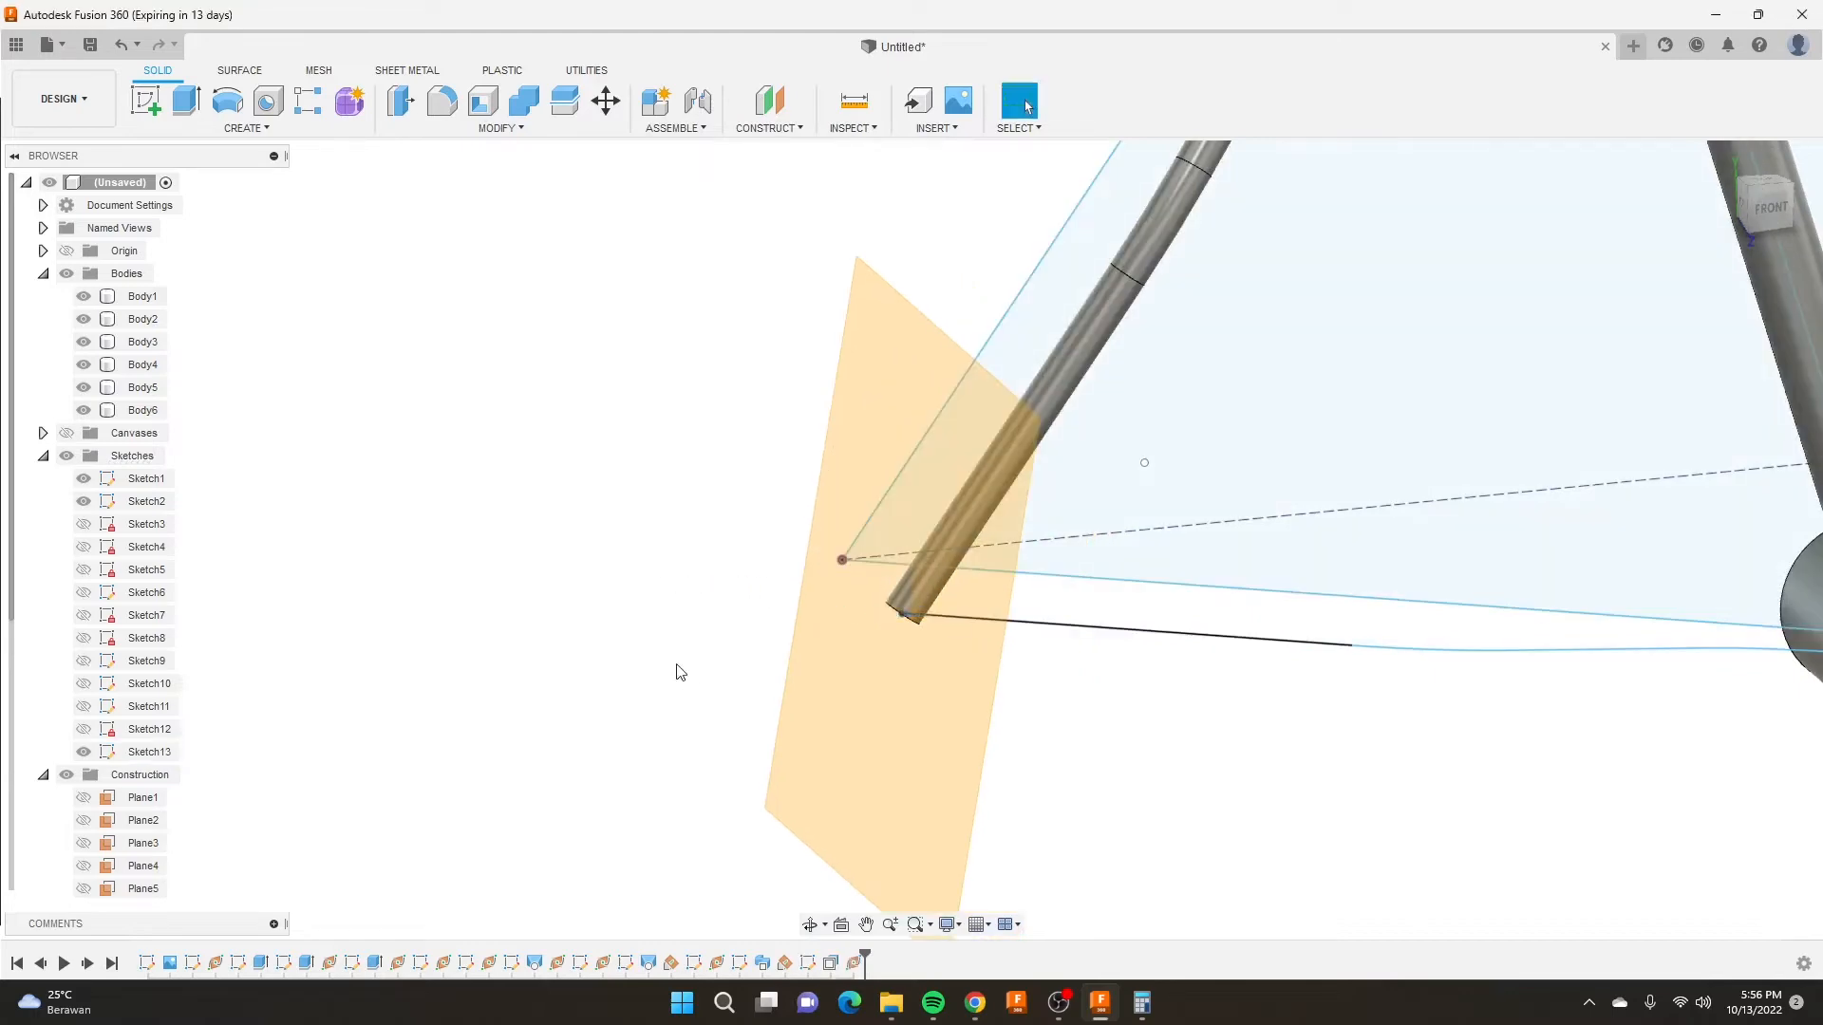
Sketch a circle on the new plane, centred on the path's rear endpoint and matching the seat stay's width, and finish the sketch.
left_click(145, 99)
left_click(890, 777)
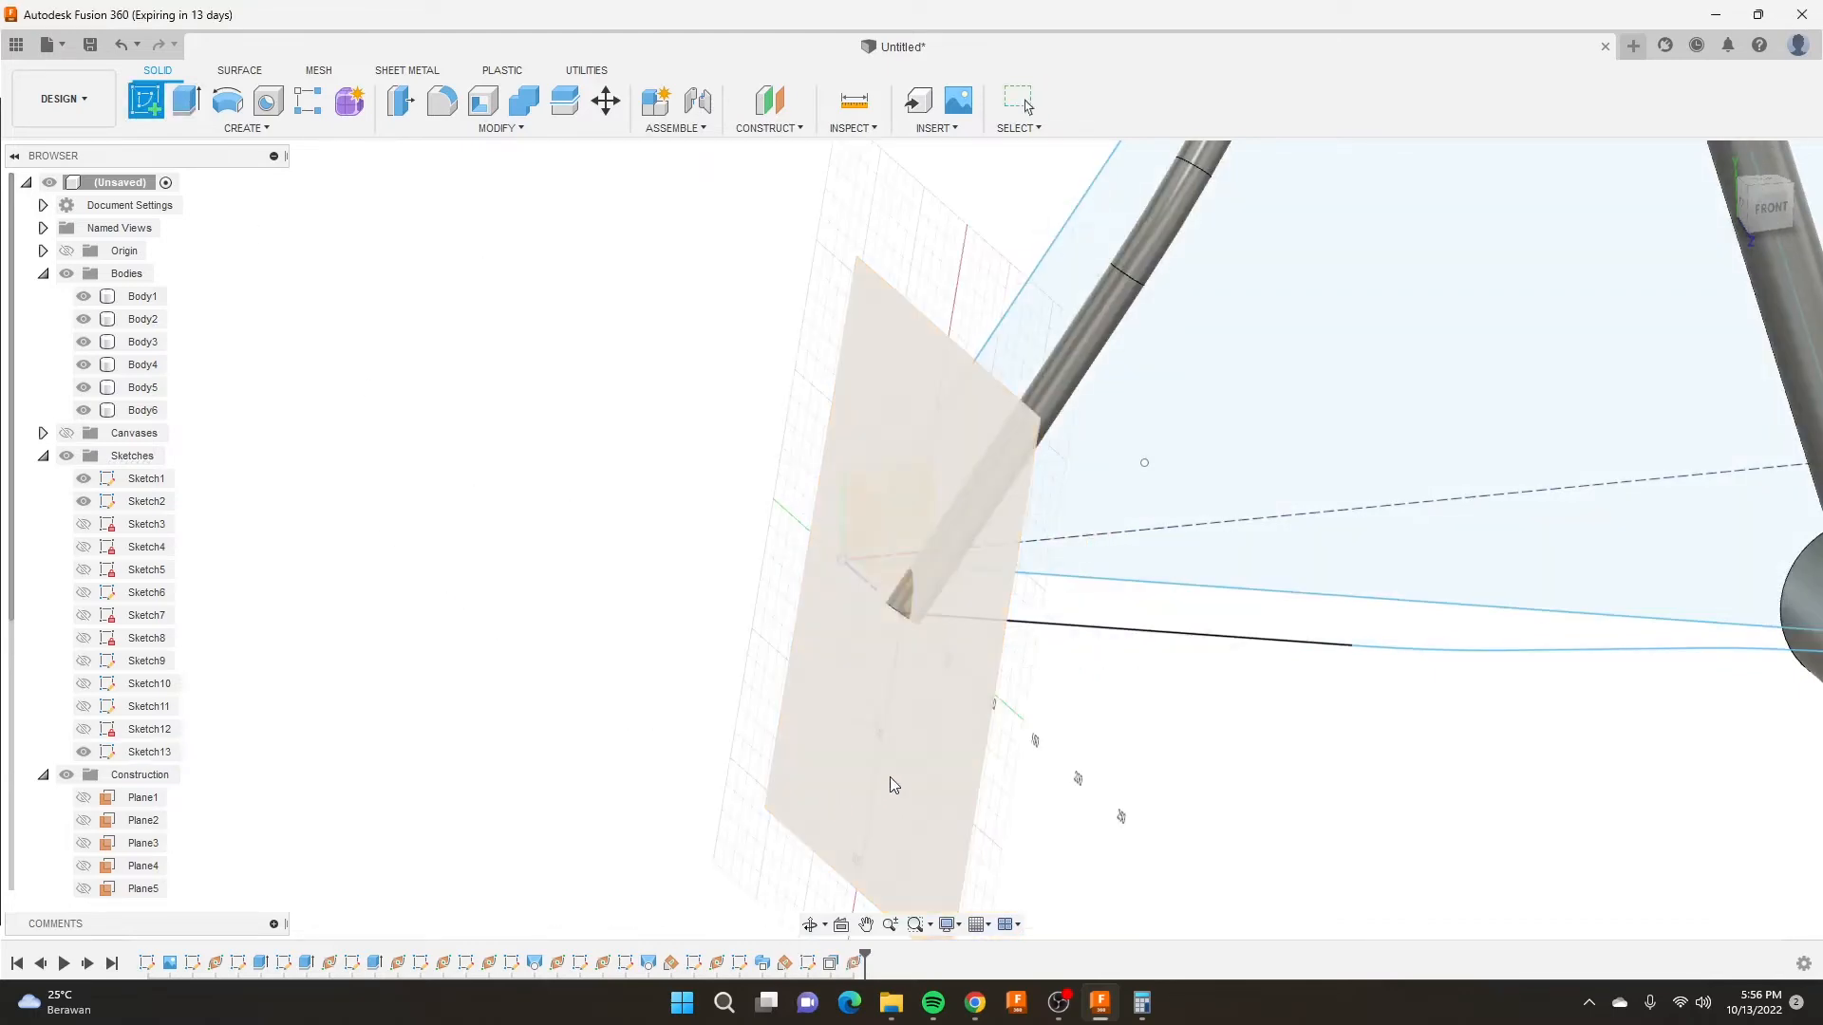
scroll(769, 560, "up", 5)
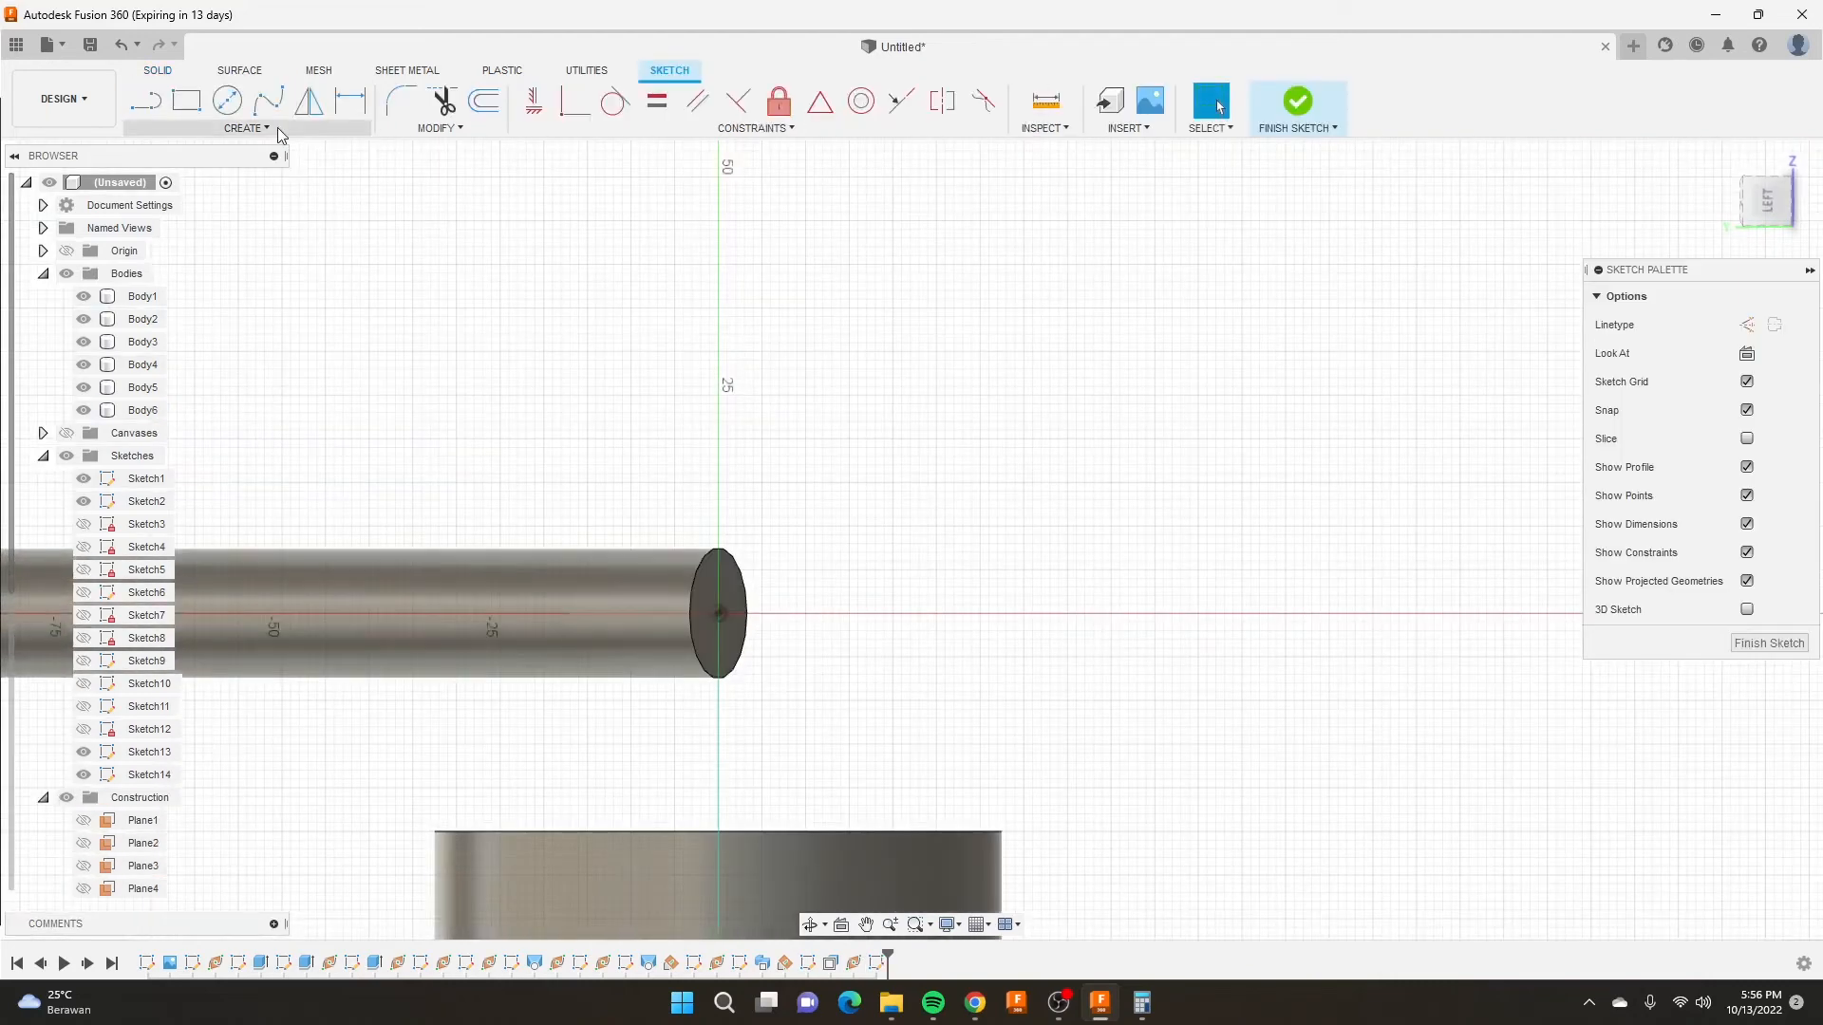
left_click(227, 100)
left_click(719, 614)
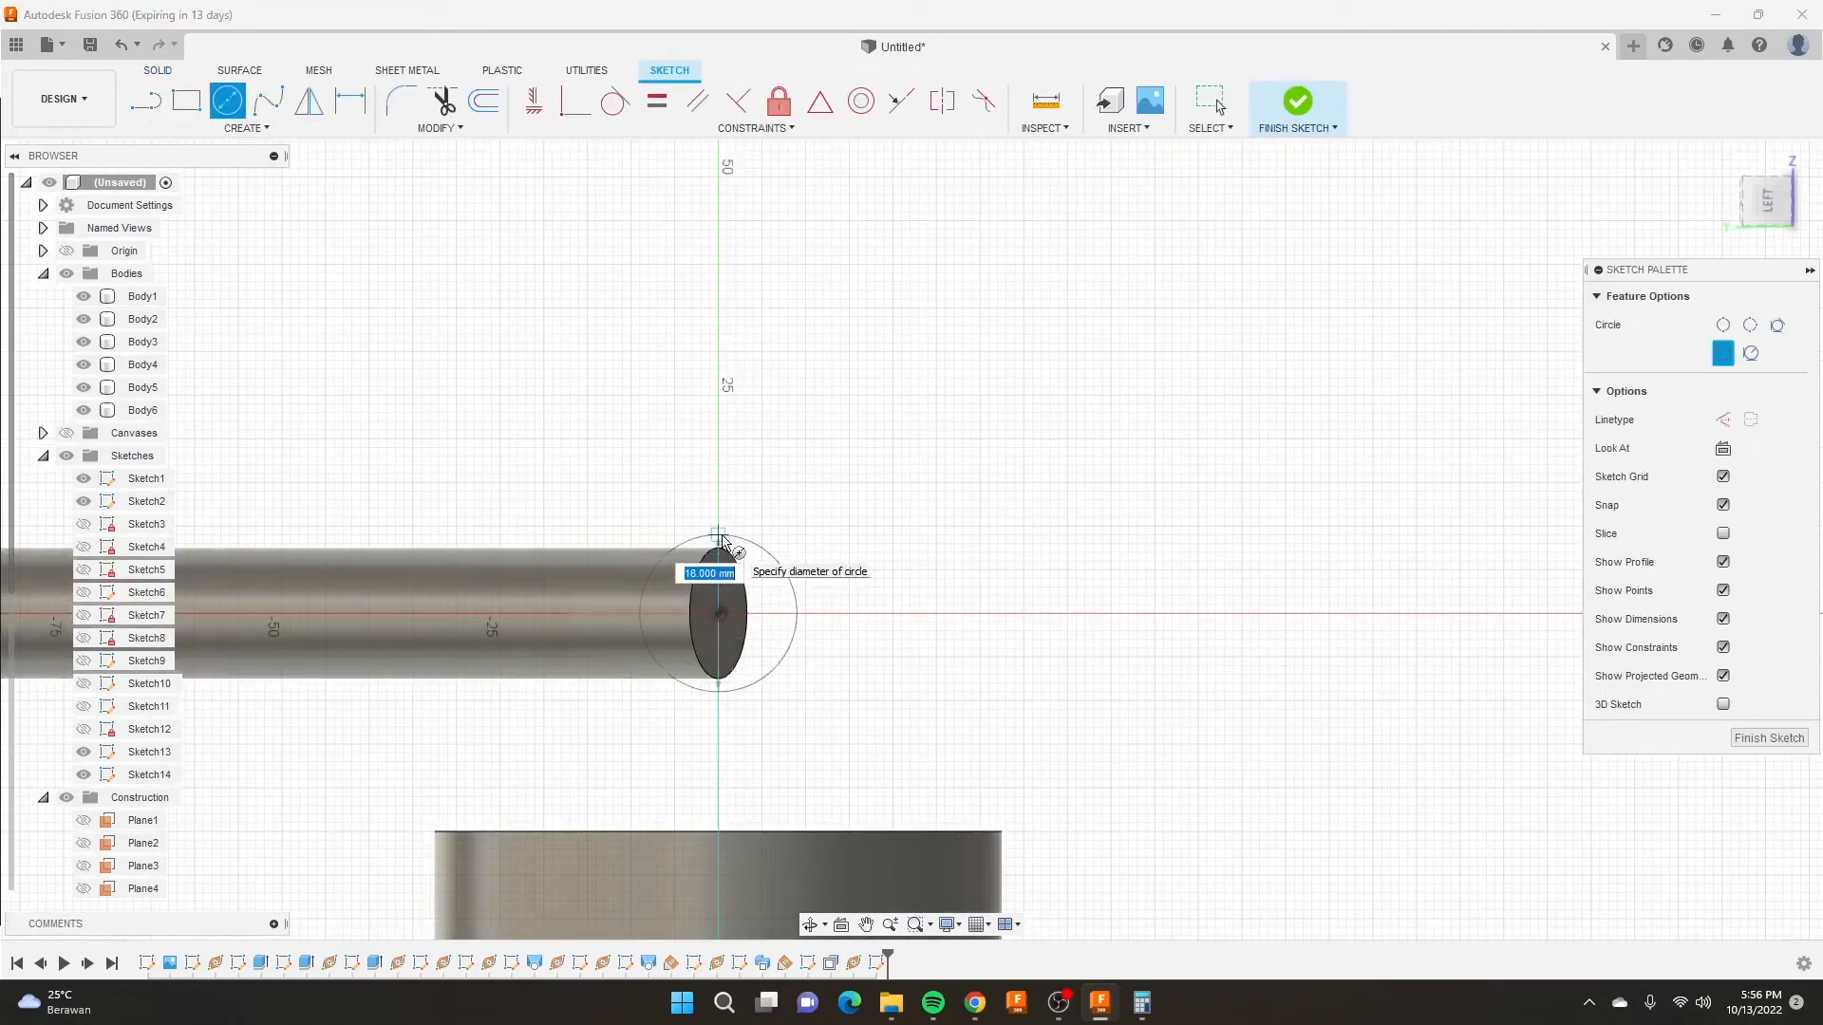
left_click(719, 549)
key("Escape")
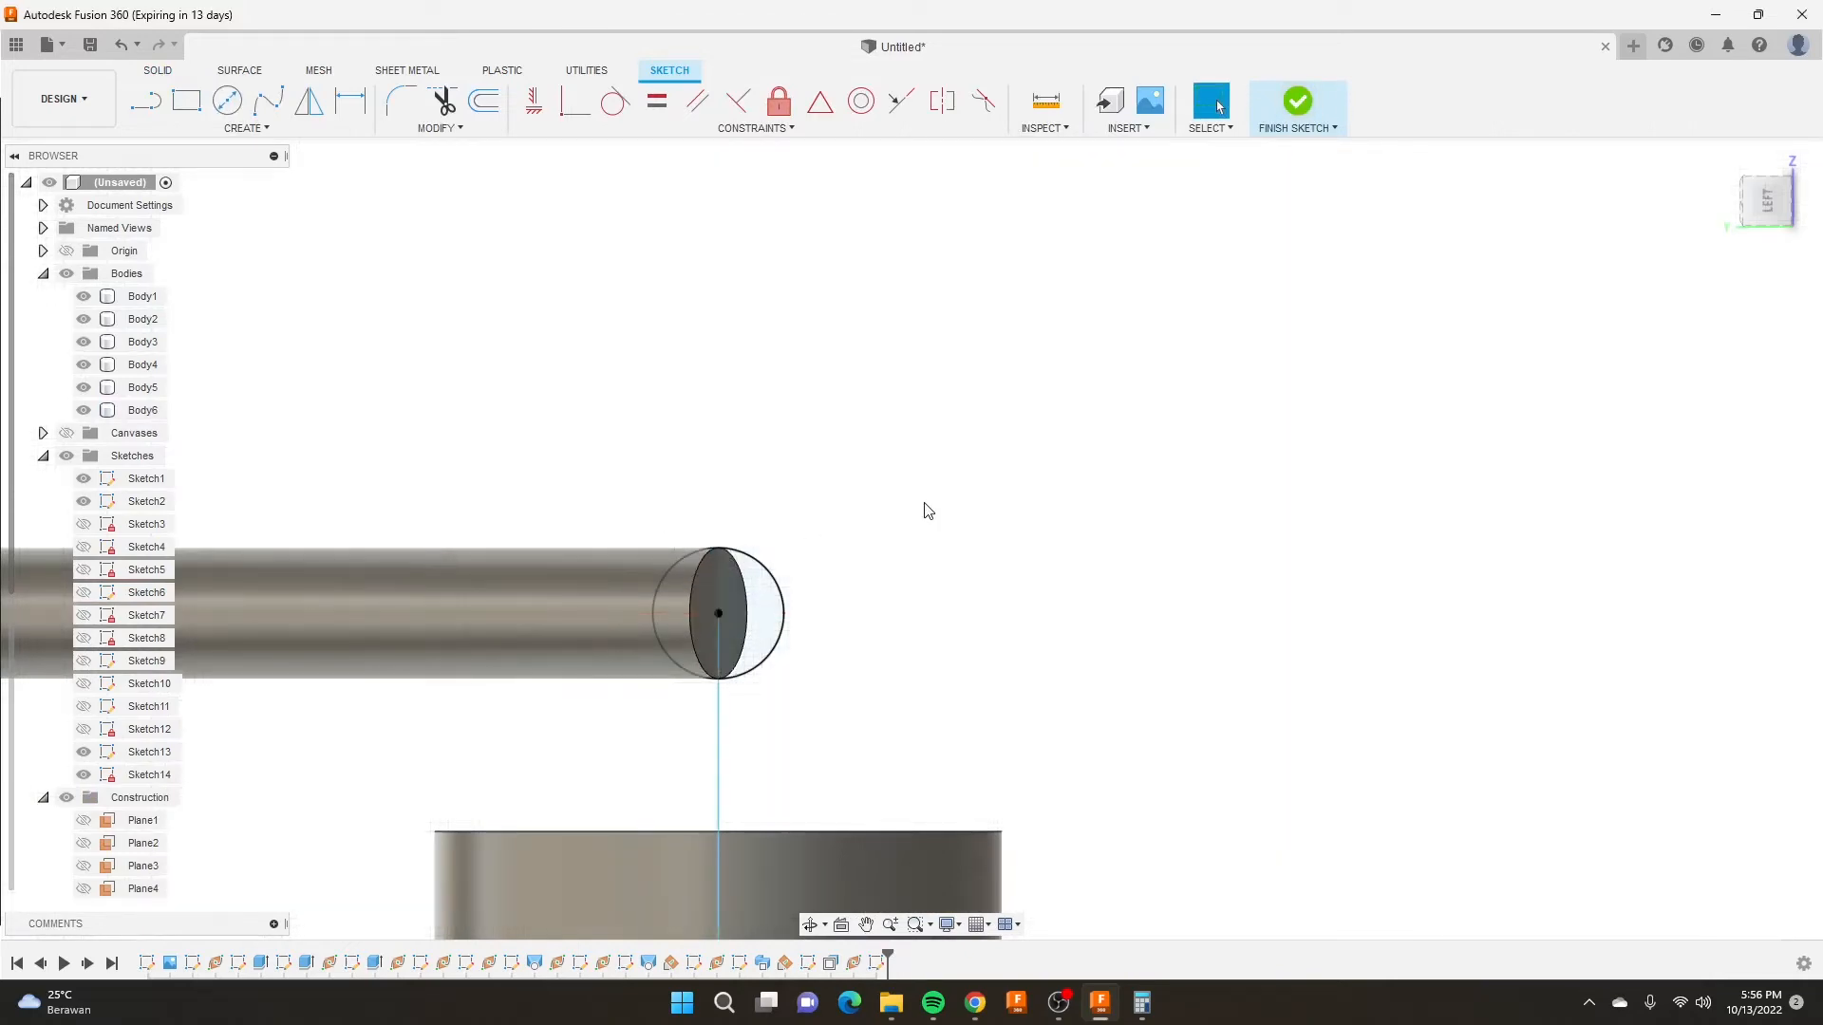
scroll(923, 513, "down", 5)
middle_click_drag(801, 509, 697, 497, "shift")
scroll(788, 522, "down", 2)
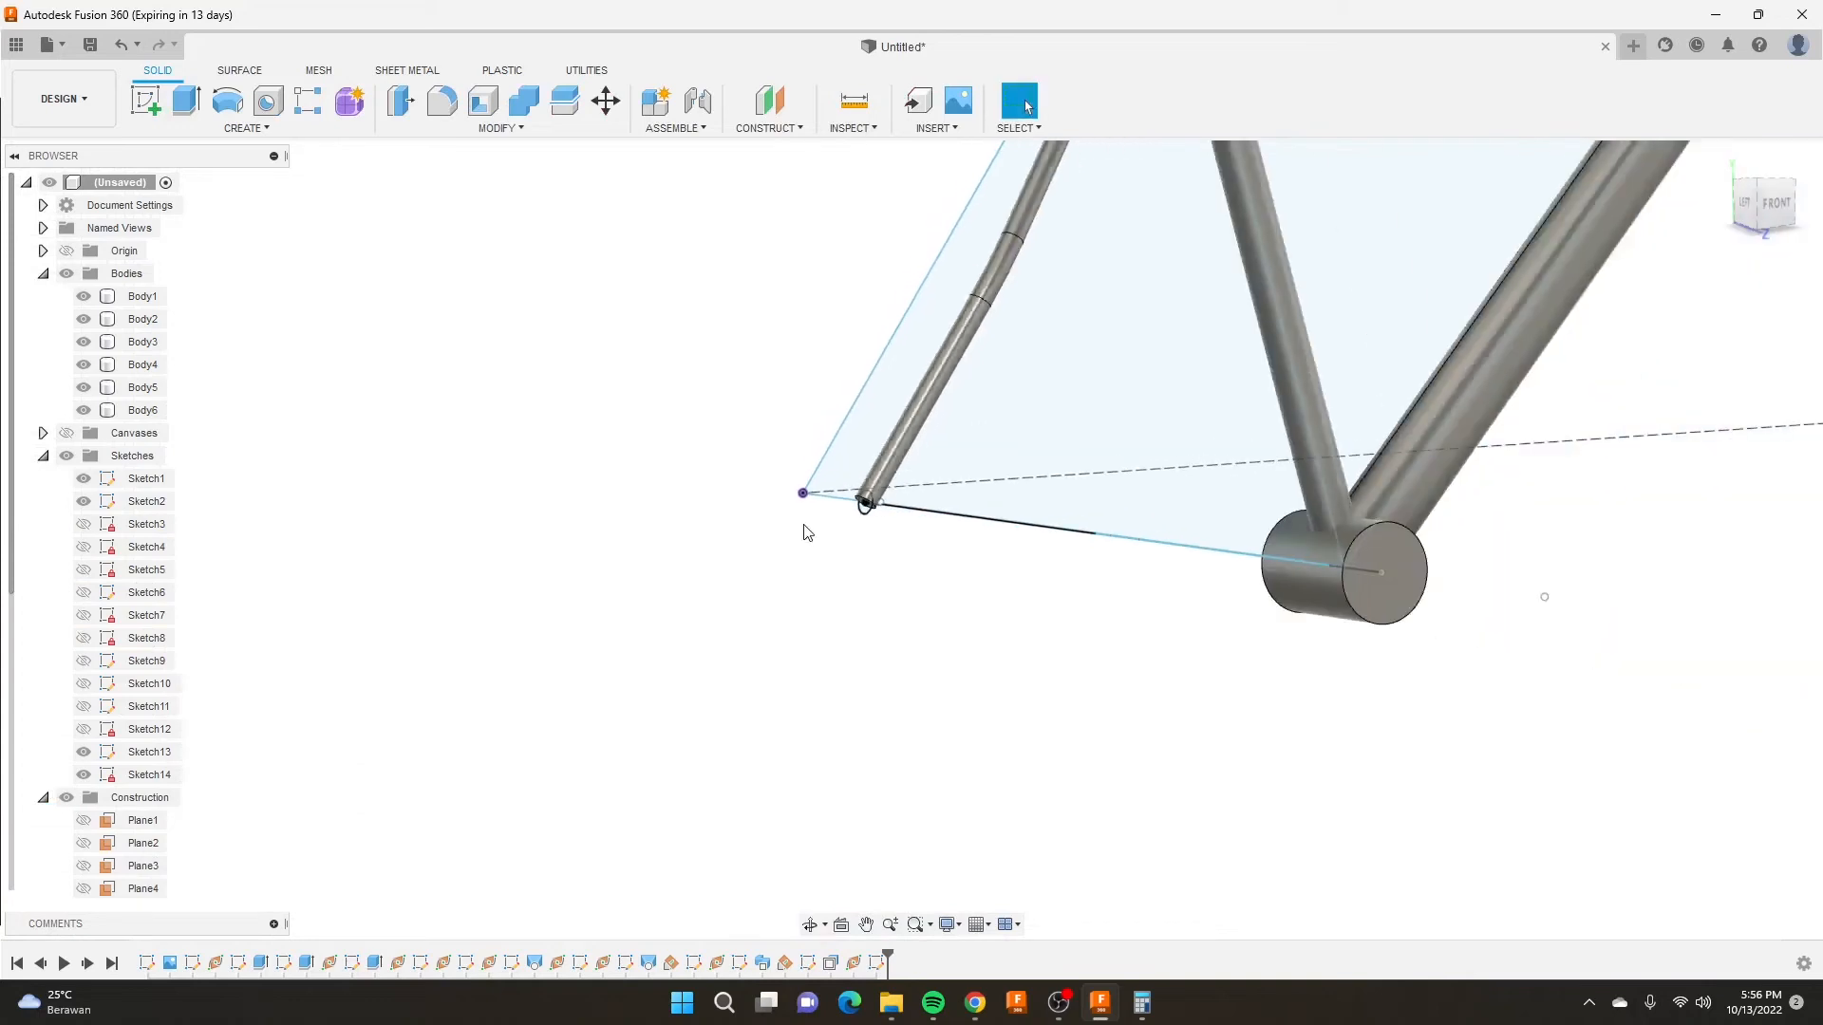
Sweep the circle along the full chain stay path to the bottom bracket shell as a new body.
middle_click_drag(803, 532, 997, 533, "shift")
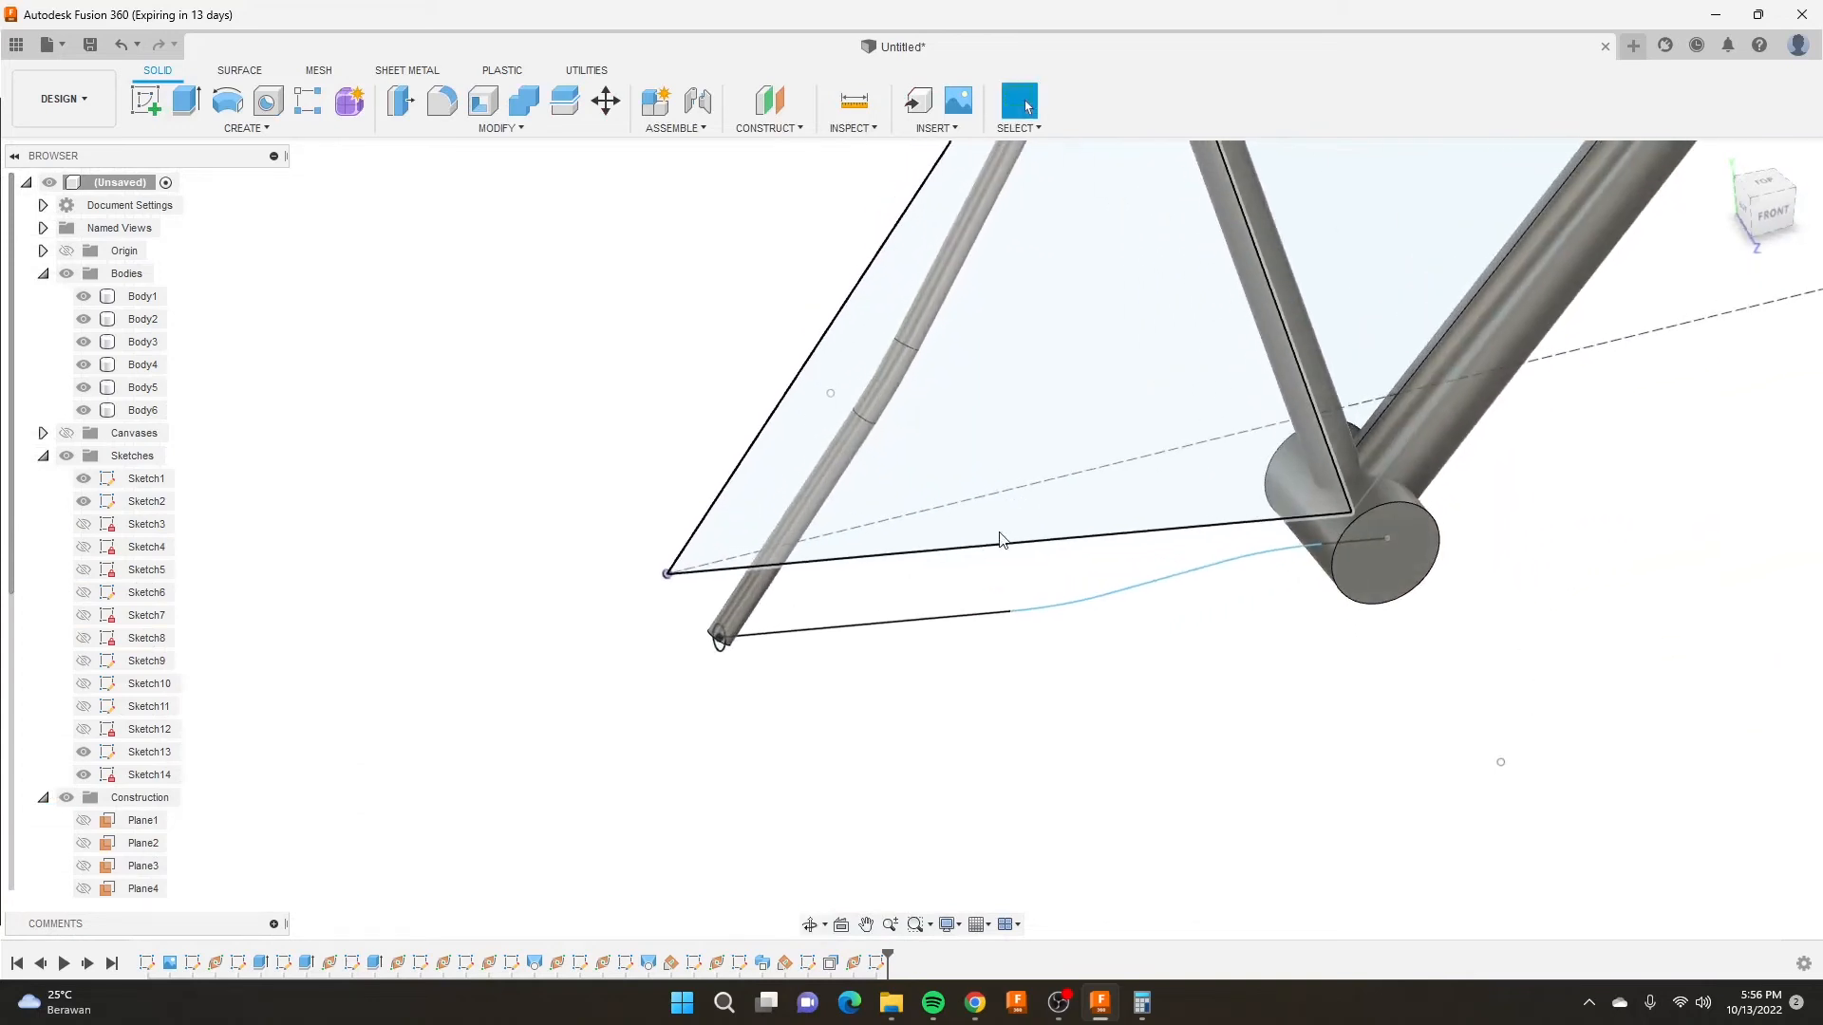
left_click(249, 127)
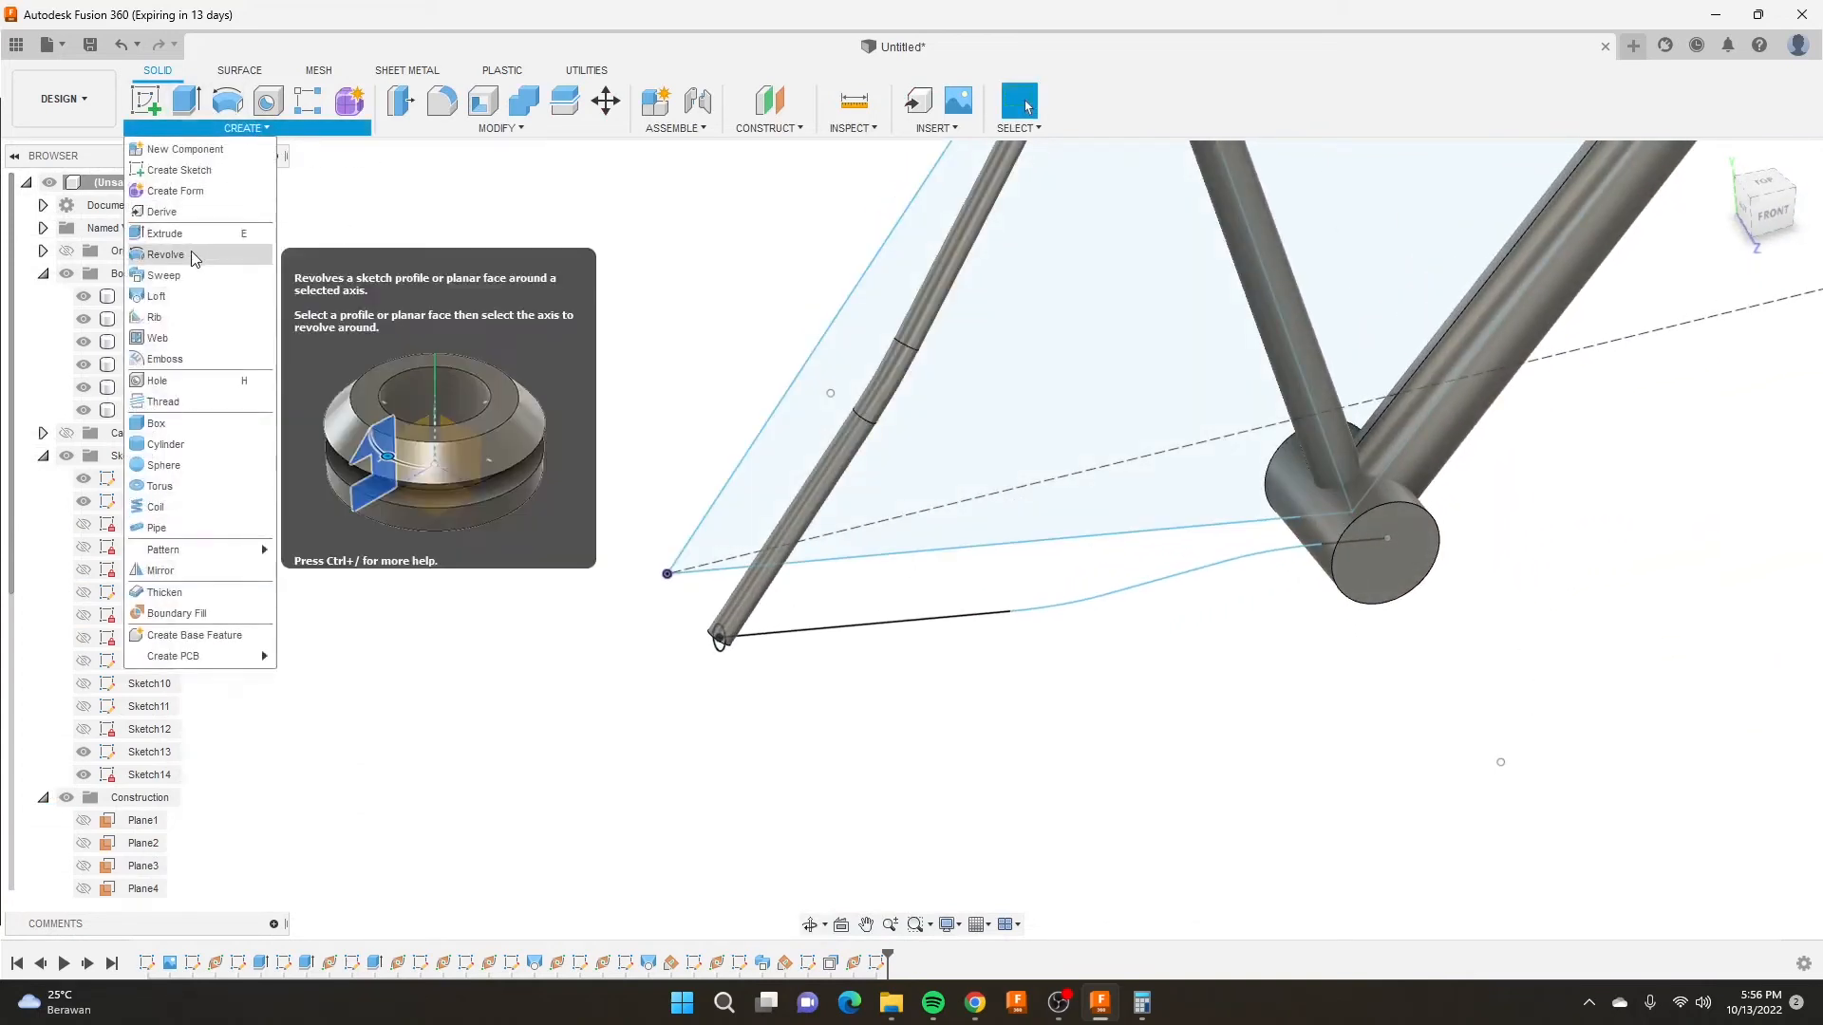
left_click(171, 249)
scroll(755, 667, "up", 5)
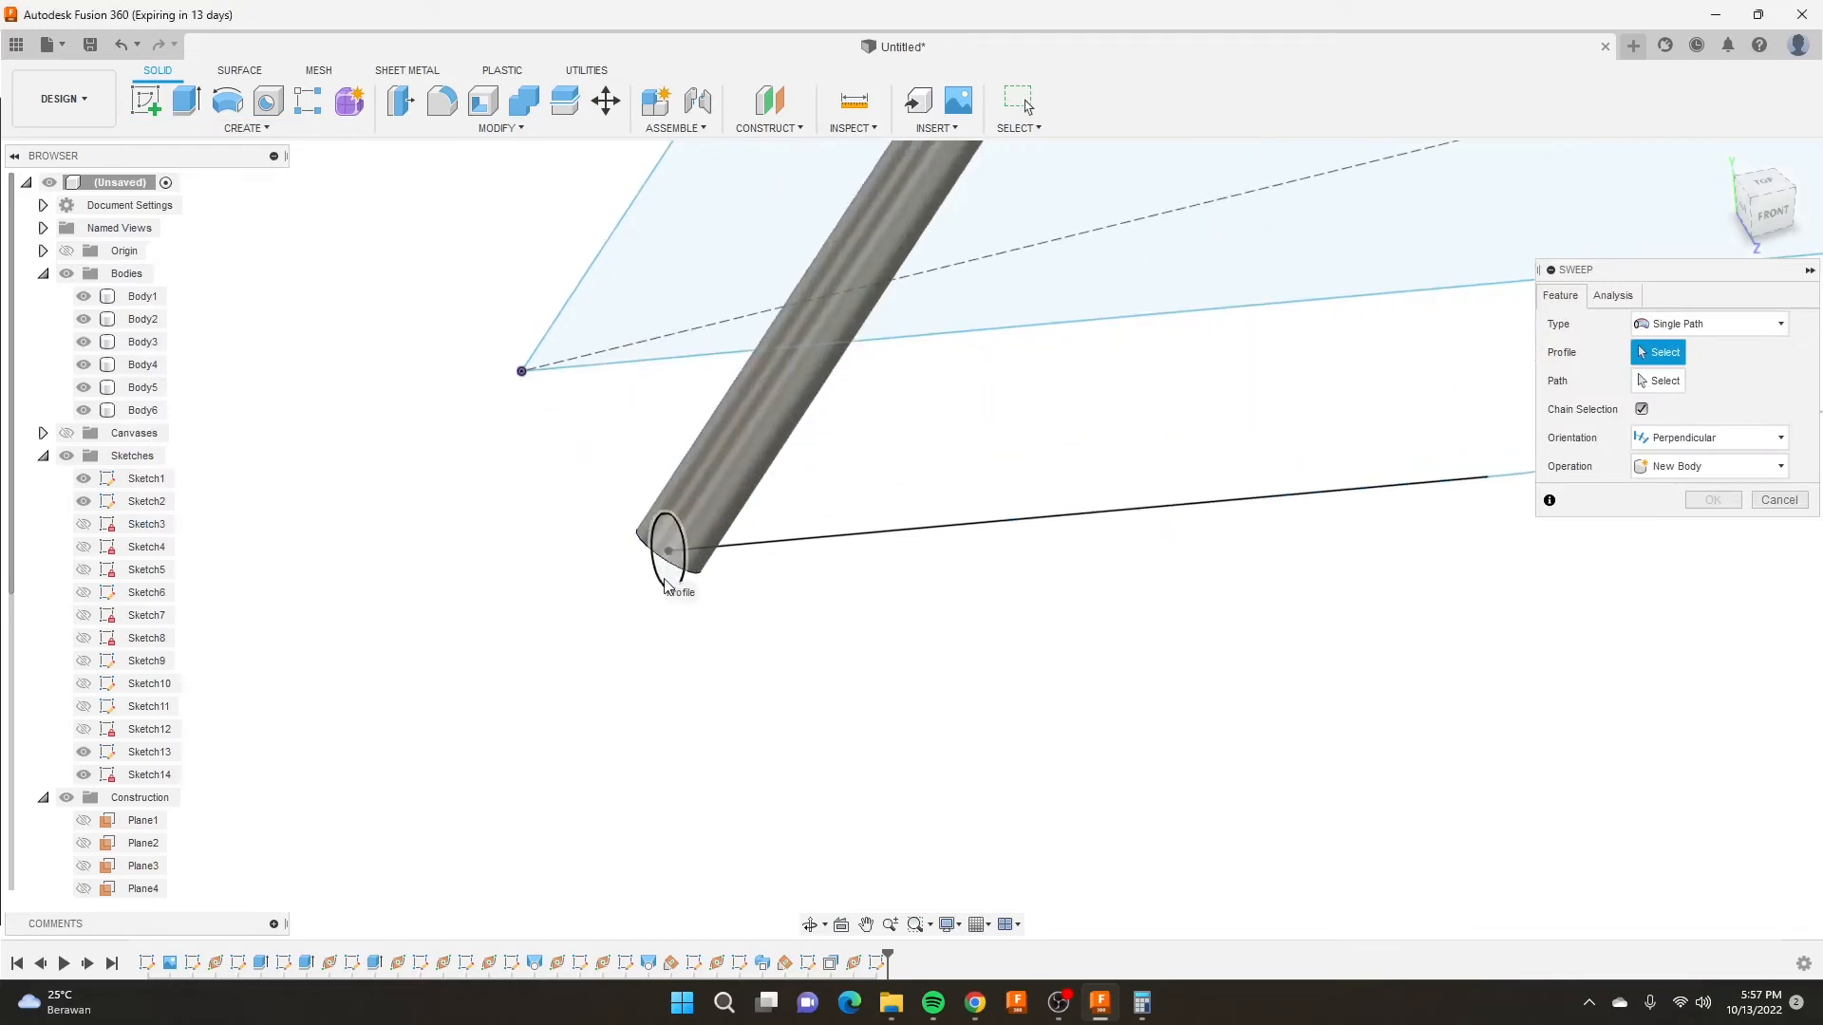
left_click(666, 581)
left_click(1663, 380)
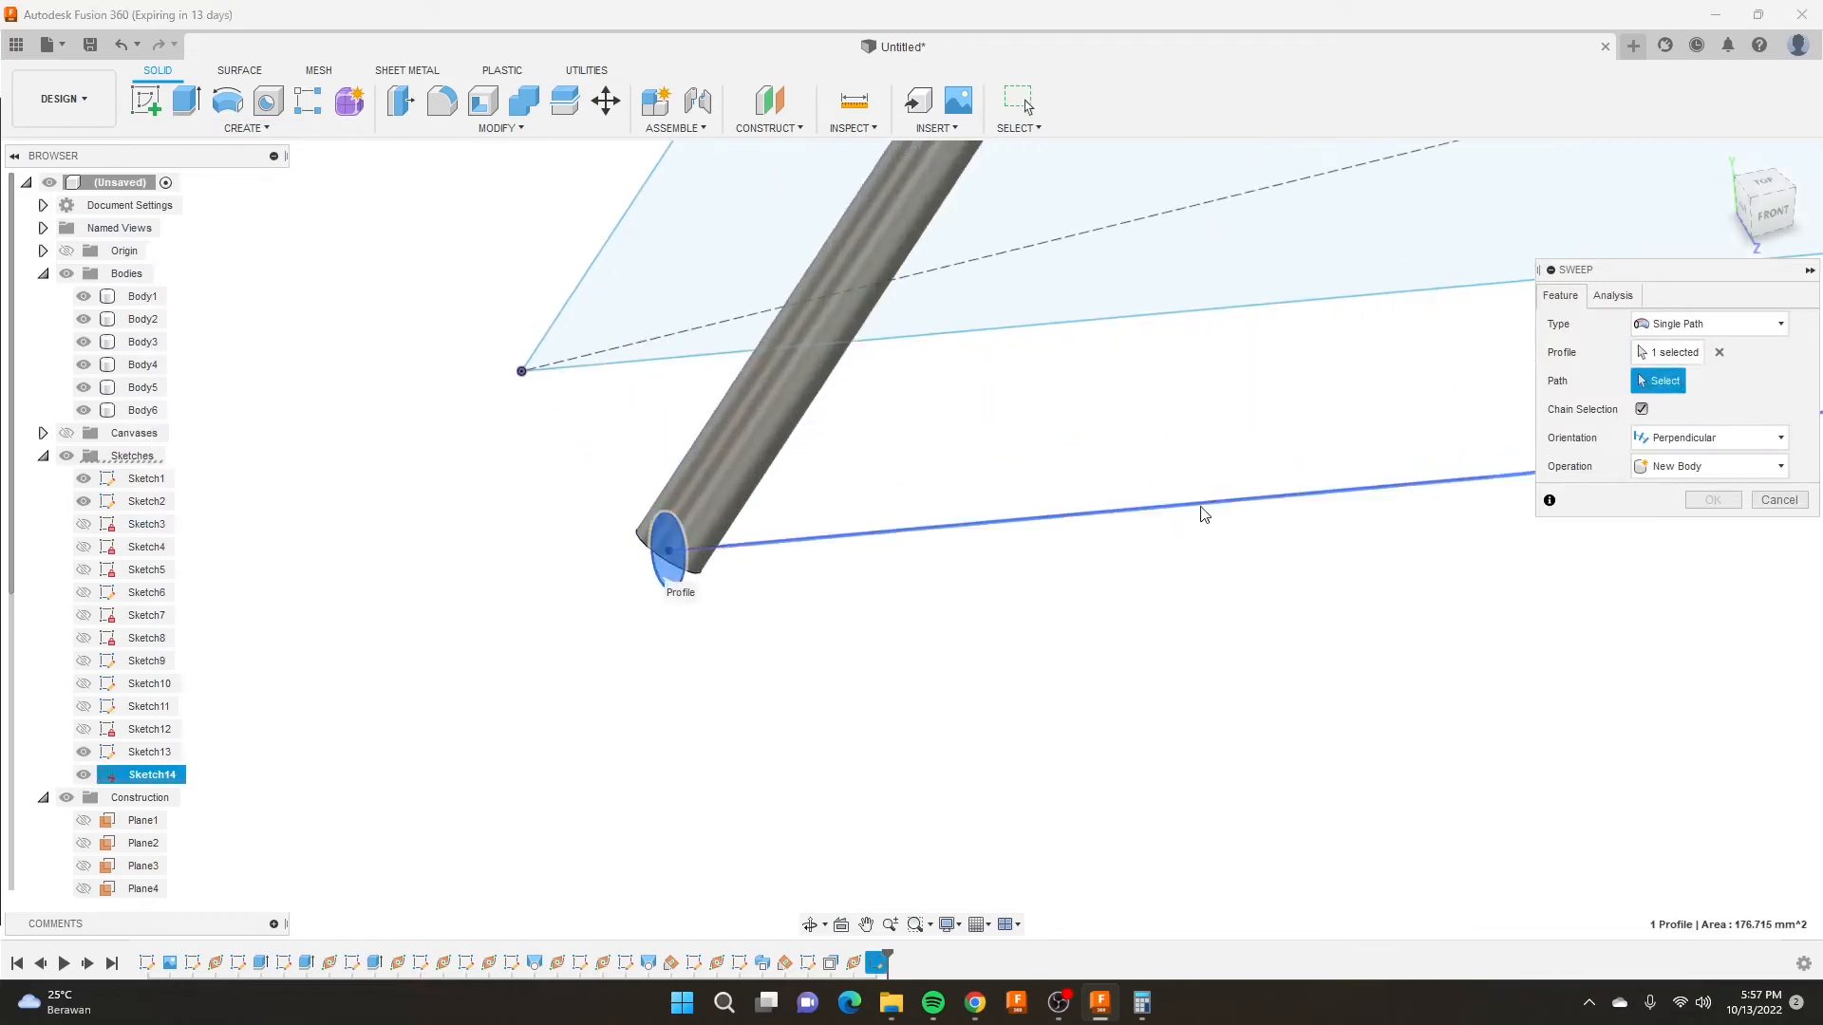
left_click(1203, 517)
scroll(900, 469, "down", 3)
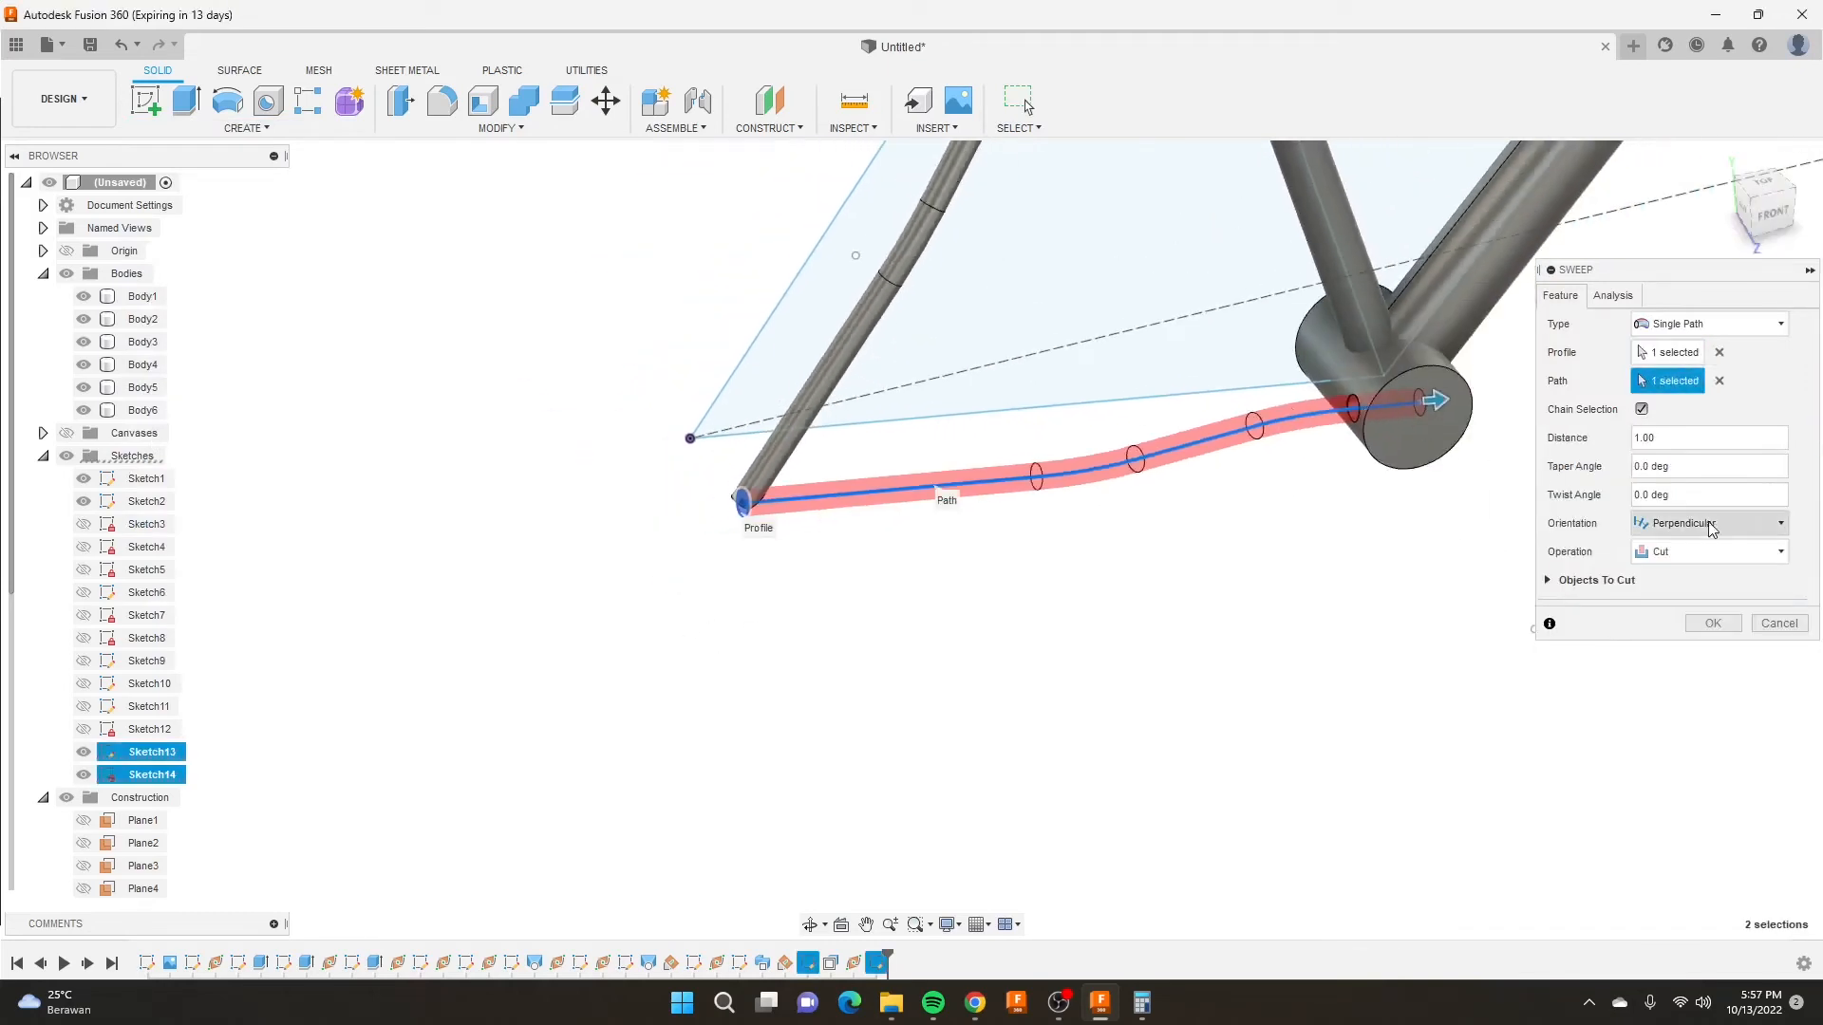
left_click(1749, 553)
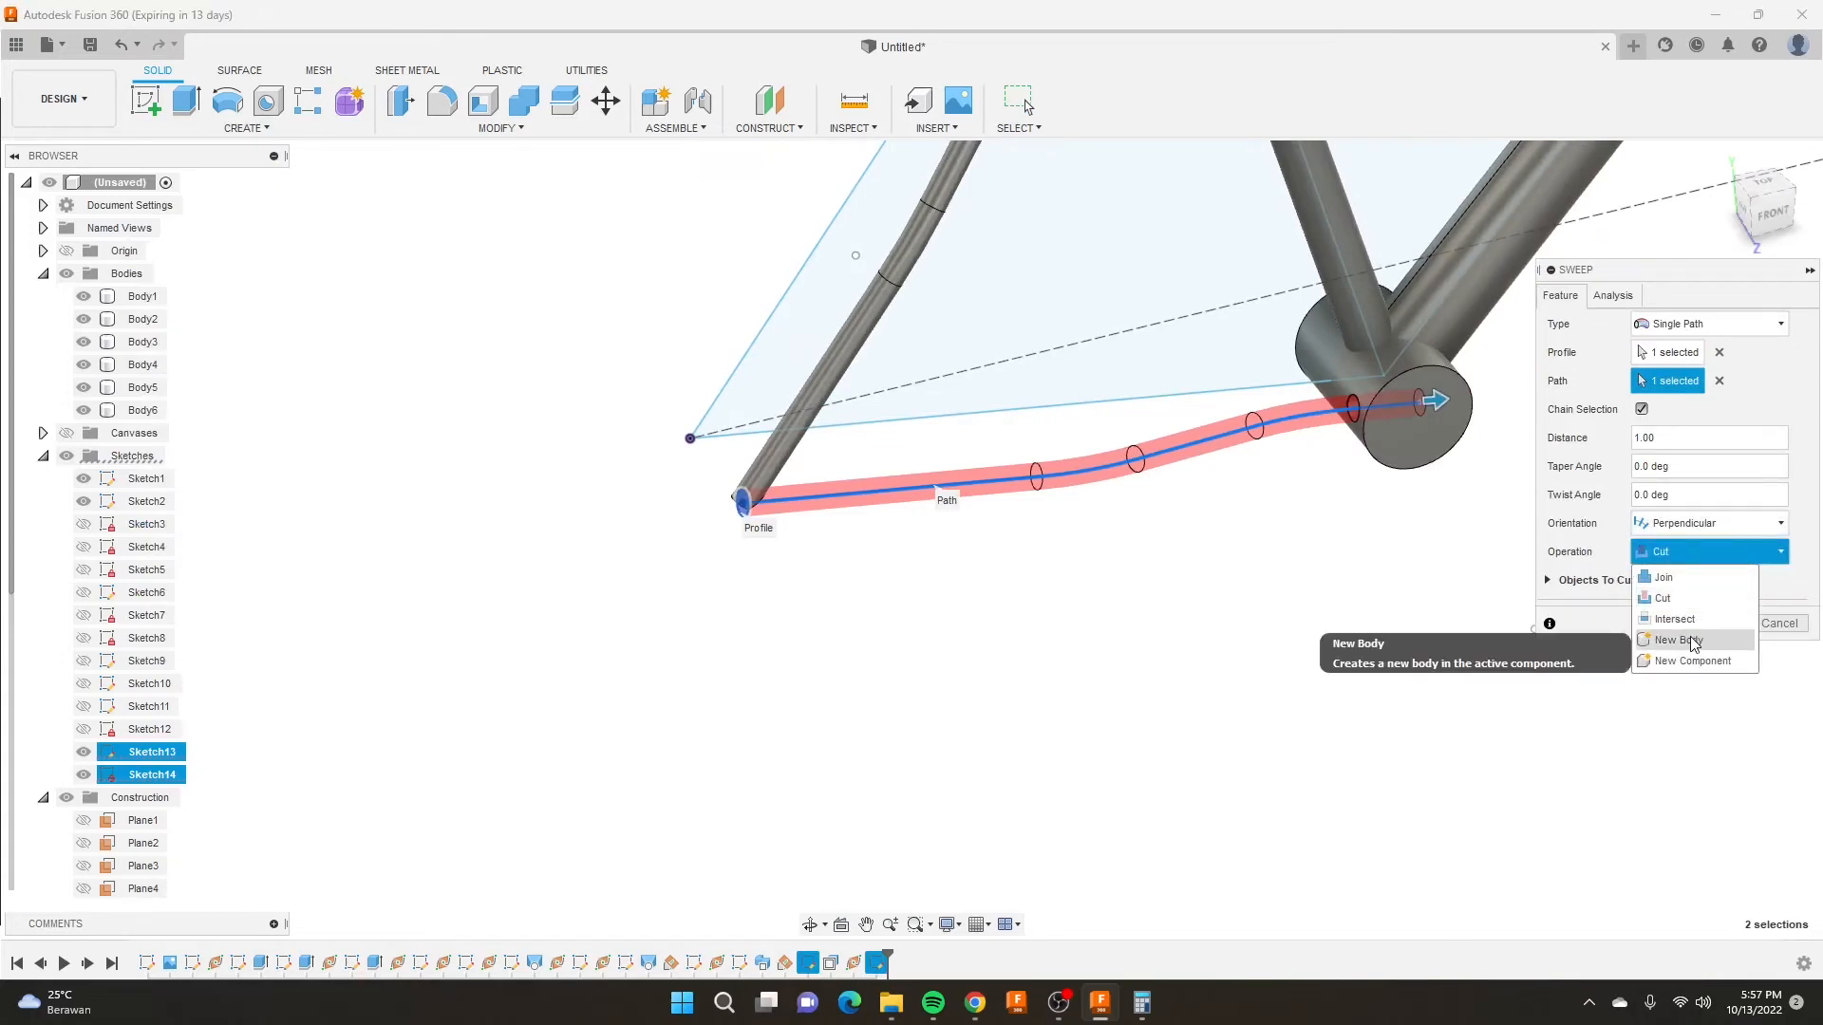
left_click(1690, 639)
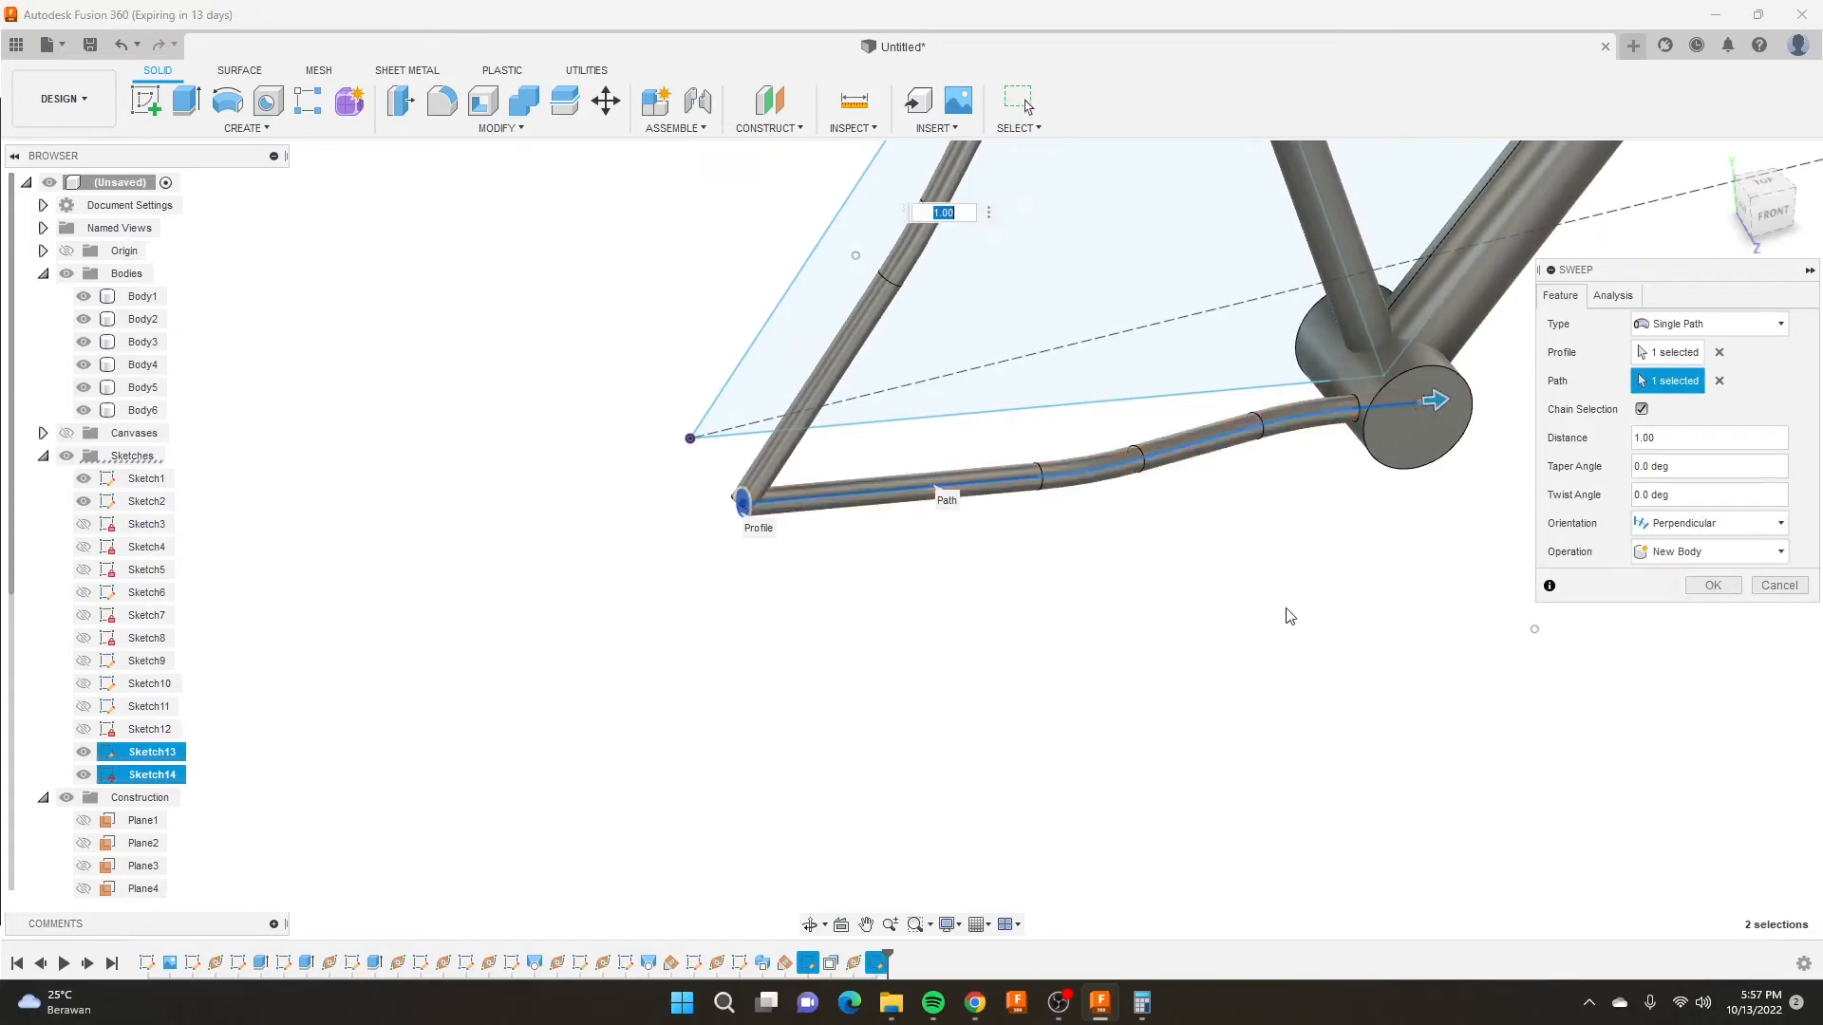
left_click(1711, 586)
scroll(1016, 639, "up", 5)
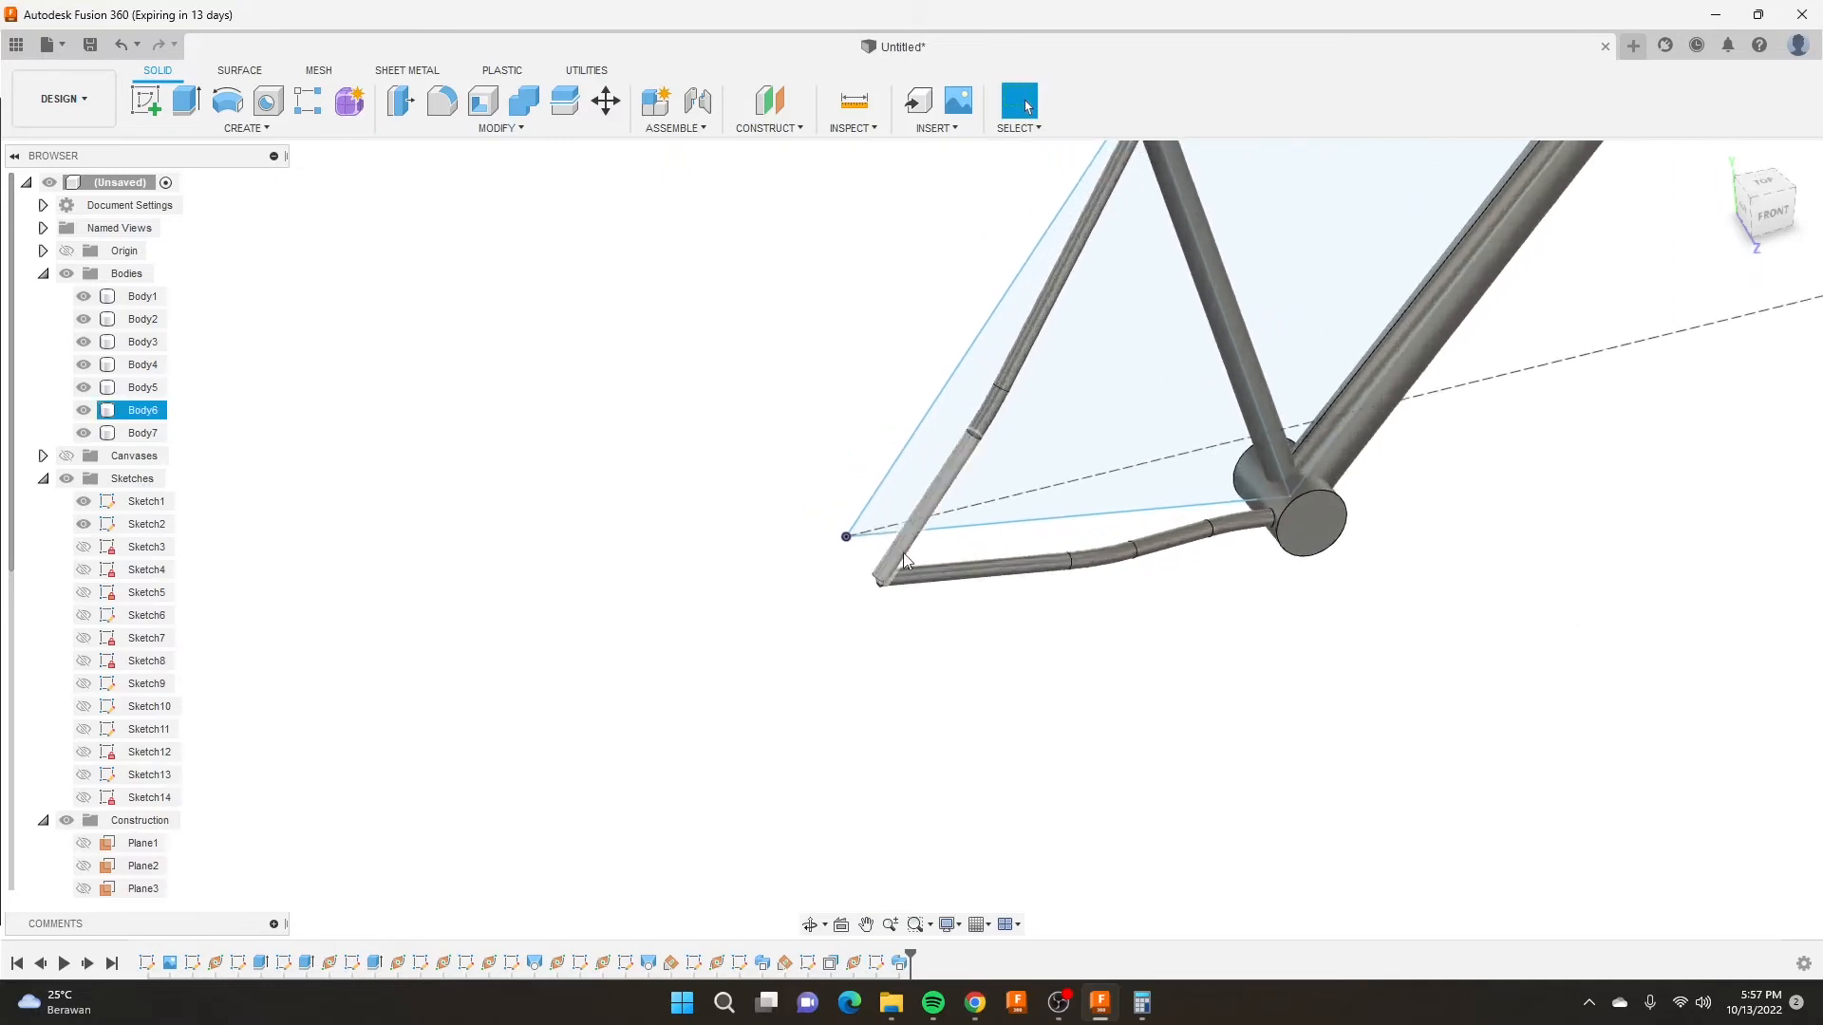
Show the chain stay's circular profile sketch again at the tube's rear end.
middle_click_drag(1061, 576, 1247, 657, "shift")
scroll(1245, 651, "up", 3)
scroll(1091, 627, "down", 3)
scroll(1098, 667, "up", 5)
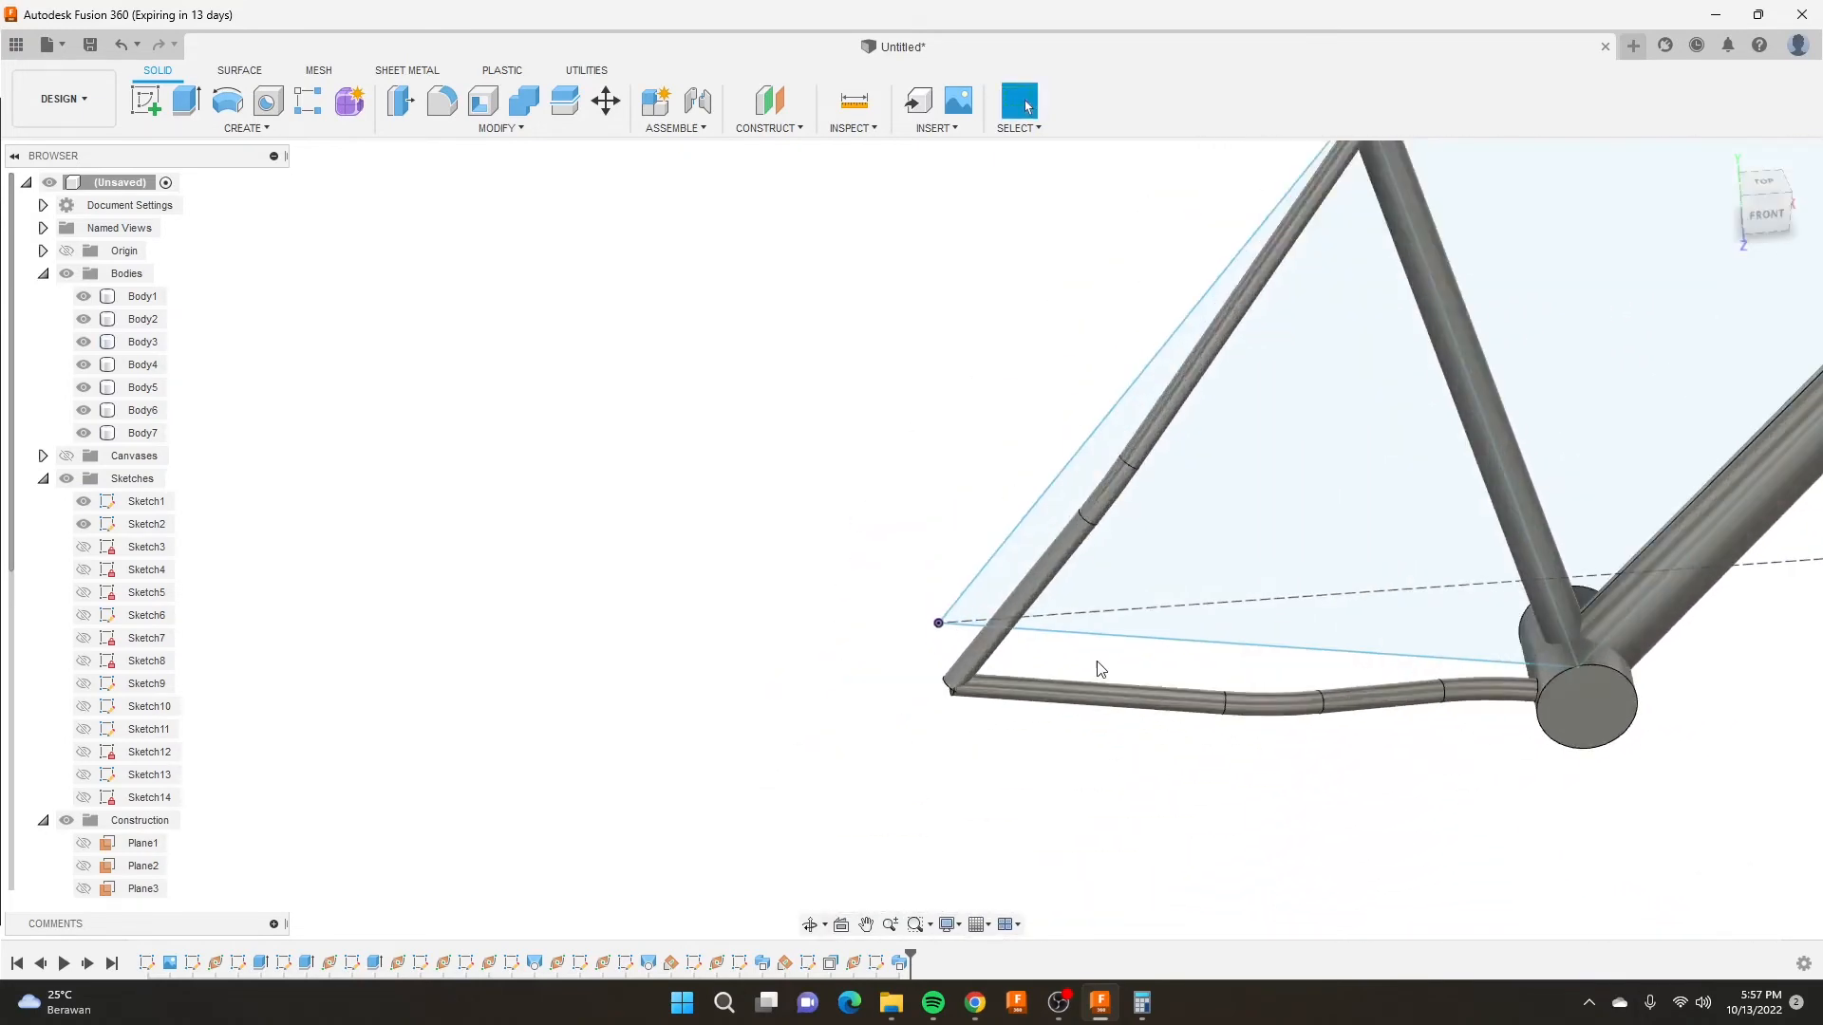
middle_click_drag(1001, 685, 1102, 613, "shift")
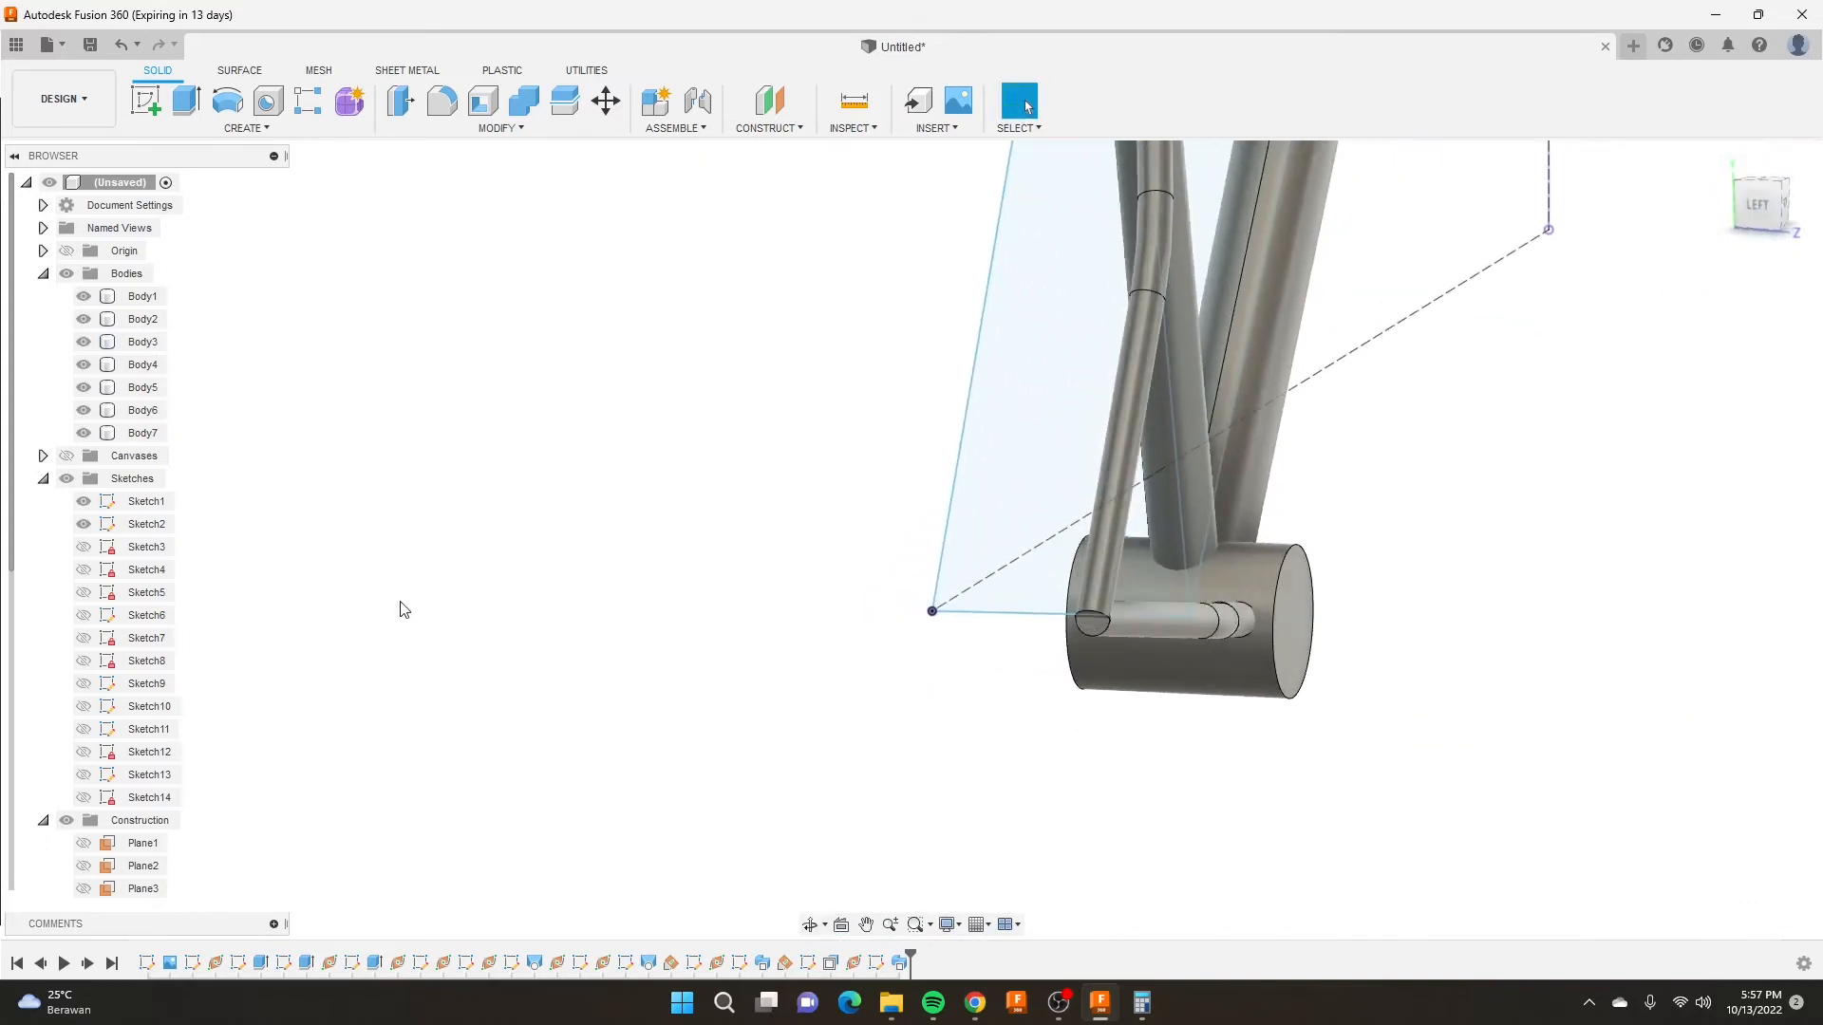
left_click(80, 797)
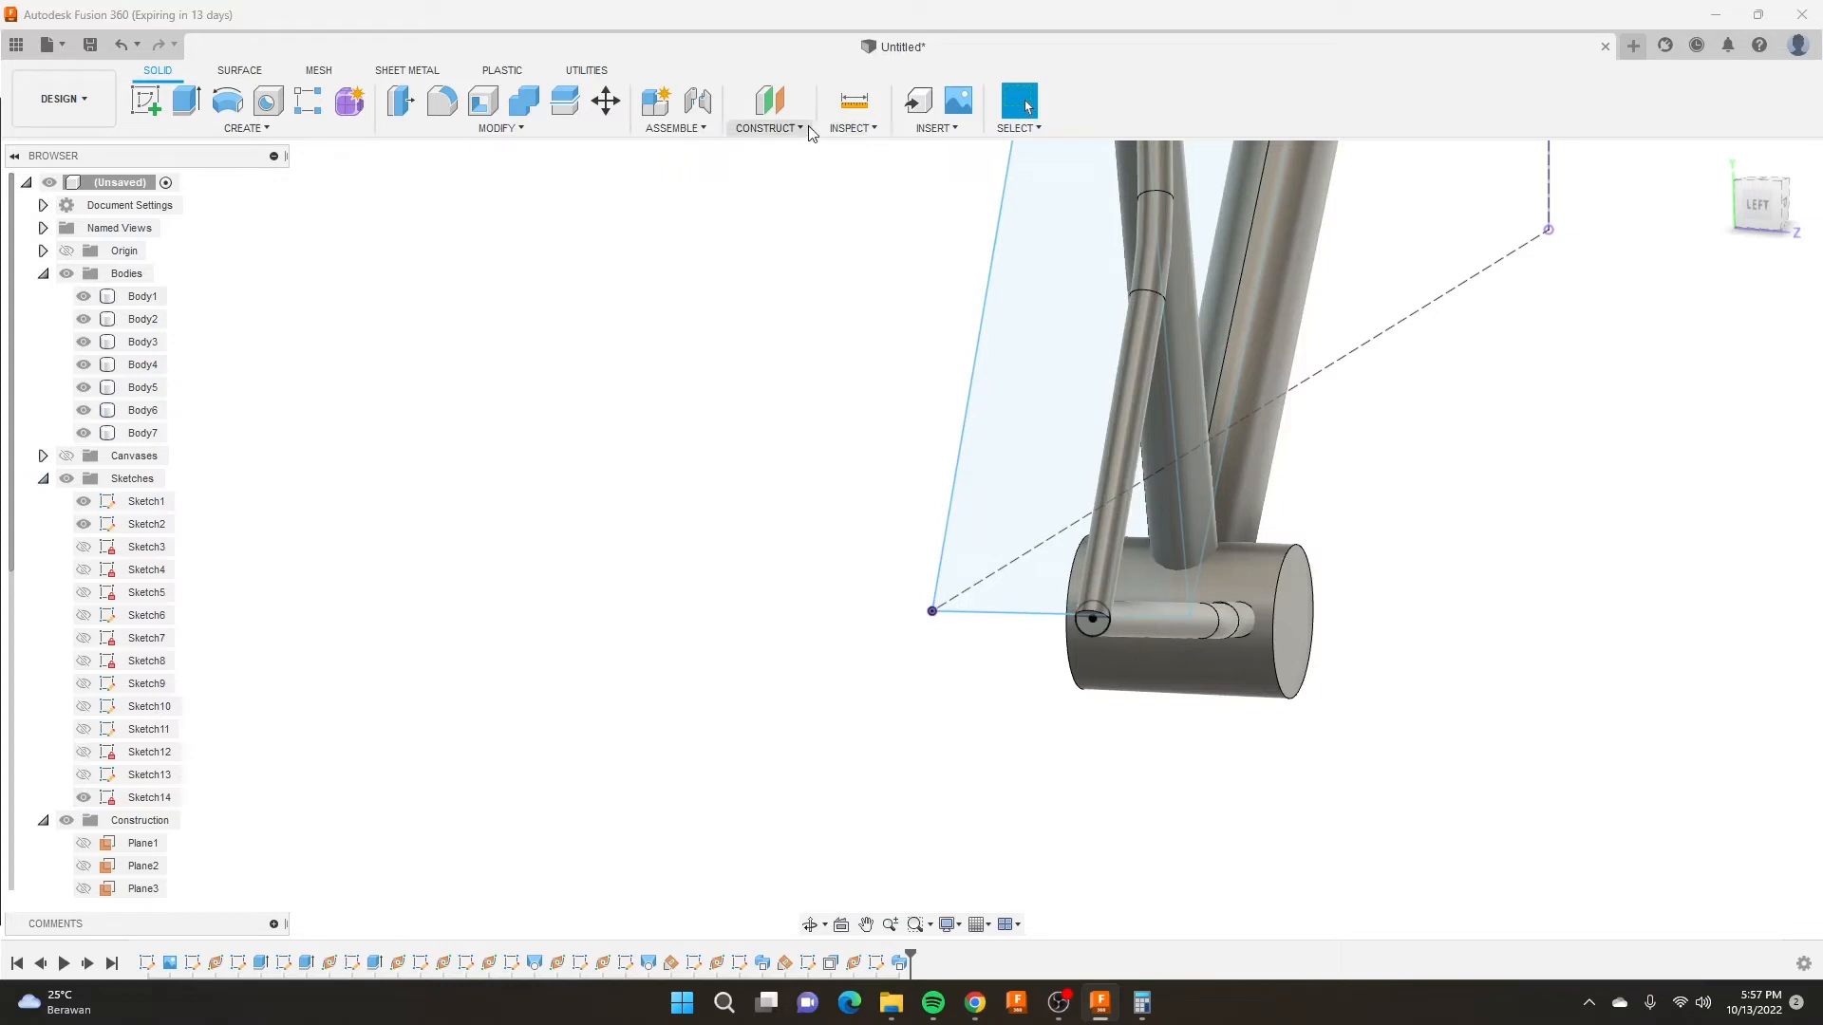
Create a plane offset from the XY plane, with its extent set to the centre point of the chain stay's profile circle.
left_click(771, 104)
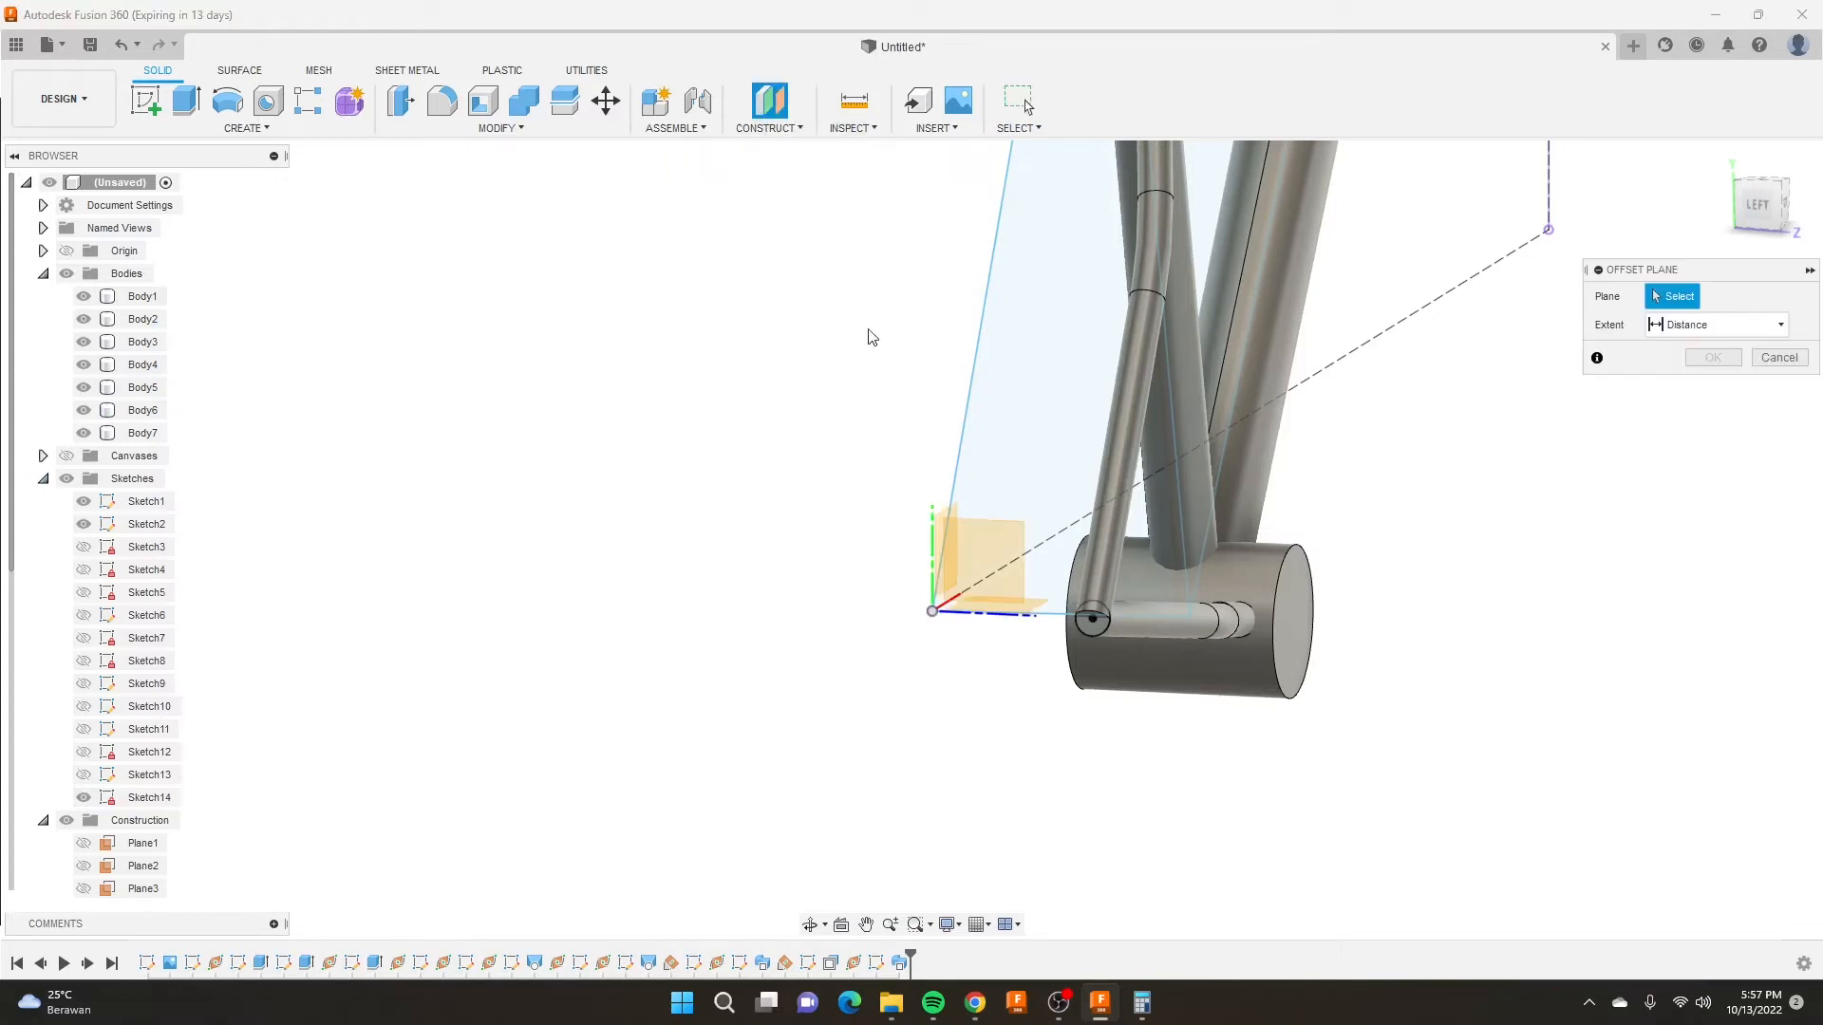
middle_click_drag(871, 337, 910, 520, "shift")
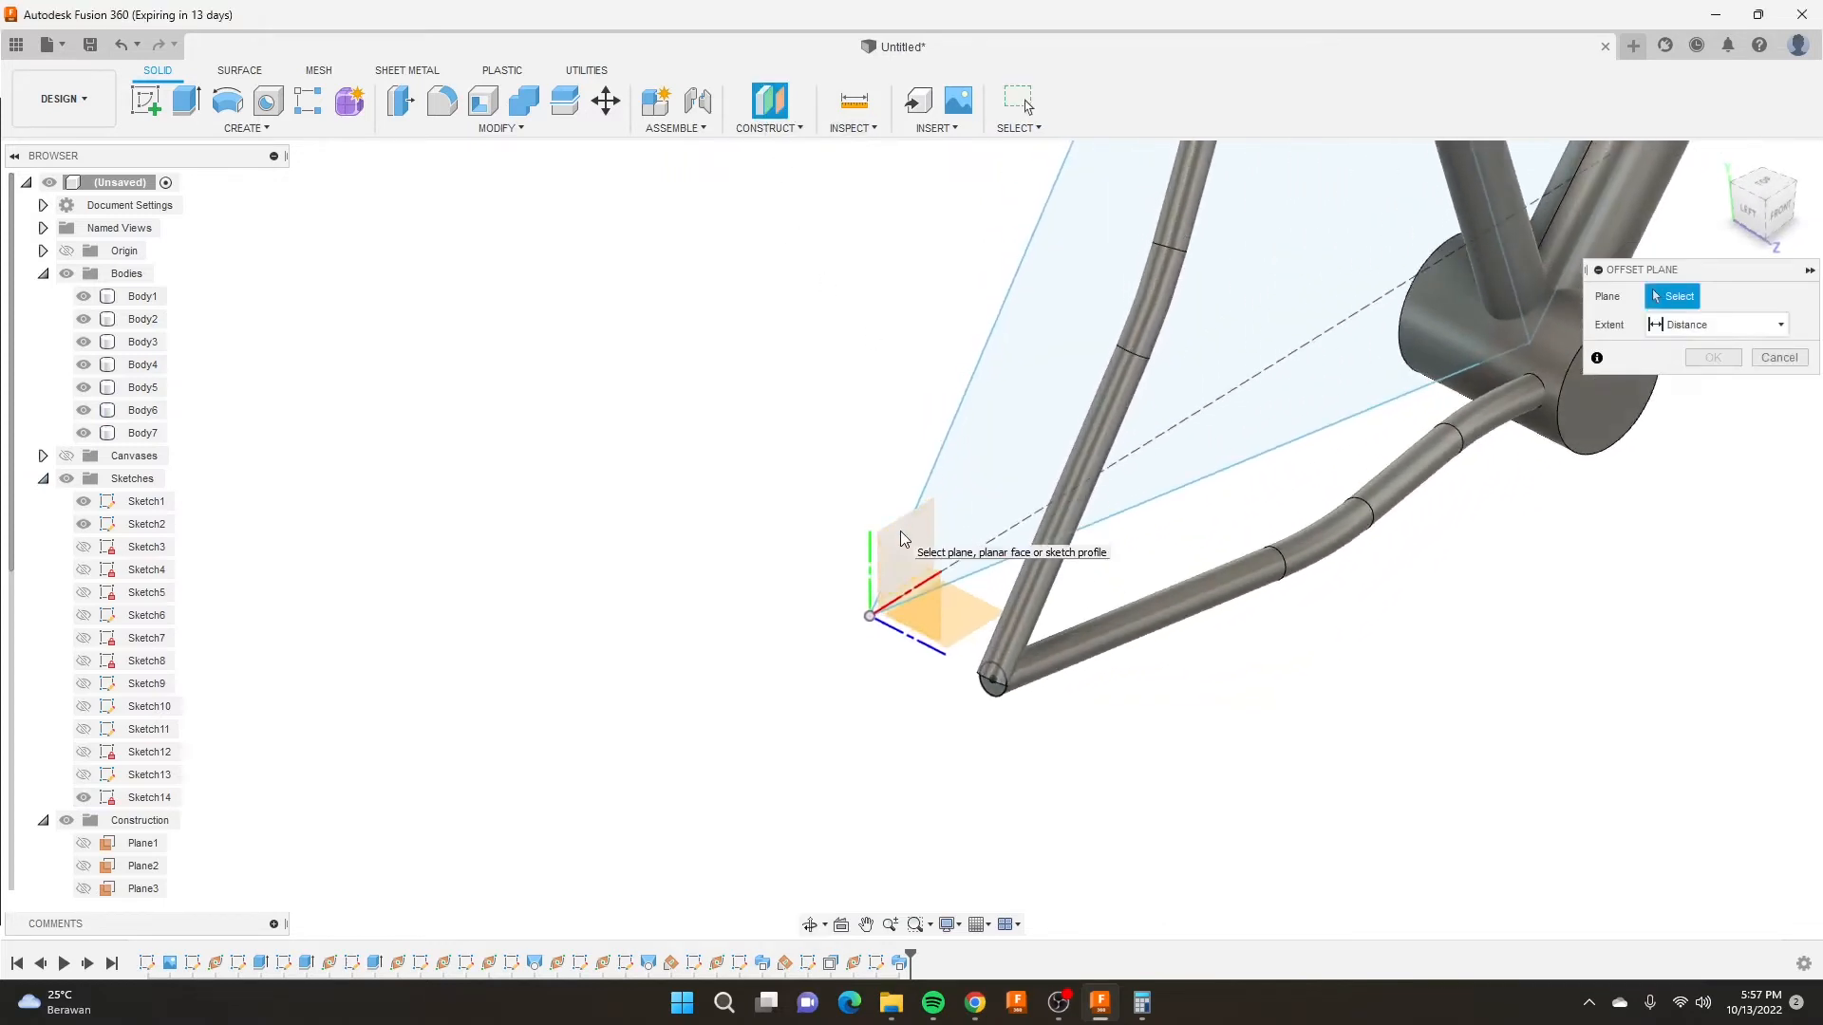
left_click(901, 532)
left_click_drag(899, 574, 995, 688)
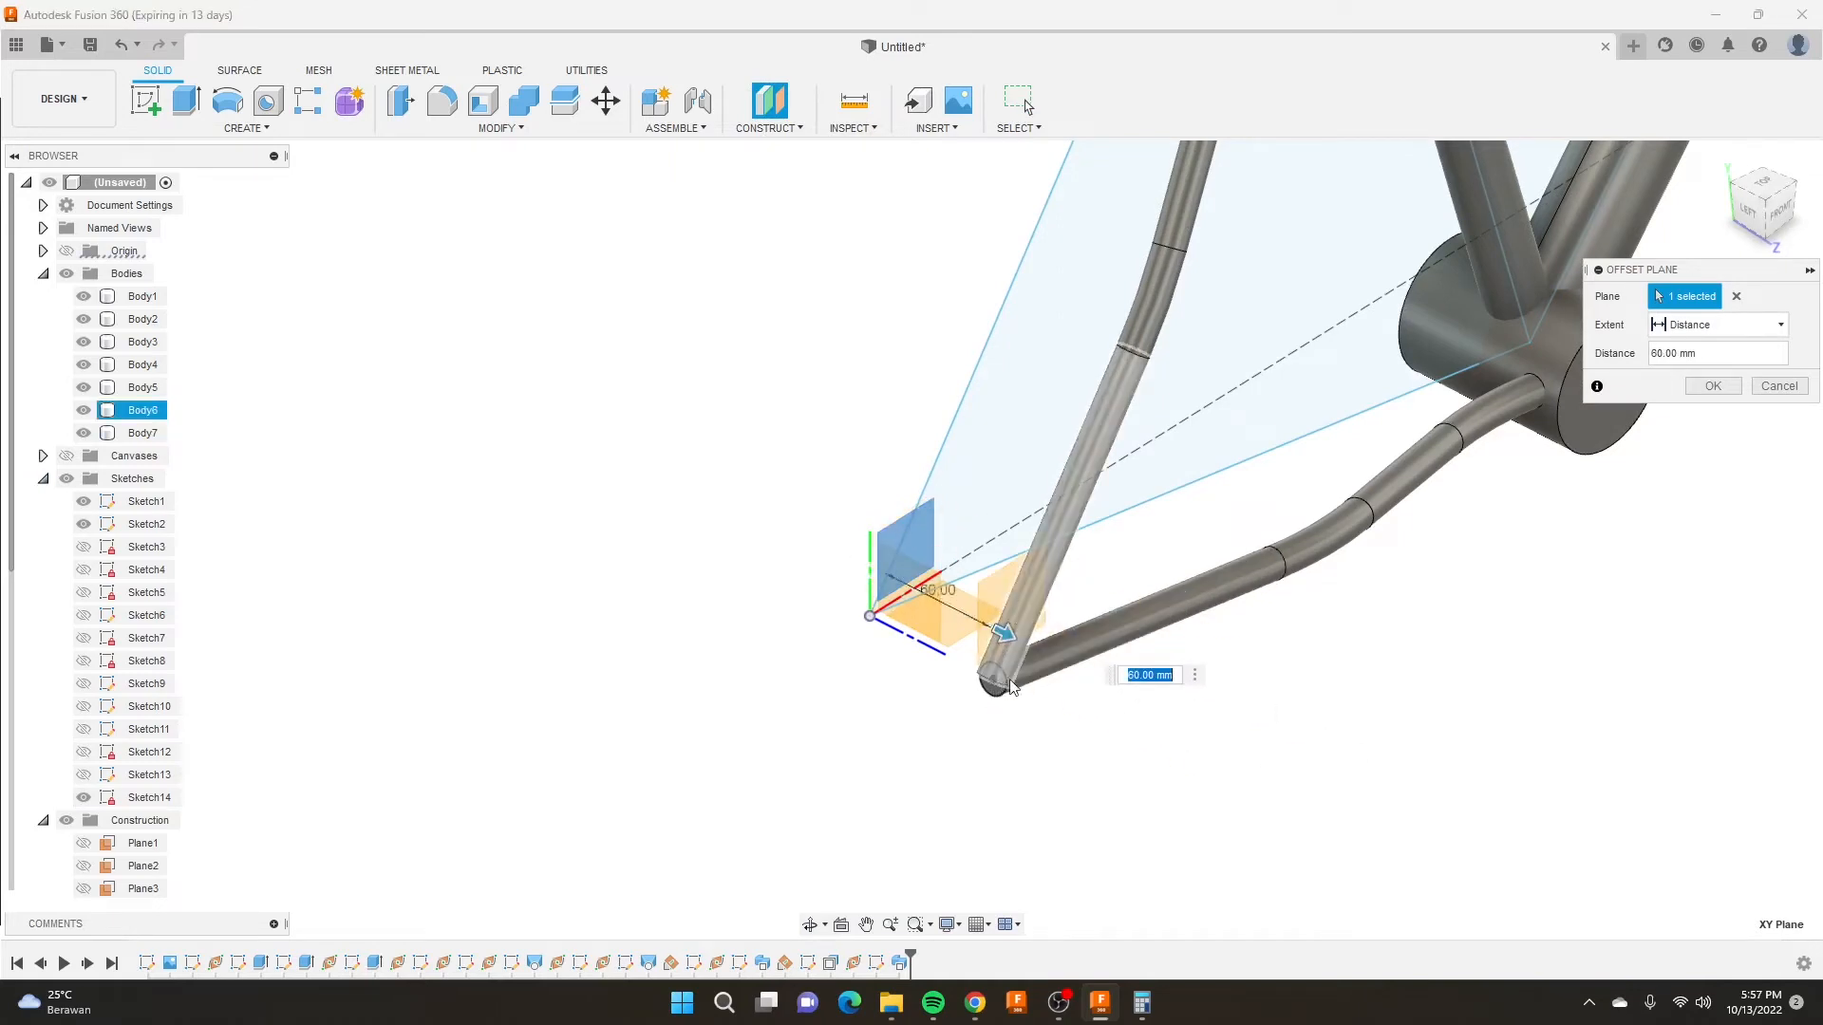
middle_click_drag(1327, 549, 1530, 442, "shift")
left_click(1716, 325)
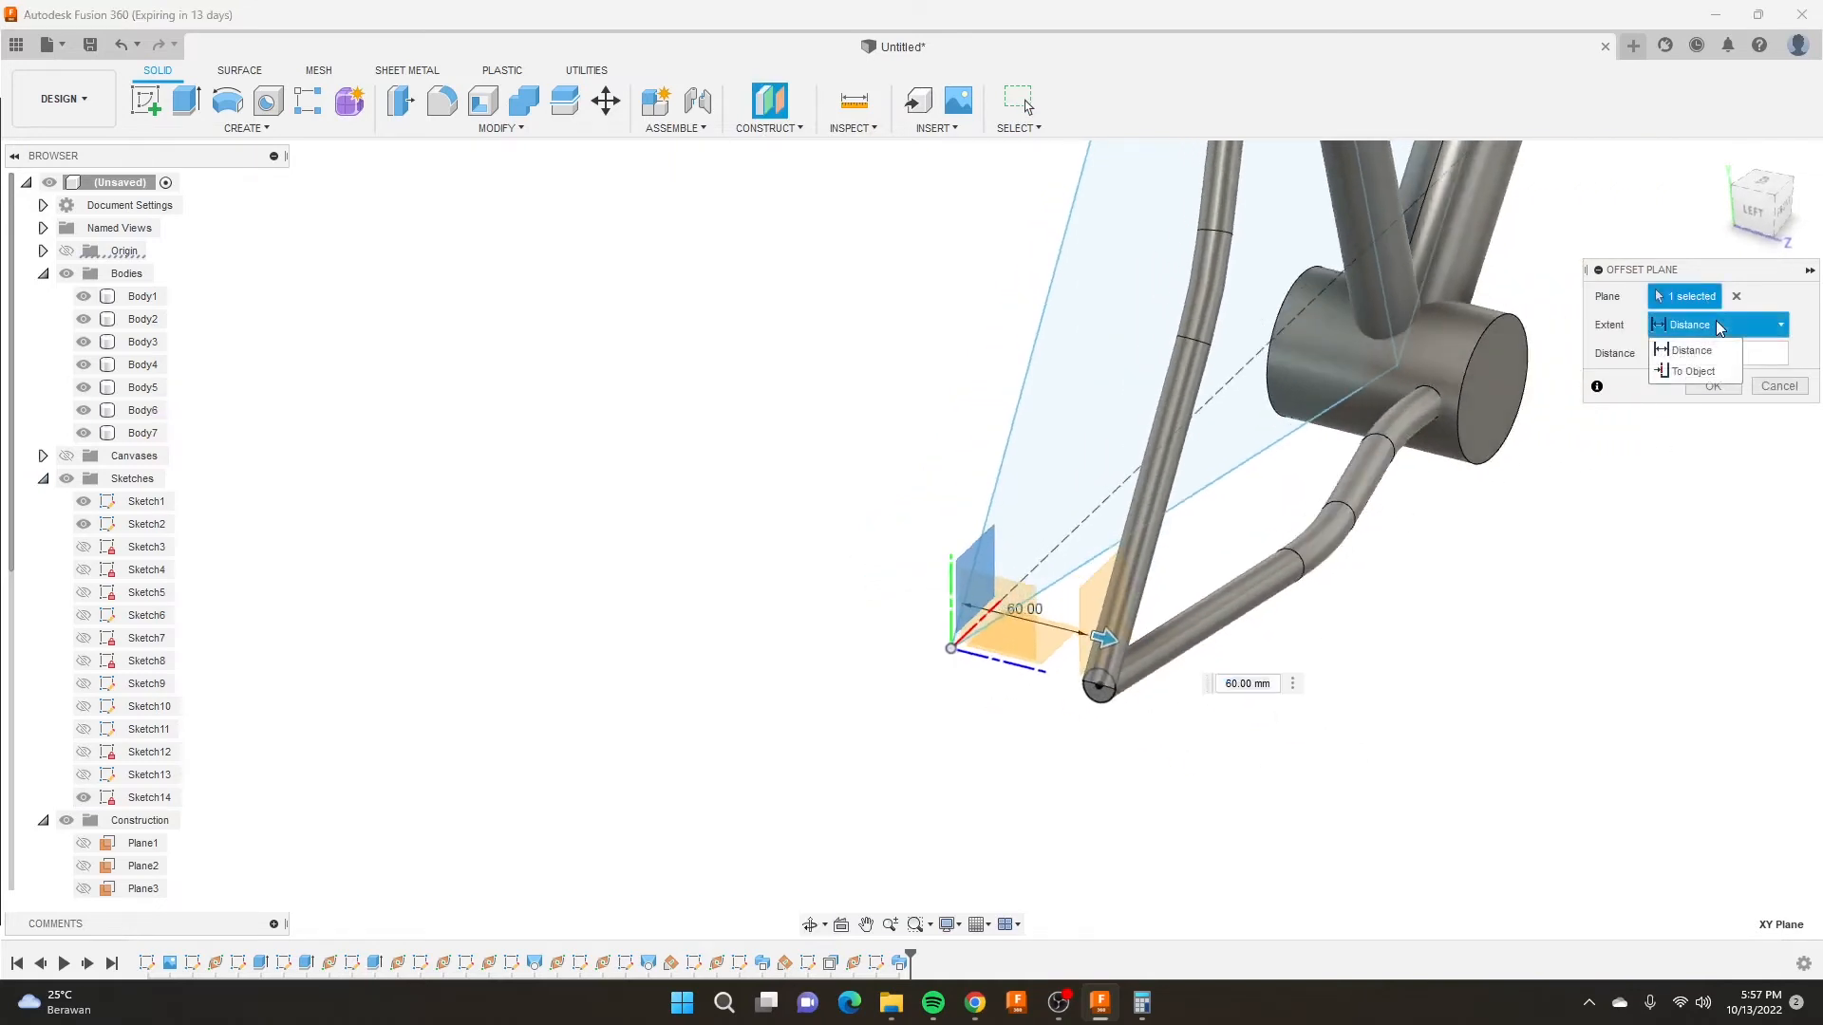
left_click(1693, 372)
scroll(1101, 702, "up", 5)
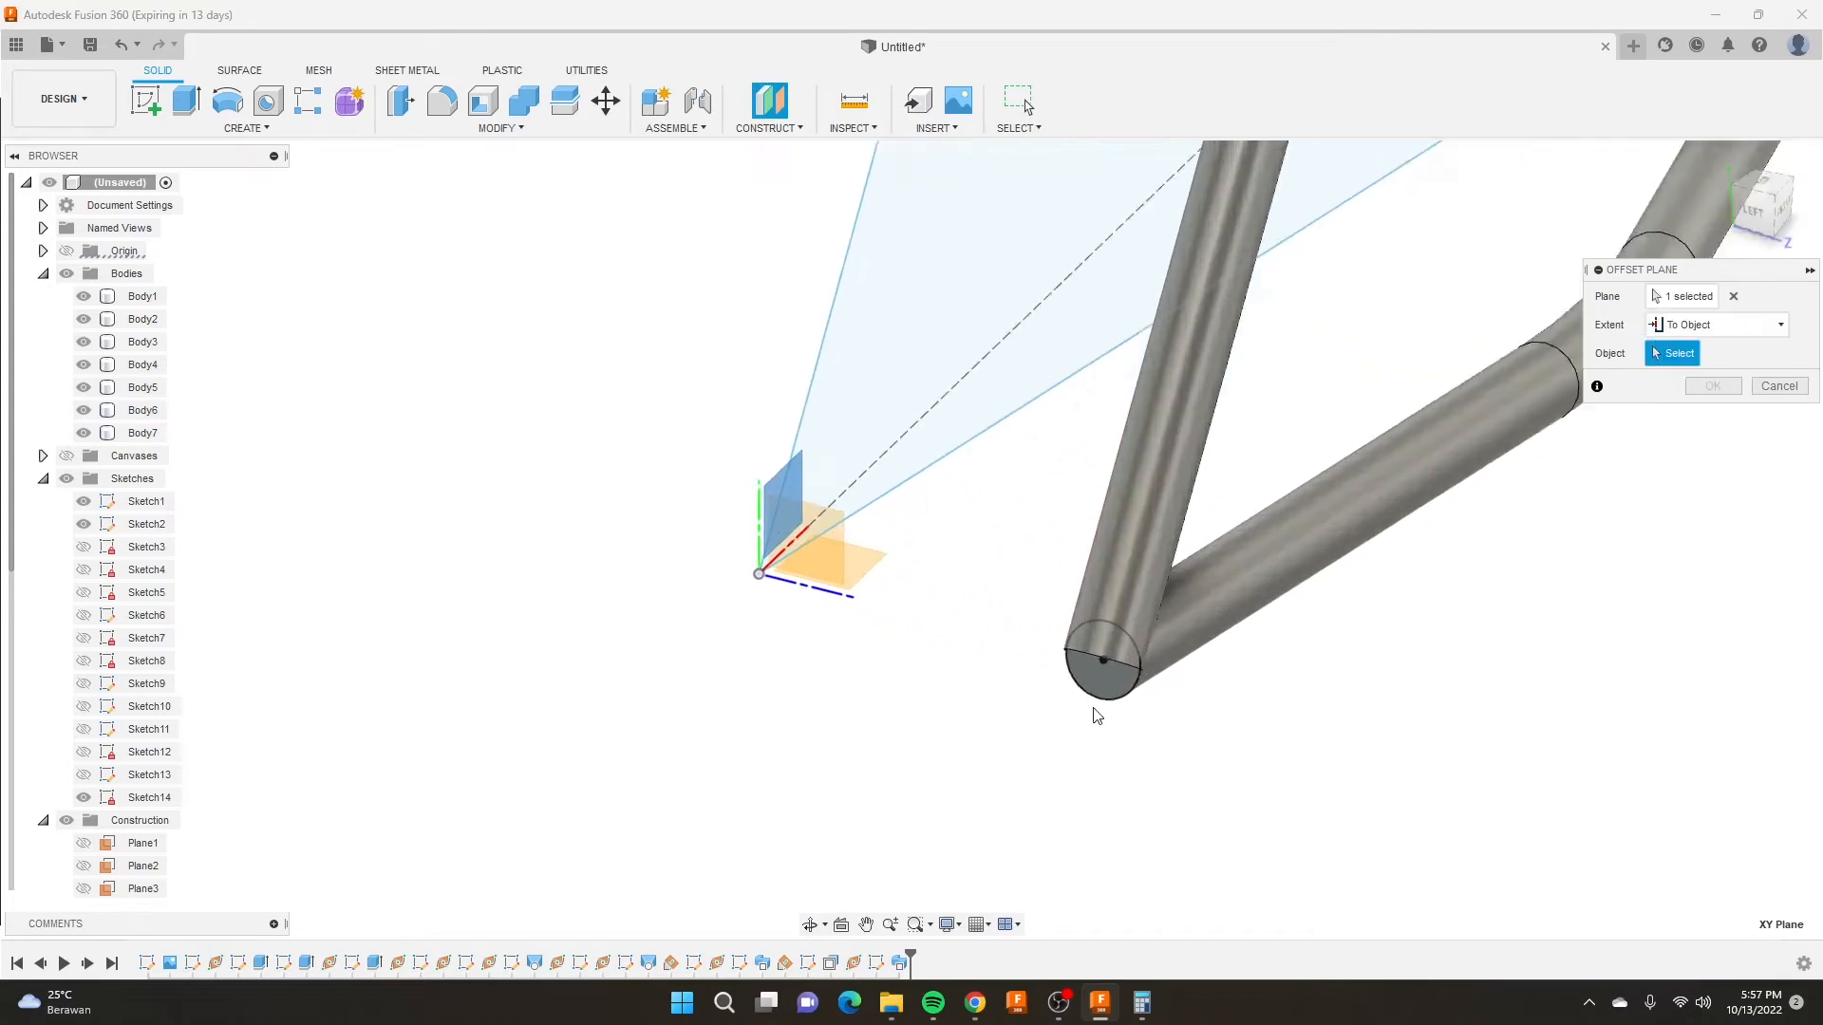
left_click(1104, 654)
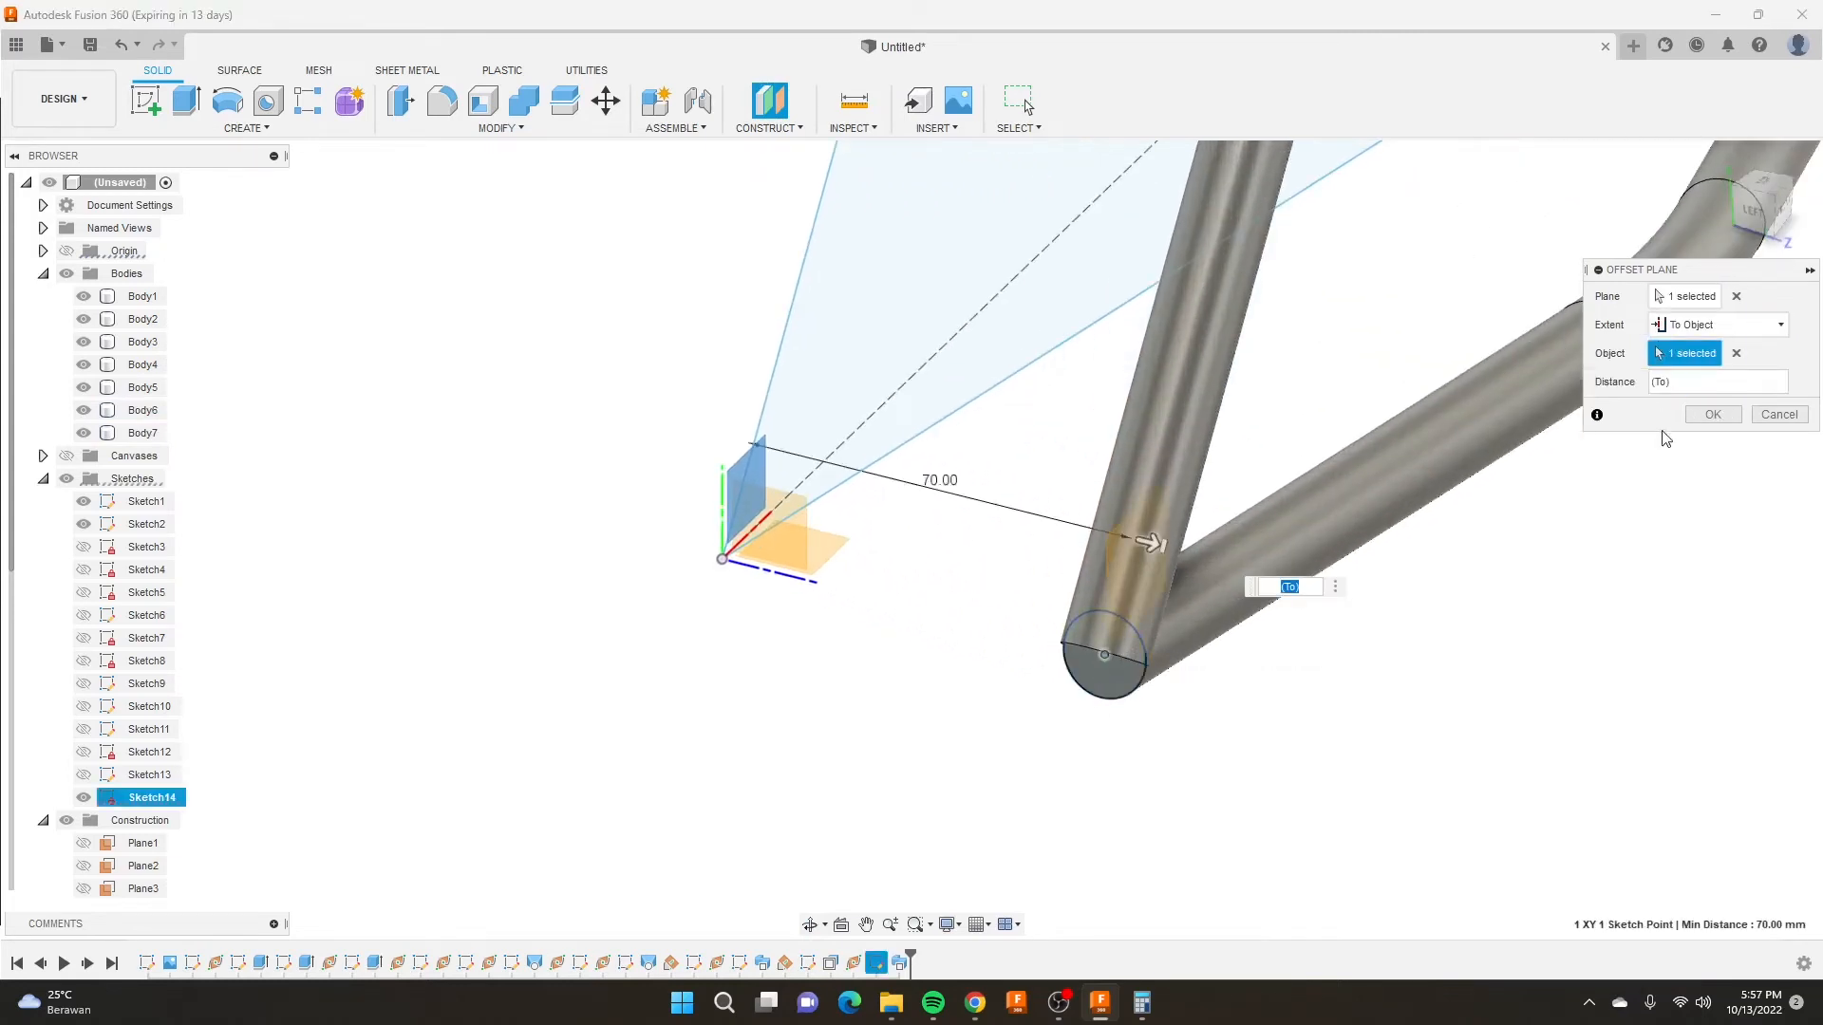
left_click(1713, 415)
middle_click_drag(1017, 439, 942, 409, "shift")
key("Escape")
Start a sketch on the offset plane and draw a 10 mm circle centred on the joint of the seat stay and chain stay.
left_click(145, 102)
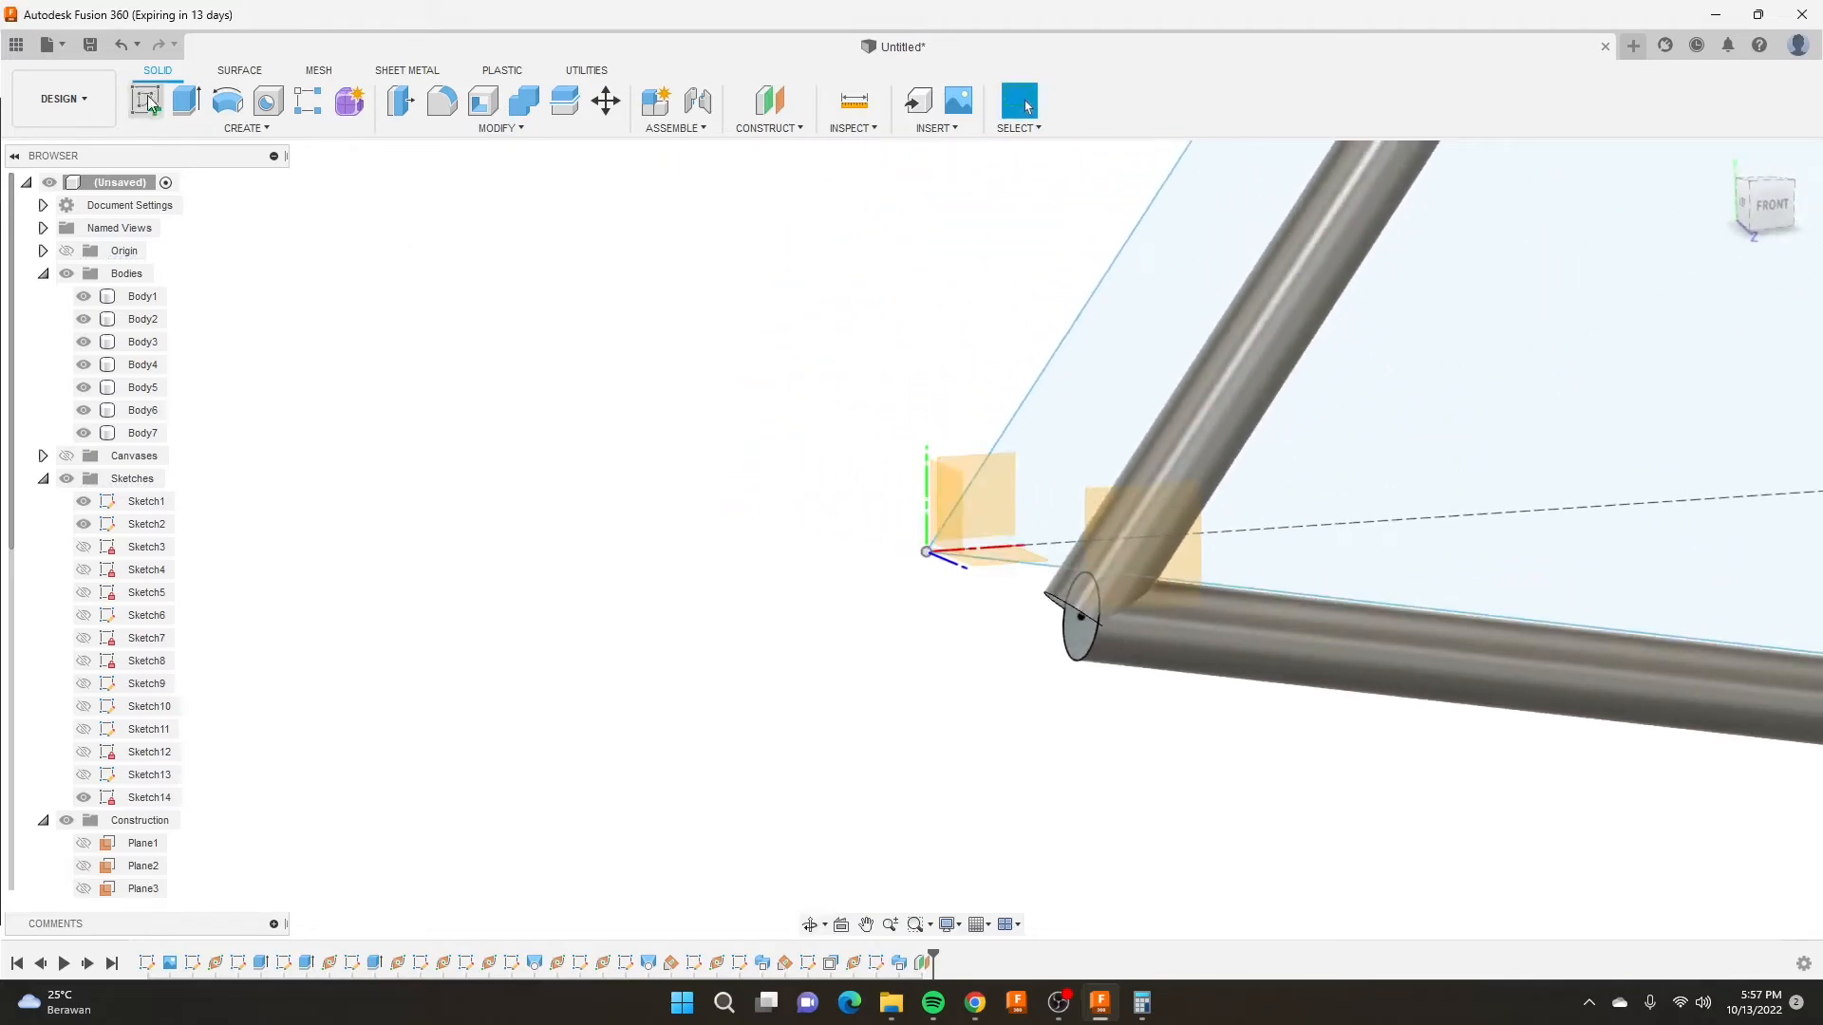
left_click(1096, 497)
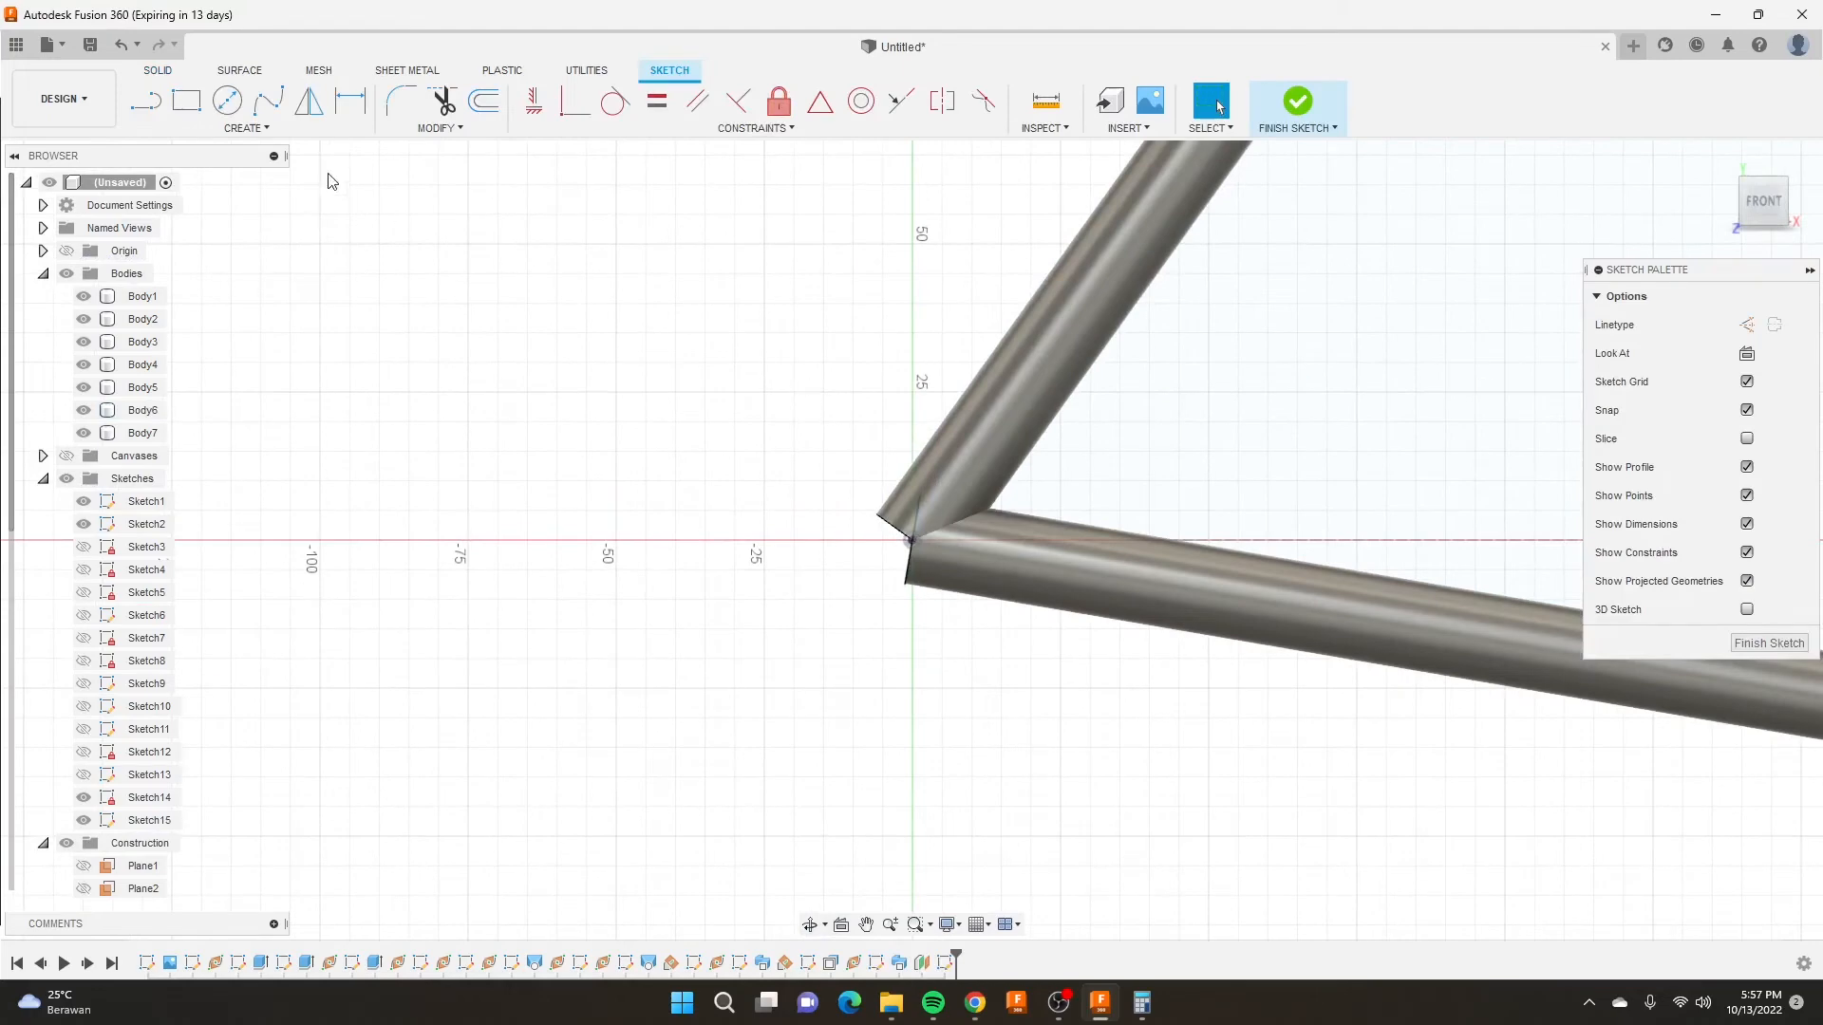
left_click(226, 99)
left_click(910, 541)
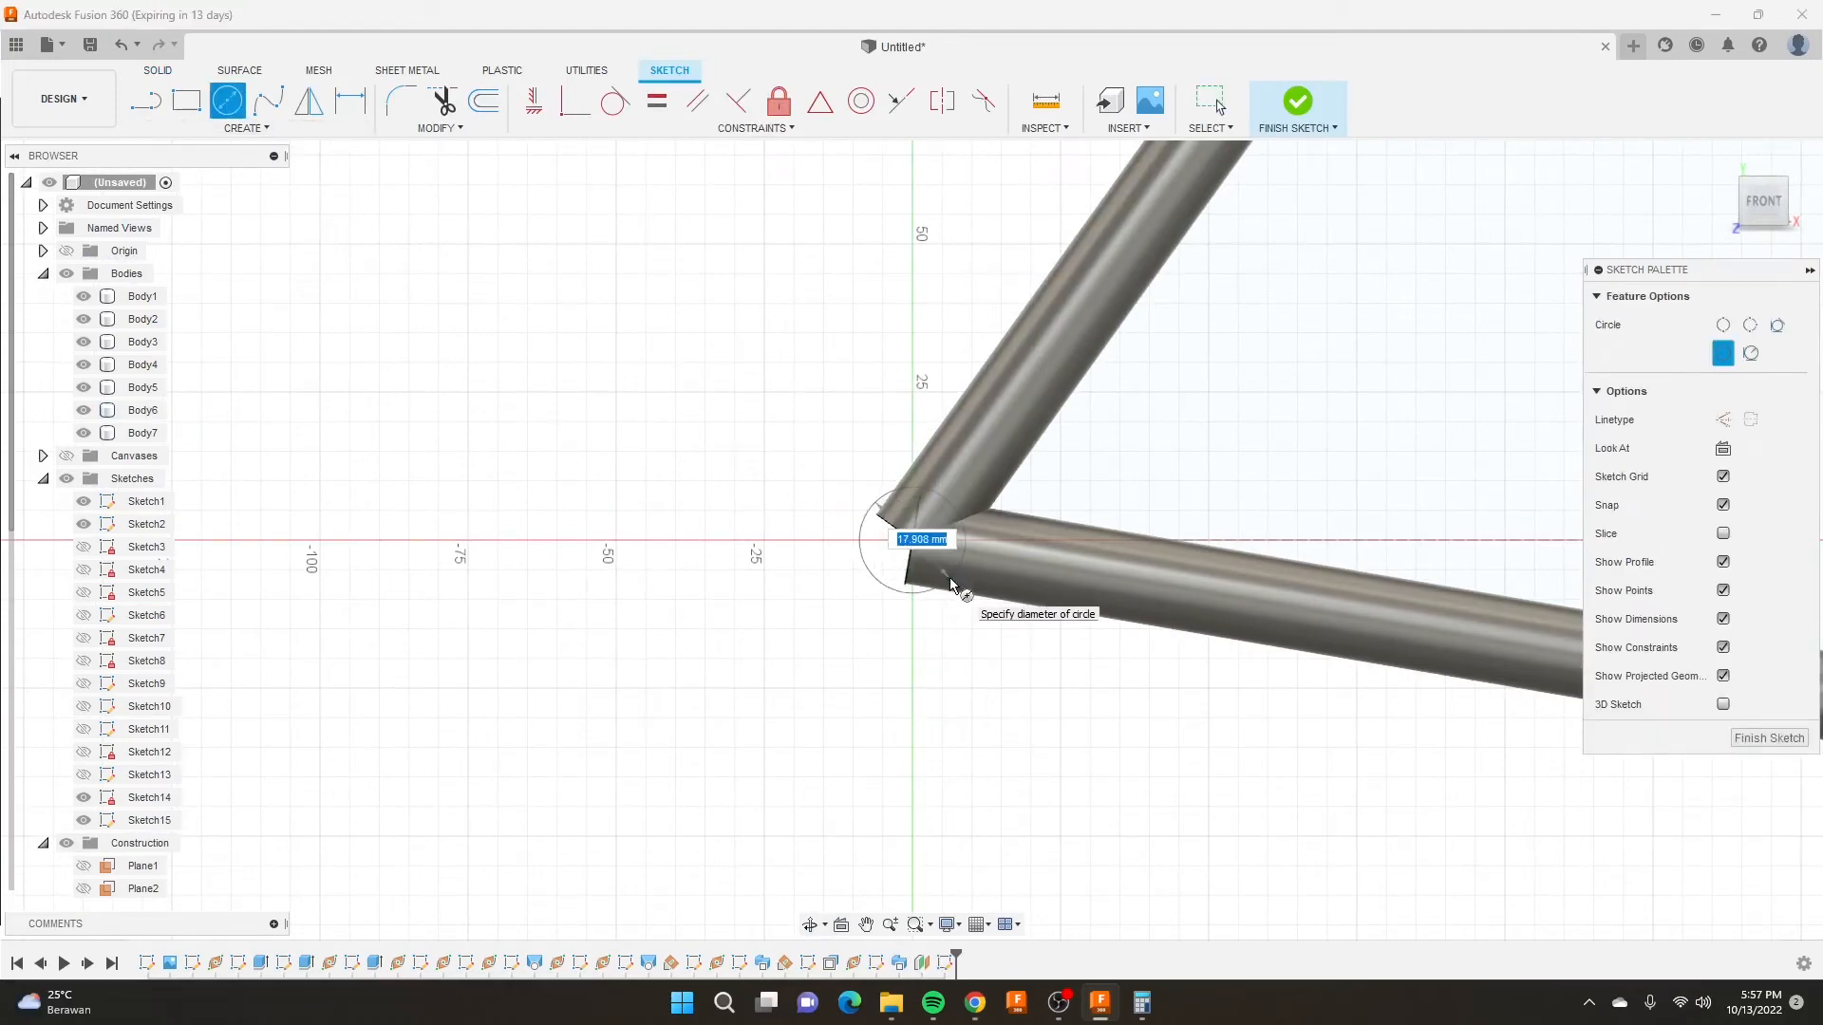
type("10")
key("Return")
key("Escape")
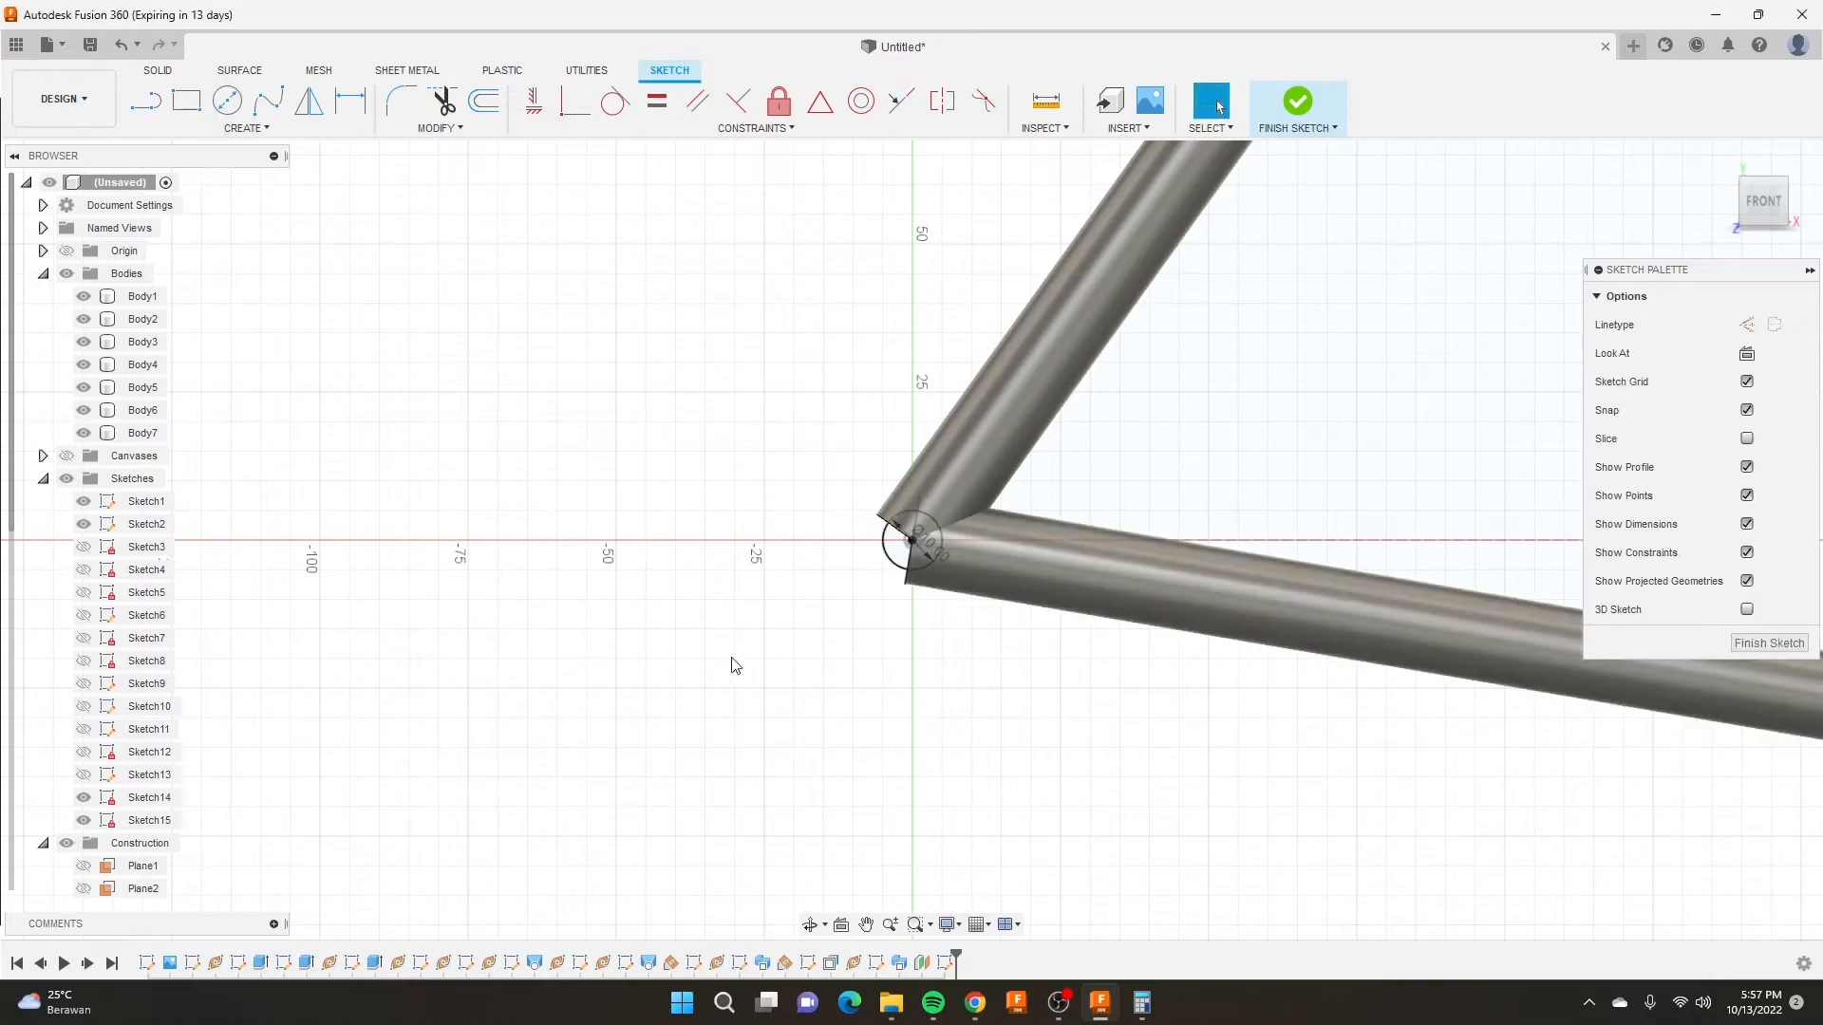
Offset the 10 mm circle at the stay joint outward by 8 mm.
scroll(871, 519, "up", 3)
scroll(873, 517, "down", 3)
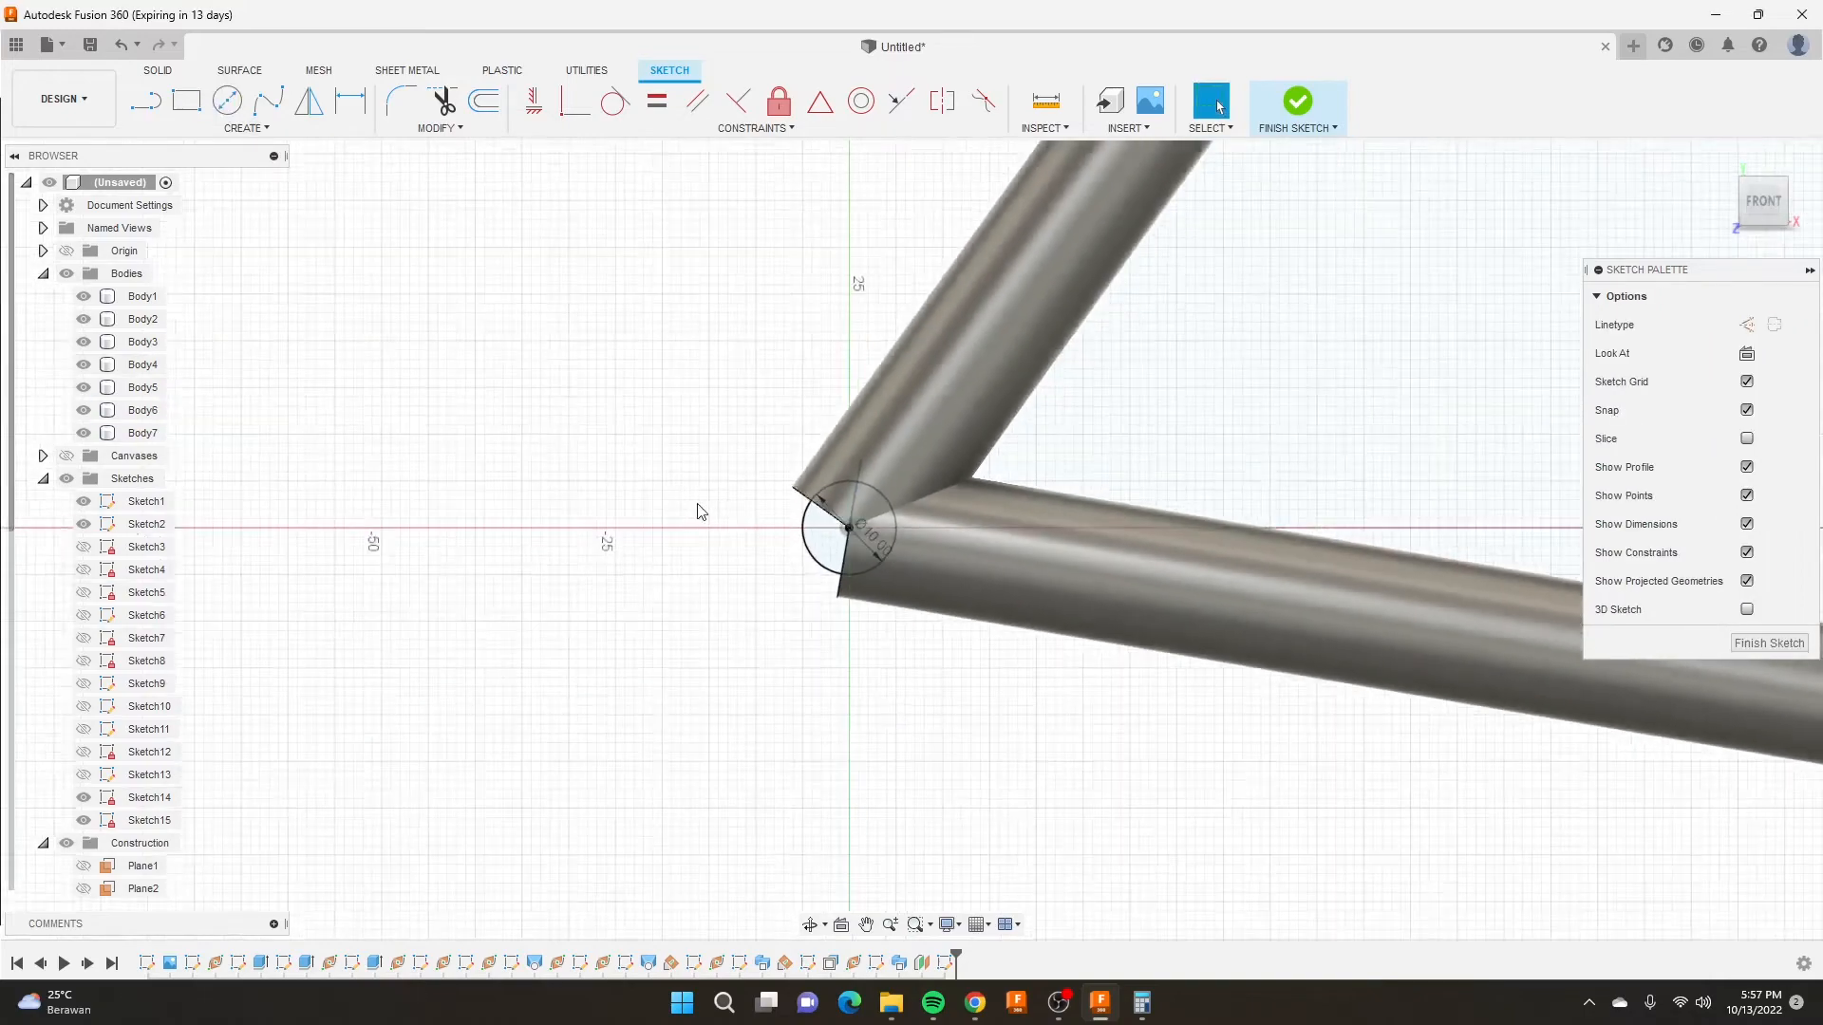
scroll(740, 432, "up", 3)
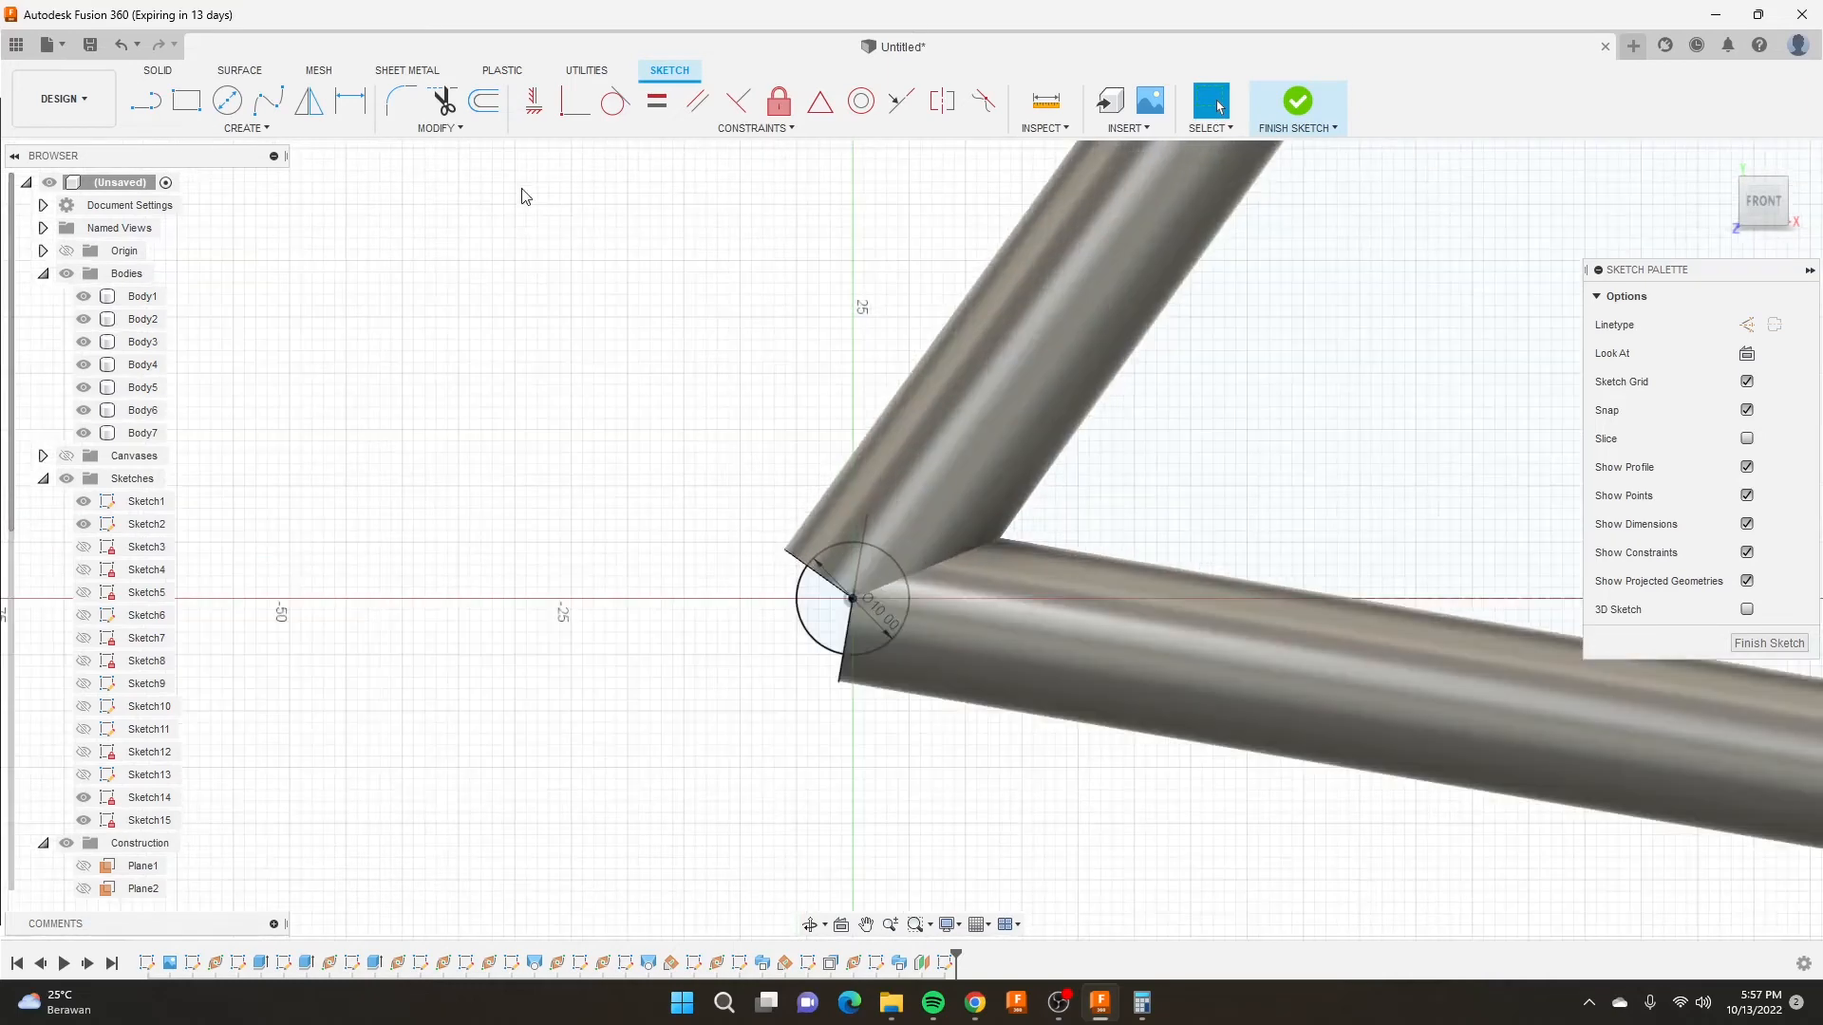
left_click(483, 100)
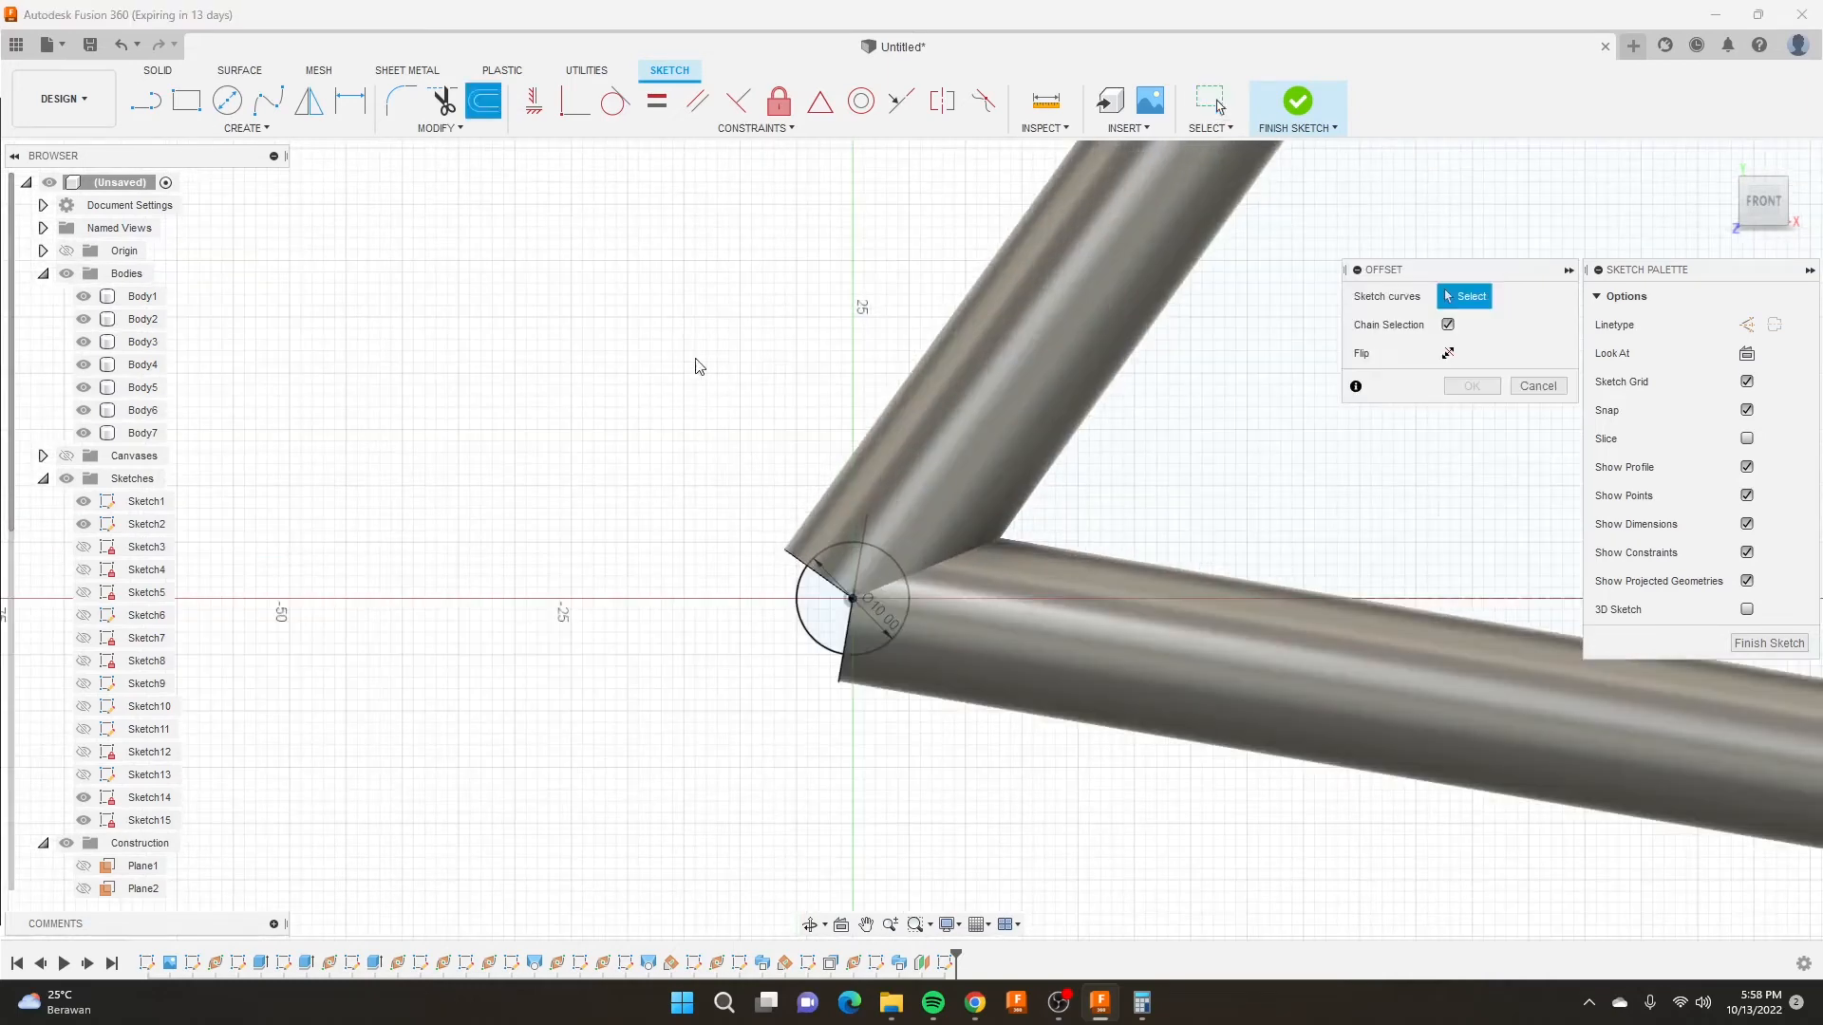
left_click(797, 598)
left_click_drag(778, 589, 706, 525)
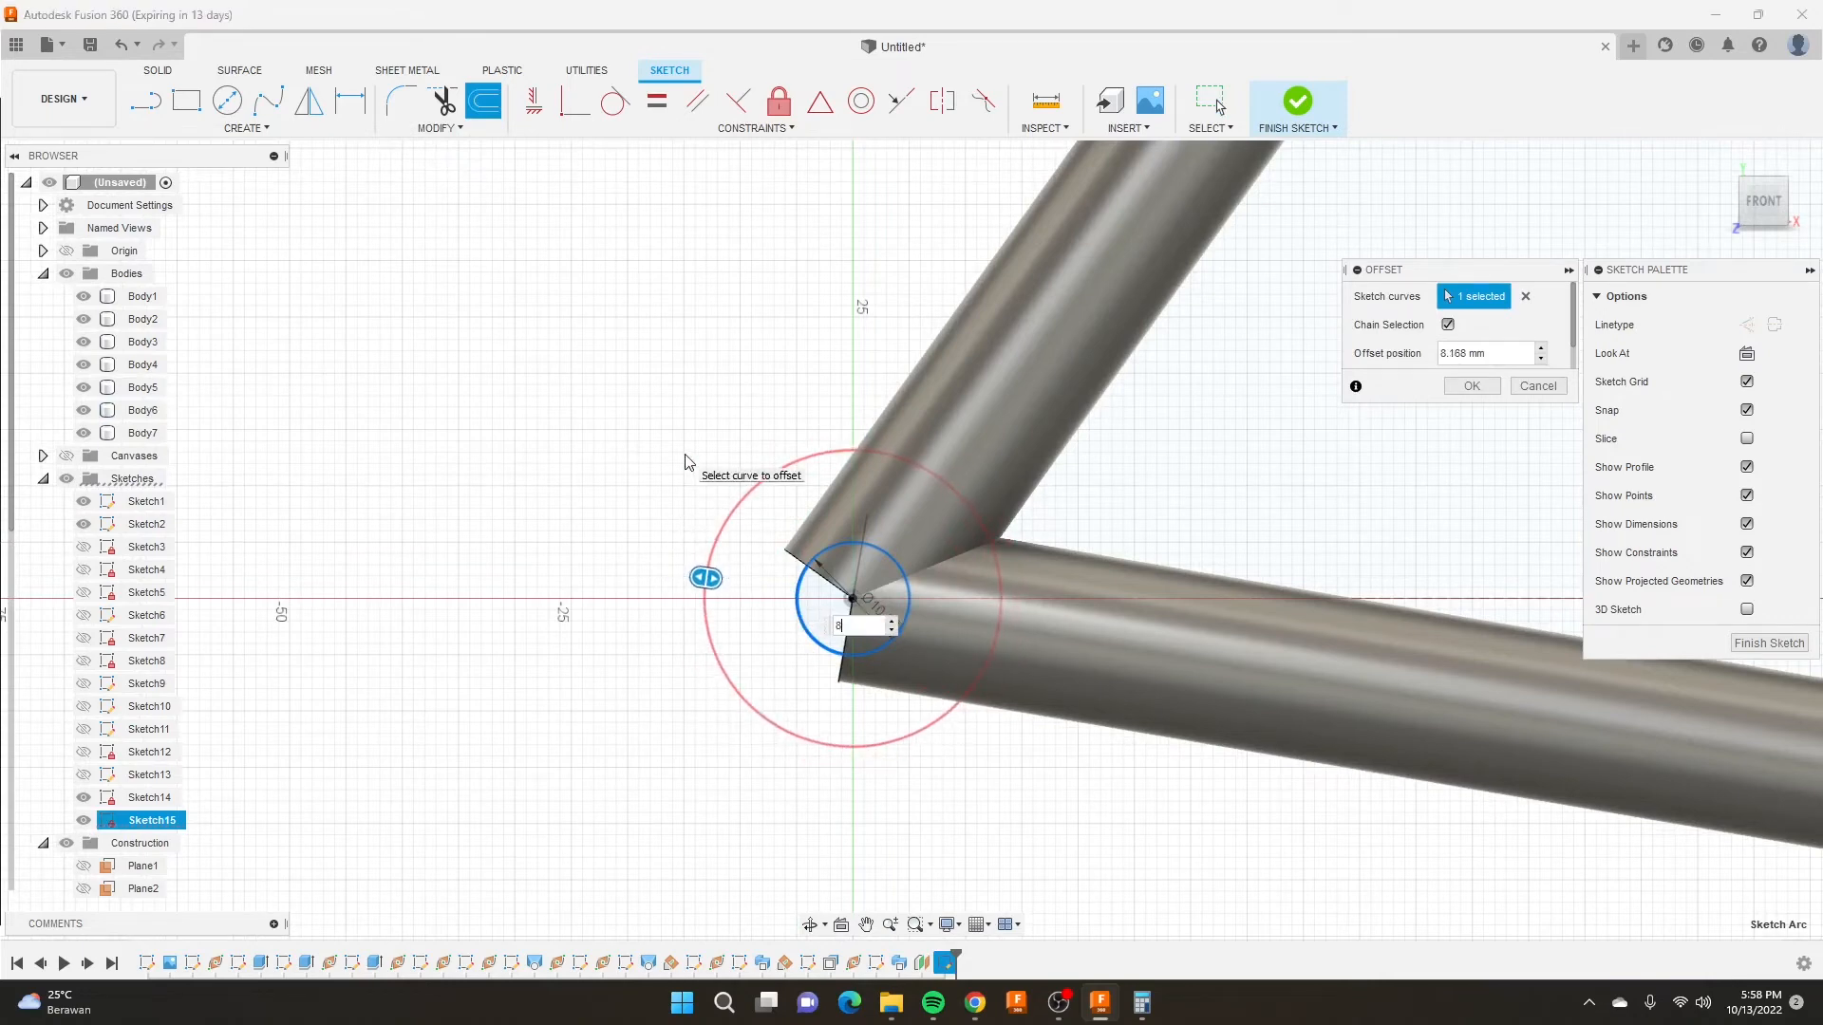
key("Return")
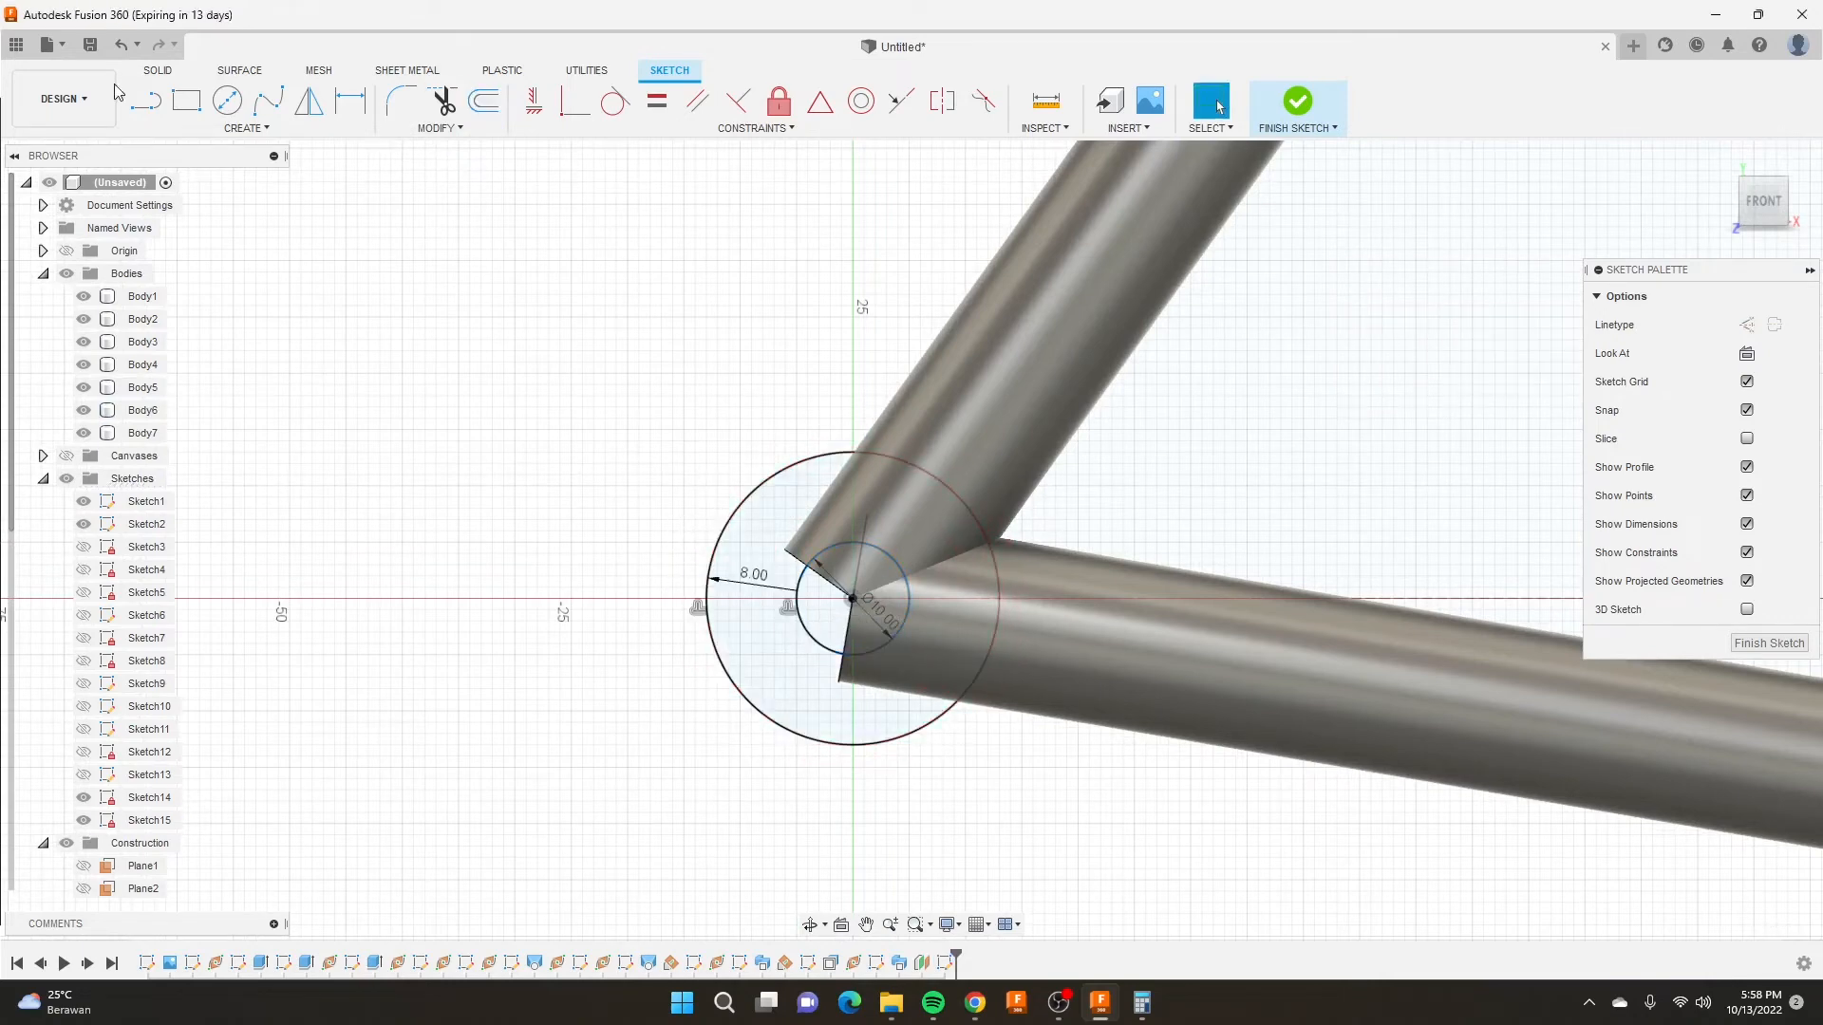
Draw two parallel slanted lines running down from opposite sides of the inner circle to the outer circle.
left_click(131, 107)
left_click(815, 645)
left_click(893, 737)
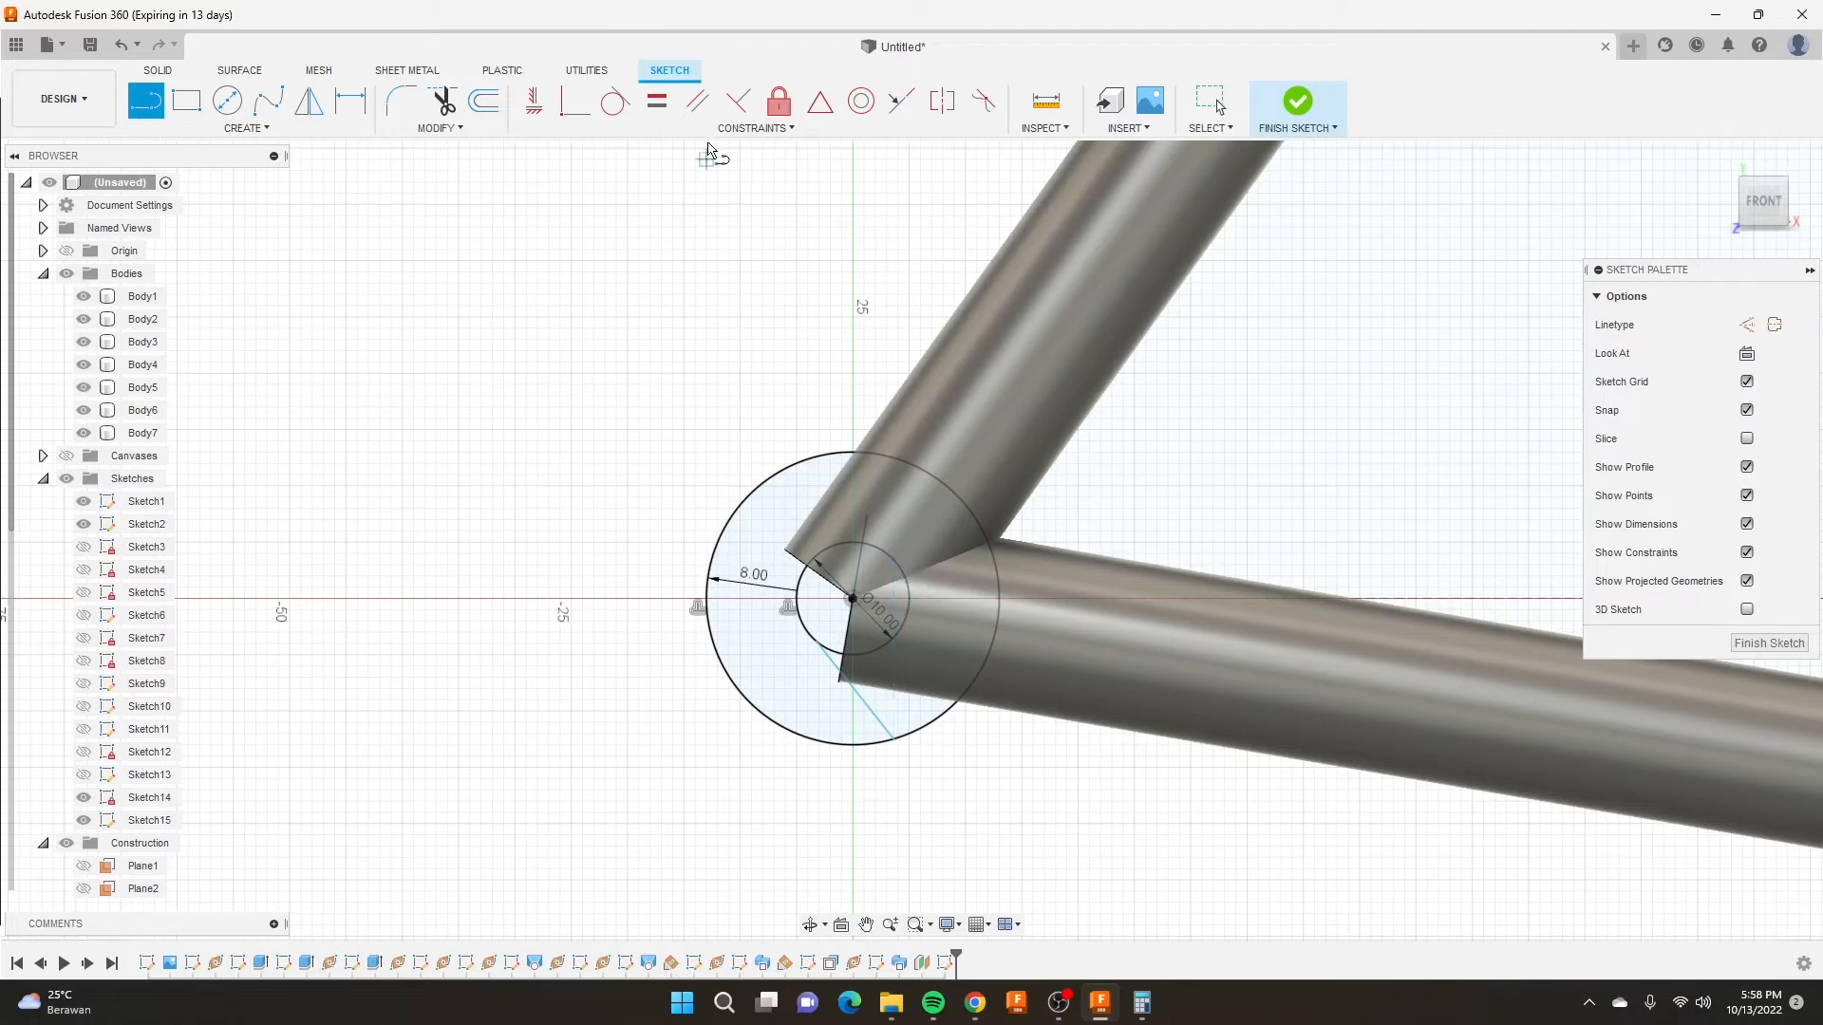
left_click(894, 560)
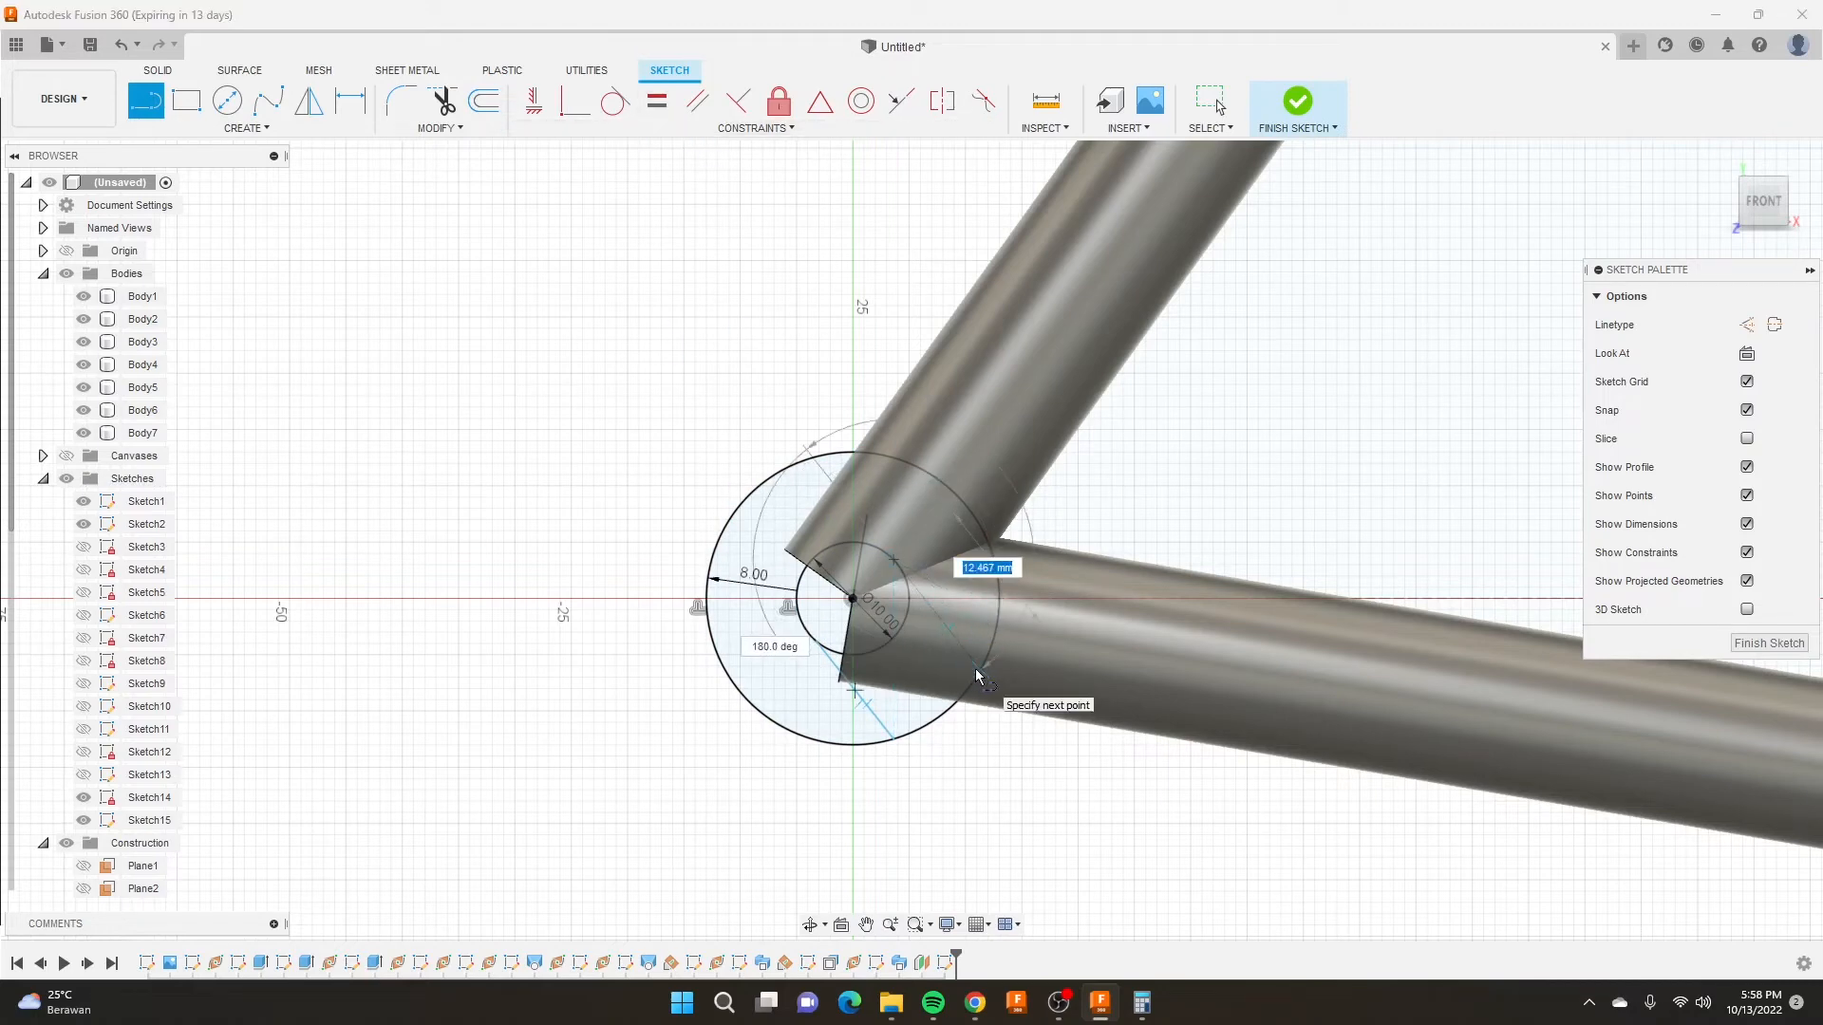
left_click(979, 673)
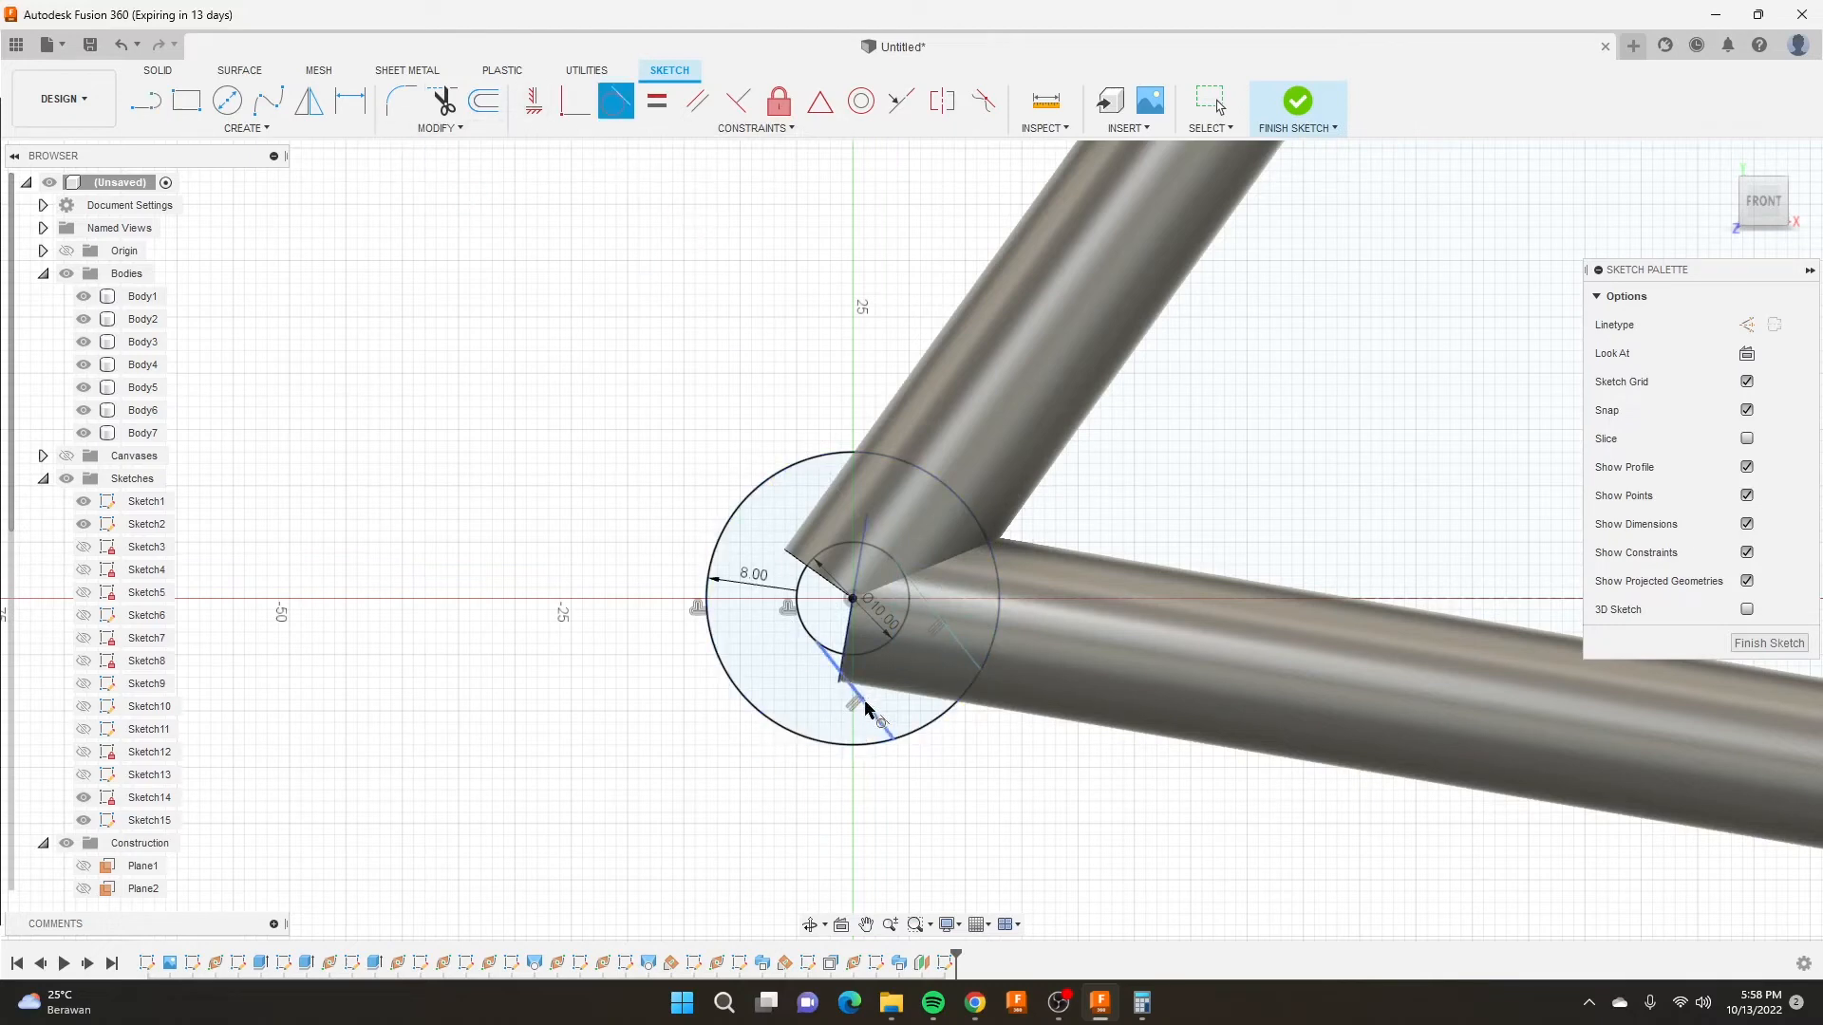
Apply a tangent constraint between the first slanted line and the inner 10 mm circle.
left_click(883, 727)
left_click(802, 581)
scroll(756, 618, "down", 5)
scroll(732, 589, "up", 4)
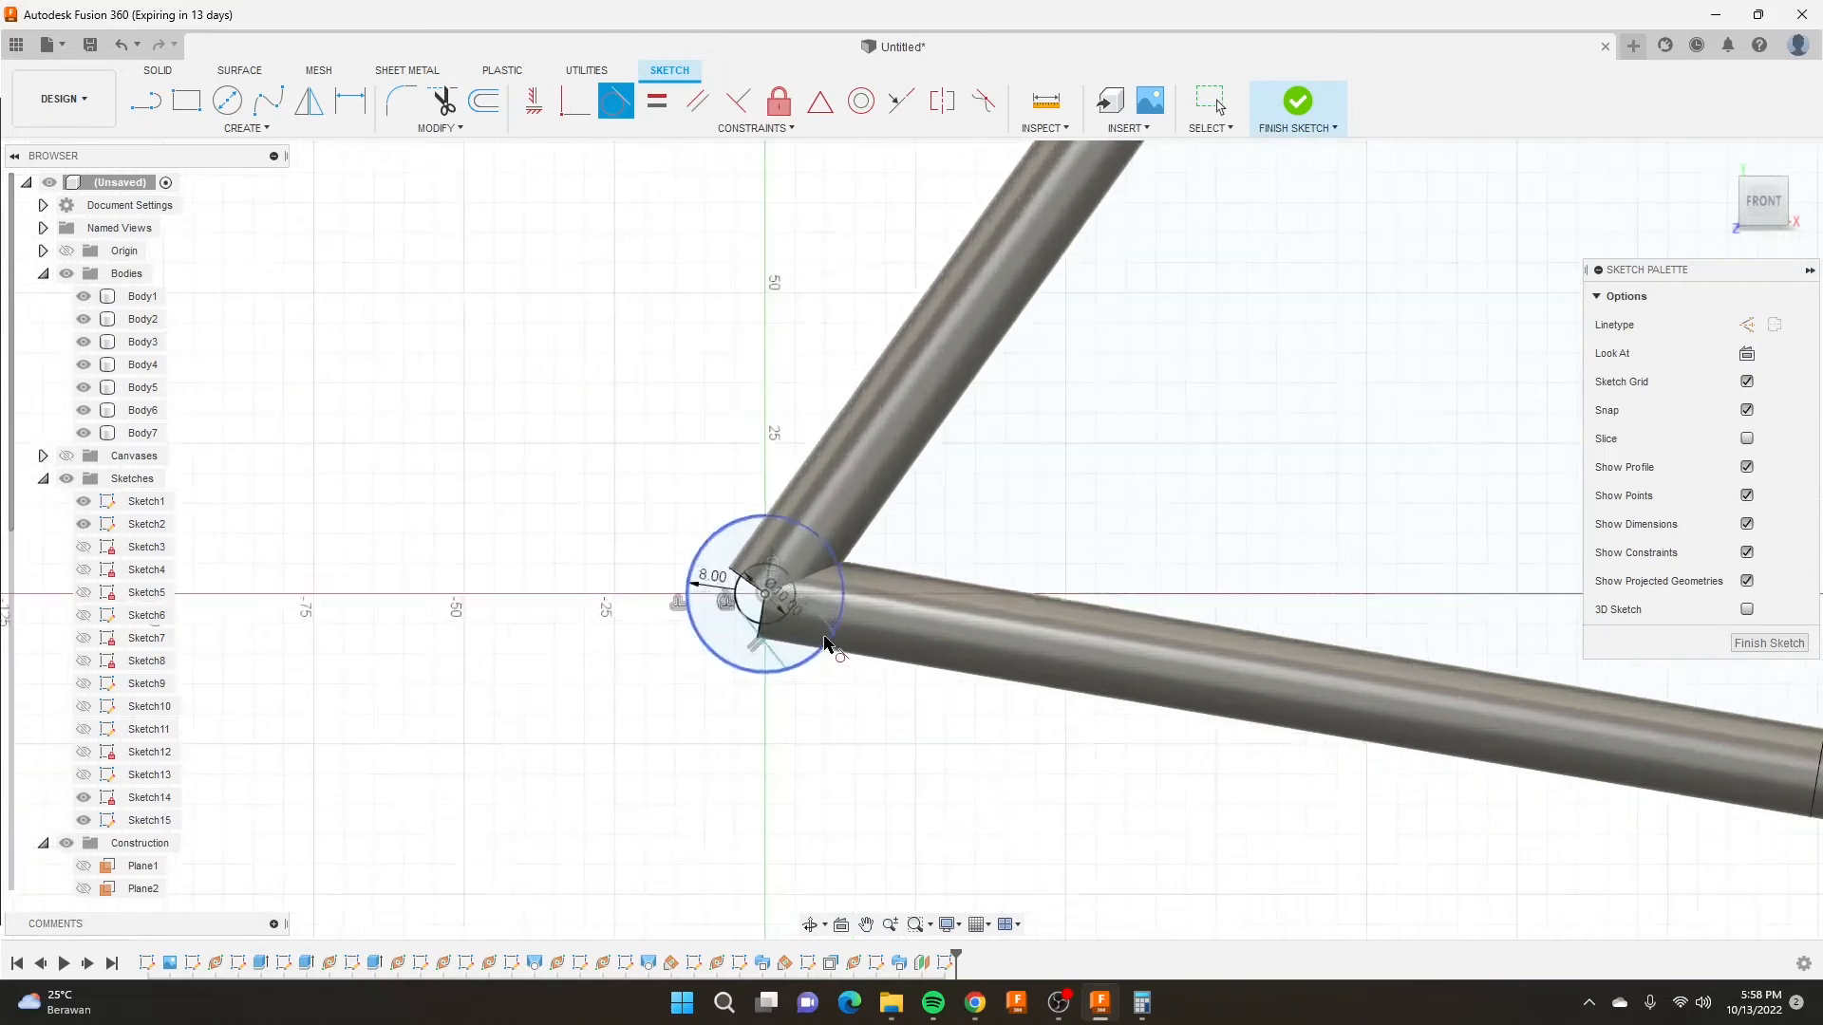
left_click(268, 100)
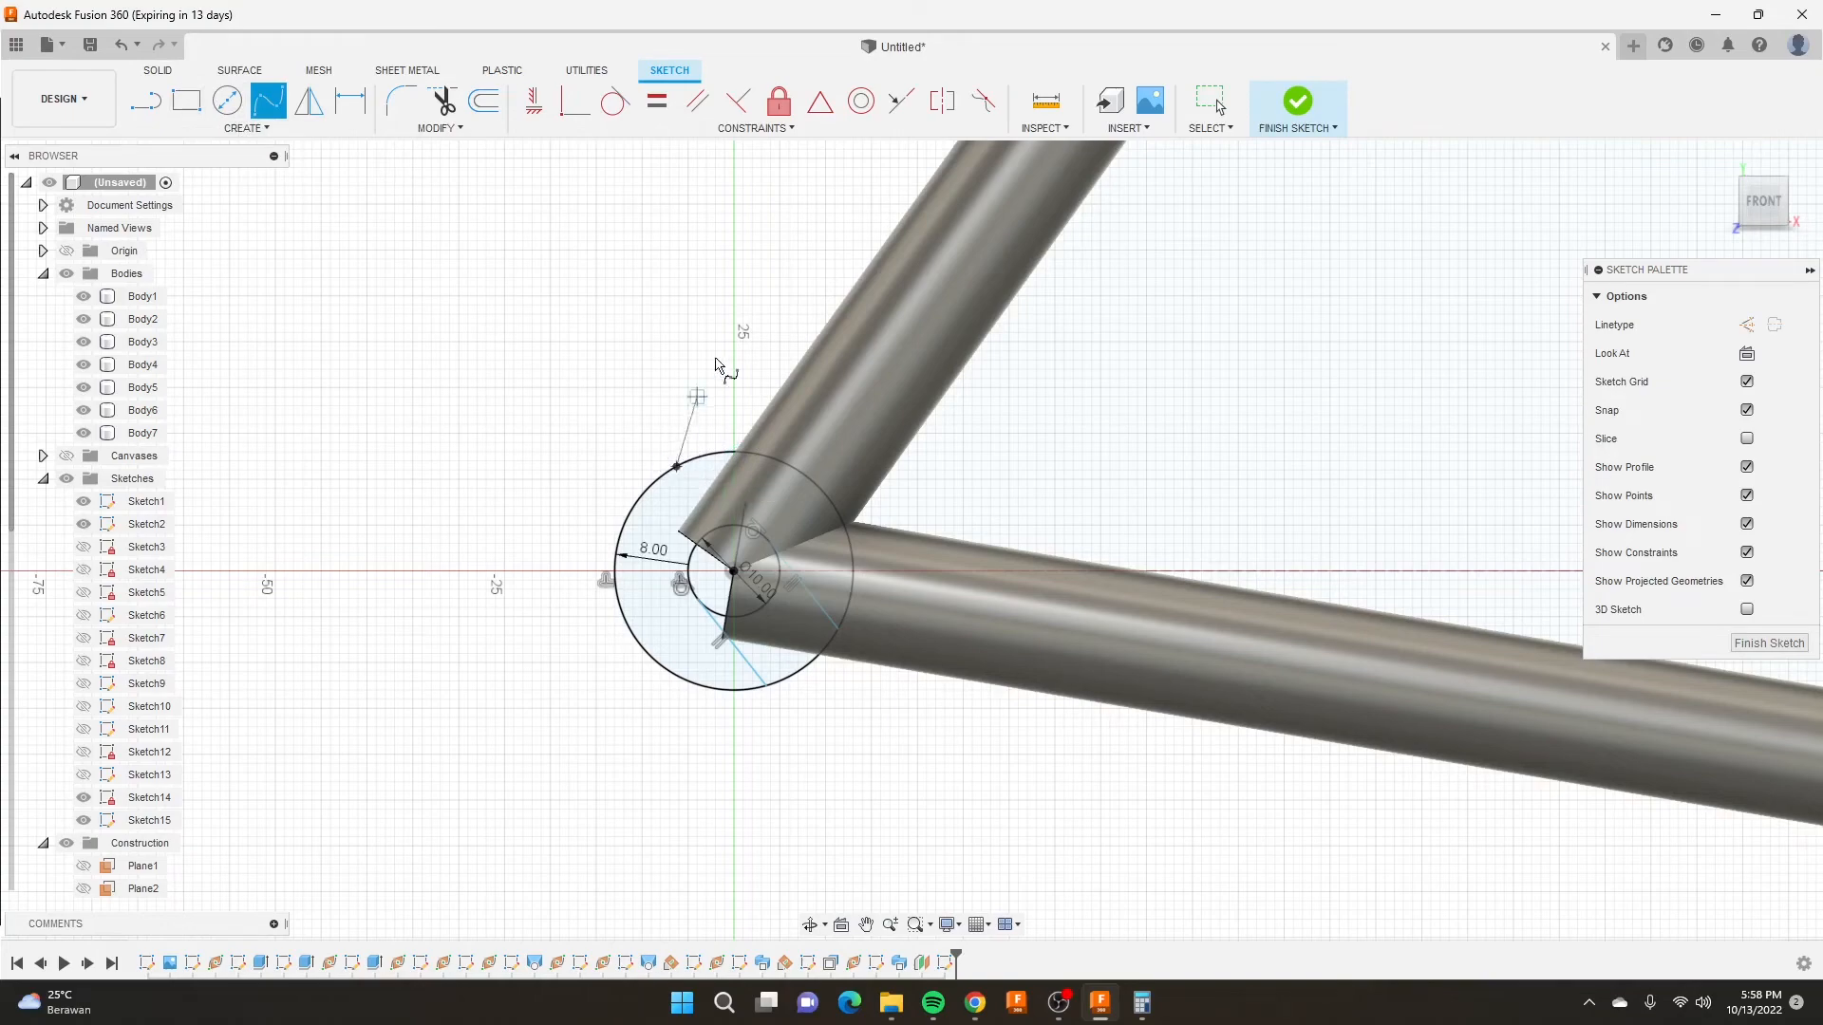
scroll(848, 250, "down", 5)
scroll(664, 285, "up", 6)
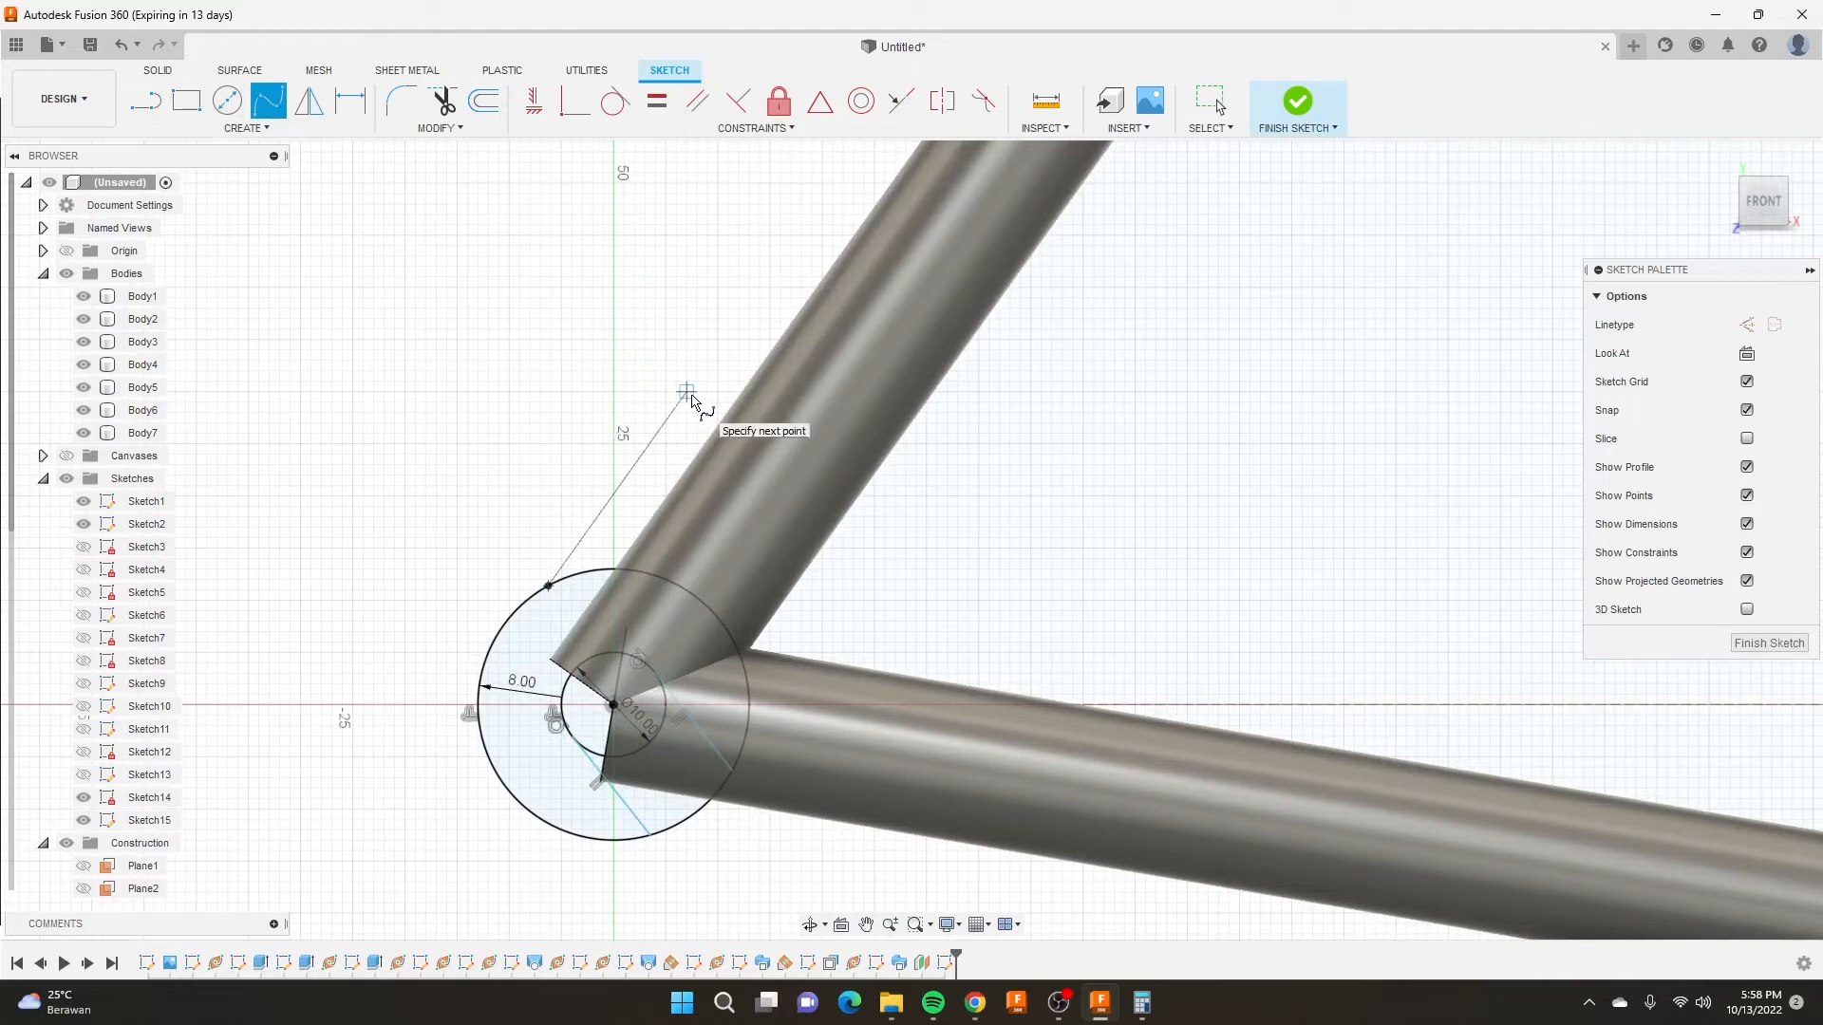
left_click(687, 392)
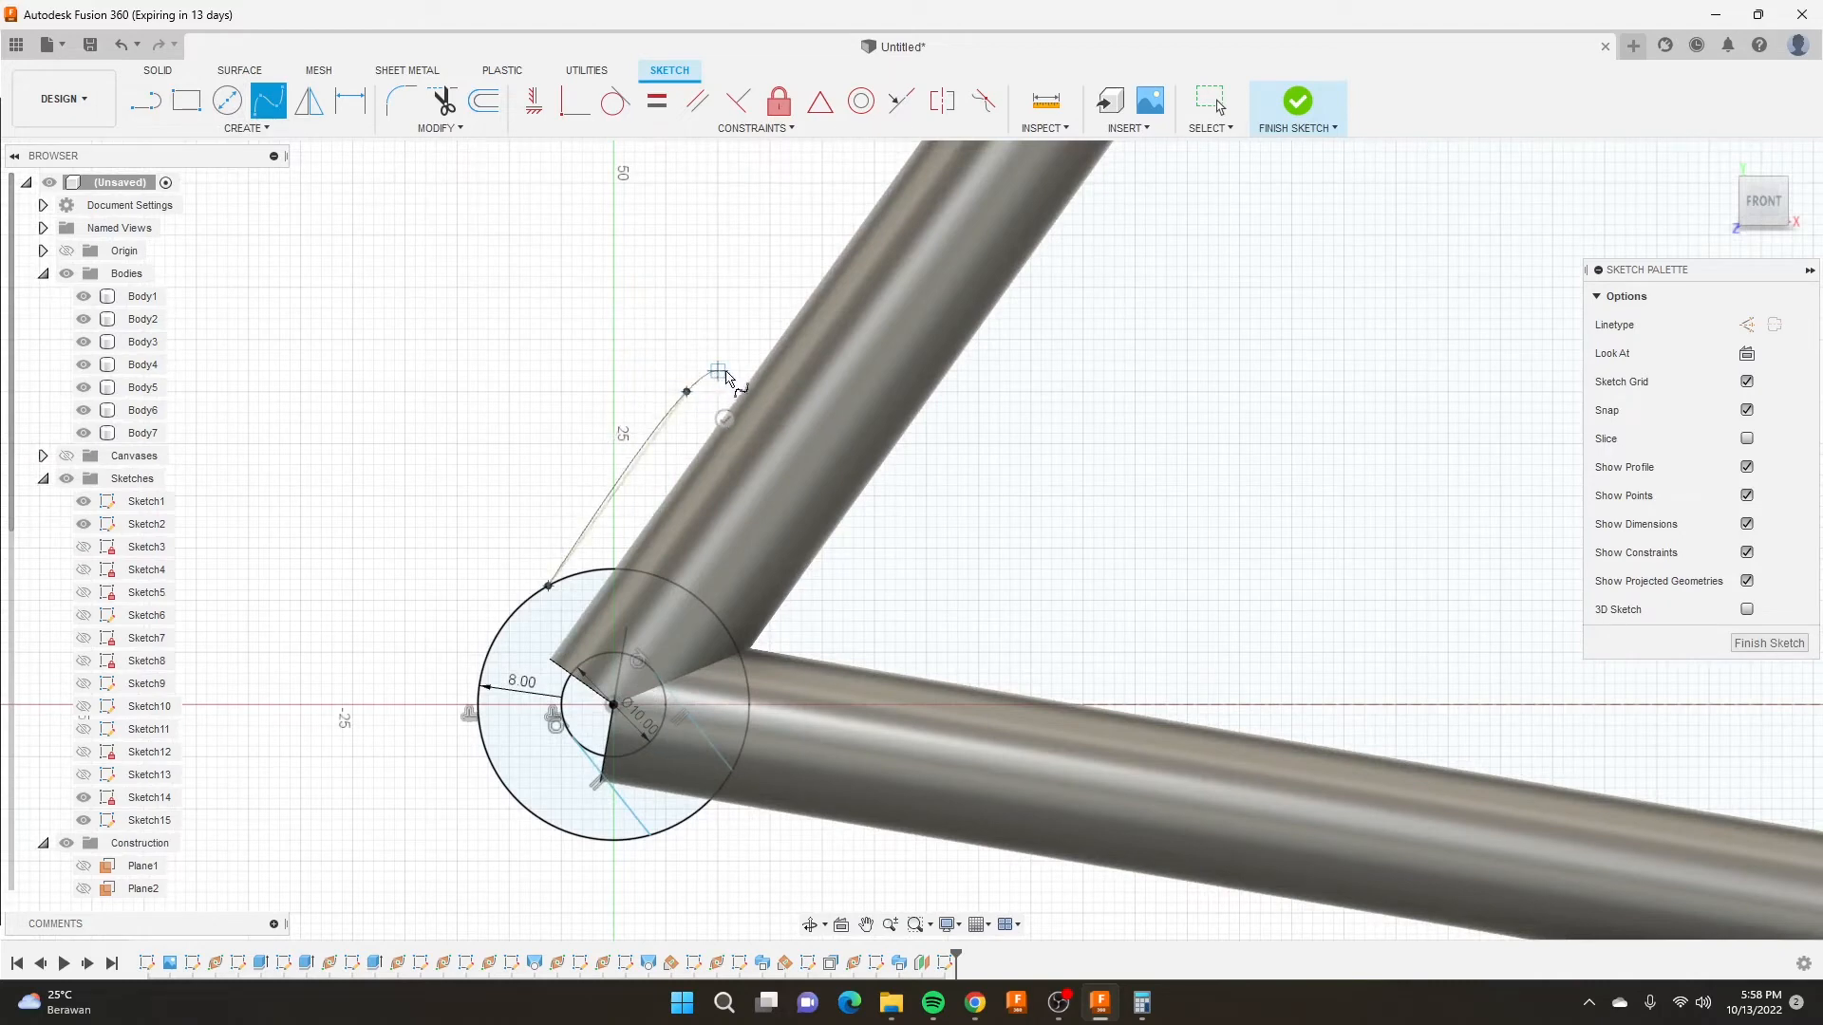
left_click(728, 372)
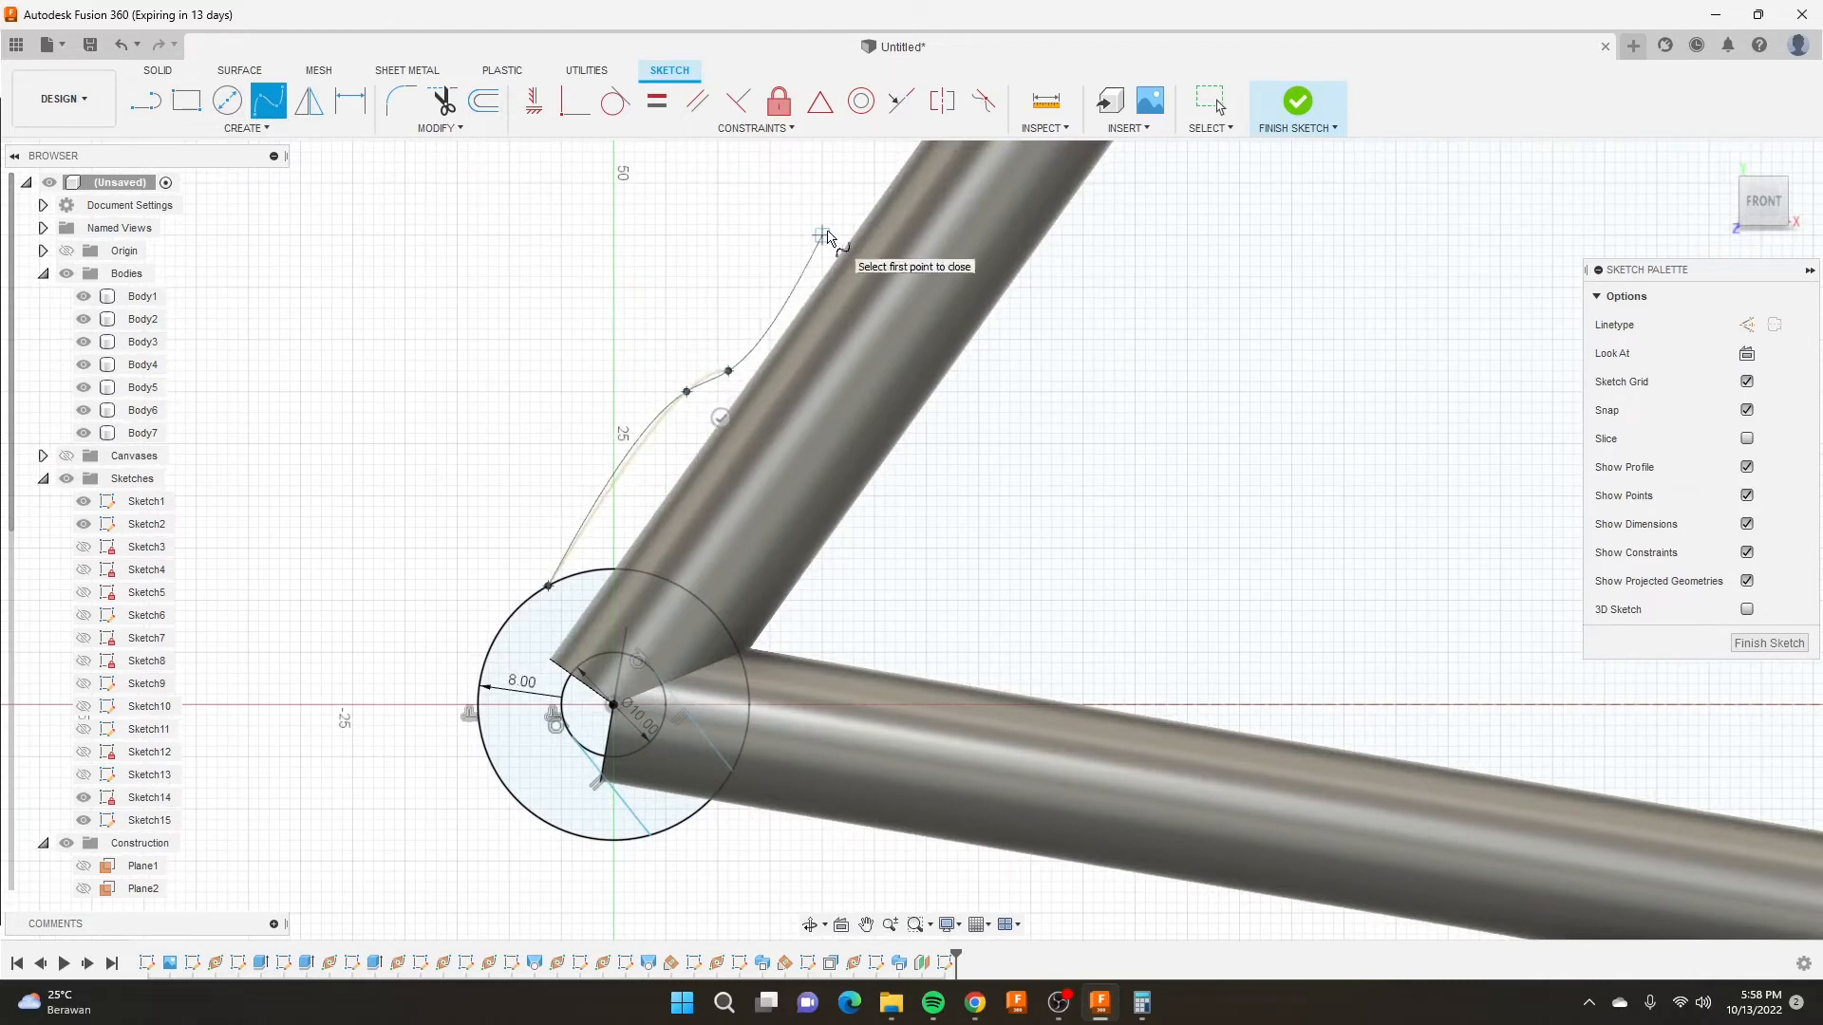
key("Escape")
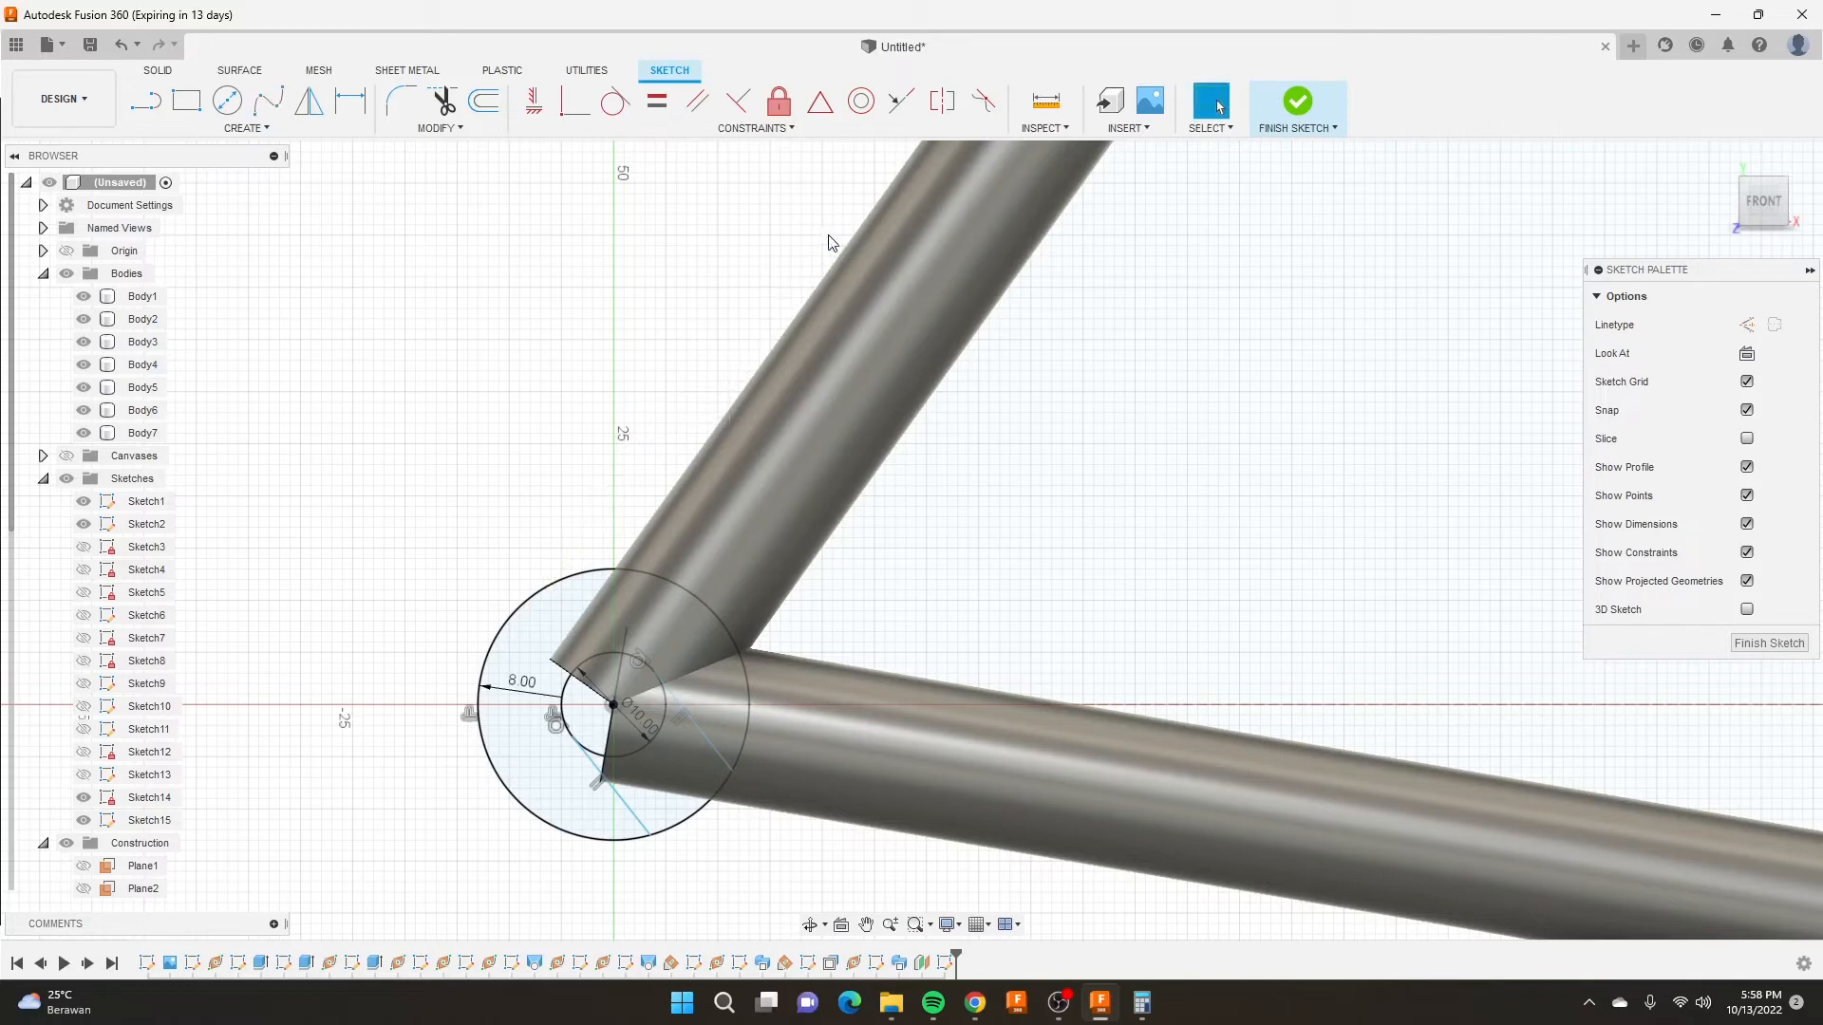
Draw connected lines from the outer circle along and squarely across the seat stay, down to and across the chain stay, then back beneath it.
key("l")
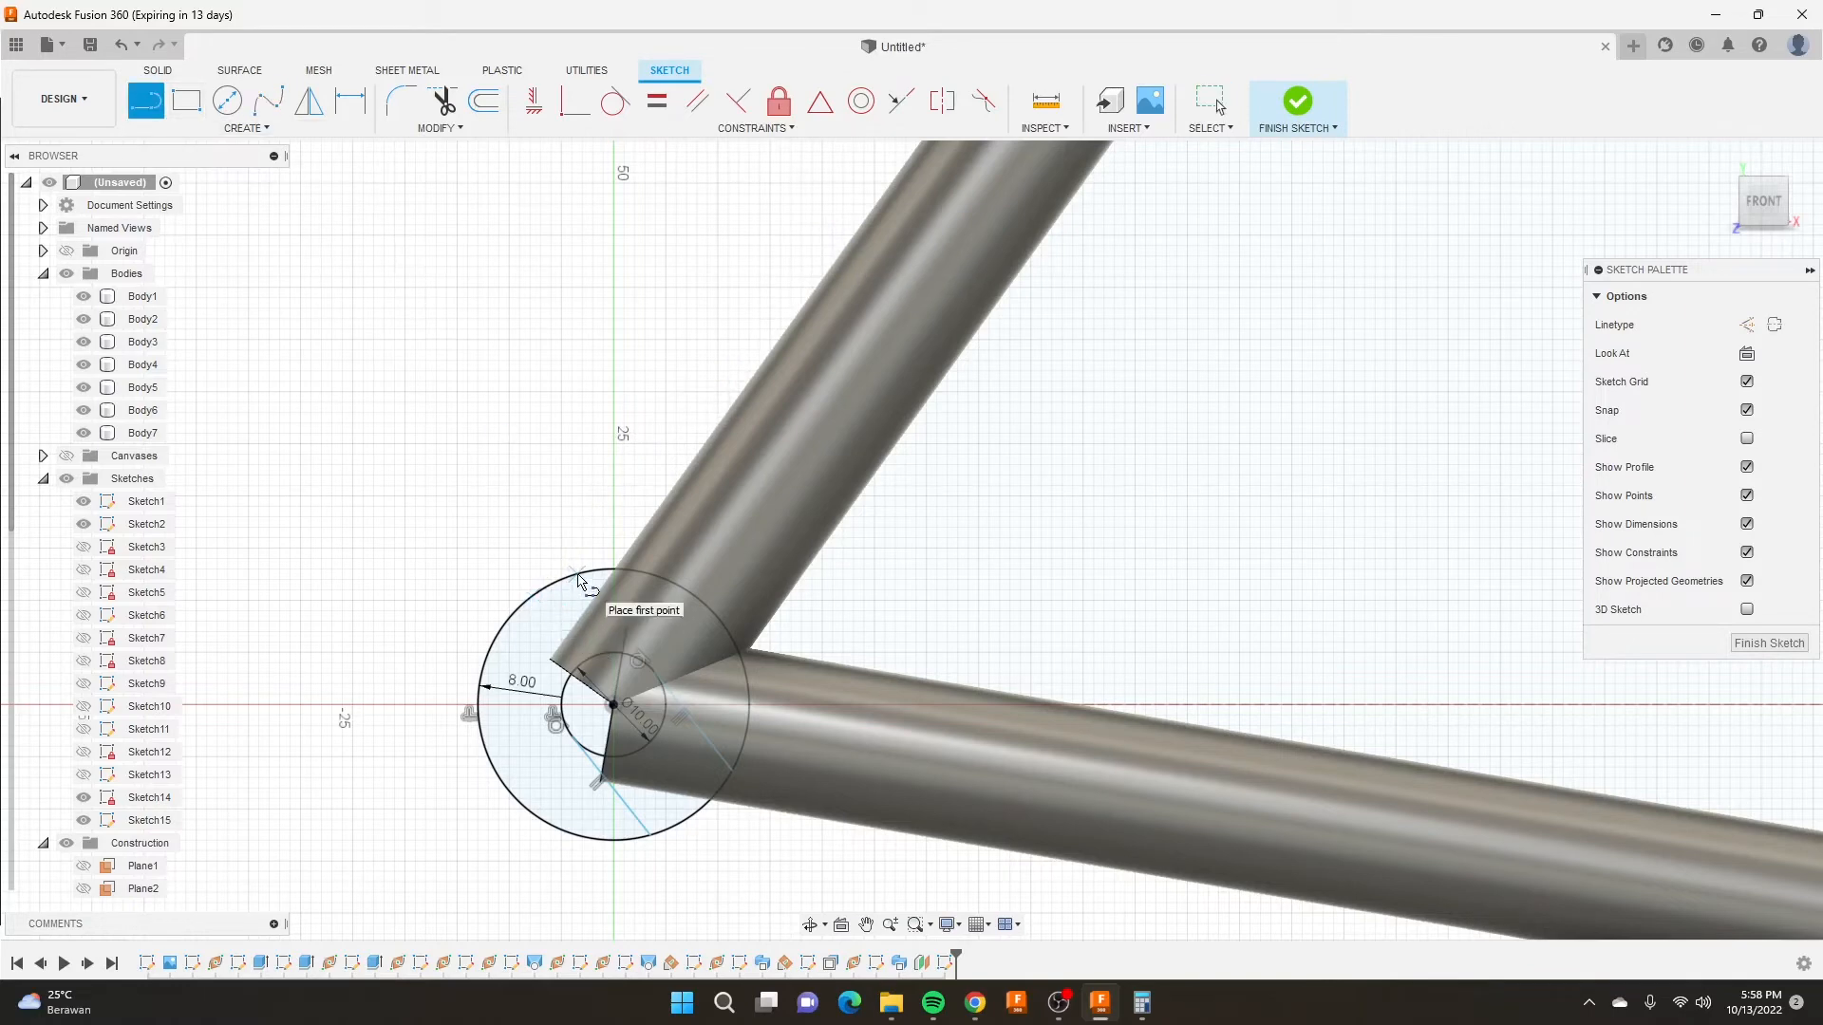
left_click(577, 573)
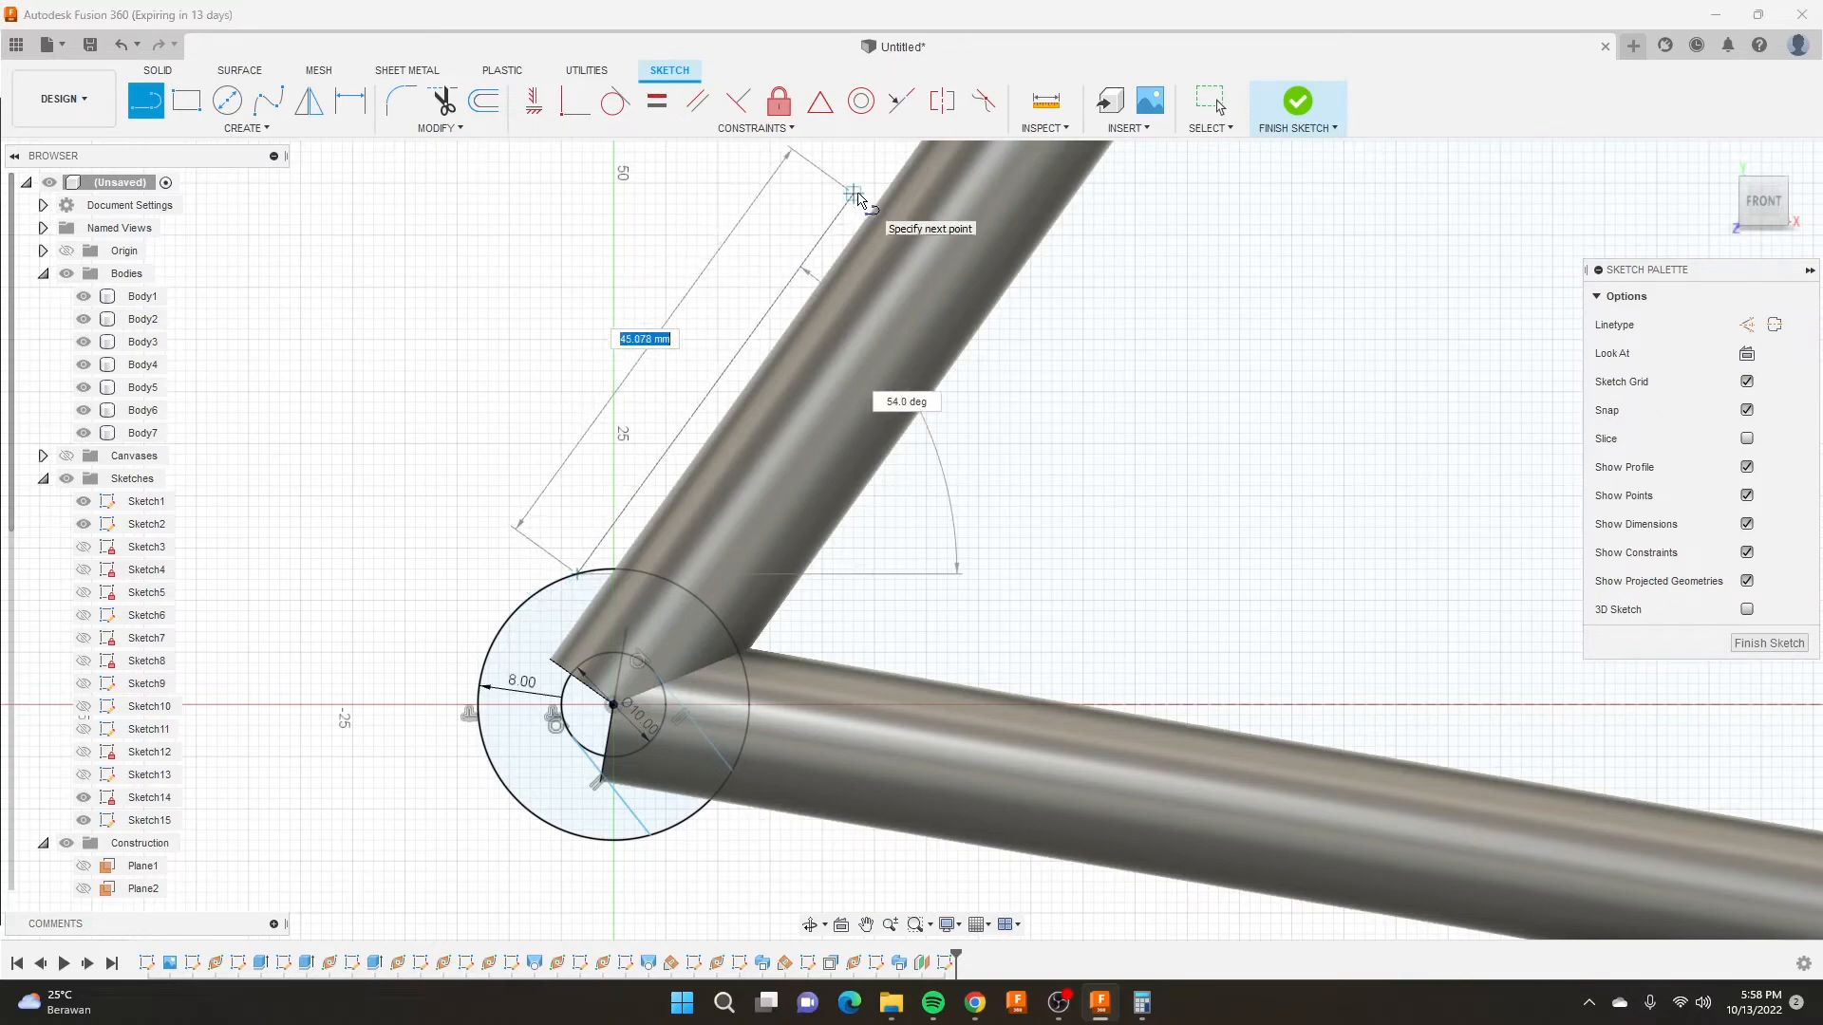
scroll(859, 198, "down", 3)
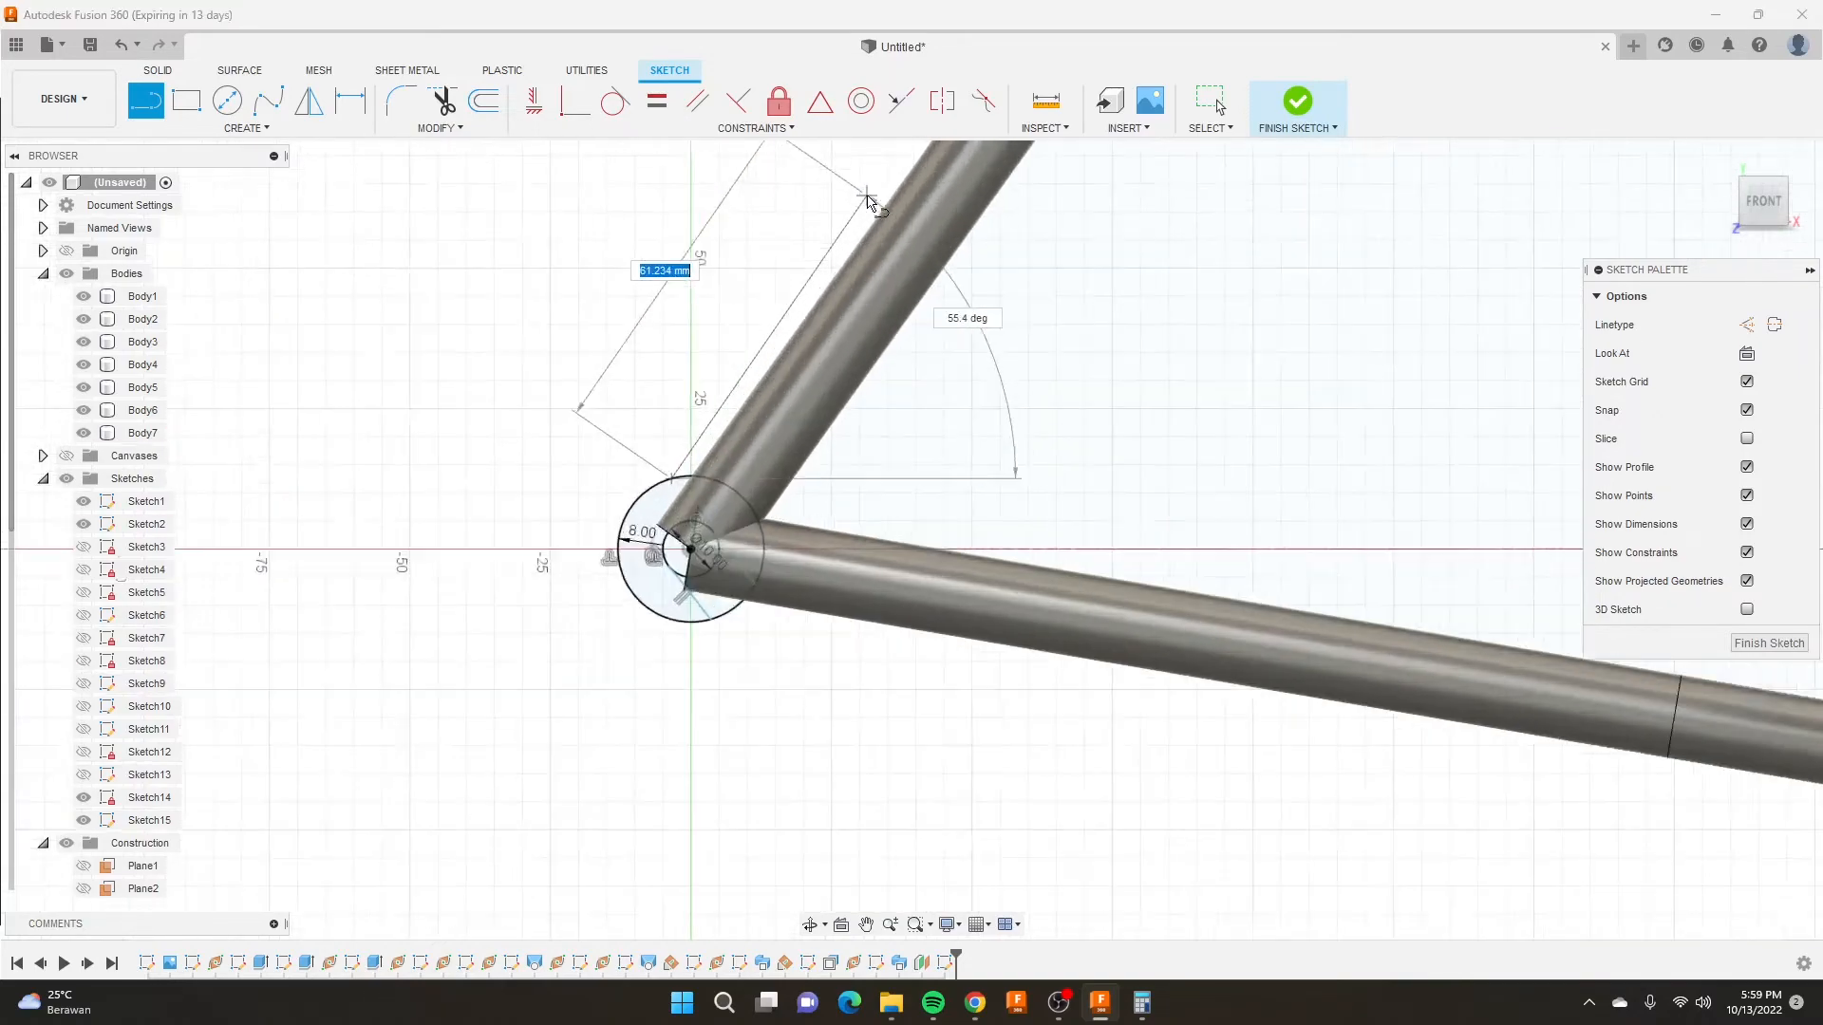
scroll(867, 199, "up", 2)
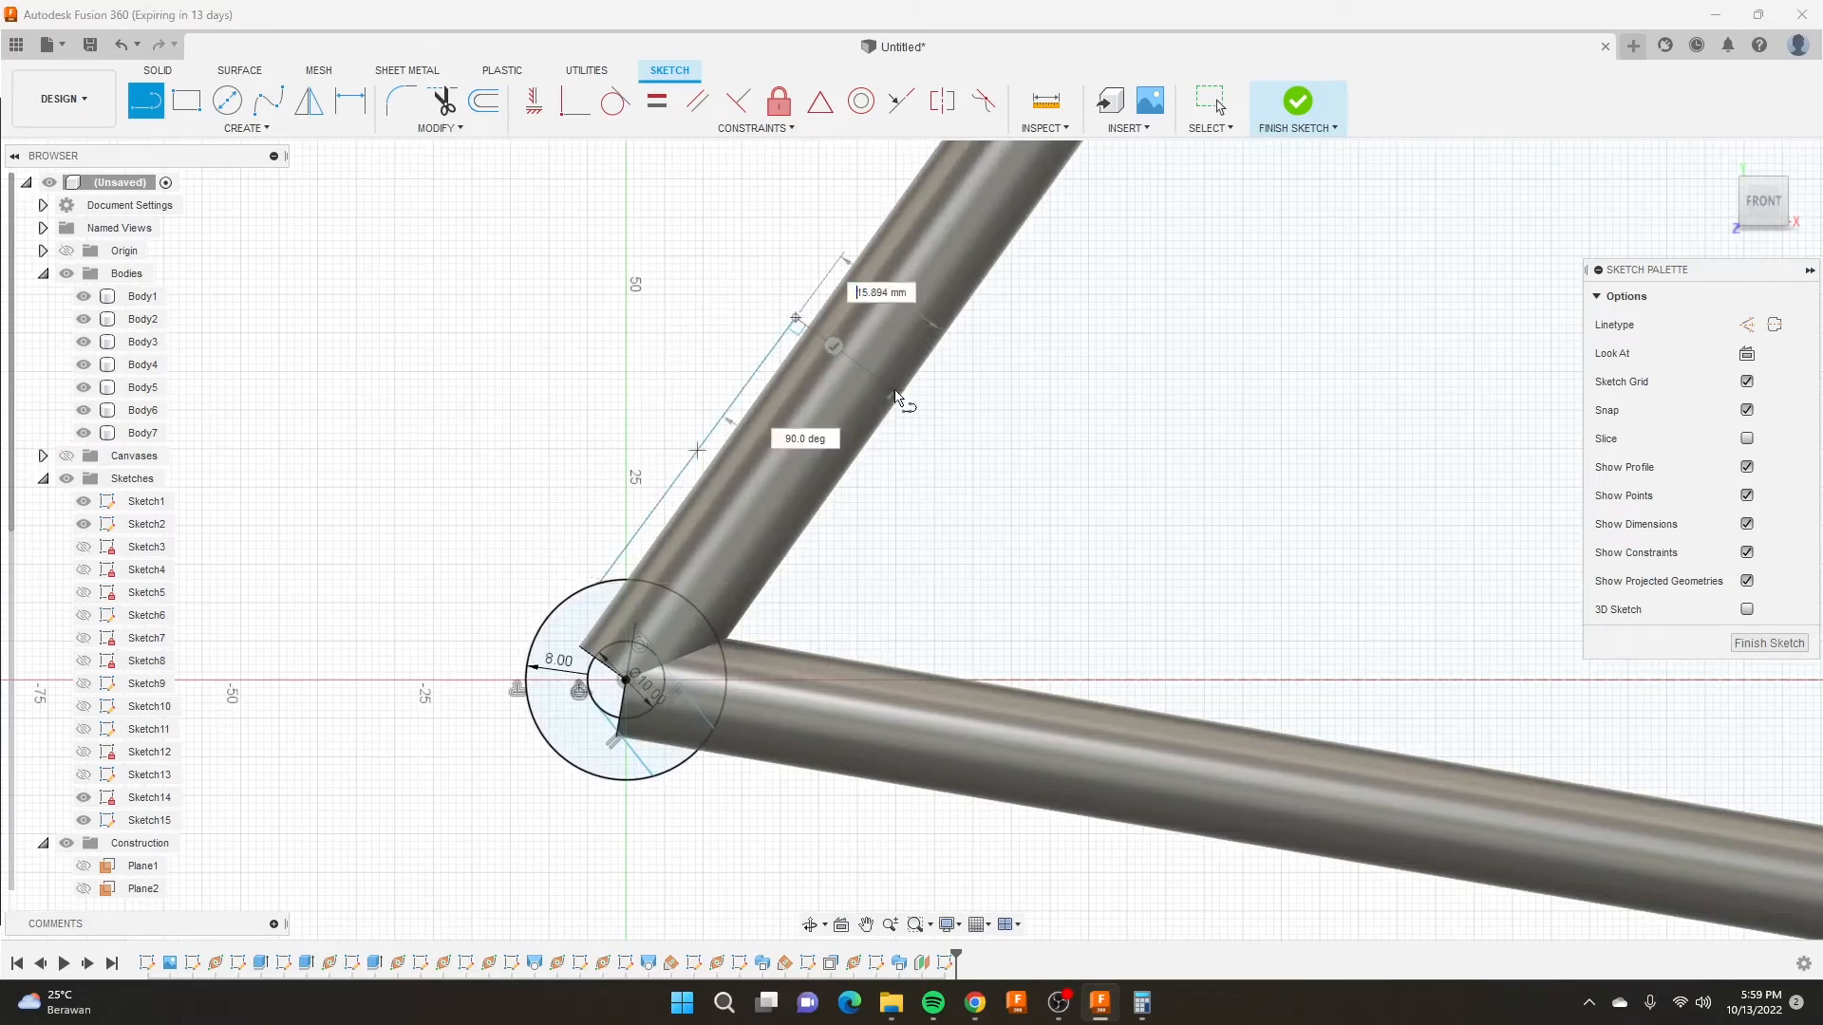
left_click(915, 406)
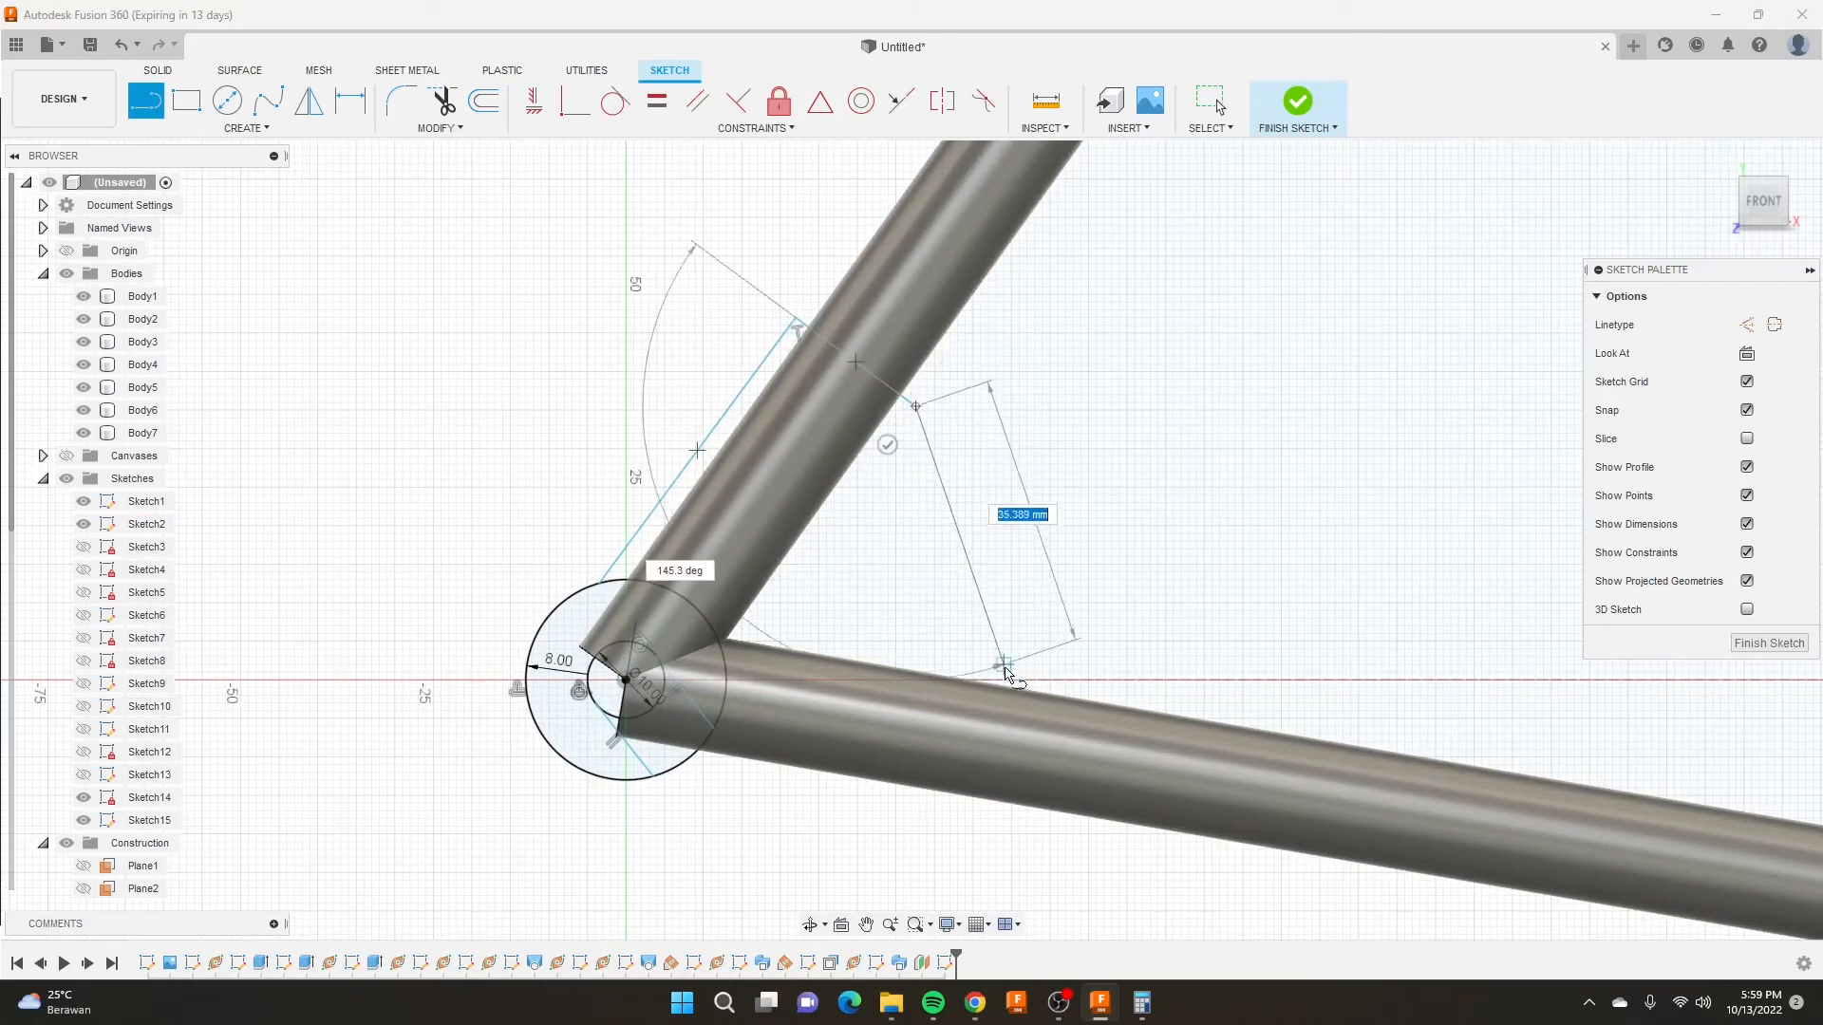
left_click(1004, 680)
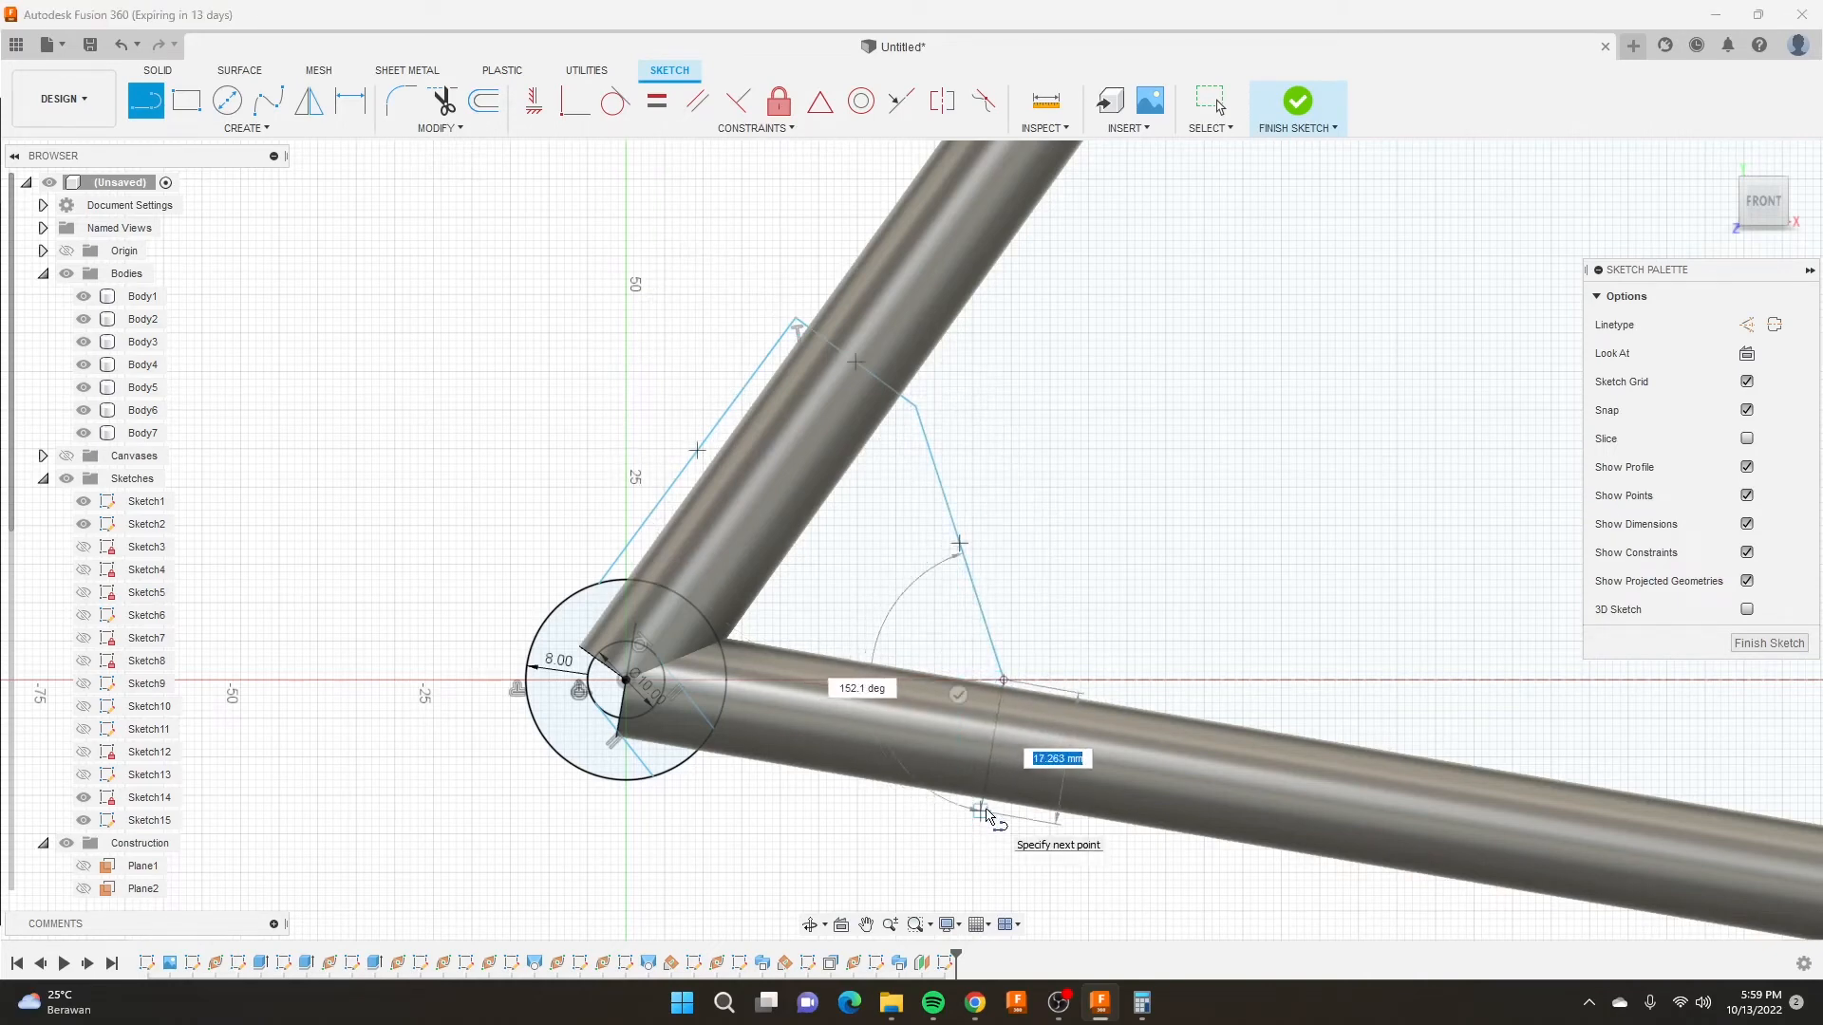
left_click(982, 811)
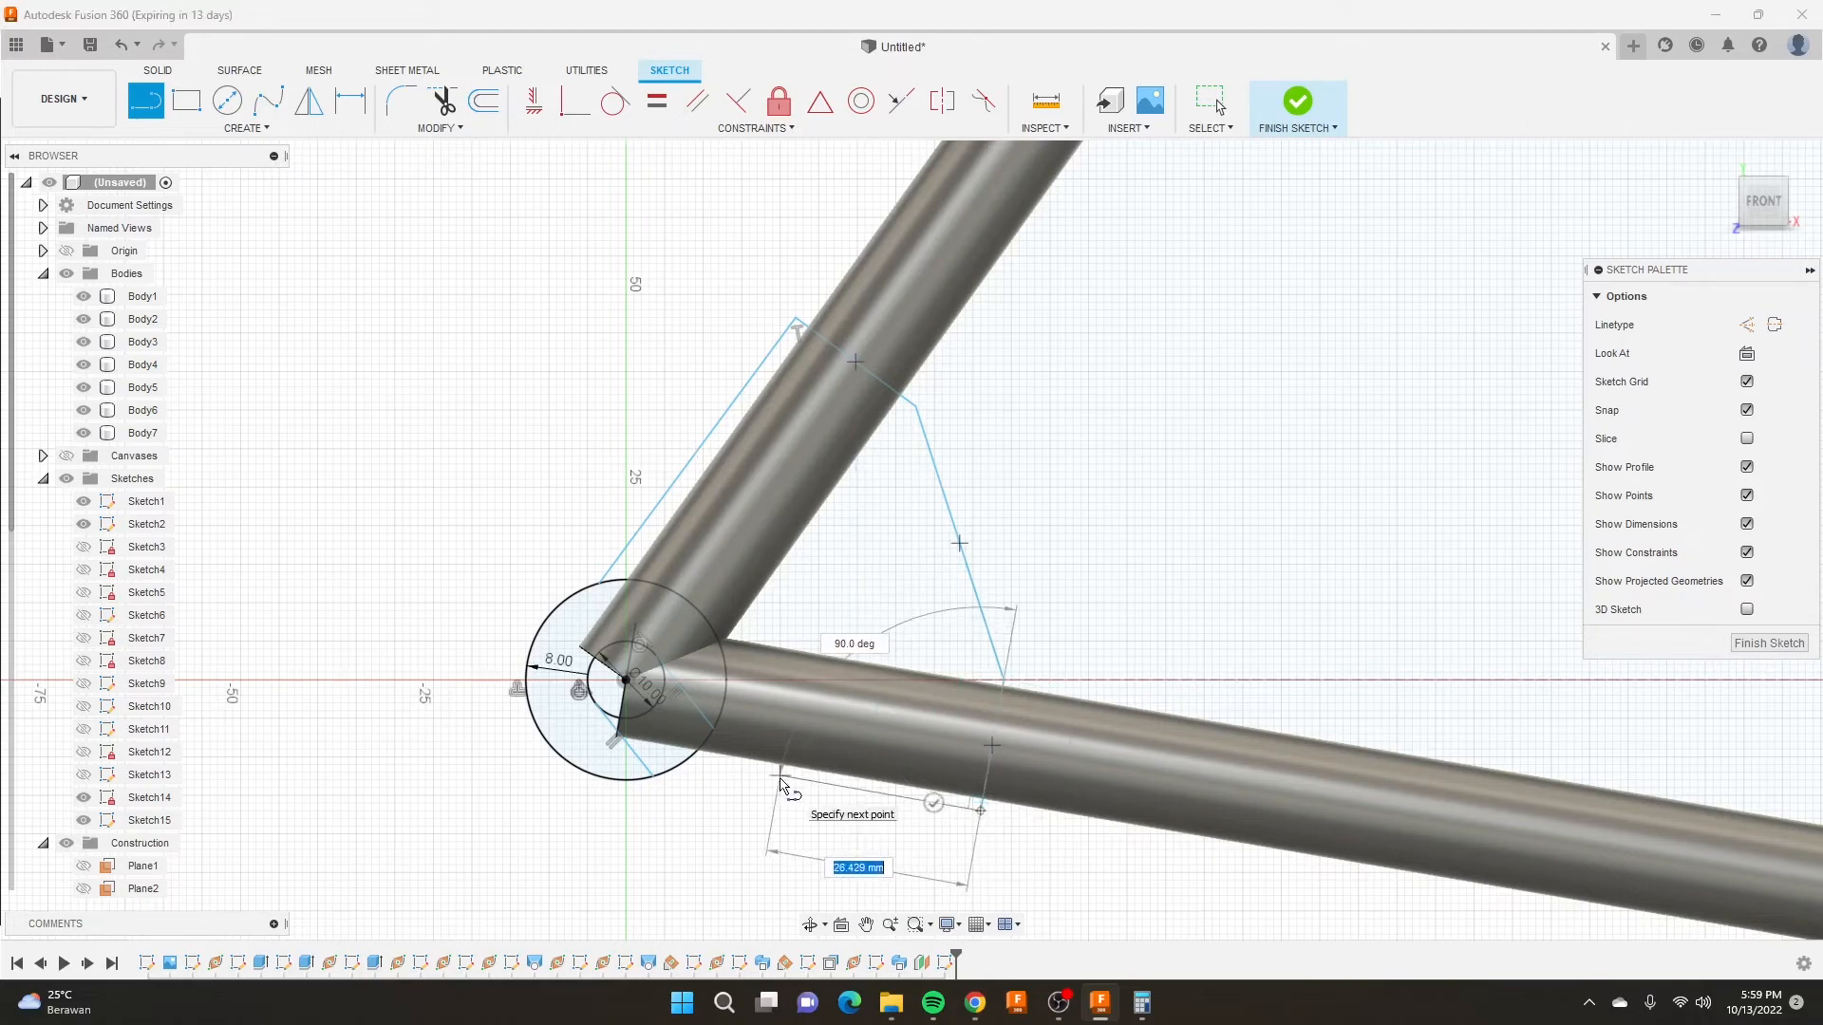
left_click(714, 764)
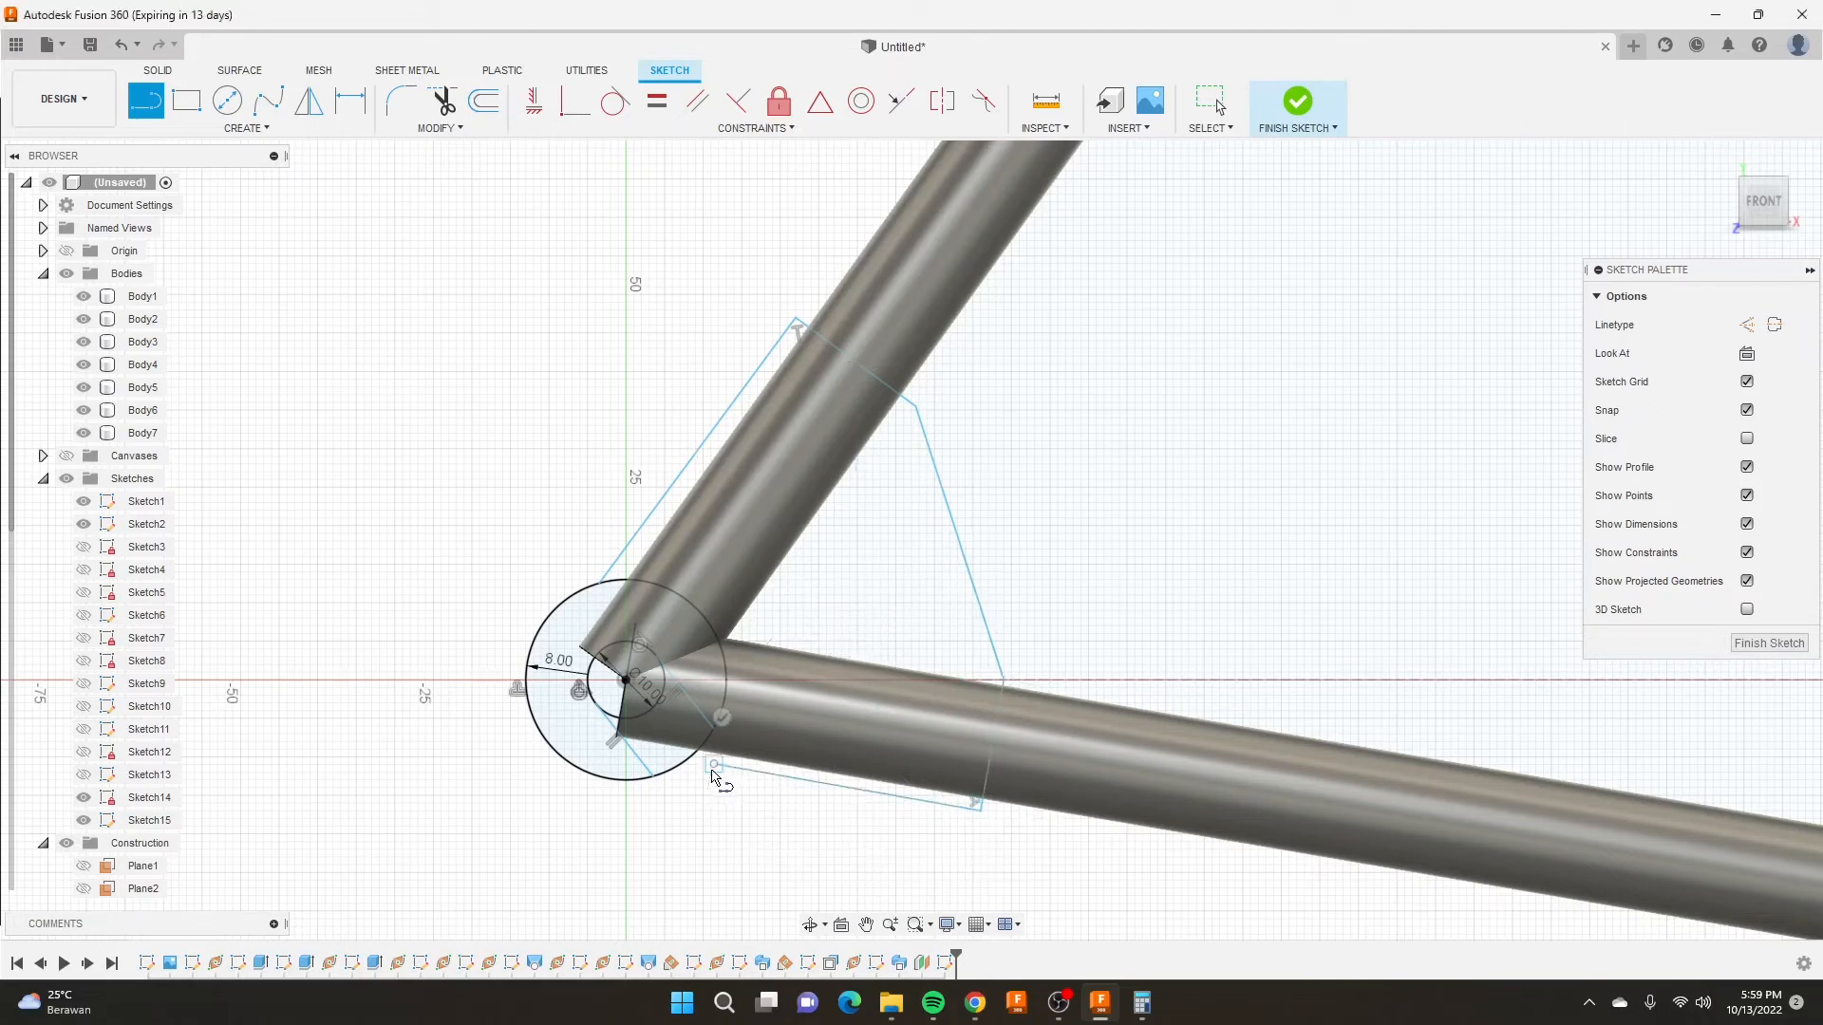
Extend the second slanted slot line to the outline's lower edge and trim the edge's overhang beyond it.
scroll(683, 684, "up", 3)
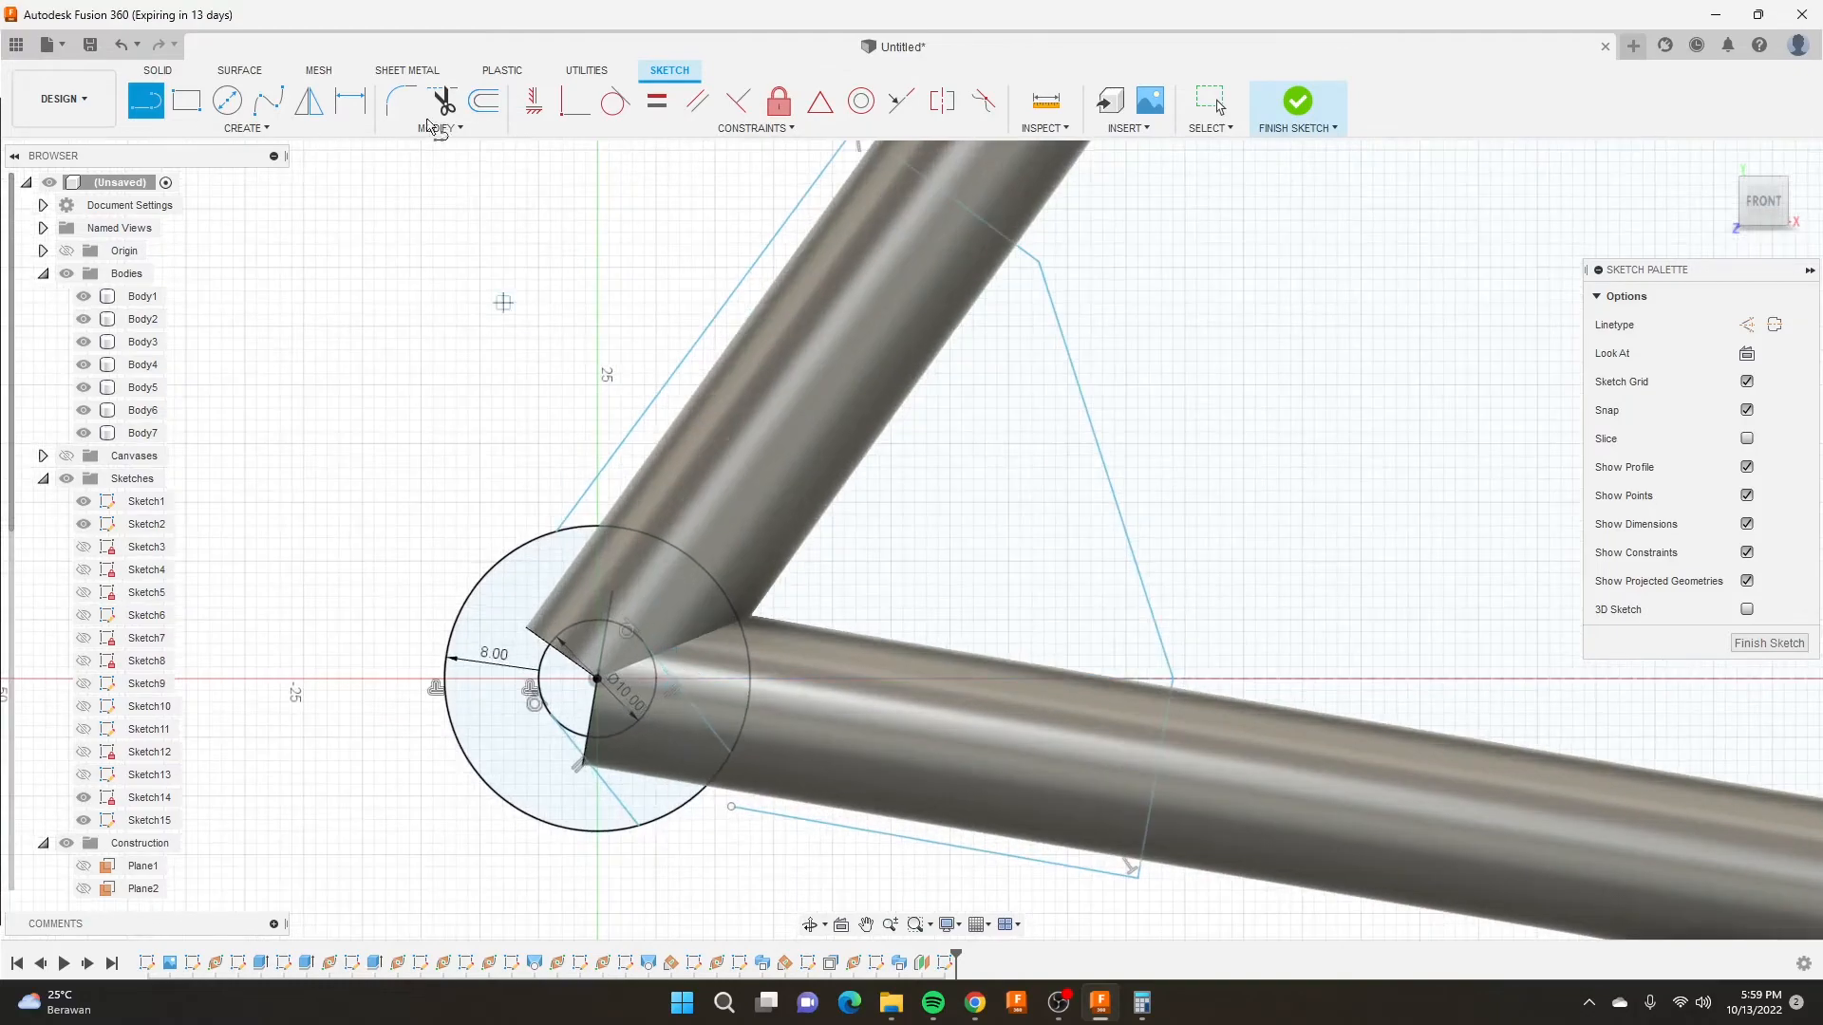
left_click(439, 127)
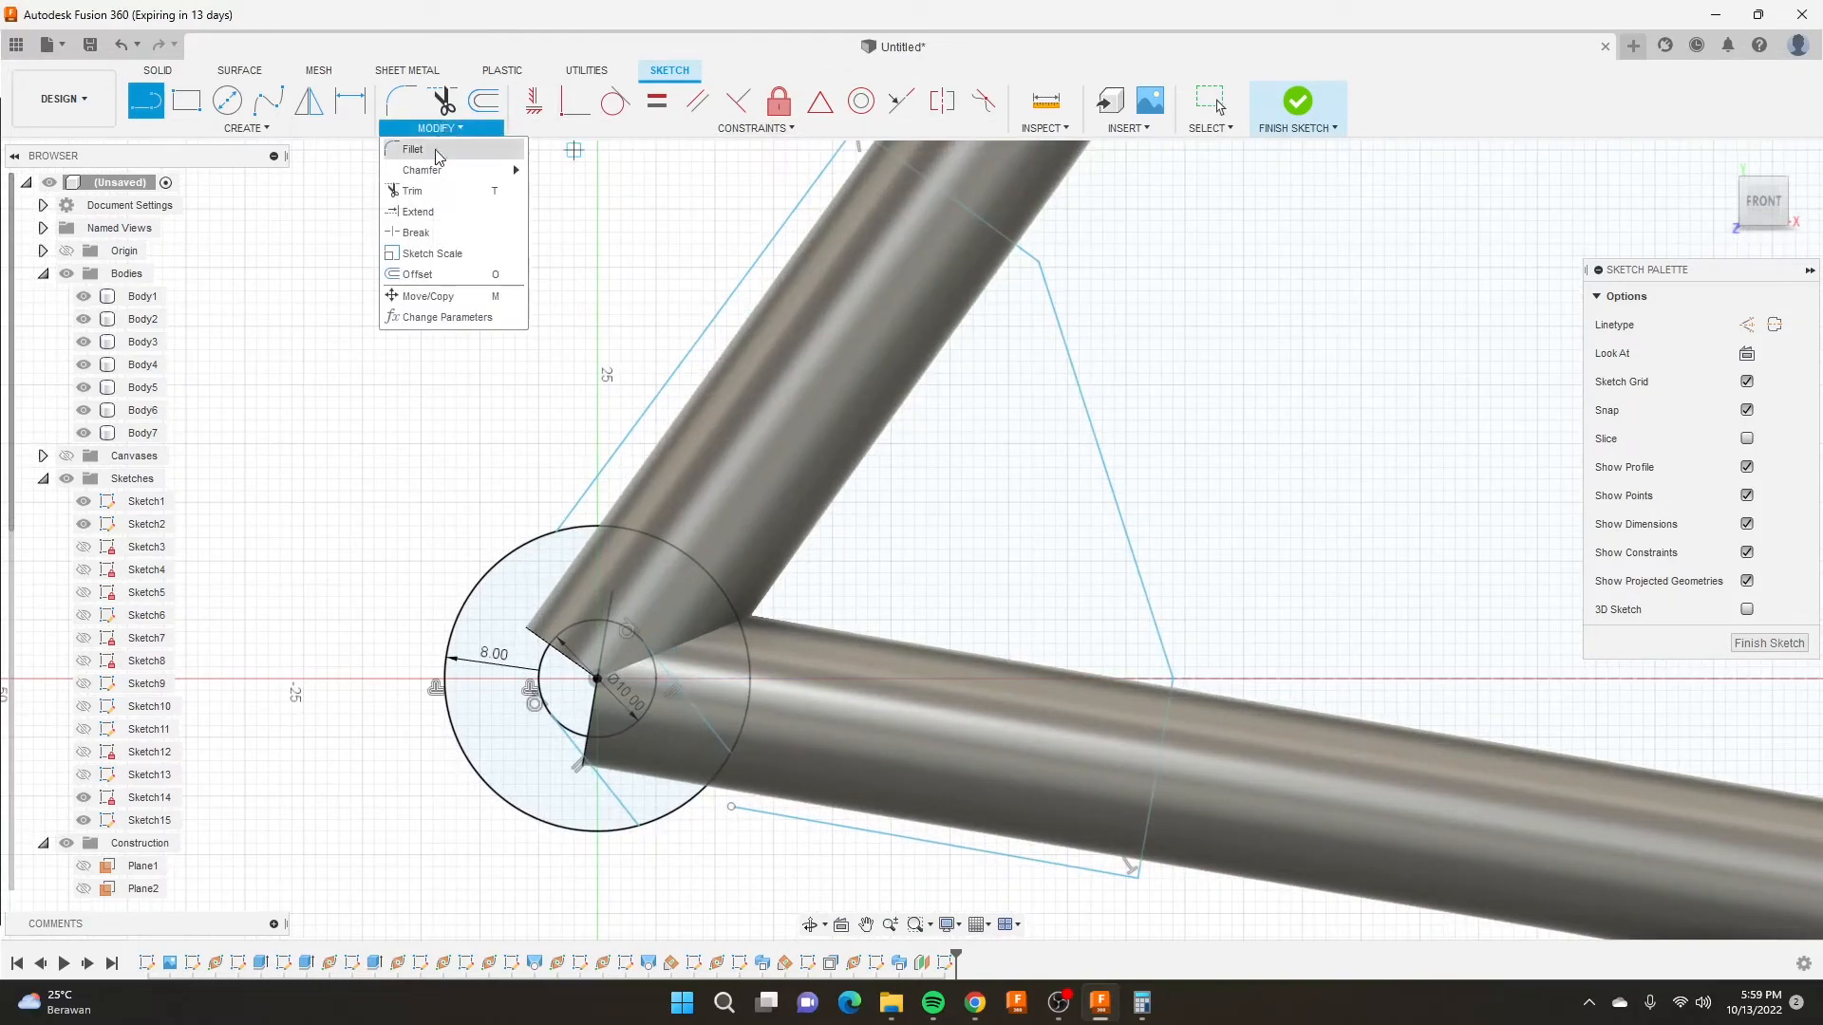
left_click(446, 211)
left_click(718, 741)
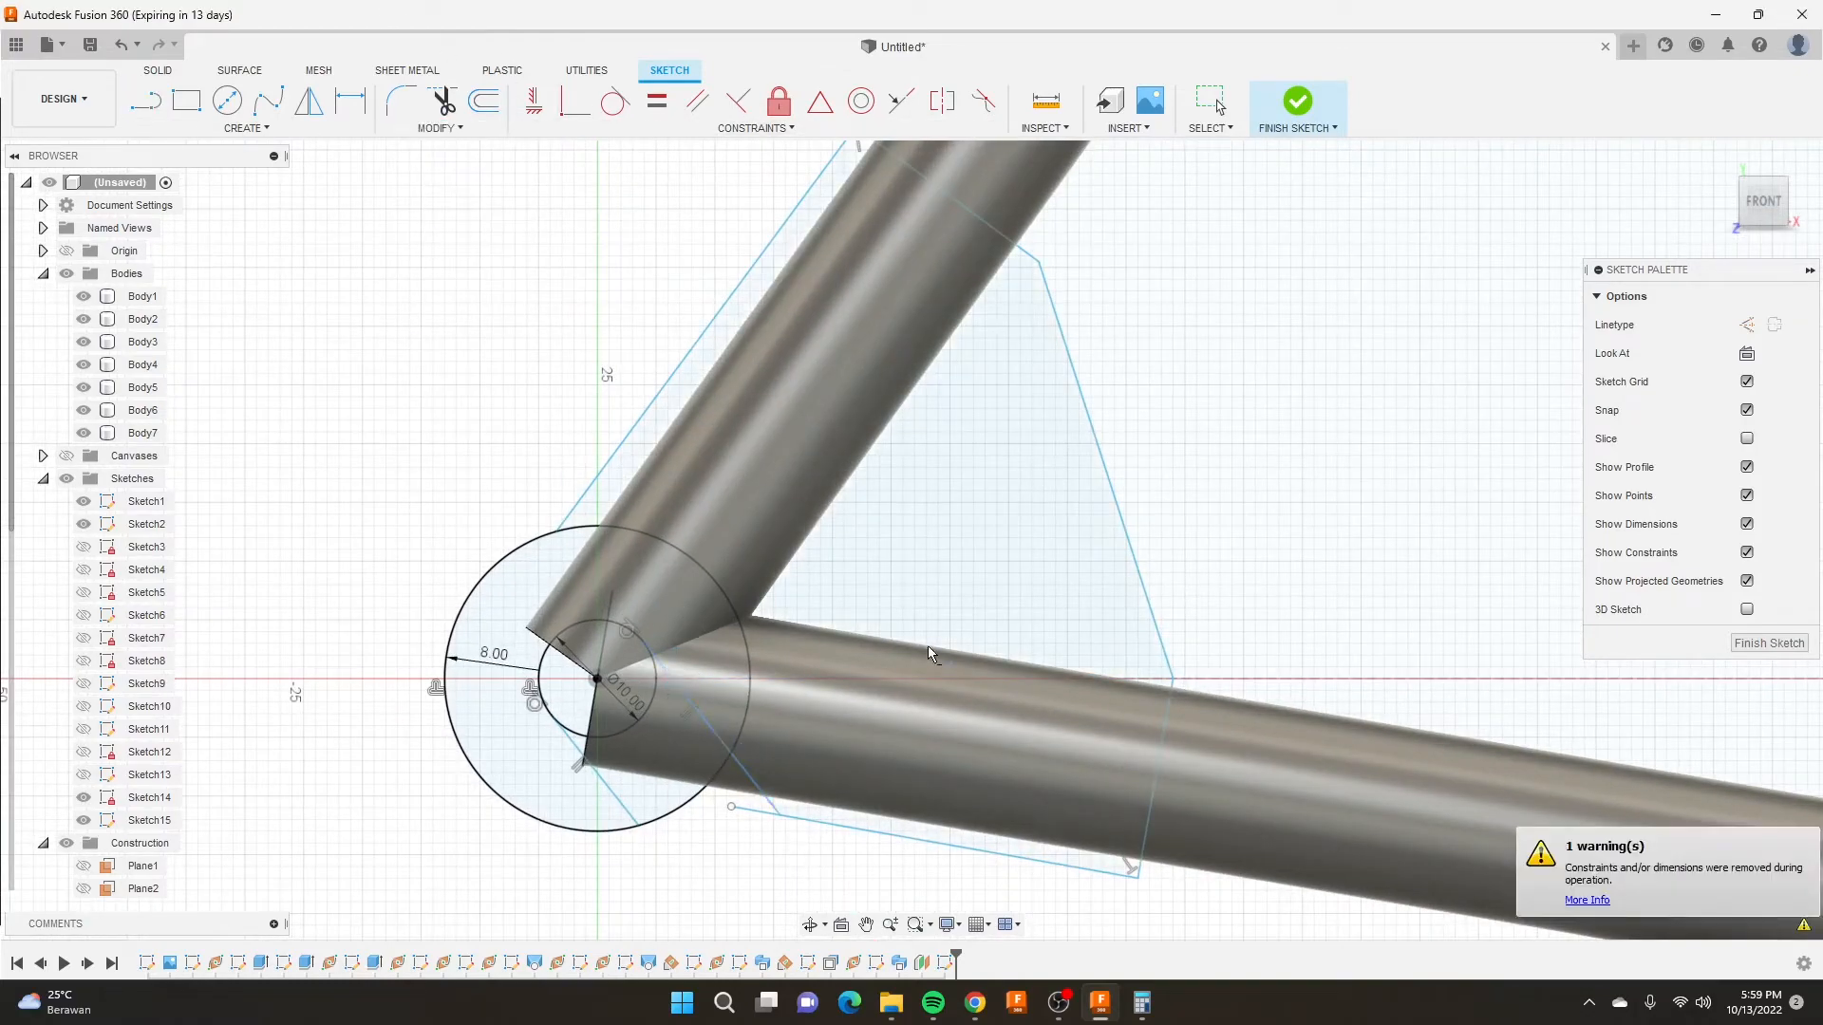
key("t")
left_click(734, 809)
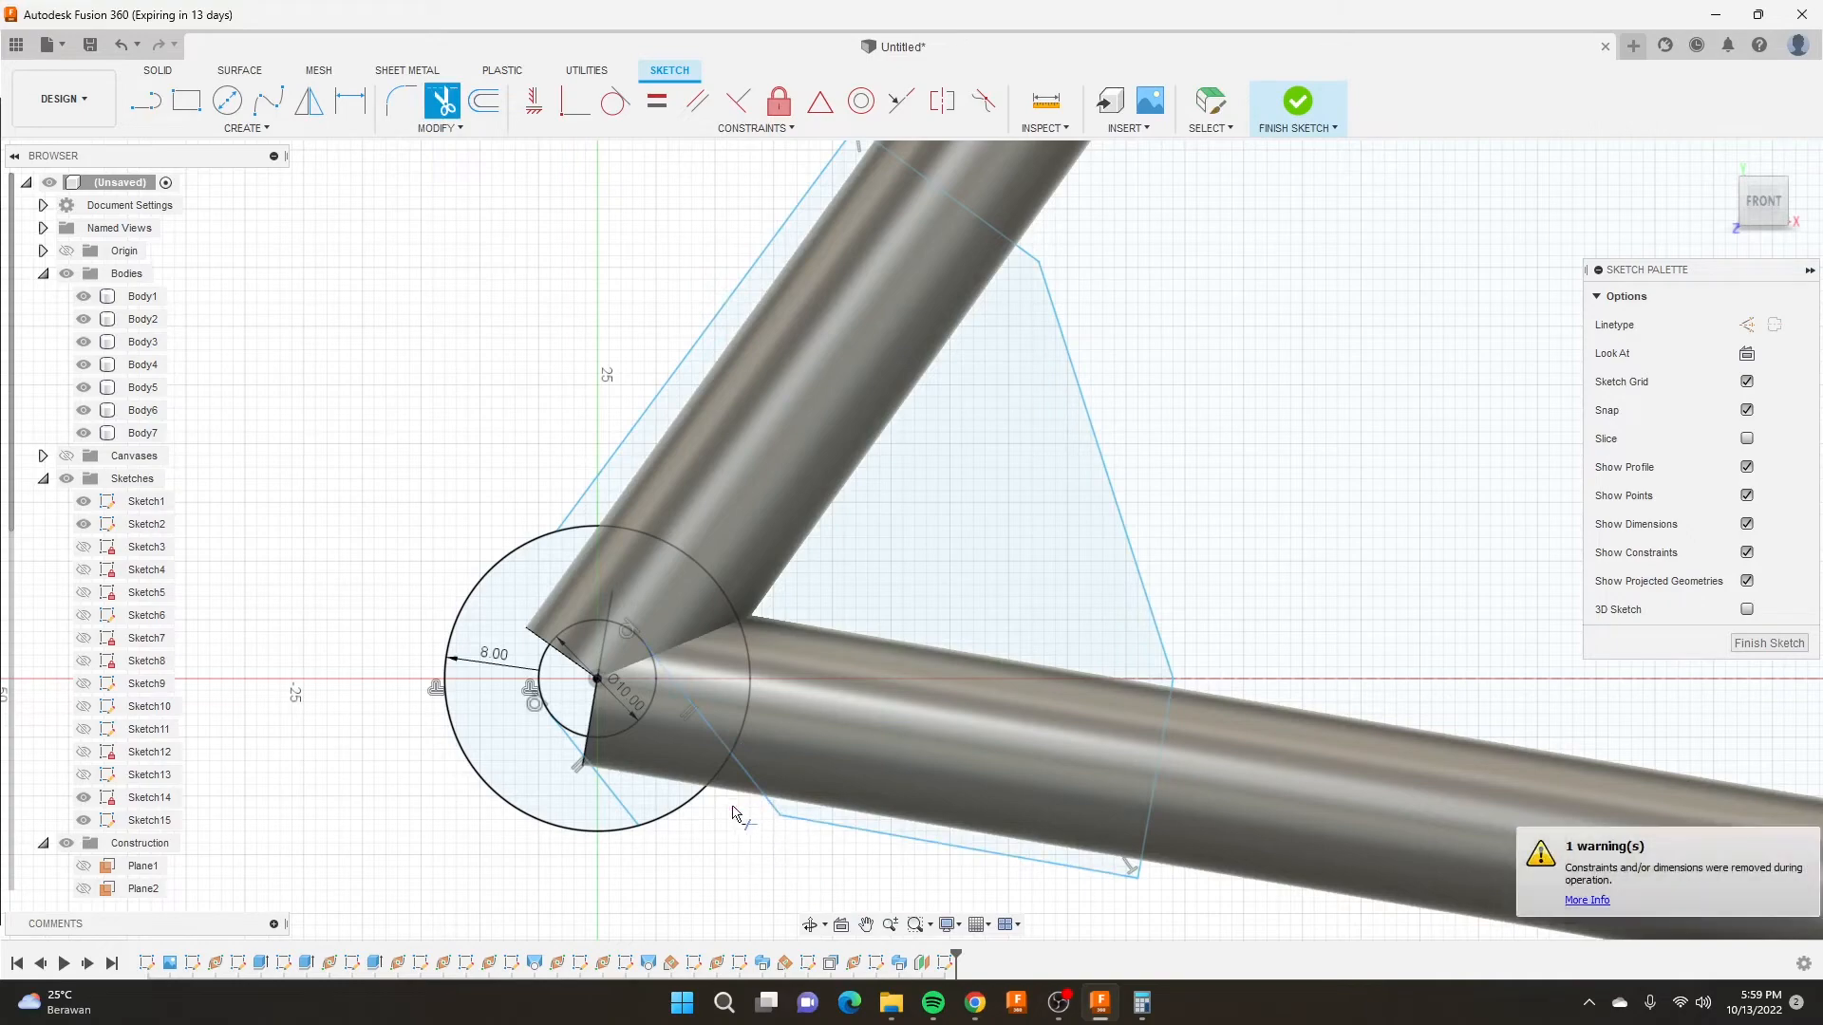
scroll(869, 829, "down", 3)
scroll(954, 838, "up", 3)
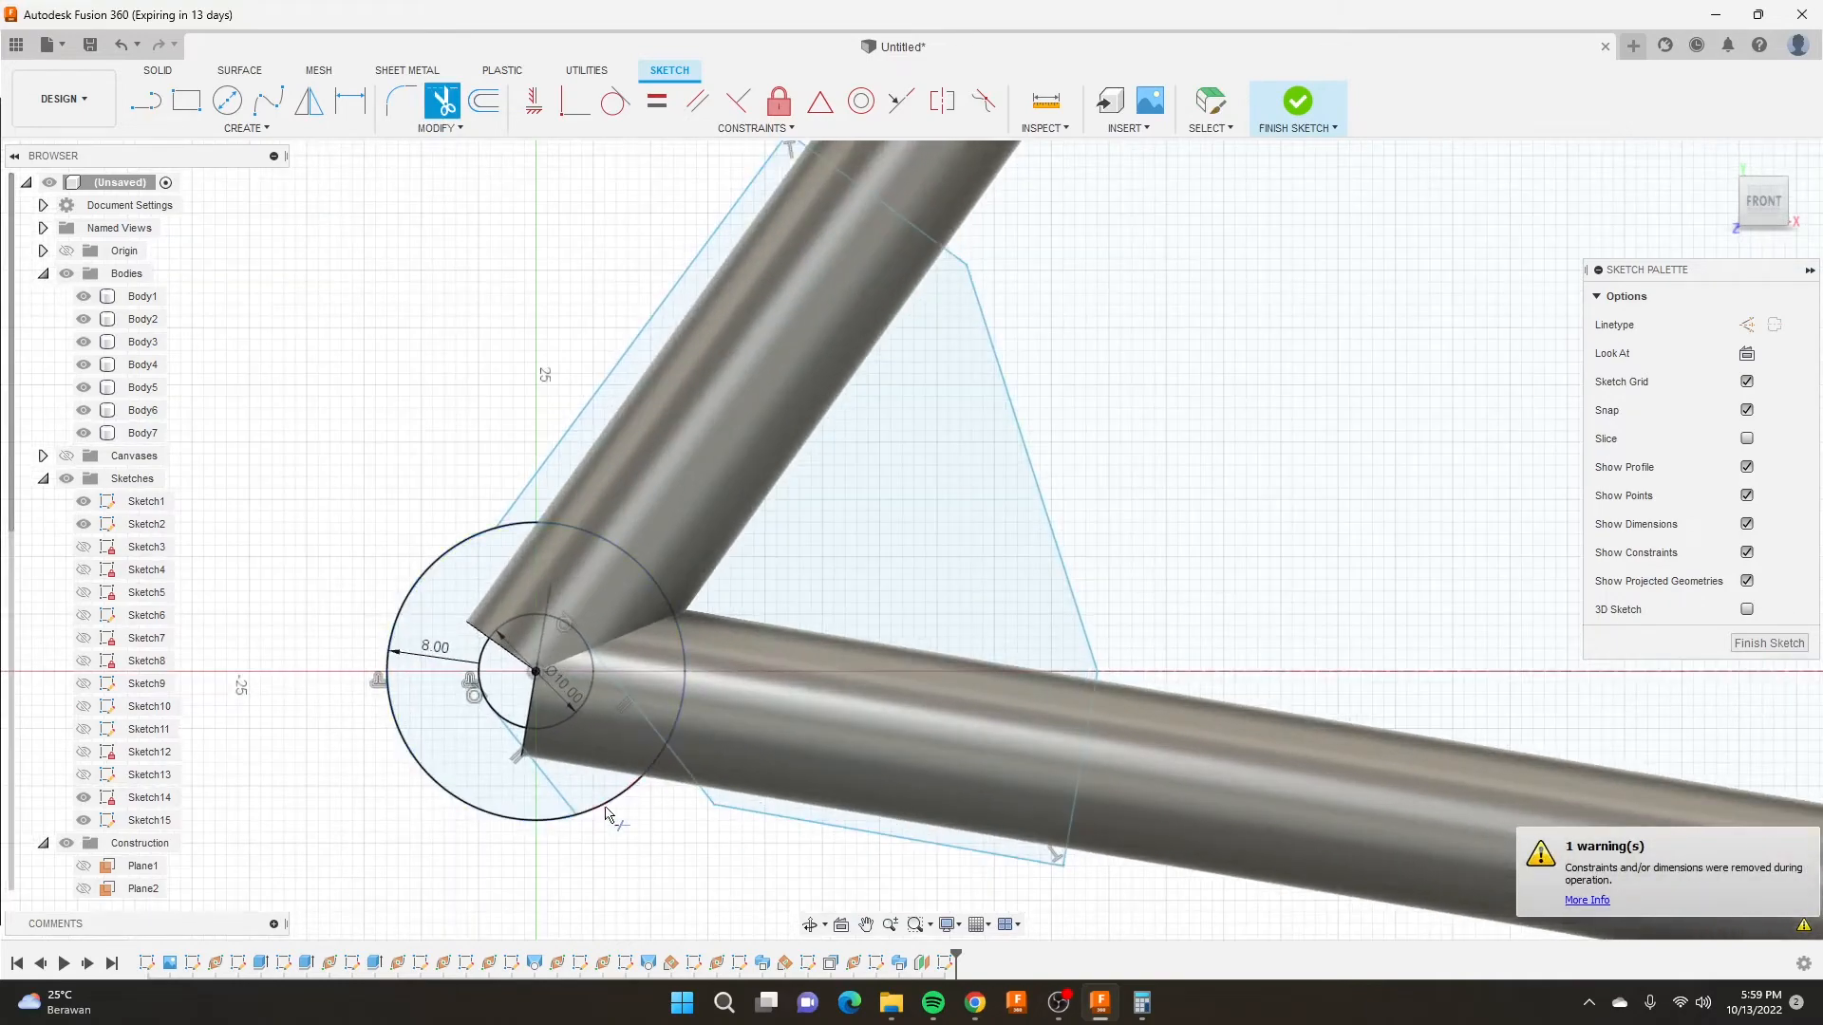
Trim away the straight slanted line that closes the bracket profile between the two tubes.
scroll(784, 529, "down", 3)
scroll(935, 456, "up", 2)
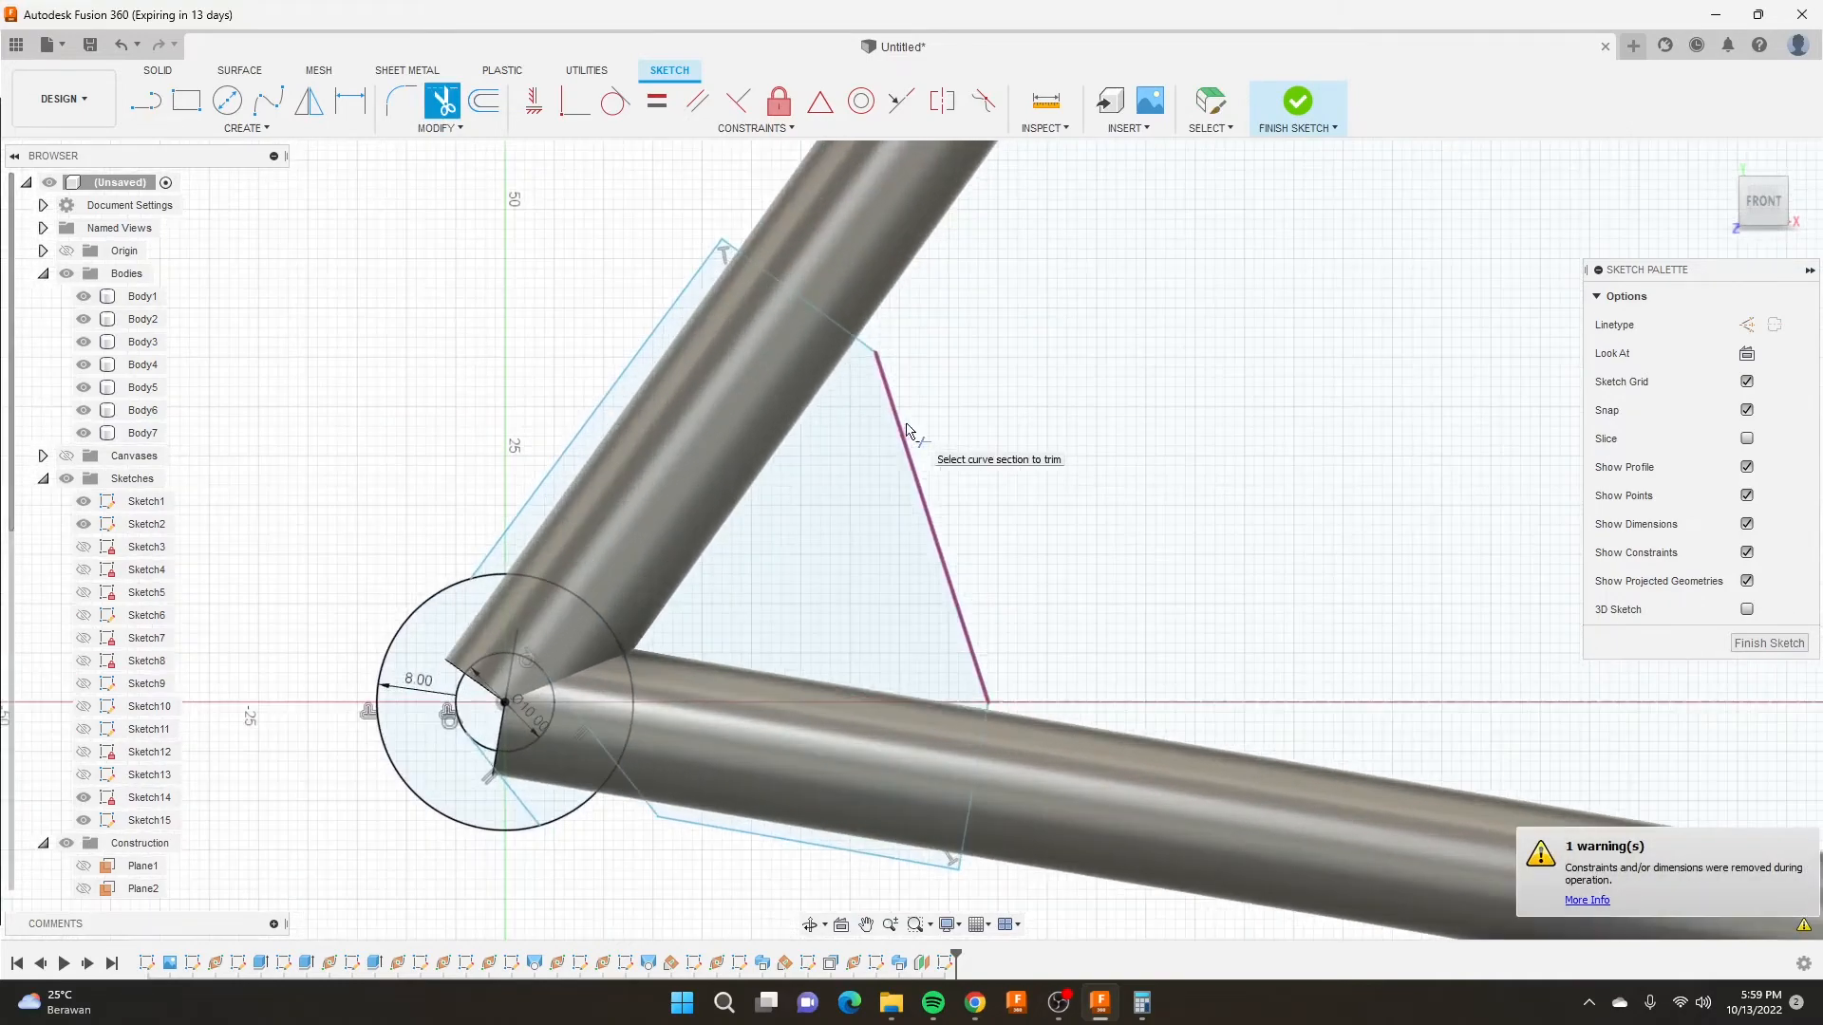
left_click(919, 492)
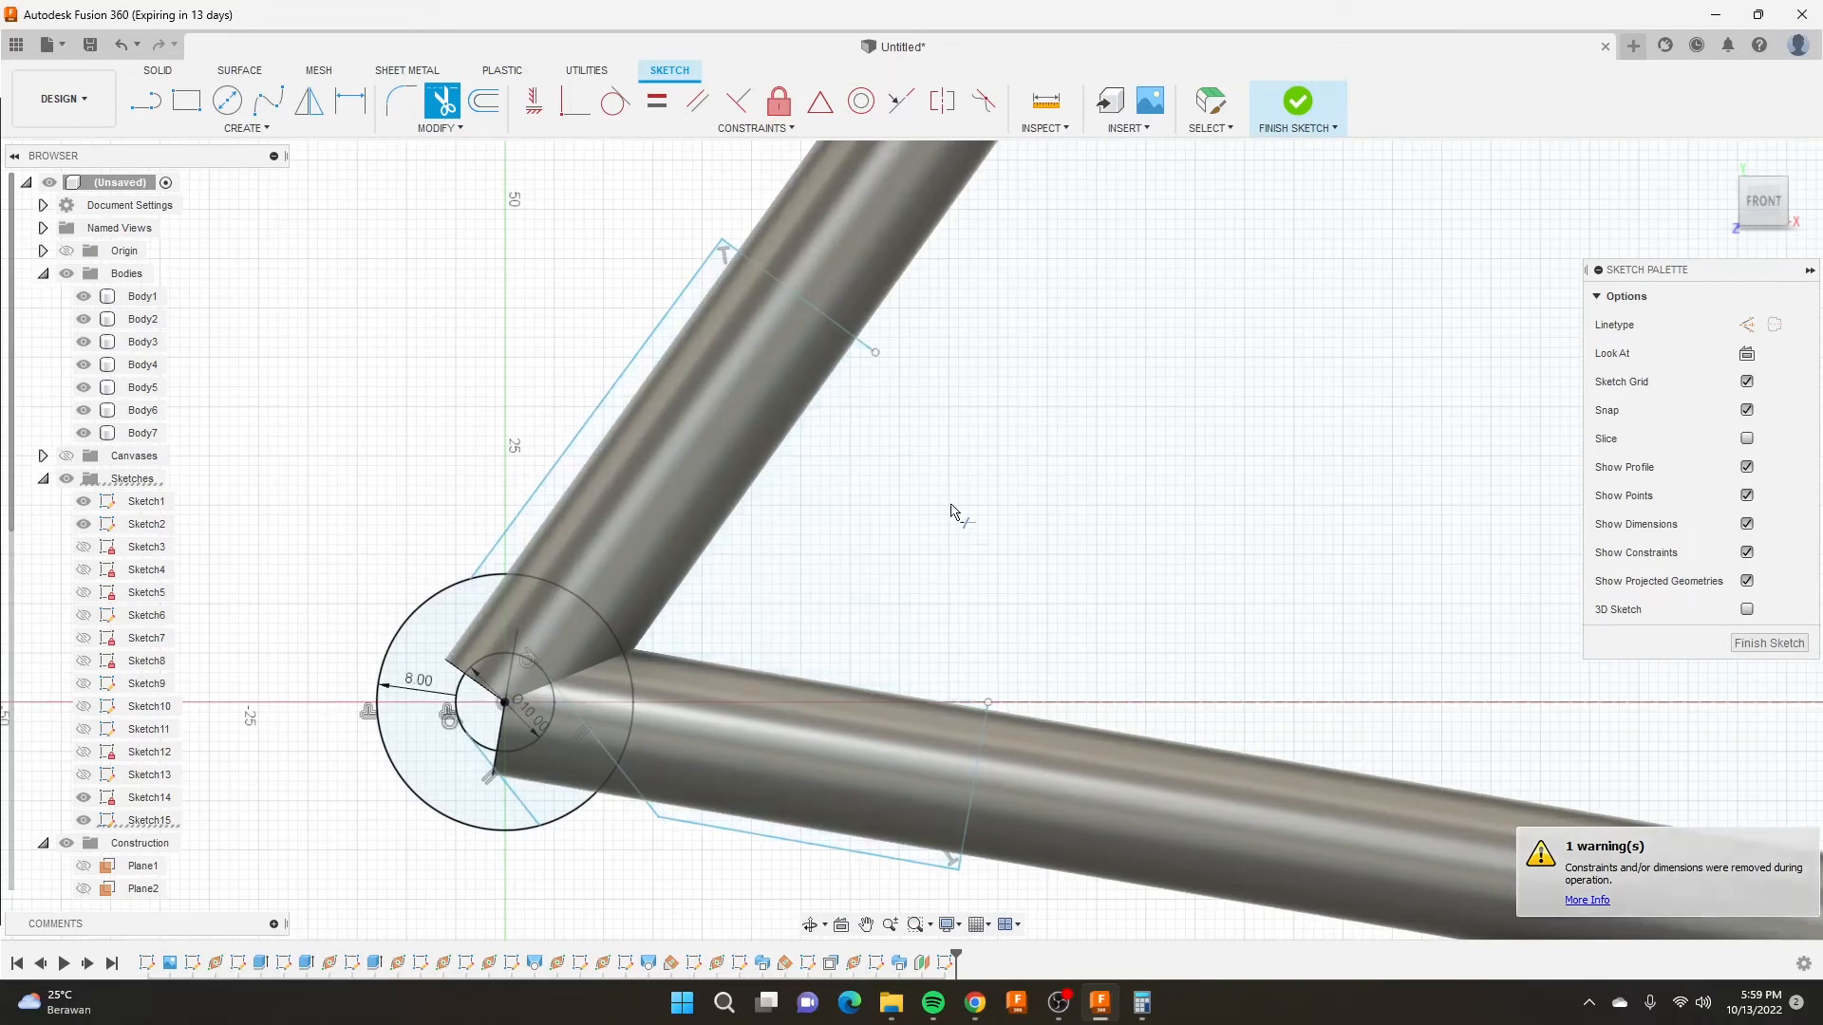
Draw a three-point fit point spline curving inward between the two open ends of the bracket profile.
left_click(270, 100)
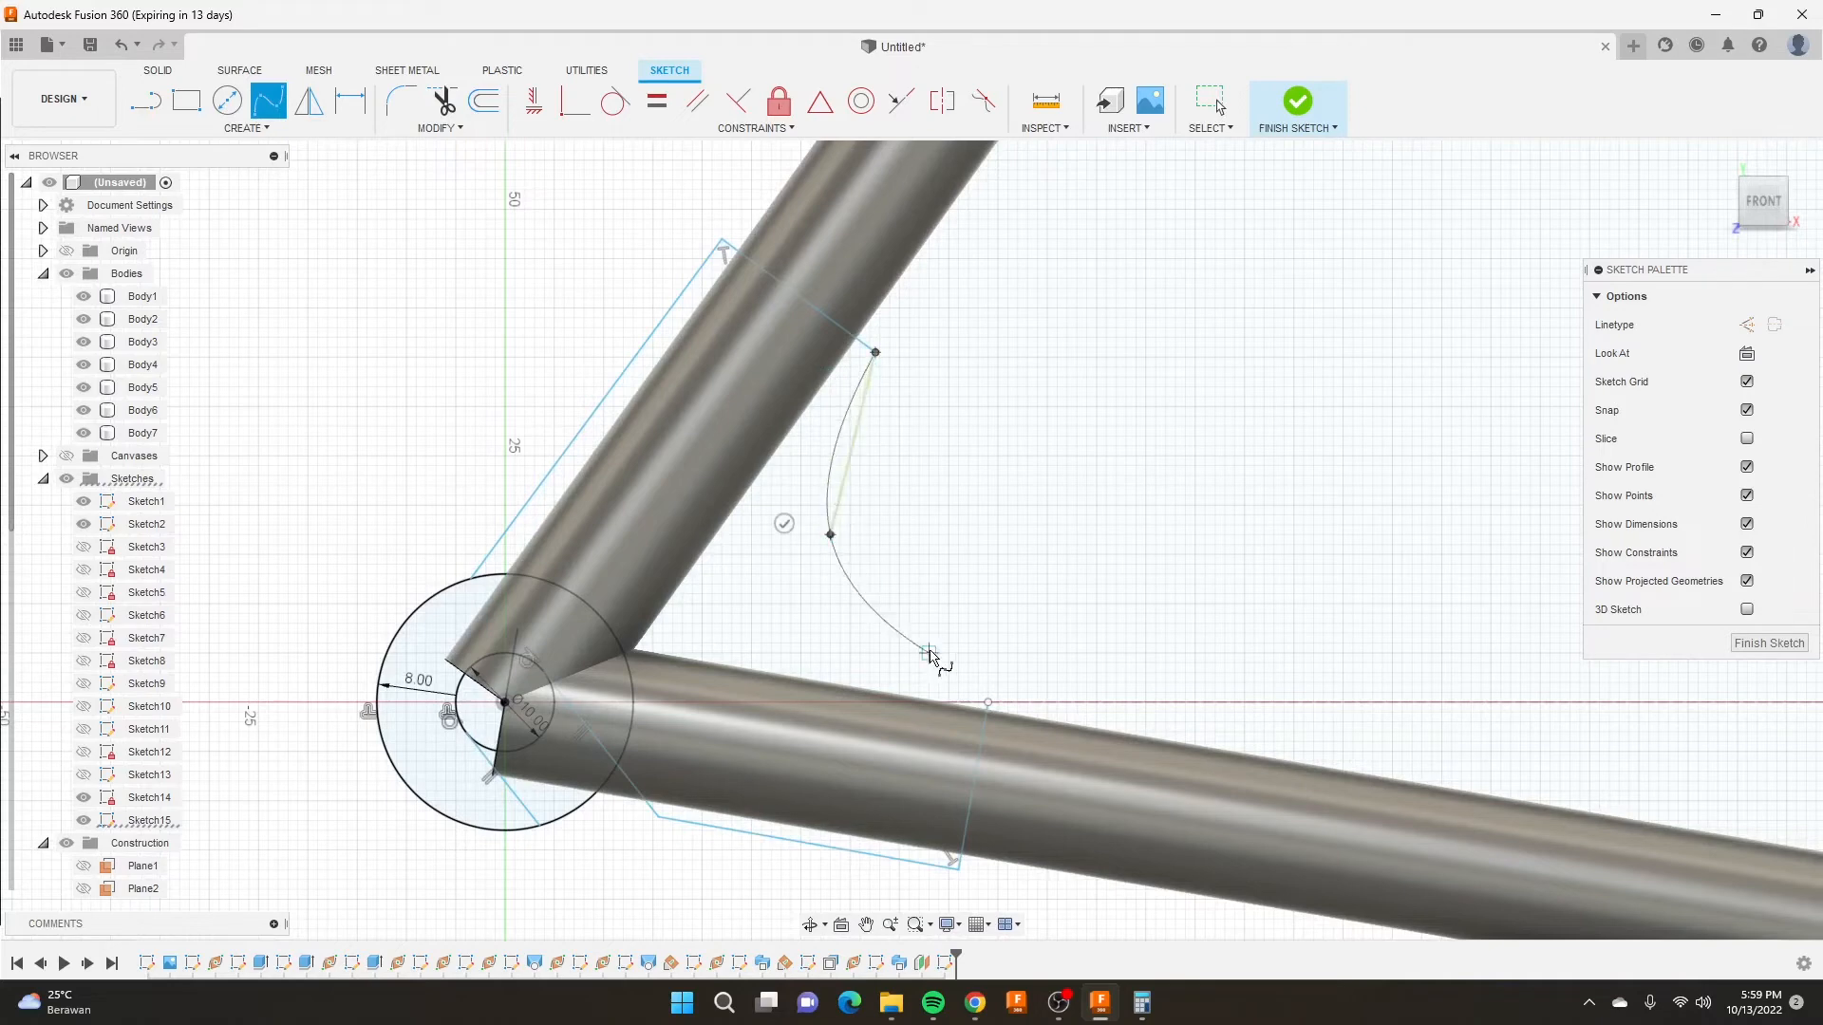
left_click(988, 702)
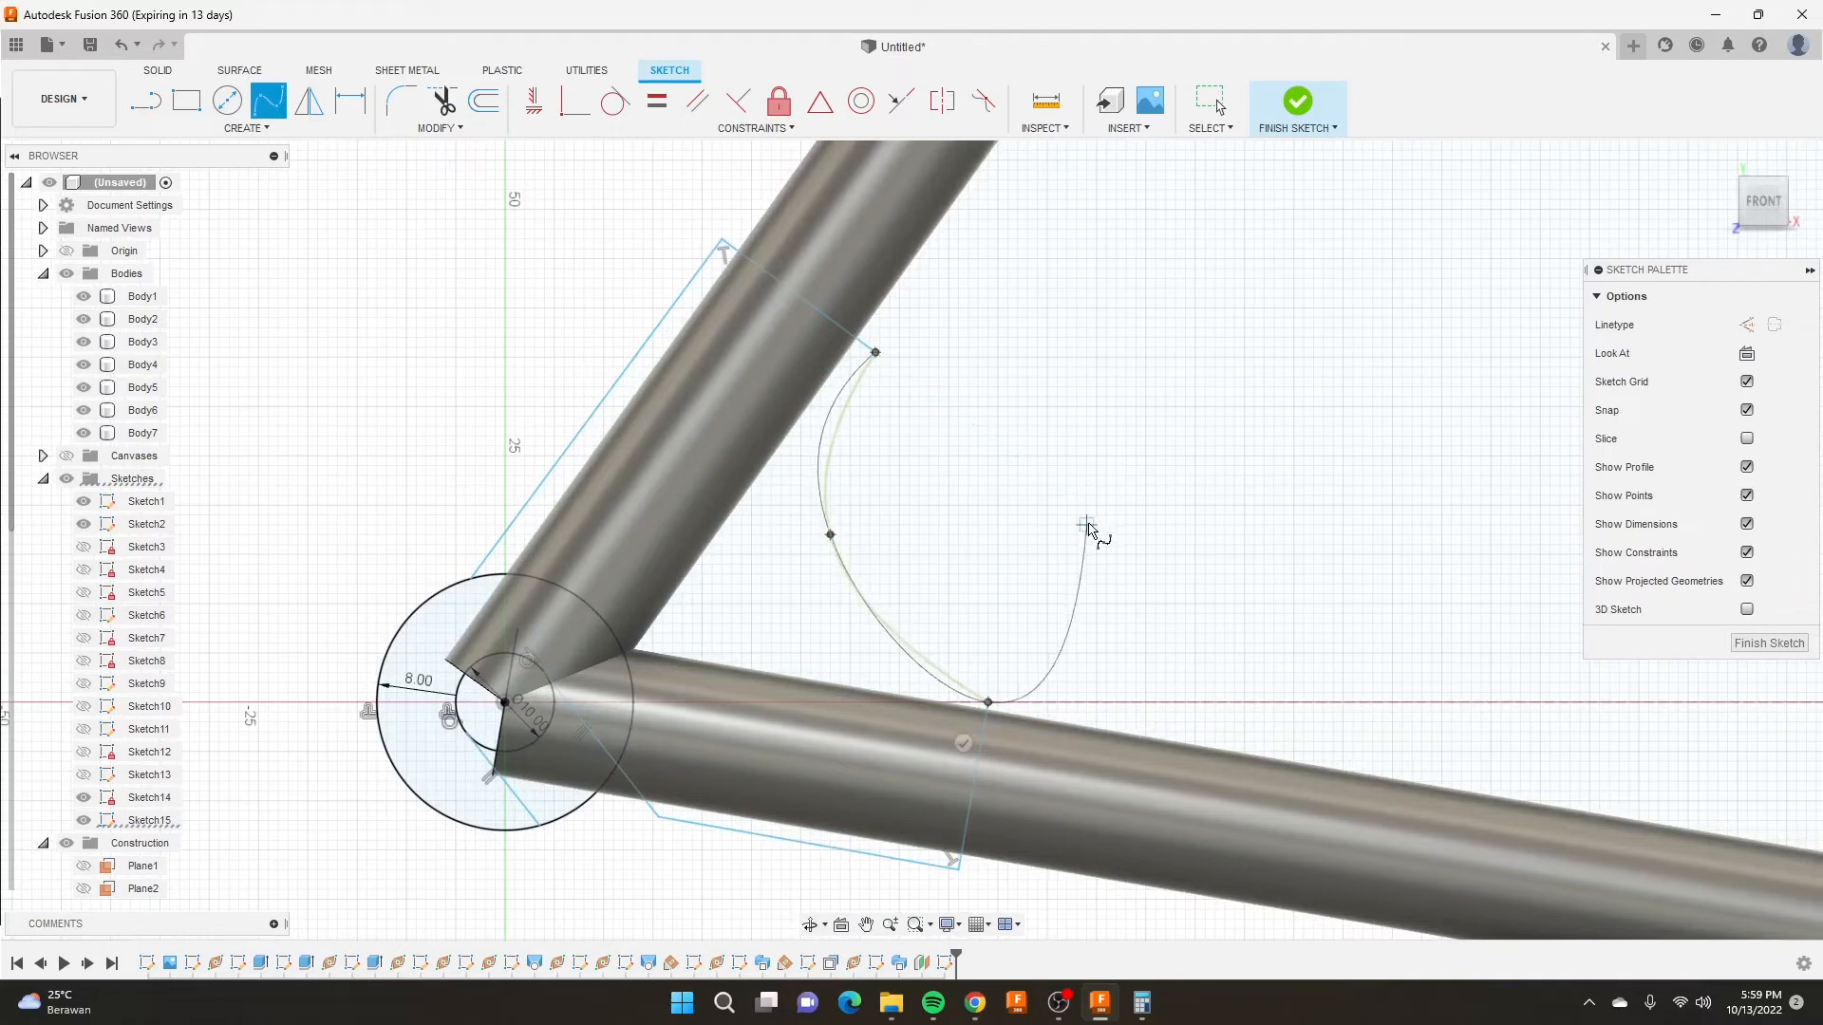
left_click(960, 743)
right_click(1047, 491)
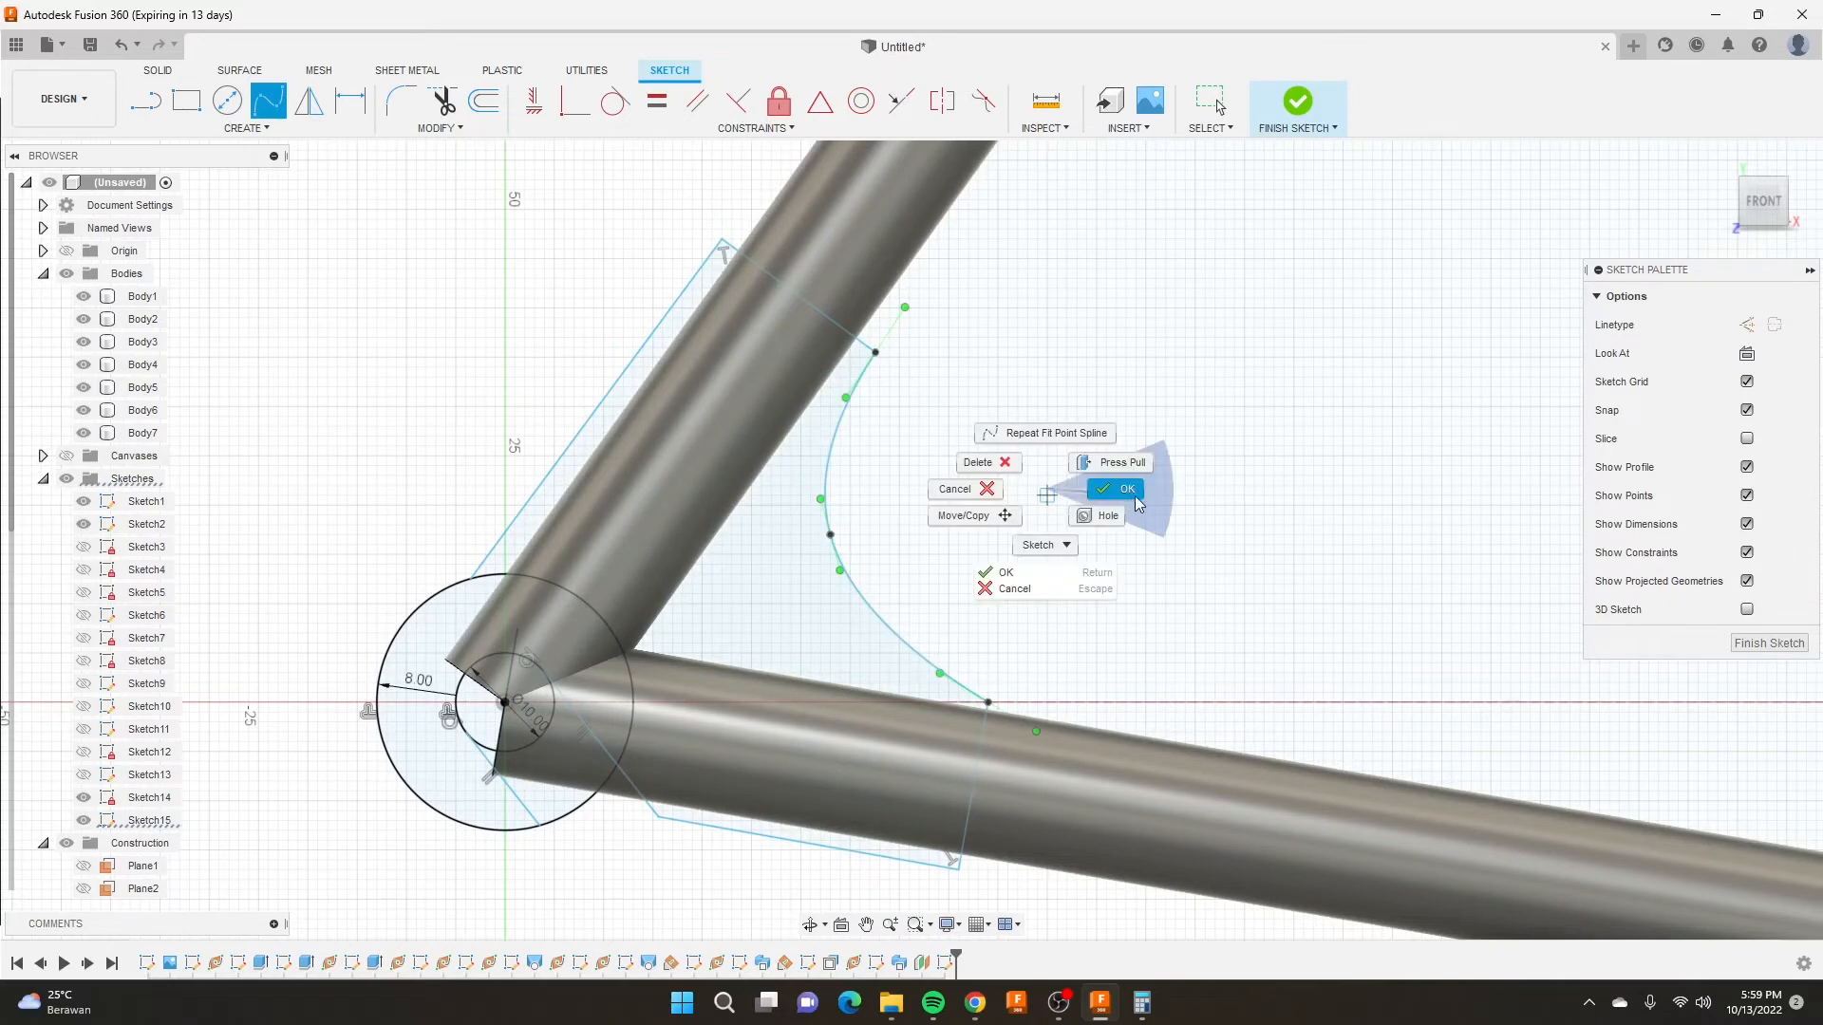
left_click(1128, 492)
Shift the spline's middle fit point slightly down and finish the sketch.
left_click(831, 538)
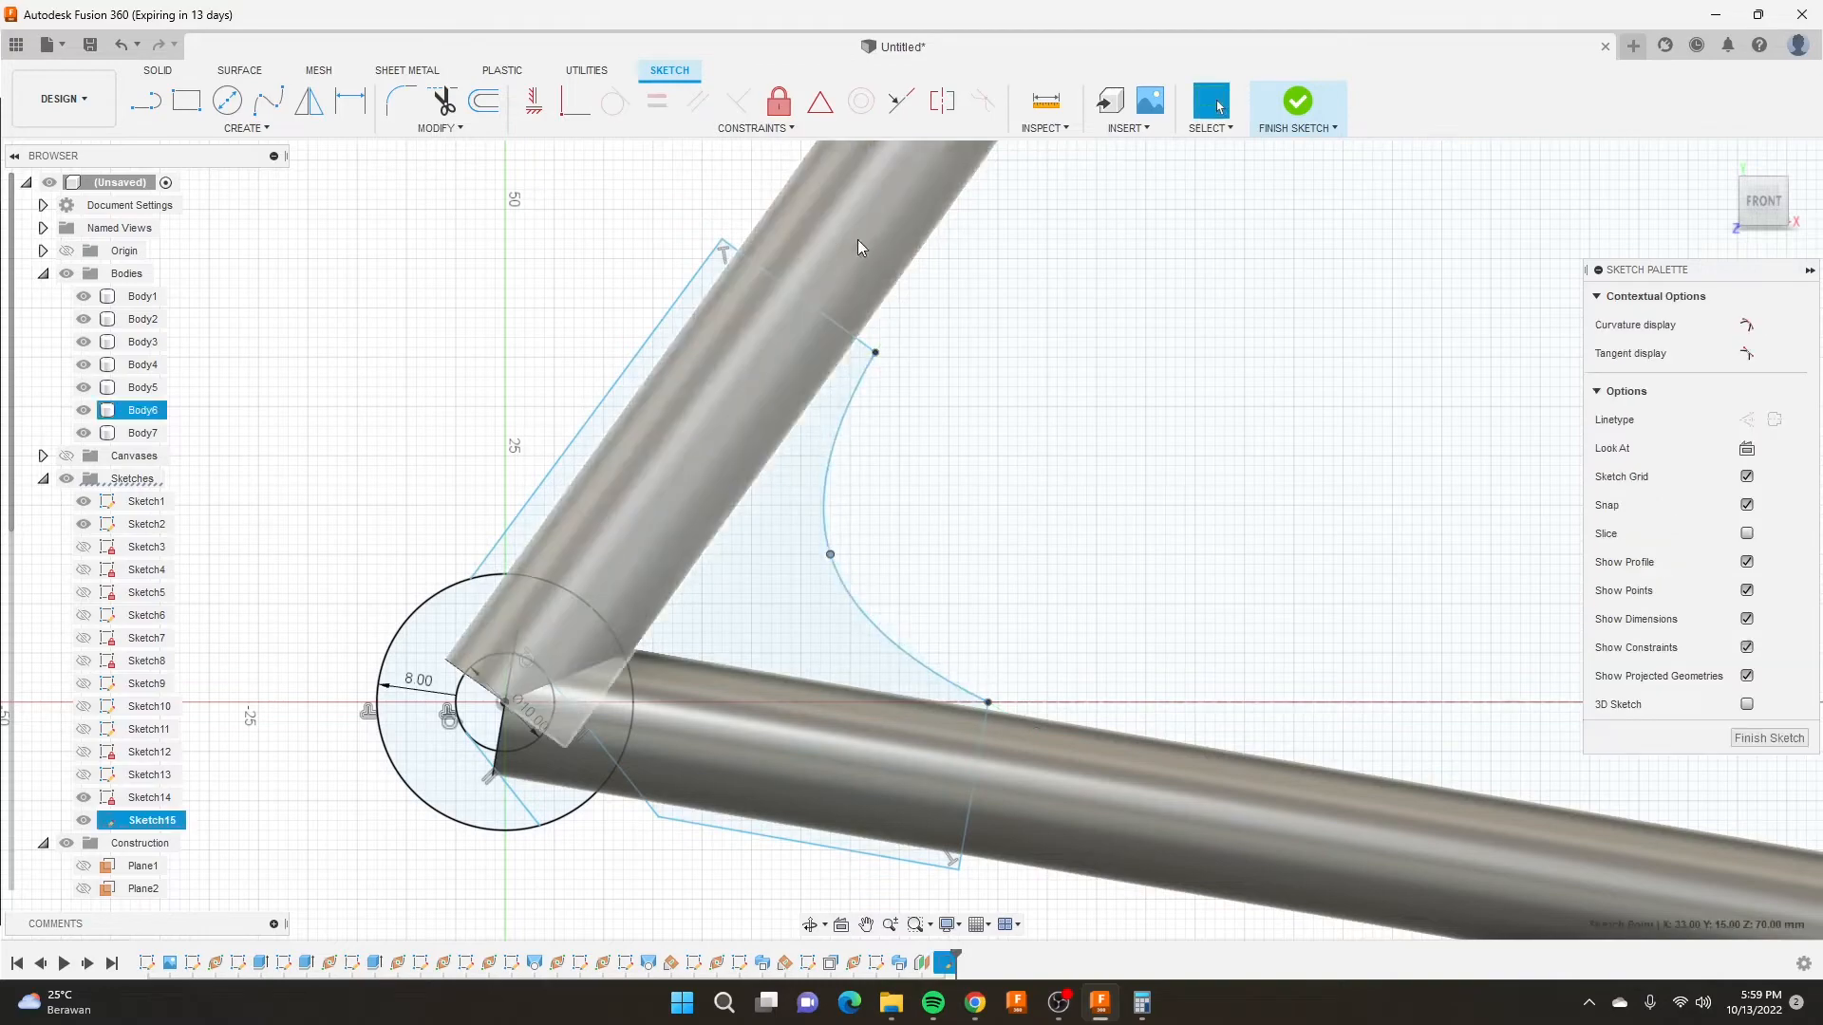
scroll(858, 239, "up", 3)
left_click_drag(904, 453, 896, 443)
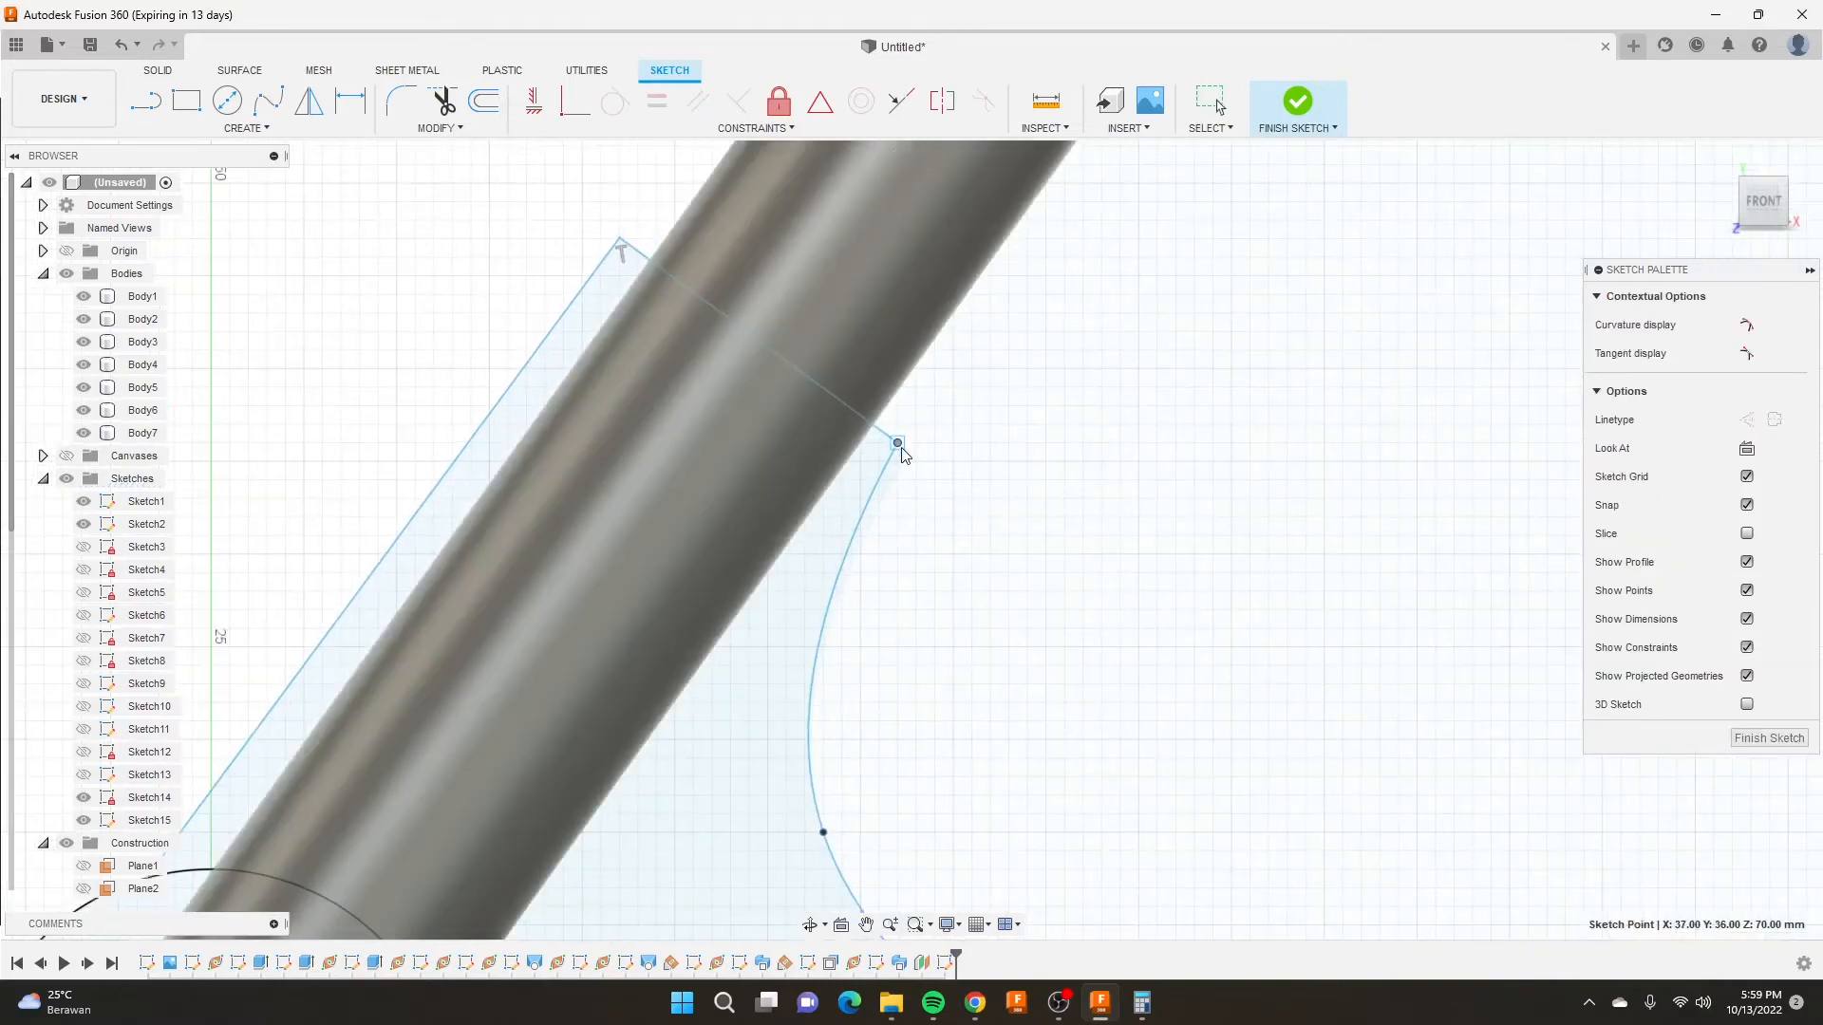
scroll(881, 475, "down", 5)
scroll(858, 473, "up", 1)
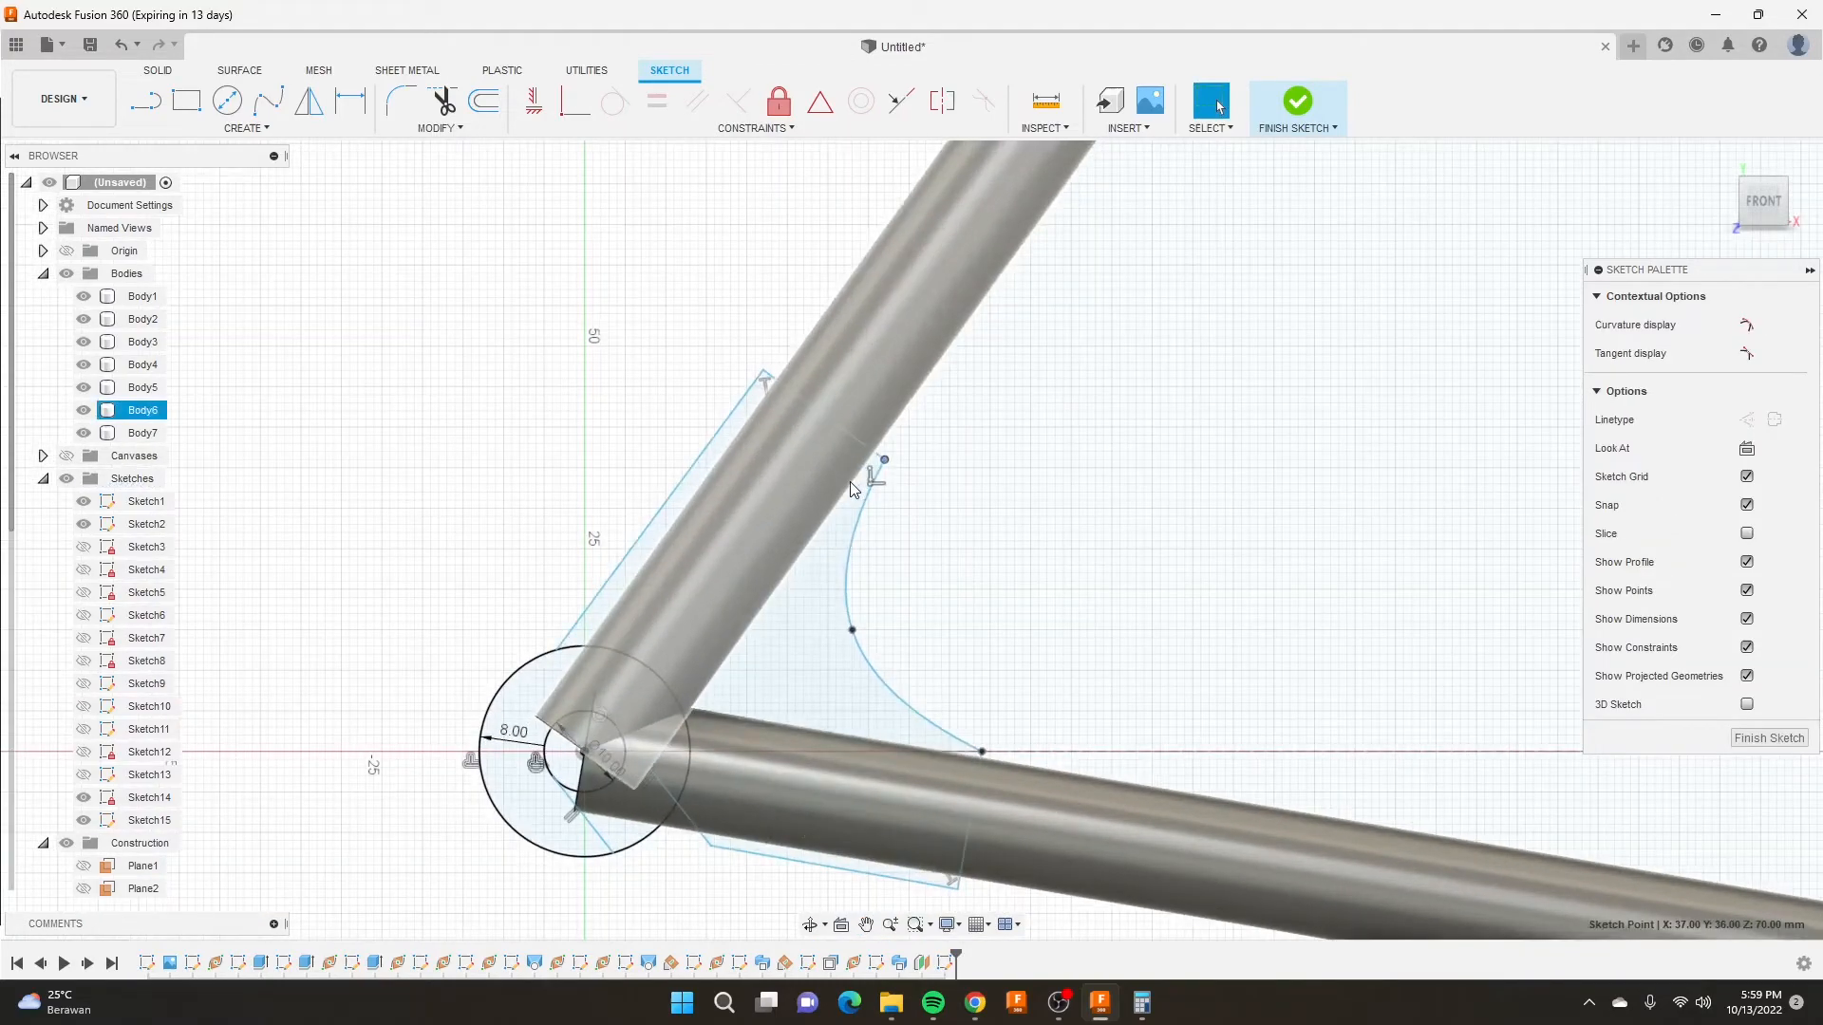
scroll(850, 481, "down", 2)
scroll(586, 626, "up", 3)
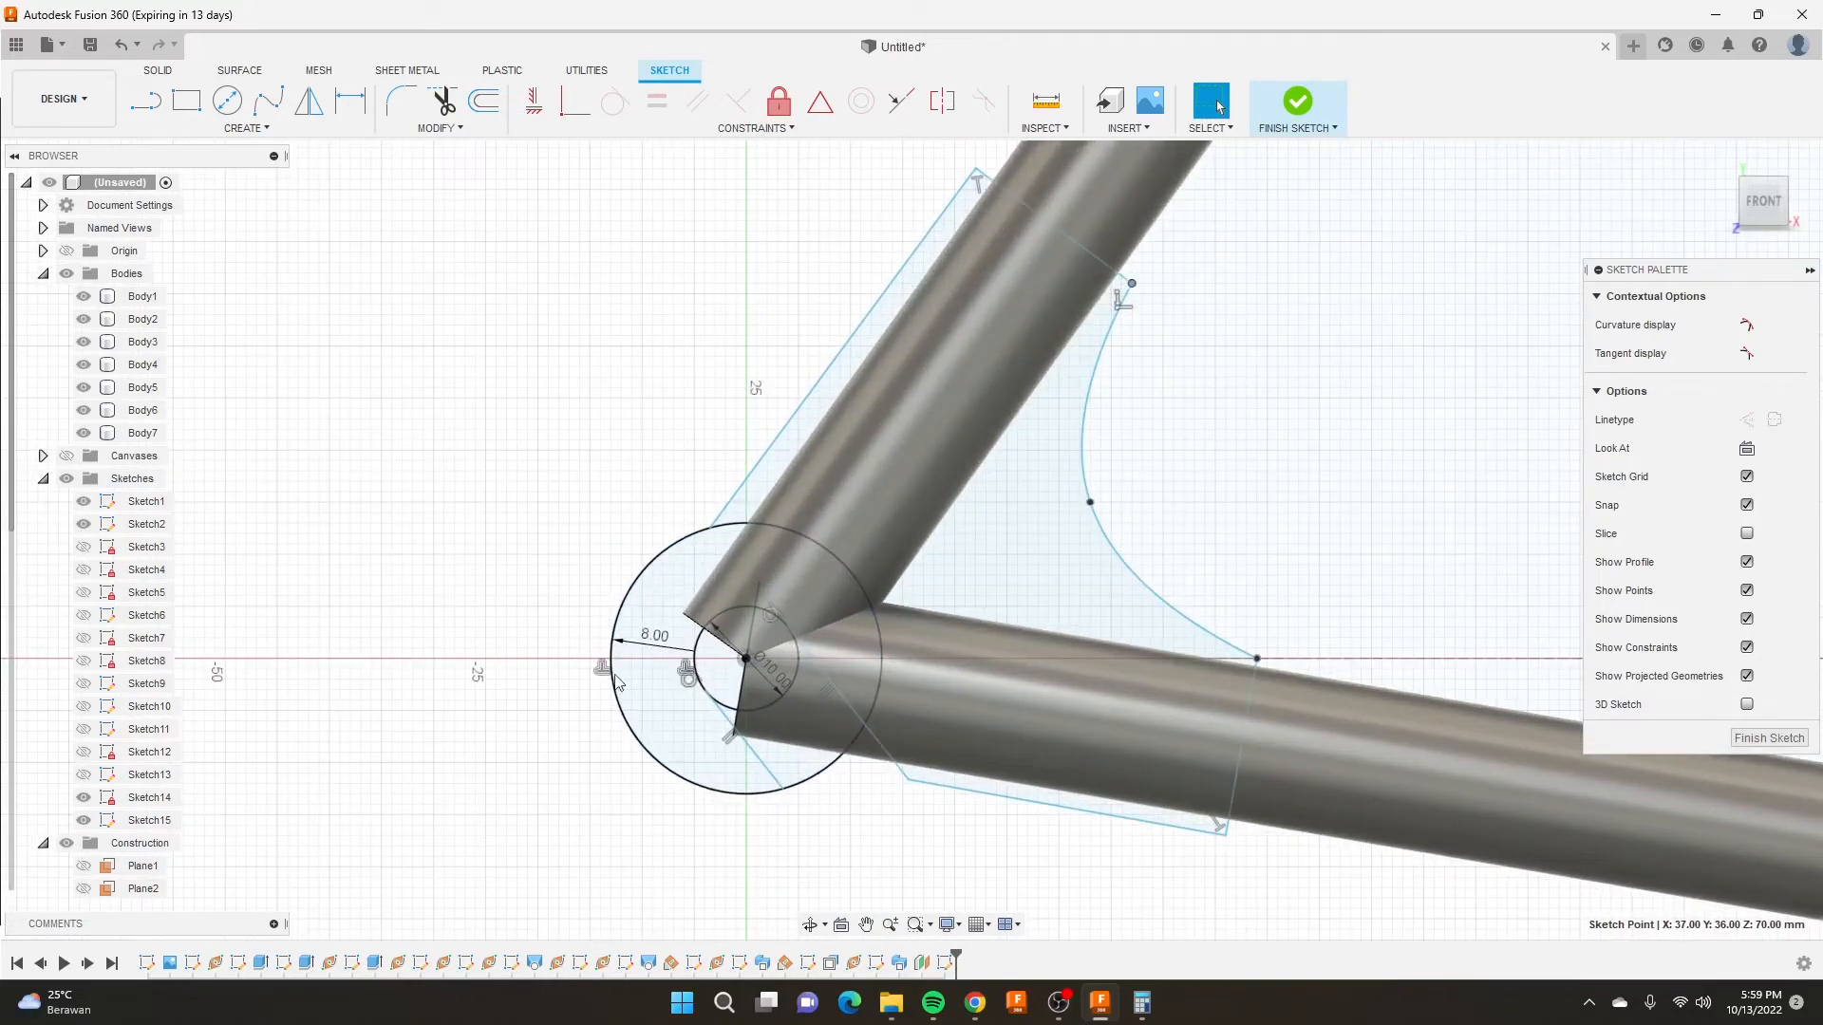
scroll(641, 664, "down", 3)
scroll(641, 664, "up", 2)
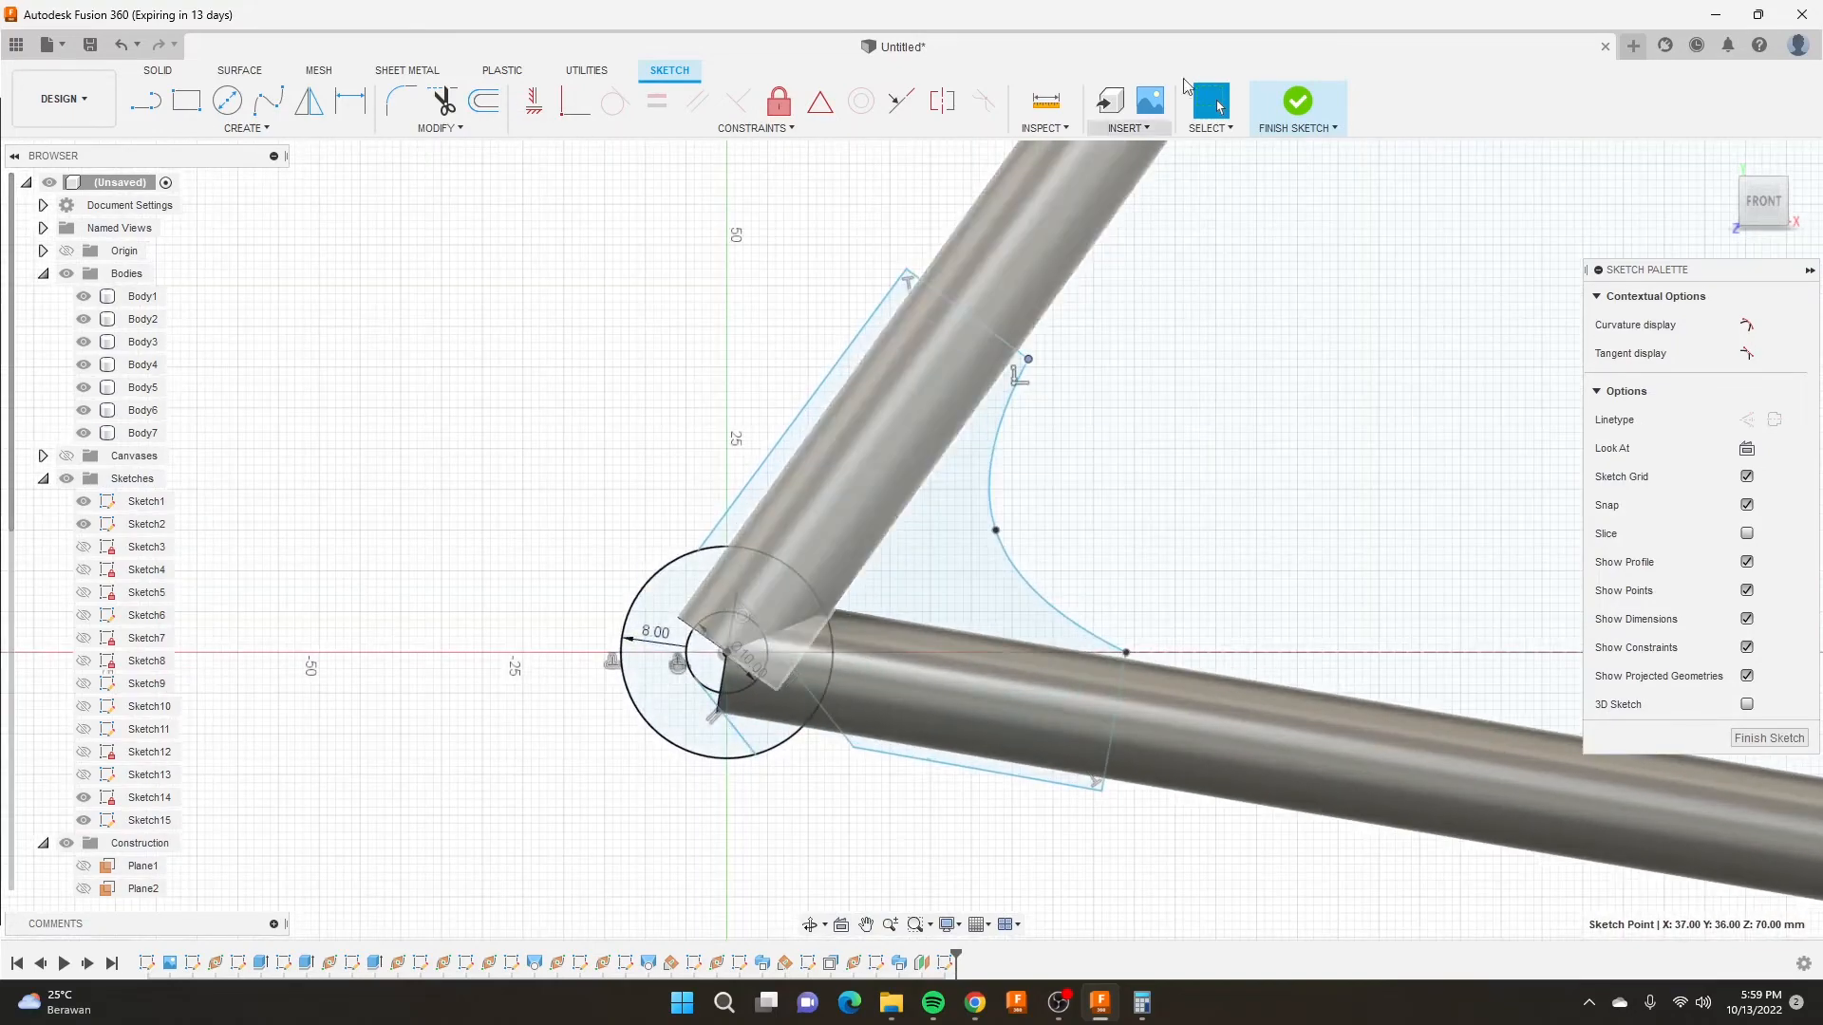
left_click(1299, 102)
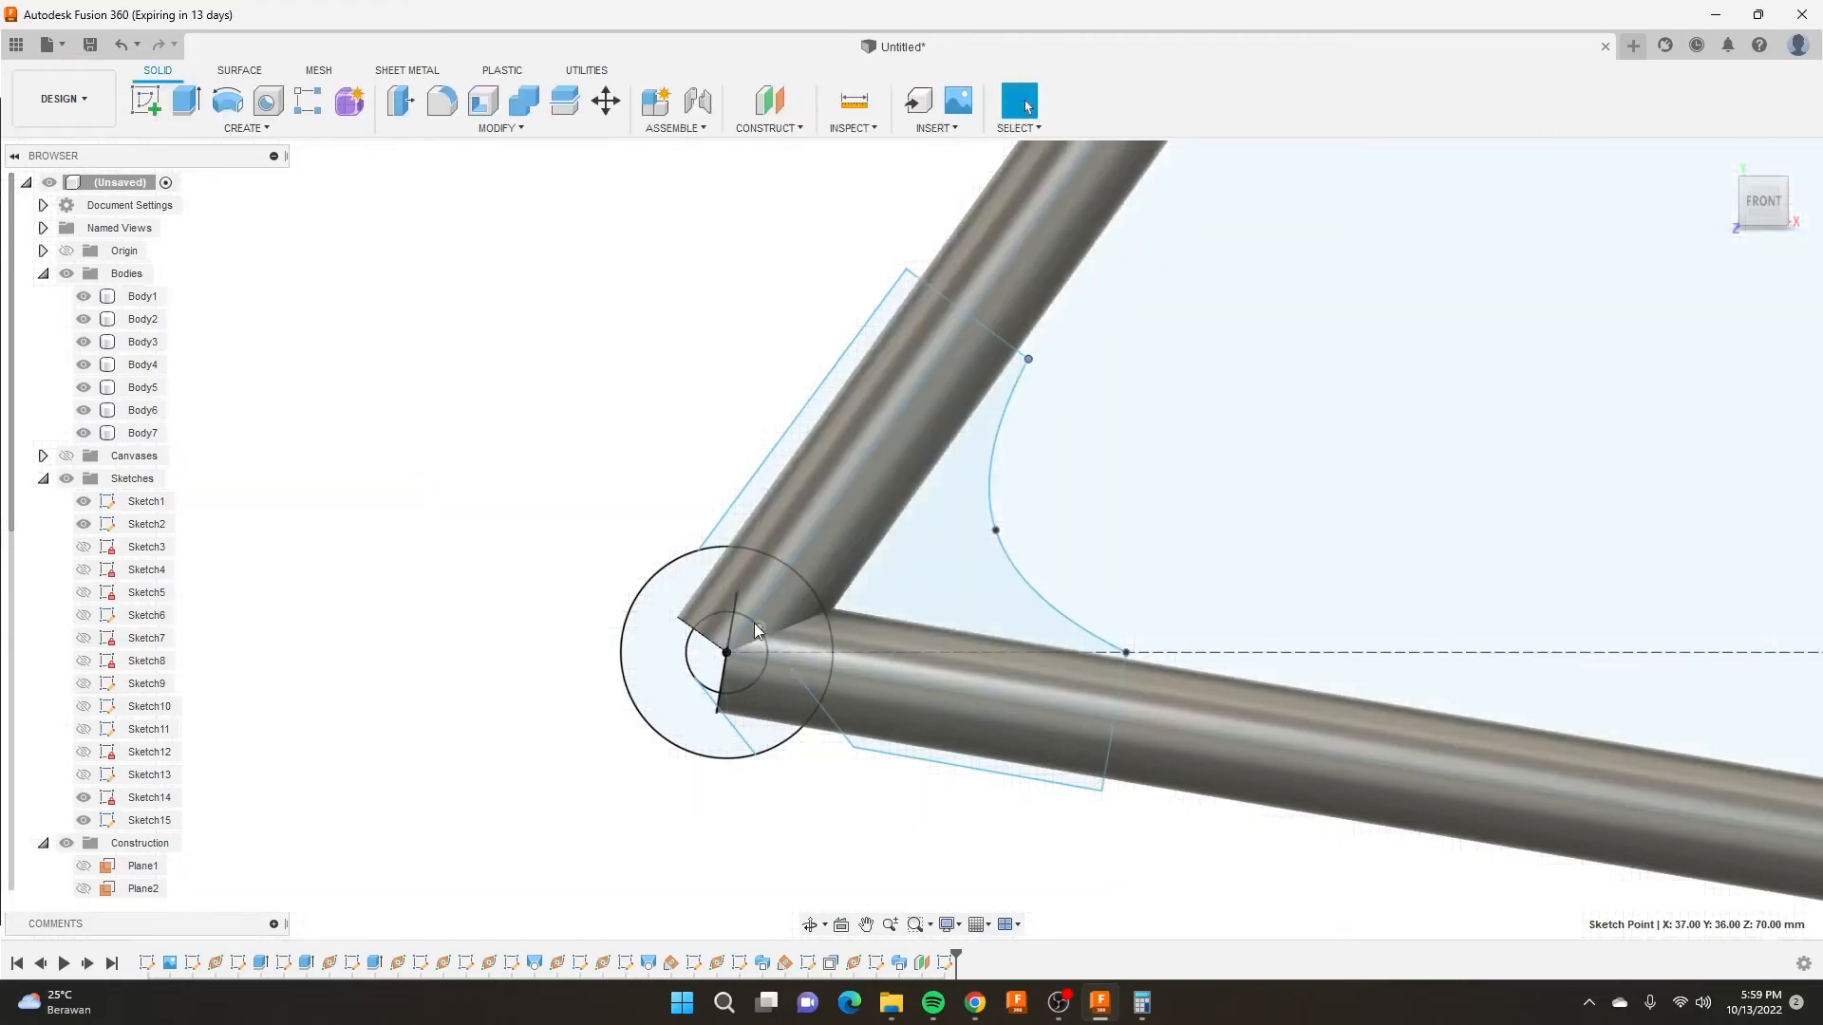
Extrude the bracket profile and the adjoining hook-shaped ring around the tube end symmetrically by 5 mm as a new body.
left_click(186, 101)
left_click(921, 561)
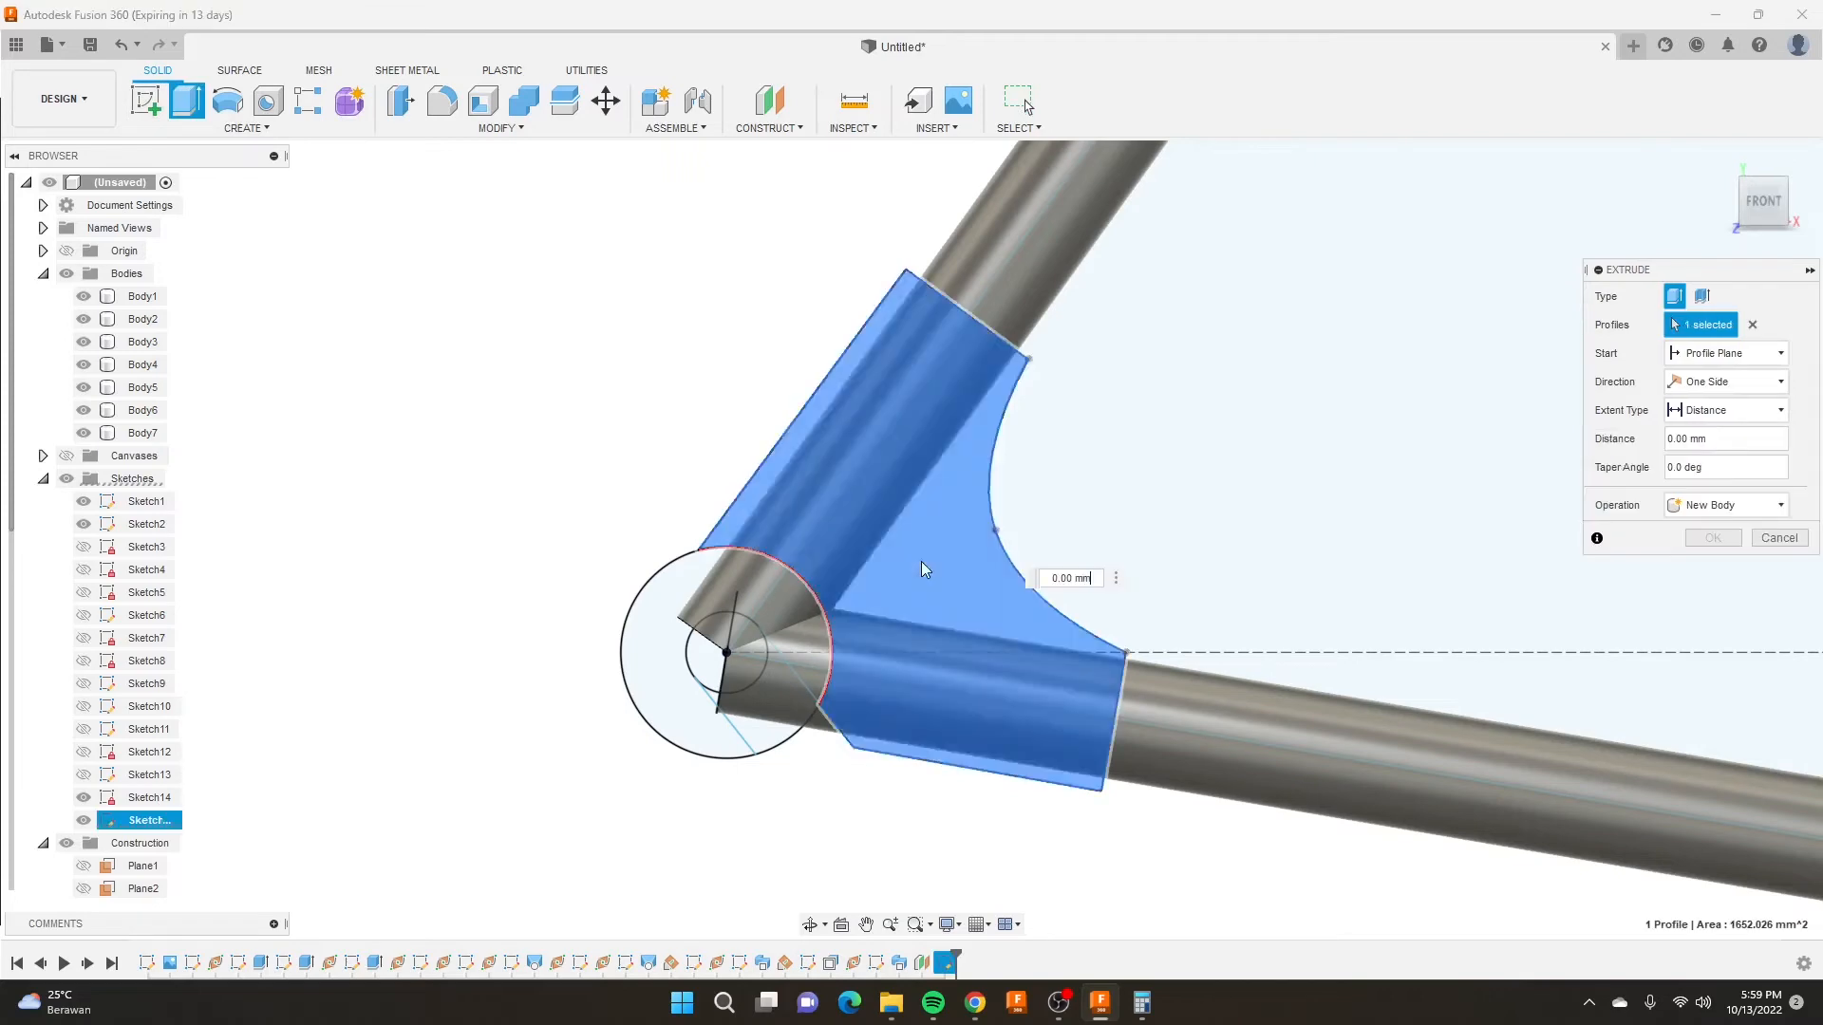
left_click(755, 584)
middle_click_drag(756, 481, 899, 553, "shift")
left_click(1751, 385)
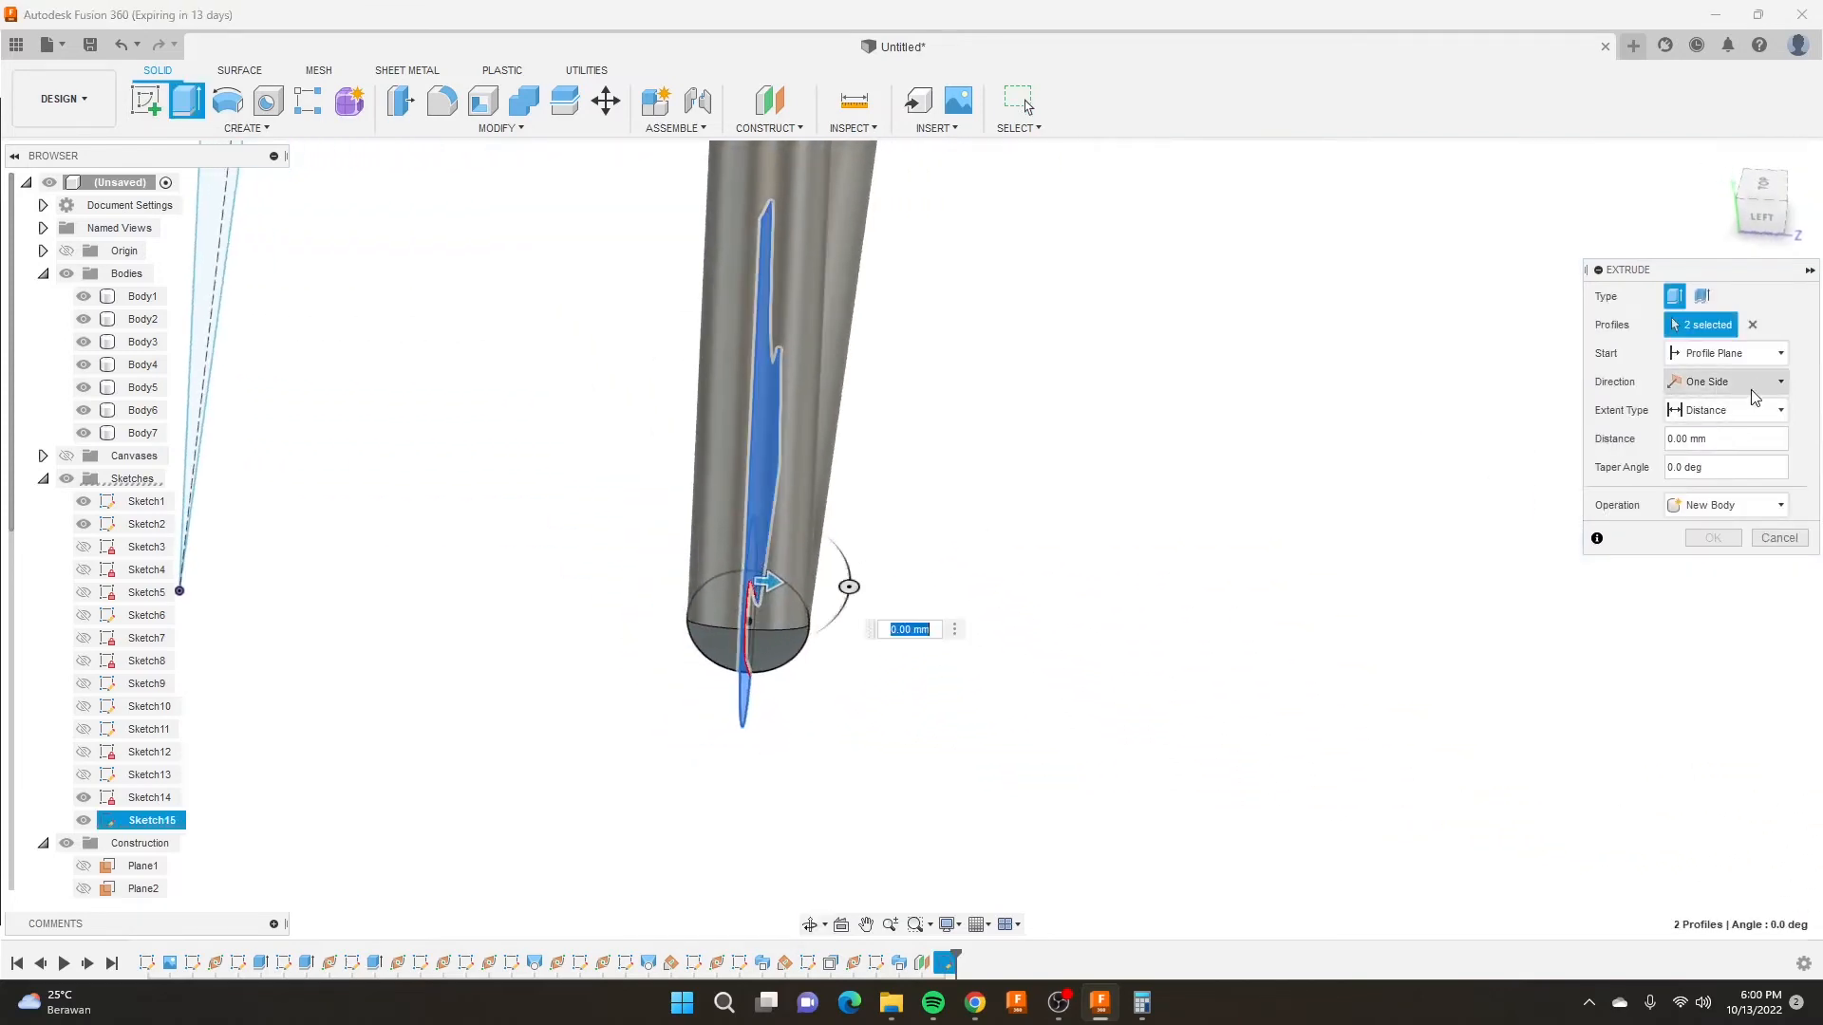
left_click(1711, 449)
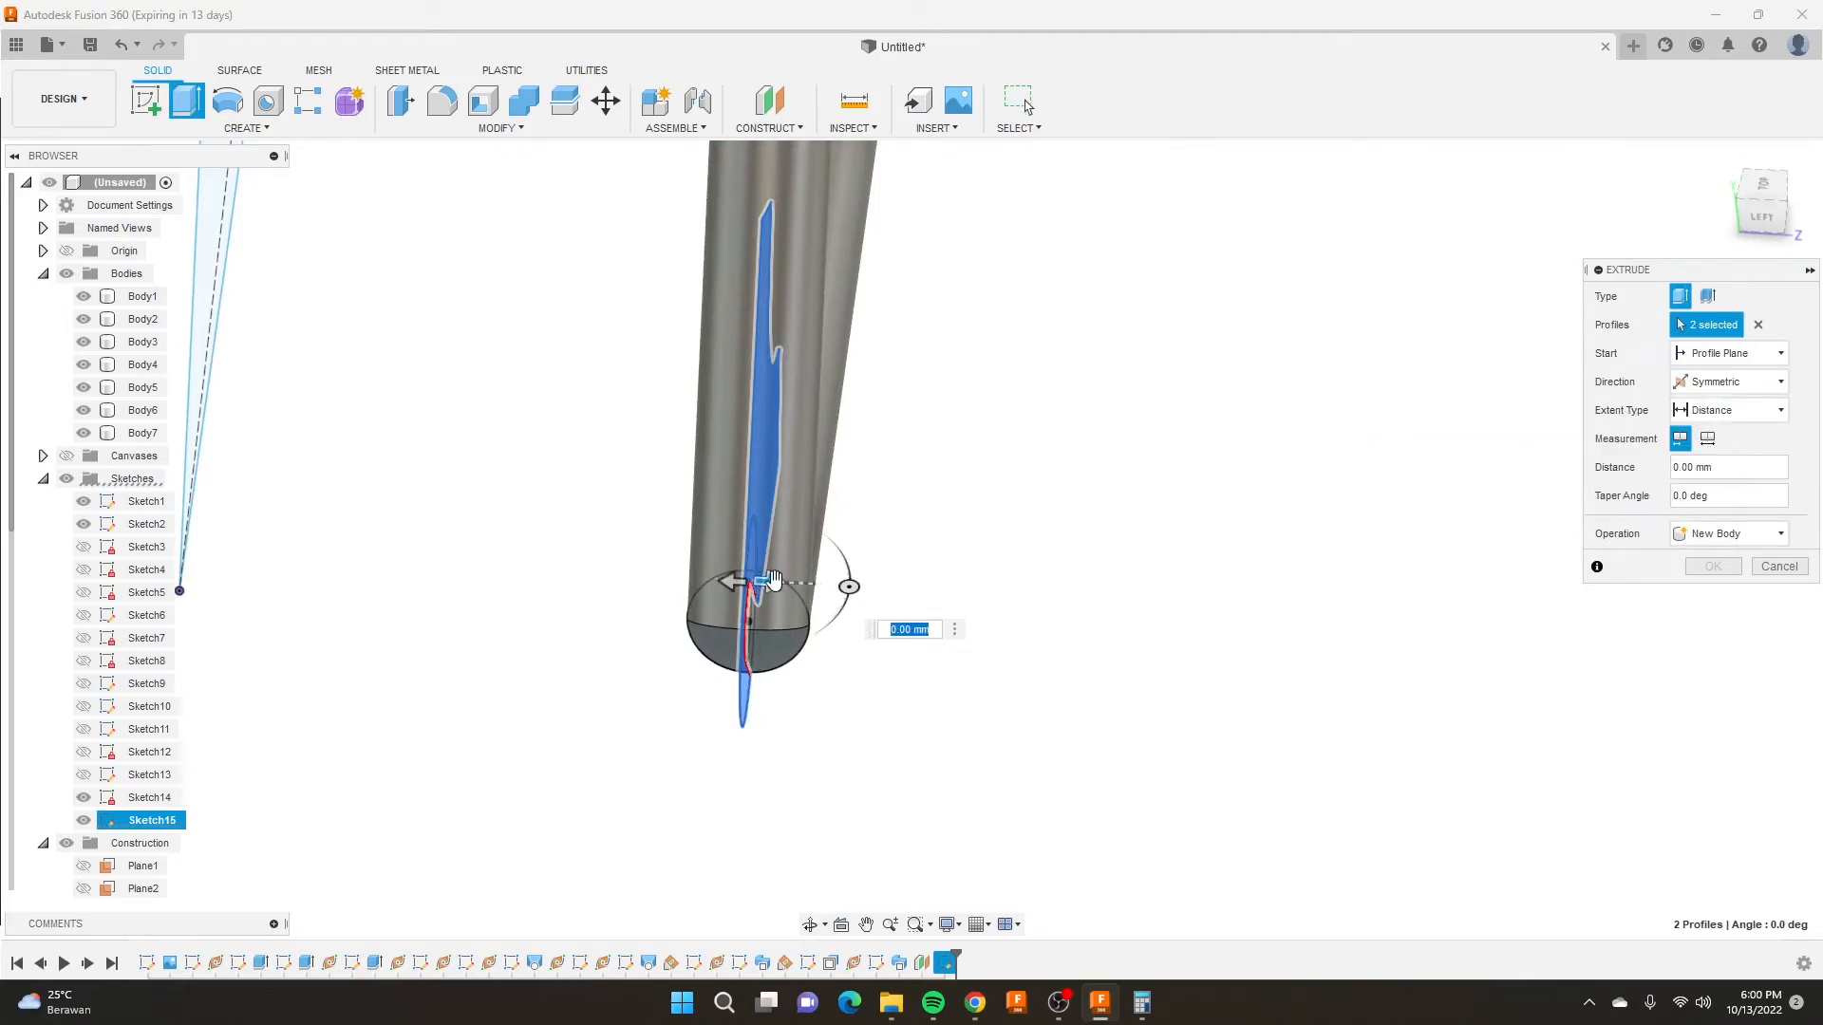
left_click_drag(774, 580, 809, 582)
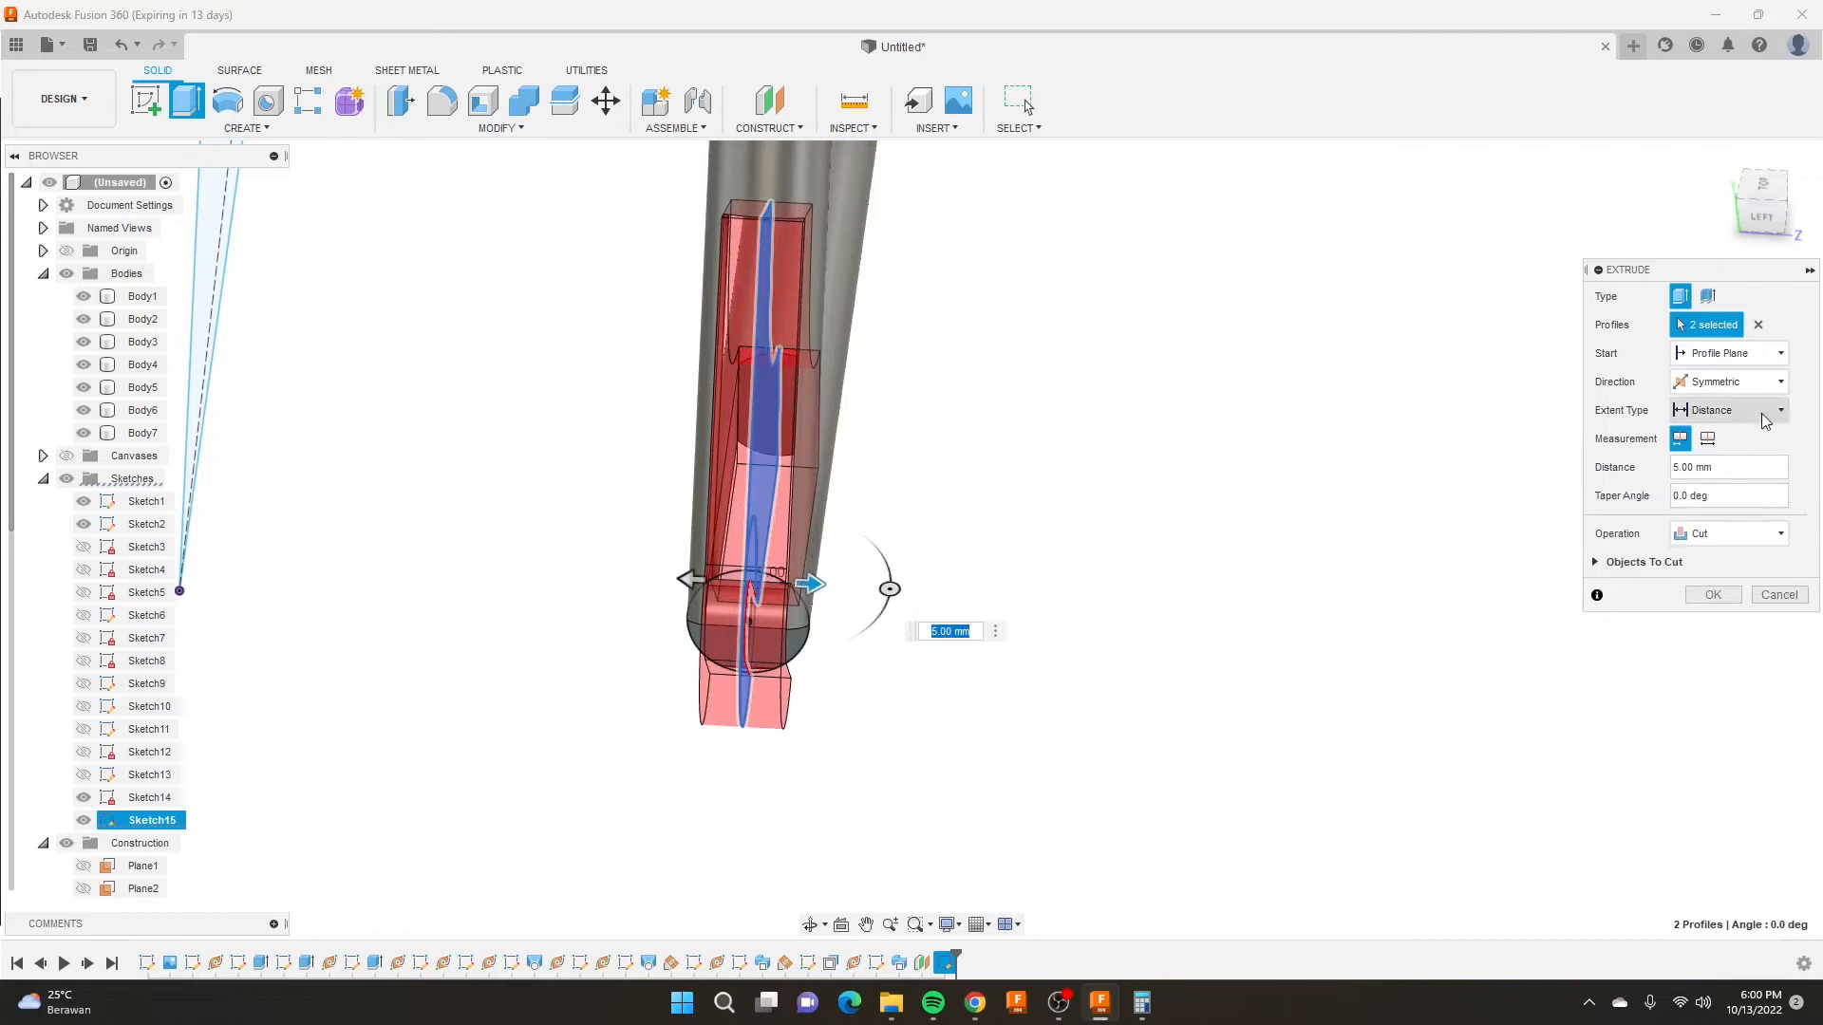
left_click(1752, 535)
left_click(1713, 628)
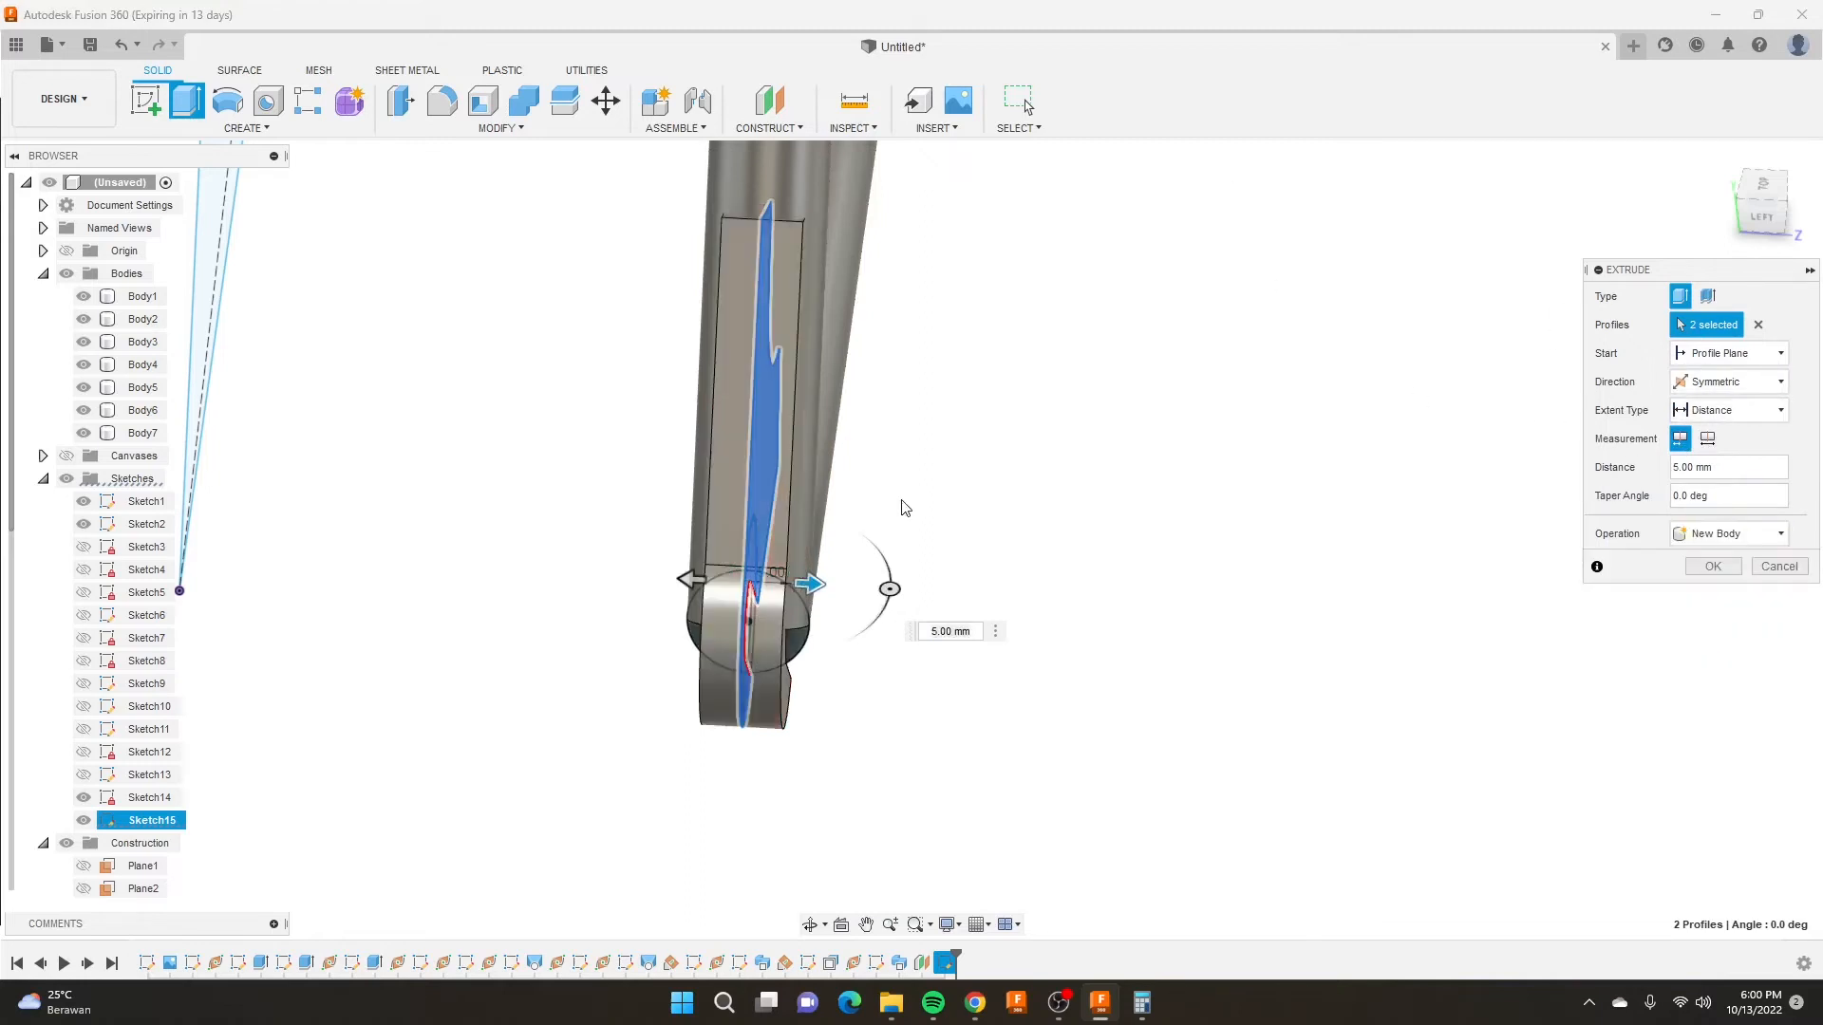
middle_click_drag(902, 508, 651, 455, "shift")
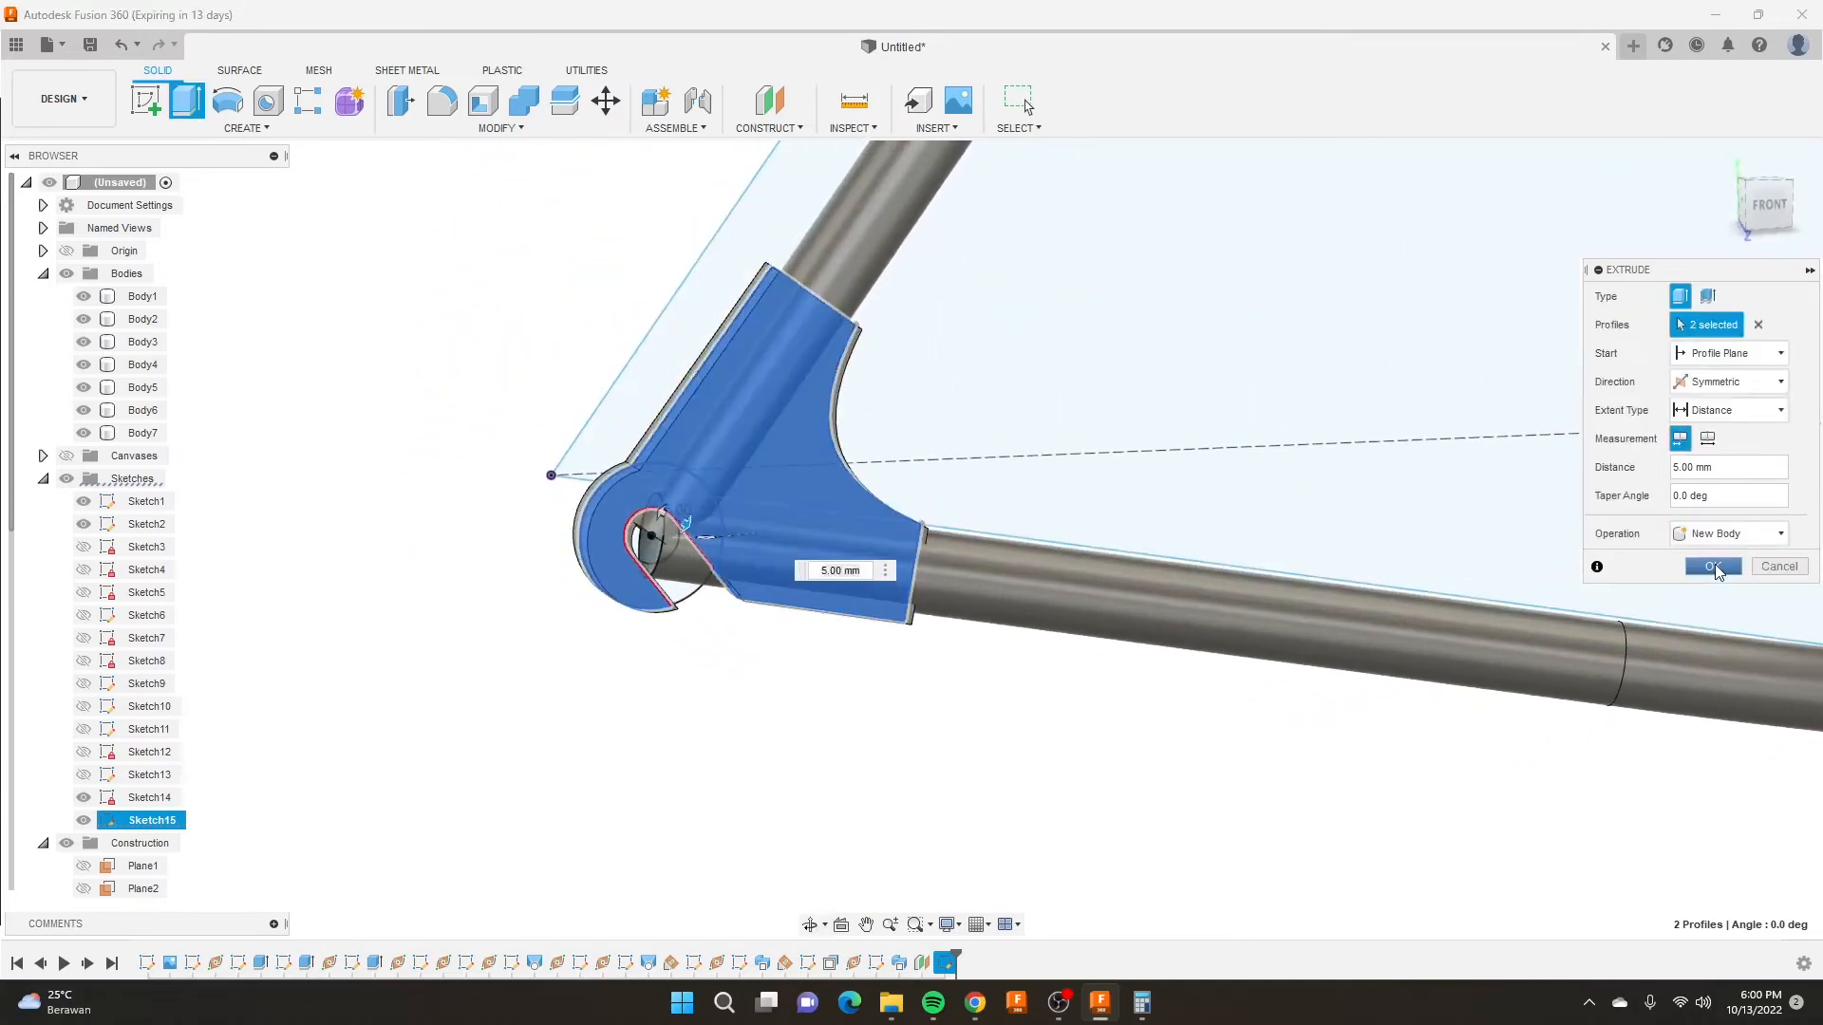
left_click(1715, 567)
scroll(744, 395, "down", 3)
scroll(652, 442, "up", 5)
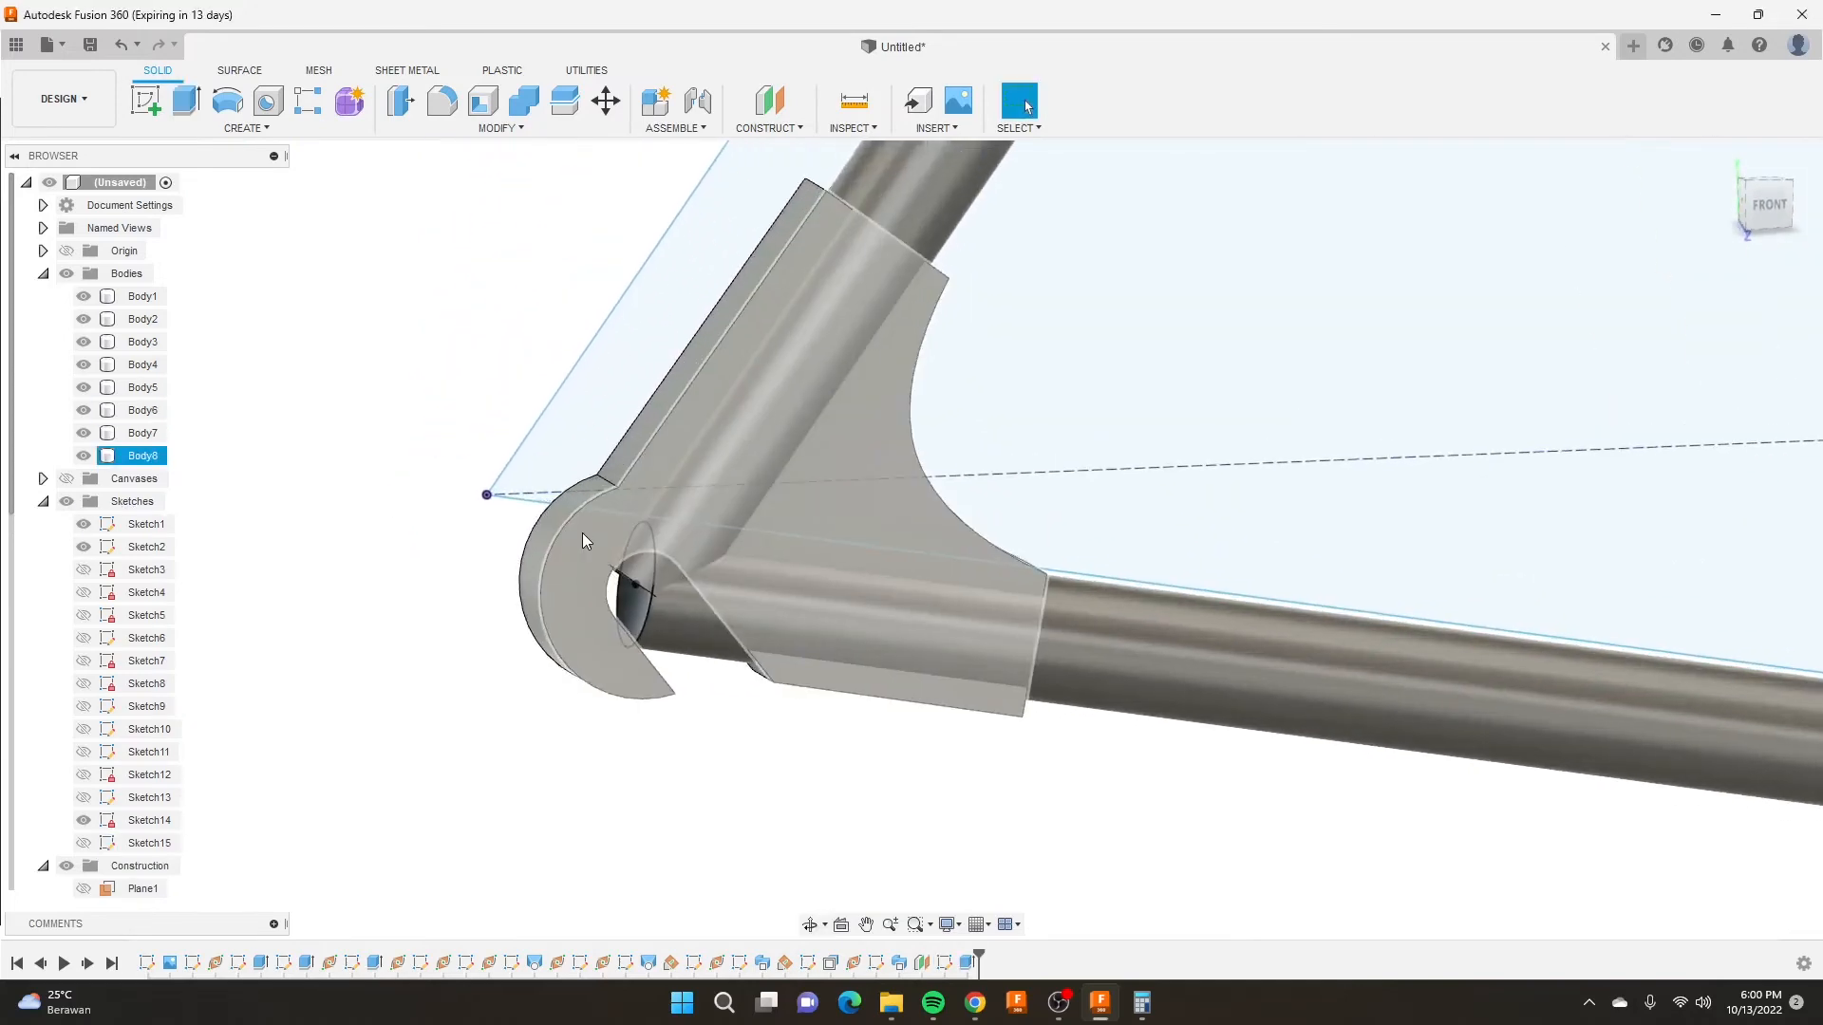
mouse_move(583, 540)
middle_mouse_down("shift")
mouse_move(594, 464)
mouse_move(728, 521)
mouse_move(640, 397)
mouse_move(642, 492)
mouse_move(578, 472)
mouse_move(635, 664)
mouse_move(492, 492)
mouse_move(561, 414)
mouse_move(602, 497)
mouse_move(582, 497)
mouse_move(564, 570)
middle_mouse_up("shift")
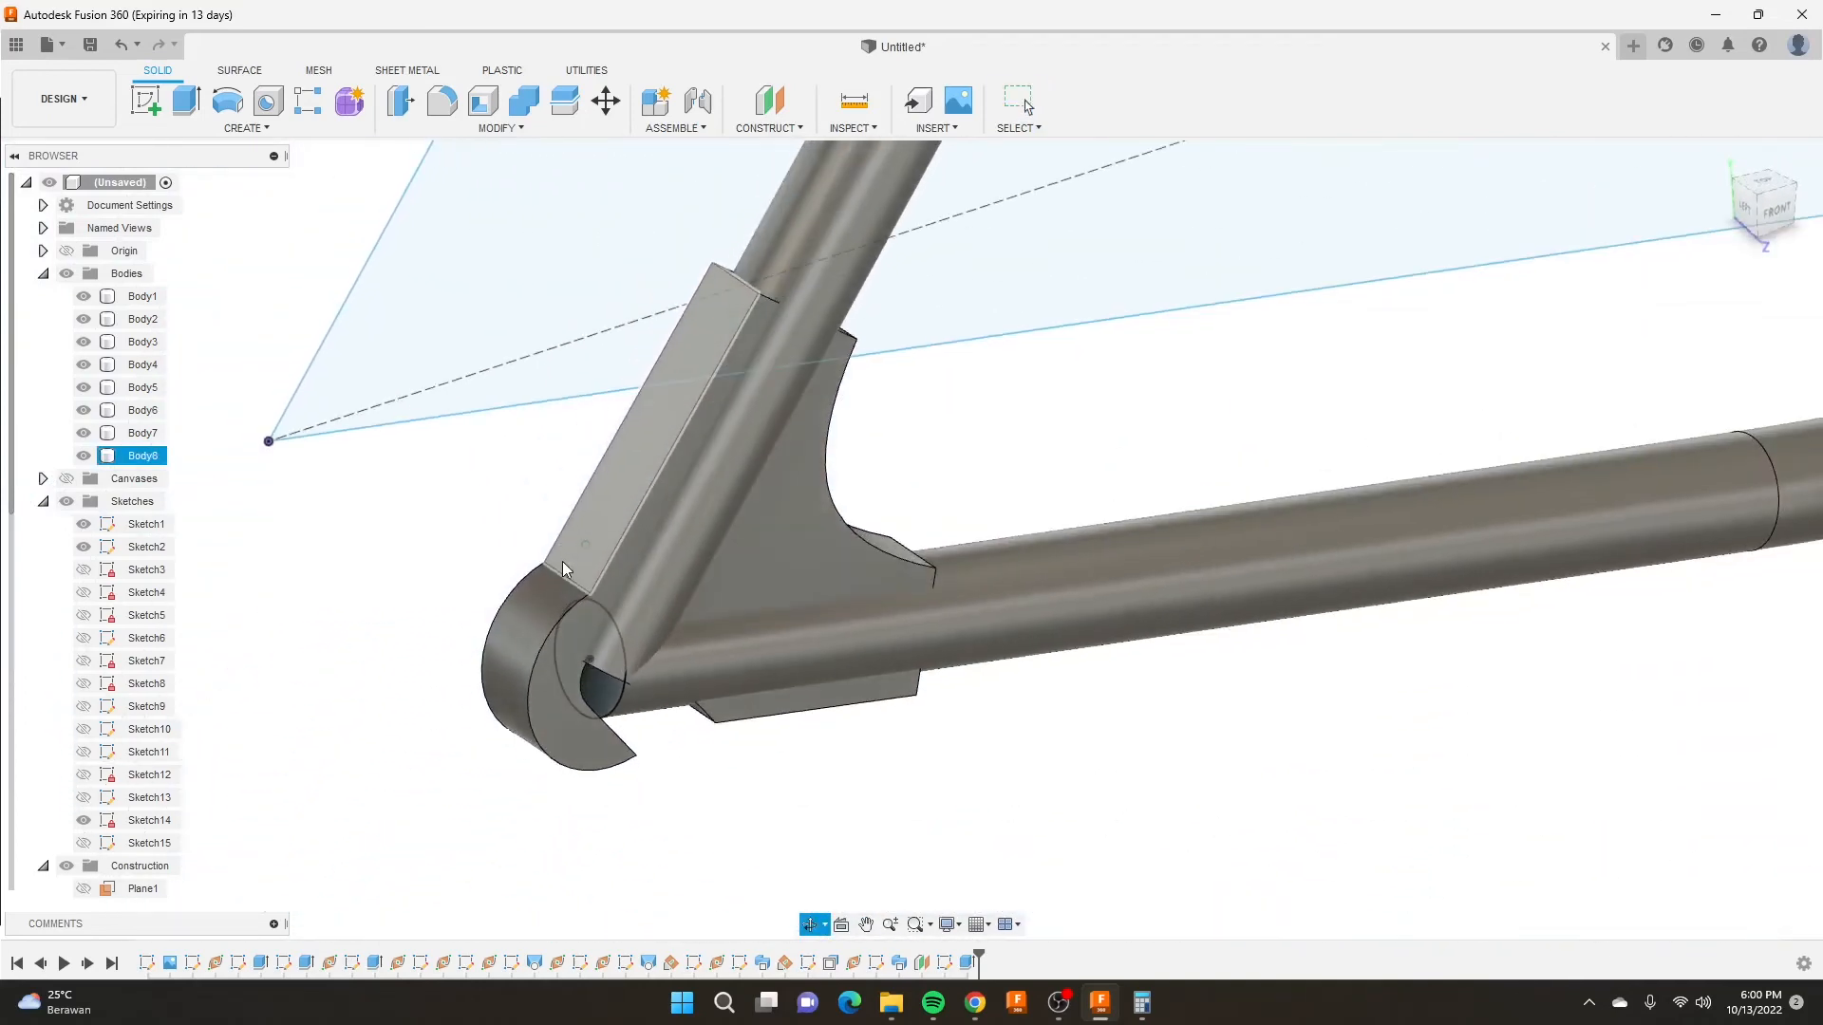
scroll(563, 569, "down", 5)
scroll(628, 463, "up", 5)
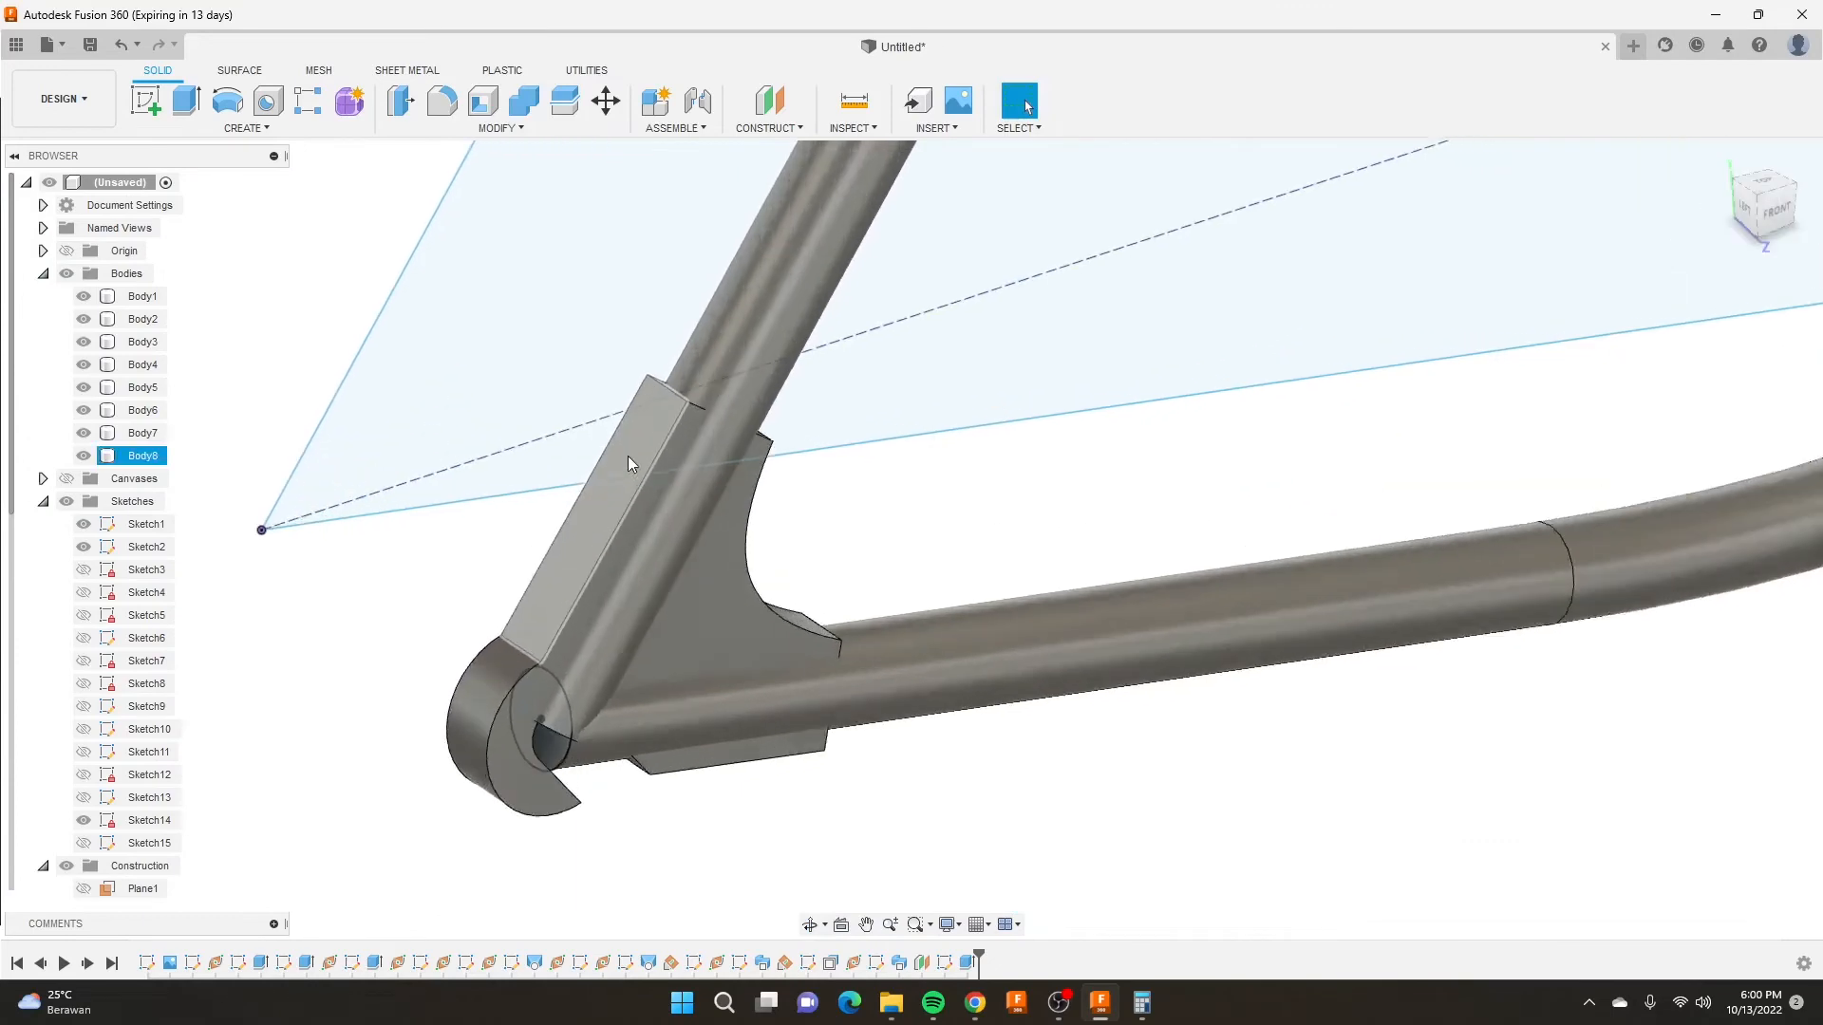
middle_click_drag(627, 464, 744, 561, "shift")
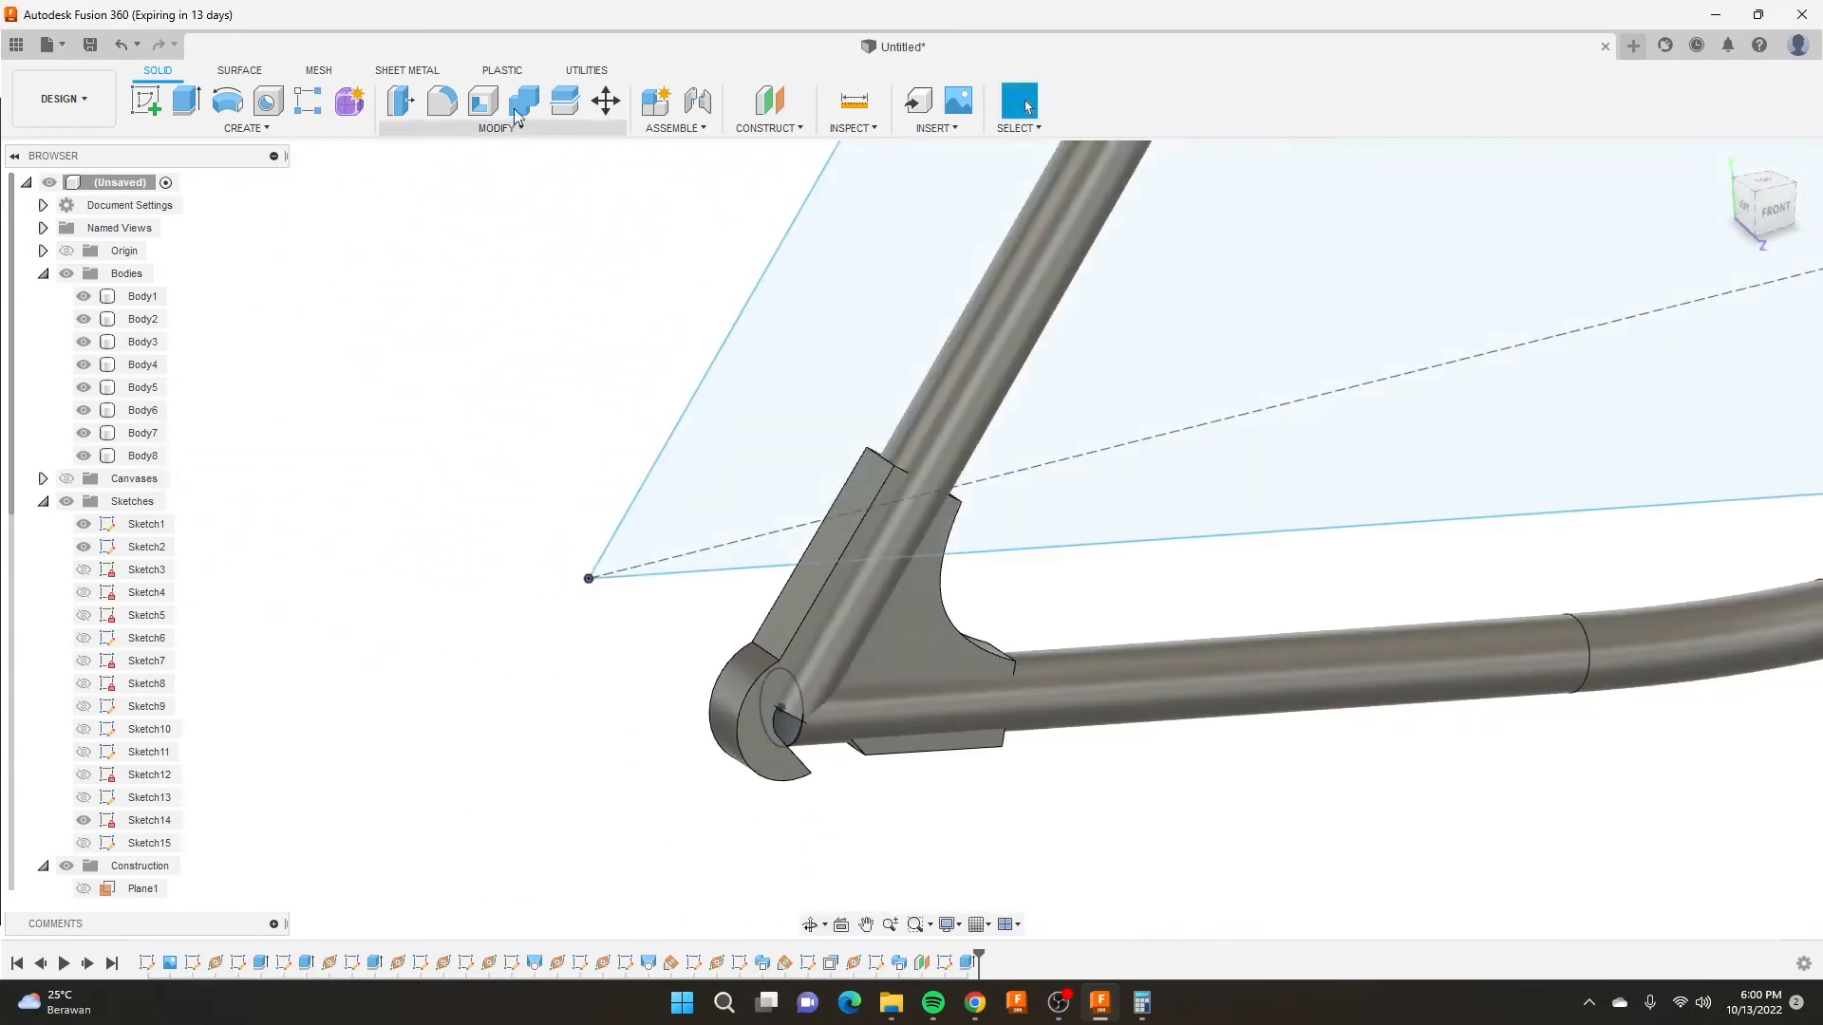
Start a fillet on the bracket's ring junction edge, its outer corner at the upper tube and both end edges of the concave side.
left_click(441, 100)
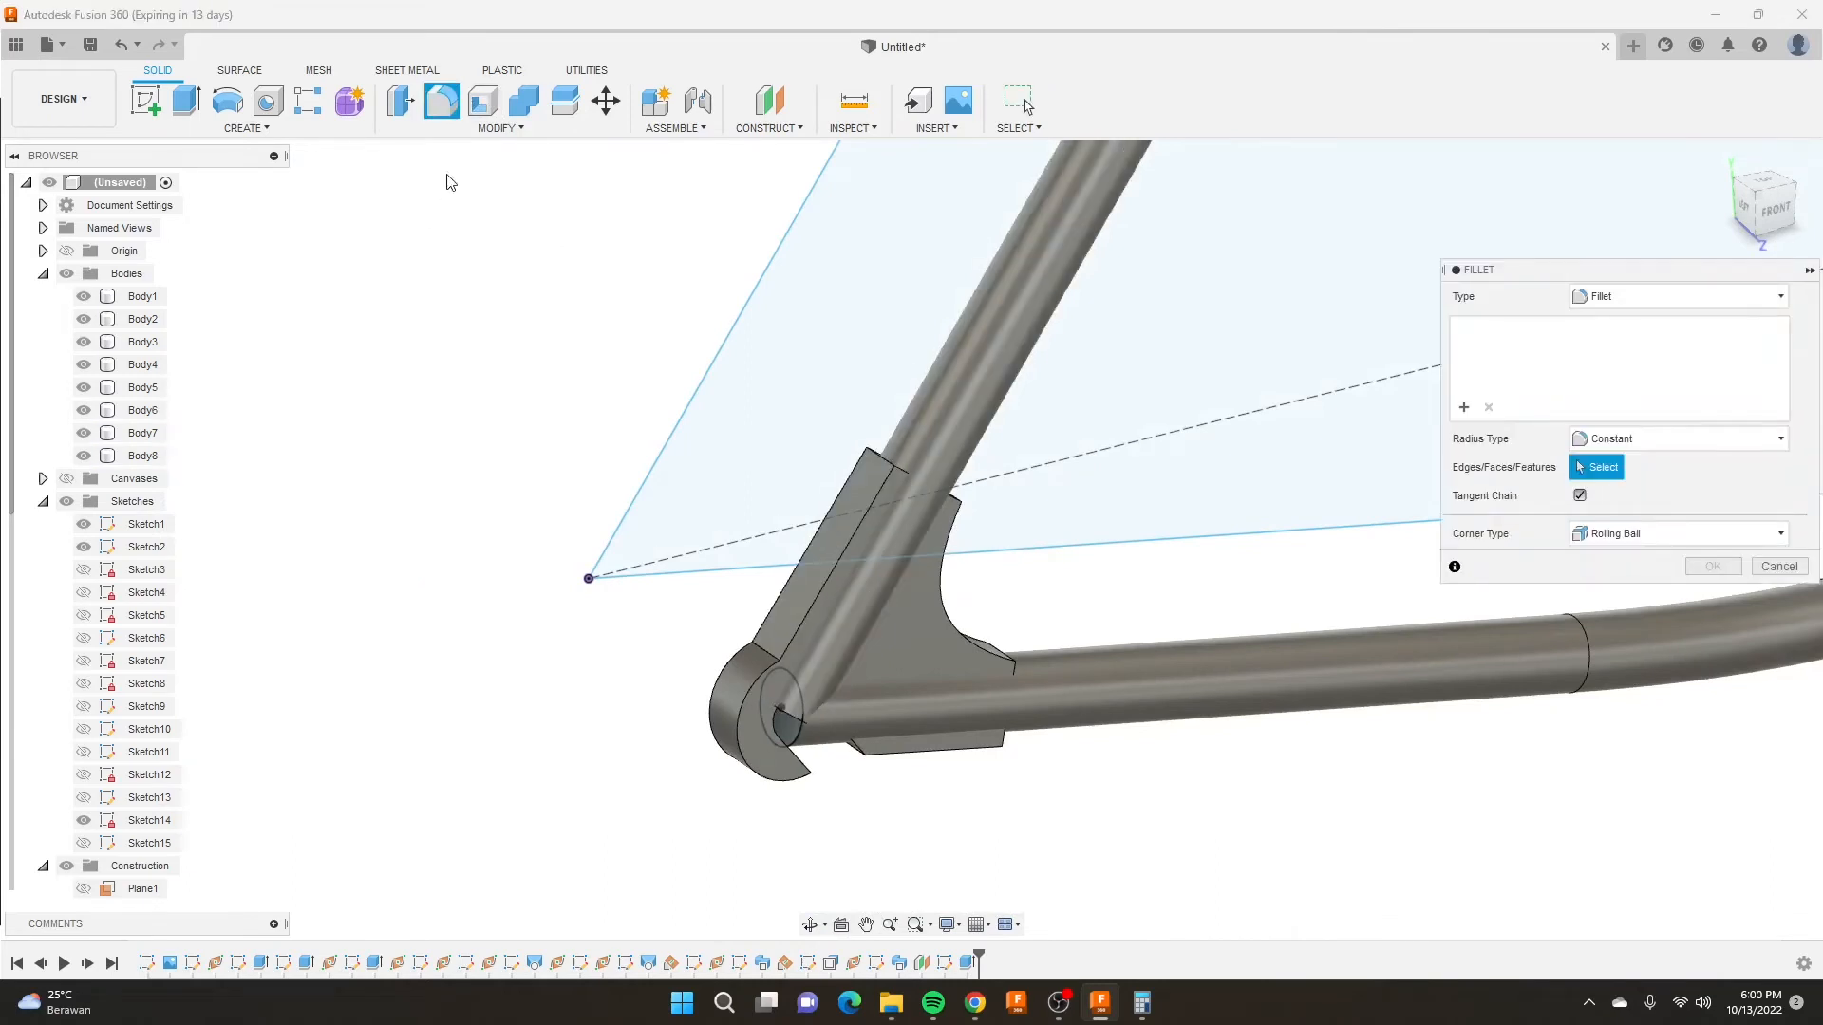
left_click(740, 662)
scroll(759, 643, "up", 3)
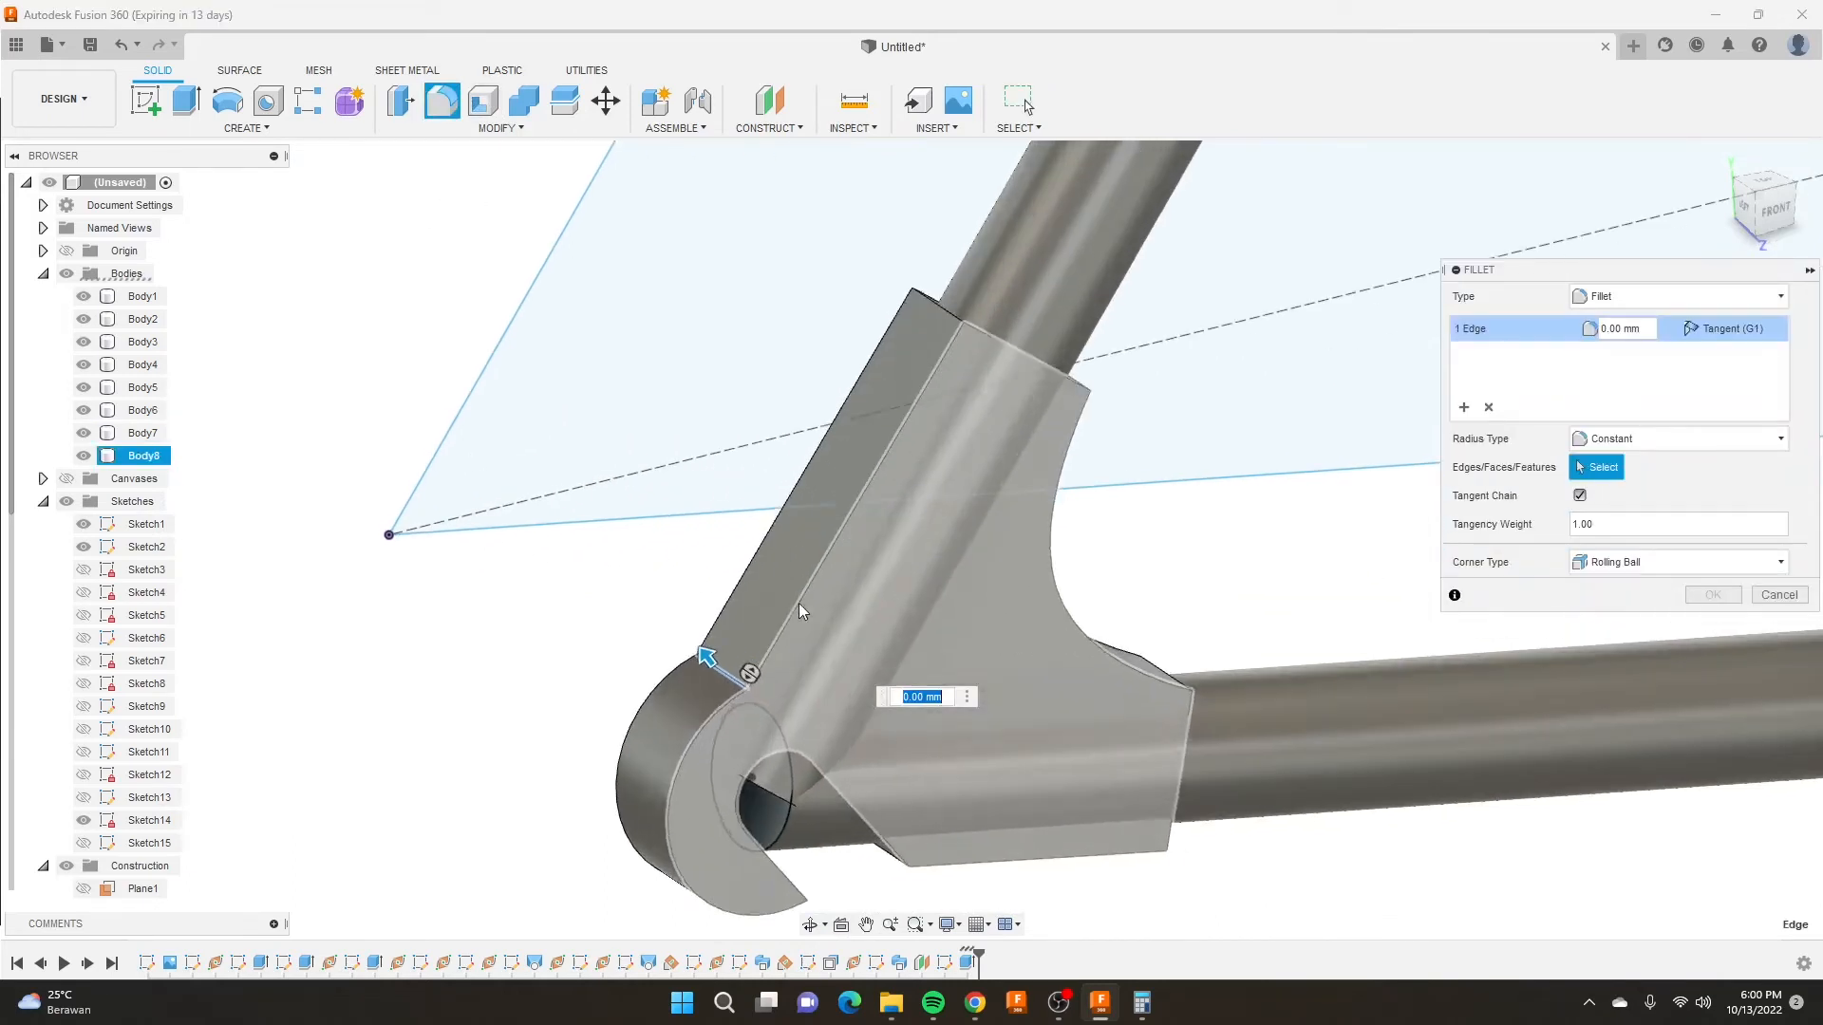
left_click(953, 321)
middle_click_drag(953, 321, 573, 444, "shift")
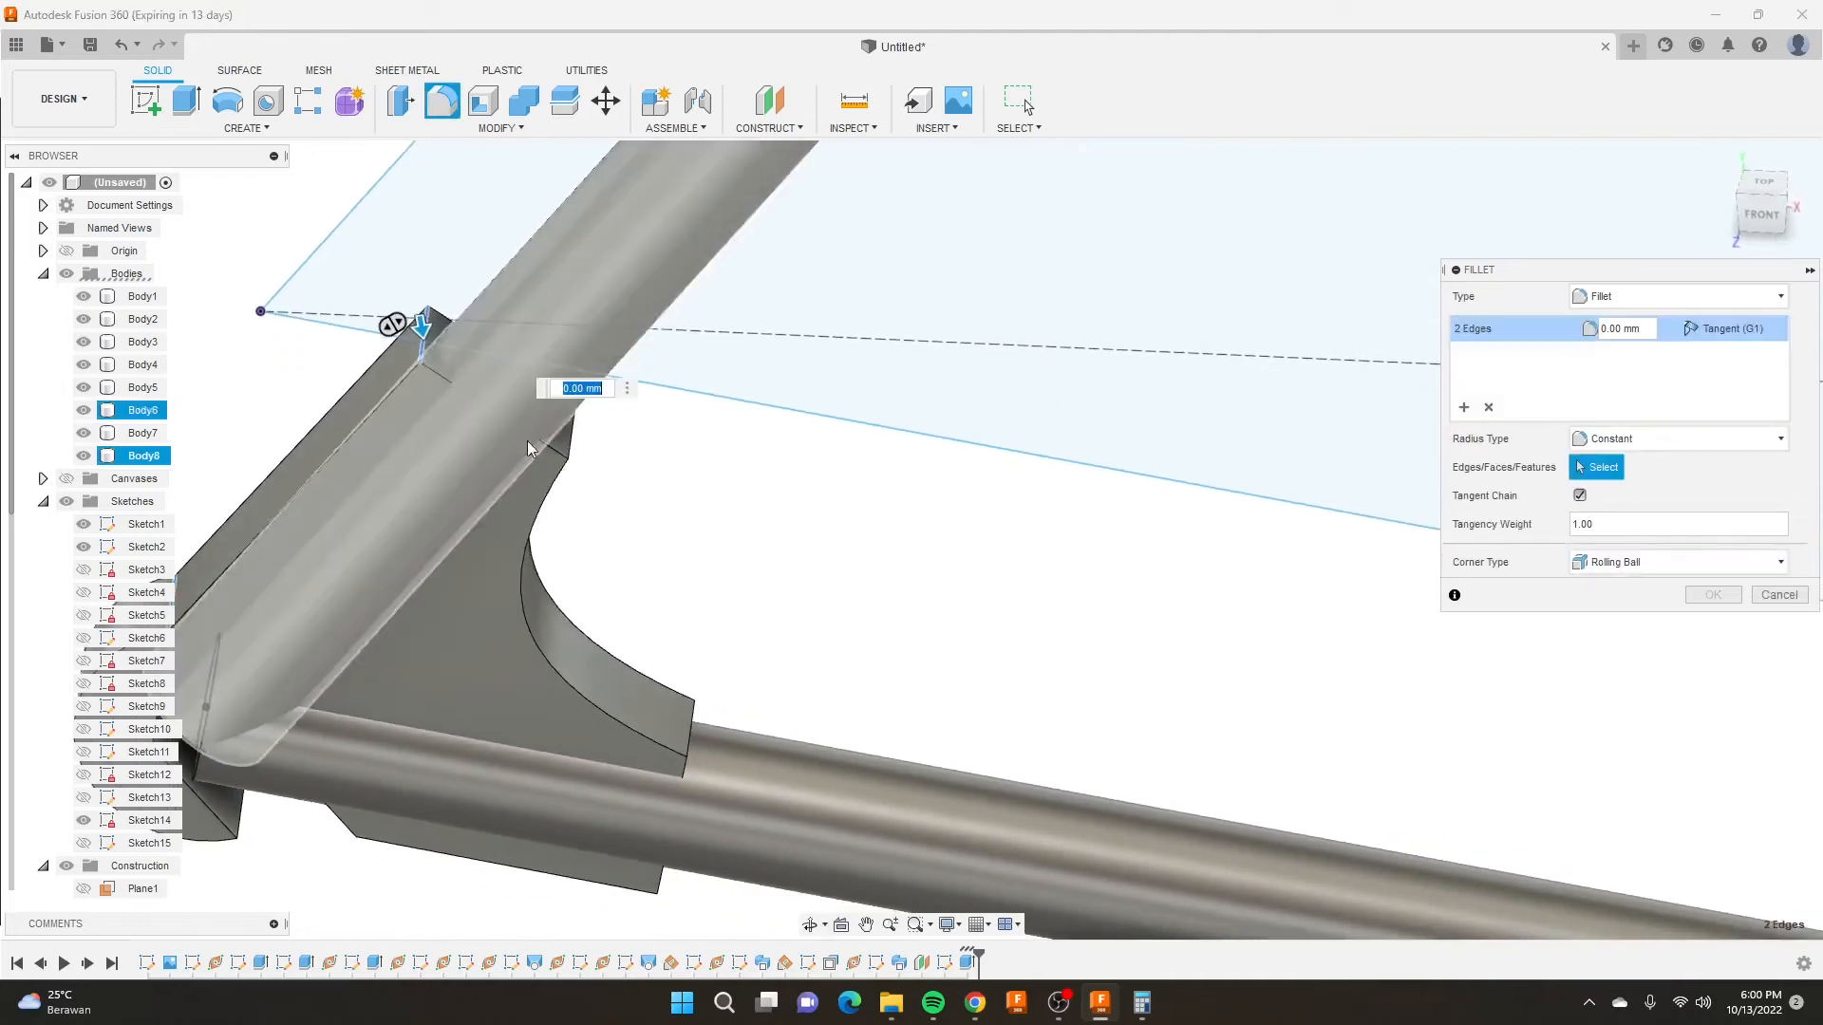
left_click(571, 439)
left_click(691, 735)
Add the bracket's two corner edges below the lower tube to the fillet and round all selected edges with a 6 mm radius.
middle_click_drag(658, 634, 669, 568, "shift")
left_click(664, 822)
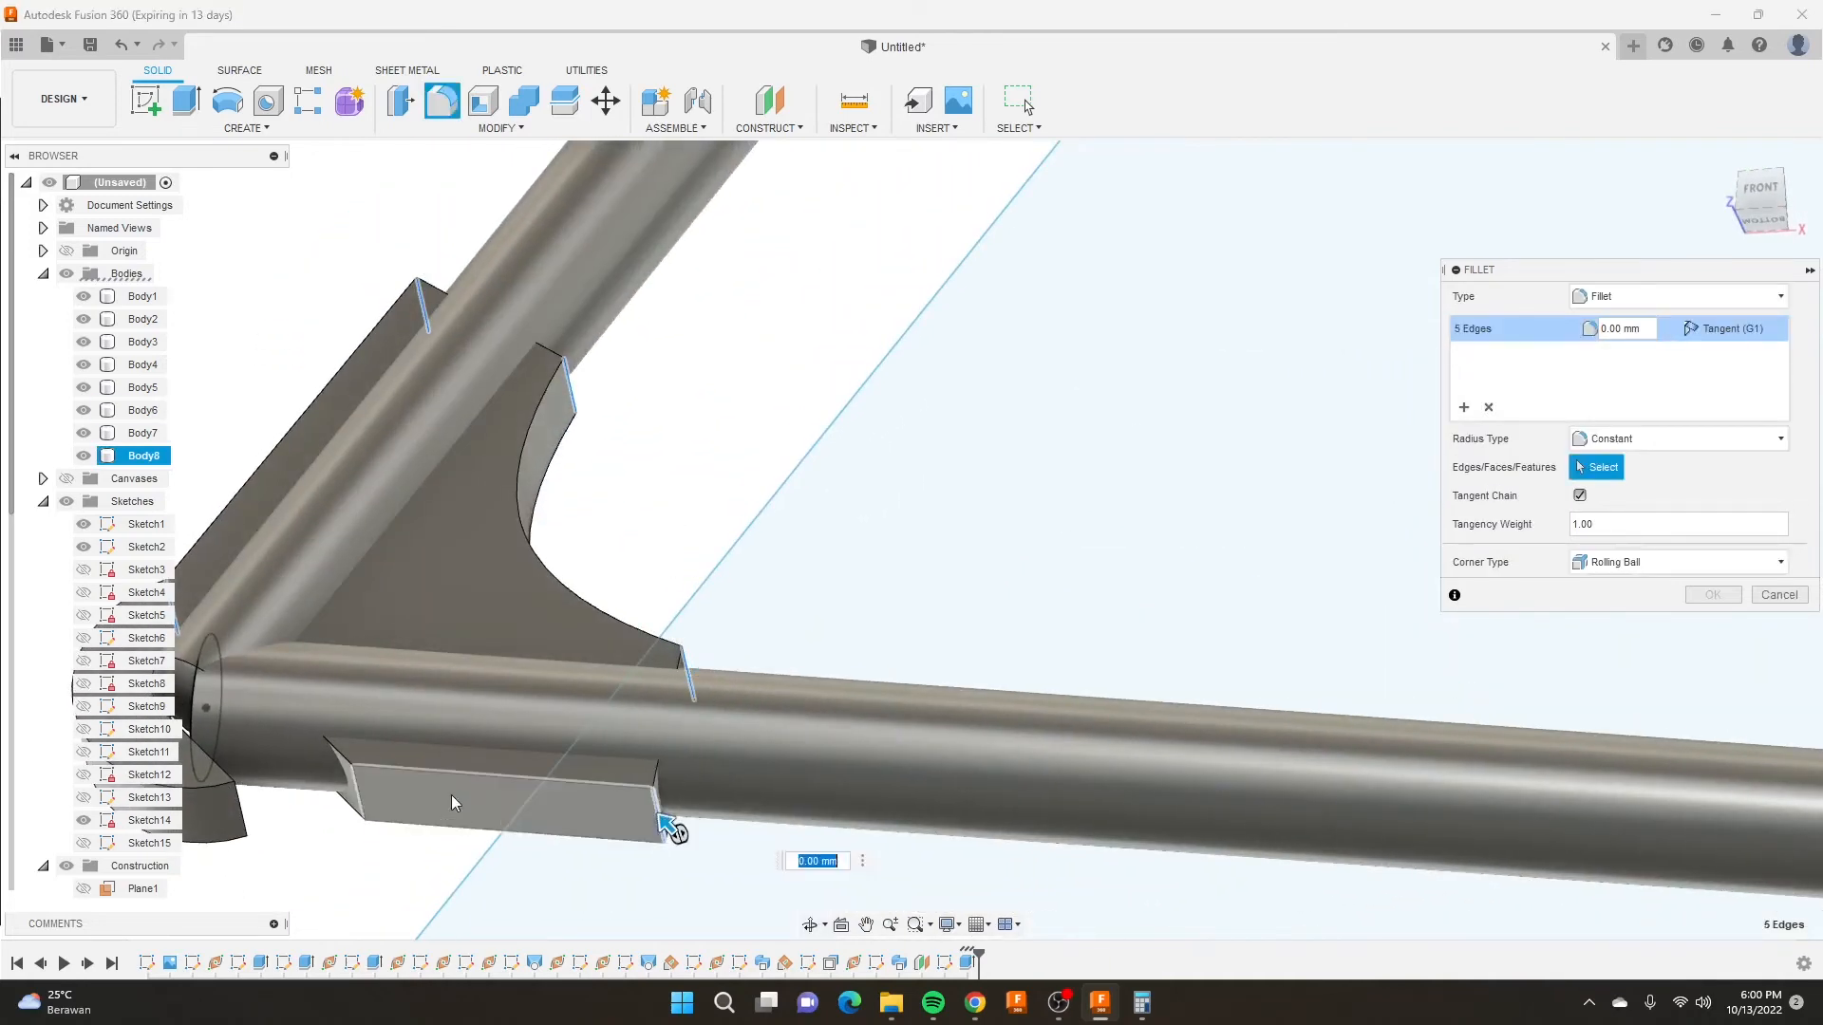
mouse_move(664, 822)
middle_mouse_down("shift")
mouse_move(700, 785)
mouse_move(642, 834)
mouse_move(655, 802)
middle_mouse_up("shift")
scroll(486, 736, "up", 3)
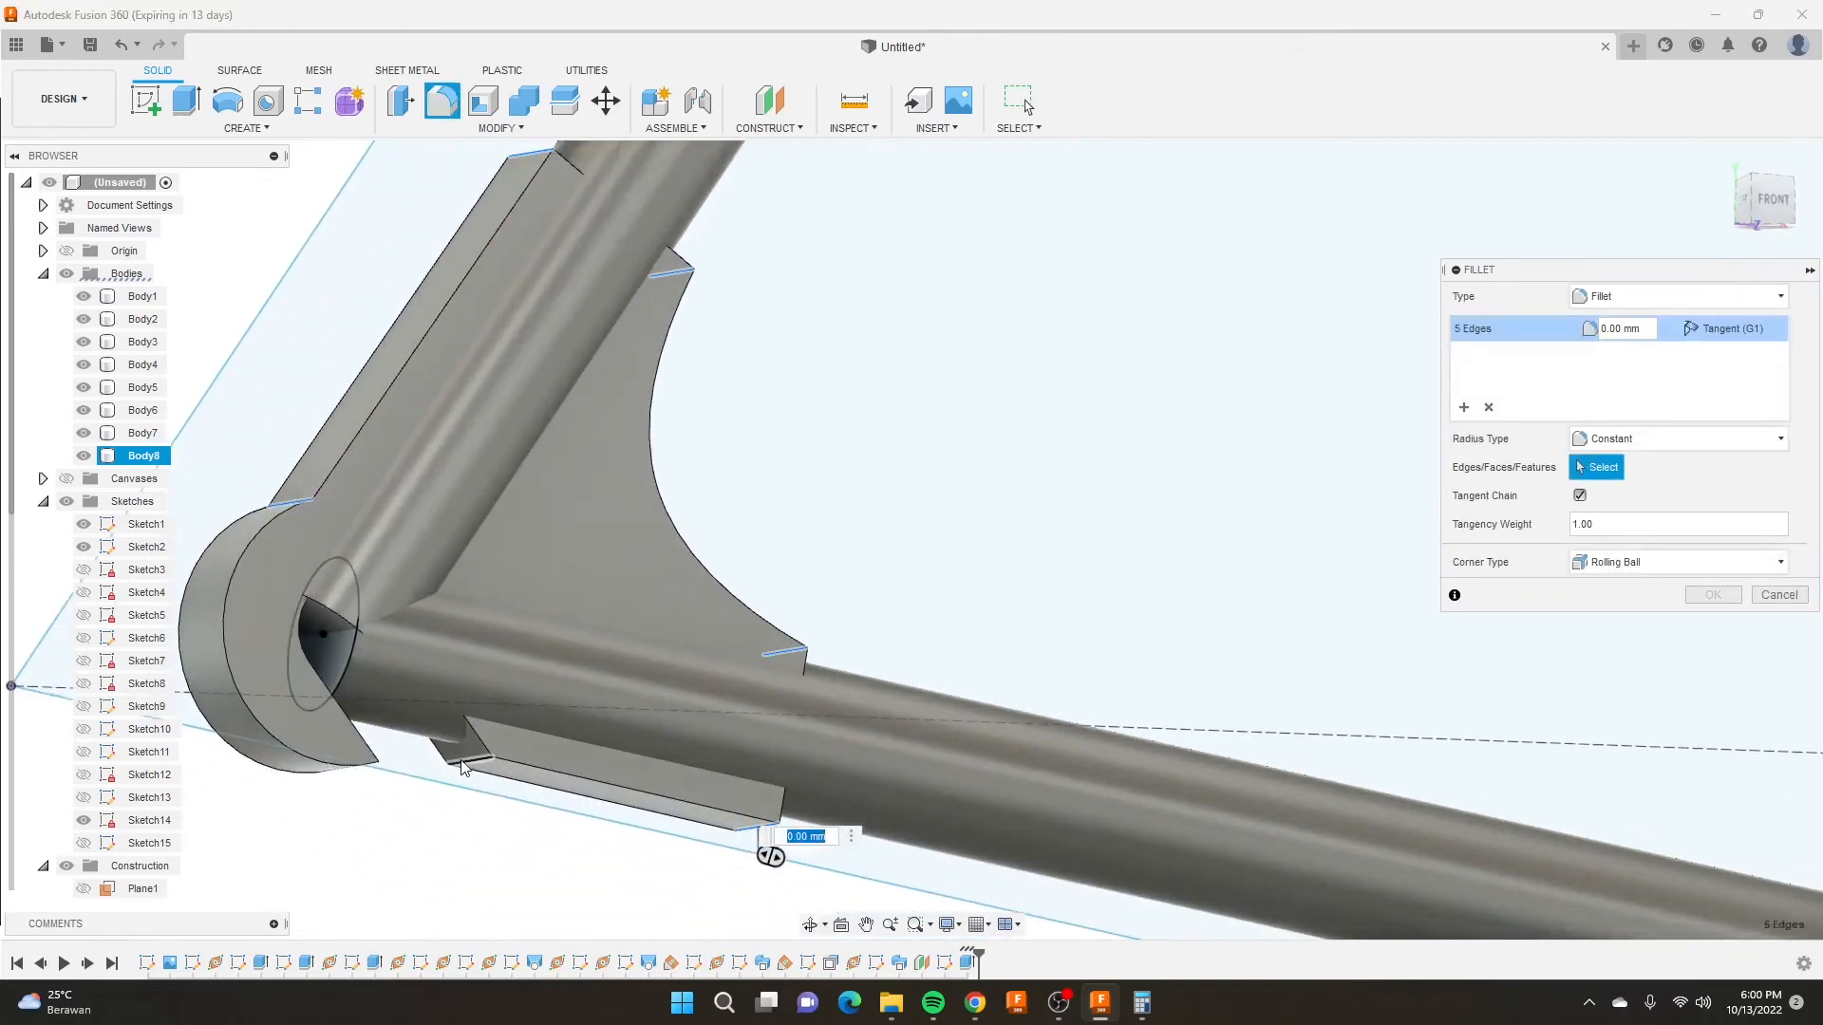
left_click(471, 759)
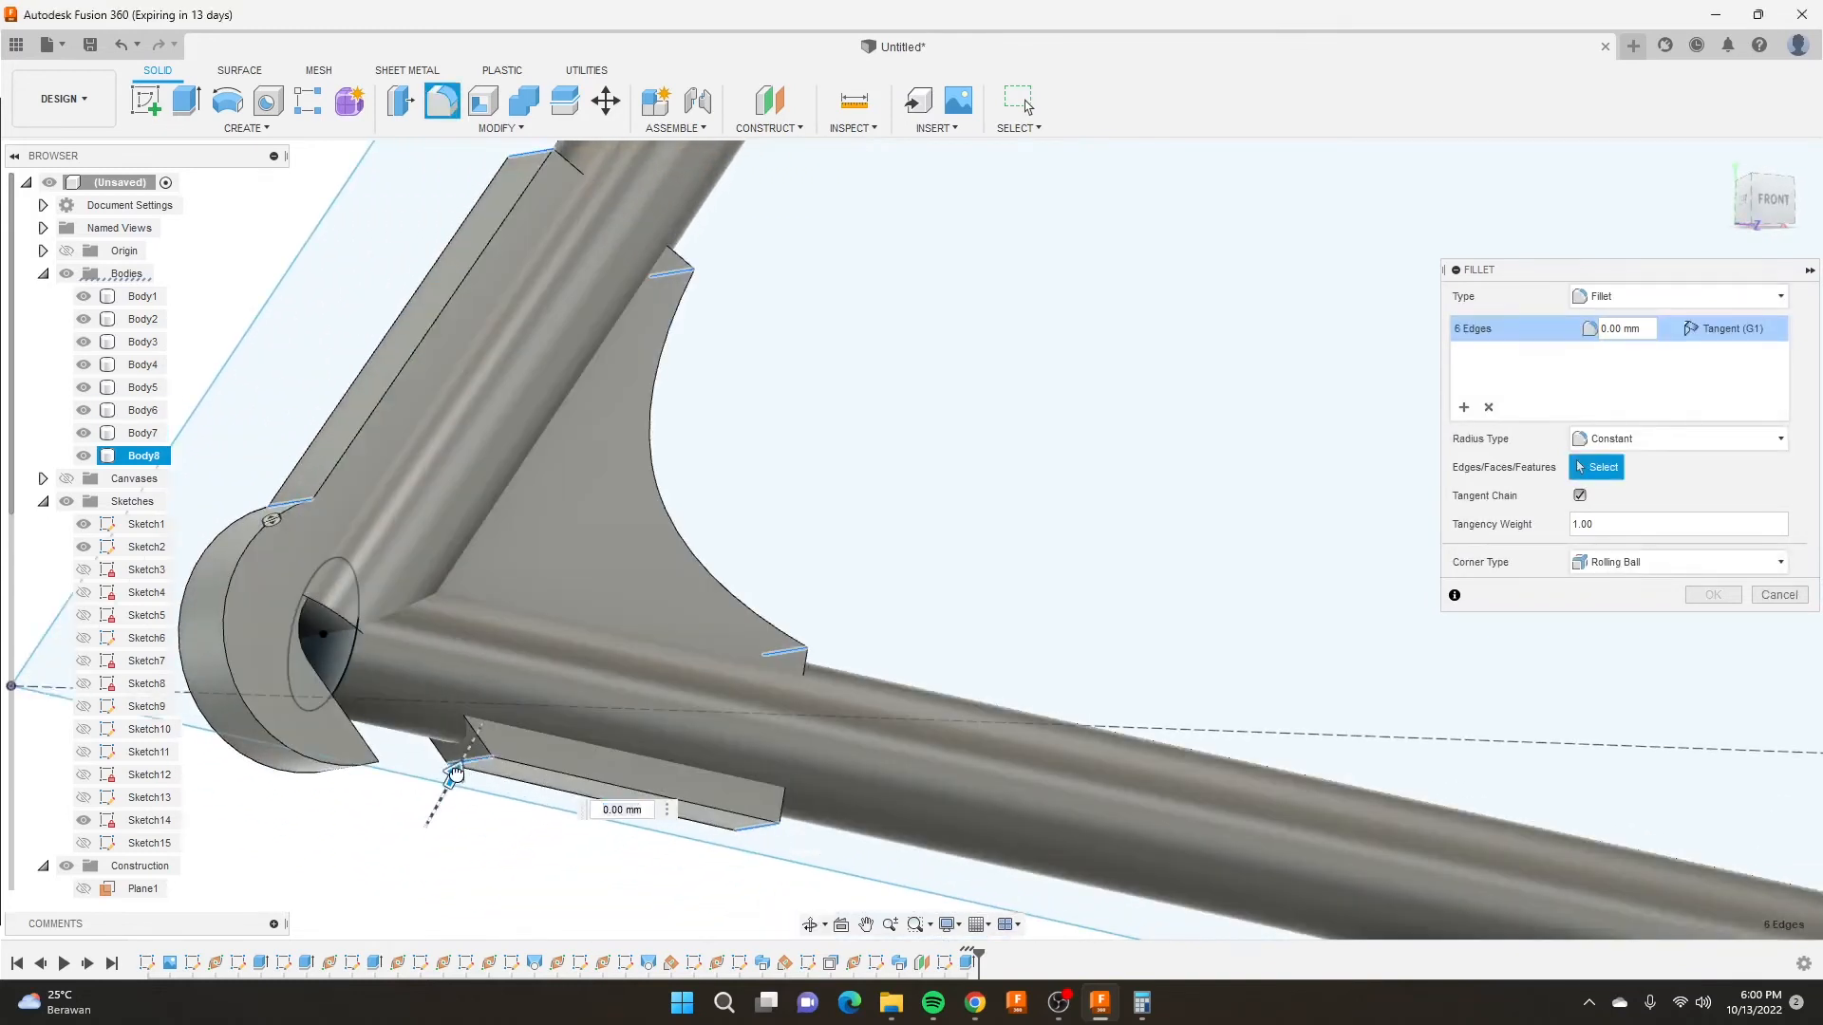
left_click_drag(456, 774, 456, 770)
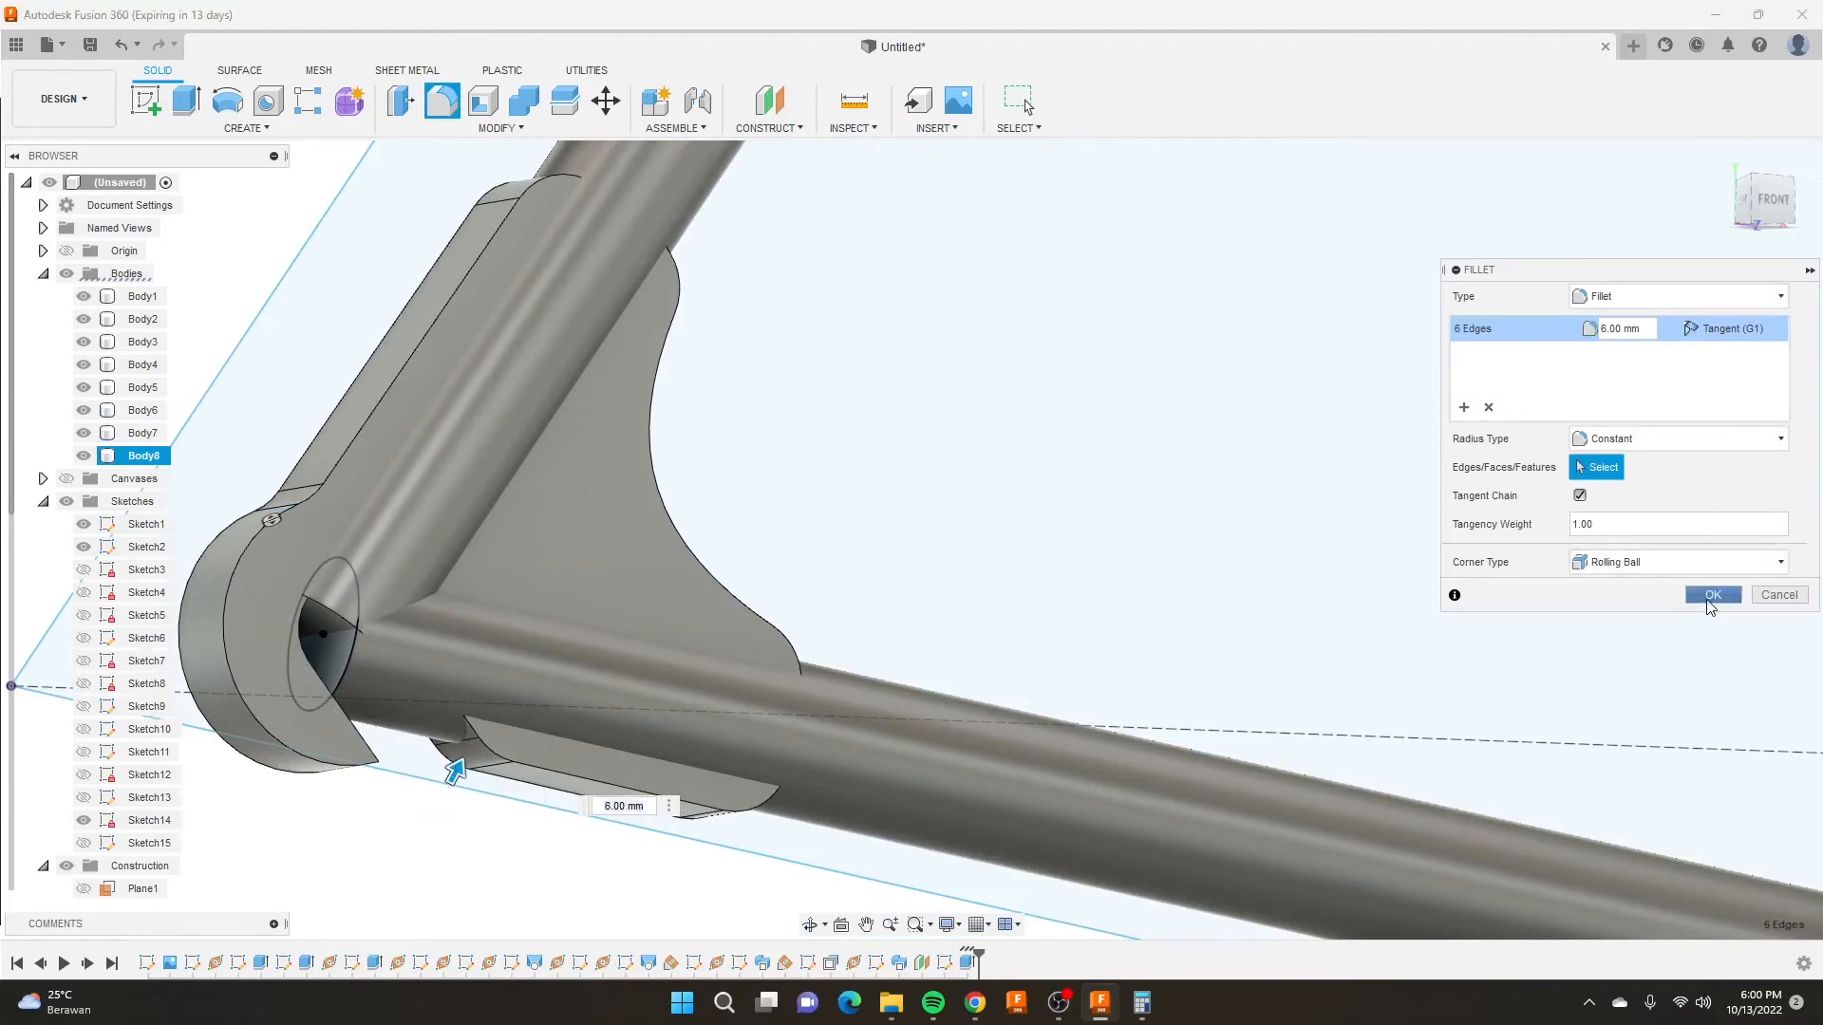
left_click(1707, 601)
Start a fillet on the bracket's front and rear outline edges with Tangent Chain turned off, trying a 1 mm radius.
scroll(699, 509, "down", 2)
left_click(442, 103)
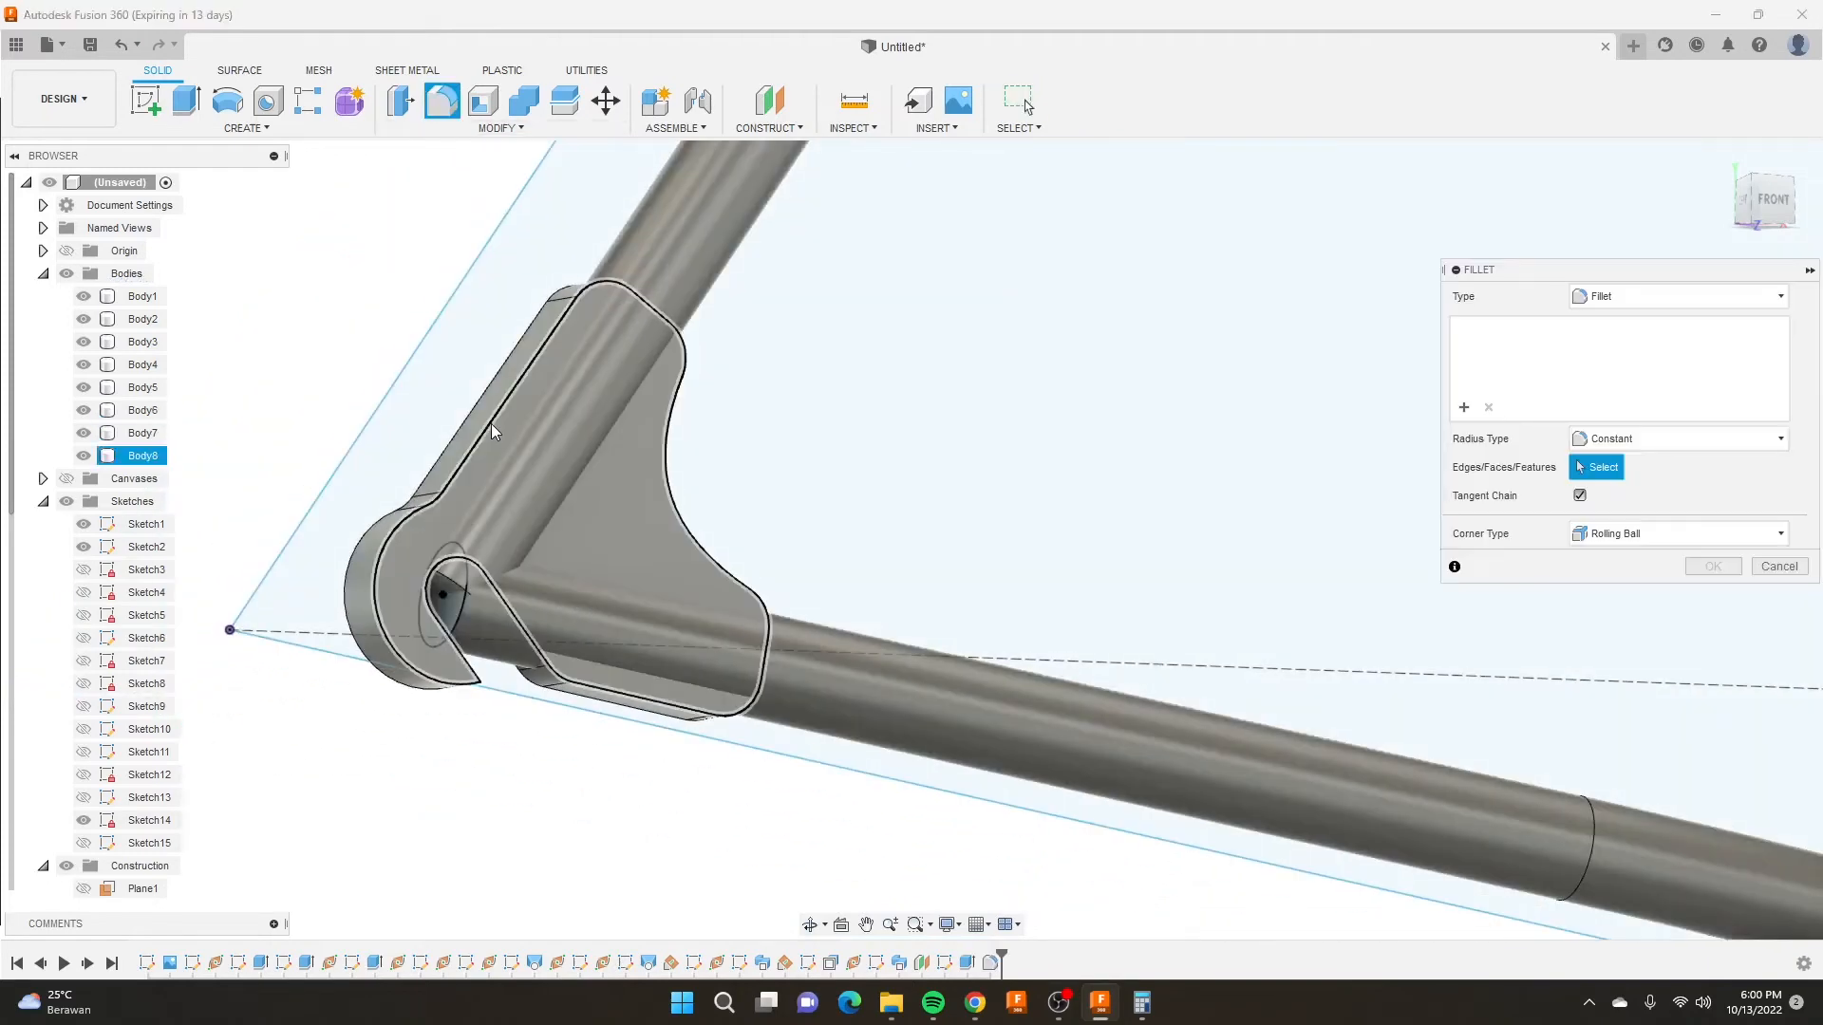
left_click(492, 432)
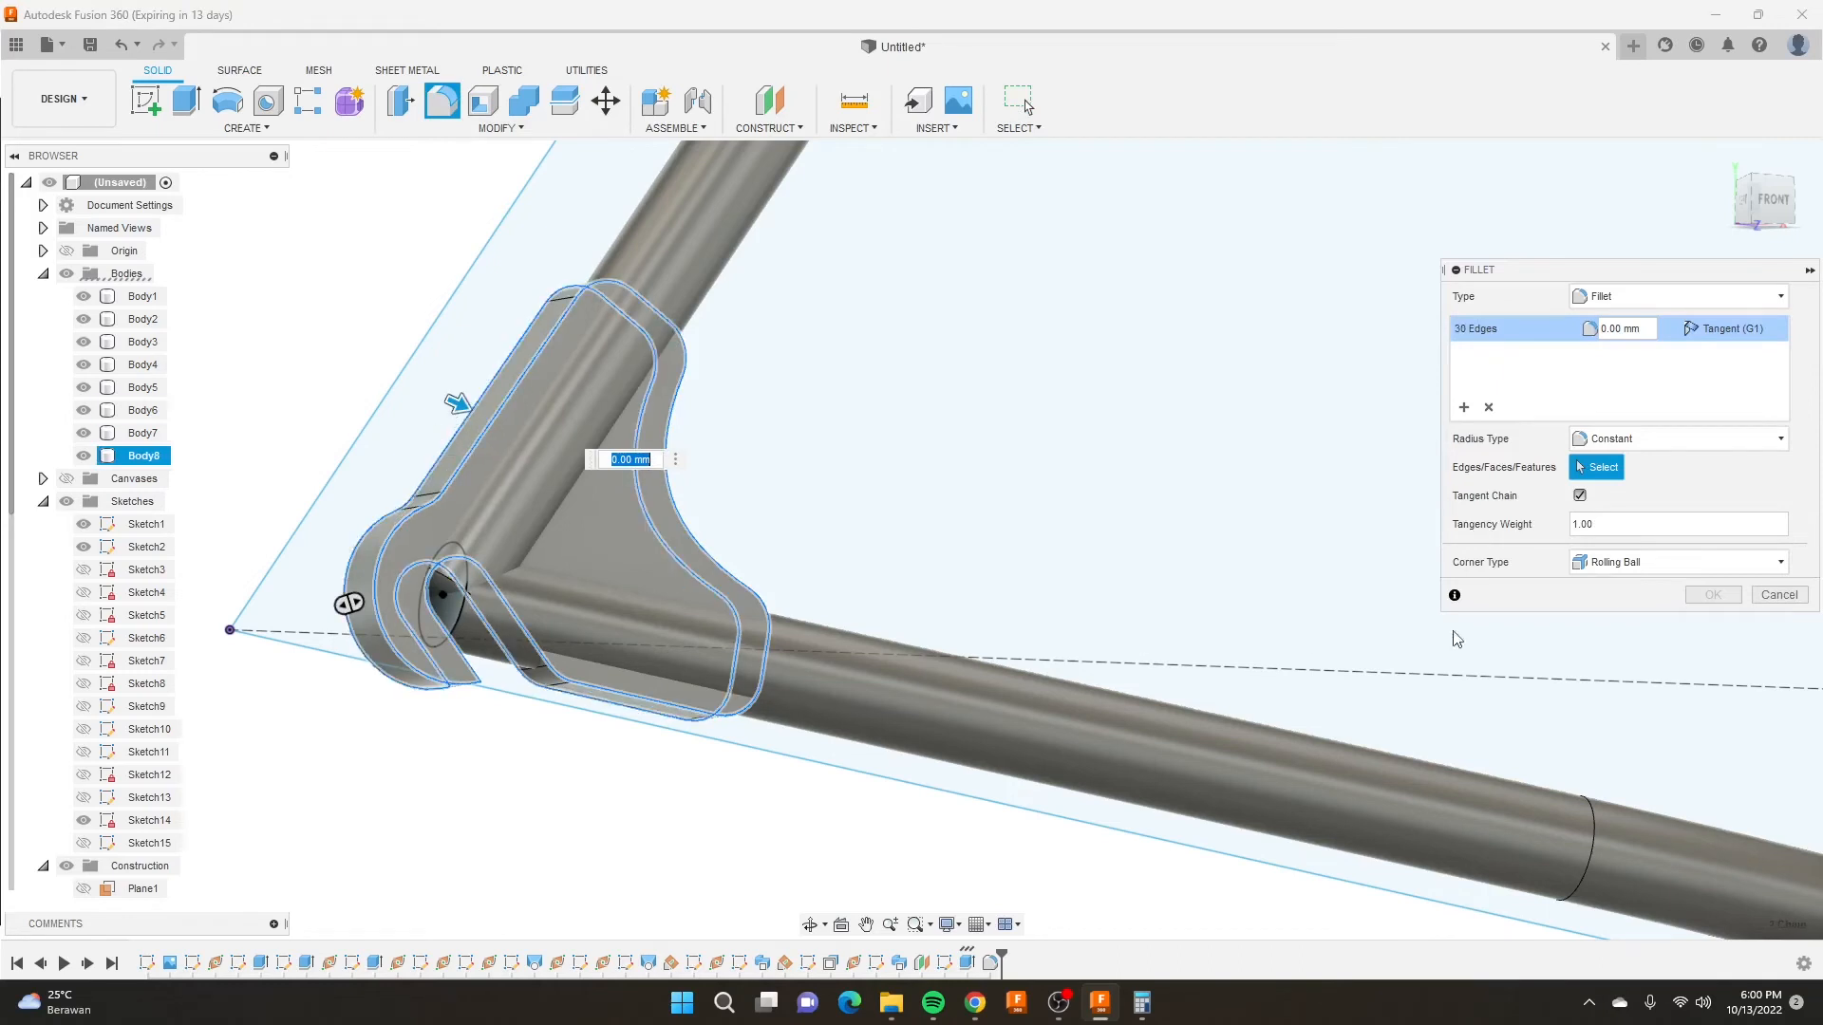
left_click(1580, 495)
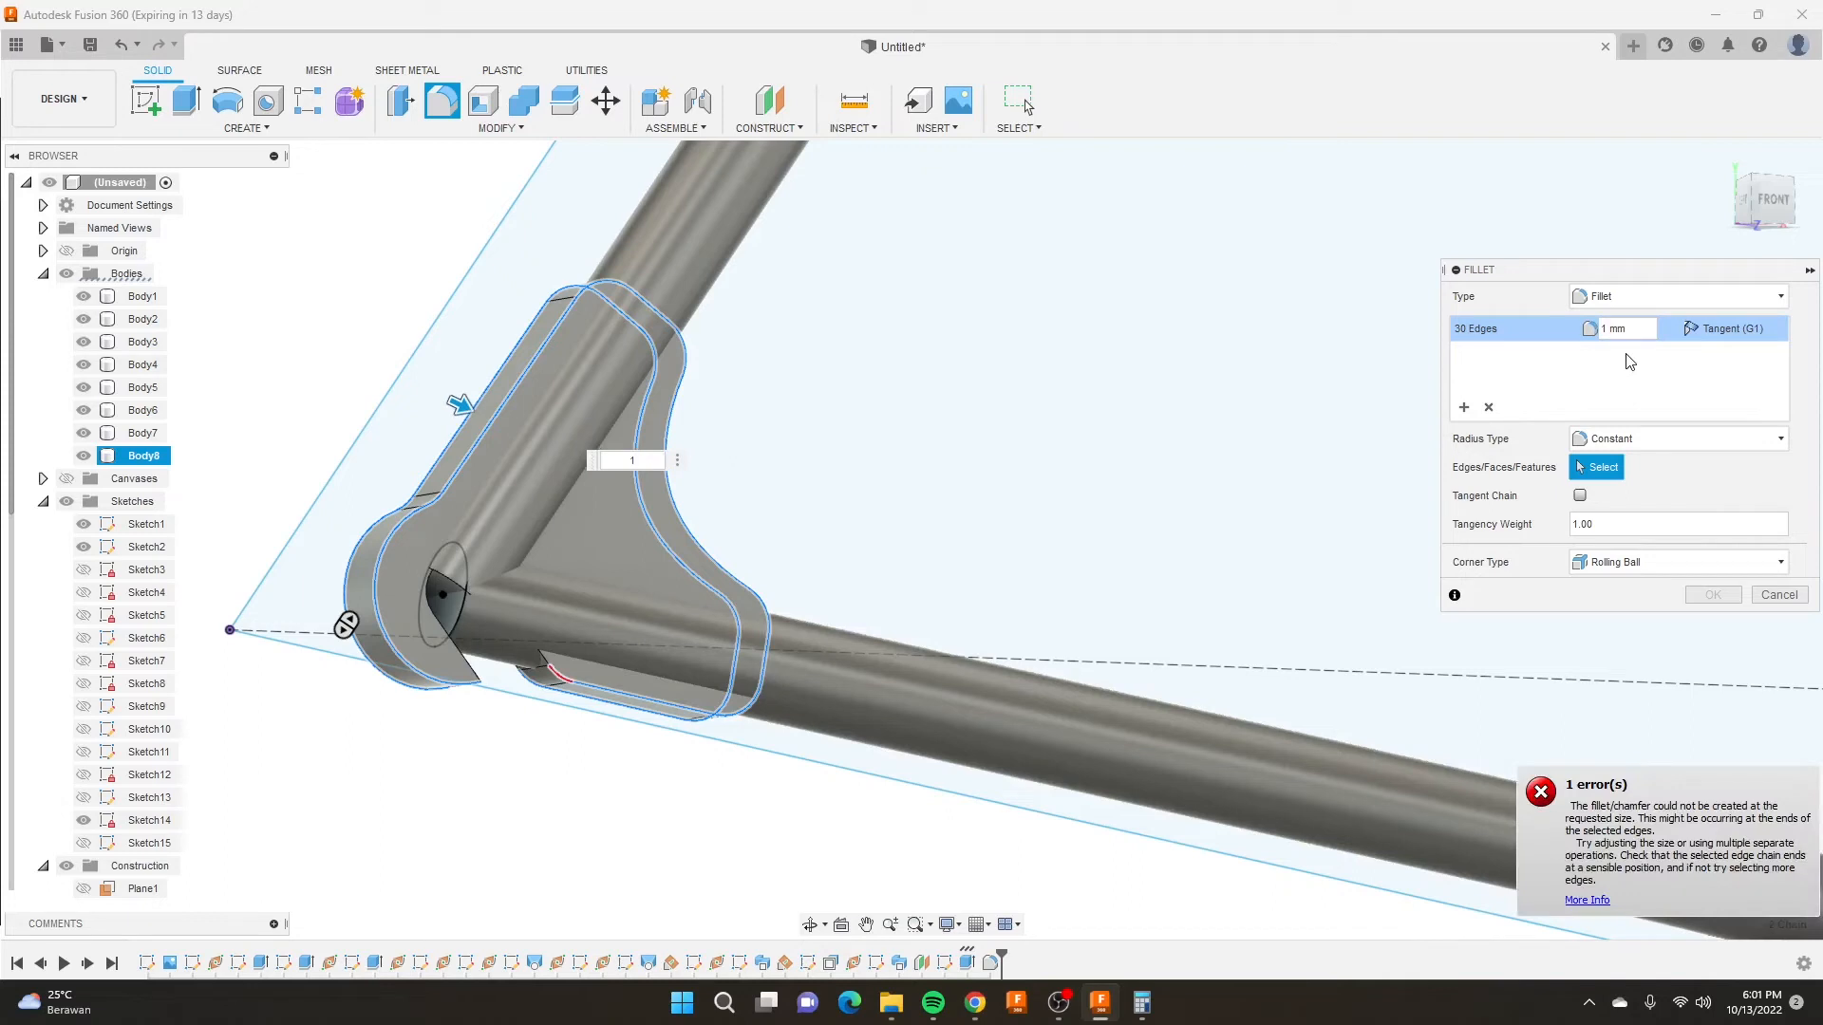
Round the bracket's front and rear outline edges with a 1 mm radius after trying 0.5 mm.
left_click_drag(1635, 329, 1531, 325)
scroll(456, 403, "up", 5)
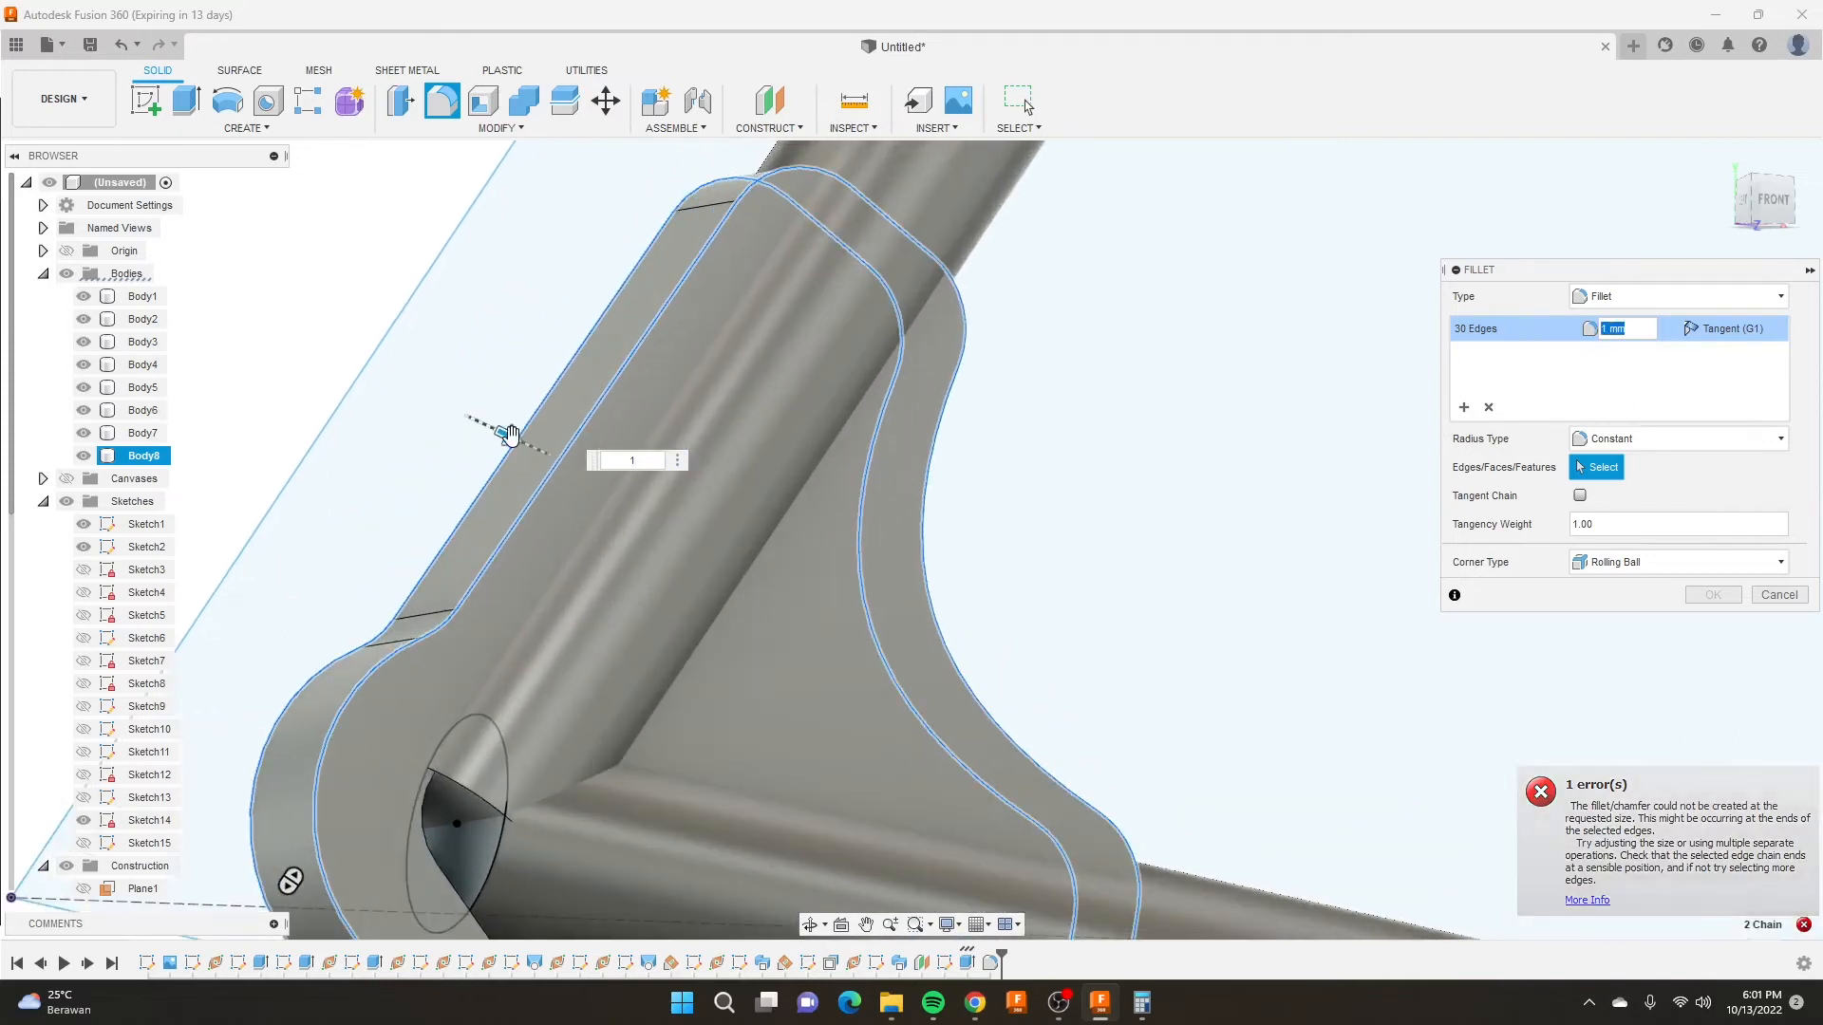
left_click_drag(510, 435, 448, 393)
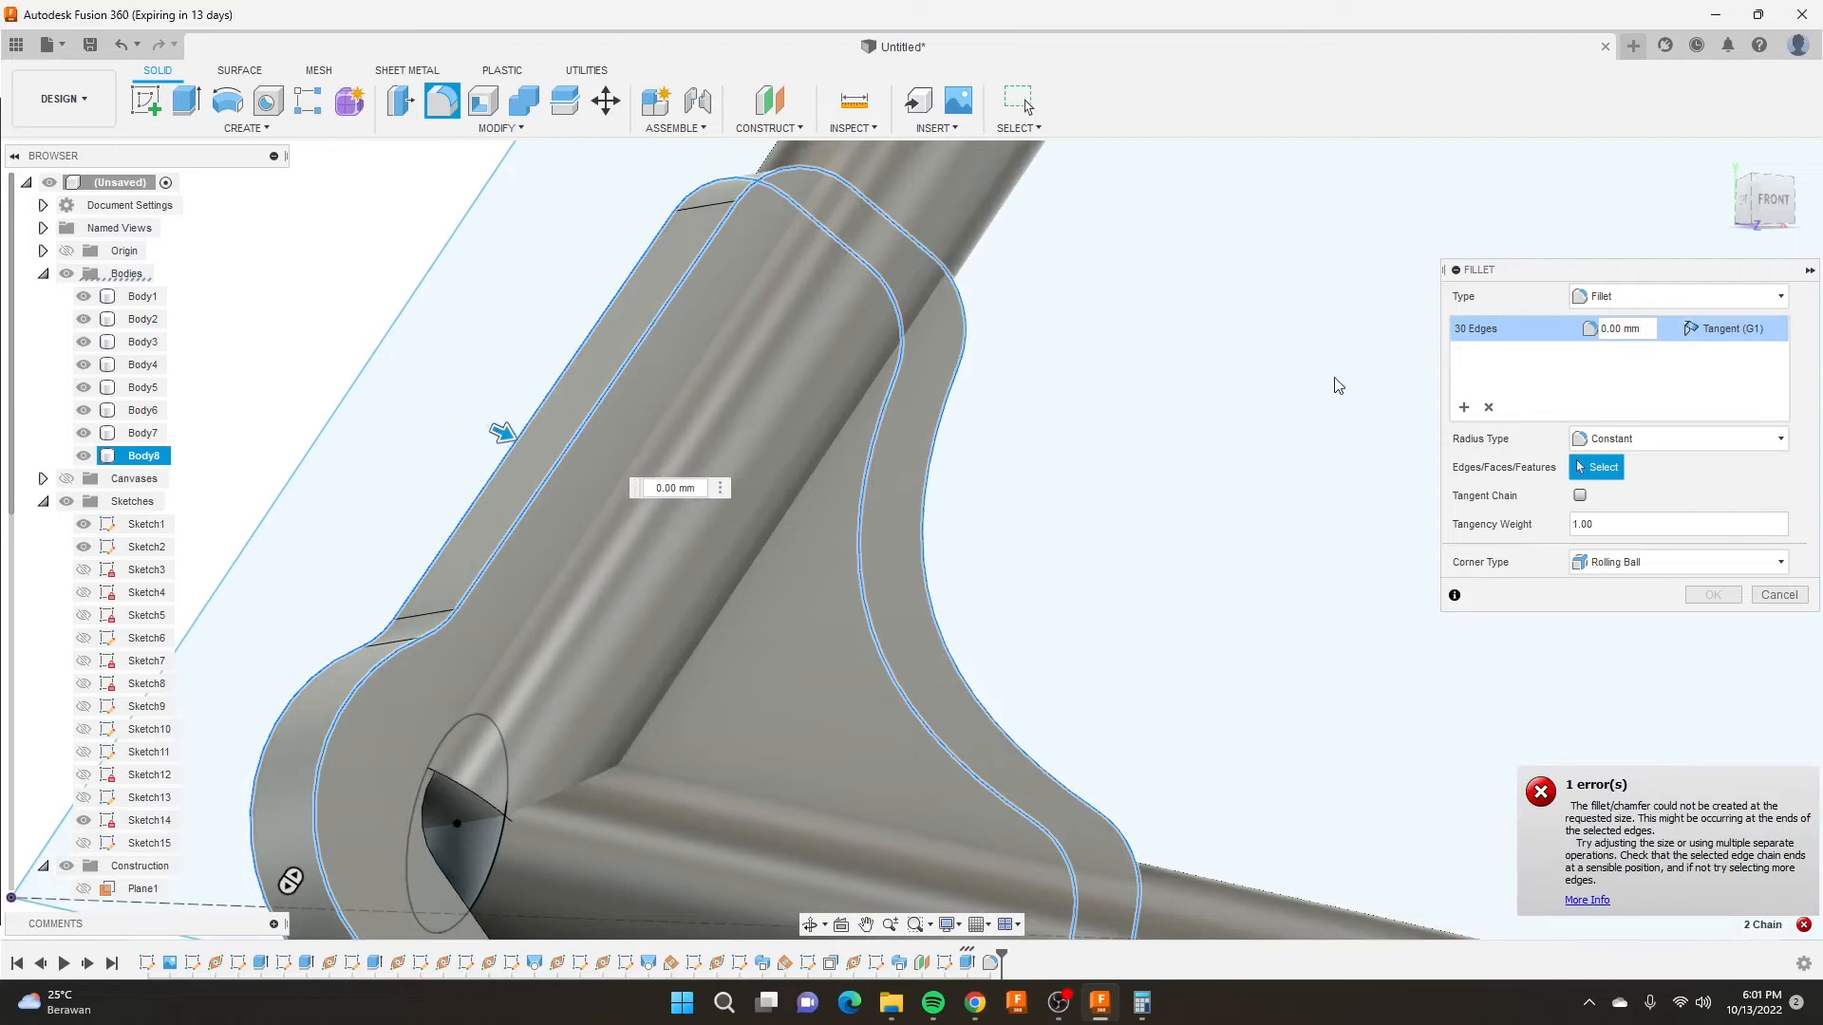
scroll(940, 494, "down", 3)
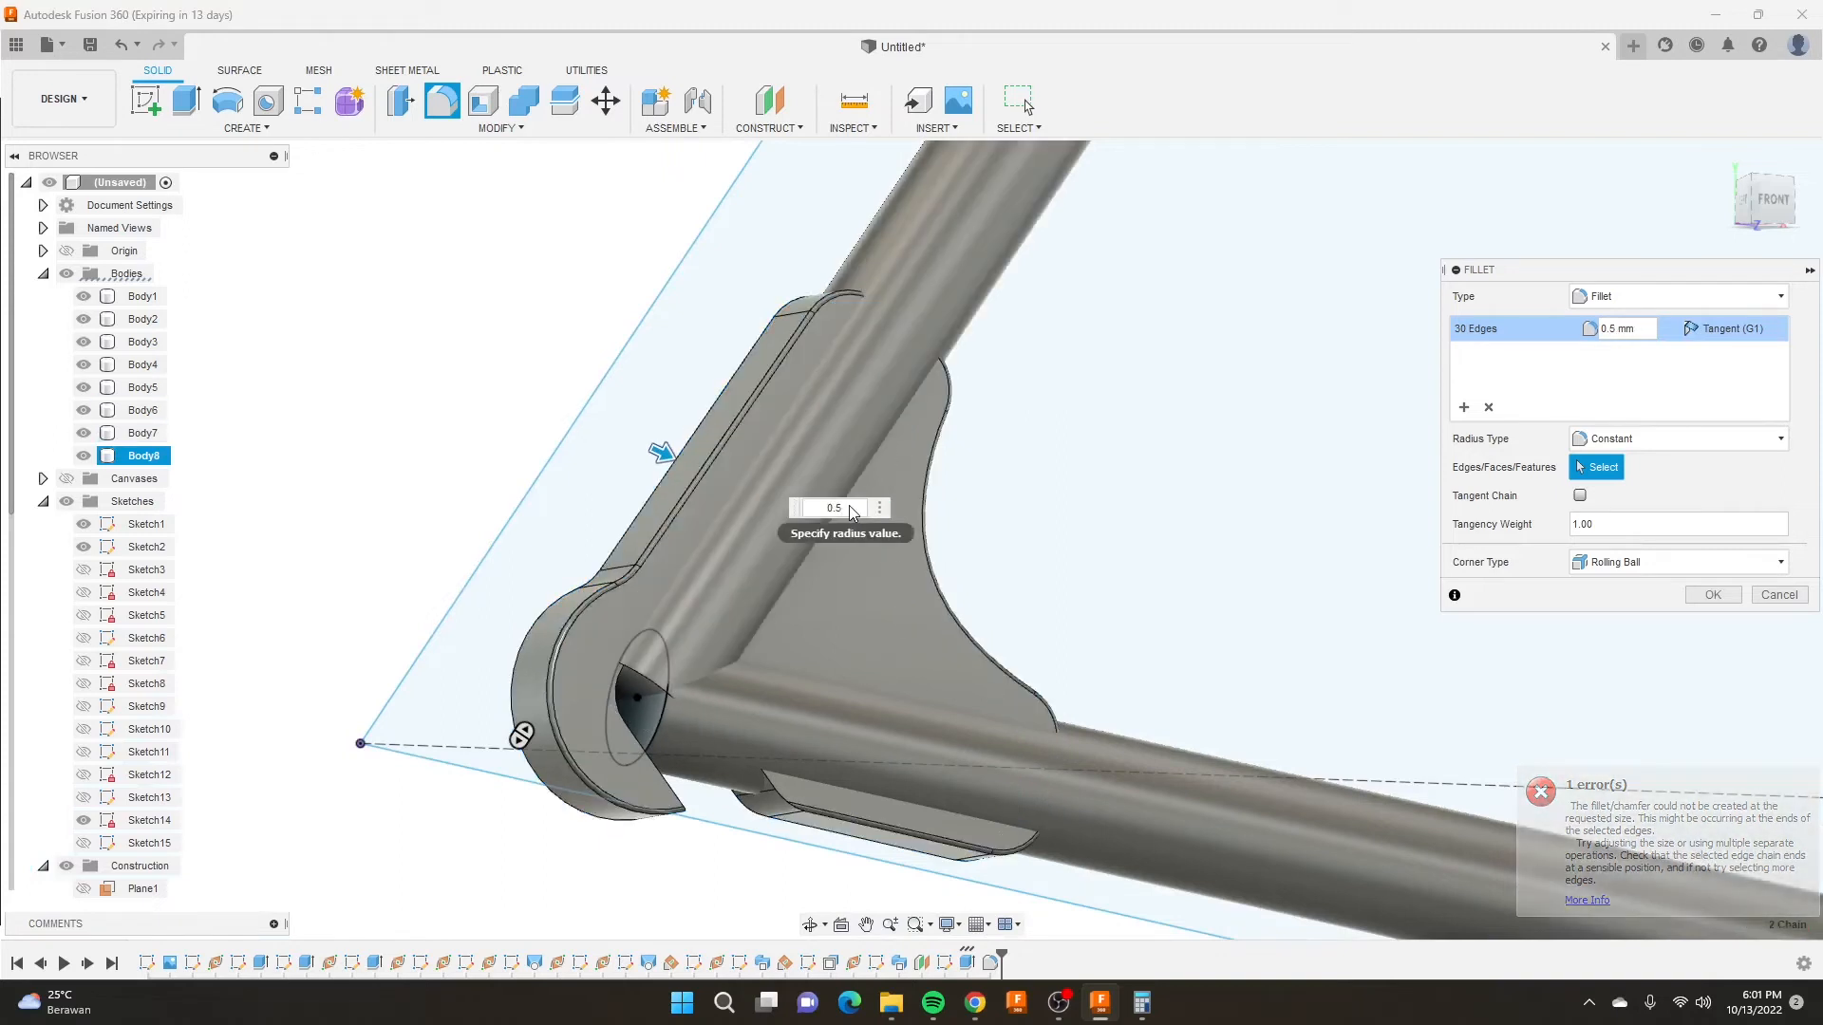
left_click_drag(847, 507, 807, 506)
type("1")
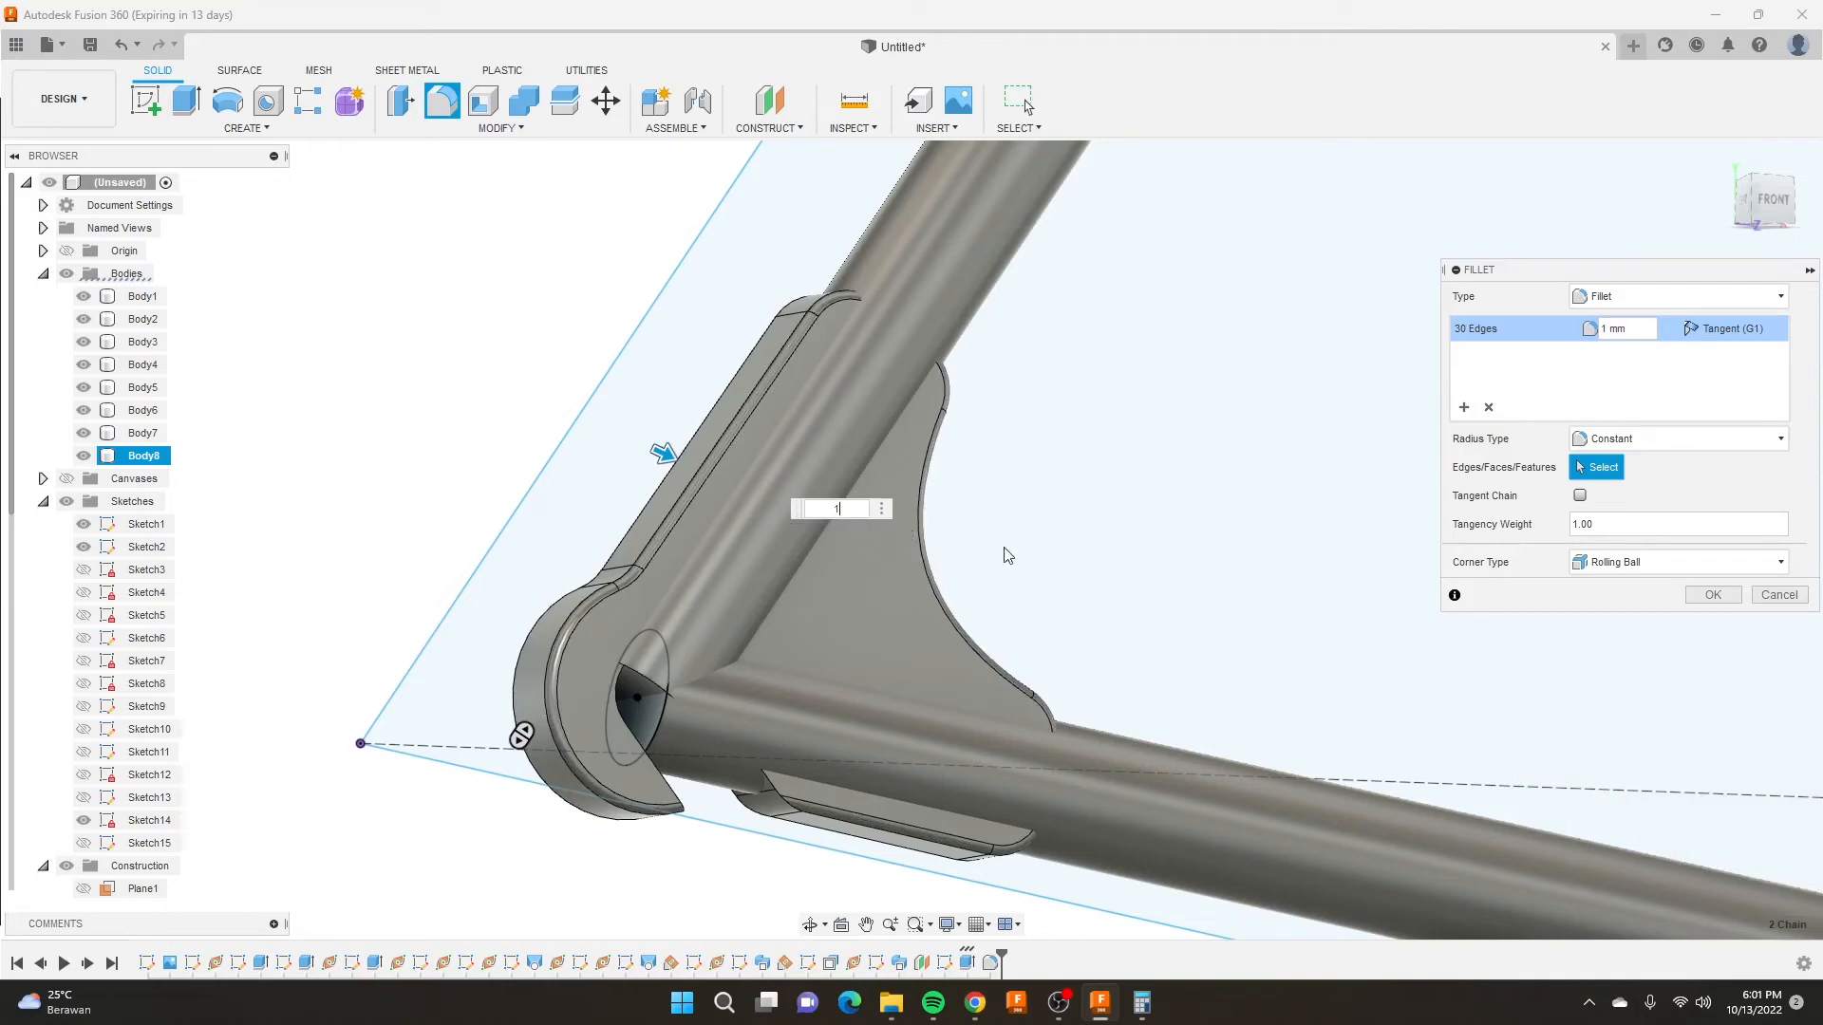
left_click(1713, 595)
Inspect the rear frame tubes from the bracket up to the seat tube joint and look through the construction planes.
scroll(1022, 459, "down", 3)
scroll(1025, 456, "up", 1)
middle_click_drag(1038, 476, 1047, 556, "shift")
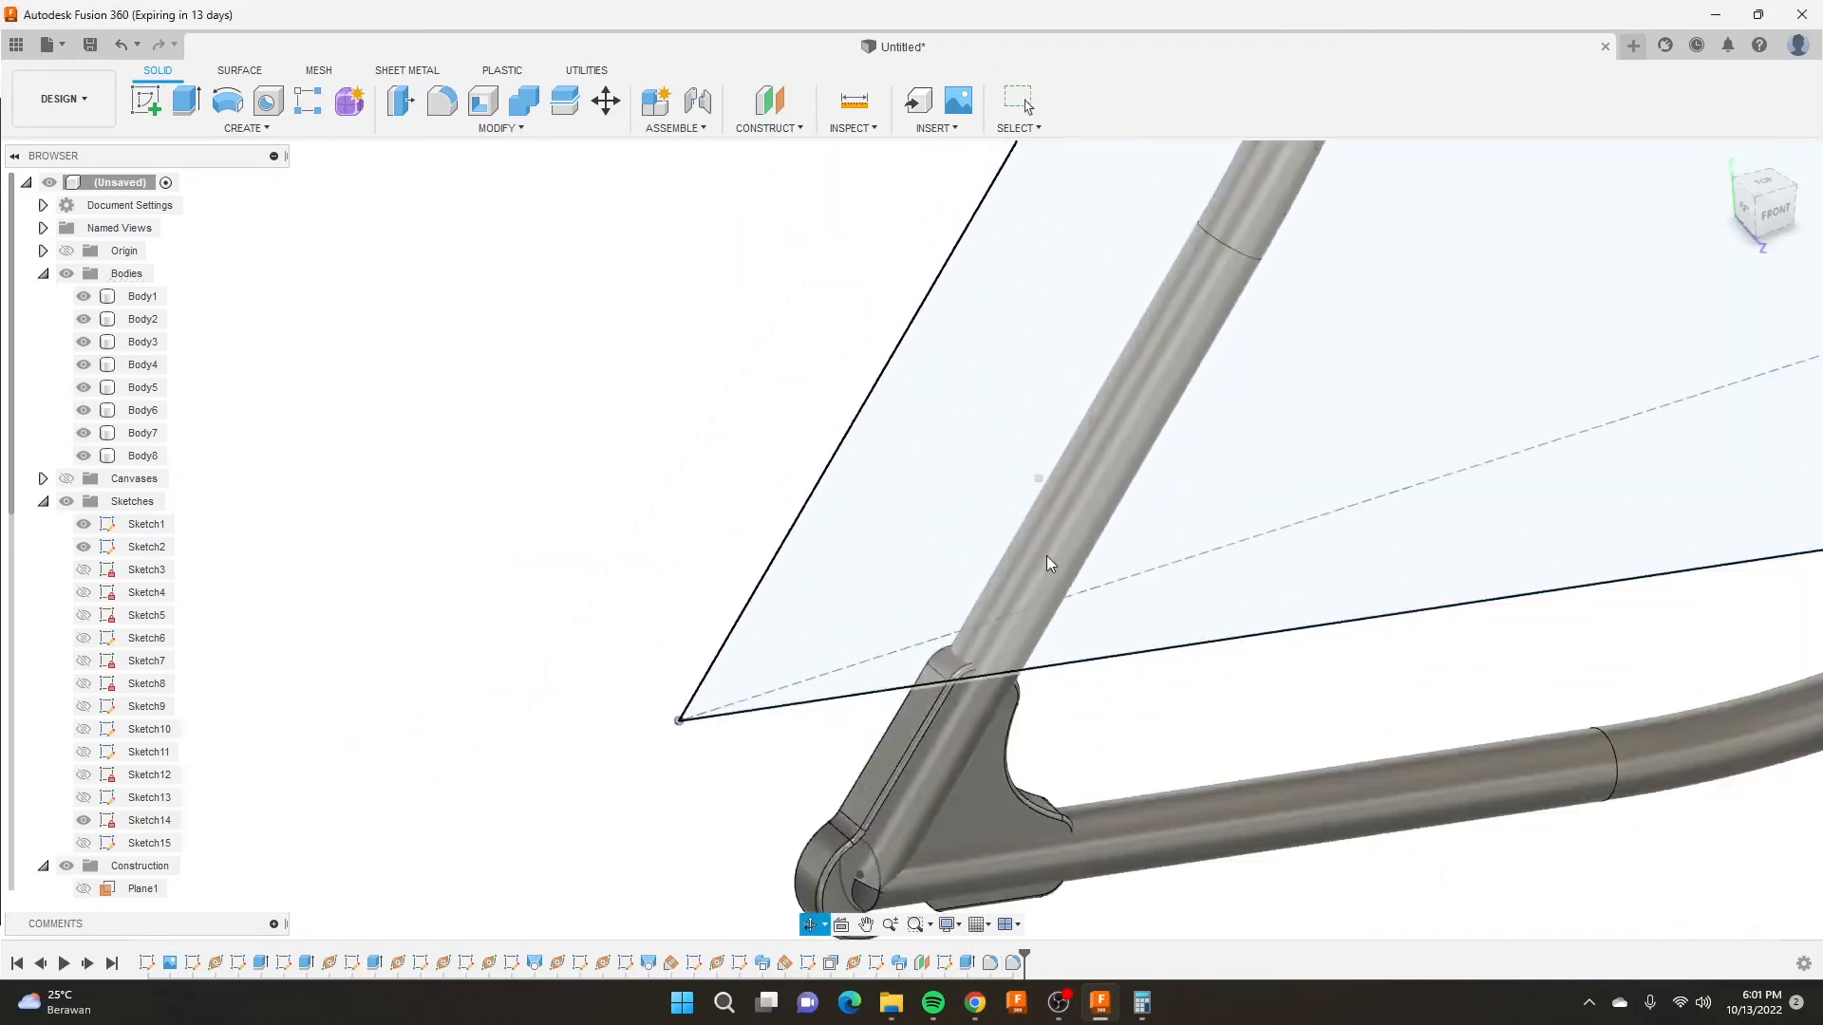
scroll(978, 560, "down", 6)
scroll(1104, 293, "up", 3)
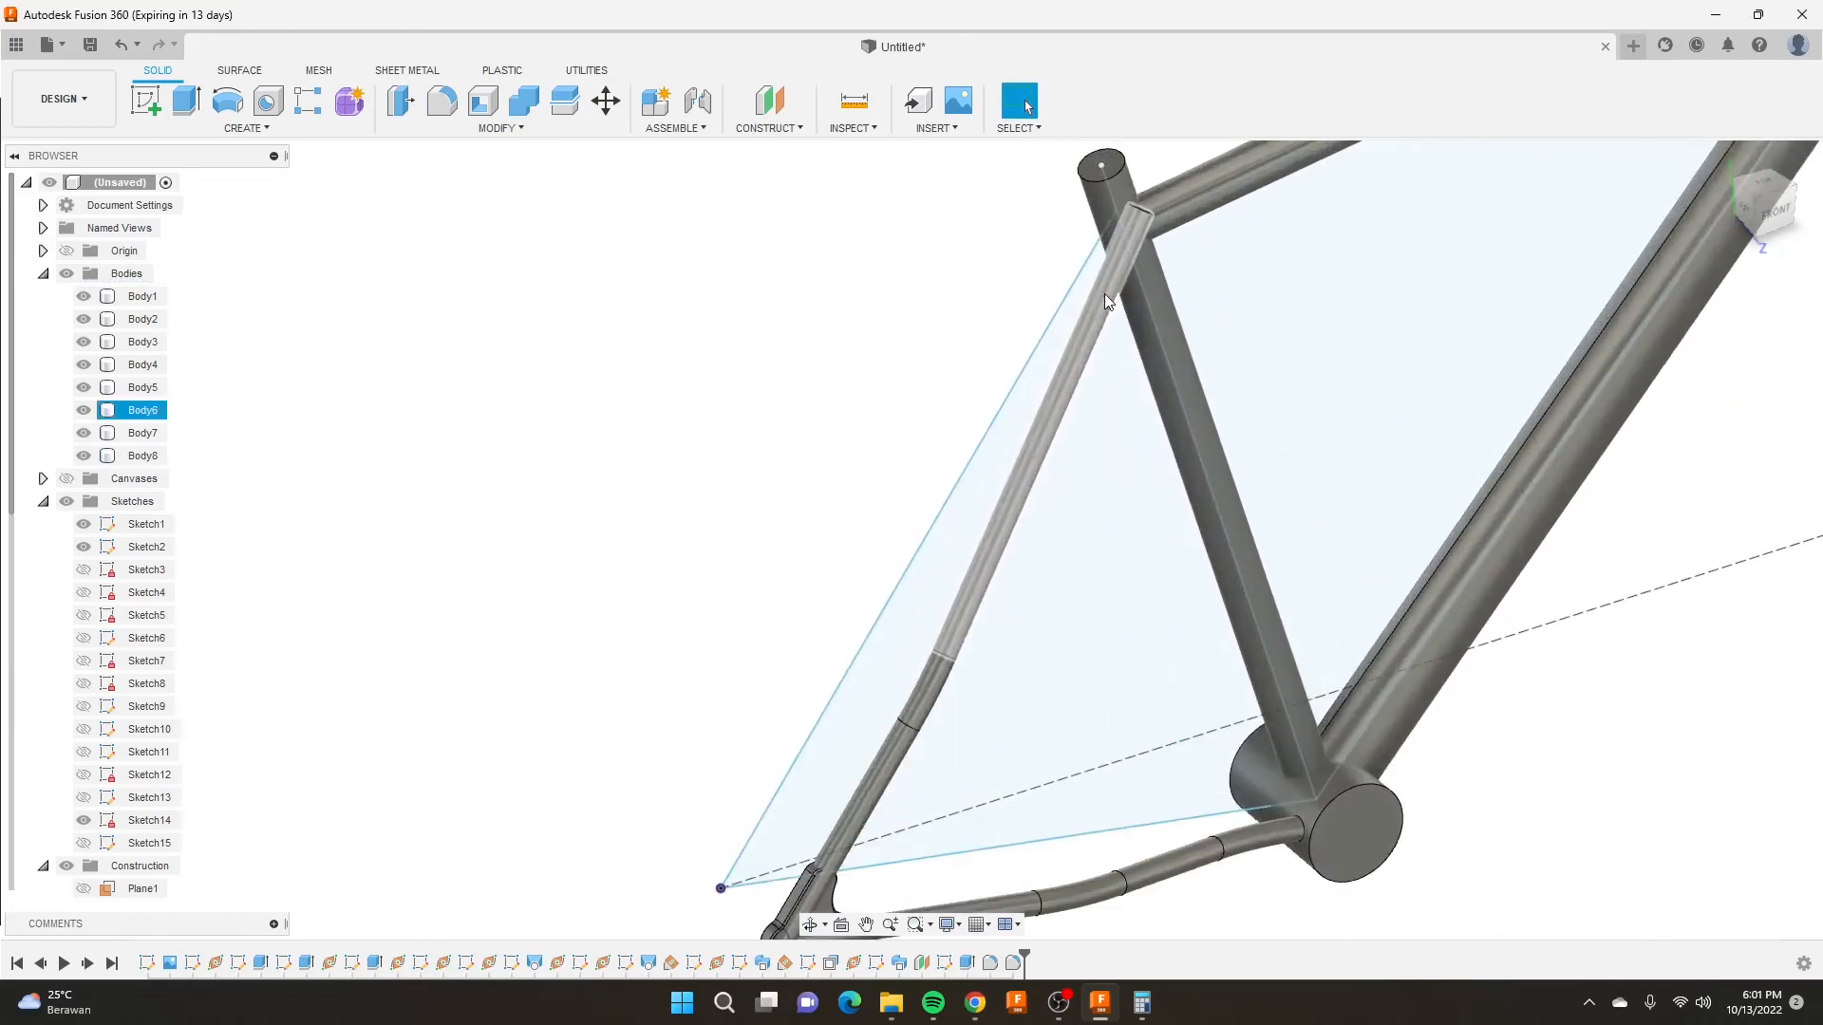
scroll(1072, 617, "down", 4)
scroll(1059, 592, "up", 2)
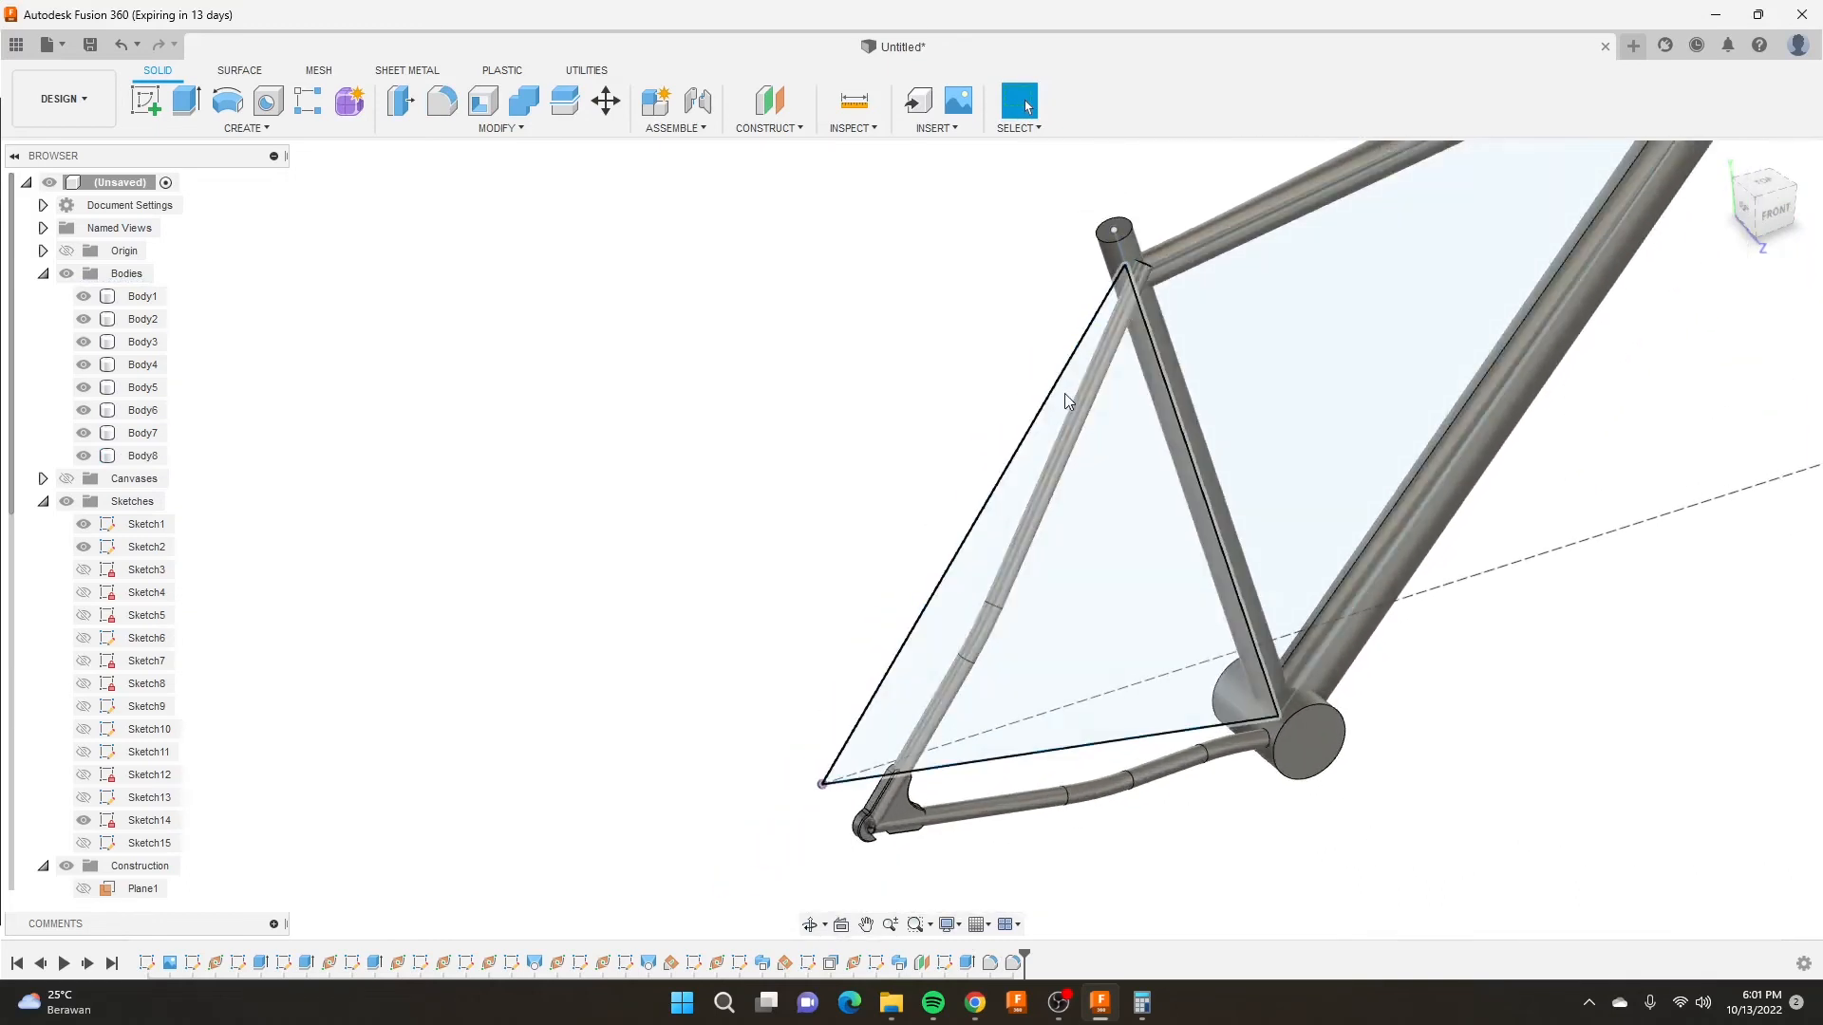
middle_click_drag(1063, 393, 1166, 361, "shift")
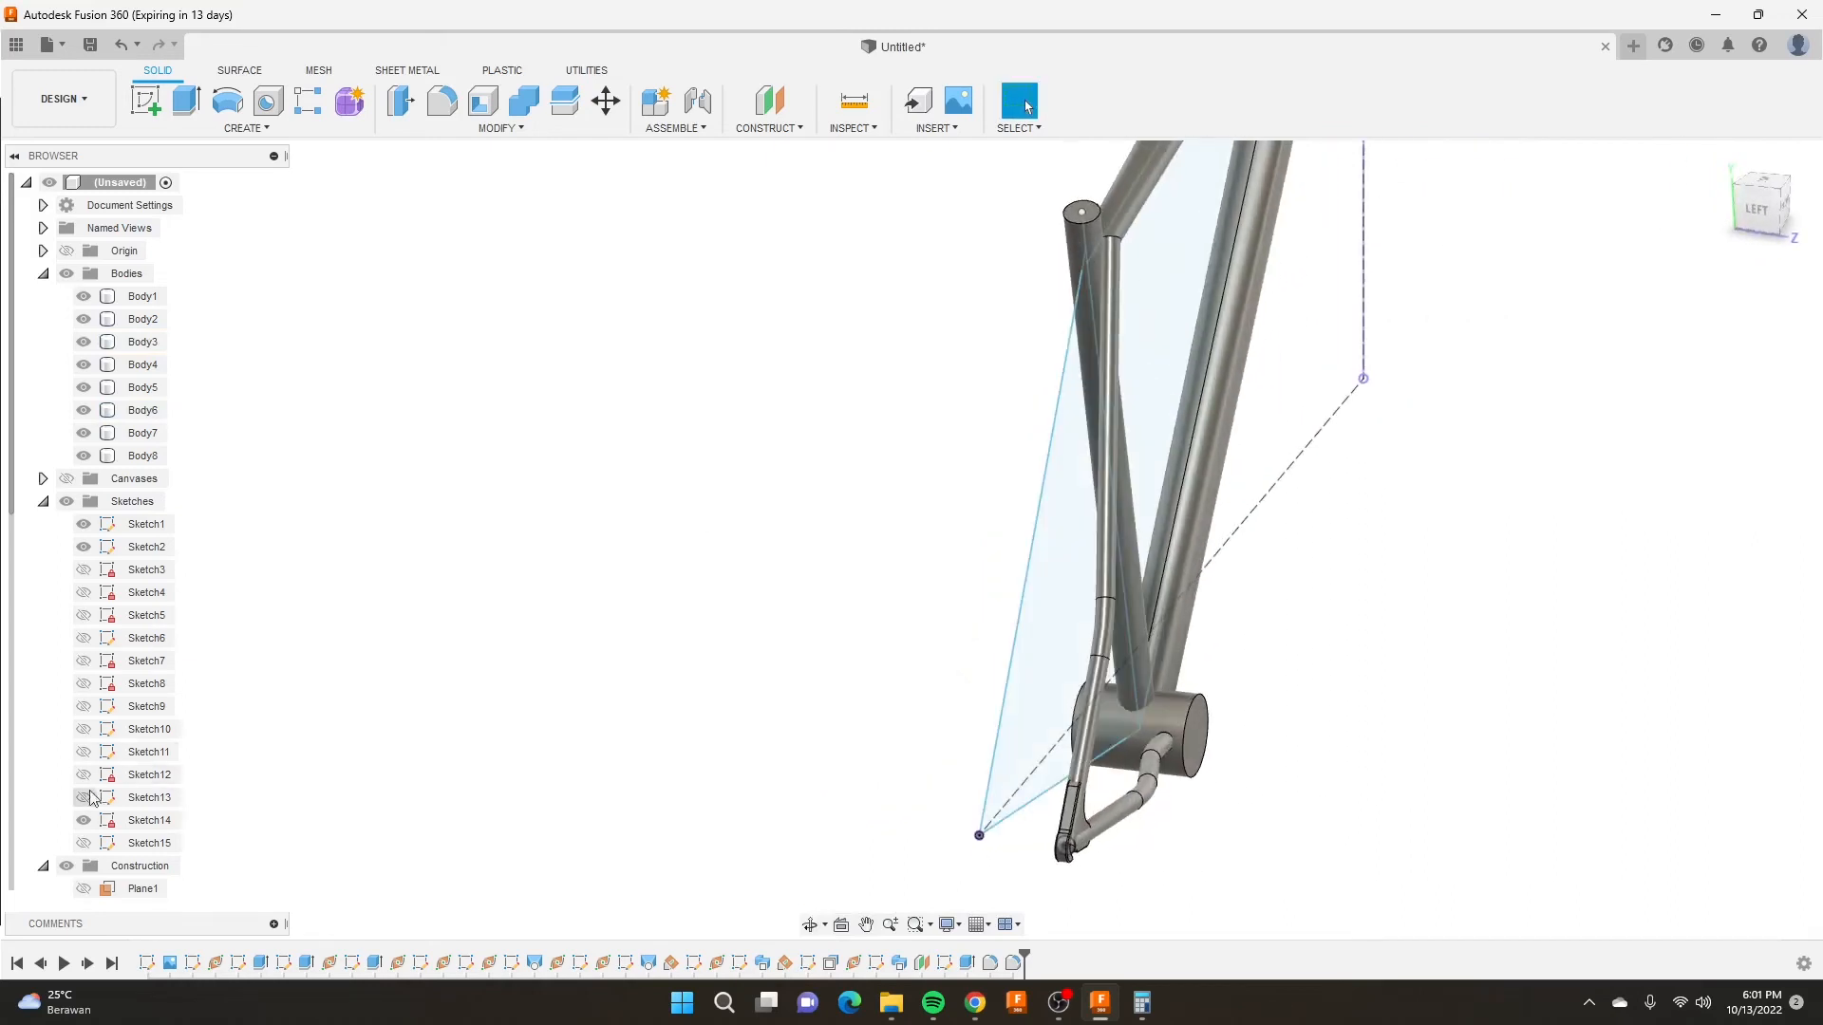
scroll(90, 797, "down", 2)
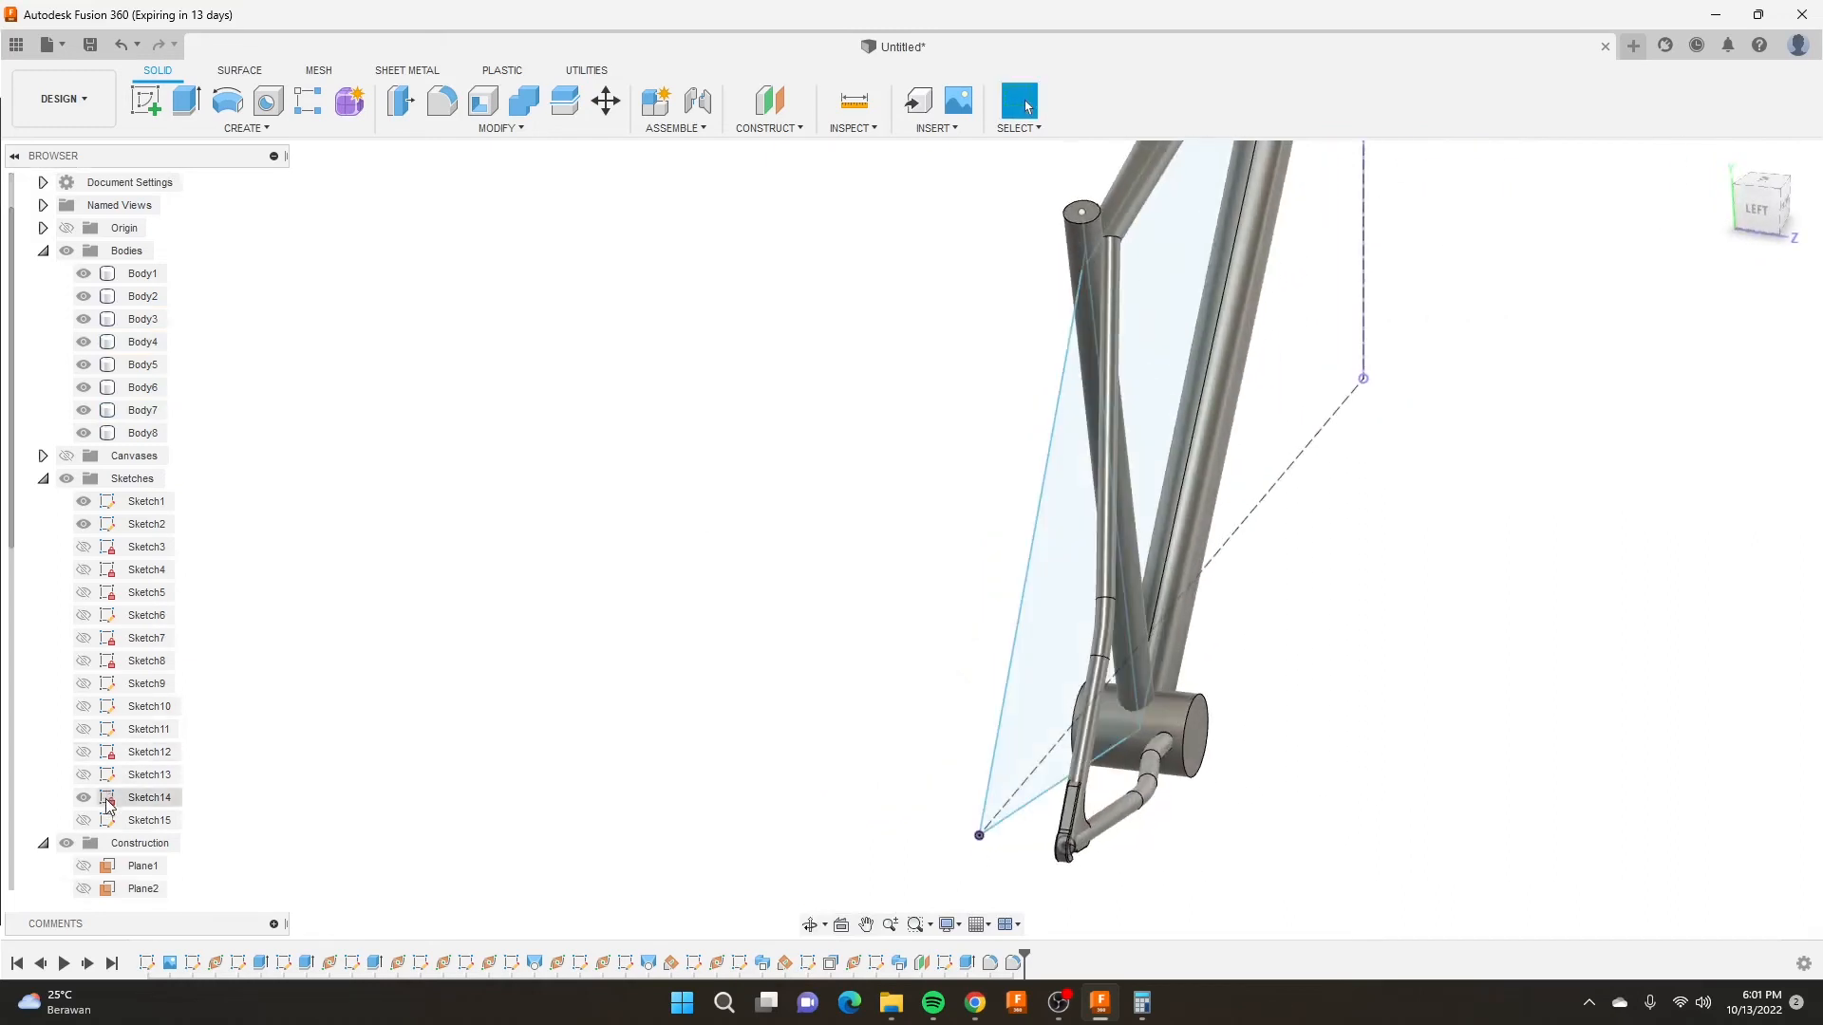
left_click(1113, 245)
scroll(114, 835, "down", 5)
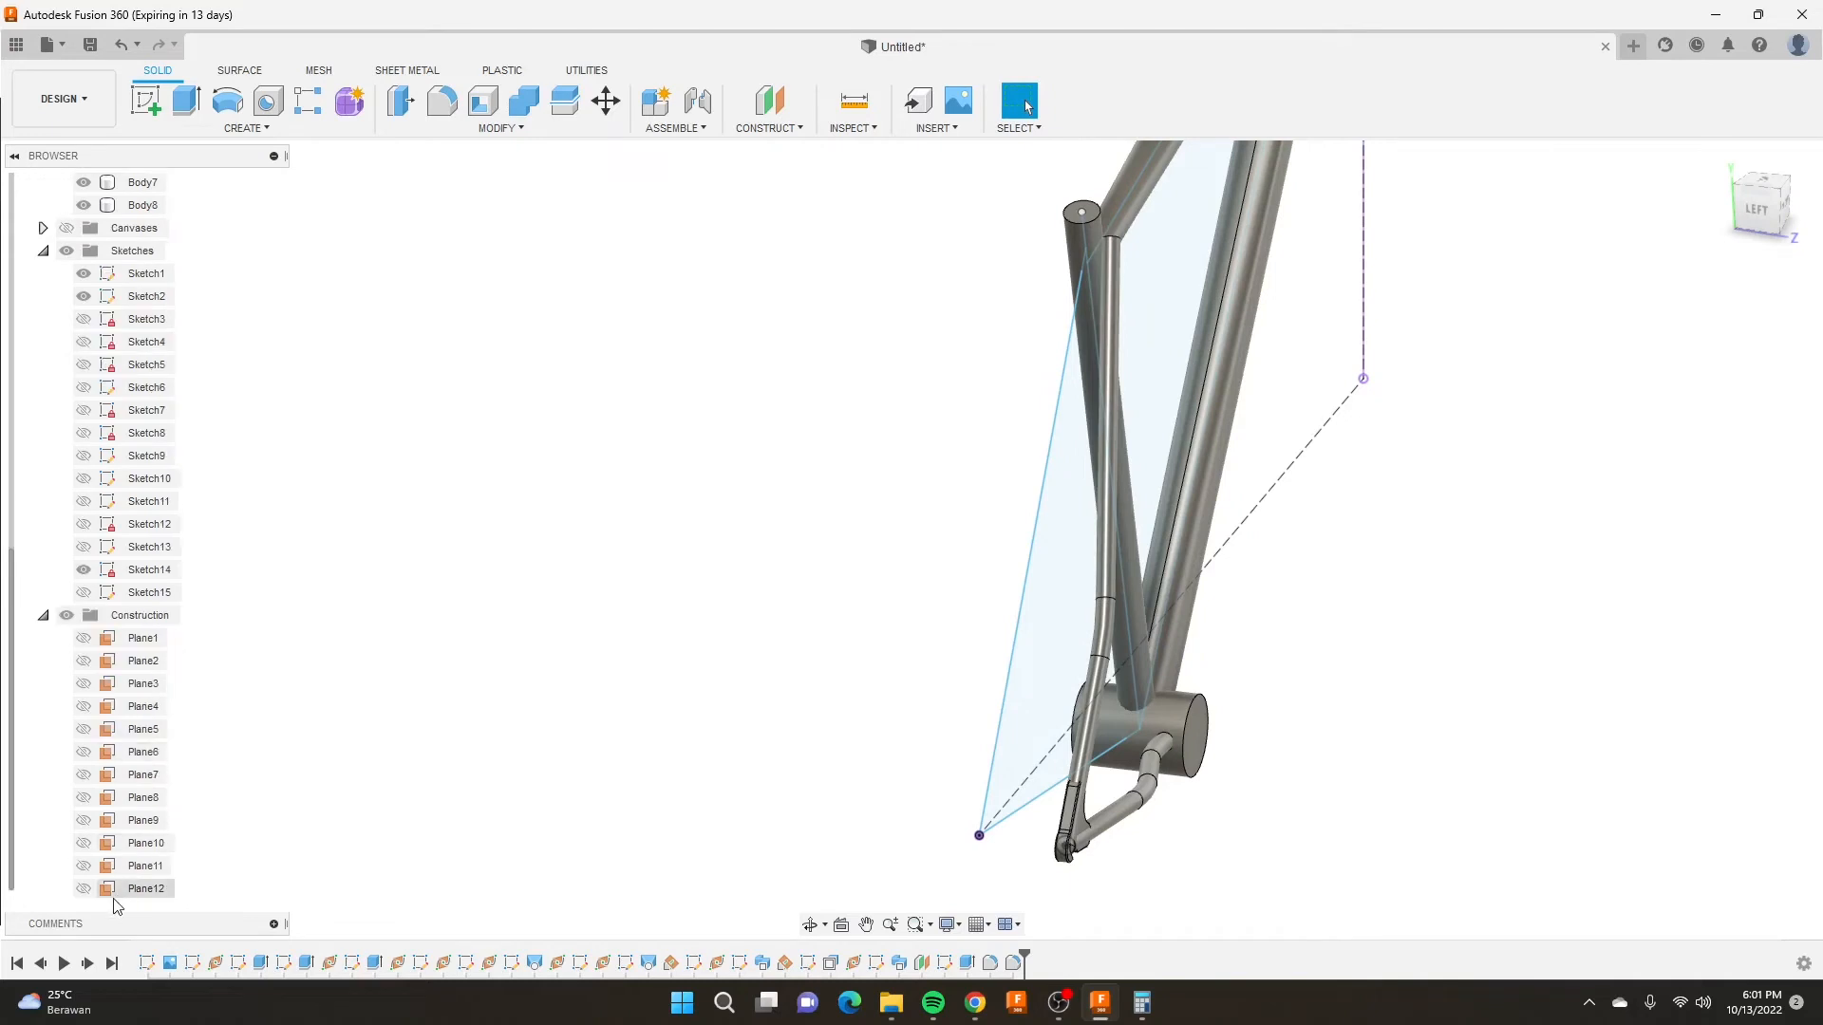
scroll(222, 738, "up", 2)
scroll(1072, 581, "down", 3)
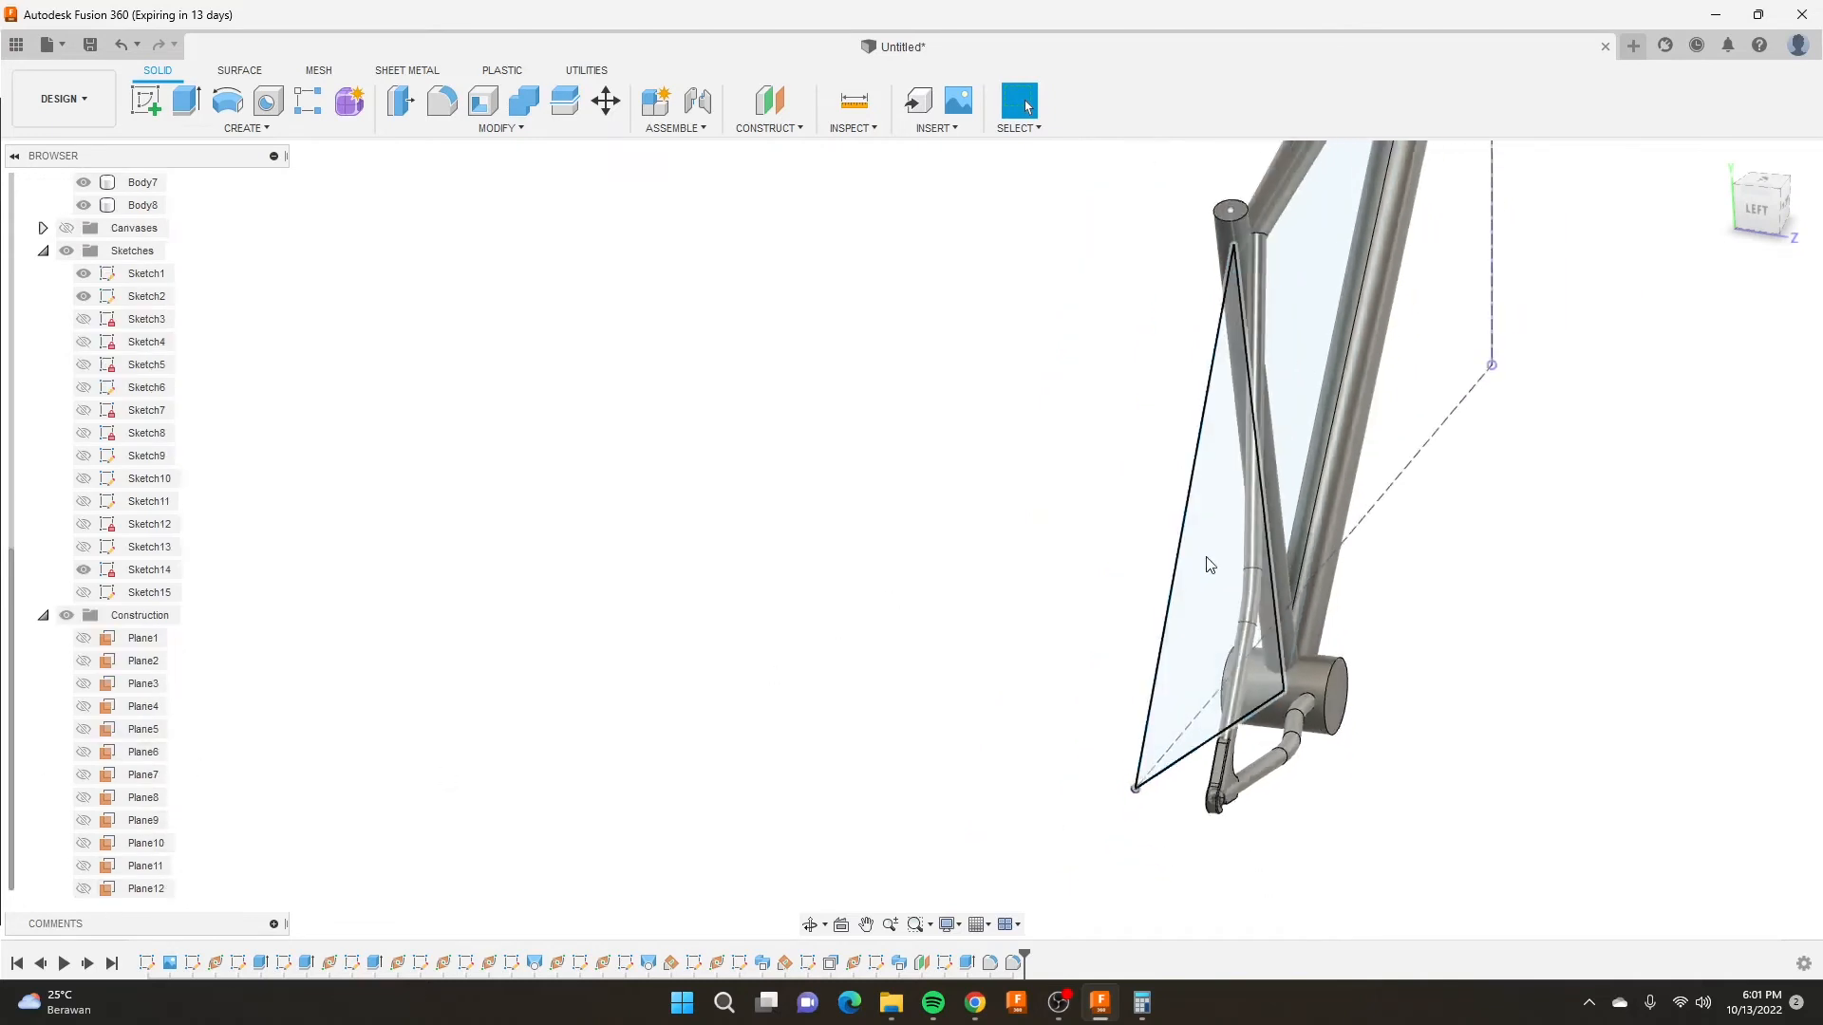
scroll(1331, 471, "up", 2)
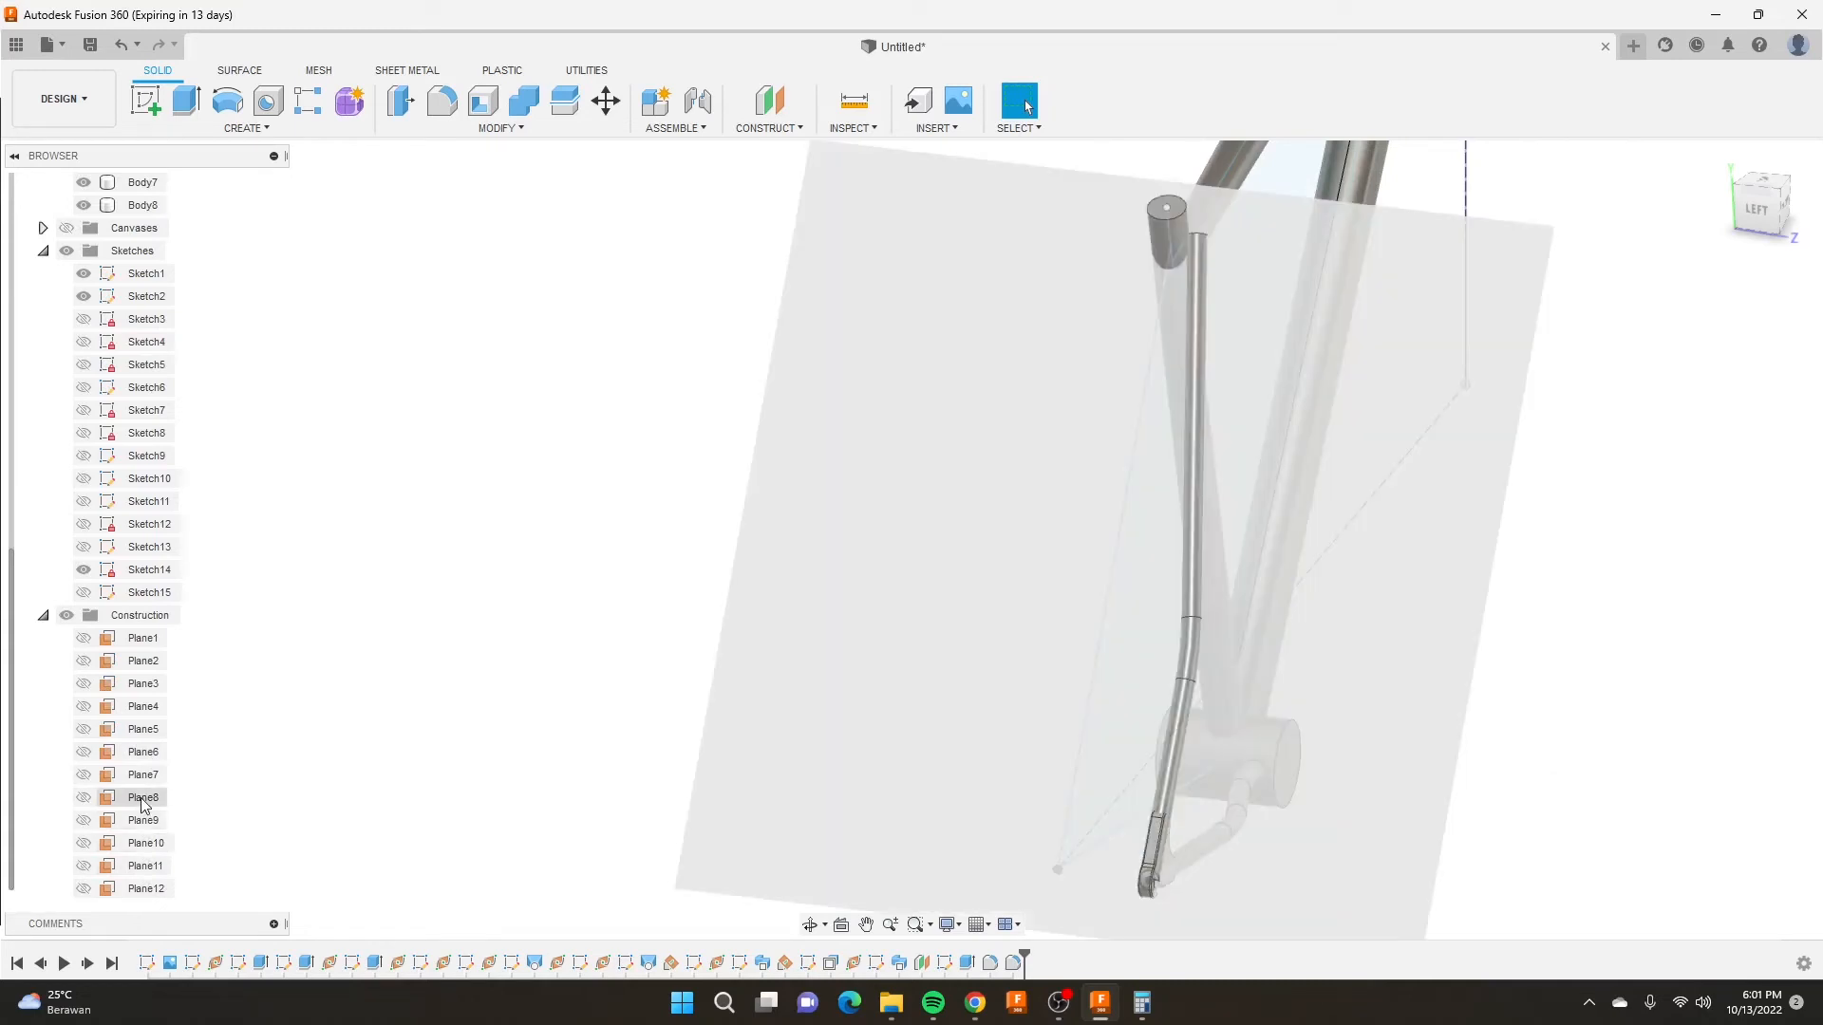
Show the construction plane Plane8 and start a sketch on it at the upper rear tube's end.
left_click(143, 800)
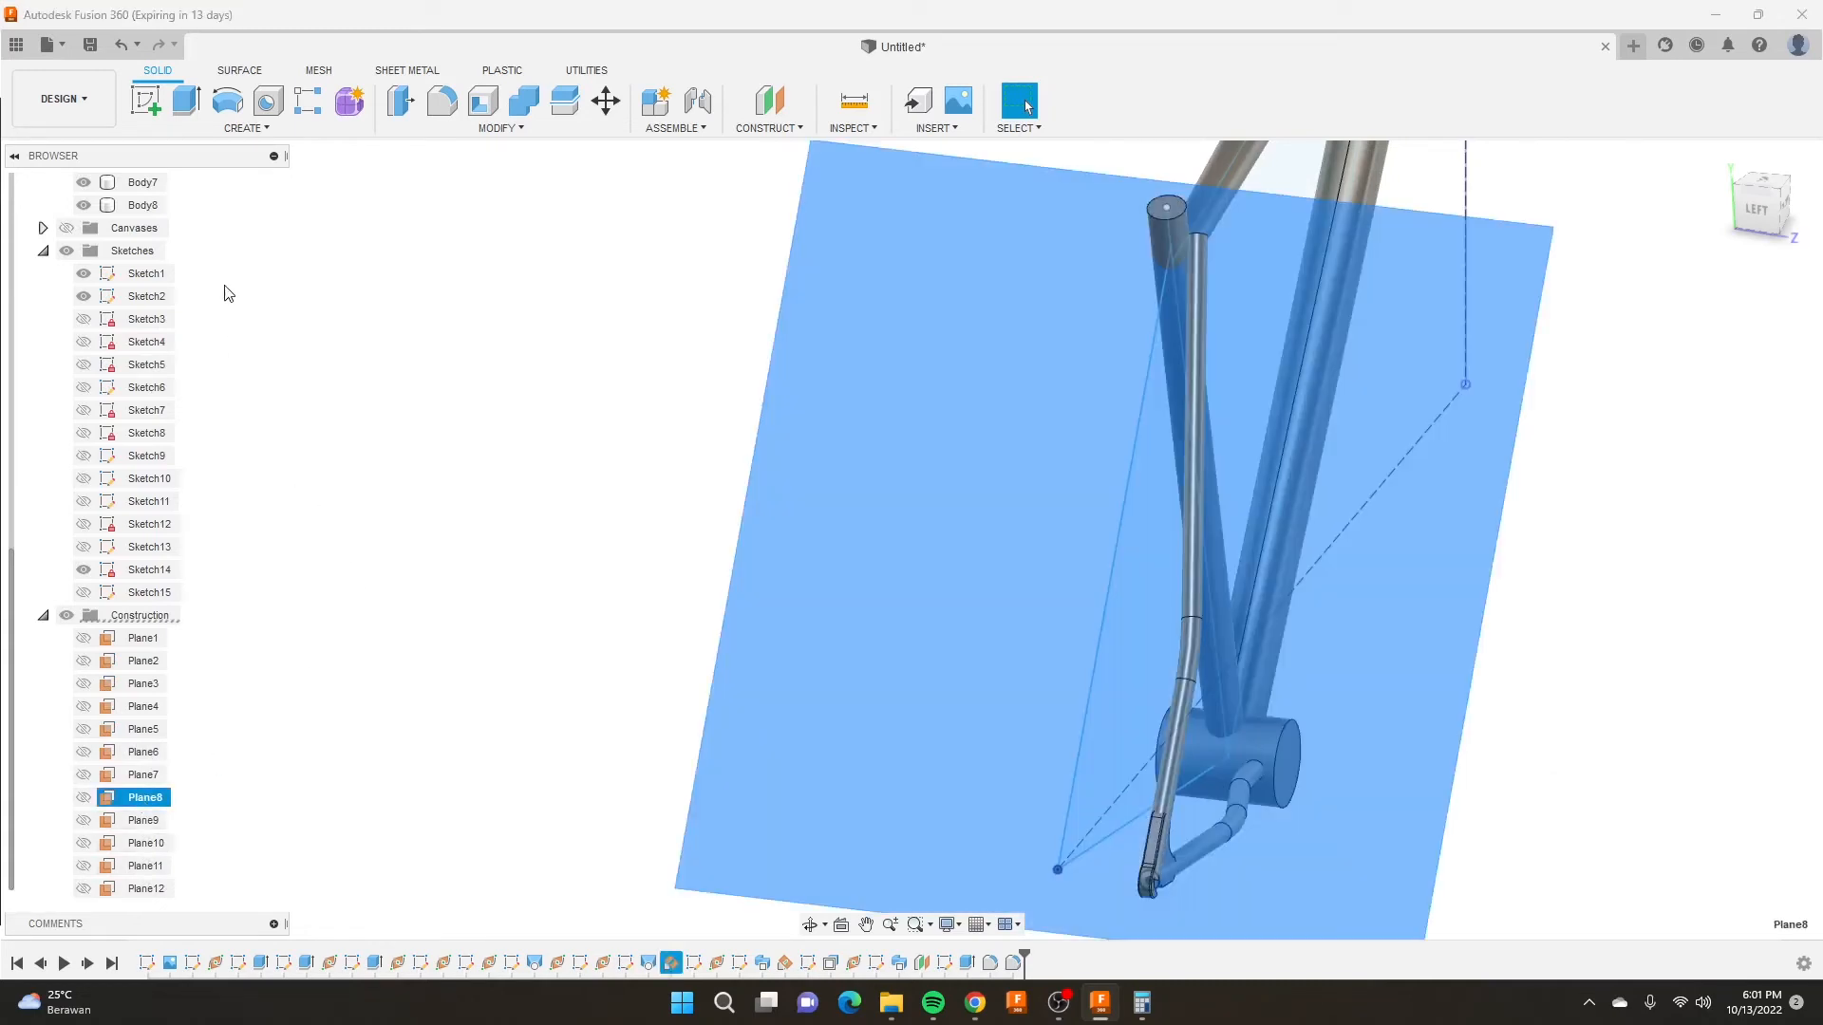
left_click(83, 798)
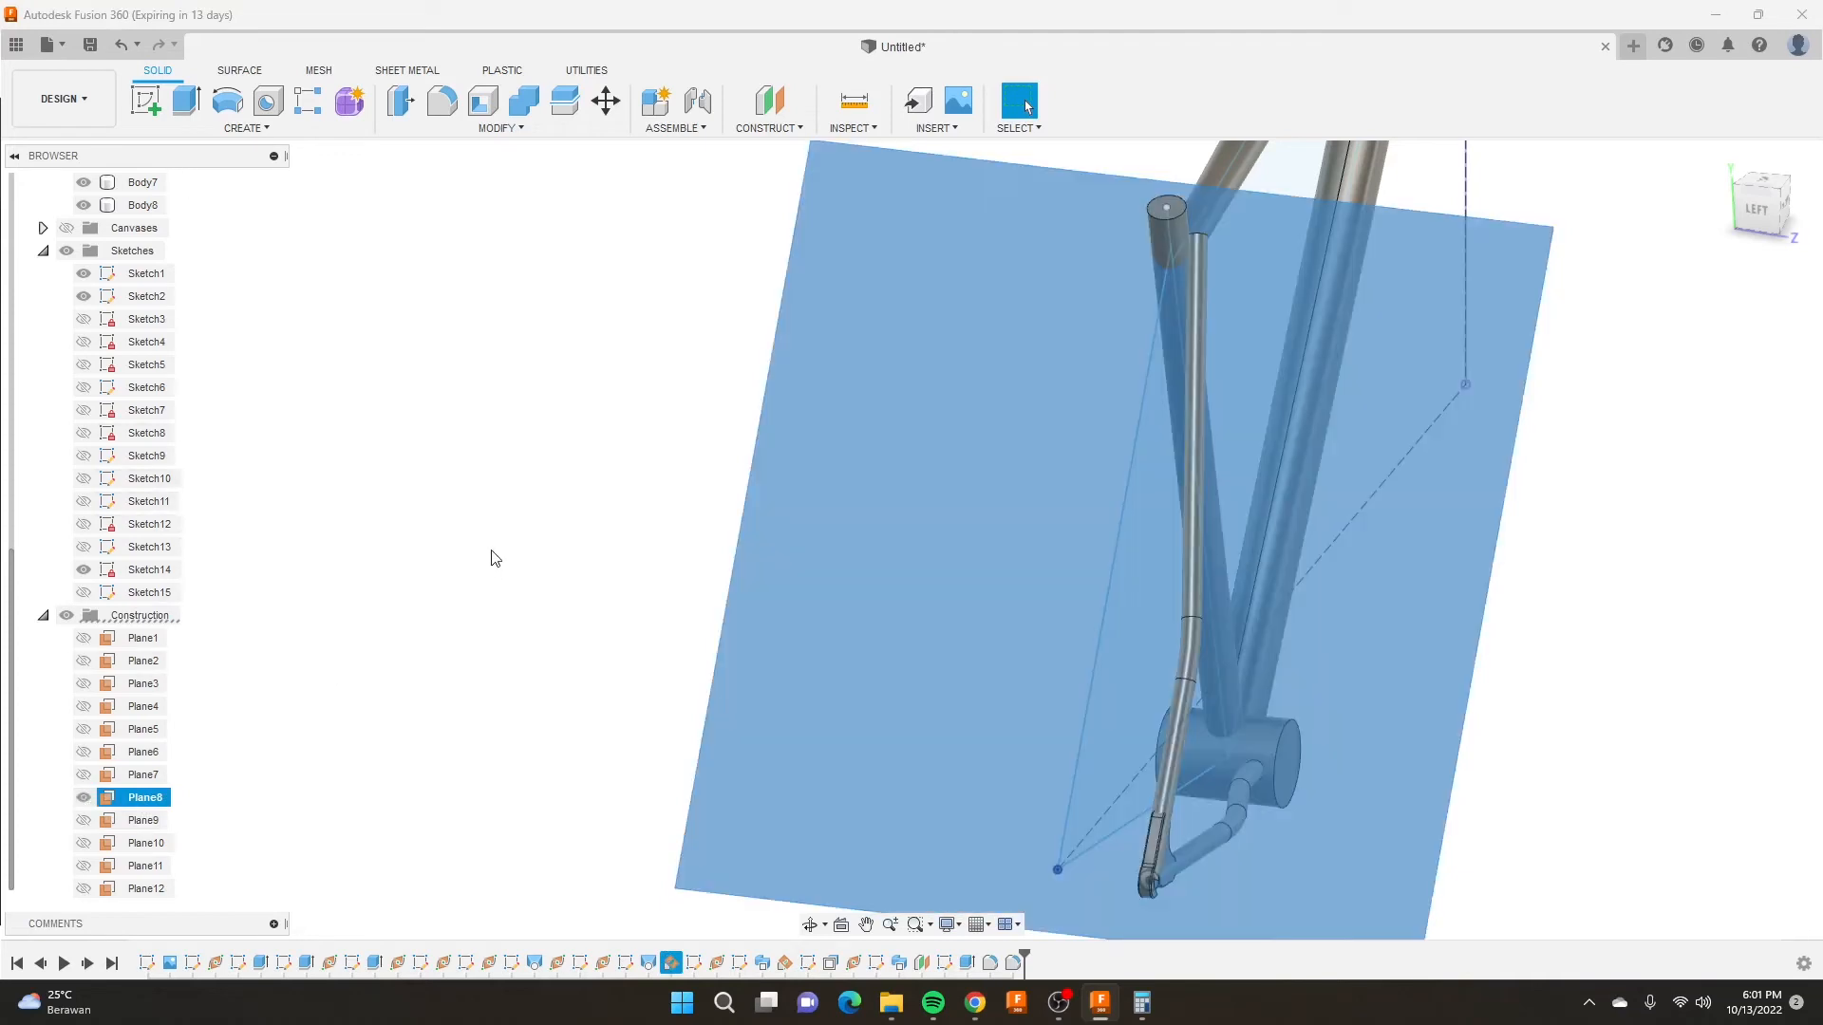
left_click(643, 358)
left_click(147, 101)
left_click(1140, 265)
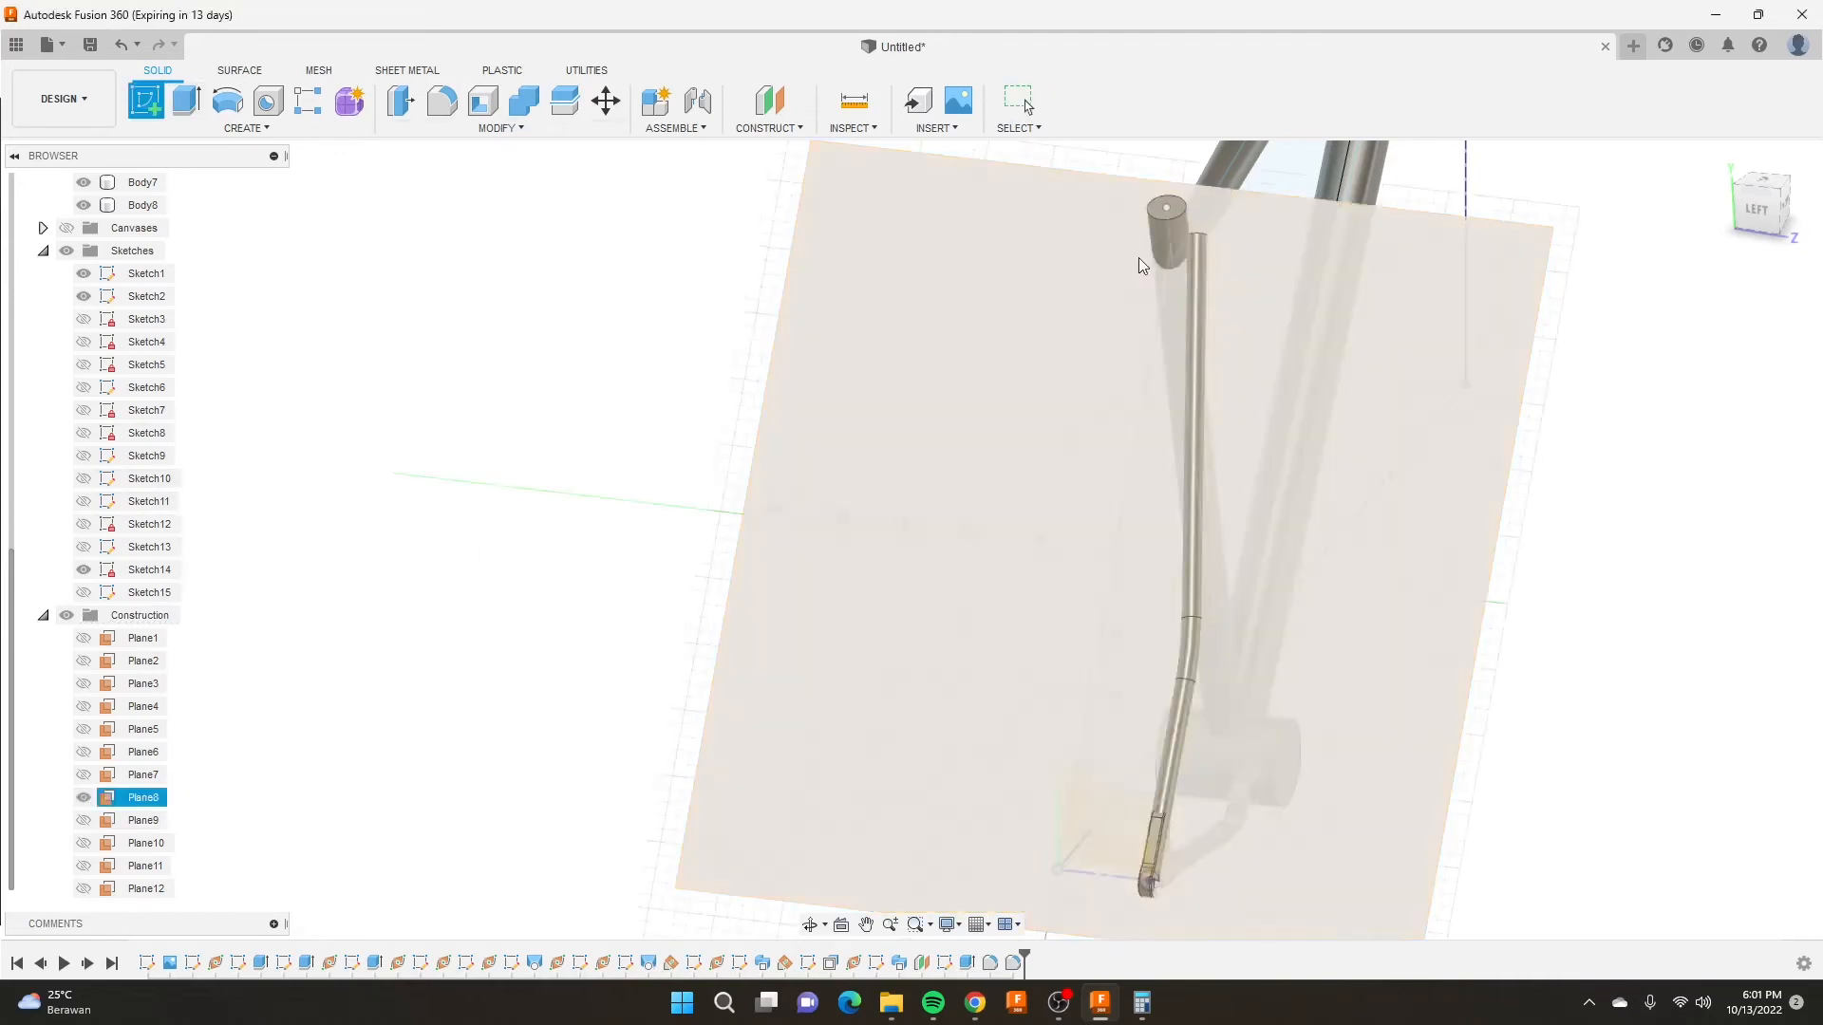
left_click(1364, 313)
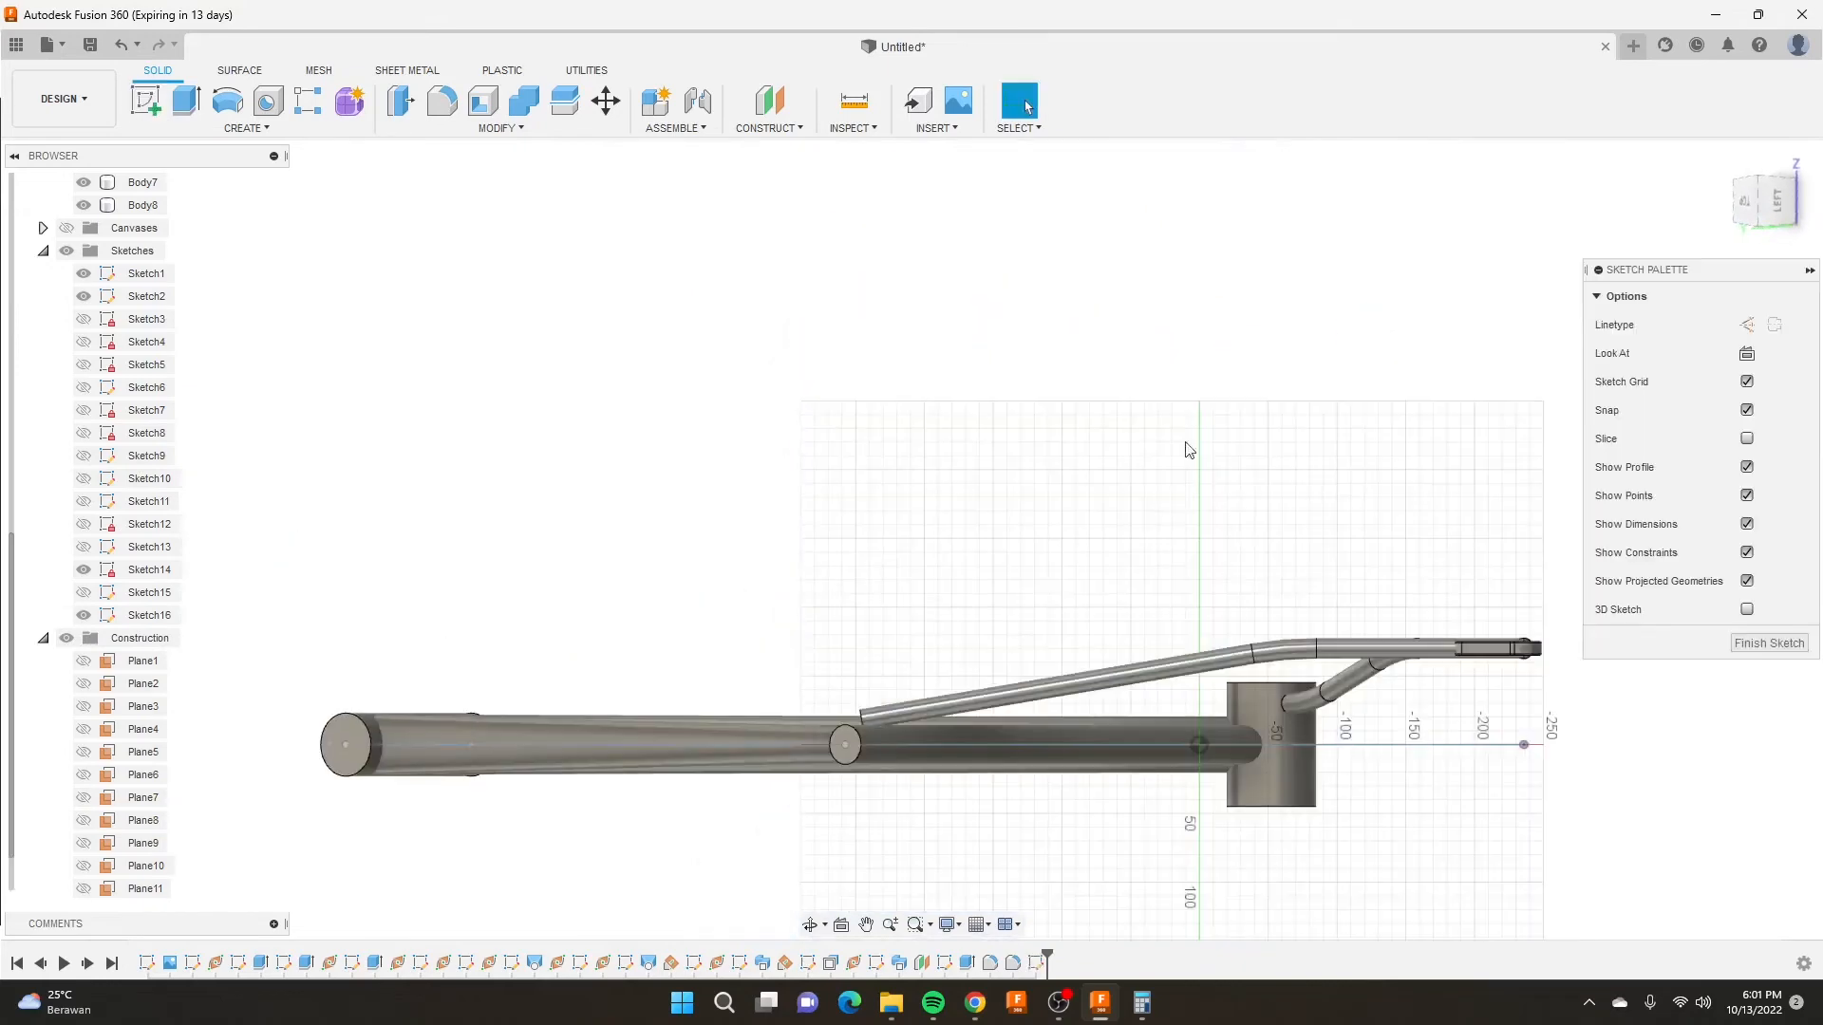
scroll(822, 774, "up", 10)
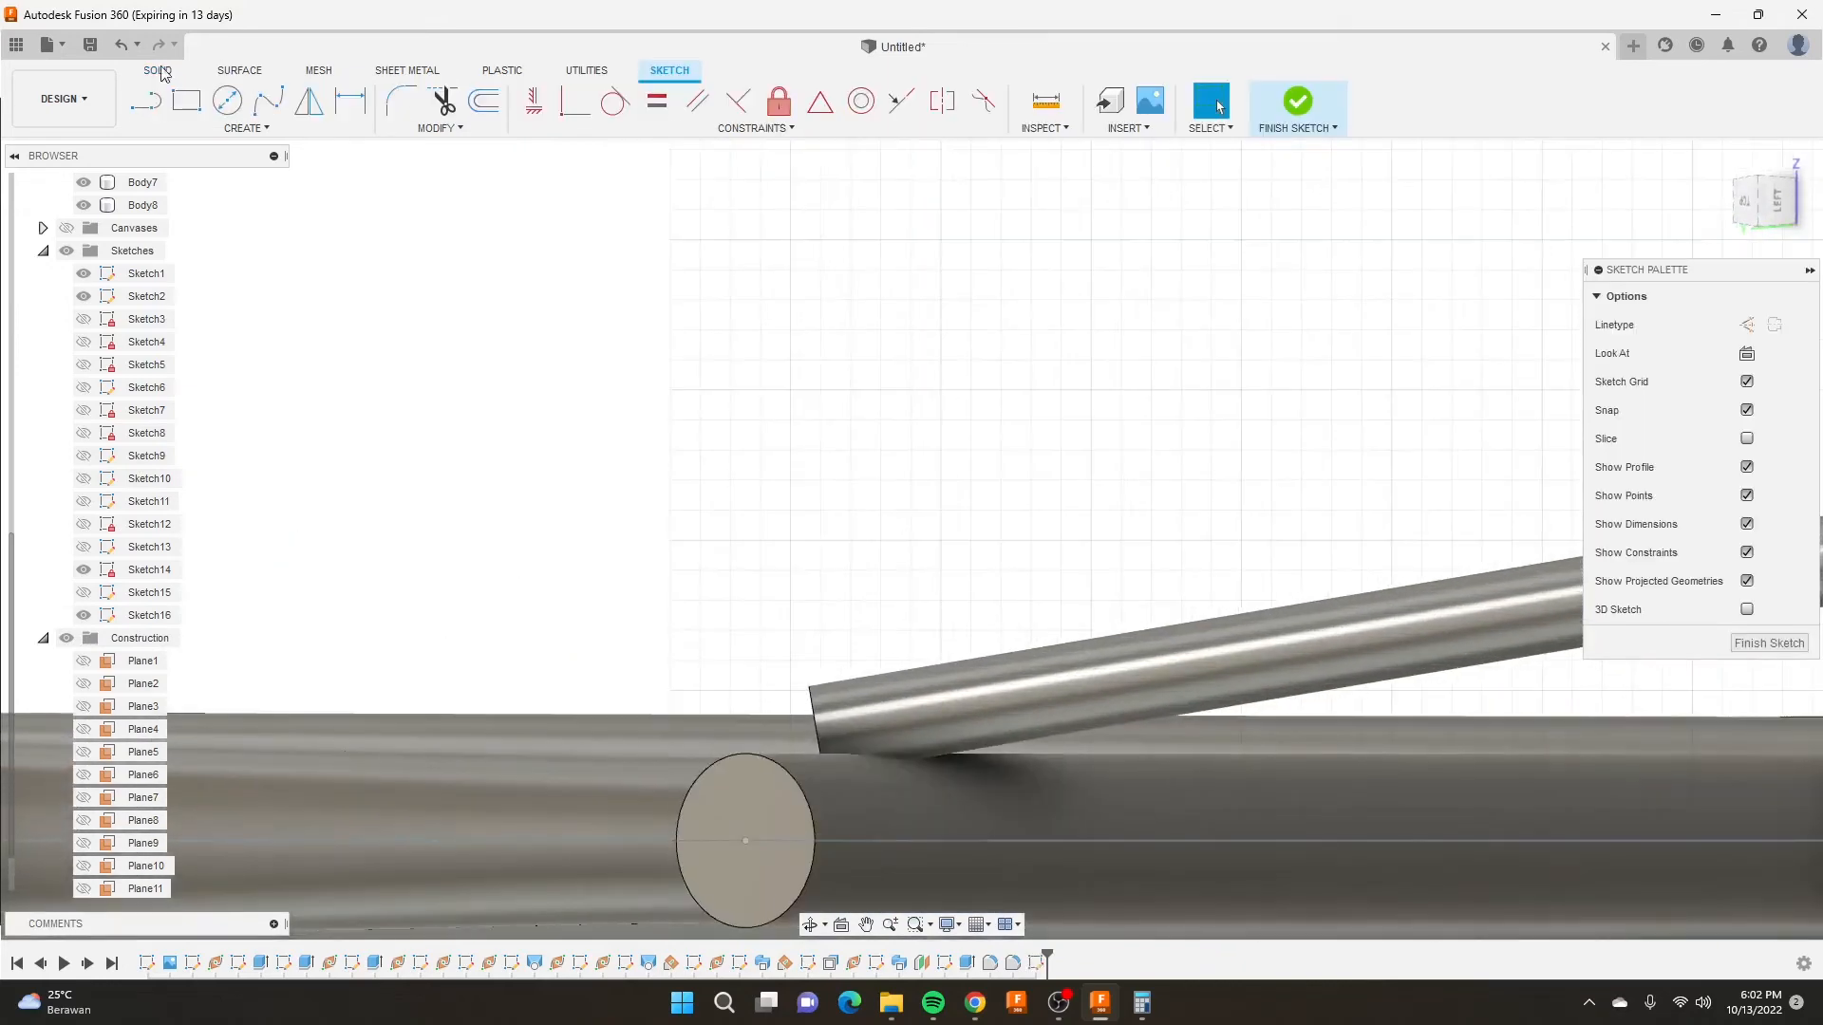
Sketch a closed triangle across the upper rear tube's end, outer side about 53 mm long, and shift its corner at the seat tube slightly.
left_click(147, 100)
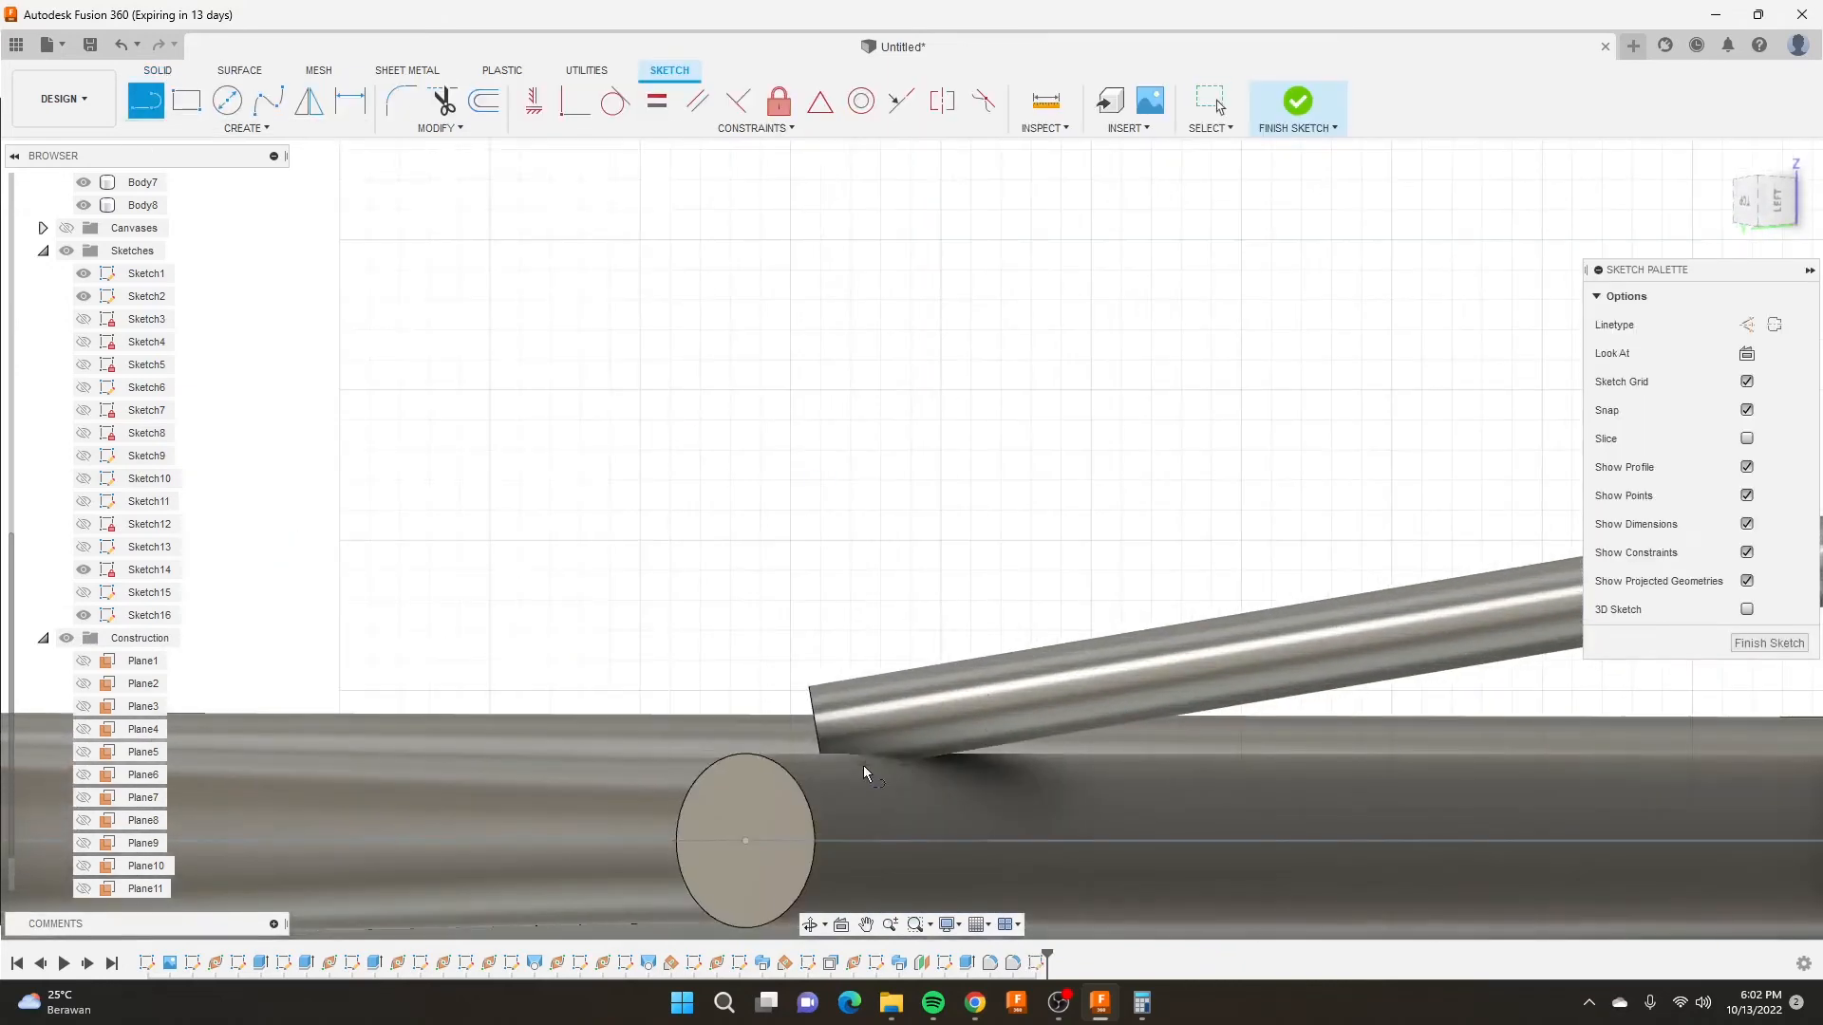
left_click(816, 801)
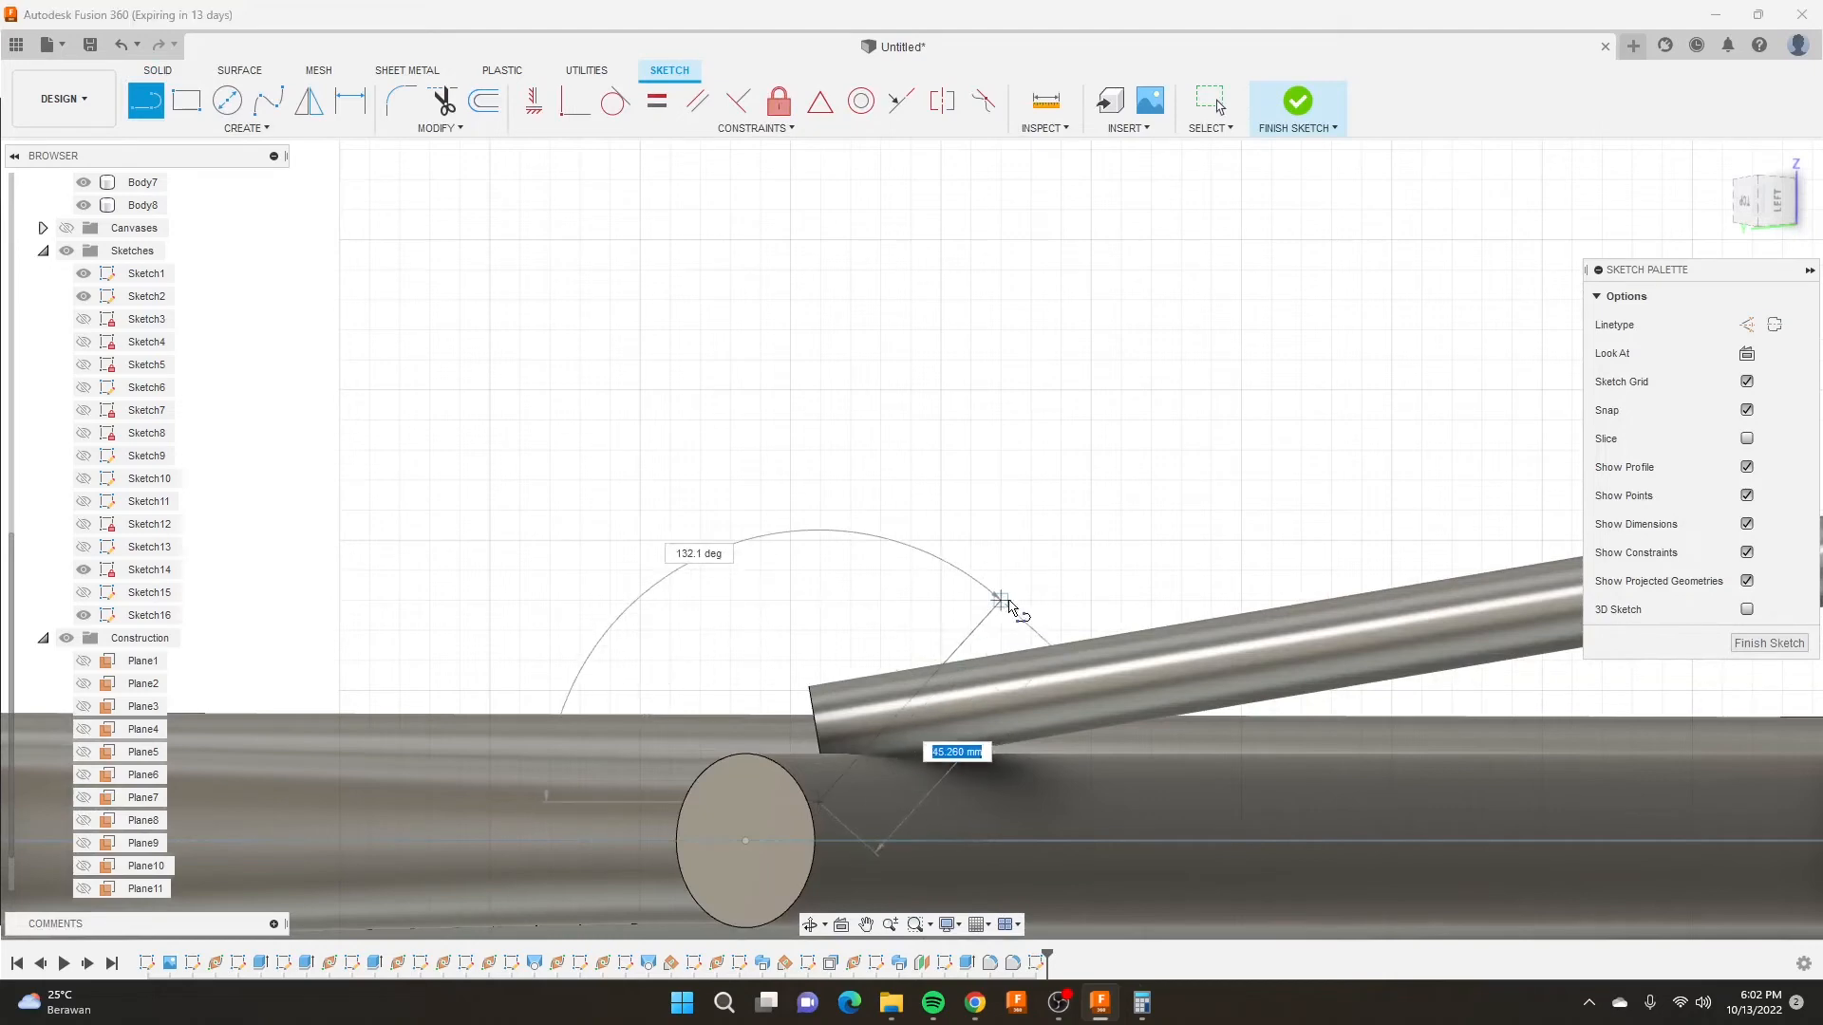
left_click(1013, 599)
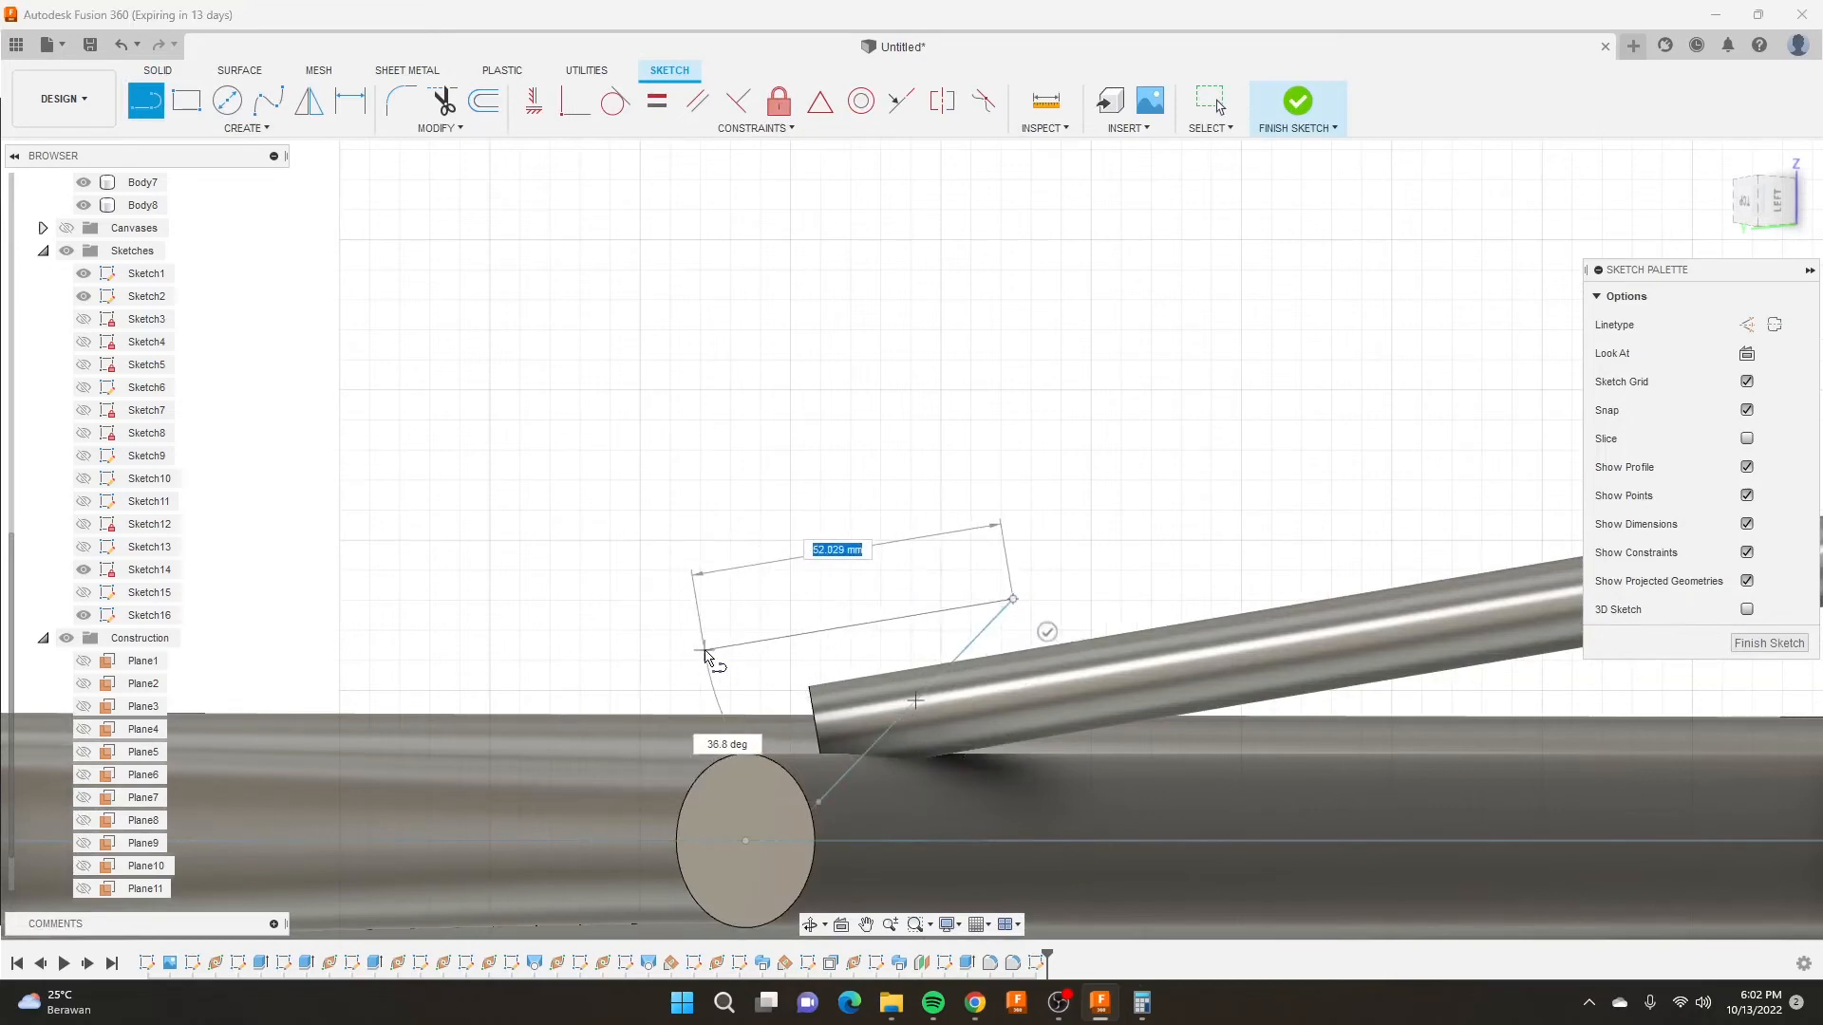
left_click(704, 650)
left_click(816, 801)
middle_click_drag(921, 545, 871, 555, "shift")
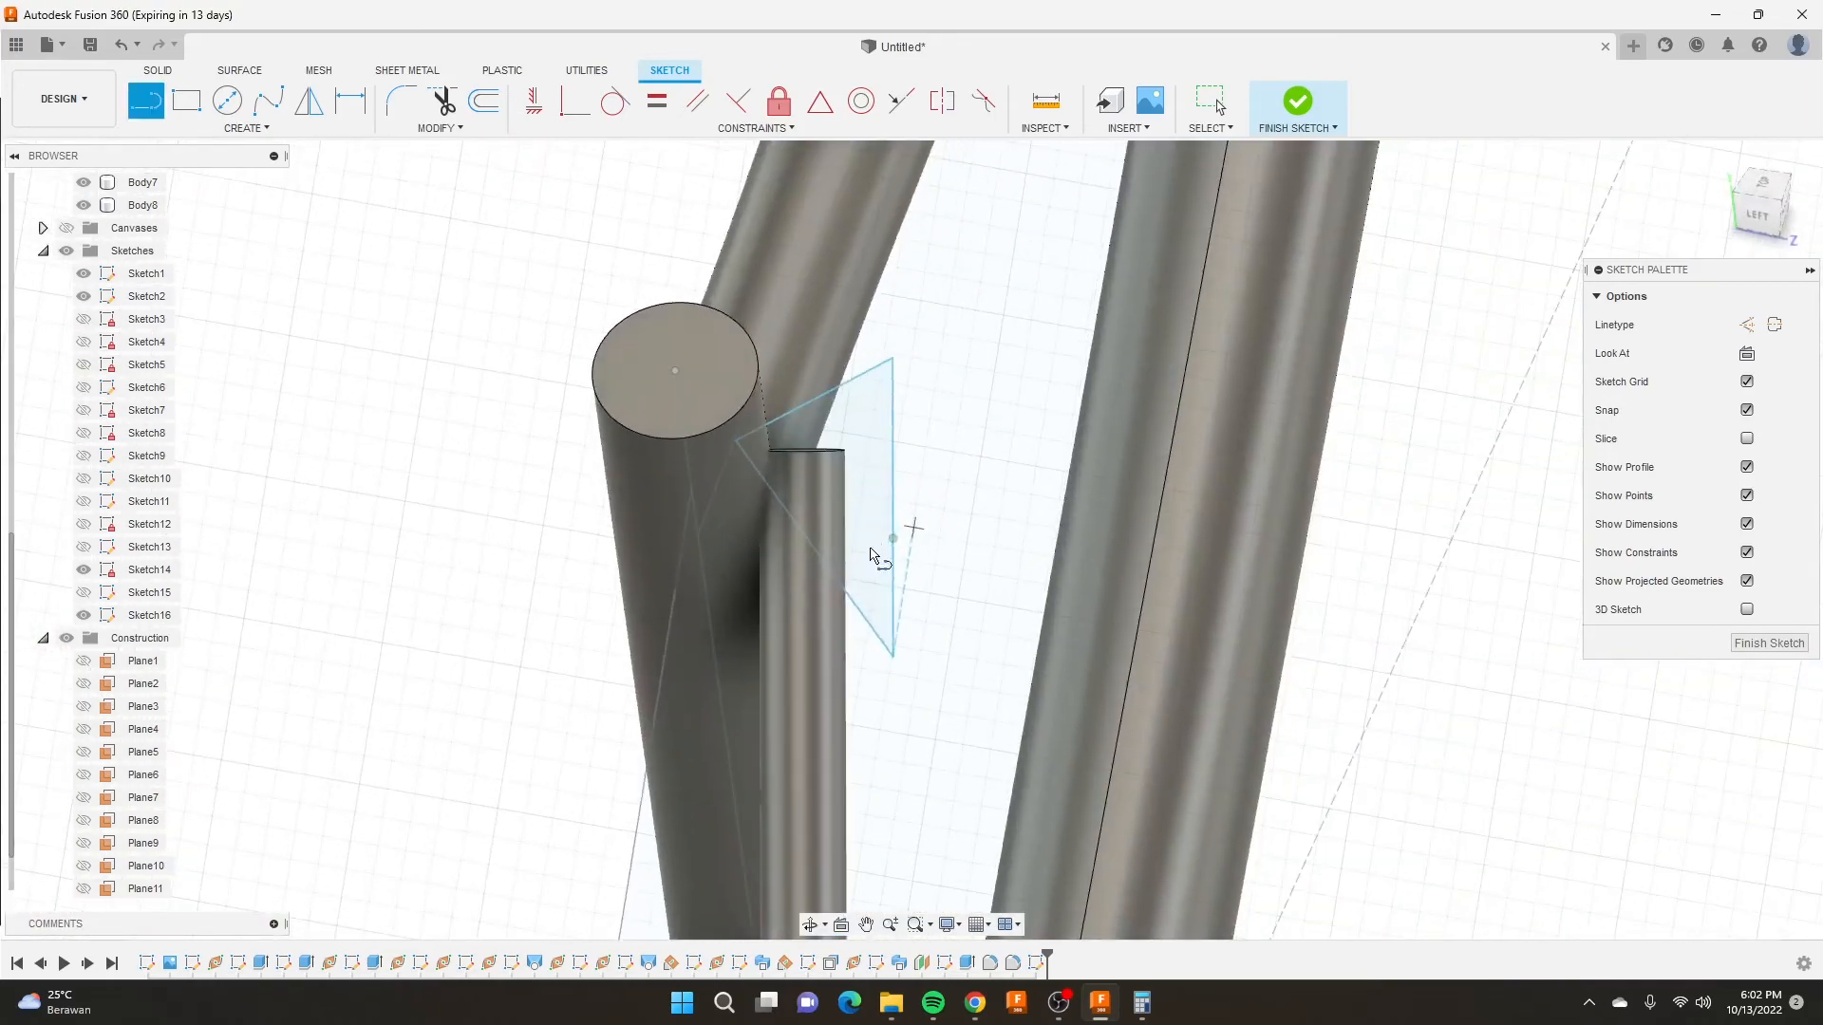
right_click(981, 427)
left_click(1048, 433)
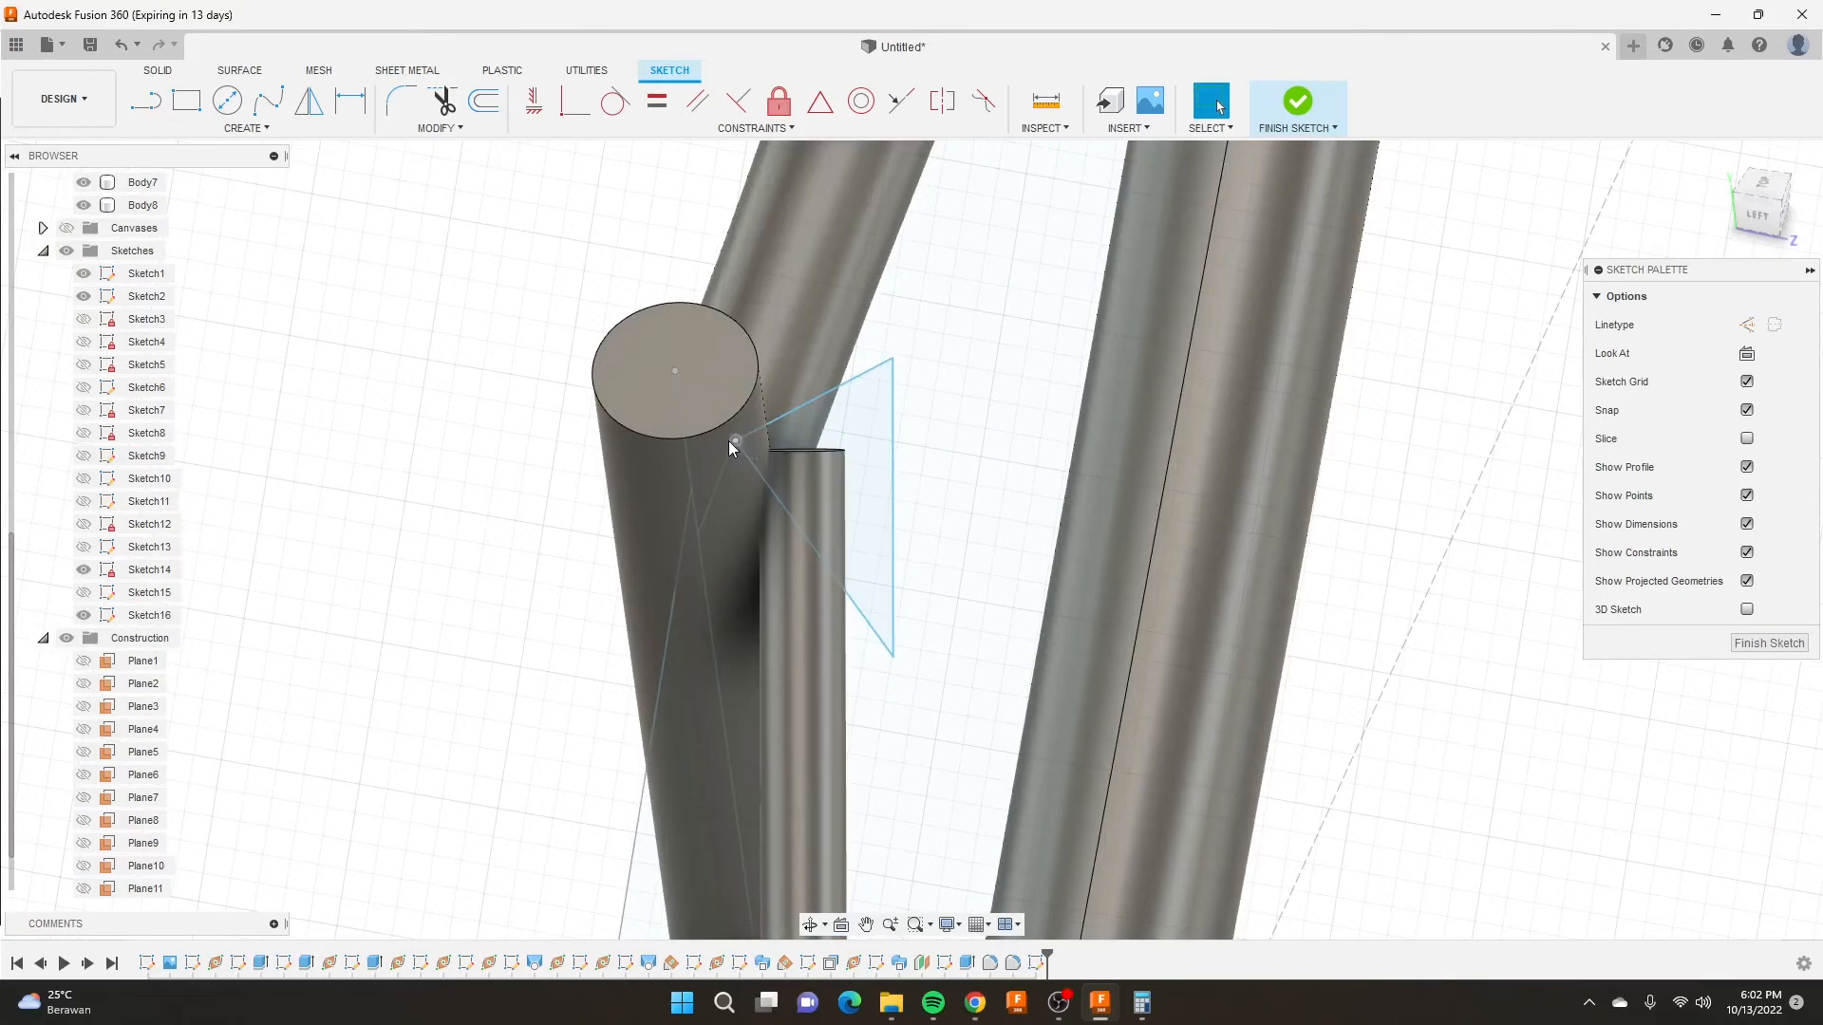
left_click_drag(731, 435, 742, 410)
left_click(1301, 101)
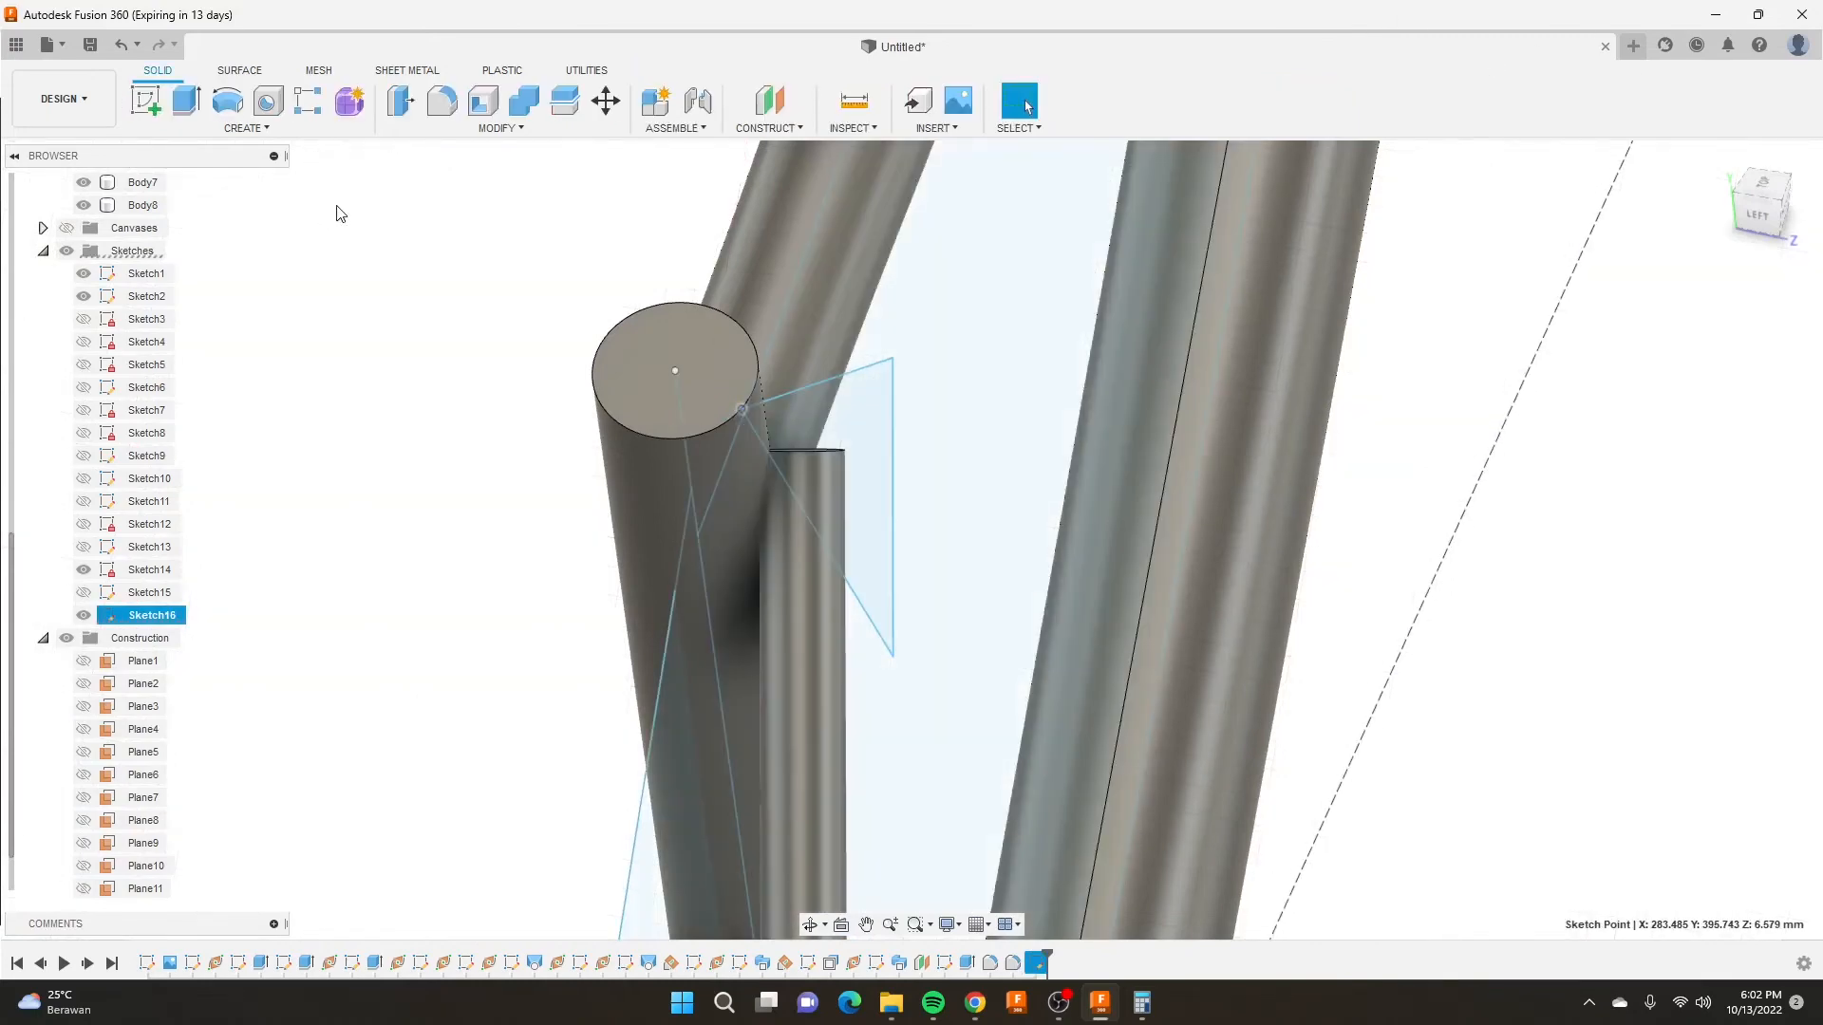
Set up an extrusion of the triangle profile as a symmetric cut with a distance of 20 mm.
left_click(199, 113)
left_click(881, 484)
middle_click_drag(881, 484, 646, 489, "shift")
left_click(1719, 380)
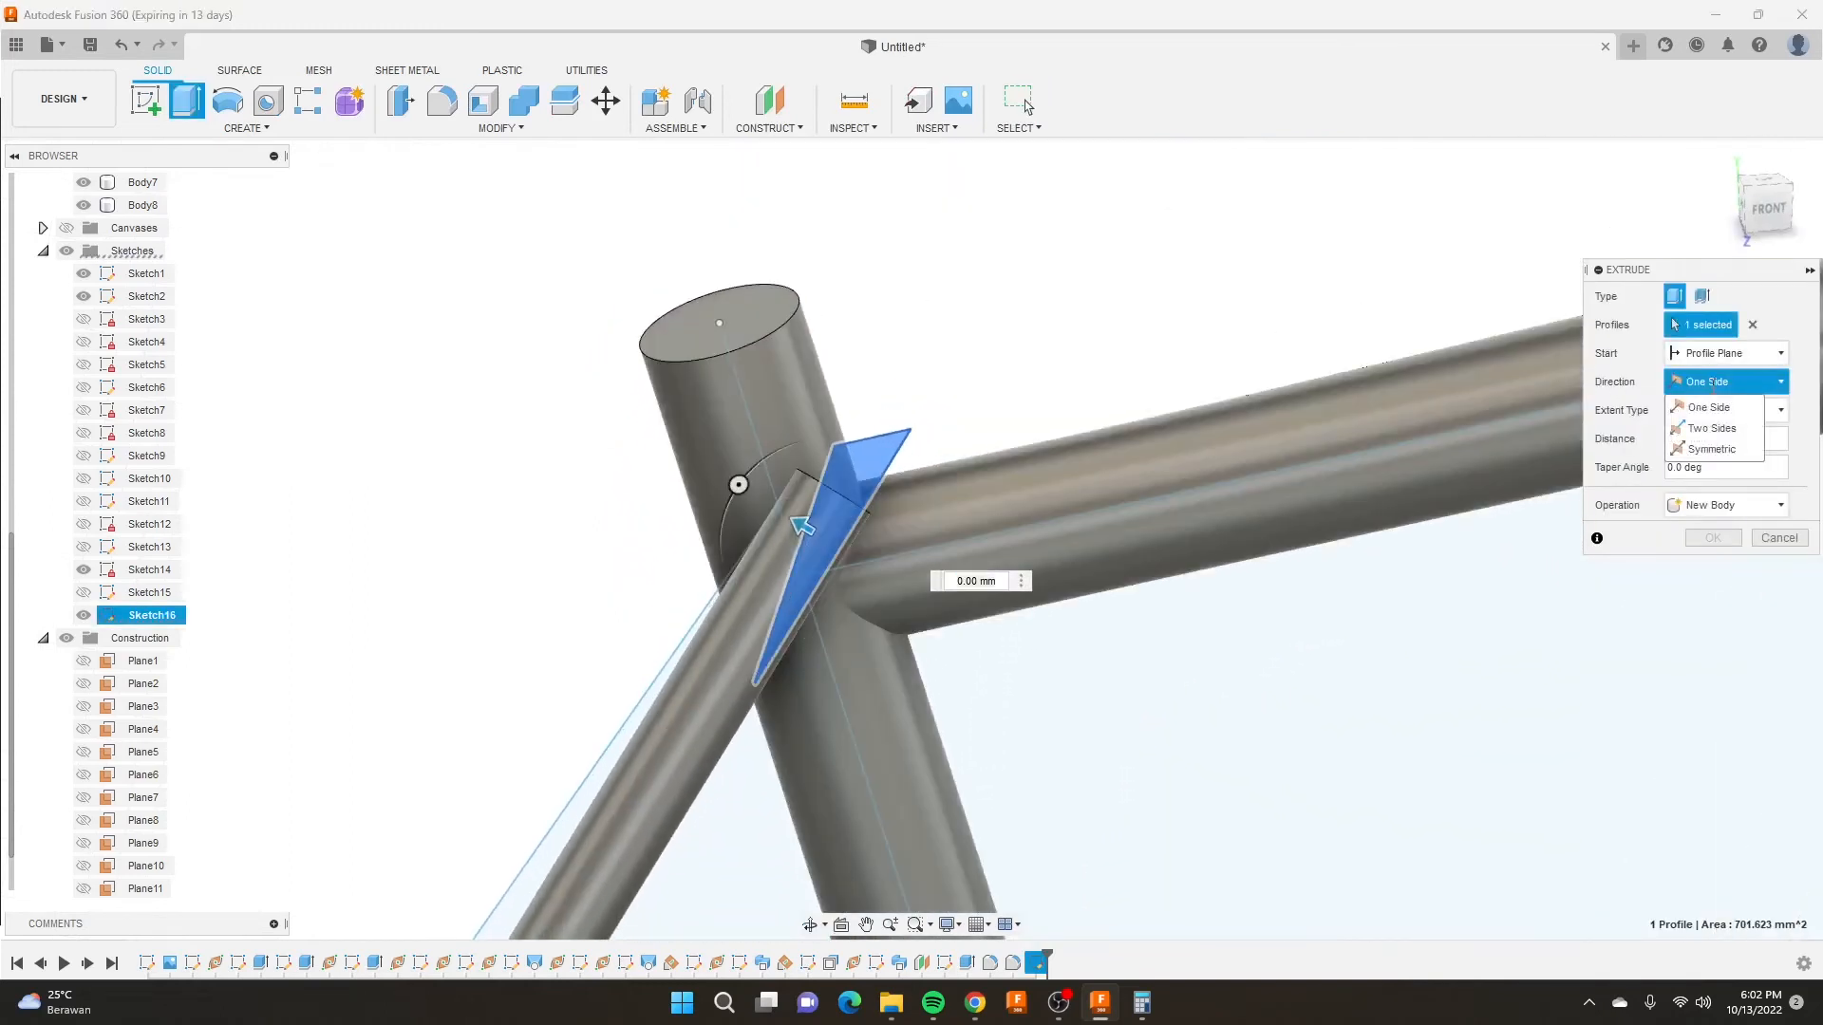
left_click(1709, 444)
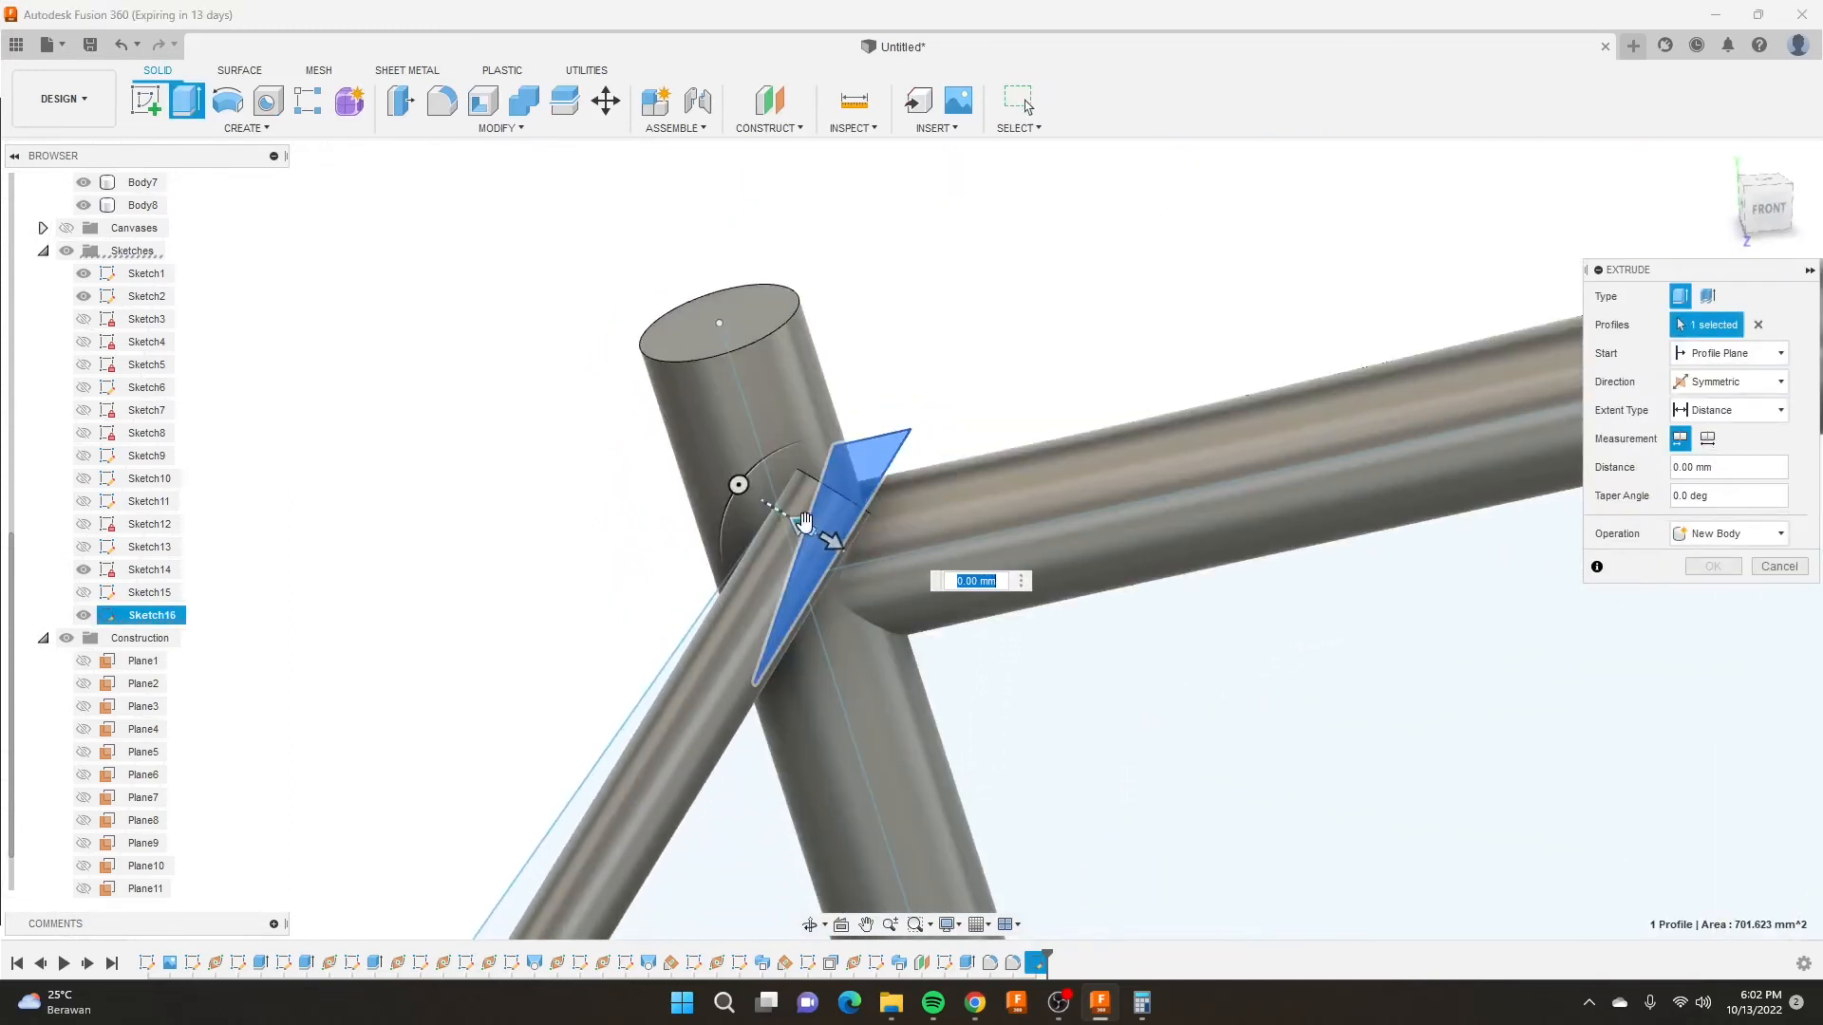
left_click_drag(800, 521, 721, 458)
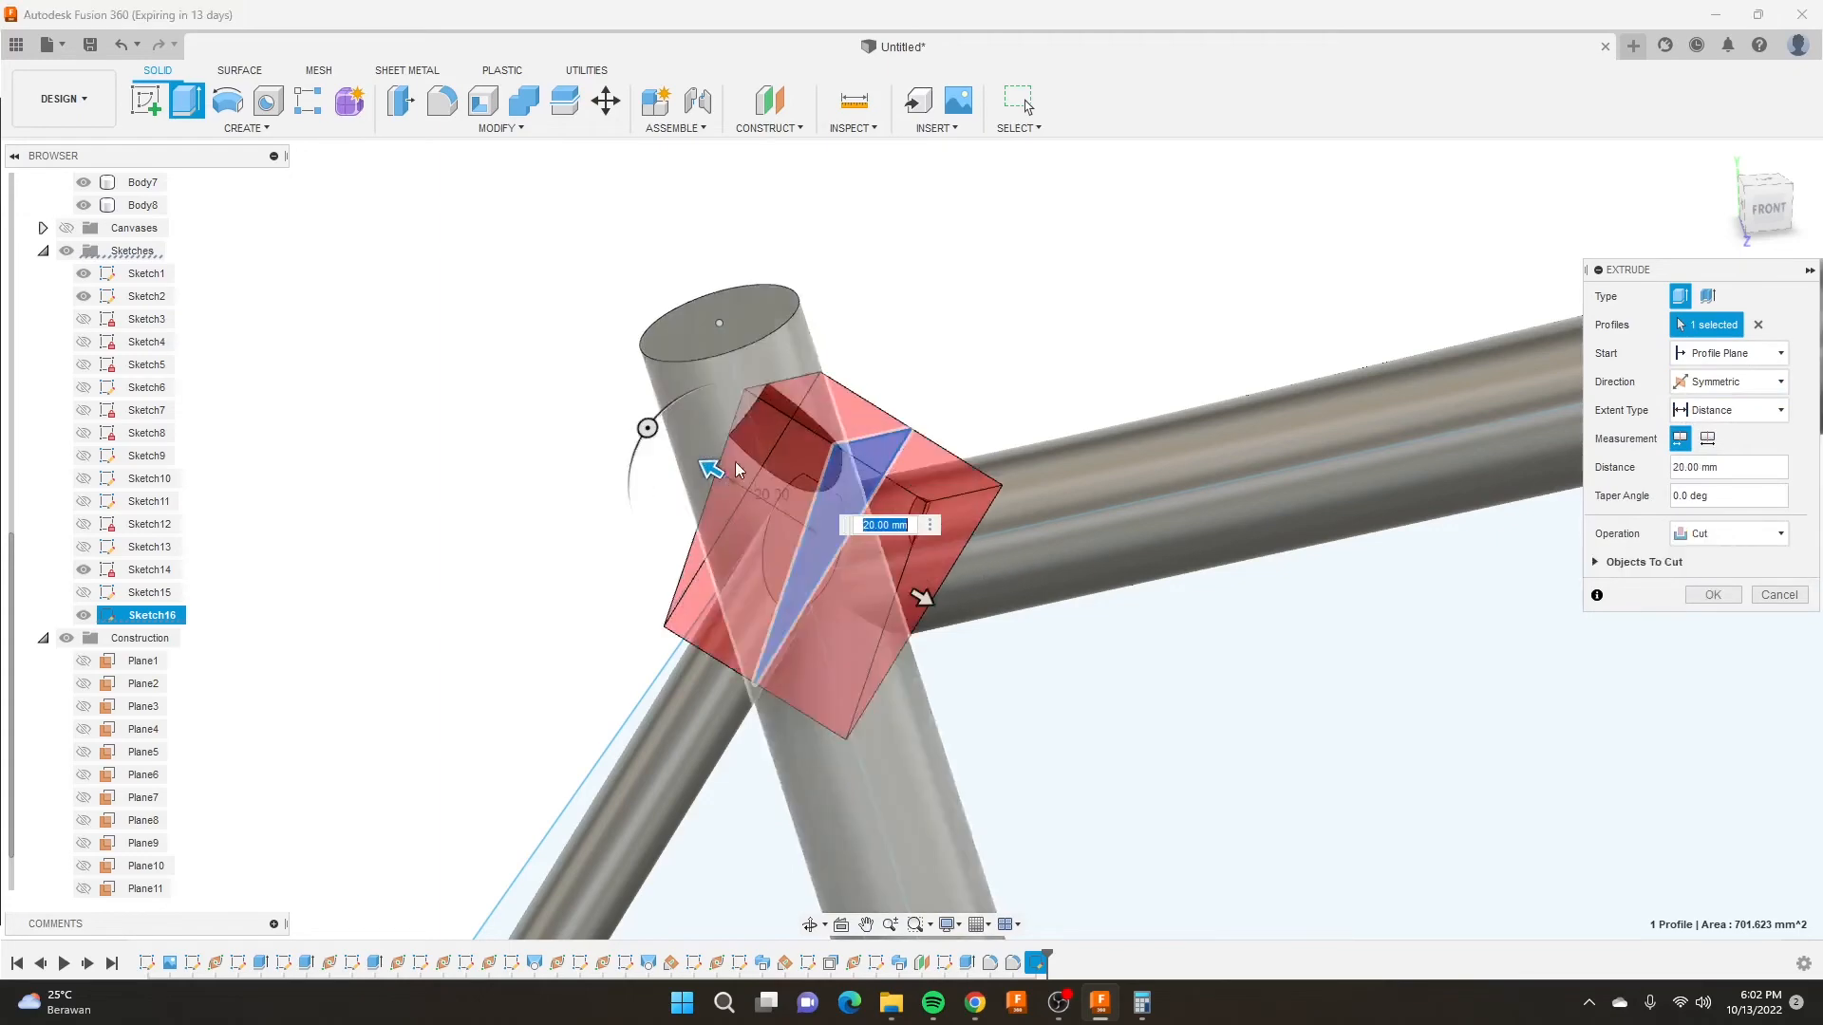
Limit the cut to the rear tube Body6 by excluding Body3 and Body4, and complete the extrusion.
middle_click_drag(721, 458, 816, 546, "shift")
middle_click_drag(703, 417, 719, 460, "shift")
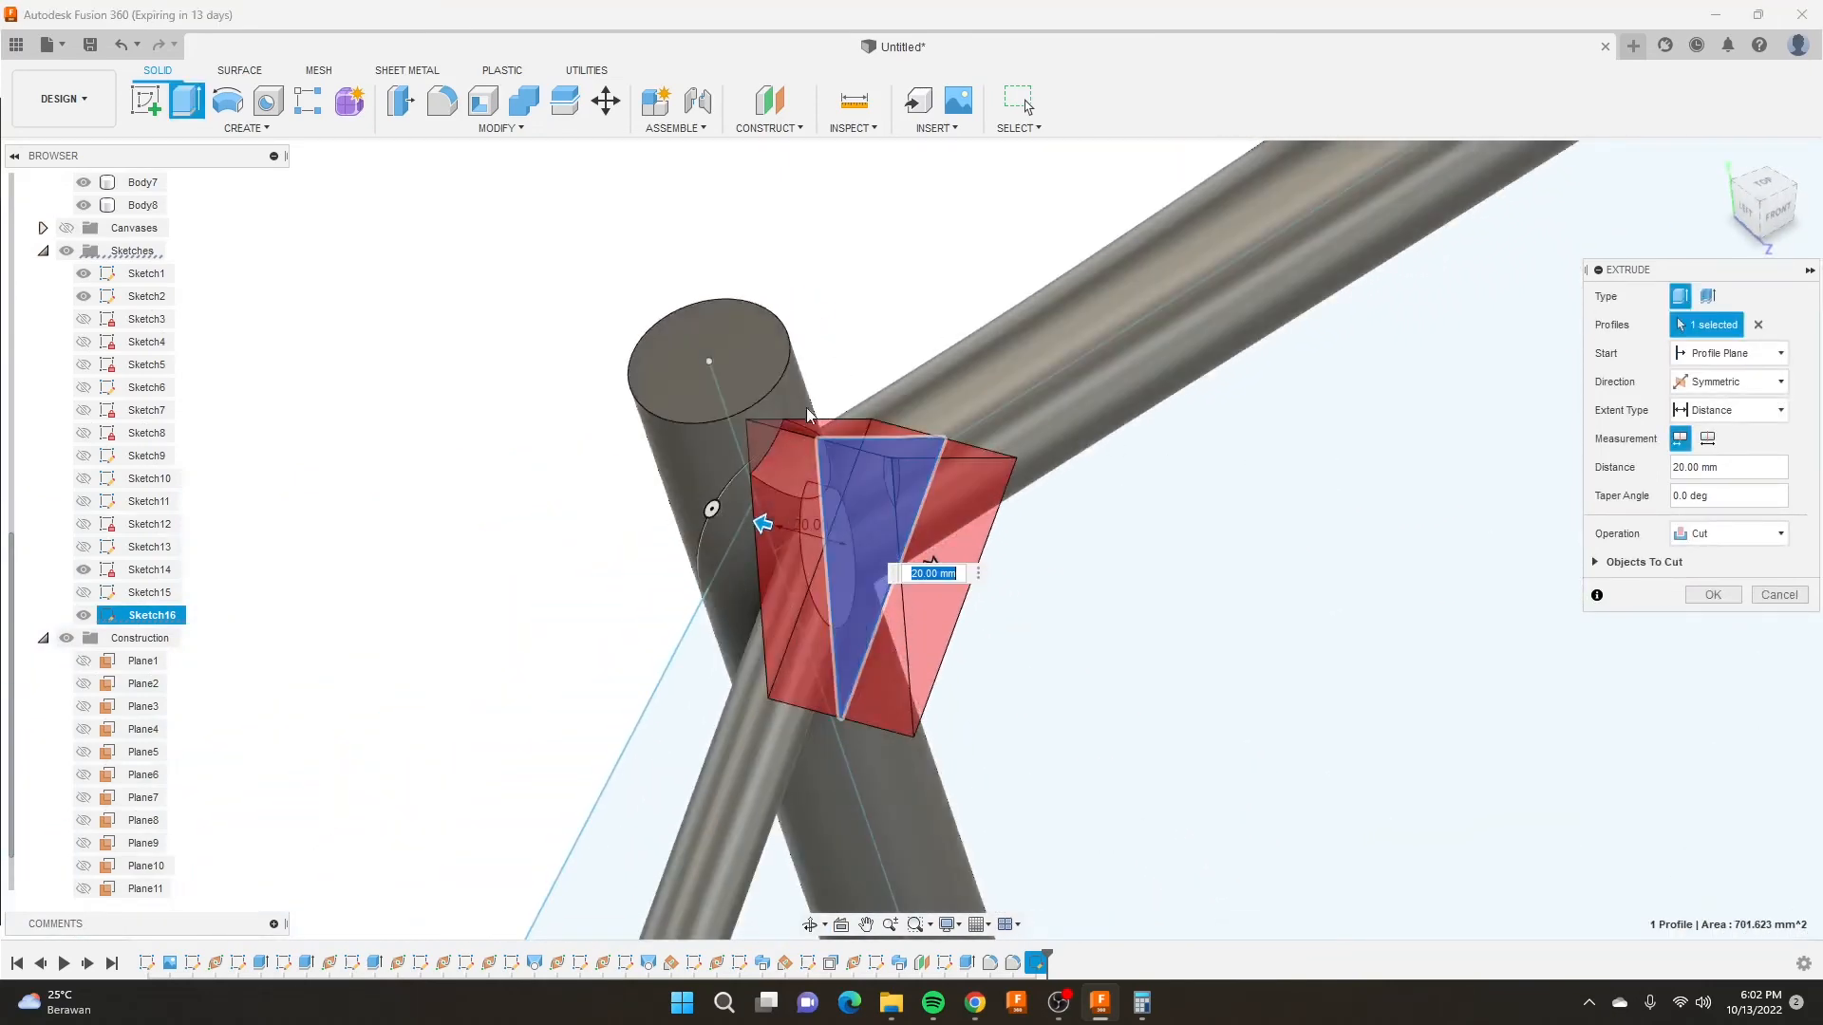
middle_click_drag(927, 561, 728, 462, "shift")
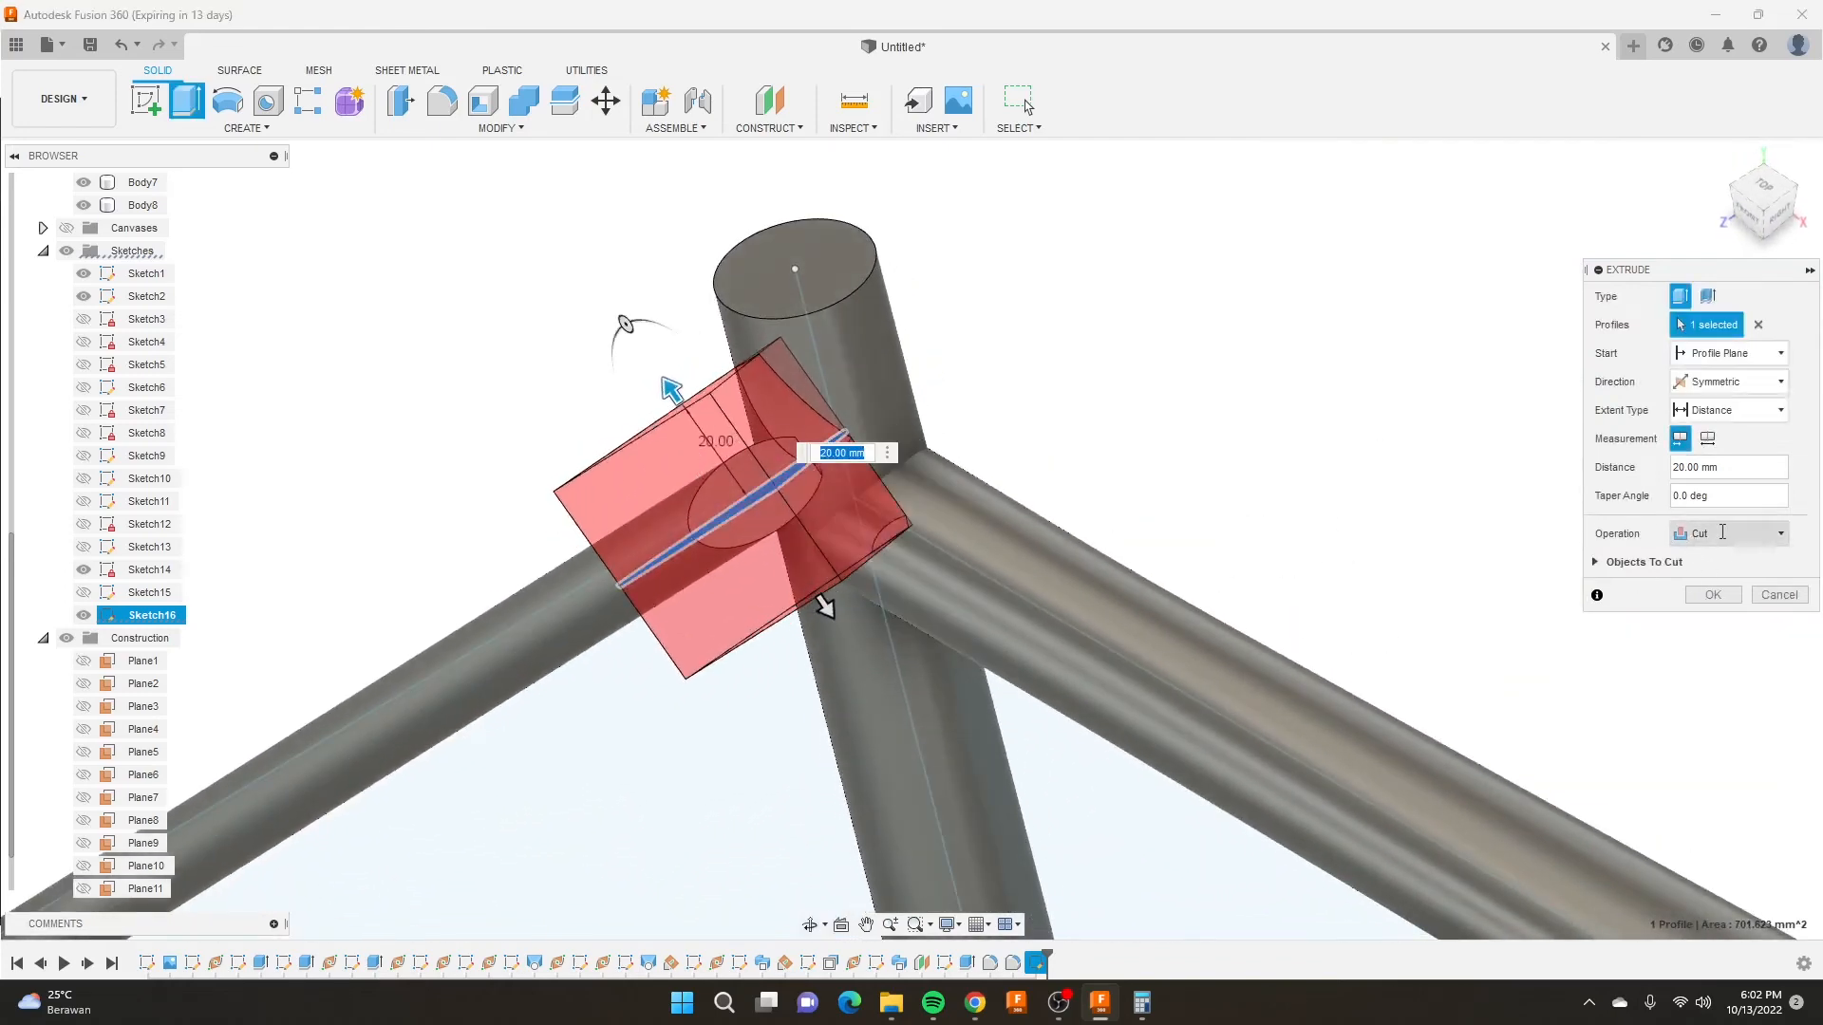
left_click(1596, 561)
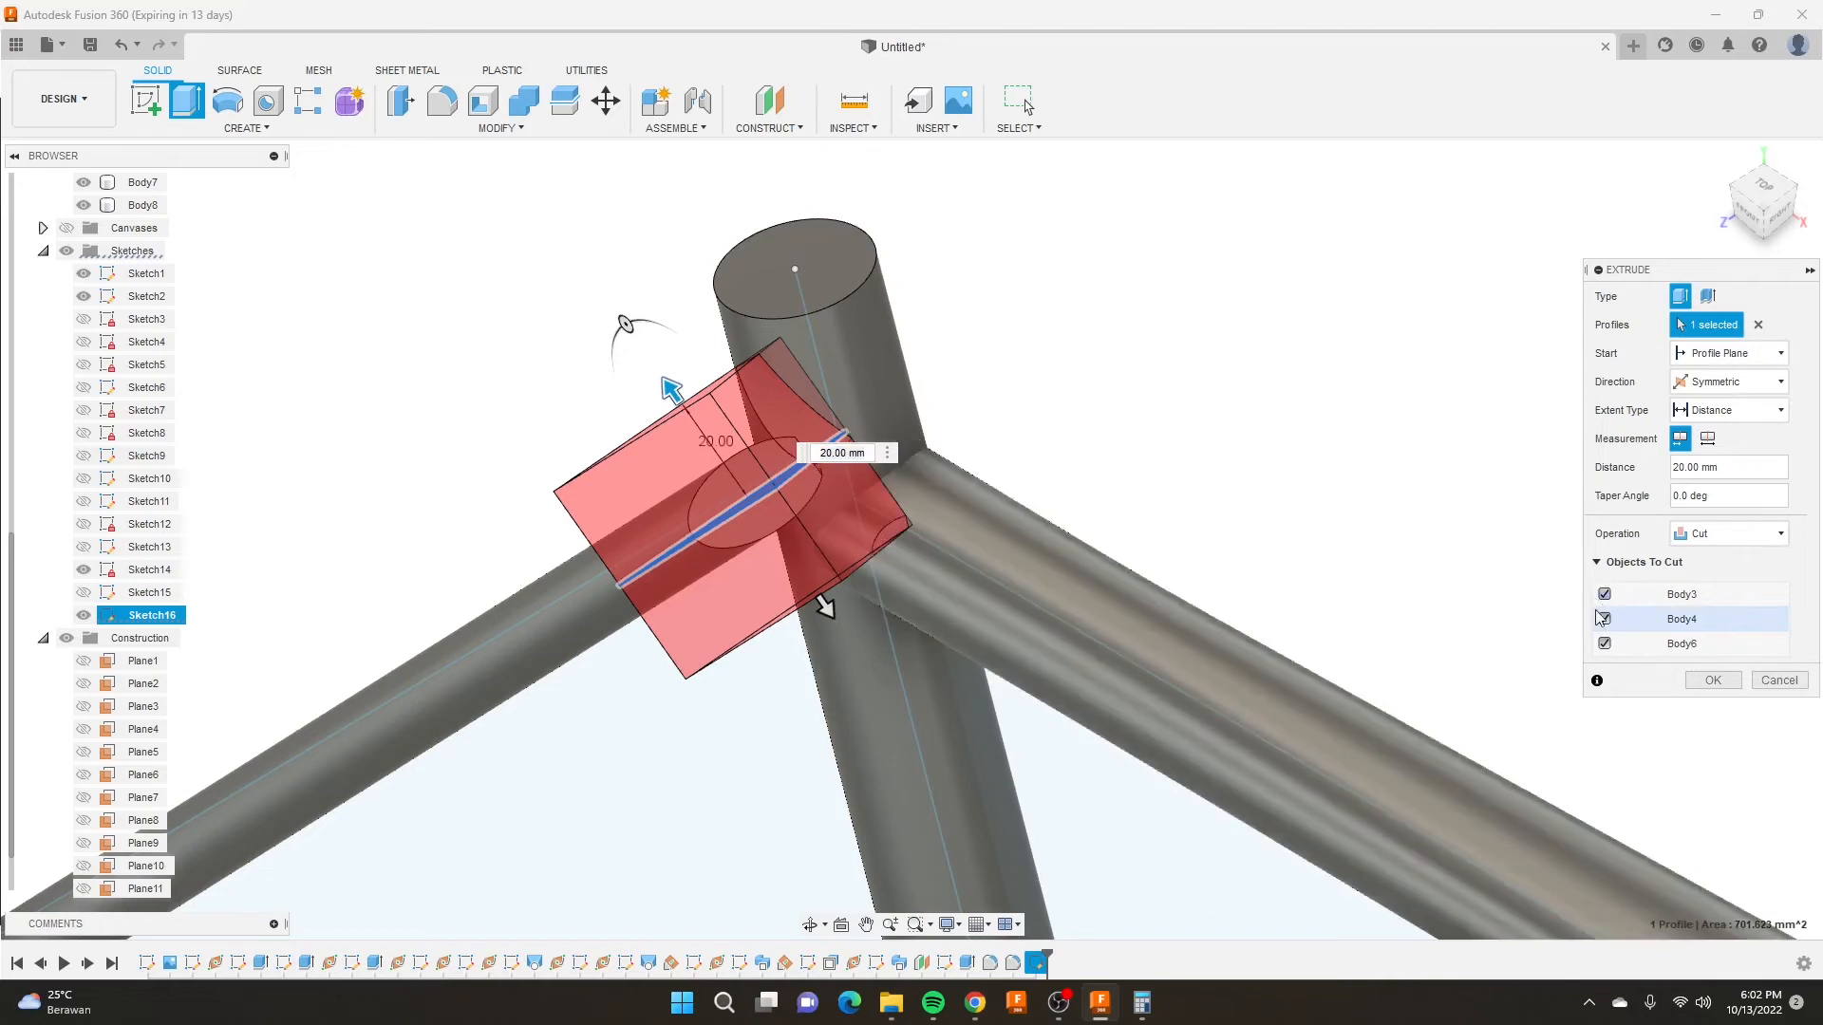
left_click(1604, 619)
left_click(1604, 595)
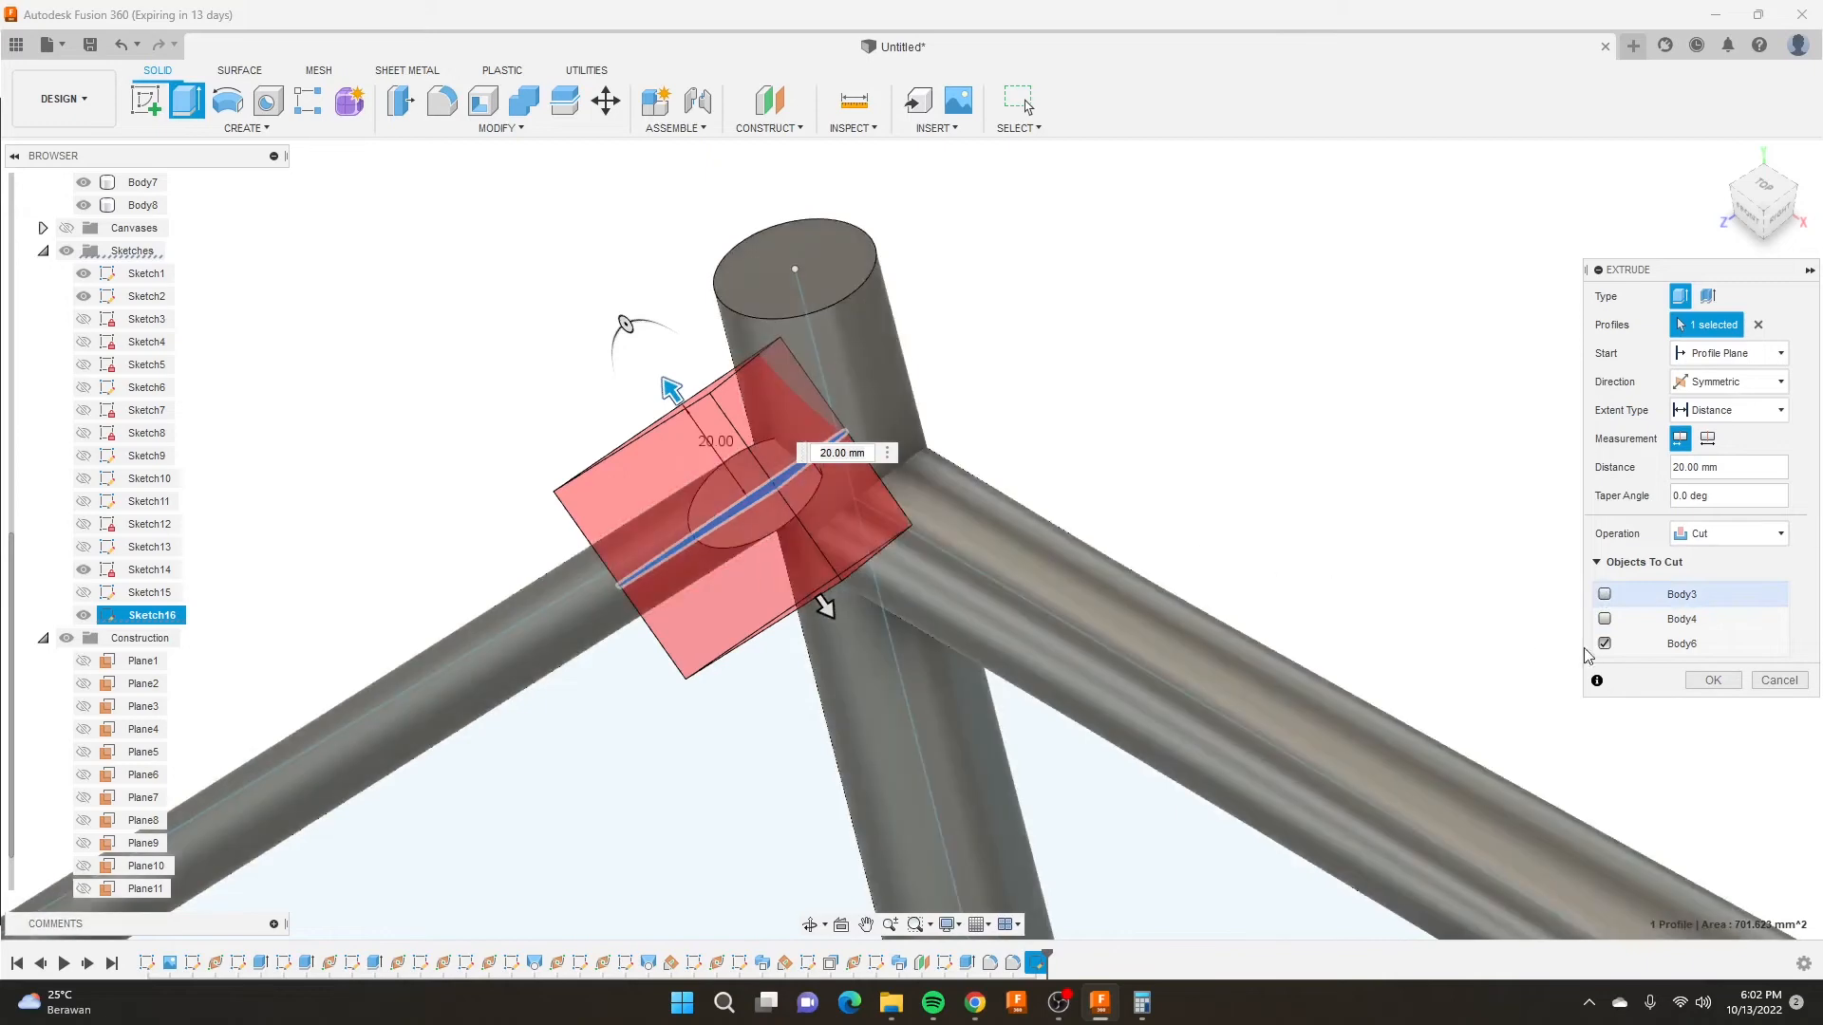
left_click(1712, 681)
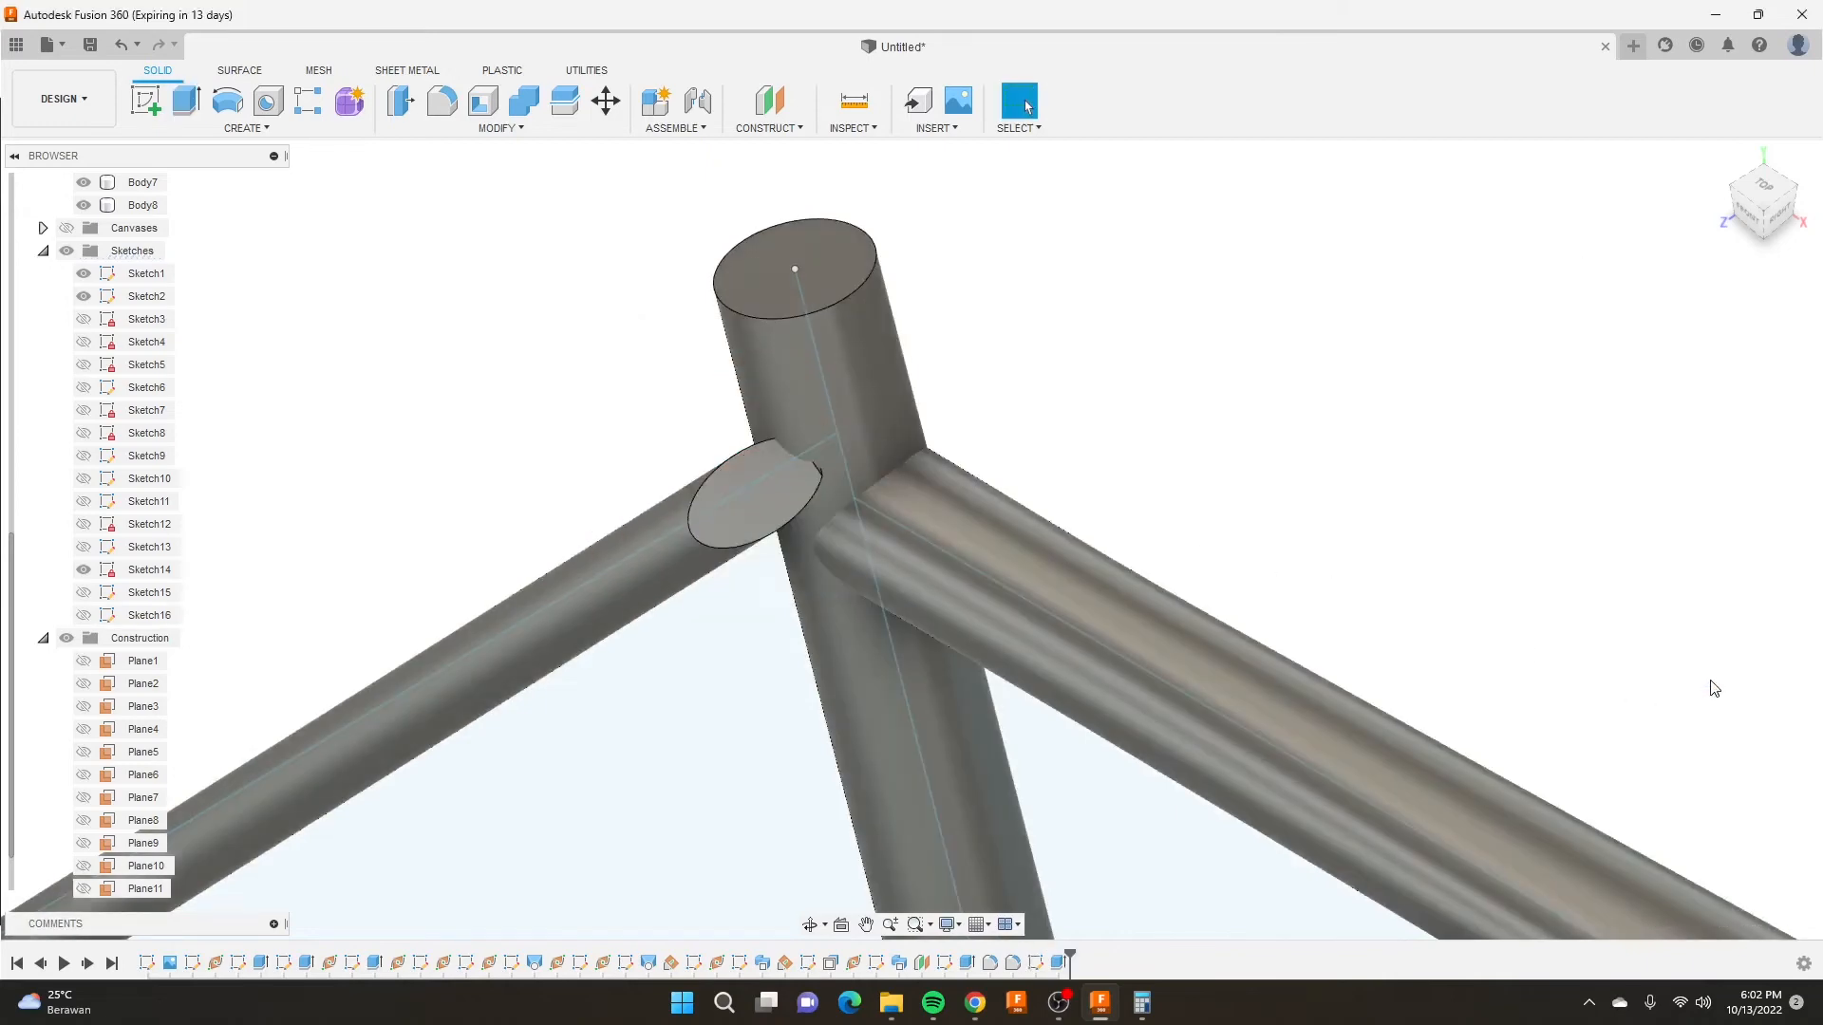
Round the outer edge of the rear tube's slanted cut face with a 1 mm radius.
middle_click_drag(736, 454, 618, 249, "shift")
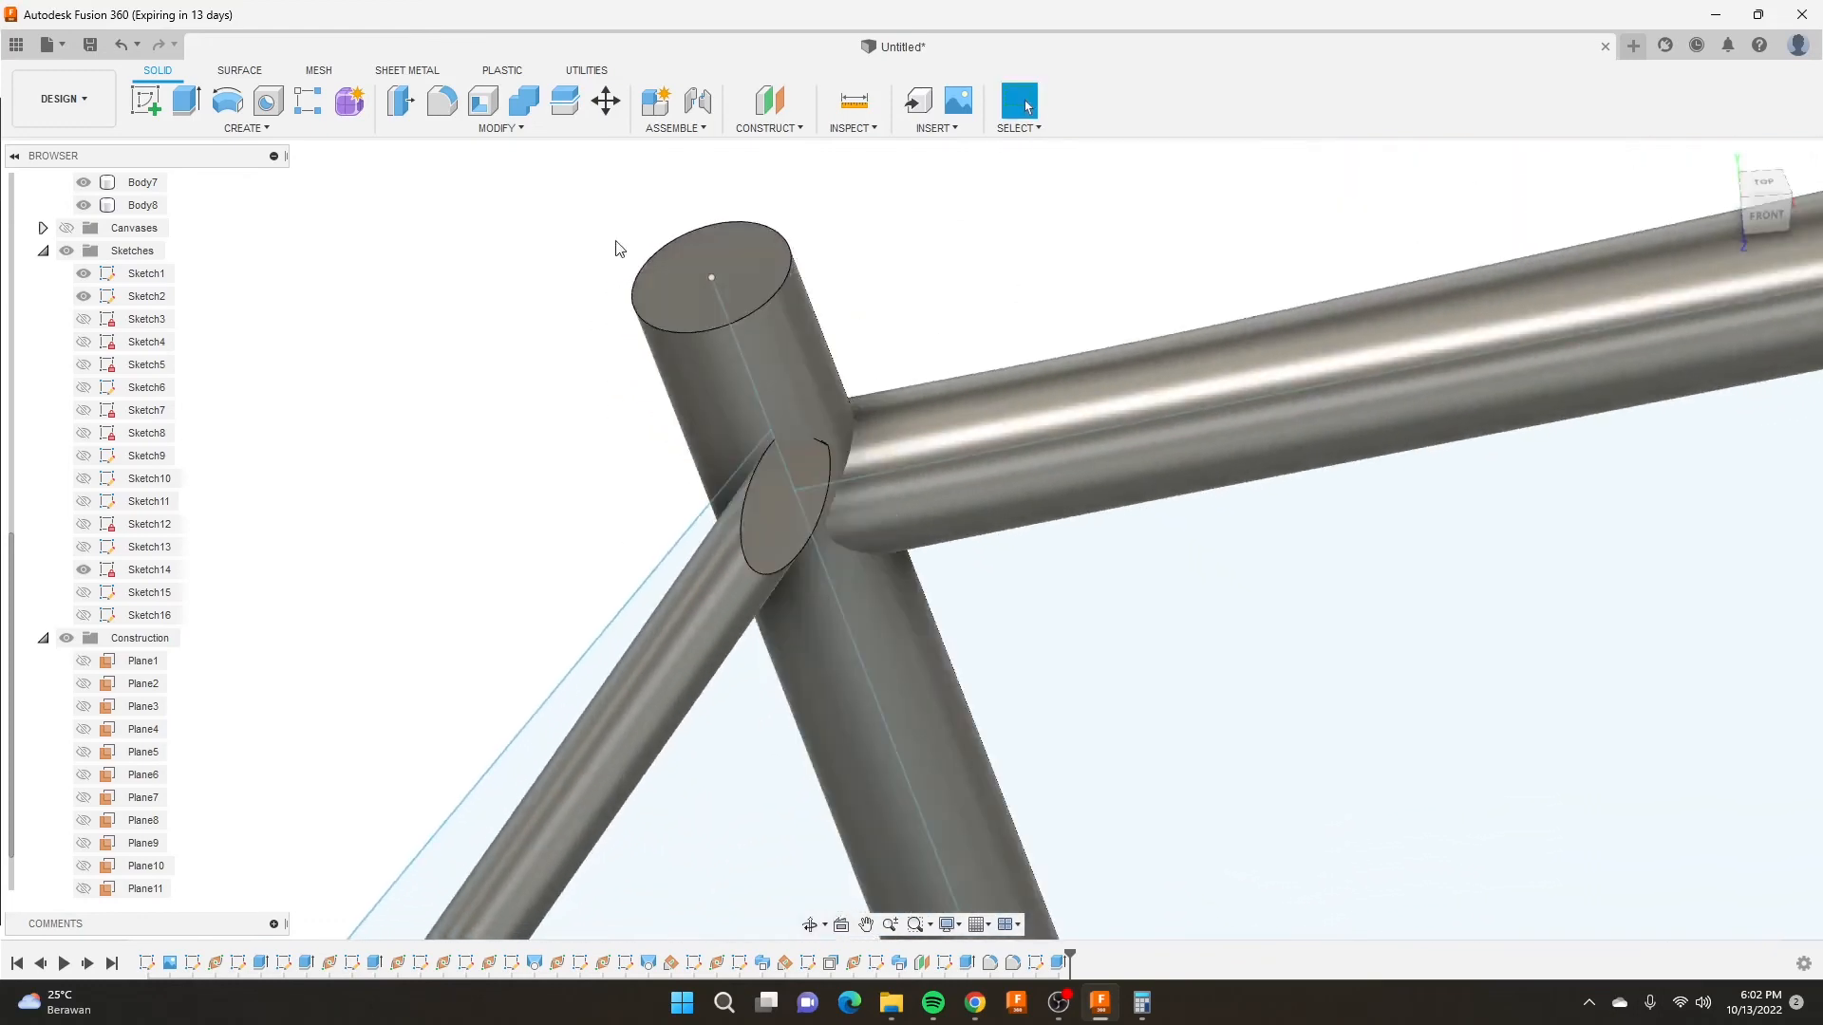
left_click(442, 100)
left_click(753, 564)
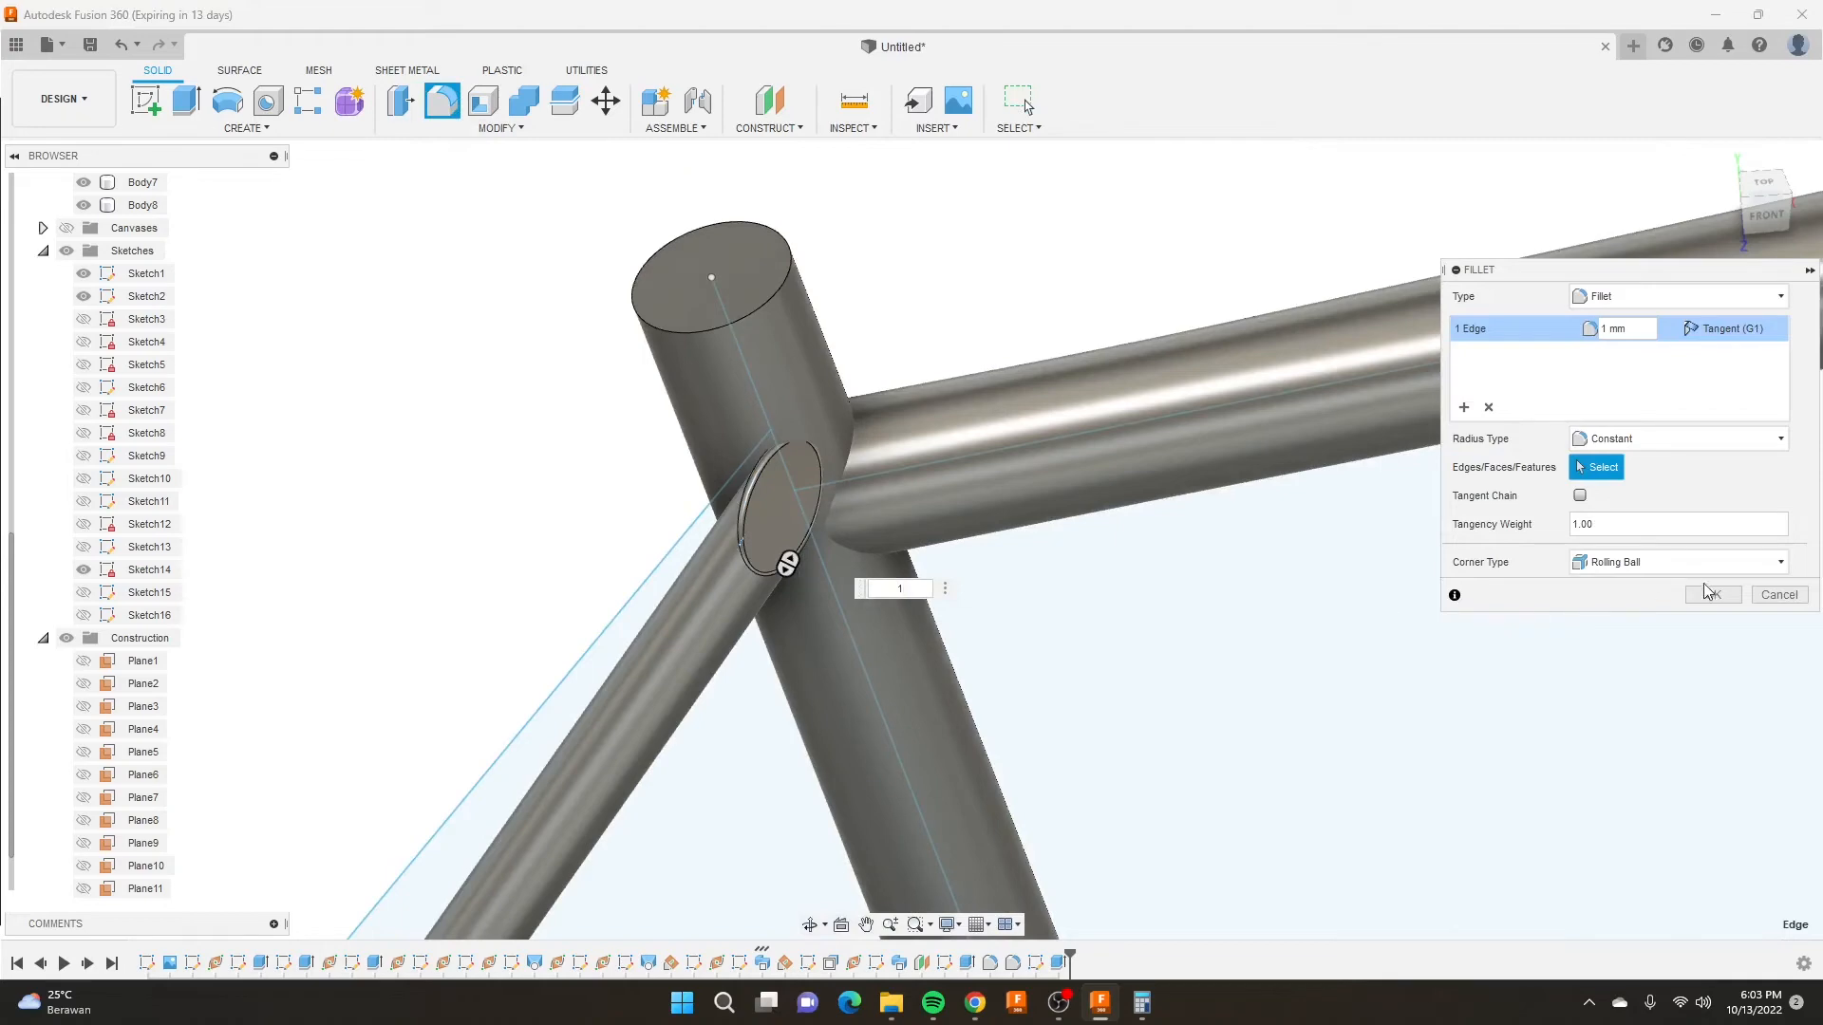
left_click(1712, 595)
scroll(858, 444, "down", 6)
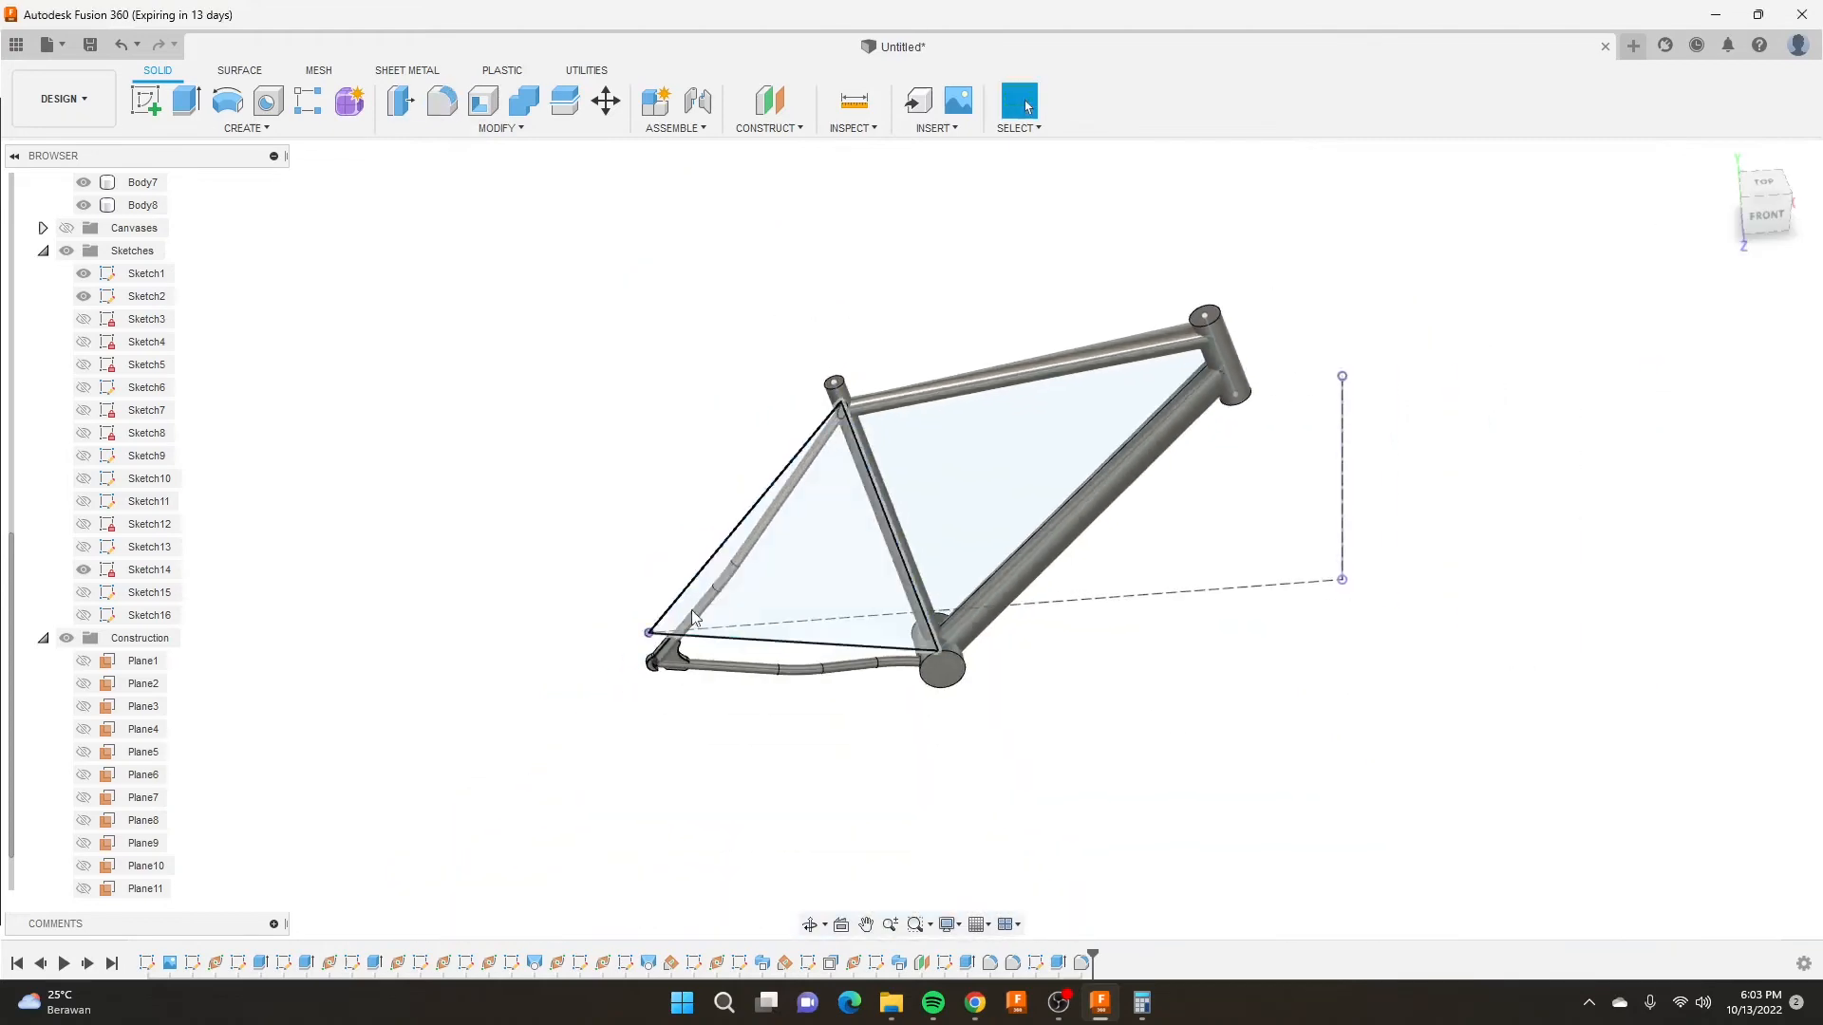
scroll(654, 732, "up", 6)
scroll(654, 732, "down", 1)
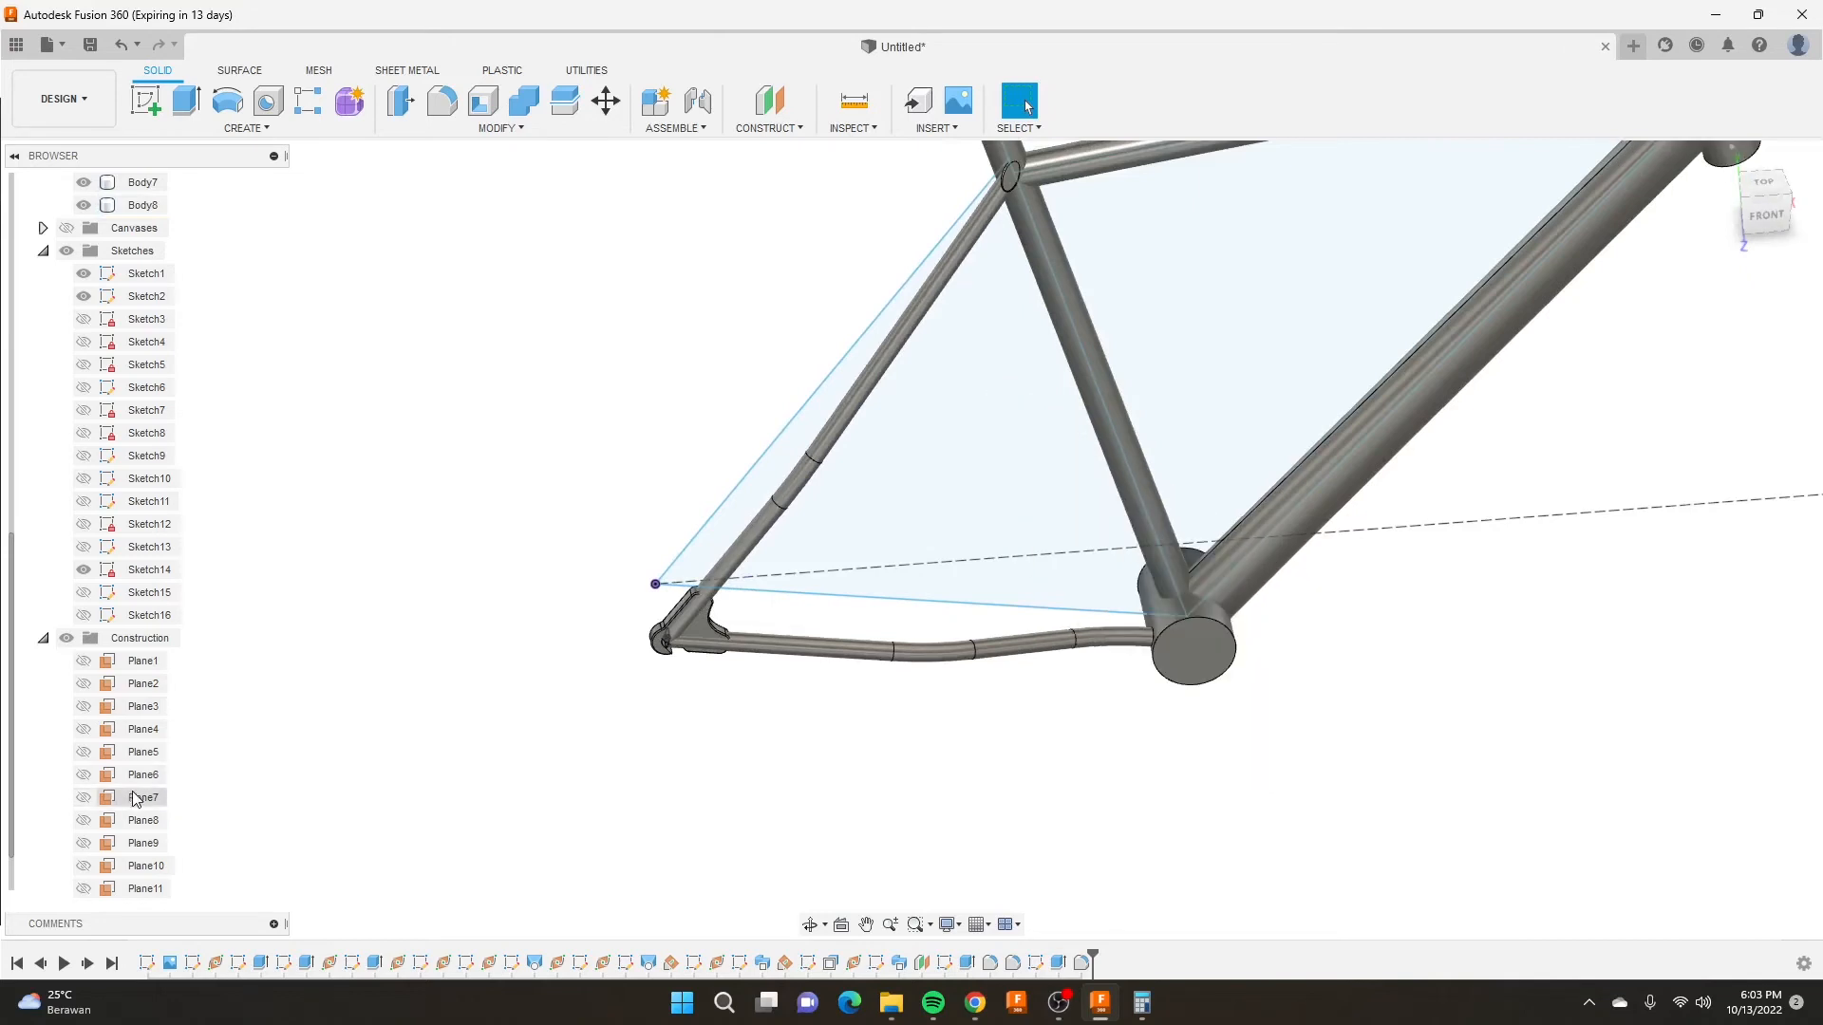
Show the construction plane Plane8 and start a new sketch on it at the rear axle end.
scroll(140, 812, "down", 1)
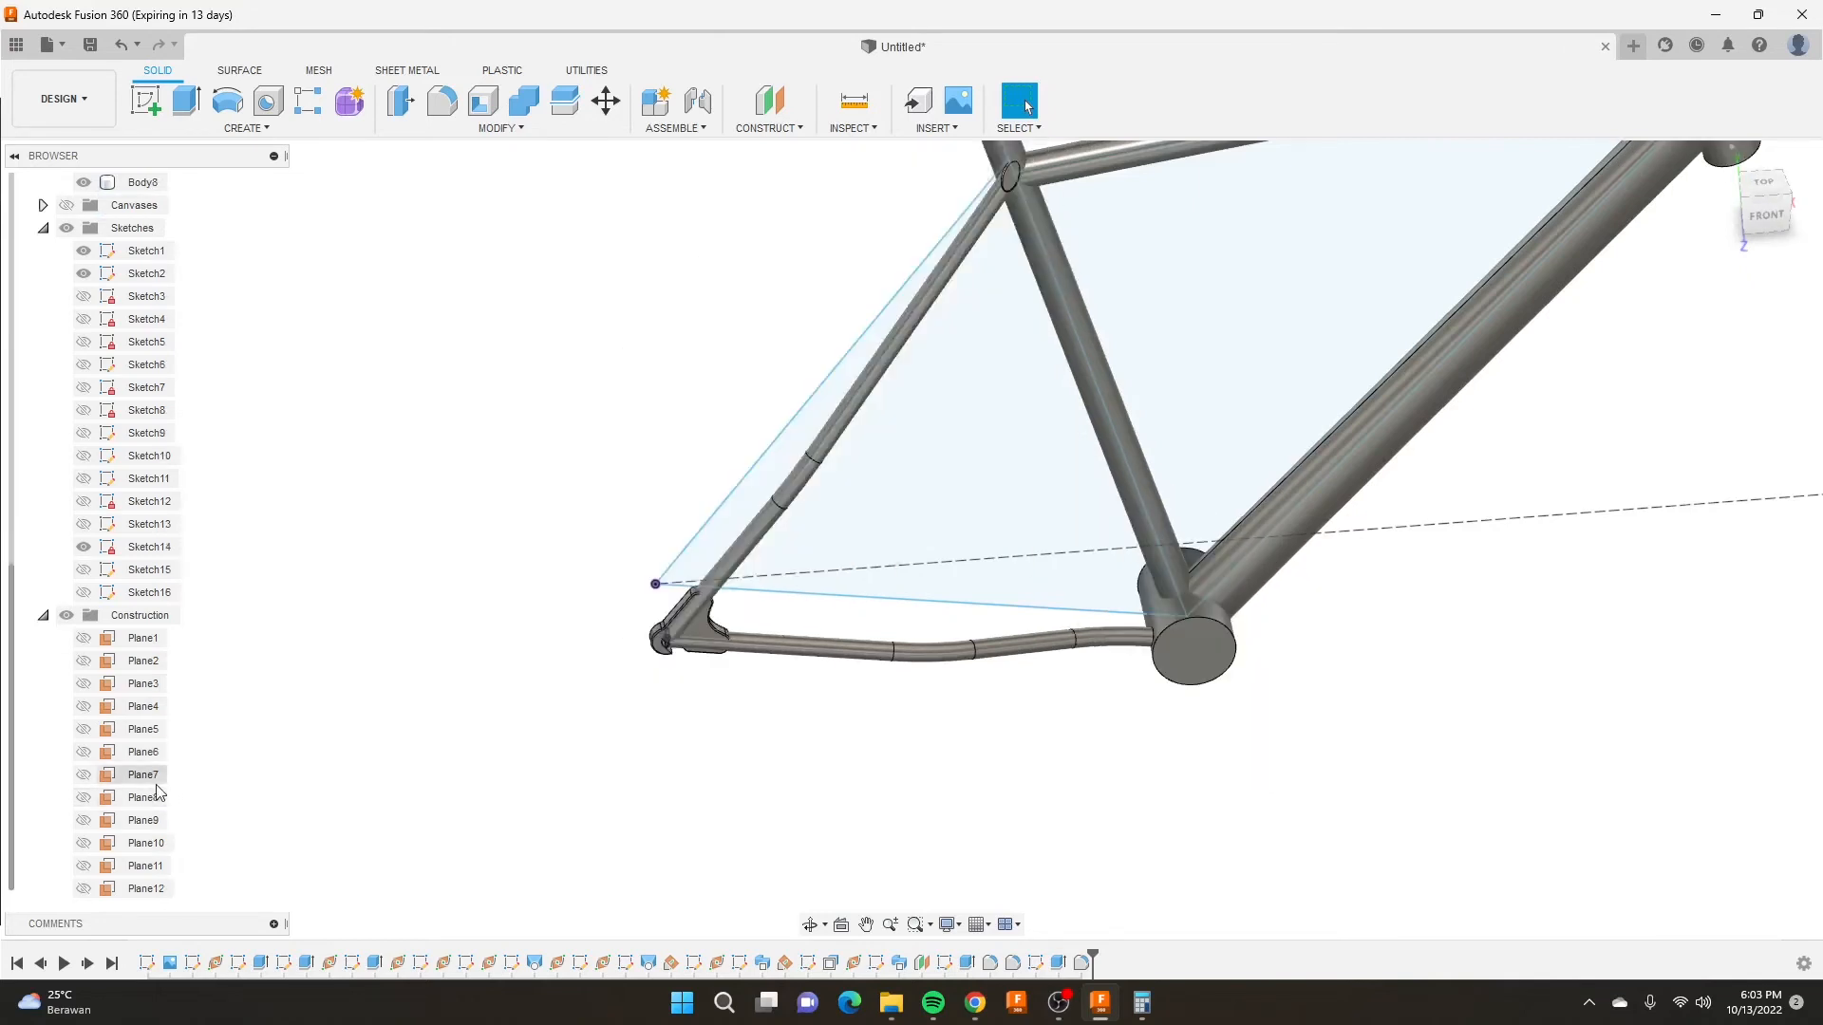
left_click(137, 799)
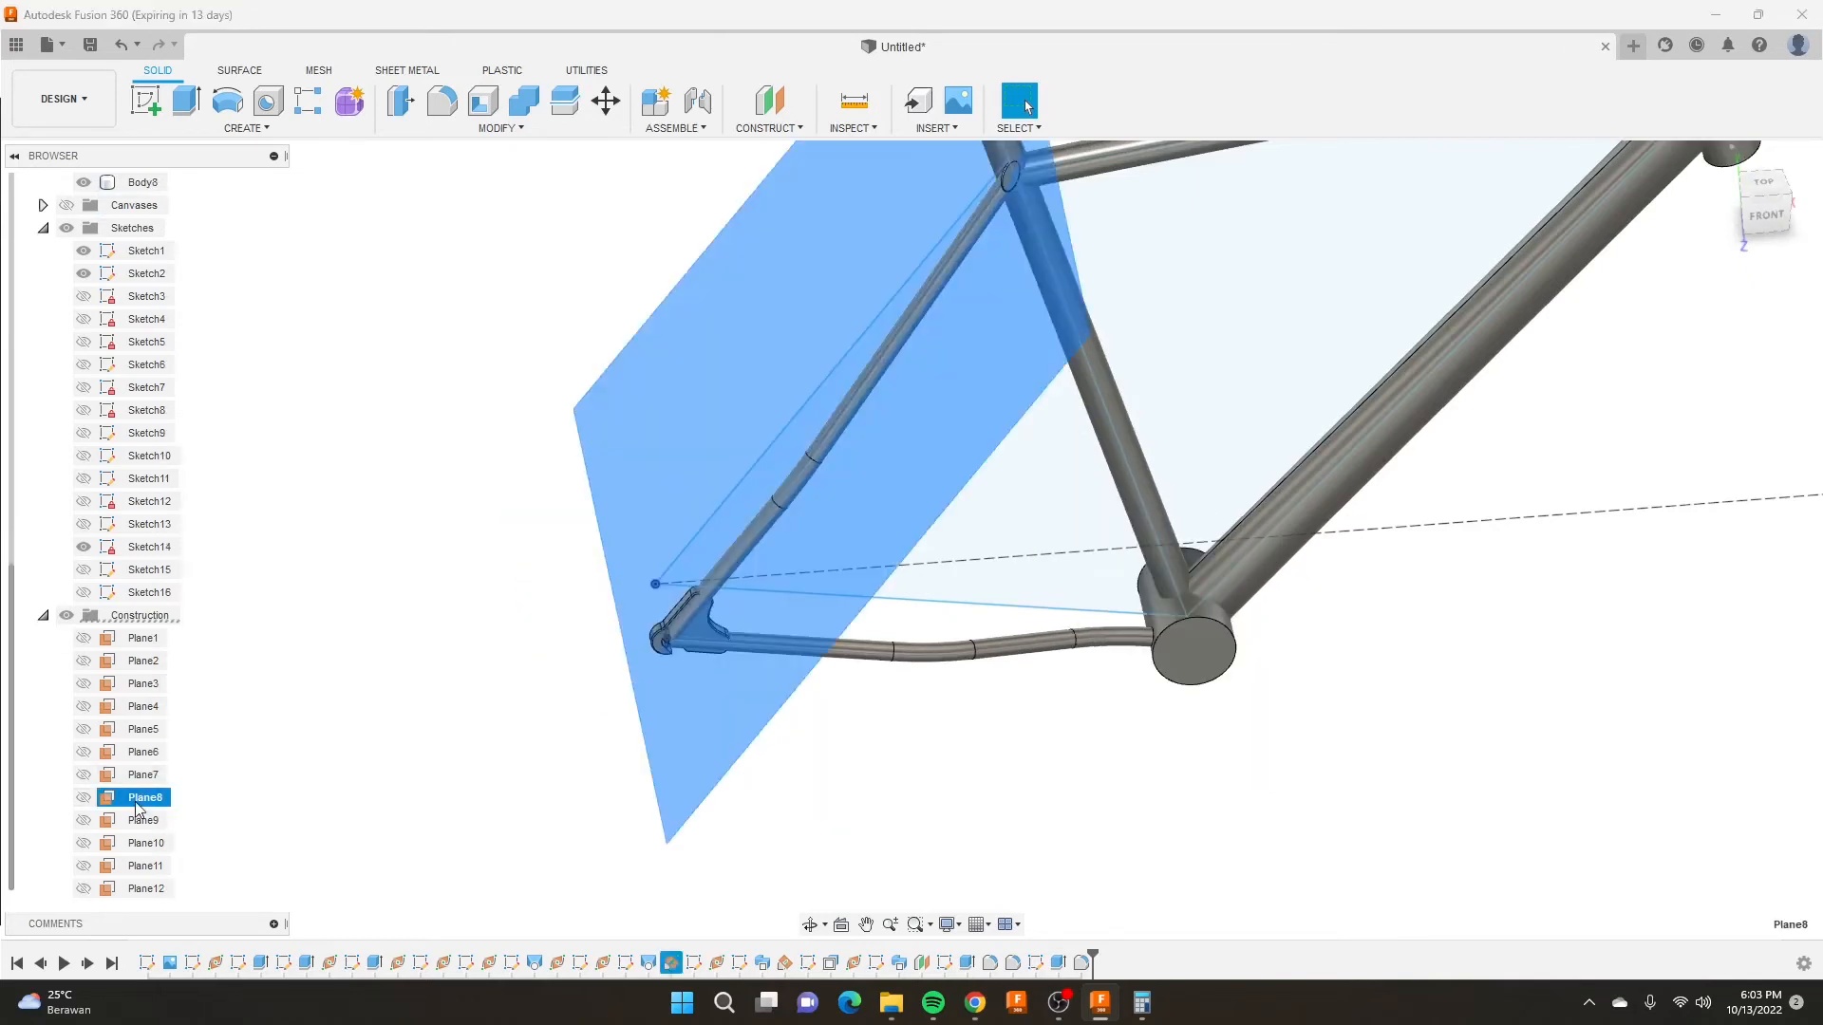
left_click(84, 800)
left_click(83, 801)
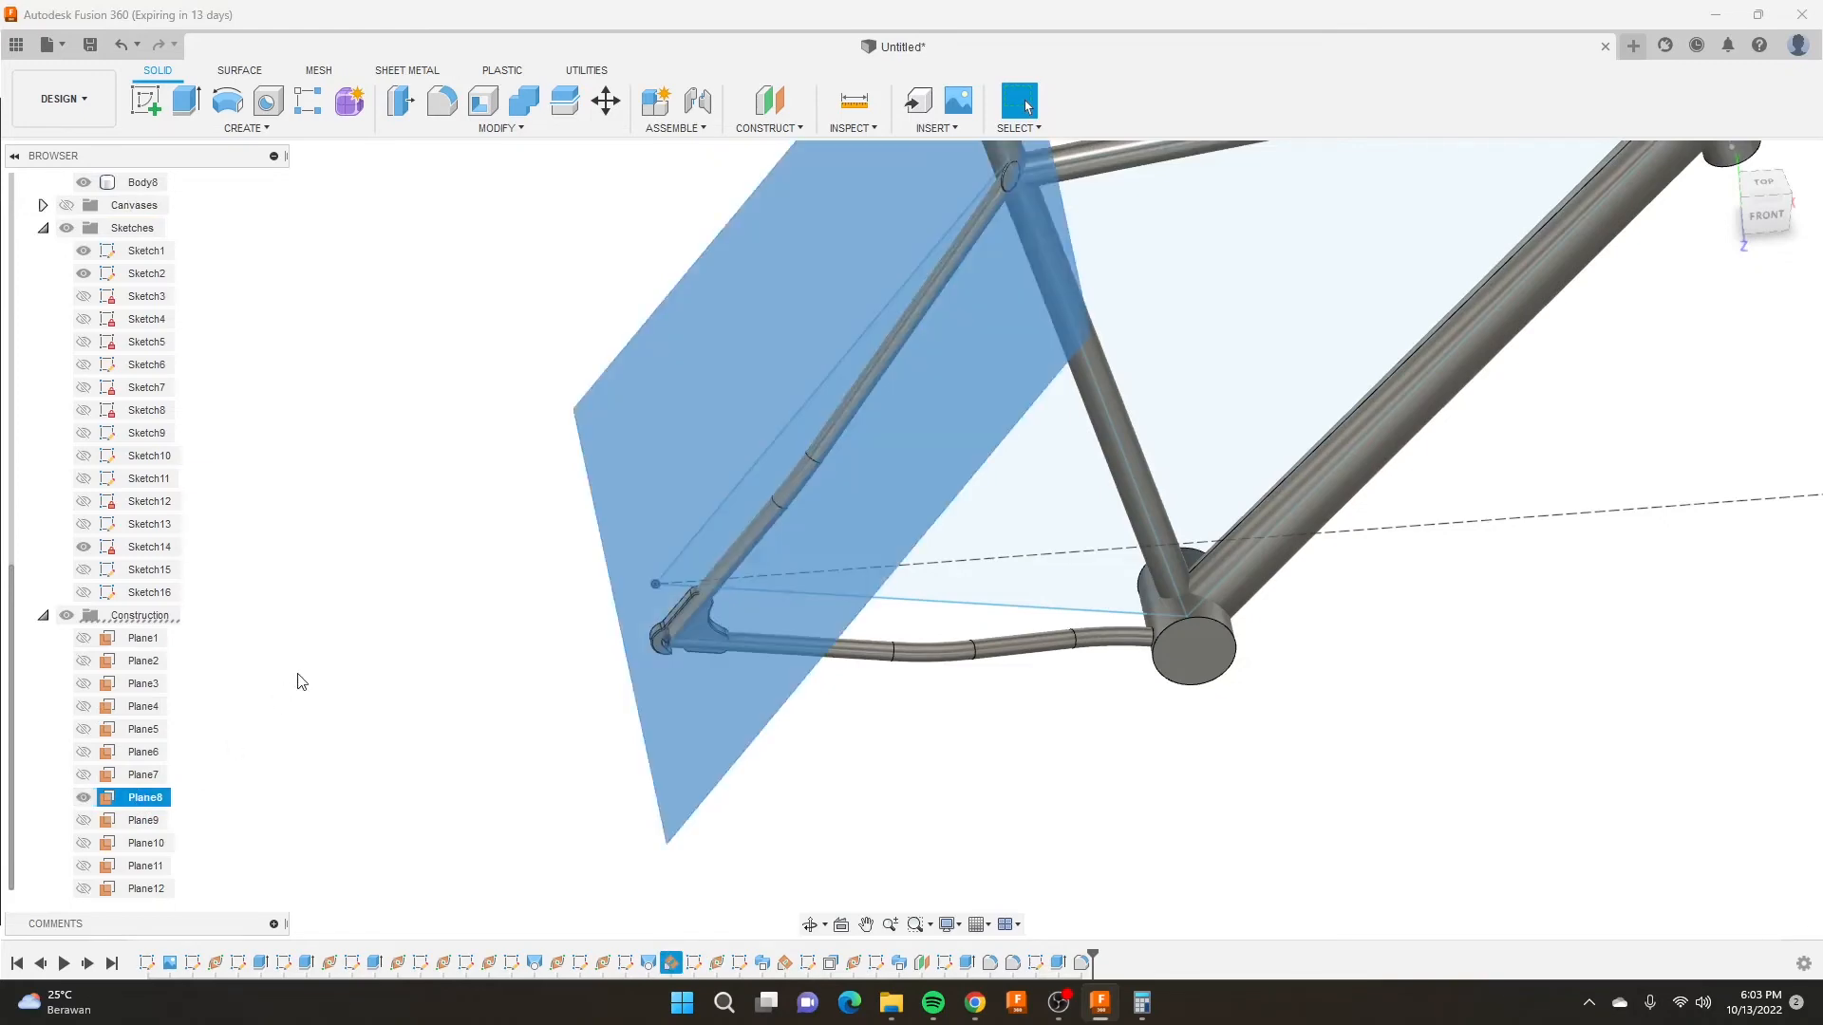
left_click(145, 100)
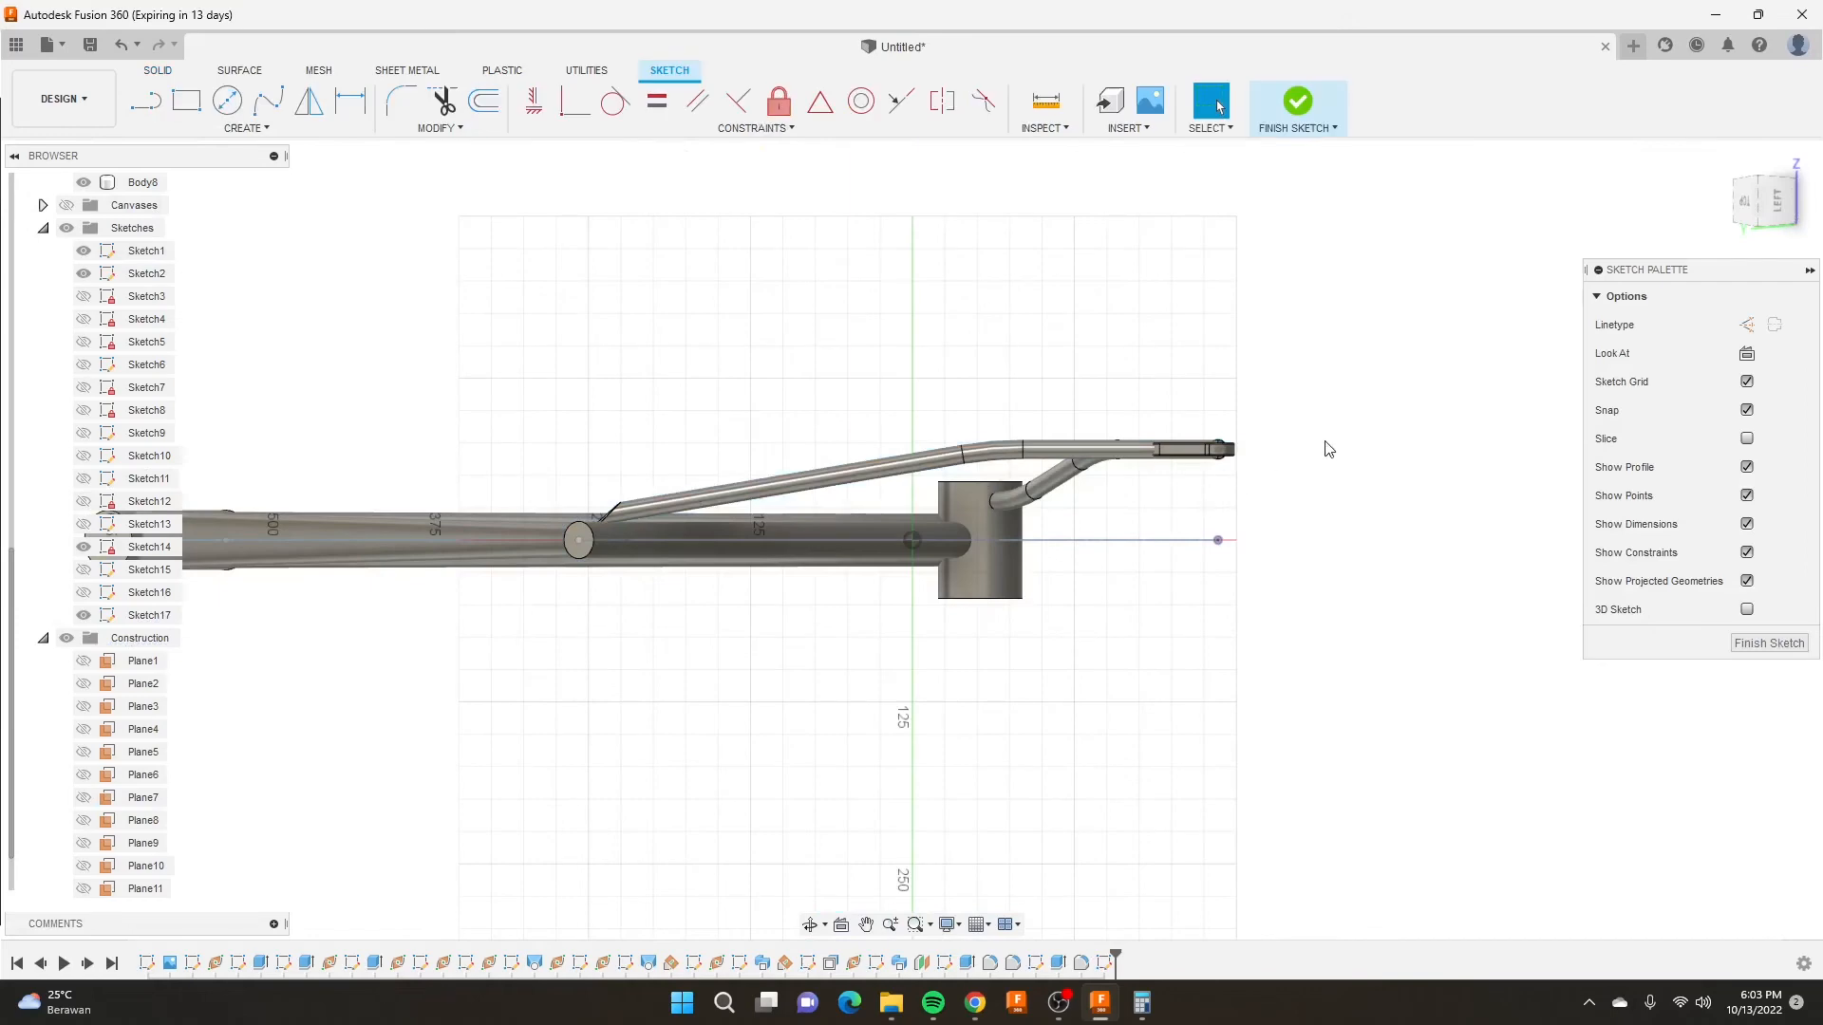
scroll(1272, 458, "up", 5)
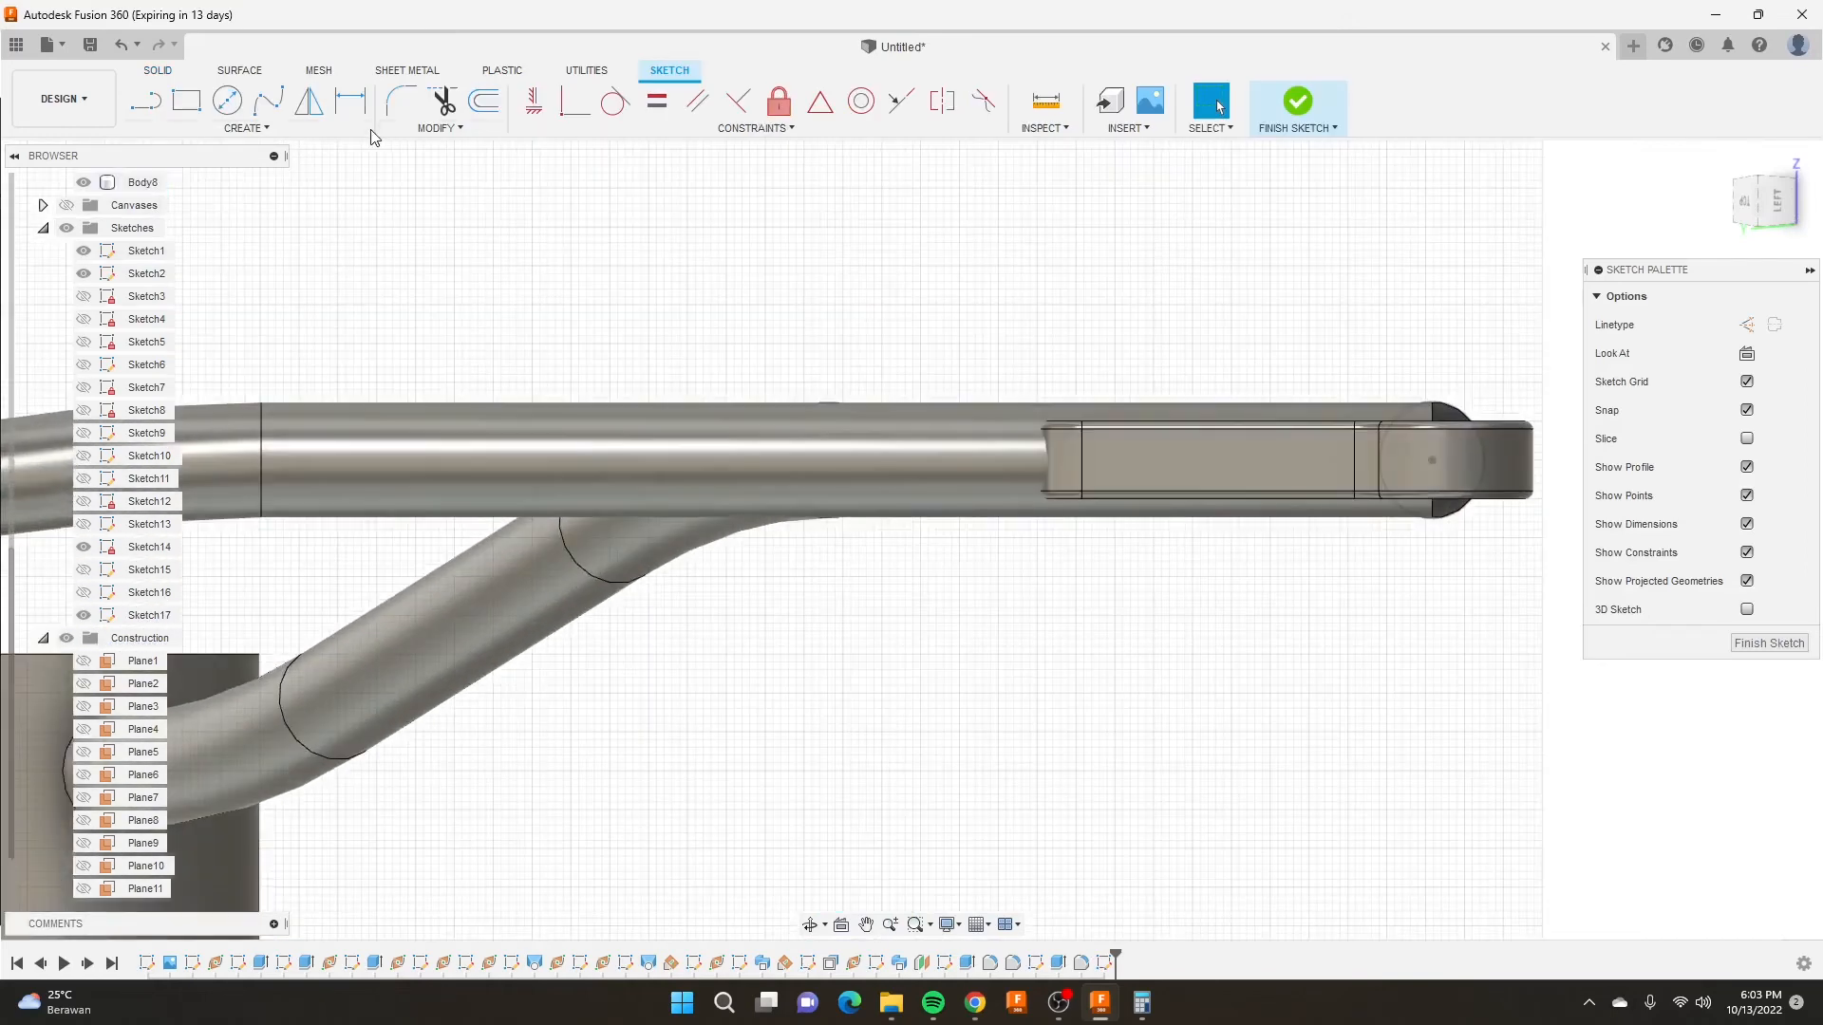
left_click(227, 102)
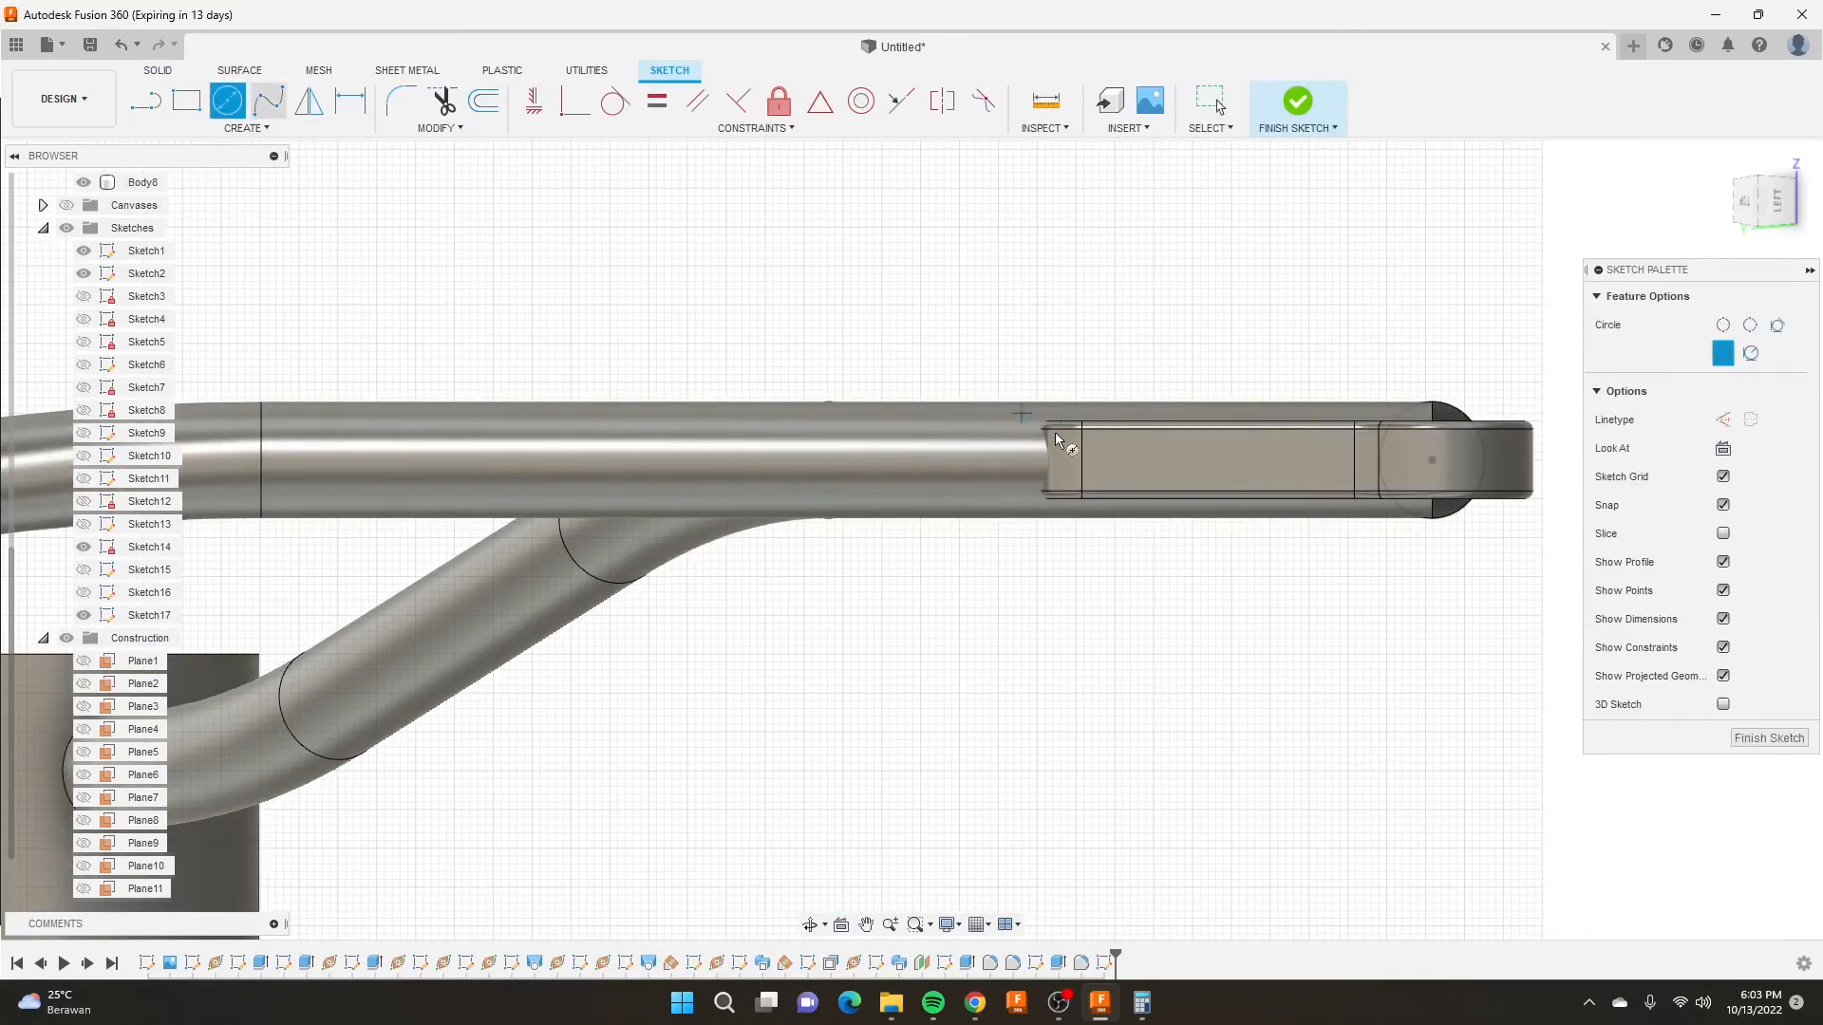
left_click(1115, 460)
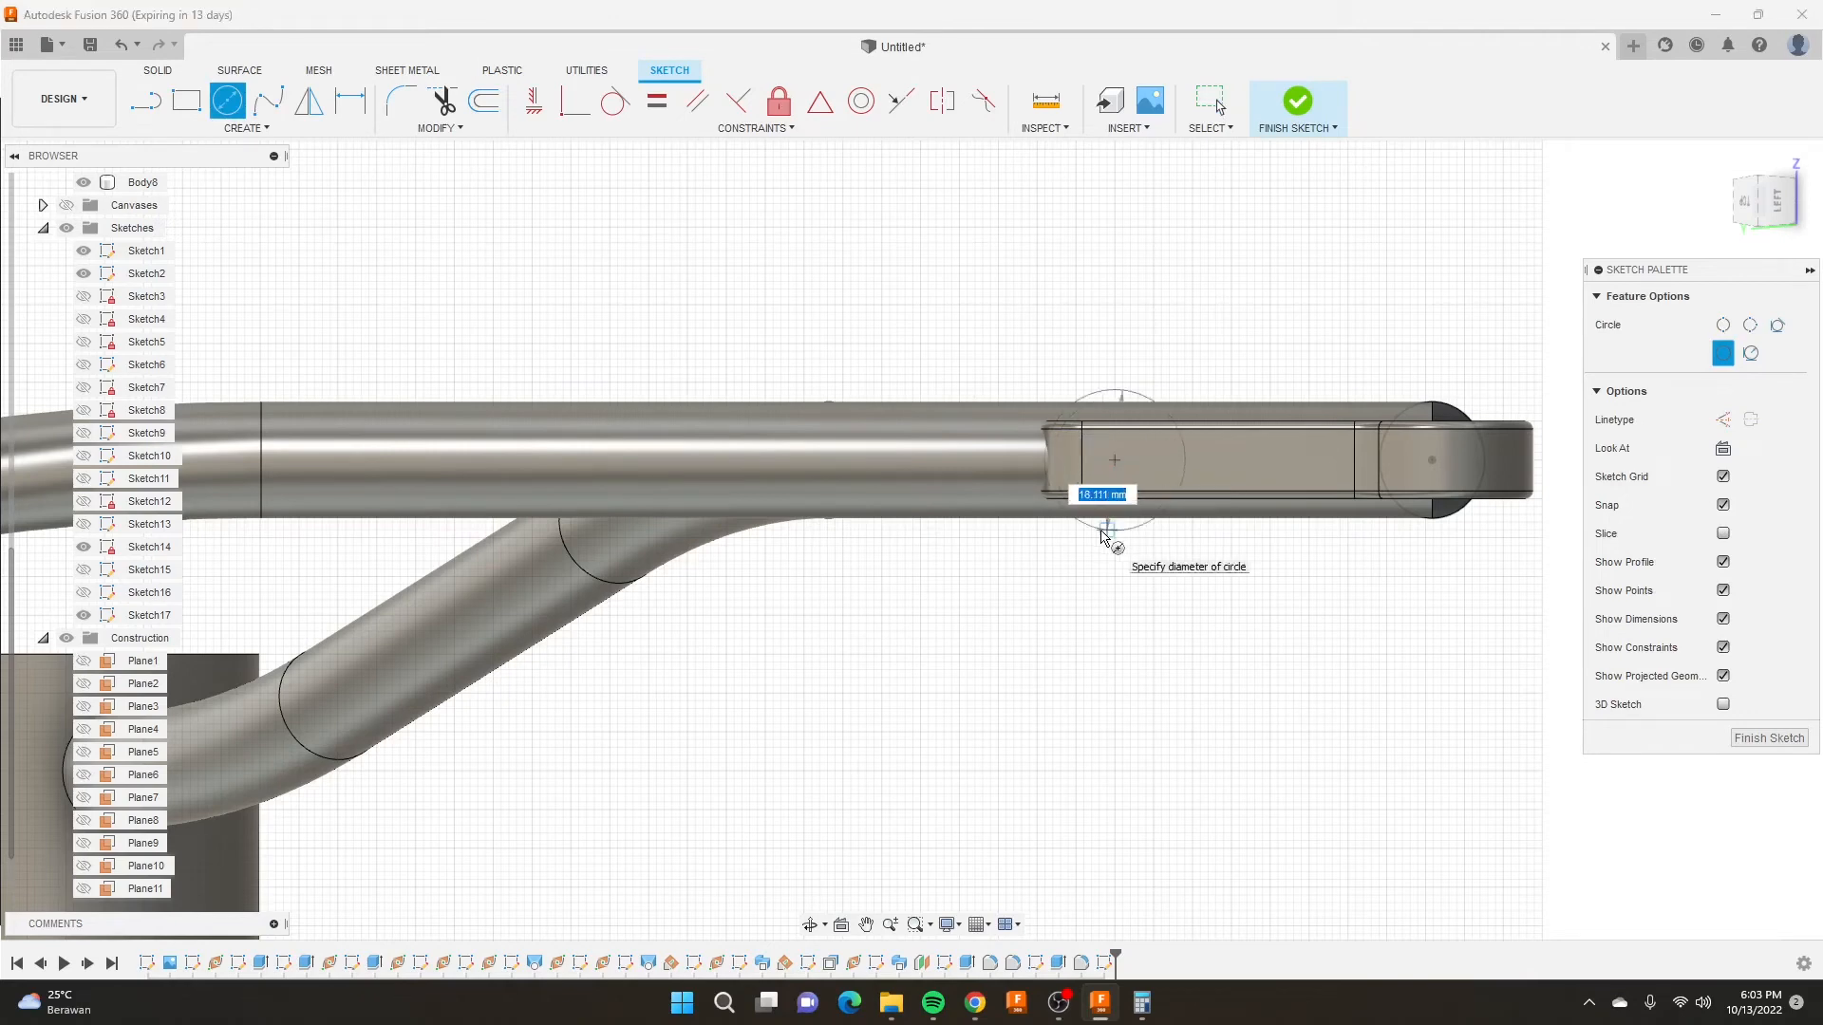
key("Escape")
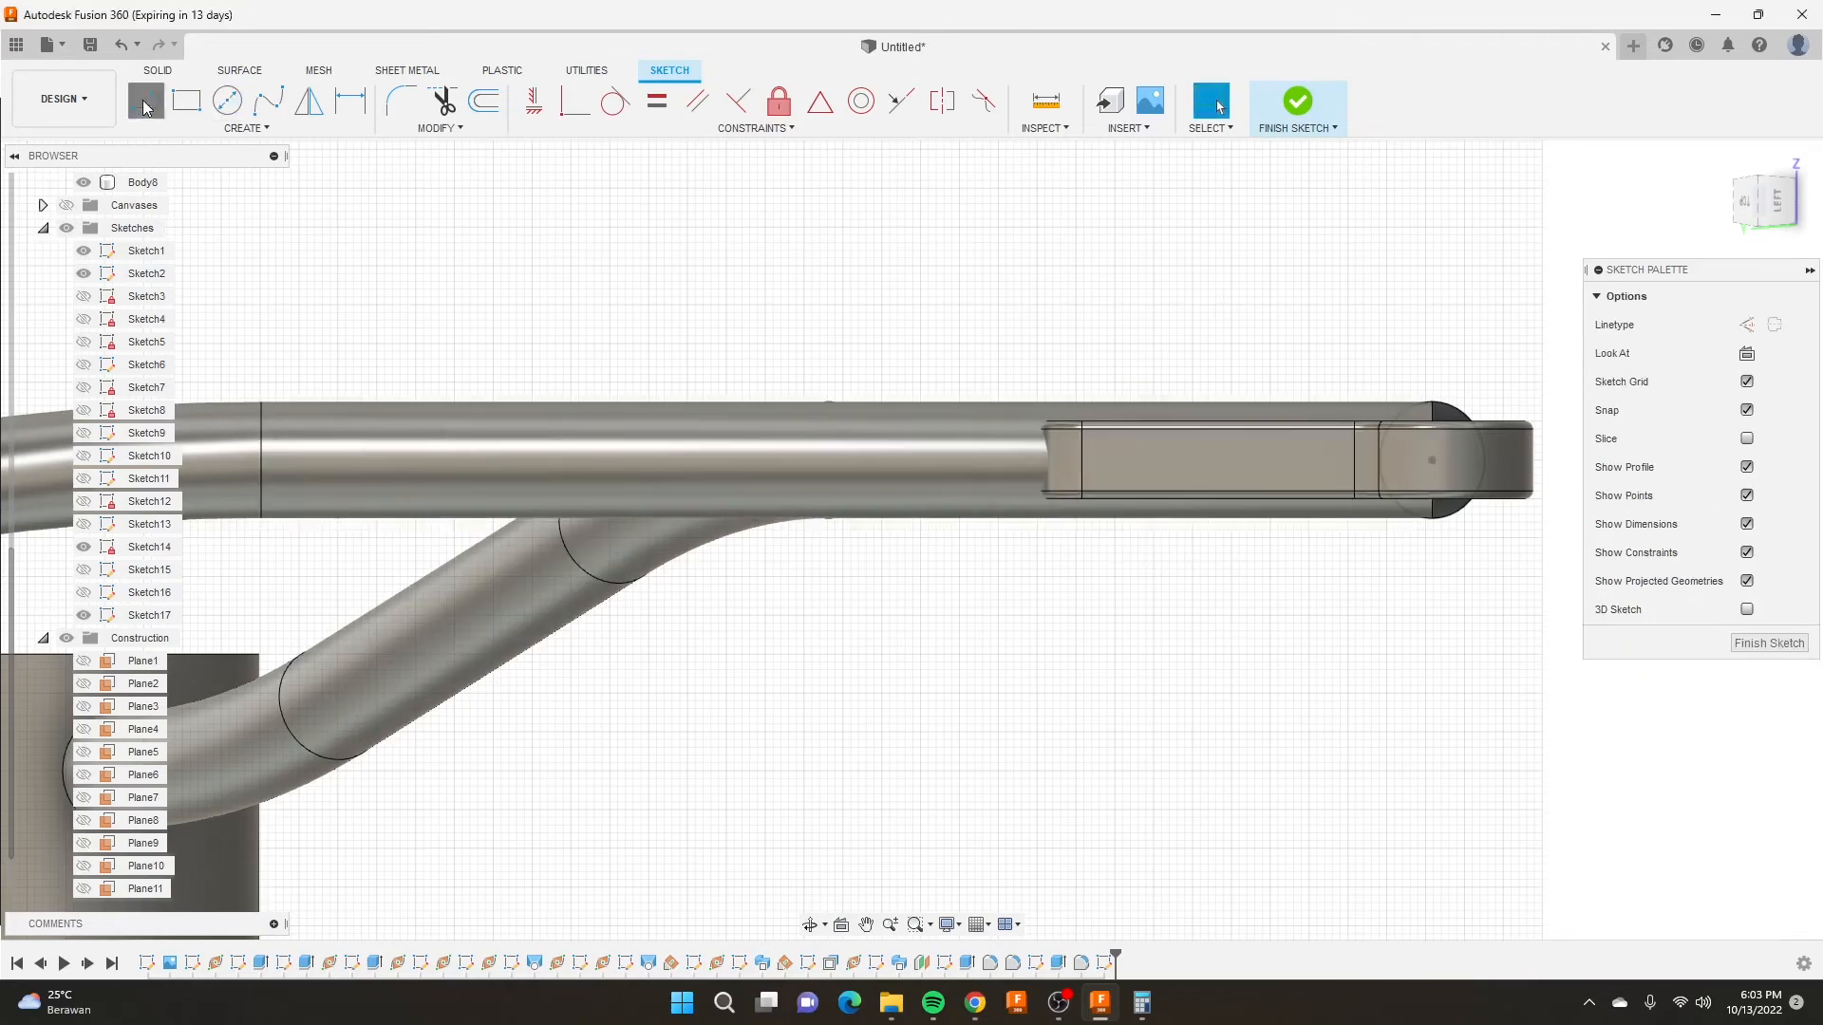
left_click(144, 102)
left_click(1107, 369)
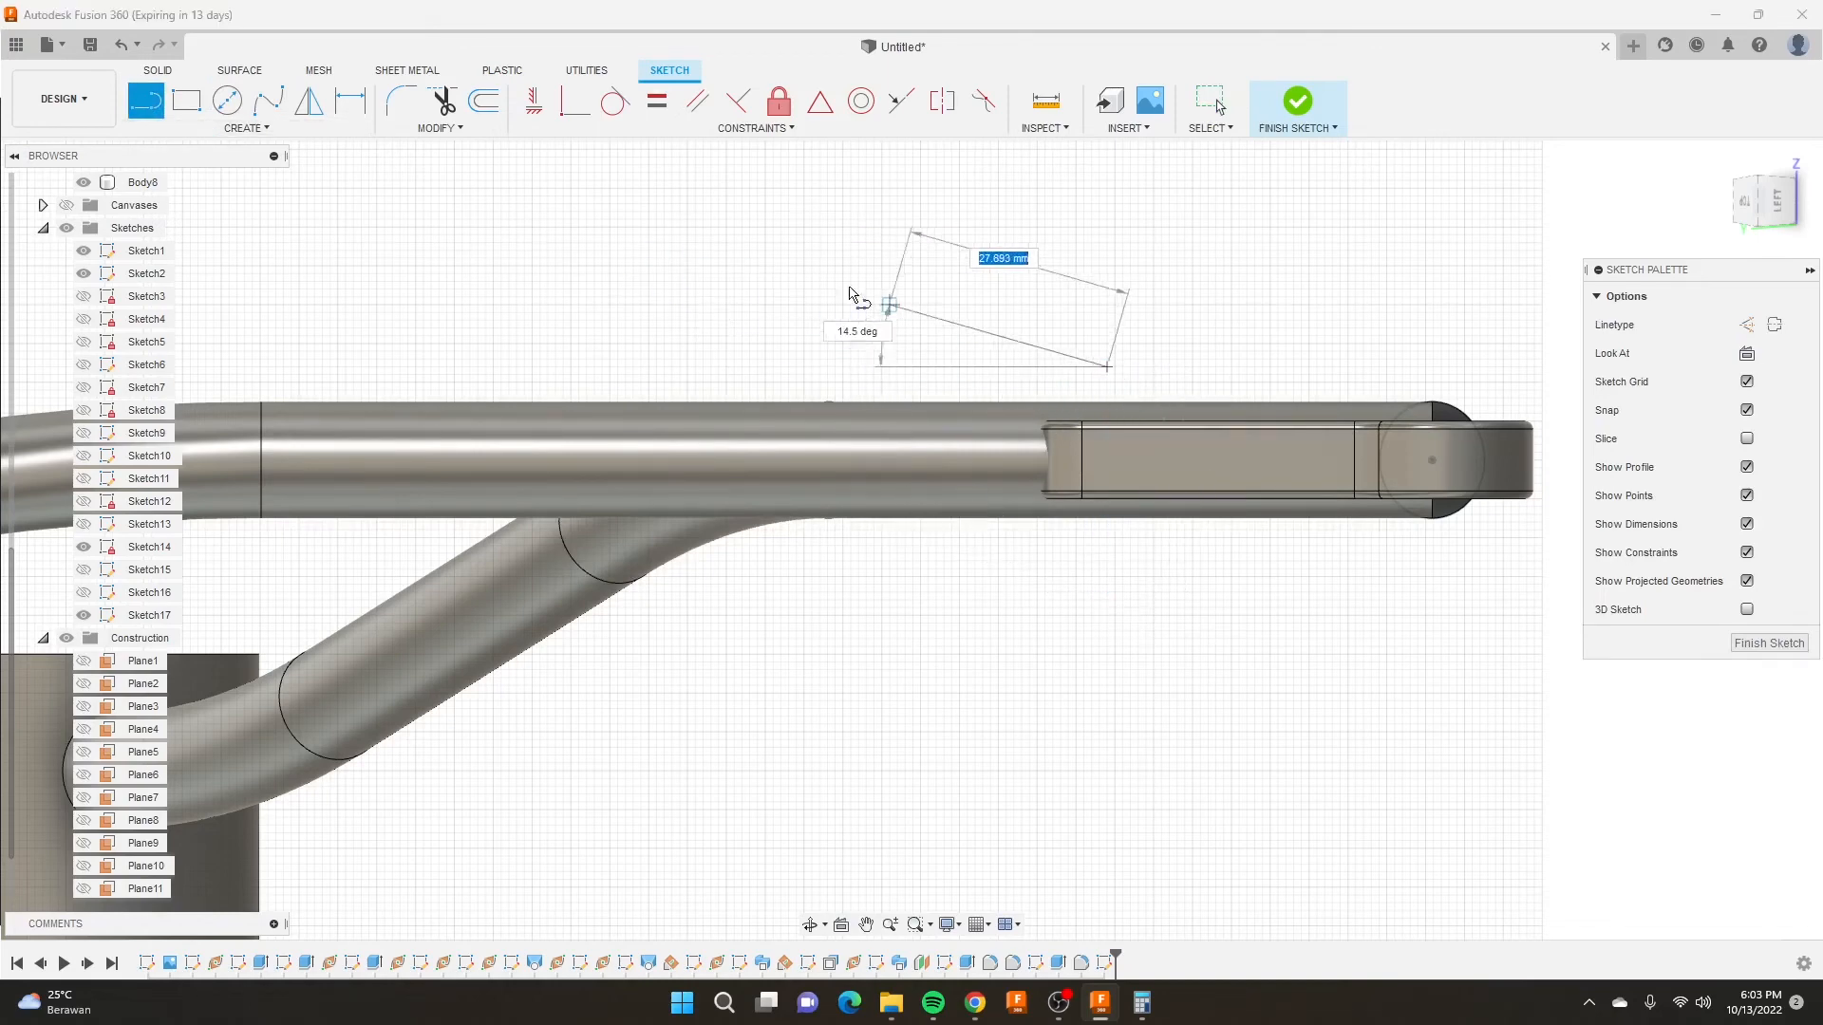
key("Escape")
Sketch a rectangle enclosing the upper rear tube's axle end and most of the dropout, and finish the sketch.
key("r")
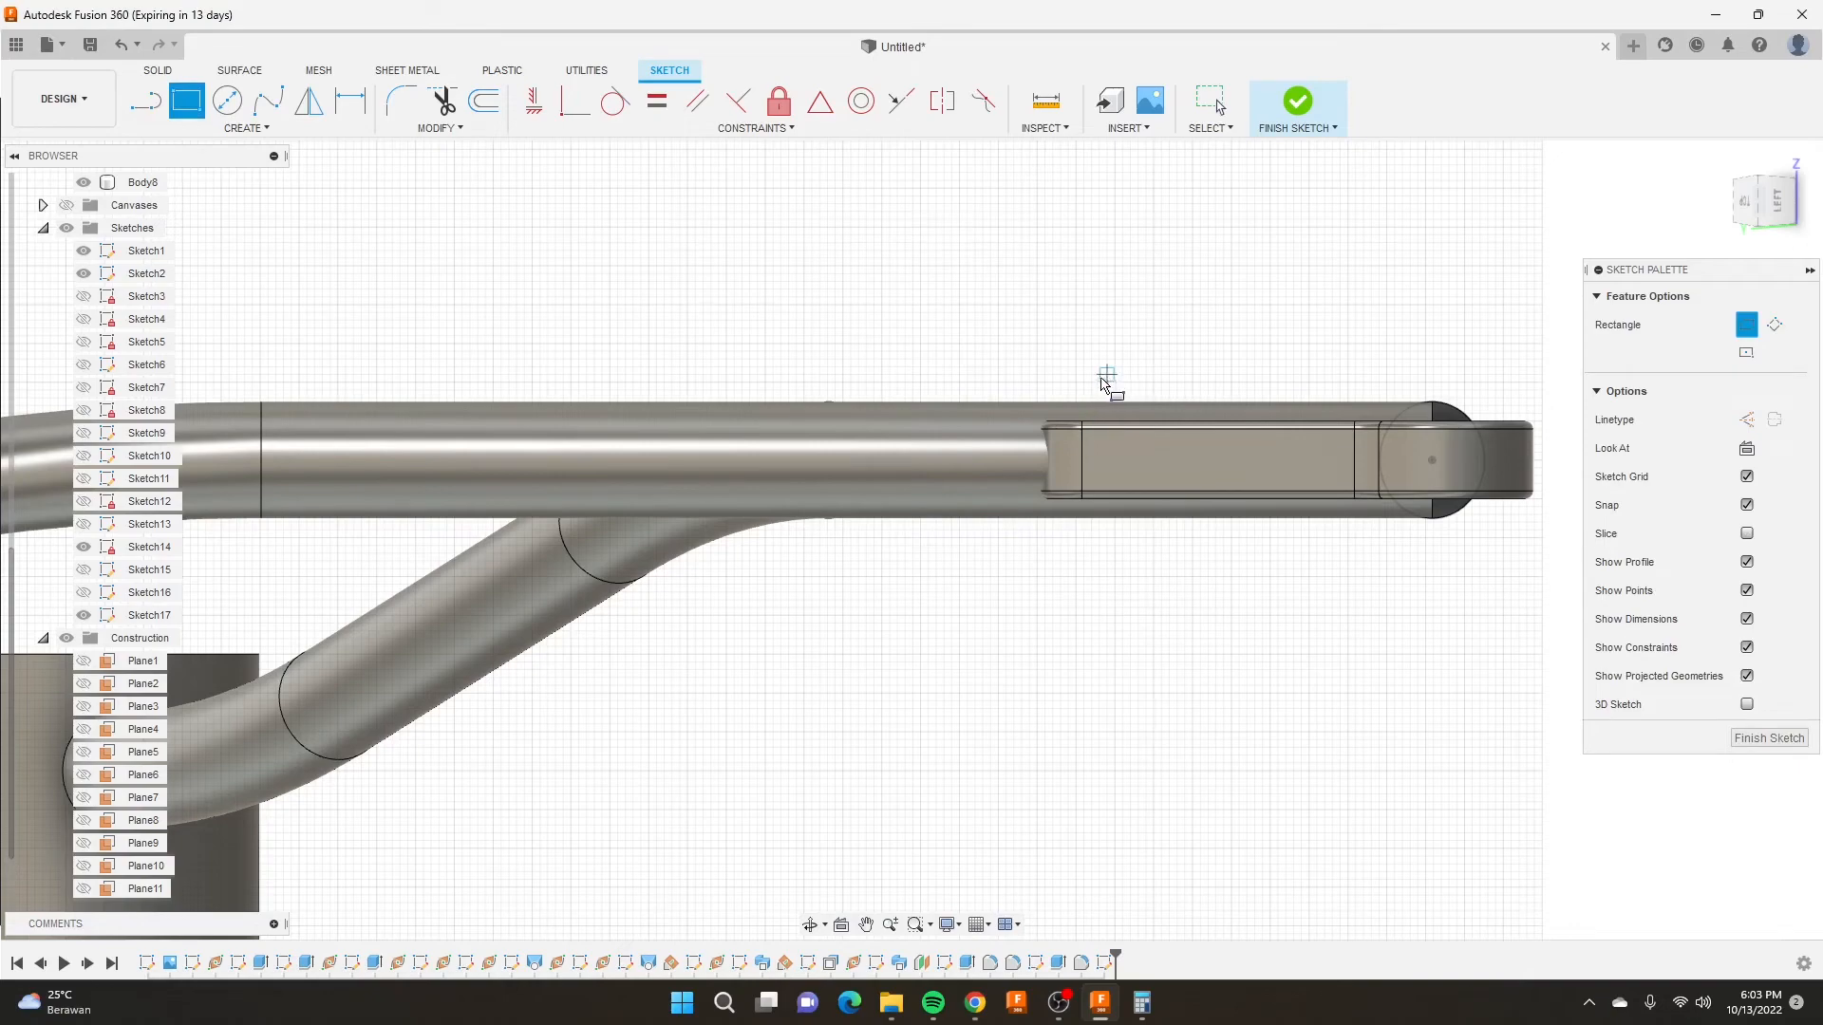
scroll(1173, 592, "down", 3)
left_click(1437, 576)
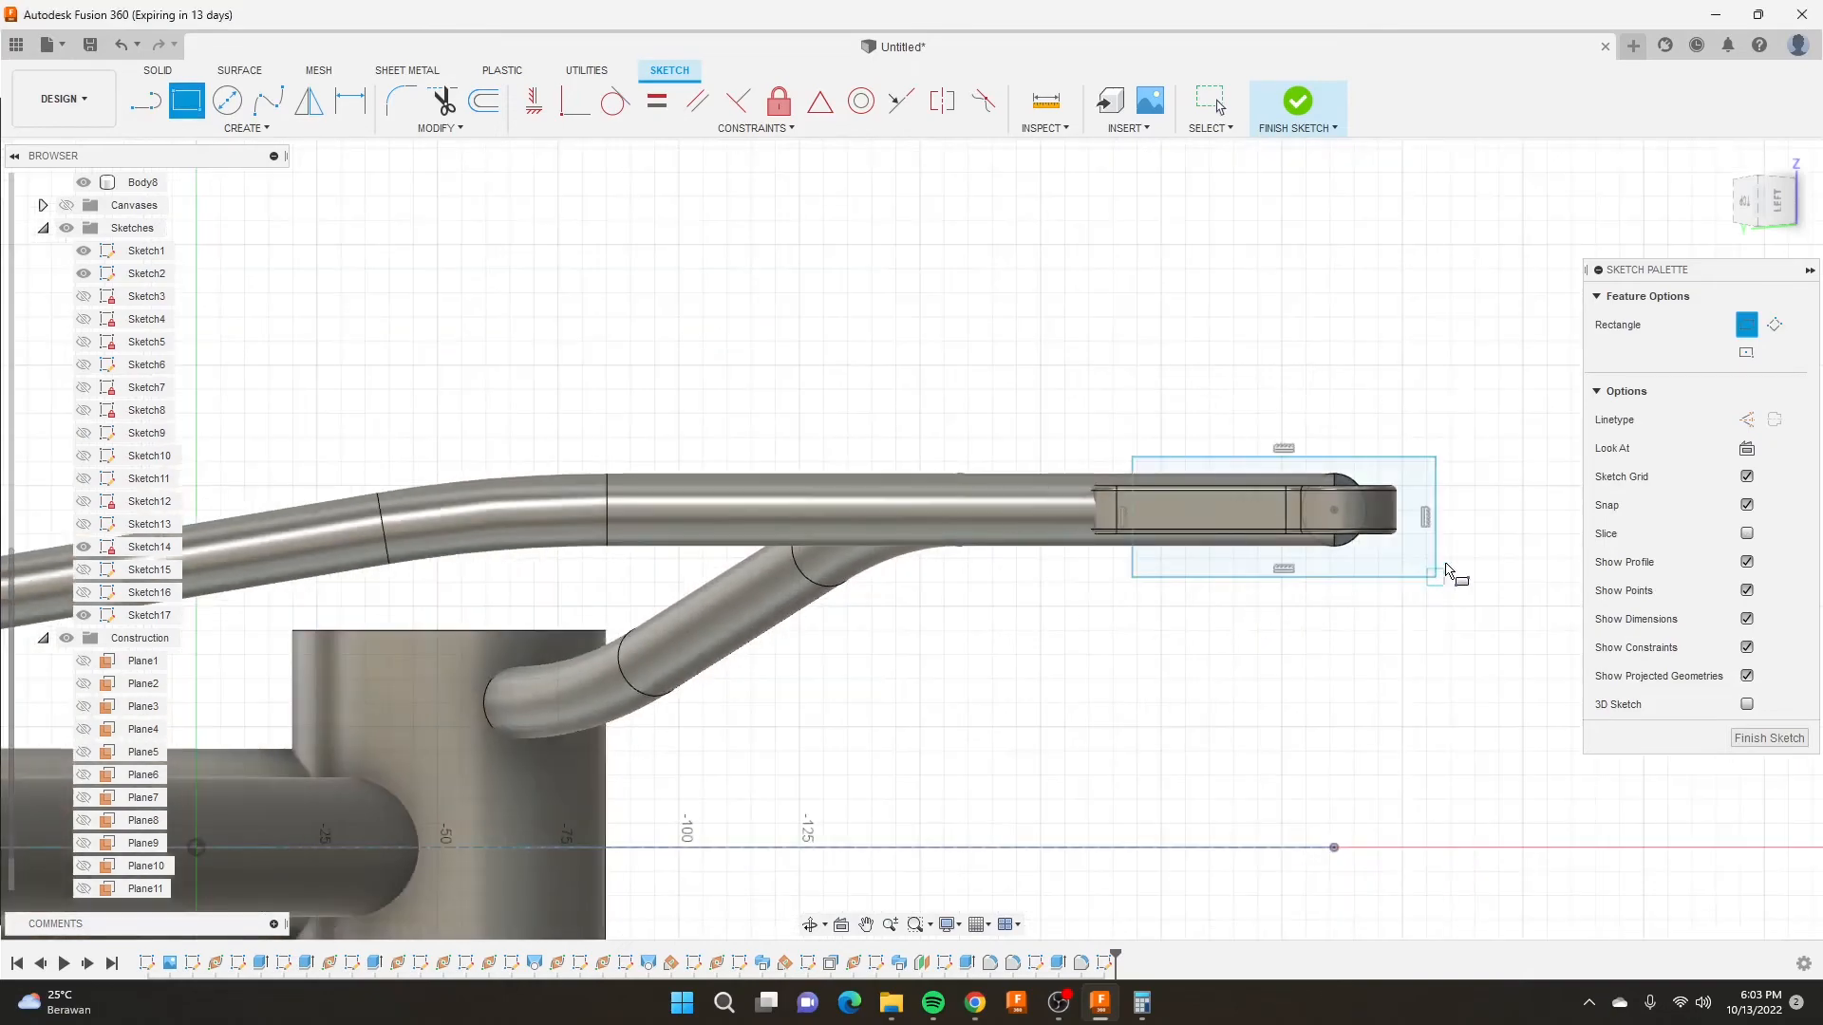
left_click(1279, 131)
mouse_move(1245, 415)
middle_mouse_down("shift")
mouse_move(1114, 444)
mouse_move(1082, 385)
mouse_move(1096, 760)
middle_mouse_up("shift")
Set up an extrusion of the rectangle profile as a symmetric cut with a distance of 15 mm.
left_click(186, 100)
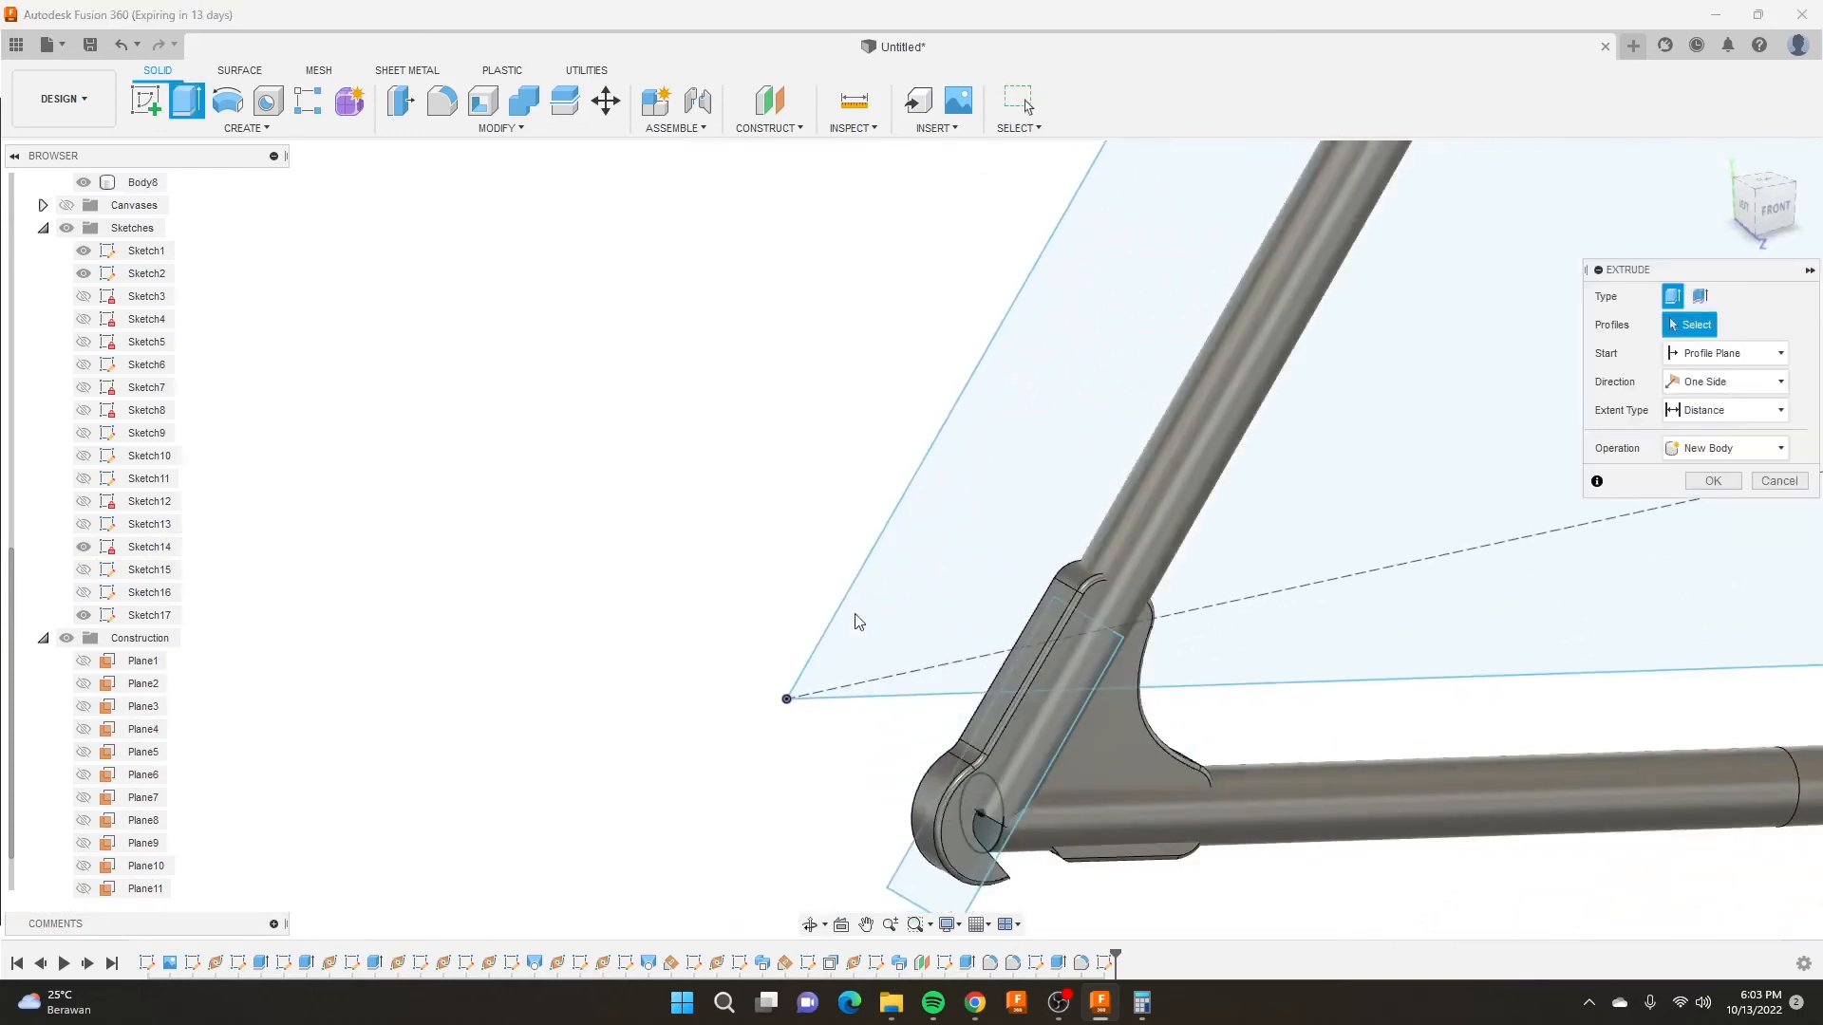
left_click(933, 853)
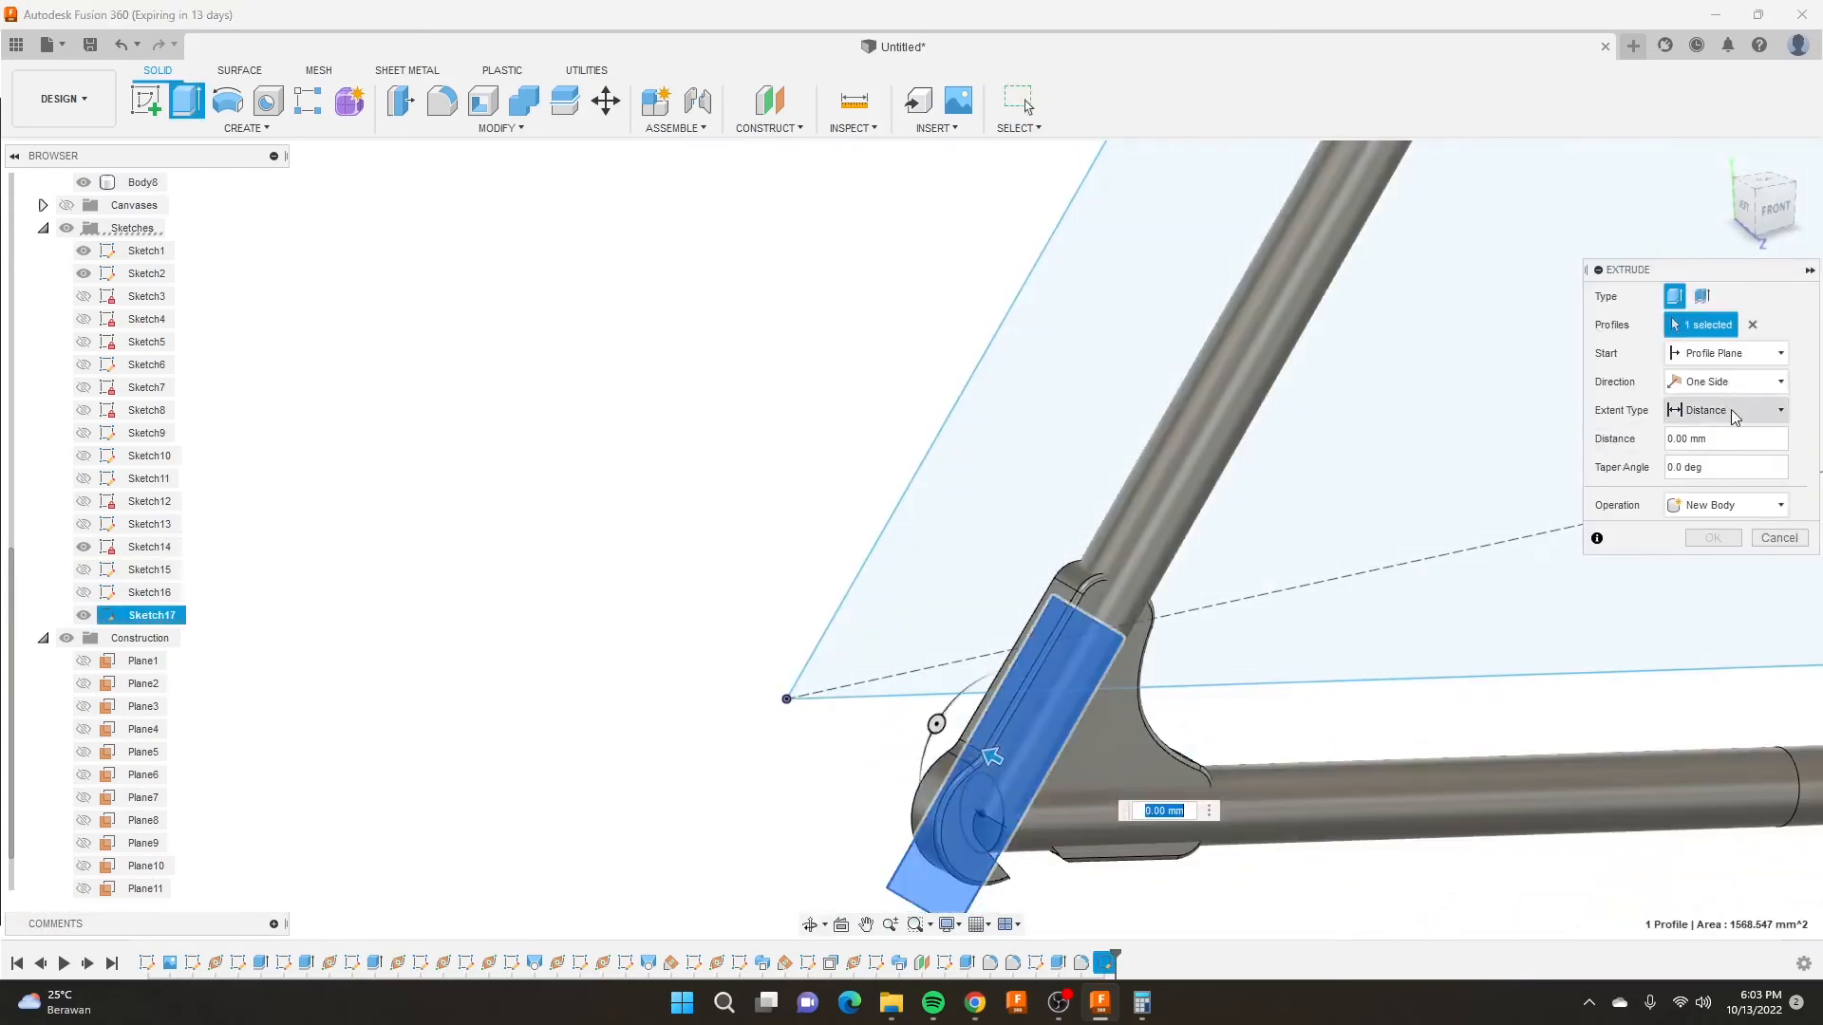
left_click(1746, 506)
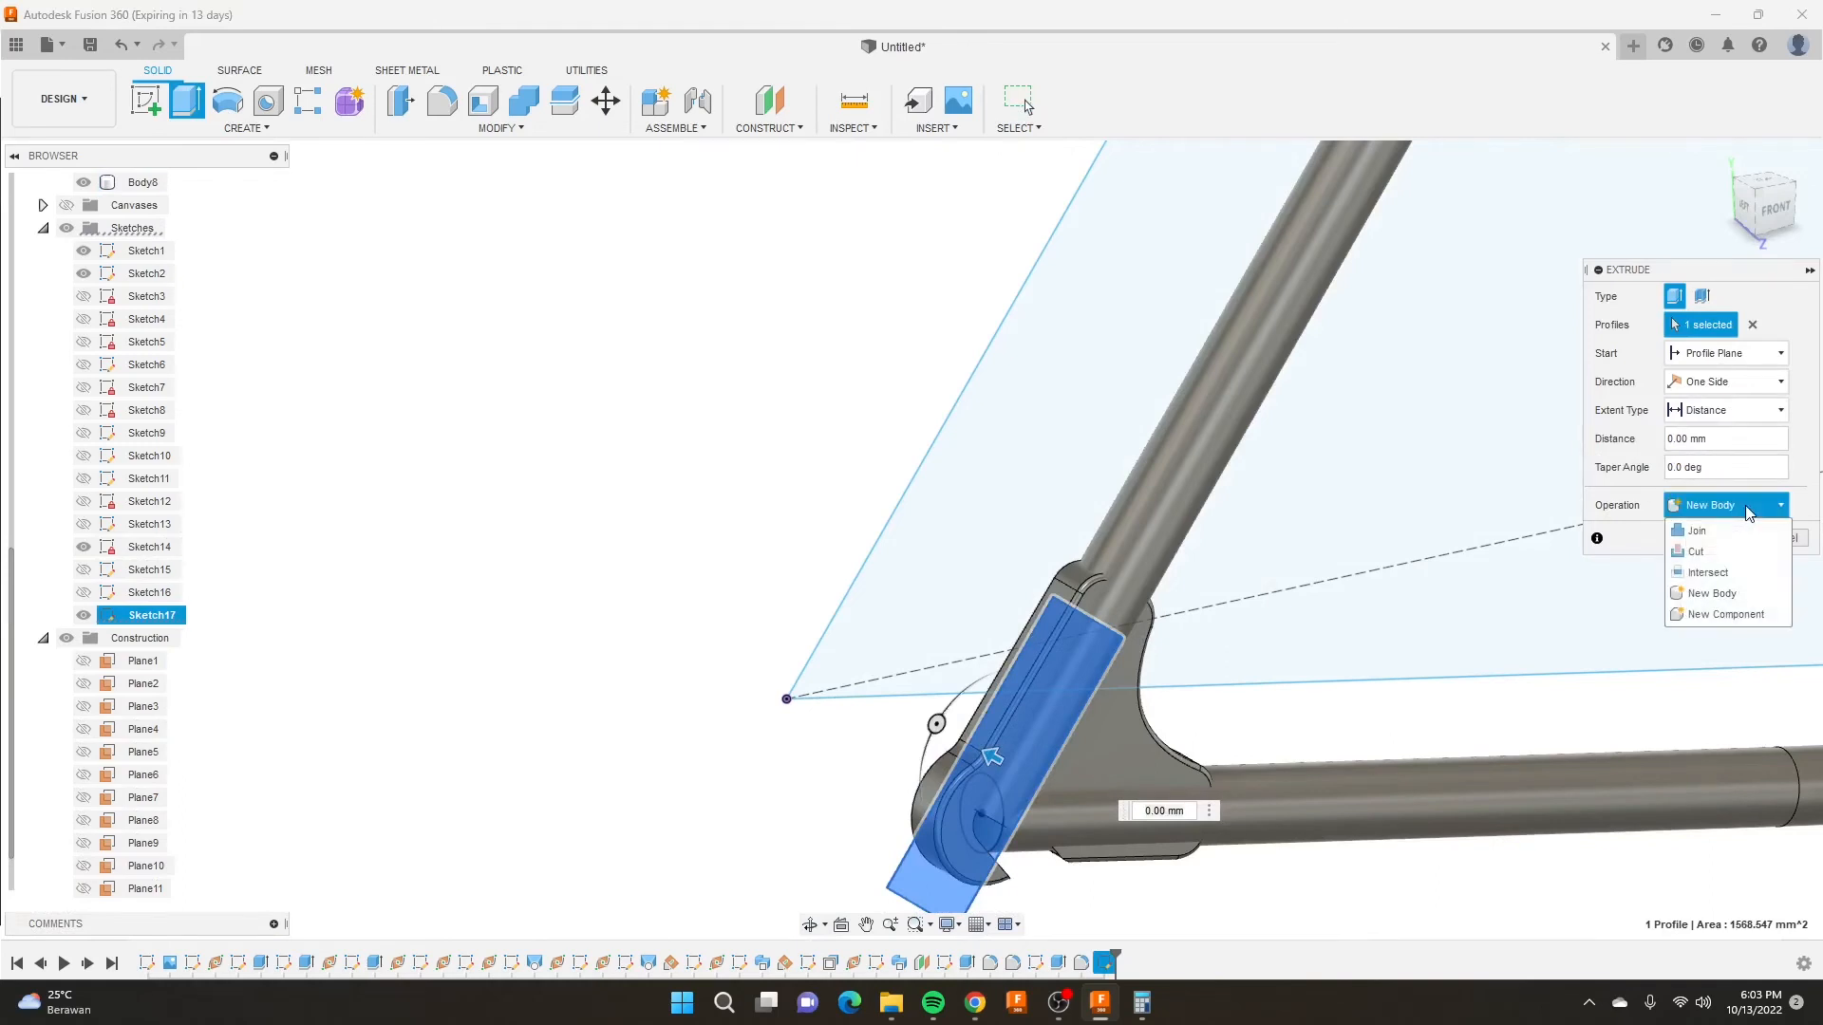
left_click(1697, 552)
left_click(1728, 381)
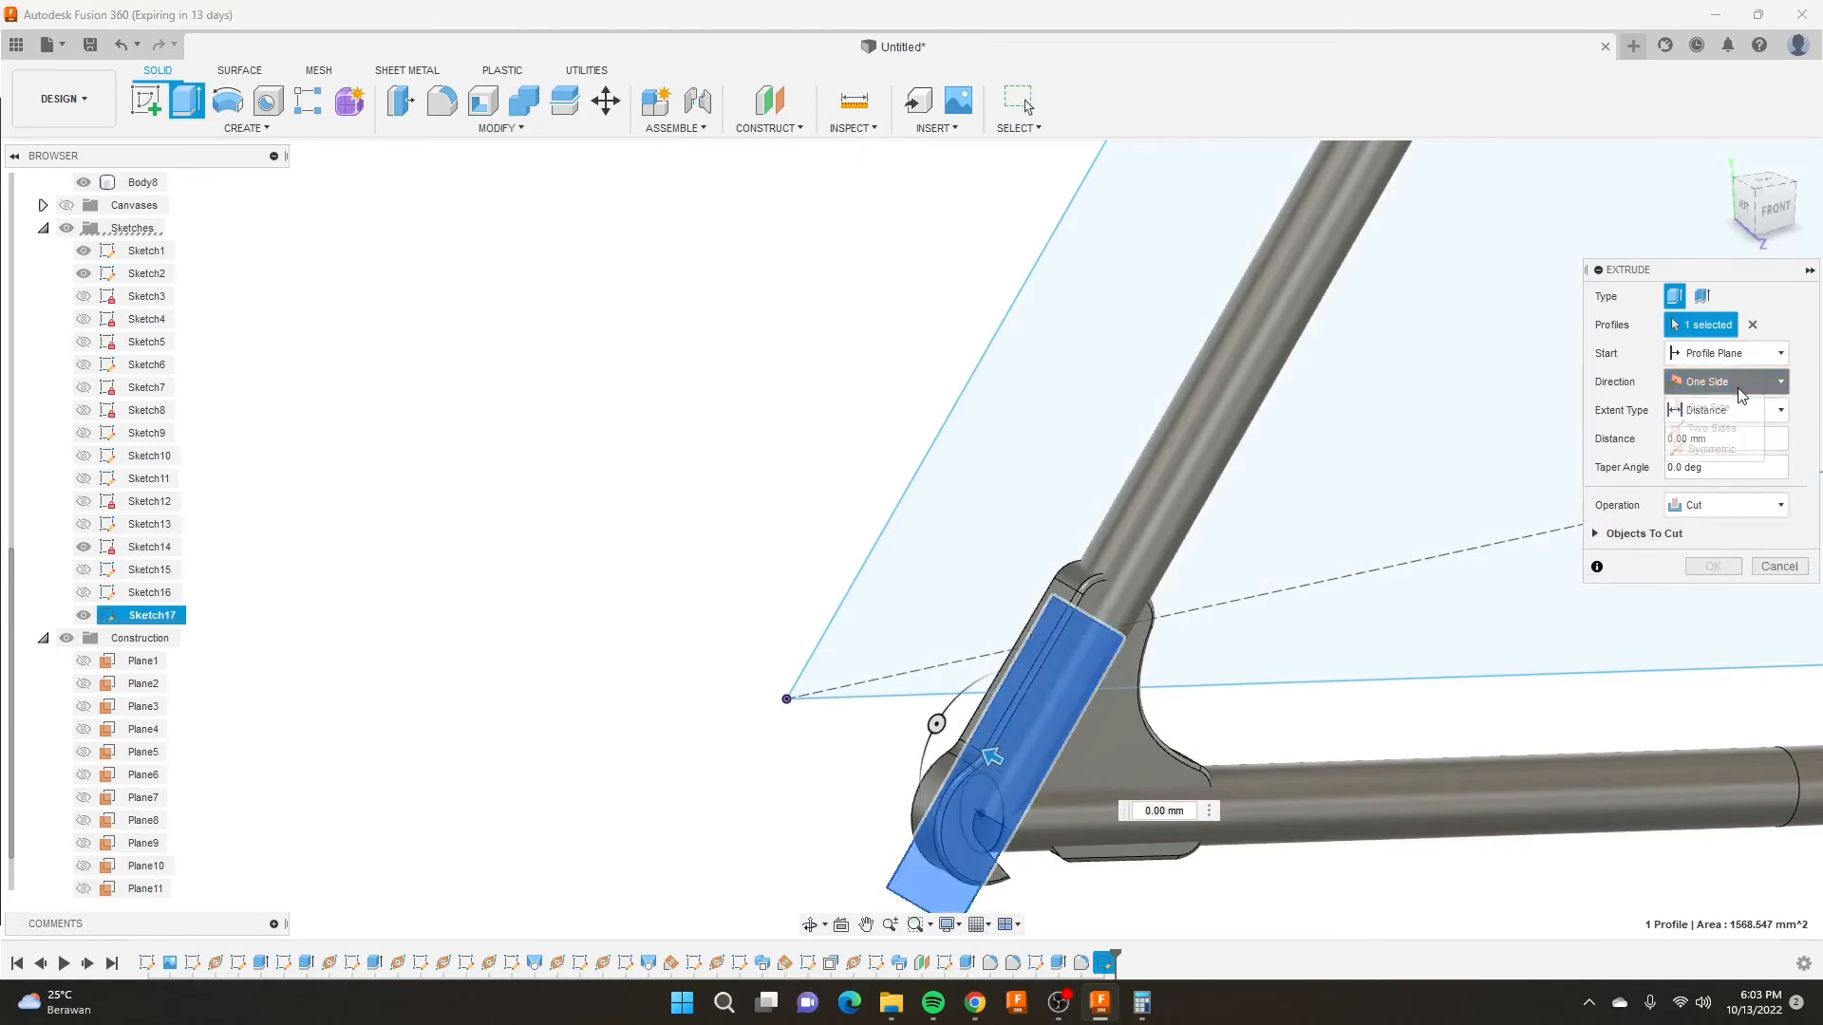
left_click(1709, 448)
left_click_drag(1012, 760, 932, 725)
middle_click_drag(932, 725, 978, 513, "shift")
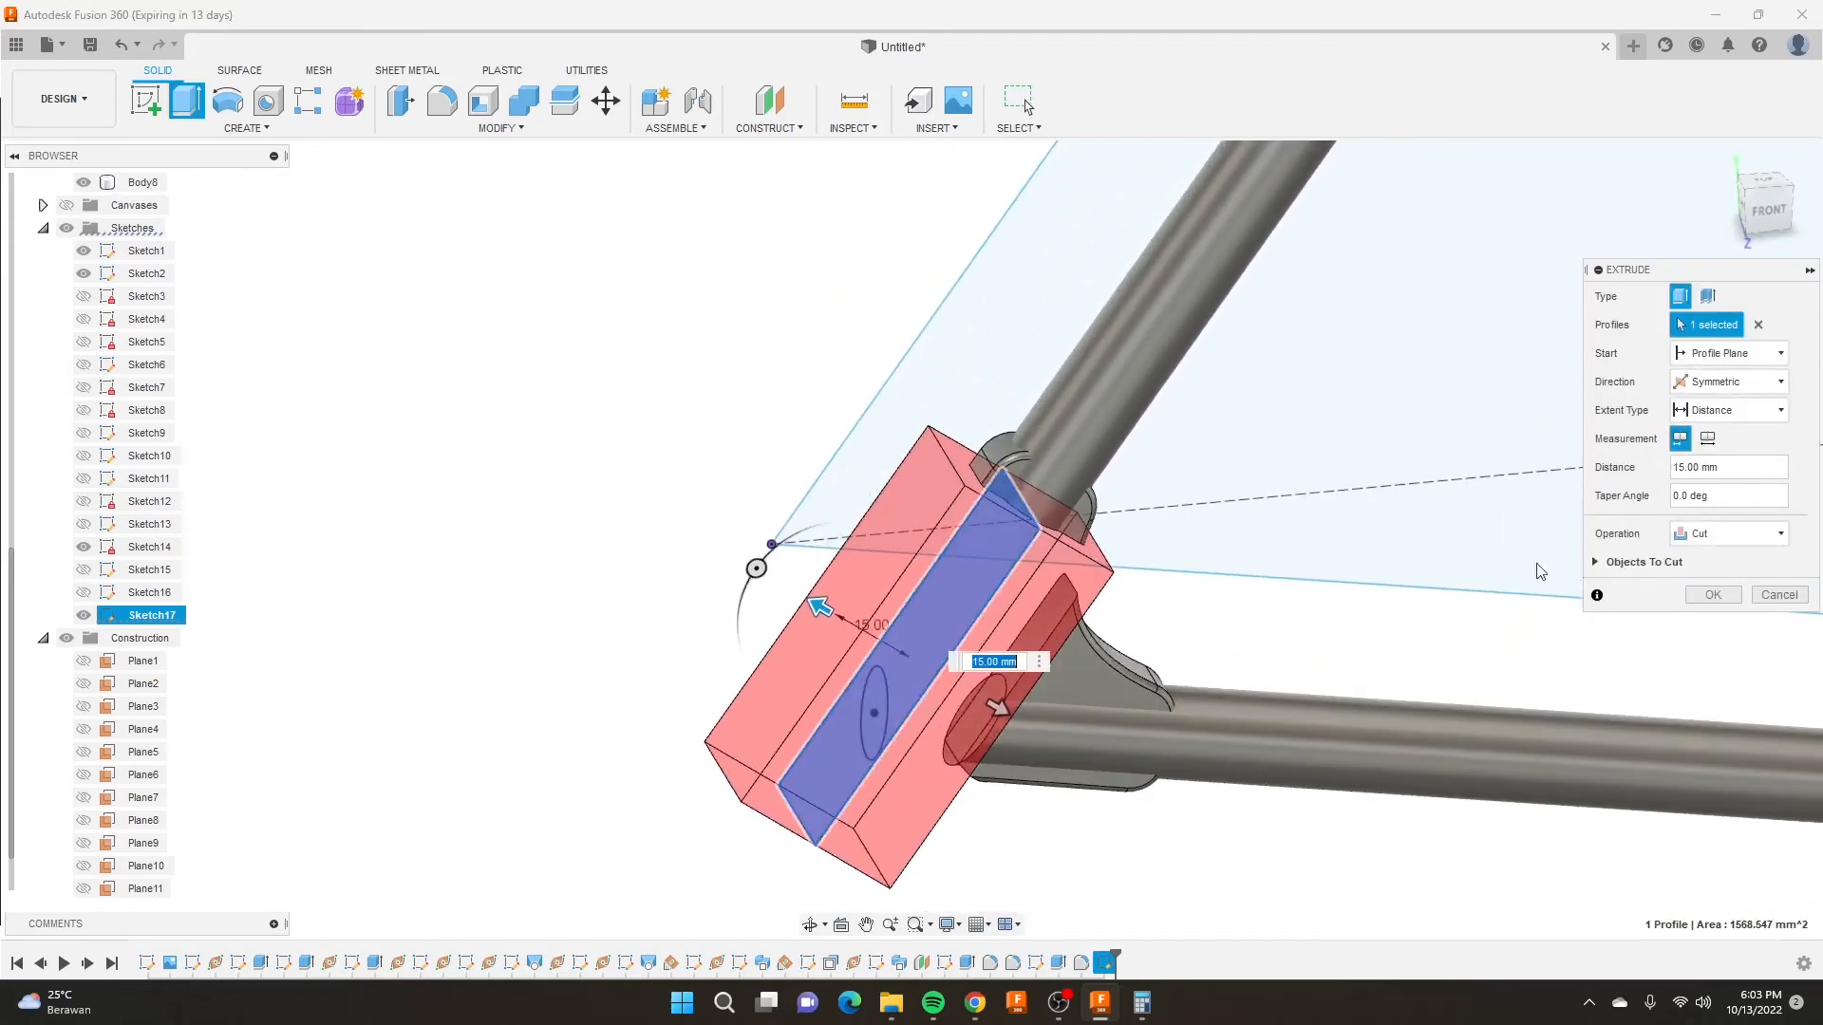
Limit the cut to the upper rear tube Body6 by excluding Body7 and Body8, and complete the extrusion.
left_click(1596, 562)
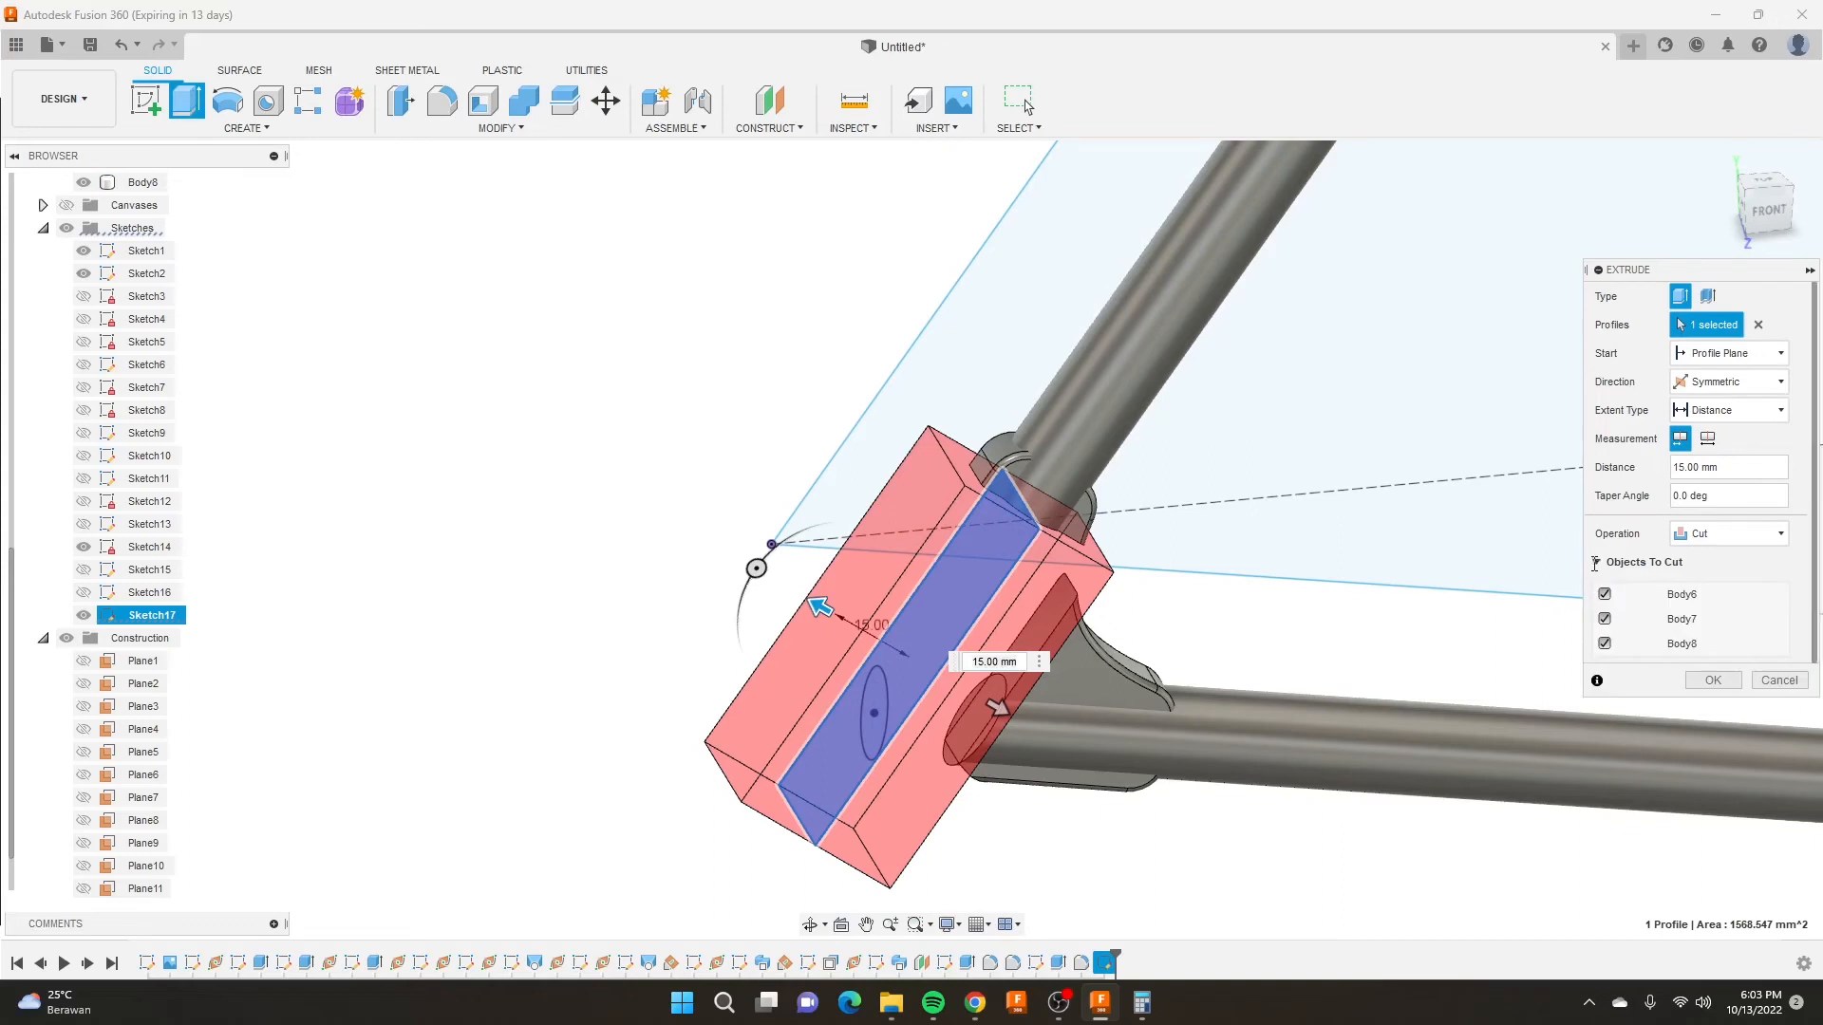
left_click(1604, 619)
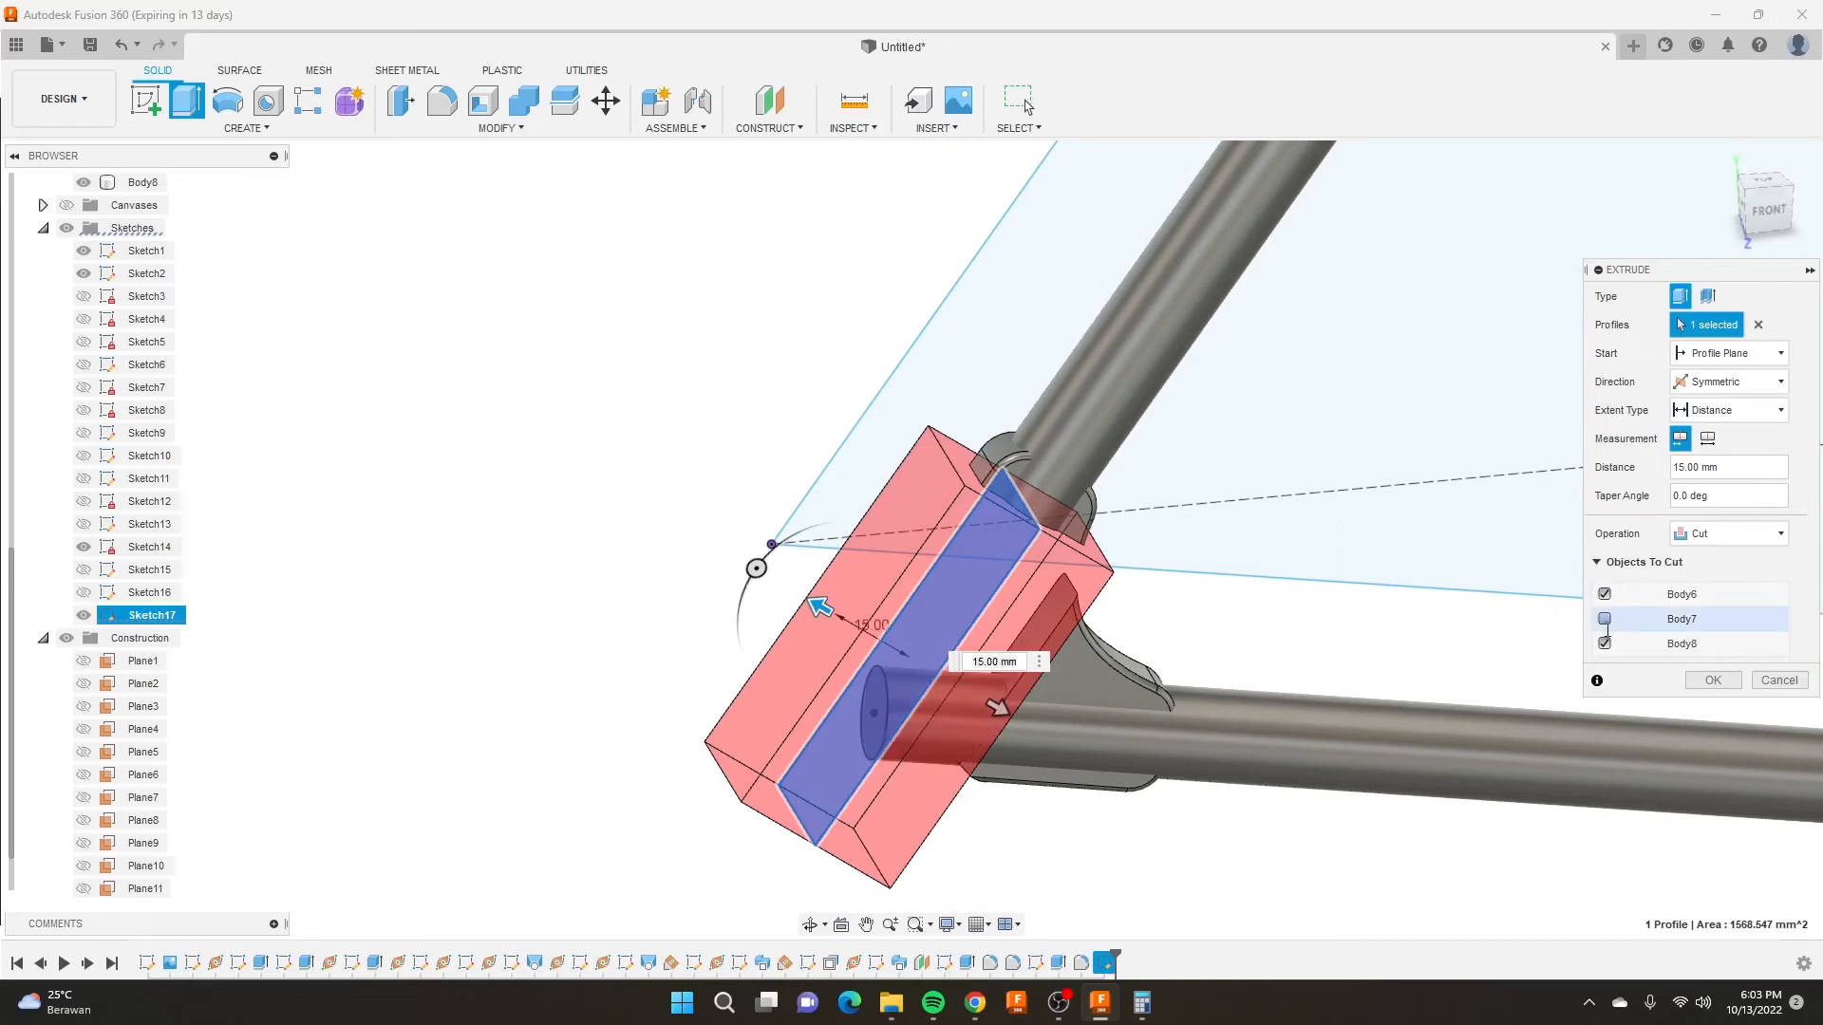
left_click(1604, 644)
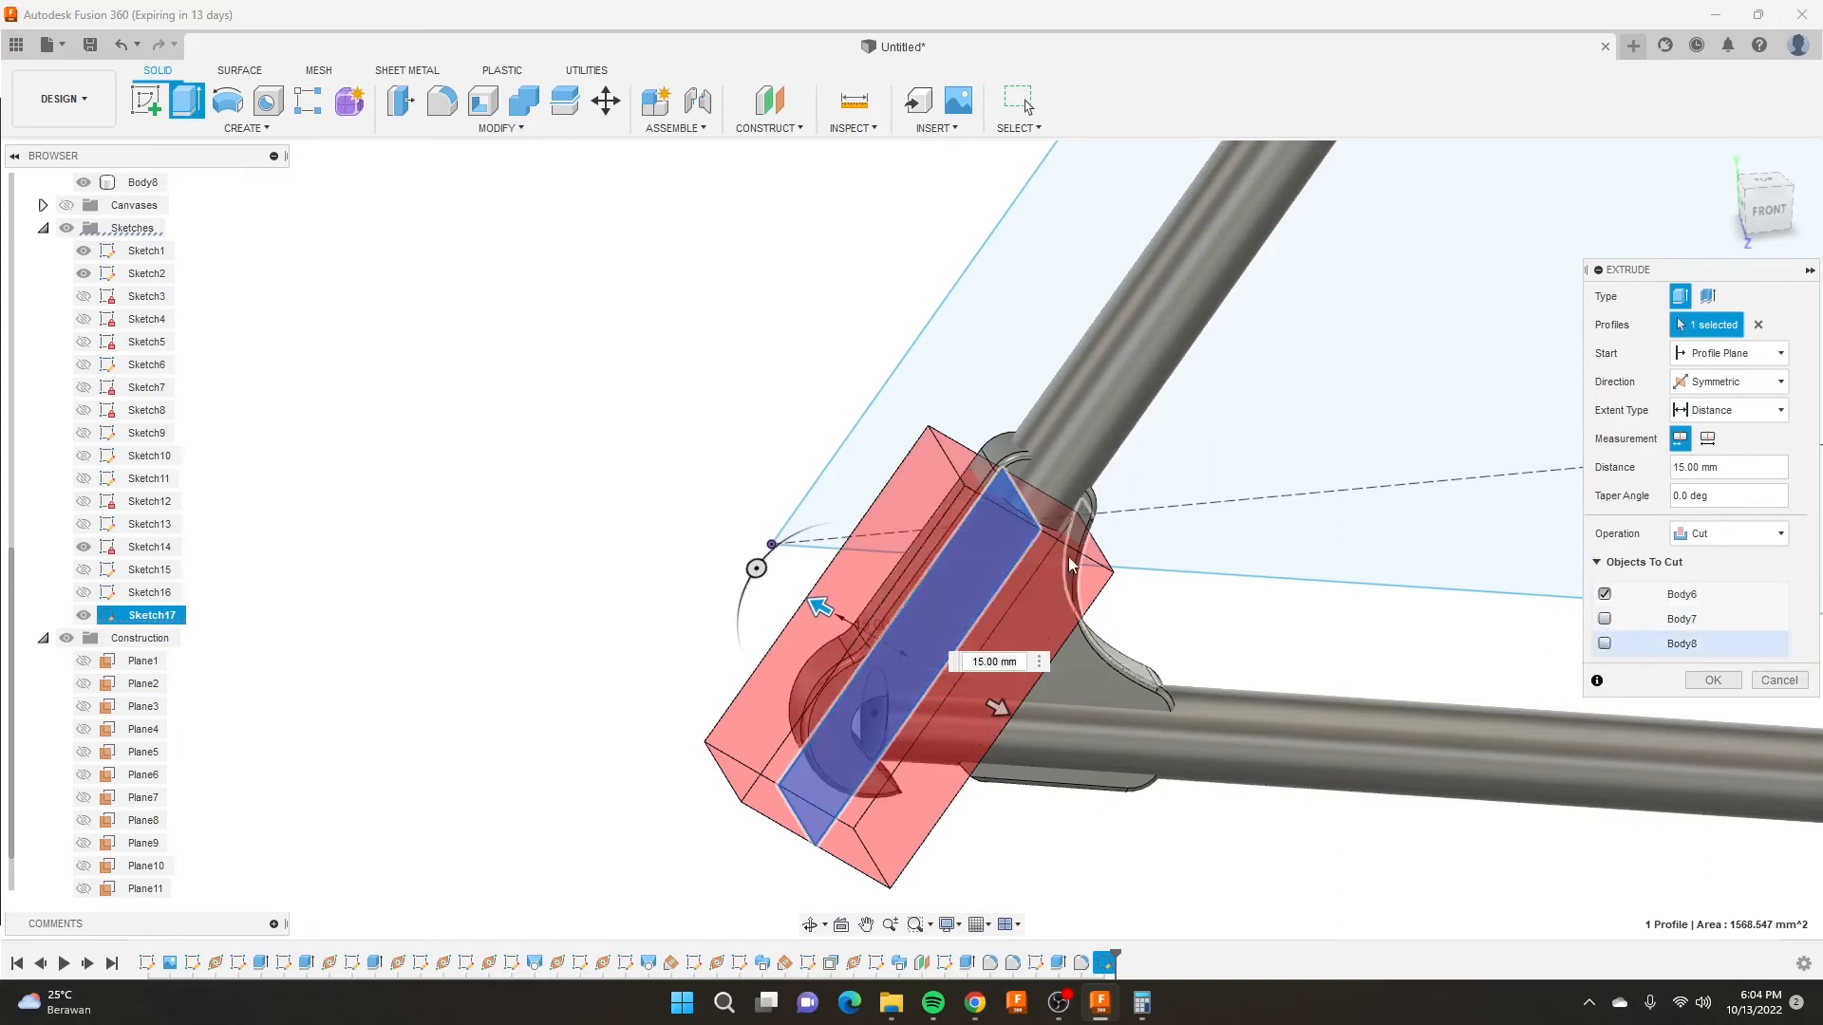
left_click(1709, 681)
Start a new sketch on the front origin plane for trimming the lower rear tube's end at the dropout.
scroll(1135, 703, "down", 2)
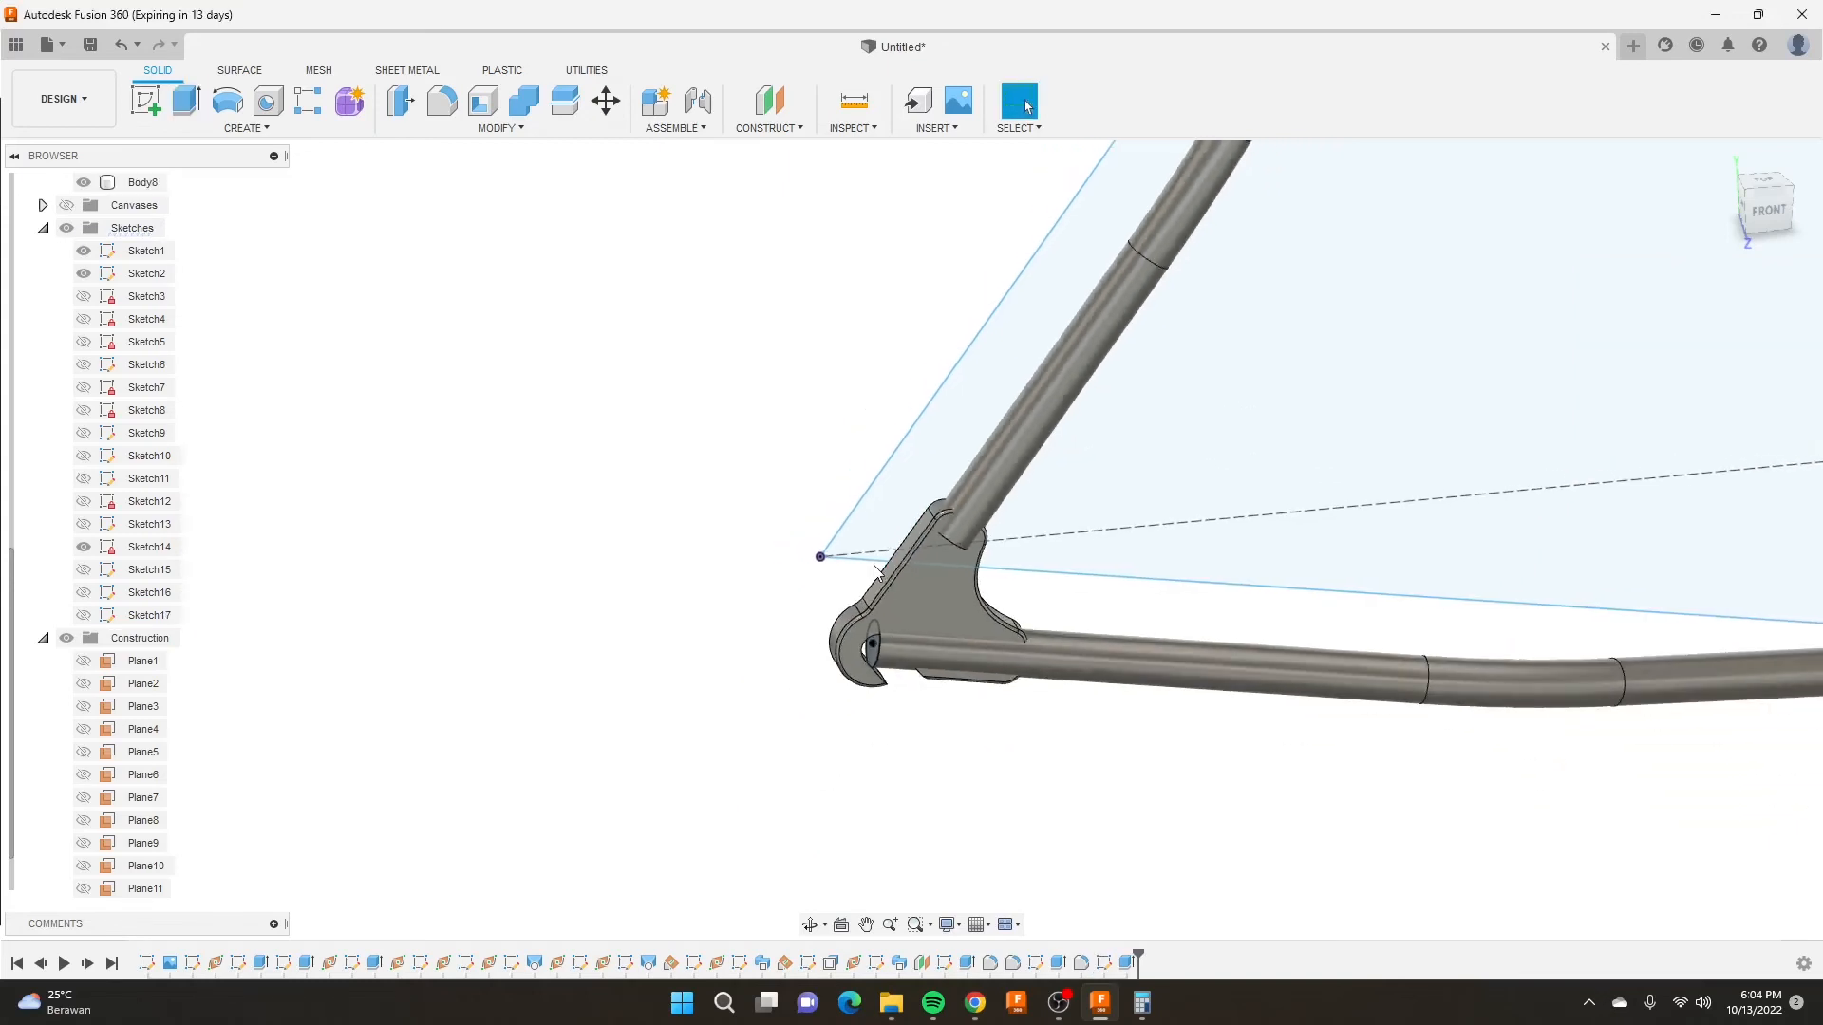
scroll(1135, 702, "up", 3)
scroll(1002, 675, "down", 3)
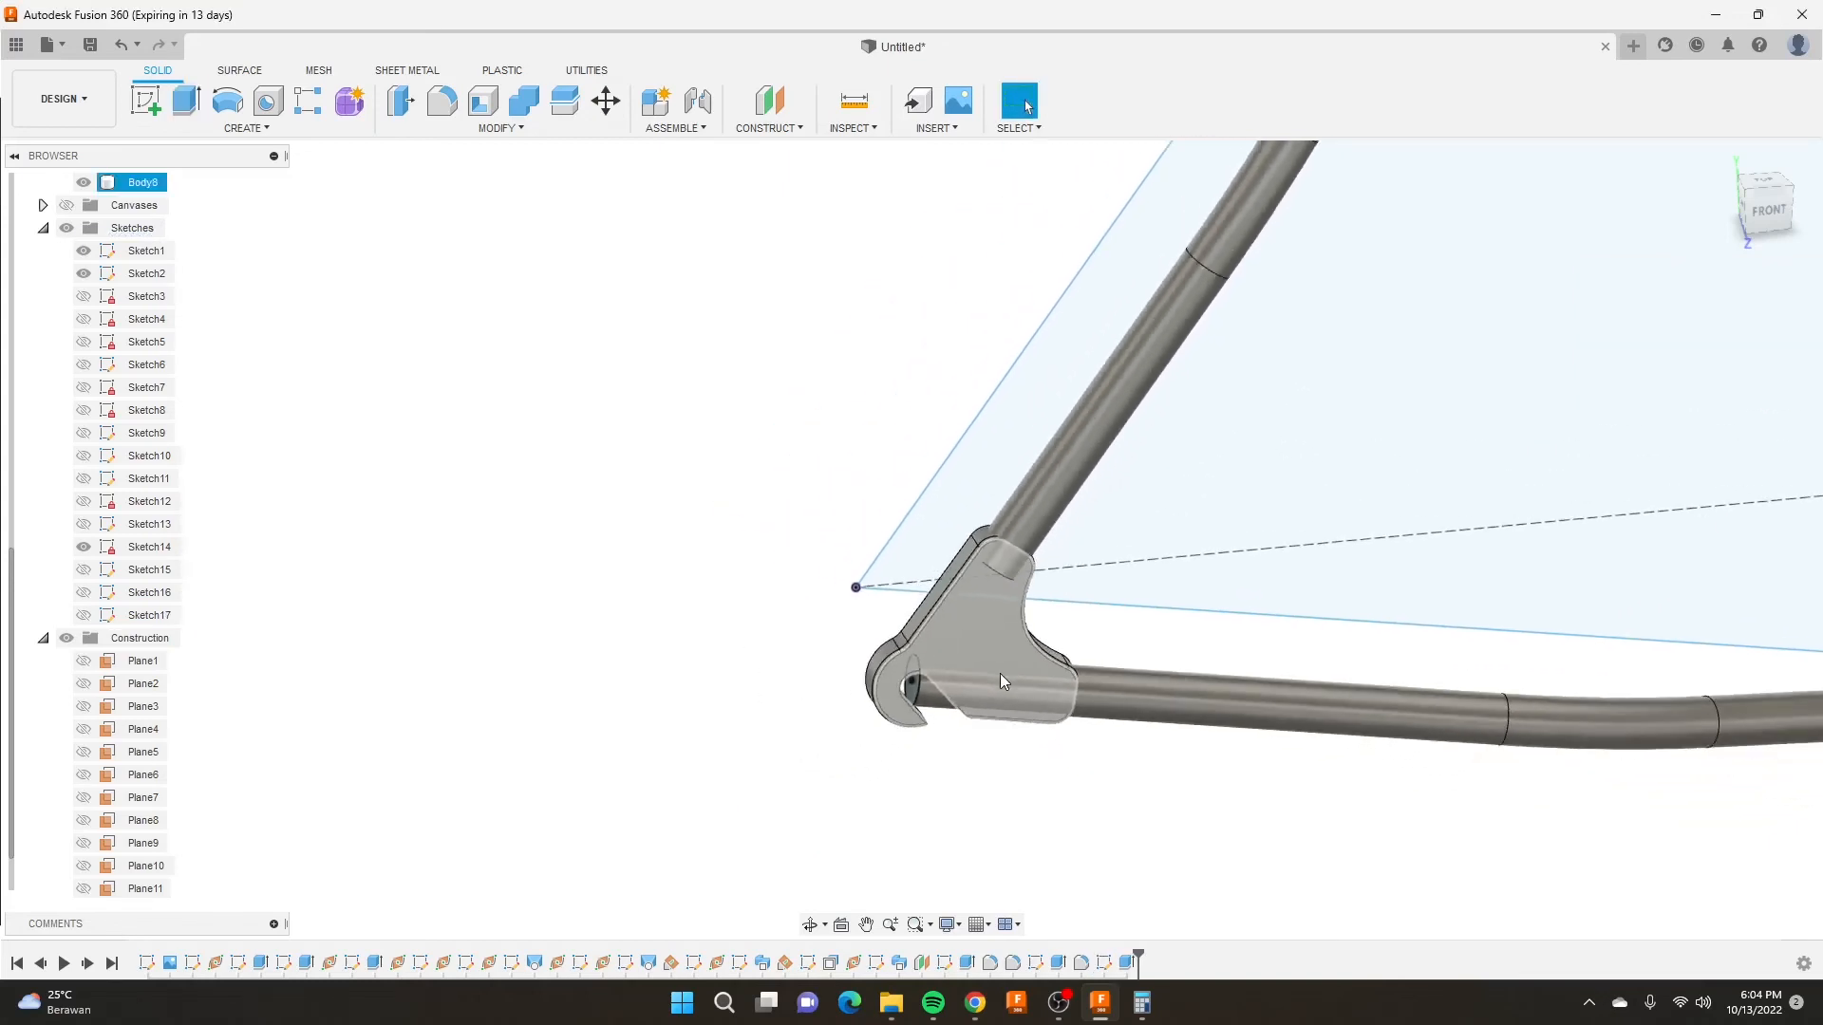
scroll(1002, 675, "up", 1)
middle_click_drag(945, 640, 922, 586, "shift")
middle_click_drag(950, 640, 904, 653, "shift")
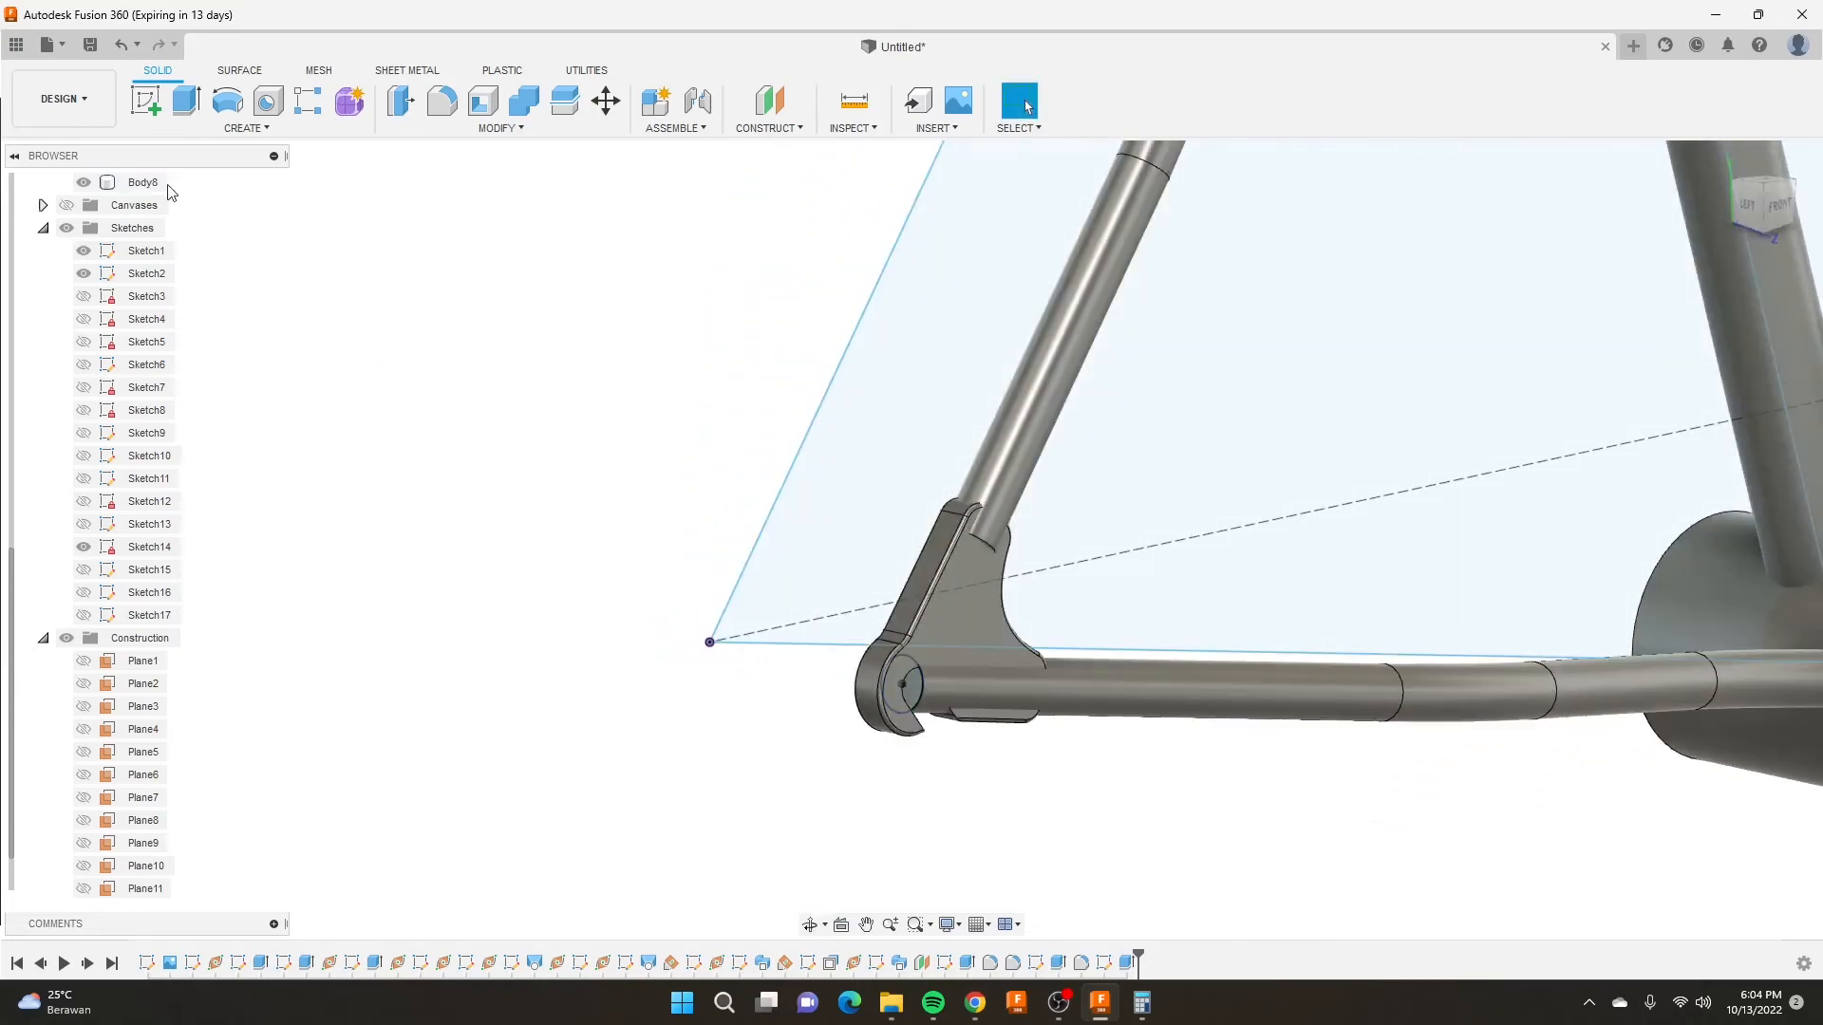
left_click(150, 101)
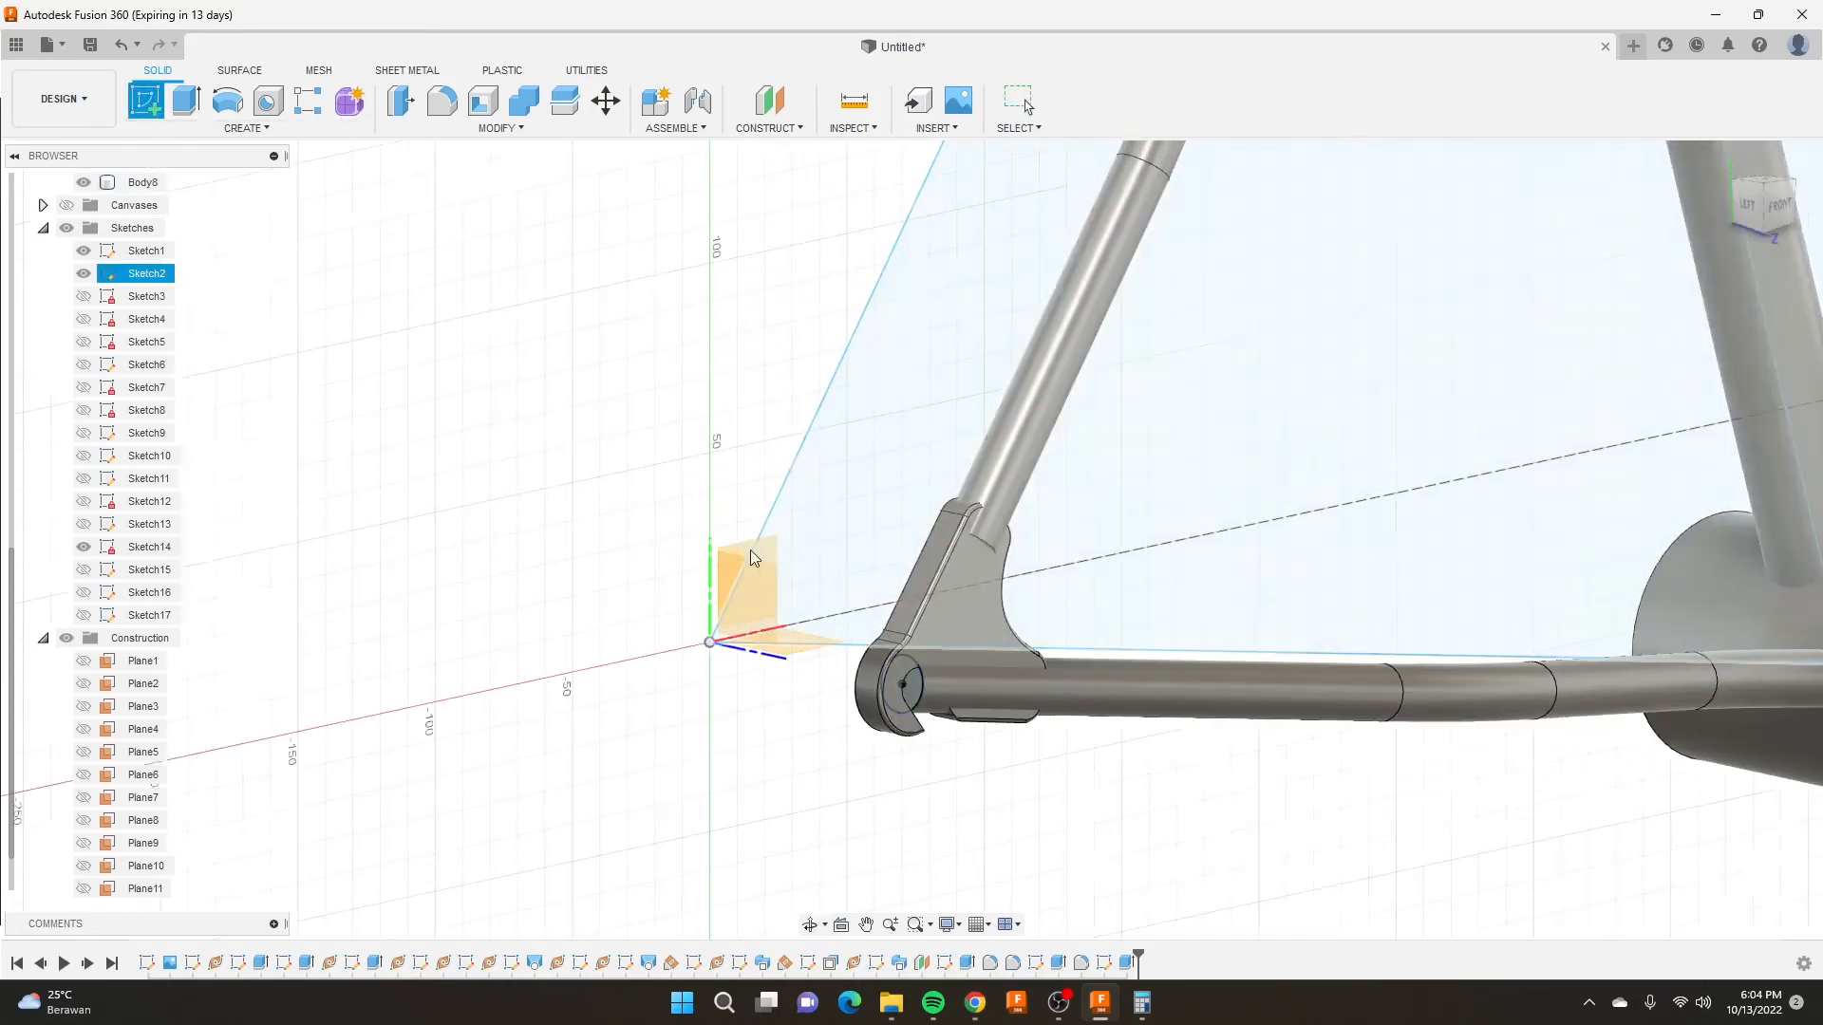
mouse_move(752, 557)
middle_mouse_down("shift")
mouse_move(693, 568)
mouse_move(748, 549)
middle_mouse_up("shift")
left_click(725, 550)
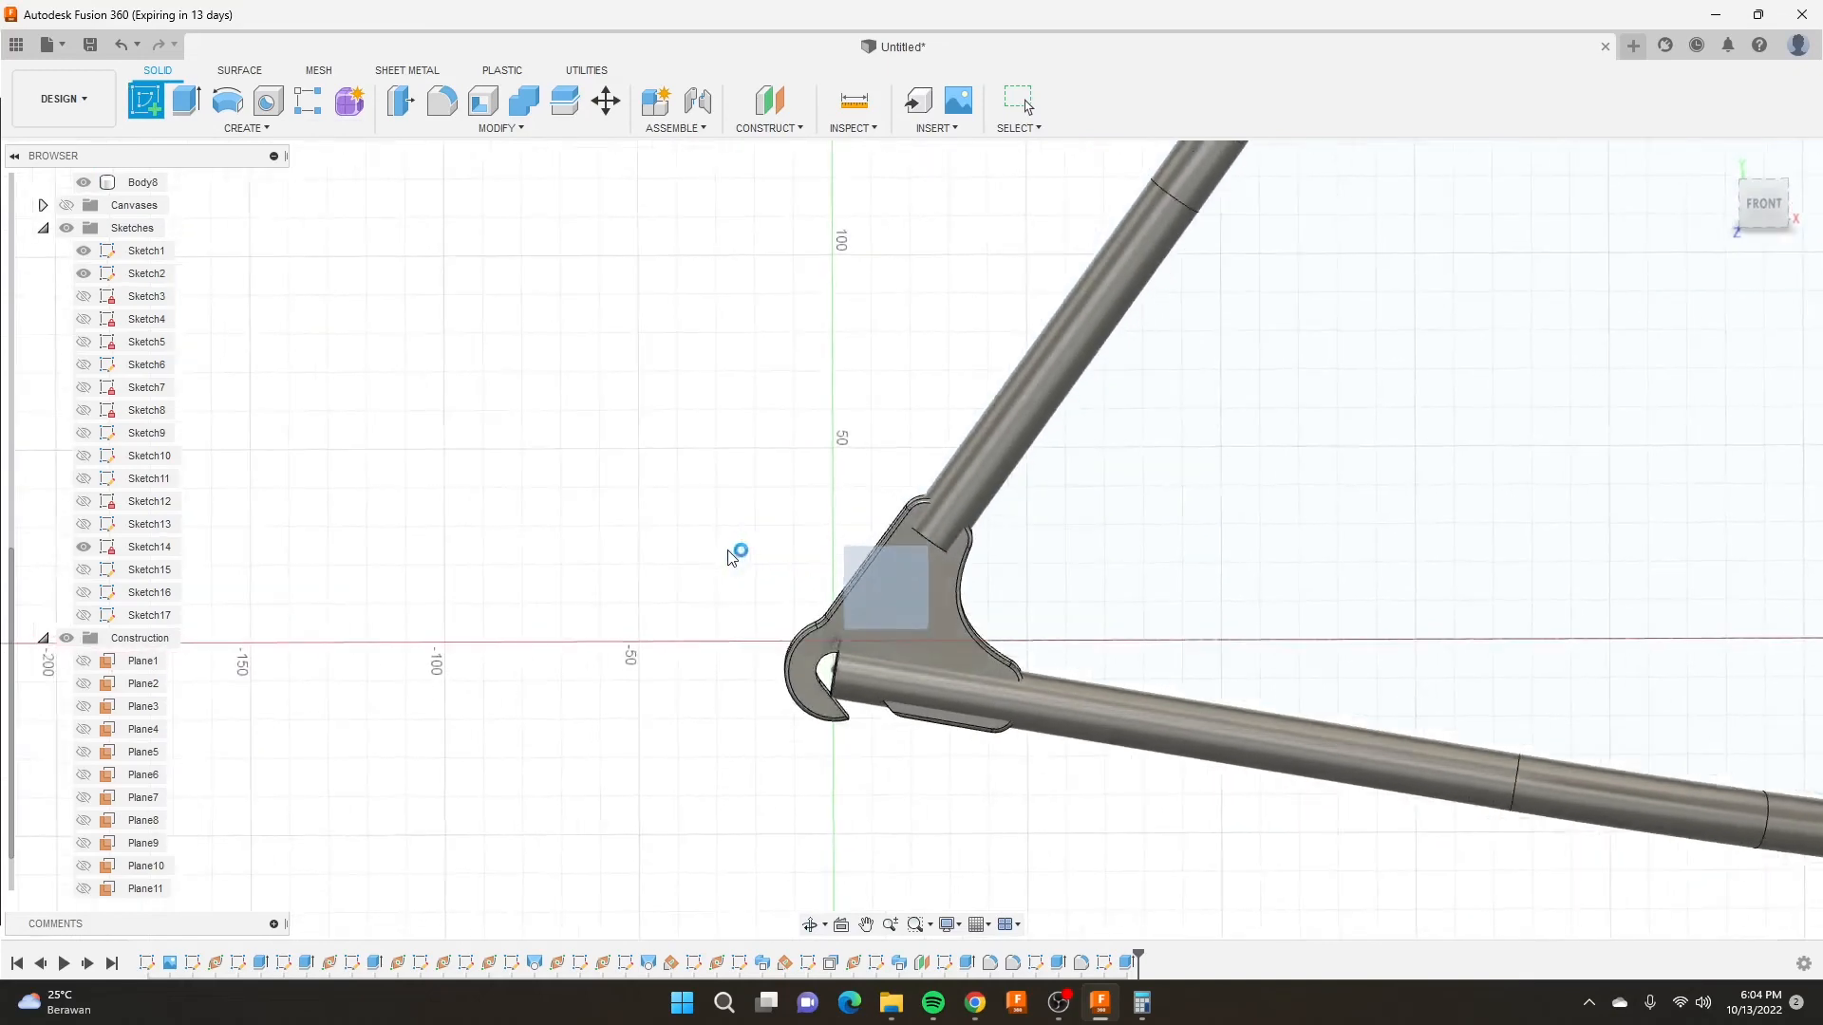
scroll(991, 642, "up", 3)
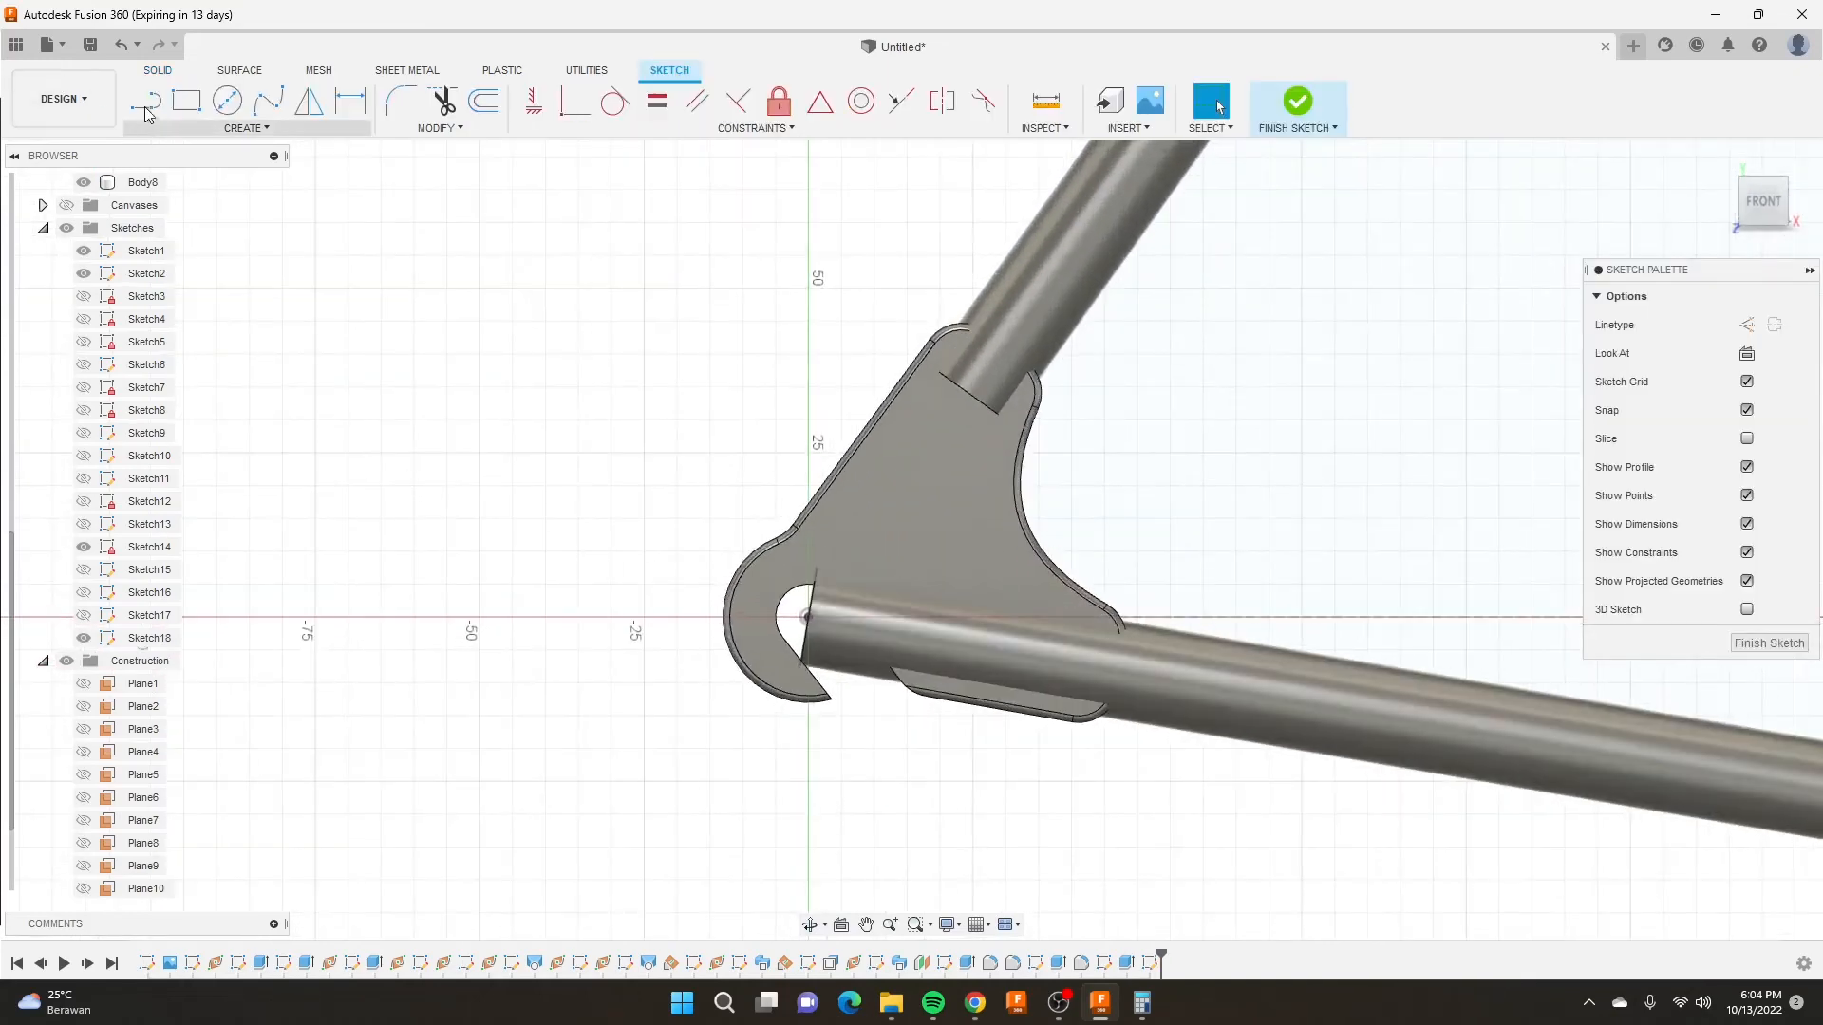
Sketch a closed quadrilateral over the lower rear tube's end, with the side crossing the tube about 30 mm long and perpendicular, and finish the sketch.
key("l")
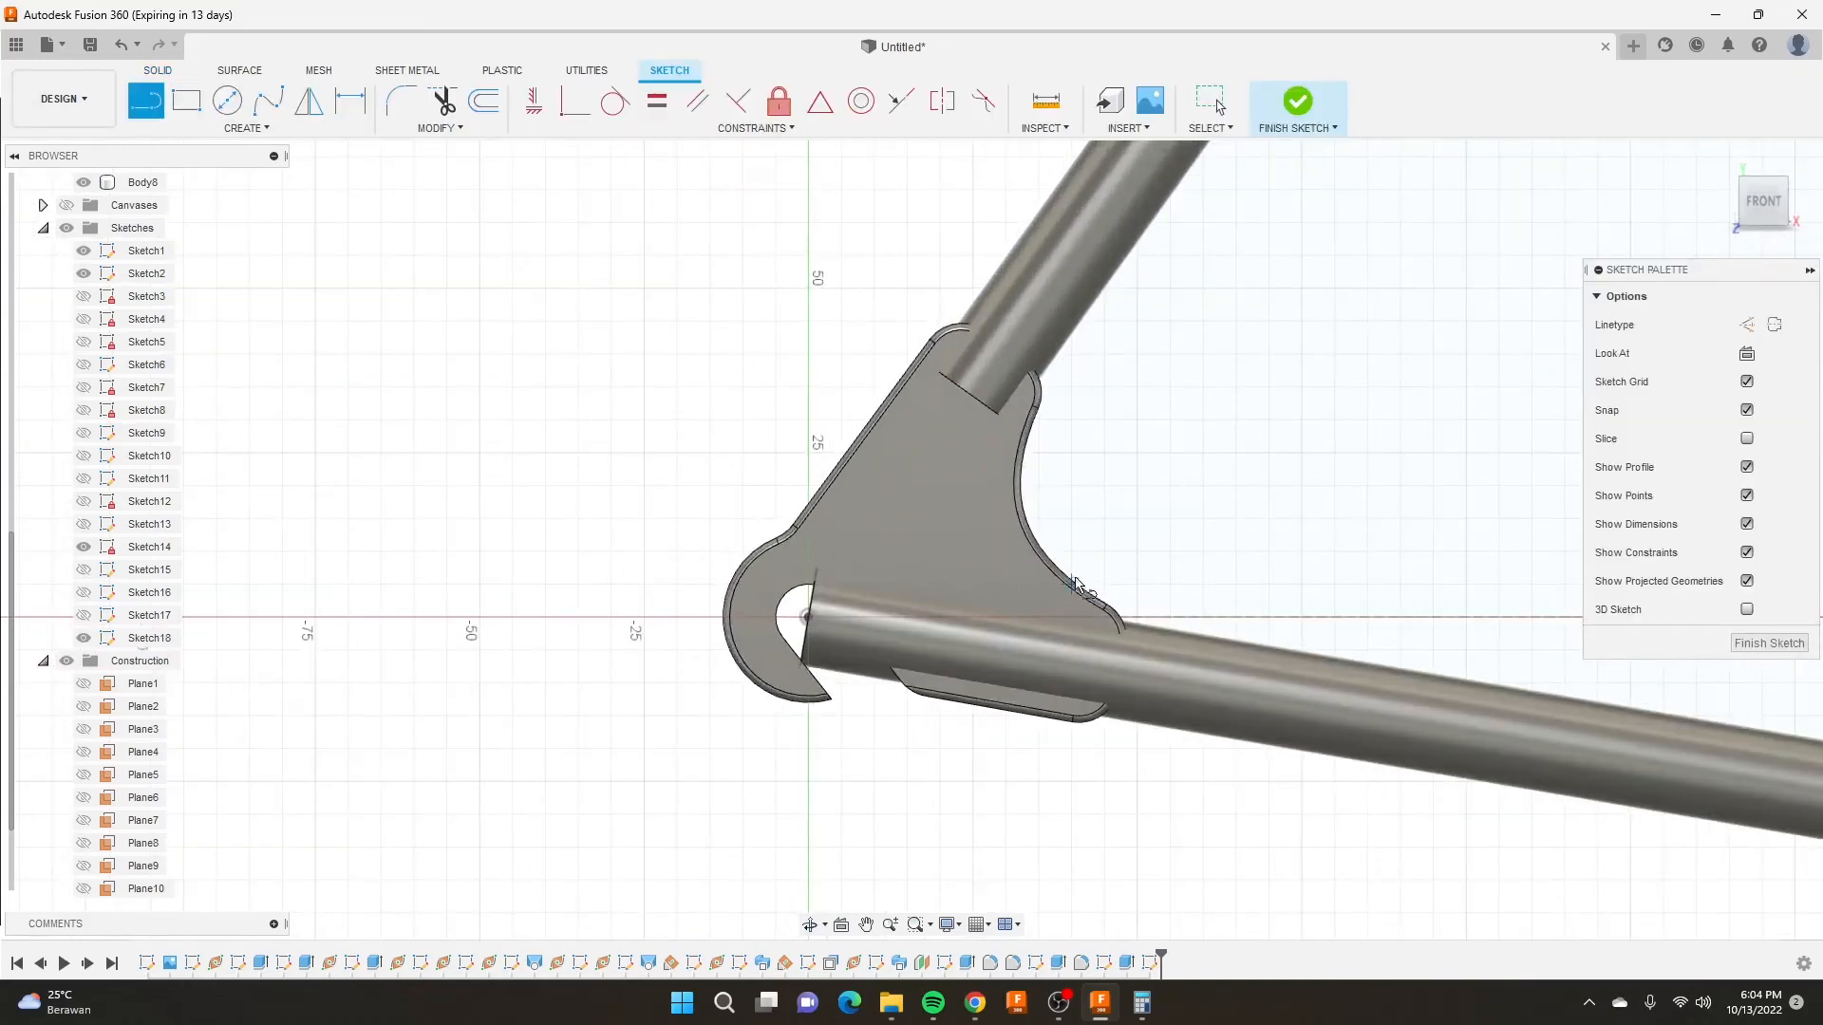
left_click(1074, 564)
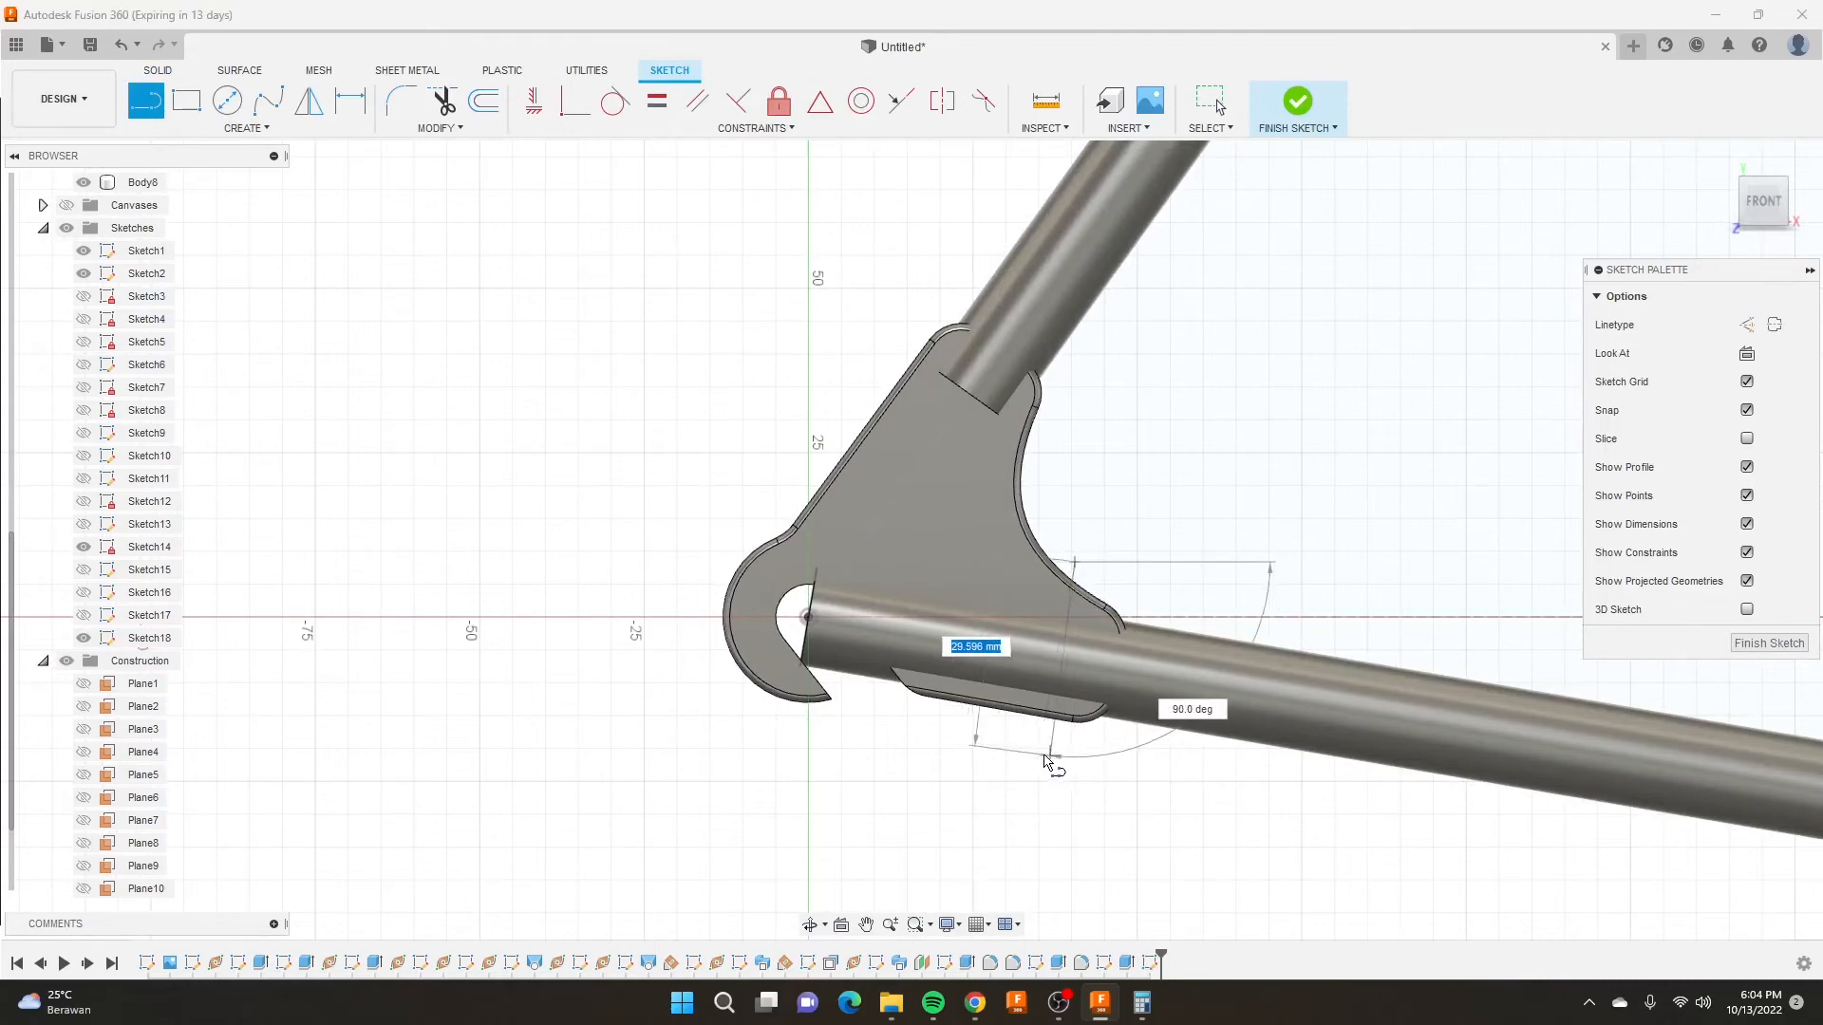
left_click(1050, 764)
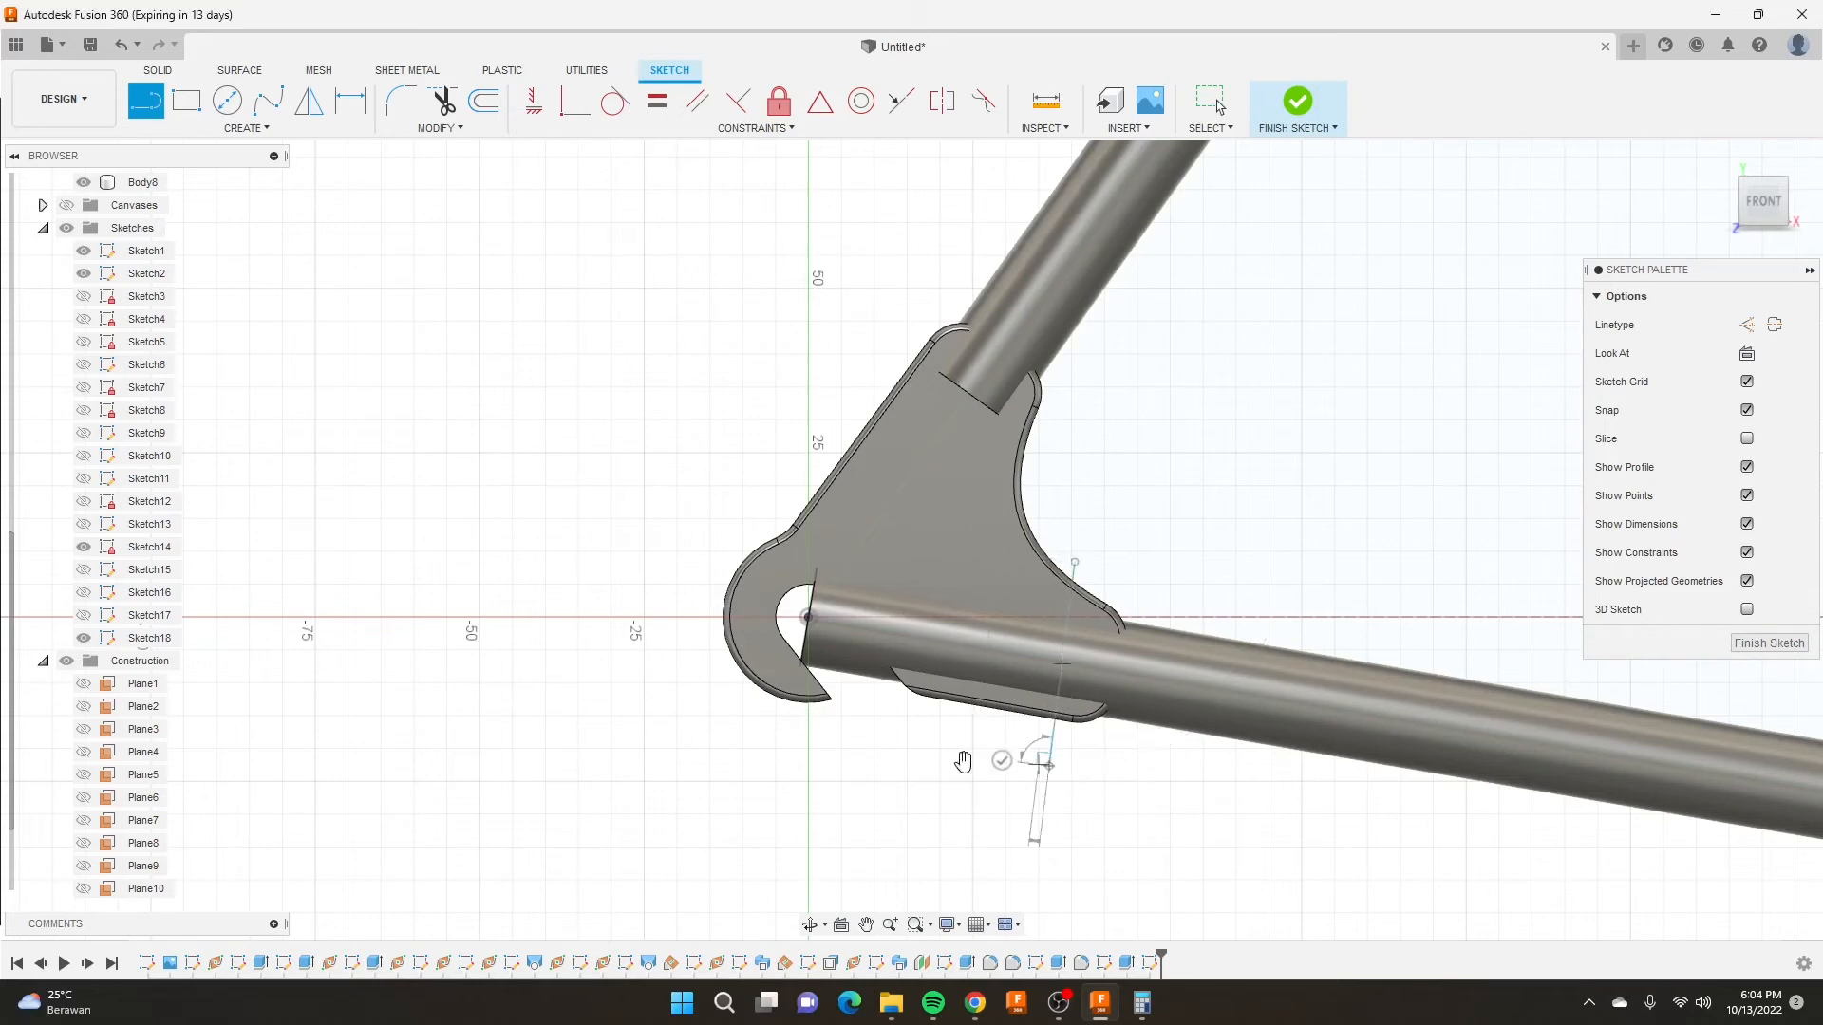
left_click(603, 681)
left_click(737, 381)
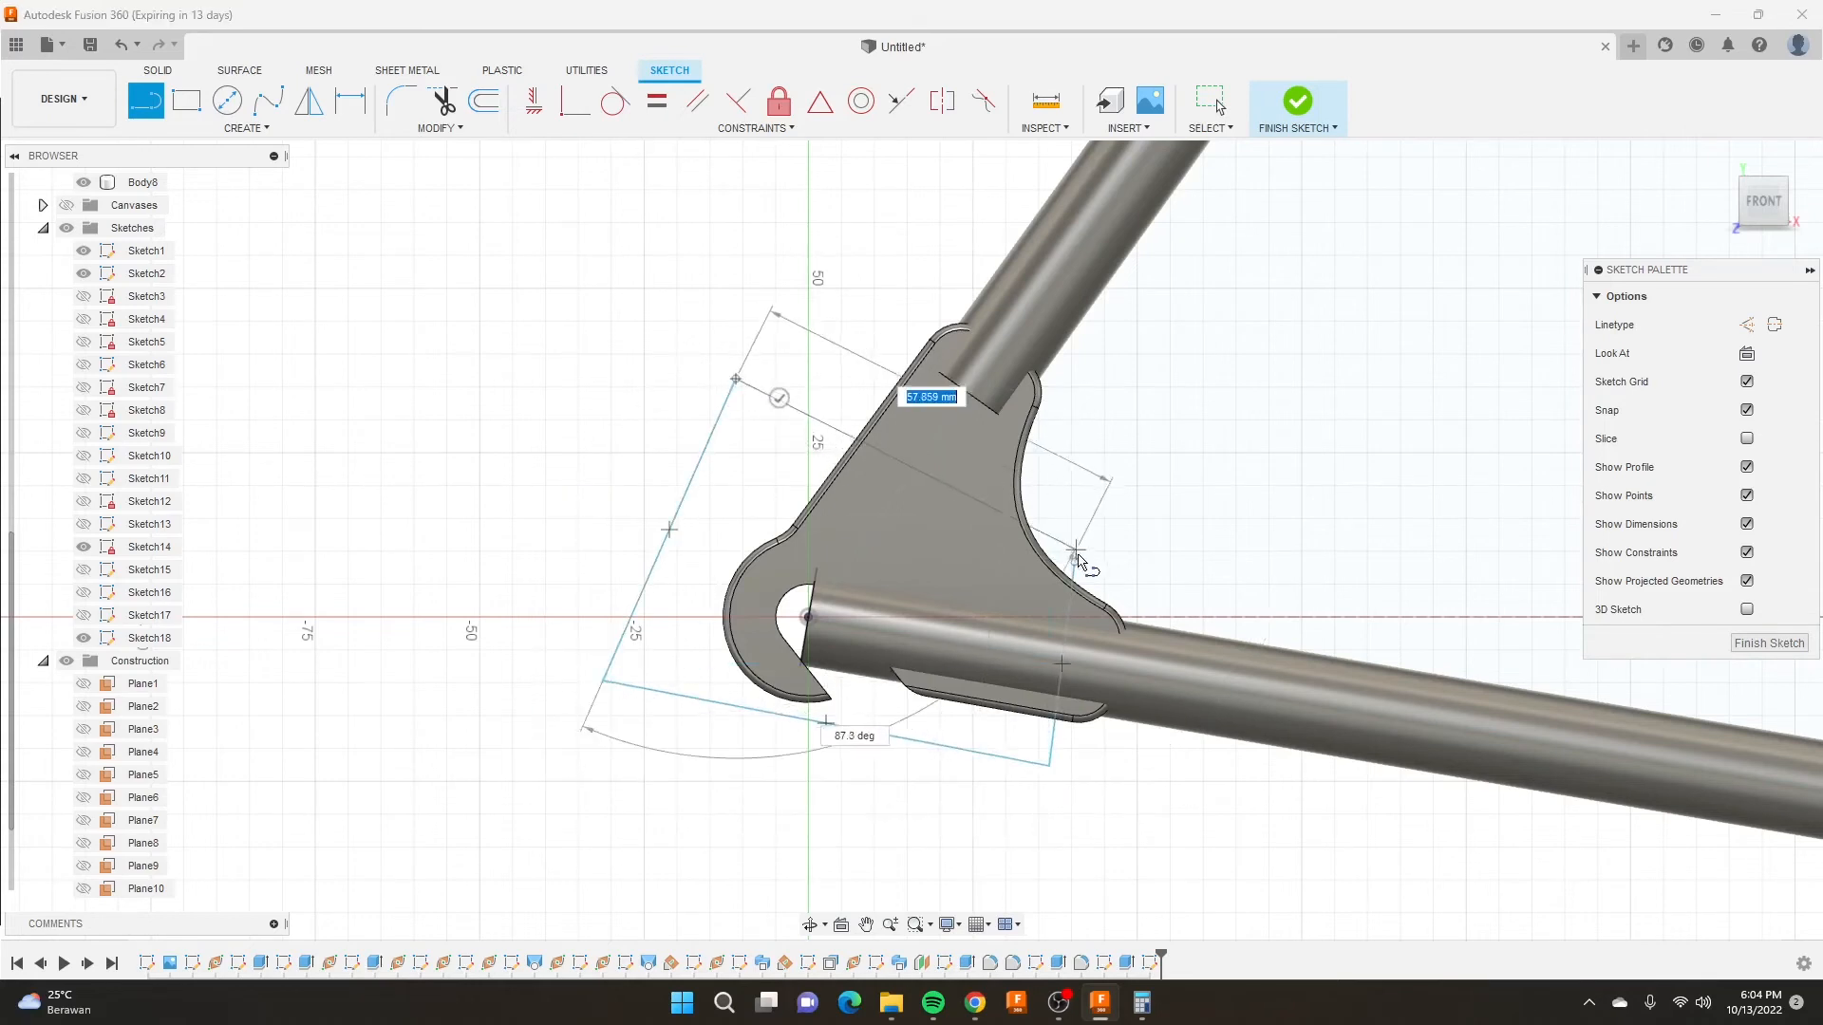
left_click(1074, 562)
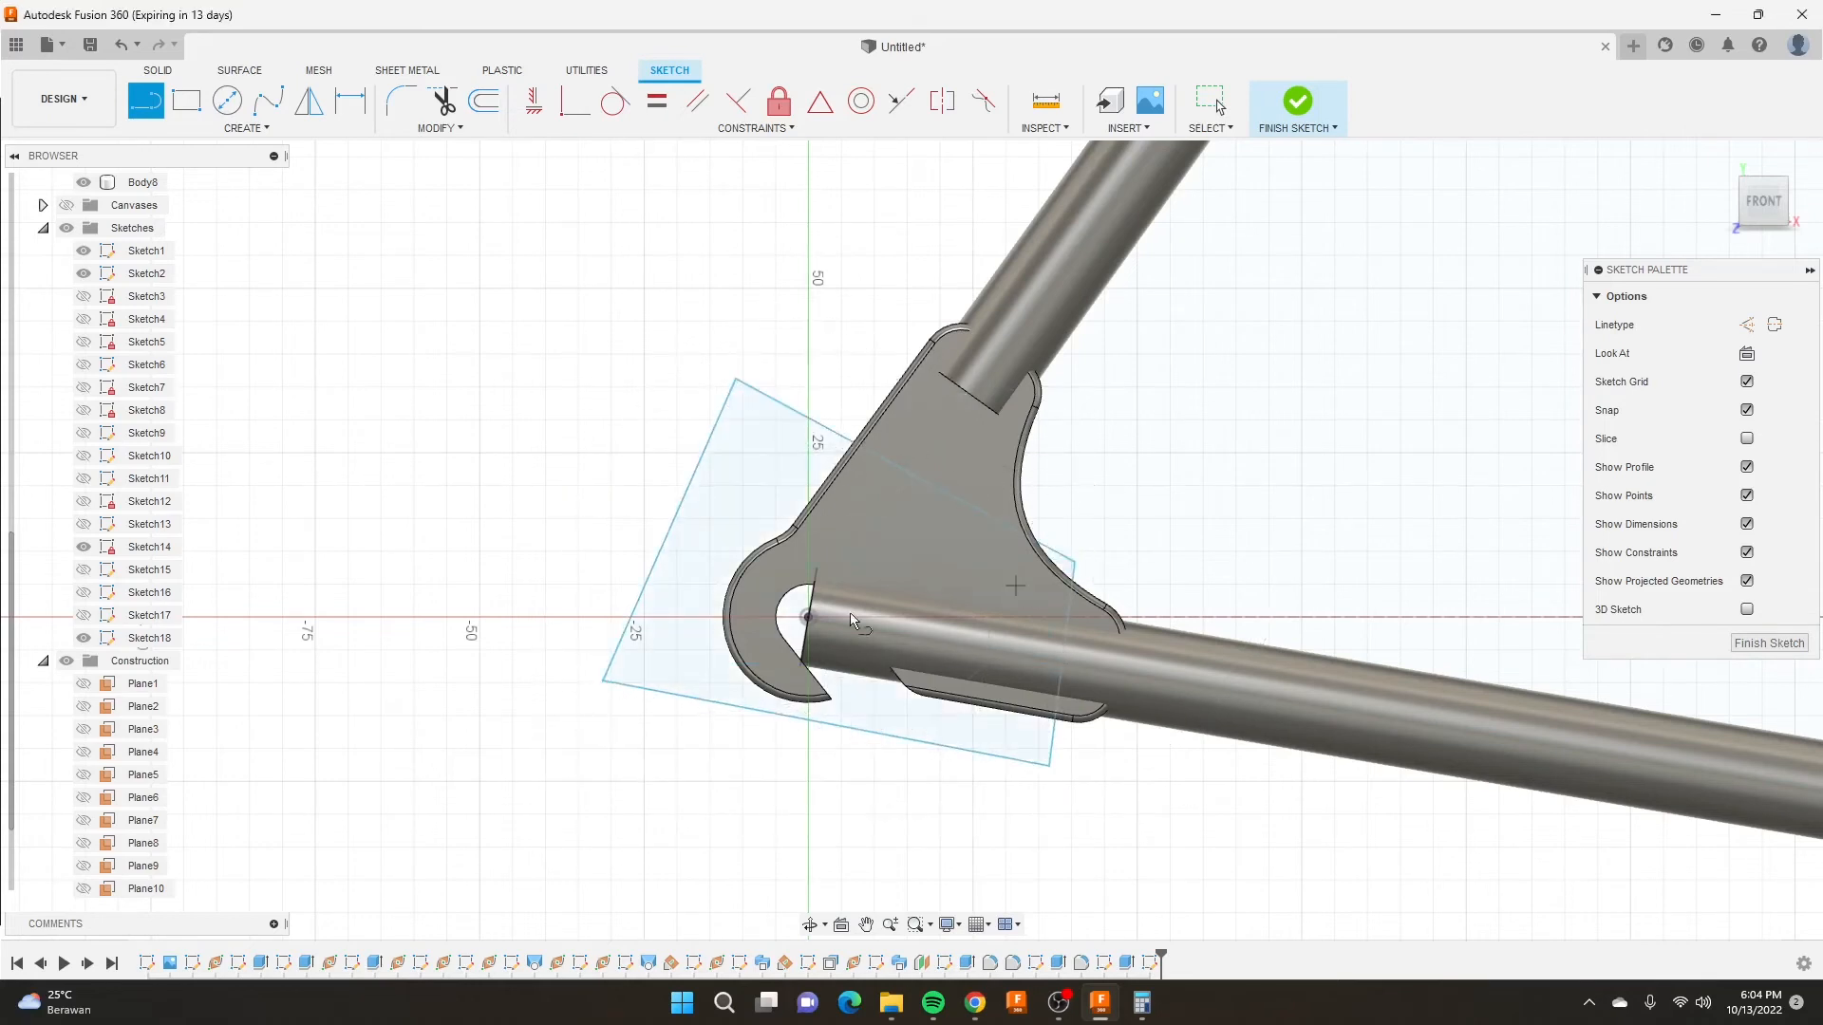
left_click(1296, 102)
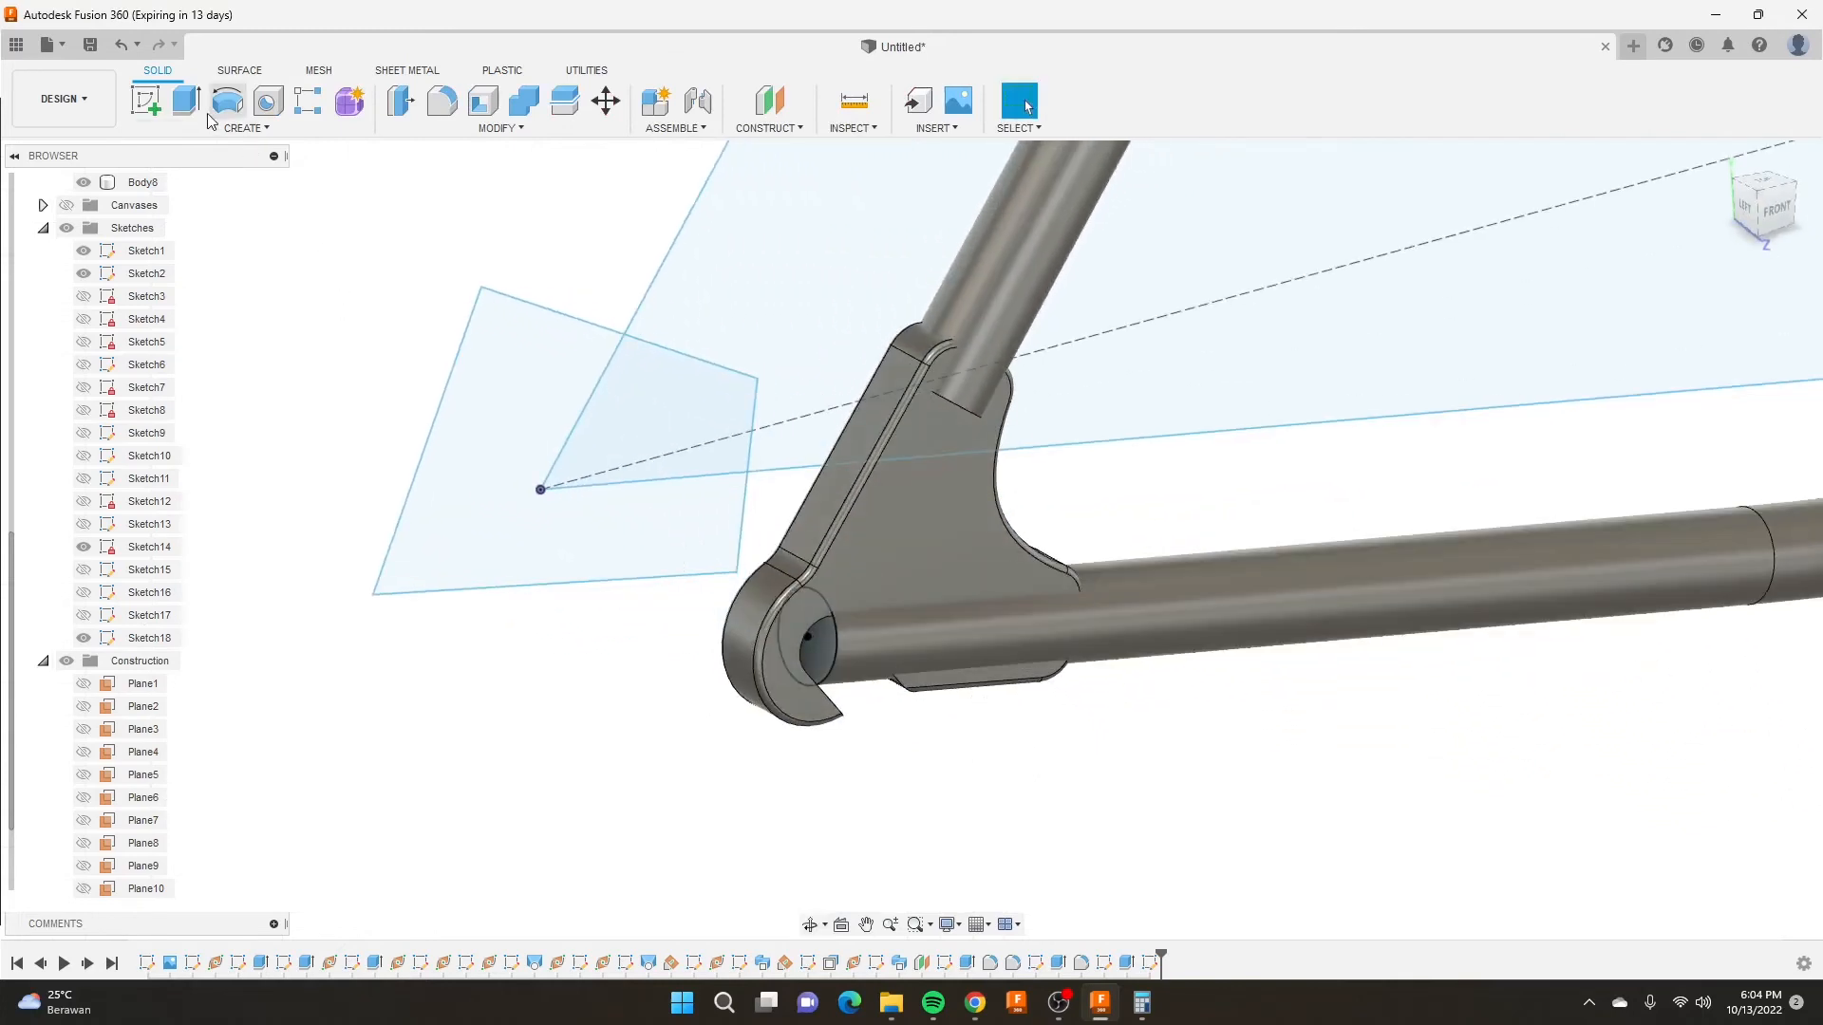
Extrude the quadrilateral profile 95 mm to one side as a cut through the lower rear tube Body7 only, excluding Body8.
key("e")
left_click(691, 475)
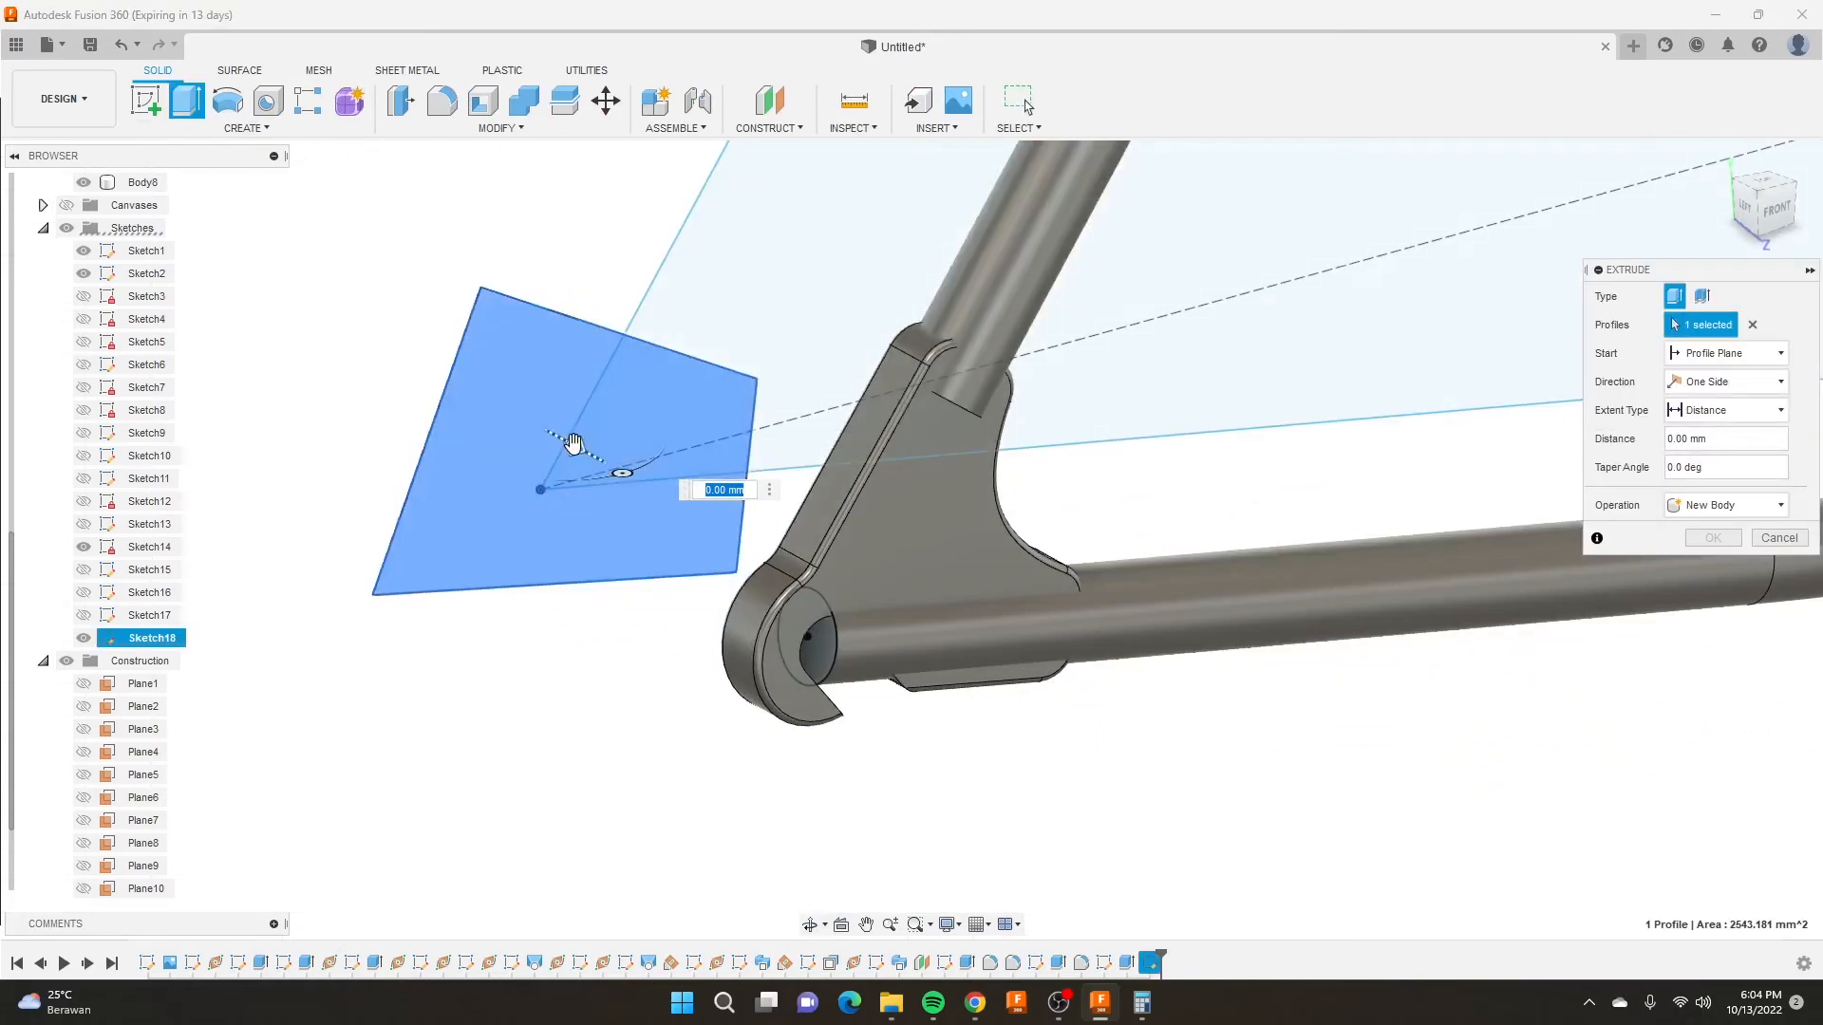
left_click_drag(574, 445, 931, 652)
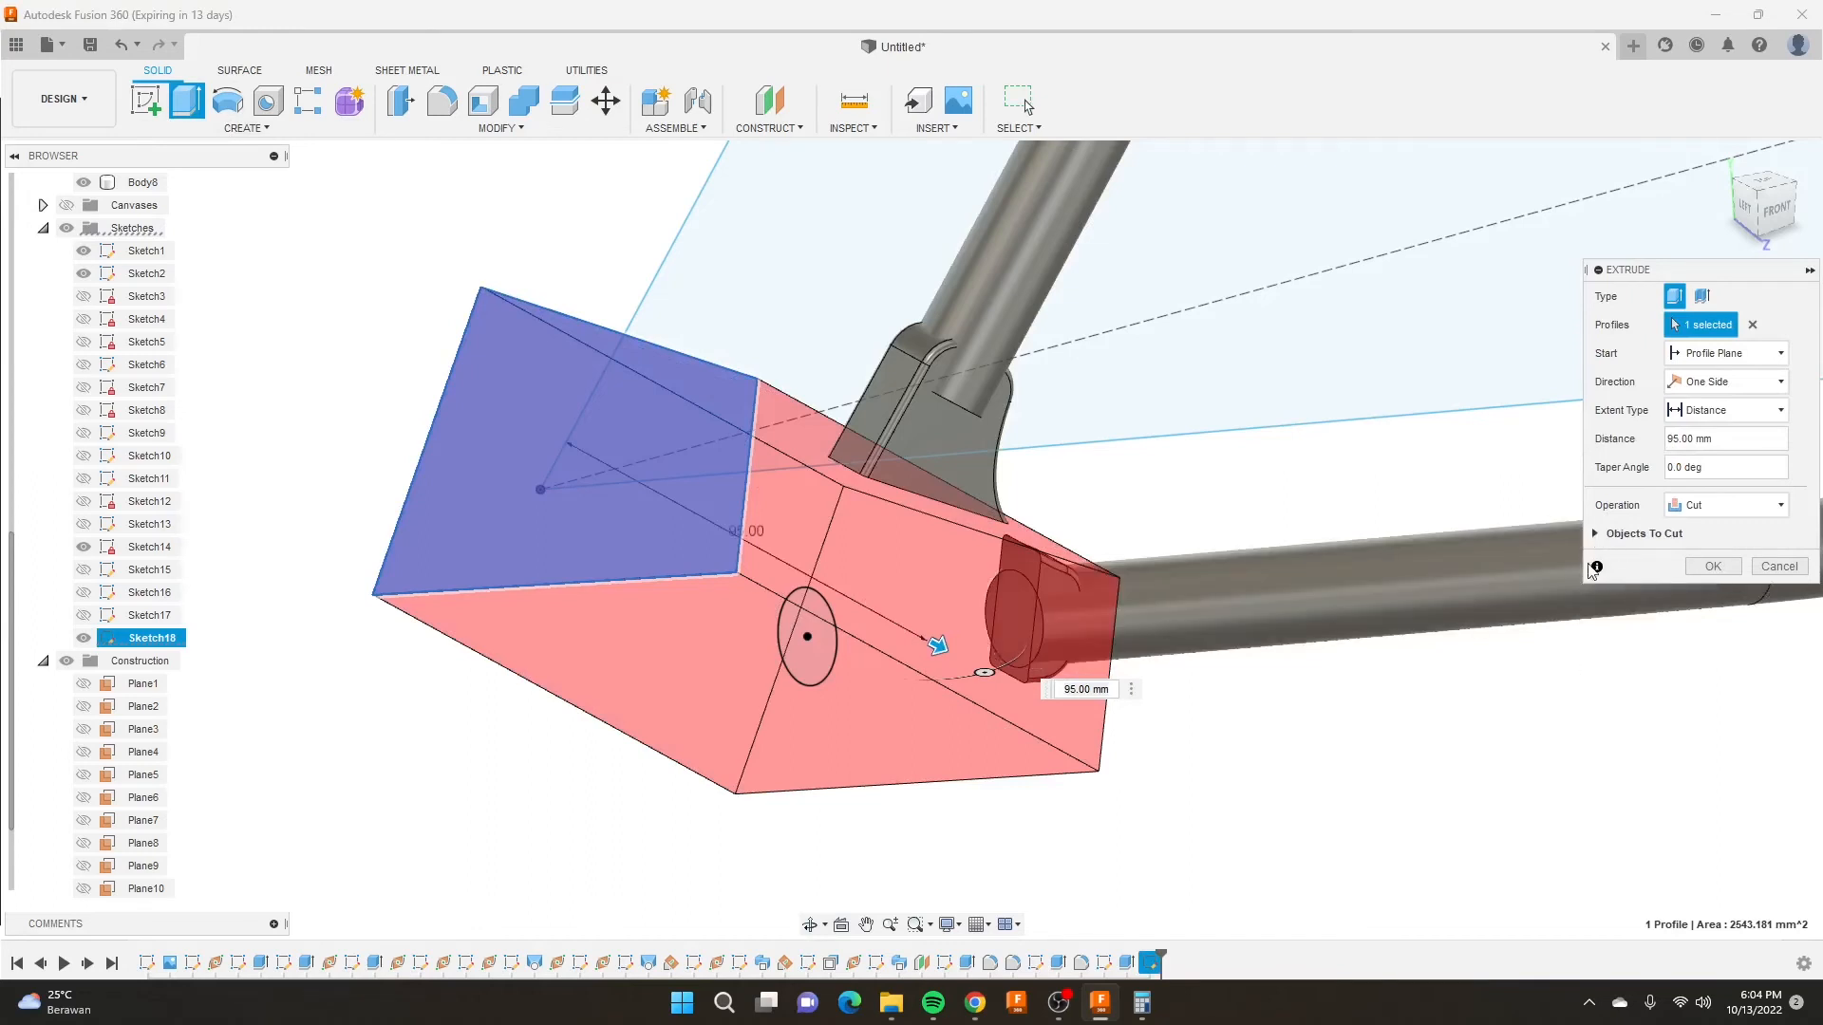
left_click(1598, 534)
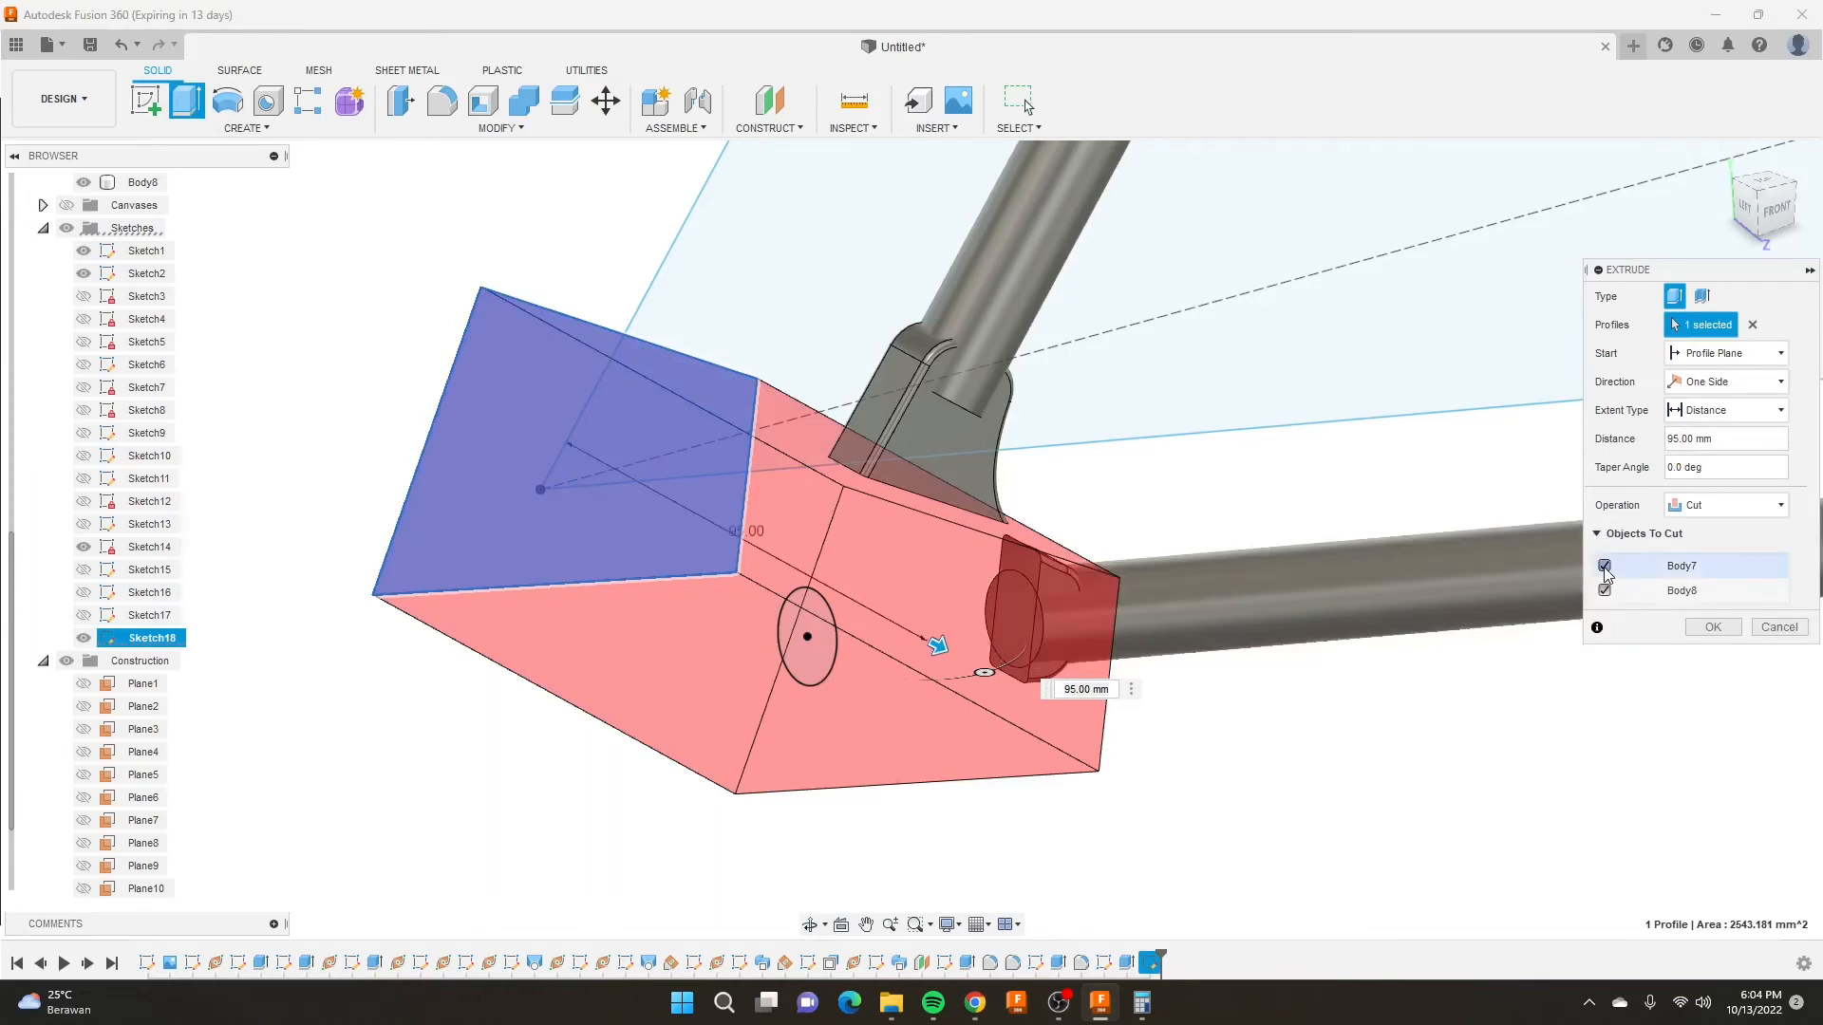
left_click(1605, 567)
left_click(1605, 591)
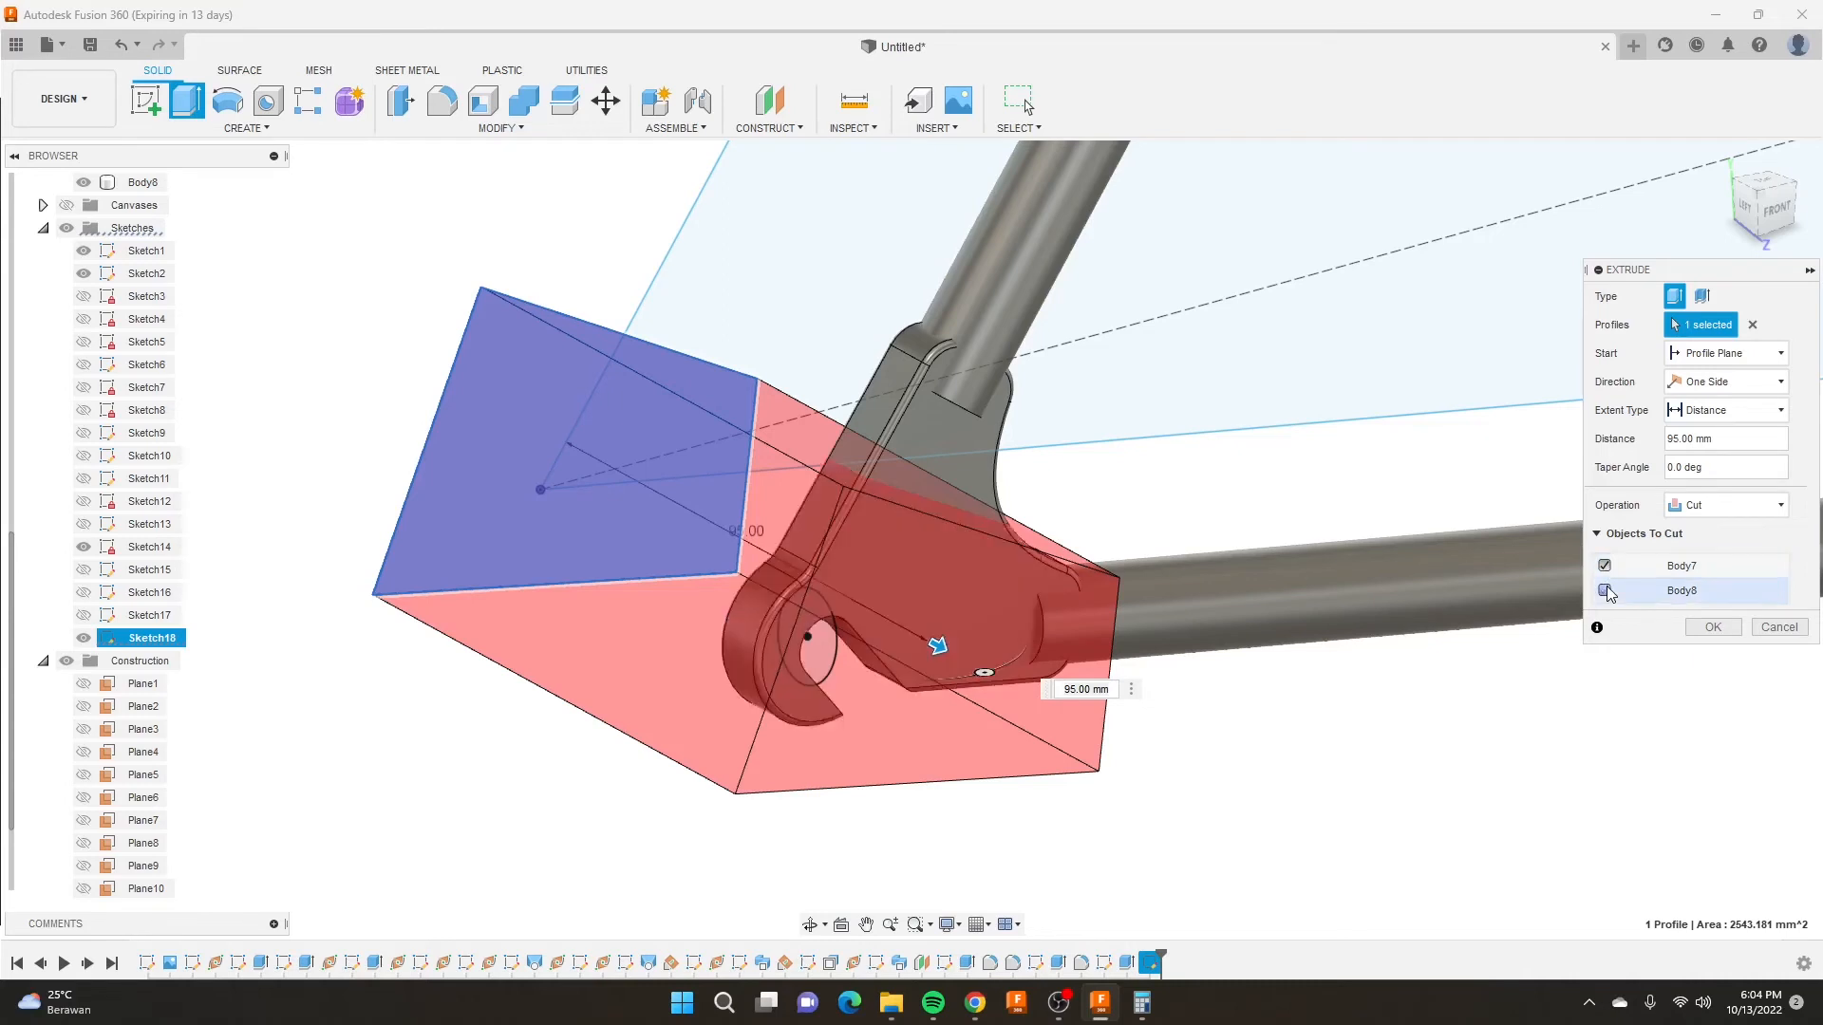
left_click(1712, 629)
Fillet the end edges of the upper and lower rear tubes at the dropout bracket with a 2 mm radius.
scroll(461, 213, "up", 5)
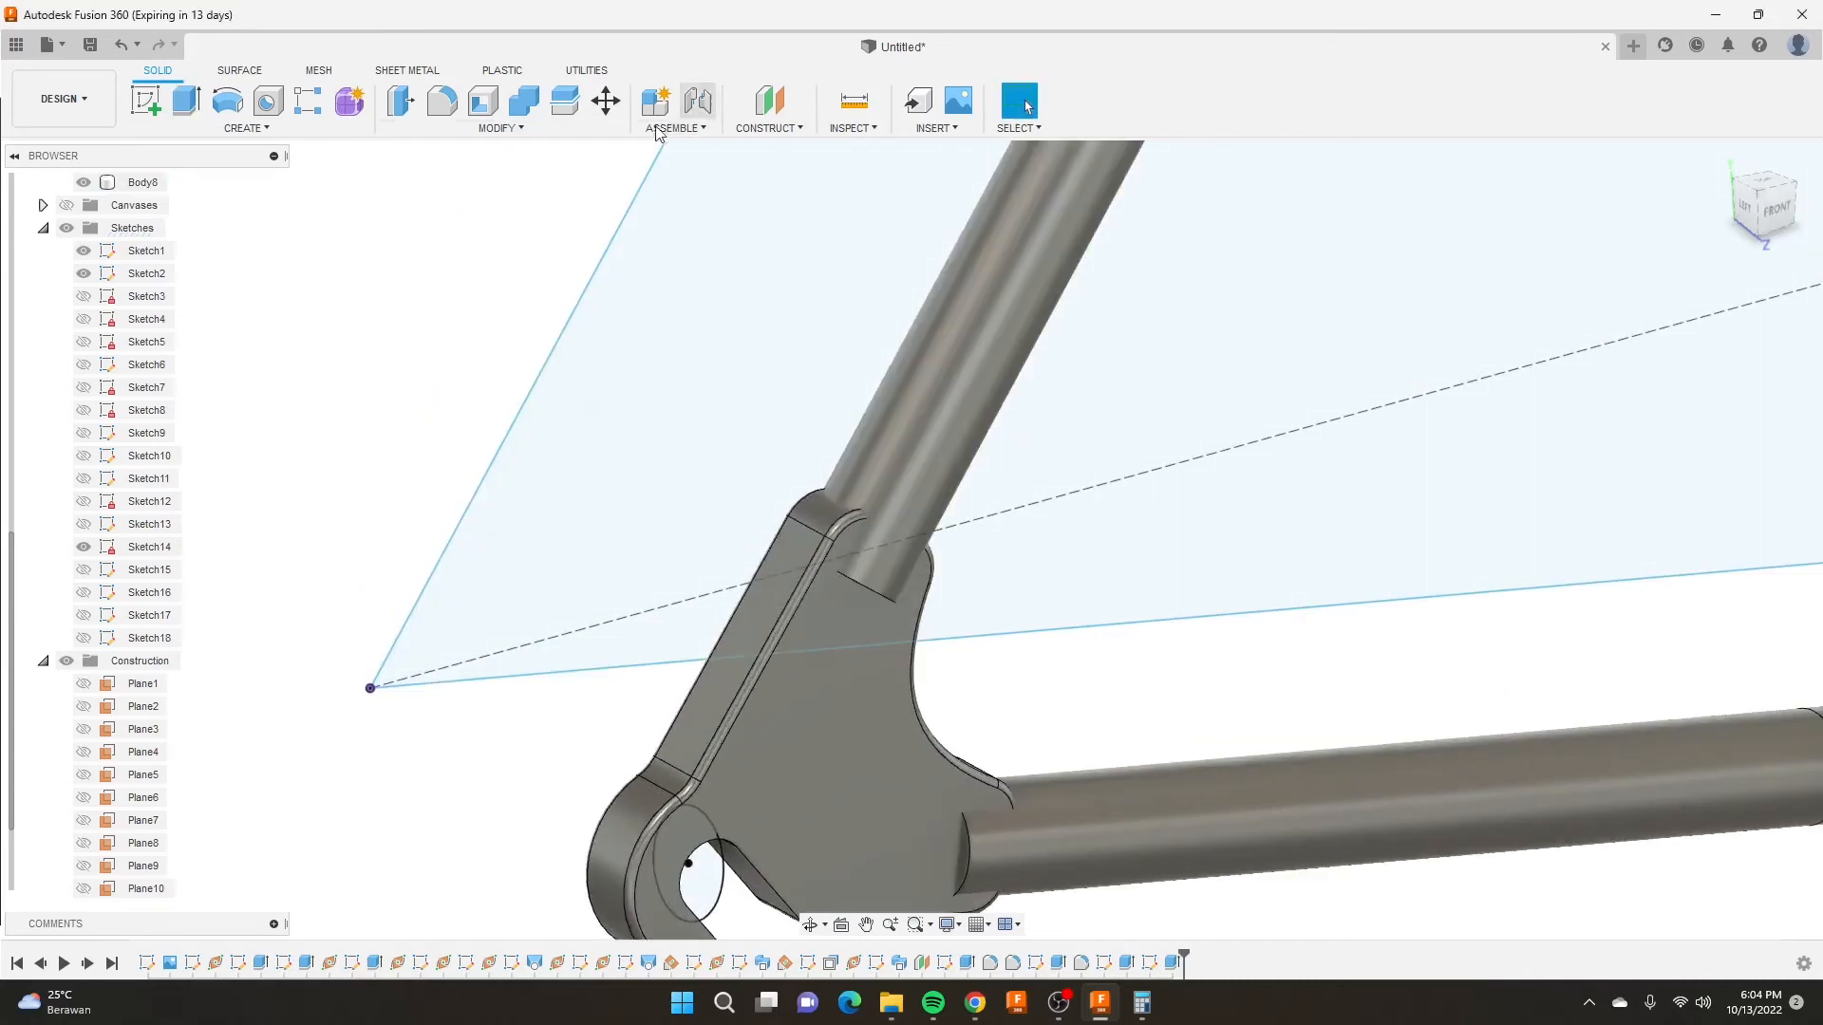
left_click(441, 100)
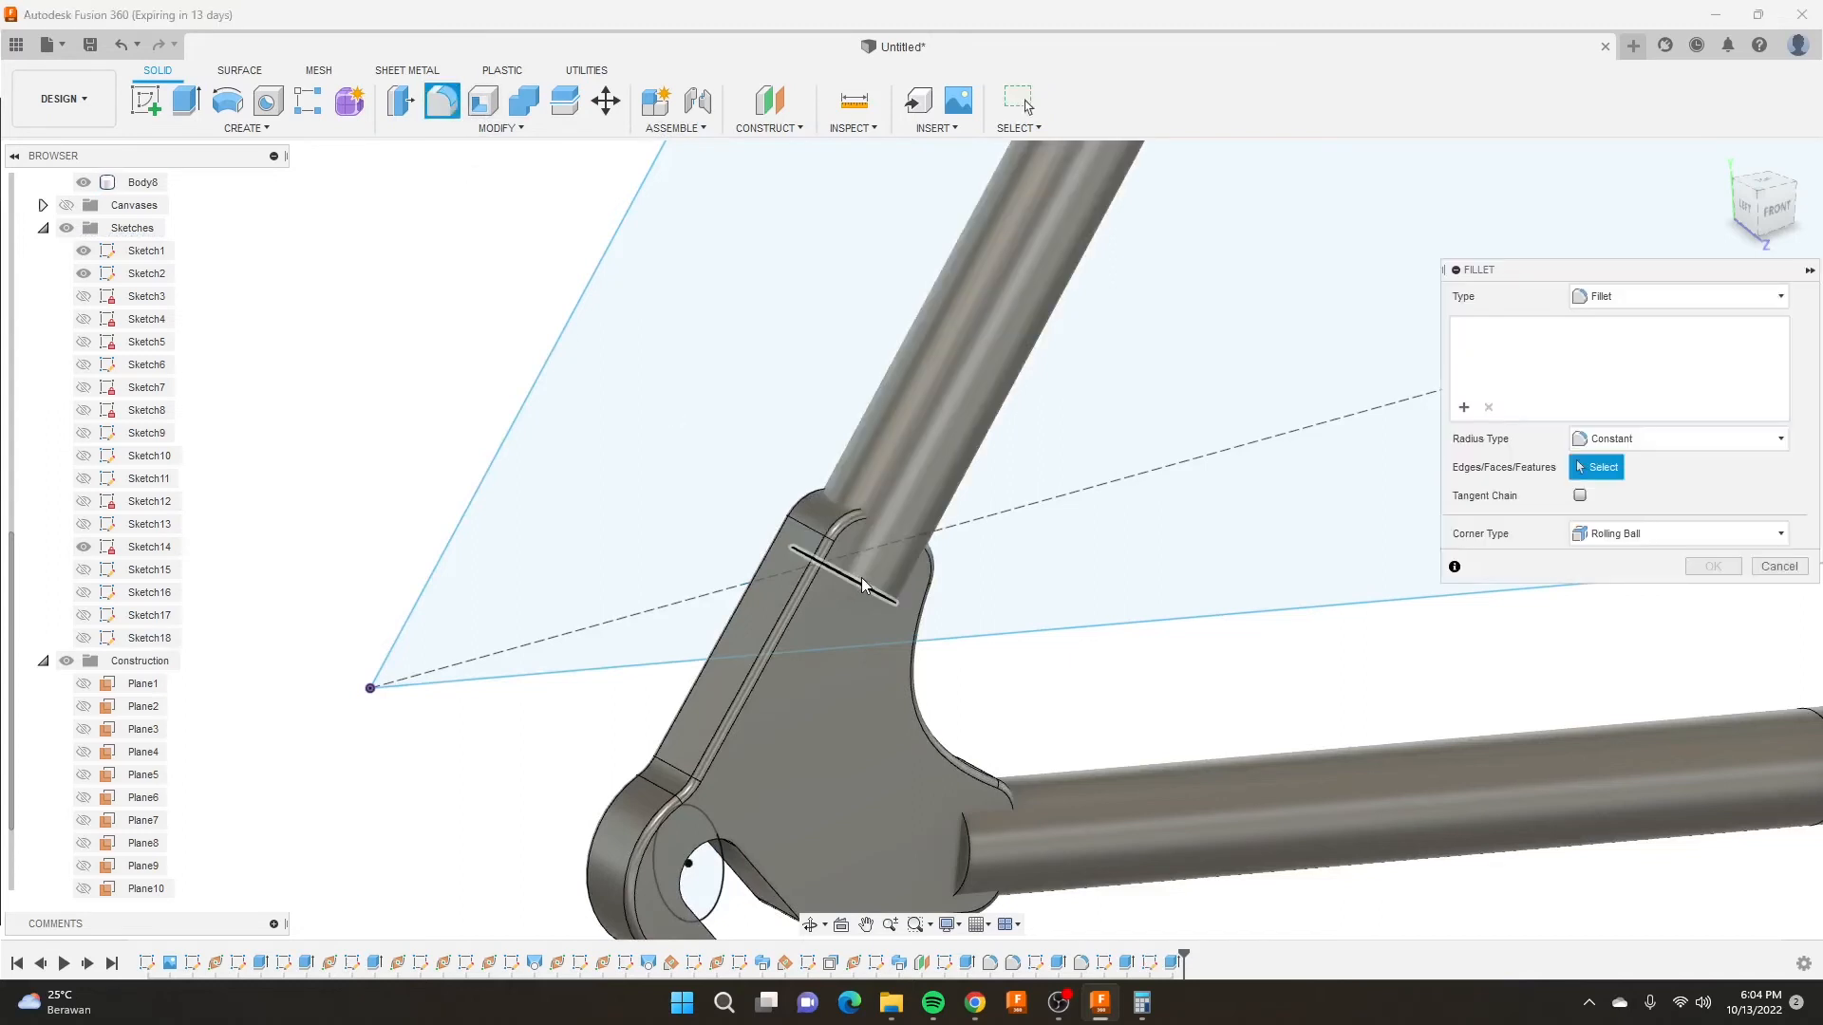
left_click(862, 577)
left_click(966, 835)
type("1")
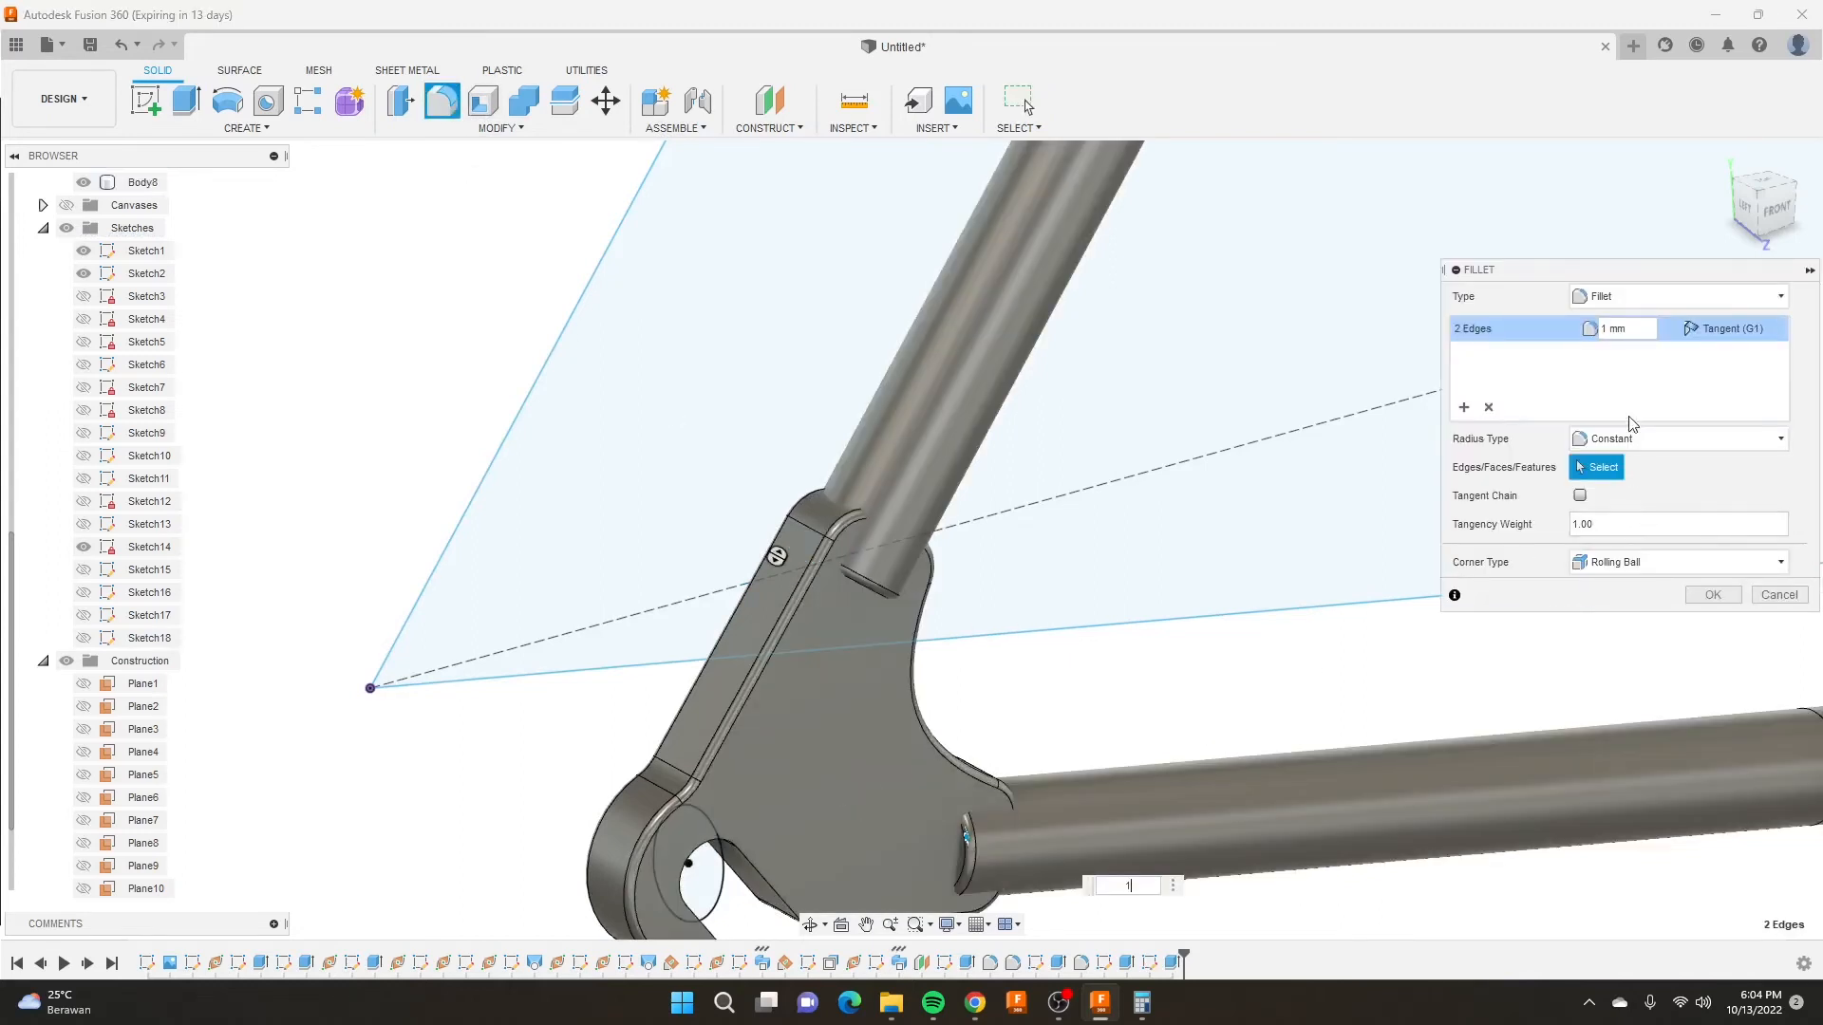
left_click_drag(1632, 328, 1516, 328)
type("2")
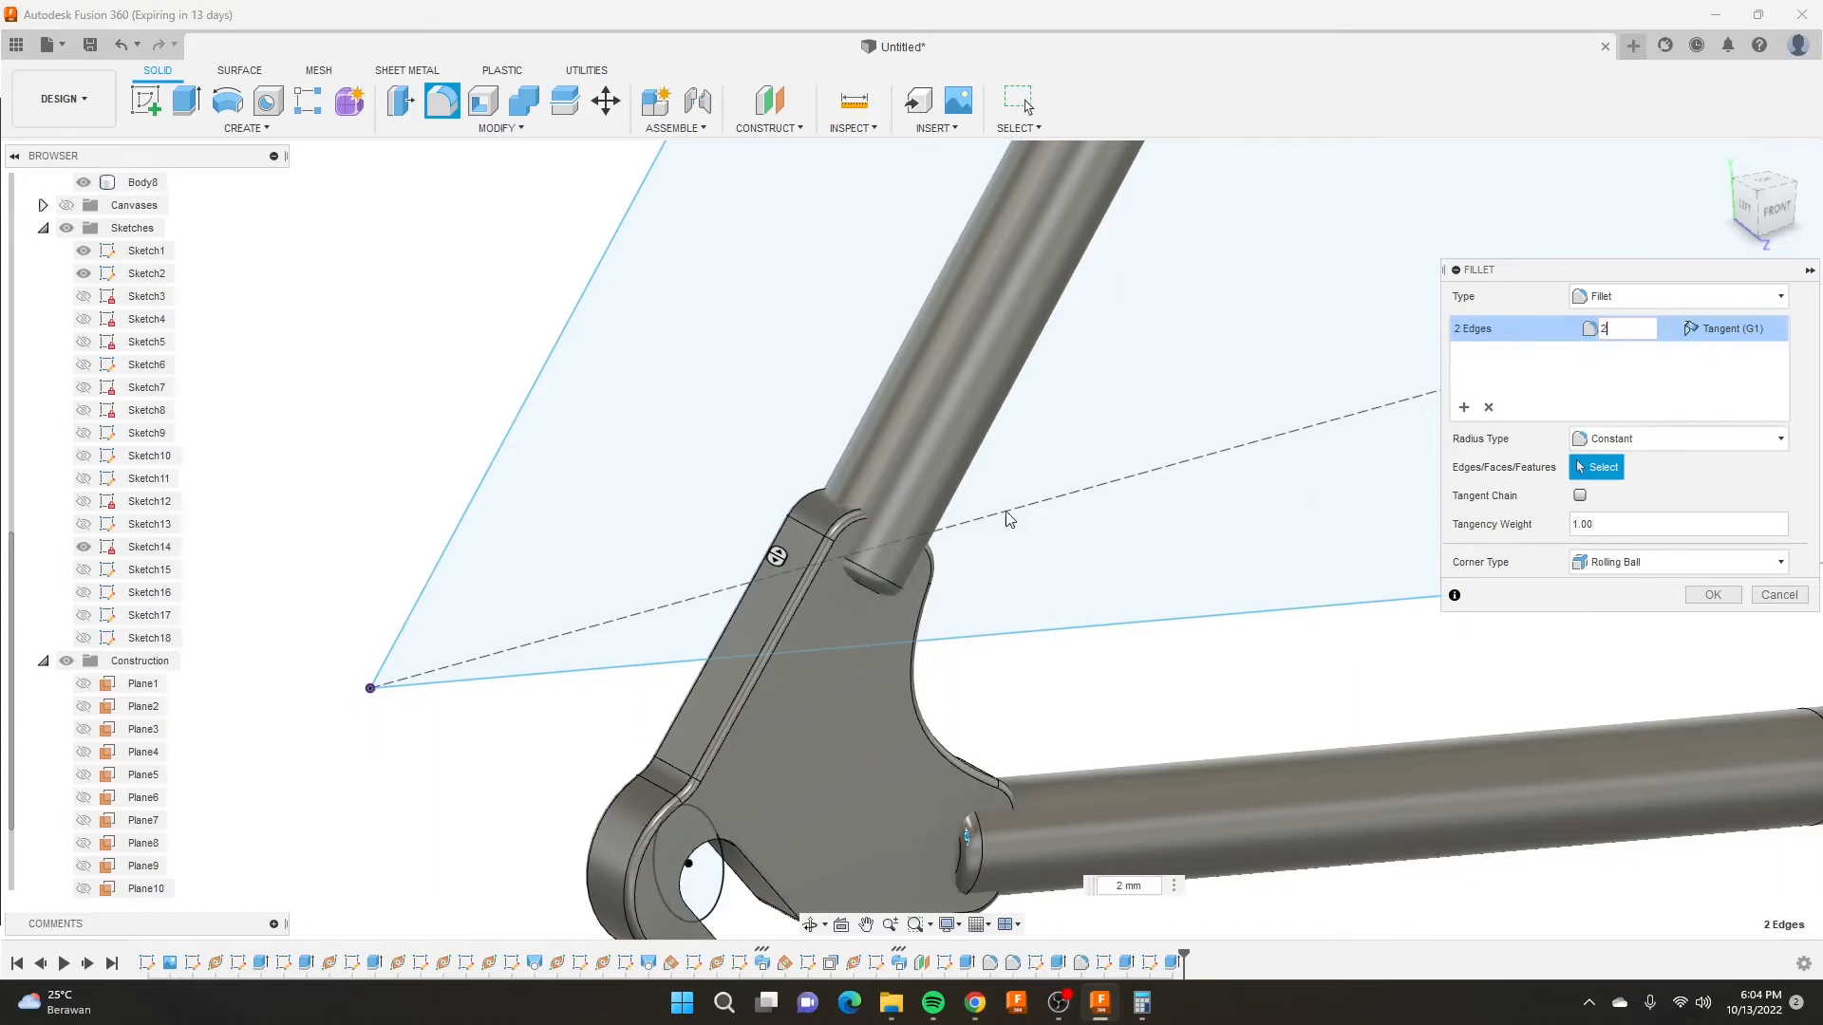
left_click(1714, 595)
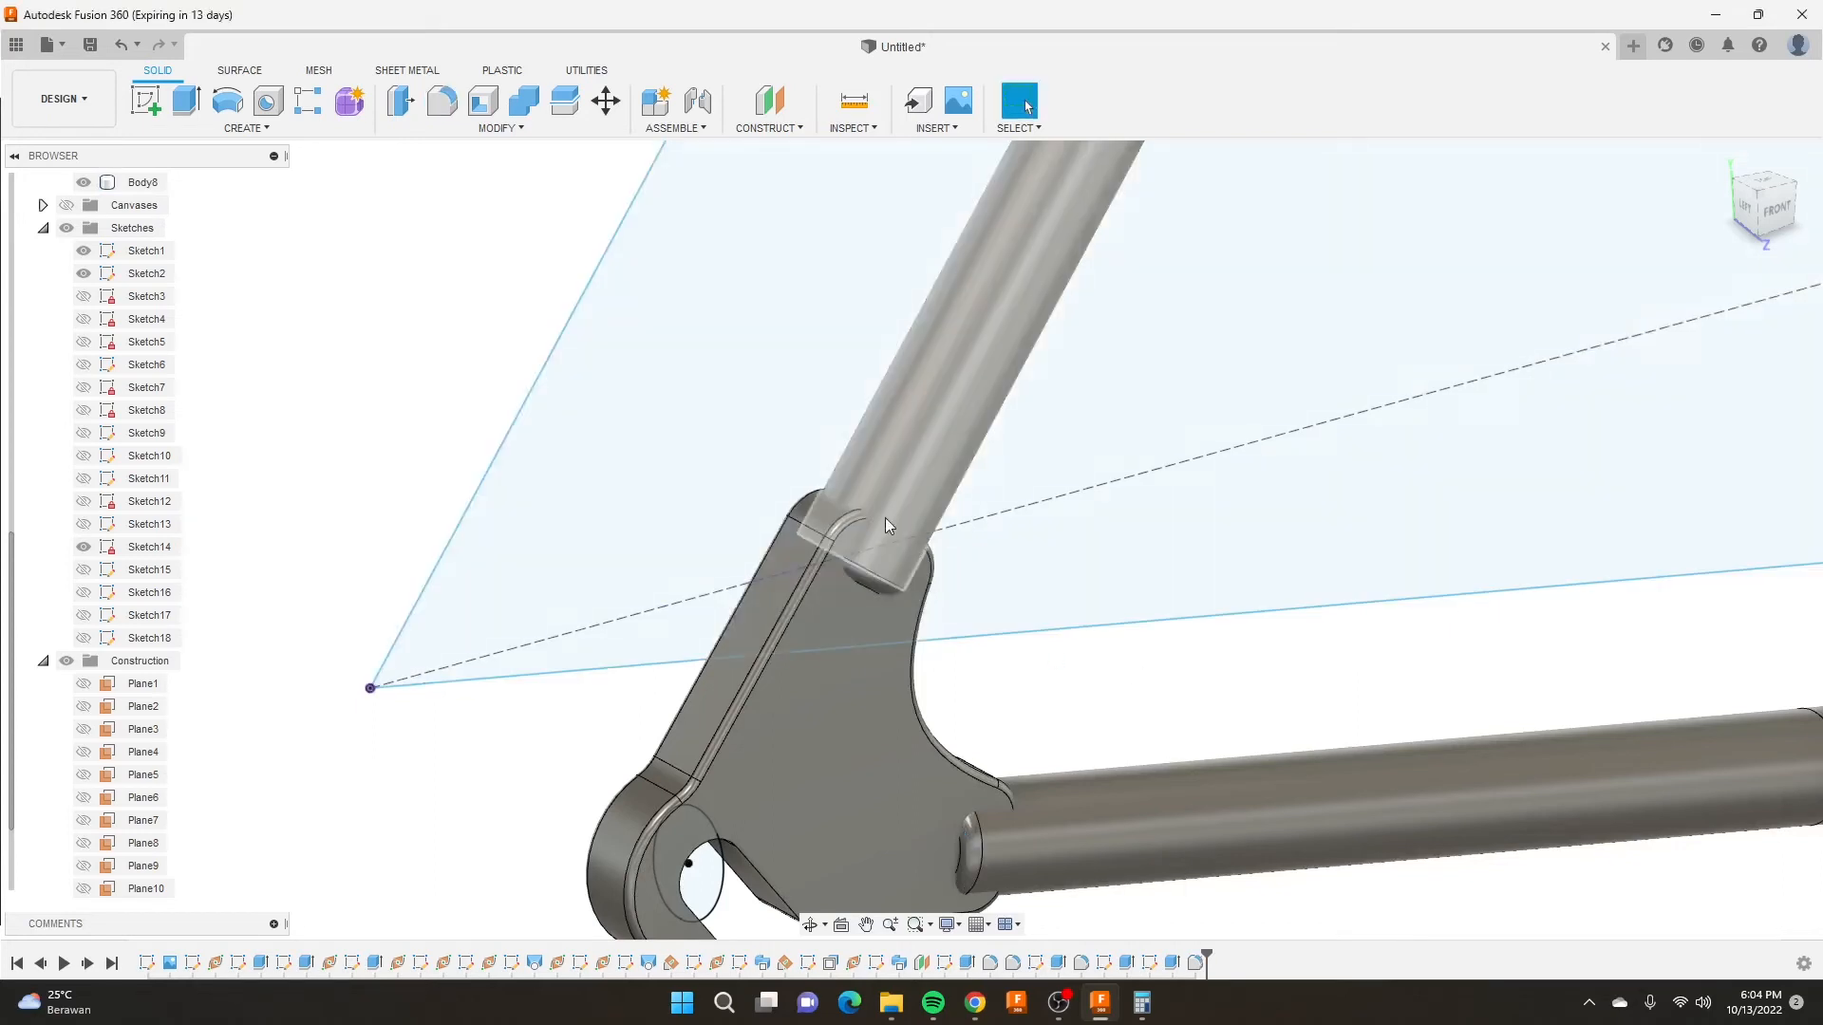
Examine the joint where the top tube and down tube run into the head tube.
scroll(1063, 427, "down", 6)
scroll(1190, 418, "up", 2)
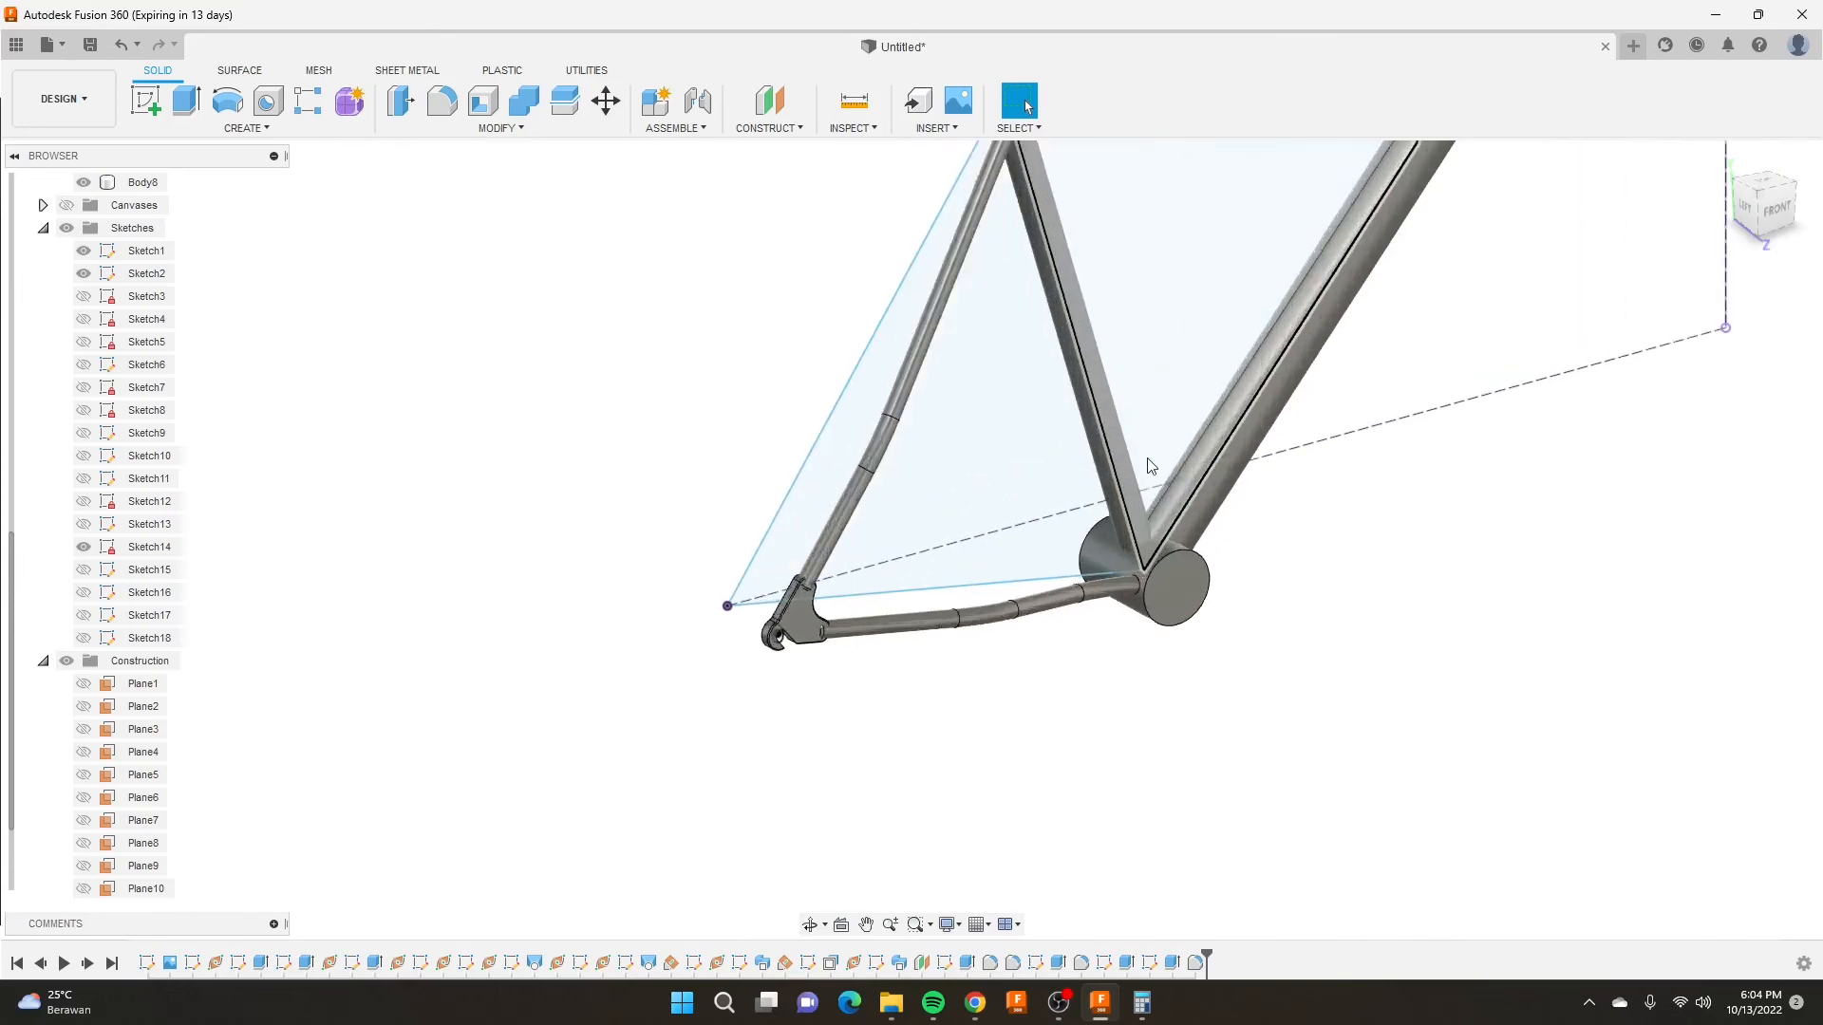
scroll(1139, 468, "down", 3)
scroll(1082, 289, "up", 3)
middle_click_drag(988, 557, 956, 578, "shift")
scroll(1354, 333, "down", 2)
scroll(1310, 340, "up", 5)
scroll(1310, 340, "up", 4)
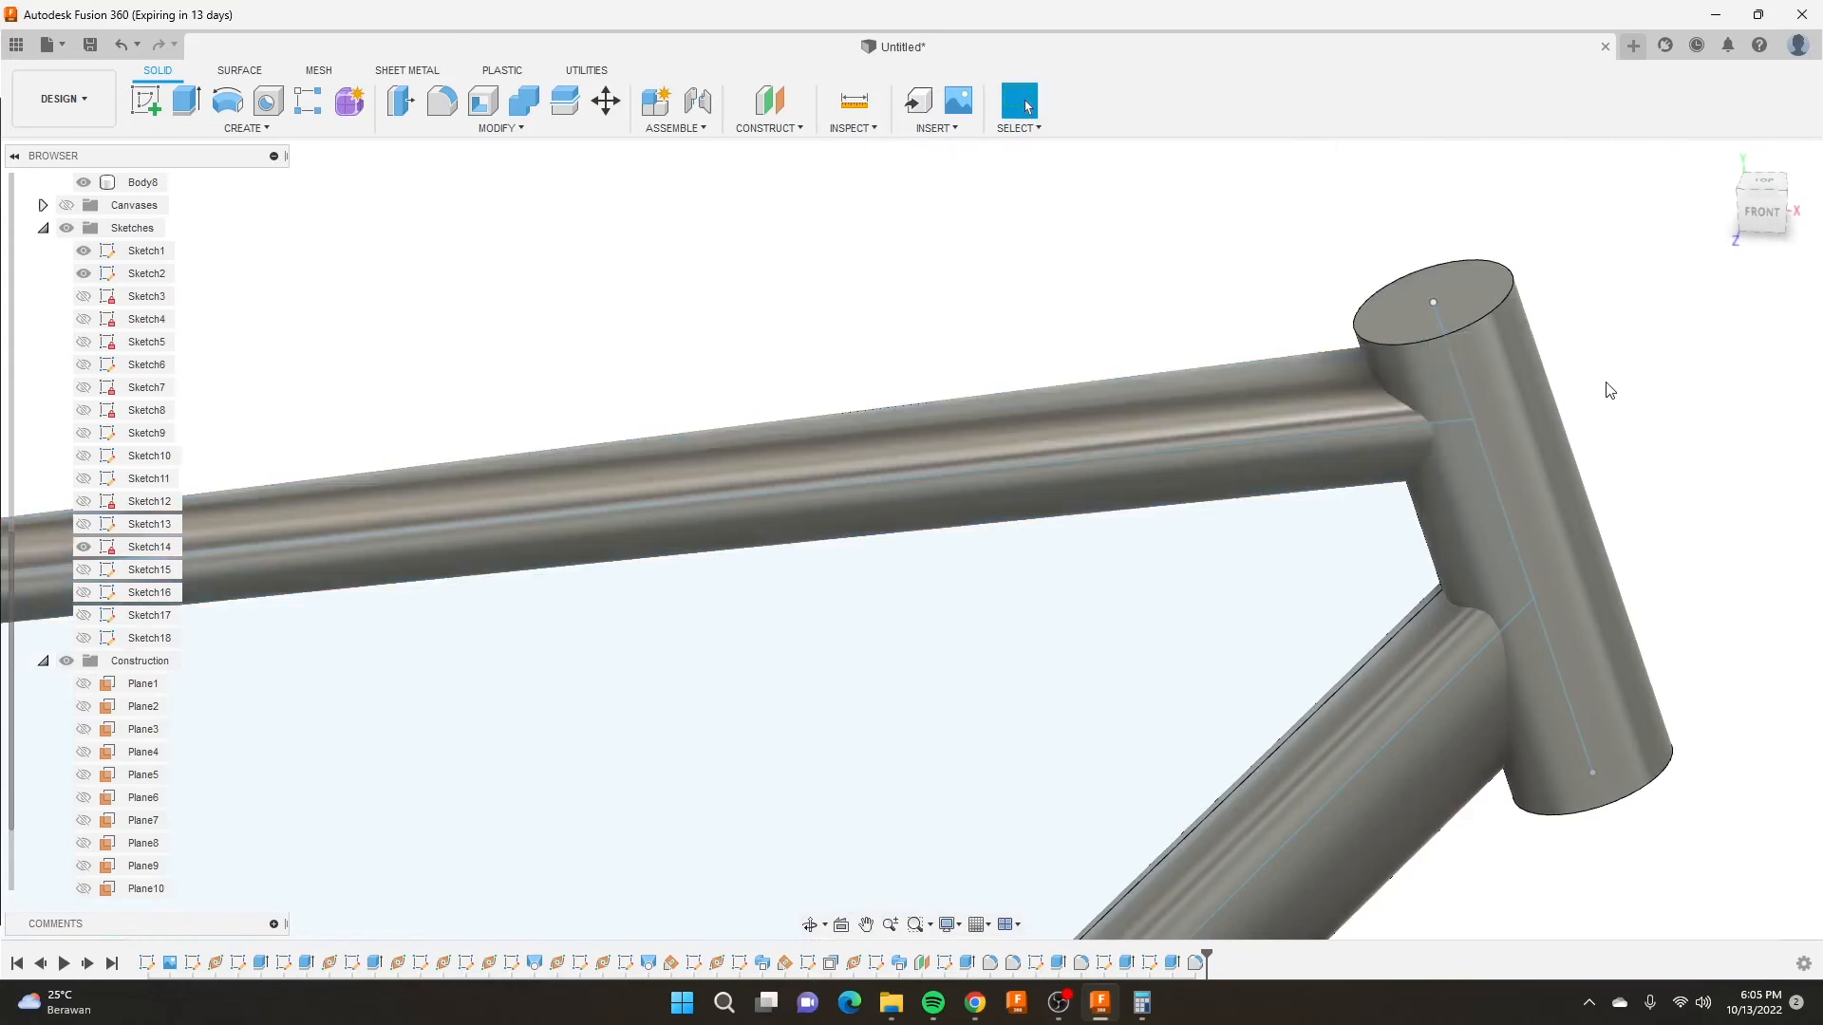
left_click(1471, 397)
left_click(1169, 363)
scroll(1169, 362, "down", 2)
scroll(1177, 359, "up", 1)
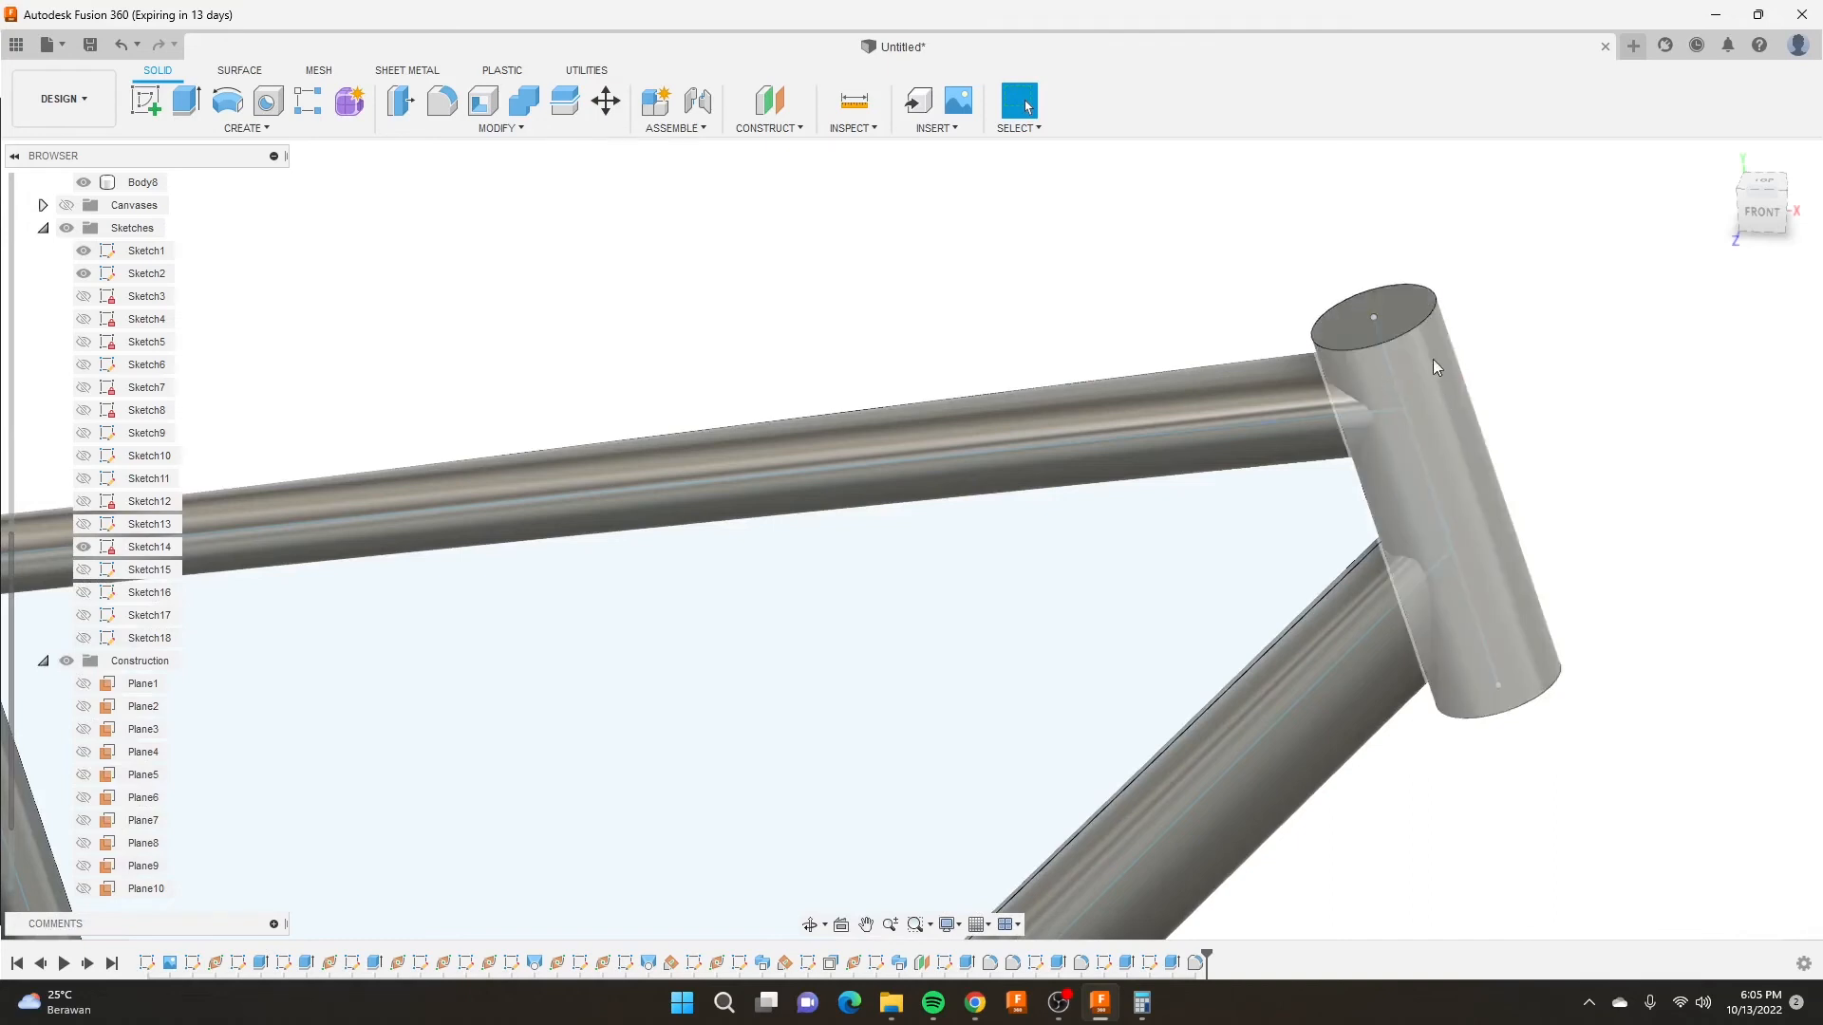
left_click(1217, 385)
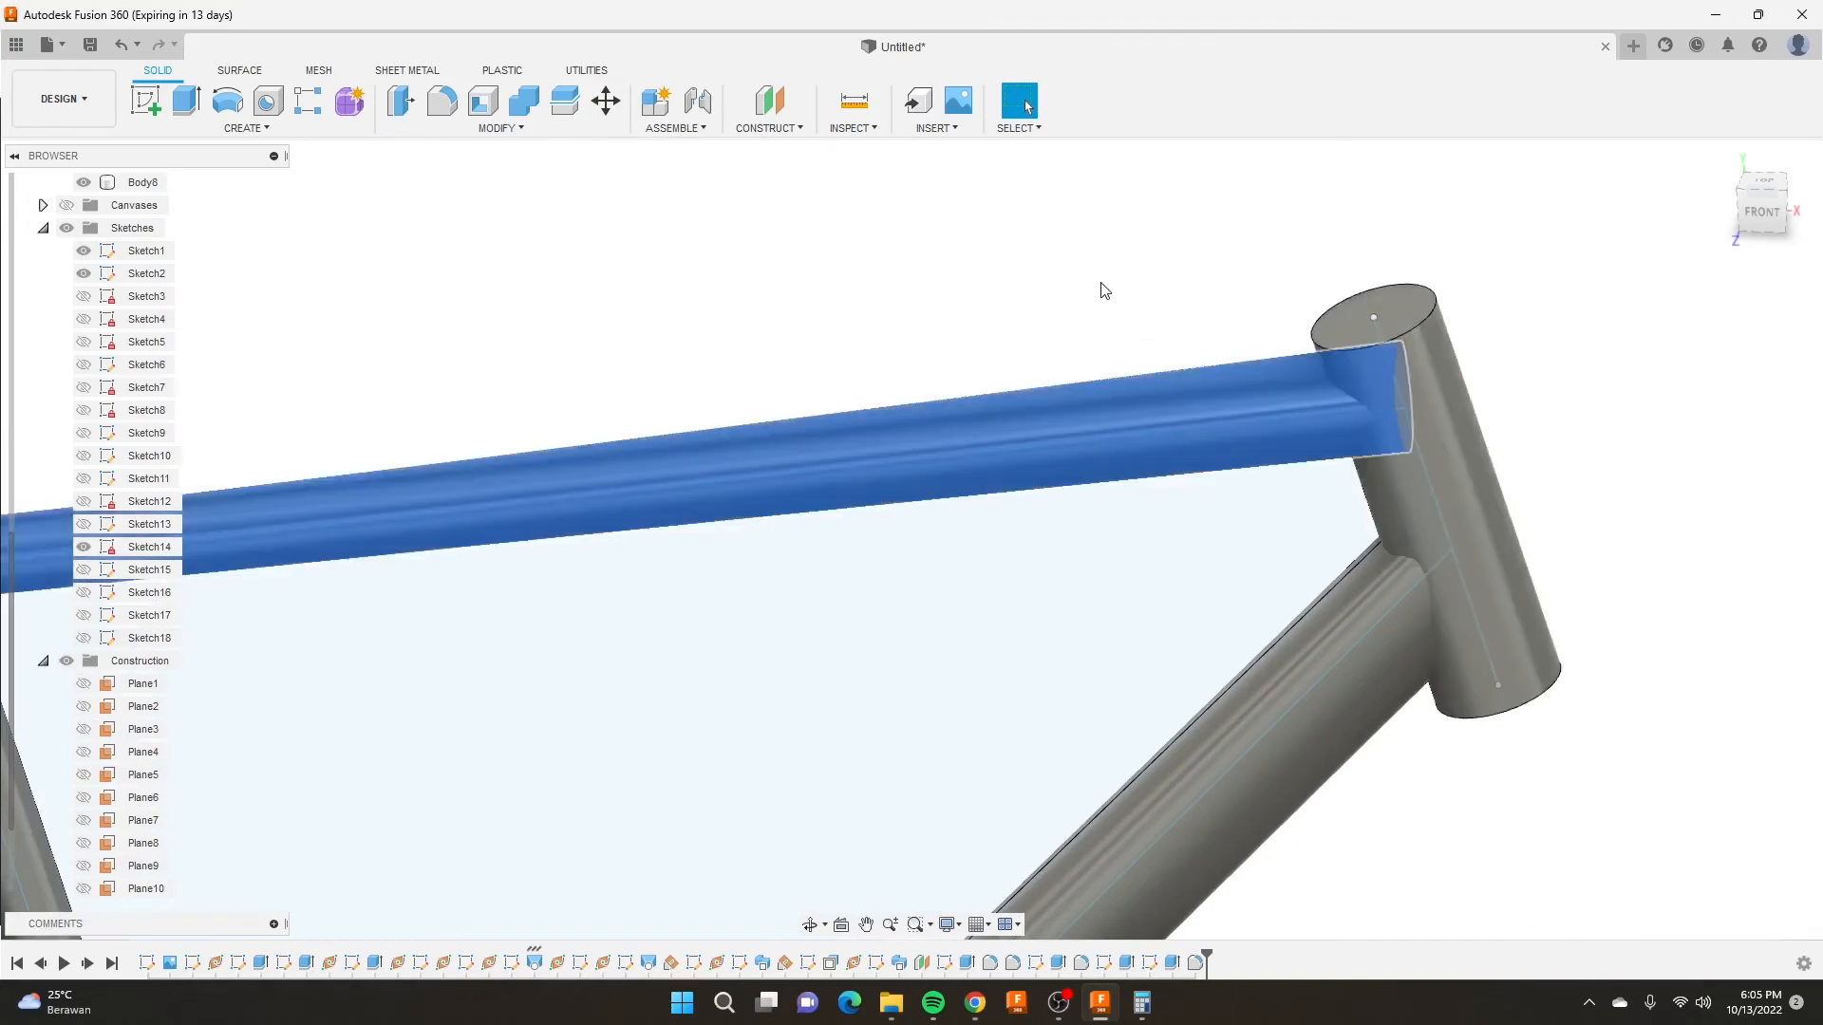
left_click(1103, 288)
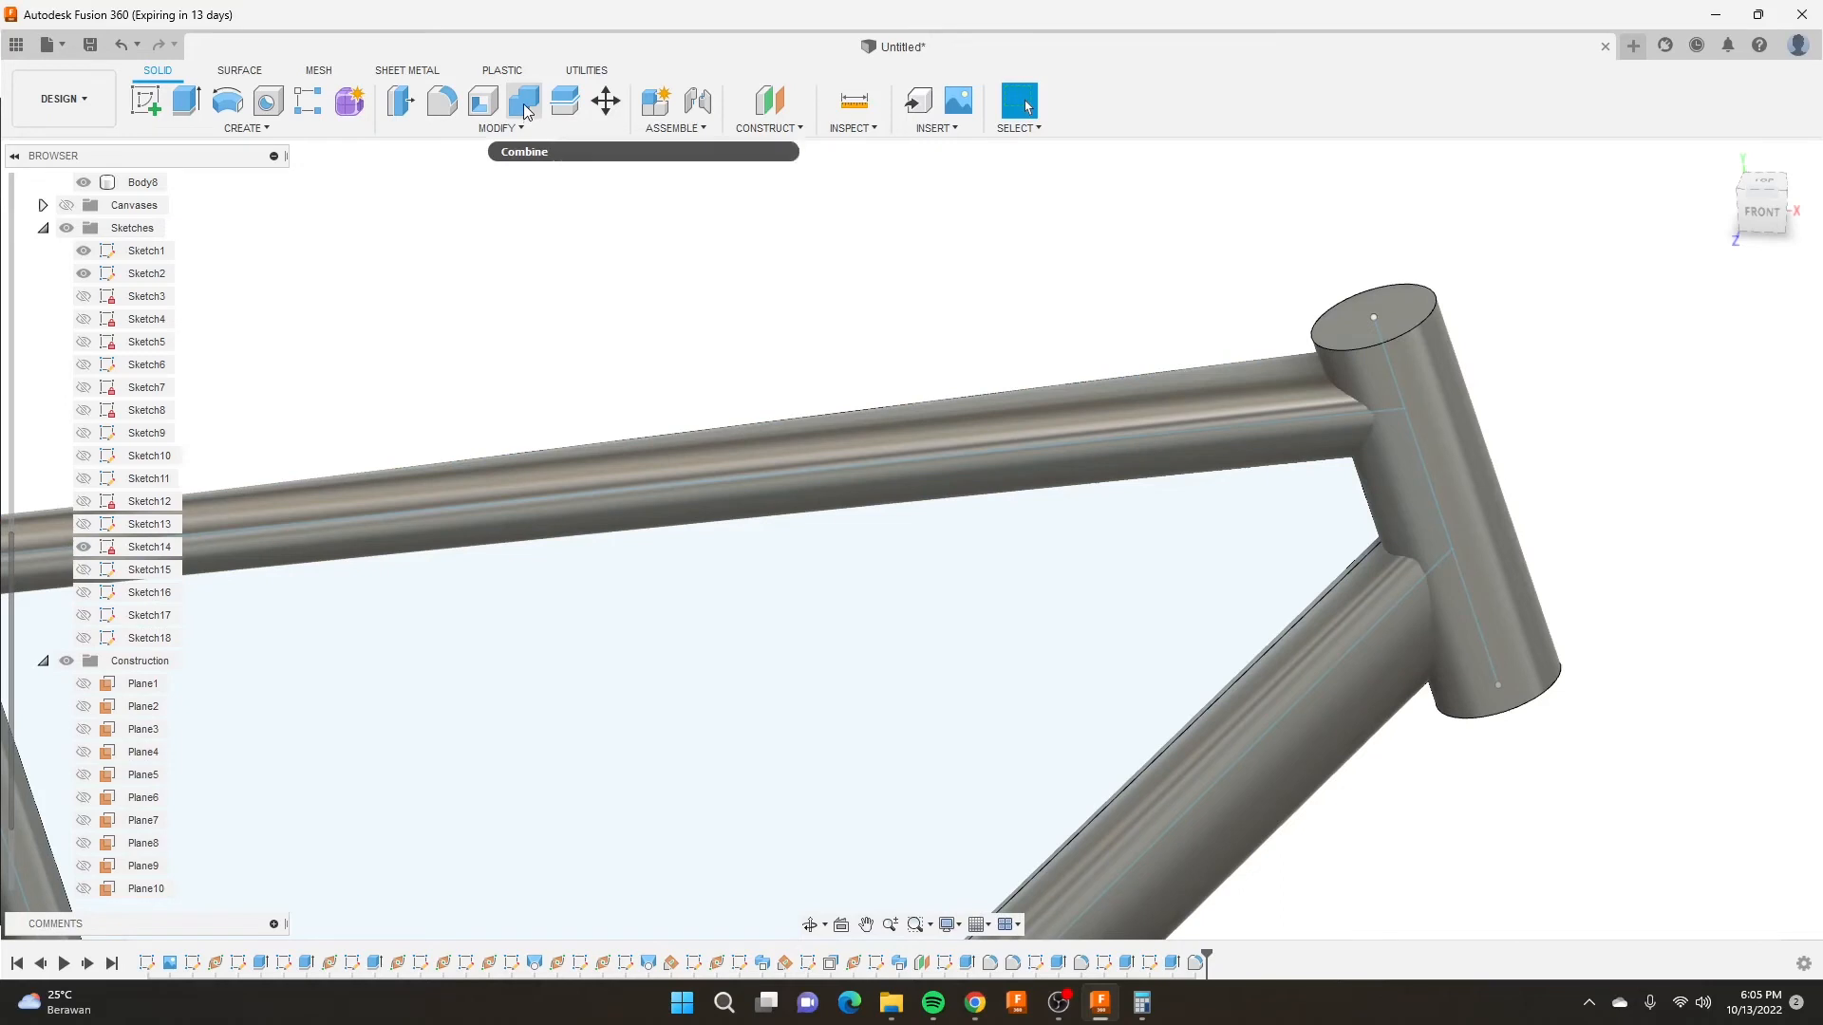
Combine the top tube as target with the head tube as tool, using the Cut operation with Keep Tools enabled.
left_click(524, 104)
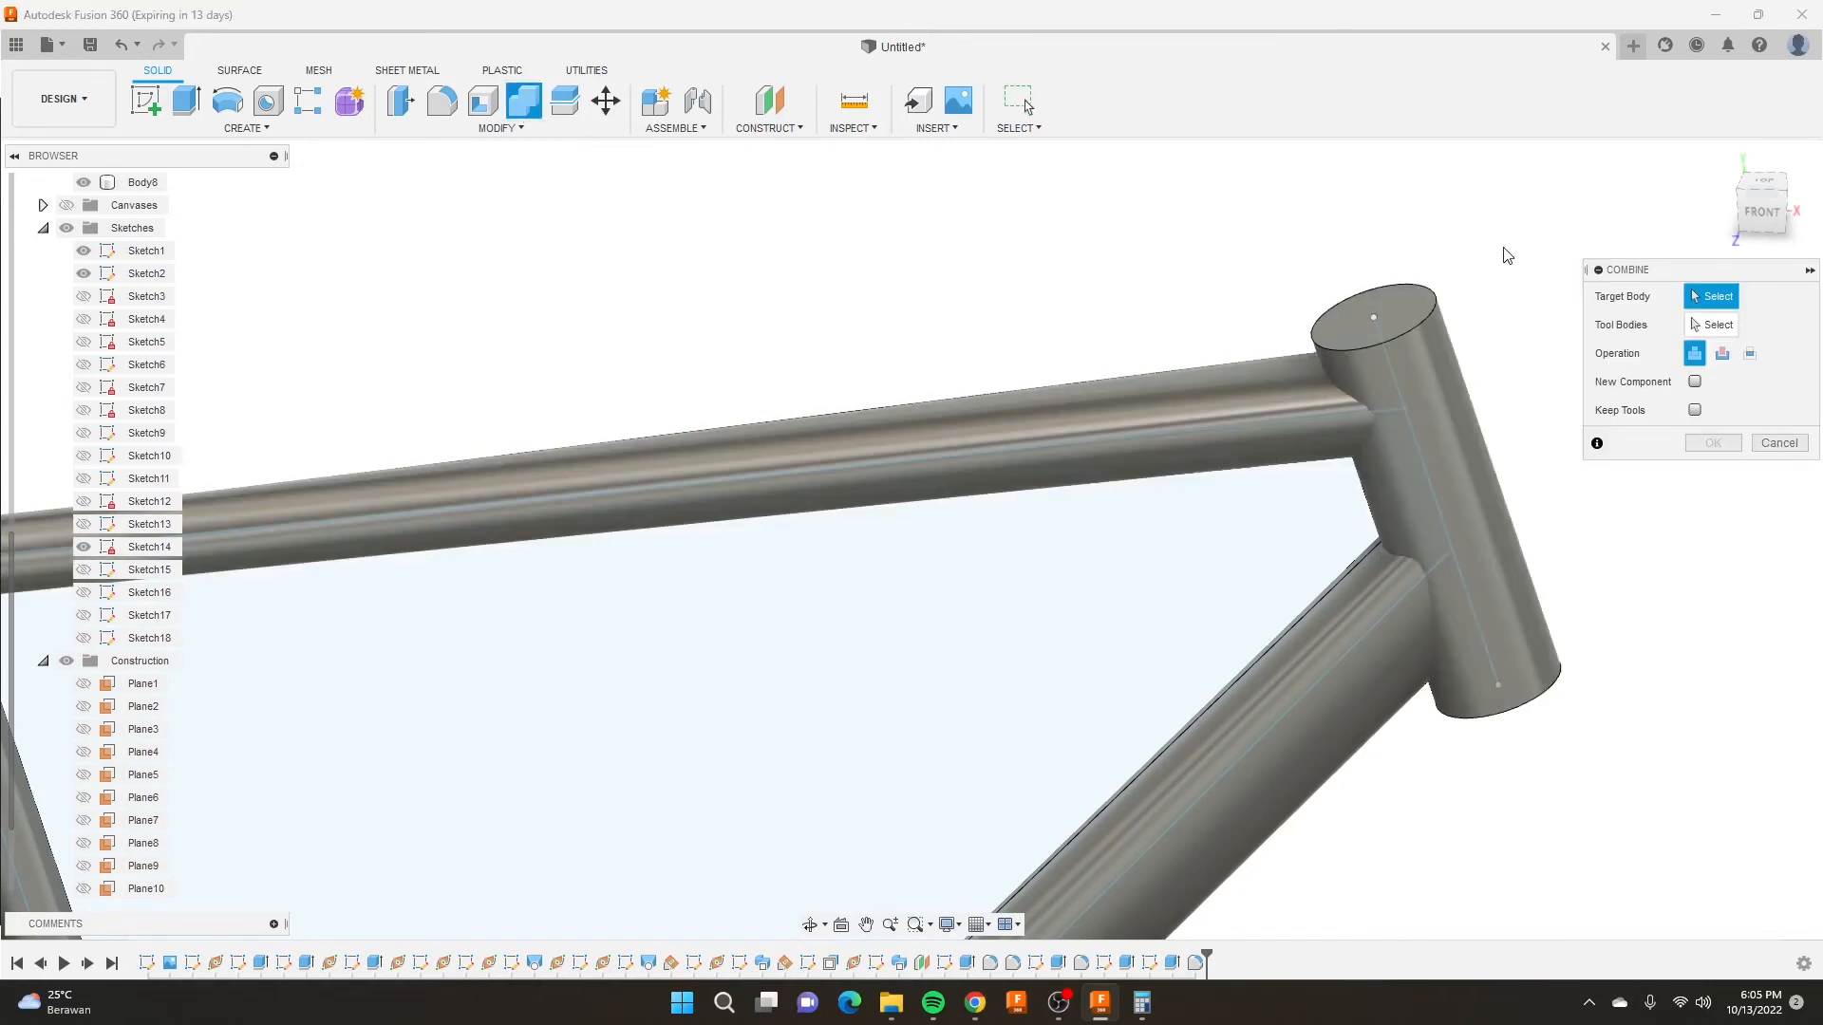
left_click(1176, 390)
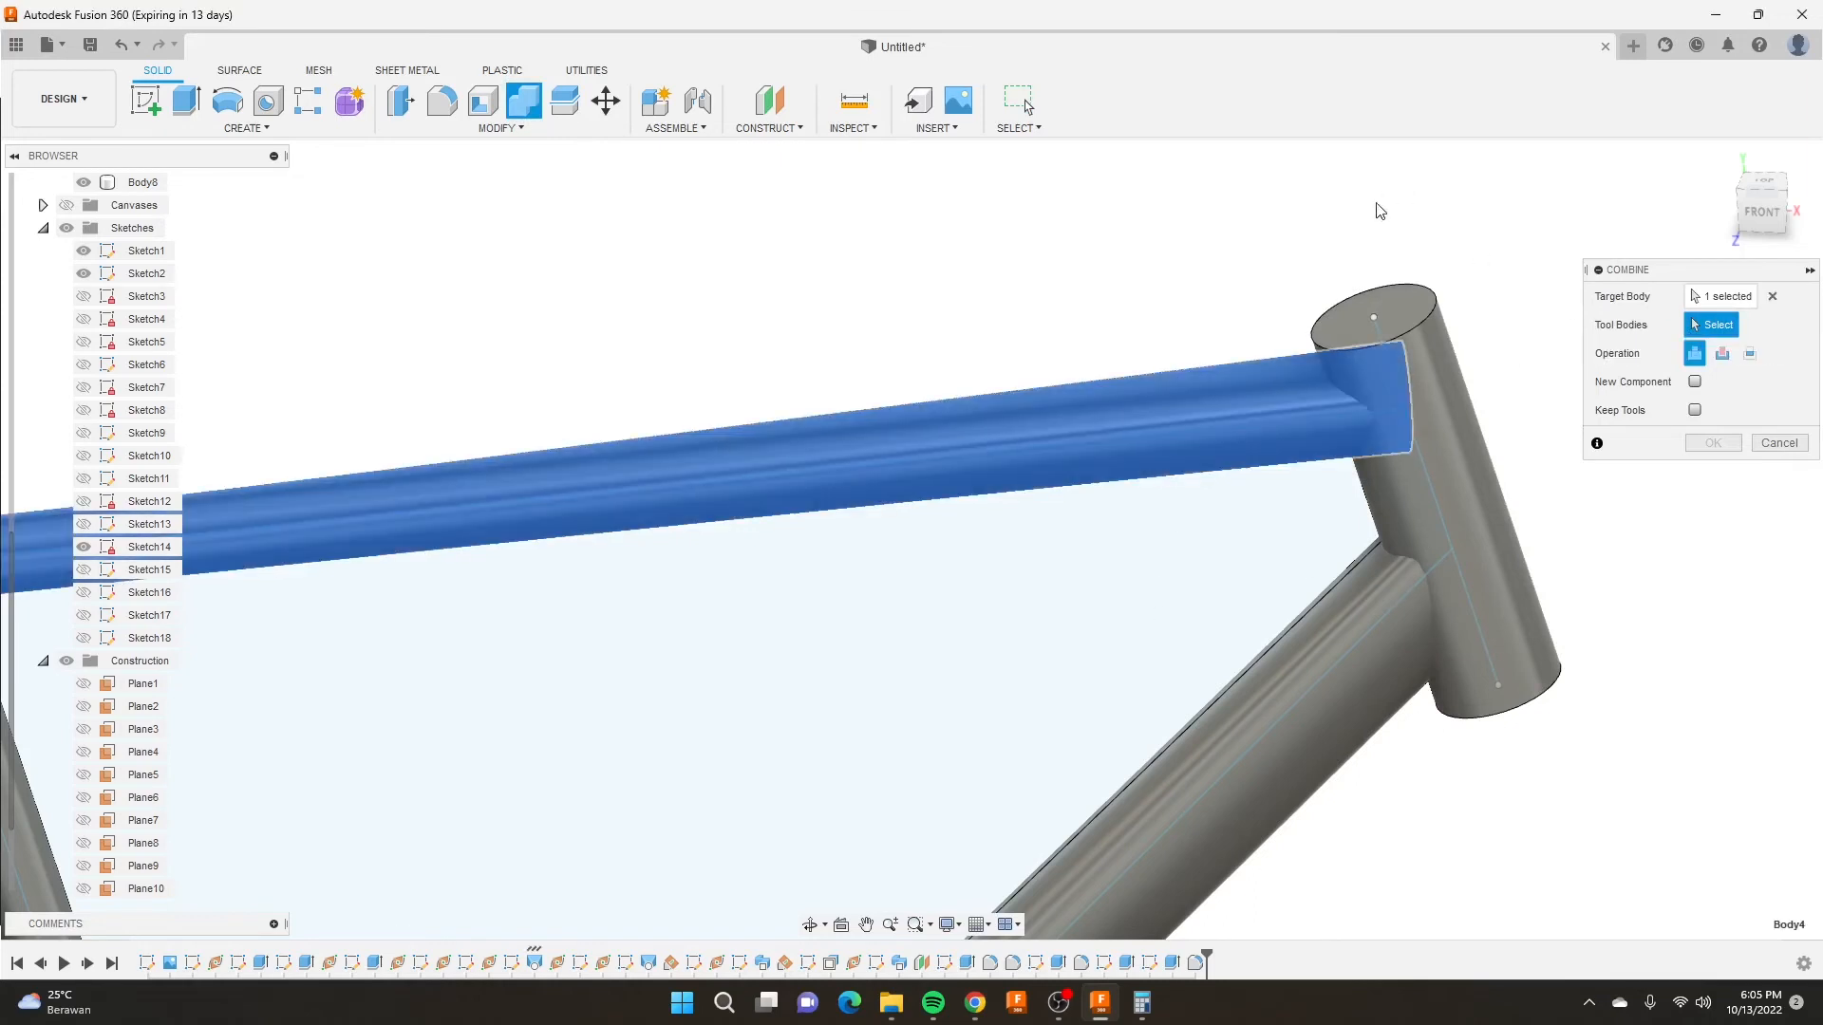
left_click(1449, 401)
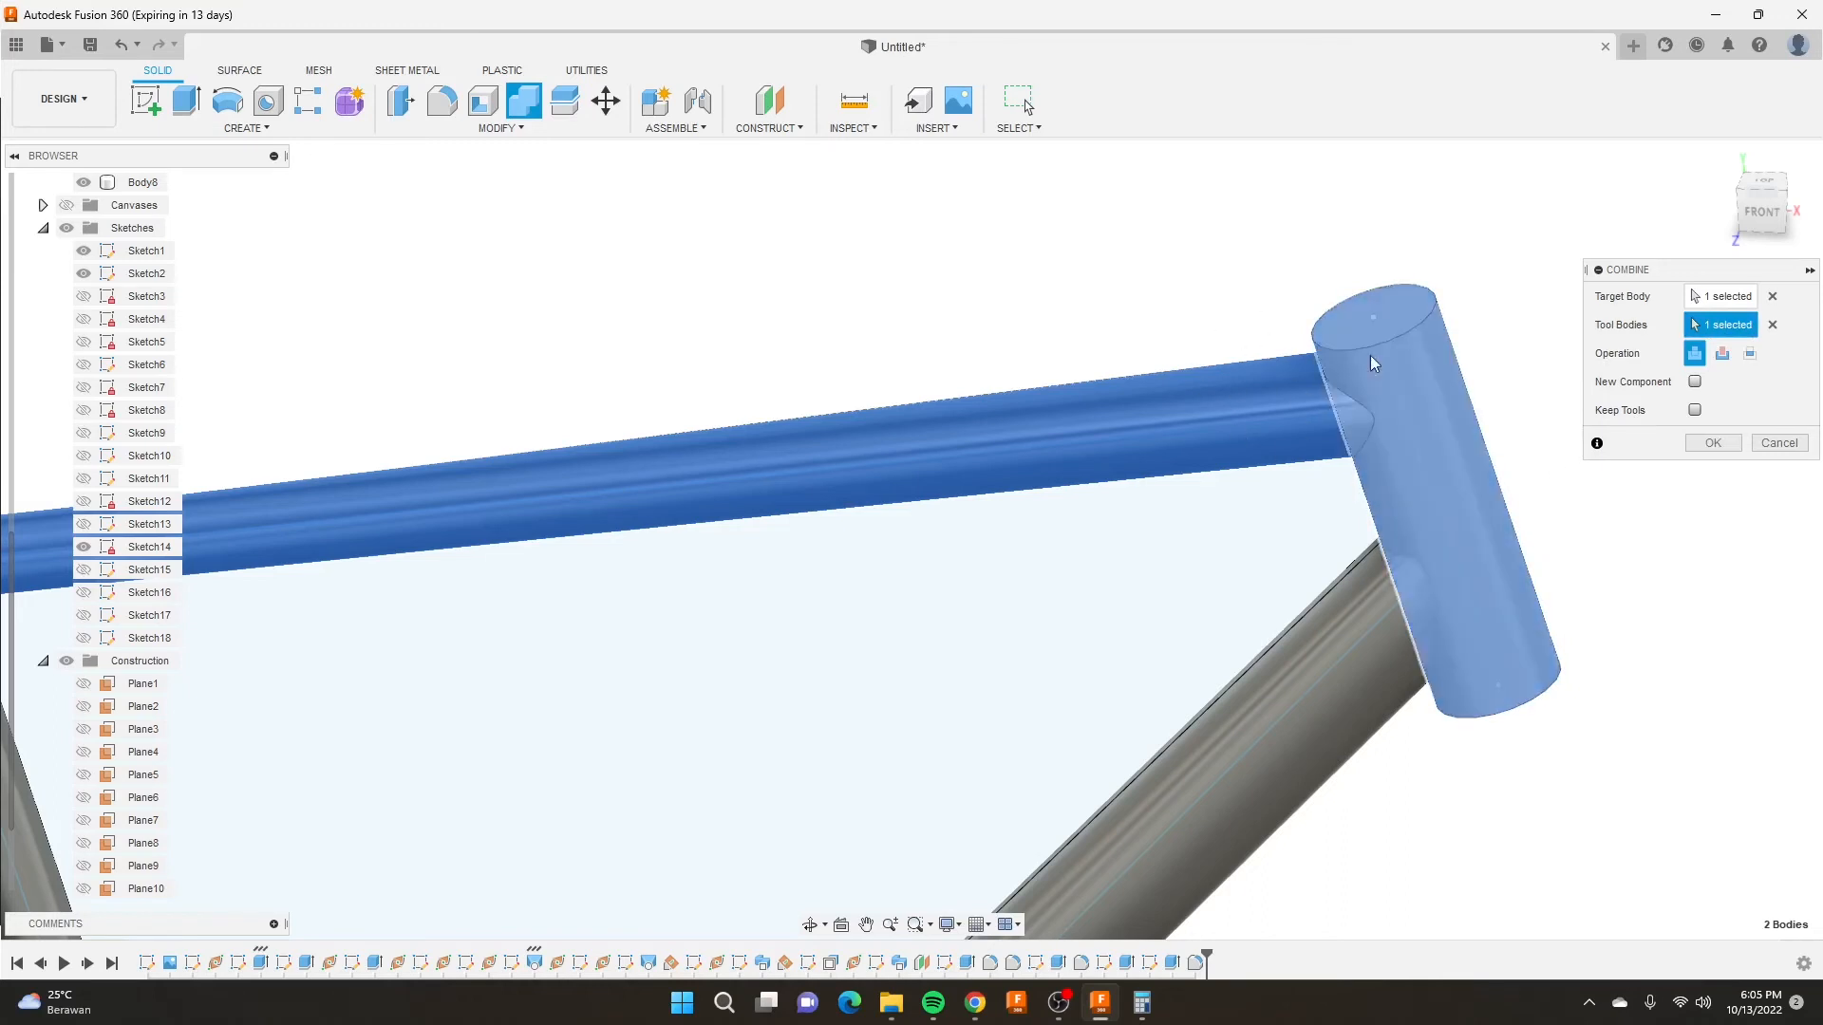
left_click(1722, 355)
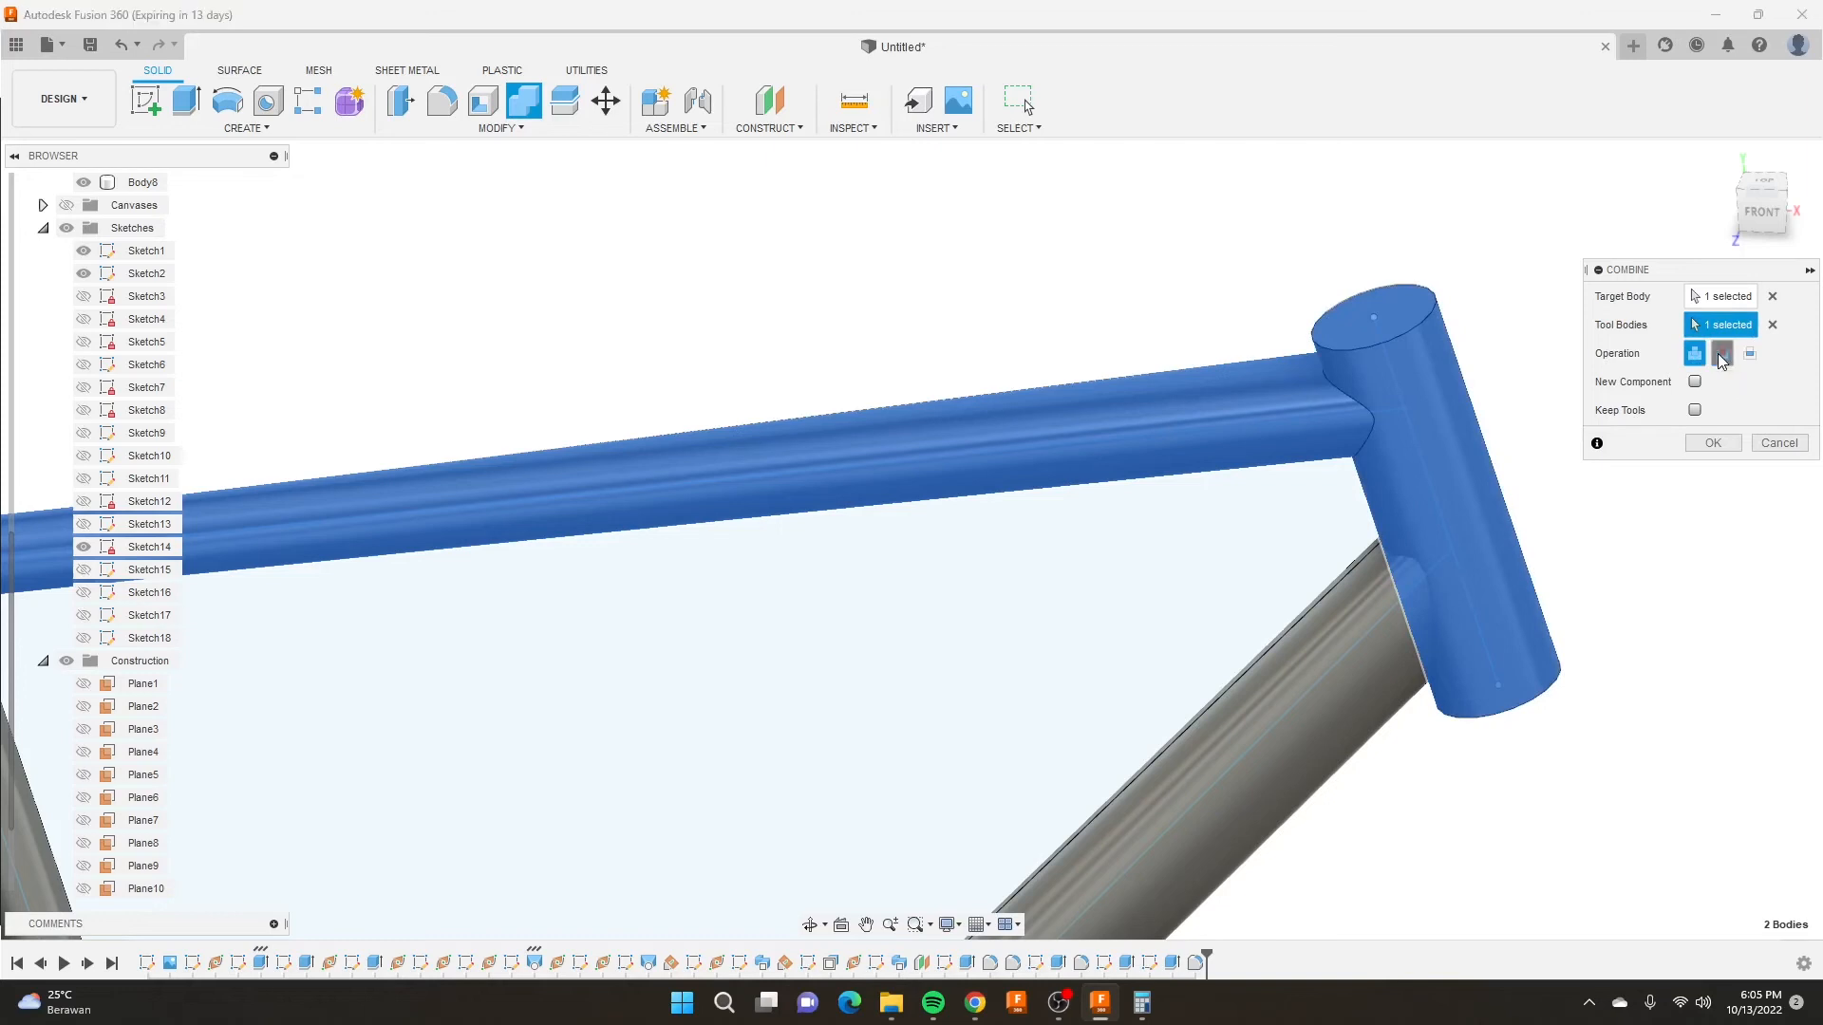
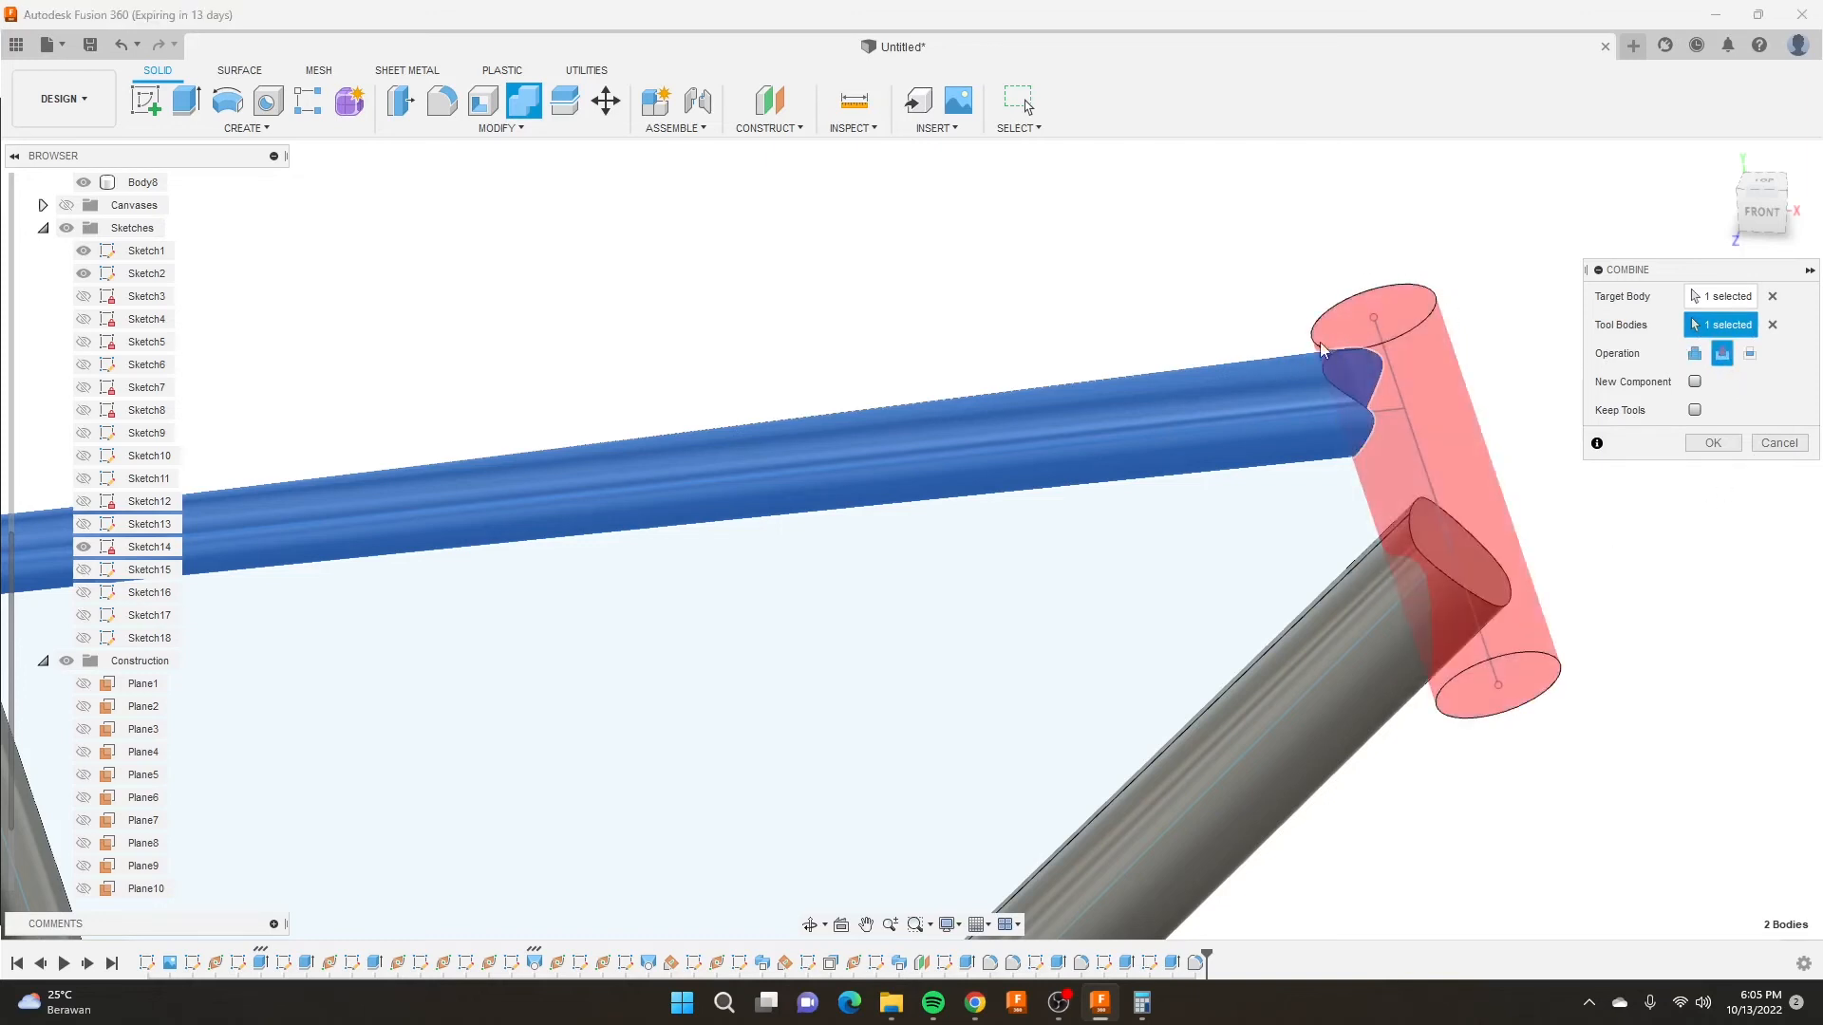
left_click(1694, 410)
left_click(1713, 443)
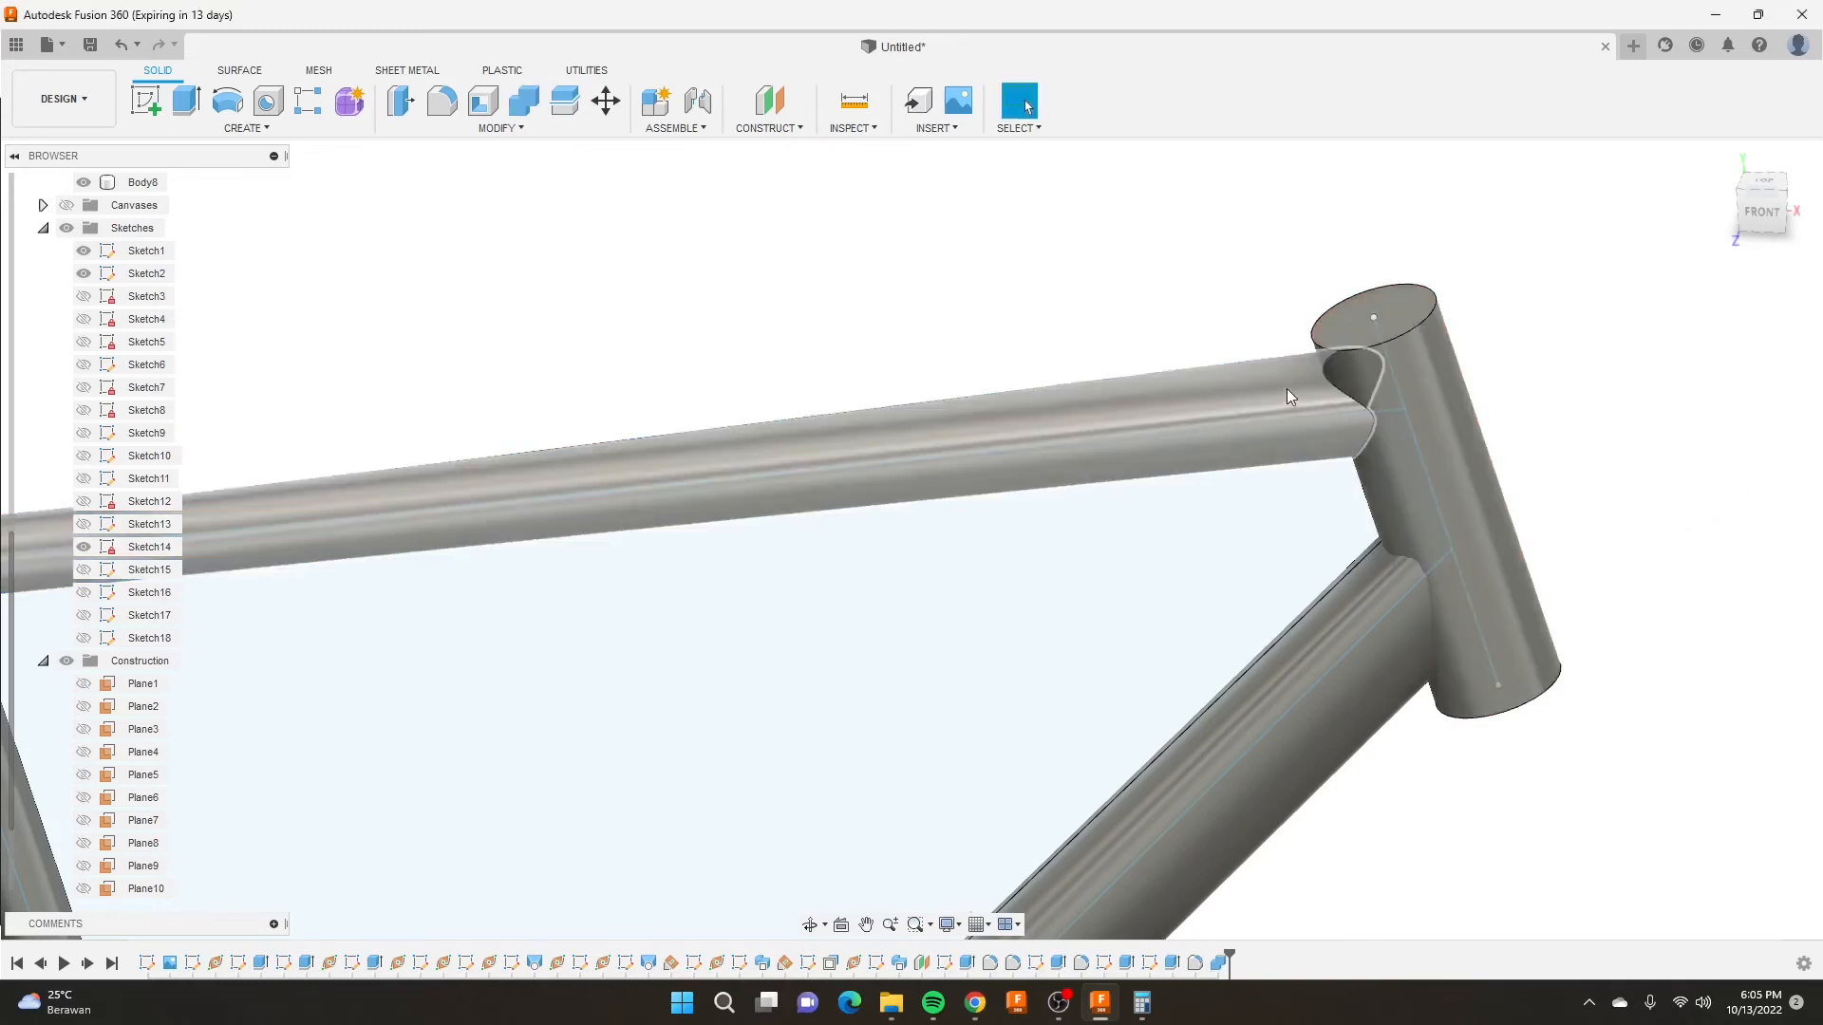
Hide the head tube Body1 to examine the top tube's cut end, and show the body again.
scroll(1251, 394, "up", 2)
left_click(1460, 386)
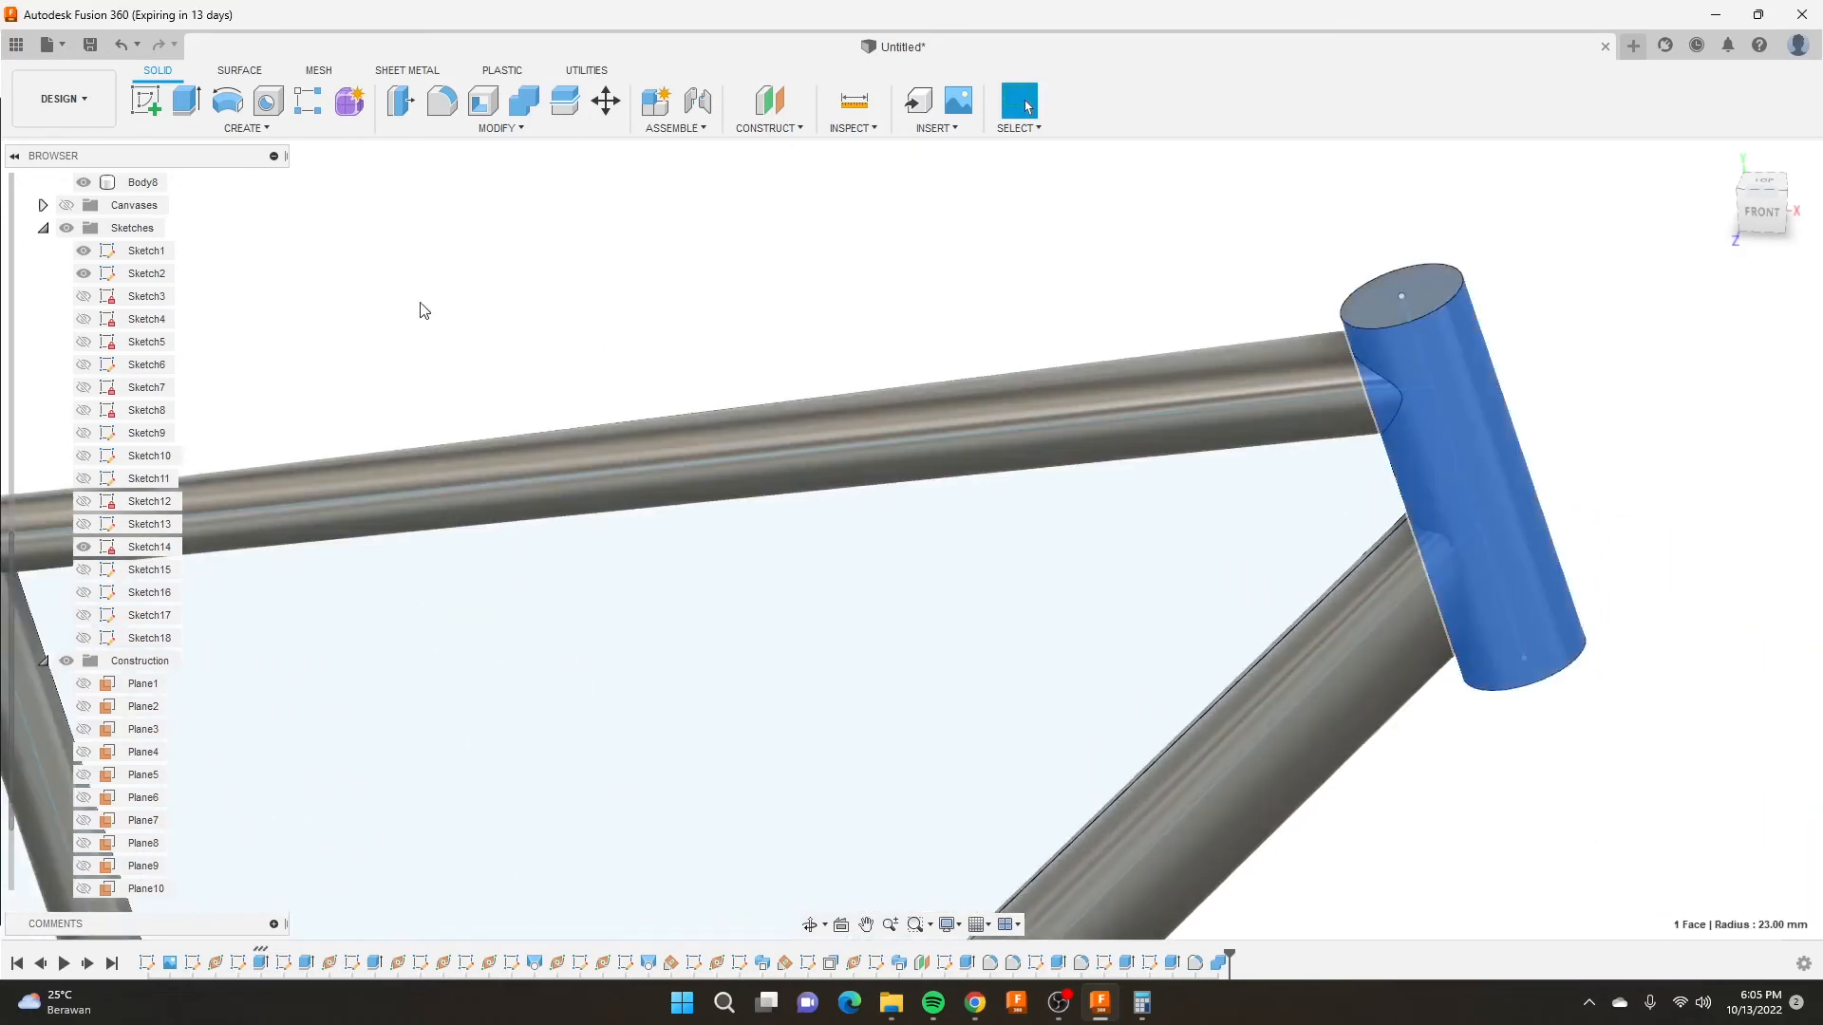
scroll(56, 247, "up", 4)
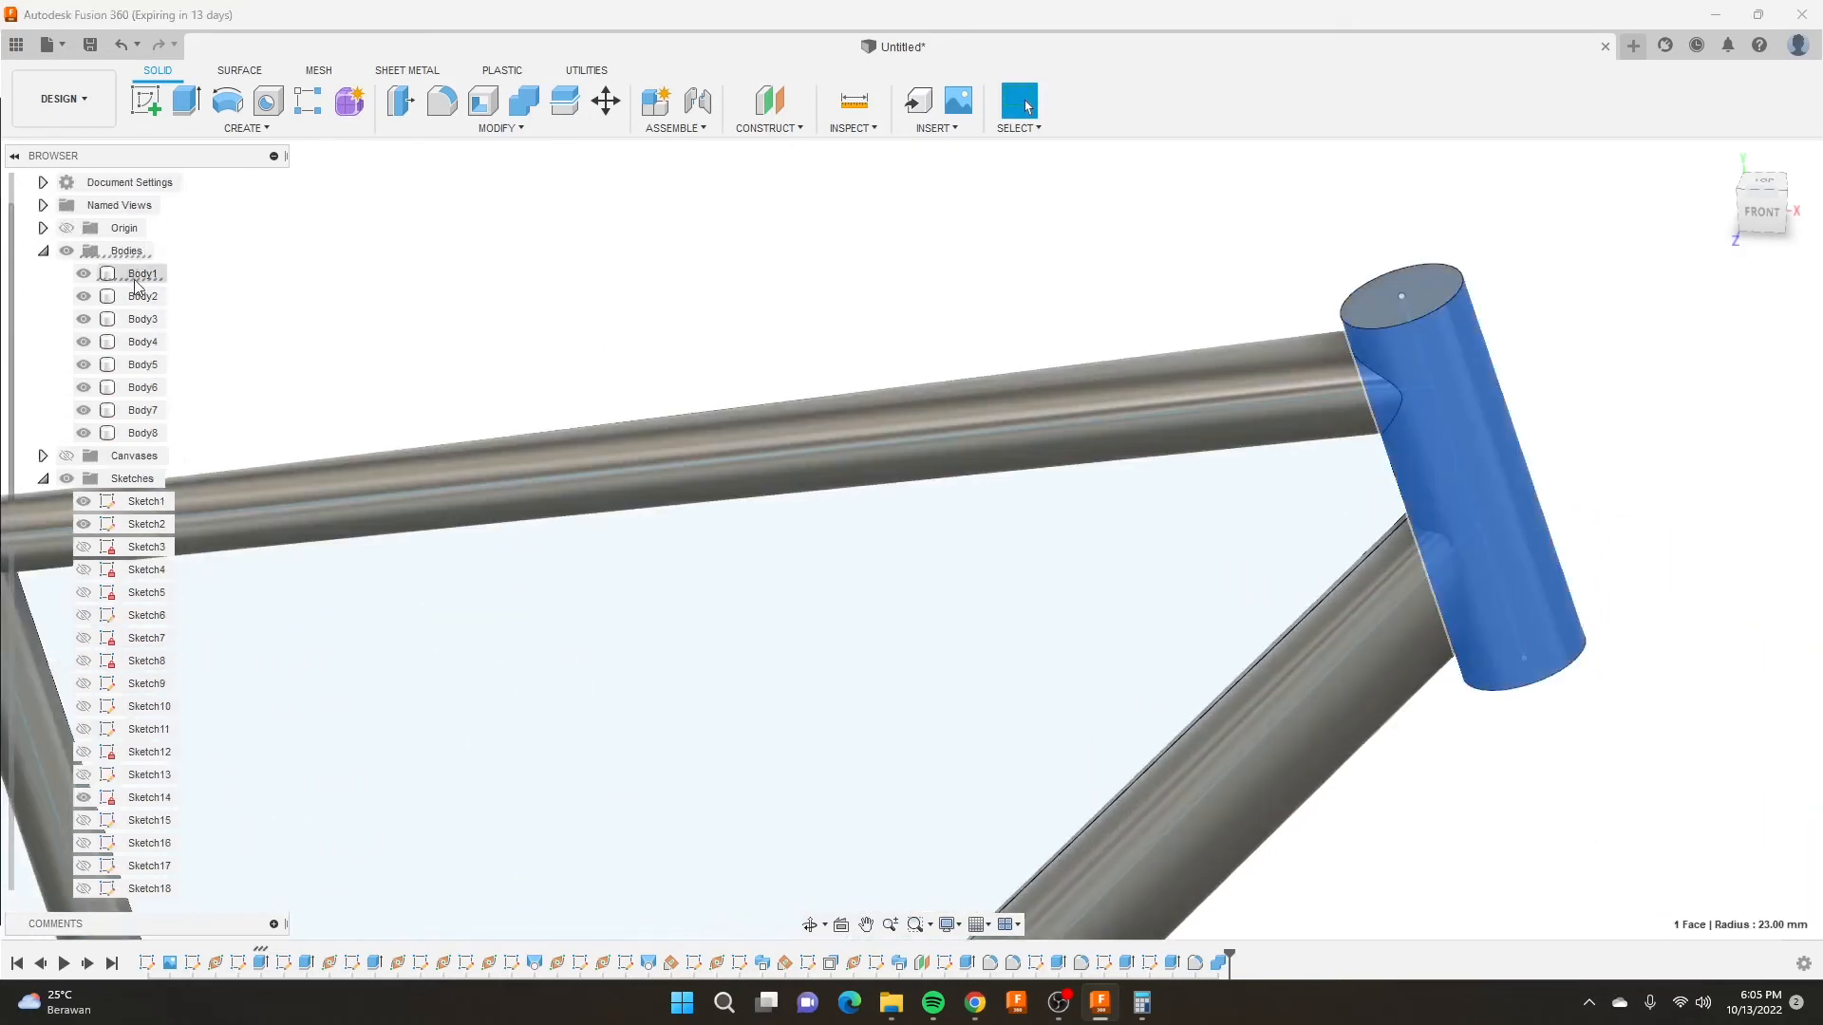
left_click(84, 276)
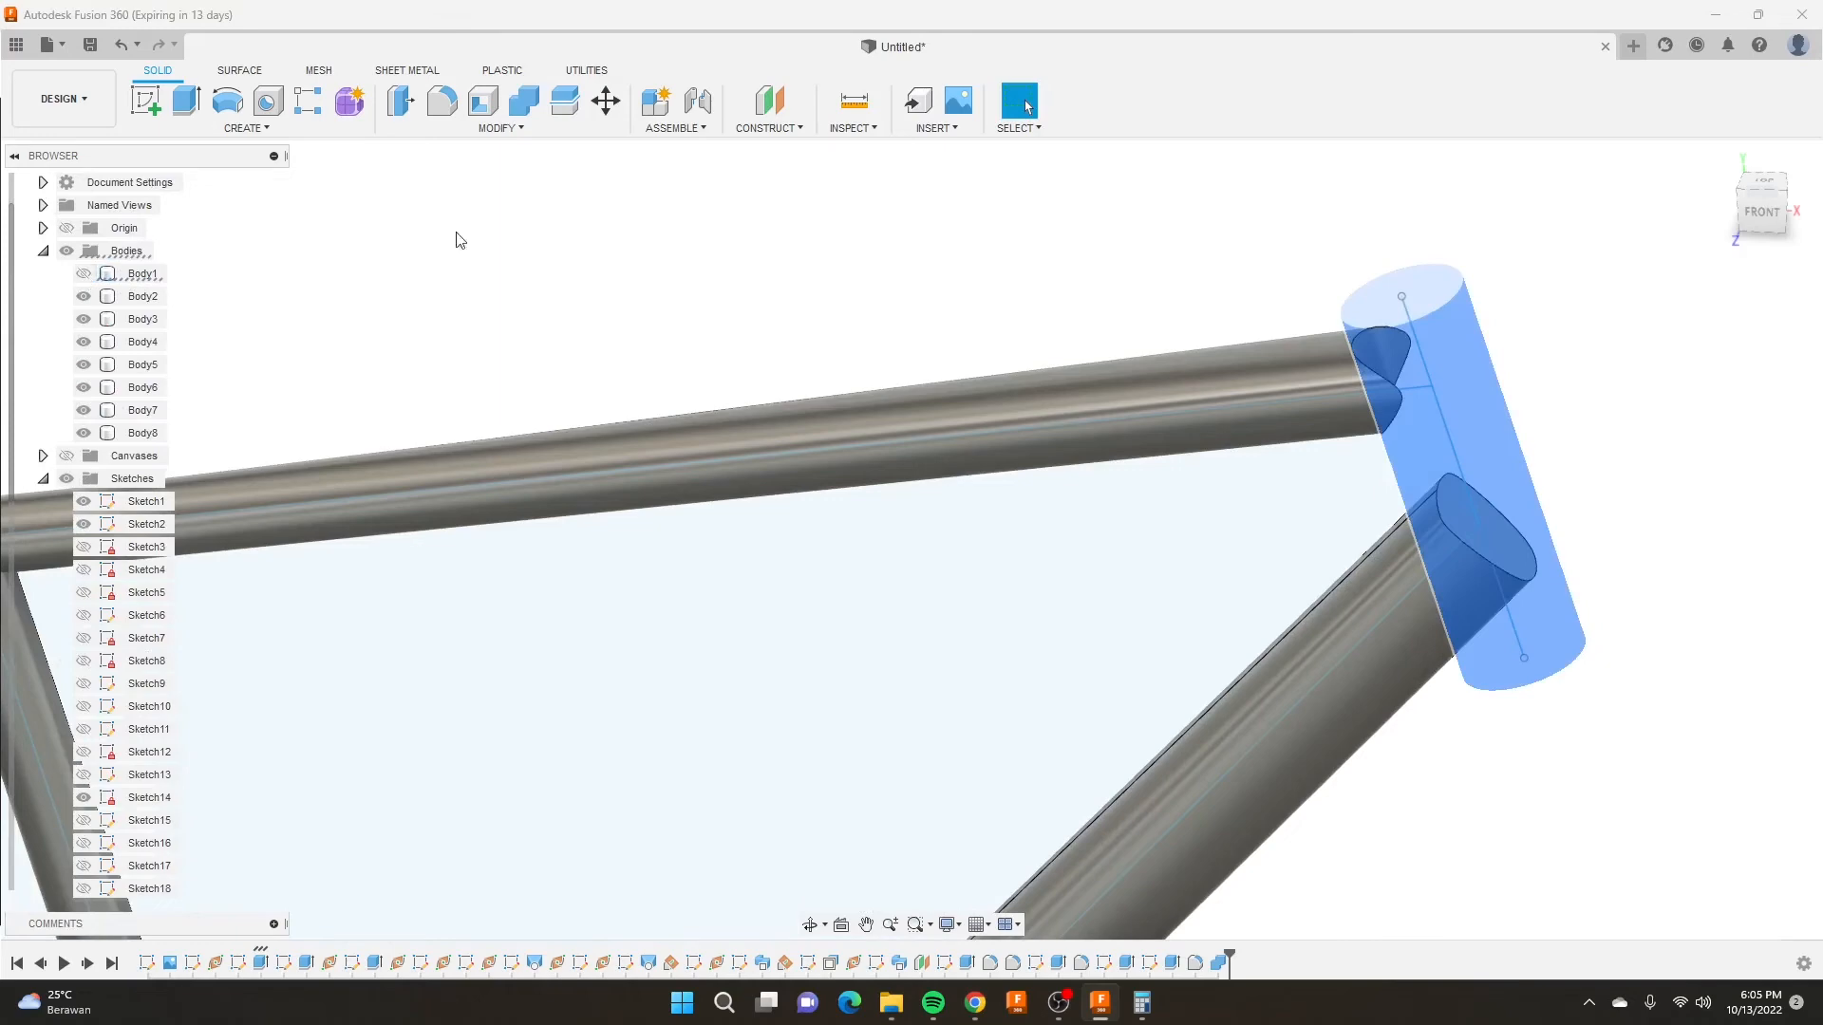
middle_click_drag(1287, 440, 1244, 418, "shift")
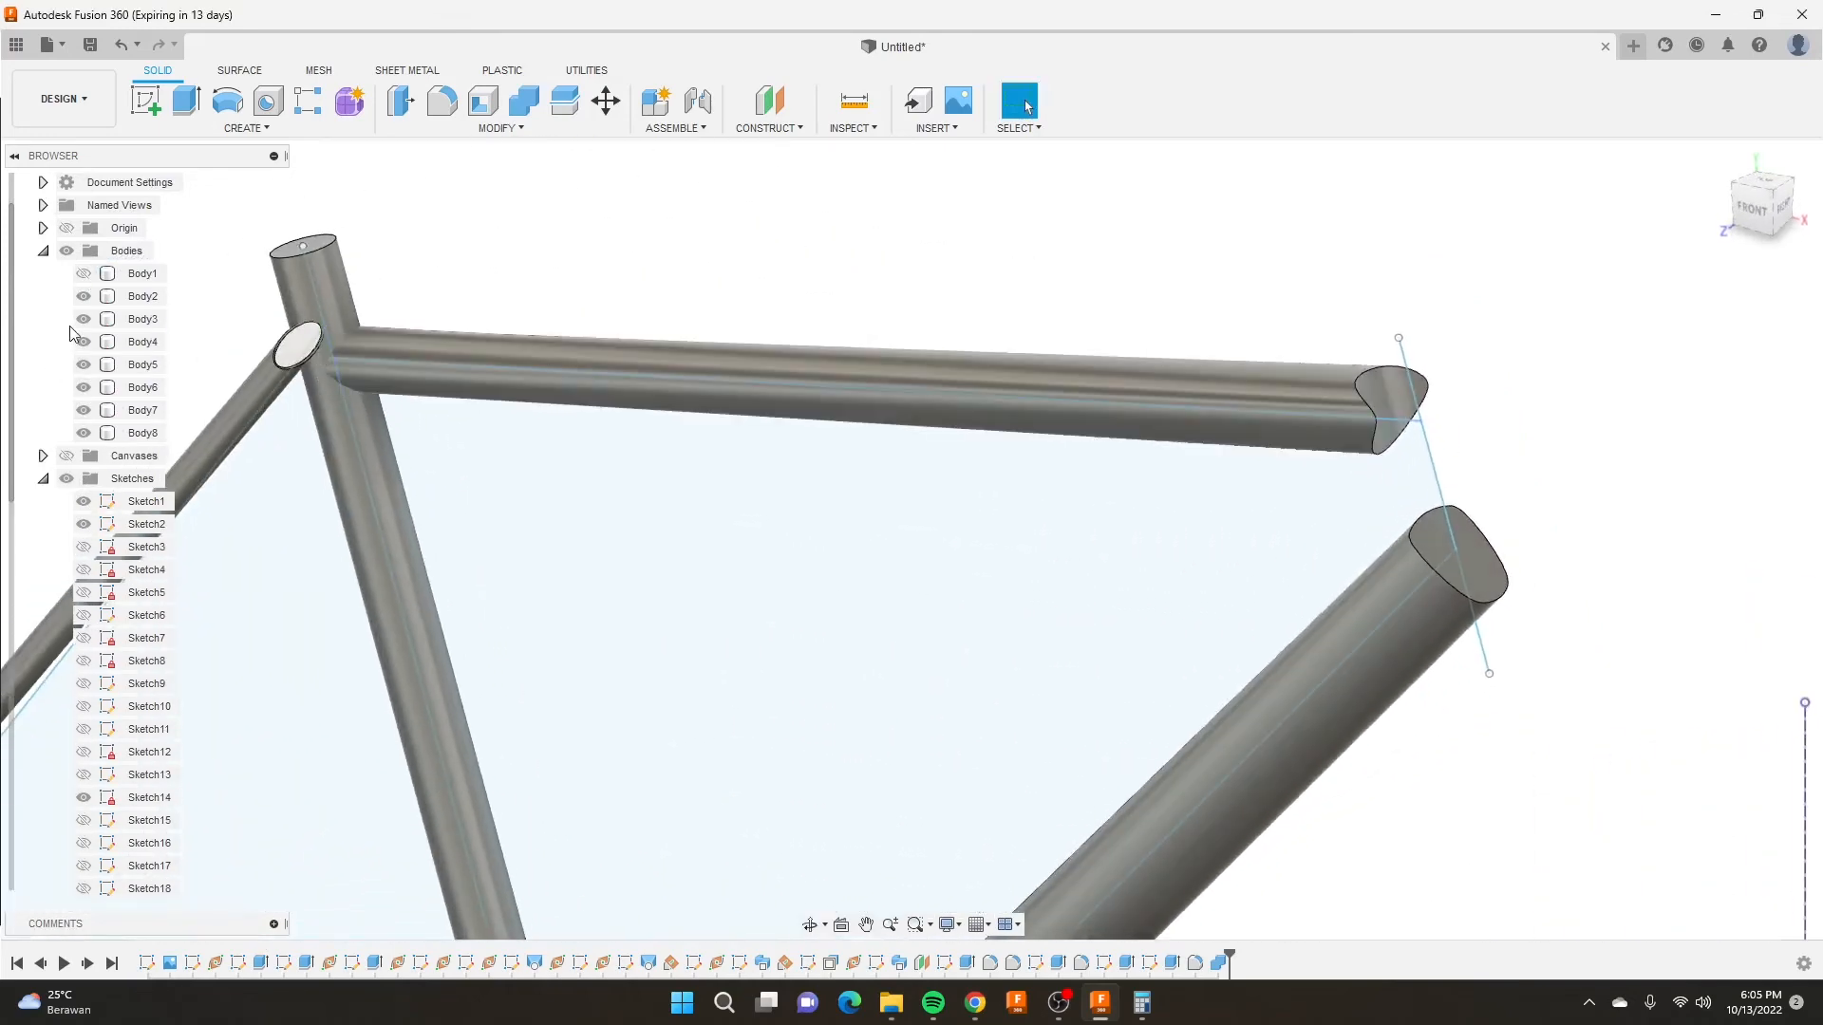
left_click(83, 273)
Cut the down tube's upper end with the head tube using Combine, keeping the tool body.
scroll(1063, 302, "down", 3)
scroll(1300, 443, "up", 3)
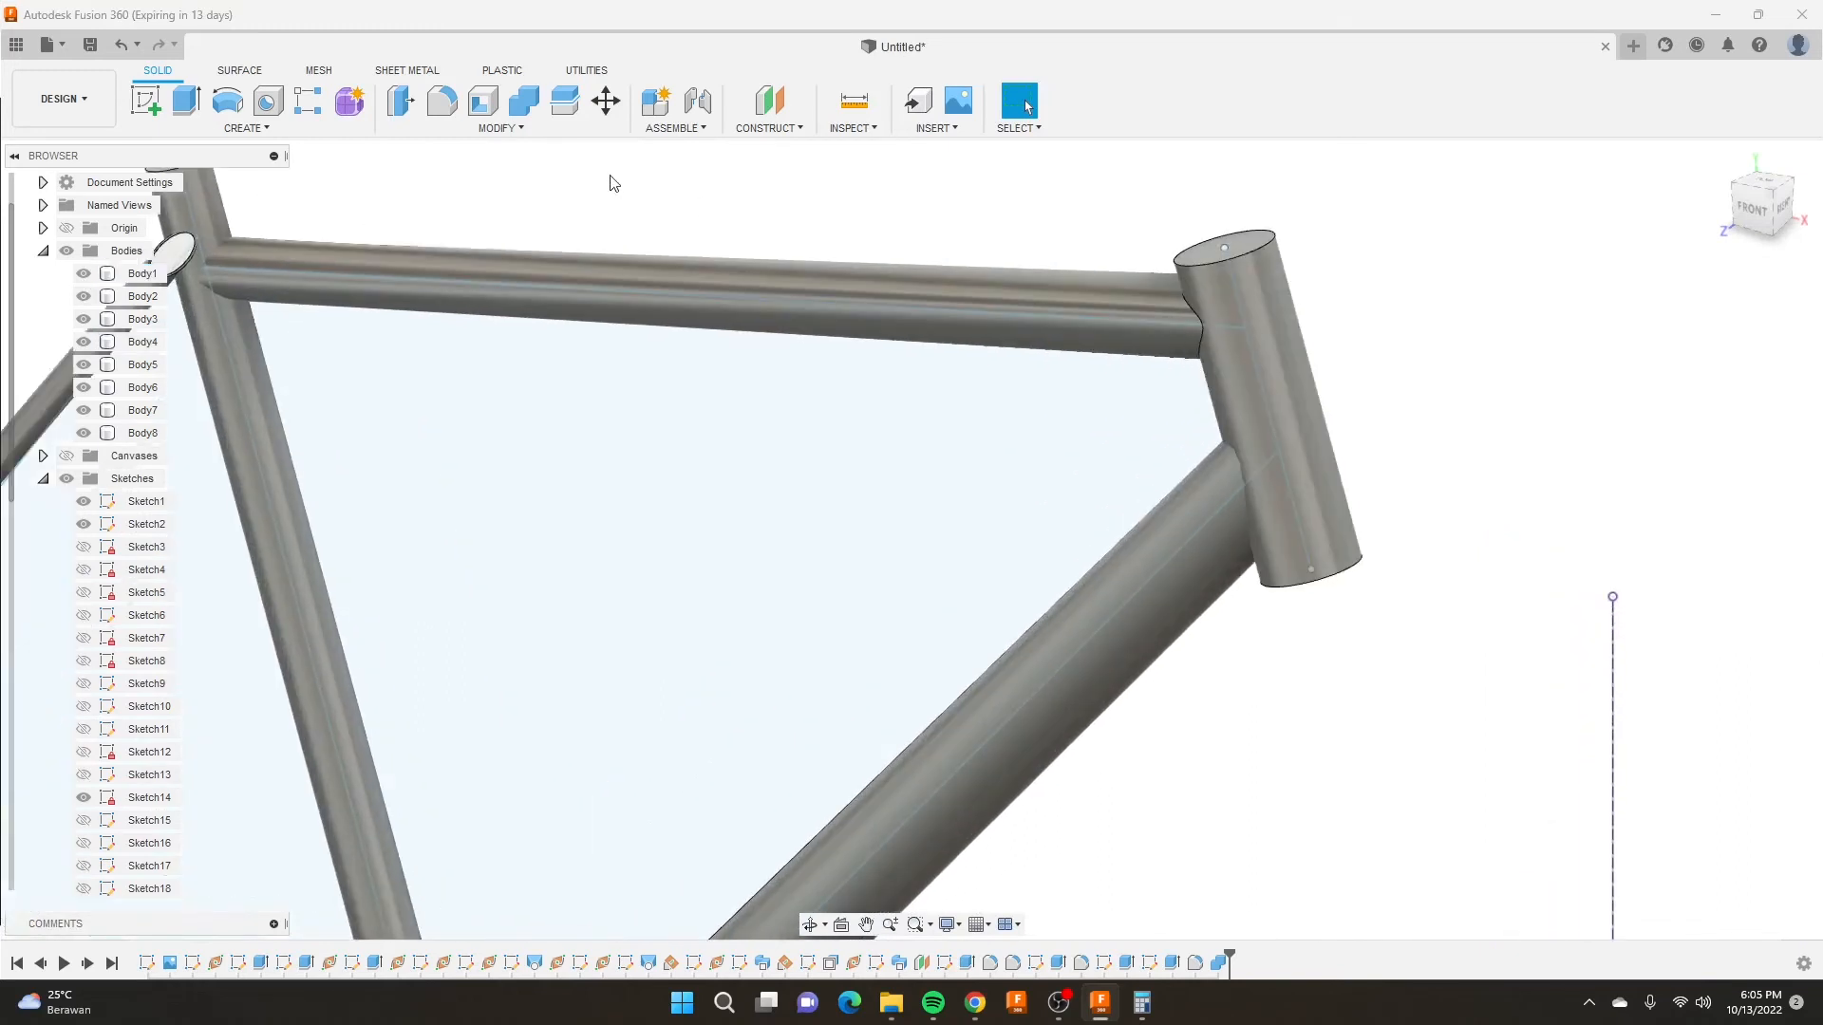
left_click(524, 100)
middle_click_drag(993, 484, 1035, 477, "shift")
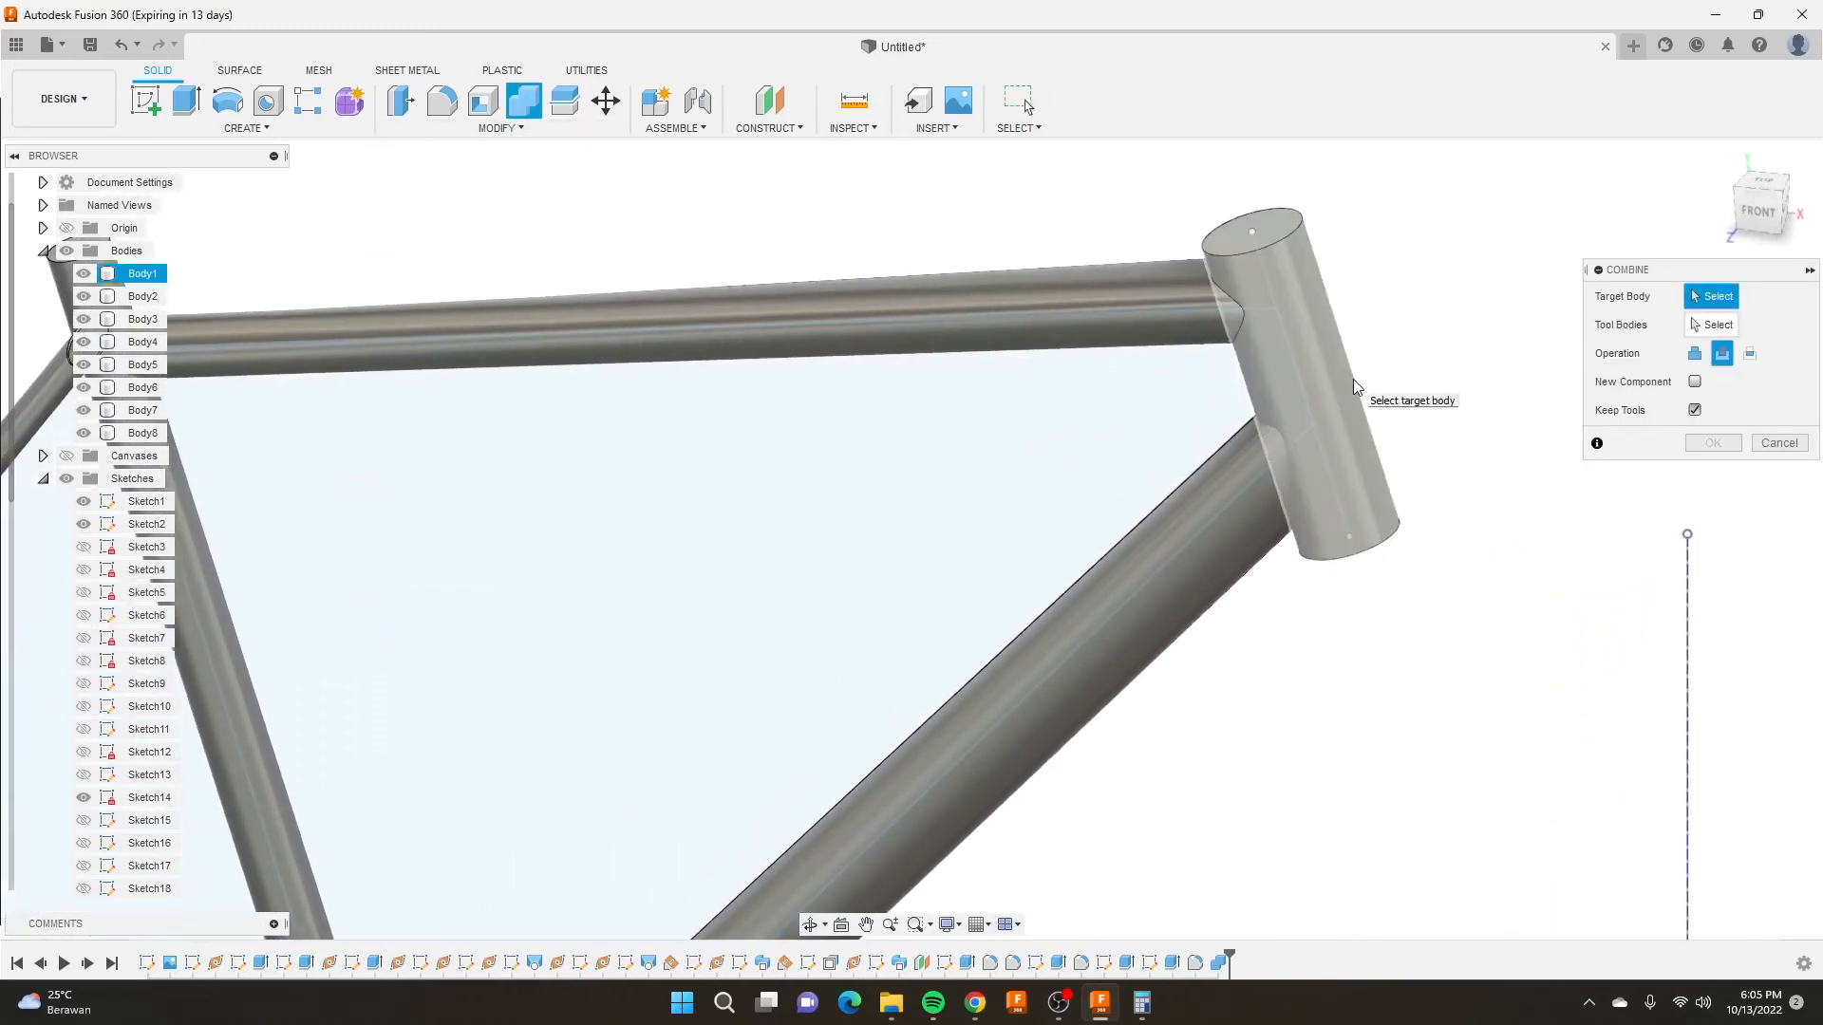
left_click(1245, 522)
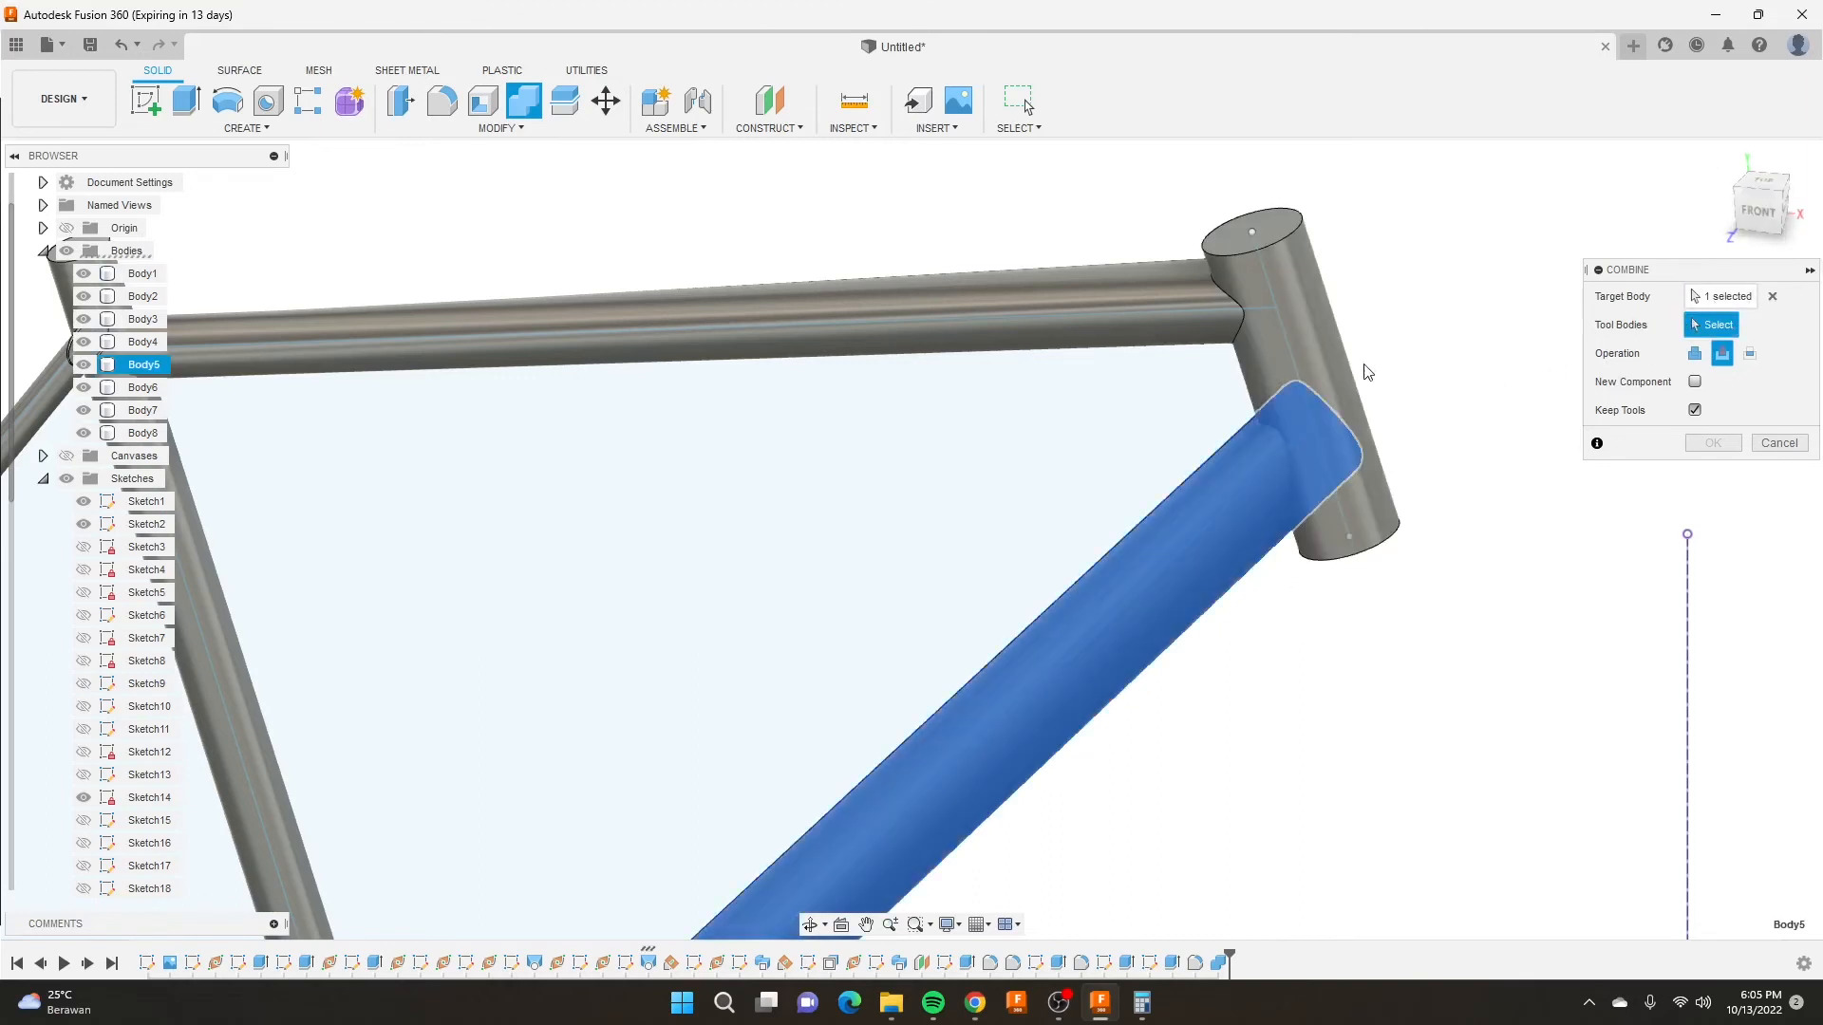
left_click(1331, 351)
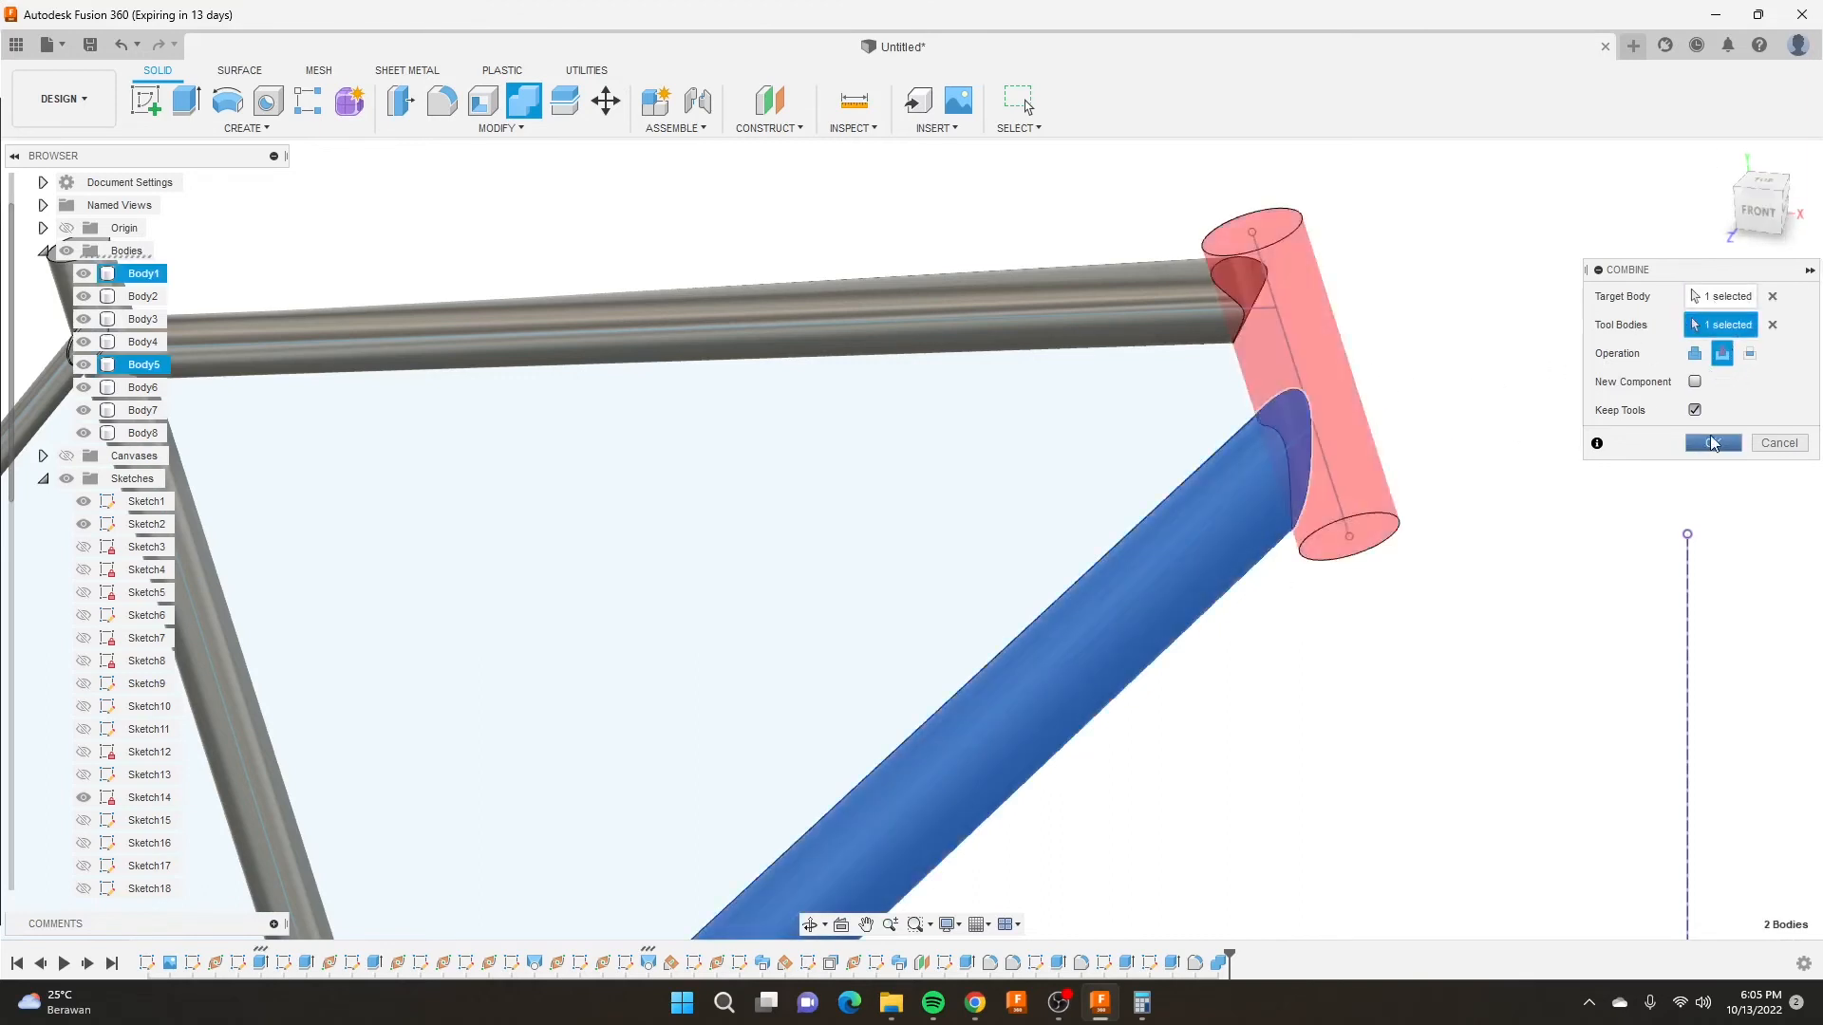
left_click(1710, 443)
Cut the down tube's lower end with the bottom bracket shell using Combine, with Keep Tools enabled.
scroll(1077, 652, "down", 5)
scroll(920, 651, "up", 10)
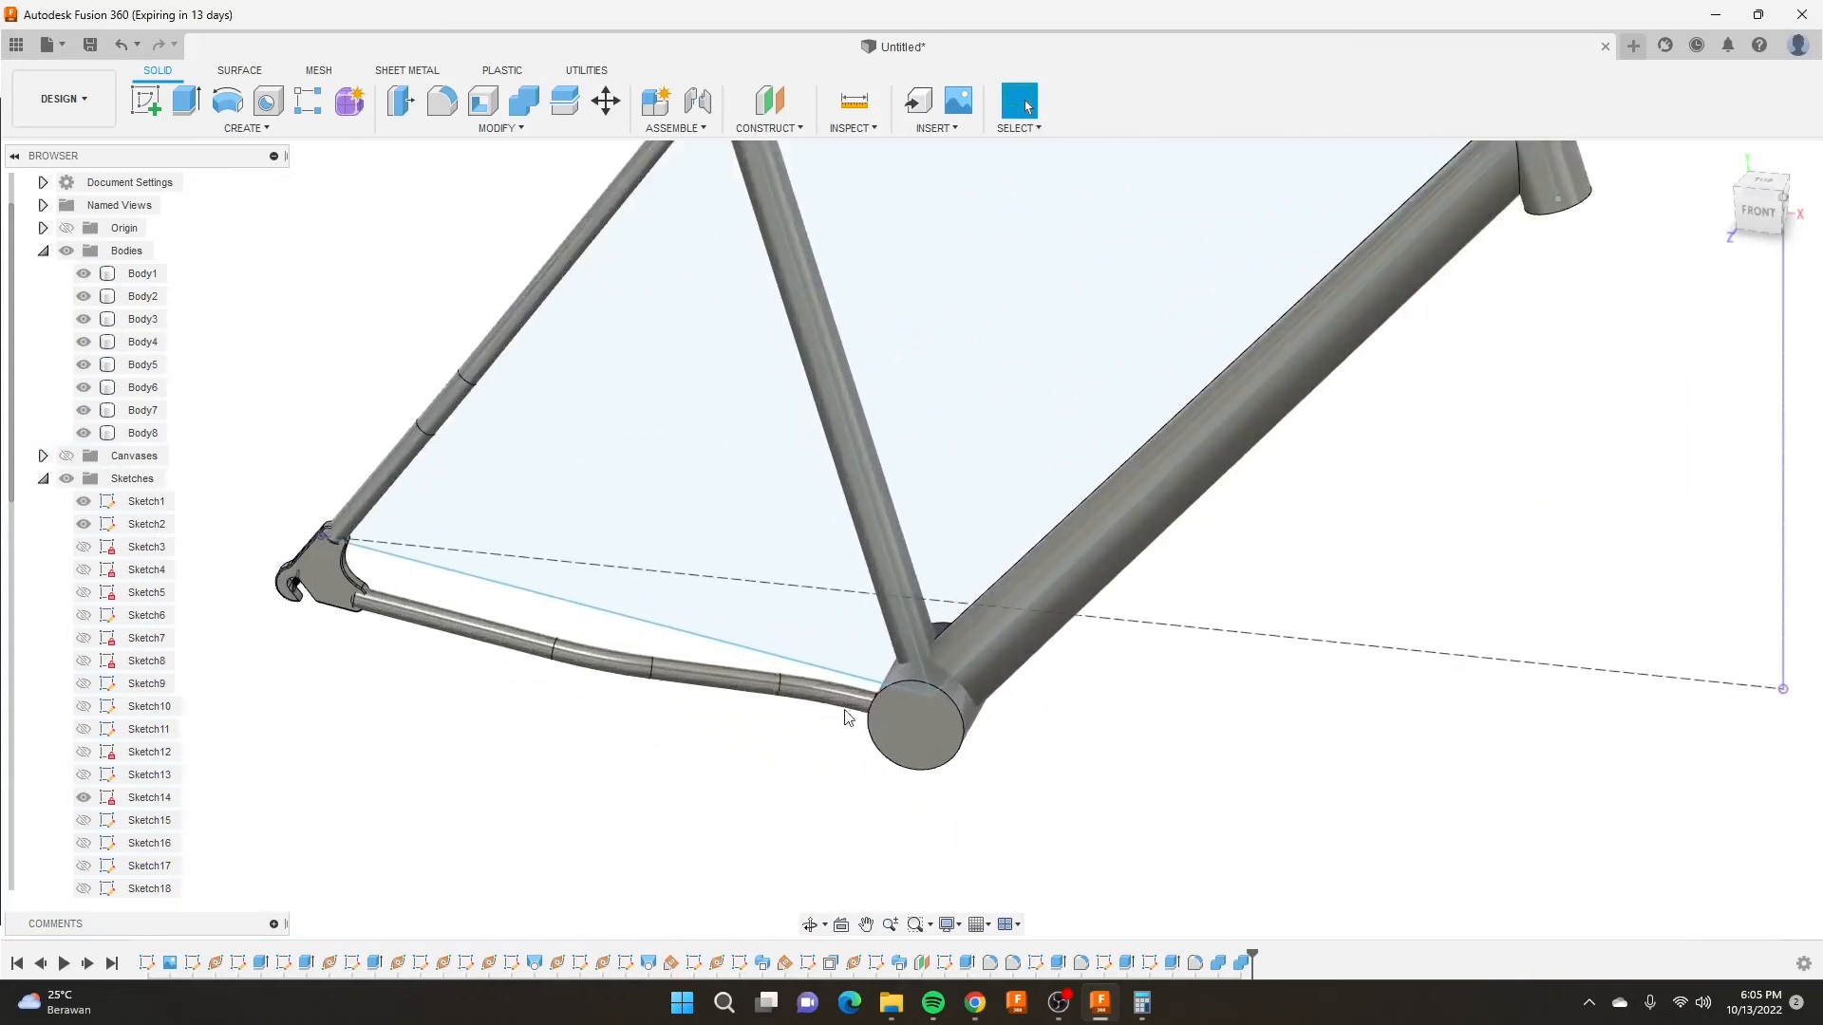
middle_click_drag(924, 619, 855, 593, "shift")
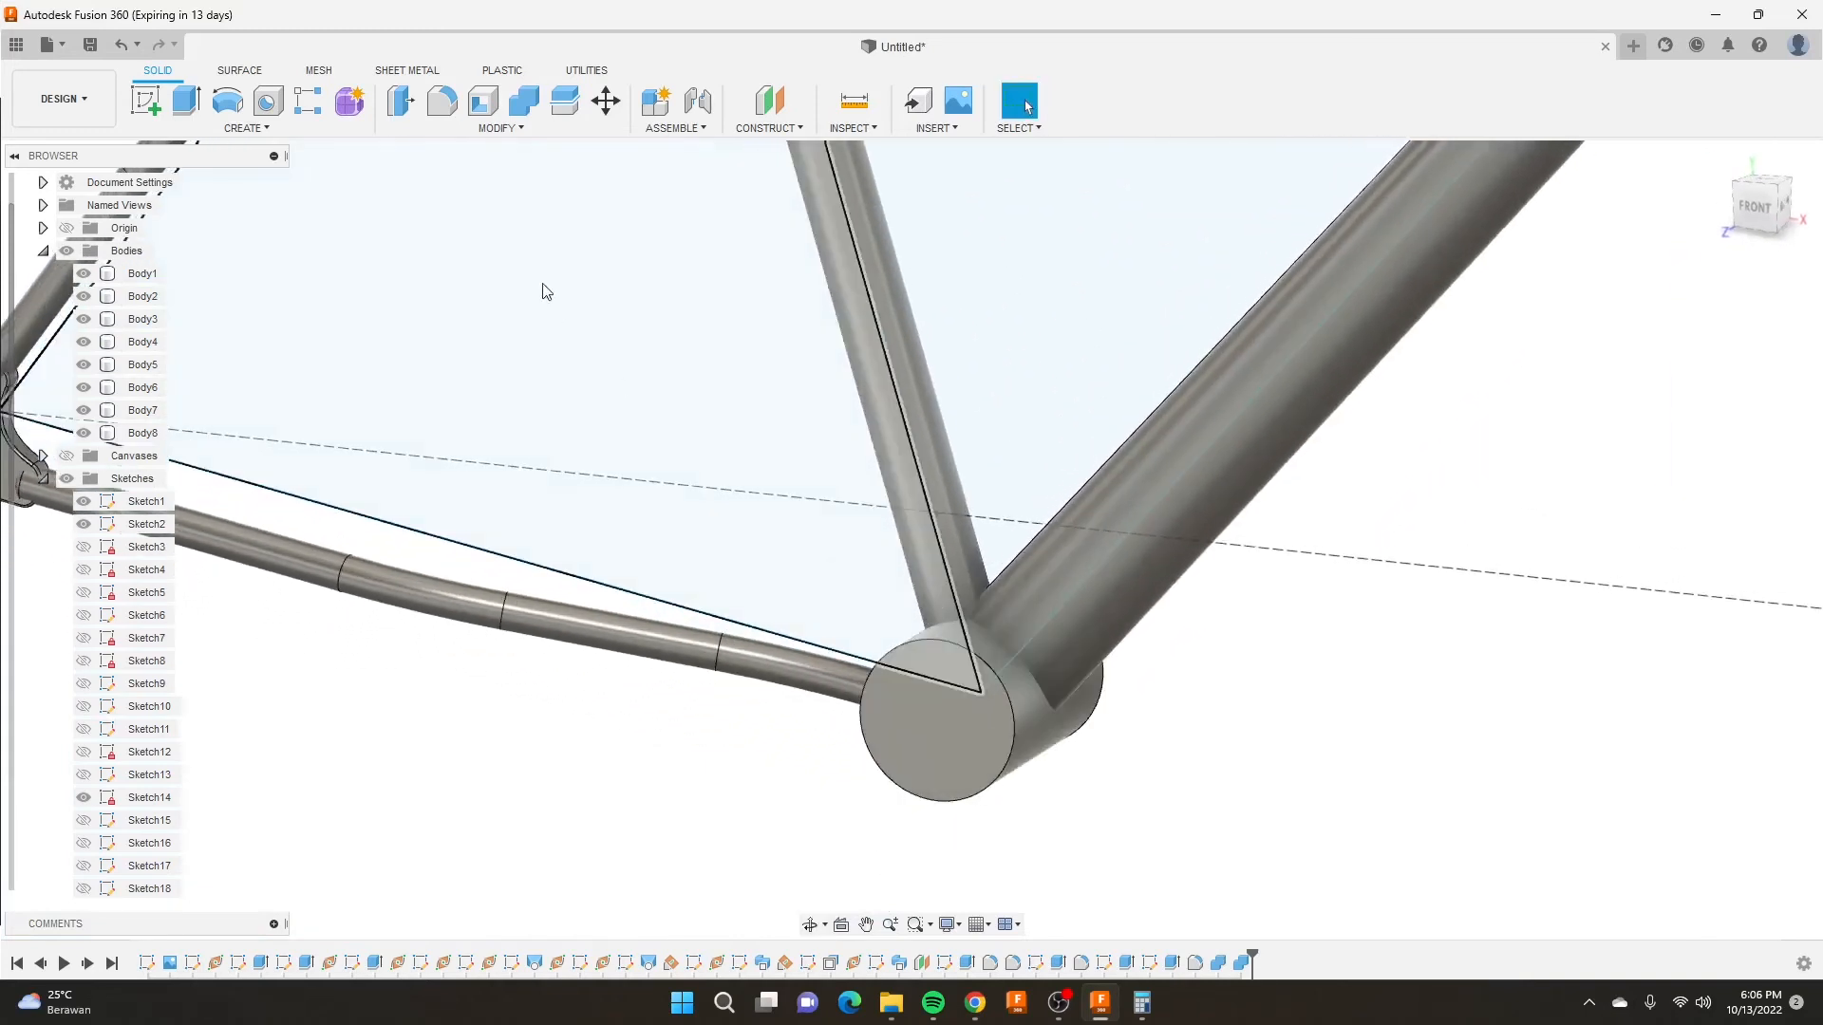
left_click(523, 121)
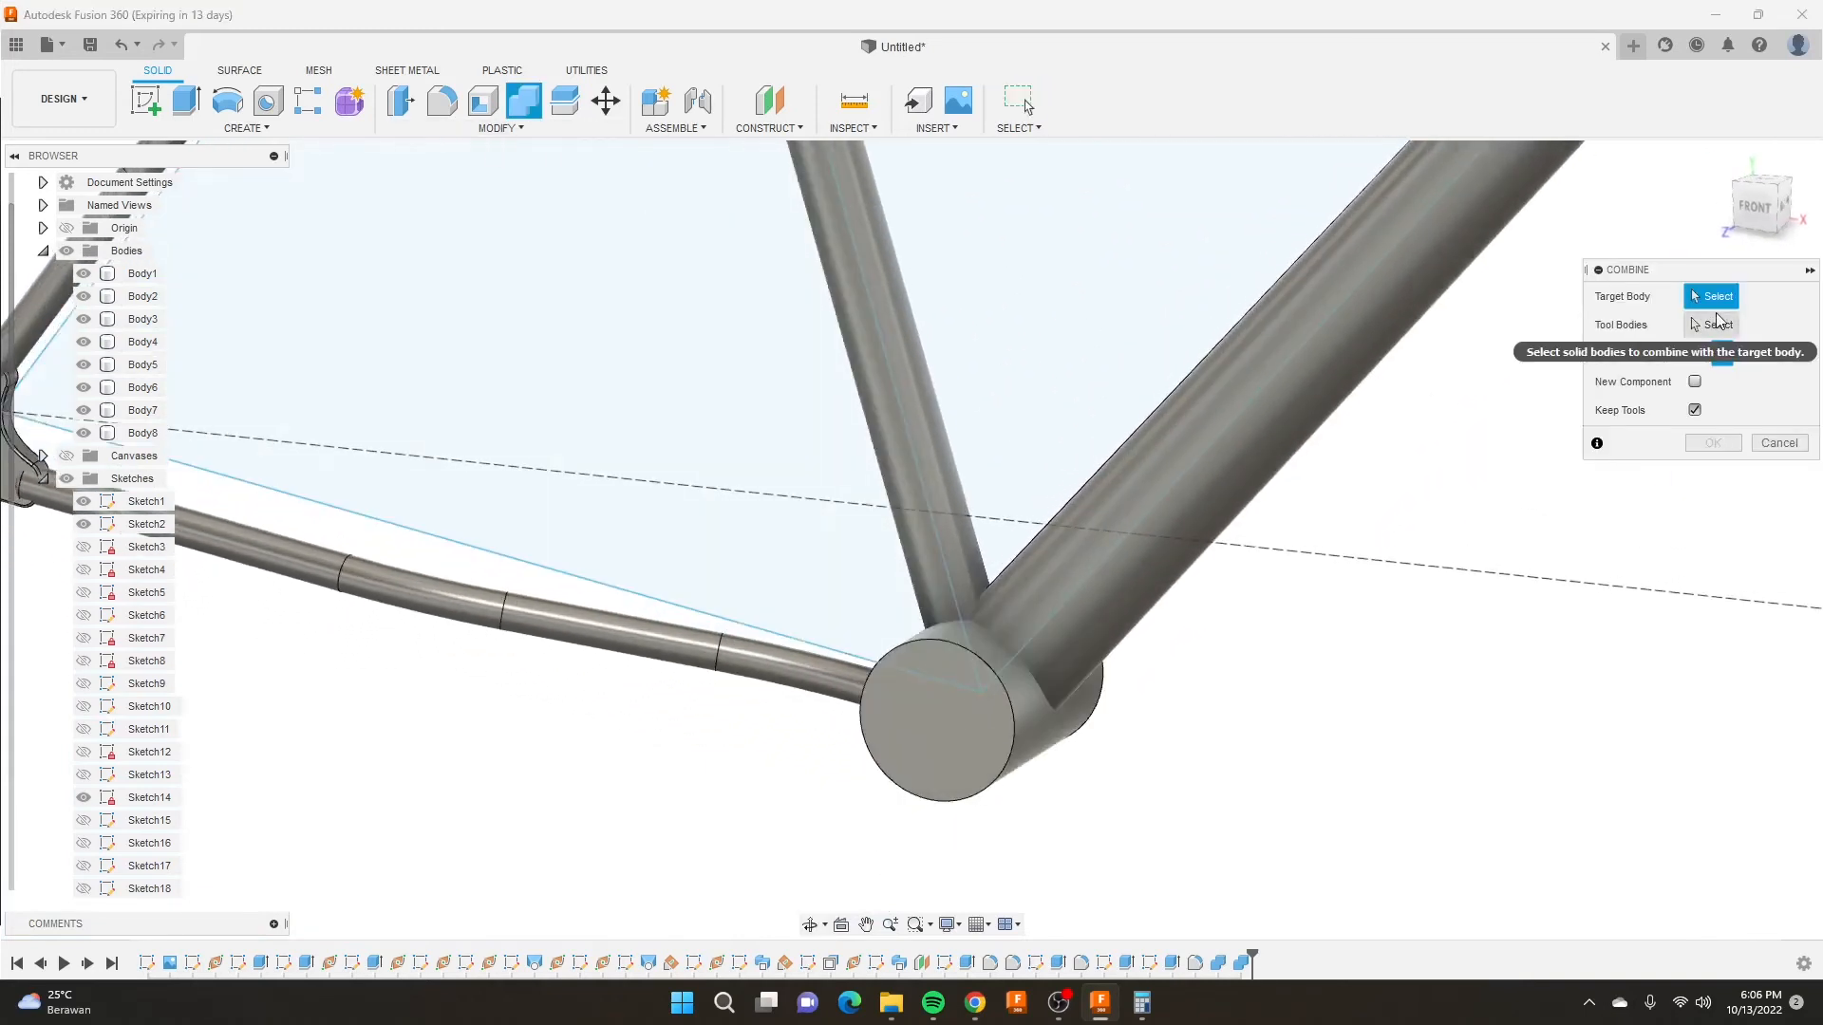
scroll(1310, 488, "down", 3)
scroll(1130, 567, "up", 3)
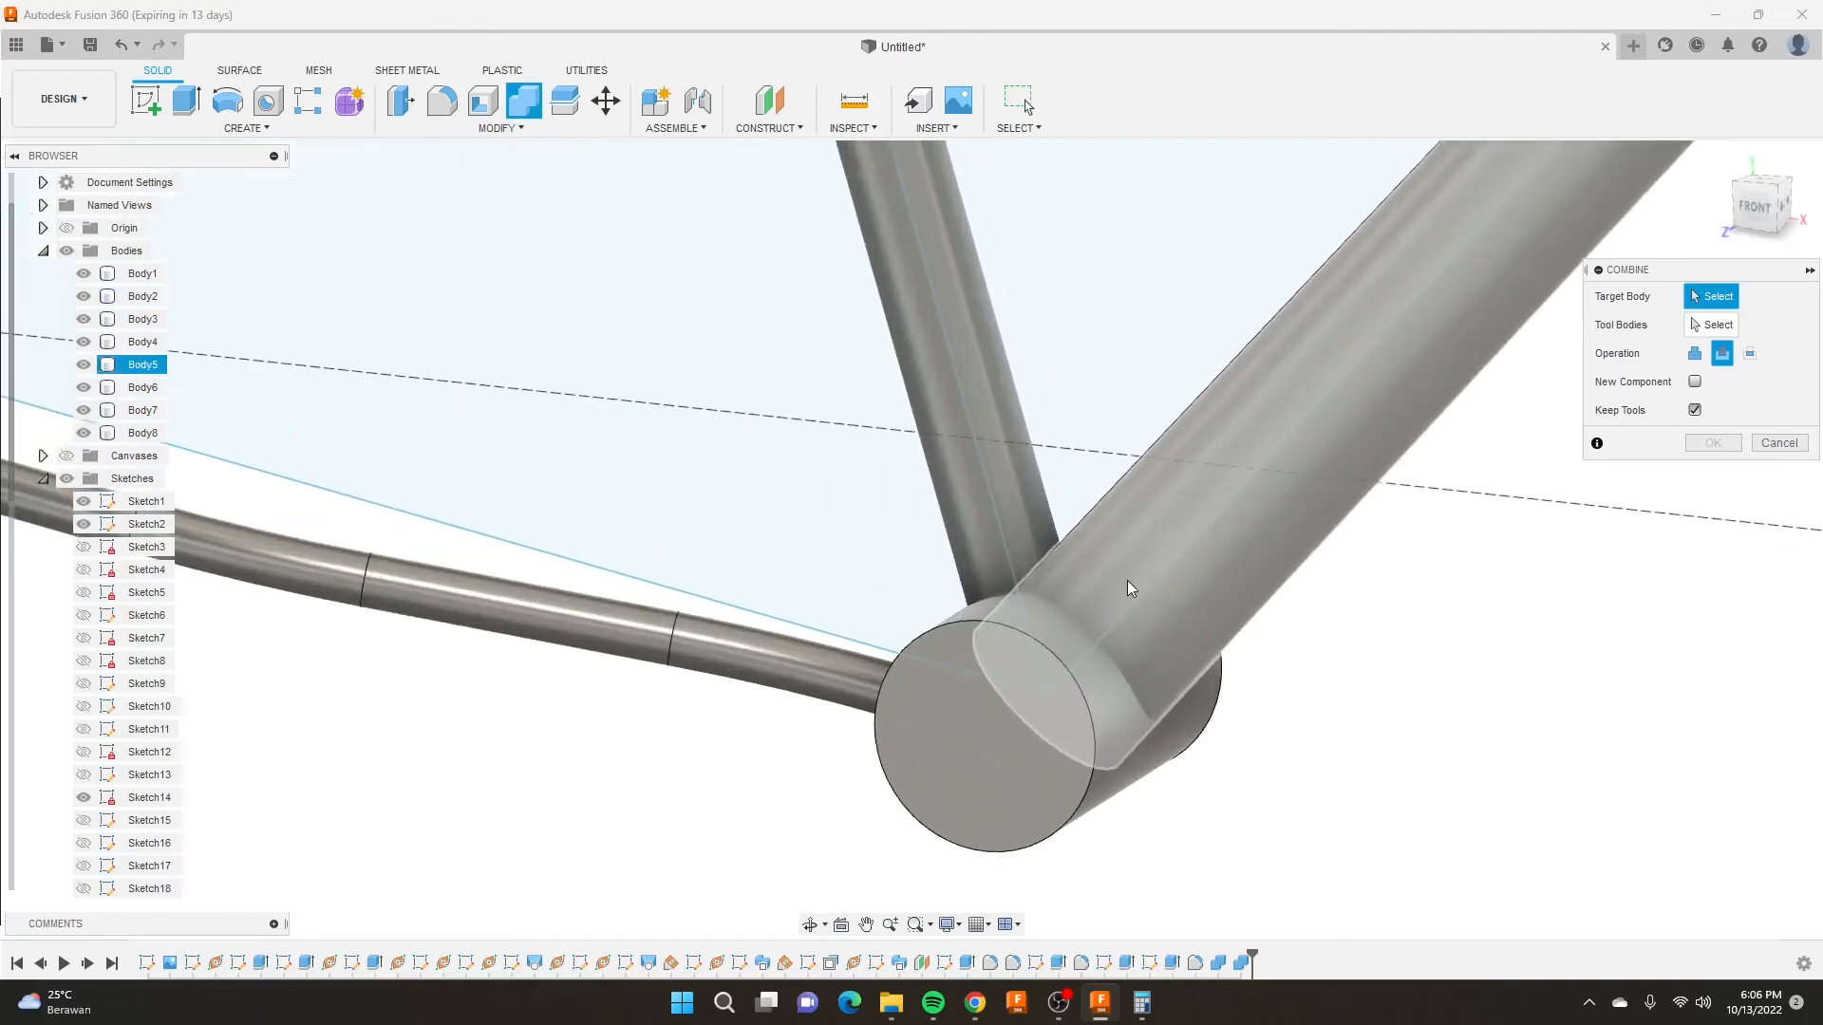
scroll(1065, 587, "down", 3)
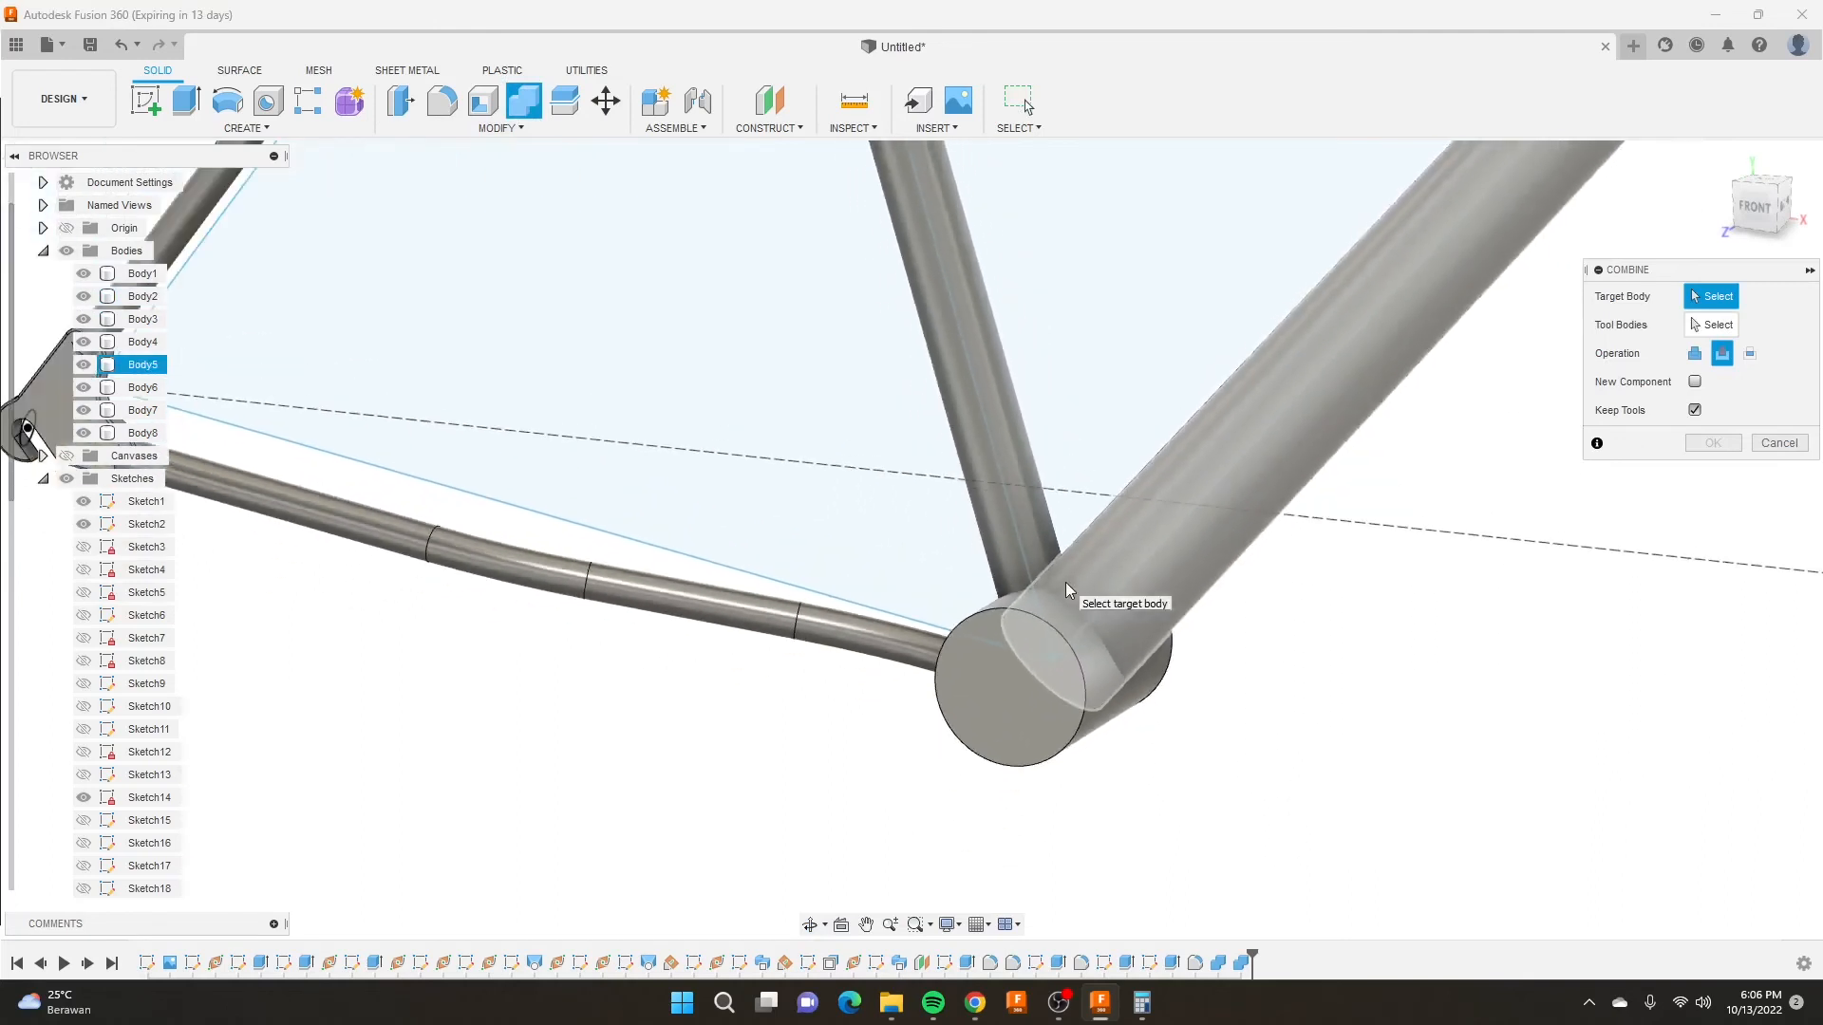
scroll(1063, 600, "down", 3)
scroll(1062, 601, "up", 4)
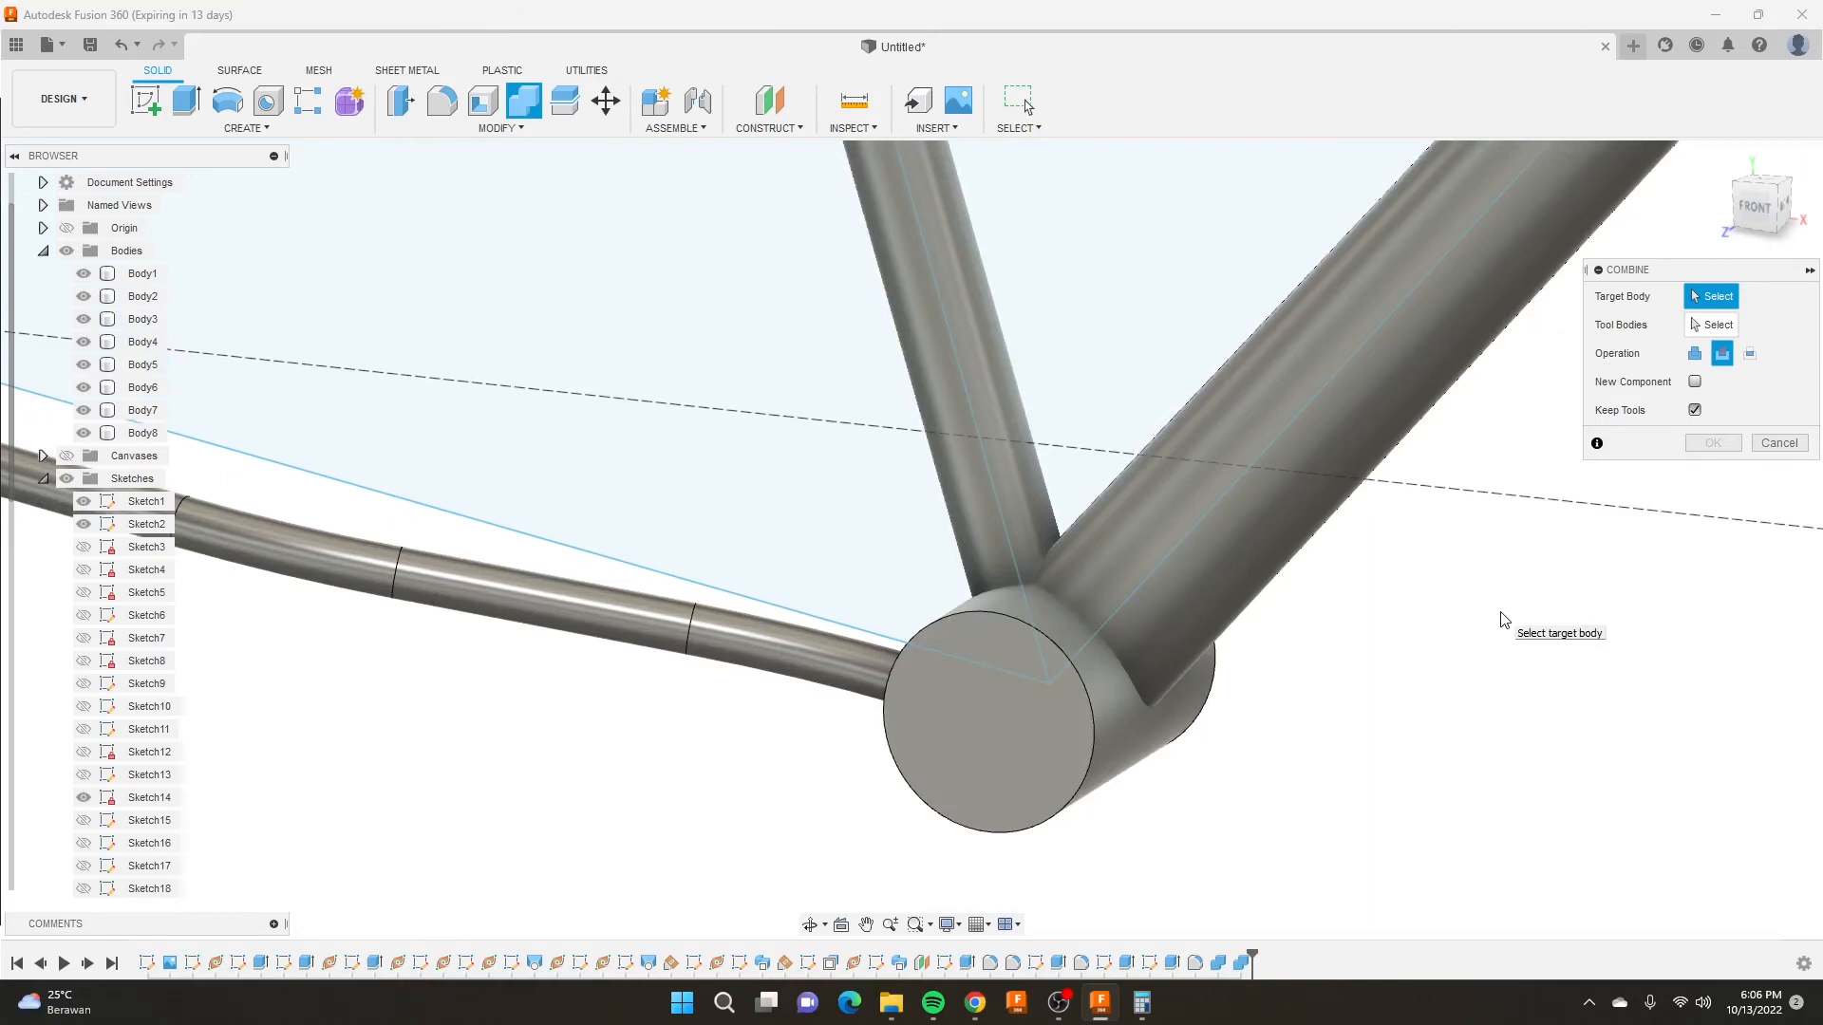
left_click(1410, 382)
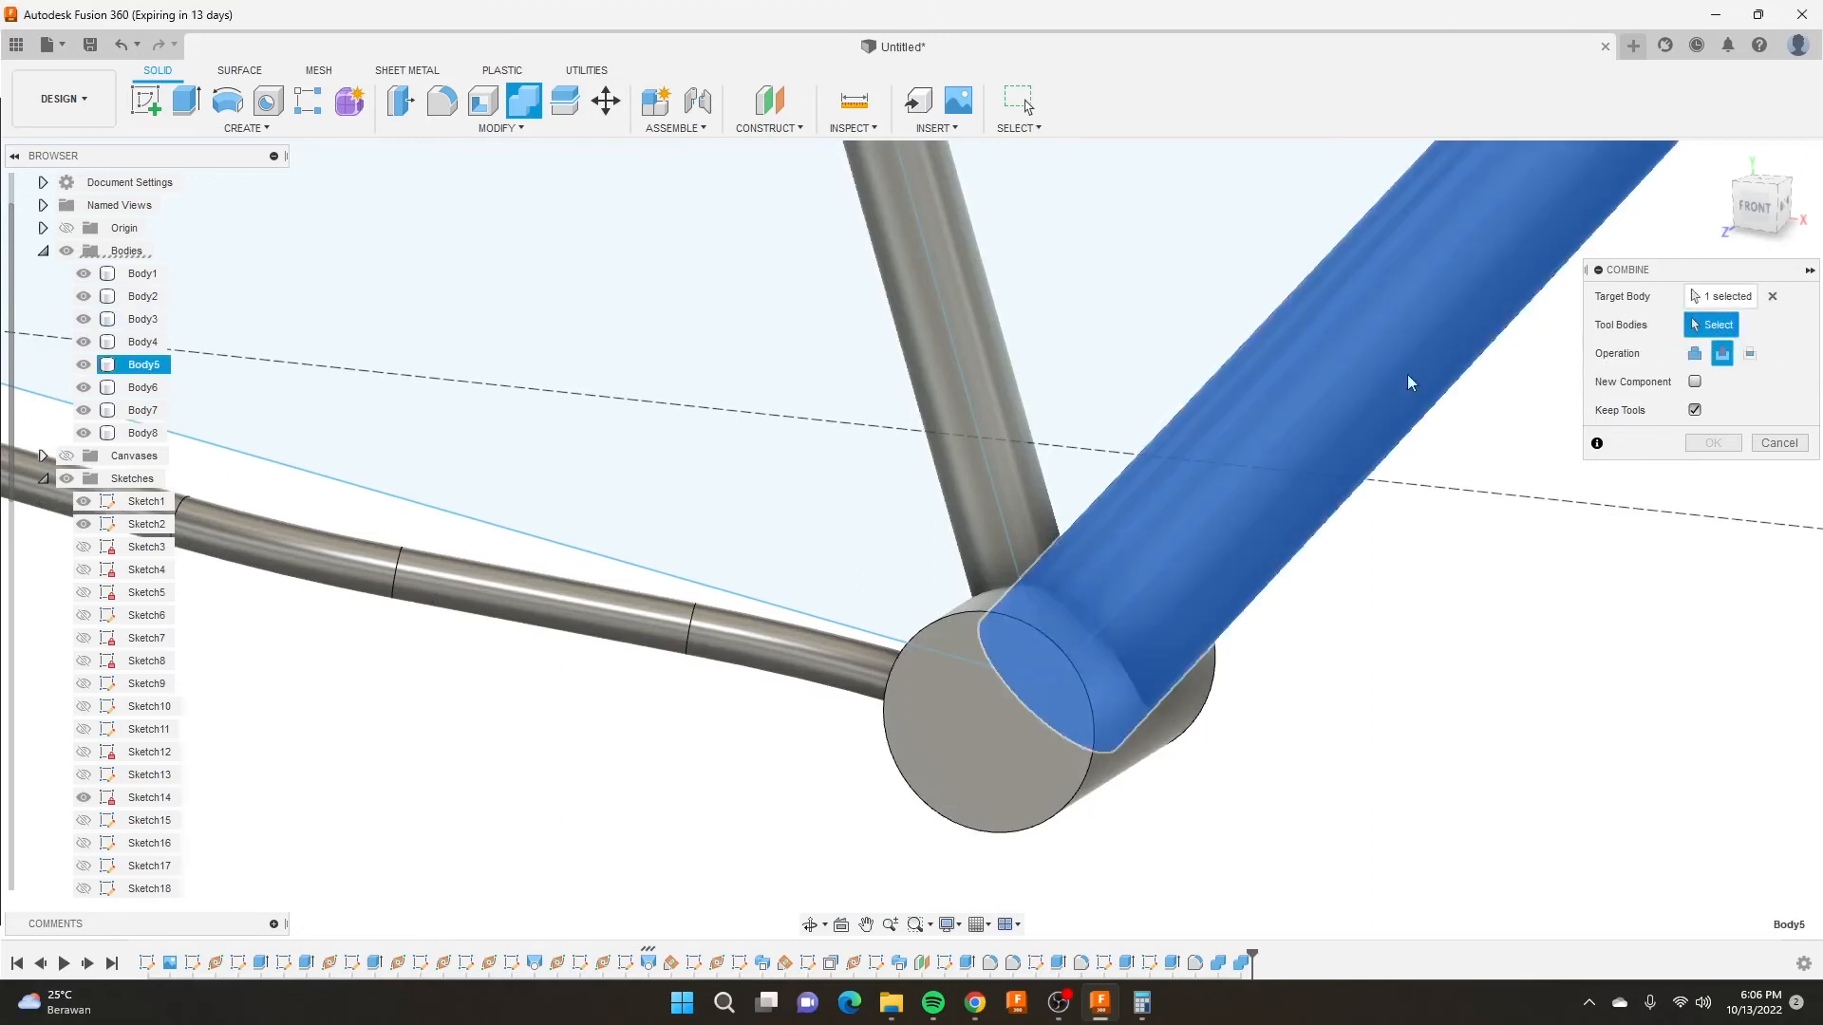
left_click(1192, 722)
scroll(1367, 638, "down", 2)
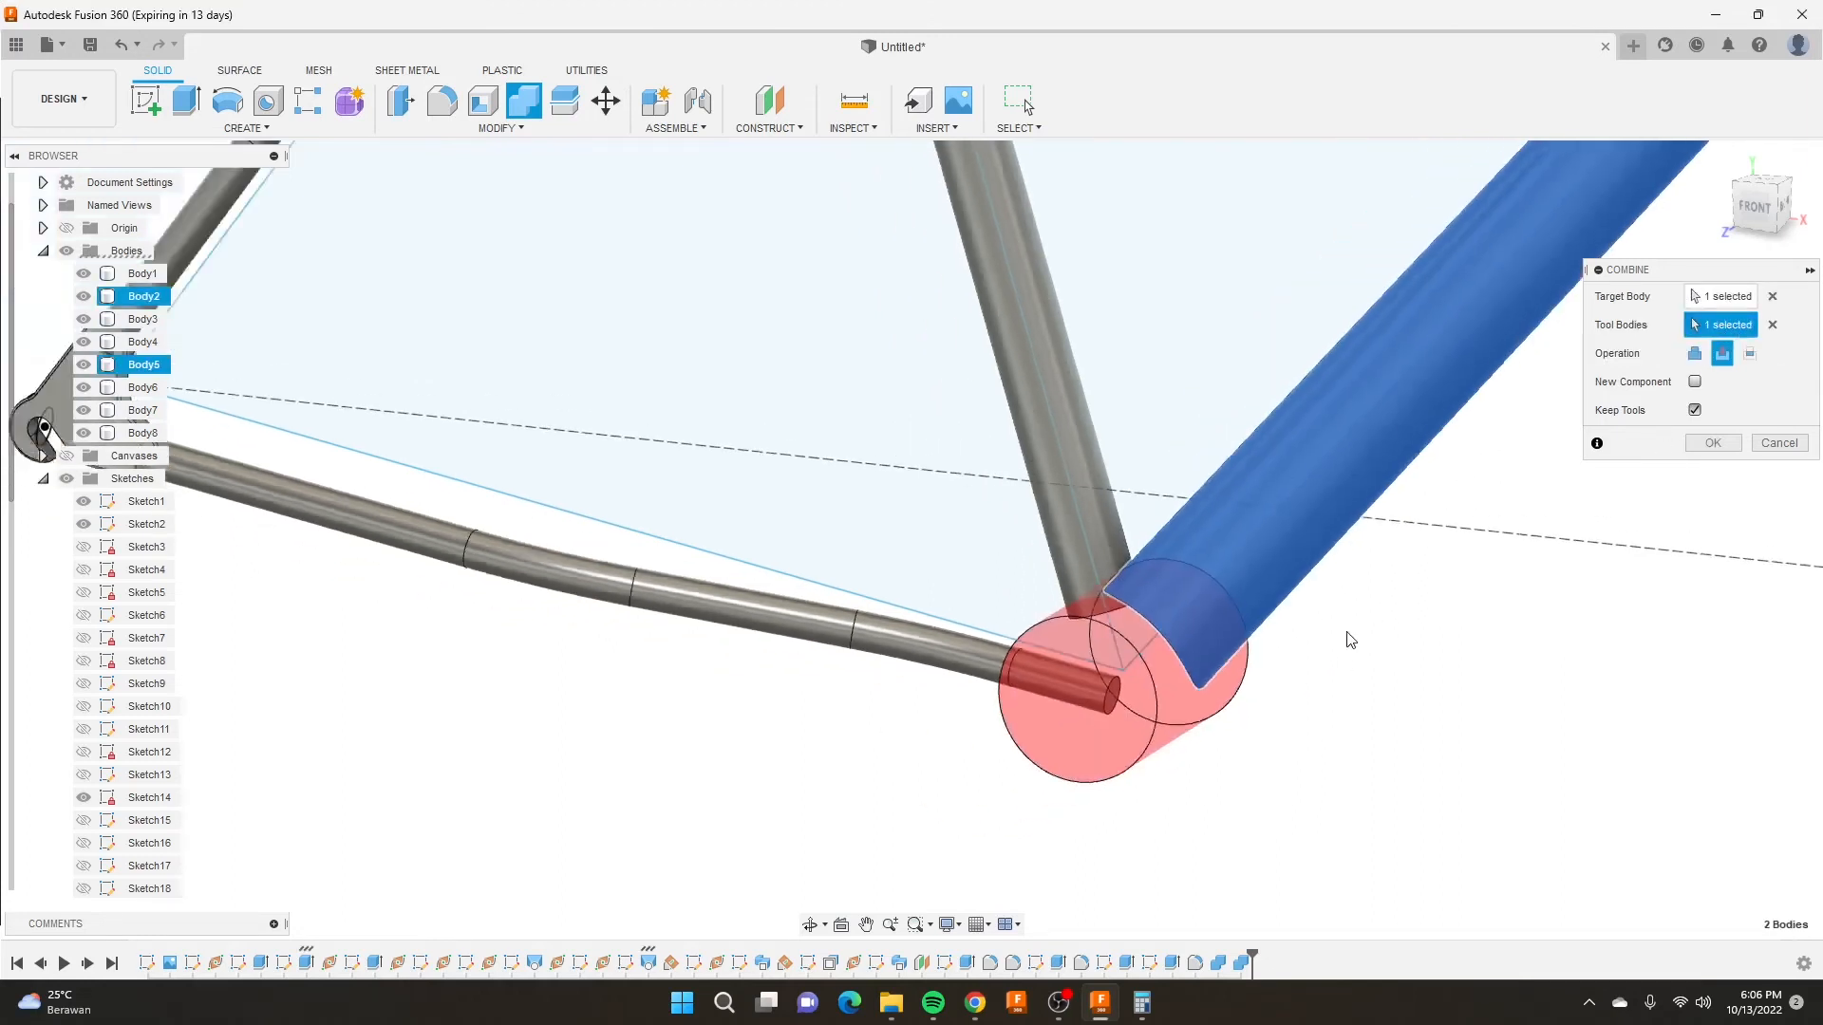
scroll(1347, 638, "up", 1)
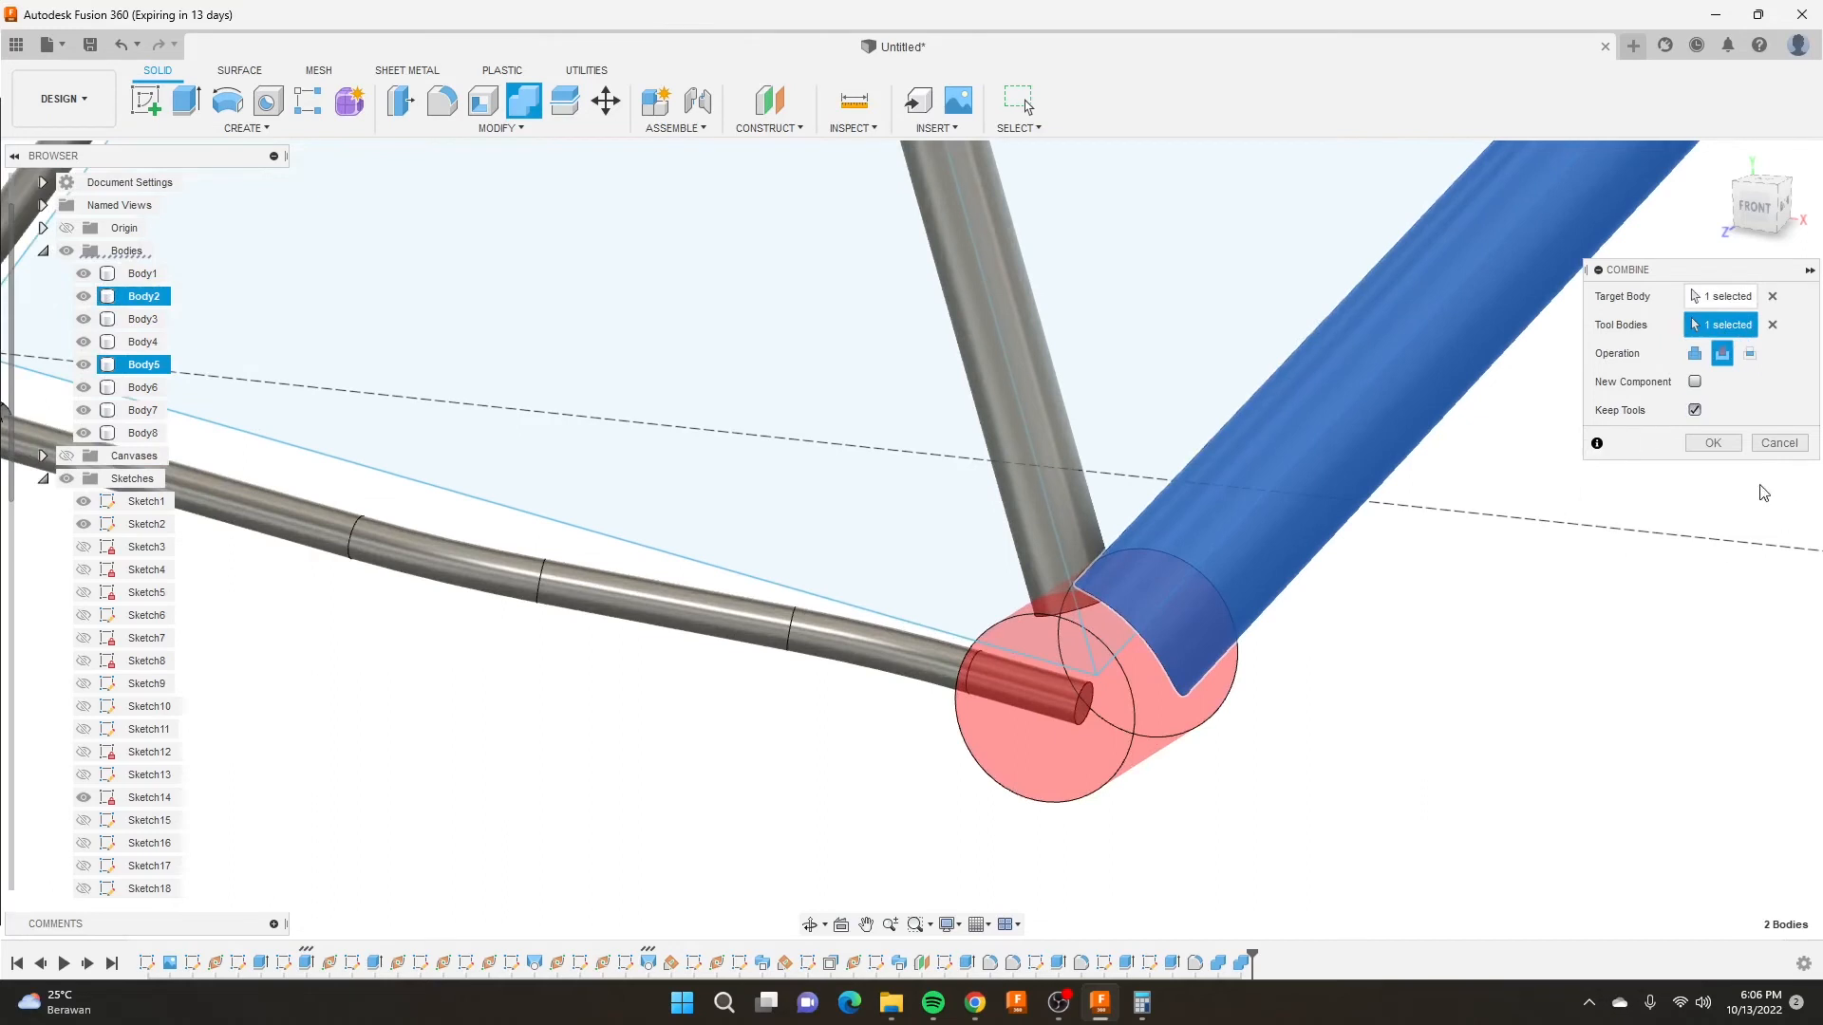
left_click(1712, 443)
Cut the seat tube's lower end with the bottom bracket shell as tool body in Combine, keeping the tool.
scroll(1034, 622, "down", 3)
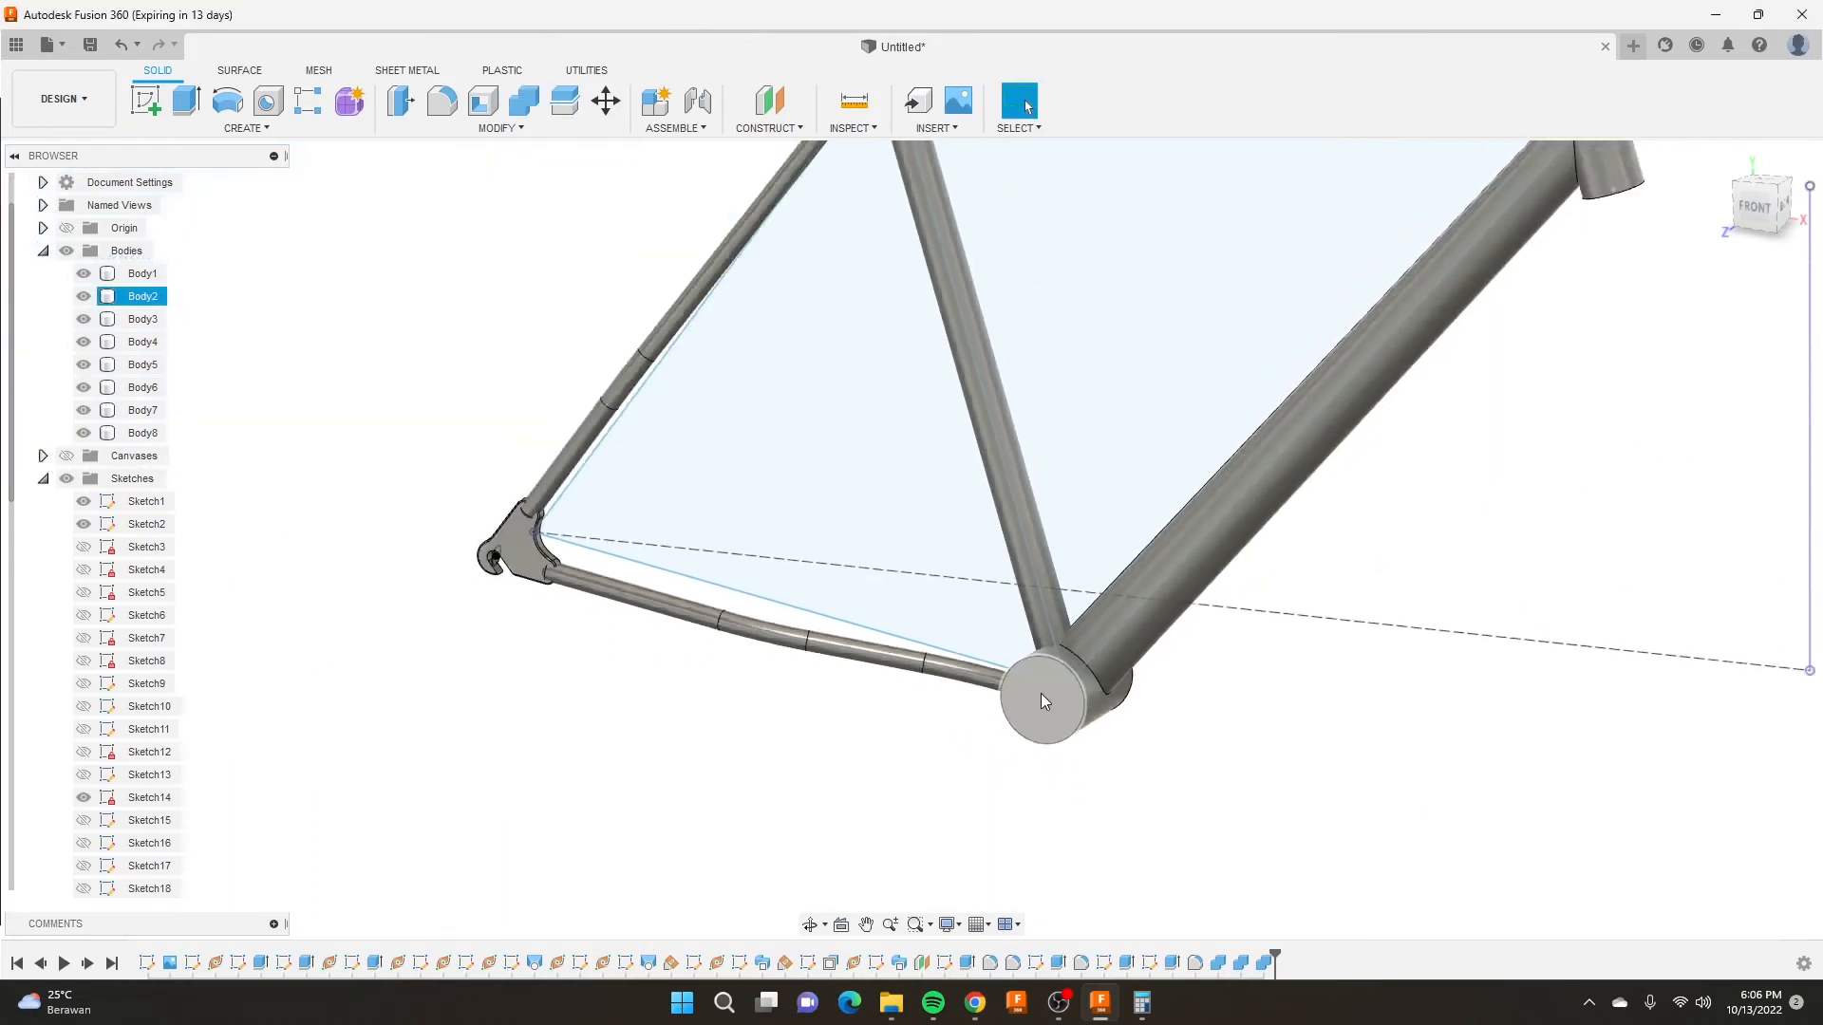
scroll(1034, 621, "up", 3)
left_click(523, 100)
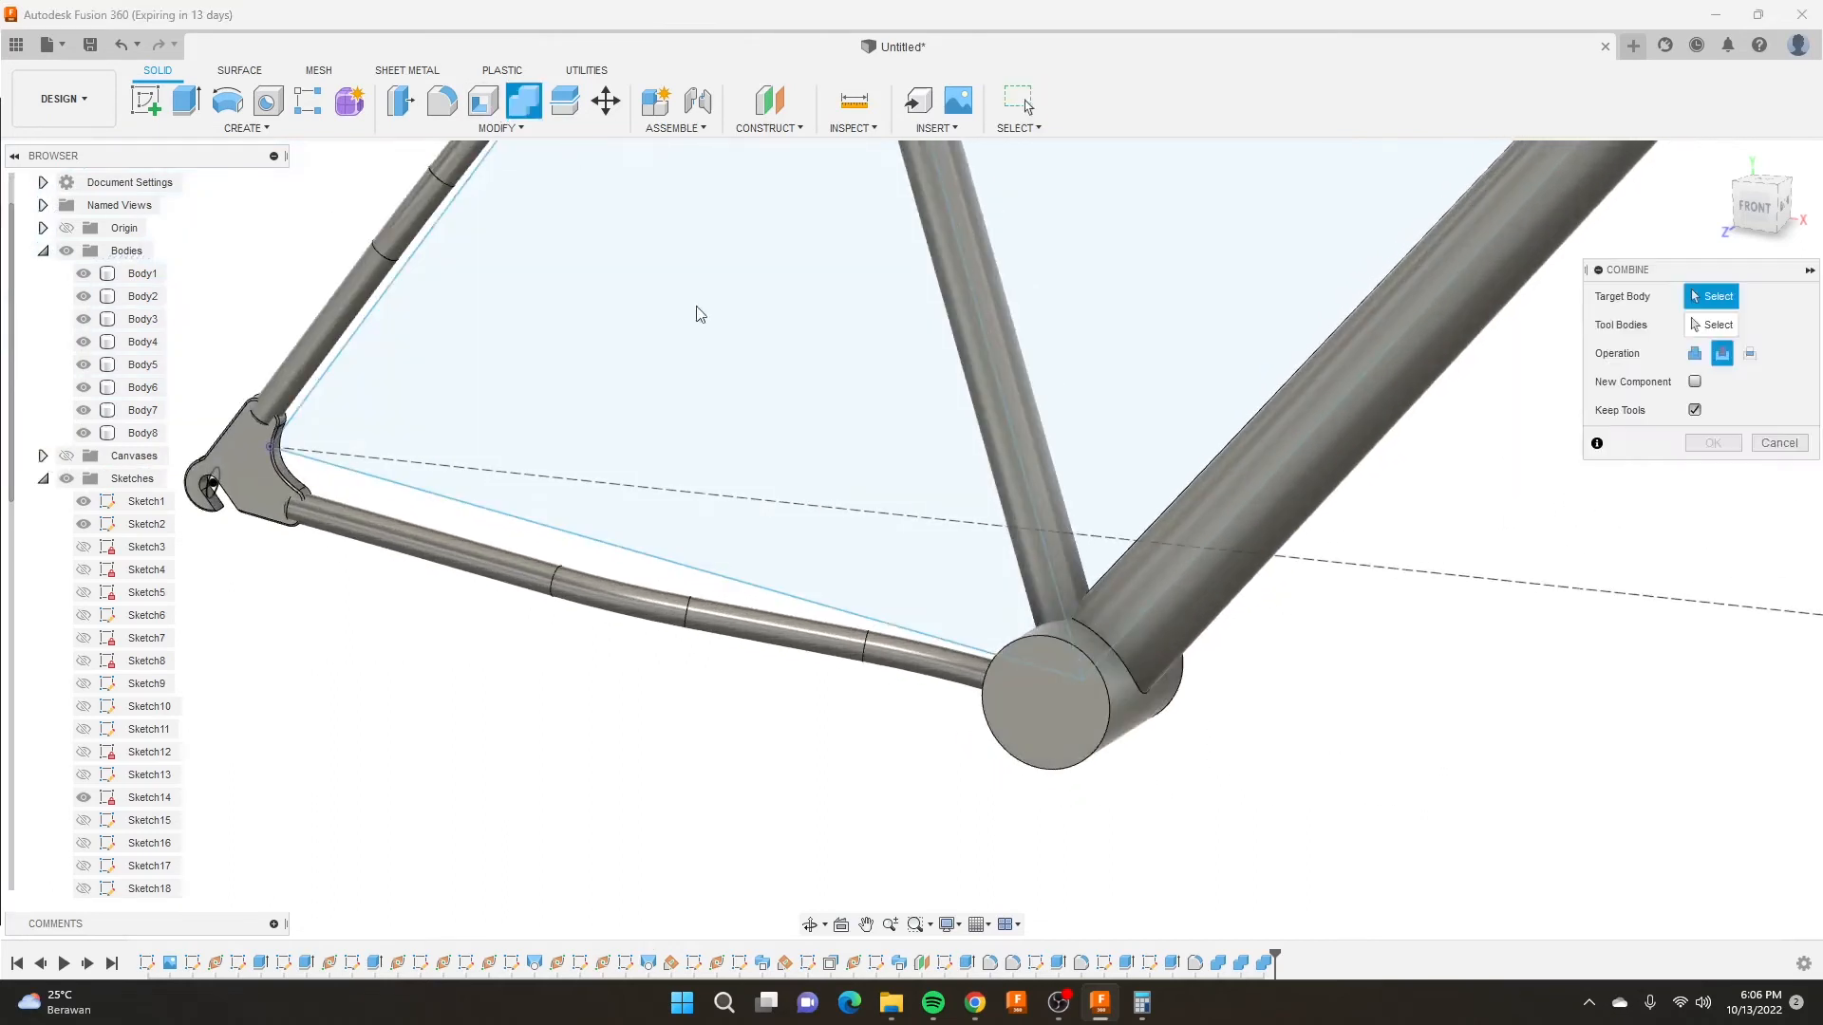
left_click(1012, 491)
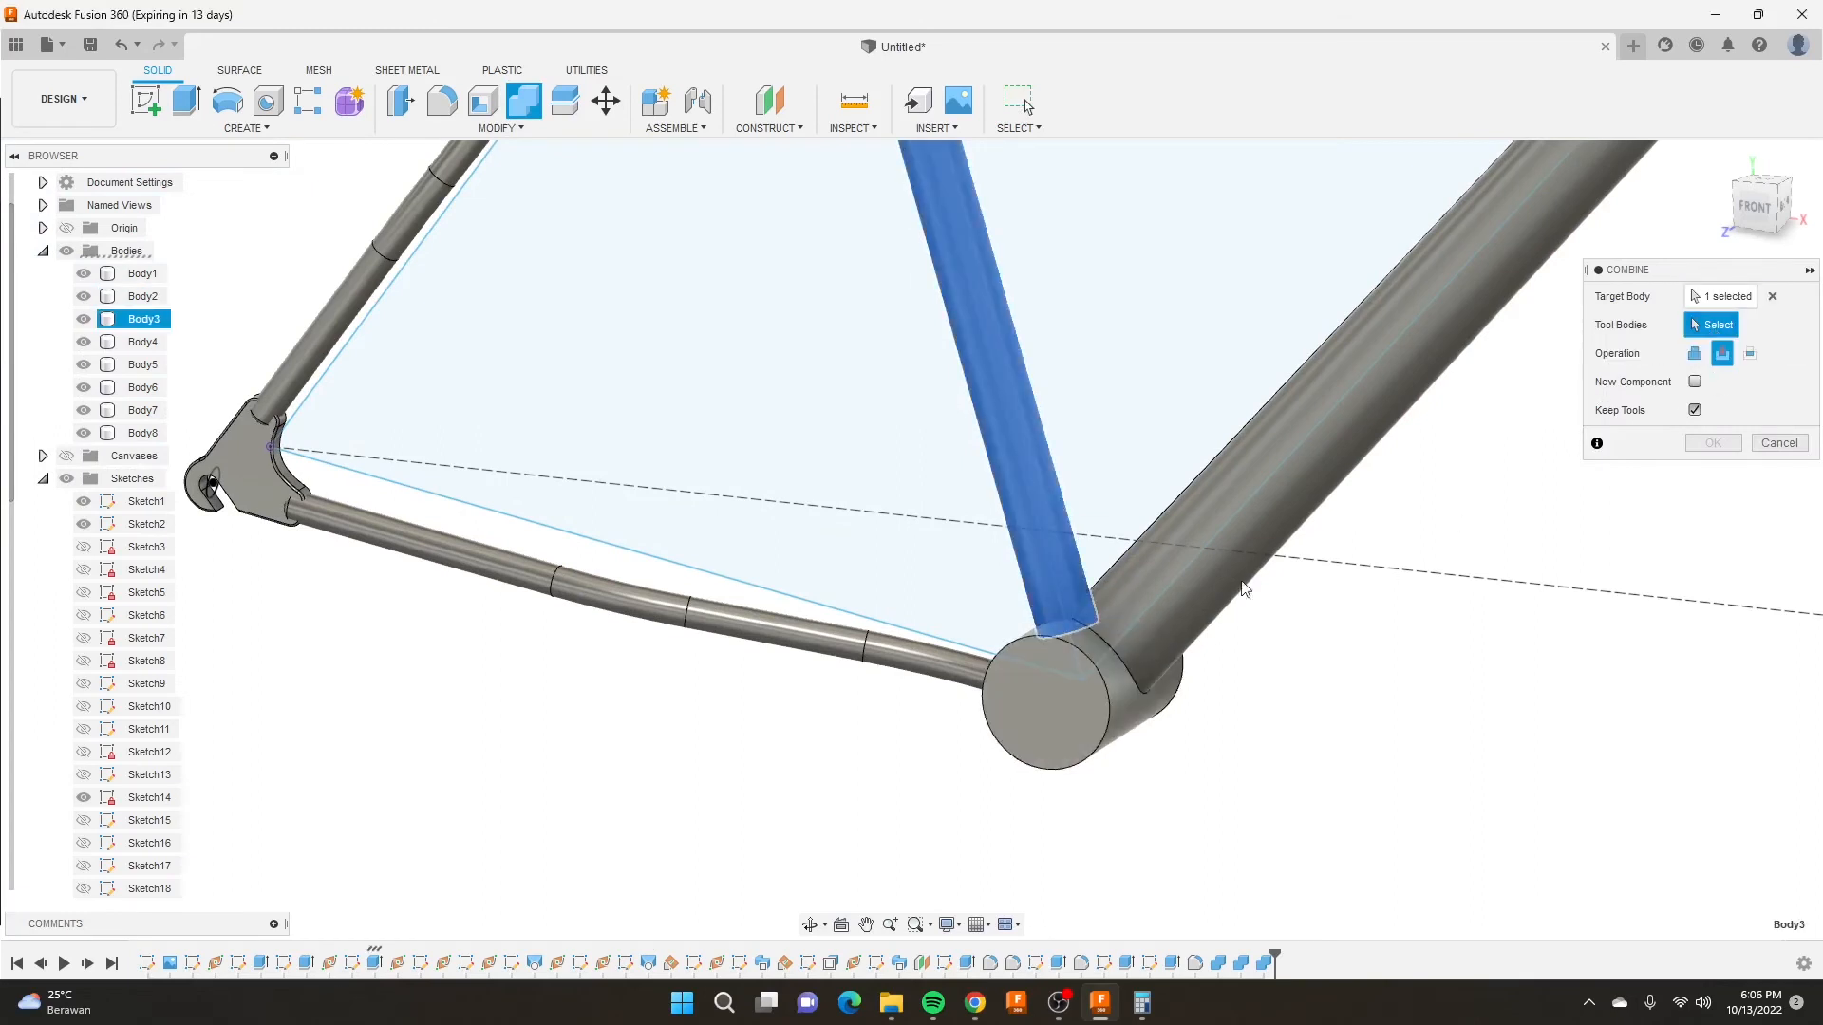
left_click(1104, 705)
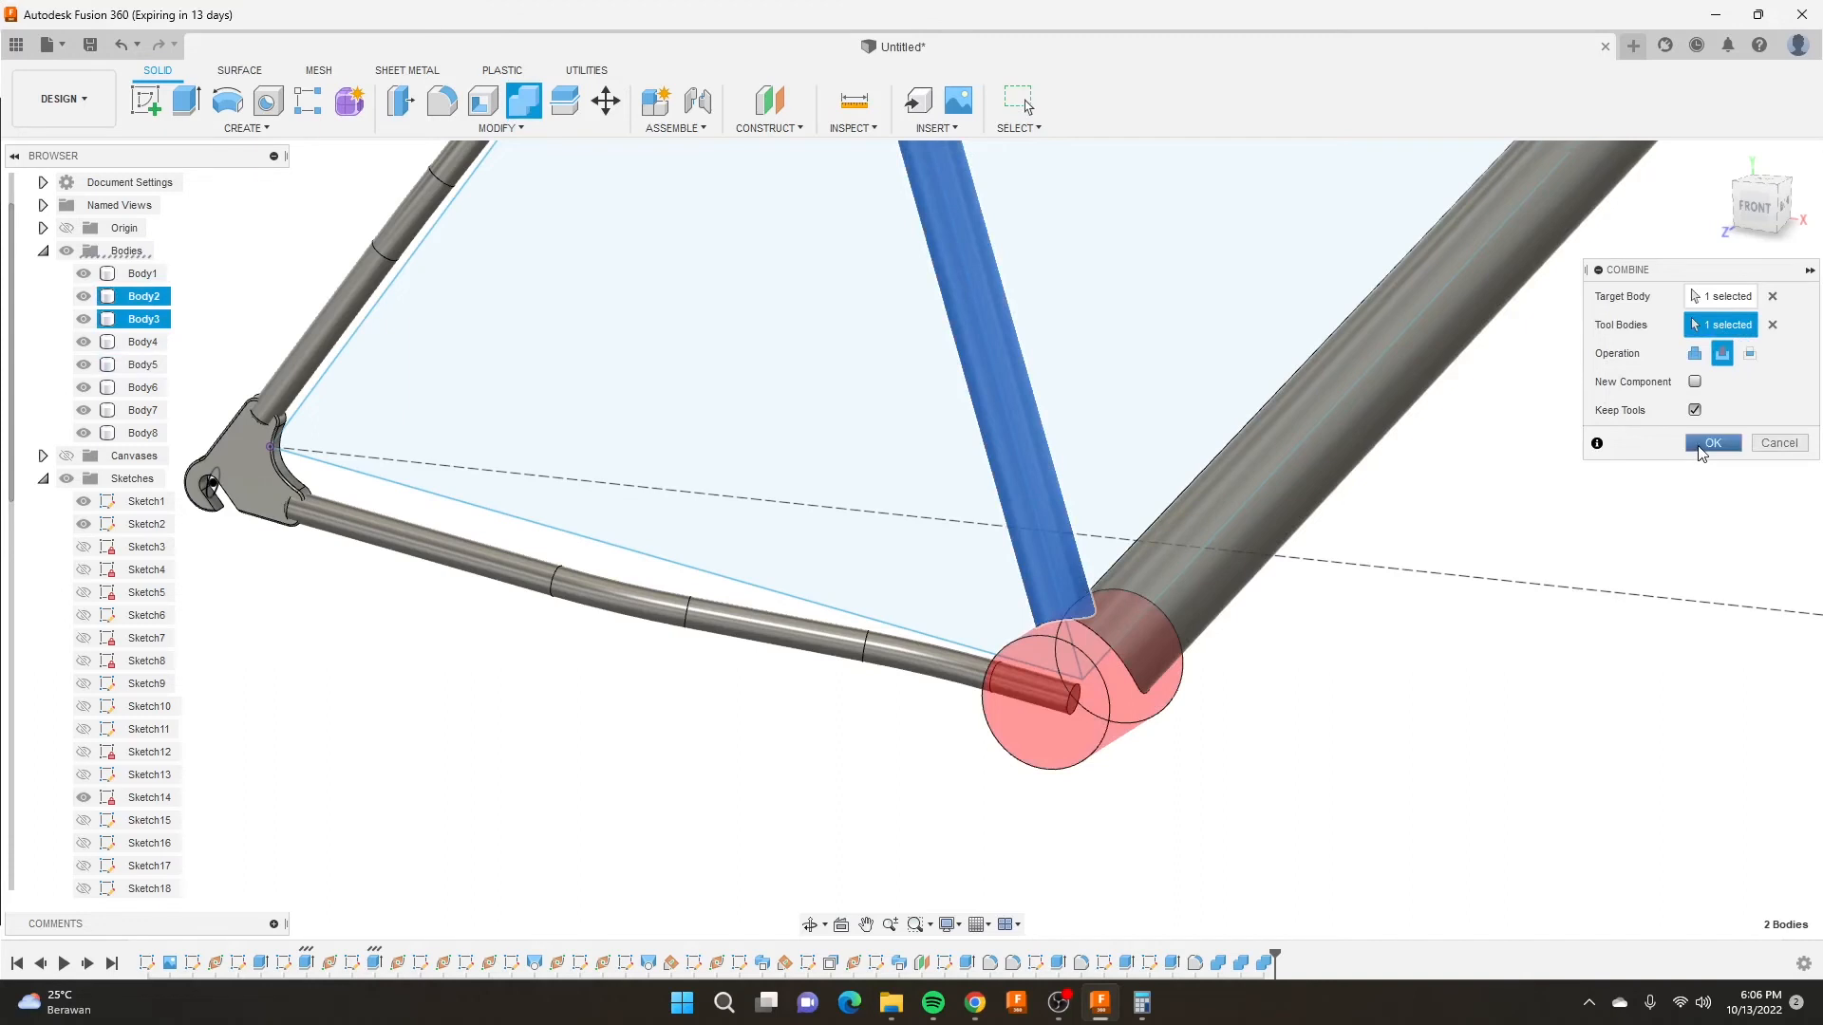
left_click(1701, 446)
Combine the down tube as target with the seat tube as tool, using the Cut operation and keeping the tool body.
scroll(1306, 651, "down", 2)
scroll(1306, 652, "up", 3)
middle_click_drag(1206, 689, 1228, 692, "shift")
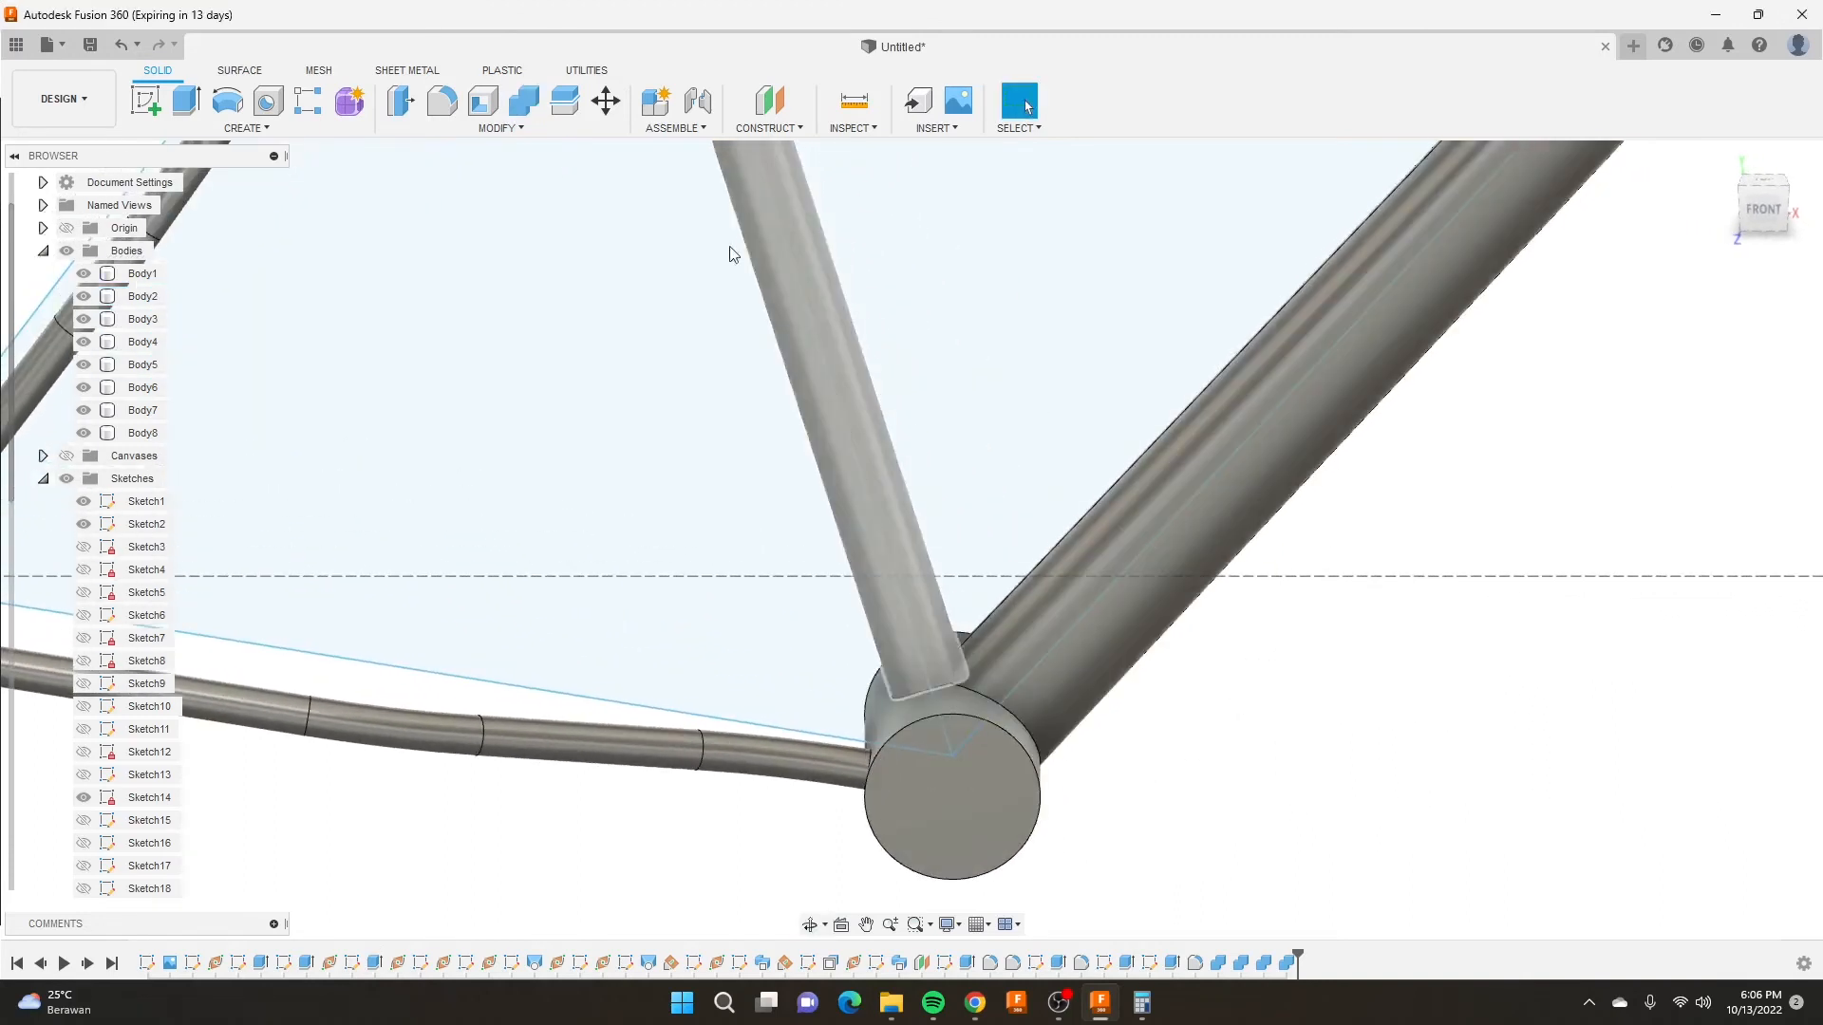
left_click(524, 99)
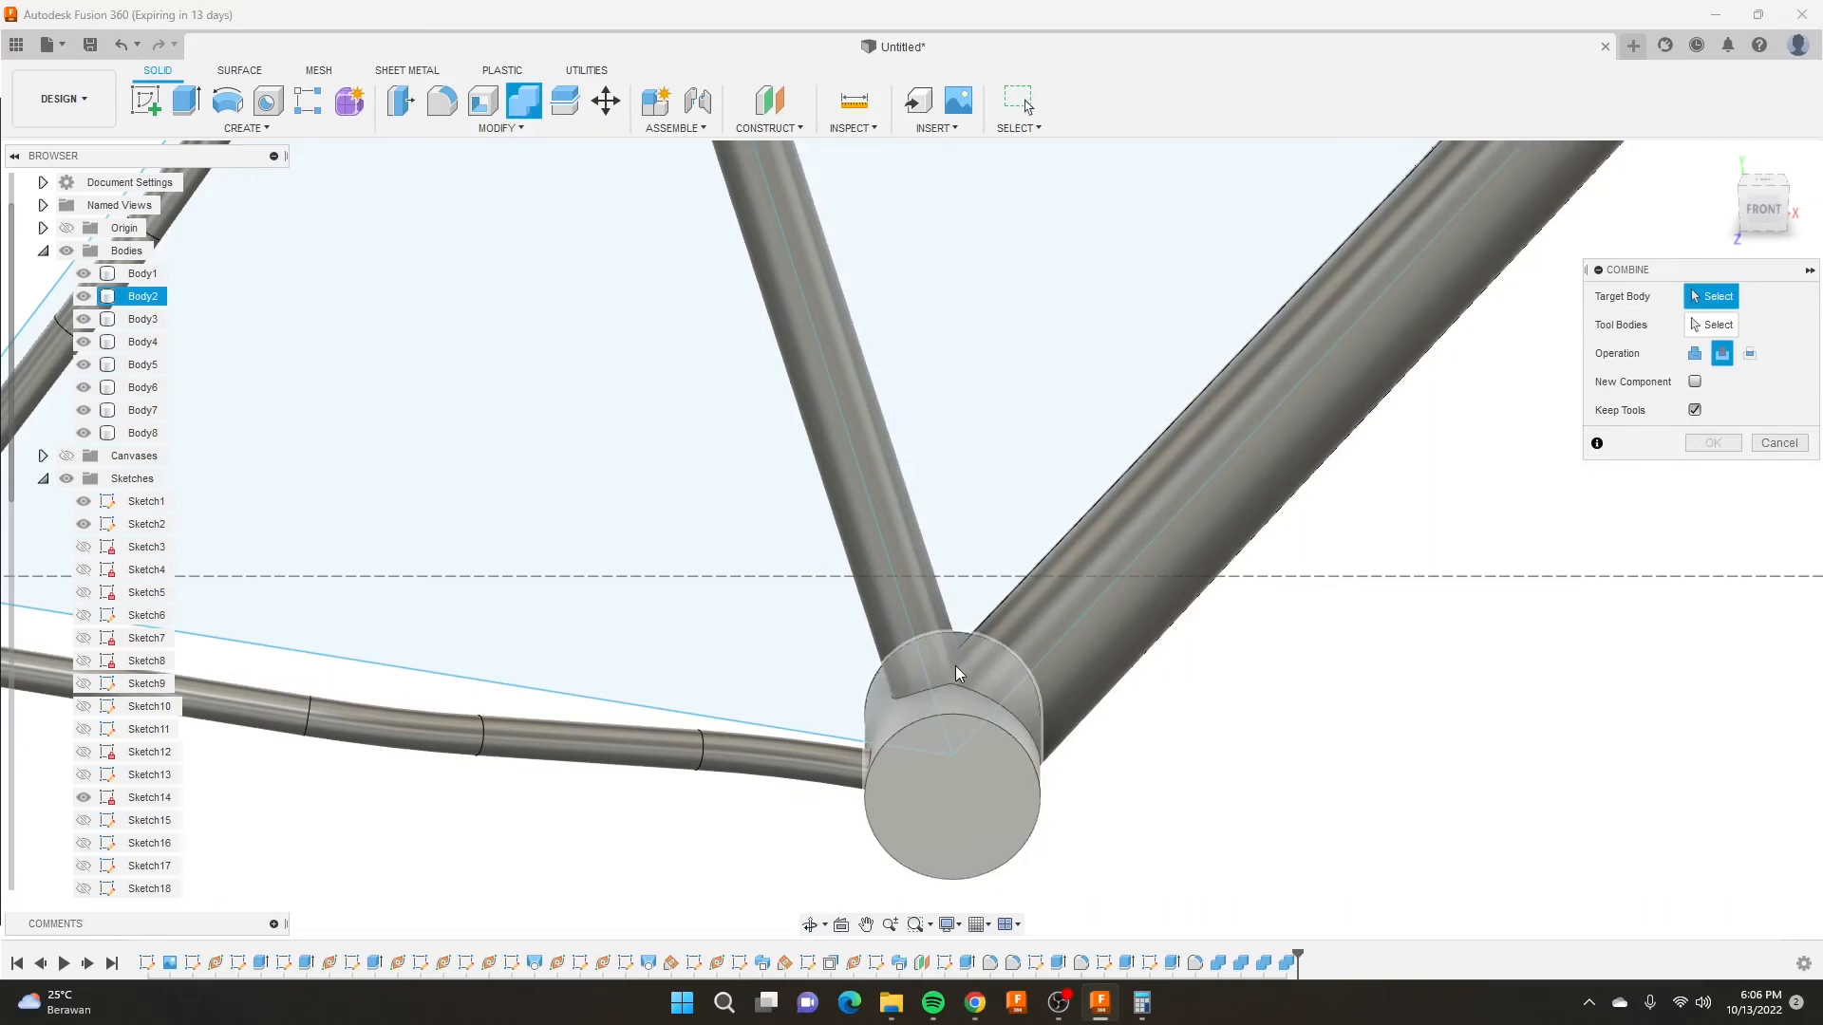
left_click(1326, 386)
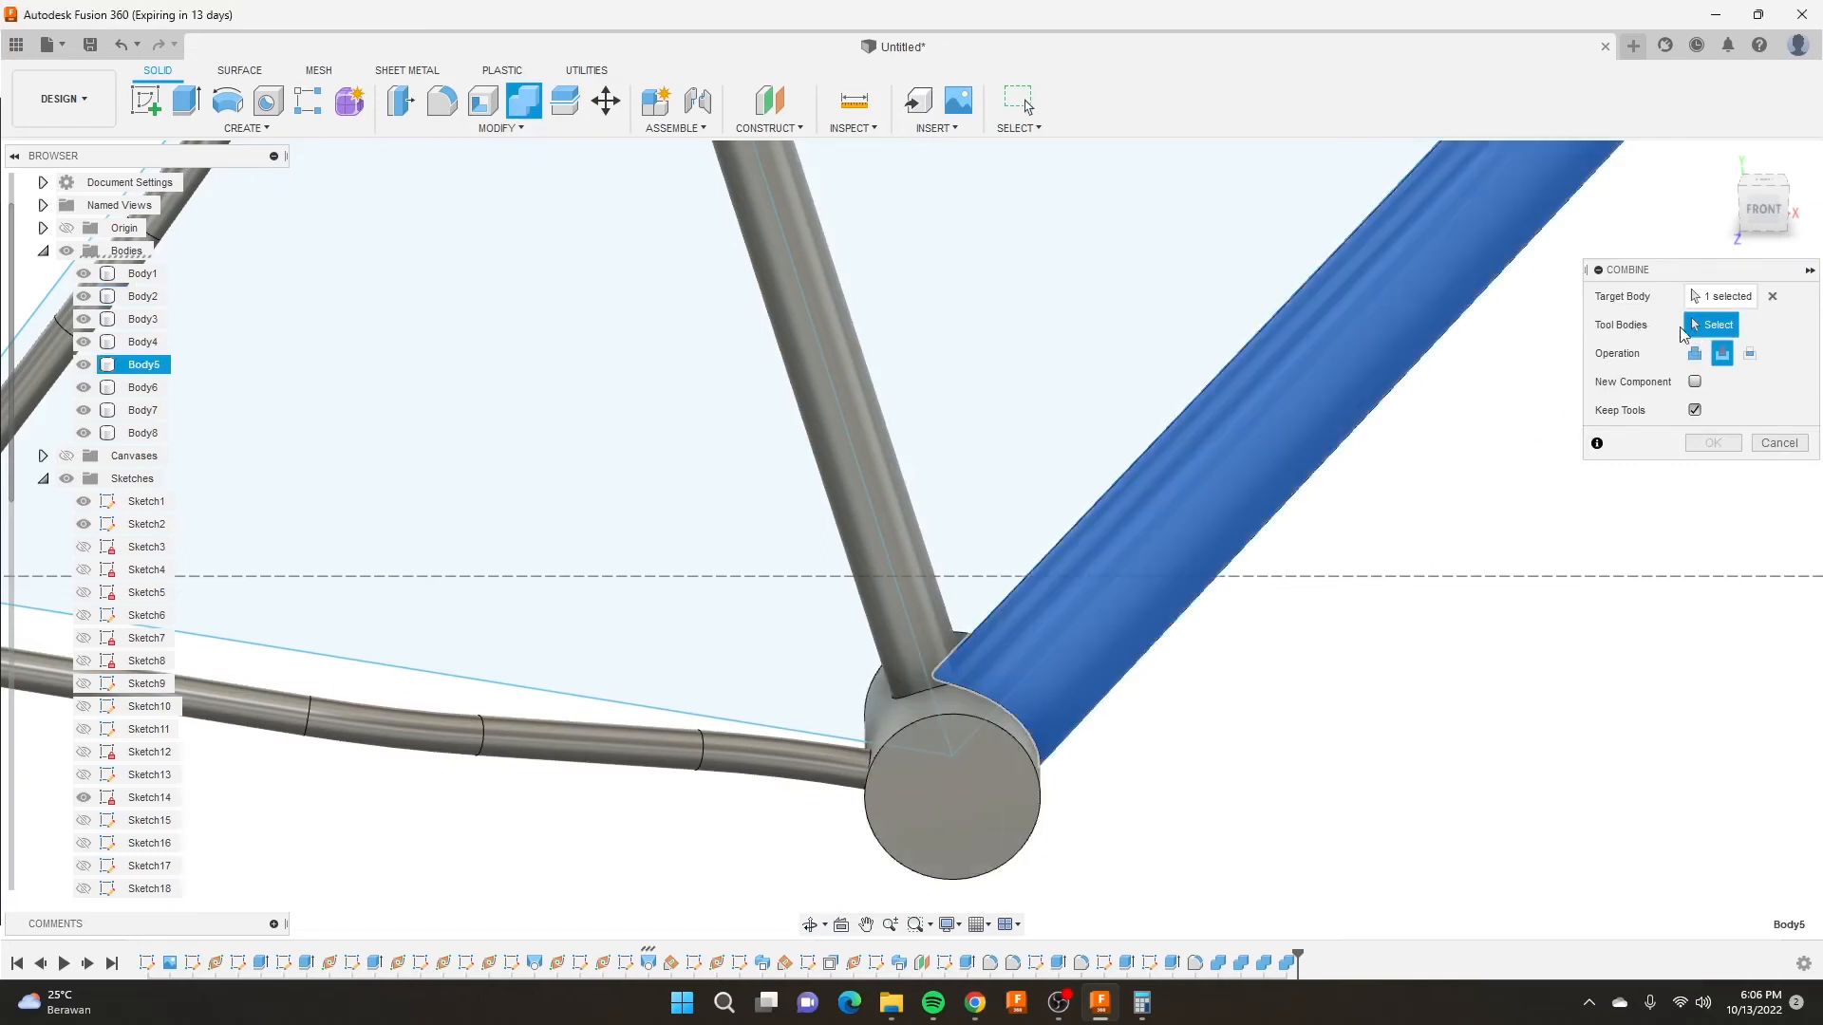
left_click(897, 489)
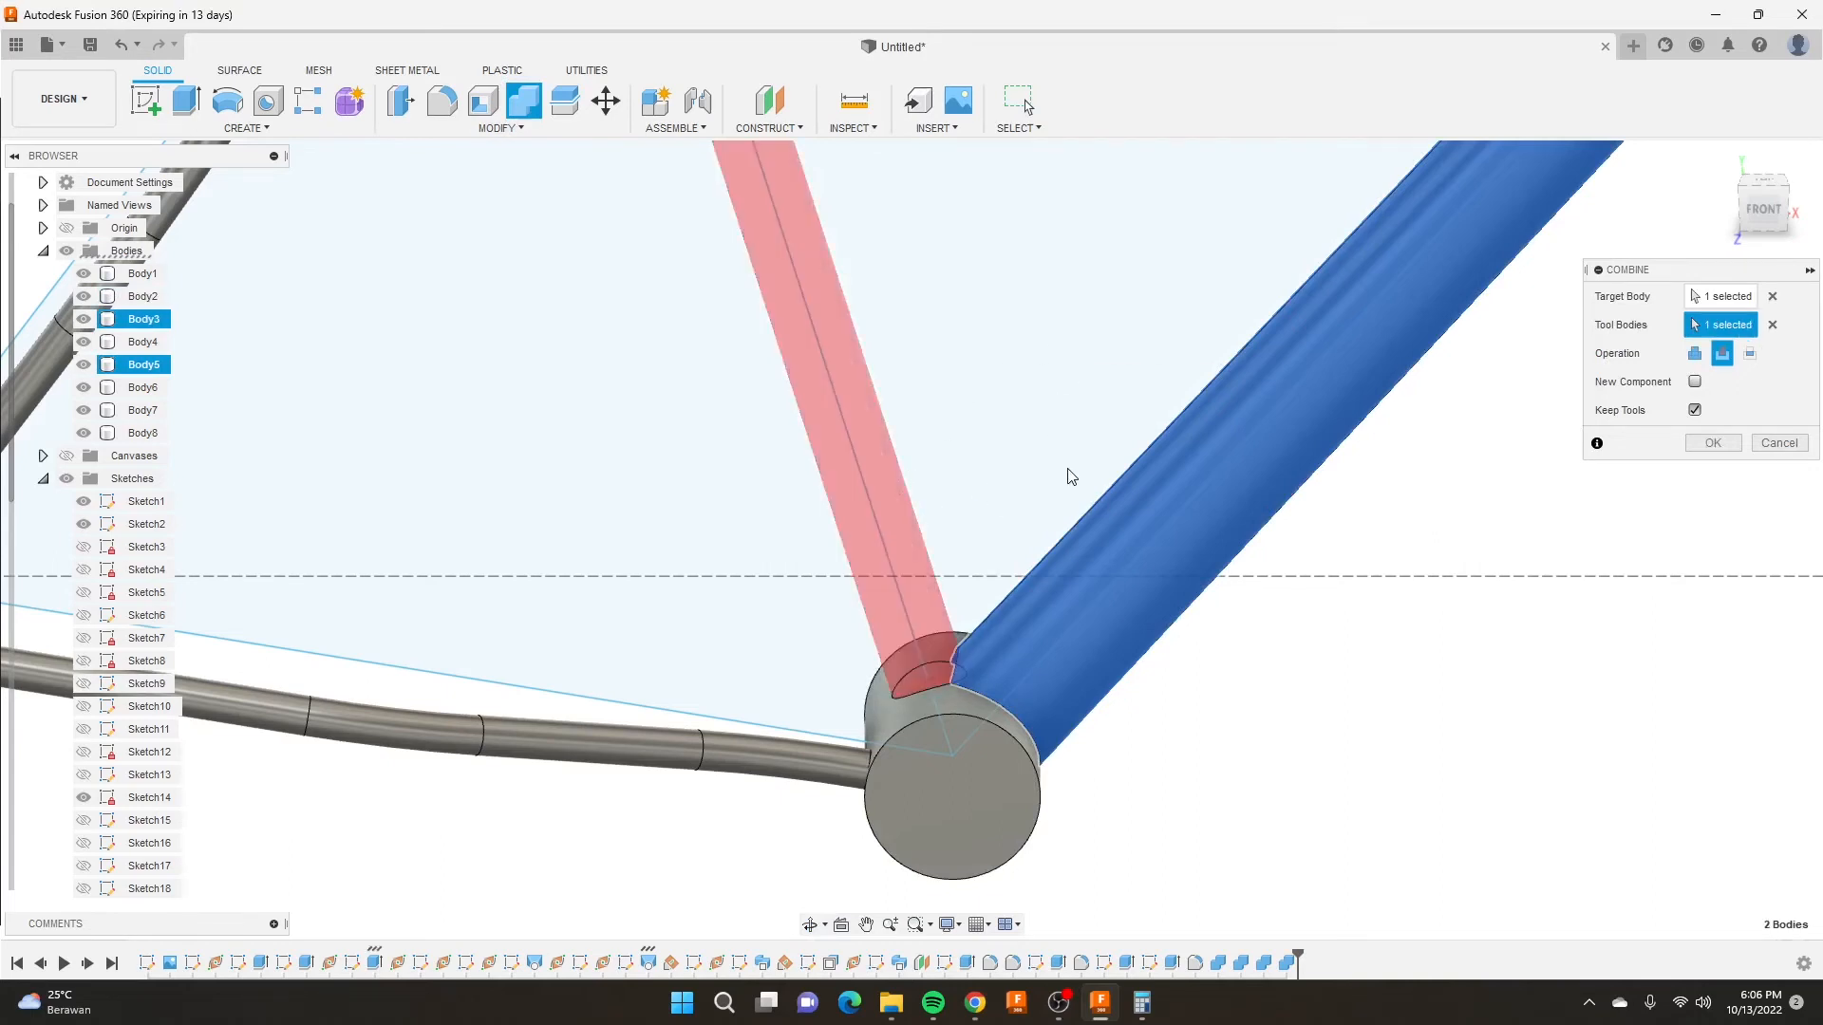
left_click(1716, 442)
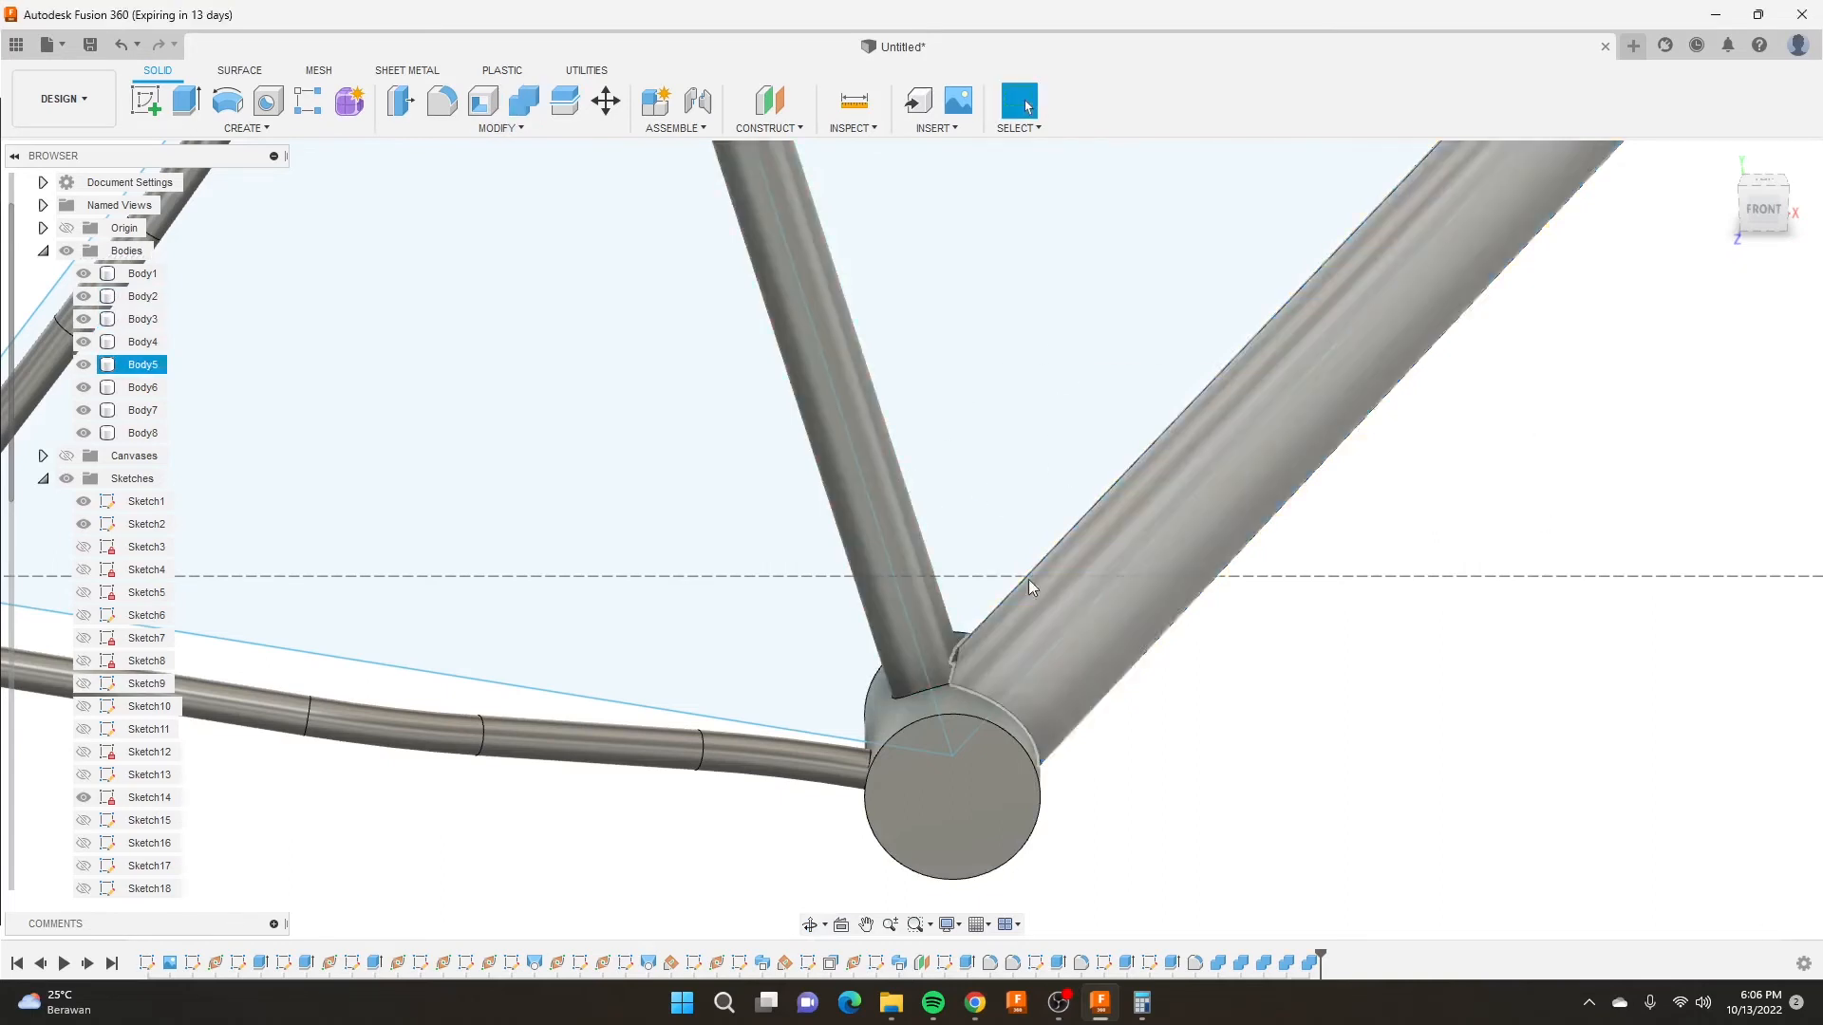
Cut the chainstay's front end with the bottom bracket shell using Combine, with Keep Tools enabled.
scroll(977, 575, "down", 3)
scroll(906, 682, "up", 2)
middle_click_drag(903, 636, 985, 581, "shift")
scroll(948, 631, "up", 3)
scroll(985, 582, "down", 5)
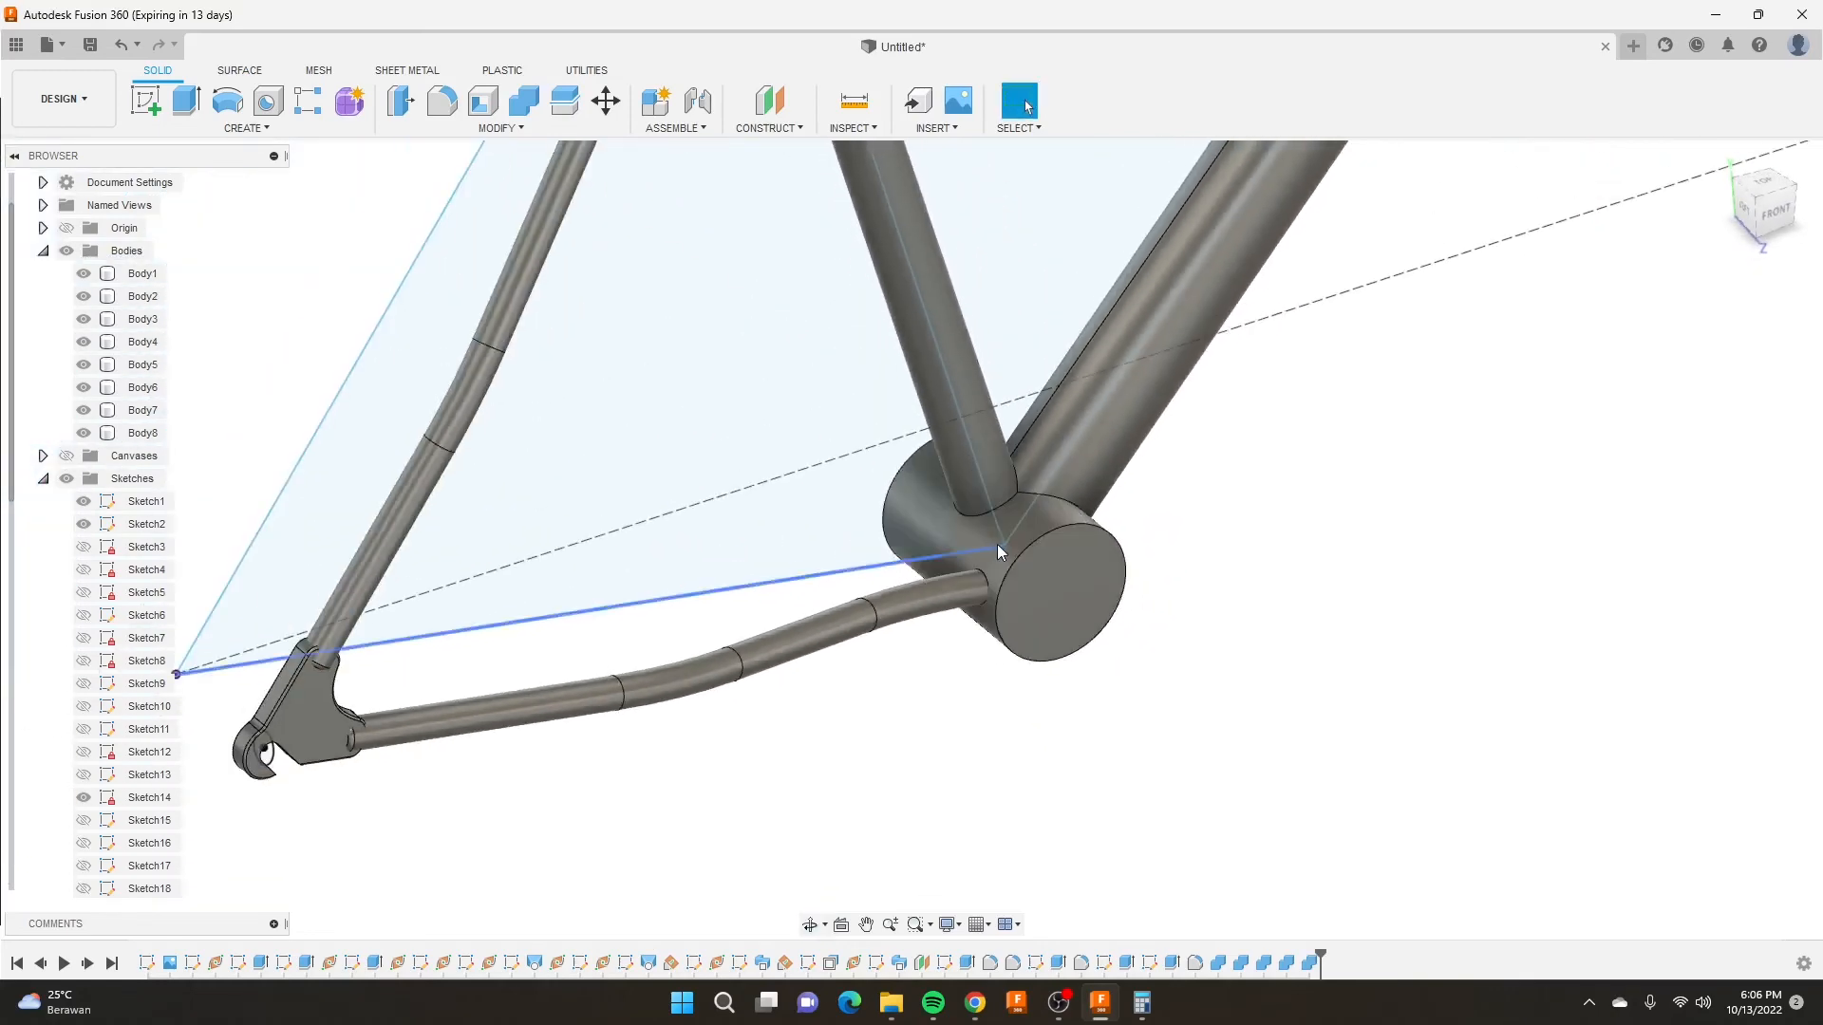
left_click(523, 100)
scroll(979, 527, "up", 4)
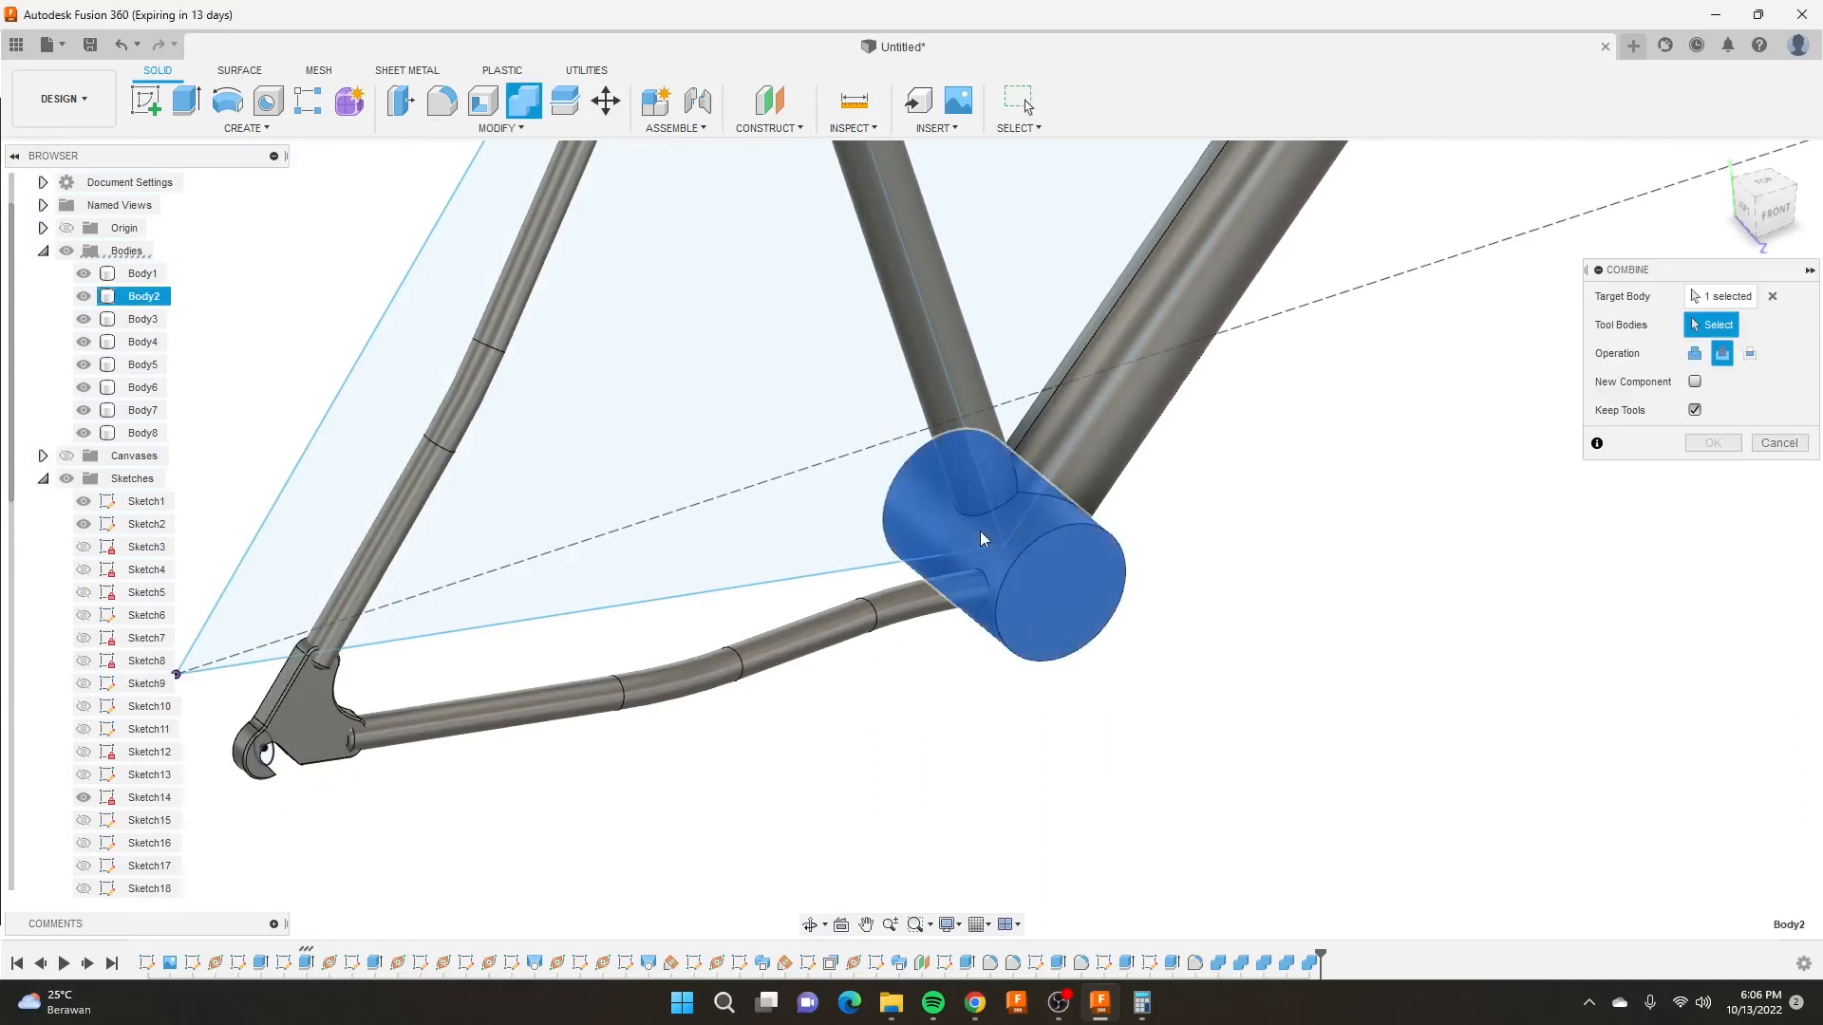
left_click(980, 528)
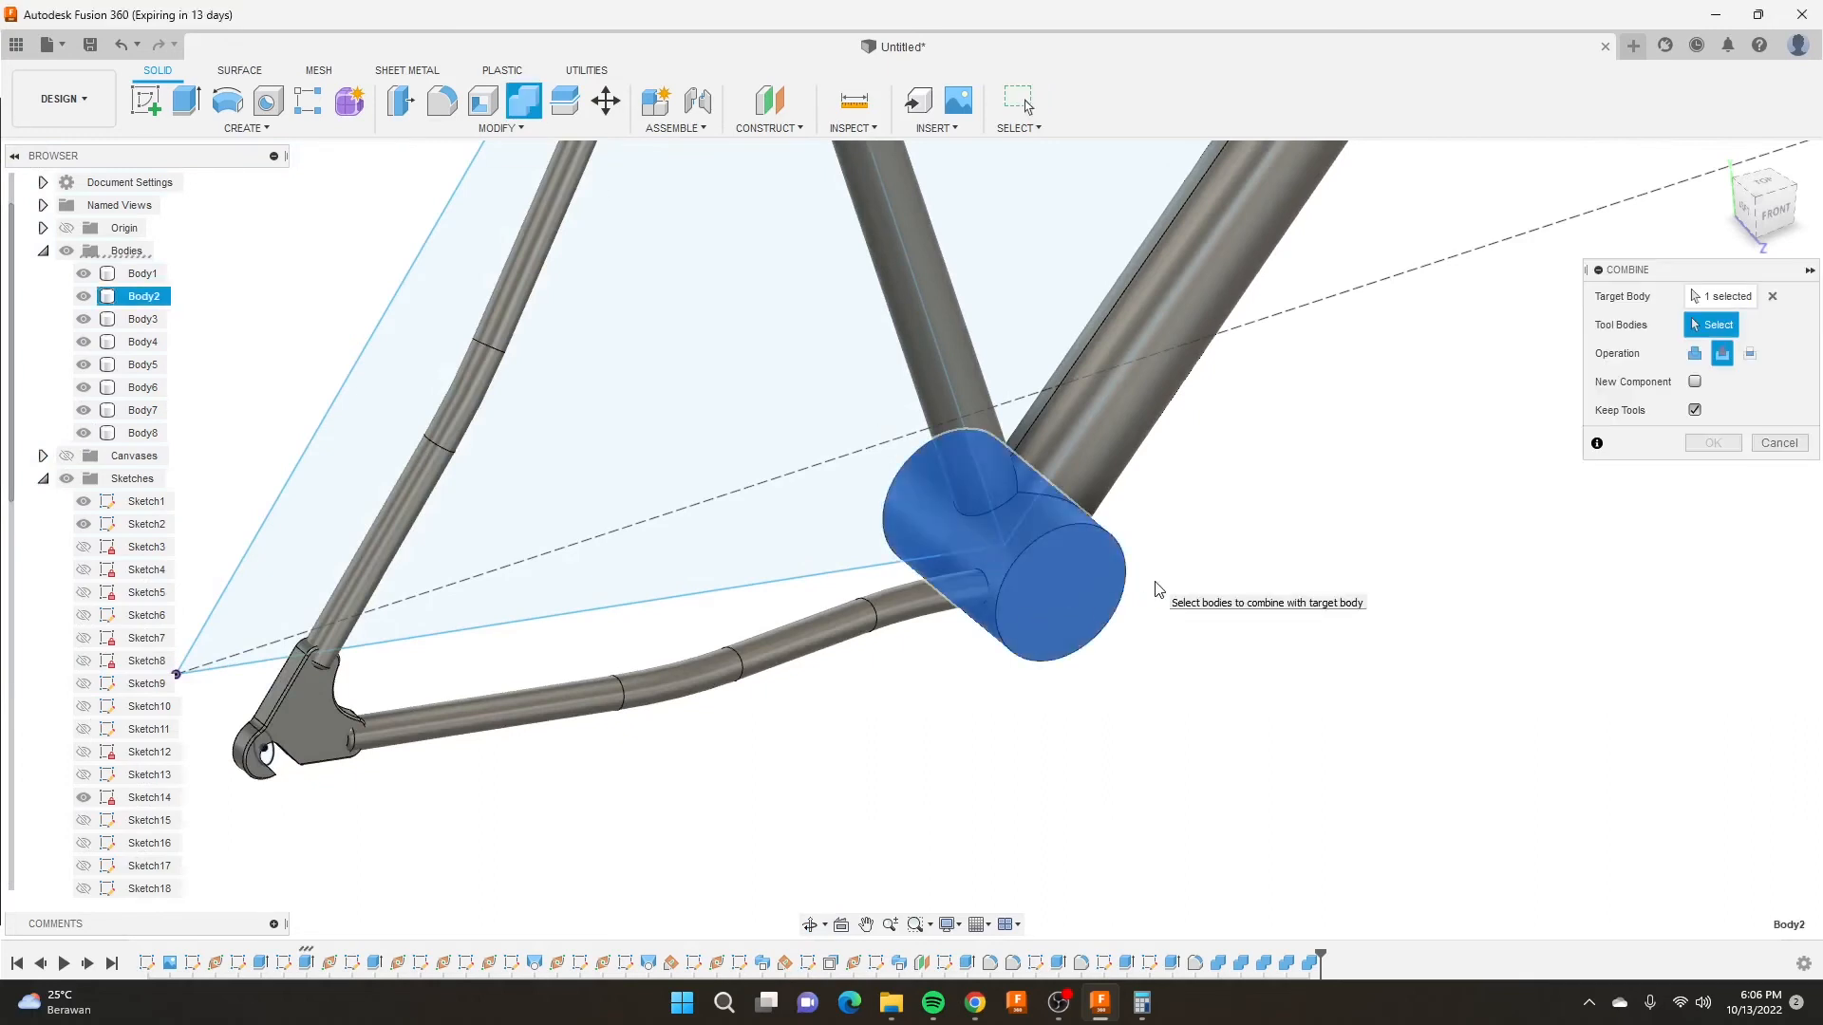
left_click(1772, 296)
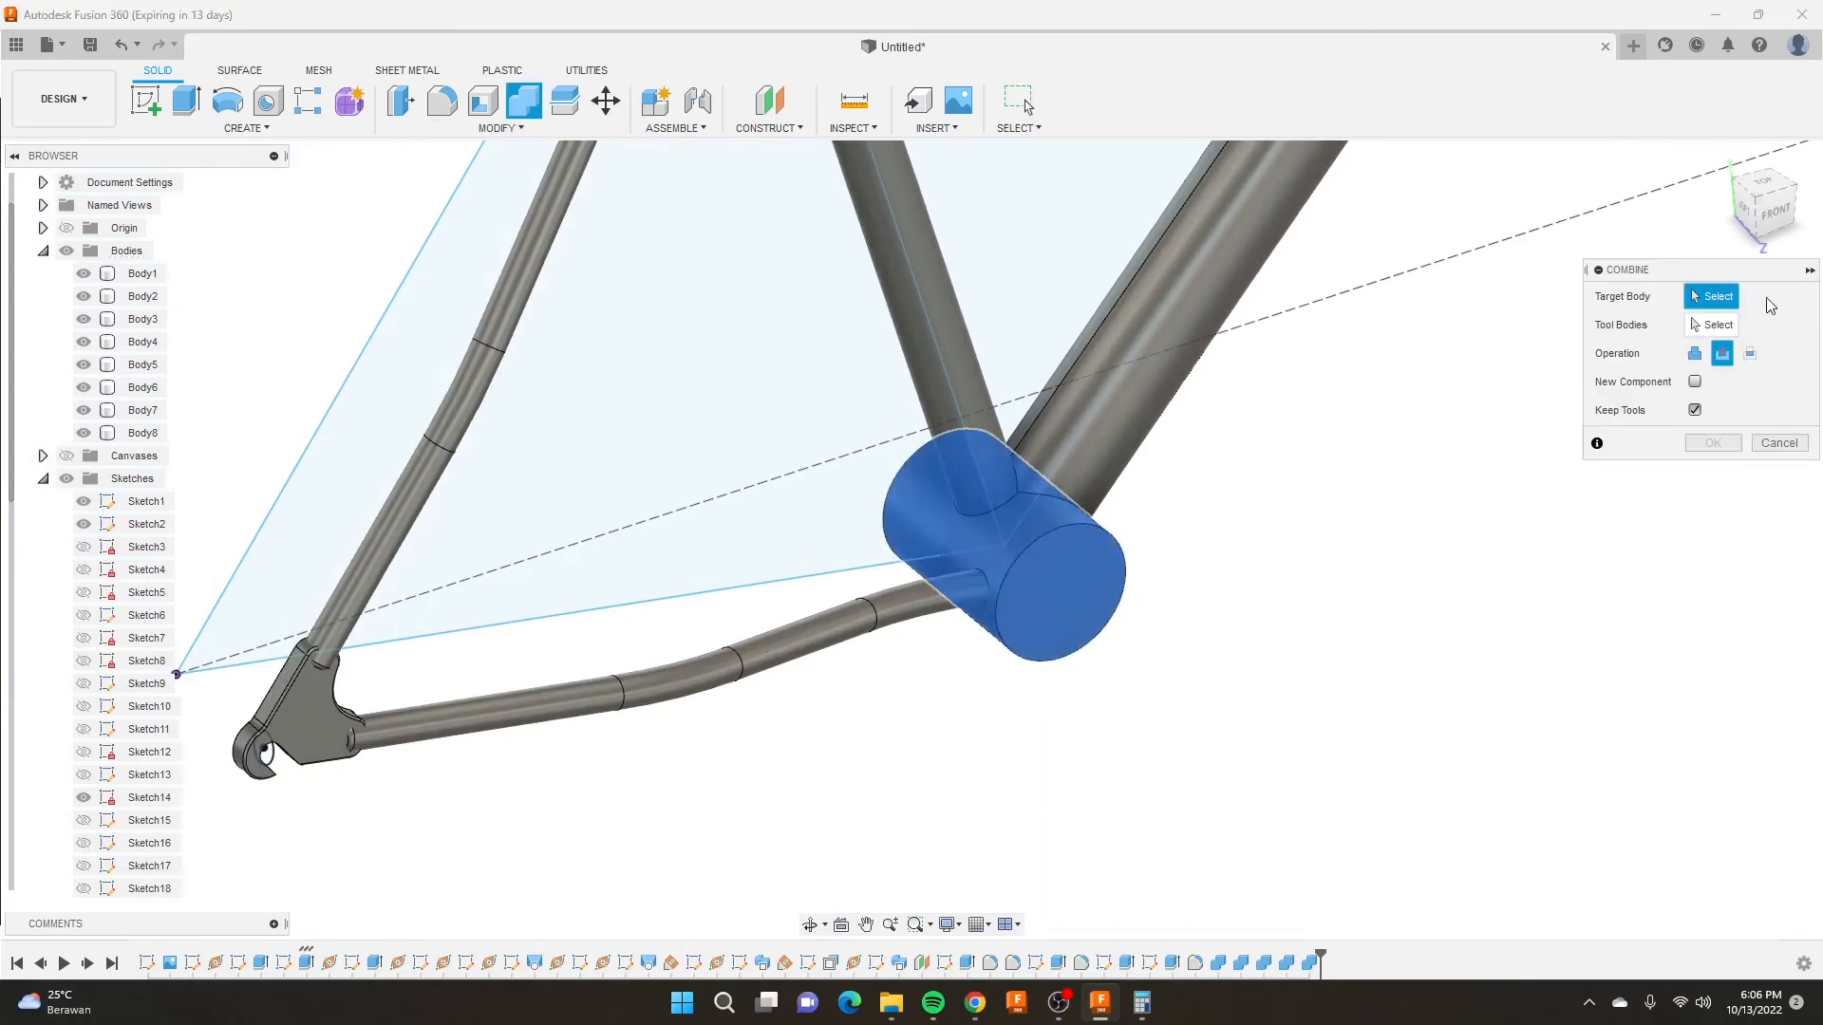
left_click(825, 651)
left_click(1087, 541)
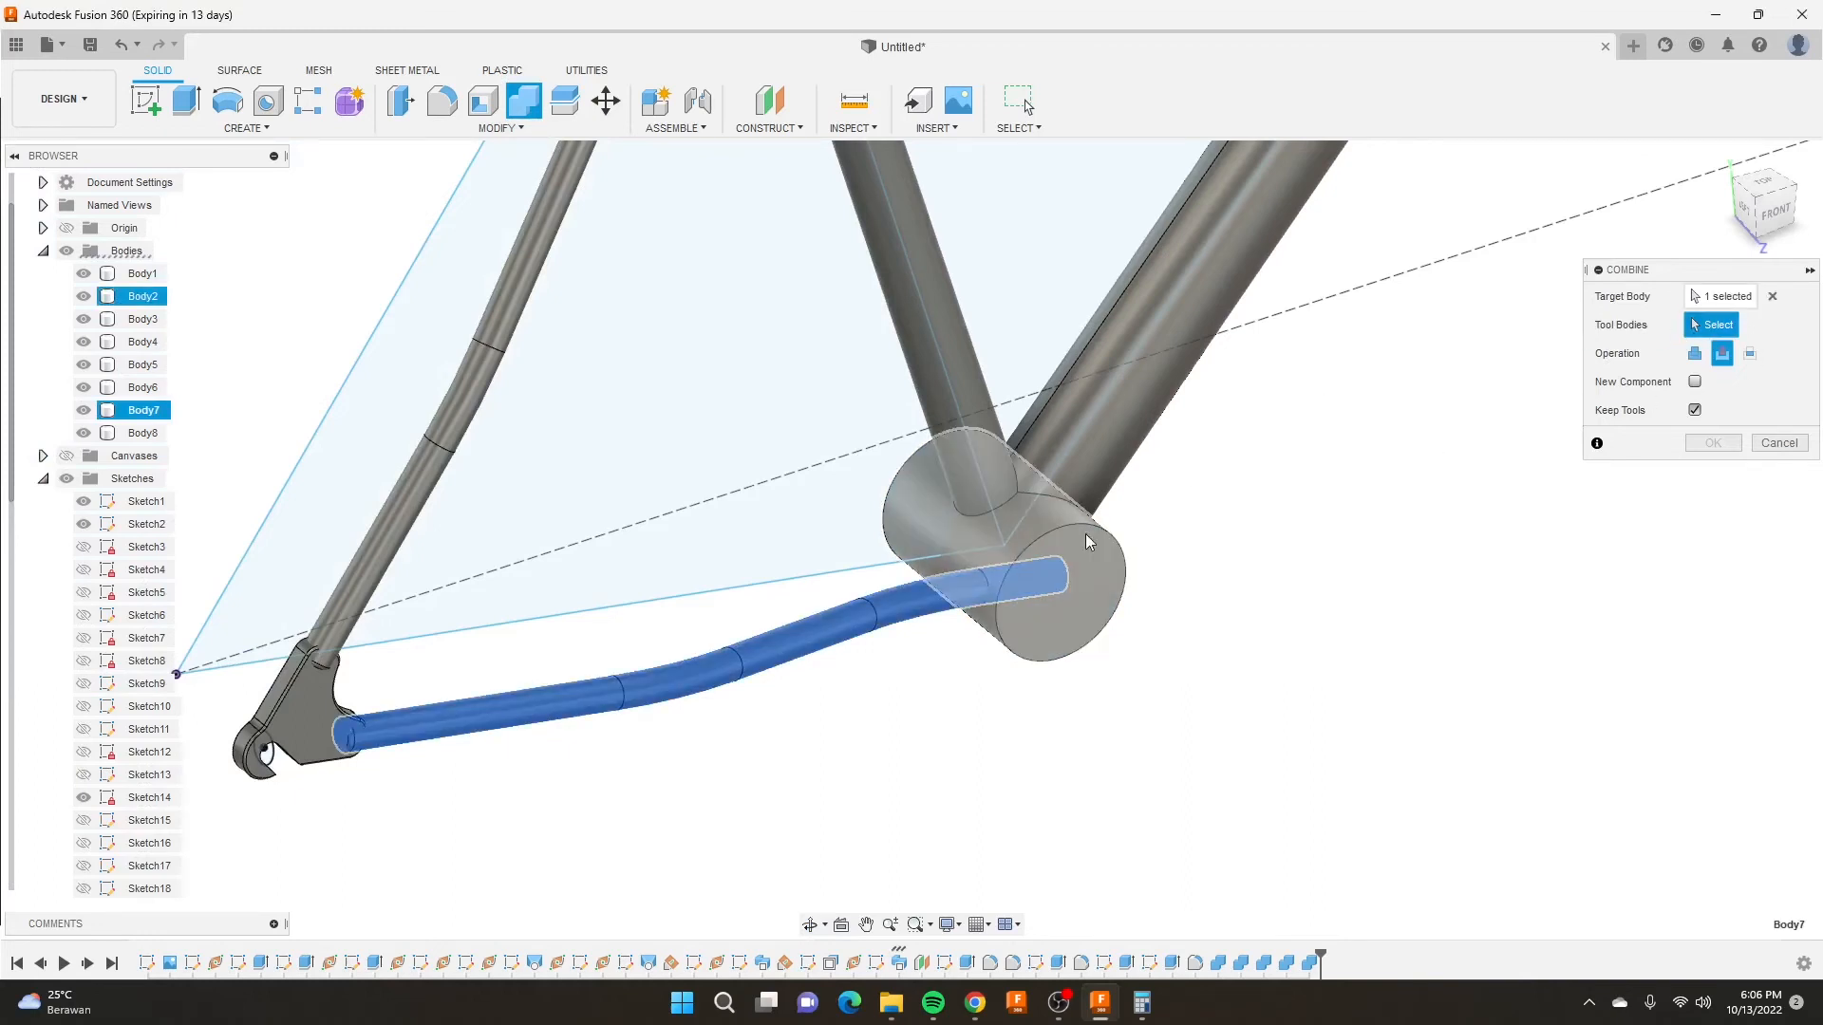
left_click(1056, 527)
left_click(1713, 444)
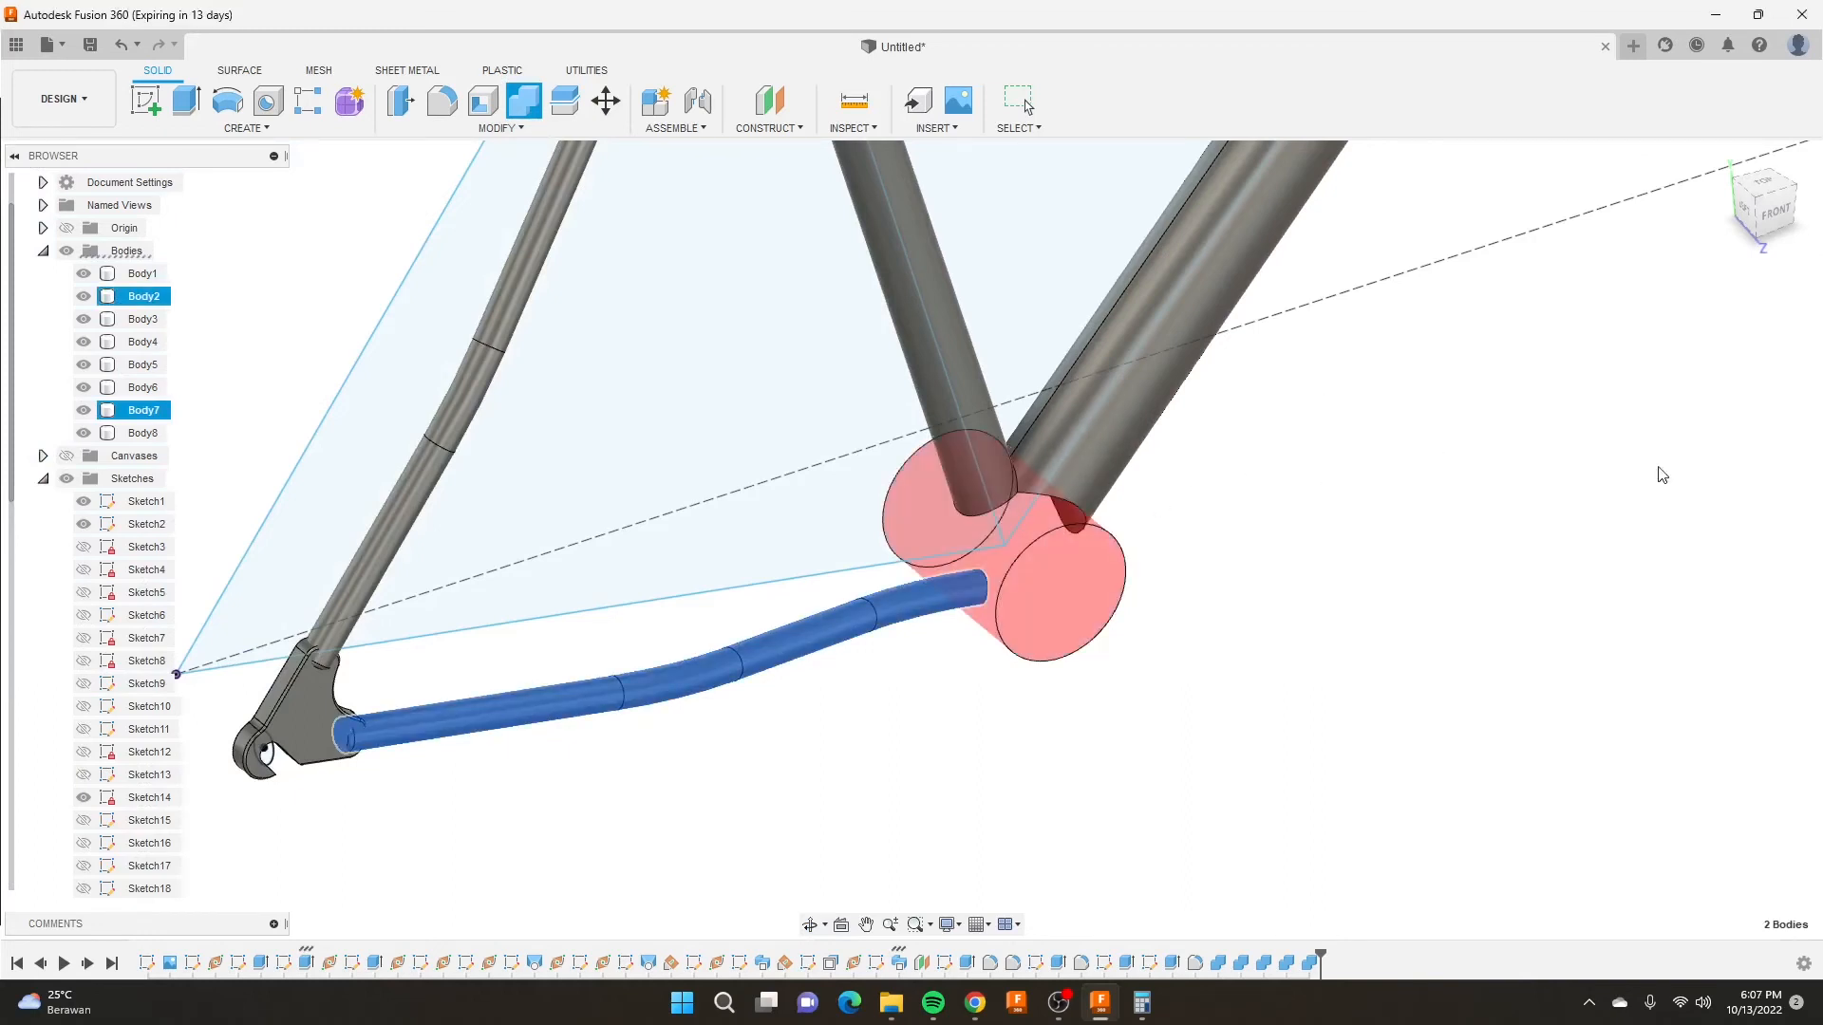
Cut the seatstay's upper end with the seat tube using a Combine cut that keeps the tool body.
scroll(1192, 794, "down", 5)
scroll(998, 337, "up", 8)
middle_click_drag(999, 337, 953, 366, "shift")
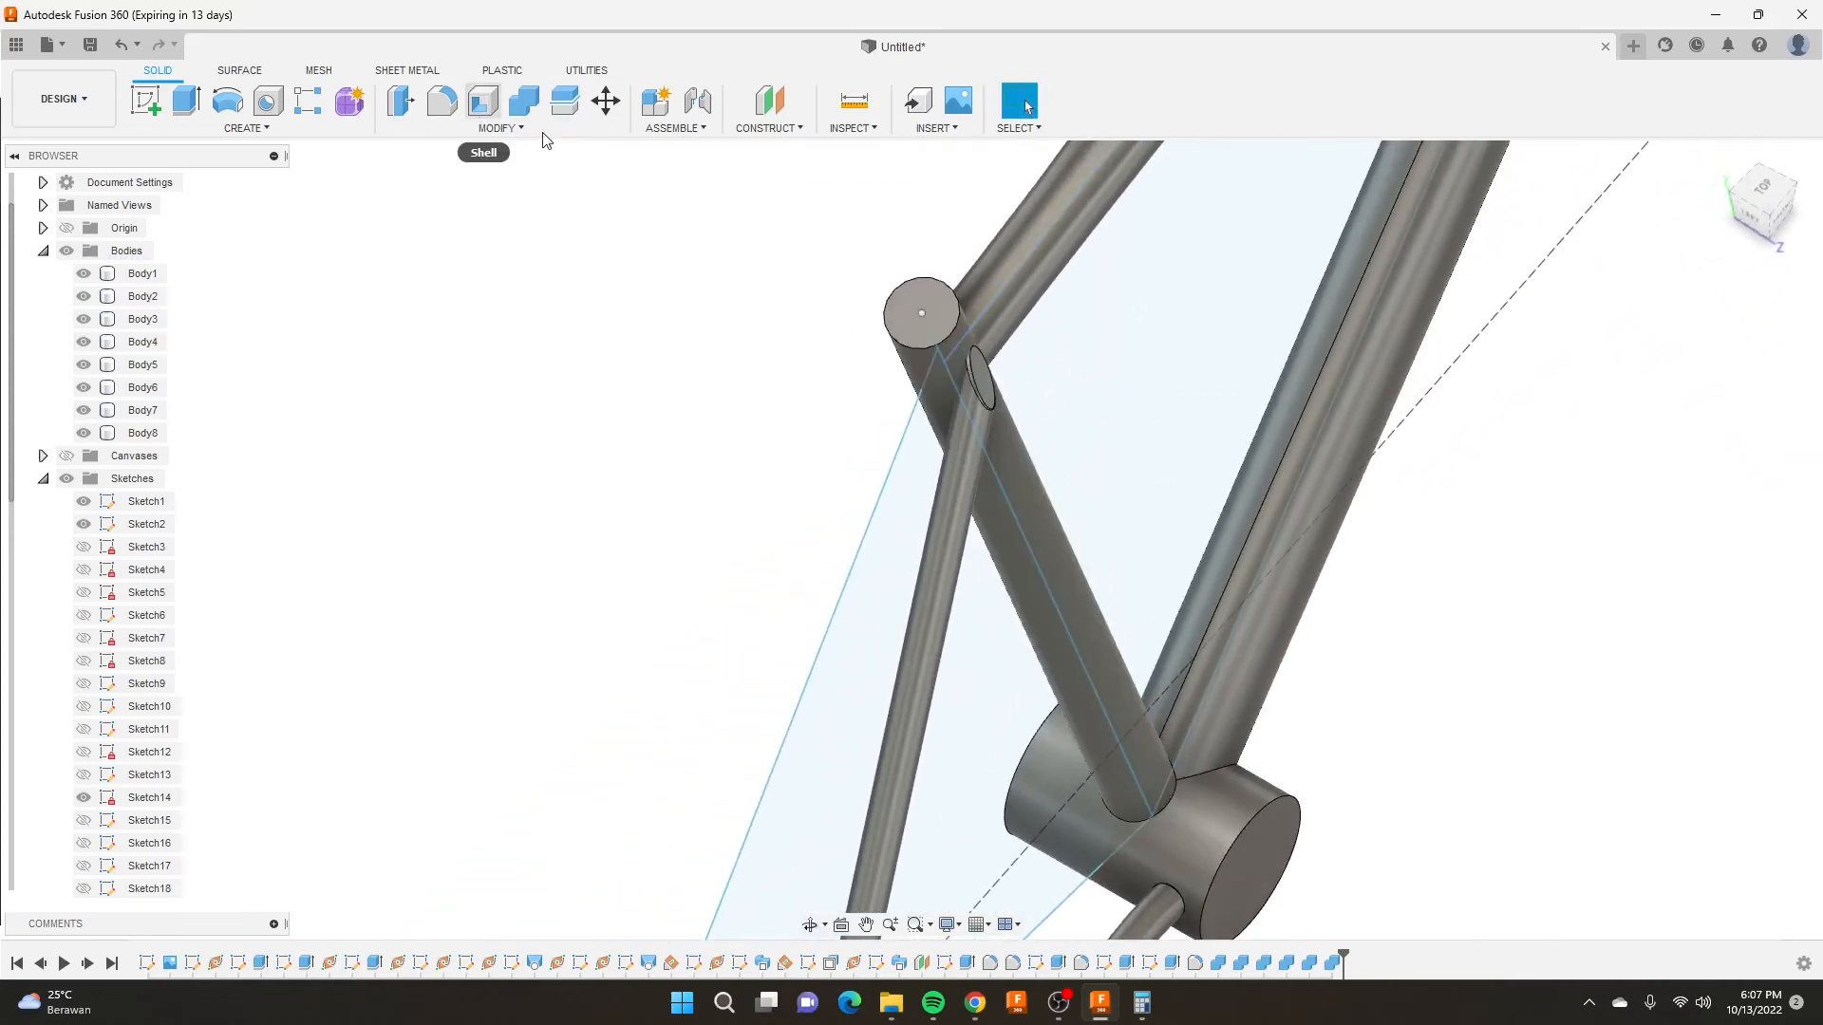
left_click(523, 100)
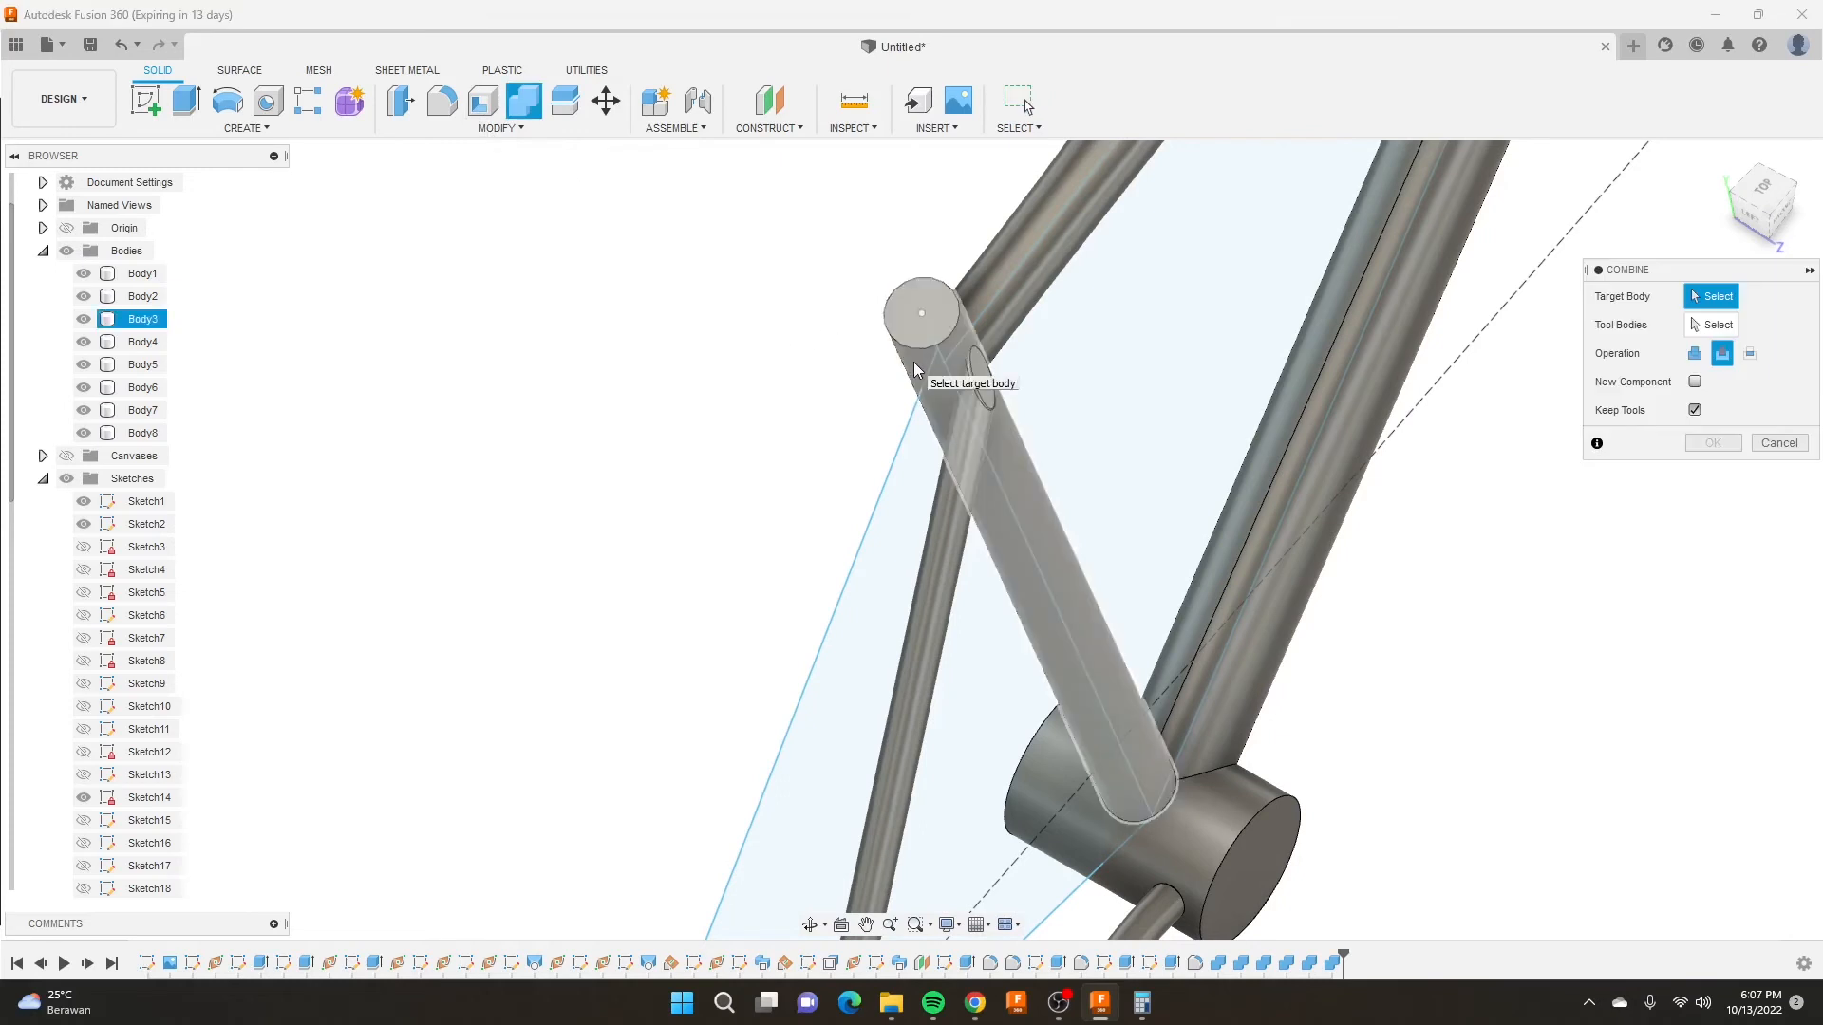
left_click(933, 522)
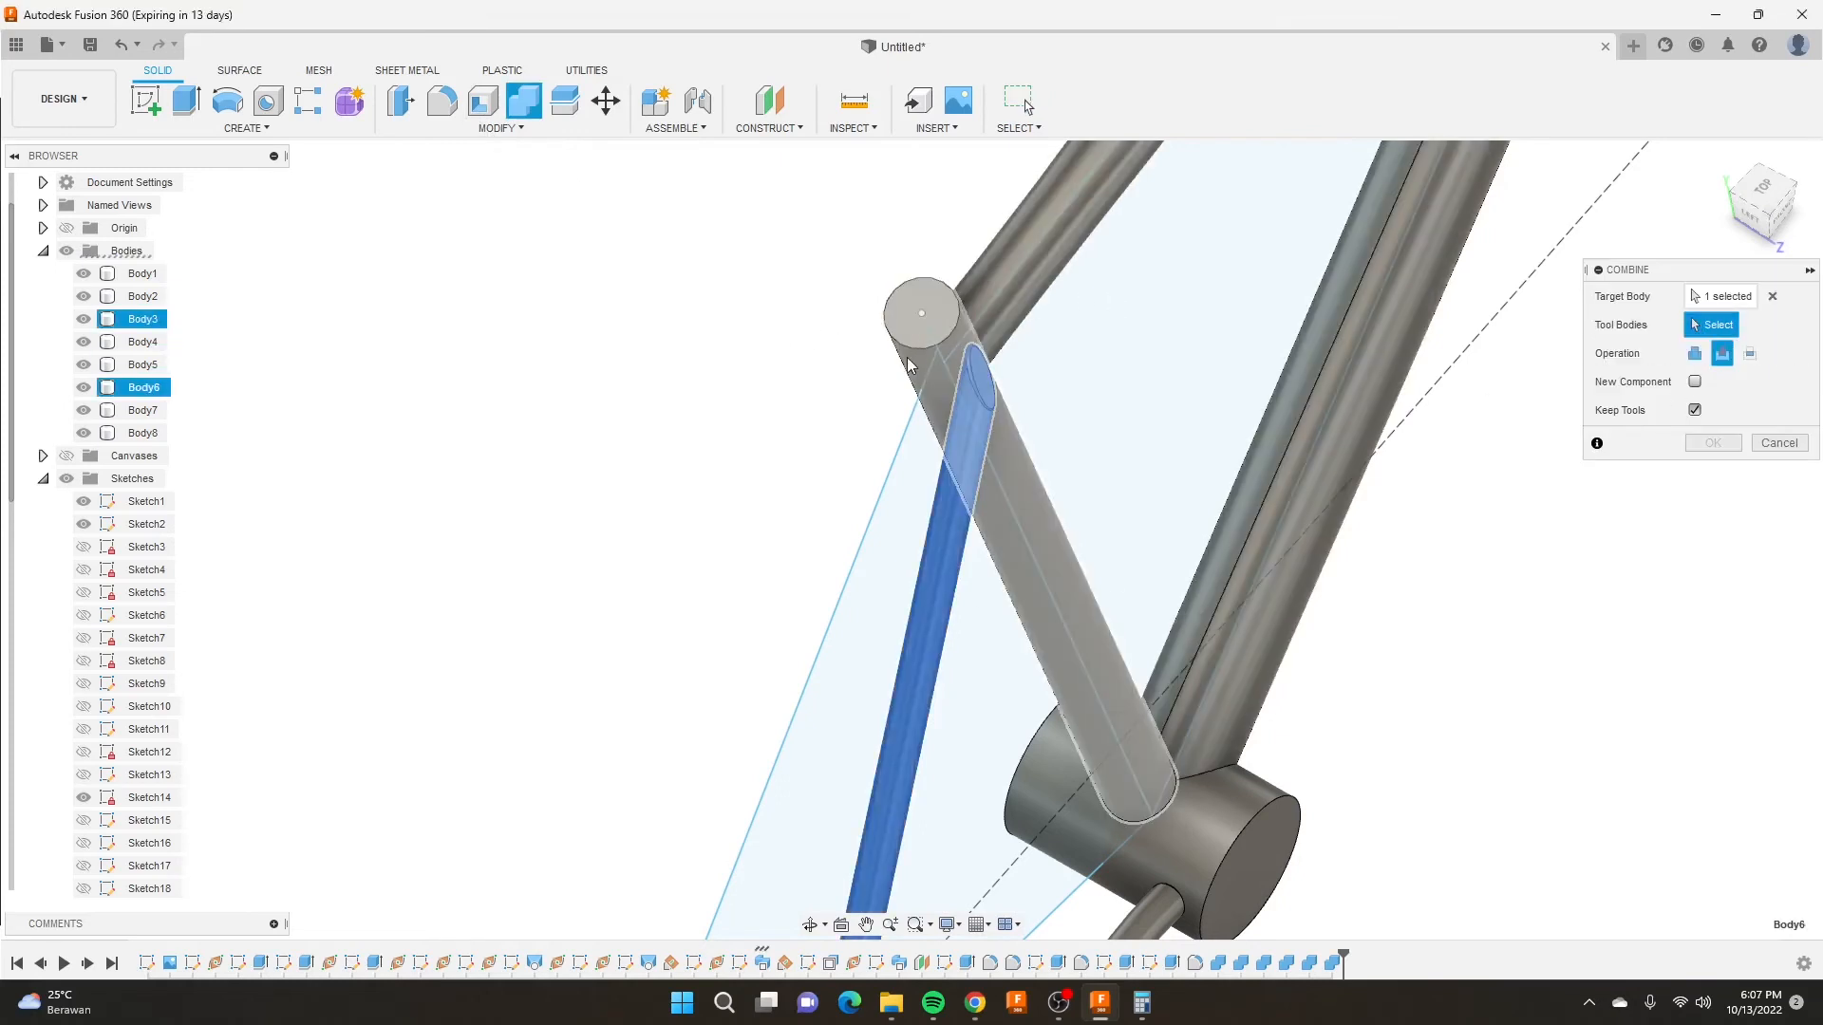
left_click(1073, 521)
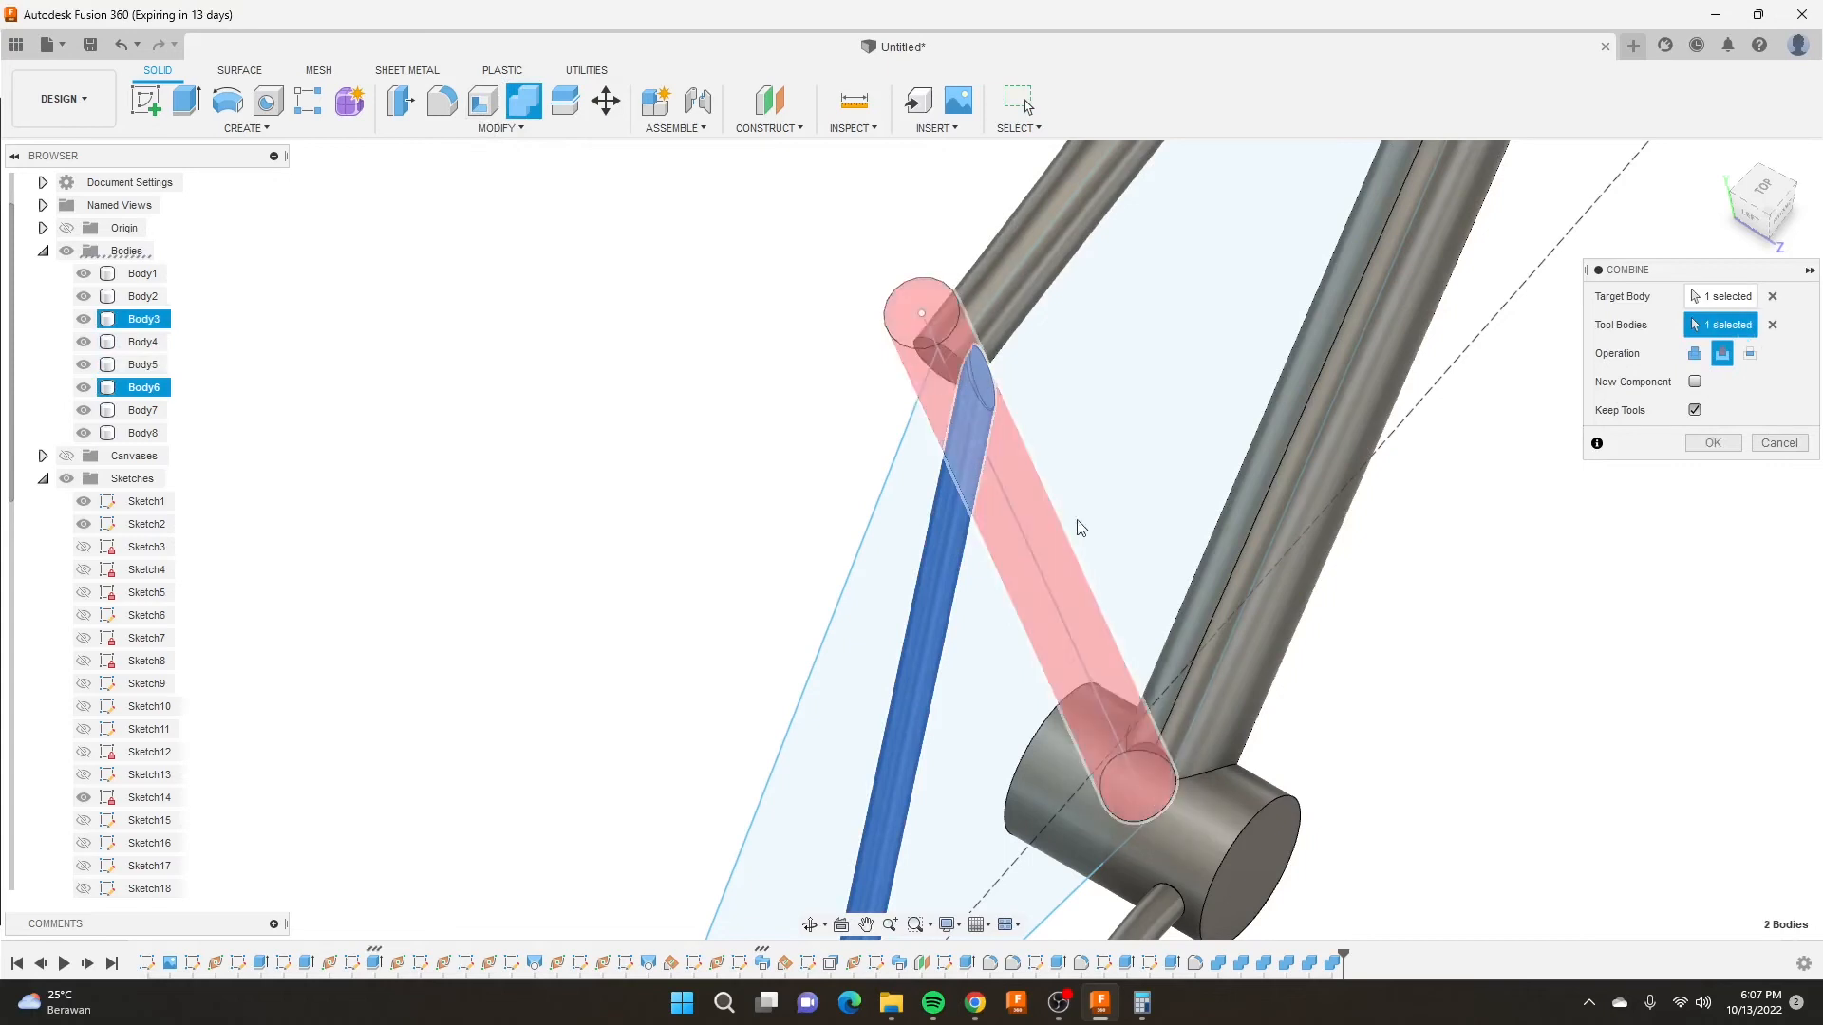
left_click(1694, 411)
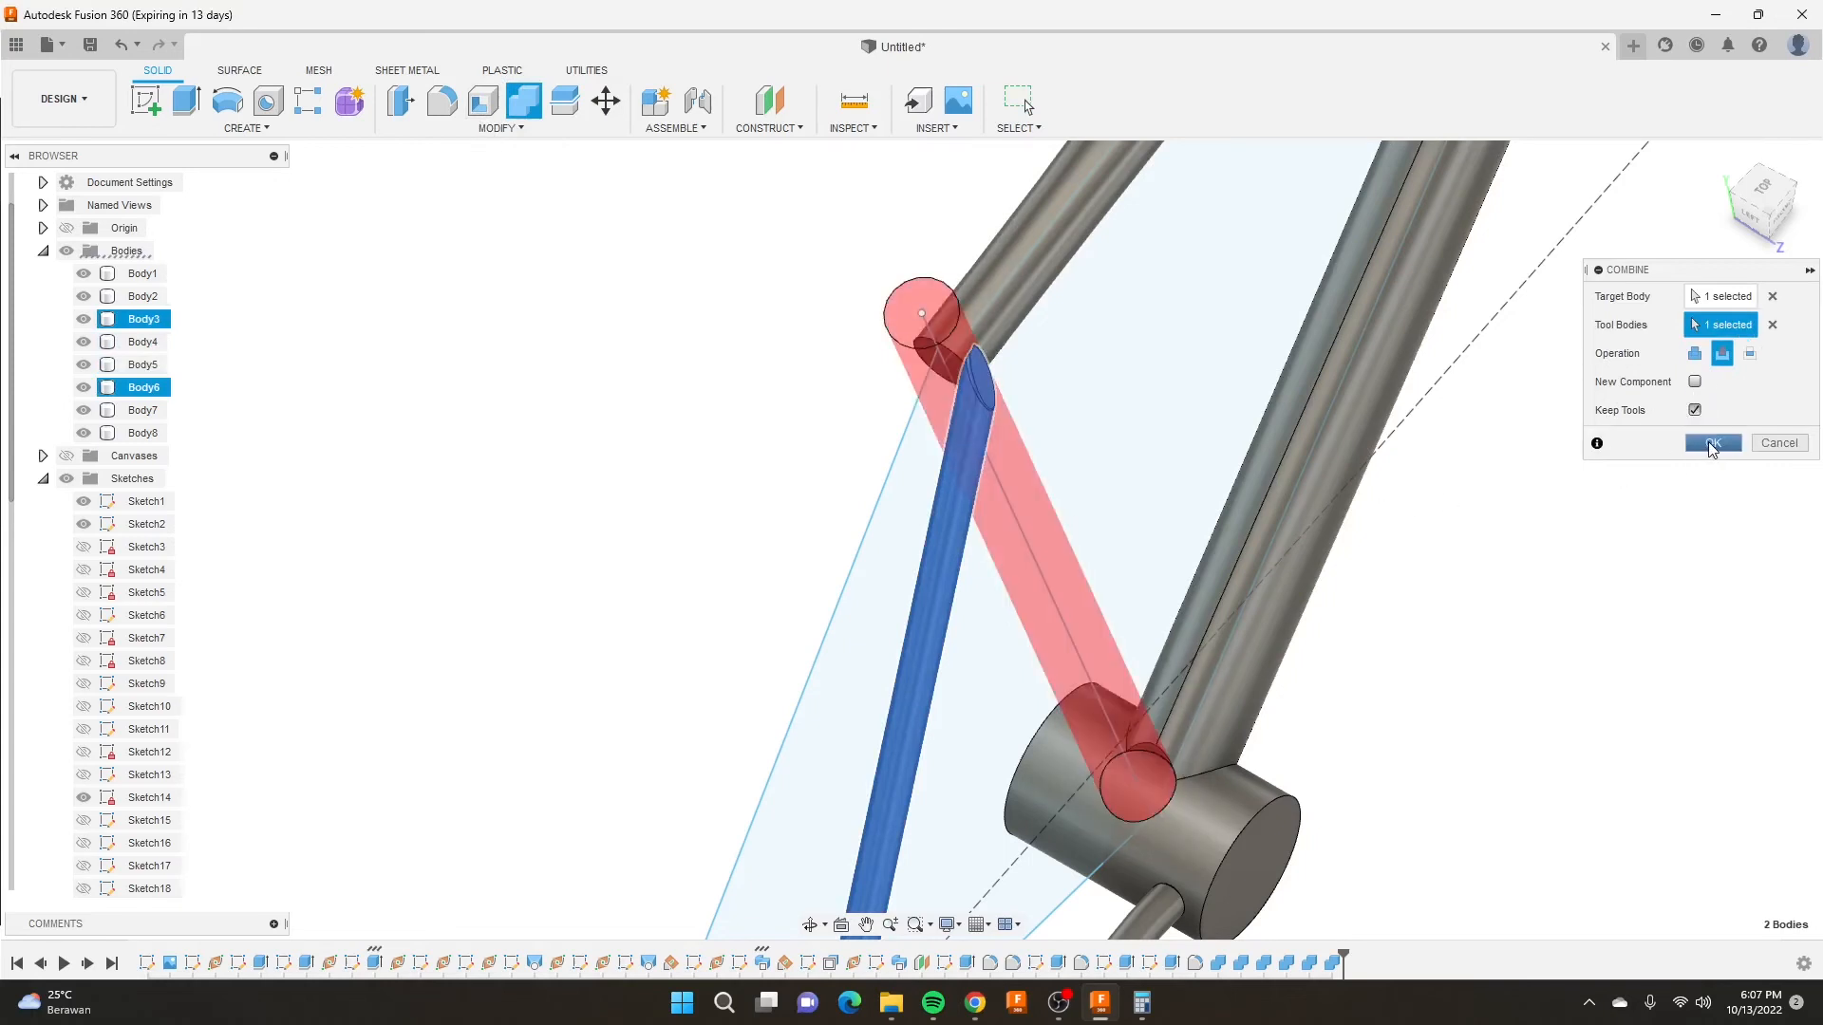
left_click(1713, 443)
Shell the bottom bracket cylinder from its front end face with a 3 mm inside thickness.
middle_click_drag(1371, 578, 984, 596, "shift")
scroll(1006, 588, "down", 3)
scroll(975, 489, "up", 4)
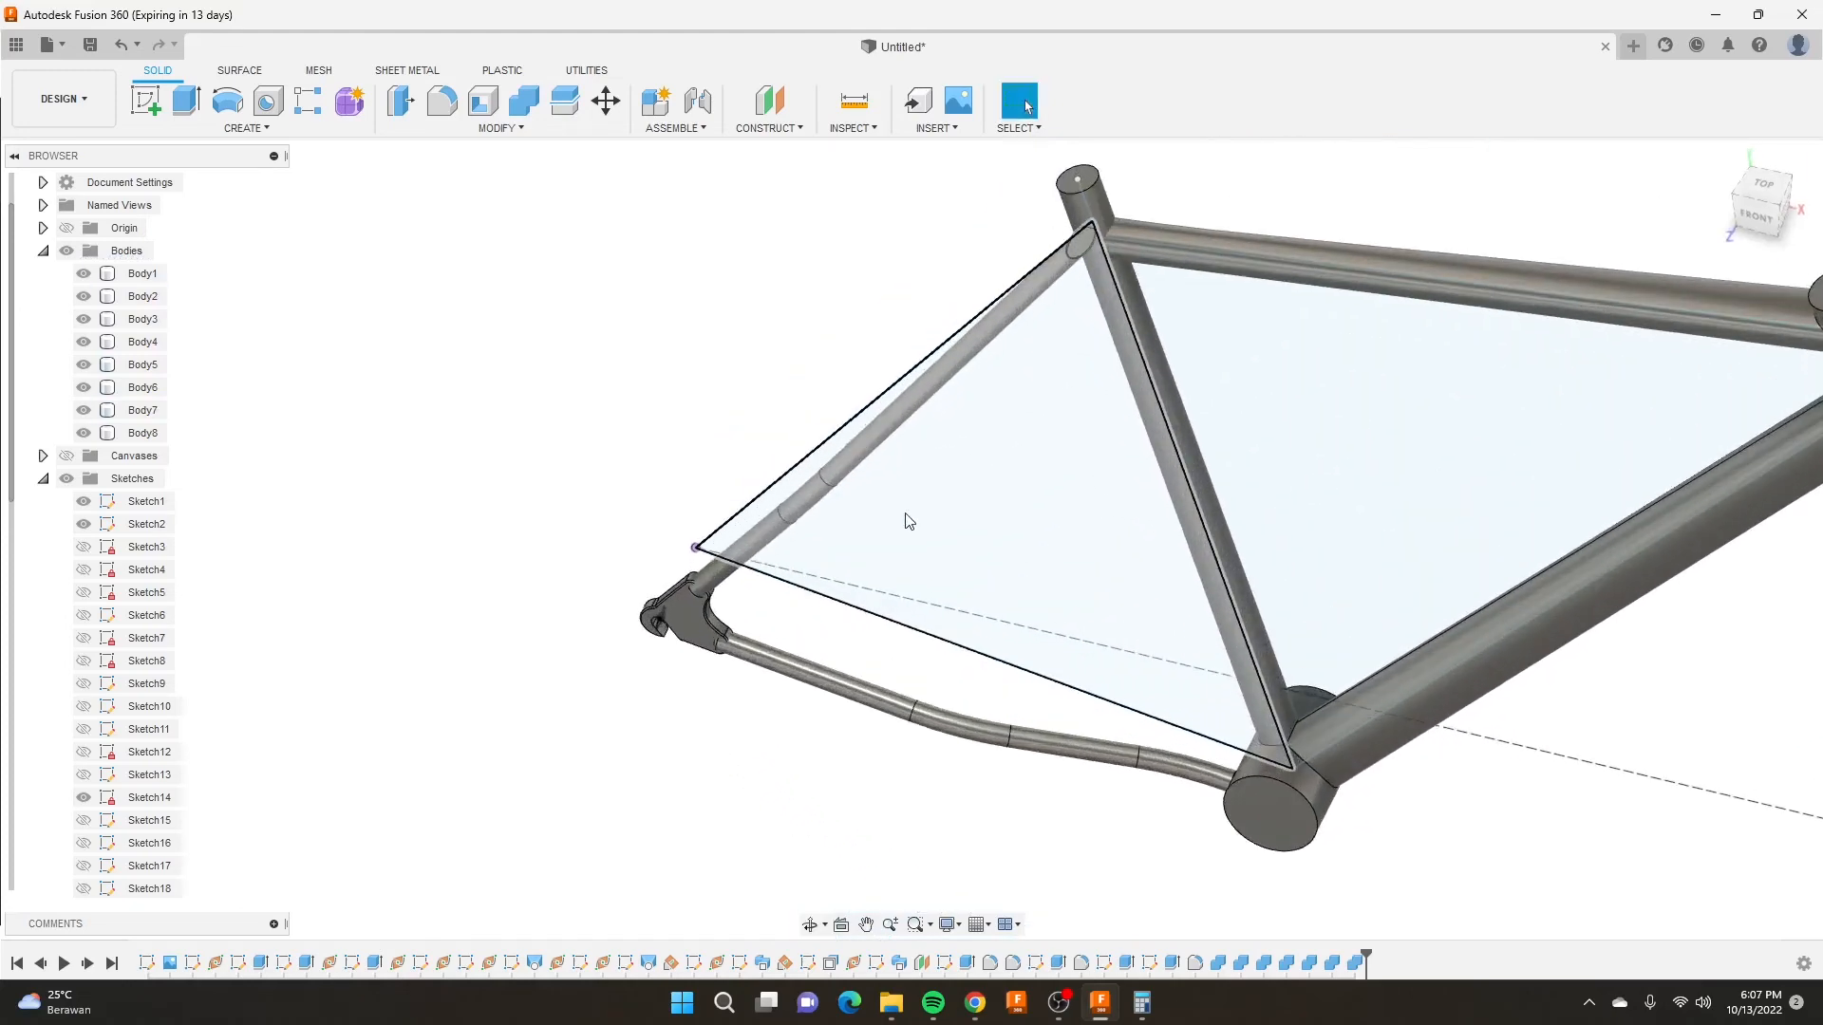
scroll(1038, 528, "down", 2)
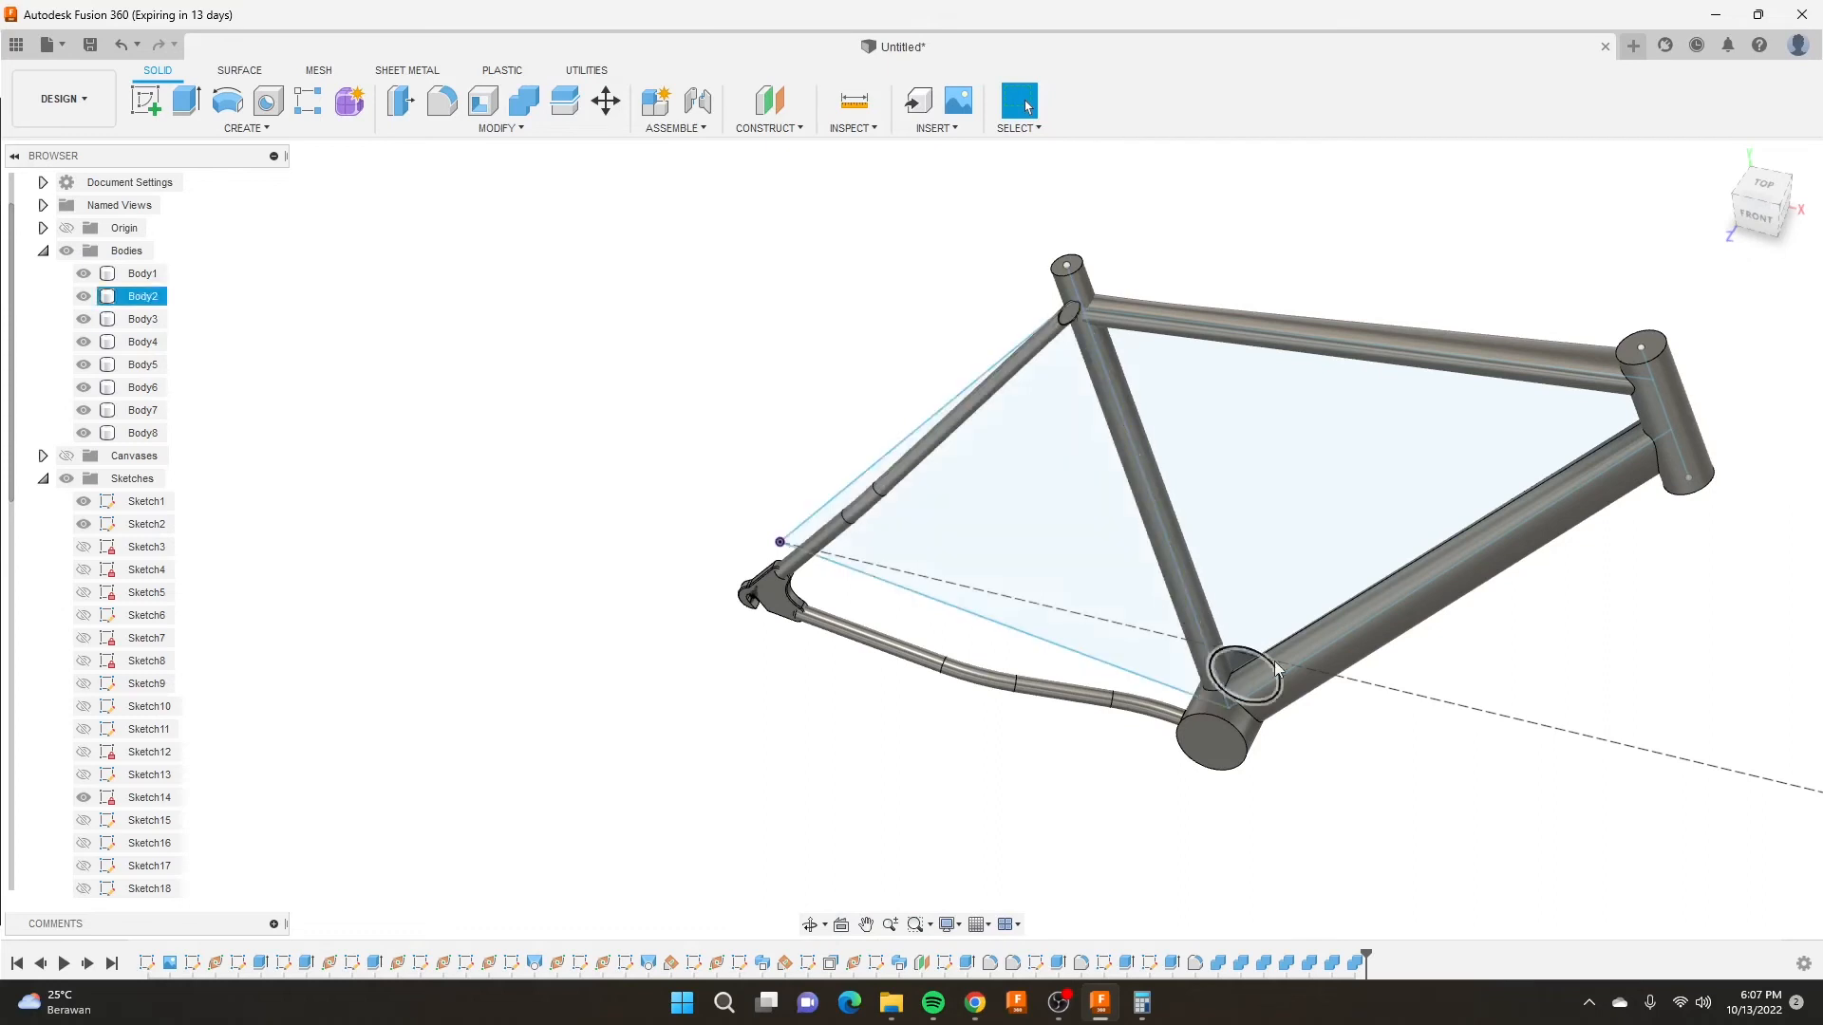
left_click(484, 104)
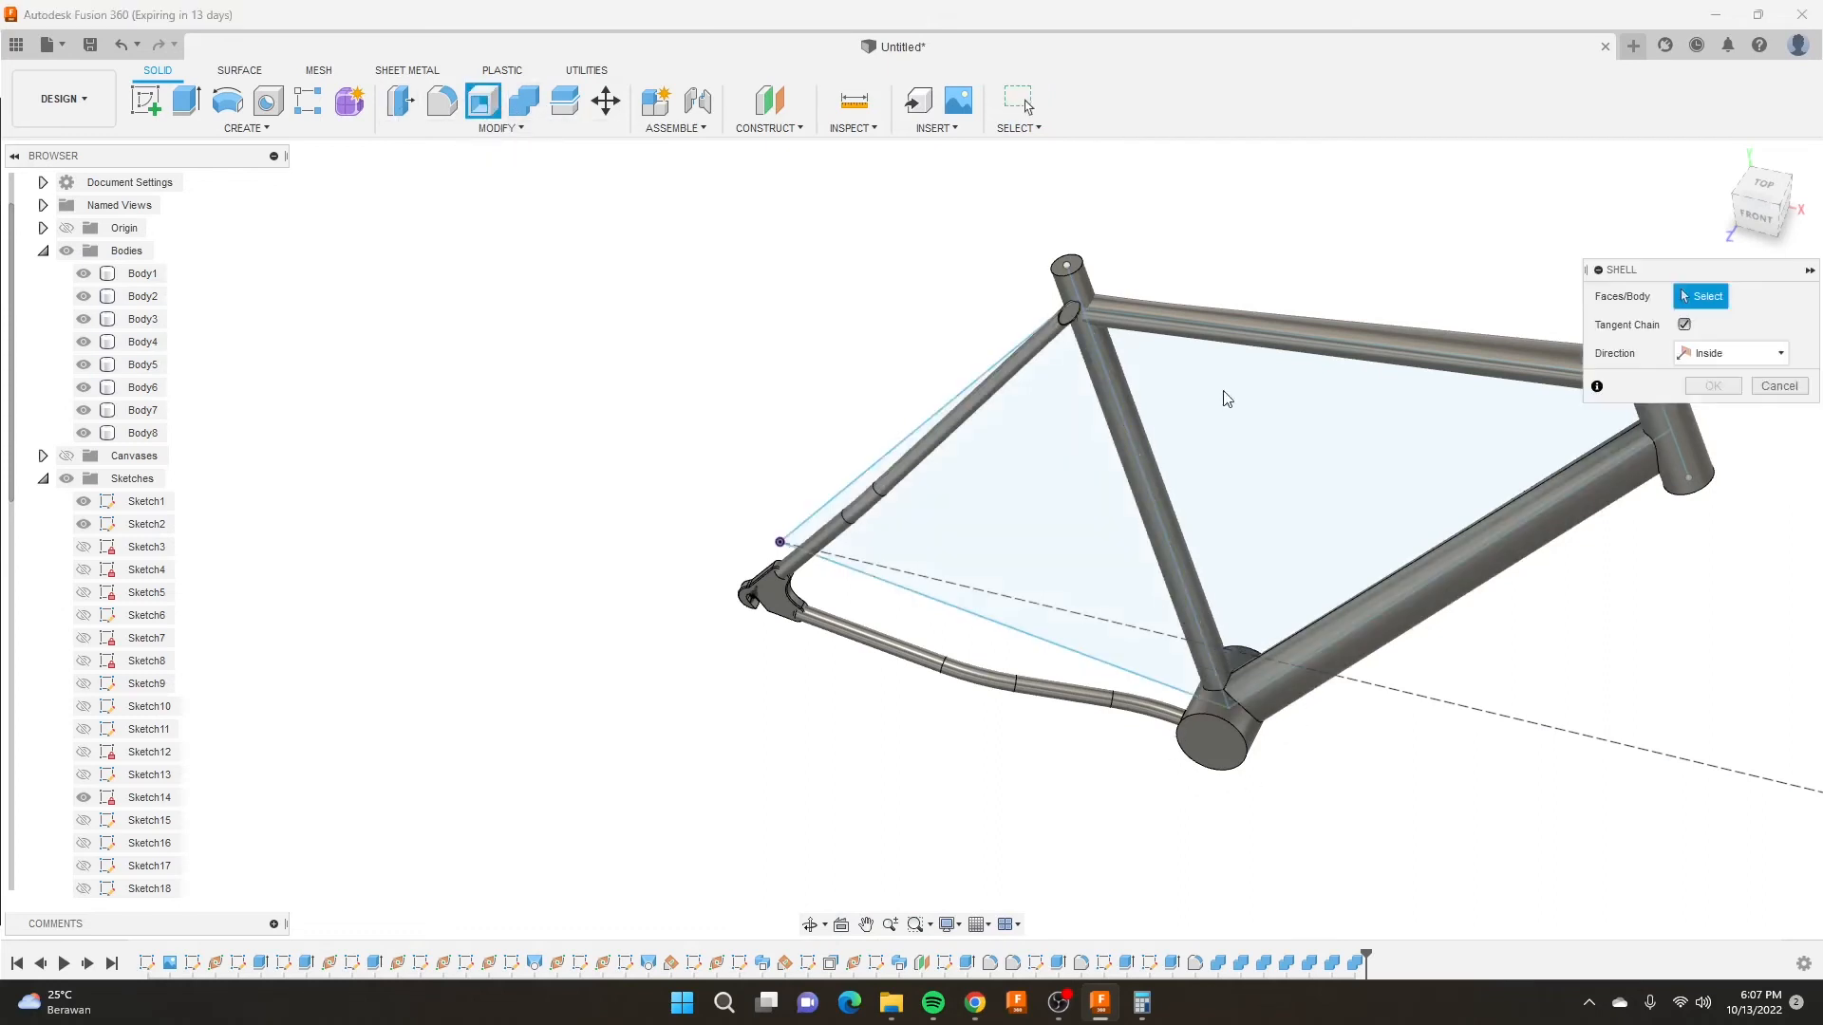
left_click(1219, 735)
scroll(1217, 732, "up", 5)
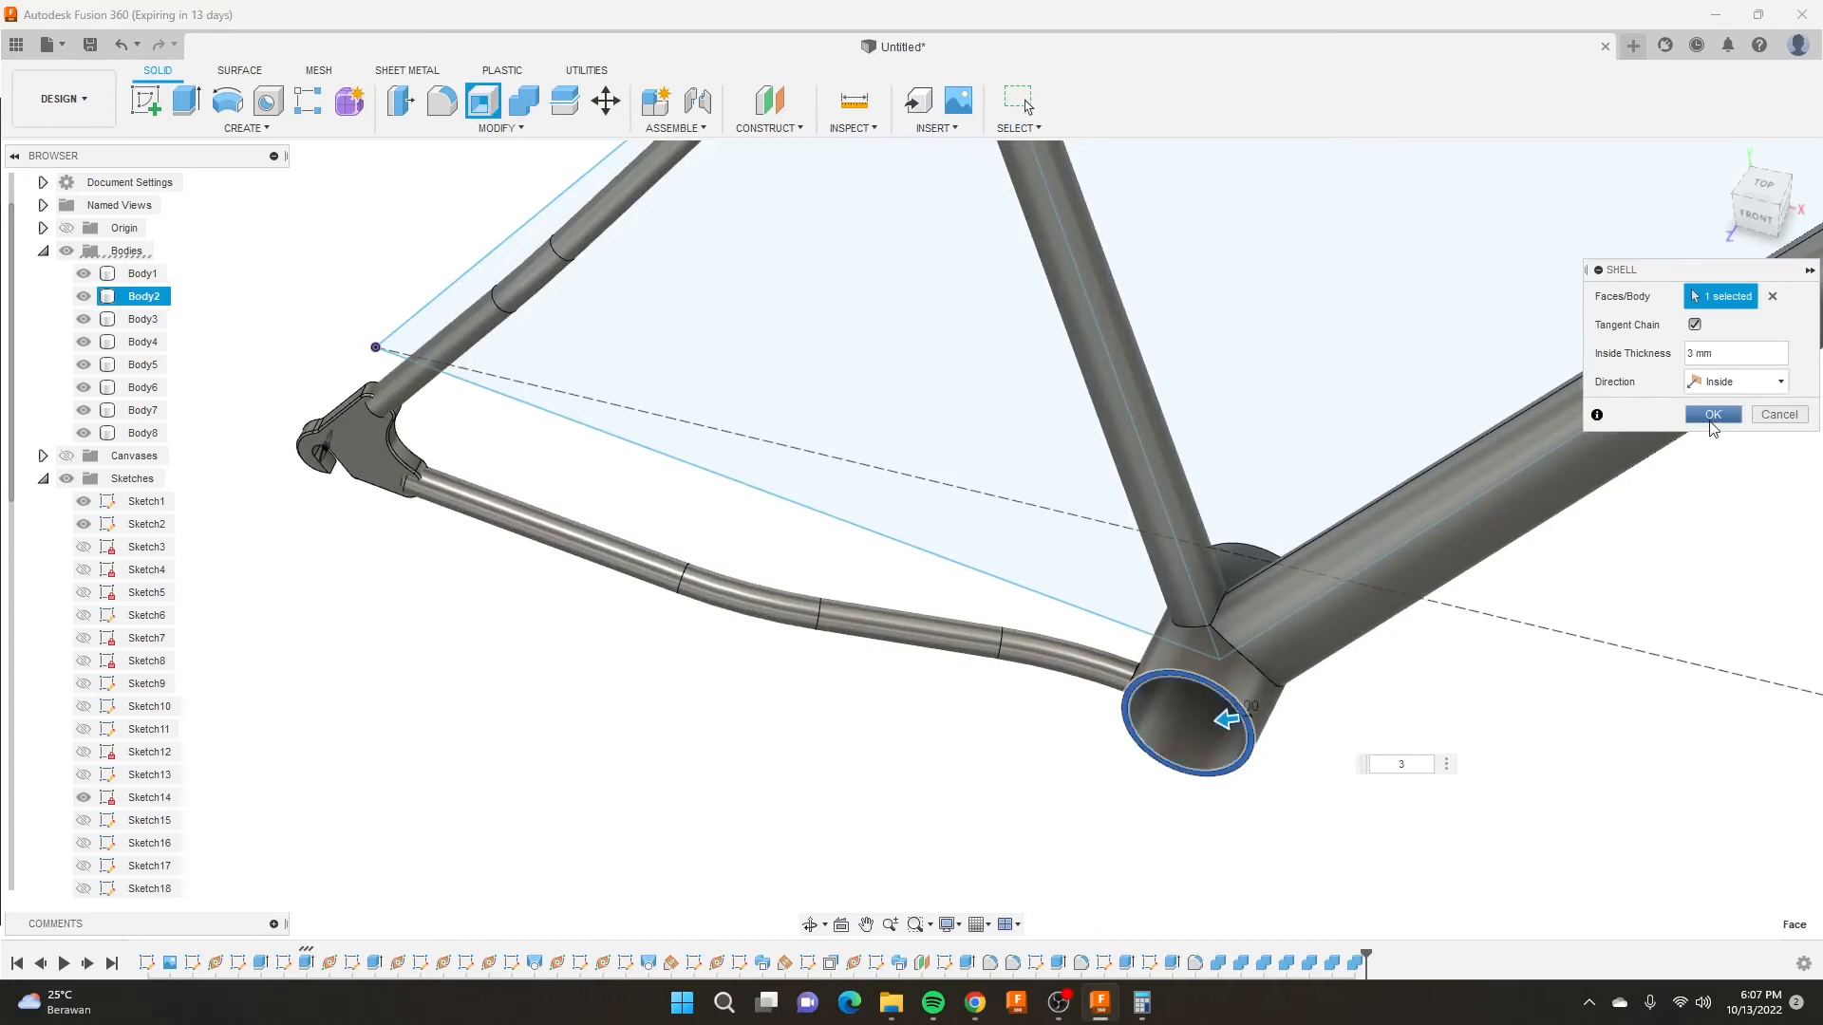
left_click(1709, 421)
Edit the bottom bracket's shell feature to also remove its opposite end face, opening the cylinder at both ends.
scroll(1160, 634, "down", 3)
scroll(1177, 640, "up", 3)
middle_click_drag(1176, 640, 1168, 584, "shift")
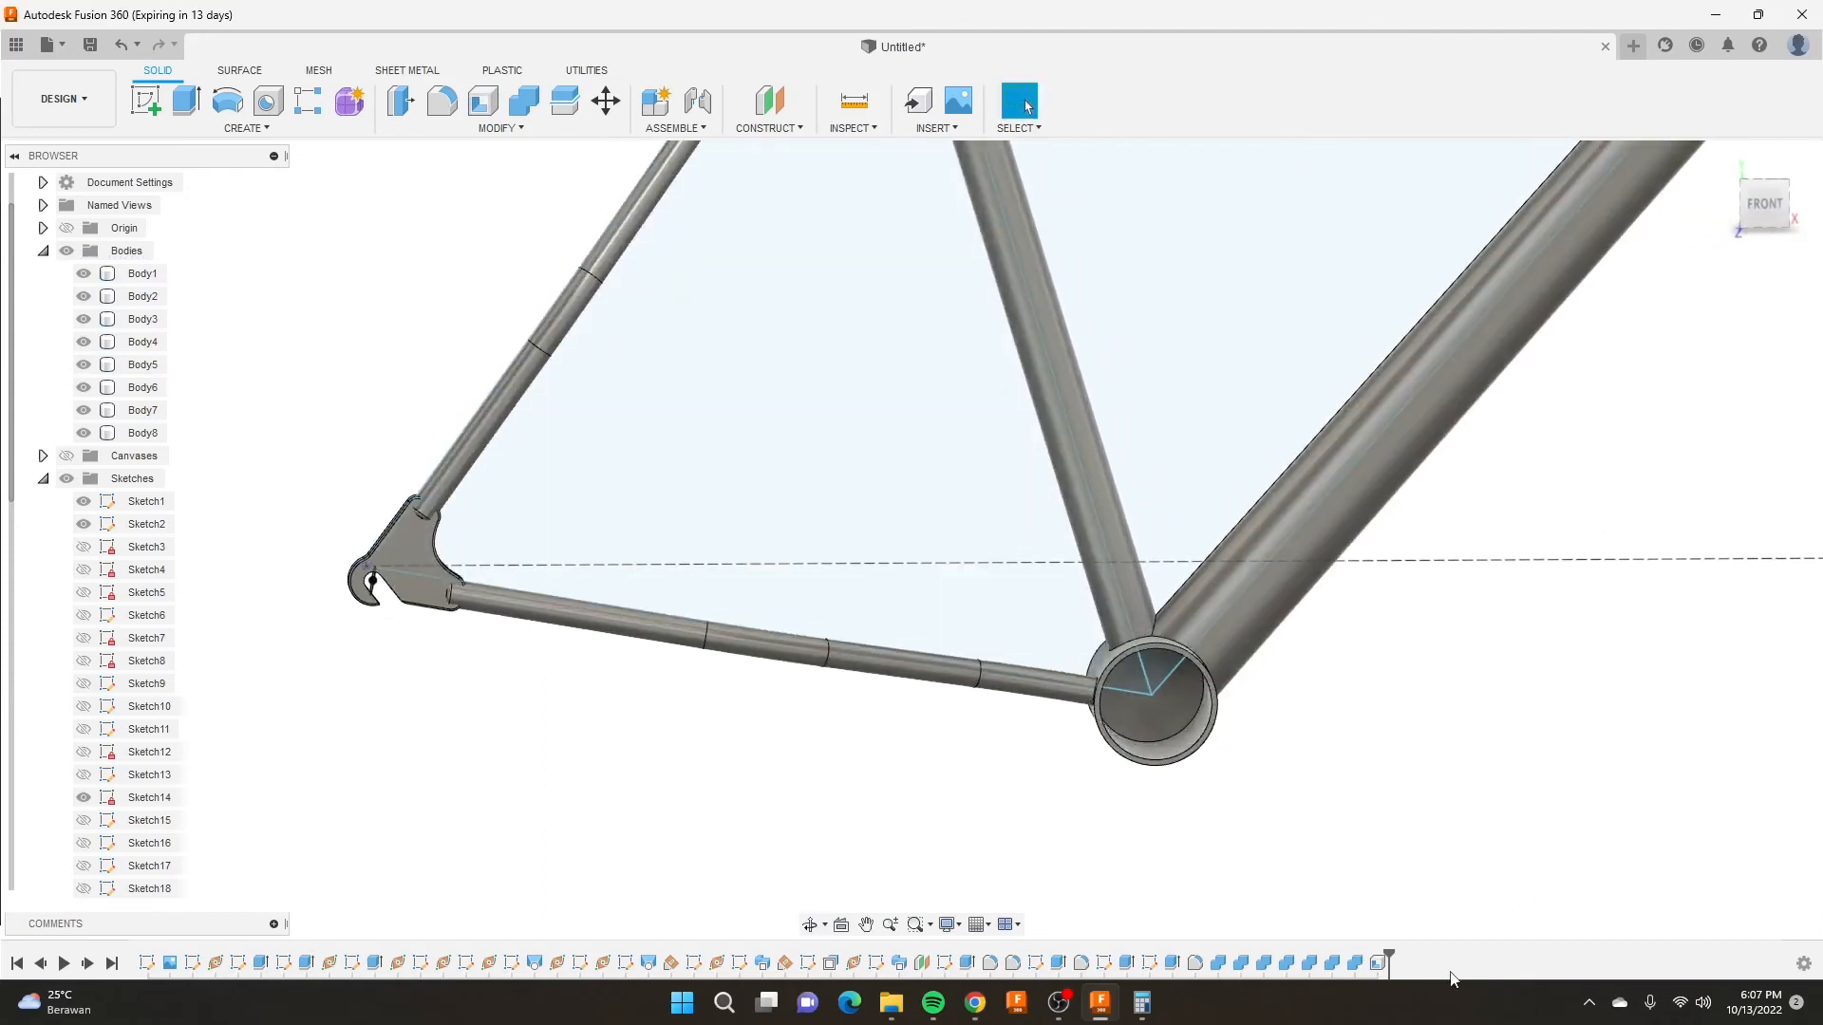
right_click(1377, 965)
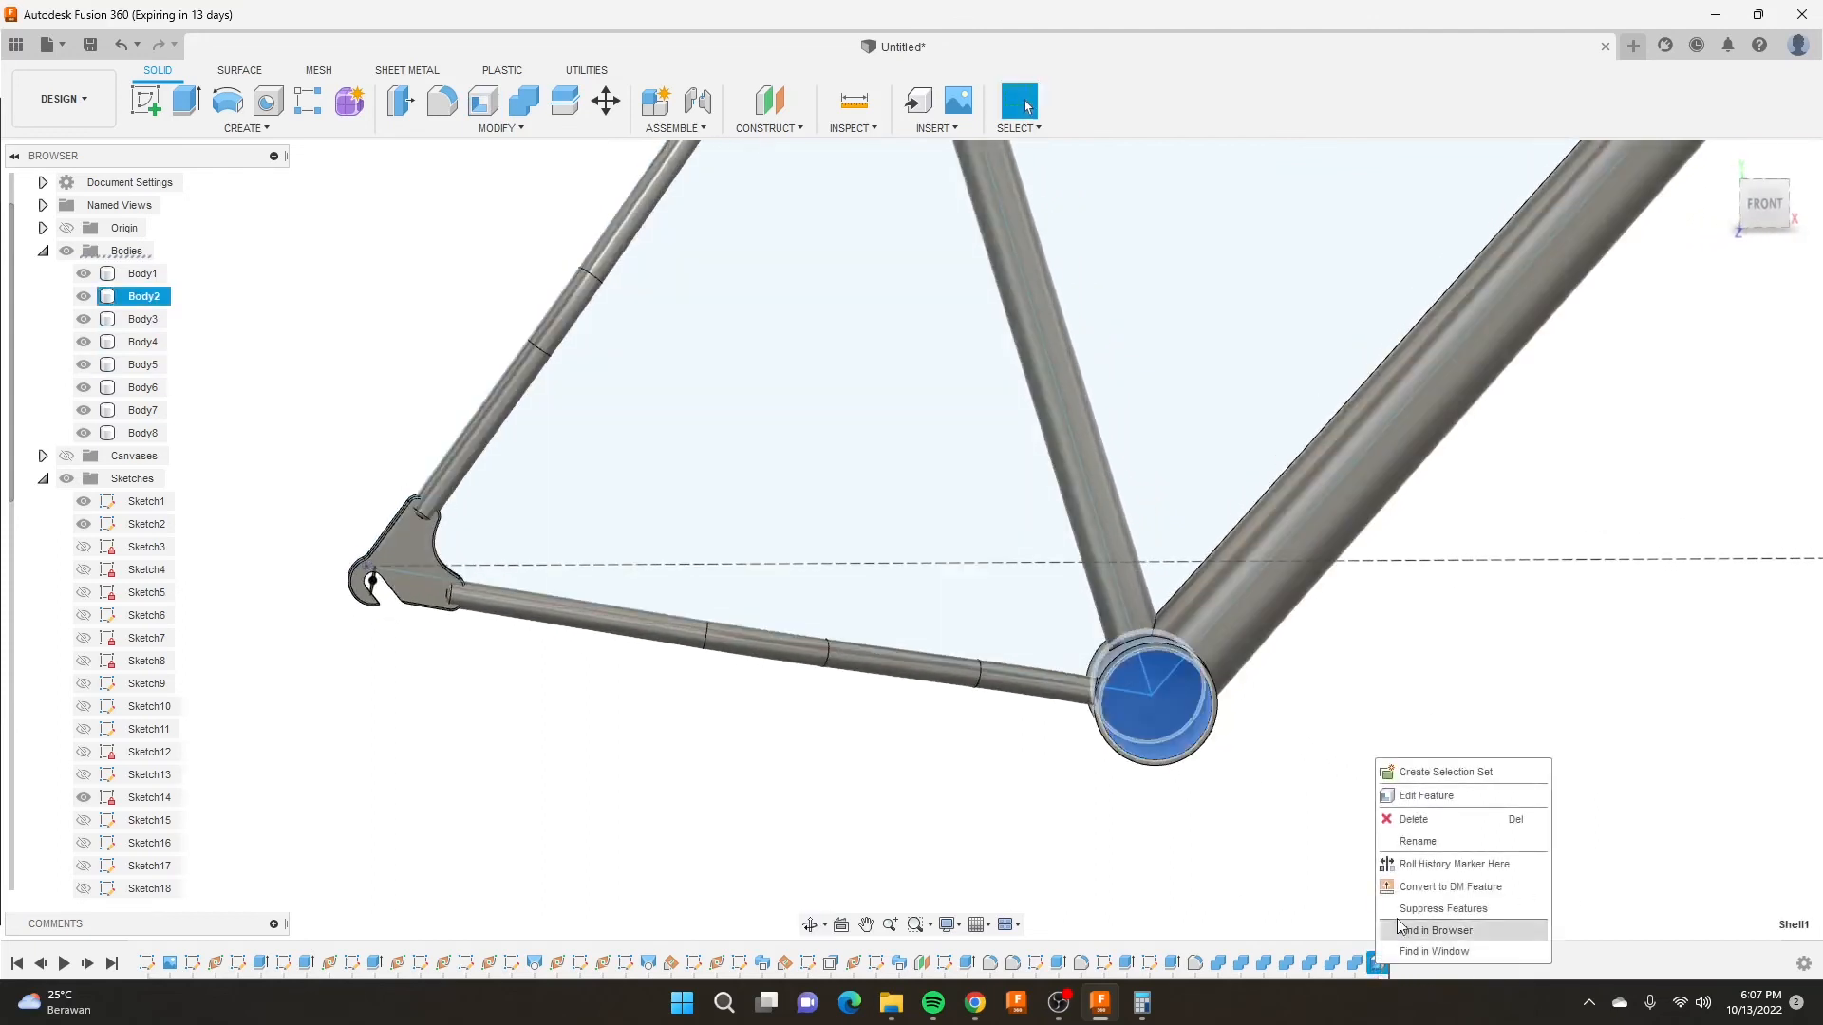
left_click(1415, 800)
middle_click_drag(1172, 665, 1120, 651, "shift")
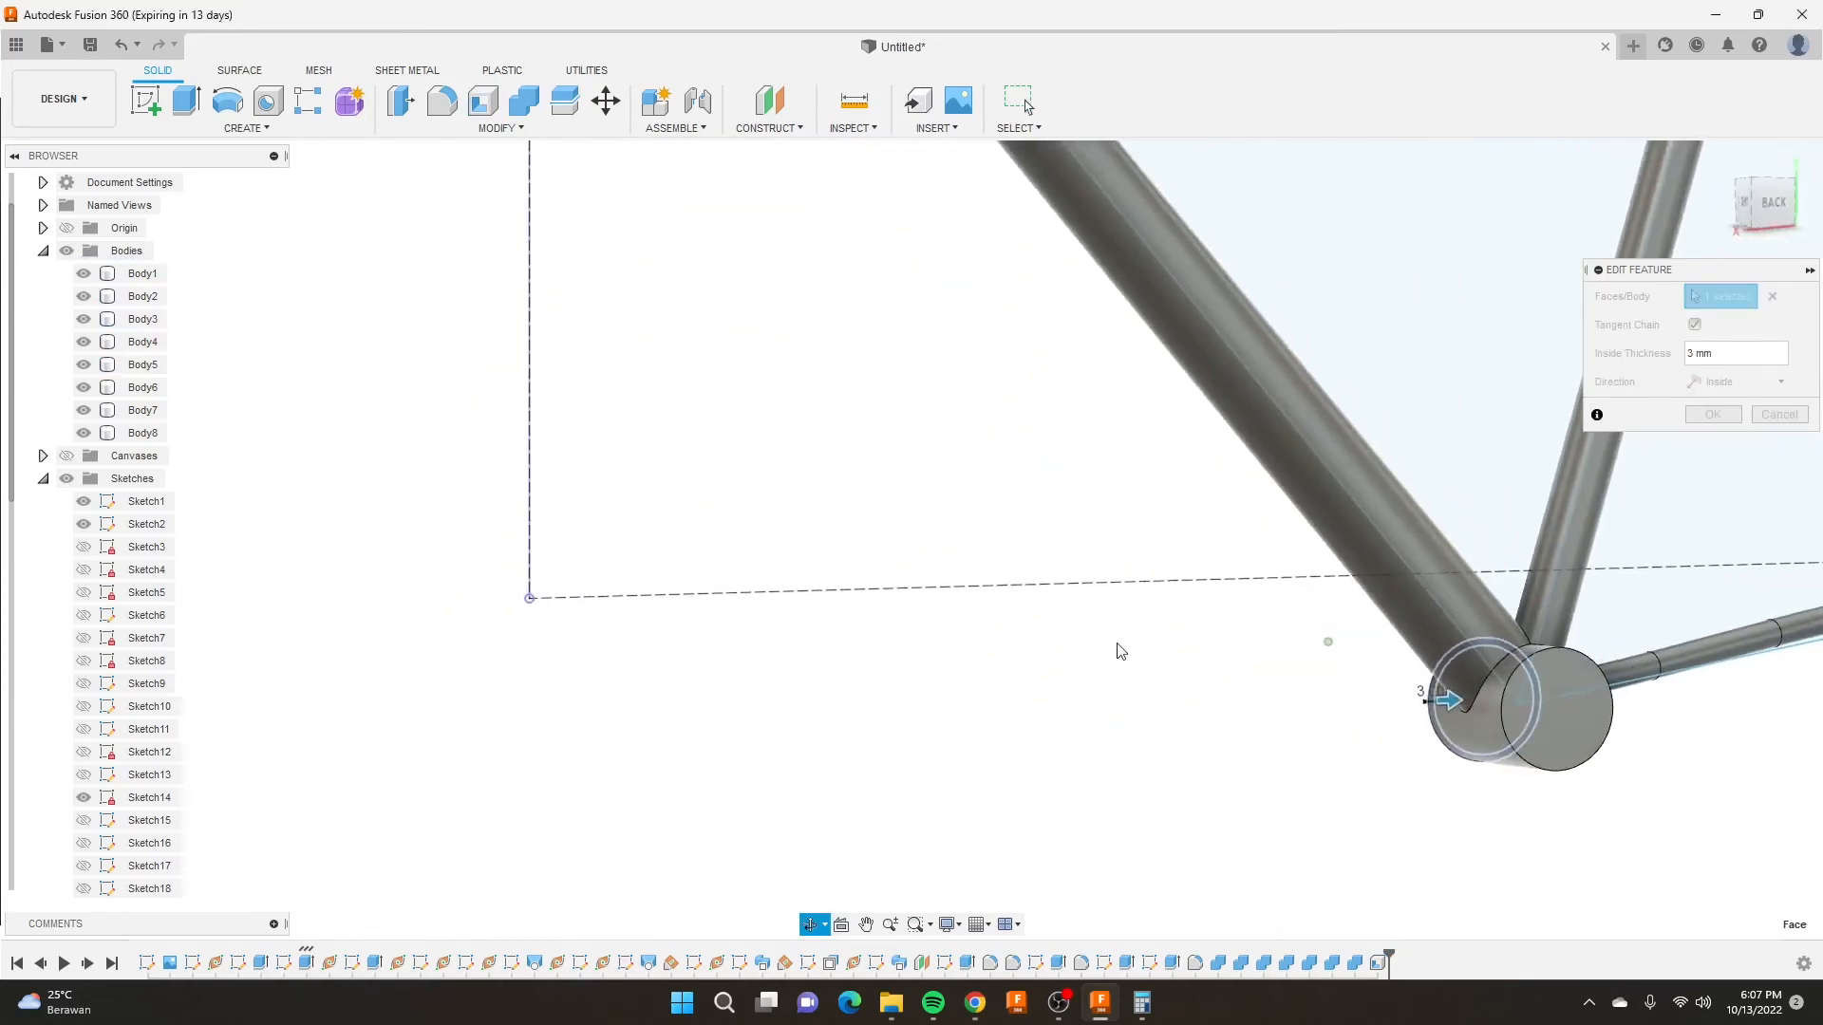
left_click(1568, 716)
left_click(1713, 414)
Start a sketch on the head tube's upper end face and draw a centred circle about 38.4 mm in diameter.
scroll(1519, 568, "down", 5)
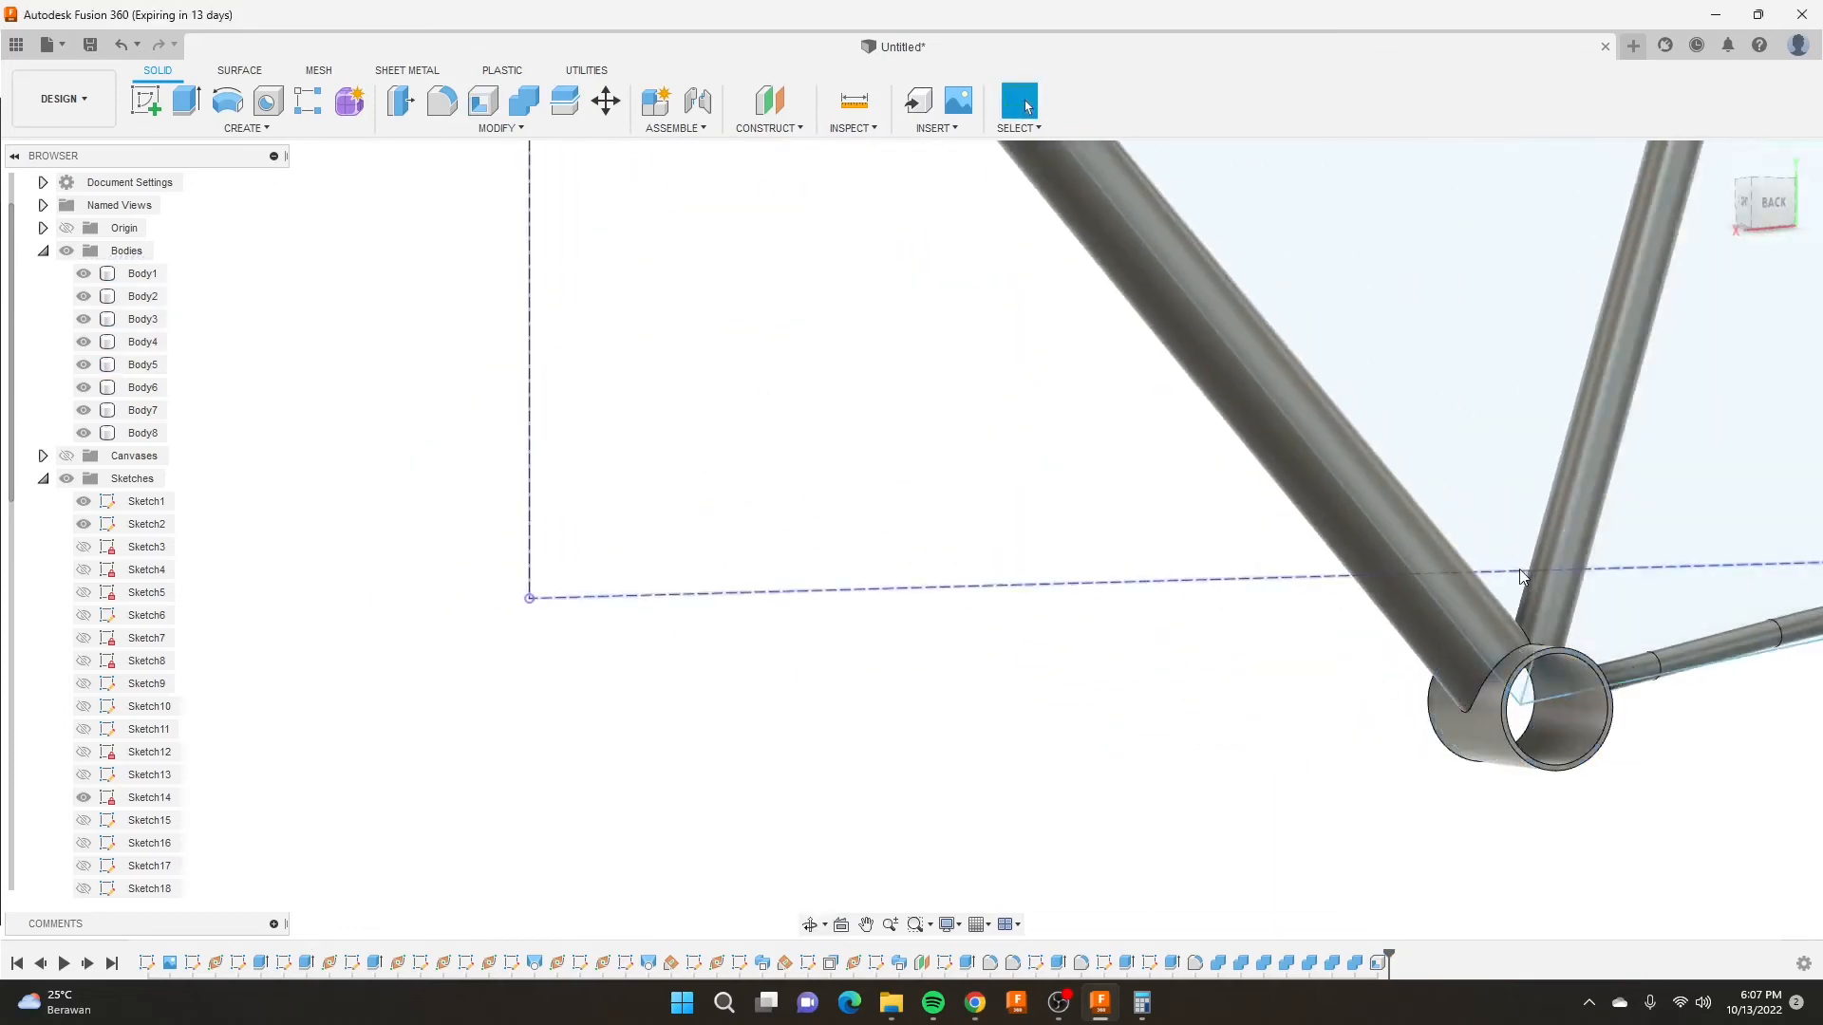
scroll(1319, 203, "up", 4)
middle_click_drag(1262, 309, 1273, 252, "shift")
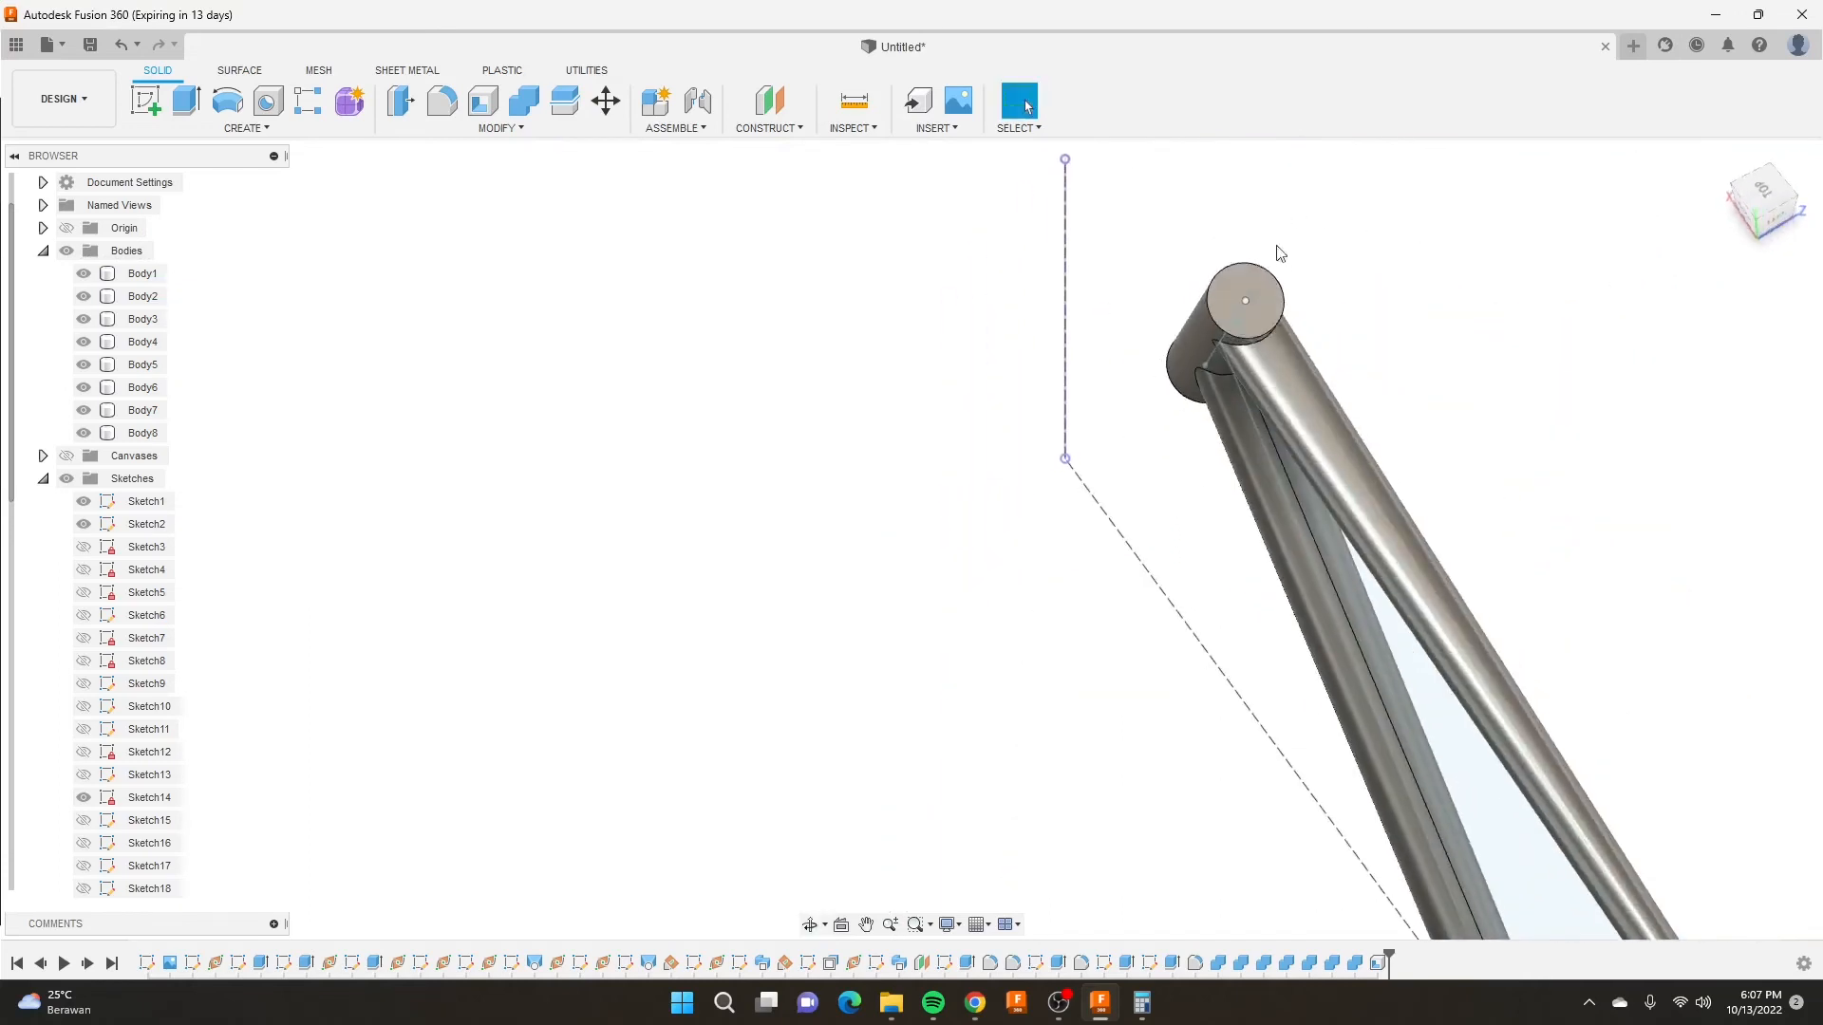
scroll(1254, 276, "up", 5)
left_click(162, 99)
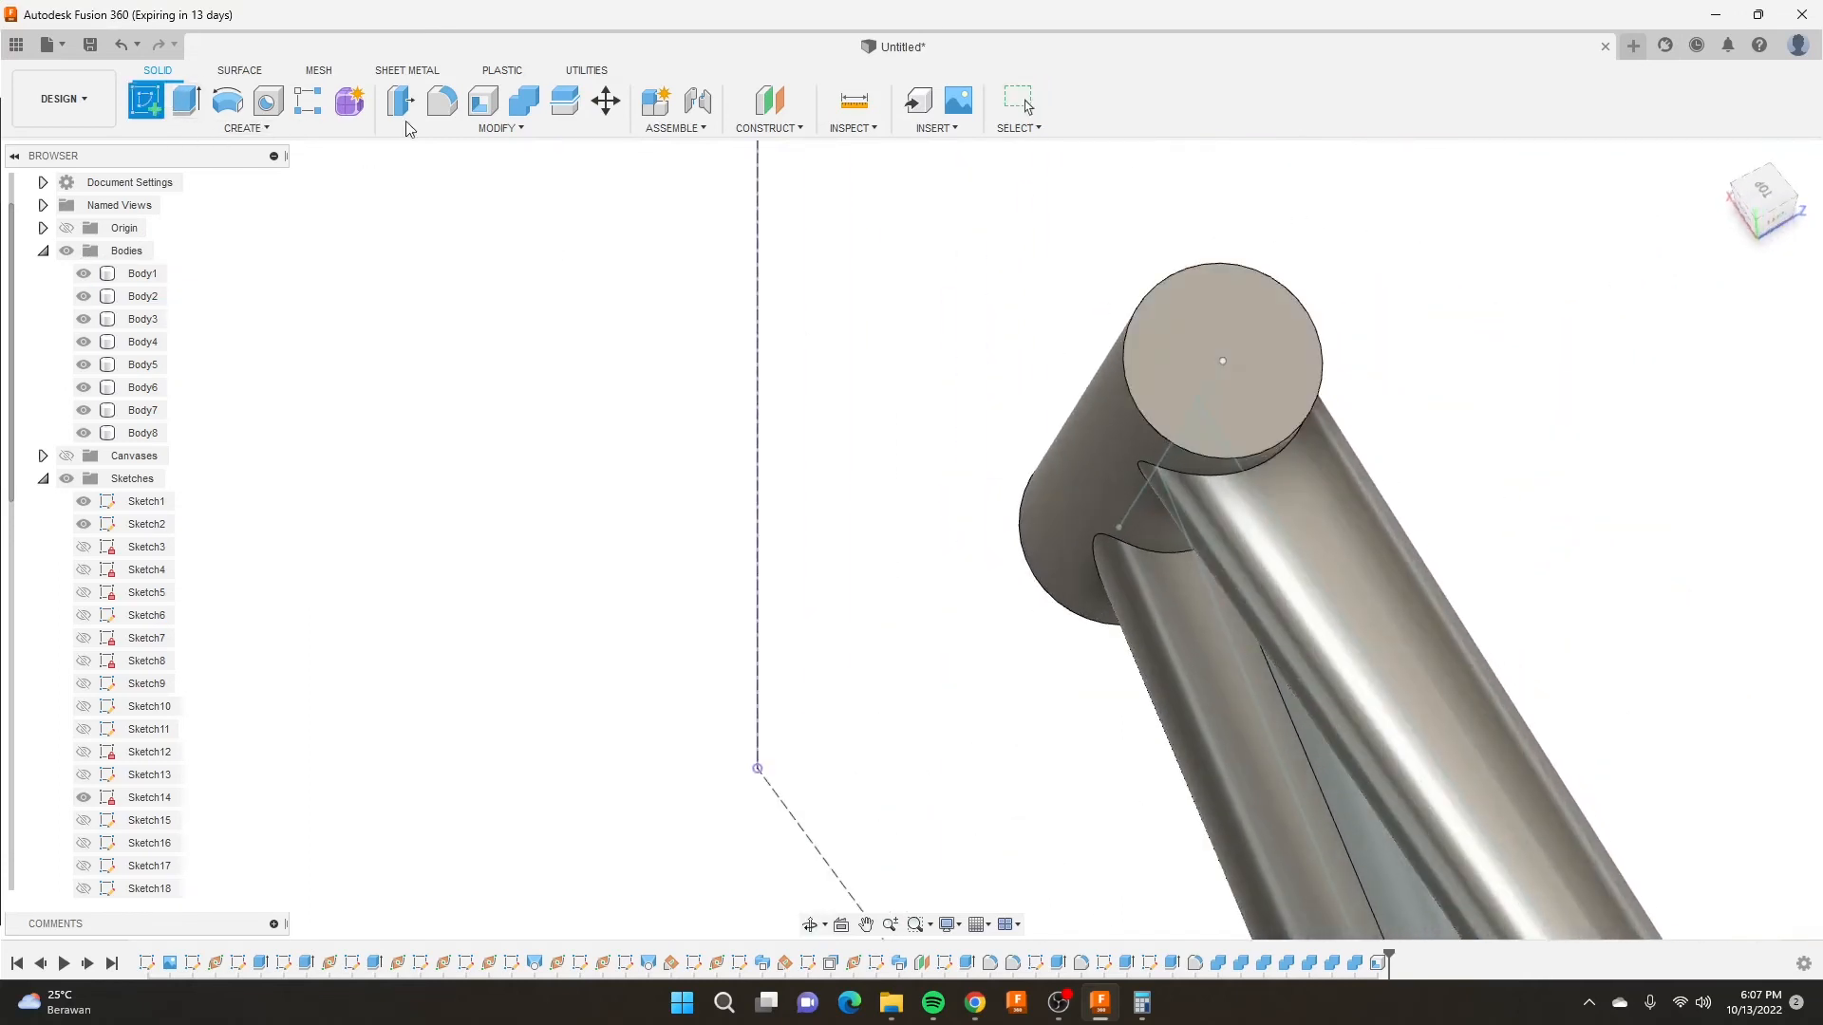
left_click(1211, 329)
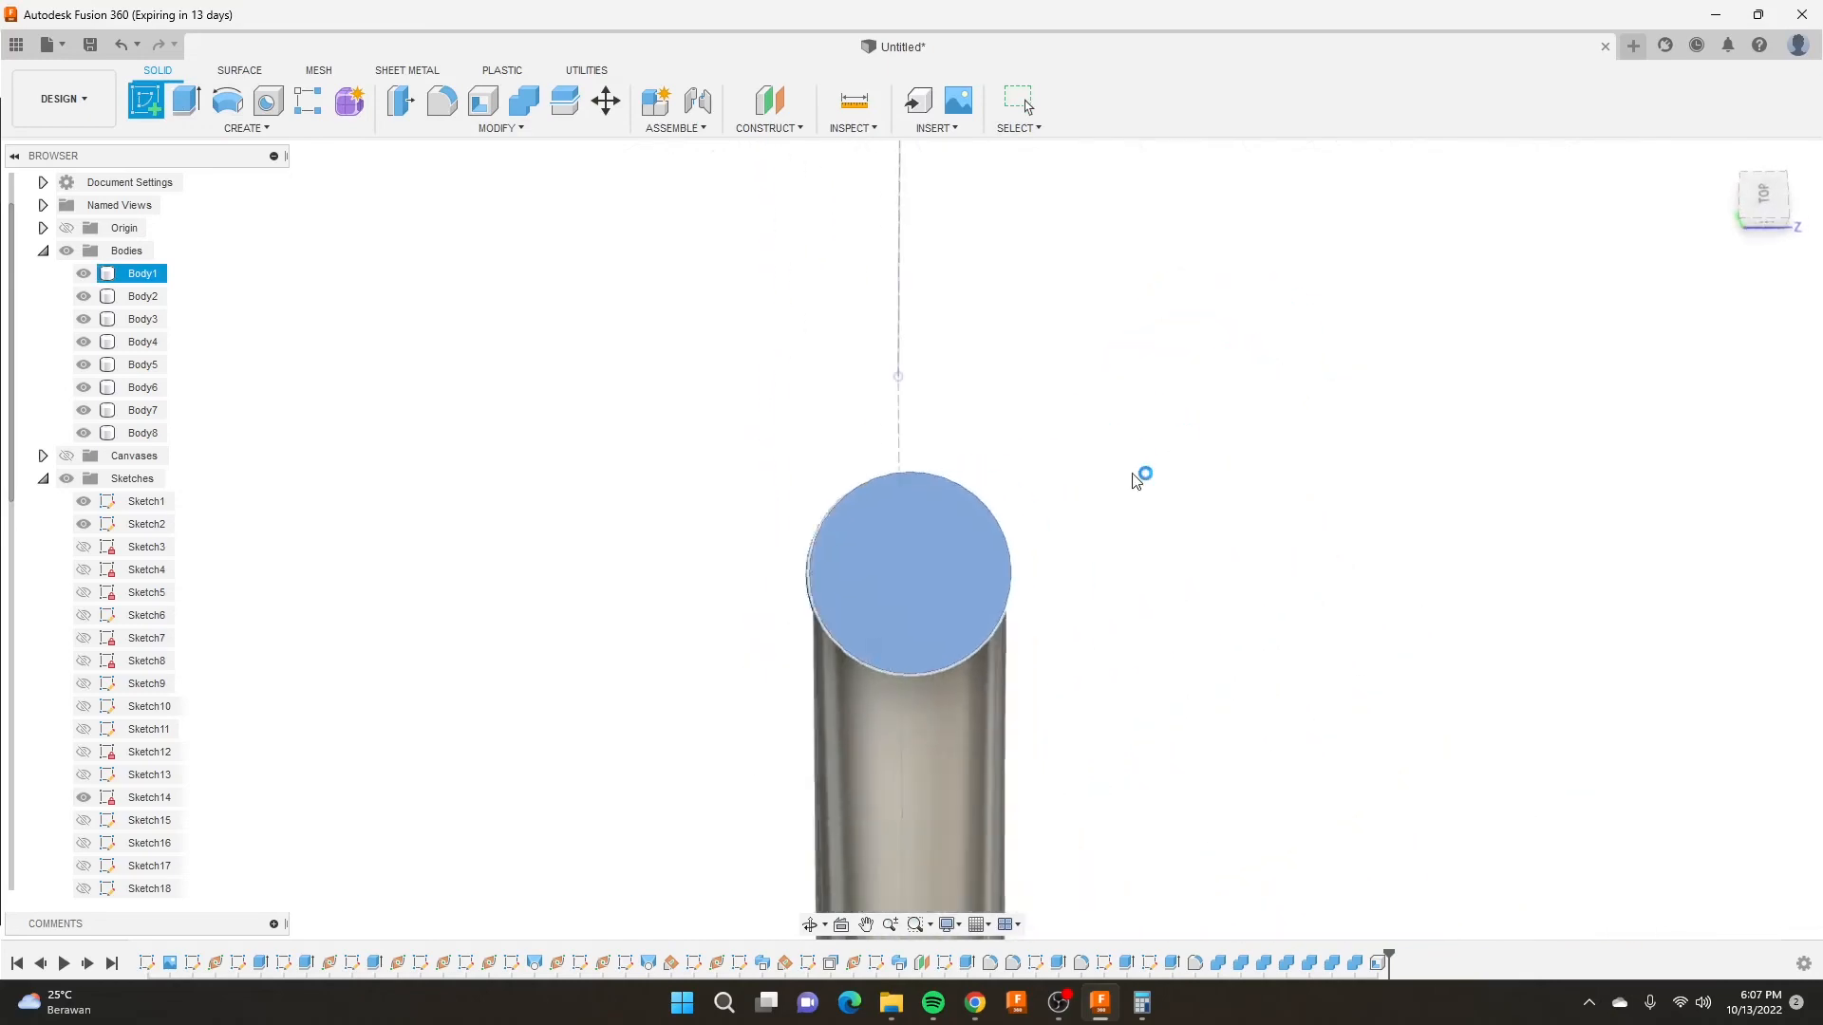
left_click(228, 100)
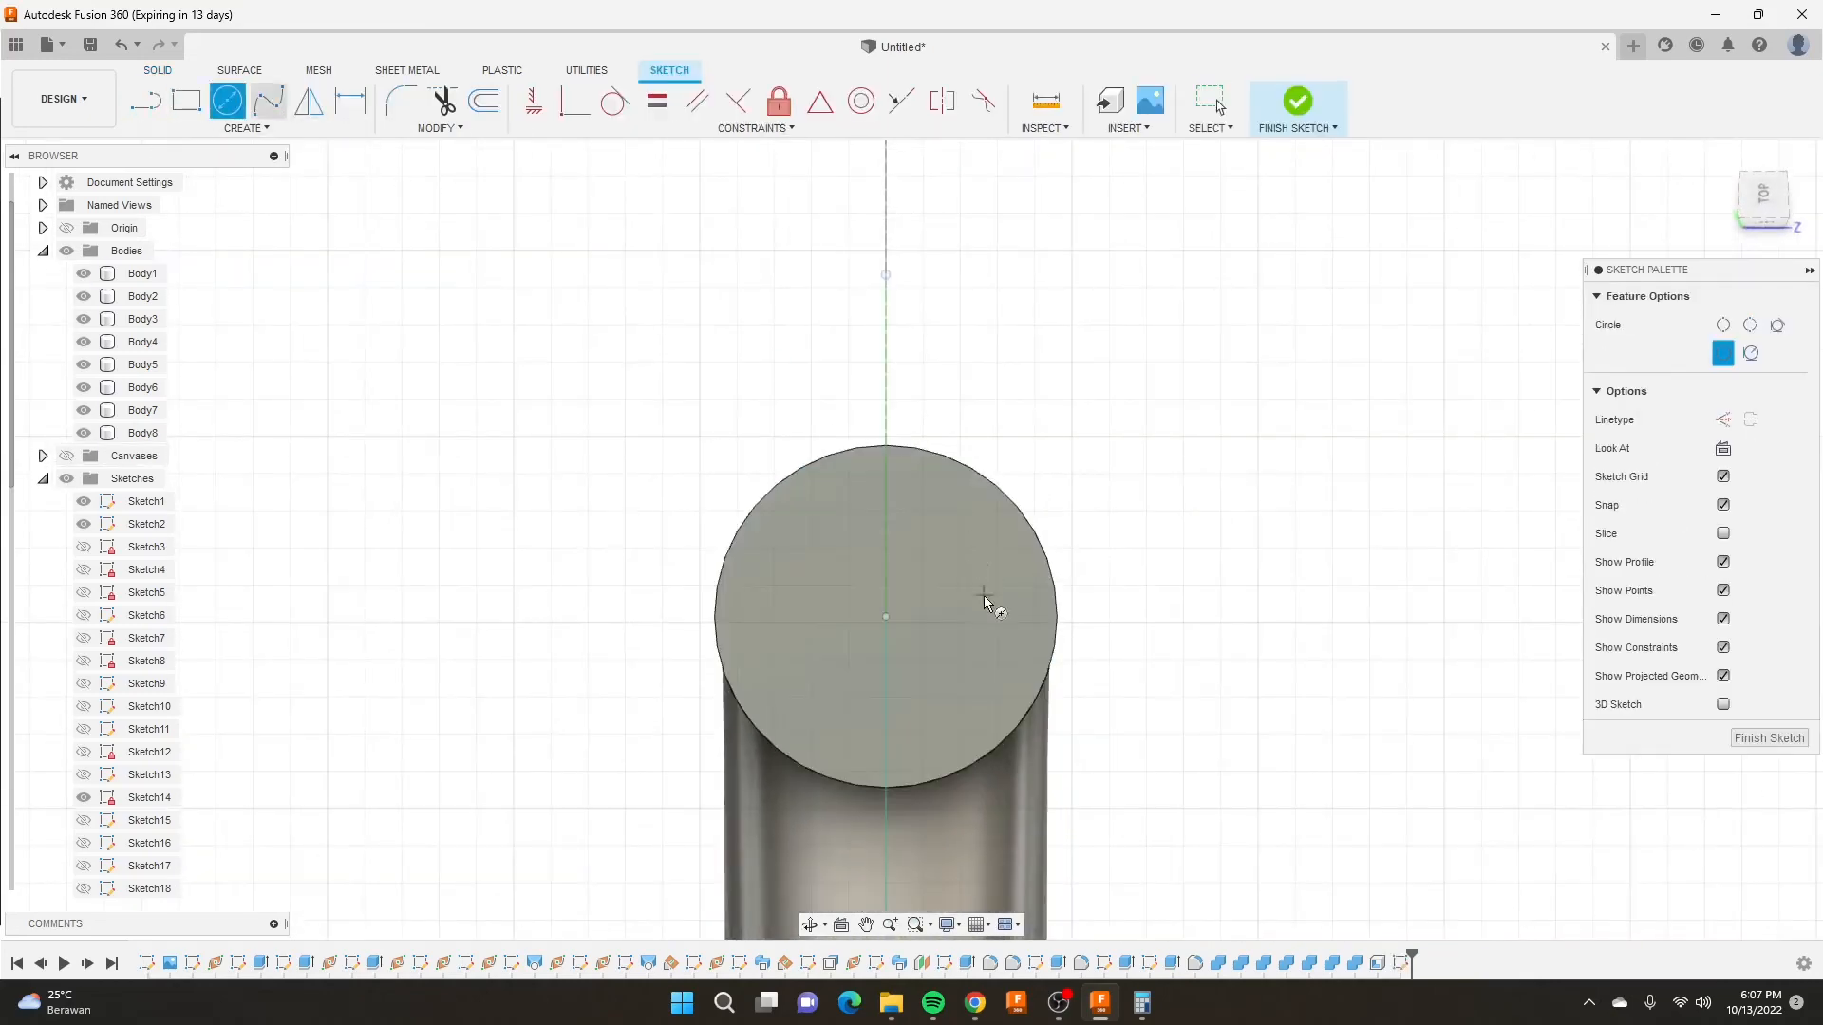
left_click(885, 617)
left_click(910, 475)
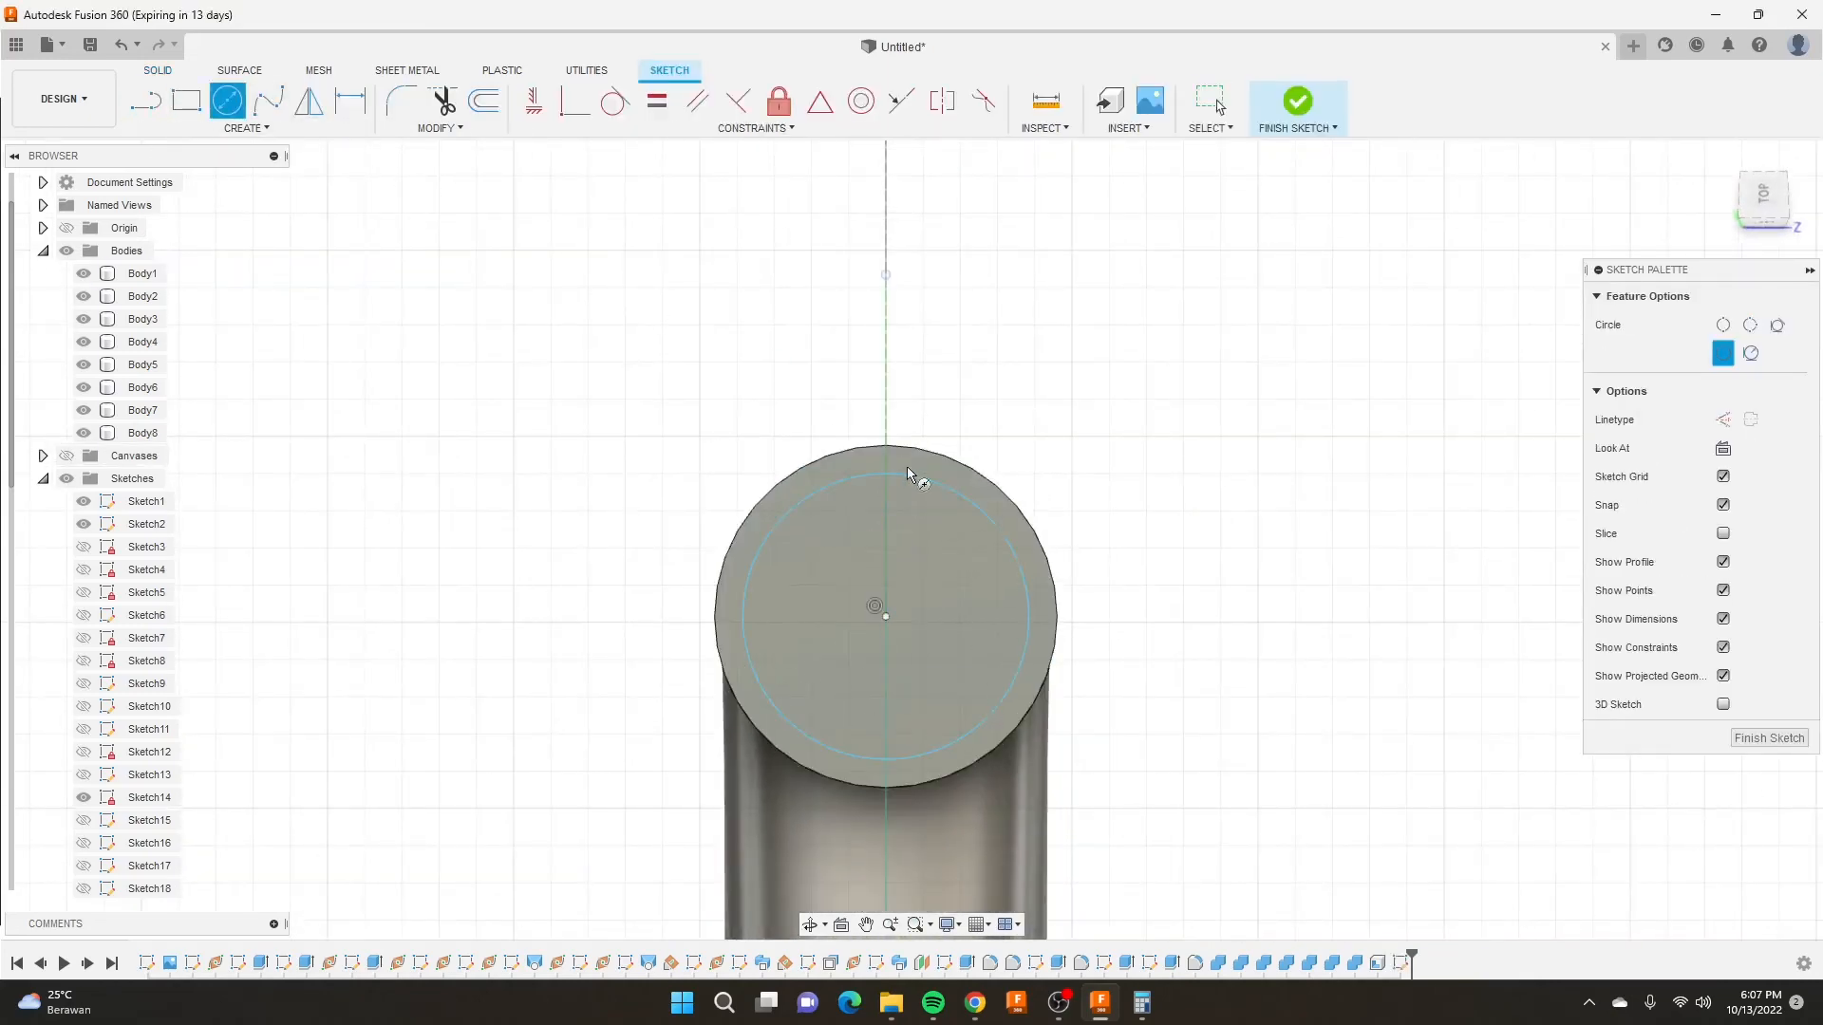
Set the circle's diameter on the head tube's end face to 38.3 mm and finish the sketch.
key("d")
left_click(903, 478)
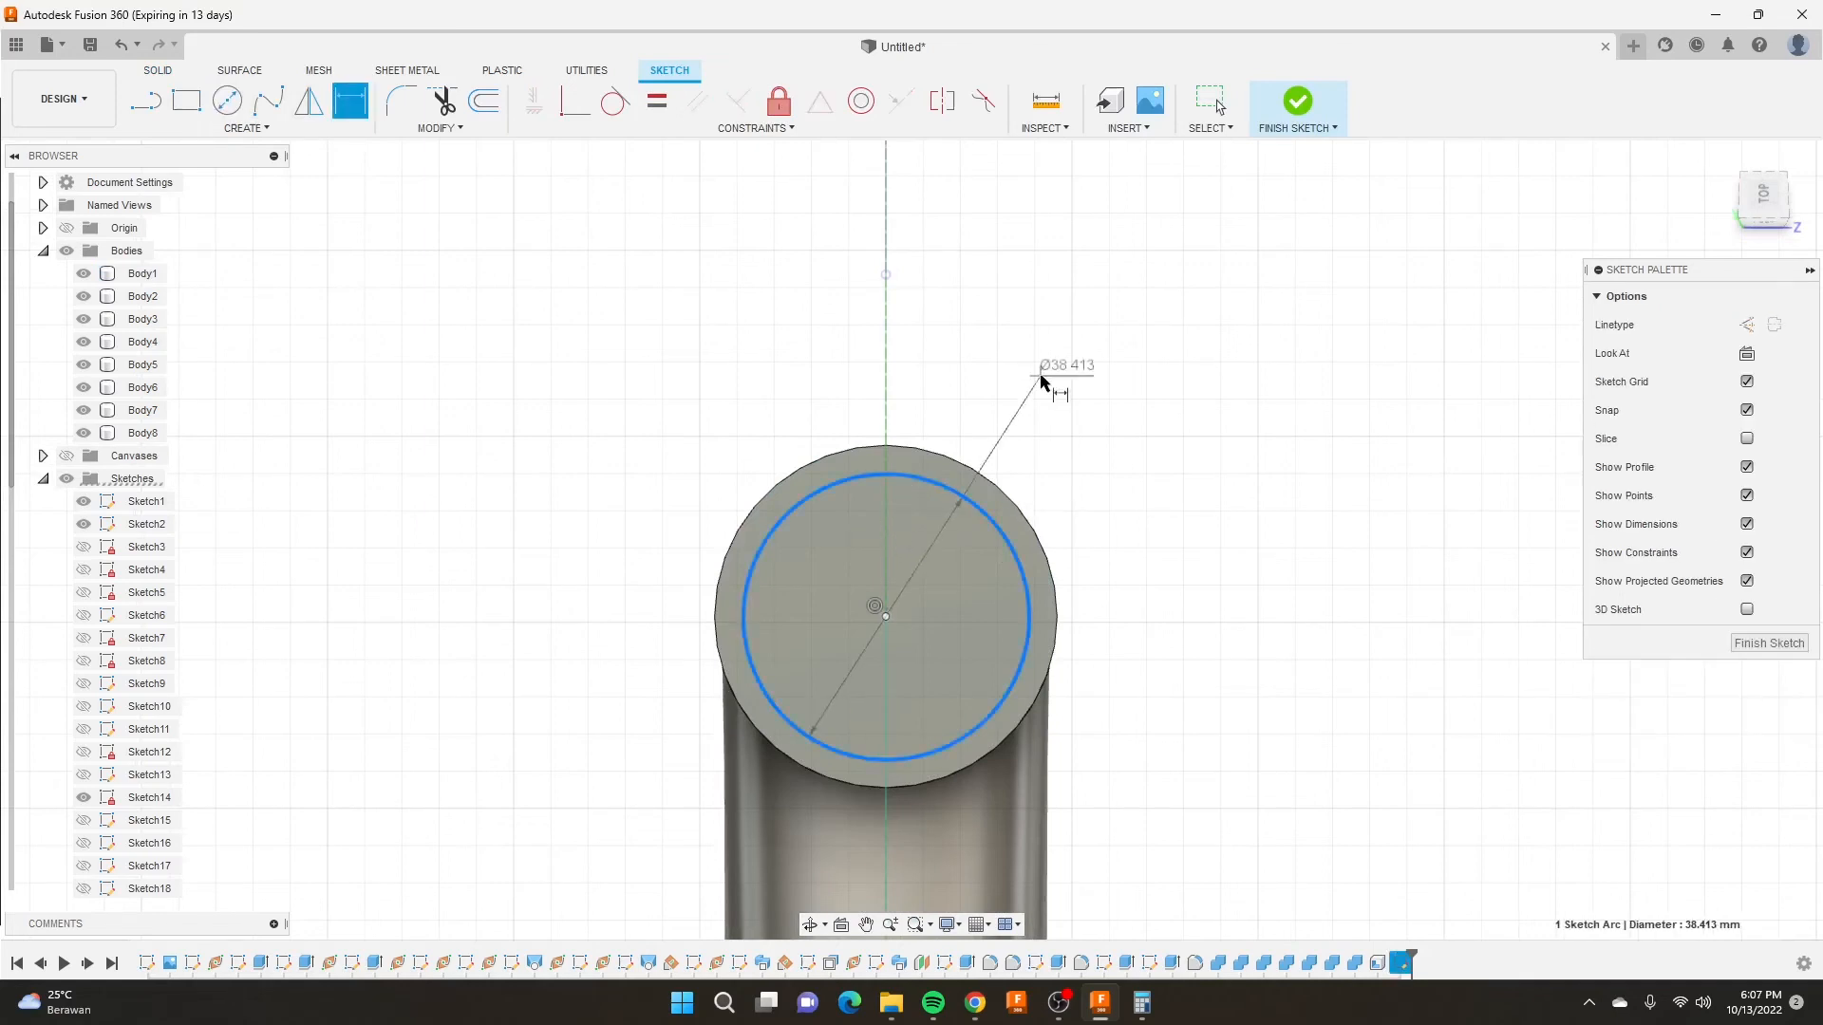
left_click(1035, 375)
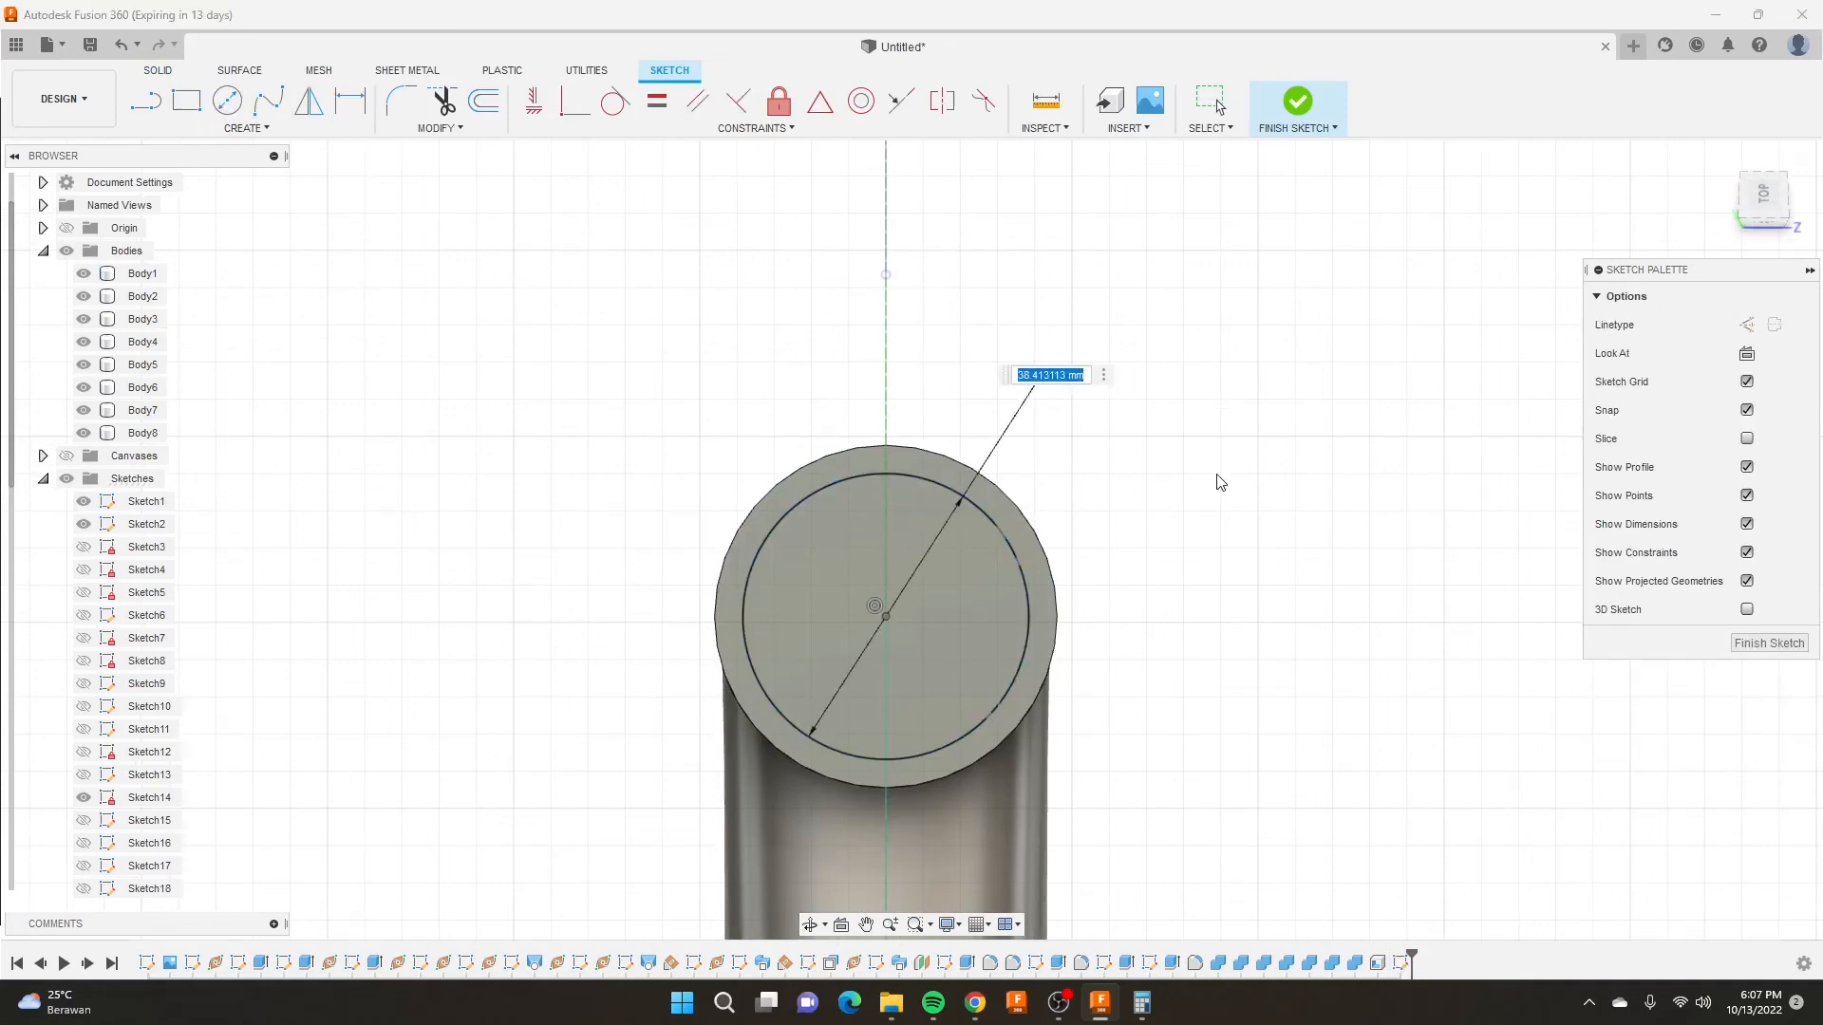
type("38.3")
left_click(1304, 104)
scroll(929, 562, "down", 3)
left_click_drag(928, 562, 916, 540, "shift")
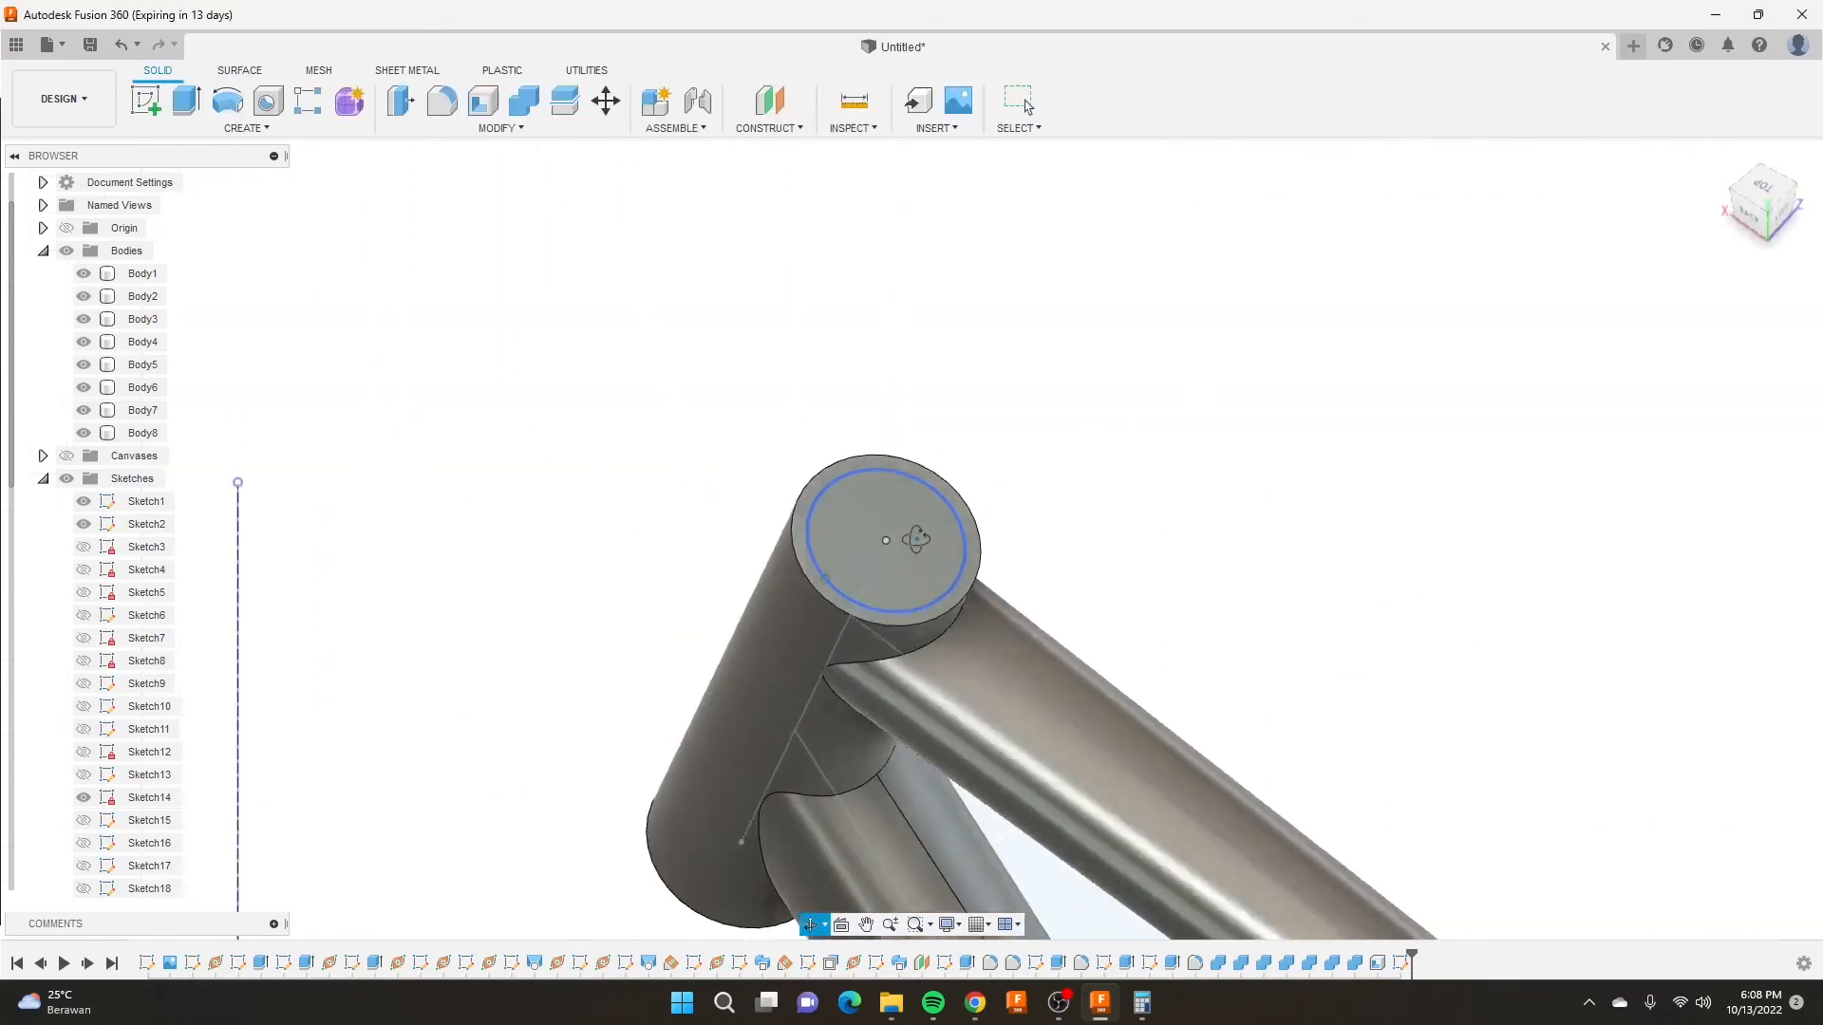
middle_click_drag(916, 539, 492, 266, "shift")
left_click(193, 105)
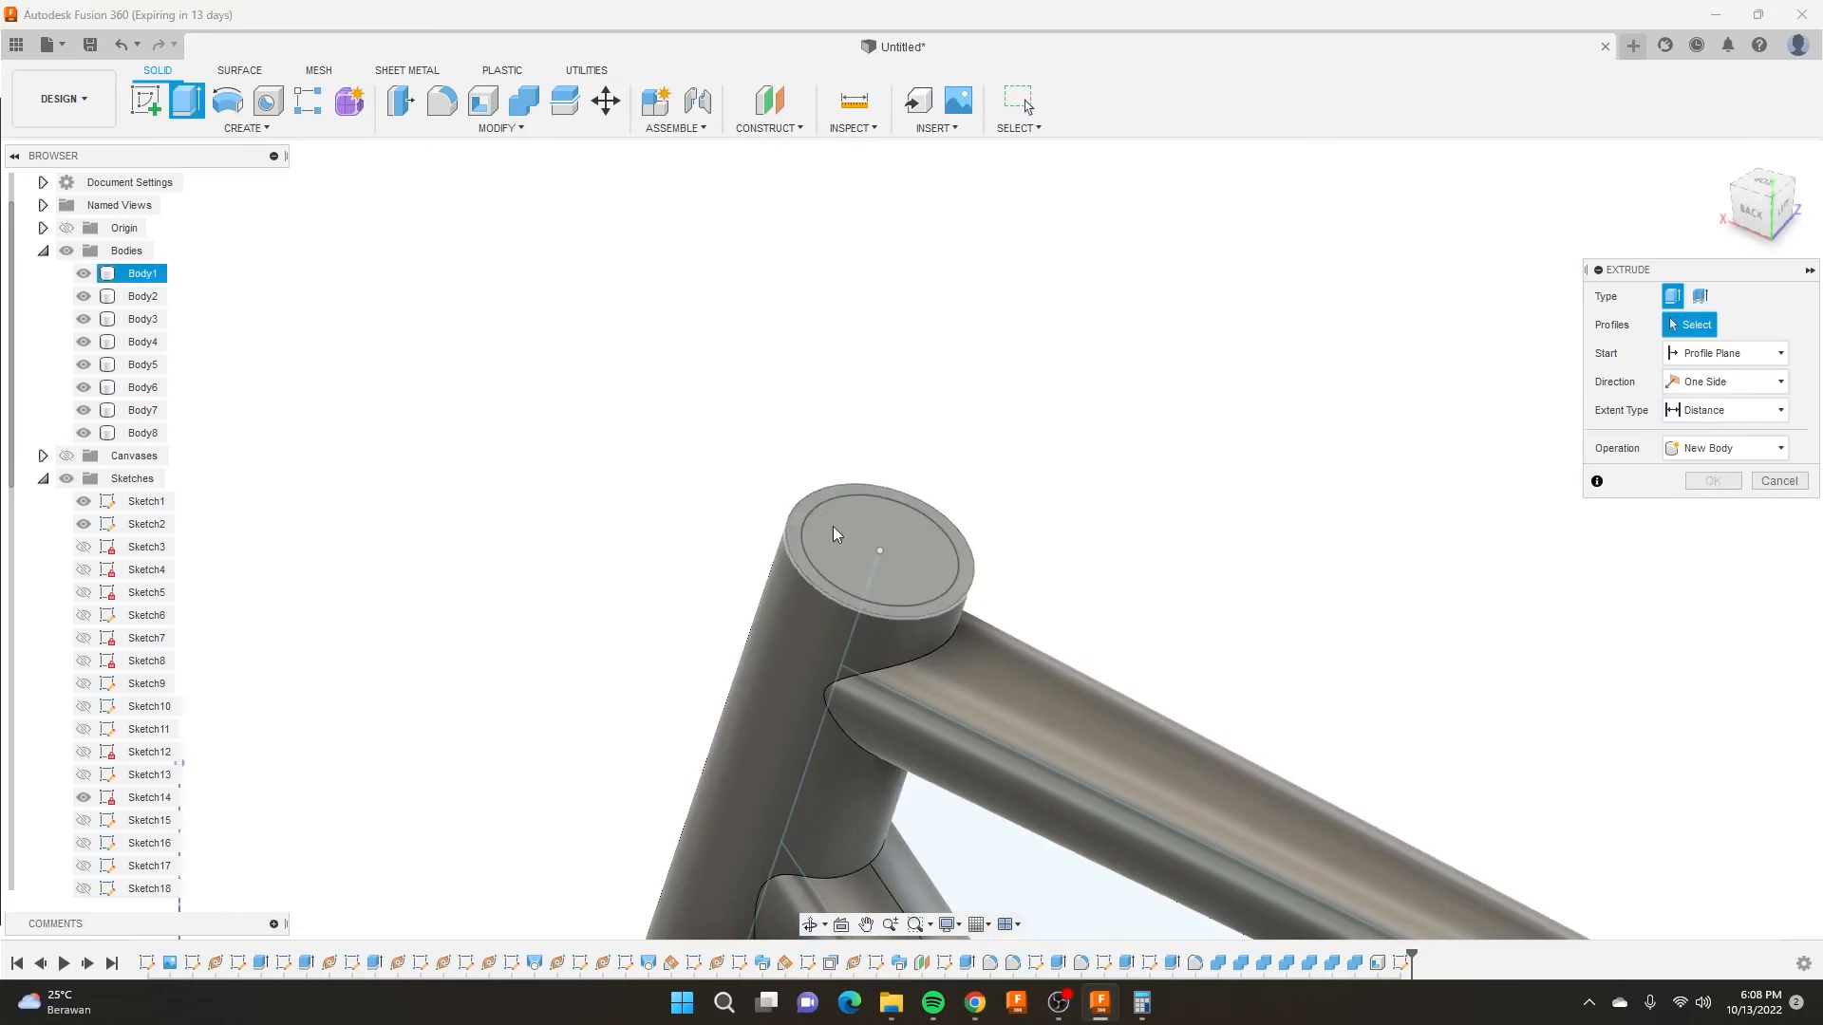
left_click(833, 527)
left_click(1779, 538)
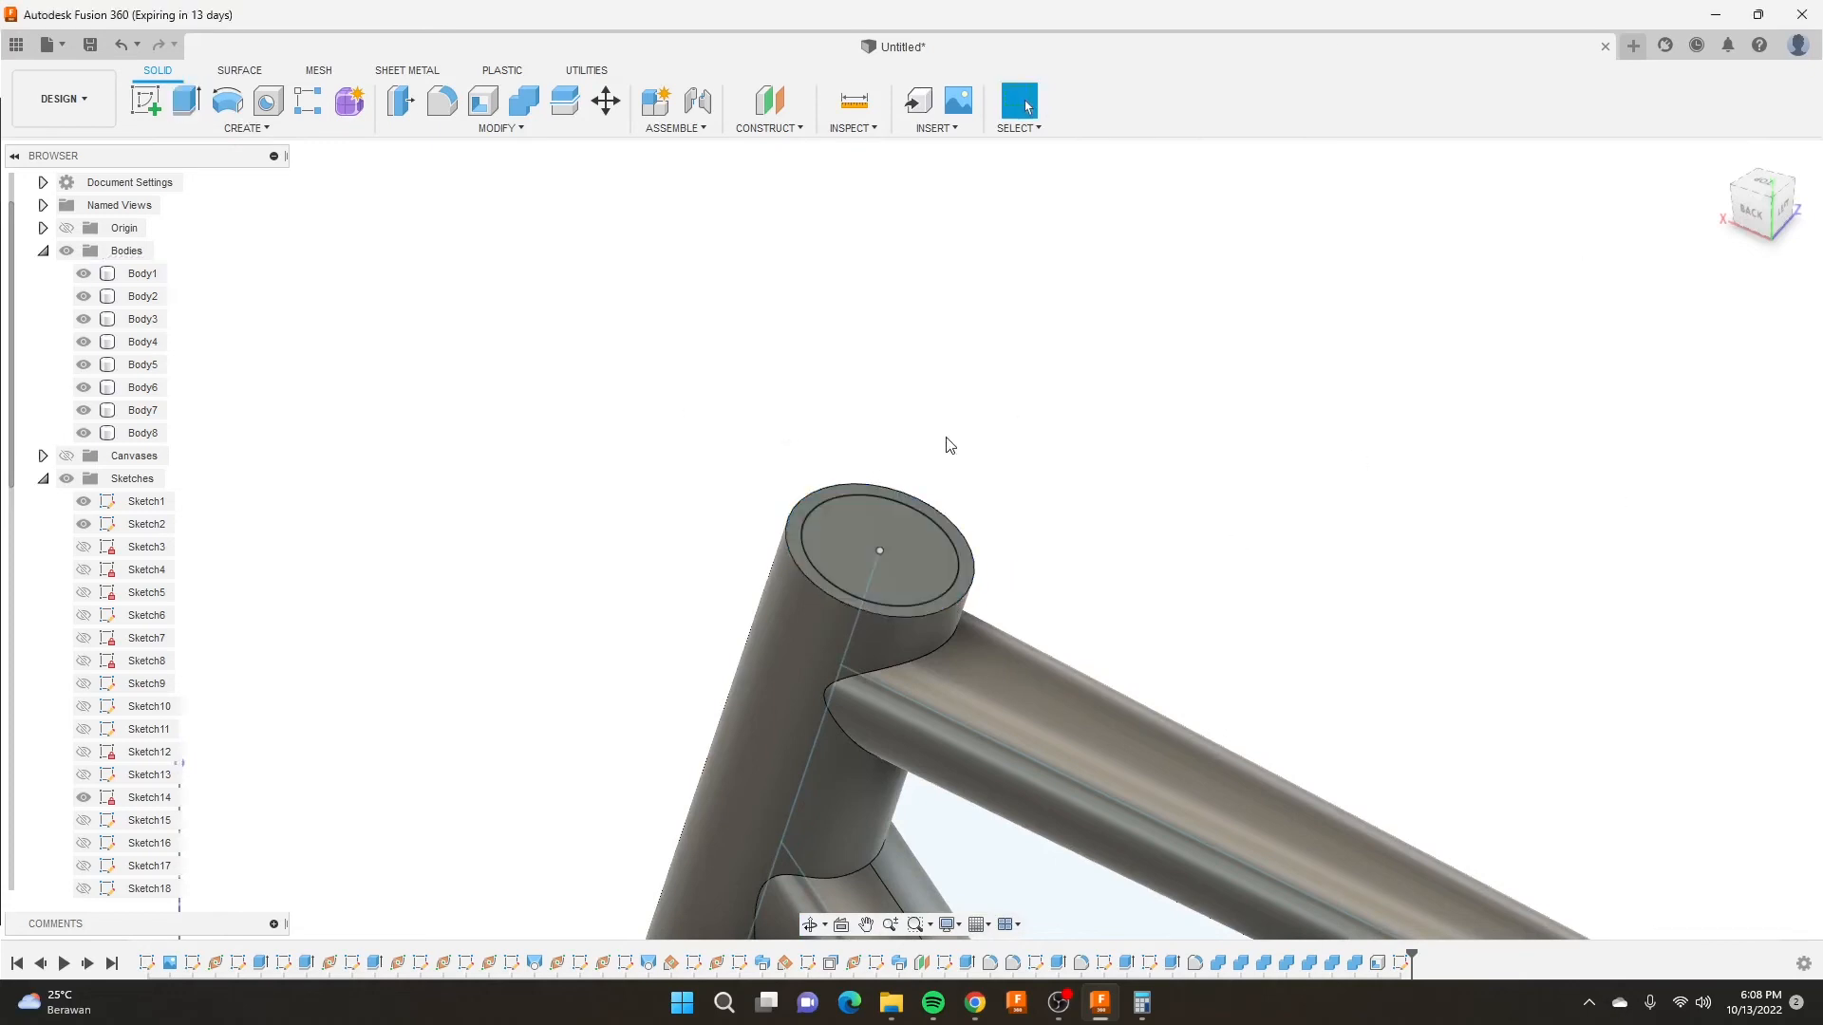
middle_click_drag(948, 447, 851, 503, "shift")
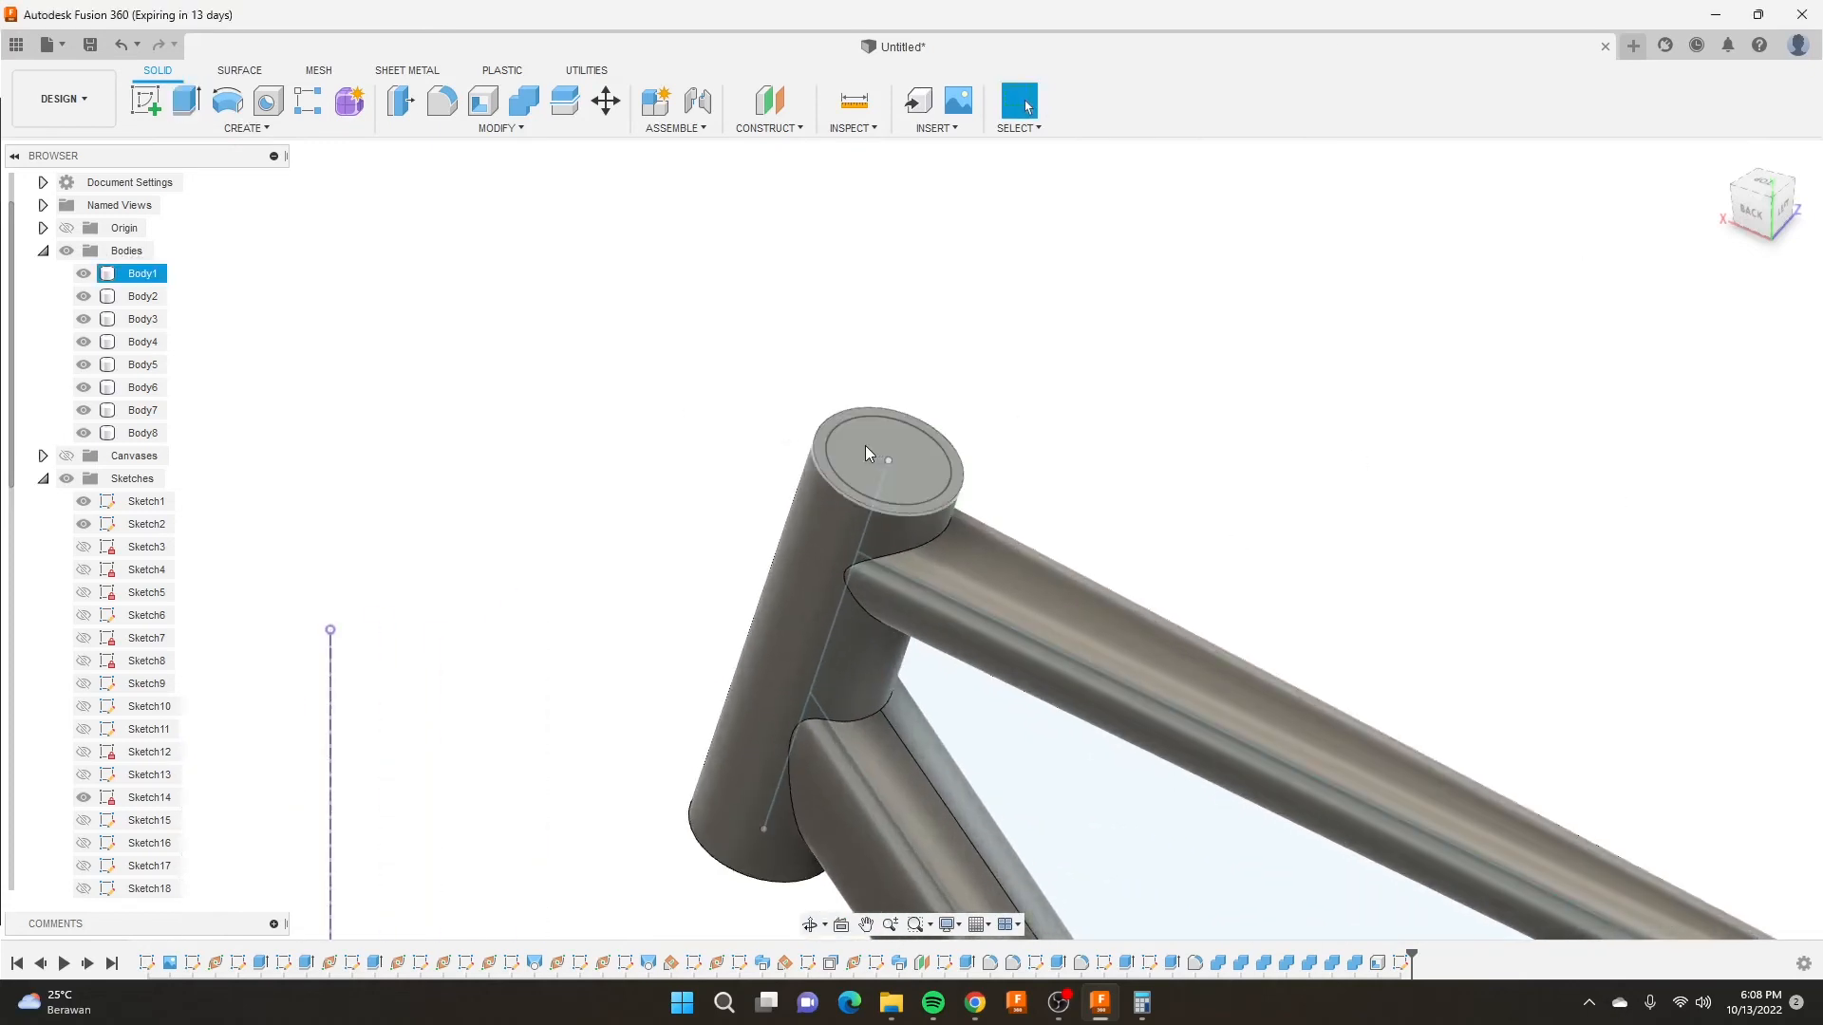
left_click(843, 490)
left_click(186, 104)
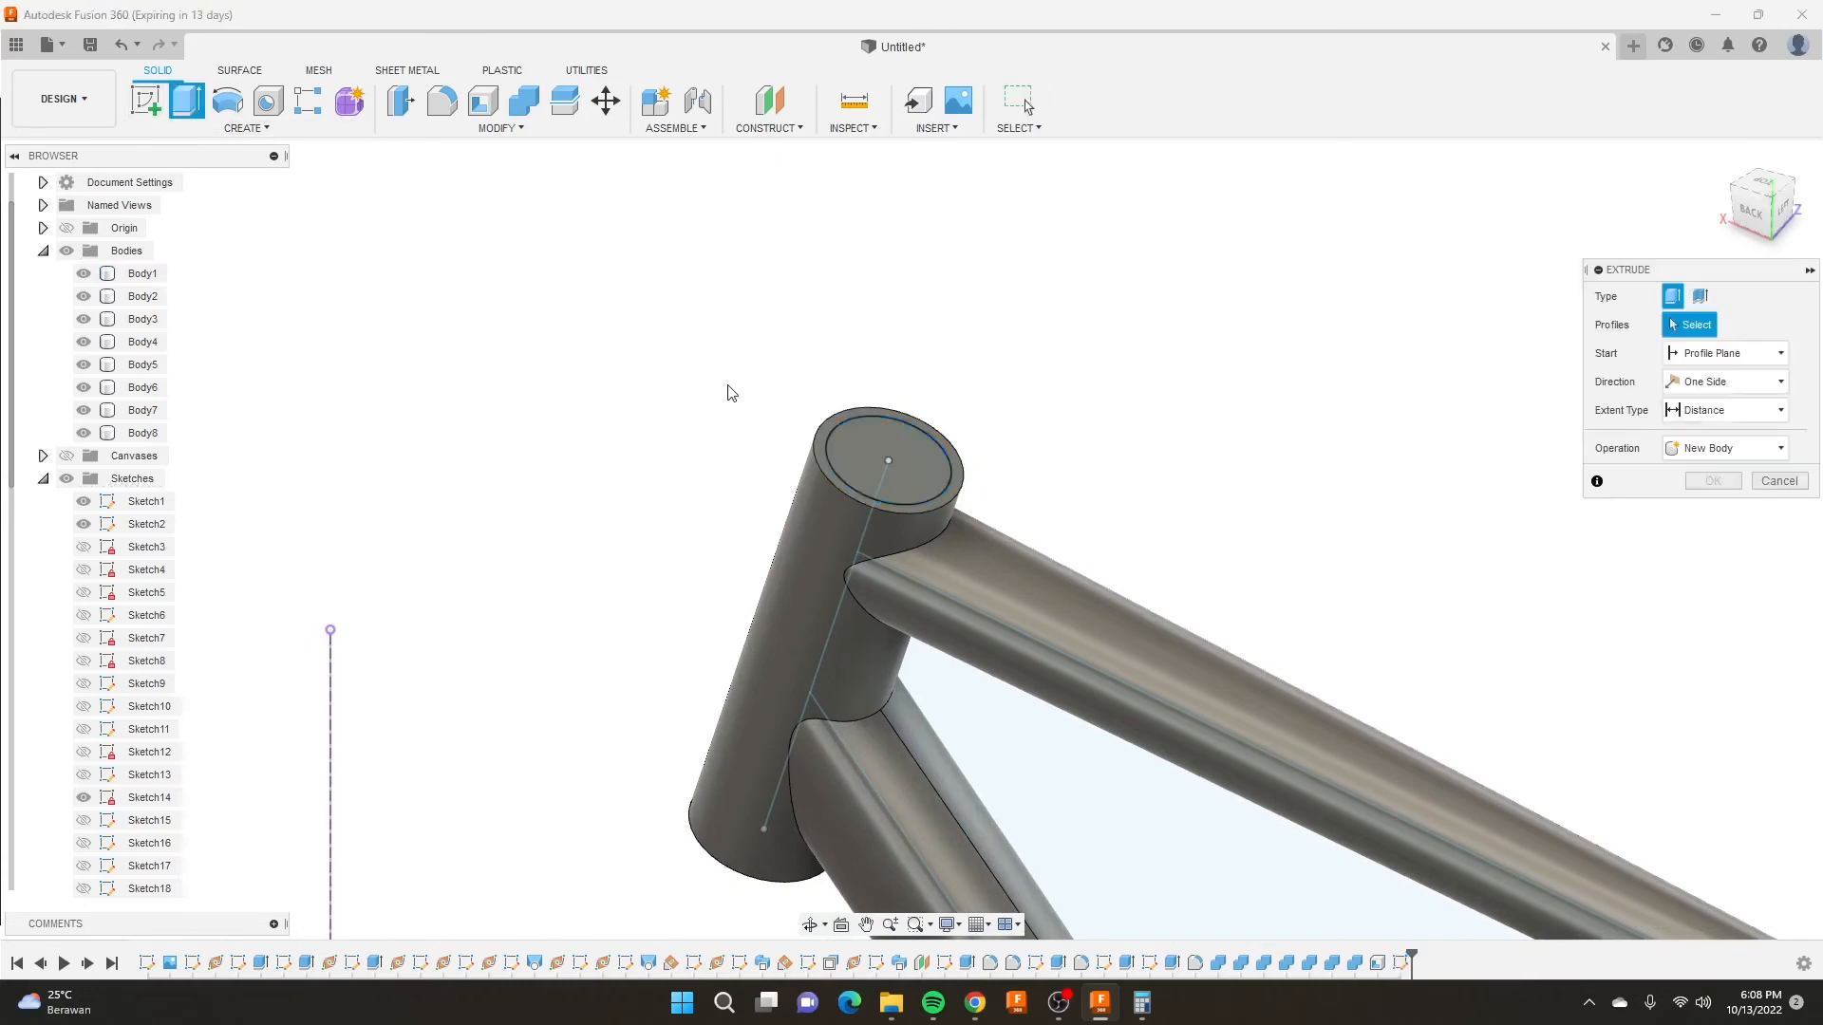
scroll(725, 386, "down", 3)
scroll(810, 447, "up", 4)
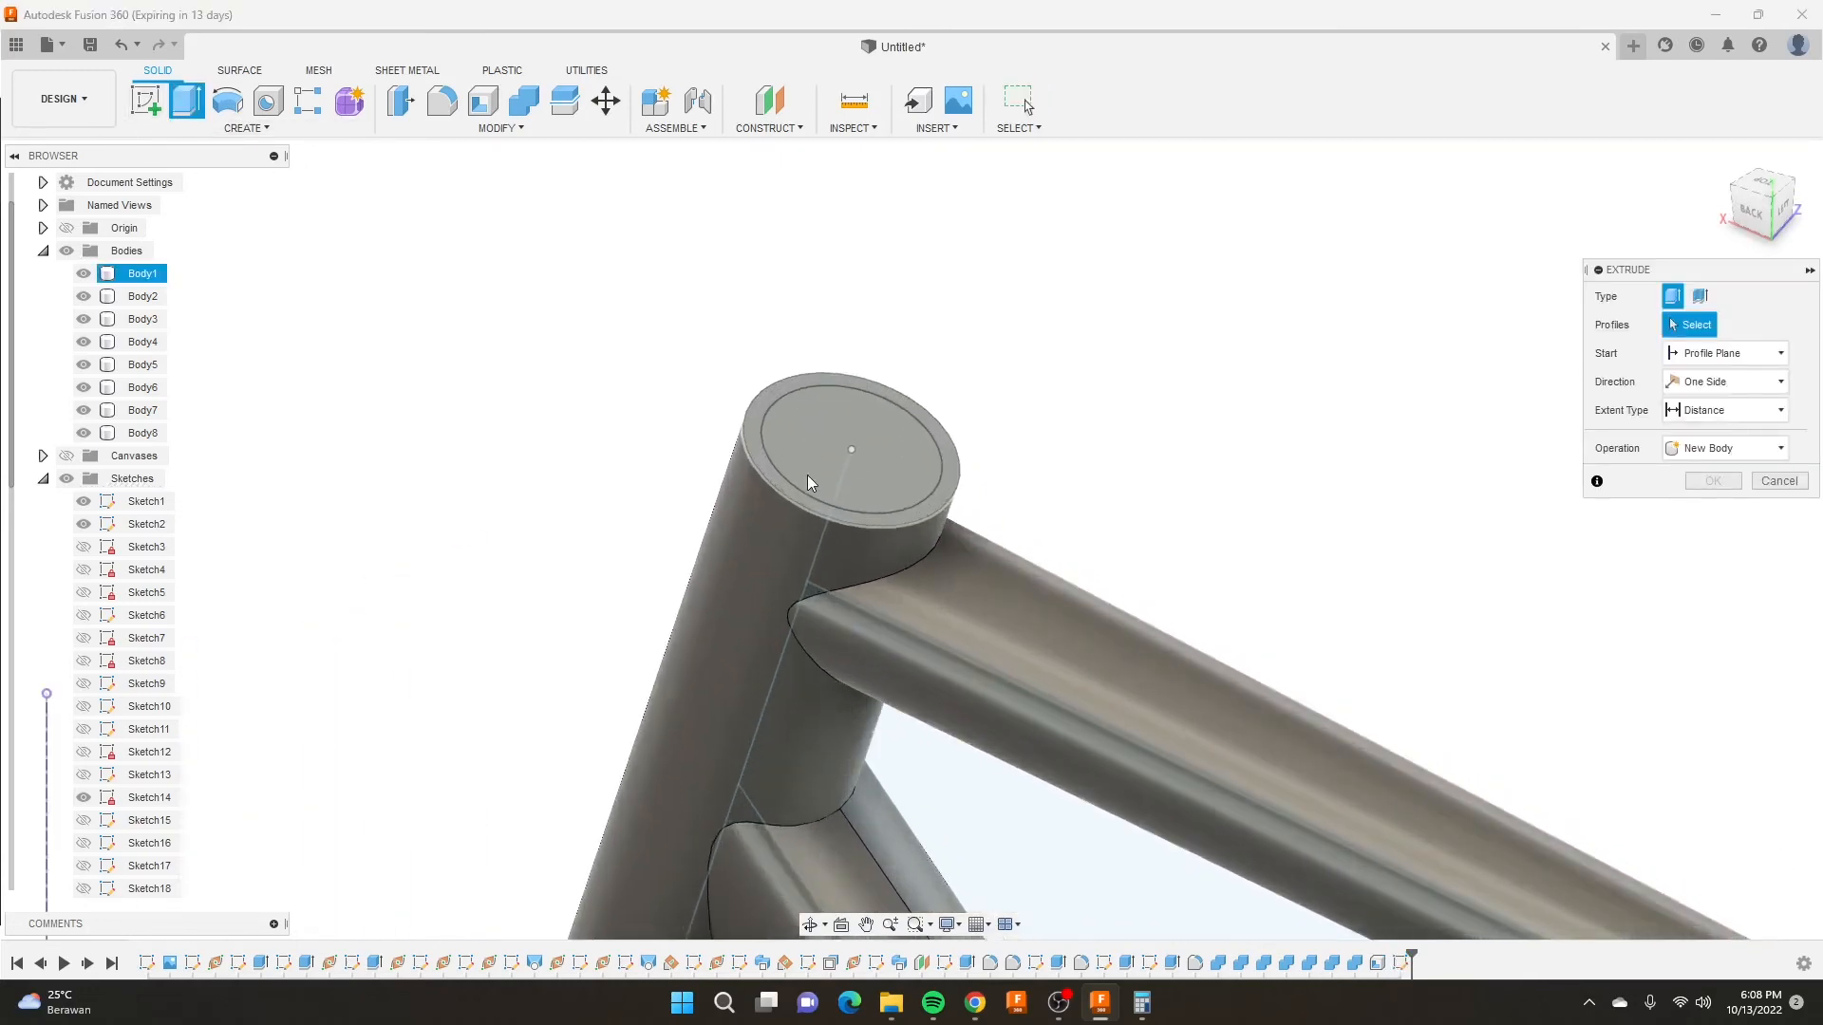
left_click(806, 378)
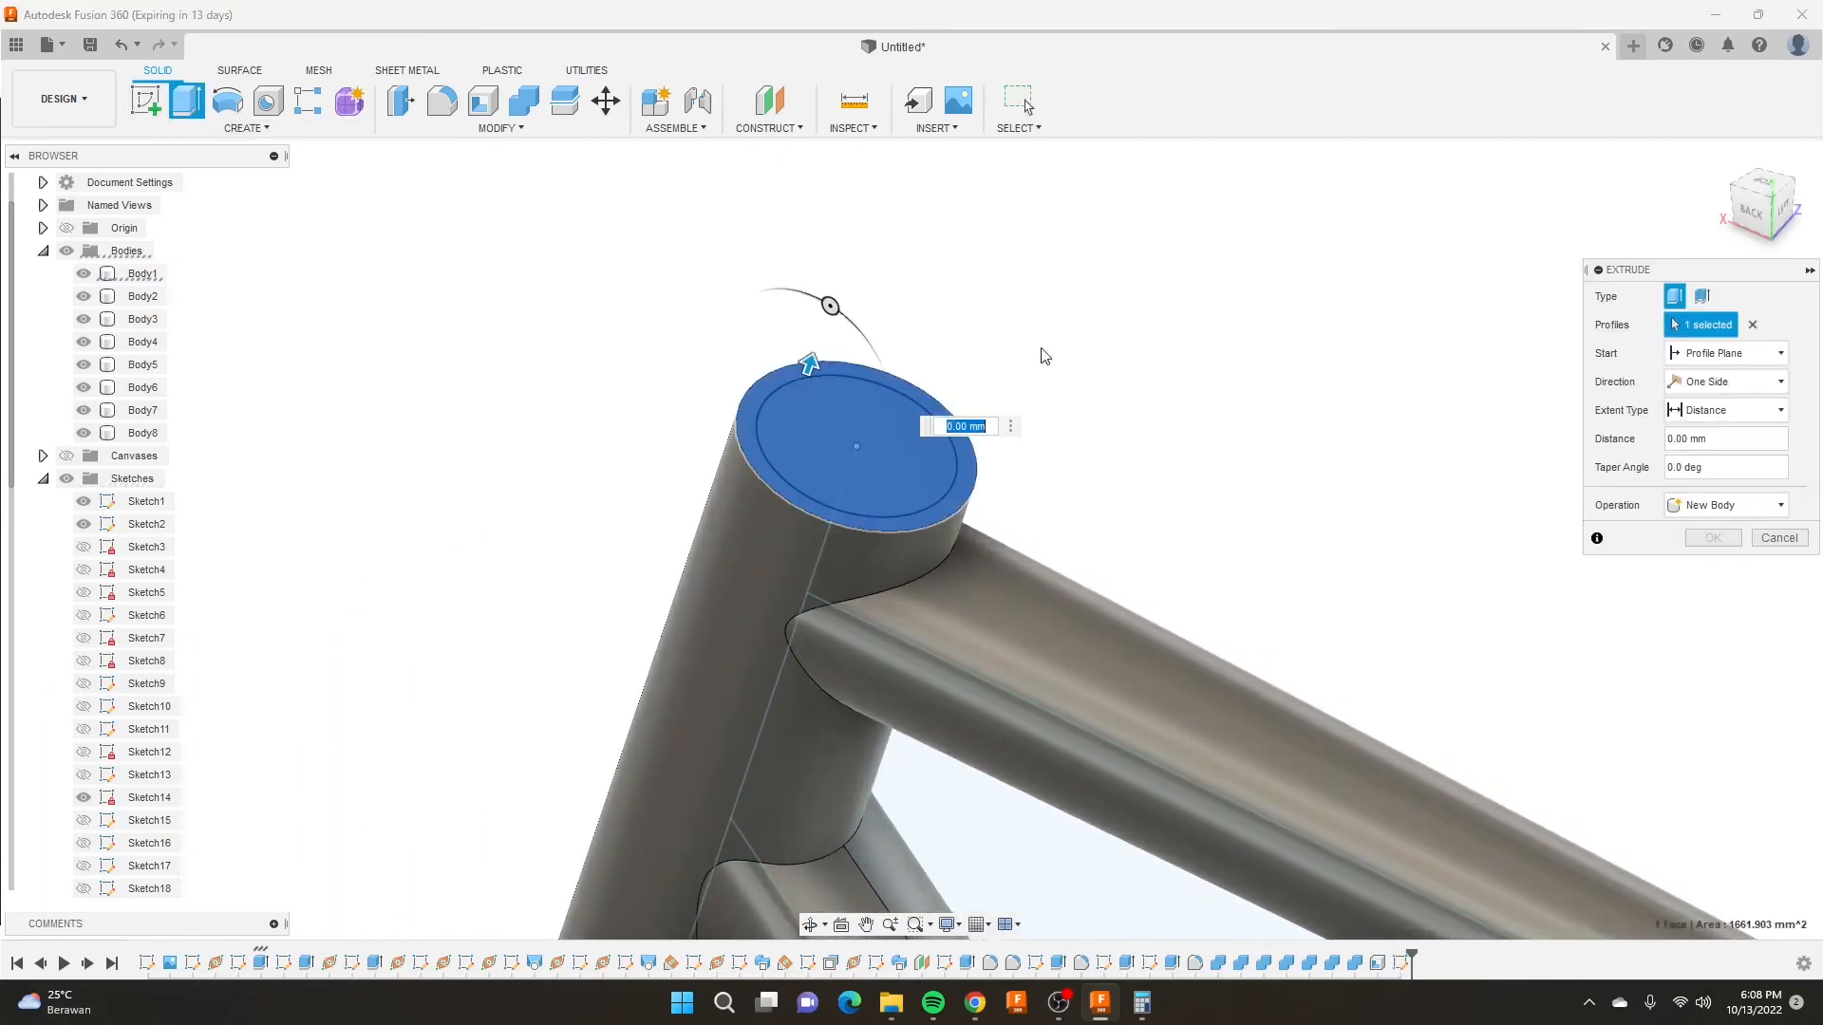
left_click(1779, 538)
scroll(919, 402, "down", 3)
middle_click_drag(703, 588, 727, 540, "shift")
scroll(811, 402, "up", 5)
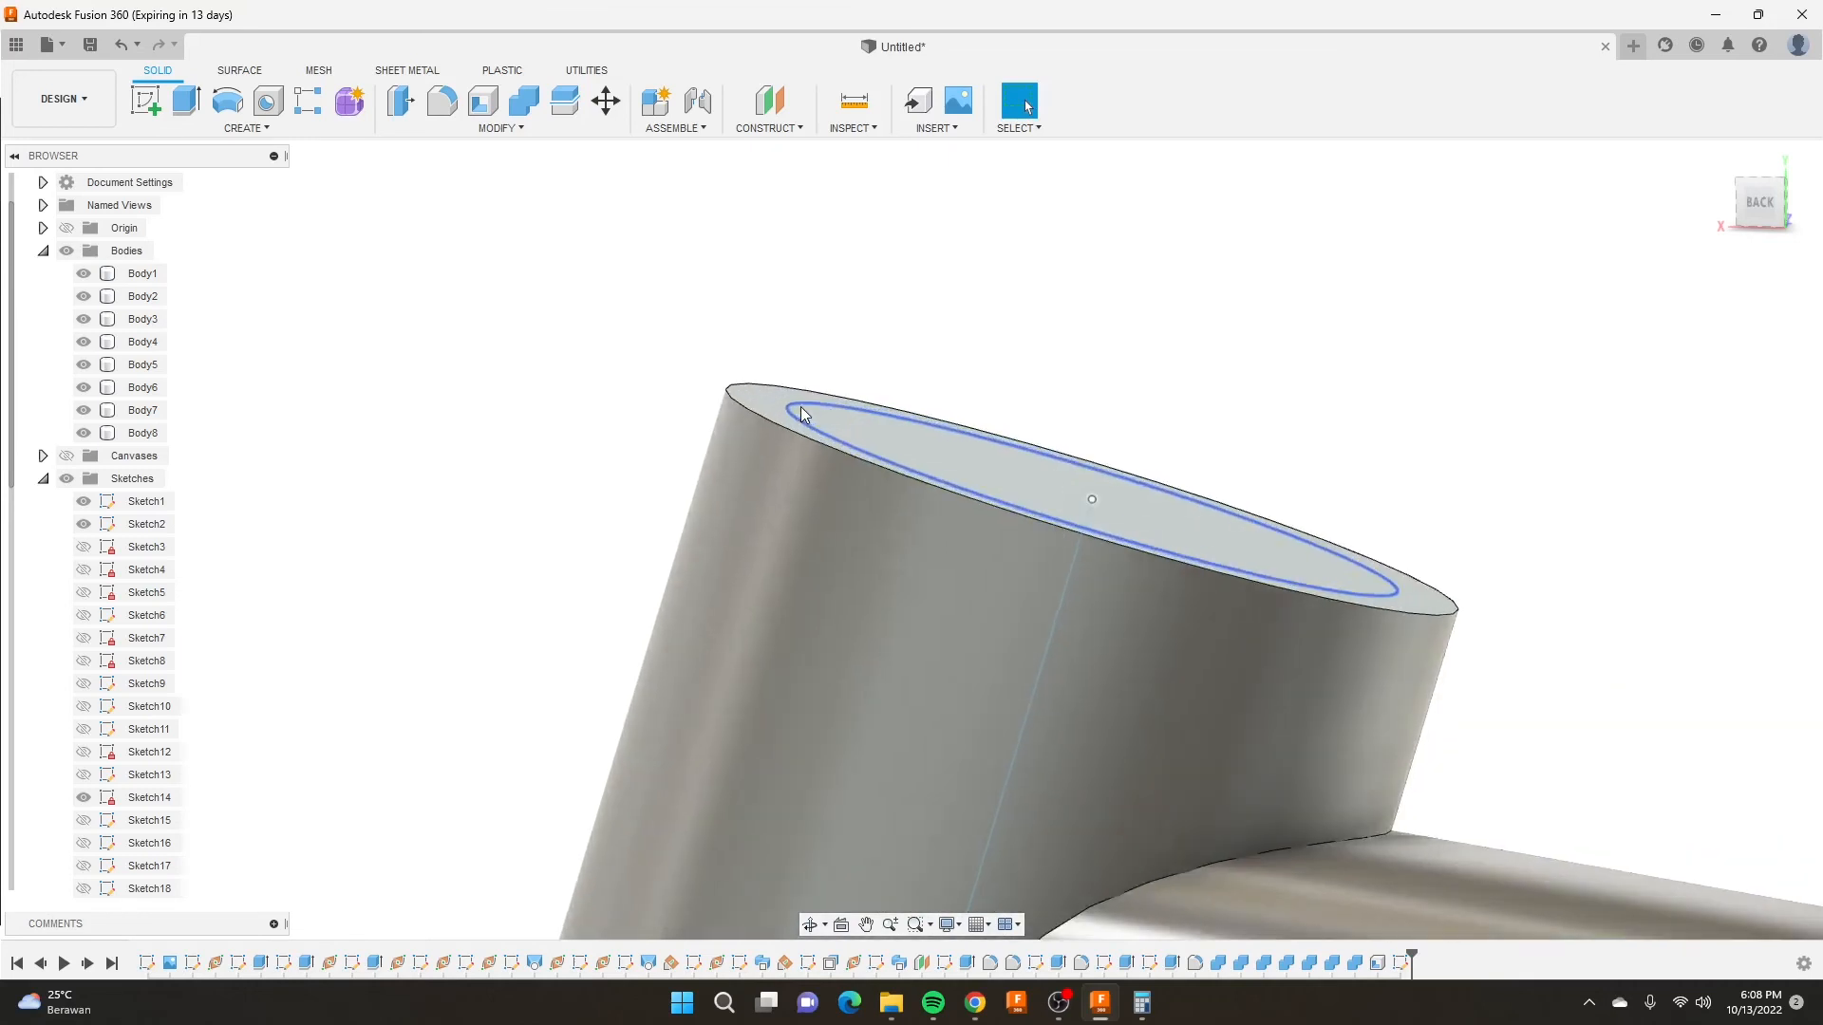
left_click(826, 408)
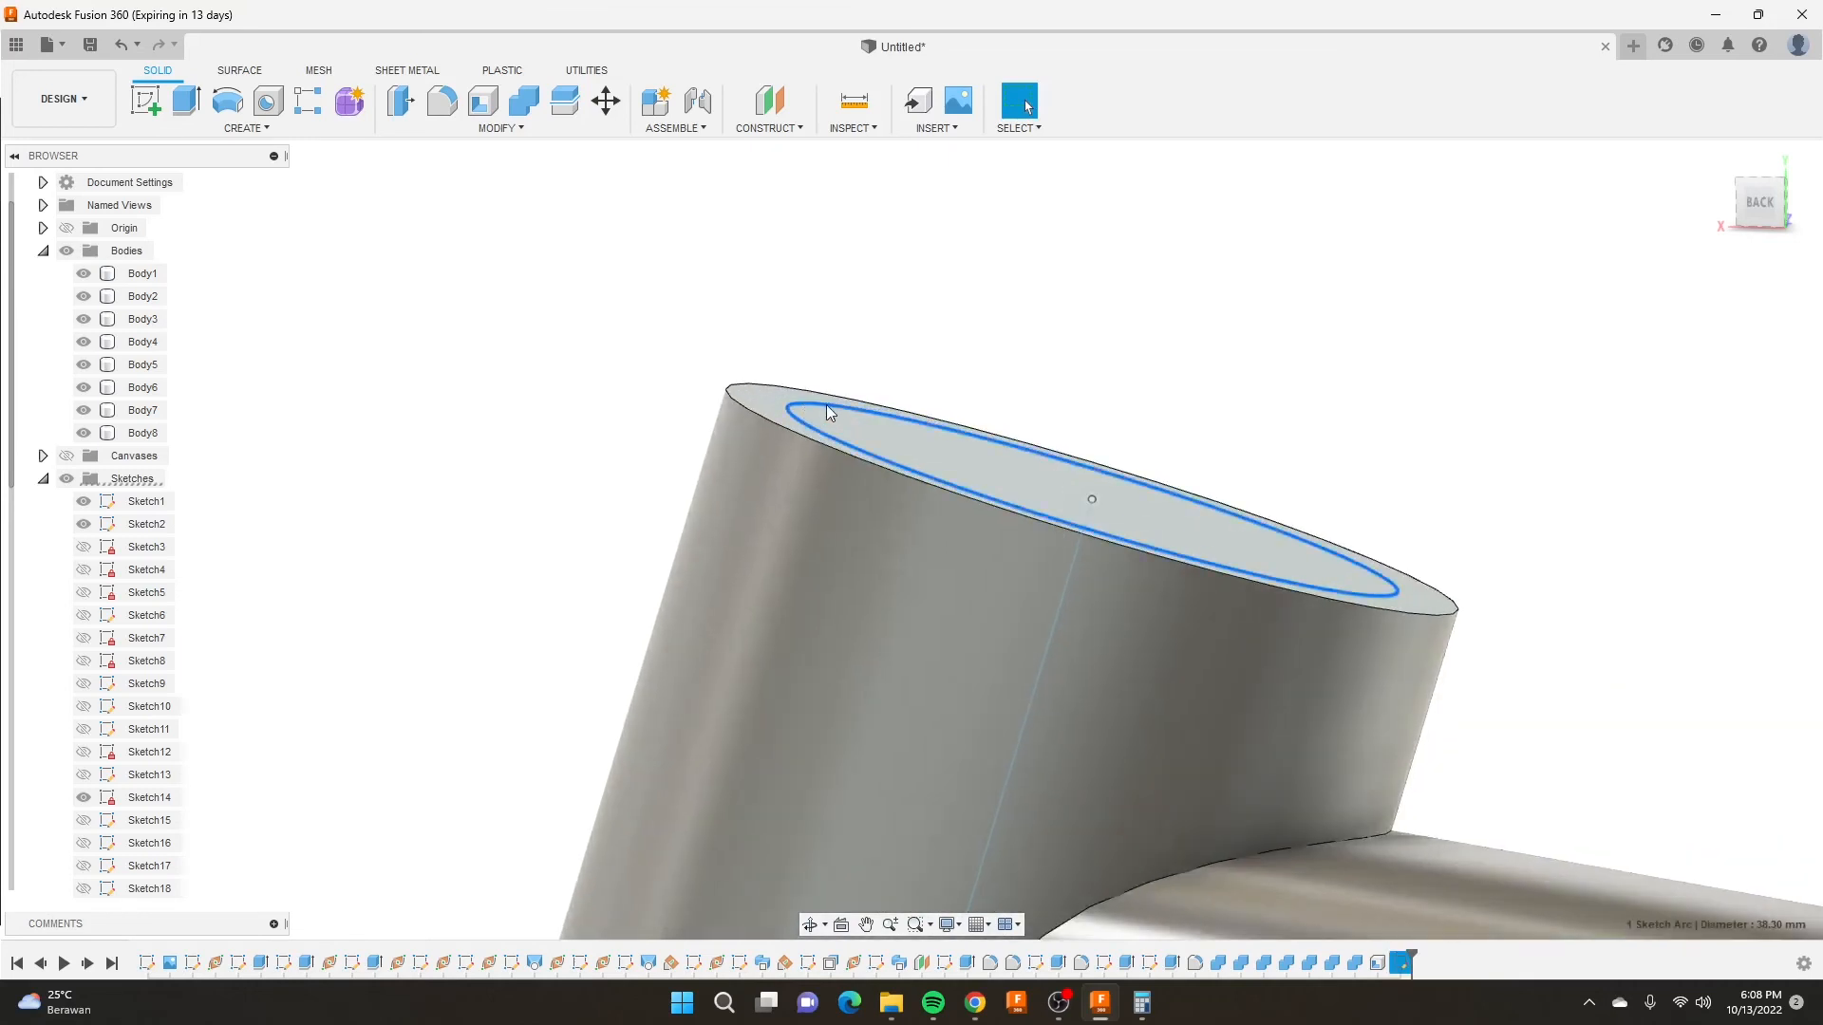
left_click(186, 103)
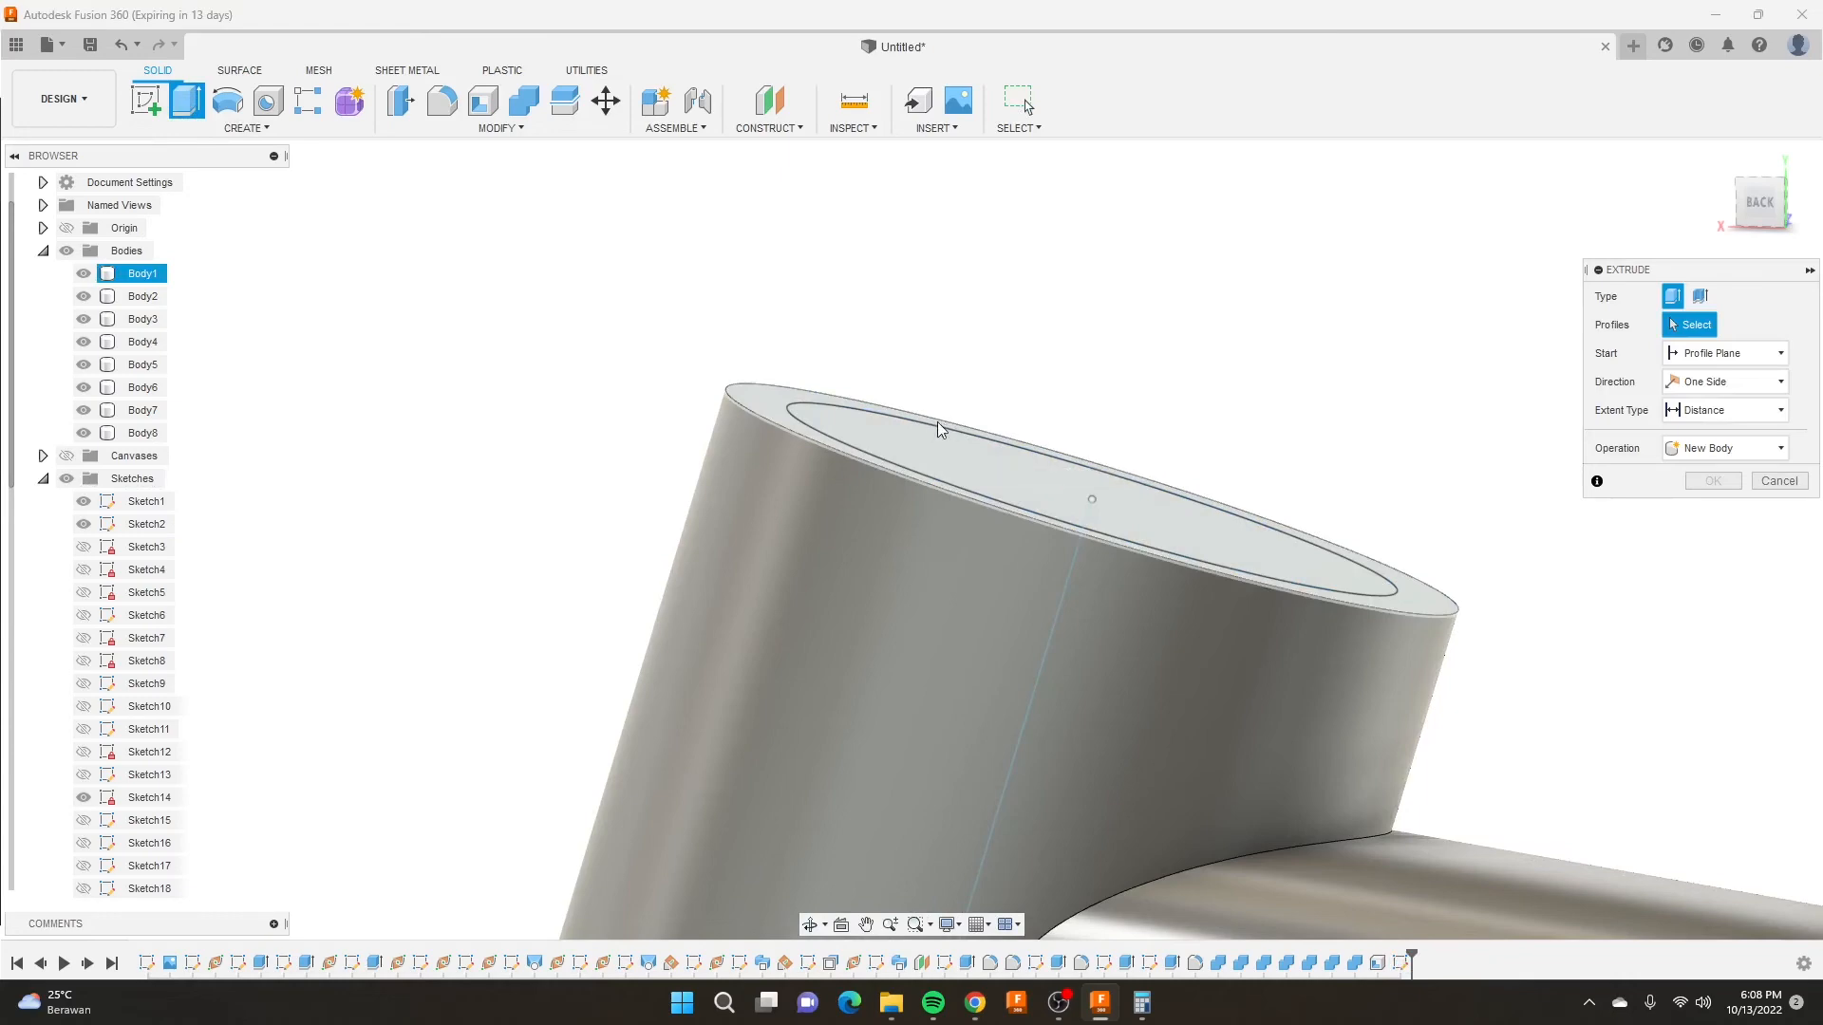
left_click(1792, 481)
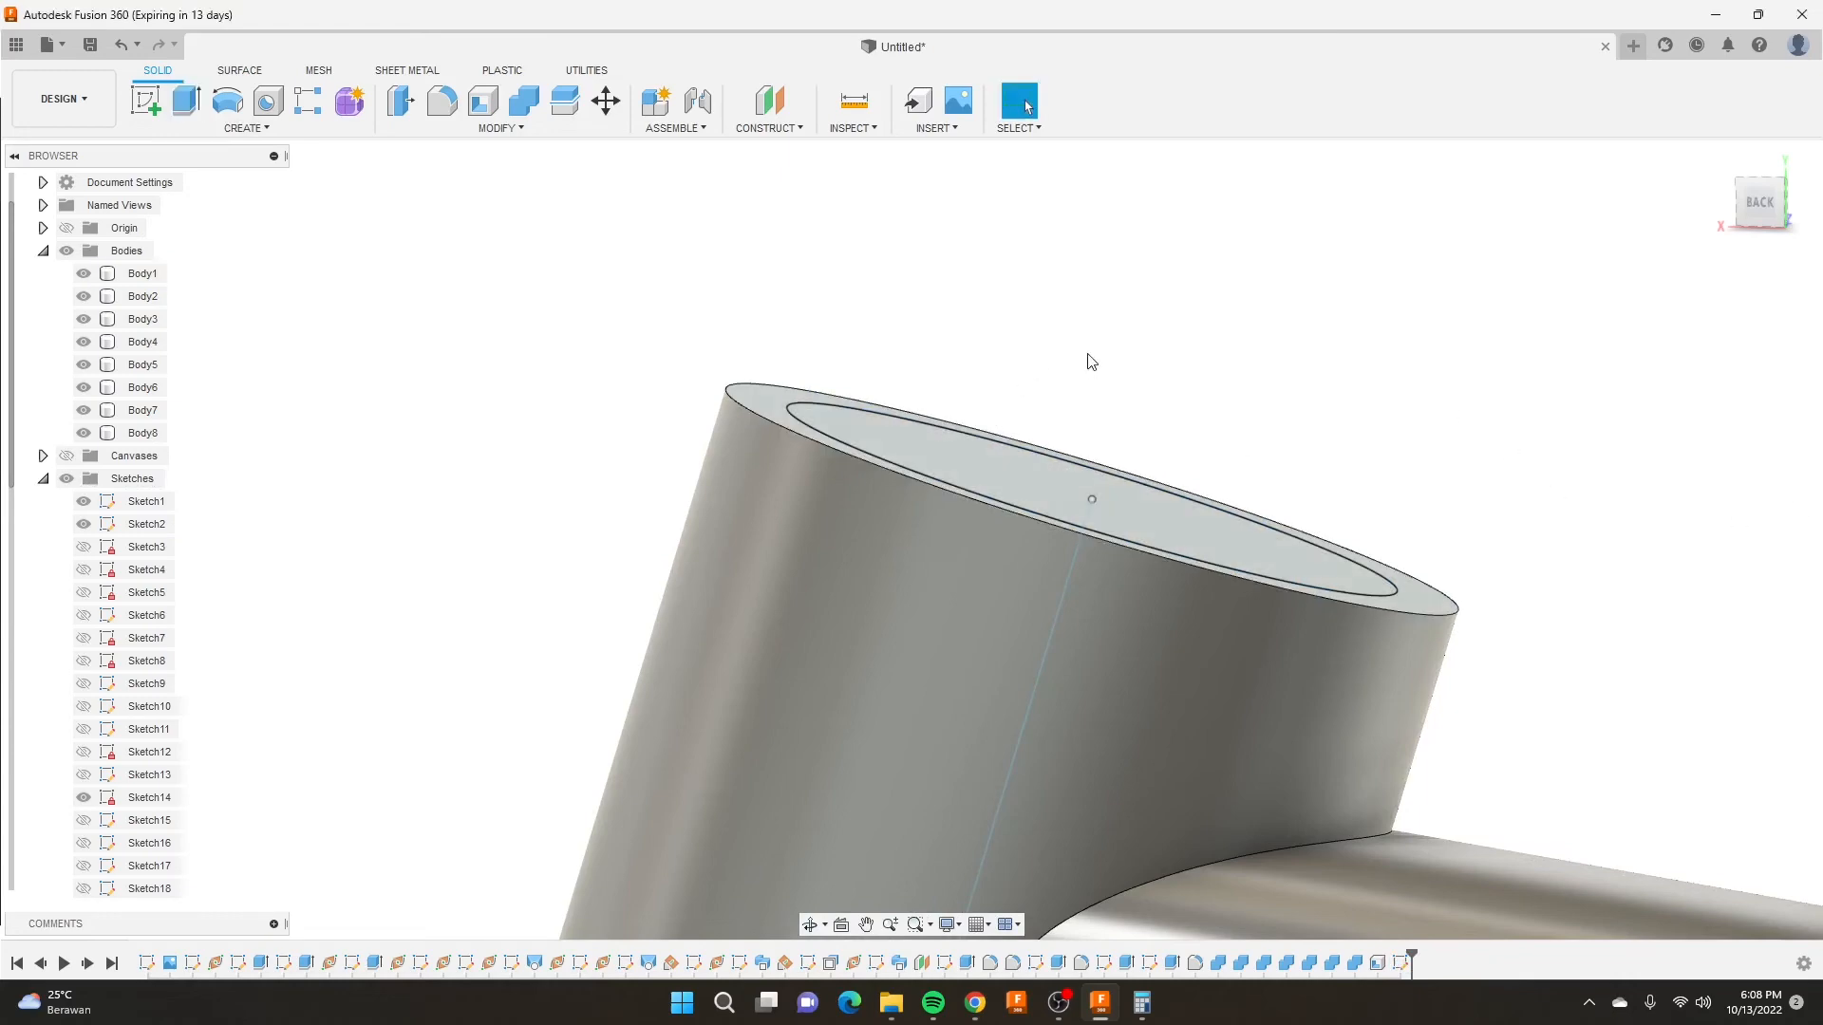
Undo the circle, its dimension and the sketch on the head tube's upper end face.
key("ctrl+z")
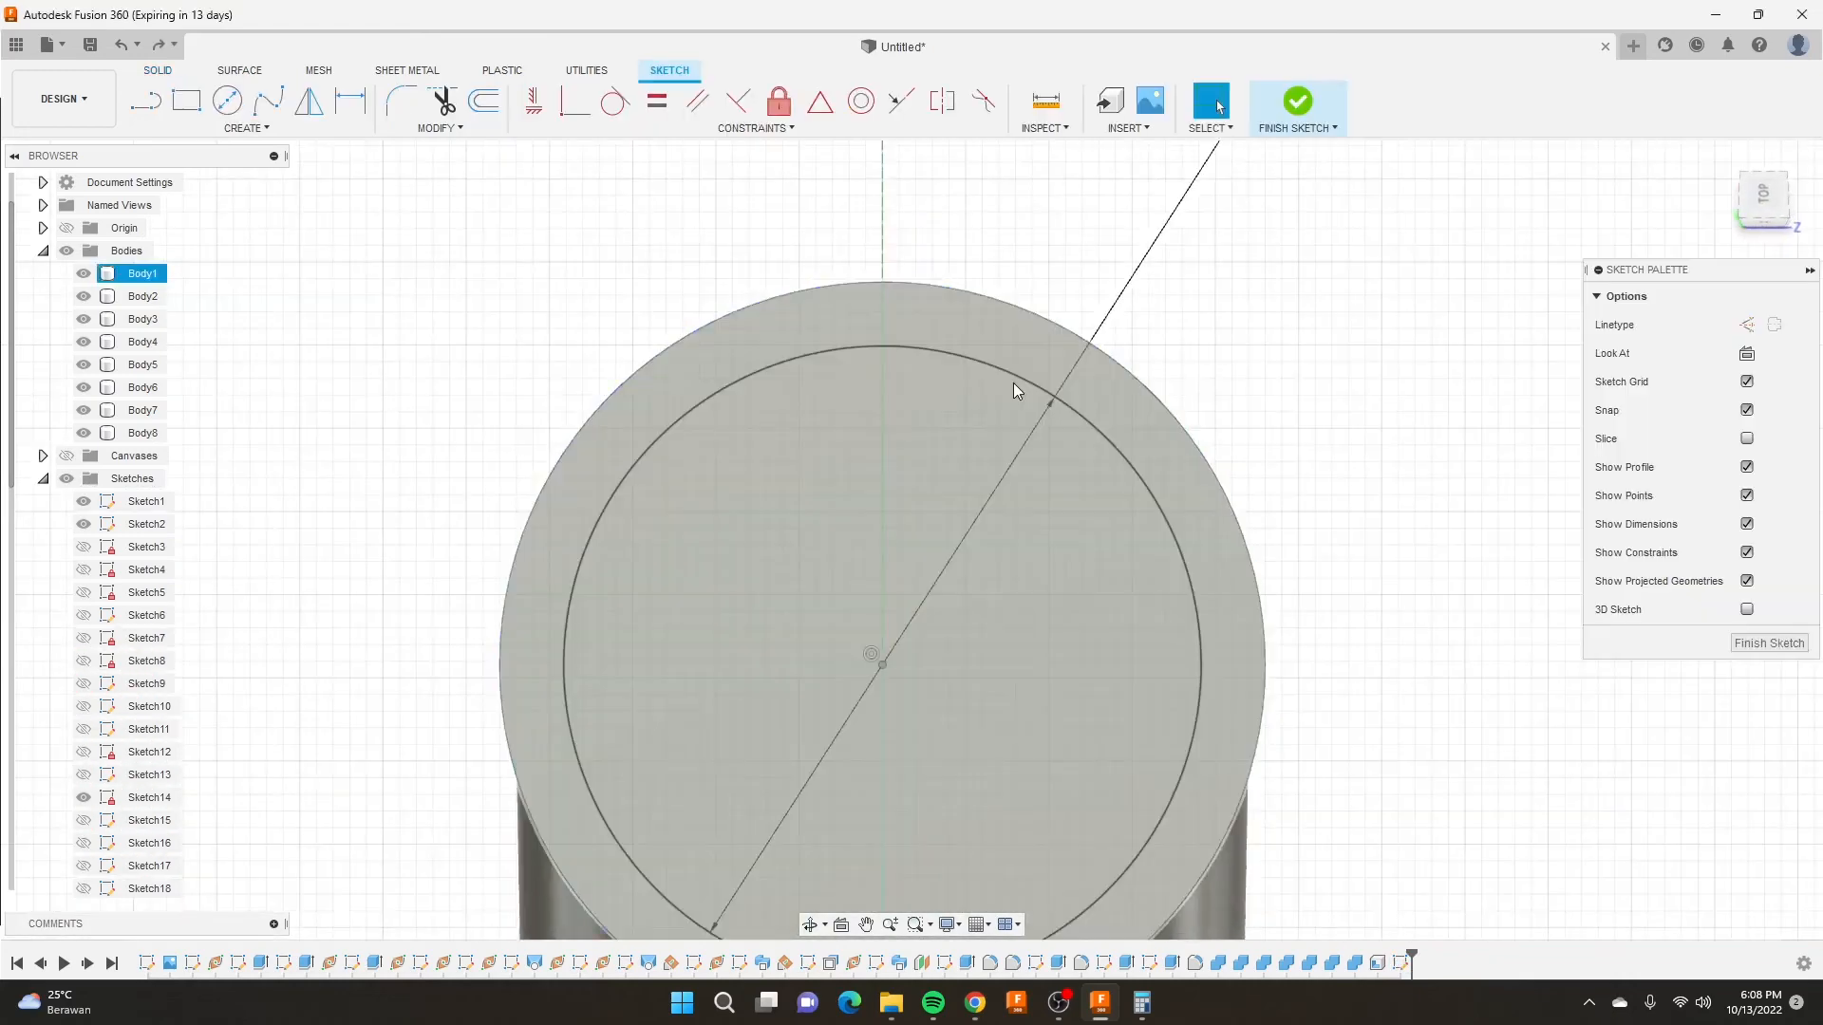
key("ctrl+z")
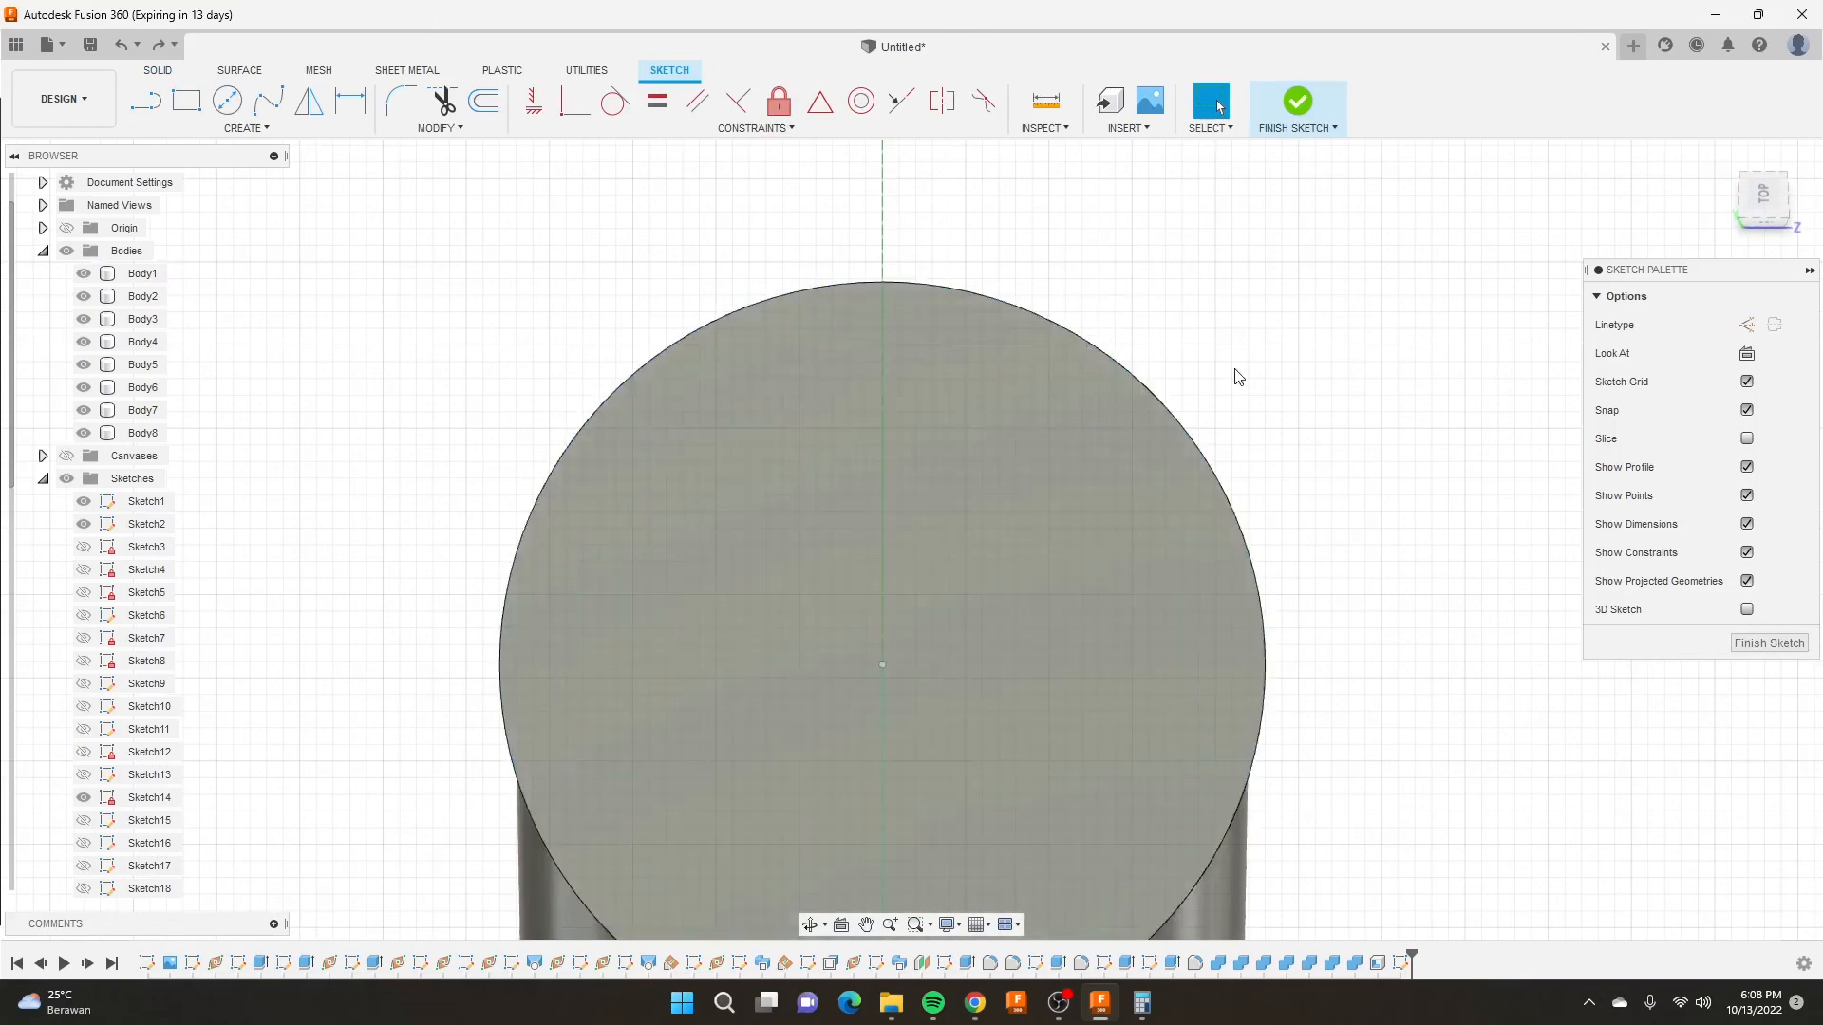
key("ctrl+z")
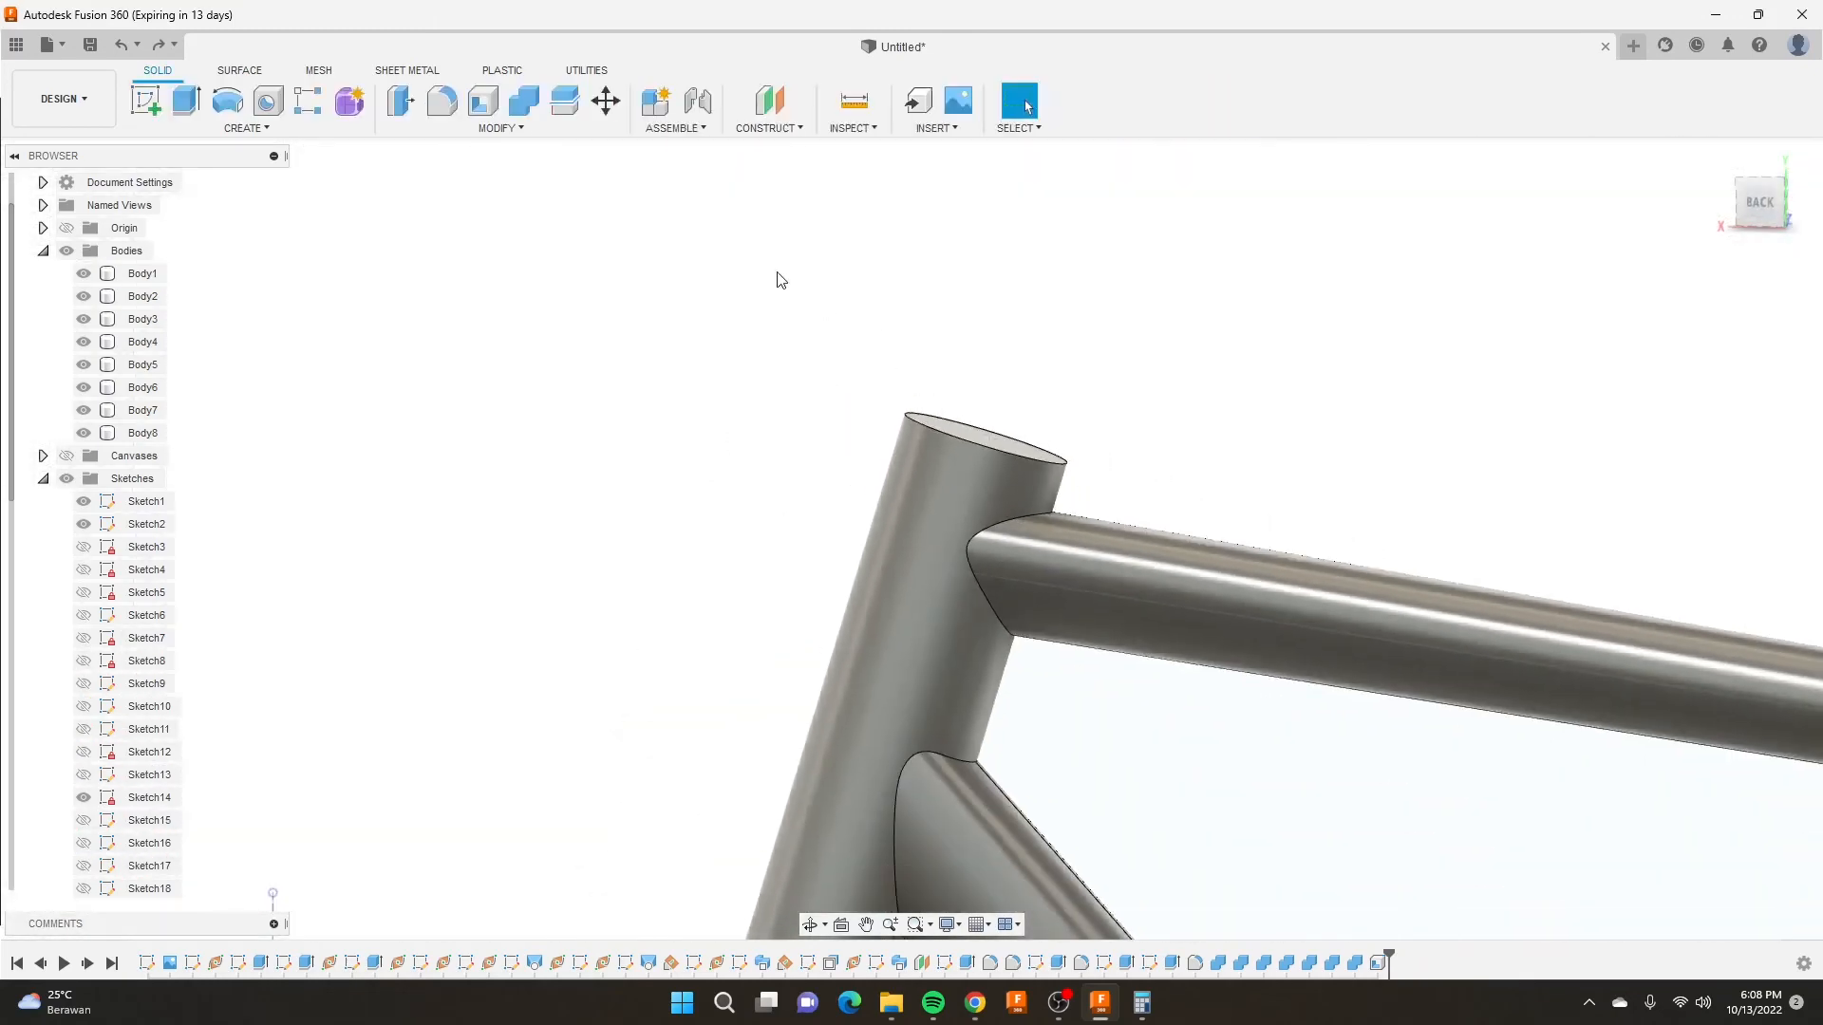
Create an offset construction plane slightly above the head tube's upper end face.
left_click(772, 98)
middle_click_drag(944, 293, 959, 380, "shift")
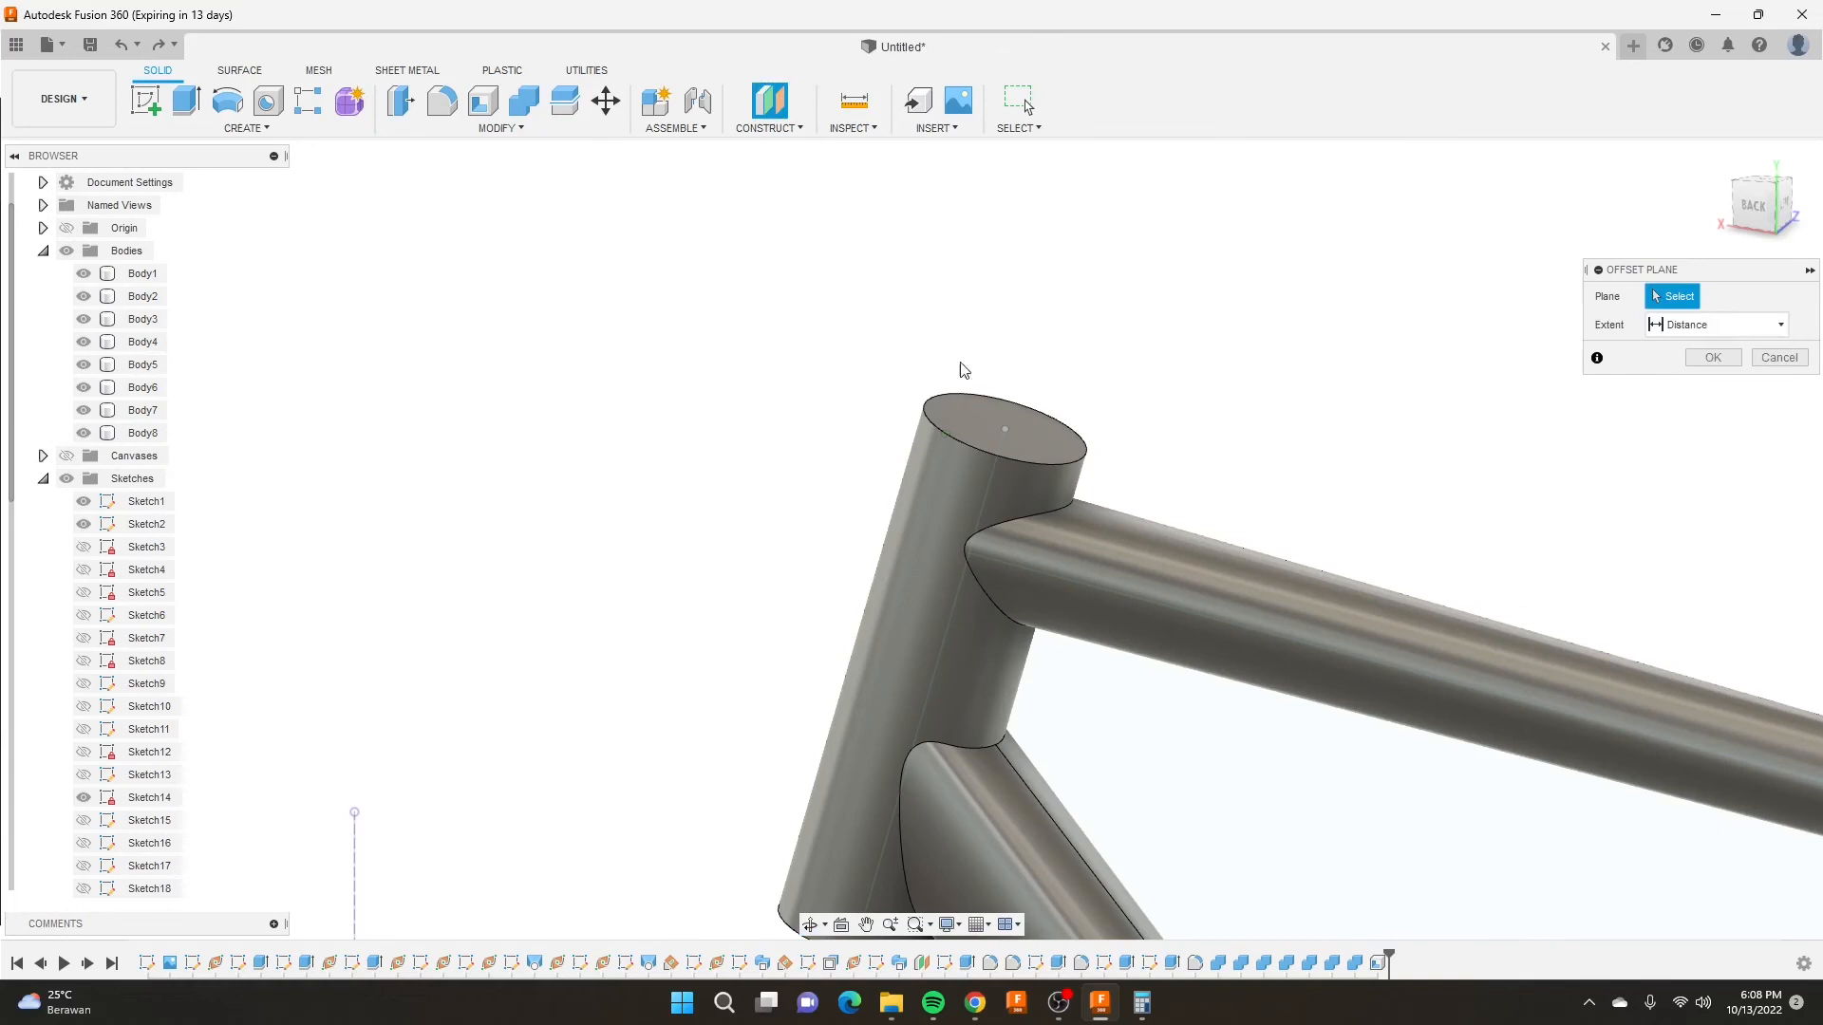
left_click(977, 423)
left_click_drag(1012, 393, 1017, 377)
left_click(1711, 386)
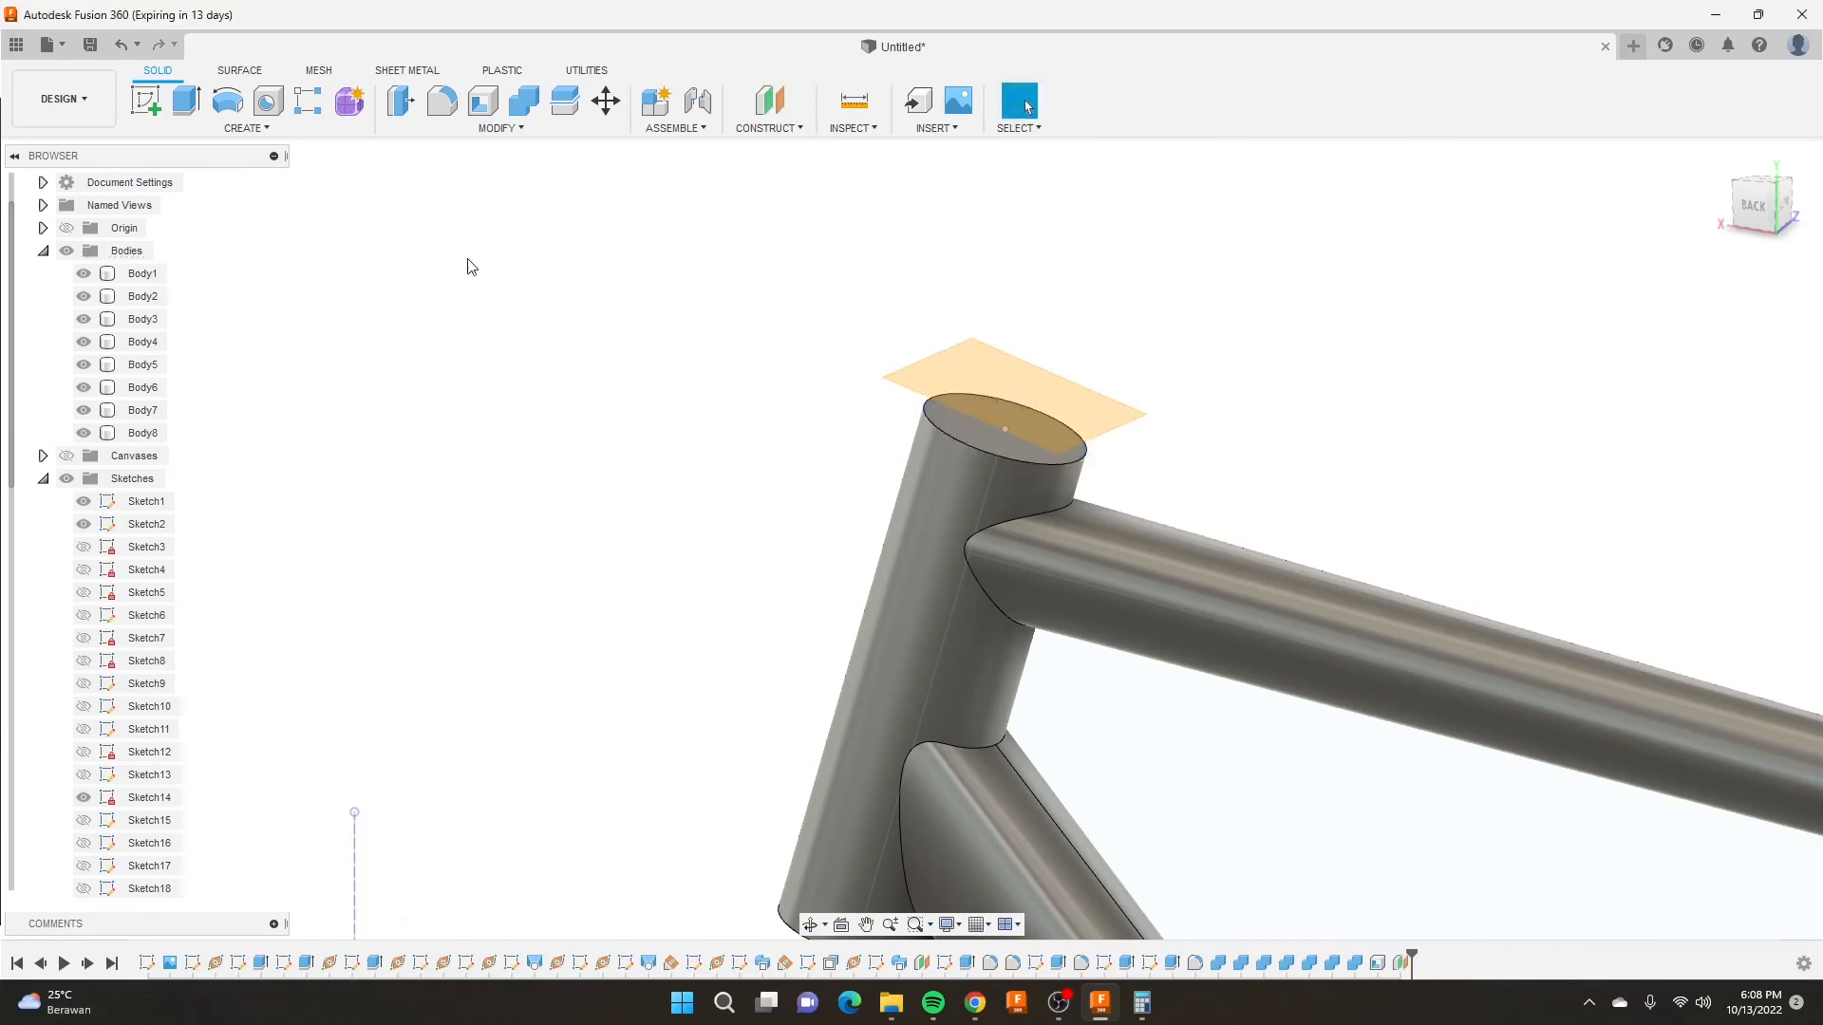
Sketch a 38.3 mm diameter circle centred on the head tube axis on the offset plane and finish the sketch.
left_click(146, 100)
left_click(1063, 396)
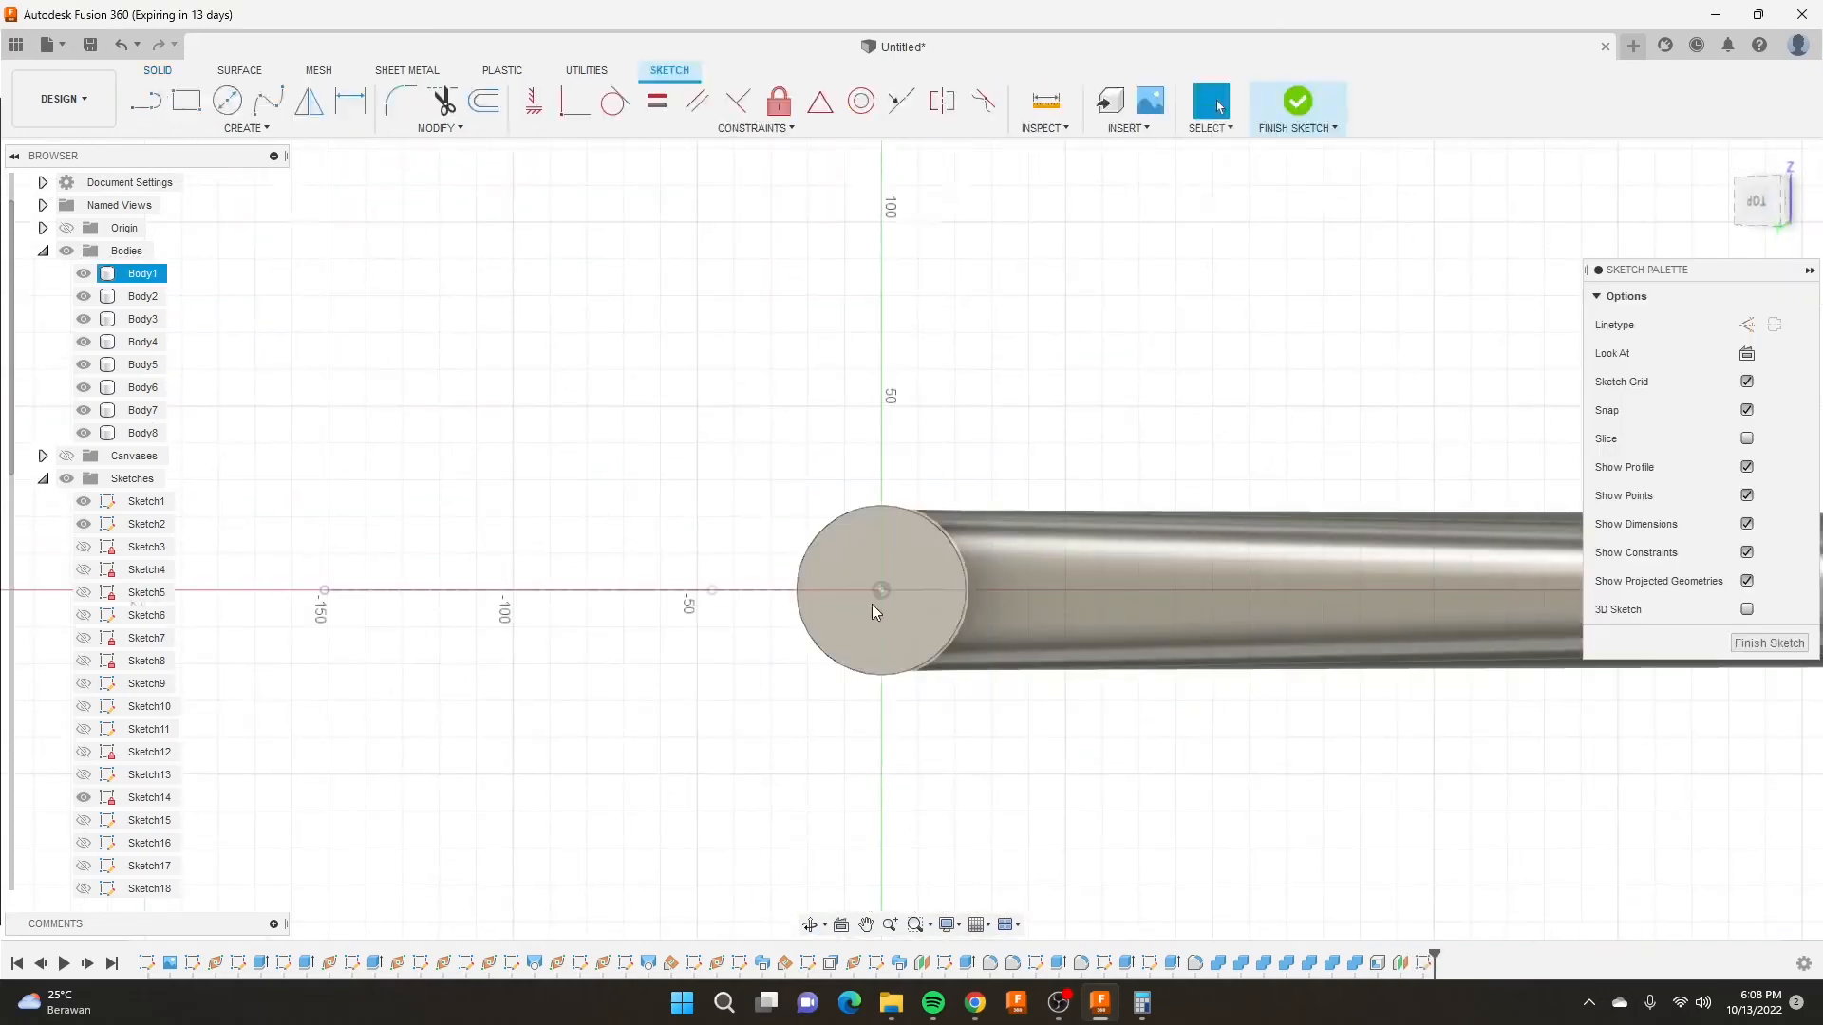
left_click(227, 101)
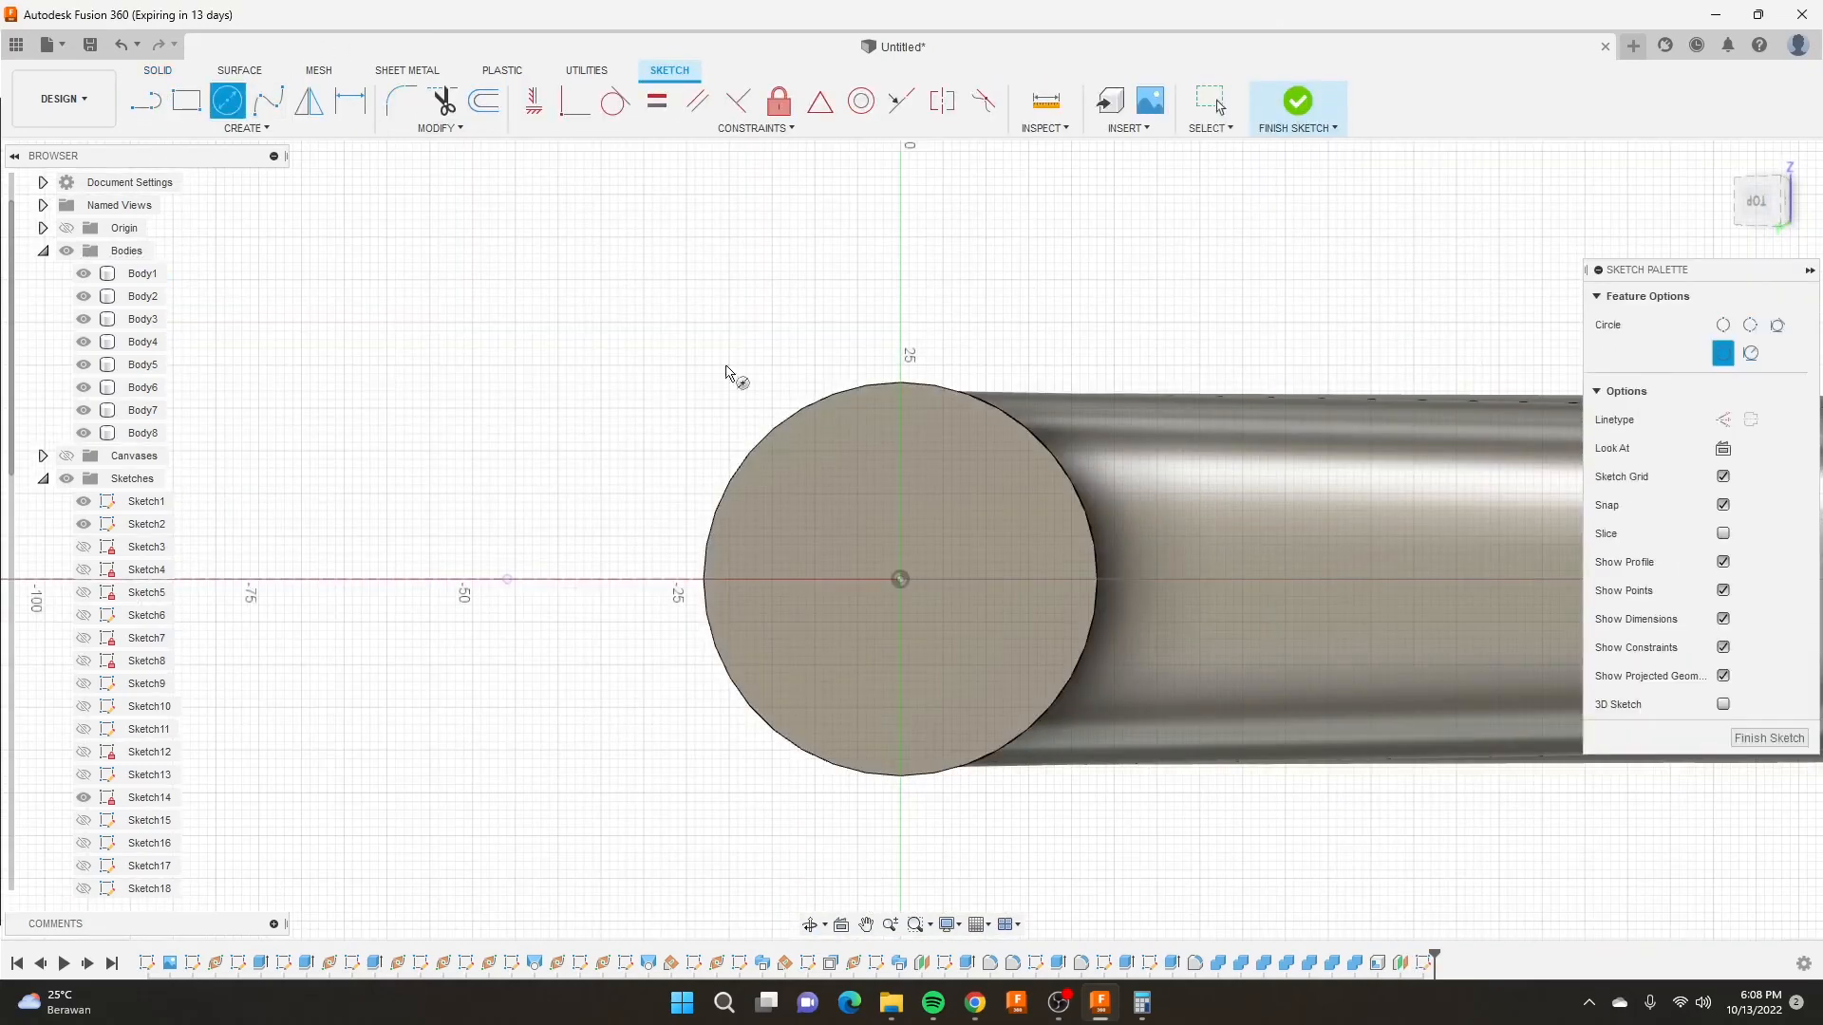
left_click(900, 579)
left_click(924, 415)
key("d")
left_click(937, 418)
left_click(1061, 294)
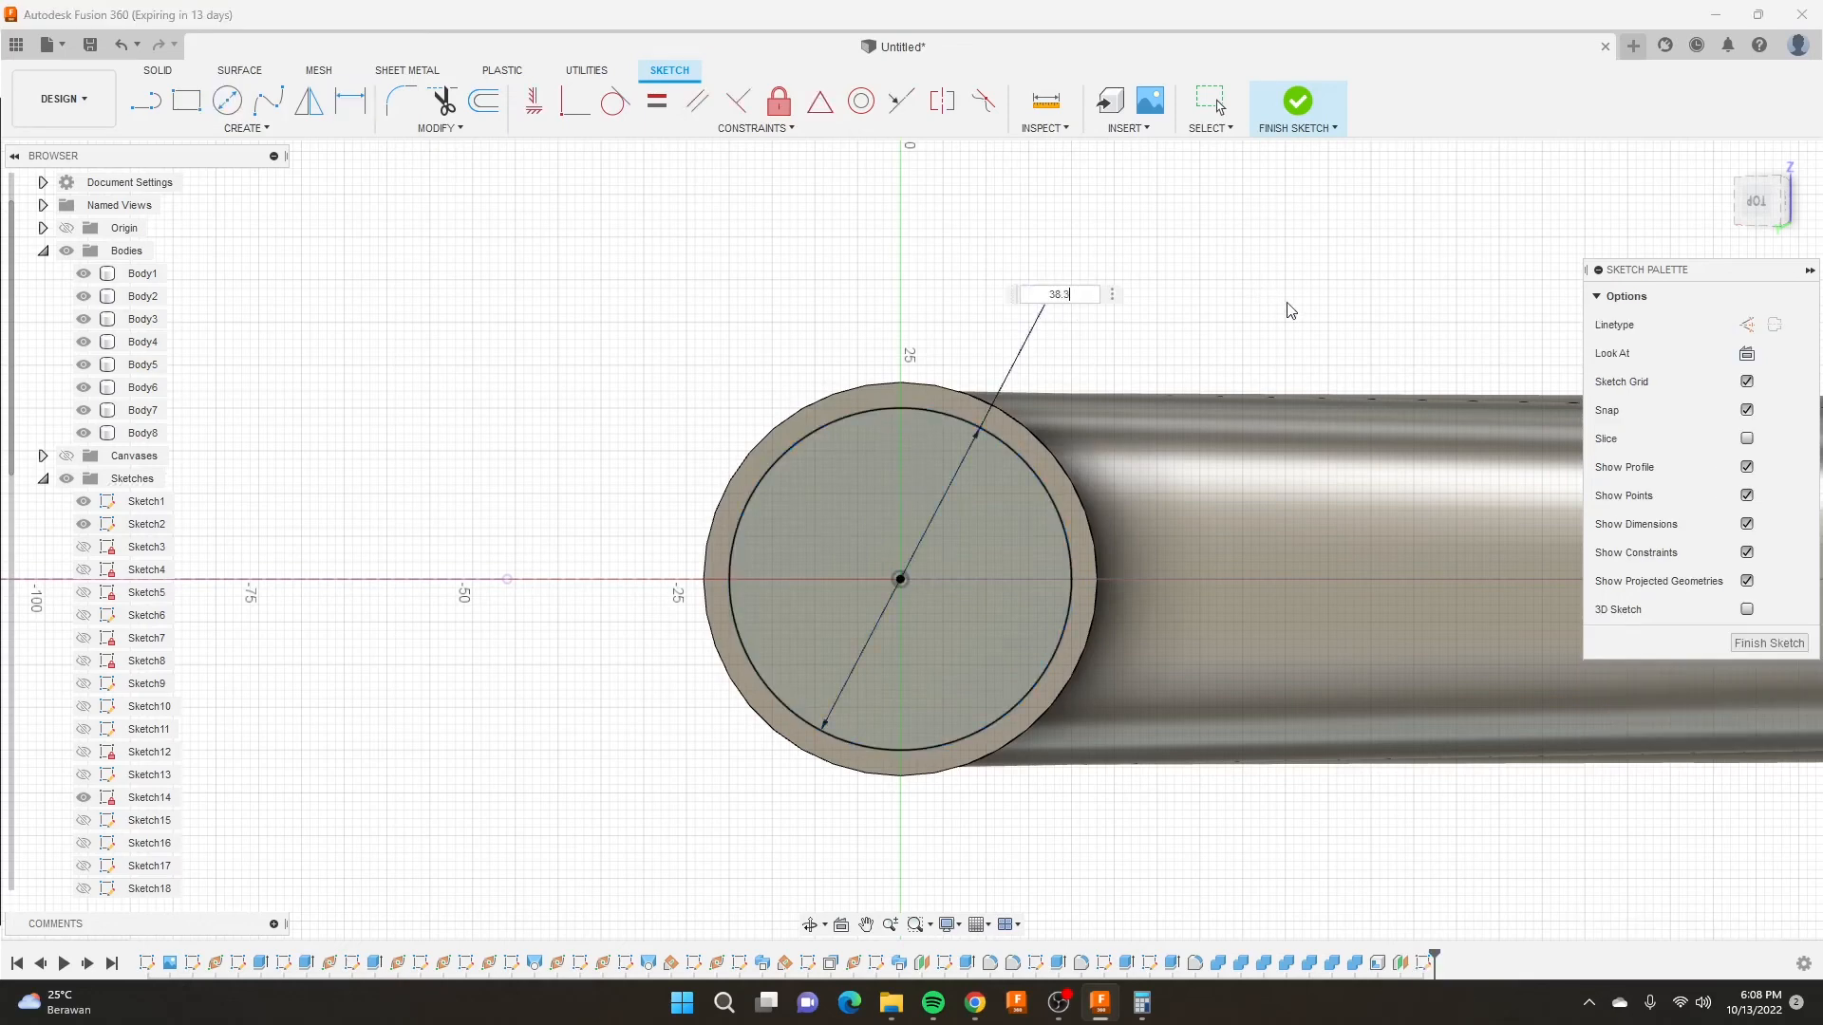
left_click(1288, 113)
Extrude the circle -170 mm as a cut through the full length of the head tube.
mouse_move(1006, 482)
middle_mouse_down("shift")
mouse_move(972, 522)
mouse_move(952, 439)
middle_mouse_up("shift")
left_click(189, 99)
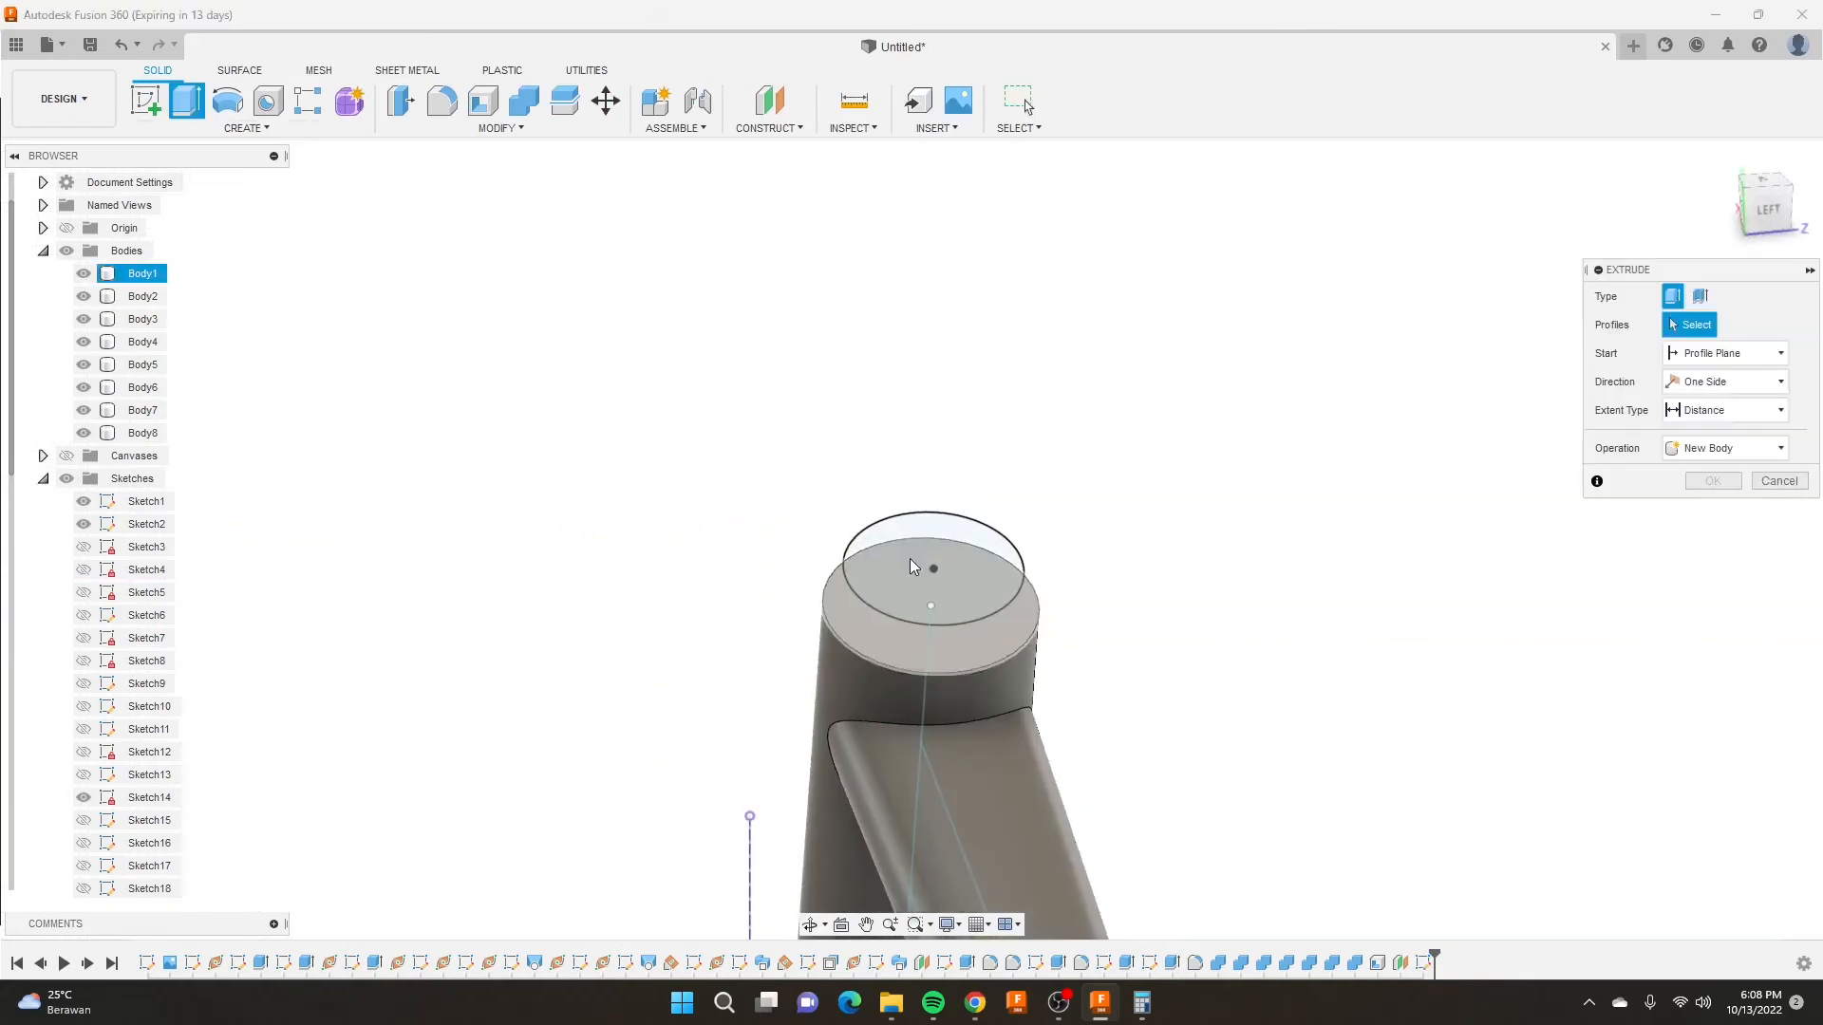
left_click(902, 560)
middle_click_drag(832, 503, 869, 539, "shift")
left_click_drag(900, 493, 787, 904)
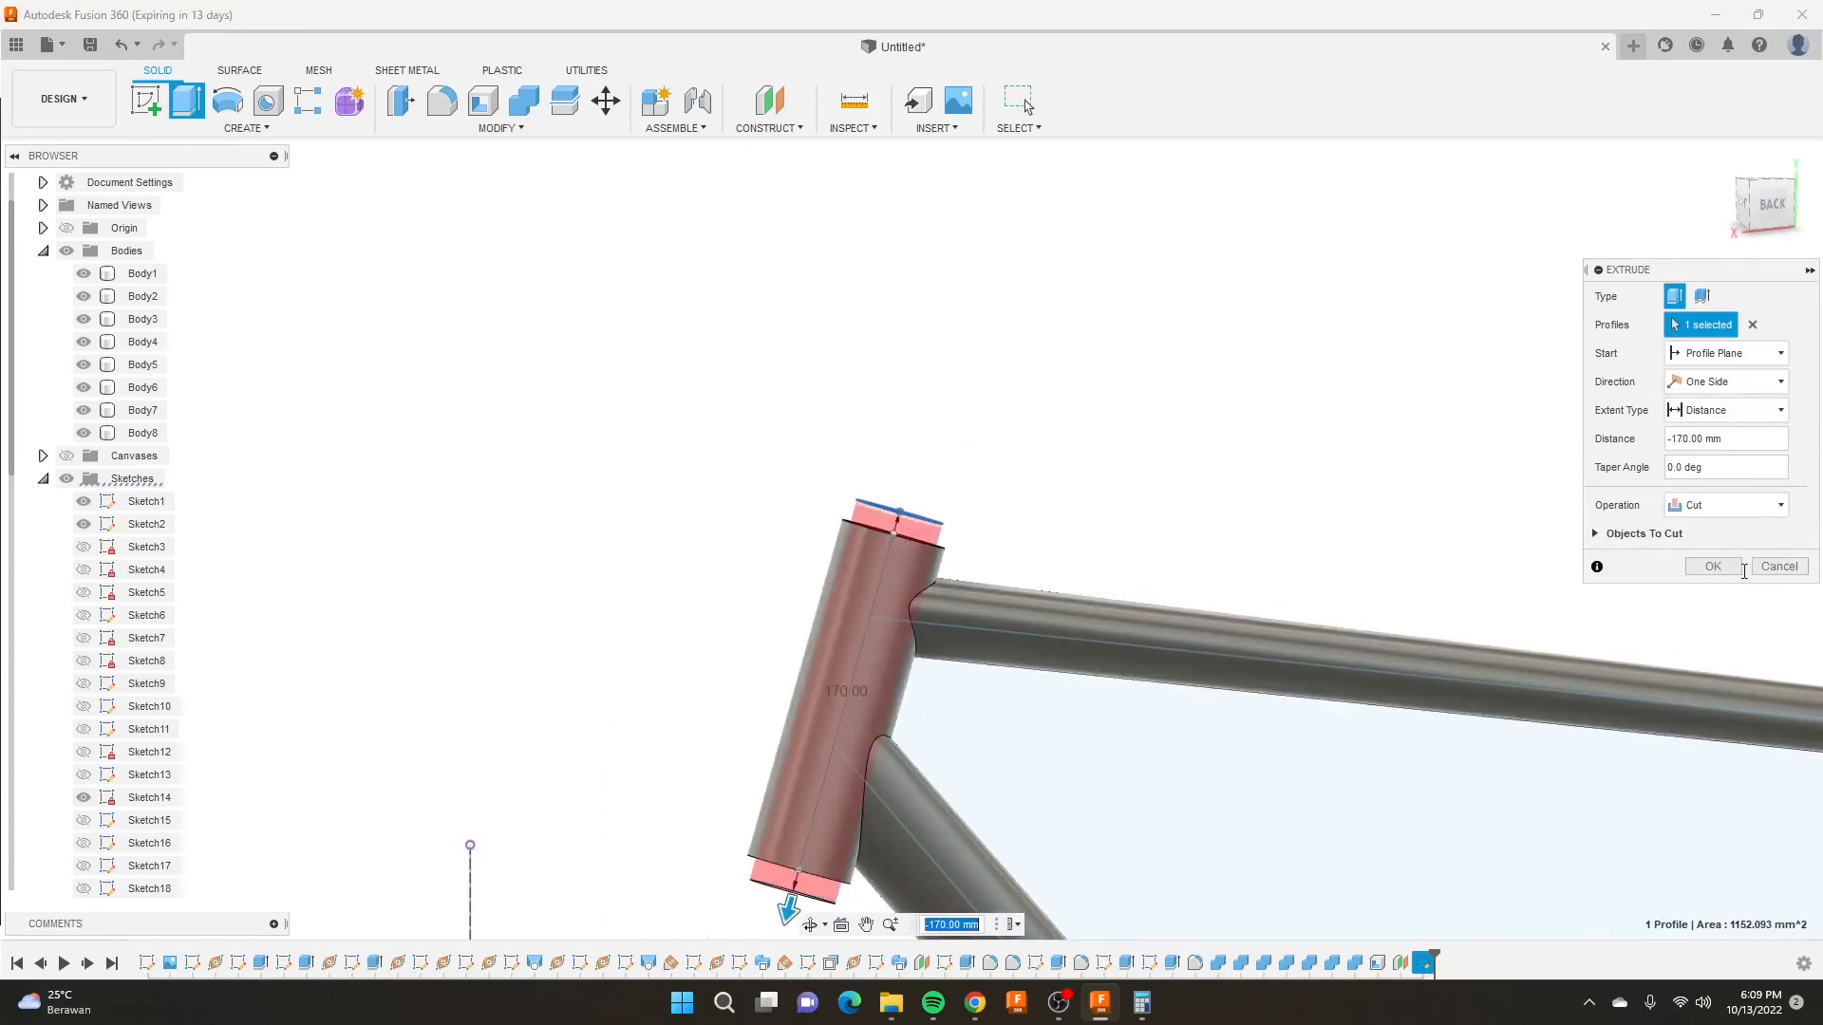
left_click(1715, 567)
Rename the head tube body as Head tube.
scroll(816, 442, "down", 3)
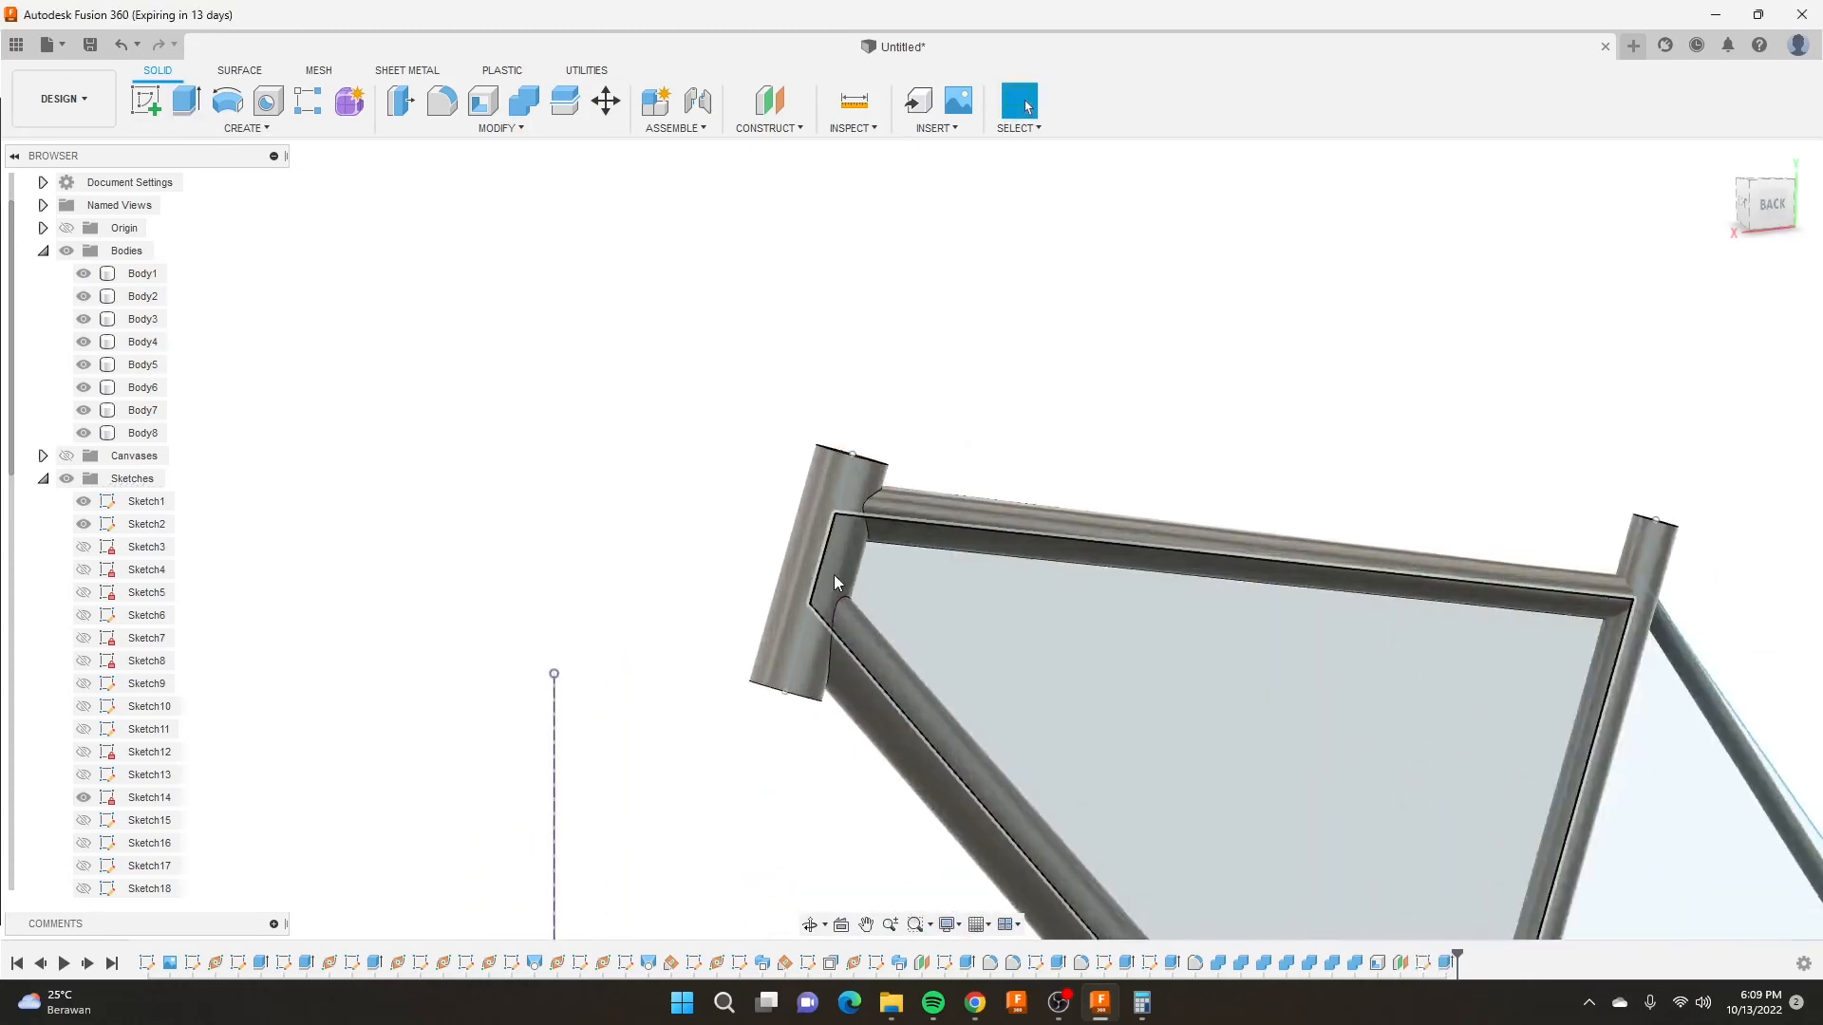
scroll(833, 573, "up", 2)
middle_click_drag(642, 483, 559, 554, "shift")
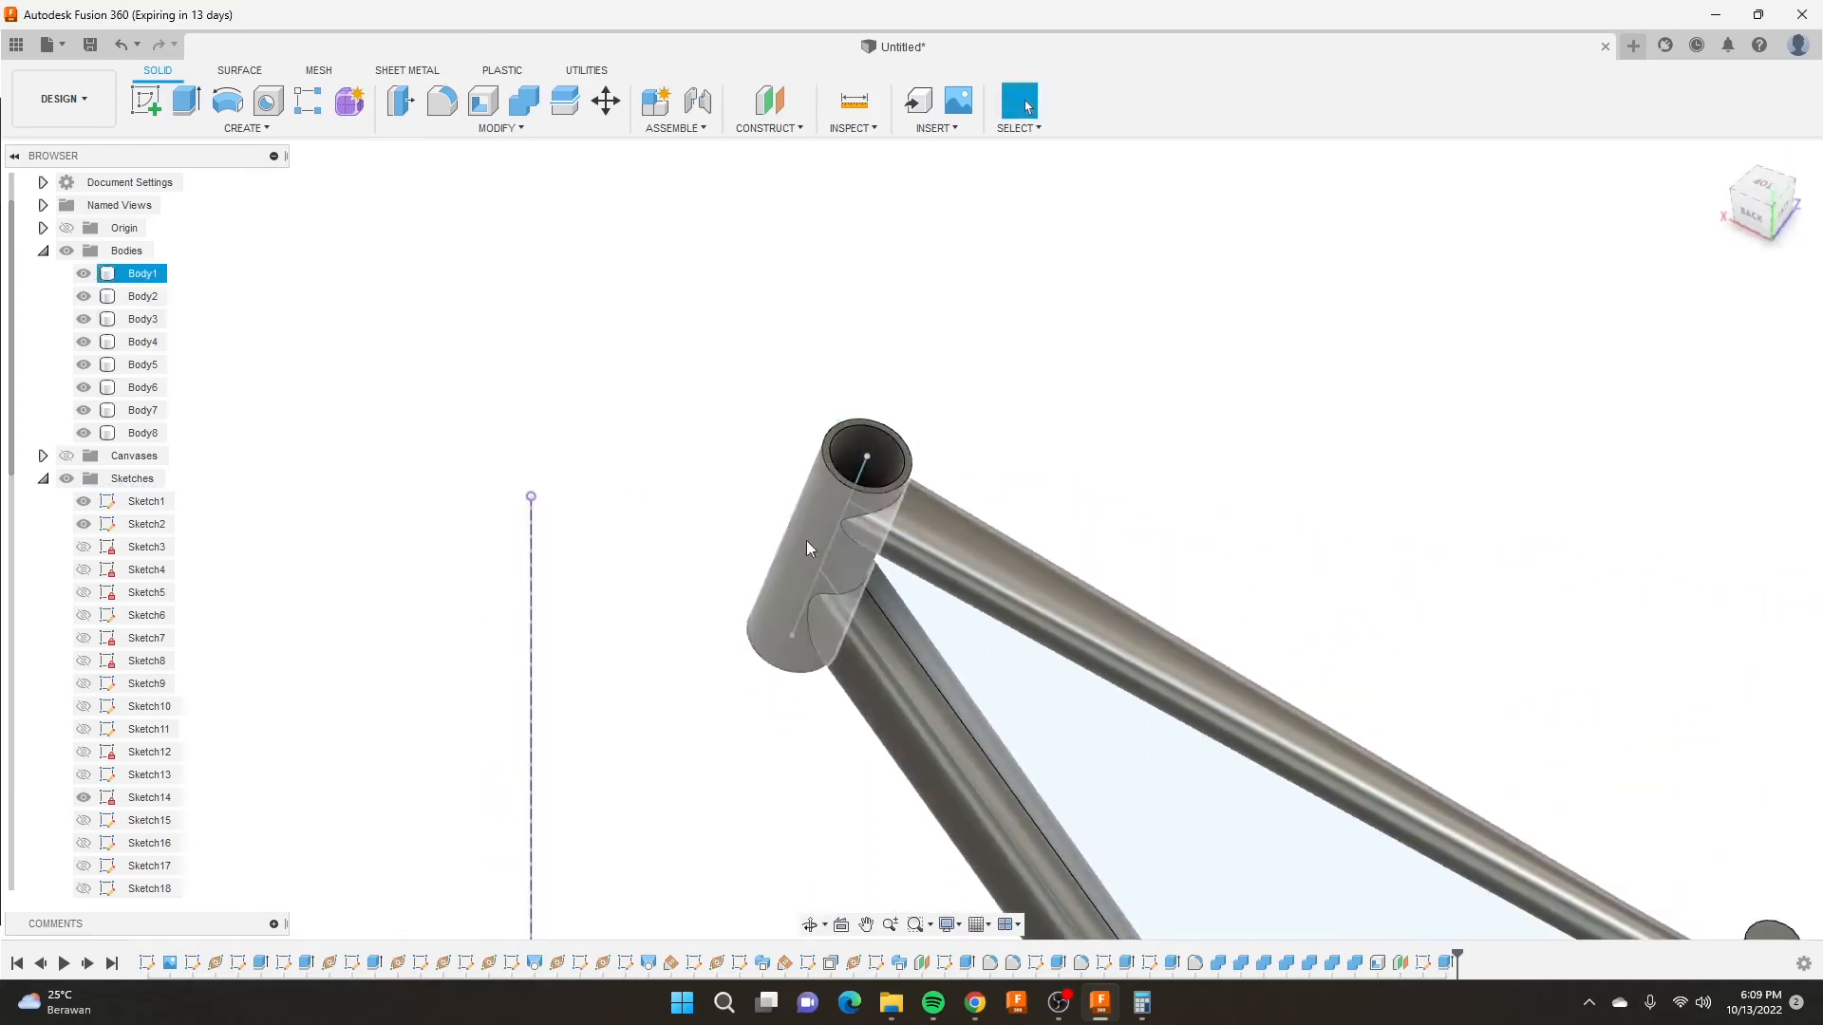
left_click(827, 496)
left_click(397, 362)
left_click(141, 276)
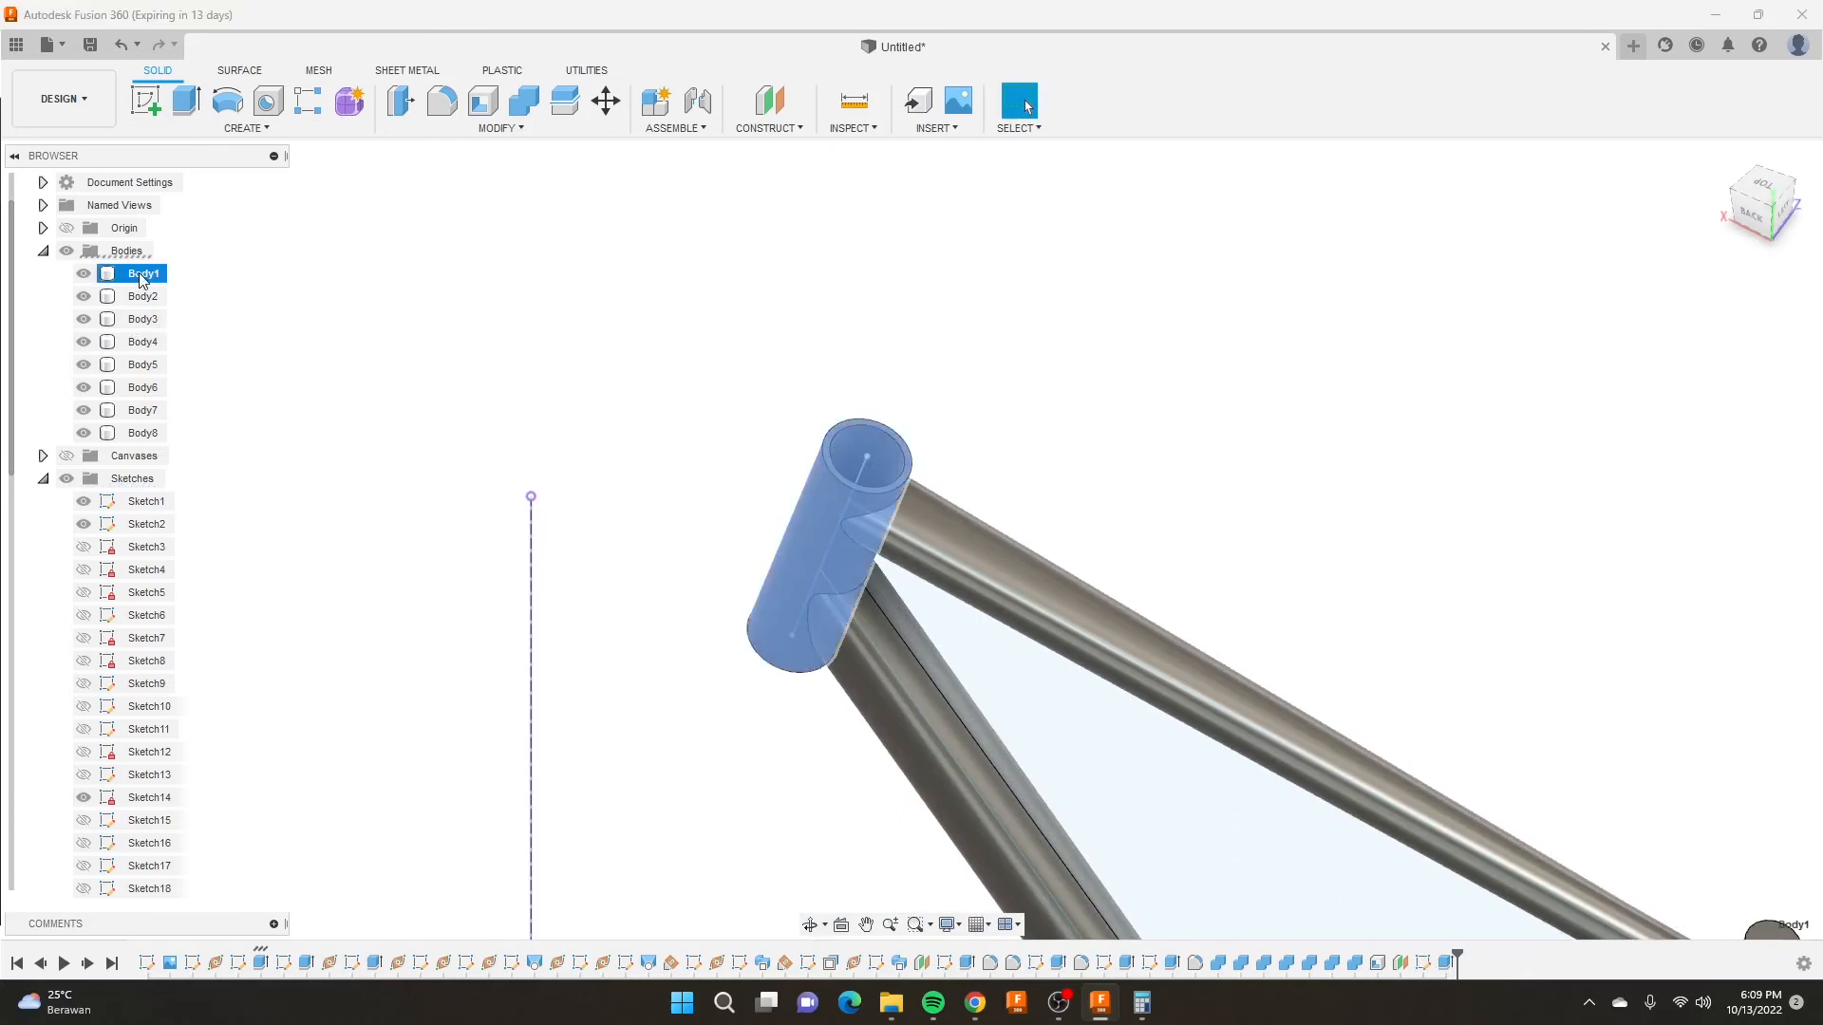
left_click(141, 275)
left_click(343, 310)
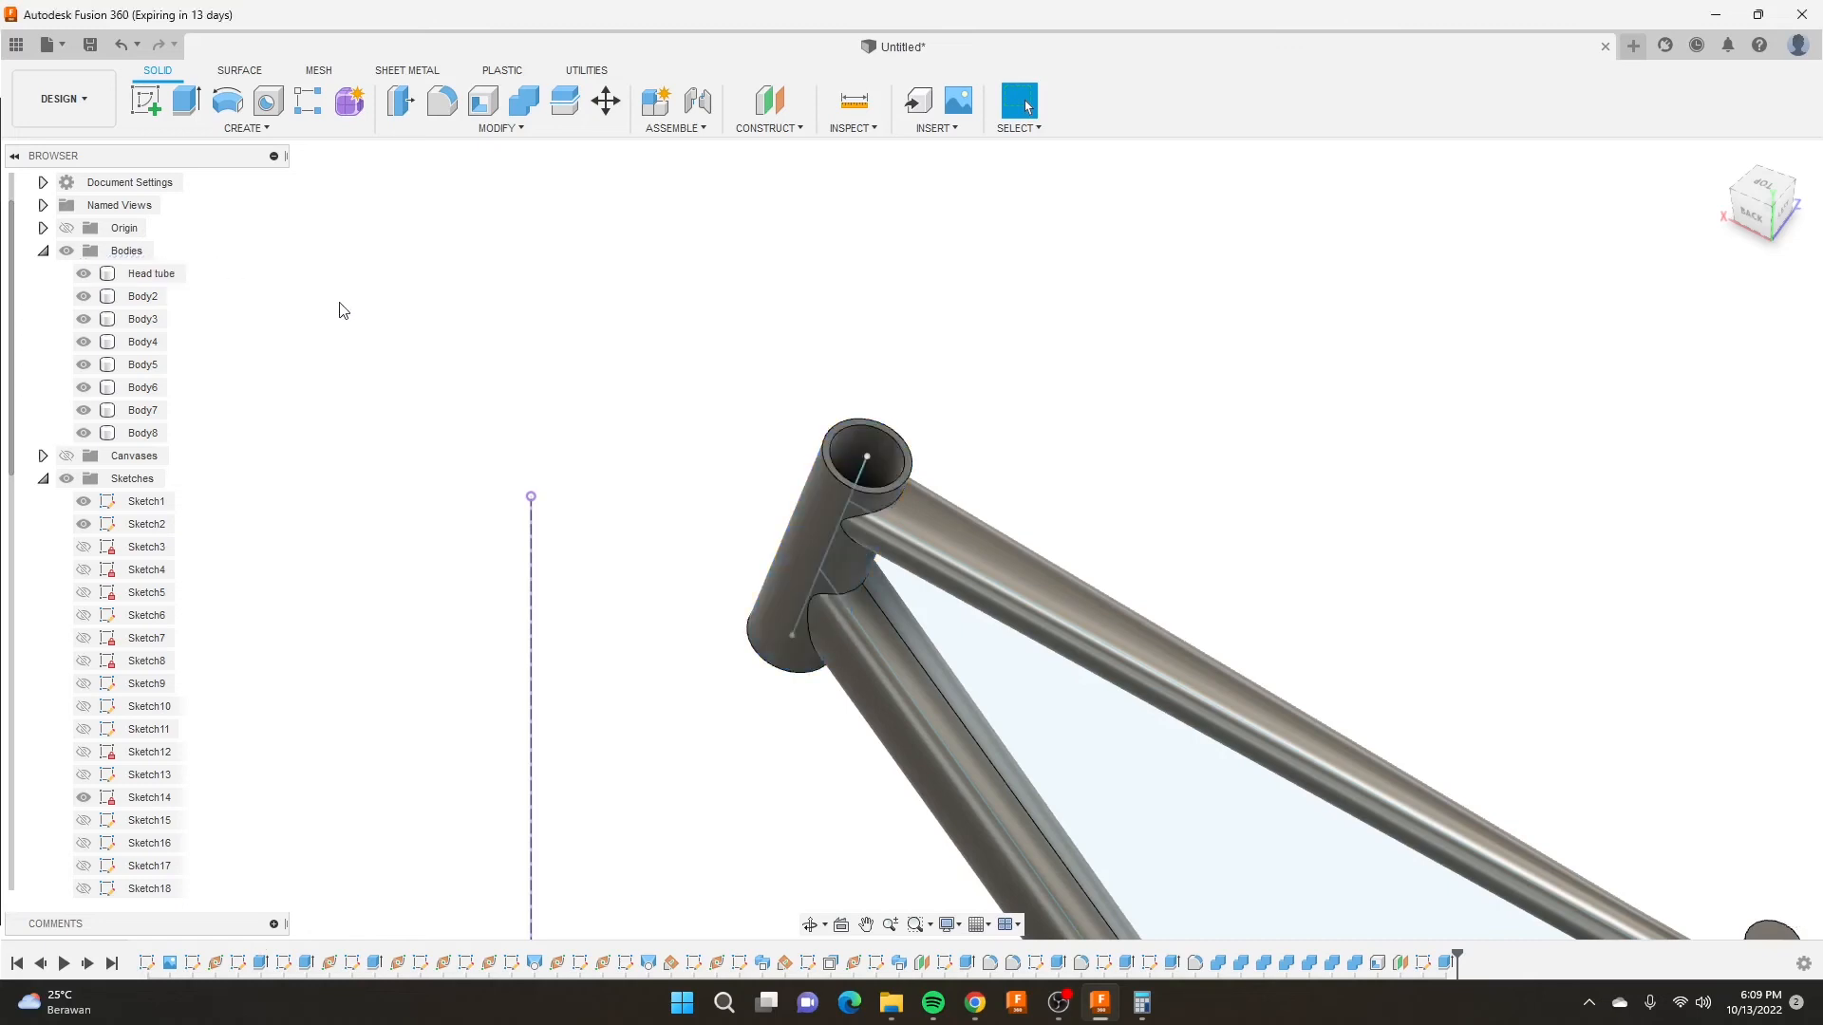
Rename the body of the upright tube under the saddle as Seat post.
scroll(424, 408, "down", 2)
scroll(573, 614, "up", 1)
scroll(569, 598, "down", 2)
scroll(798, 693, "up", 3)
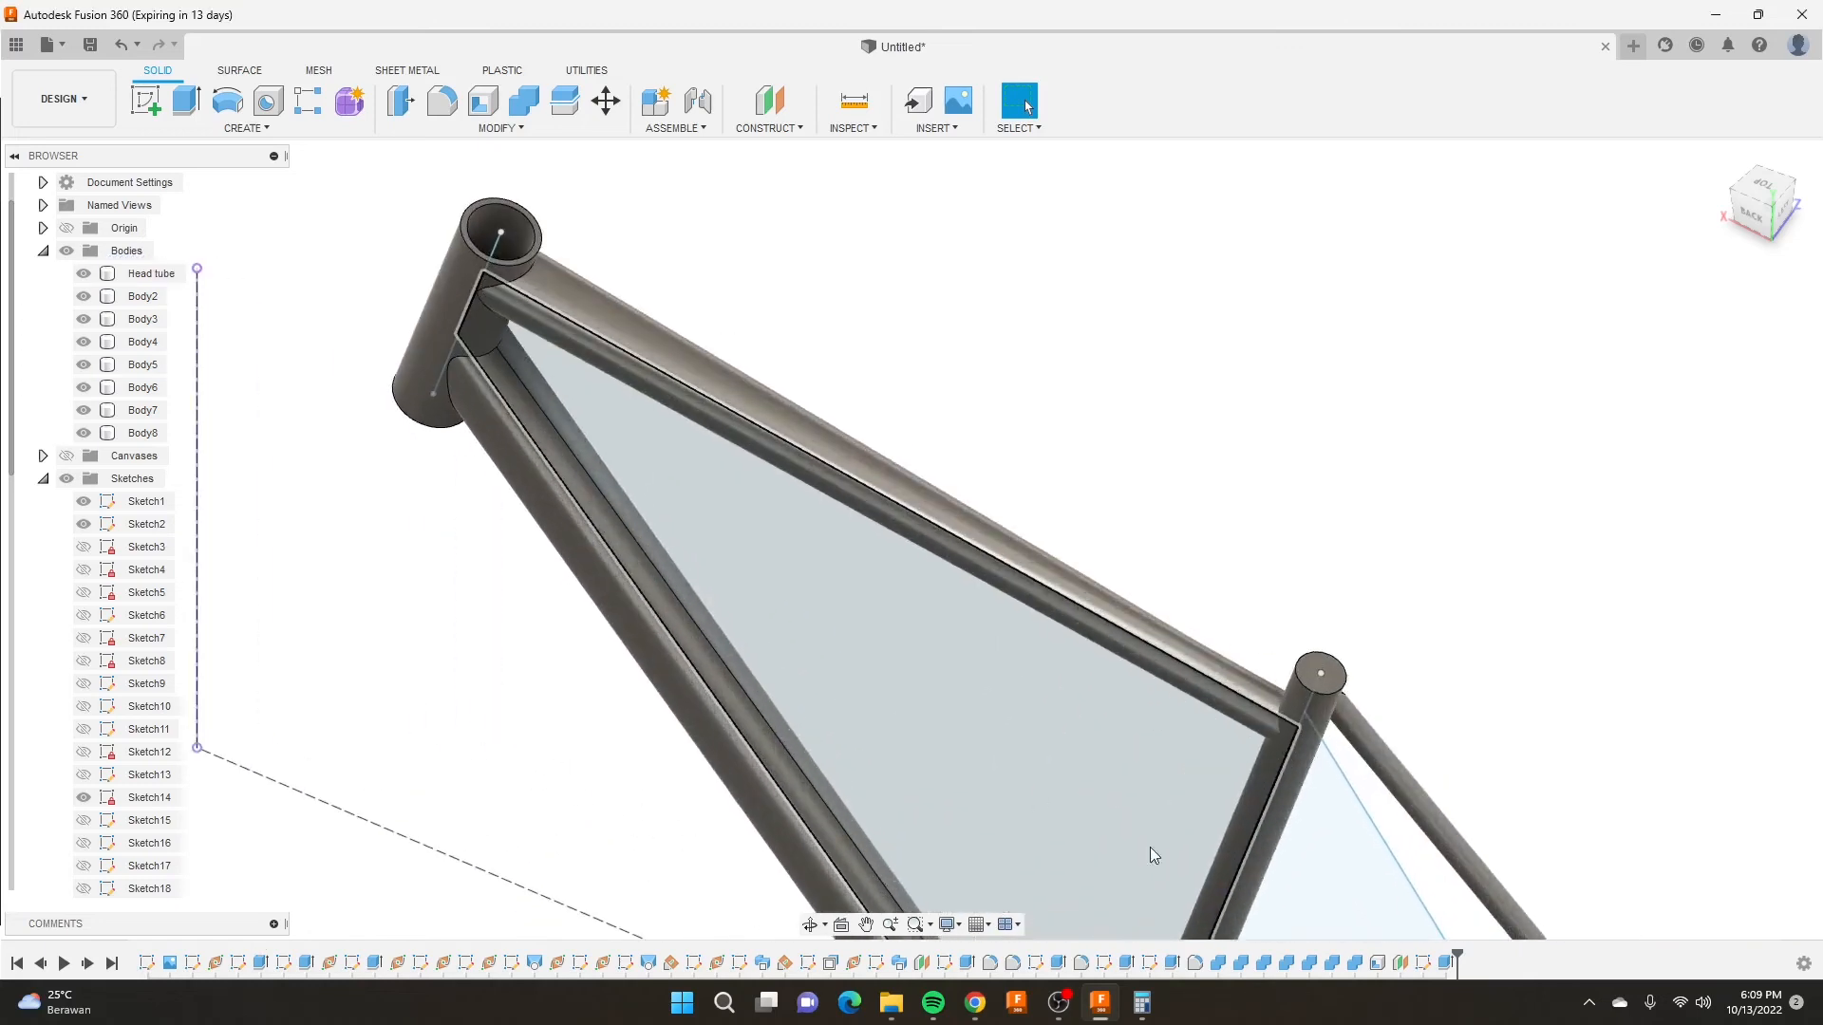
left_click(1340, 696)
left_click(1304, 759)
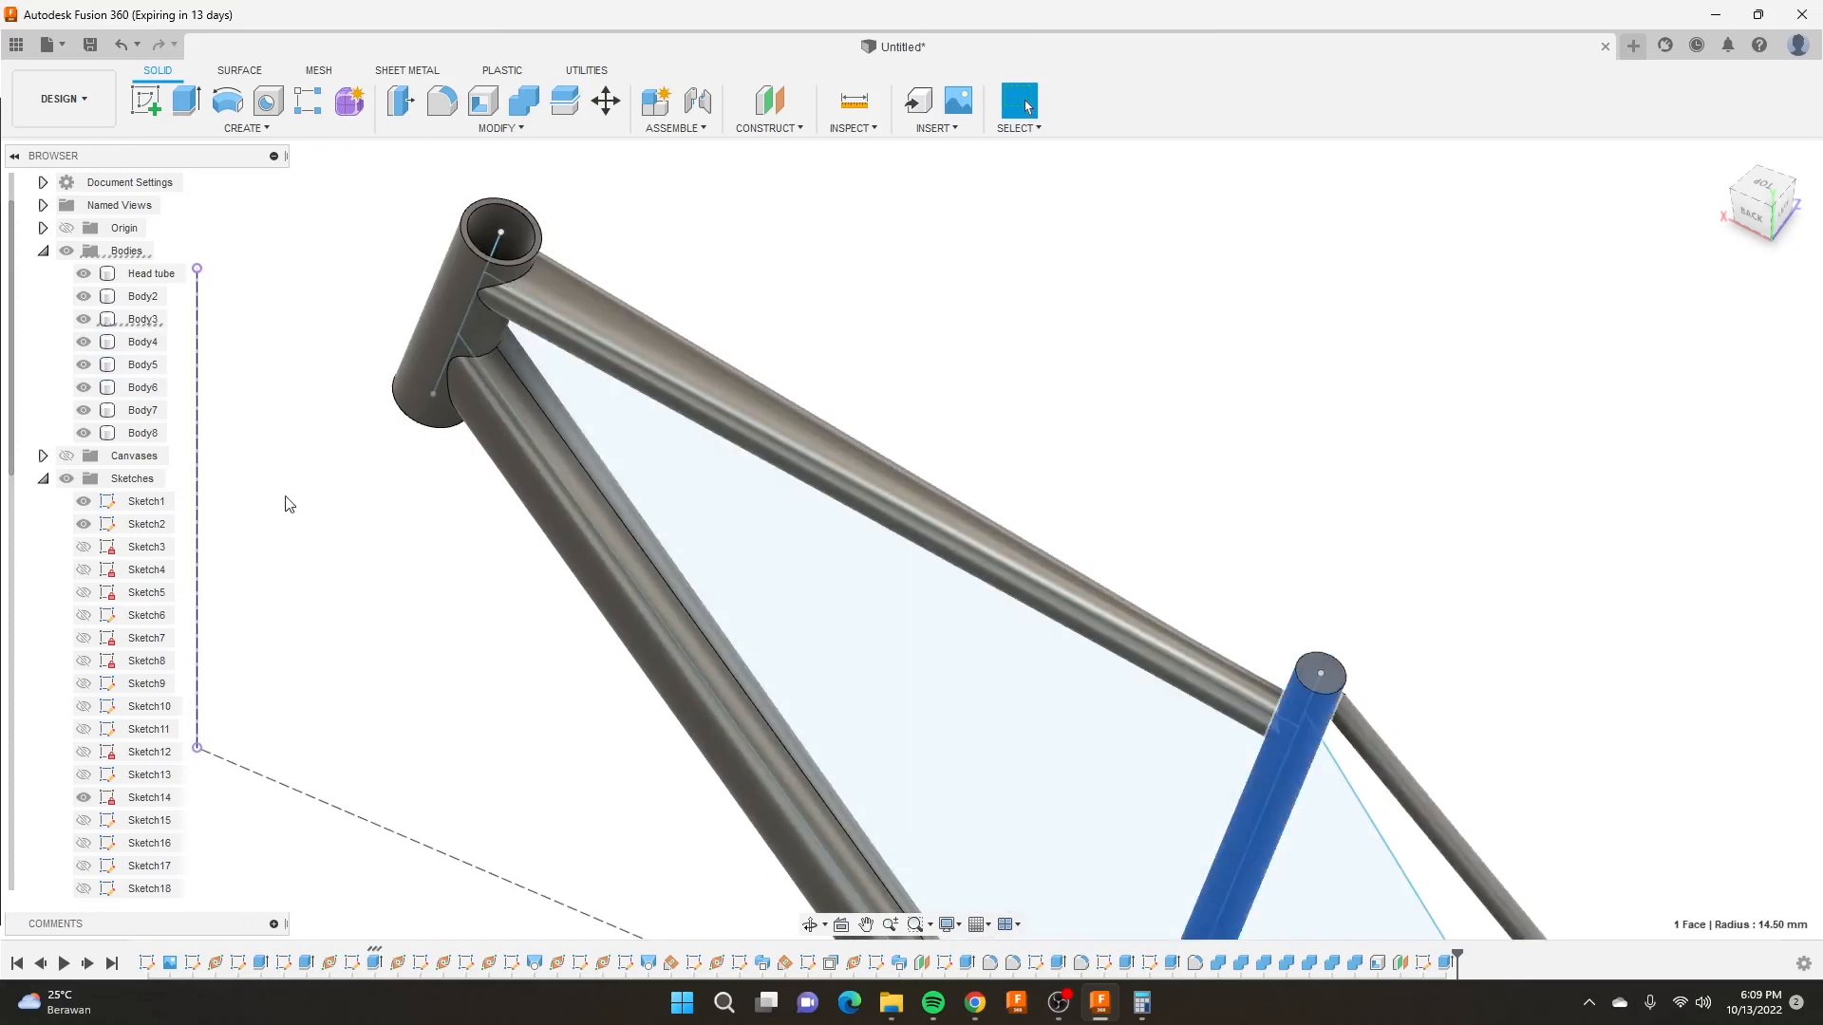
double_click(140, 319)
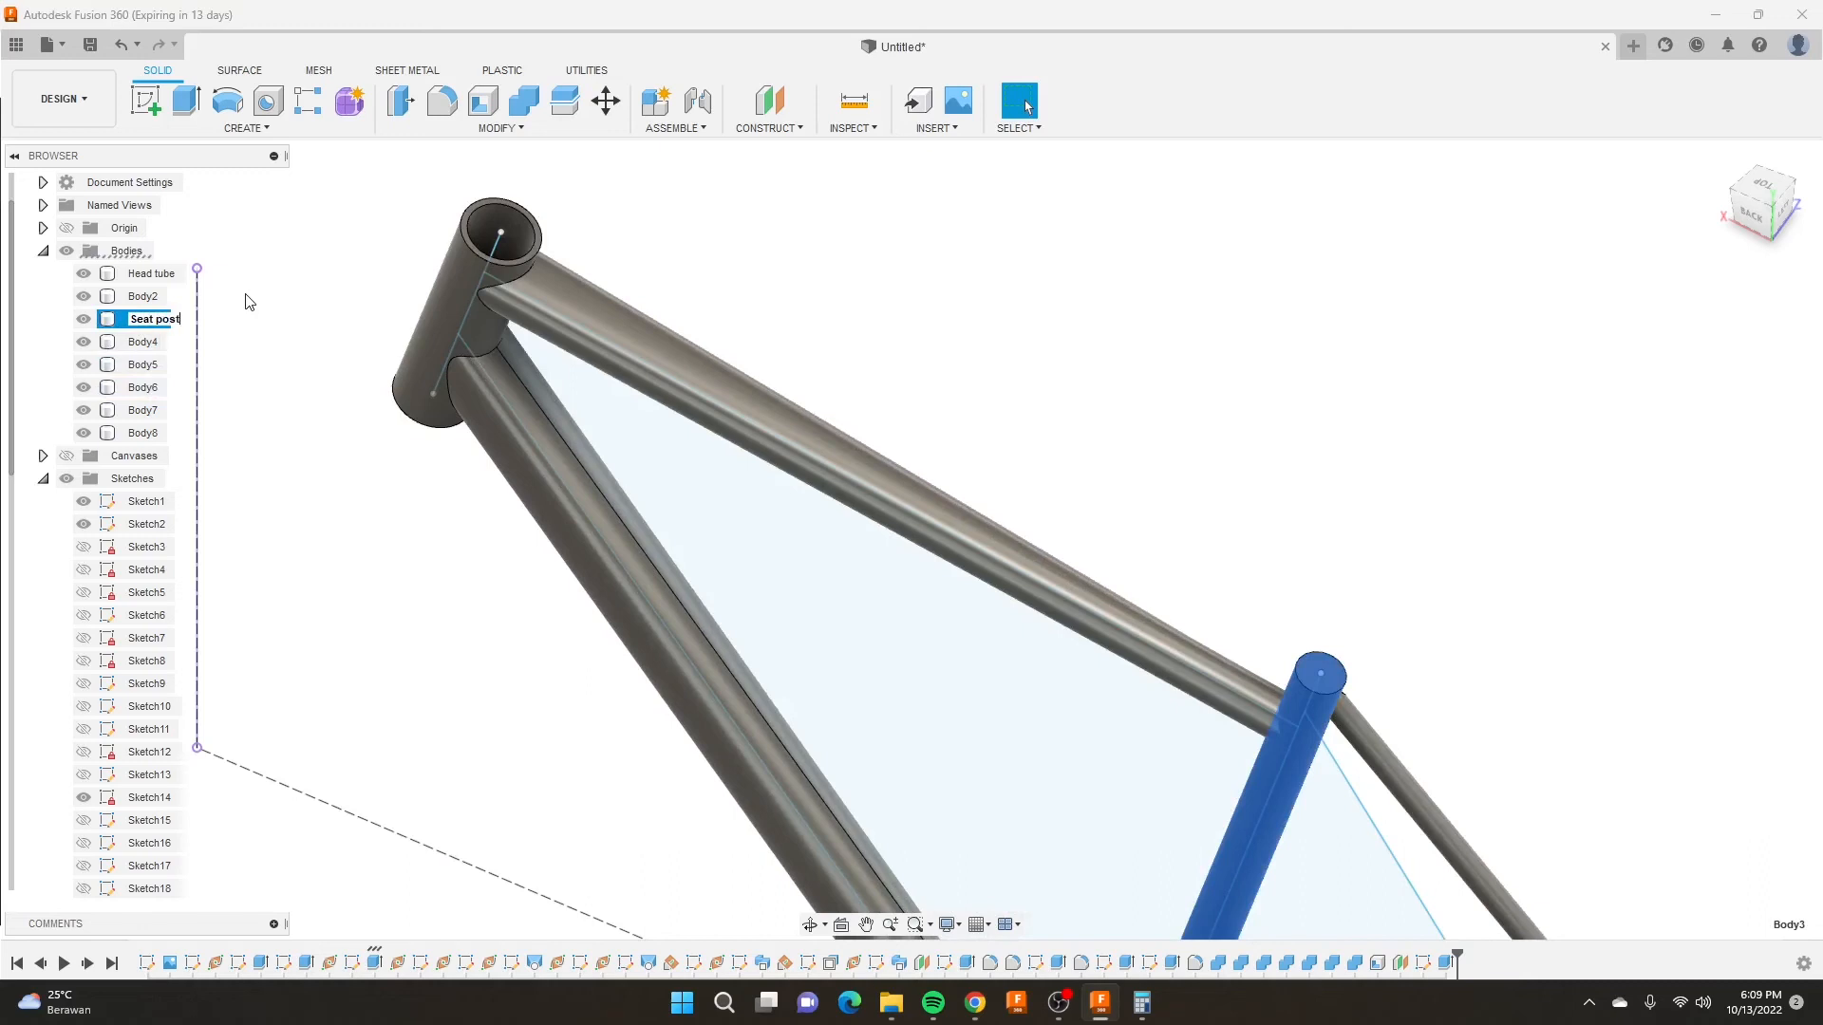
type("Seat post")
key("Return")
Hide the head tube body to expose the front ends of the top tube and down tube.
scroll(846, 453, "down", 5)
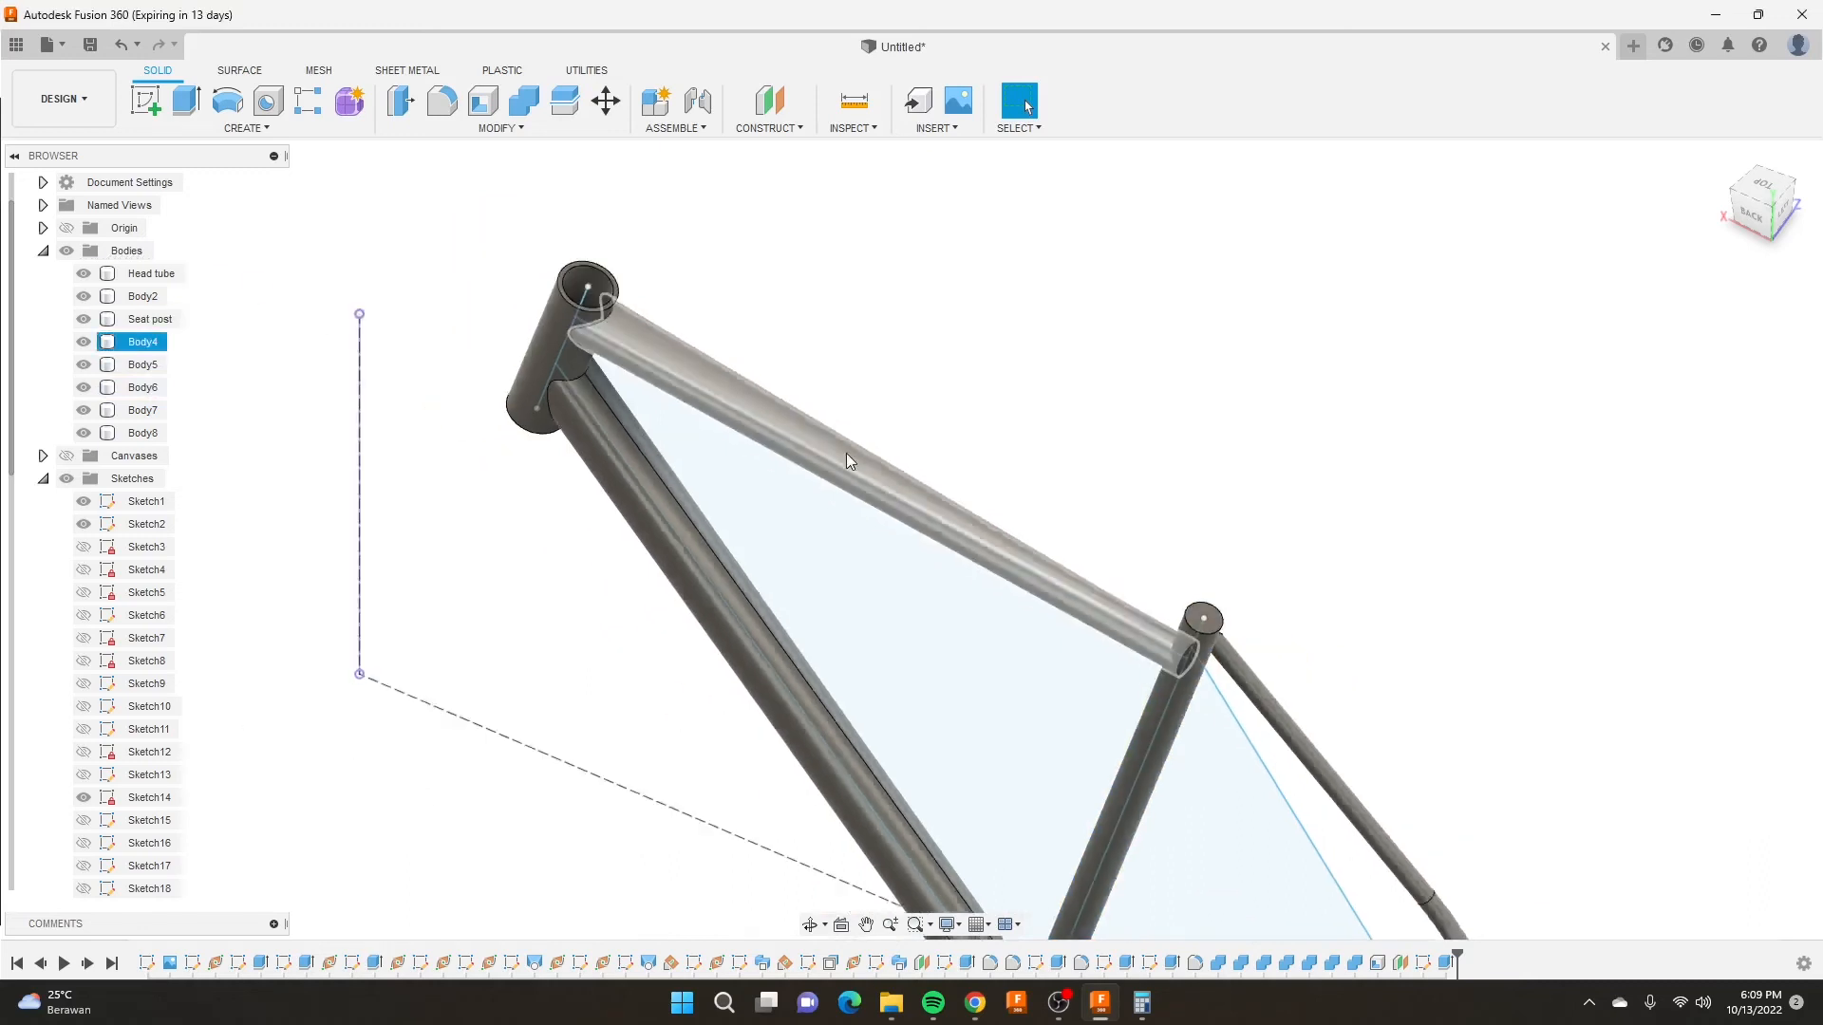
scroll(996, 738, "up", 2)
middle_click_drag(728, 419, 804, 450)
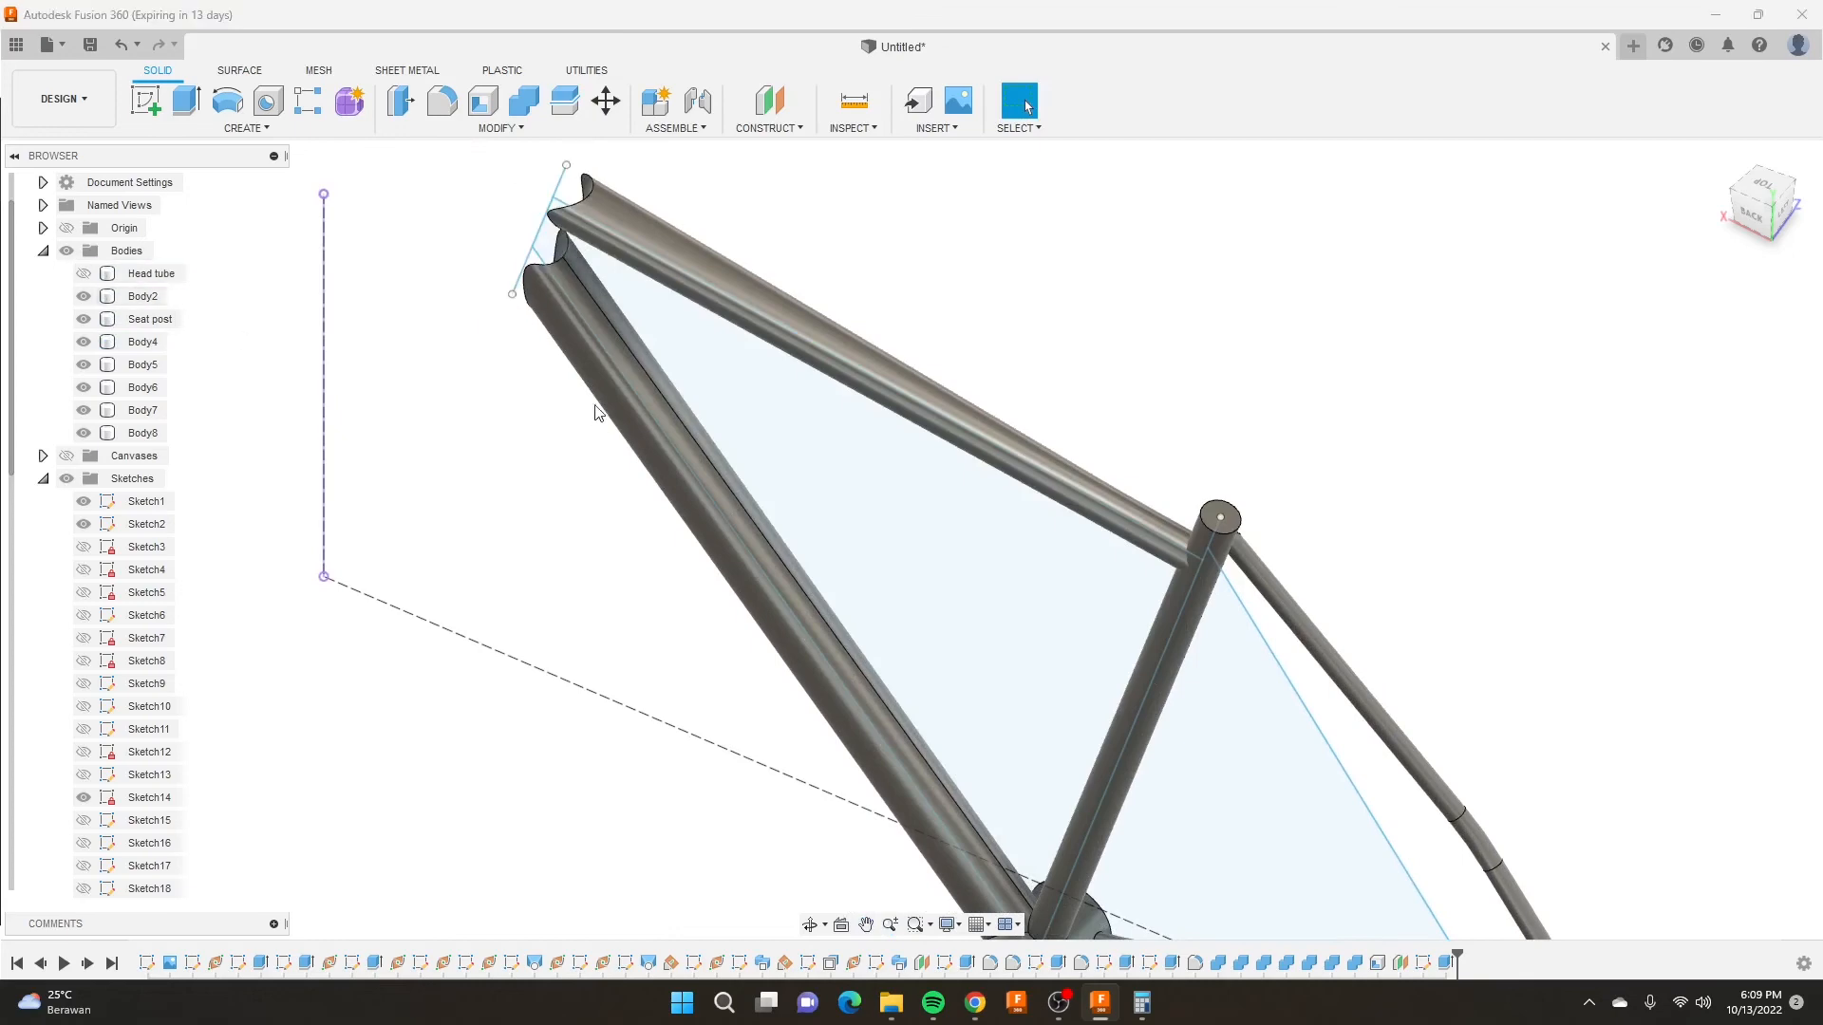
middle_click_drag(598, 414, 759, 353, "shift")
scroll(554, 454, "up", 3)
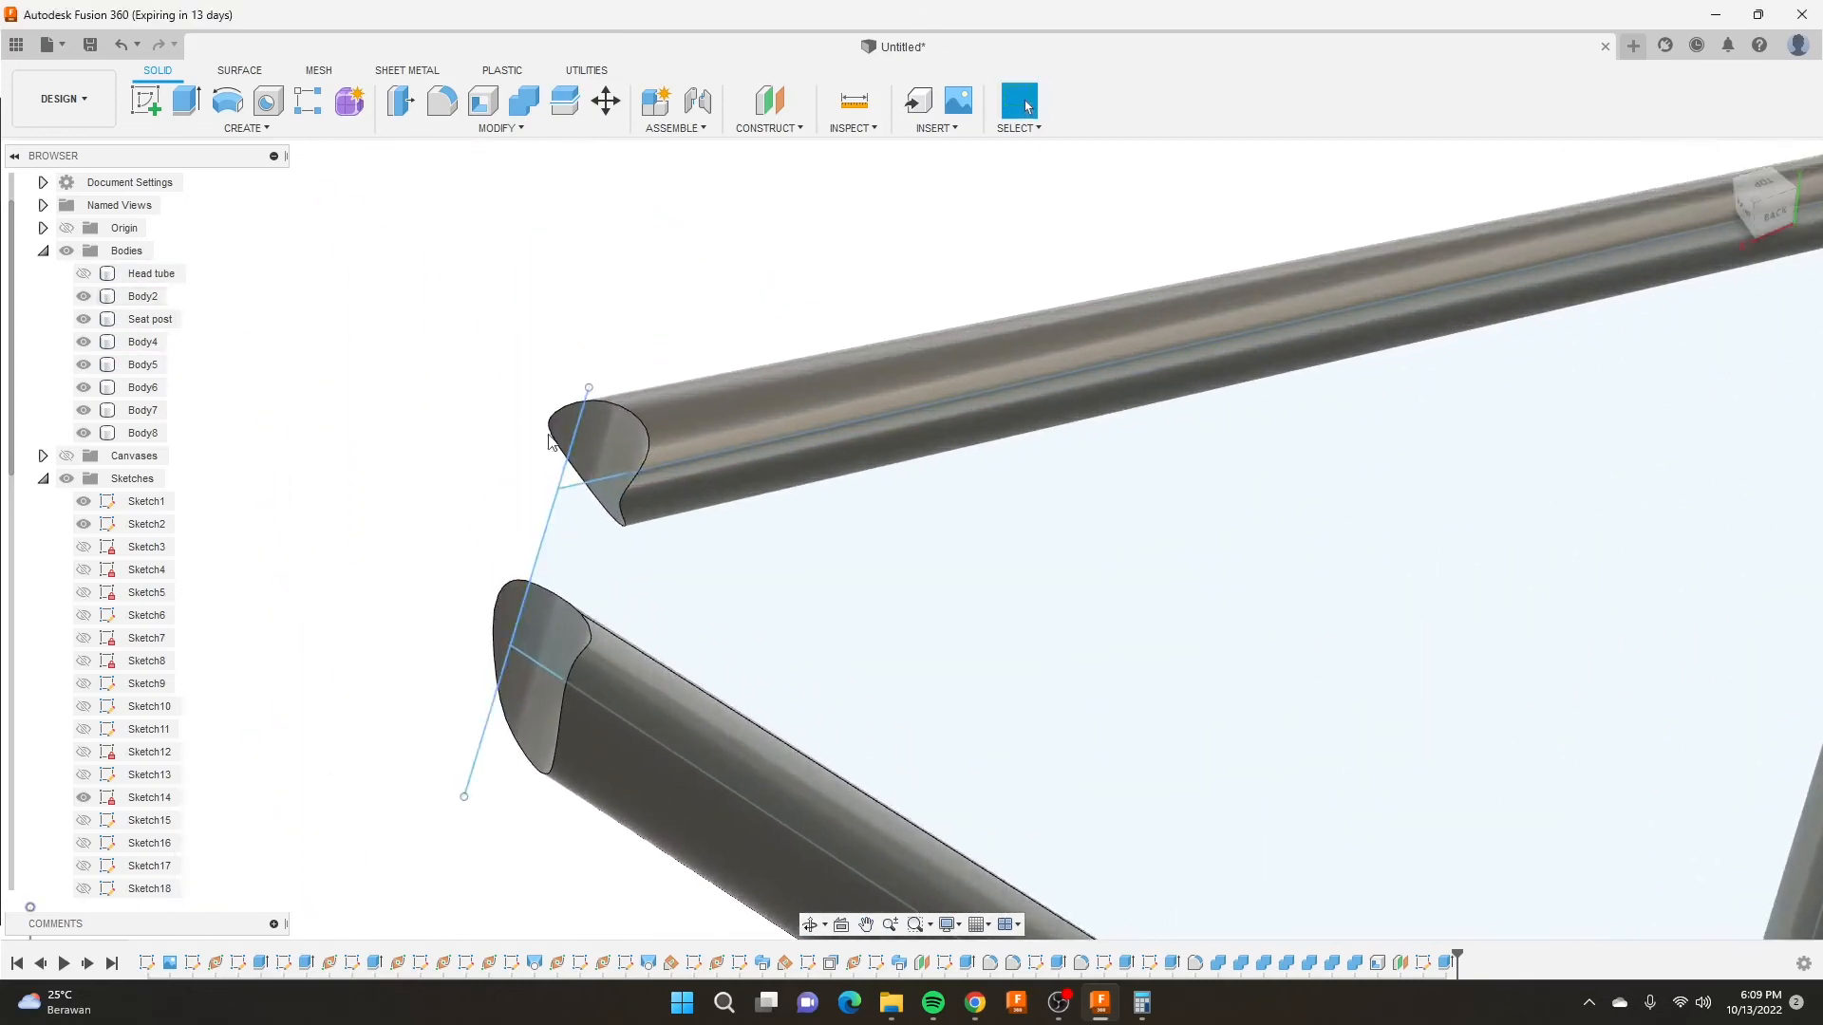
left_click(484, 95)
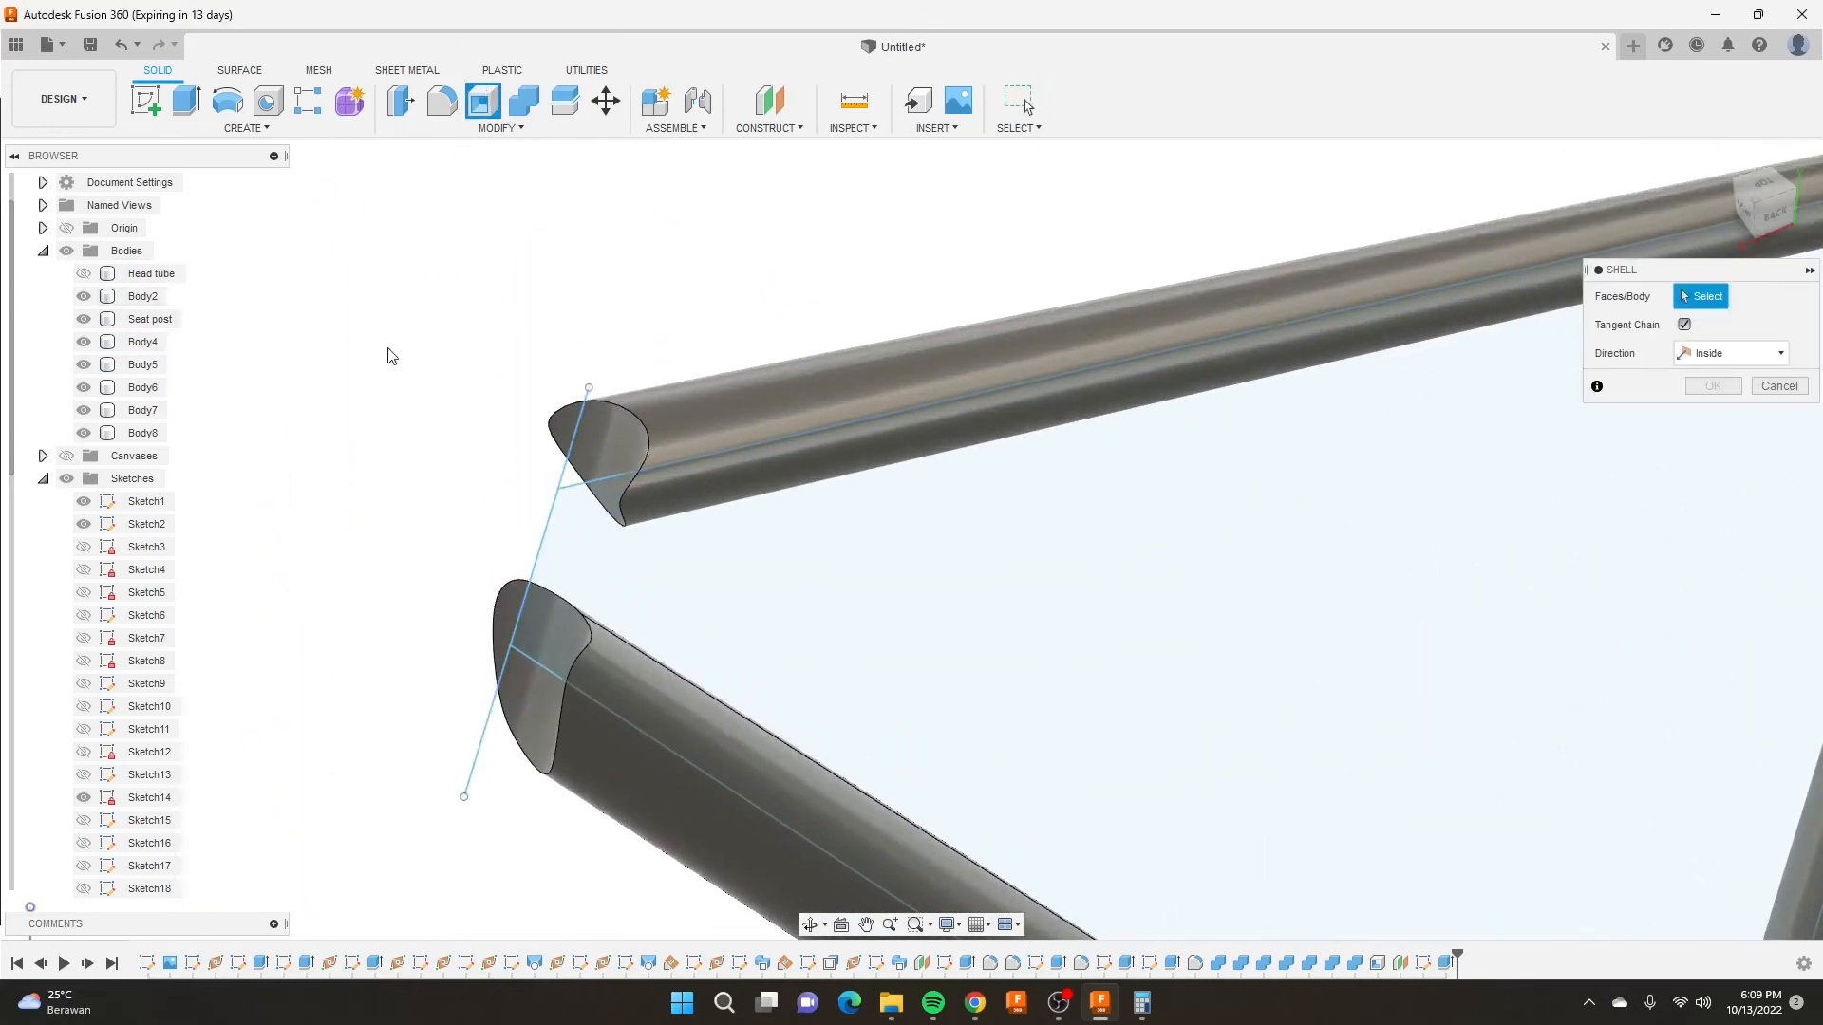
scroll(418, 418, "down", 5)
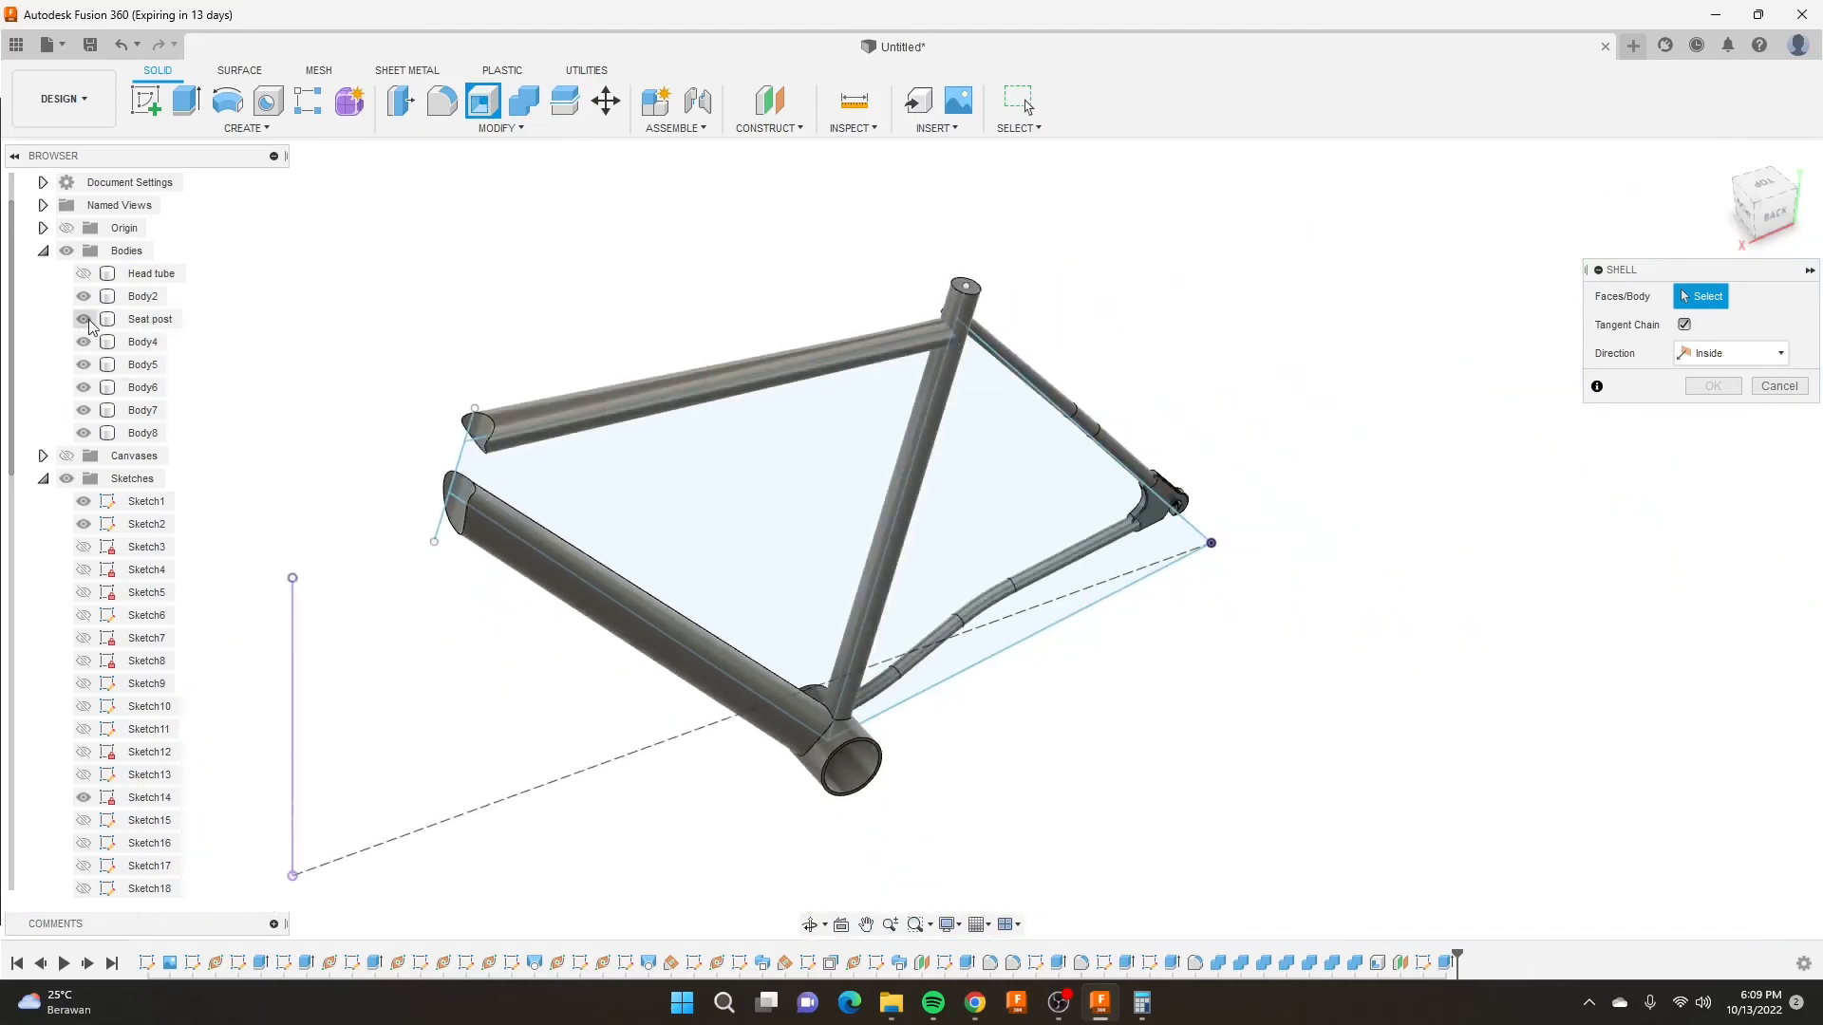
left_click(83, 319)
middle_click_drag(480, 285, 520, 272, "shift")
scroll(567, 500, "up", 5)
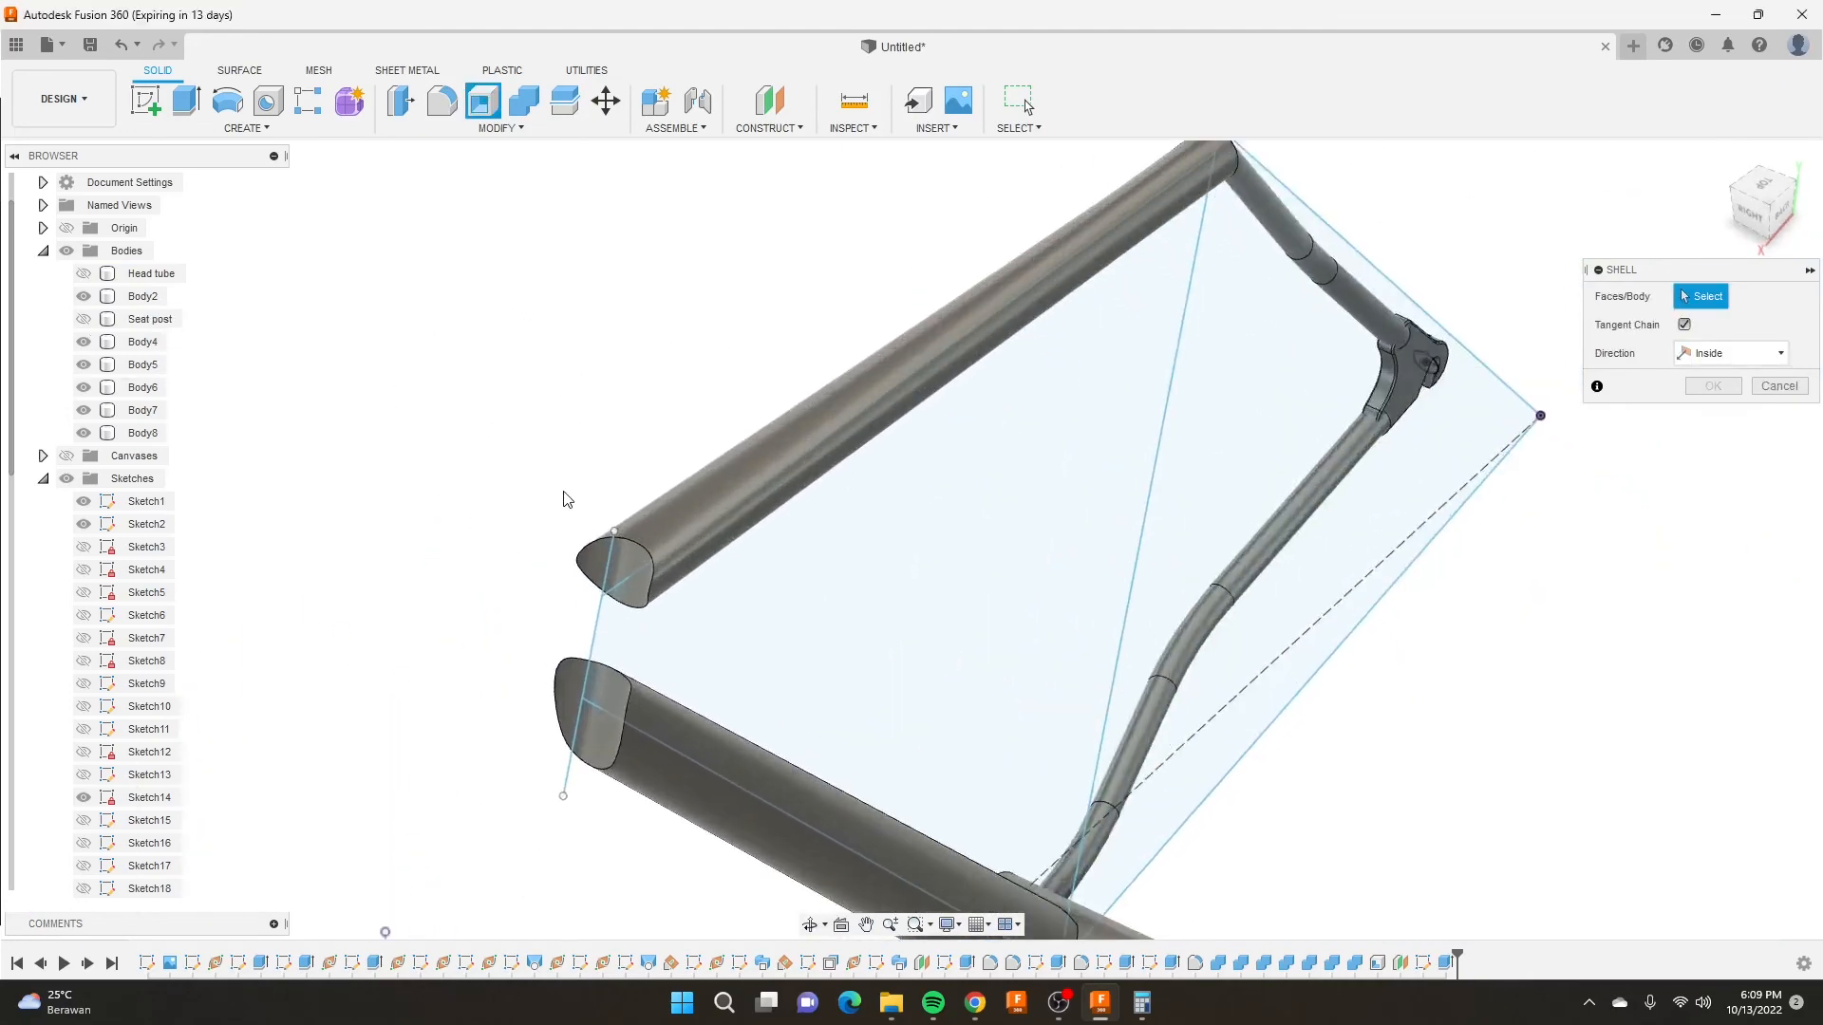
scroll(567, 499, "up", 1)
left_click(640, 579)
scroll(636, 571, "down", 4)
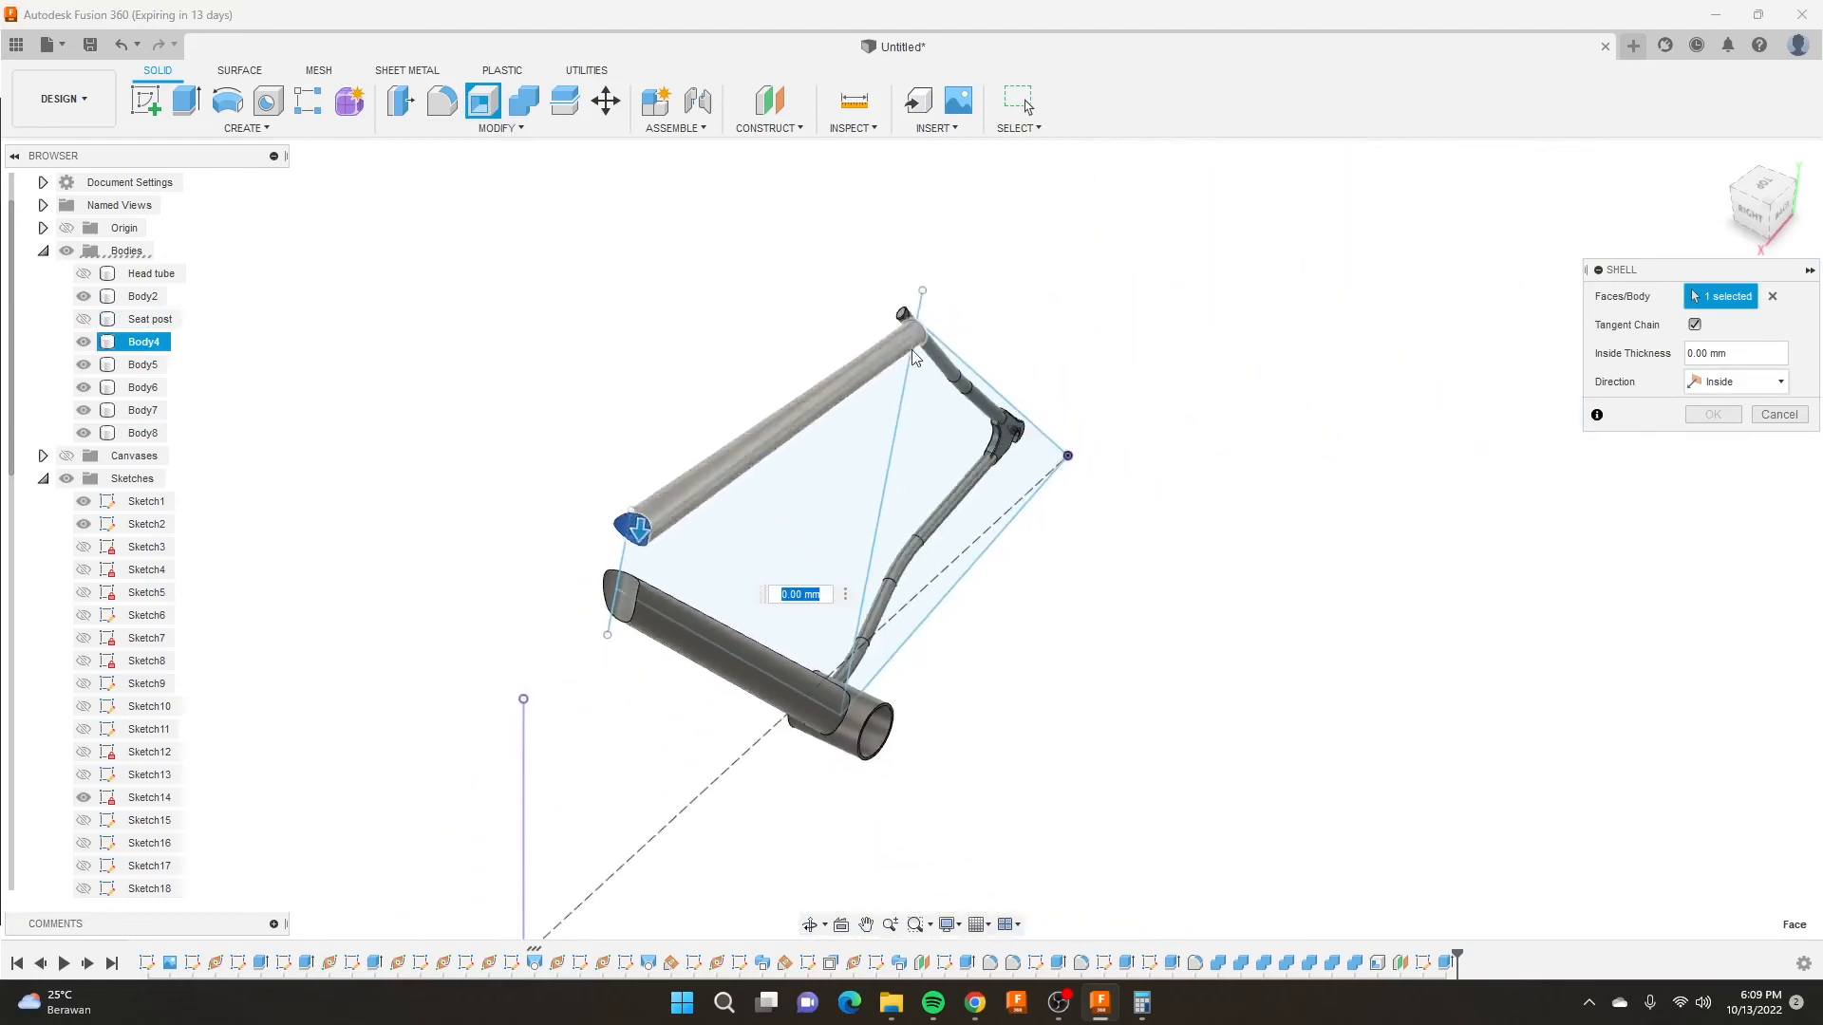
middle_click_drag(902, 313, 883, 527, "shift")
scroll(883, 527, "up", 6)
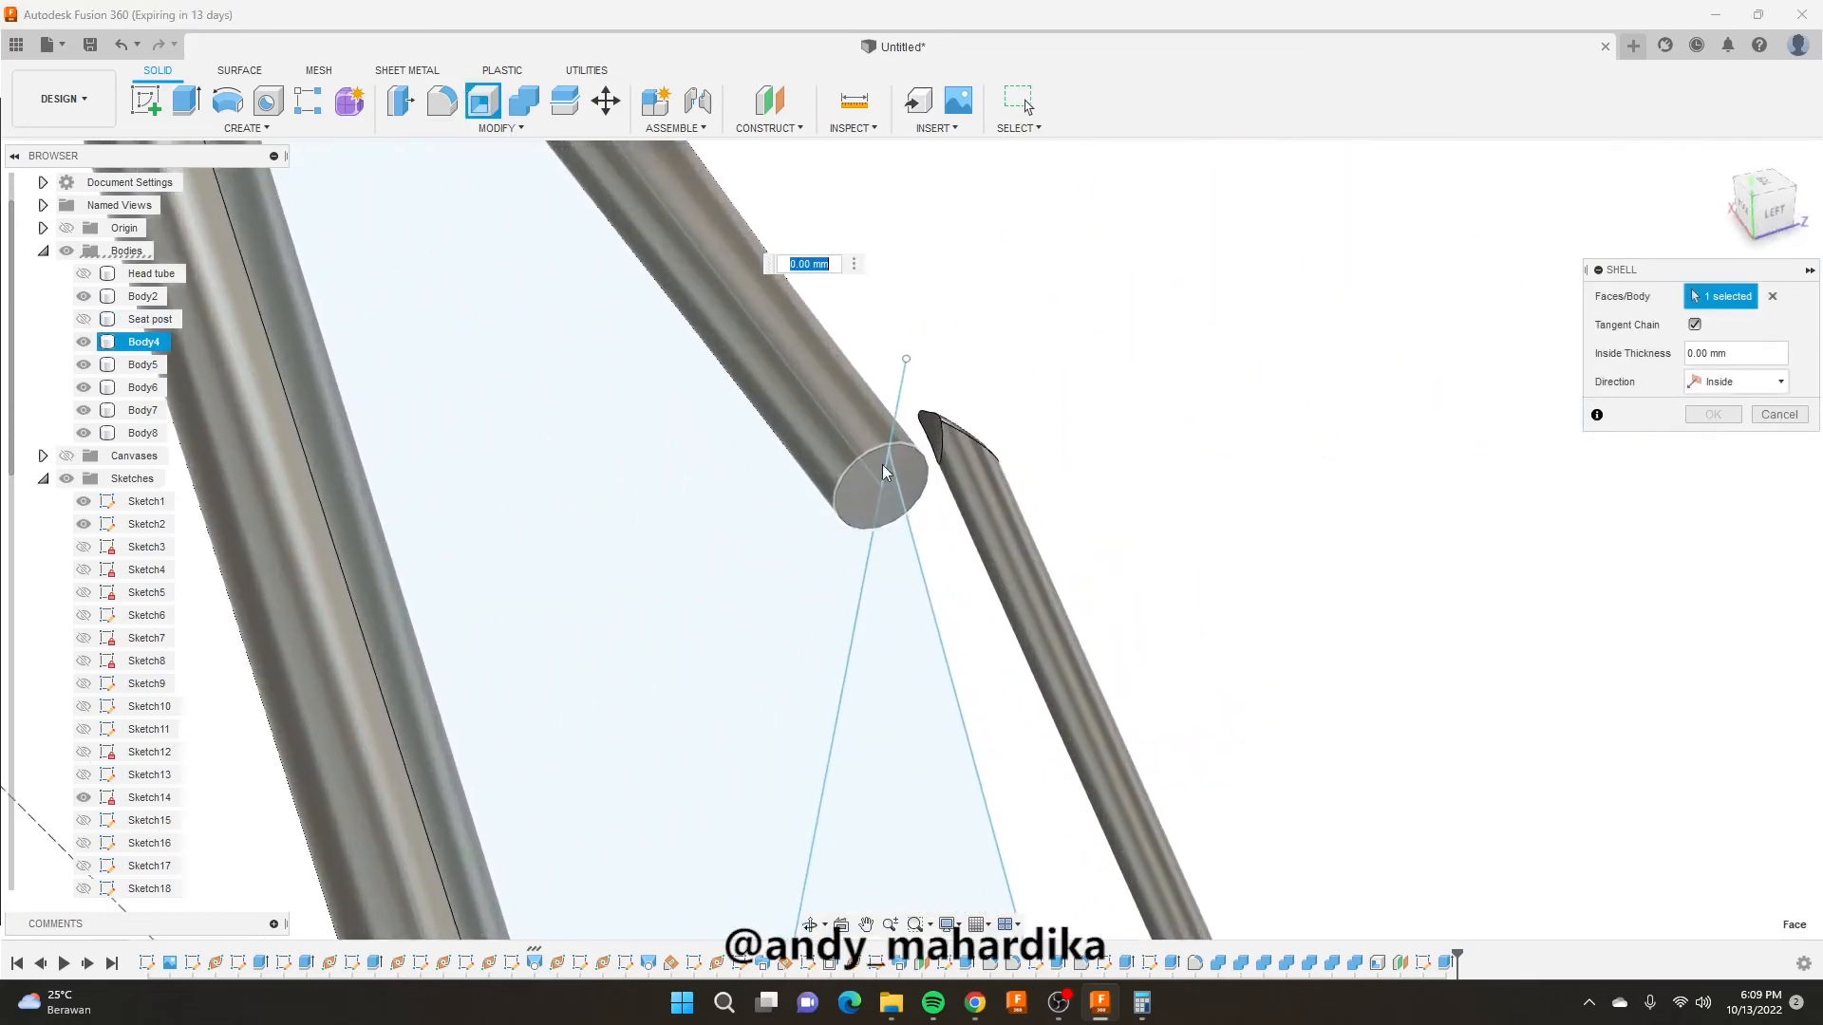
left_click(1780, 415)
Cut the top tube with the seat post body using Combine, keeping the tool body.
scroll(982, 566, "down", 5)
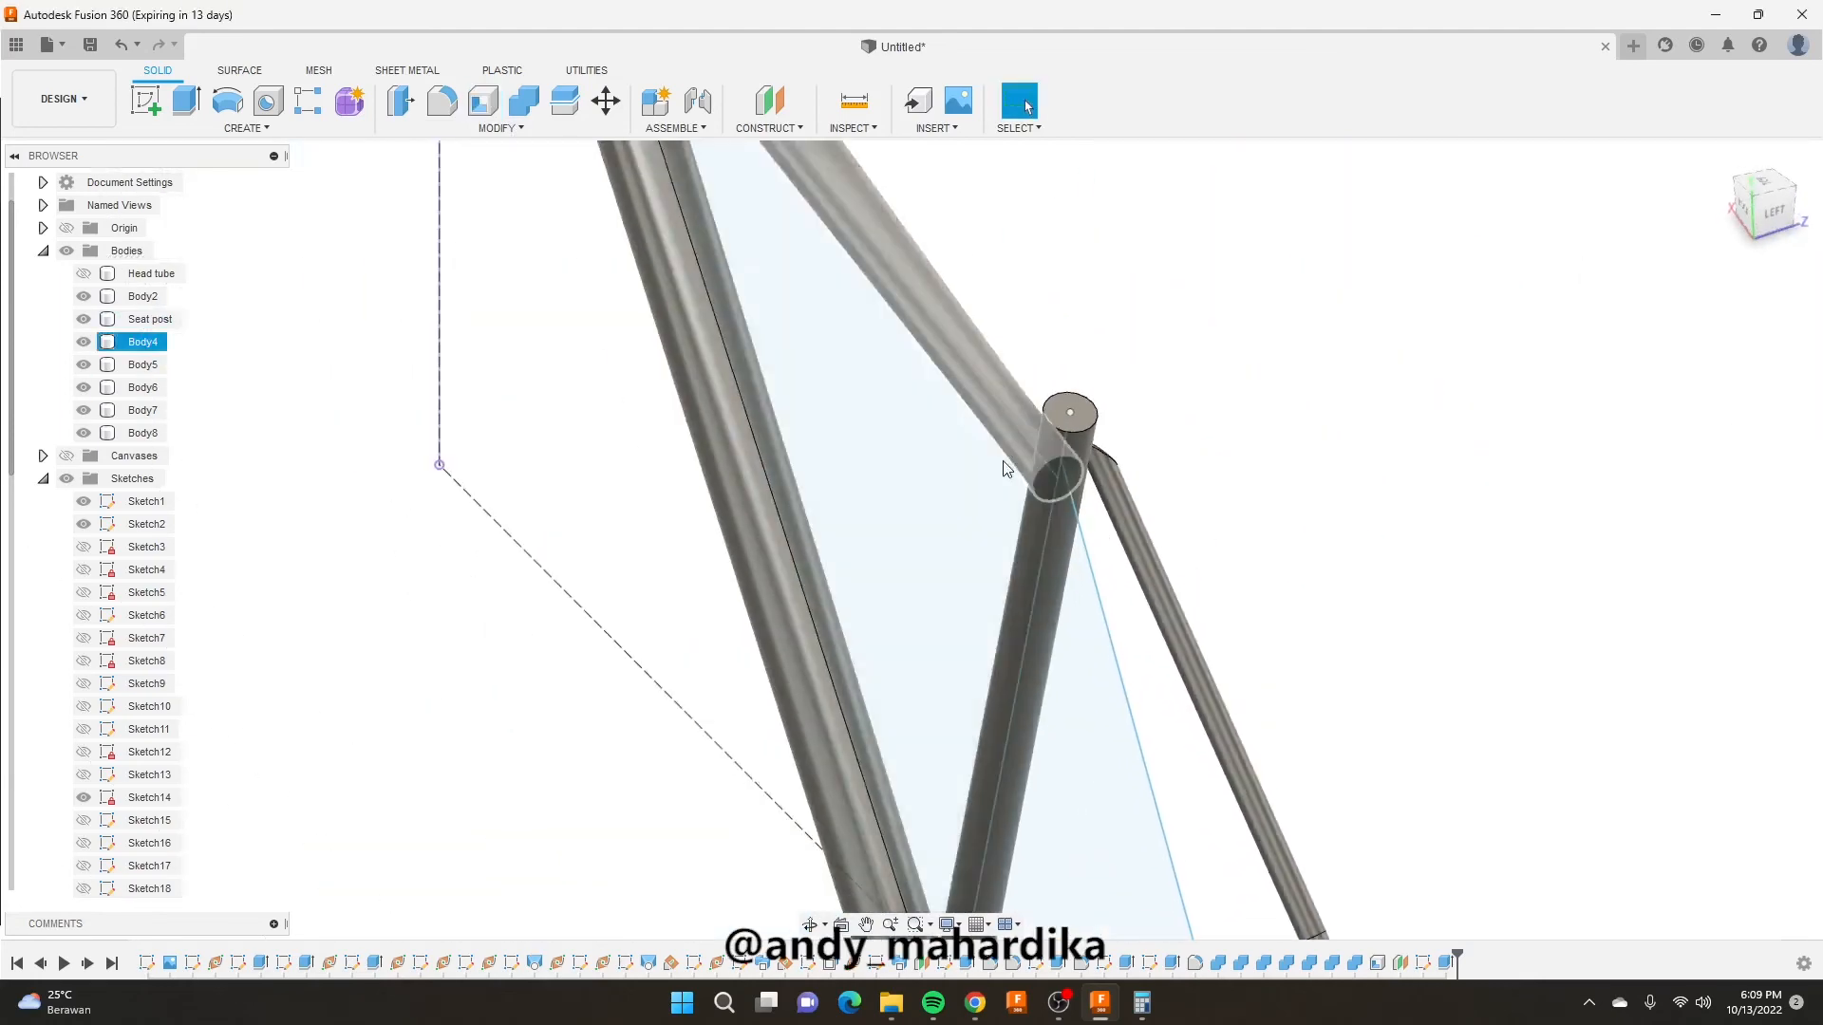
scroll(1000, 436, "up", 5)
scroll(1000, 437, "down", 5)
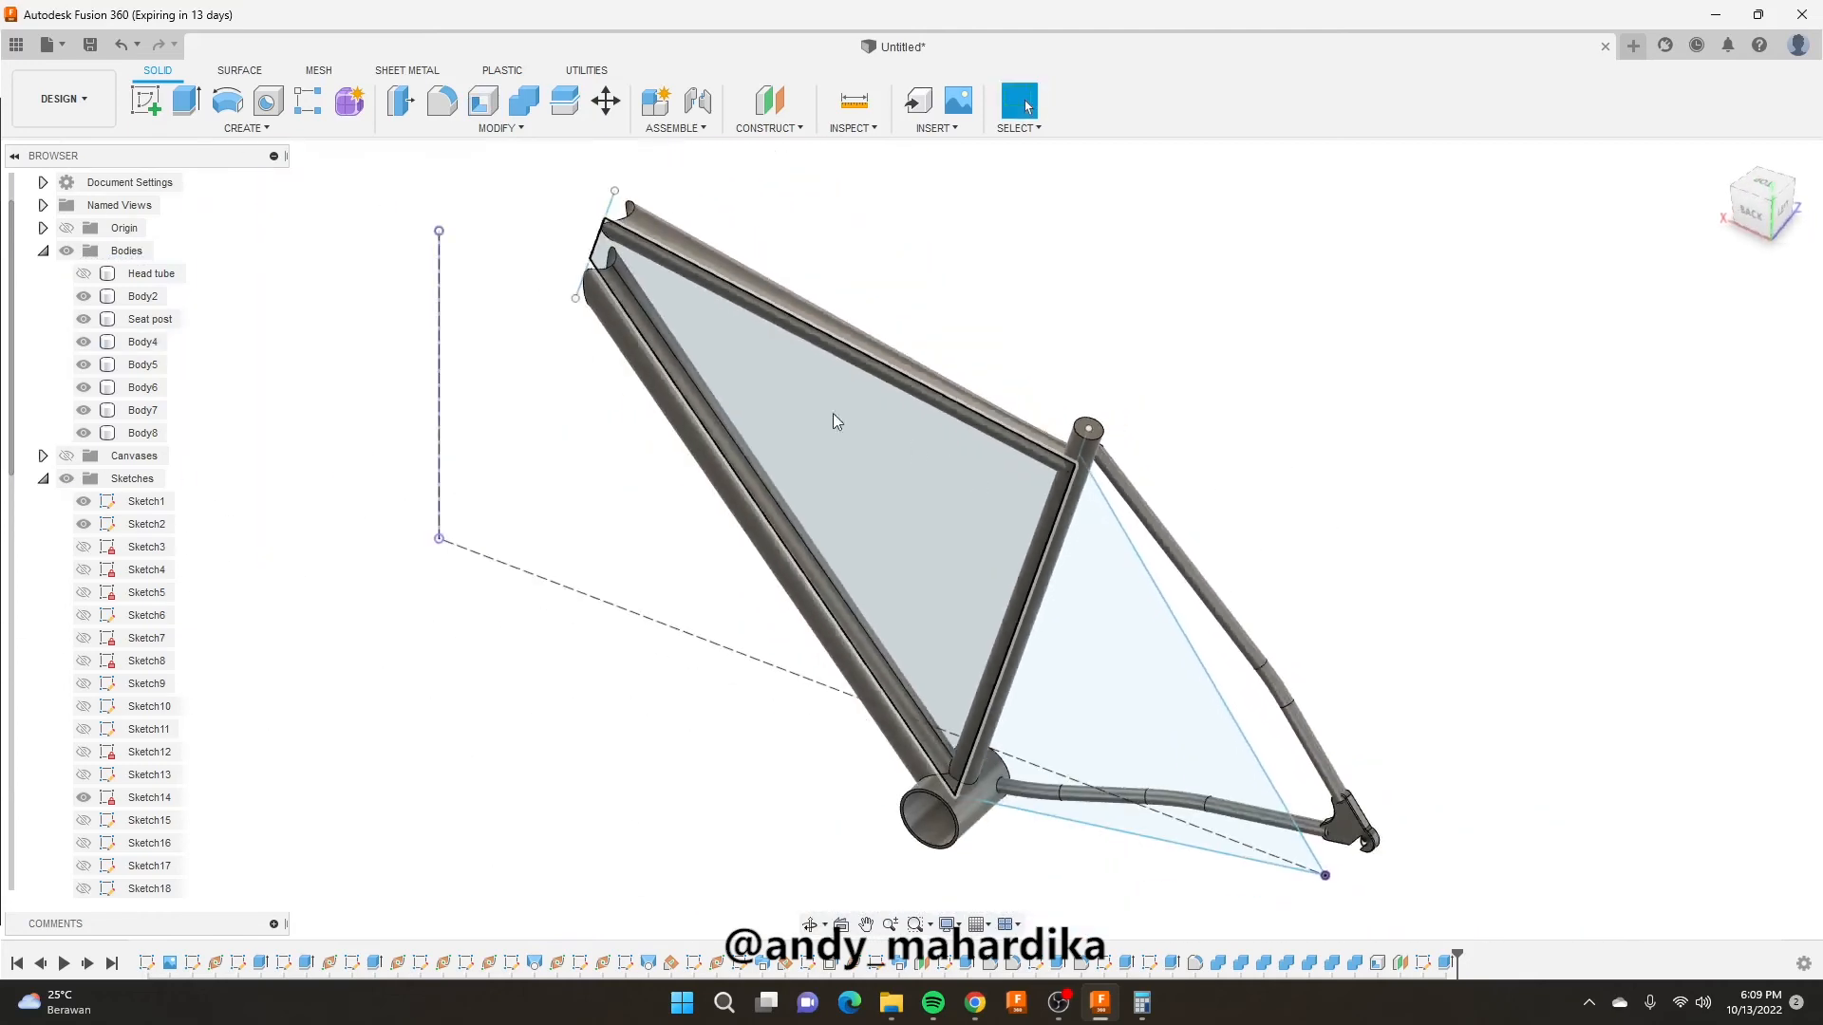
left_click(523, 100)
scroll(1082, 360, "up", 5)
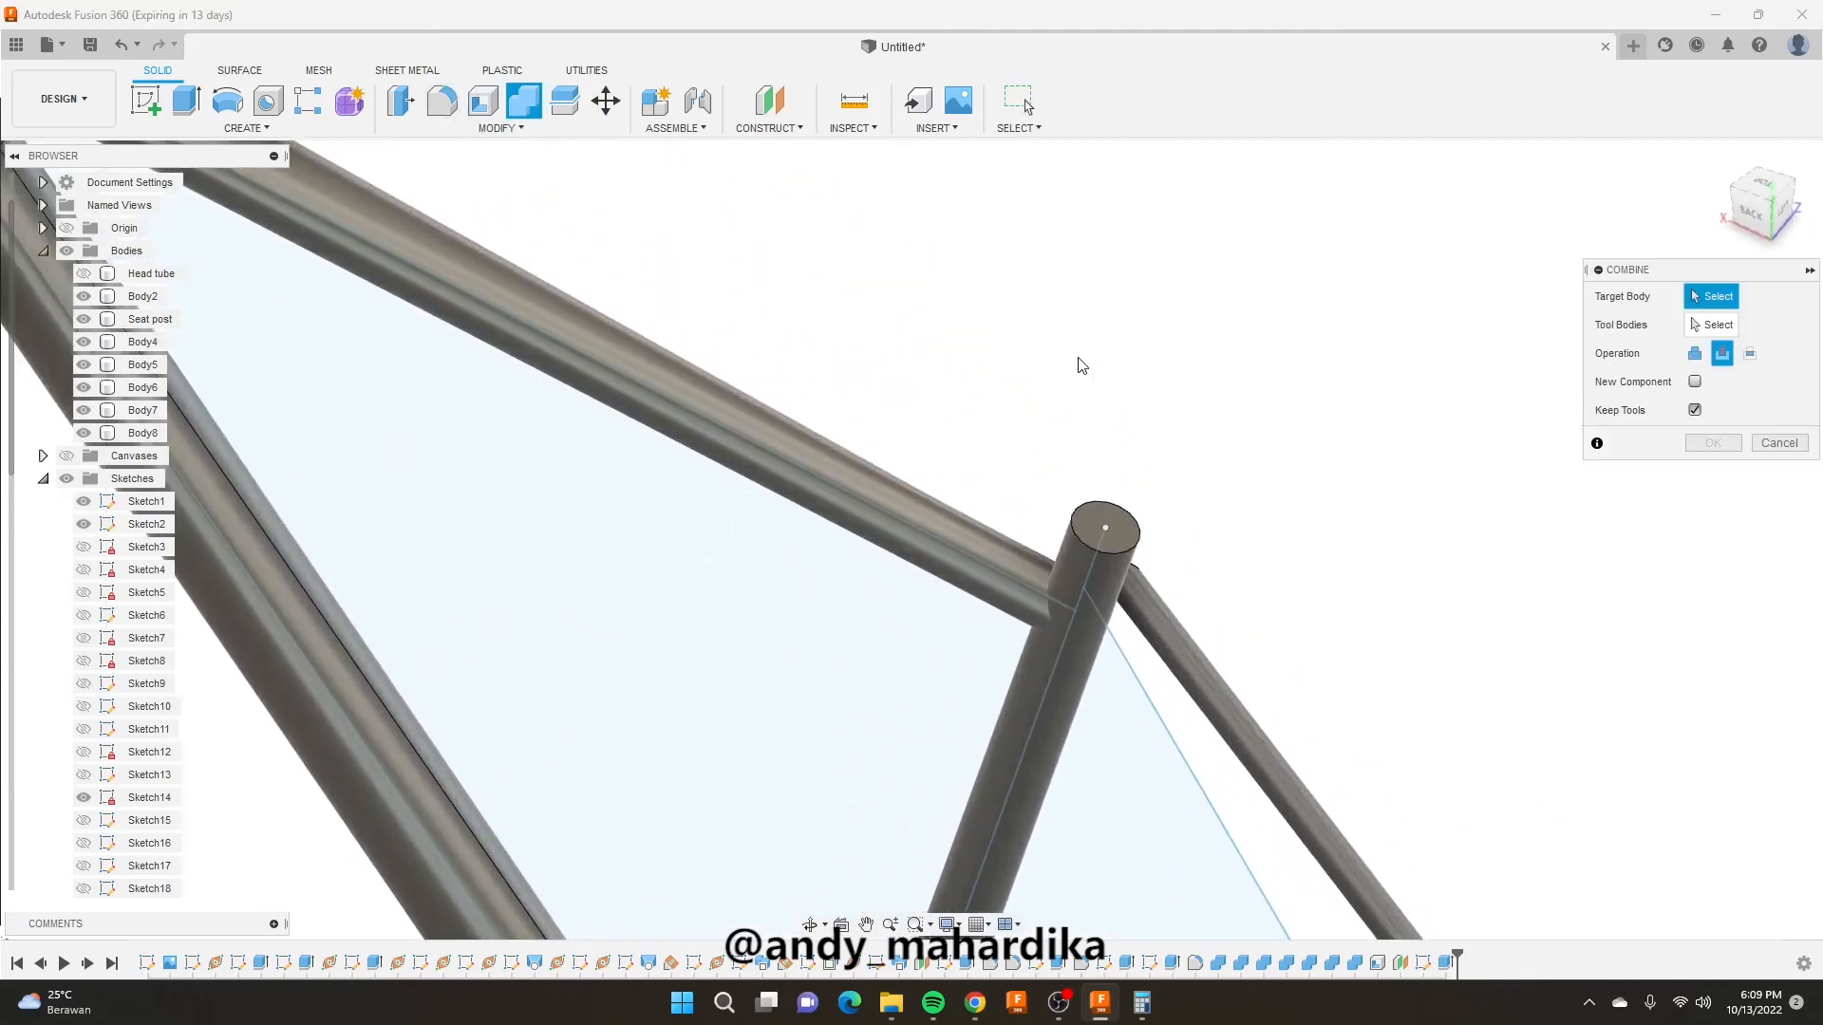
left_click(960, 513)
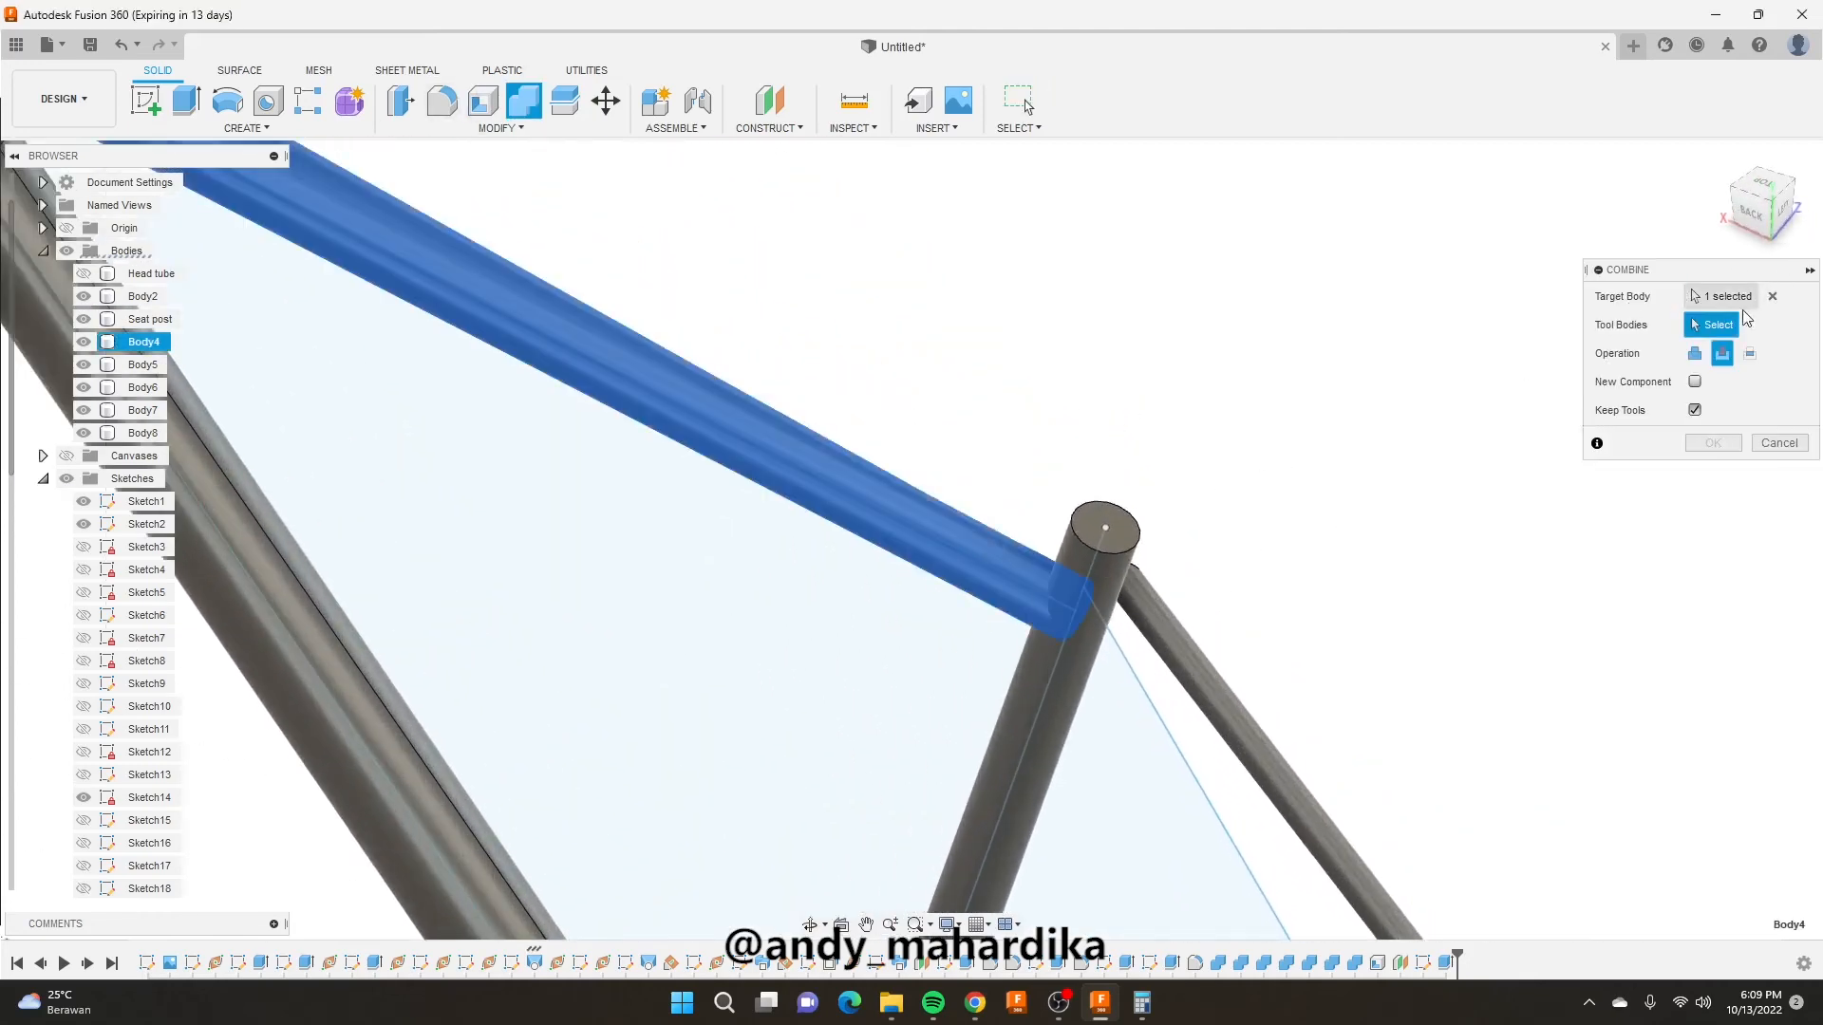
left_click(1098, 547)
left_click(1054, 715)
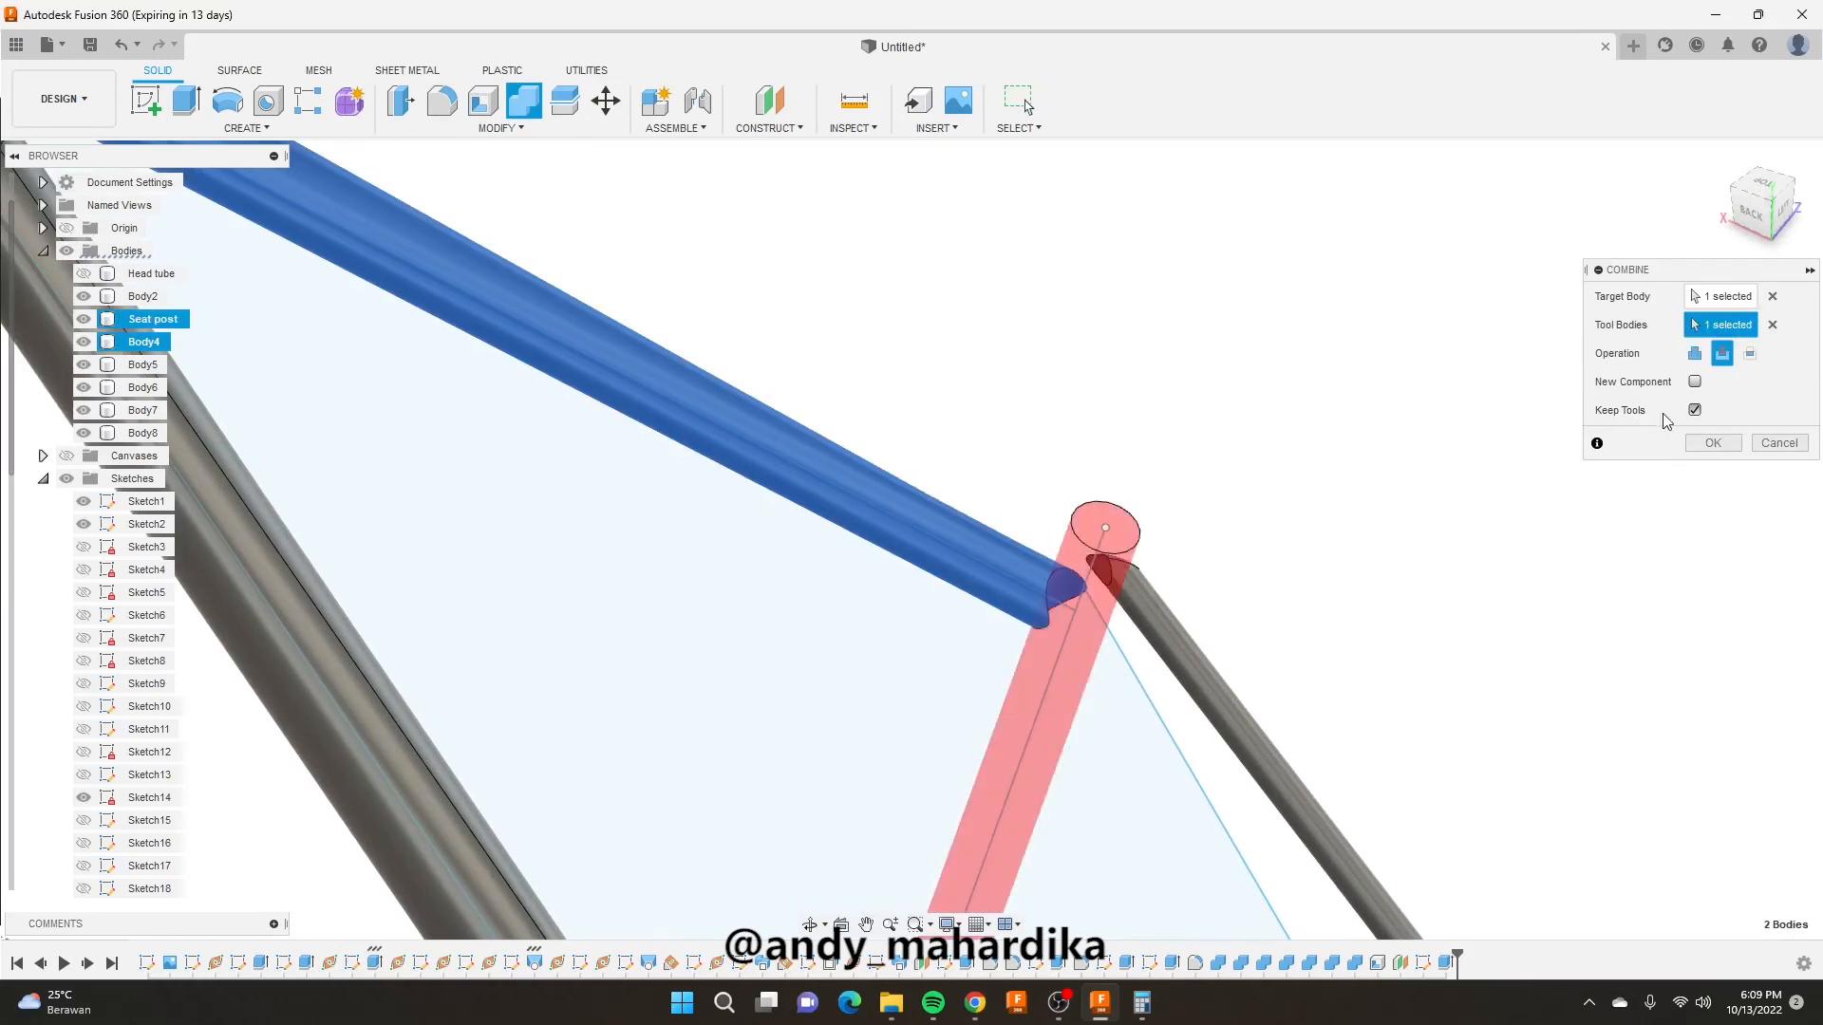
left_click(1712, 444)
Hide the seat post body to expose the rear end of the top tube.
scroll(1045, 455, "down", 5)
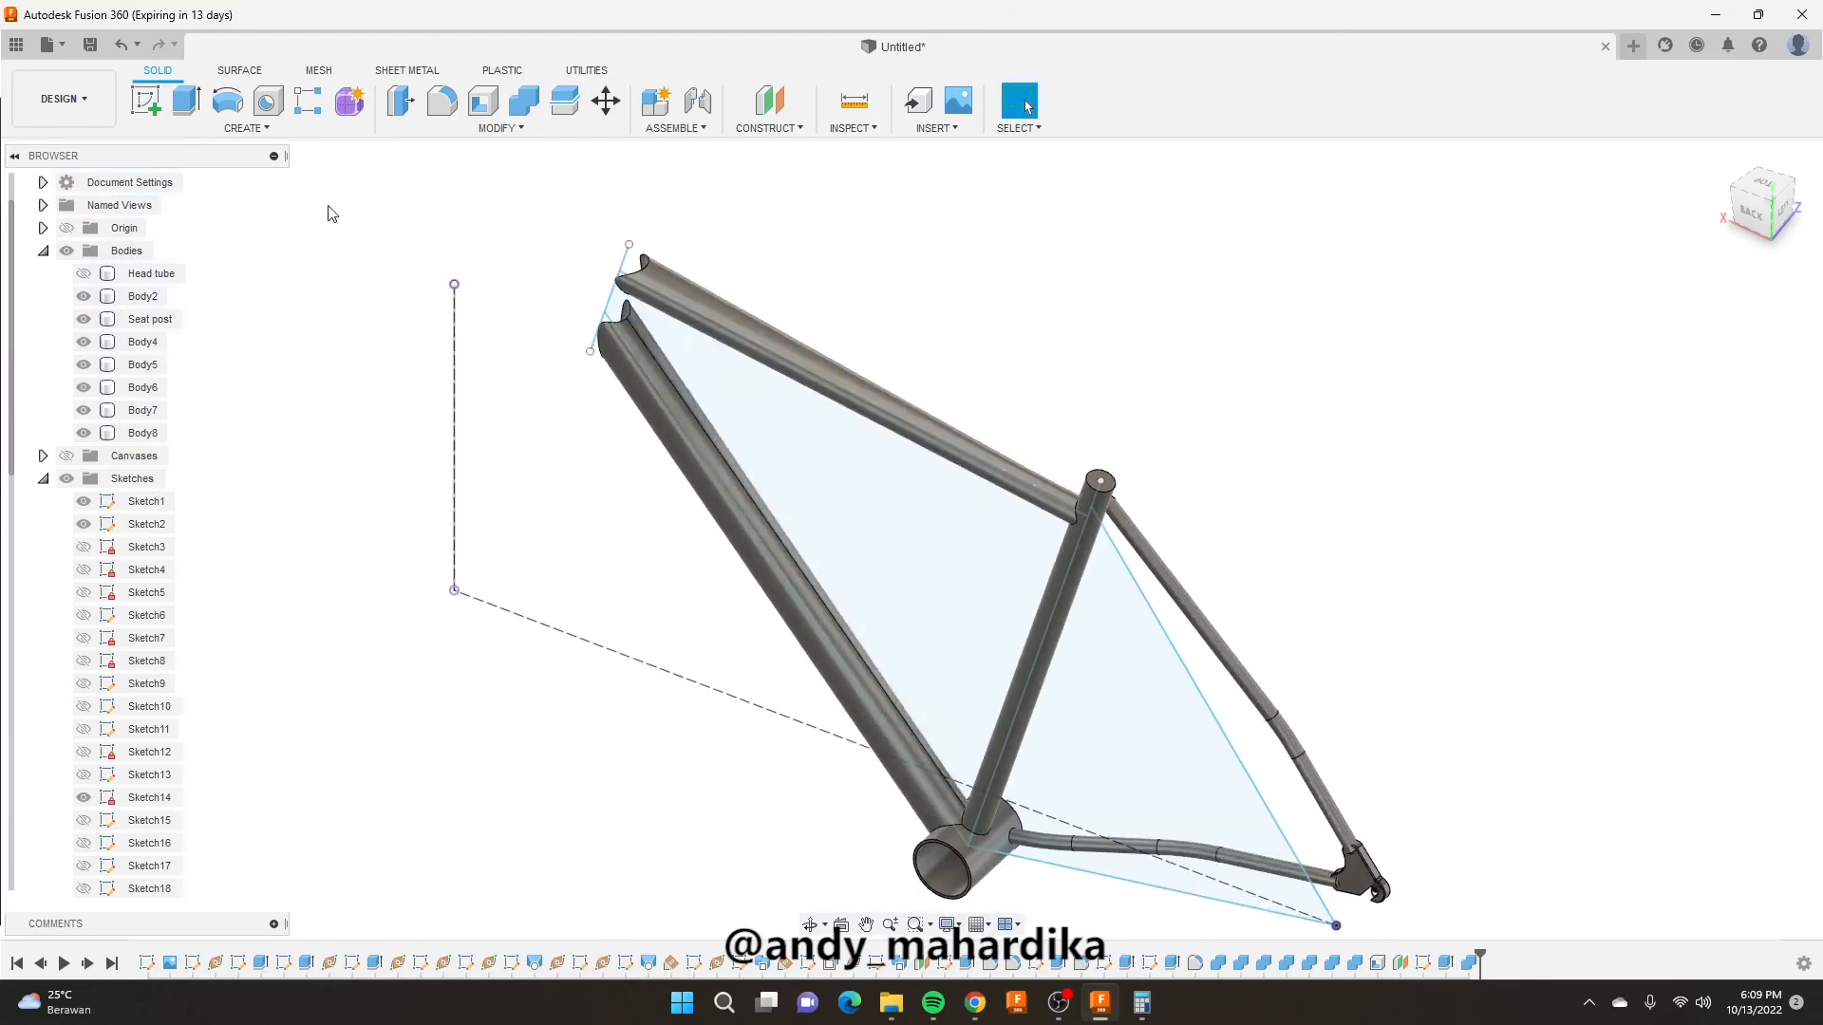
left_click(83, 319)
scroll(802, 236, "up", 4)
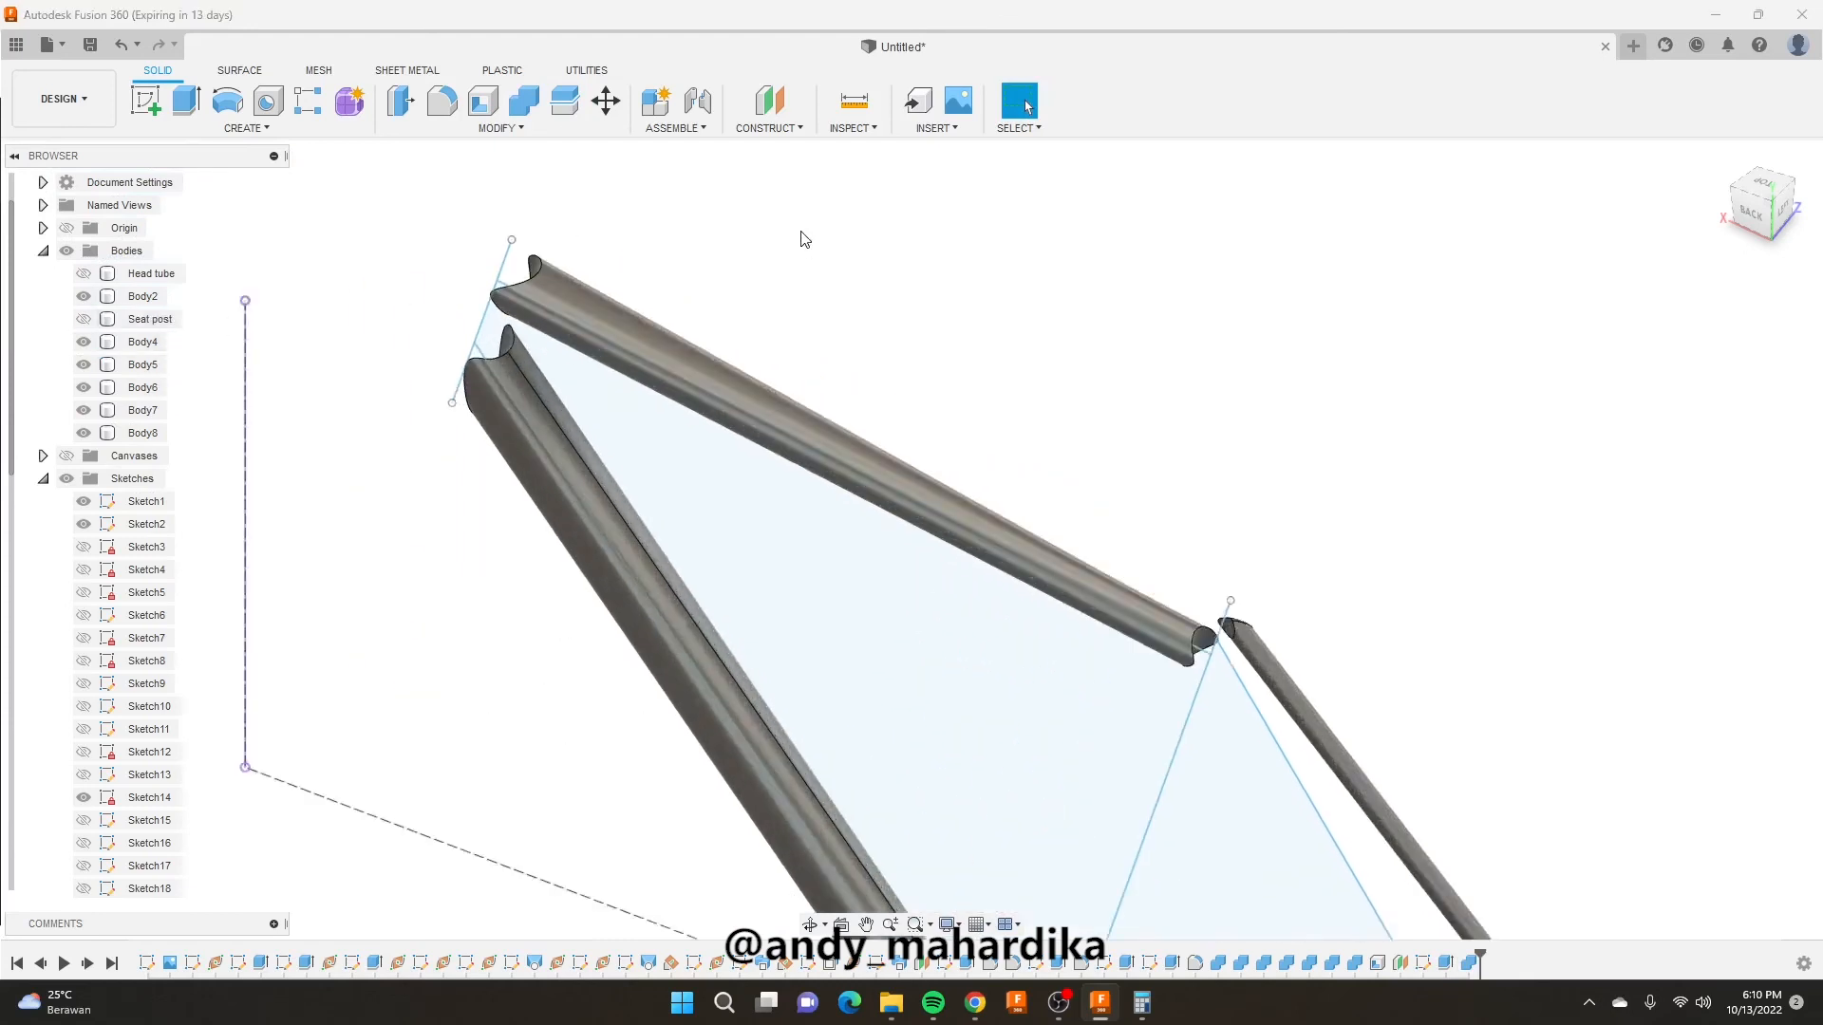
Shell the top tube with a 2 mm inside thickness, removing its front and rear end faces.
left_click(482, 106)
middle_click_drag(1228, 566, 1293, 777, "shift")
scroll(1291, 781, "up", 4)
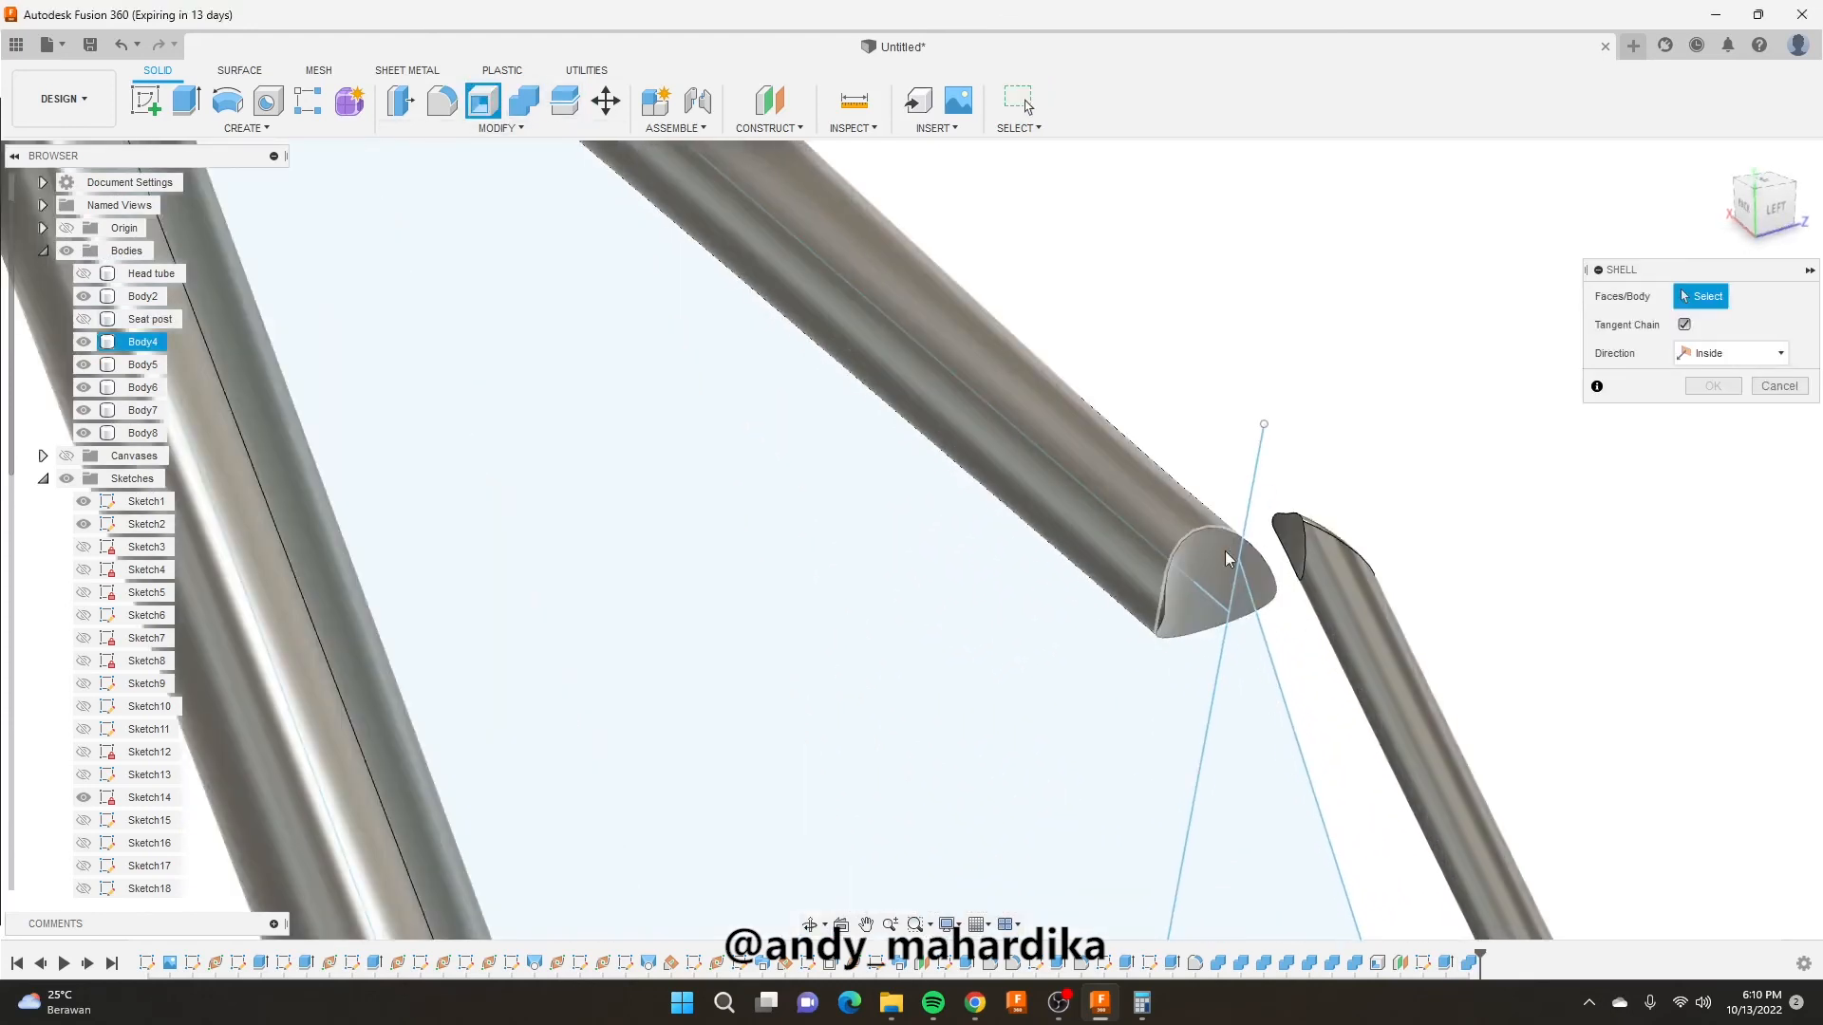
left_click(1200, 568)
scroll(1200, 568, "down", 5)
middle_click_drag(1200, 568, 1033, 254, "shift")
left_click(892, 248)
scroll(885, 340, "down", 4)
scroll(940, 209, "up", 6)
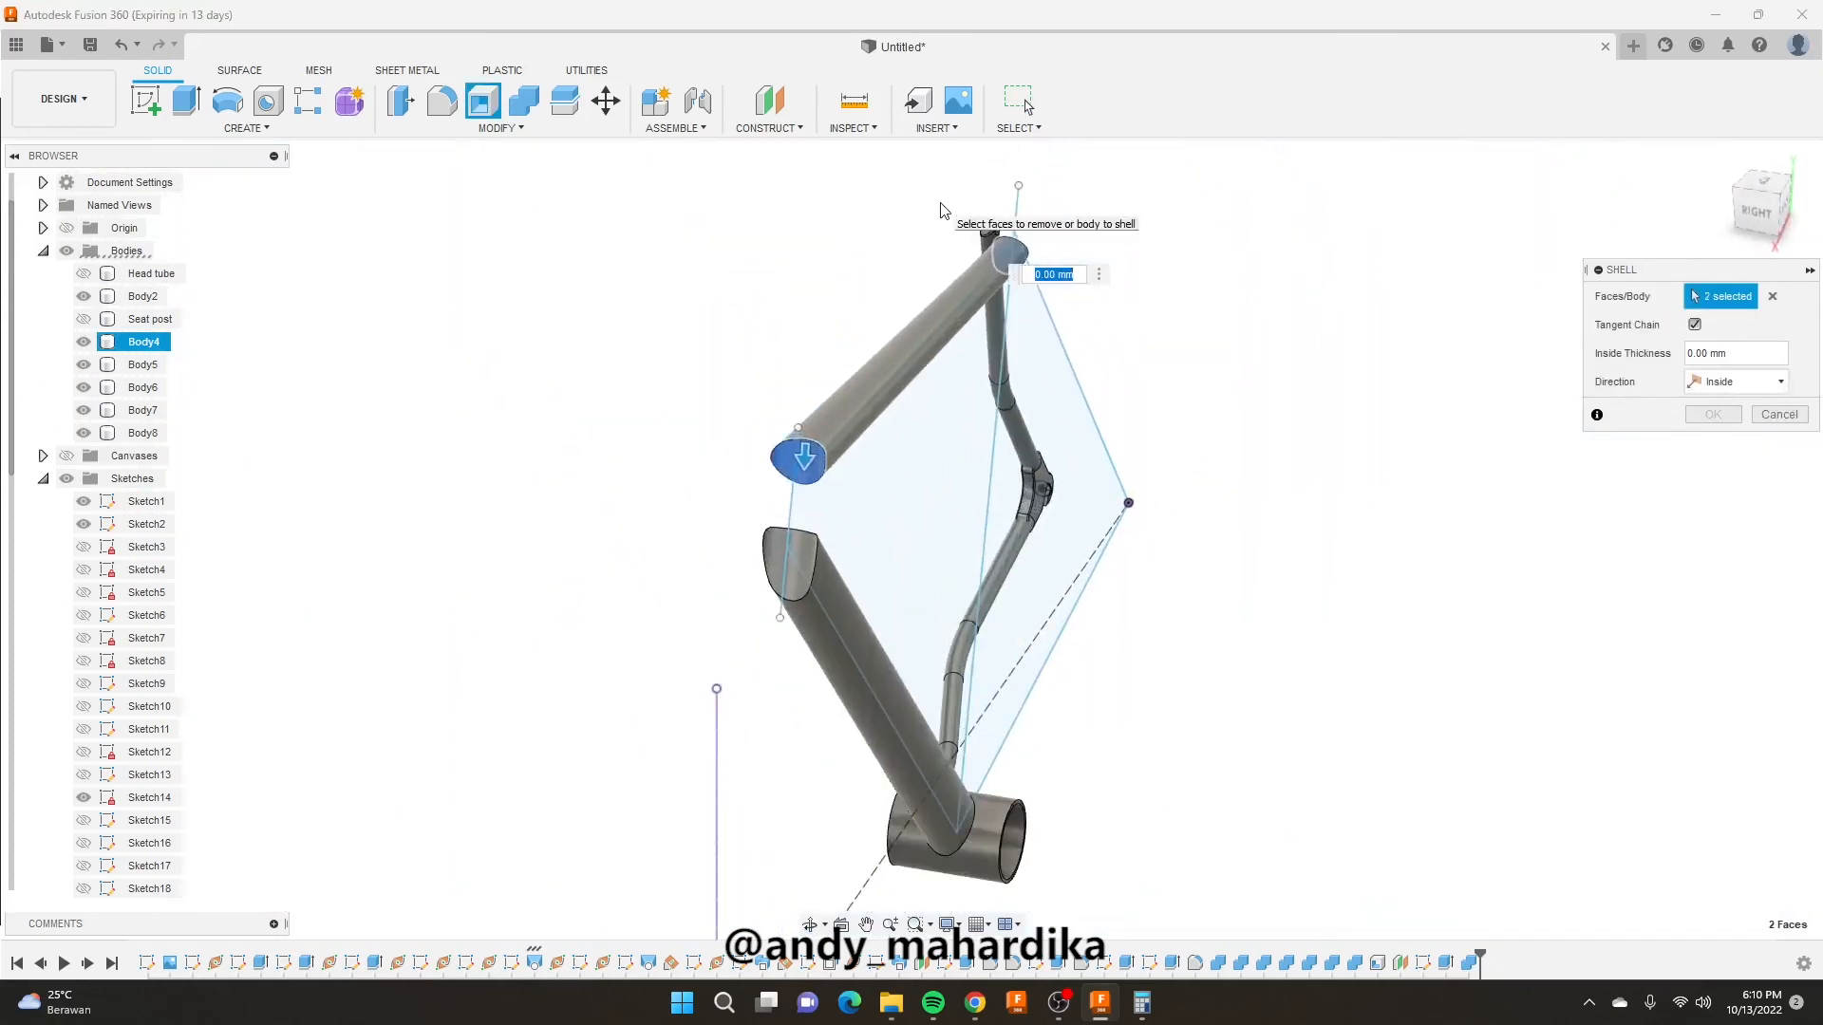
middle_click_drag(940, 211, 887, 276, "shift")
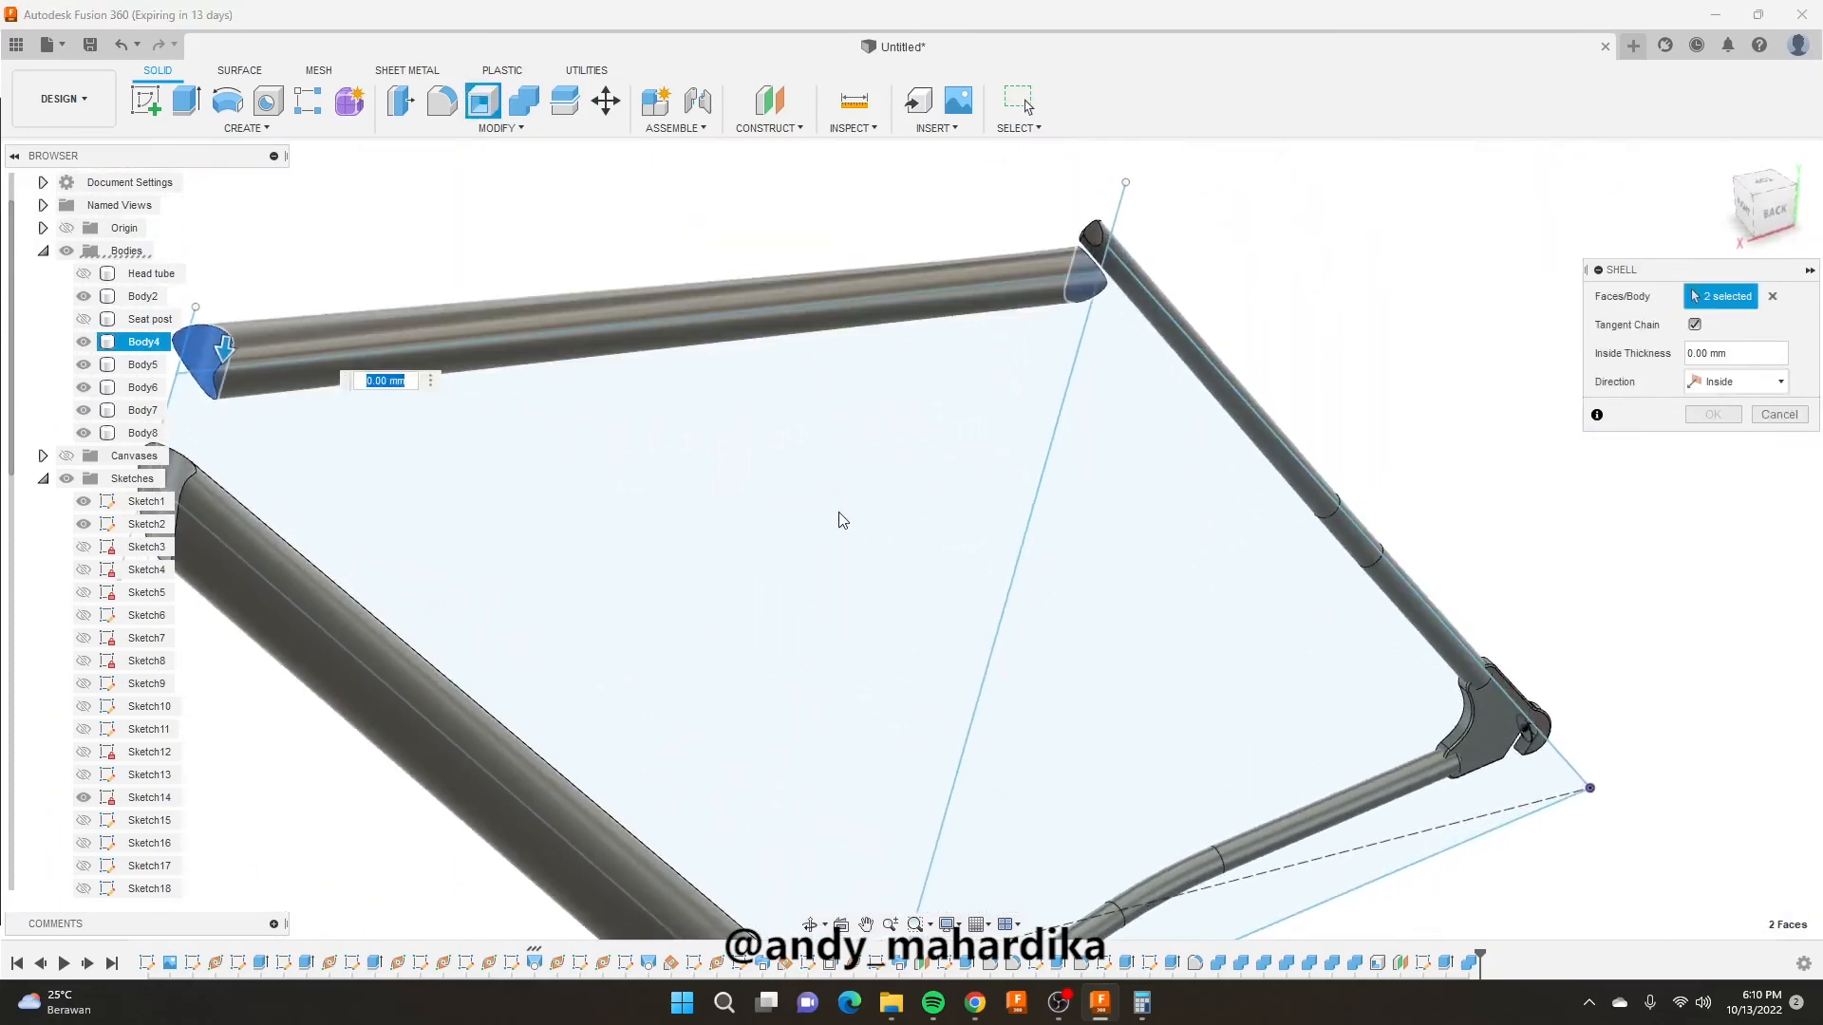
type("2")
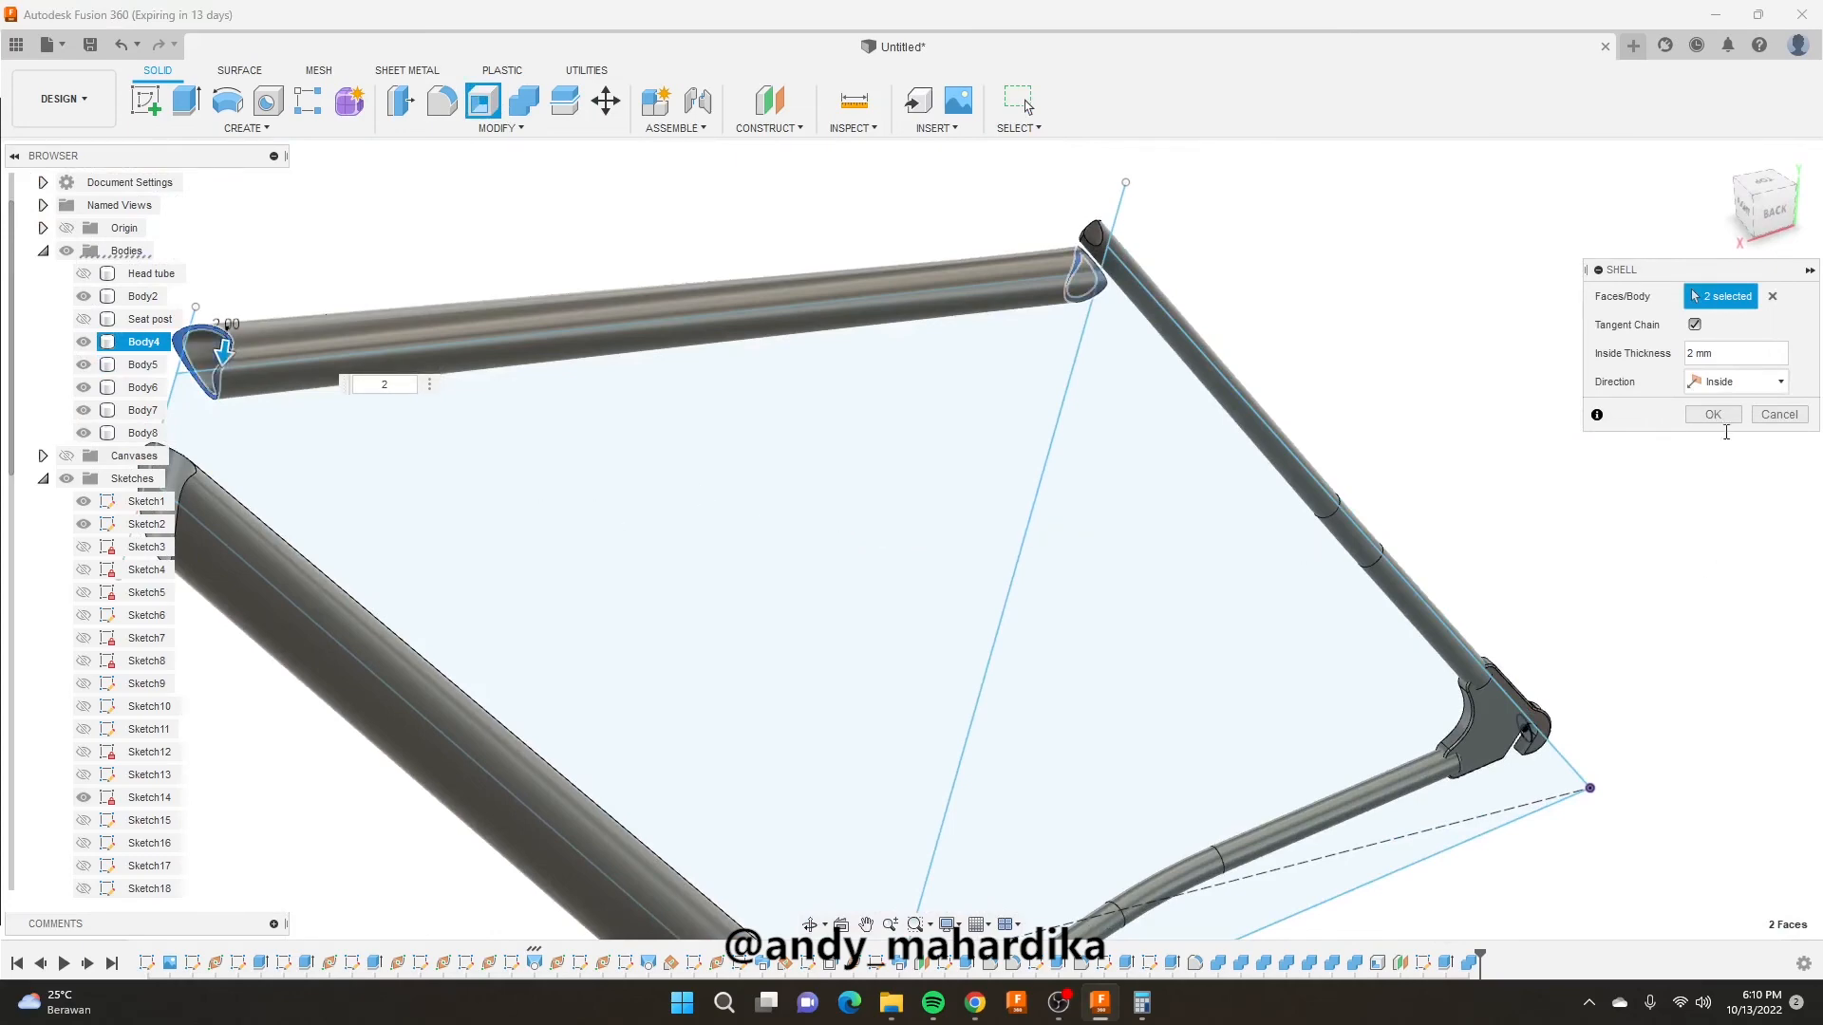
left_click(1713, 414)
Rename the bottom bracket shell body as Bottom bracket and hide it.
middle_click_drag(1045, 437, 691, 441, "shift")
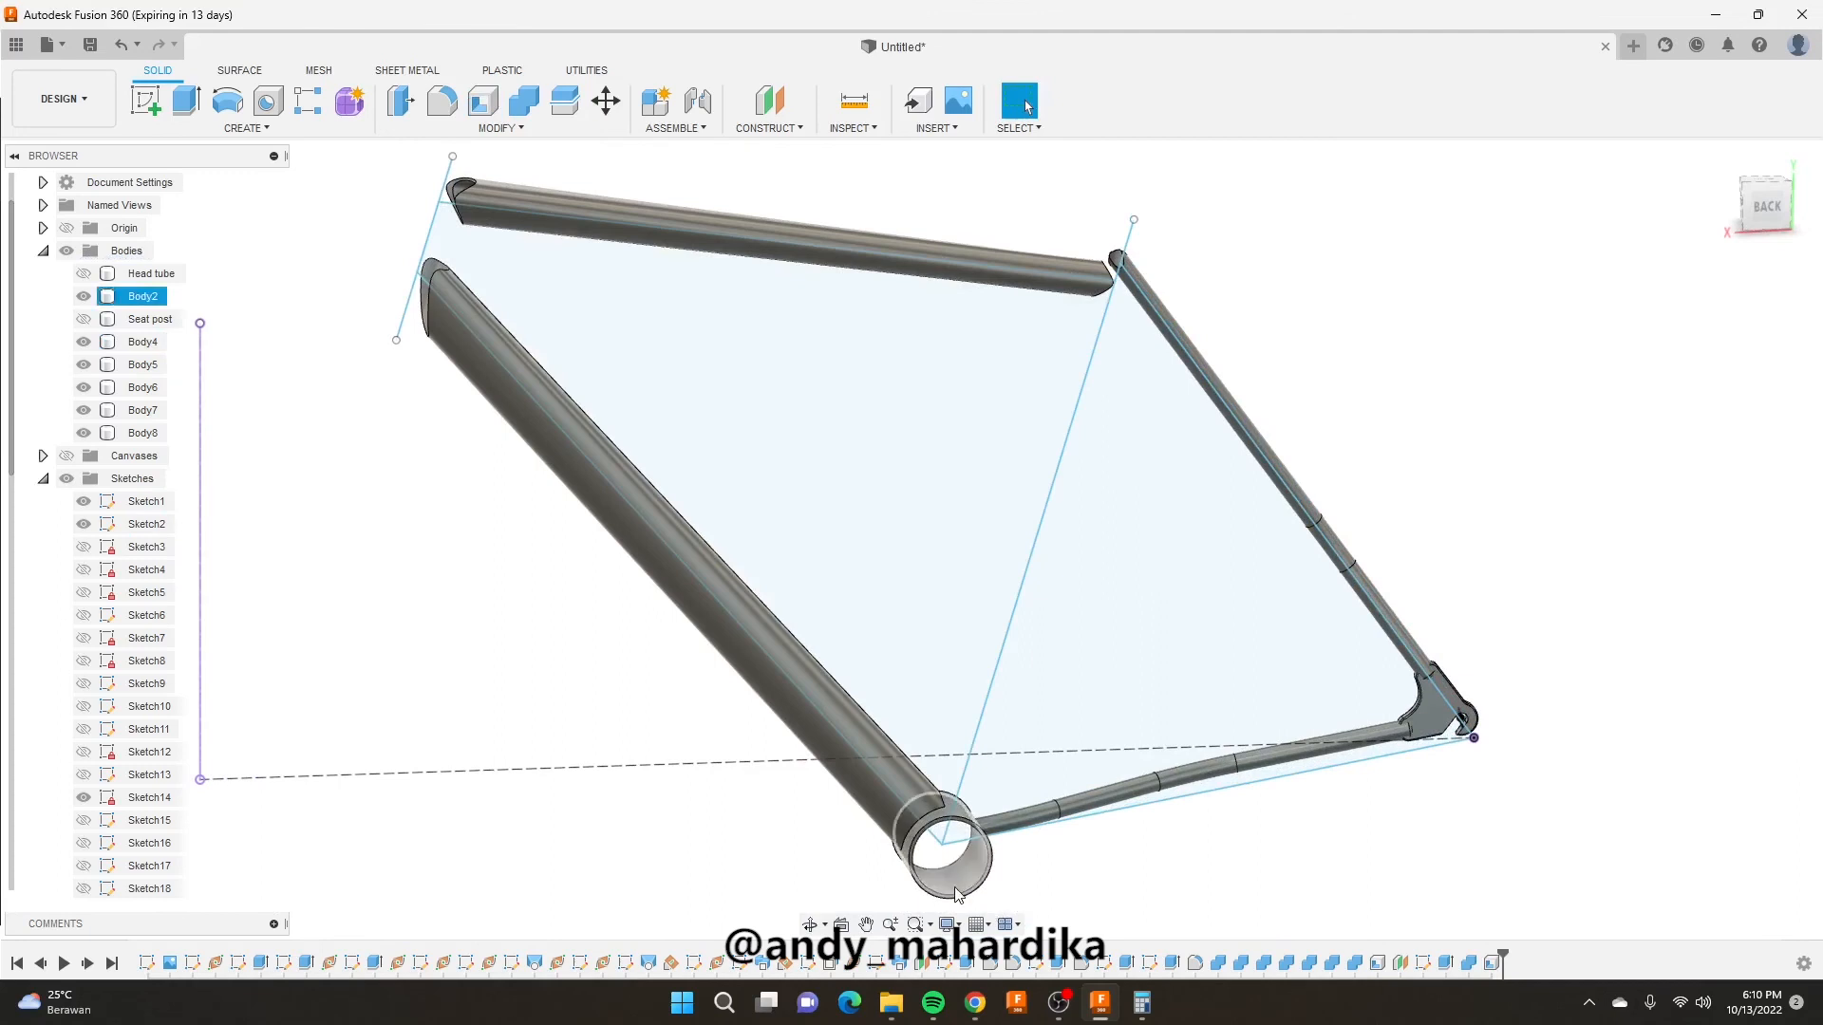
left_click(949, 892)
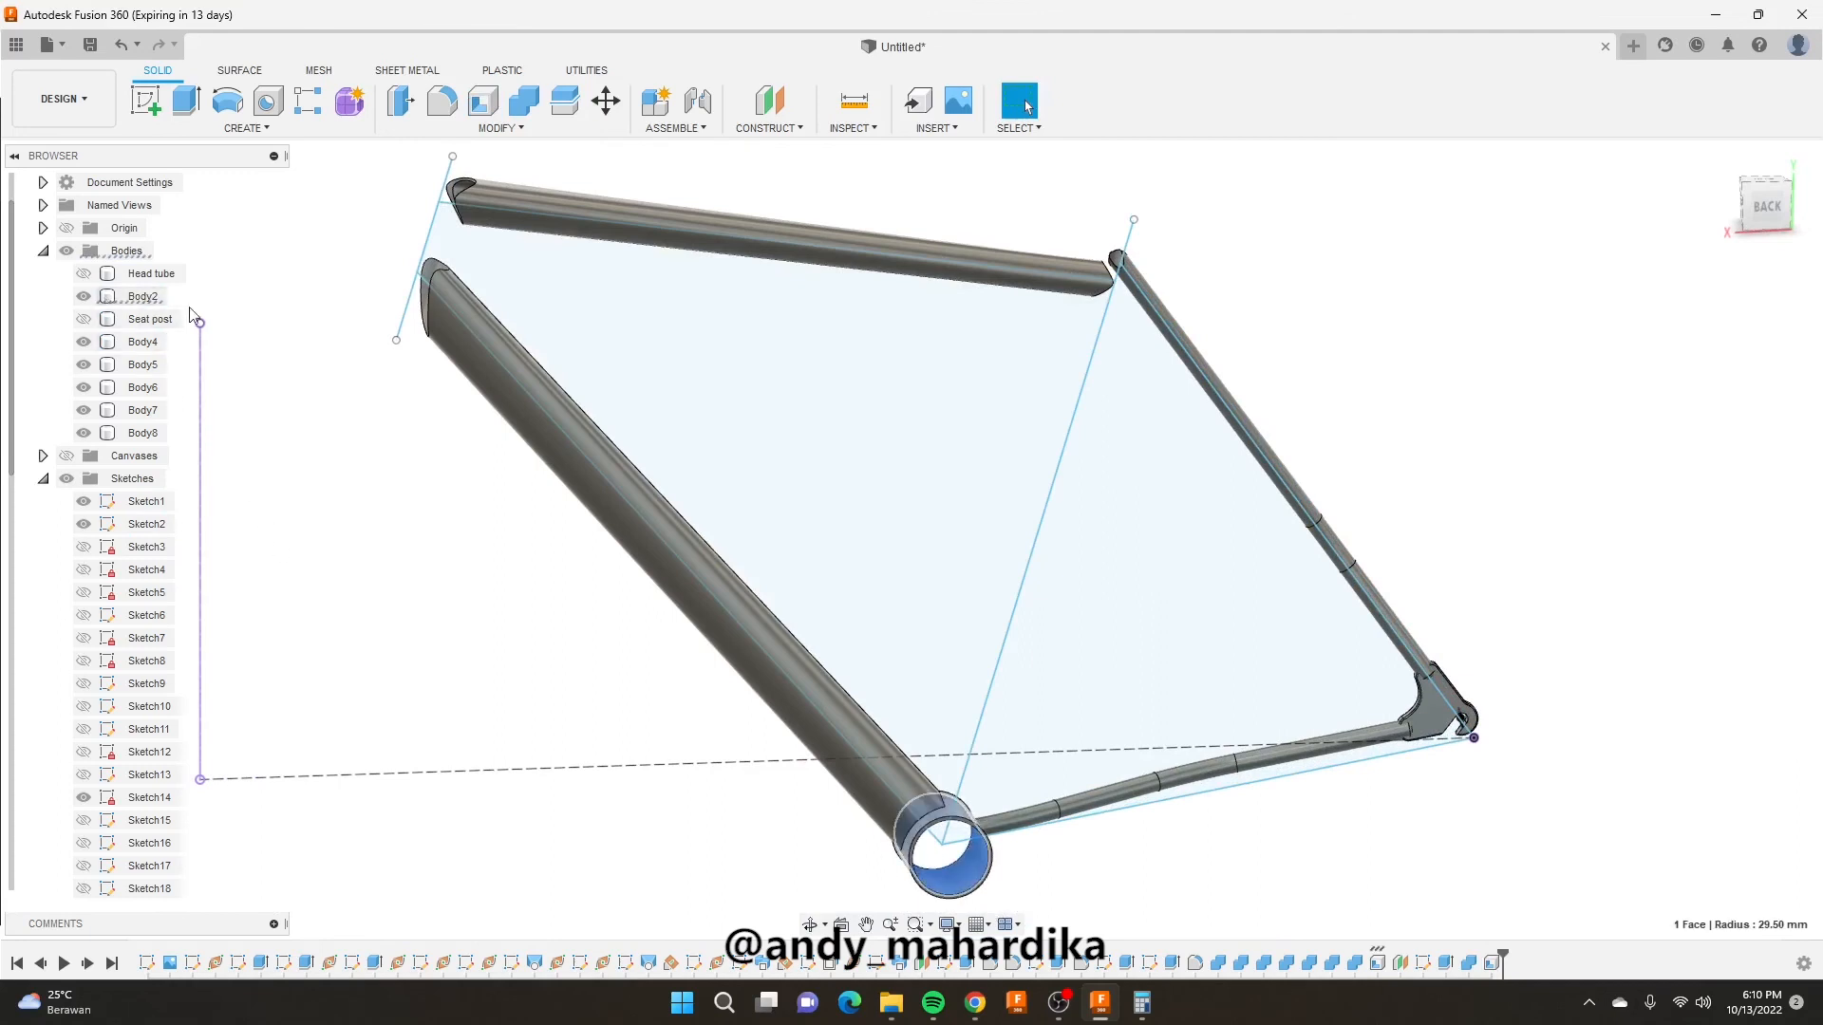
left_click(142, 296)
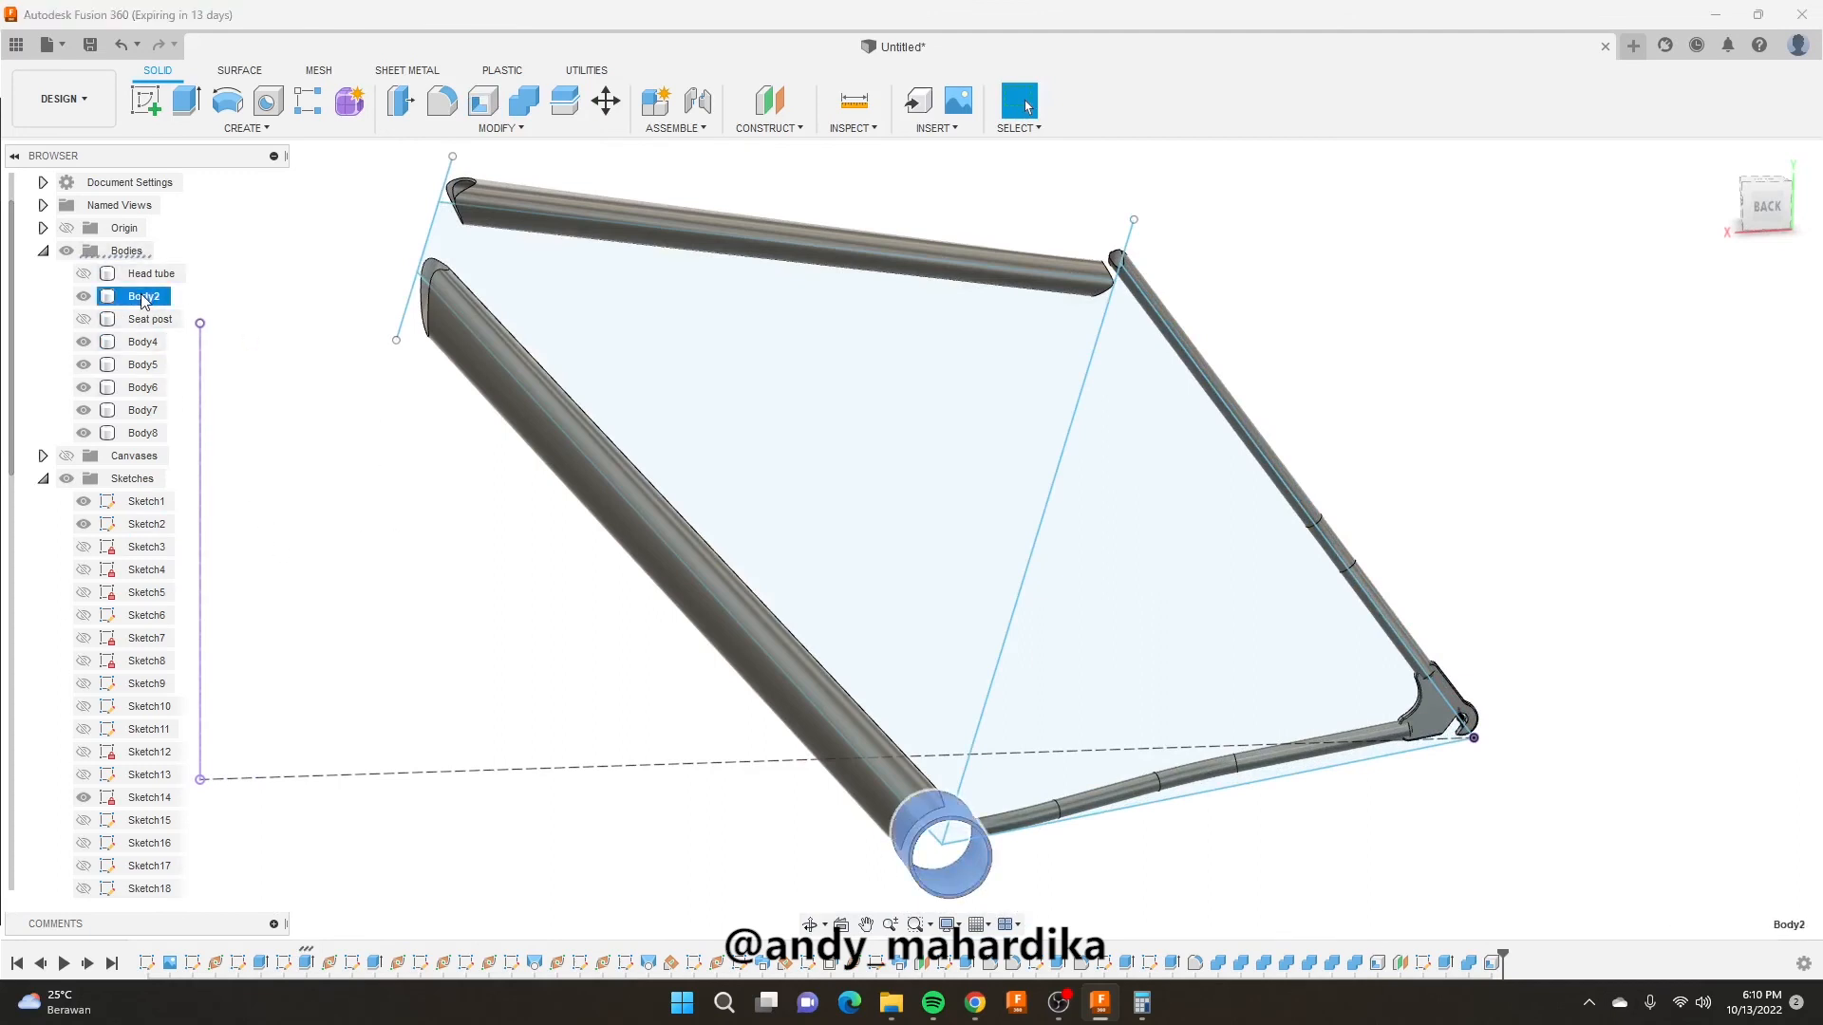
double_click(142, 296)
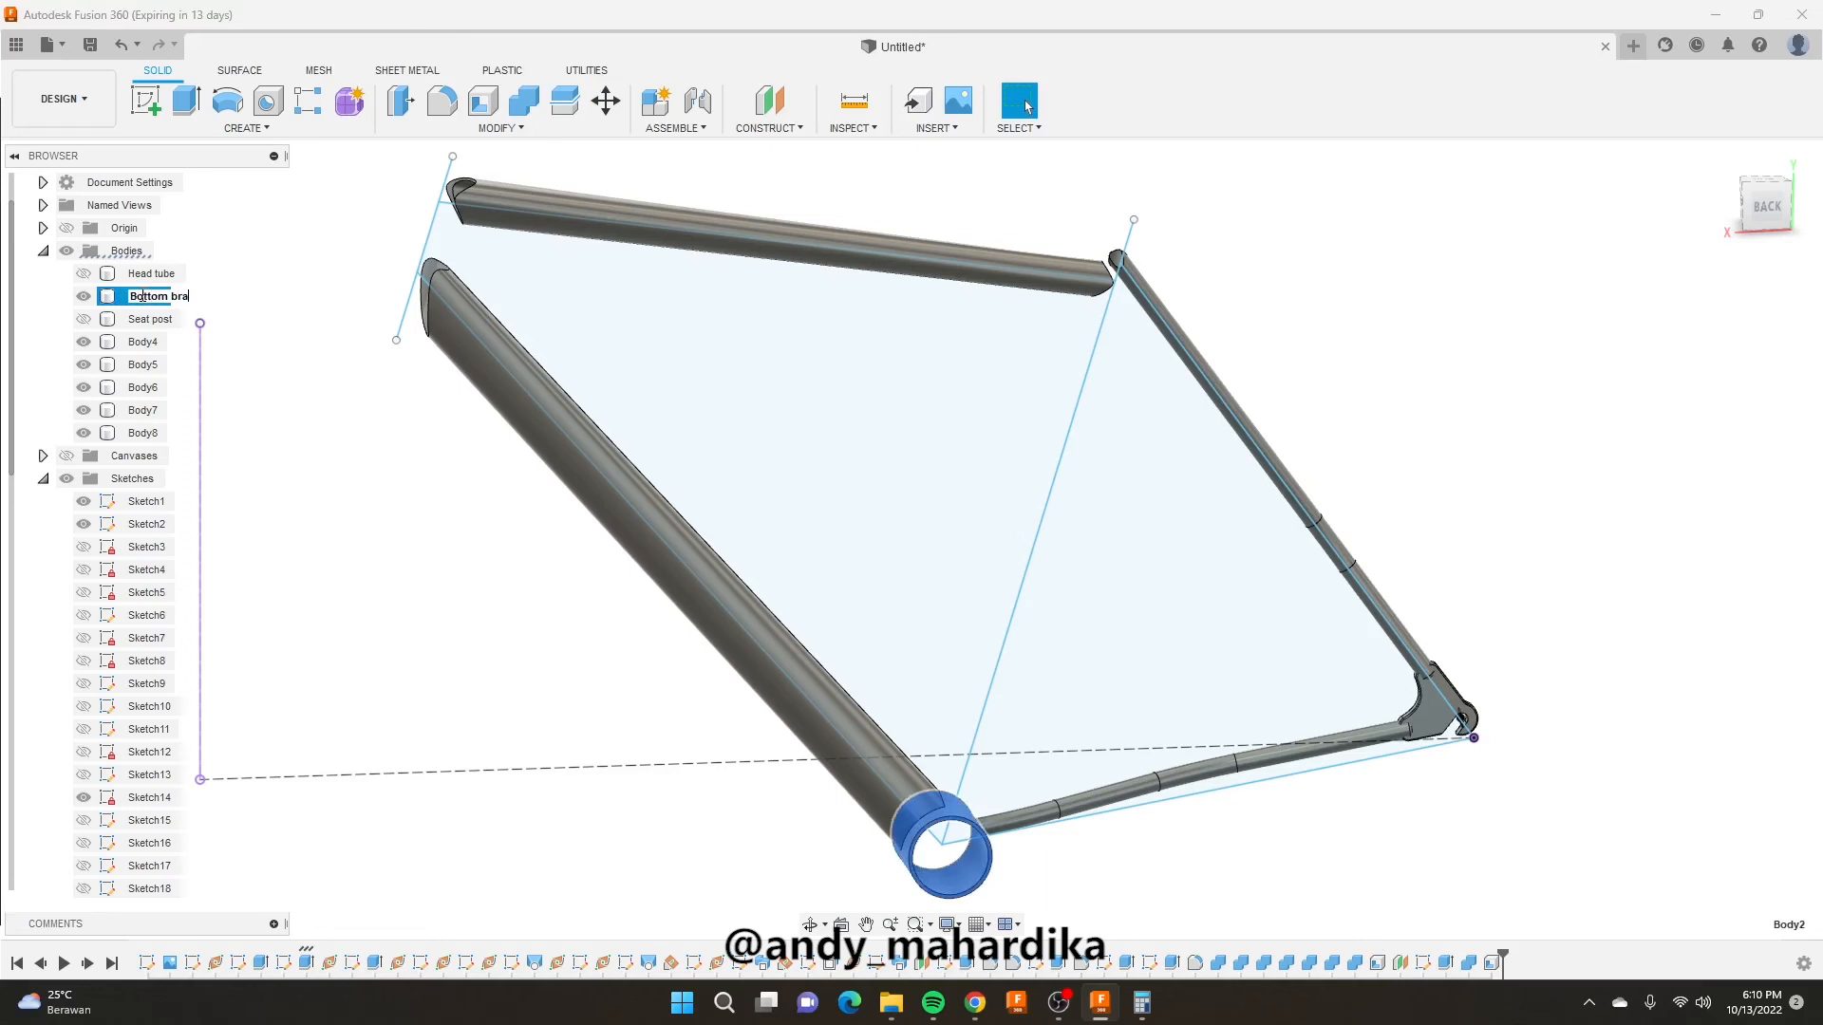
left_click(351, 464)
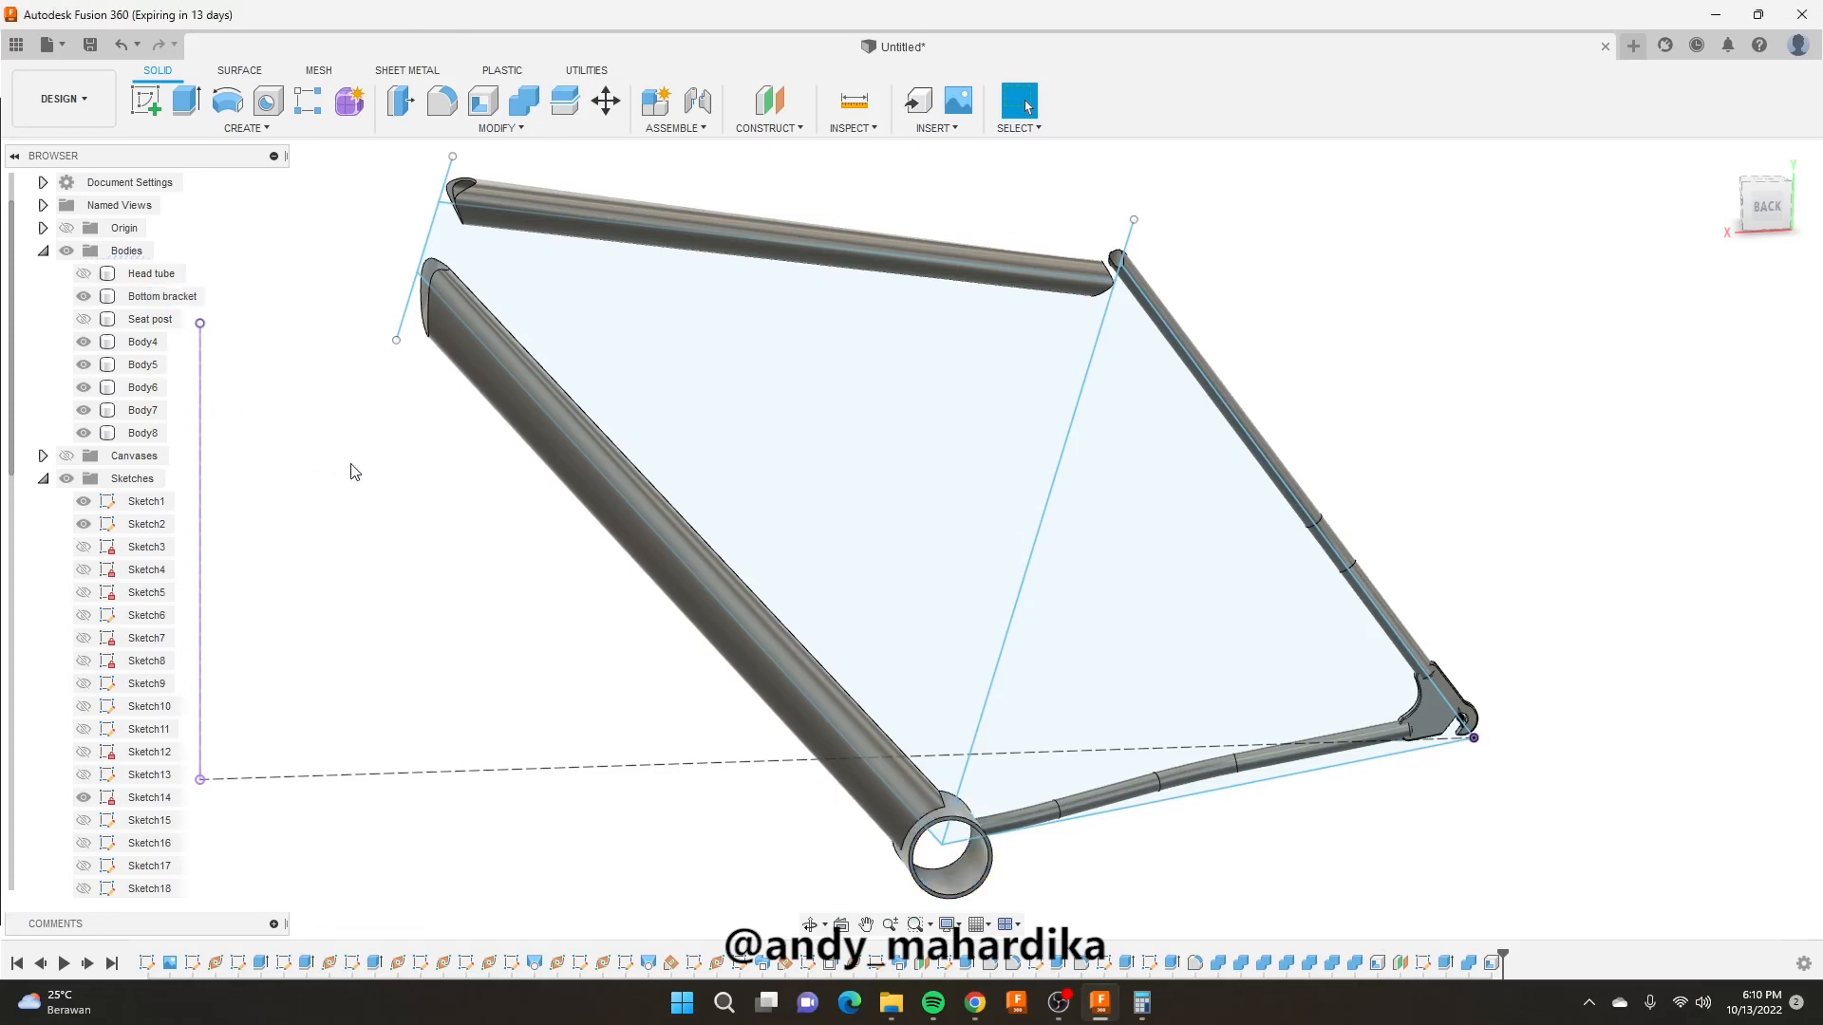
left_click(83, 296)
scroll(468, 517, "up", 3)
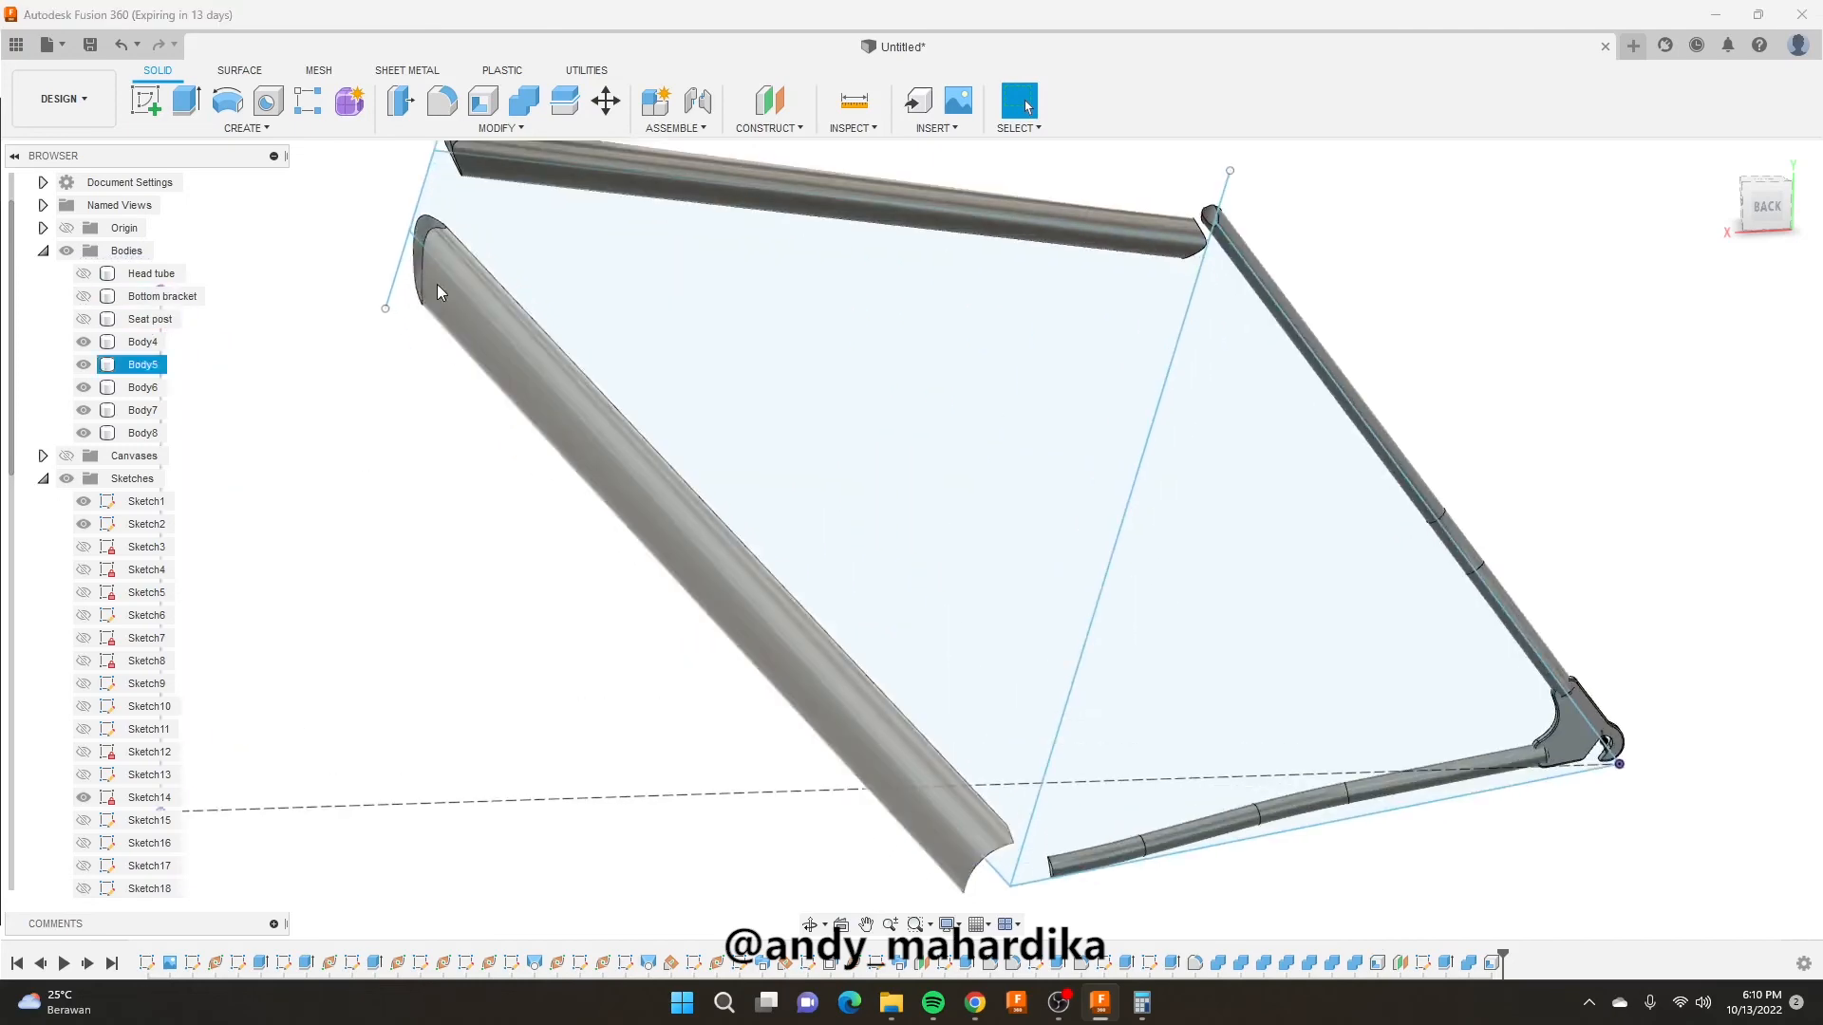
Shell the down tube with a 2 mm inside thickness, removing its upper end face and both lower end faces.
left_click(483, 100)
middle_click_drag(954, 551, 925, 641, "shift")
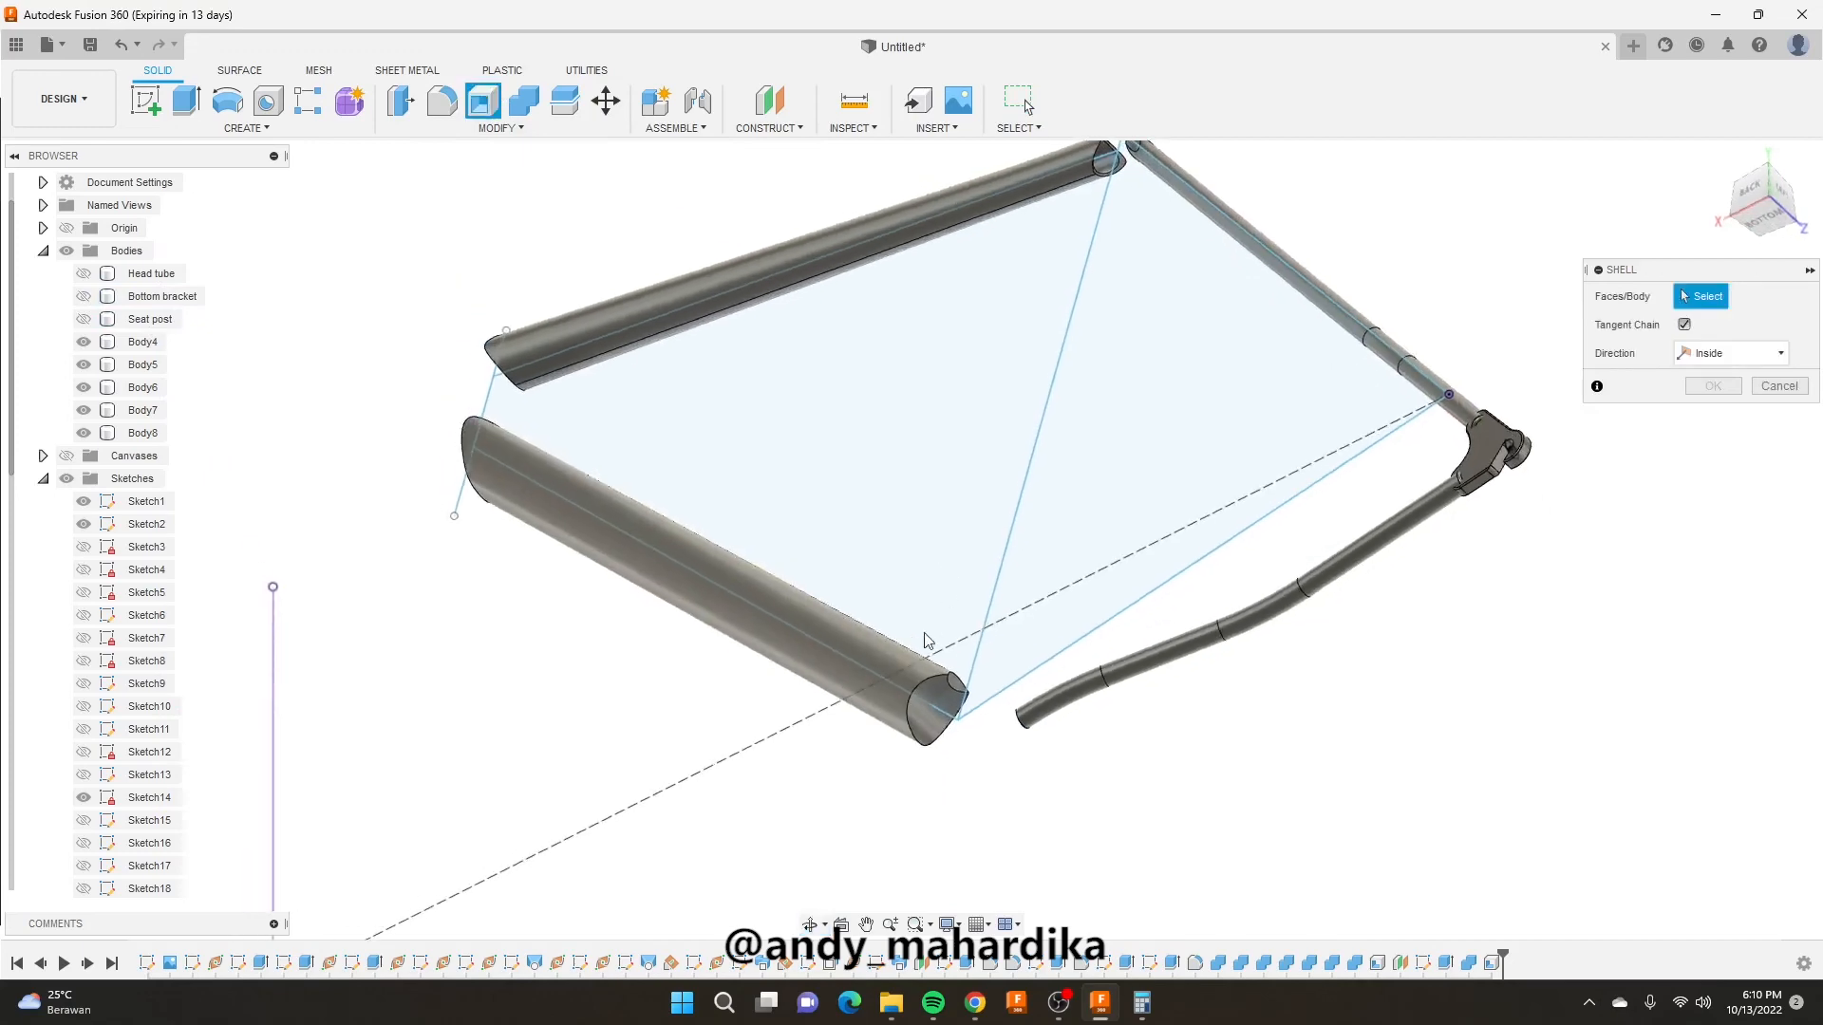
left_click(935, 714)
scroll(945, 707, "up", 3)
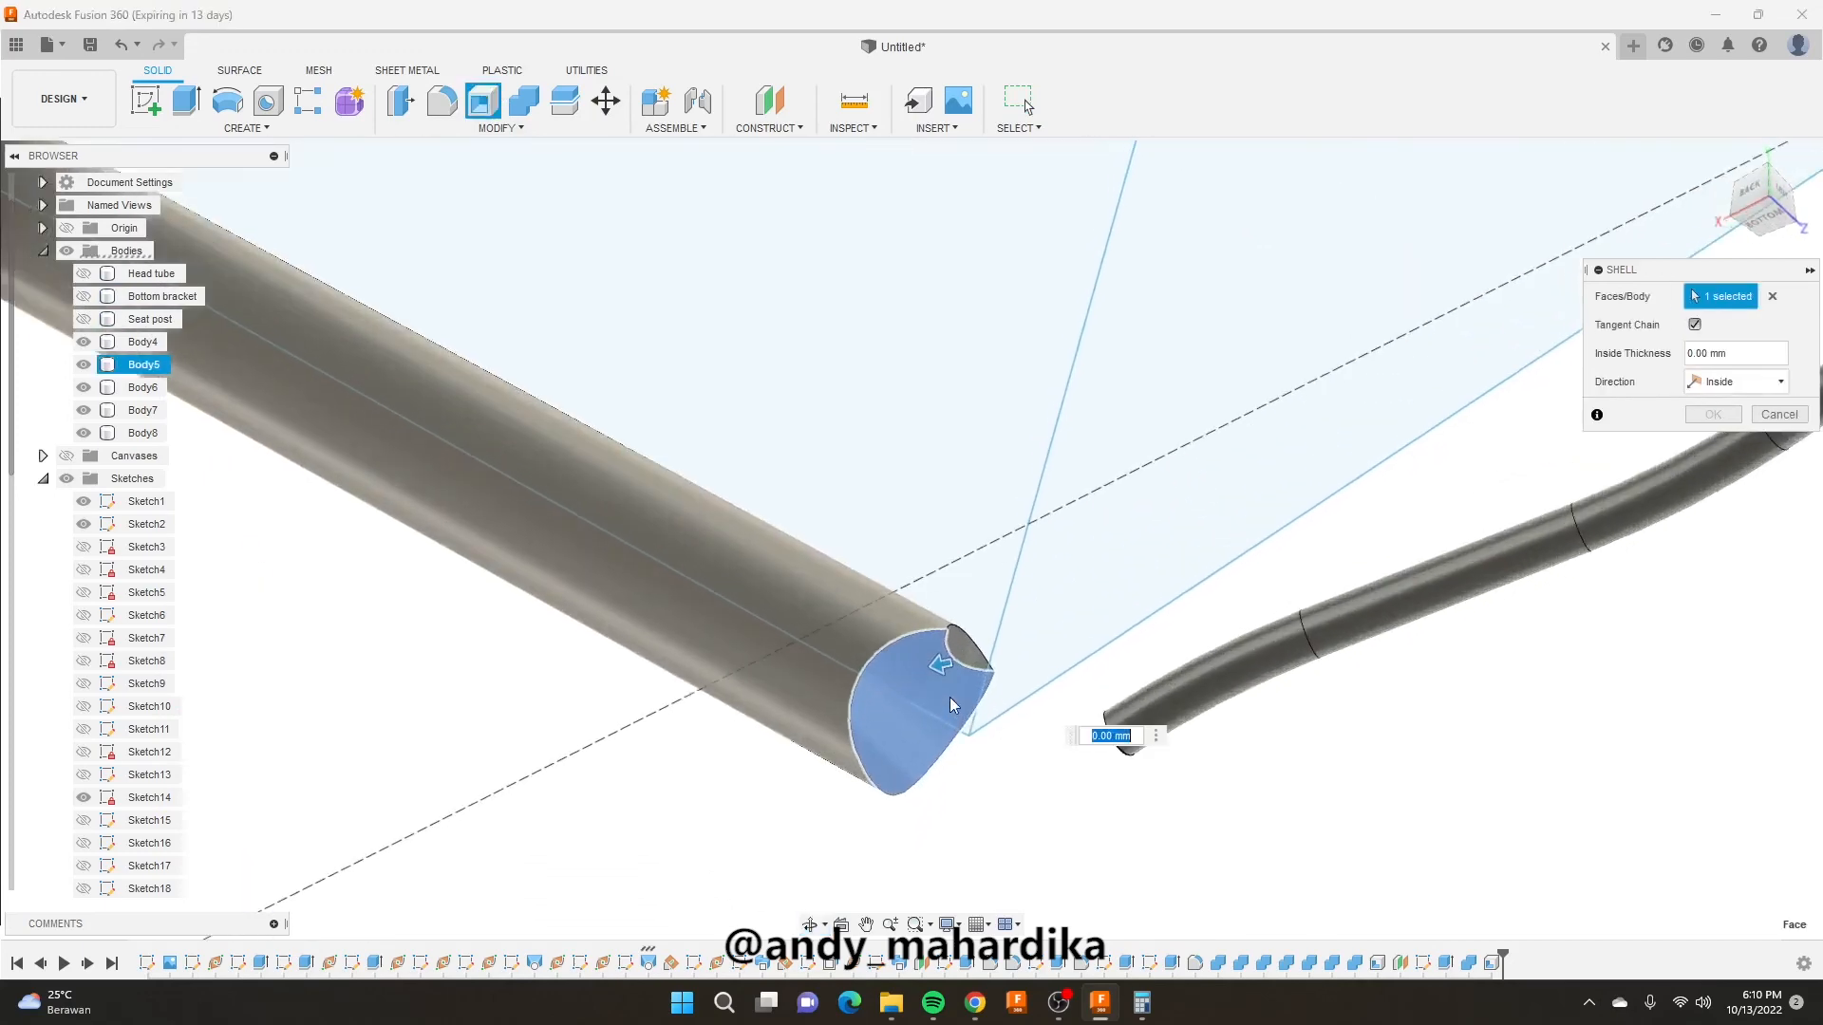
left_click(959, 636)
scroll(959, 636, "down", 3)
middle_click_drag(474, 302, 686, 436, "shift")
left_click(480, 425)
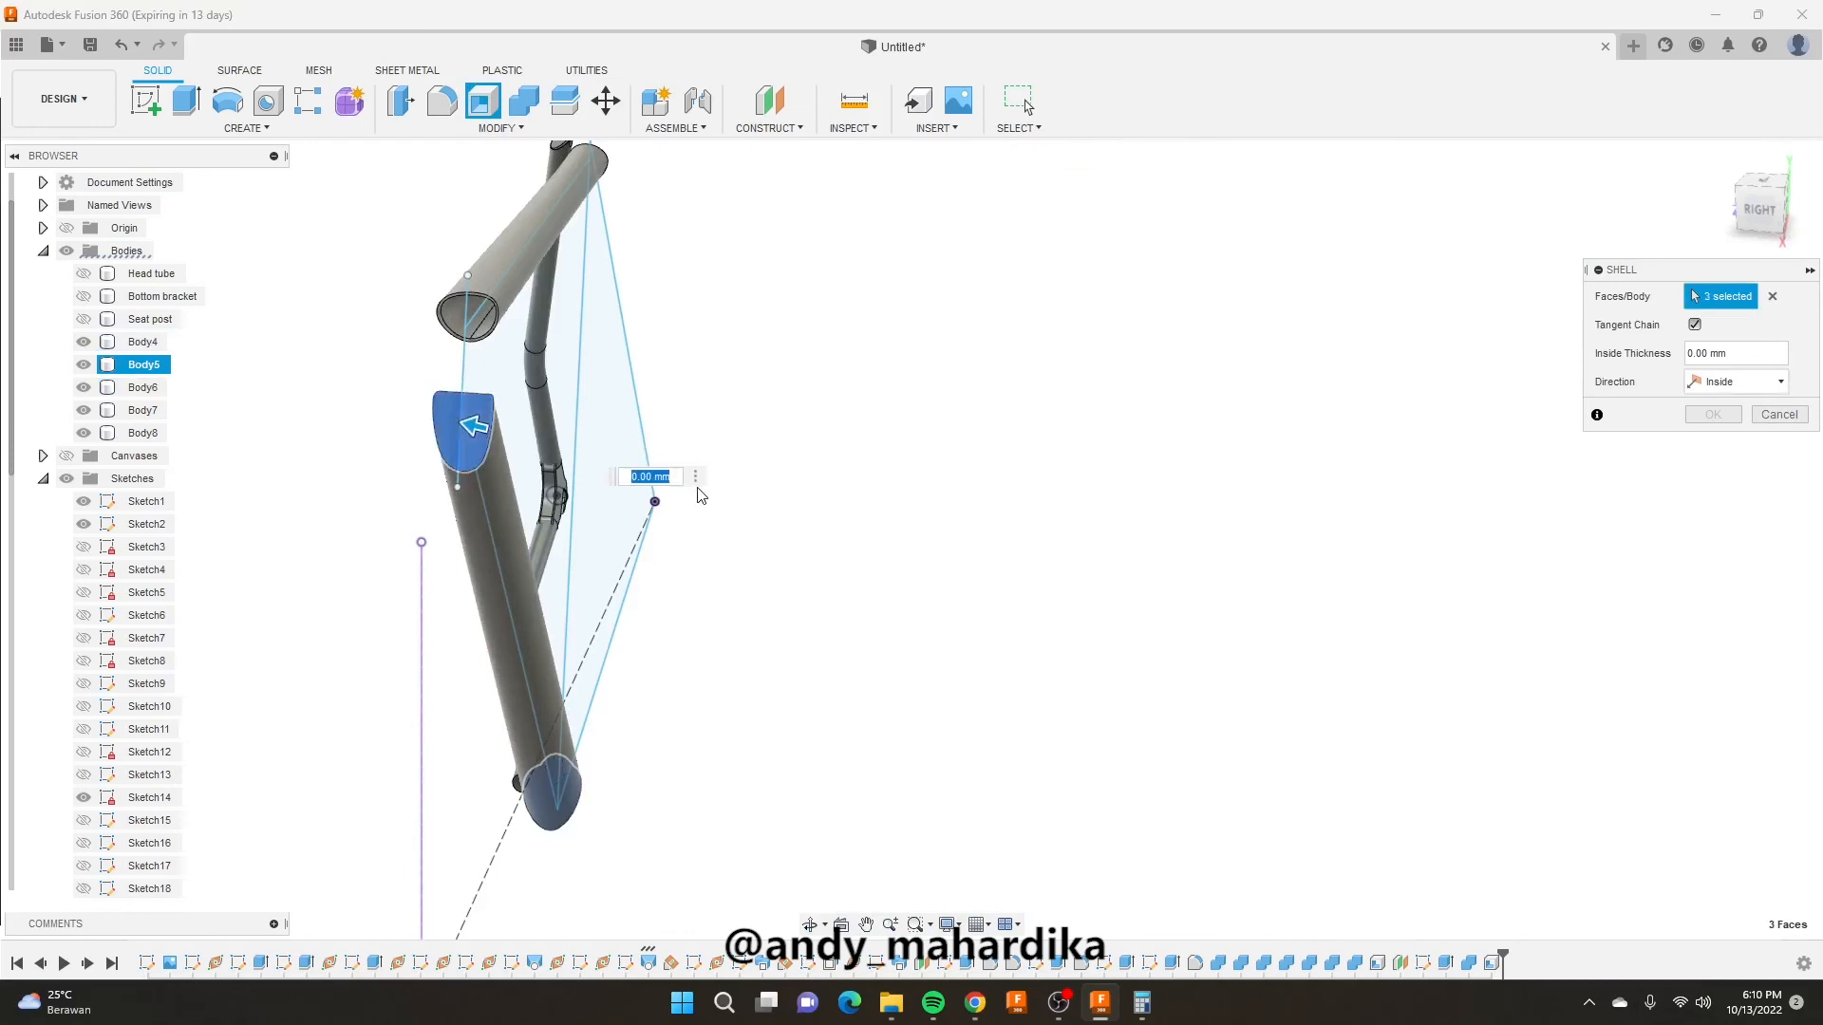
type("2")
key("Return")
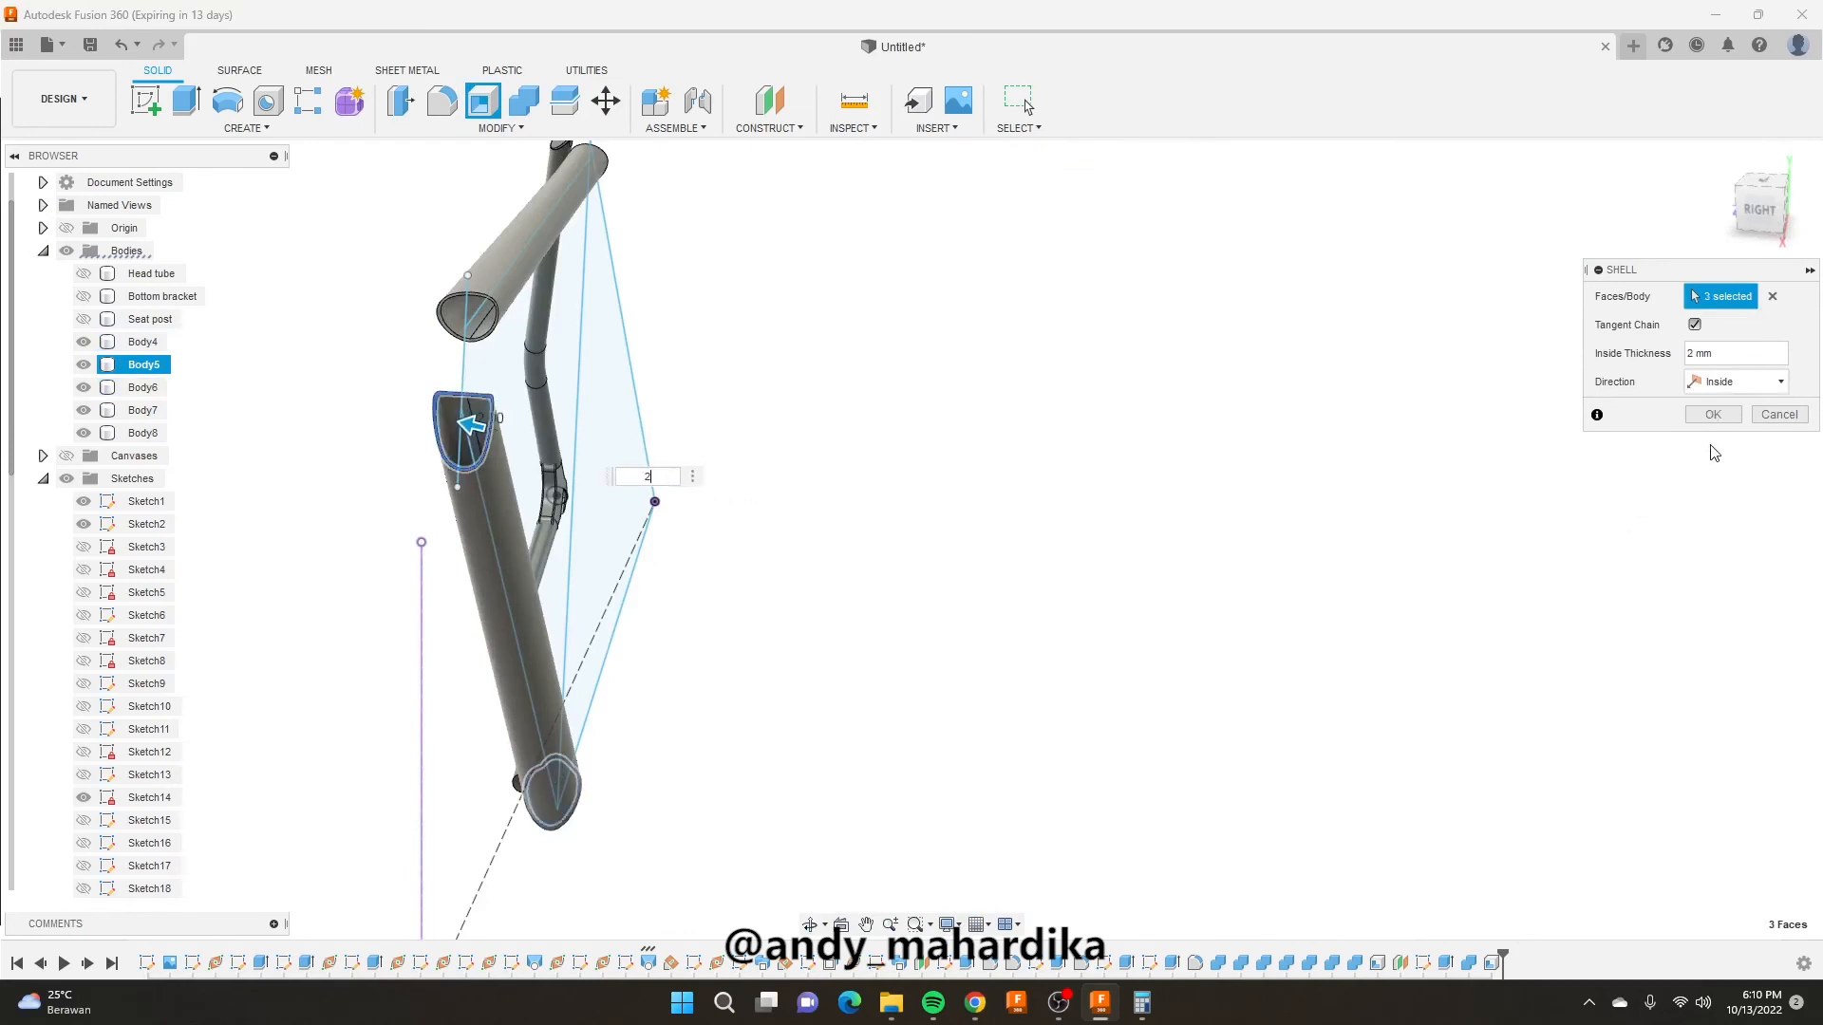
left_click(1714, 415)
Shell the chainstay with a 2 mm inside thickness, removing its end face at the bottom bracket.
middle_click_drag(785, 611, 902, 368, "shift")
scroll(570, 664, "up", 10)
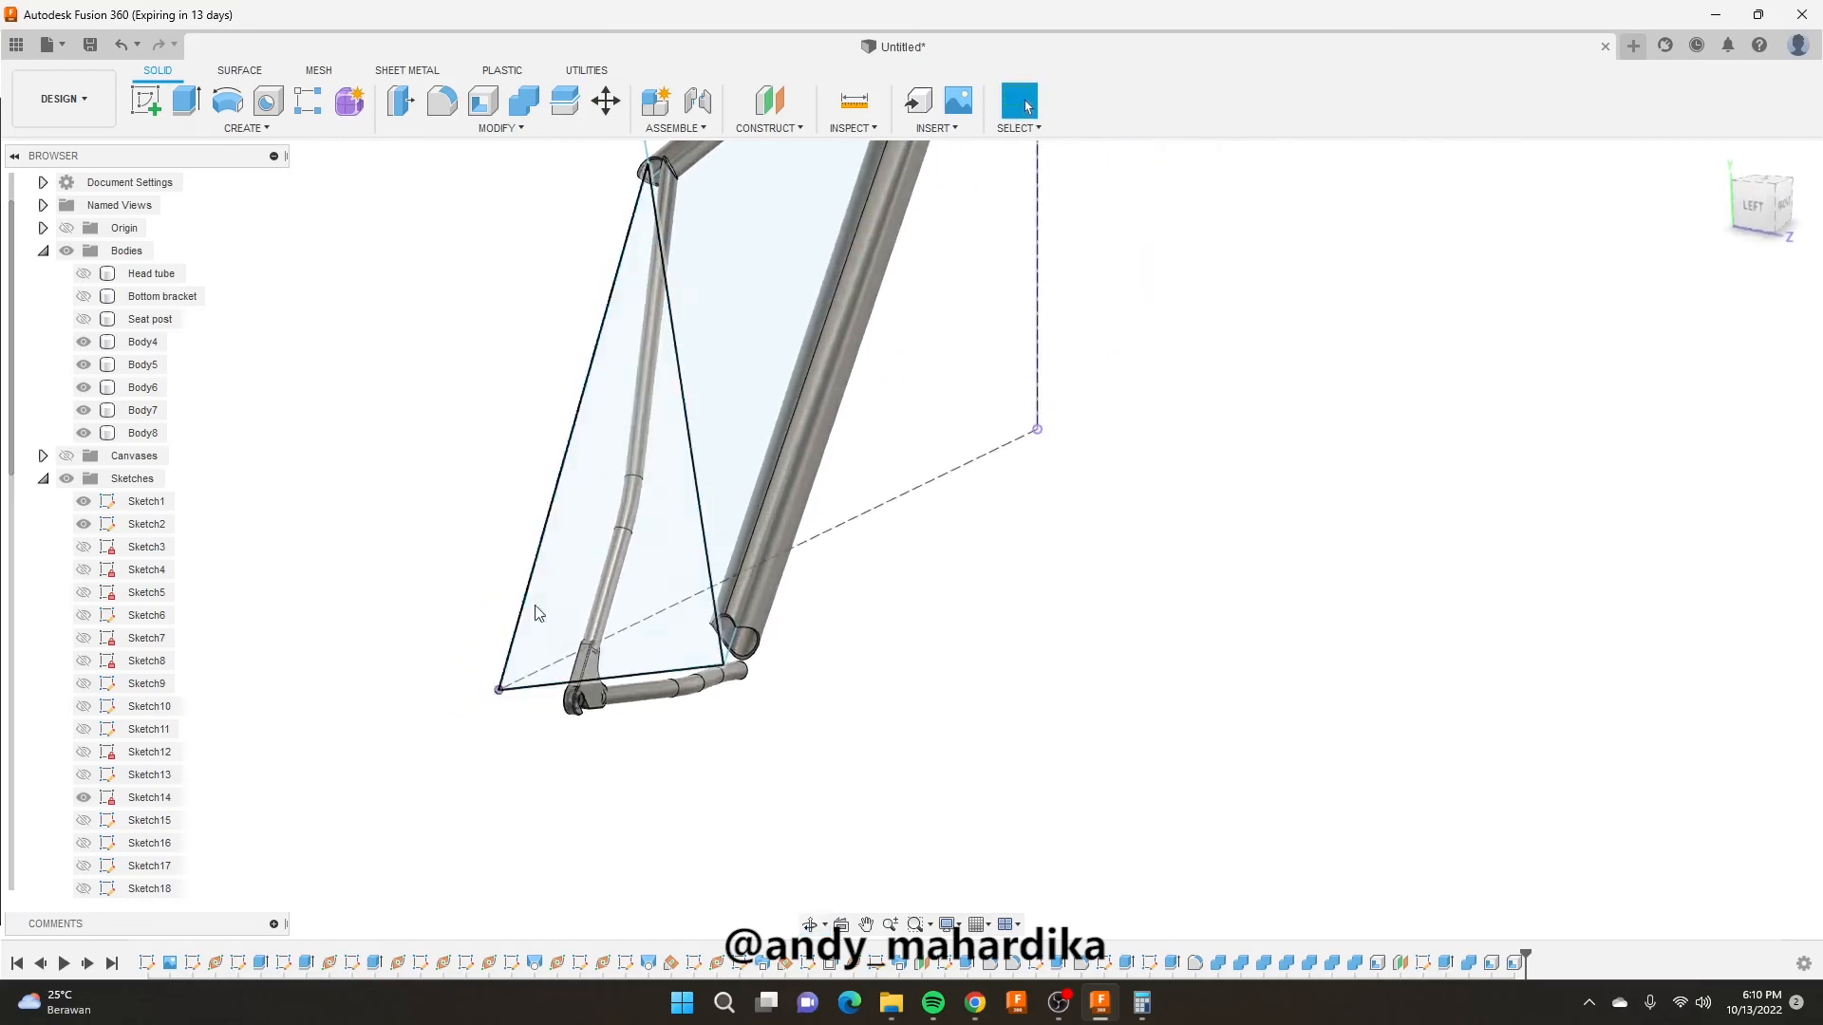
scroll(626, 675, "up", 3)
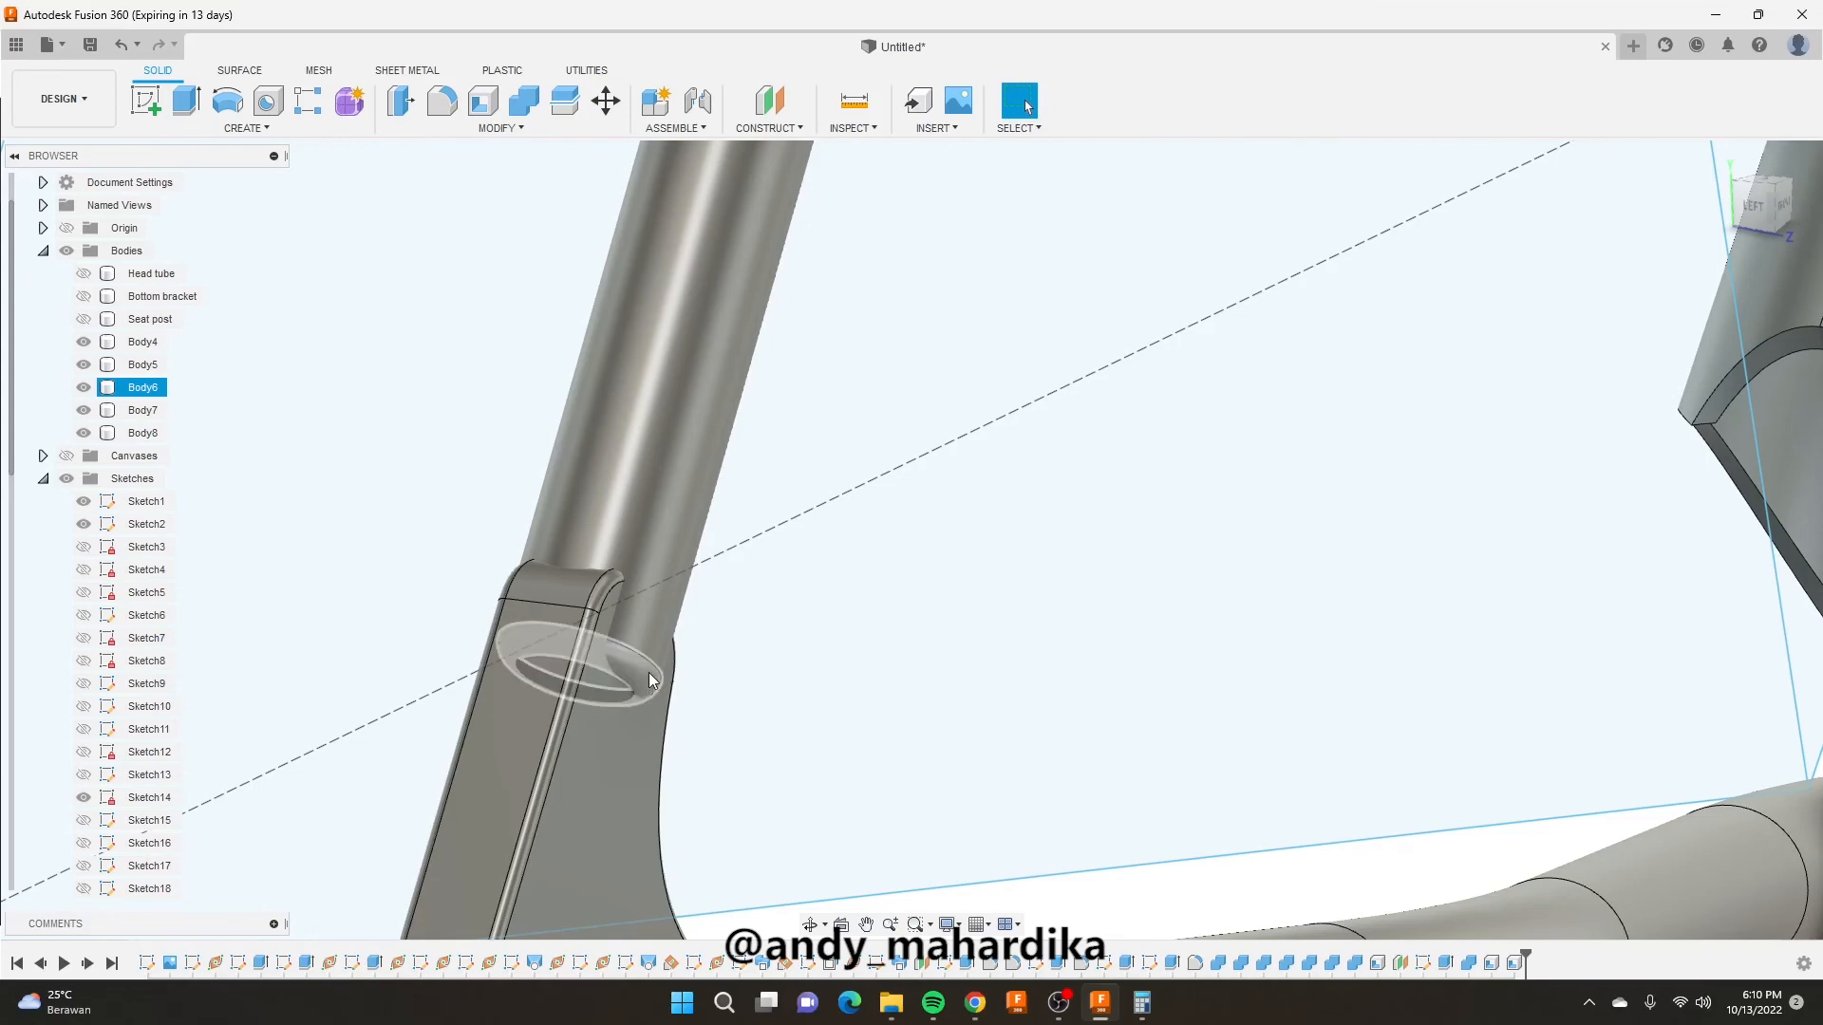
scroll(629, 491, "down", 8)
scroll(702, 574, "up", 4)
middle_click_drag(674, 560, 525, 518, "shift")
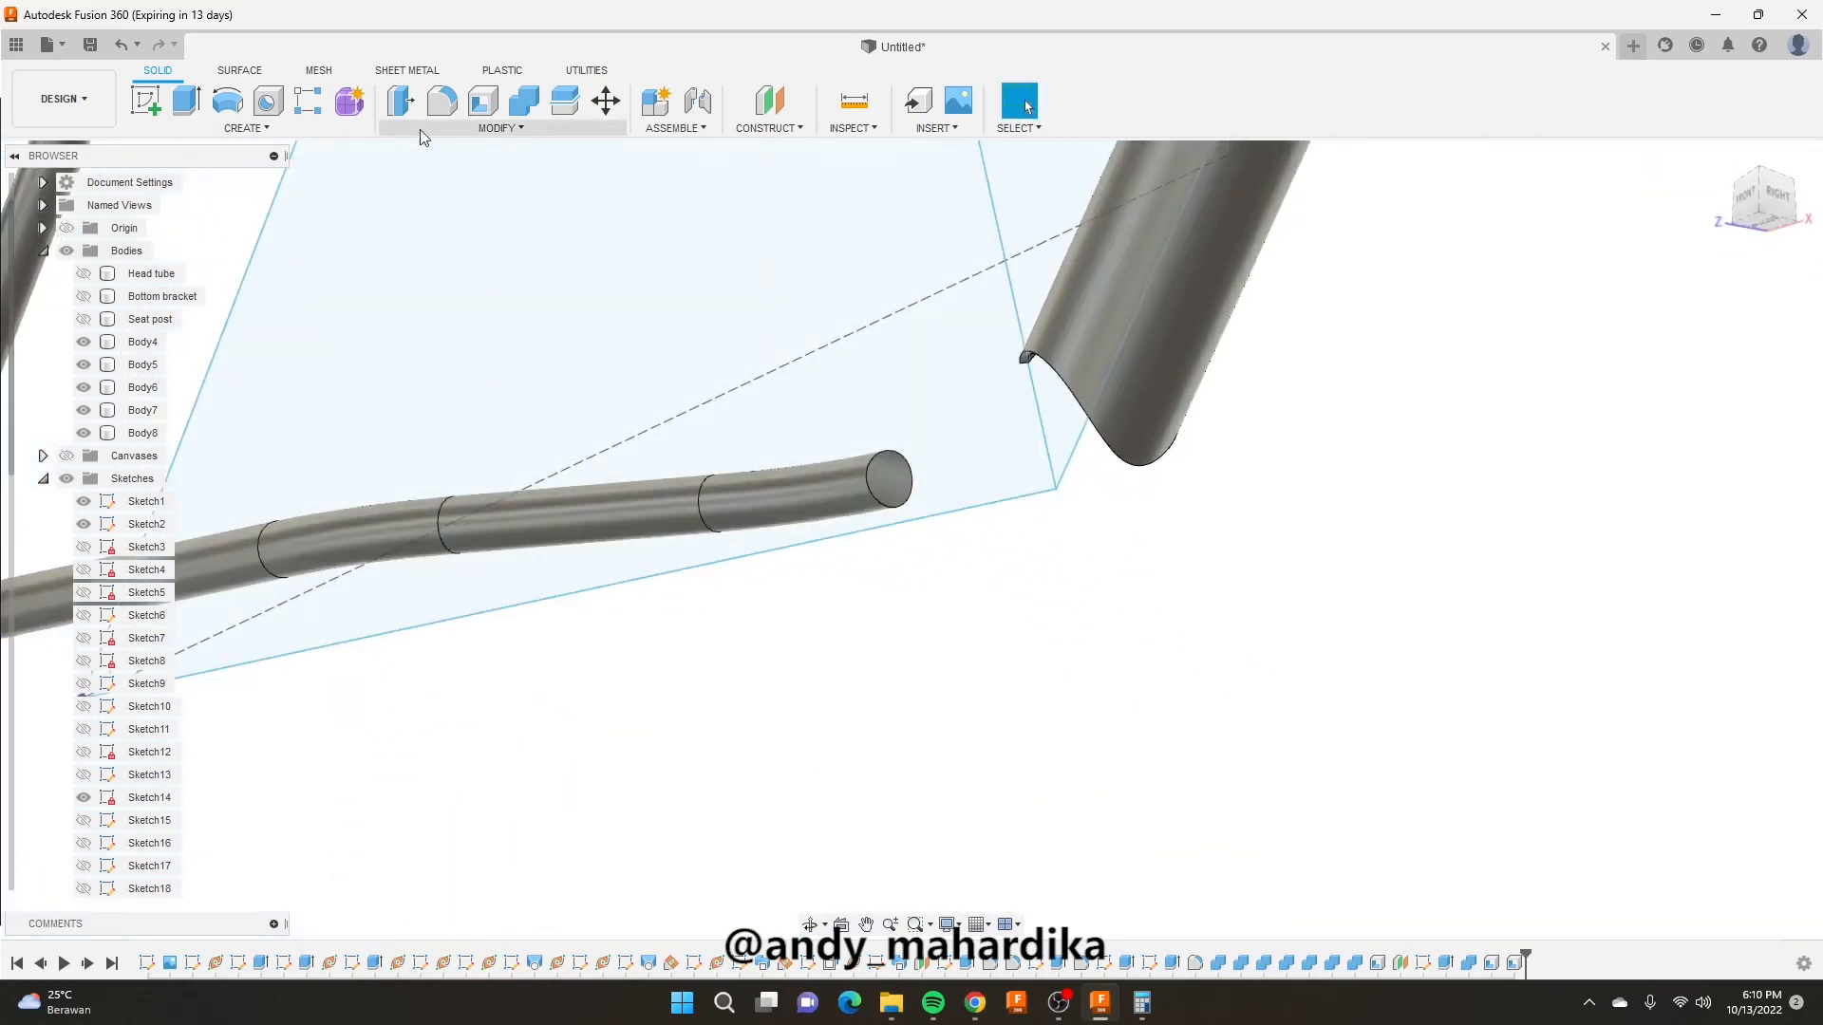
left_click(483, 99)
left_click(889, 479)
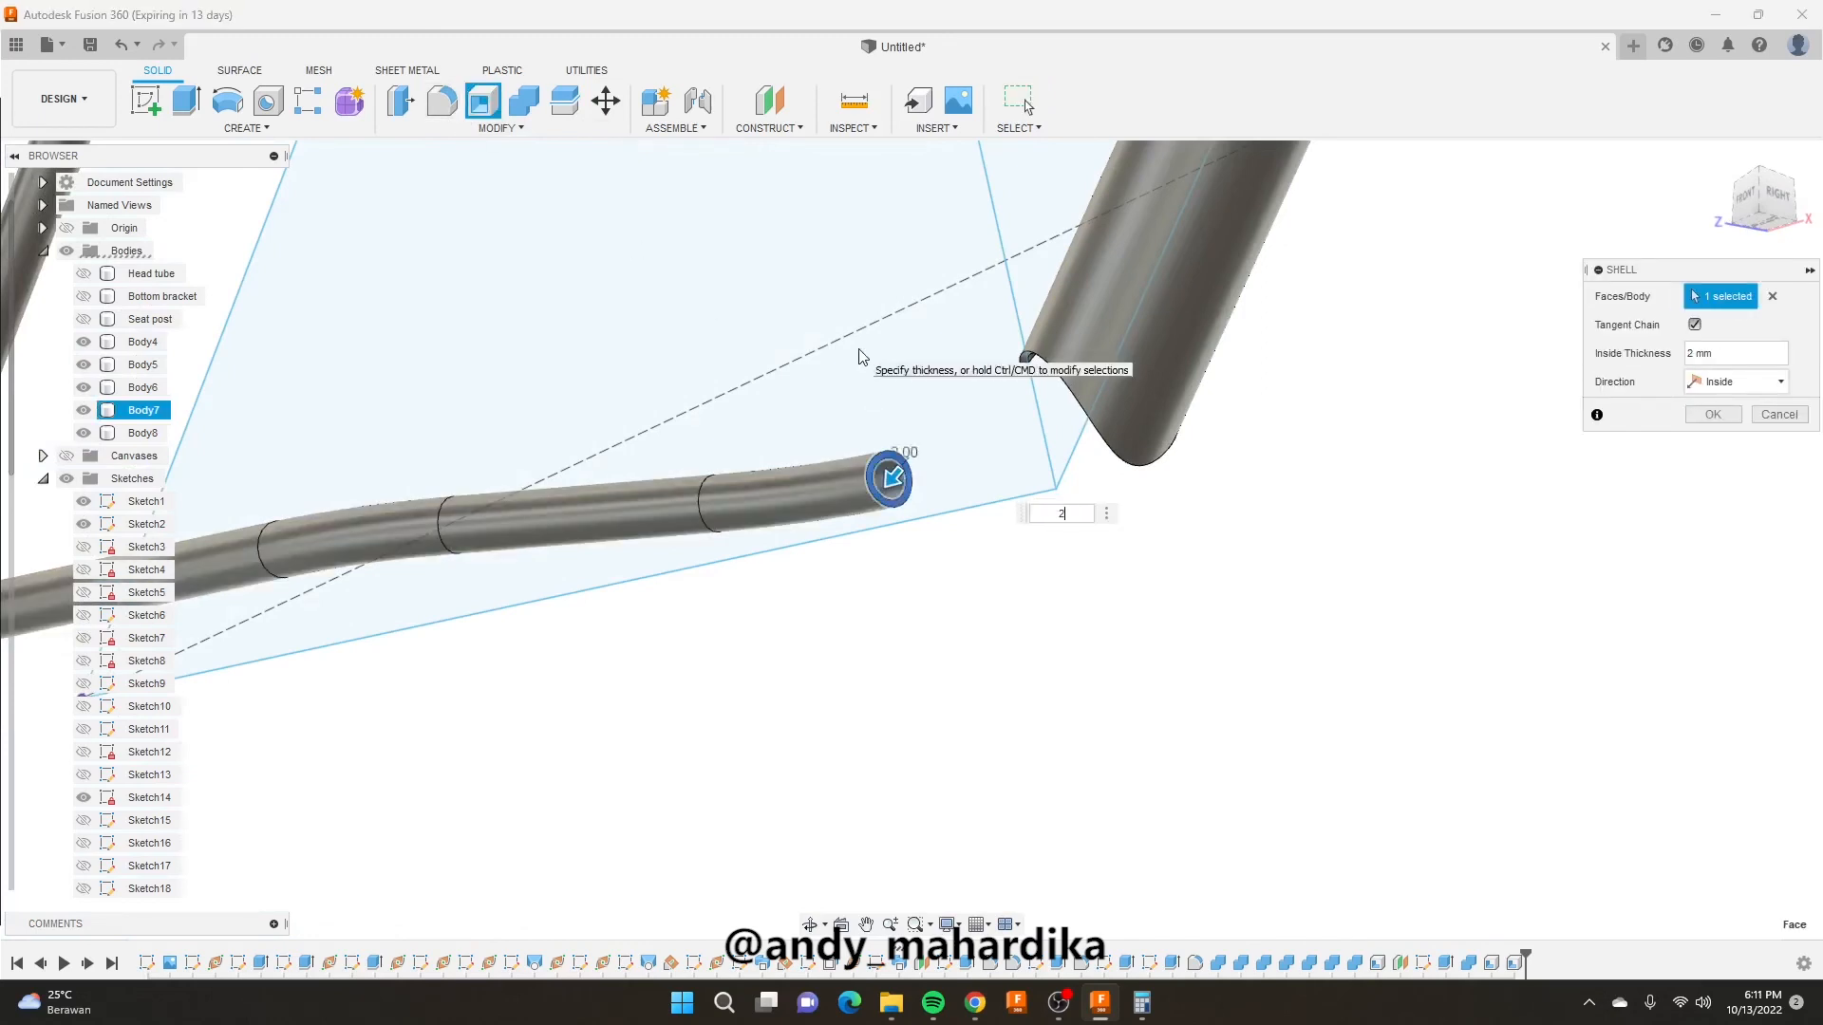
key("Return")
scroll(900, 433, "down", 5)
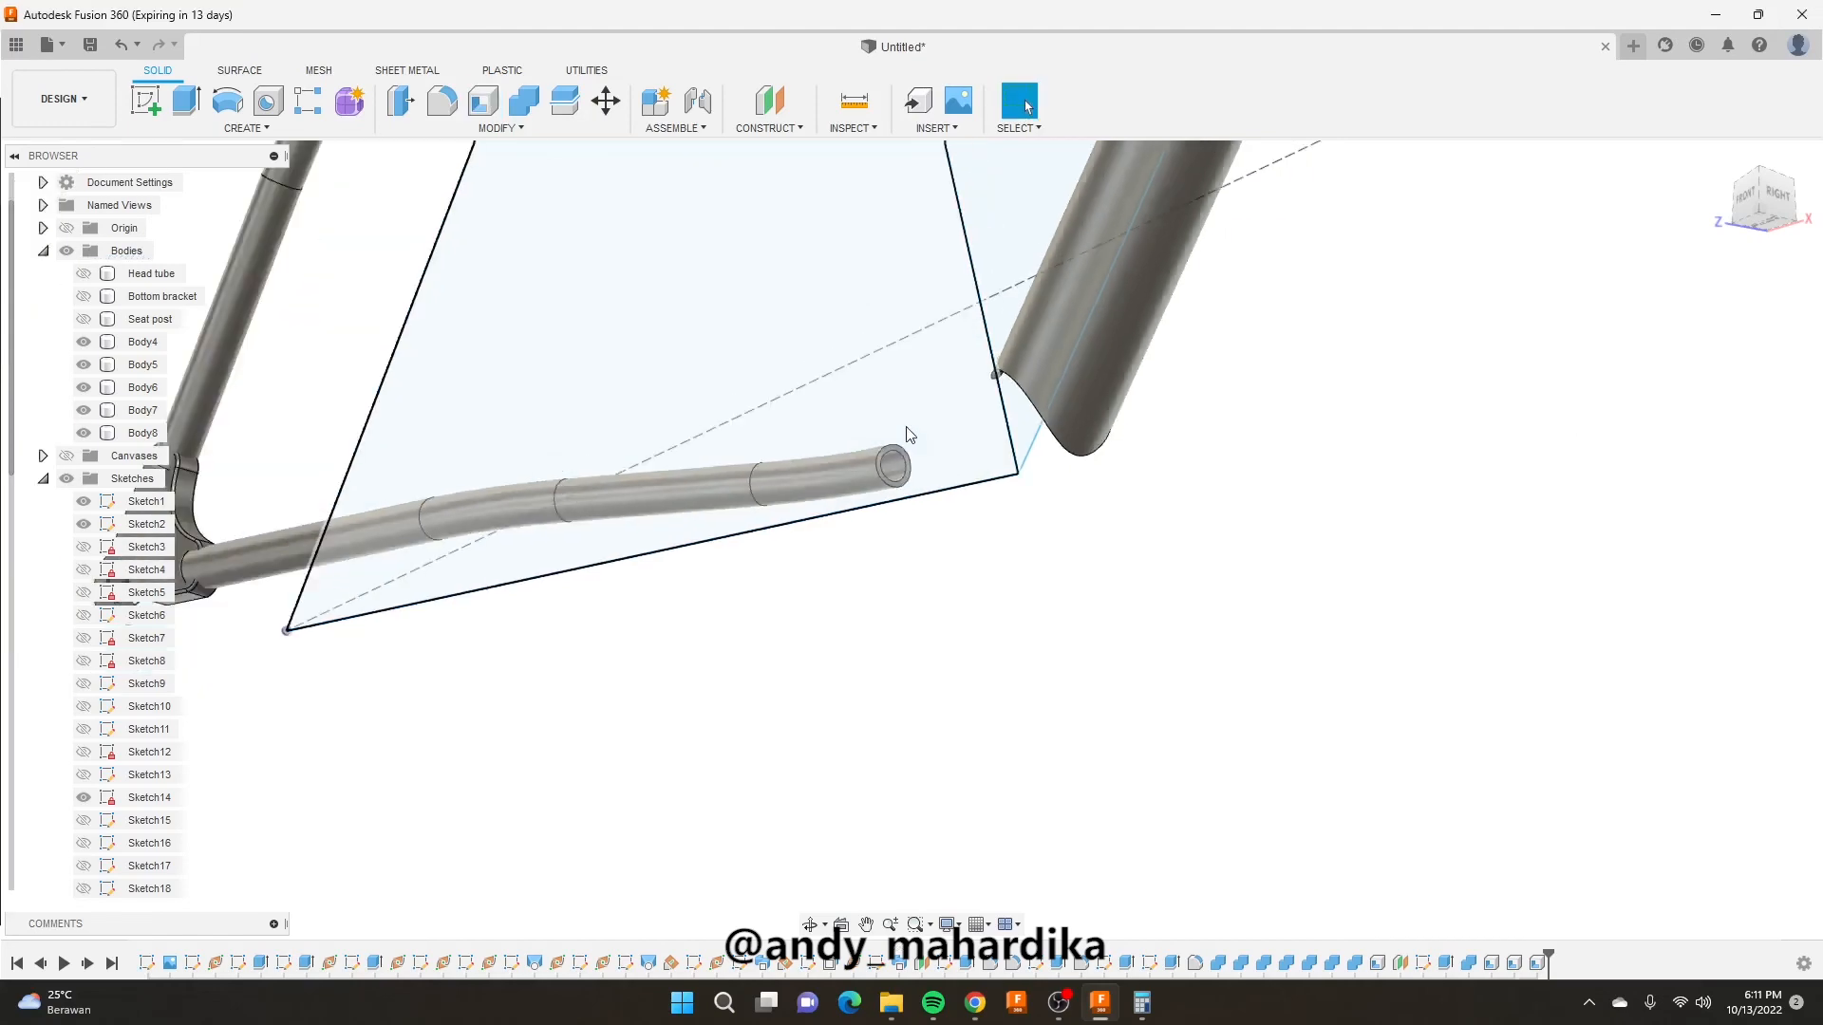
Cut the lower end of the seat stay with the dropout body using Combine, keeping the tool body.
middle_click_drag(846, 390, 1040, 503, "shift")
scroll(1043, 502, "down", 3)
scroll(892, 260, "up", 3)
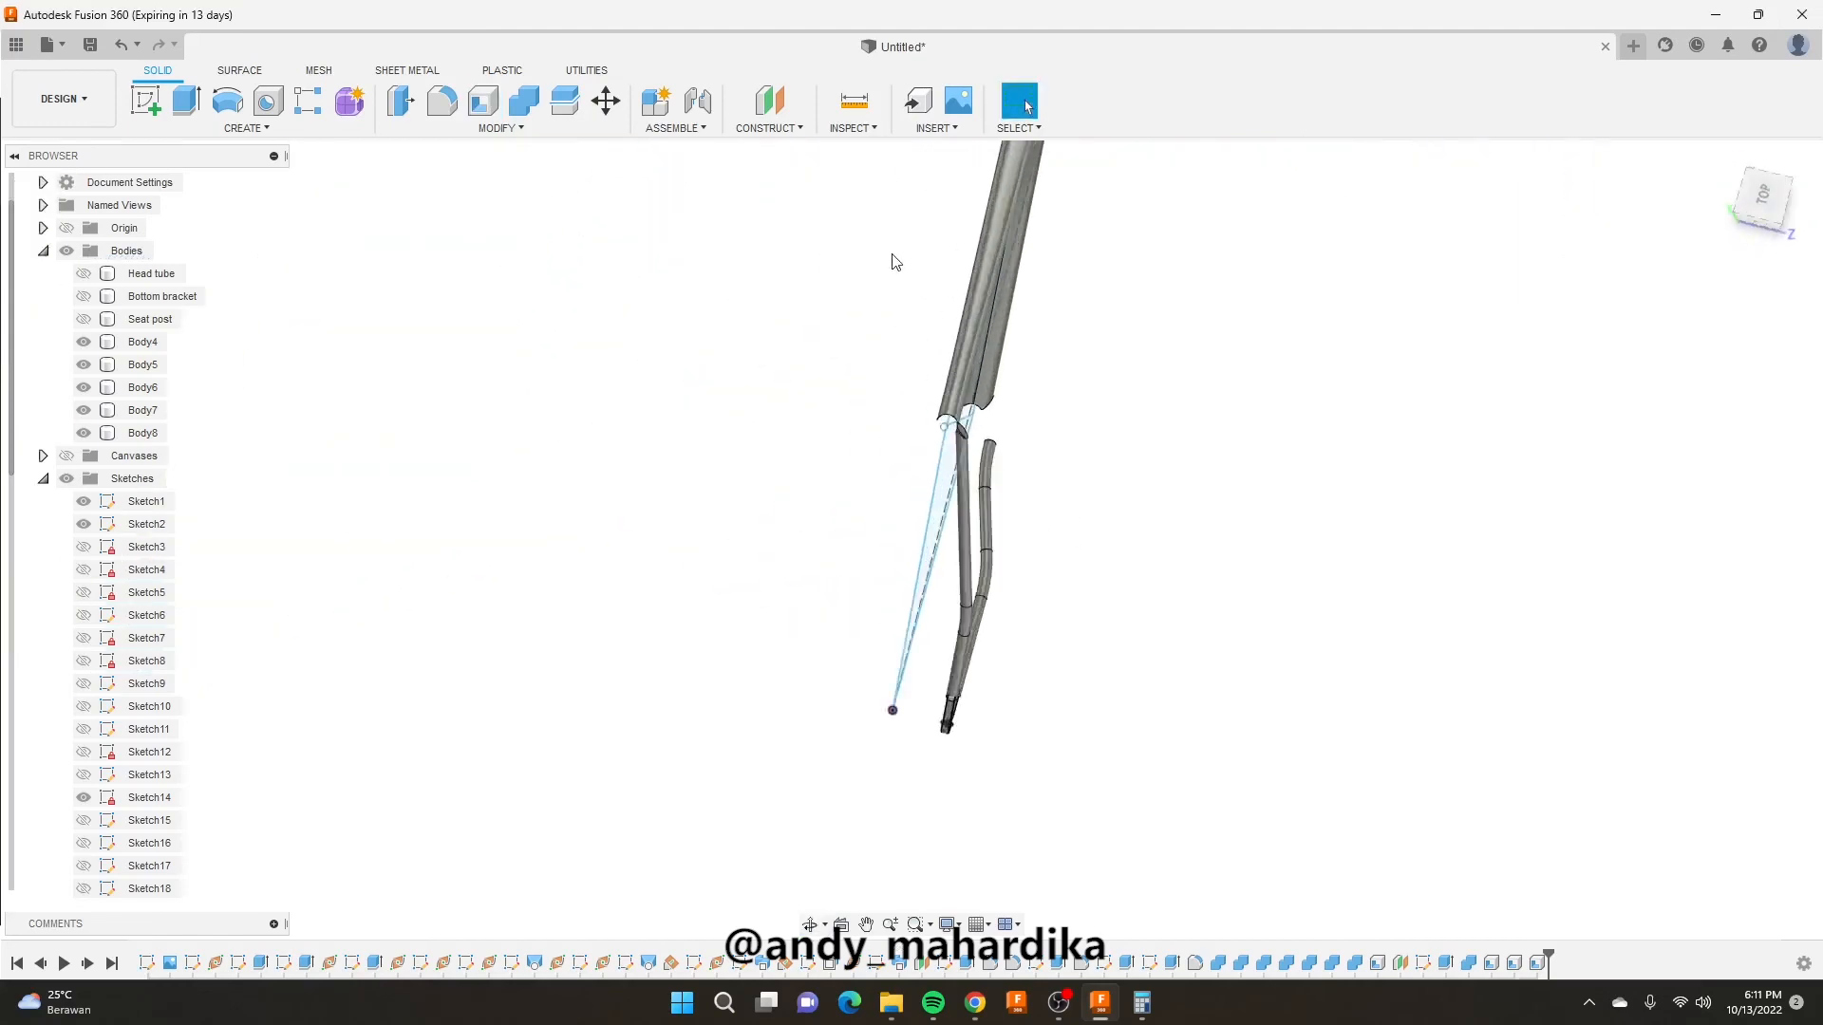
middle_click_drag(892, 260, 879, 545, "shift")
scroll(879, 545, "down", 3)
scroll(844, 782, "up", 3)
mouse_move(845, 782)
middle_mouse_down("shift")
mouse_move(822, 716)
mouse_move(785, 692)
mouse_move(879, 782)
middle_mouse_up("shift")
scroll(859, 738, "up", 3)
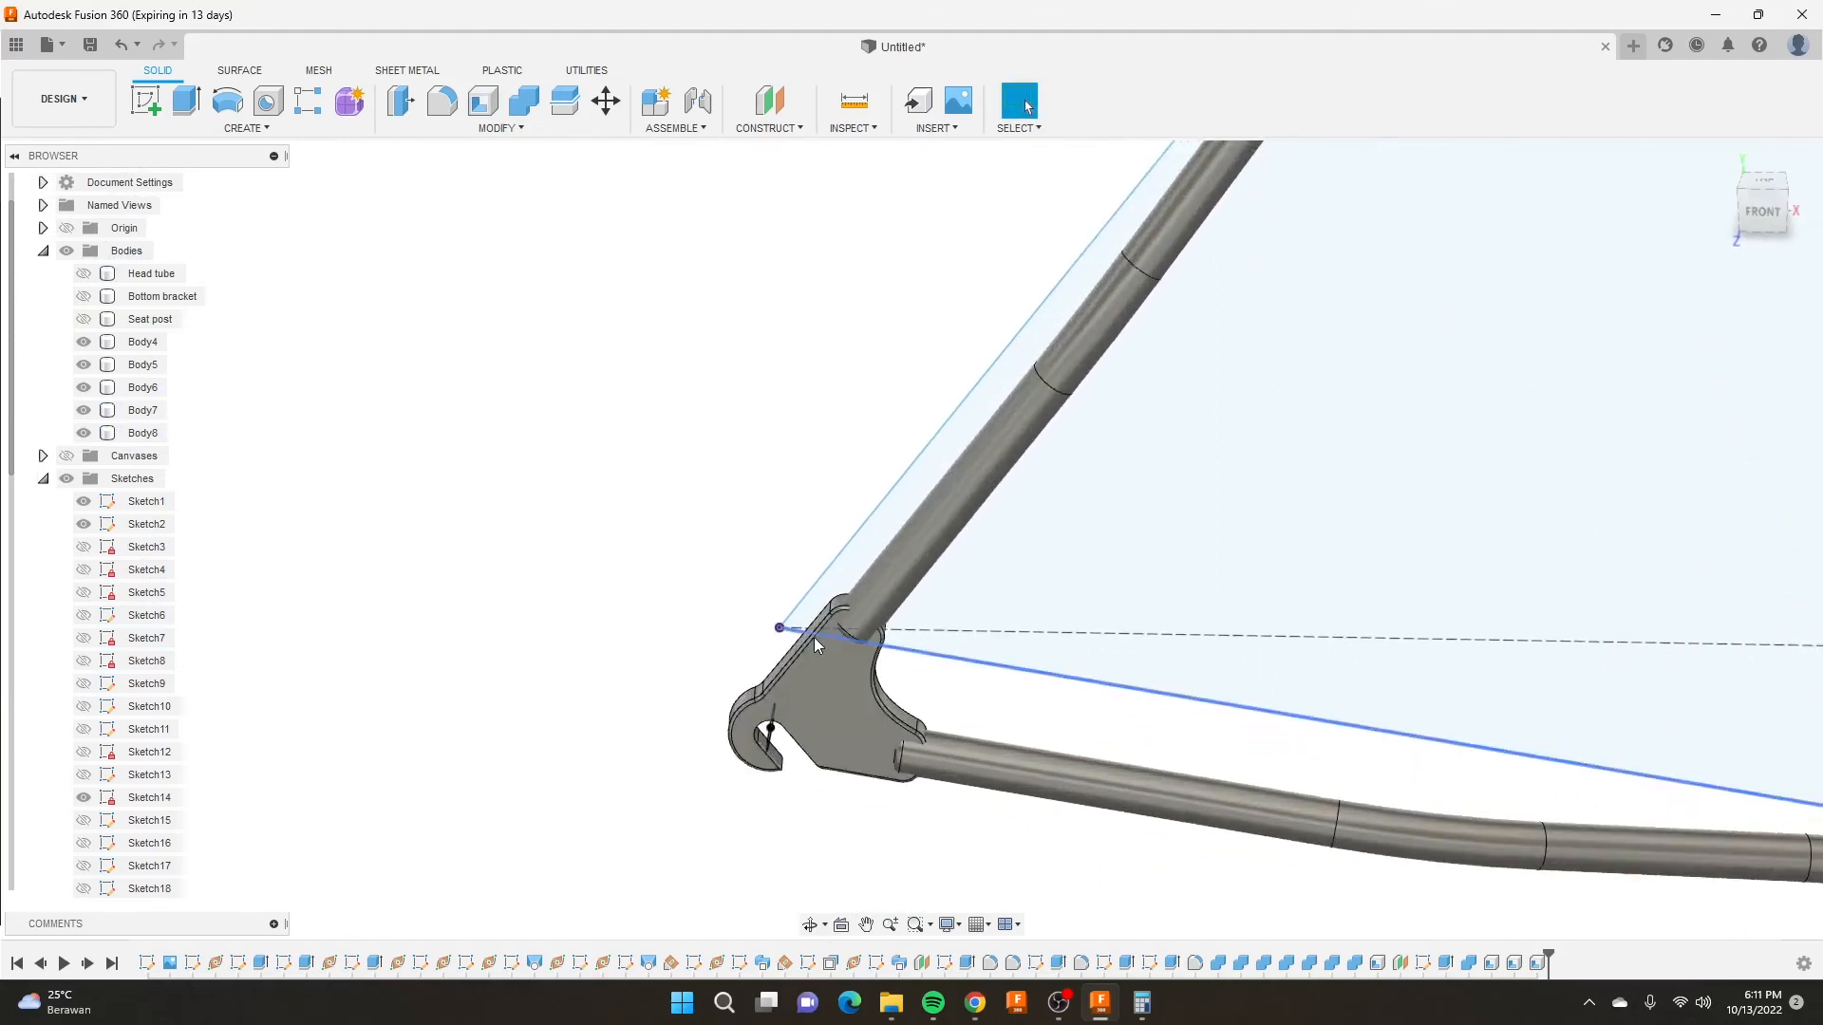
middle_click_drag(797, 631, 902, 676, "shift")
left_click(690, 453)
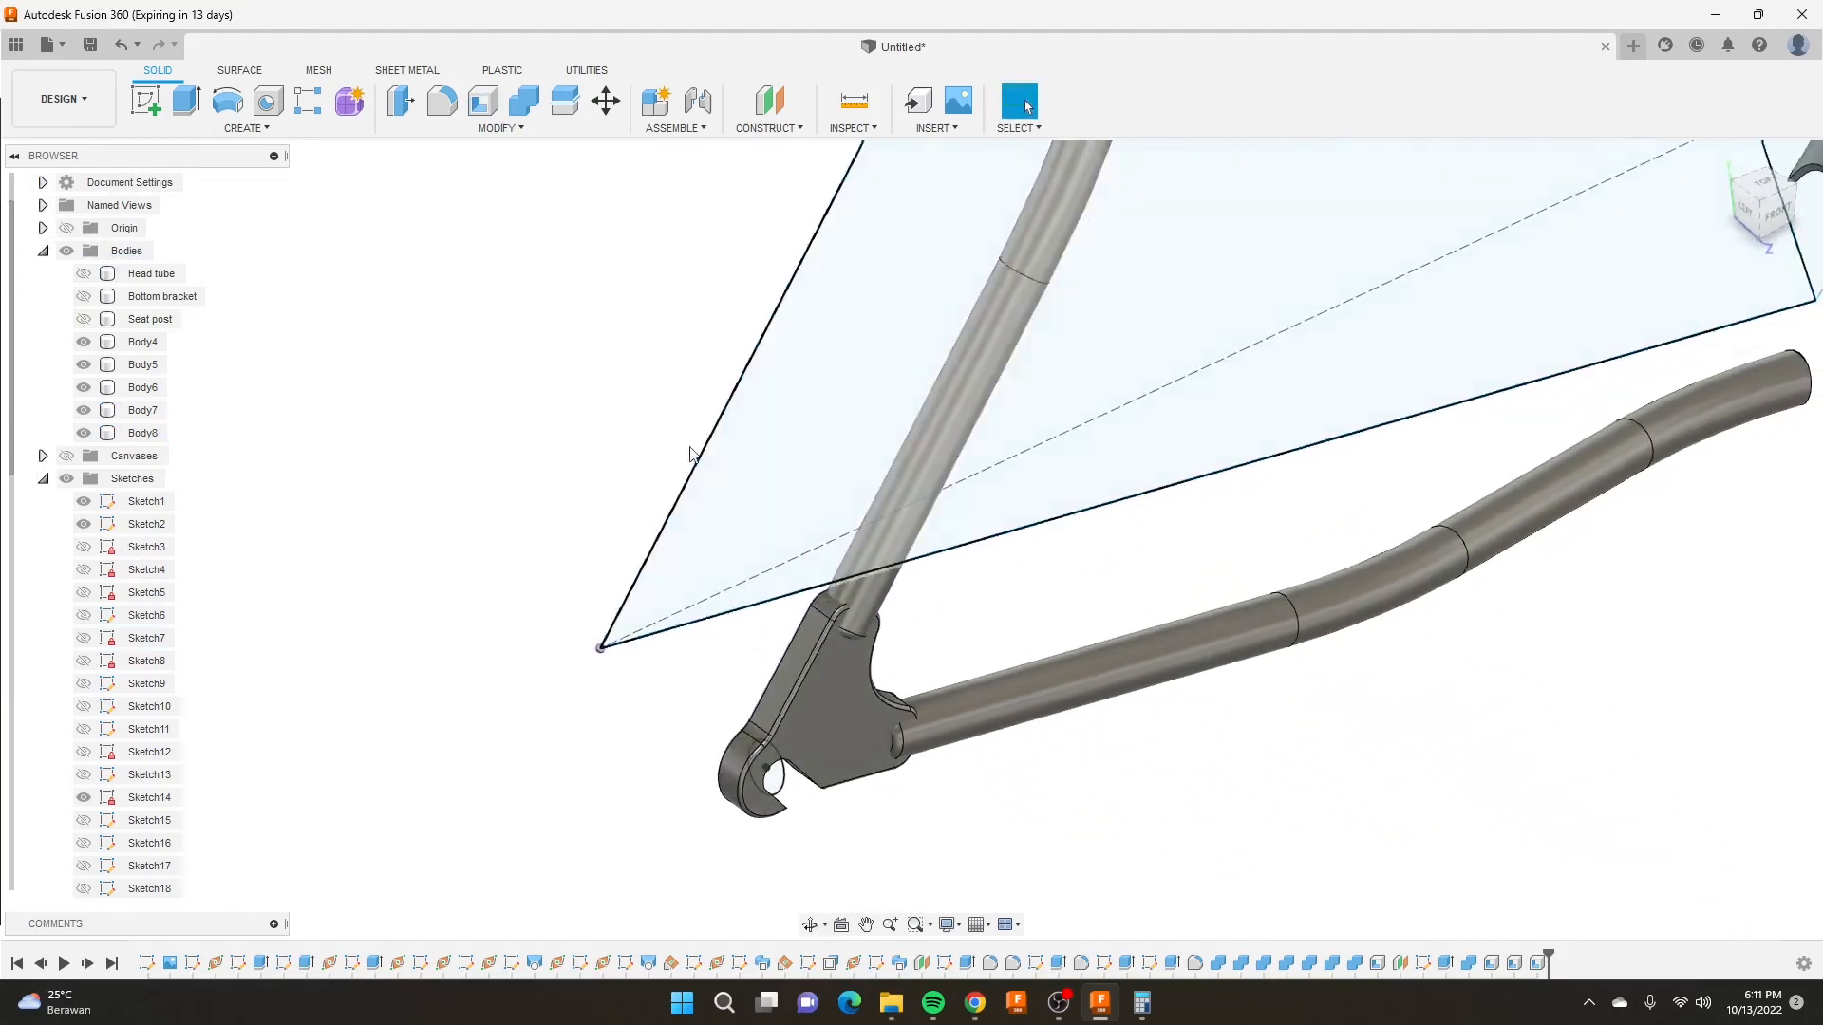
left_click(525, 109)
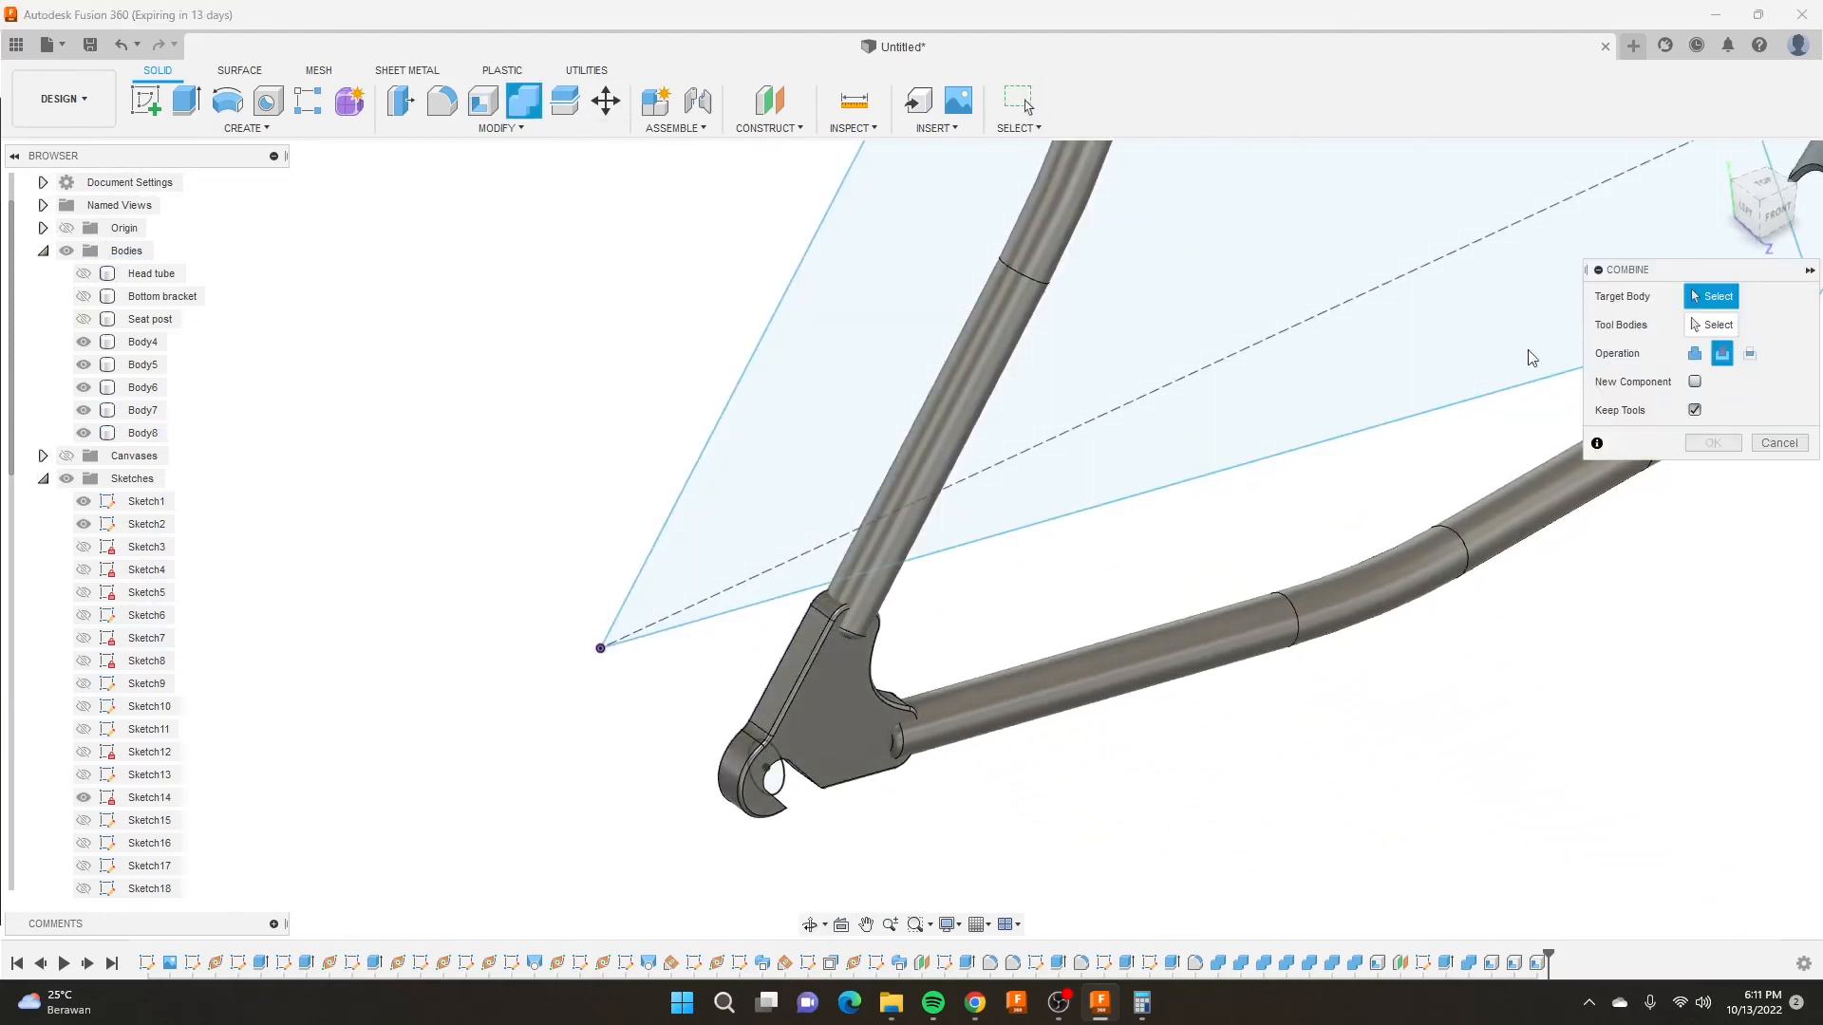
left_click(973, 445)
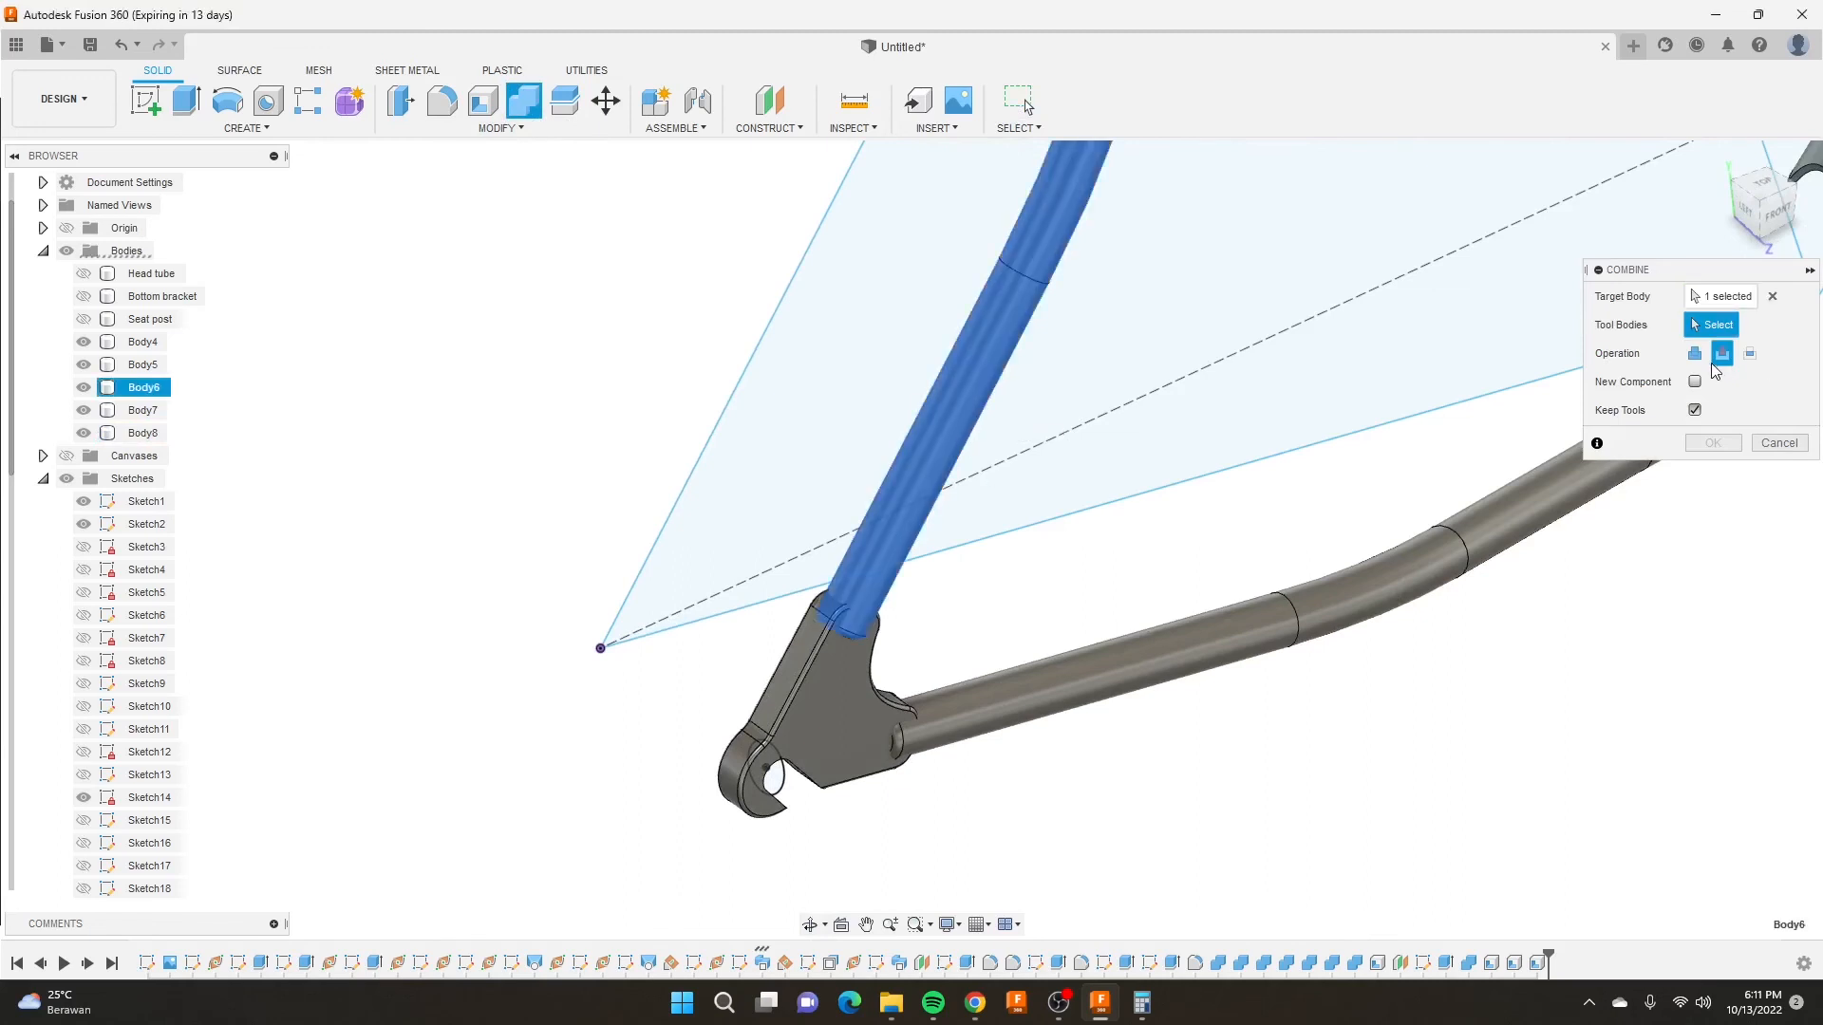
left_click(859, 704)
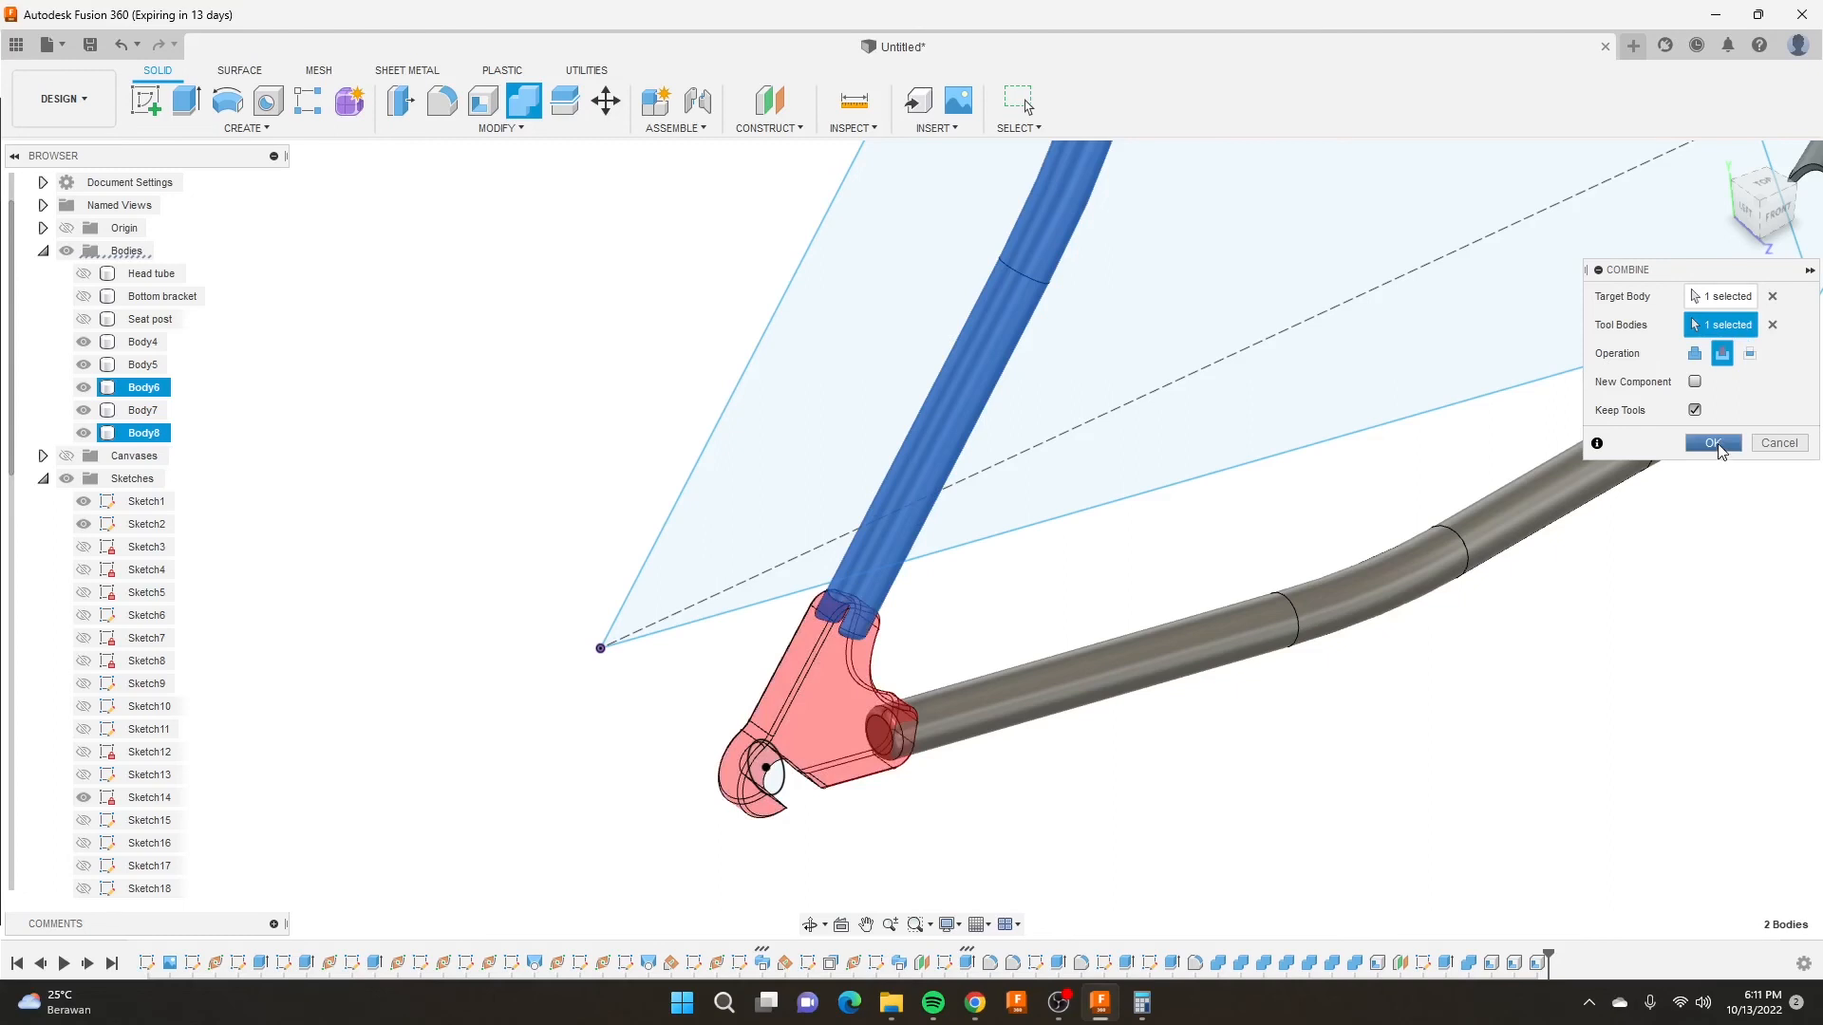
left_click(1712, 443)
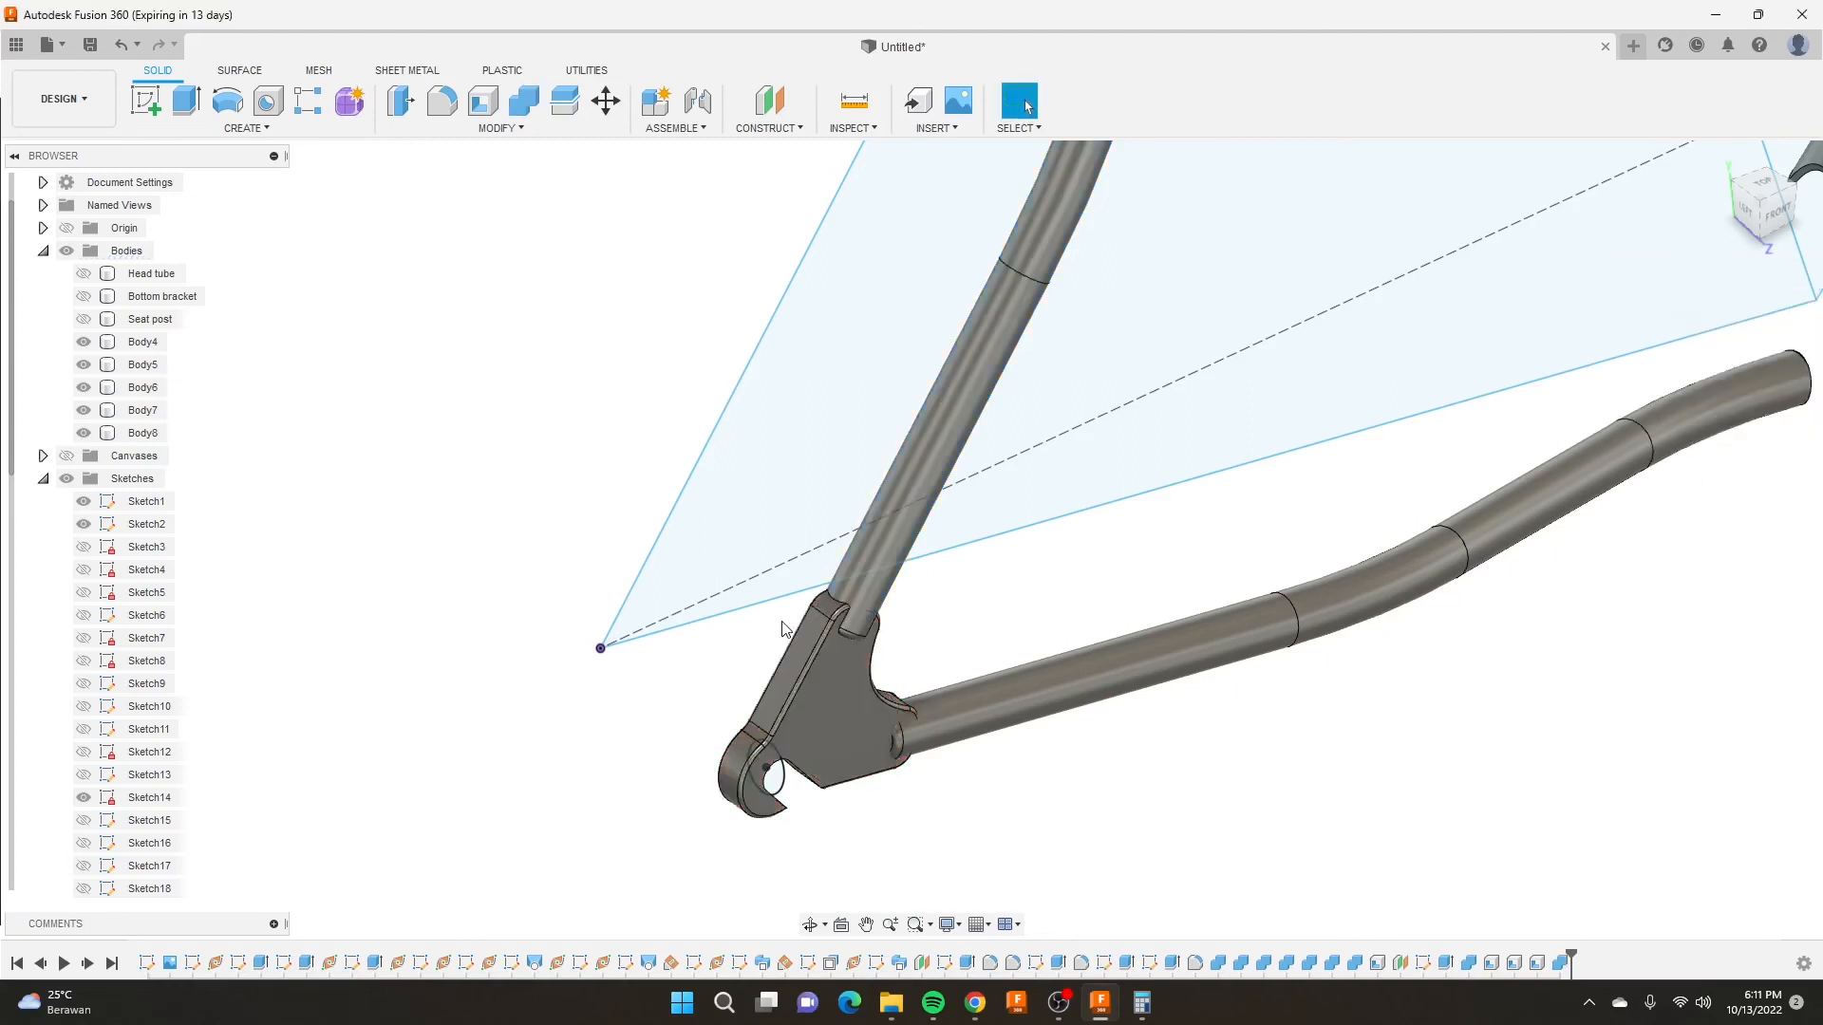
Cut the rear end of the chainstay with the dropout body using Combine, keeping the tool body.
left_click(523, 99)
left_click(1128, 681)
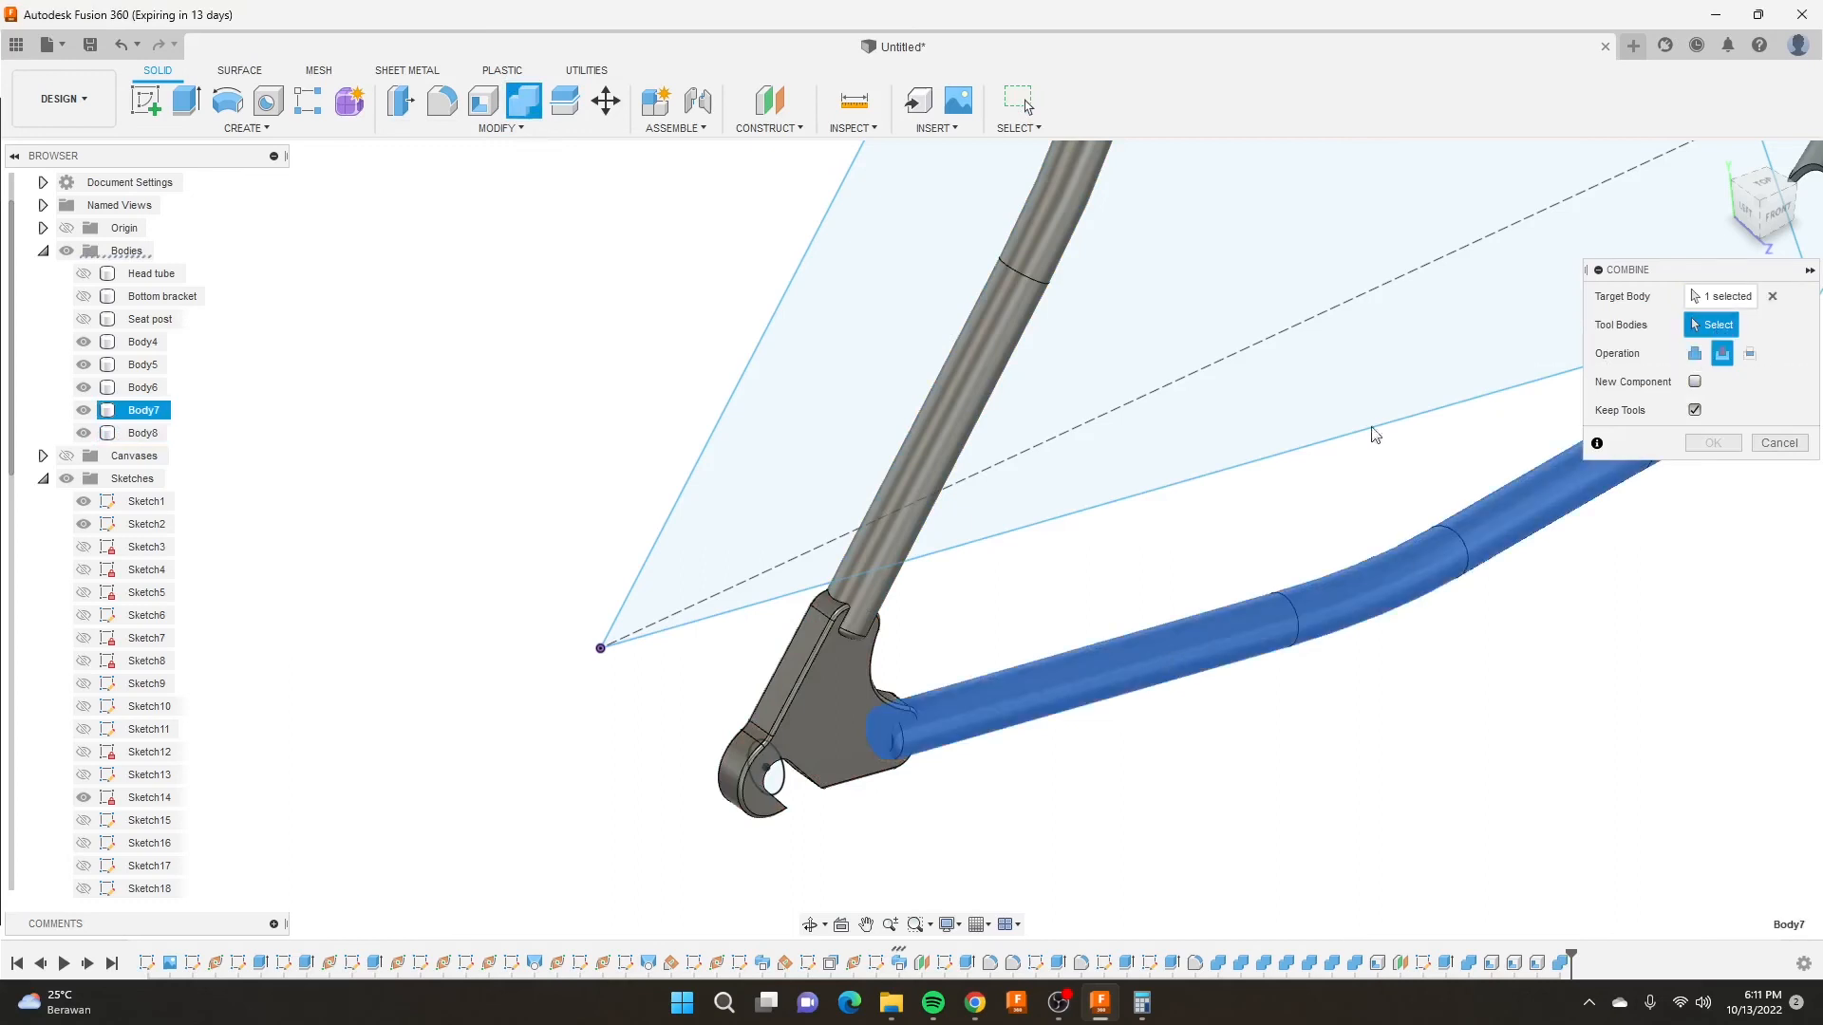
left_click(788, 693)
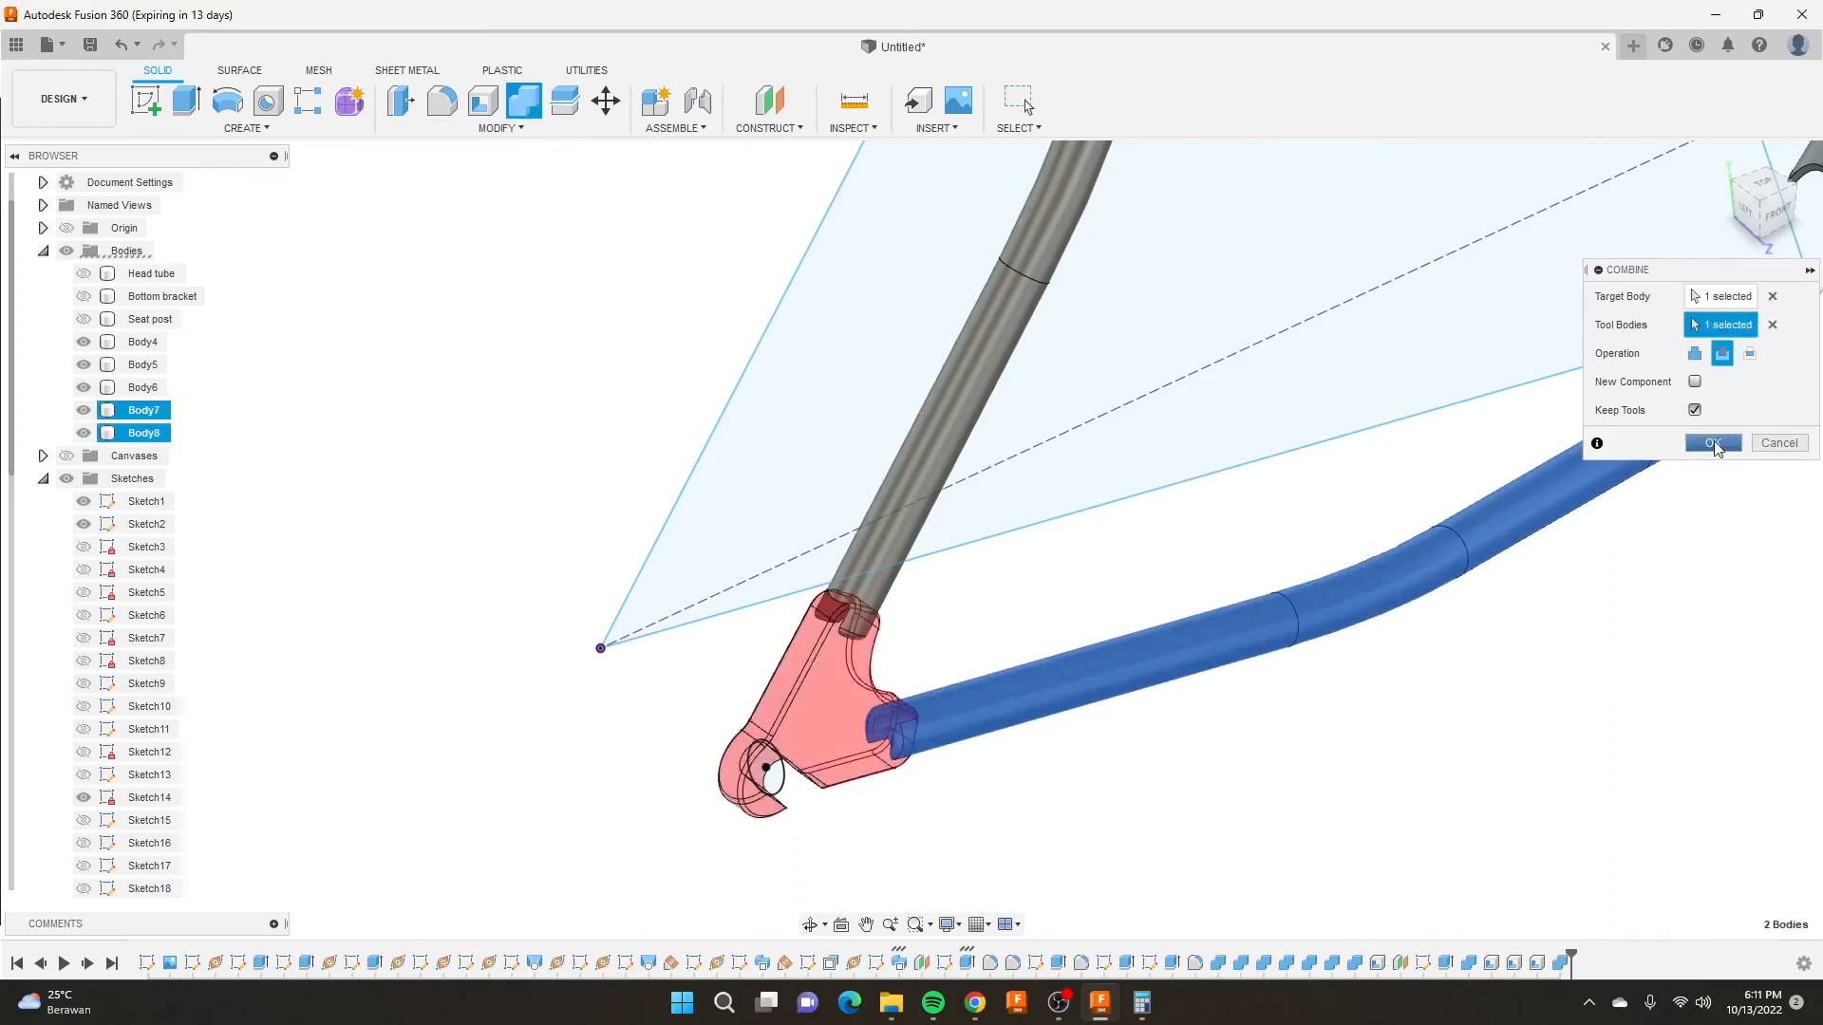
left_click(1712, 444)
scroll(869, 779, "down", 3)
scroll(859, 760, "up", 3)
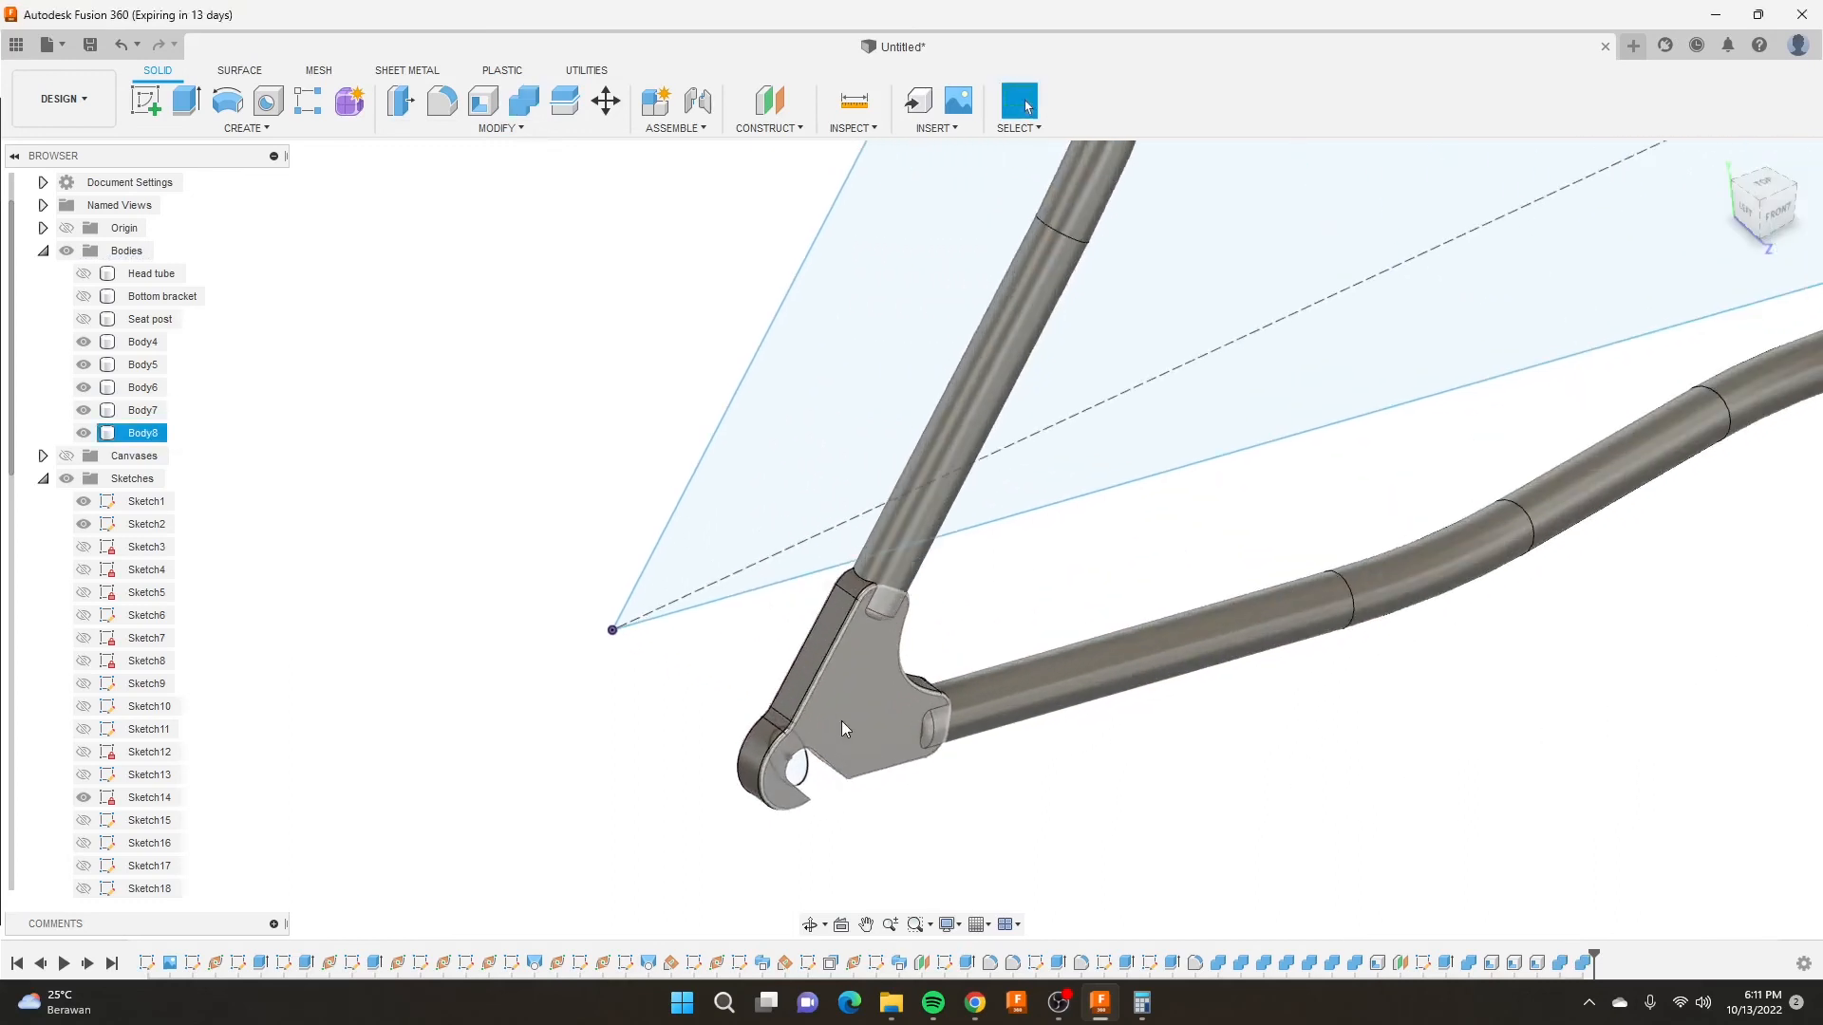
Rename the dropout body as Drop out and hide it.
left_click(847, 702)
double_click(142, 433)
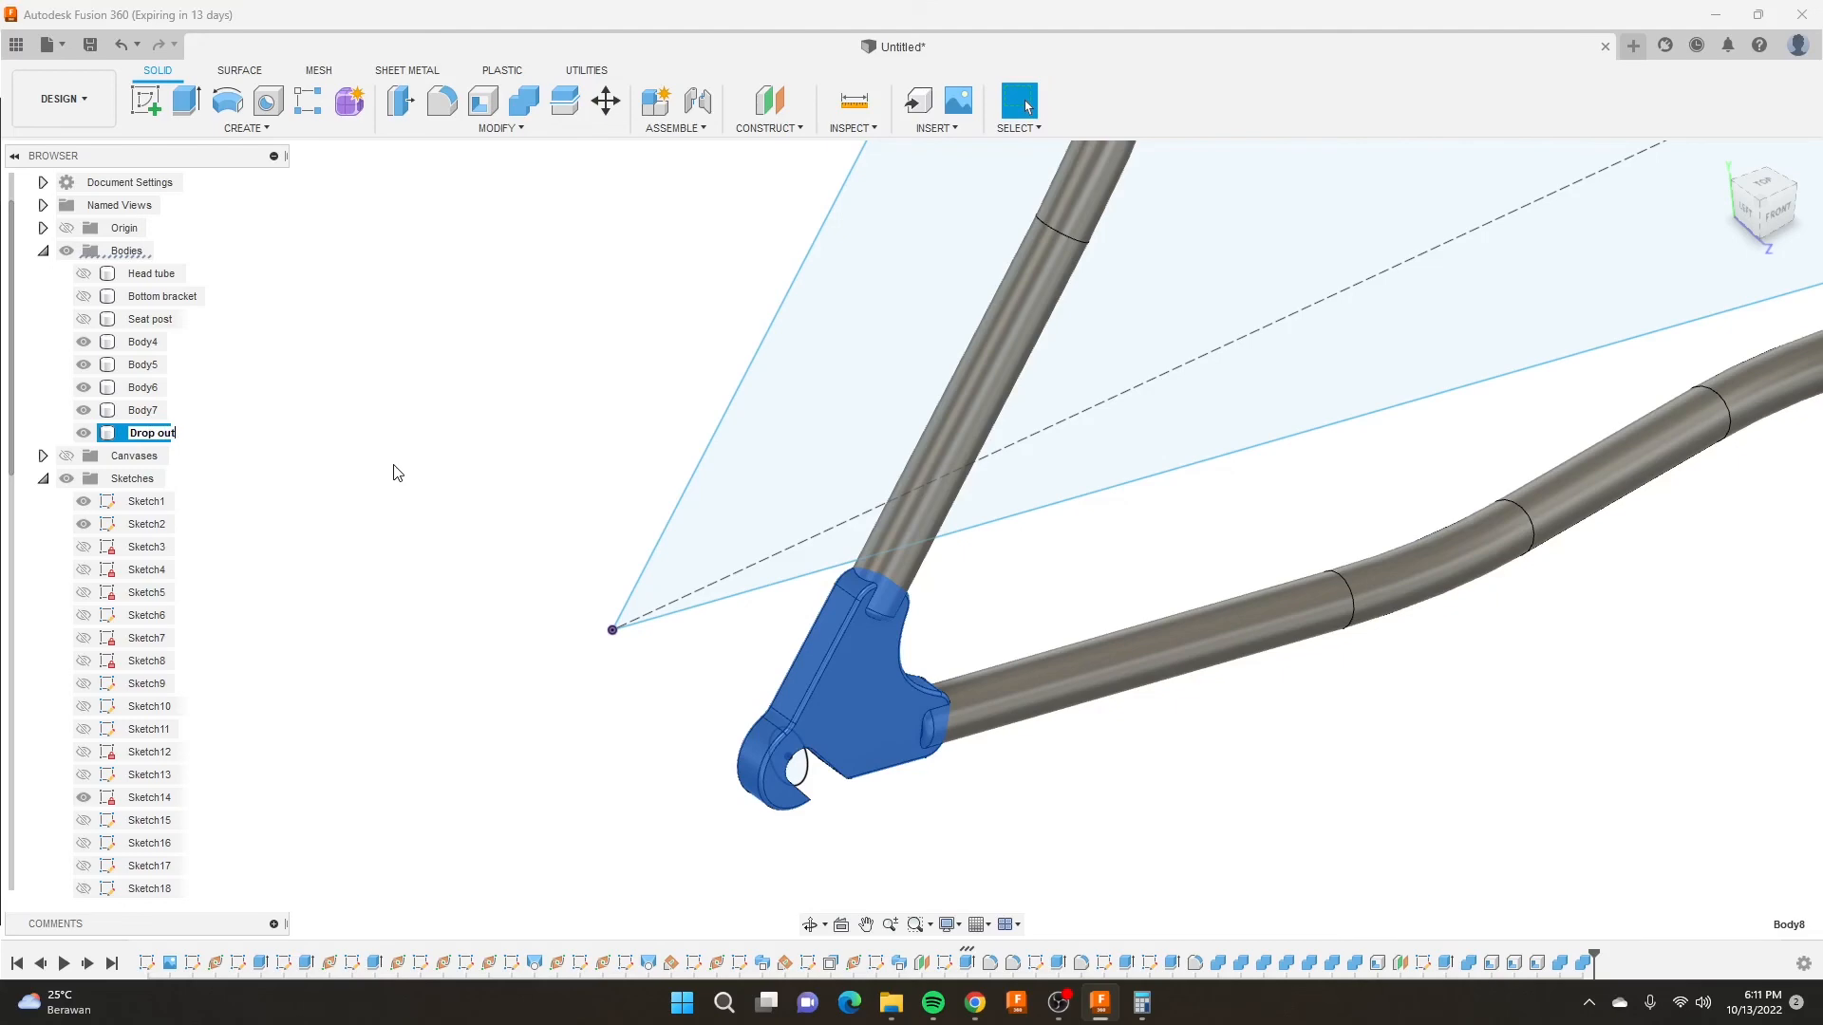
key("Return")
scroll(491, 541, "down", 1)
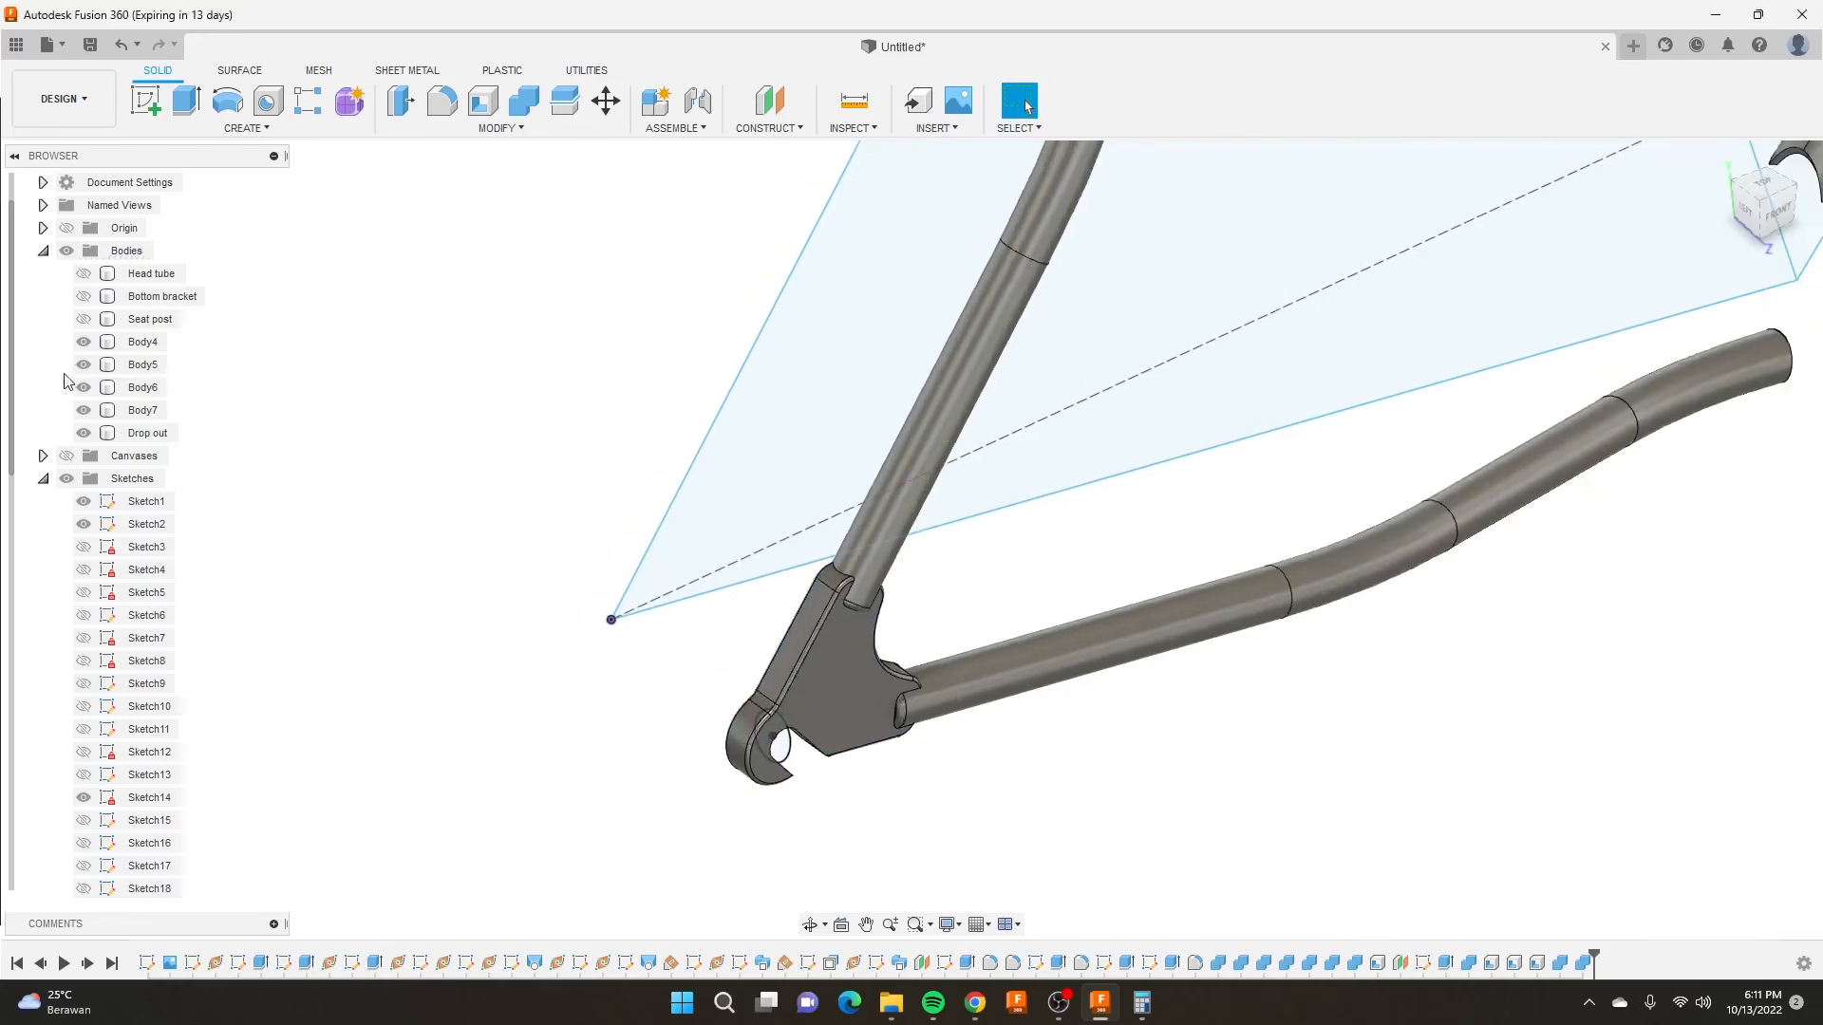
left_click(84, 433)
Shell the seat stay with a 2 mm inside thickness, removing the notched face at its lower end.
middle_click_drag(707, 619, 894, 585, "shift")
scroll(944, 600, "up", 3)
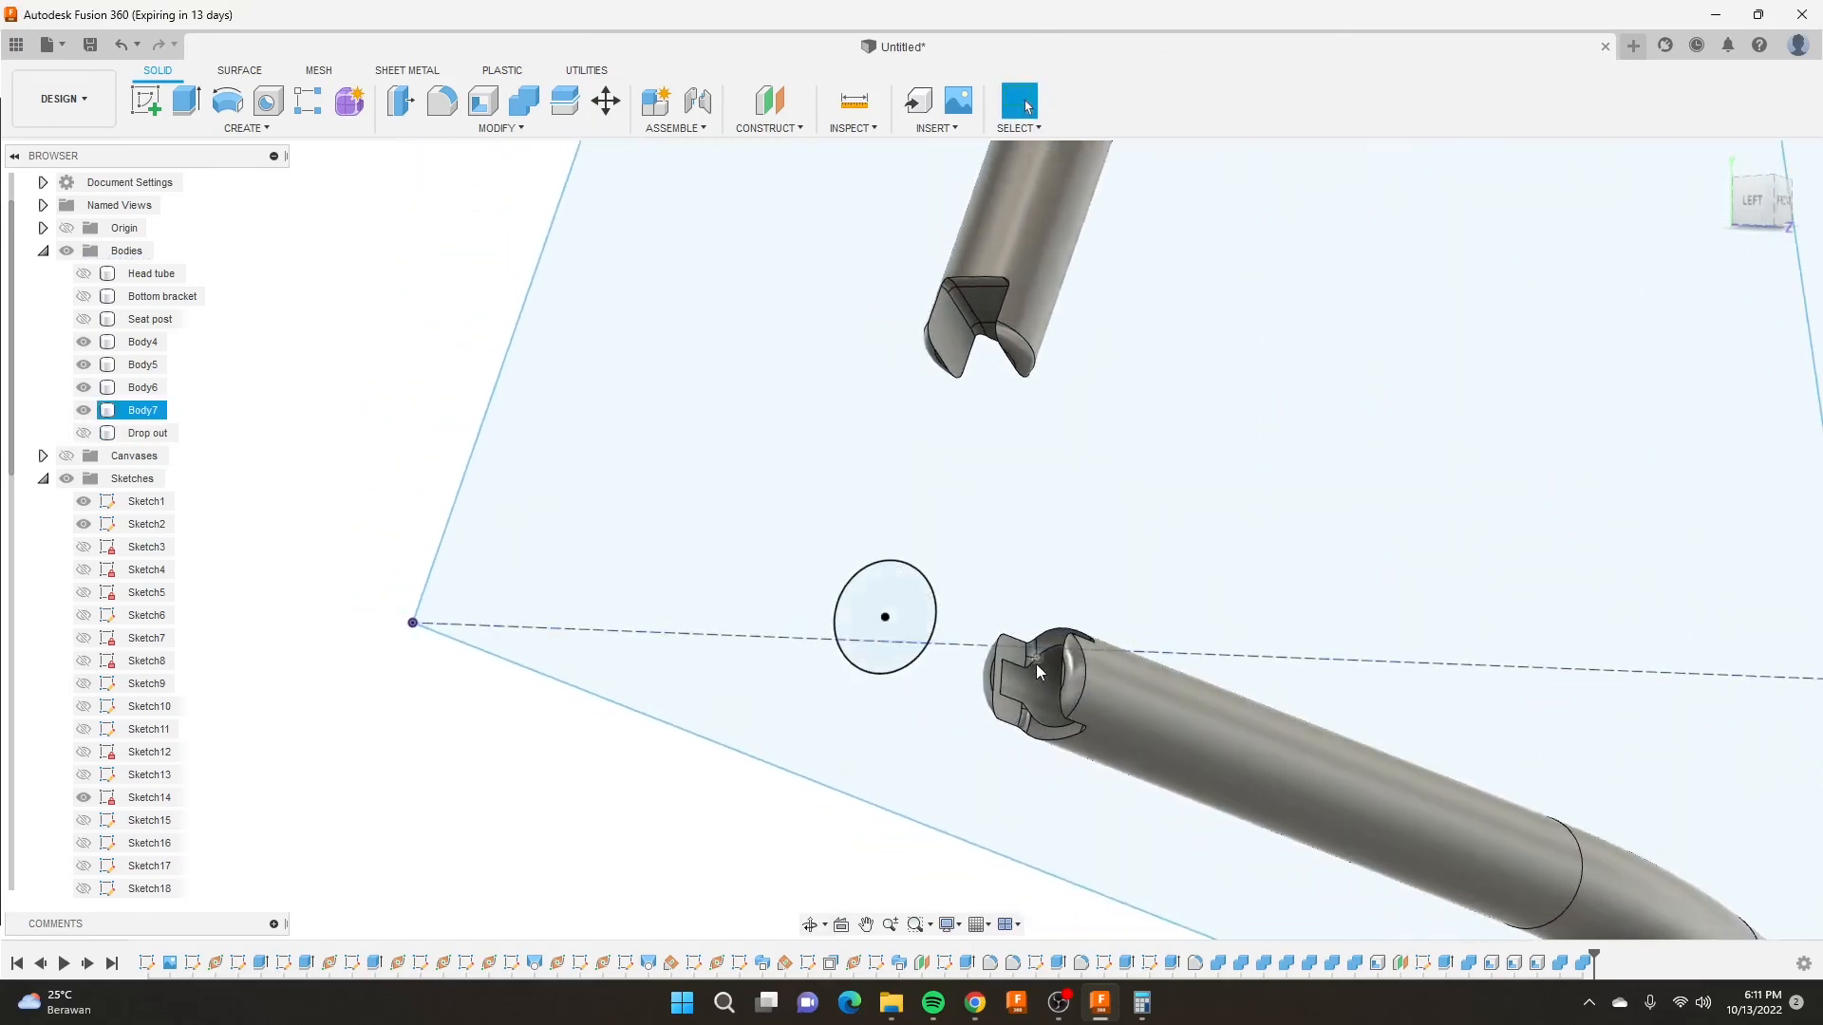
scroll(1009, 630, "down", 2)
scroll(1005, 378, "up", 2)
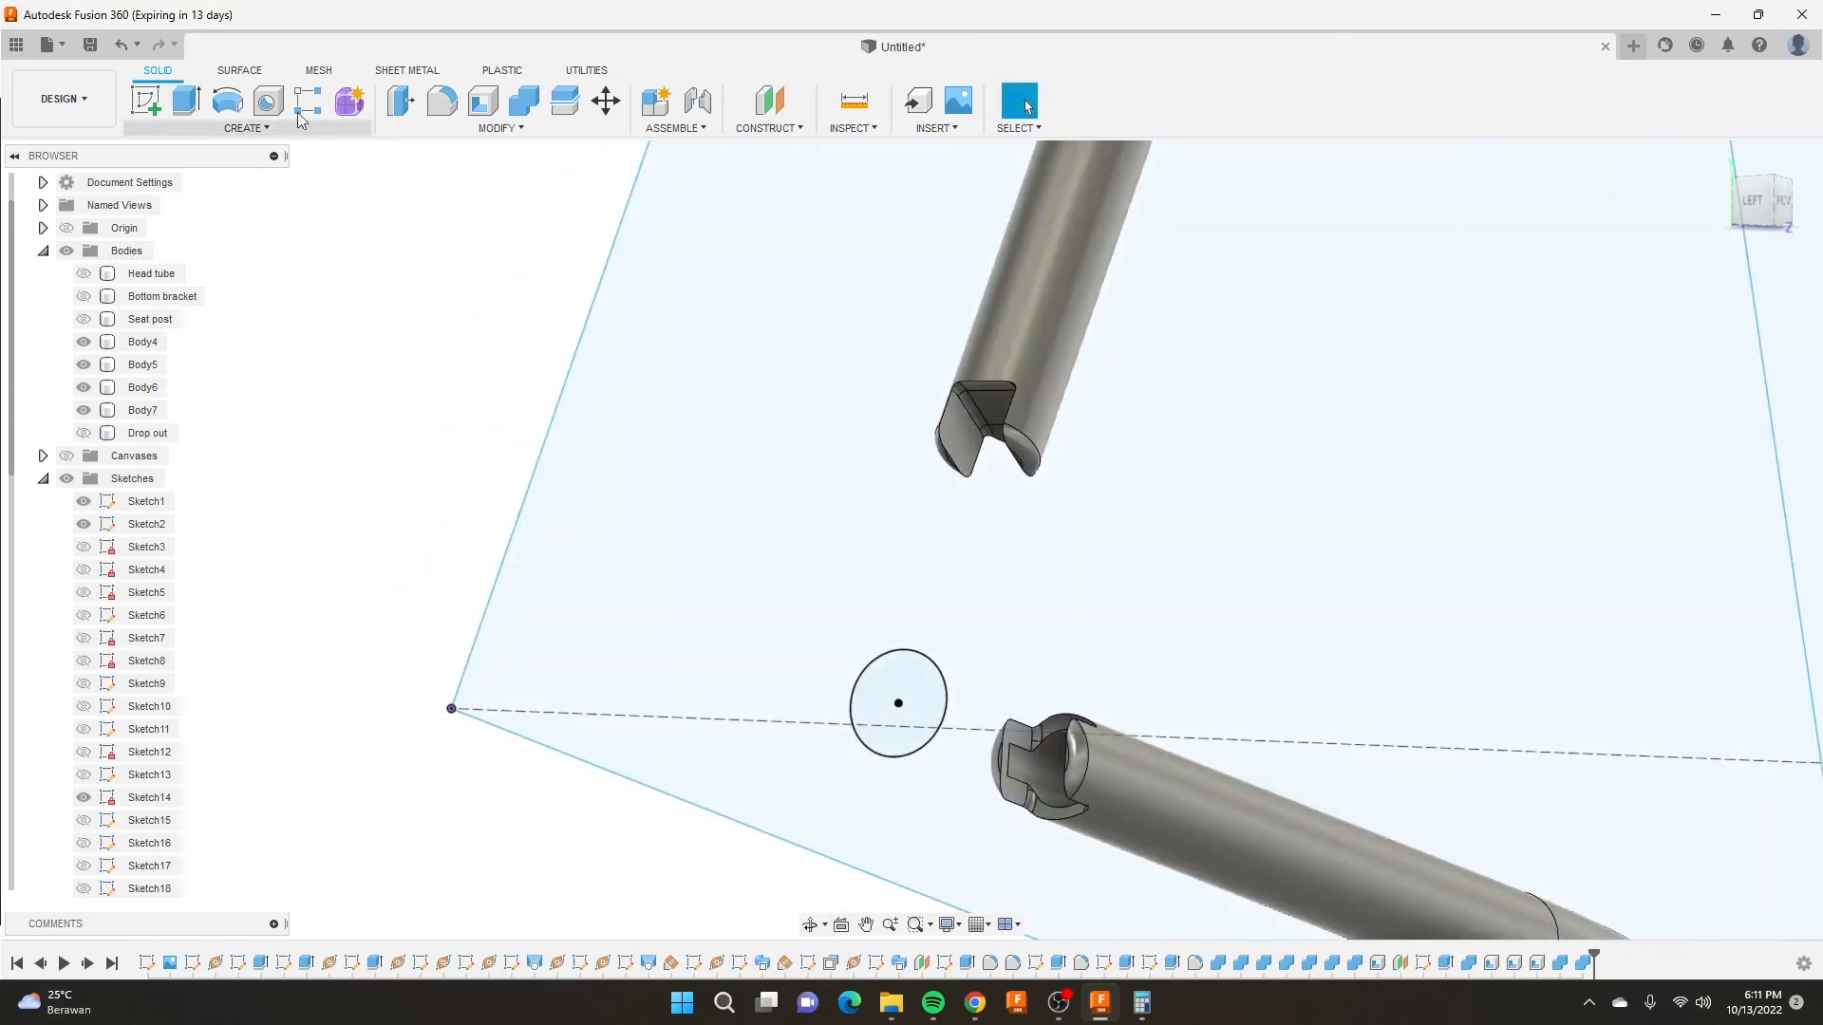
left_click(483, 100)
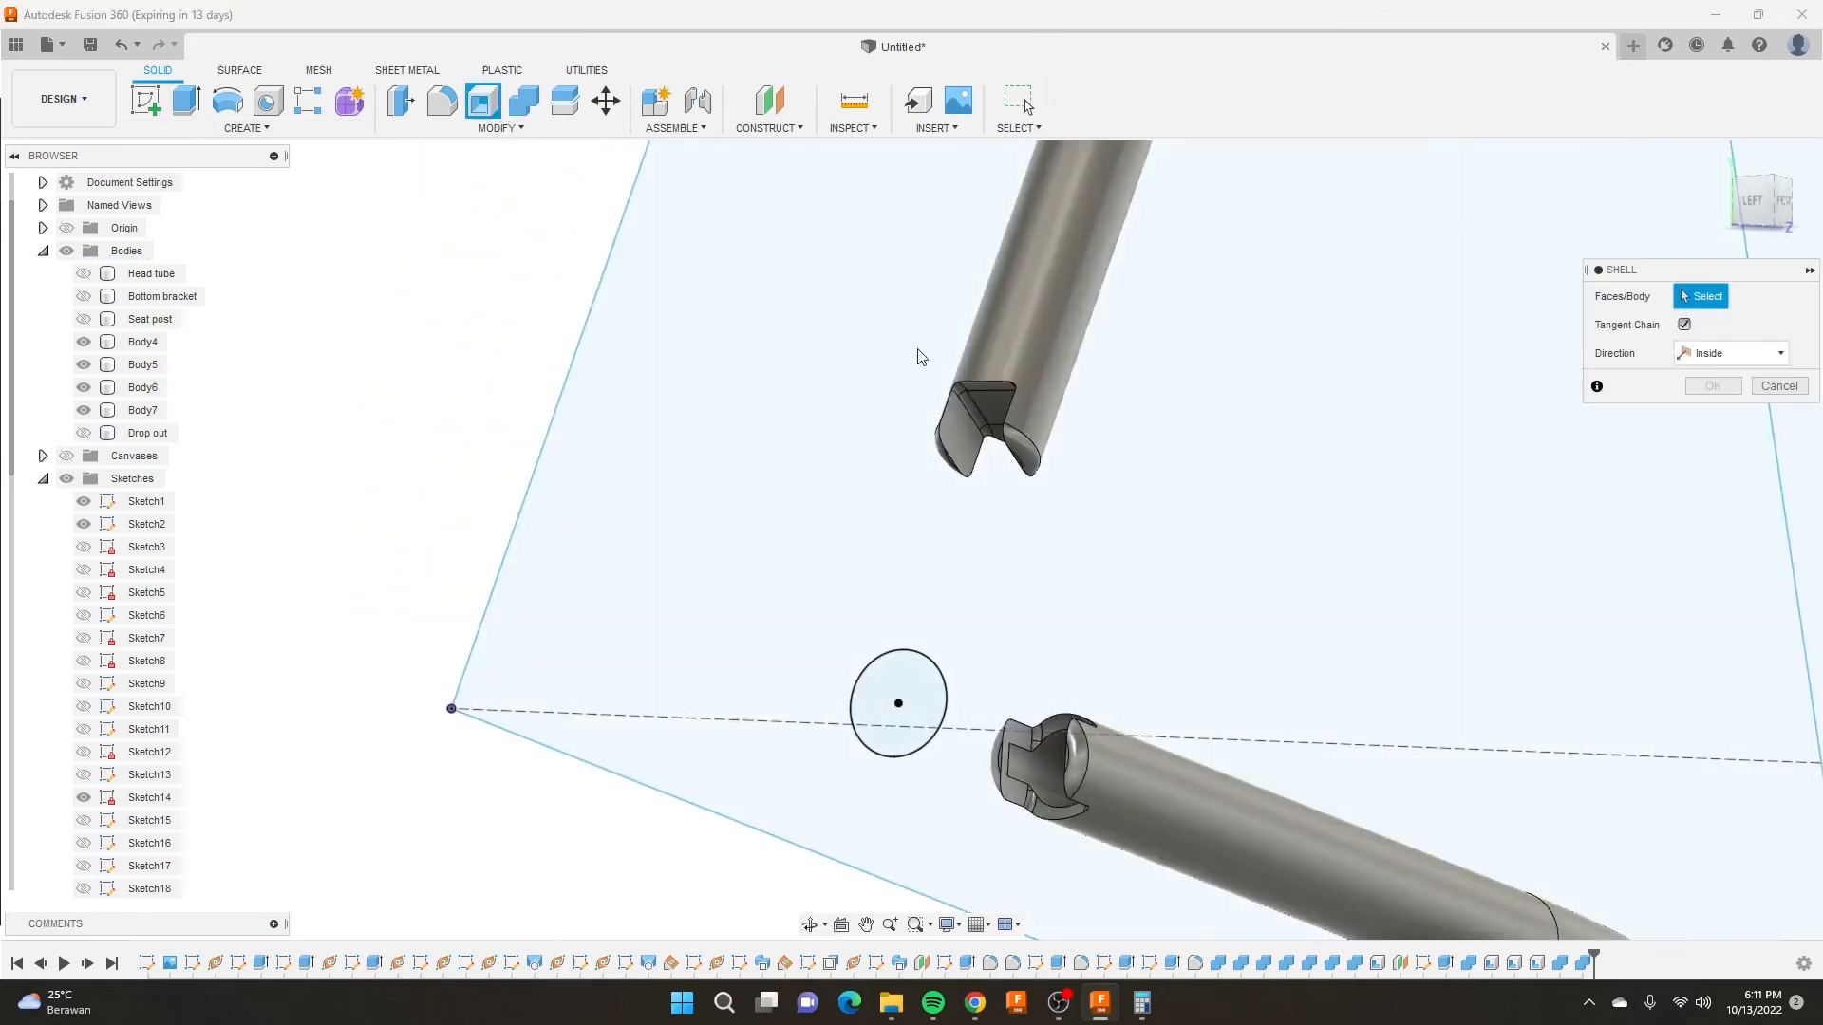
left_click(959, 440)
scroll(973, 413, "down", 6)
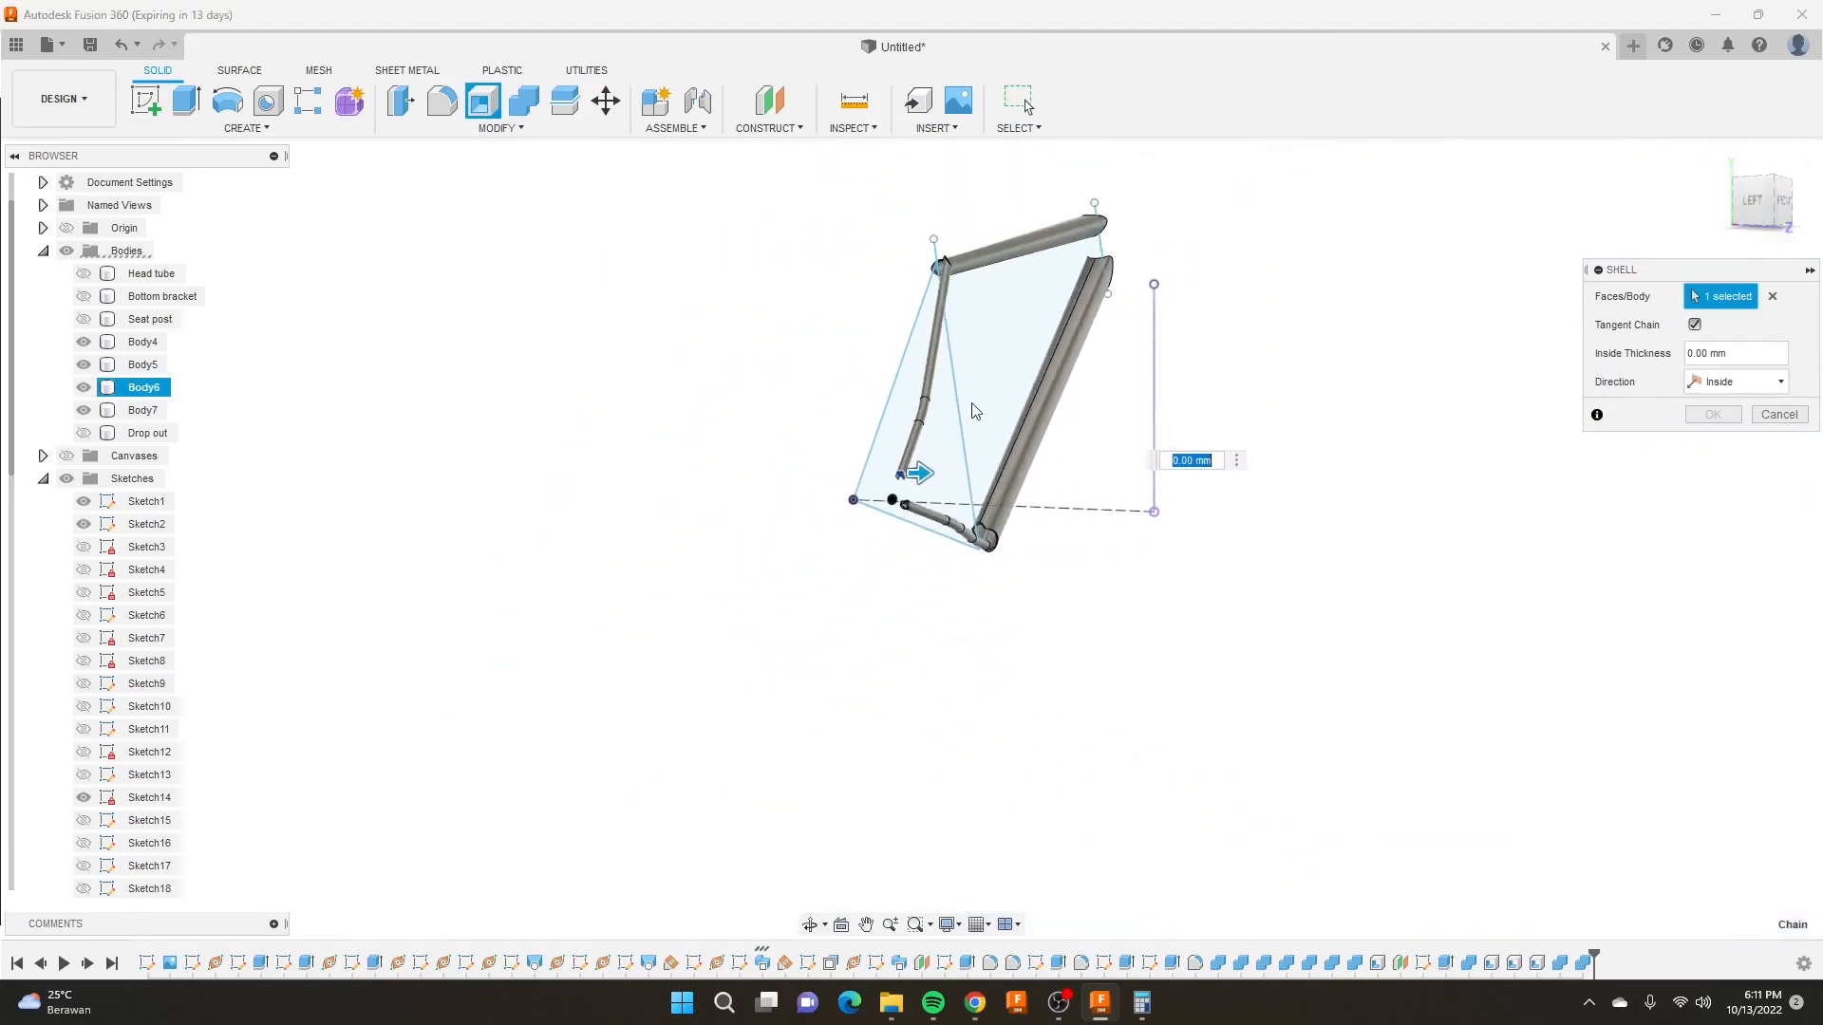
scroll(809, 551, "up", 5)
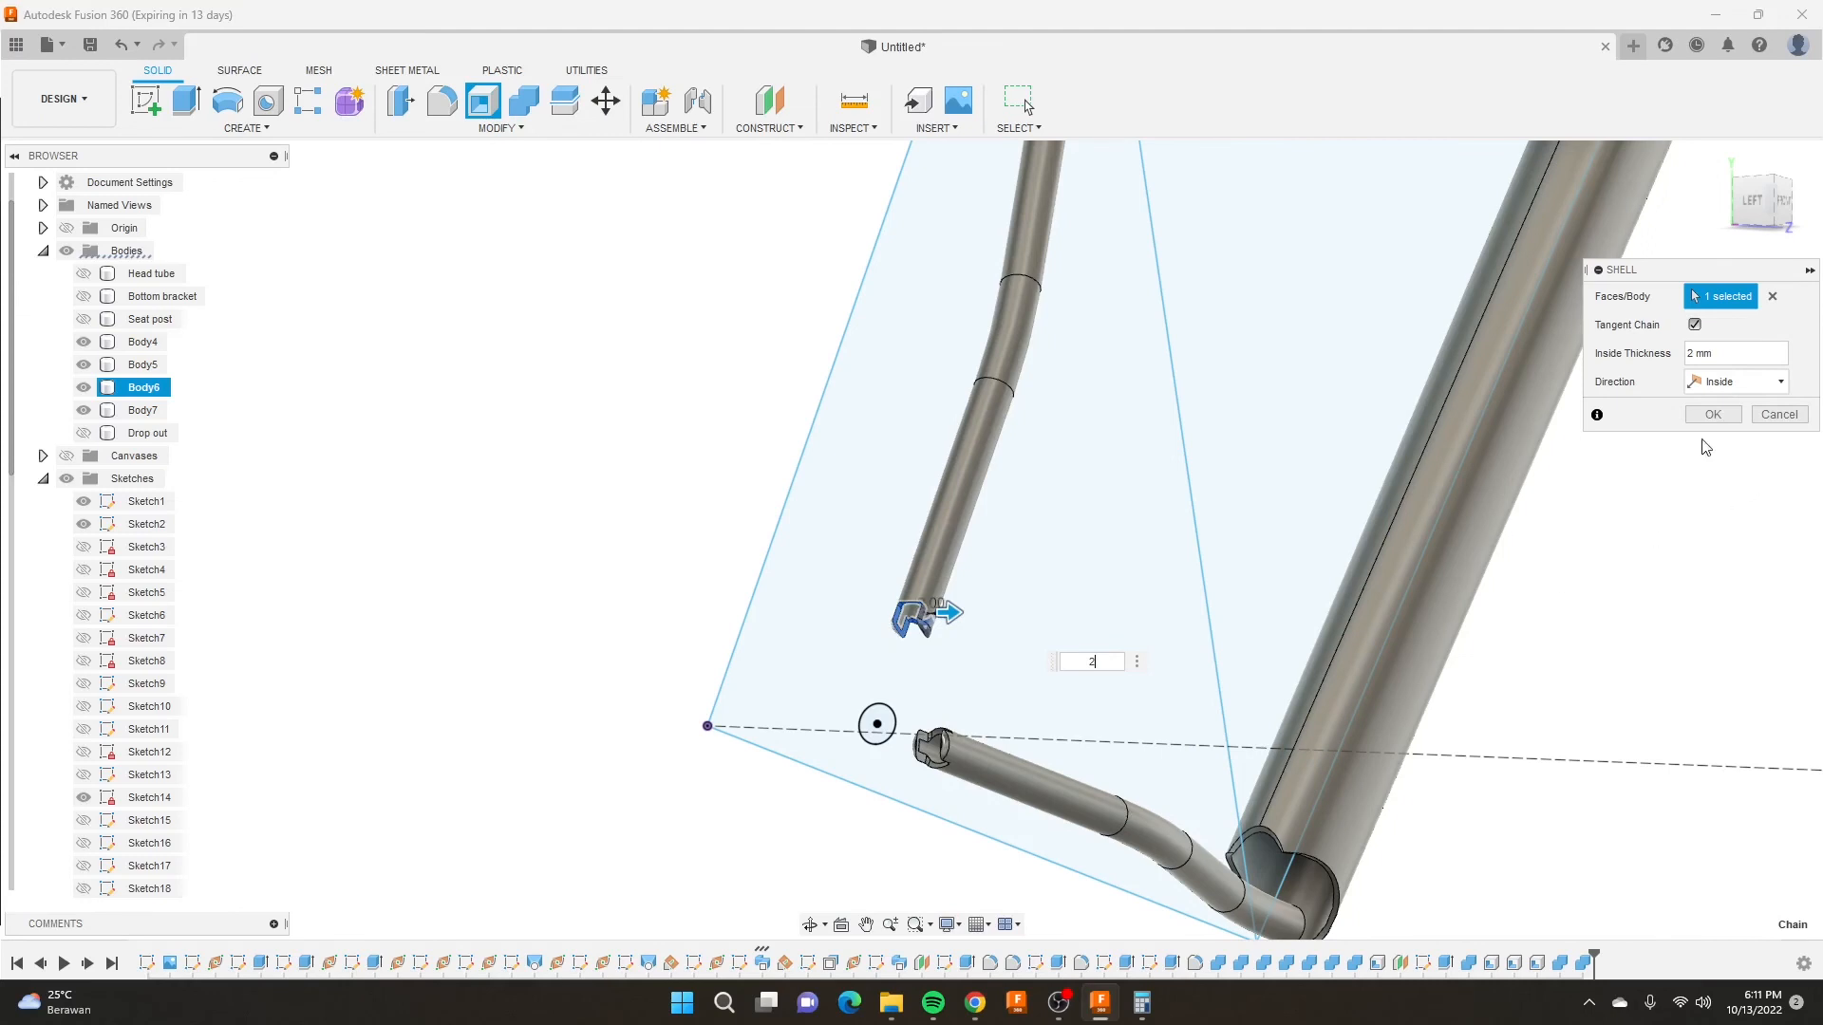
left_click(1713, 424)
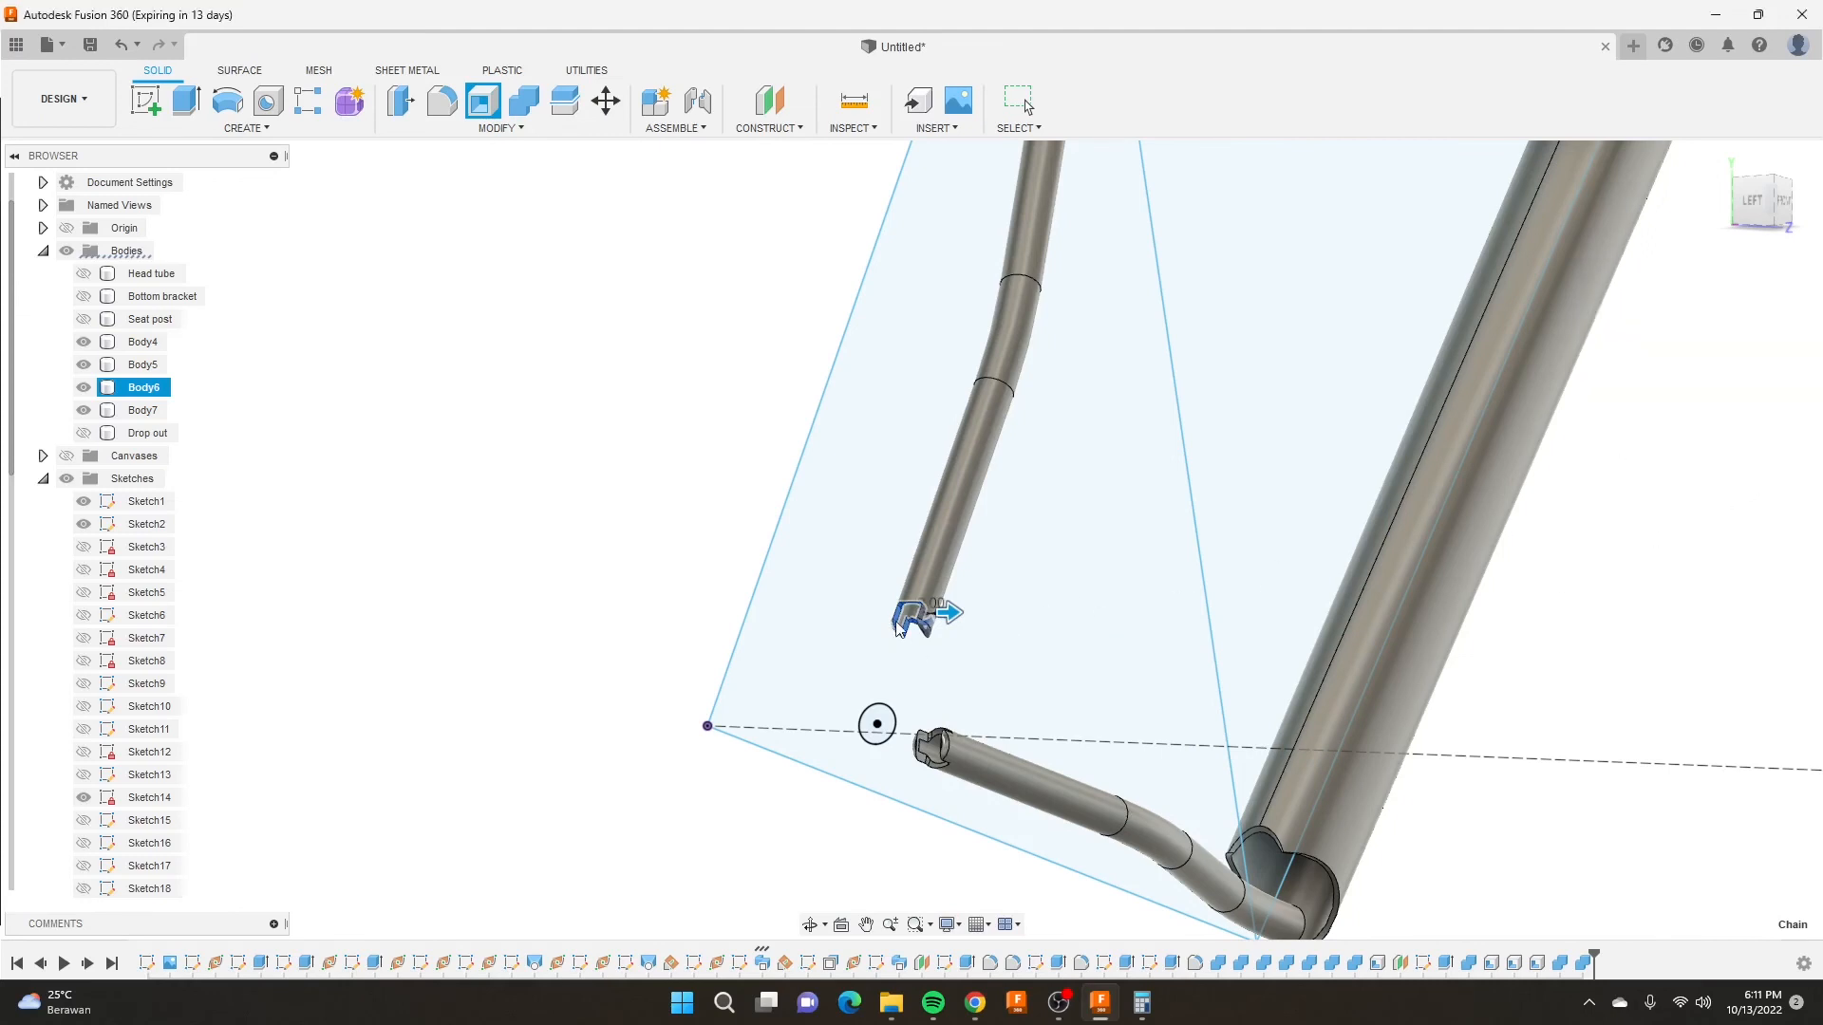
Show the Drop out, Seat post, Bottom bracket and Head tube bodies again.
mouse_move(961, 643)
middle_mouse_down("shift")
mouse_move(1074, 464)
mouse_move(1042, 408)
mouse_move(1066, 403)
mouse_move(1025, 378)
mouse_move(1047, 392)
mouse_move(1009, 516)
mouse_move(911, 475)
mouse_move(903, 387)
mouse_move(816, 446)
middle_mouse_up("shift")
scroll(1045, 399, "up", 3)
scroll(1042, 407, "up", 2)
scroll(815, 446, "down", 5)
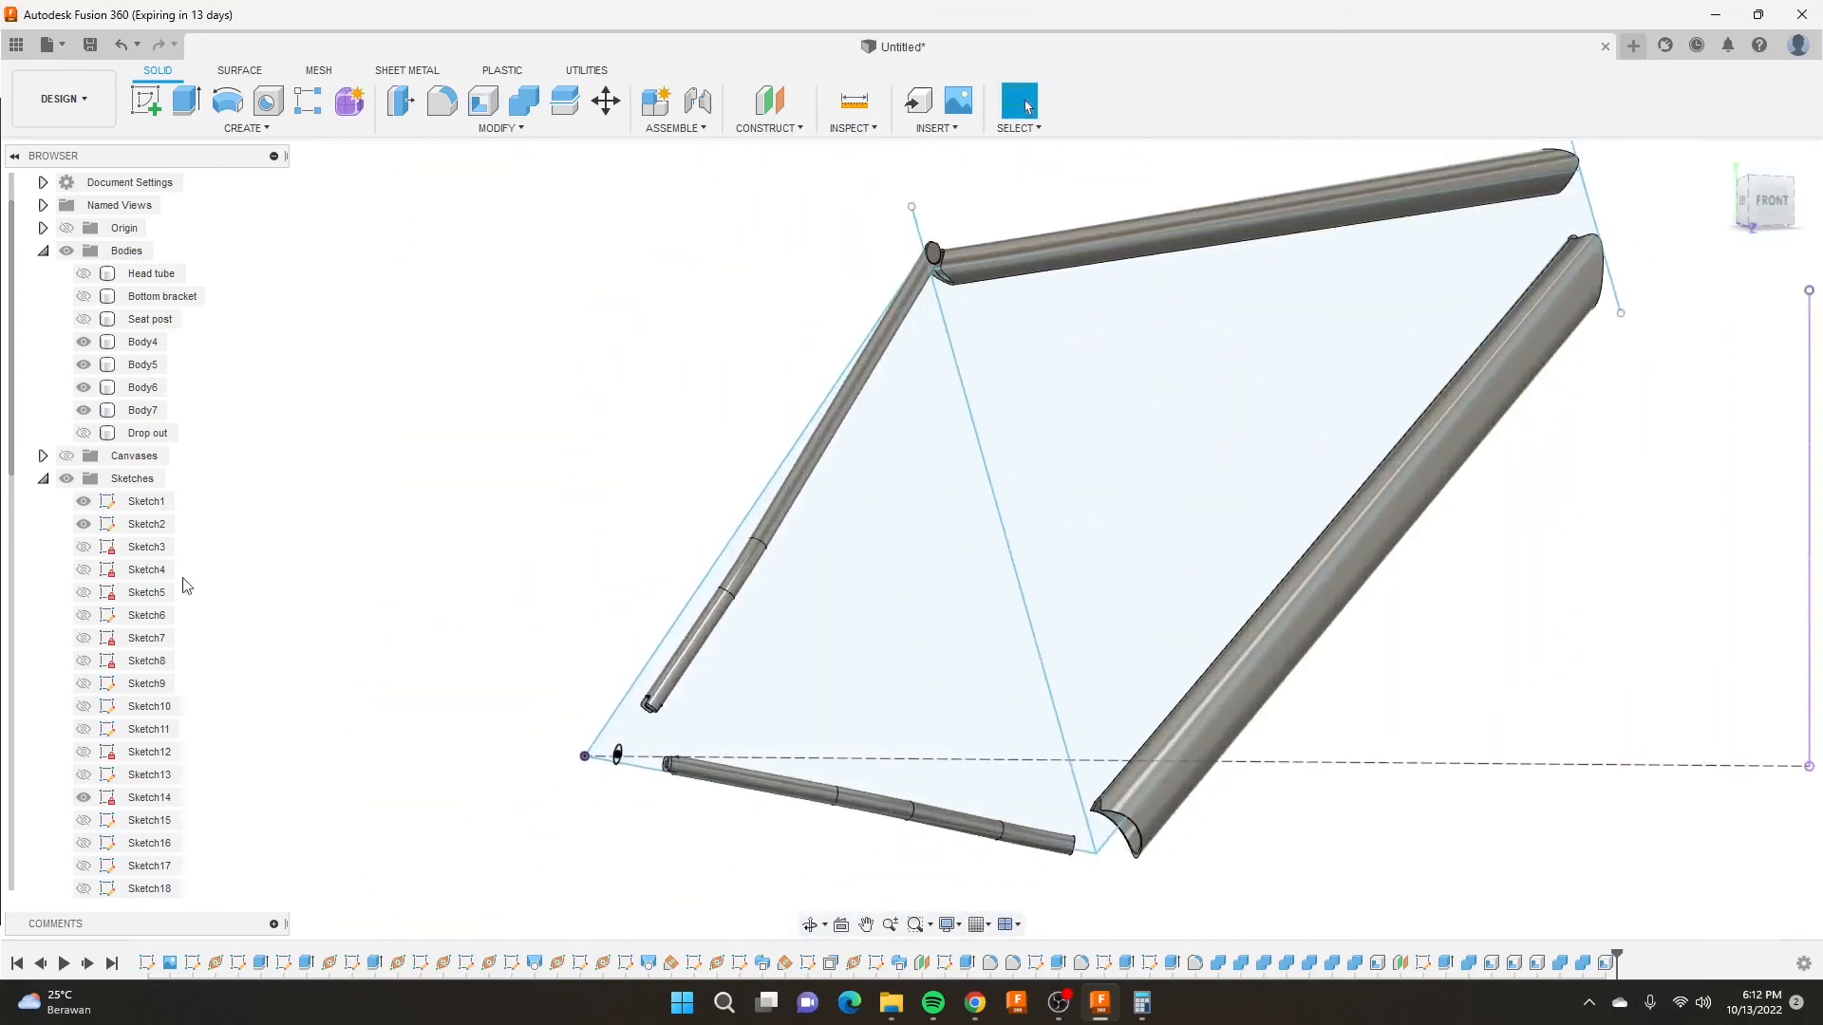
left_click(84, 433)
left_click(83, 319)
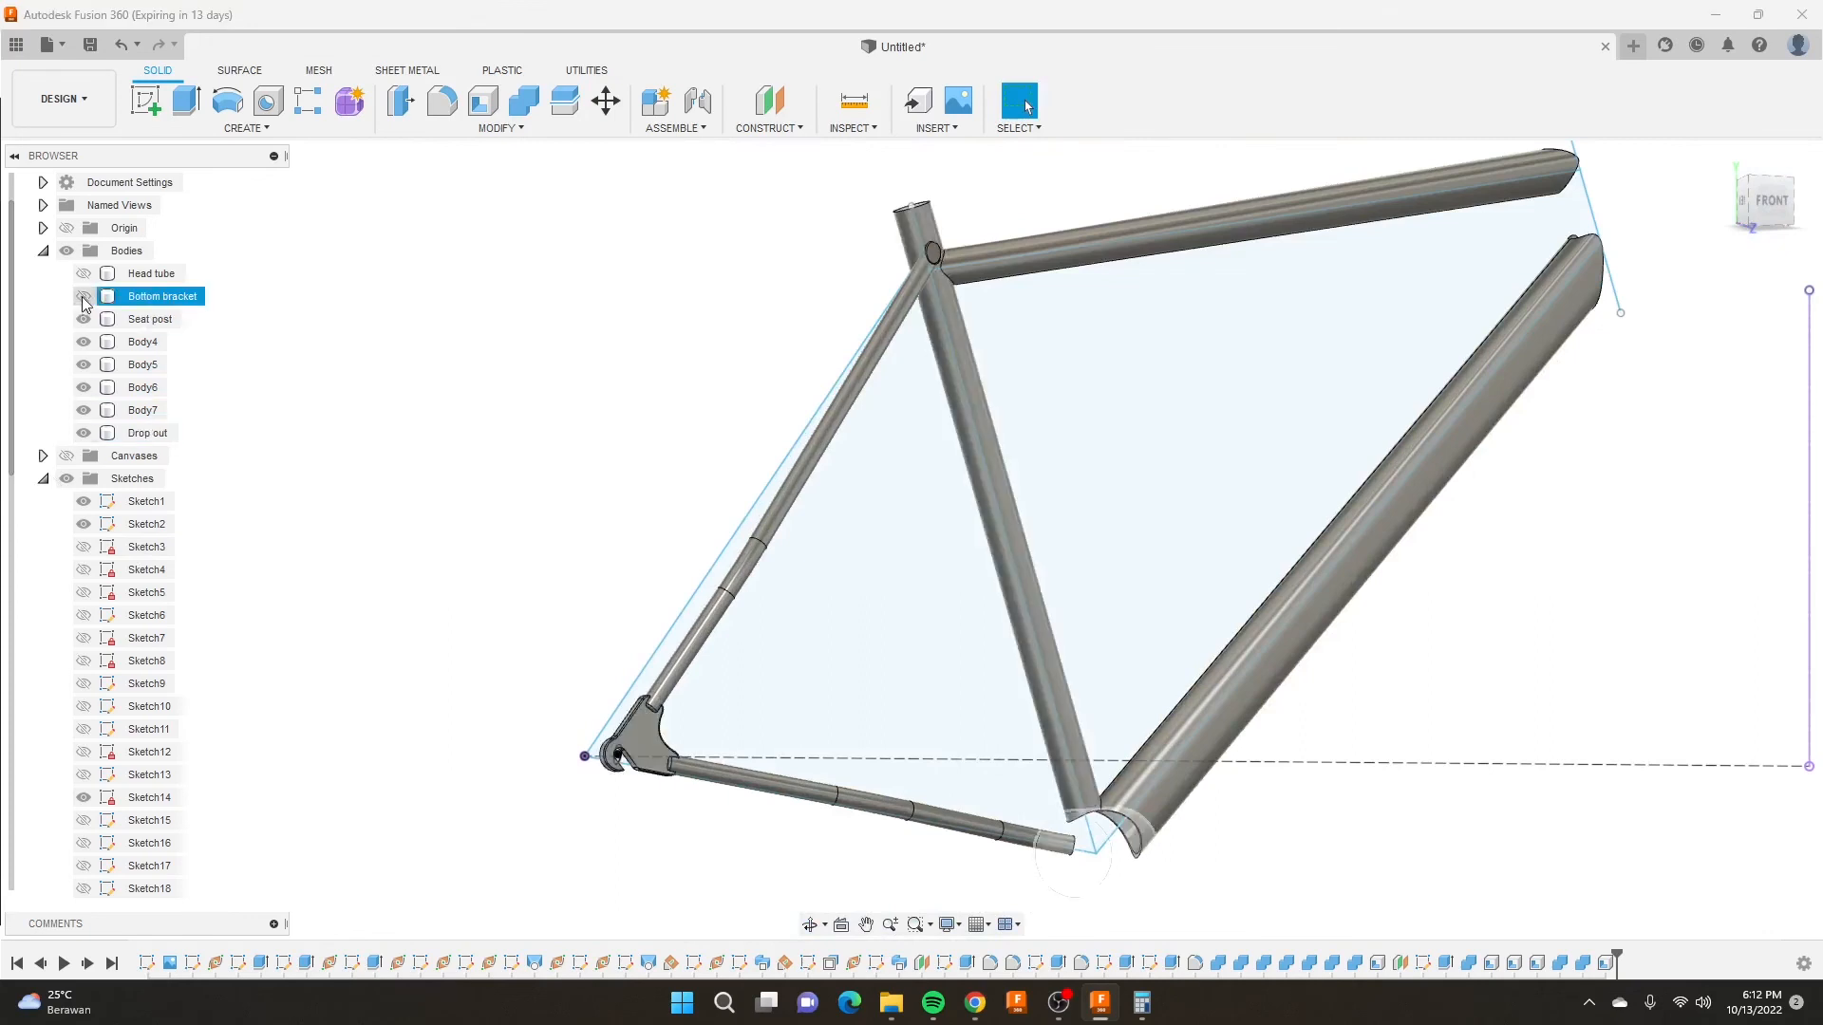
left_click(83, 296)
left_click(84, 274)
scroll(655, 394, "down", 3)
middle_click_drag(671, 398, 767, 484, "shift")
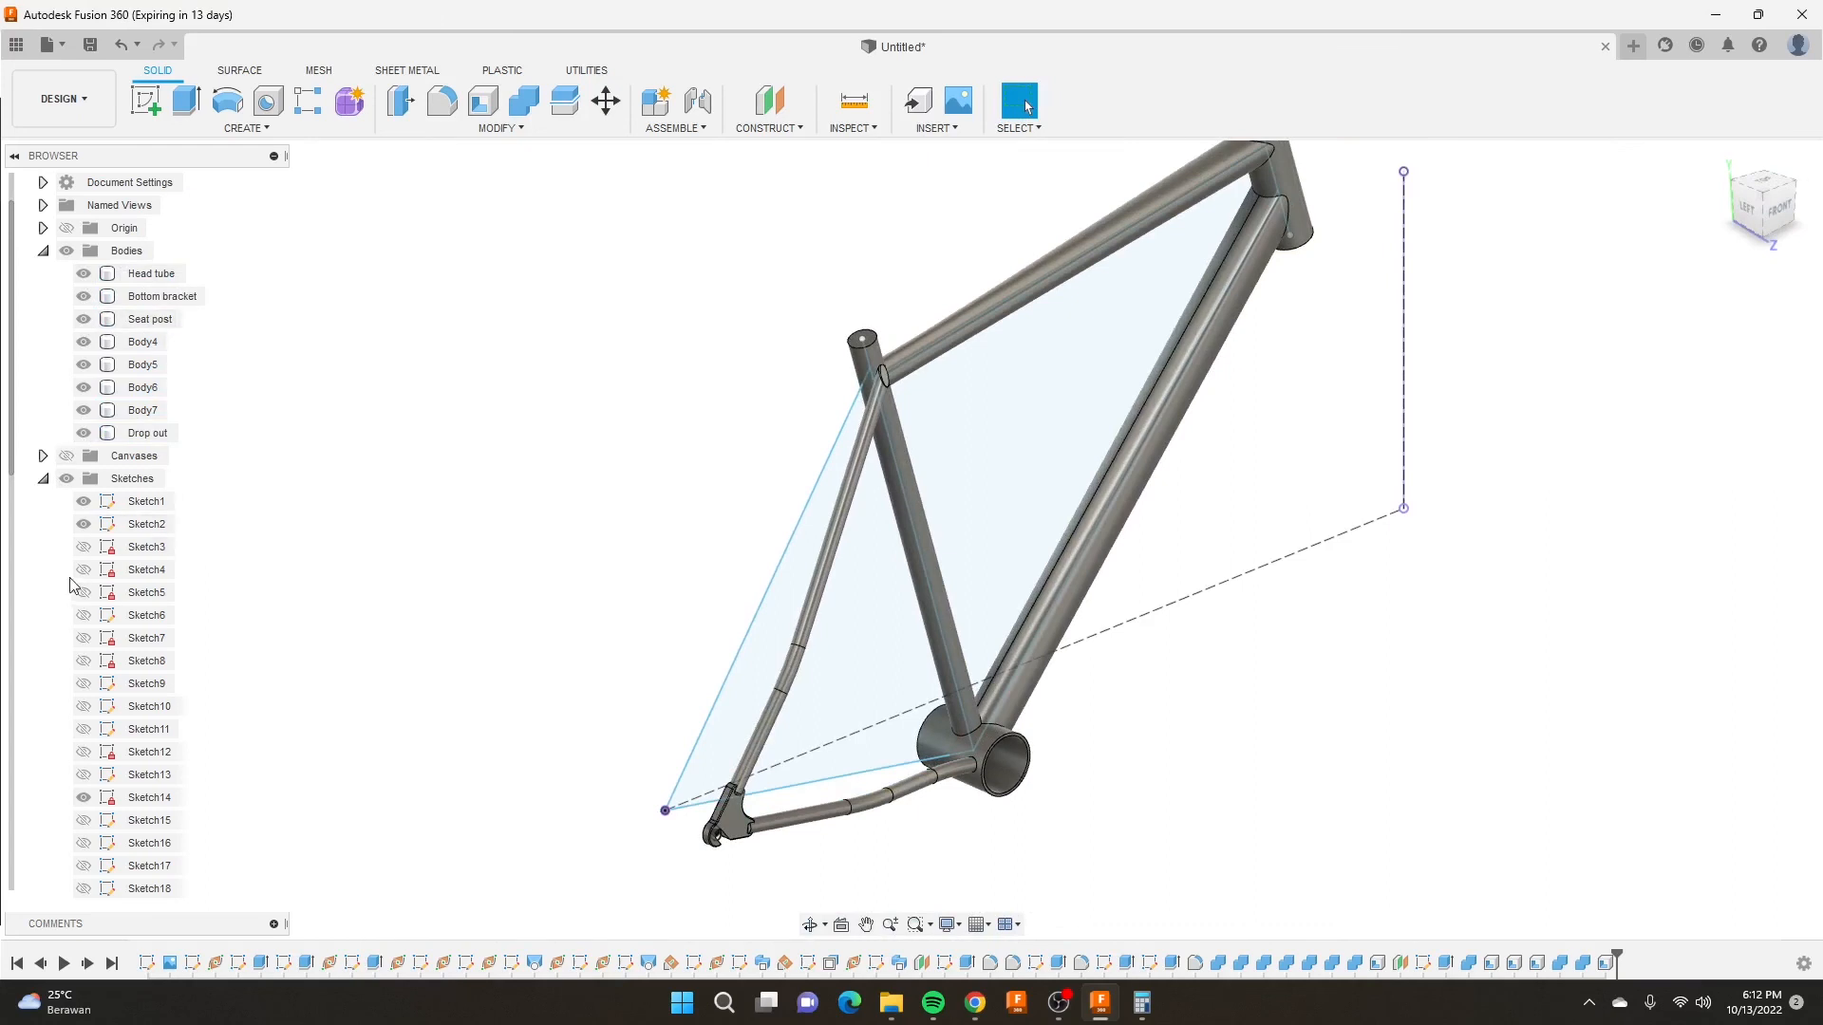
Hide Sketch14, Sketch2 and Sketch1 so that only the frame bodies are displayed.
left_click(86, 795)
left_click(83, 524)
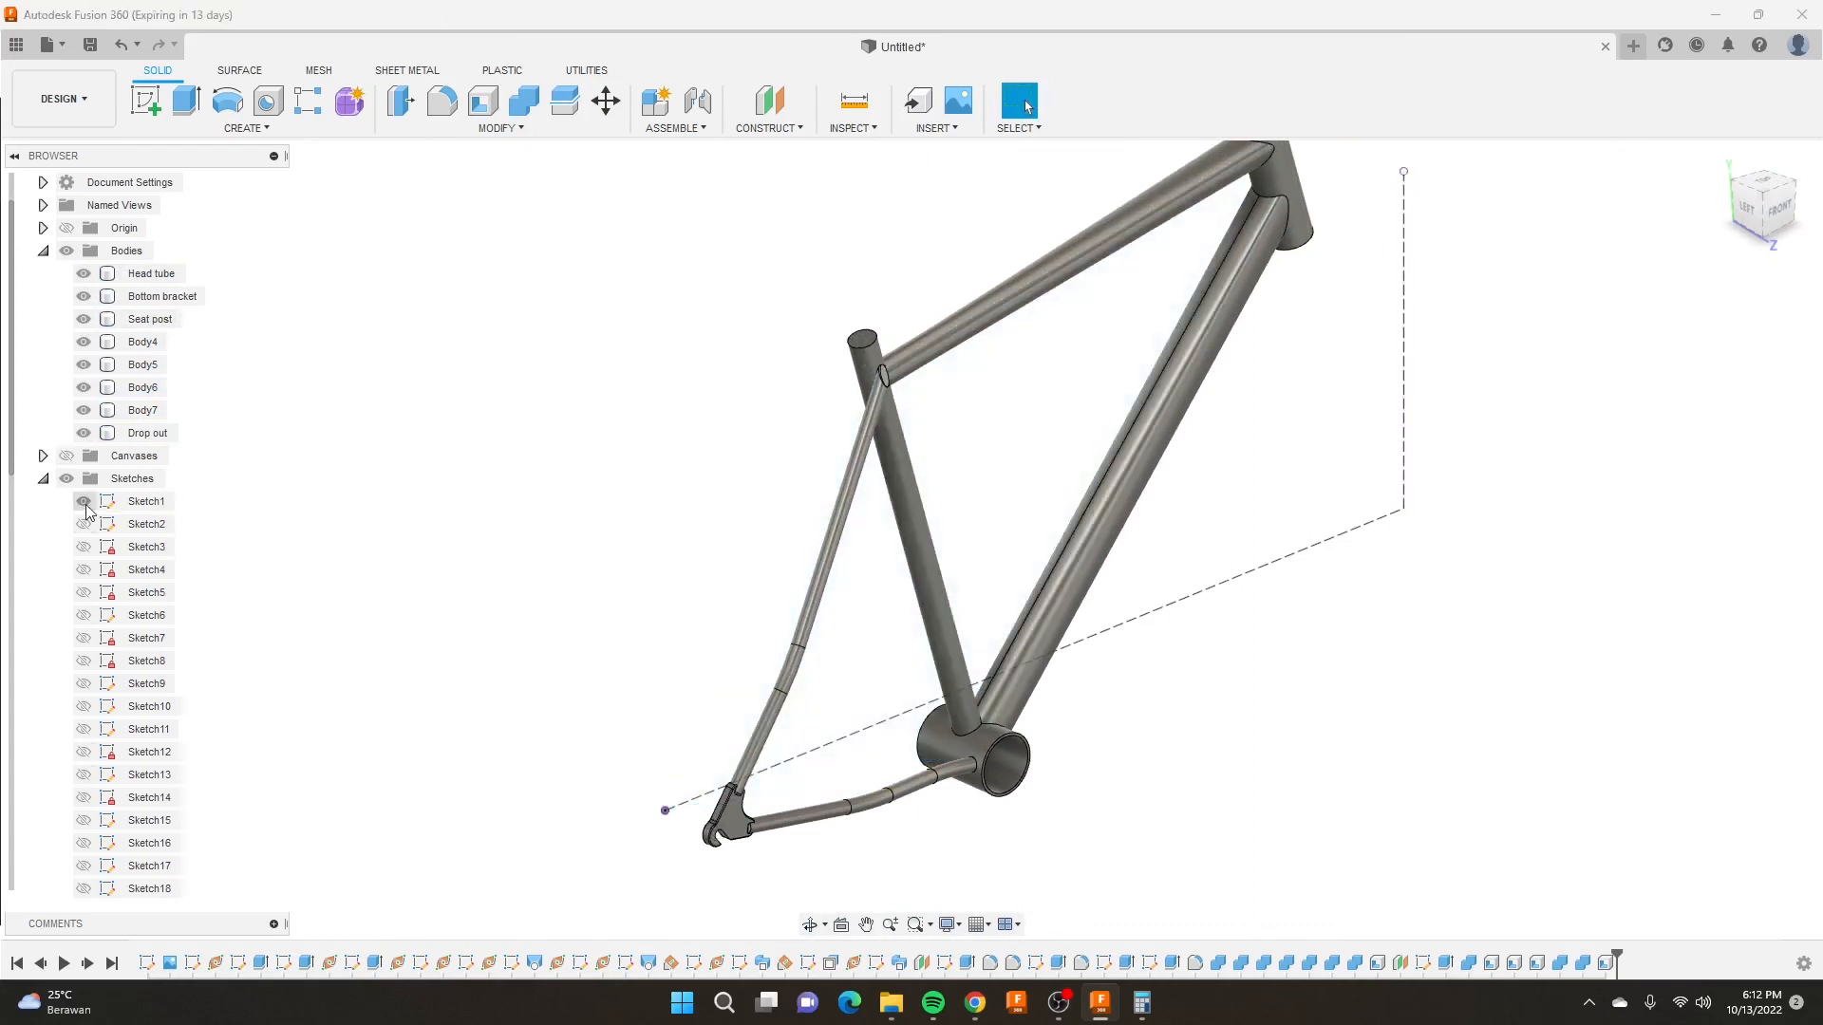
left_click(83, 501)
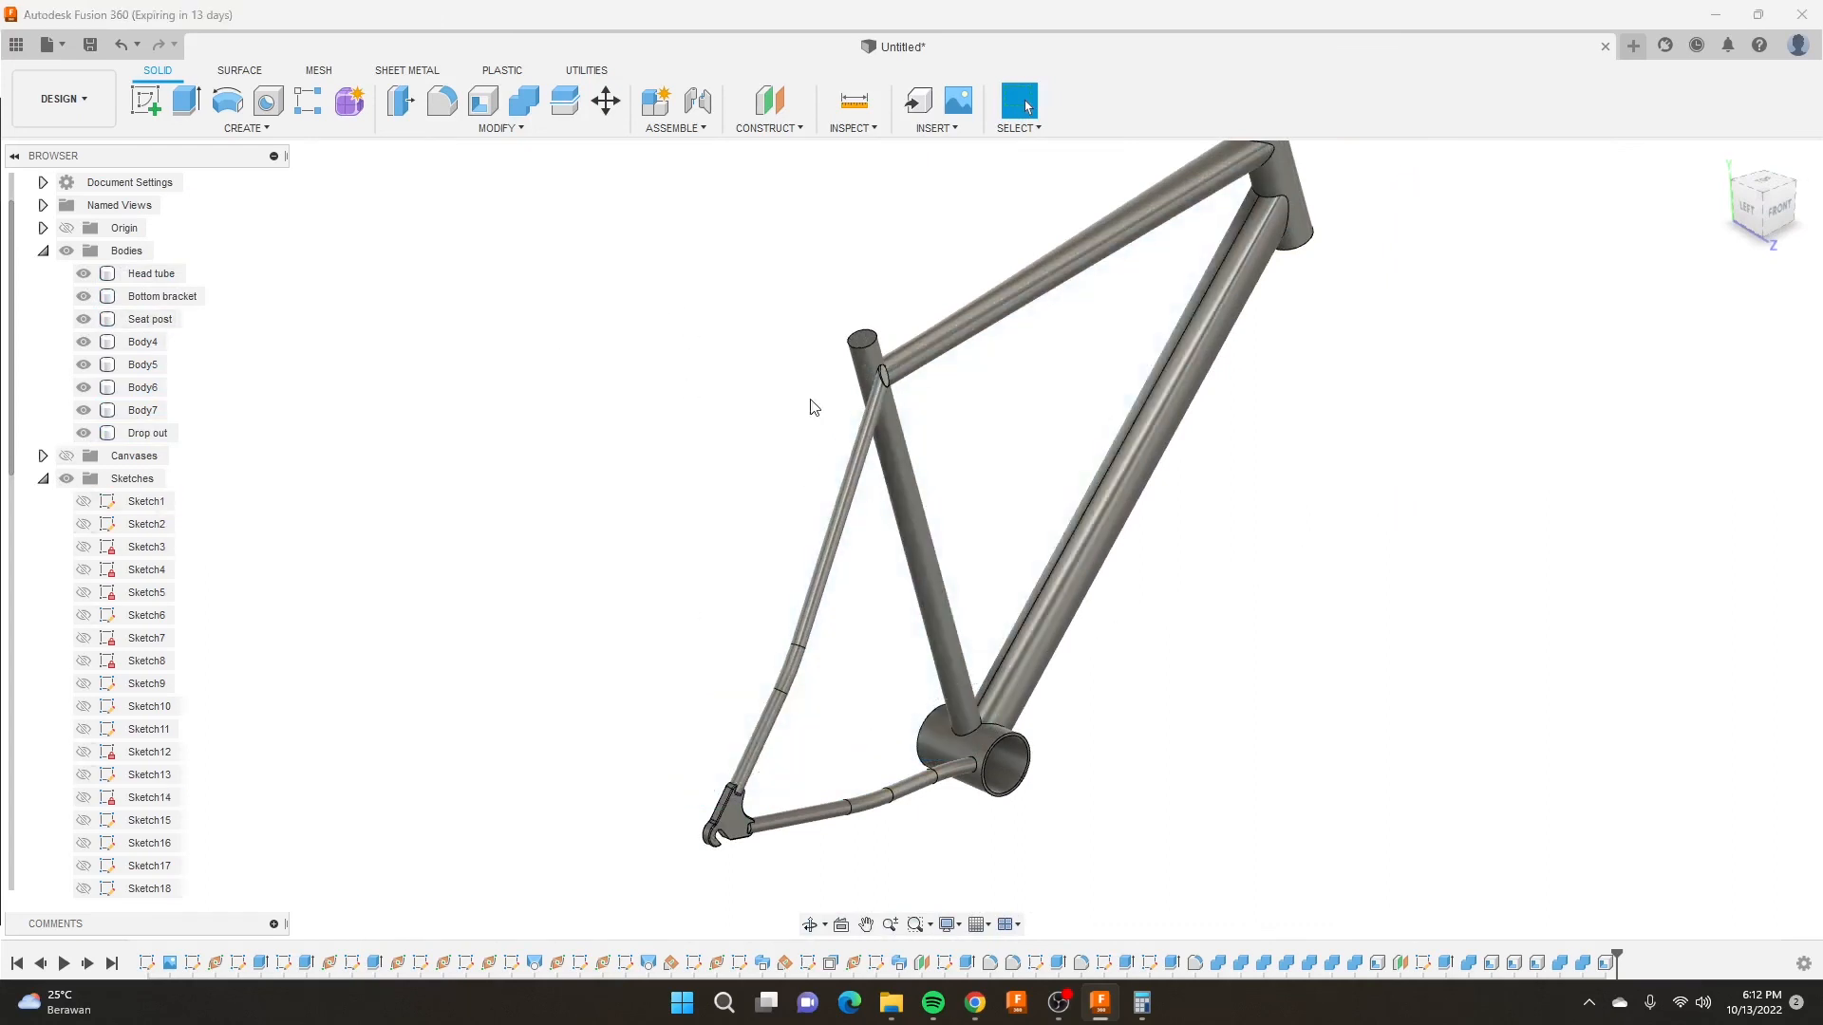
scroll(736, 520, "down", 2)
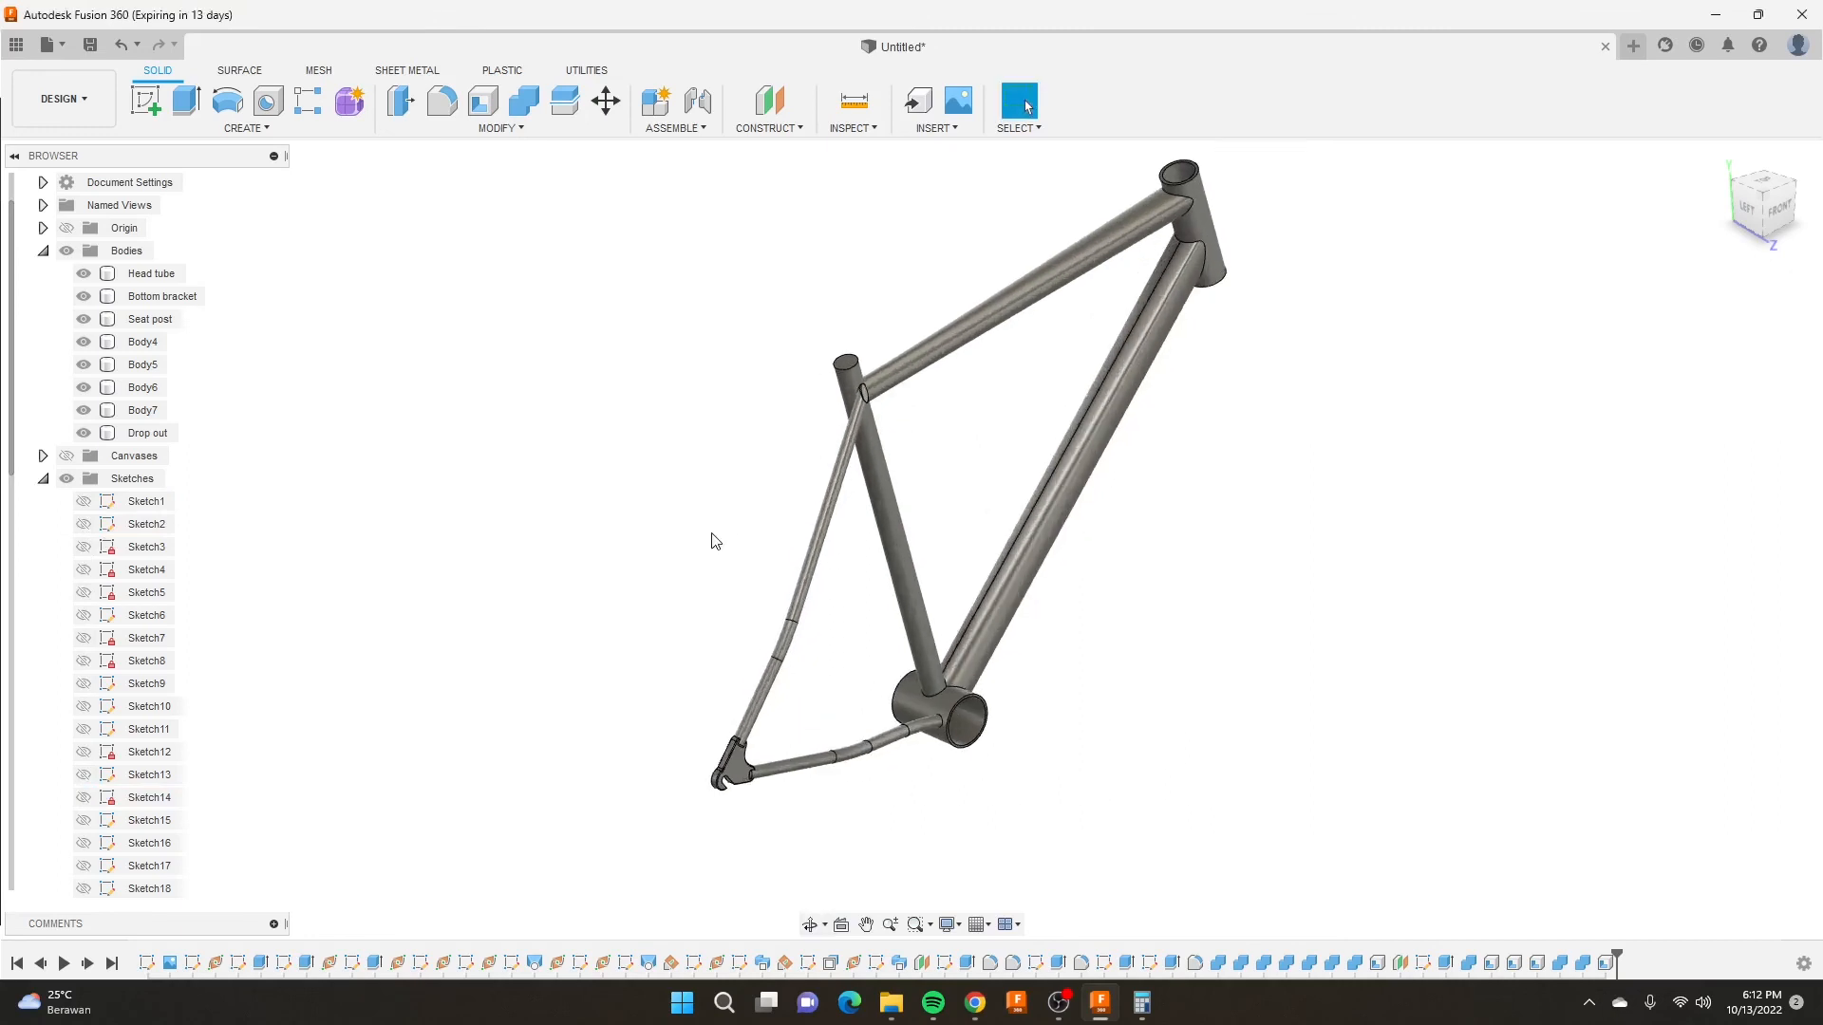
left_click(801, 583)
left_click(737, 788)
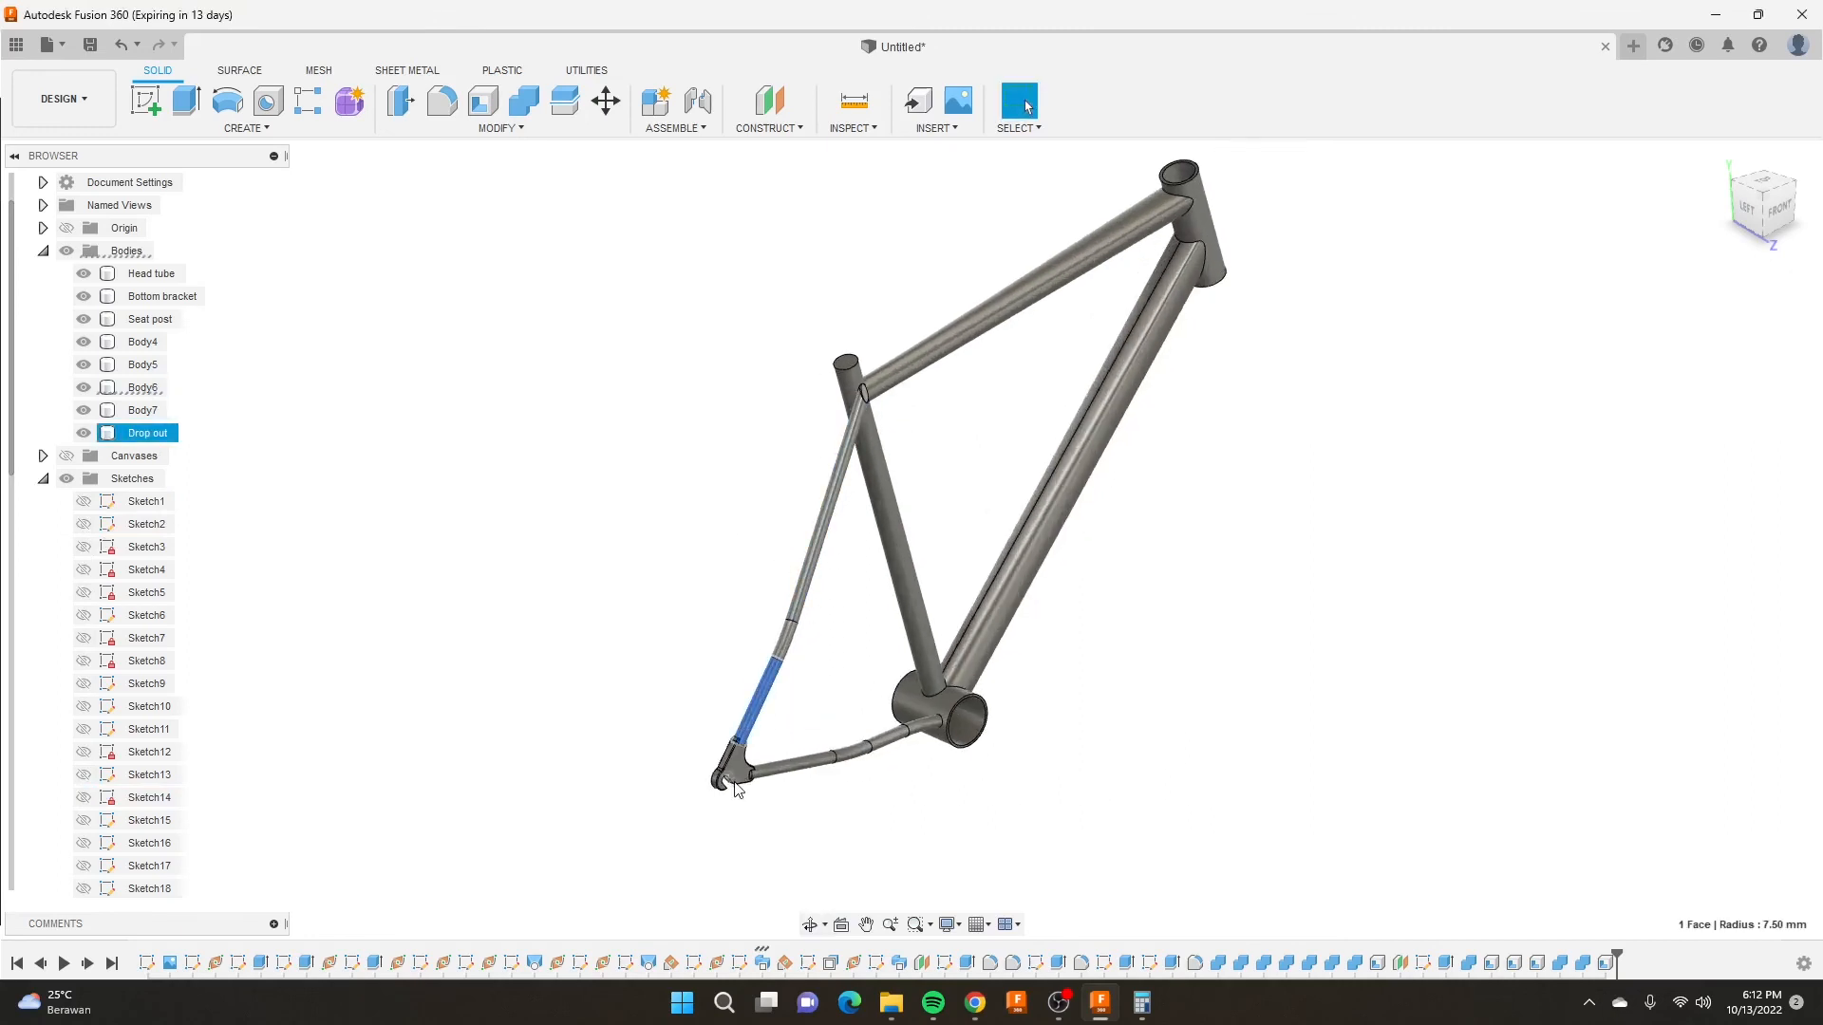
left_click(735, 776)
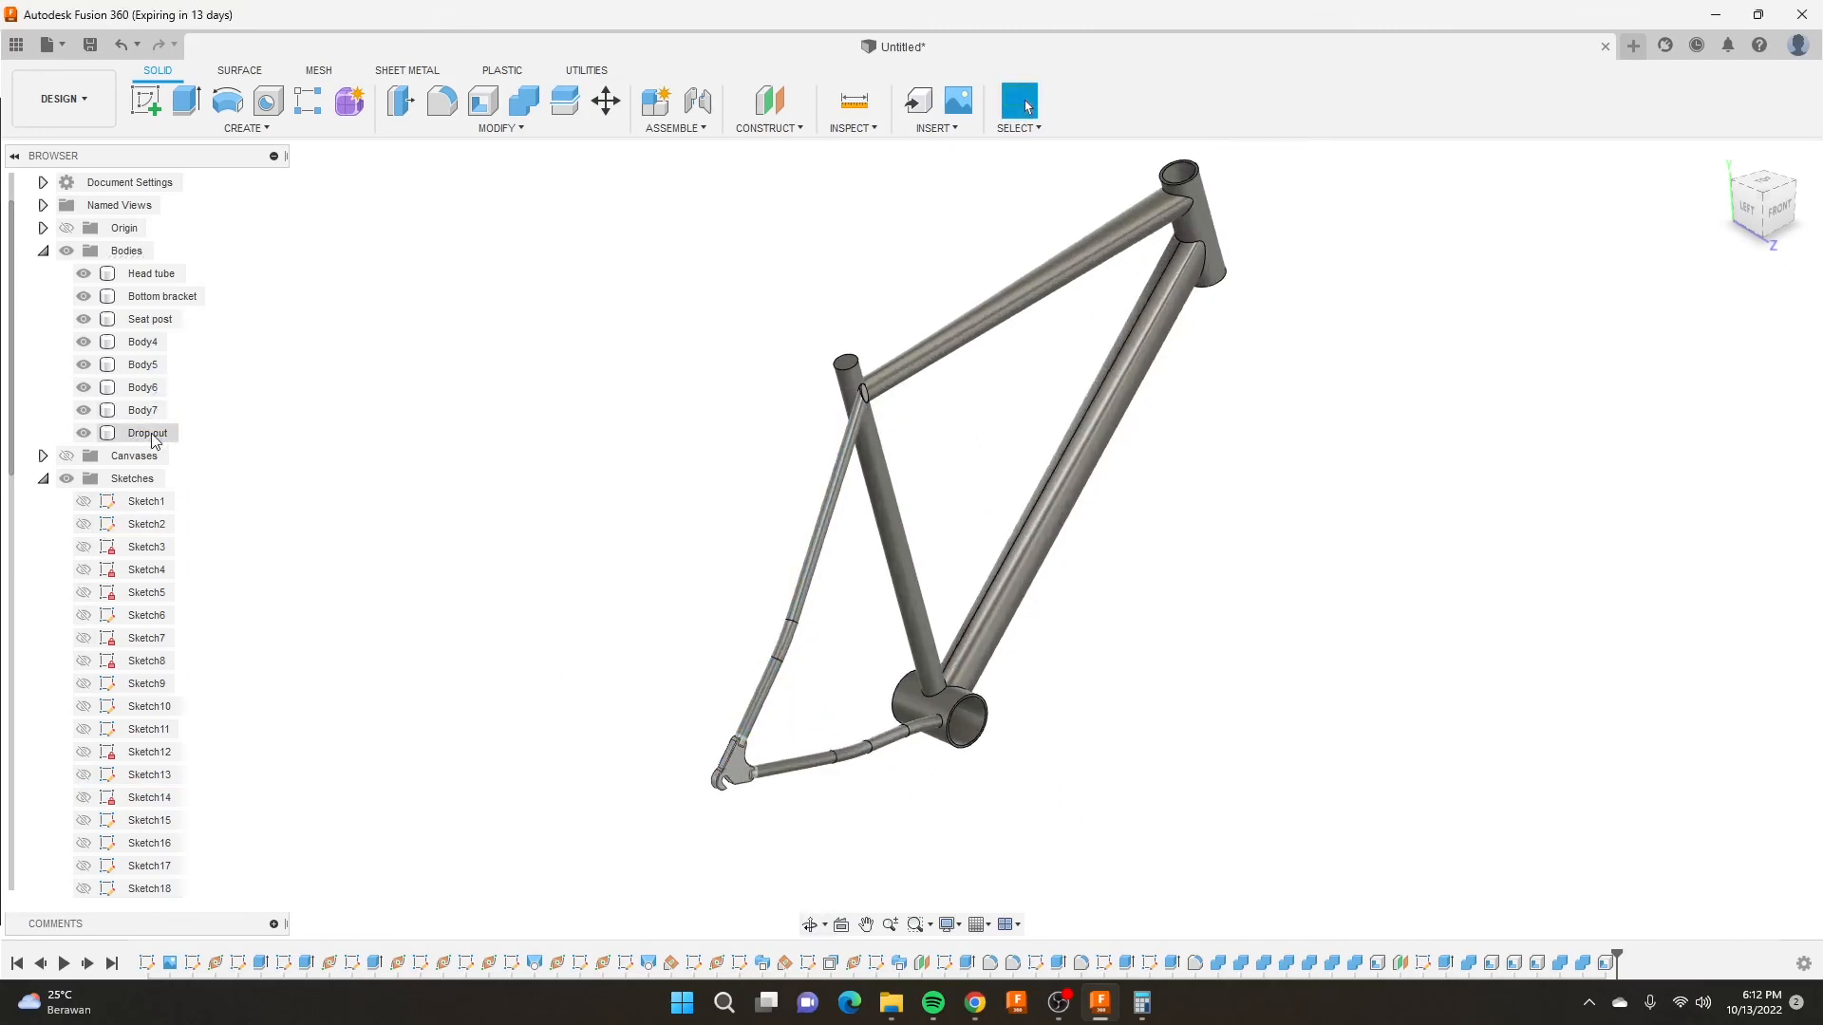
Mirror the seat stay, chain stay and Drop out bodies about the frame's central origin plane as new bodies.
left_click(246, 127)
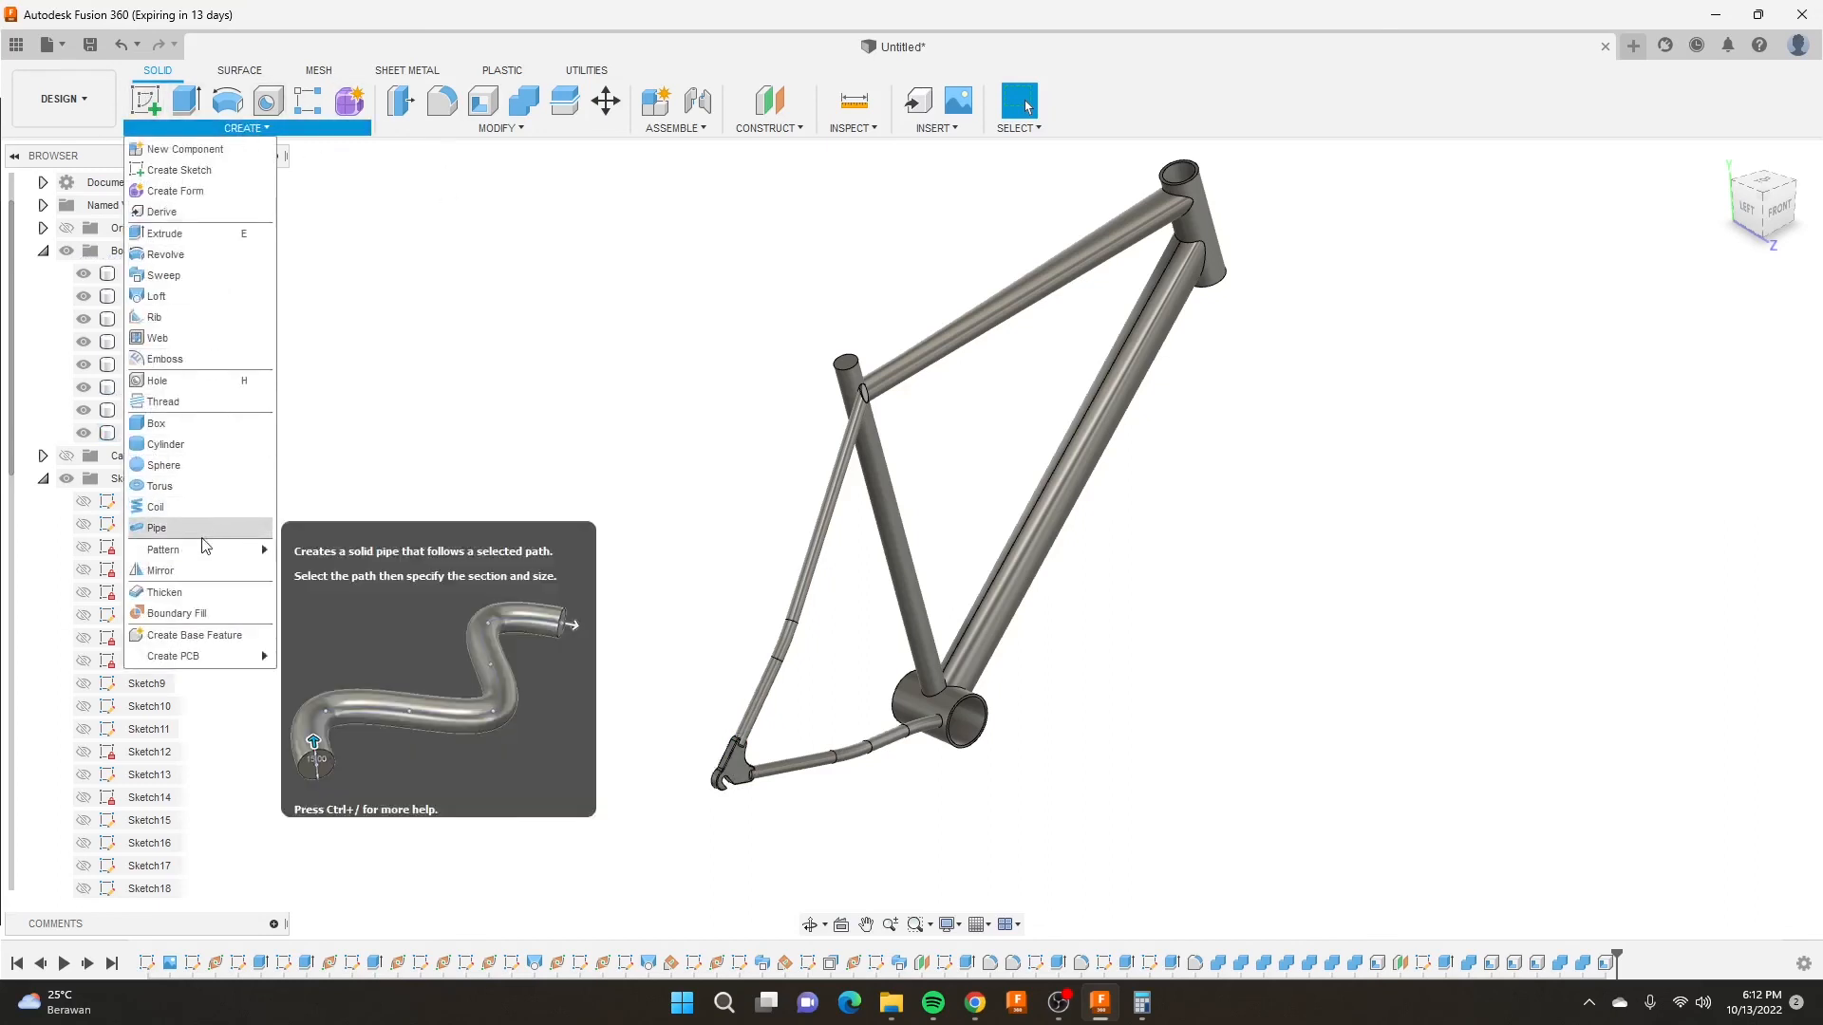
left_click(189, 569)
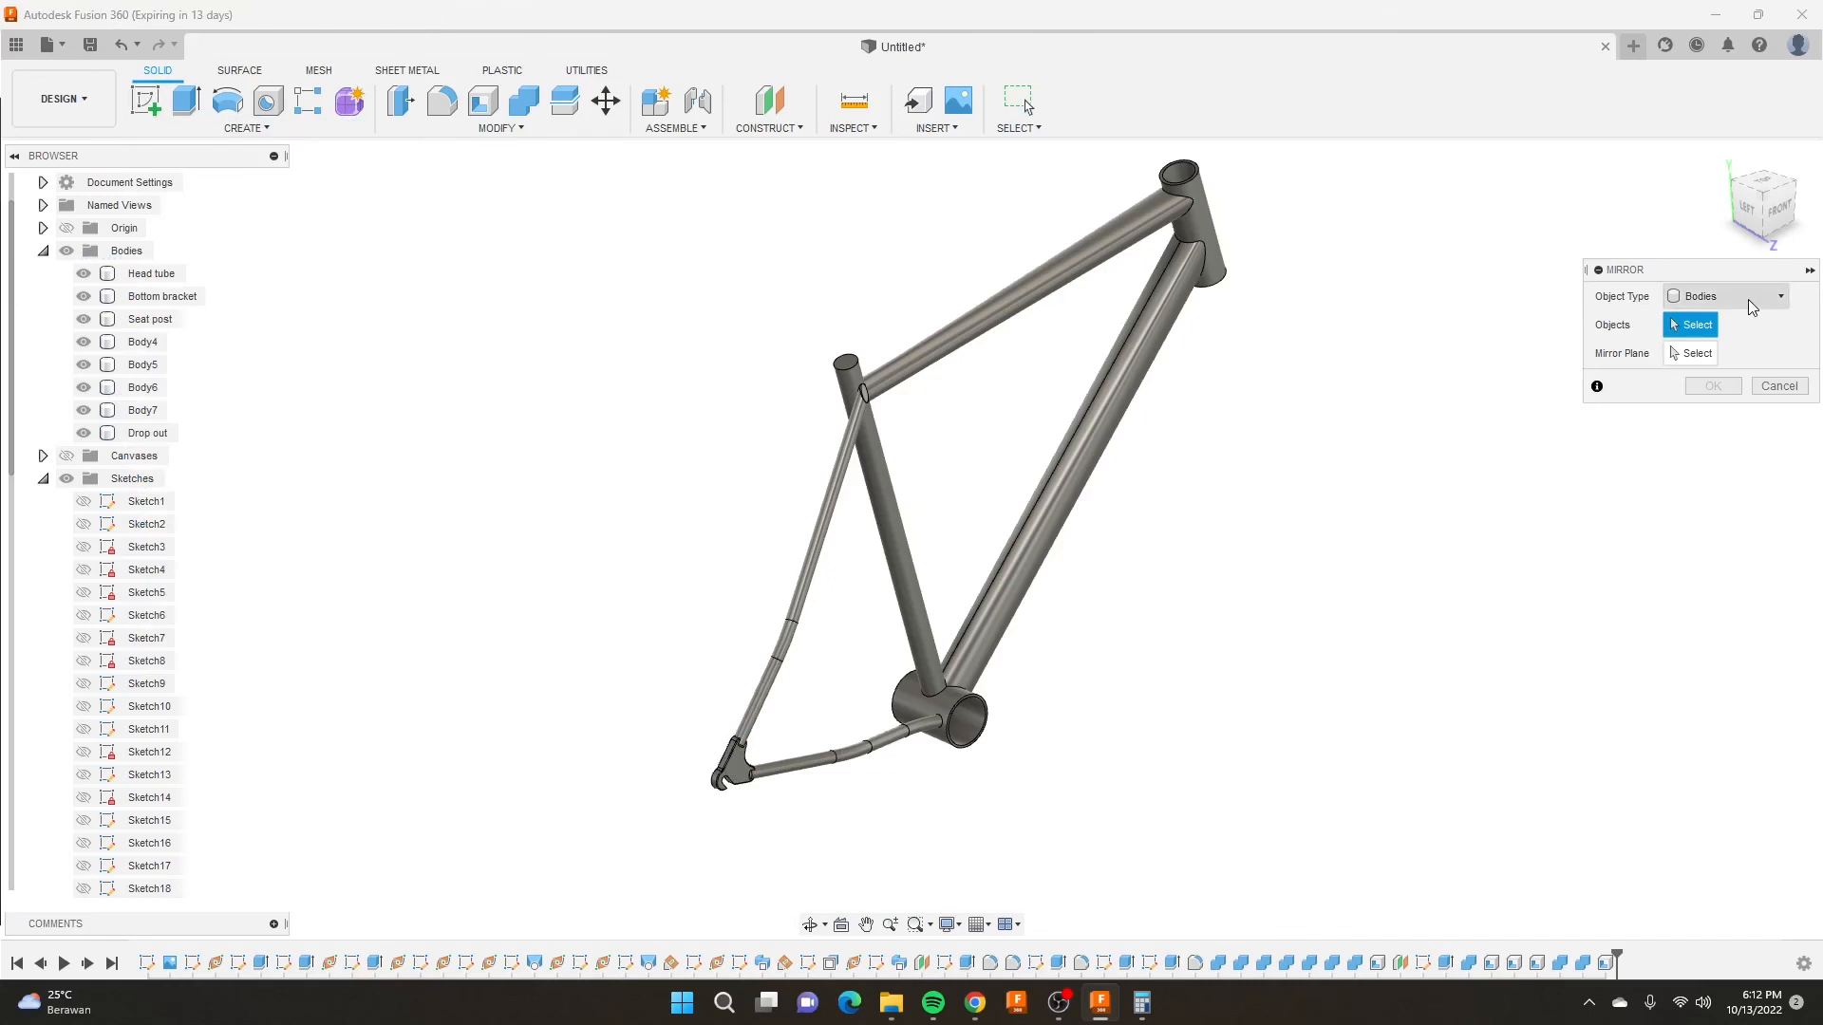
left_click(822, 550)
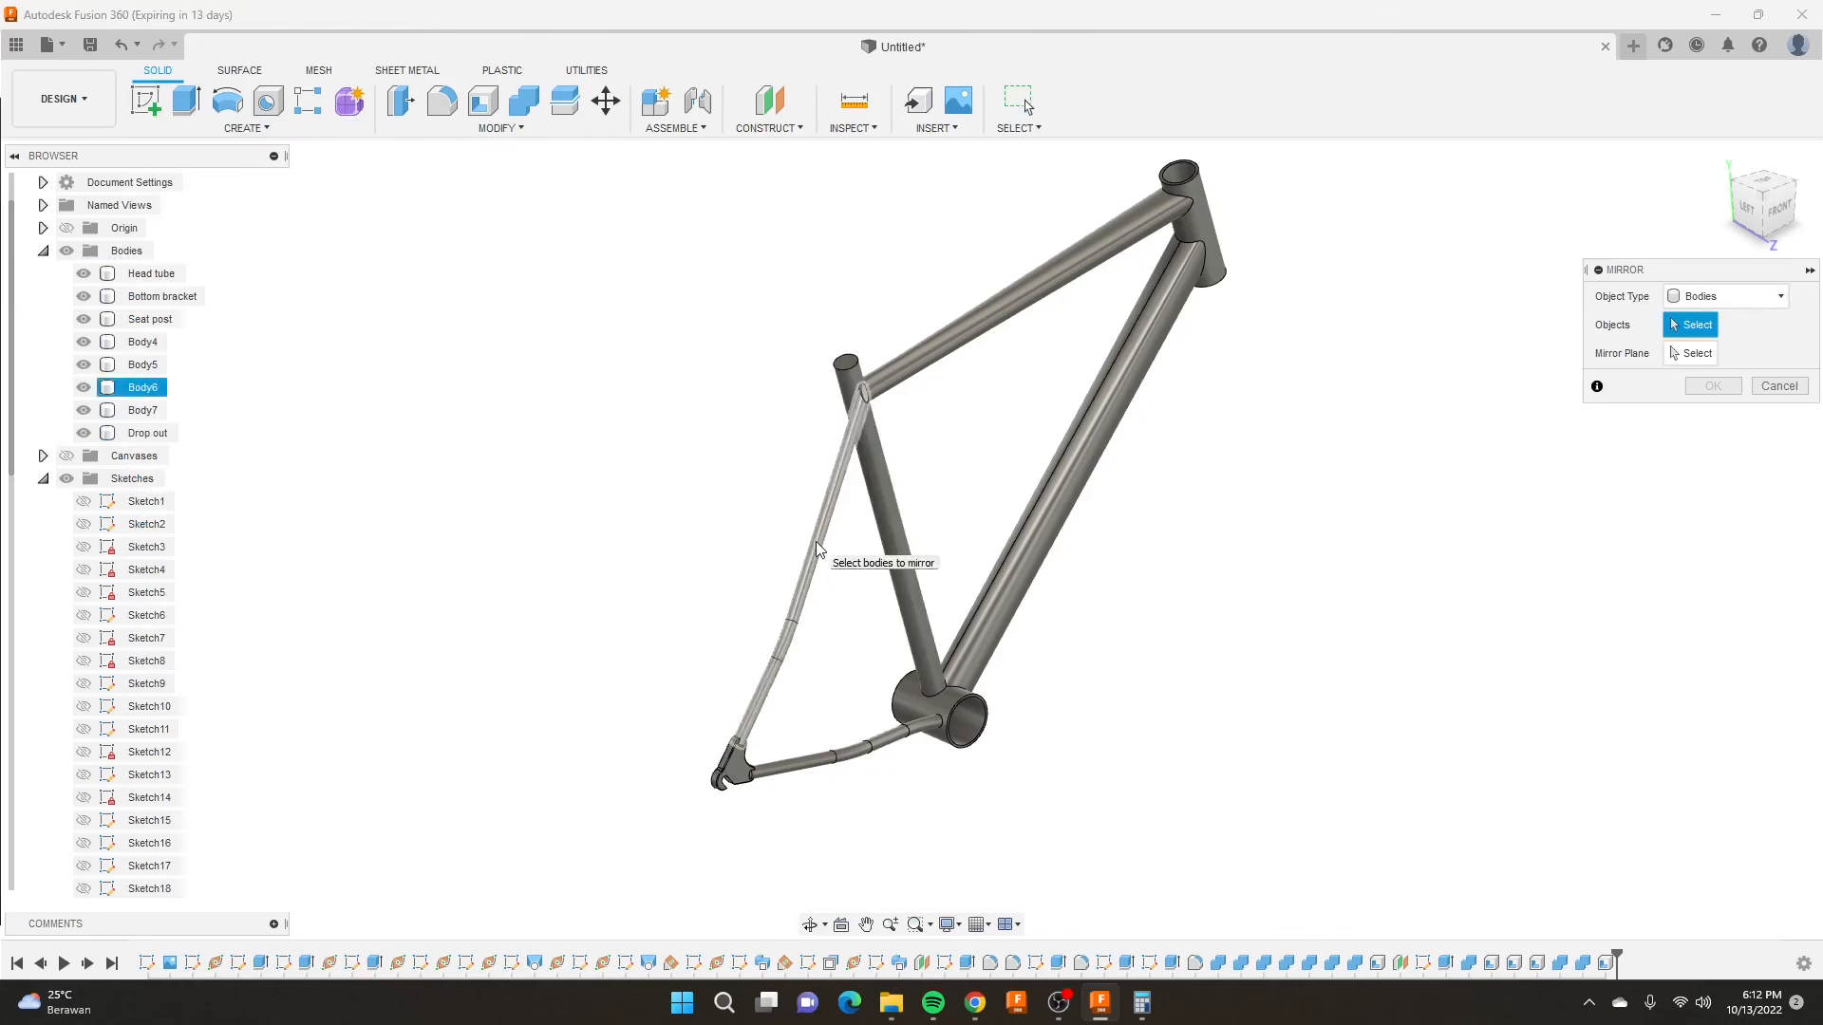
left_click(816, 549)
left_click(844, 757)
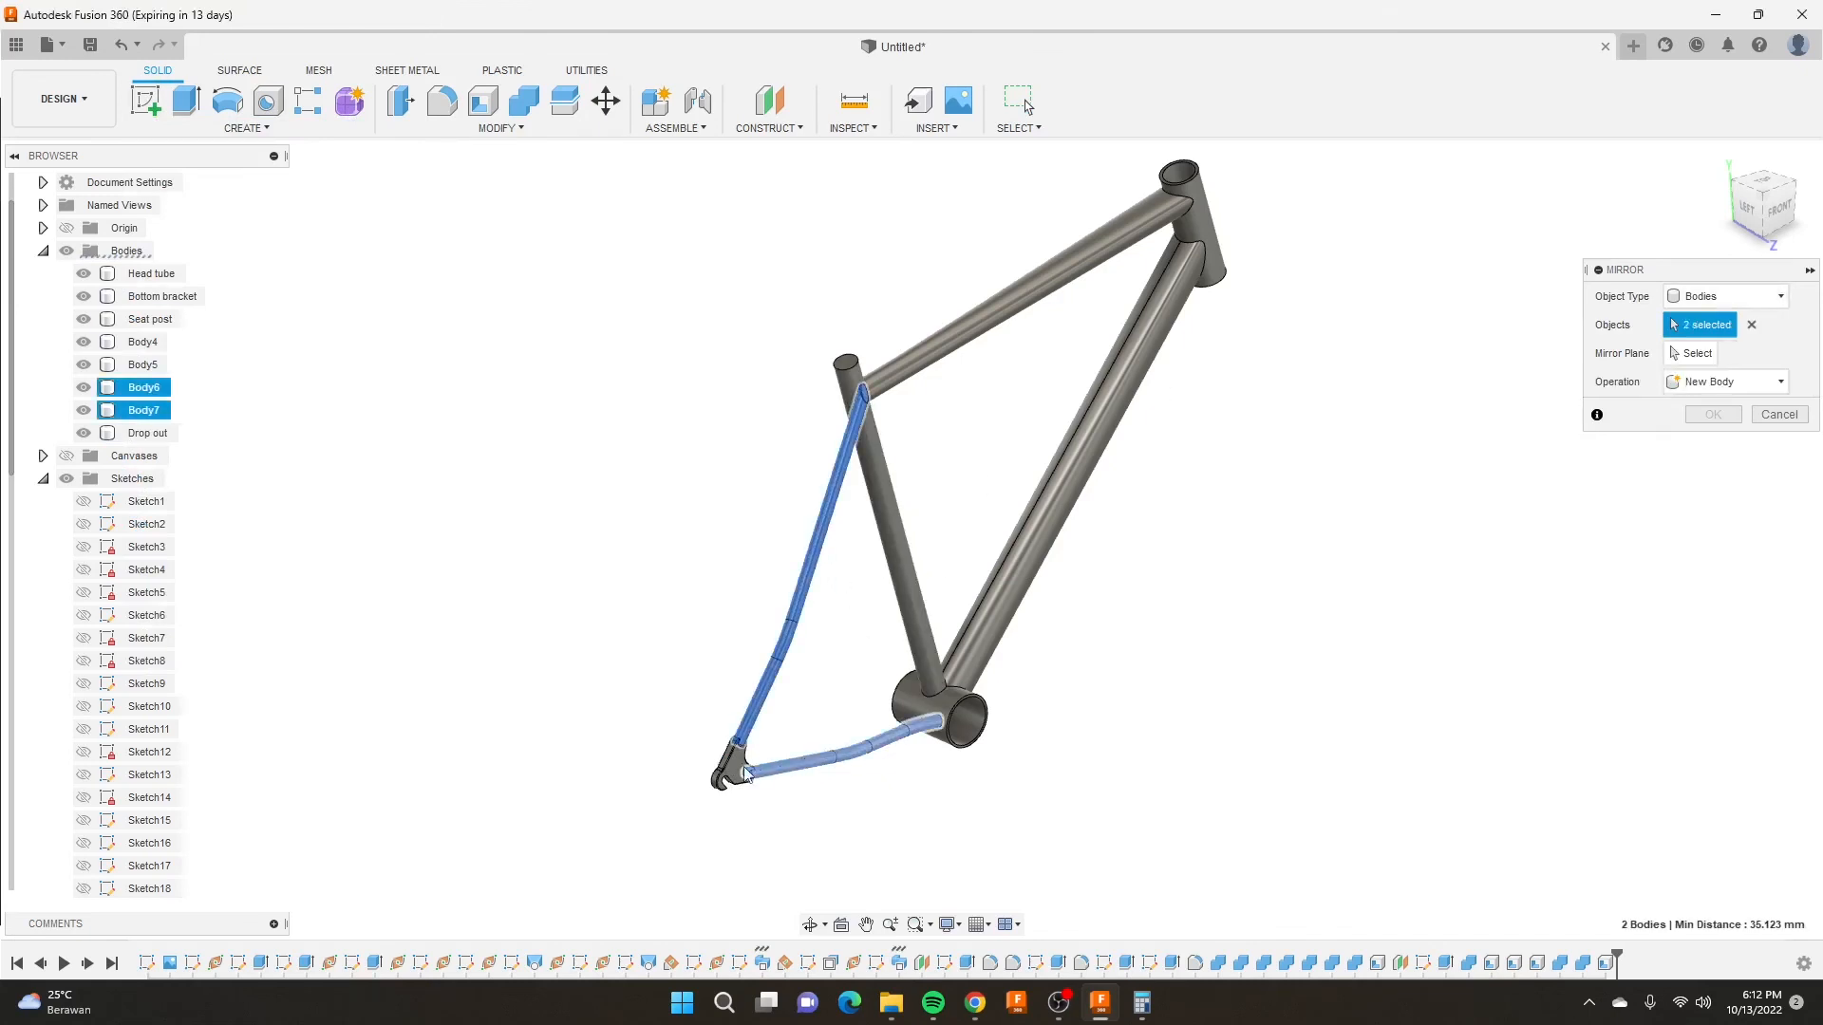
left_click(733, 767)
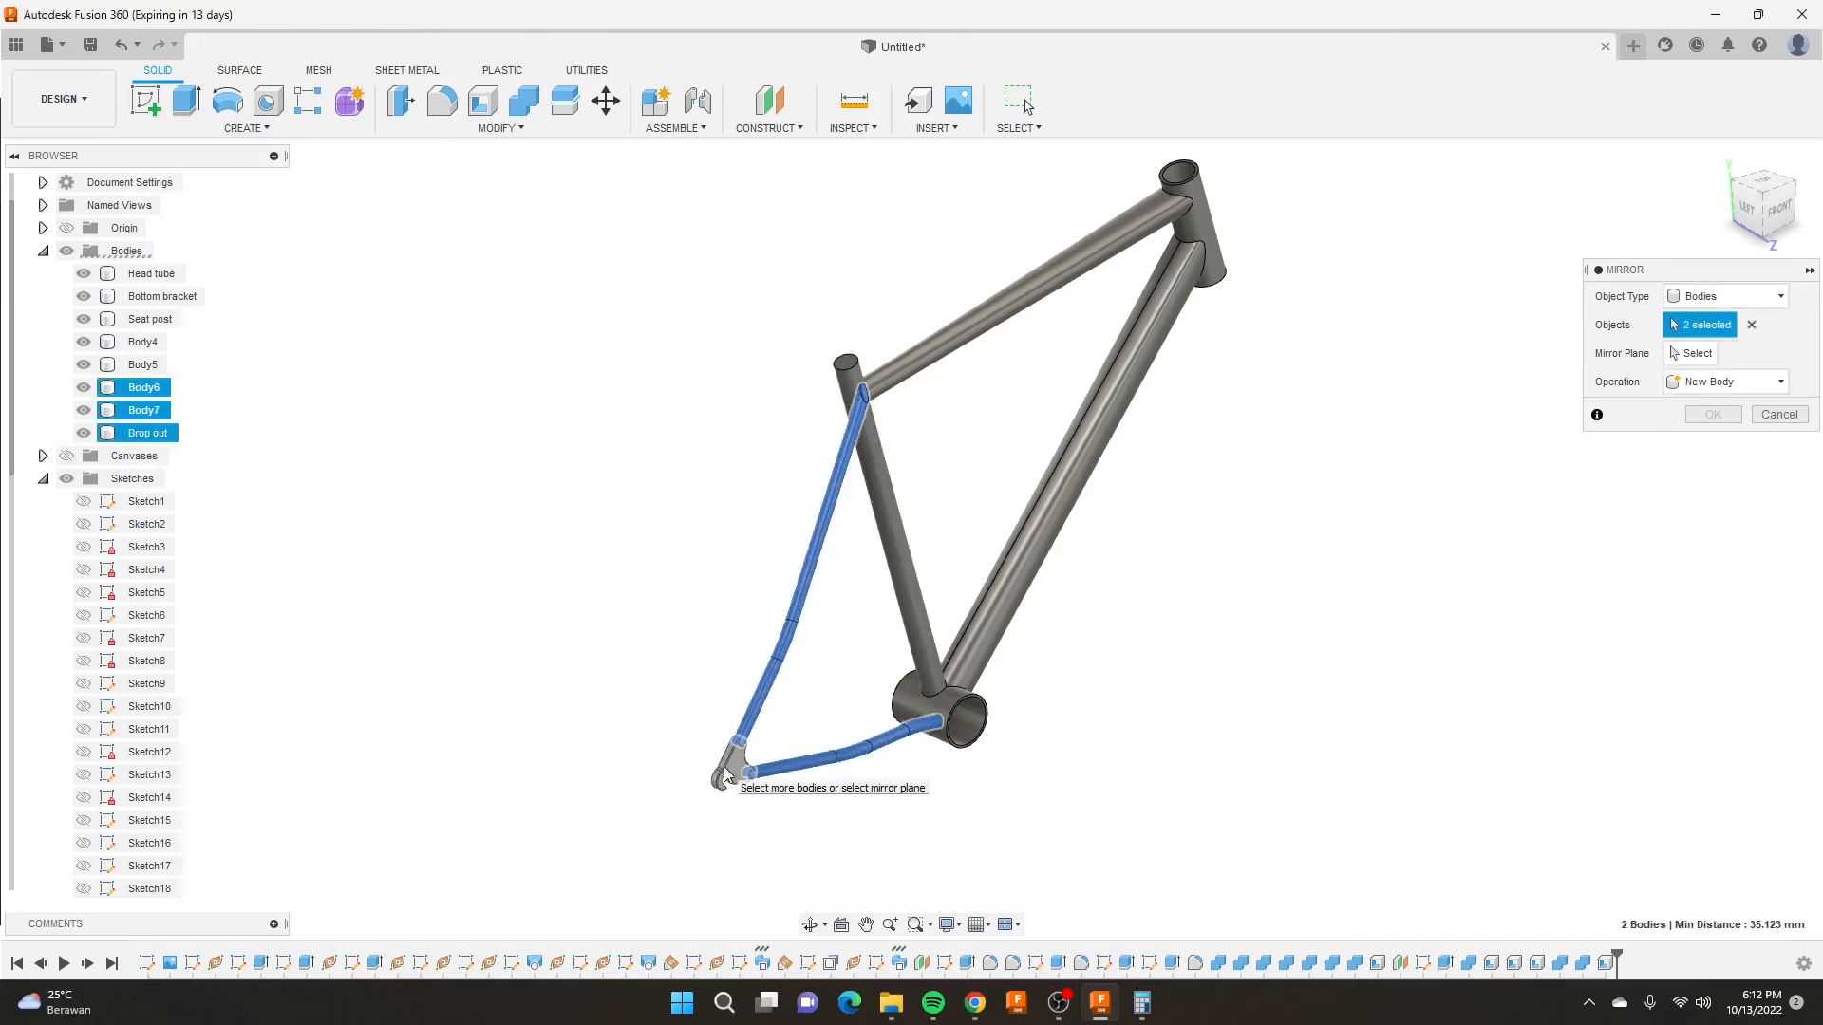
left_click(1675, 355)
left_click(736, 665)
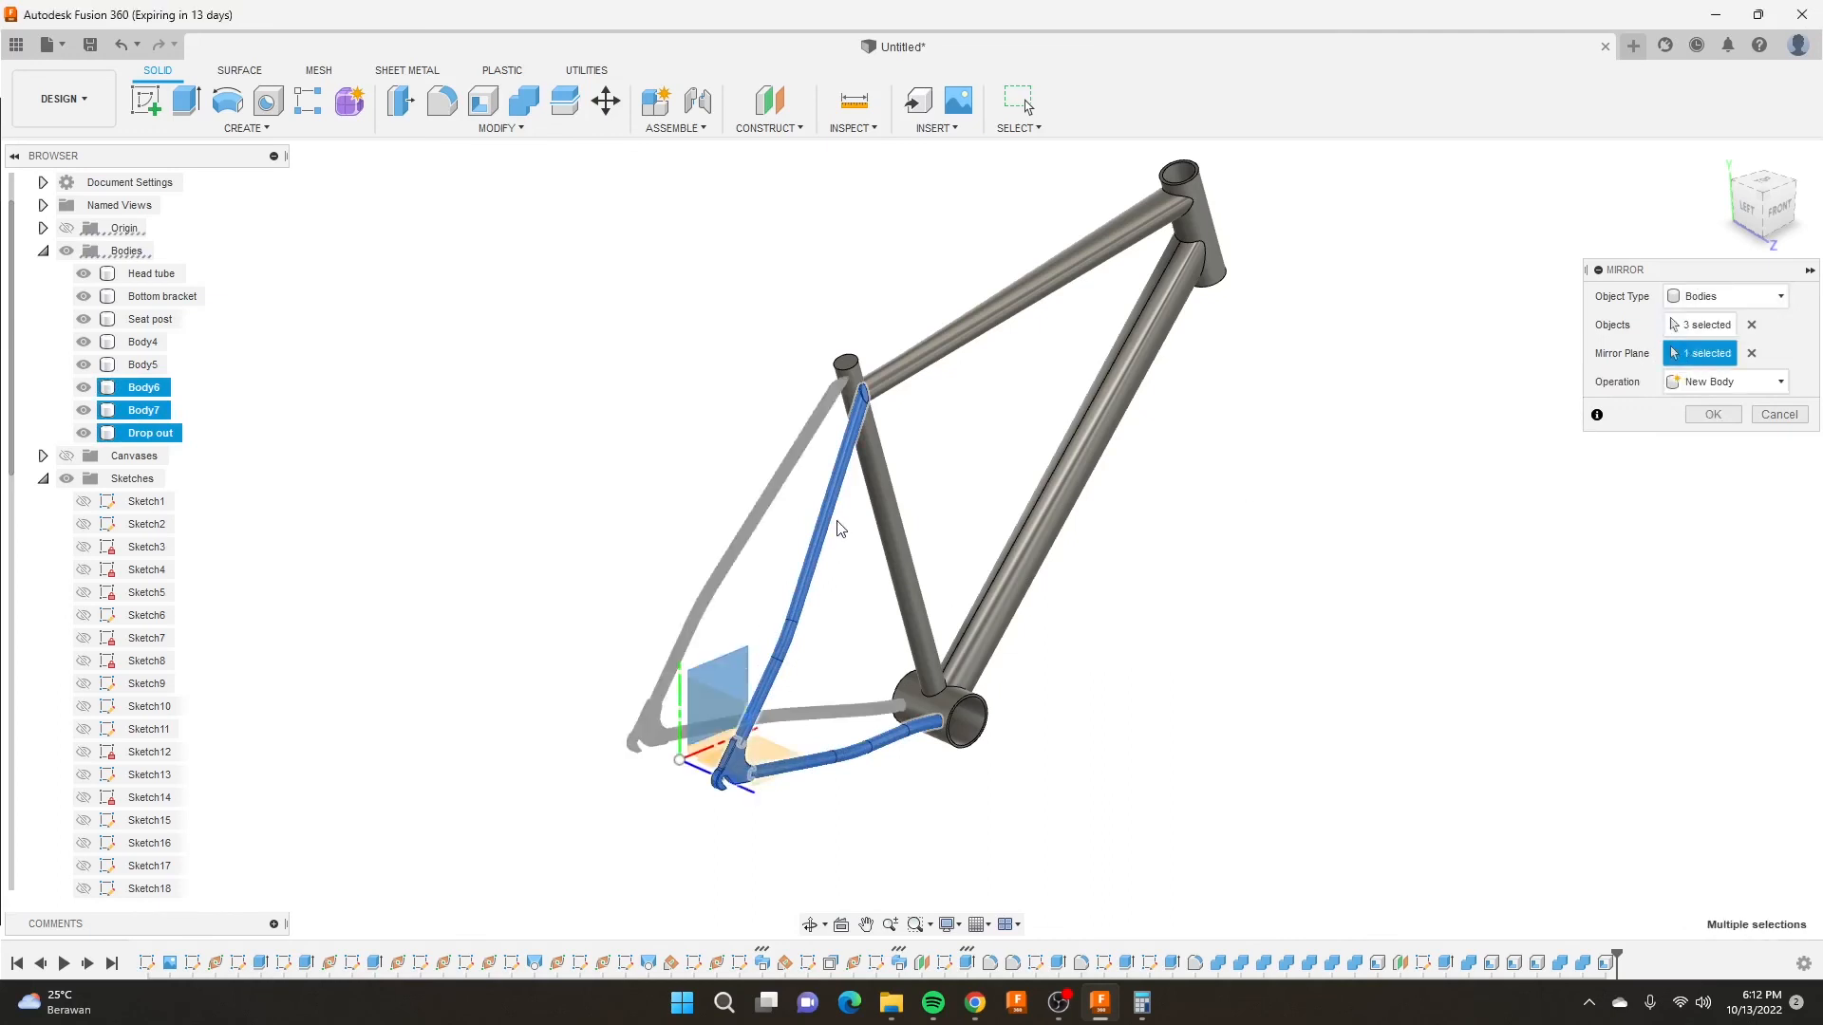
left_click(1714, 415)
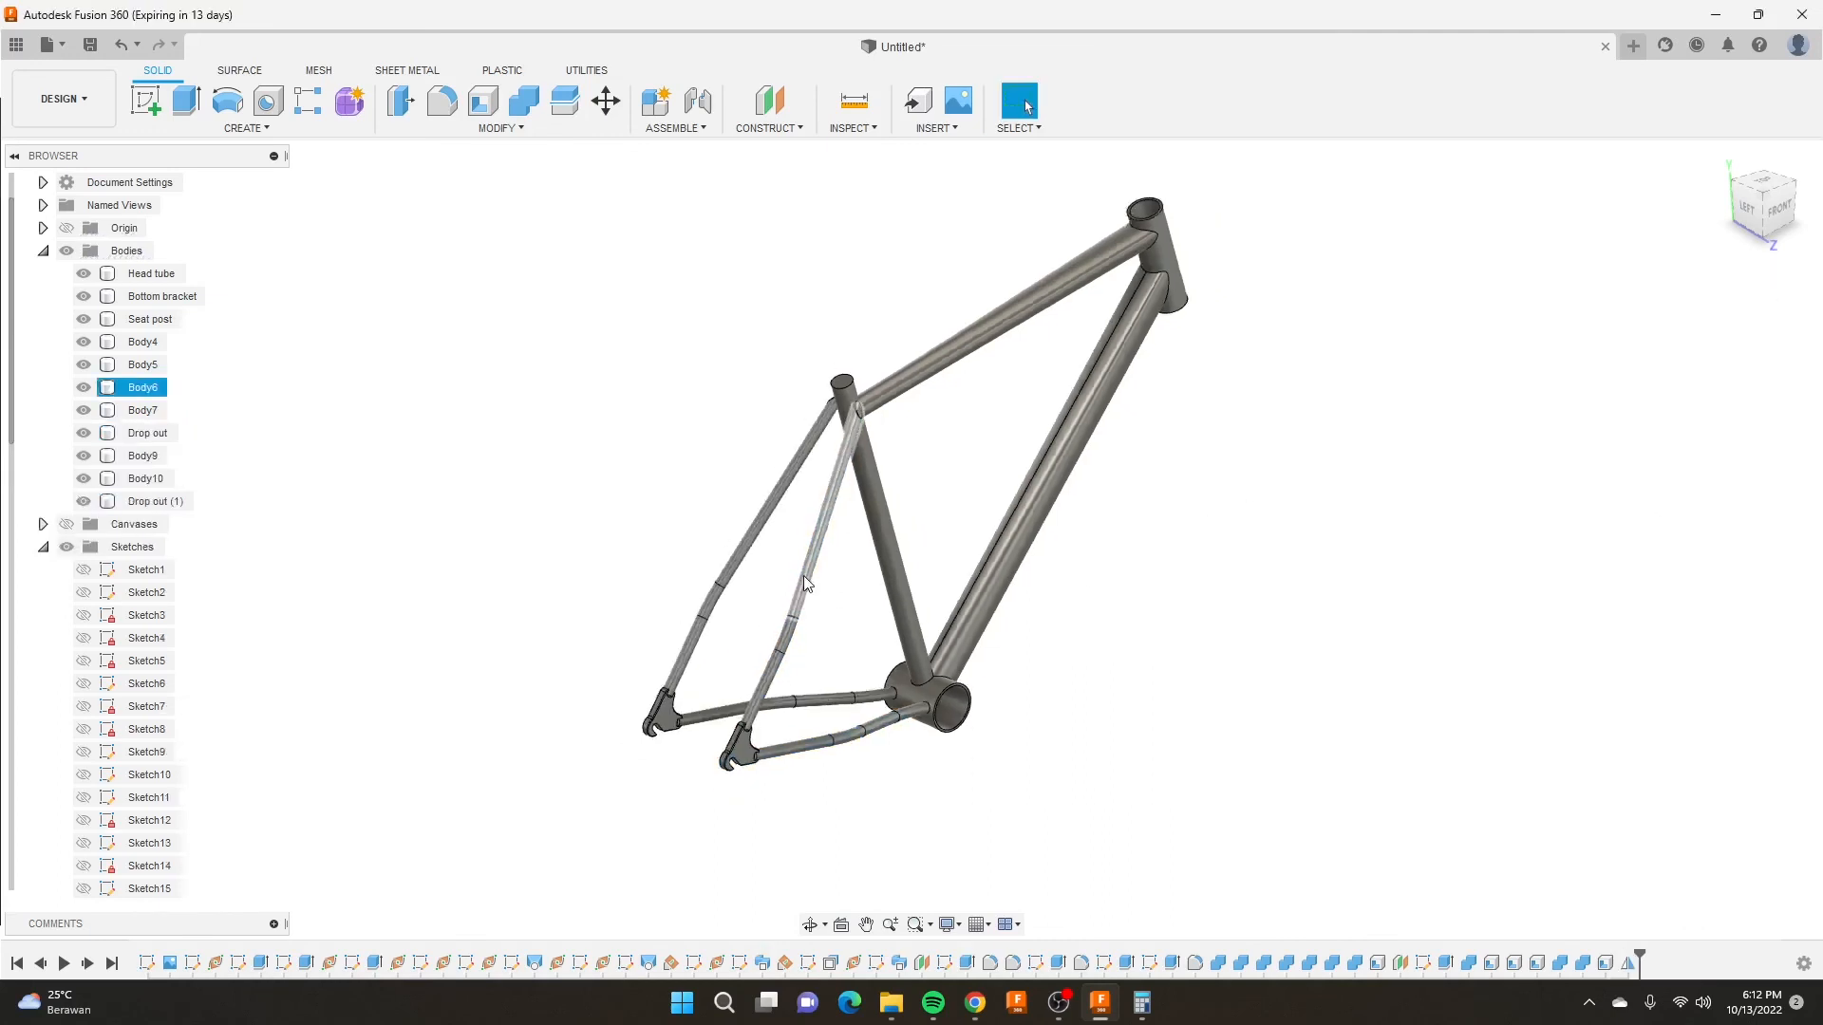
Examine the mirrored rear triangle from several angles, especially where the stays meet the bottom bracket and seat post.
middle_click_drag(759, 543, 792, 543, "shift")
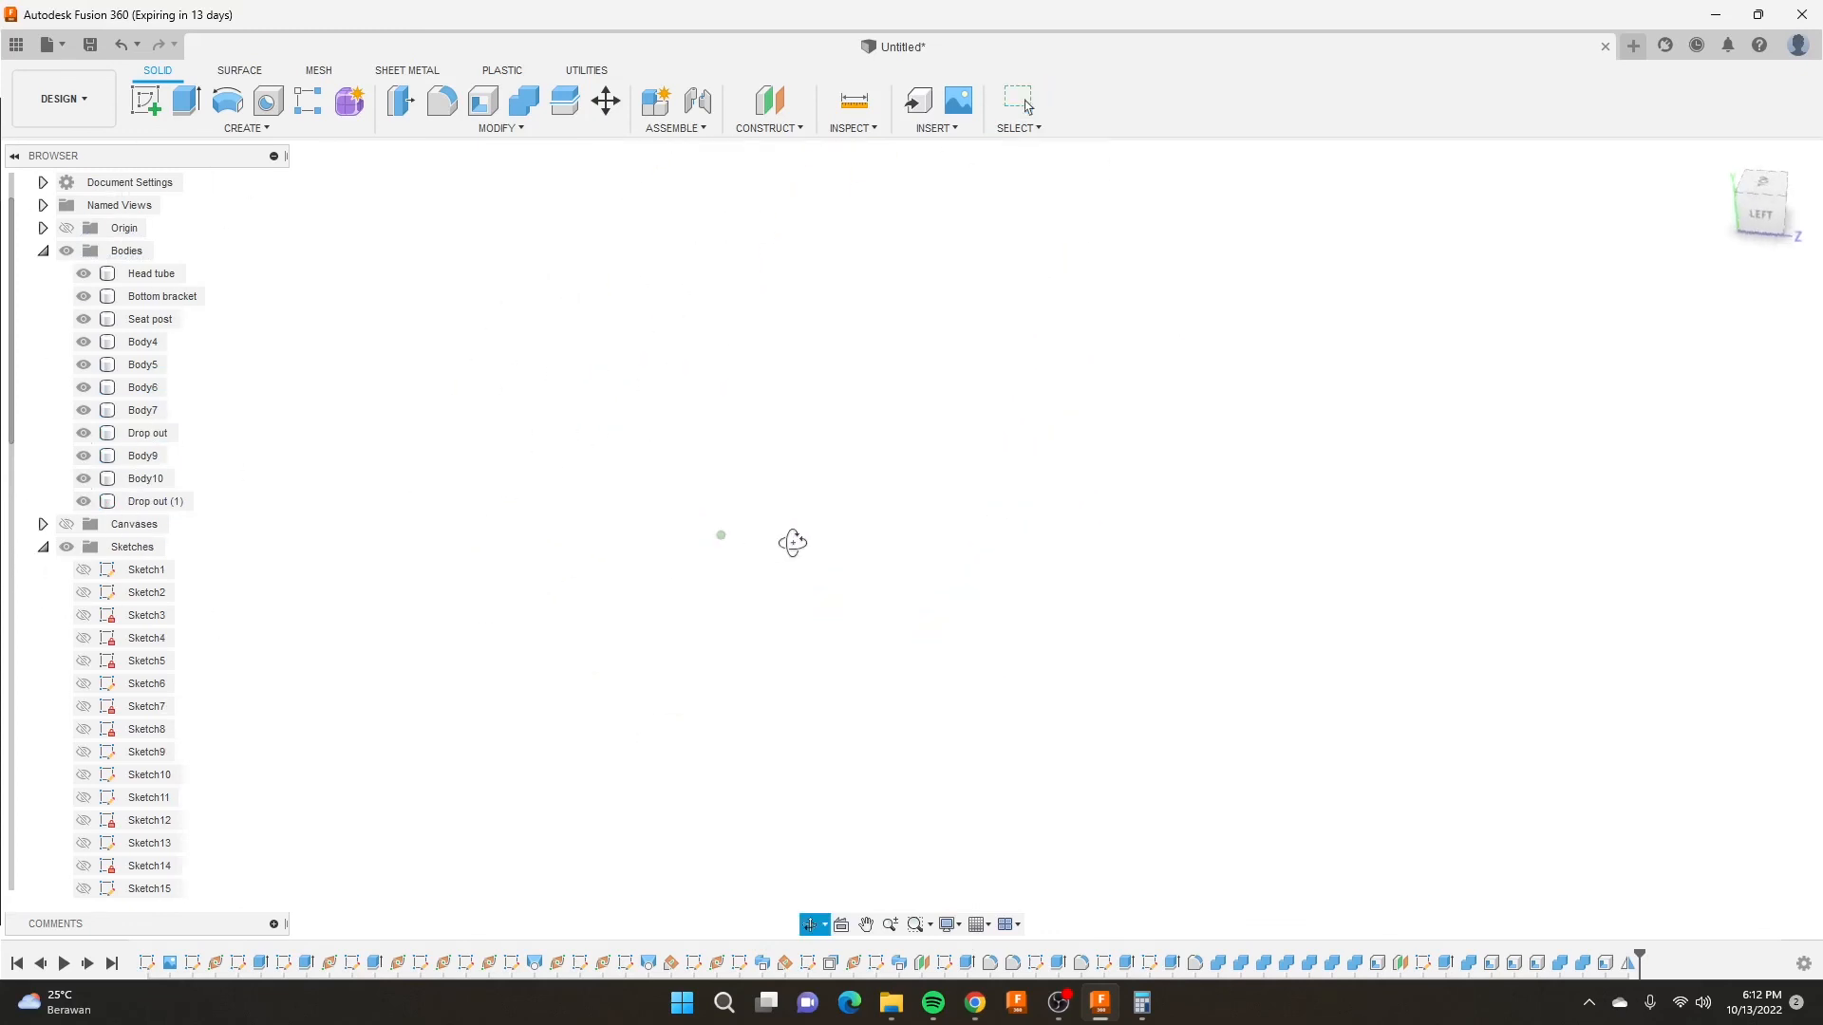
left_click(1718, 159)
scroll(767, 415, "up", 3)
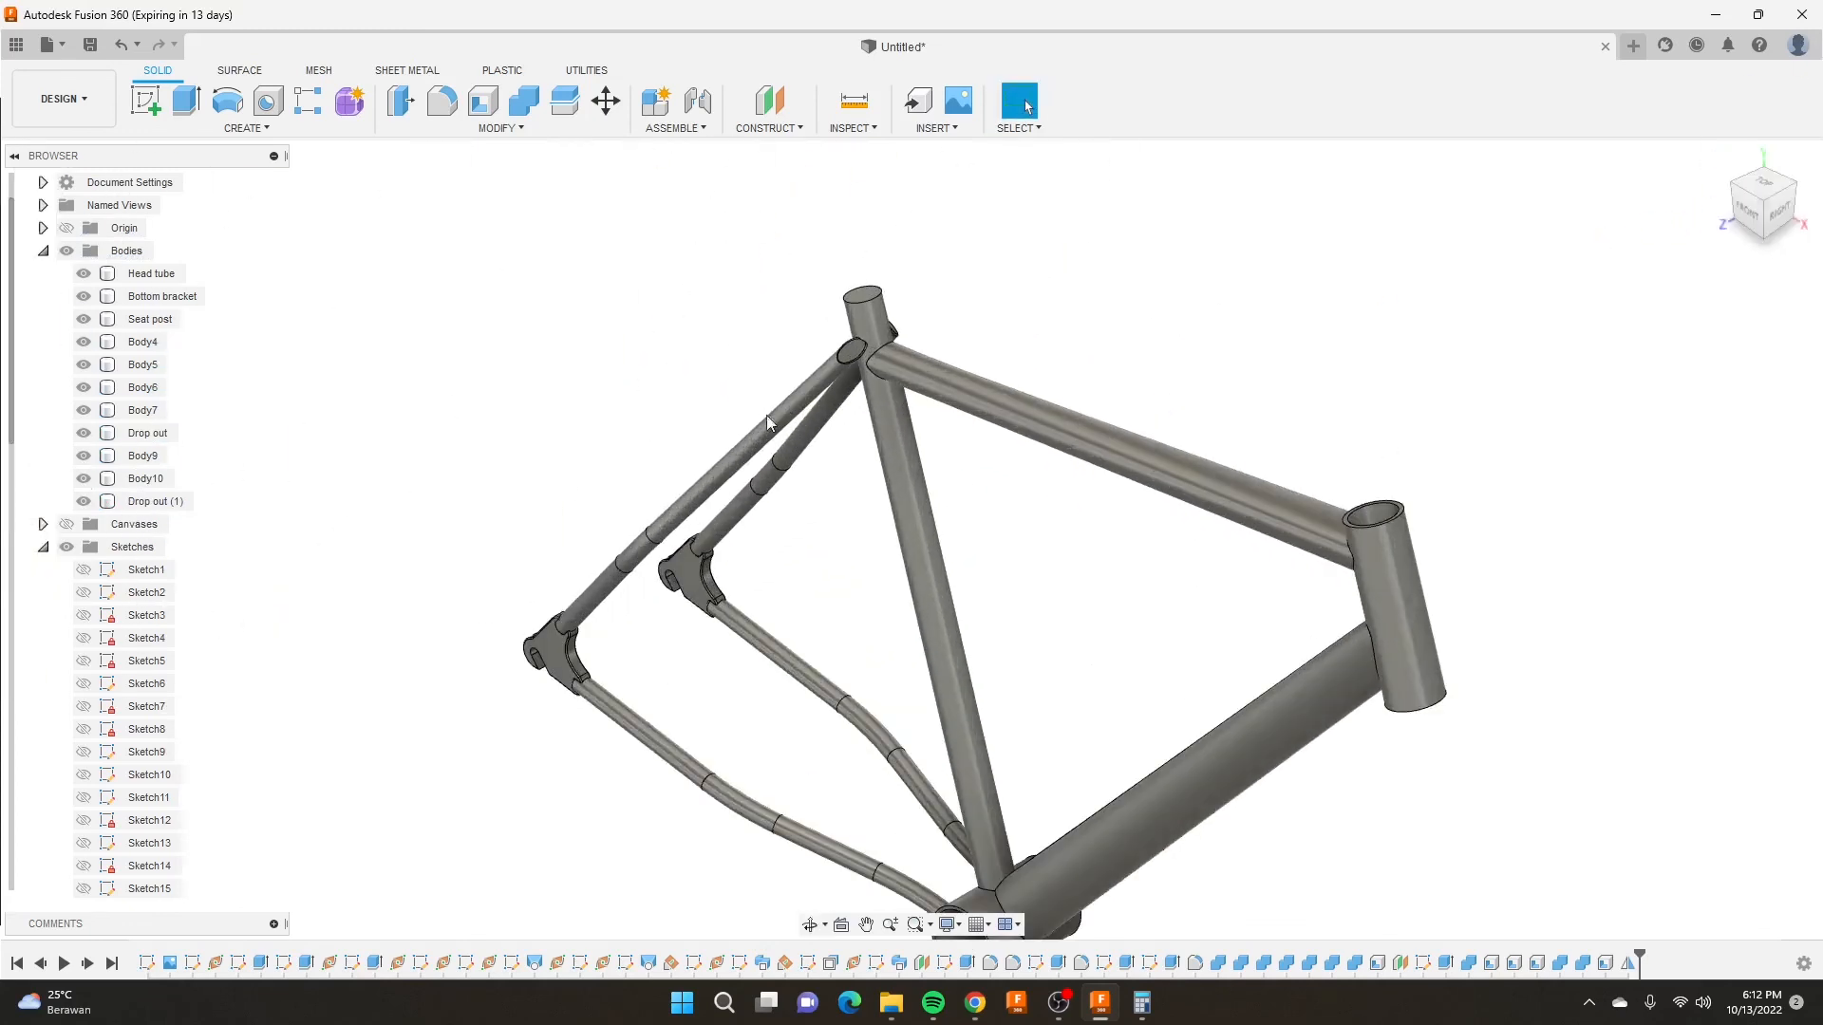
scroll(798, 533, "down", 5)
middle_click_drag(798, 541, 916, 659, "shift")
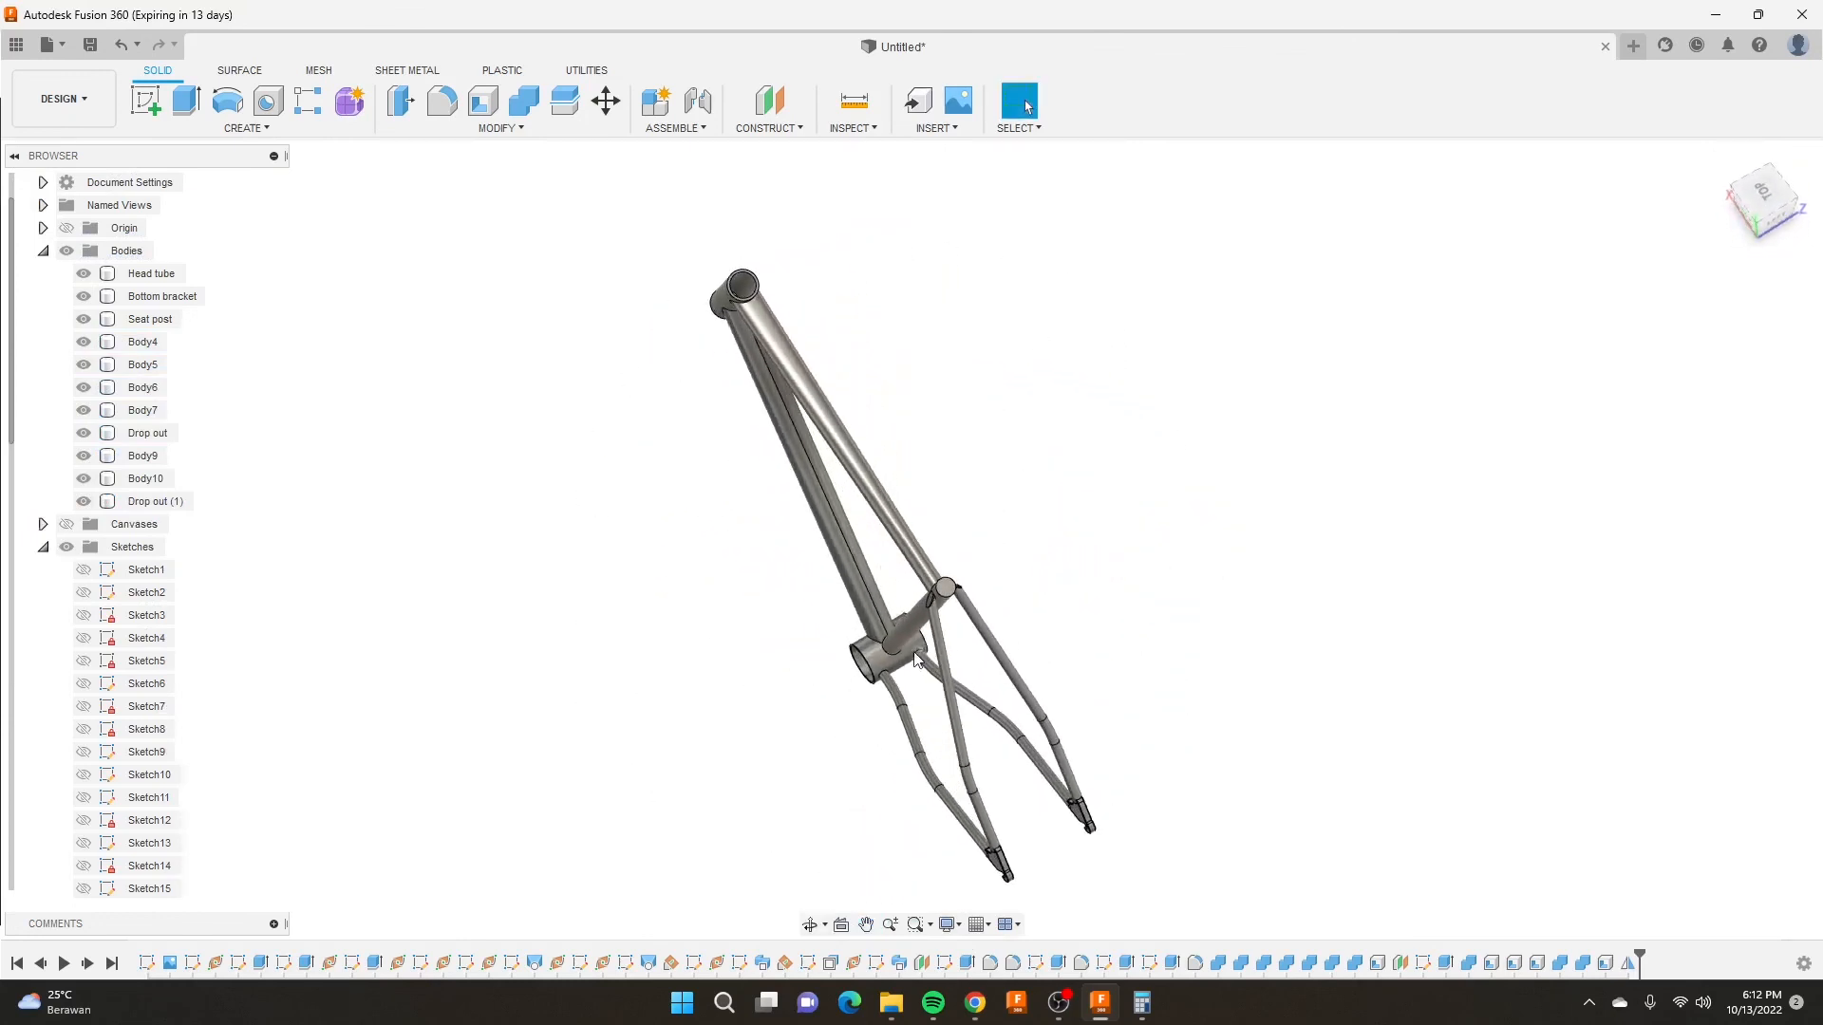
scroll(915, 658, "up", 6)
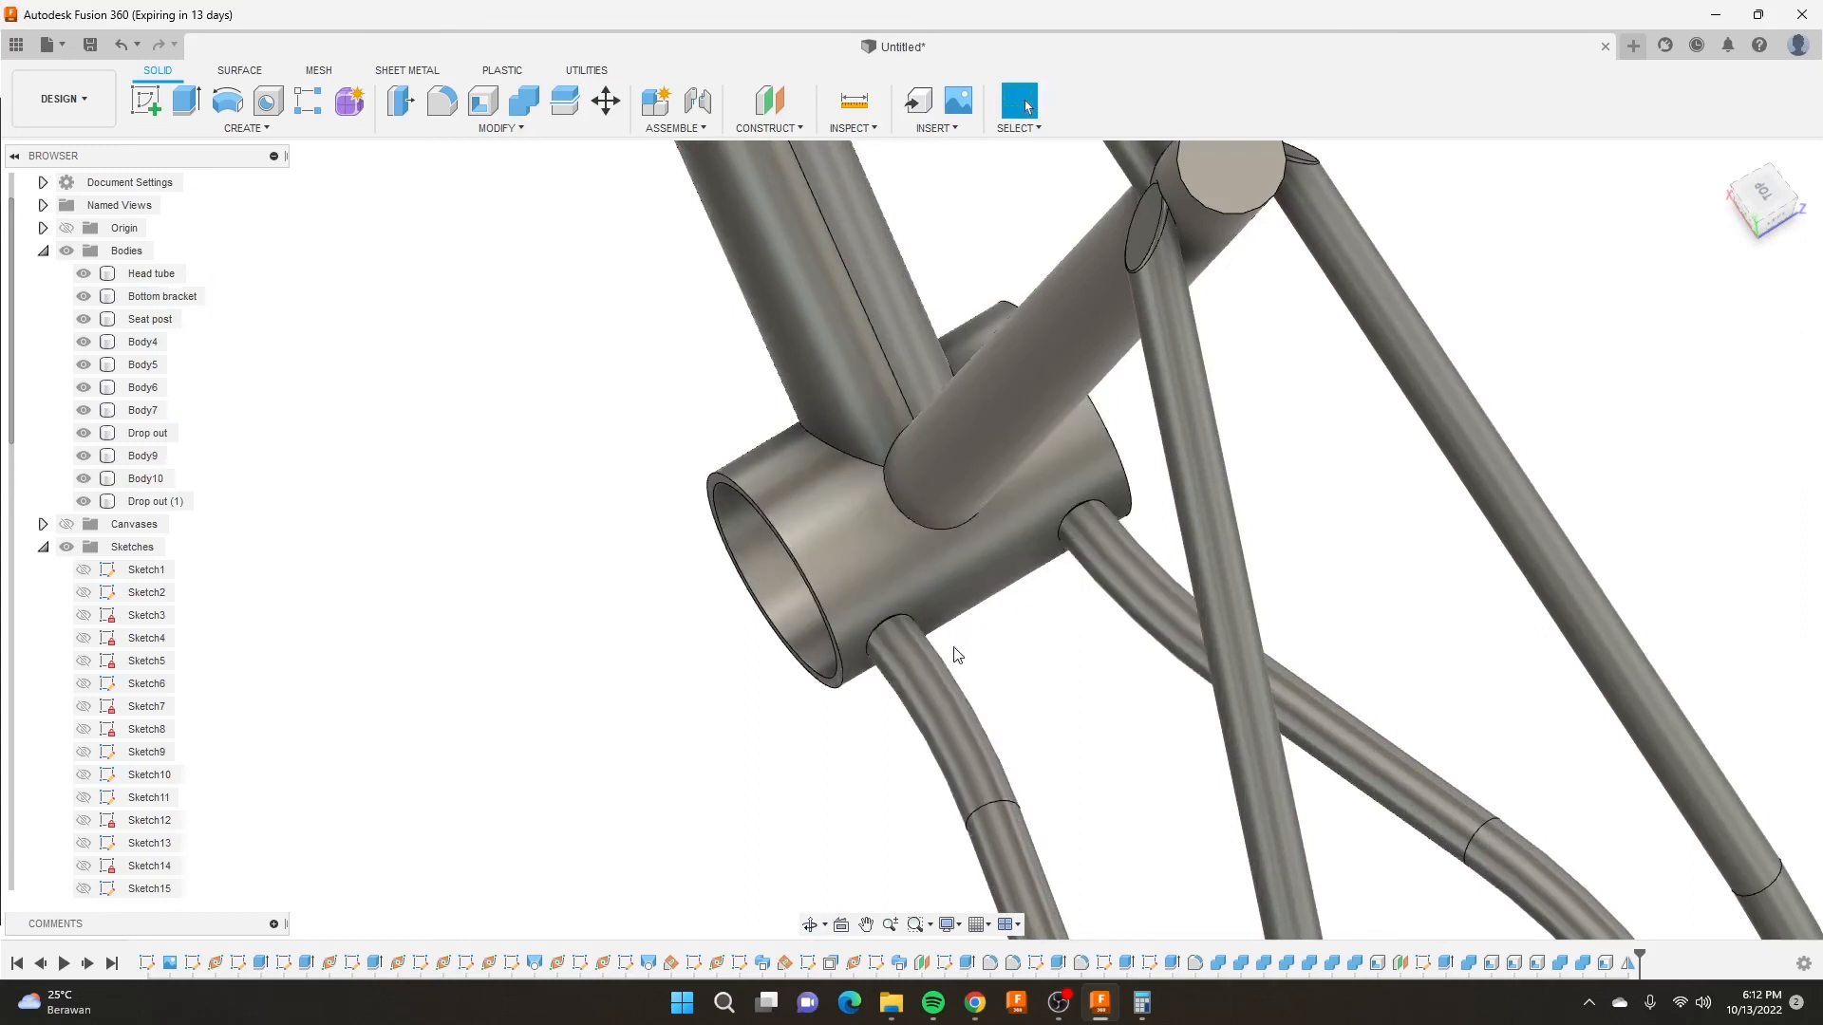
scroll(968, 674, "down", 6)
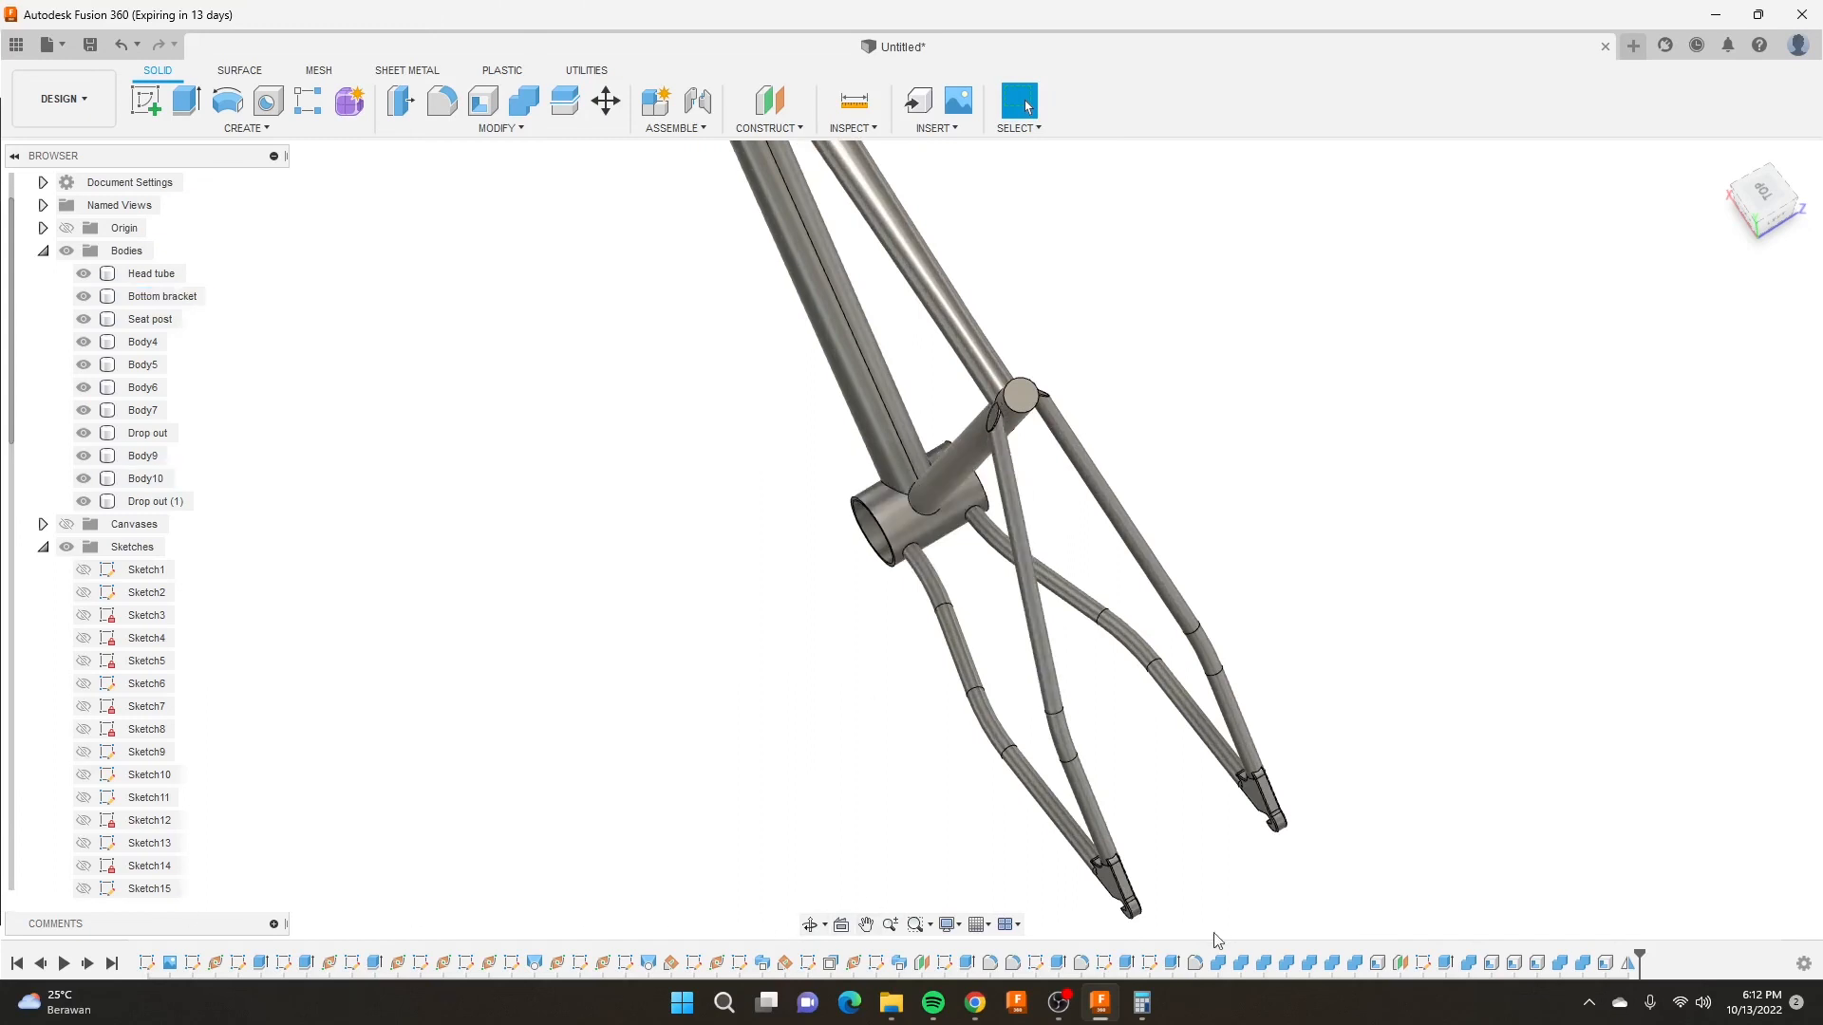
Edit Sketch13 and set the chain stay path's offset from the centreline at the bottom bracket end to 20 mm.
scroll(232, 698, "down", 4)
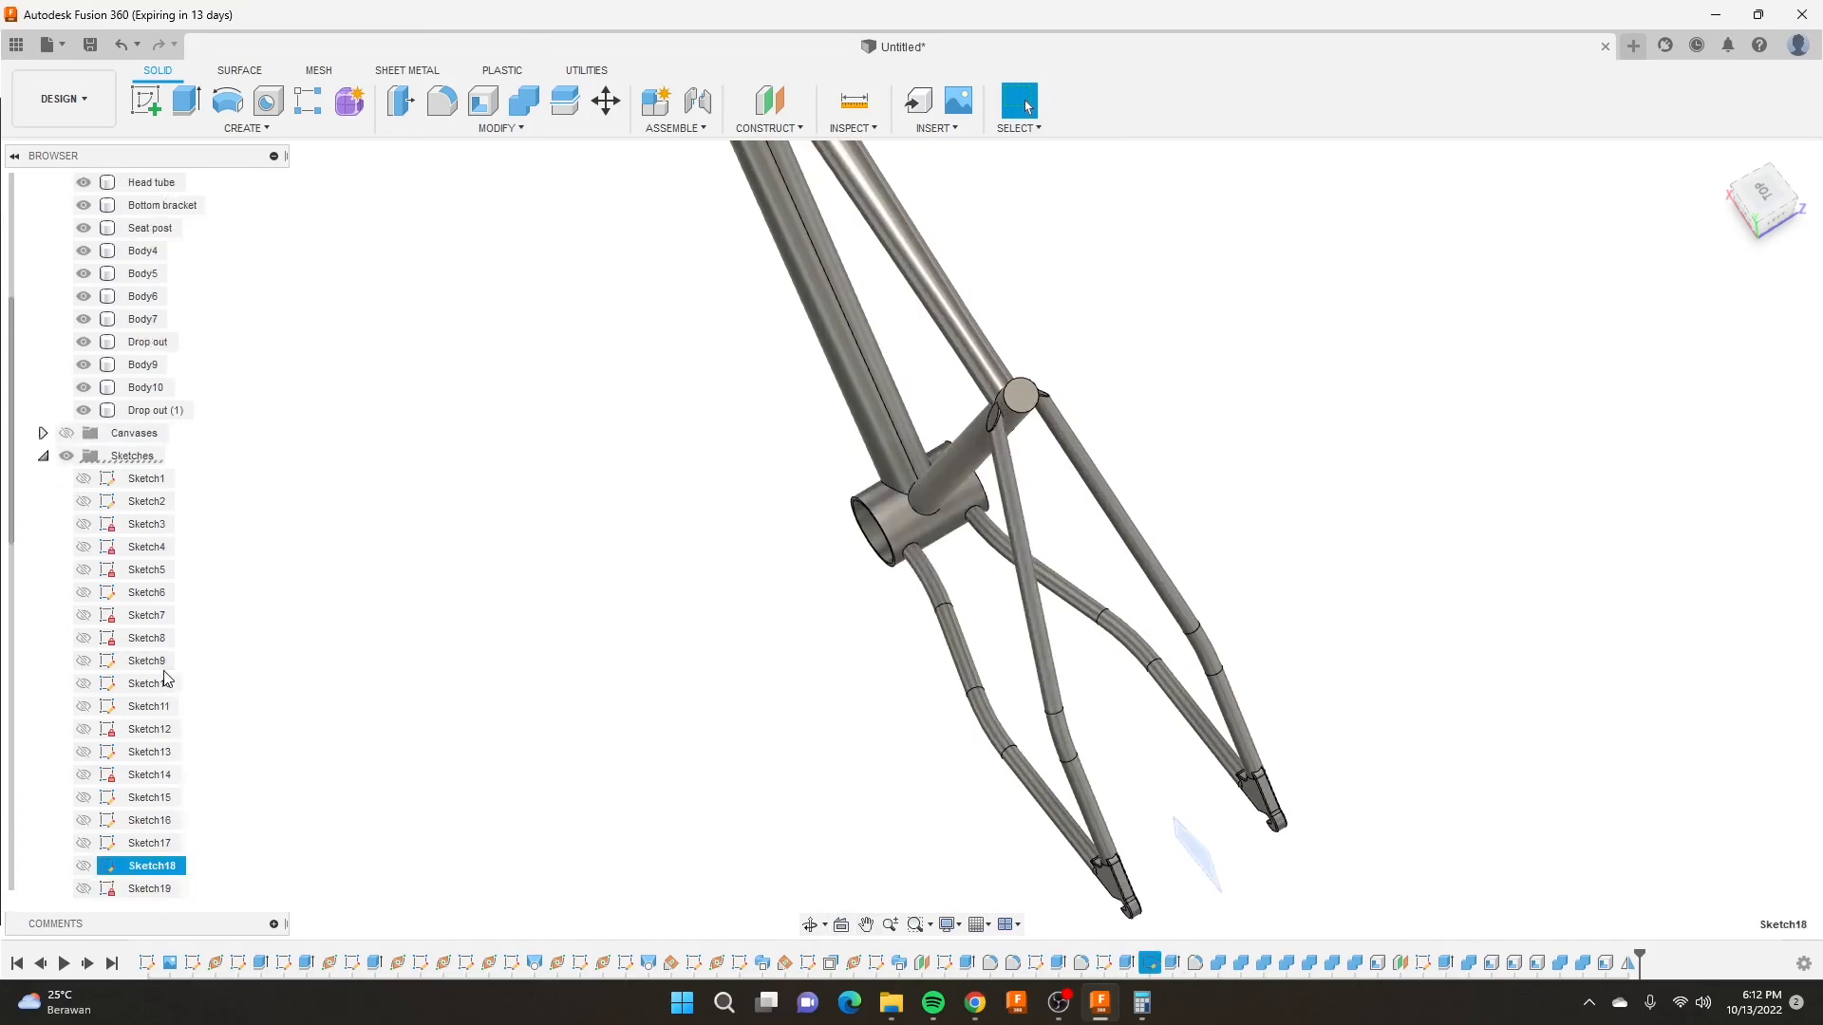
left_click(138, 555)
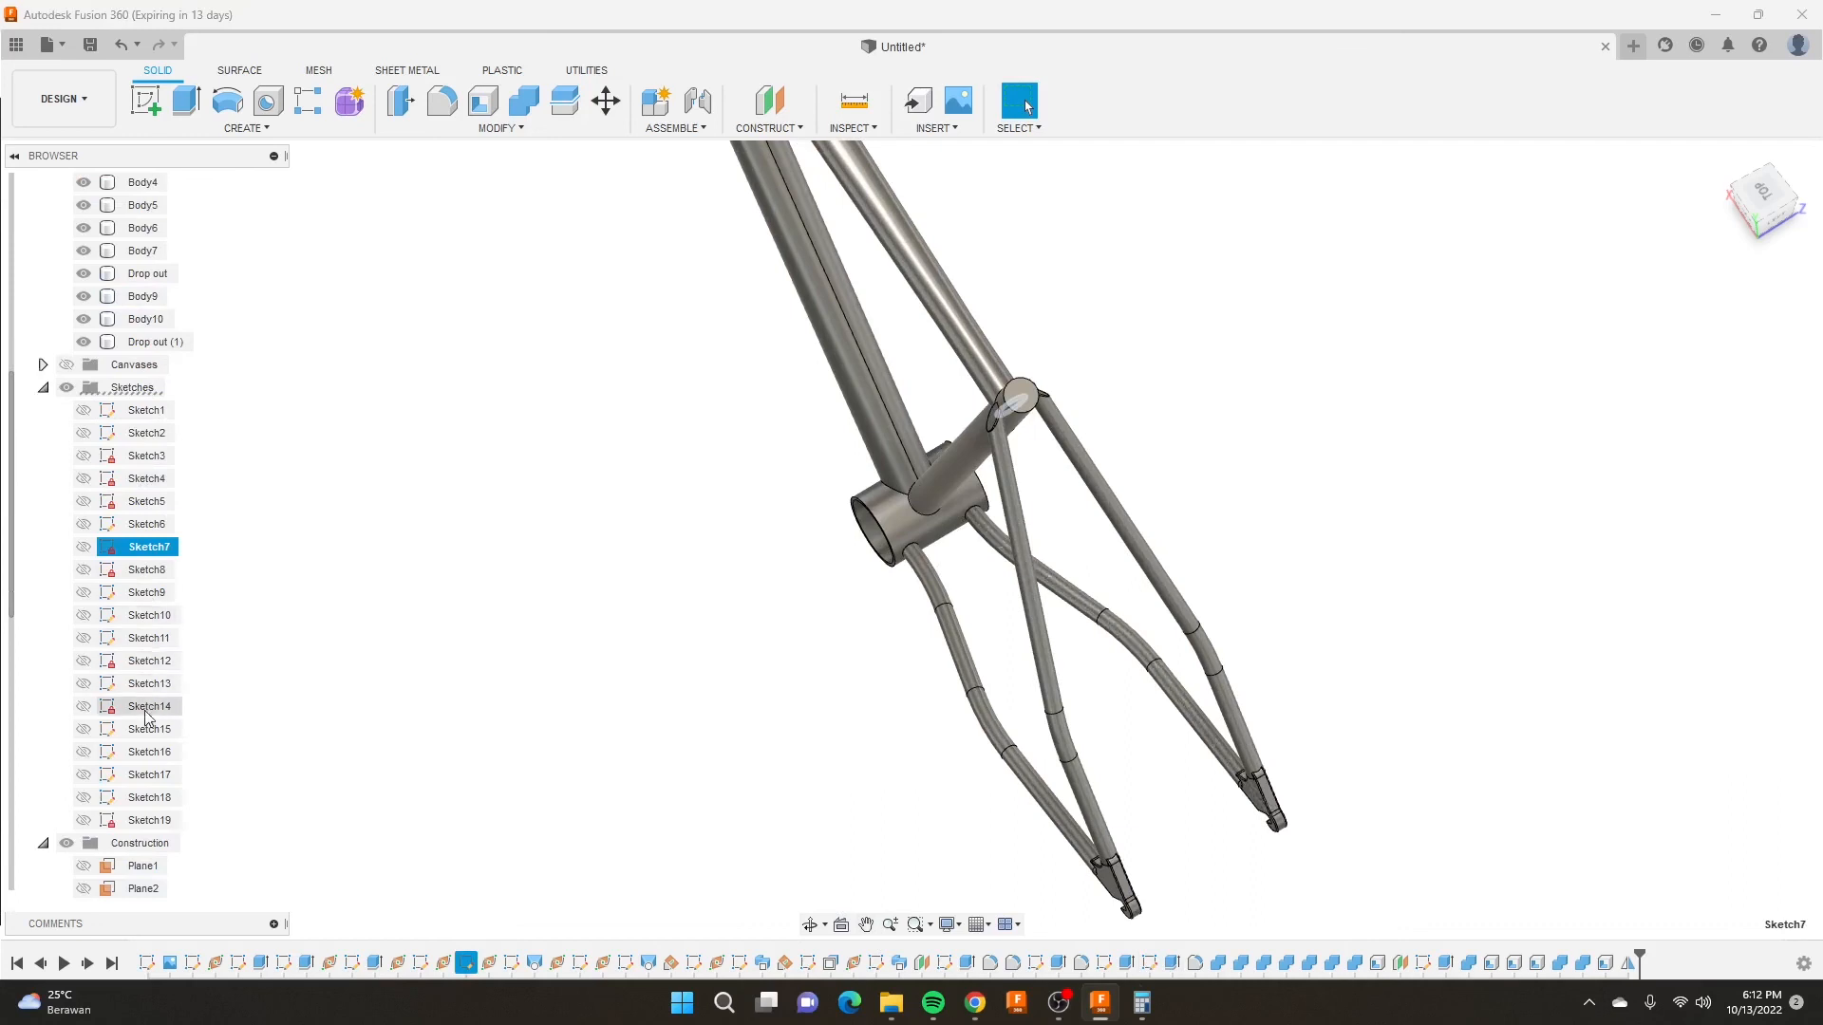
left_click(144, 662)
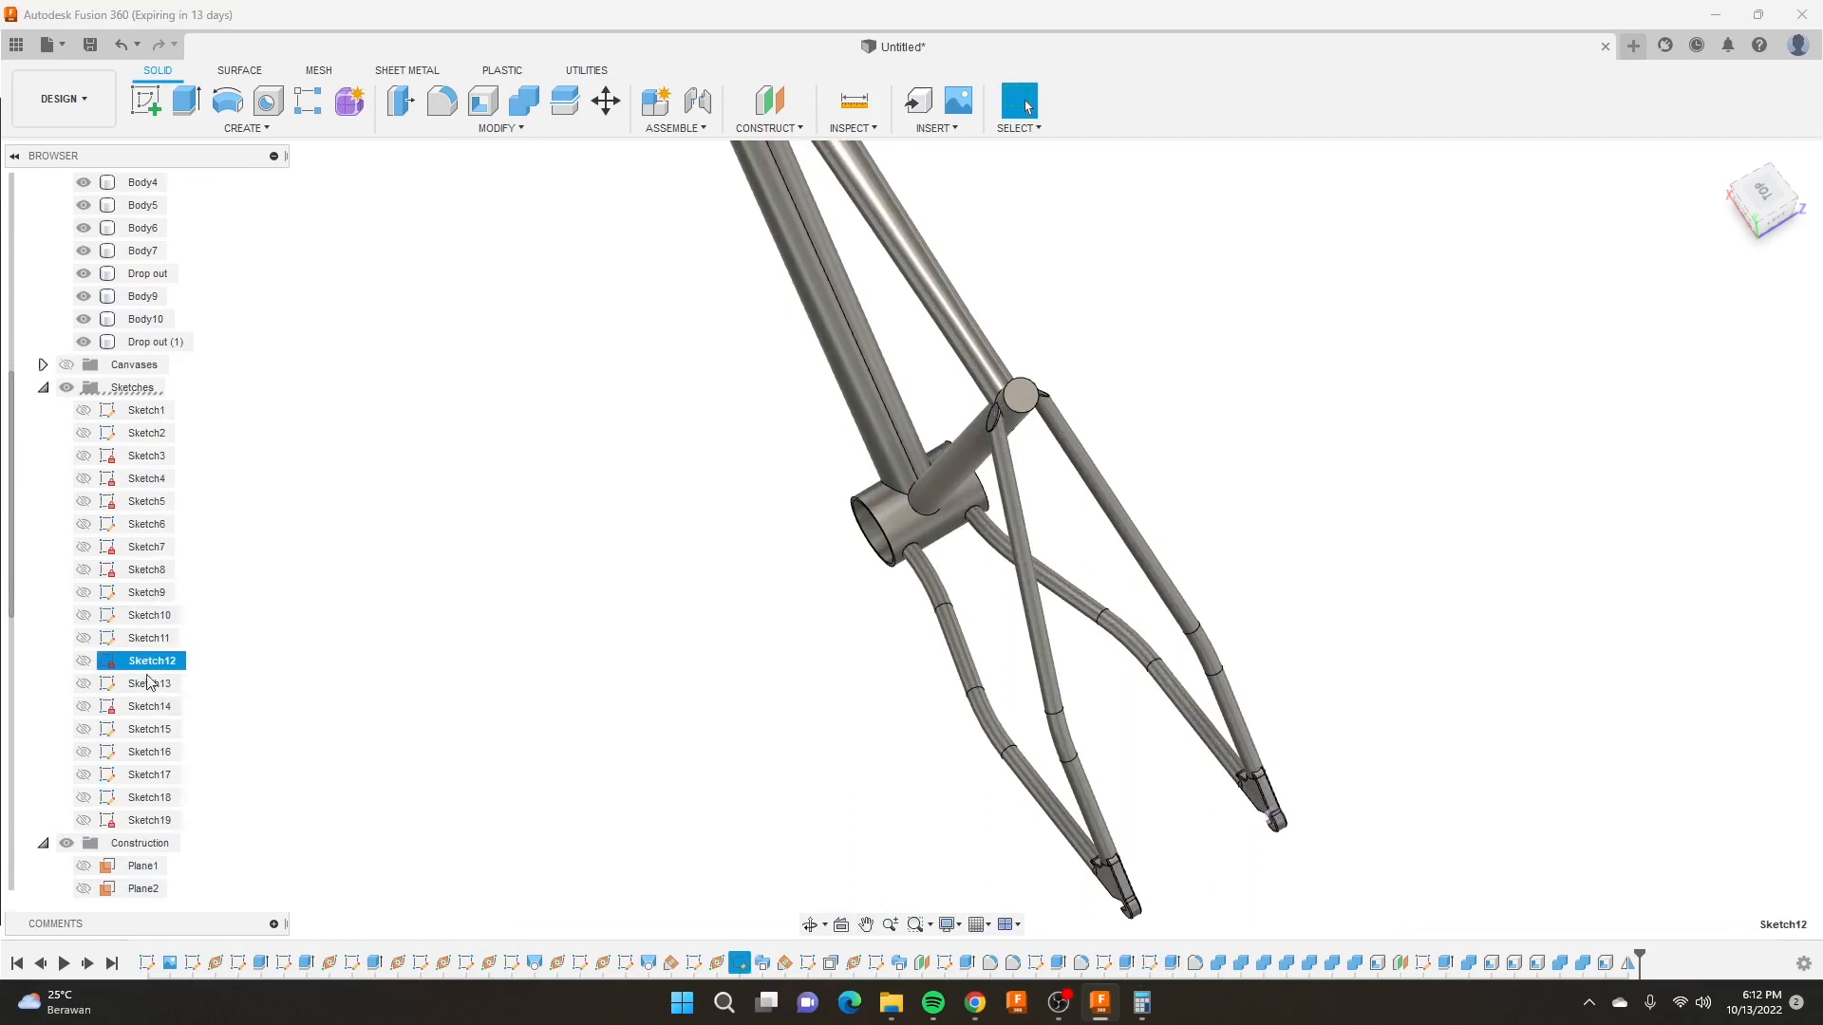
left_click(149, 683)
right_click(148, 694)
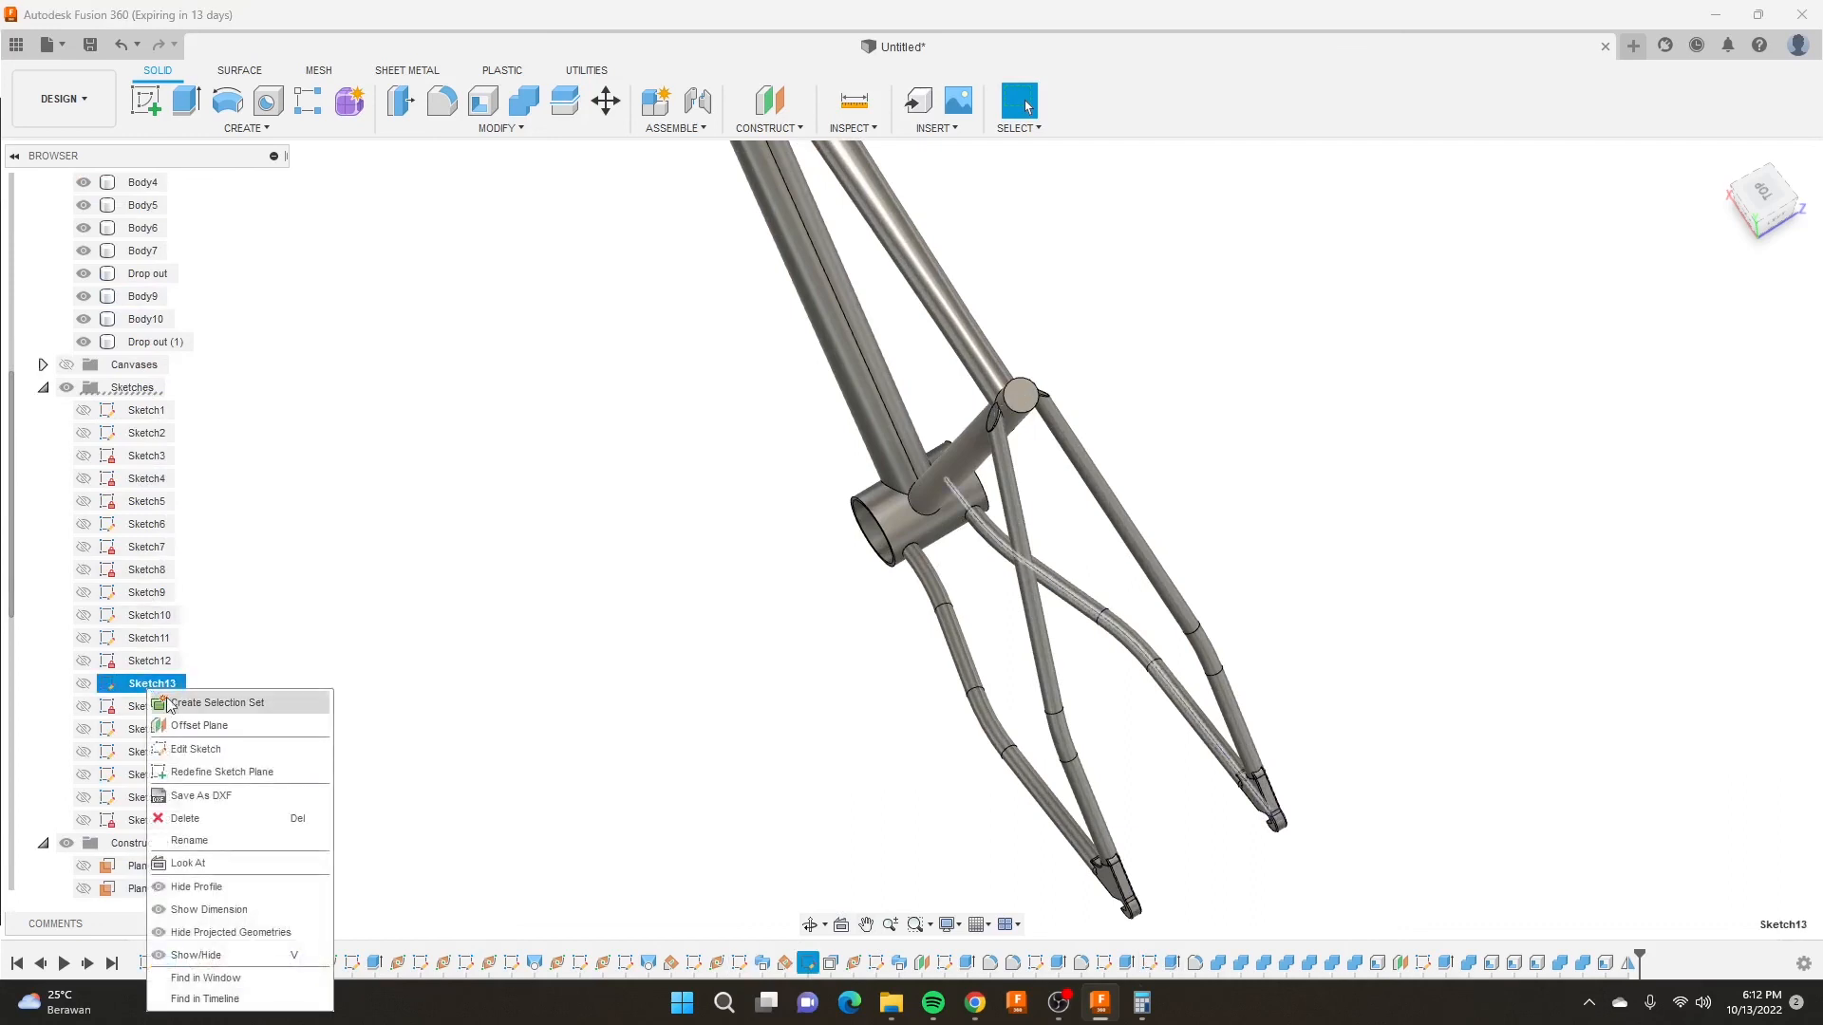
left_click(214, 751)
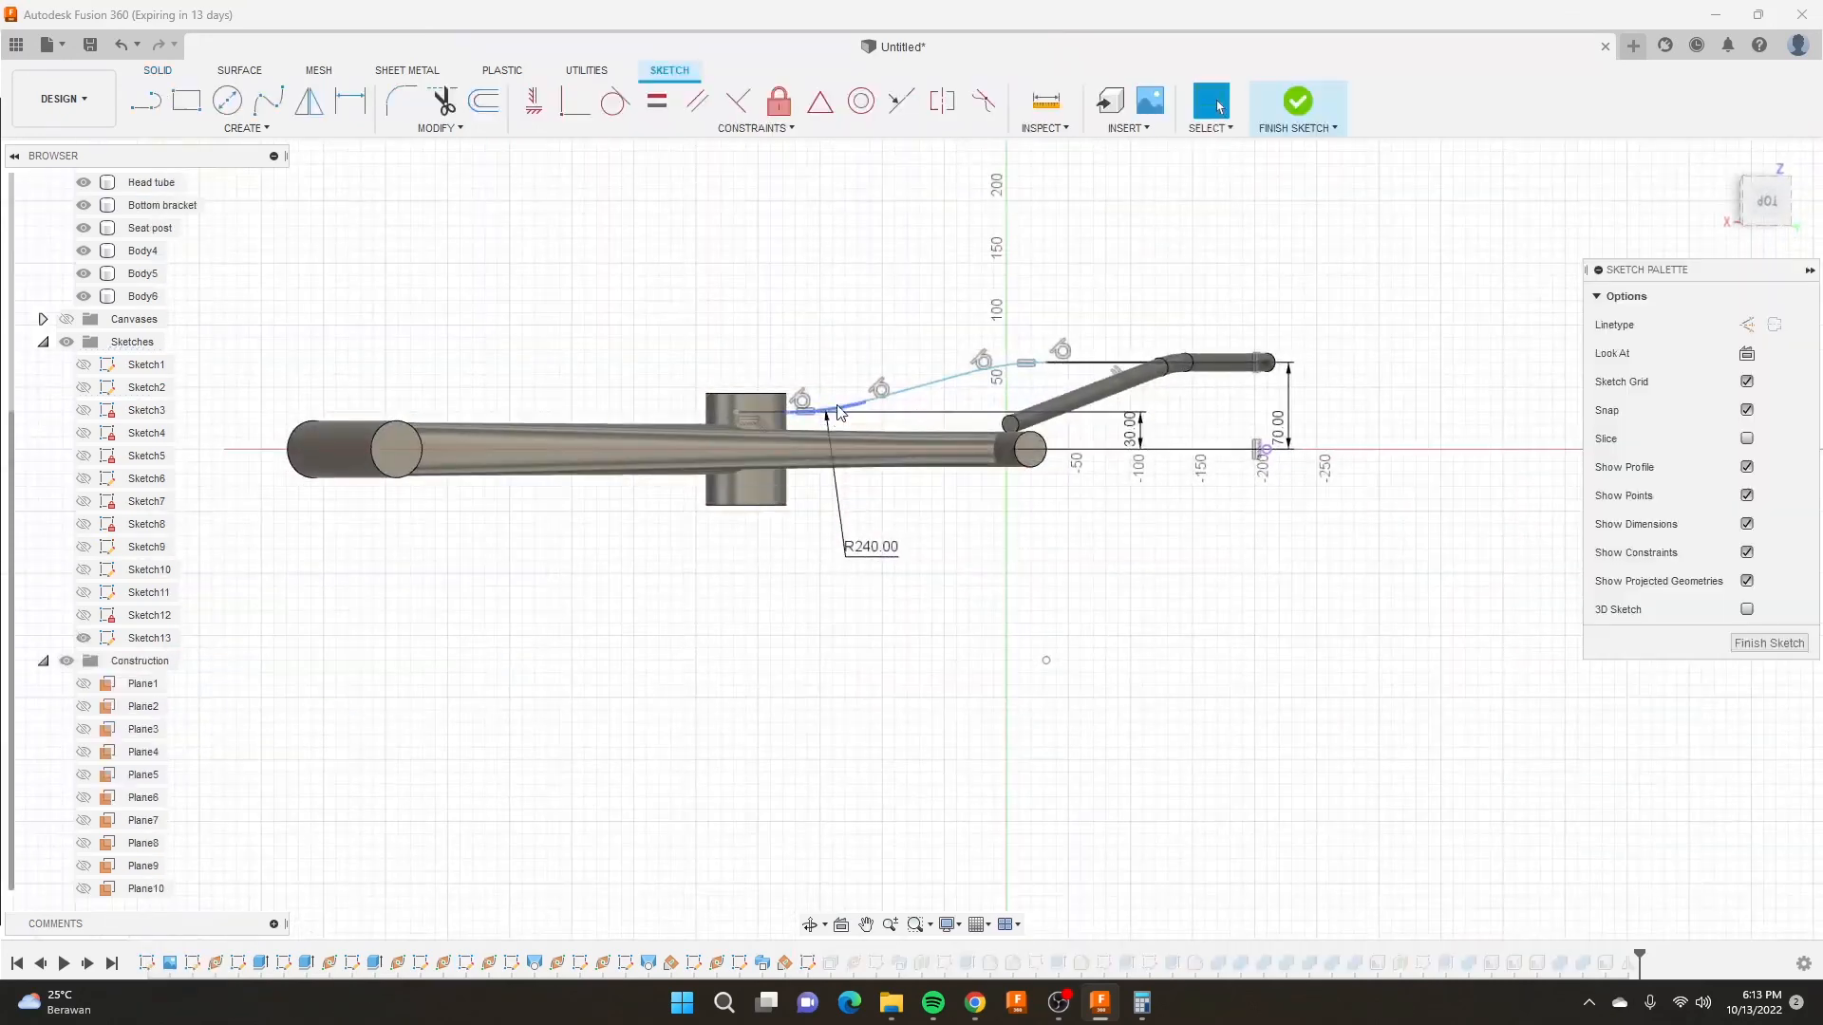
scroll(850, 450, "up", 3)
left_click(1338, 441)
double_click(1338, 441)
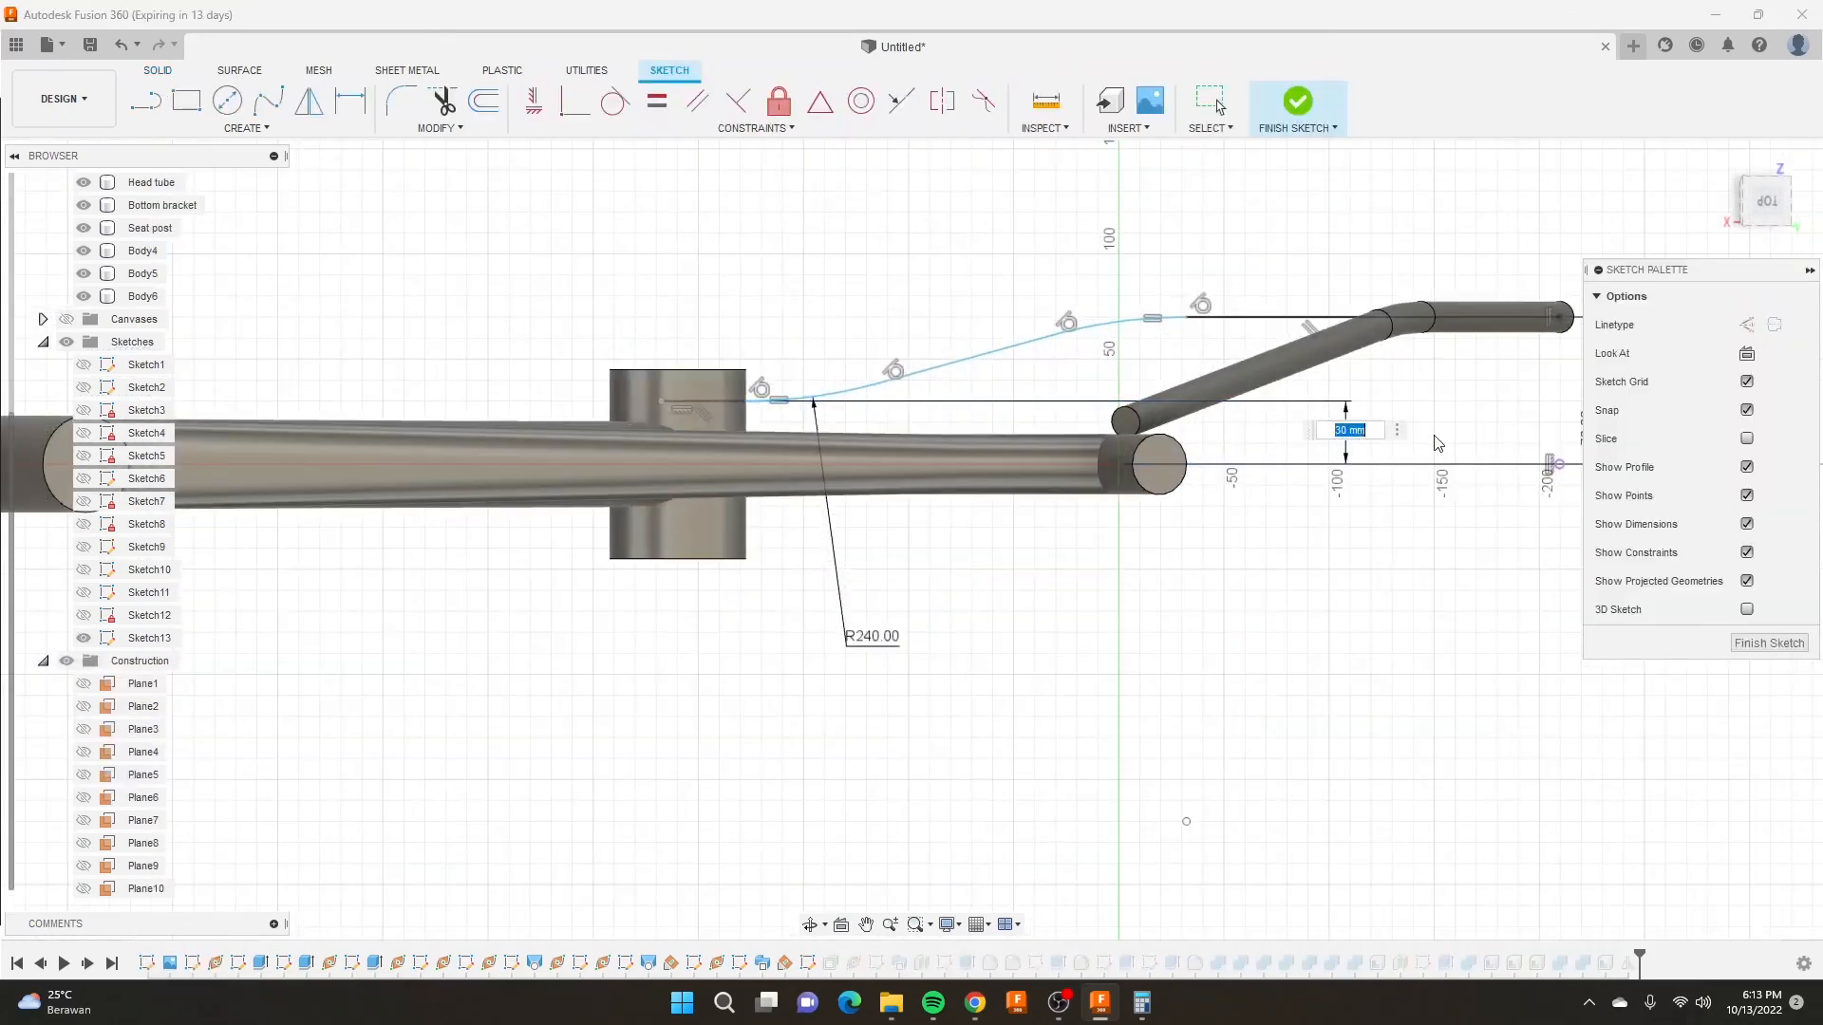
type("20")
key("Return")
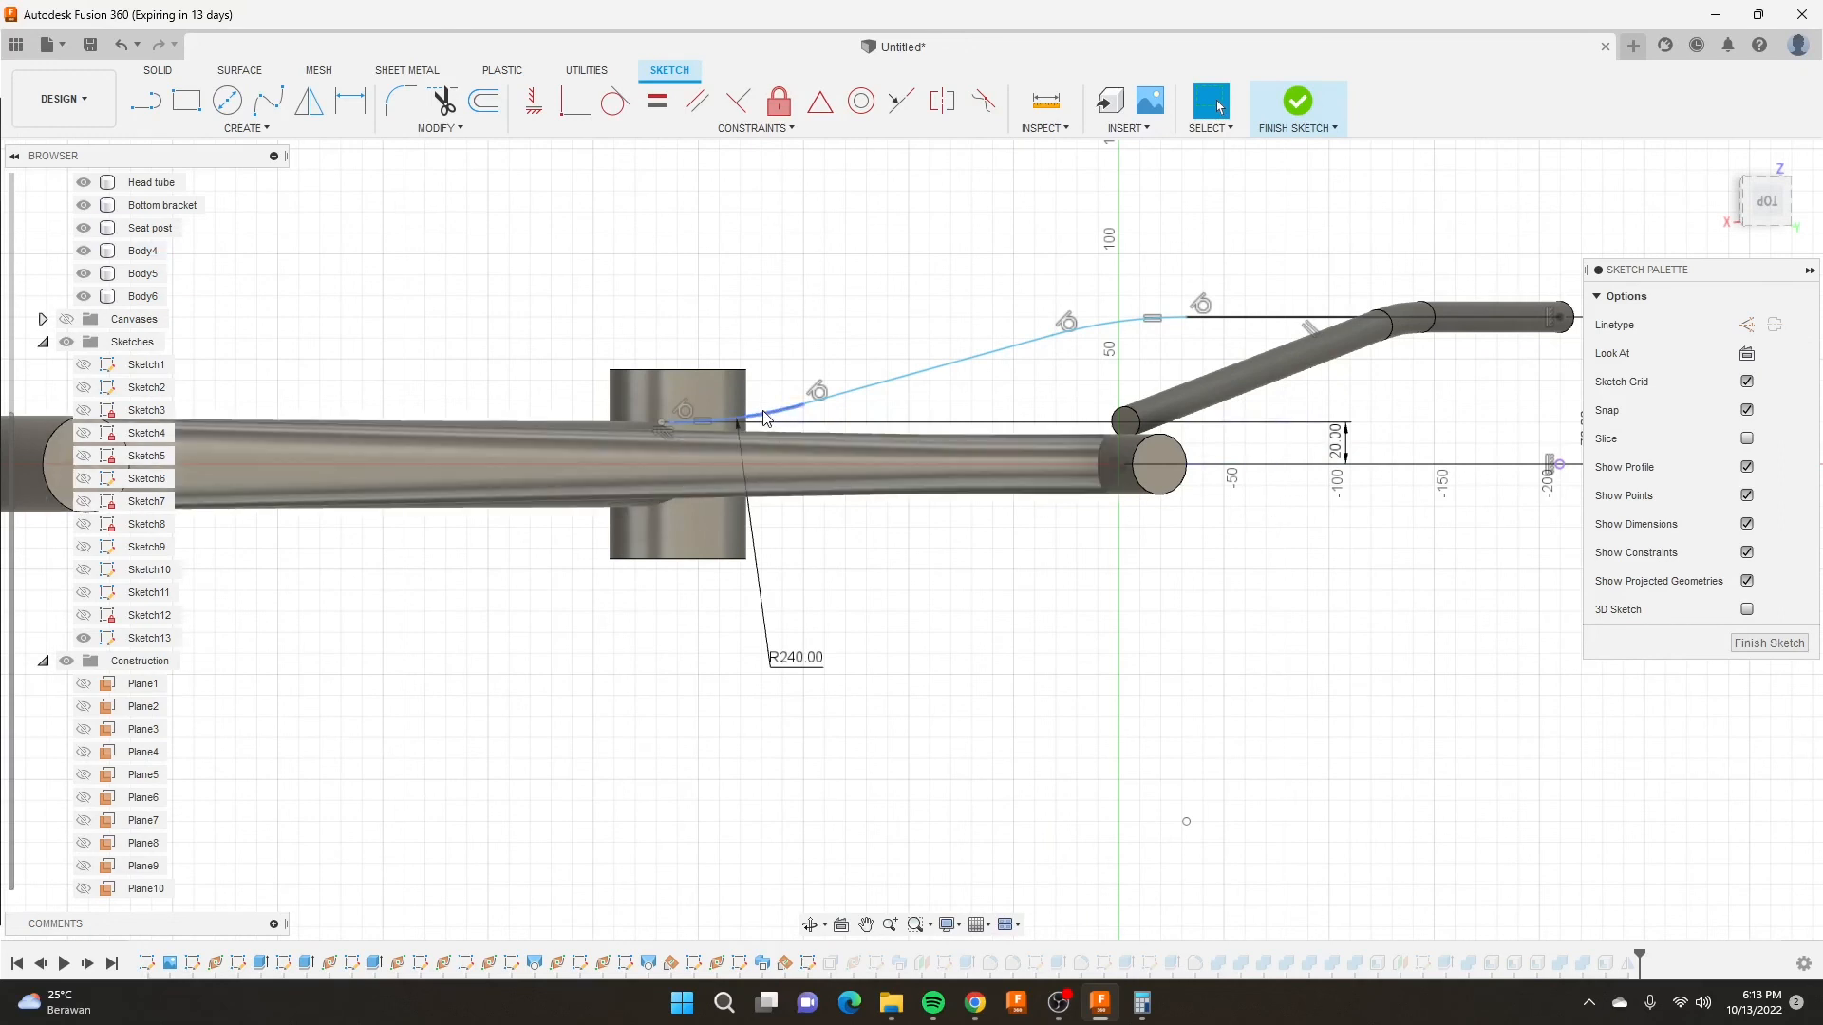
left_click(1300, 101)
Inspect the updated chain stays and their joints with the bottom bracket from above and behind.
scroll(1012, 378, "down", 4)
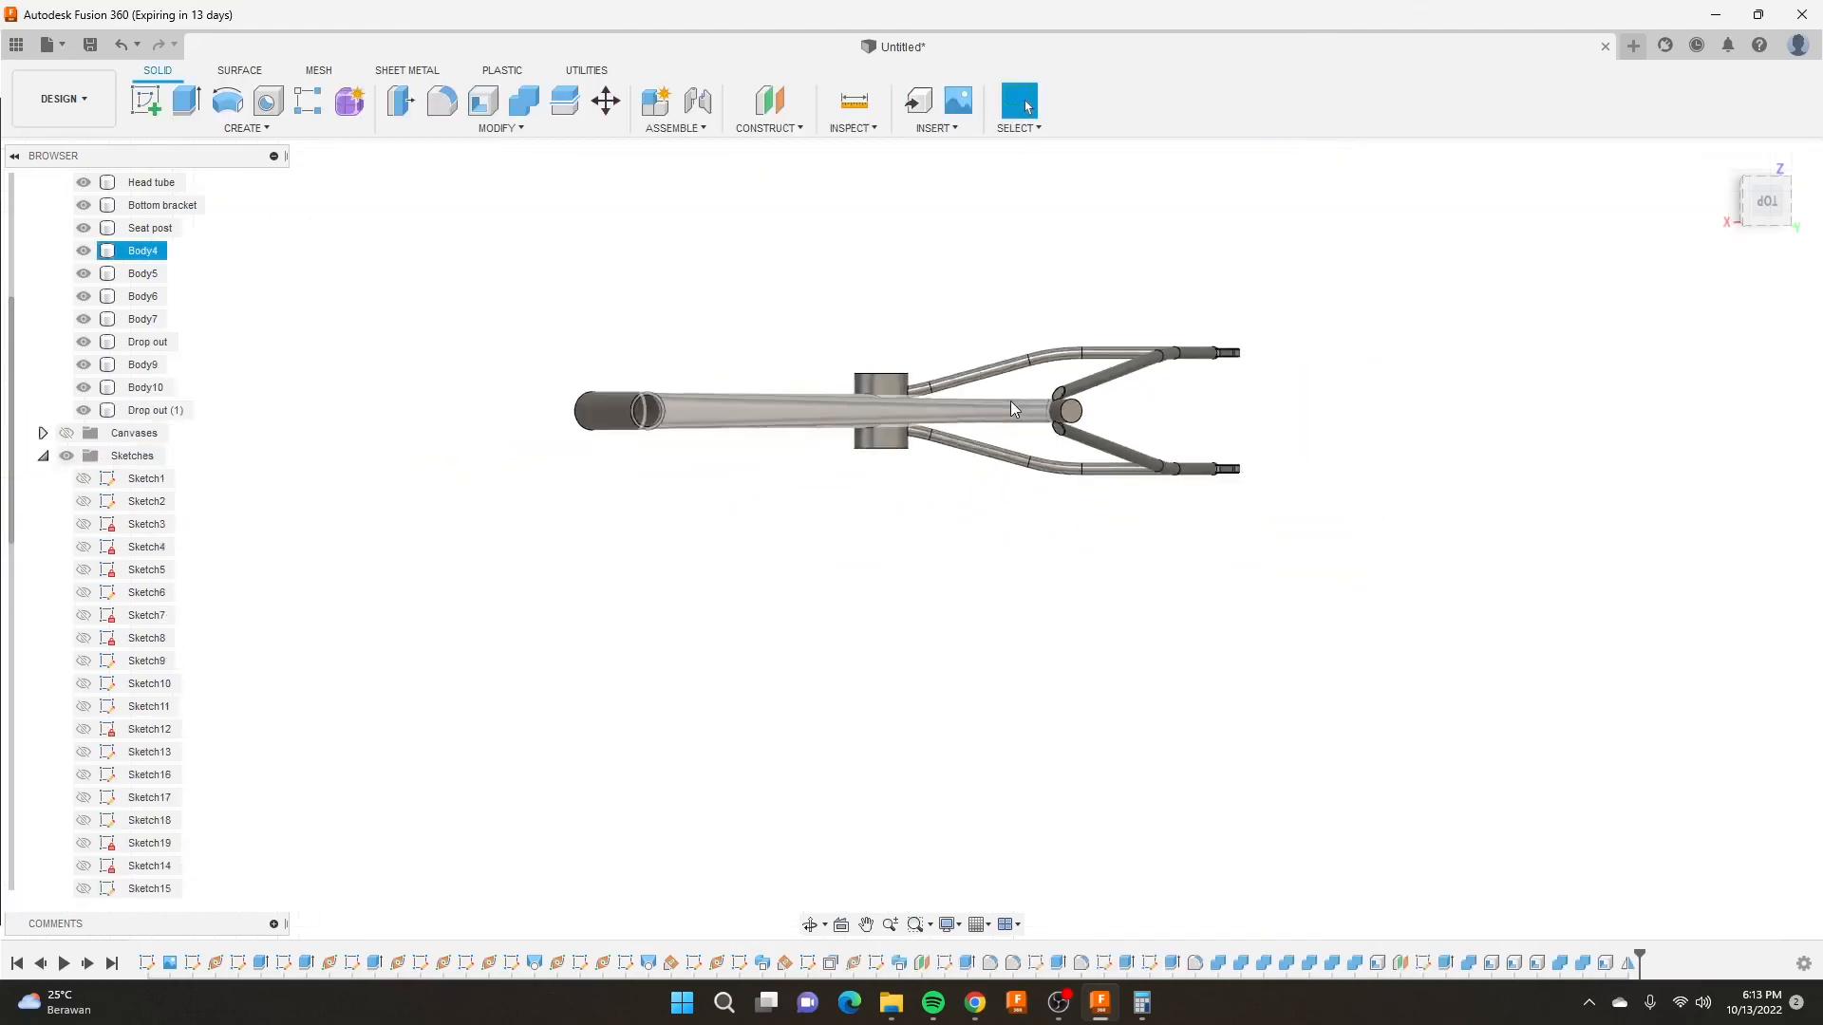
scroll(1008, 400, "up", 1)
middle_click_drag(1007, 402, 582, 413, "shift")
scroll(725, 602, "down", 3)
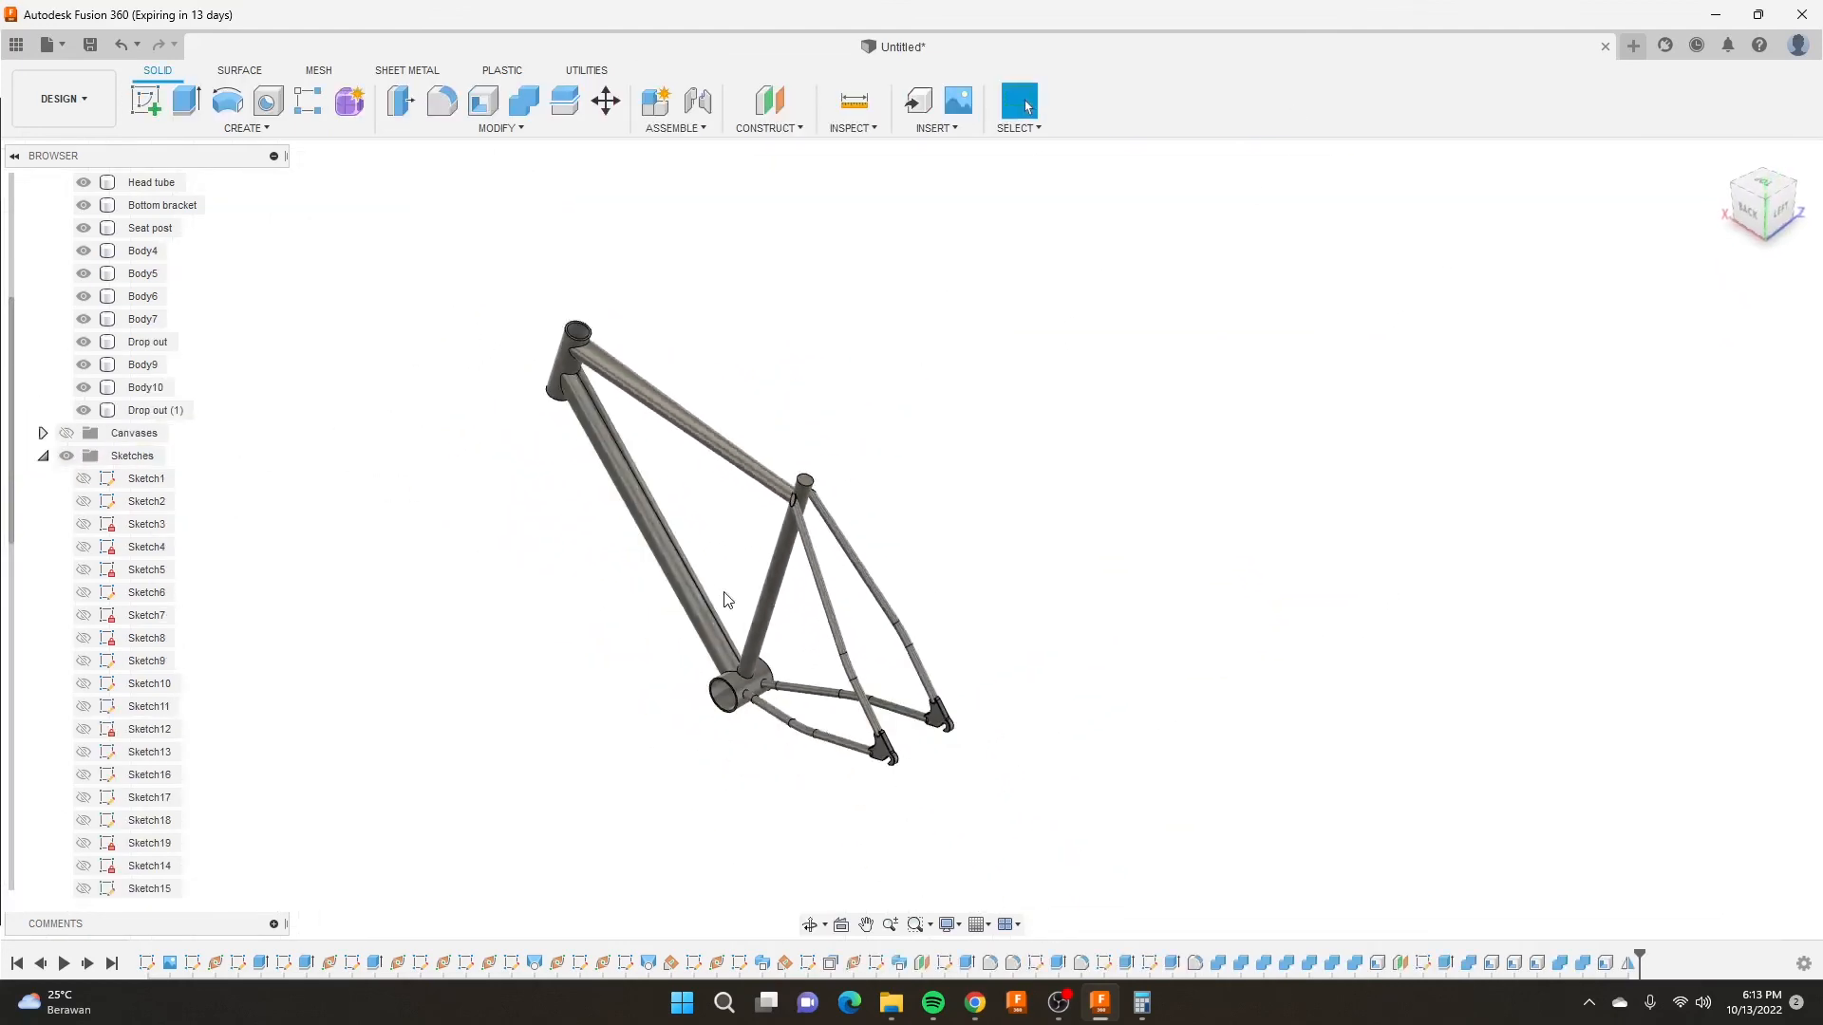
scroll(851, 737, "up", 4)
scroll(831, 846, "down", 4)
scroll(803, 621, "up", 8)
scroll(803, 621, "up", 2)
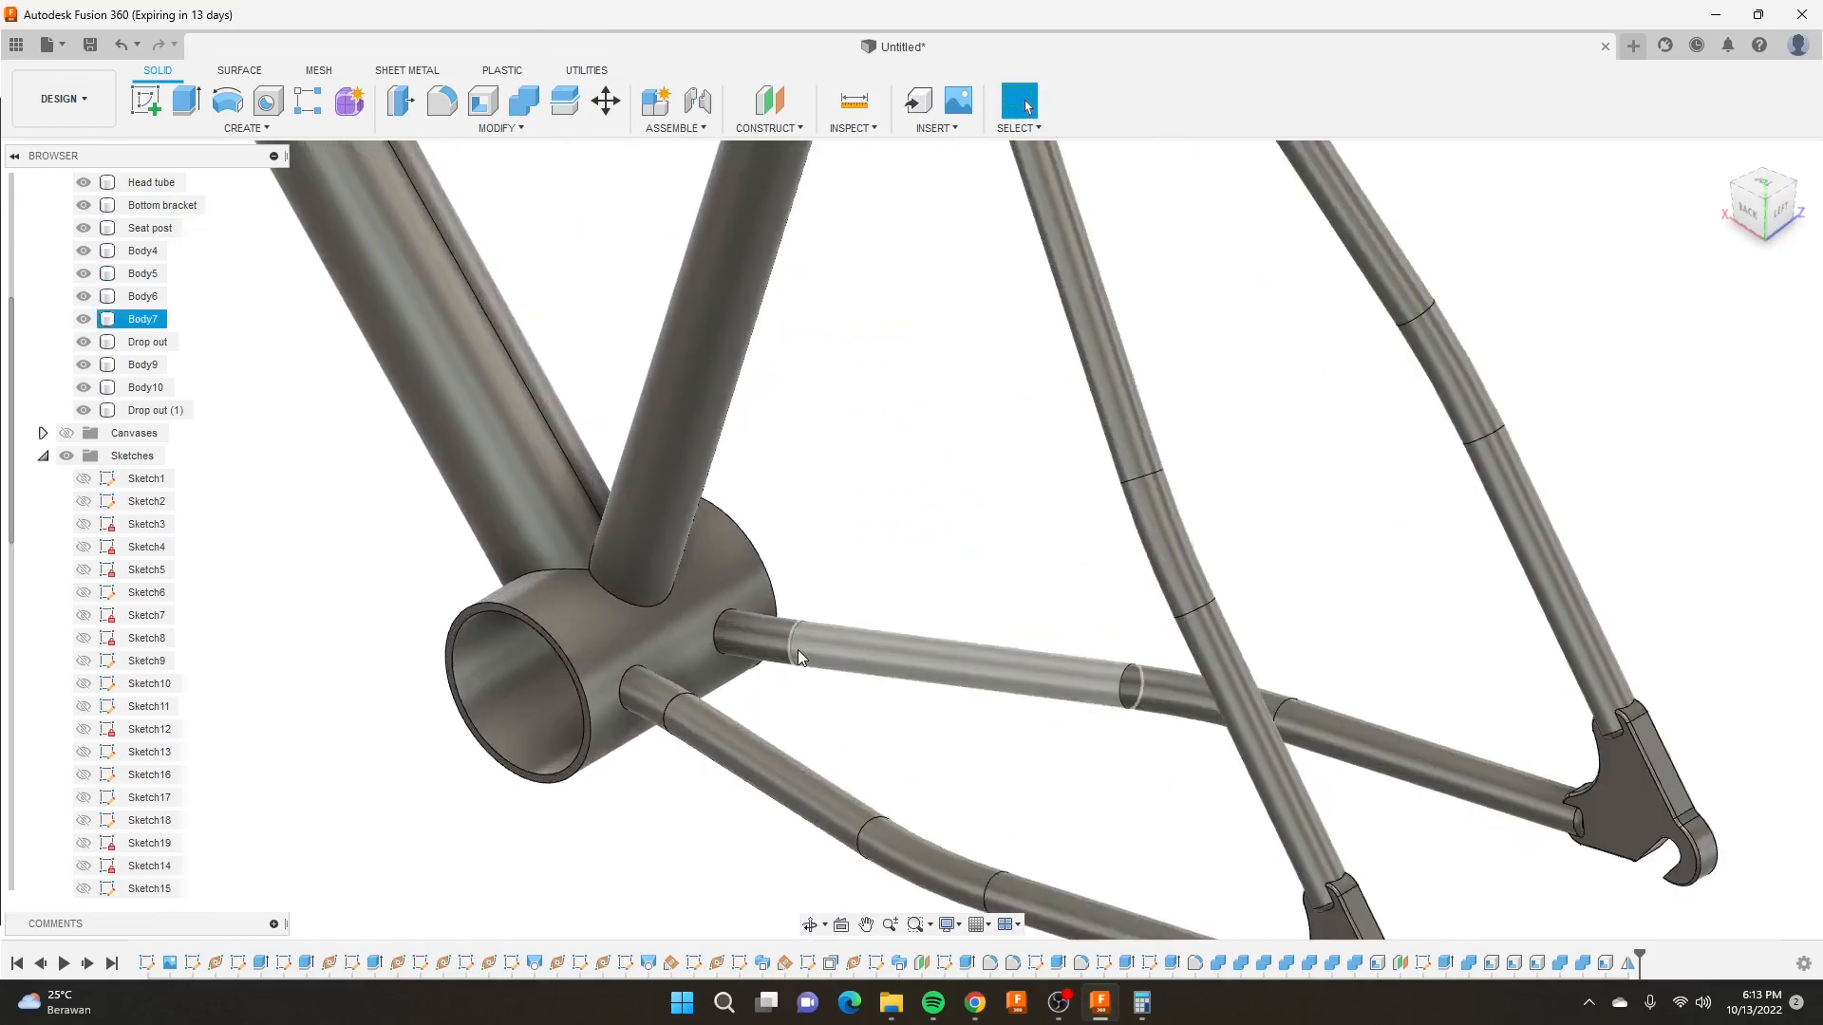
scroll(798, 665, "down", 6)
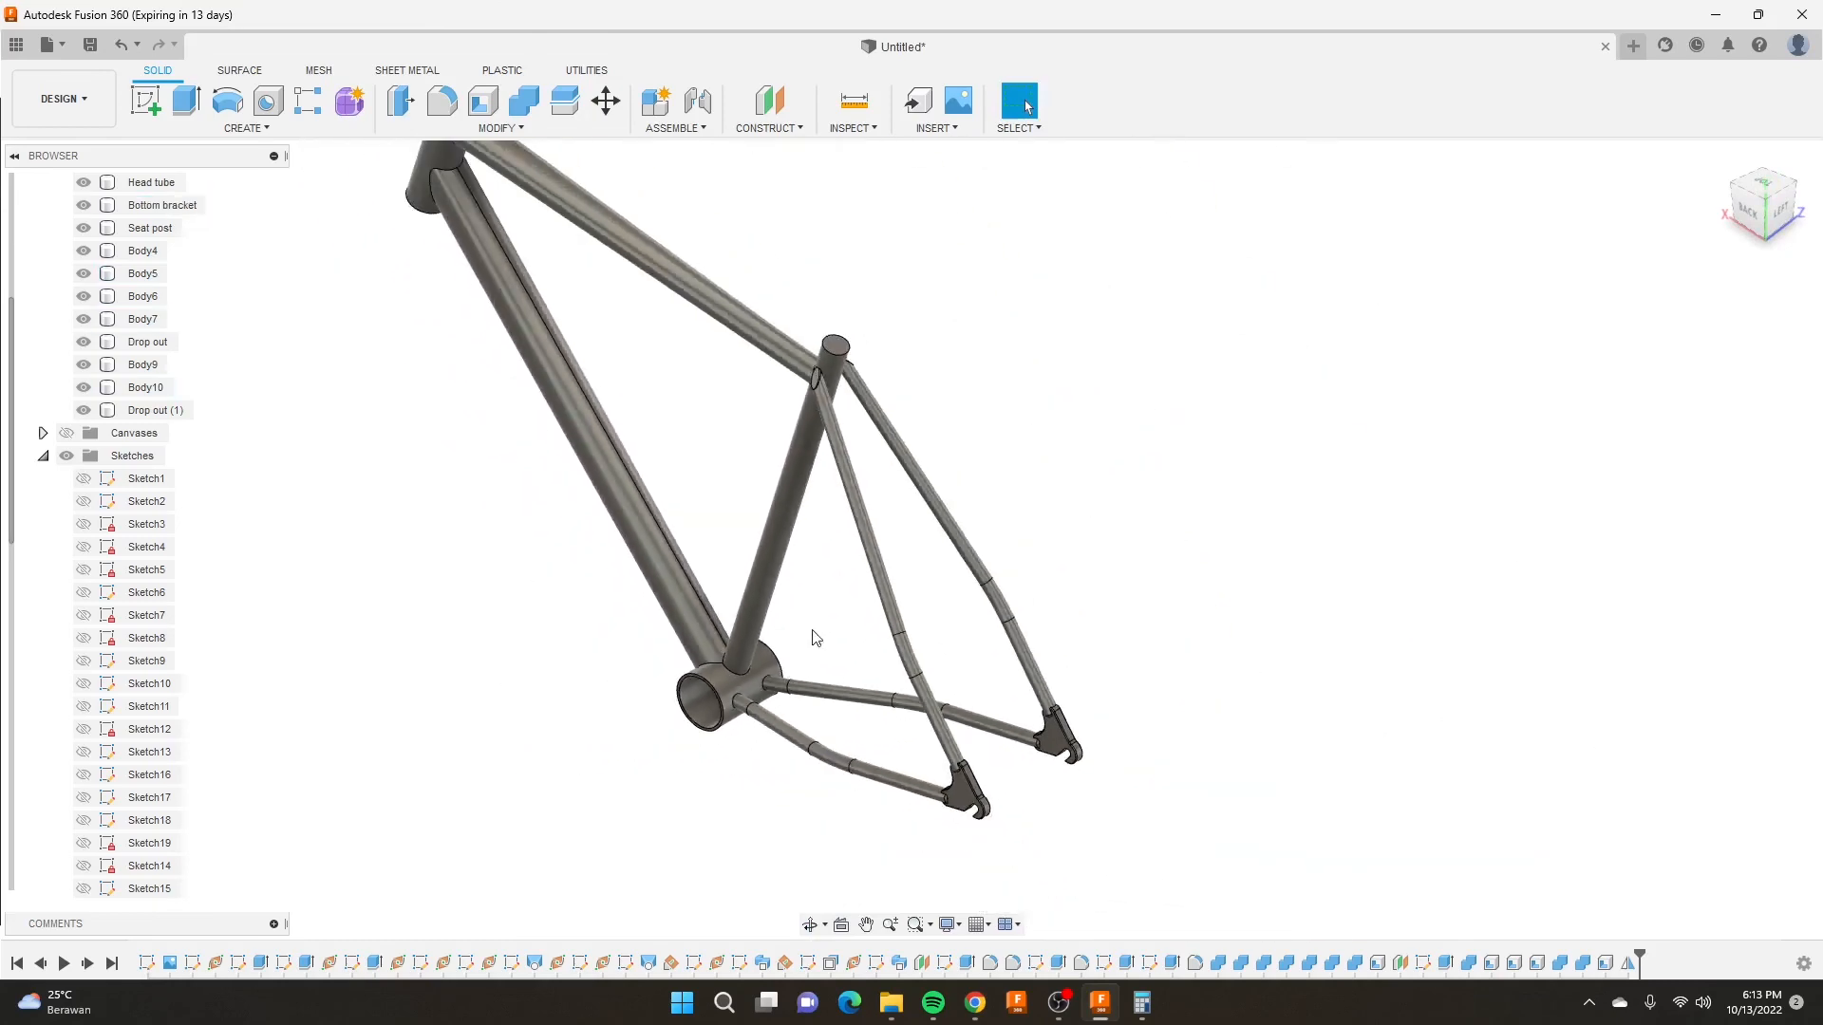
scroll(817, 627, "up", 3)
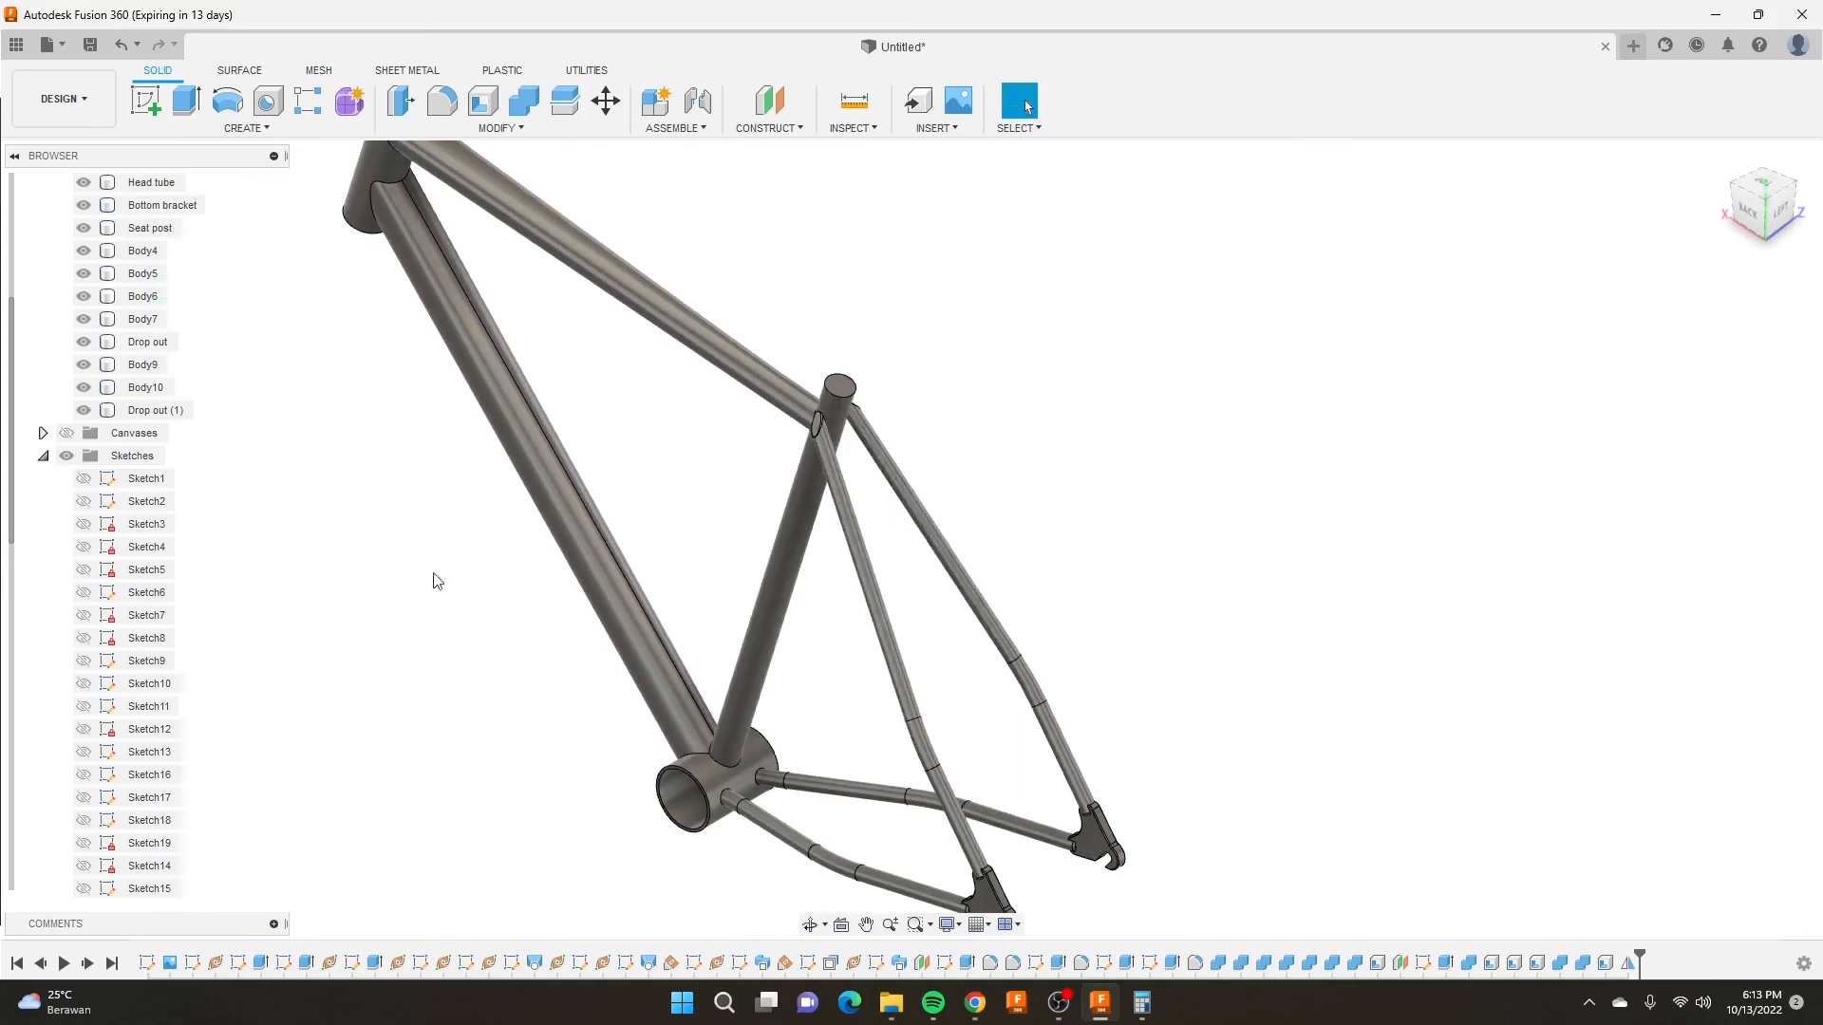
Show Plane8, the construction plane running along the seat stays, and start a new sketch on it.
scroll(104, 482, "down", 7)
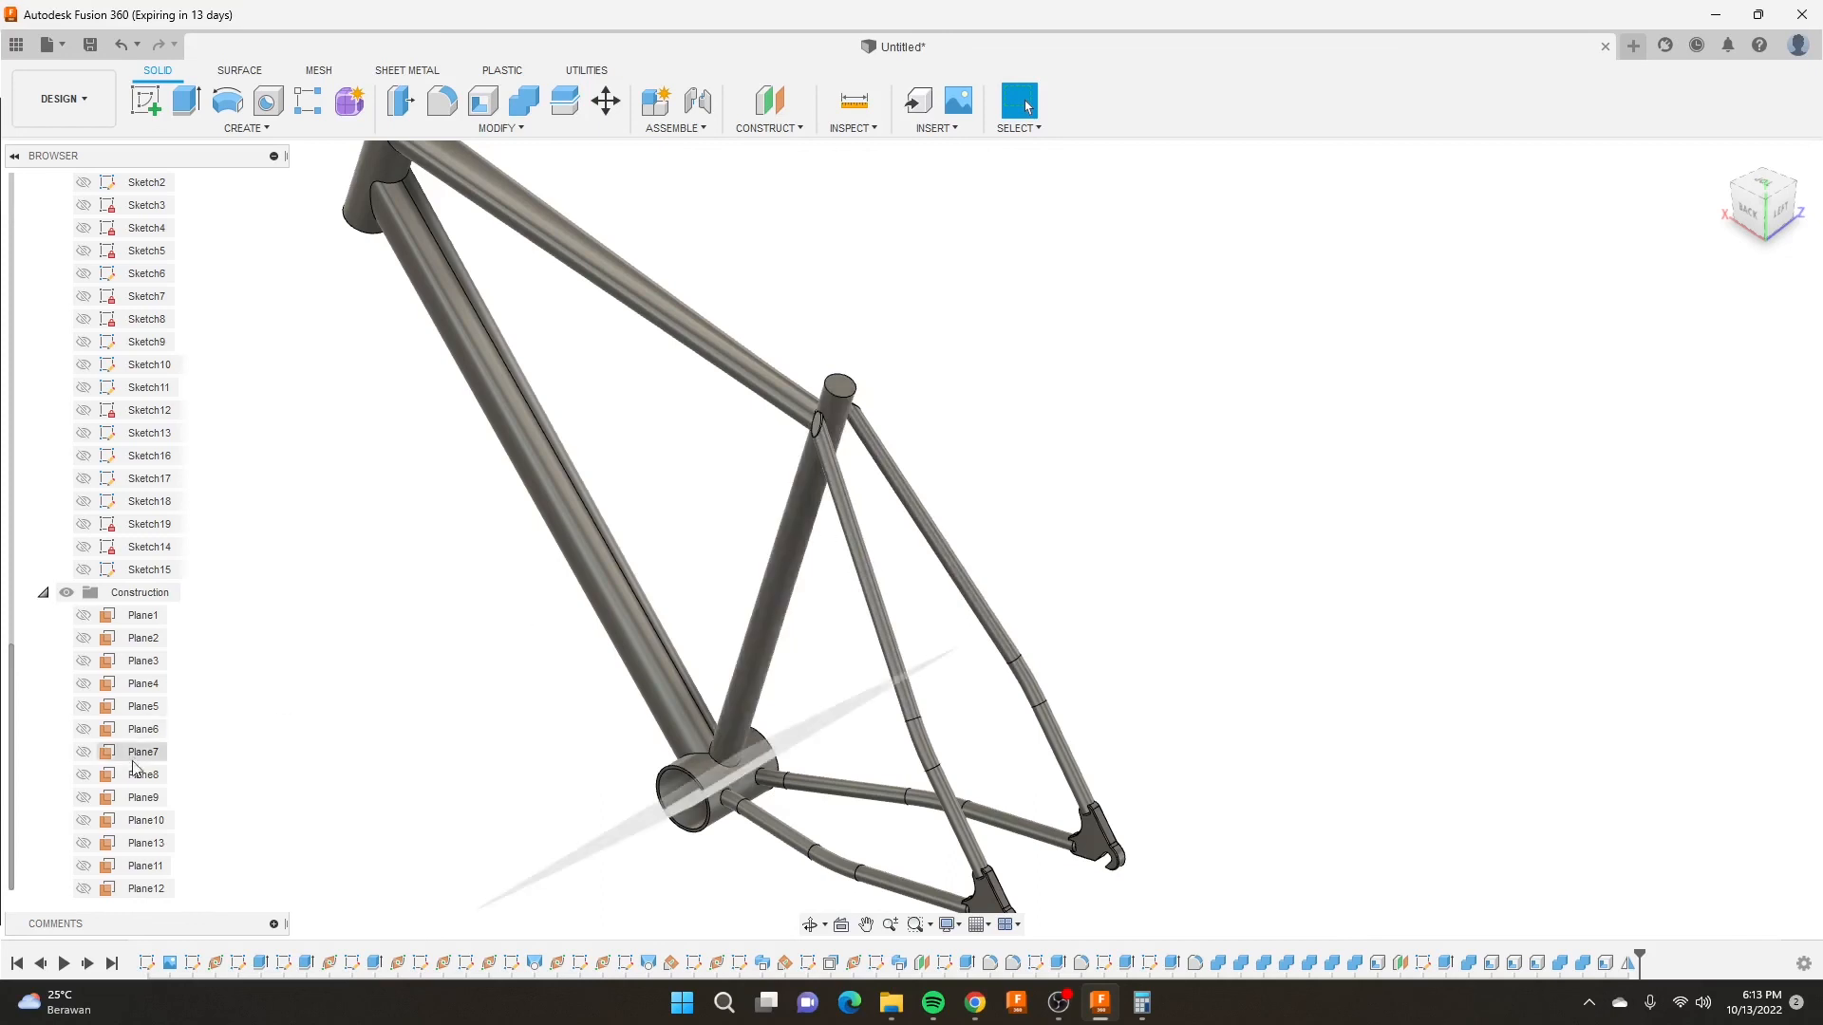
scroll(104, 807, "up", 2)
scroll(104, 807, "down", 2)
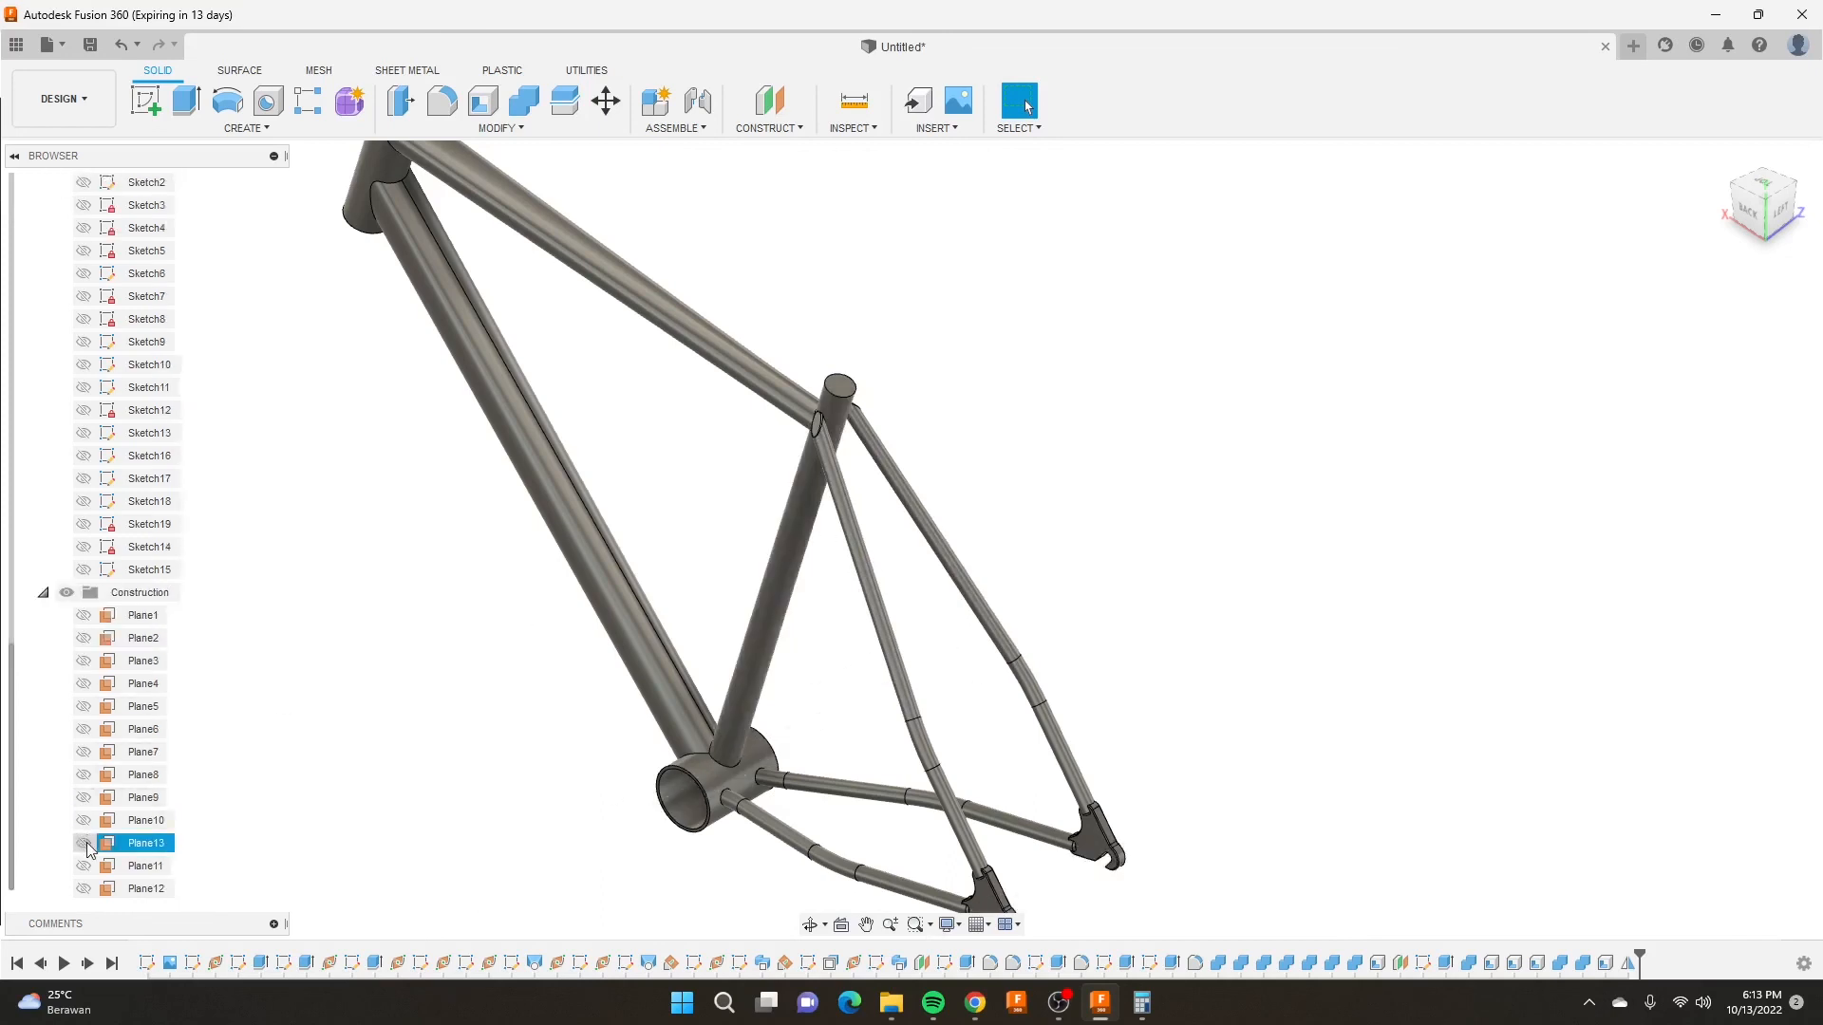
left_click(144, 775)
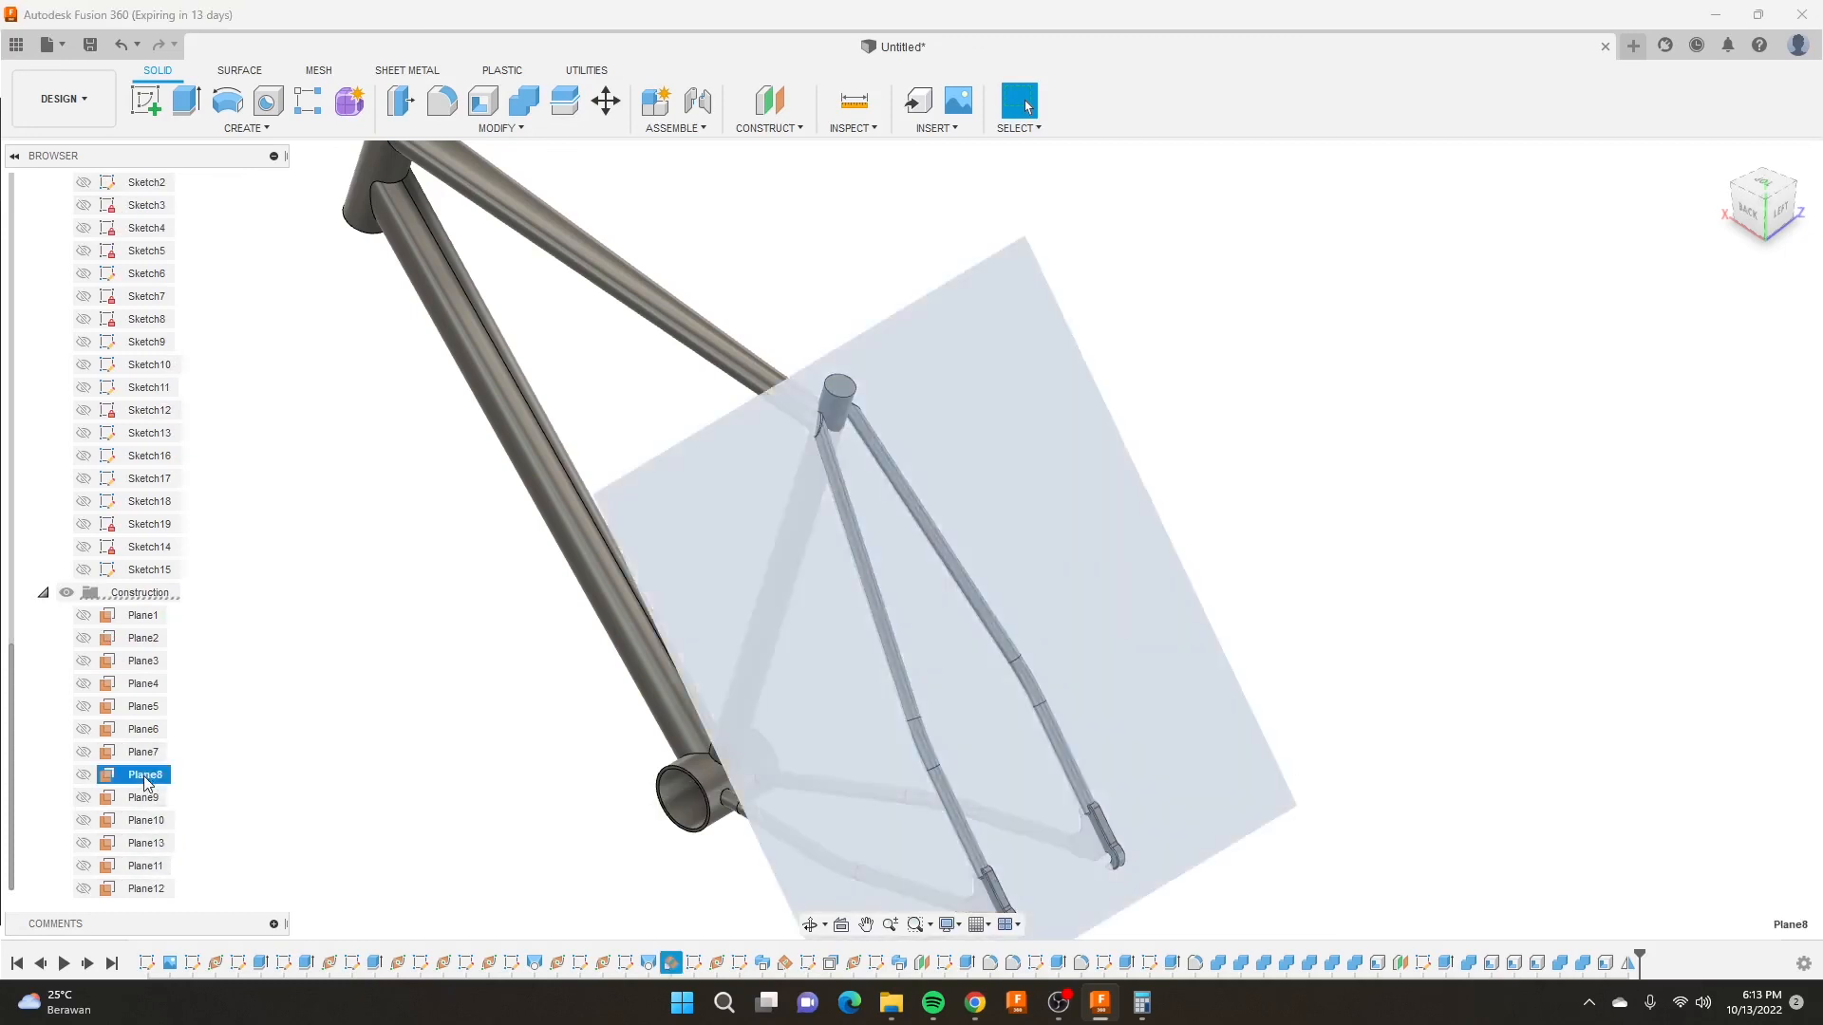
left_click(84, 775)
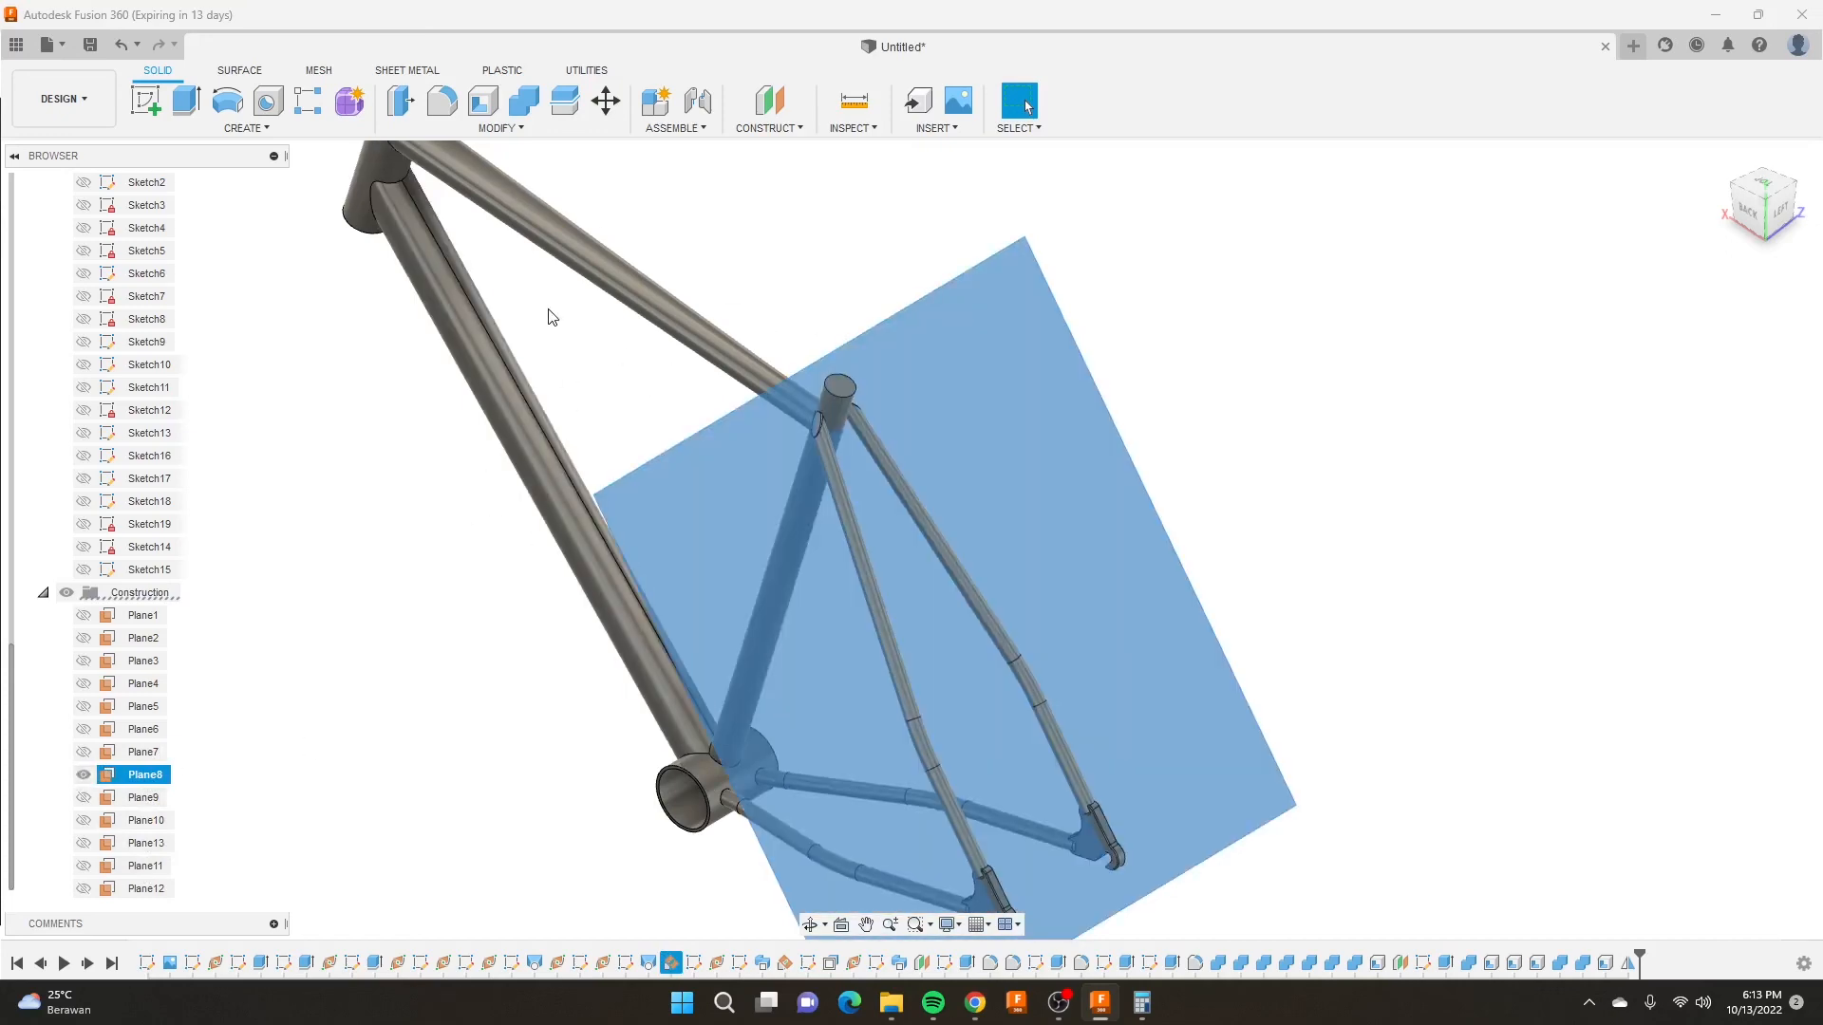
left_click(145, 100)
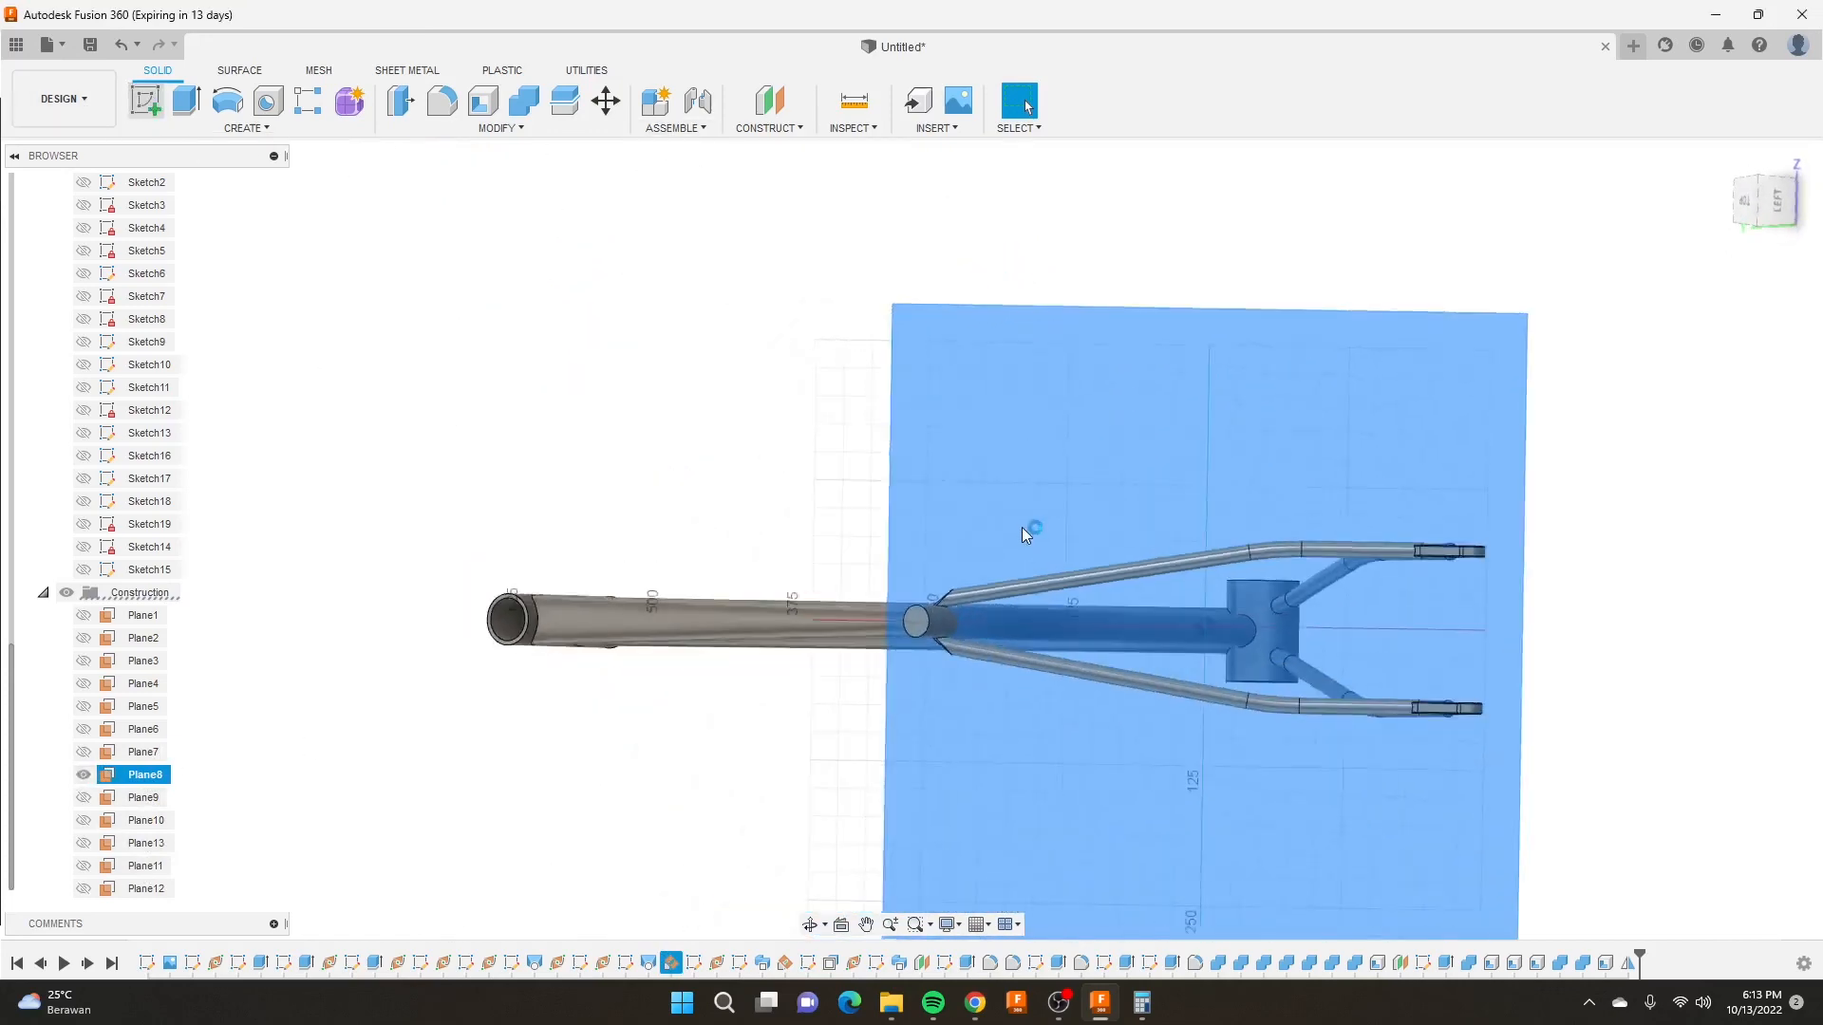
Draw a straight line from one seat stay to the other, perpendicular to the frame's centreline.
scroll(1035, 630, "up", 5)
scroll(982, 606, "down", 5)
scroll(1135, 612, "up", 5)
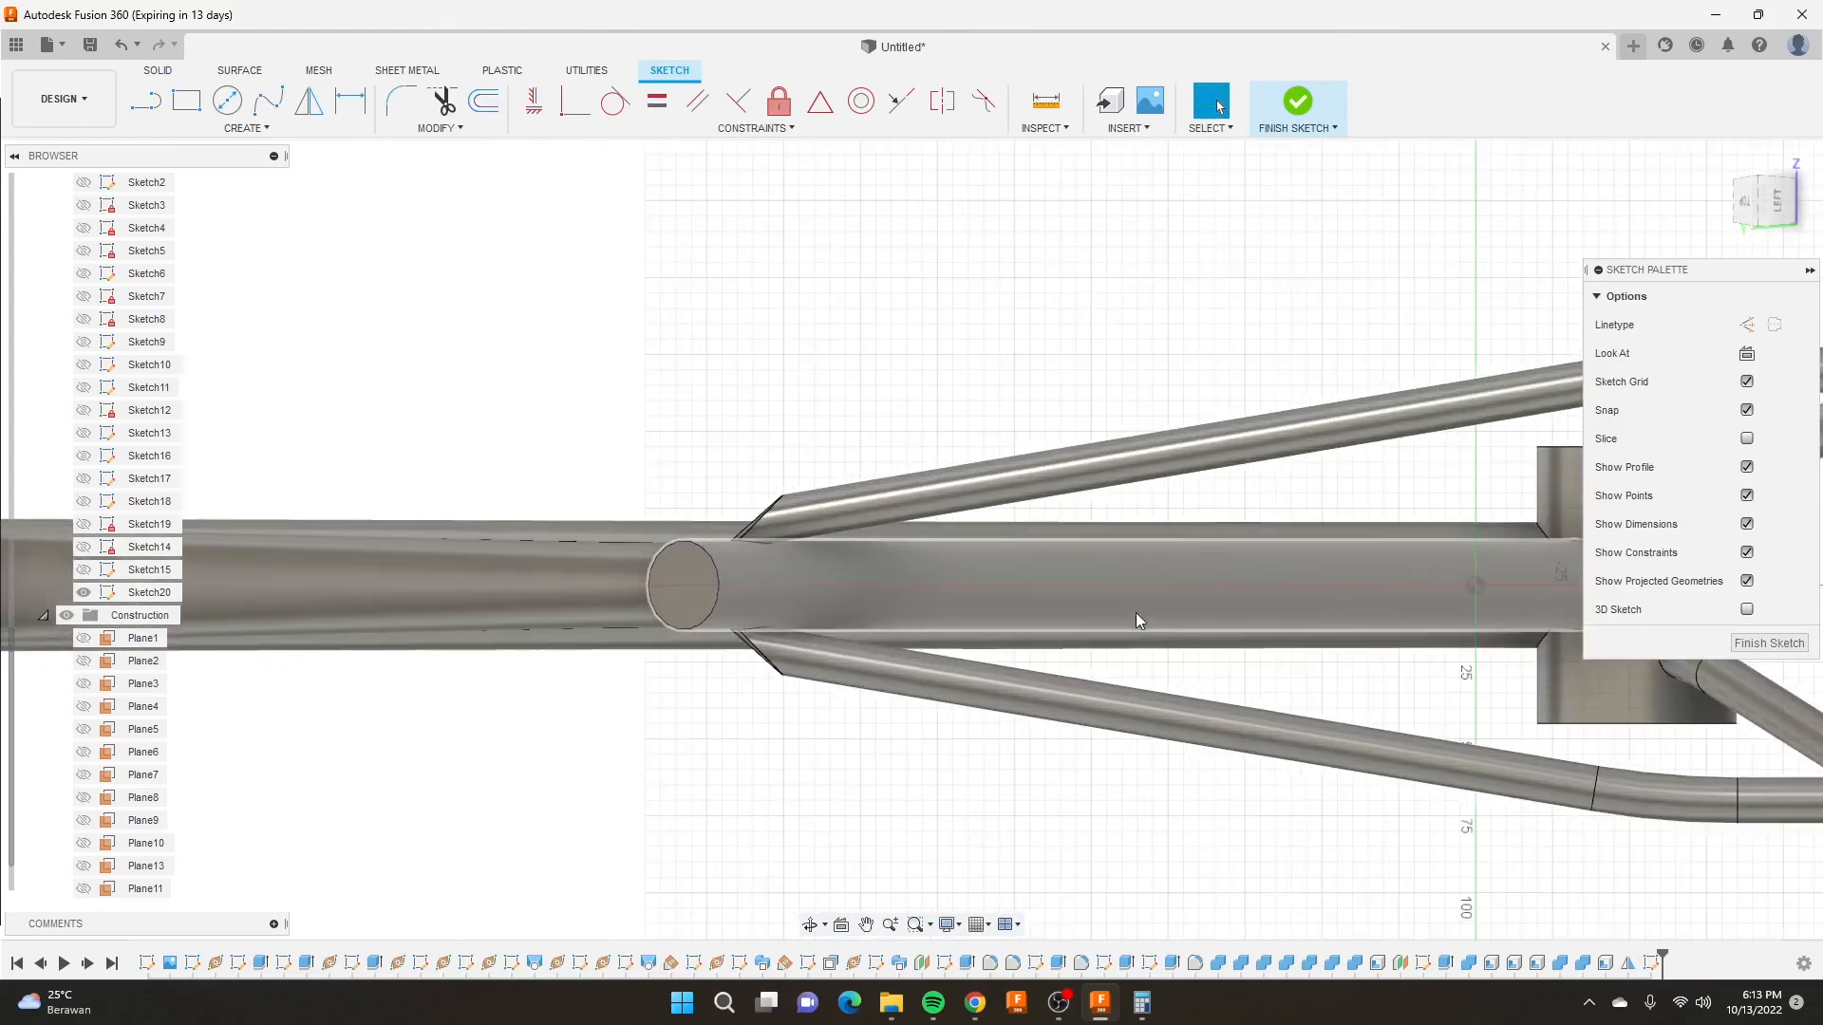
left_click(227, 100)
left_click(246, 127)
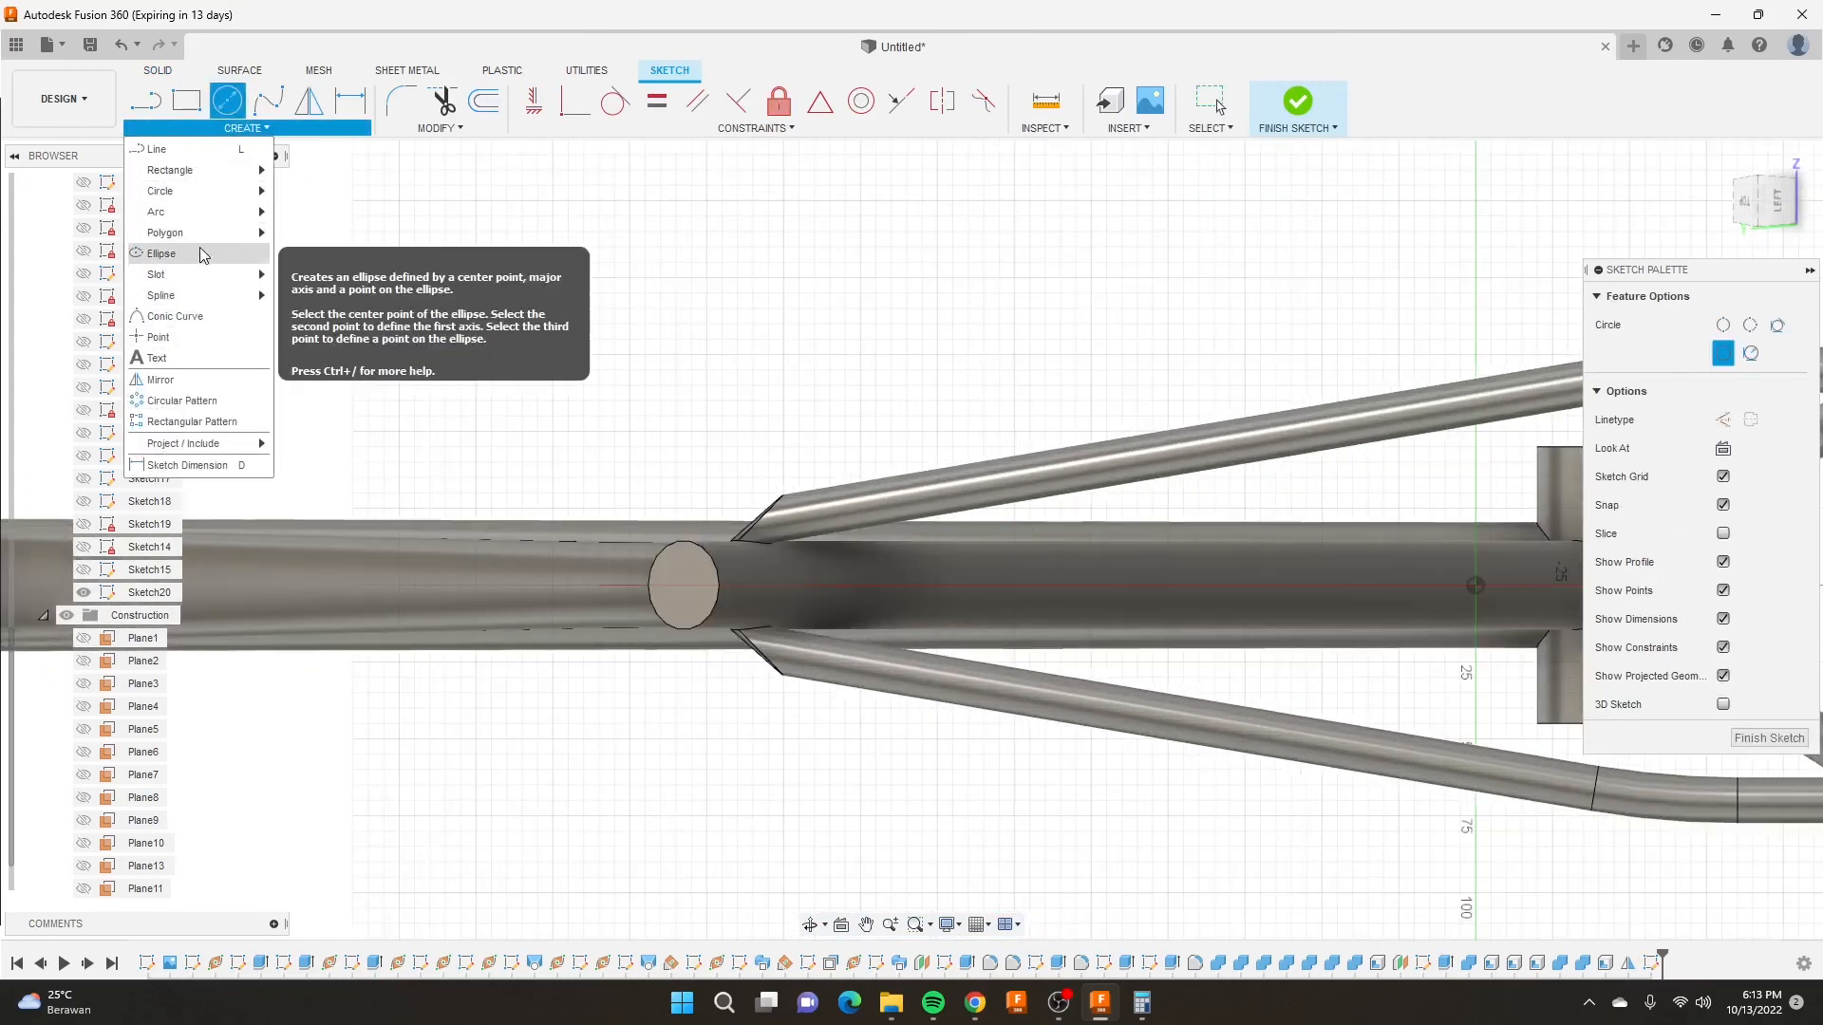
left_click(157, 149)
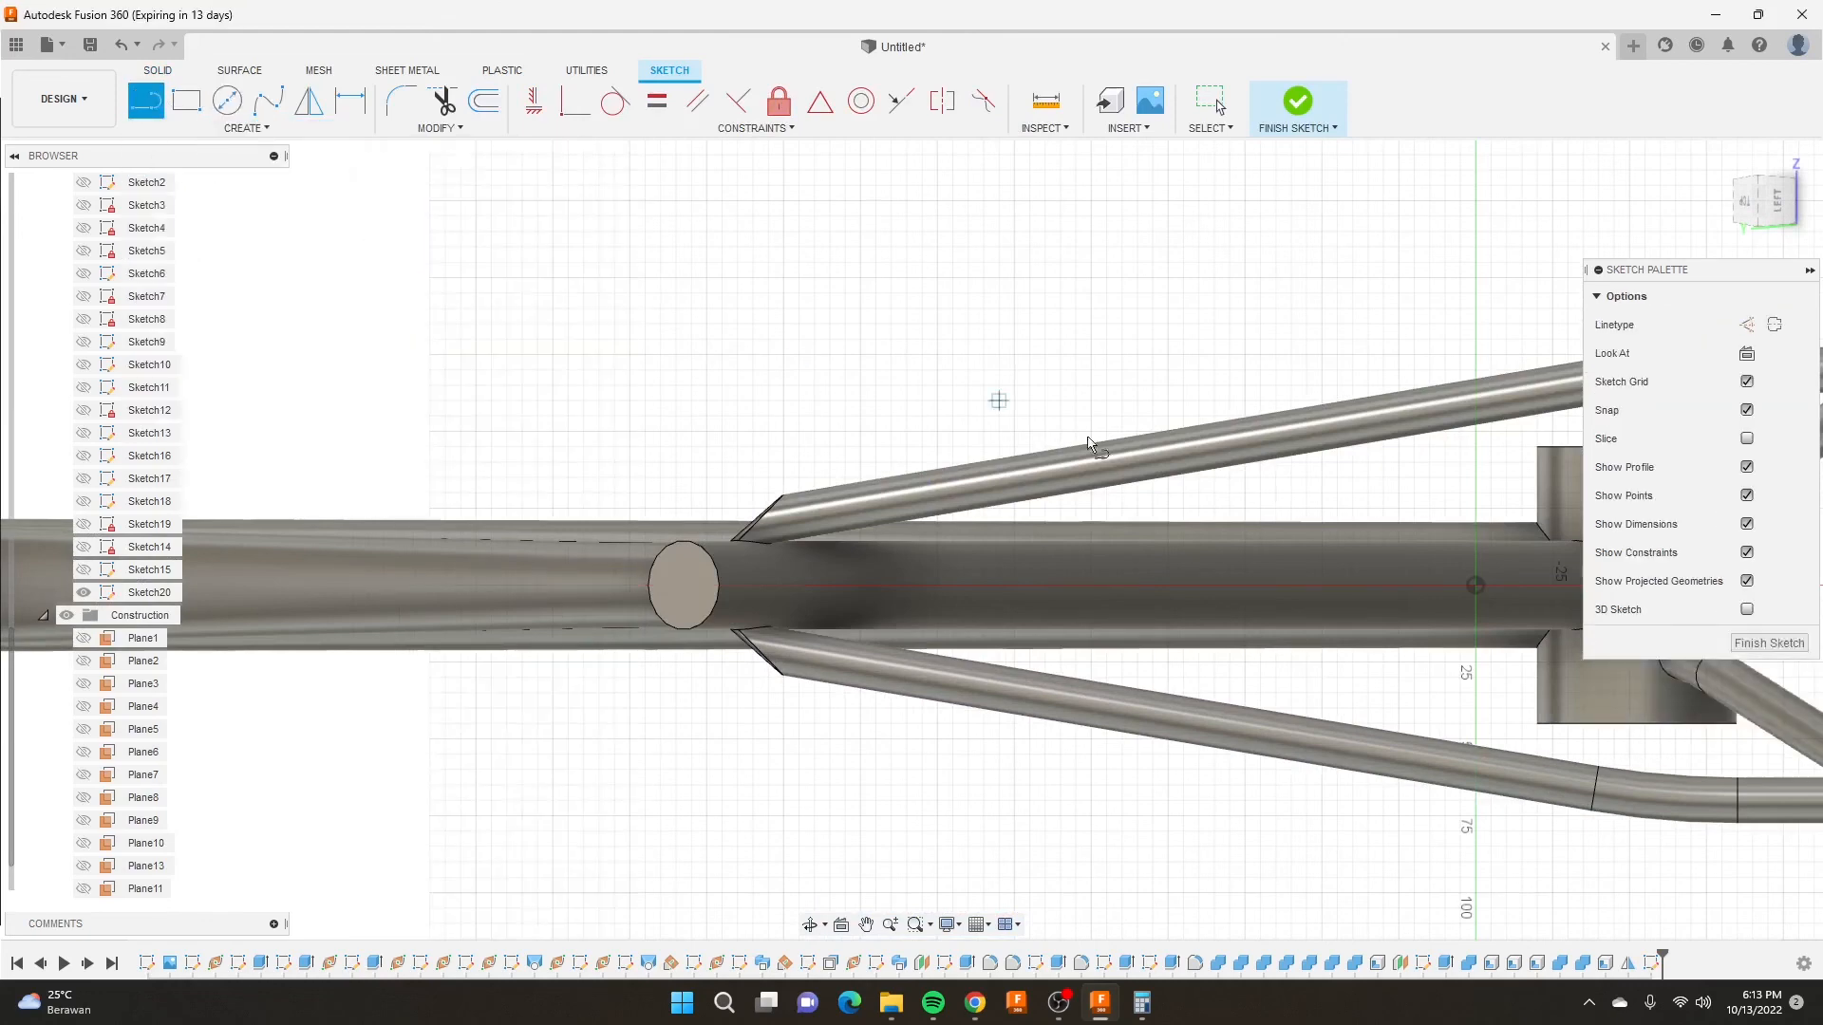
left_click(1136, 464)
left_click(1137, 707)
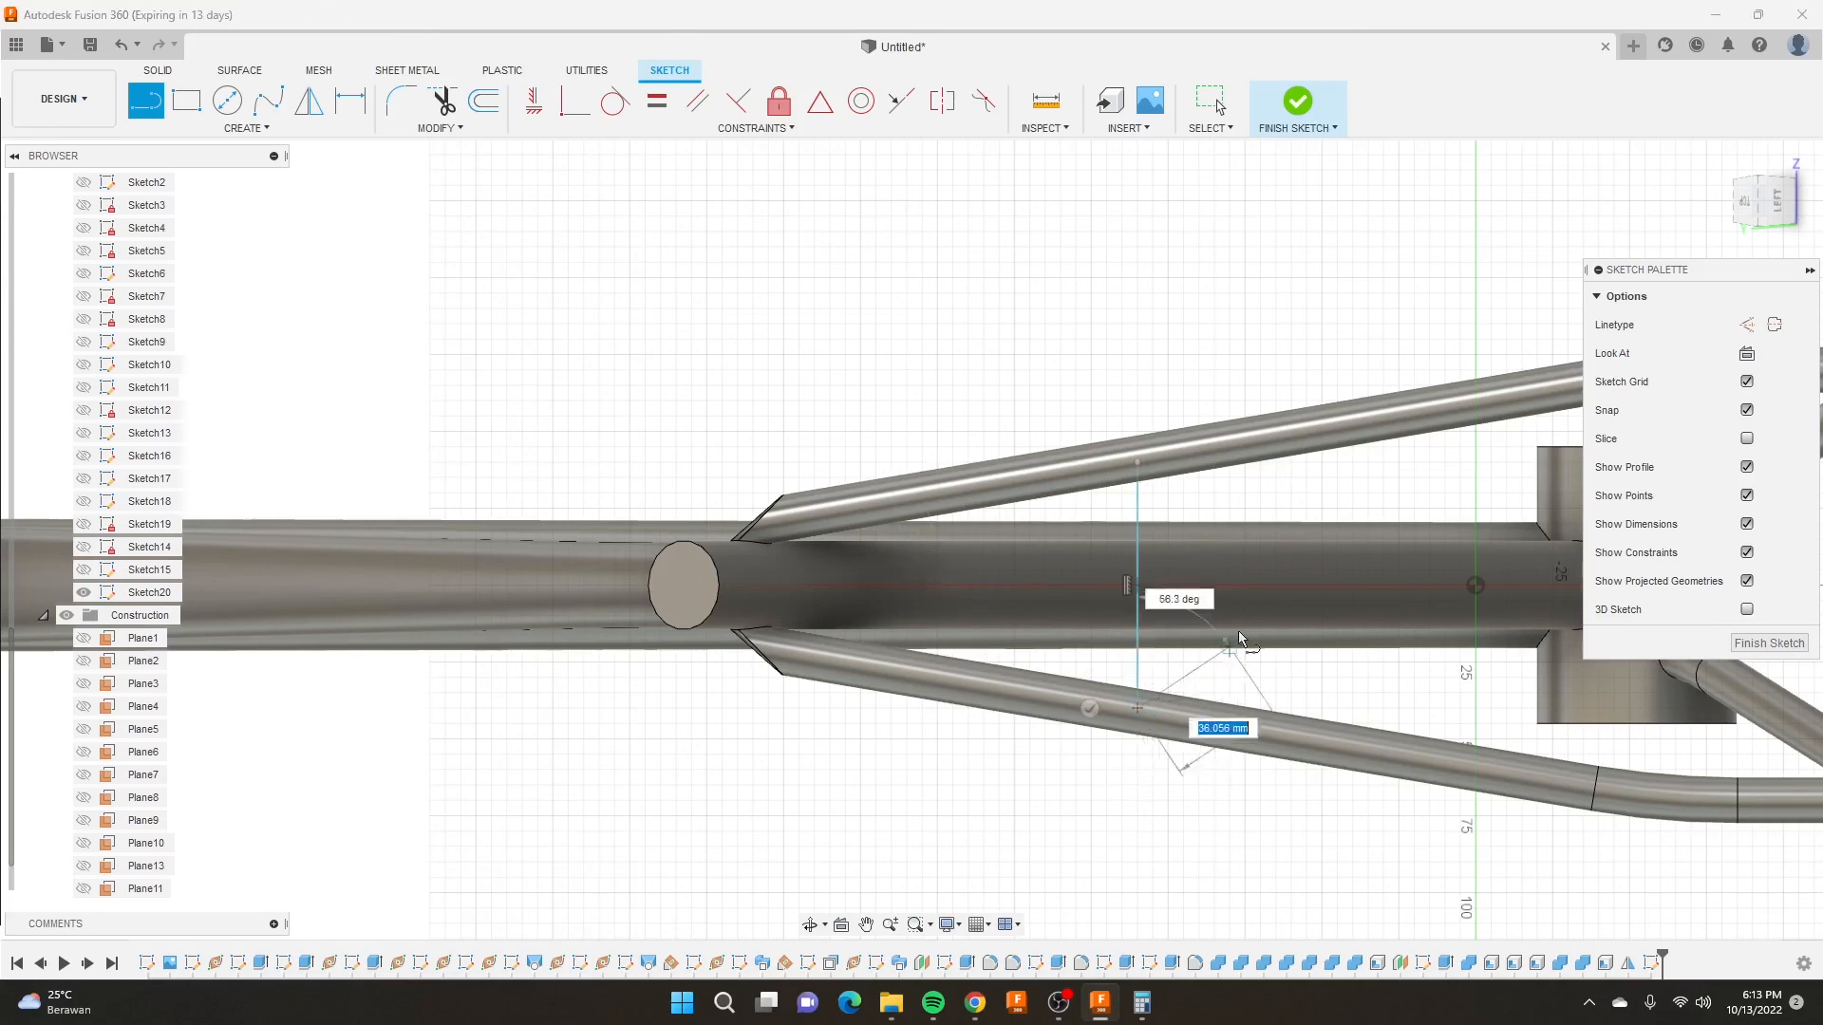
left_click(1090, 708)
Dimension one end of the bridge line at 40 mm from the frame's centreline, measured to the sketch origin.
scroll(1079, 572, "down", 3)
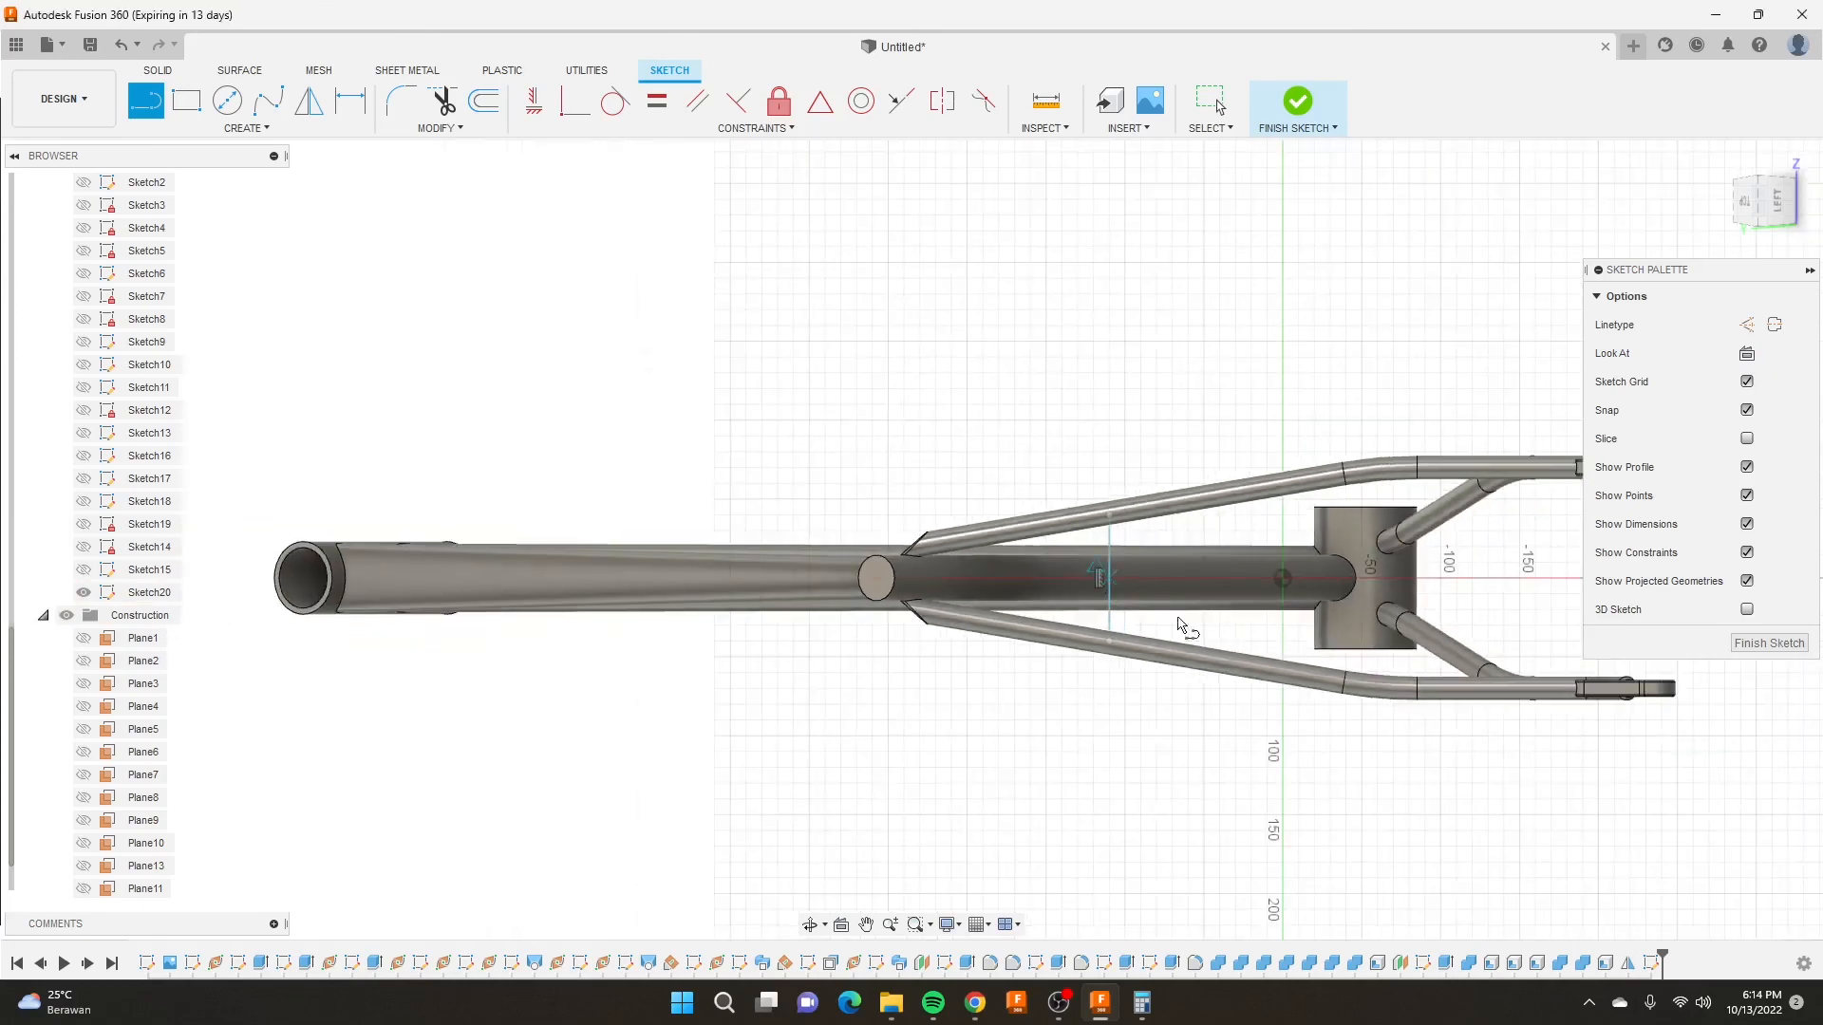
scroll(1240, 649, "up", 3)
key("d")
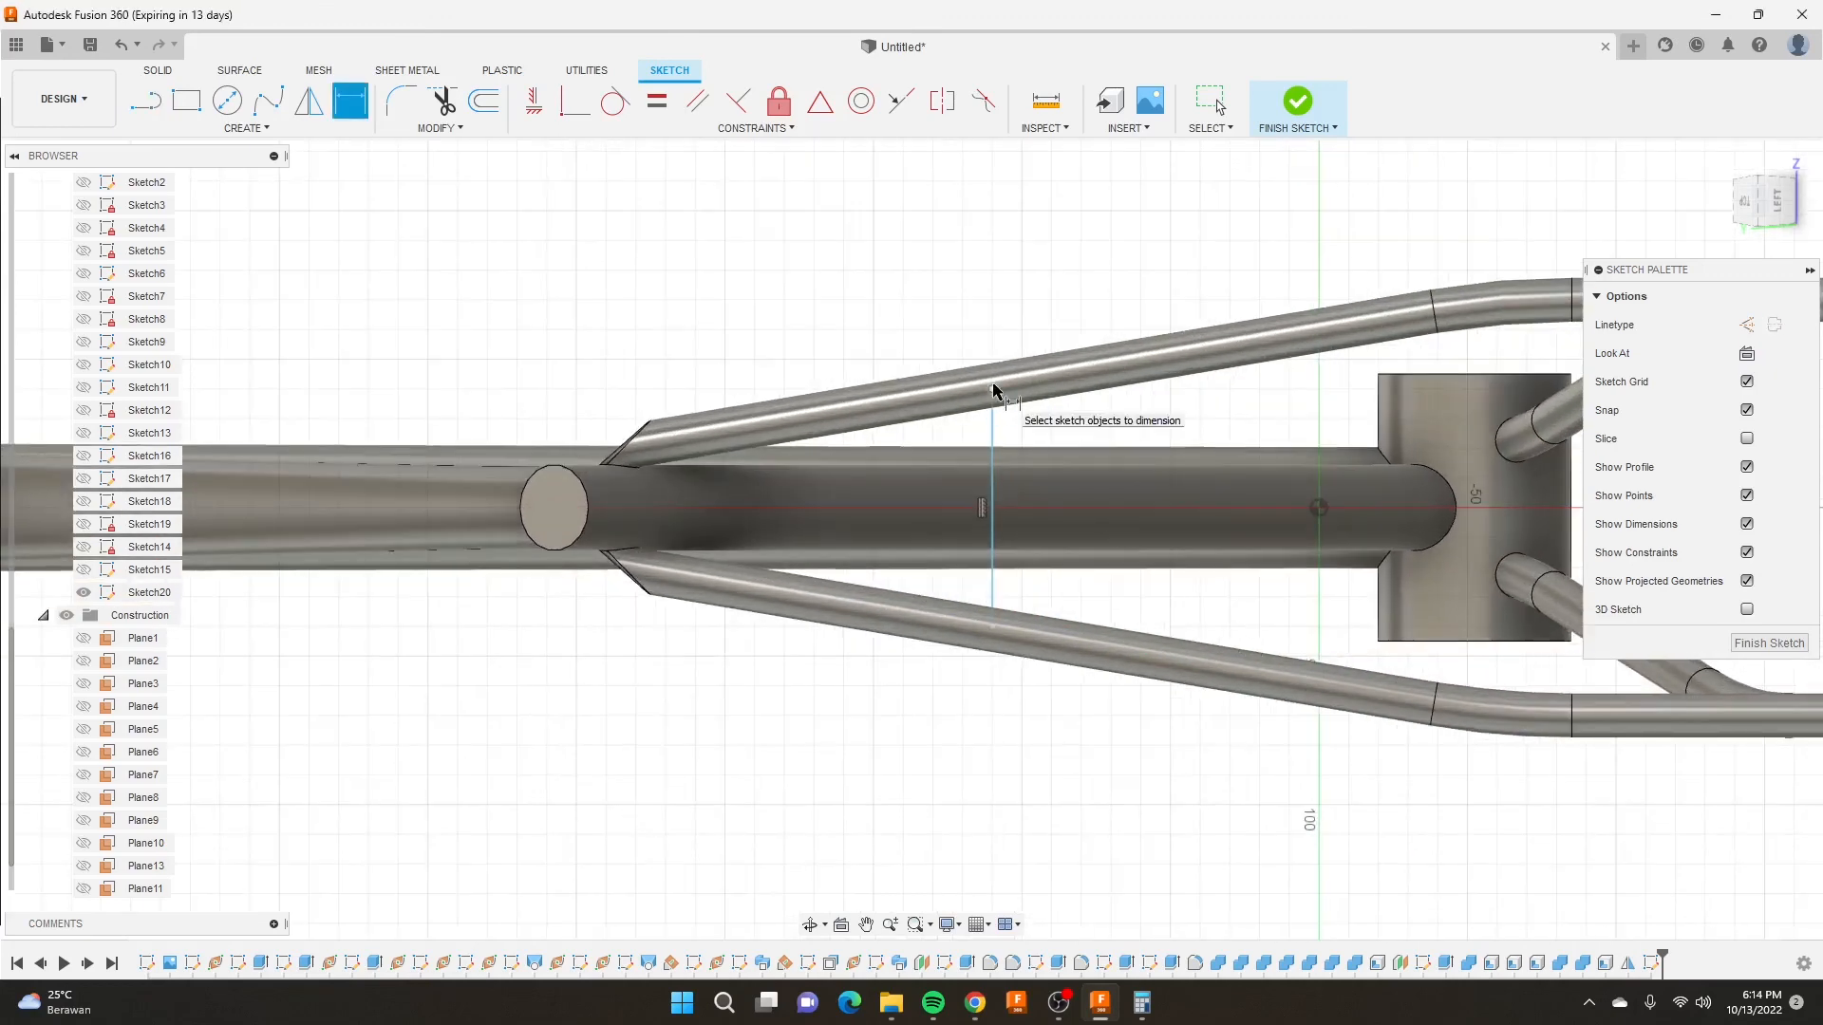
left_click(994, 429)
left_click(993, 390)
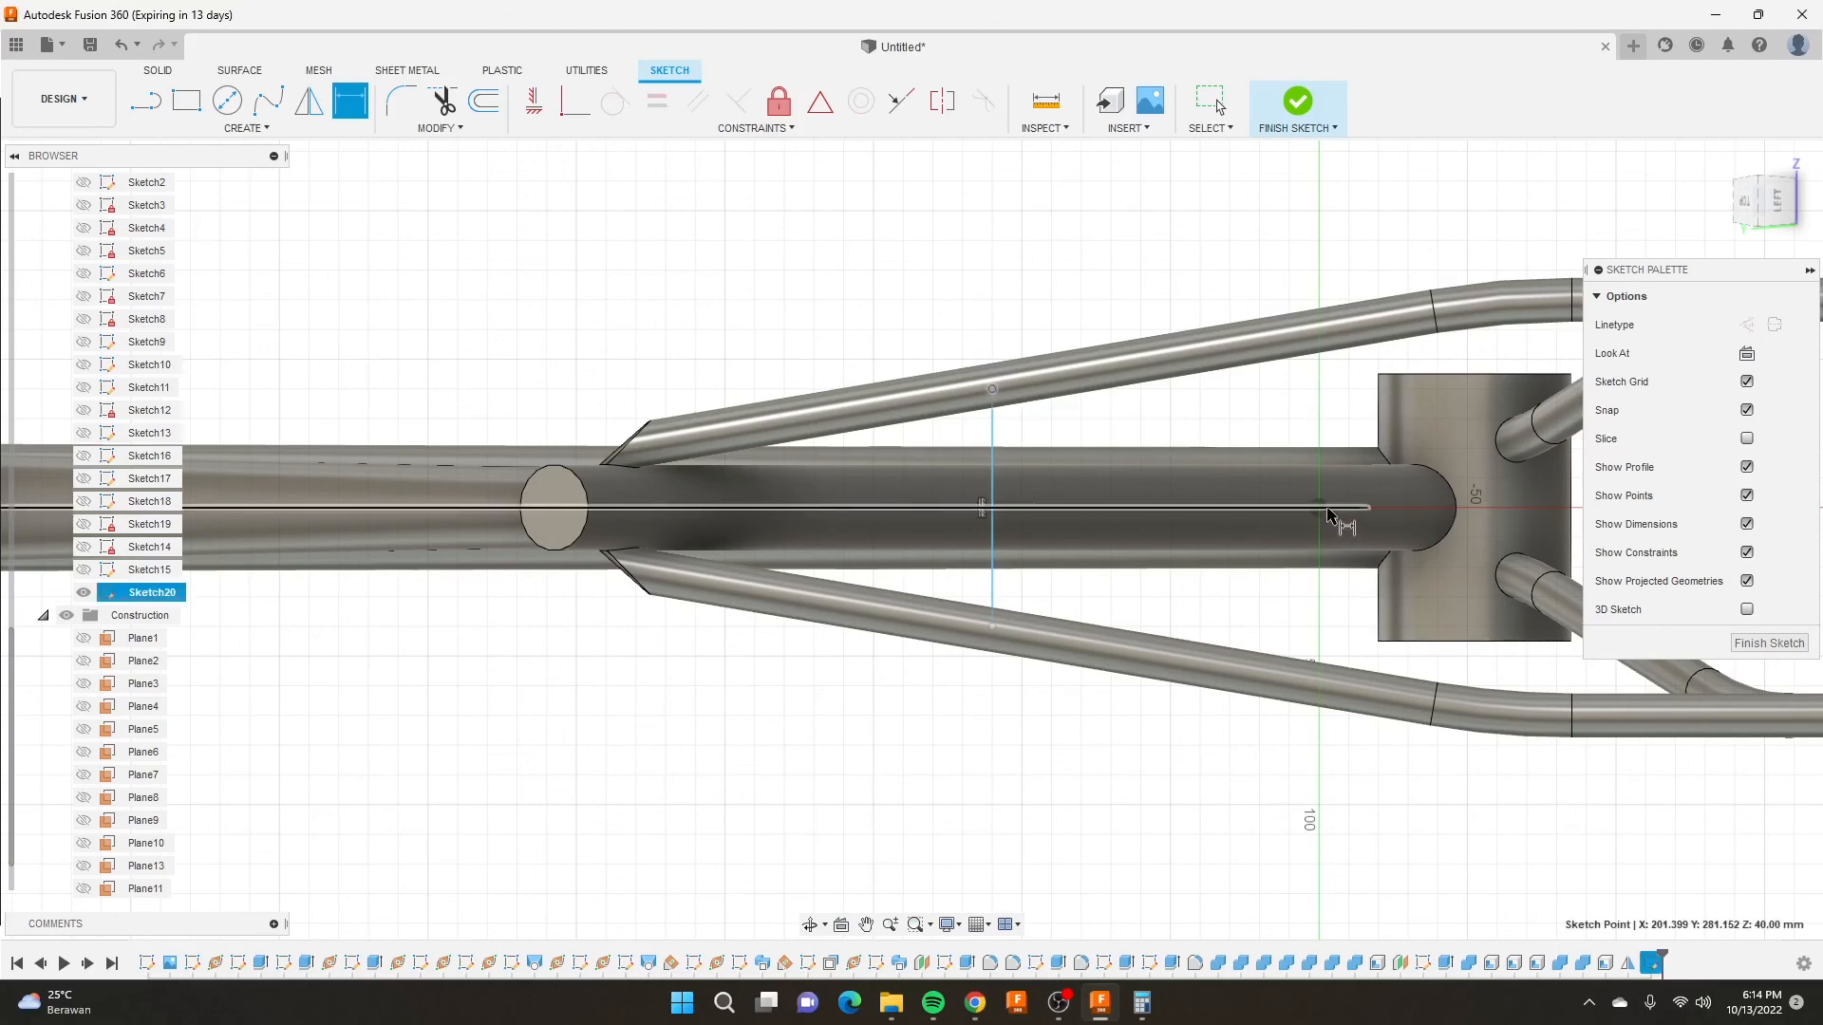
left_click(1320, 508)
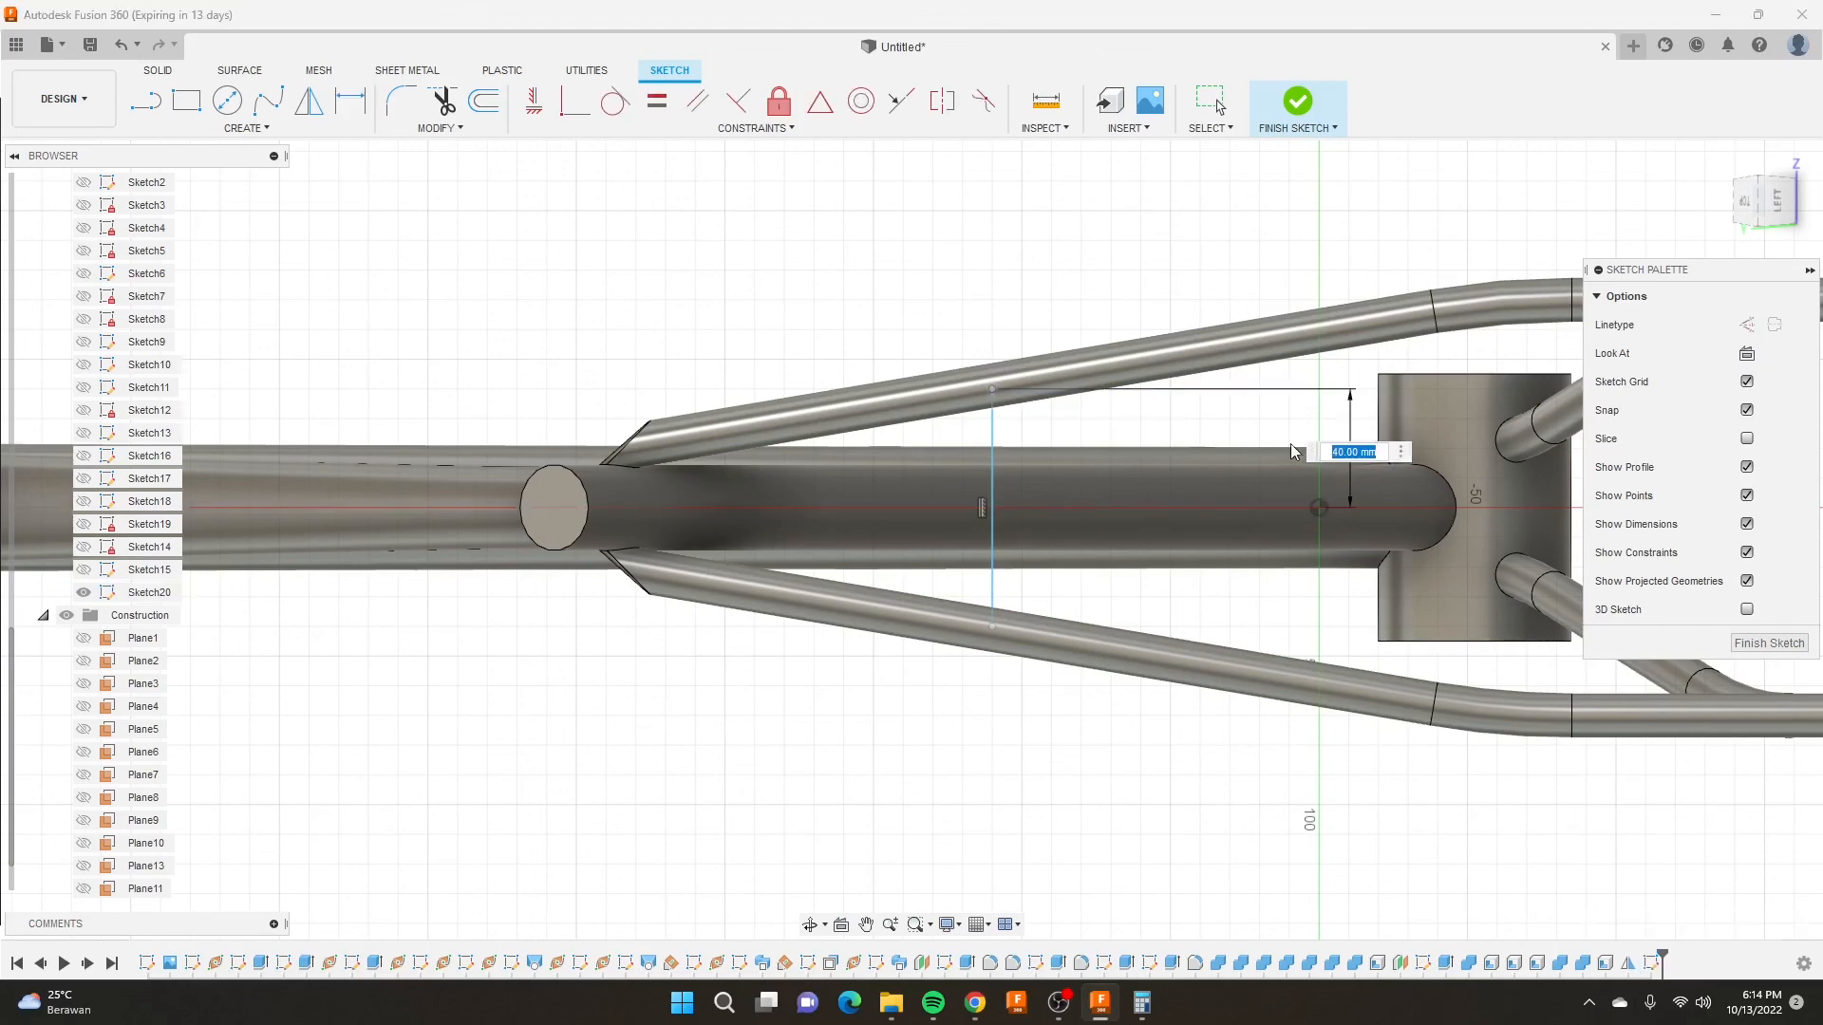
type("0")
key("Return")
Dimension the bridge line's opposite end at 40 mm from the sketch origin and finish the sketch.
left_click(993, 628)
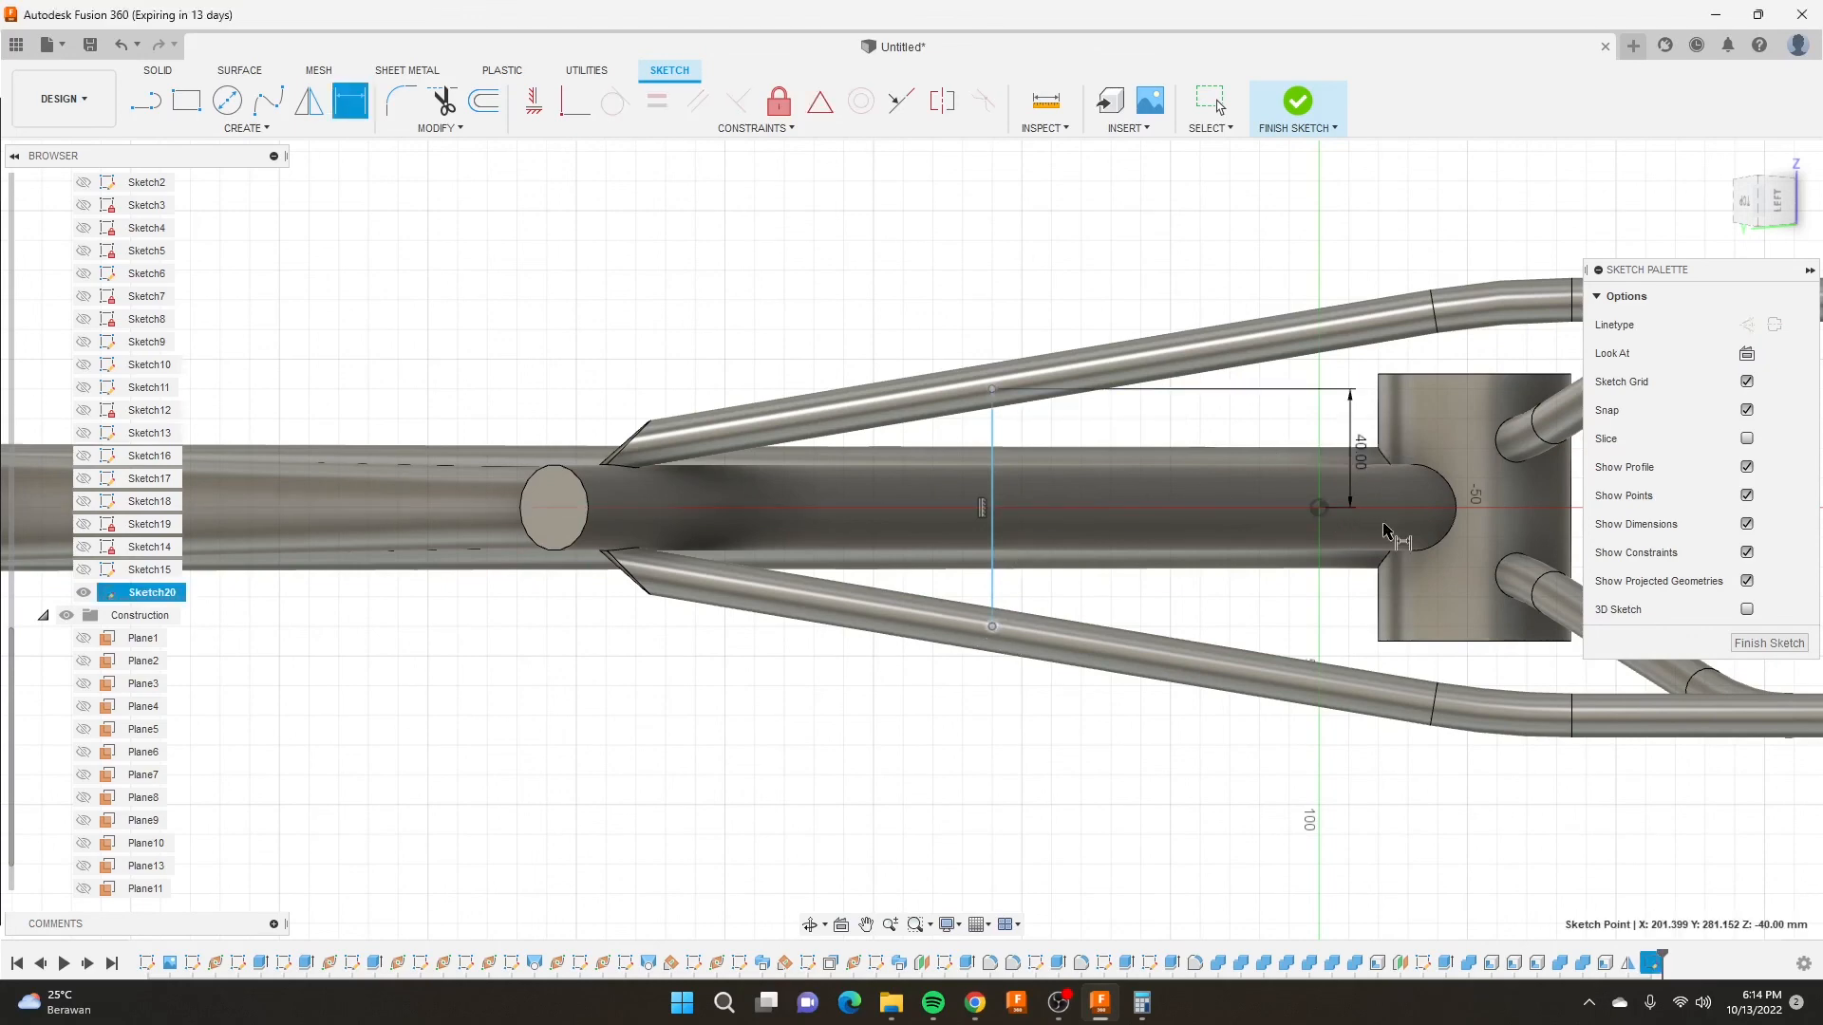
left_click(1318, 508)
left_click(1359, 593)
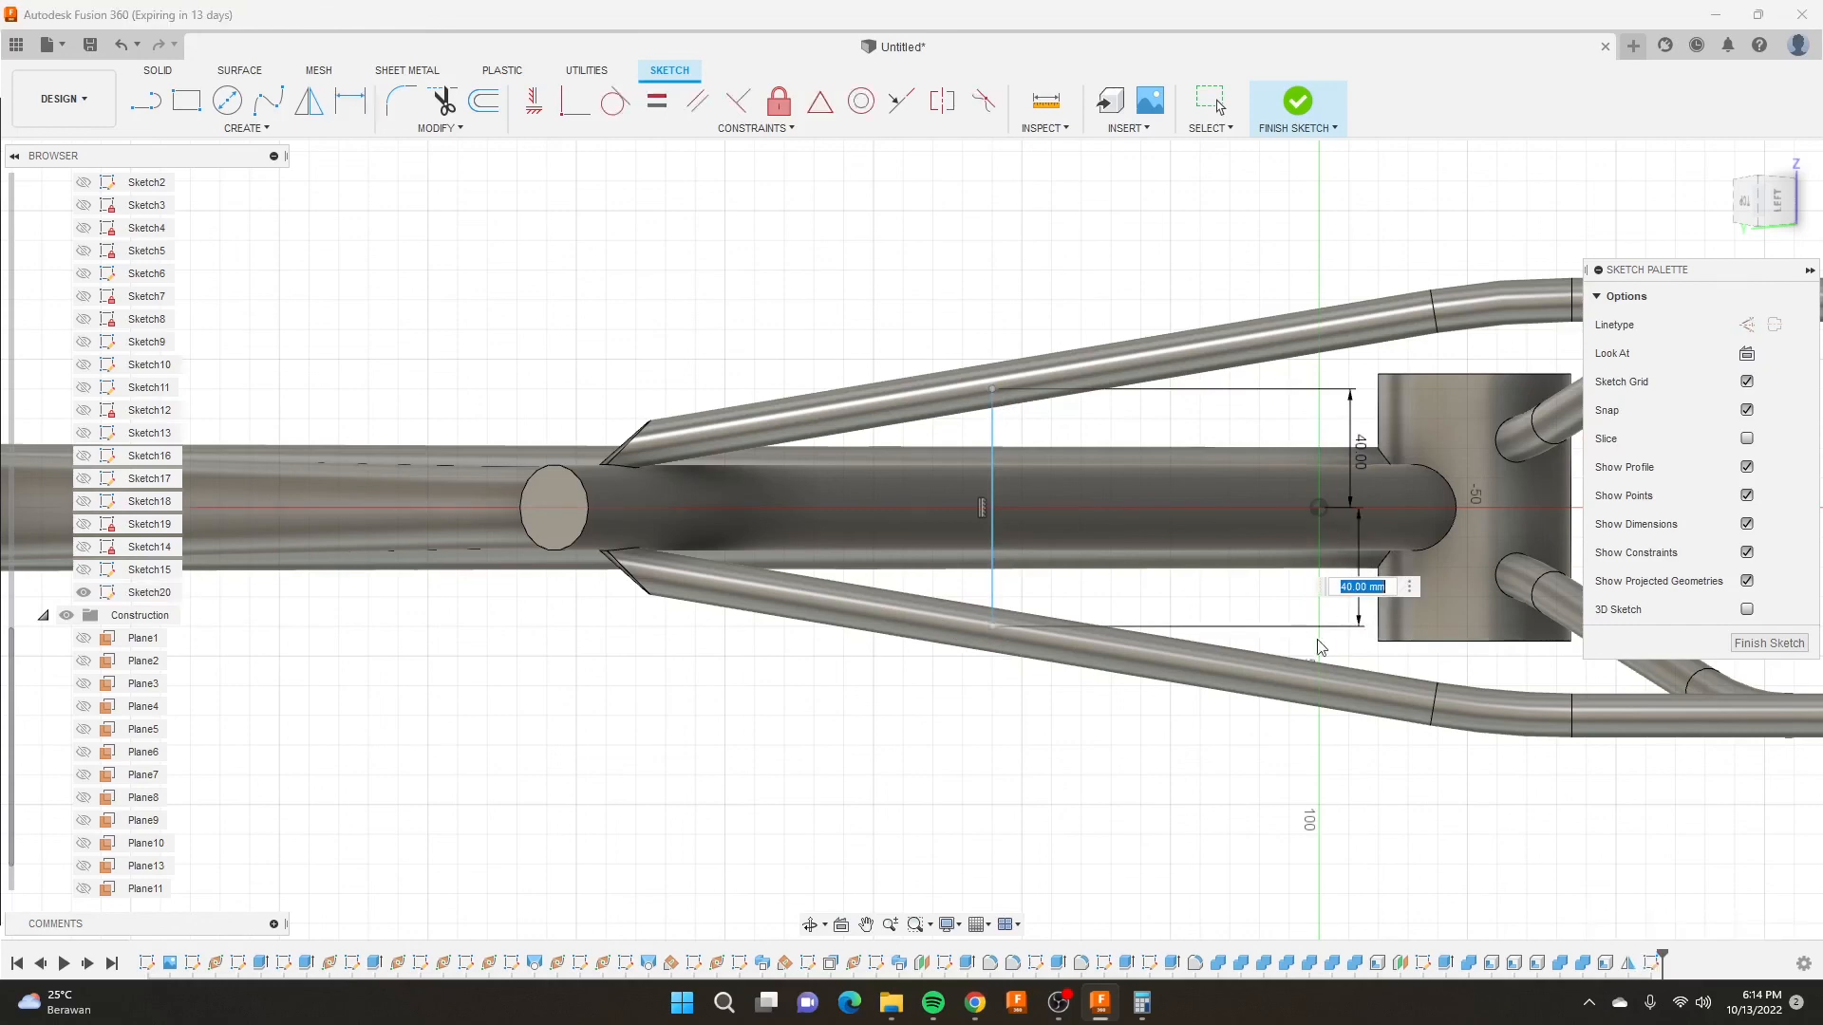
left_click(1768, 642)
Create a plane along the bridge line at proportional distance 1.00, at its end inside one seat stay.
middle_click_drag(1010, 403, 1358, 372, "shift")
scroll(1356, 370, "up", 3)
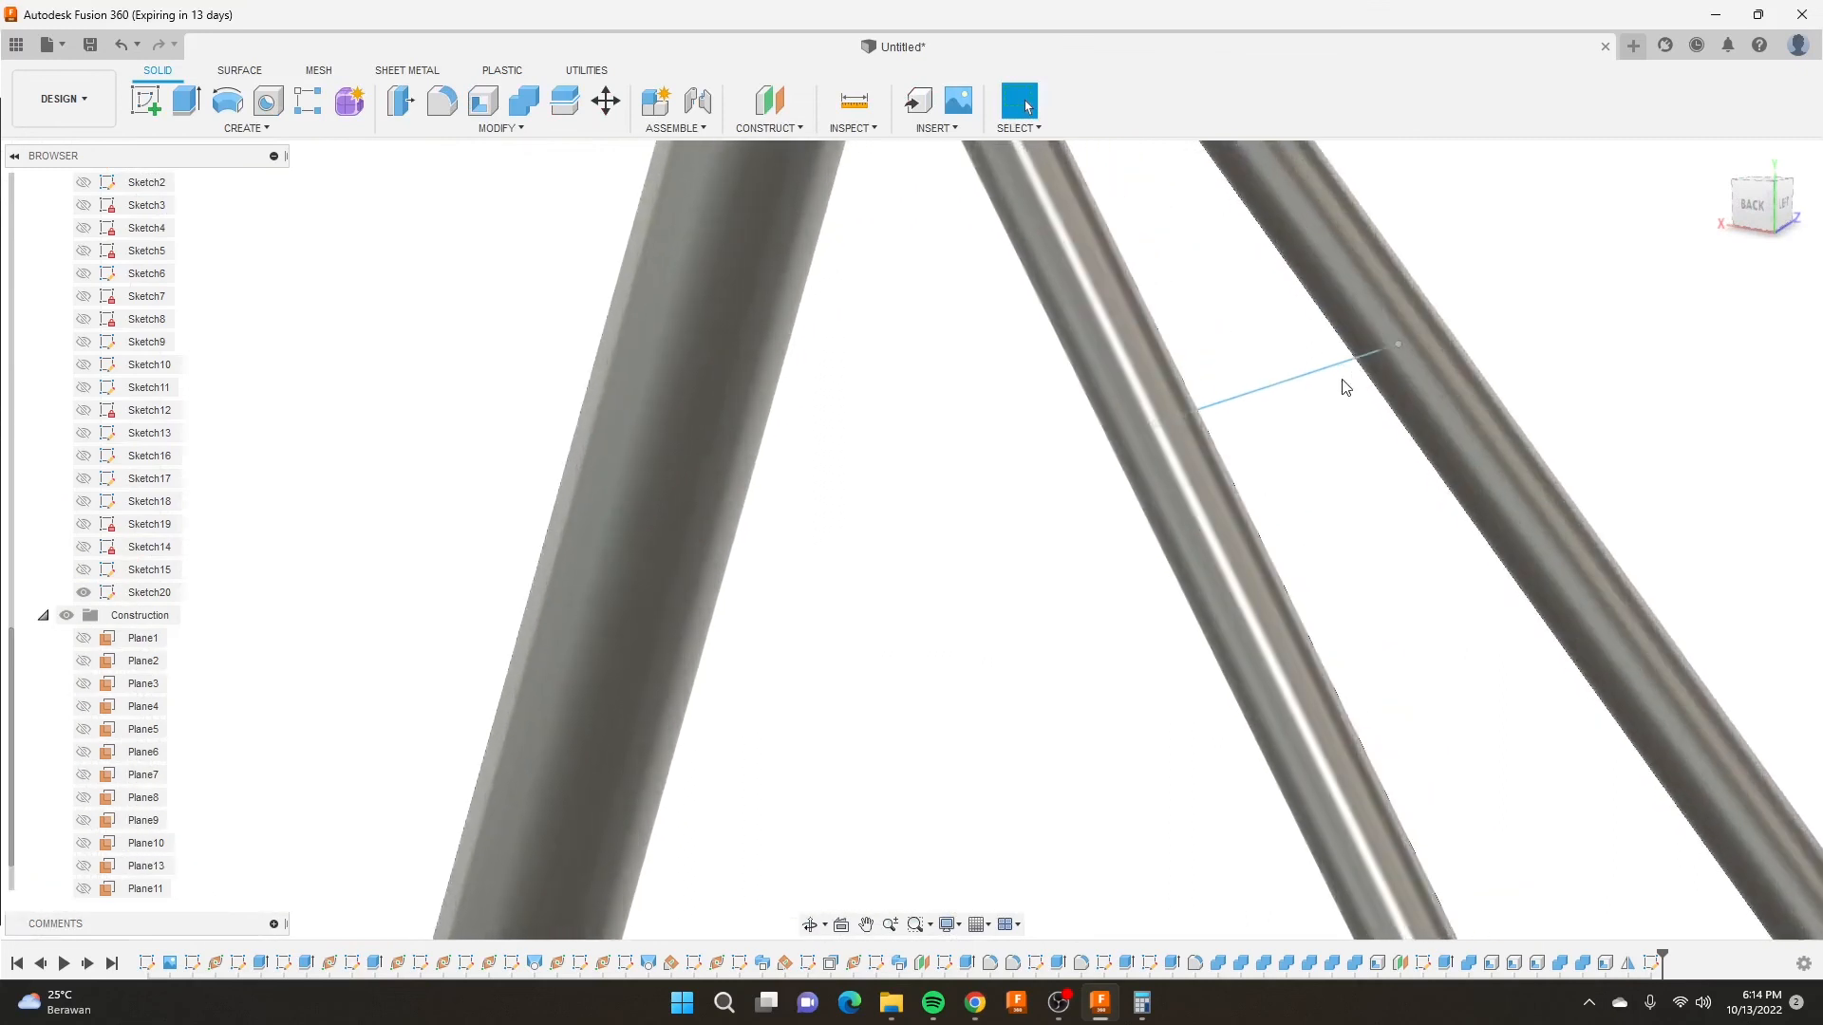
scroll(543, 288, "down", 3)
left_click(765, 134)
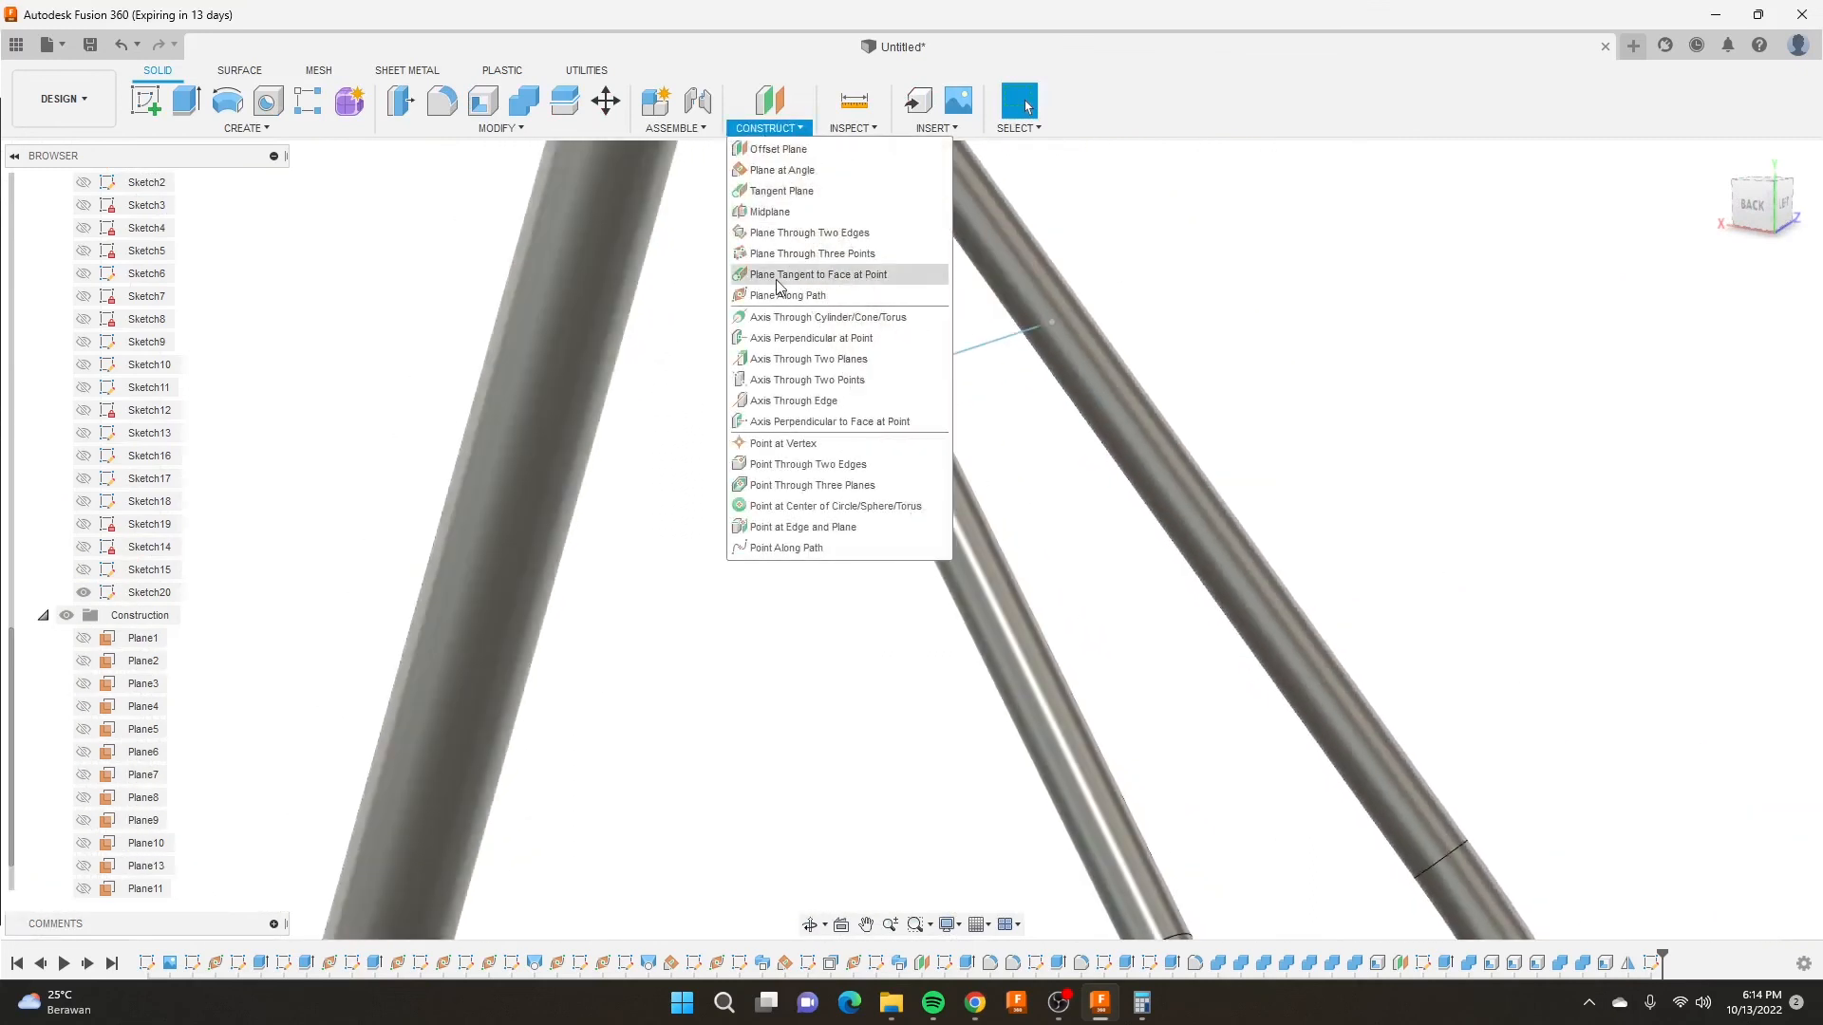
left_click(835, 294)
left_click(993, 344)
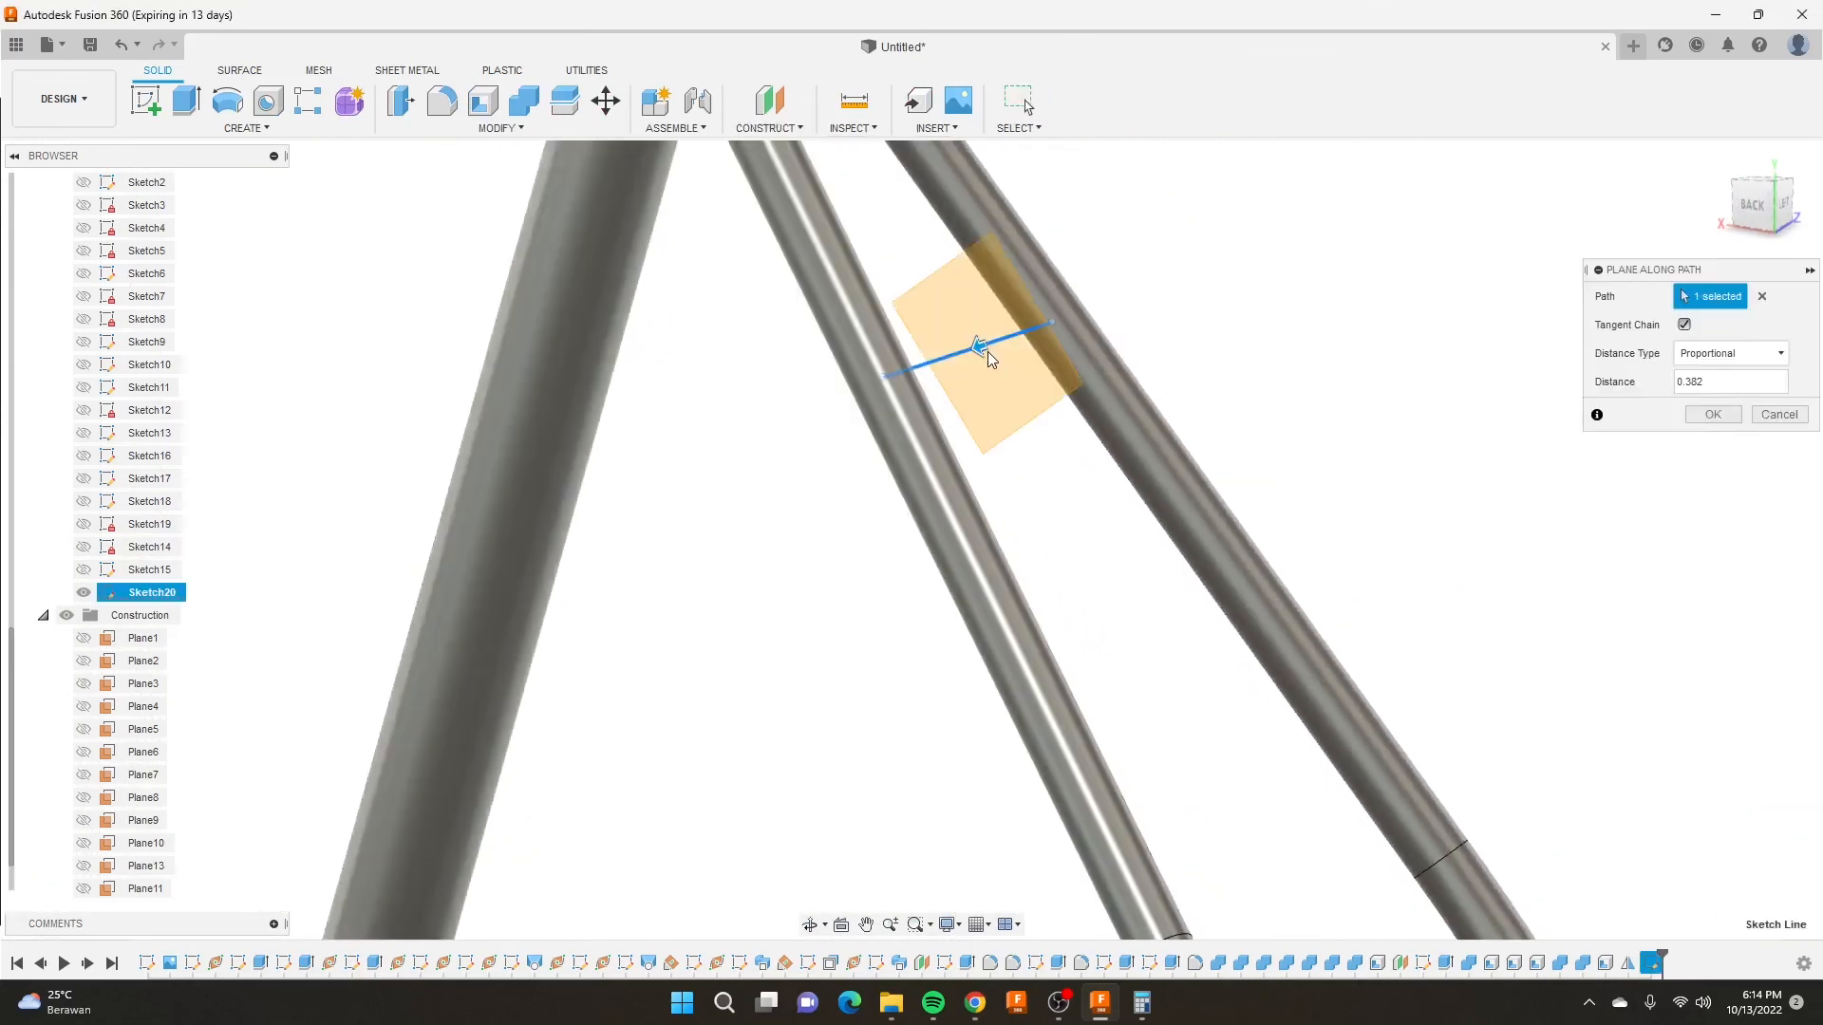
left_click_drag(979, 346, 601, 436)
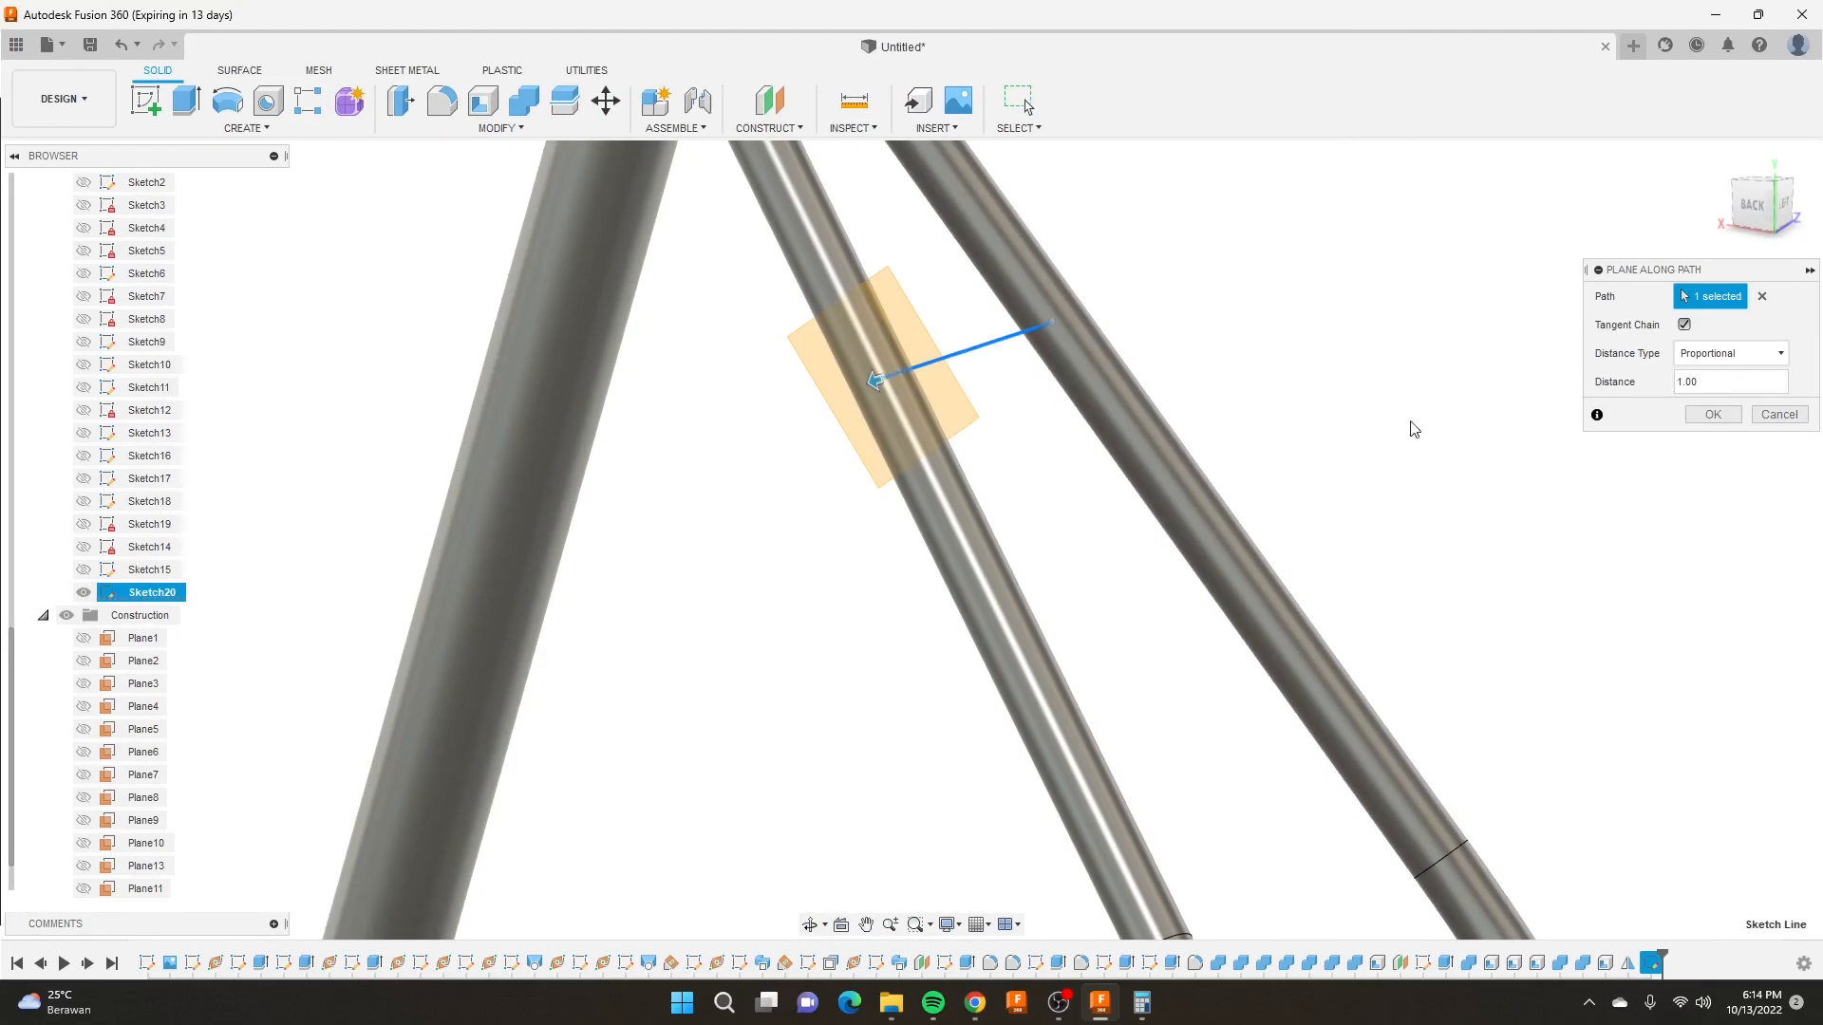
left_click(1704, 414)
Sketch a 15 mm diameter circle on the new plane, centred on the bridge line's end, and finish the sketch.
left_click(145, 100)
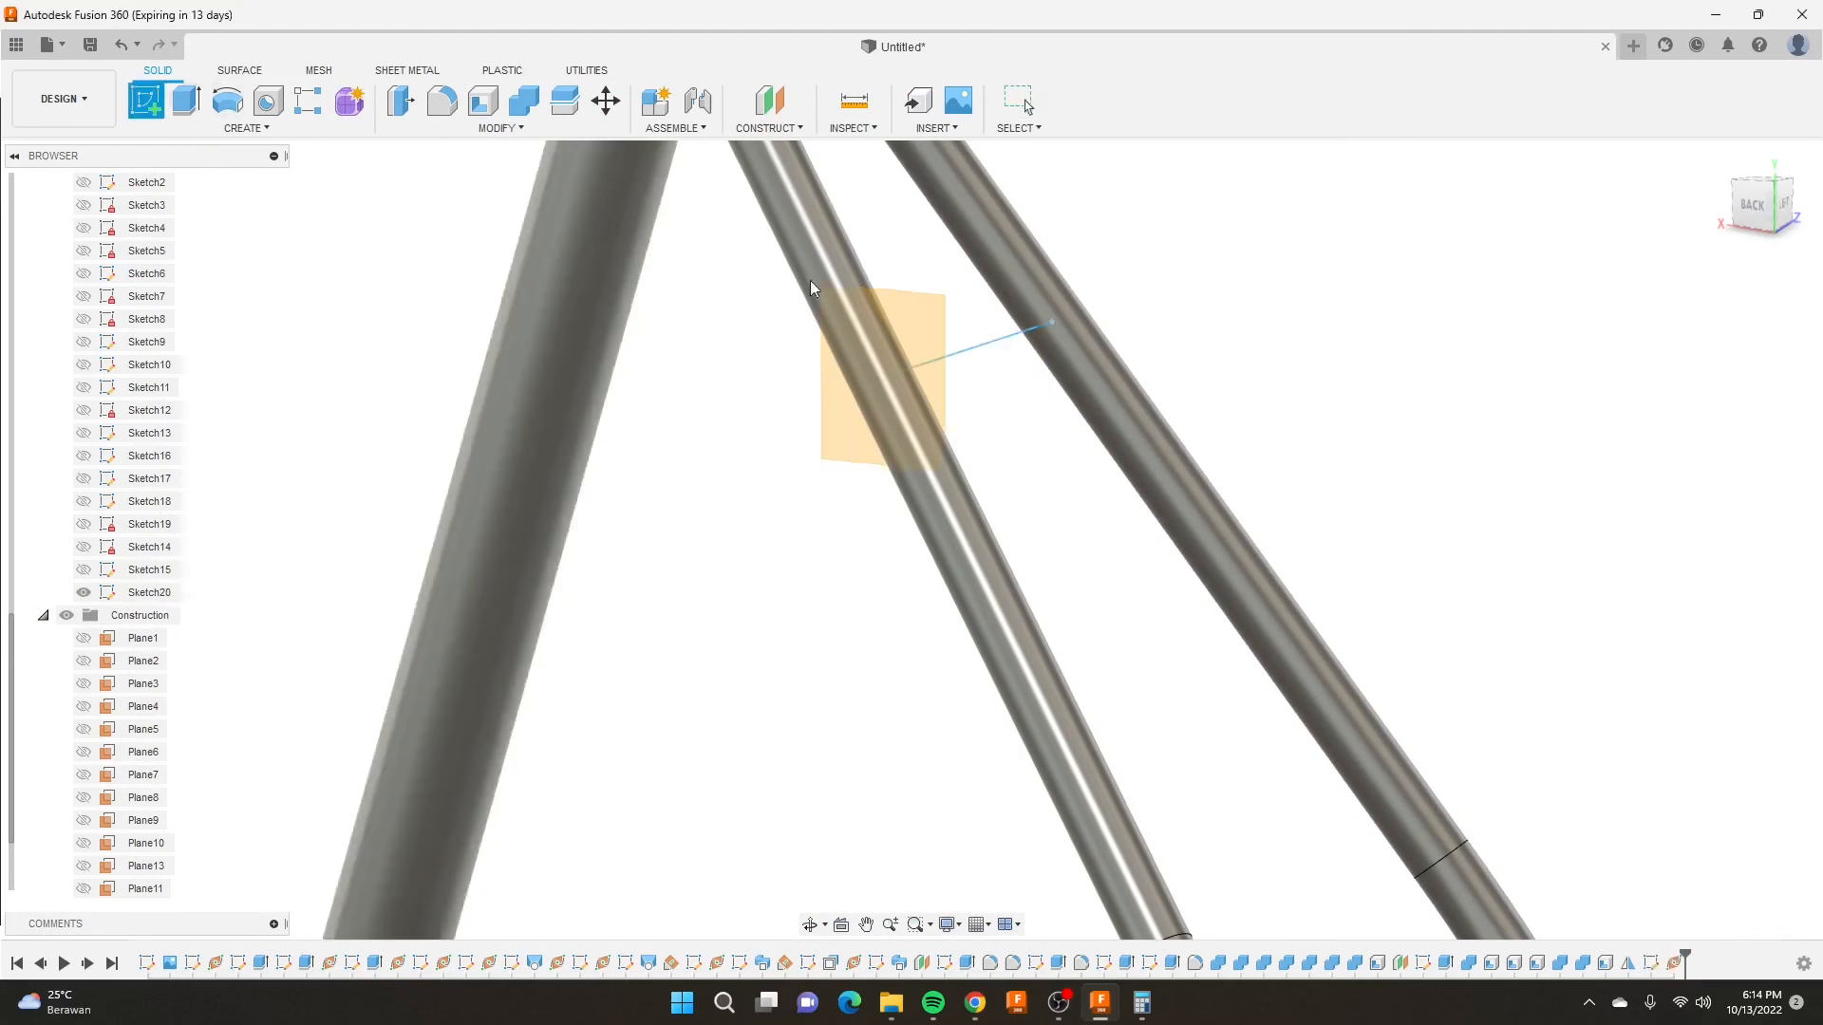
left_click(902, 309)
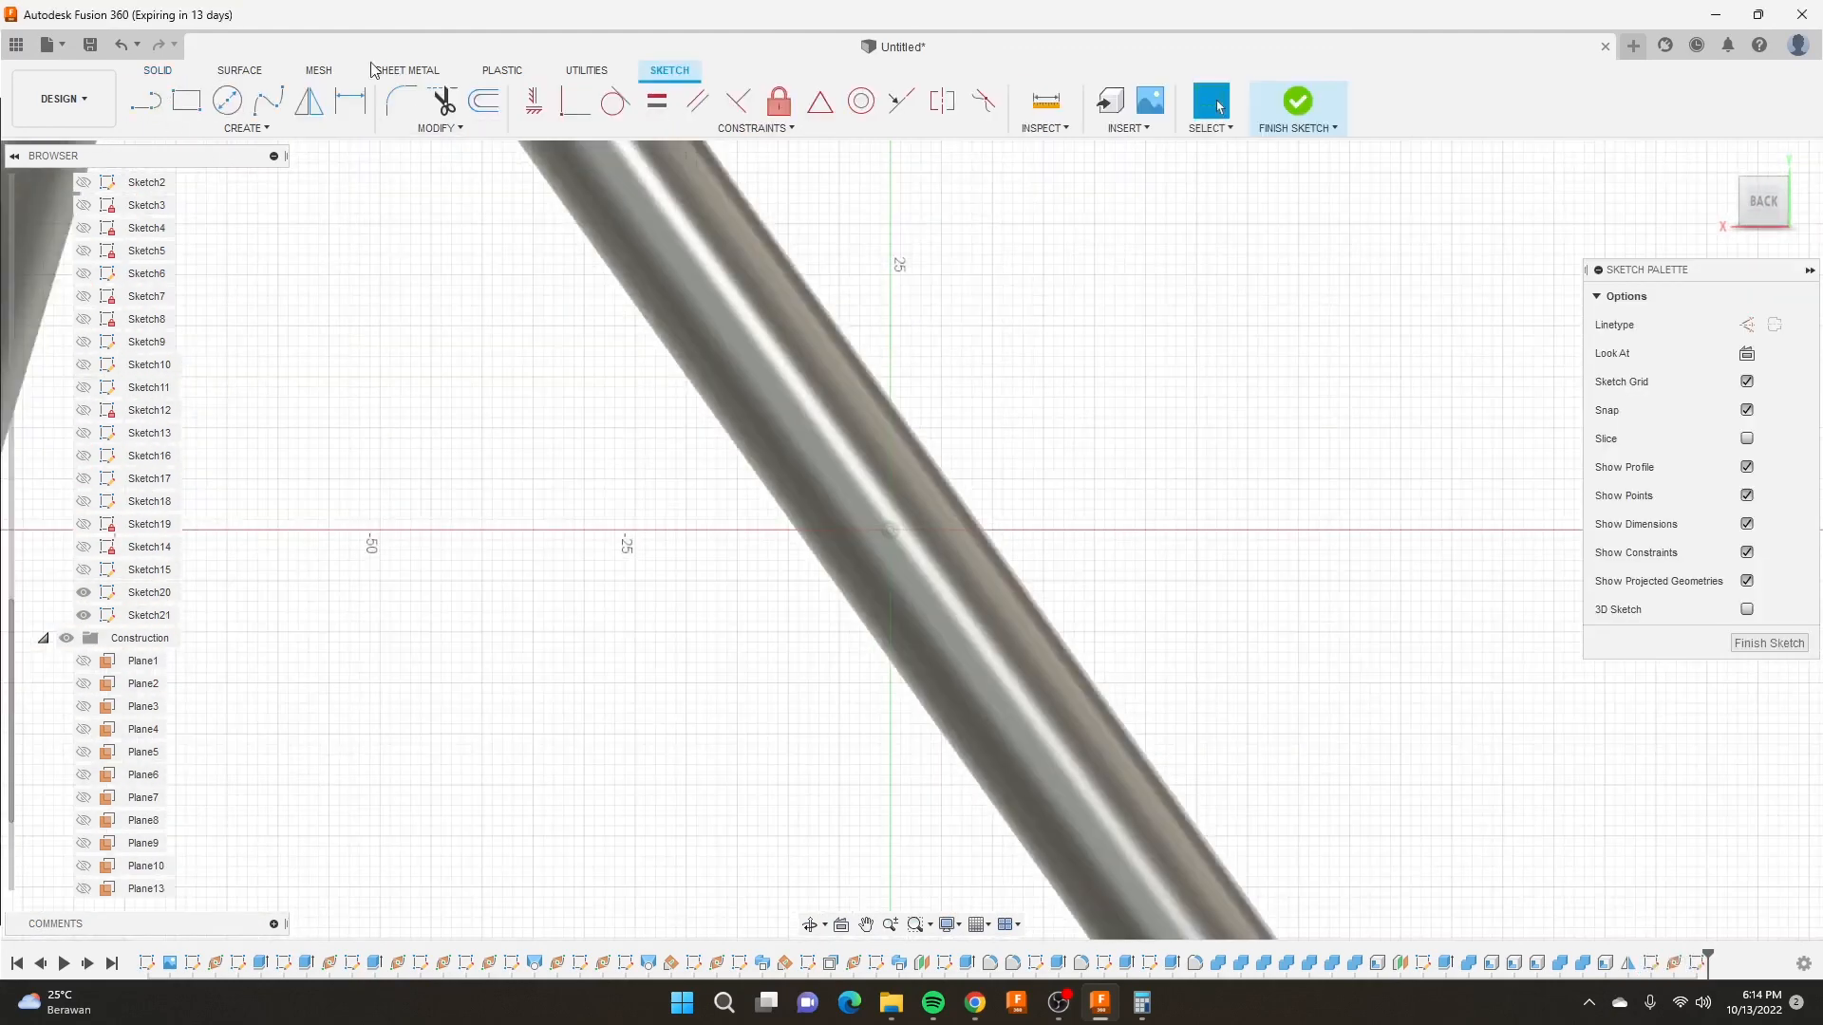
key("c")
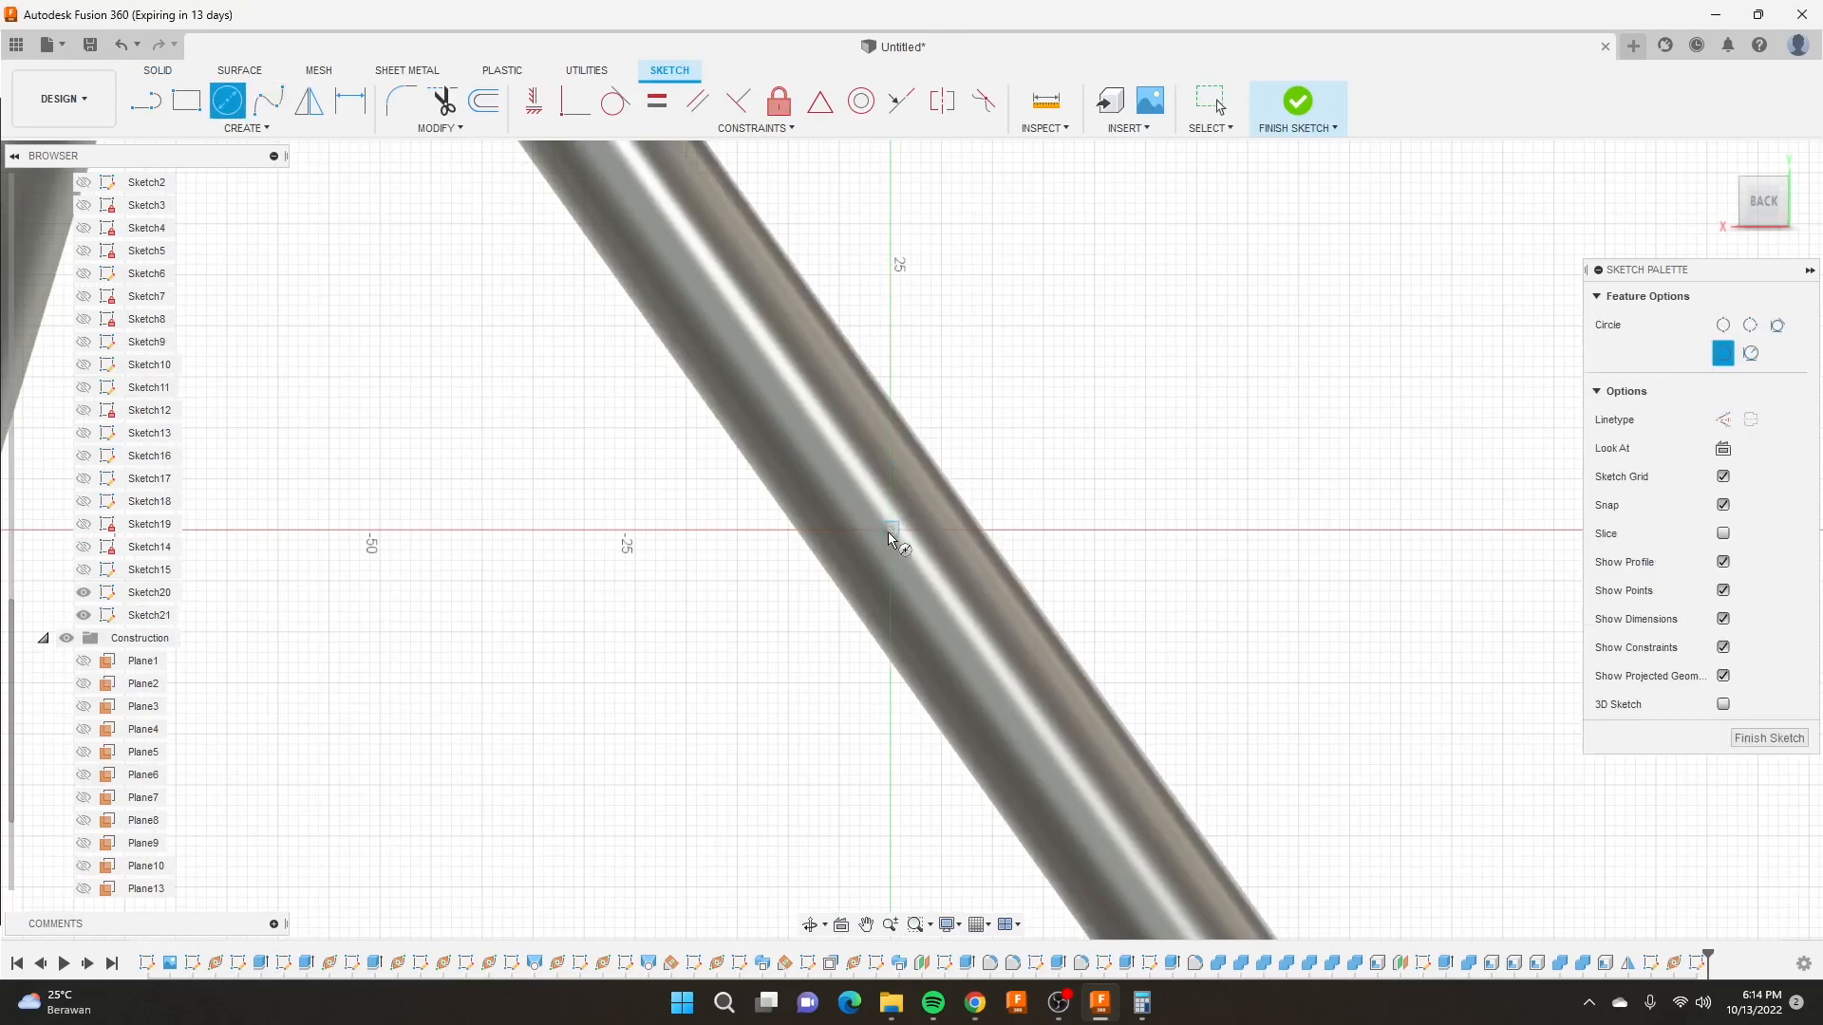
left_click(889, 533)
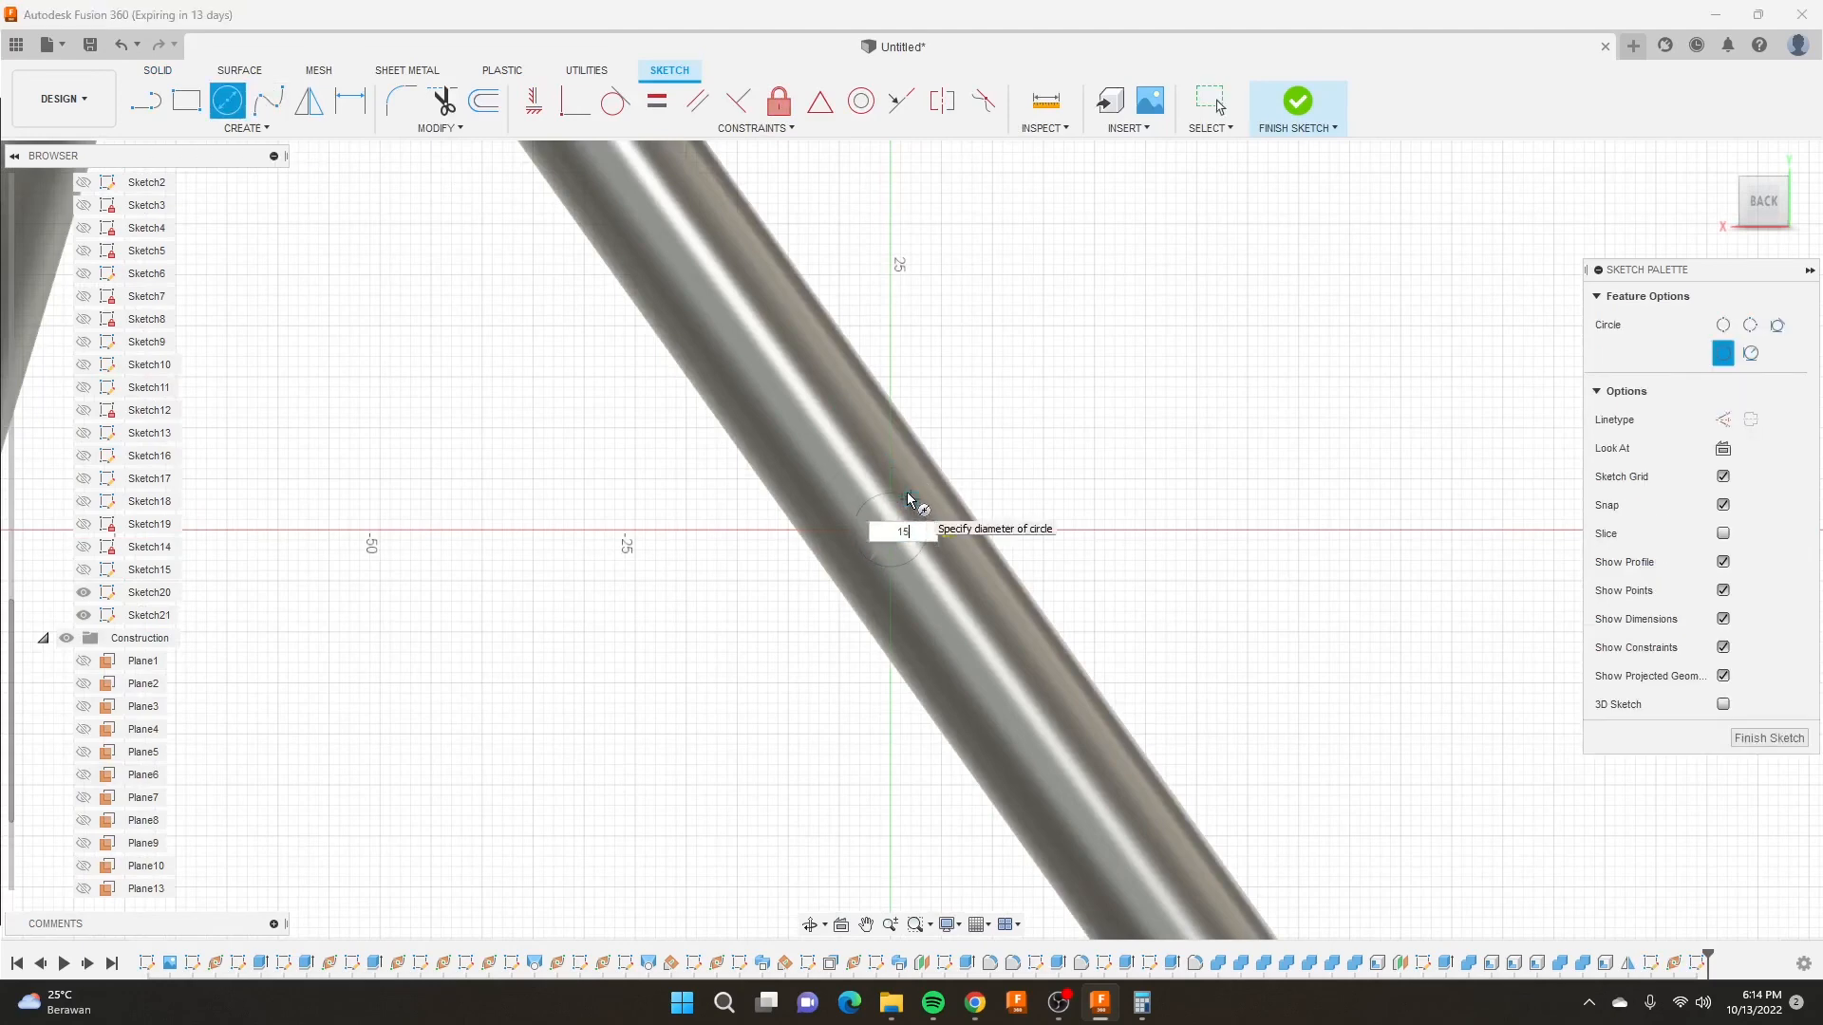
key("Return")
key("Escape")
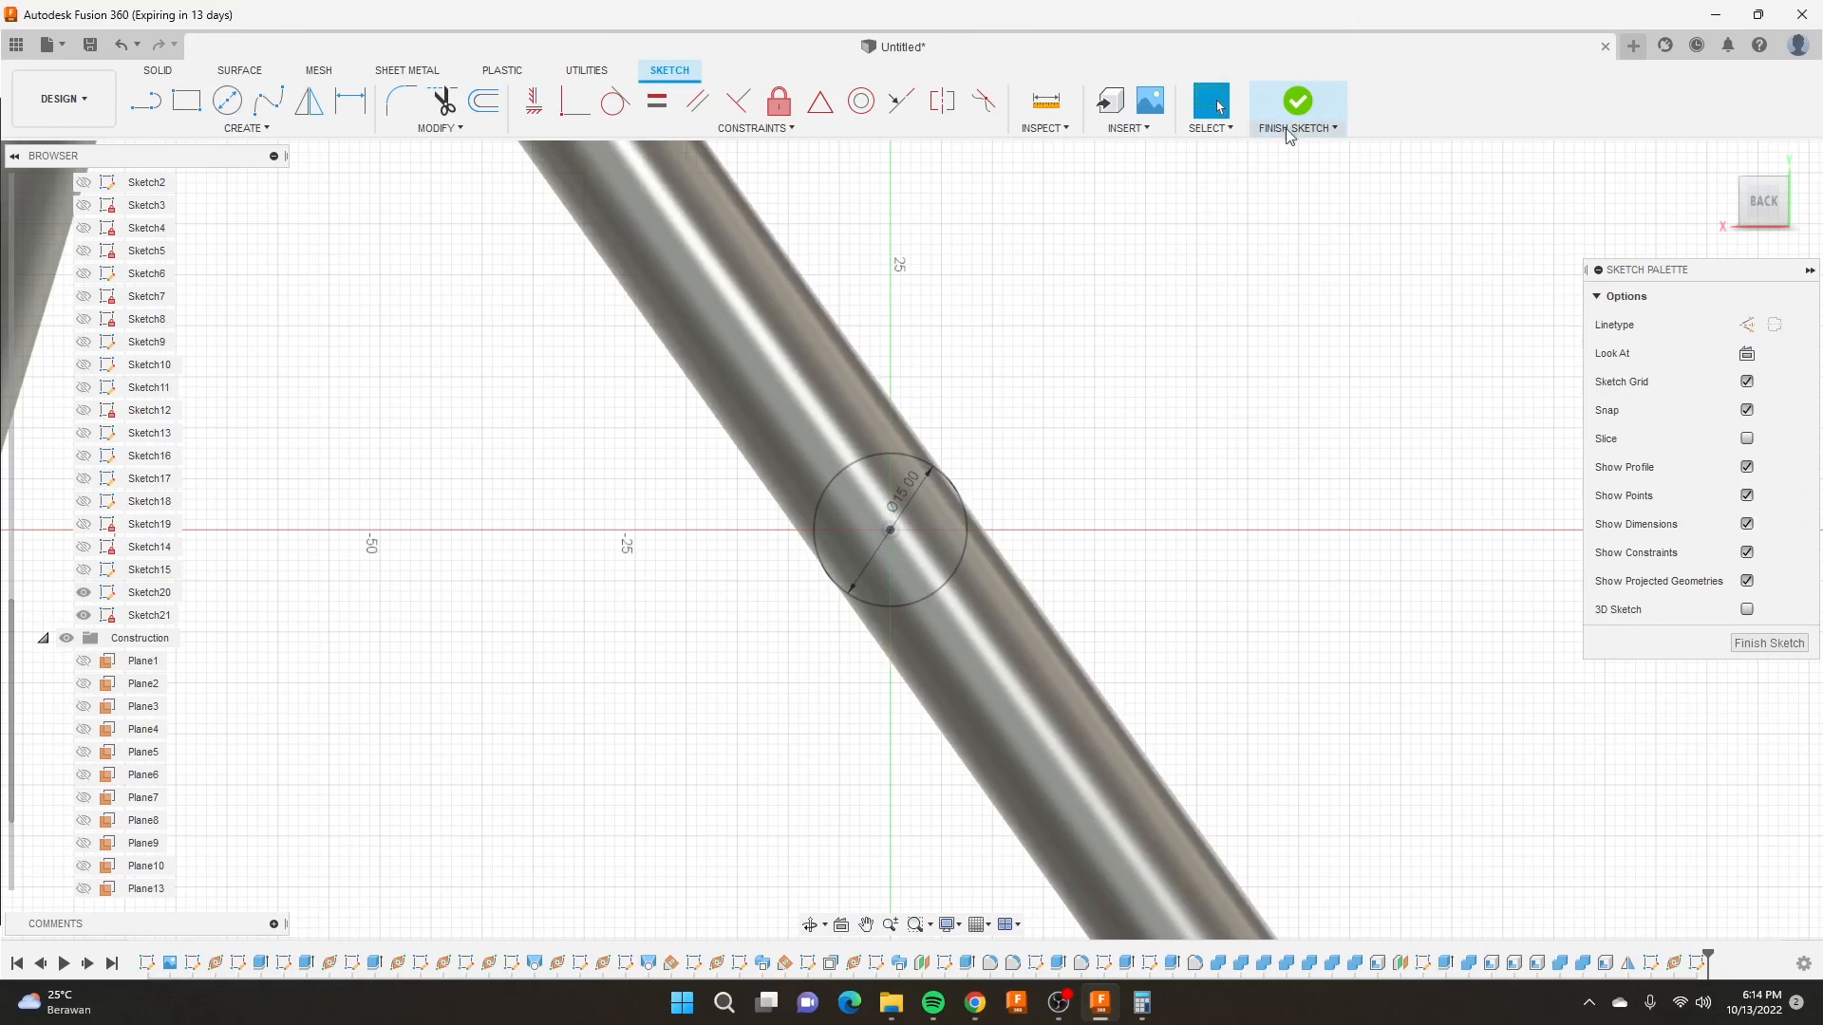
left_click(1292, 123)
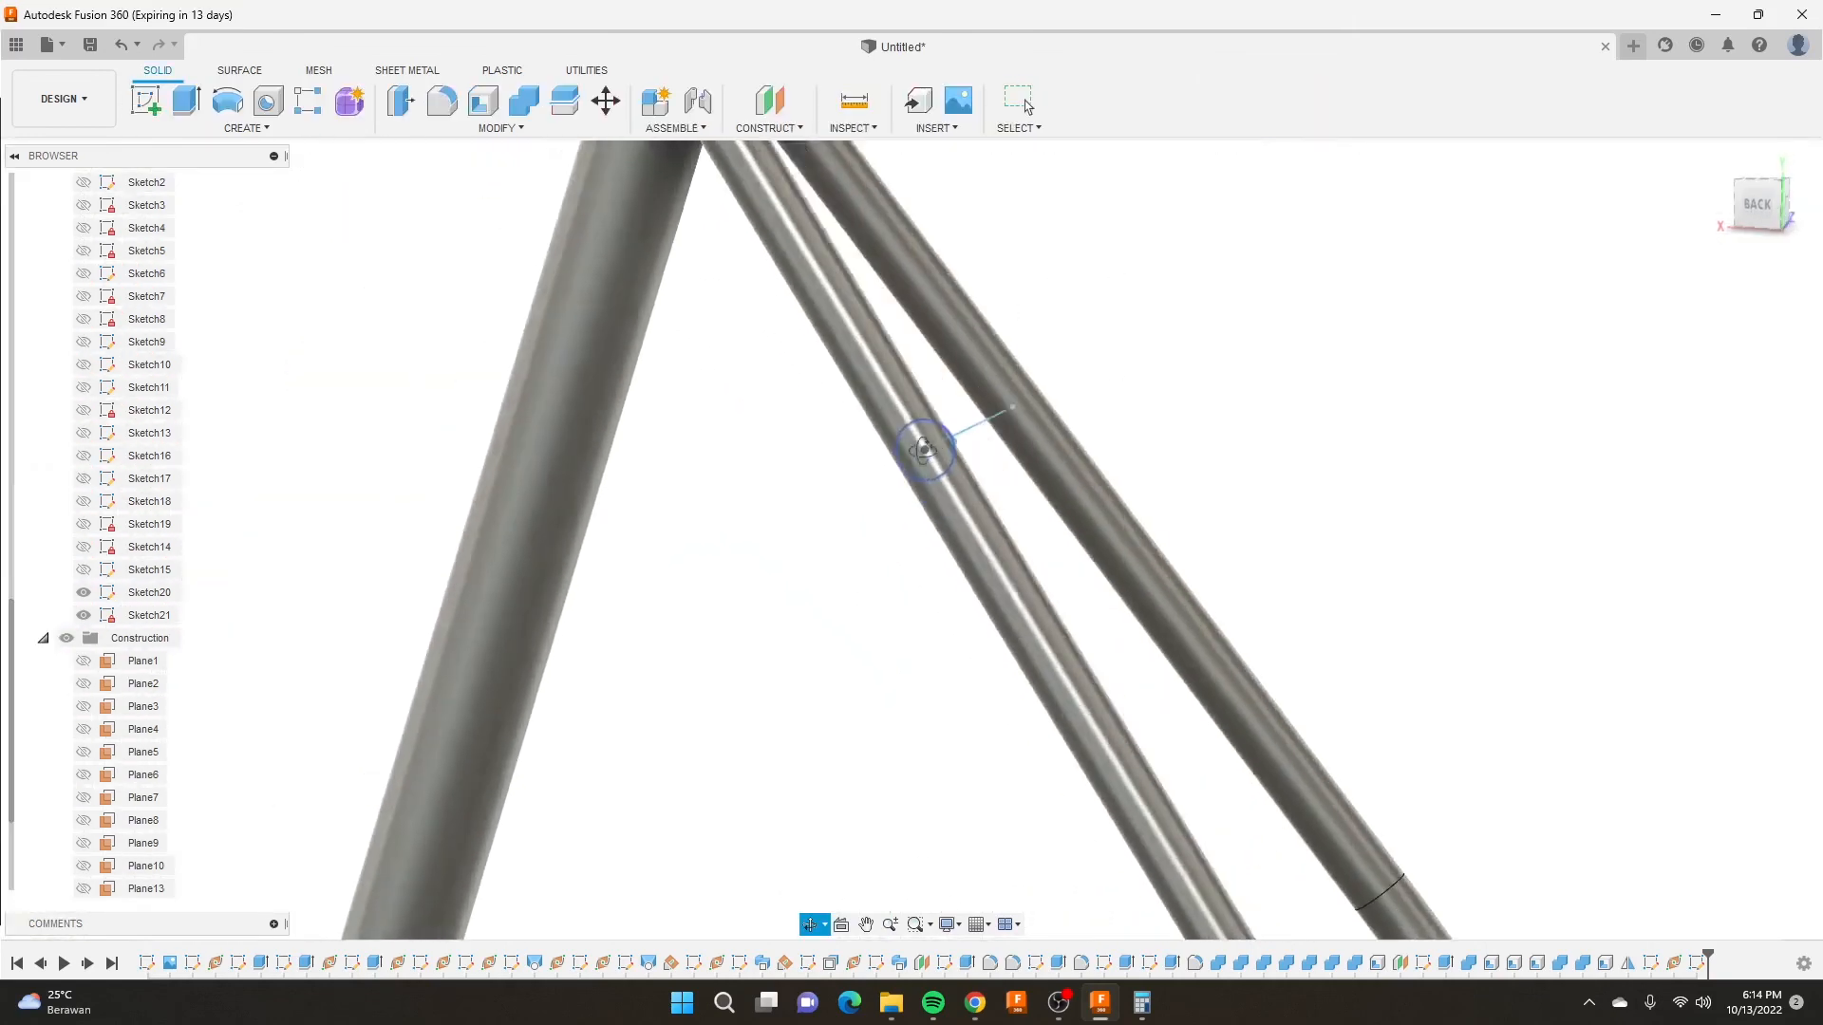
Sweep the 15 mm circle along the line between the seat stays as a new body to form the bridge.
middle_click_drag(922, 450, 780, 494, "shift")
scroll(996, 382, "up", 3)
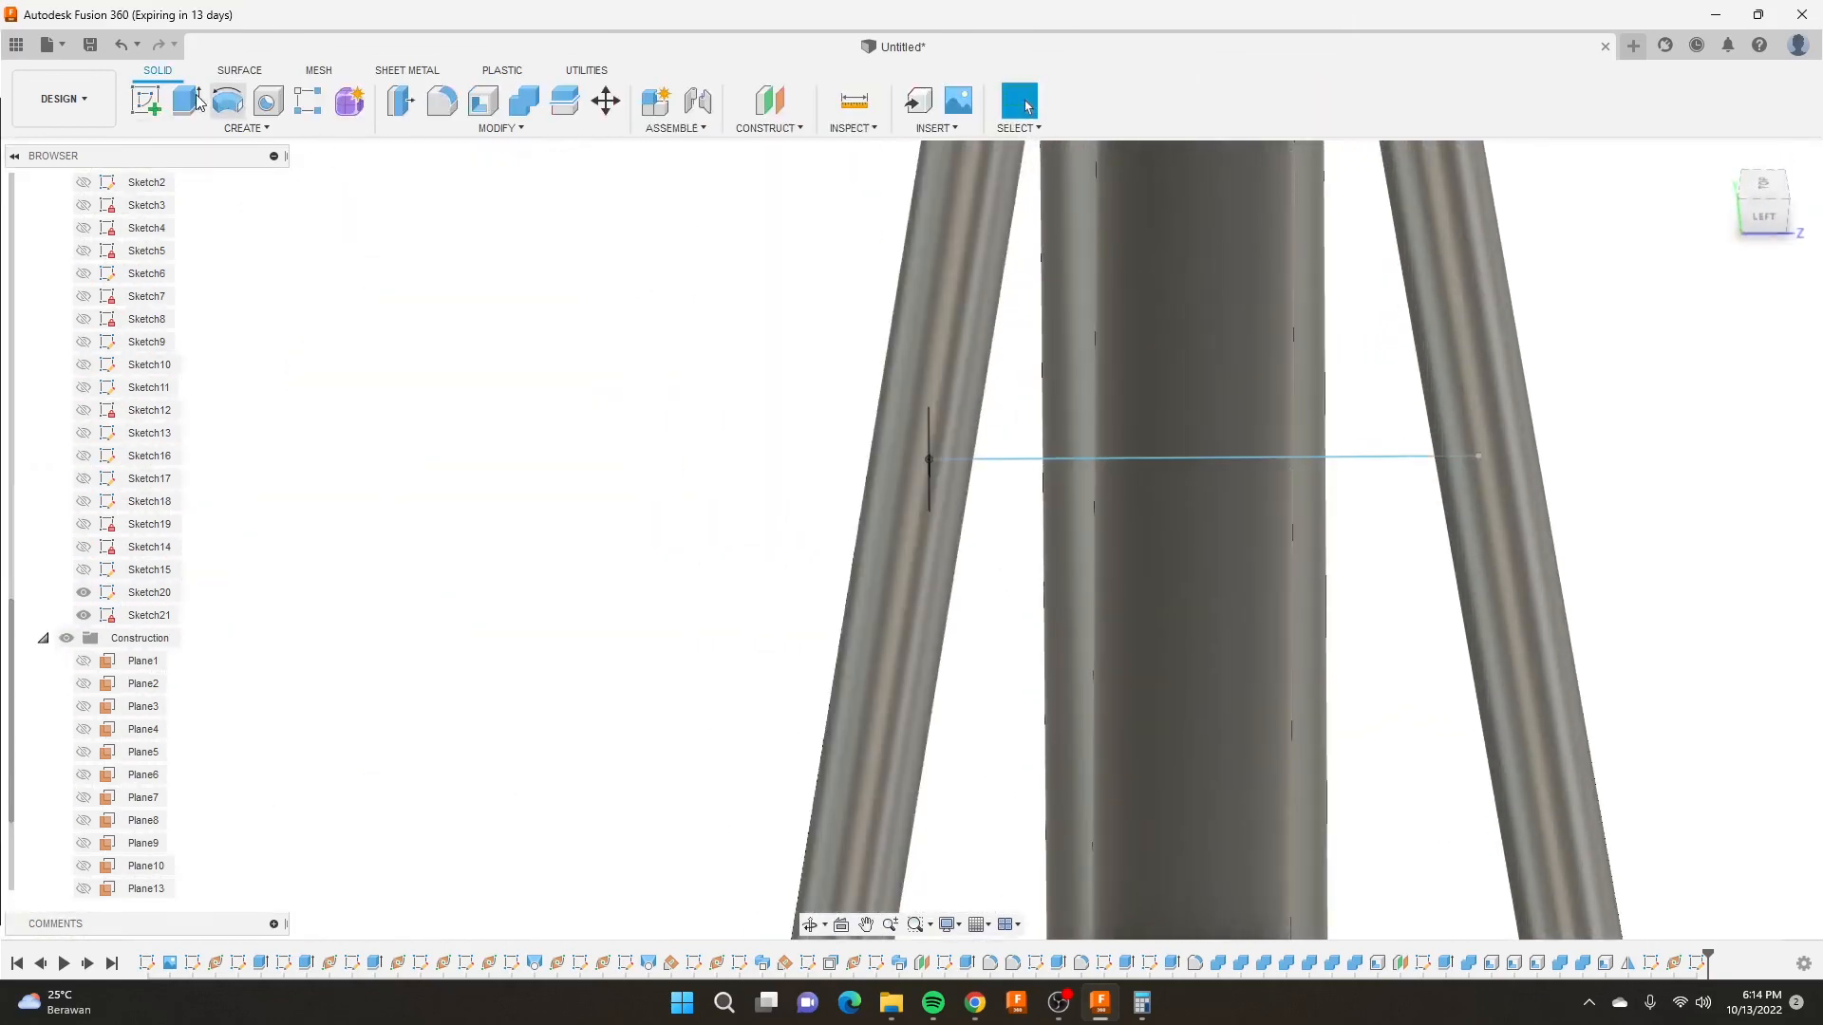
left_click(244, 127)
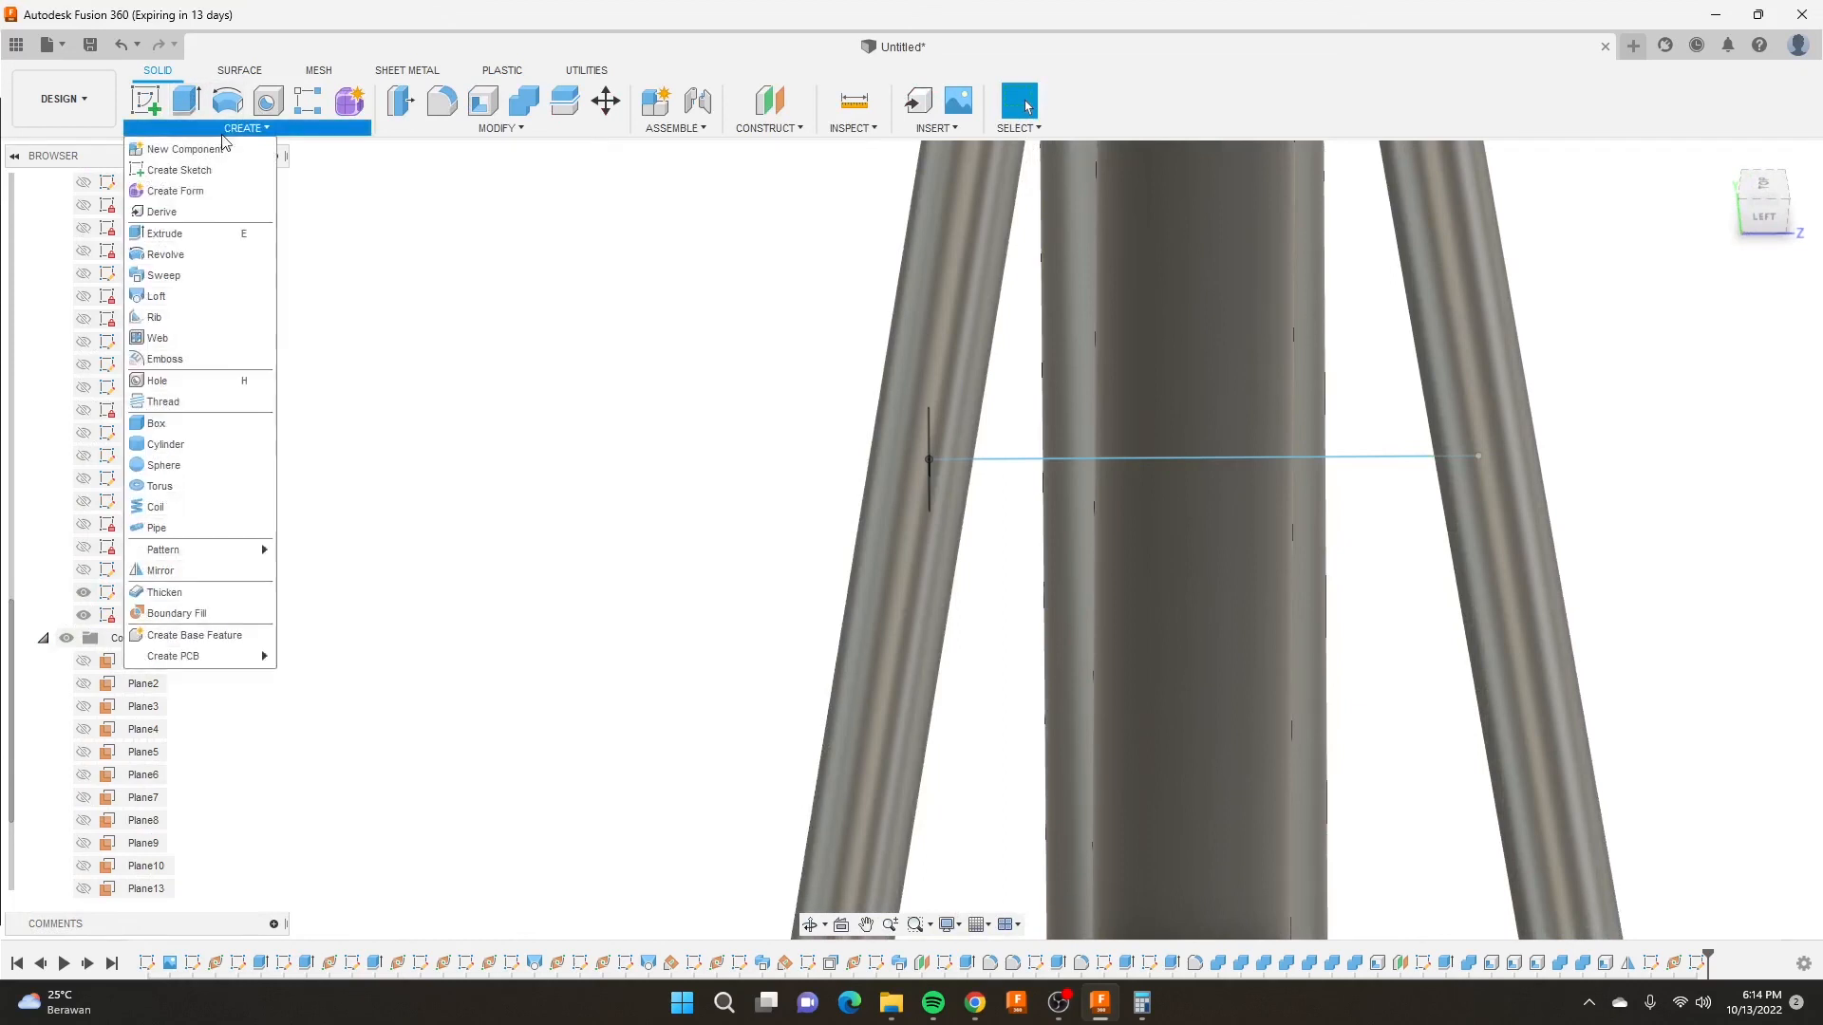
left_click(163, 274)
mouse_move(772, 390)
middle_mouse_down("shift")
mouse_move(901, 437)
mouse_move(1092, 455)
middle_mouse_up("shift")
left_click(909, 447)
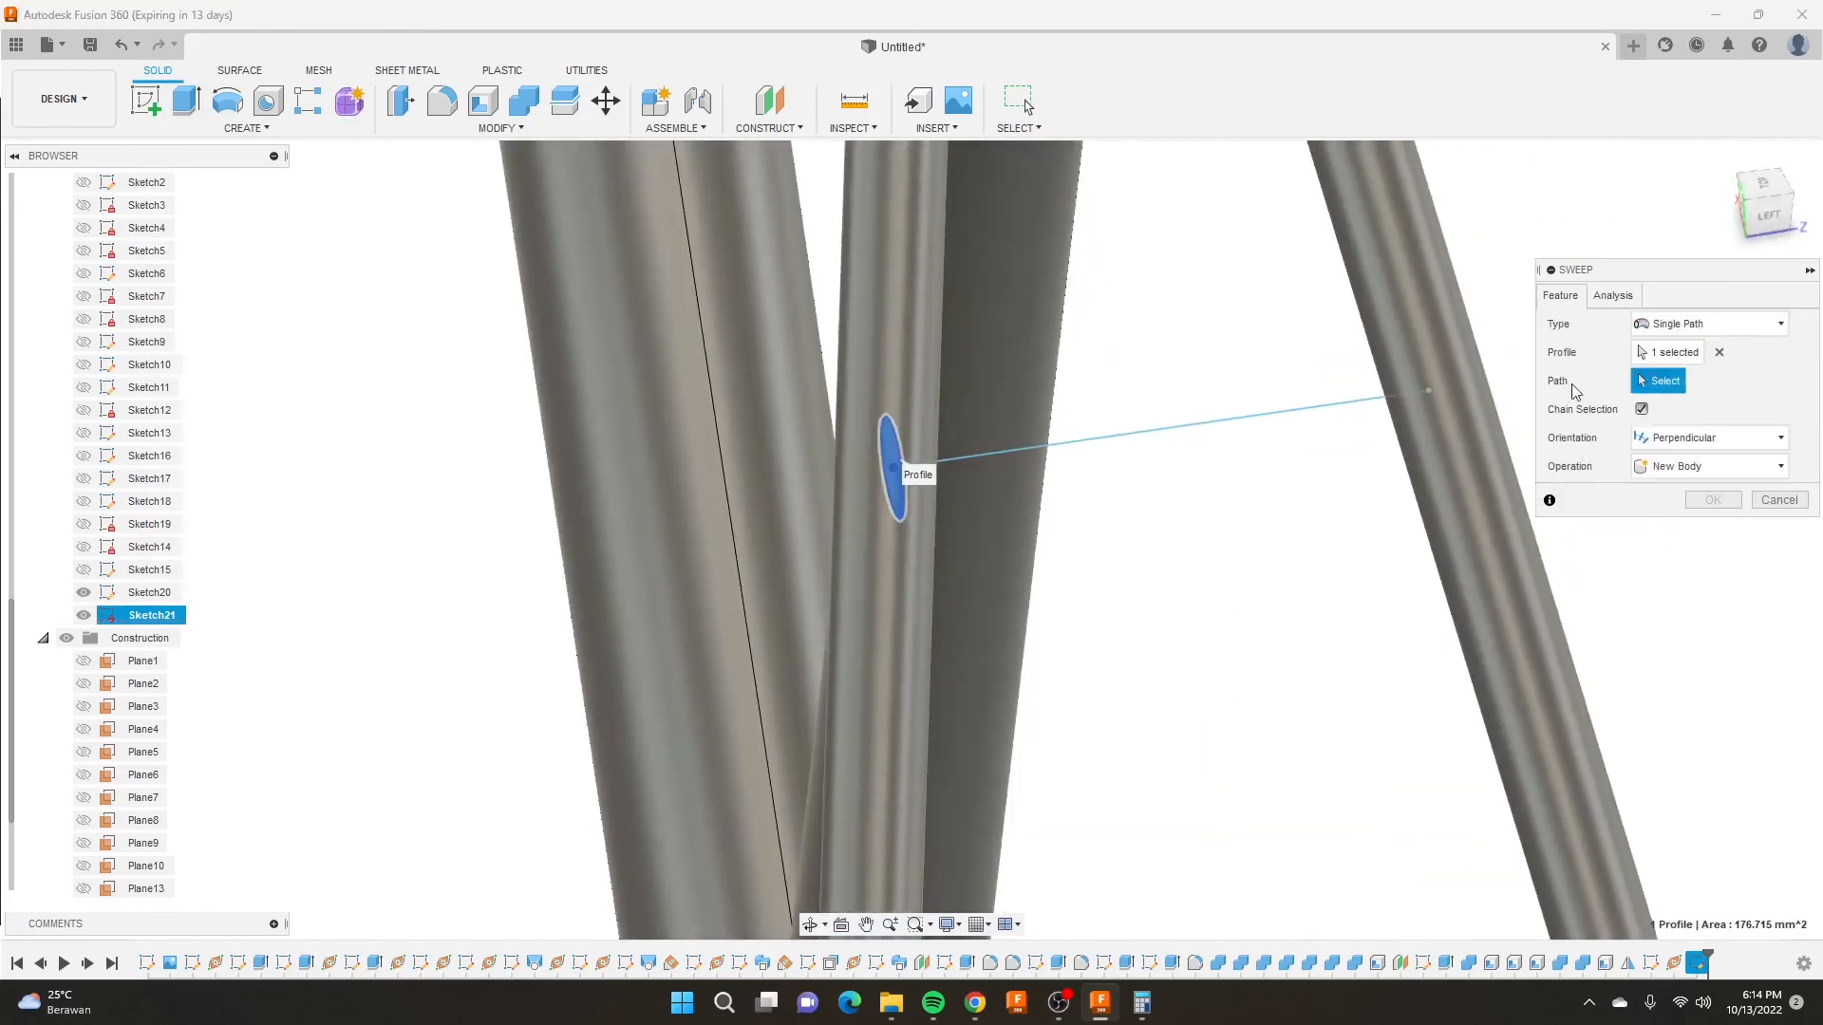
left_click(1115, 437)
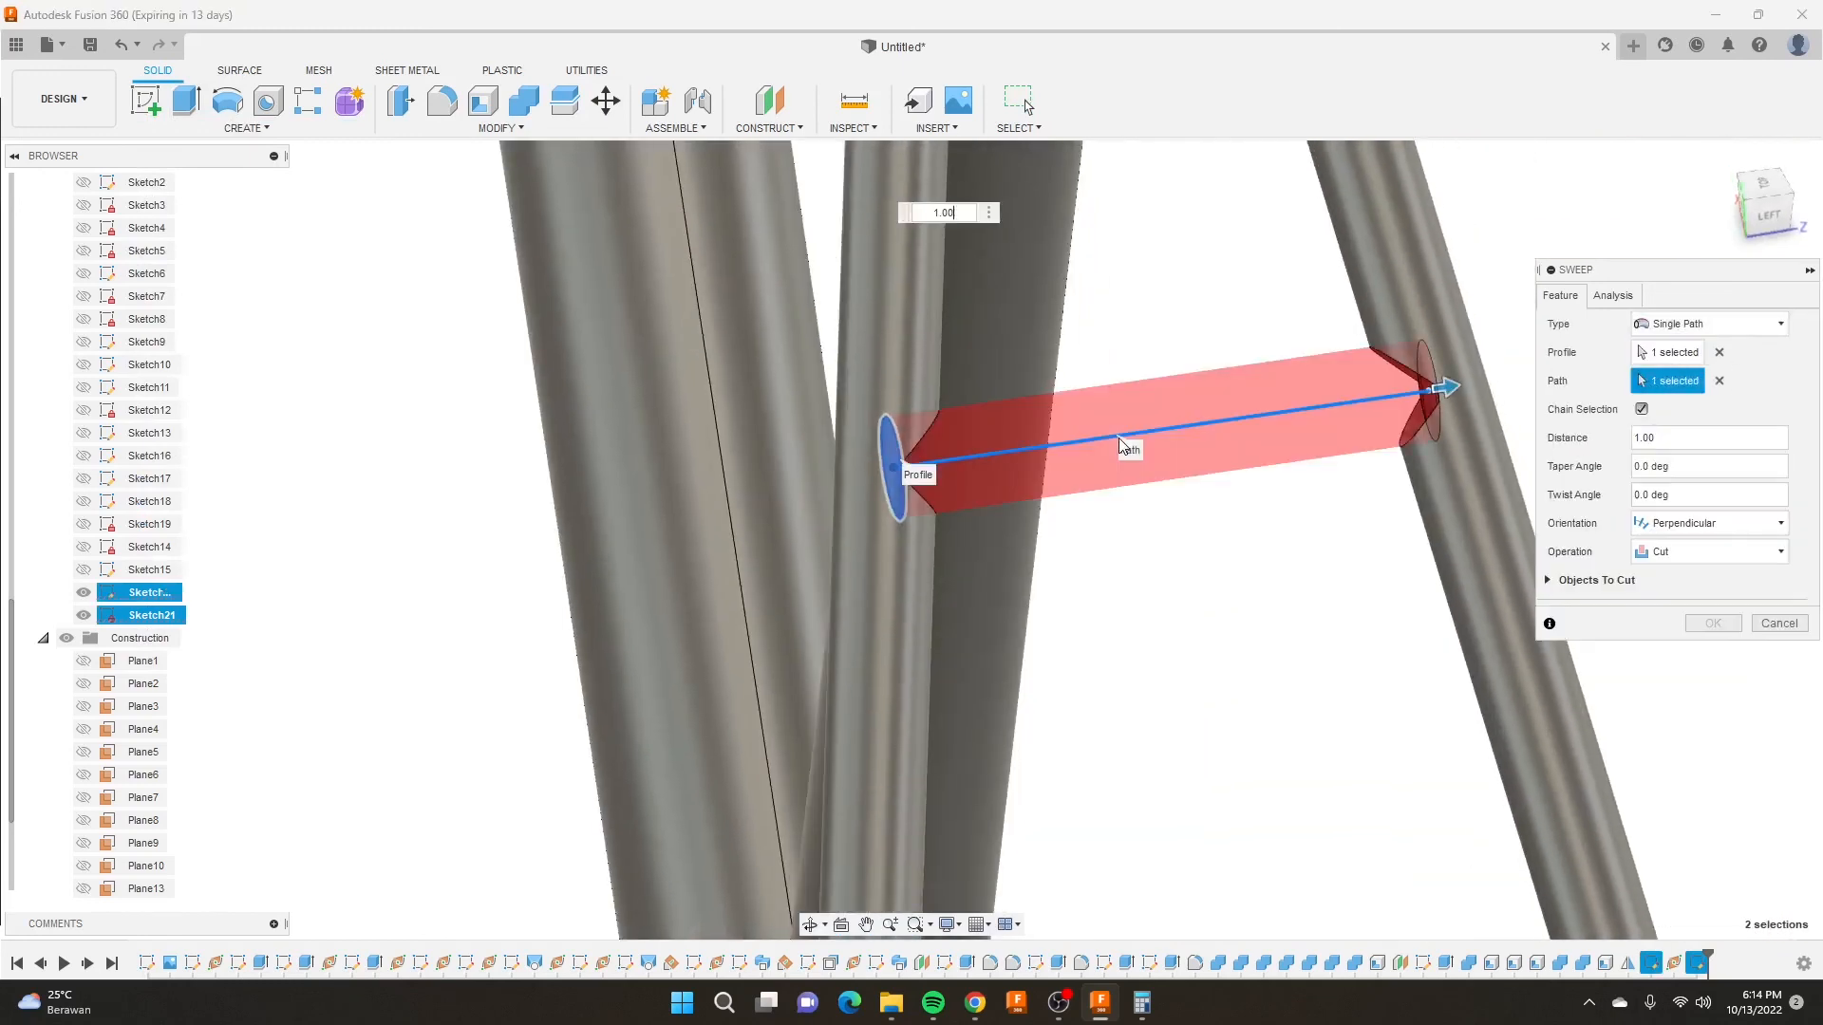
left_click(1660, 552)
left_click(1688, 644)
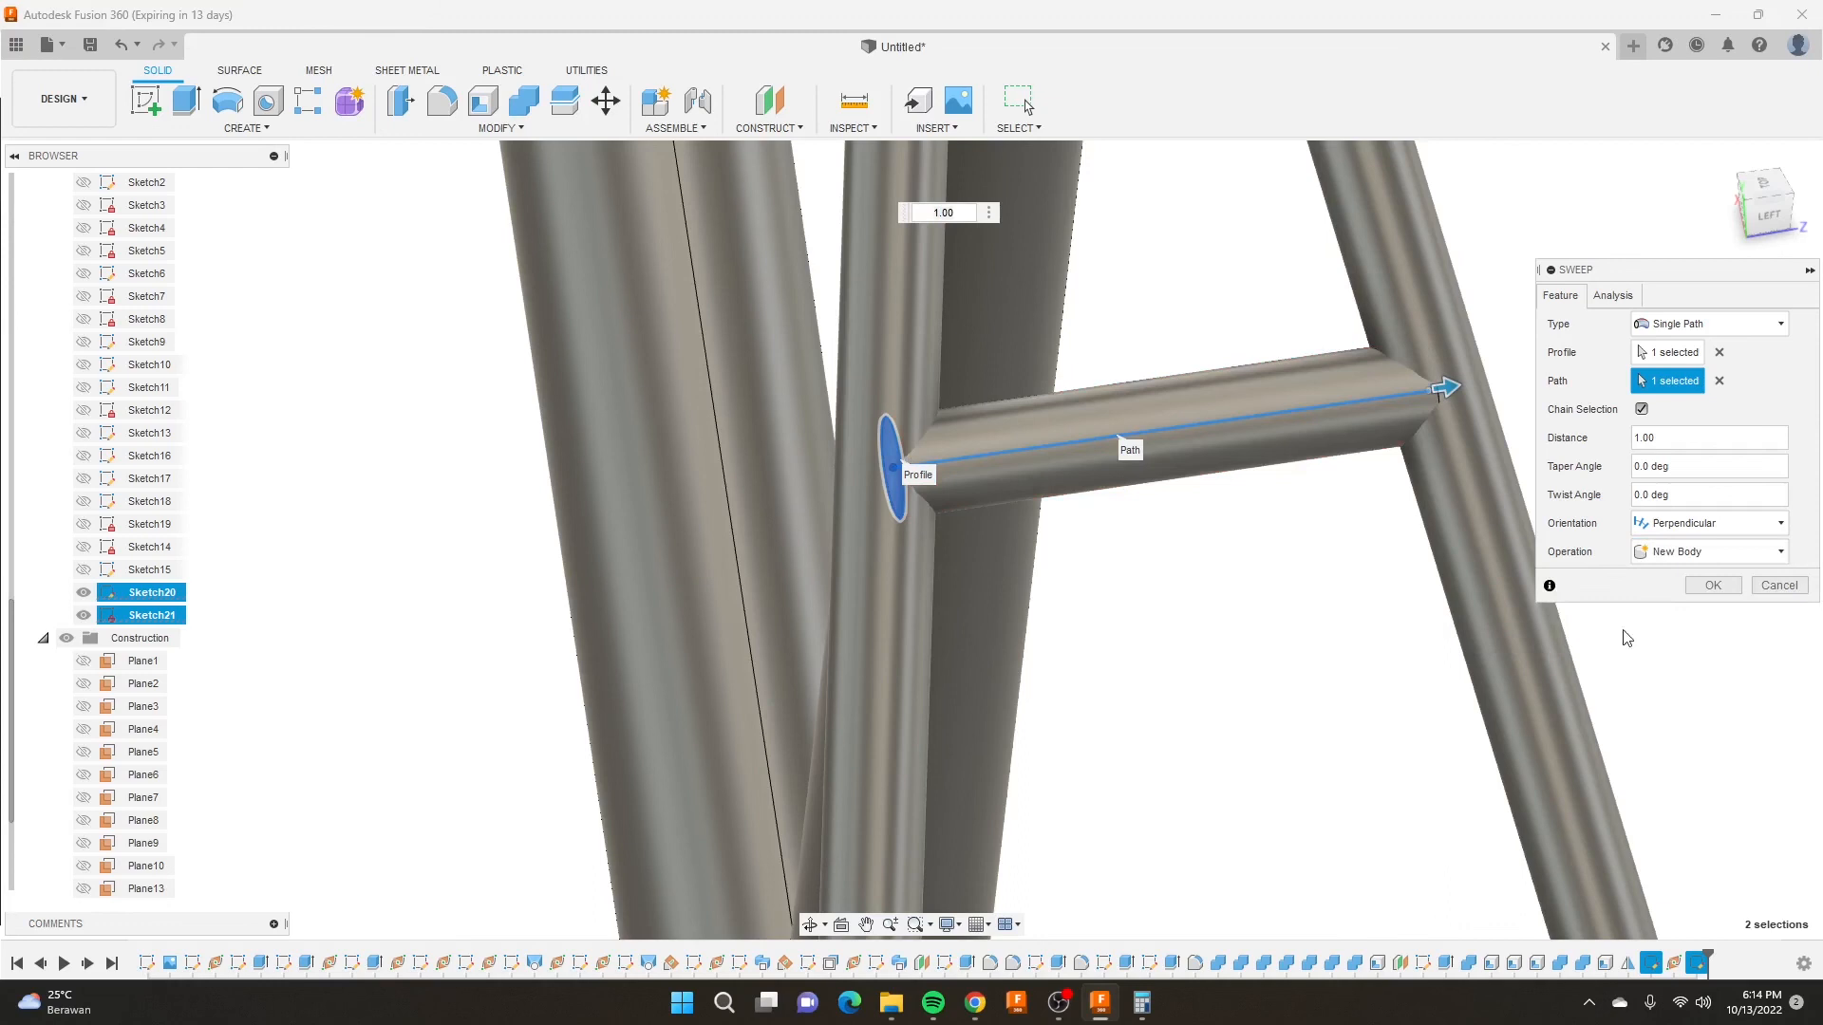
left_click(1713, 585)
Inspect the whole frame with its new seat stay bridge from behind, both sides and the front view.
scroll(1201, 593, "down", 8)
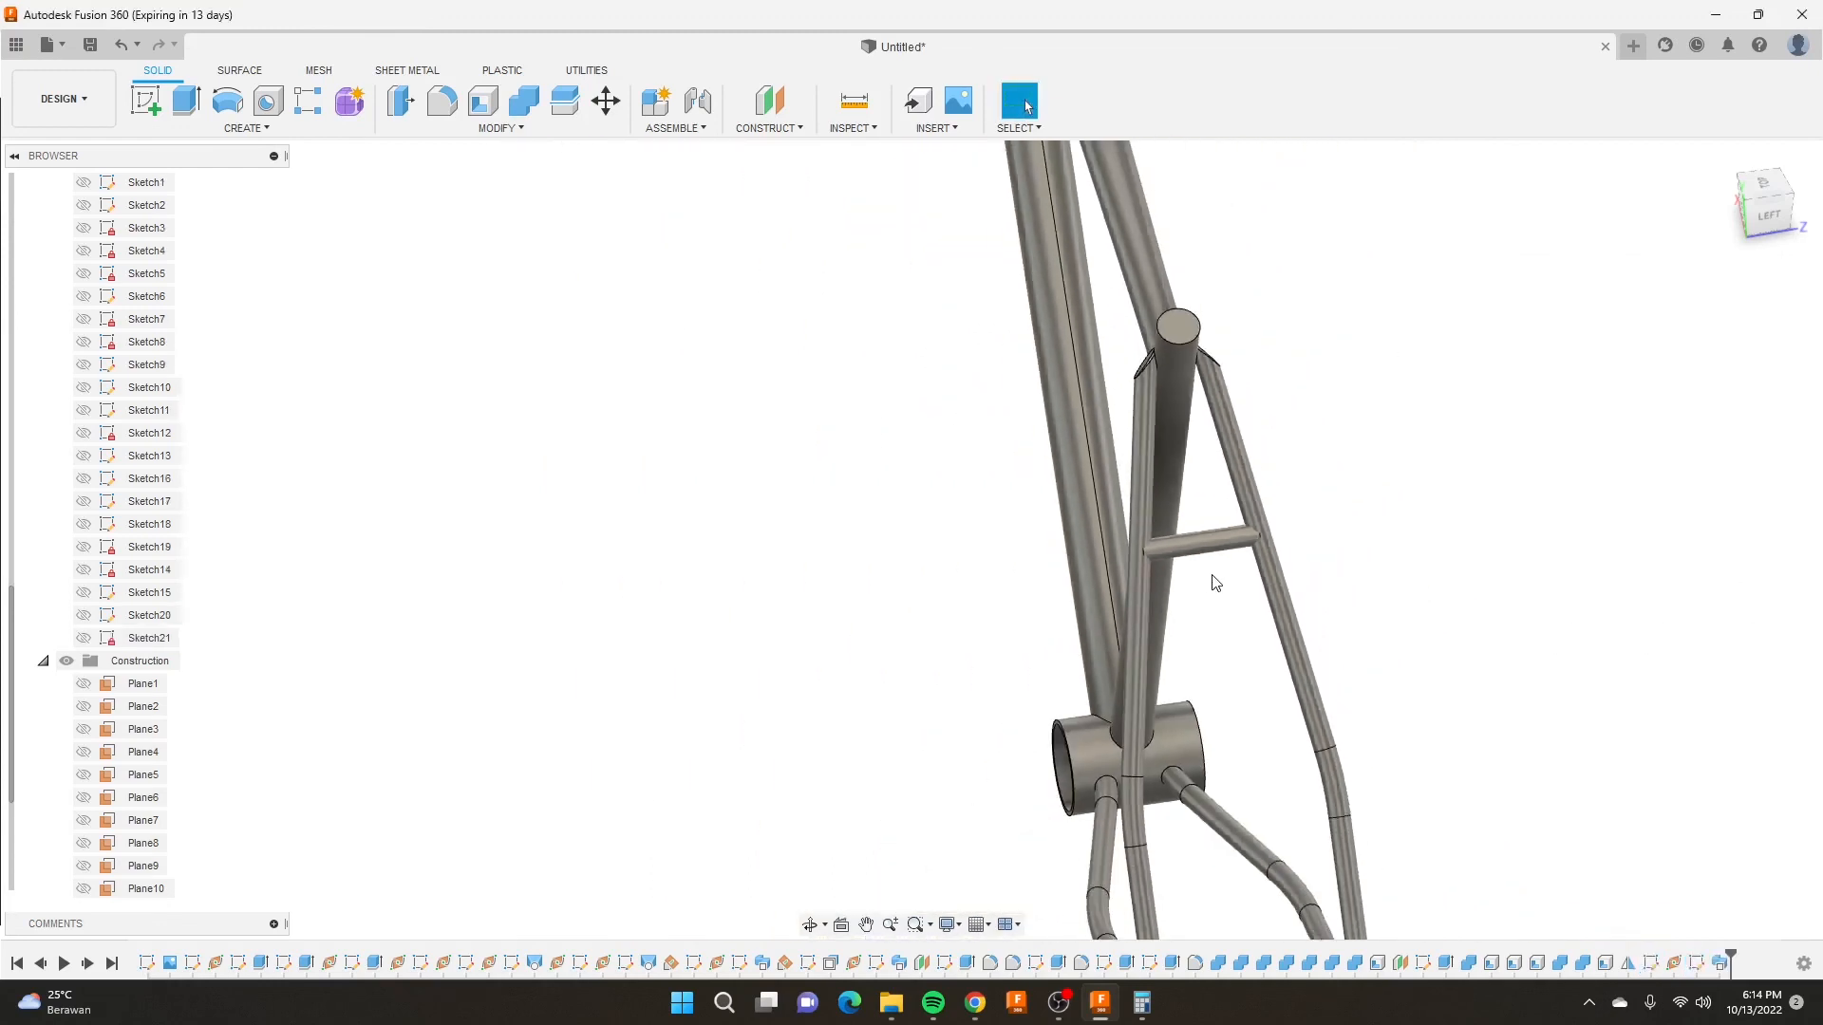
scroll(1128, 595, "down", 5)
middle_click_drag(1134, 570, 1486, 569, "shift")
left_click(1723, 160)
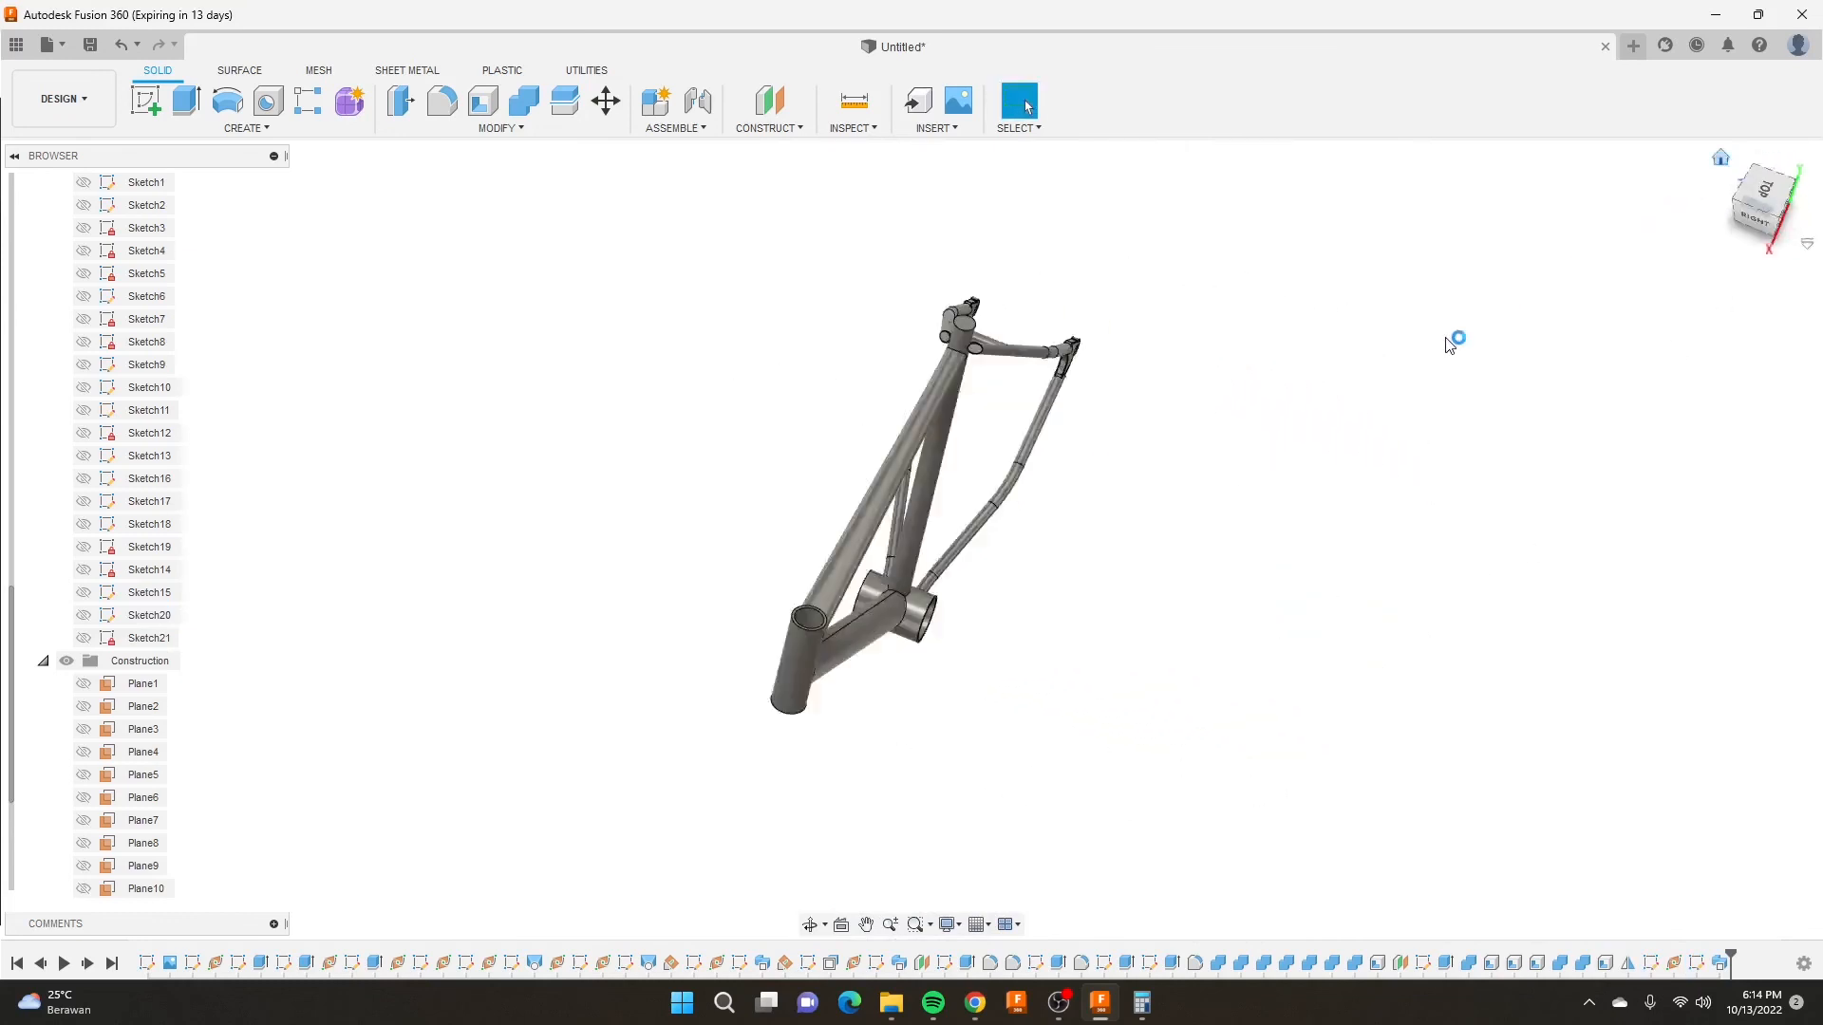
middle_click_drag(925, 501, 598, 357, "shift")
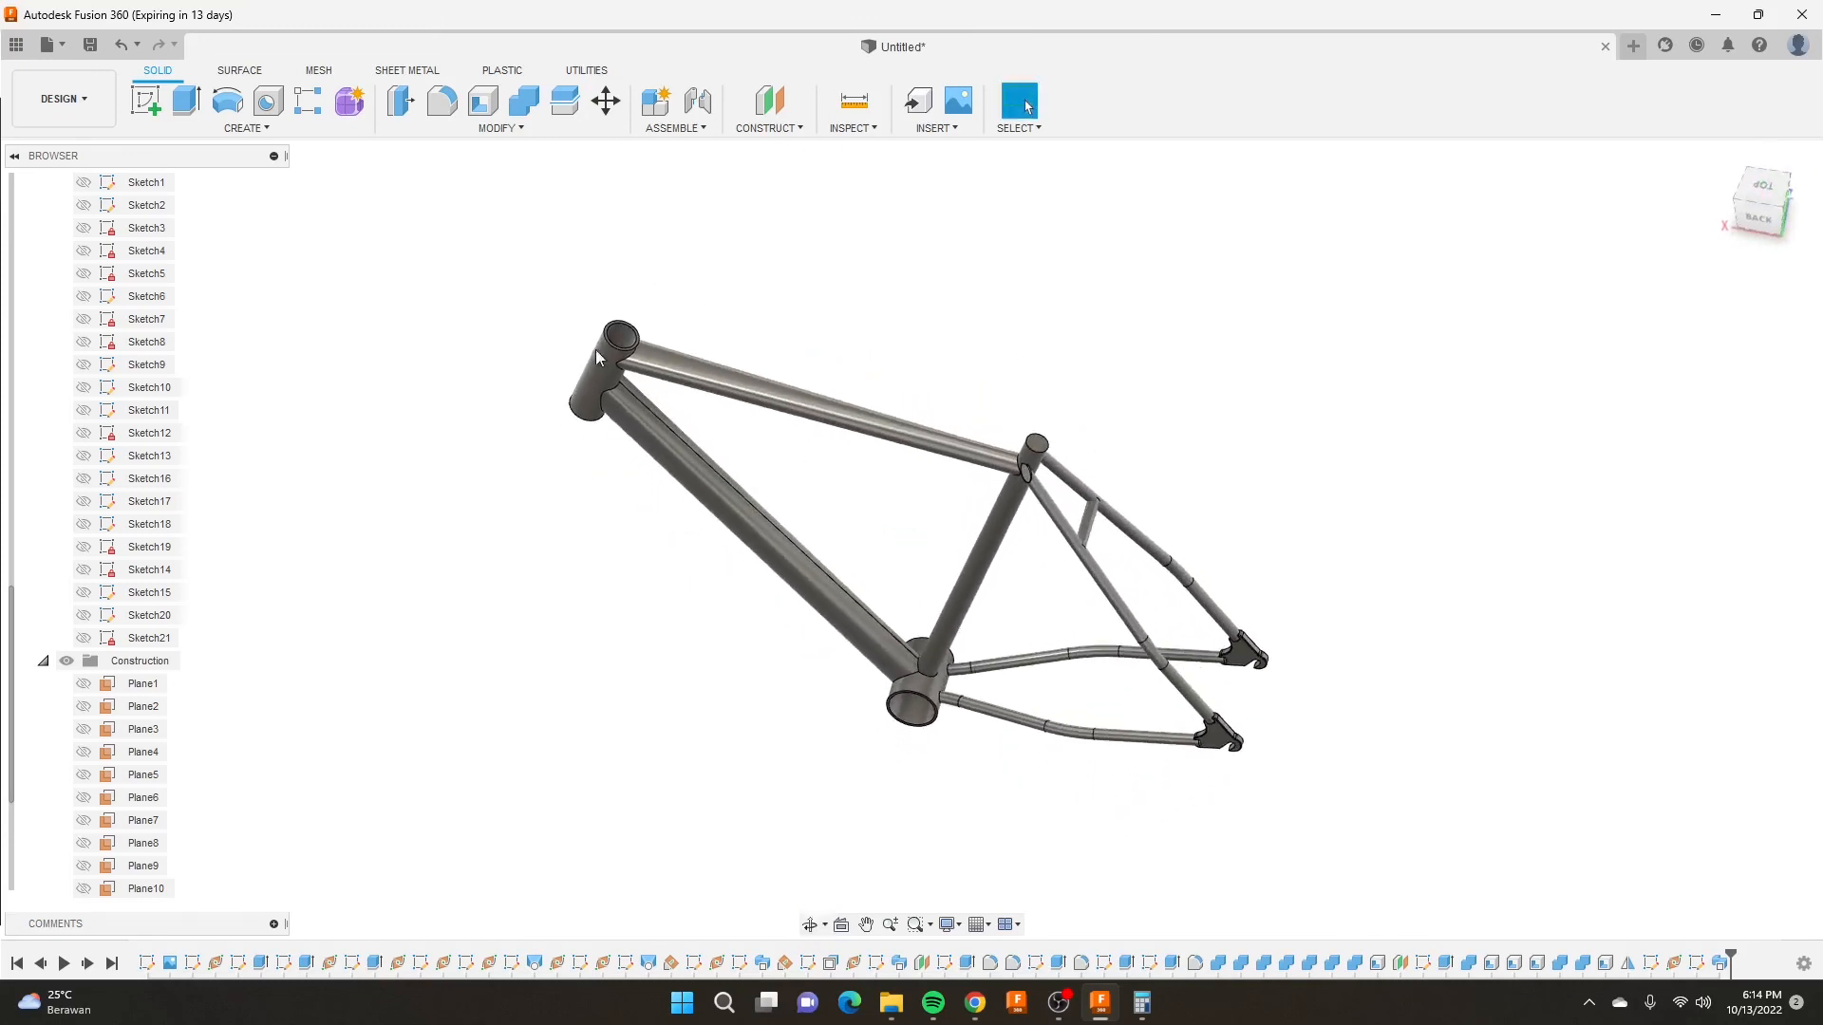
scroll(968, 654, "up", 4)
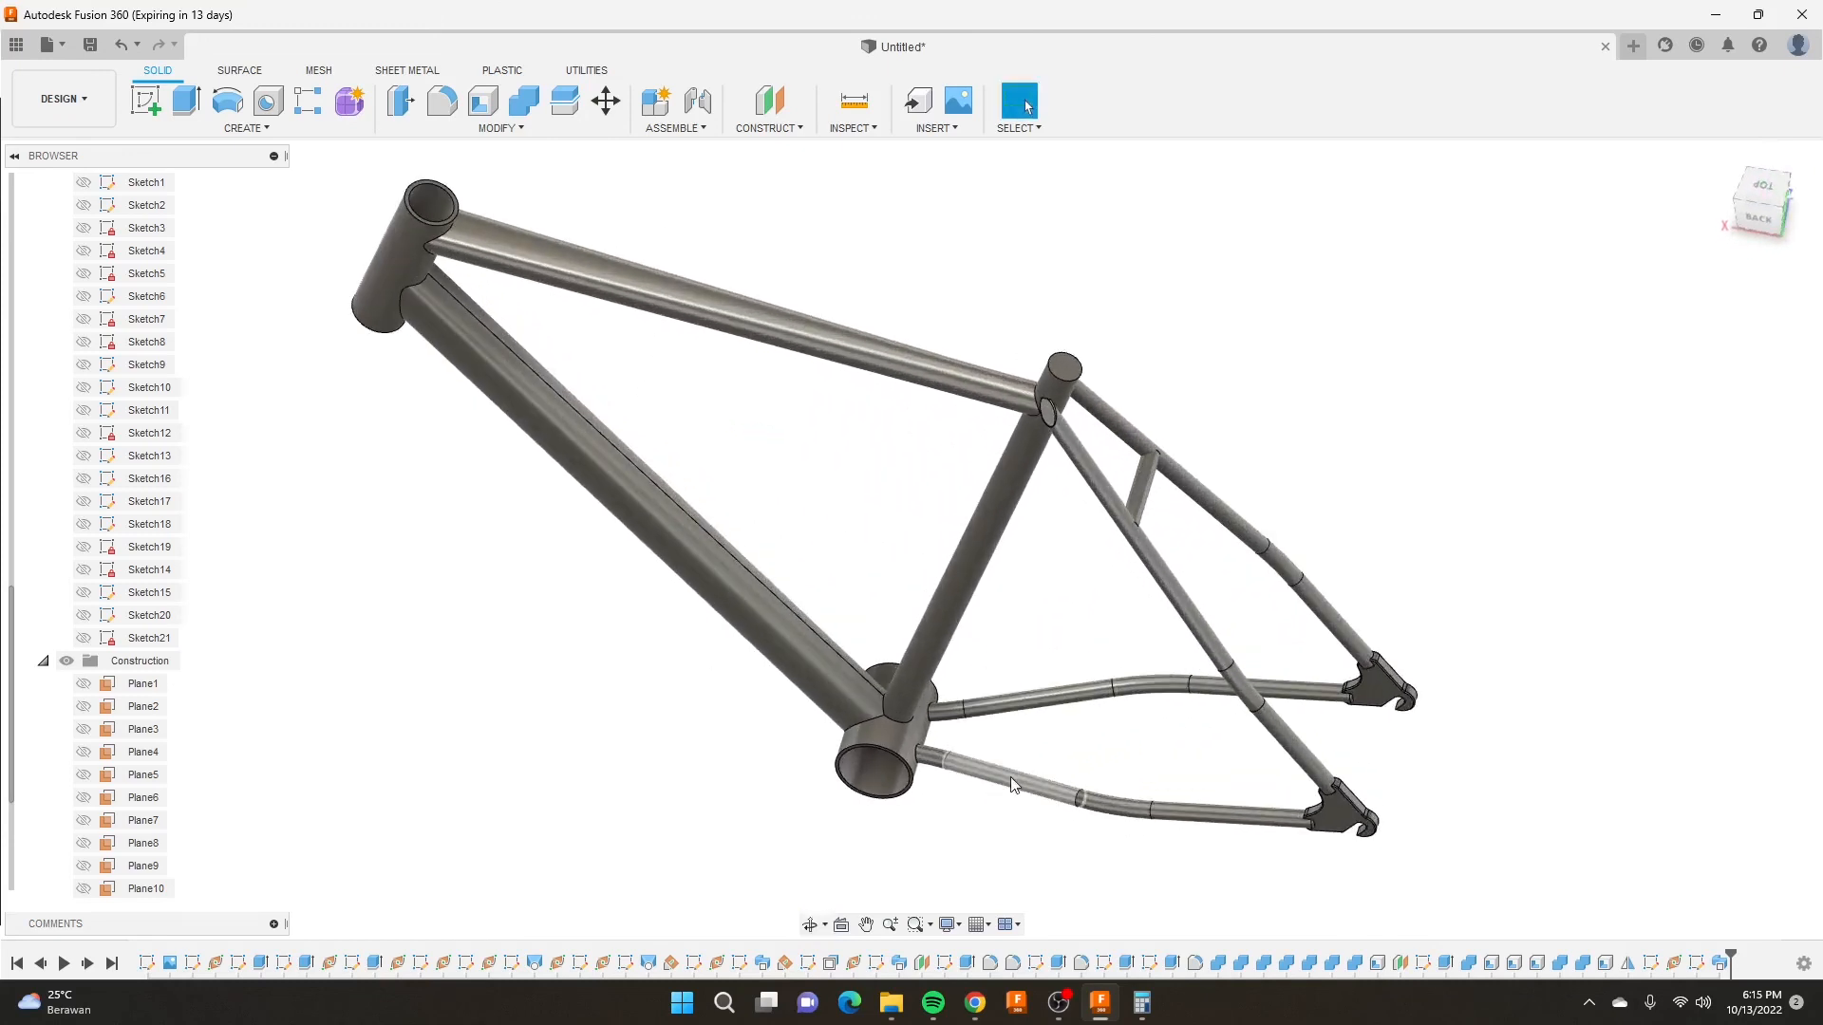
middle_click_drag(1002, 560, 1154, 462, "shift")
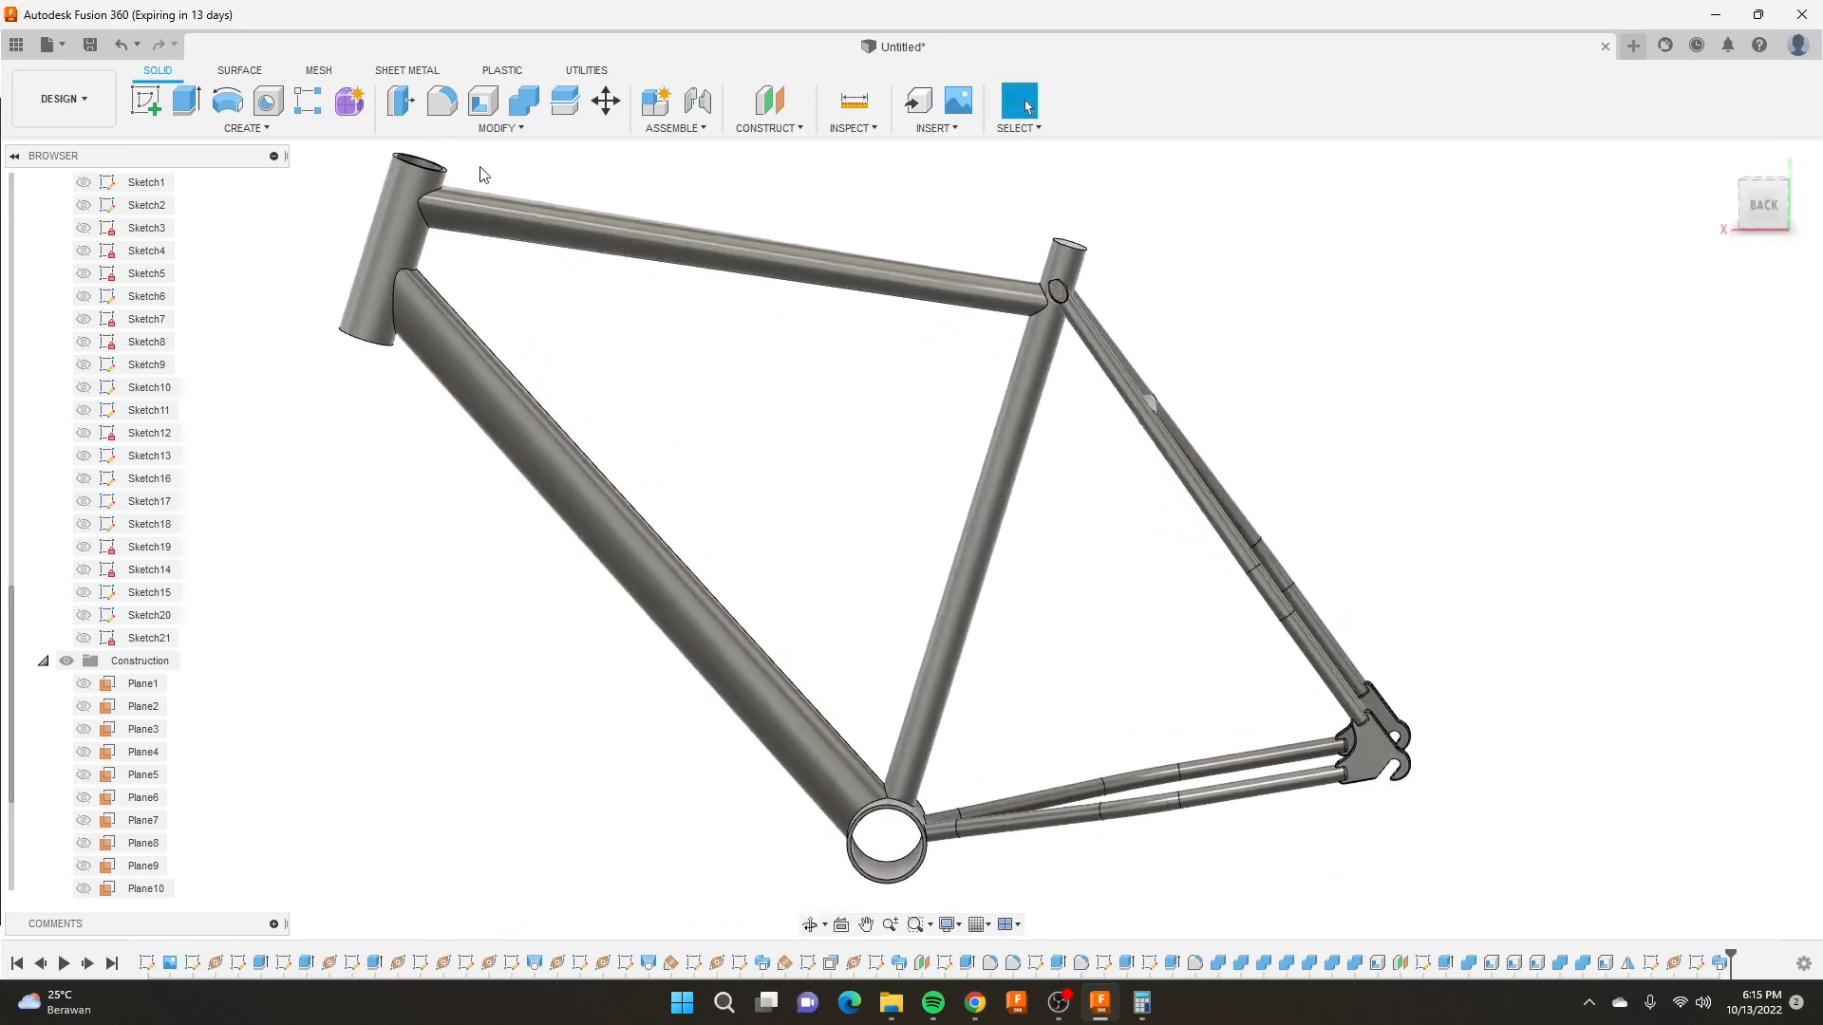
middle_click_drag(1346, 613, 1139, 390, "shift")
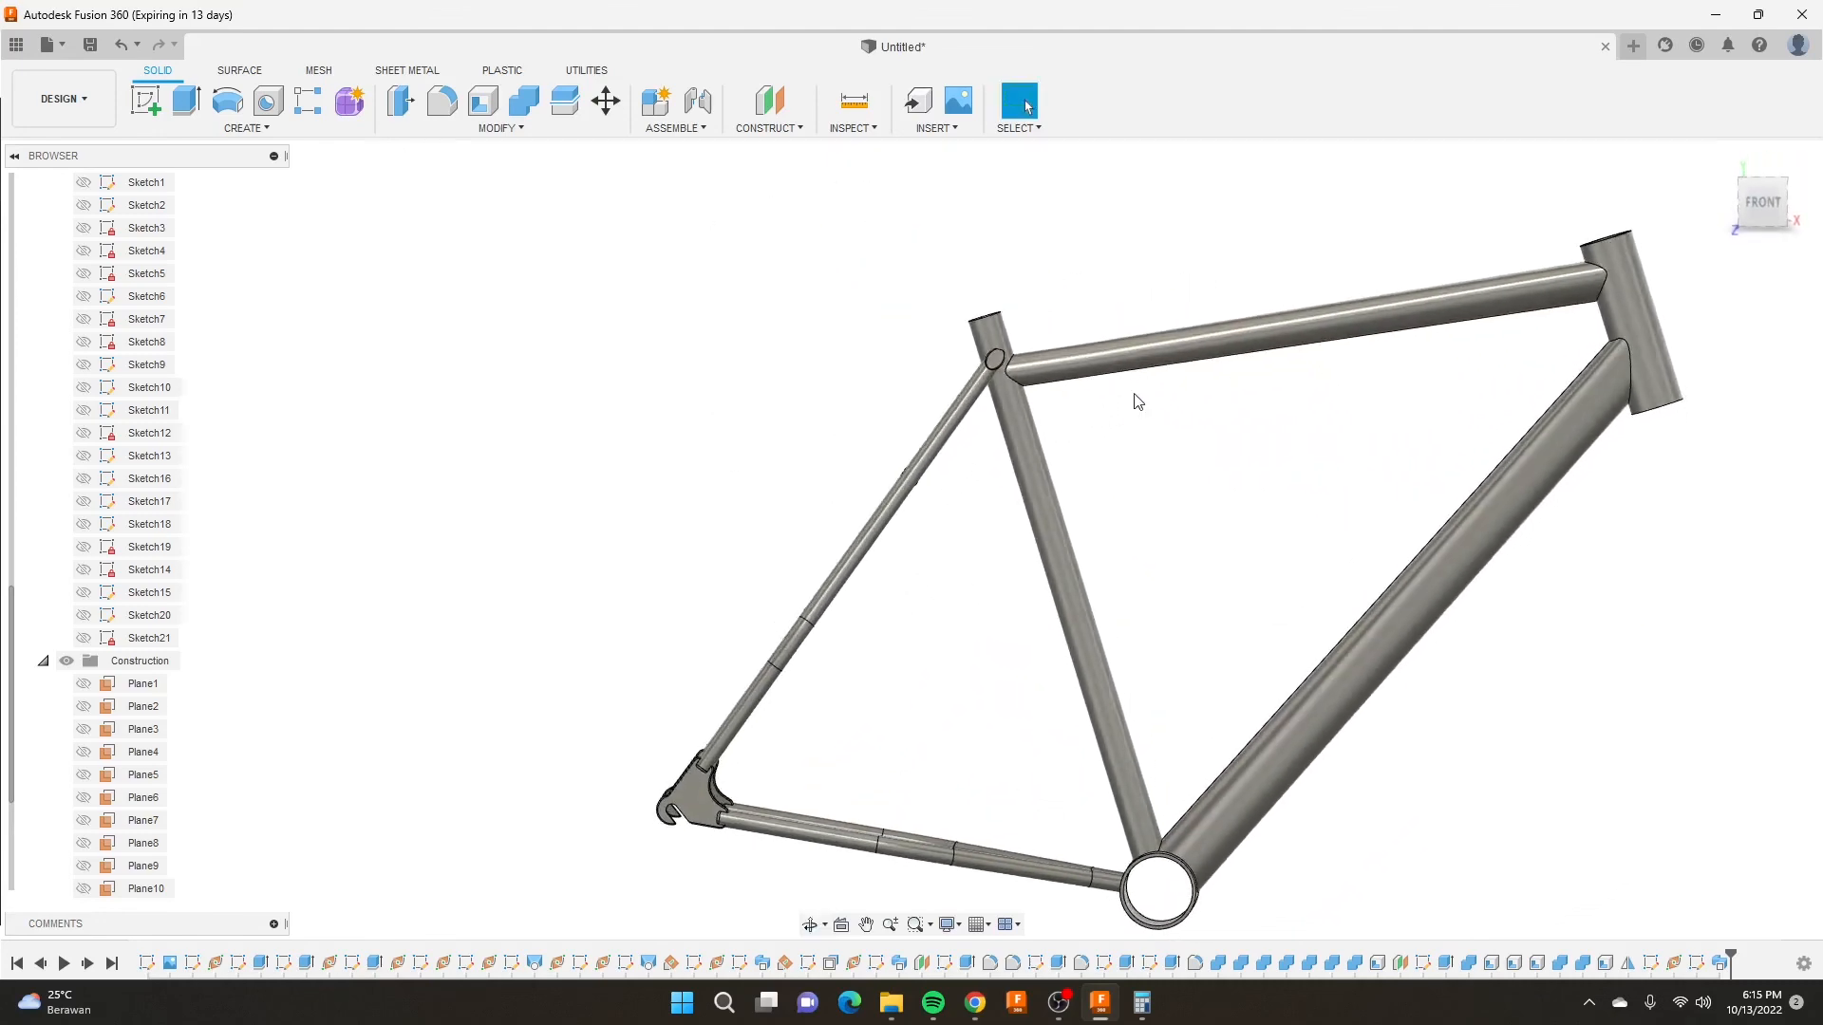
left_click(1763, 211)
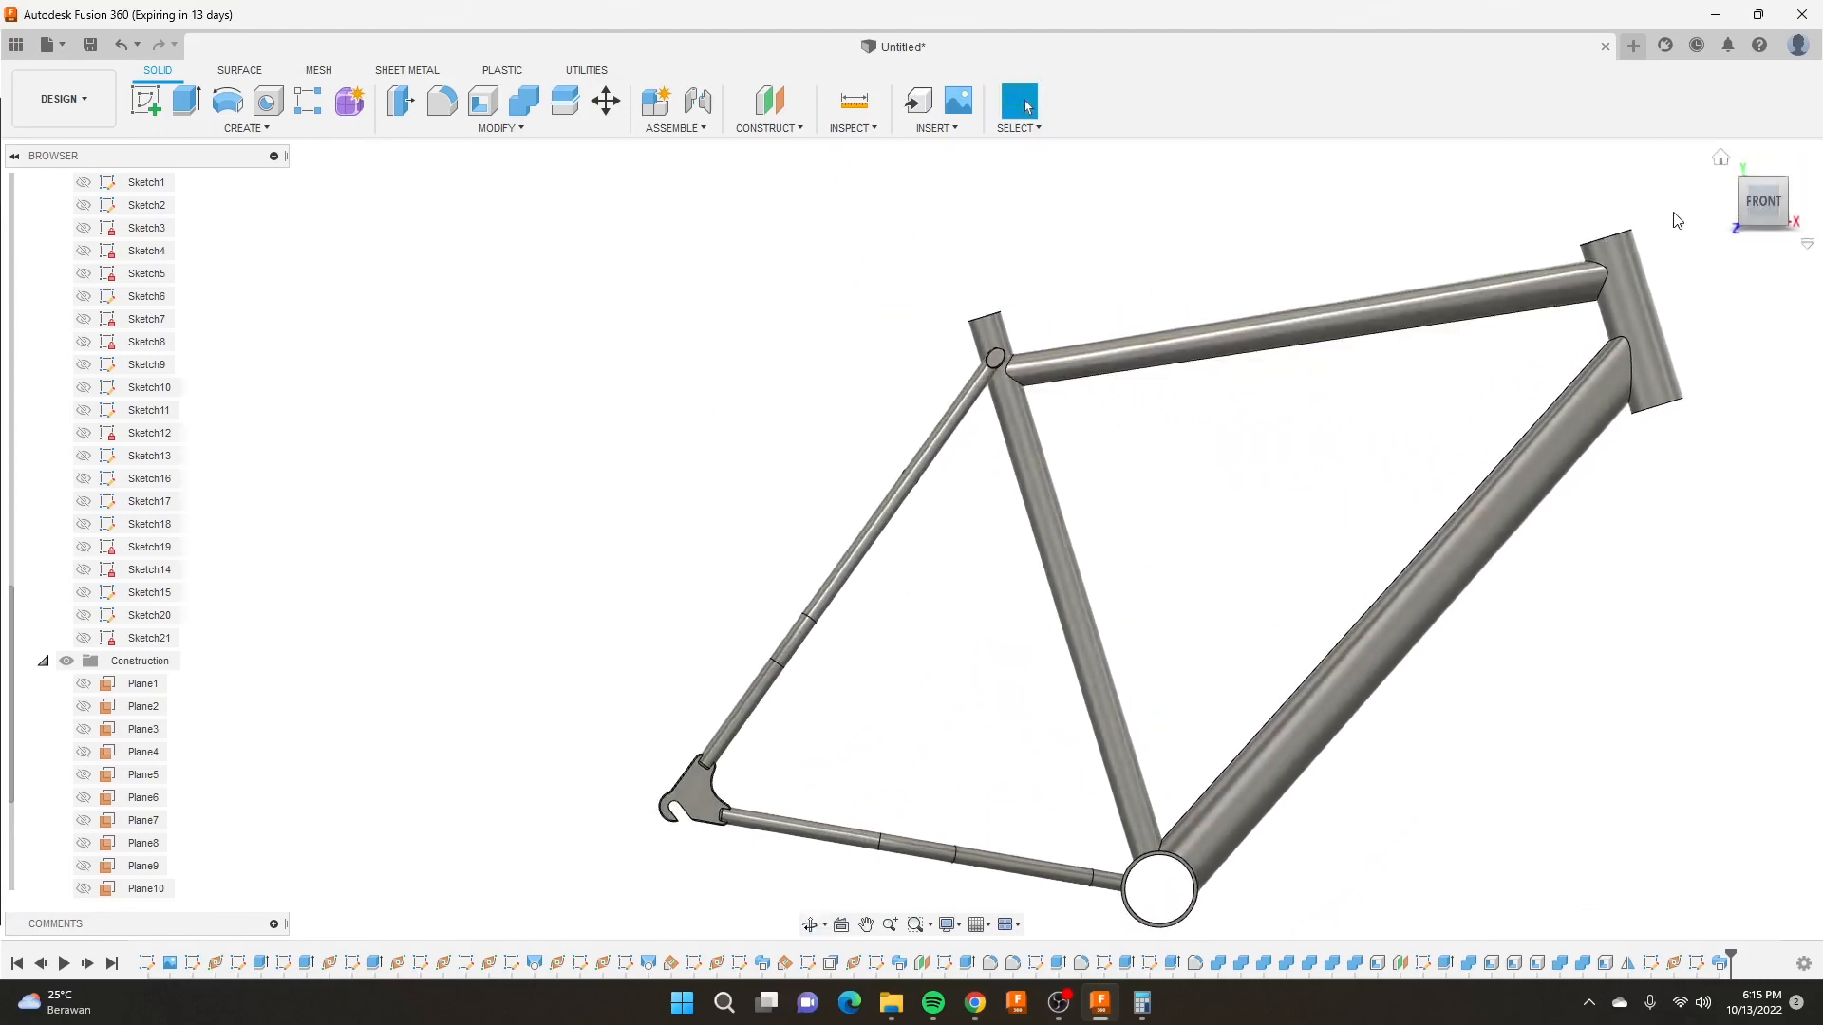
scroll(881, 402, "up", 1)
scroll(881, 417, "down", 1)
scroll(1120, 572, "down", 2)
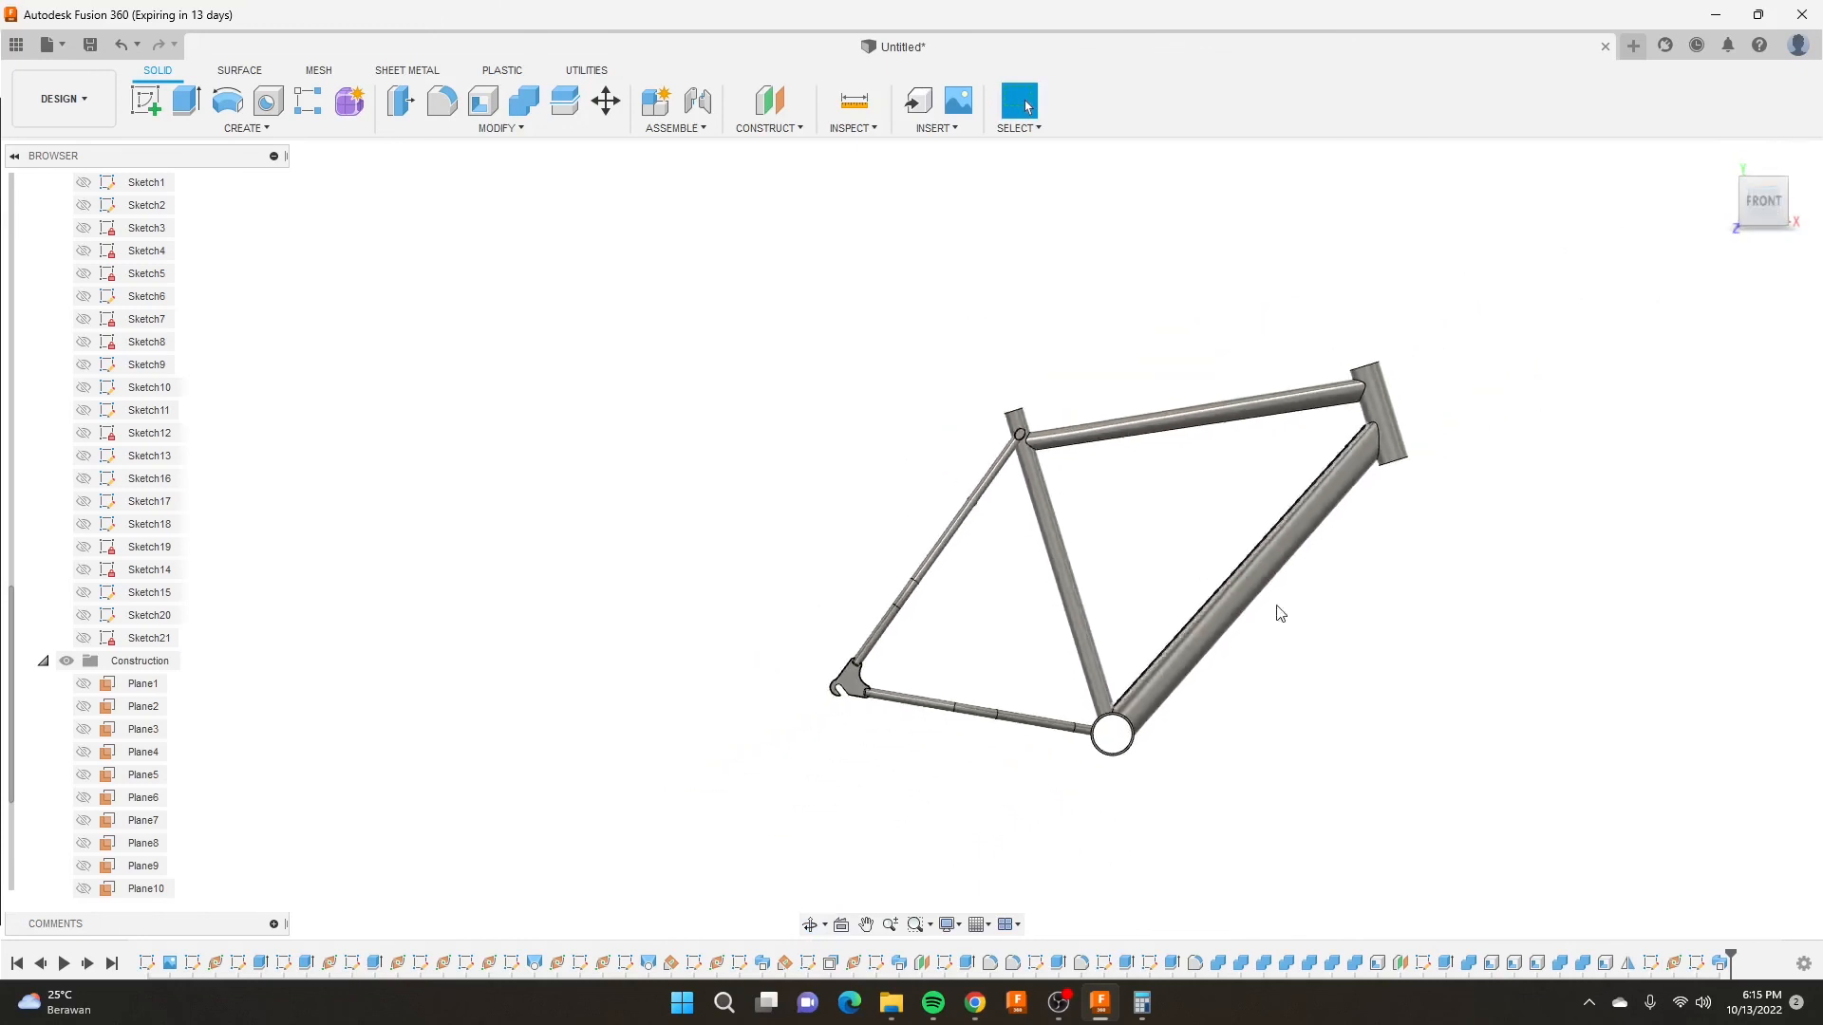
scroll(1278, 613, "up", 3)
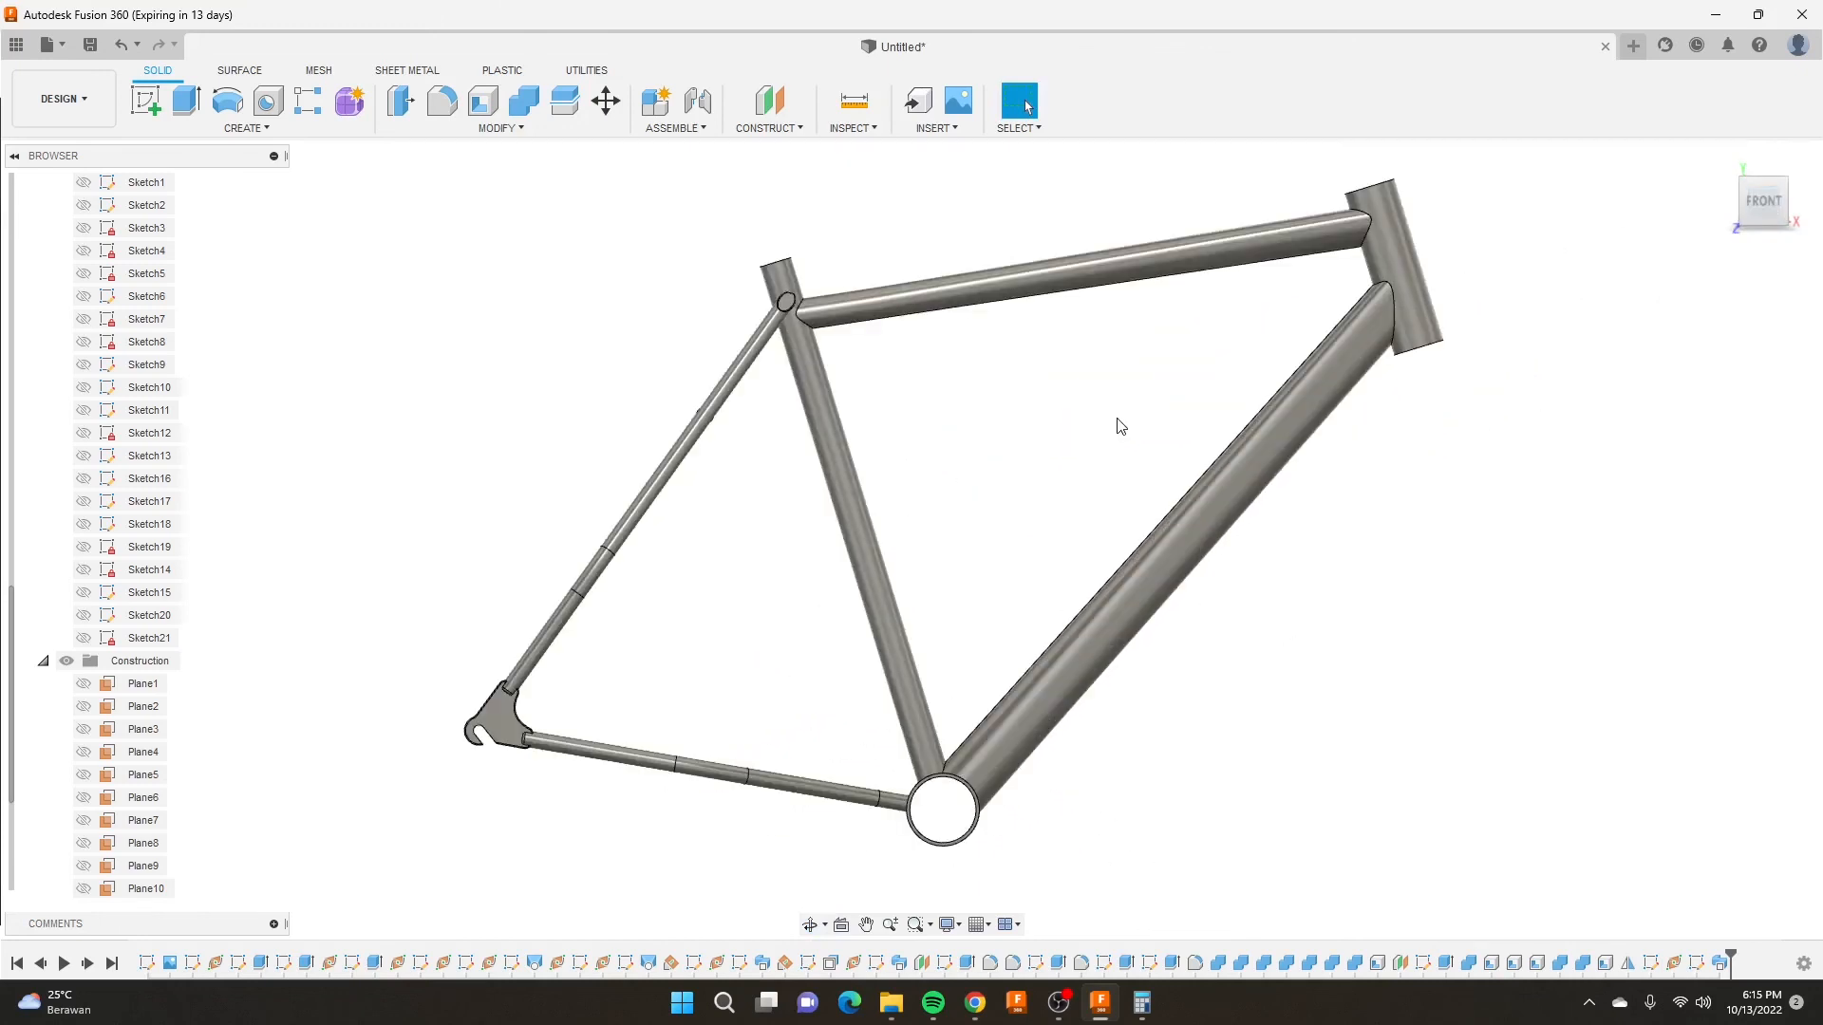